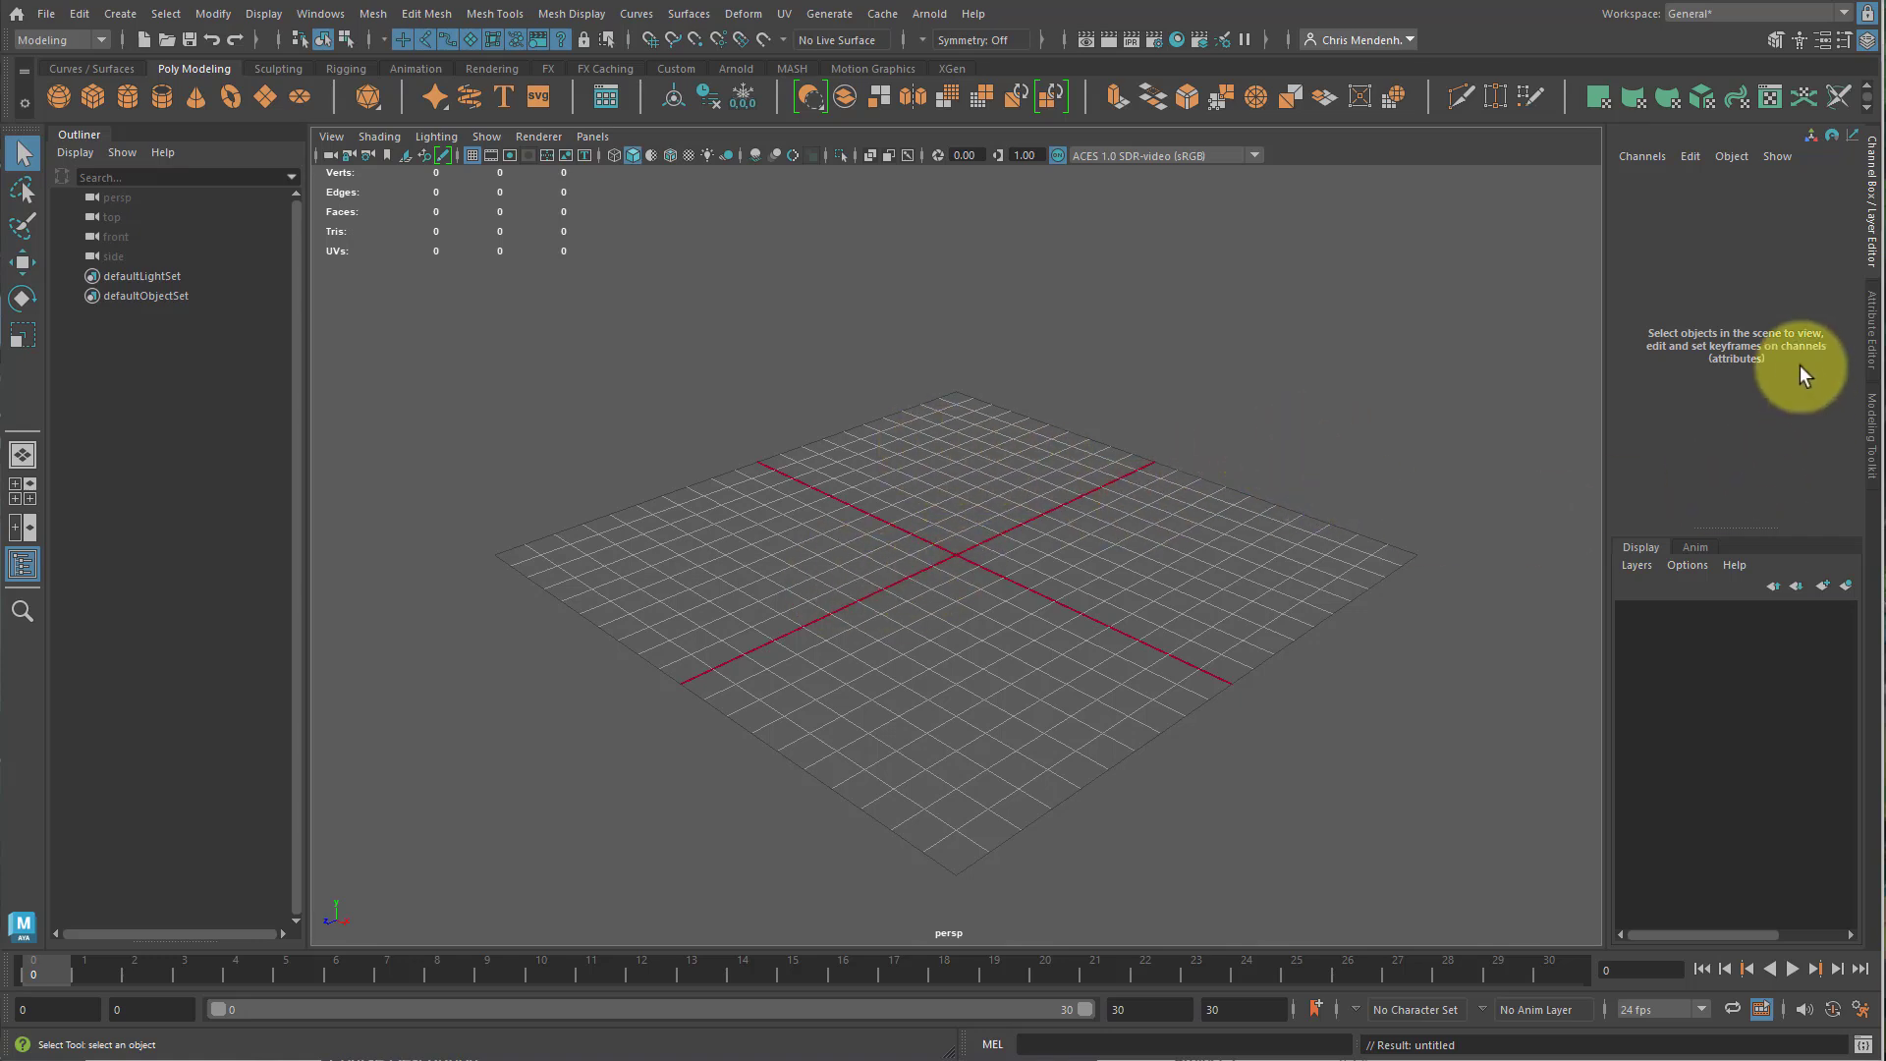
Start a new project and name it with the author's last name and first initial followed by "_Sharpener".
drag(1876, 250, 1880, 250)
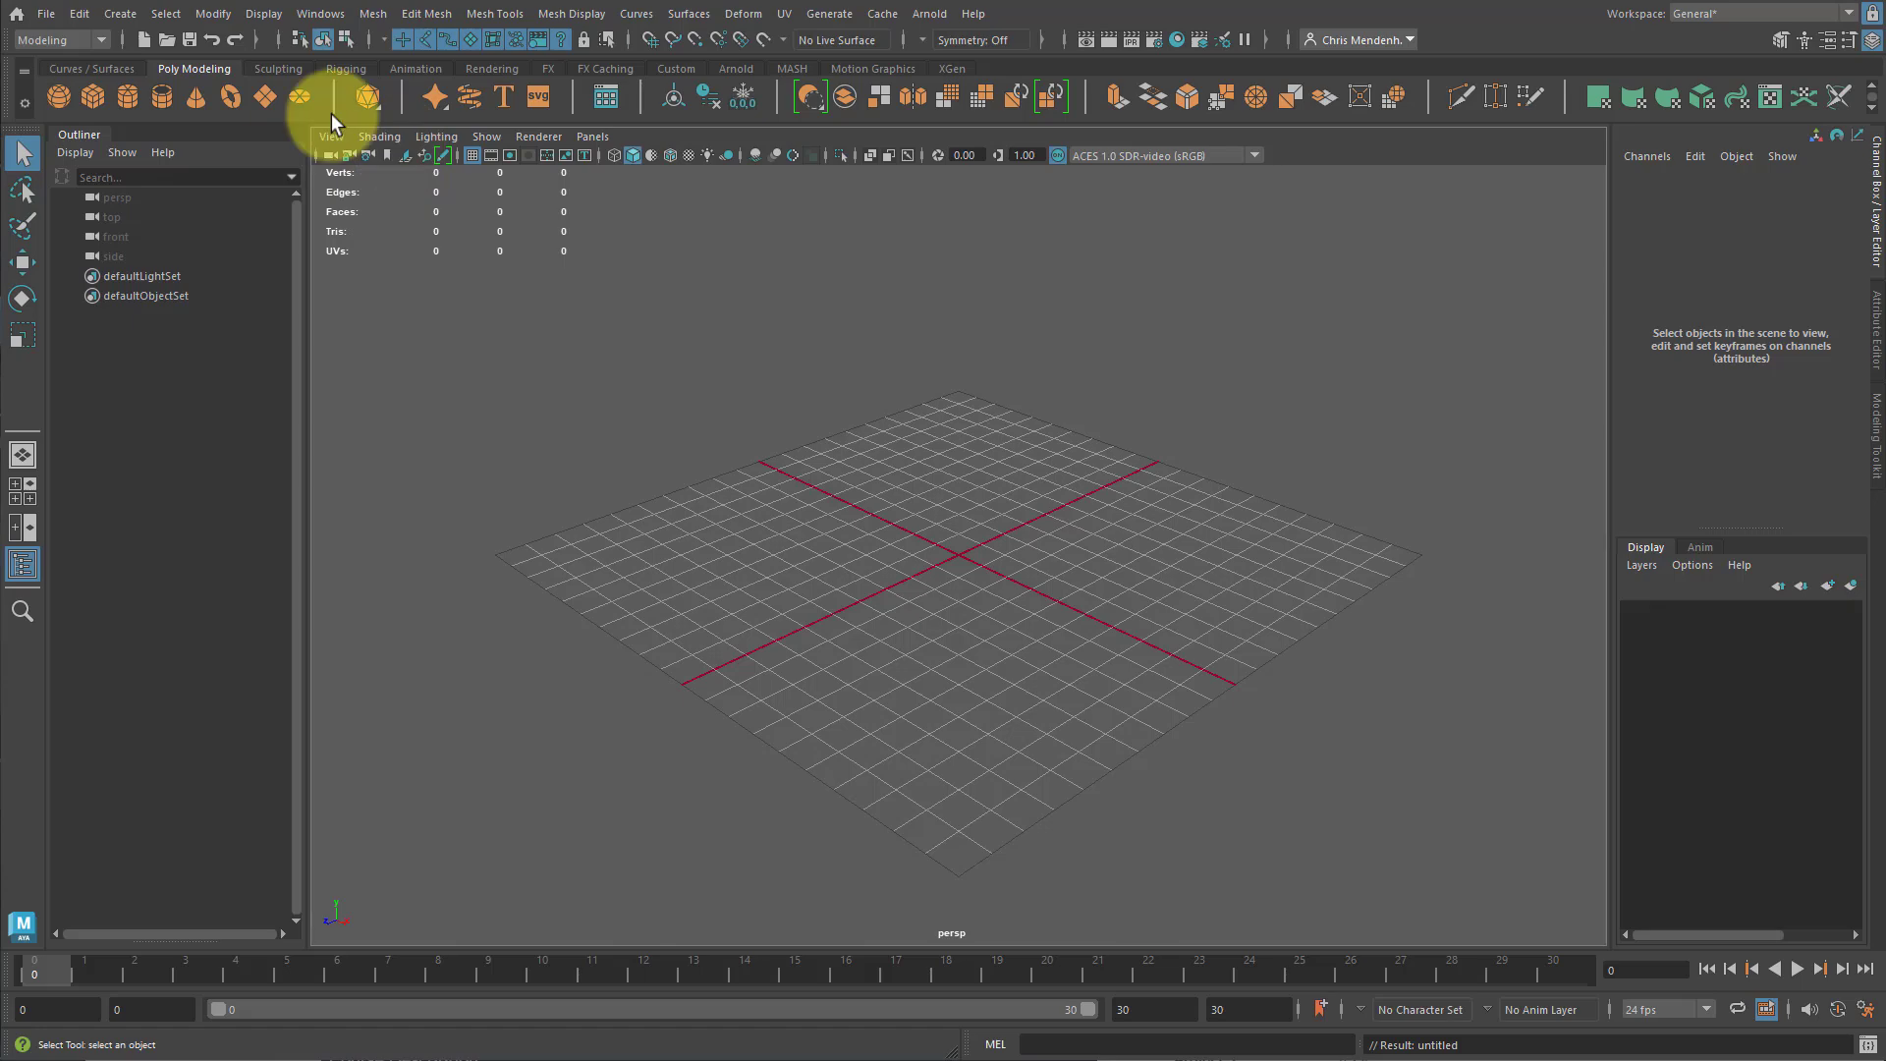
click(45, 13)
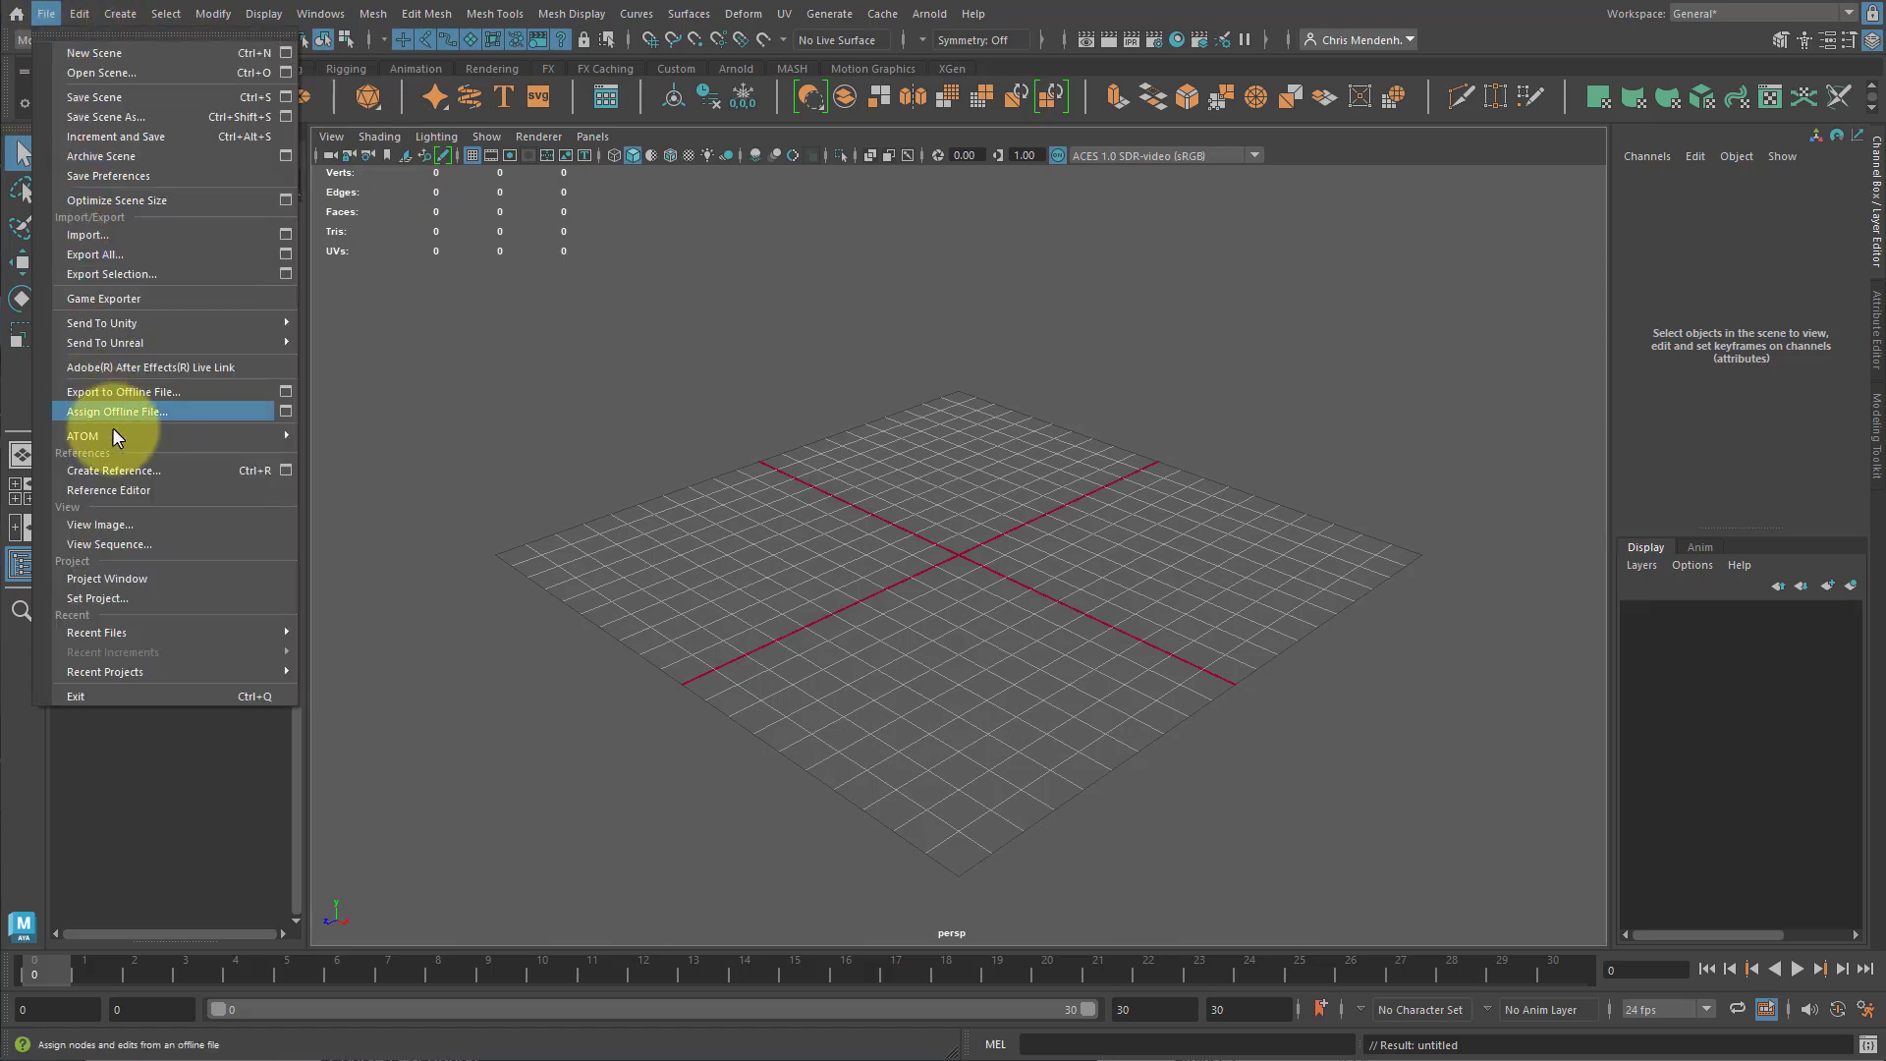
click(108, 578)
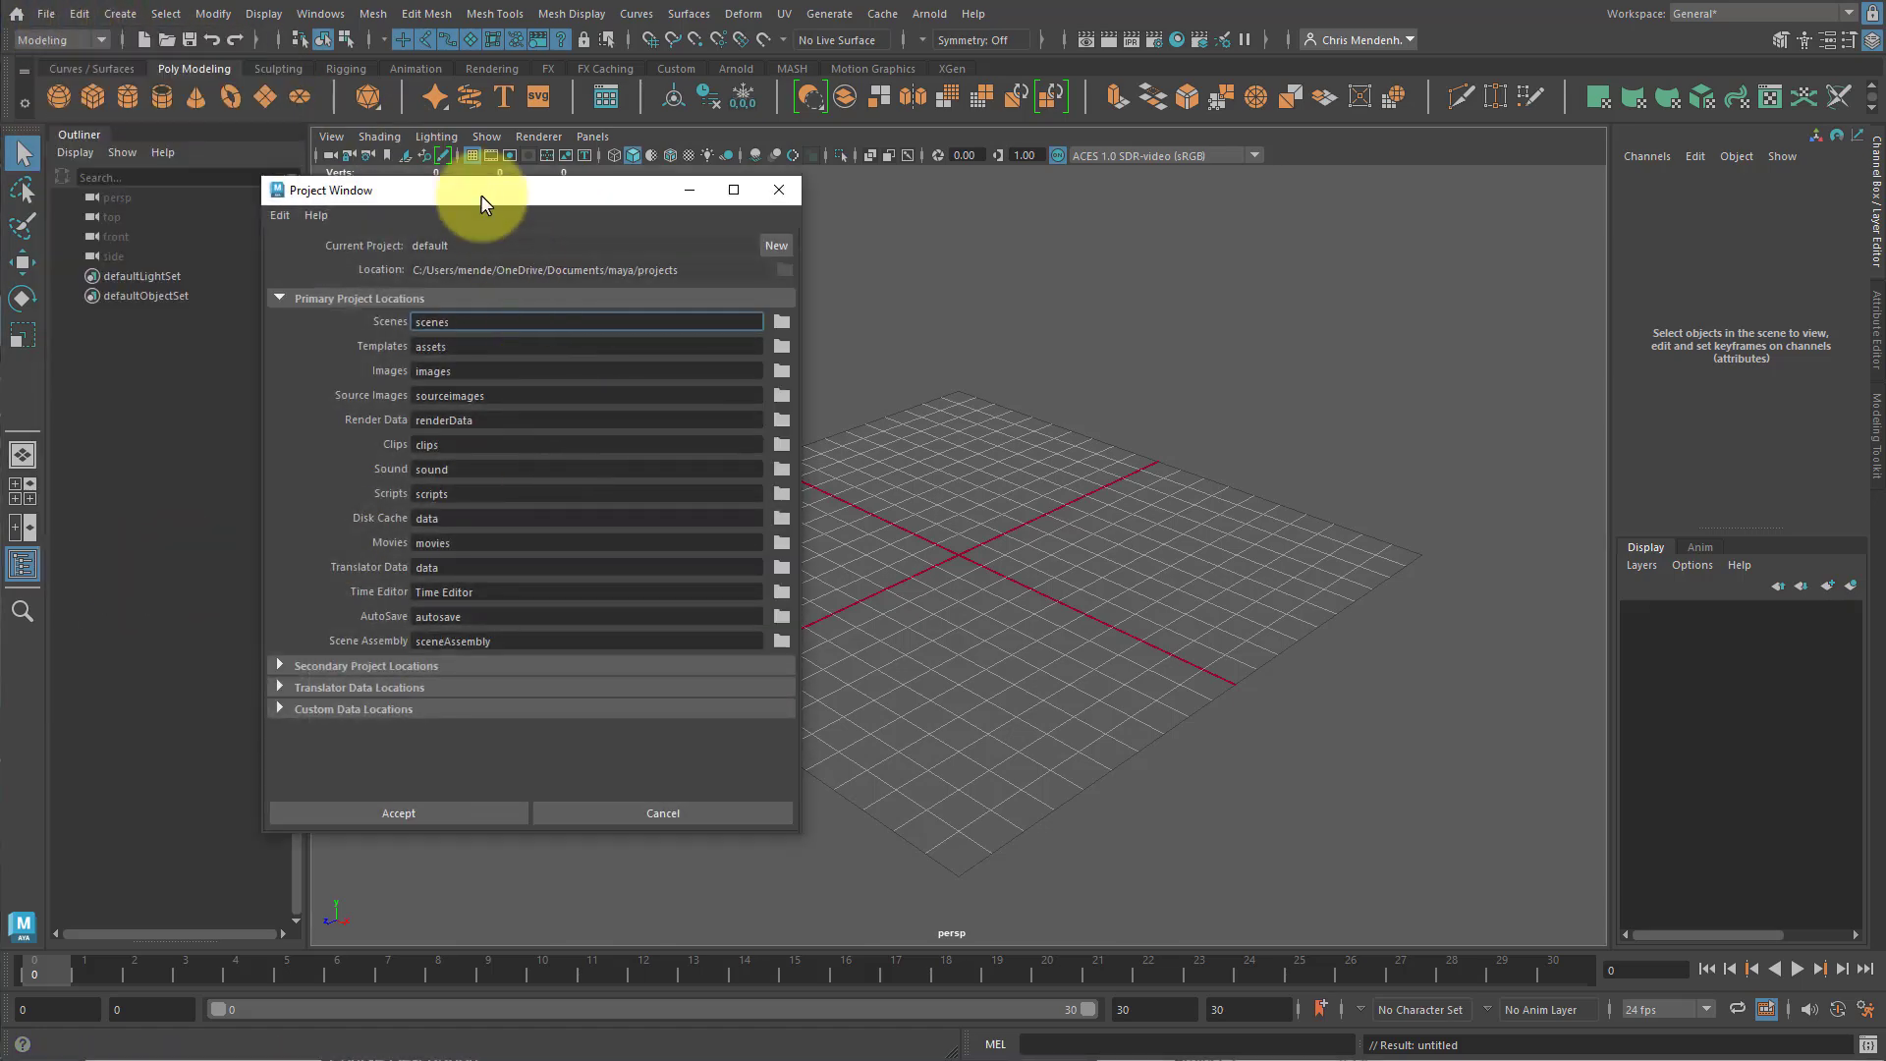
drag(481, 197, 655, 213)
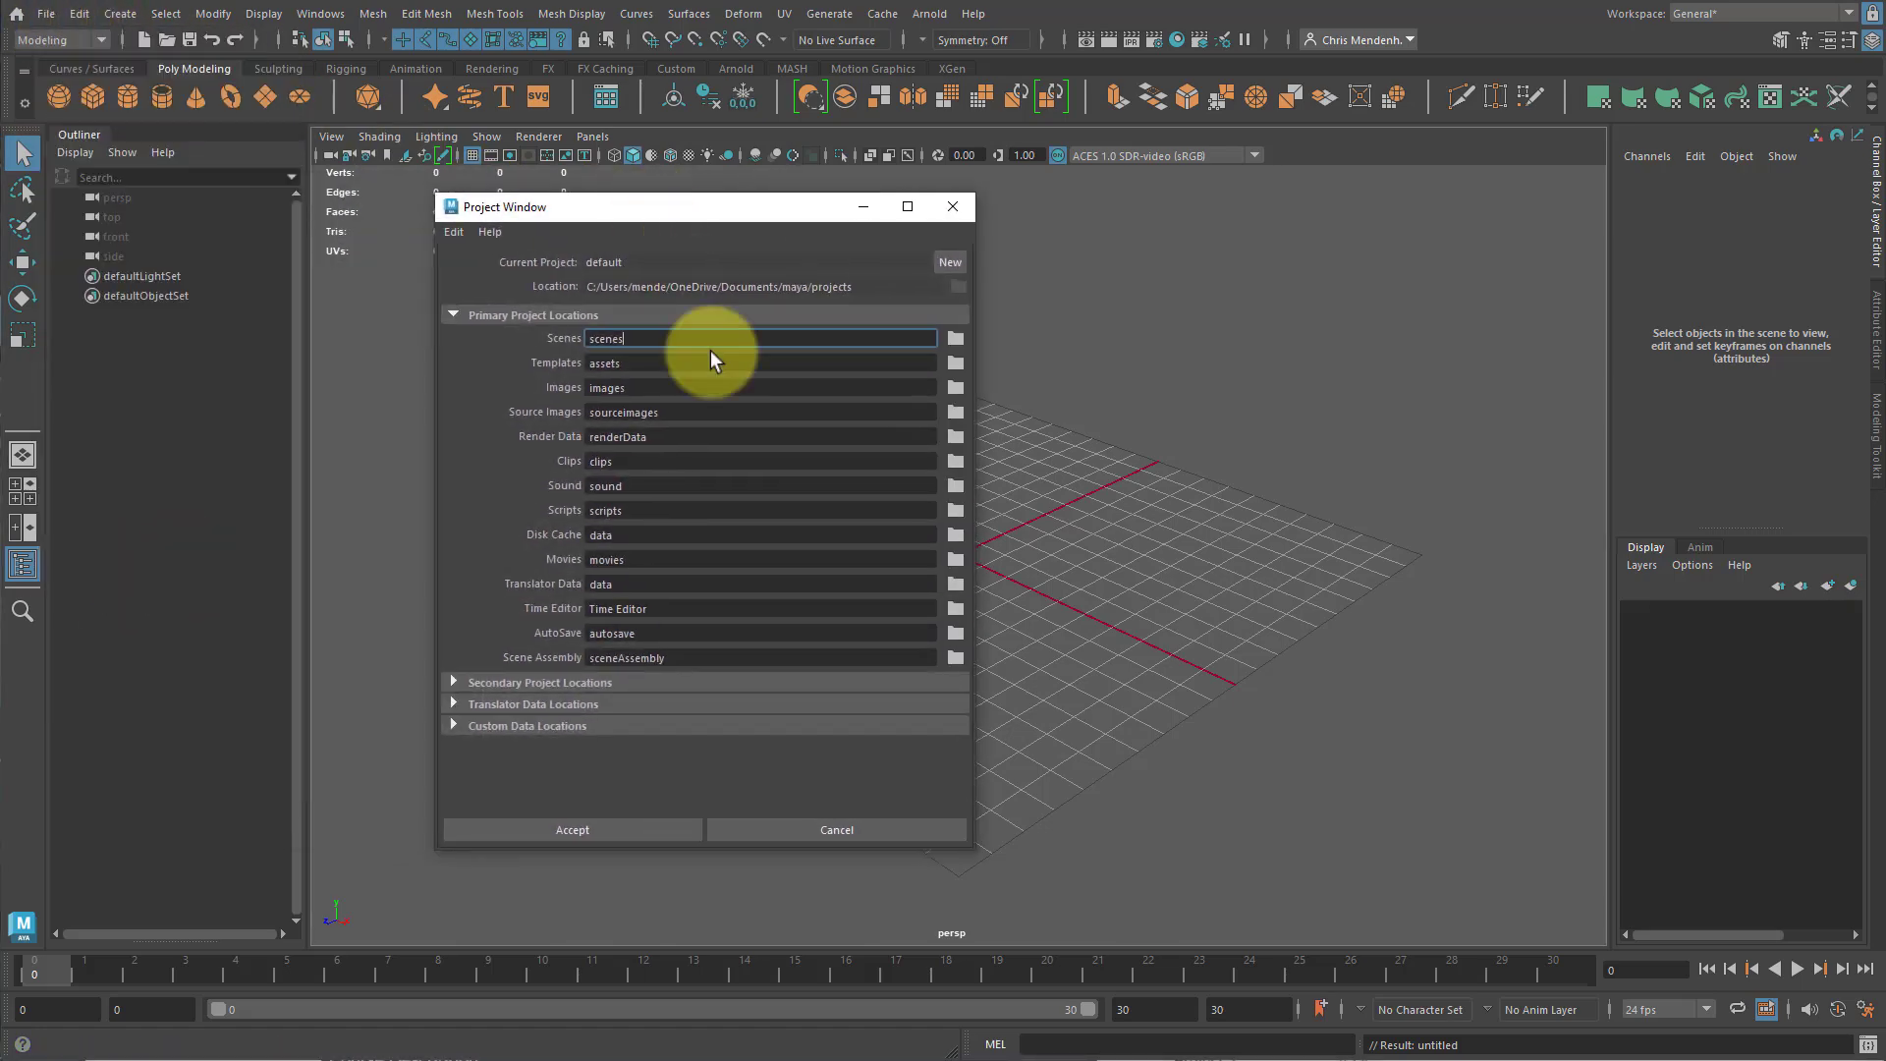
click(953, 262)
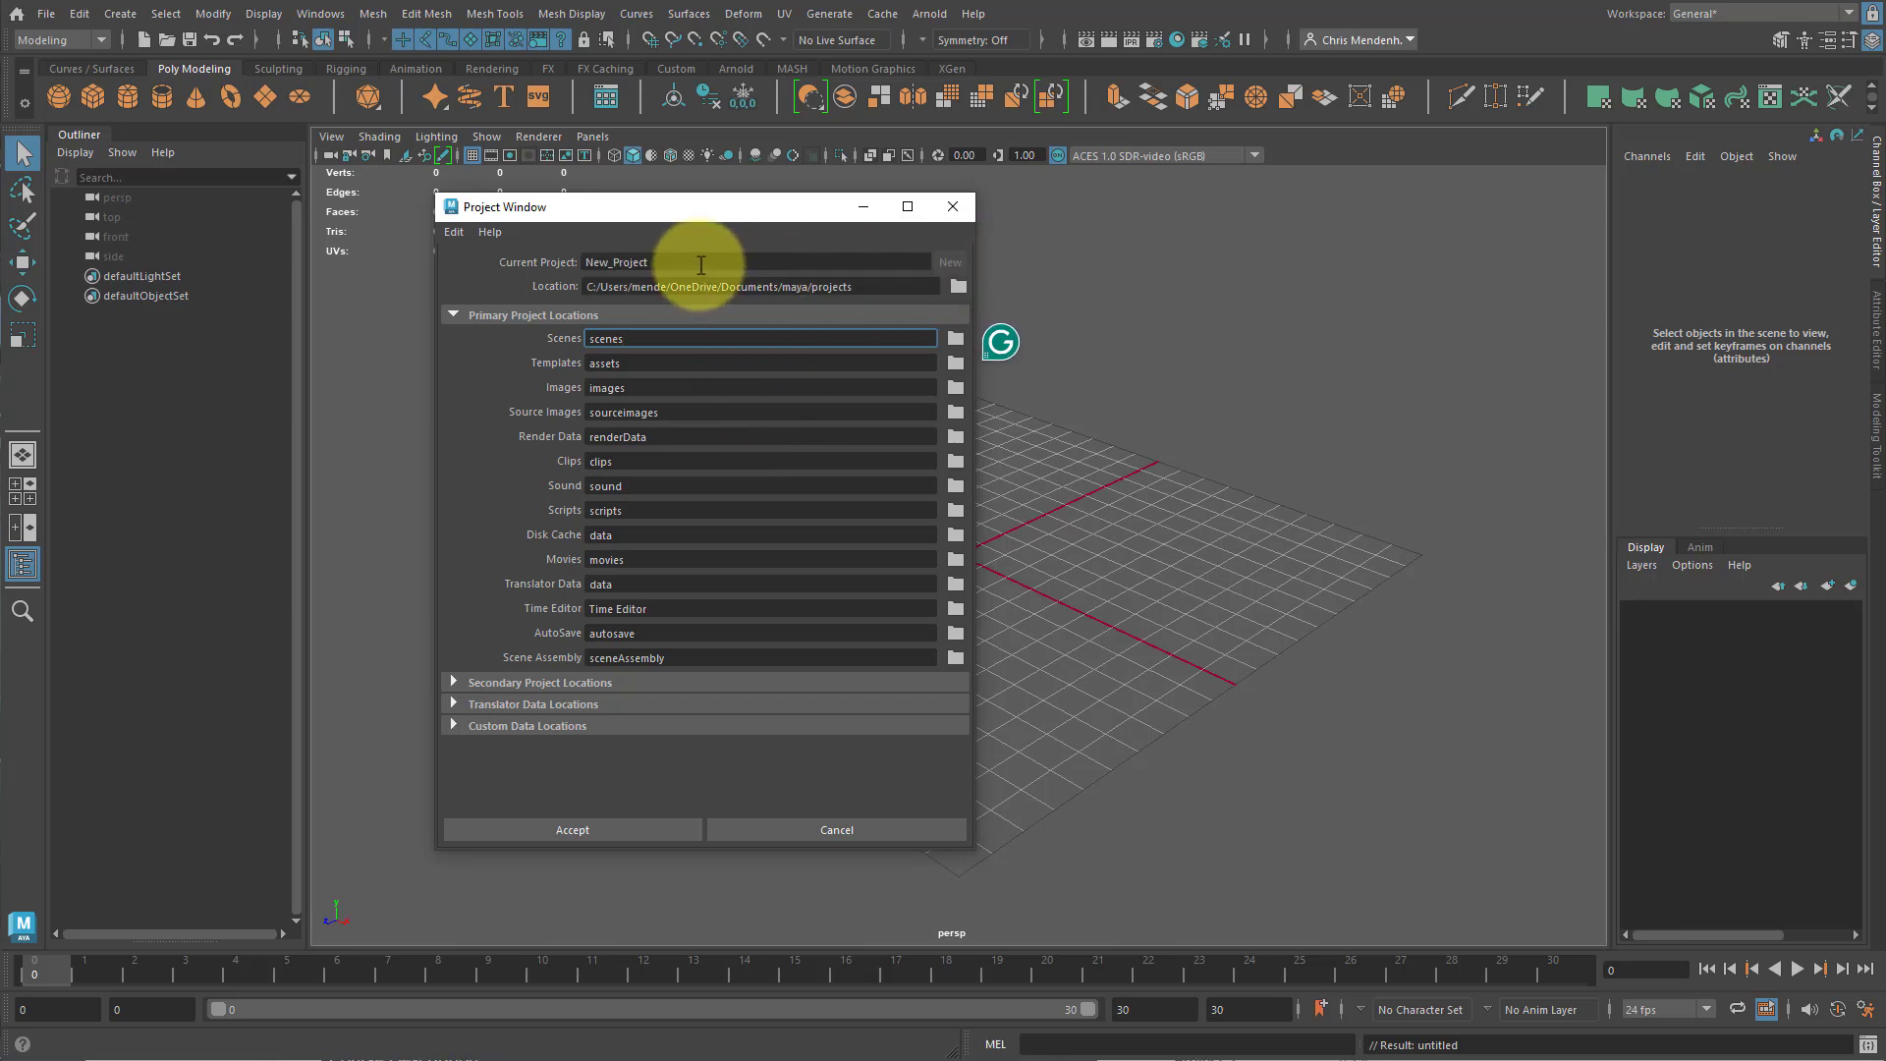
double_click(701, 262)
text(Me)
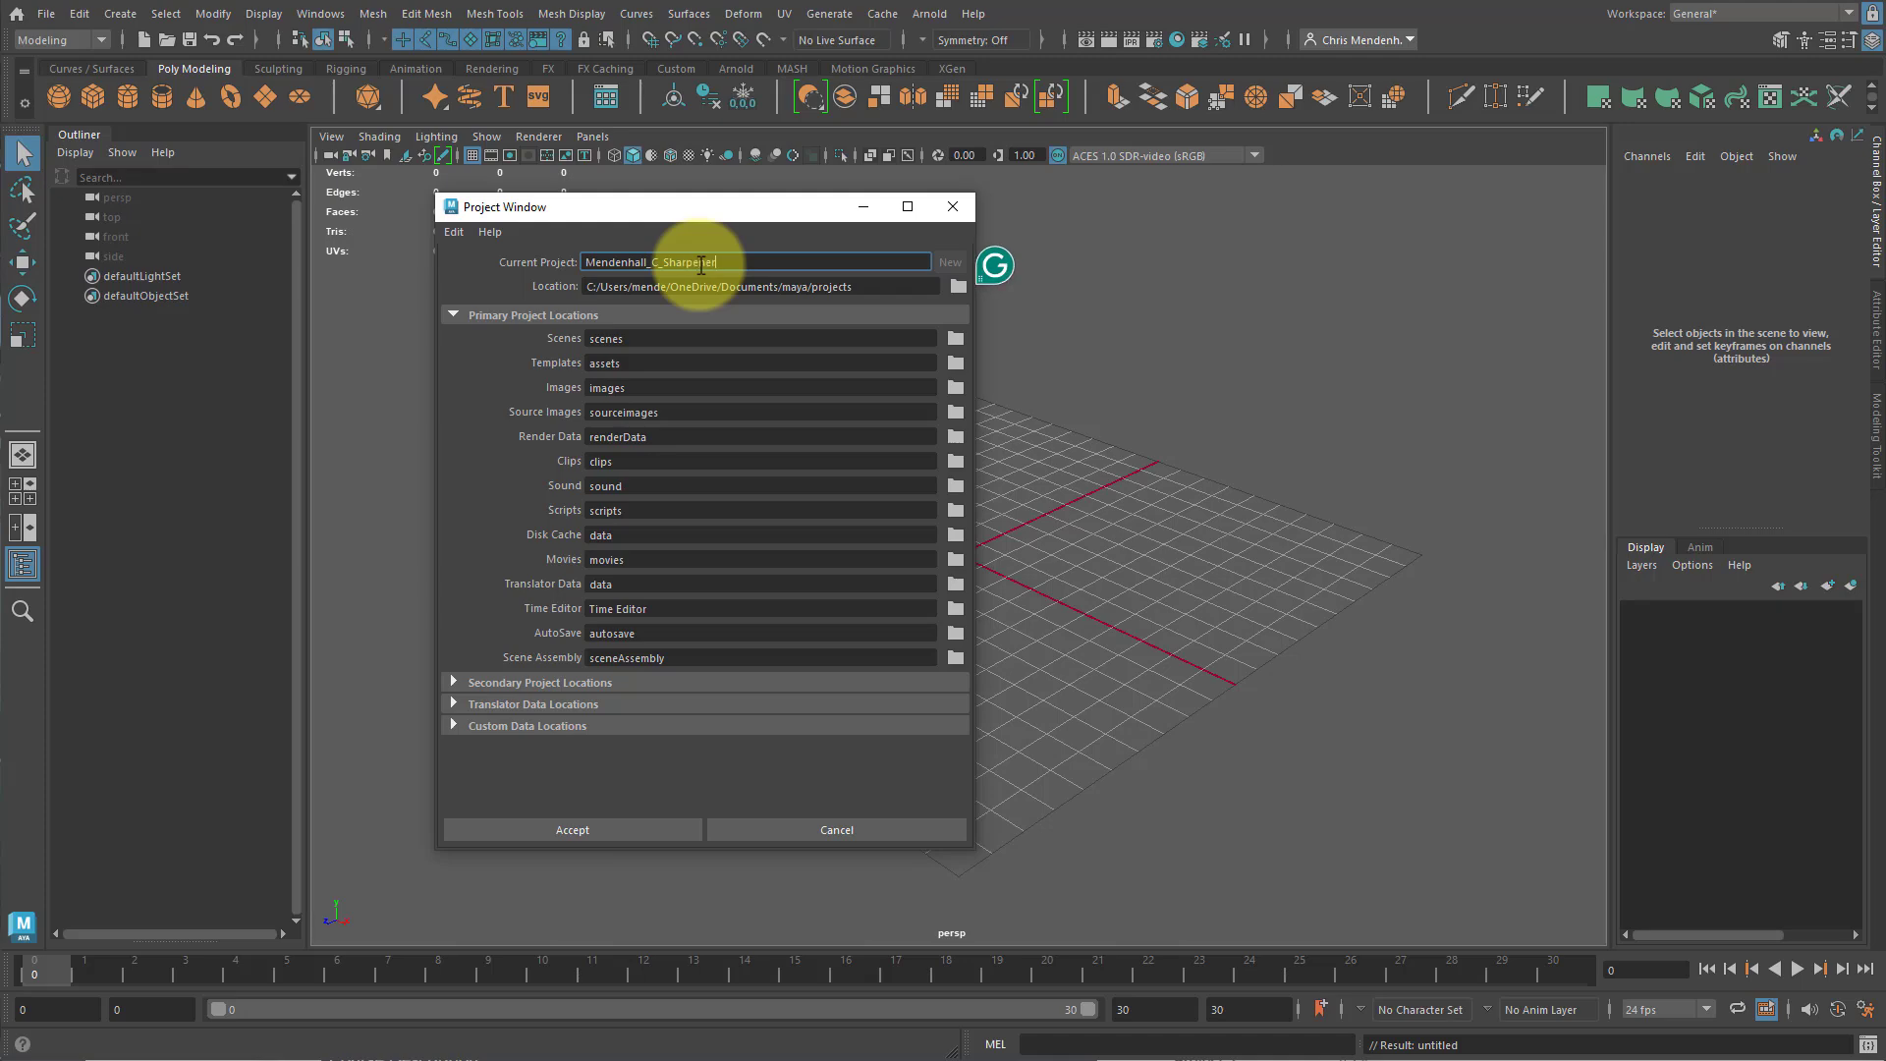
text(ndenhall_C_Sharpener)
Set the project's location to the Desktop, create it, and close the window listing its generated folders.
click(957, 287)
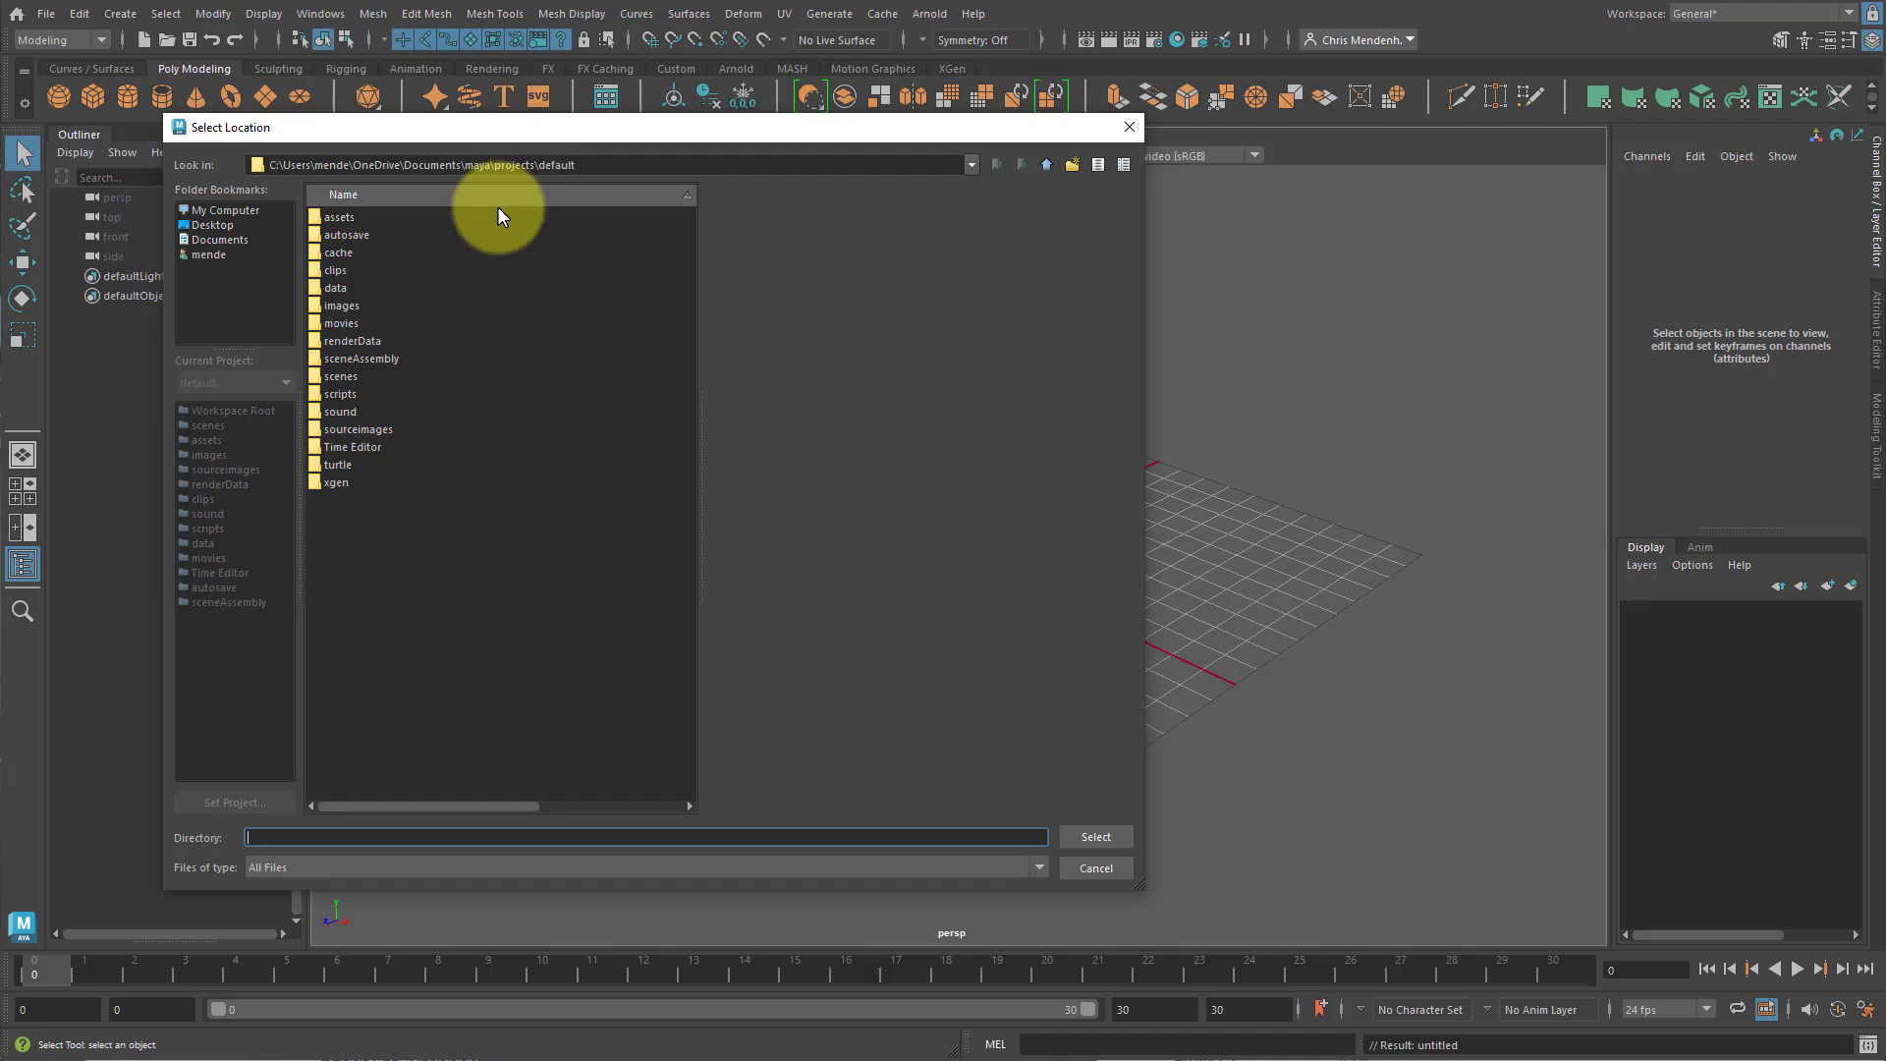
click(224, 227)
click(430, 523)
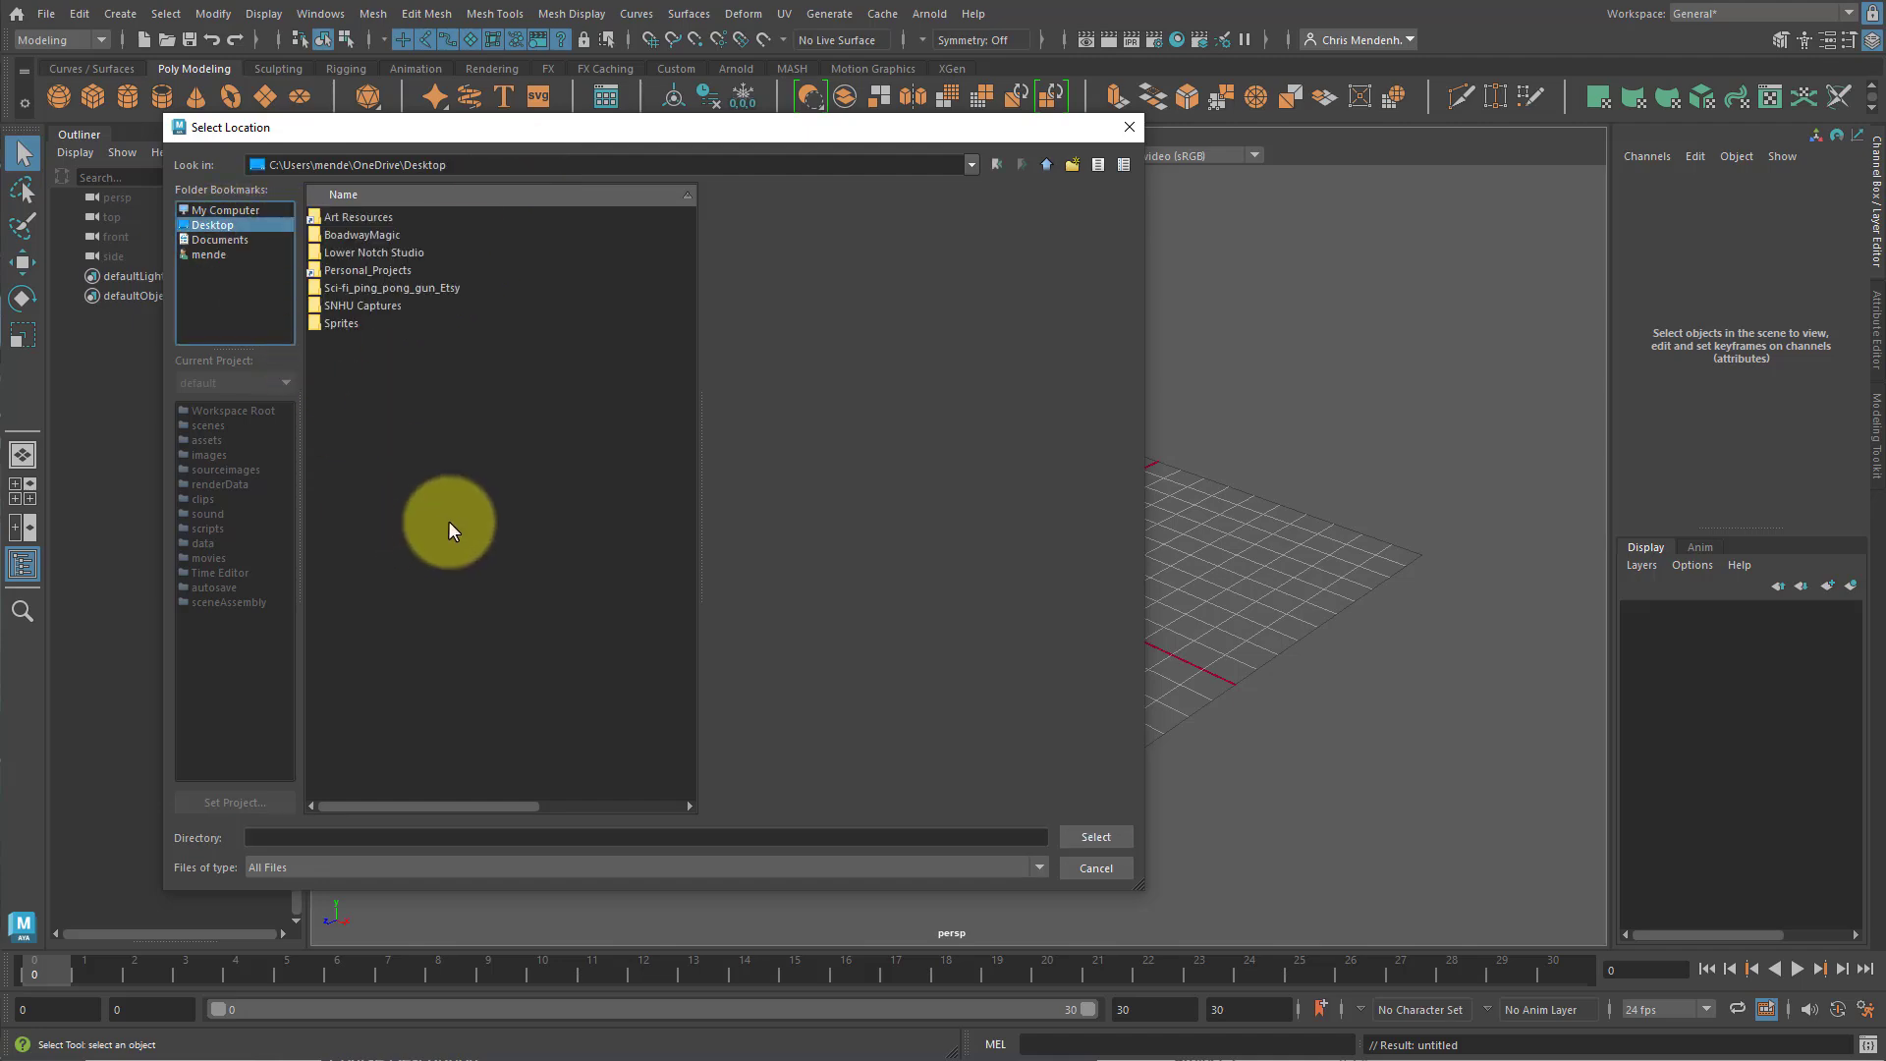
click(1094, 837)
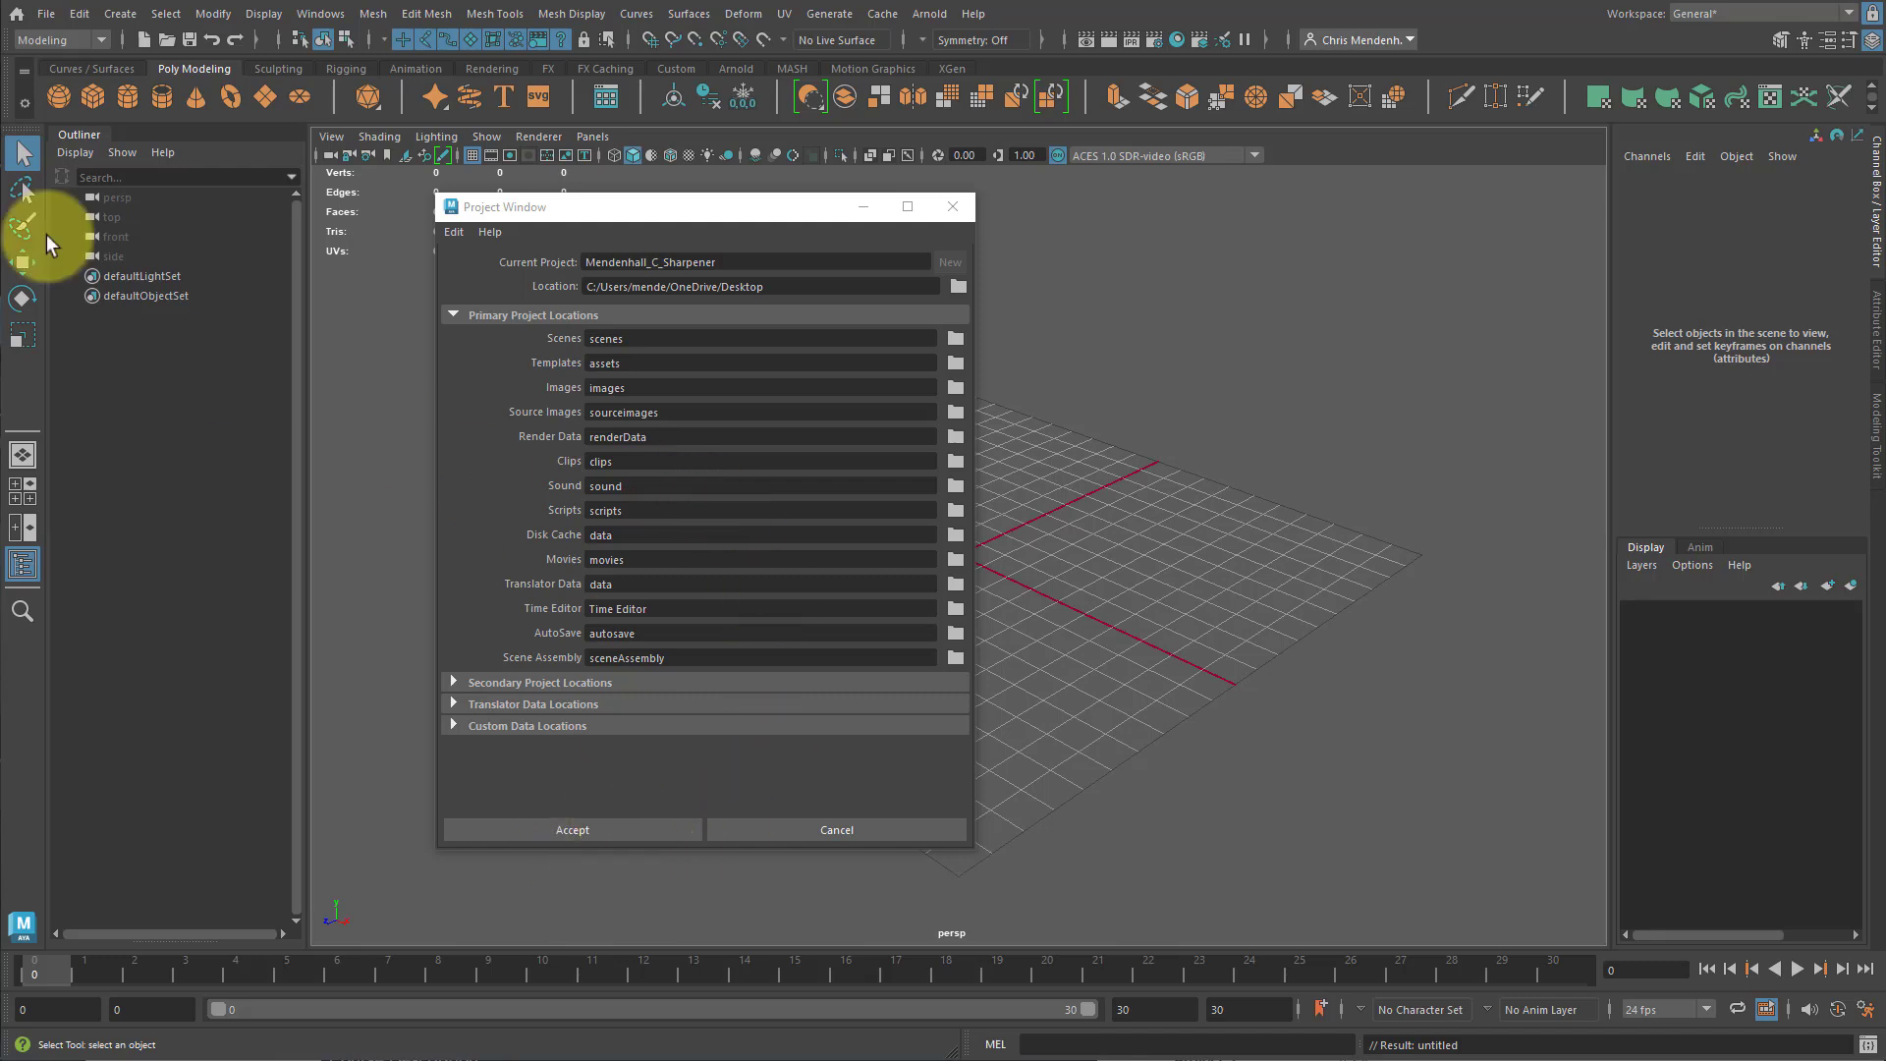
click(617, 829)
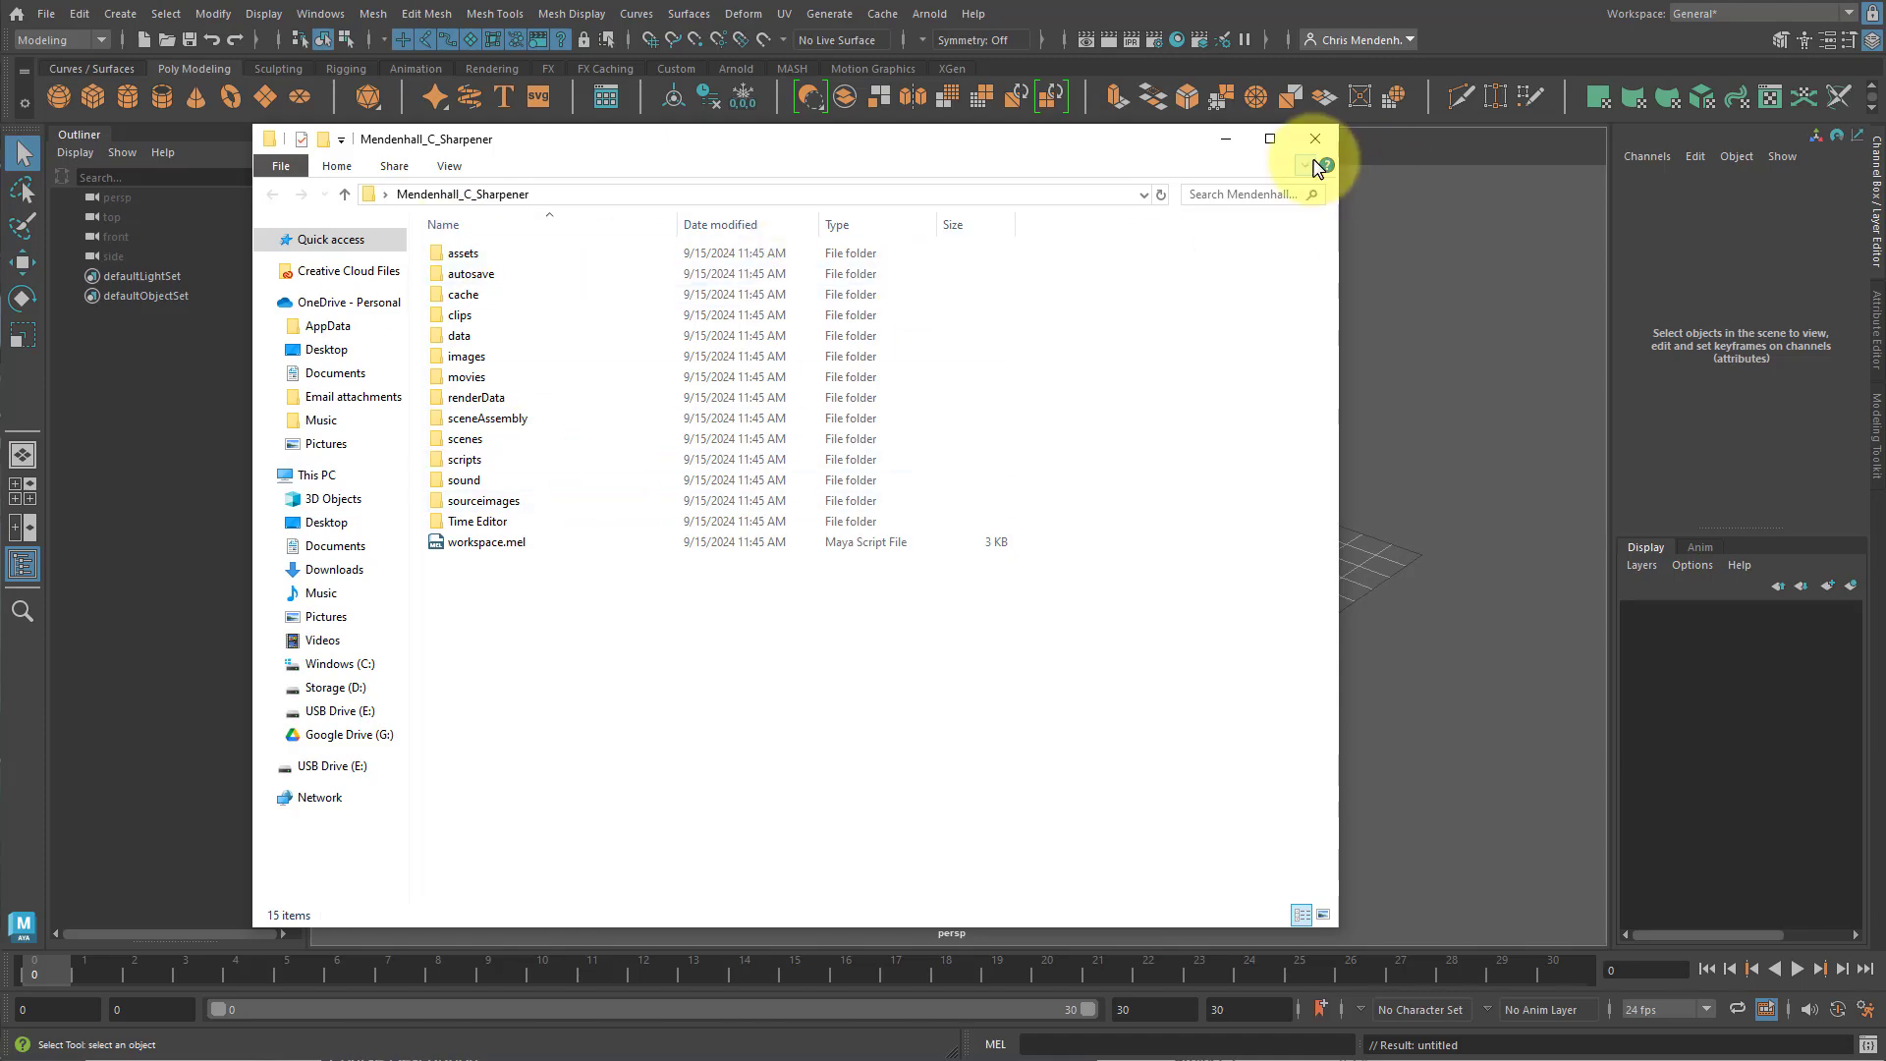
click(1313, 143)
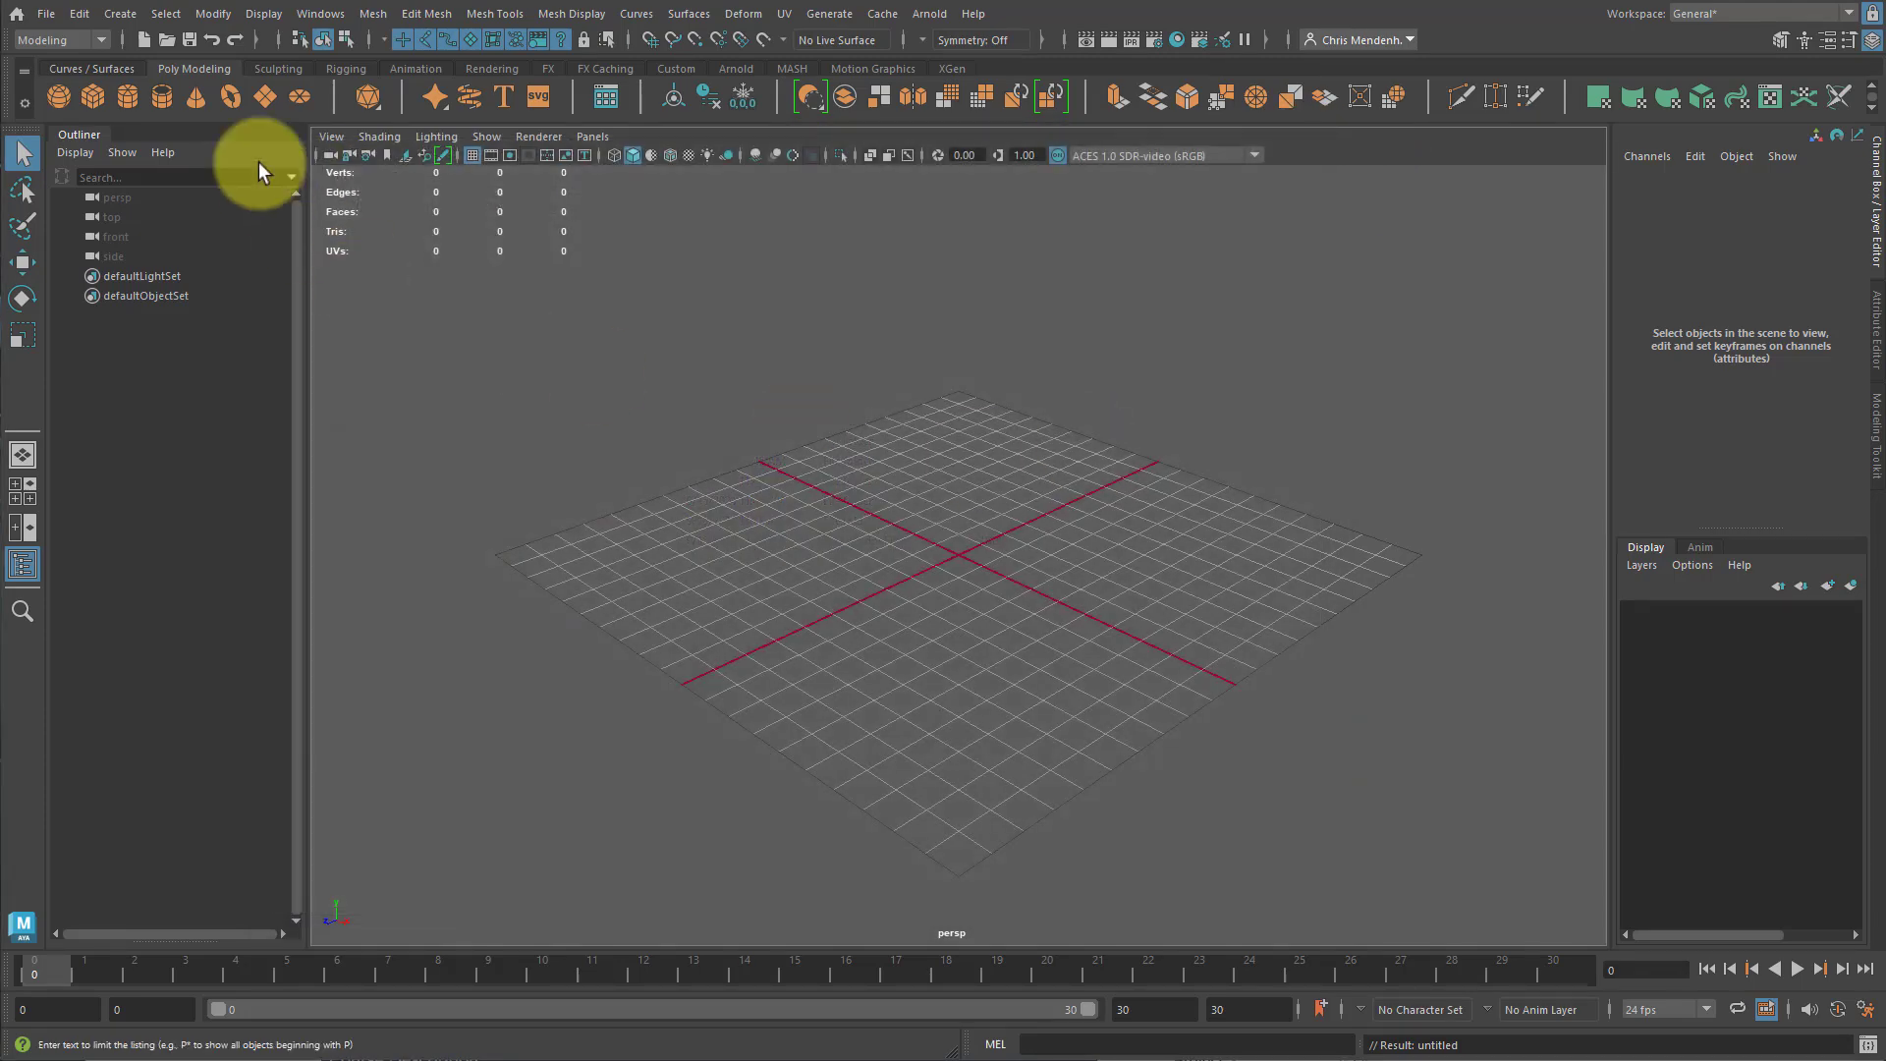
Check which folder the scene would be saved to with Save Scene As, without saving.
click(46, 16)
click(96, 111)
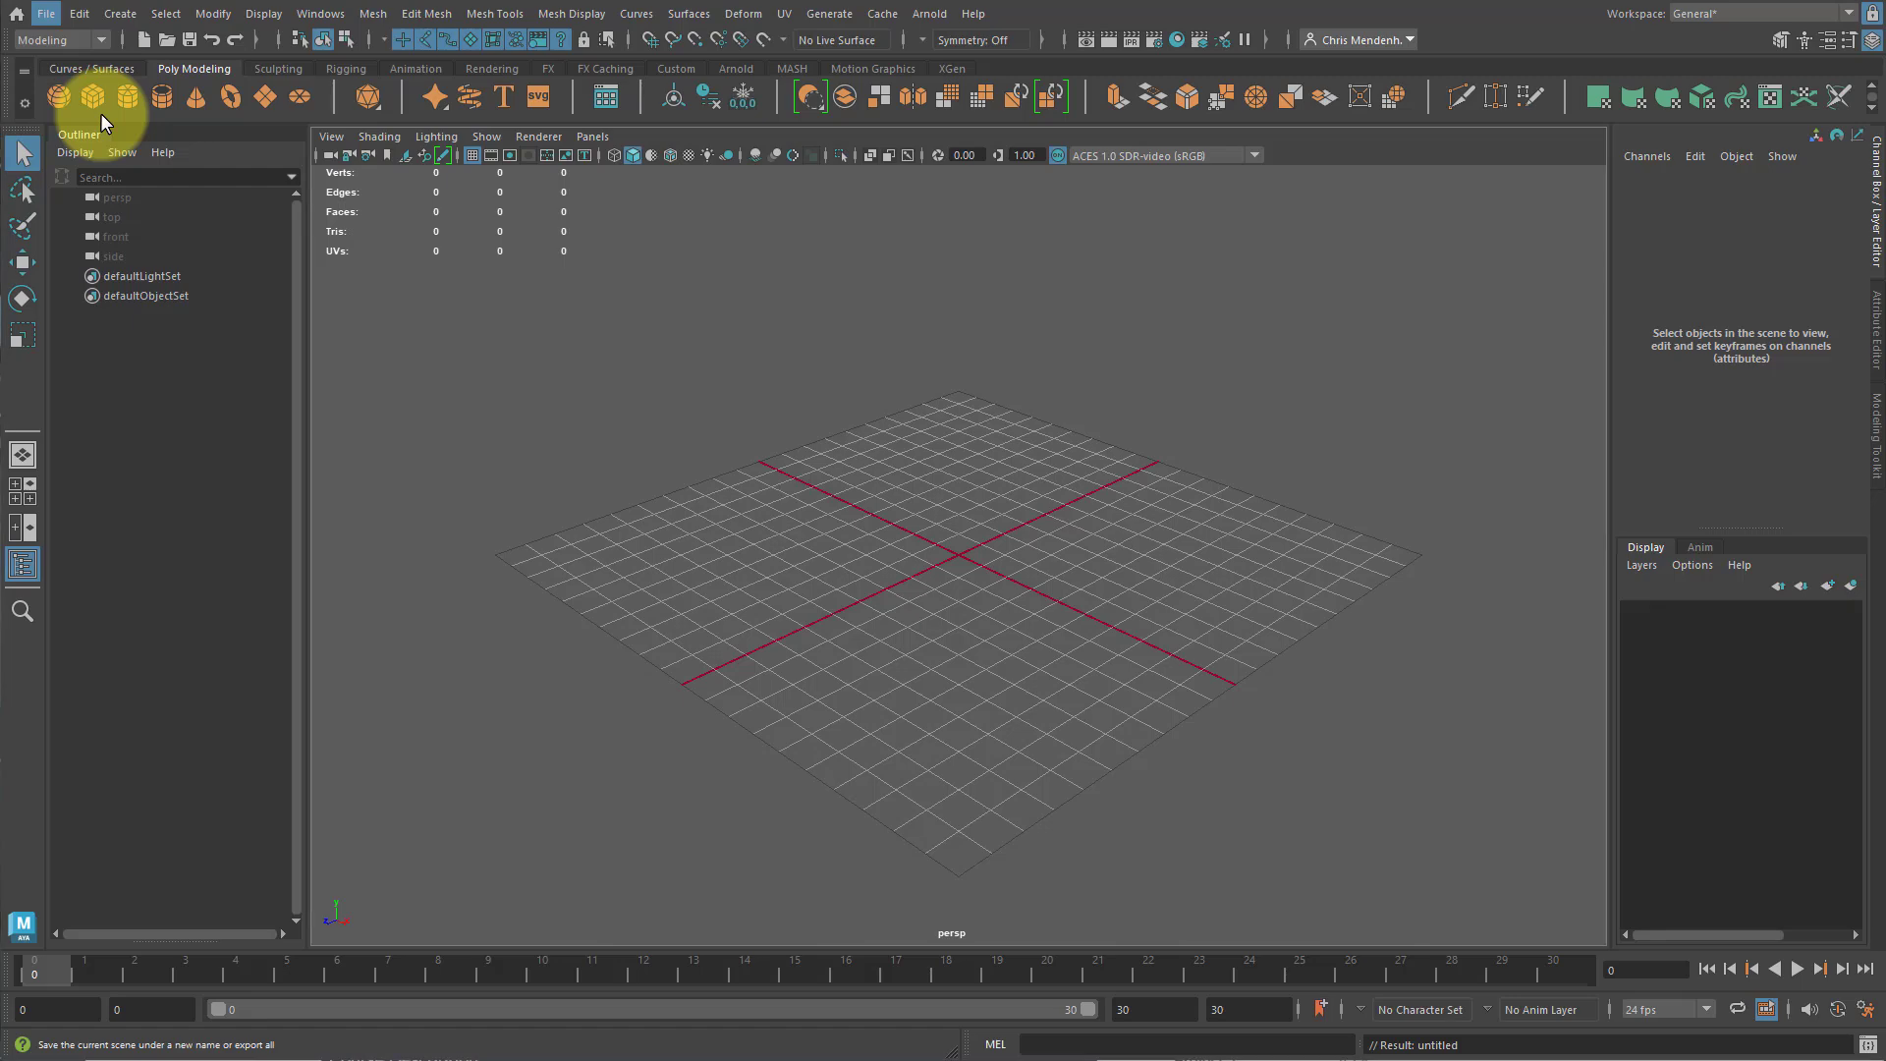
click(452, 165)
drag(453, 166, 634, 164)
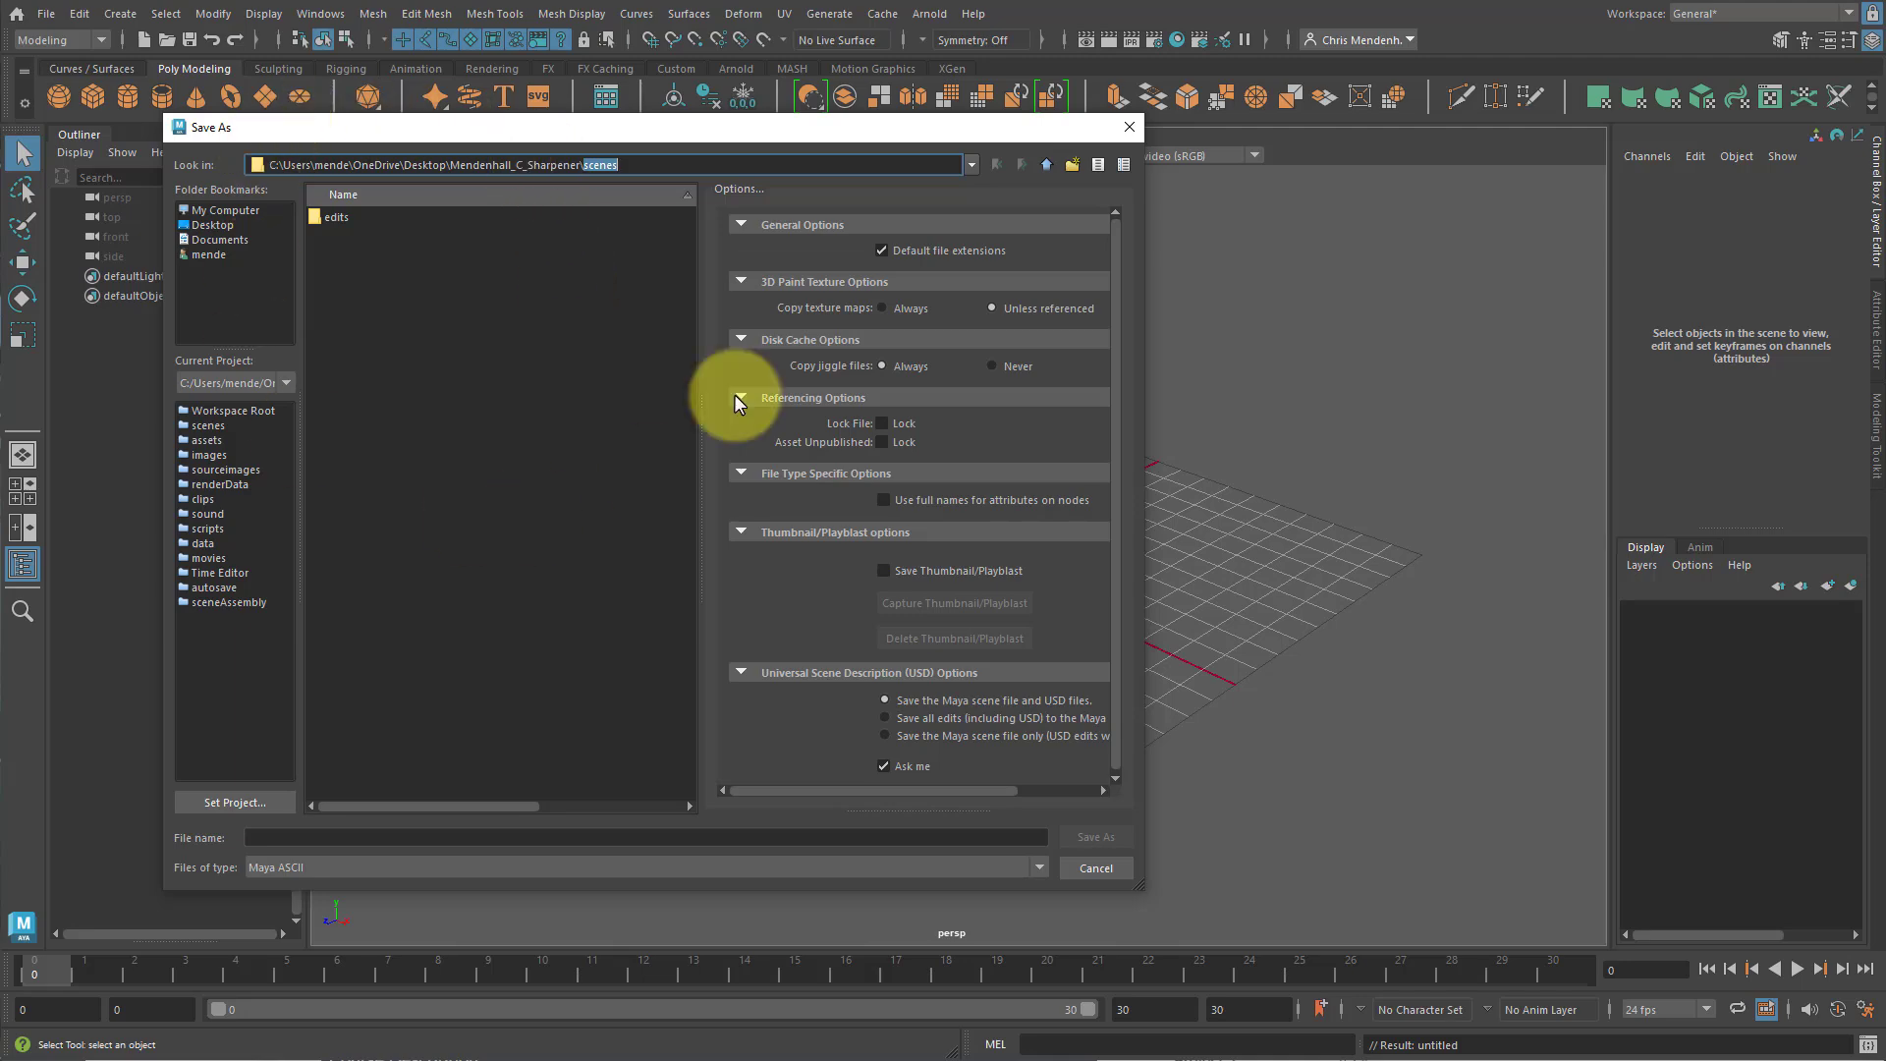
click(1129, 127)
Set the current project to the Sharpener project folder on the Desktop.
click(41, 14)
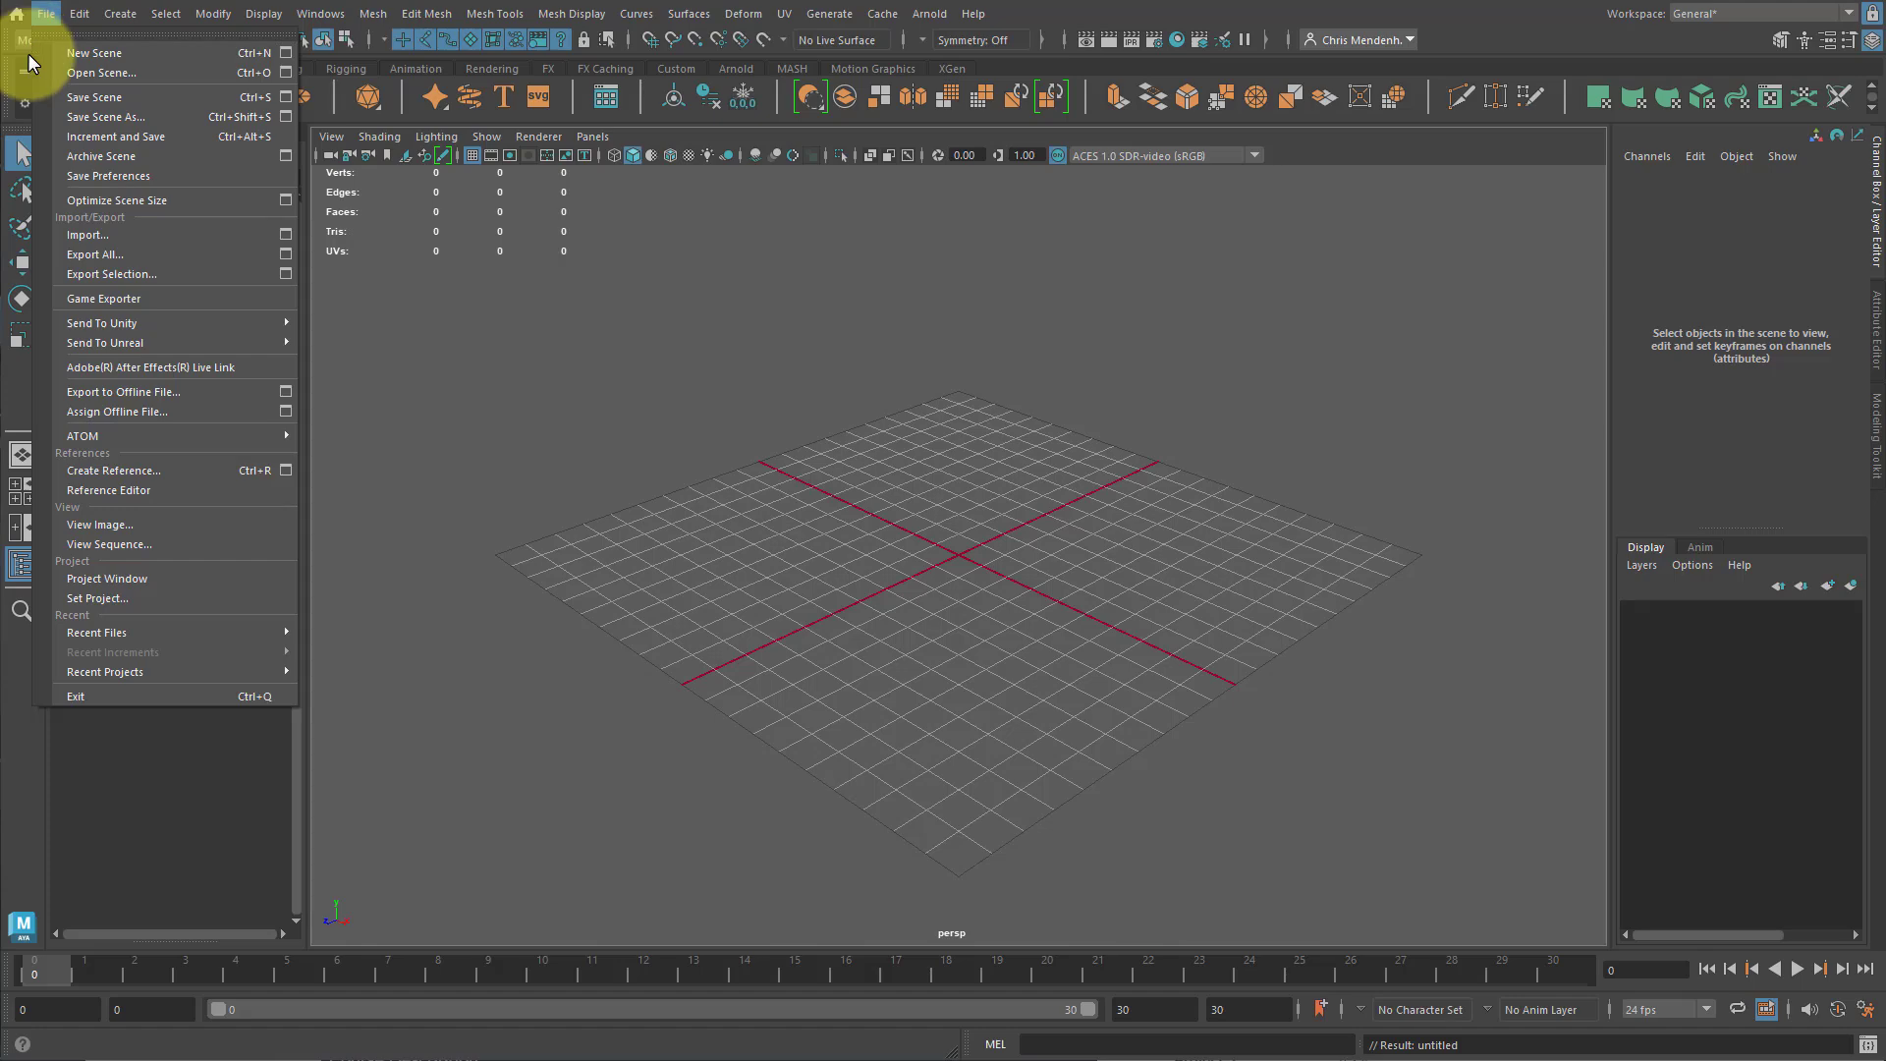
click(141, 595)
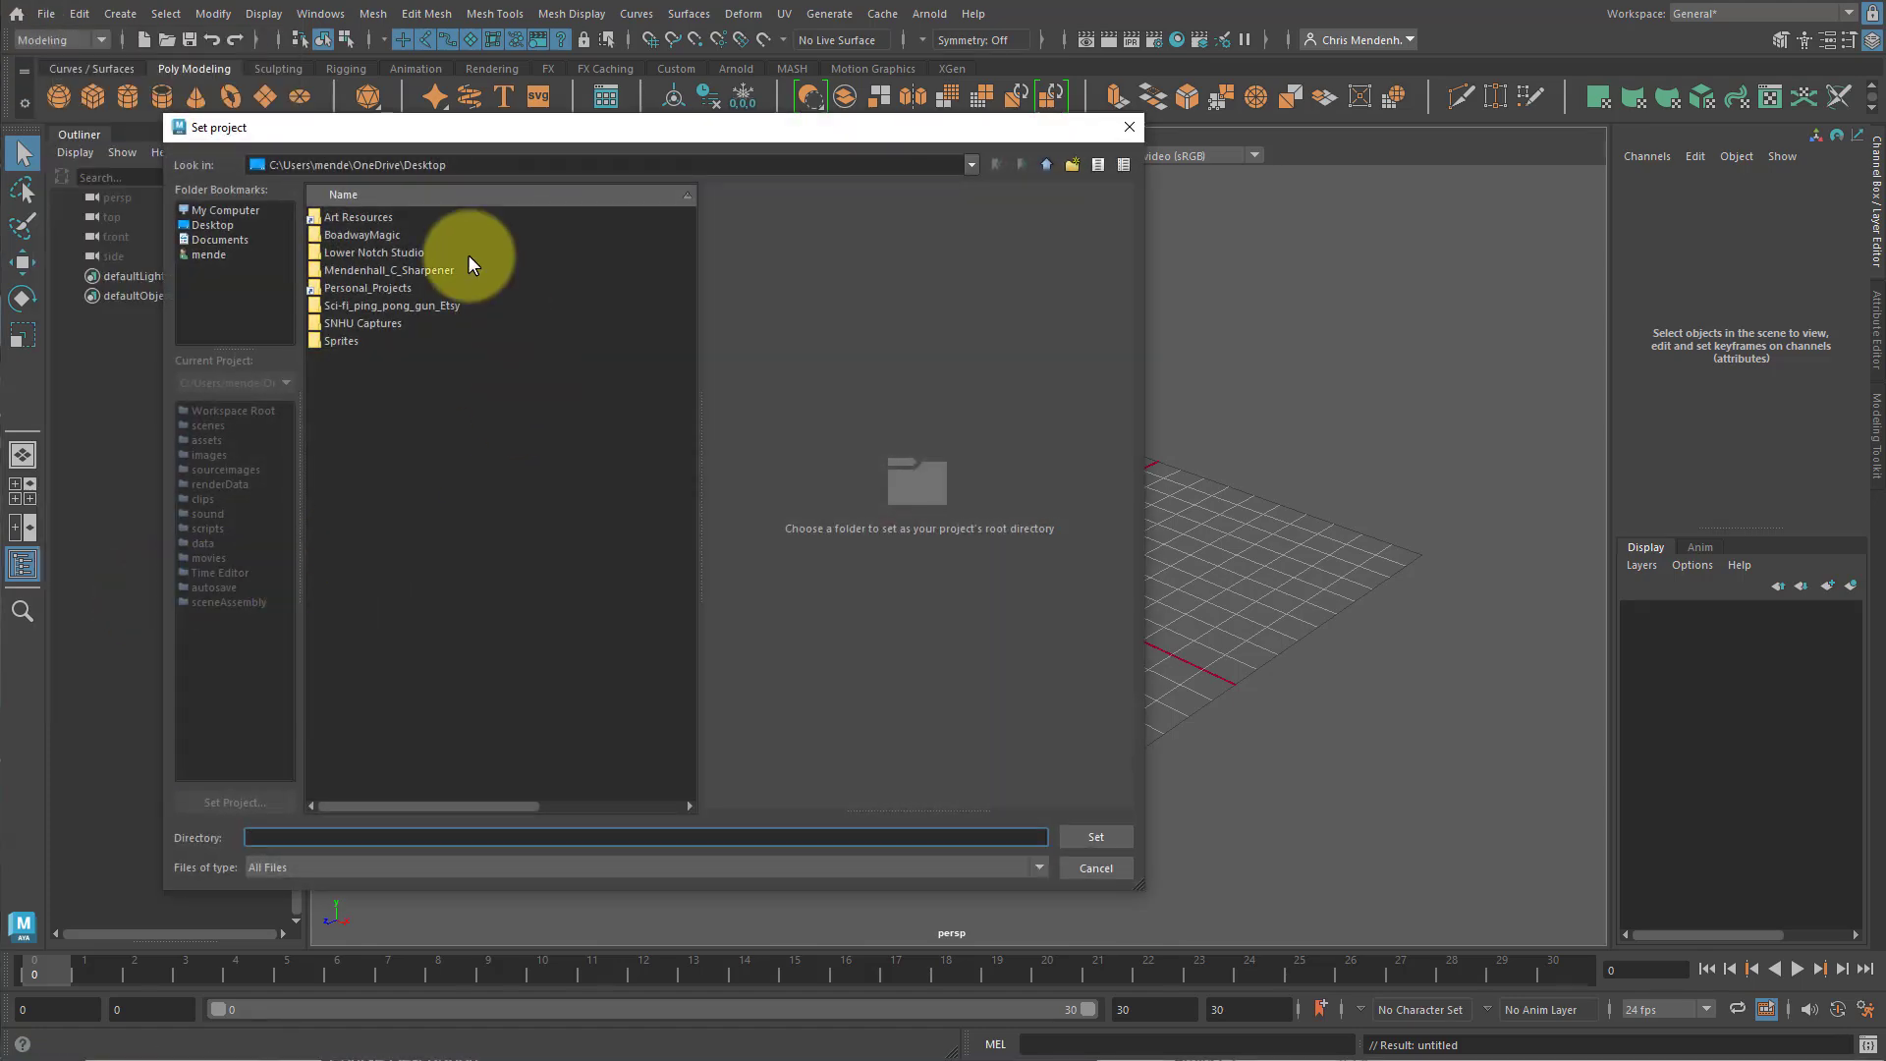
click(211, 227)
click(393, 270)
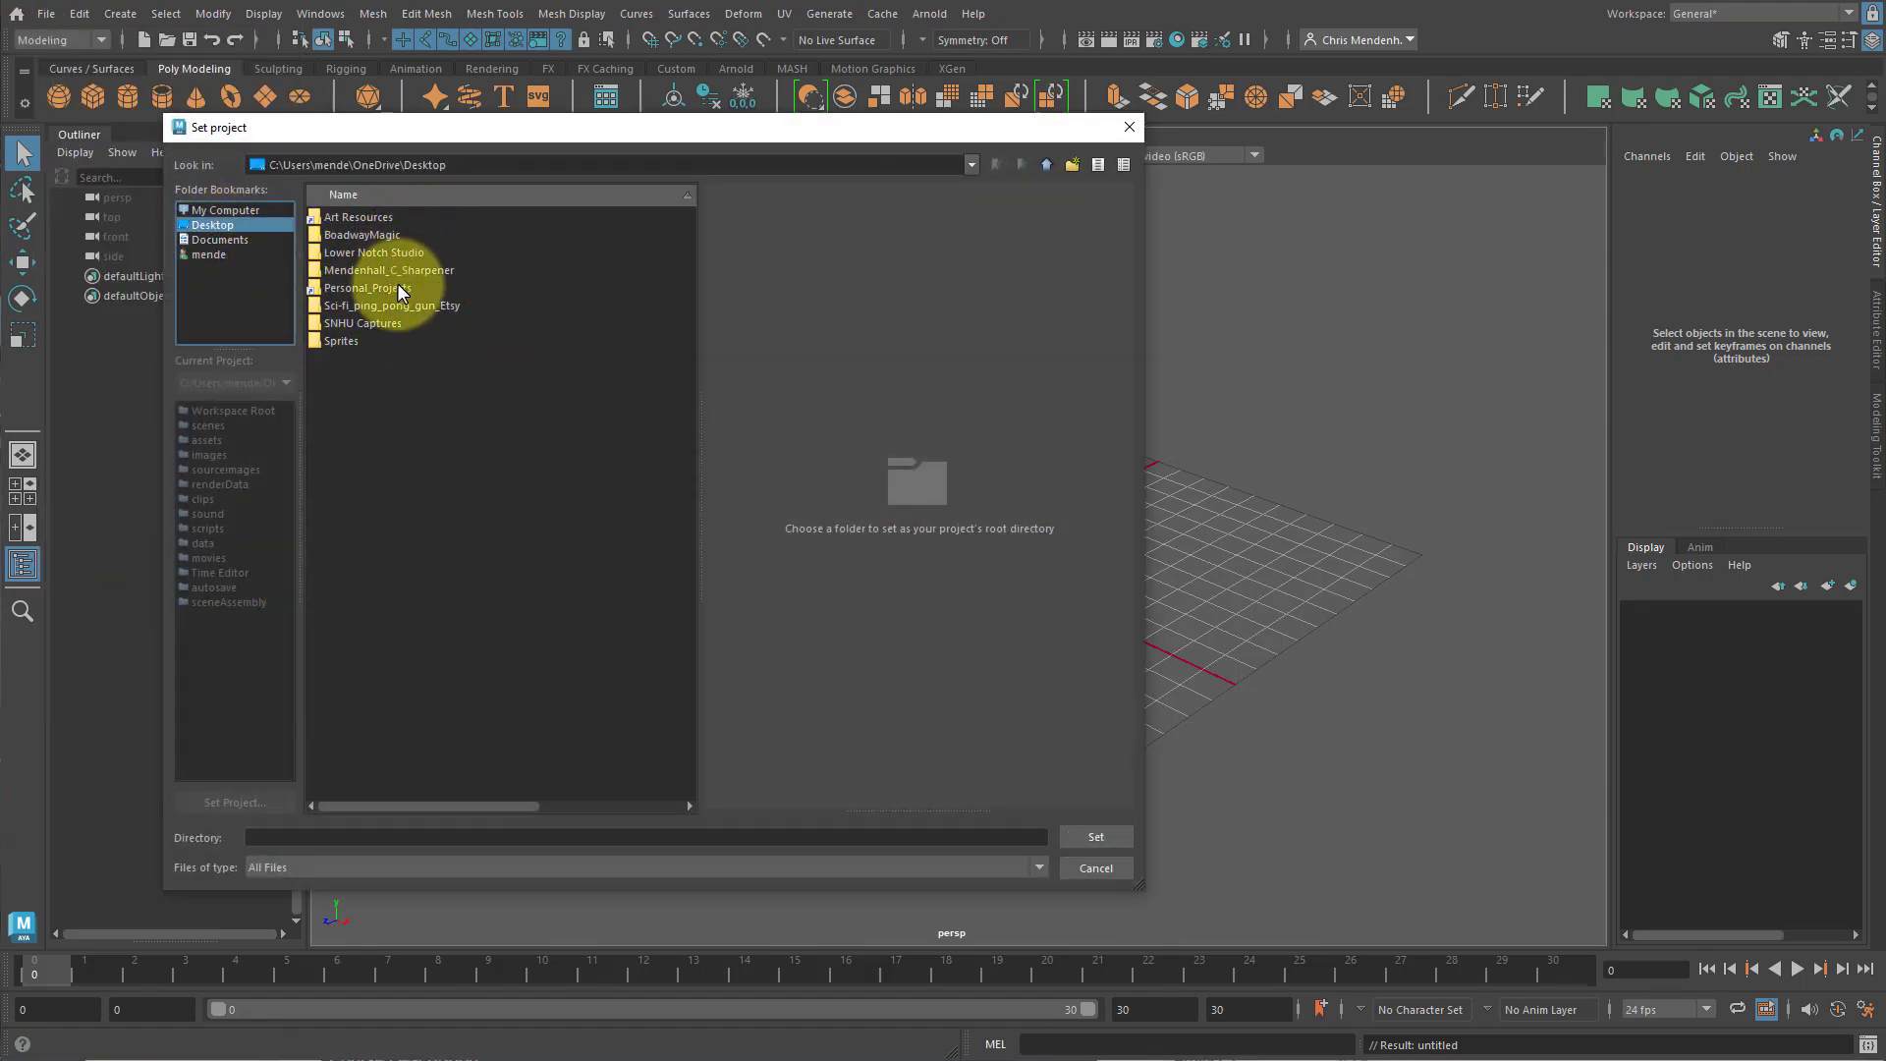
click(1098, 837)
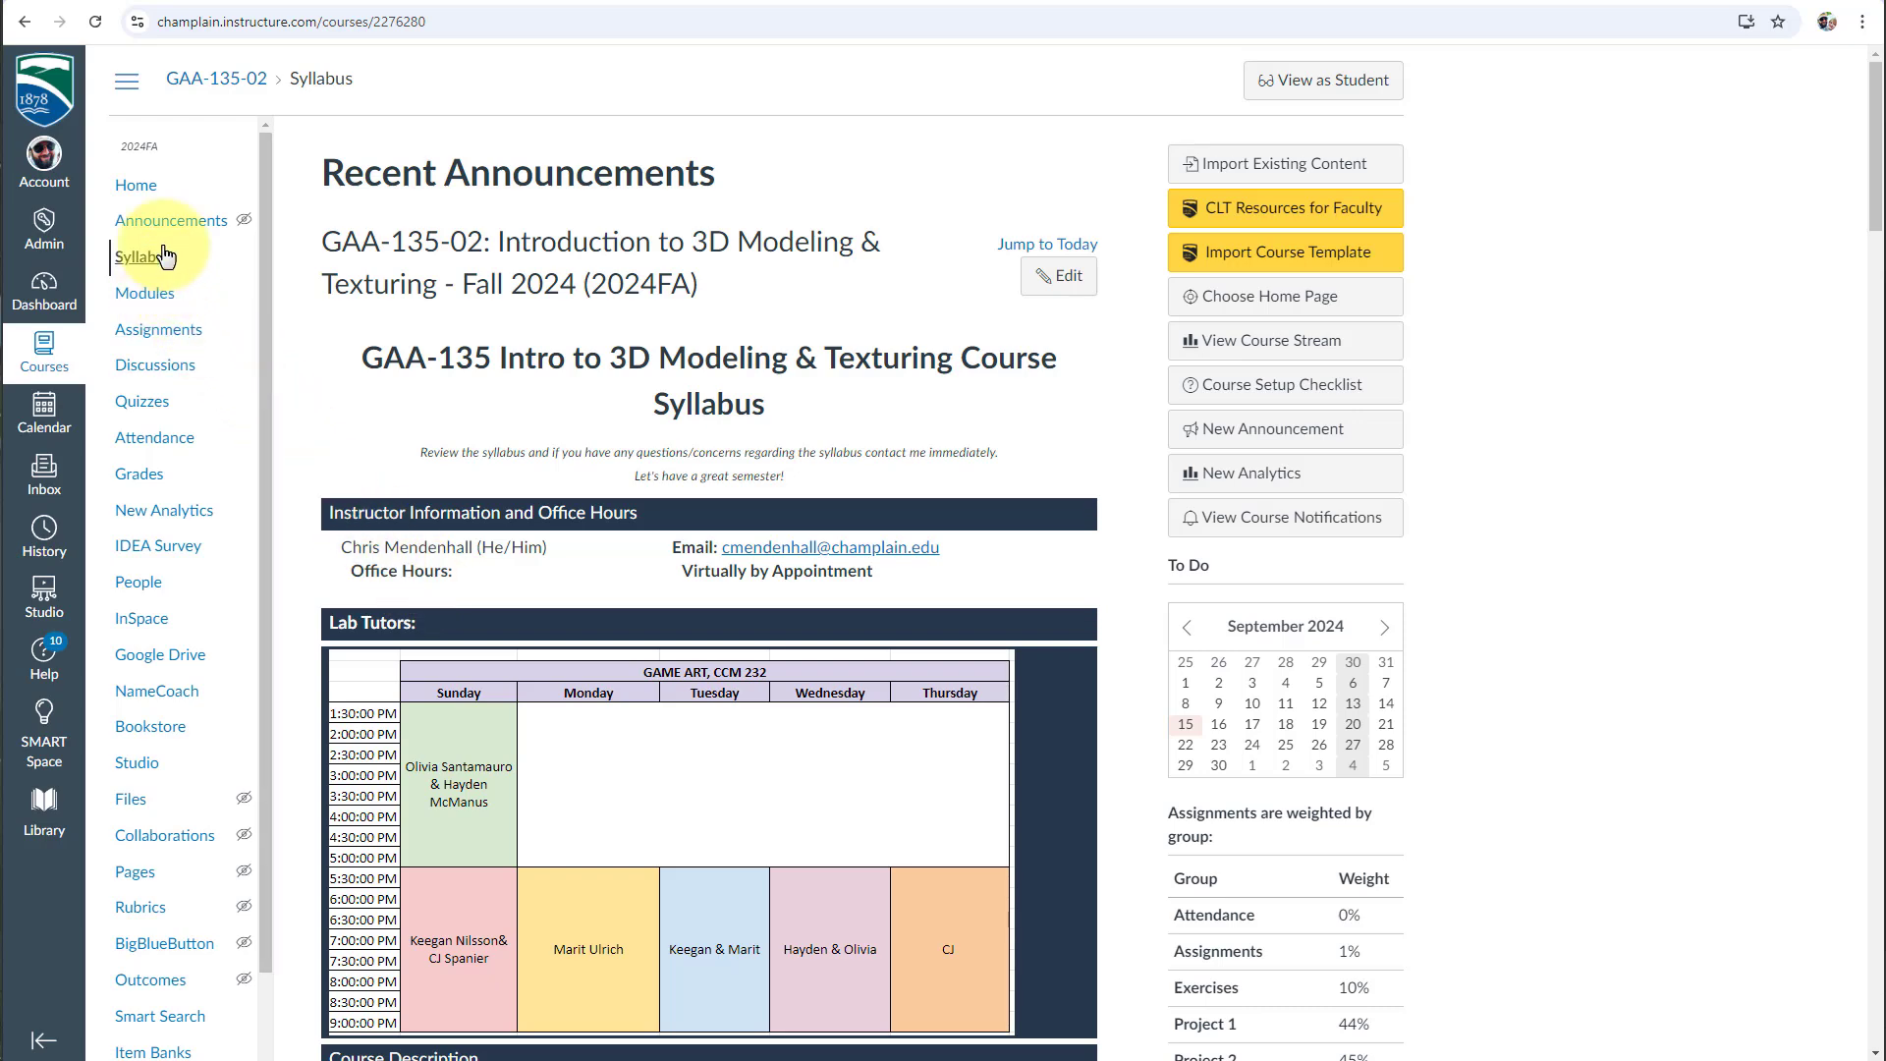
In the Canvas course in the browser, publish the in-class notes text file in the Week 3 module.
click(144, 293)
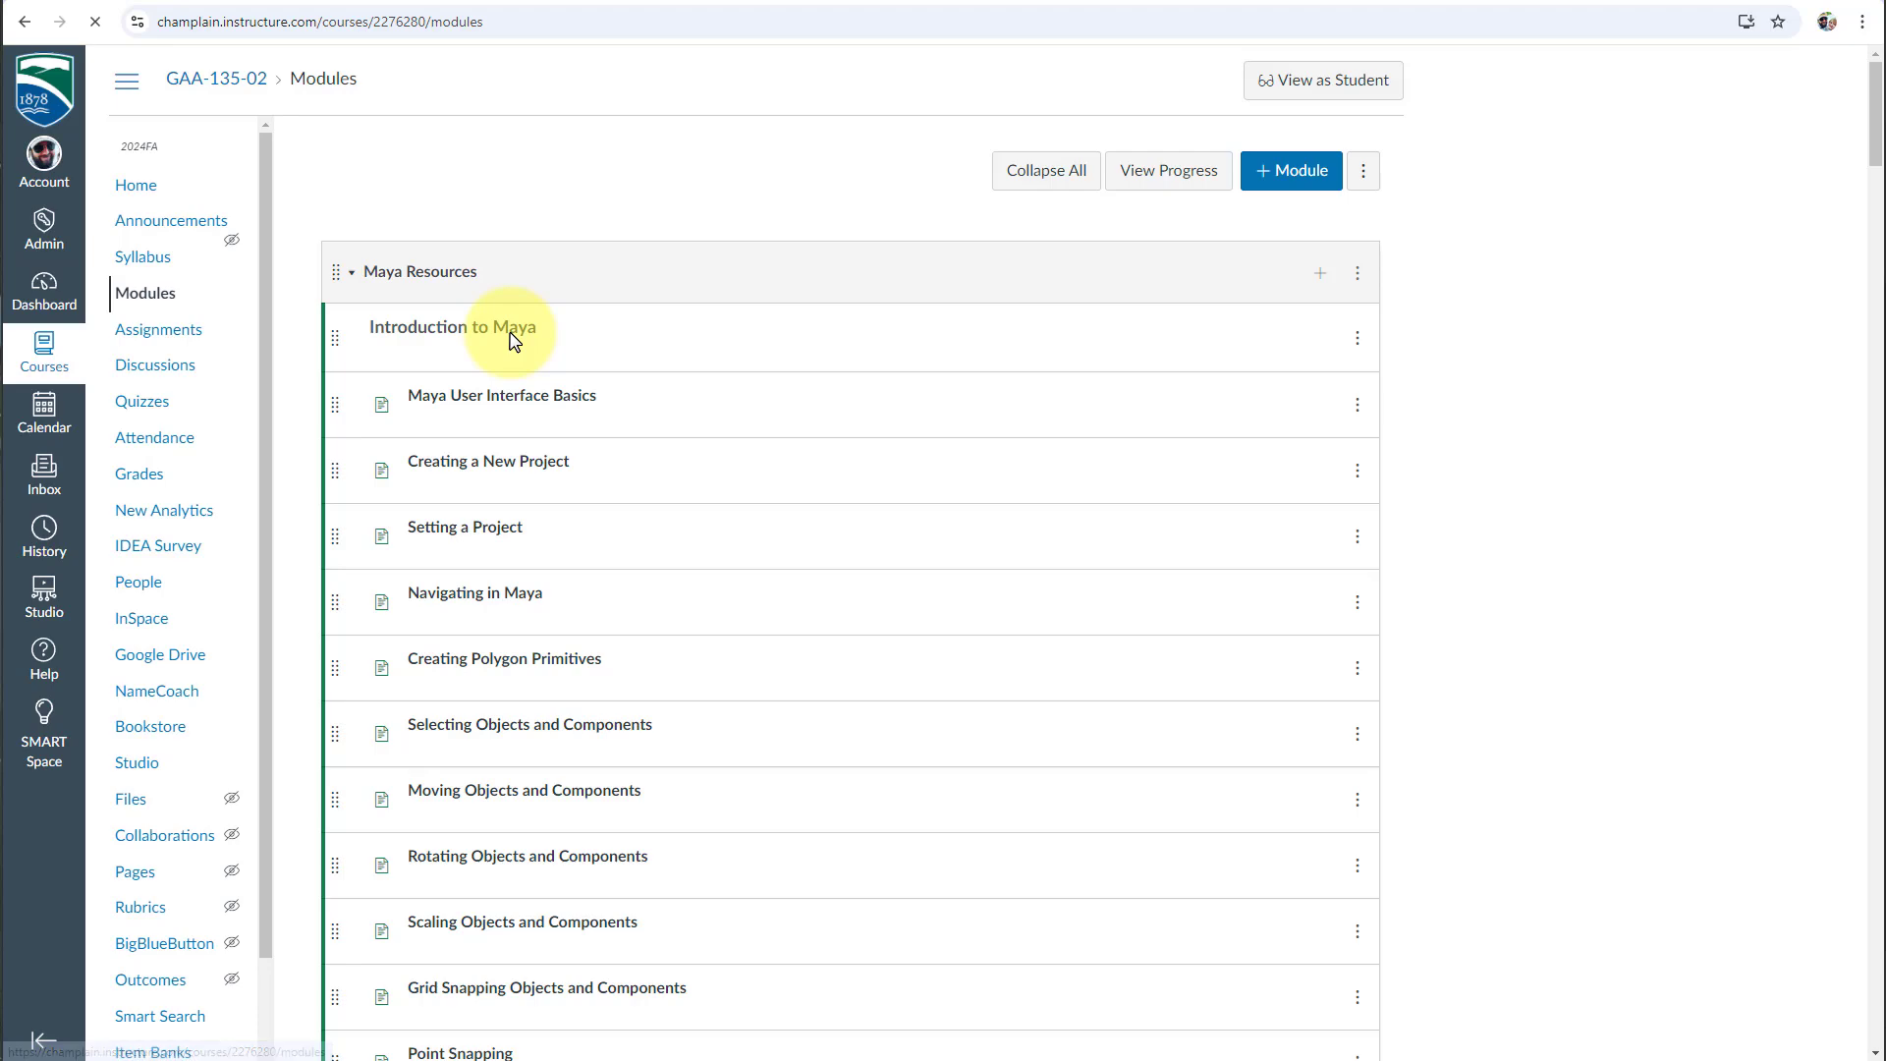
scroll(496, 327, down, 5)
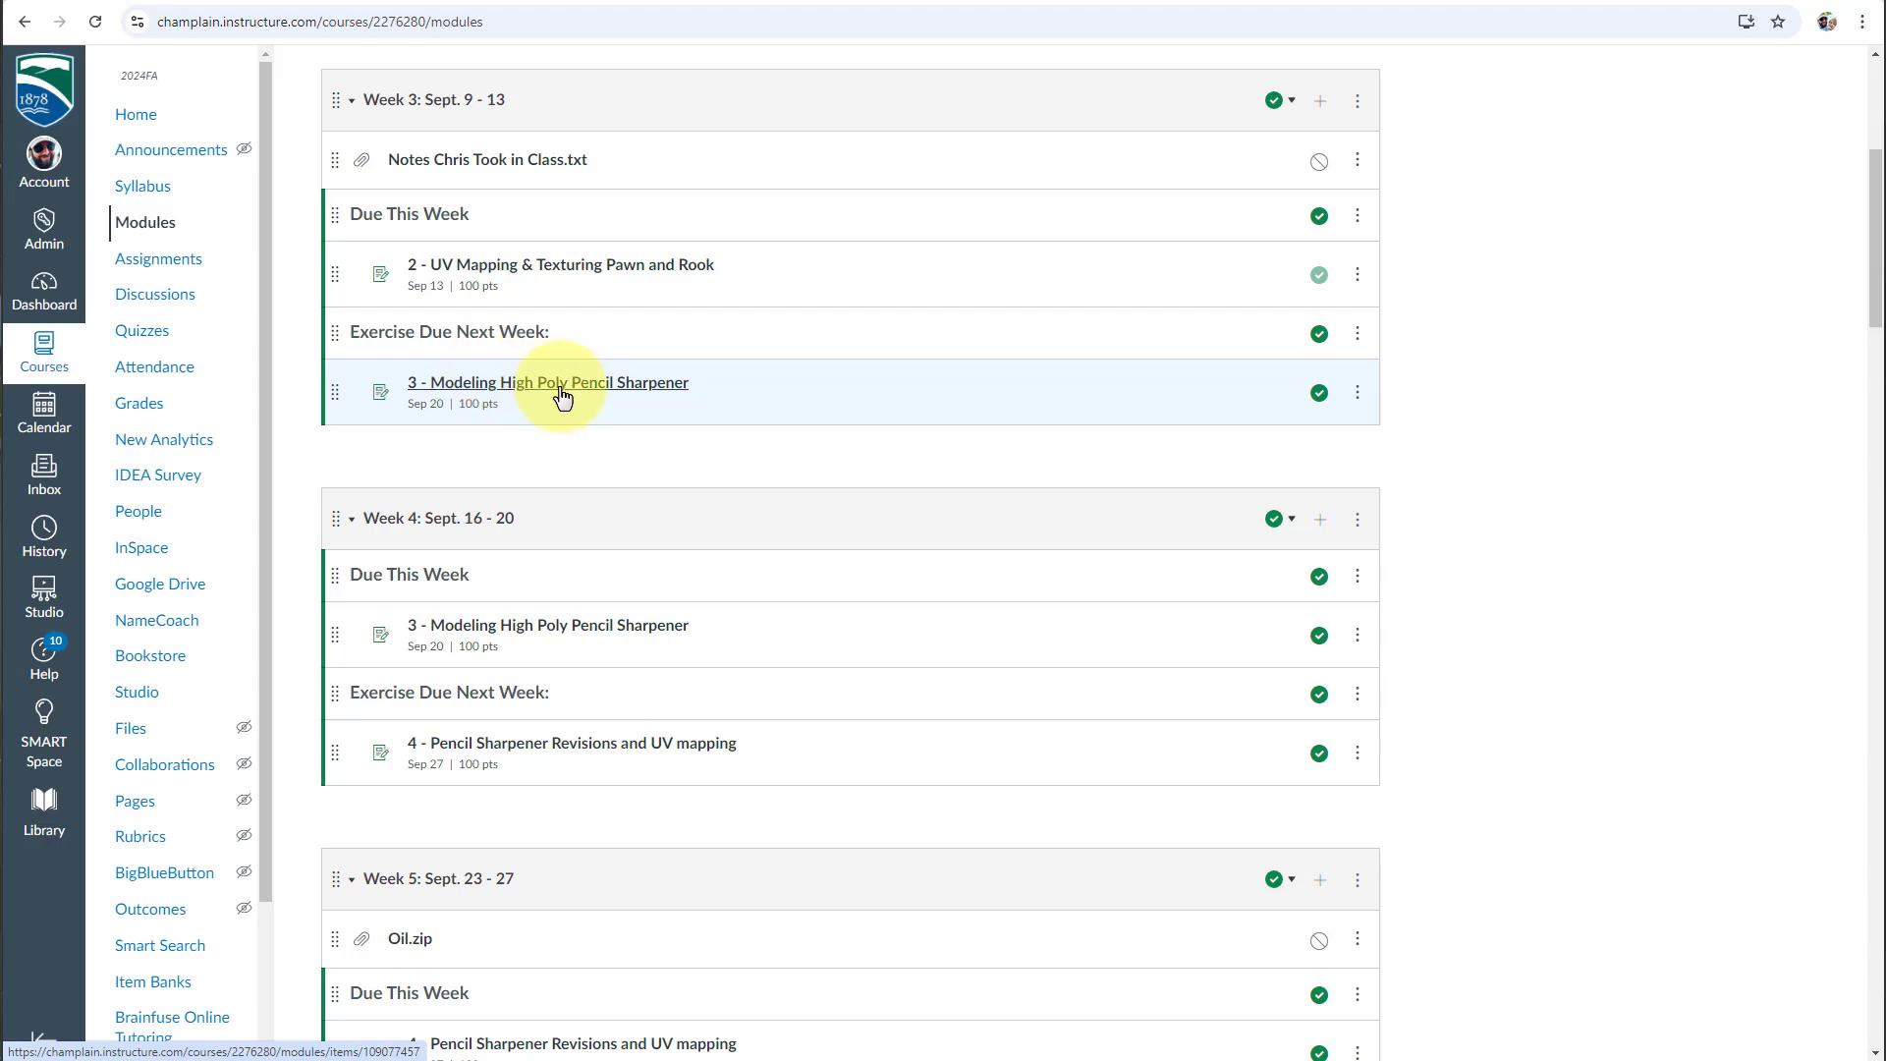
click(1319, 162)
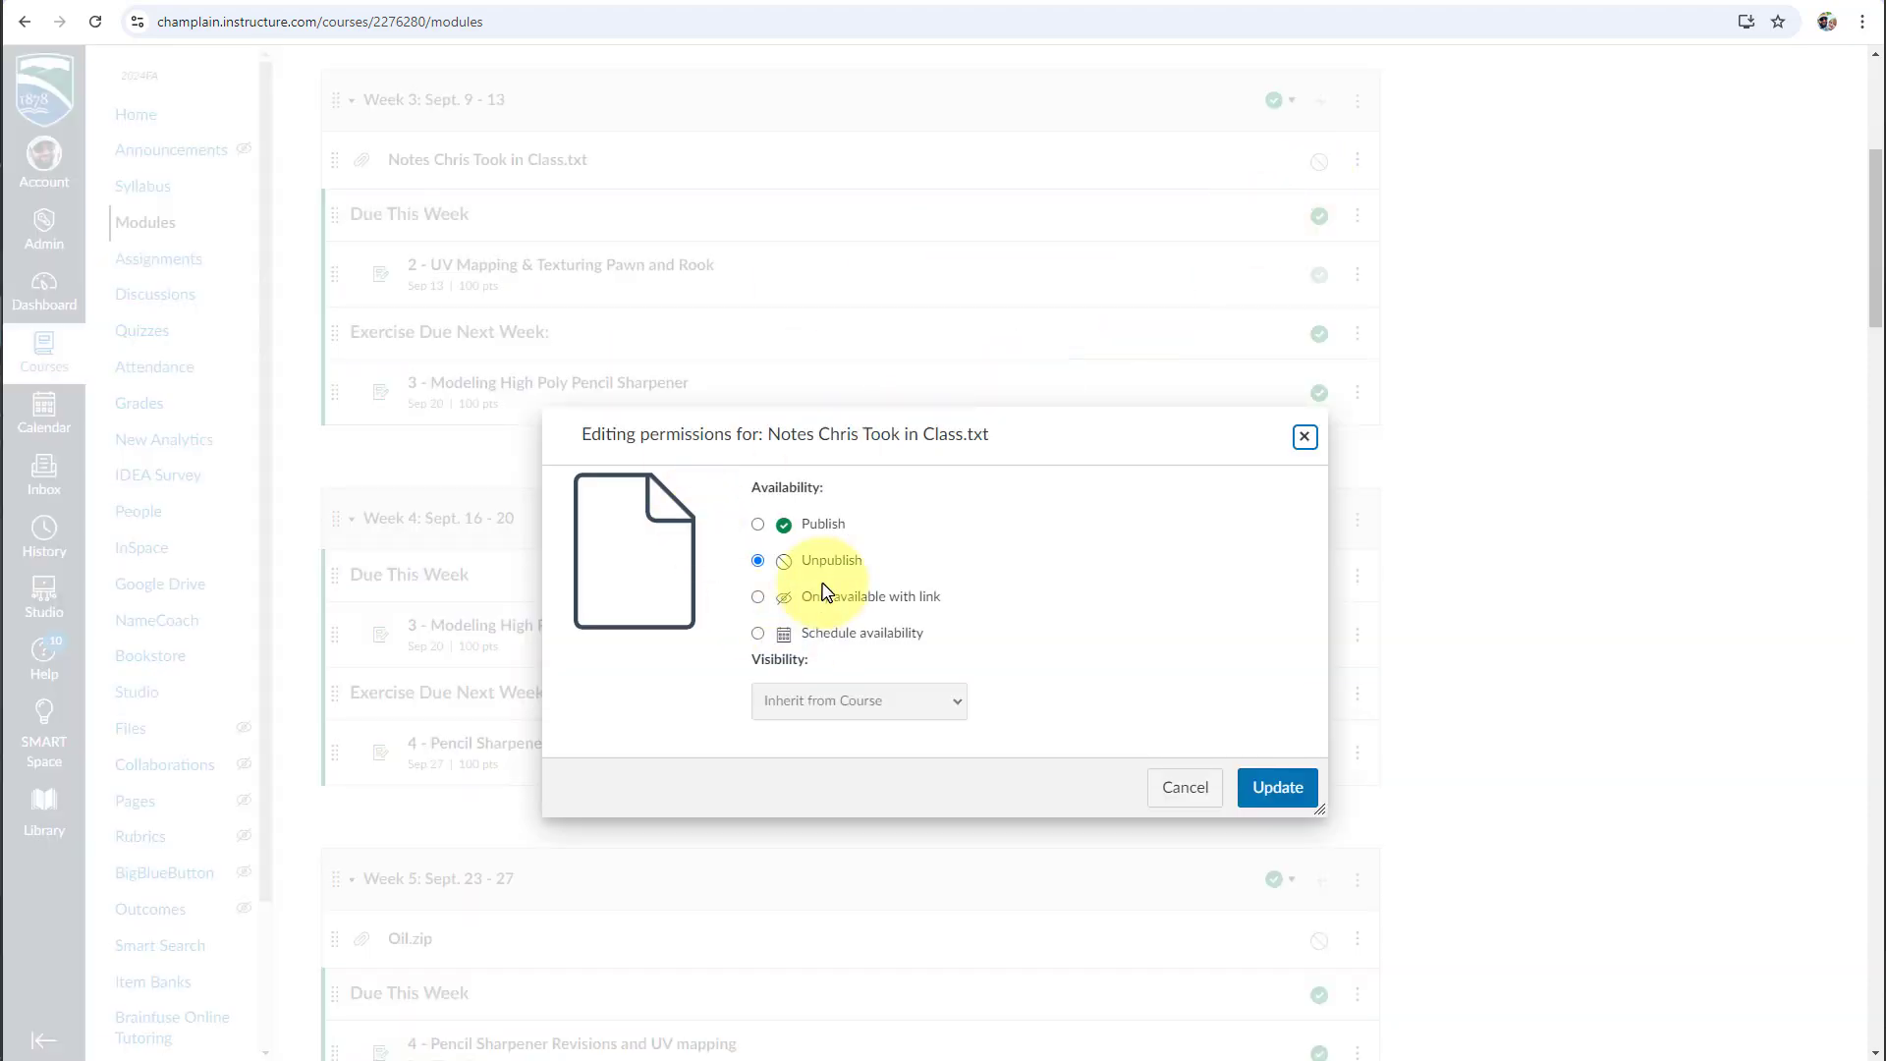
click(821, 524)
click(1219, 782)
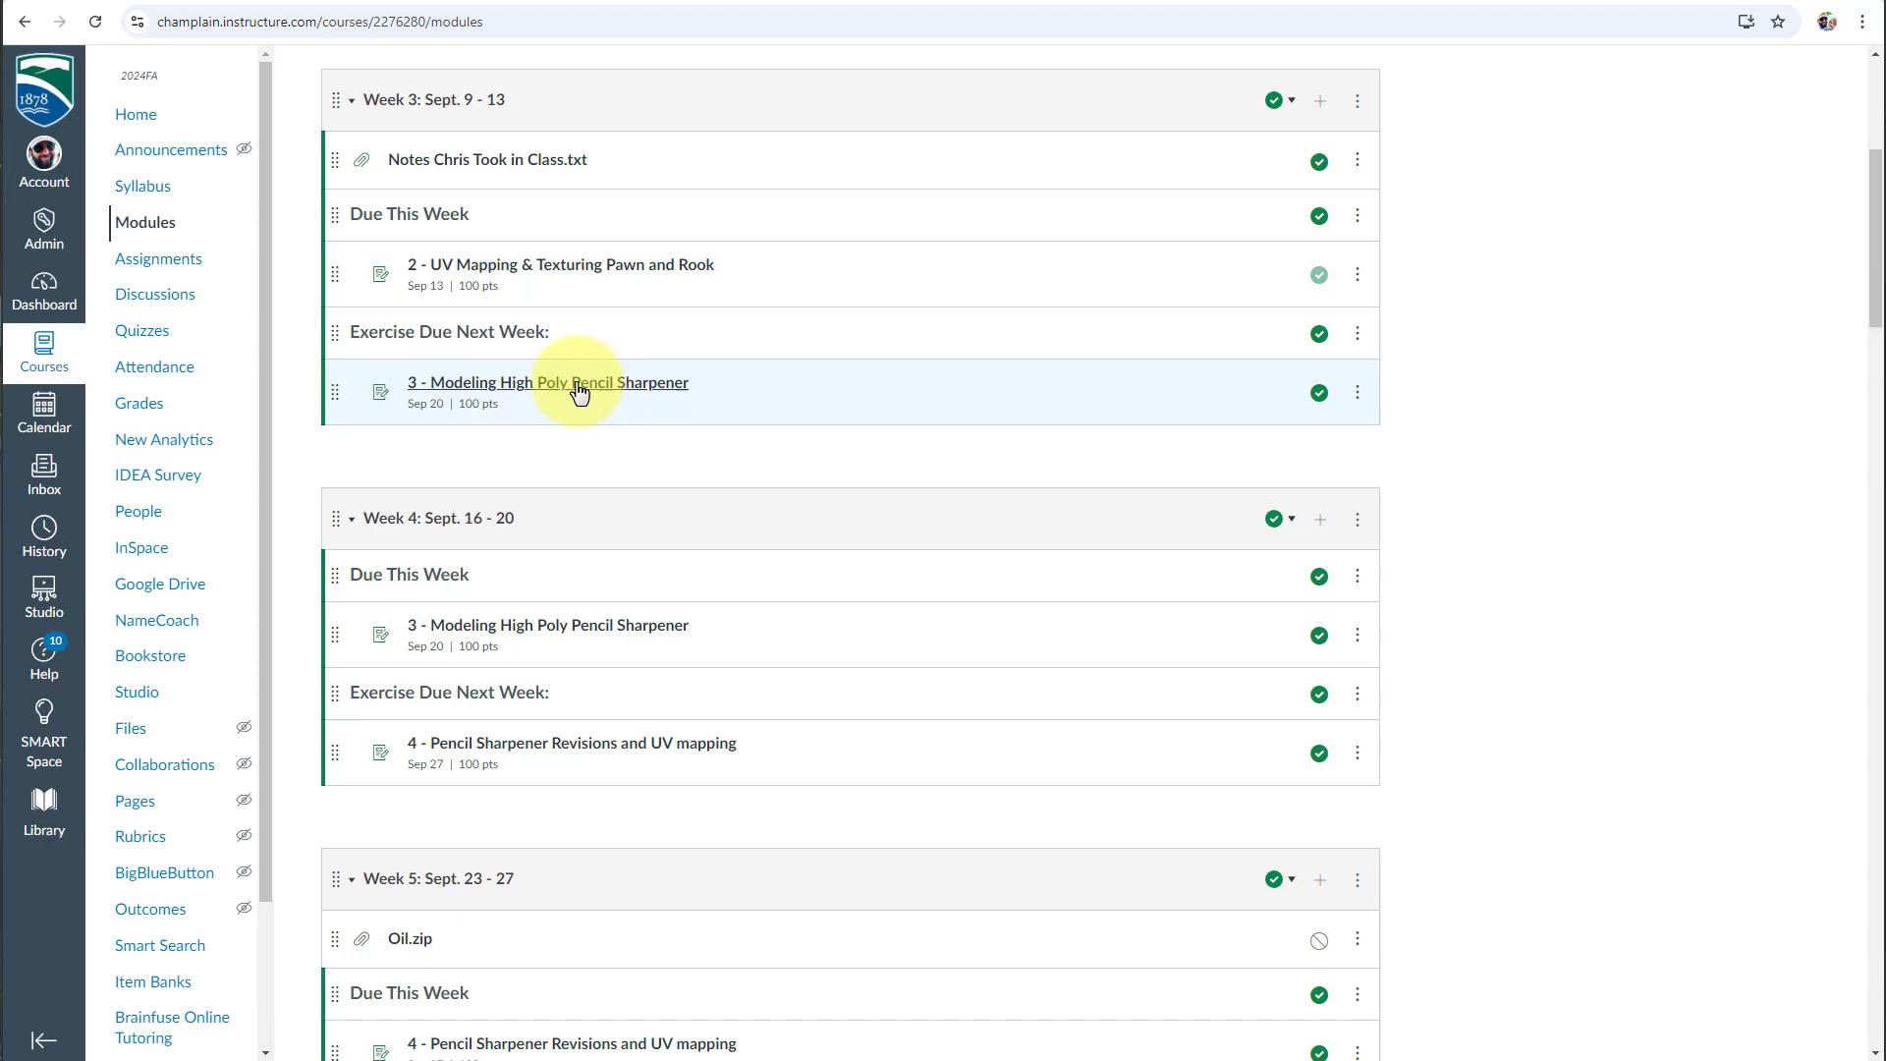
Get PencilSharpenerRef.zip from the assignment "3 - Modeling High Poly Pencil Sharpener" and extract its PencilSharpenerRef folder.
click(586, 392)
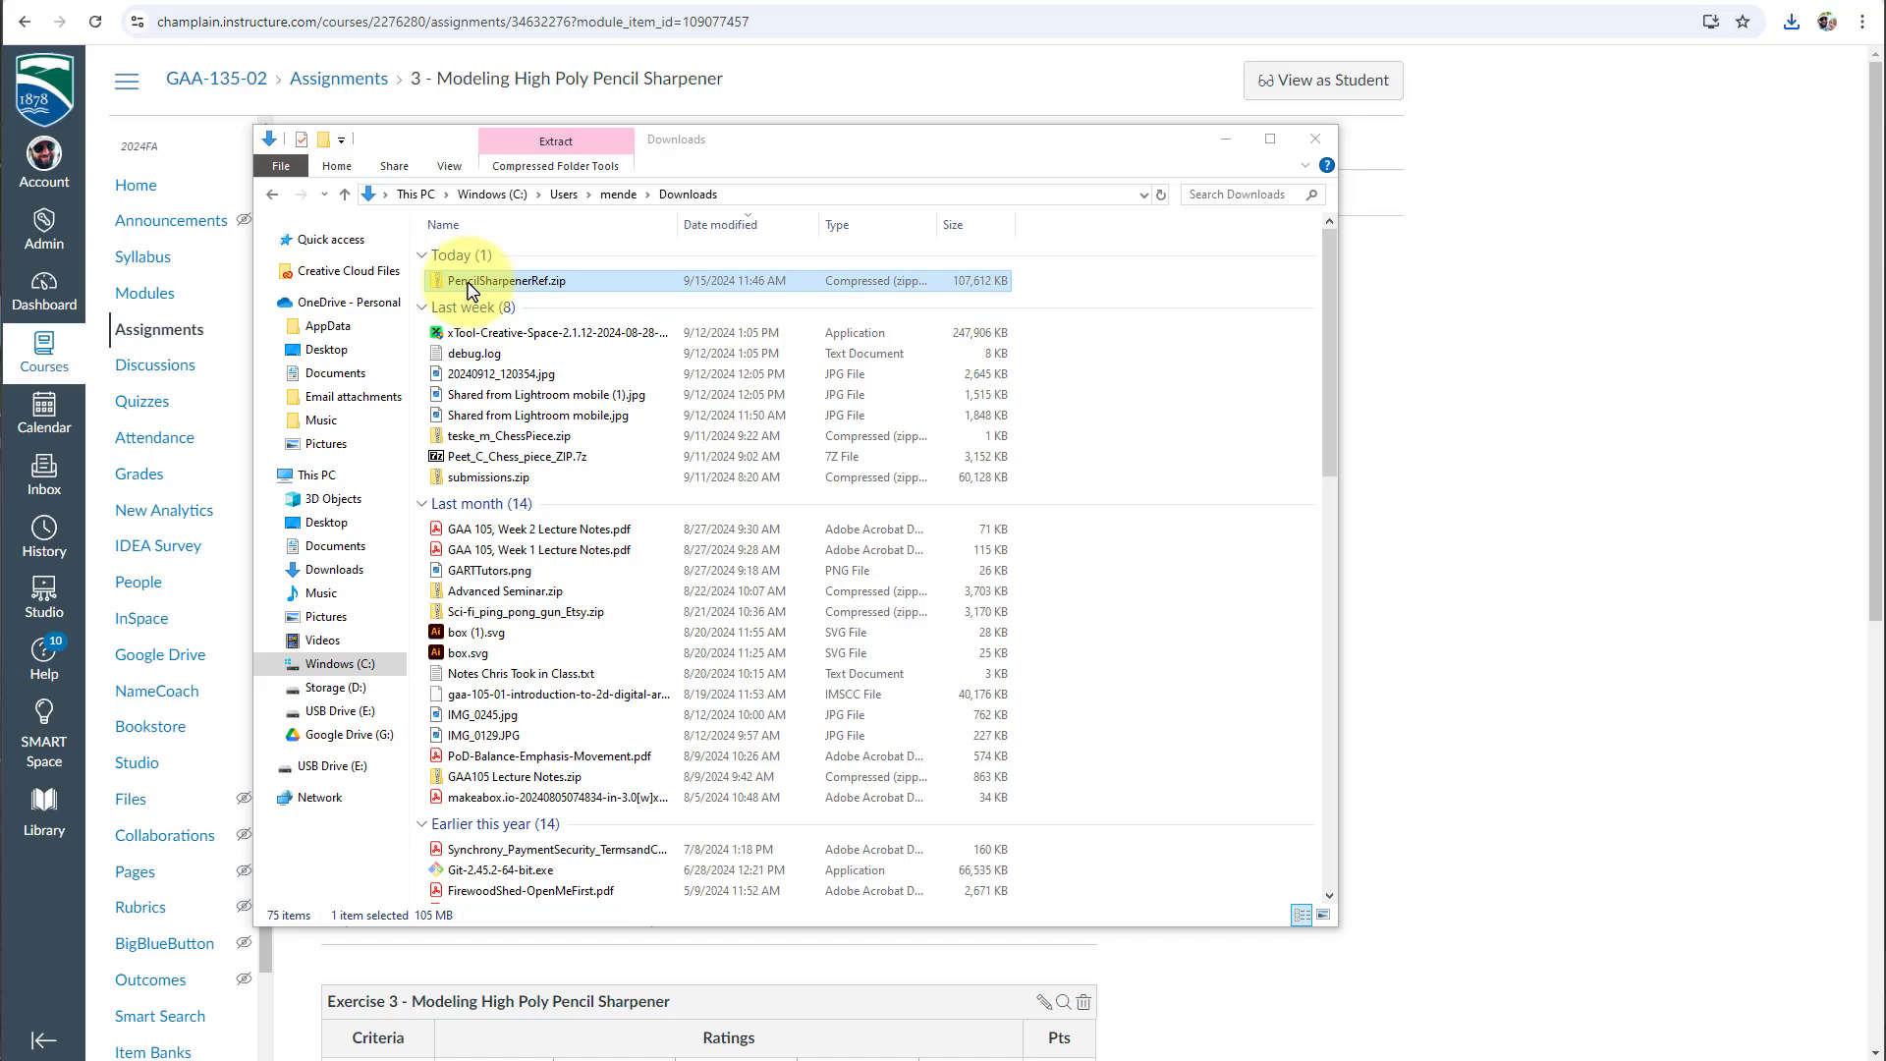
double_click(471, 282)
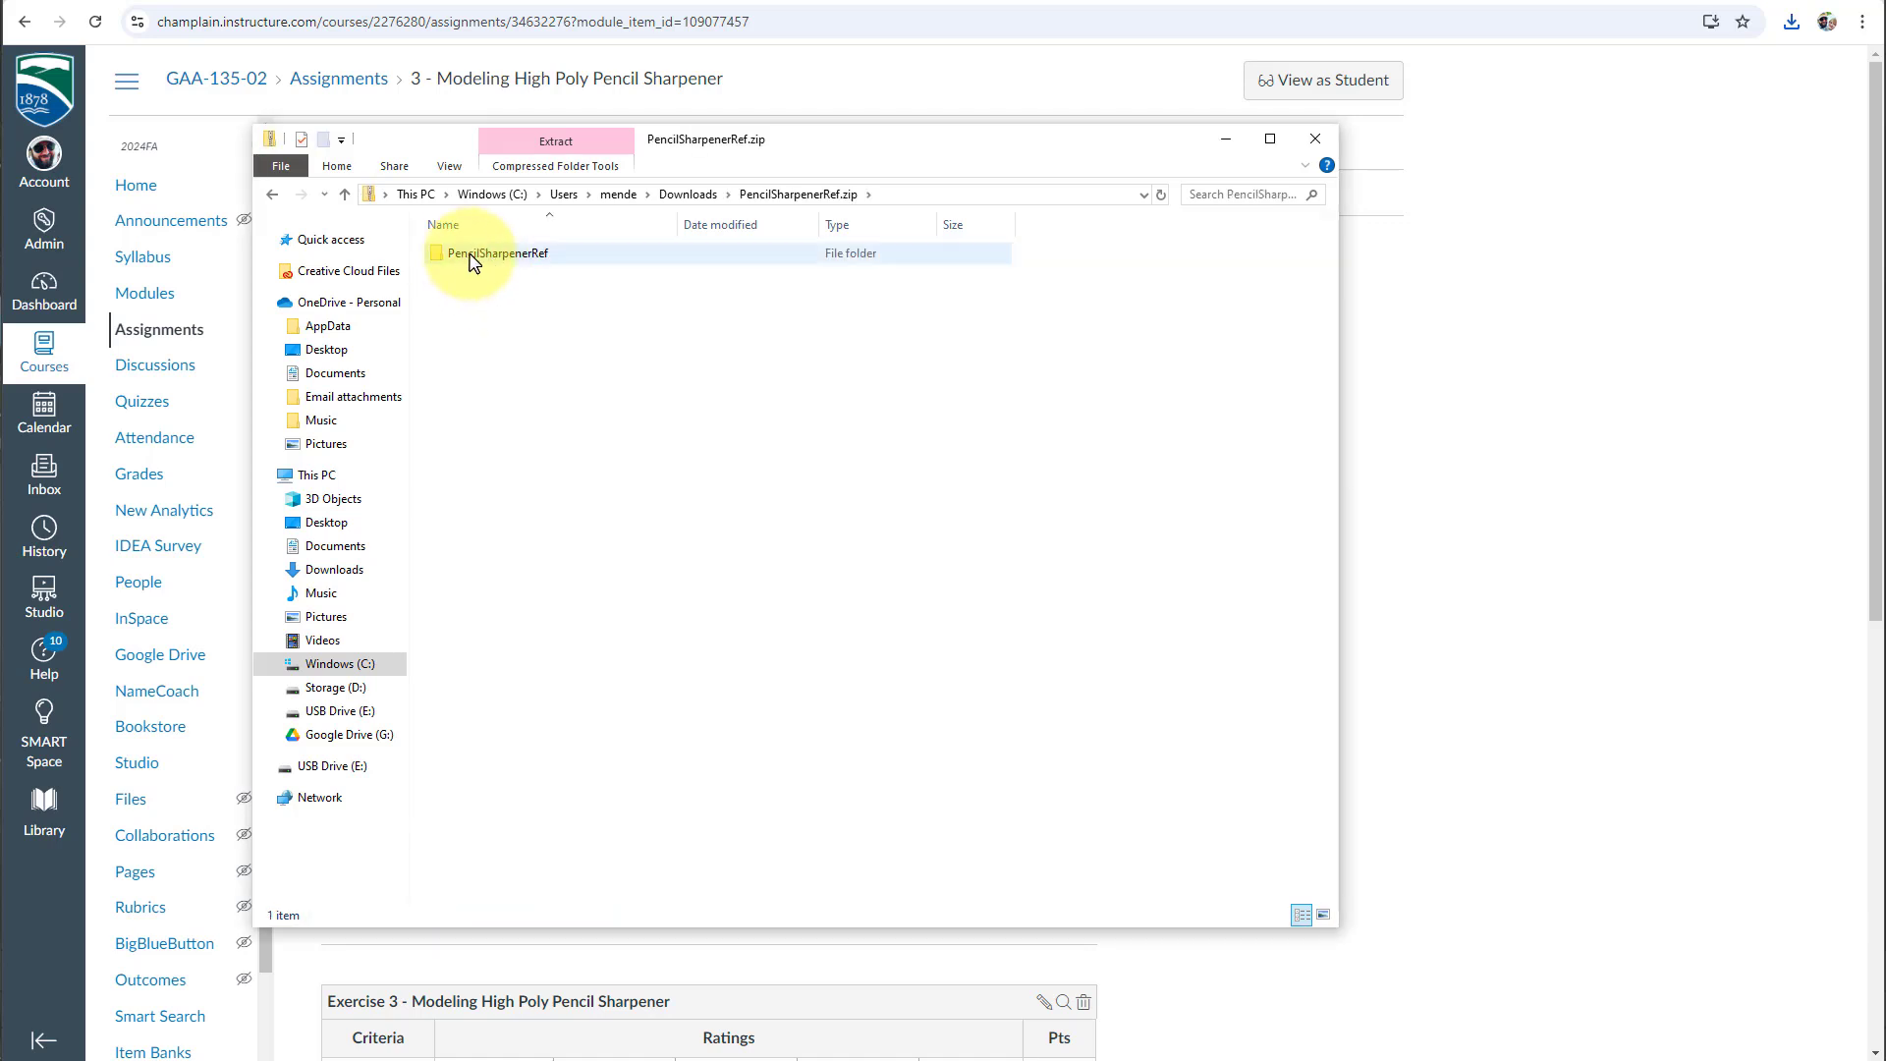
click(469, 254)
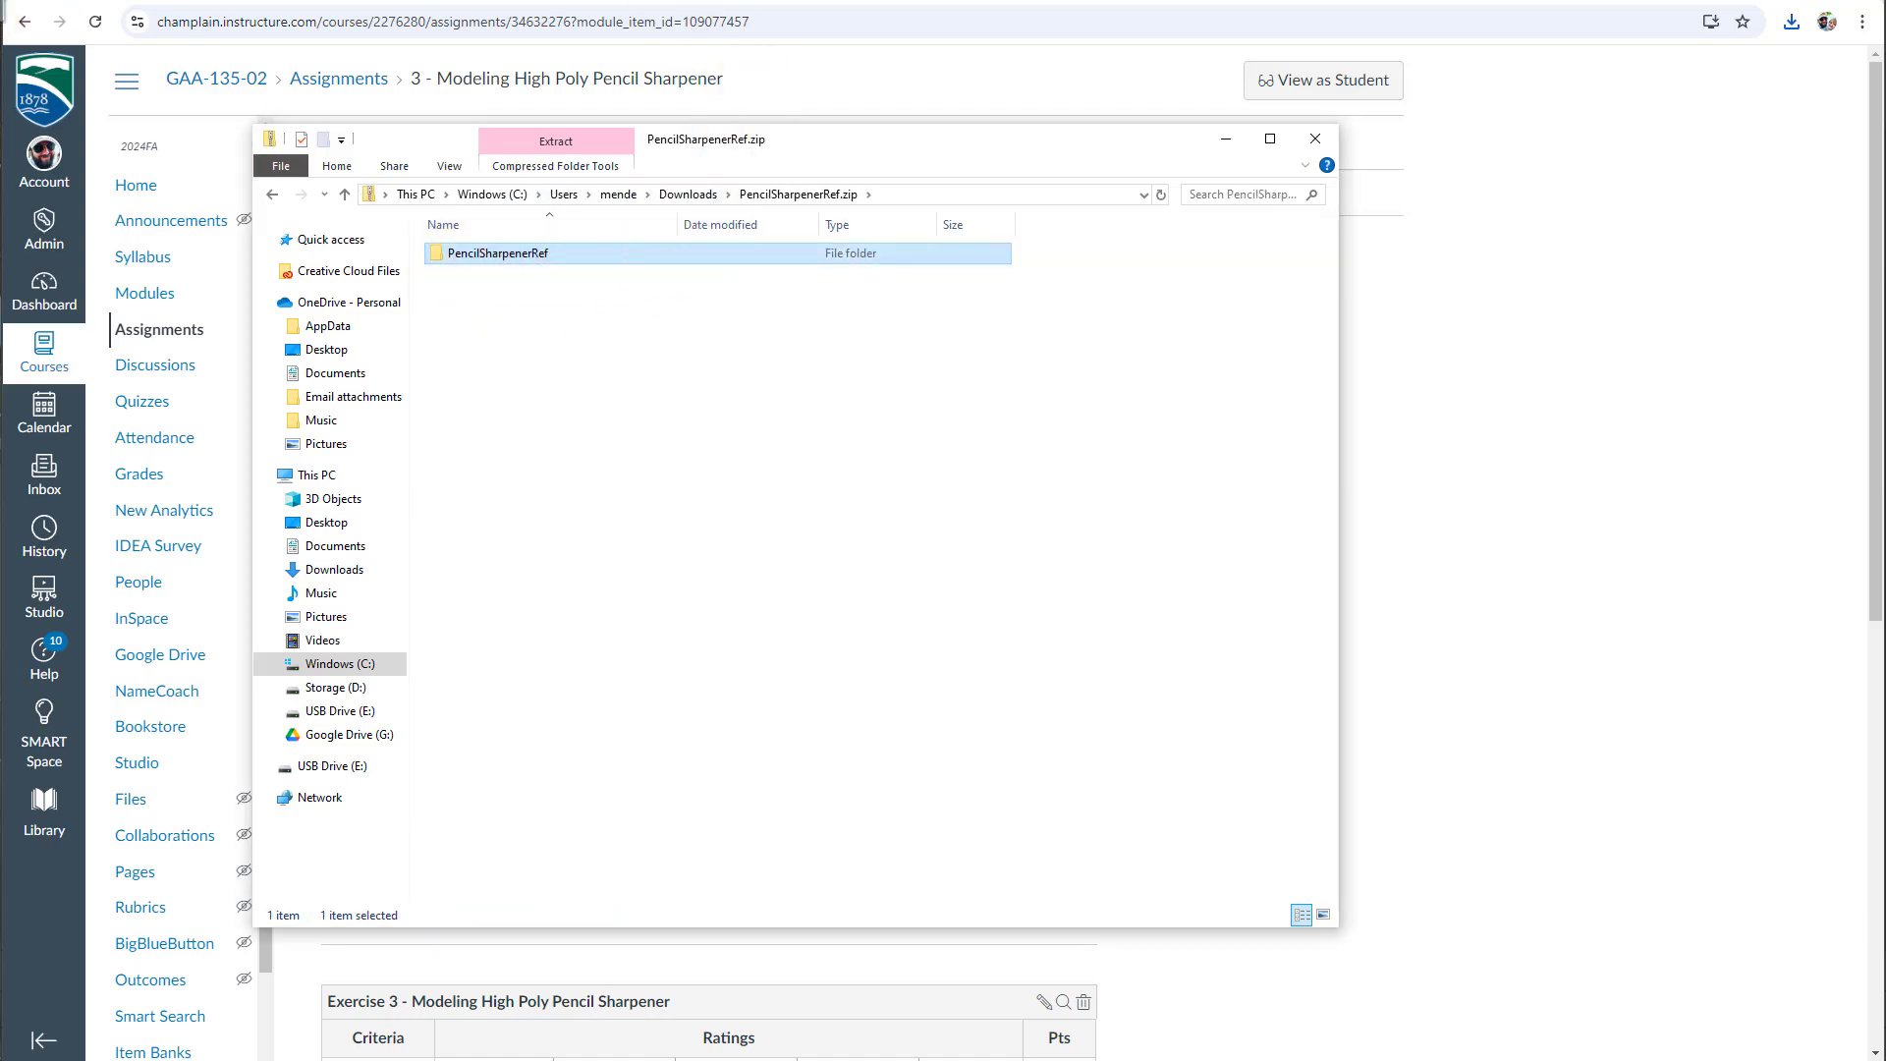
mouse_move(531, 253)
mouse_down()
mouse_move(497, 263)
mouse_move(506, 200)
mouse_move(8, 79)
mouse_move(0, 103)
mouse_up()
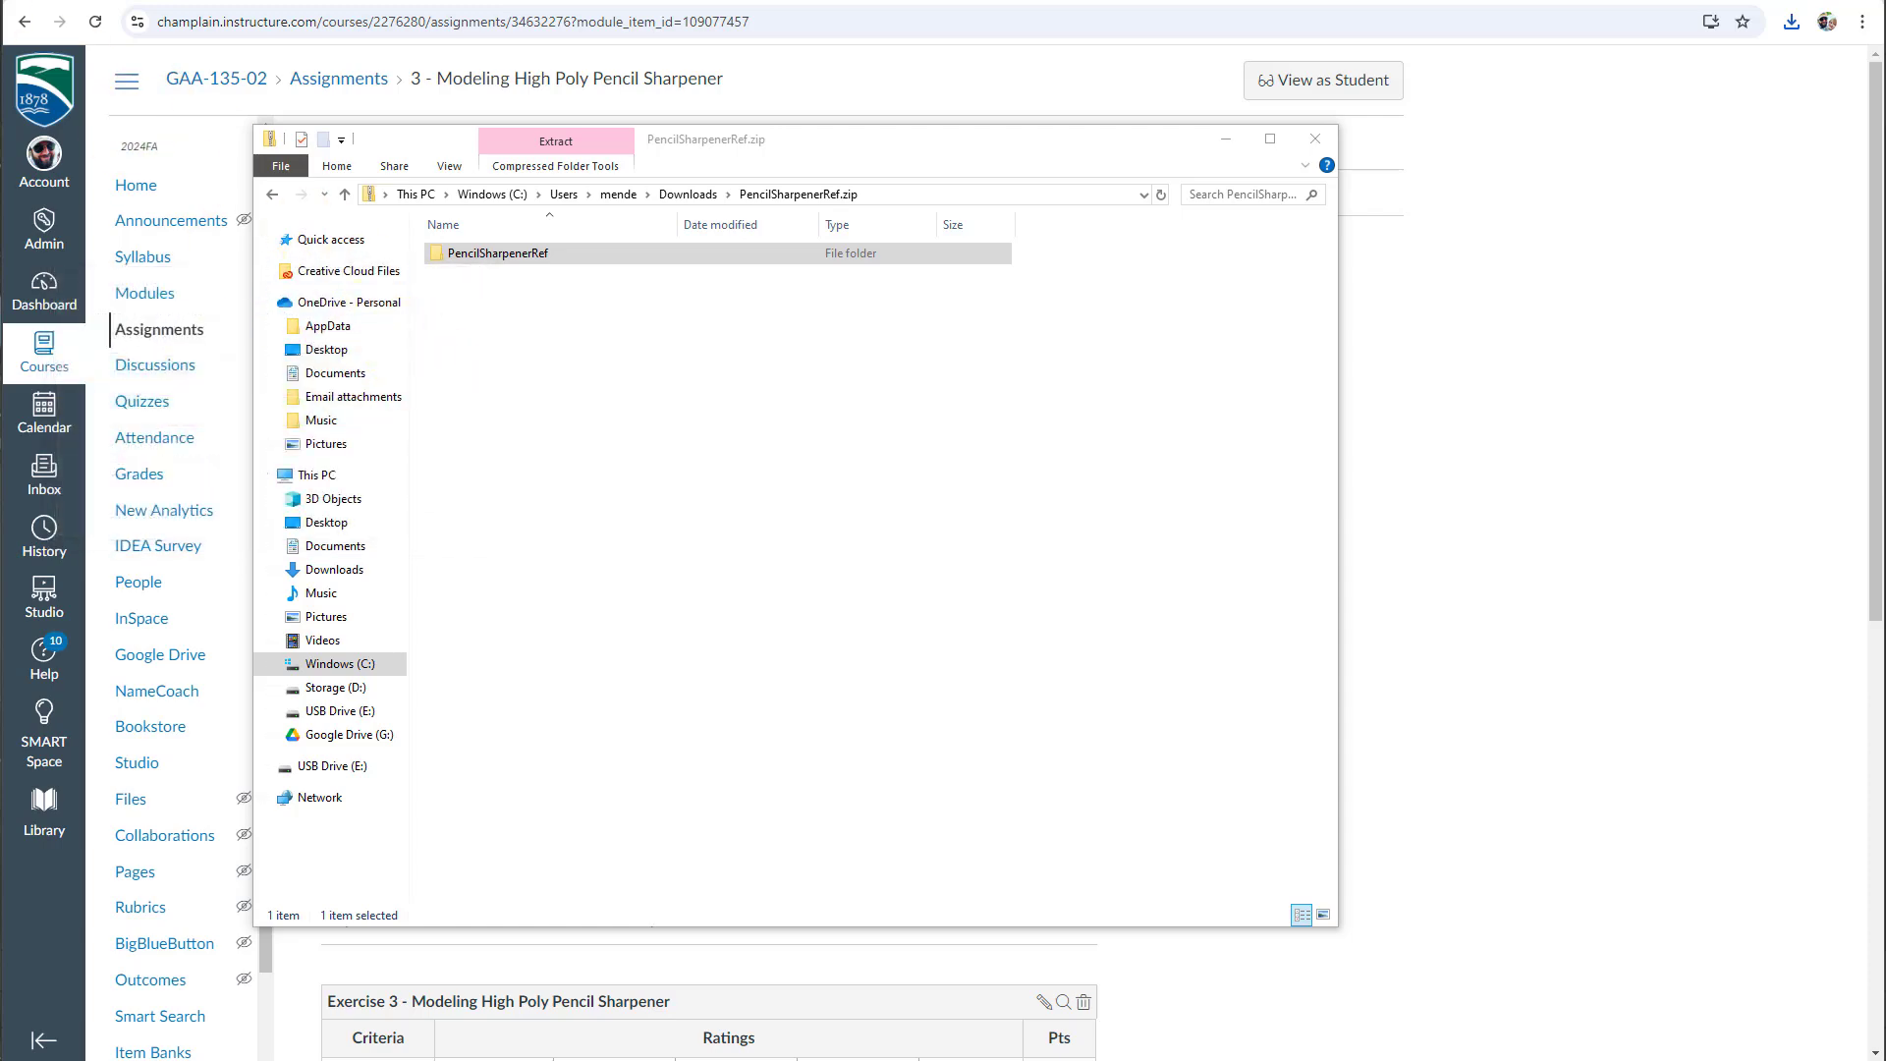
Put the extracted PencilSharpenerRef folder into the Sharpener project's sourceimages folder and close both folder windows.
click(540, 527)
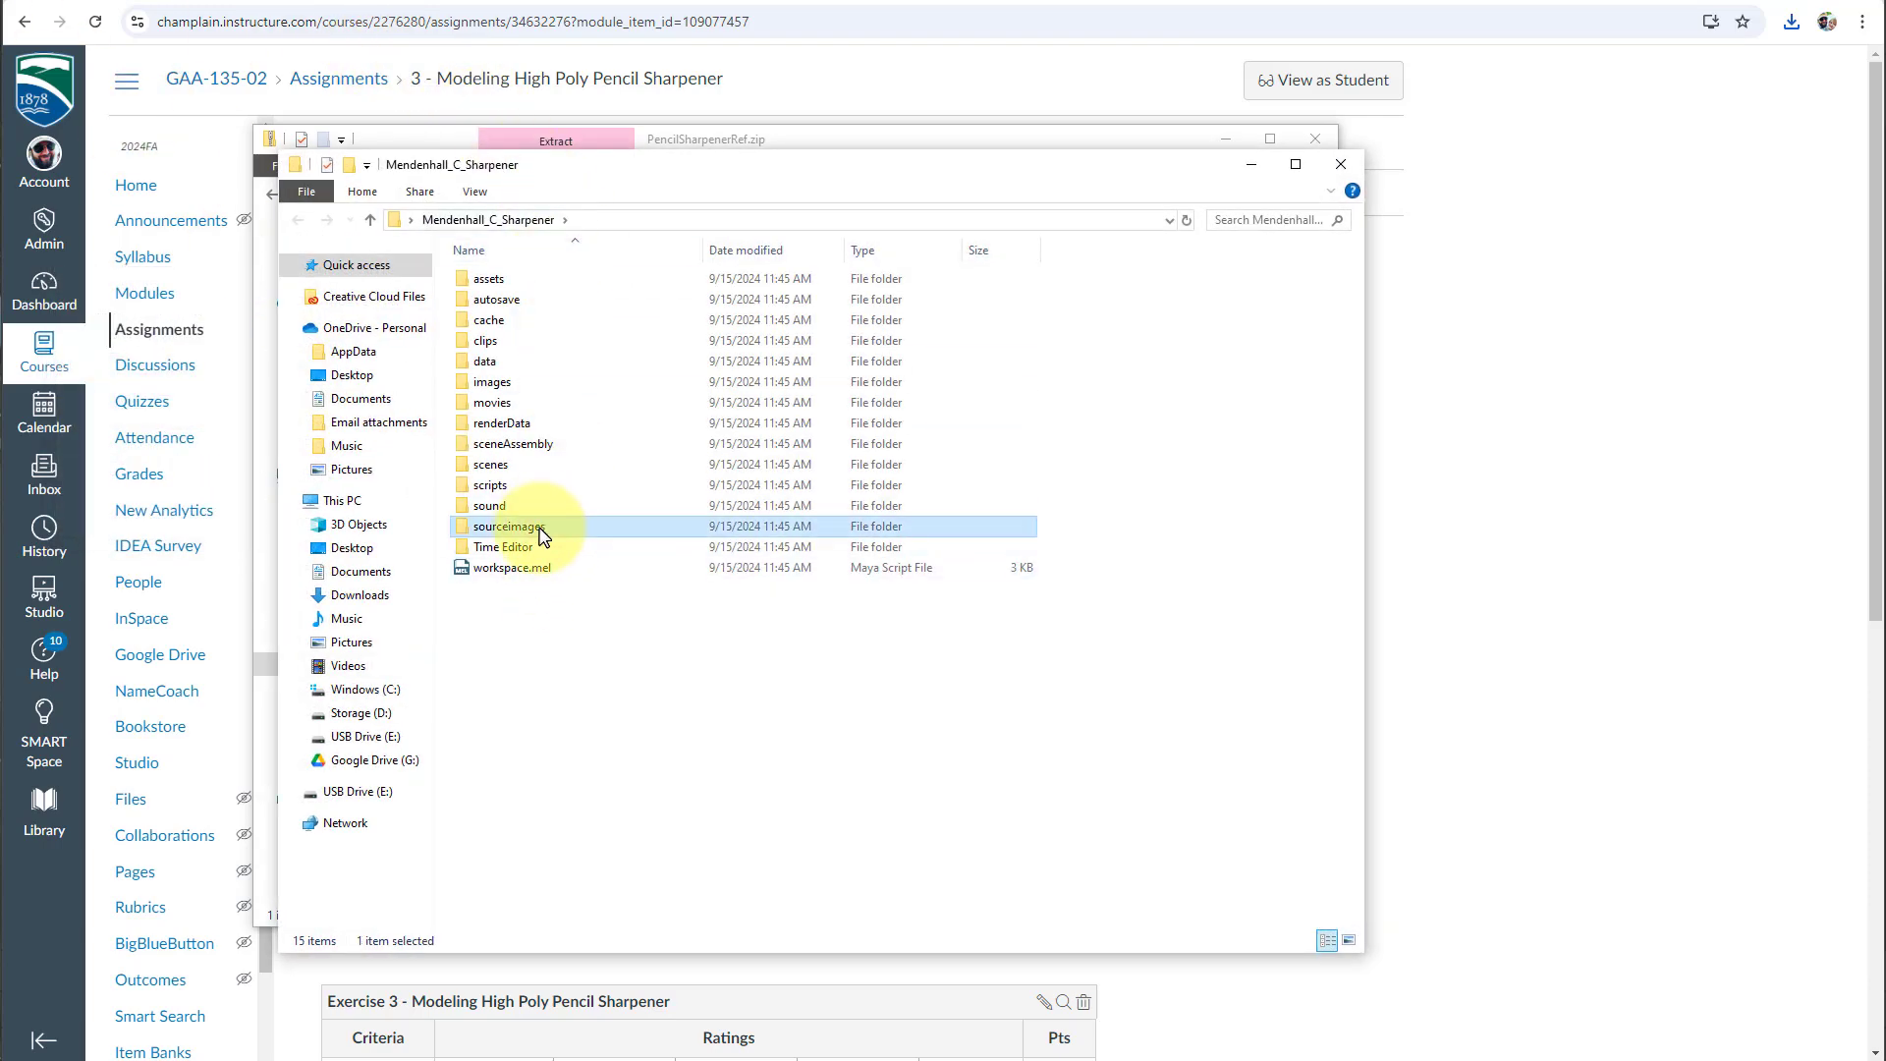
double_click(540, 530)
drag(0, 425, 646, 420)
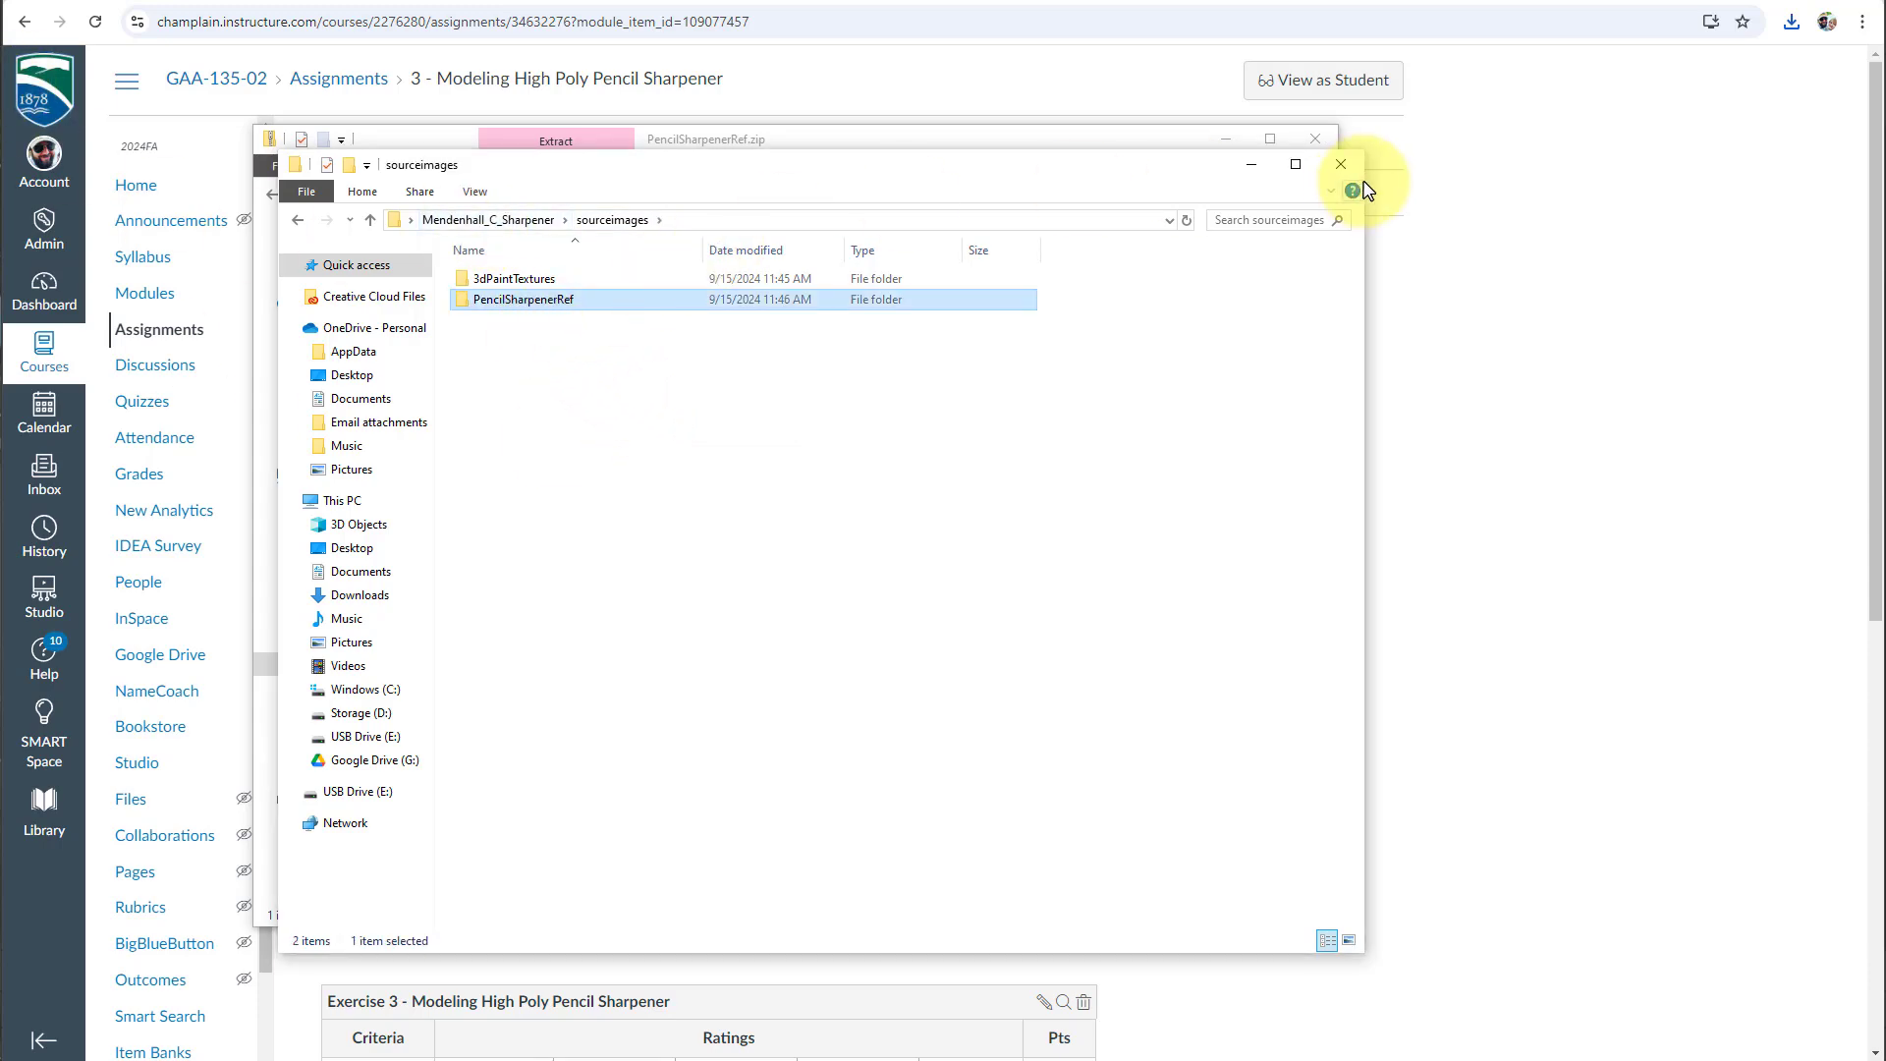
click(1341, 164)
click(1315, 139)
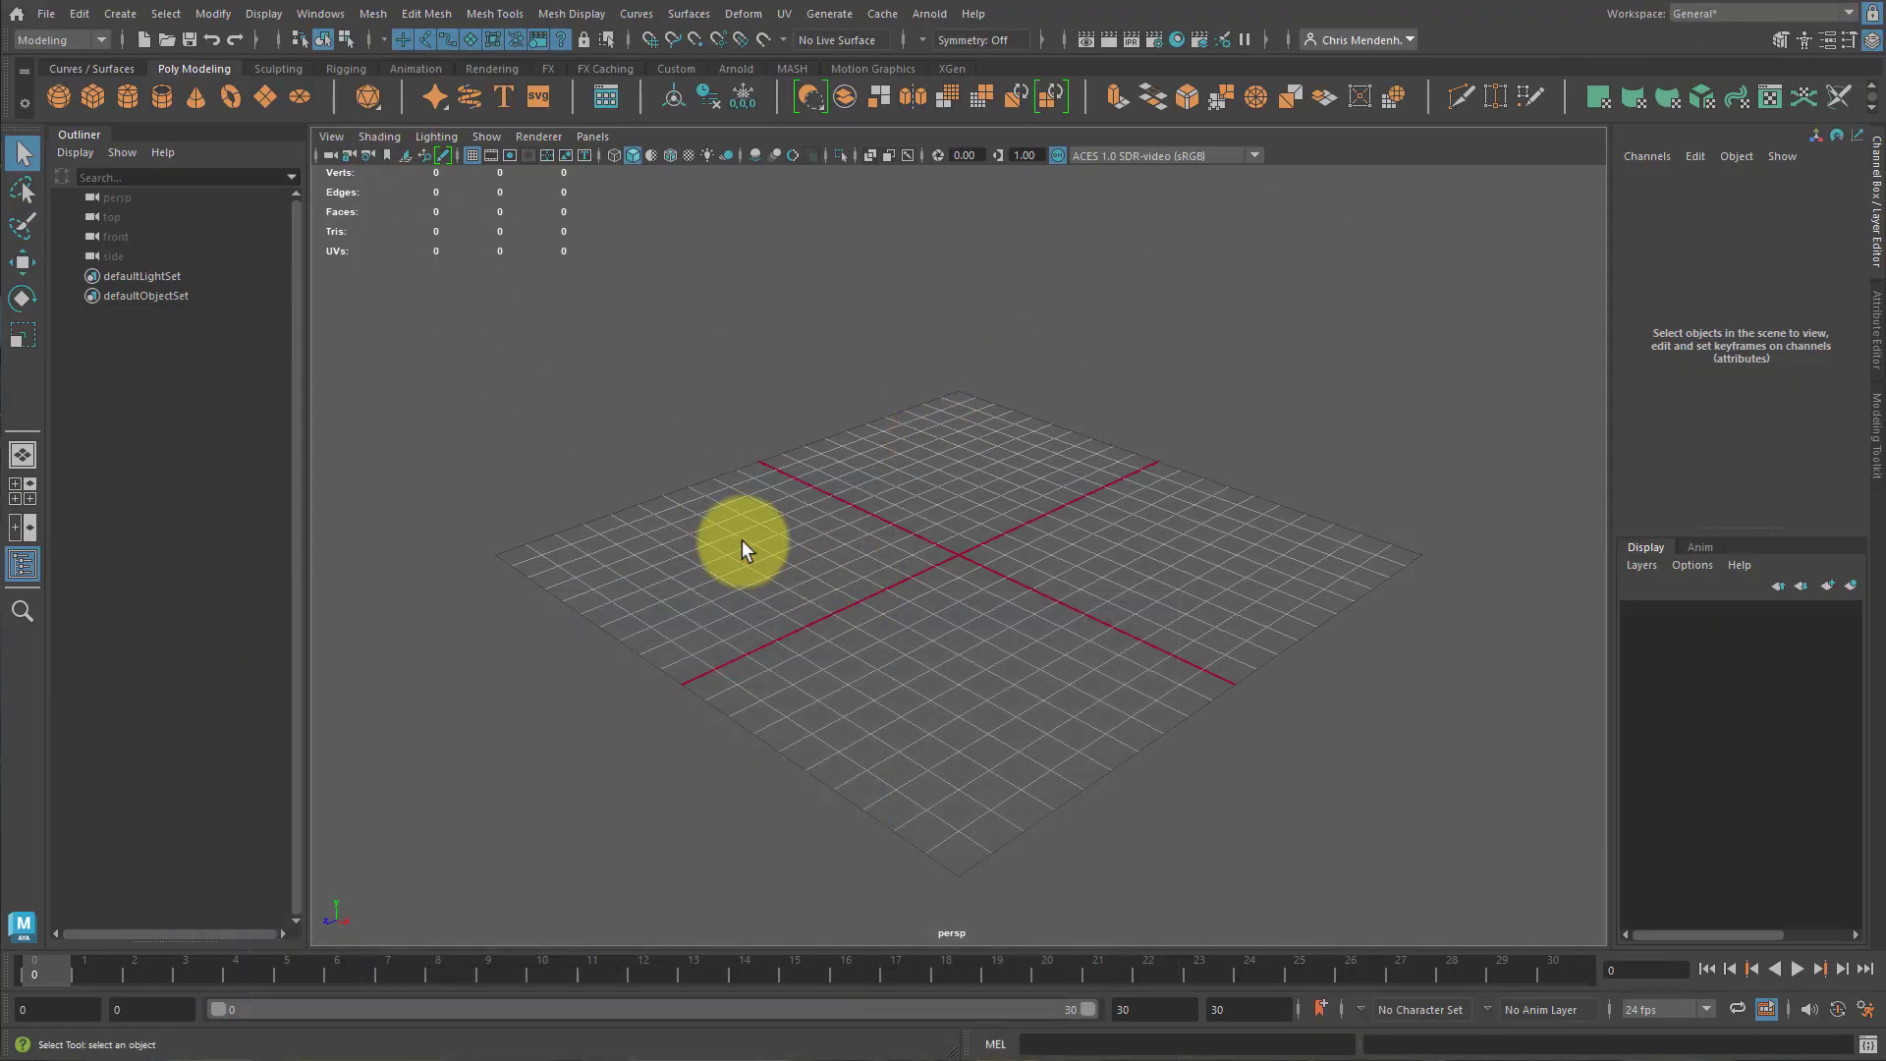
Back in Maya, switch to the four-view layout and import Front.png from PencilSharpenerRef/Otho as an image plane in the front view.
key(space)
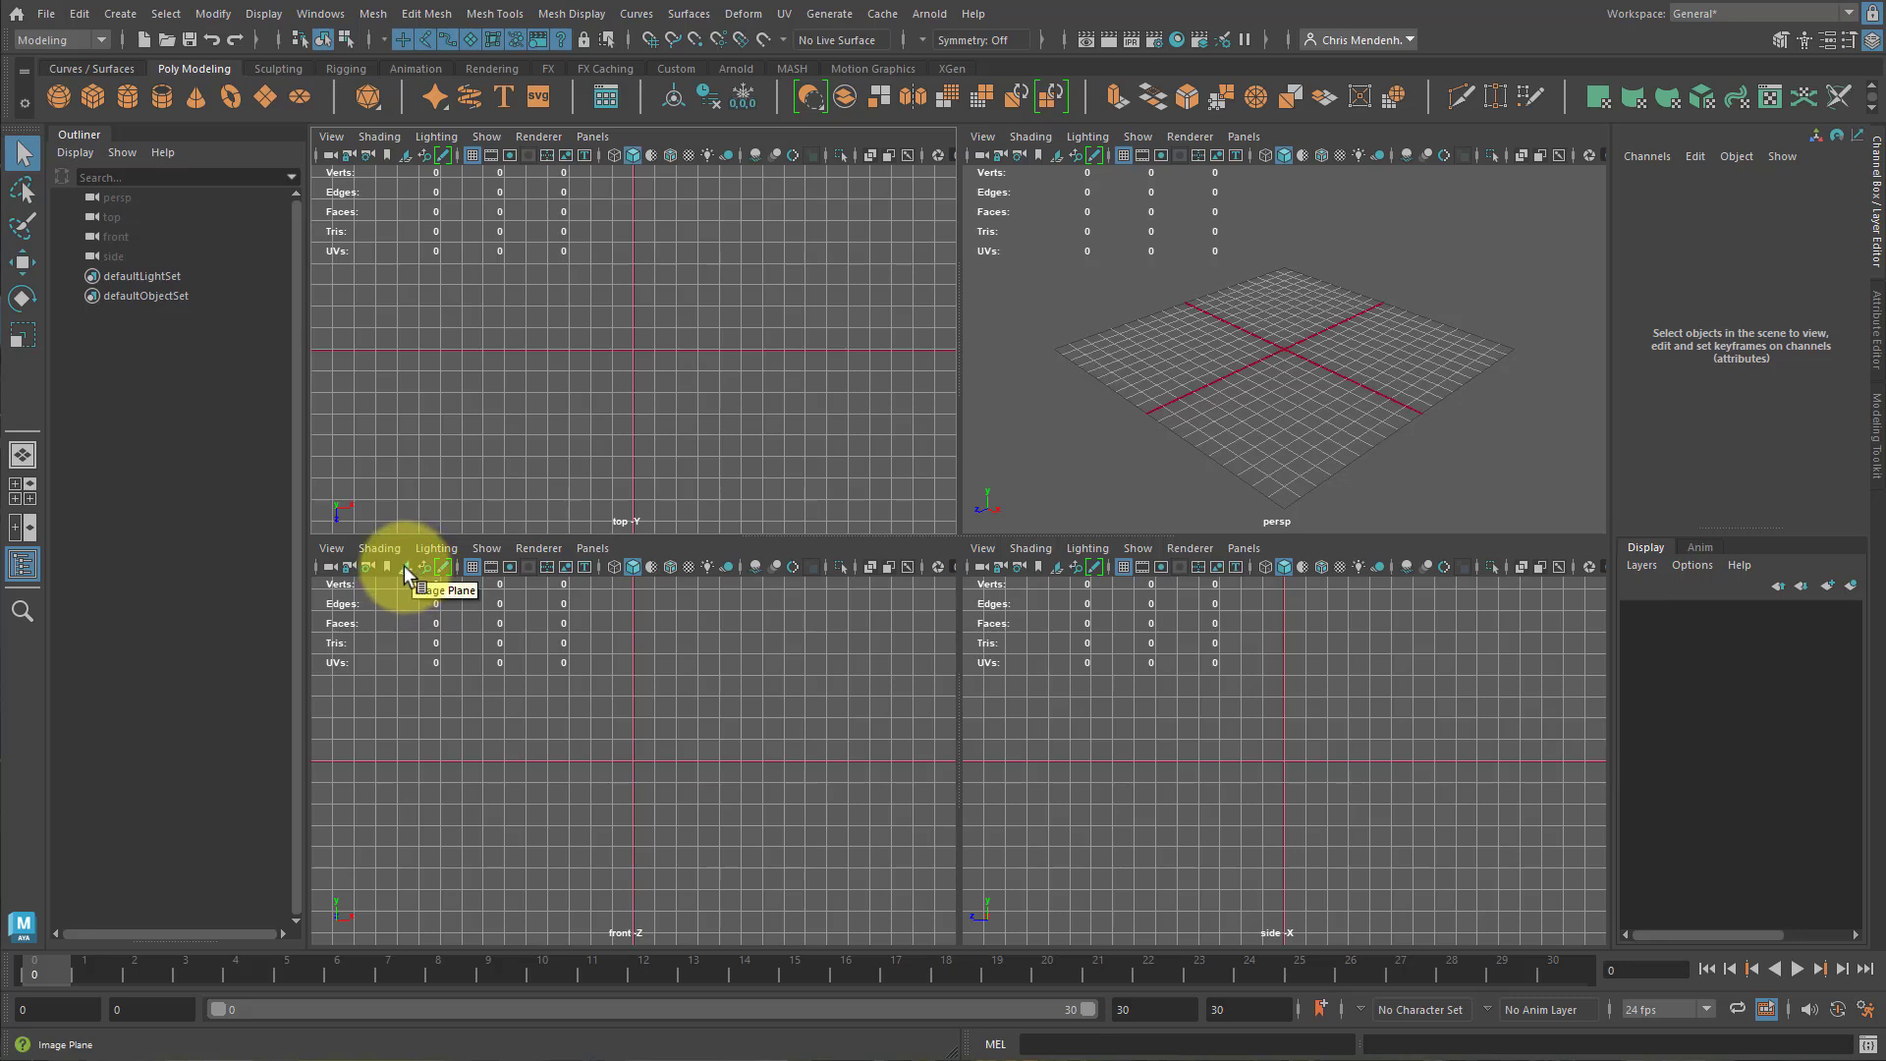
click(331, 547)
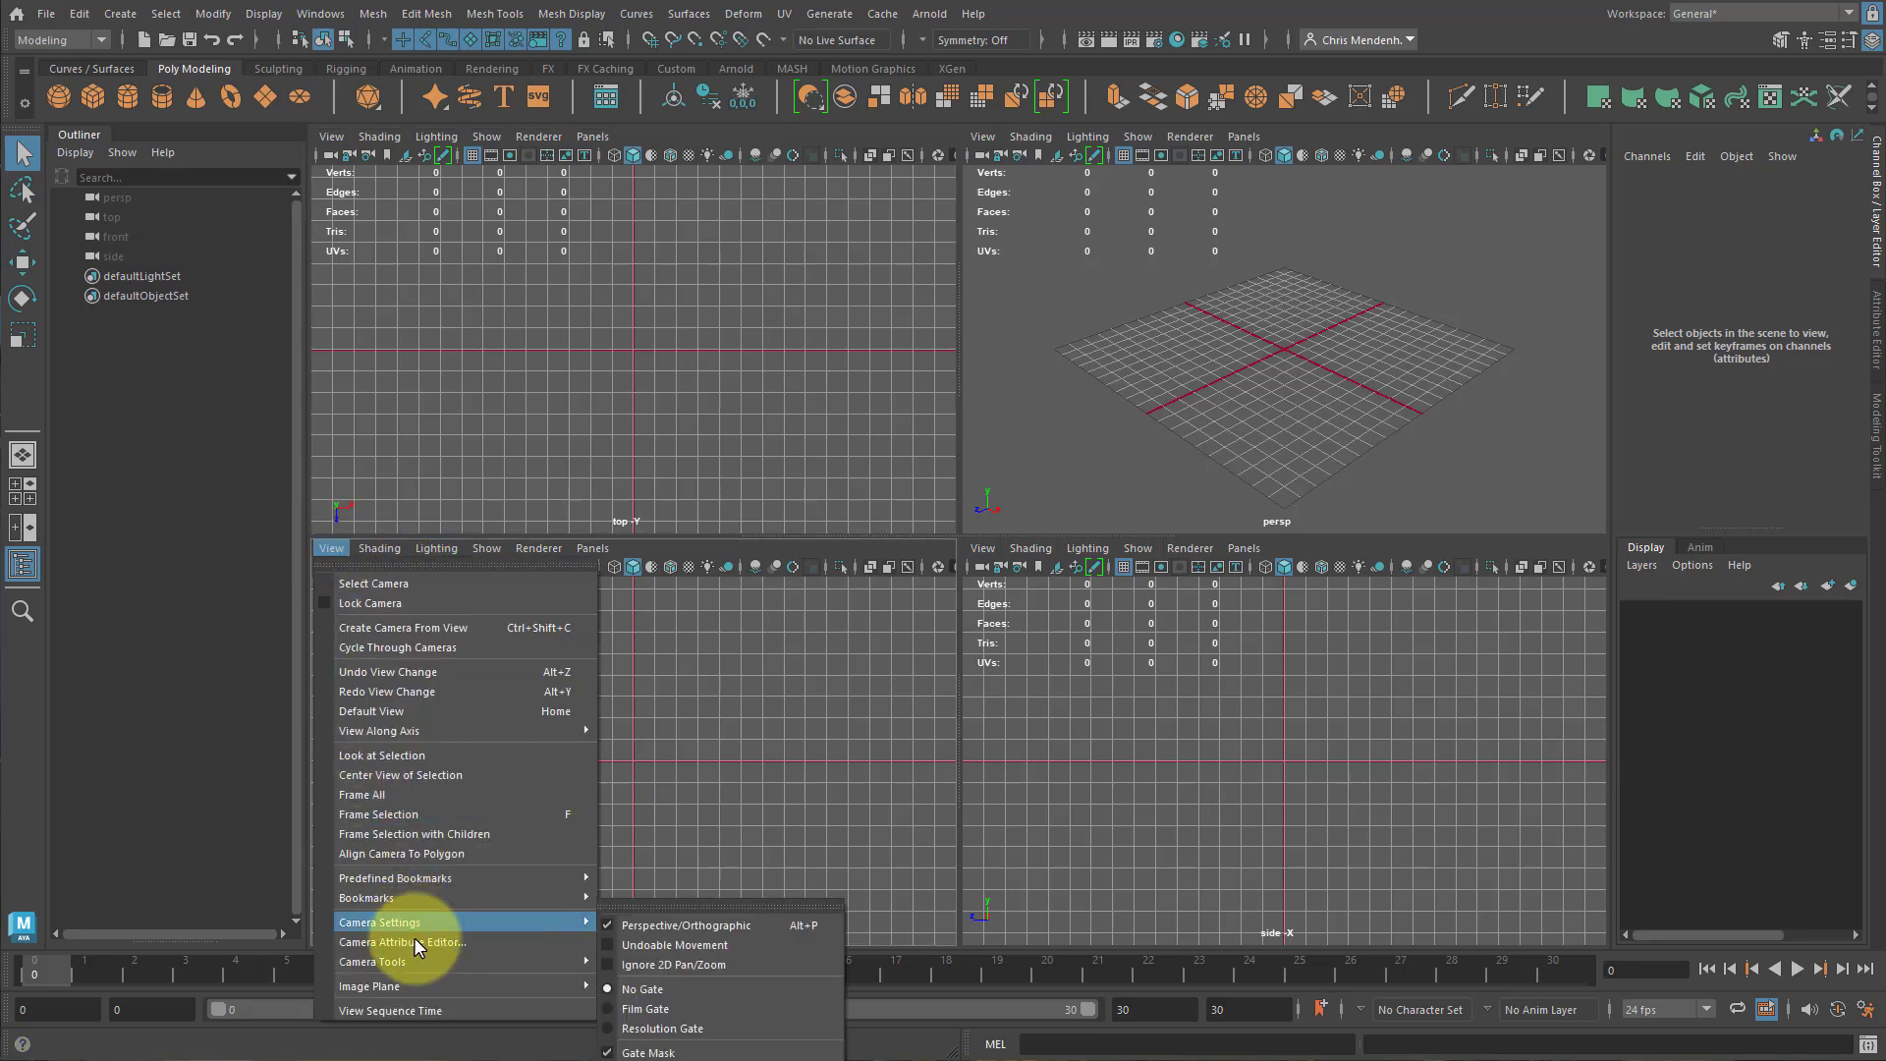
mouse_move(417, 976)
click(664, 998)
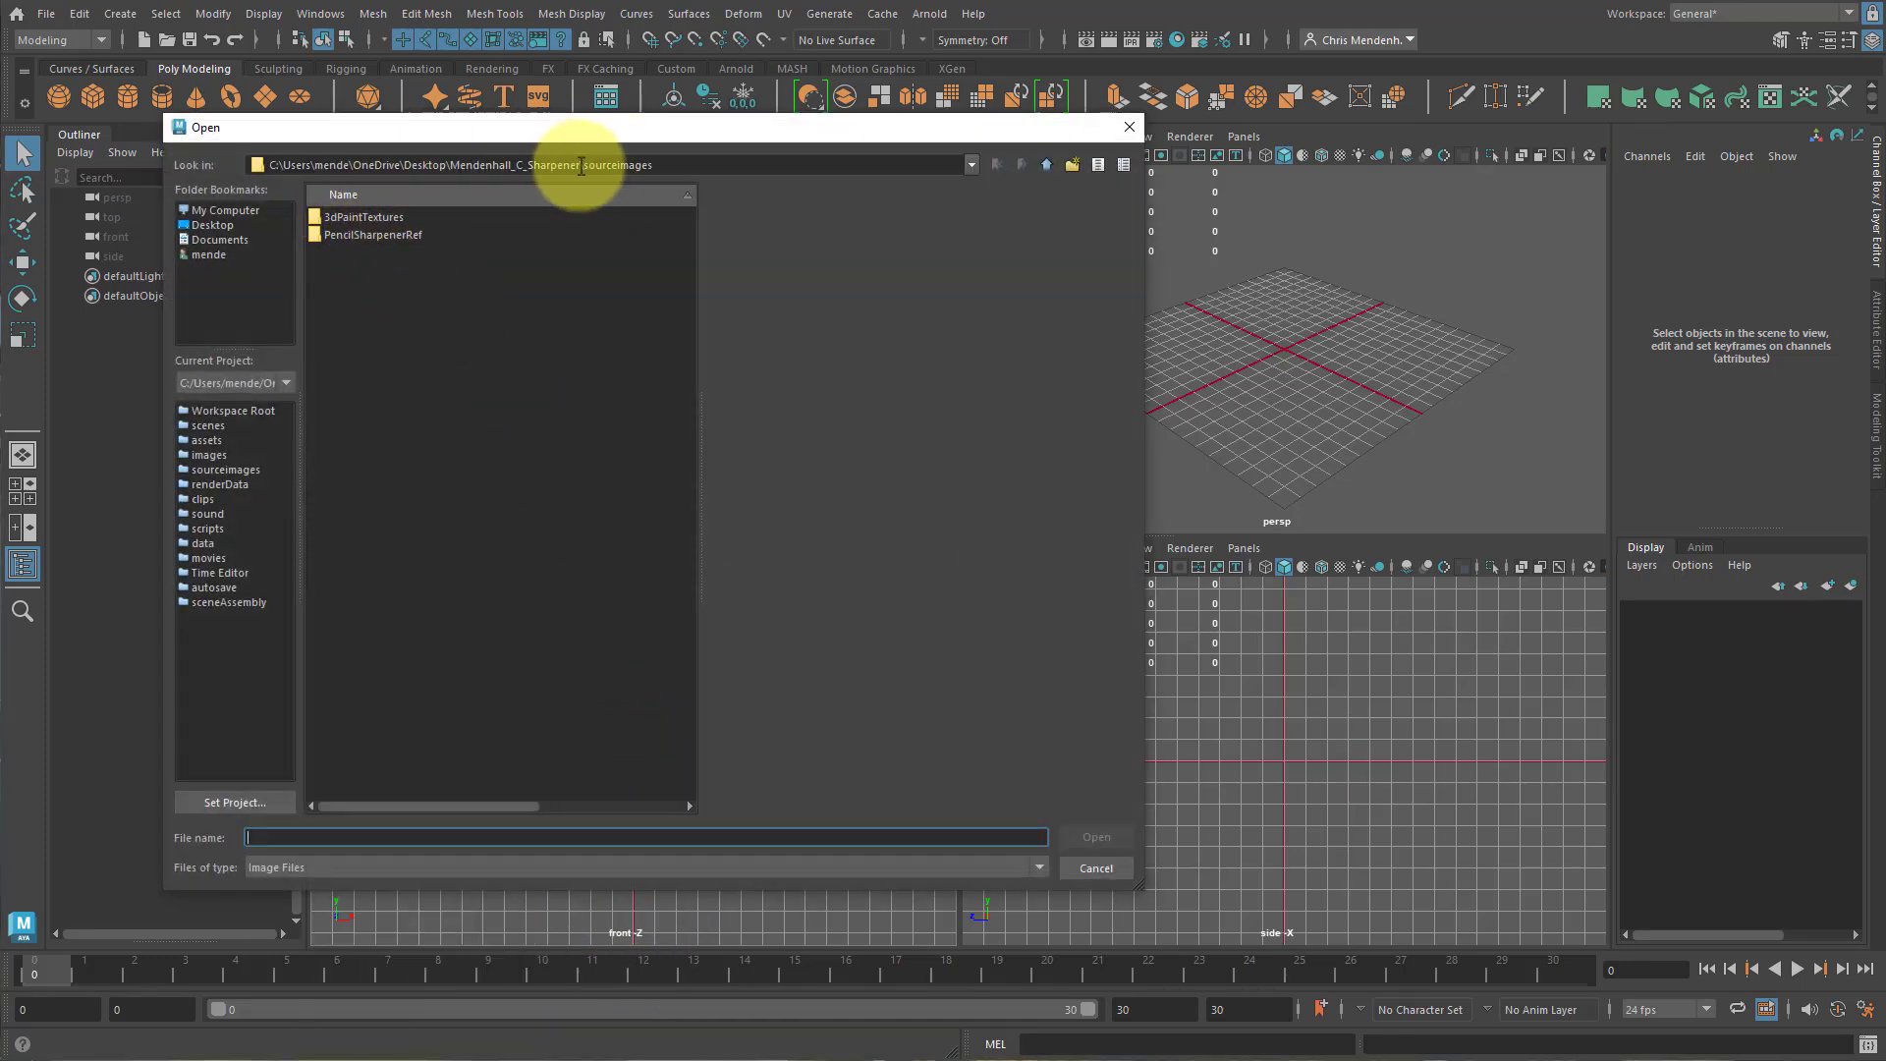
double_click(371, 233)
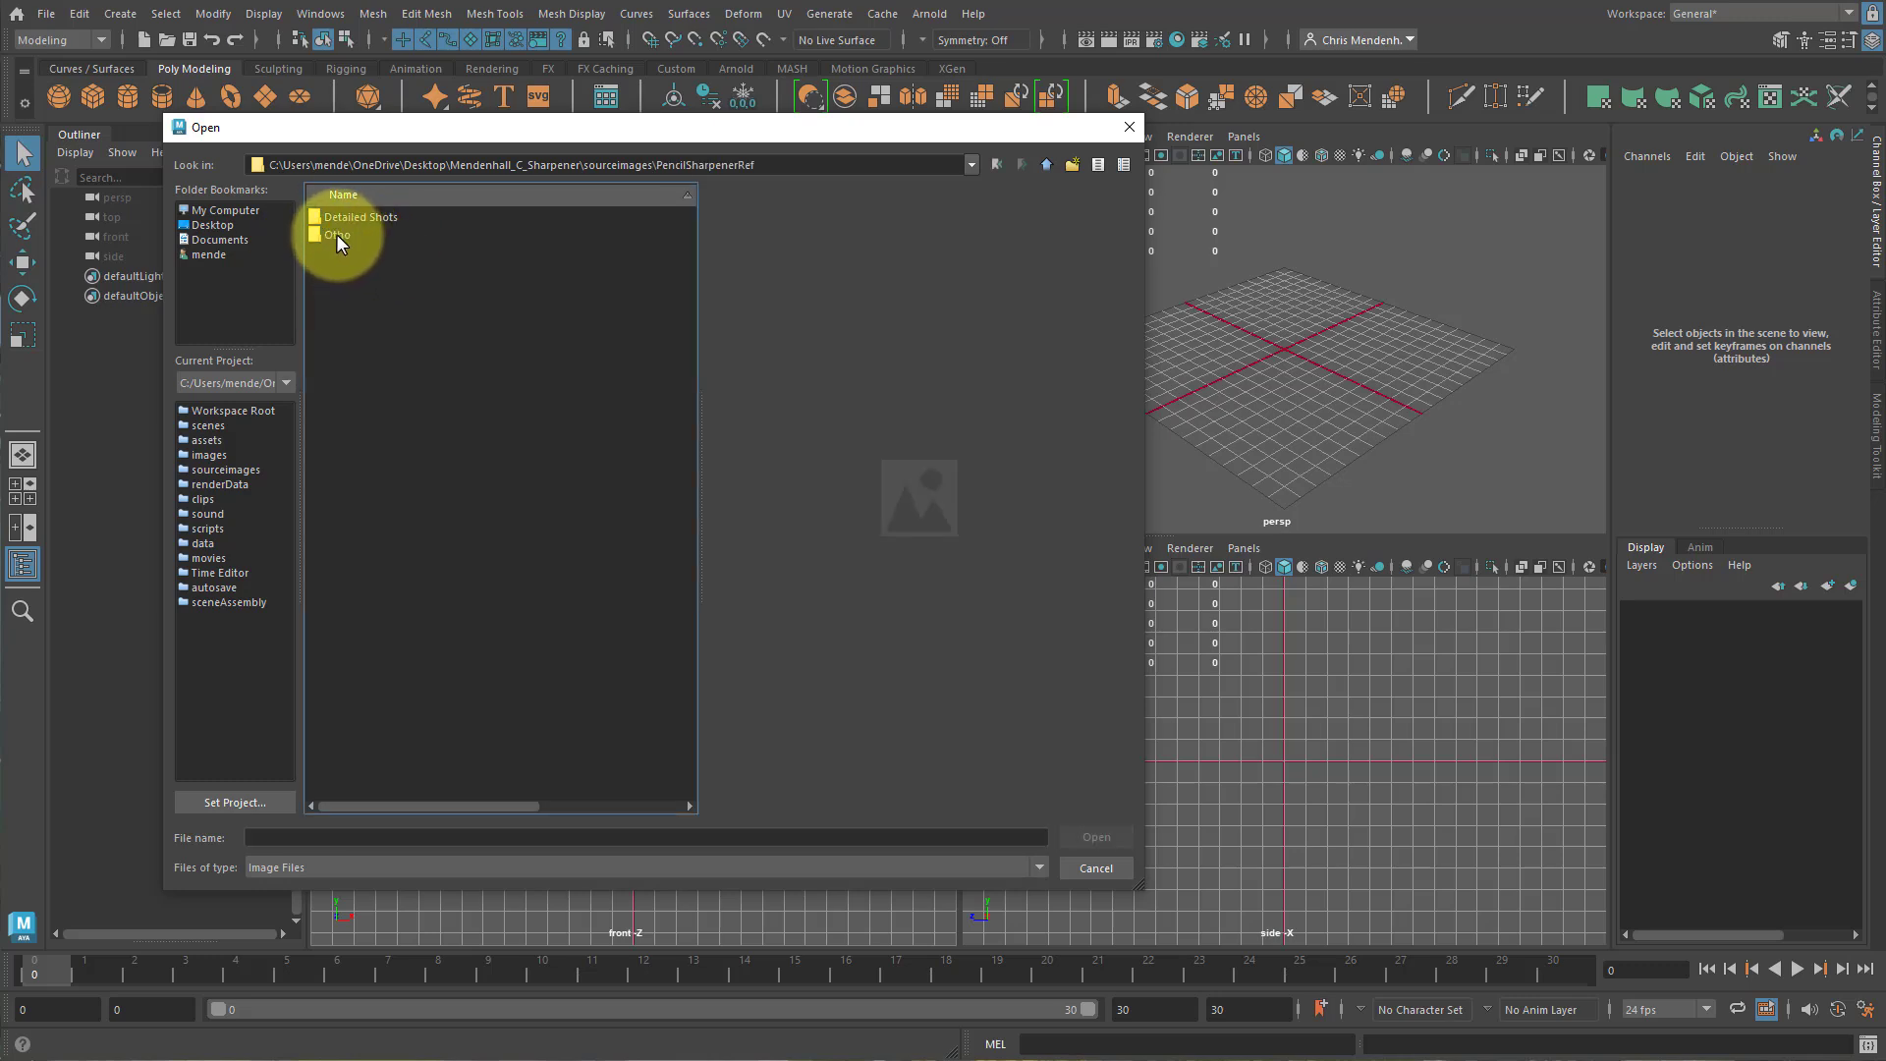
double_click(336, 234)
click(346, 252)
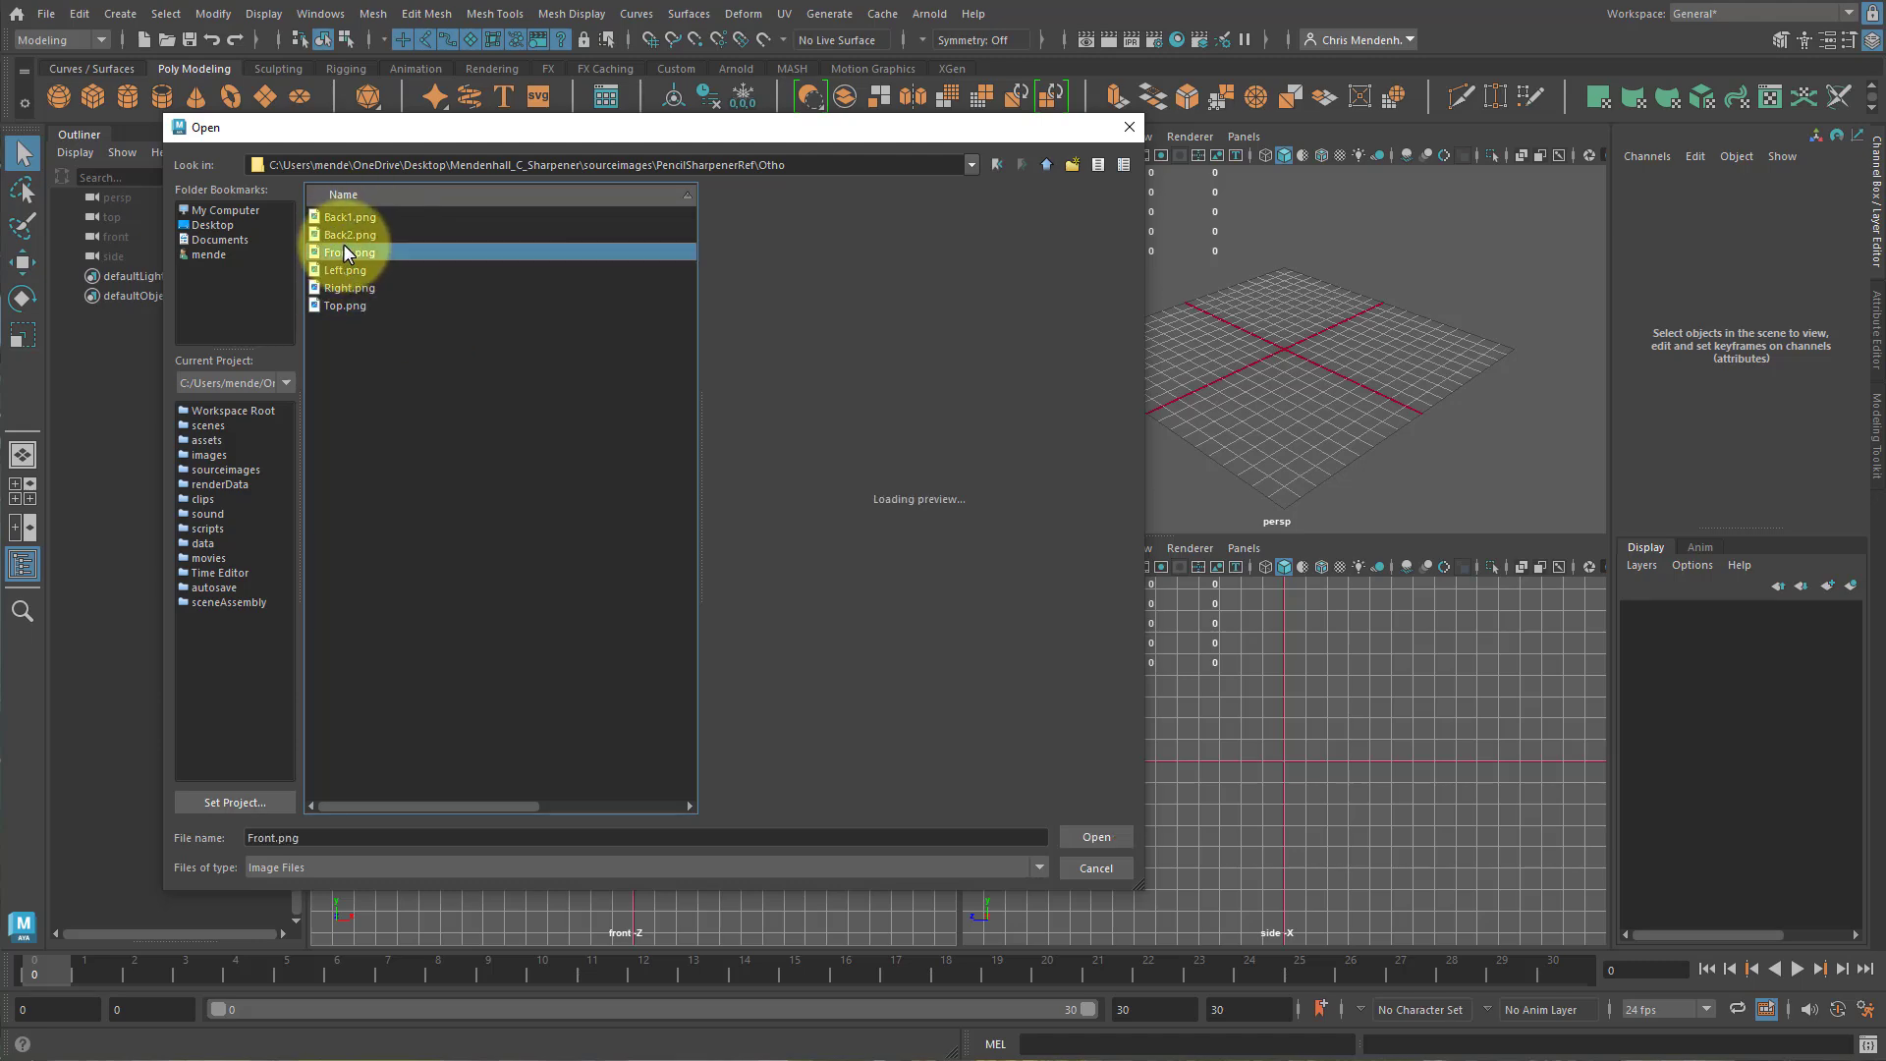
click(1080, 841)
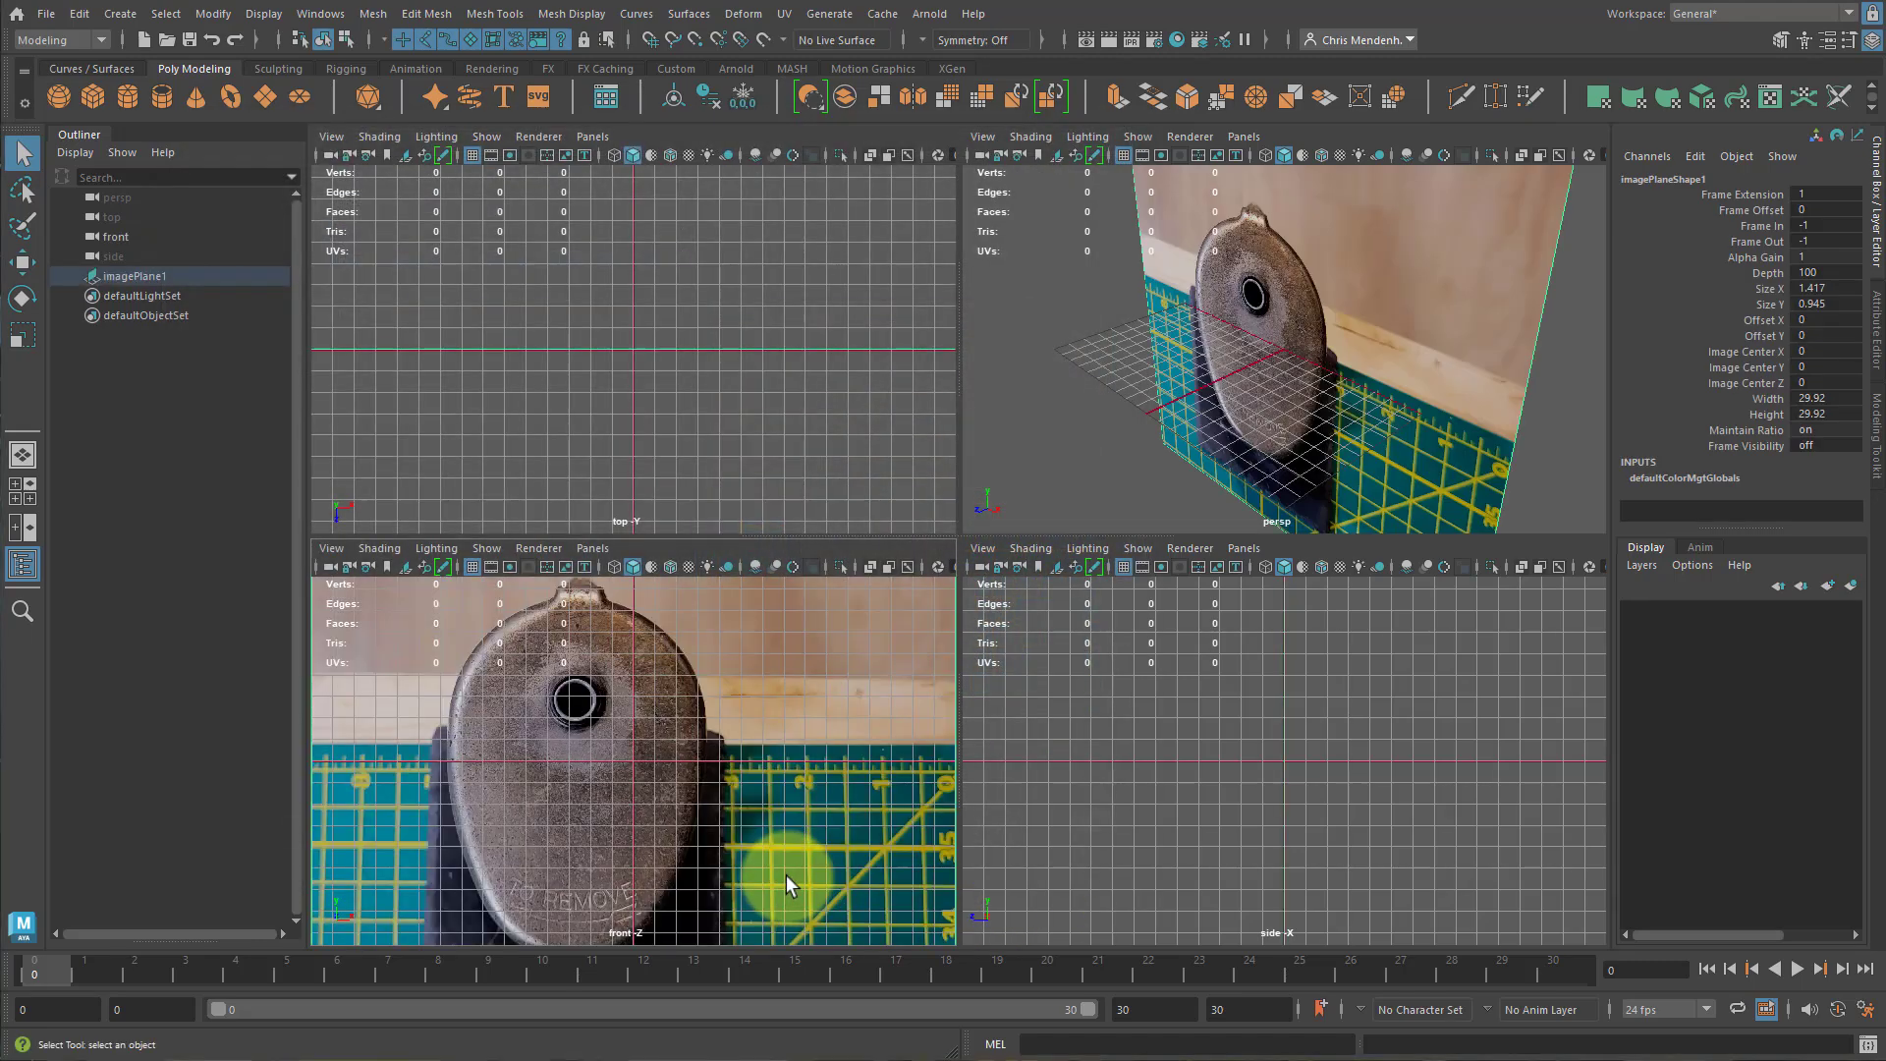
click(1340, 794)
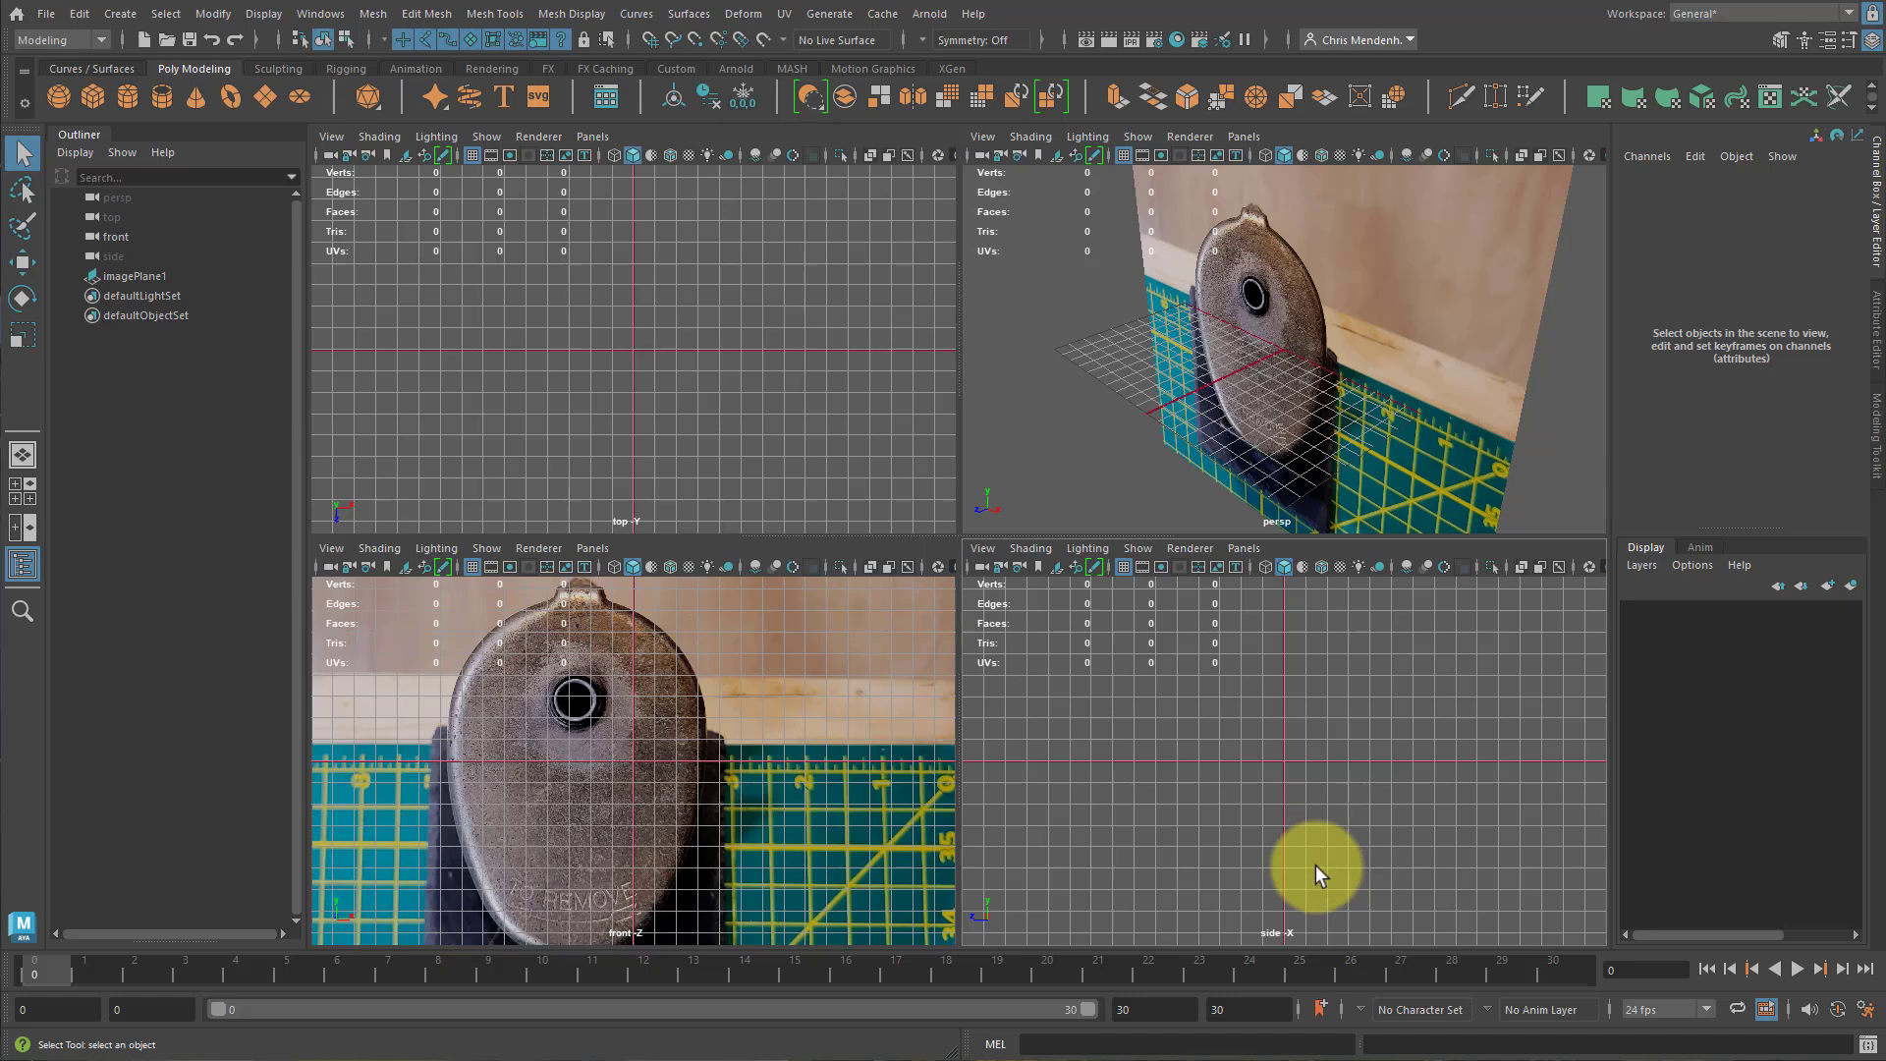
Import Left.png from PencilSharpenerRef/Otho as an image plane in the side view, previewing the Top and Right photos first.
click(984, 552)
mouse_move(1086, 986)
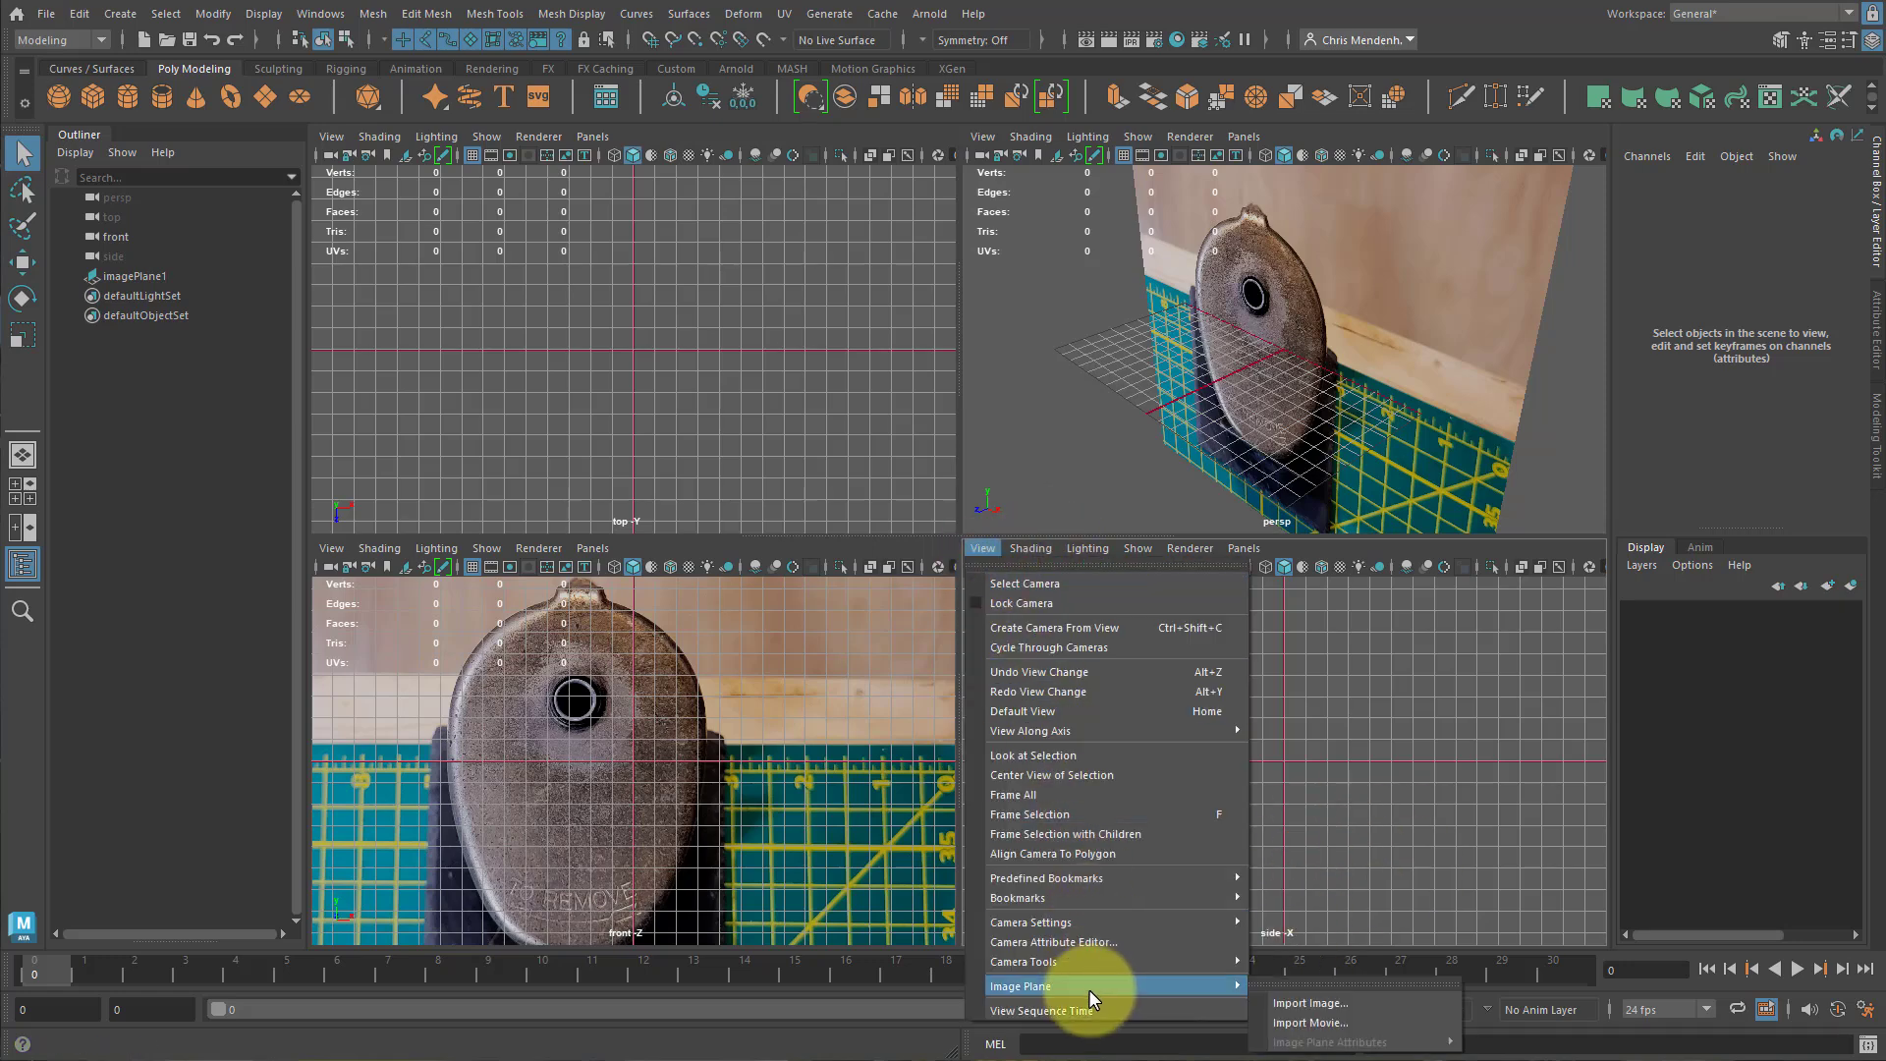
click(1287, 999)
double_click(336, 232)
click(334, 271)
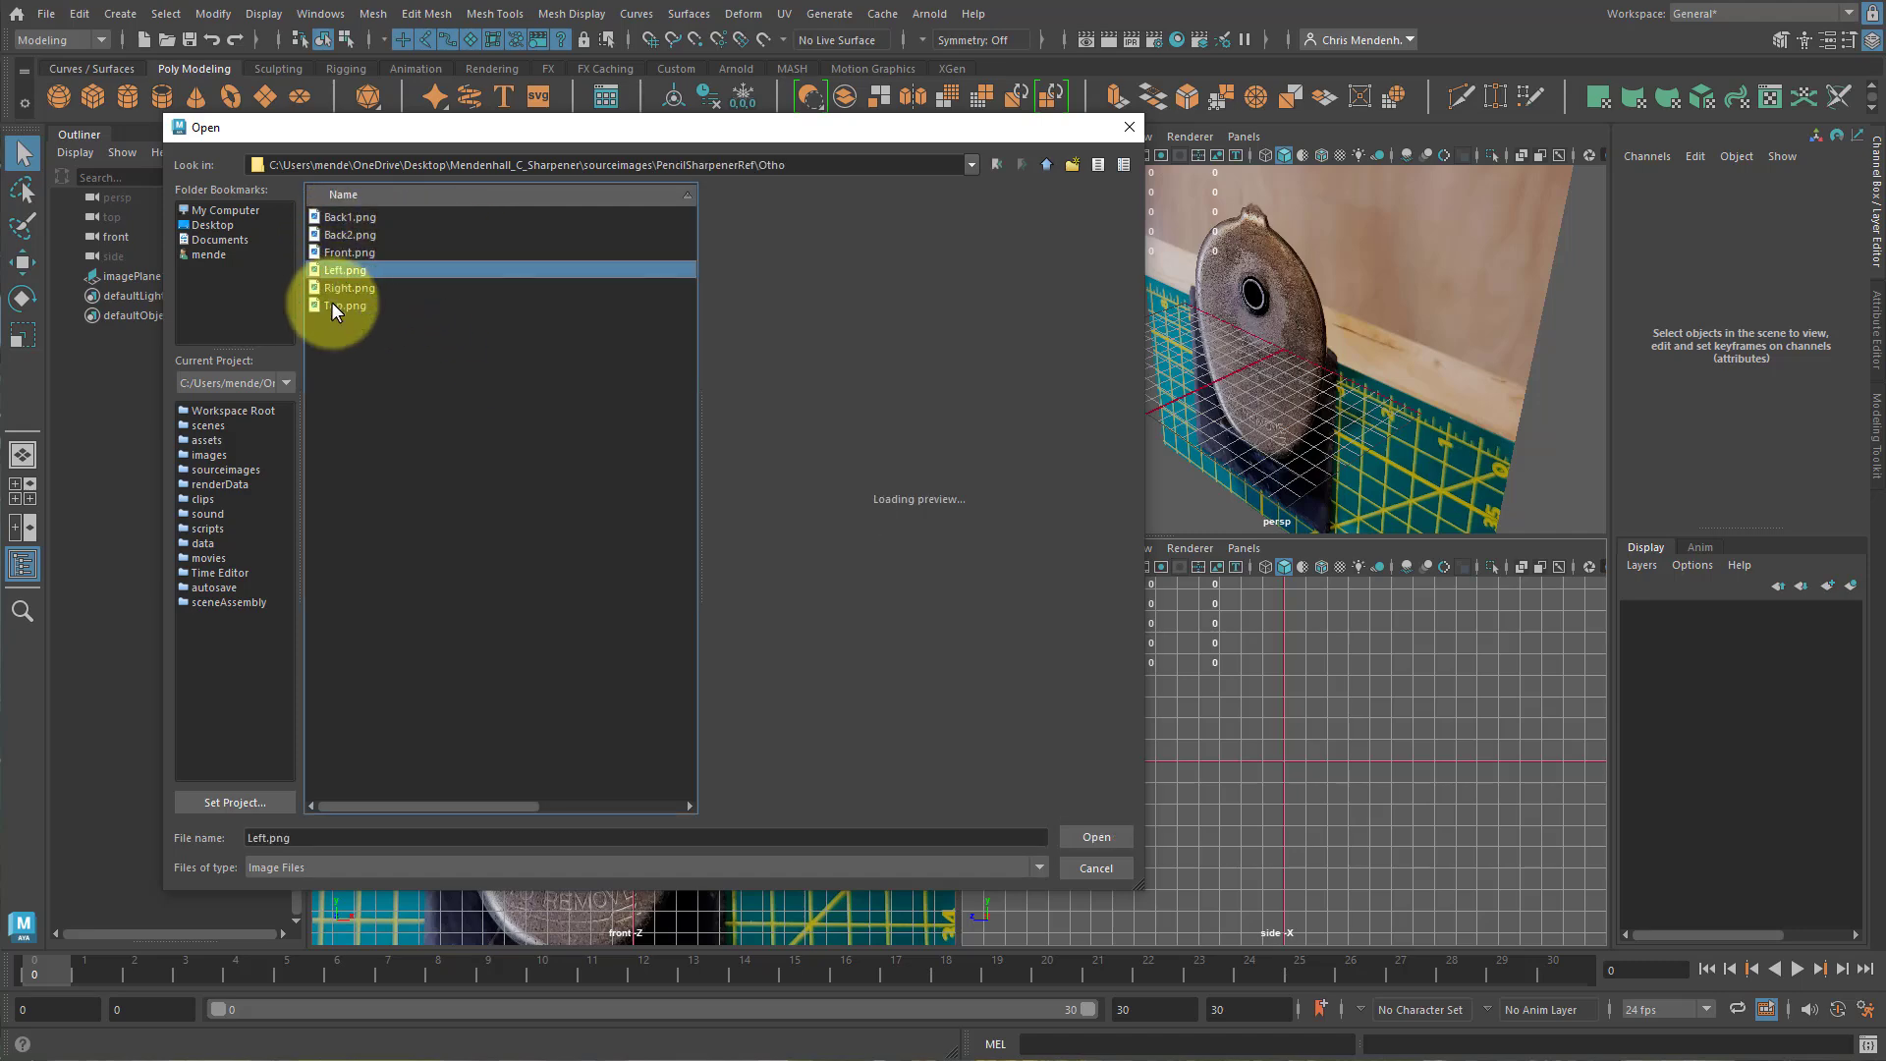
click(333, 304)
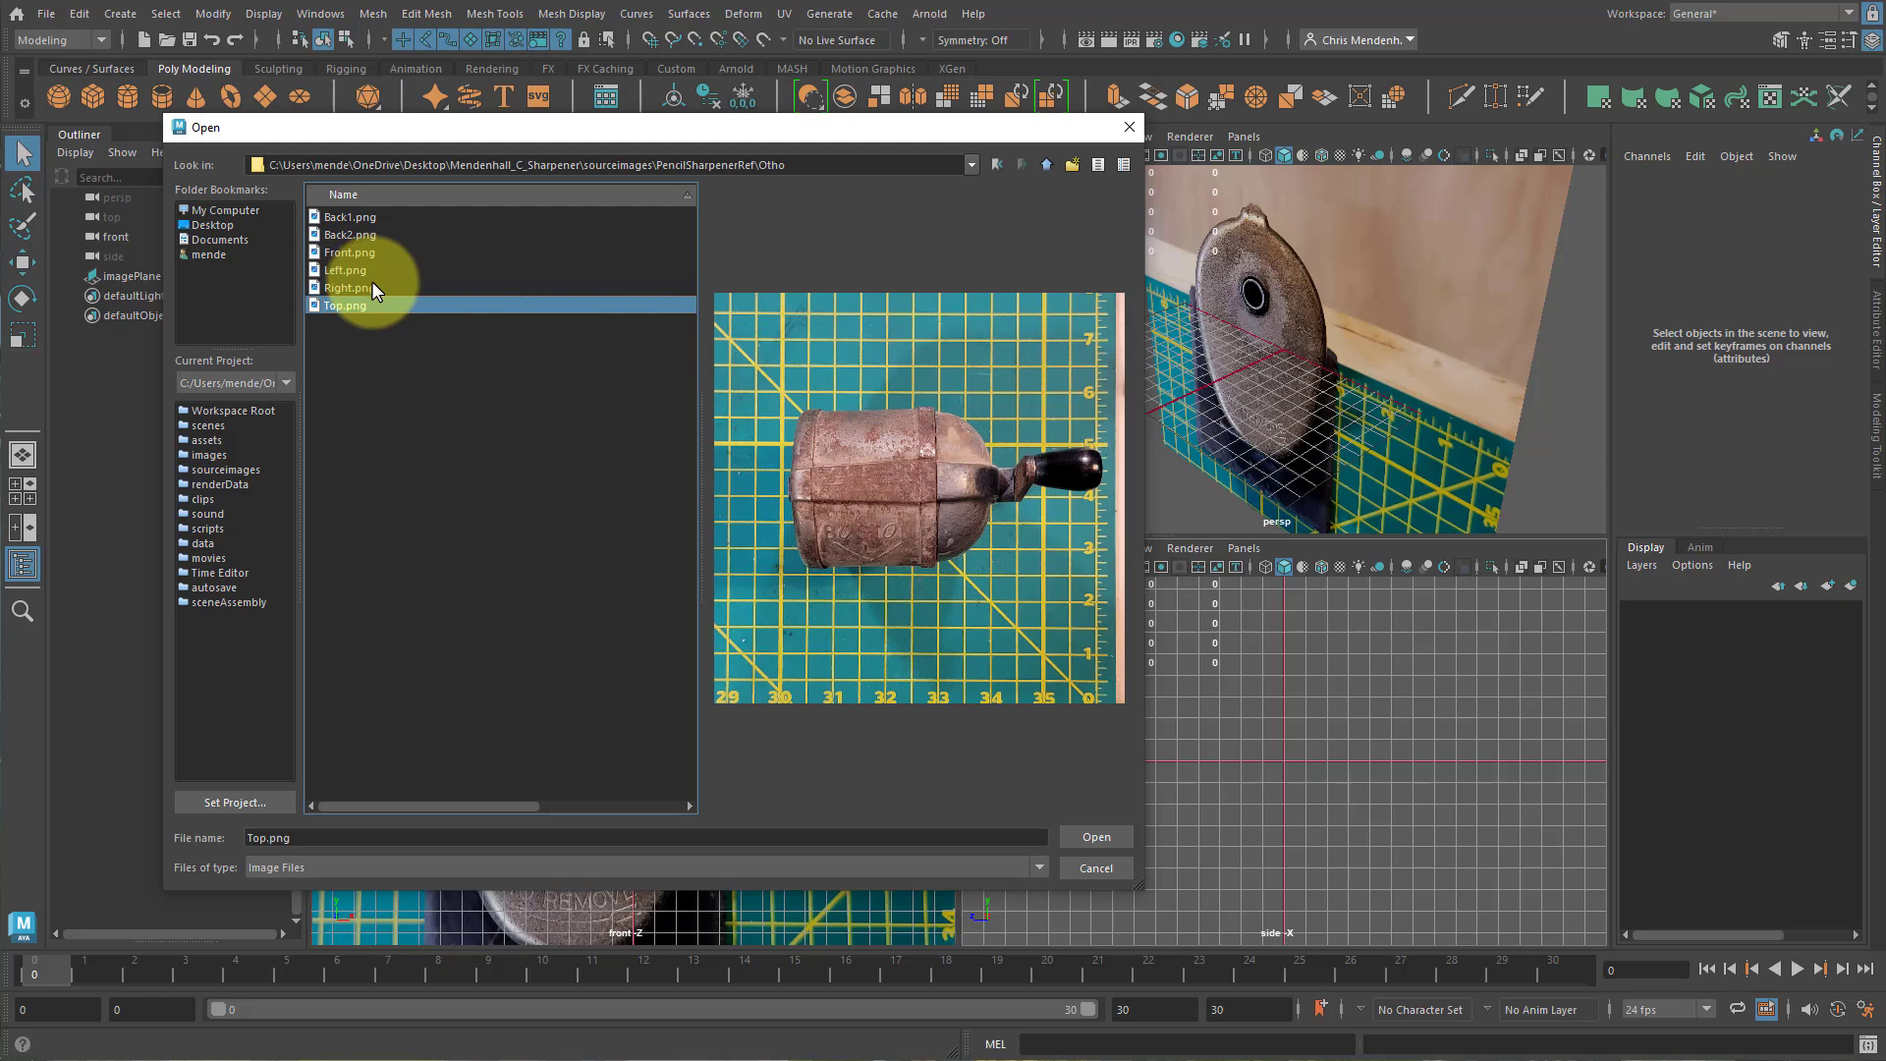
click(353, 287)
click(345, 267)
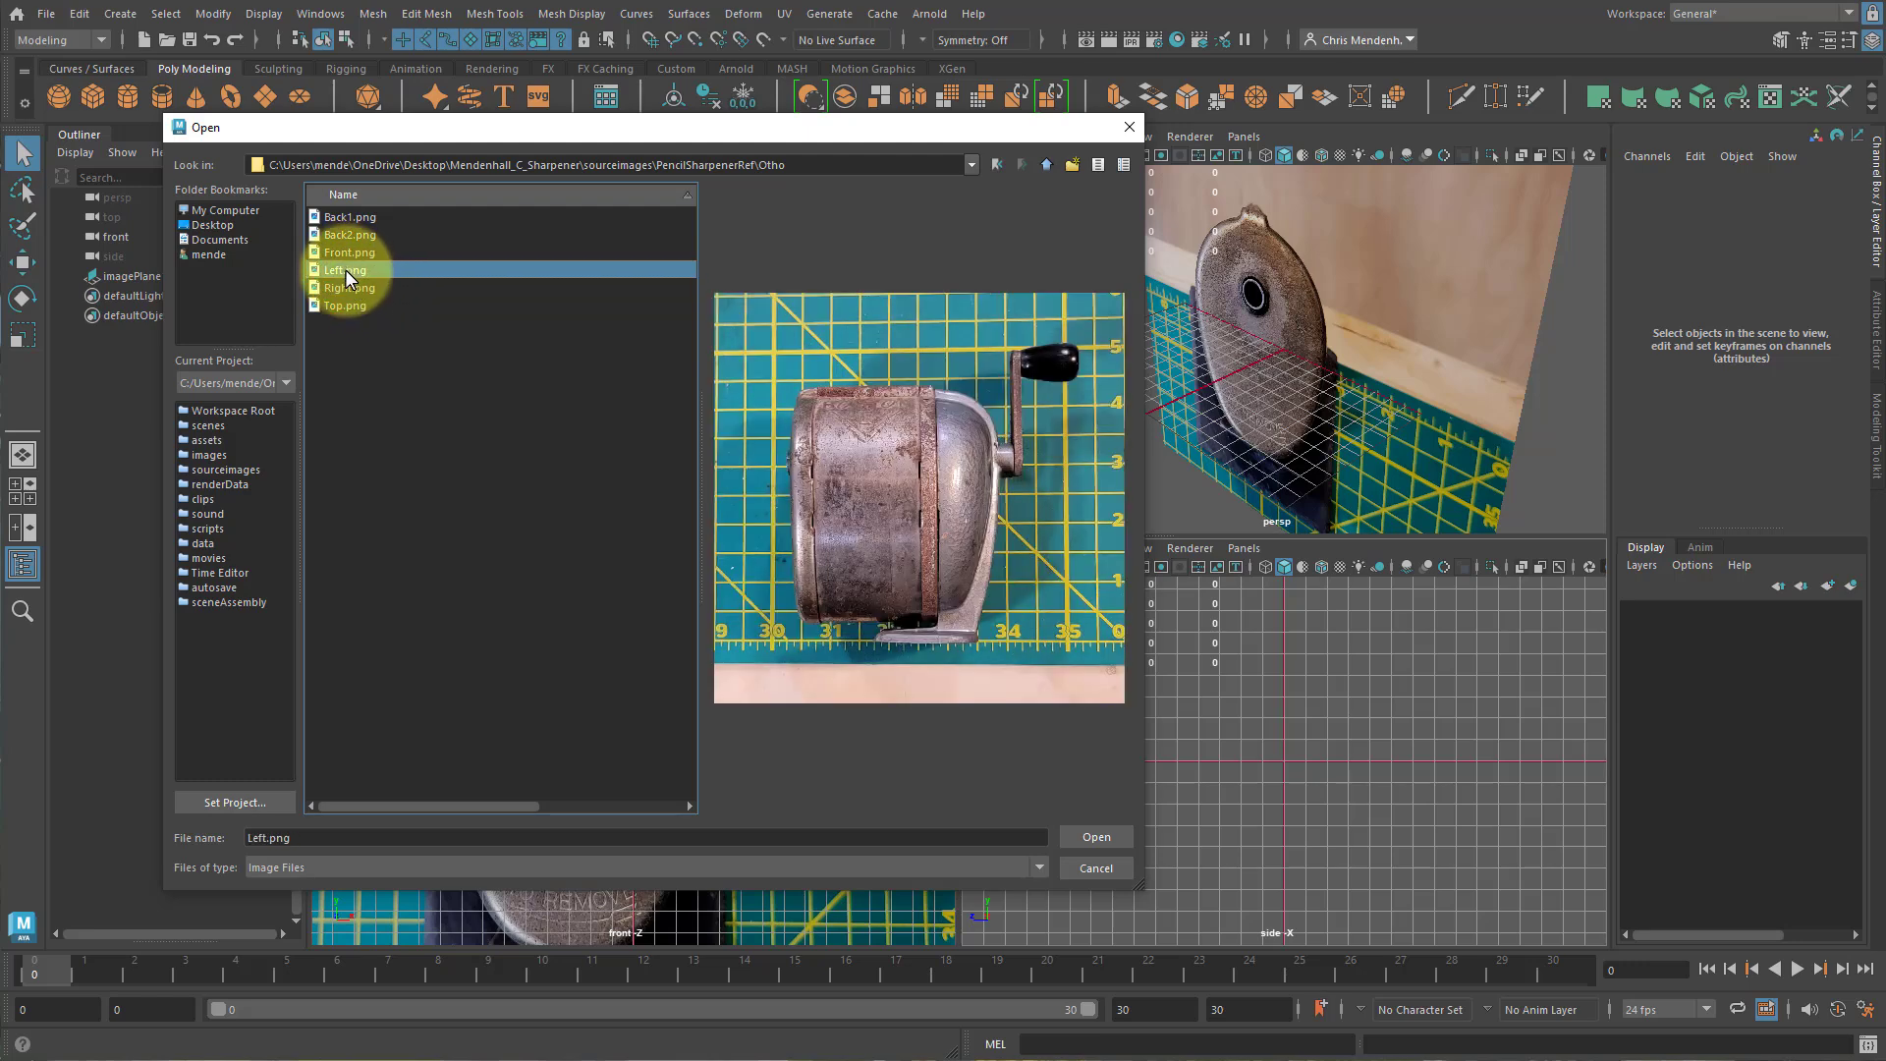
click(346, 281)
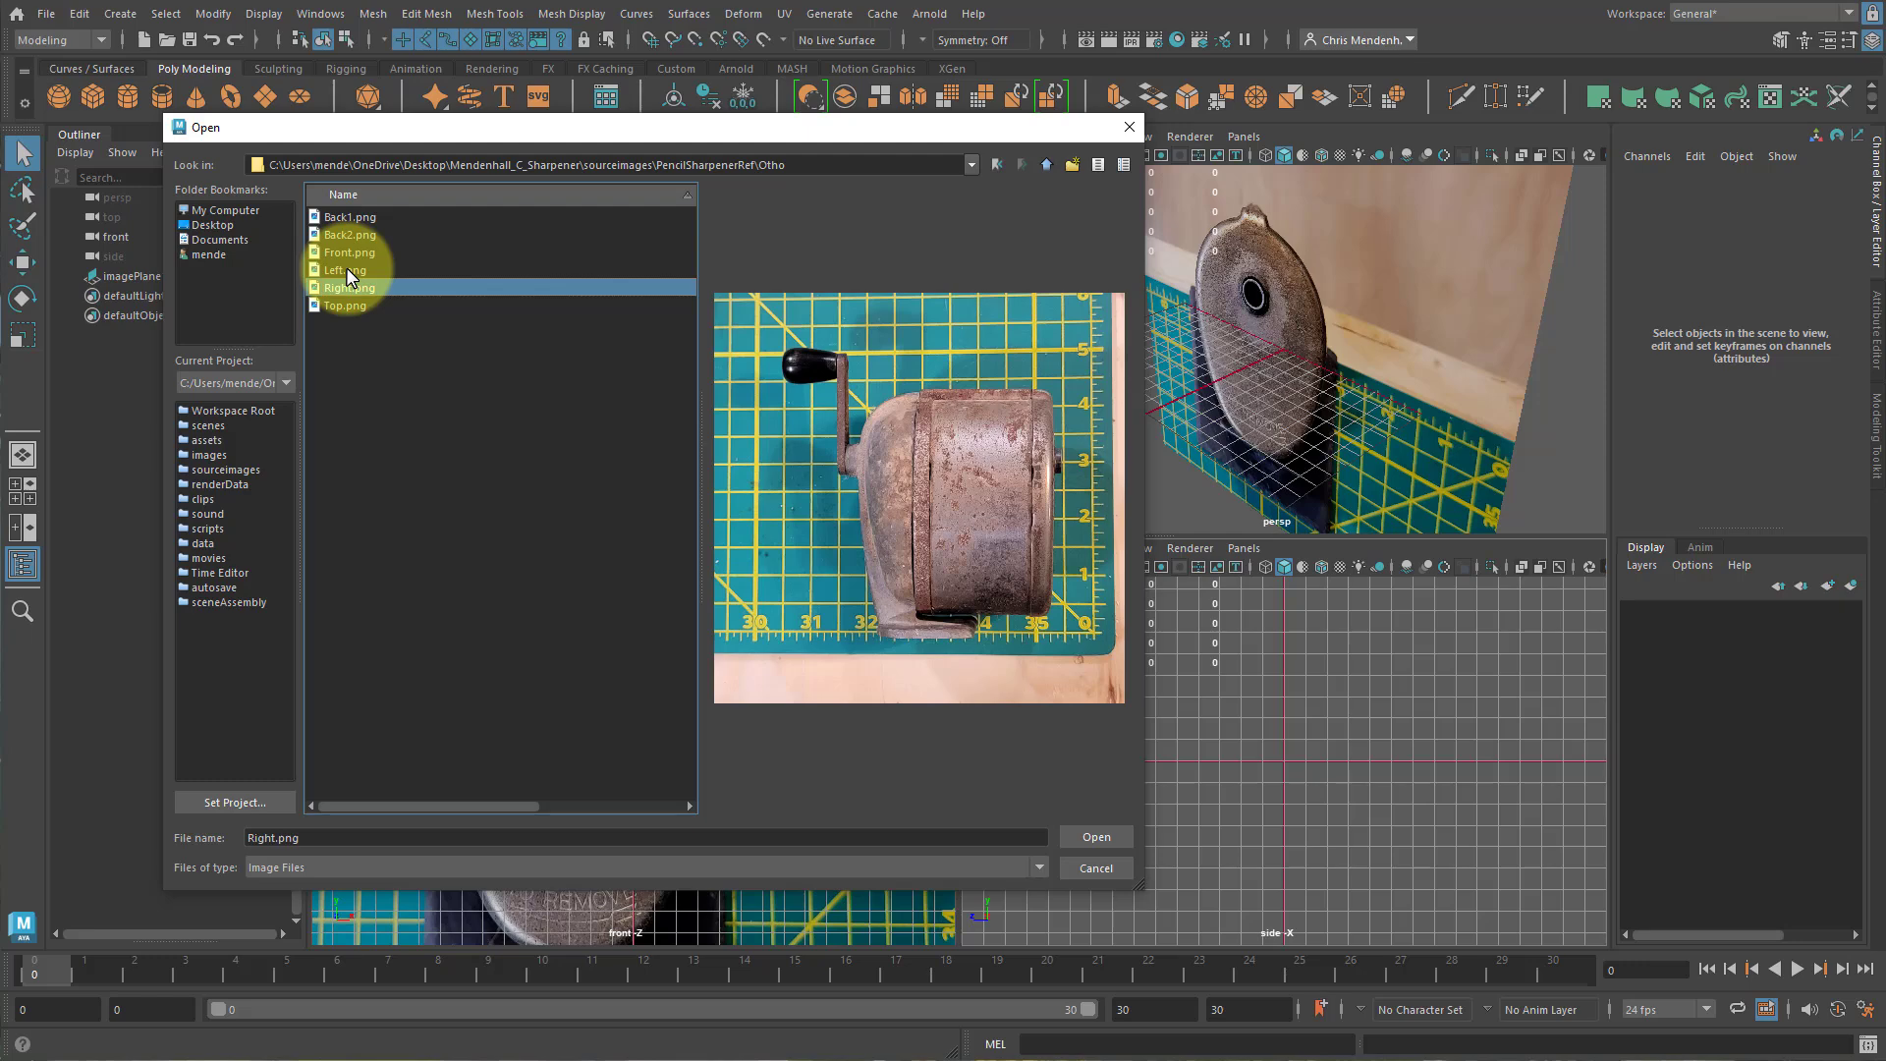
click(346, 267)
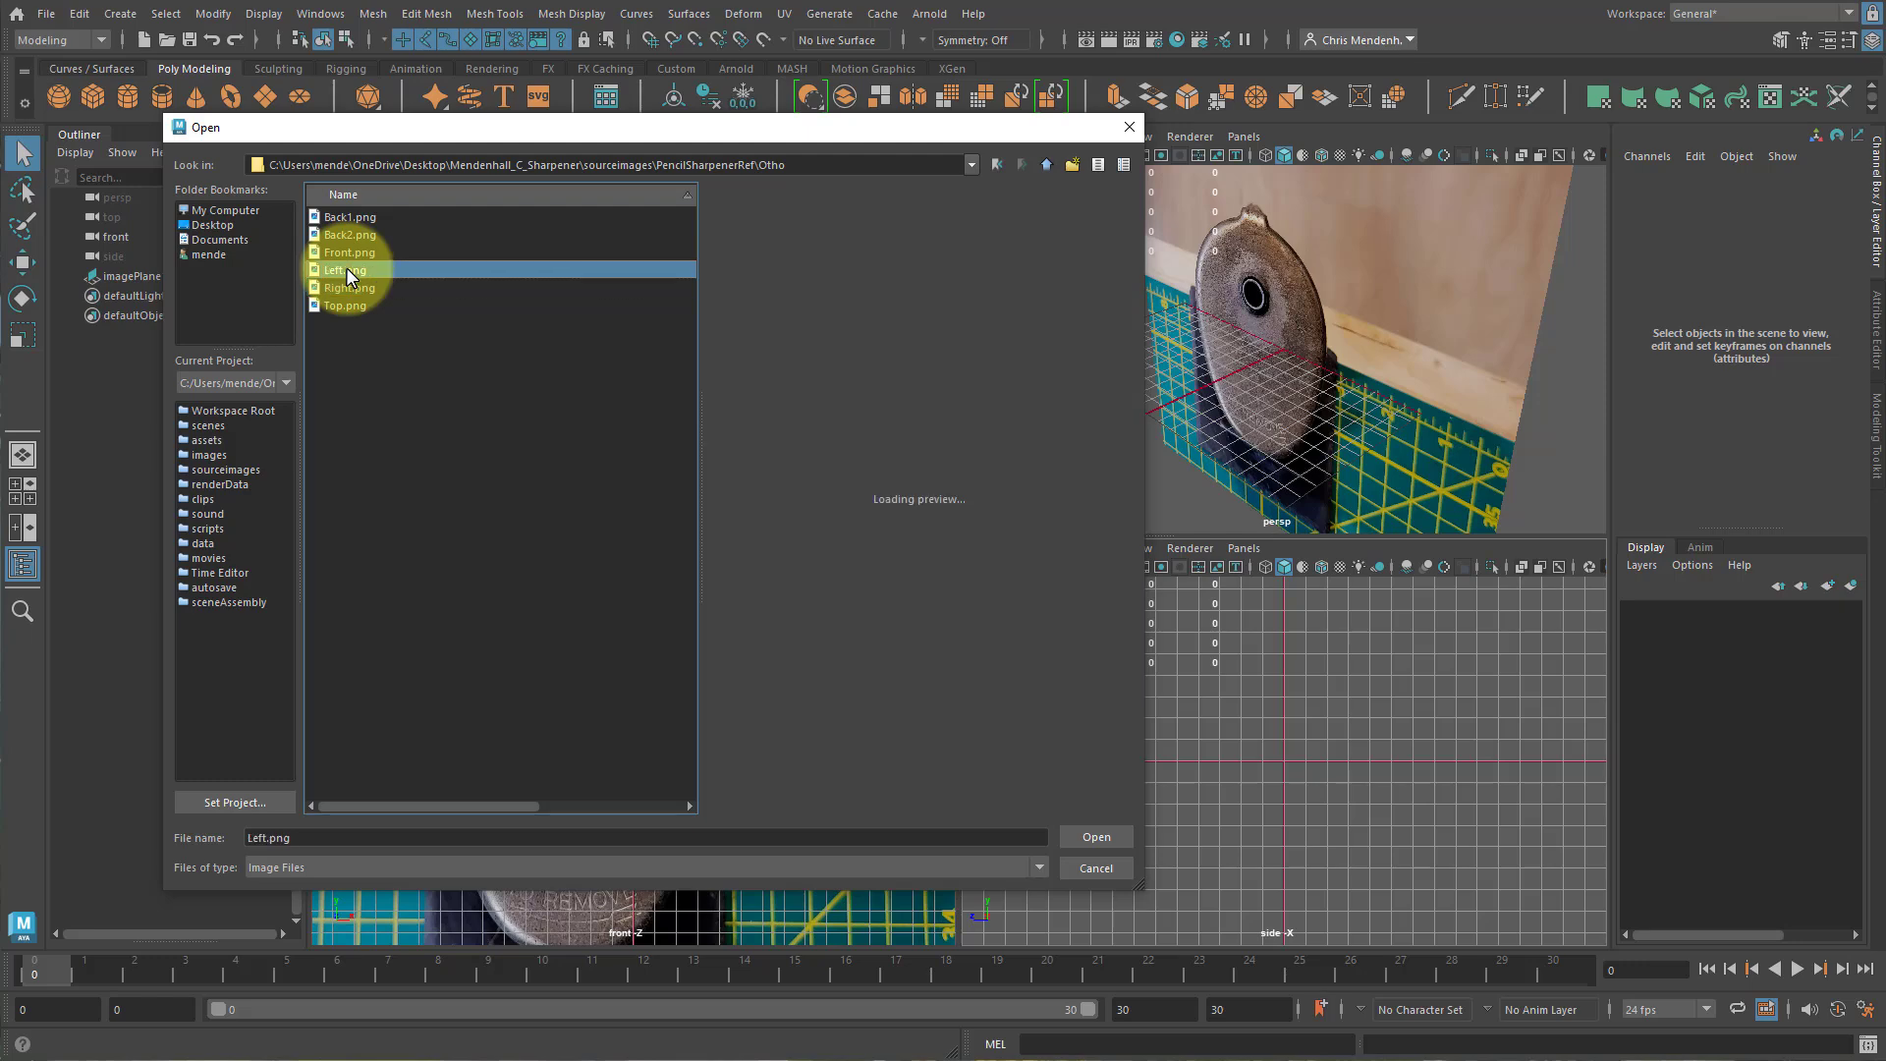
click(1108, 833)
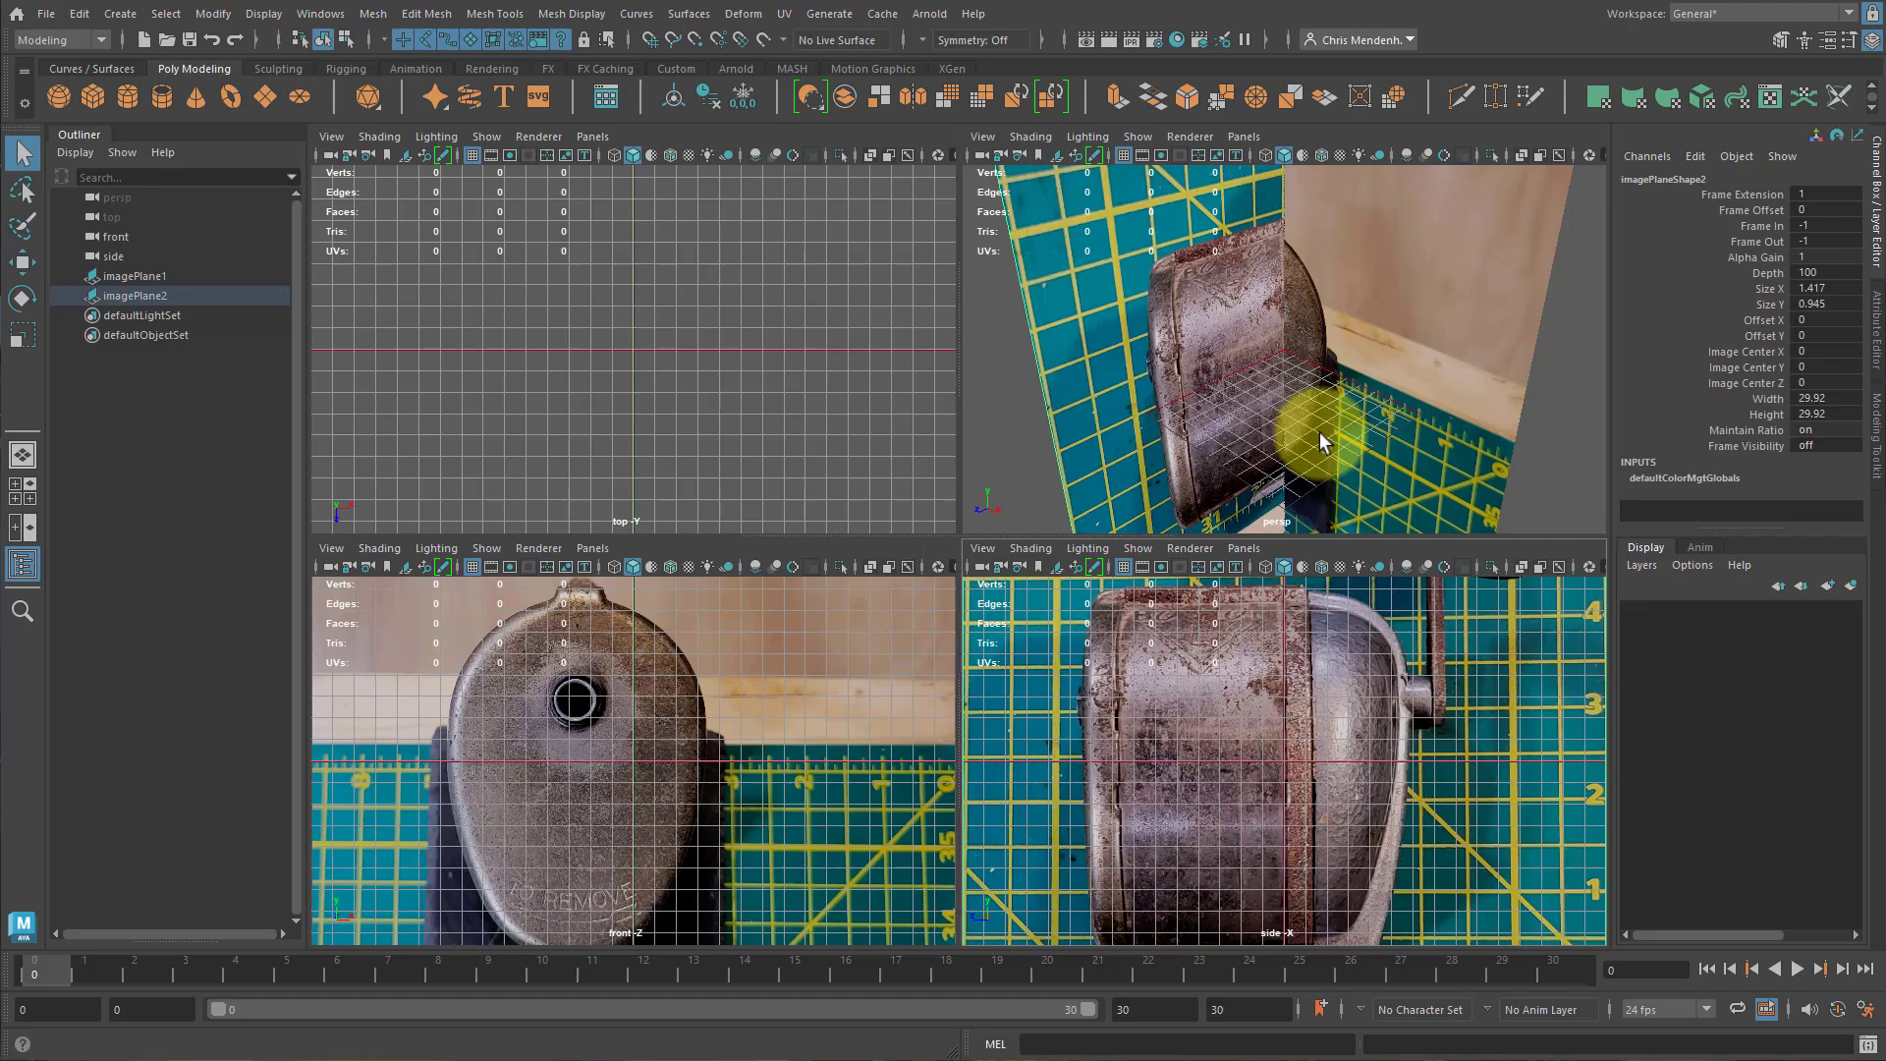
Enlarge the perspective view and examine the two crossed reference image planes from several angles.
key(space)
alt+drag(1098, 476, 982, 528)
alt+right_drag(982, 529, 834, 509)
alt+drag(834, 509, 911, 350)
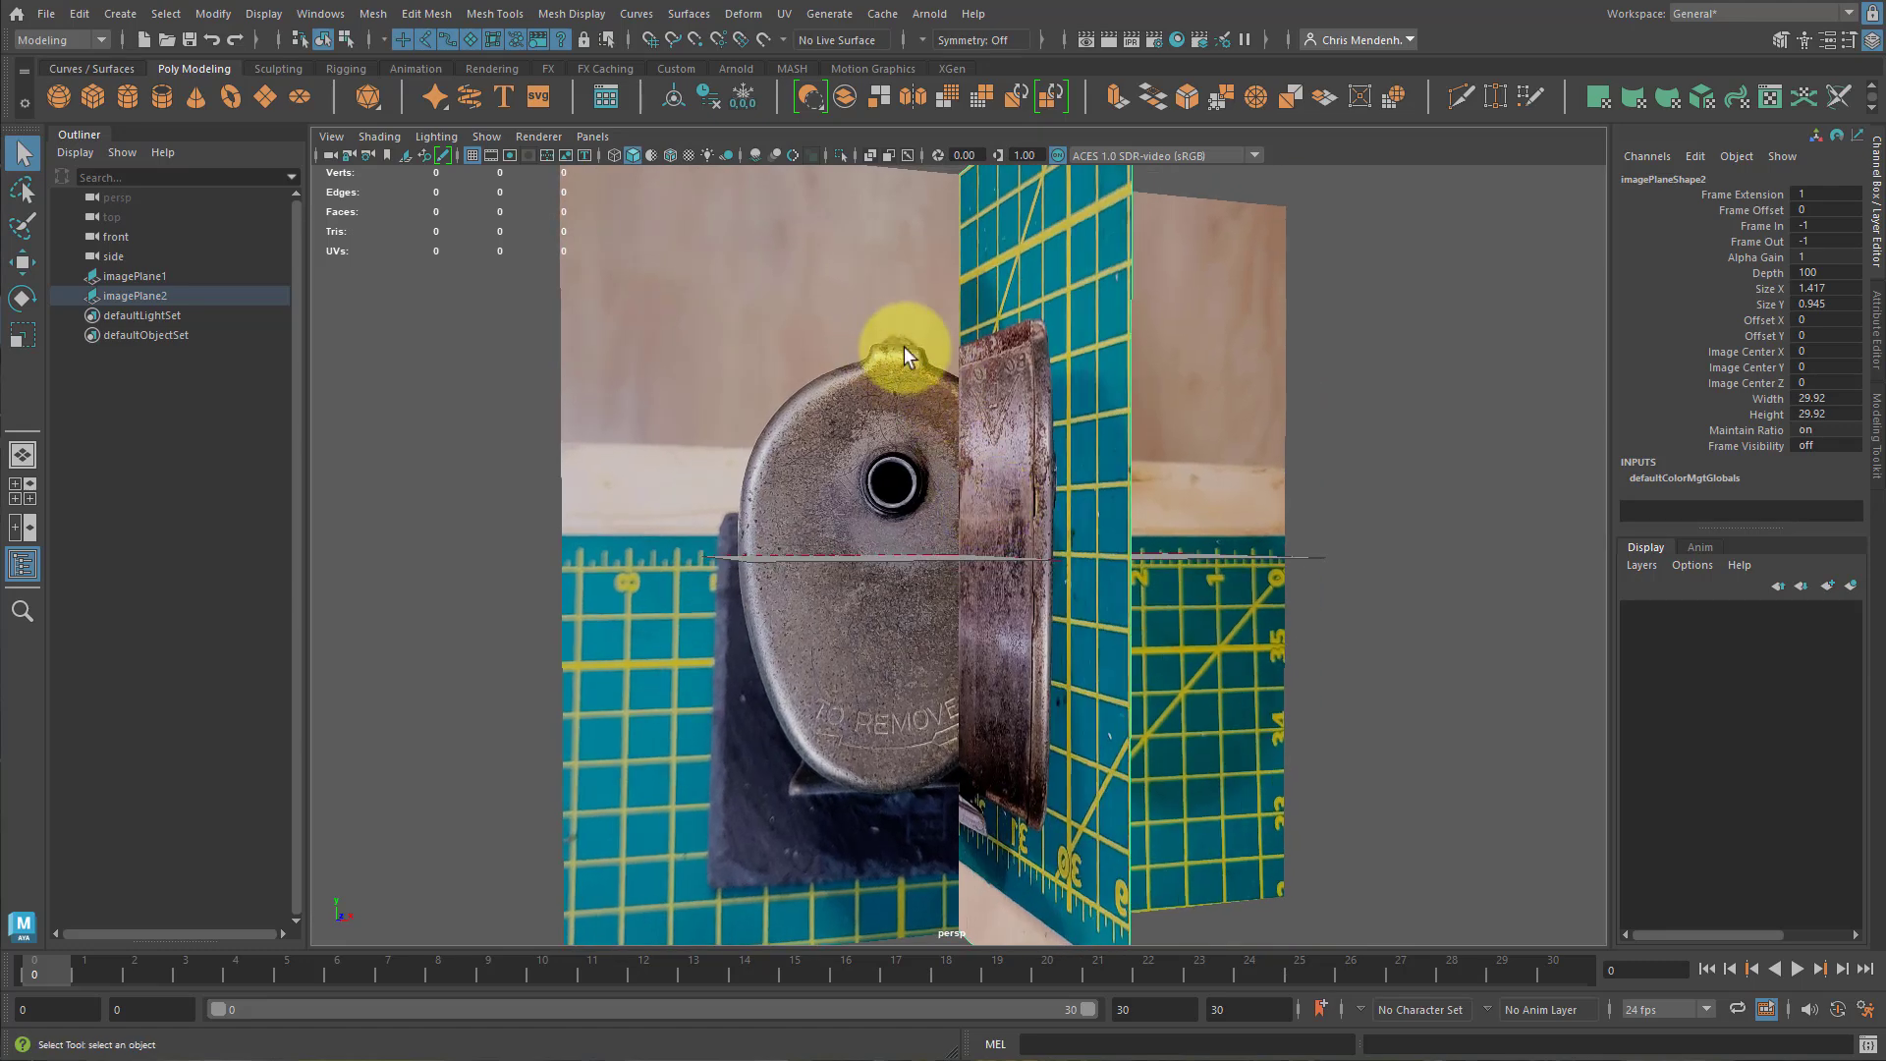
alt+drag(880, 781, 1145, 343)
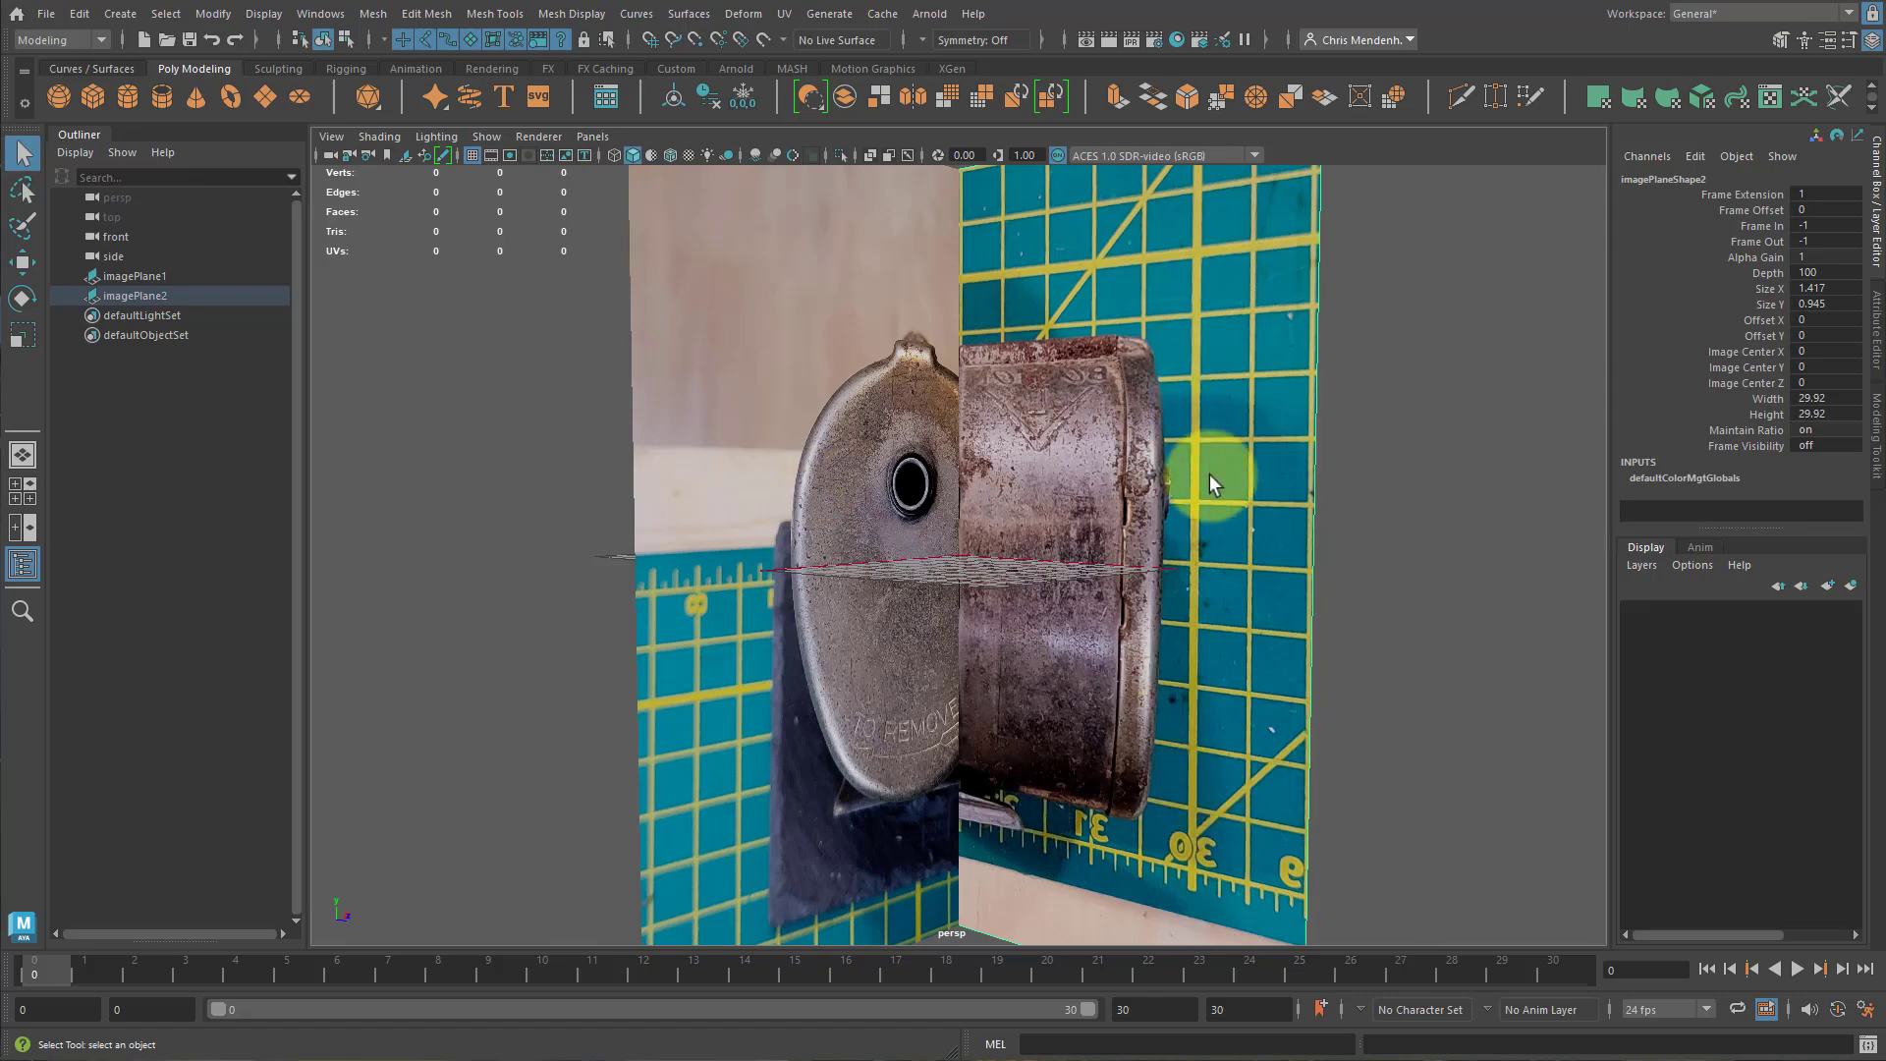
alt+drag(1235, 731, 1275, 676)
click(803, 623)
alt+right_drag(1275, 675, 1080, 622)
alt+drag(1079, 622, 1023, 632)
Make the front image plane display only when looking through its camera and set its alpha gain to 0.5.
drag(898, 348, 1113, 499)
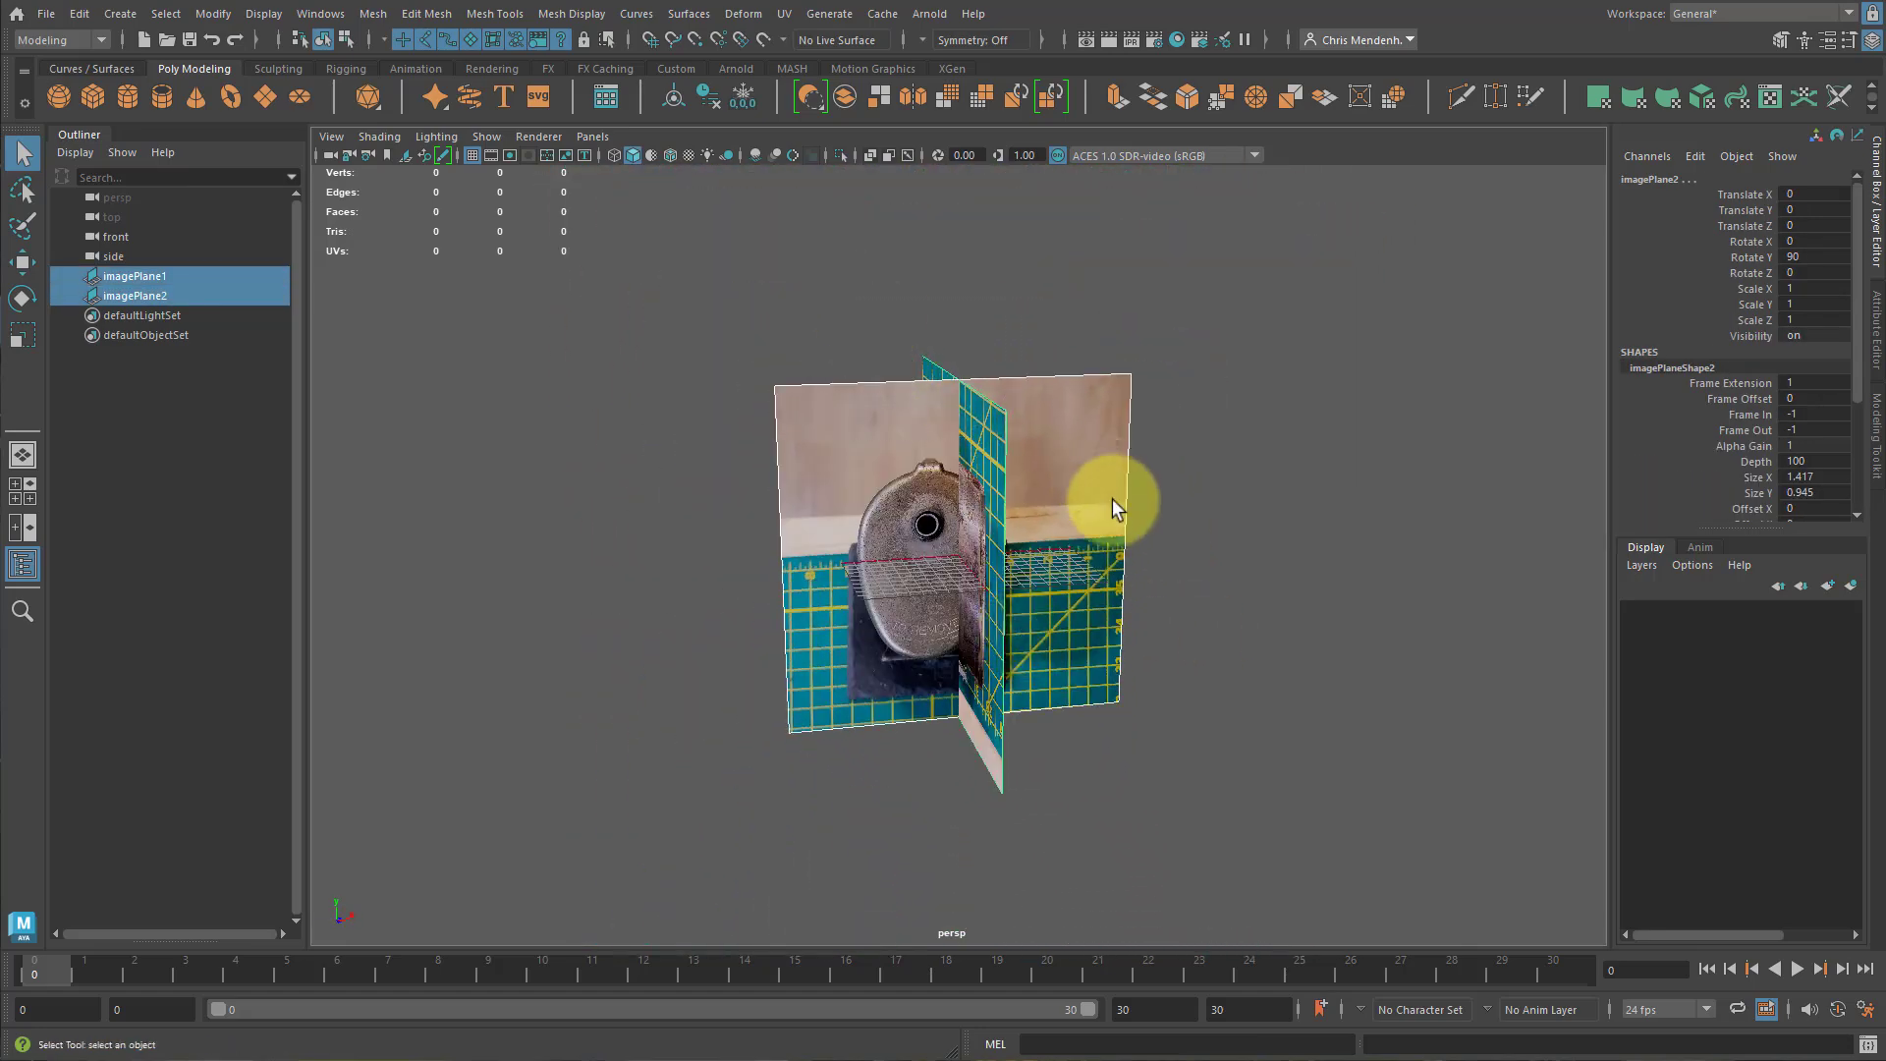
click(1120, 496)
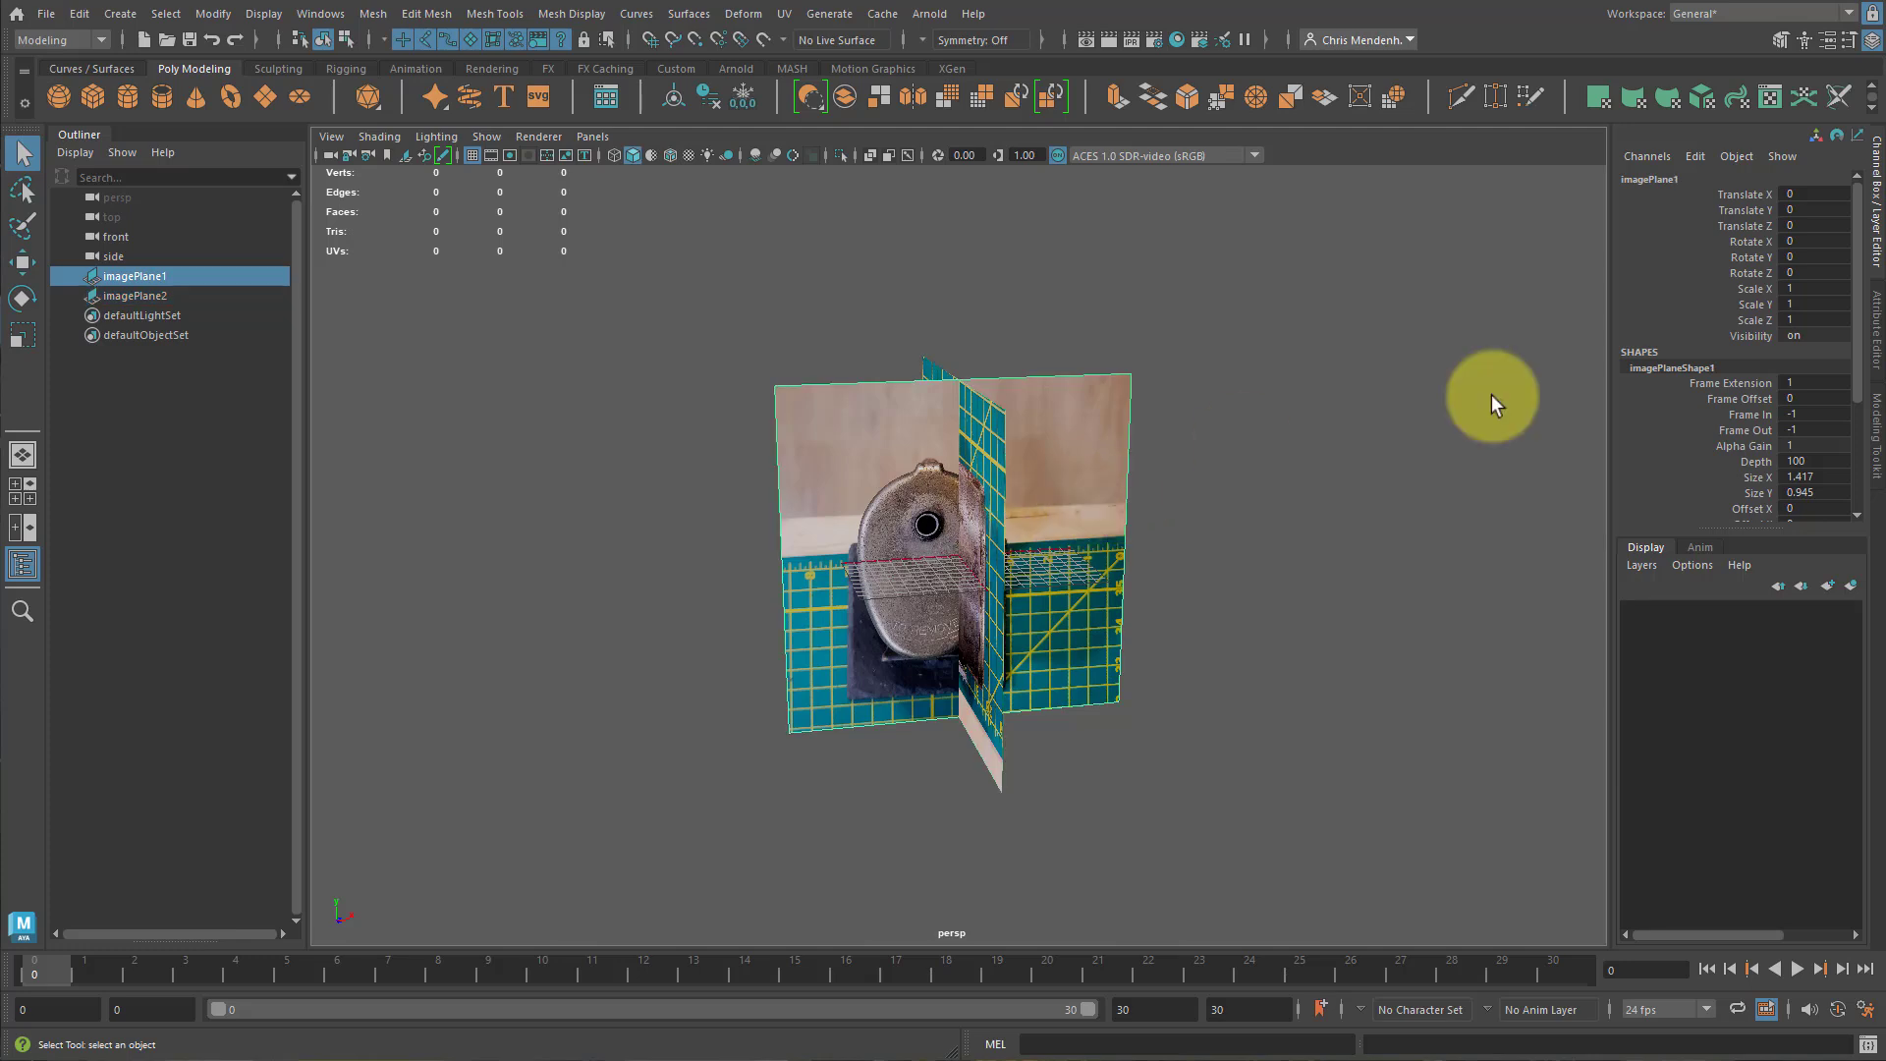
click(1874, 329)
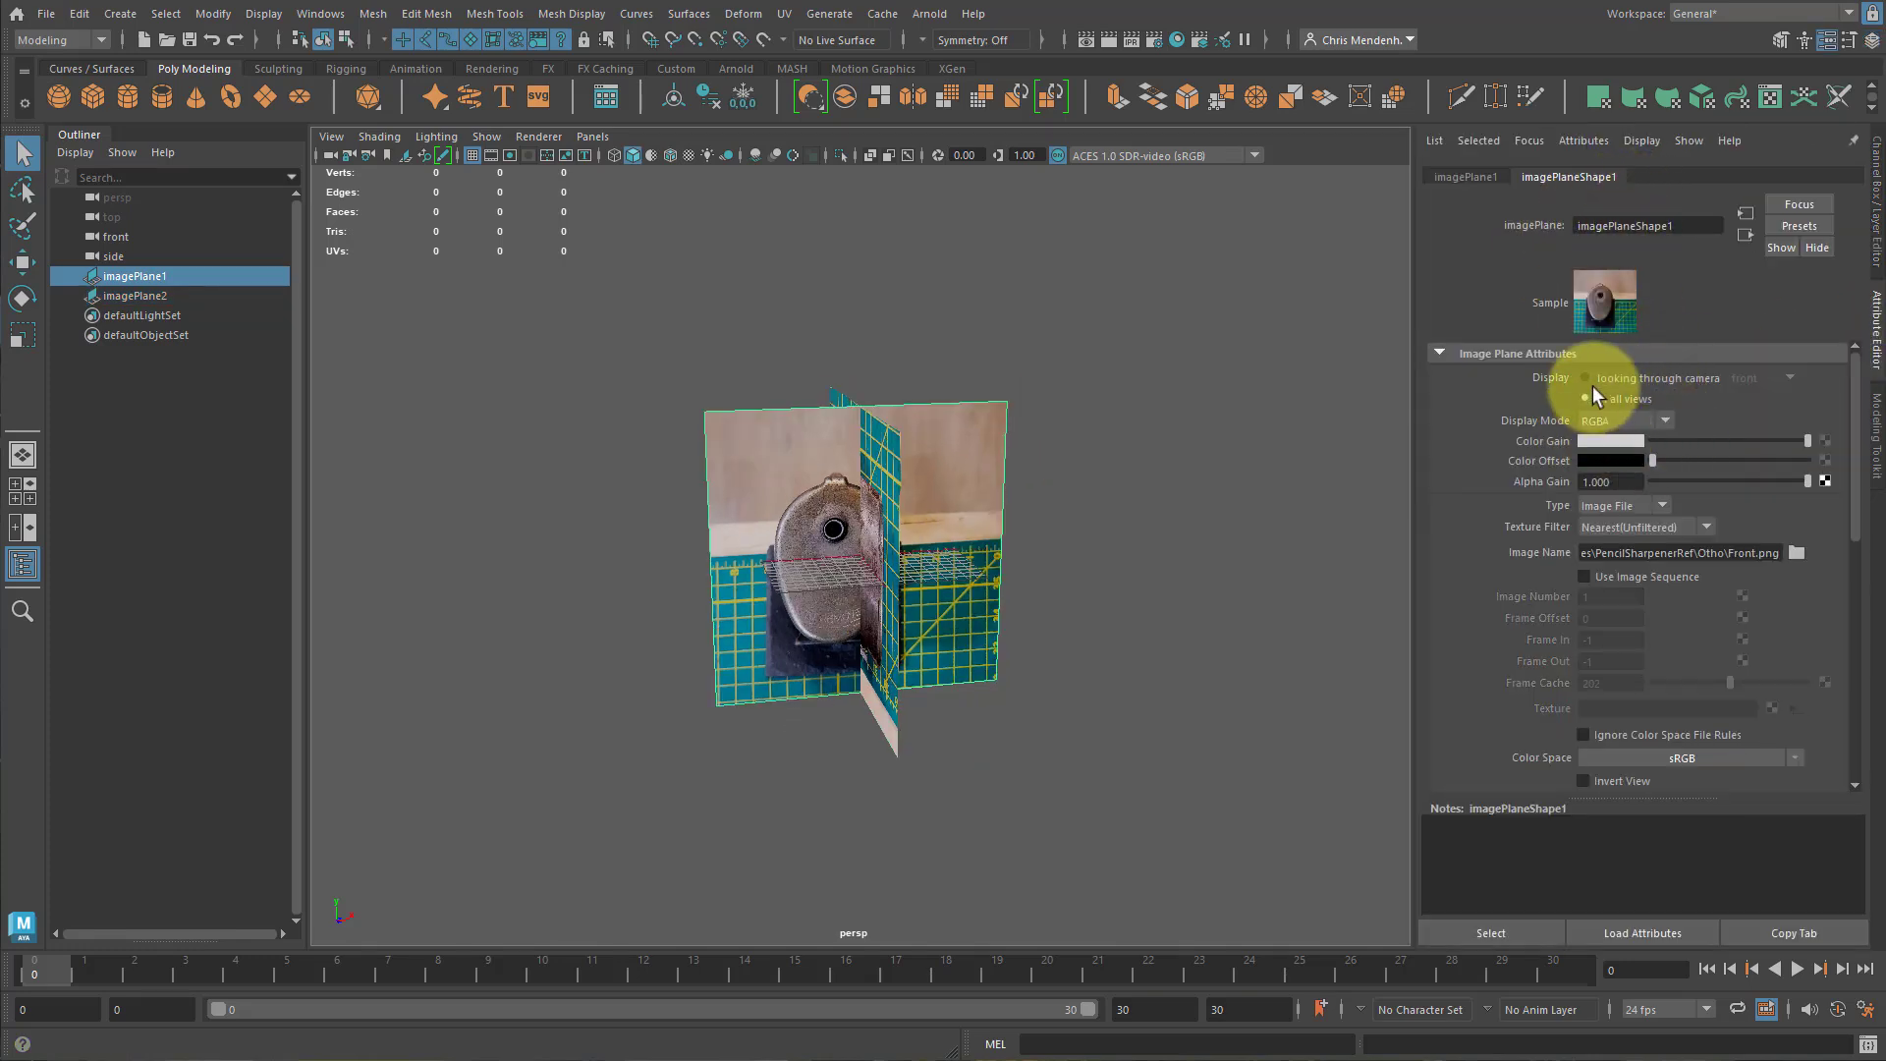
click(1585, 378)
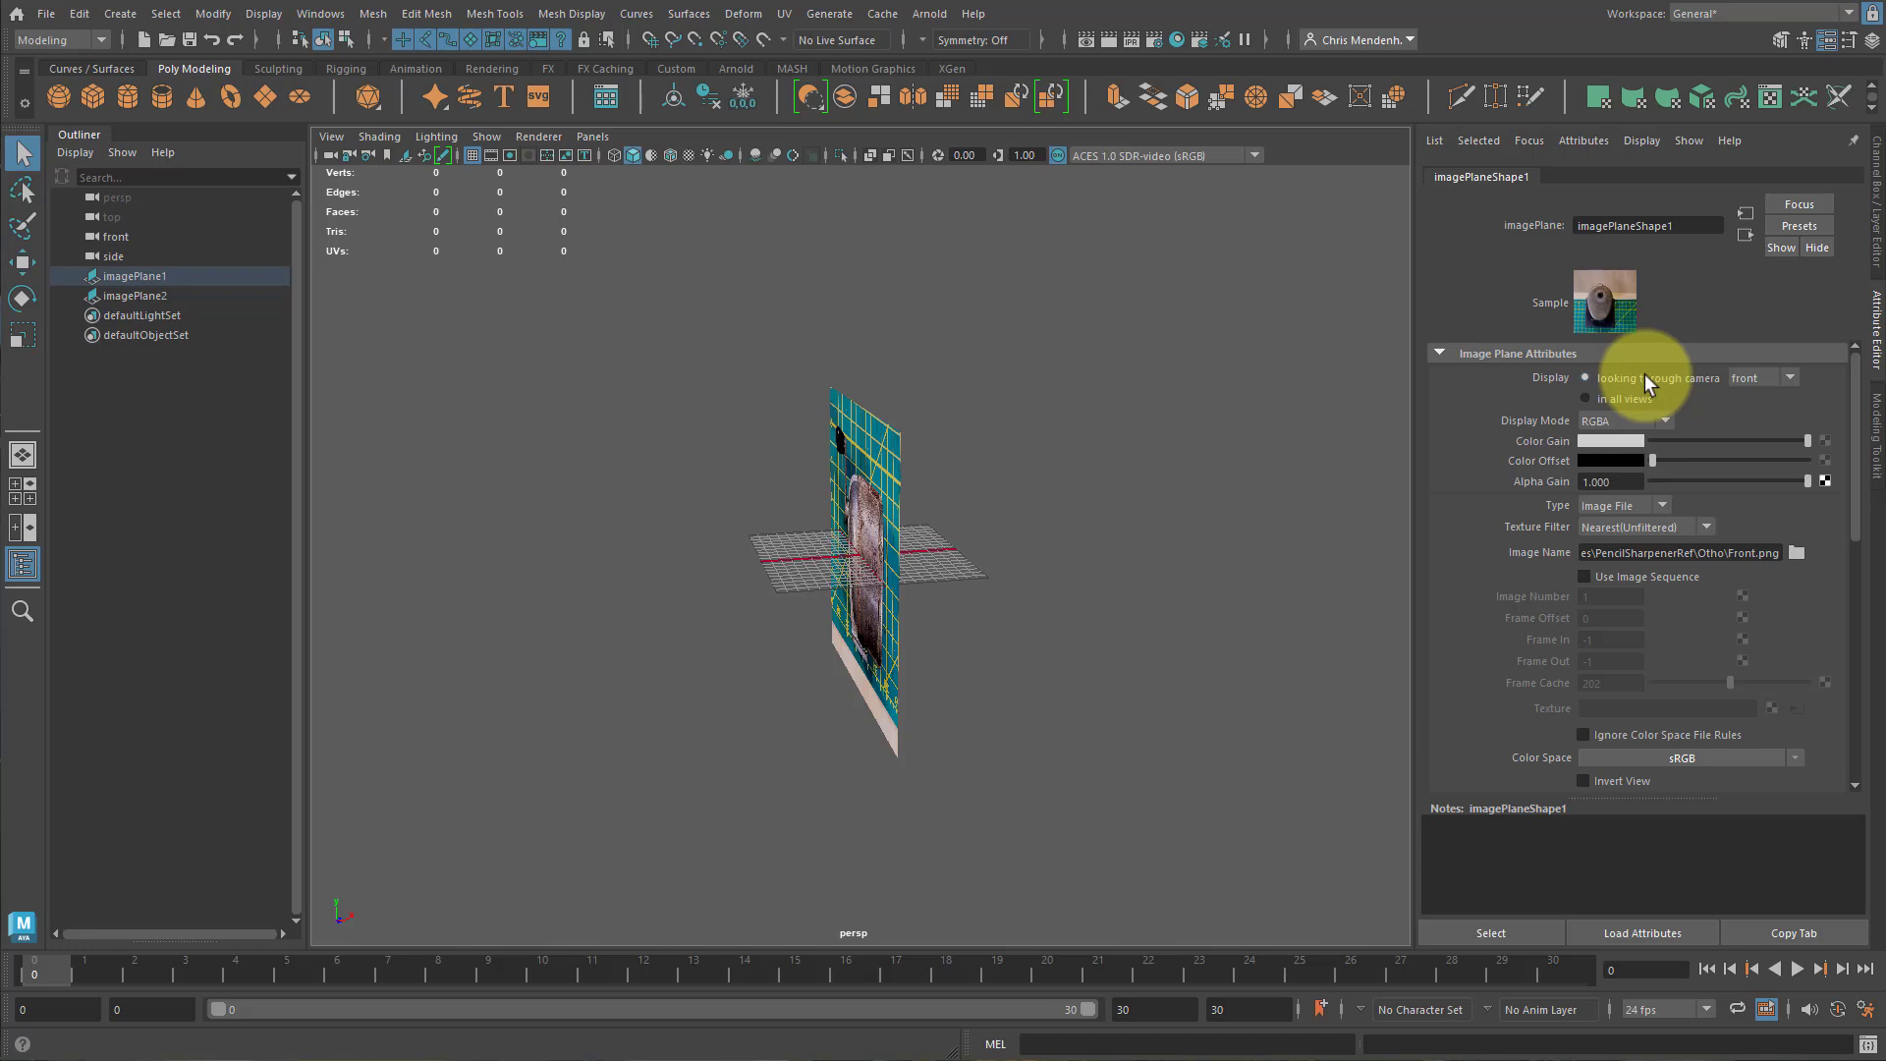
double_click(1611, 481)
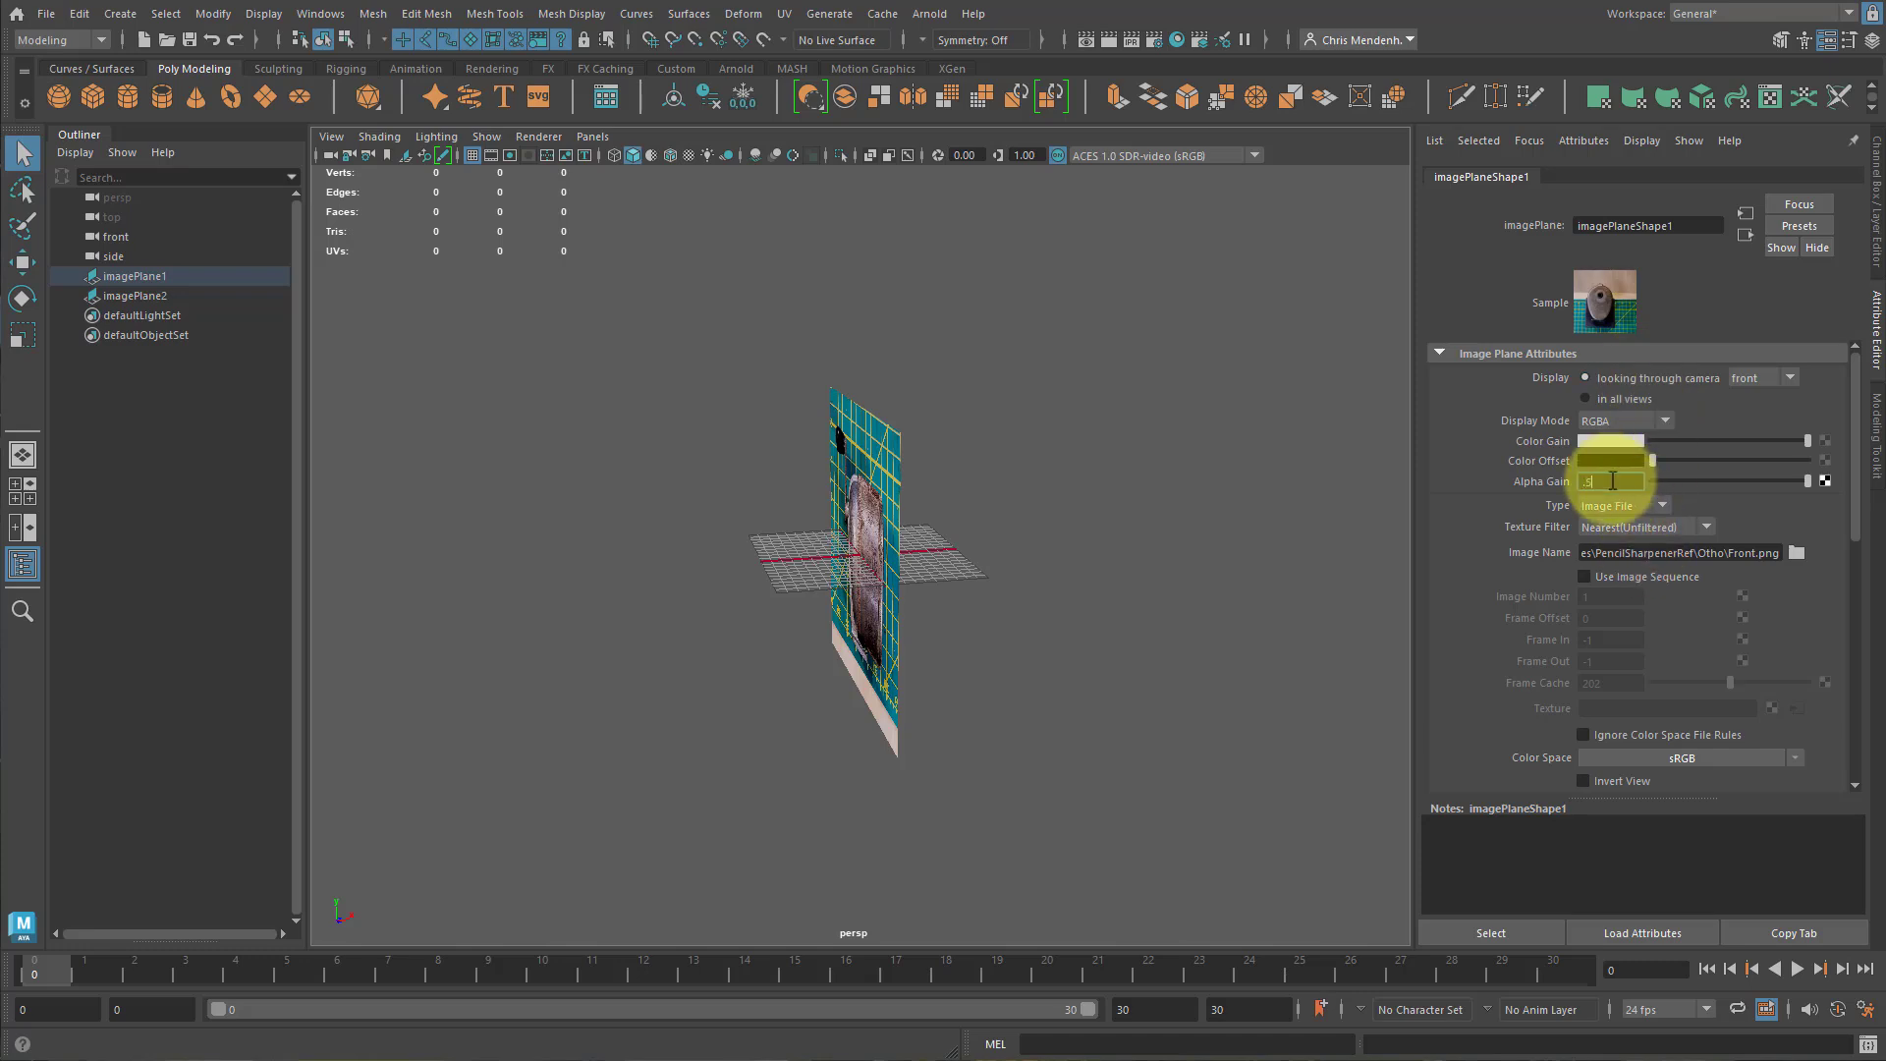
Make the side image plane display only when looking through its camera and set its alpha gain to 0.5.
click(892, 486)
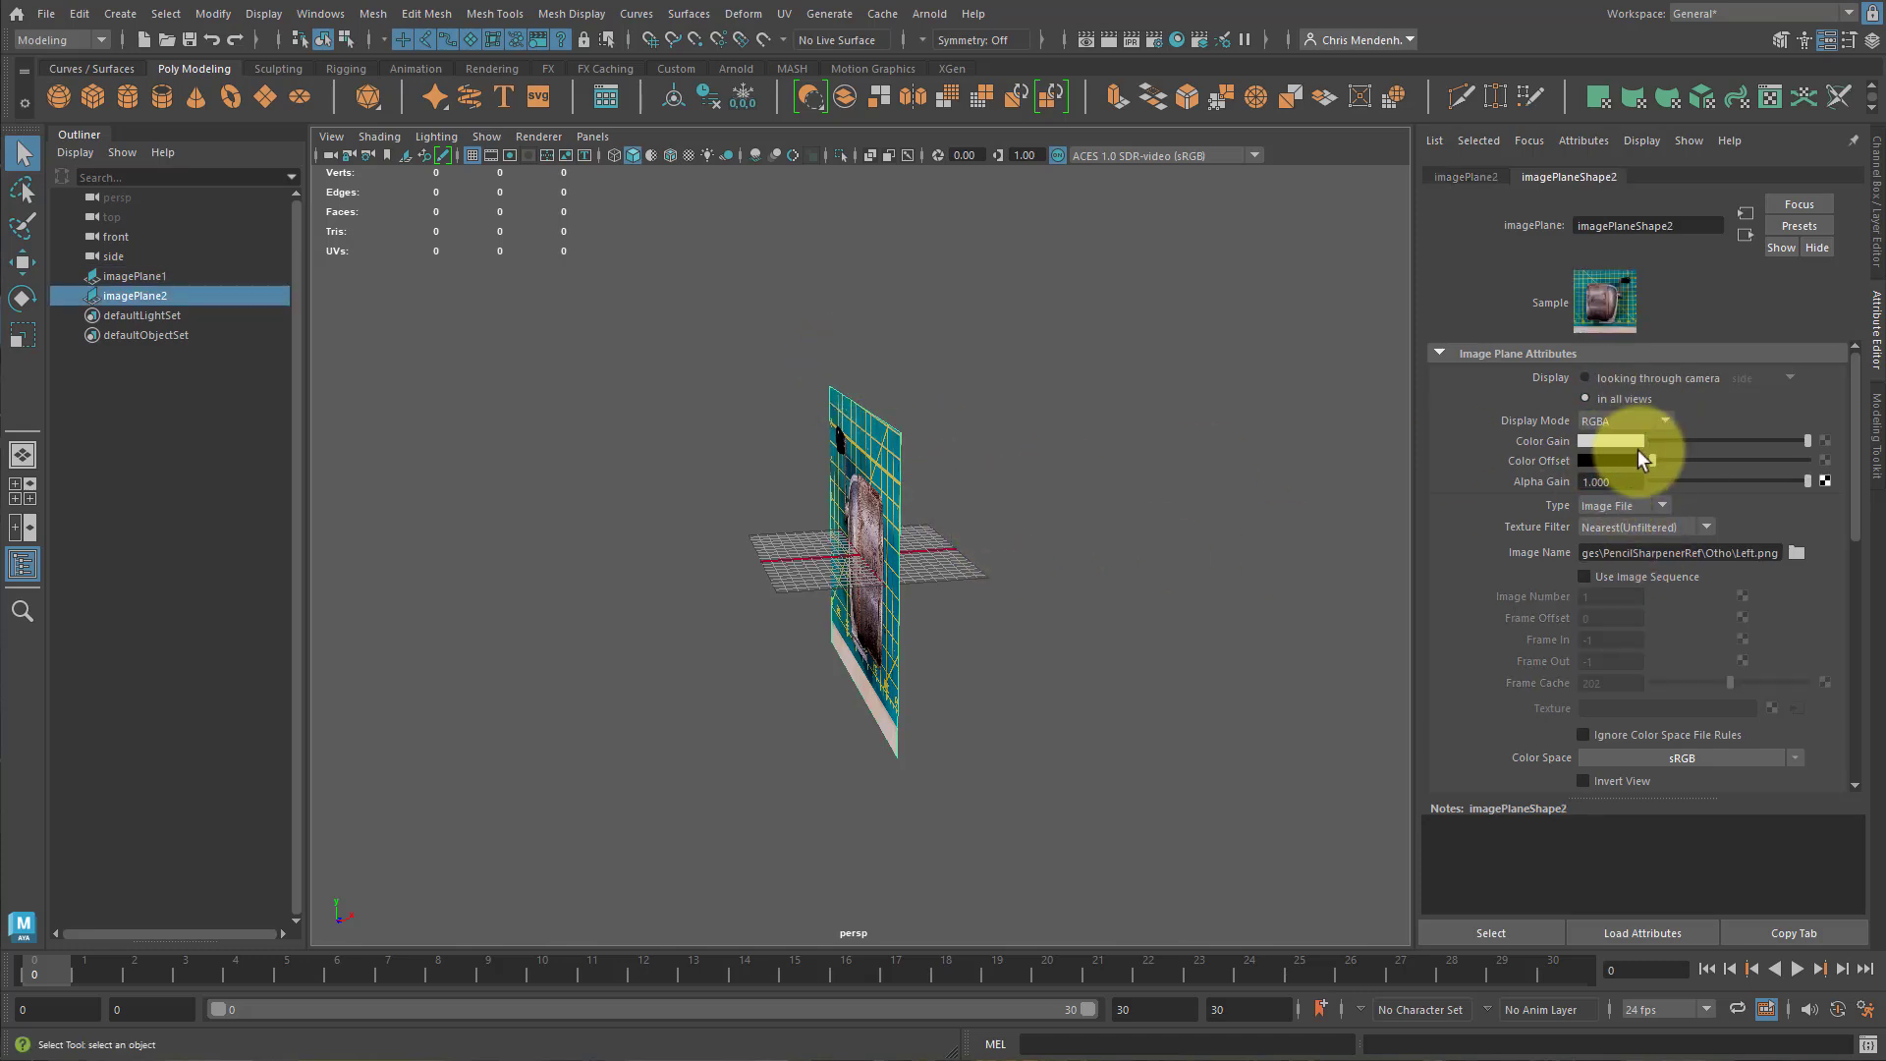
click(1598, 379)
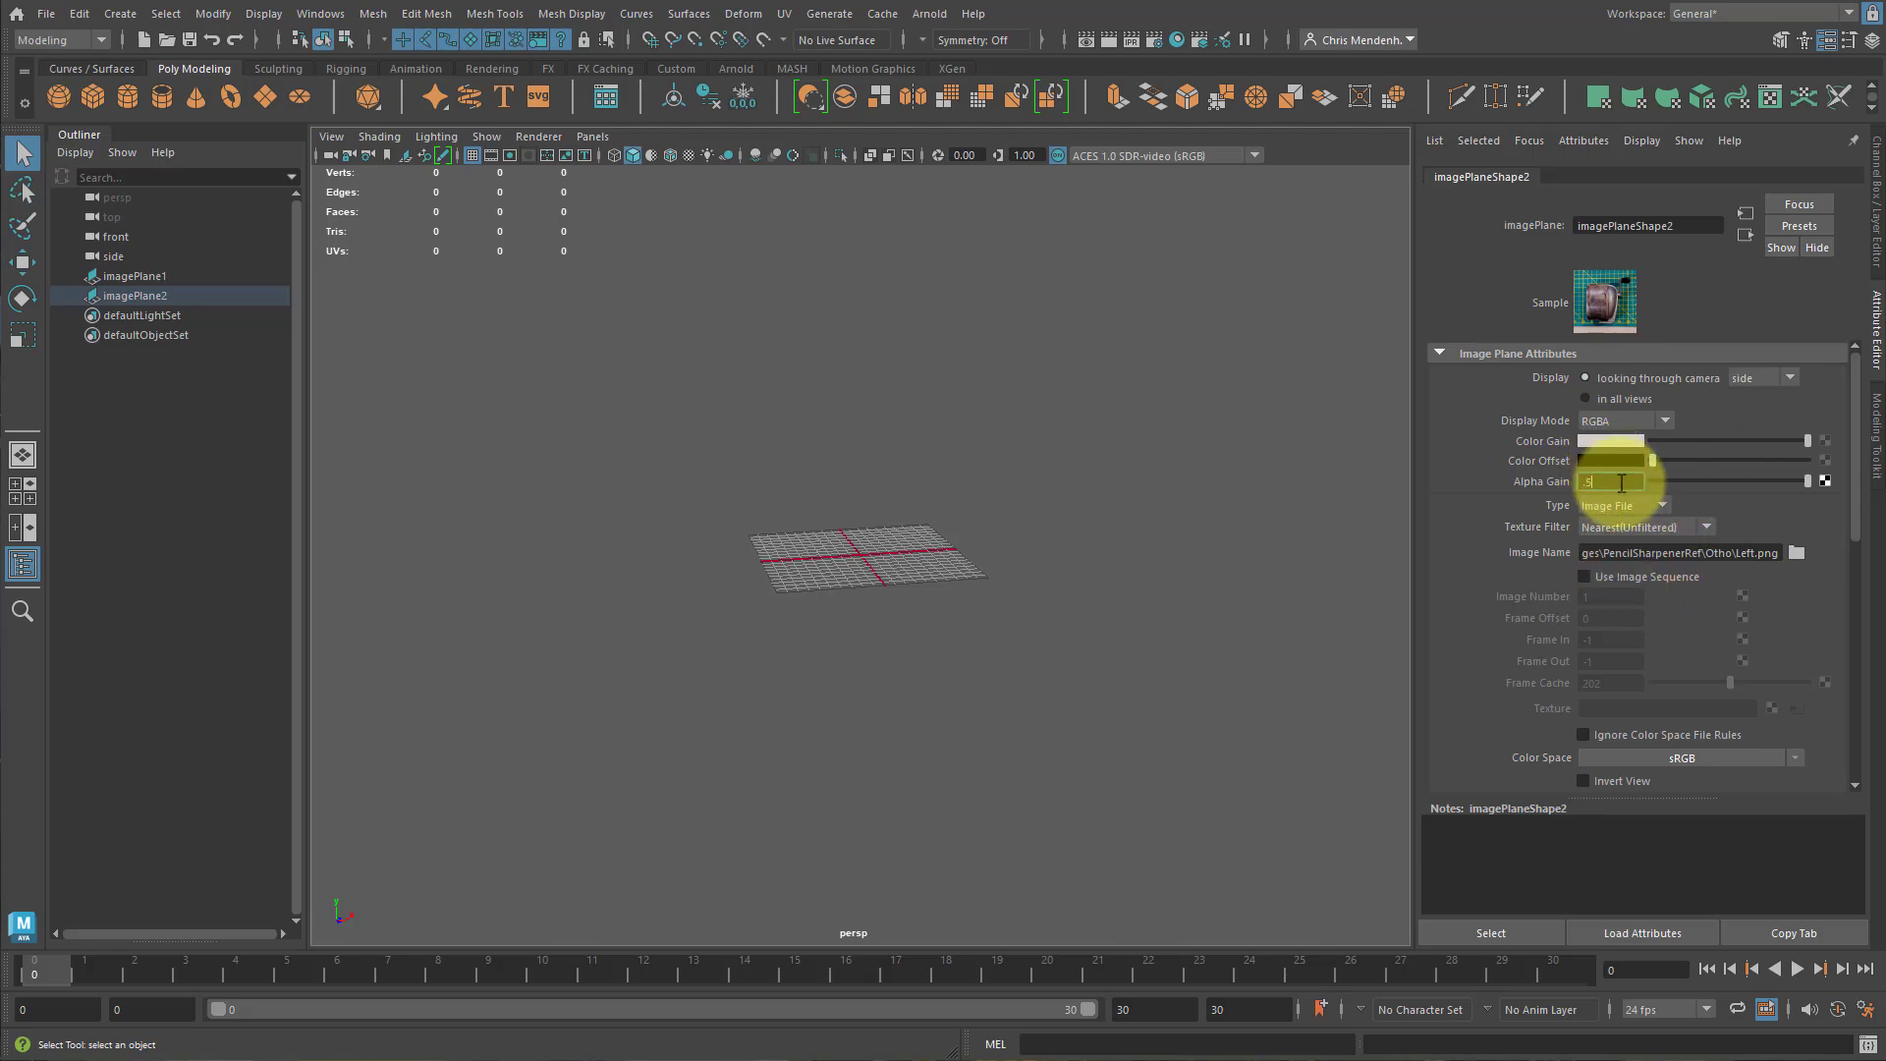
click(1277, 568)
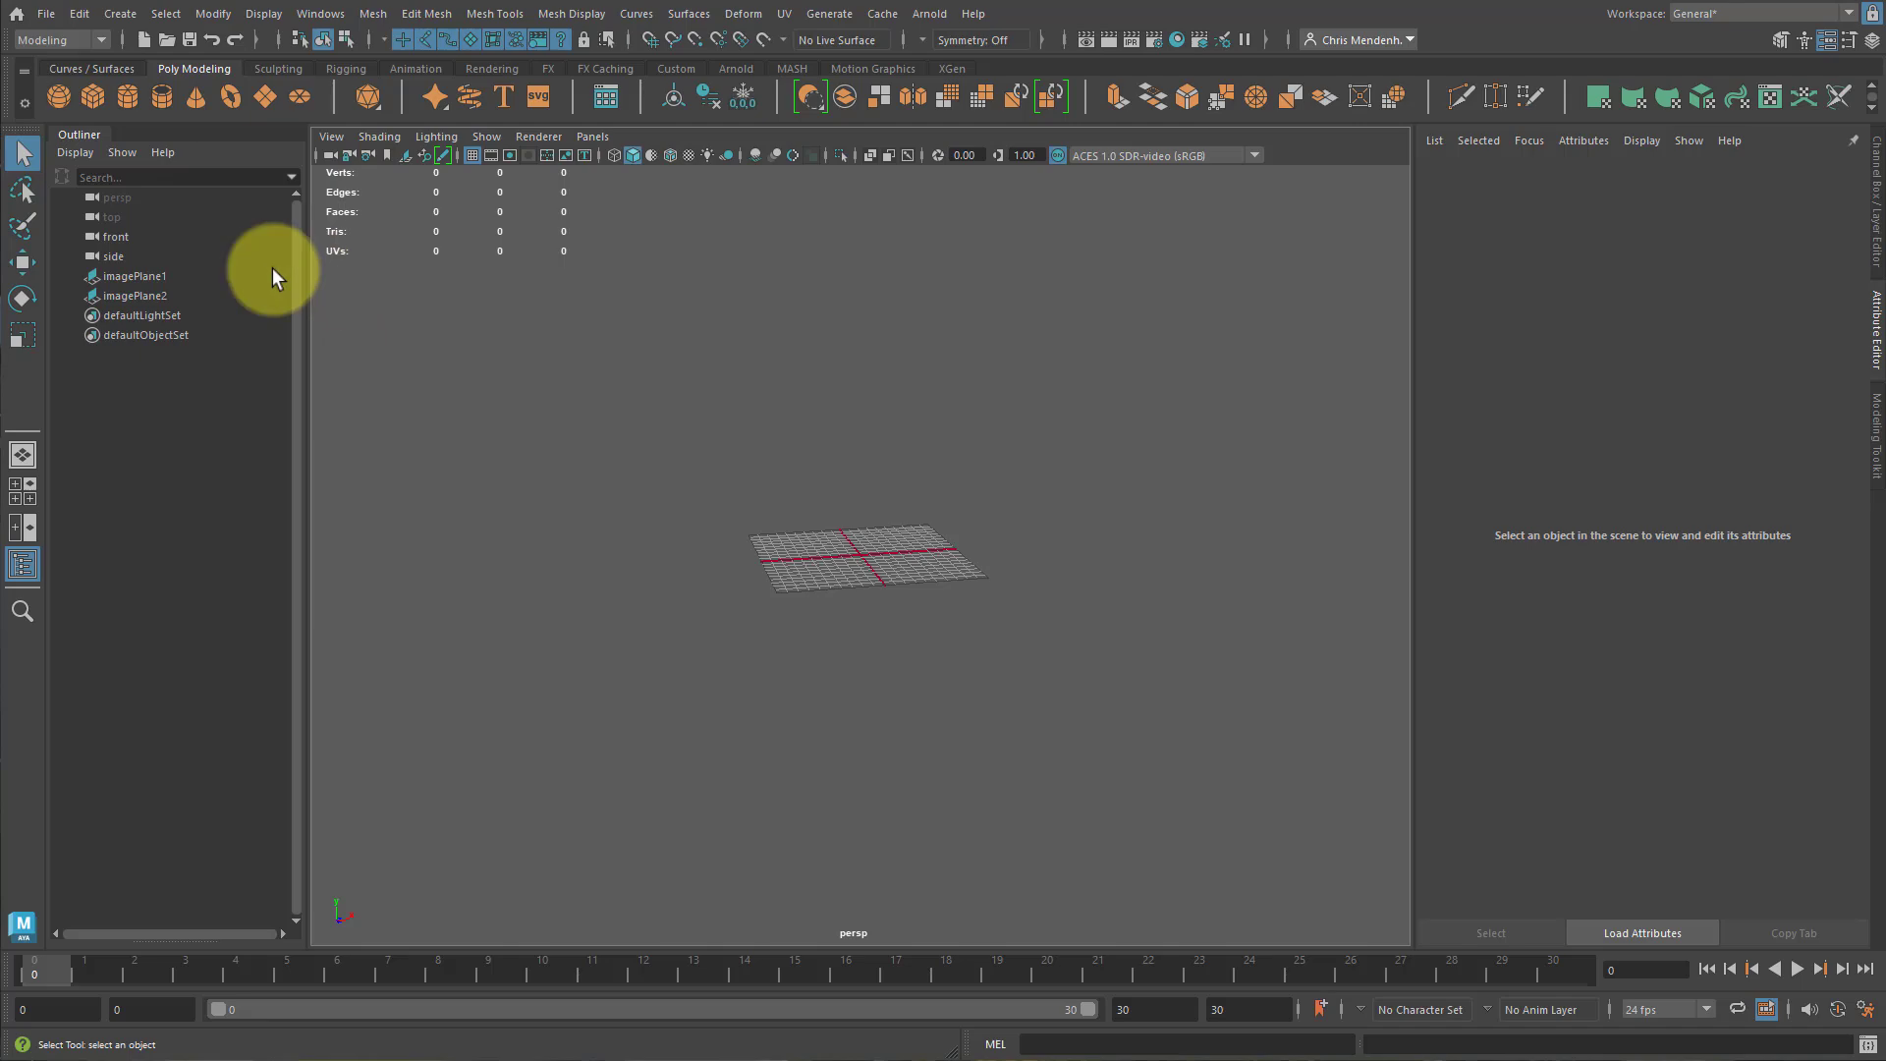
Put both image planes on a new display layer named Ref with the Reference display type.
drag(132, 271, 144, 293)
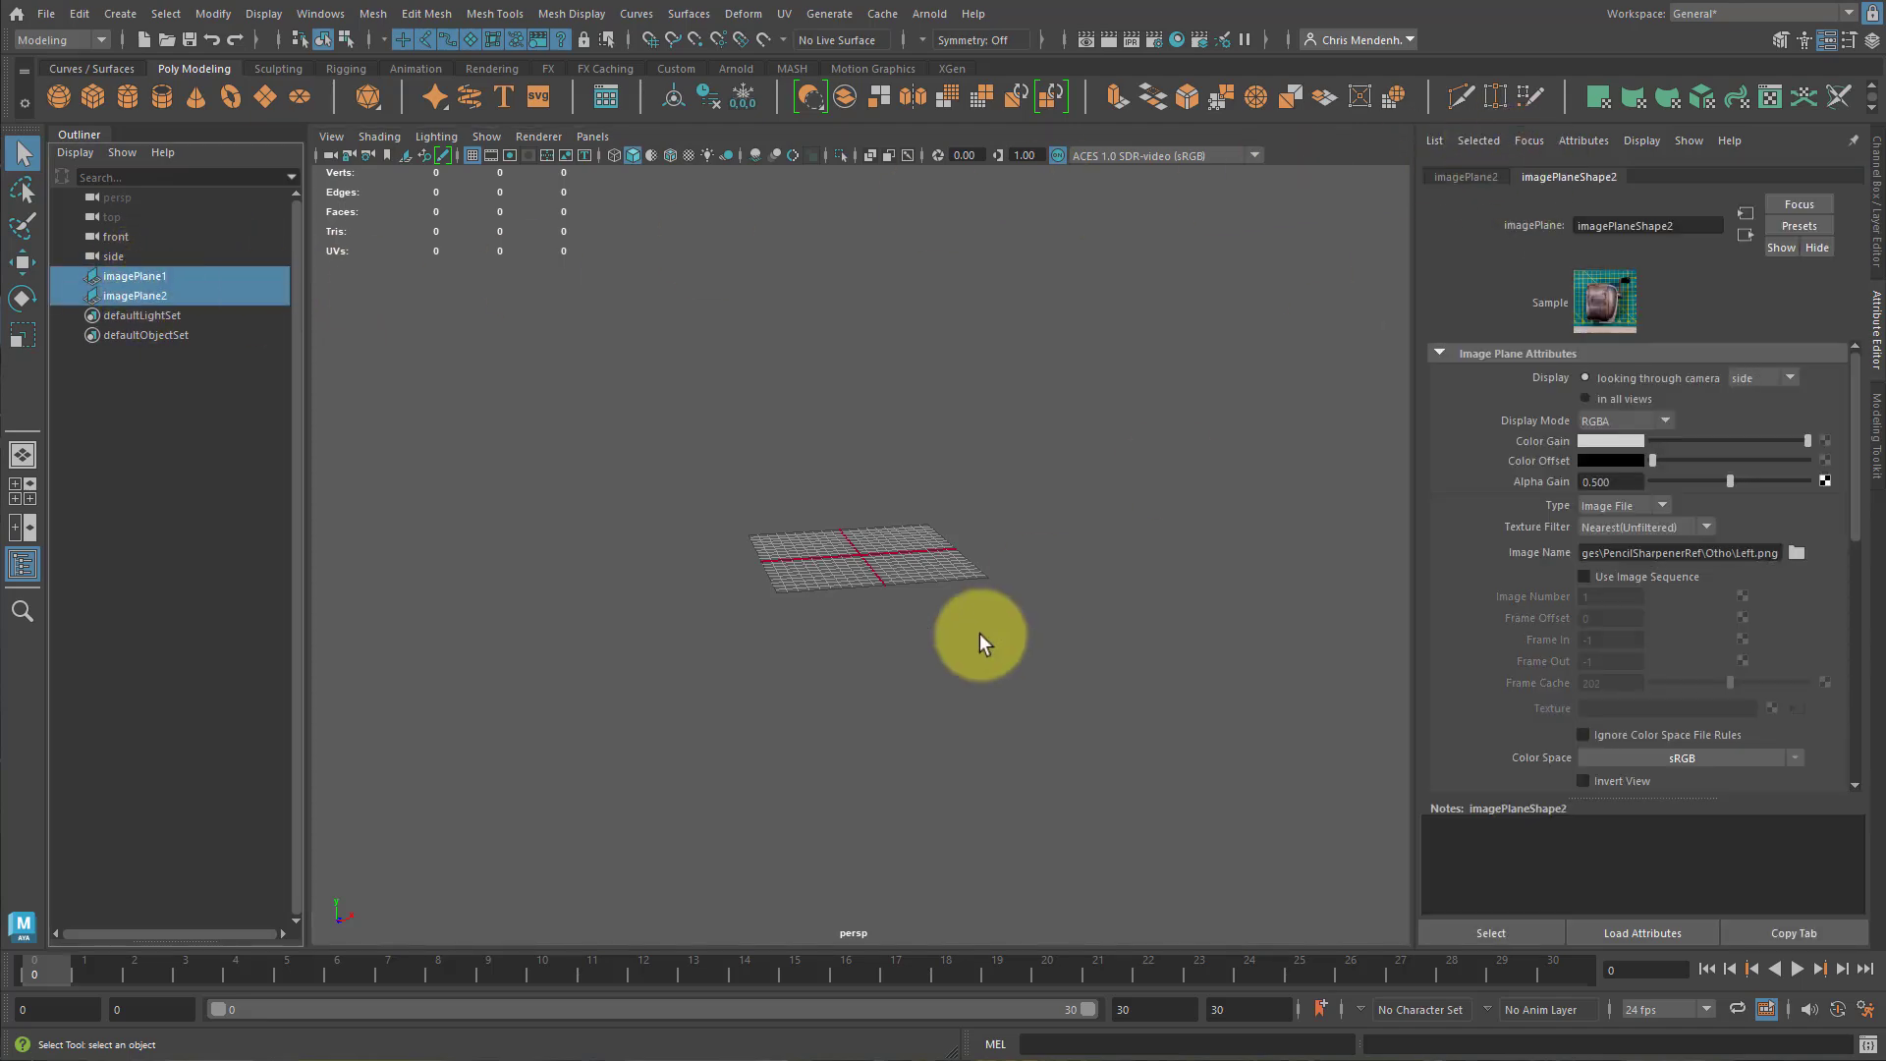
key(space)
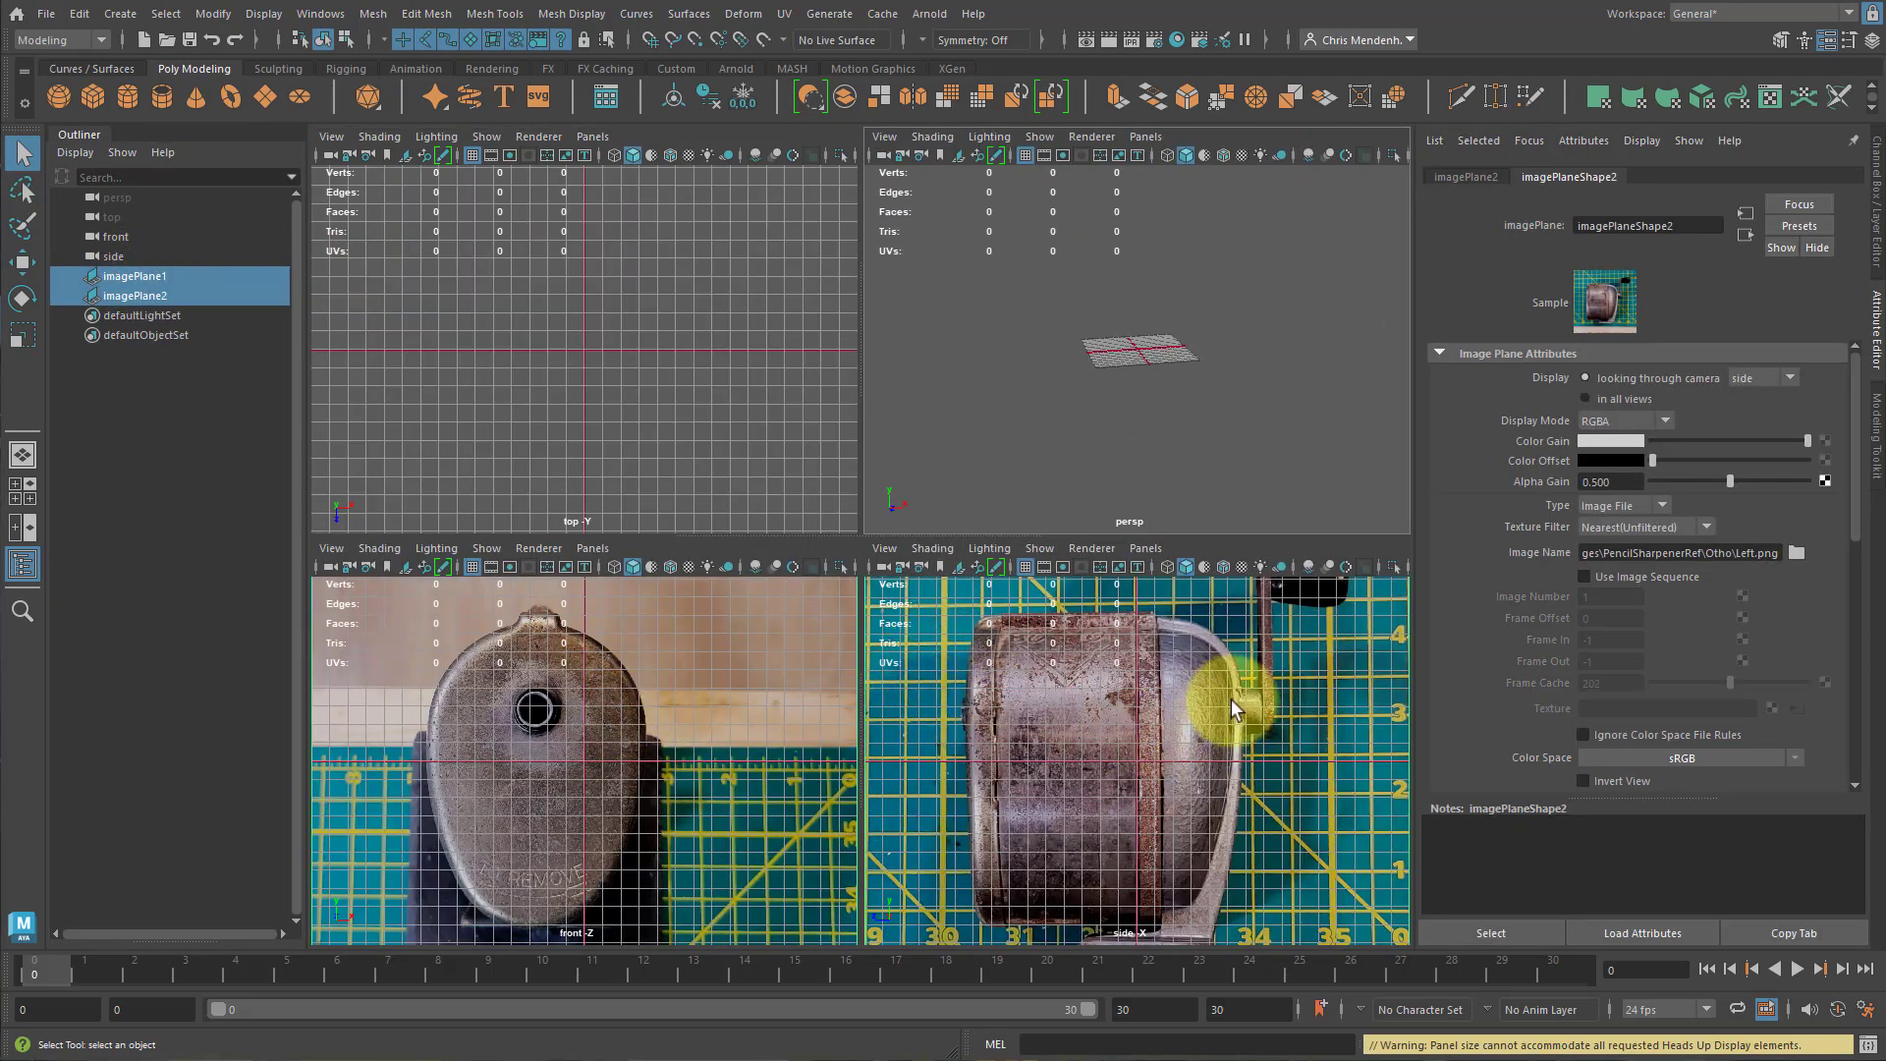
click(1876, 187)
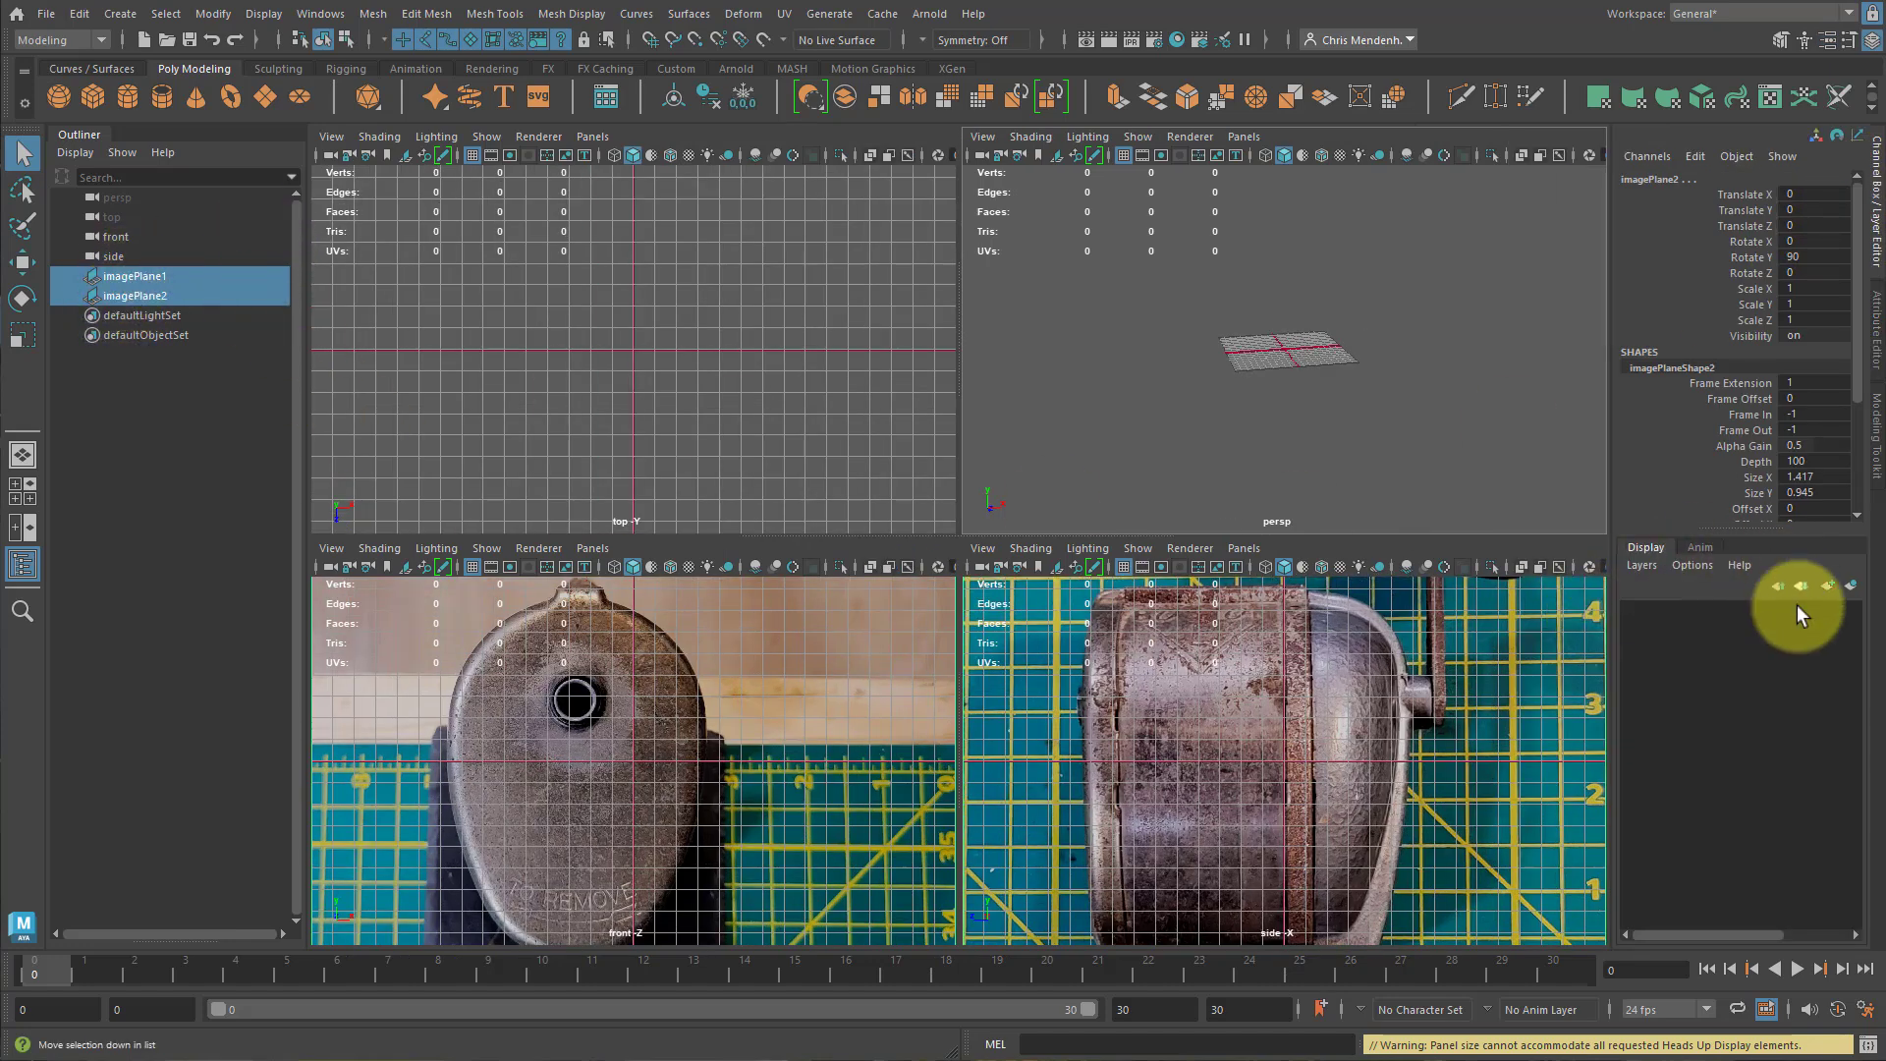
click(1851, 587)
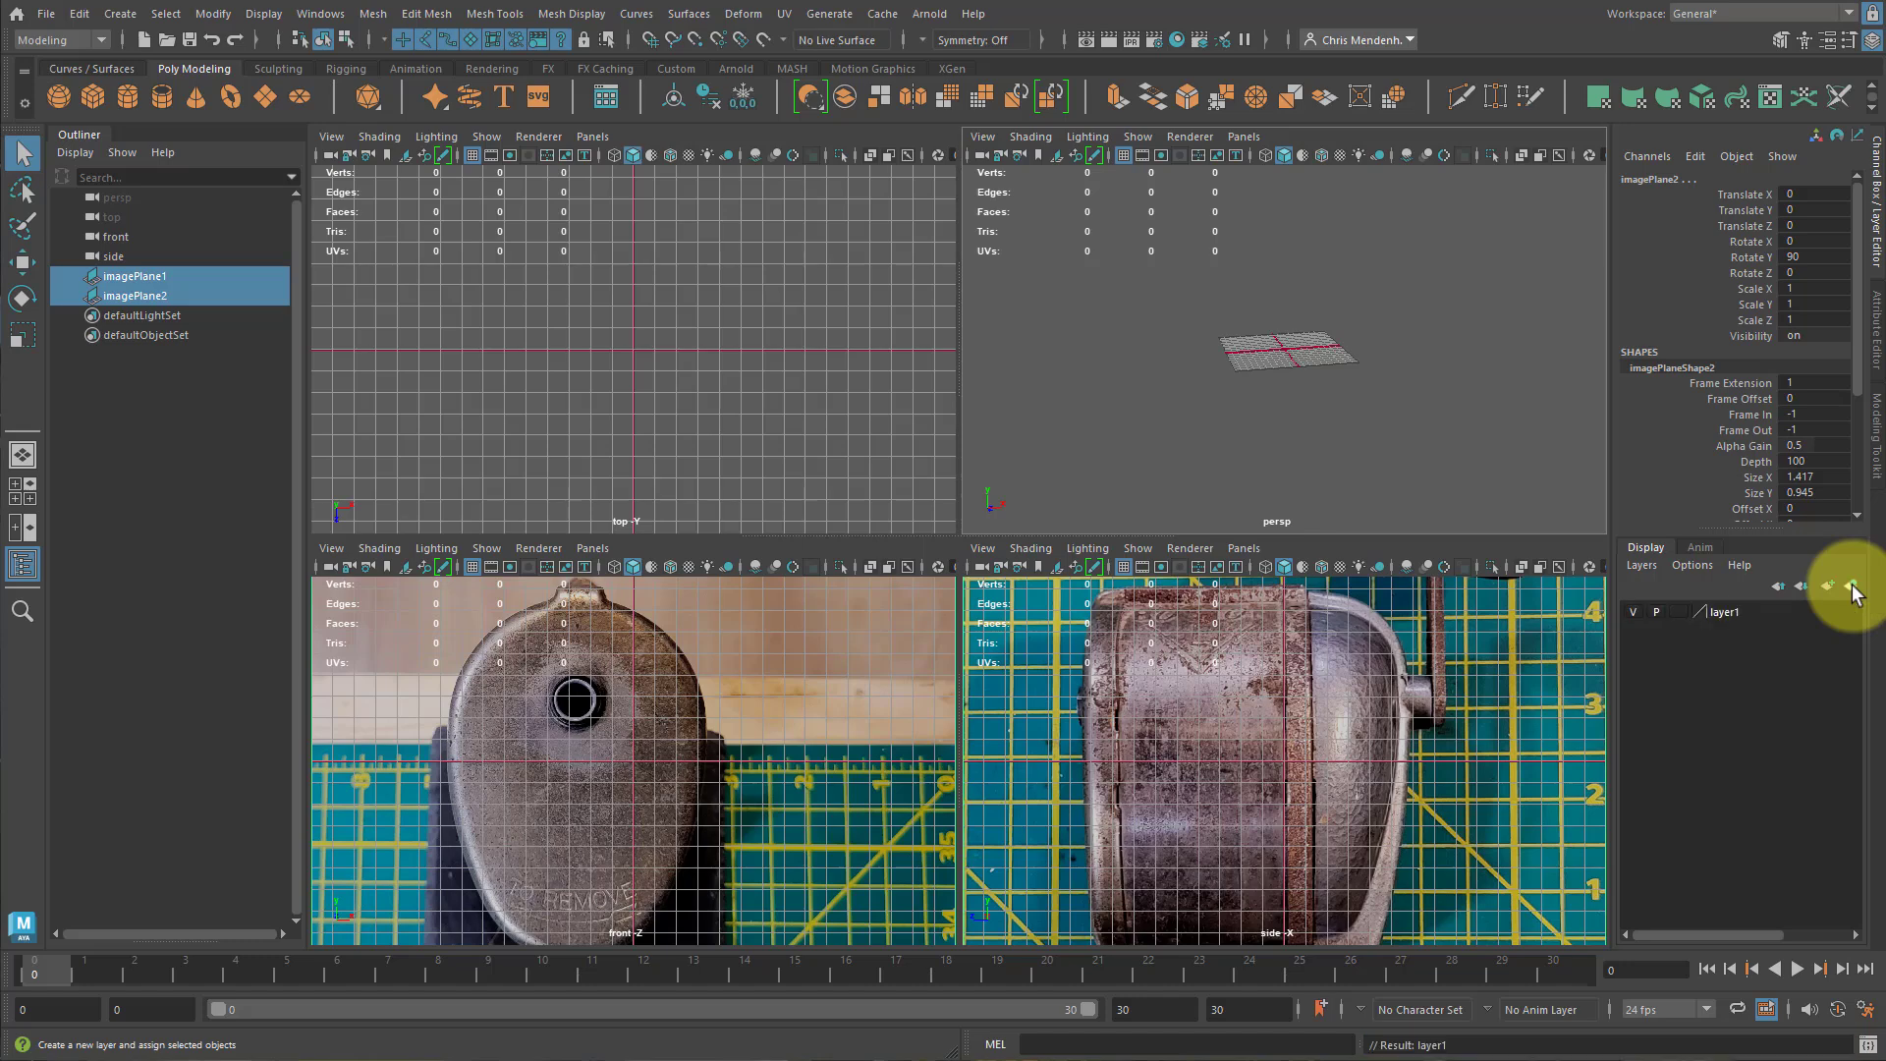
double_click(1724, 611)
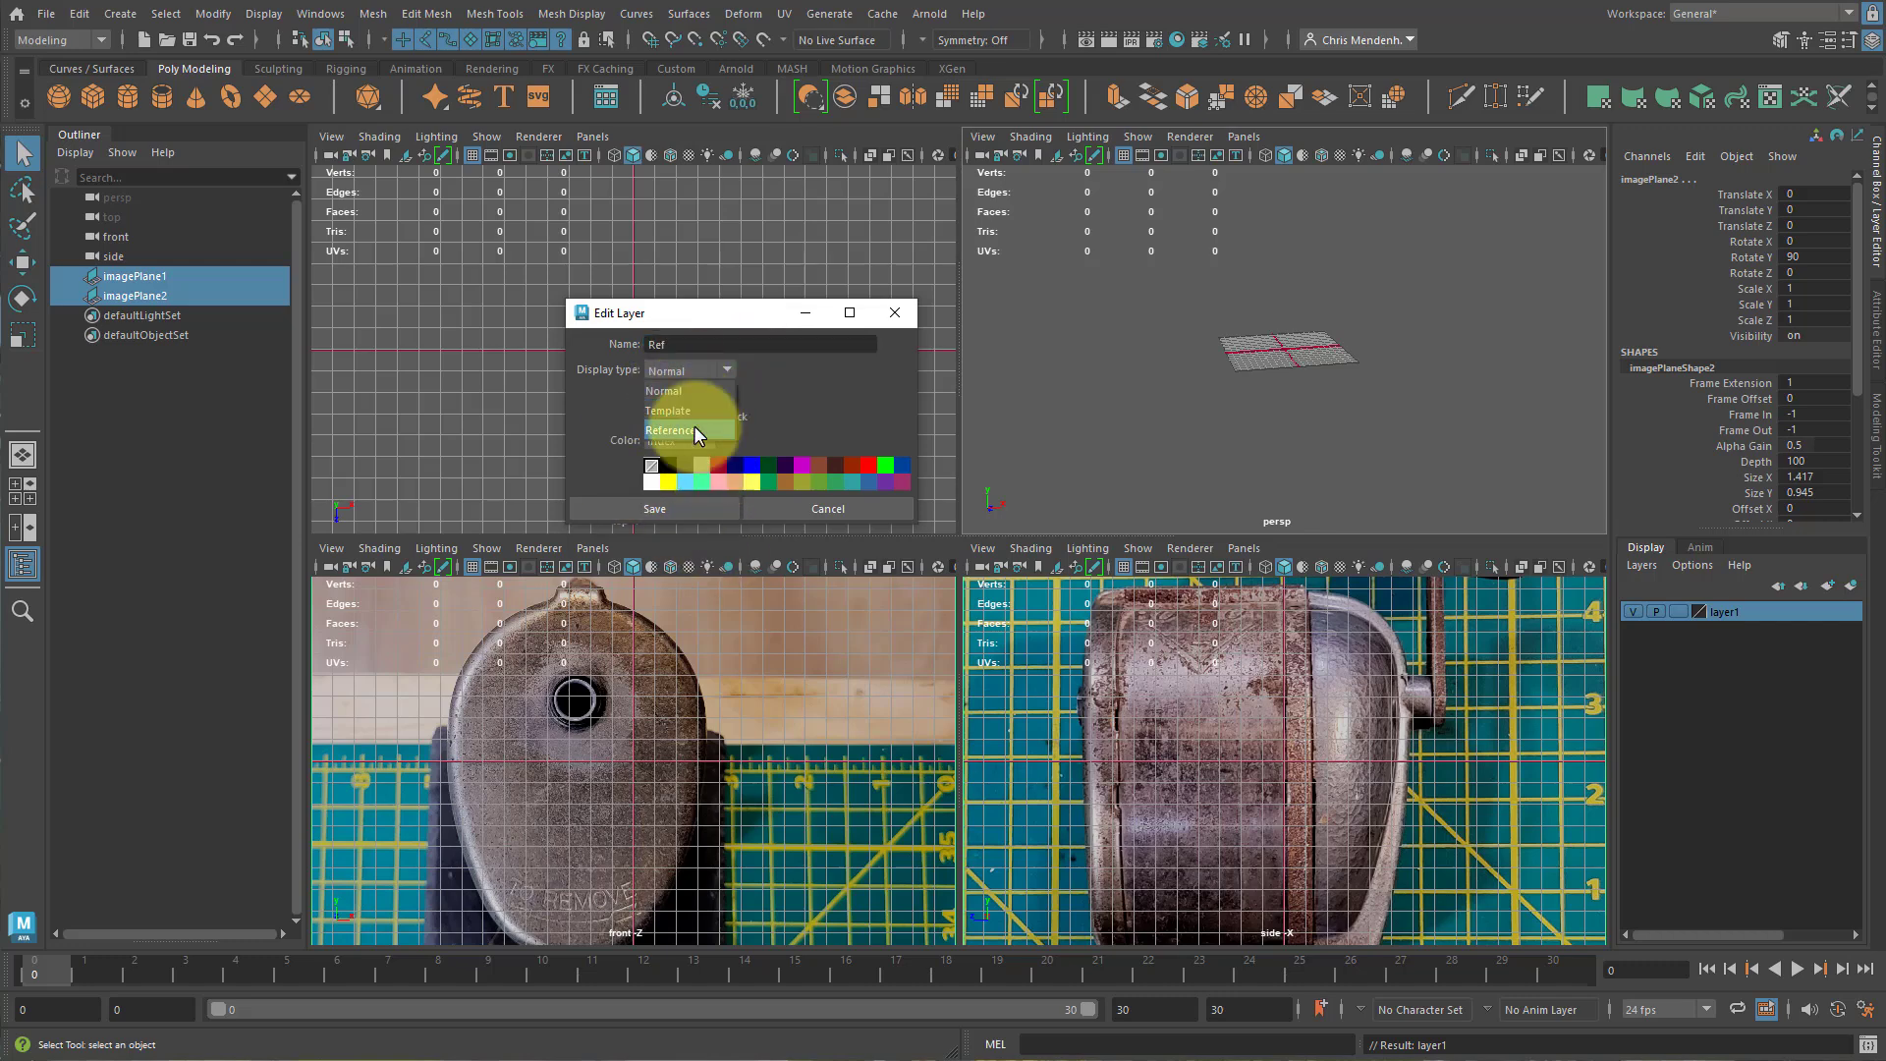
click(656, 508)
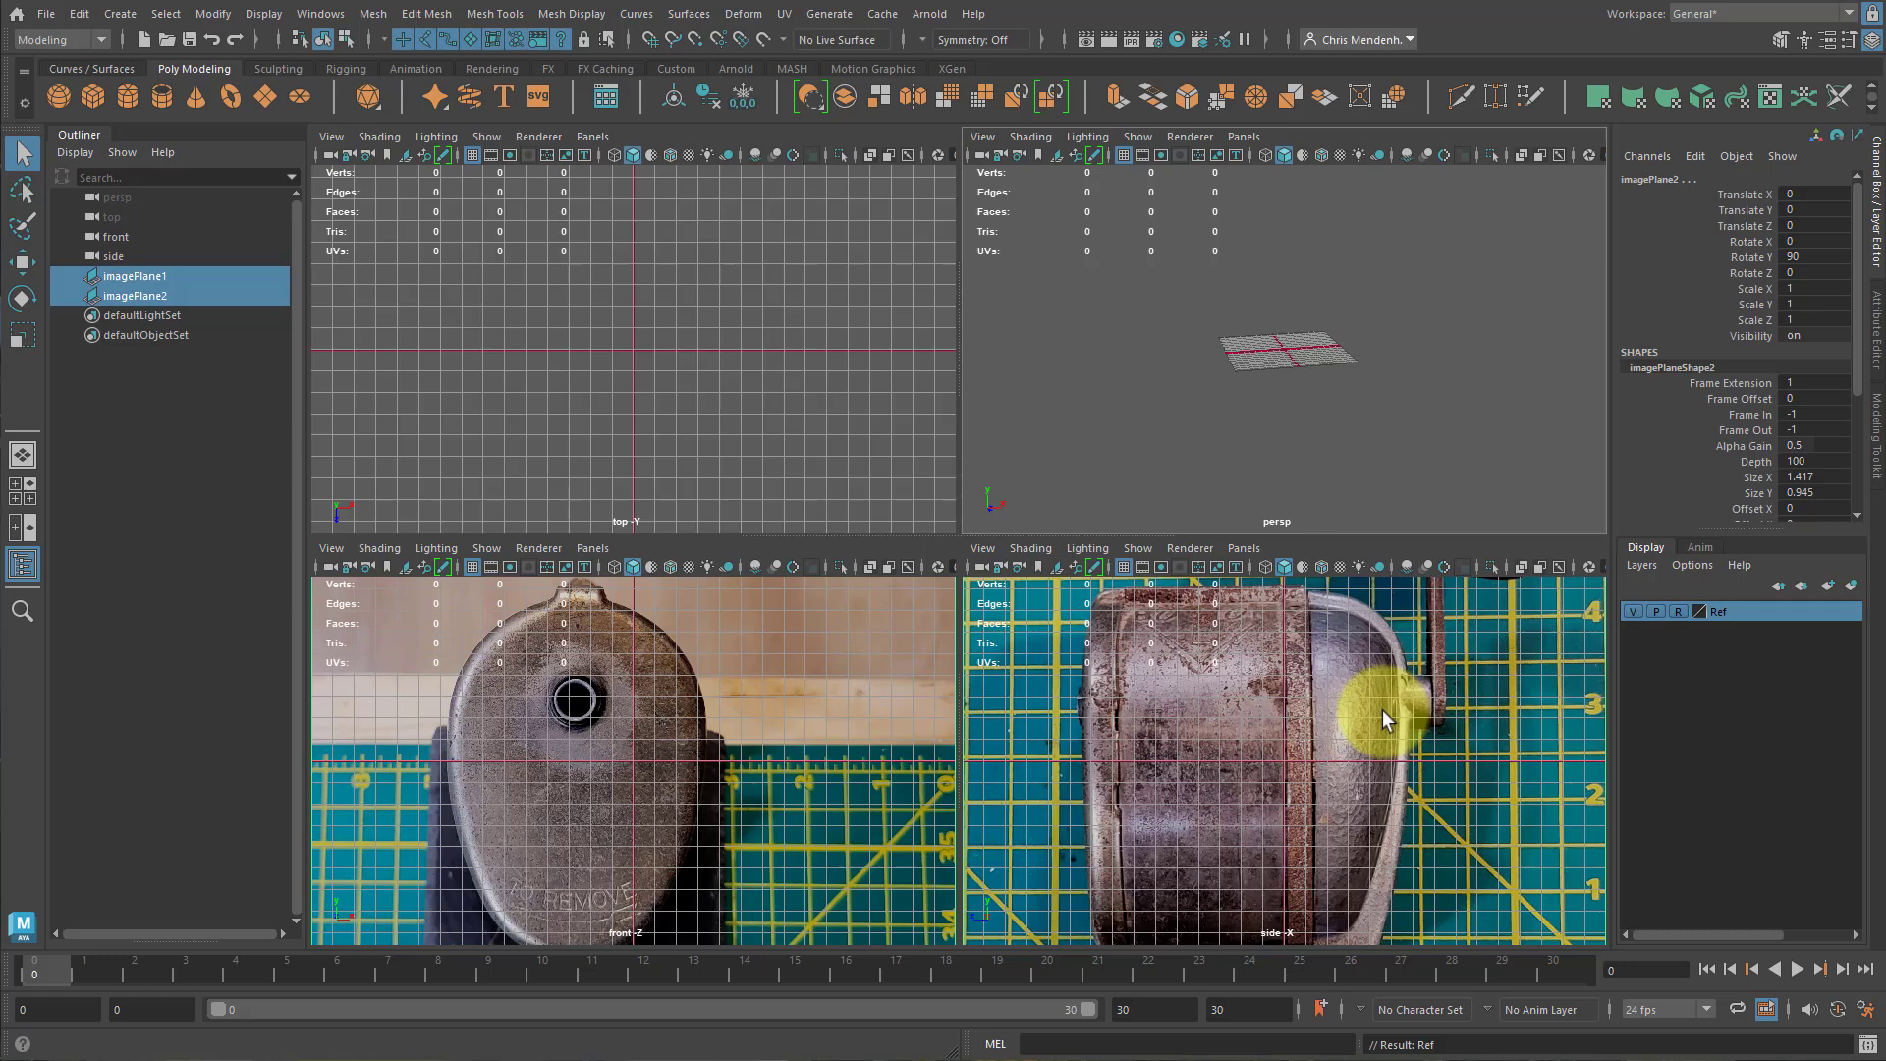
Test whether the image planes on the Ref layer can be selected in the front and side views.
click(1375, 708)
drag(685, 642, 758, 727)
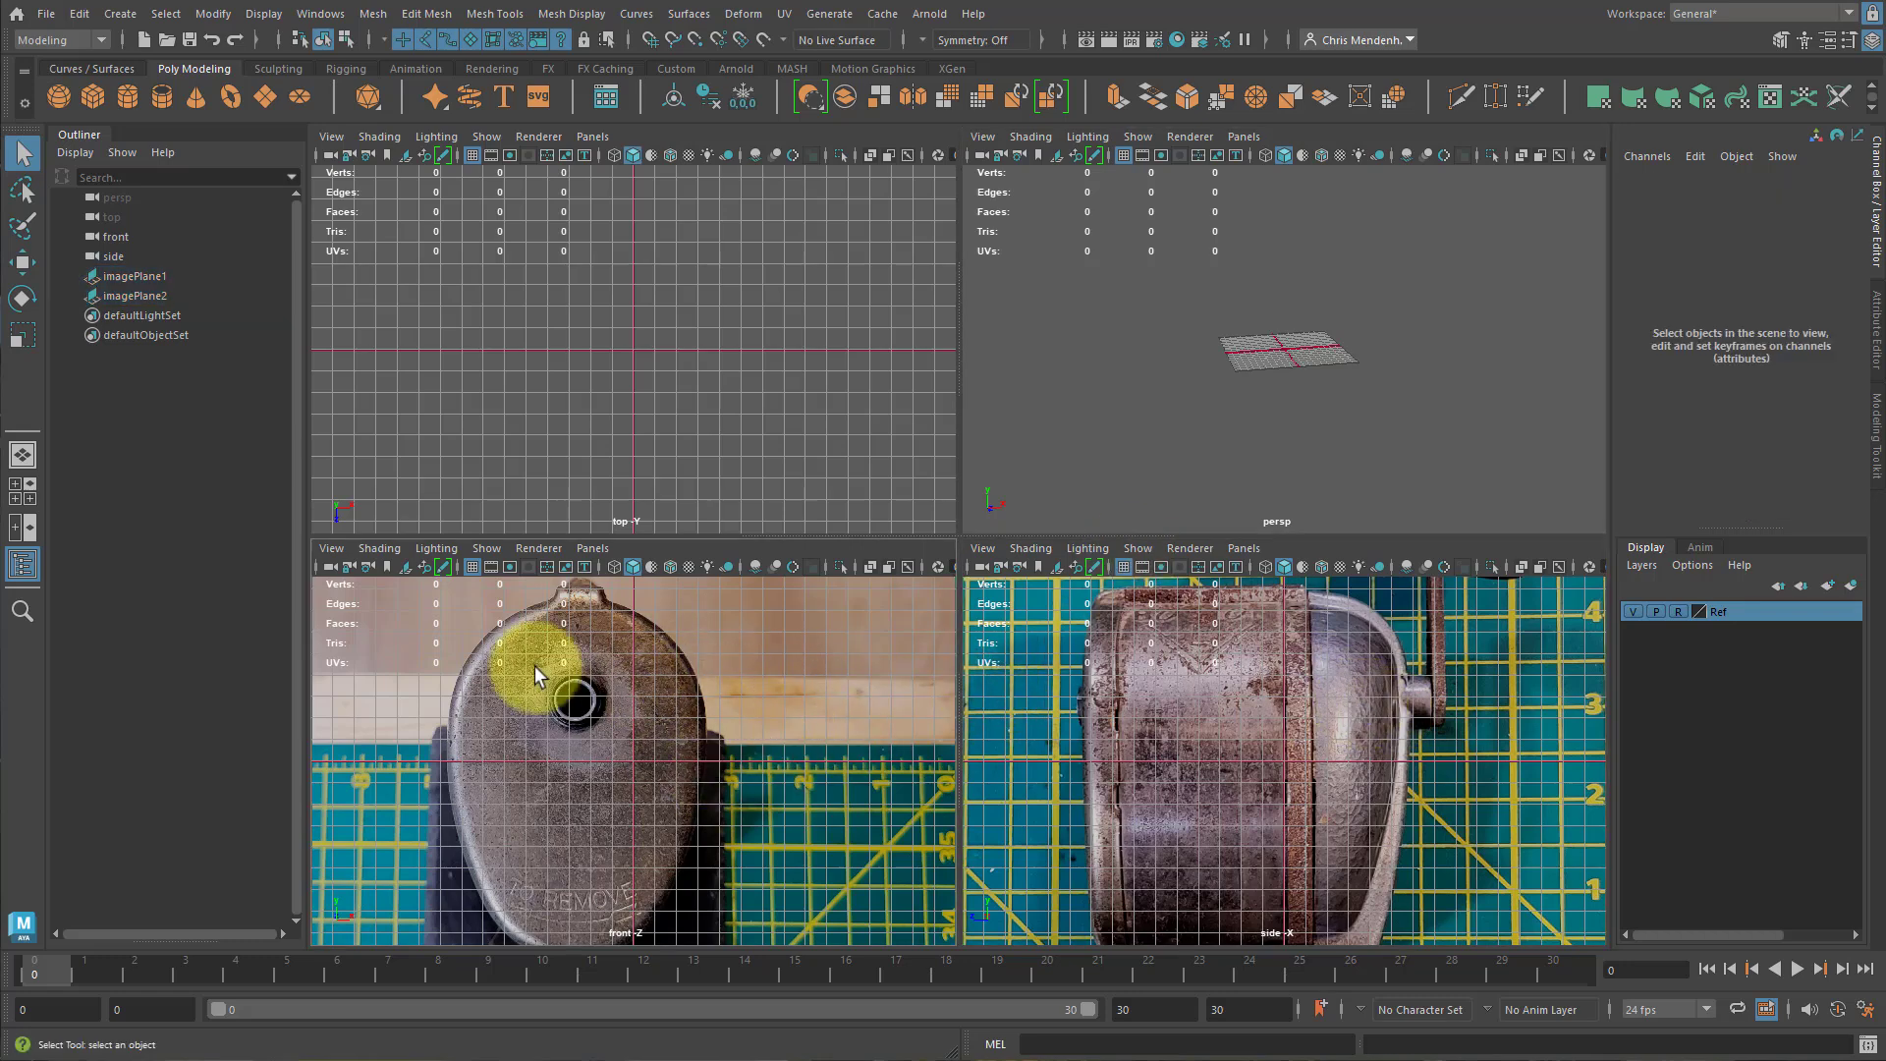
alt+right_drag(1212, 721, 1147, 637)
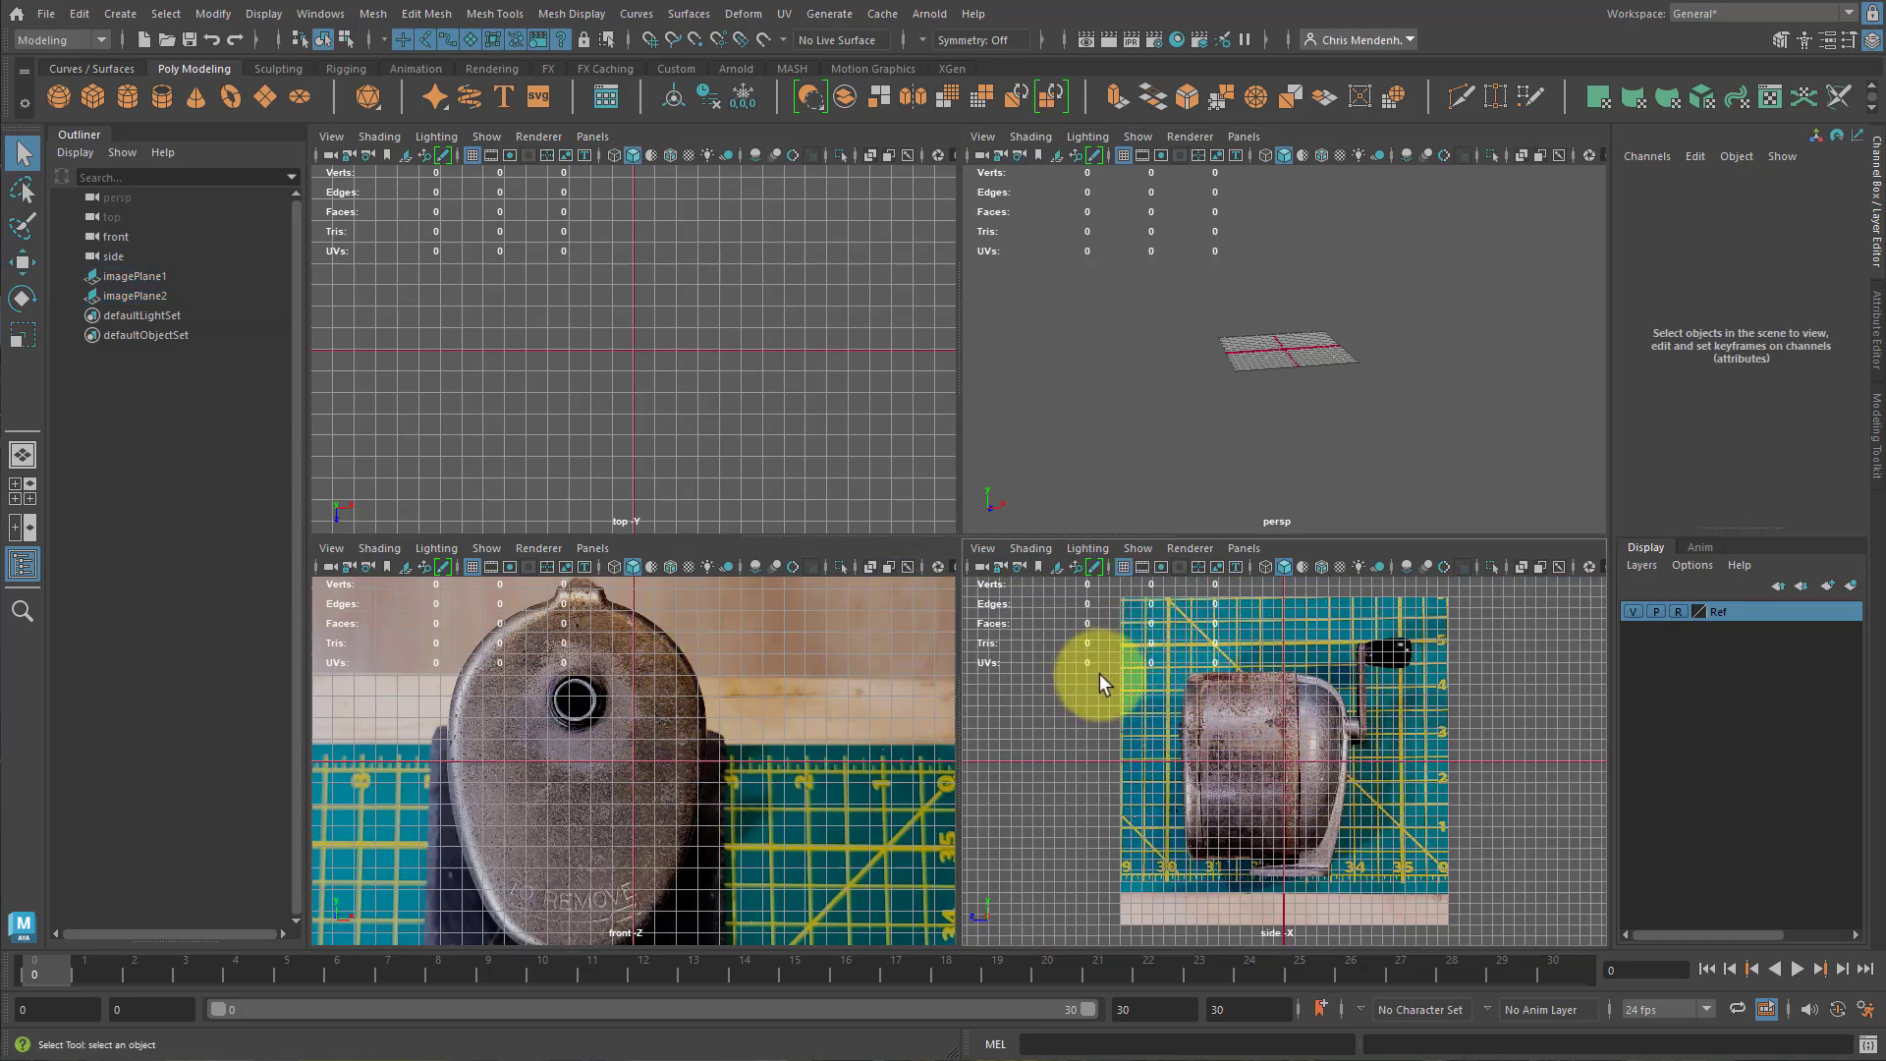
click(925, 726)
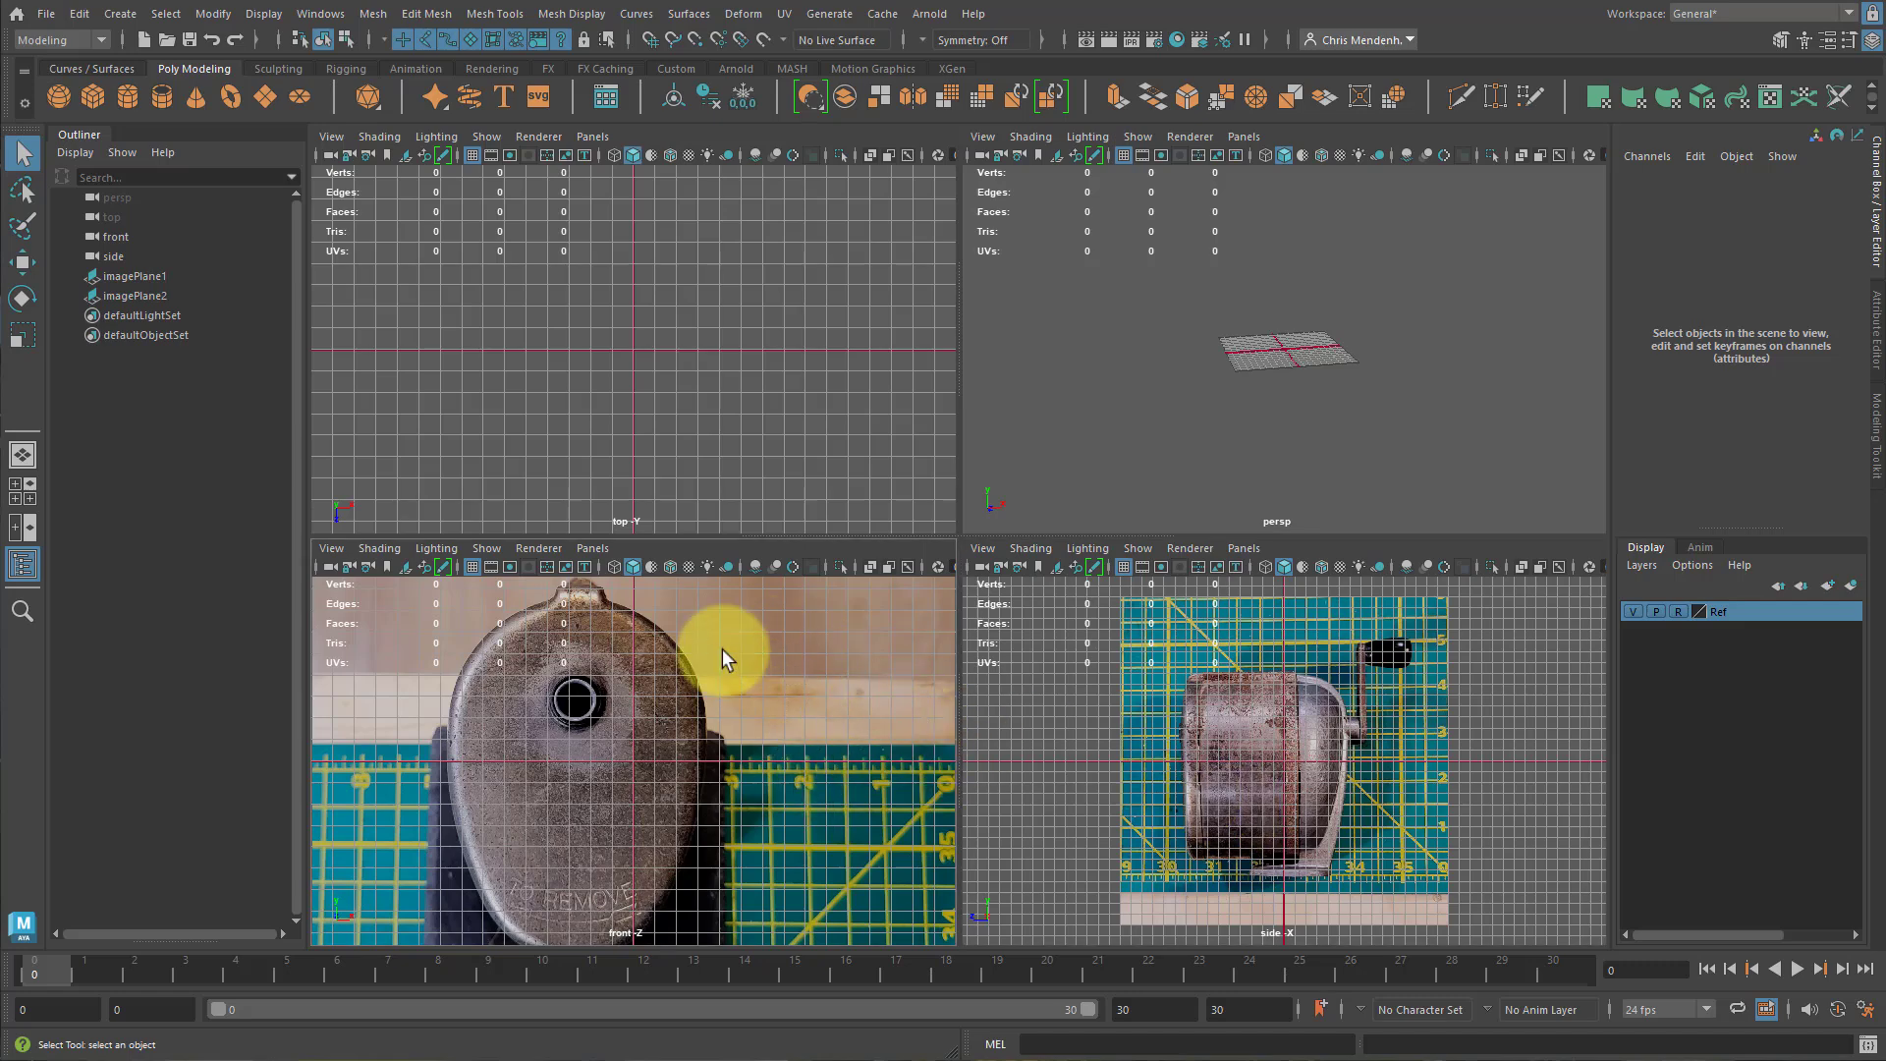
click(141, 276)
click(126, 293)
click(686, 664)
drag(1111, 689, 1282, 804)
scroll(1239, 327, up, 7)
scroll(1306, 299, down, 2)
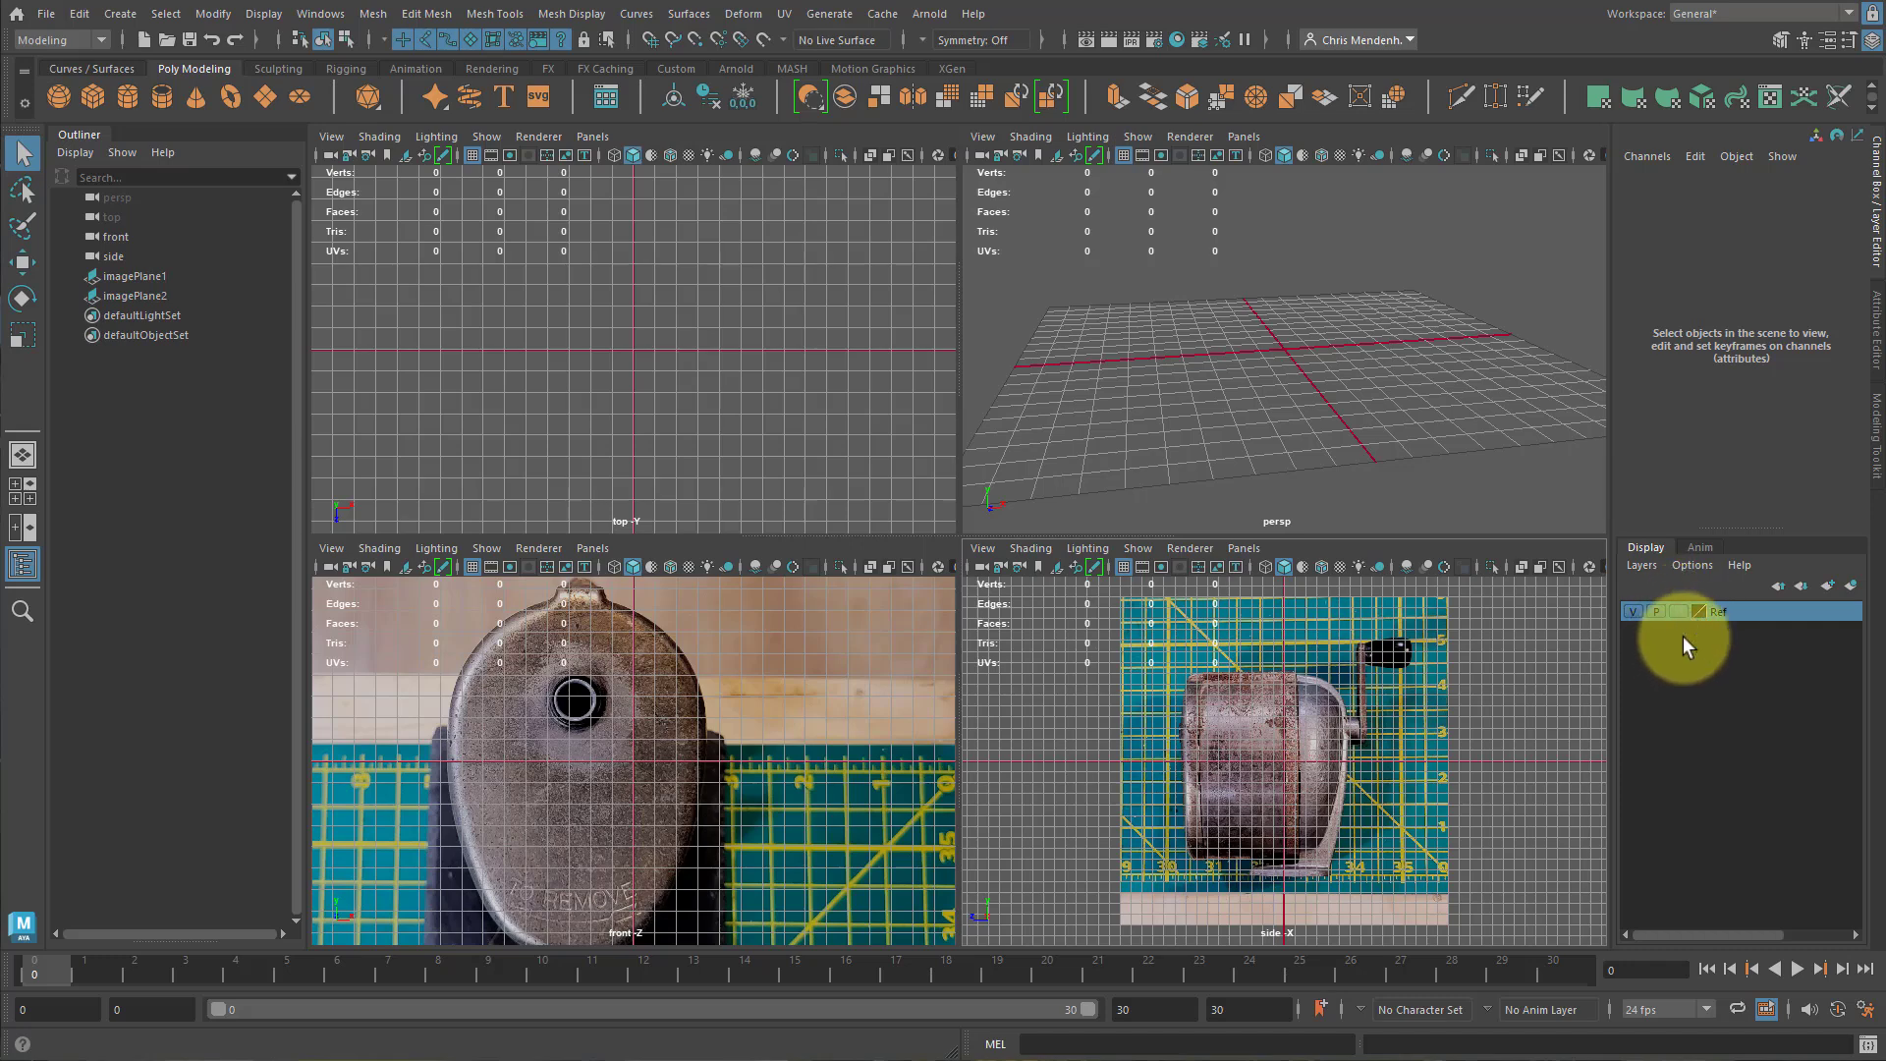
click(1373, 735)
click(1676, 611)
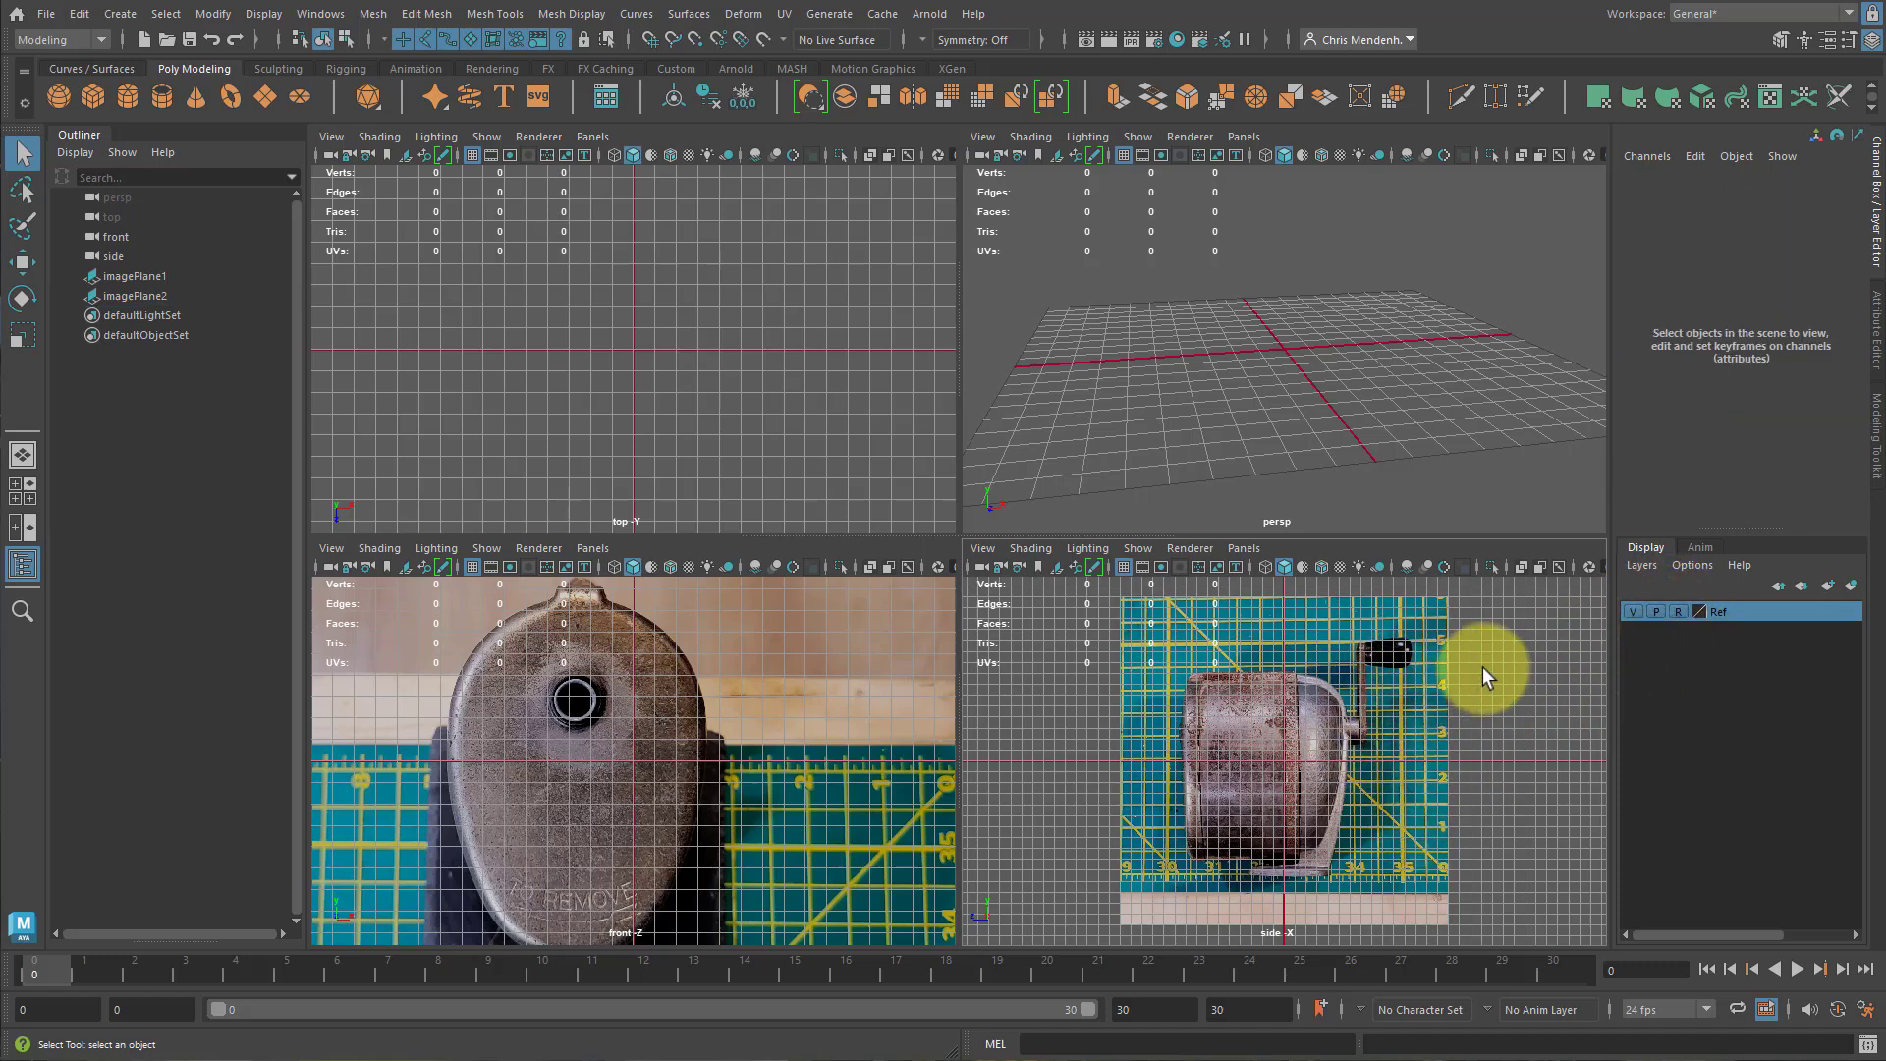
Toggle the Ref layer's visibility off and on several times, leaving it on.
click(1632, 611)
click(1631, 613)
click(1630, 613)
click(1634, 613)
click(1633, 612)
click(1633, 611)
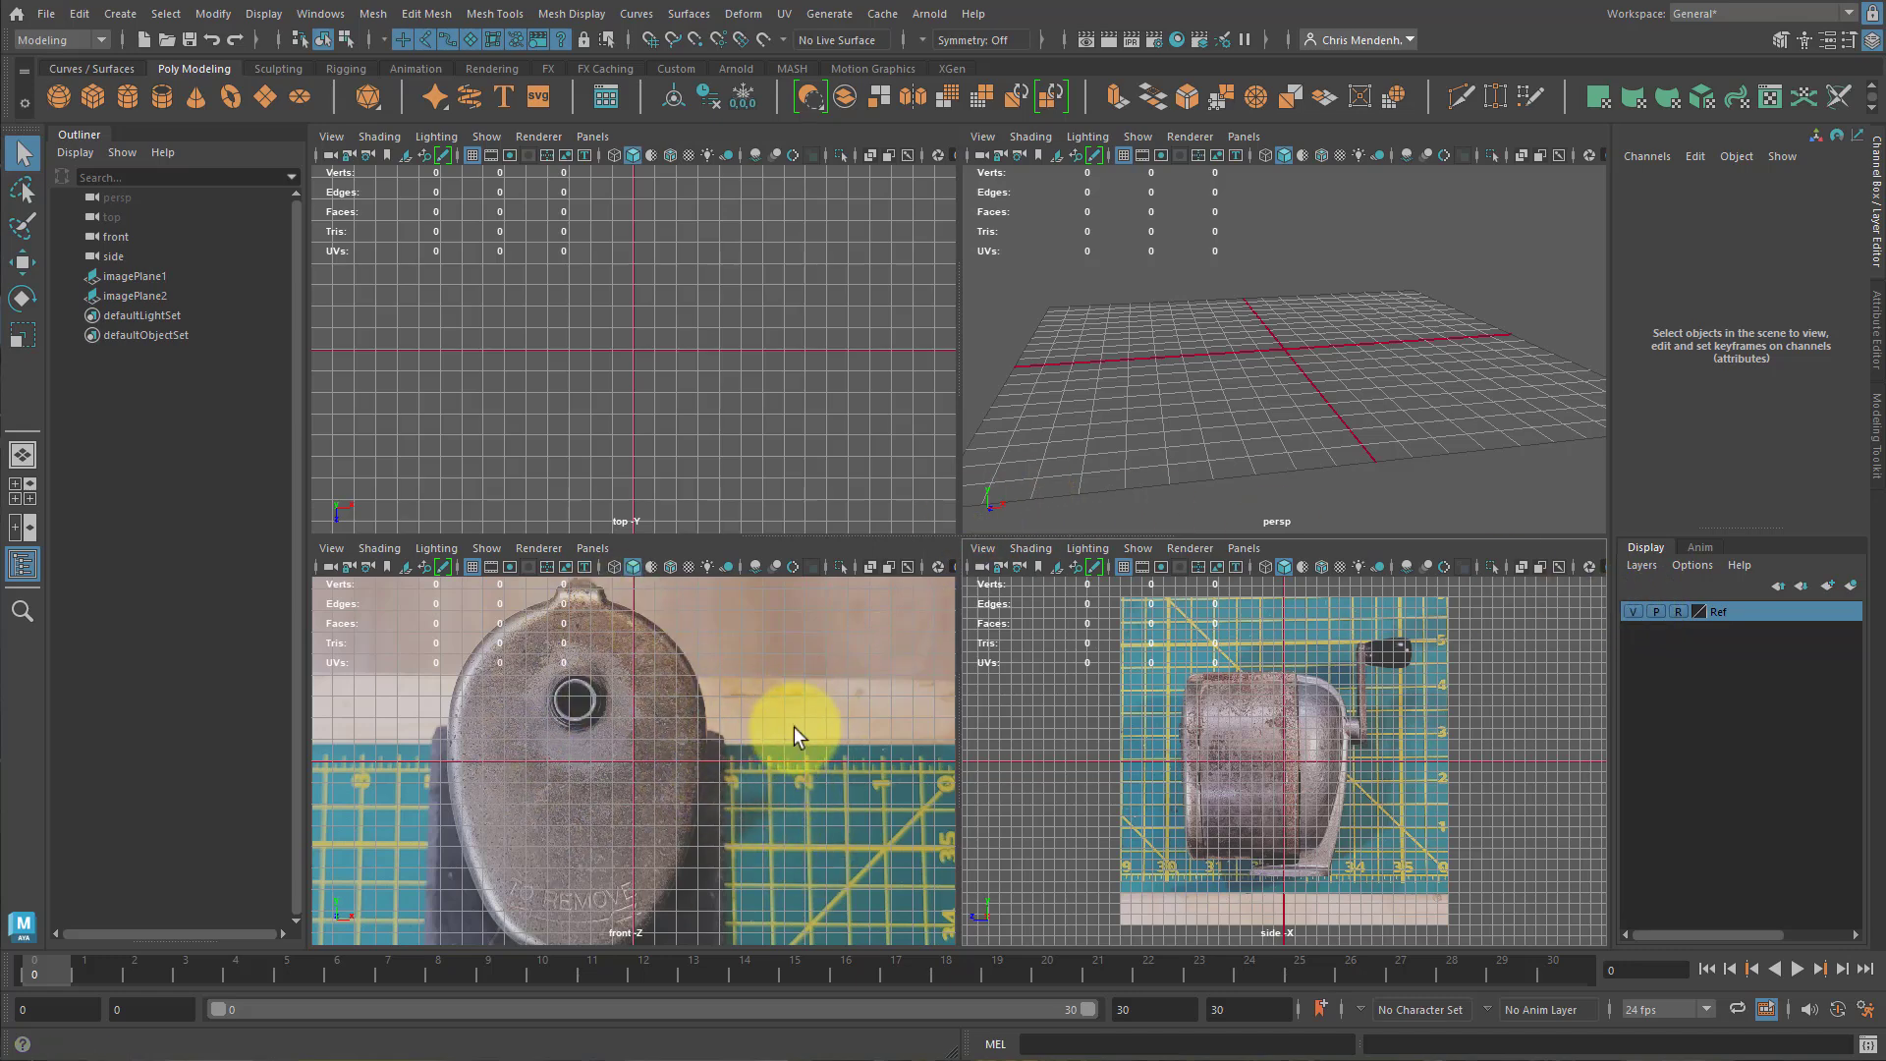
Switch to the Front/Persp two-panel layout to view the front reference photo beside the perspective view.
key(space)
scroll(1025, 598, down, 2)
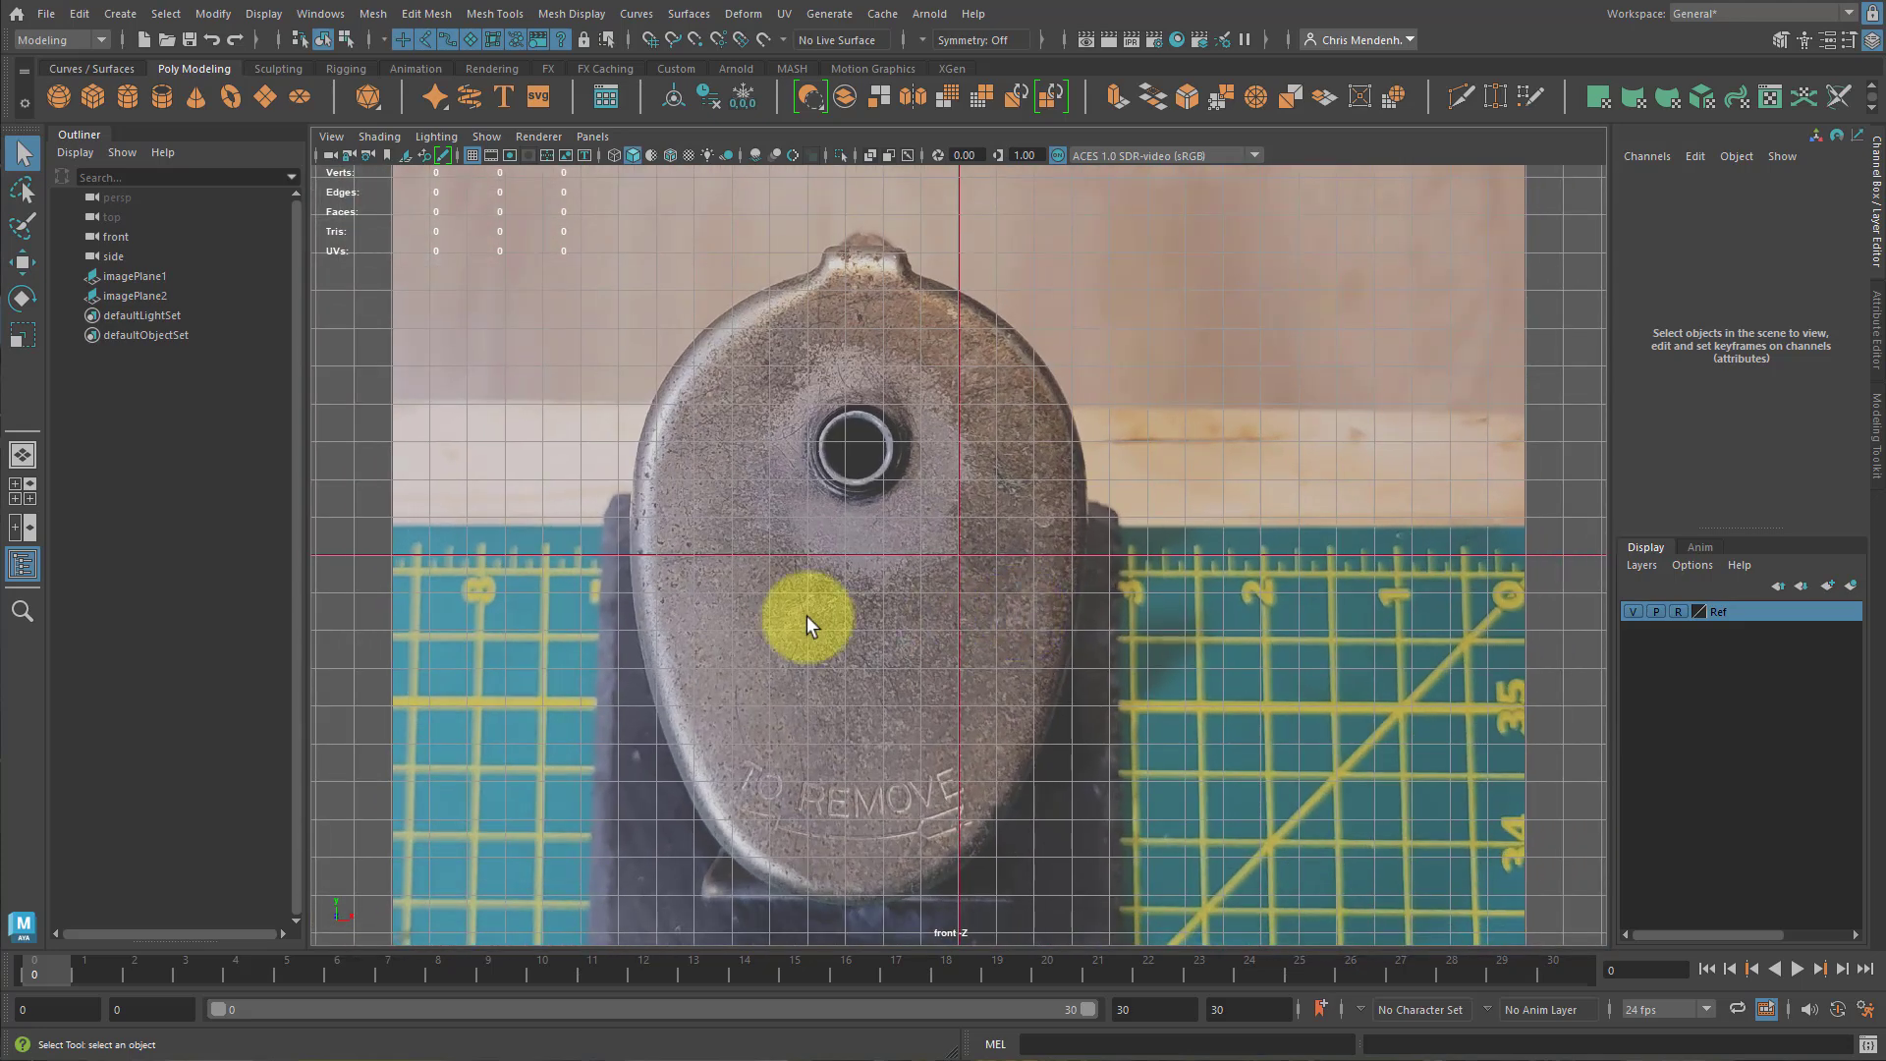
click(18, 526)
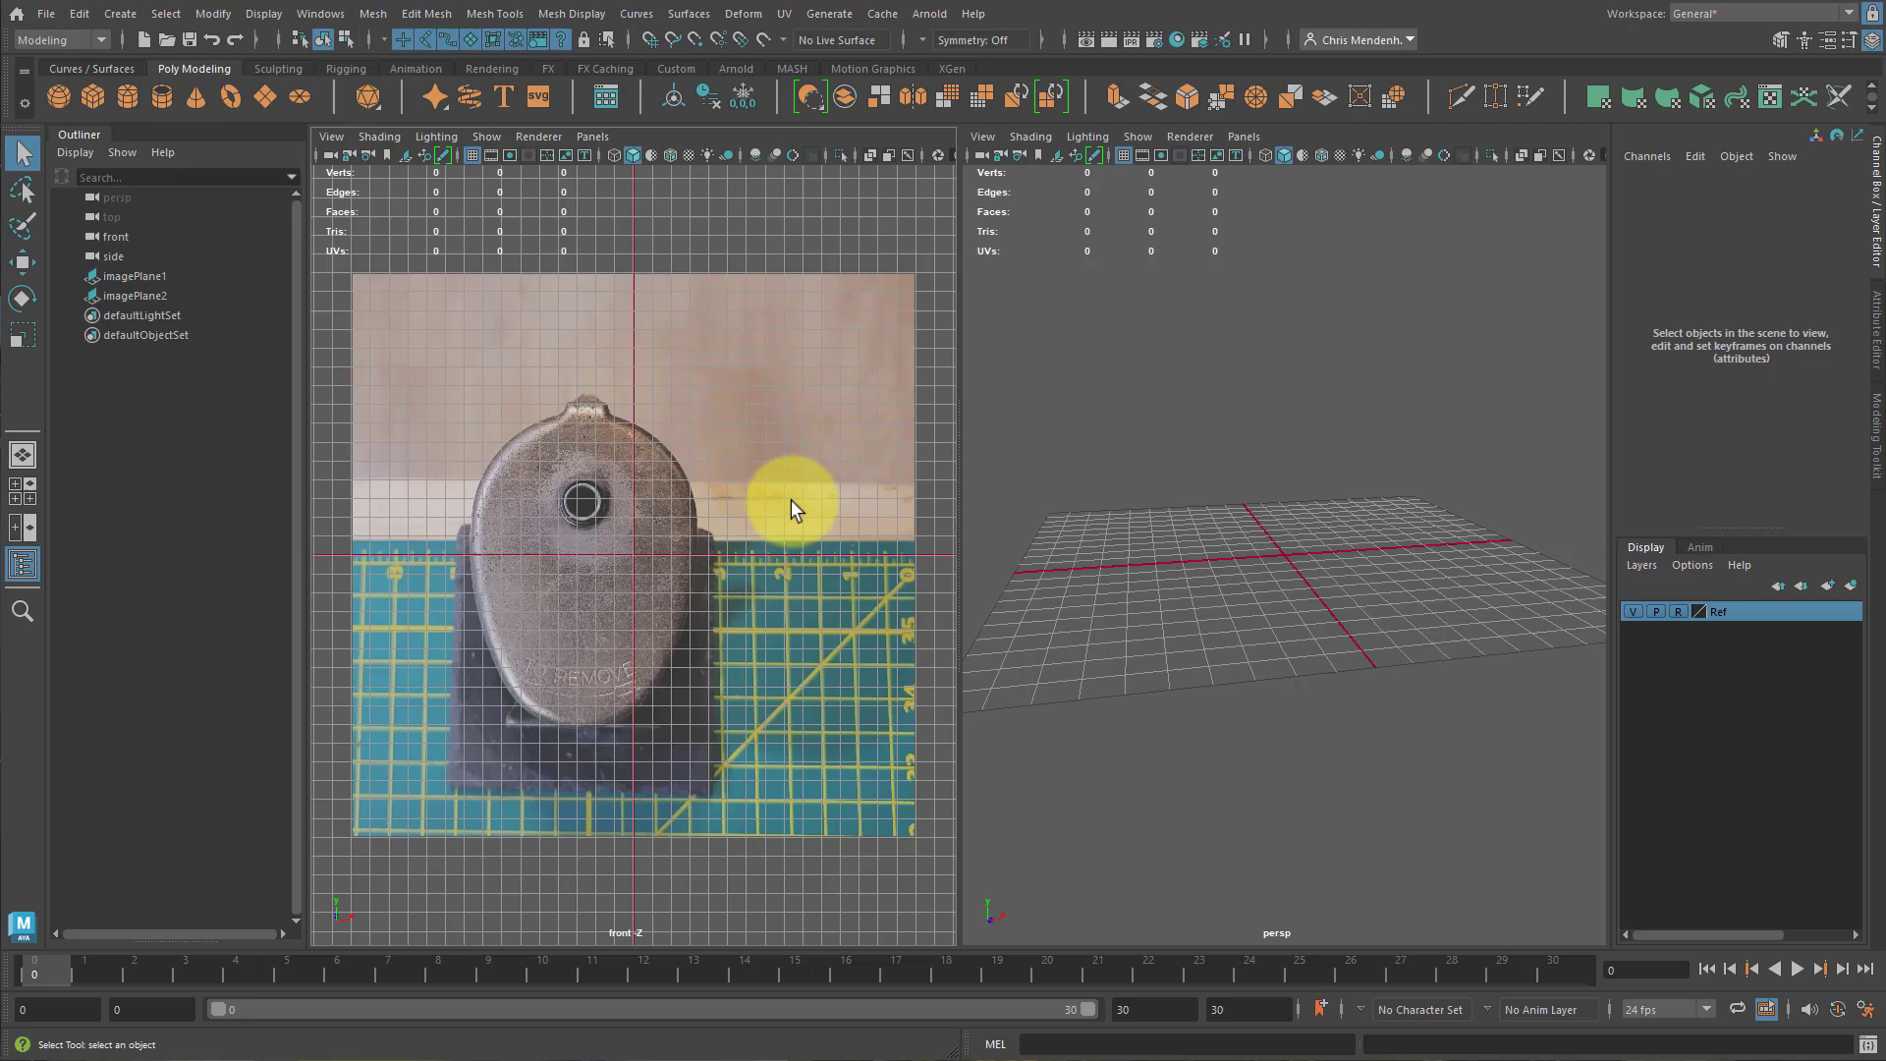
alt+drag(1313, 505, 682, 547)
alt+right_drag(682, 547, 609, 404)
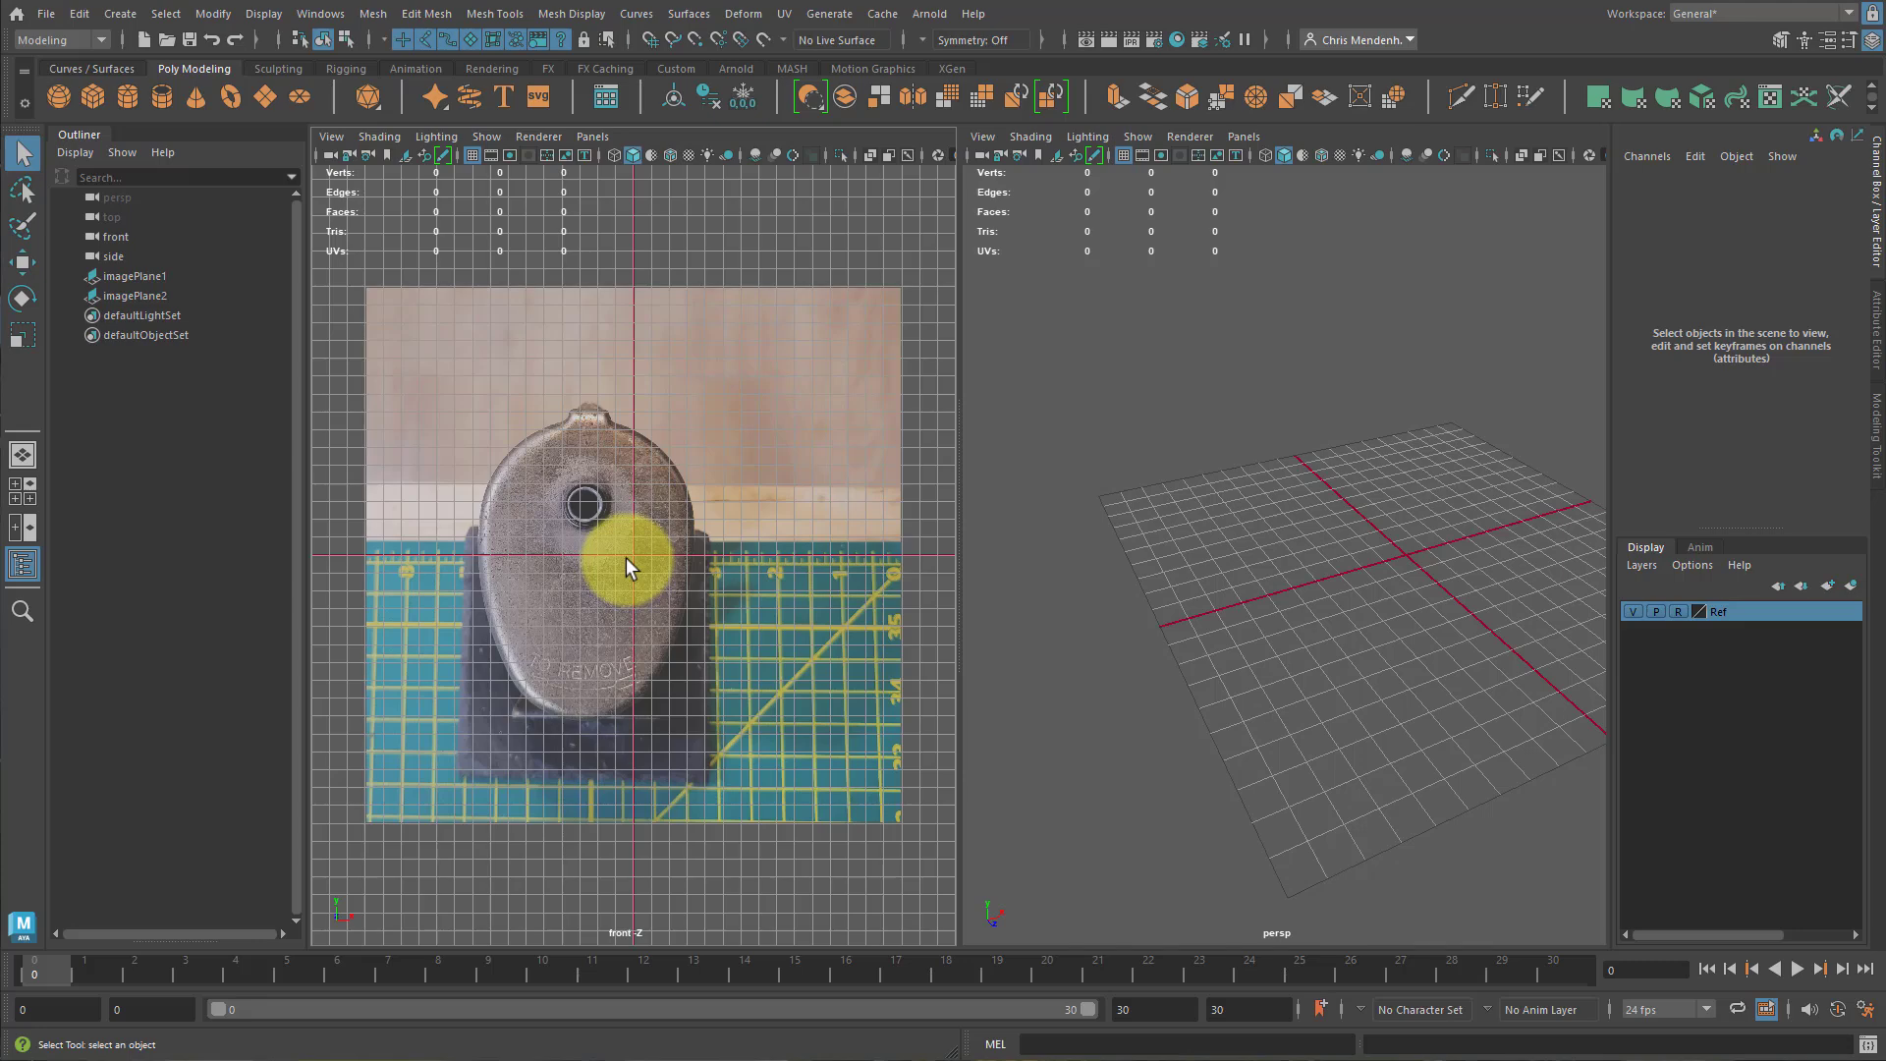
Select both image planes in the four-view layout and raise them to a Translate Y of about 10.413.
click(152, 279)
shift+click(127, 294)
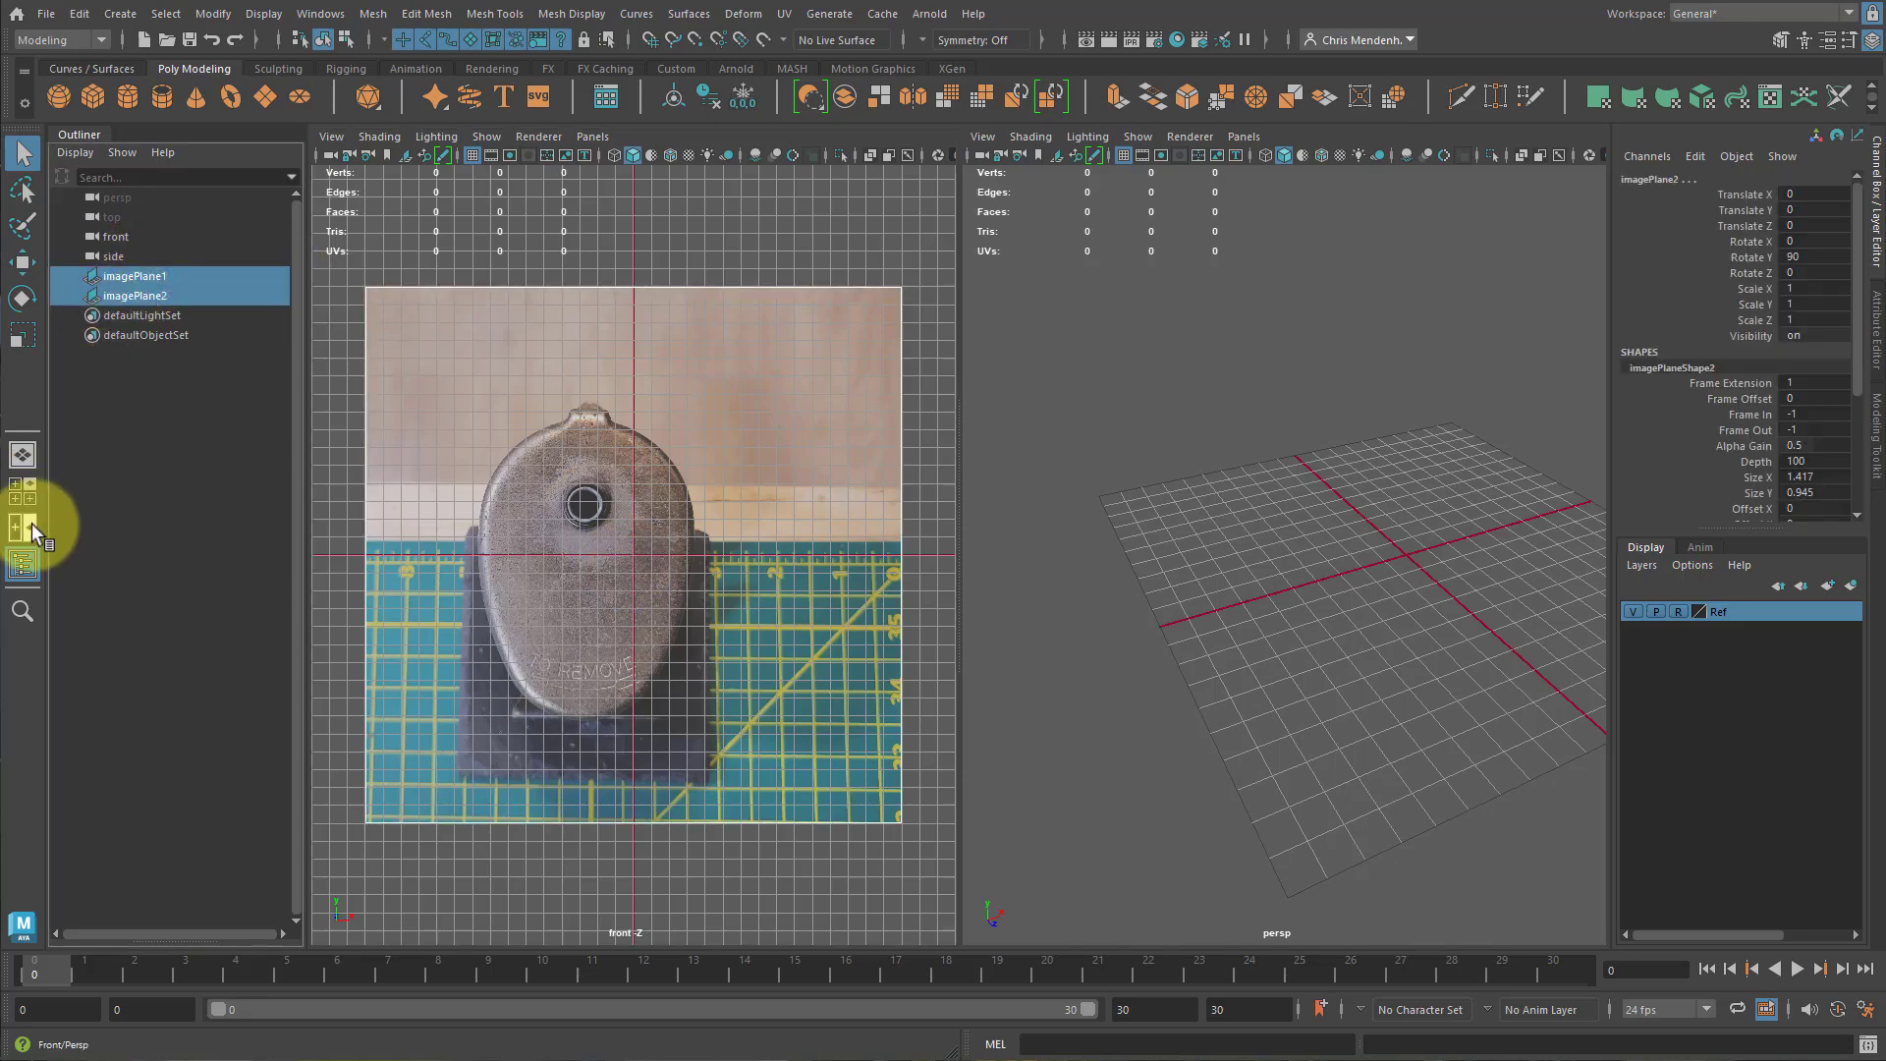
click(24, 494)
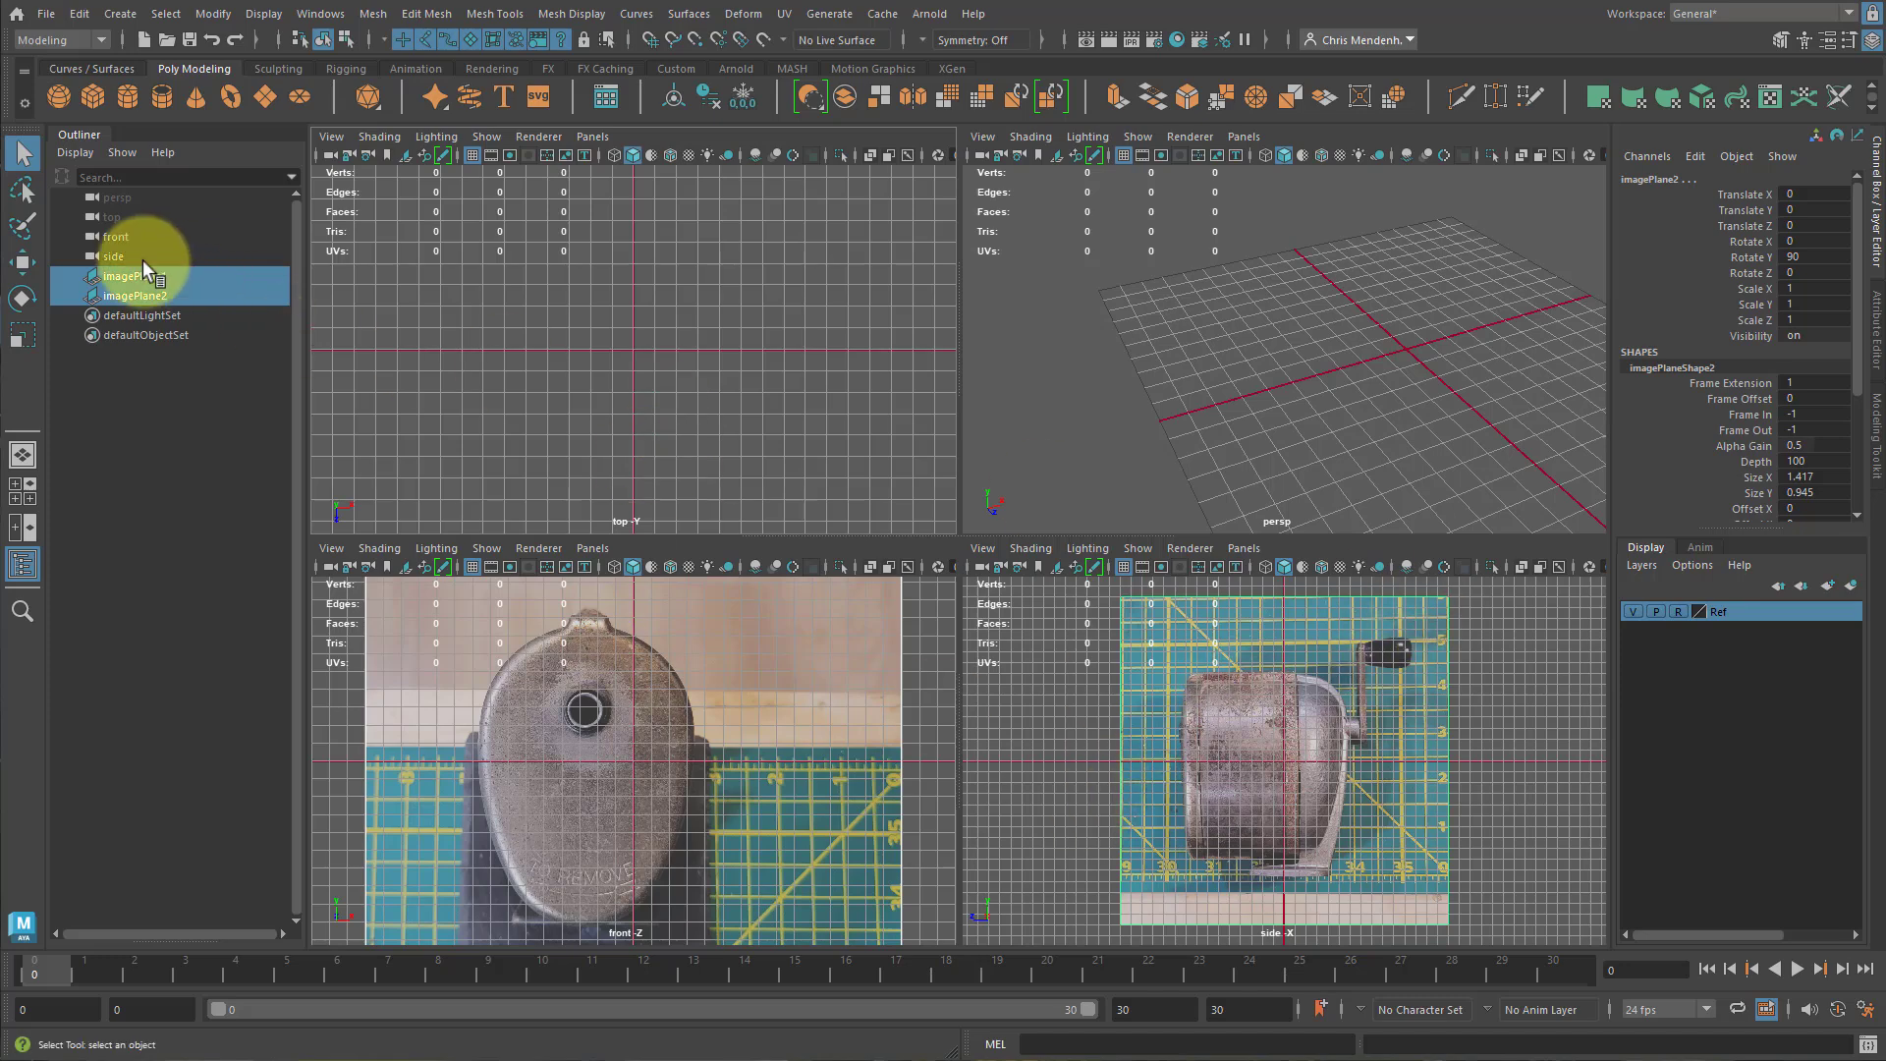
key(w)
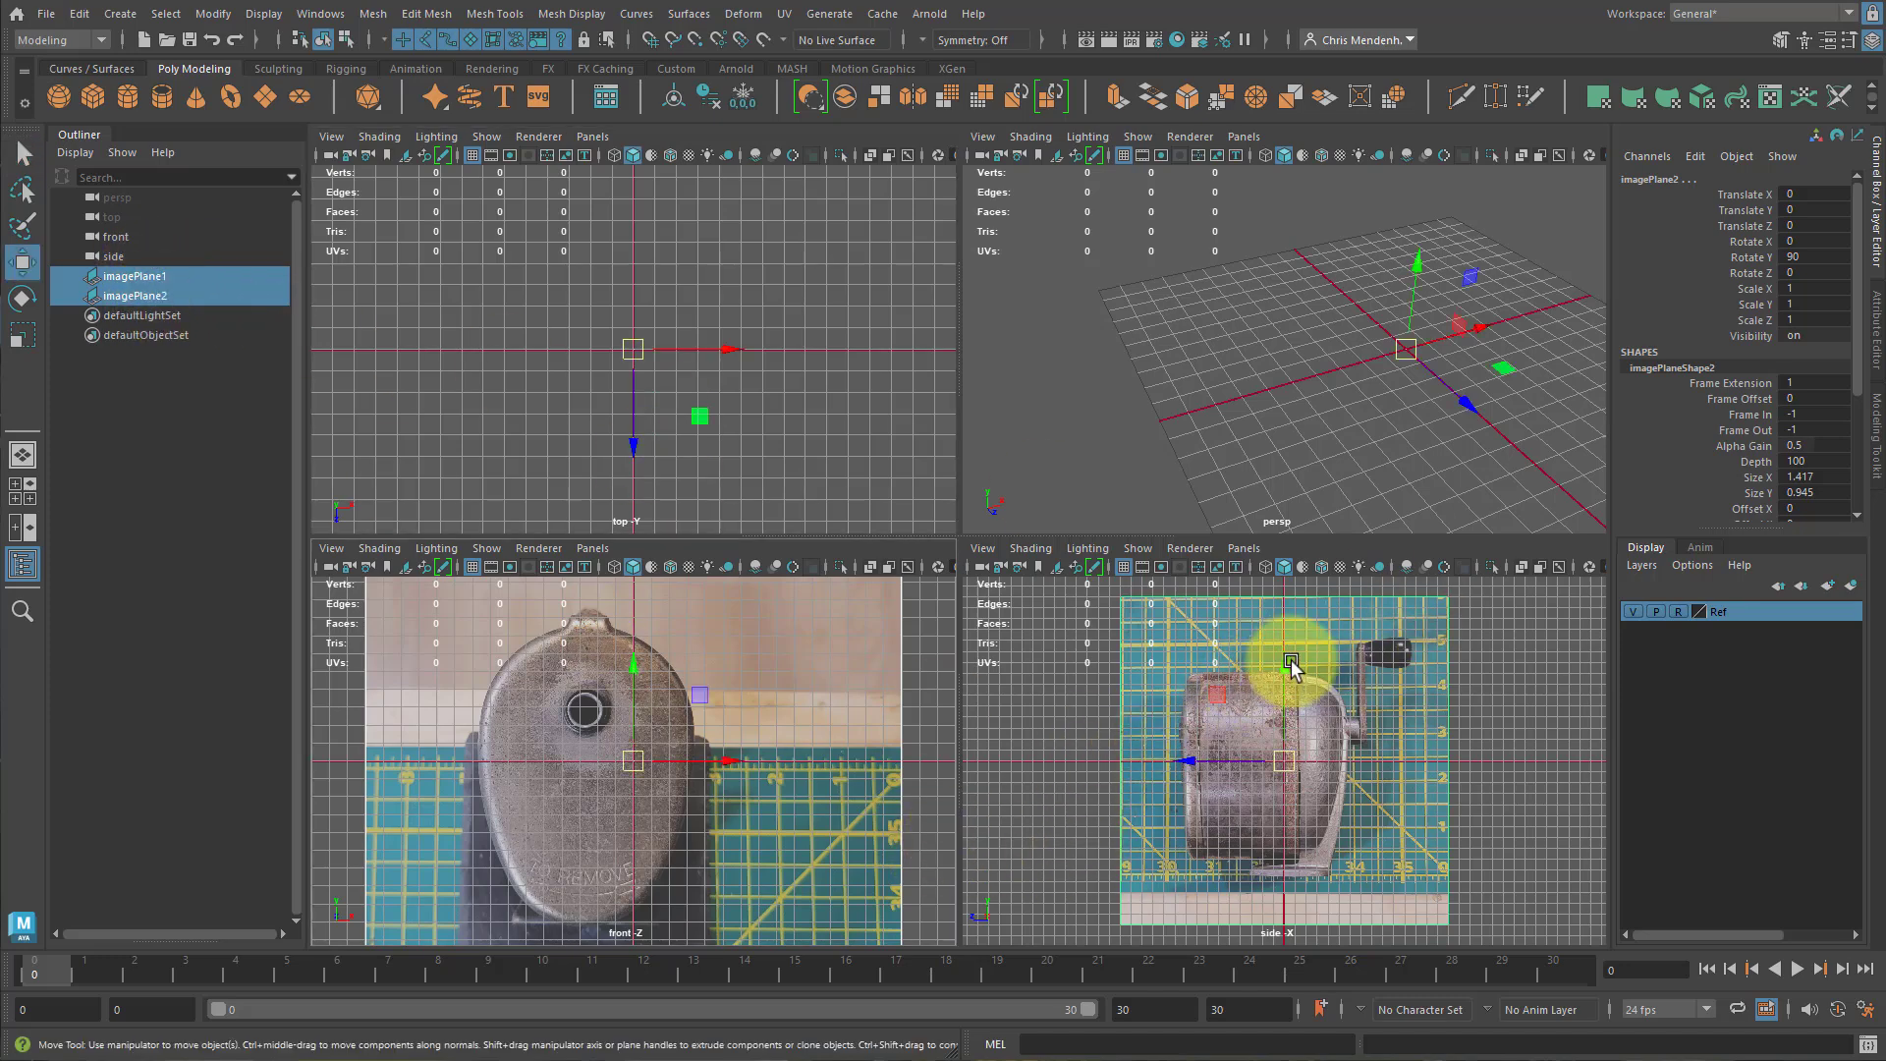
drag(1283, 668, 1275, 547)
scroll(1292, 800, up, 5)
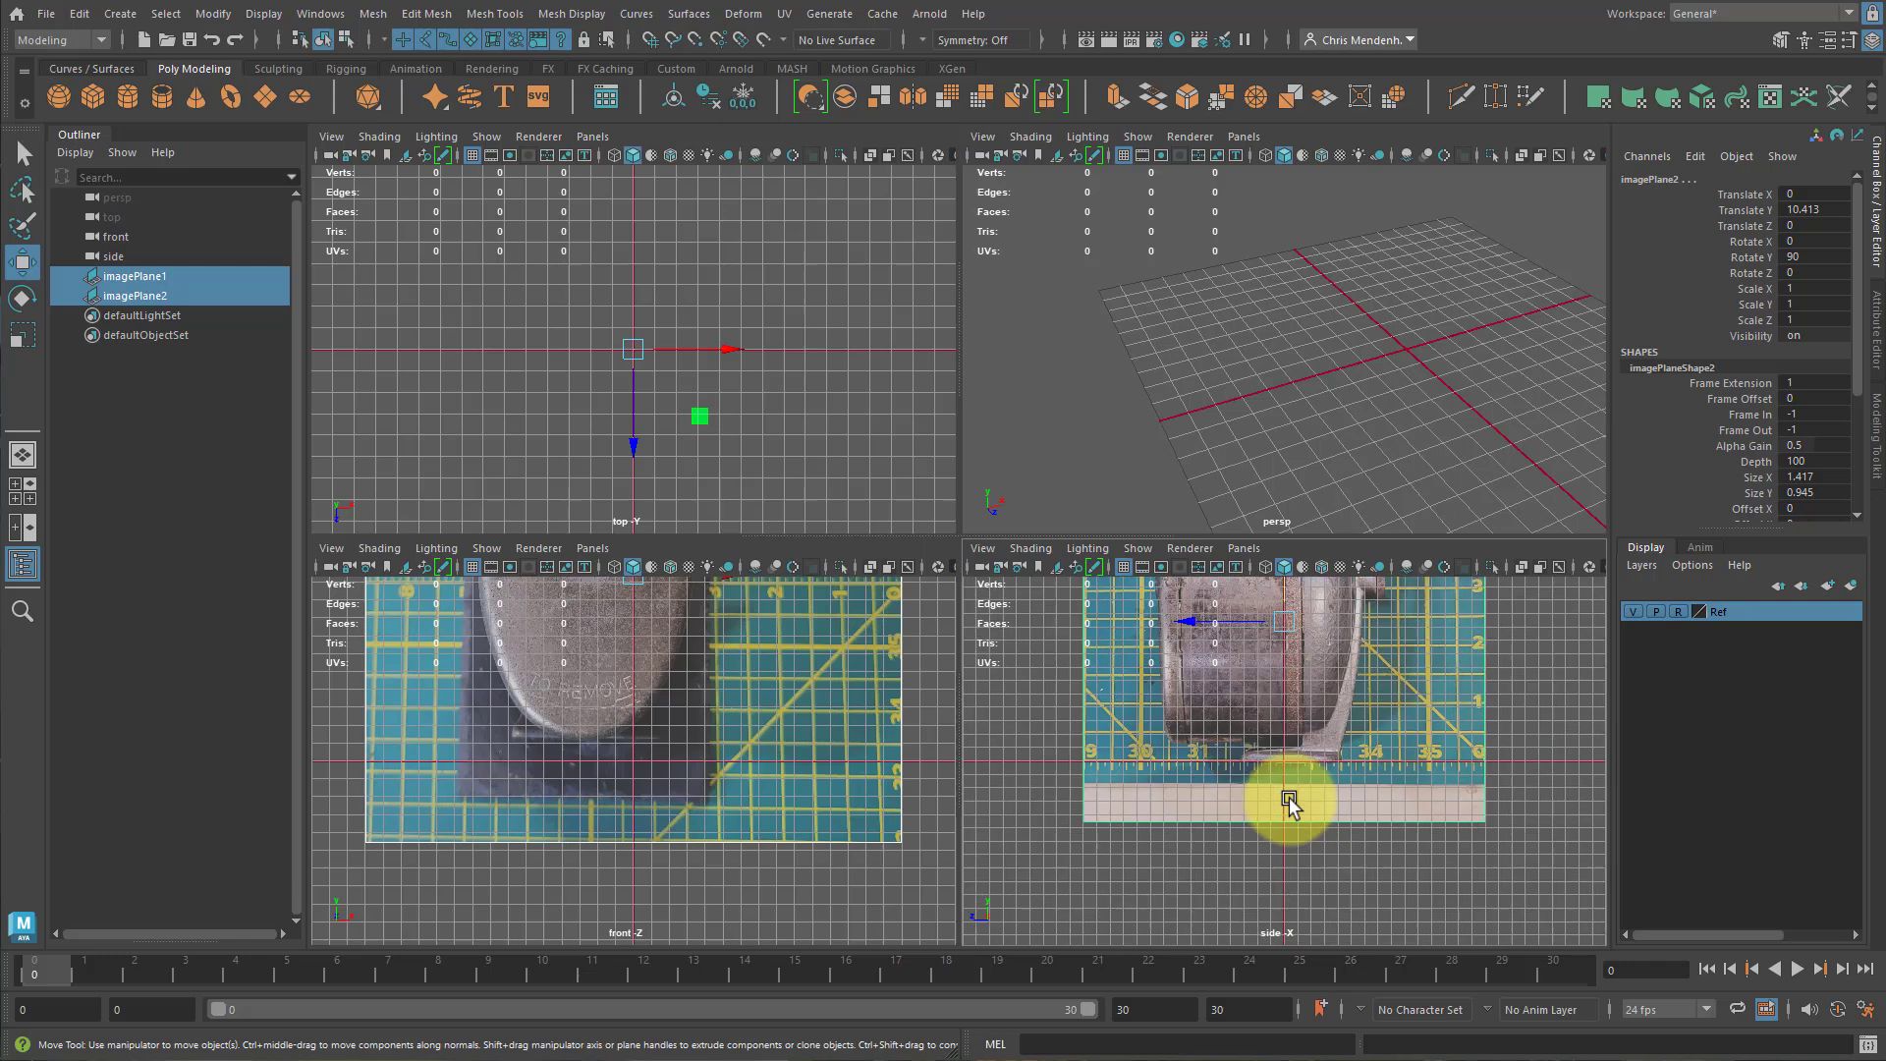
scroll(1300, 782, up, 2)
scroll(1308, 711, down, 4)
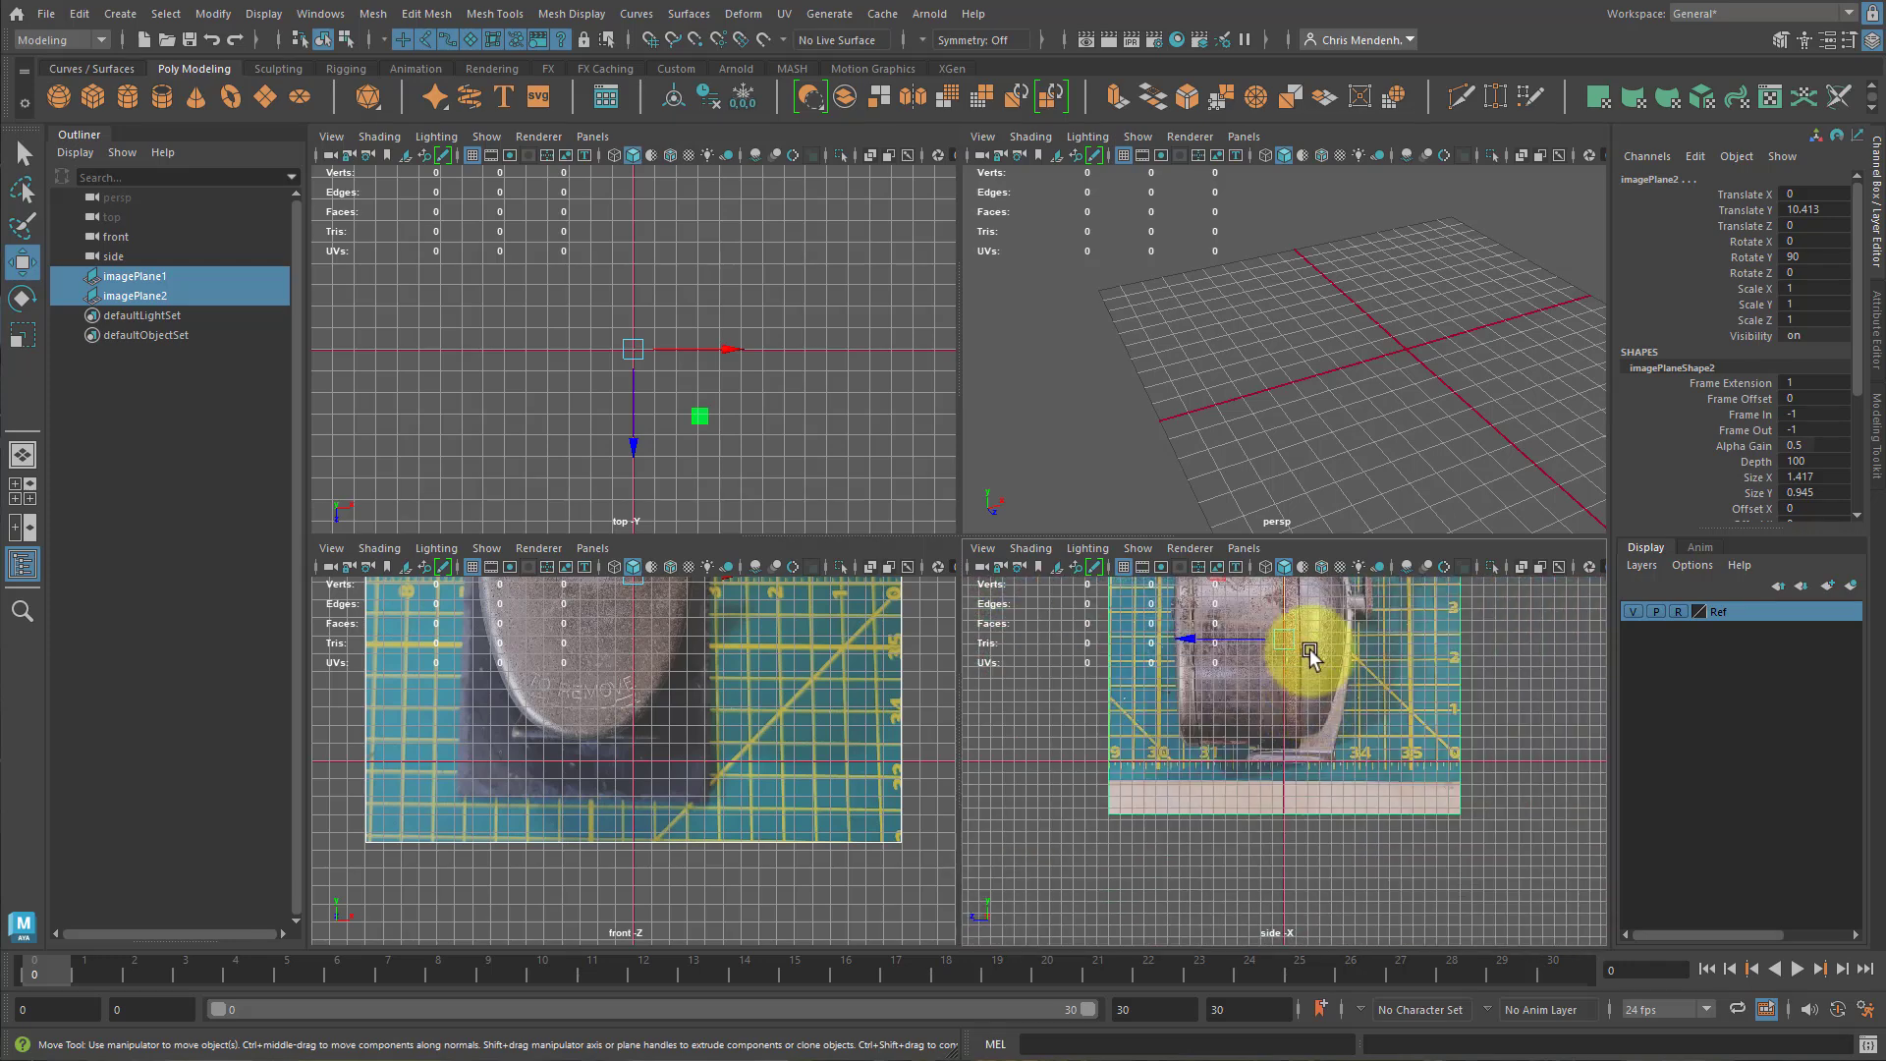
Raise both image planes slightly further to a Translate Y of about 10.809 and clear the selection.
drag(1287, 602, 1284, 604)
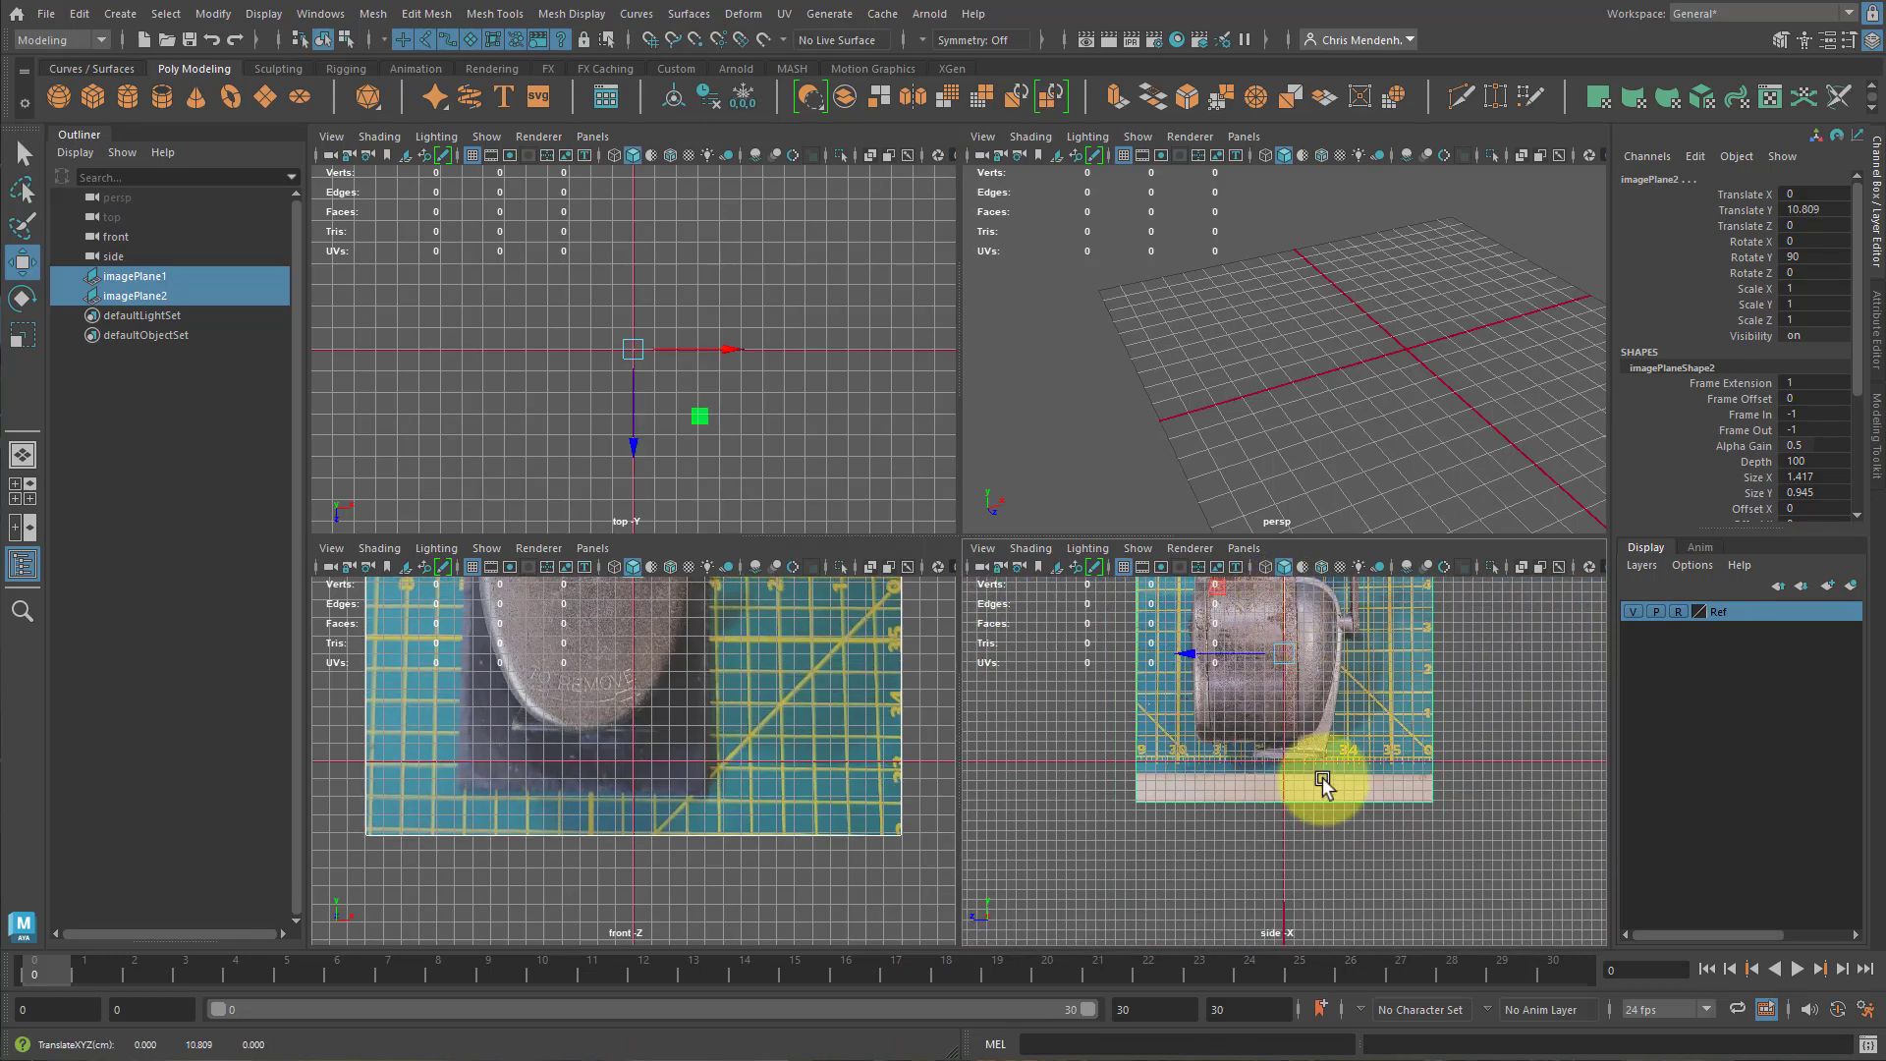
scroll(1297, 783, up, 3)
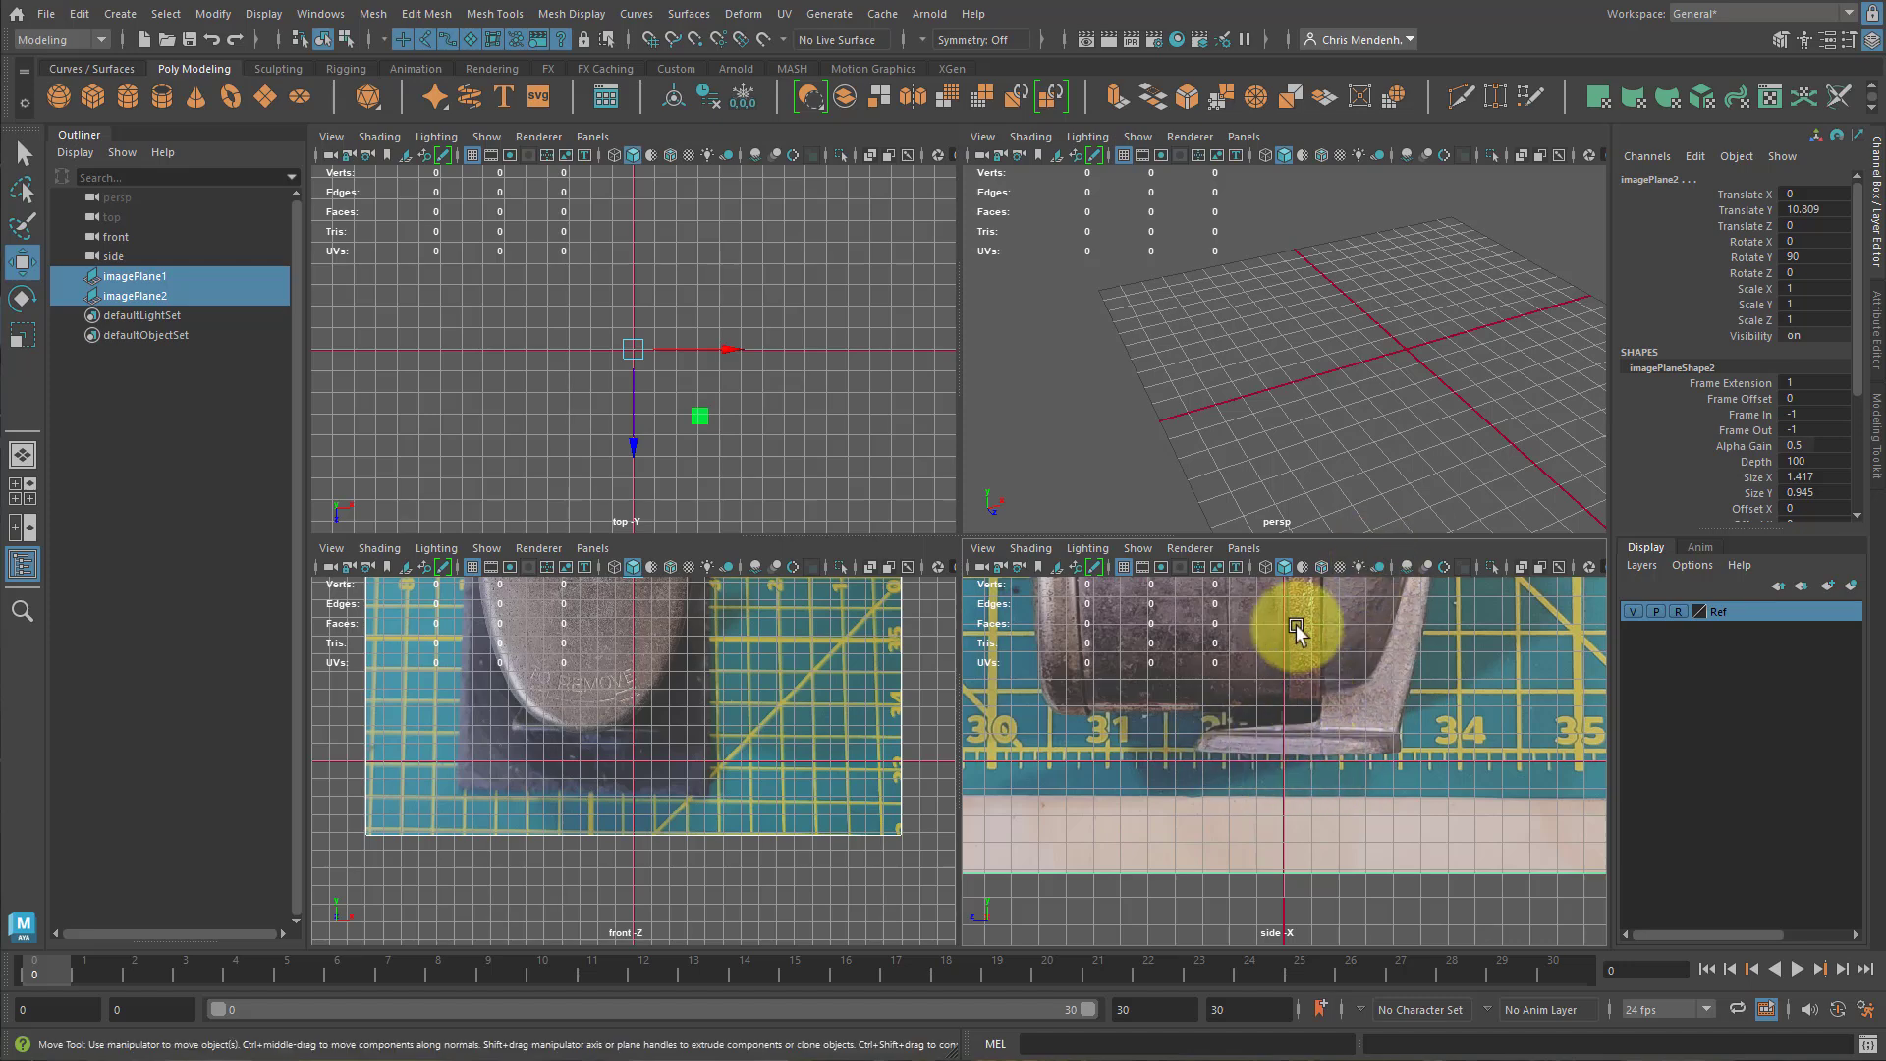
scroll(1144, 699, down, 3)
scroll(1128, 716, up, 3)
click(1078, 390)
click(194, 413)
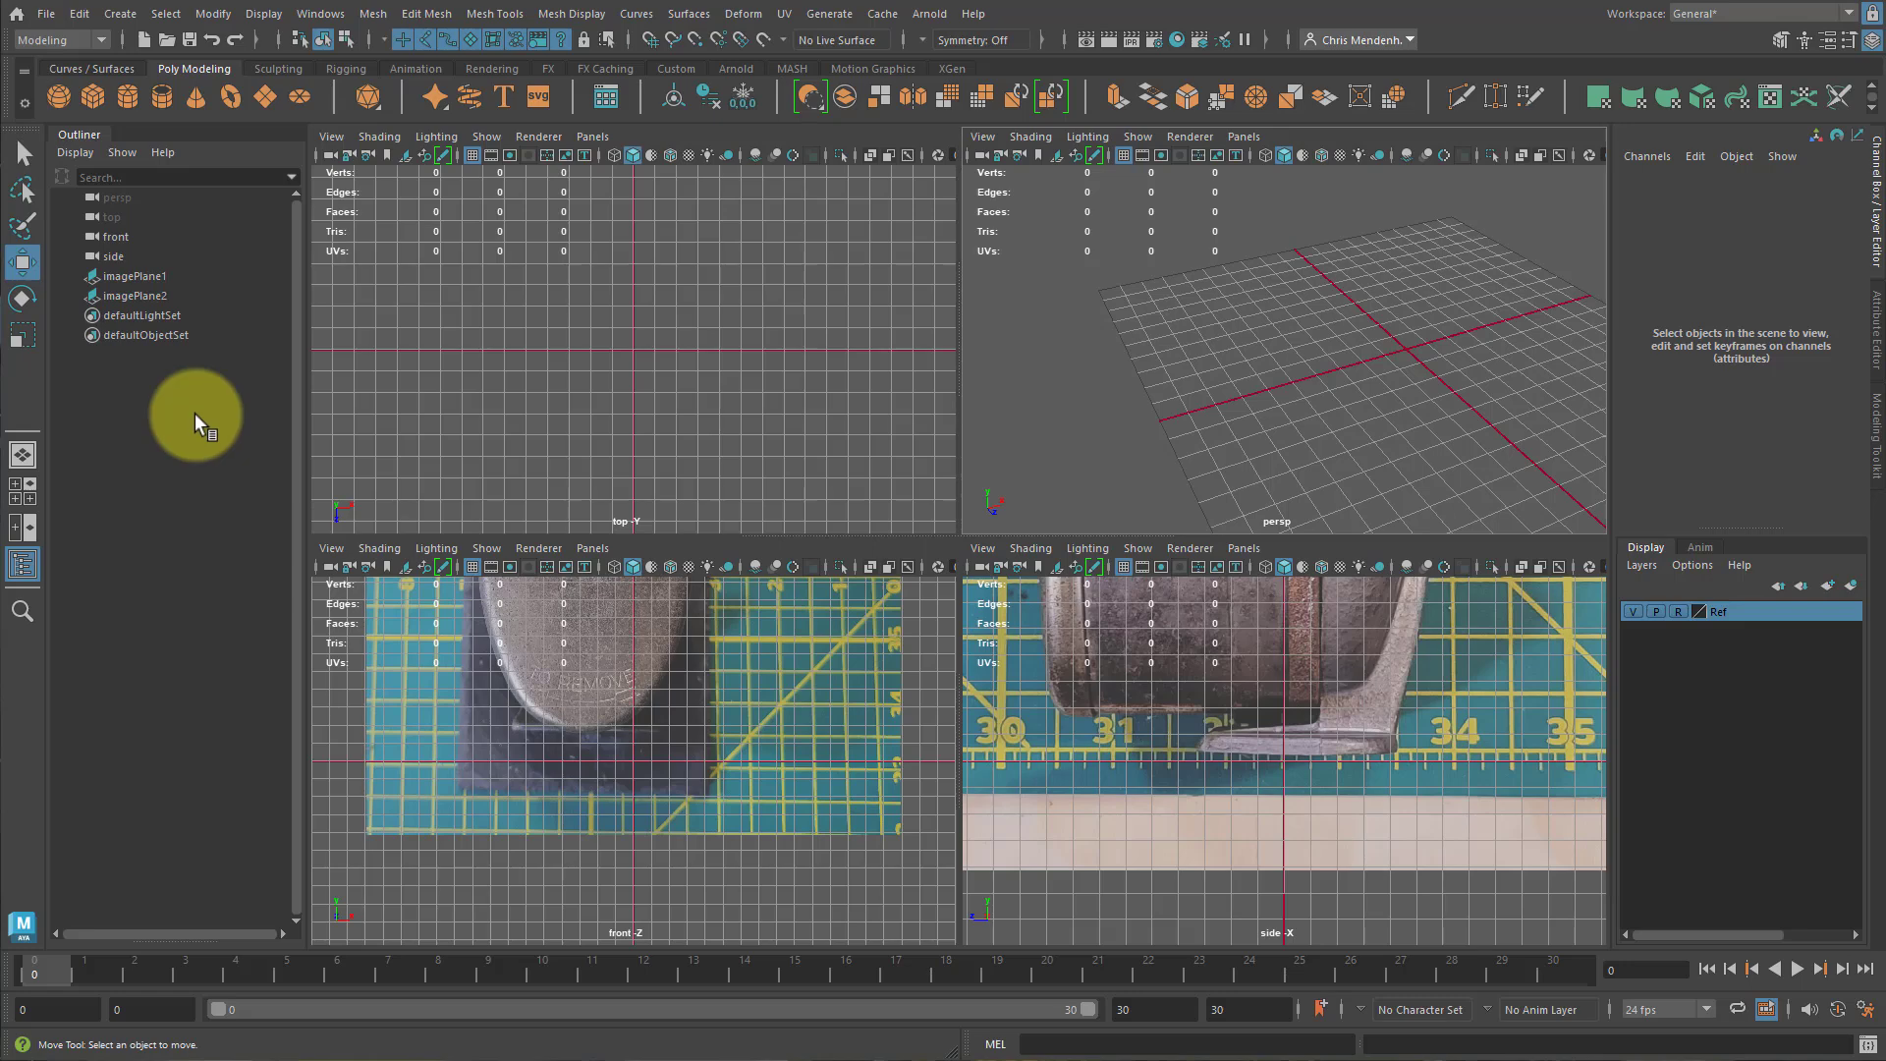
Create a polygon cube in the Front/Persp layout and move it up to a Translate Y of about 2.353.
click(28, 521)
scroll(725, 442, down, 3)
scroll(727, 511, up, 3)
scroll(1306, 634, down, 5)
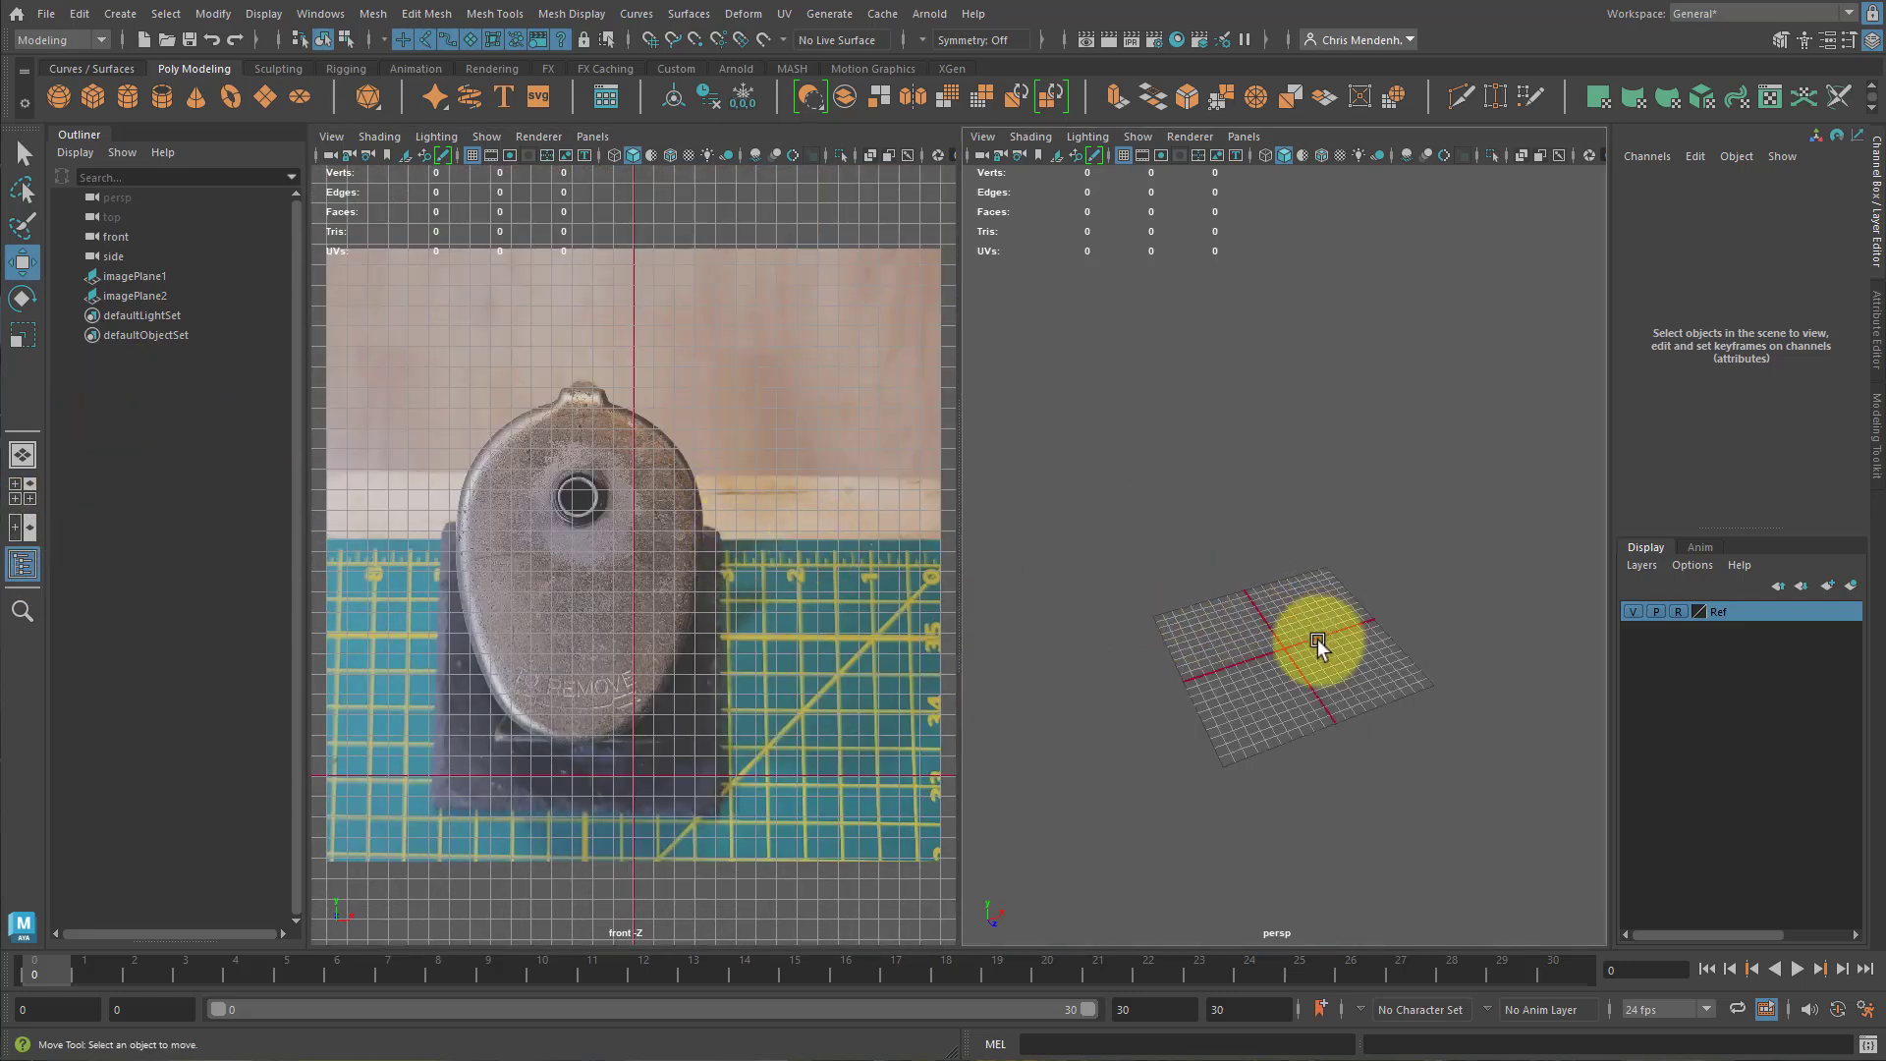
scroll(1276, 629, up, 8)
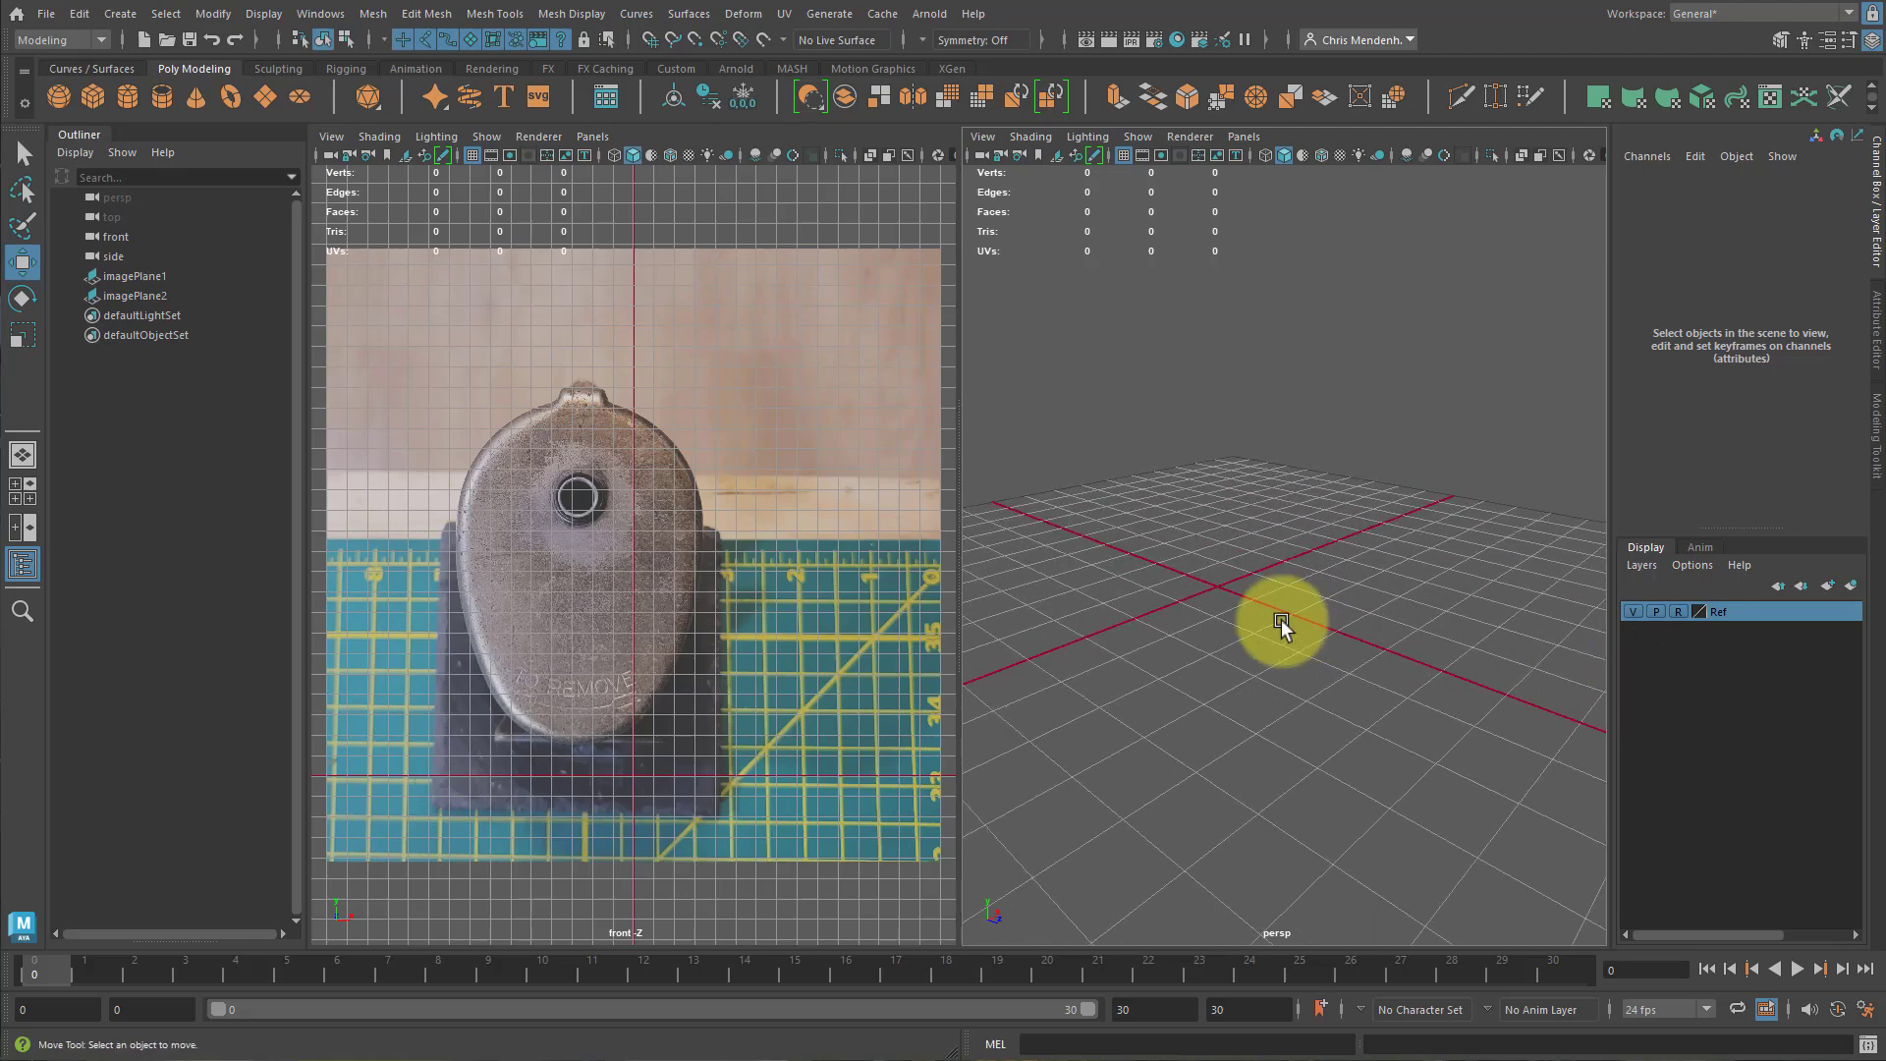
alt+middle_drag(658, 573, 755, 573)
scroll(786, 570, up, 3)
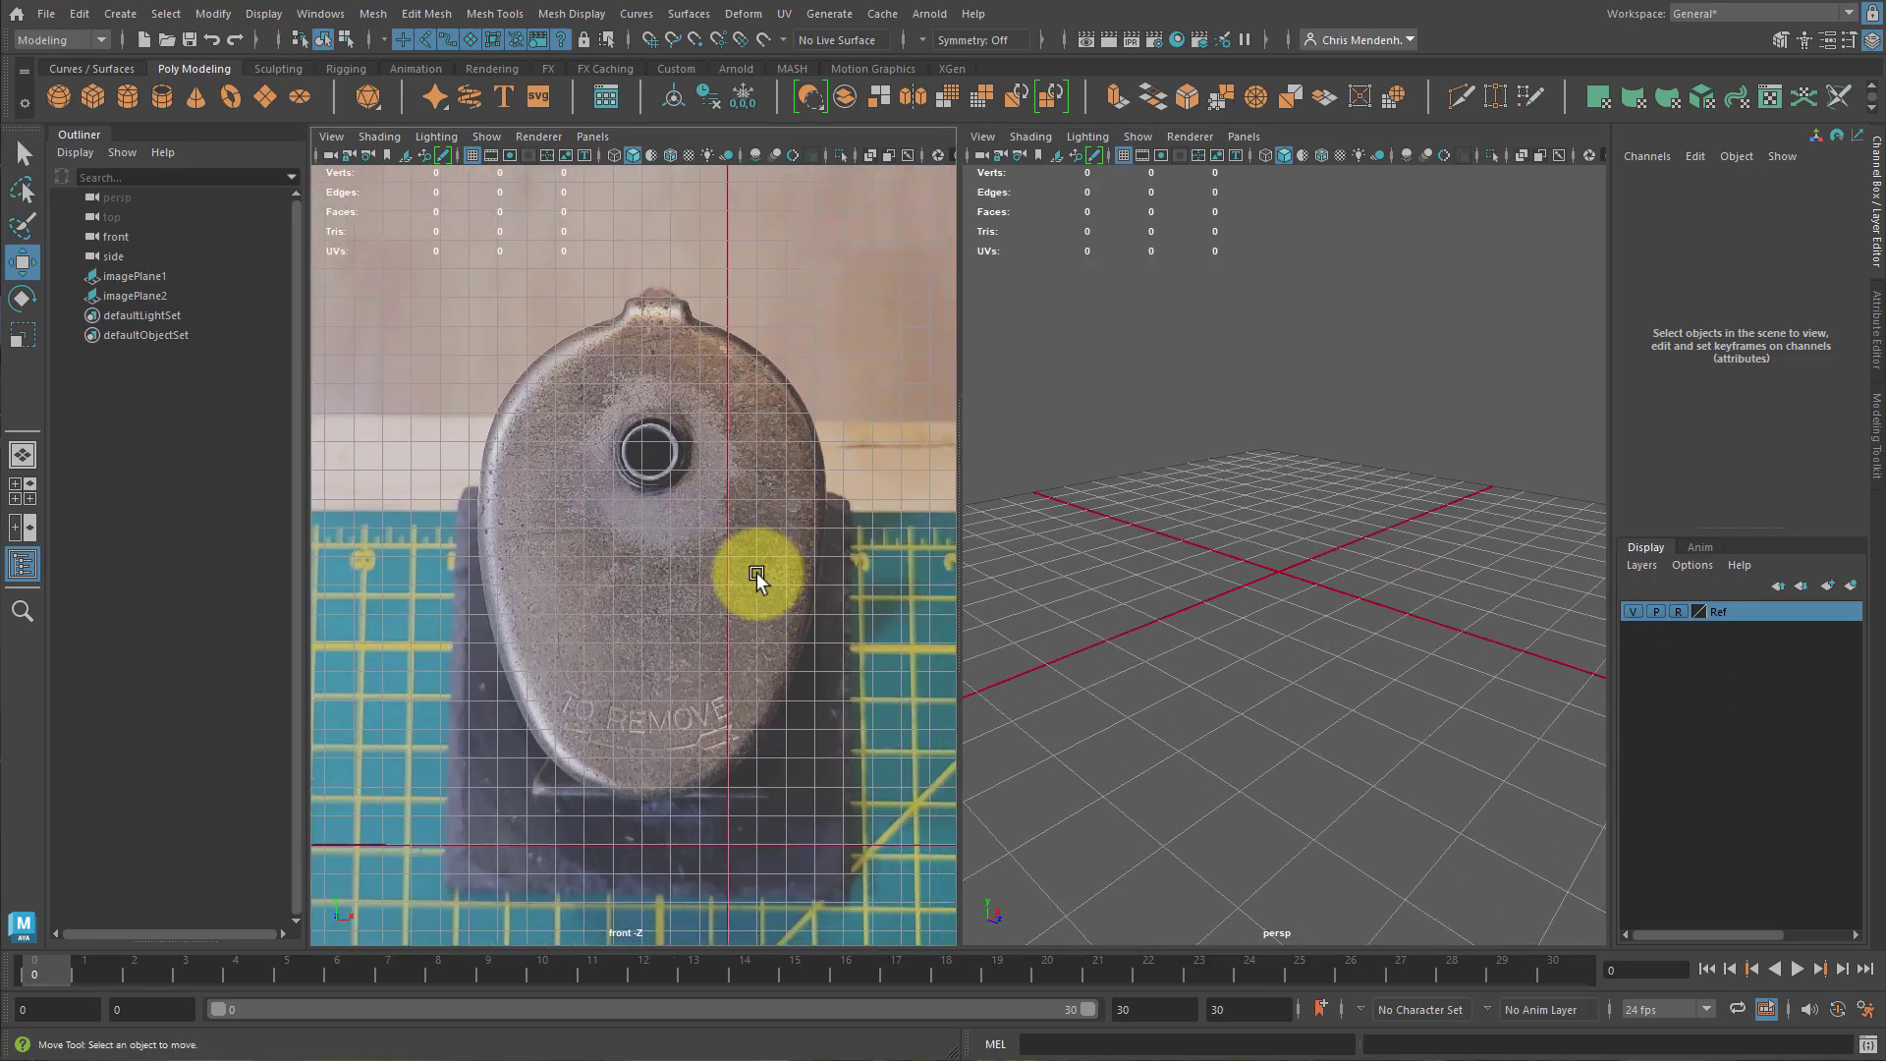
click(93, 96)
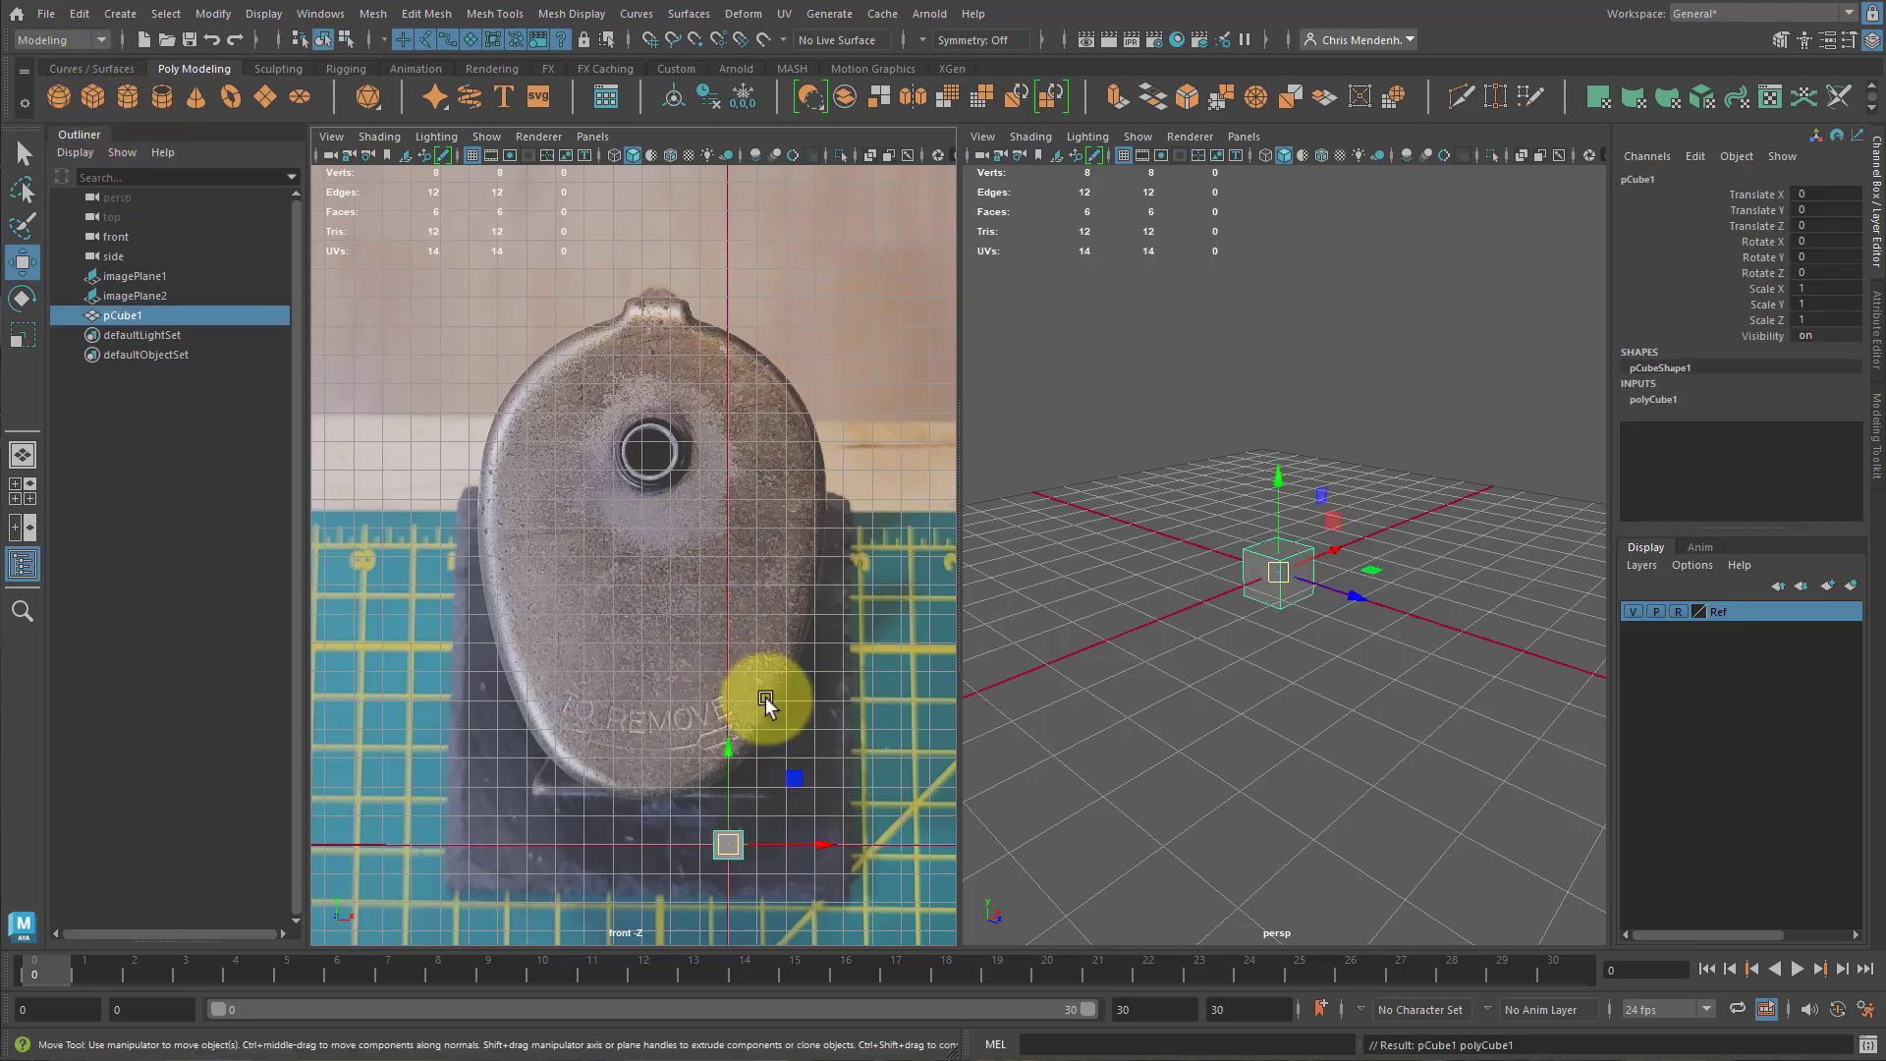
drag(733, 756, 747, 690)
Switch the front view repeatedly between wireframe and shaded display, leaving it in wireframe.
key(4)
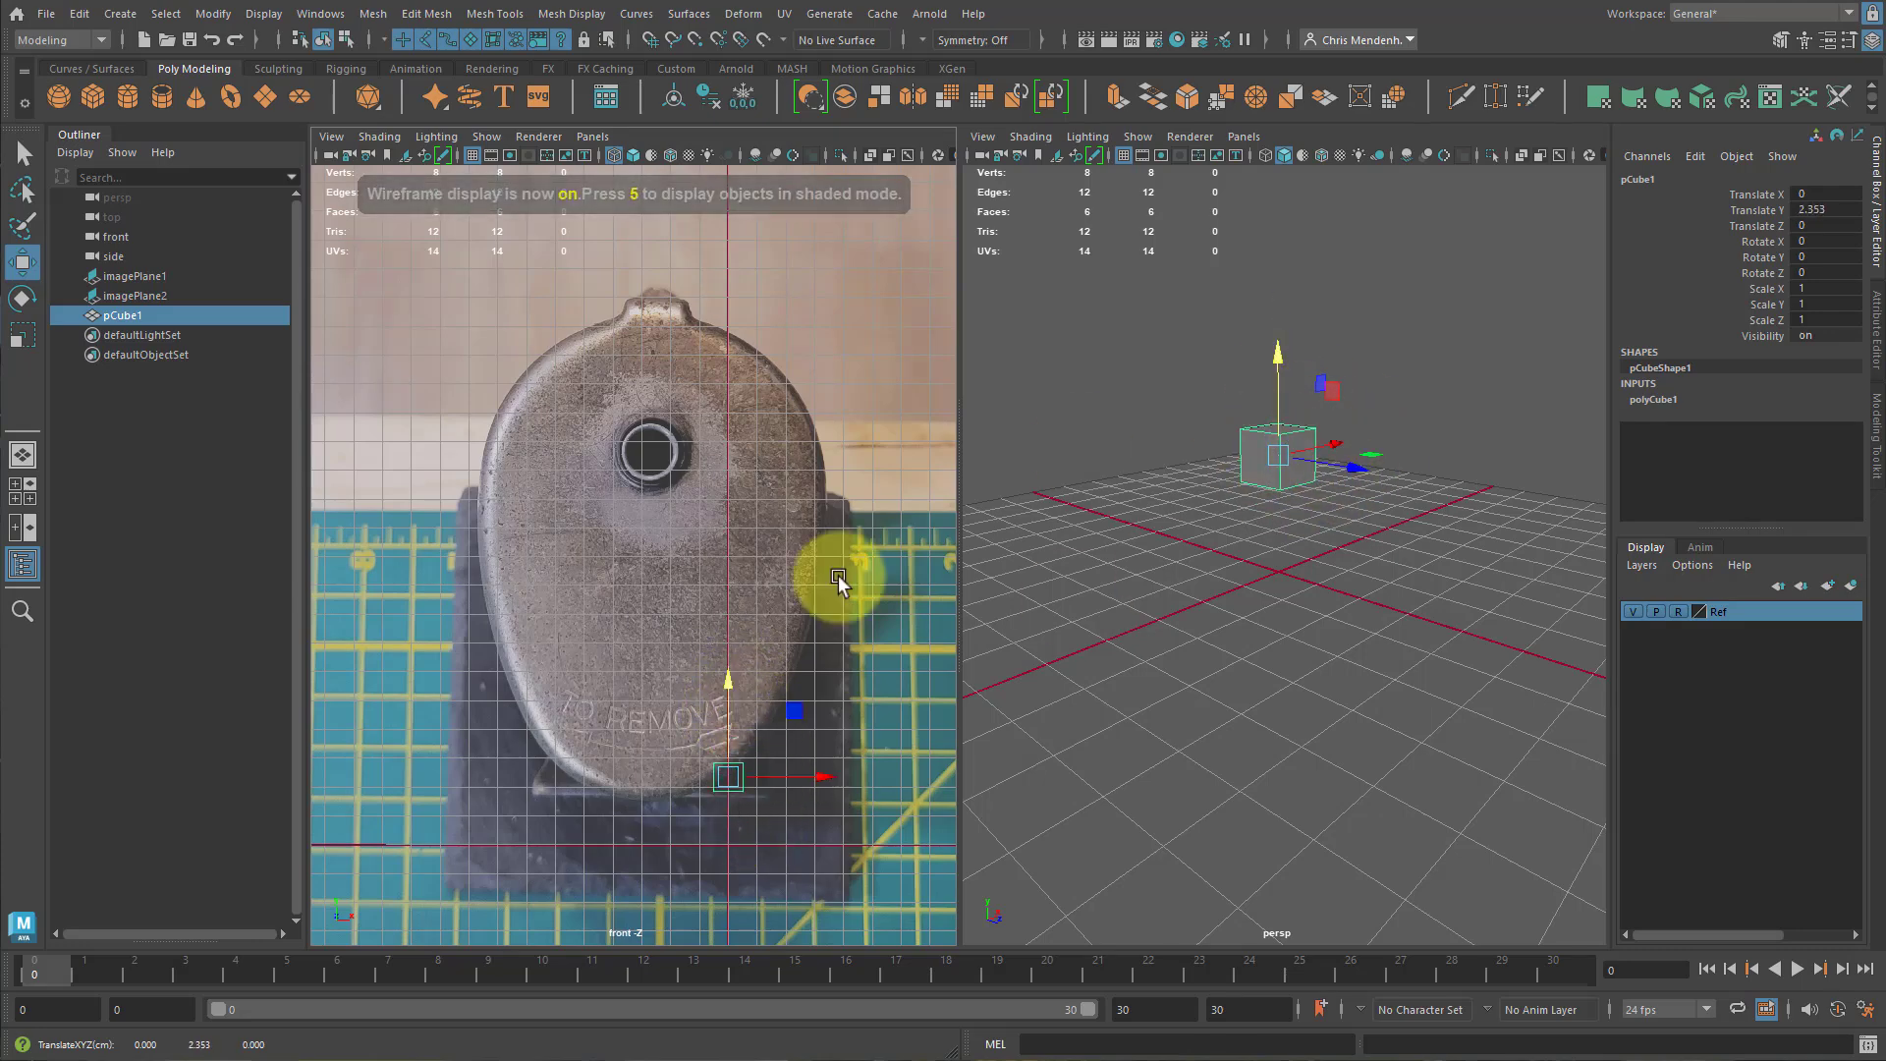
key(5)
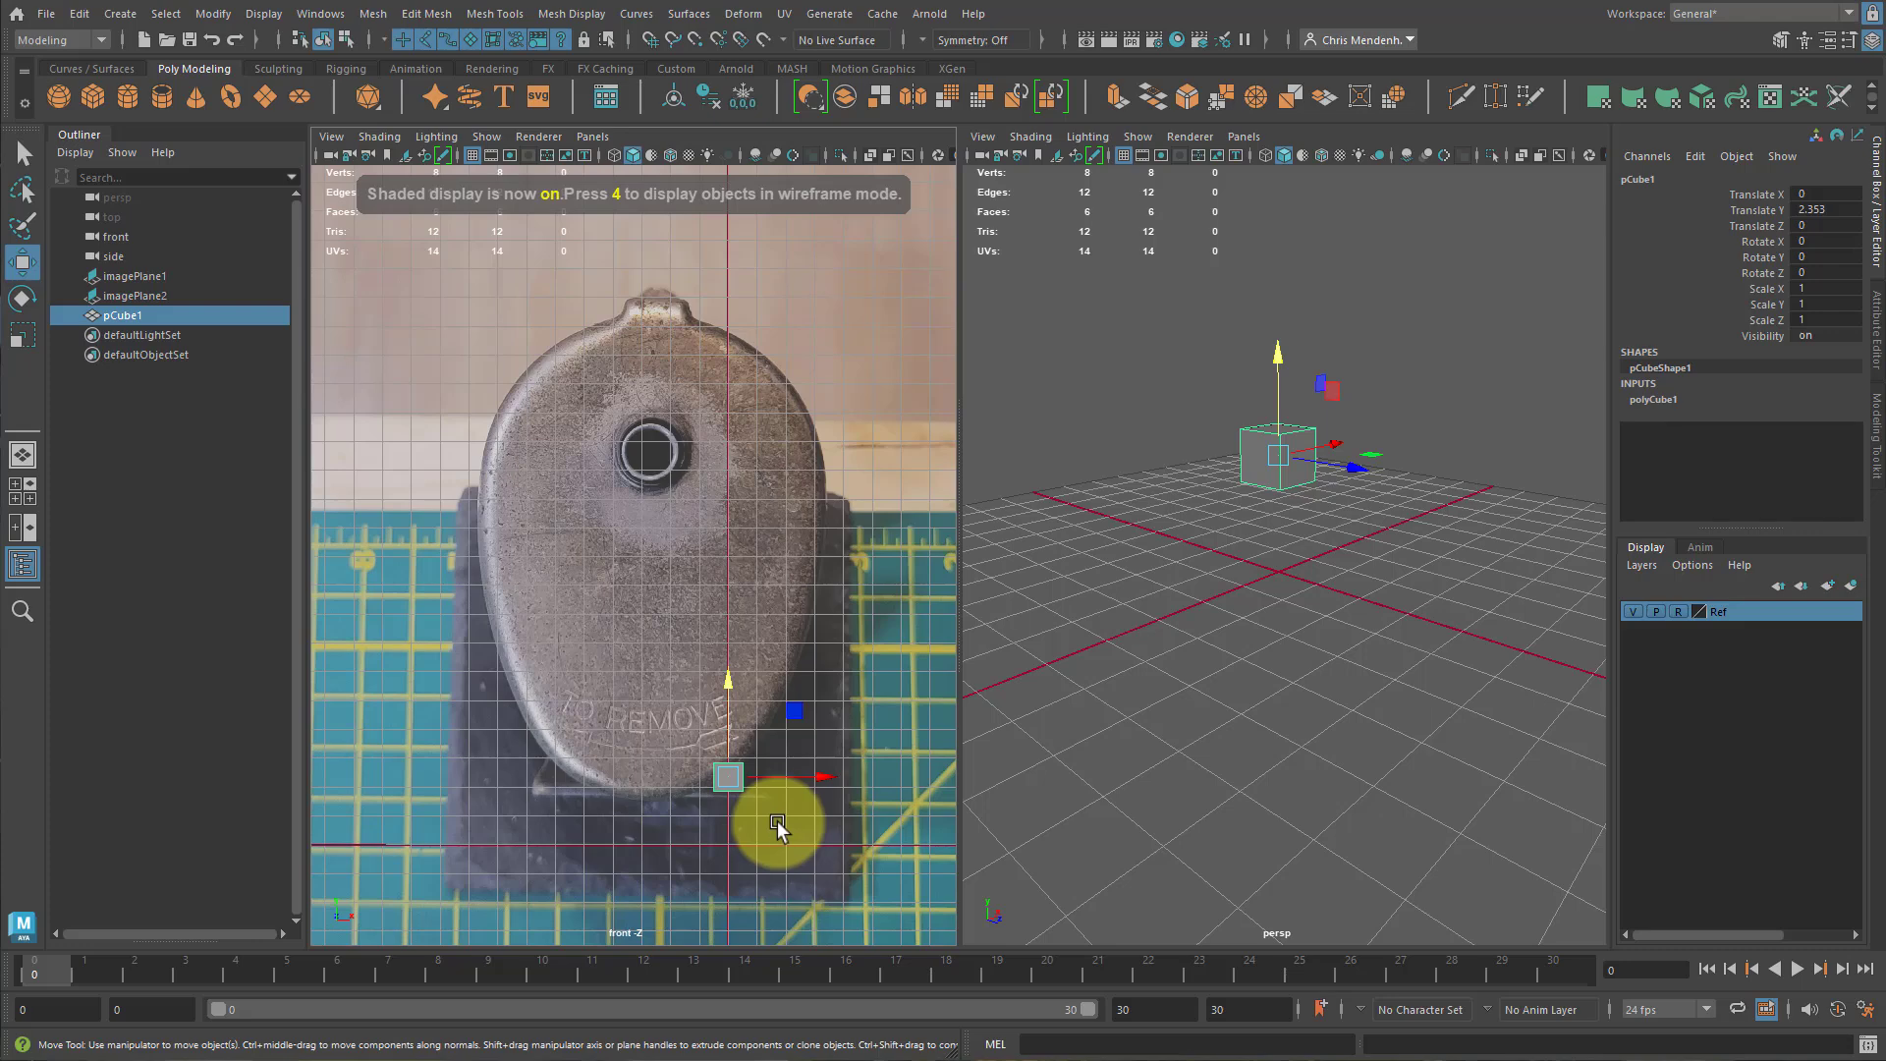
key(4)
scroll(753, 791, up, 5)
key(f)
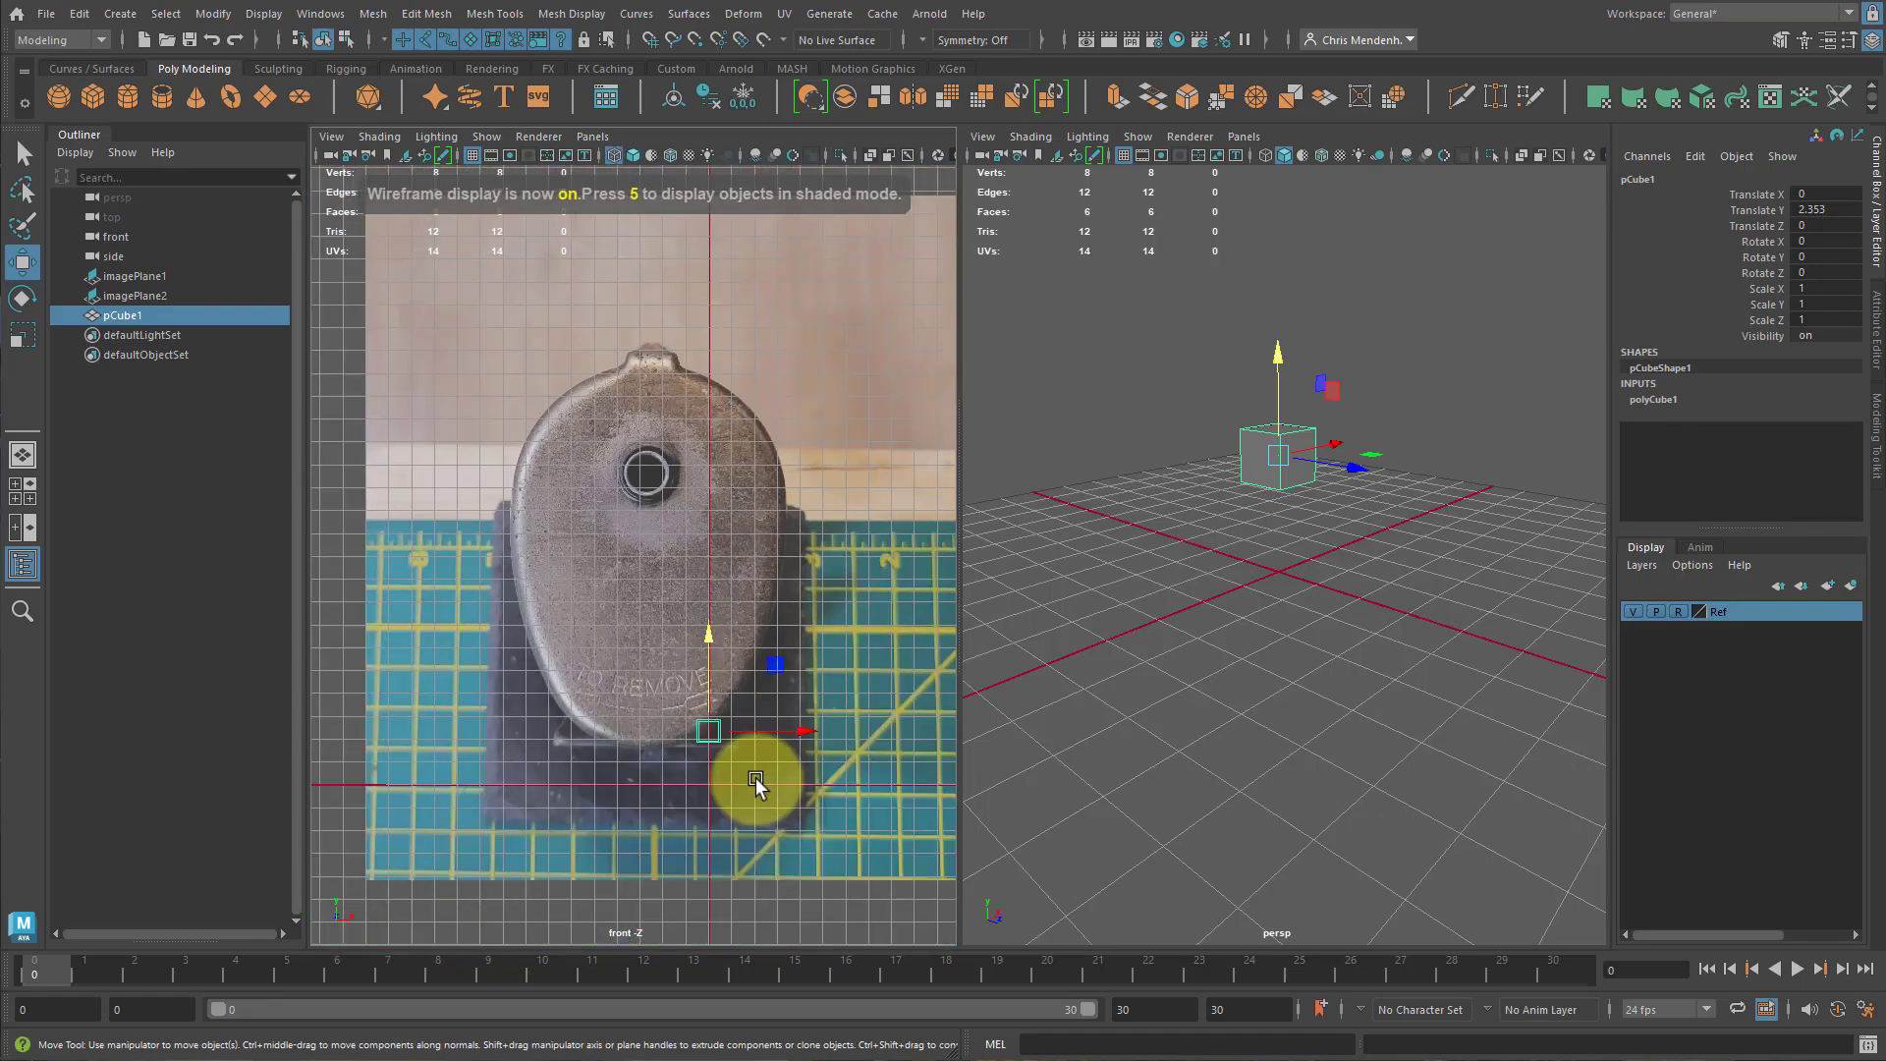
key(4)
key(5)
key(4)
key(5)
key(4)
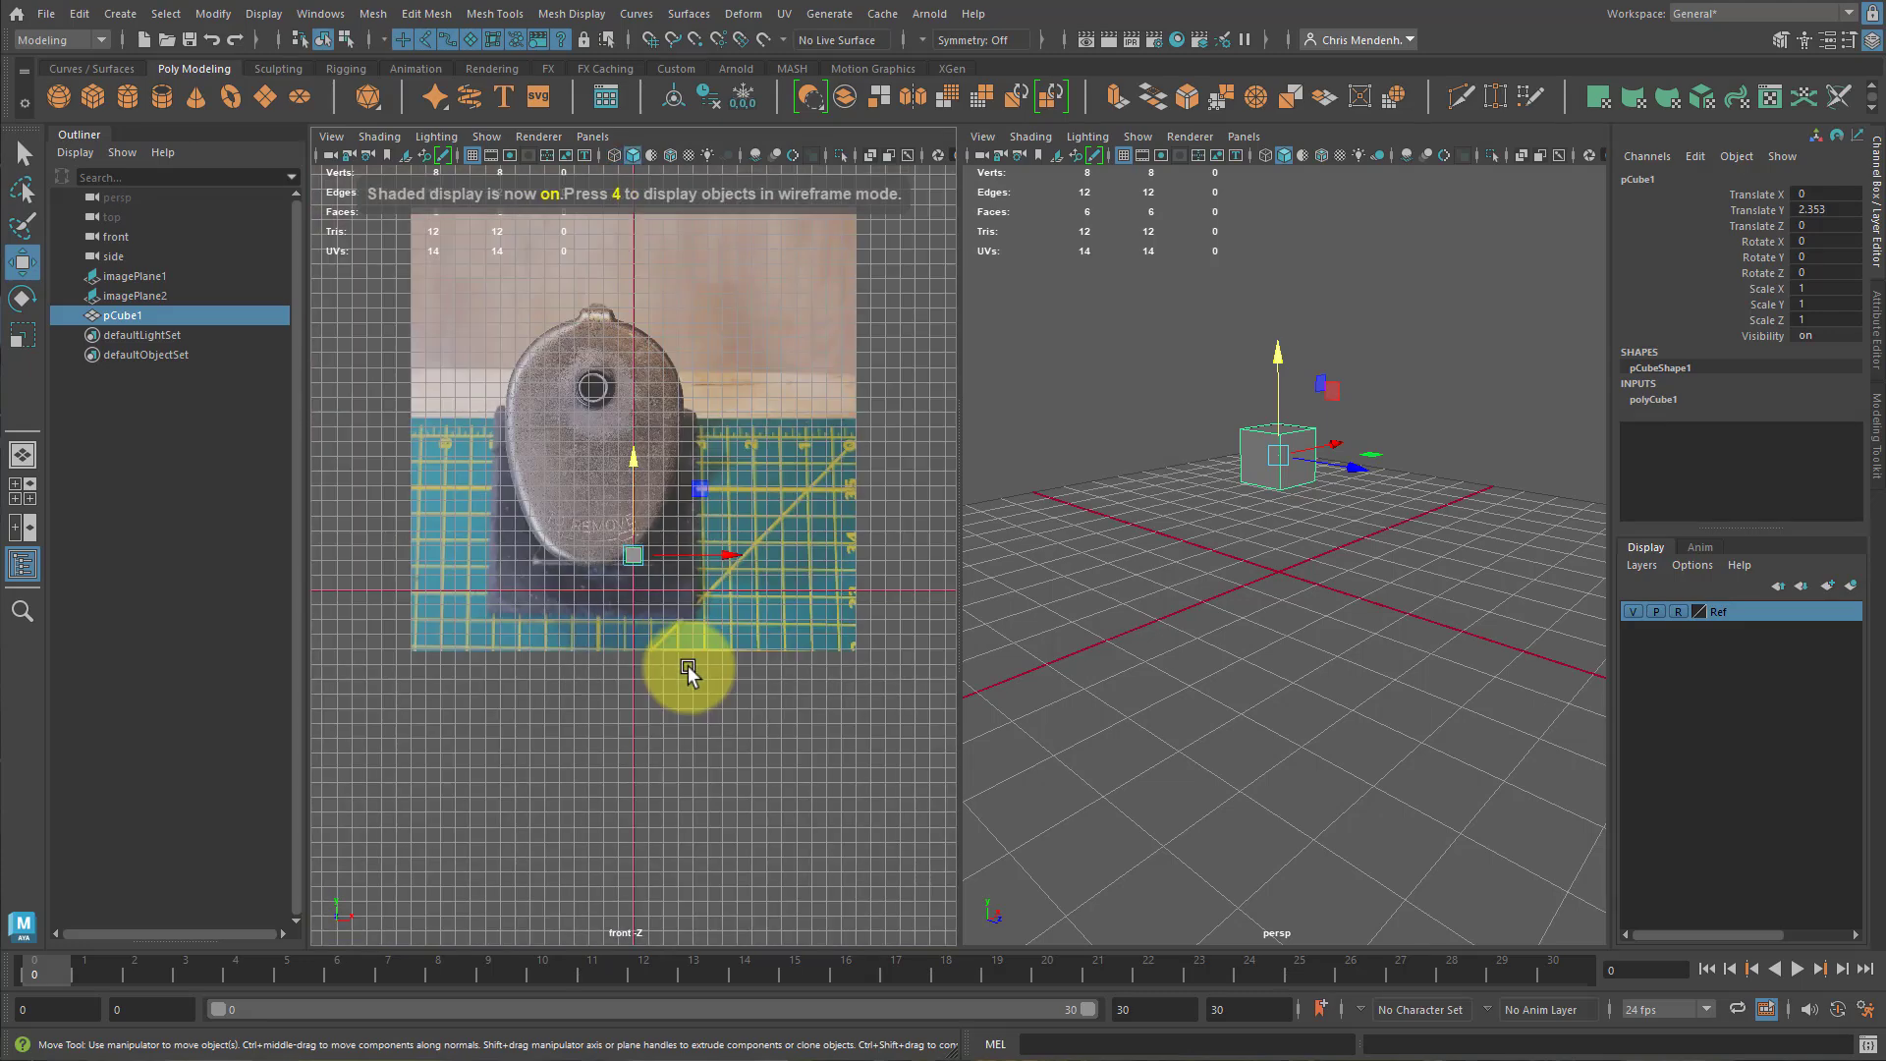
Move the cube to the bottom centre of the sharpener body at about X -2.853 and Y 2.126.
scroll(651, 603, up, 5)
scroll(650, 603, down, 3)
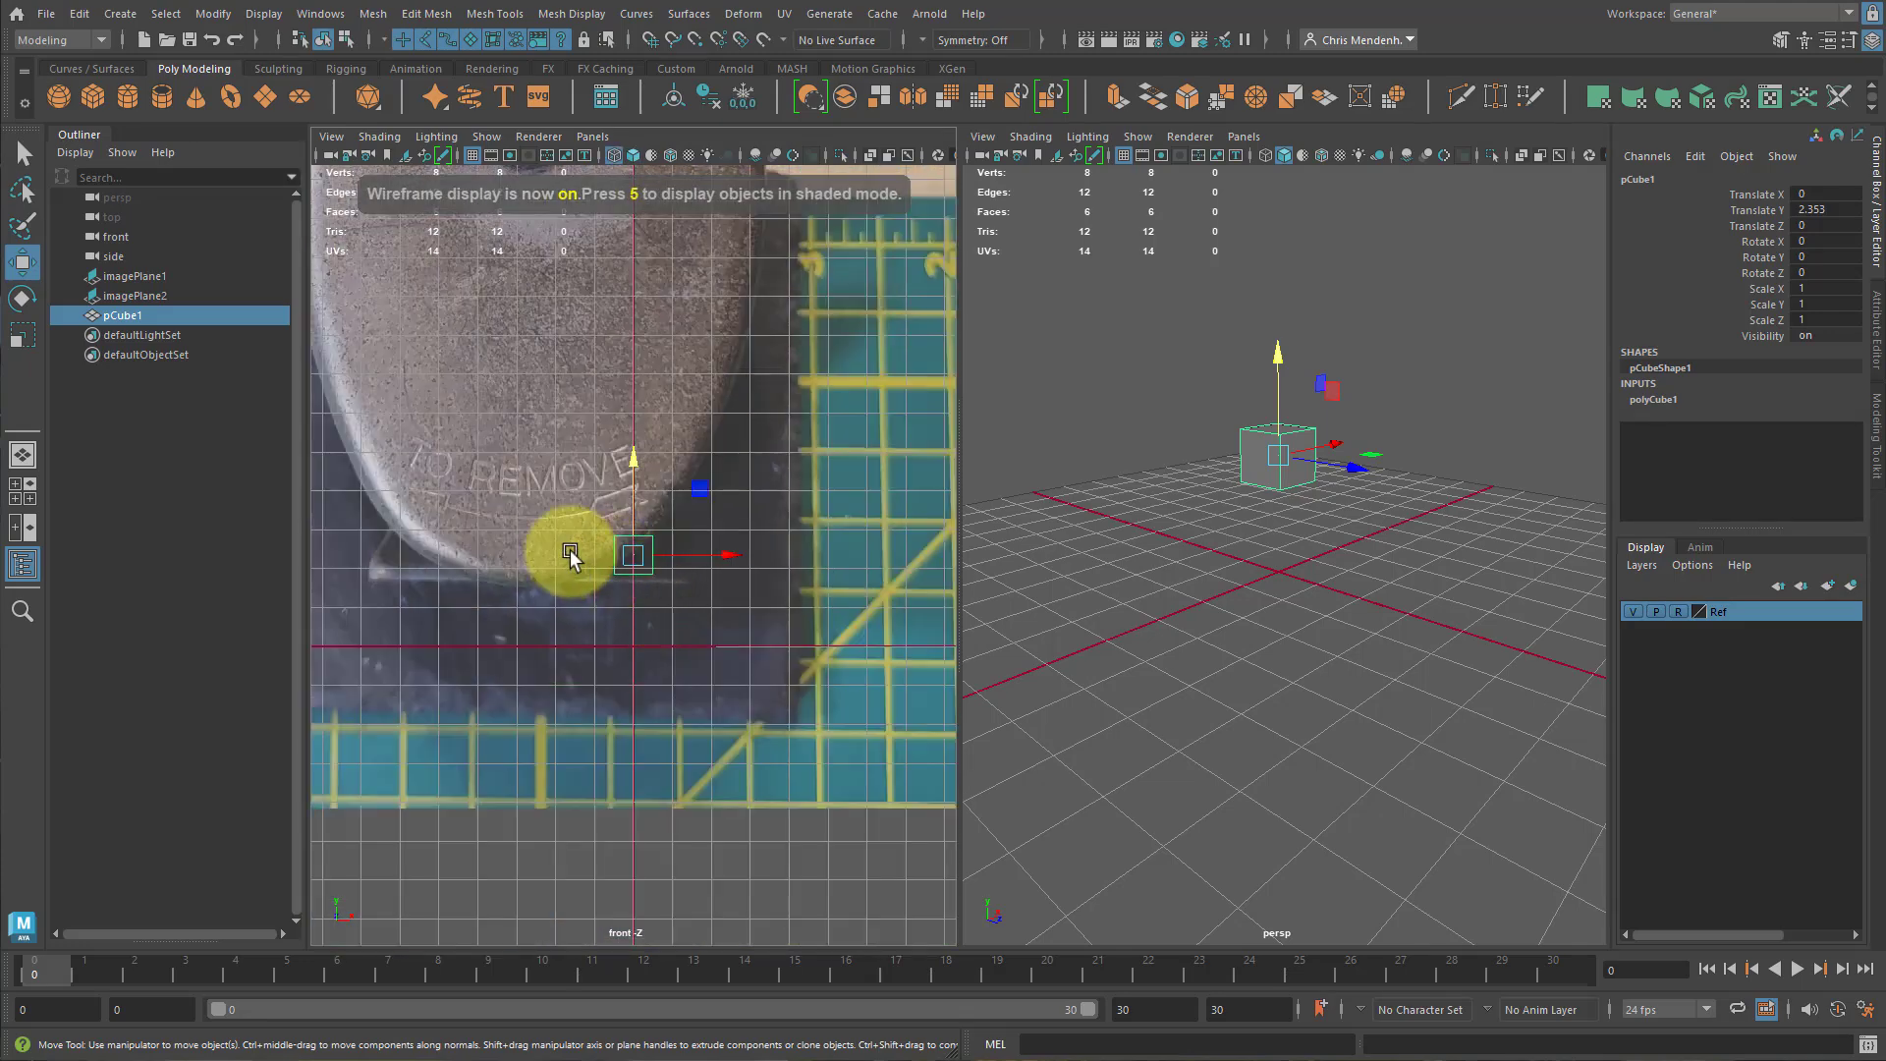
drag(725, 556, 621, 556)
drag(519, 474, 553, 589)
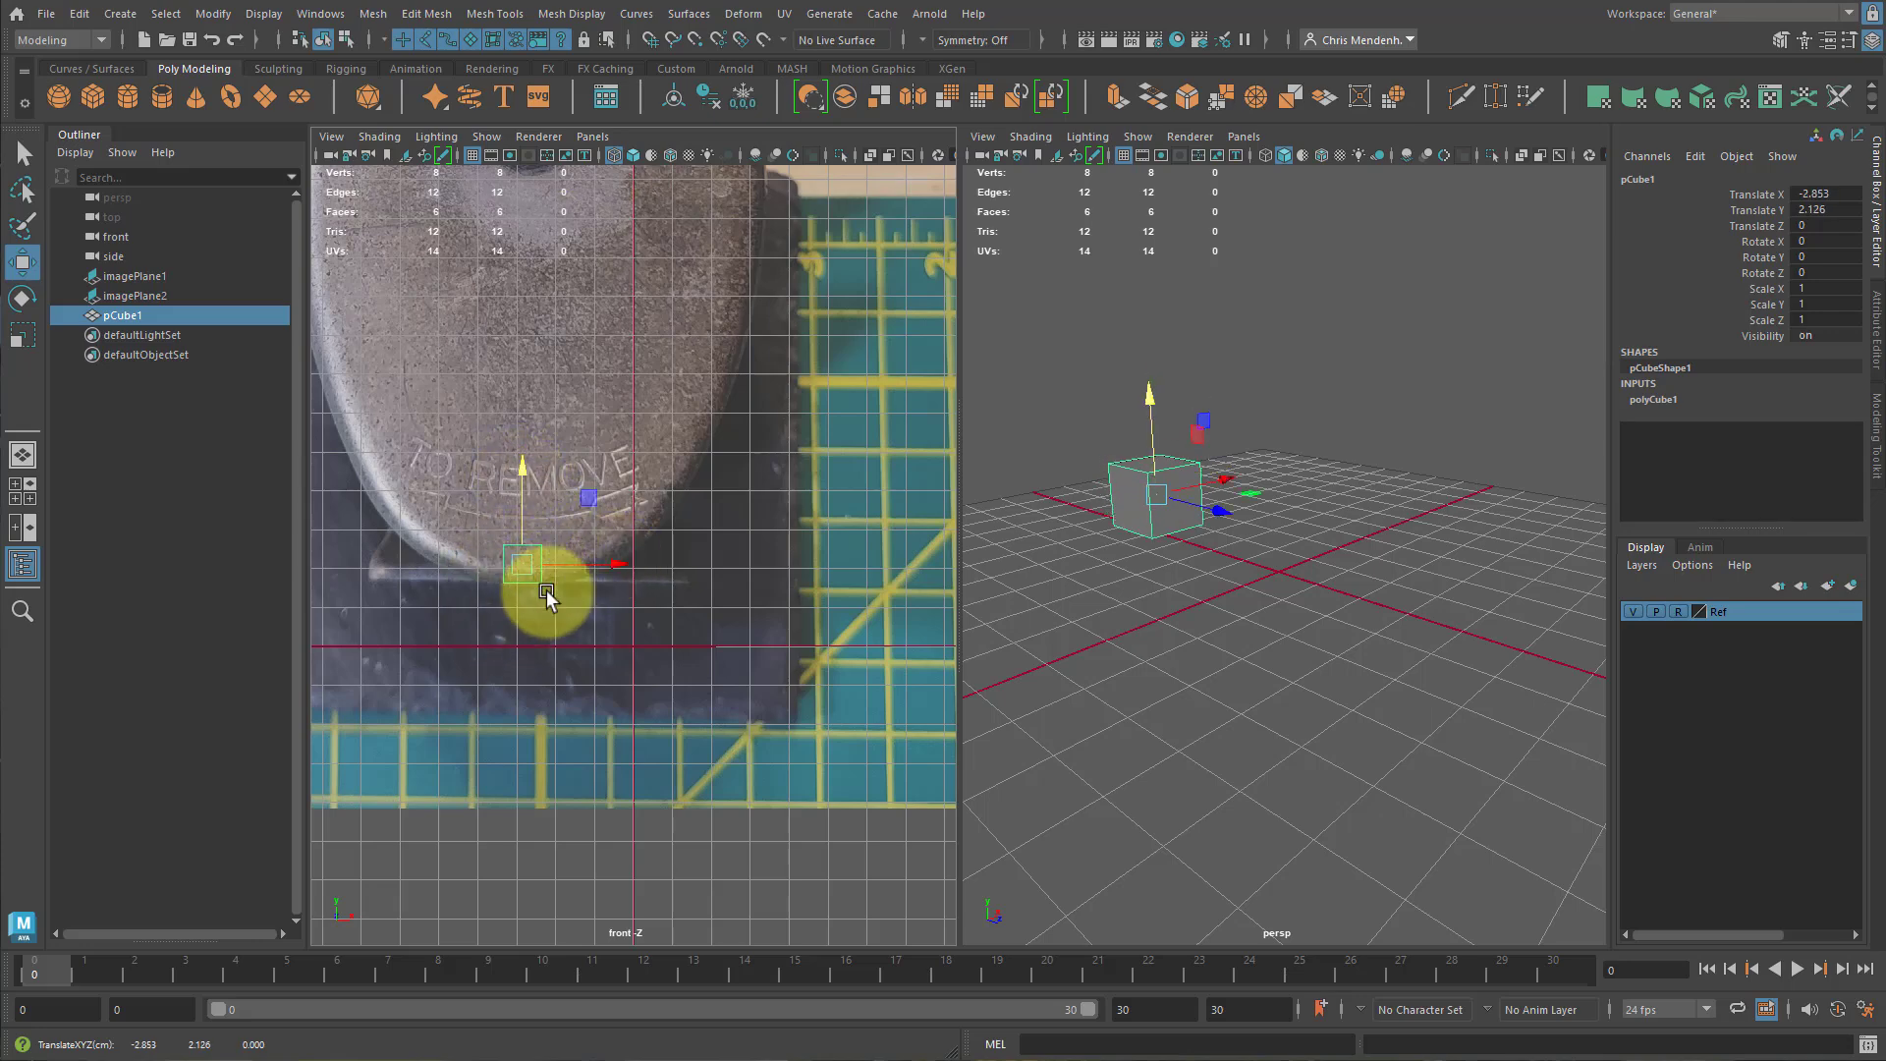
alt+middle_drag(533, 533, 620, 610)
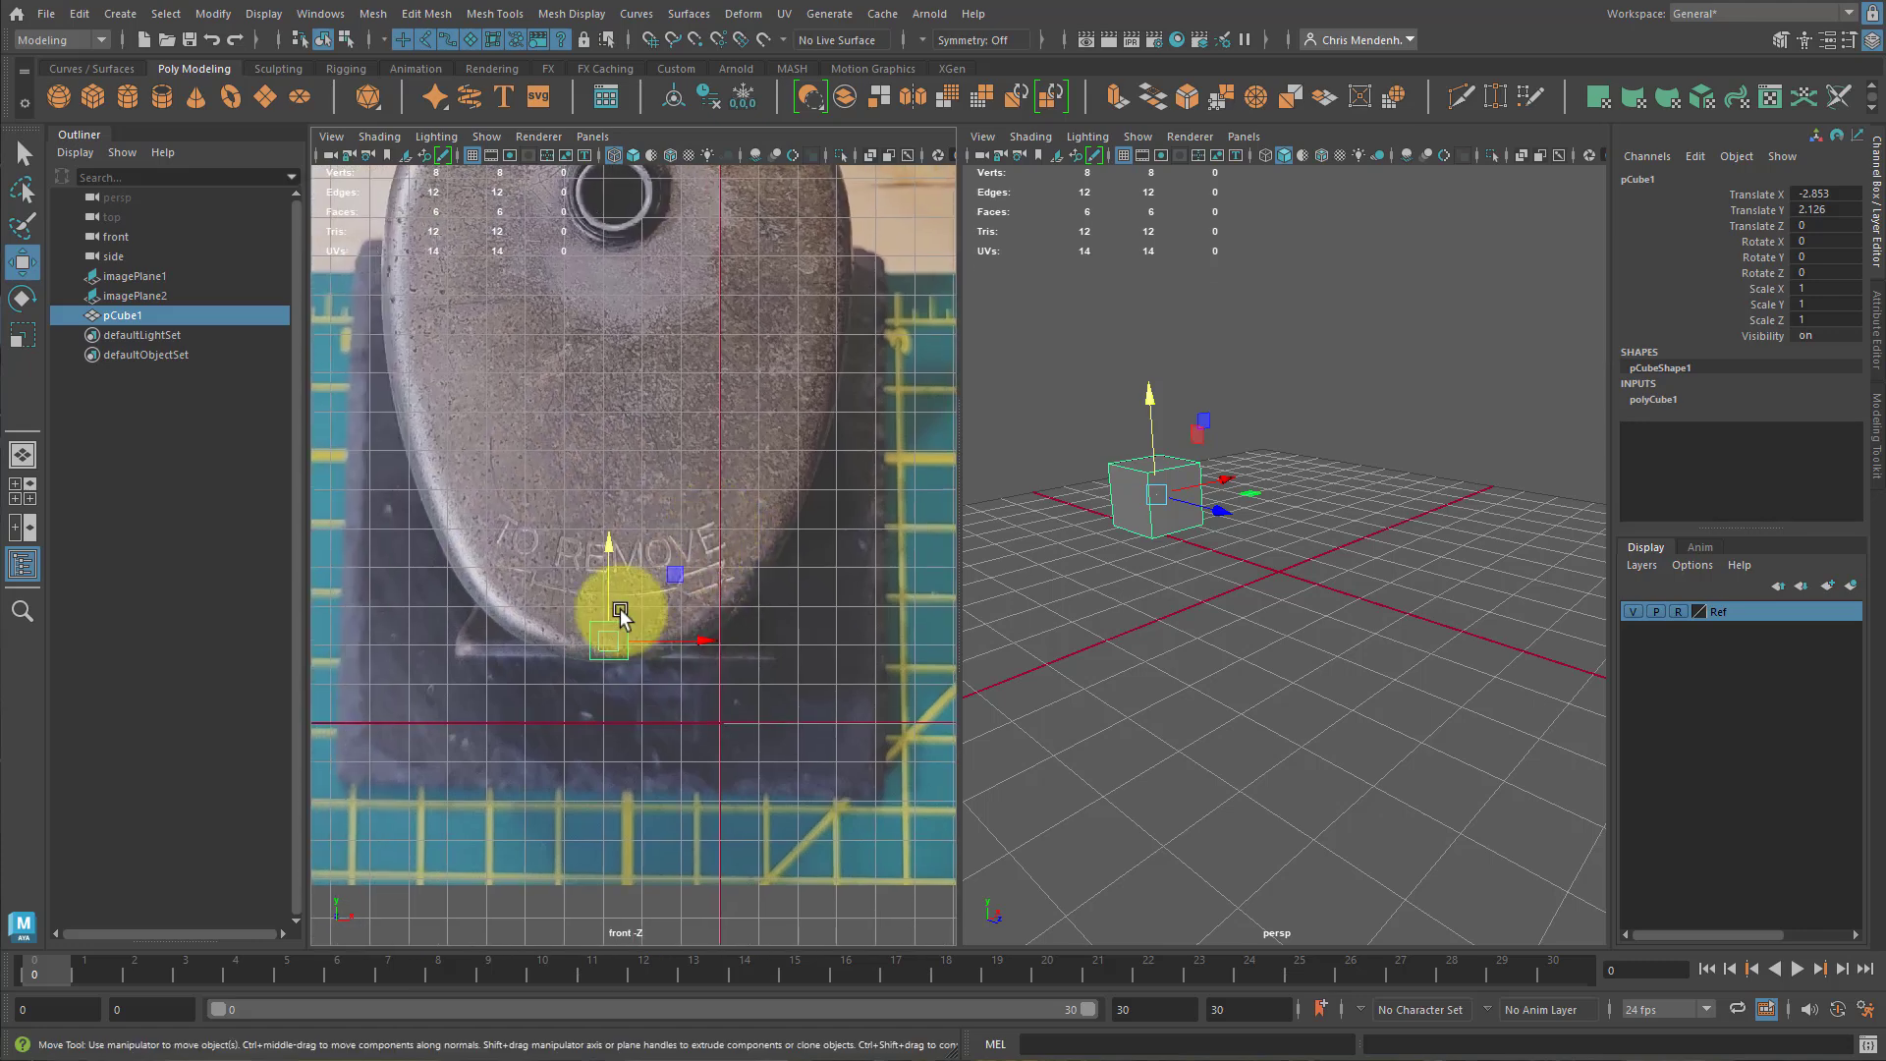
Raise the cube's four top vertices in the front view to near the top of the sharpener body.
click(572, 623)
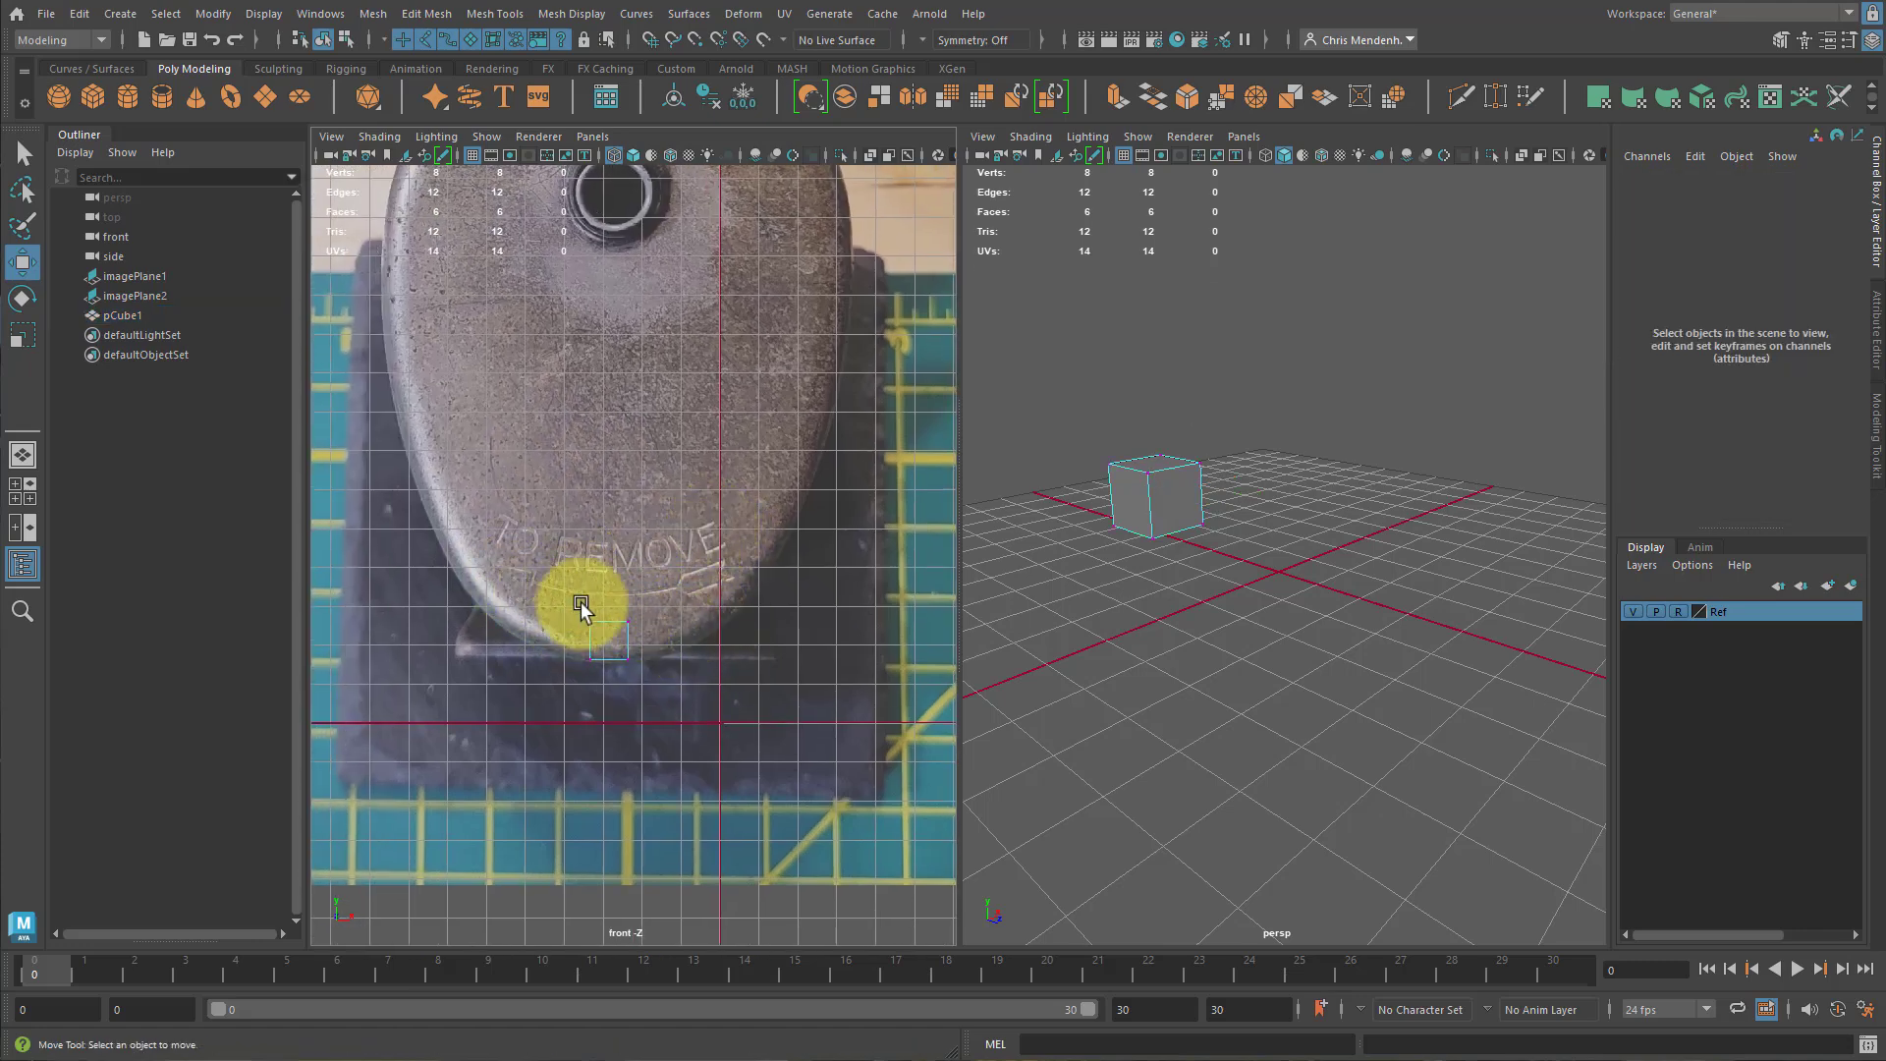
drag(581, 603, 687, 631)
right_drag(695, 568, 609, 562)
drag(527, 578, 681, 633)
alt+drag(1052, 623, 1137, 491)
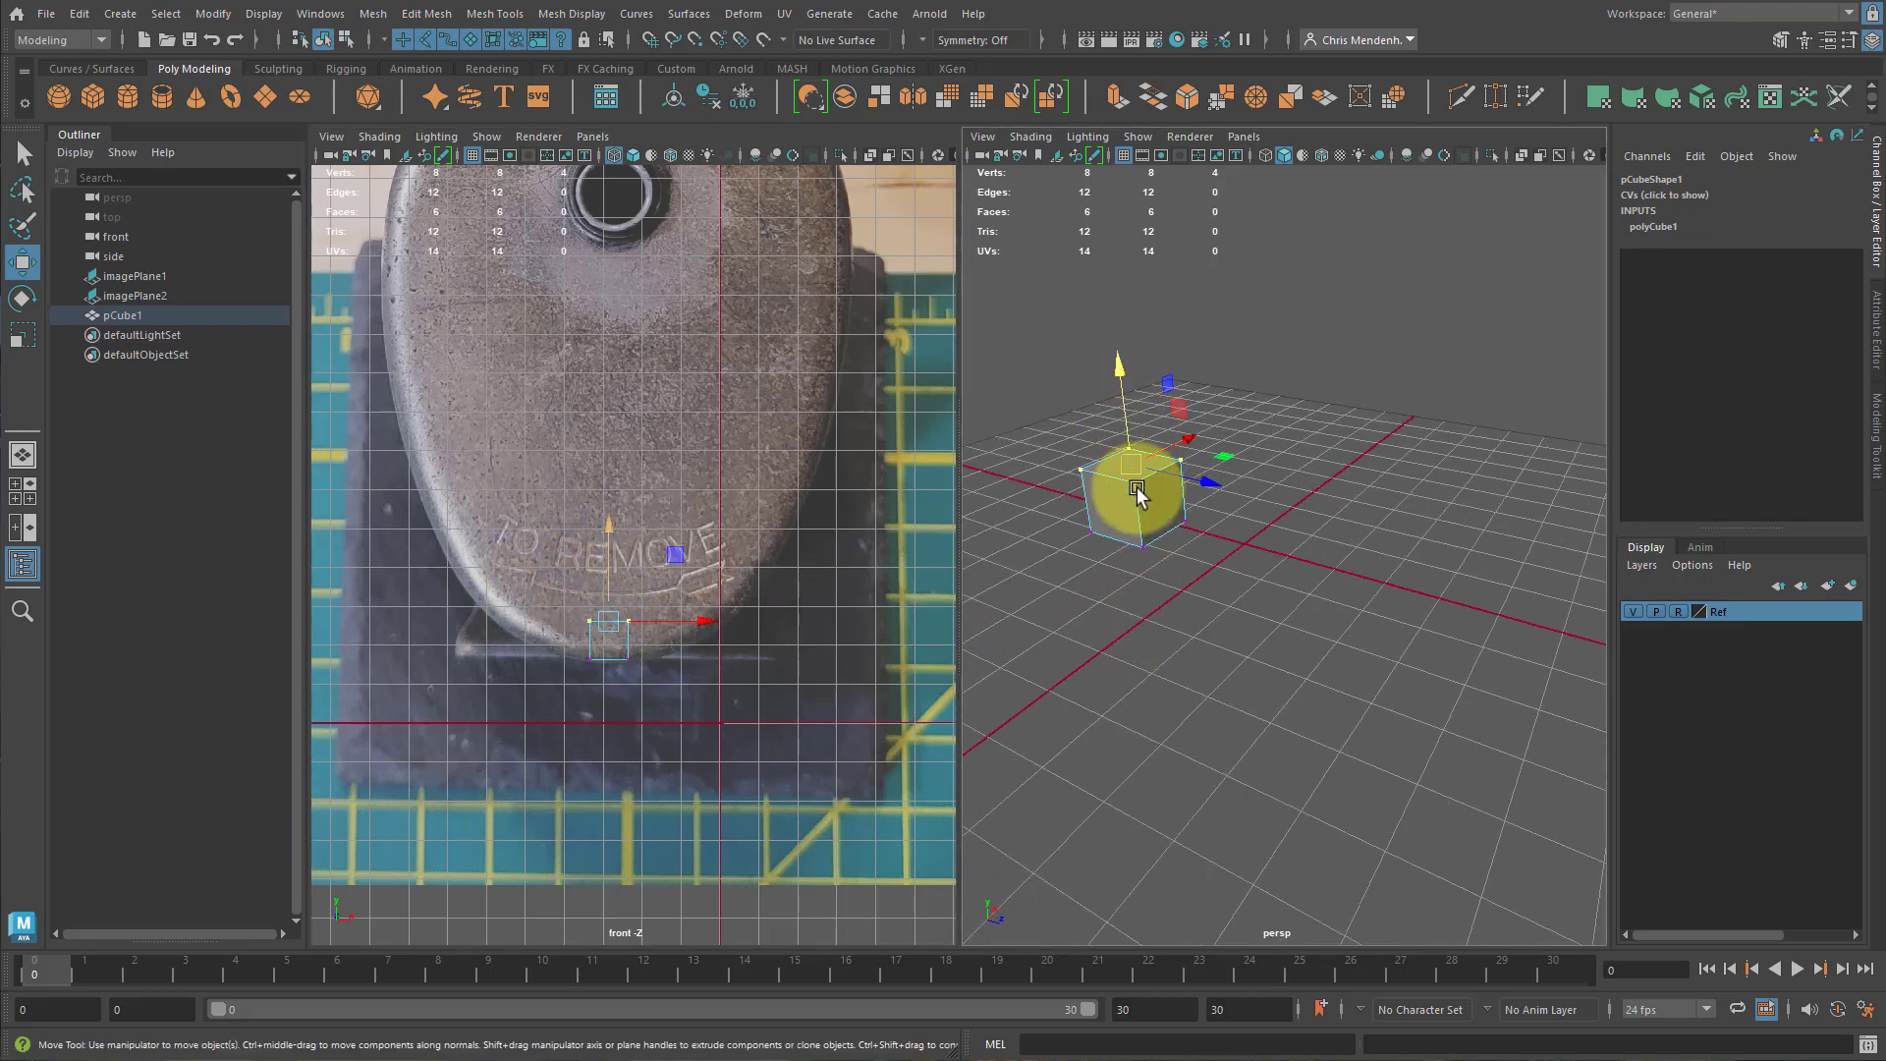
alt+middle_drag(823, 479, 829, 609)
alt+right_drag(829, 610, 656, 621)
drag(656, 625, 619, 161)
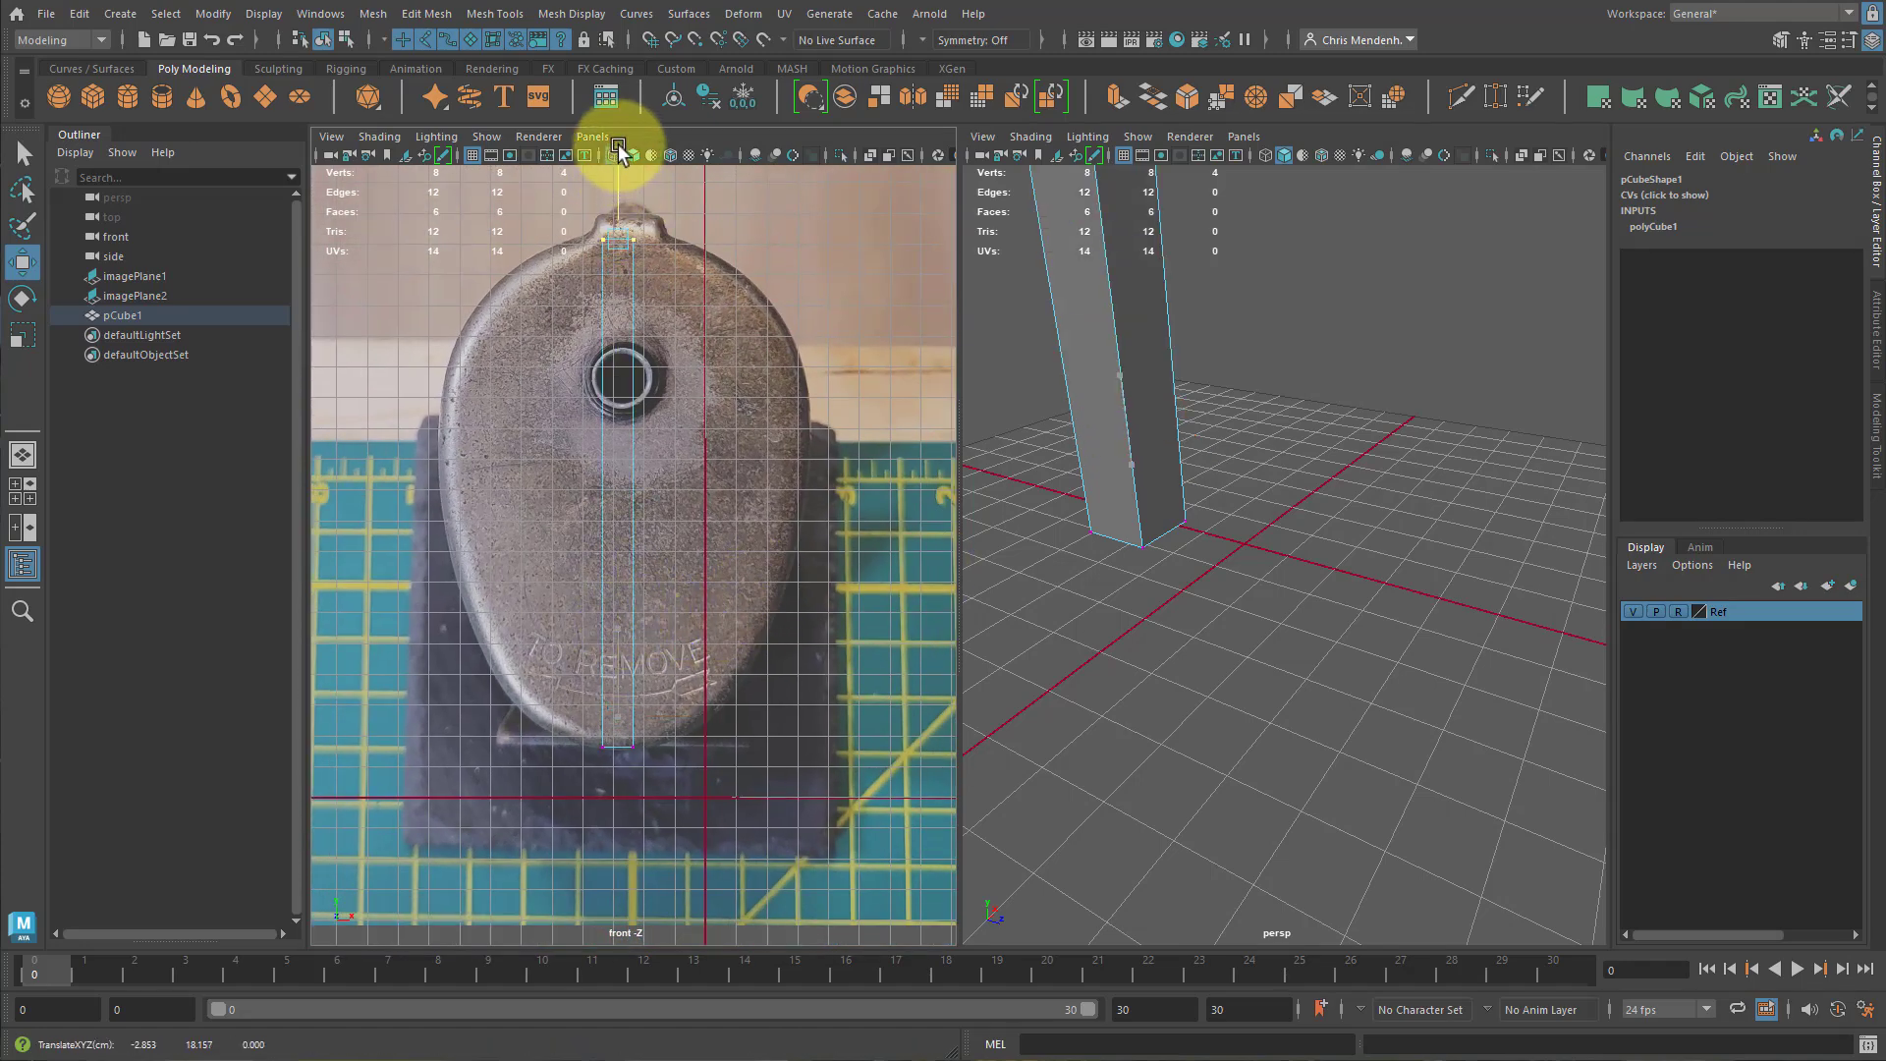
Fine-tune the height of the box's top vertices against the notch atop the body, at about Y 18.317.
scroll(618, 278, up, 10)
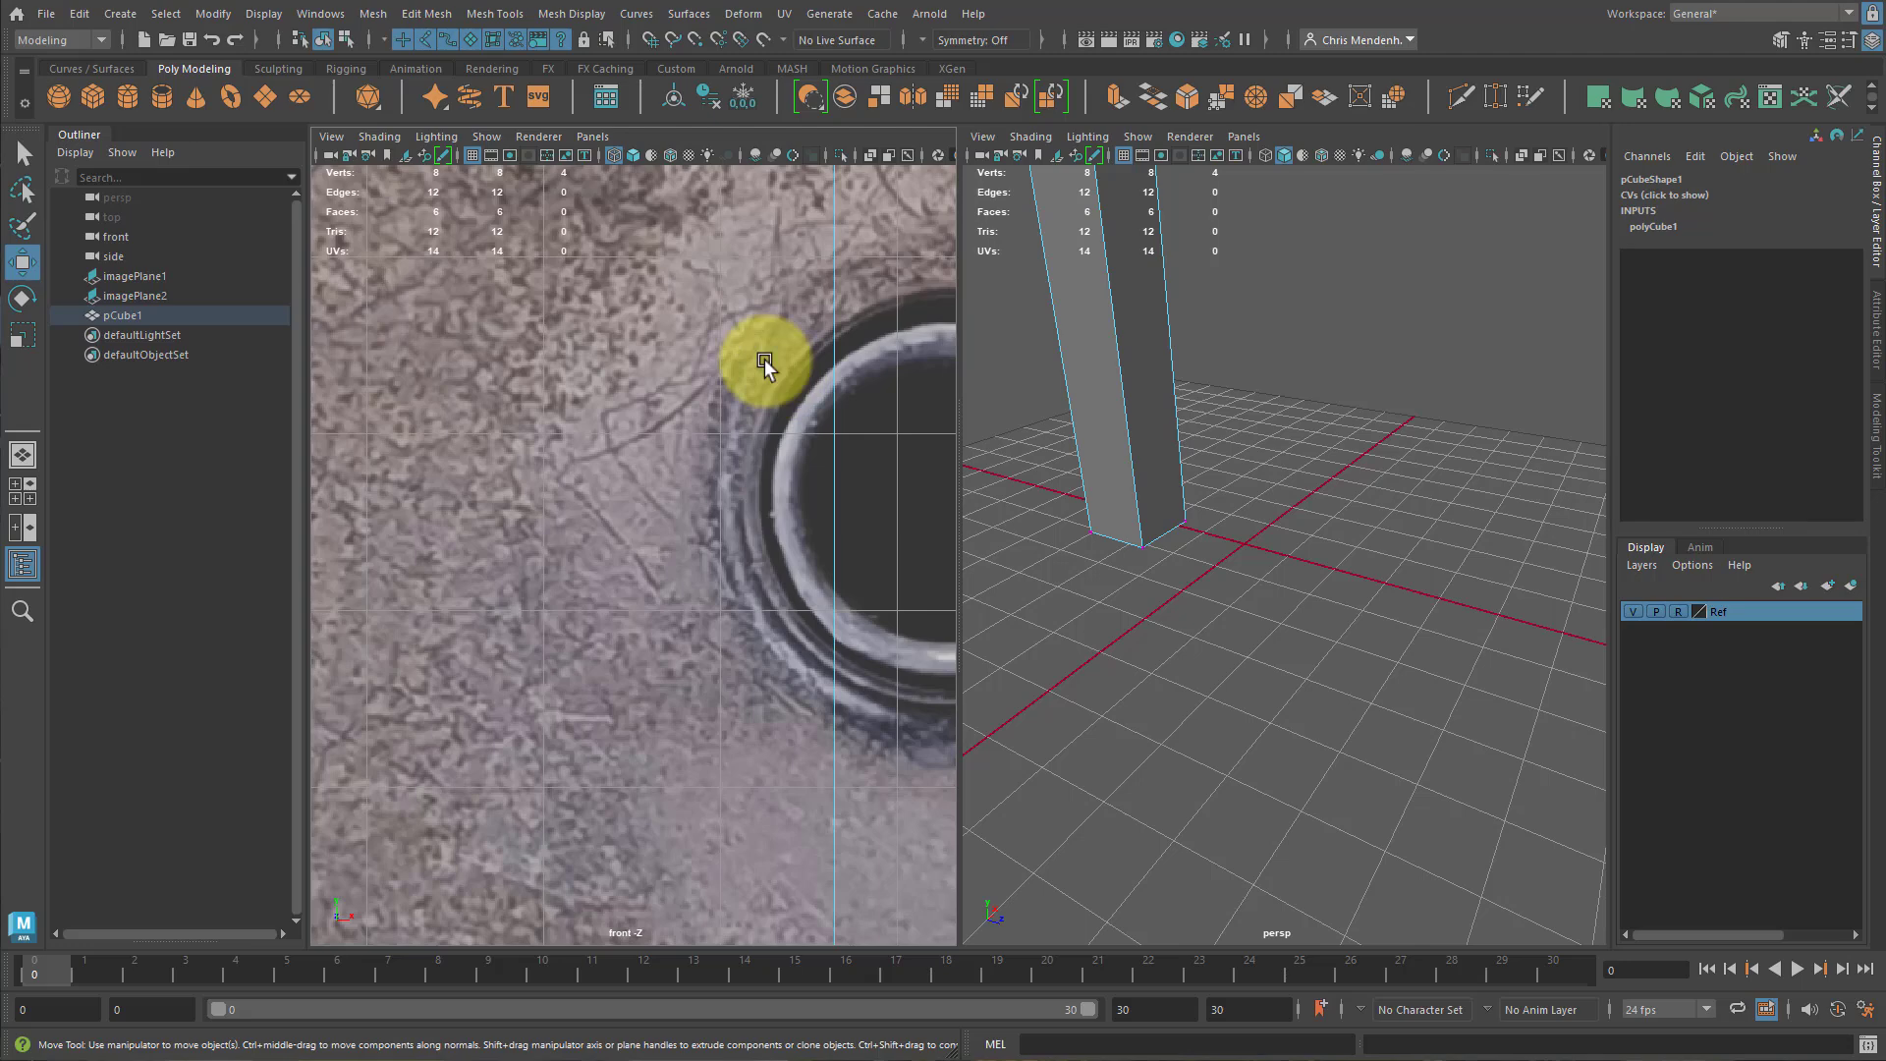
scroll(594, 649, down, 8)
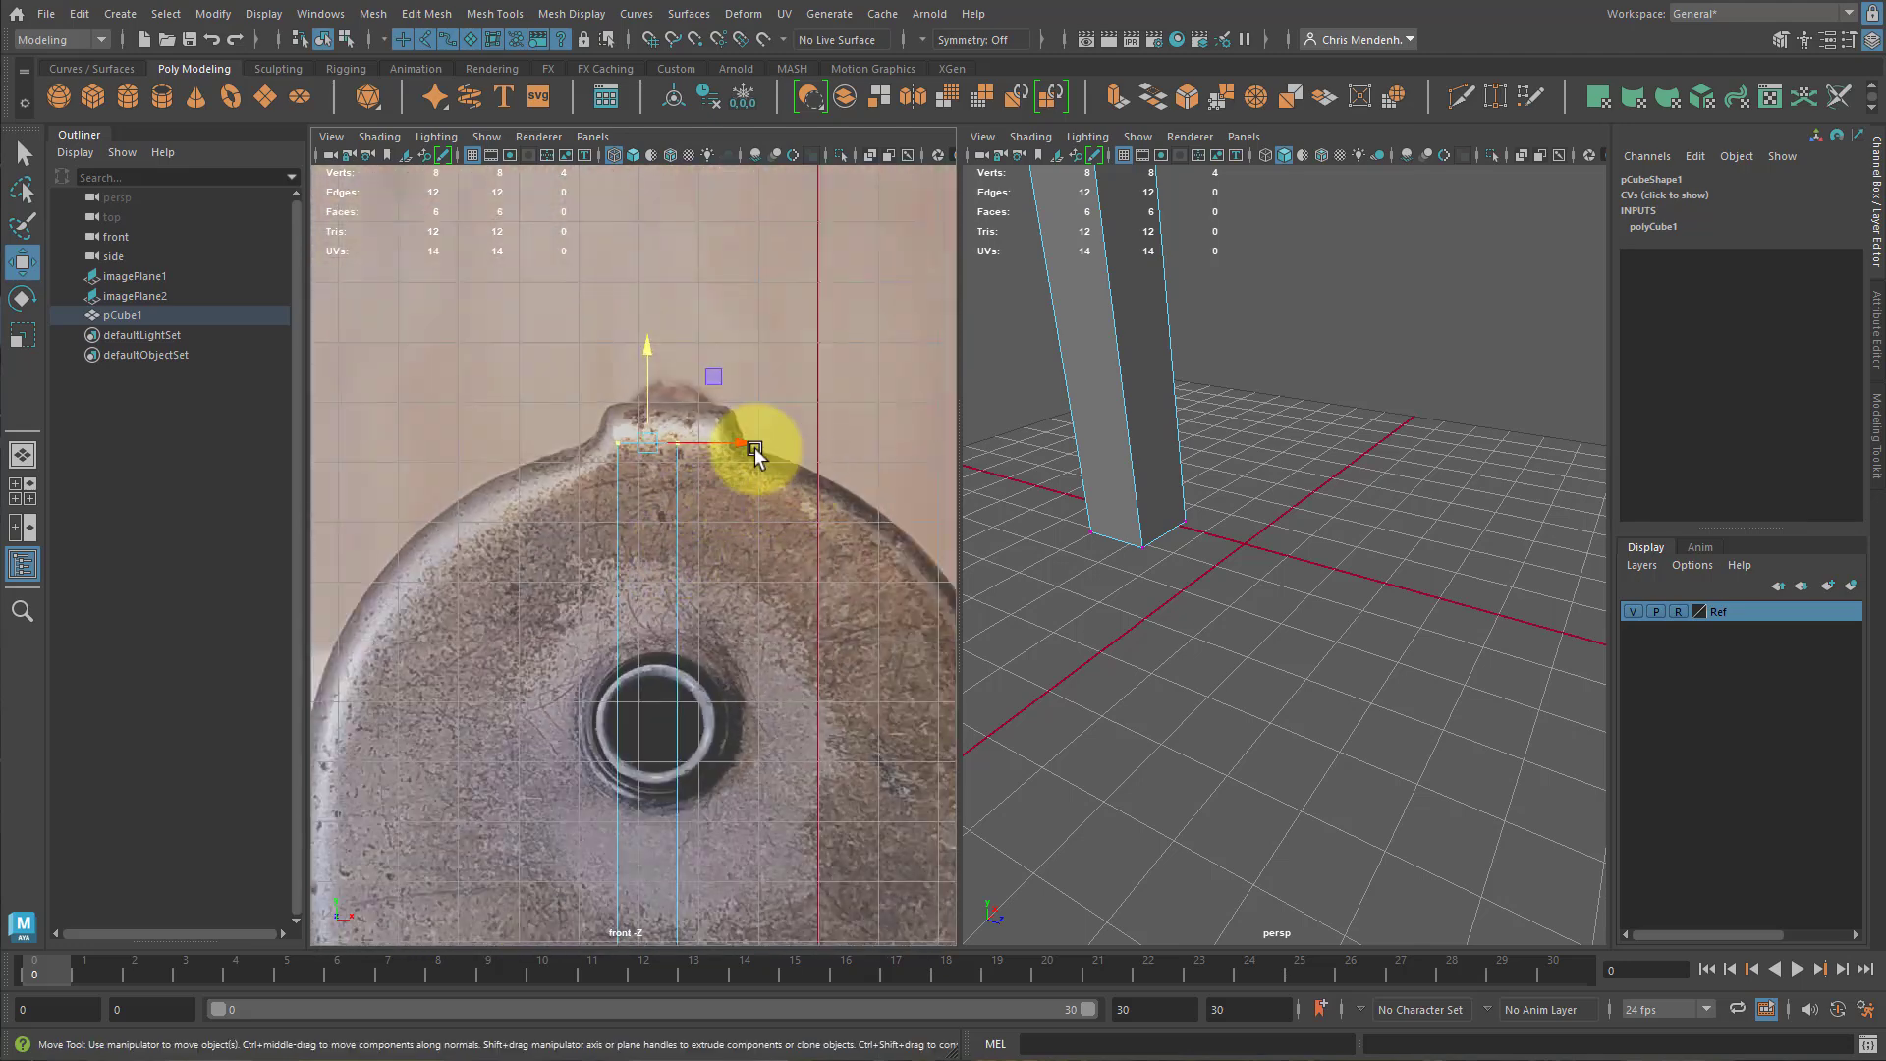
drag(637, 444, 645, 356)
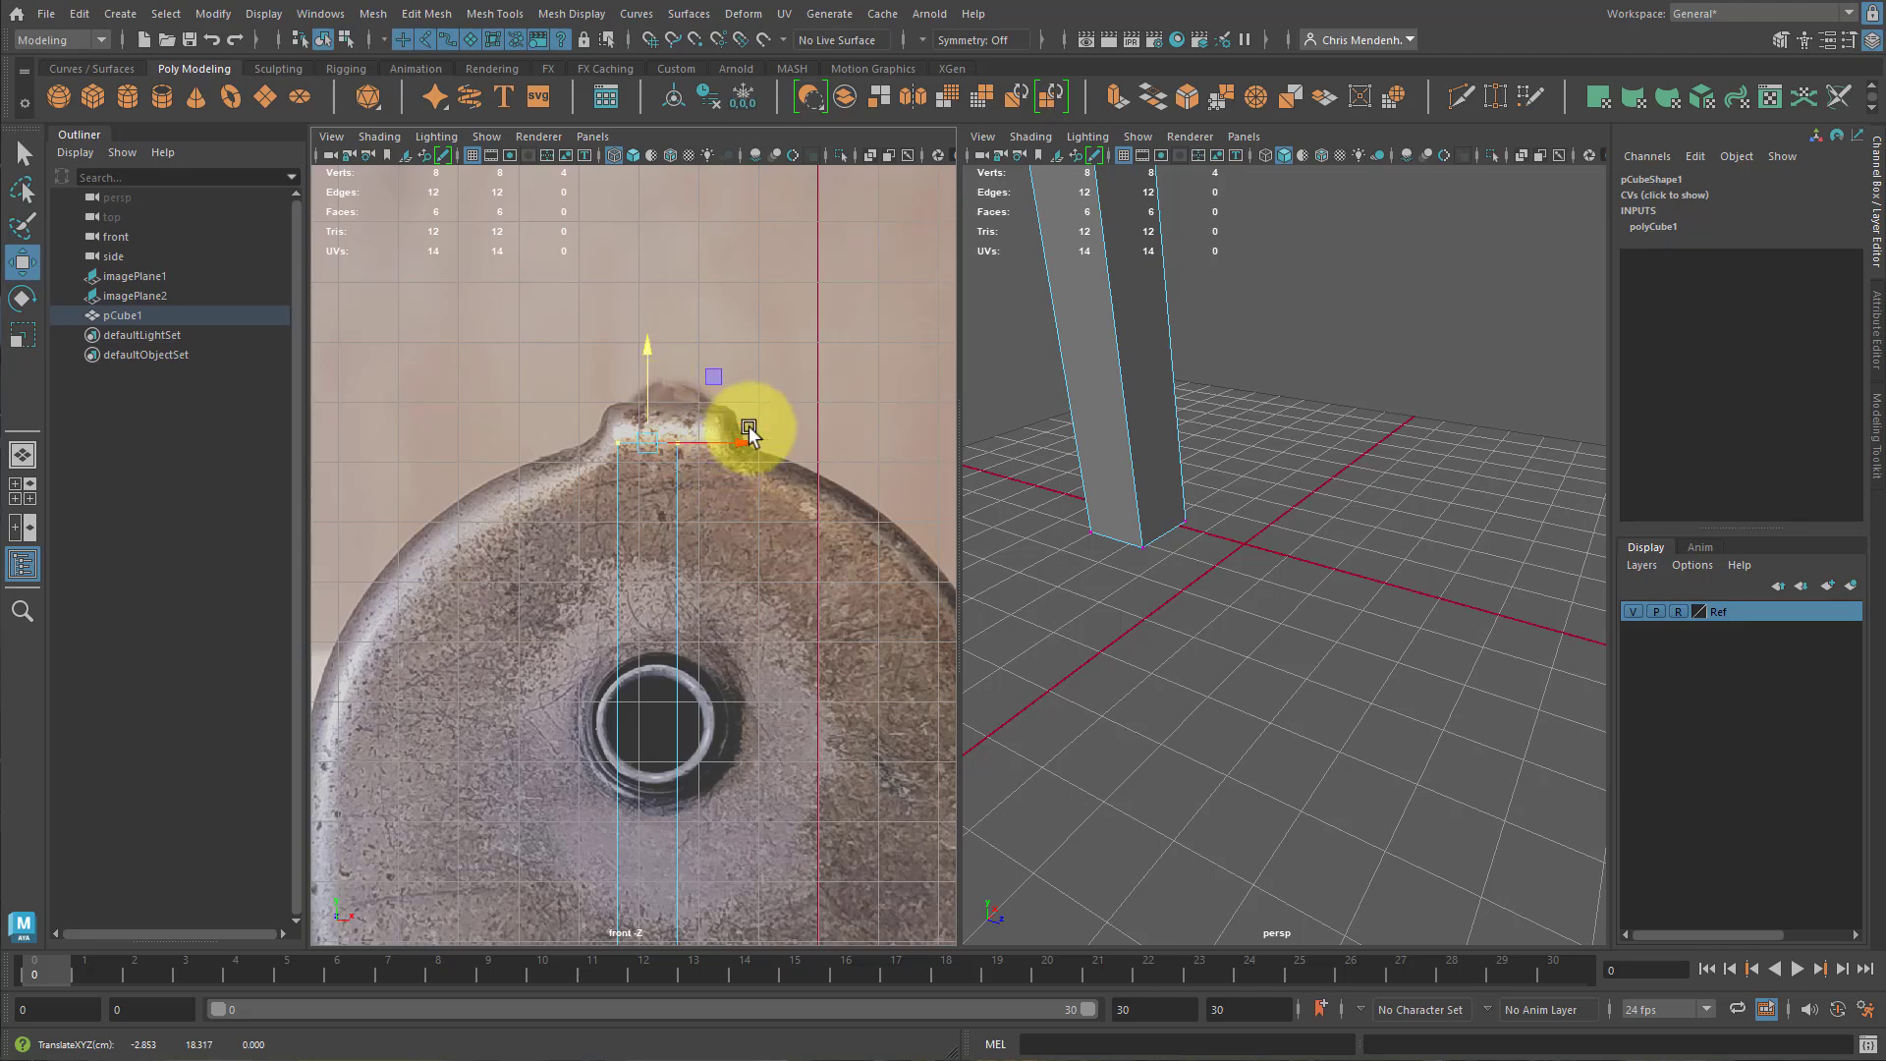
Return to object mode and shift the box sideways to a Translate X of about -2.548, centring it on the body.
alt+middle_drag(731, 597, 701, 388)
scroll(701, 388, down, 5)
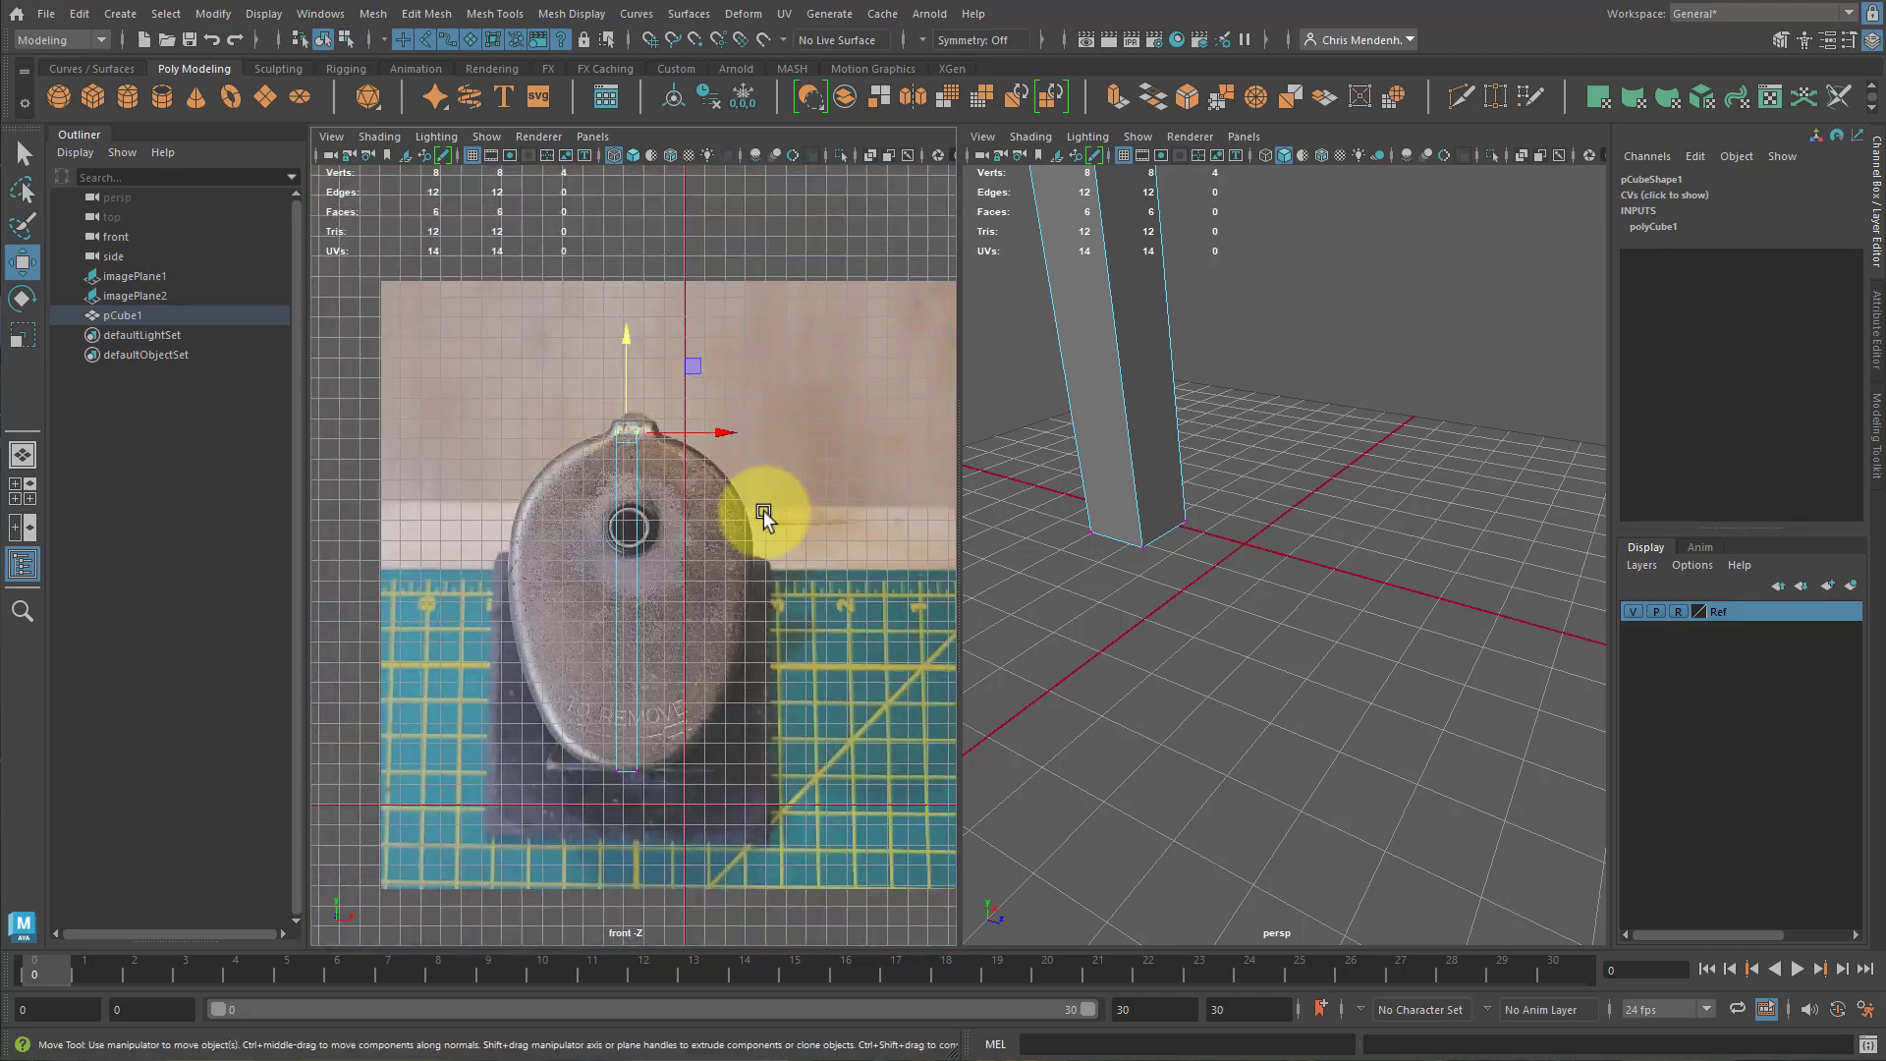
scroll(666, 447, up, 3)
key(F8)
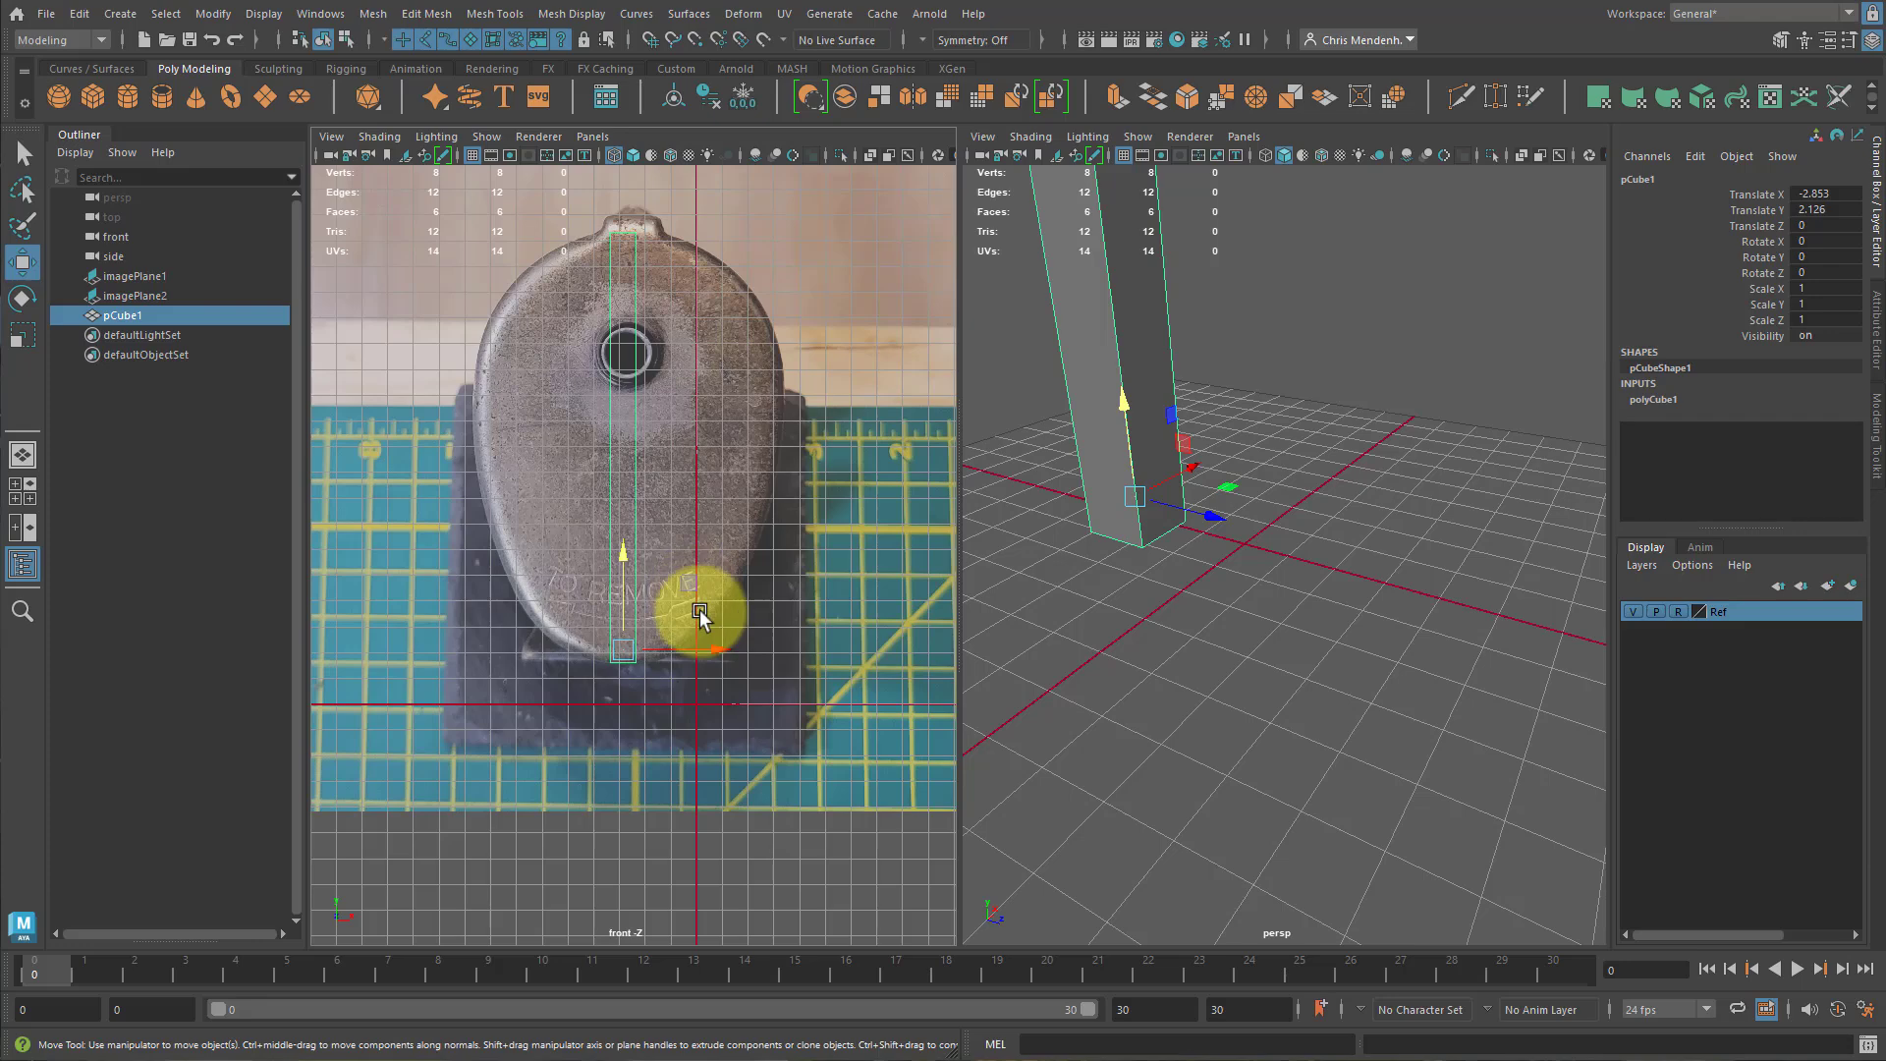
drag(720, 652, 727, 651)
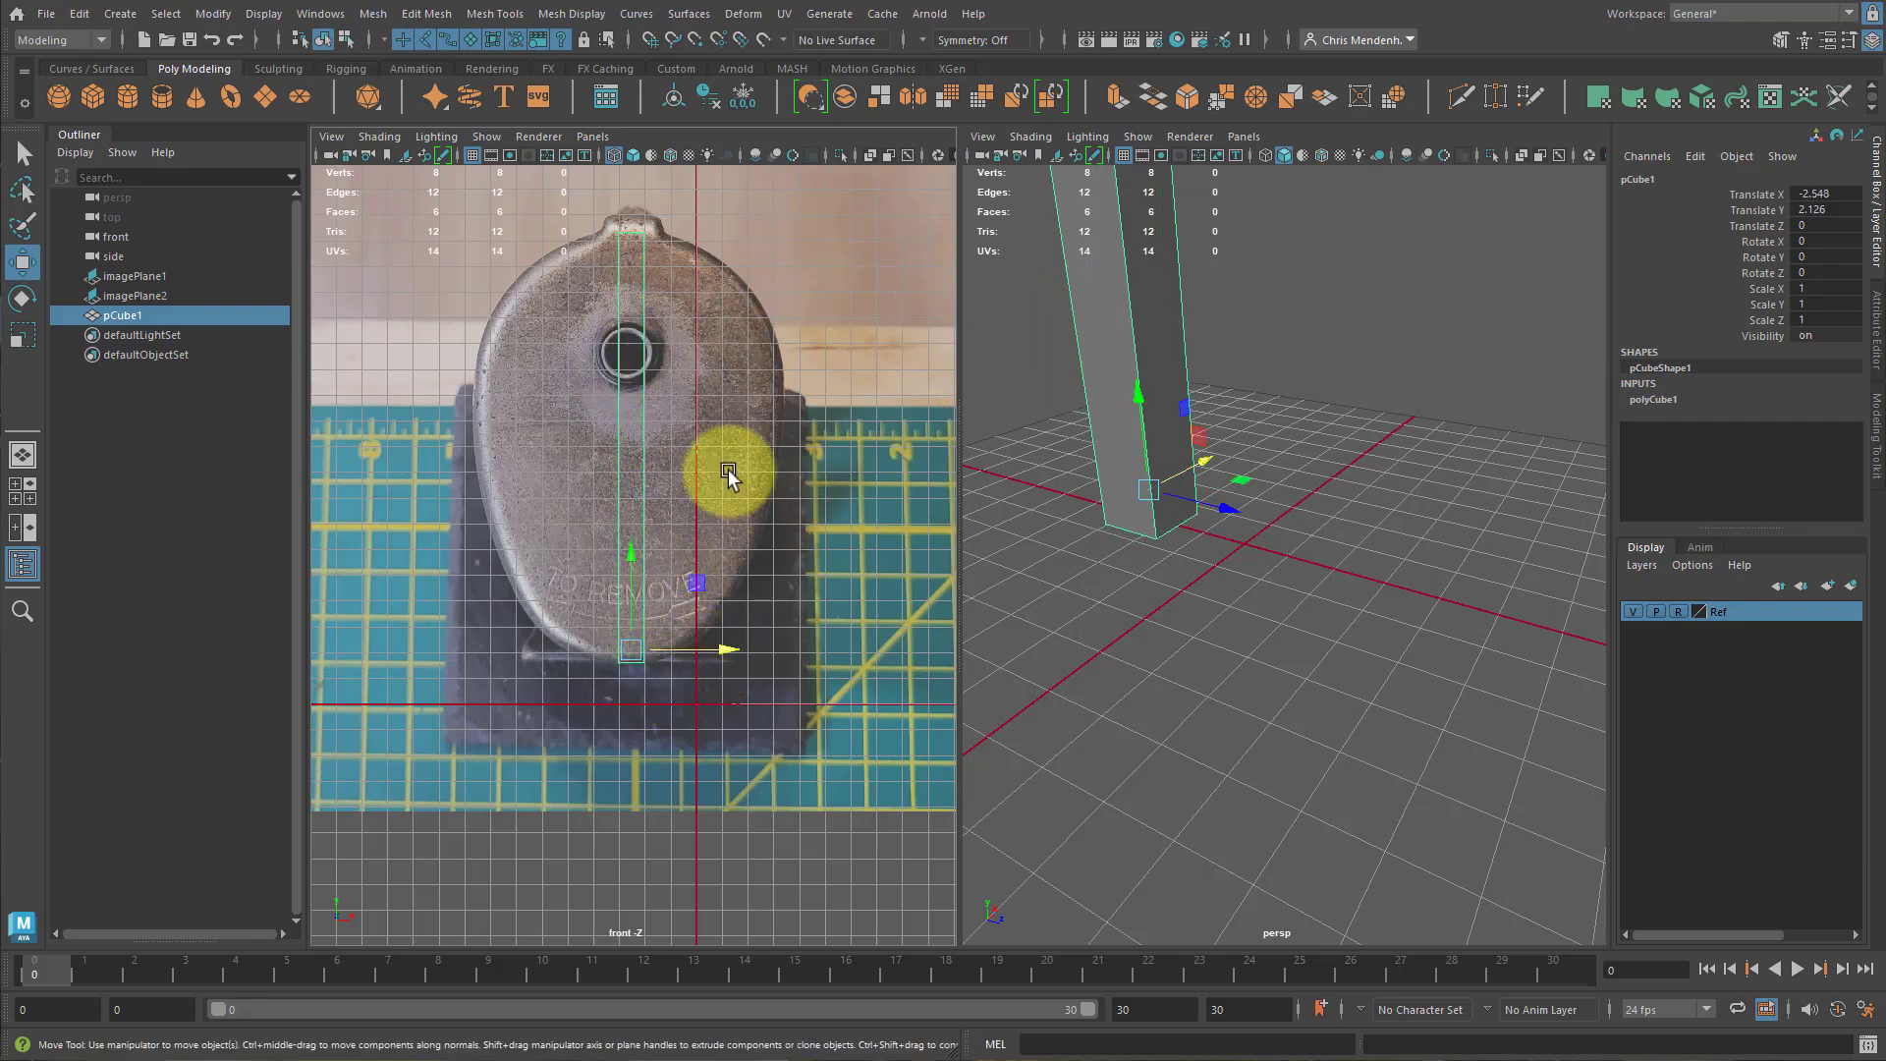
Try moving the box's top vertices and pulling one side face outward, undoing both moves.
key(F8)
drag(634, 206, 650, 275)
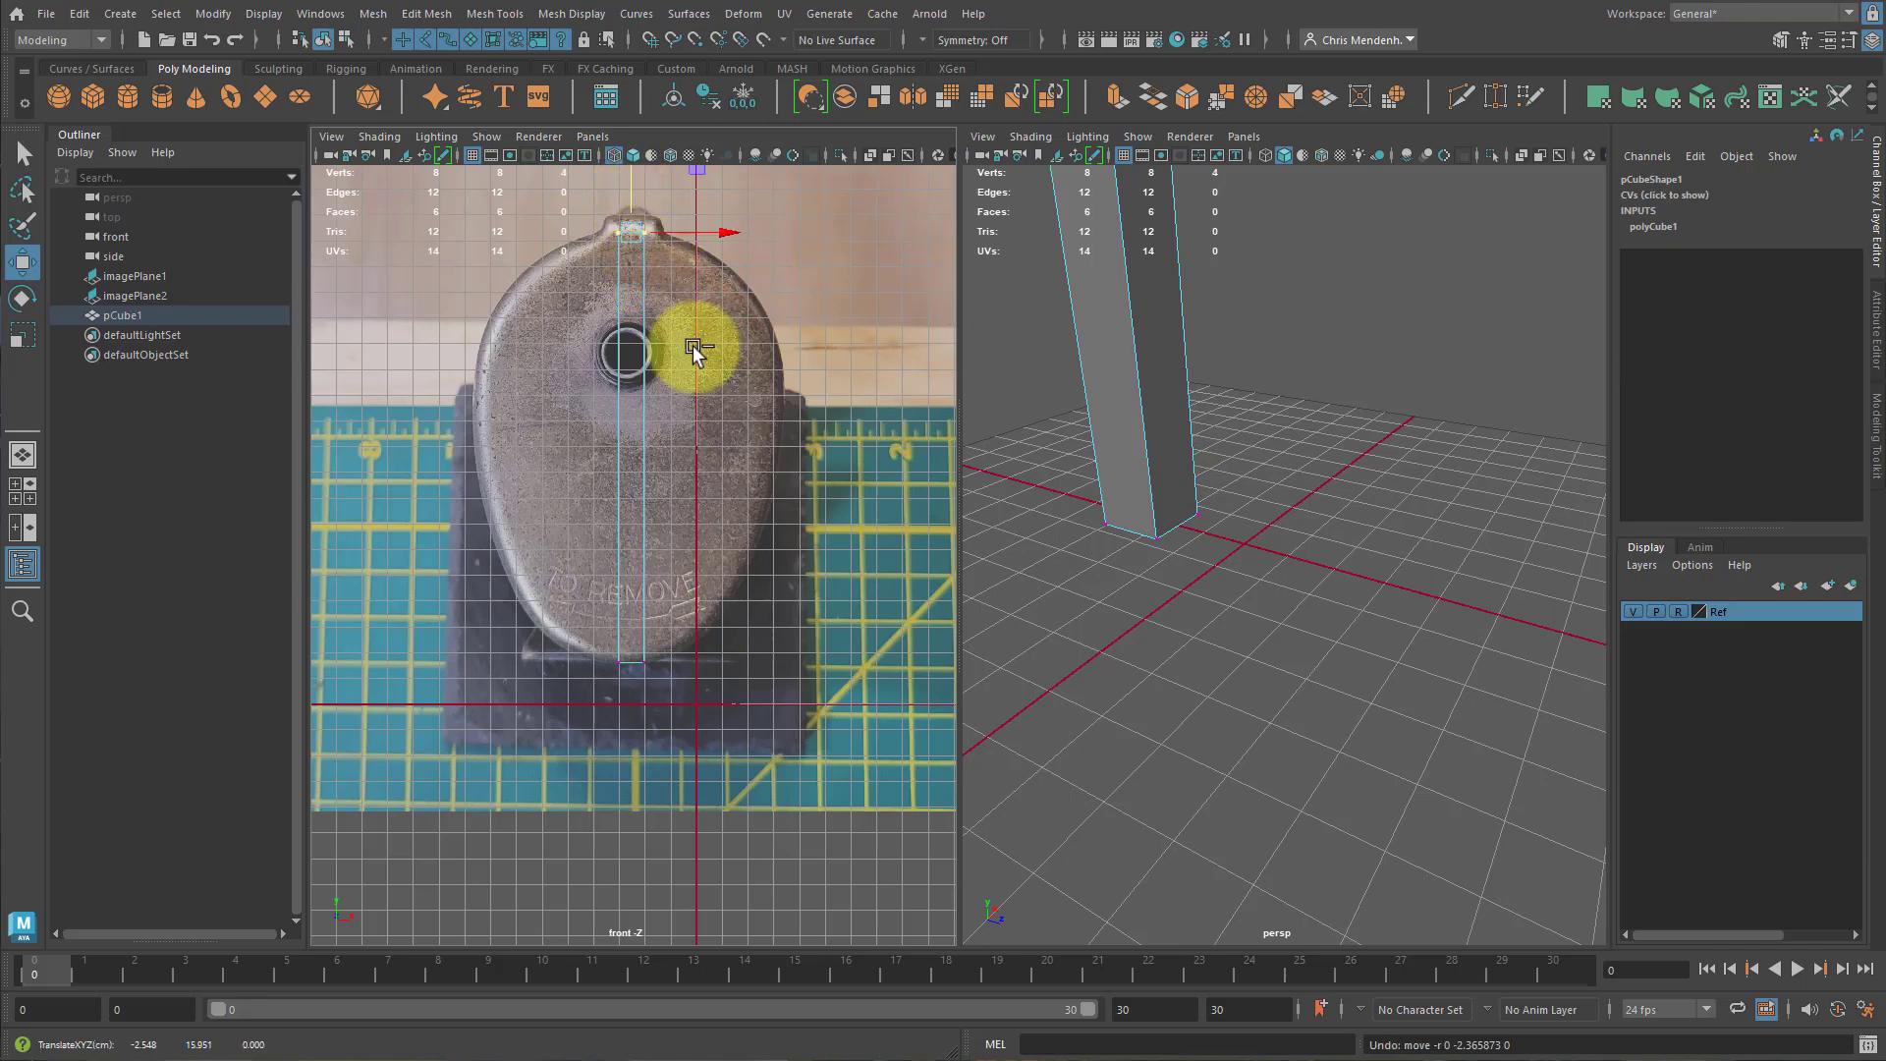
drag(737, 766, 639, 202)
alt+drag(1312, 475, 1271, 491)
alt+middle_drag(1271, 491, 1276, 580)
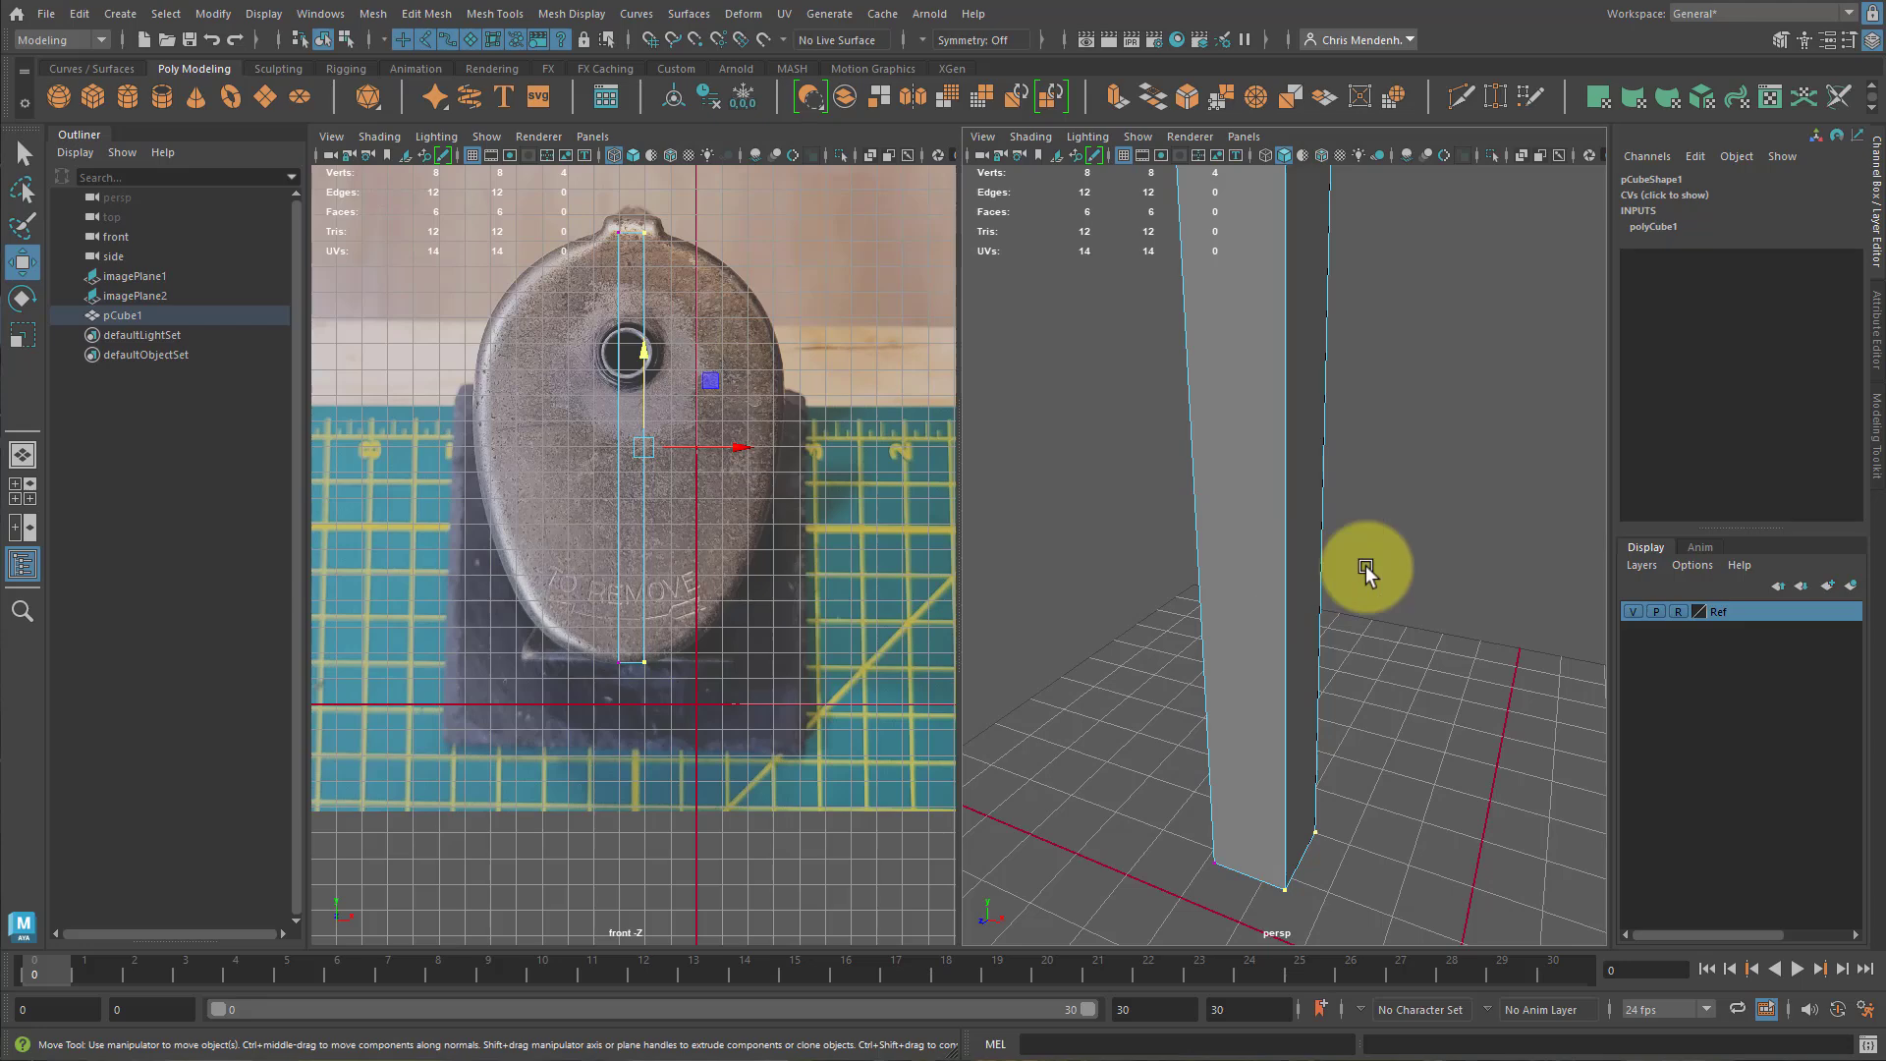
alt+right_drag(1364, 569, 1249, 501)
right_drag(1291, 345, 1322, 497)
click(1299, 453)
drag(746, 448, 848, 462)
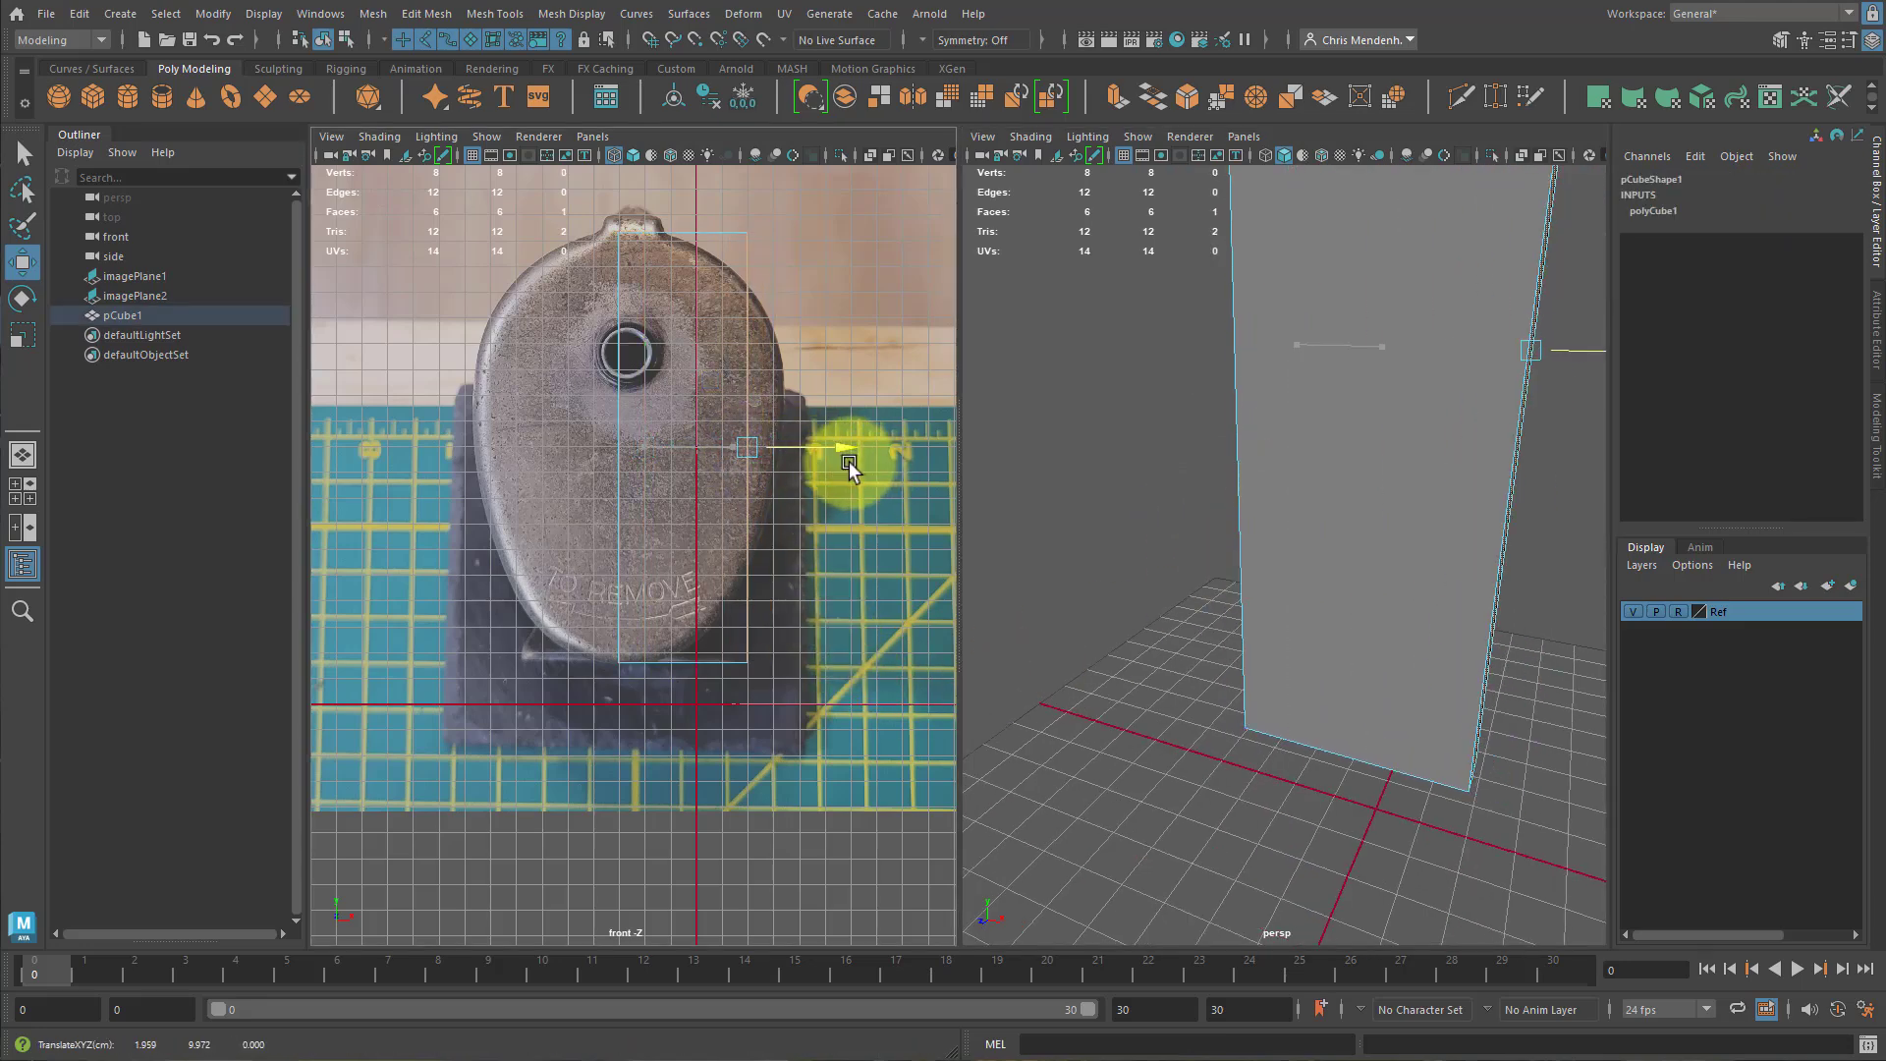
key(ctrl+z)
Scale the box along X in object mode to roughly the width of the sharpener body.
key(F8)
click(644, 364)
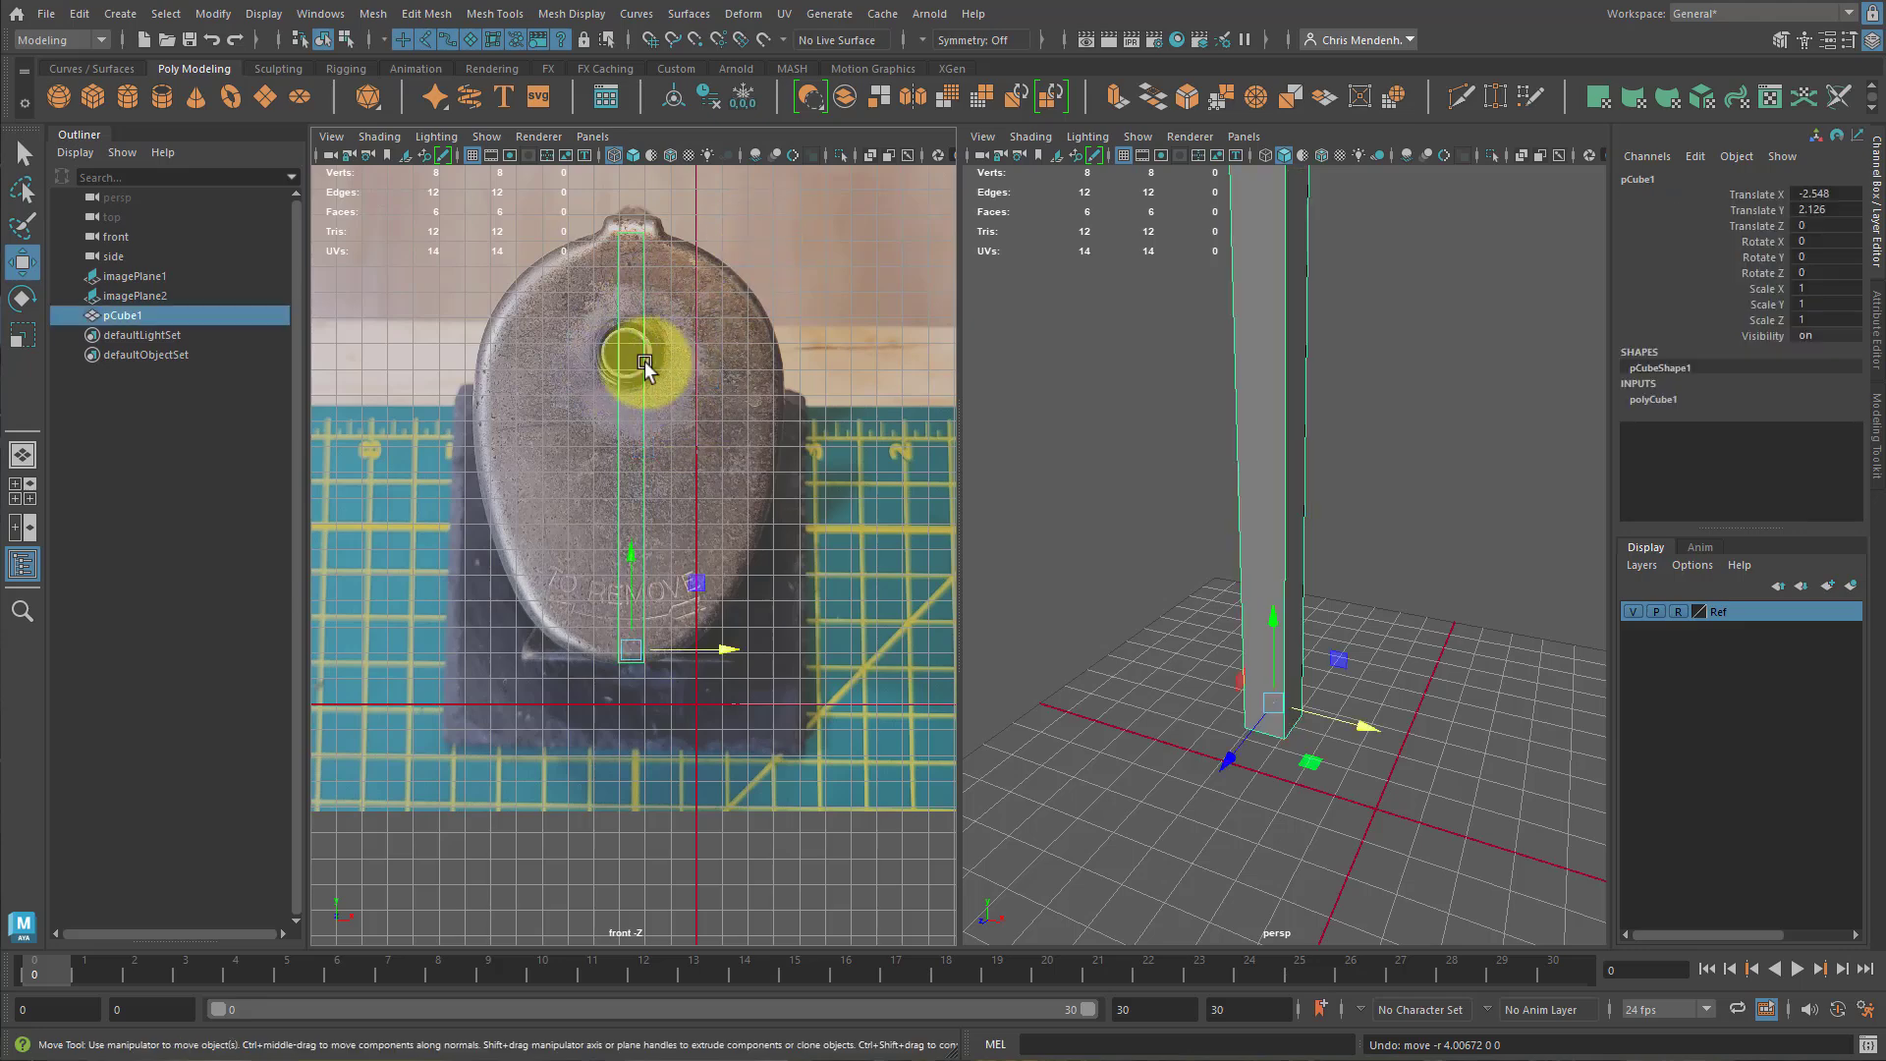
key(r)
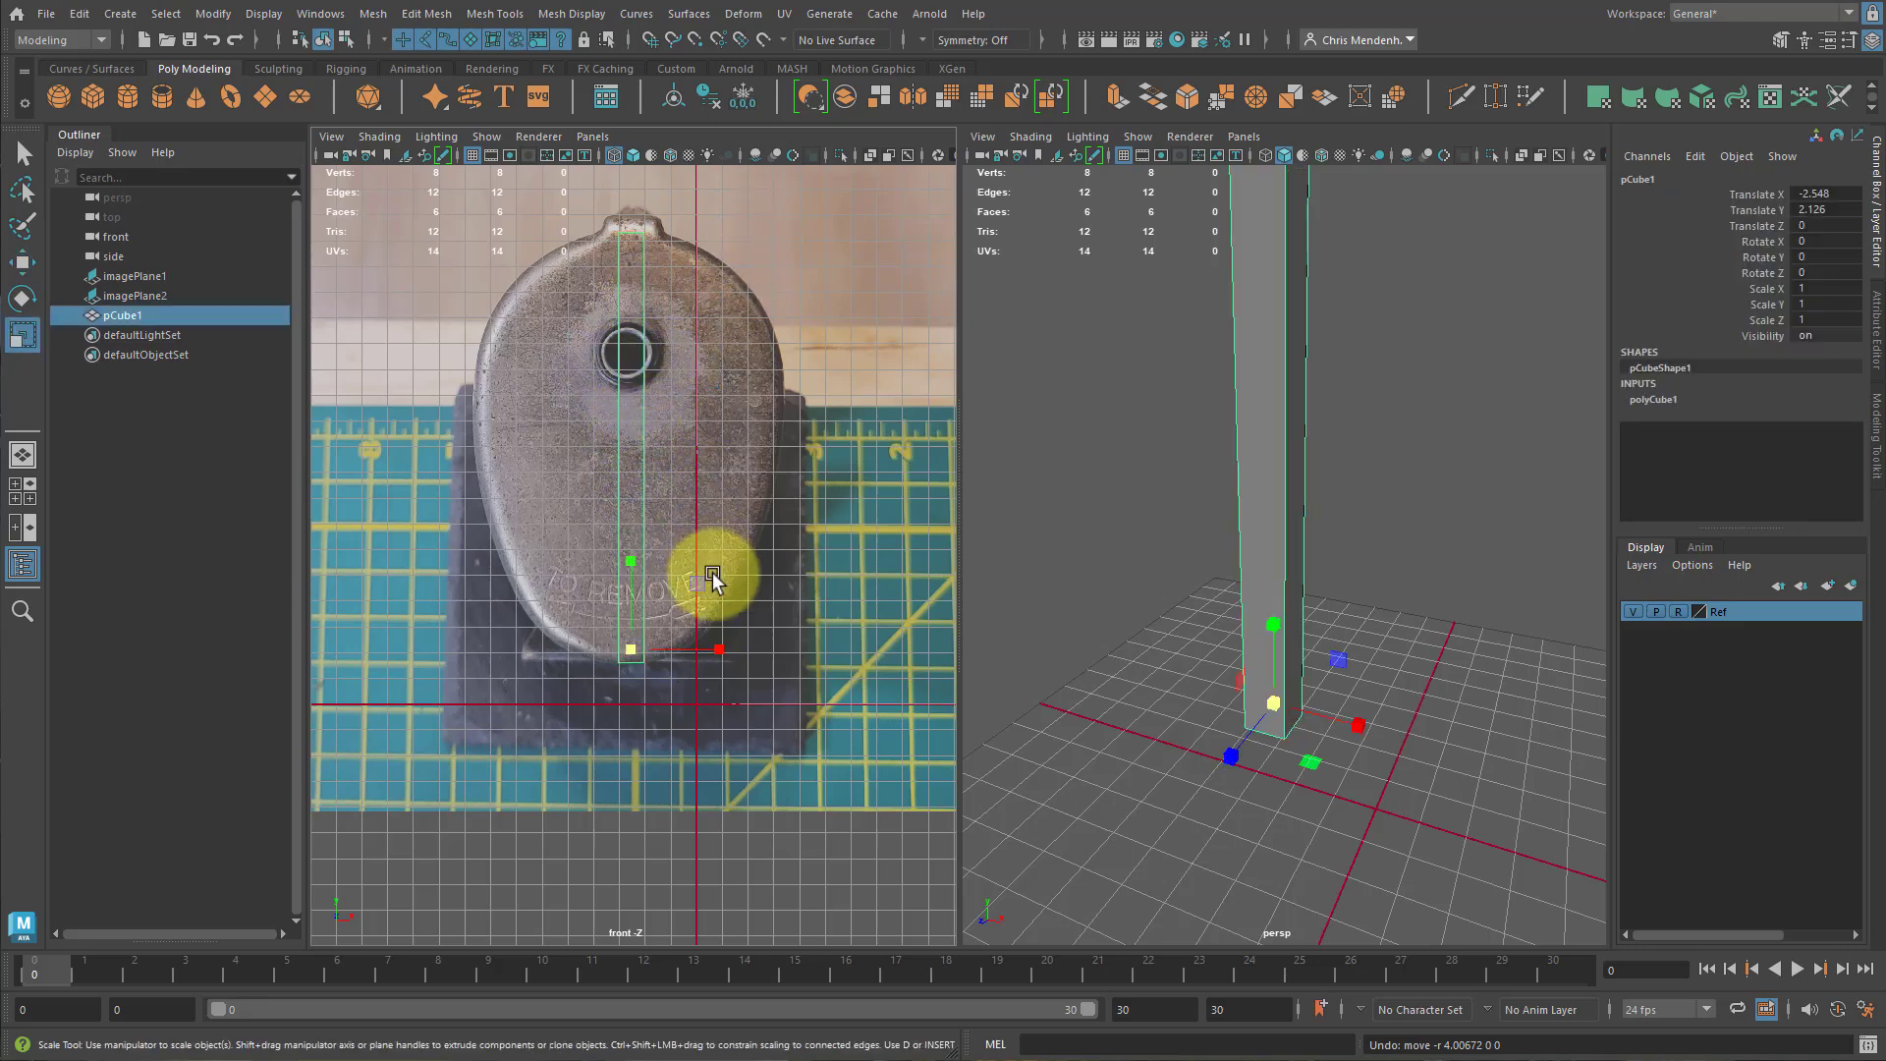
drag(713, 649, 1473, 666)
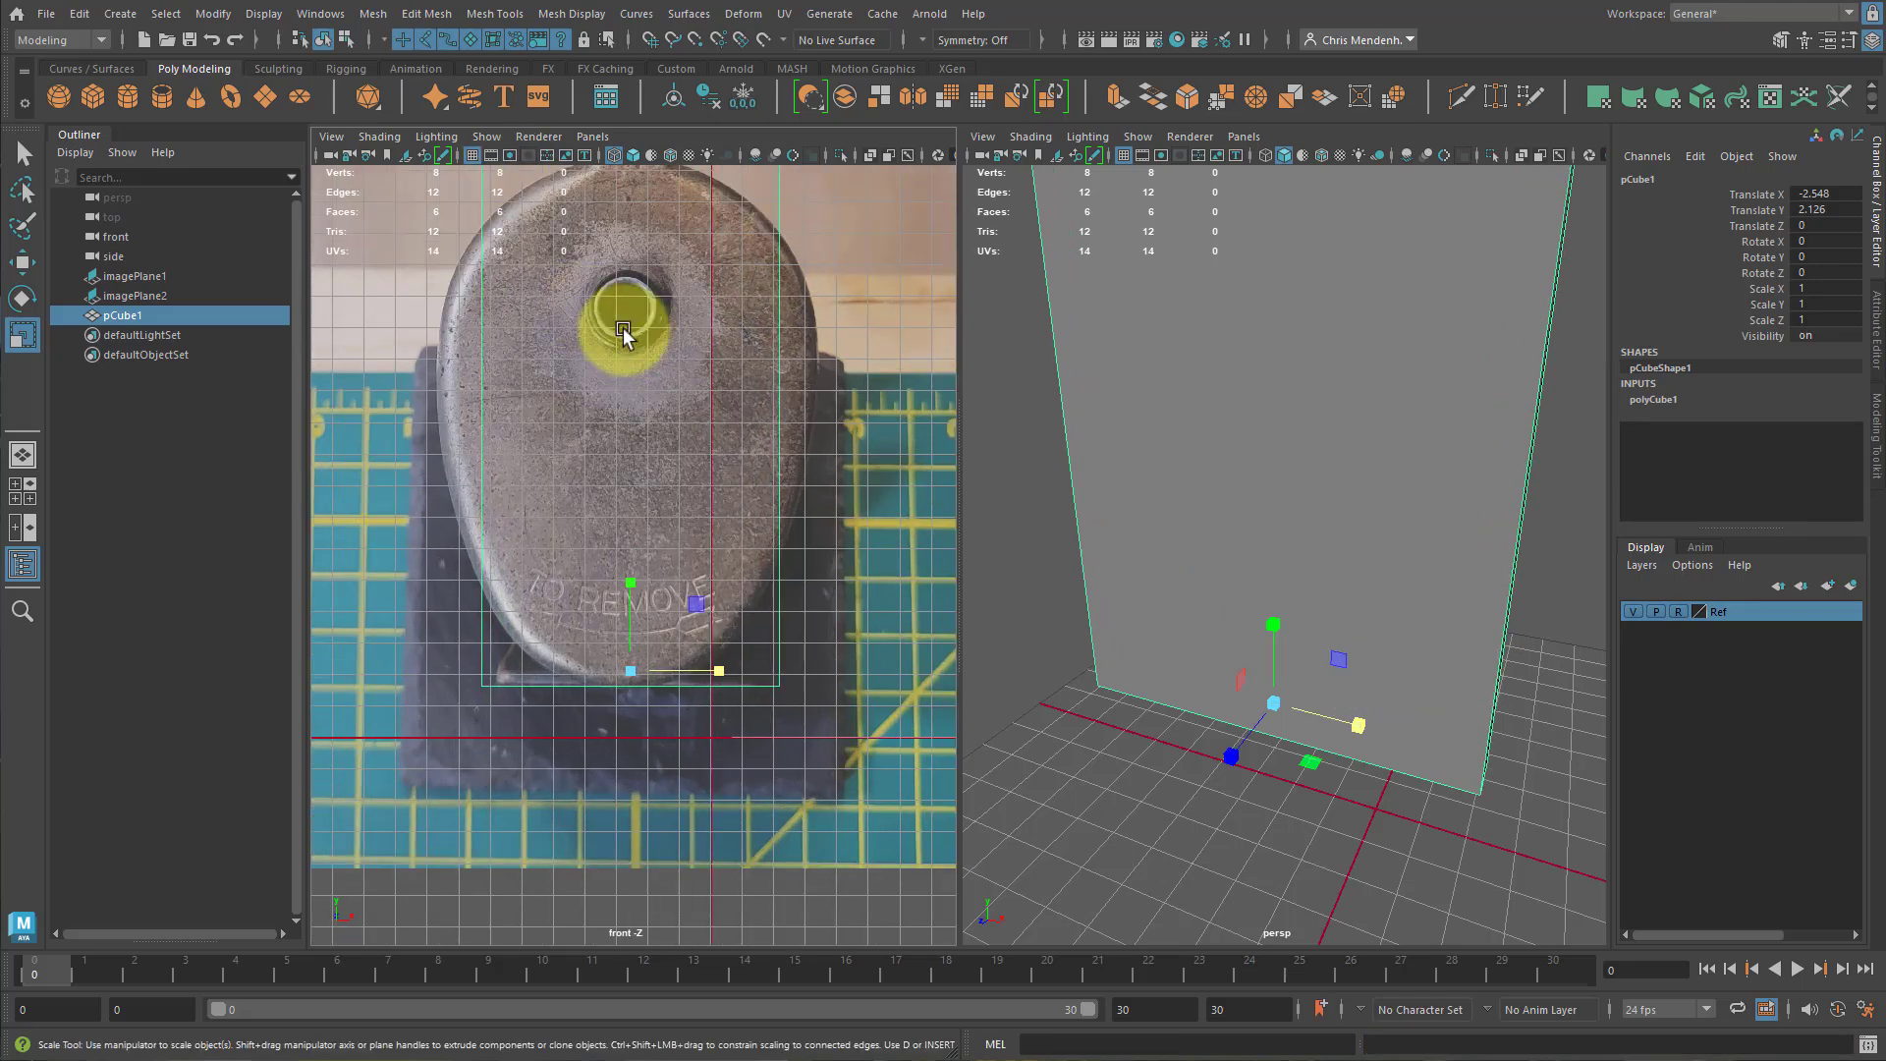
Slice the box vertically down its middle with Multi-Cut, undo that cut and insert a centred vertical edge loop instead.
scroll(638, 378, down, 3)
key(ctrl+shift+x)
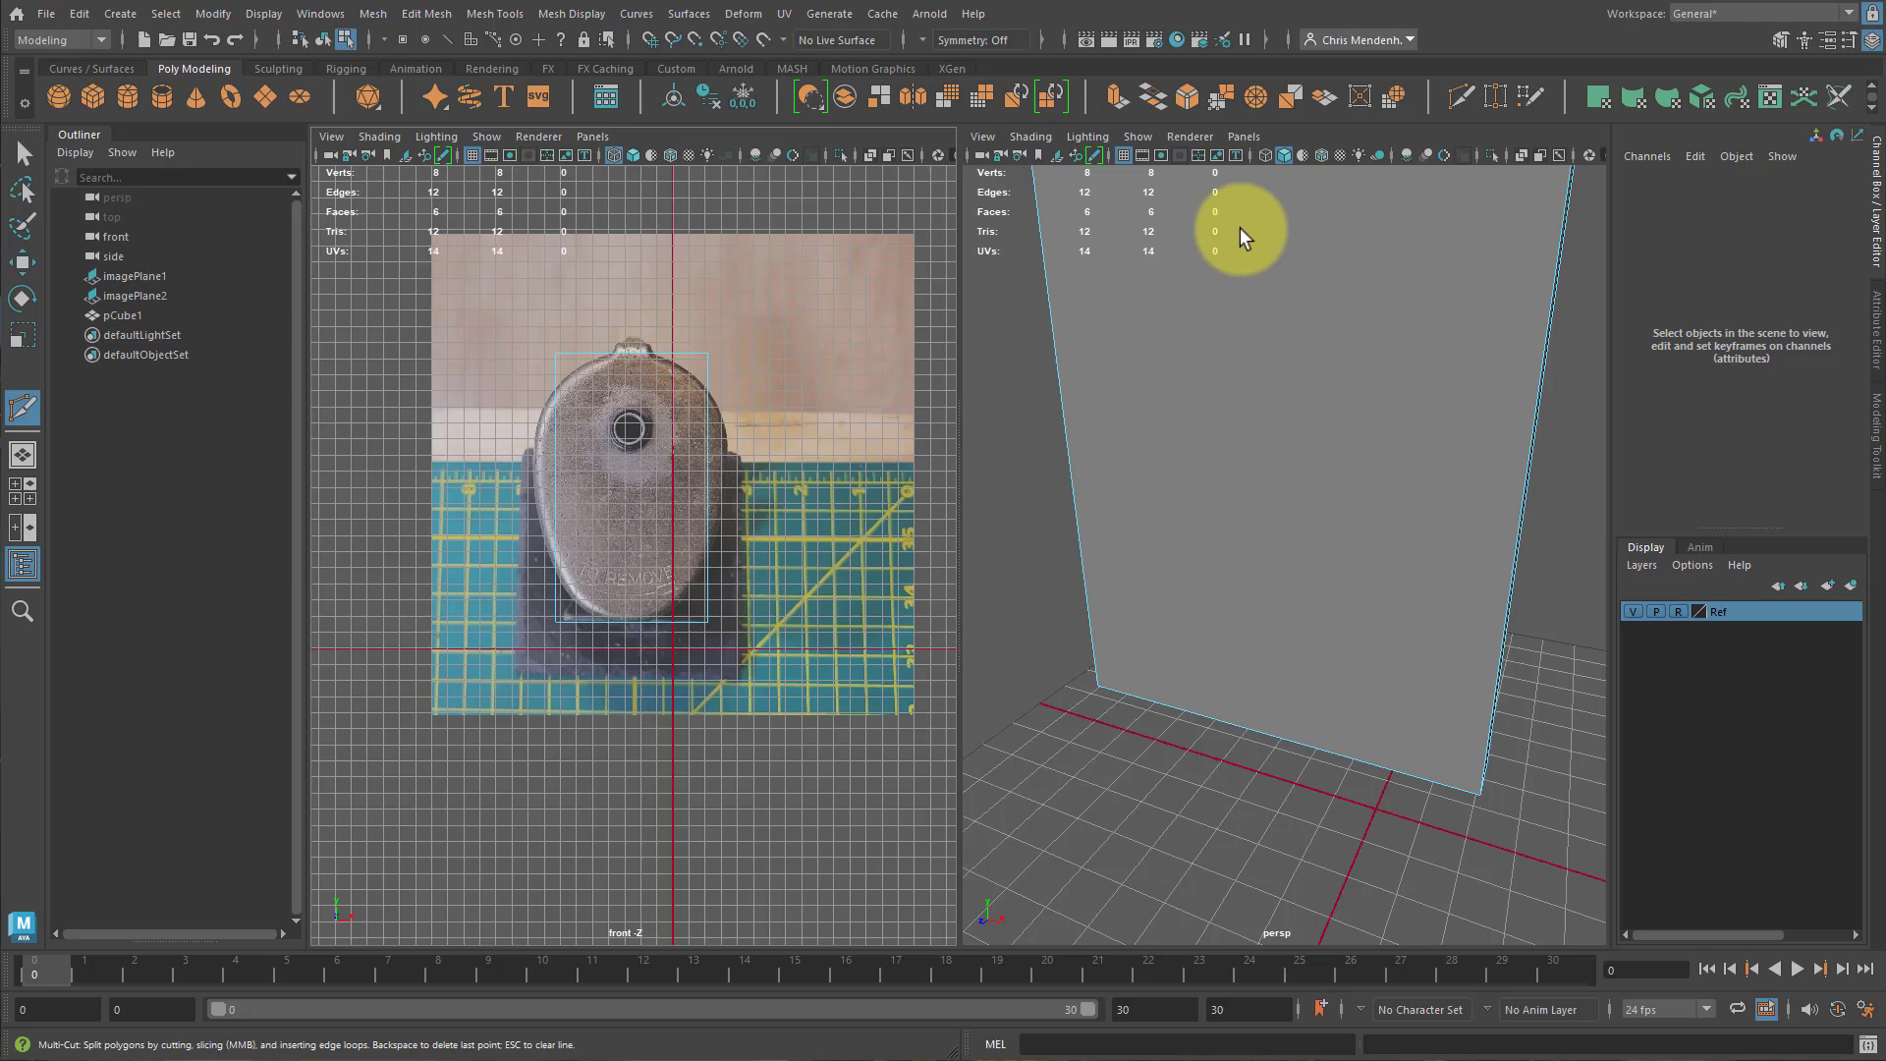
click(627, 622)
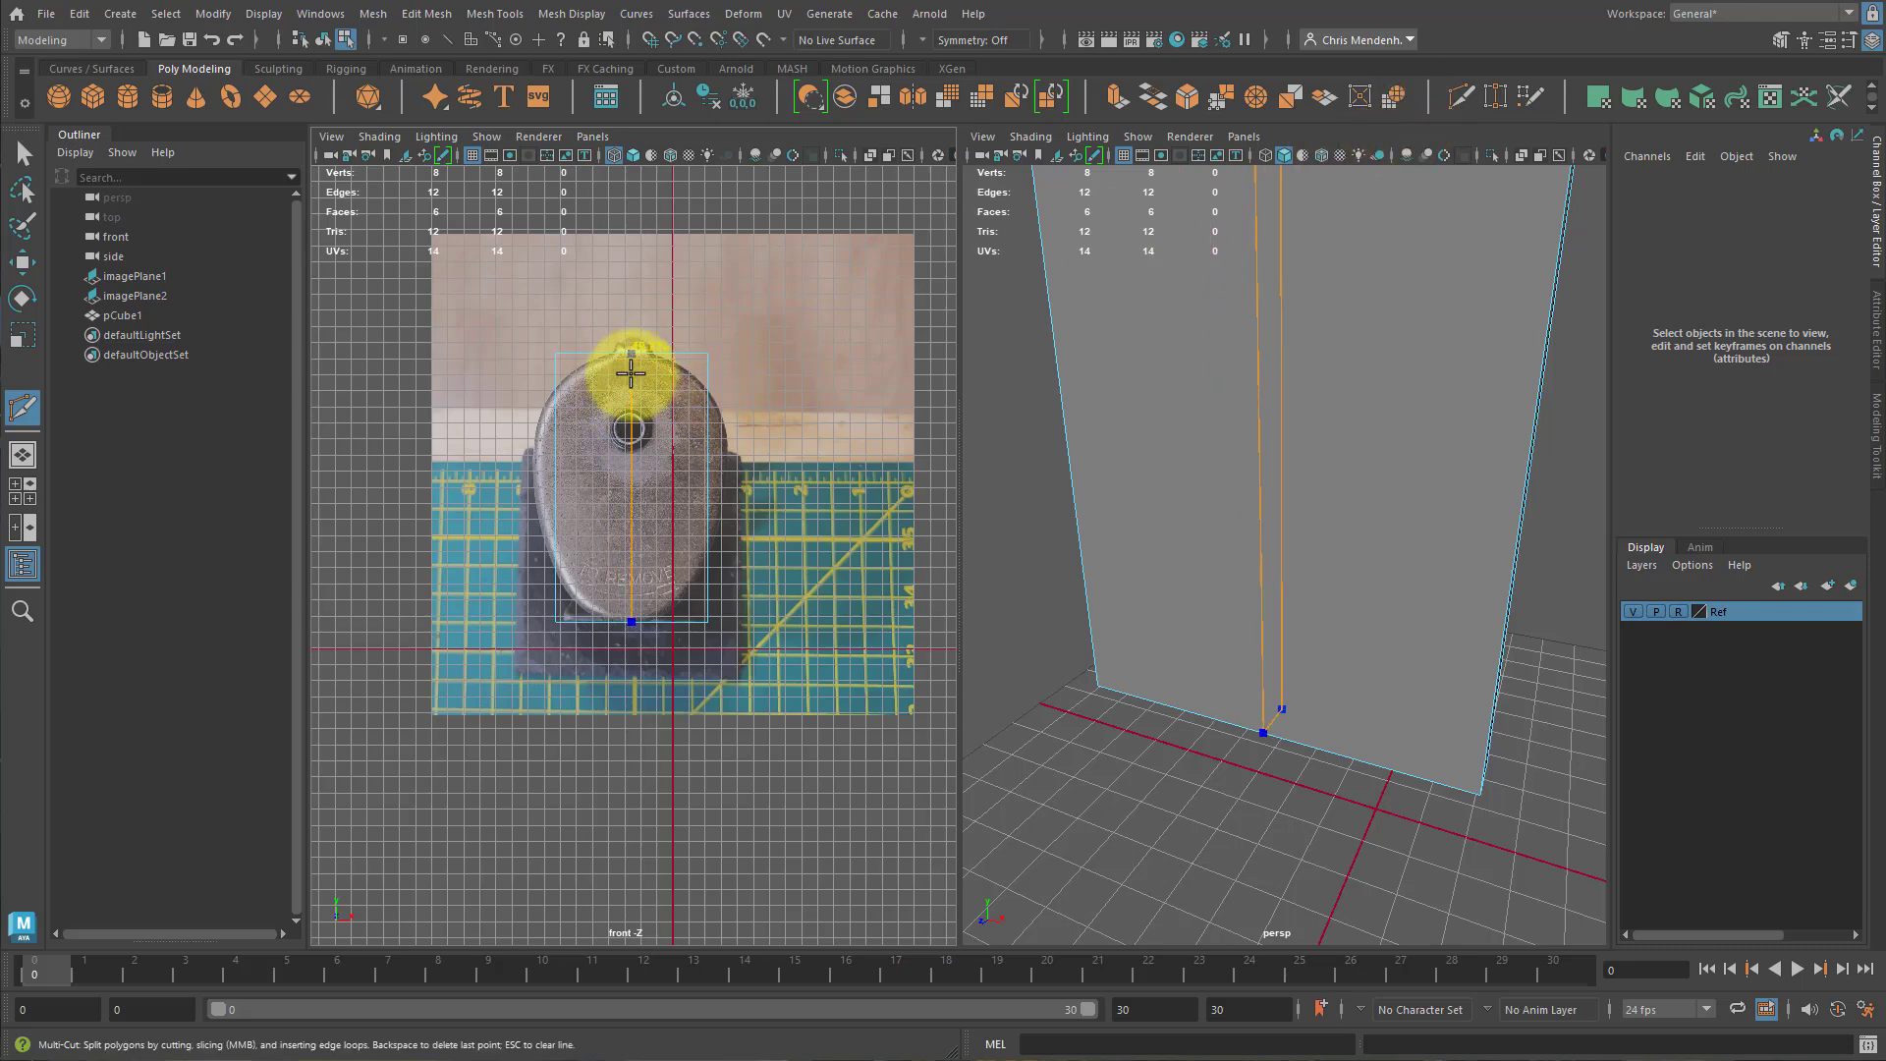
click(631, 355)
key(Return)
alt+middle_drag(633, 369, 652, 476)
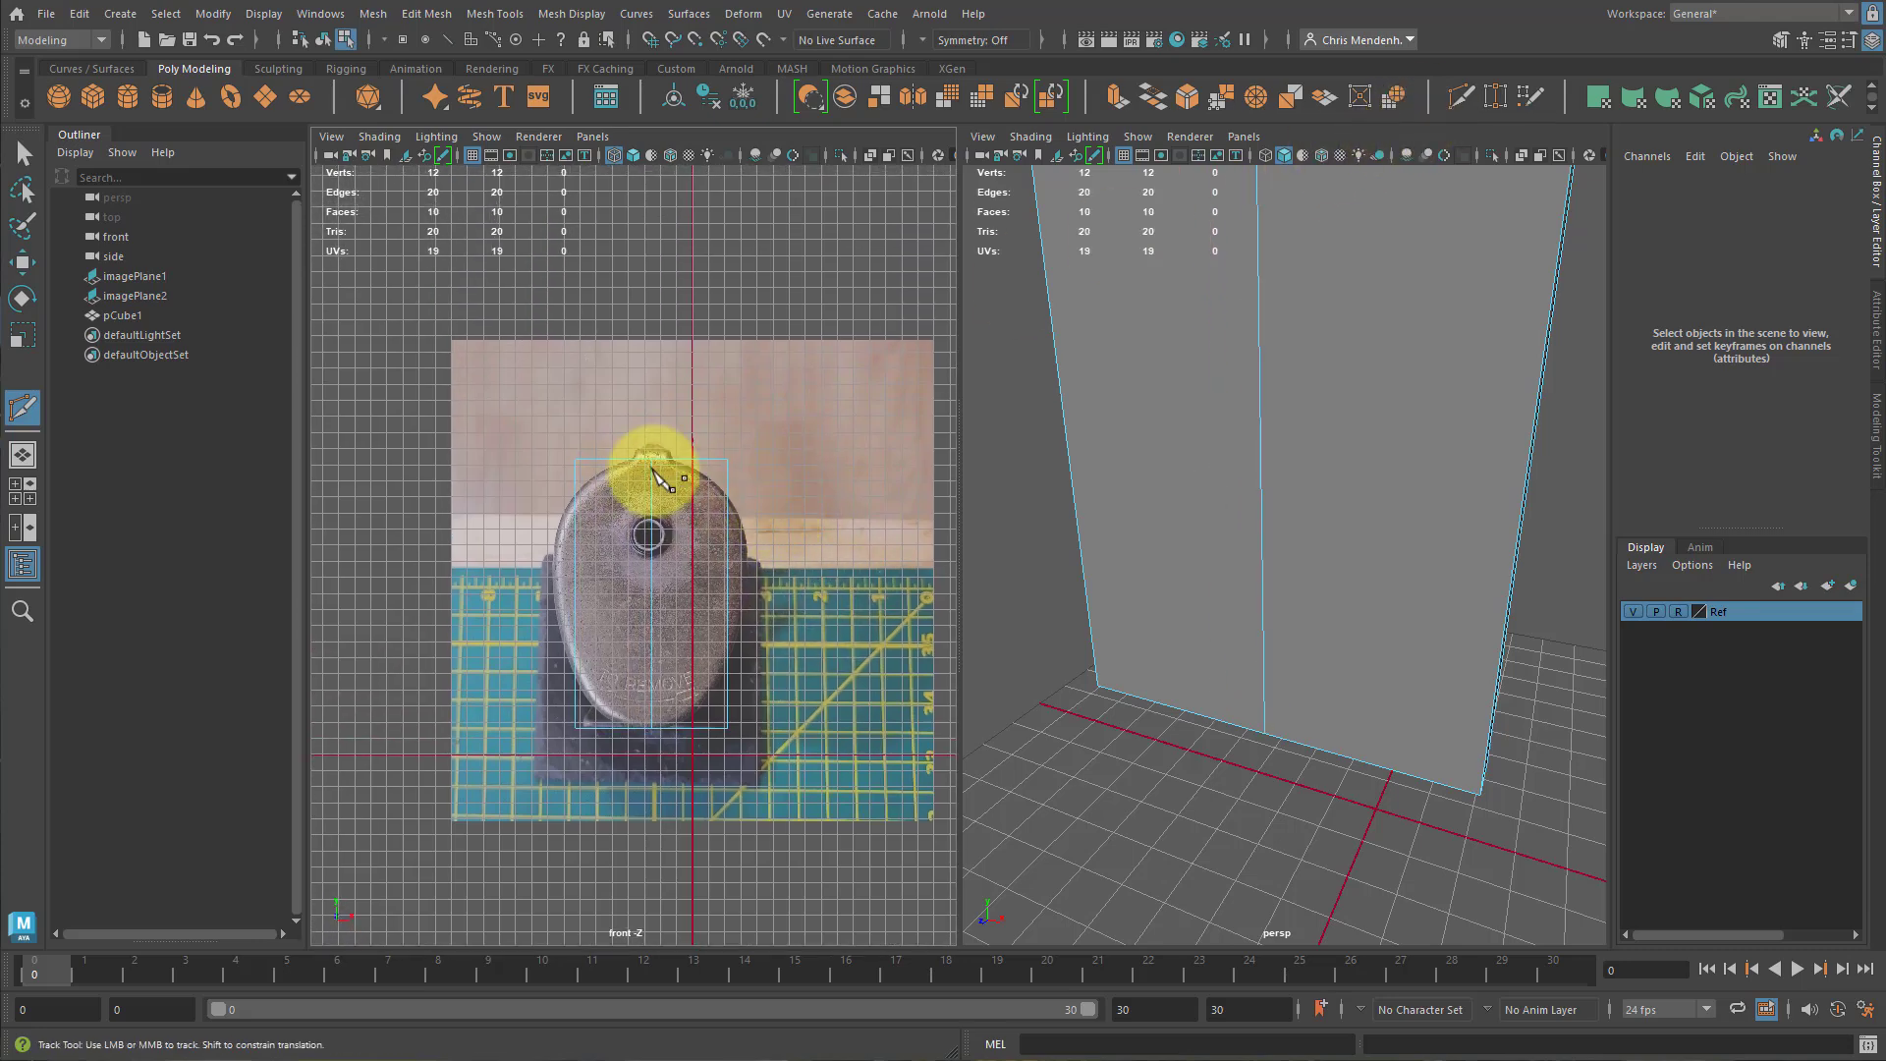
alt+right_drag(652, 476, 685, 370)
key(ctrl+z)
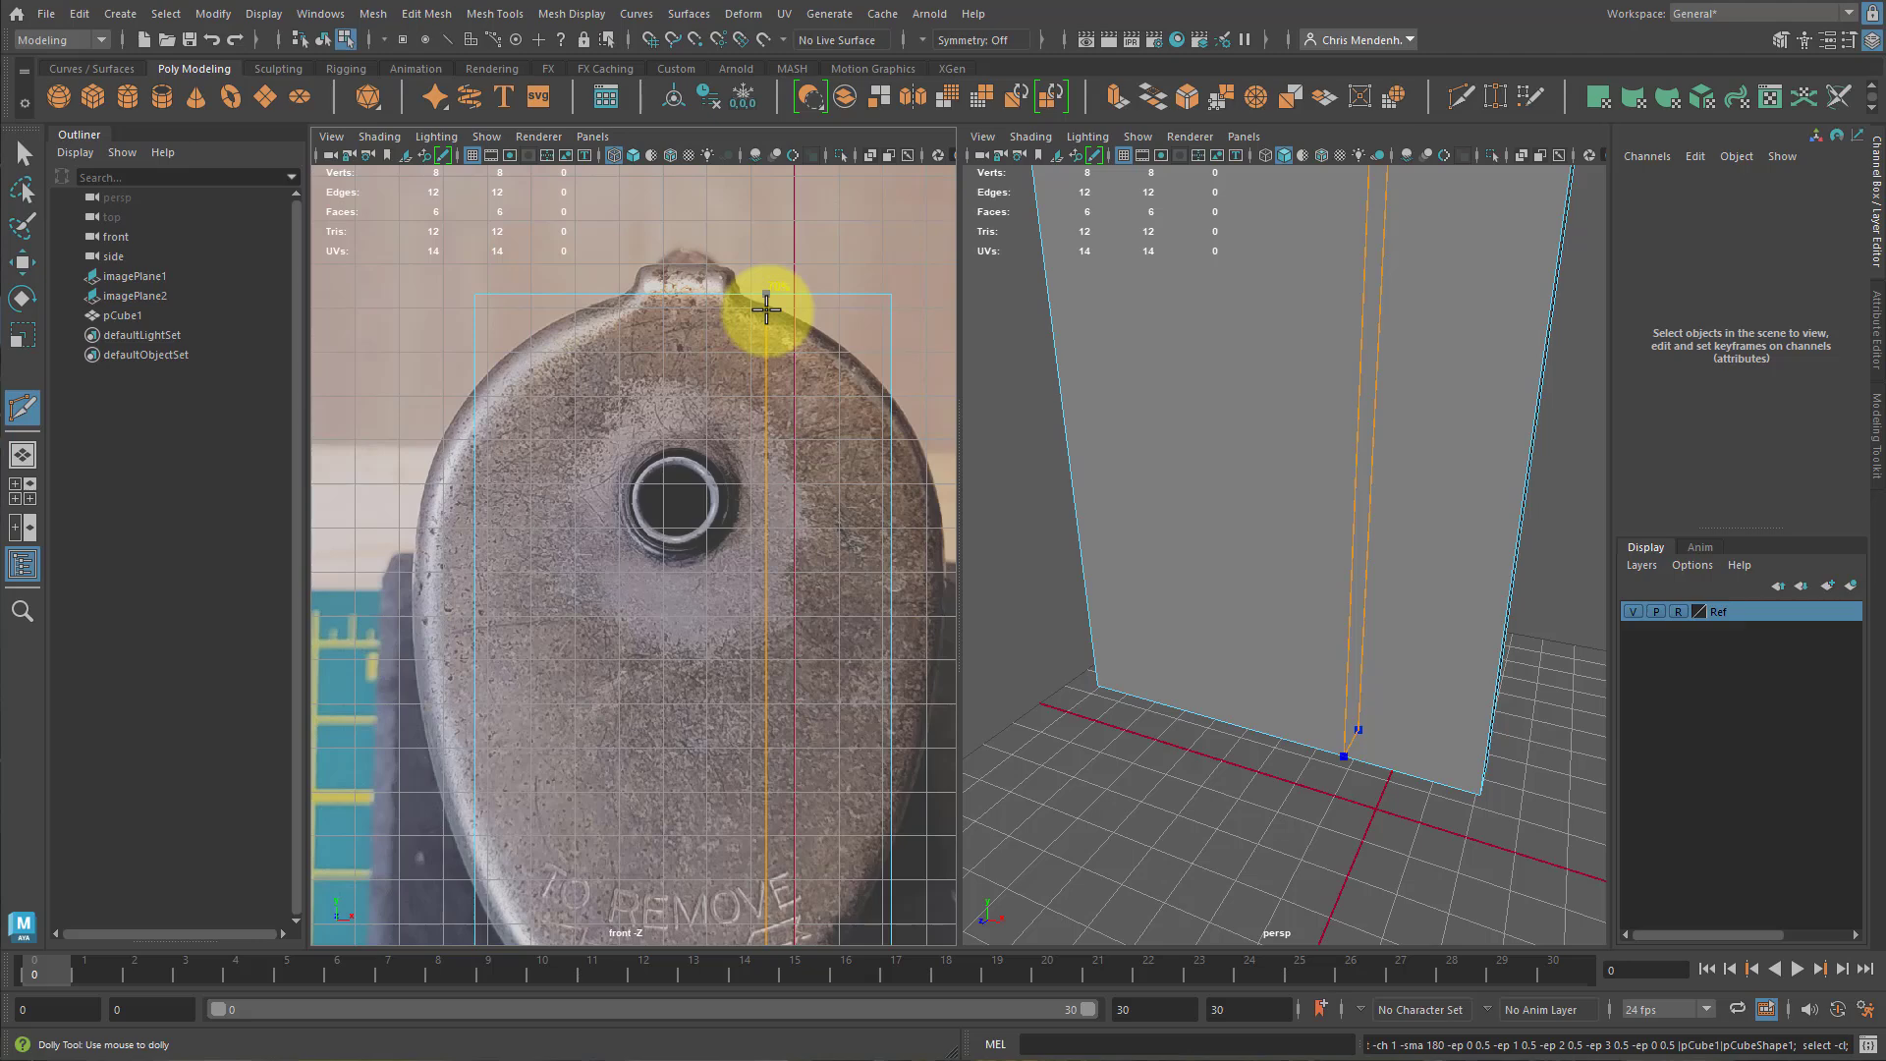
ctrl+click(698, 298)
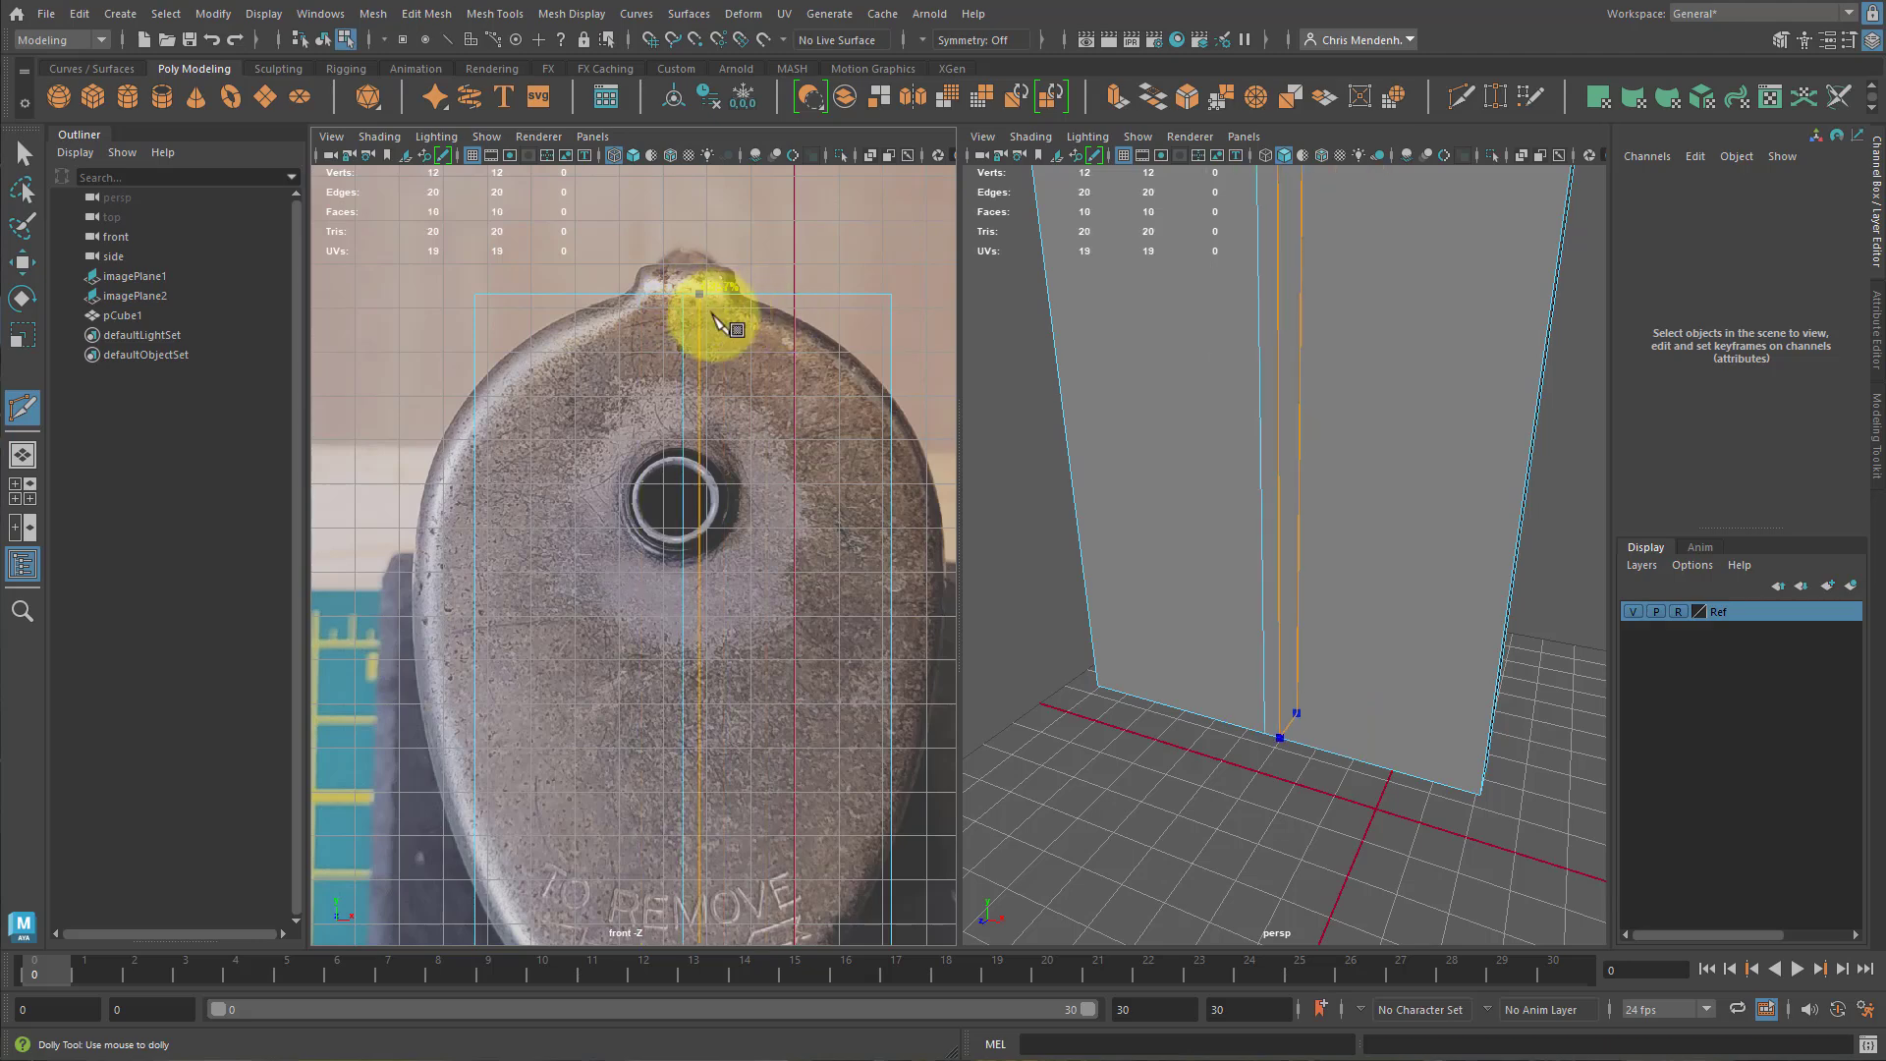
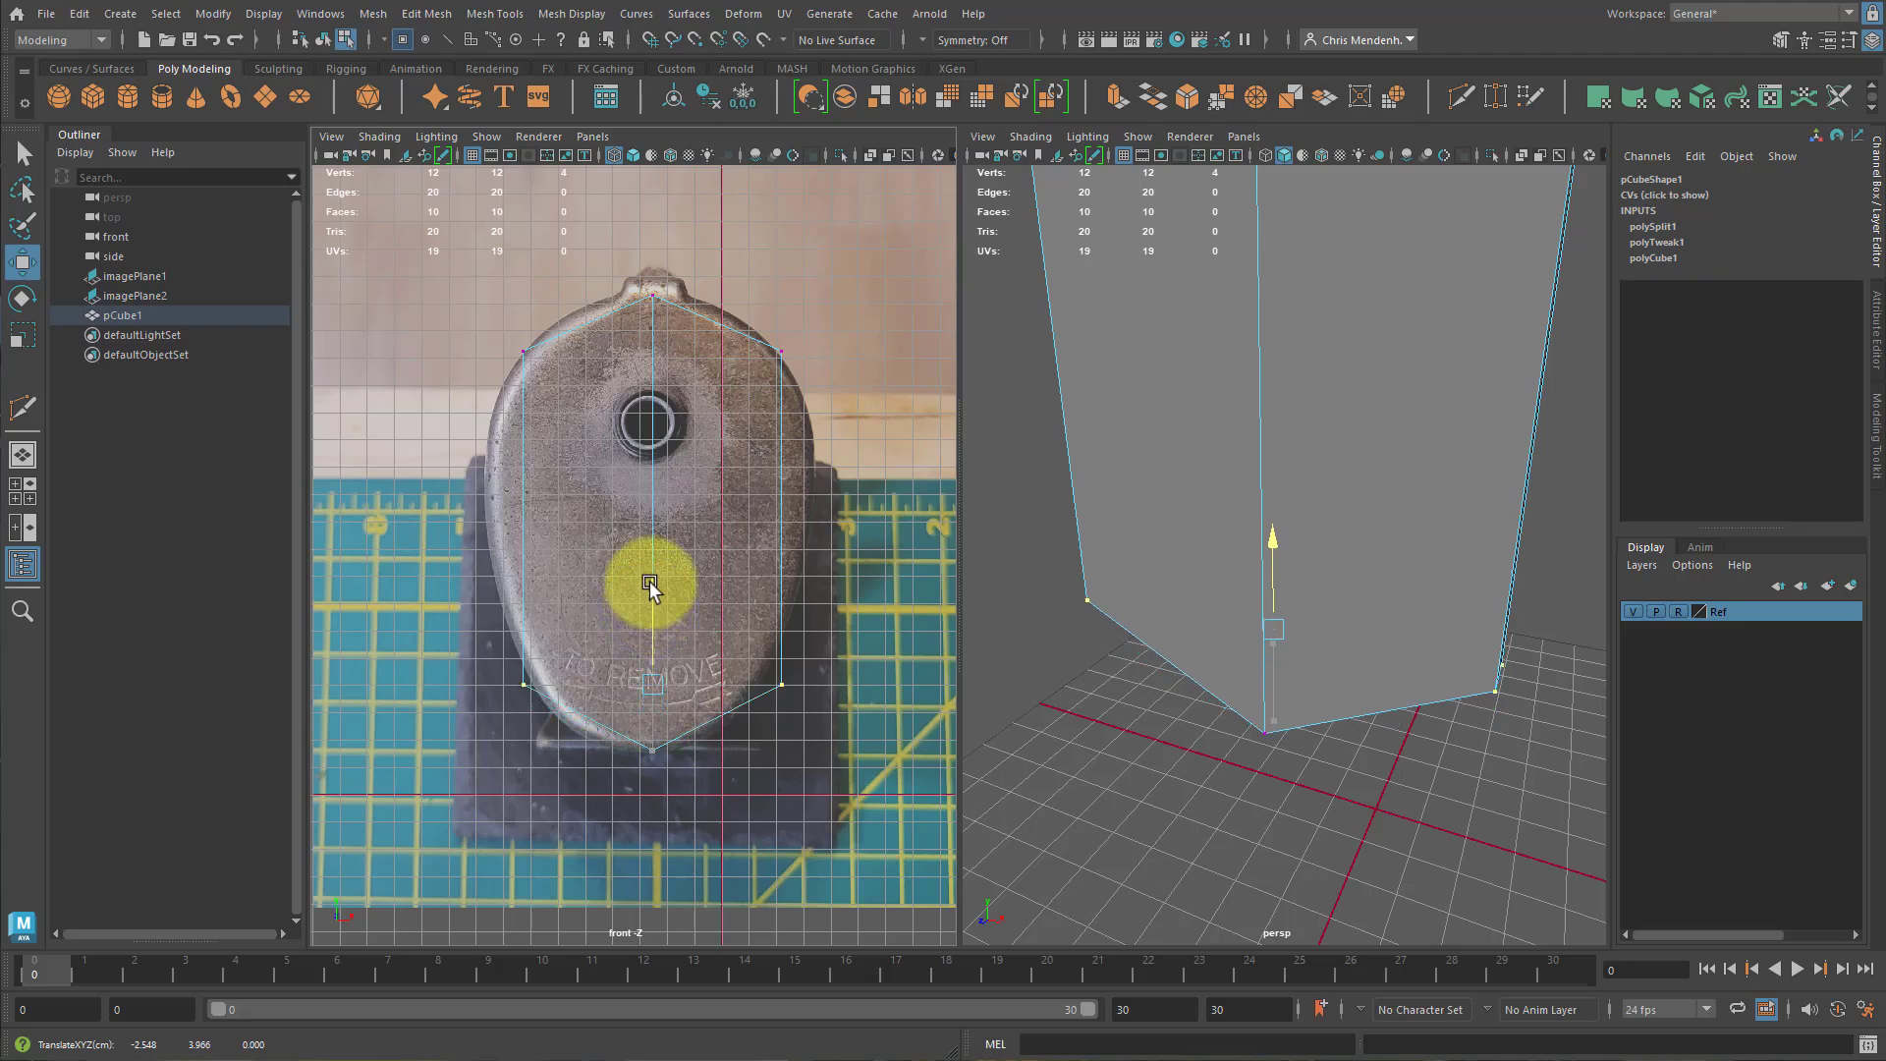
Scale the lower corner vertices inward along X to about 0.79 and lower them slightly to follow the body's bottom curve.
key(r)
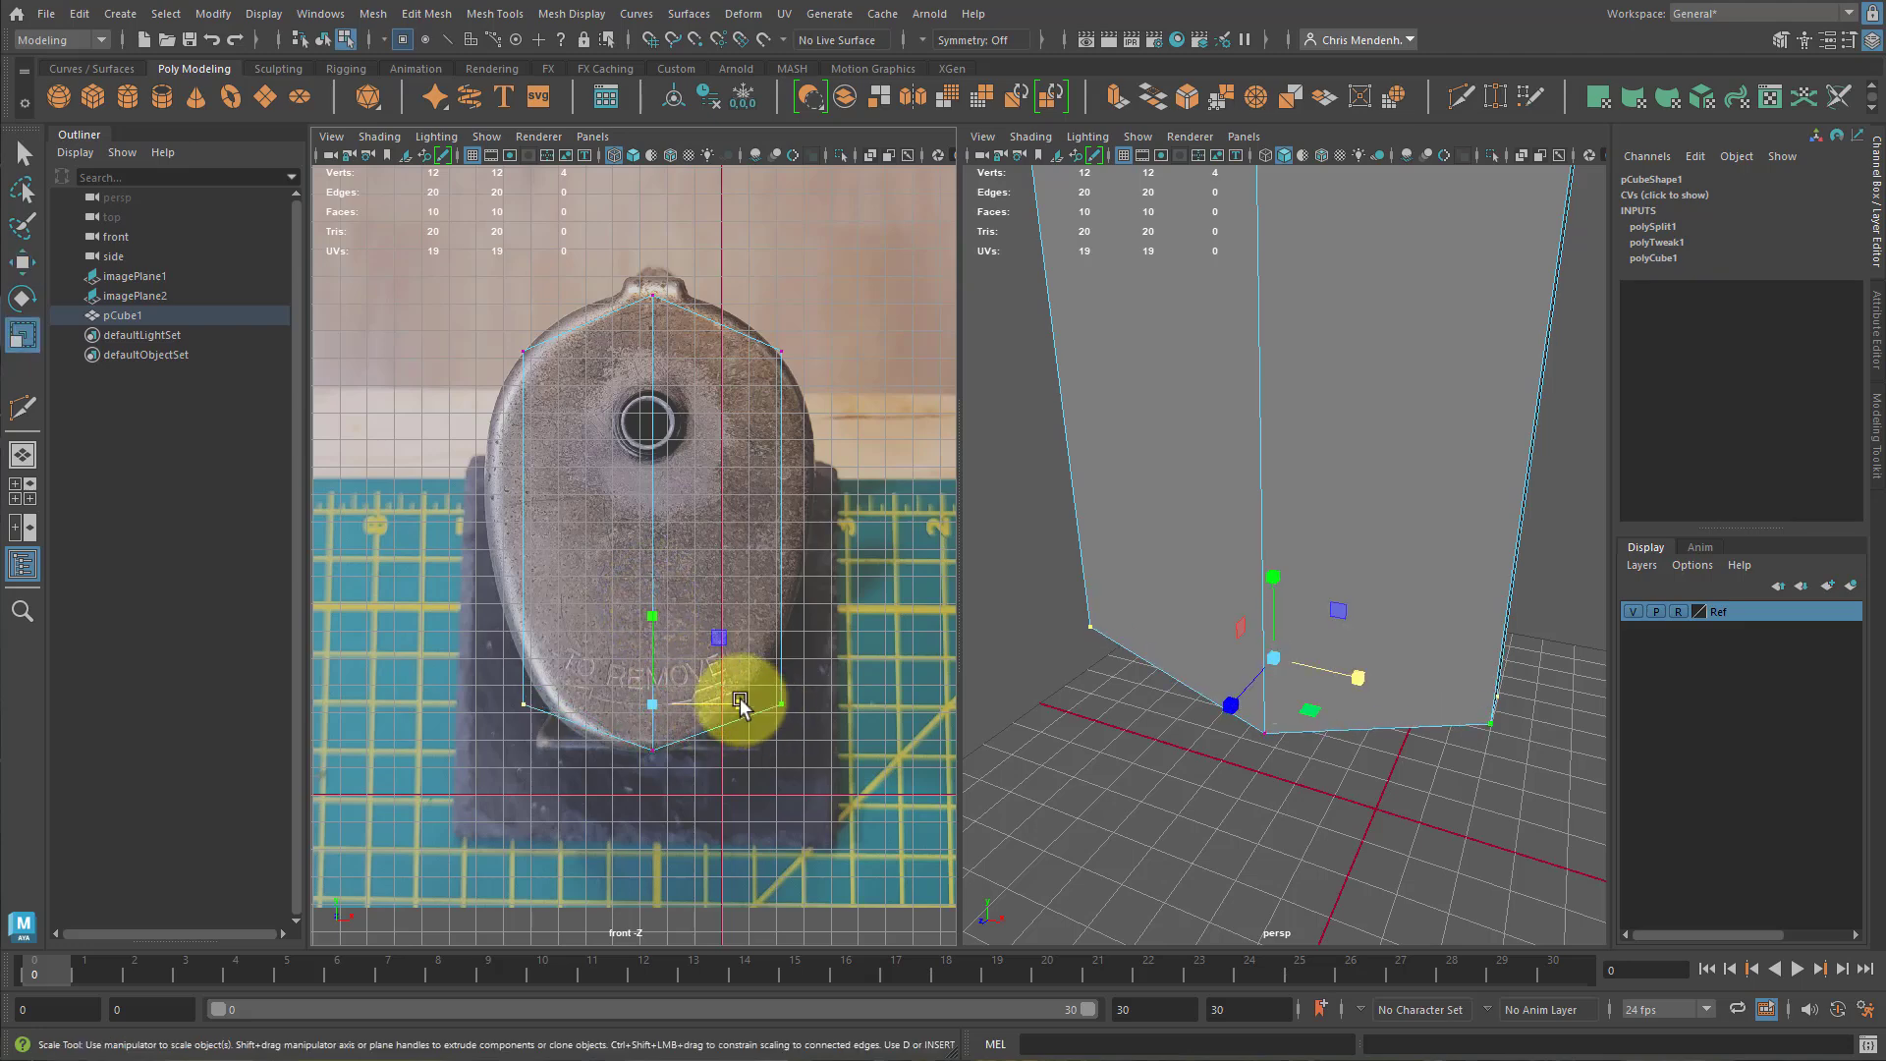
drag(746, 705, 728, 708)
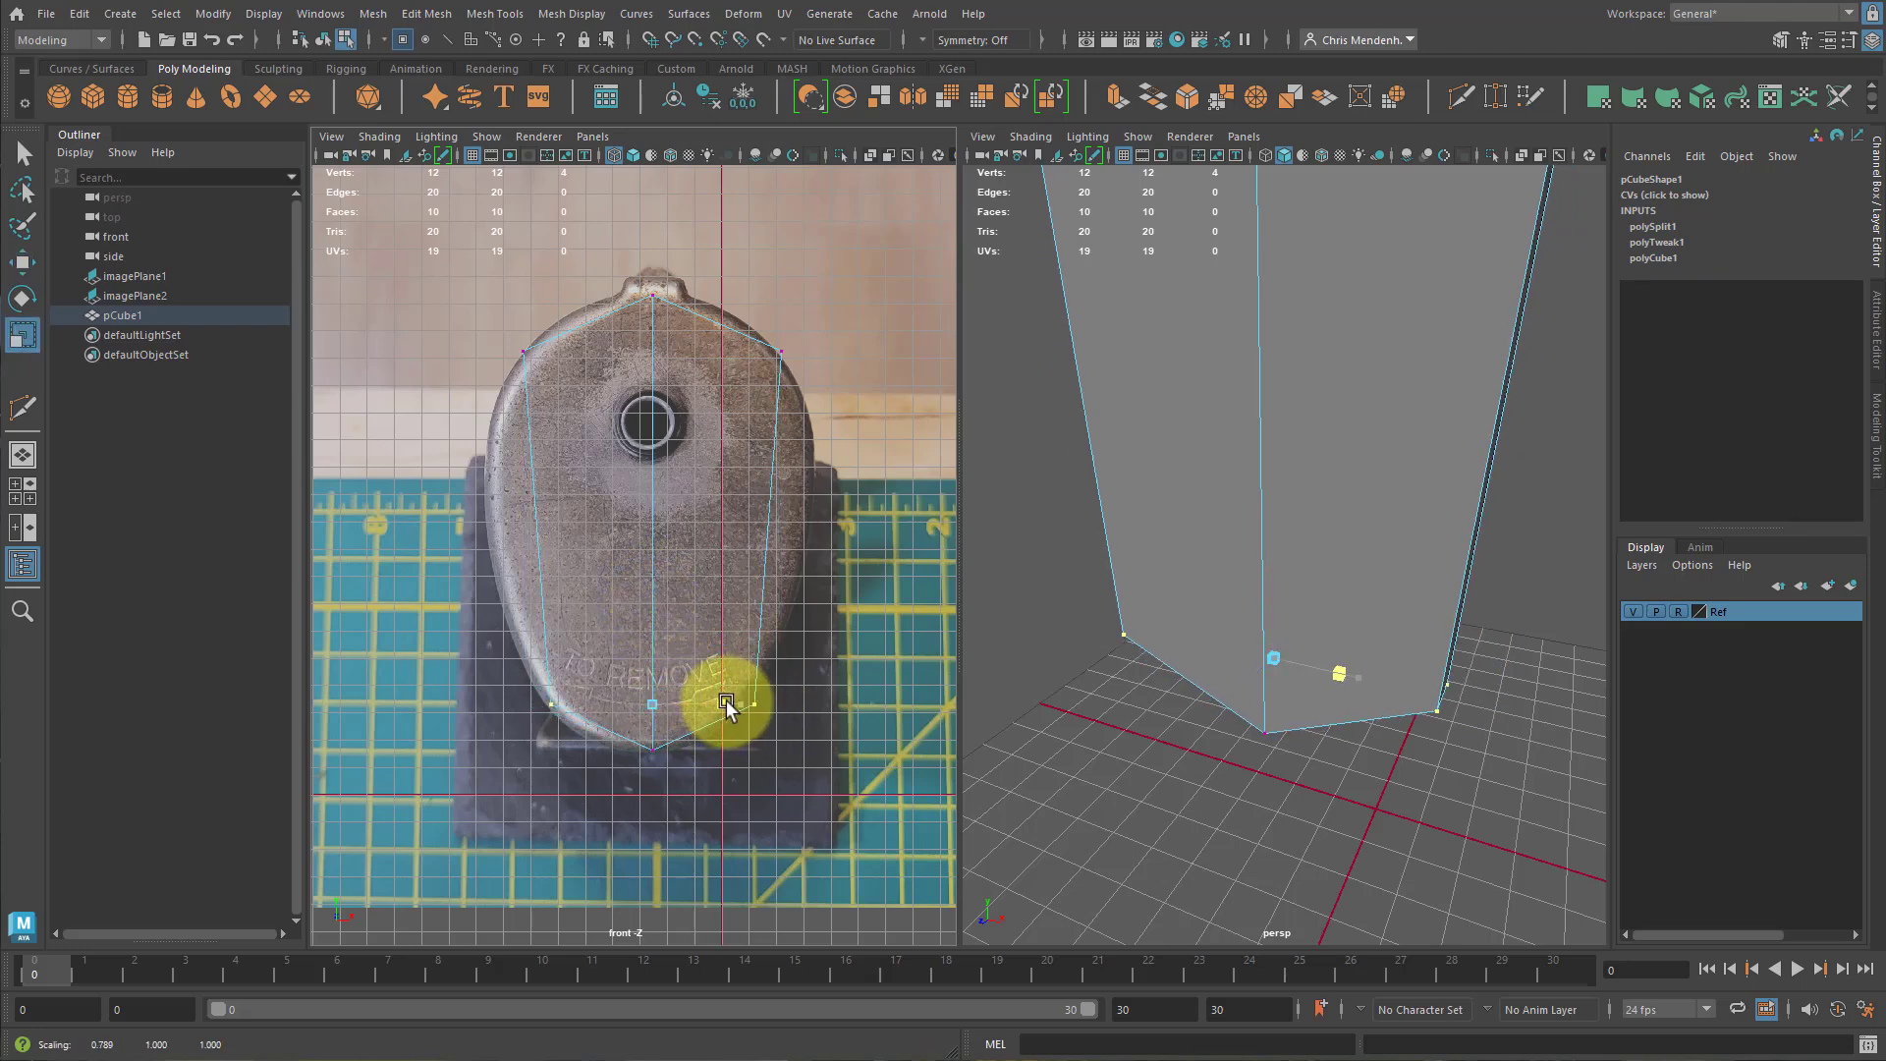
key(w)
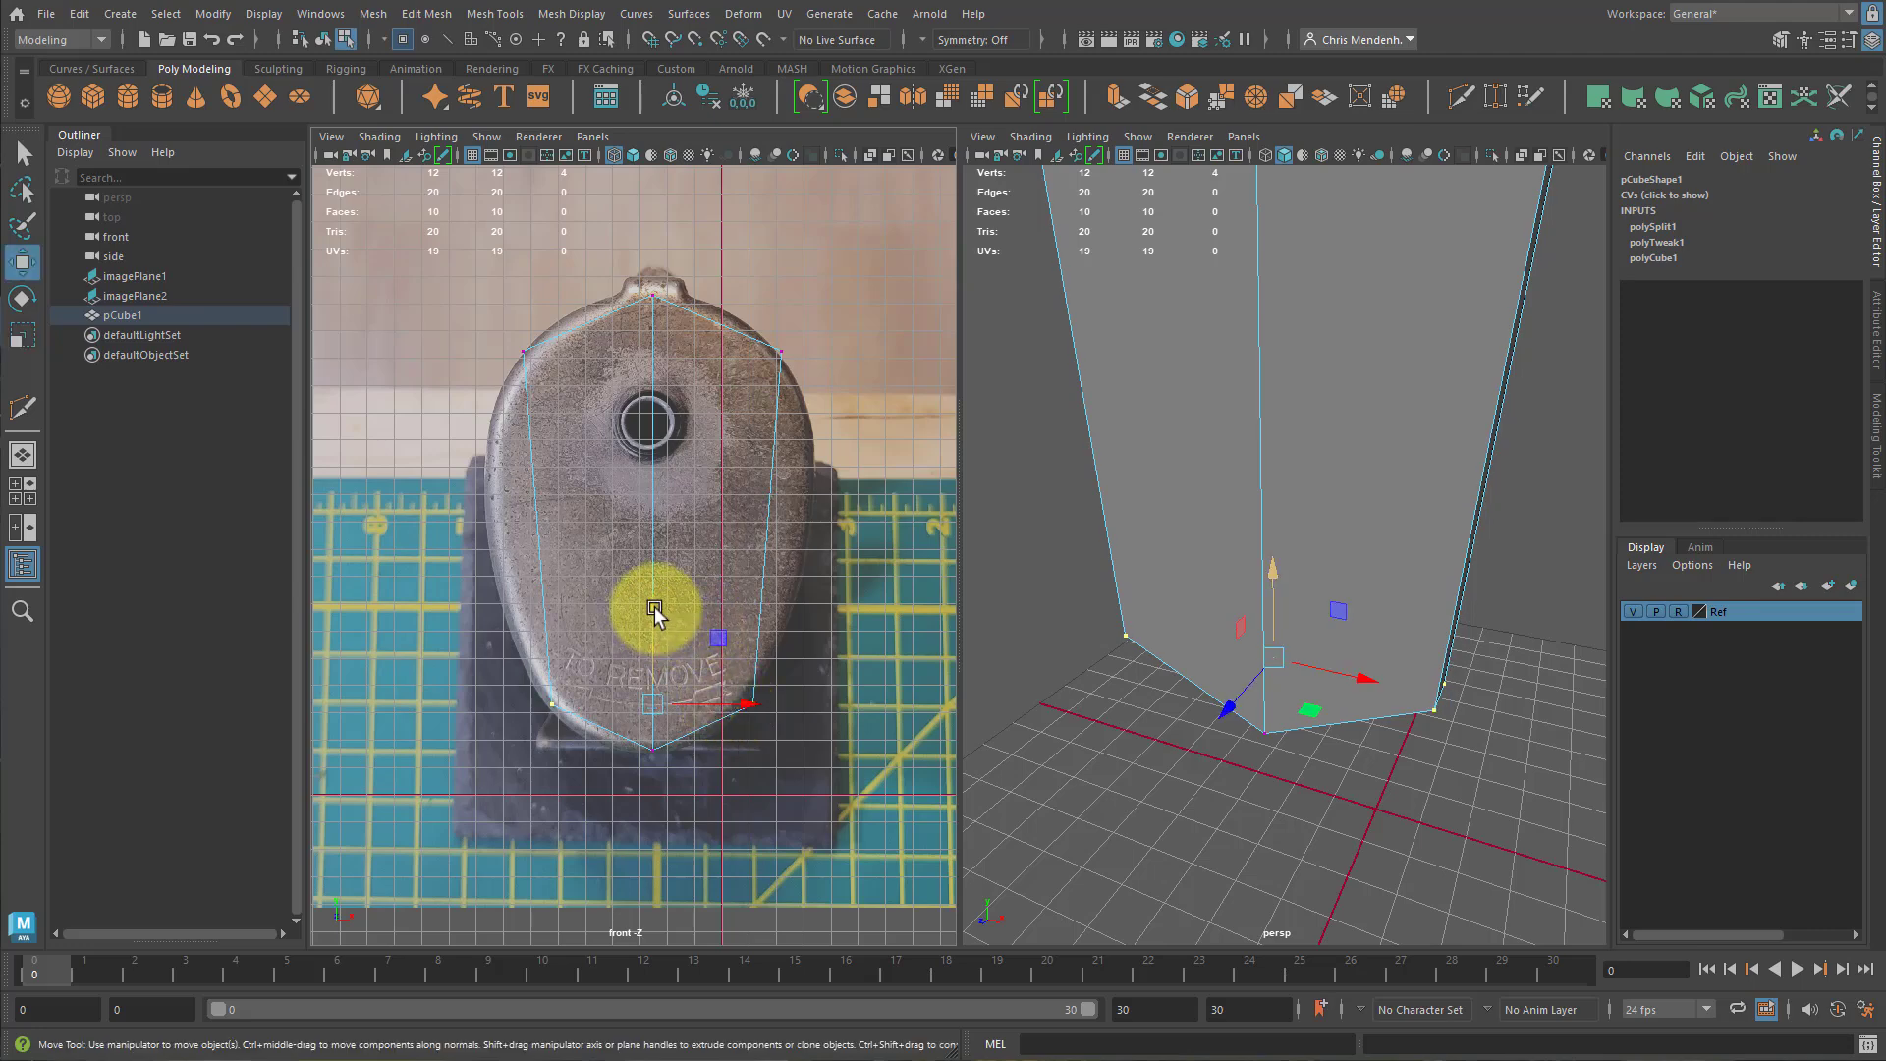
drag(656, 594, 648, 620)
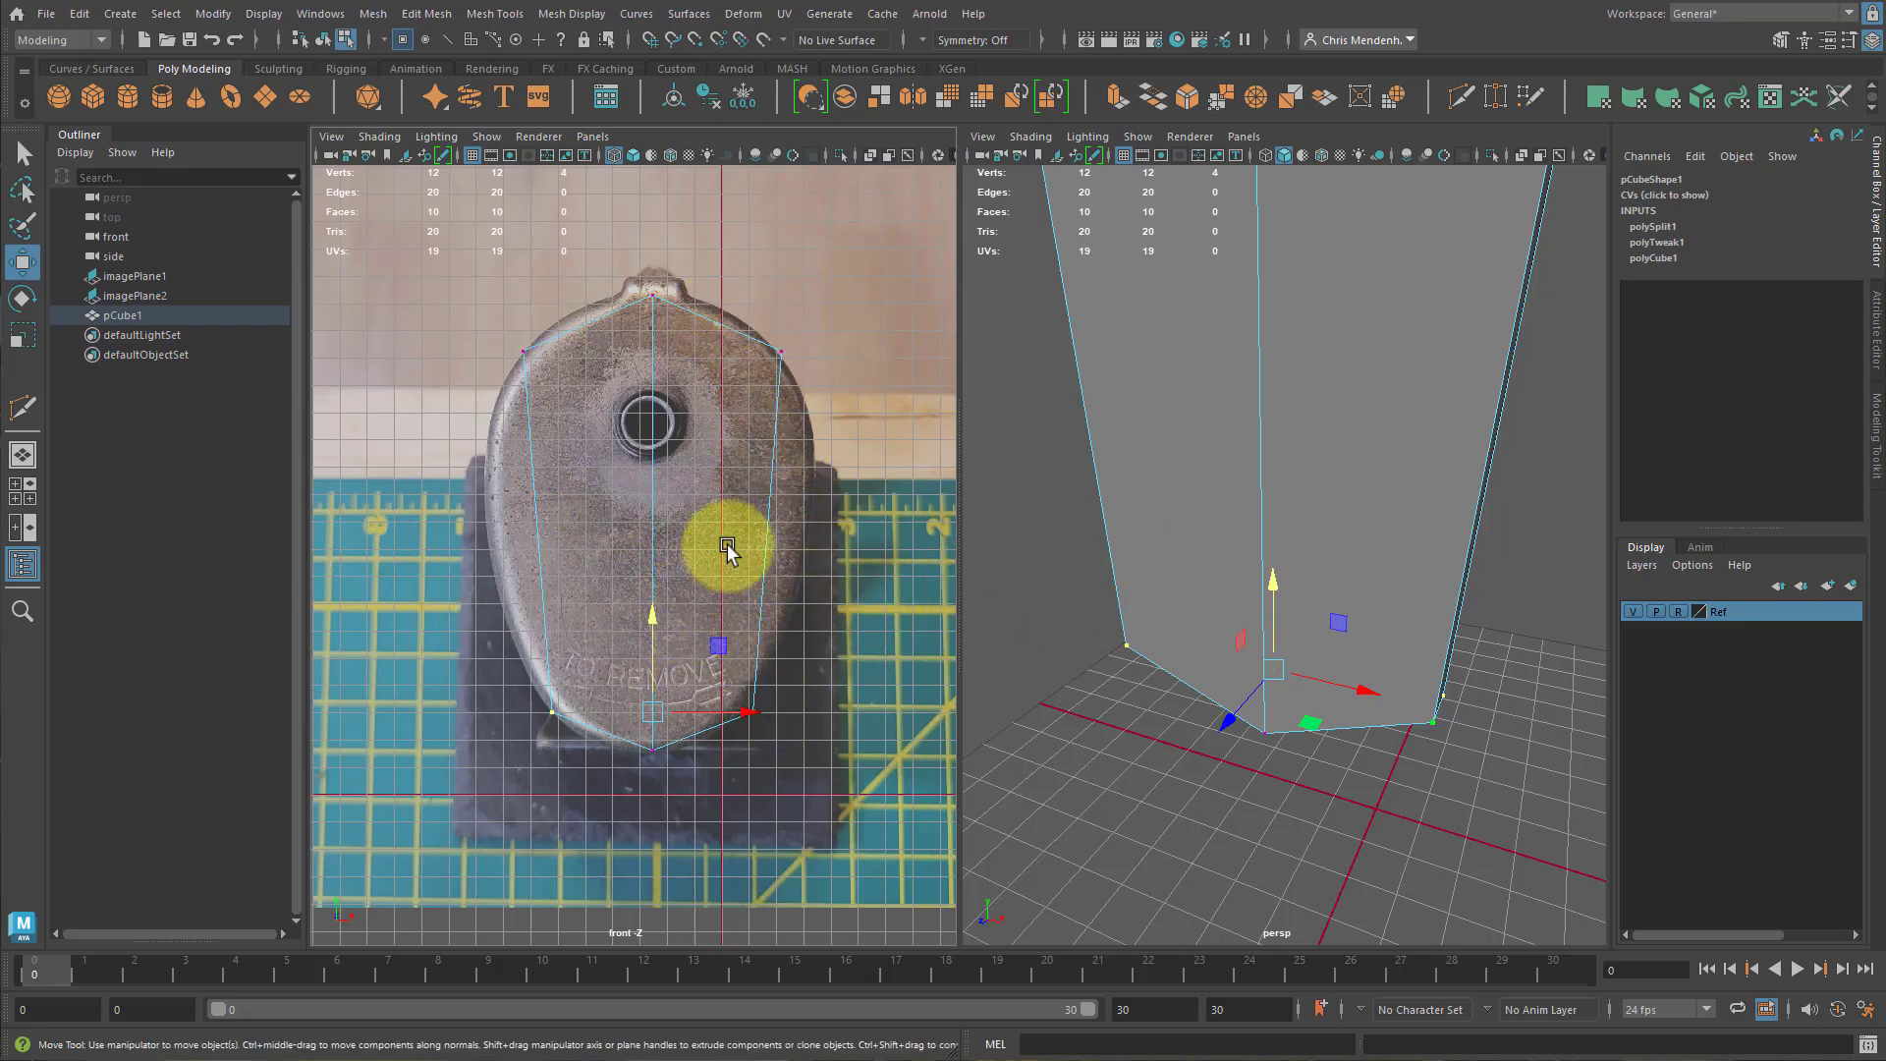
Insert two horizontal edge loops with Multi-Cut, one just above the TO REMOVE lettering and one at the height of the round hole.
key(ctrl+shift+x)
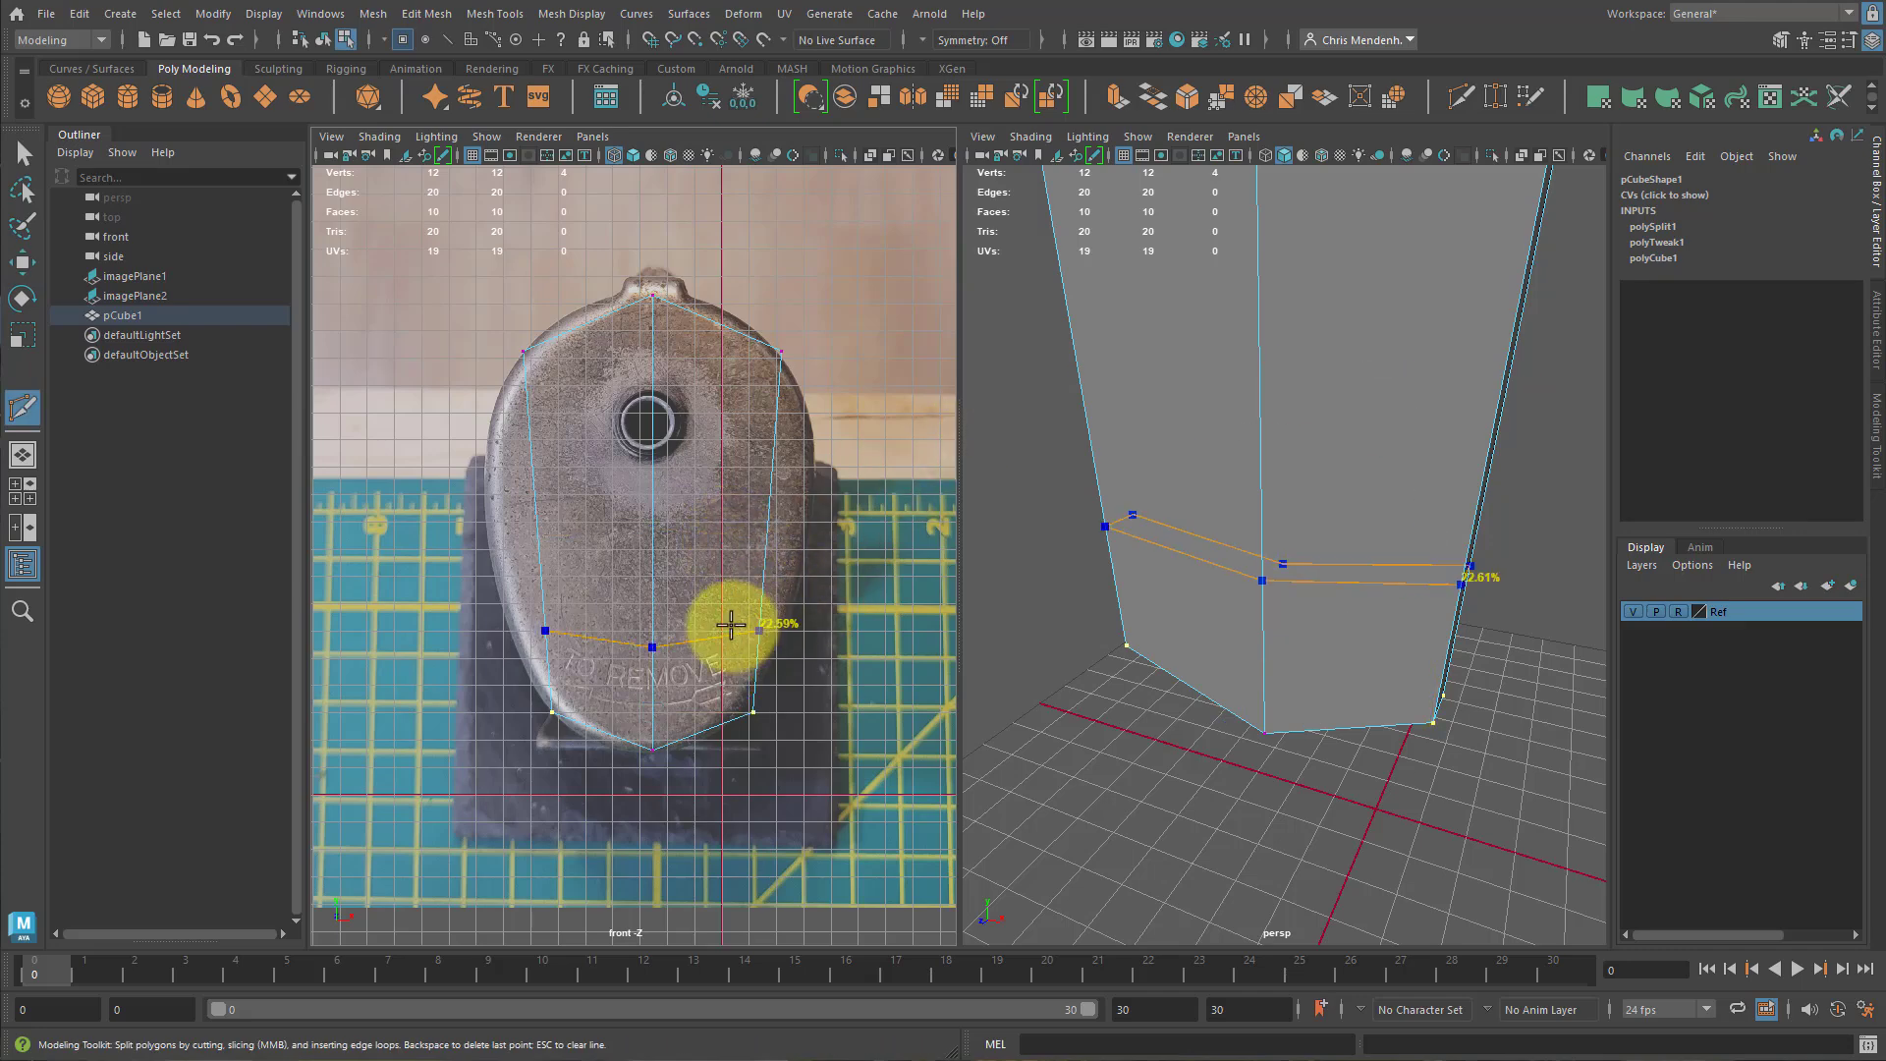
ctrl+click(738, 609)
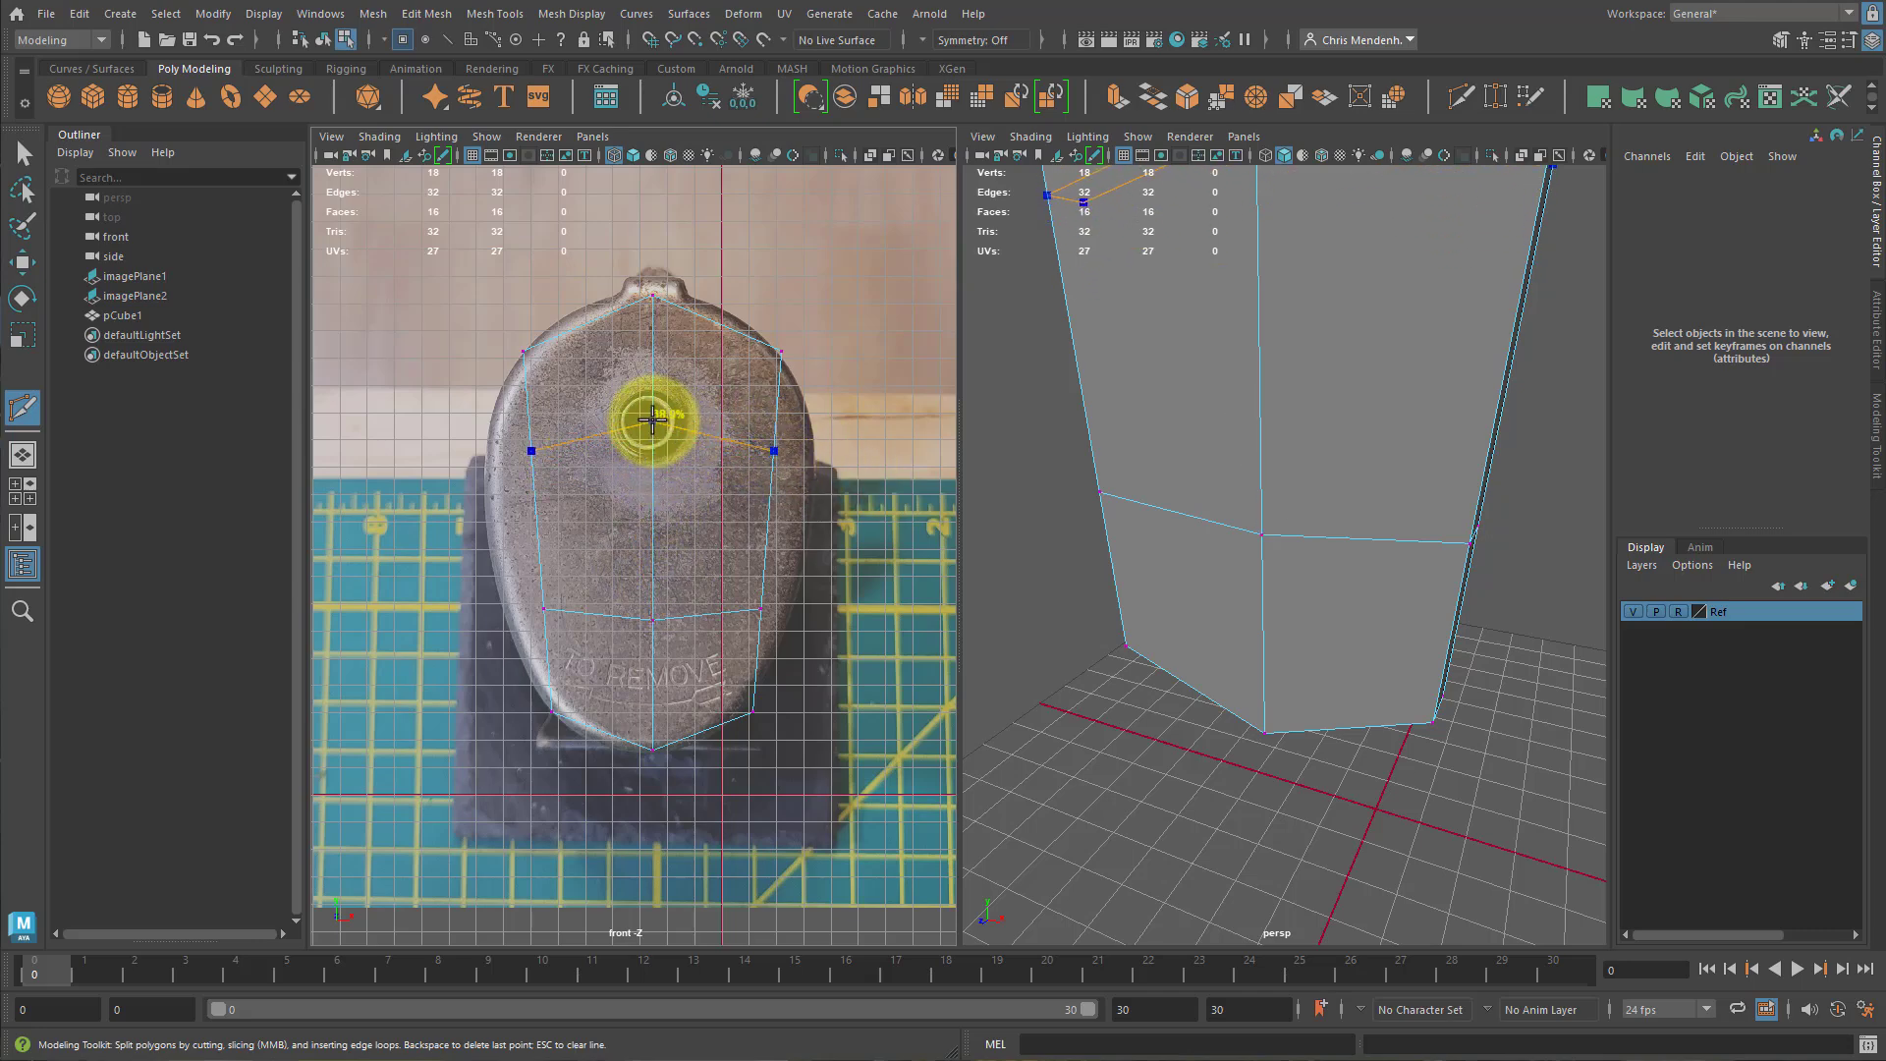
ctrl+click(653, 420)
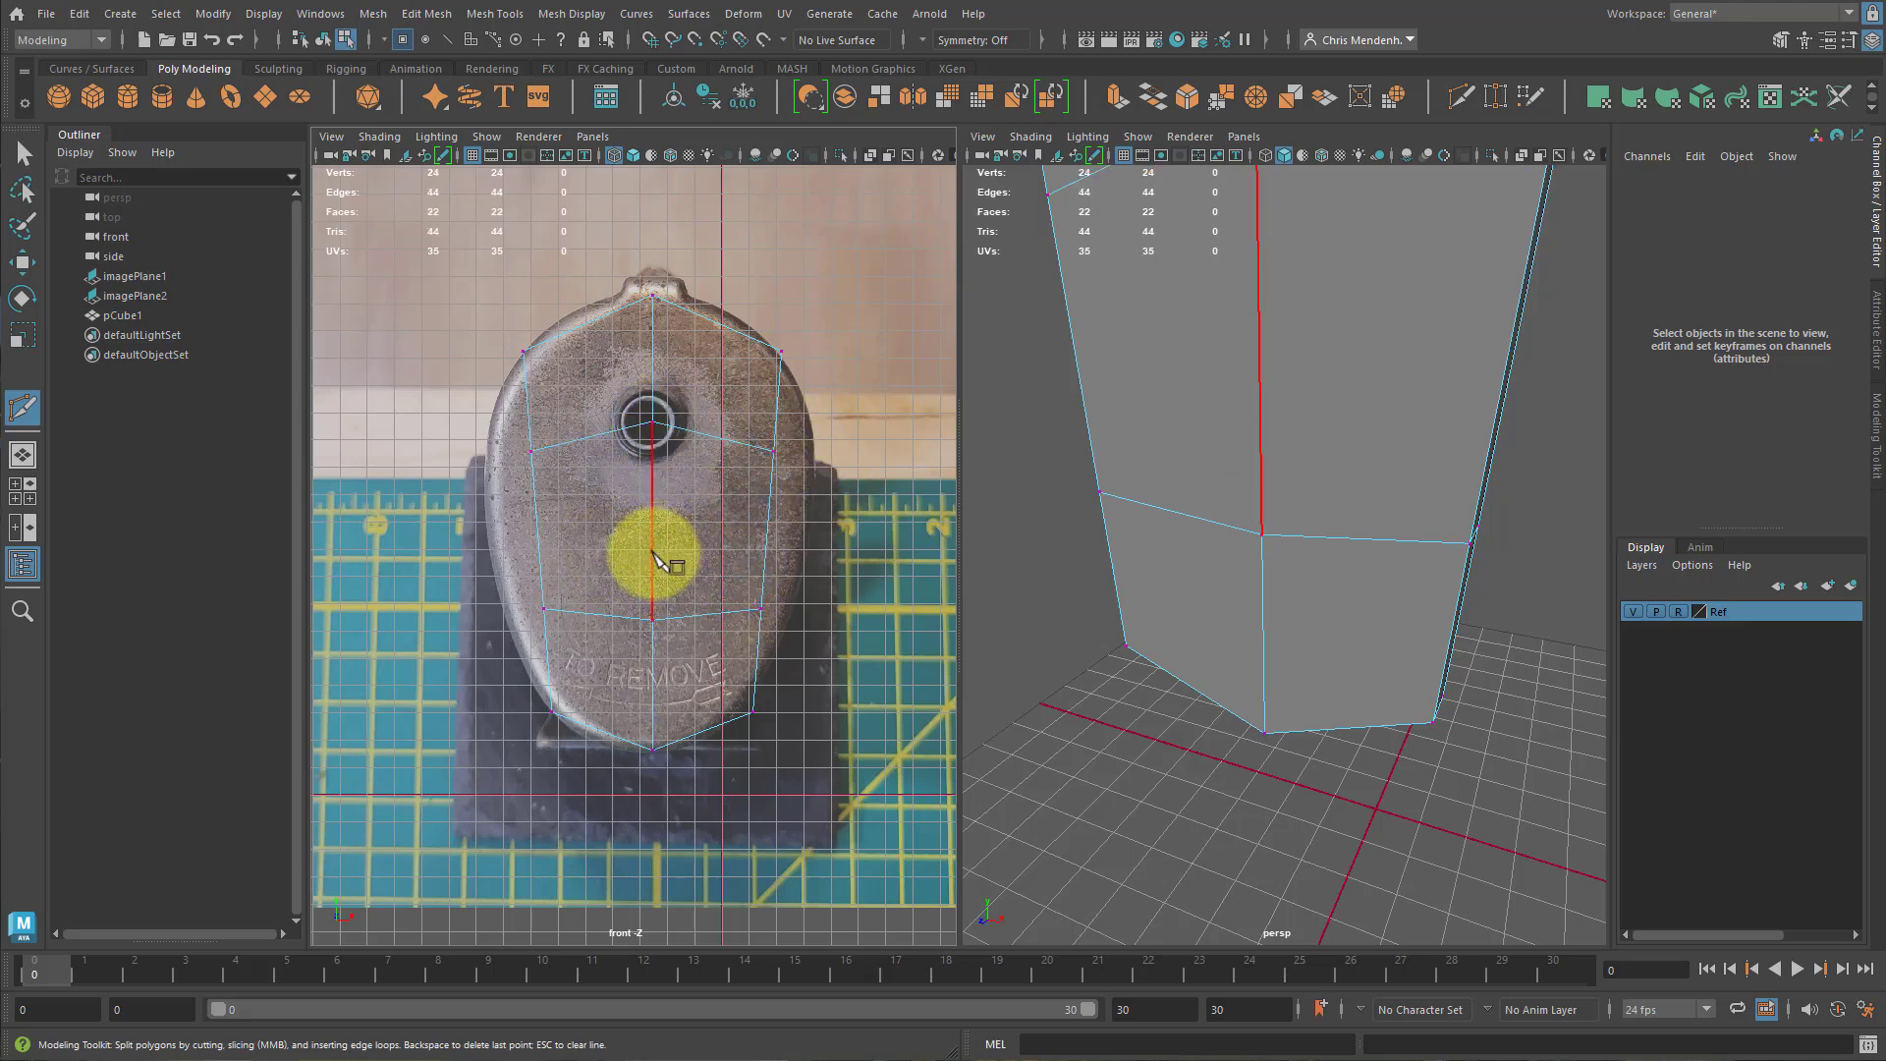
Scale the outer vertices of the upper and lower horizontal loops outward along X to meet the body's outline.
key(q)
drag(564, 497, 568, 501)
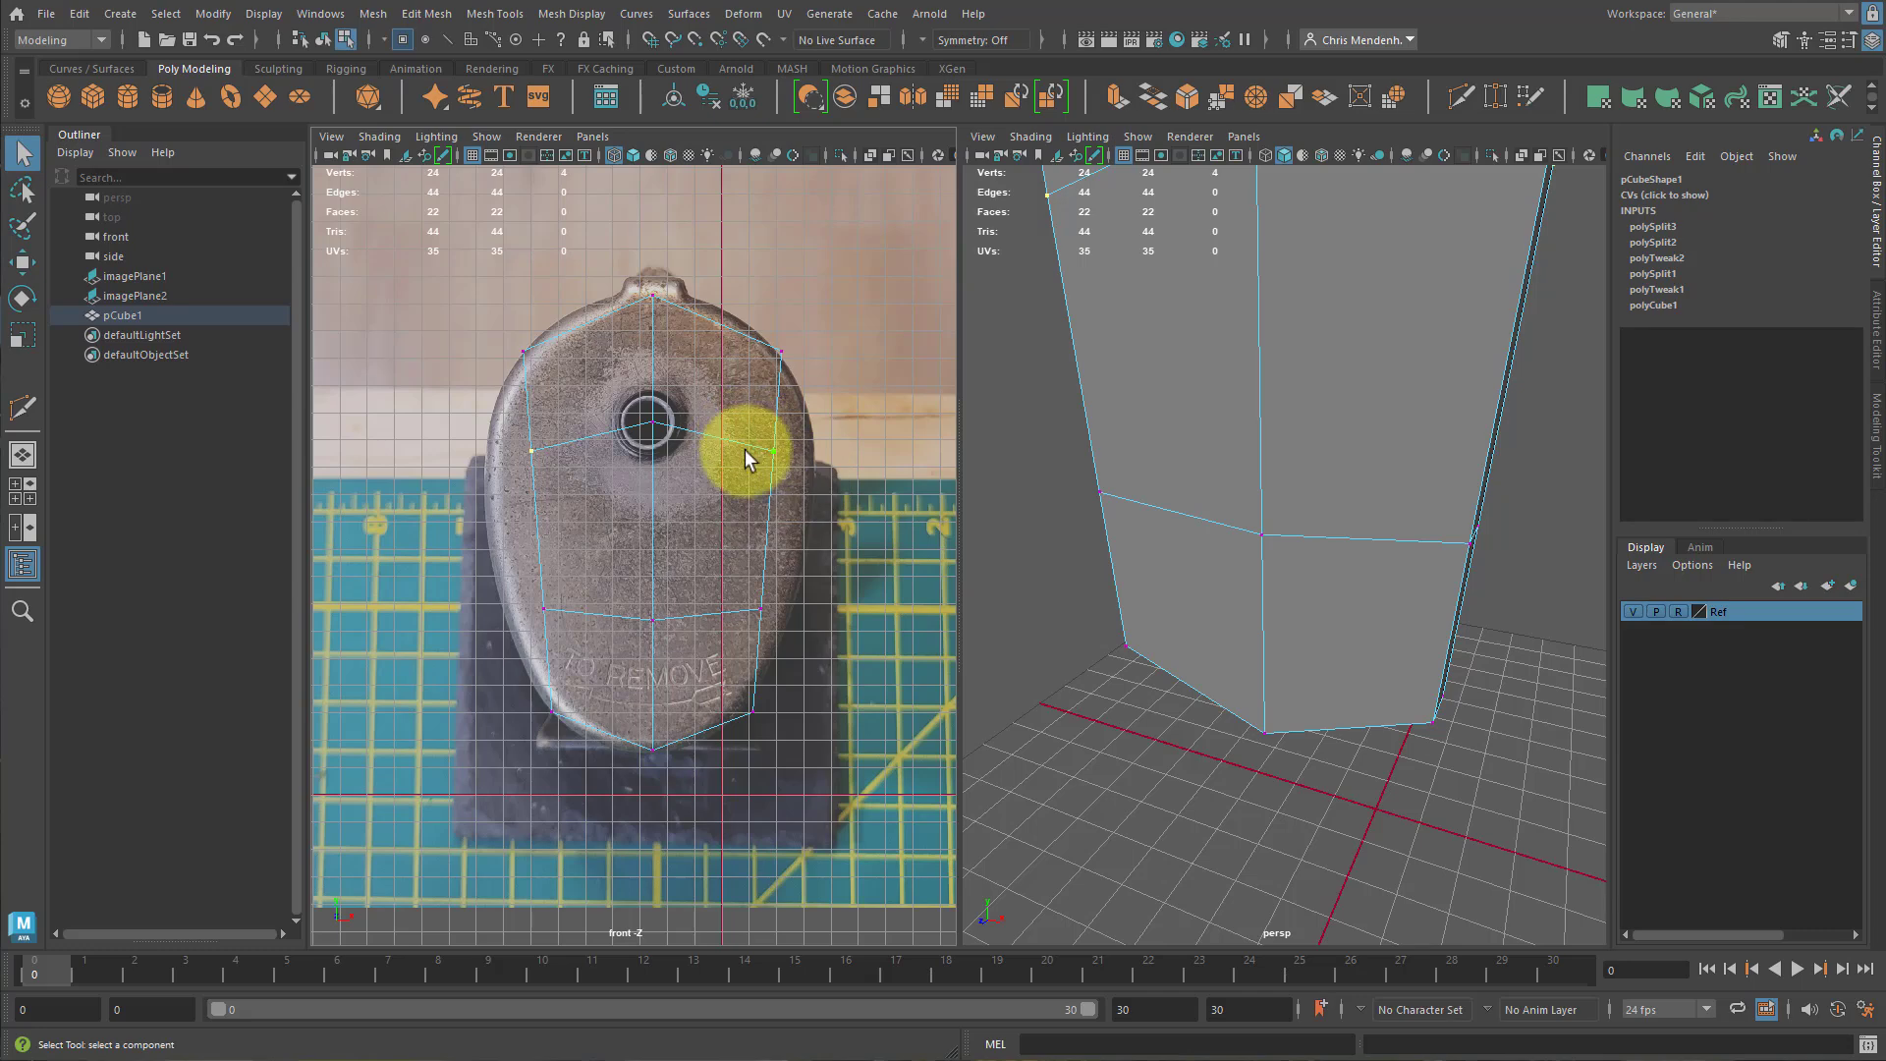
scroll(1265, 462, down, 6)
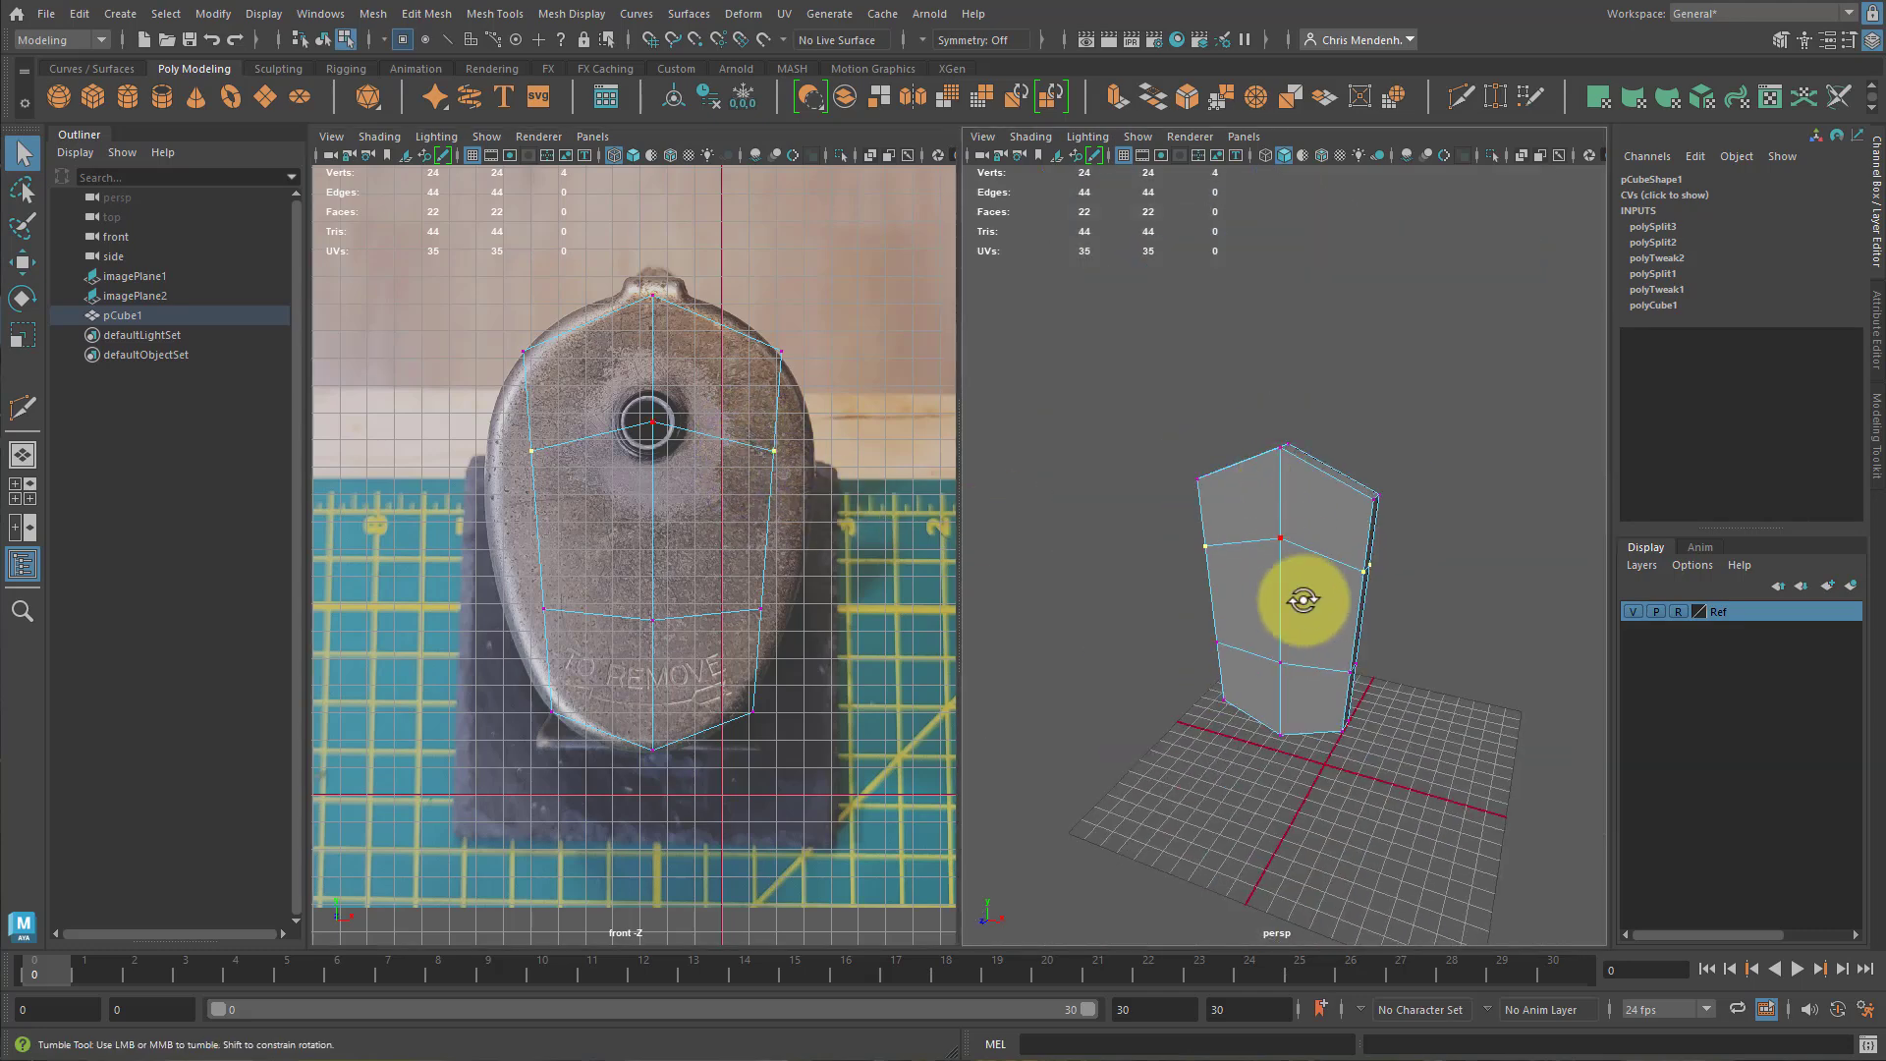
mouse_move(1300, 602)
alt+mouse_down()
mouse_move(1515, 589)
mouse_move(1297, 590)
alt+mouse_up()
key(r)
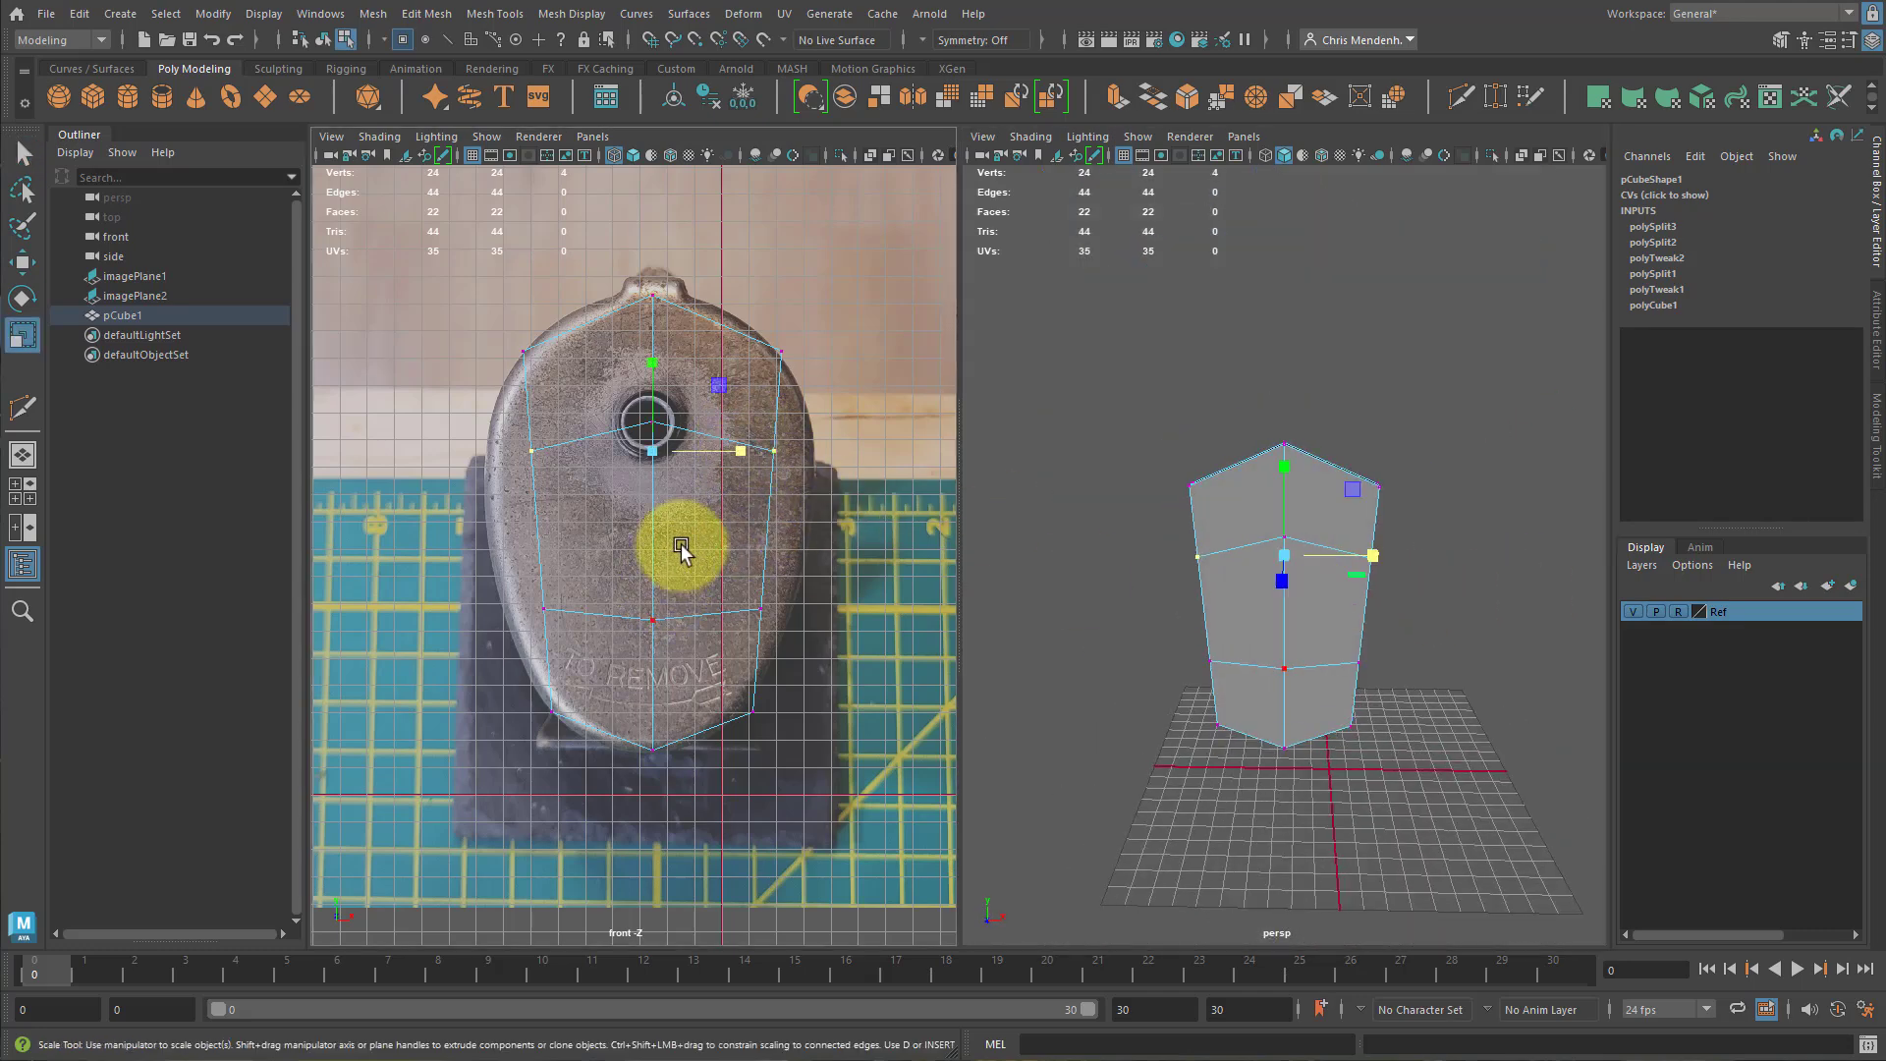
drag(747, 460, 774, 457)
drag(516, 587, 562, 626)
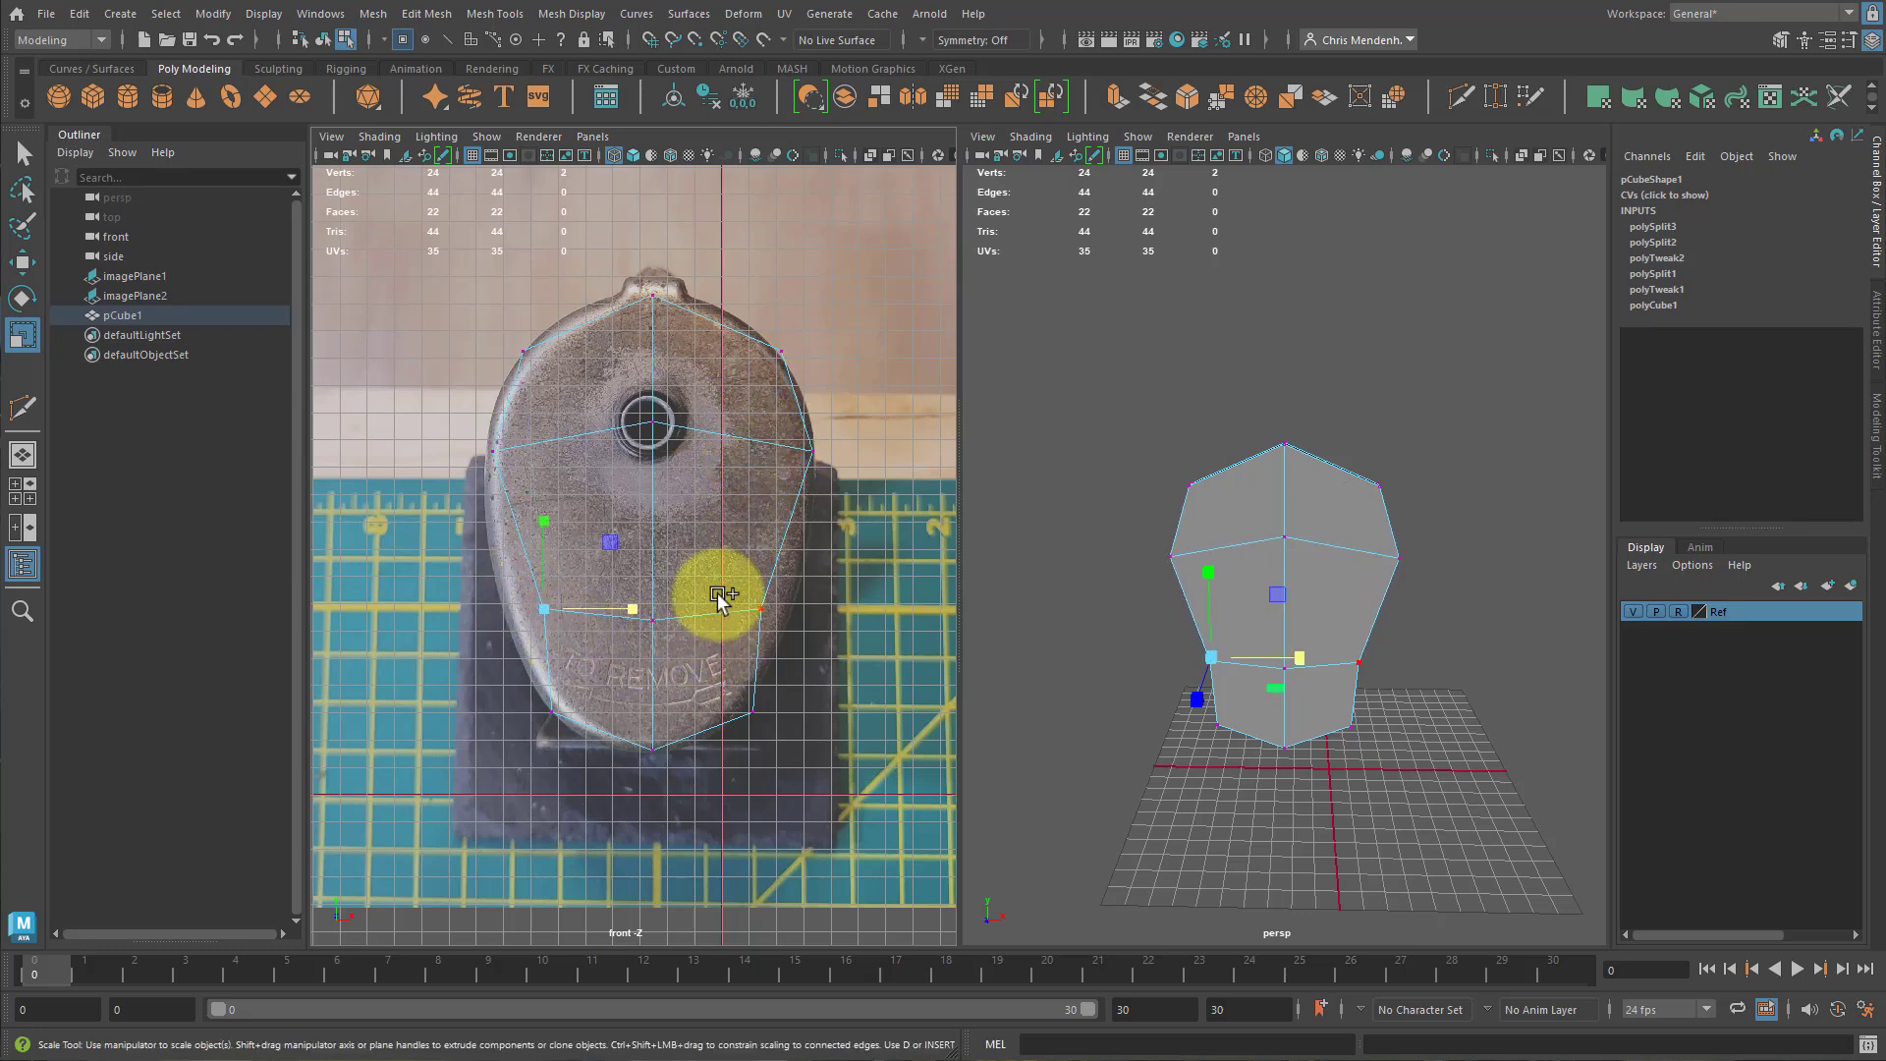
shift+drag(719, 592, 763, 604)
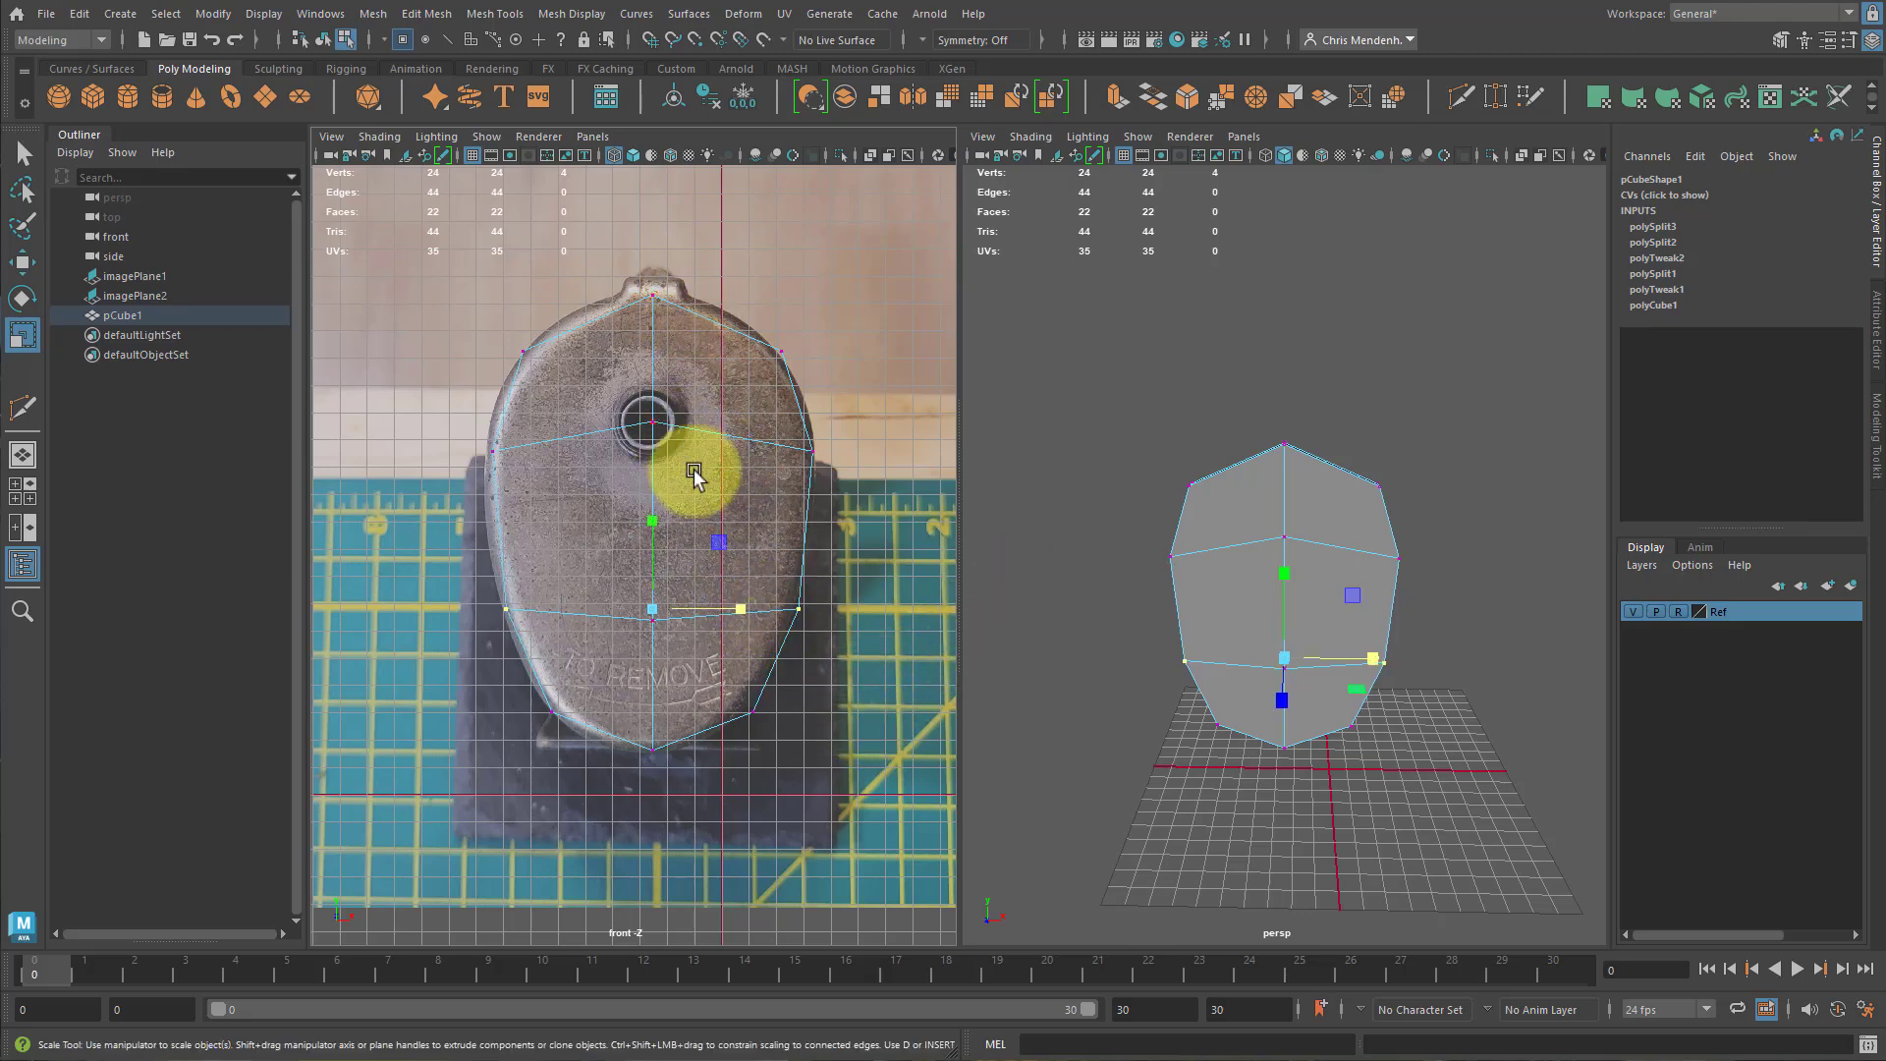
Insert a vertical edge loop midway through each half of the body, on either side of the centre line.
key(ctrl+shift+x)
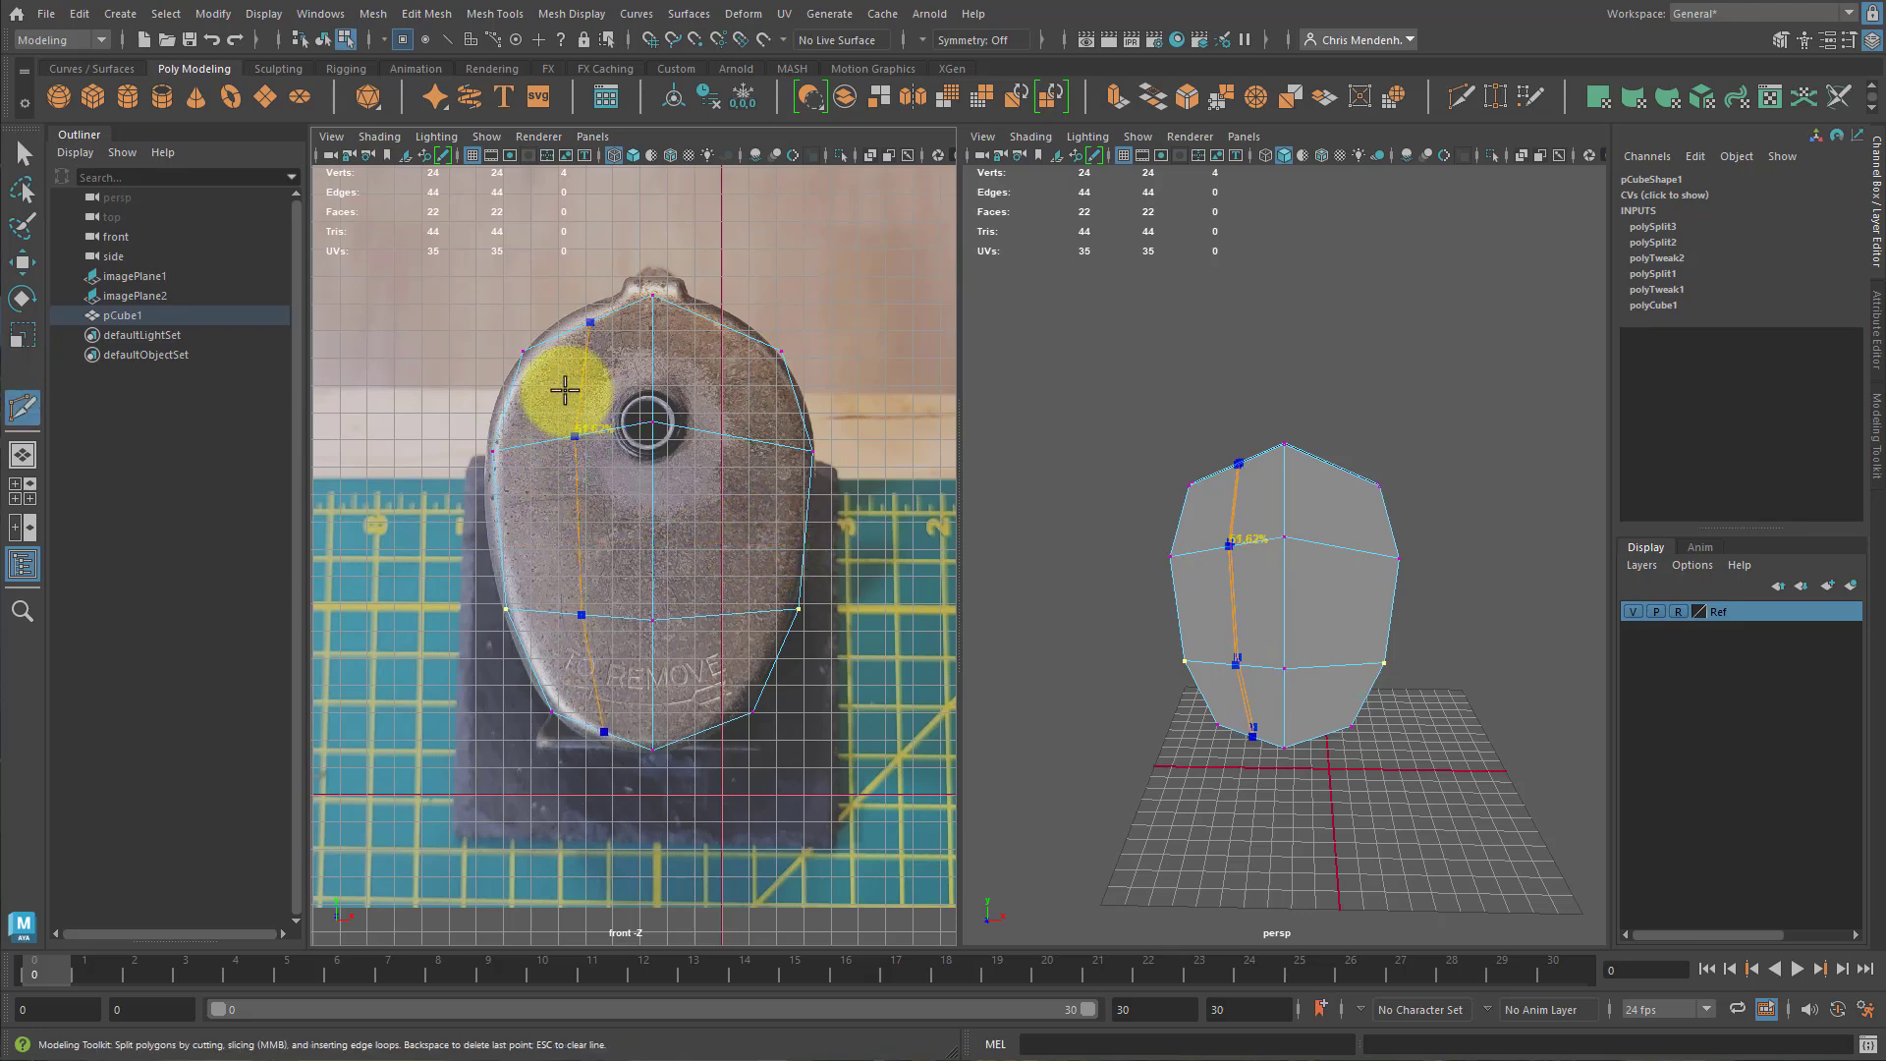
ctrl+click(570, 324)
ctrl+click(716, 324)
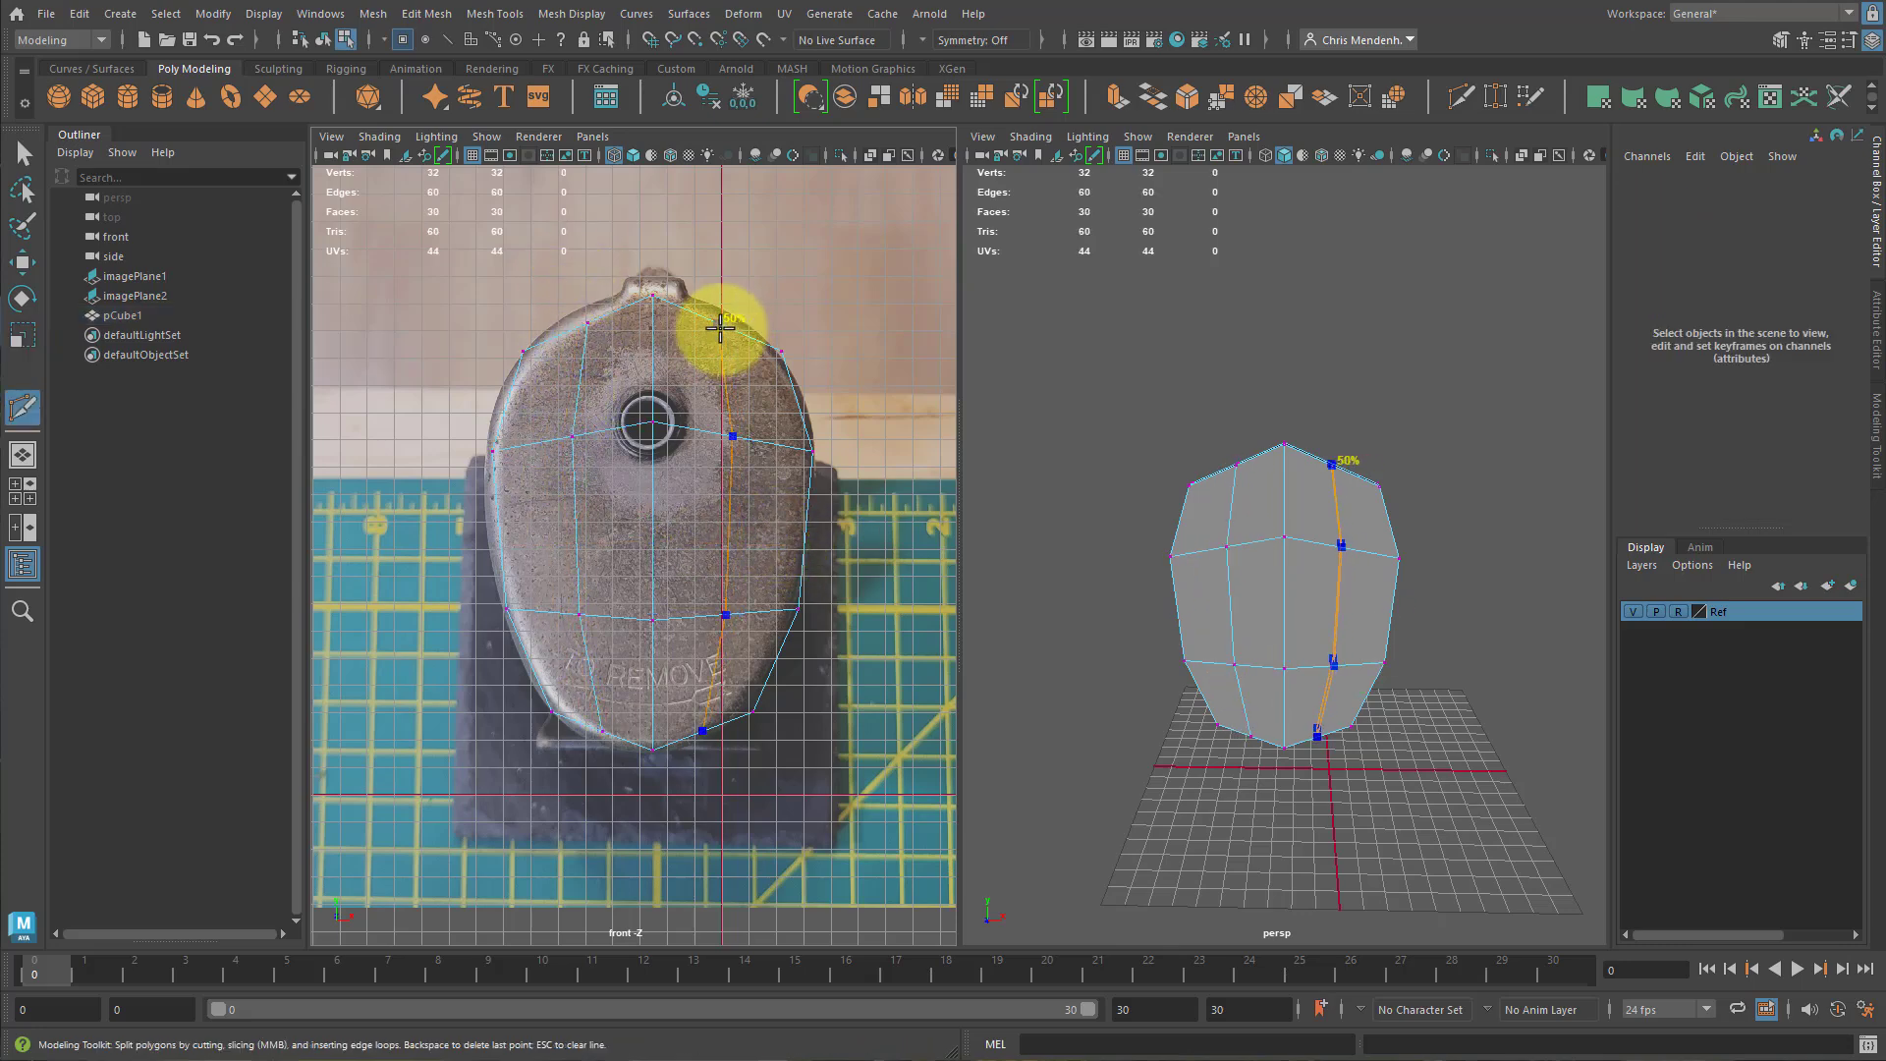
Raise the top vertices of the two new vertical loops and lower their bottom vertices to round the outline to the reference.
key(q)
drag(580, 315, 613, 351)
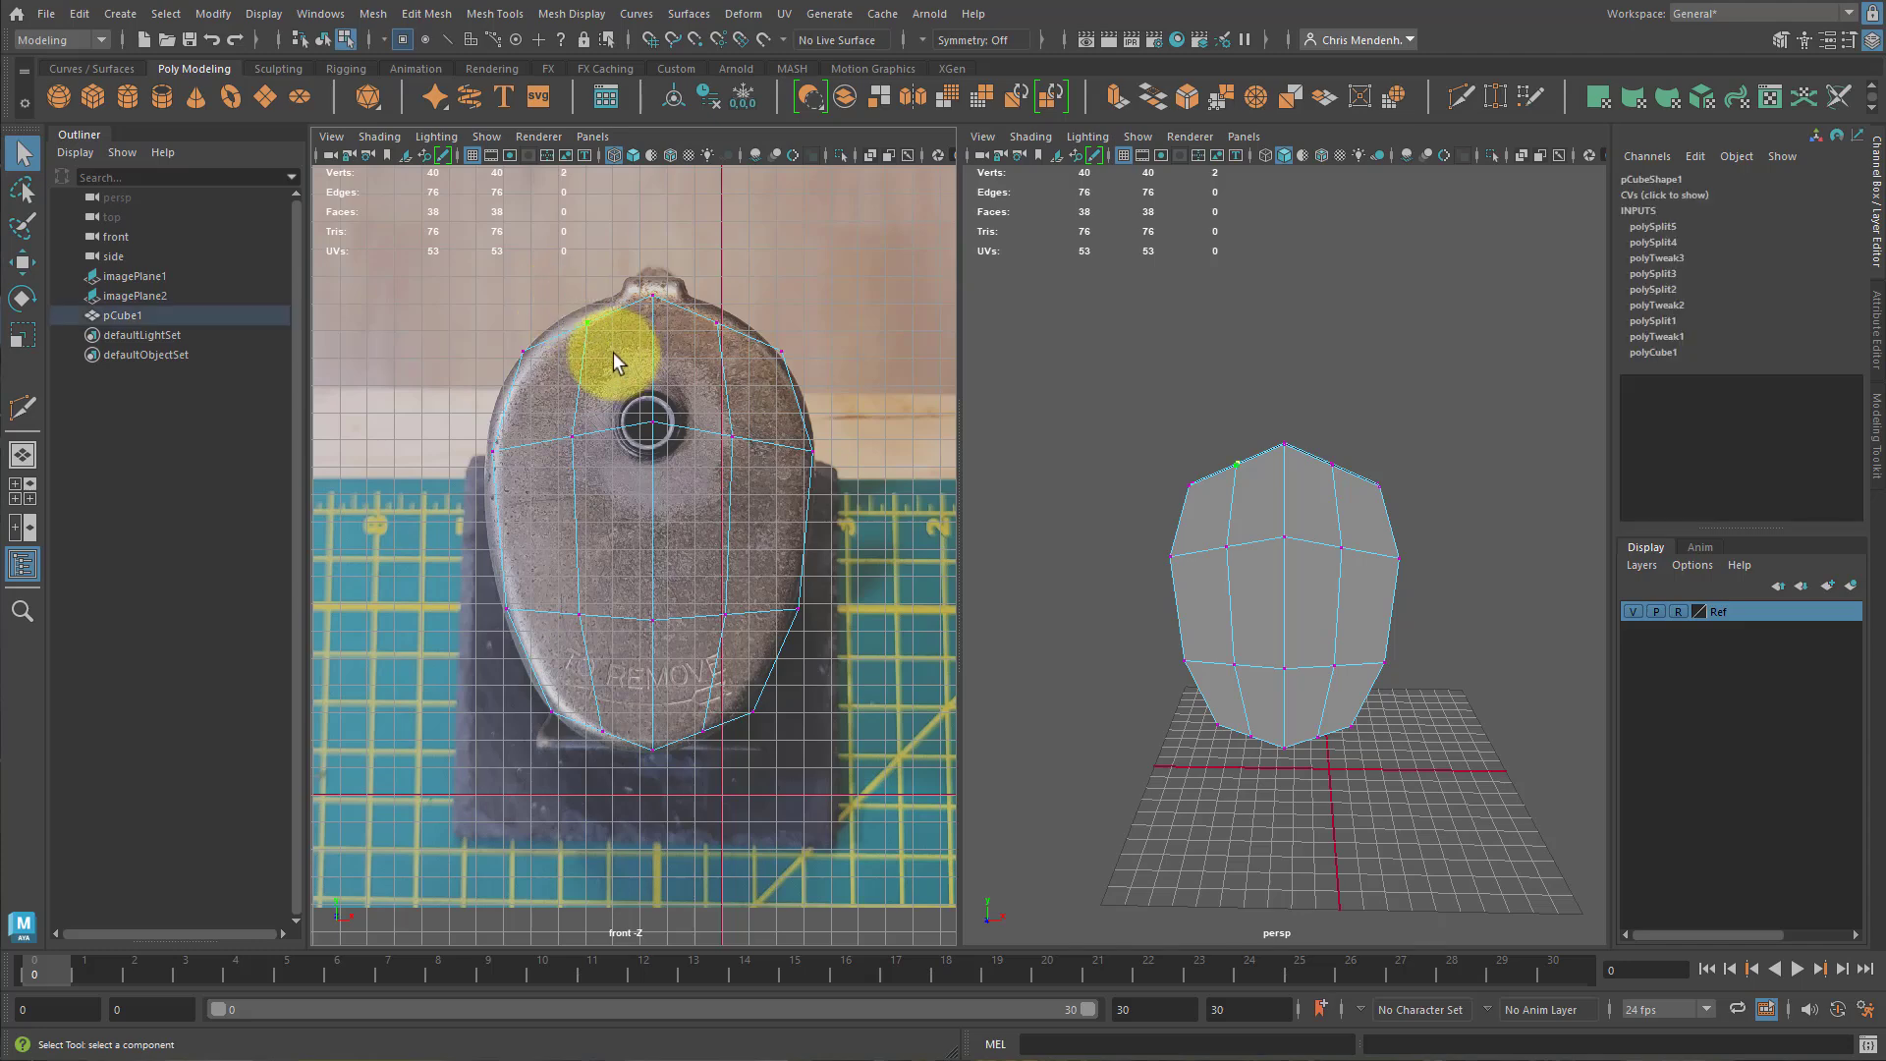
shift+drag(699, 278, 733, 344)
key(w)
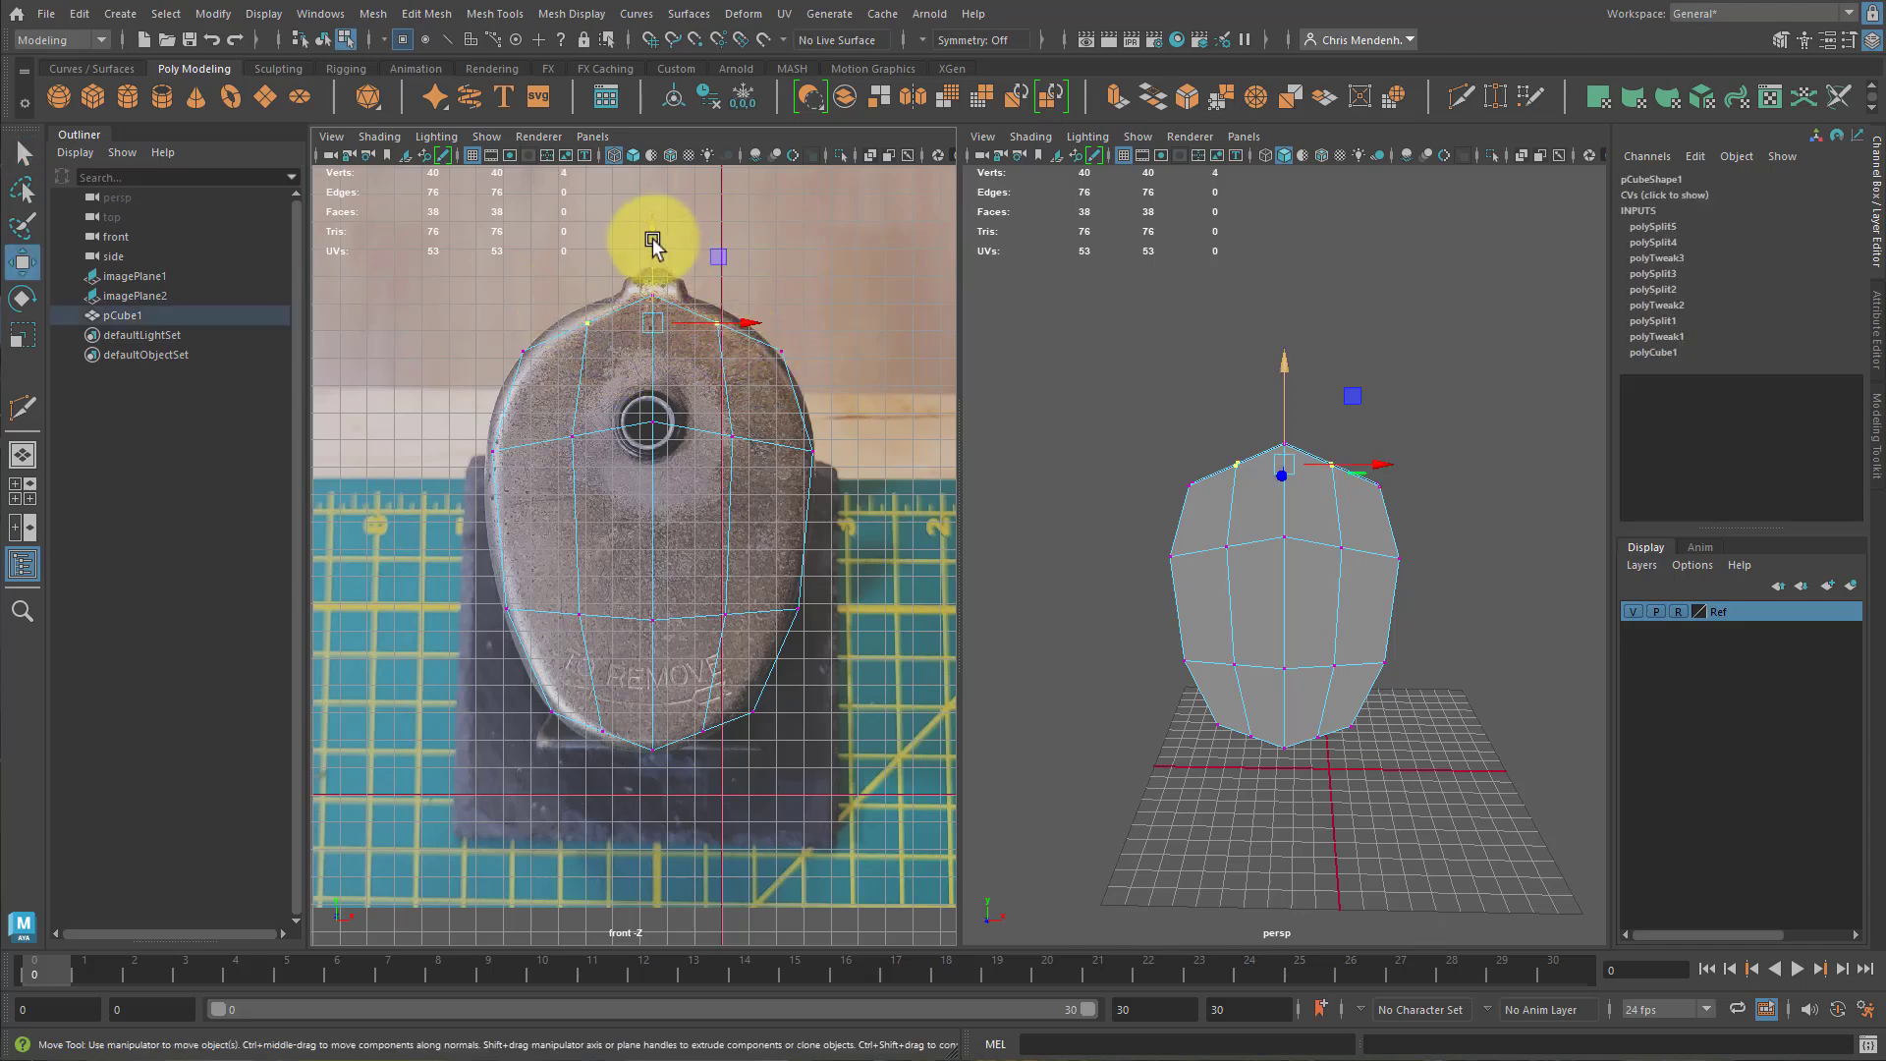
drag(651, 236, 650, 226)
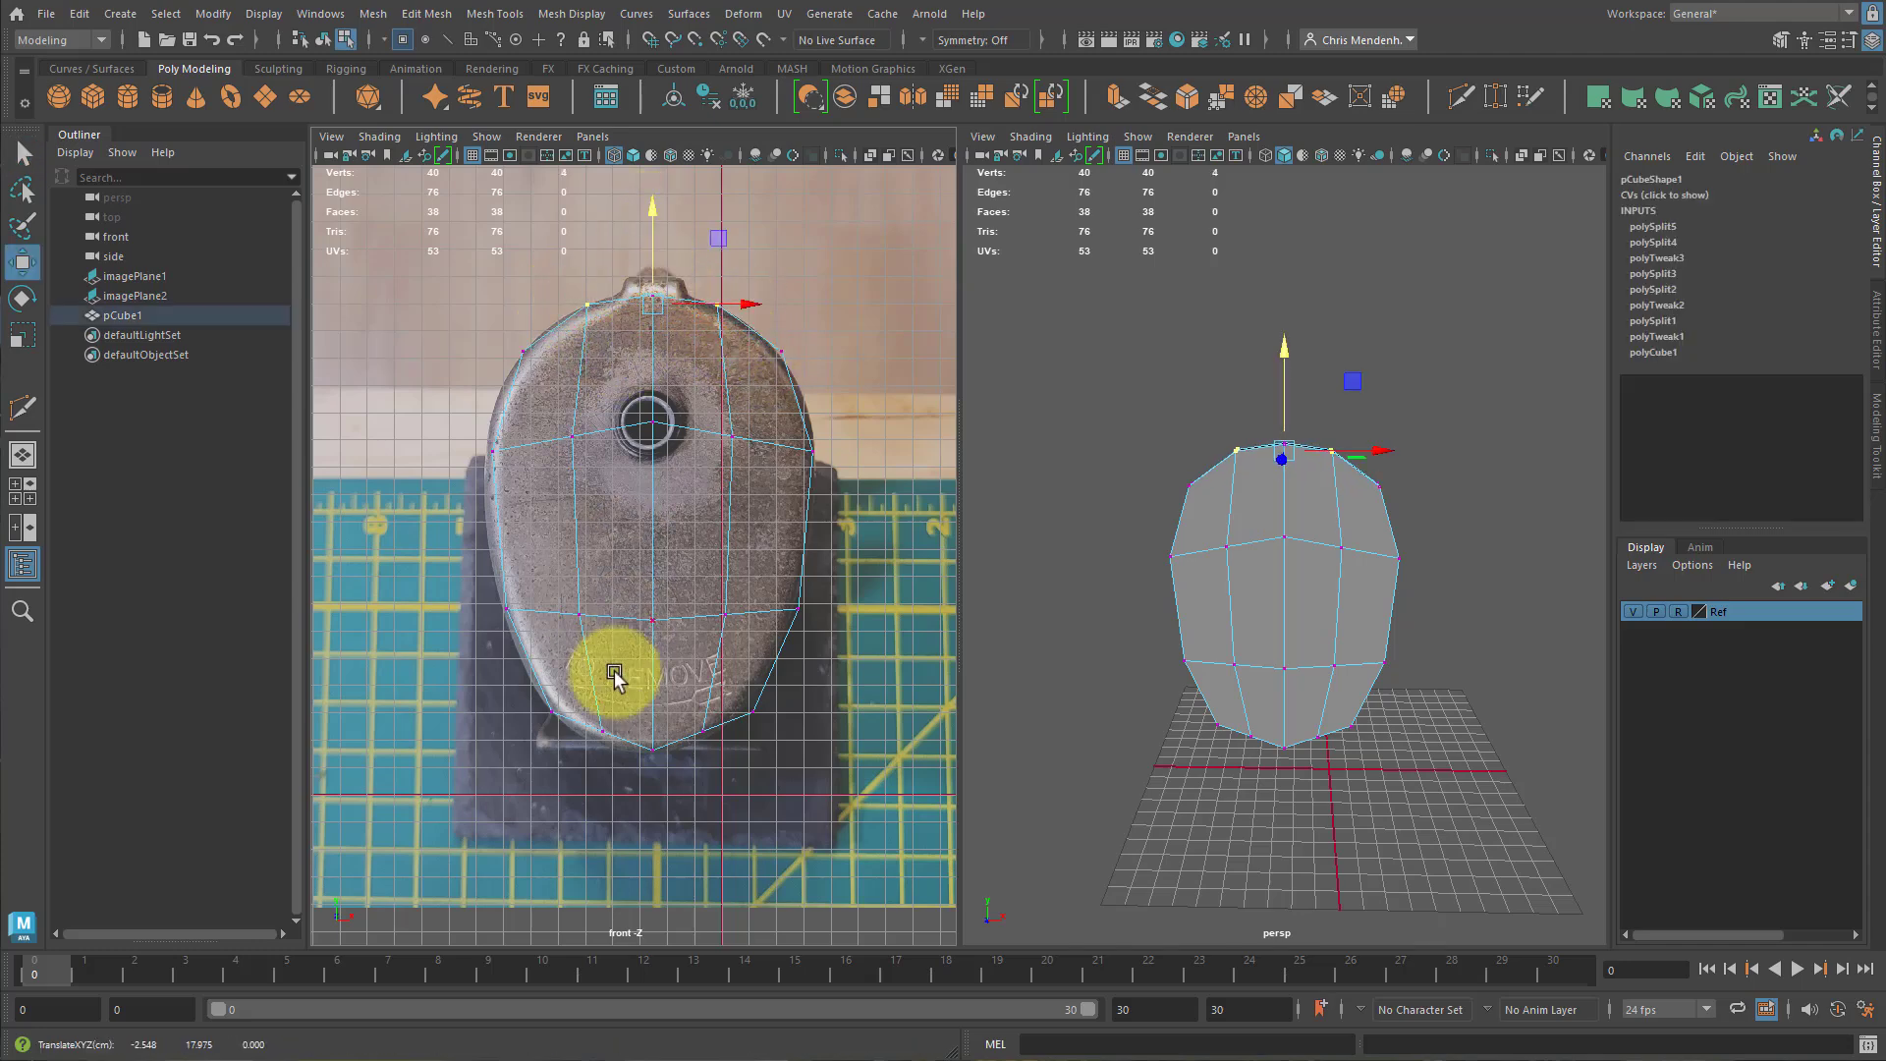
drag(587, 715, 616, 750)
shift+drag(732, 758, 651, 648)
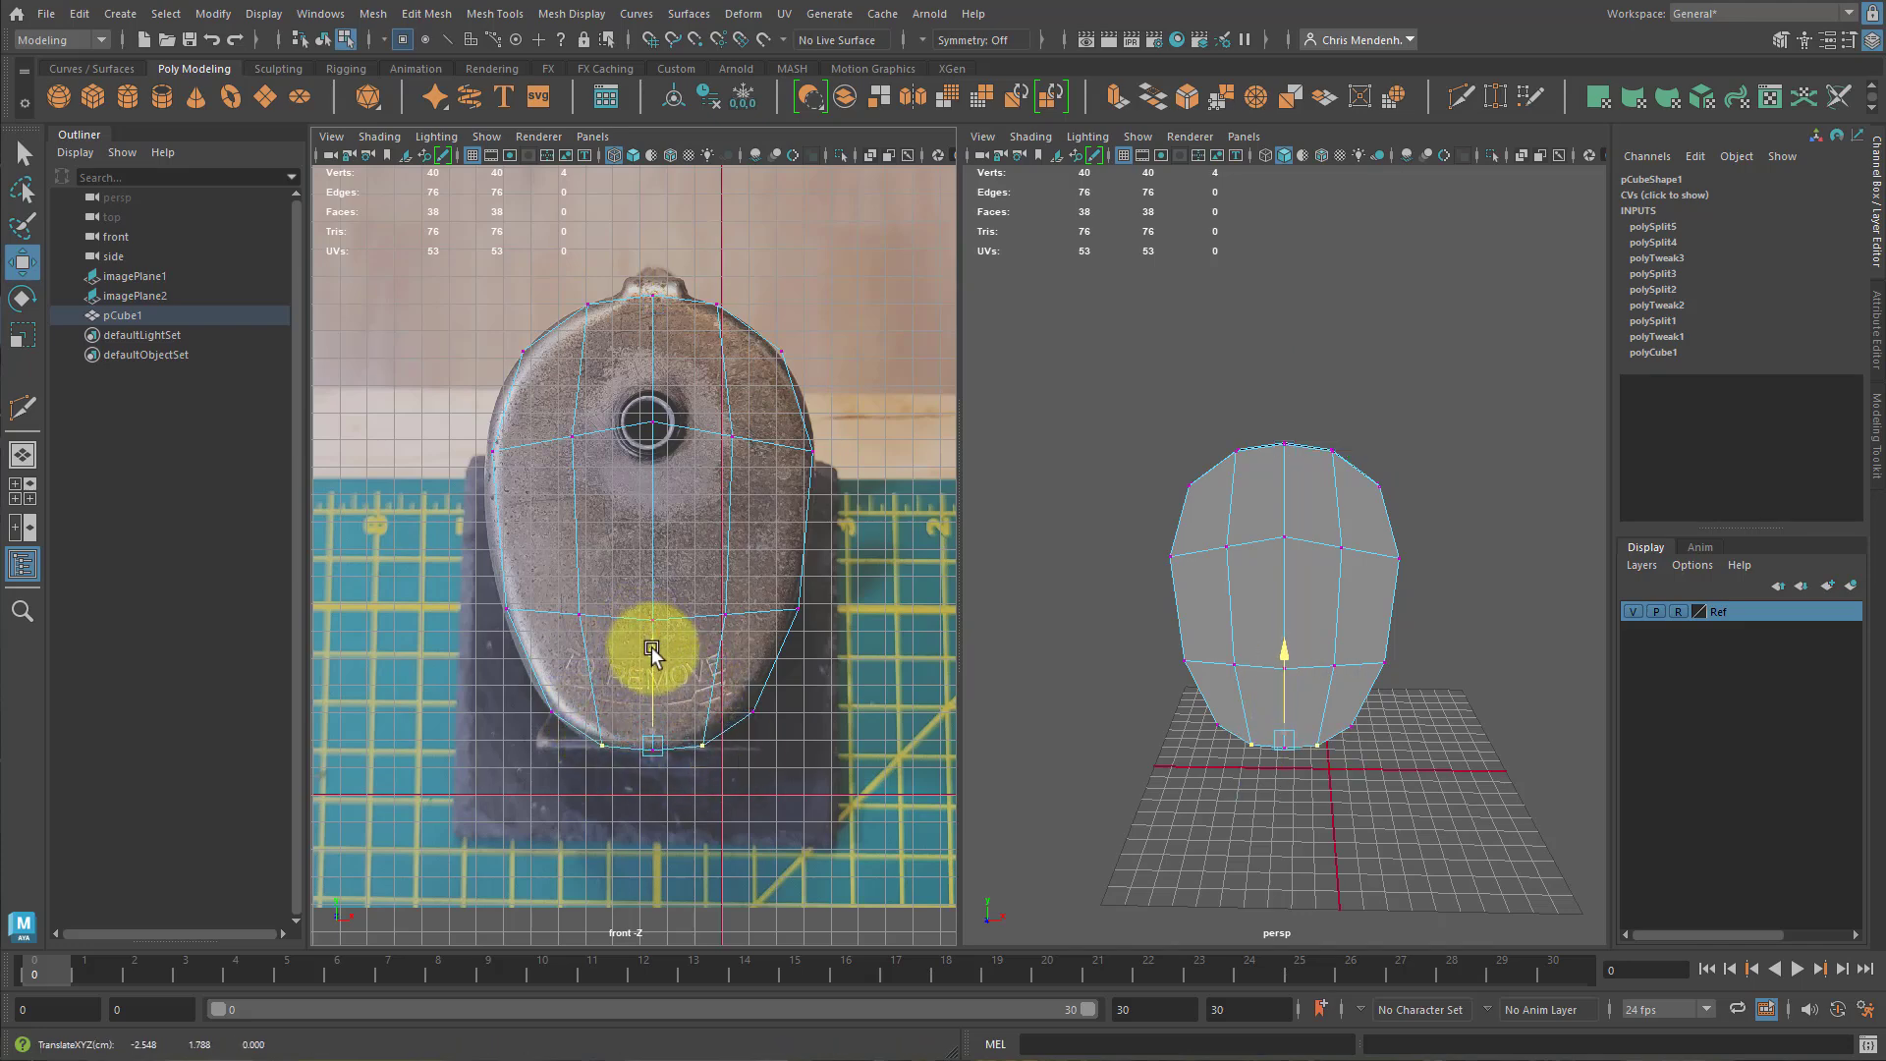
Select the loop of faces running around the body's thin rim and delete it.
alt+drag(1335, 639, 1416, 566)
right_drag(1416, 566, 1414, 564)
double_click(1418, 461)
alt+drag(1418, 462, 1355, 363)
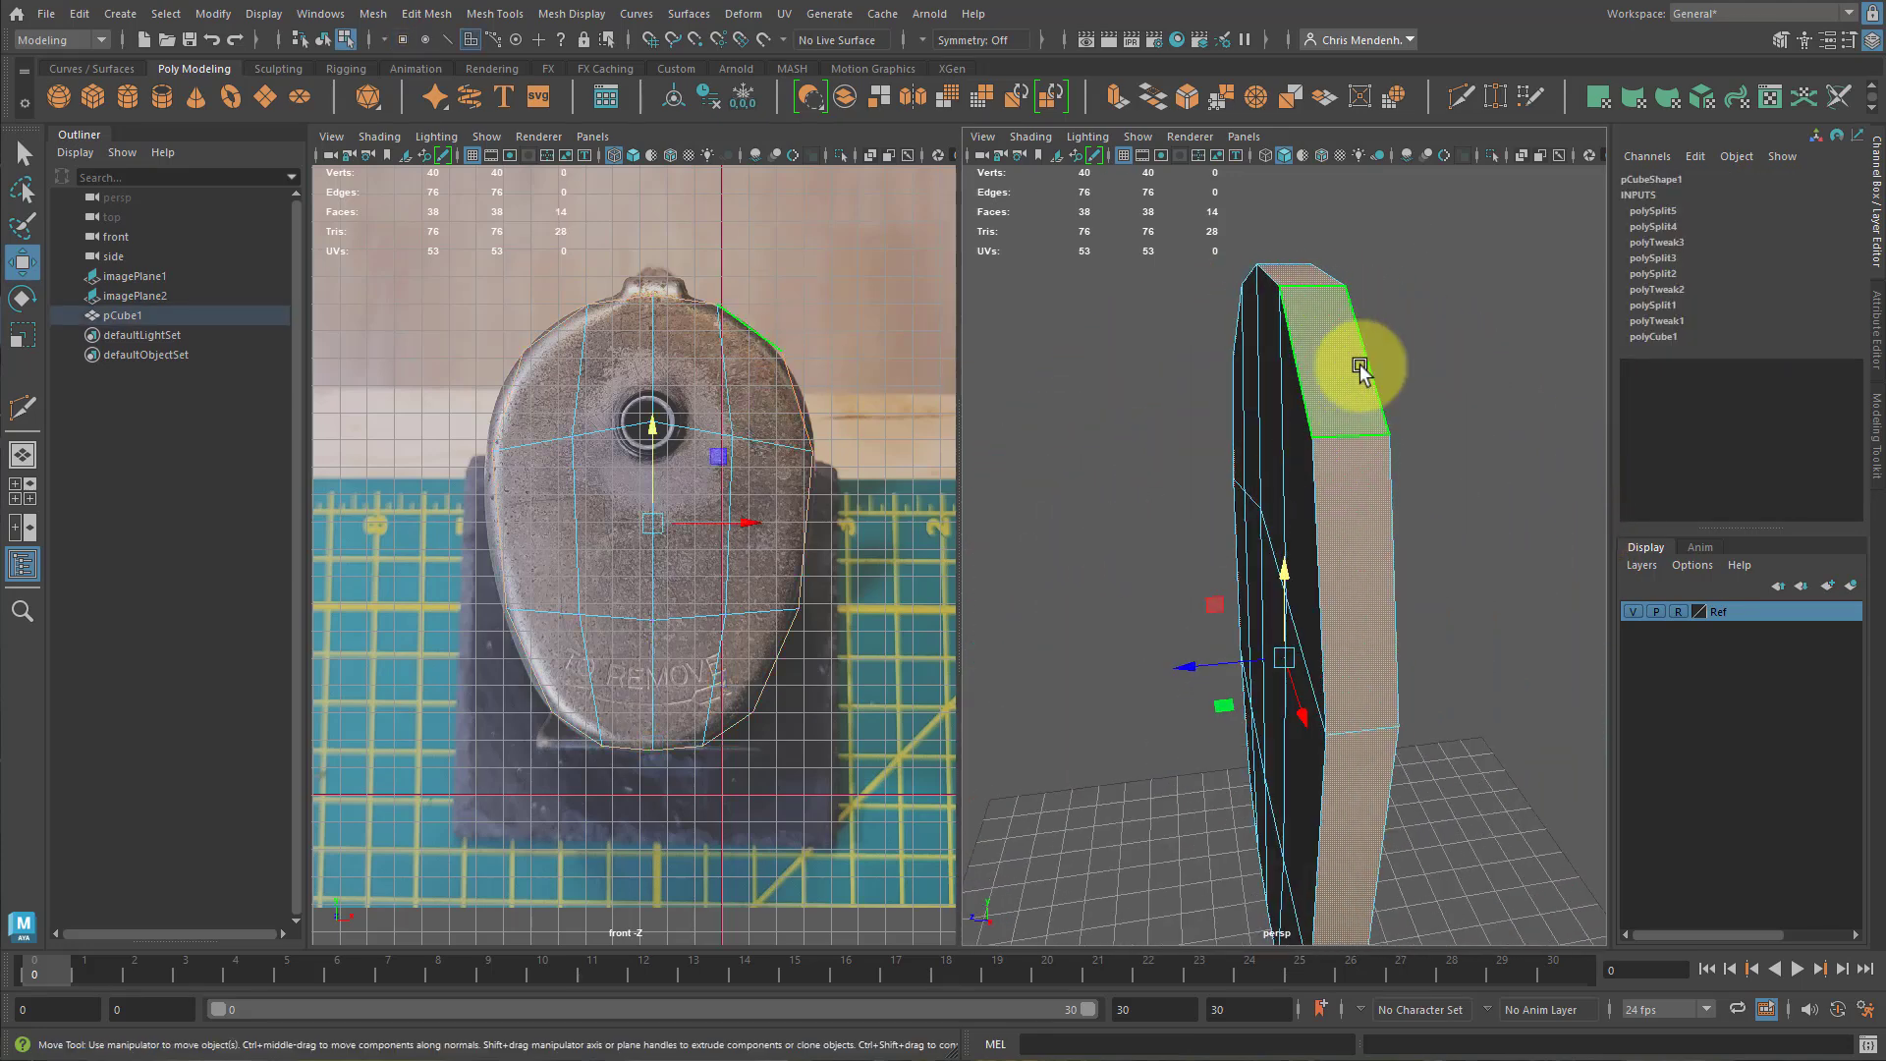
click(1335, 334)
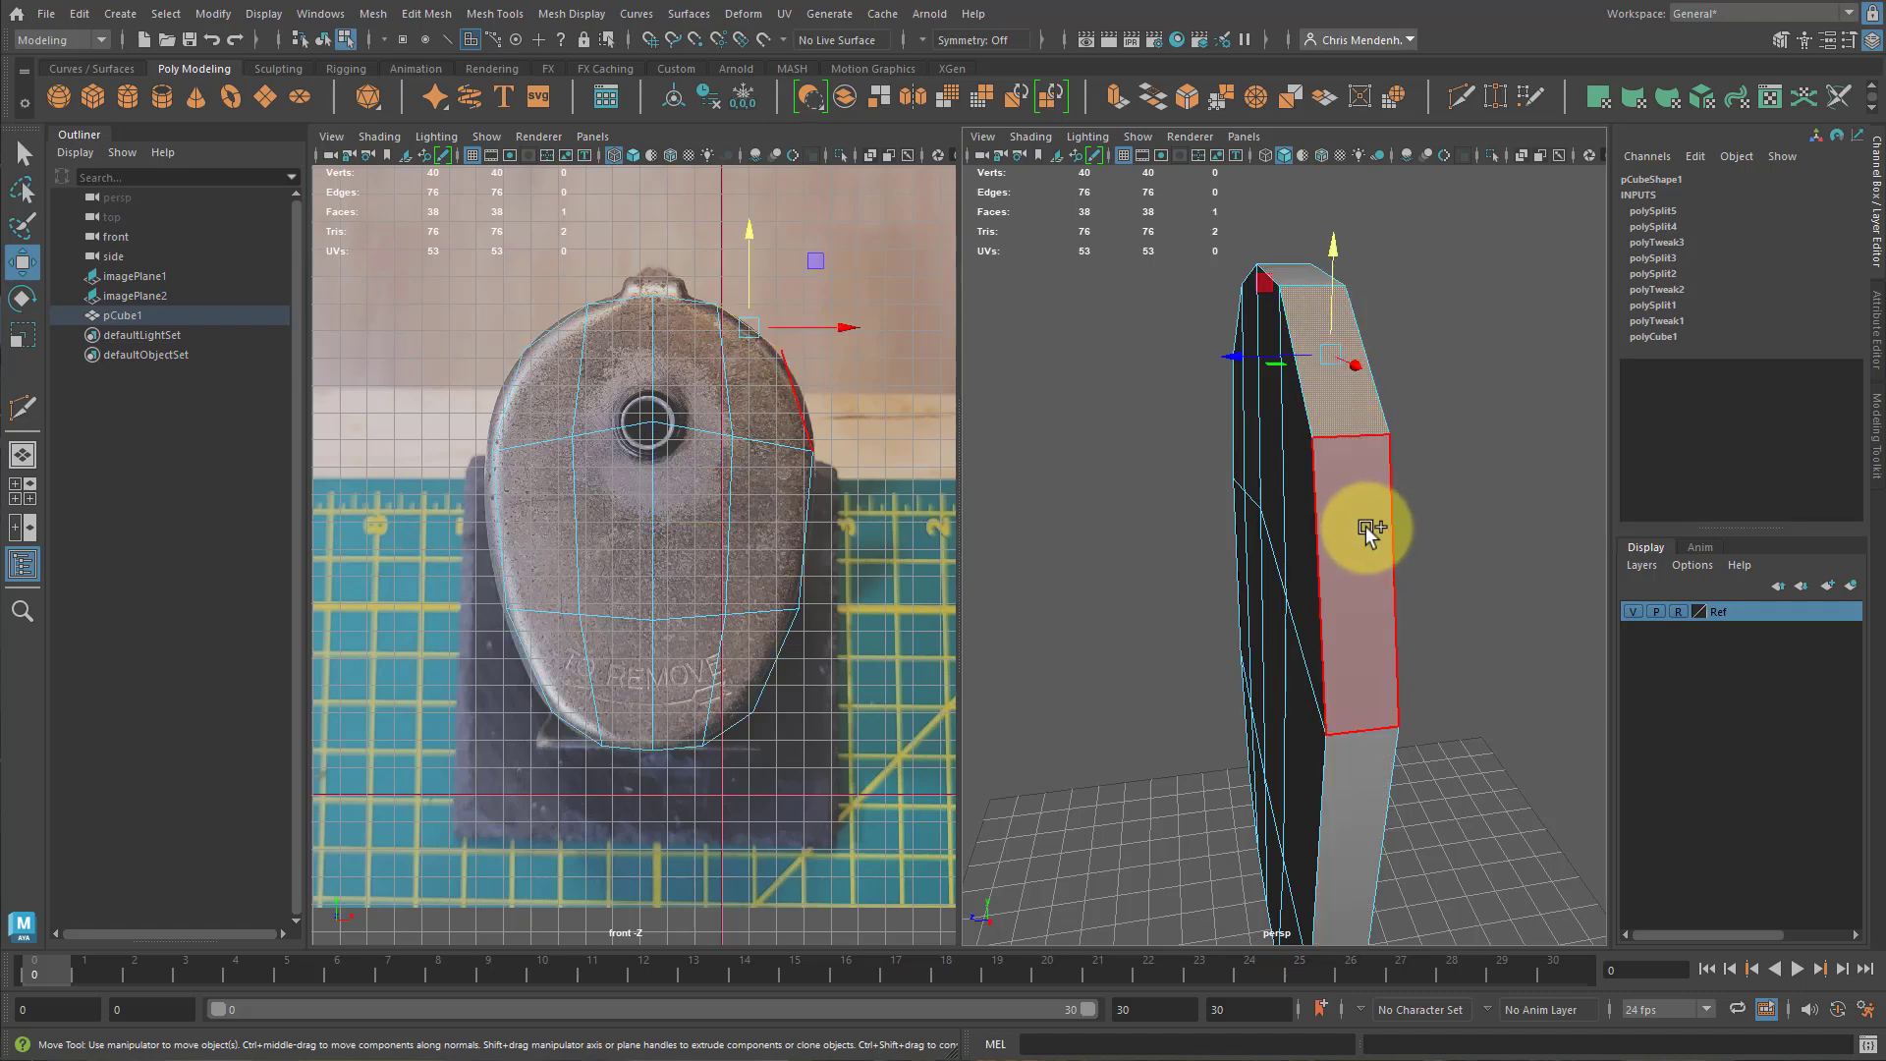
double_click(1368, 530)
alt+drag(1431, 589, 1238, 622)
key(Delete)
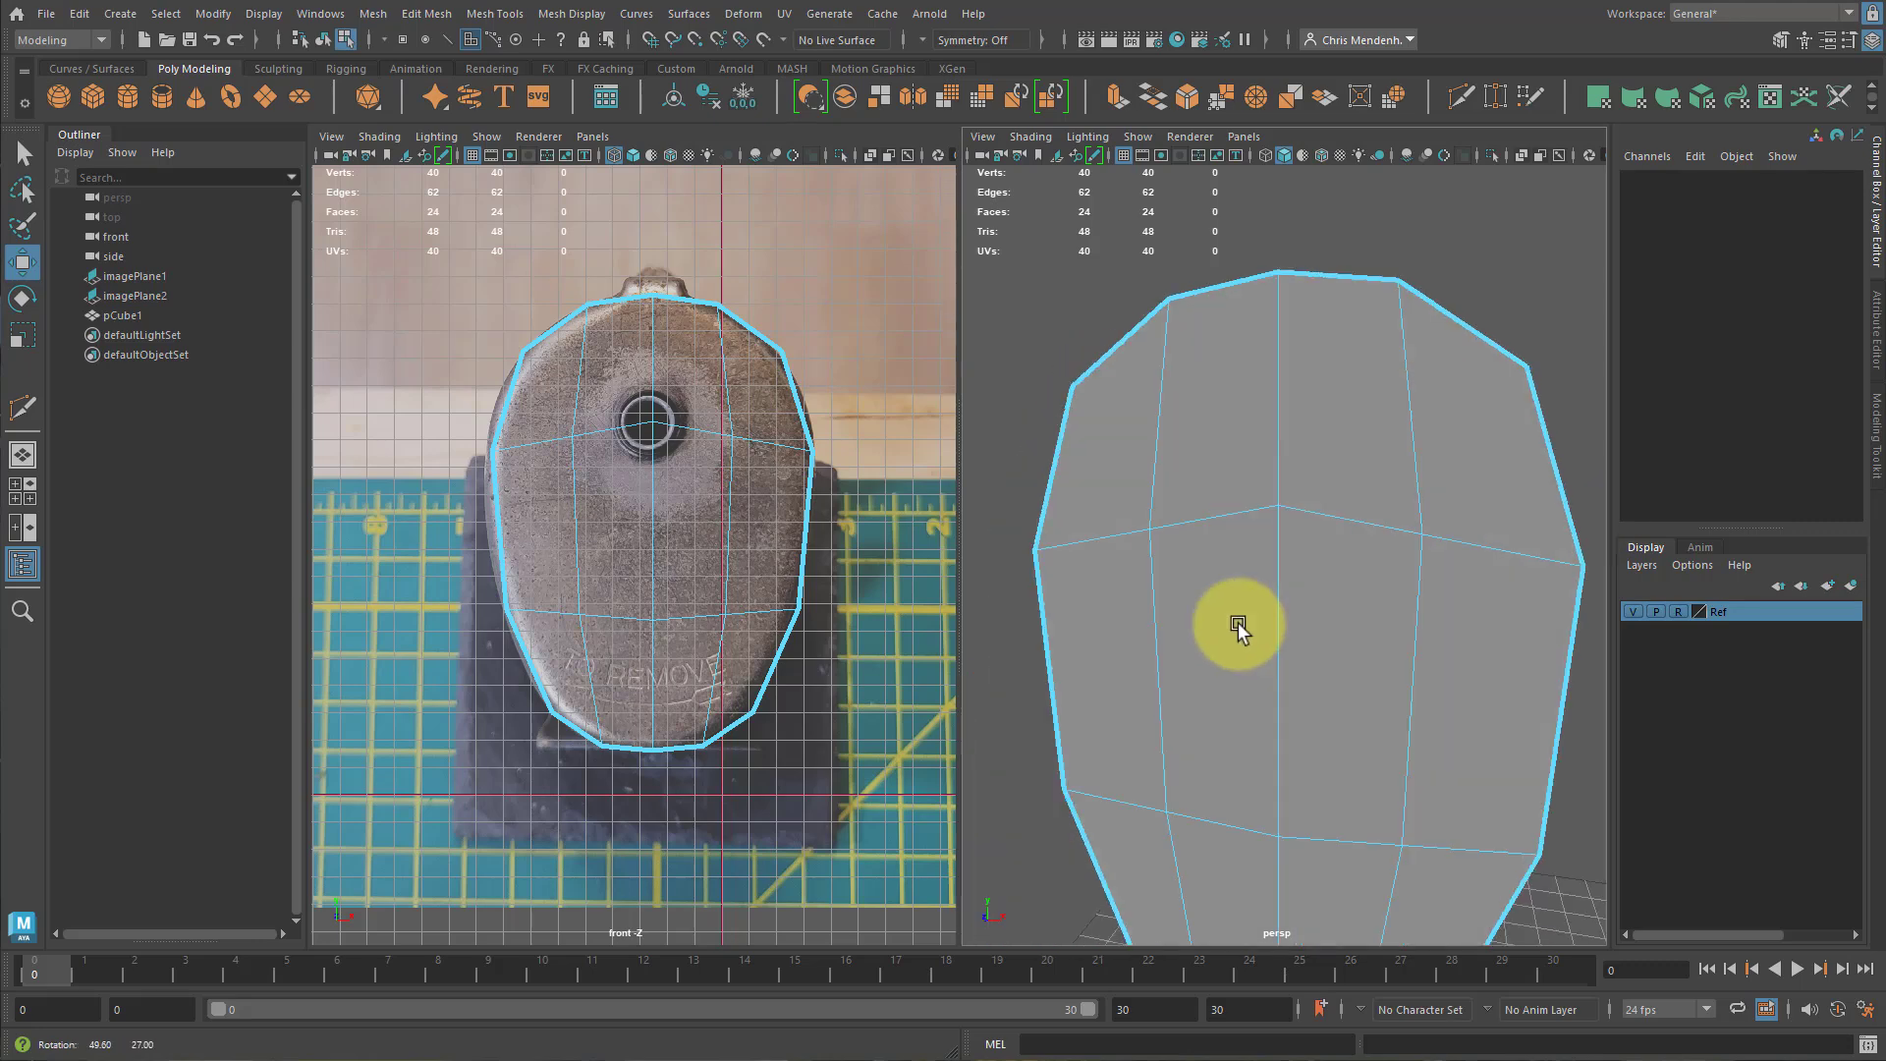
Turn on shaded display and delete all faces of one of the two disconnected oval panels.
key(5)
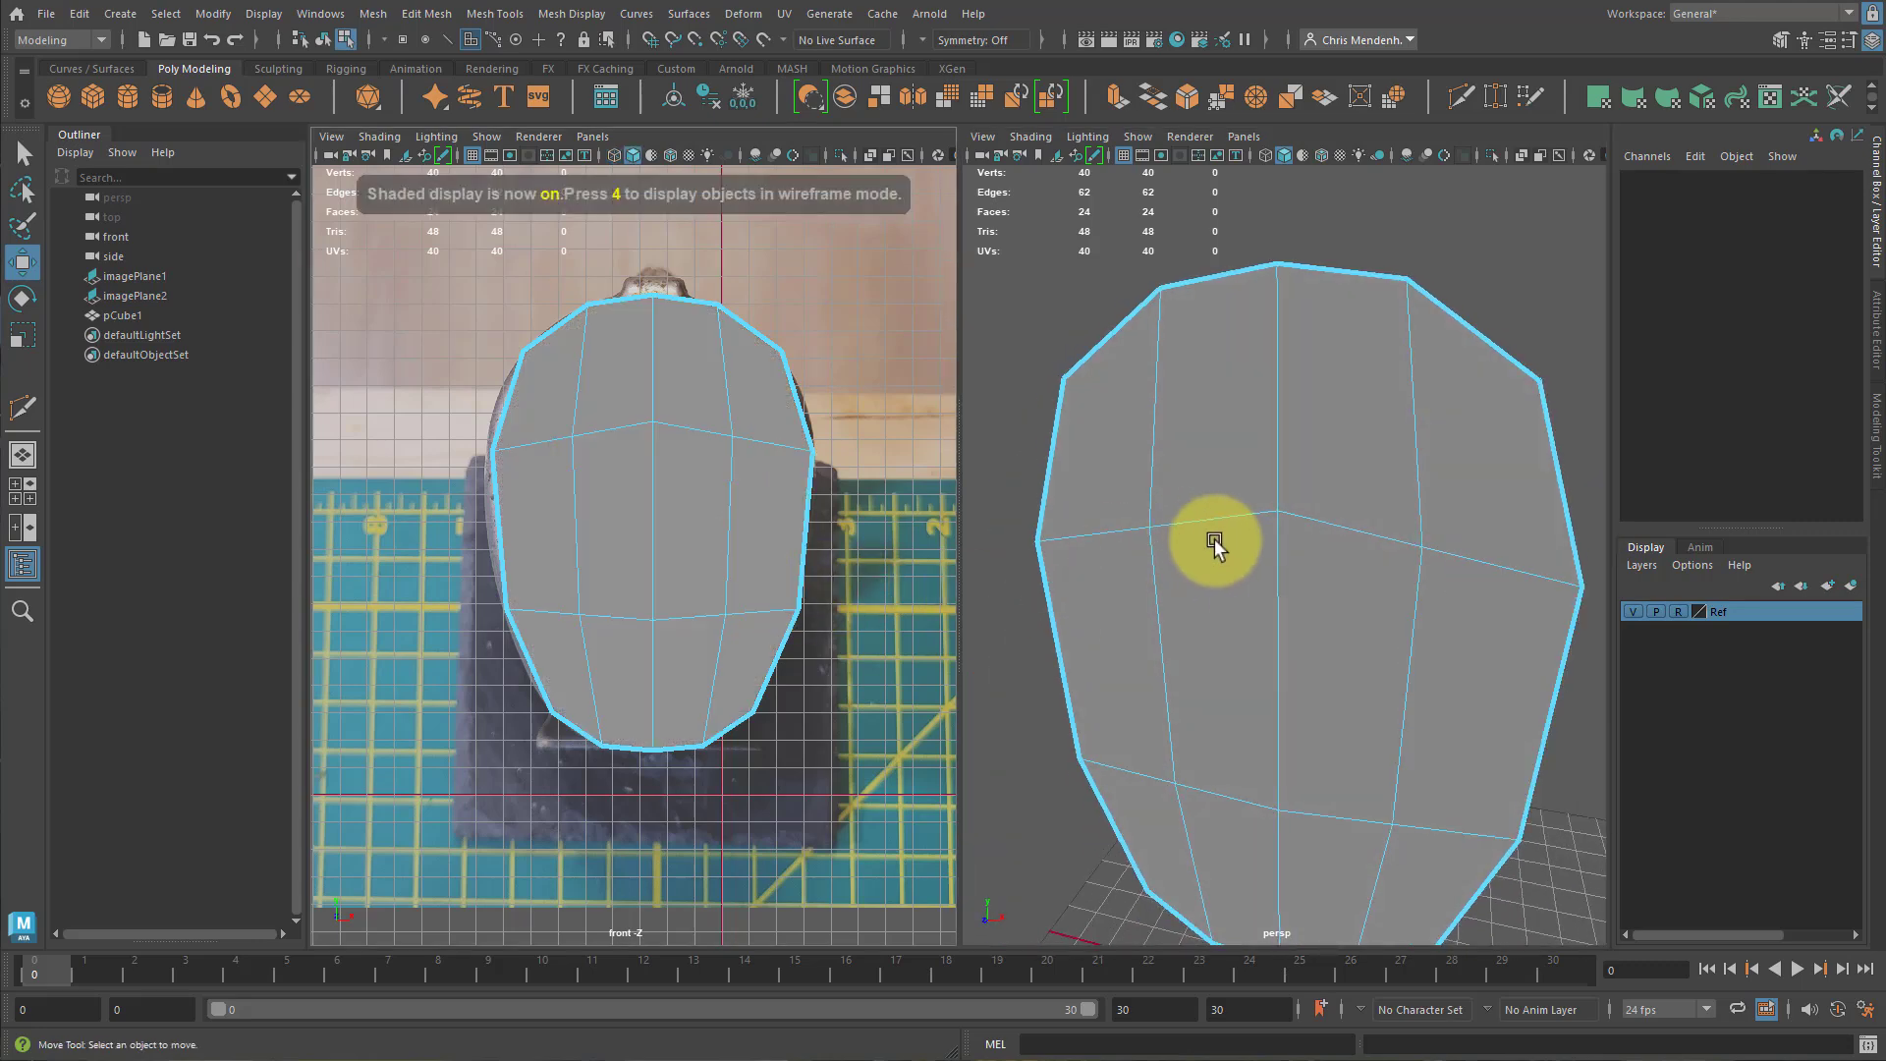
key(5)
alt+drag(1212, 539, 1171, 546)
click(1261, 441)
key(shift+period)
key(shift+period)
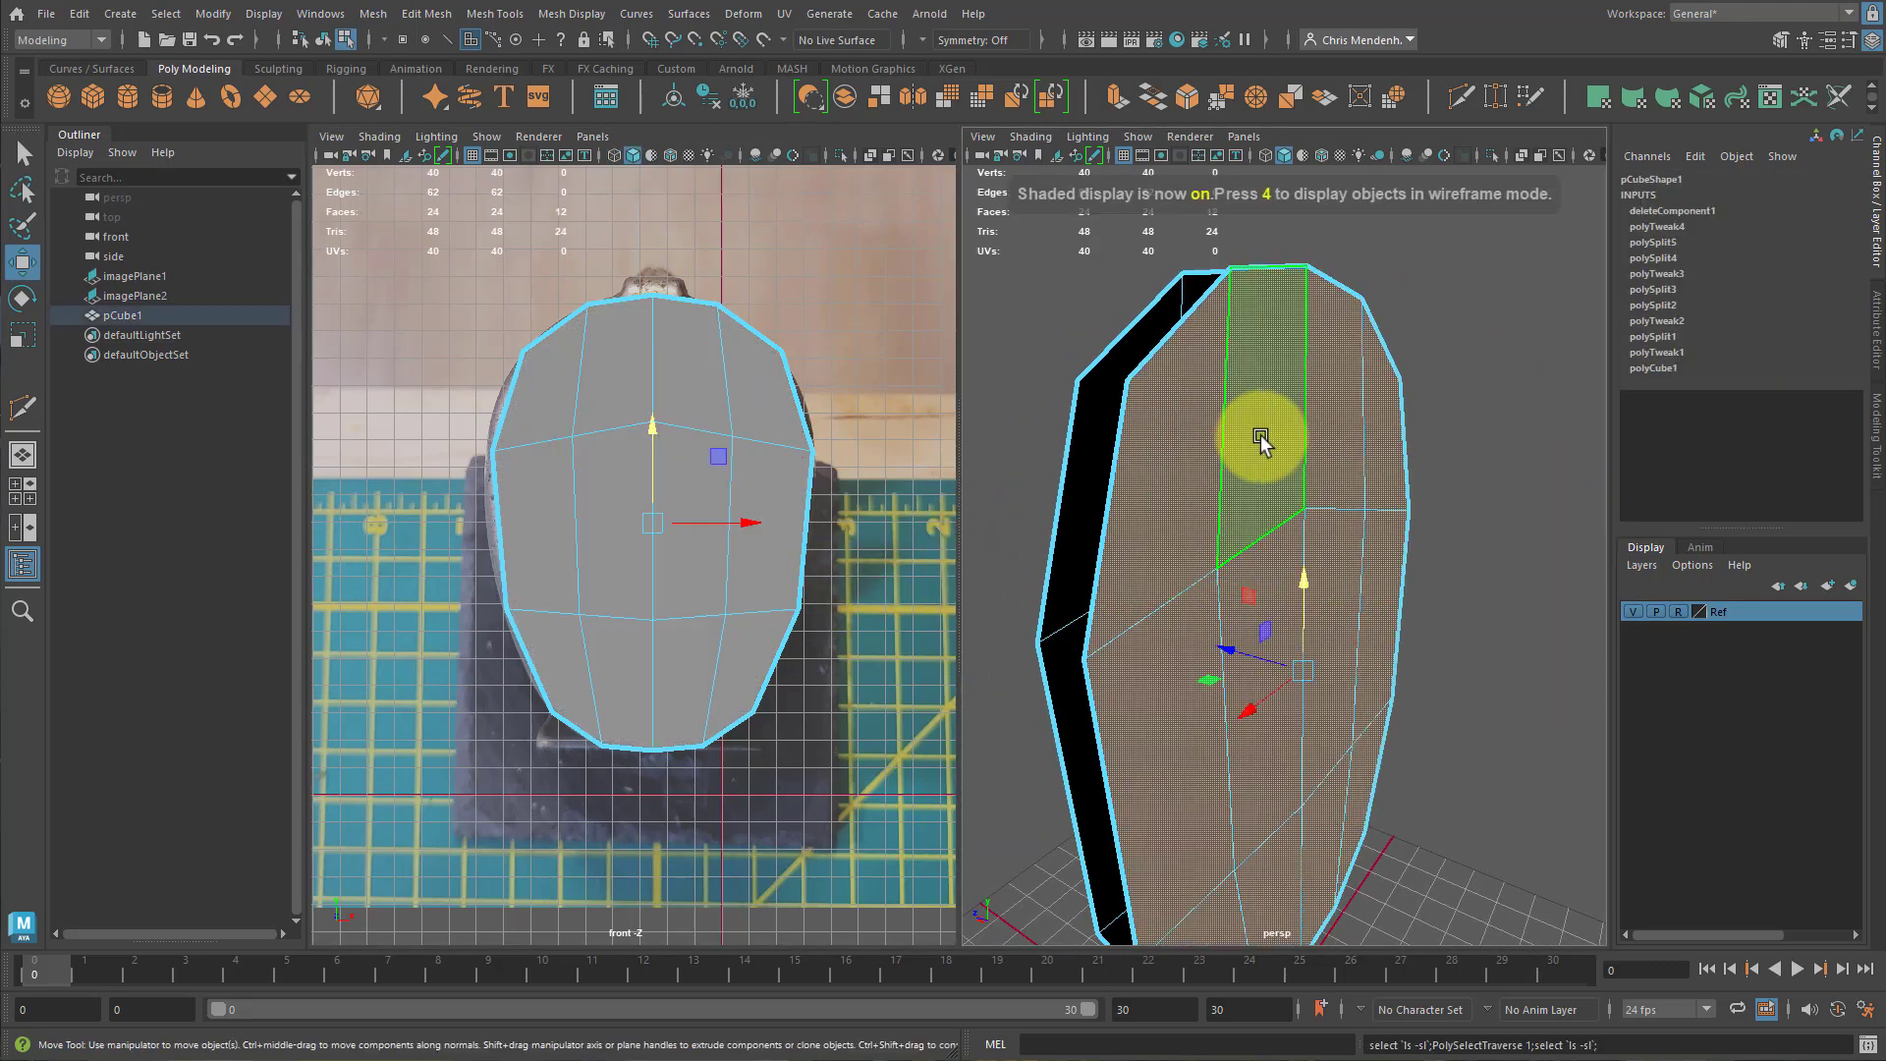
key(Delete)
alt+drag(1242, 421, 1336, 579)
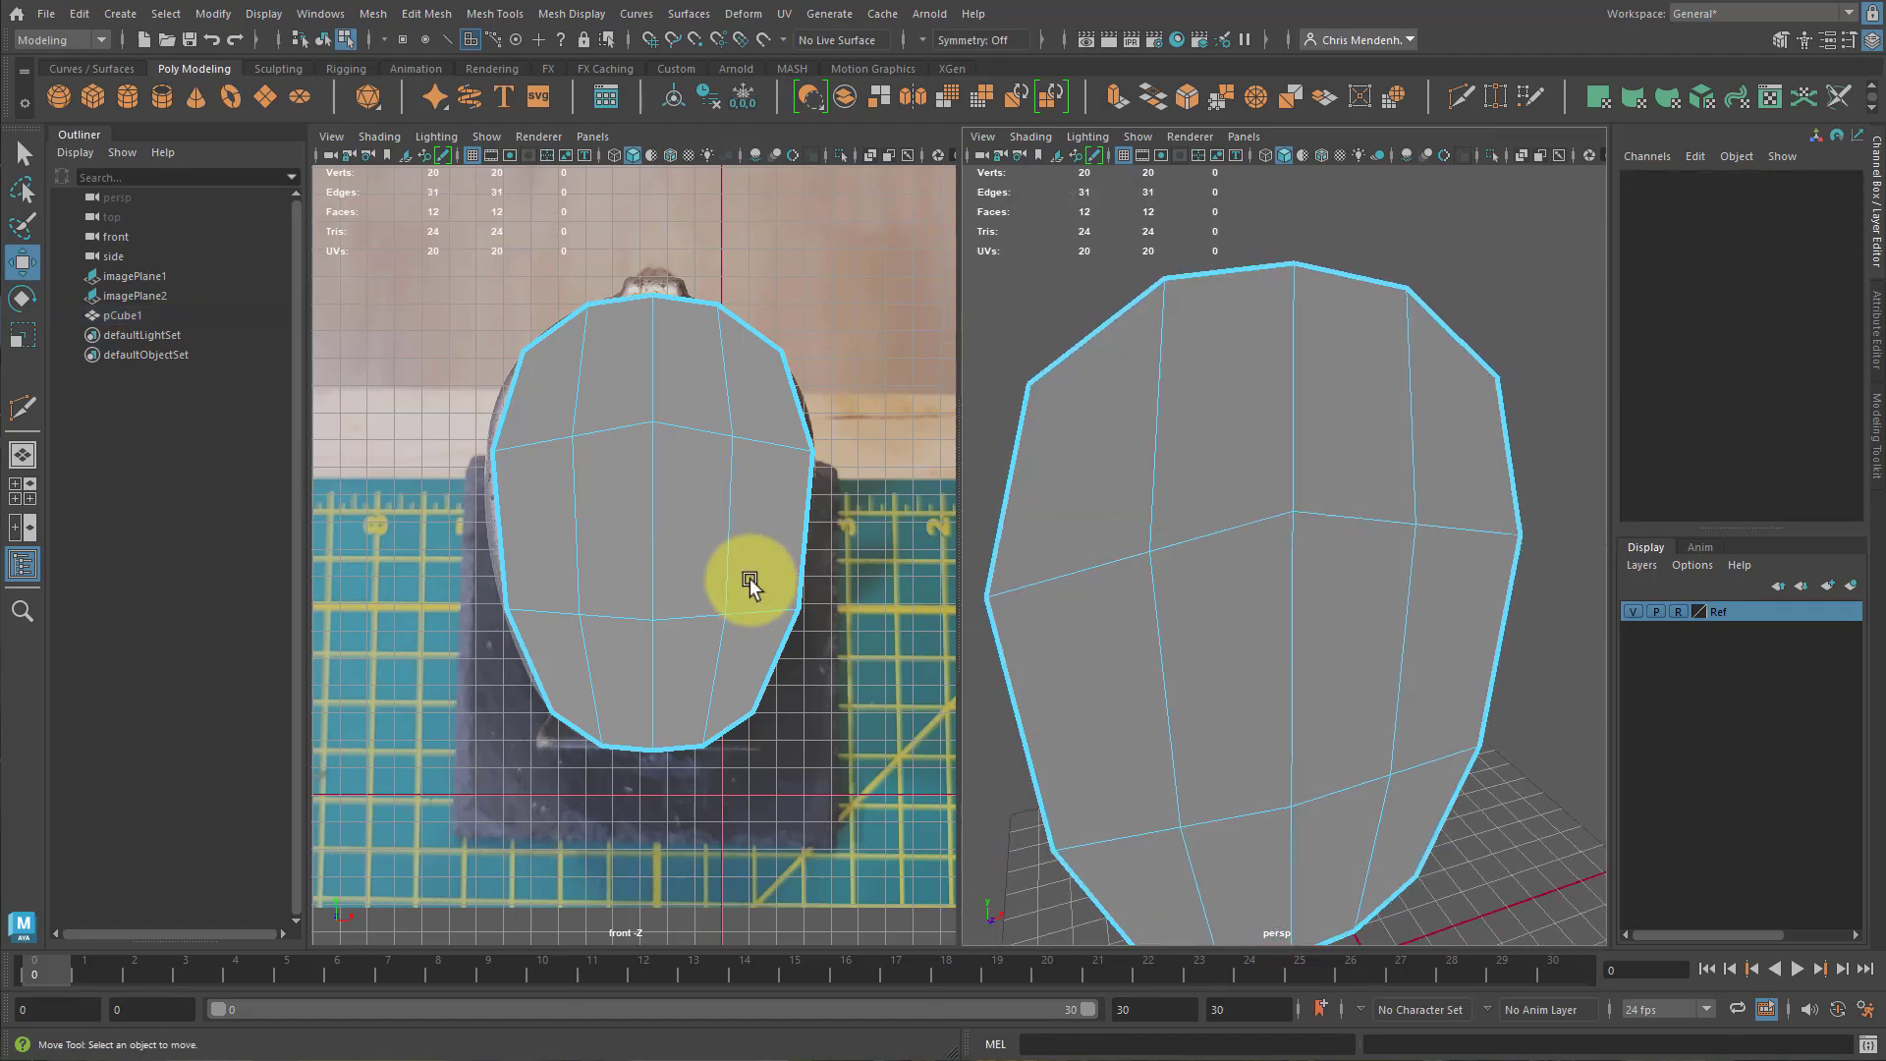
Return the front view to wireframe and bevel the central vertical edge loop with a fraction of 0.5 and 2 segments.
key(q)
right_drag(640, 503, 683, 478)
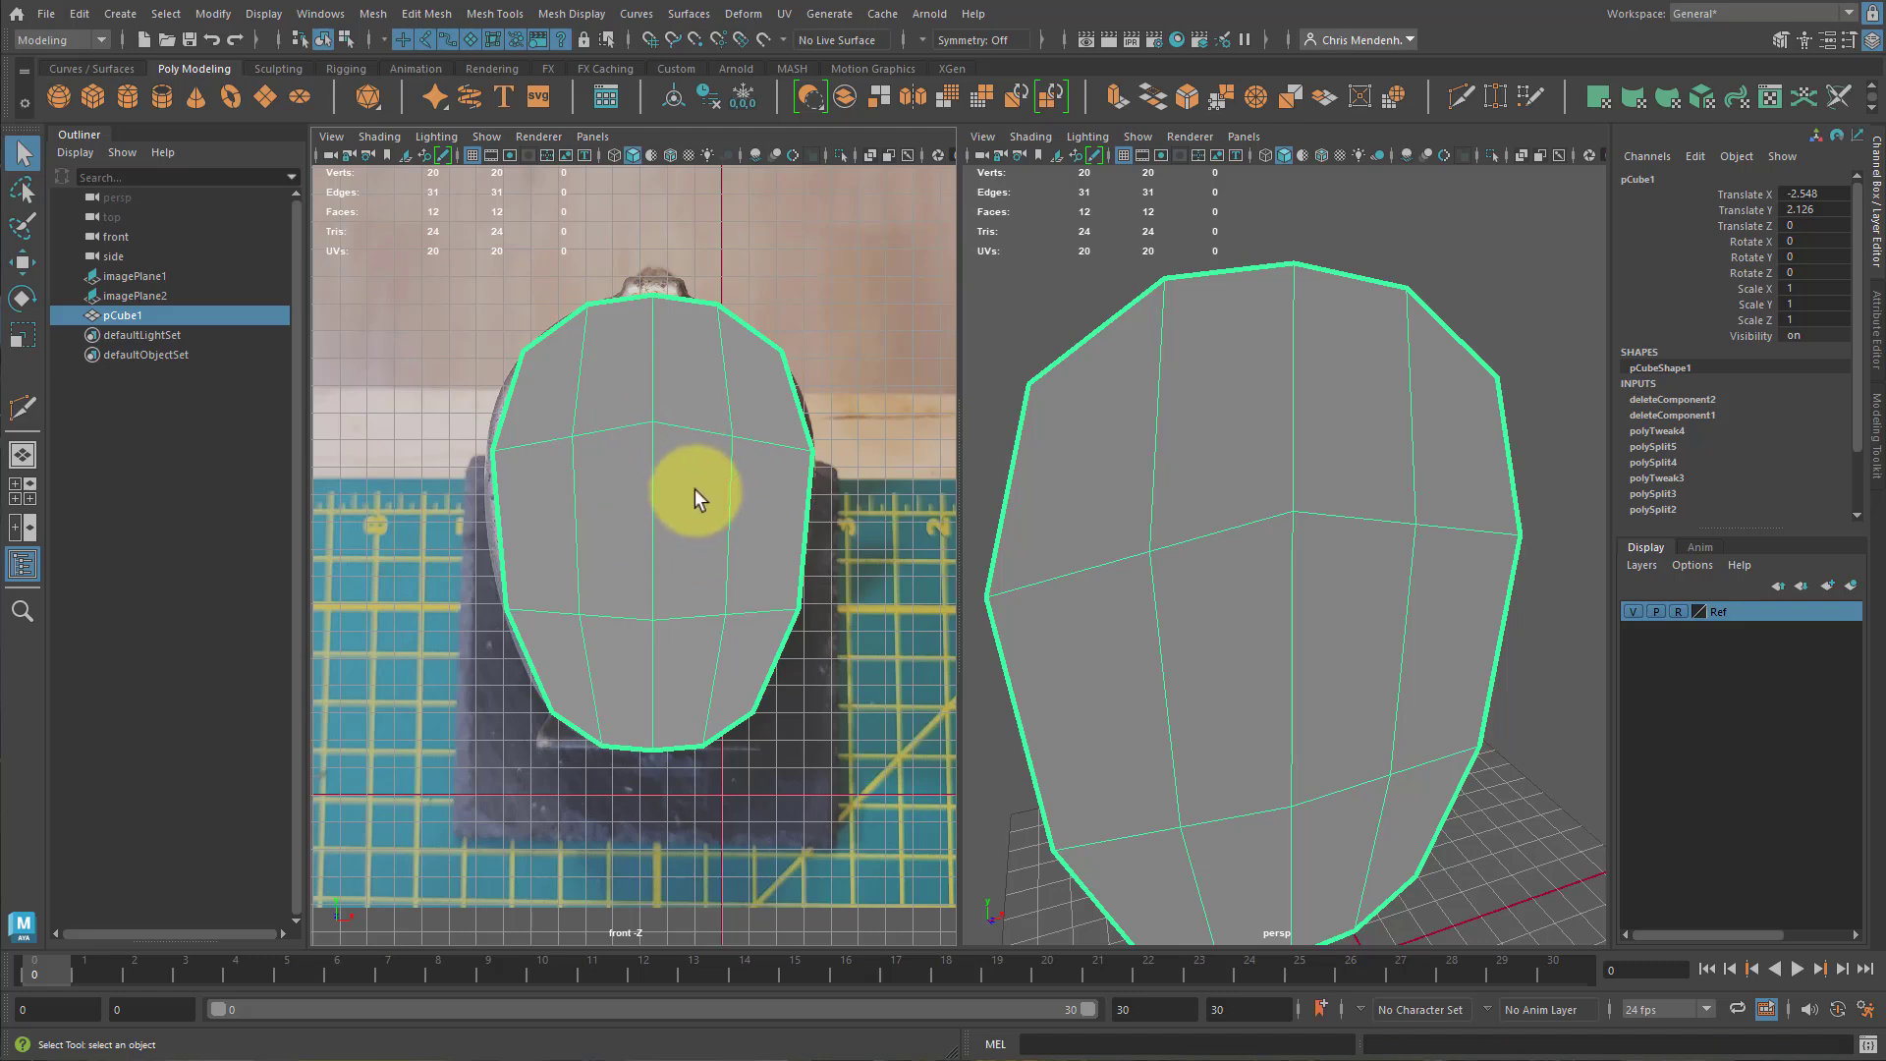
key(4)
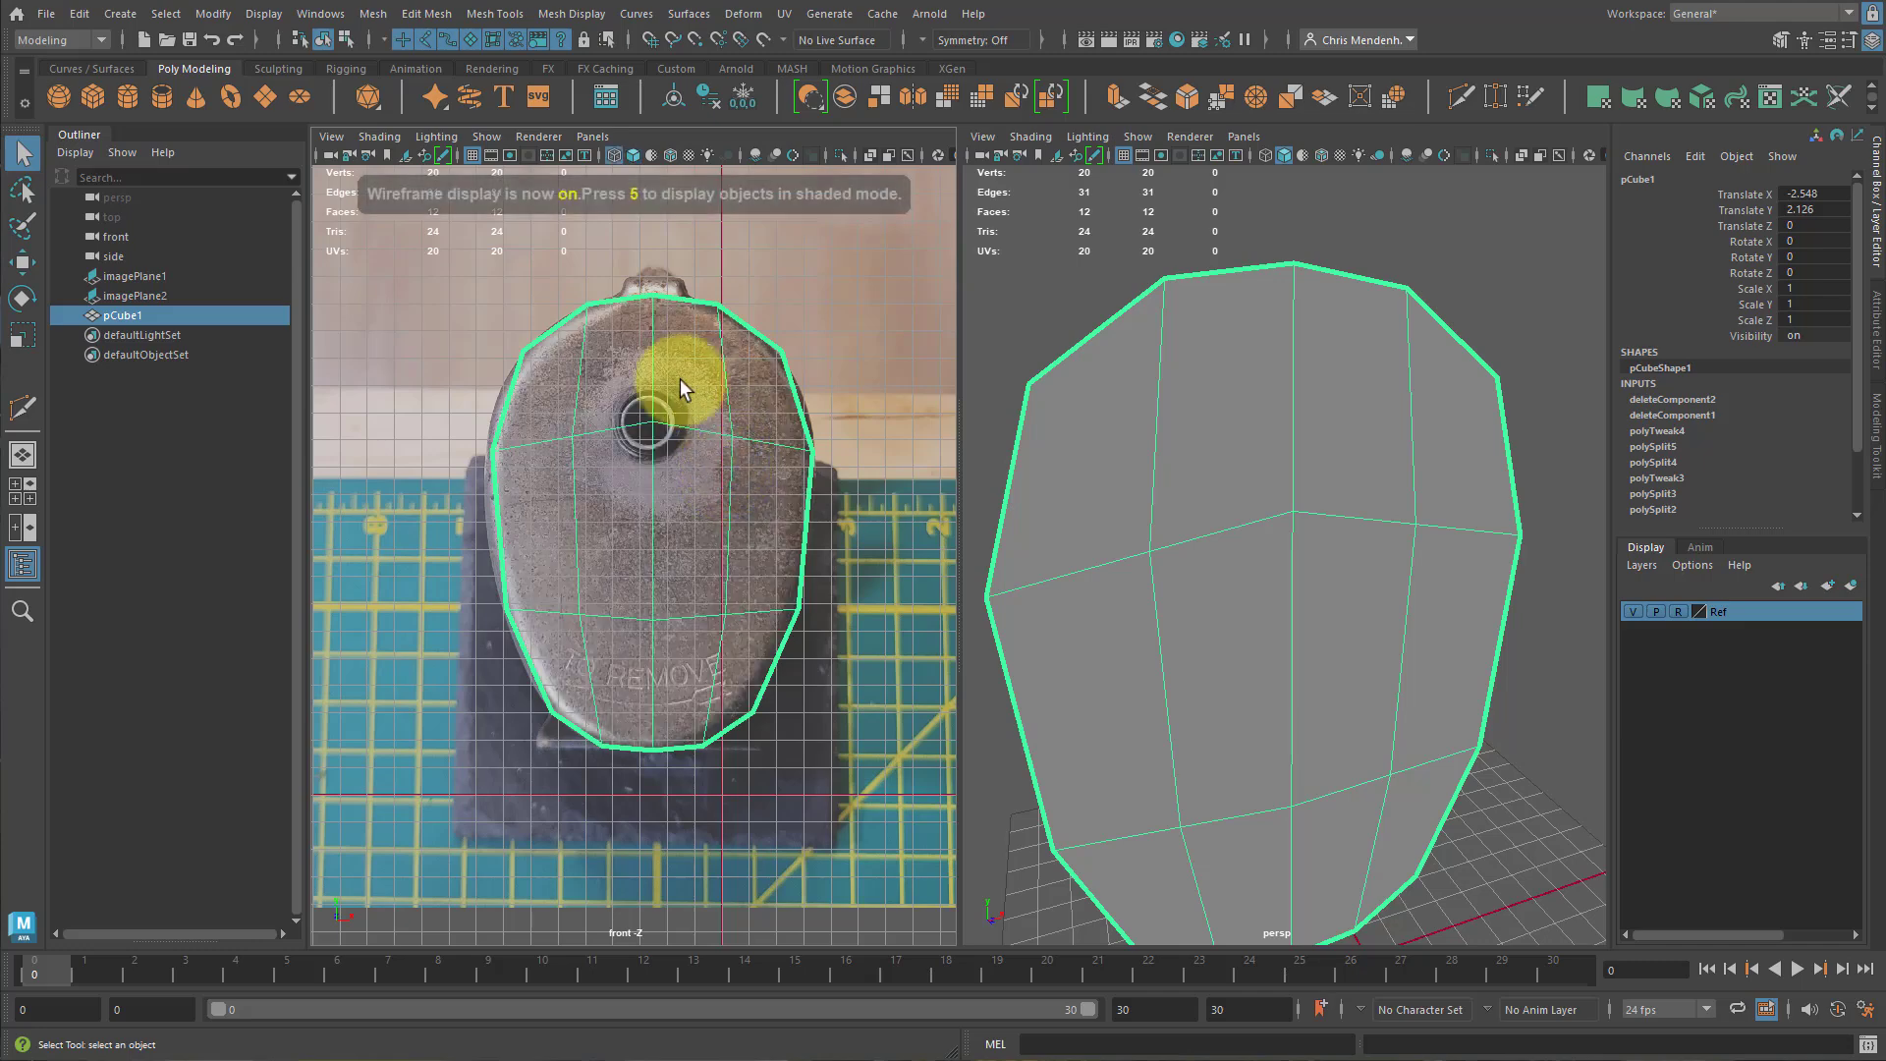
right_drag(671, 471, 677, 359)
double_click(660, 358)
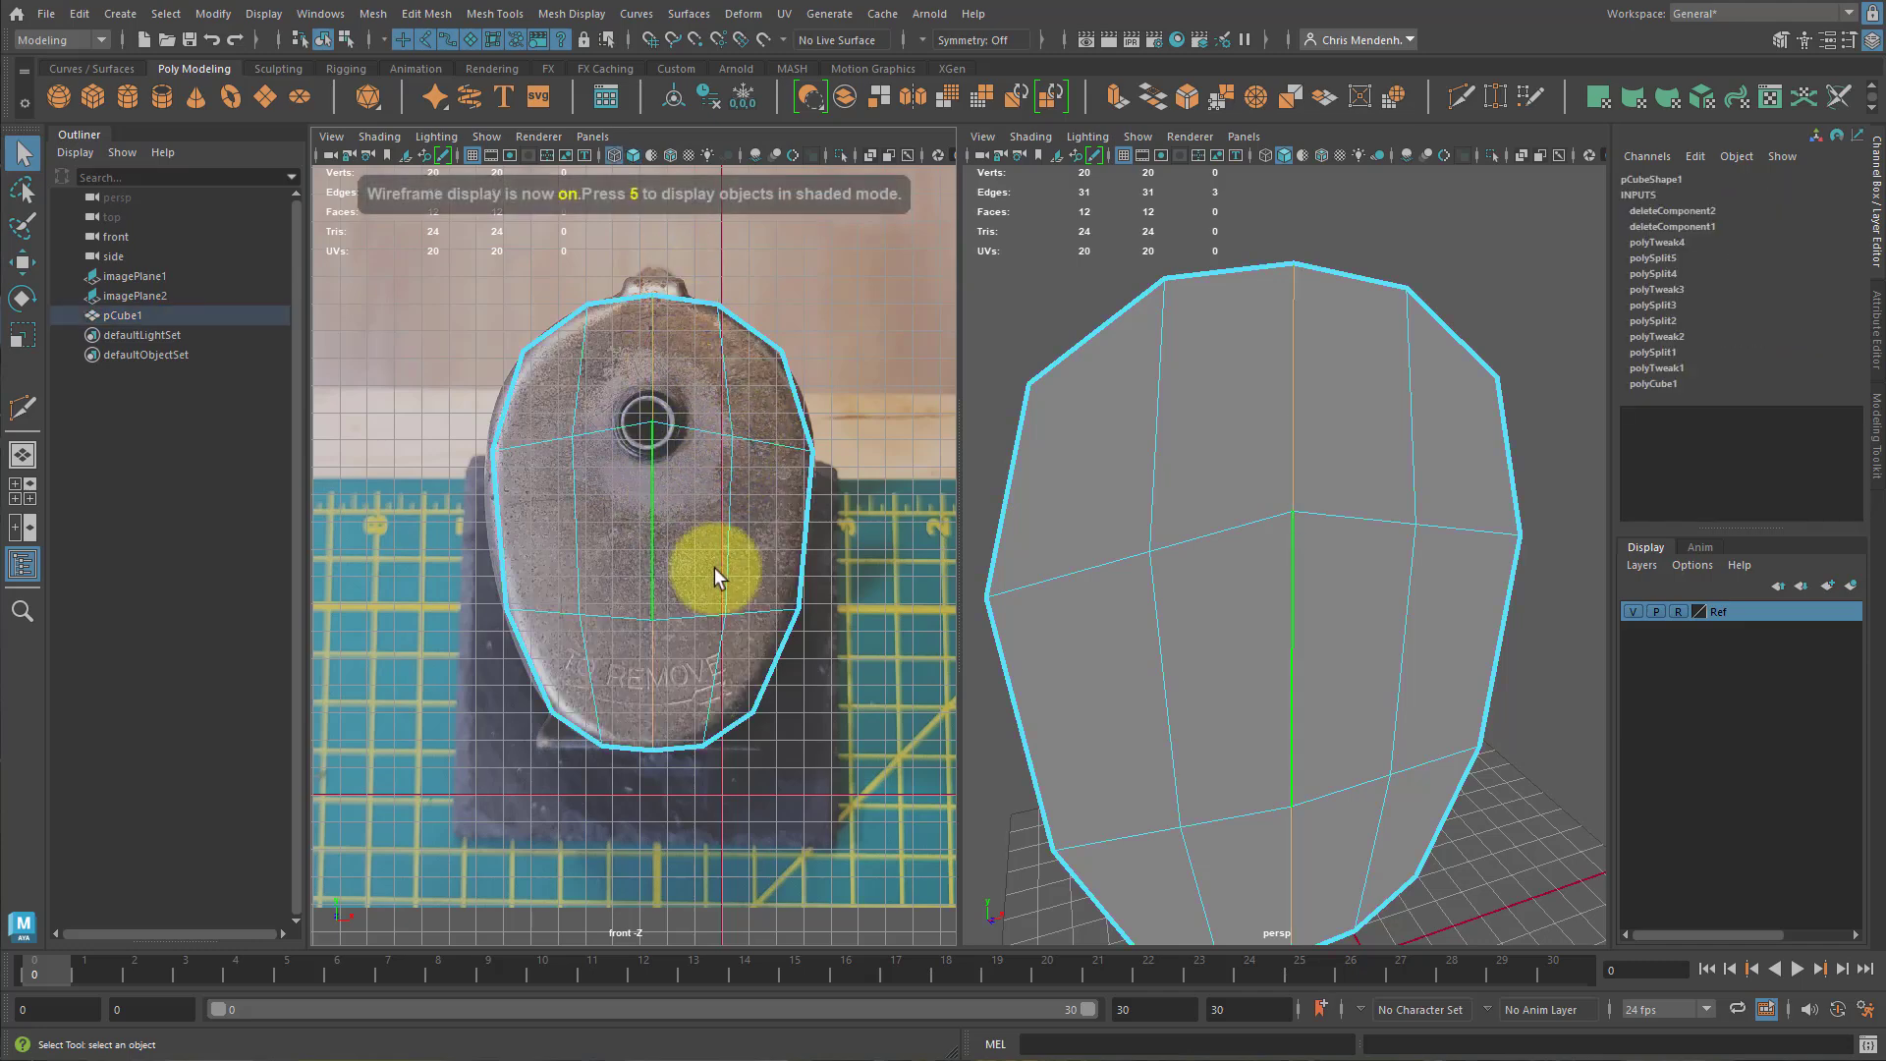
click(1188, 98)
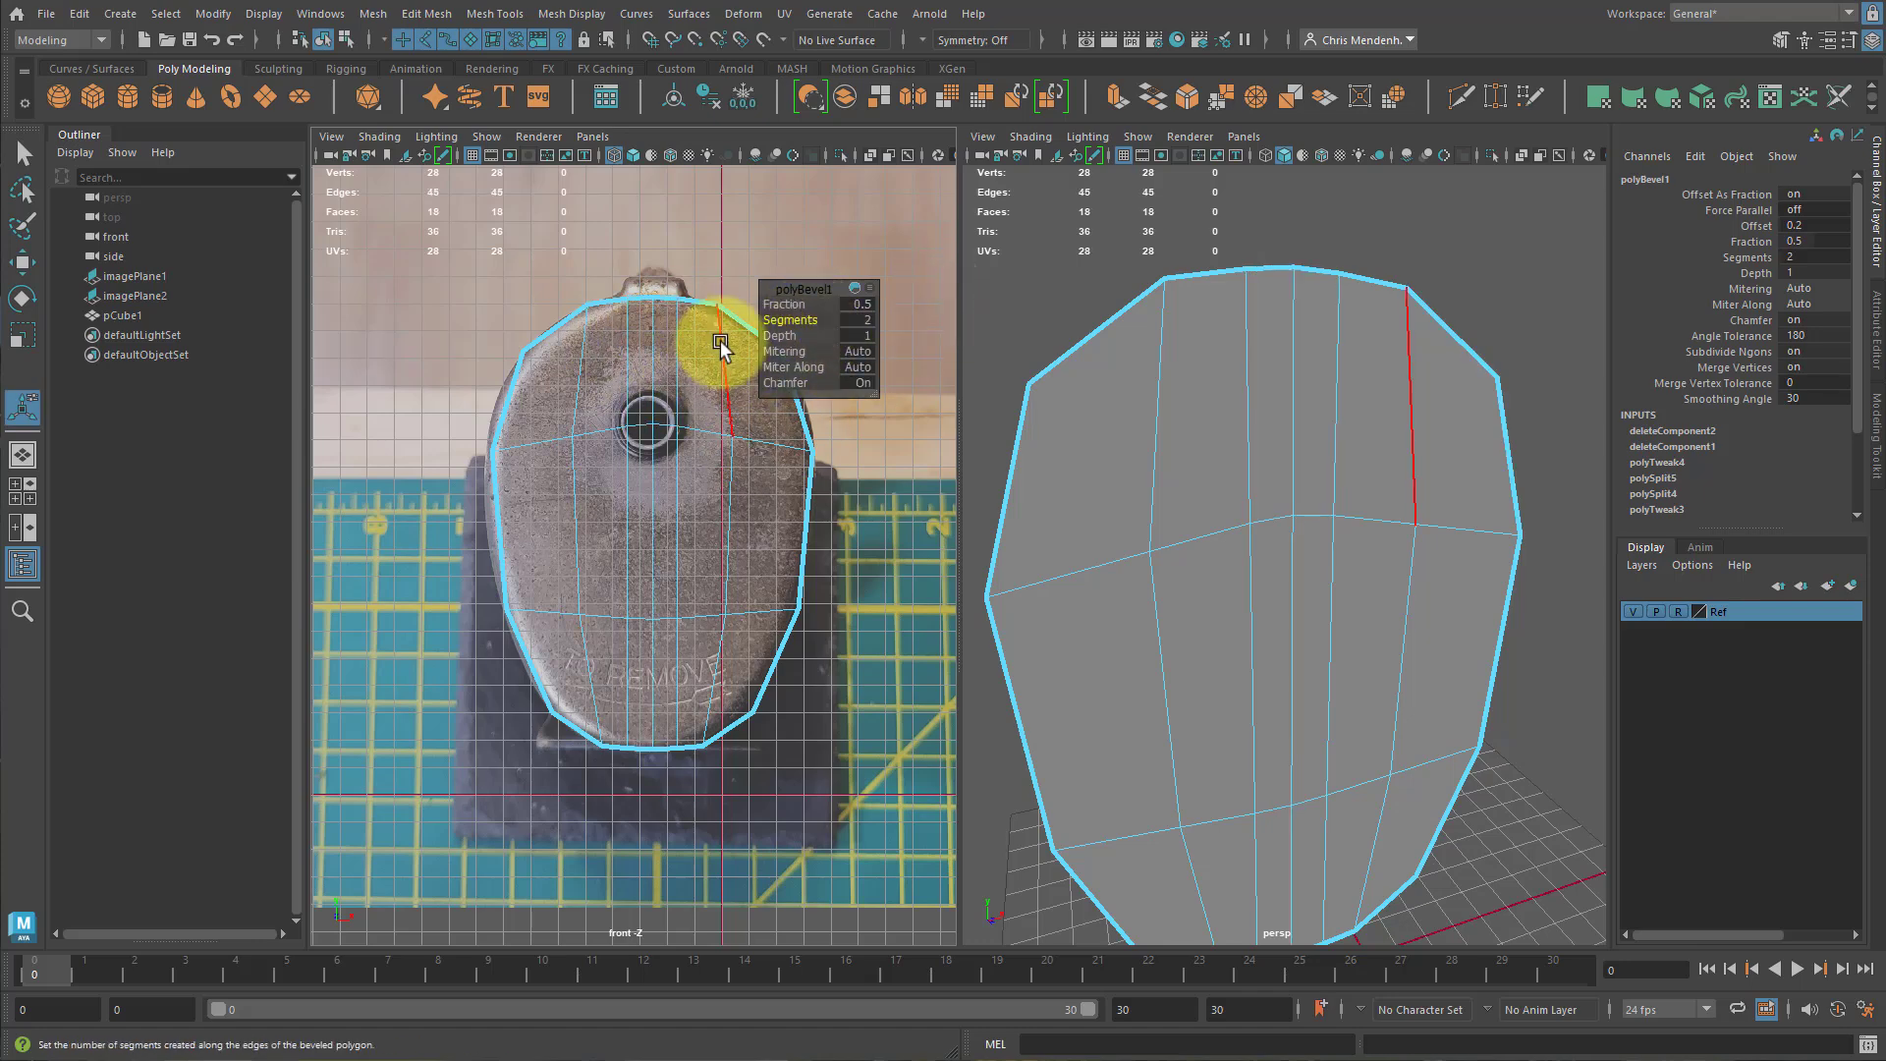
scroll(623, 462, up, 5)
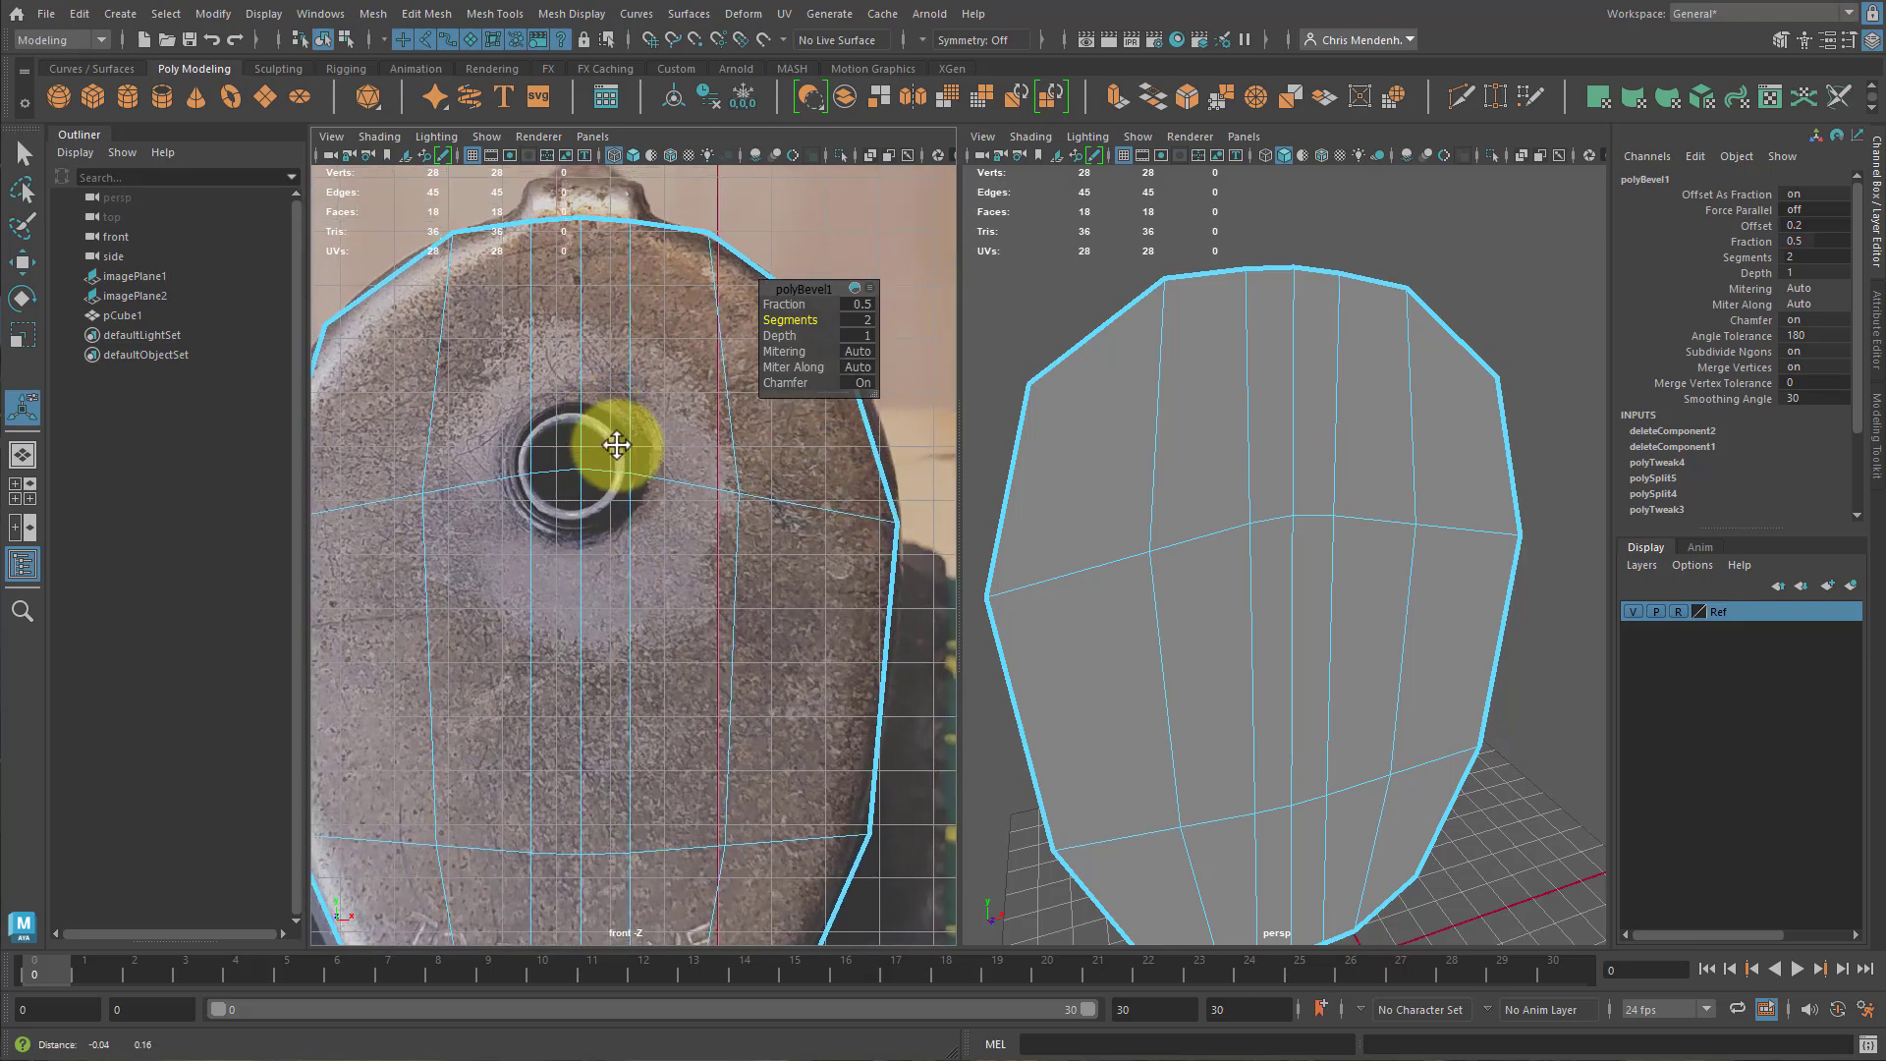
Set the bevel fraction on the central vertical edge loop to 0.666.
alt+middle_drag(617, 445, 641, 492)
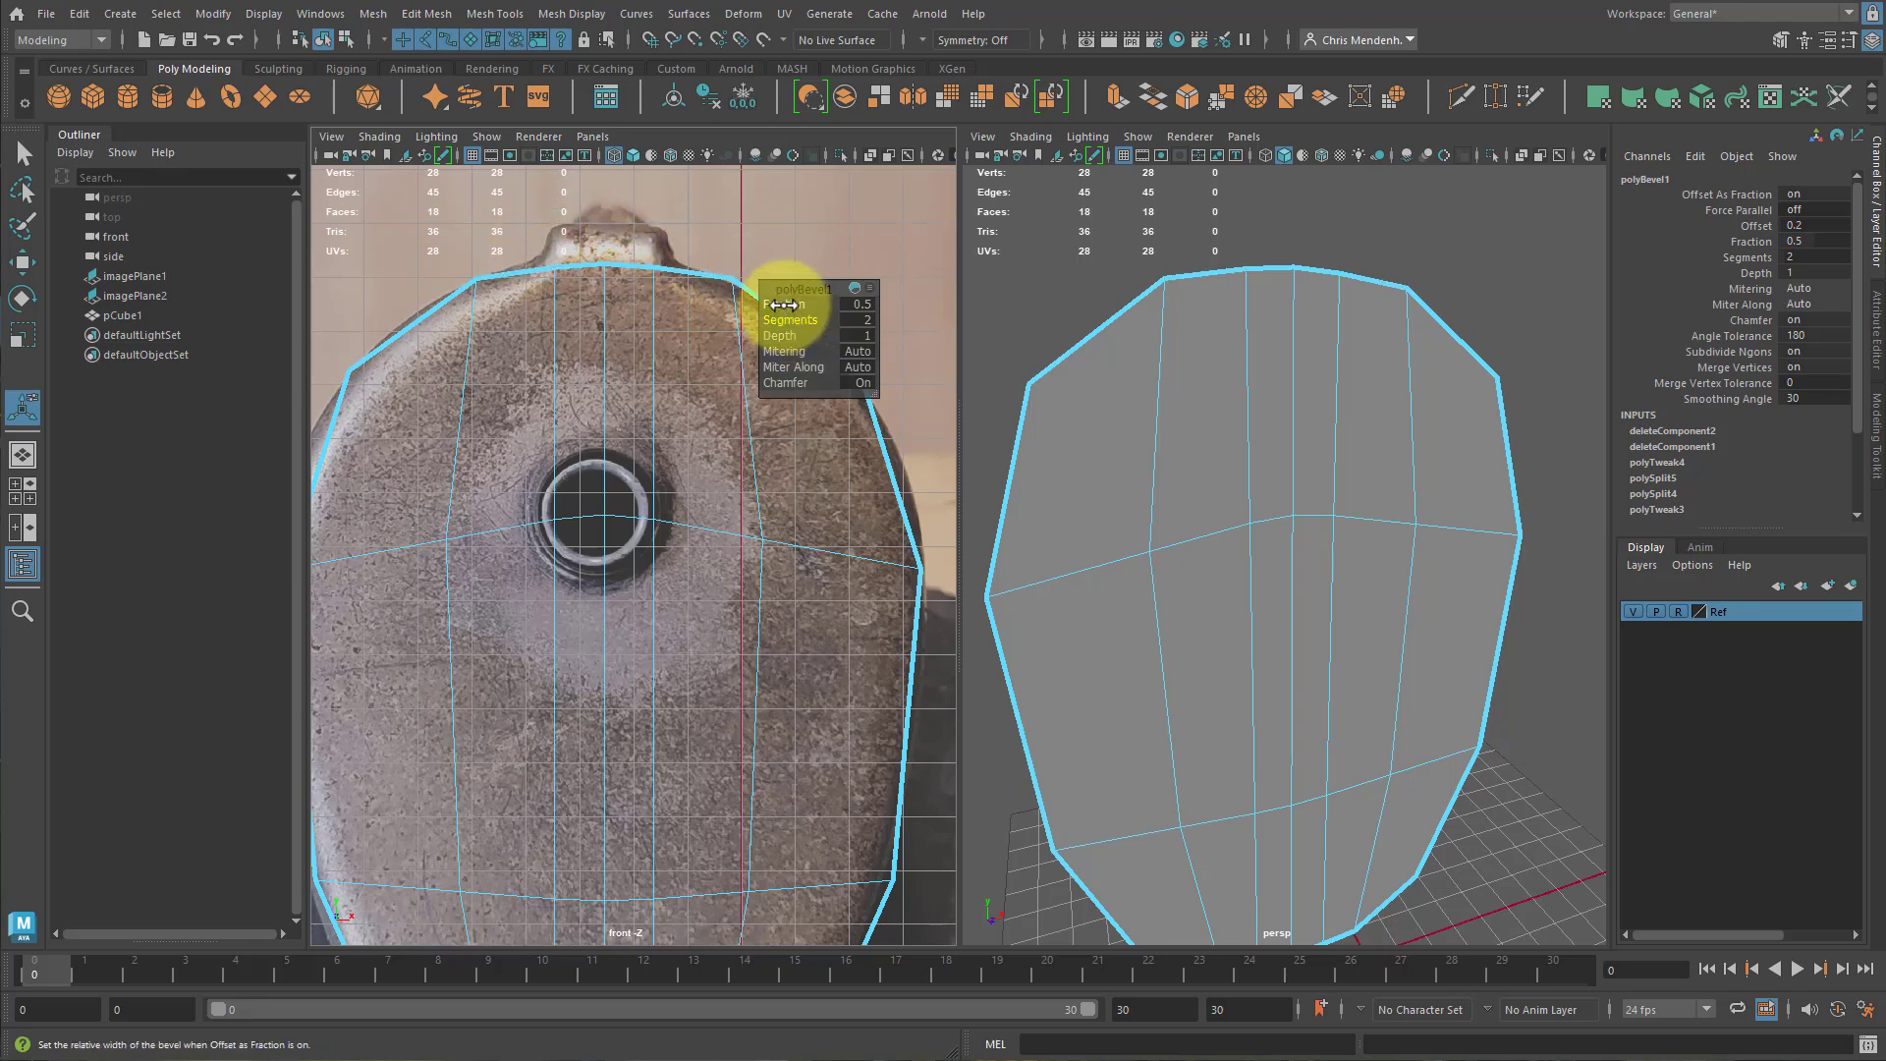
drag(784, 305, 940, 330)
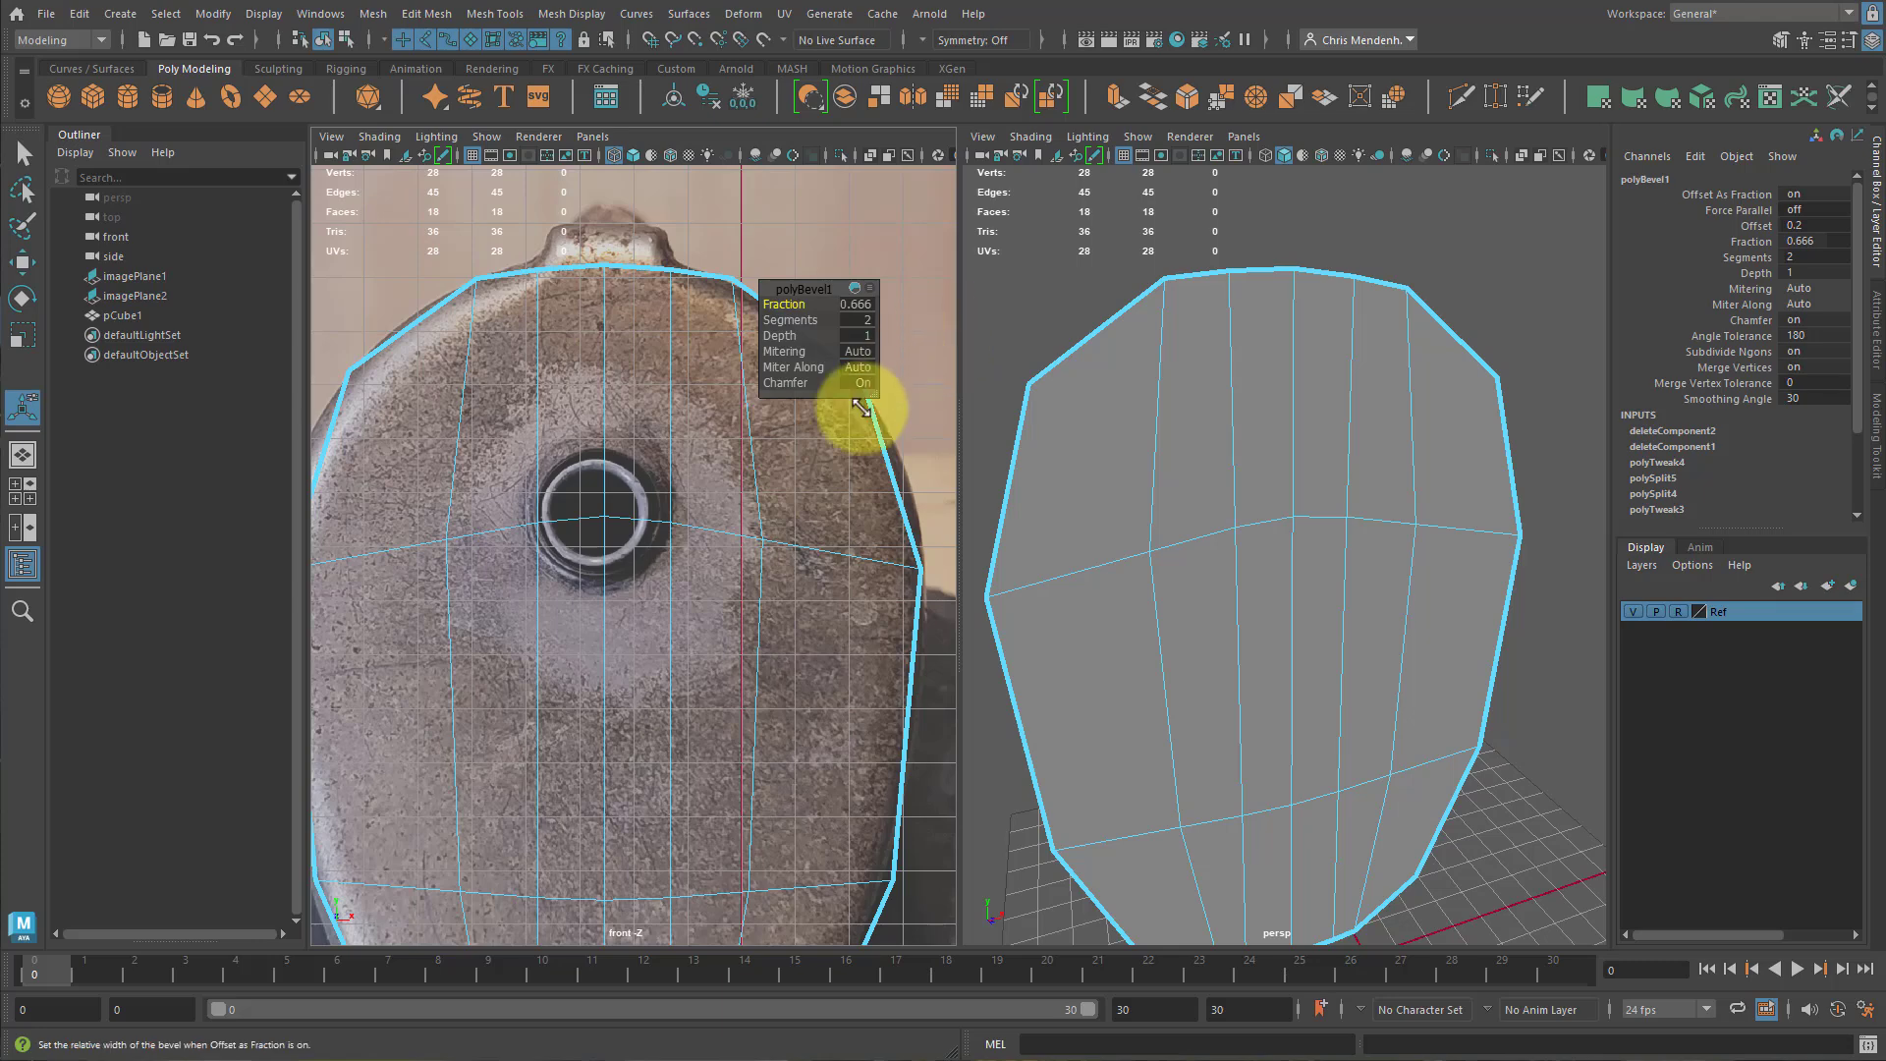
alt+middle_drag(712, 532, 720, 379)
alt+right_drag(720, 379, 615, 444)
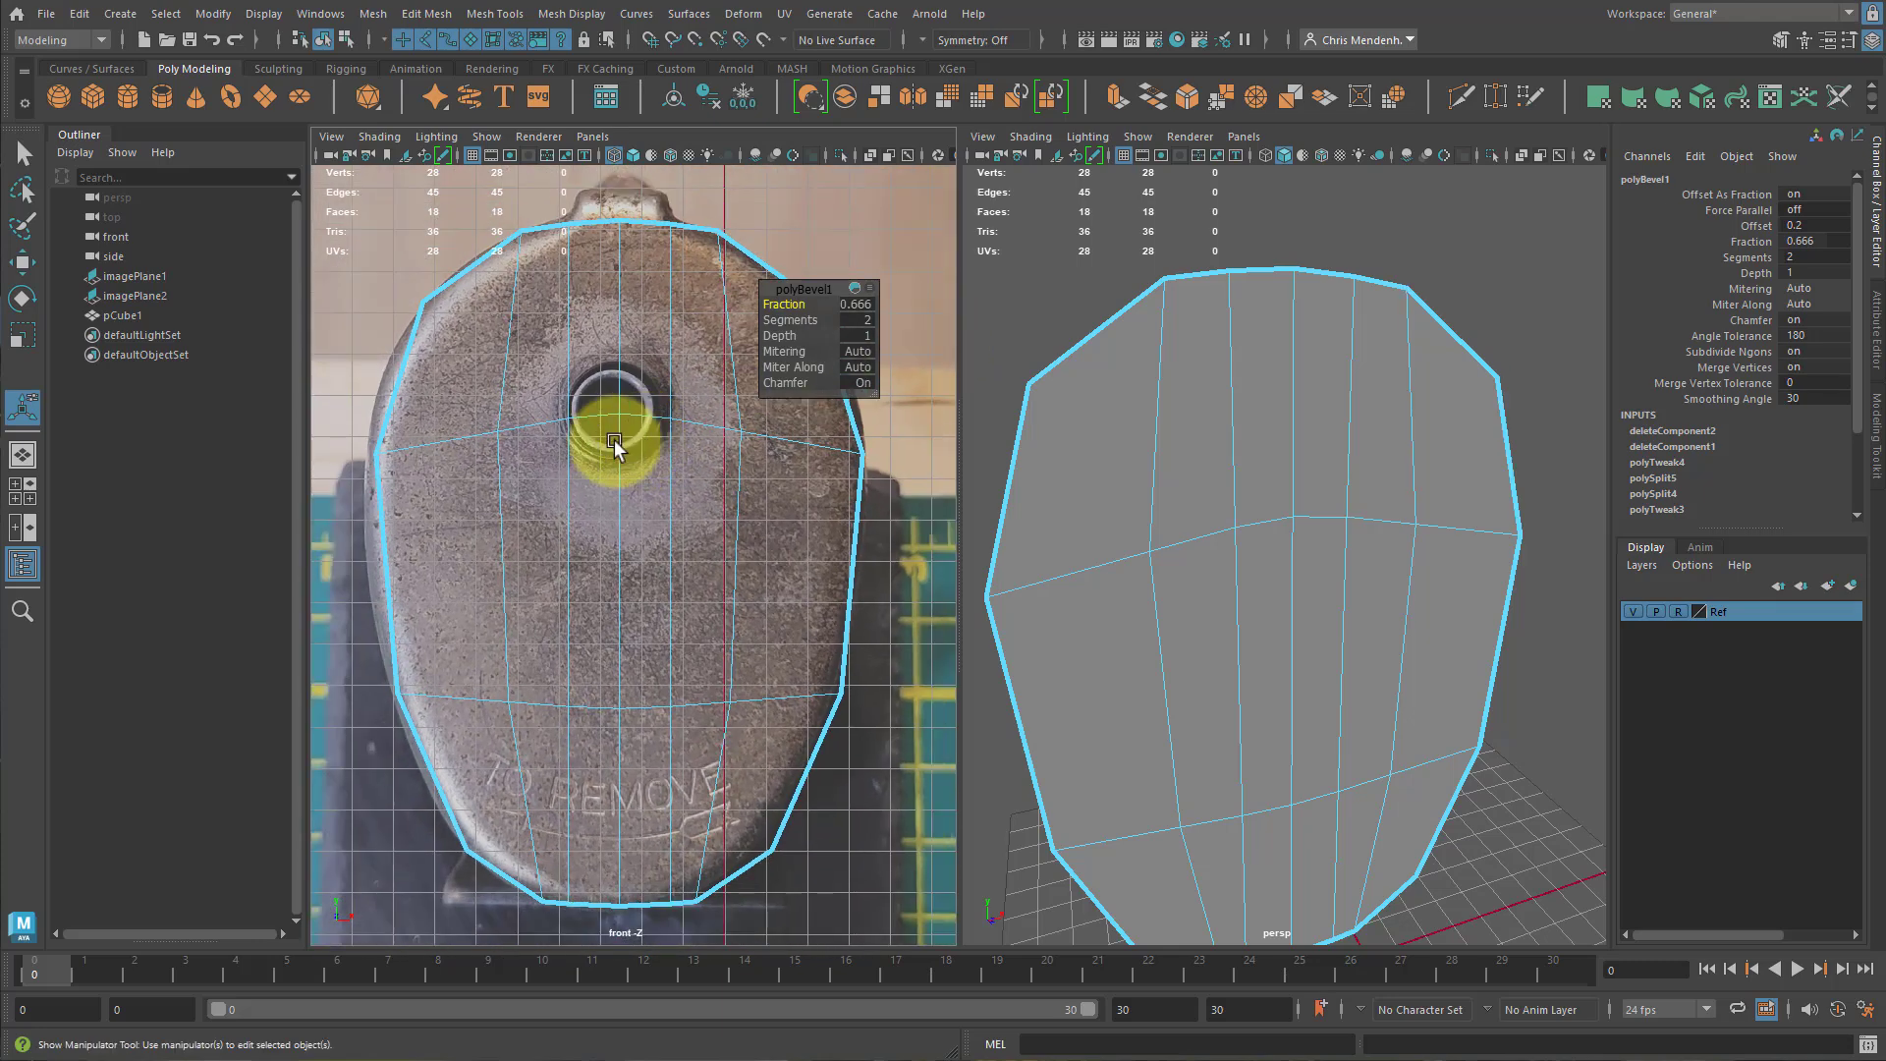
key(q)
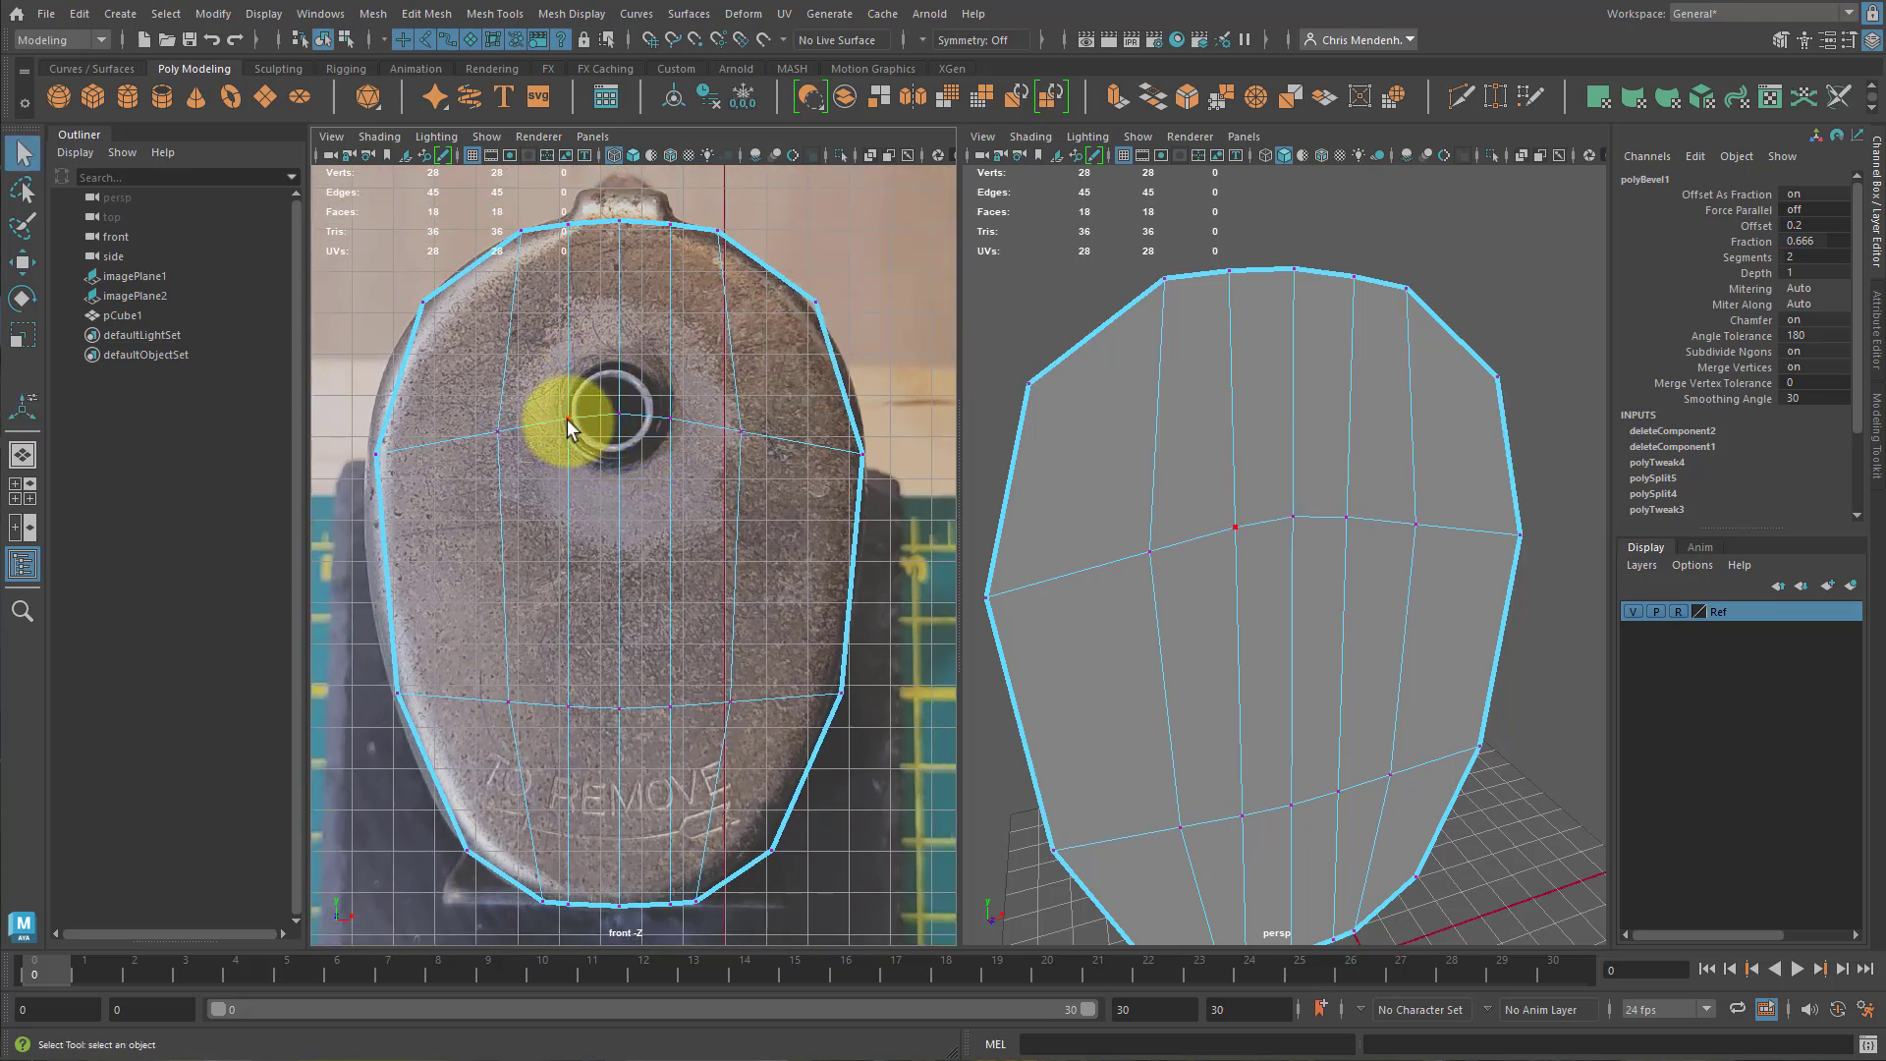
Scale the two bevel-loop vertices on either side of the hole's centre farther apart horizontally, clear of the reference hole.
click(568, 420)
shift+click(673, 419)
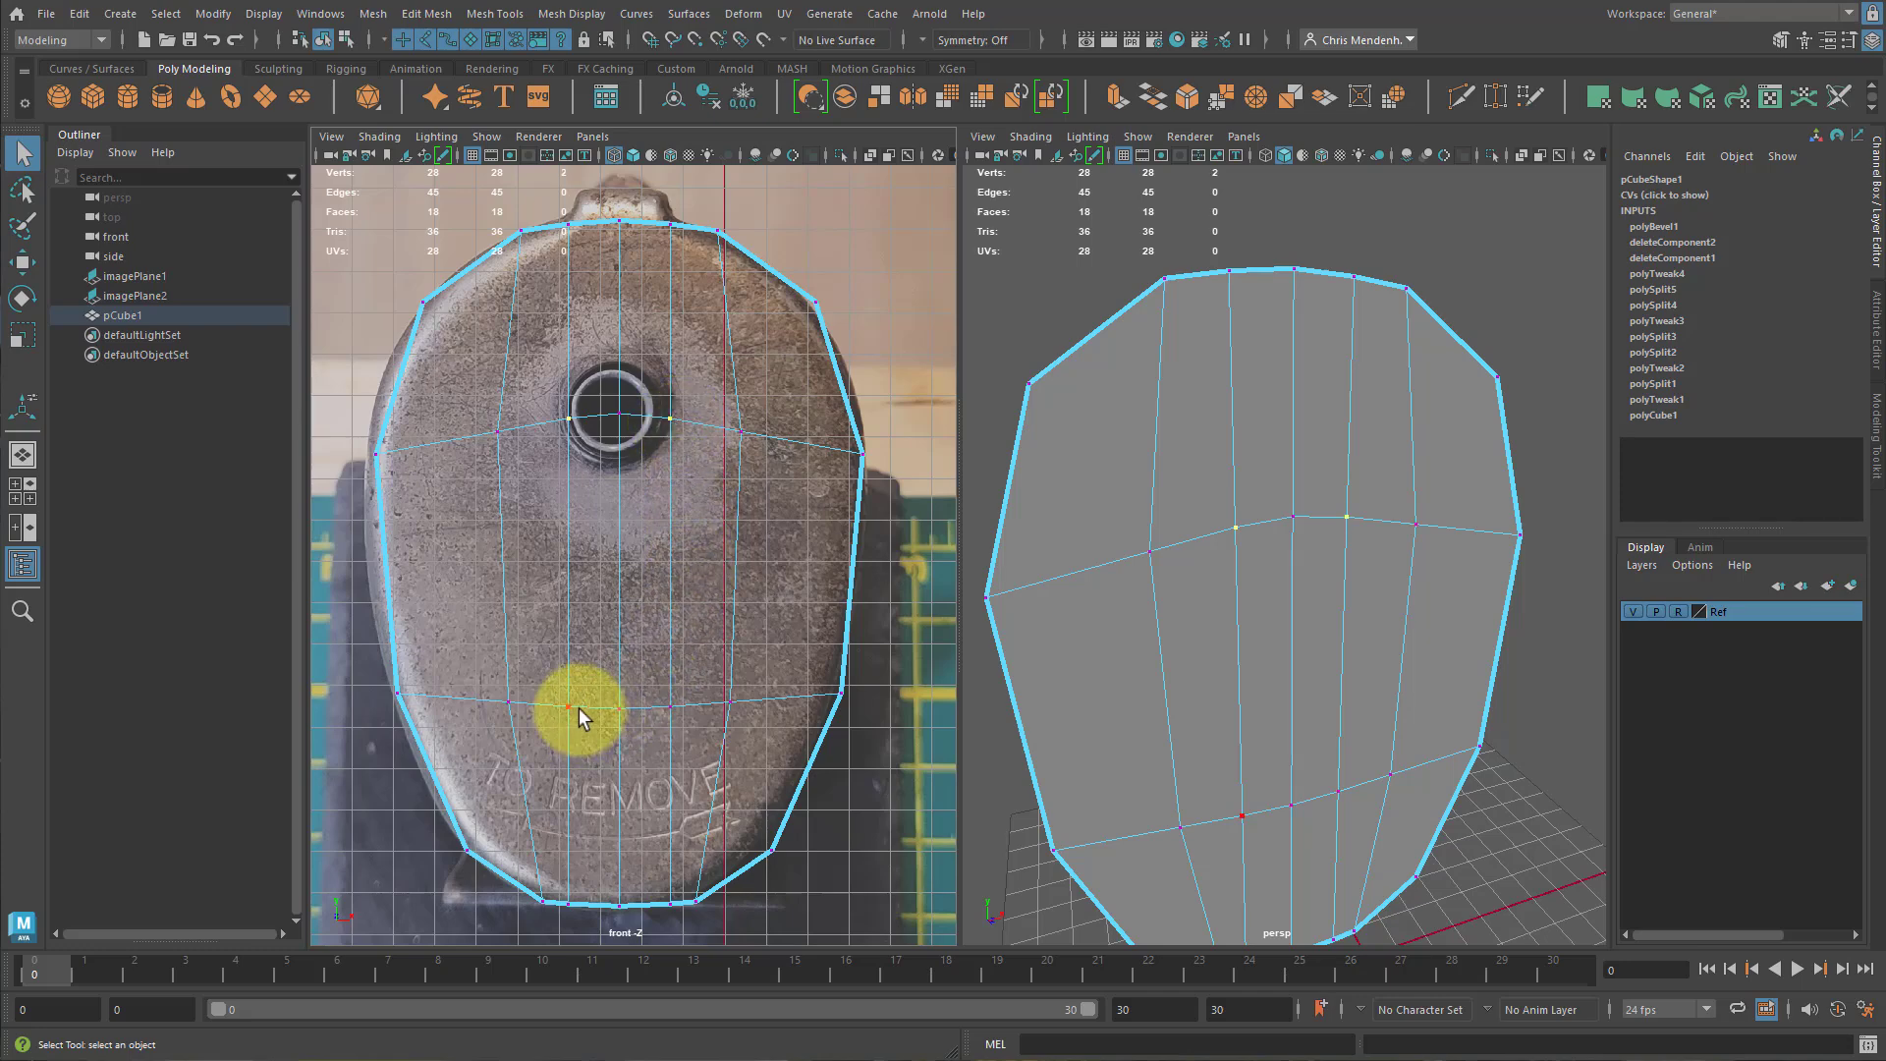
key(r)
drag(724, 425, 748, 420)
click(651, 483)
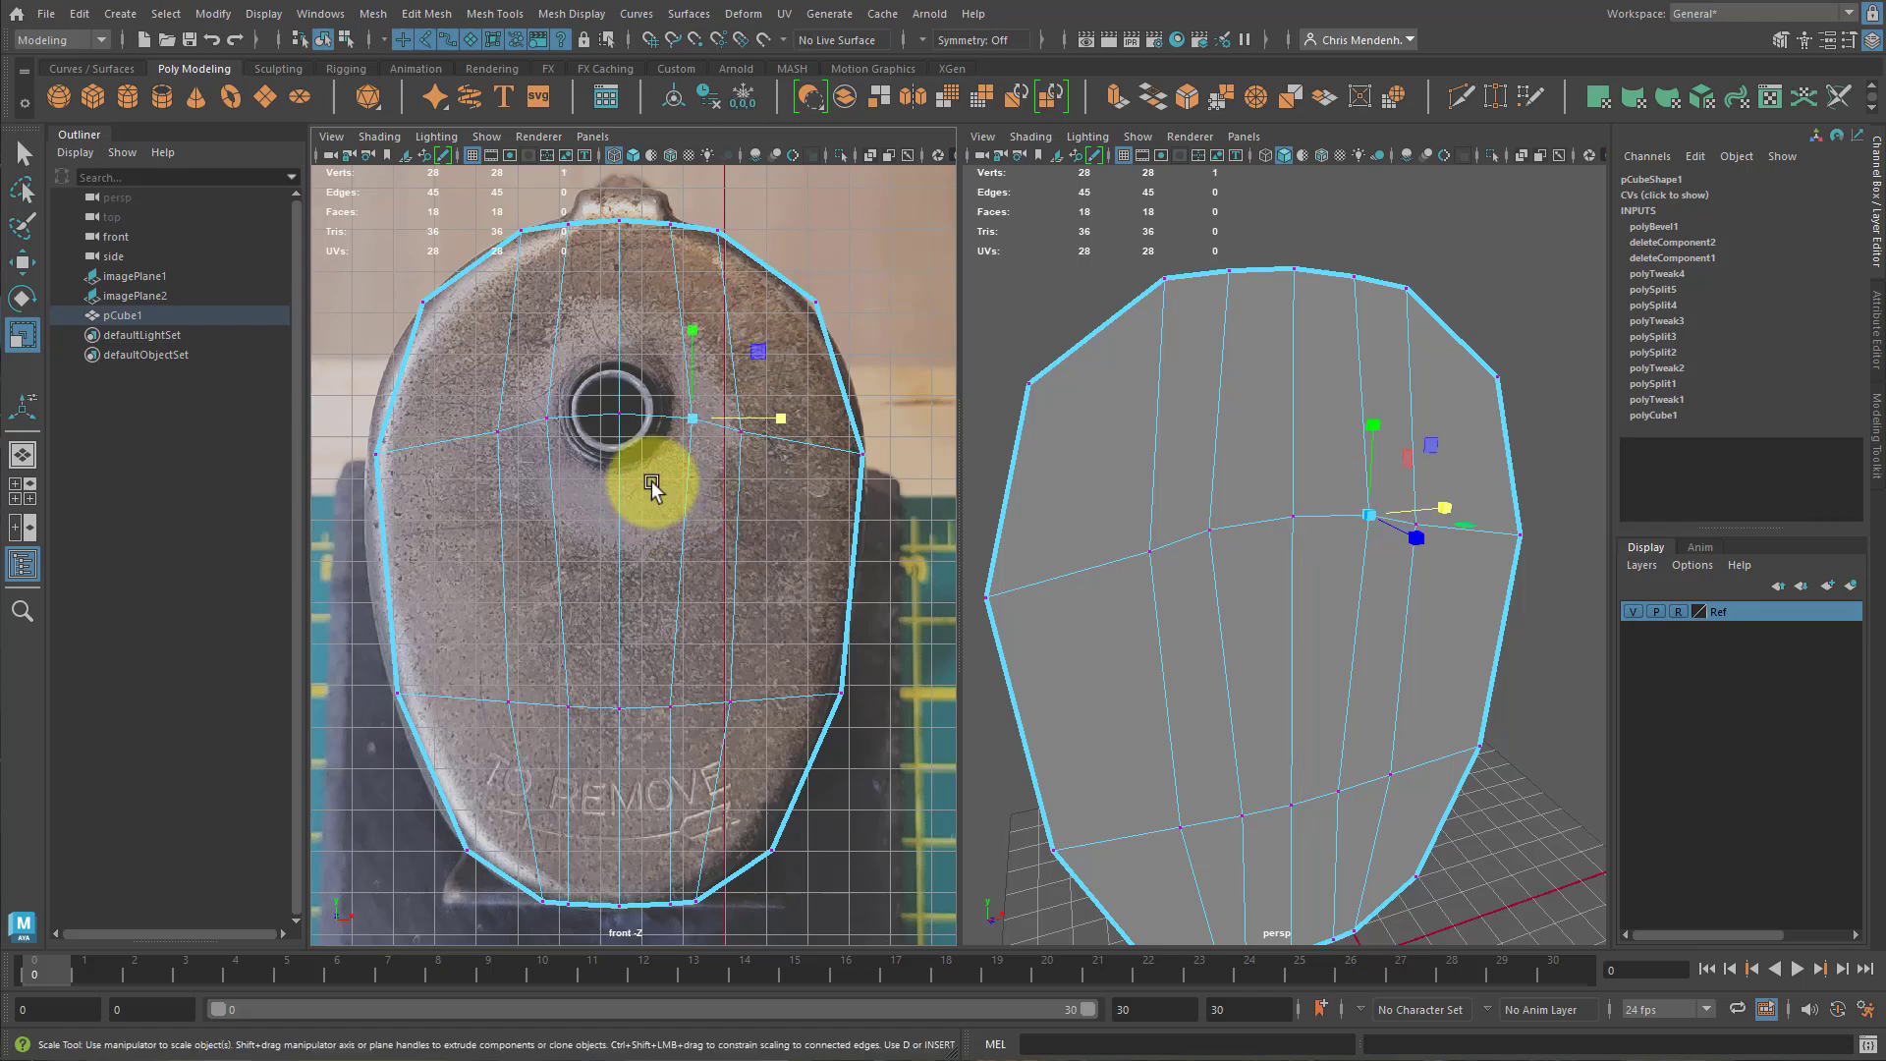
Chamfer the central vertex over the reference hole with a width of 0.25.
click(622, 421)
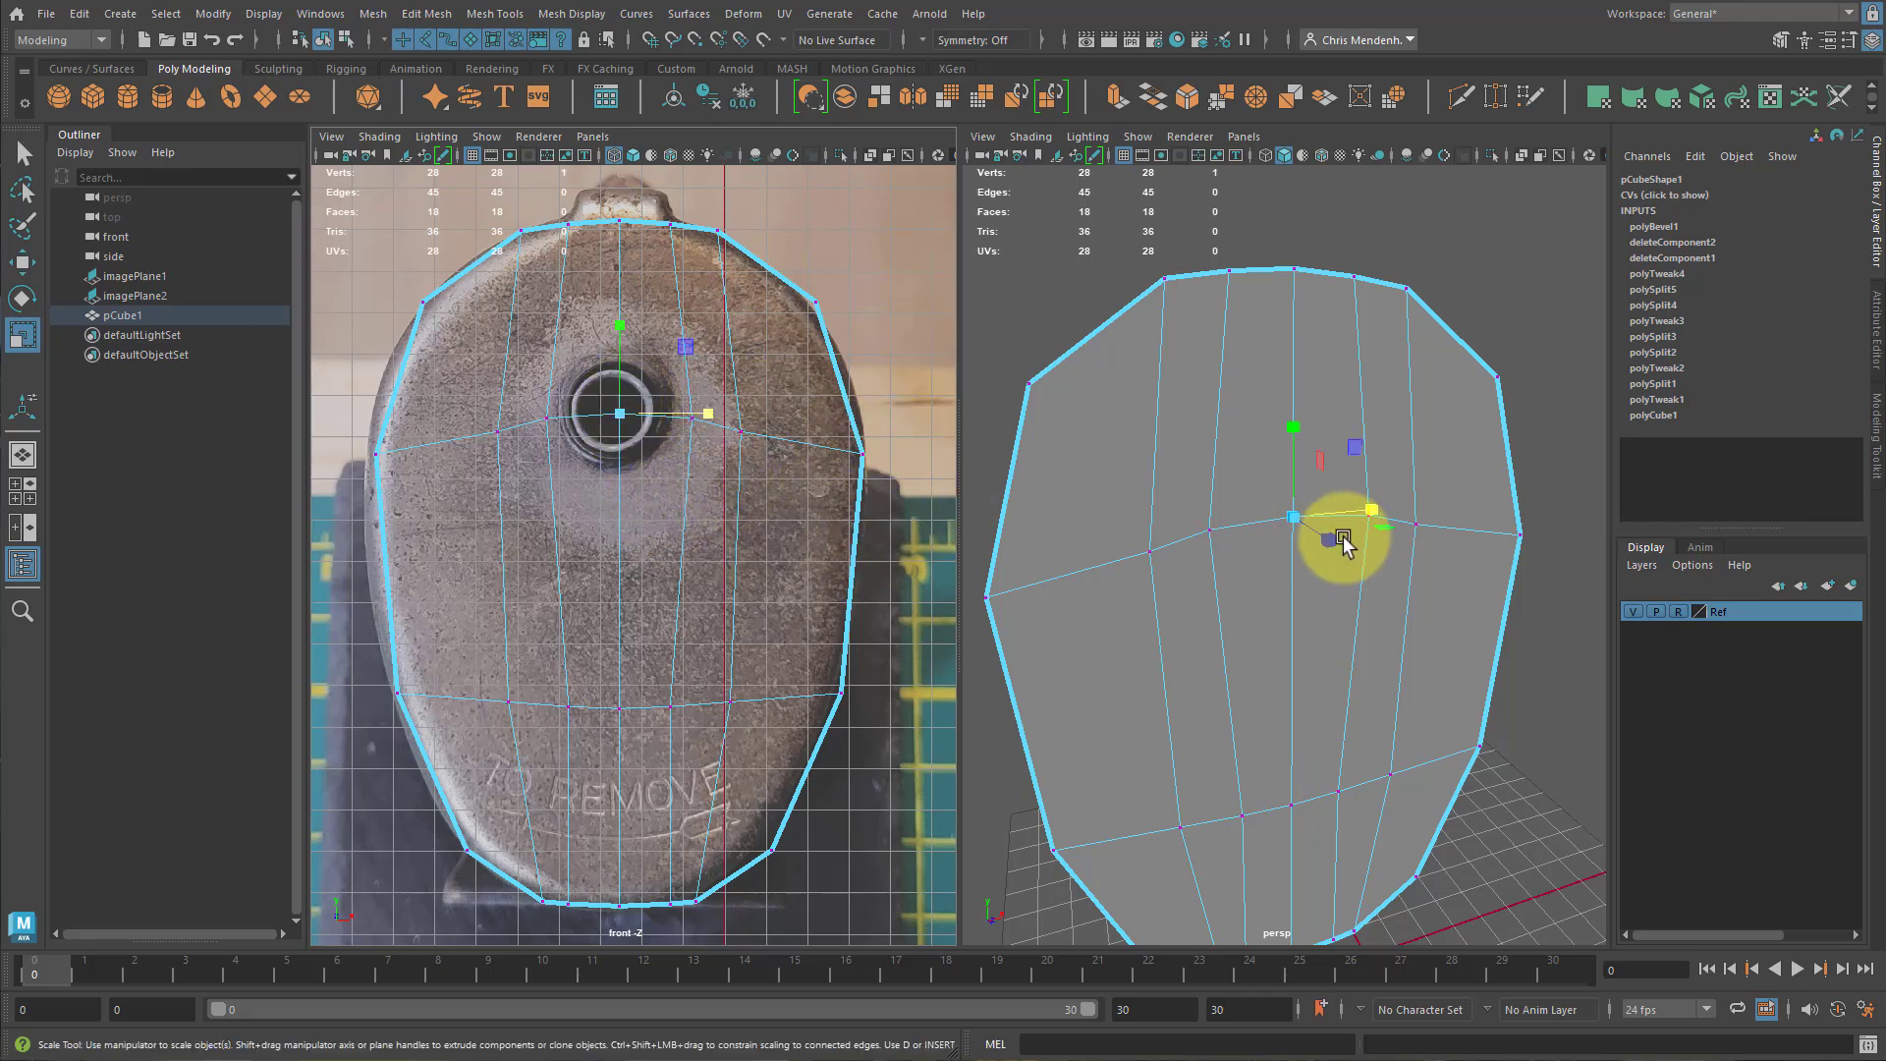
key(q)
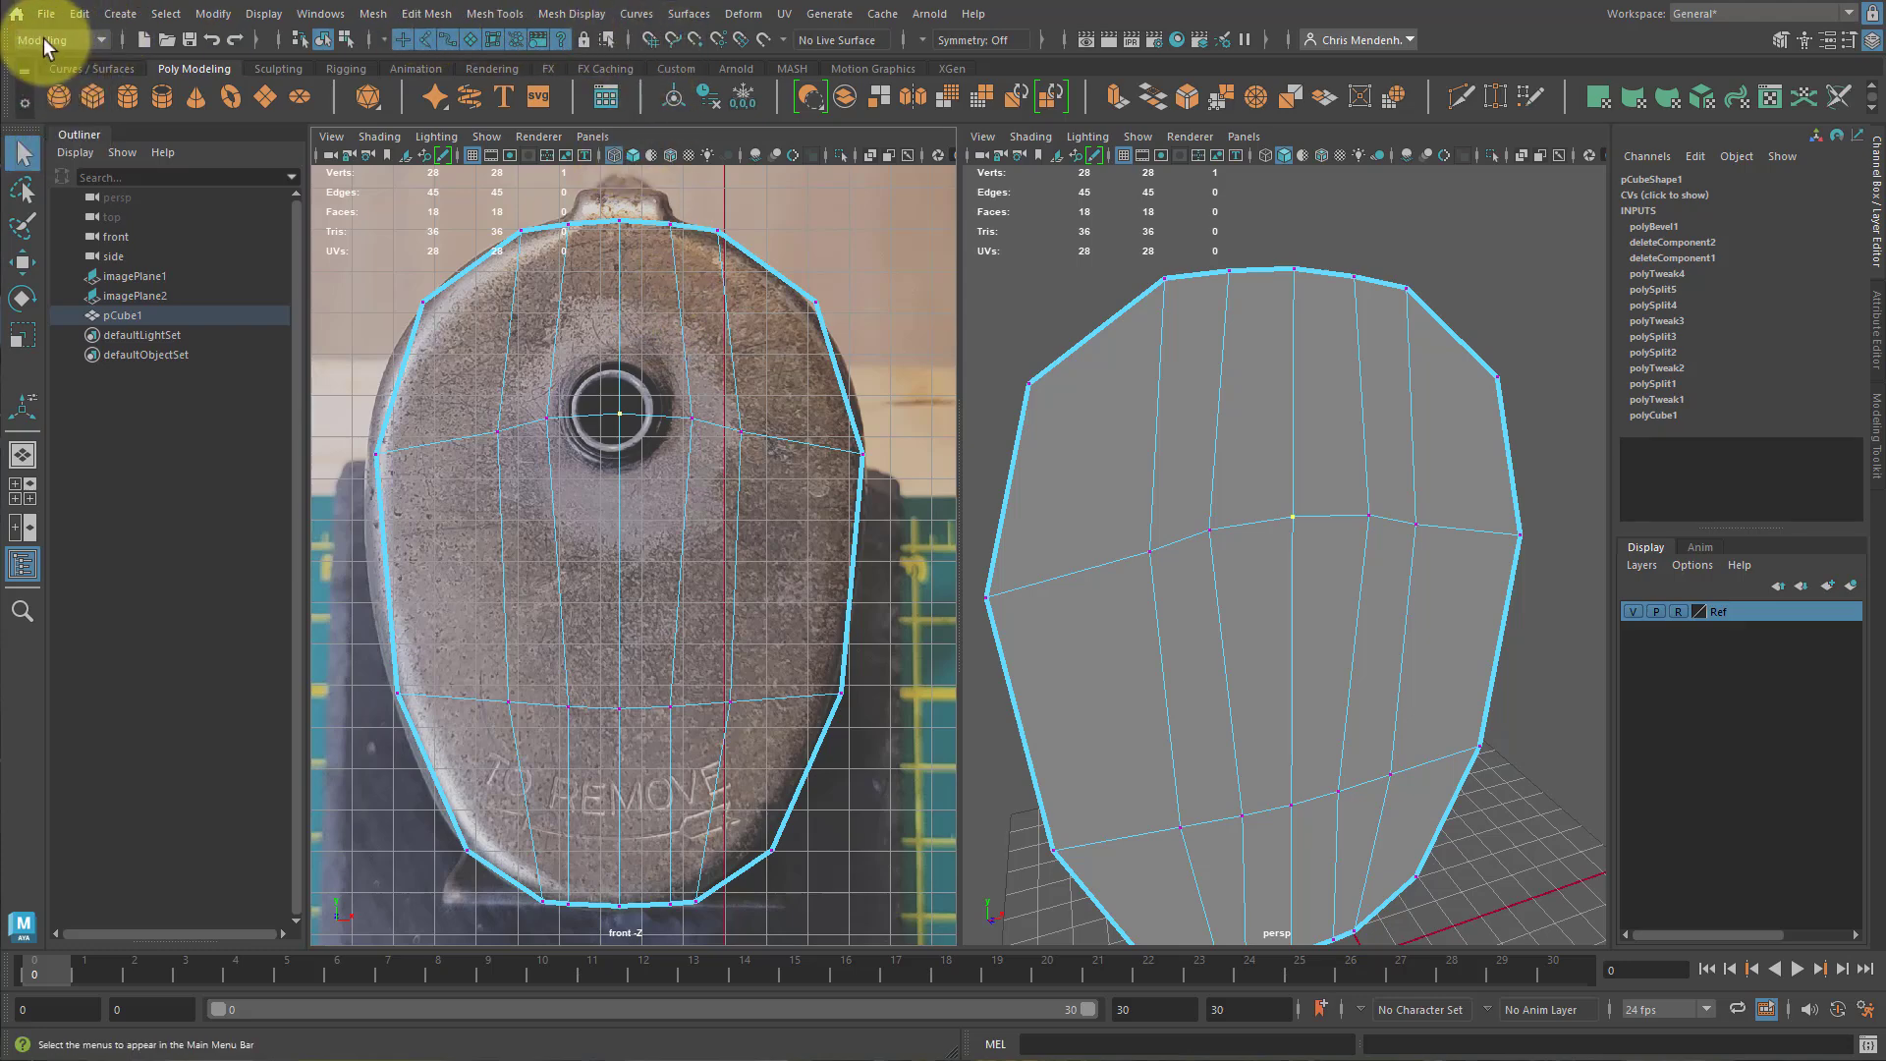
click(420, 15)
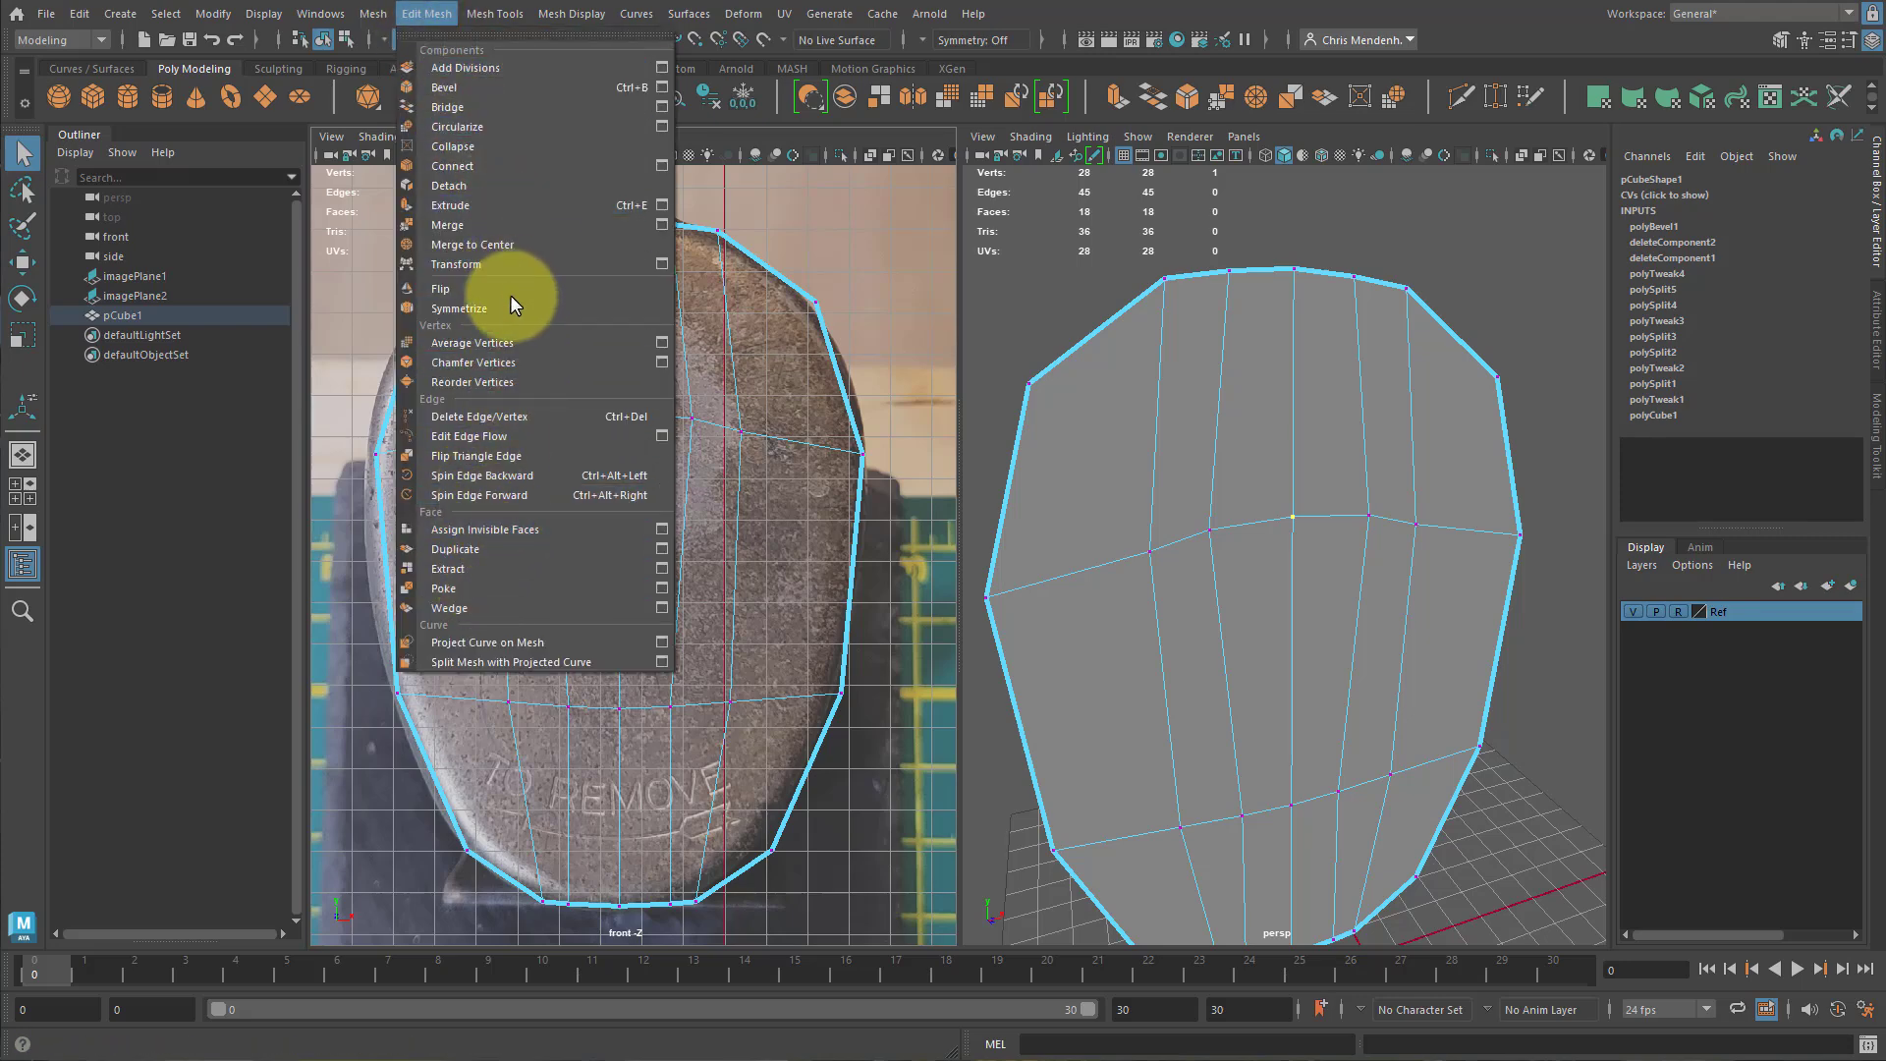
click(475, 362)
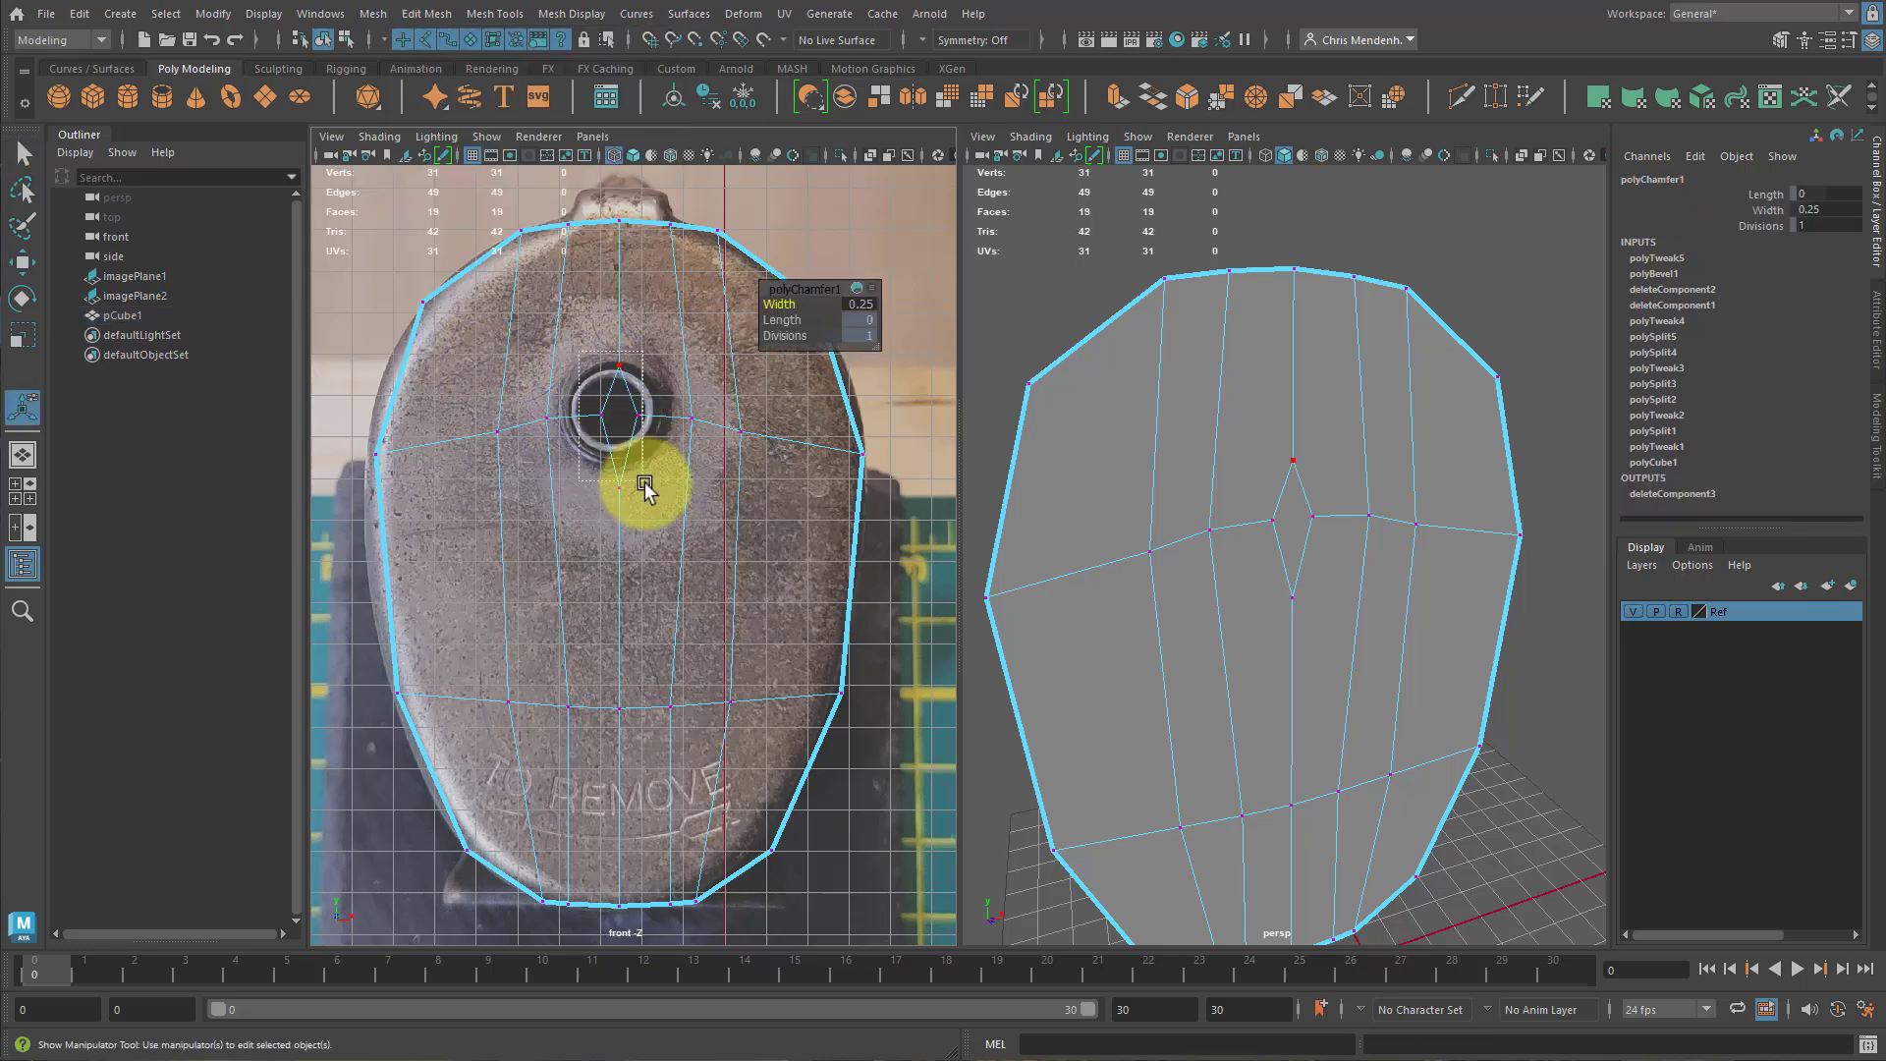
Circularize the four chamfered vertices with a twist of about 17.2 and 1 added division to form an octagon.
mouse_move(1330, 564)
alt+mouse_down()
mouse_move(1582, 589)
mouse_move(1326, 556)
alt+mouse_up()
click(426, 14)
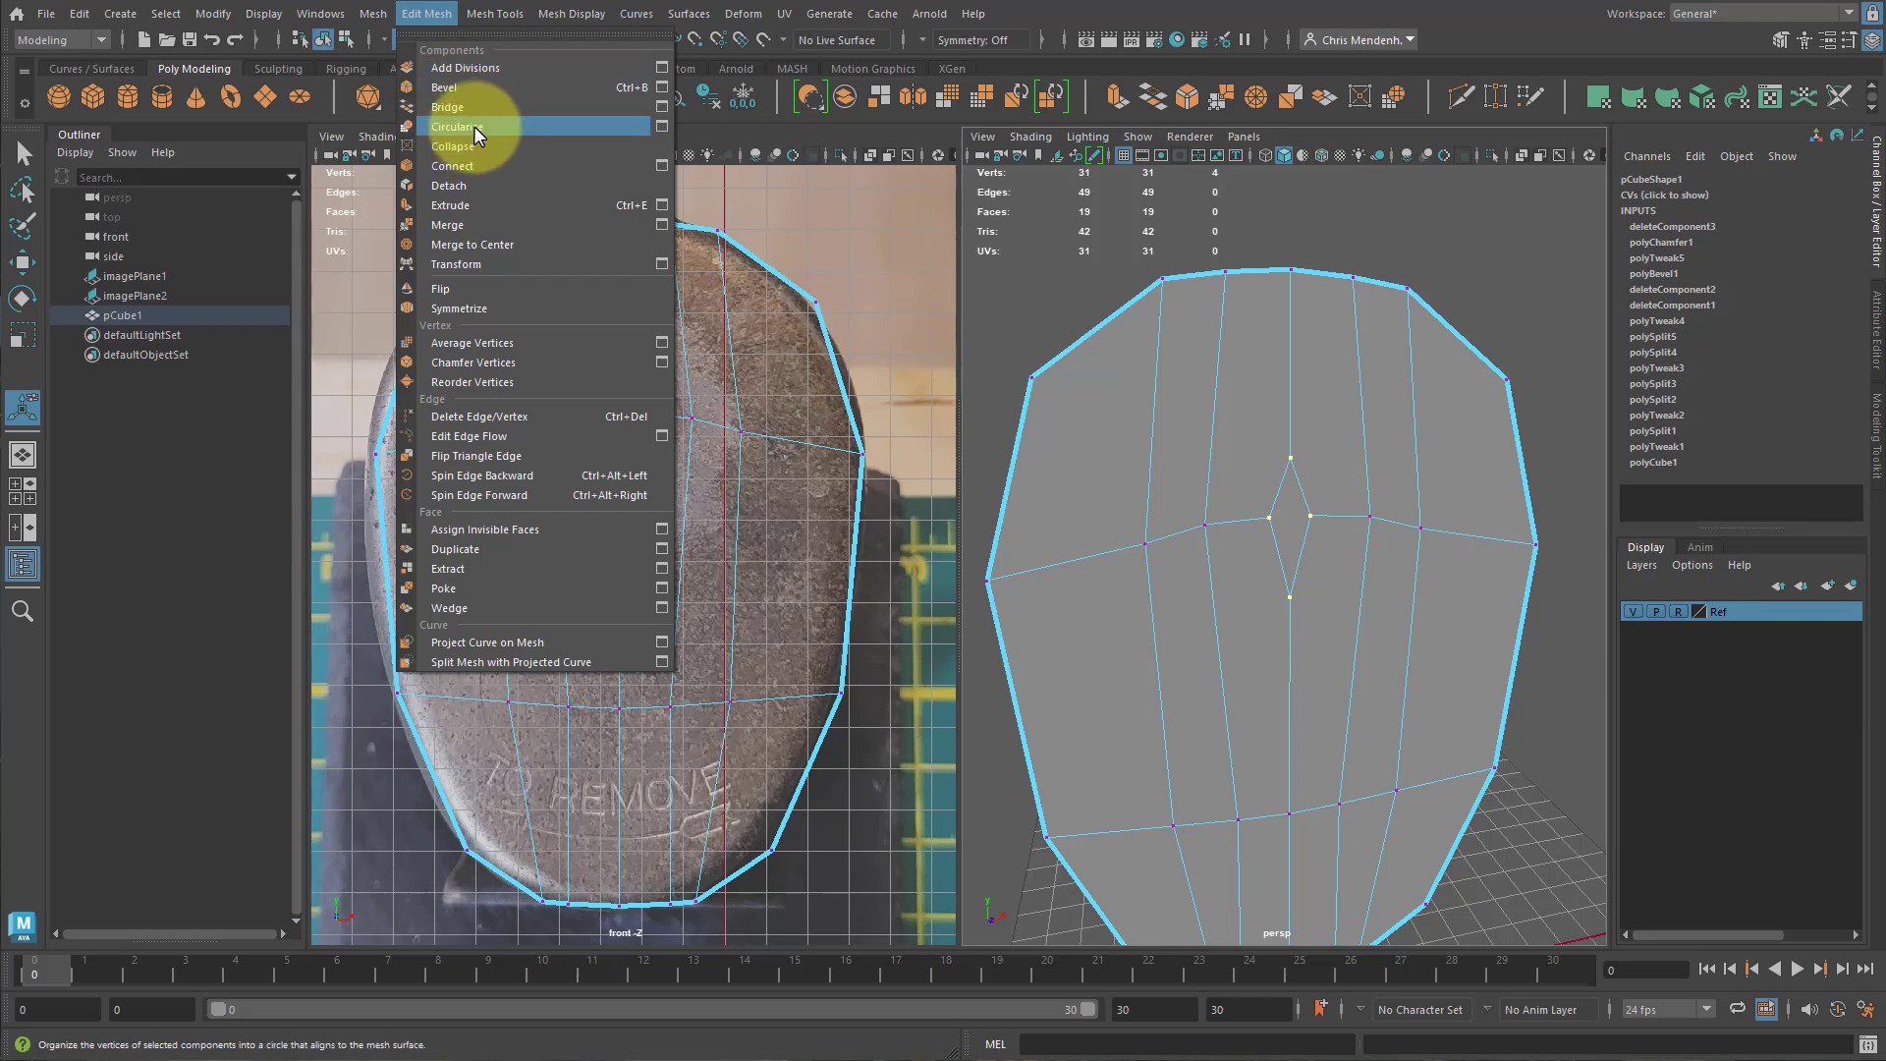
click(477, 127)
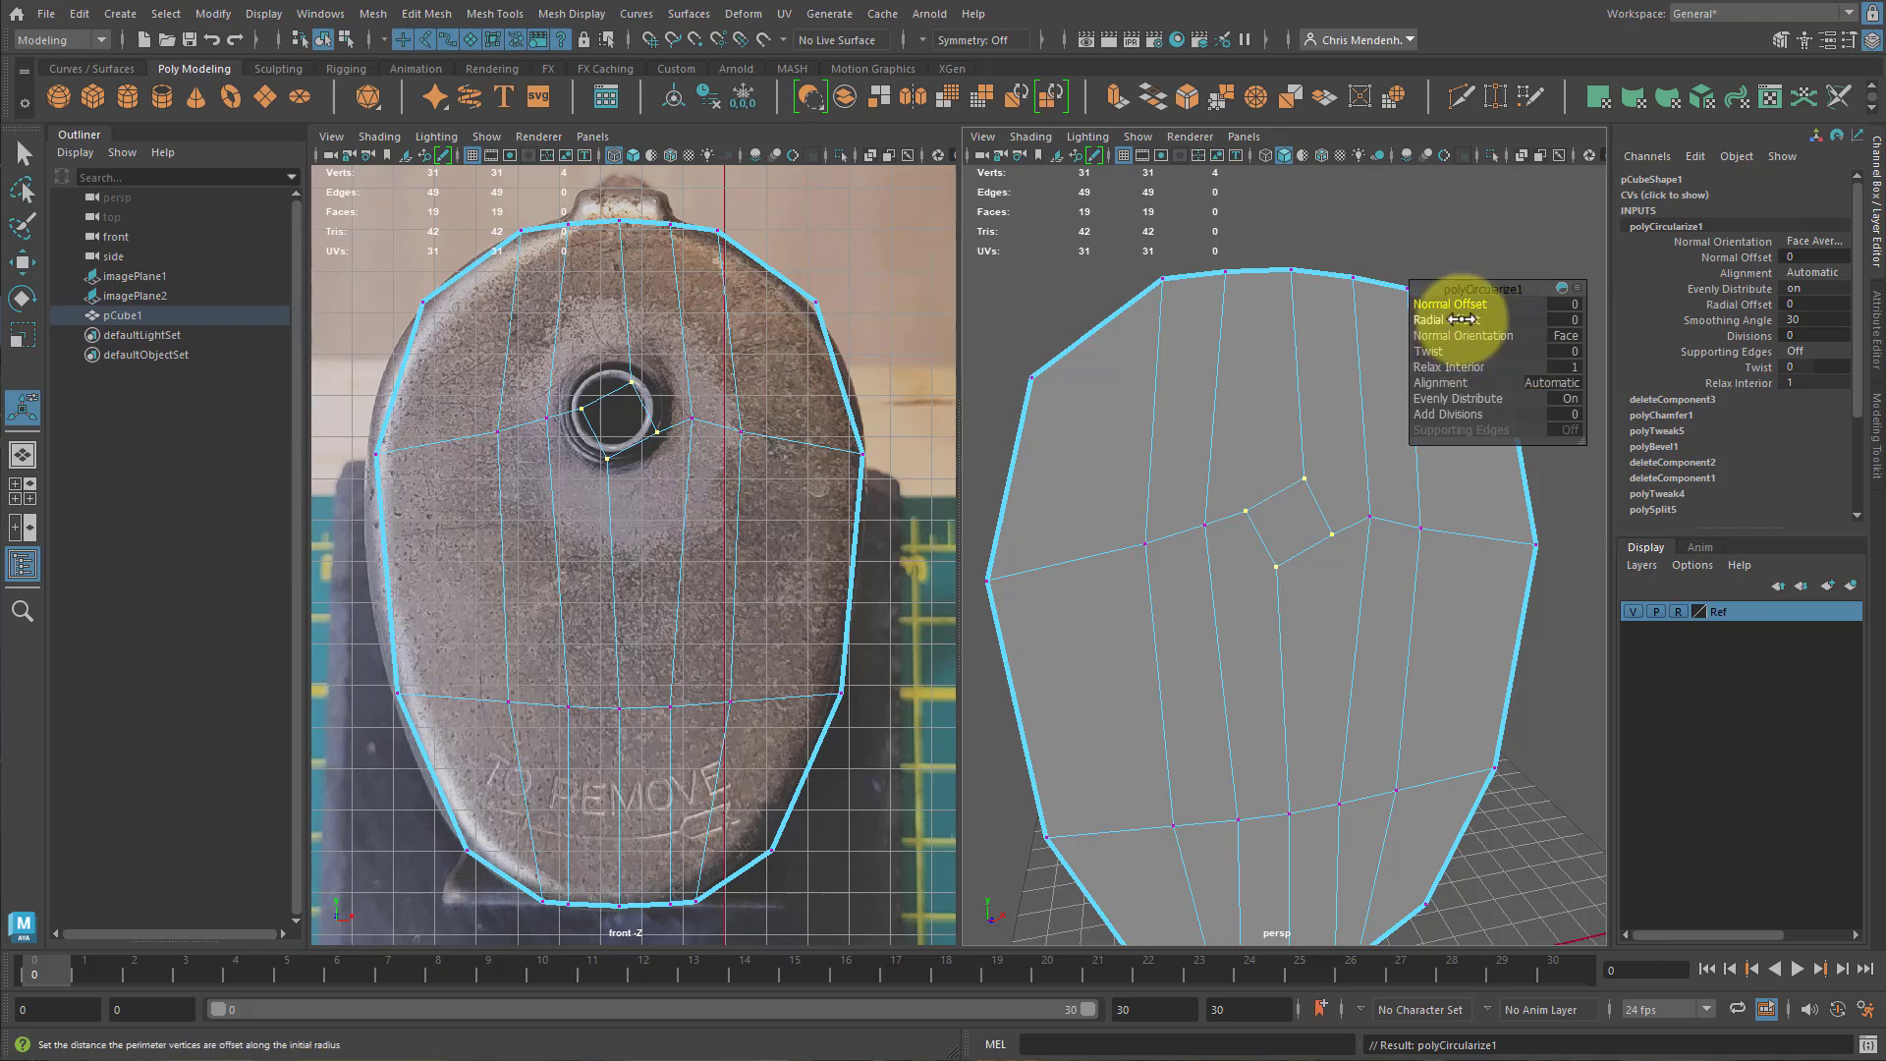
drag(1443, 354, 1589, 361)
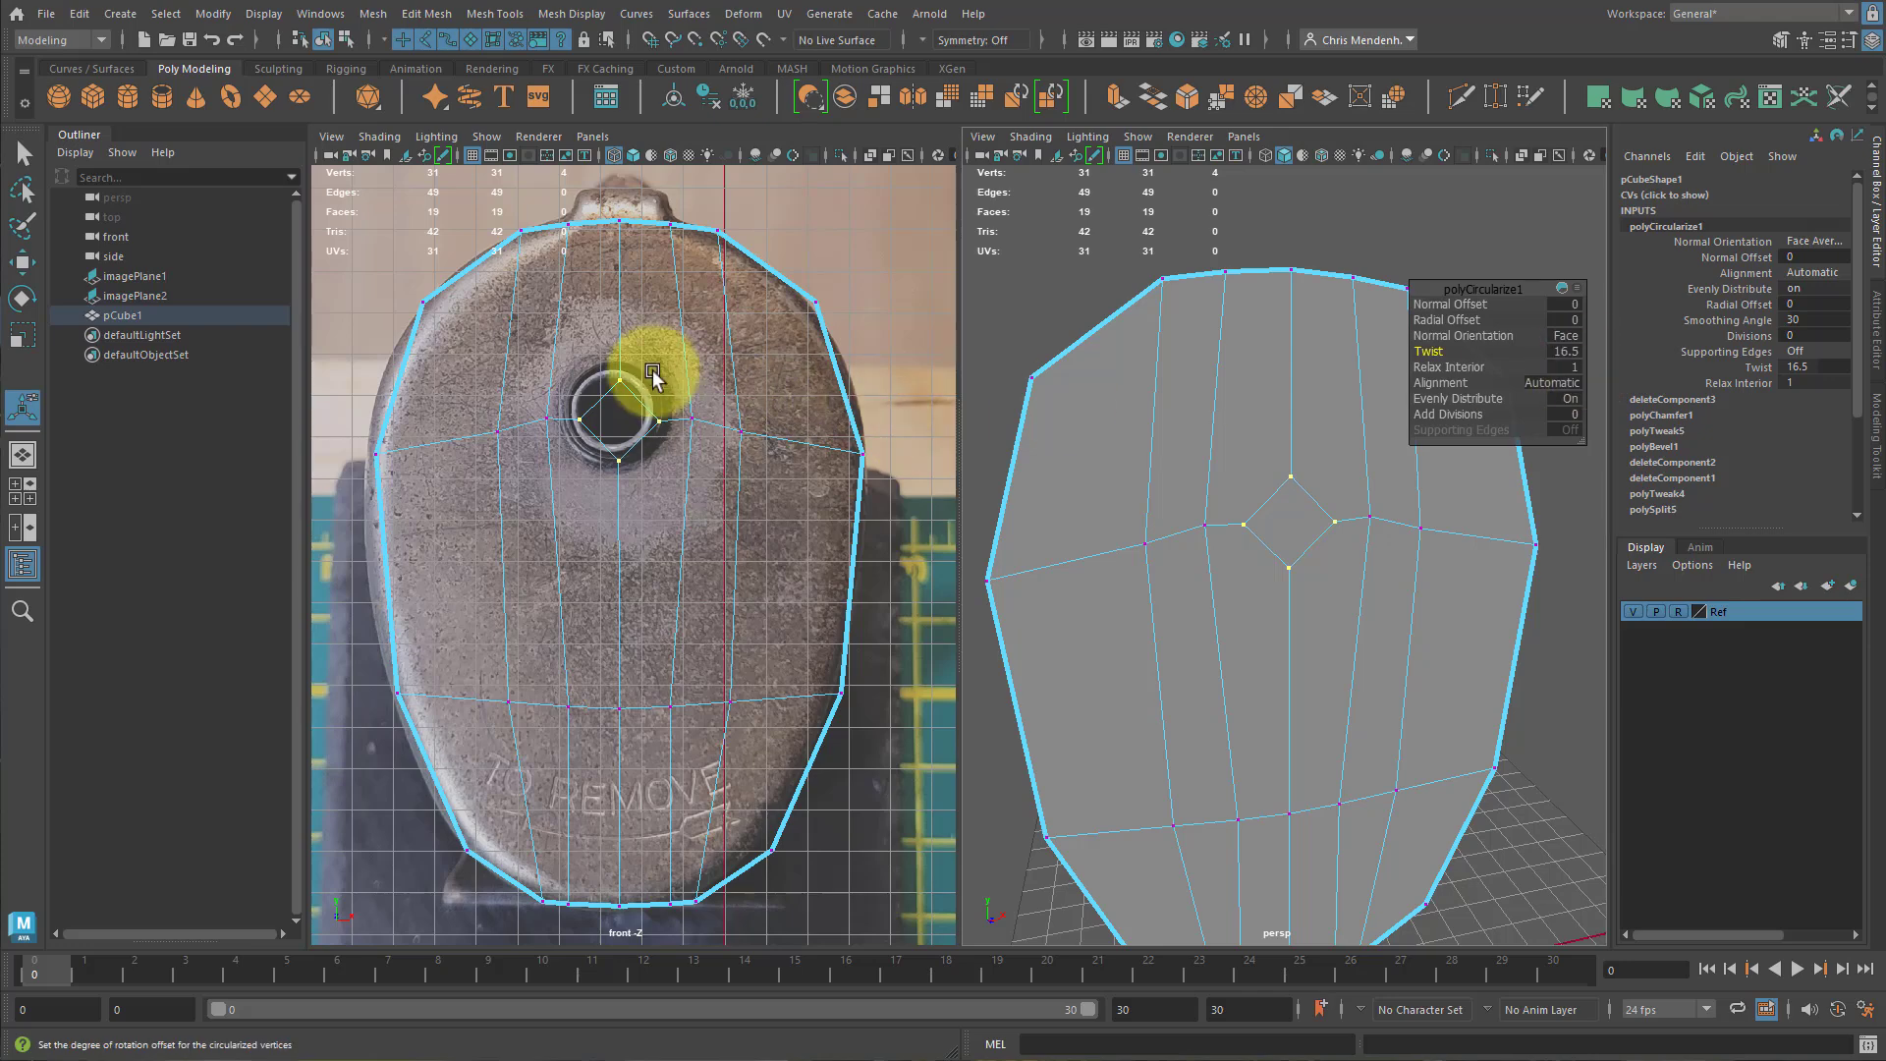
drag(1515, 287, 1166, 306)
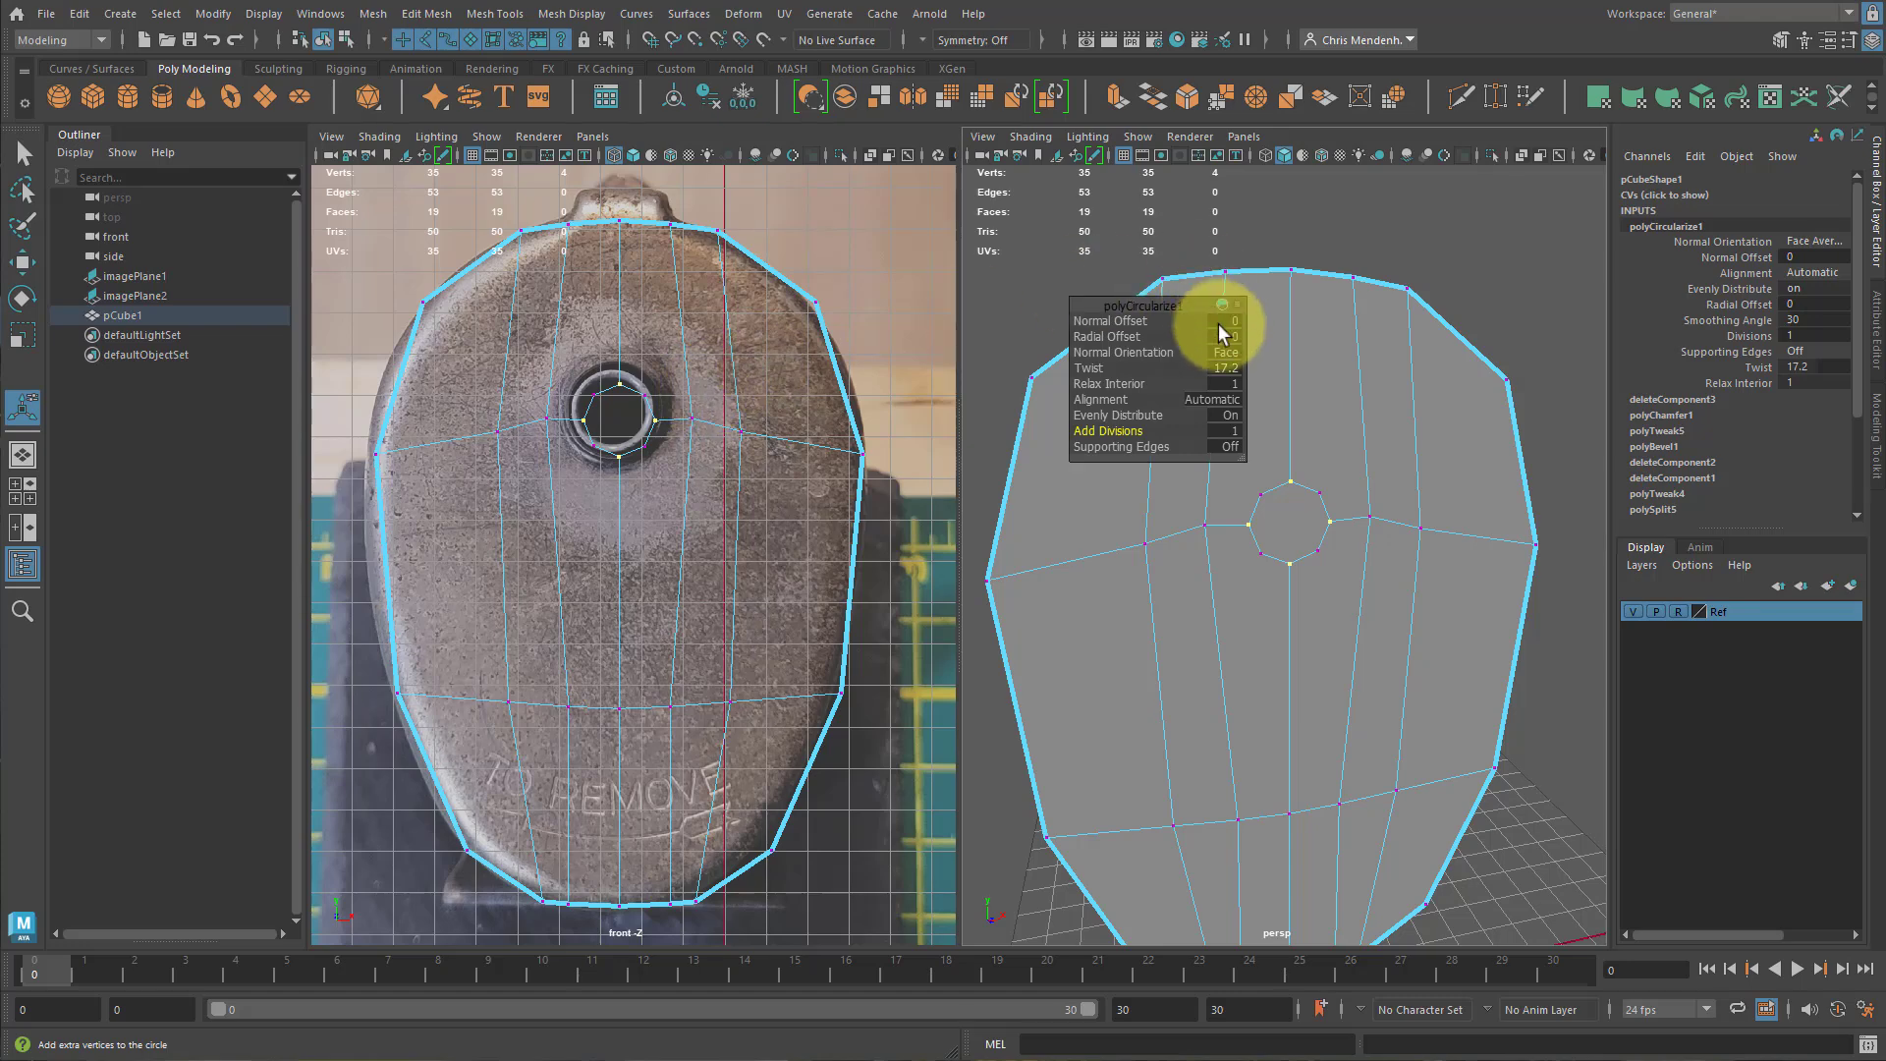
key(q)
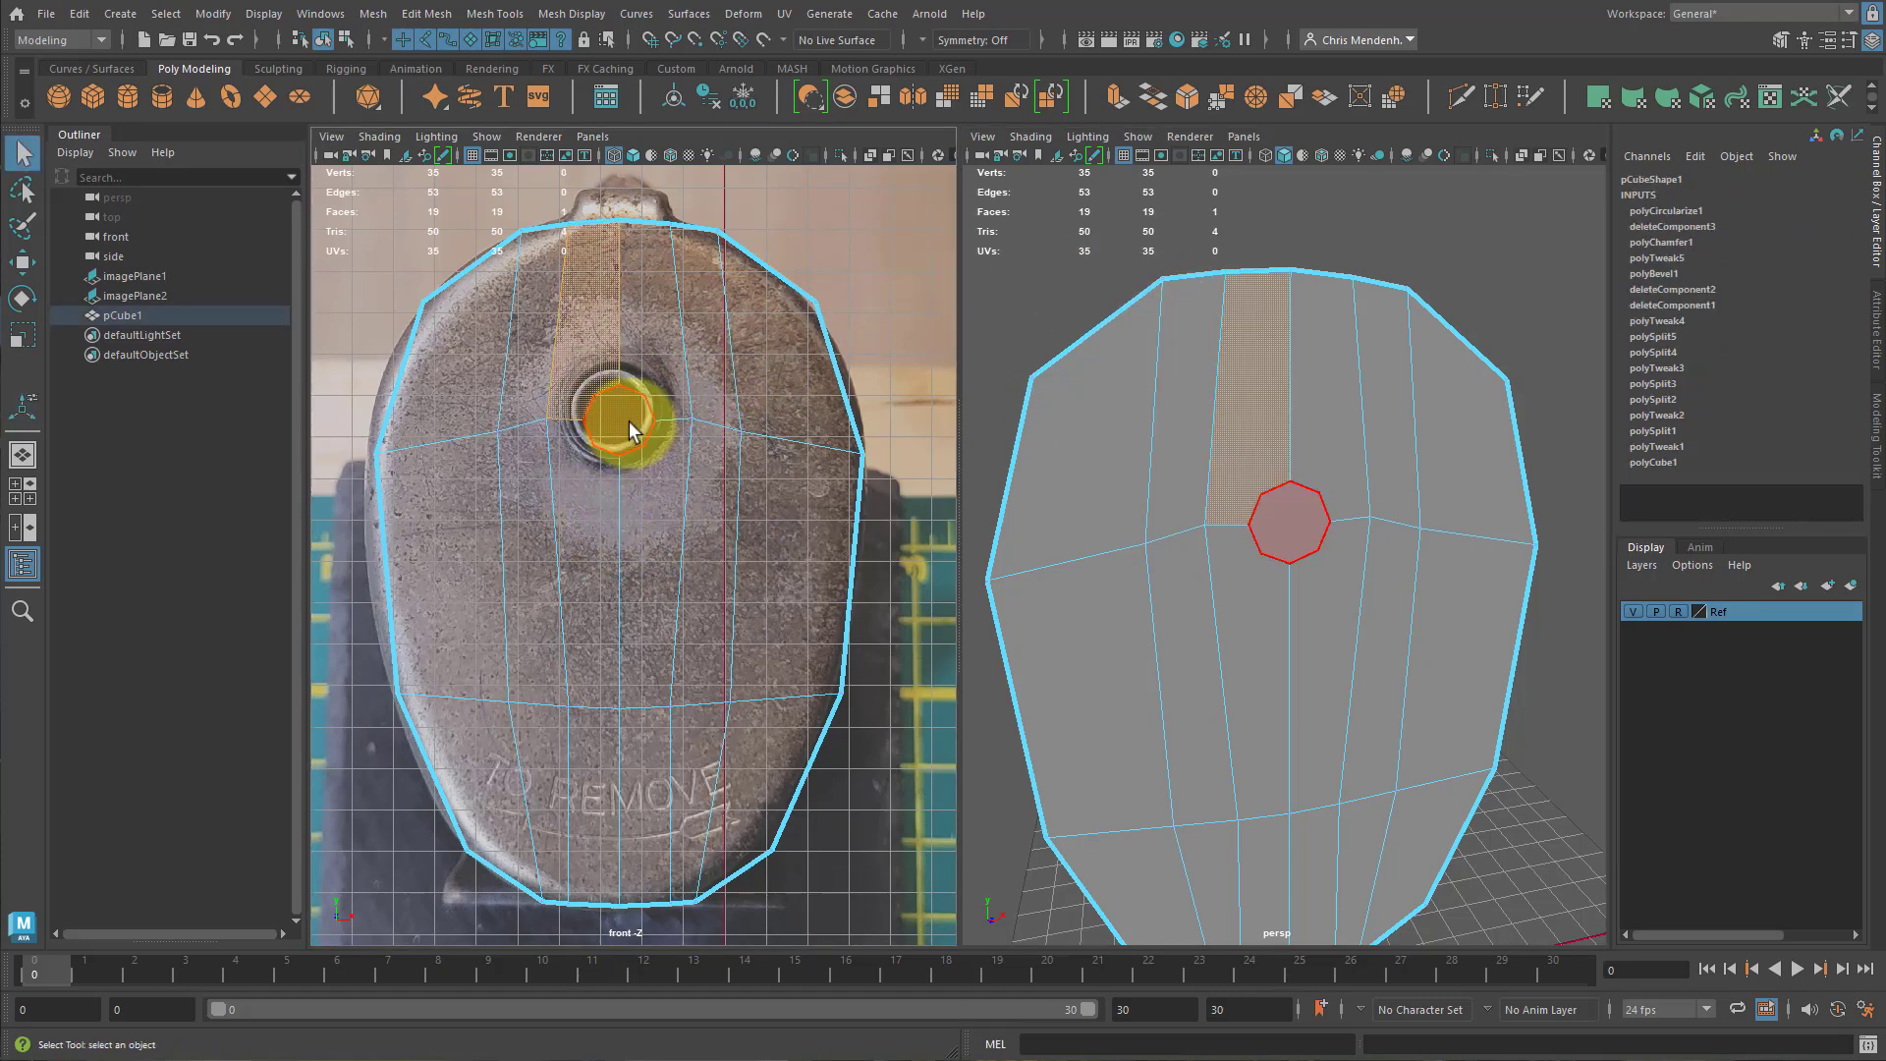
Delete the octagonal face to open the hole in the panel.
click(634, 424)
shift+click(731, 479)
key(Delete)
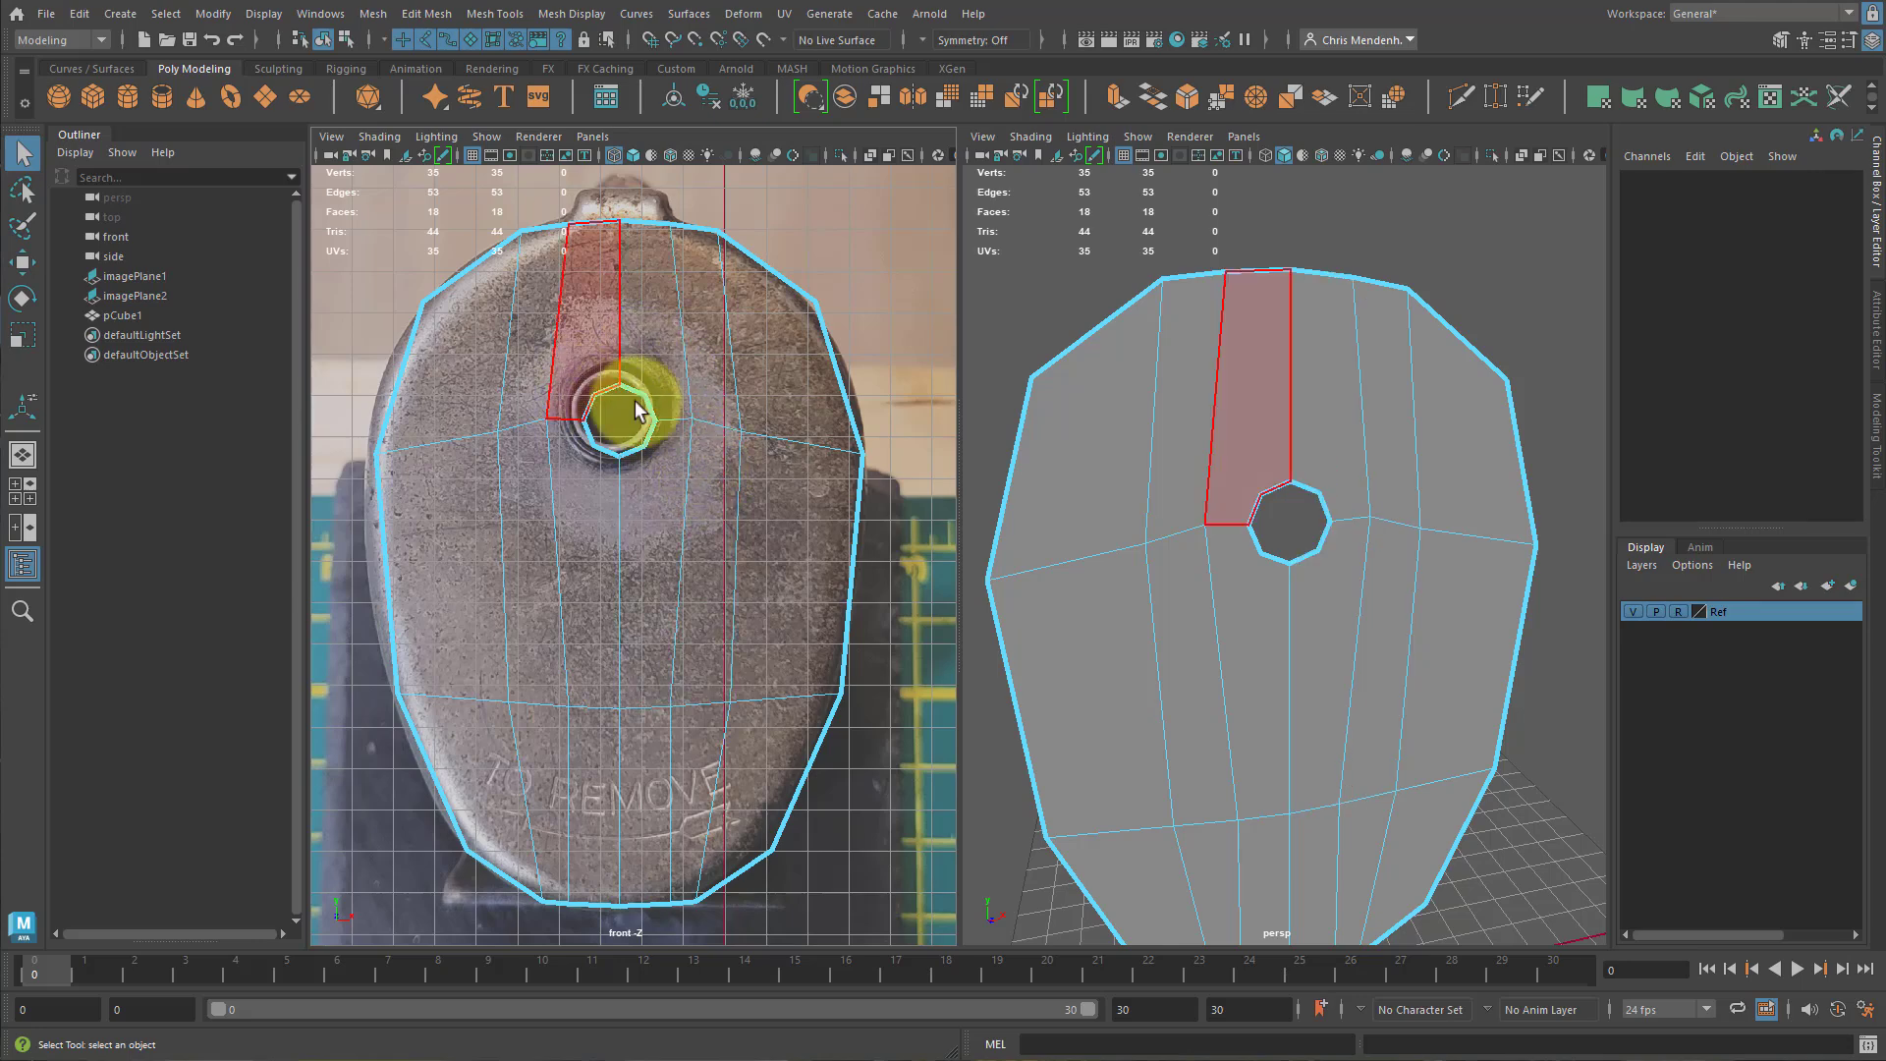
Enlarge the octagonal hole's border vertices uniformly and raise them slightly so the opening surrounds the hole in the reference.
key(F9)
drag(579, 371, 644, 430)
key(r)
click(627, 422)
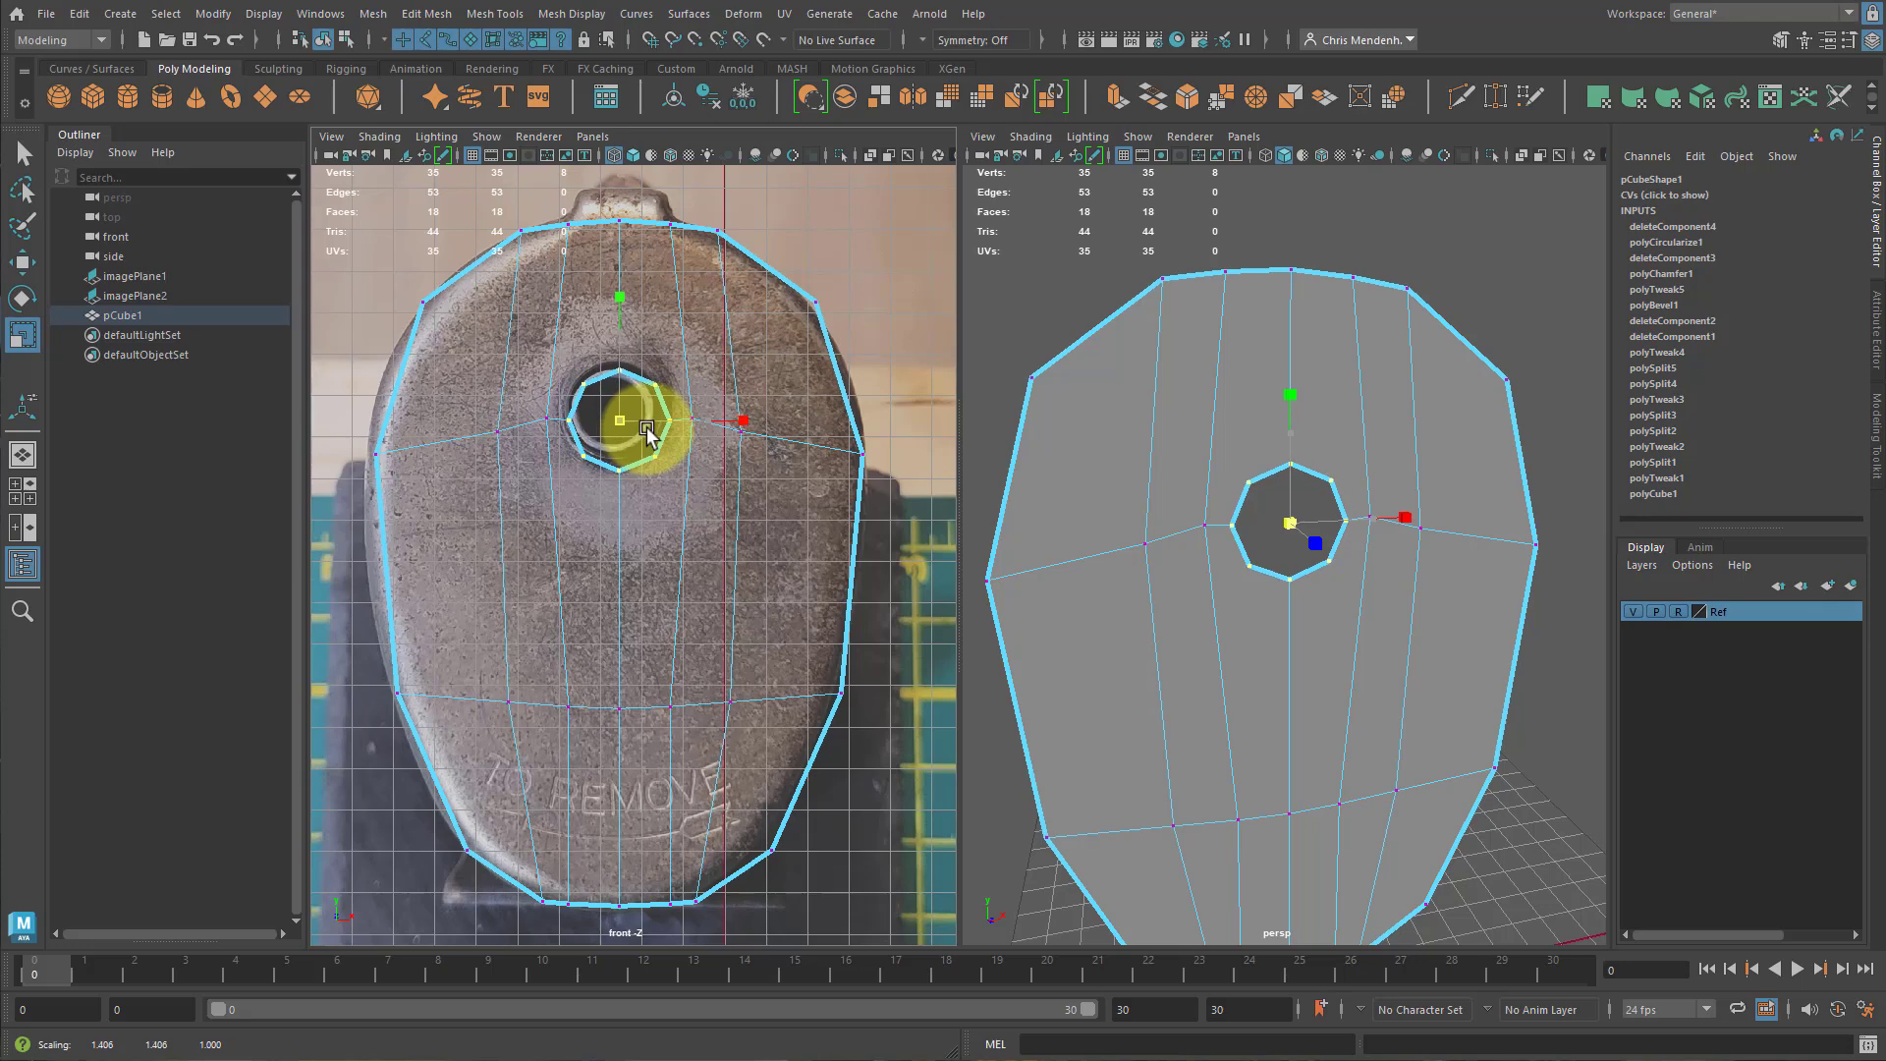
key(w)
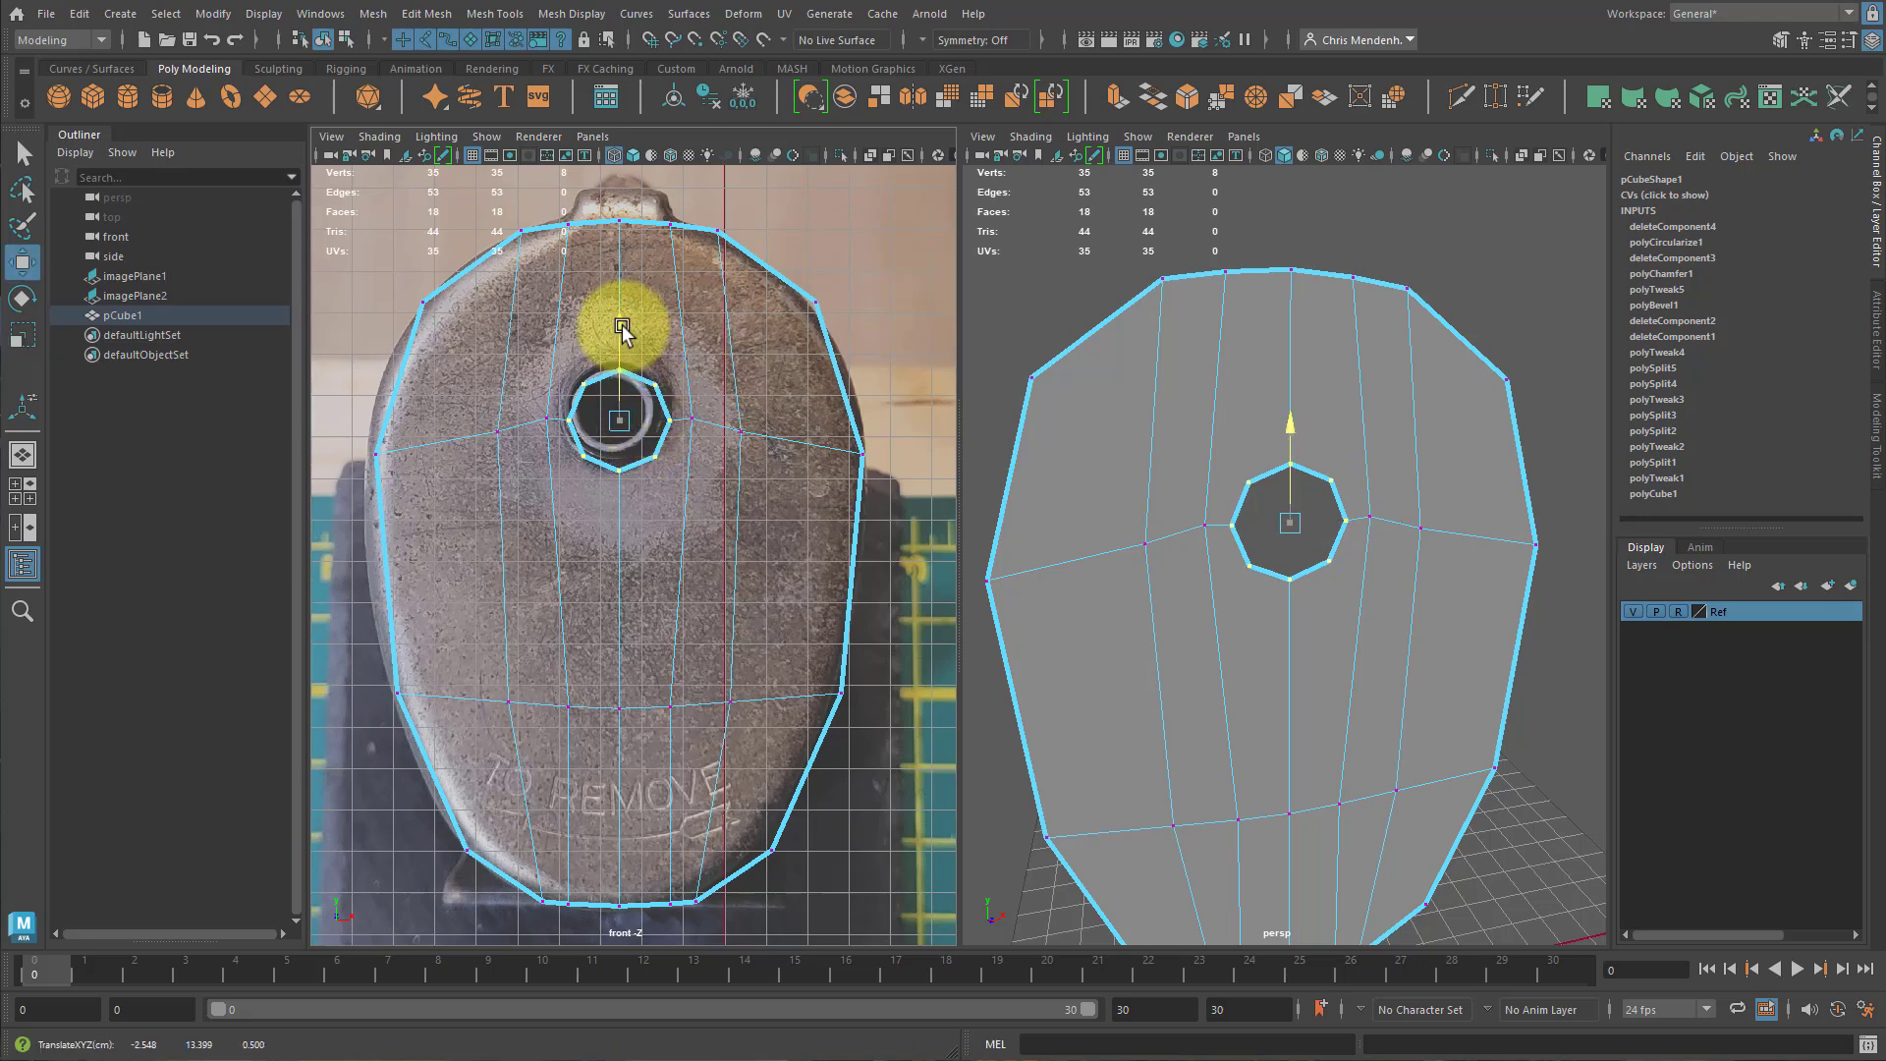
drag(619, 317, 618, 307)
key(r)
drag(620, 413, 635, 429)
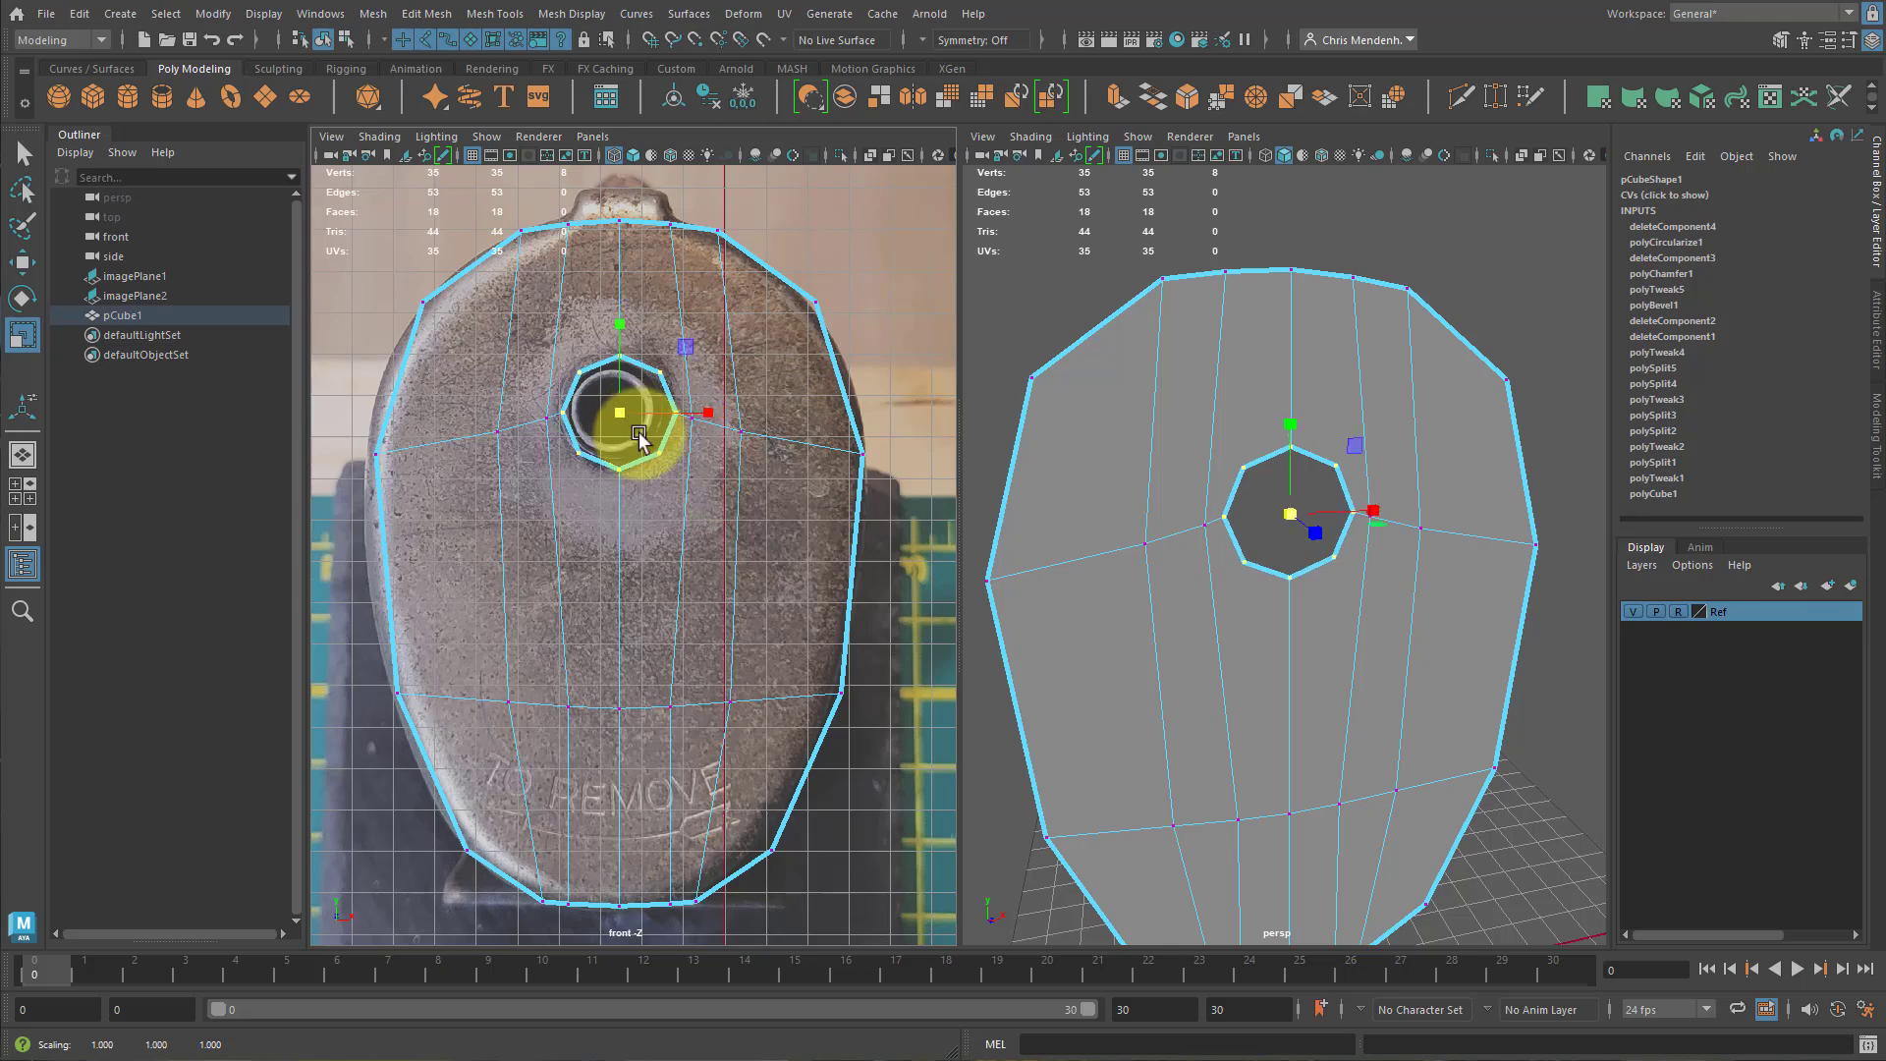
key(w)
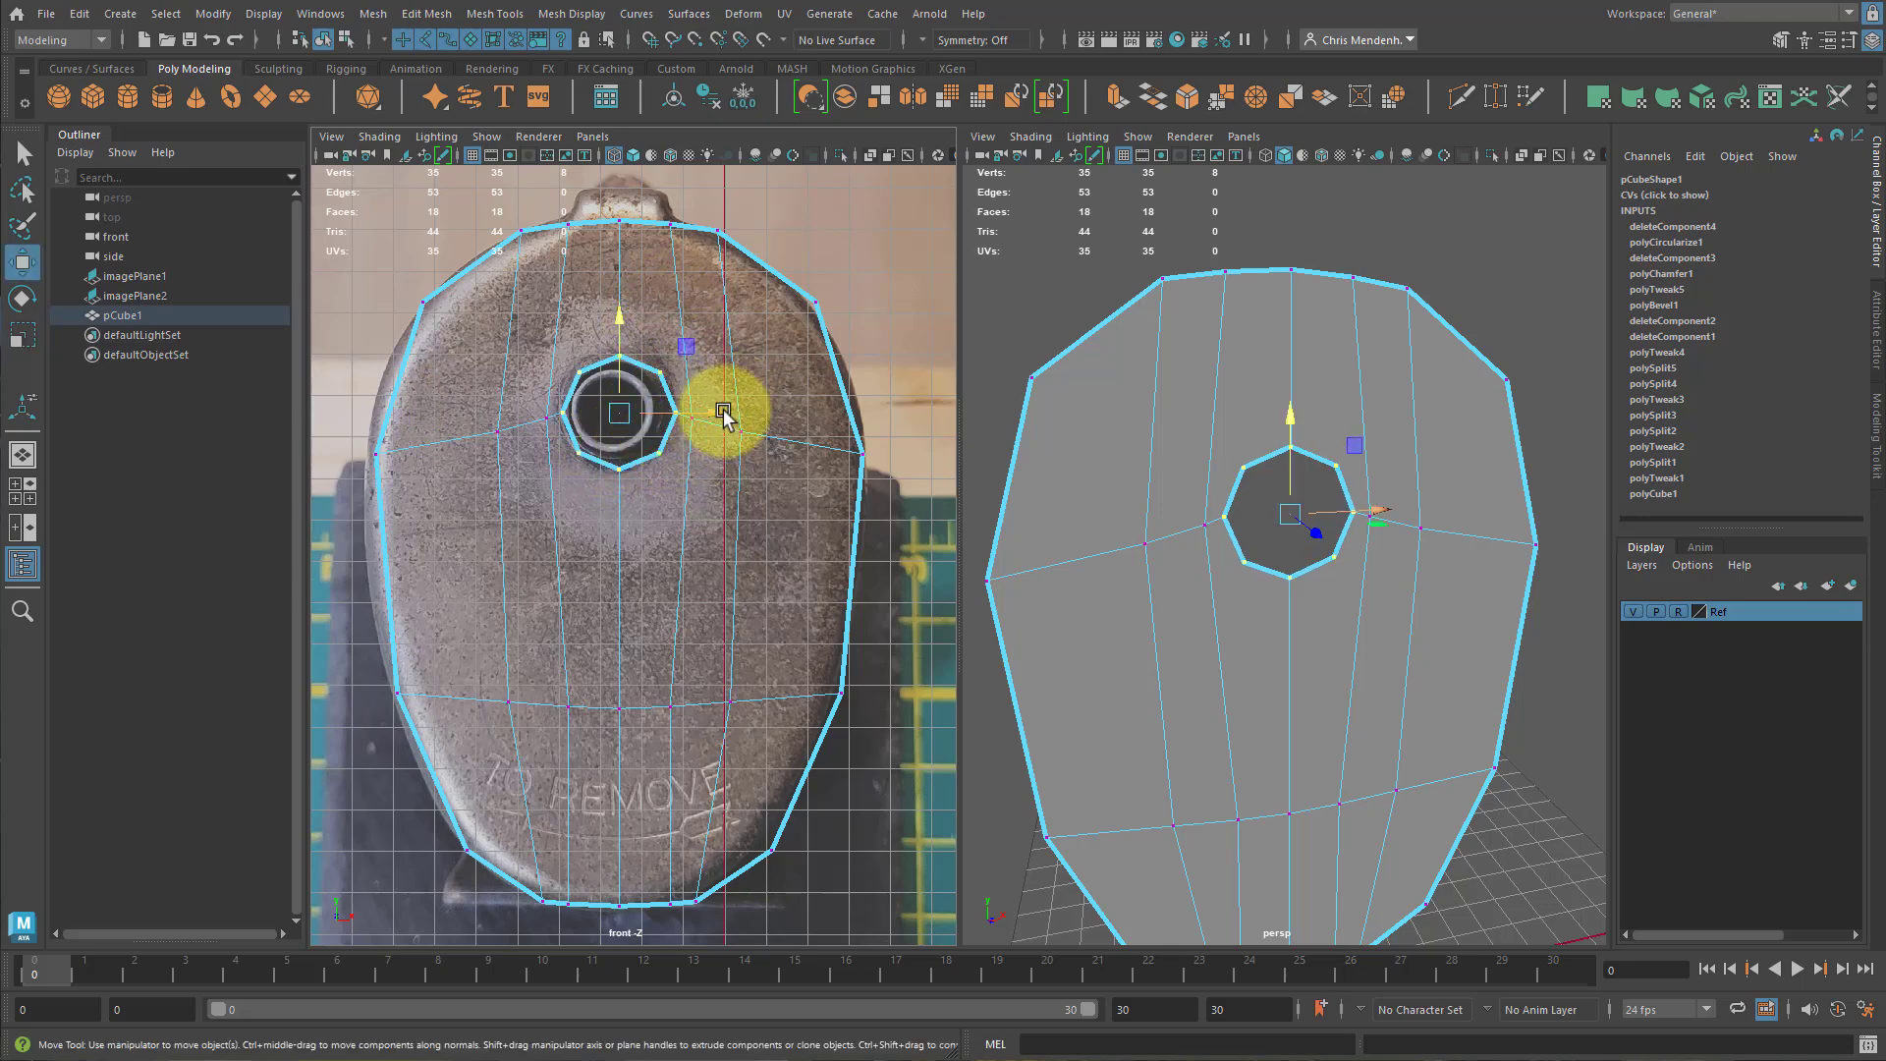
mouse_move(723, 415)
mouse_down()
mouse_move(615, 413)
mouse_move(783, 421)
mouse_move(714, 445)
mouse_up()
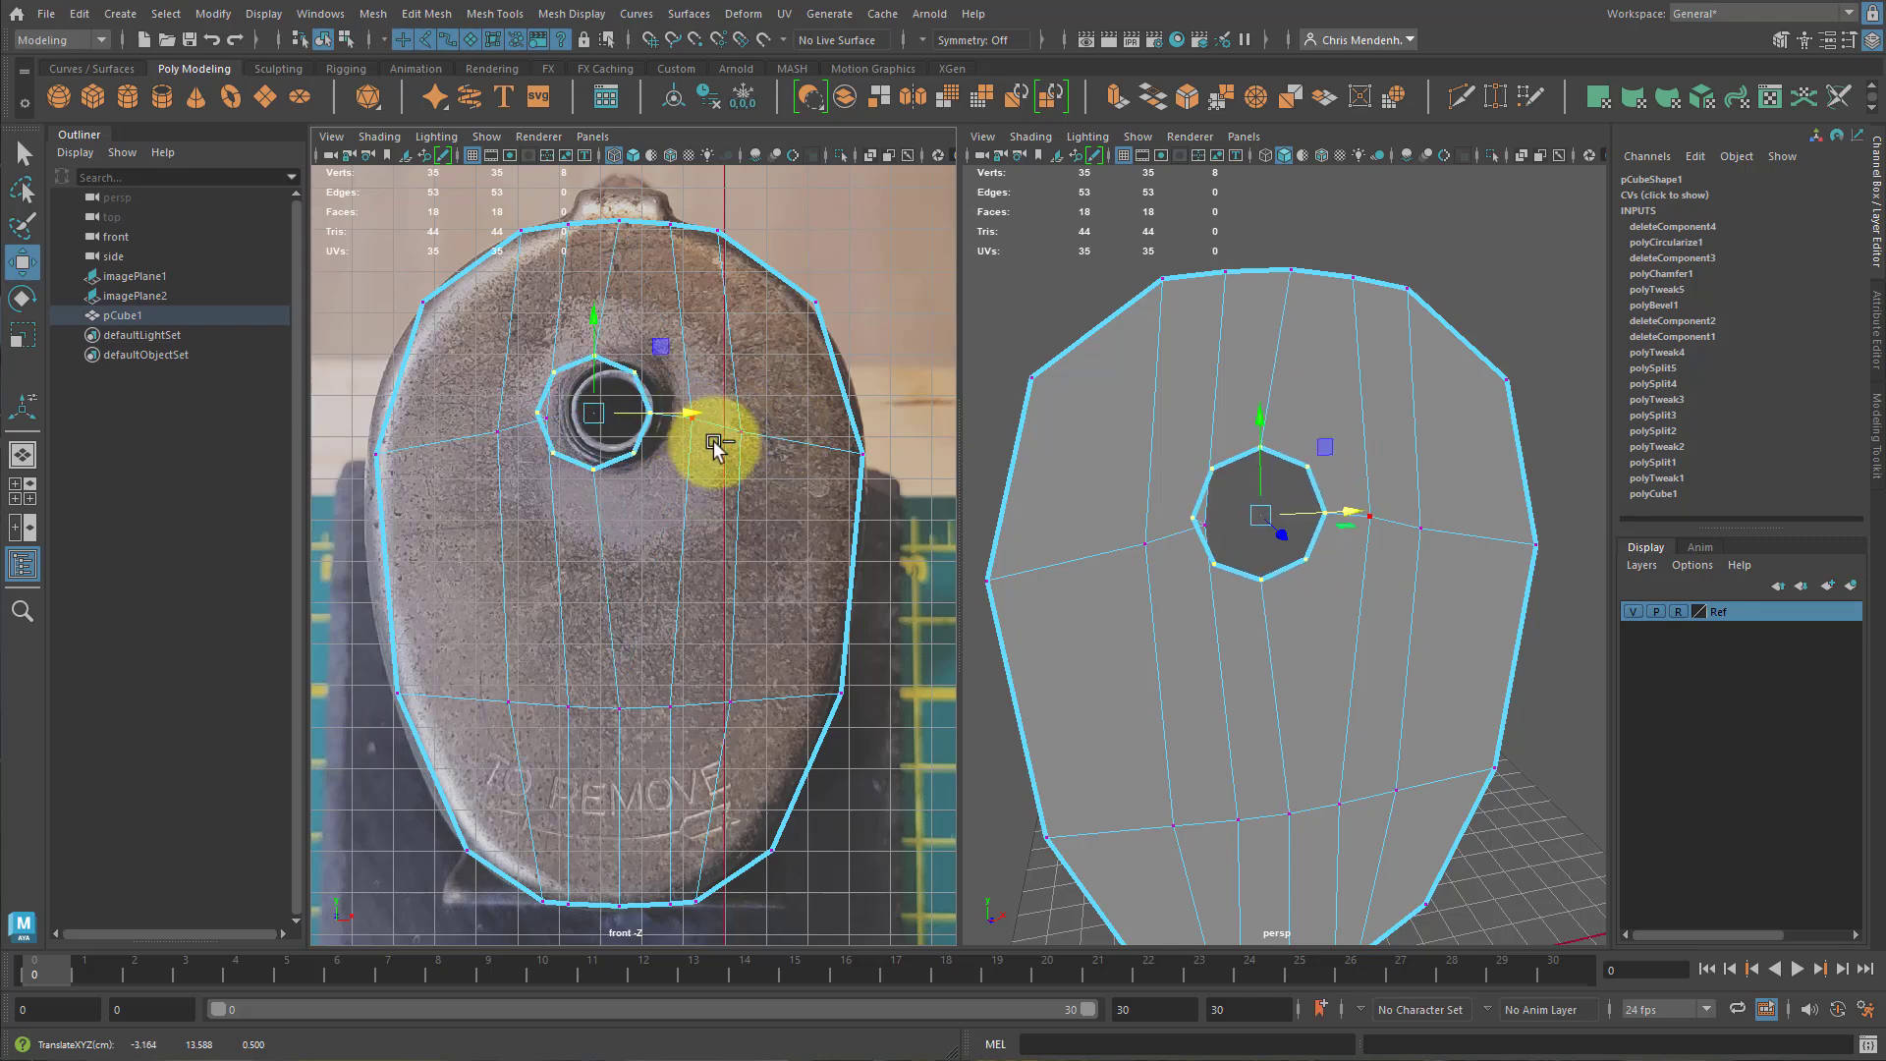
key(ctrl+z)
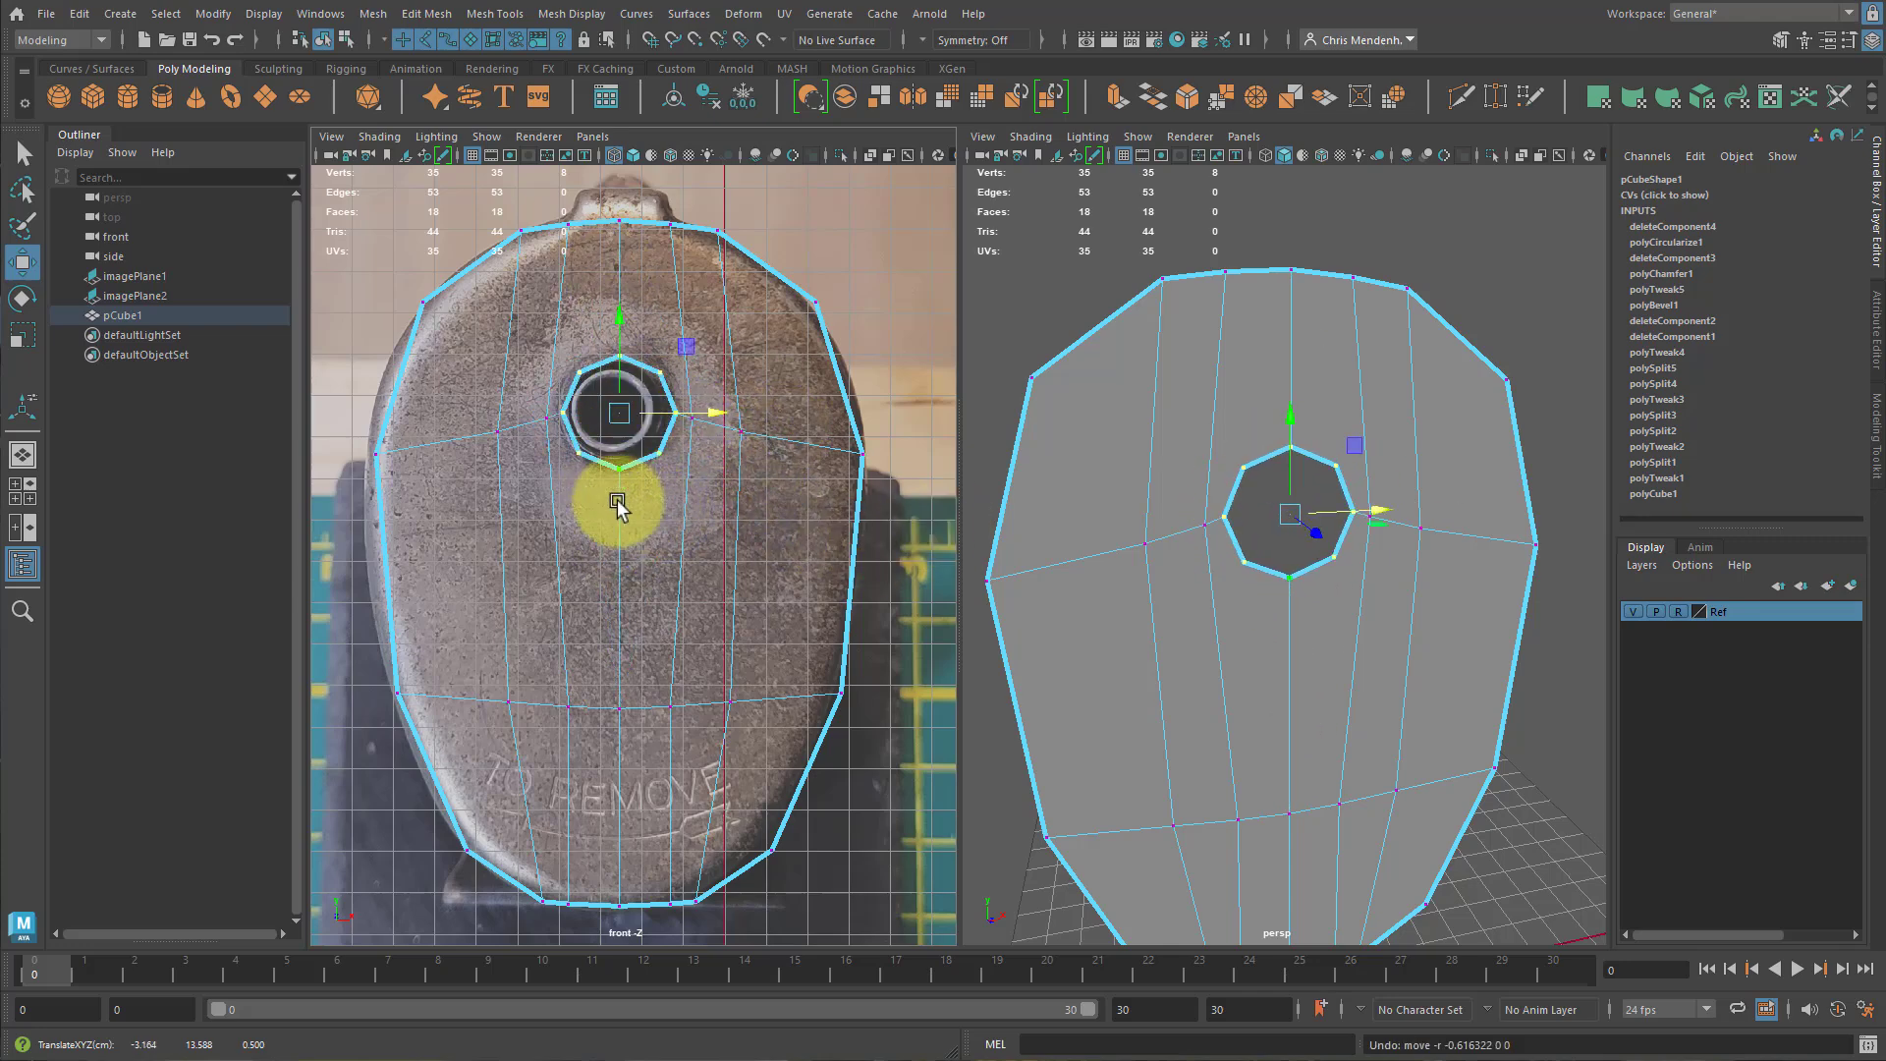
With Multi-Cut, cut edges from the hole's upper-left vertex up to the panel's top border and across to its left border.
scroll(610, 476, up, 2)
scroll(547, 409, down, 3)
scroll(586, 431, up, 2)
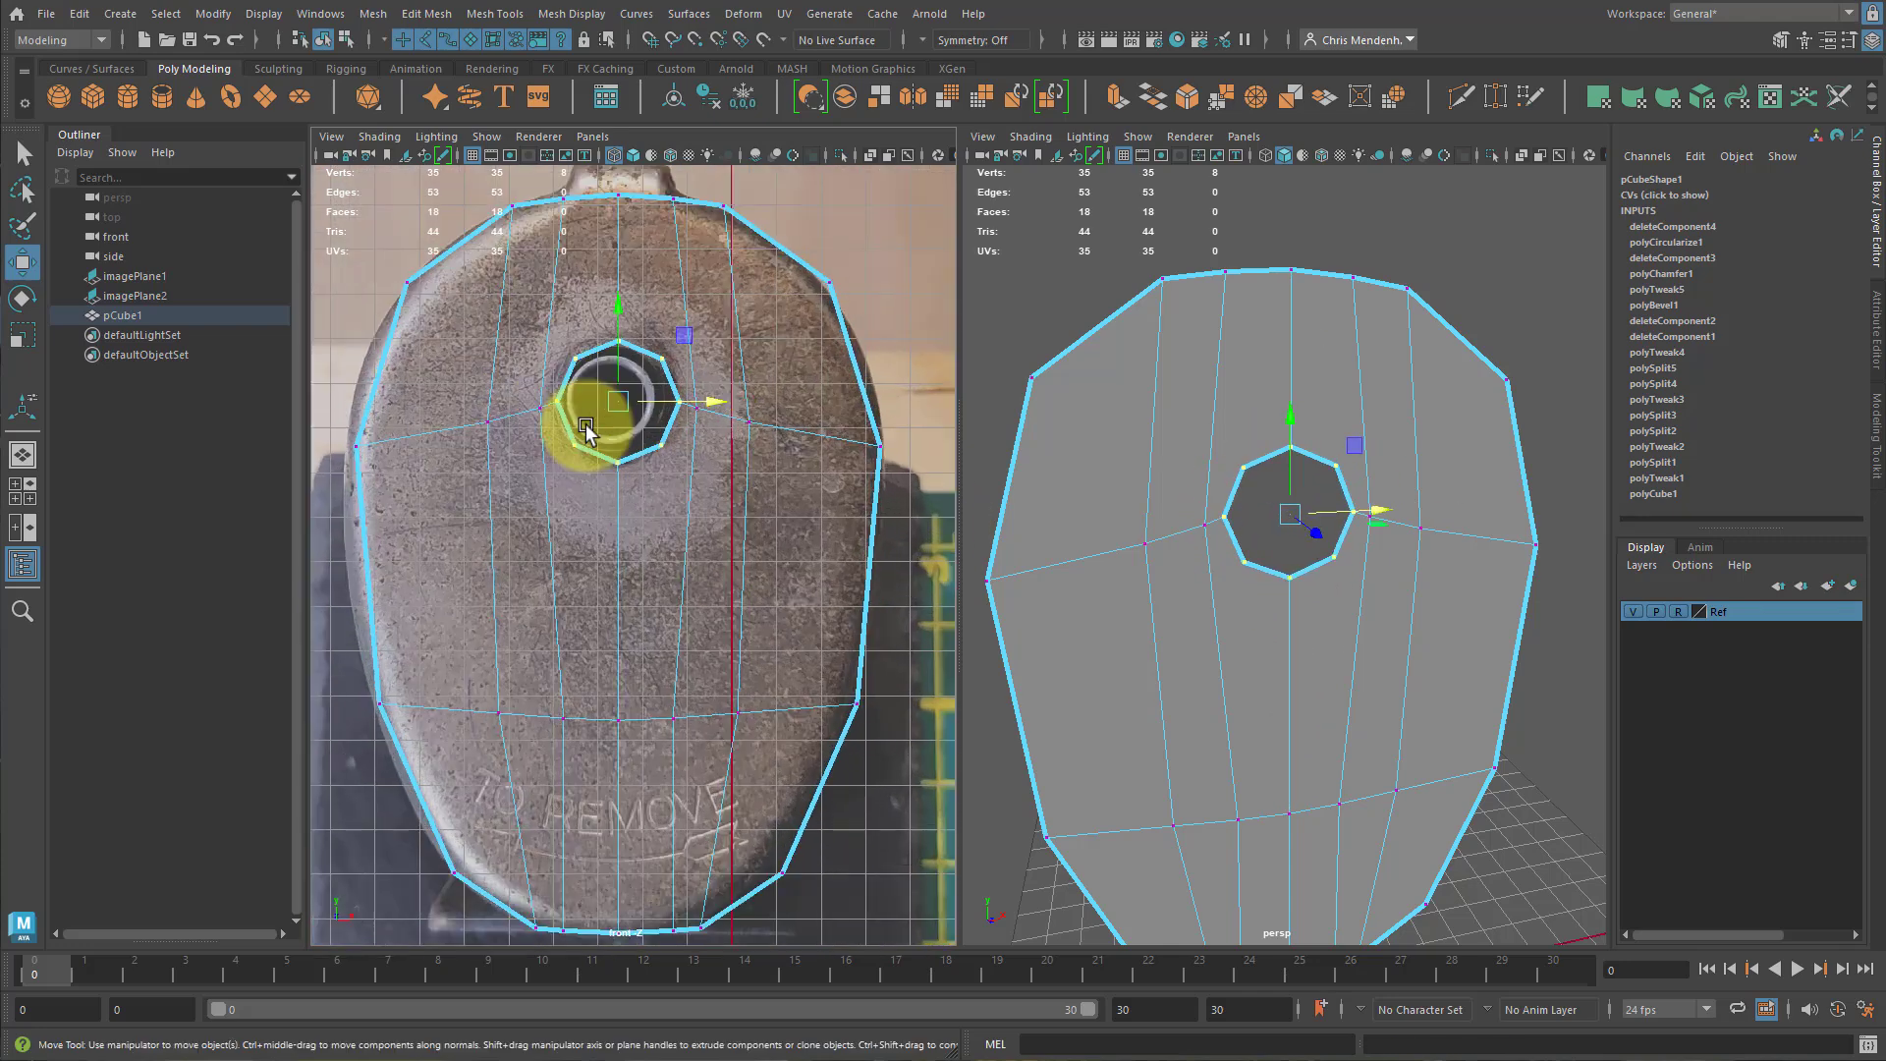
scroll(618, 472, up, 2)
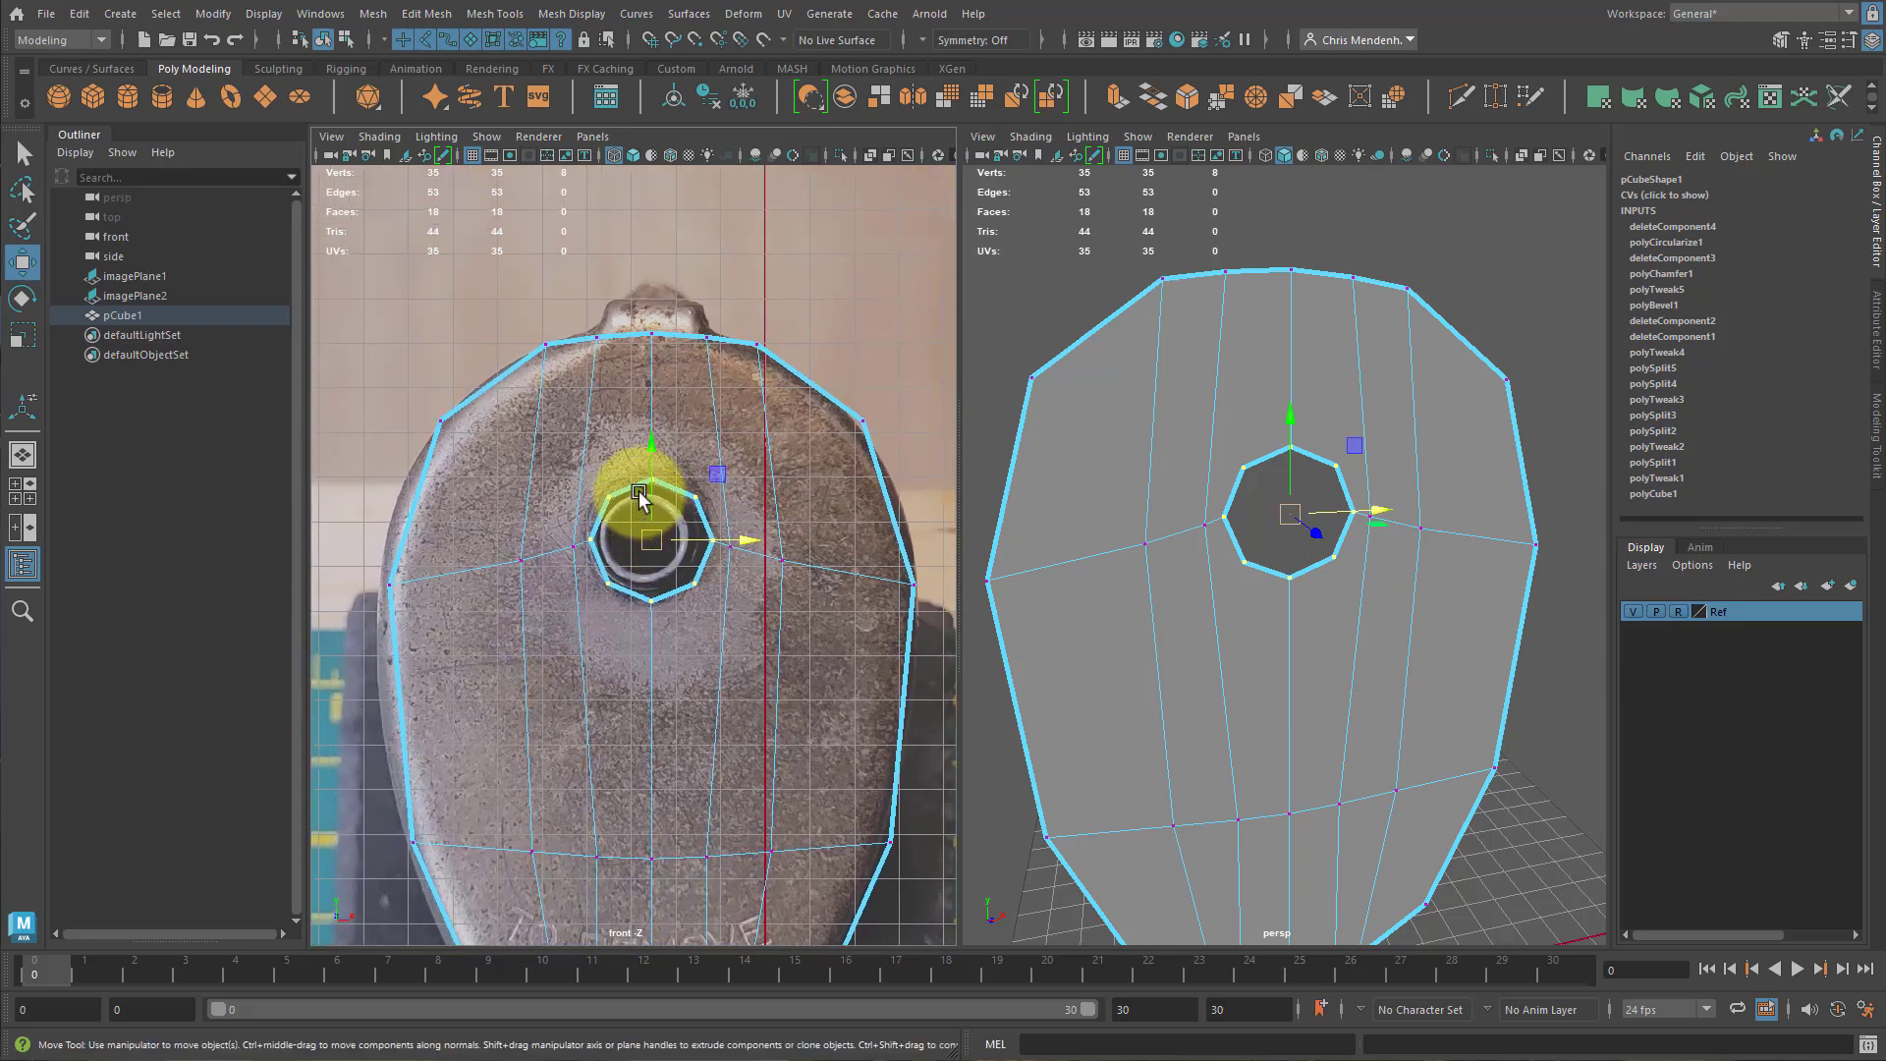
shift+right_drag(623, 539, 702, 560)
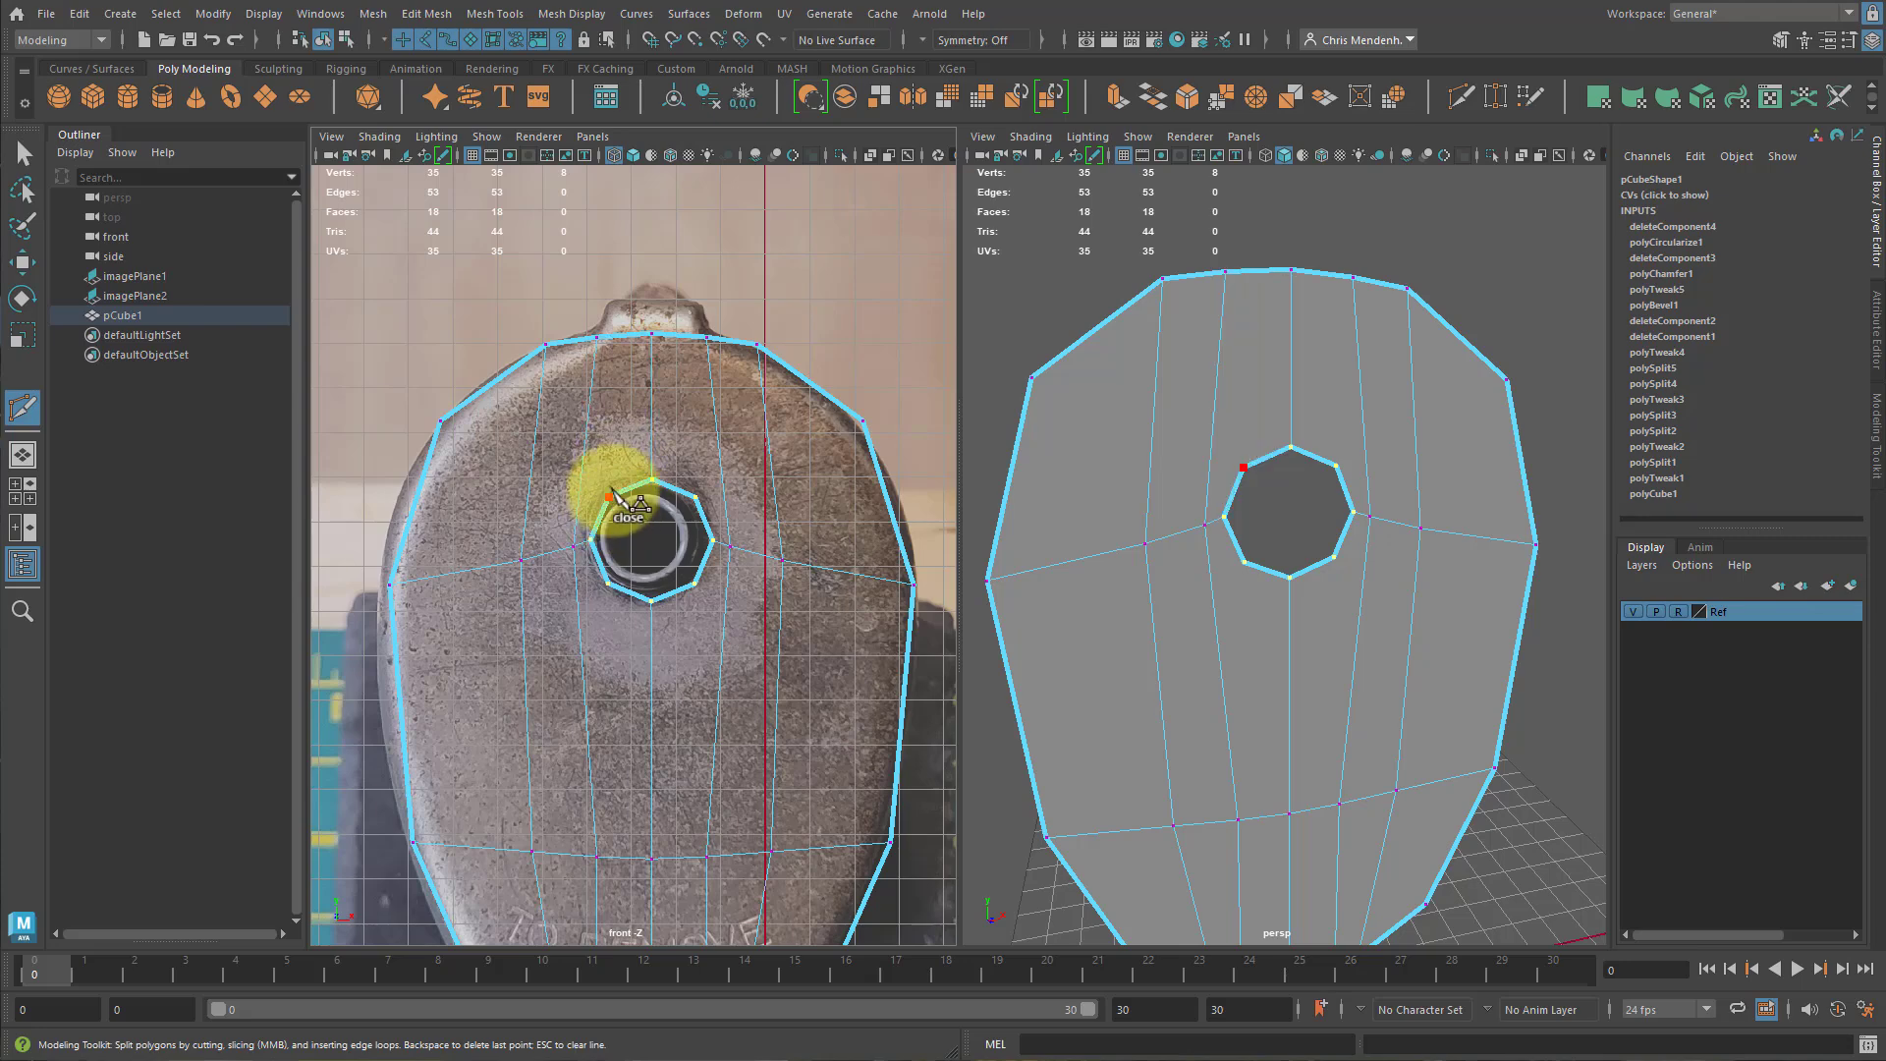
click(651, 337)
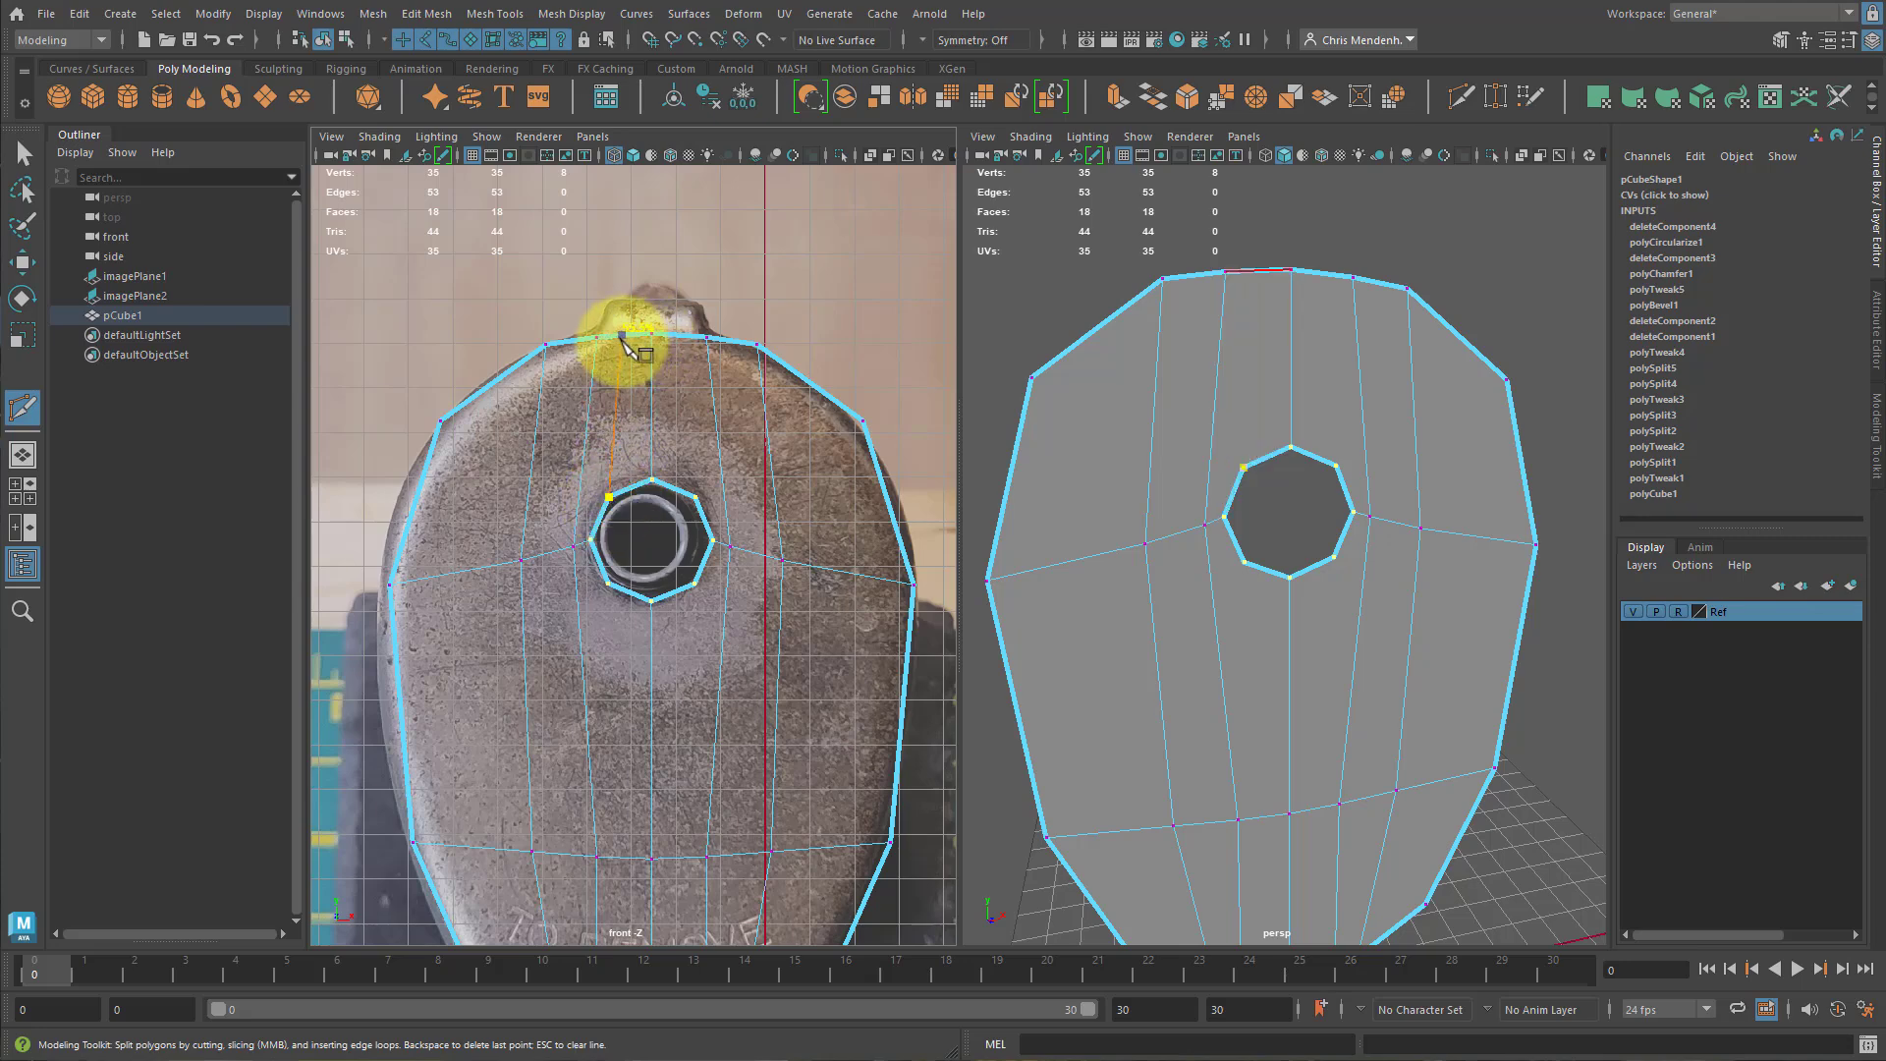
click(622, 337)
right_click(624, 339)
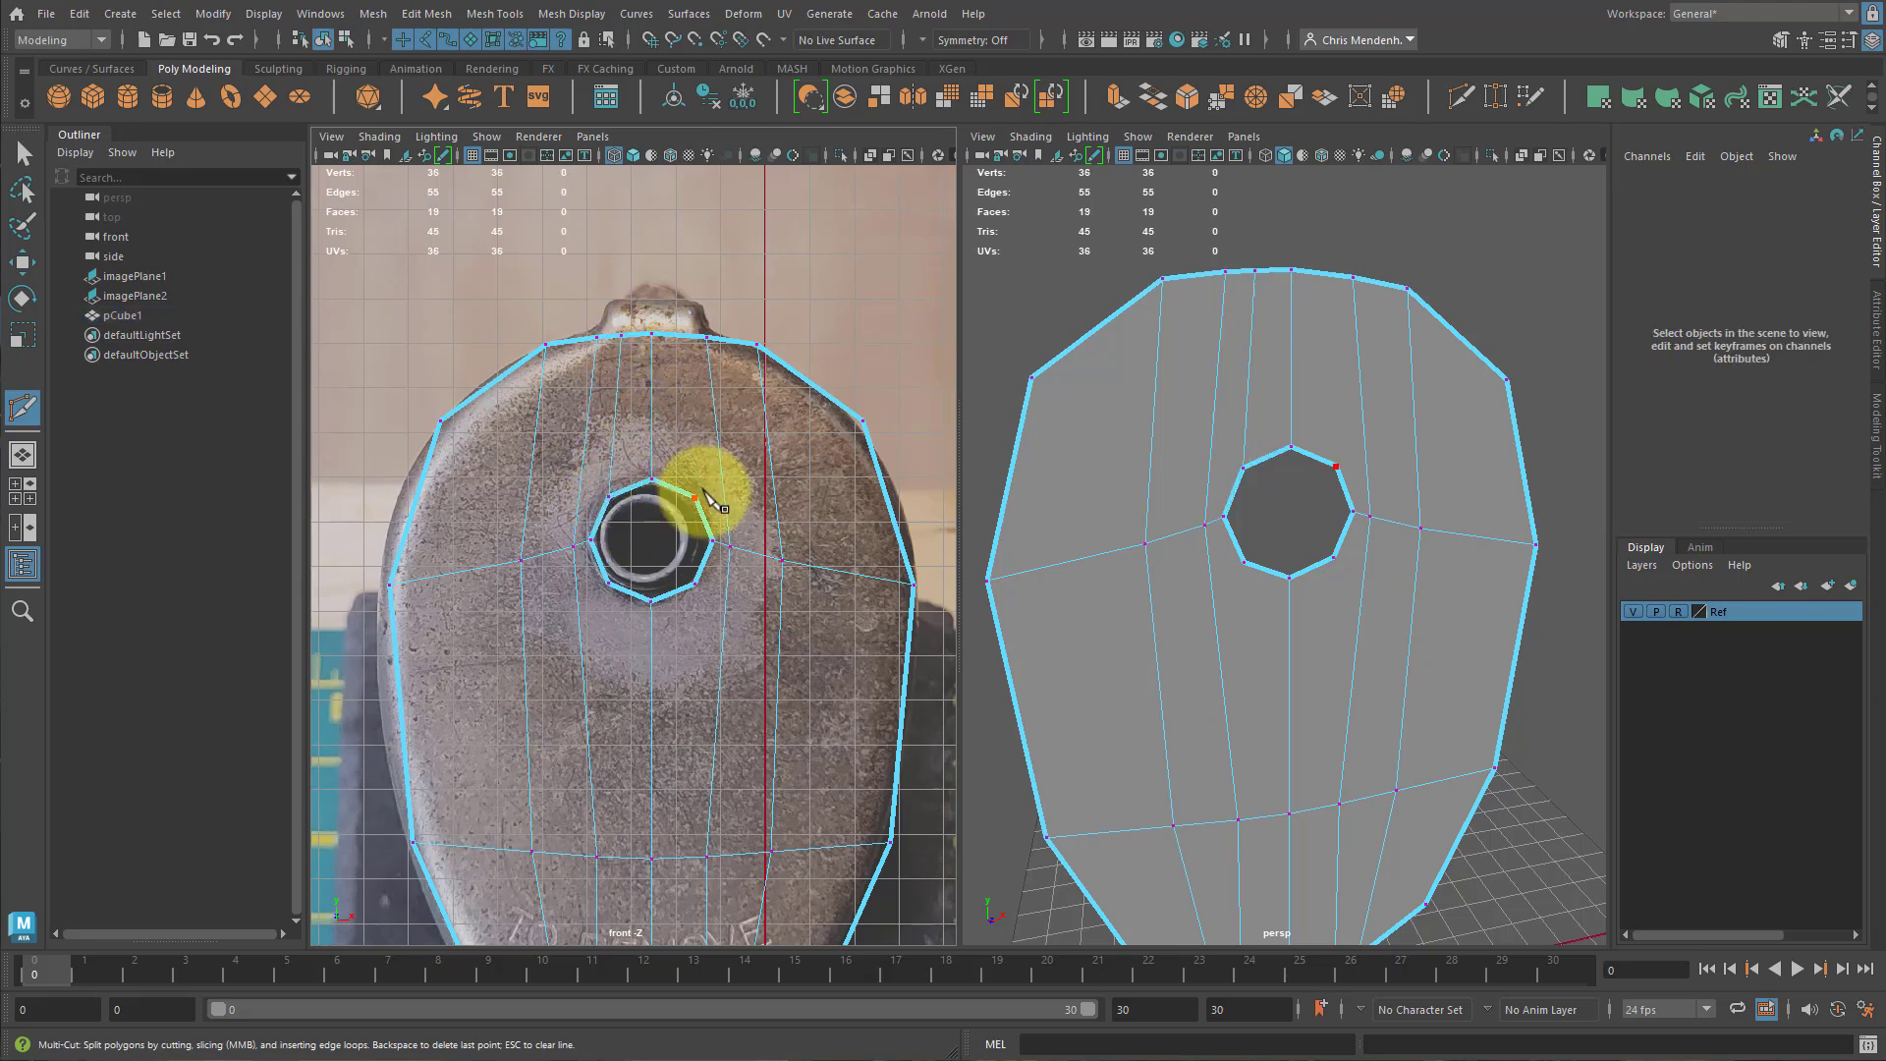
drag(695, 499, 597, 498)
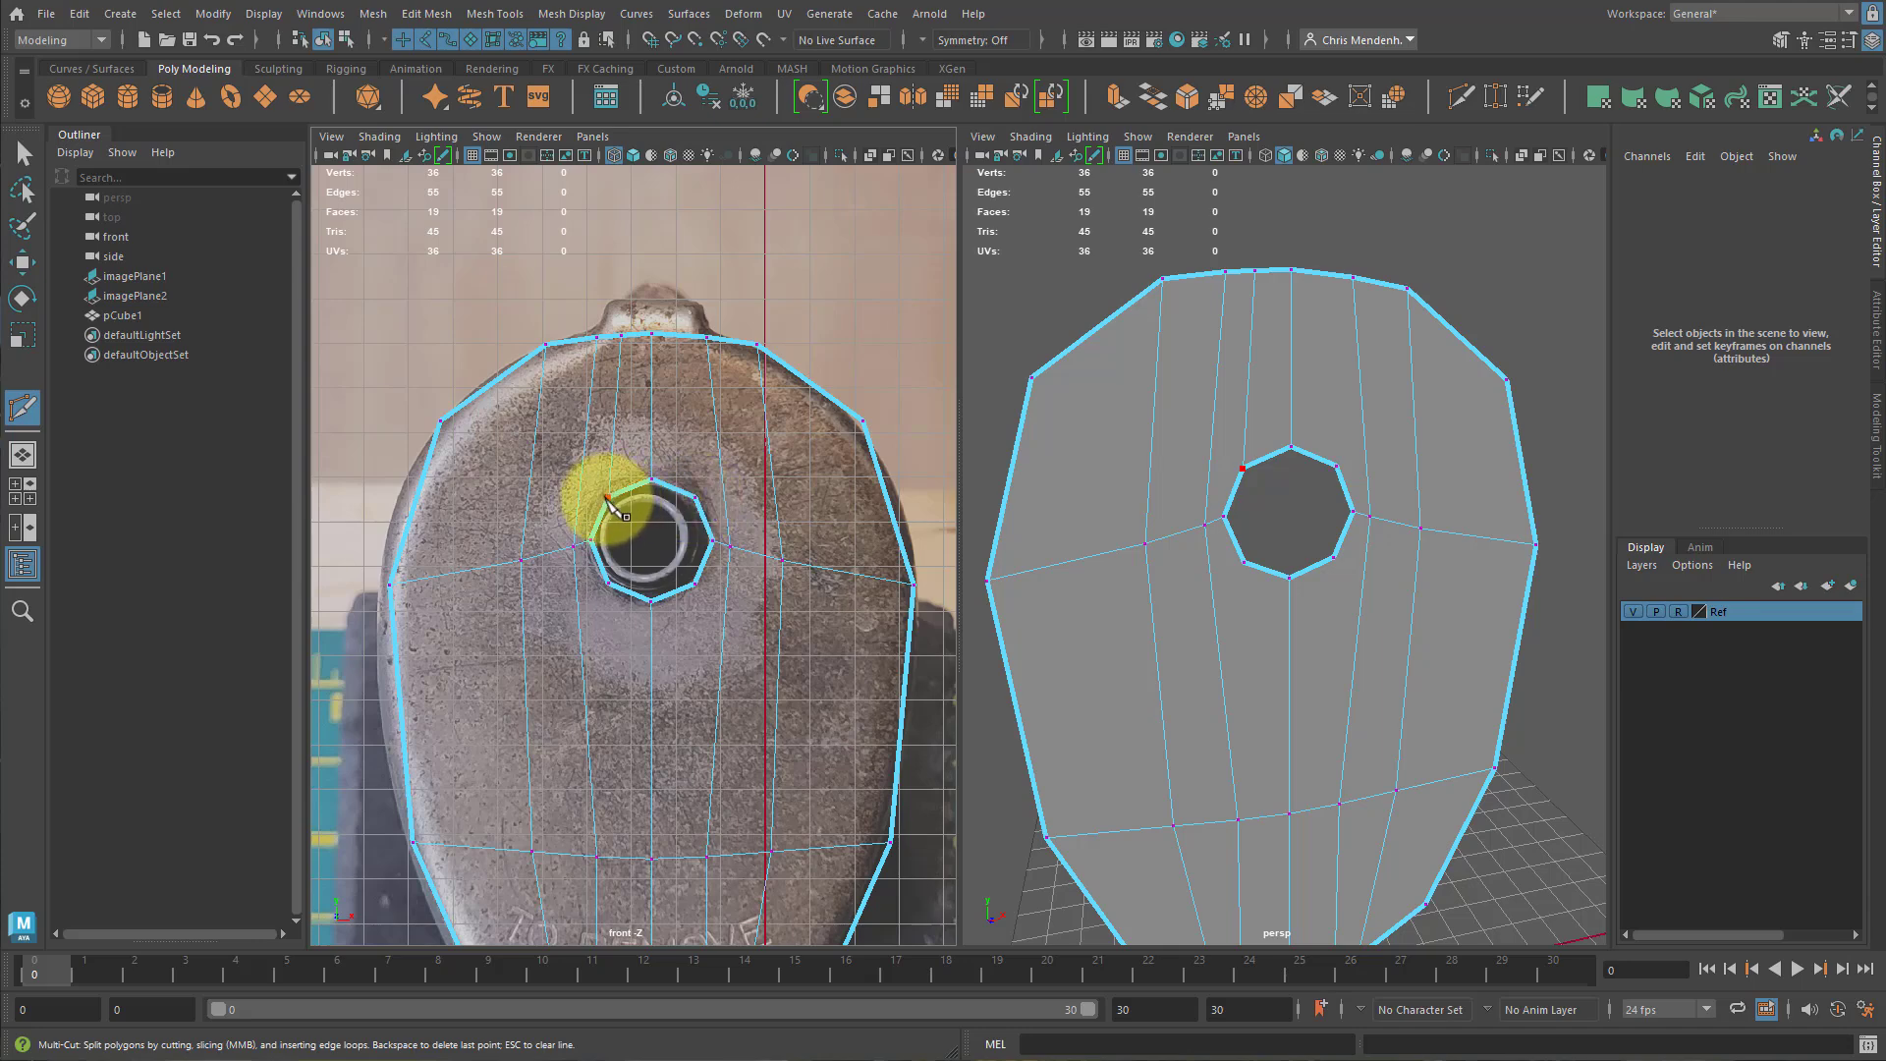
click(412, 521)
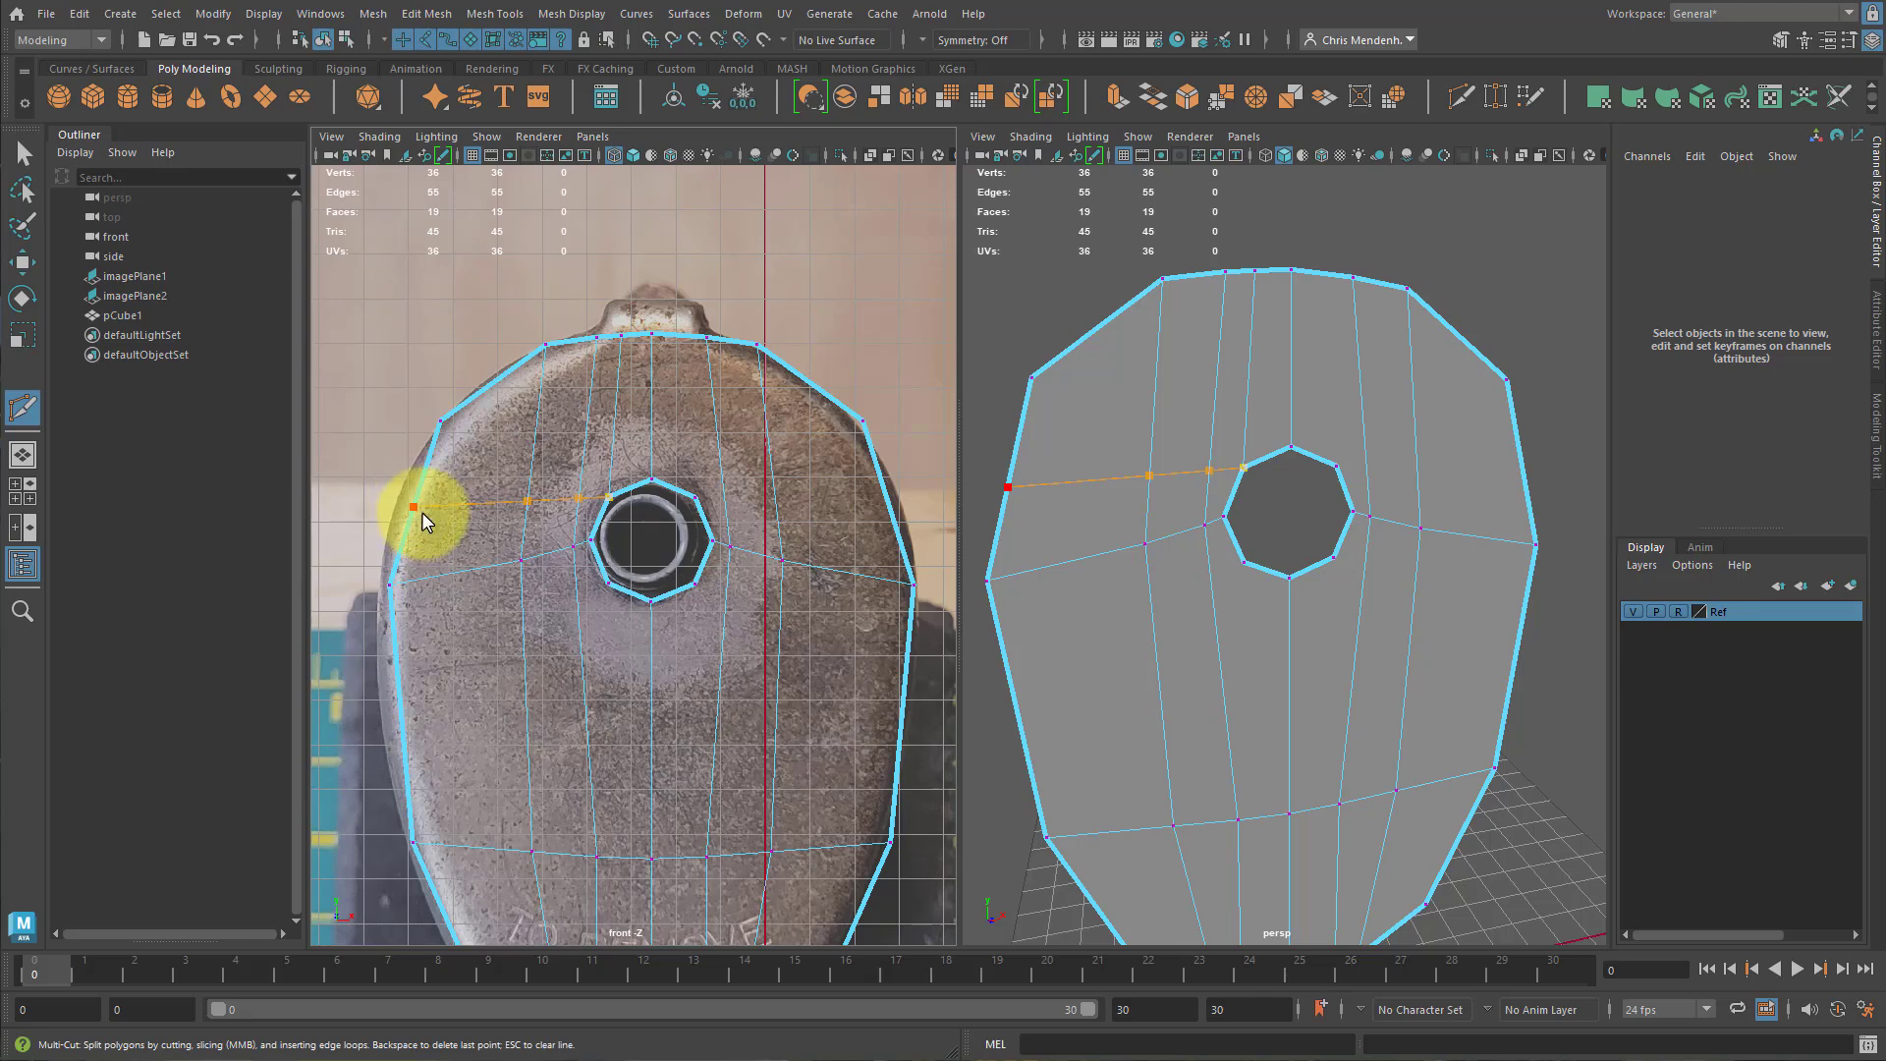
key(Return)
Cut edges from the hole's upper-right vertex up to the panel's top border and across to its right border.
click(695, 498)
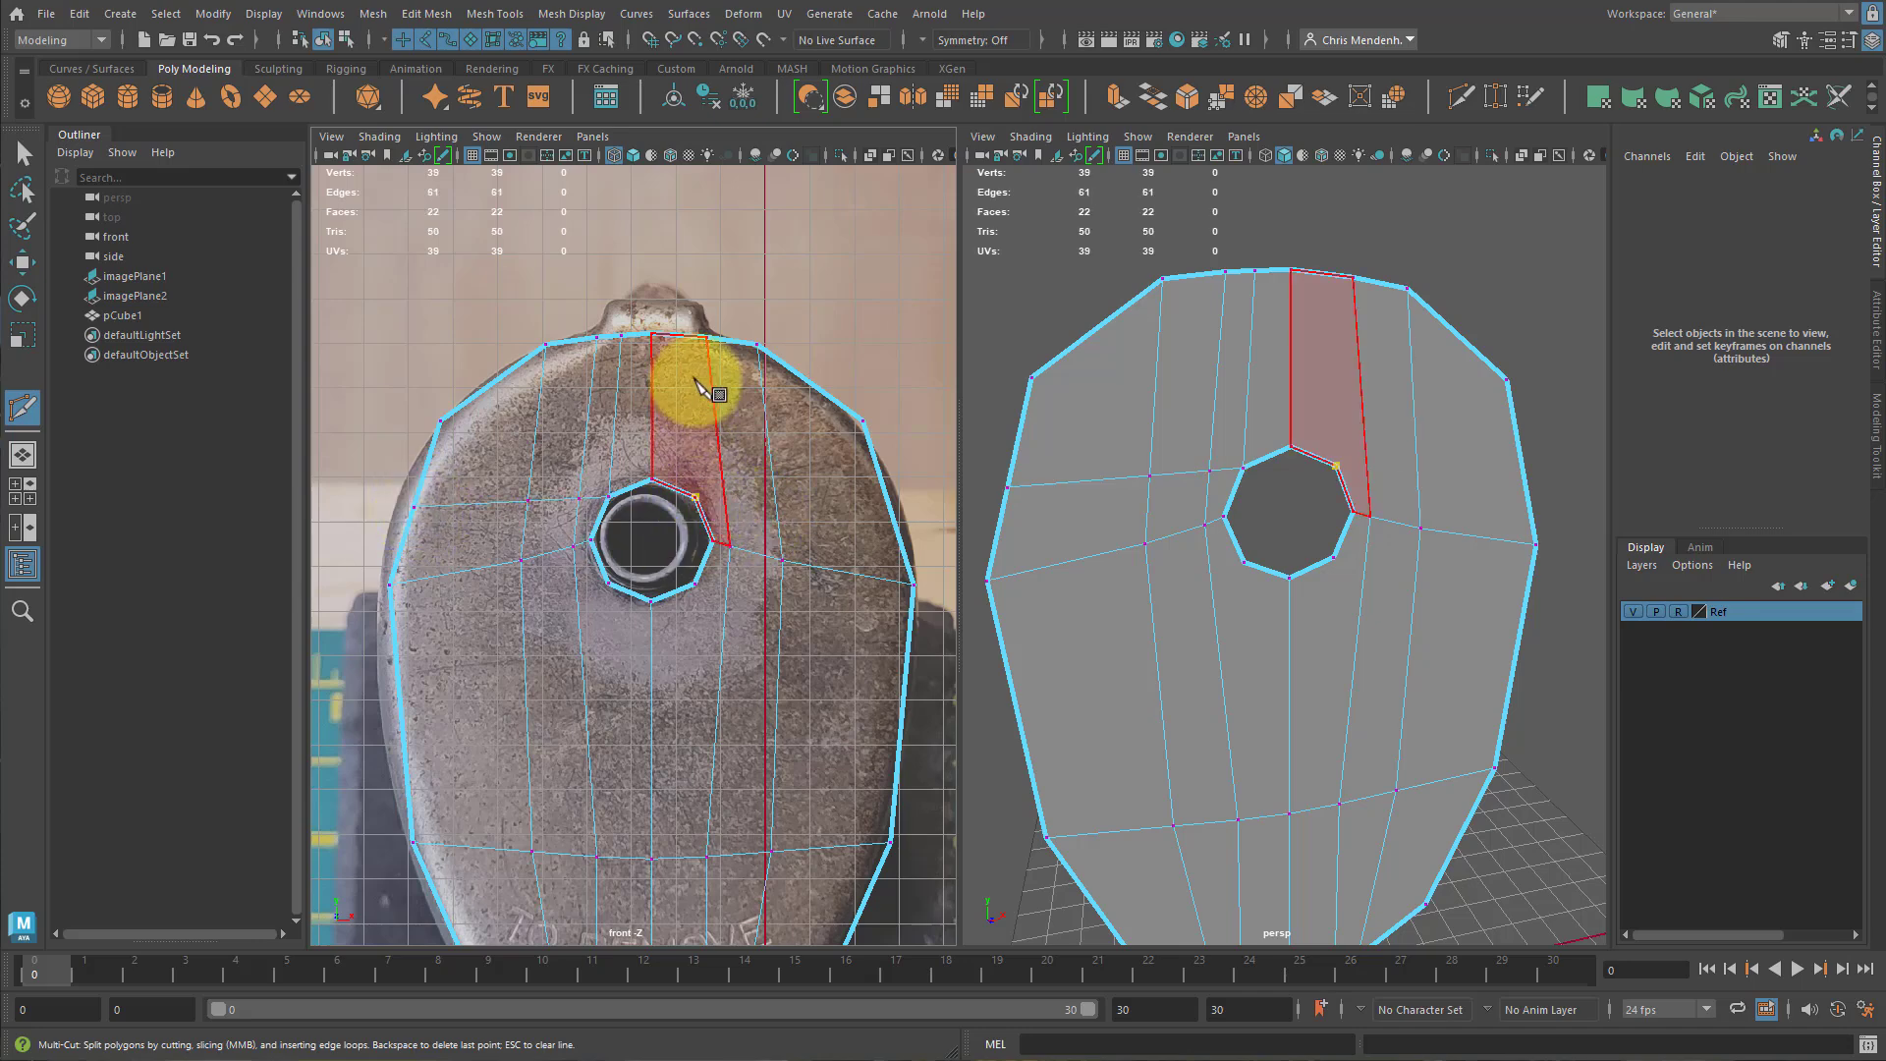
click(685, 336)
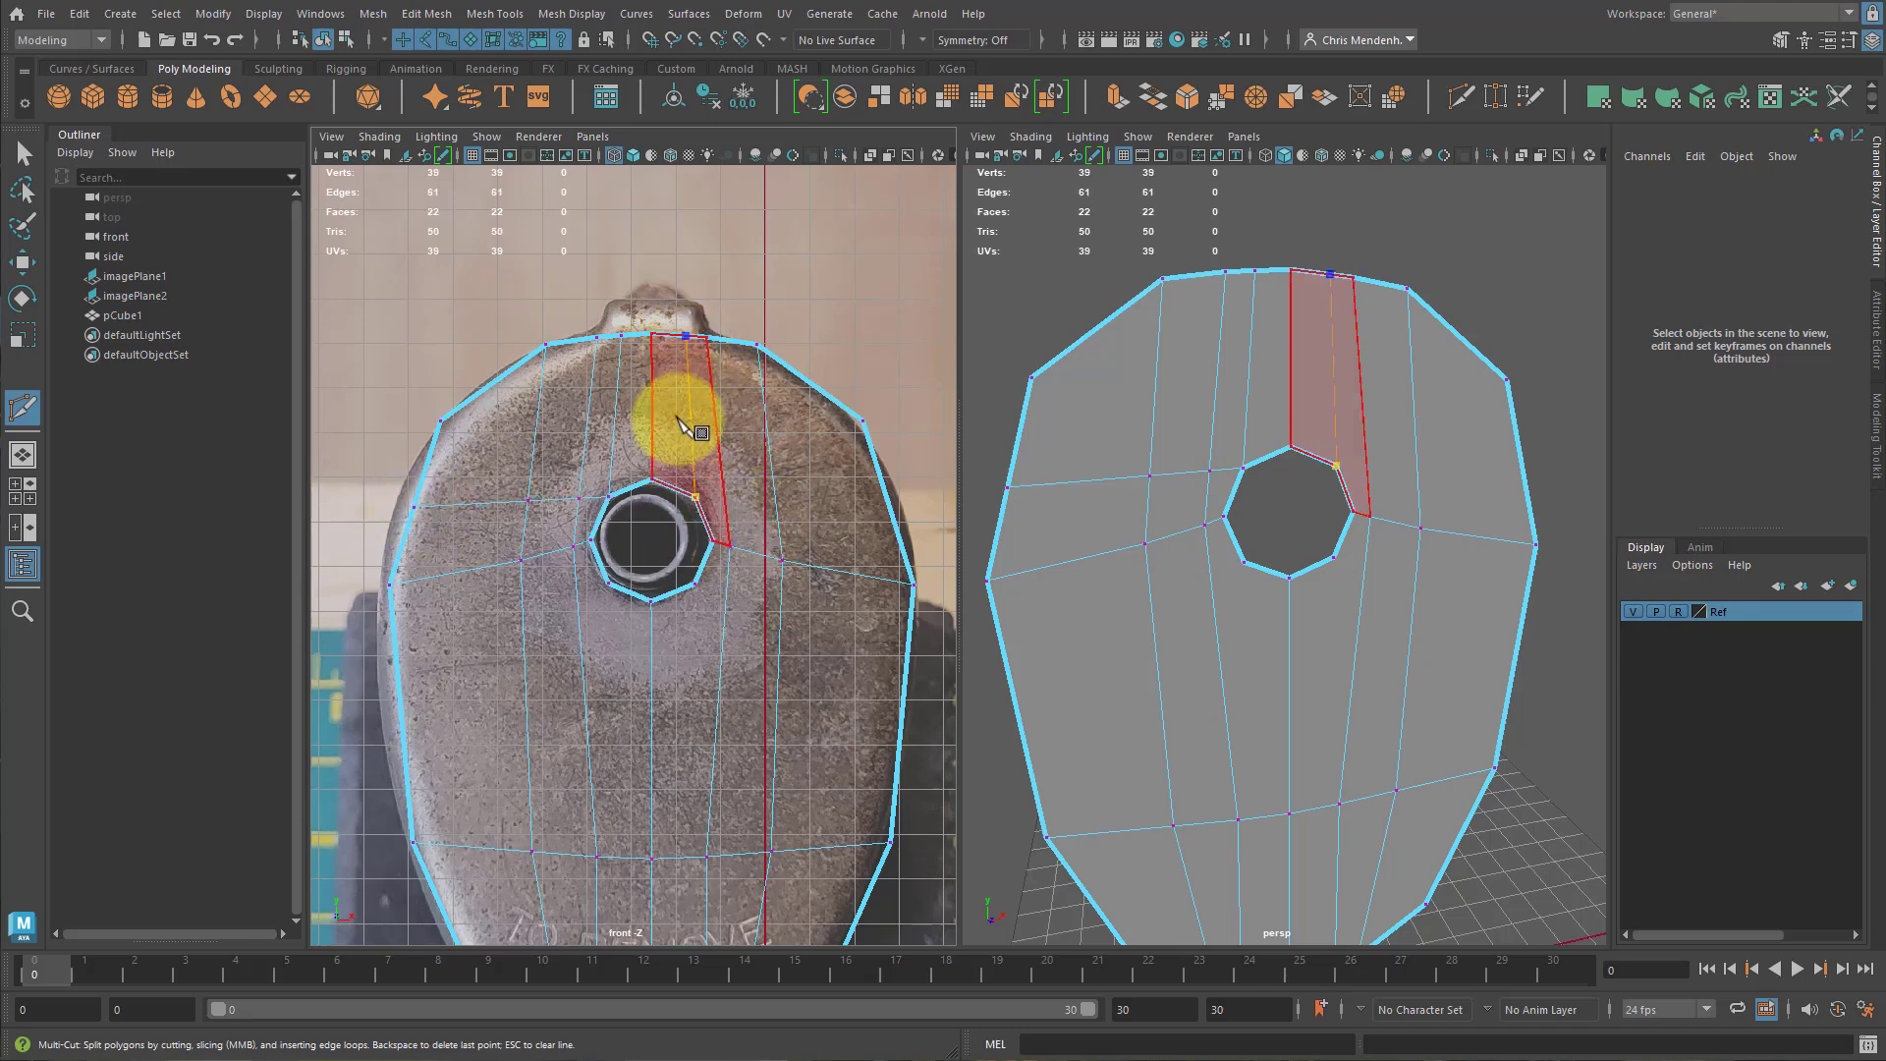
key(Return)
click(697, 501)
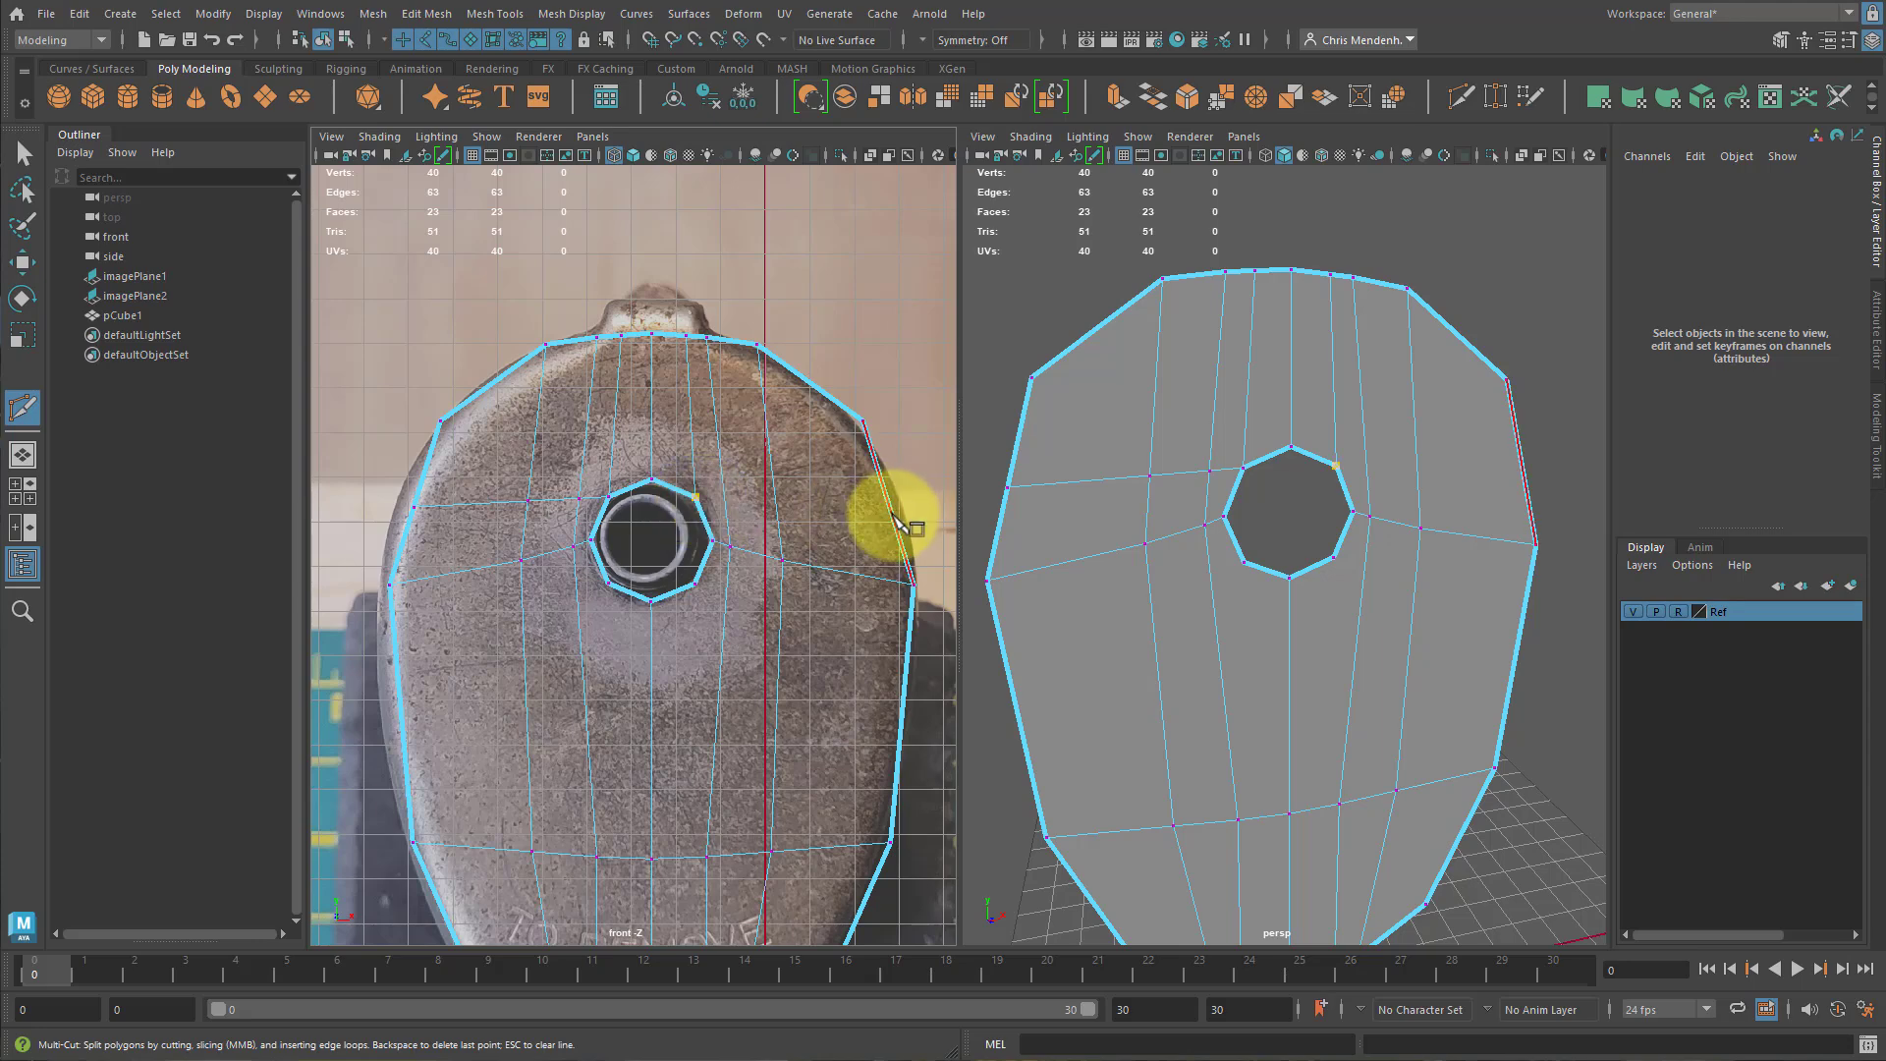
click(888, 502)
key(Return)
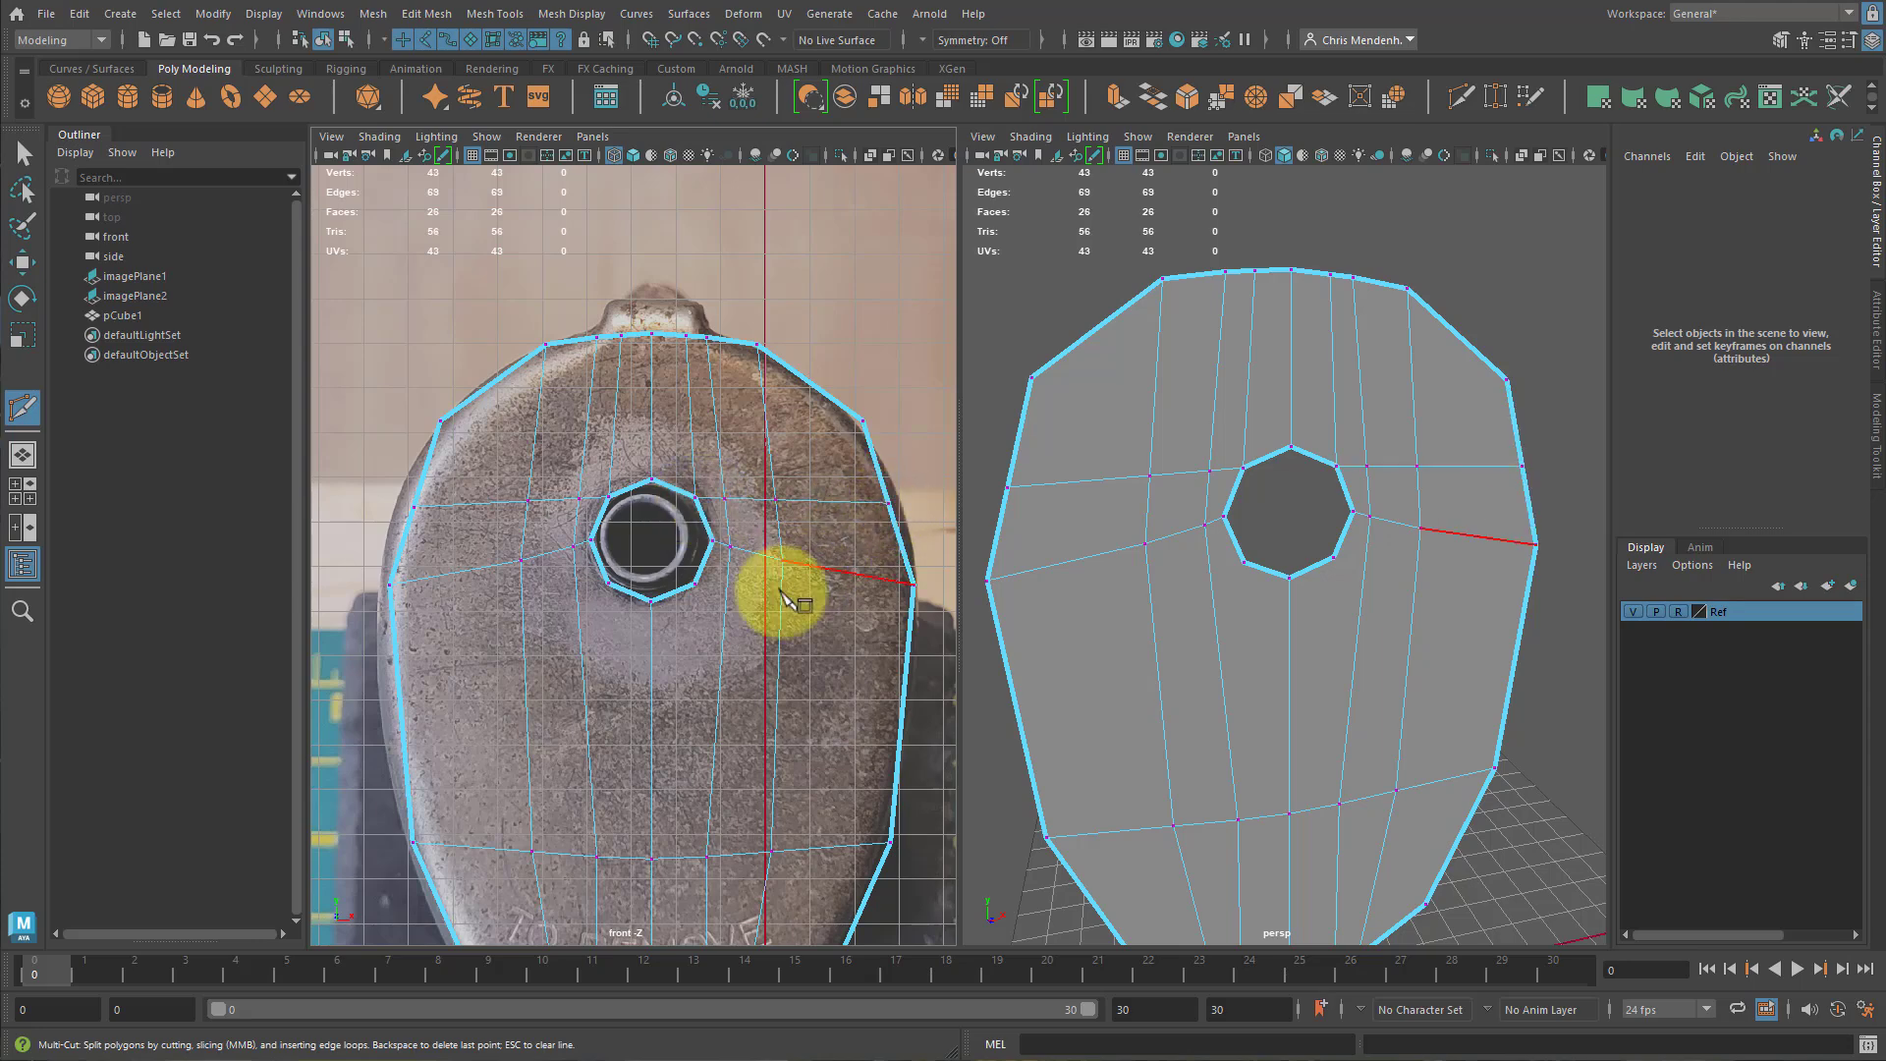
Cut an edge from the hole's lower-left vertex diagonally down to the panel's left border.
alt+middle_drag(754, 613, 810, 375)
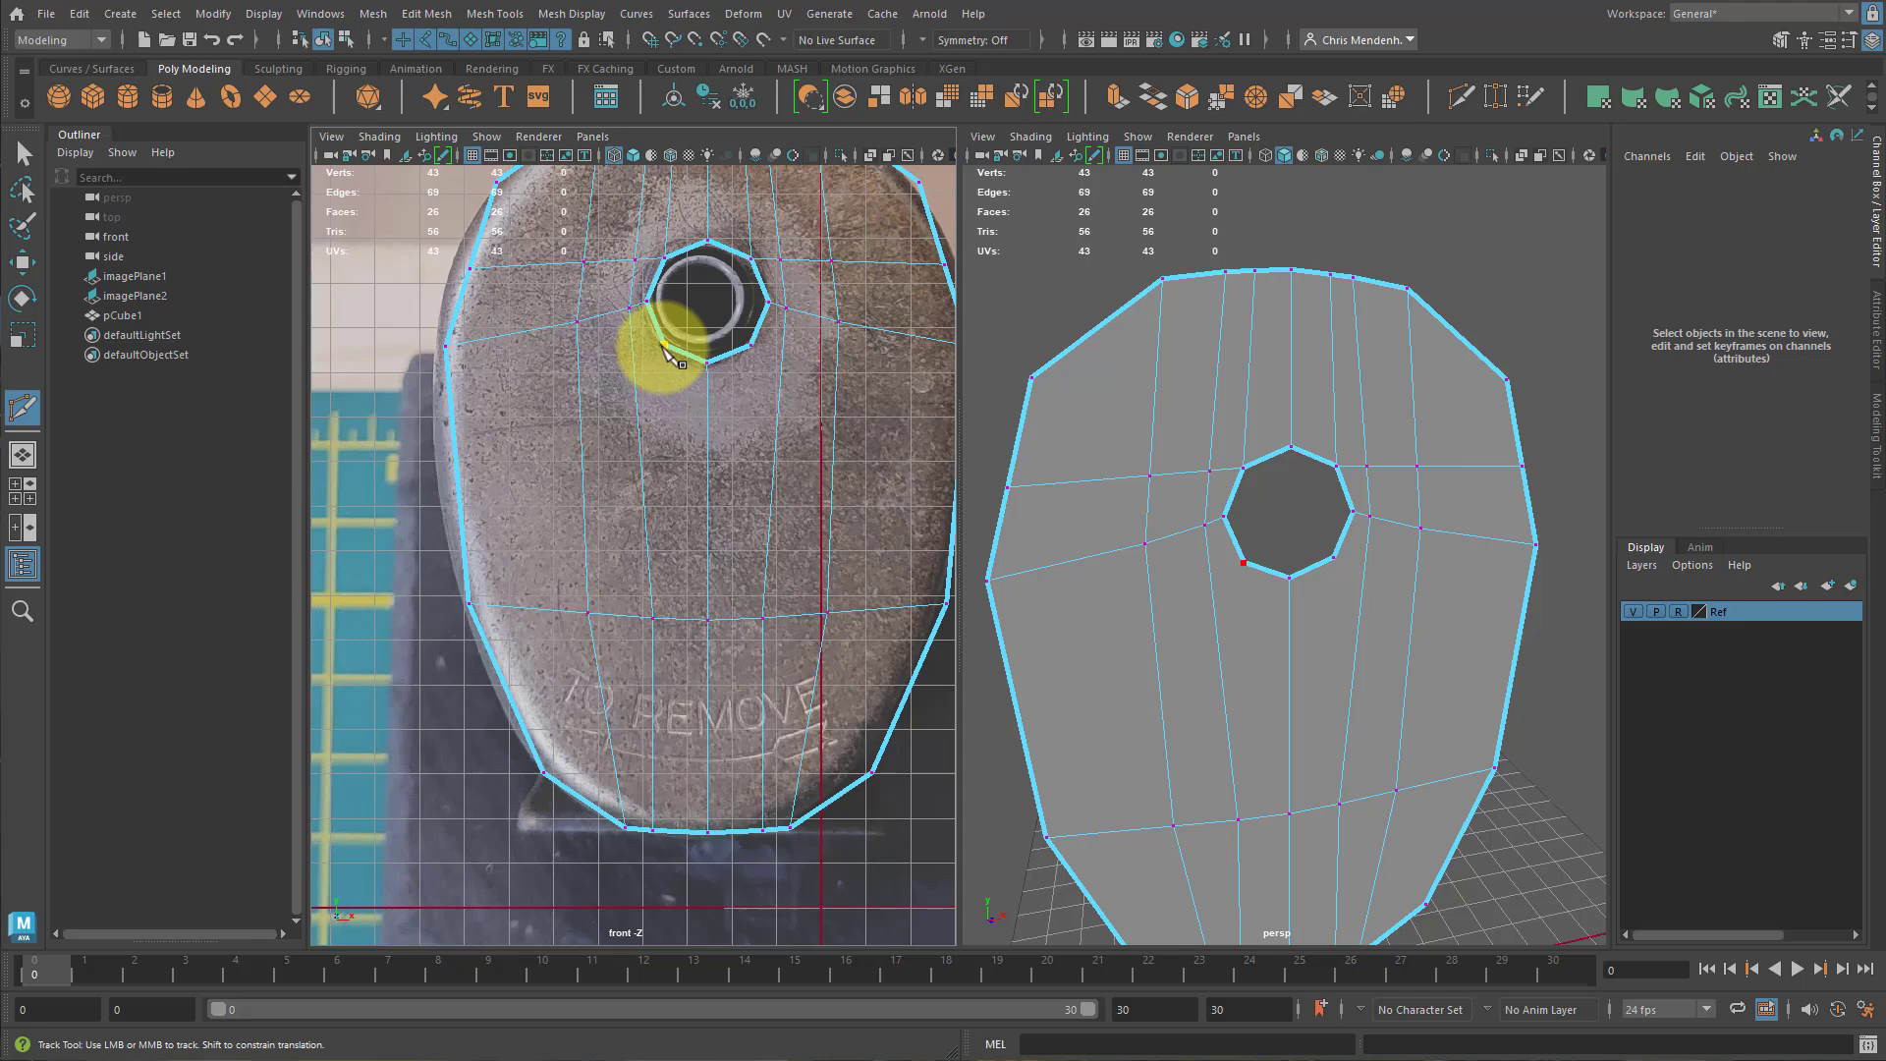
click(458, 493)
key(Return)
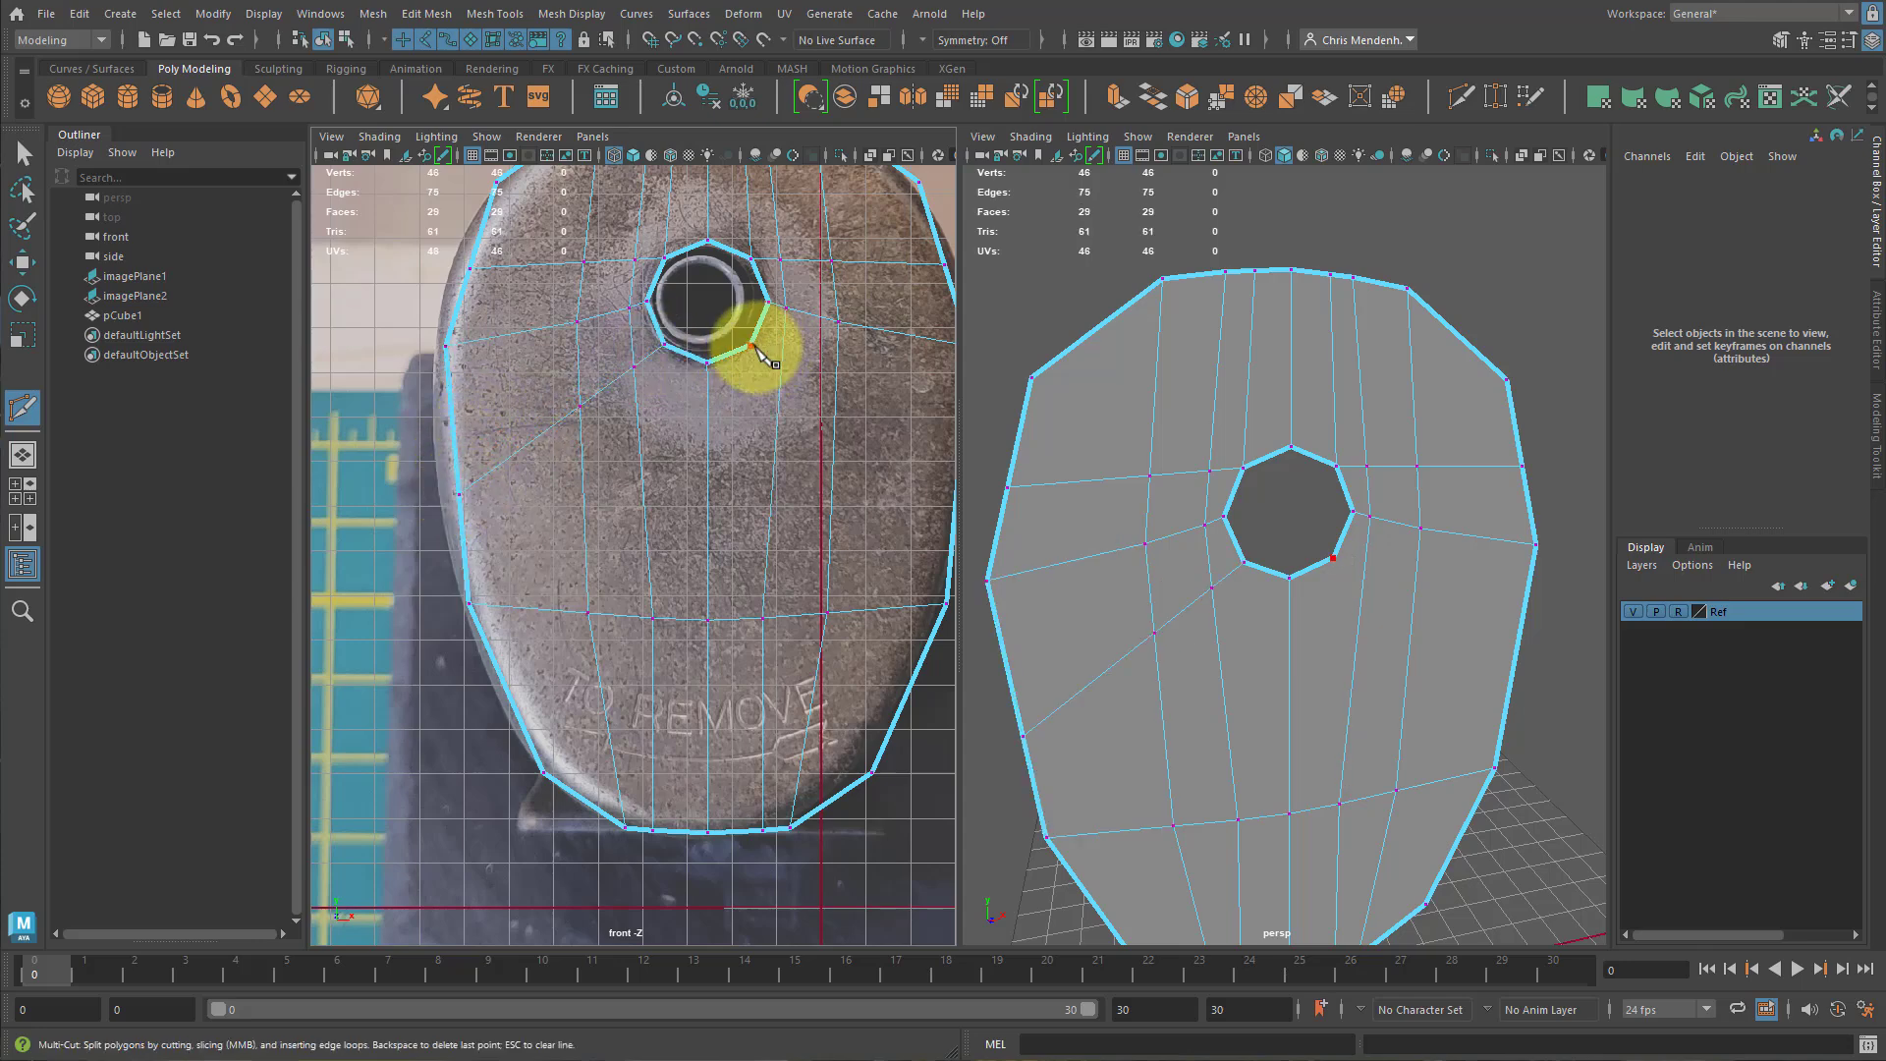
Cut an edge from the hole's lower-right vertex diagonally down to the panel's right border.
click(753, 347)
alt+middle_drag(953, 428, 792, 379)
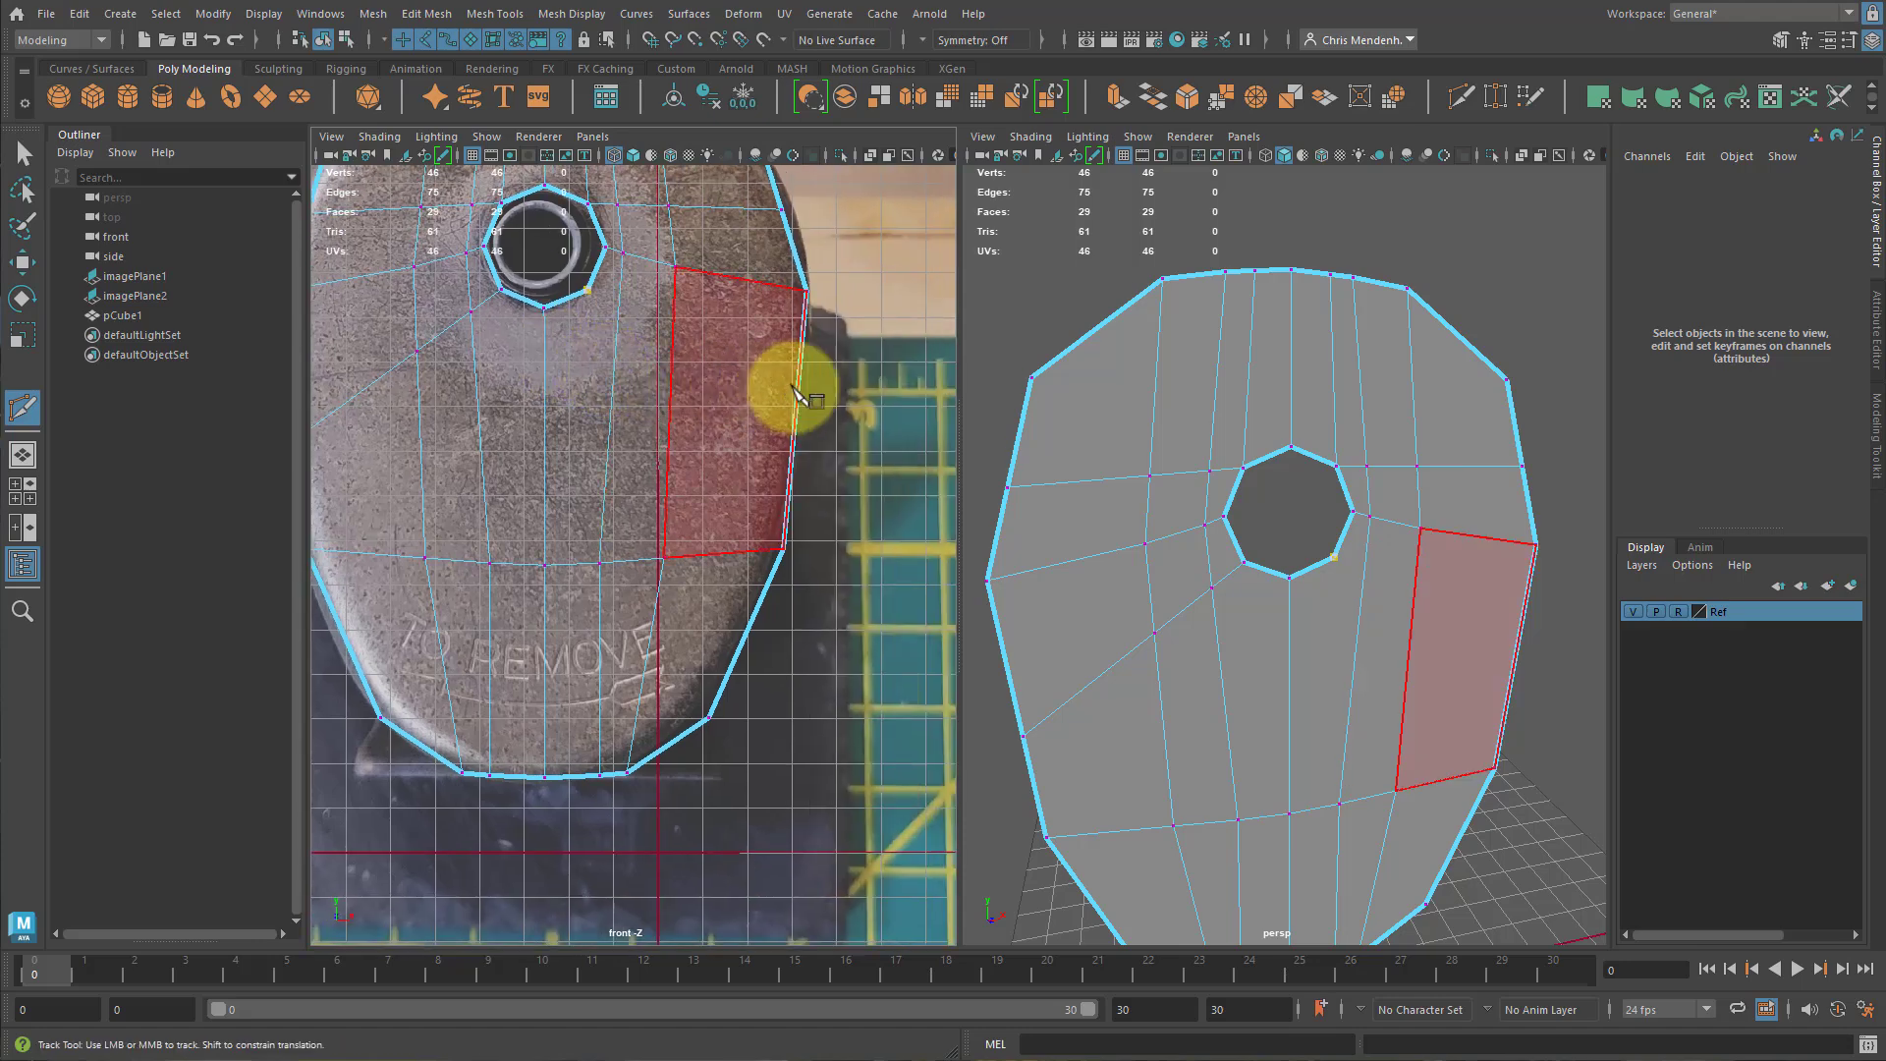
click(793, 439)
alt+middle_drag(594, 385, 696, 340)
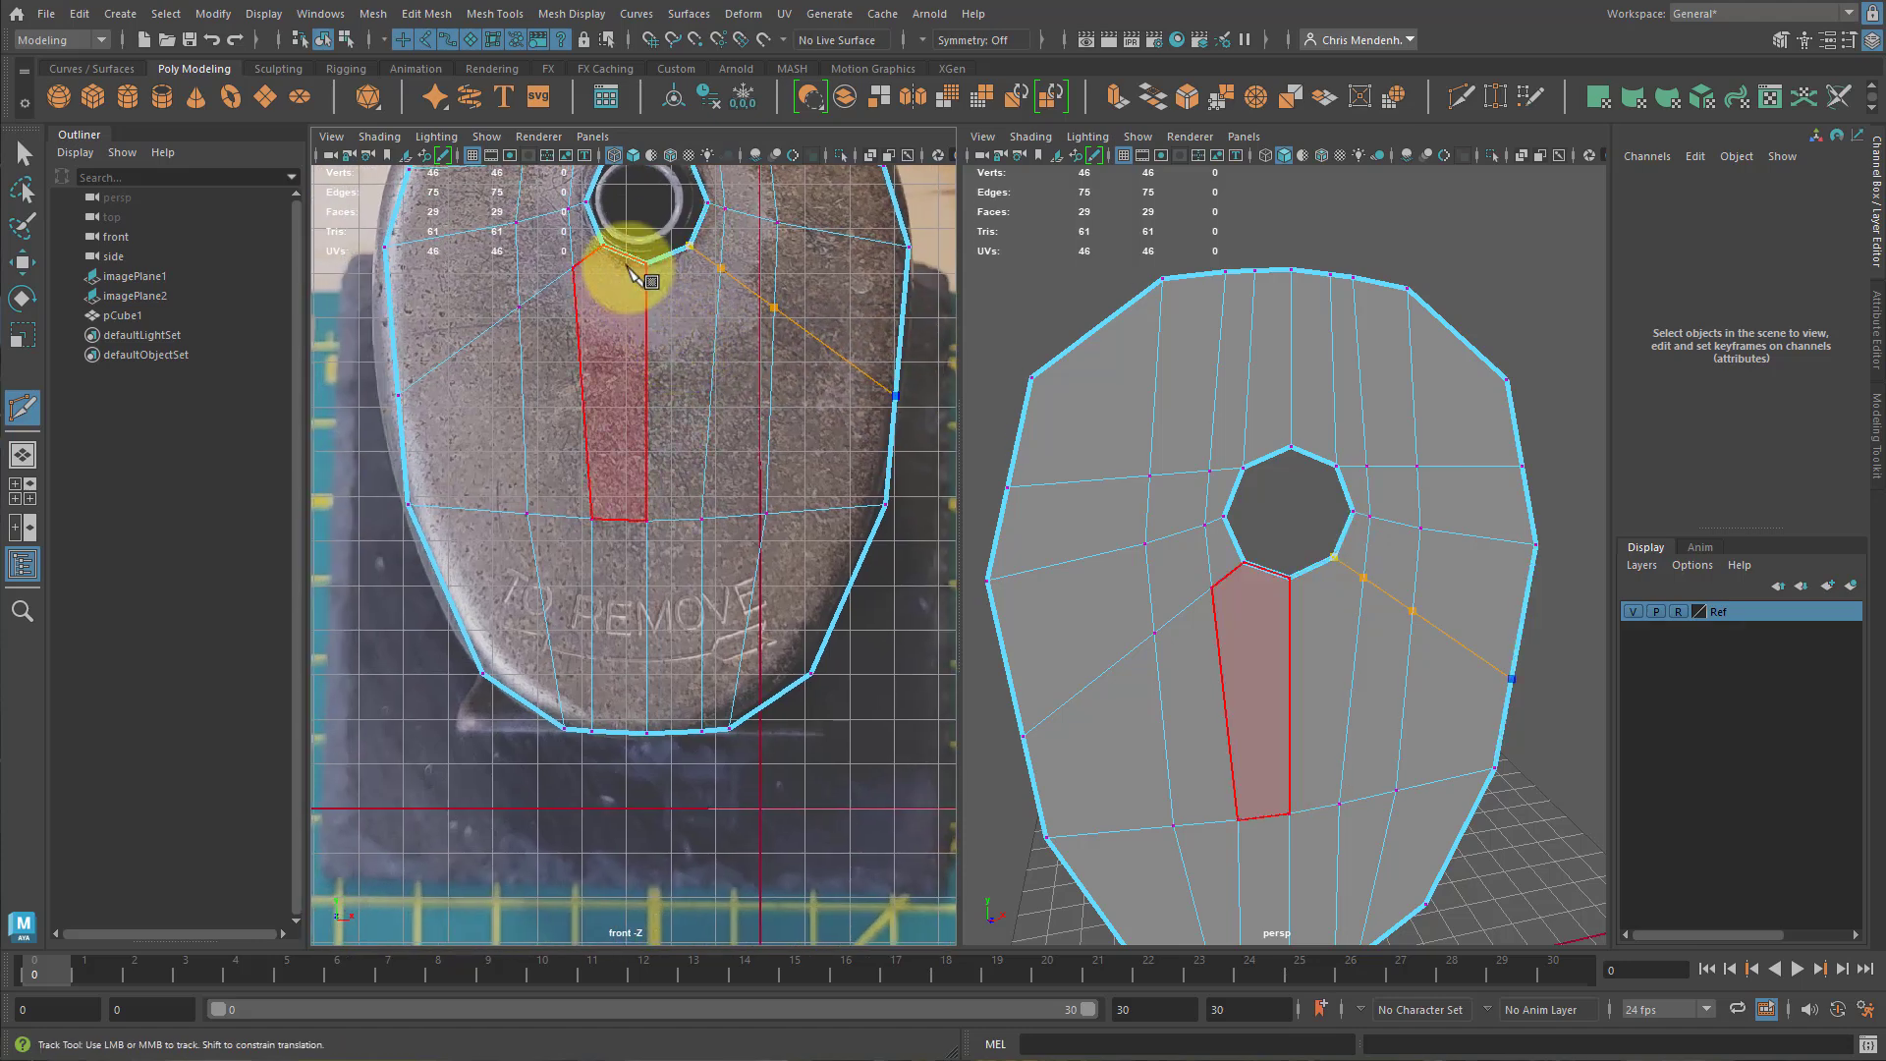
key(Return)
Cut edges from the hole's lower-left and lower-right vertices straight down to the panel's bottom border.
click(602, 248)
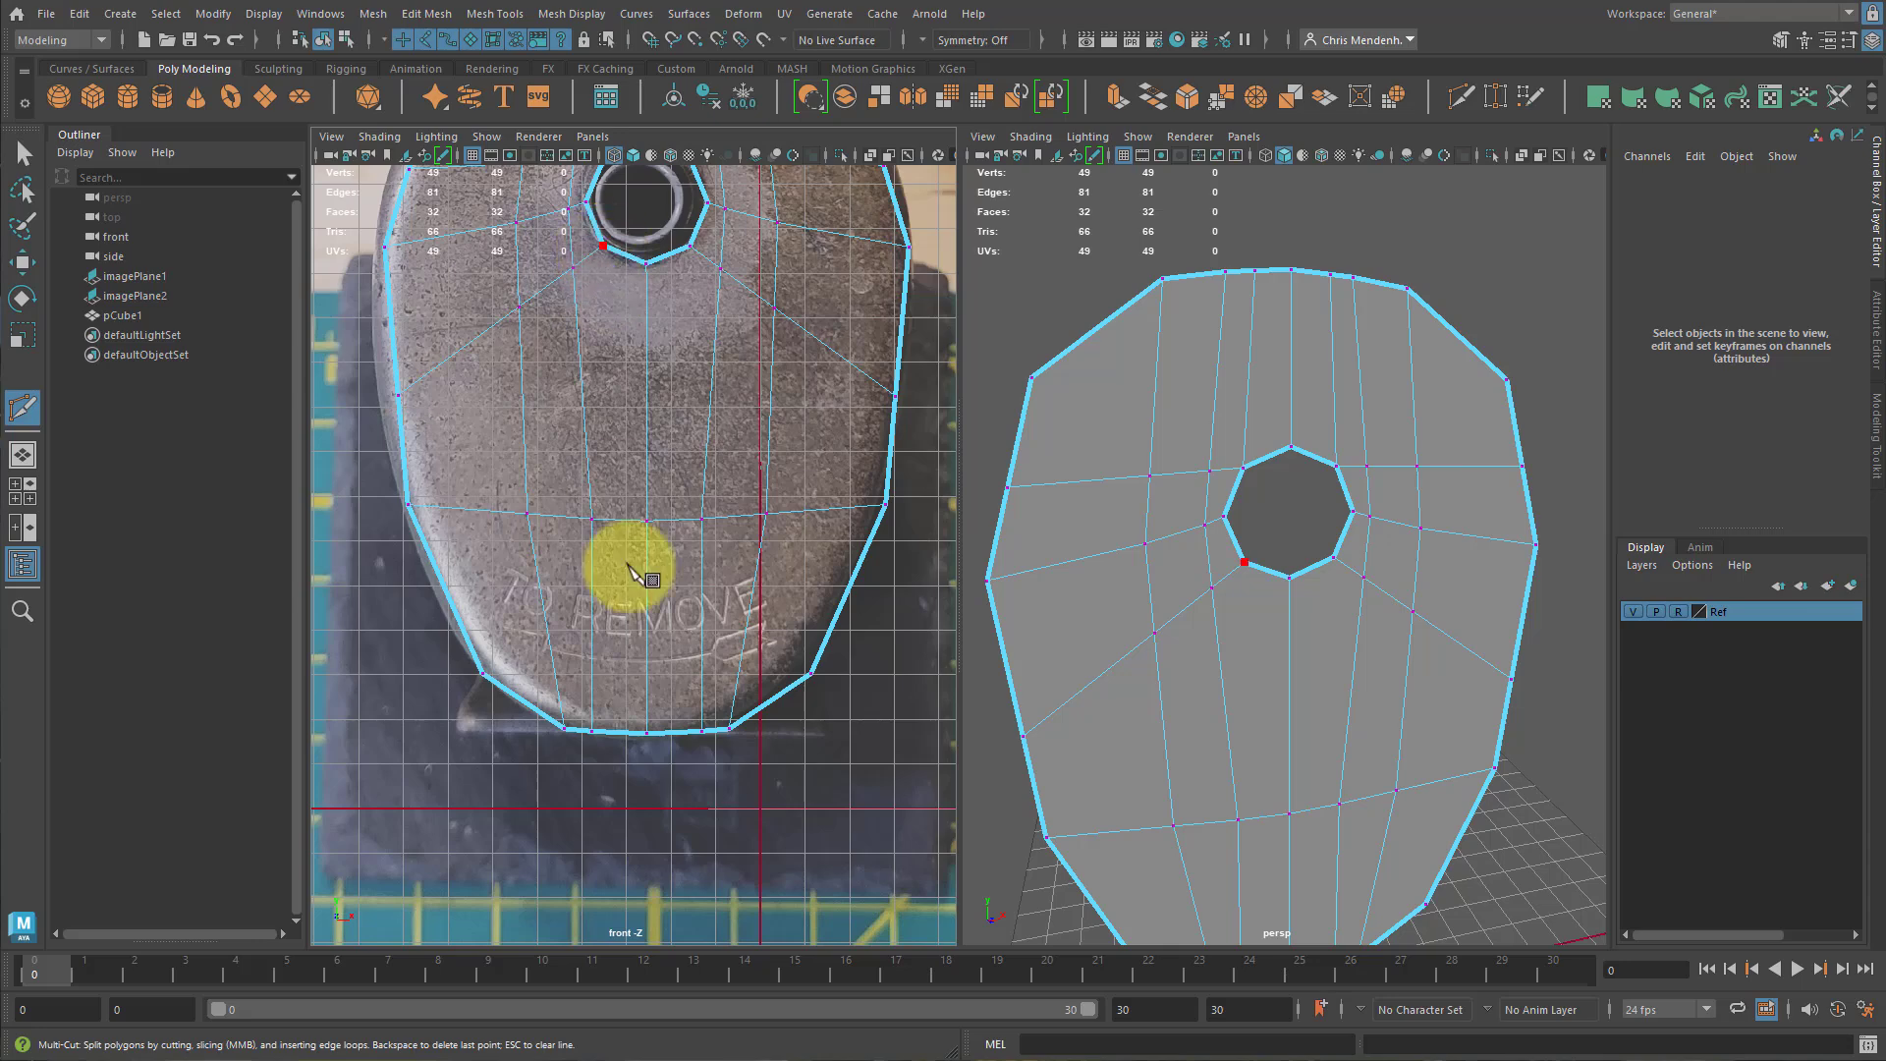
click(619, 732)
key(Return)
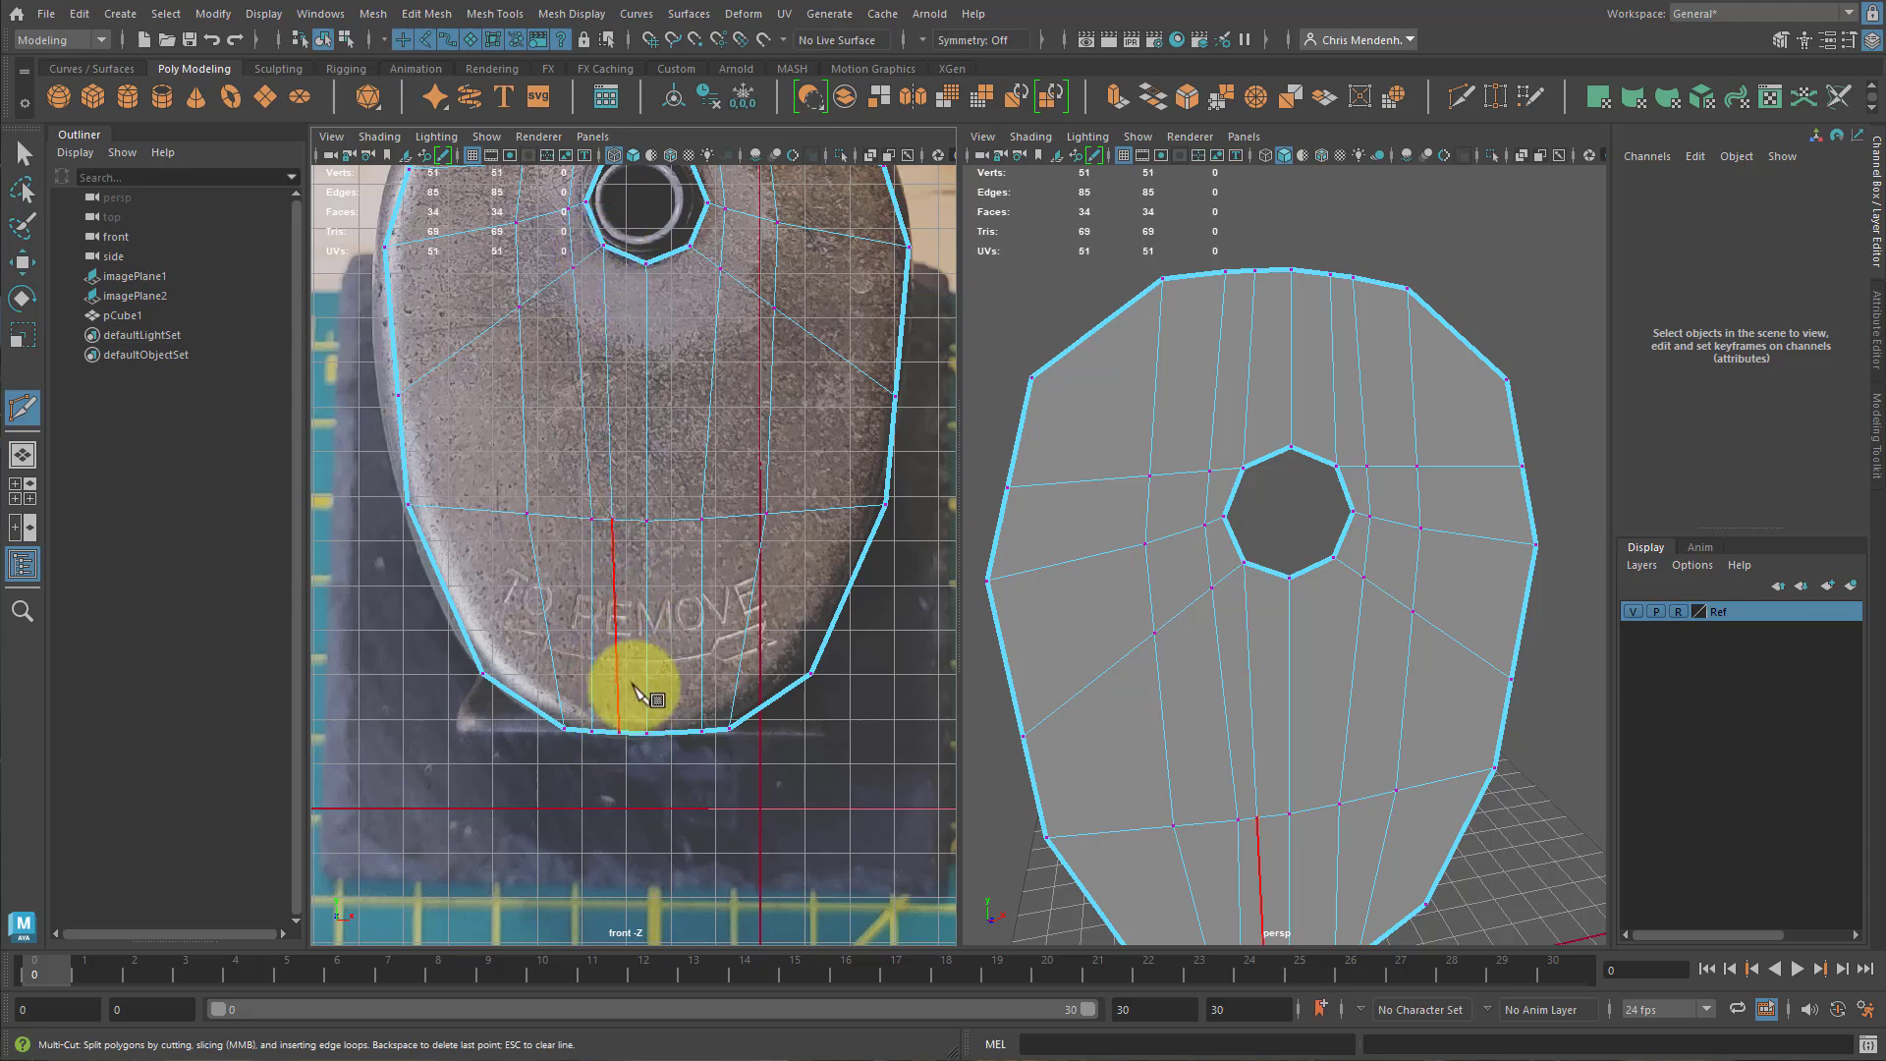
click(721, 267)
click(691, 249)
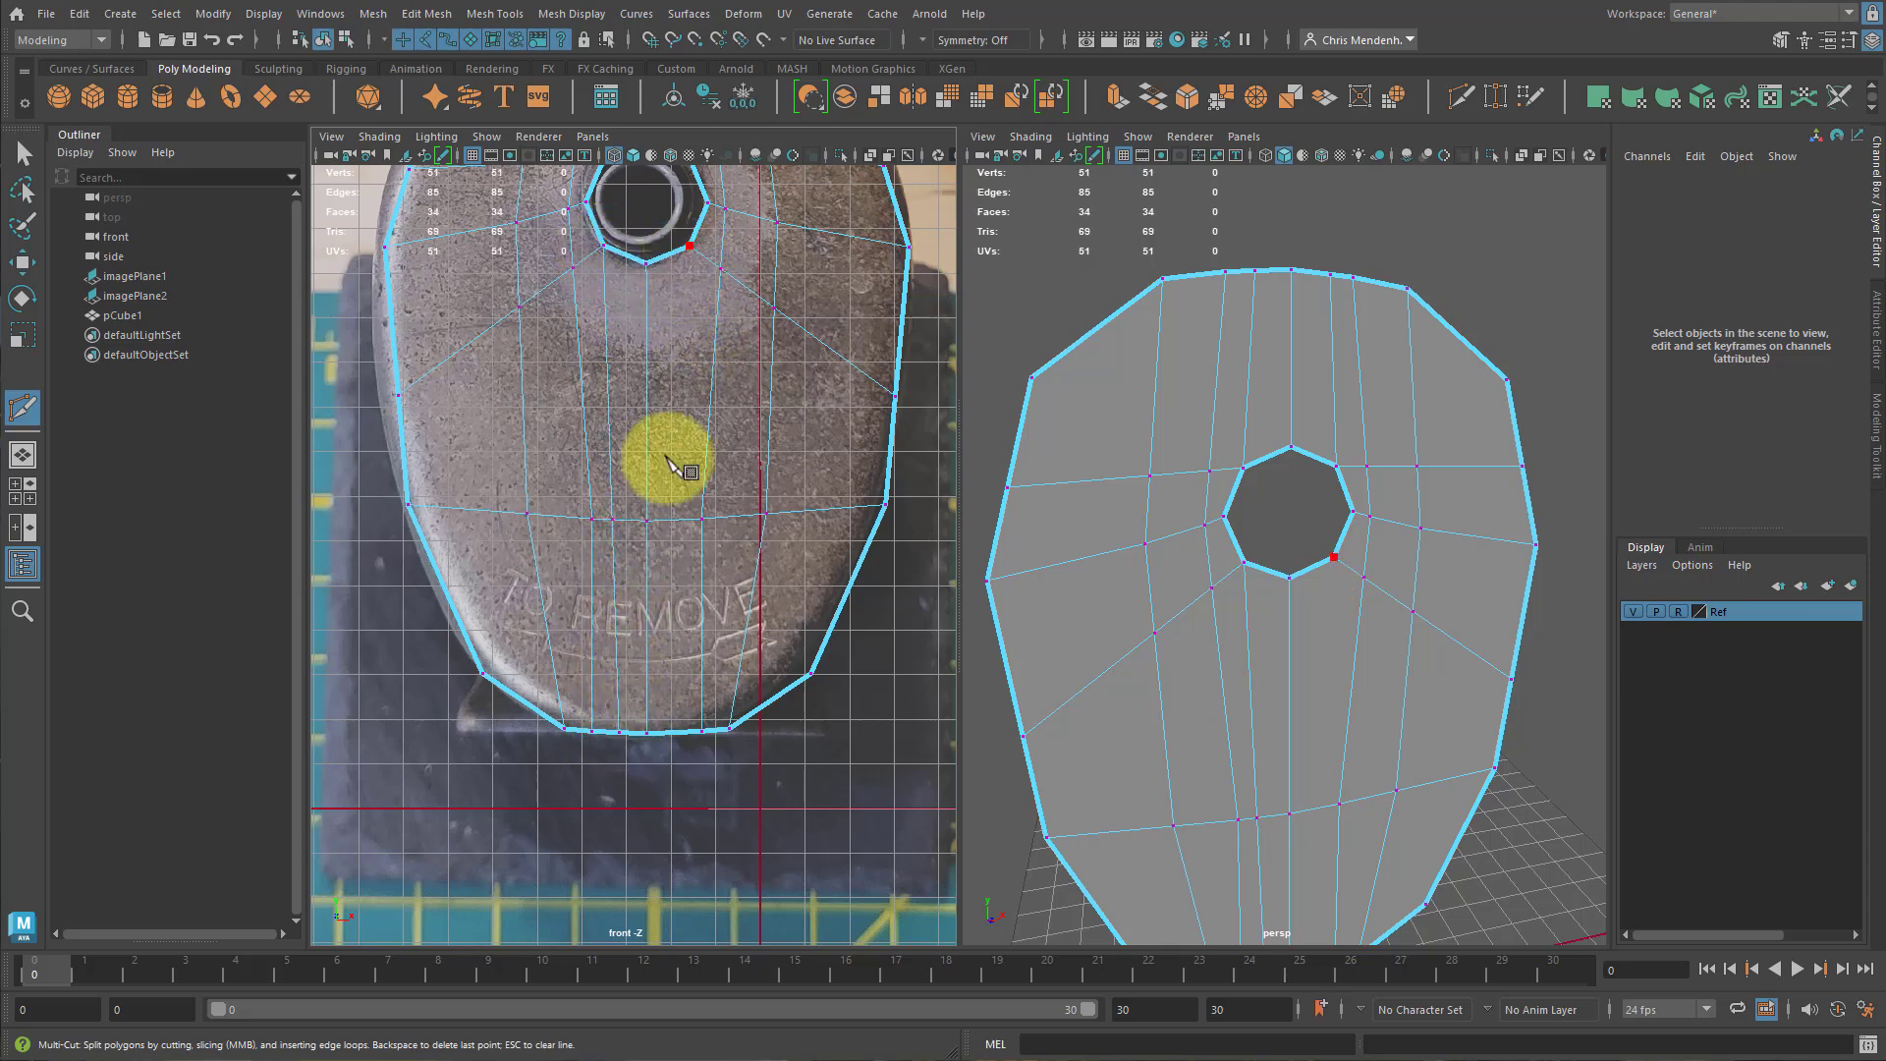
click(675, 730)
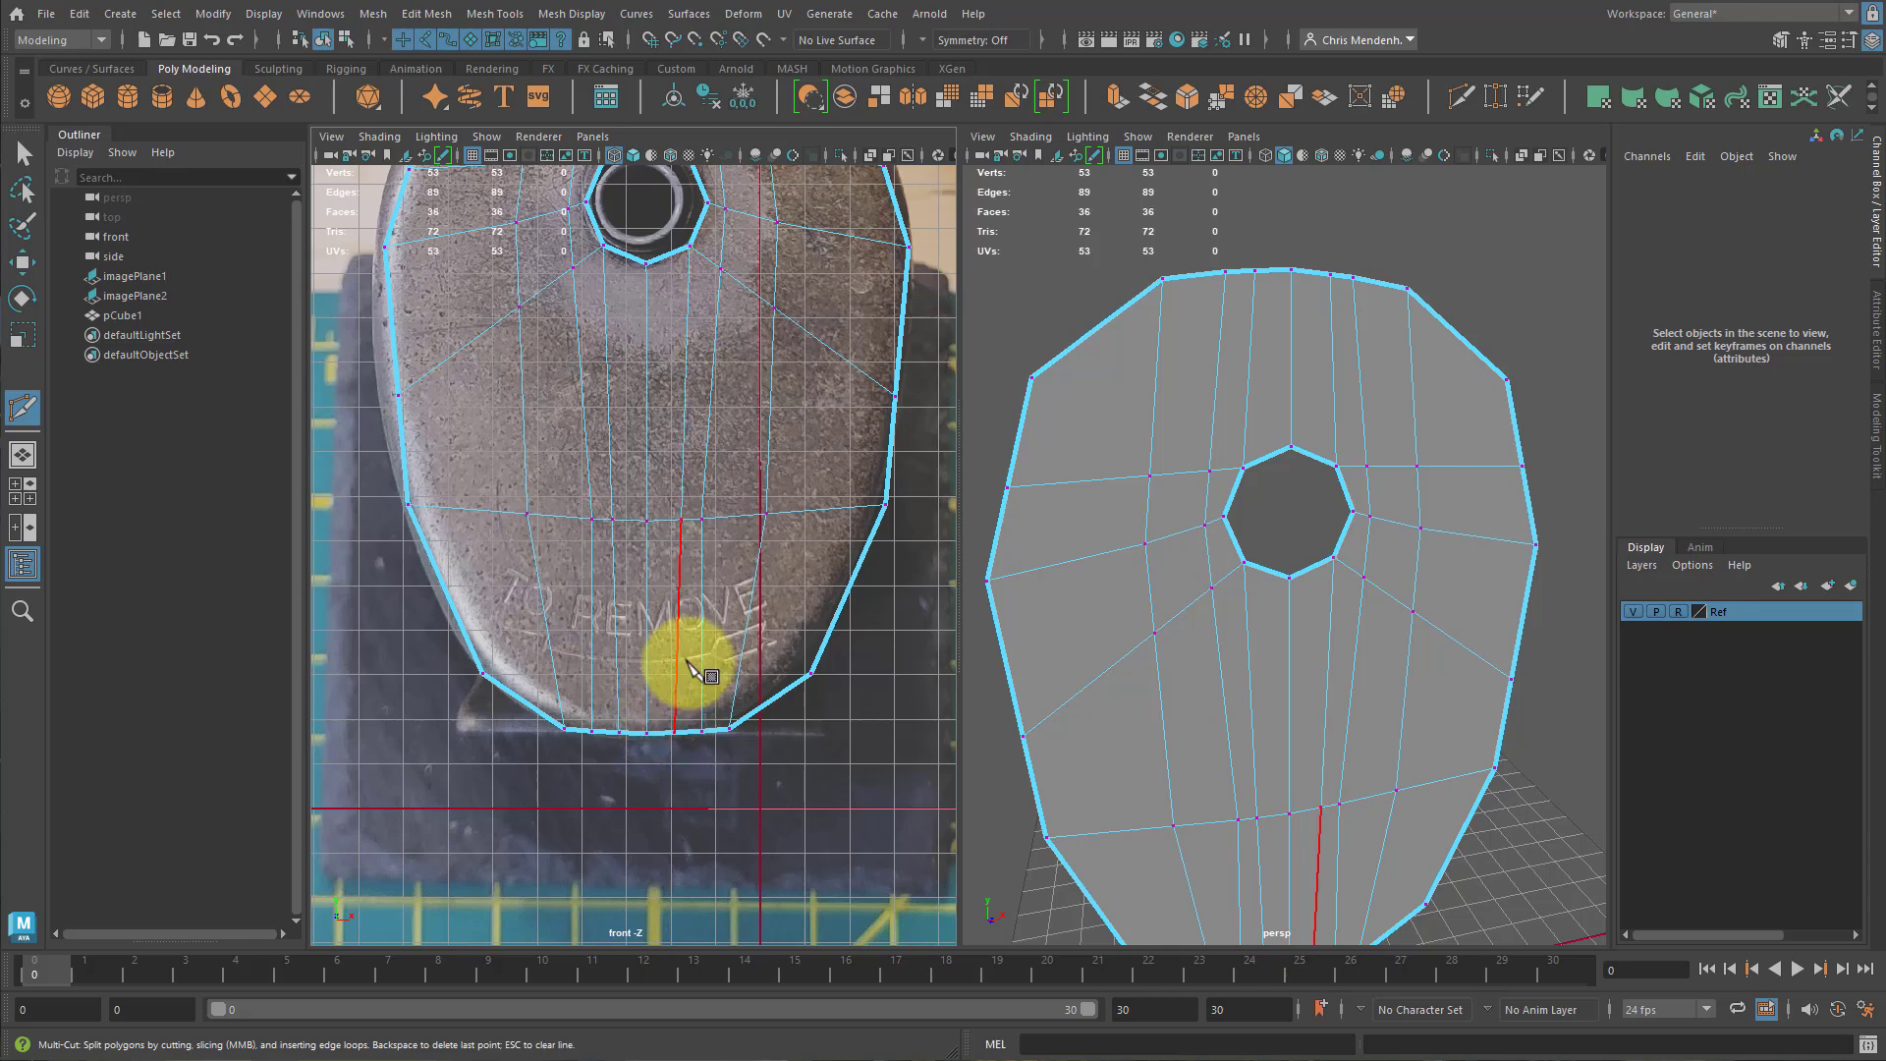
key(Return)
Scale the inner vertex pairs of the horizontal edge row below the hole outward to space its vertical edges more evenly.
alt+drag(1318, 680, 1245, 589)
alt+middle_drag(1246, 589, 1330, 648)
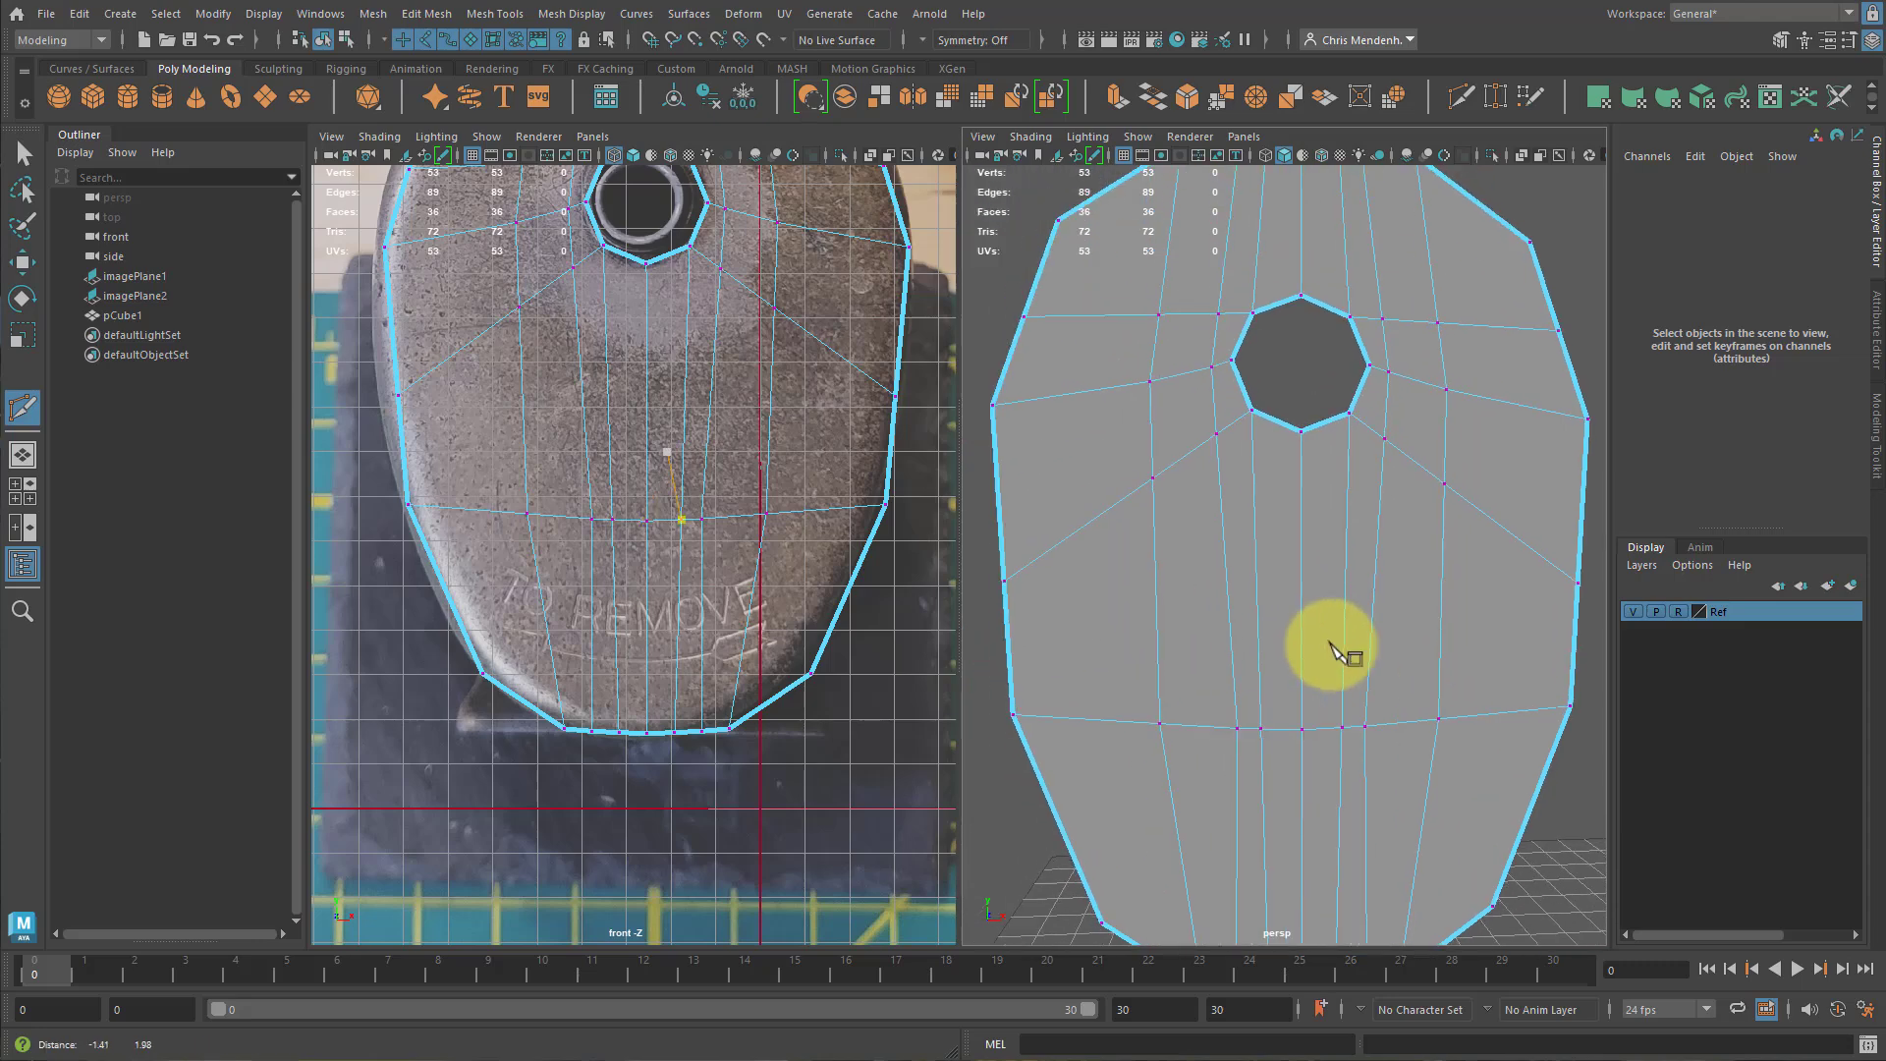
alt+right_drag(1330, 648, 1280, 593)
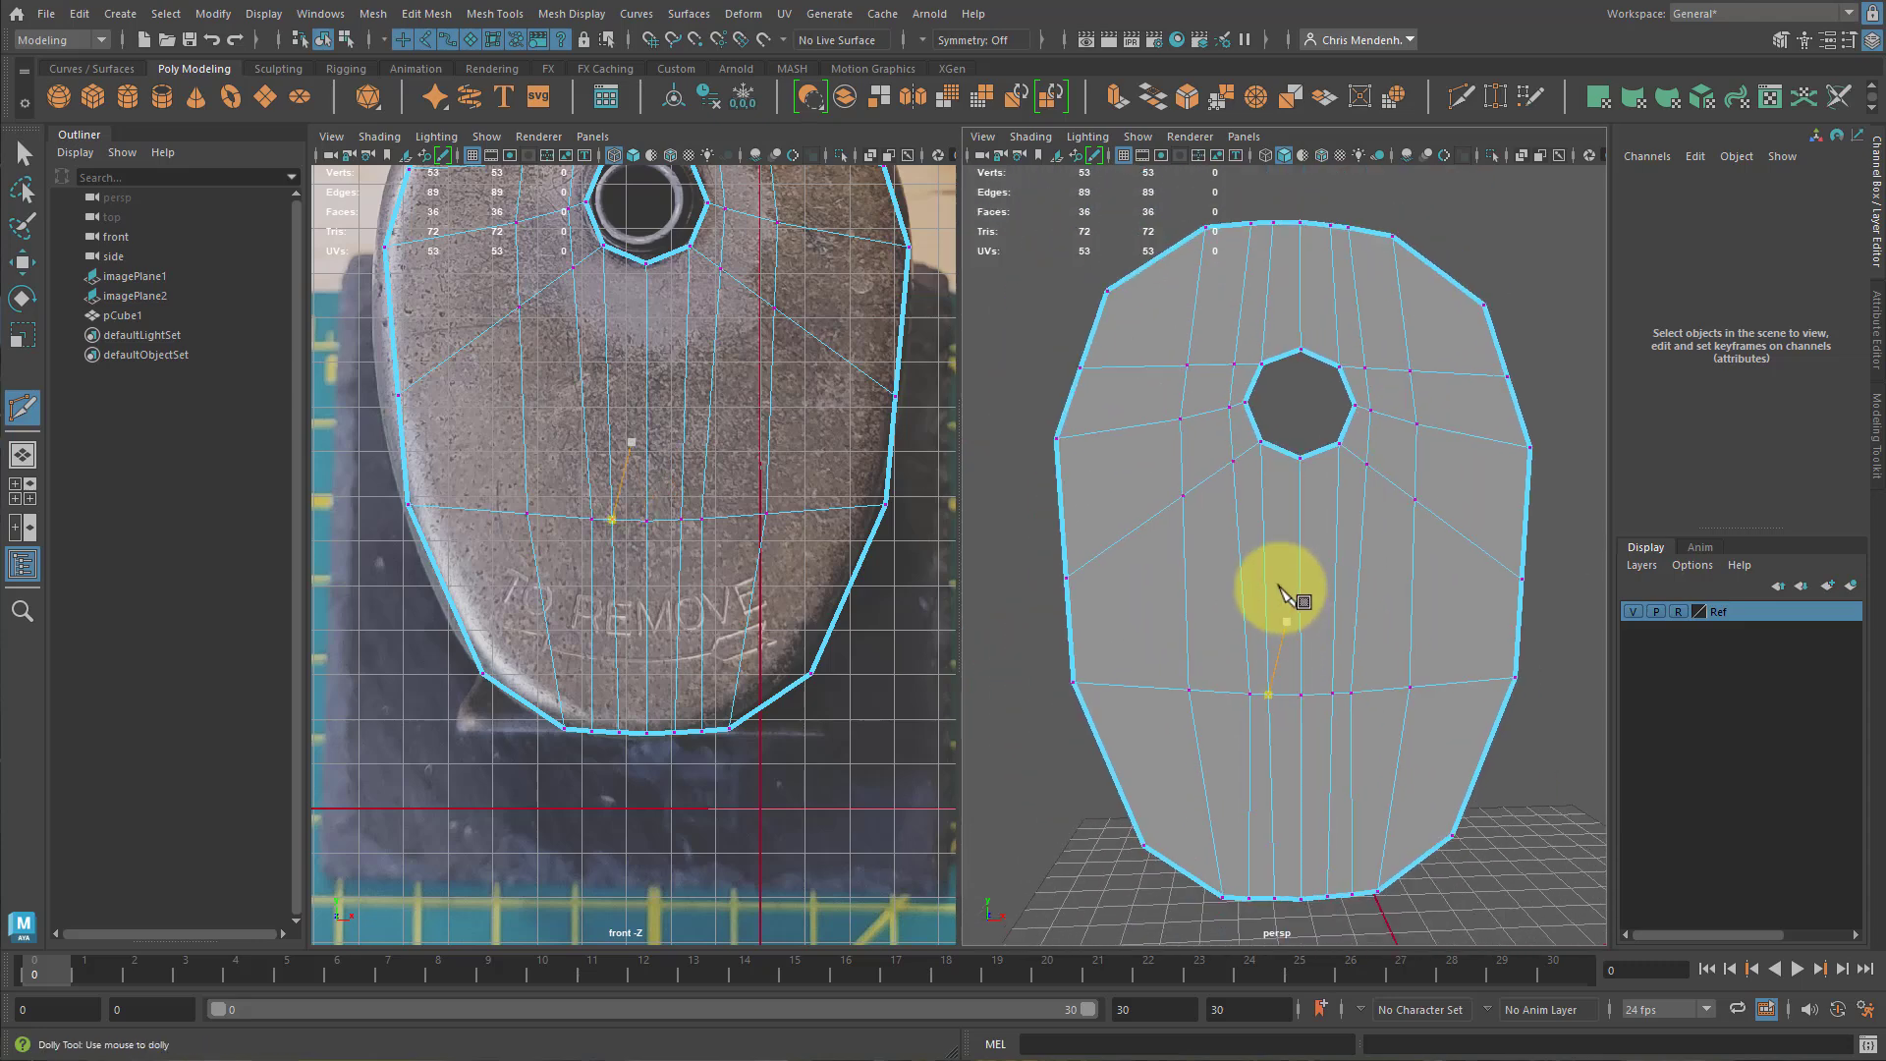
click(1251, 694)
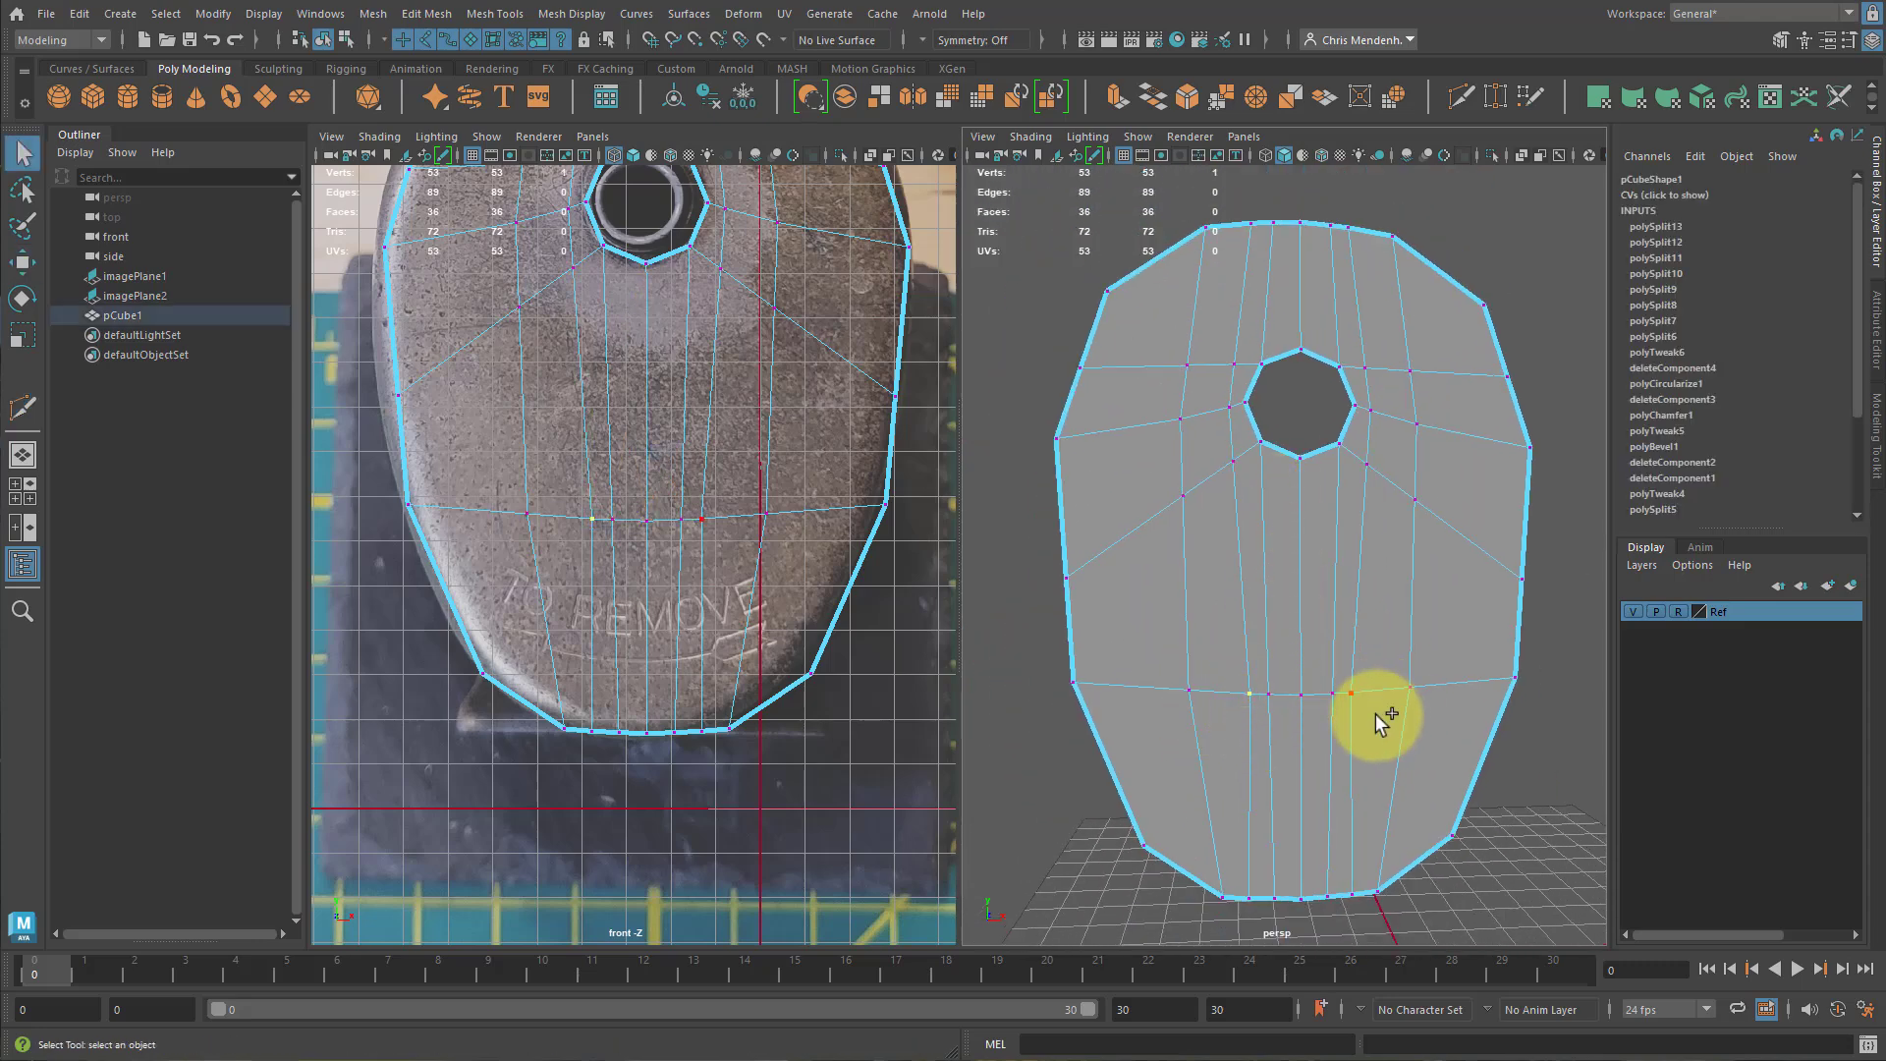
shift+click(1355, 695)
key(r)
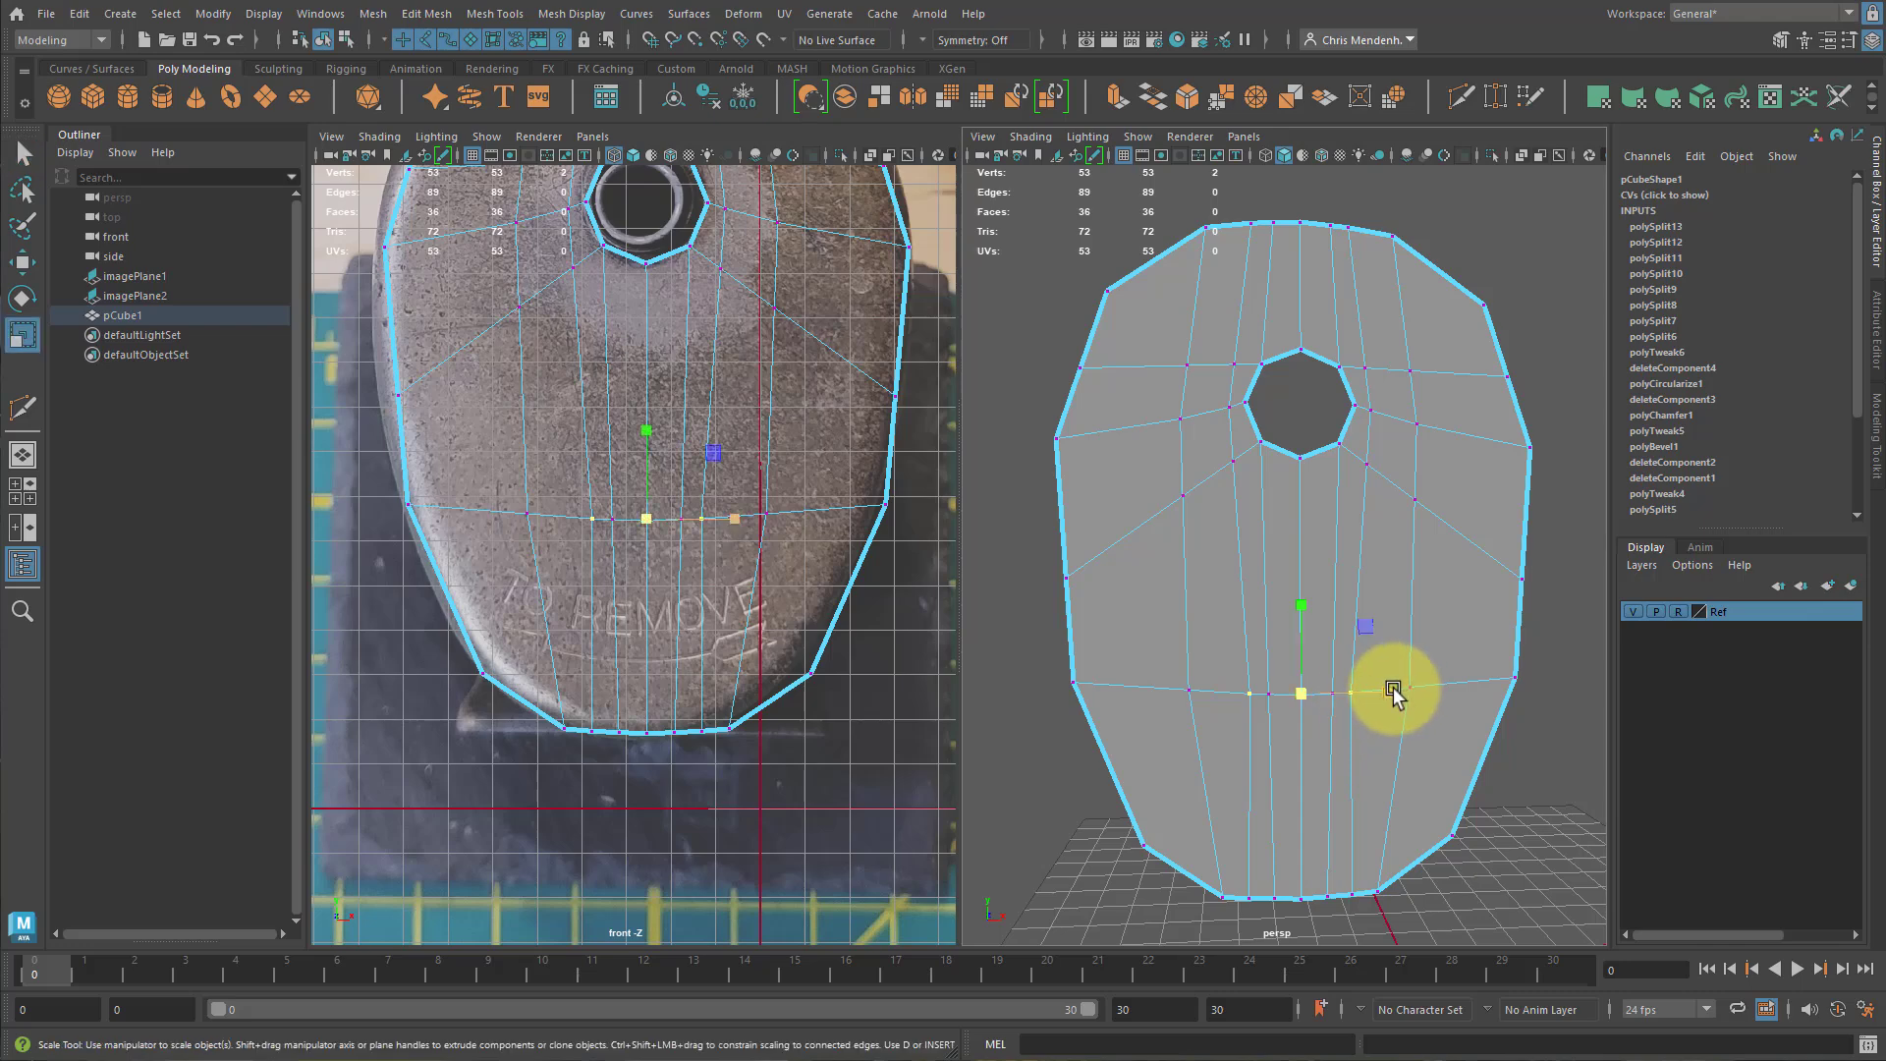
mouse_move(1388, 695)
mouse_down()
mouse_move(1434, 693)
mouse_move(1390, 676)
mouse_up()
click(1190, 693)
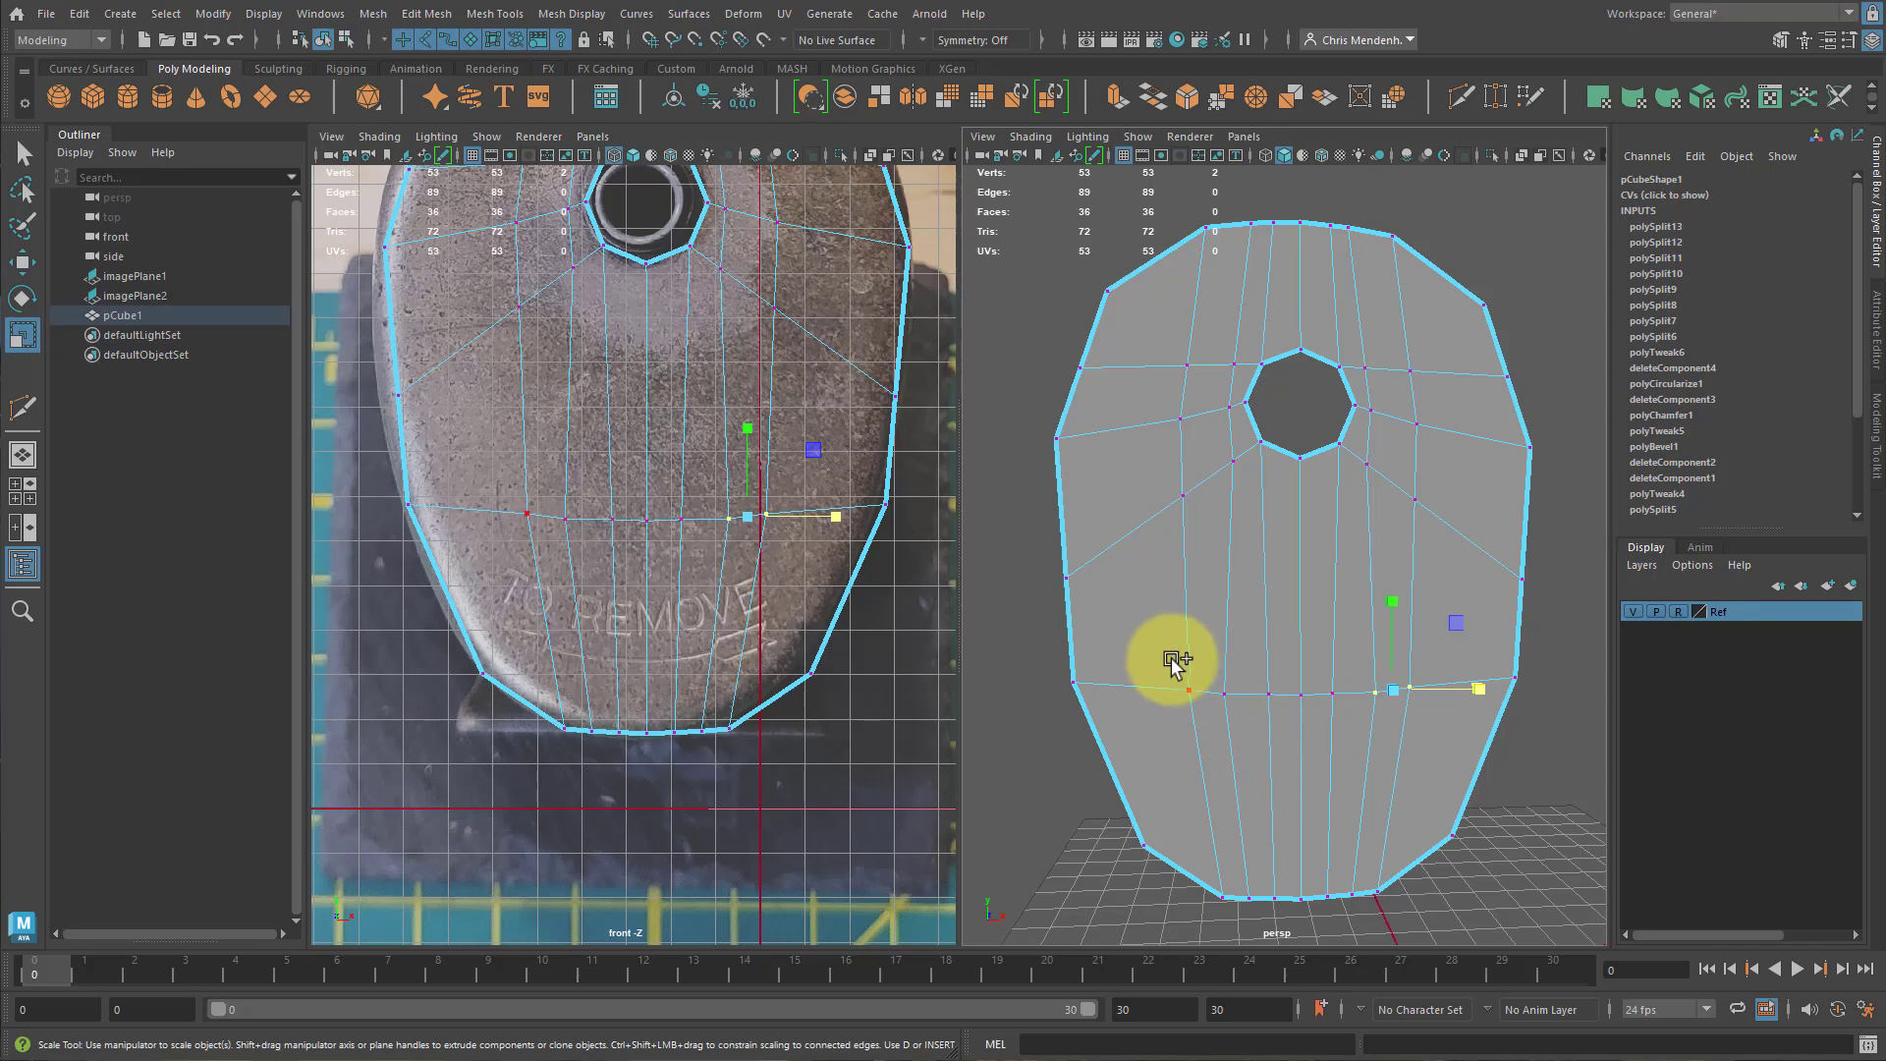
shift+drag(1170, 652, 1225, 707)
mouse_move(1360, 697)
mouse_down()
mouse_move(1423, 695)
mouse_move(1394, 691)
mouse_up()
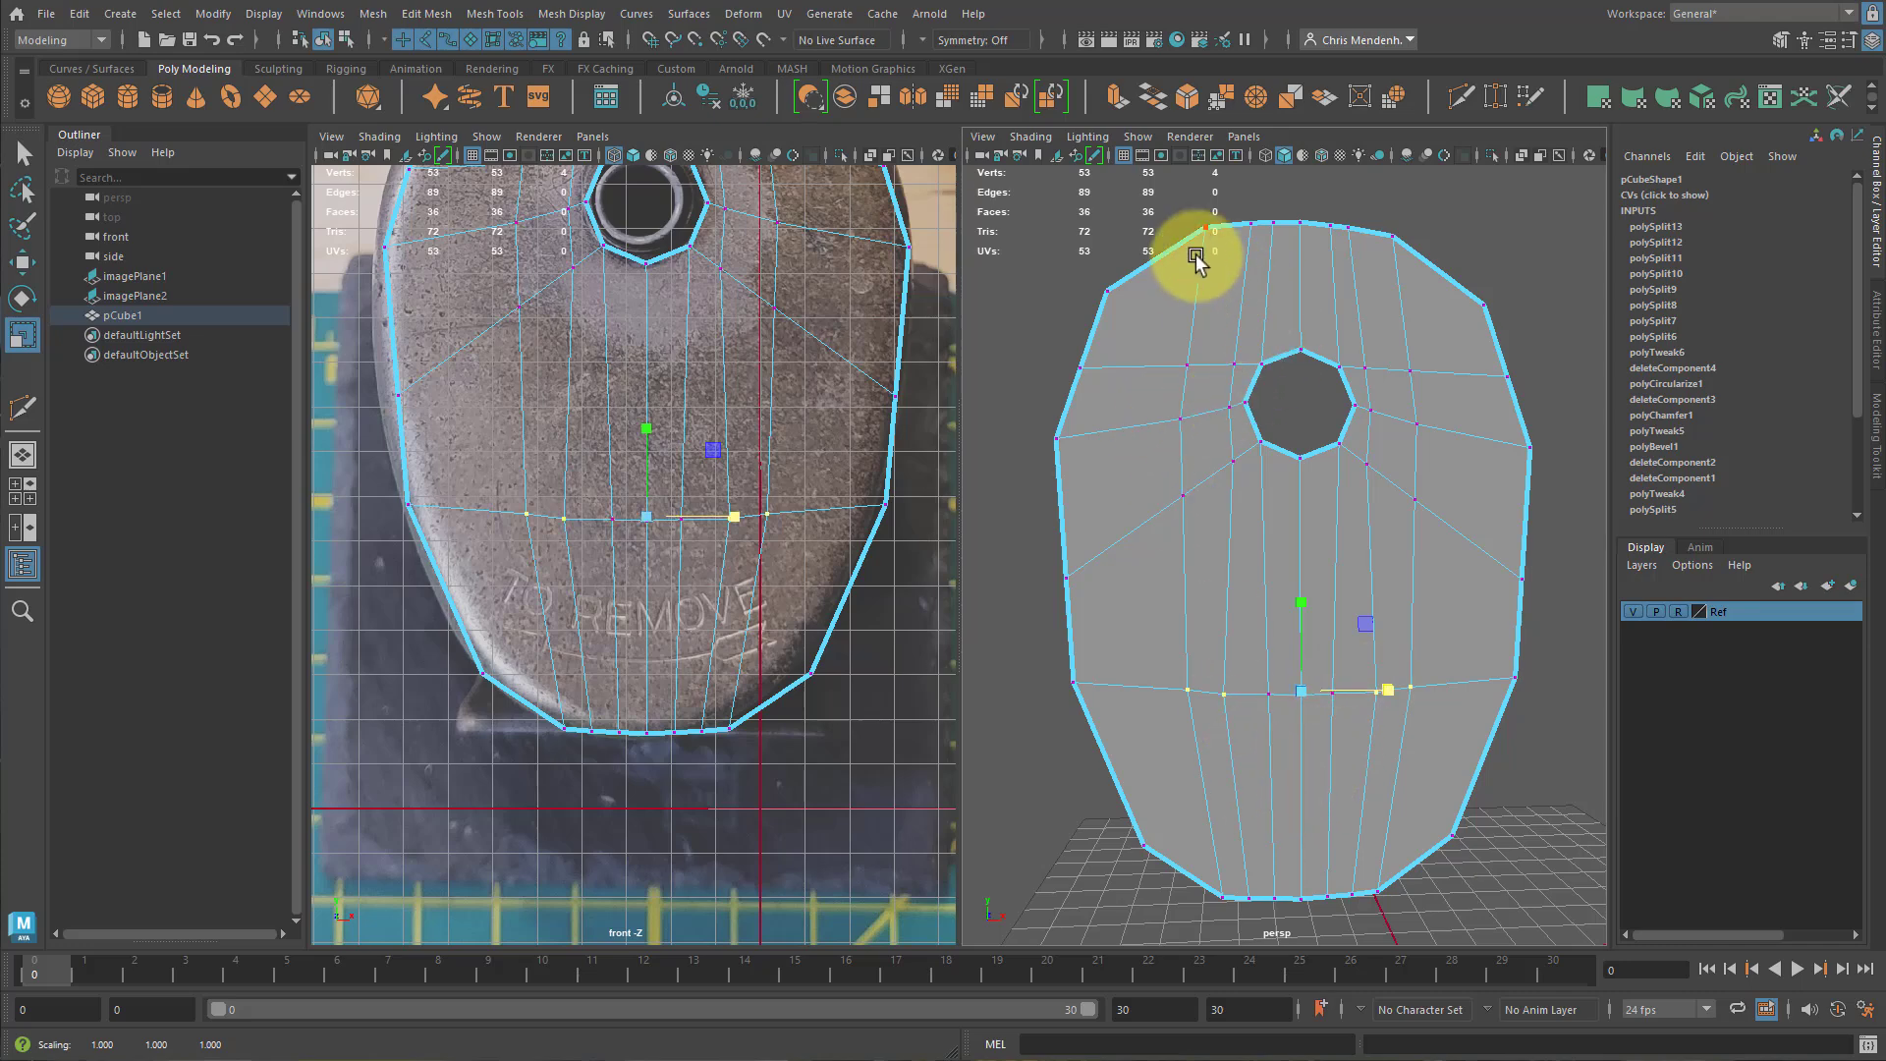
Scale the outer pair of vertices on the panel's top border apart horizontally and lower it onto the reference outline.
alt+middle_drag(672, 450, 771, 762)
alt+middle_drag(702, 464, 636, 555)
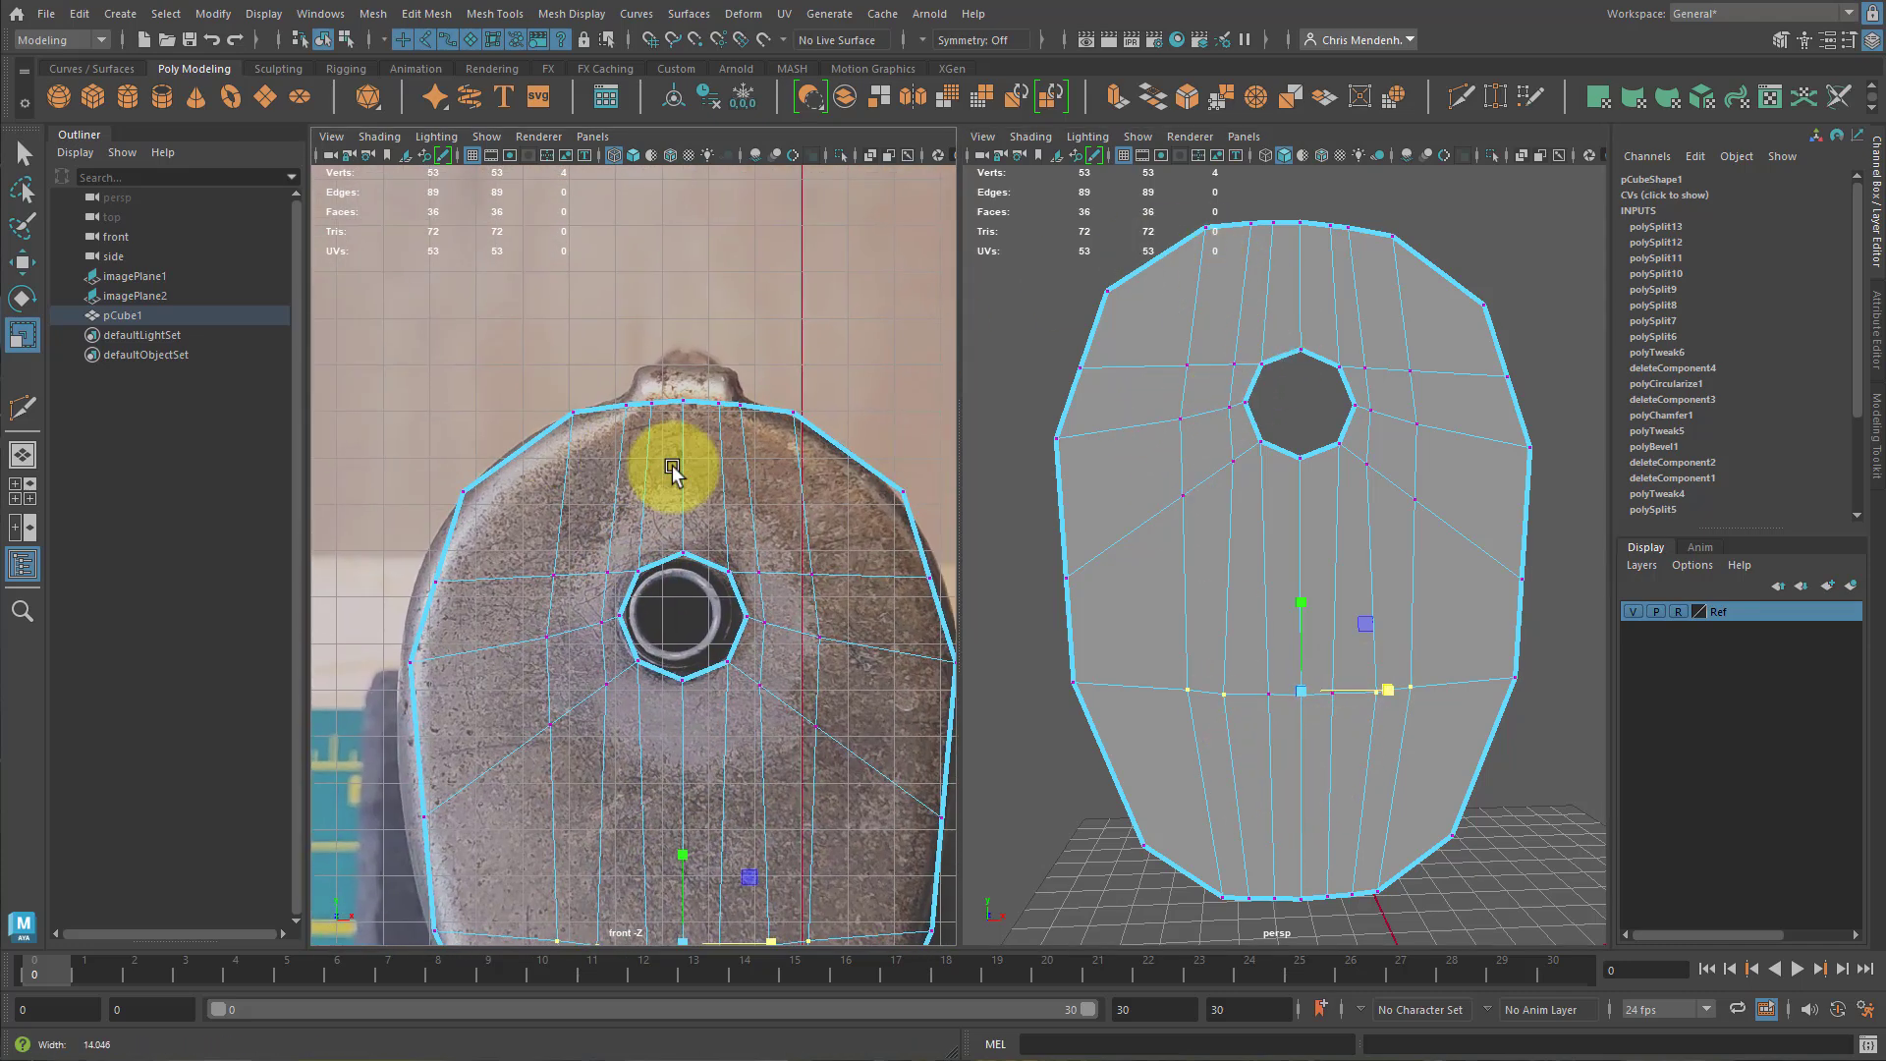
scroll(674, 467, up, 3)
drag(533, 342, 588, 419)
key(w)
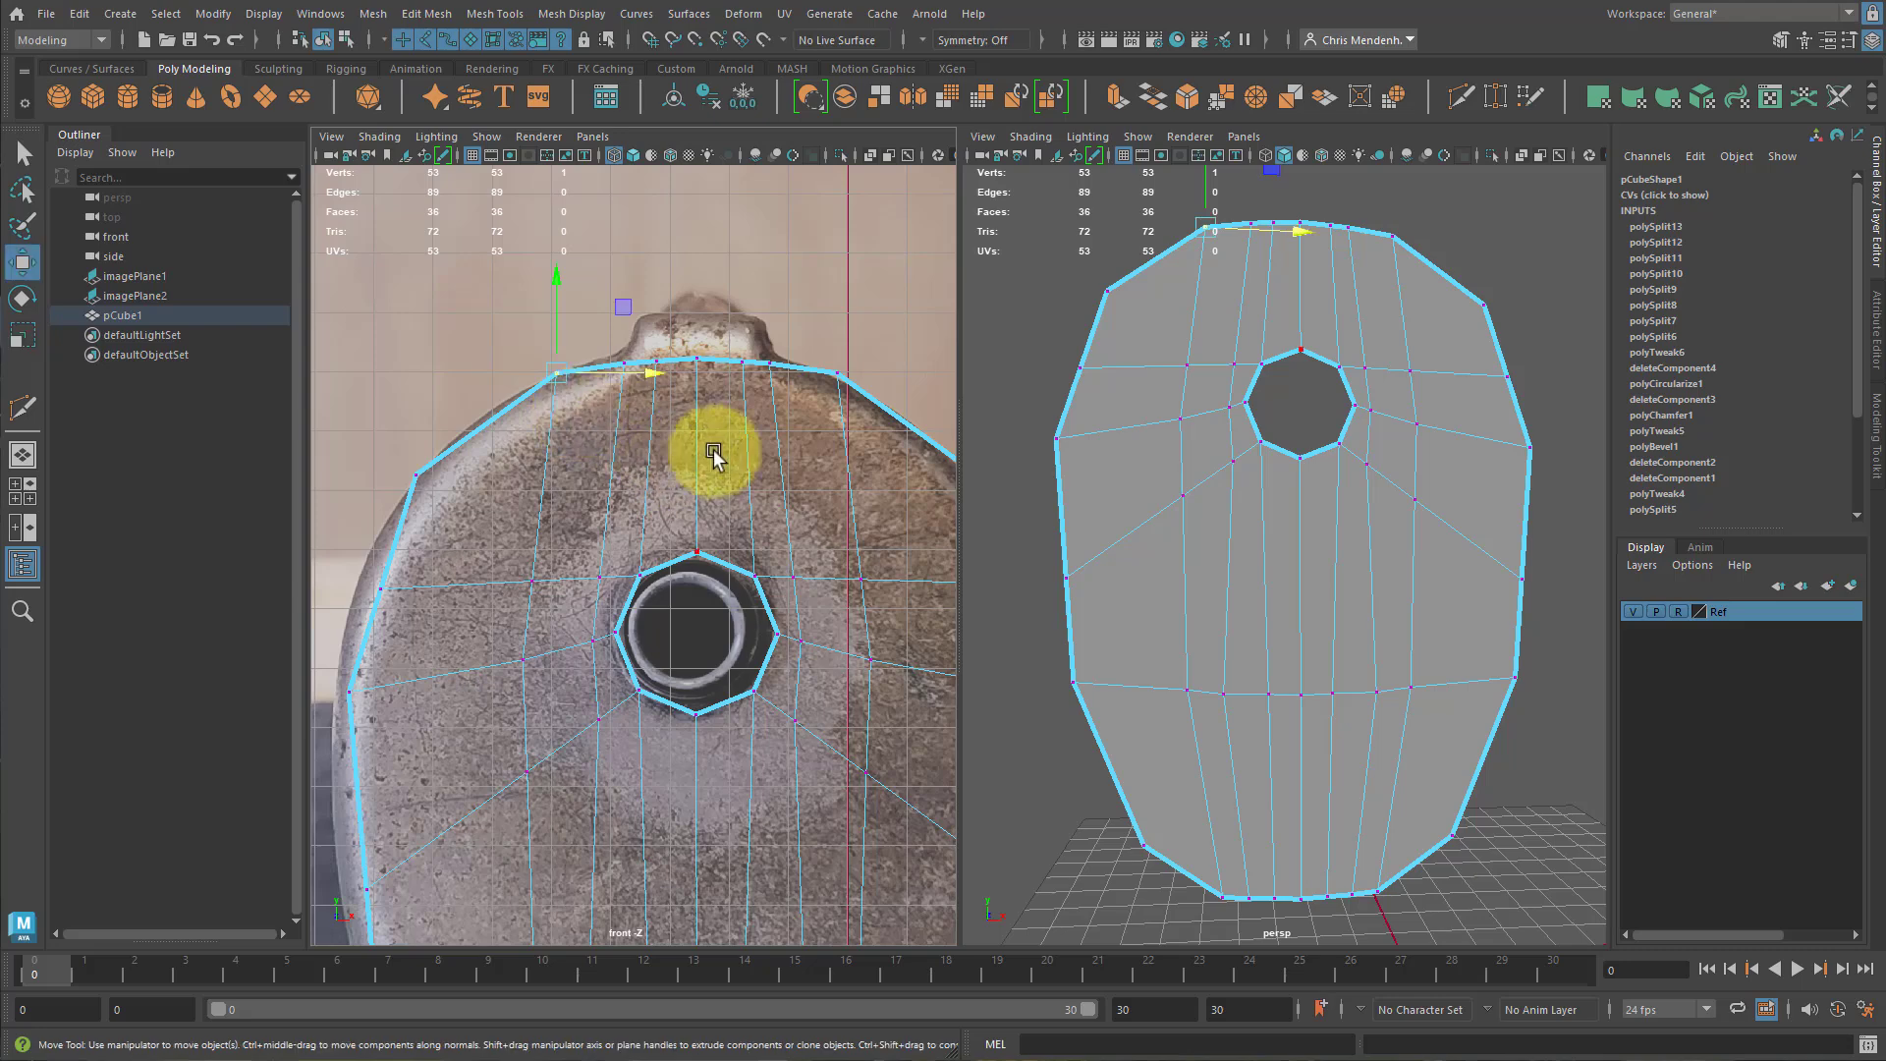
alt+middle_drag(748, 449, 699, 451)
shift+drag(800, 354, 779, 413)
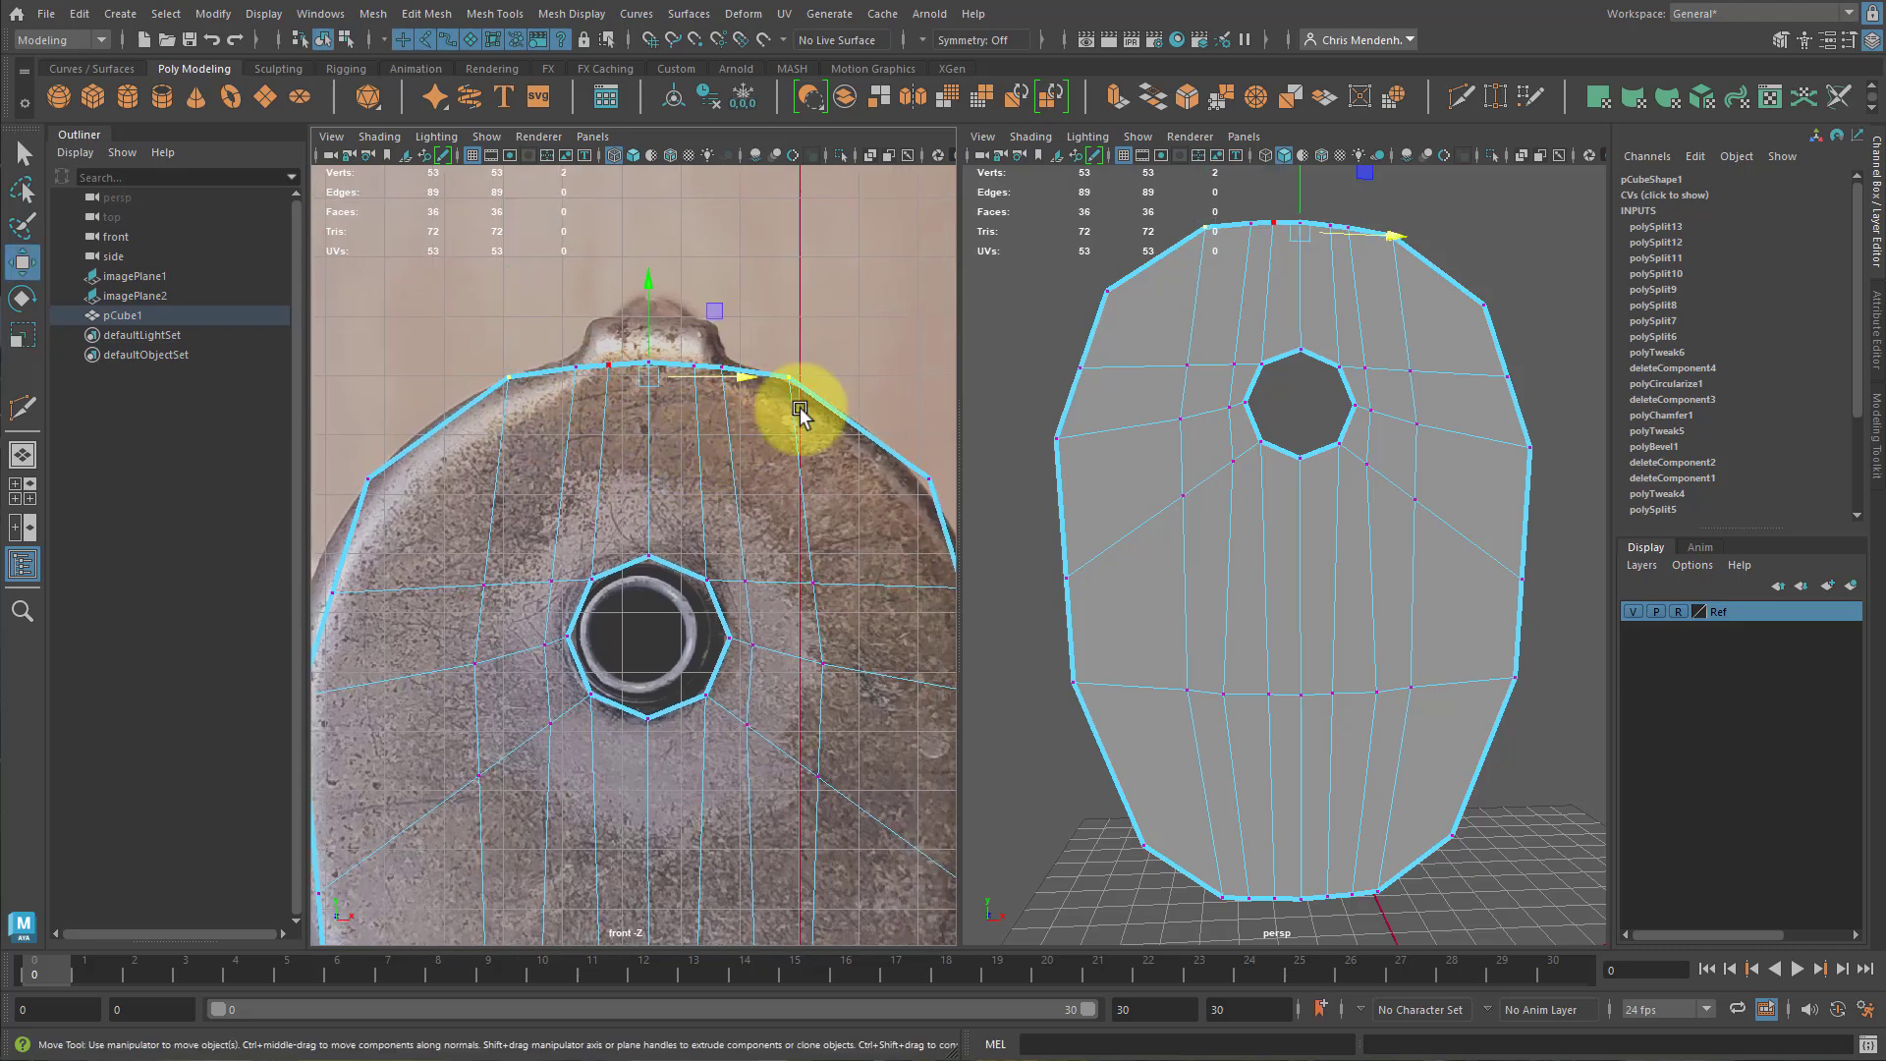
key(r)
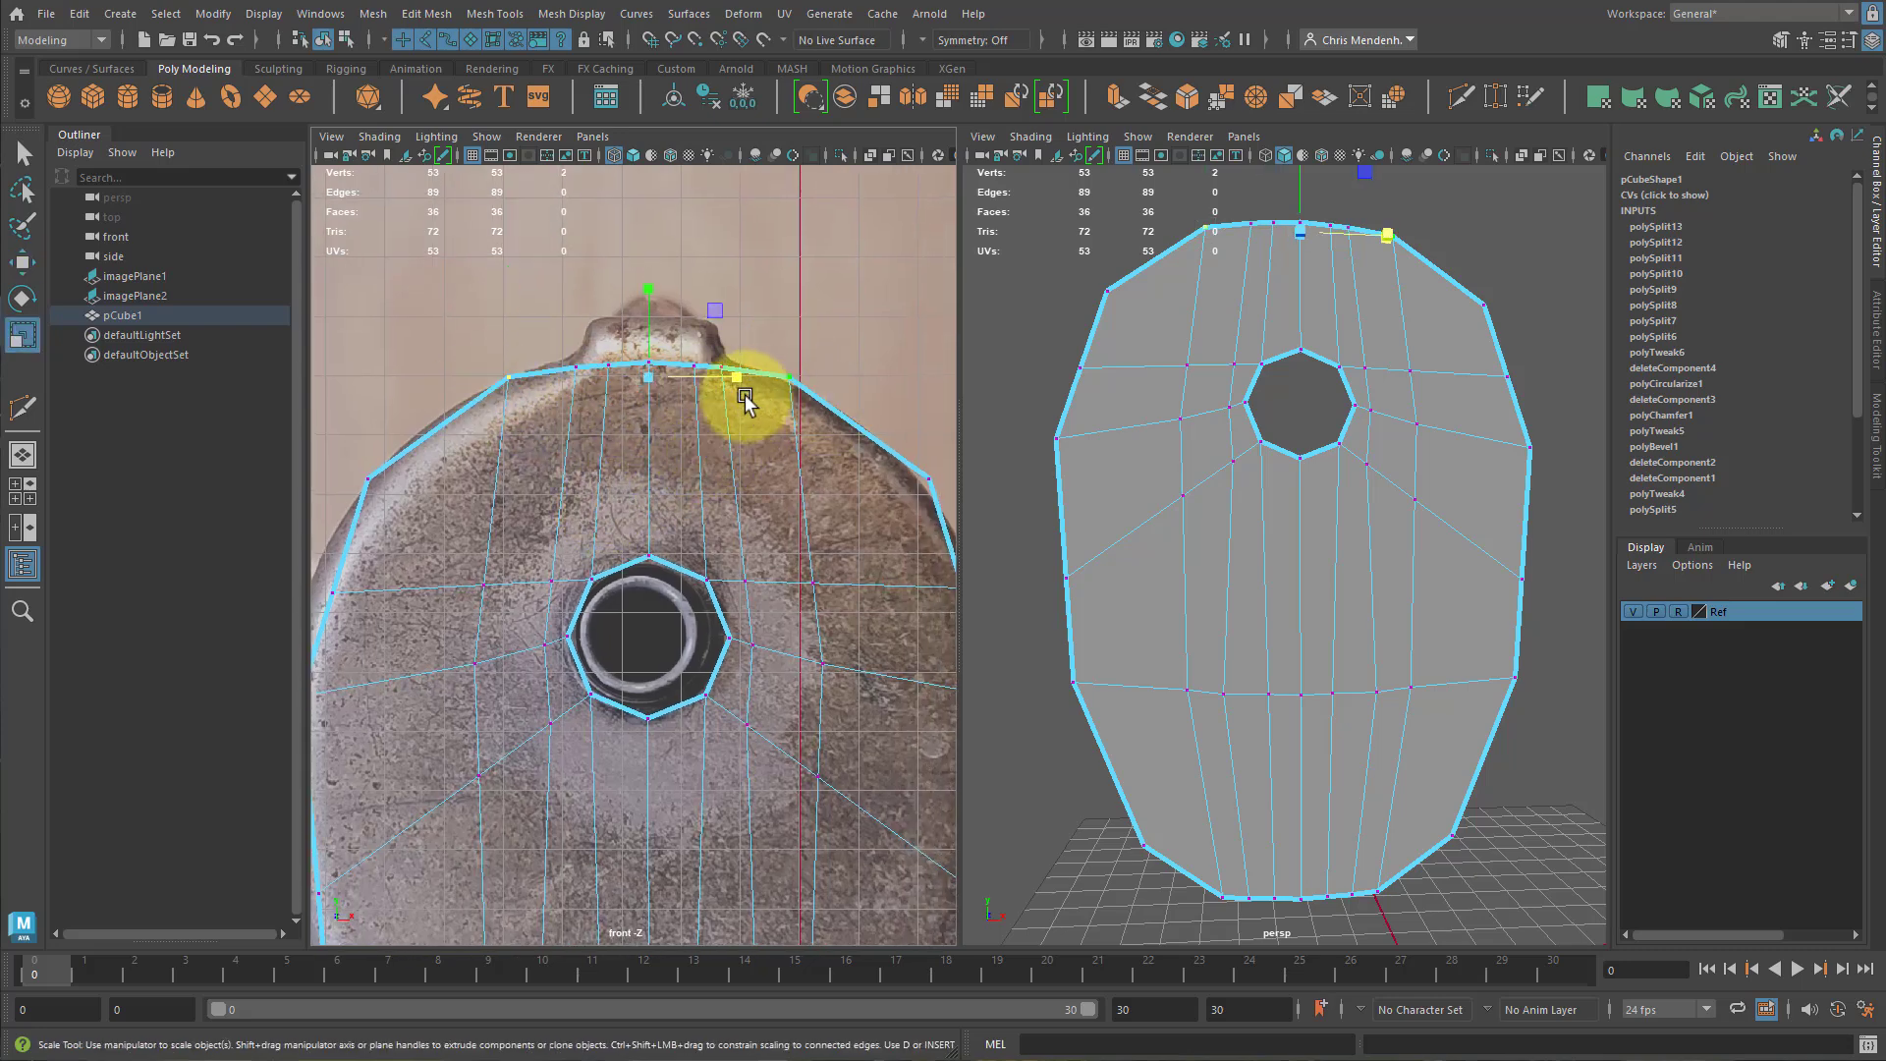
drag(736, 378, 751, 385)
key(w)
drag(649, 288, 601, 396)
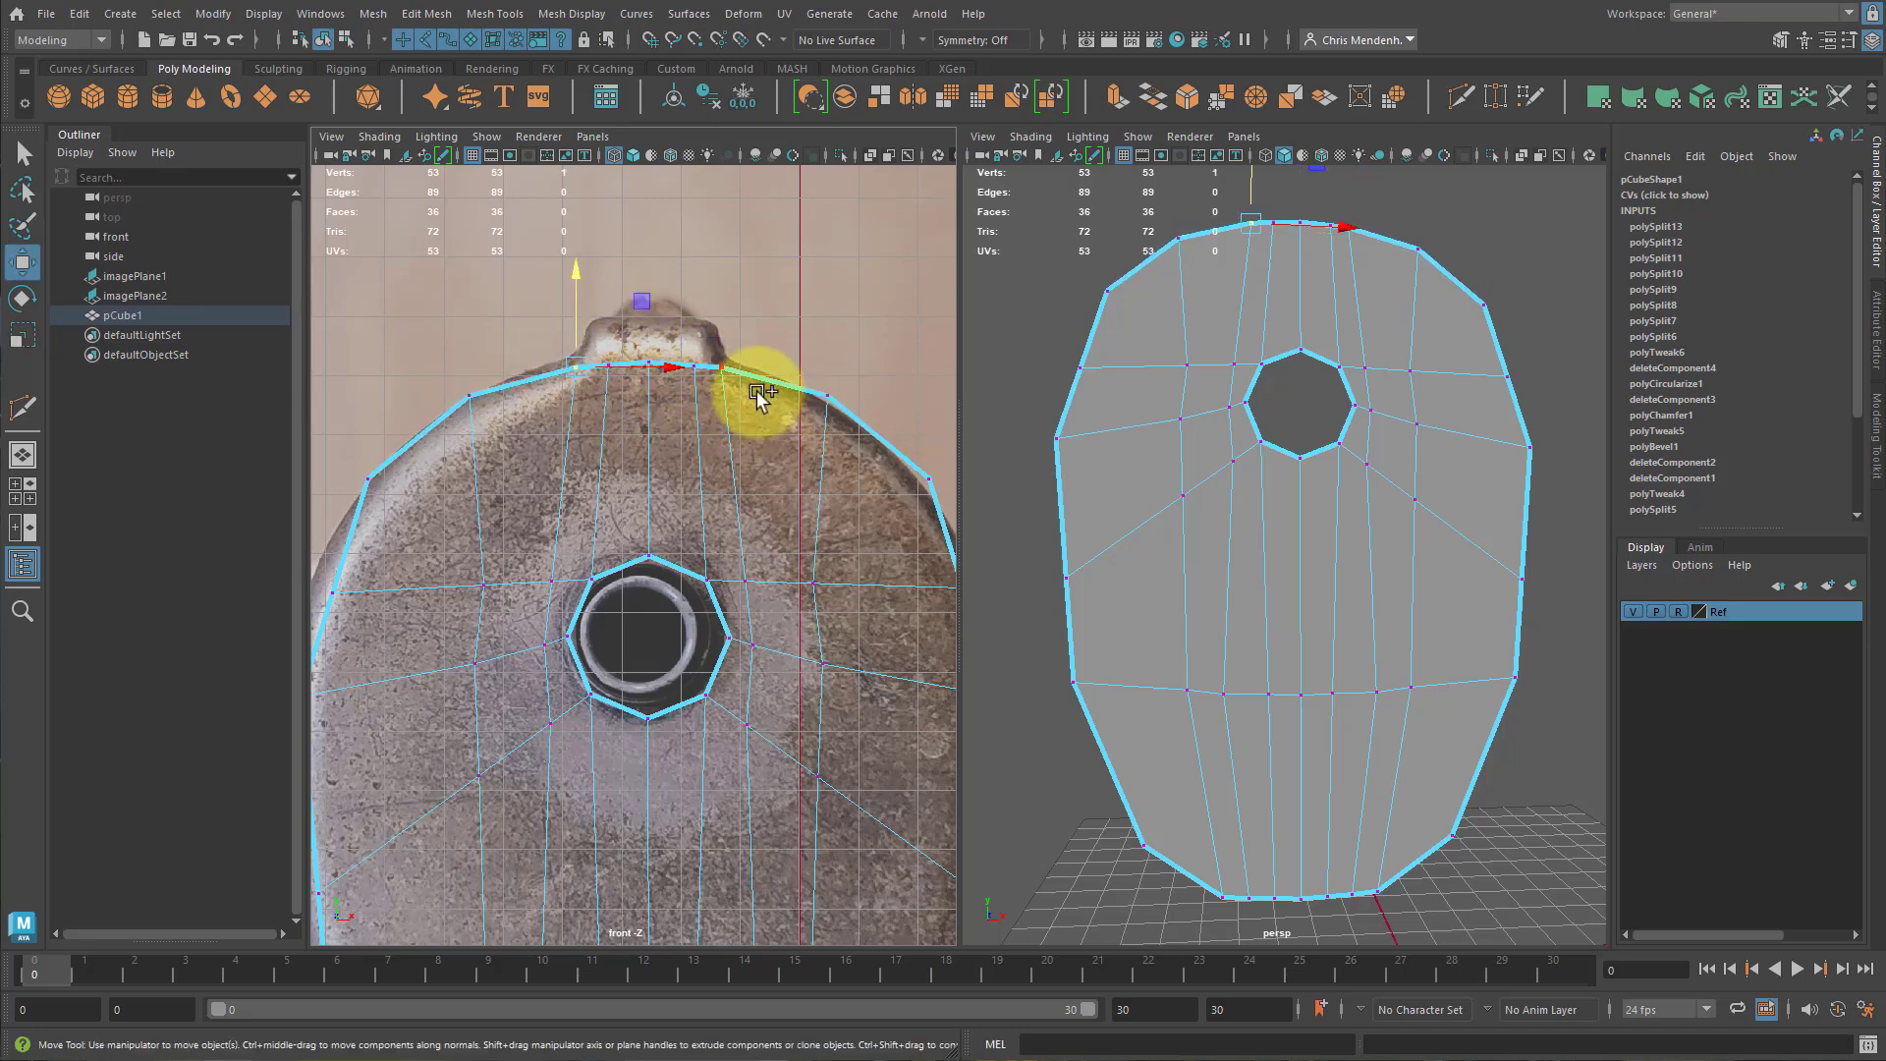
Spread the next pair of top-border vertices slightly and raise the five middle vertices to round the top edge.
shift+drag(705, 347, 545, 343)
key(r)
key(w)
drag(617, 285, 654, 265)
Scale the side-border vertex pair level with the hole's top outward horizontally to meet the reference silhouette.
alt+middle_drag(607, 391, 725, 252)
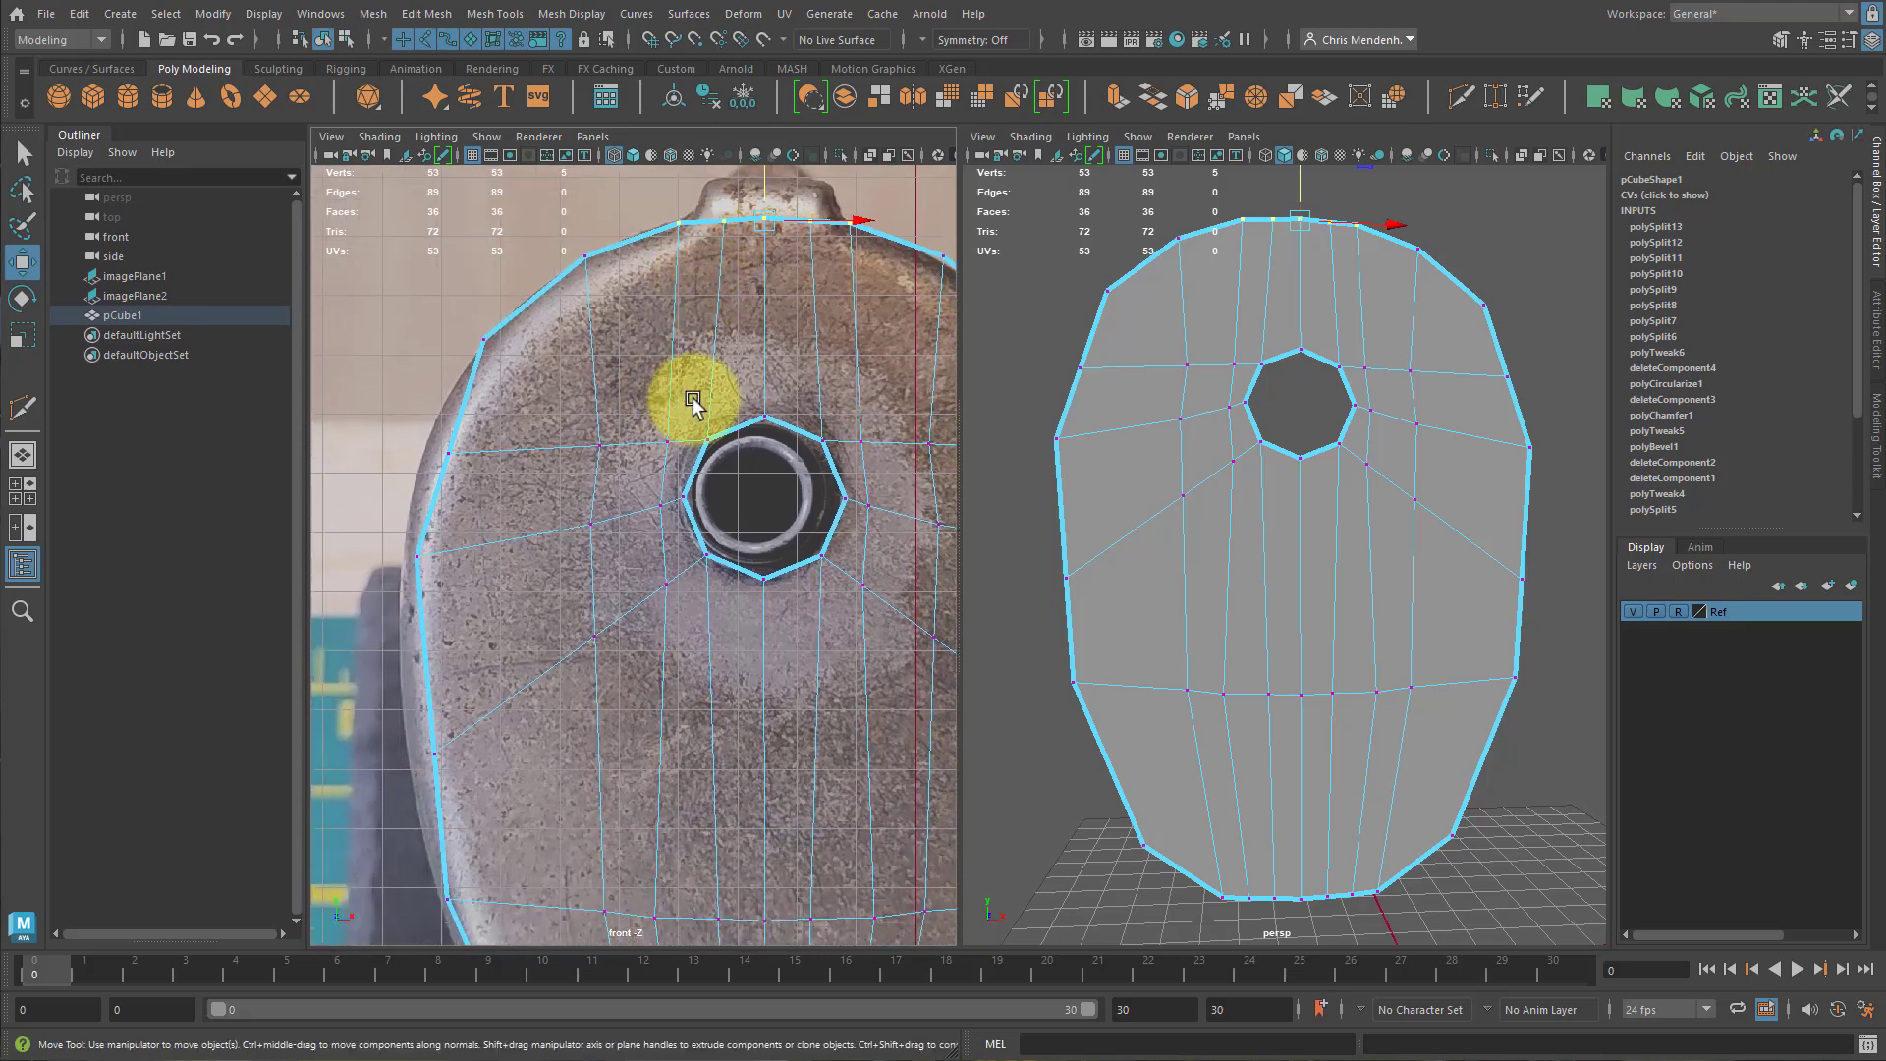
alt+middle_drag(748, 454, 711, 399)
alt+right_drag(711, 399, 575, 398)
click(512, 470)
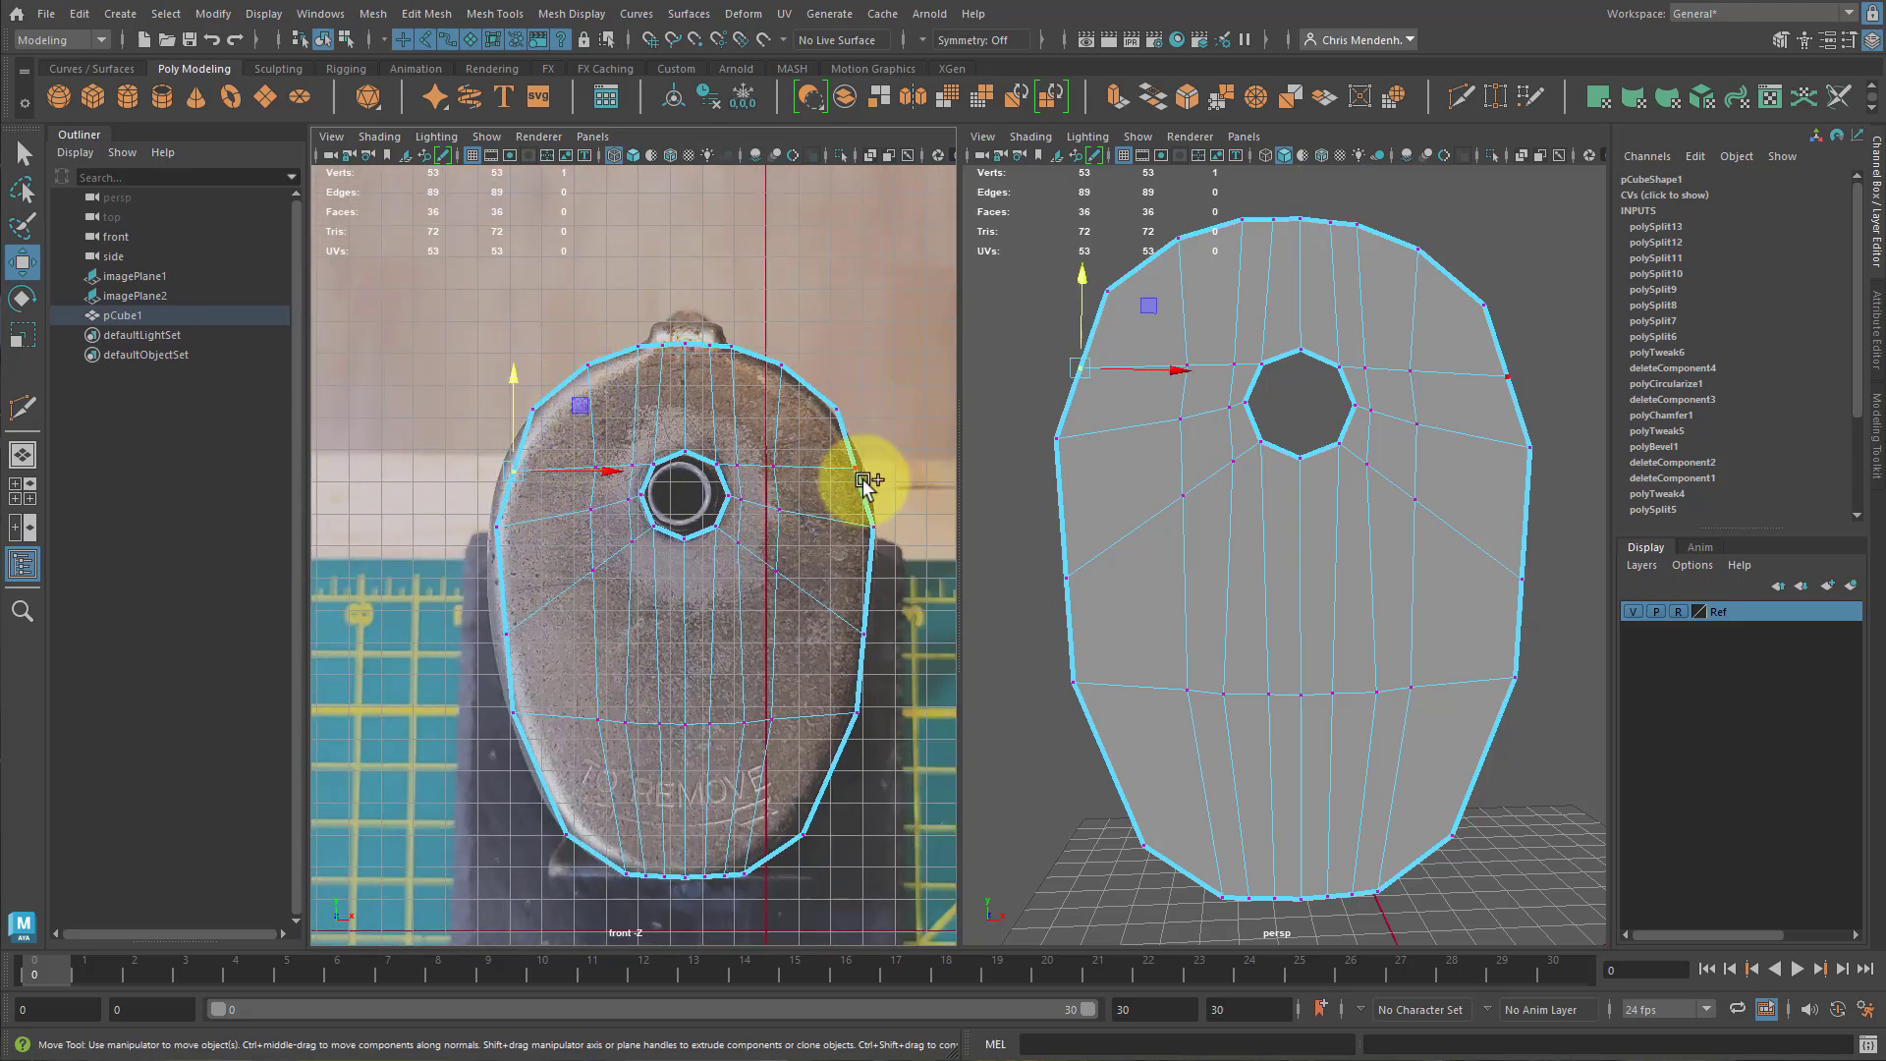
shift+click(855, 470)
key(r)
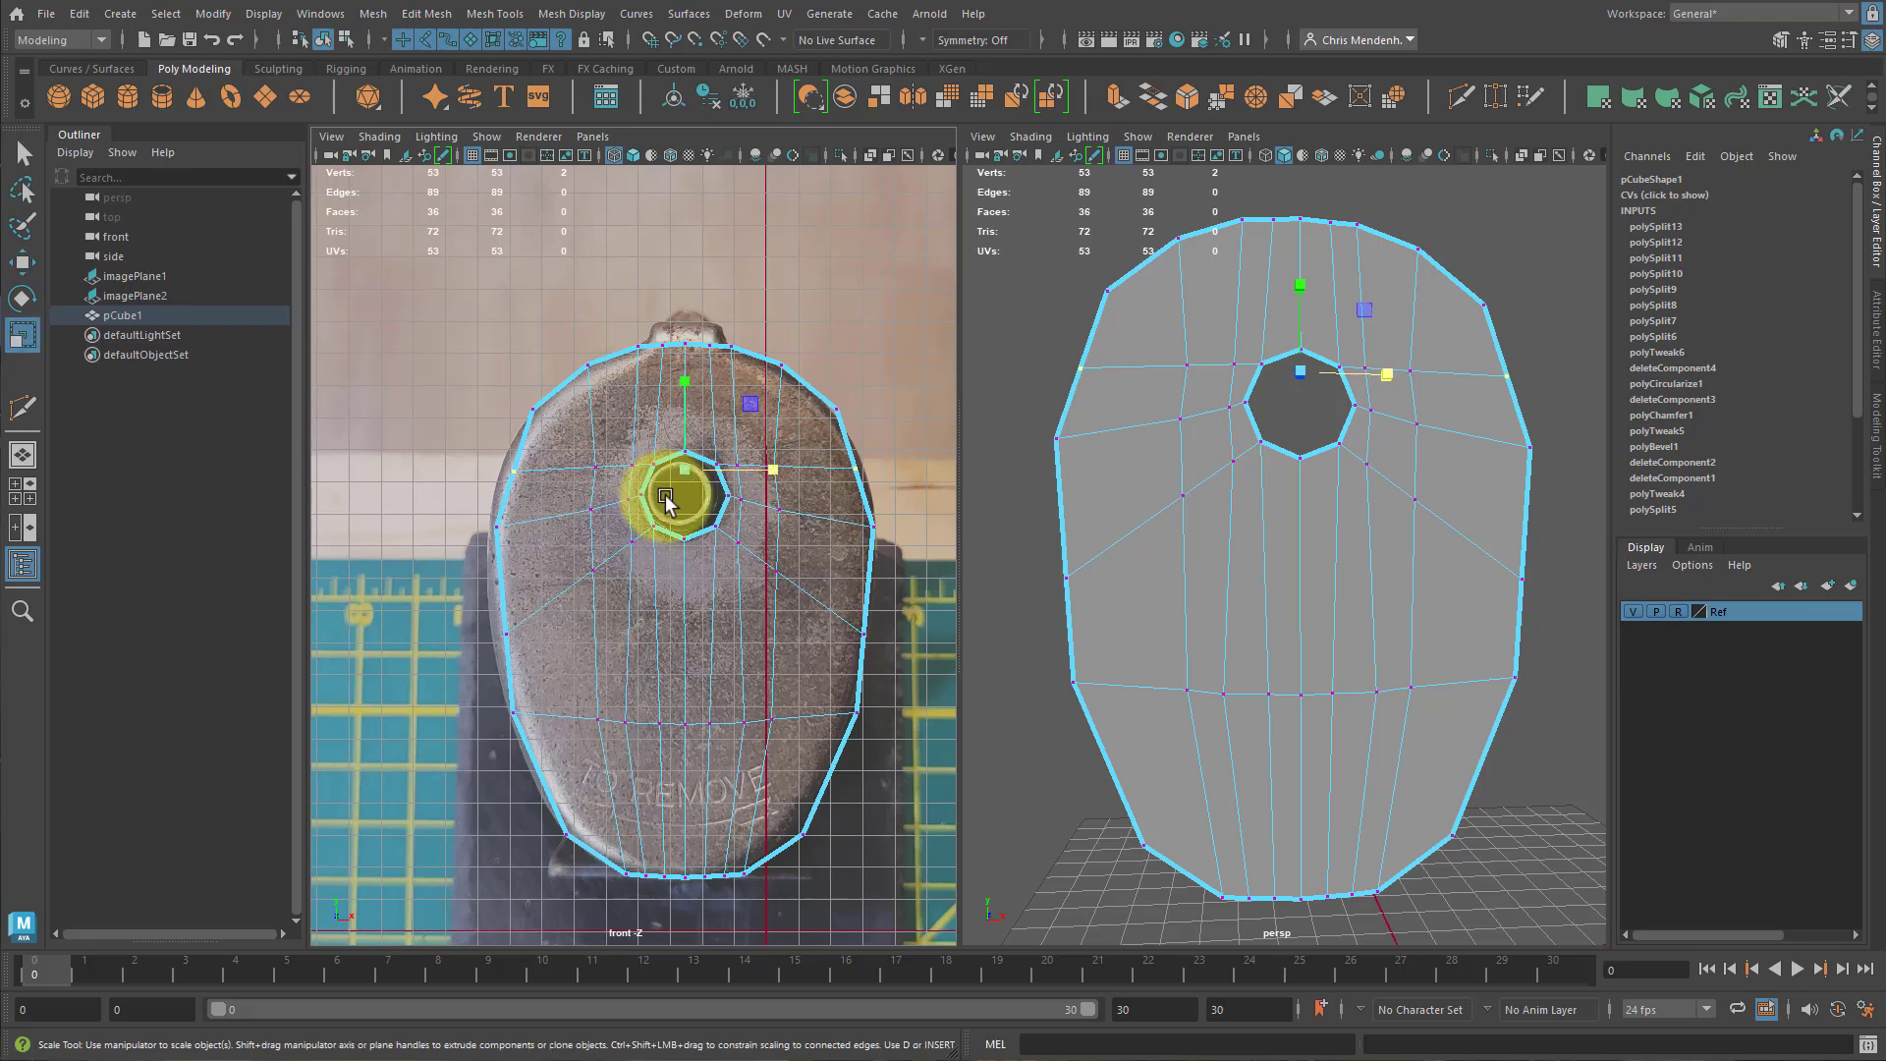
scroll(683, 496, up, 3)
drag(786, 462, 811, 438)
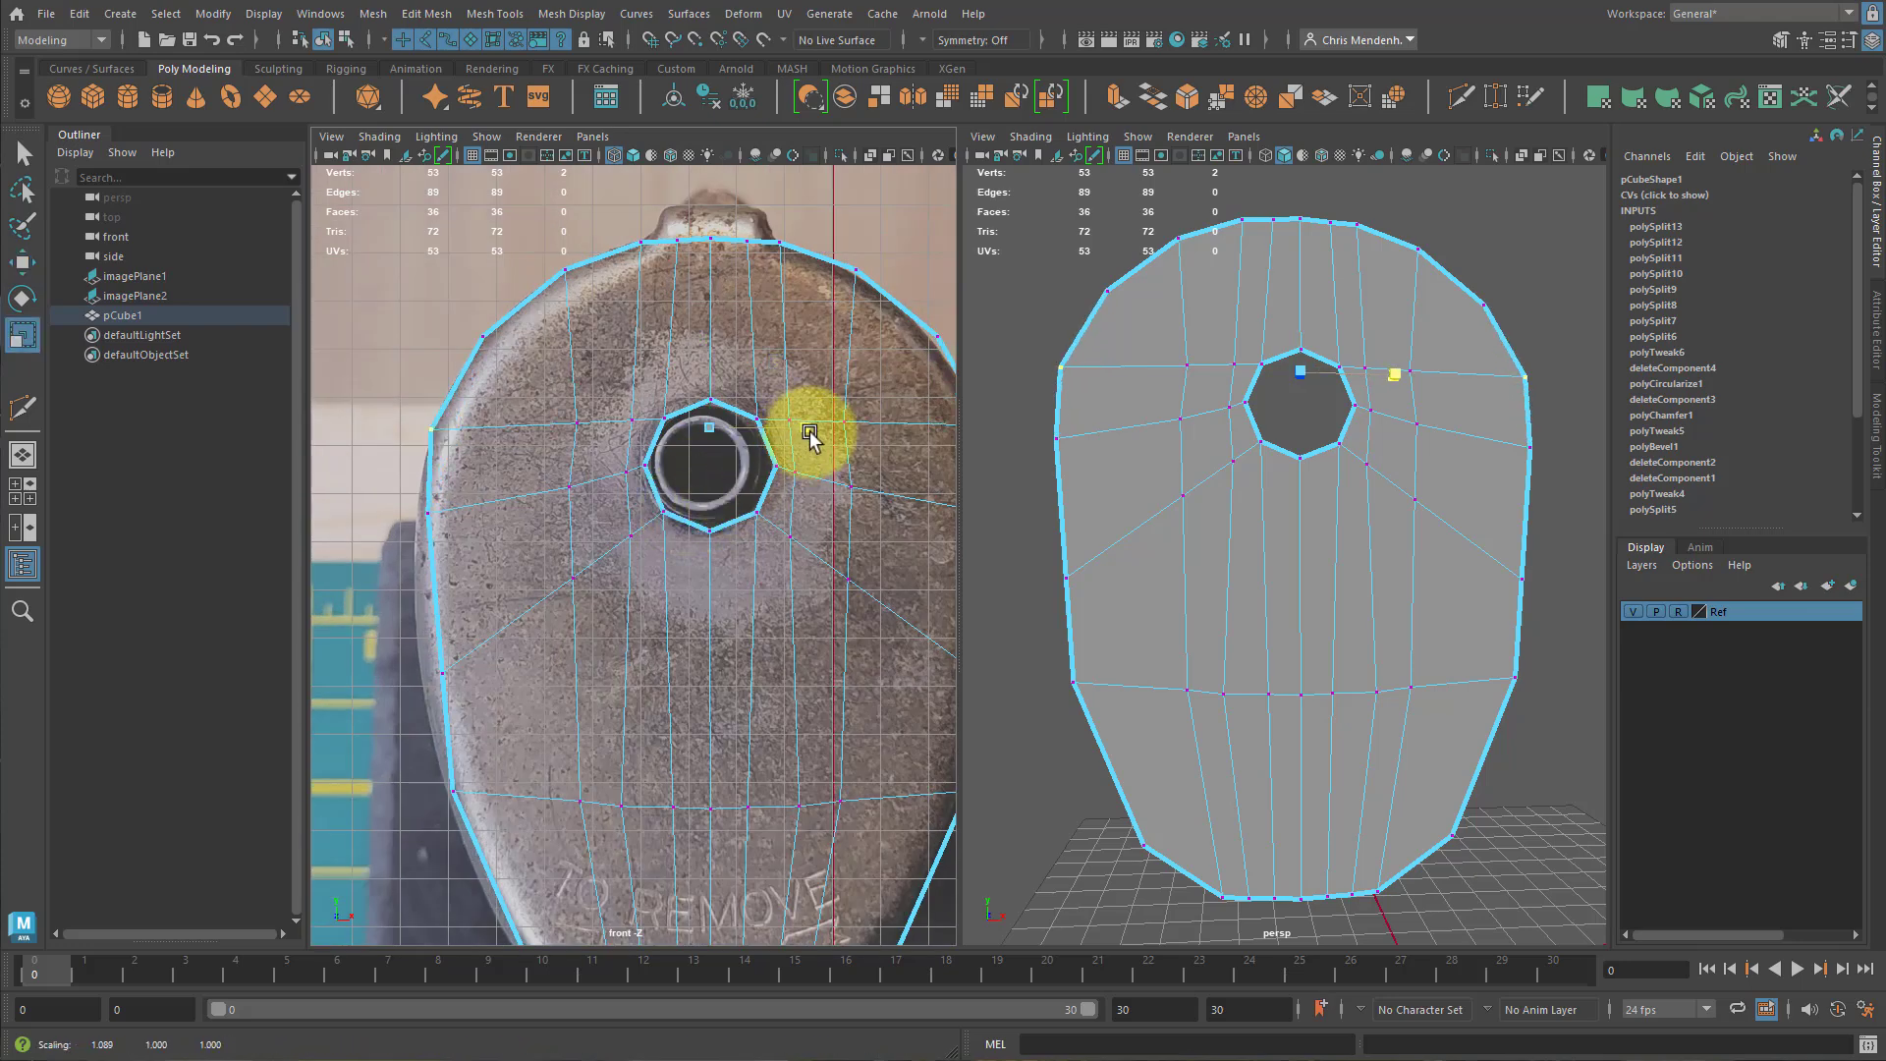
Widen the next two side-border vertex pairs, beside and below the hole, to match the reference outline.
alt+middle_drag(775, 544, 762, 477)
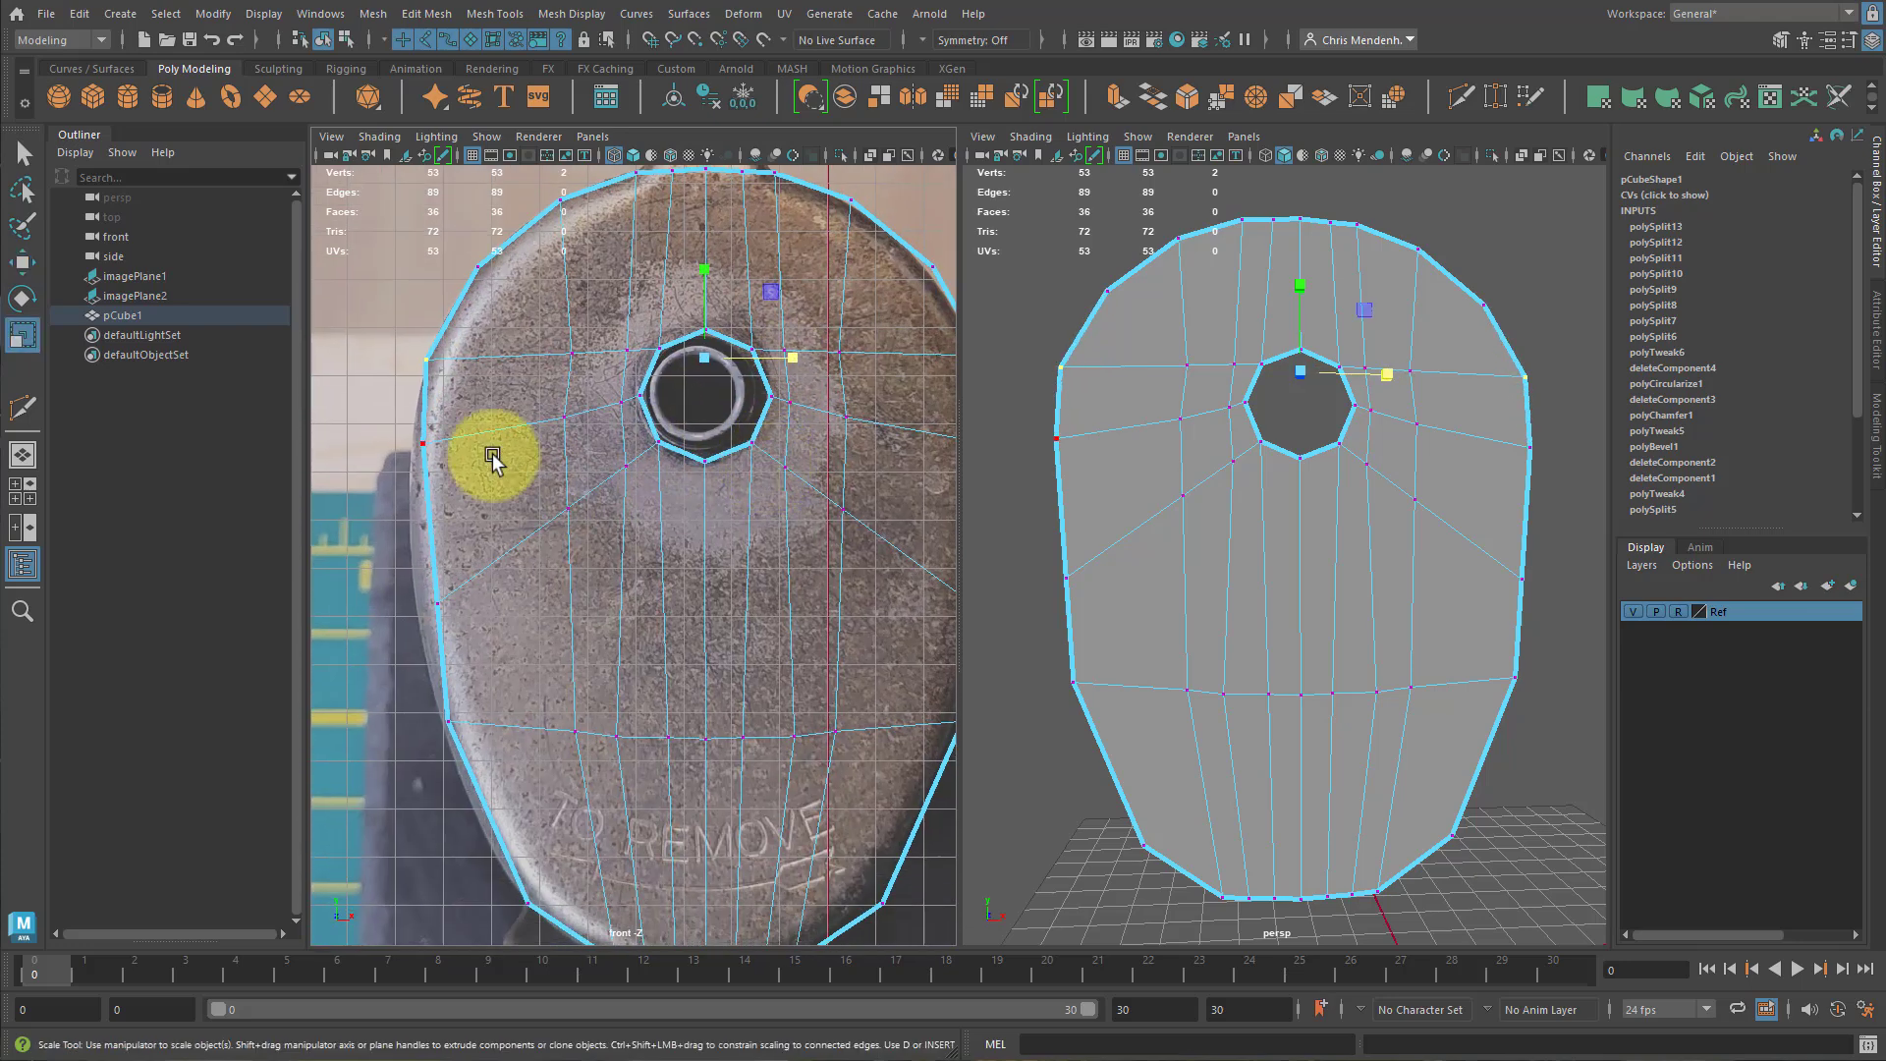
drag(400, 418, 452, 477)
alt+middle_drag(618, 519, 484, 477)
scroll(483, 476, down, 2)
shift+drag(777, 424, 806, 459)
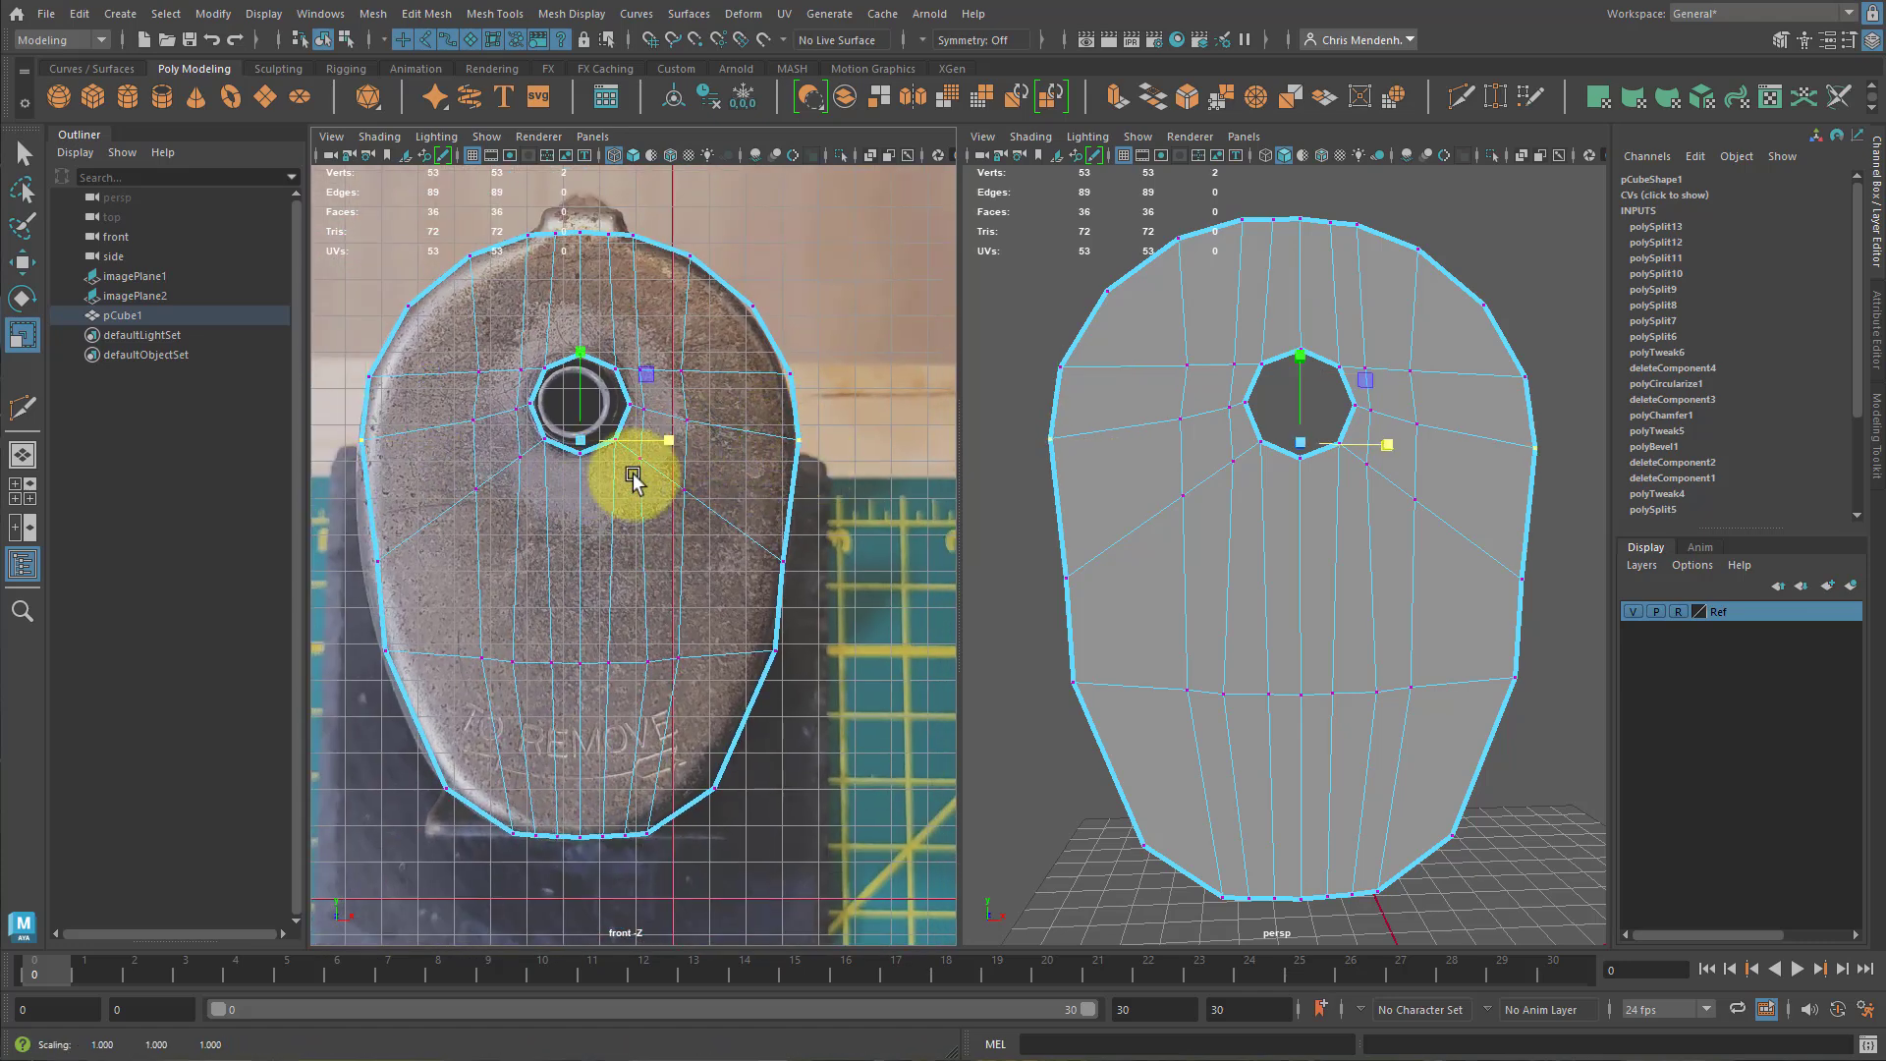
click(377, 561)
shift+click(812, 585)
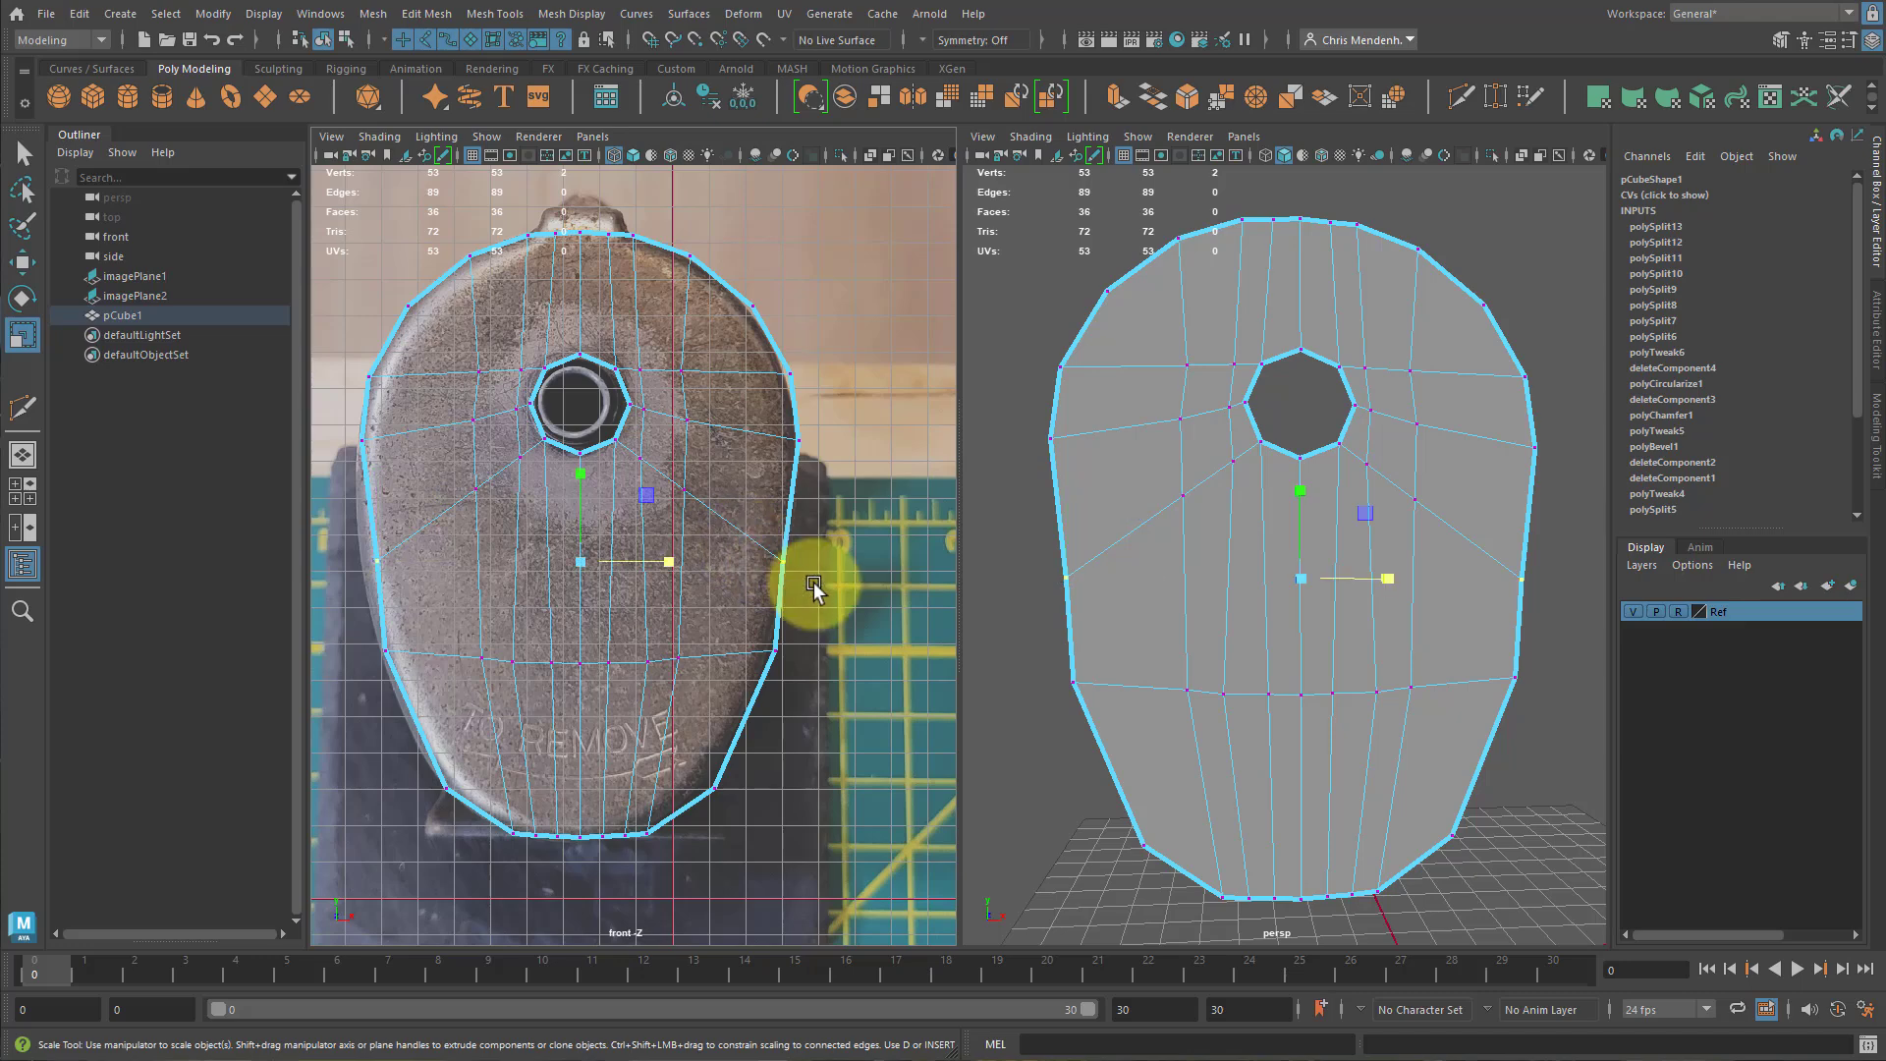
drag(678, 561, 674, 558)
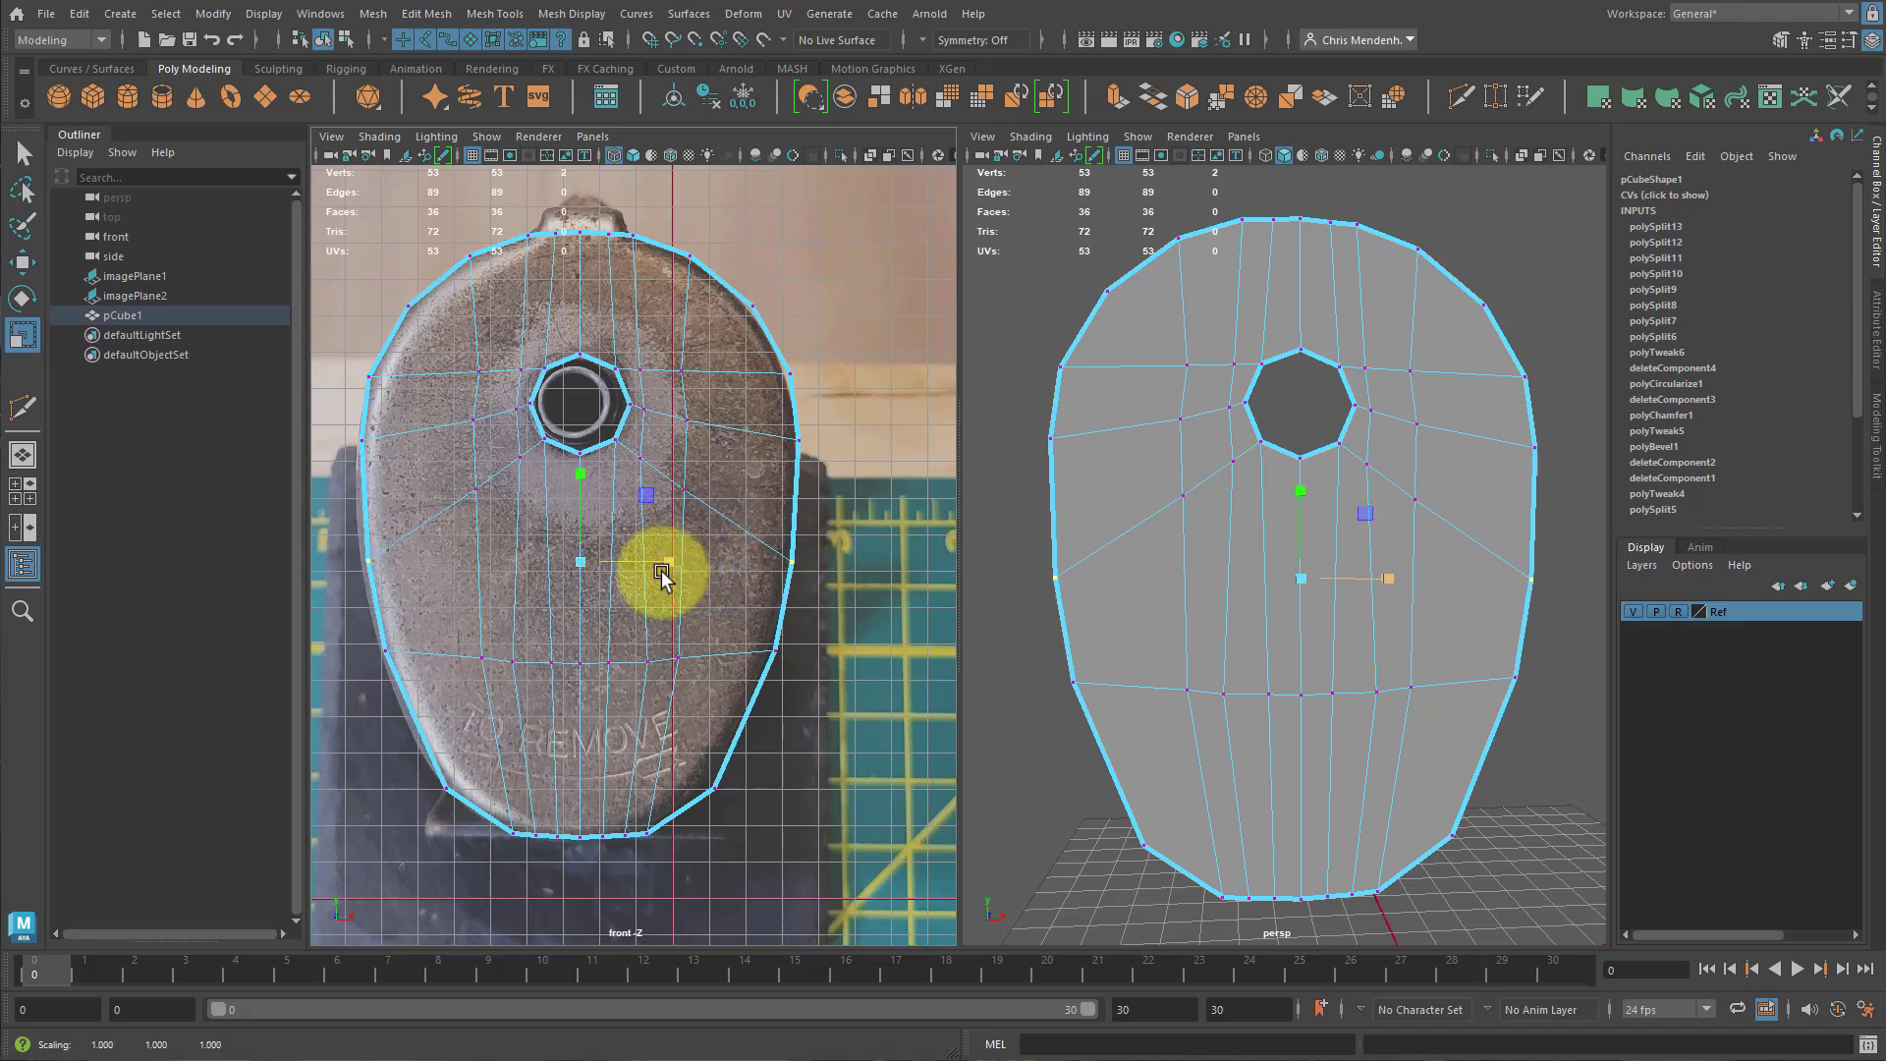
Raise the lower side-border vertex pair beside the REMOVE lettering and scale it outward to the reference edge.
click(449, 792)
shift+click(707, 767)
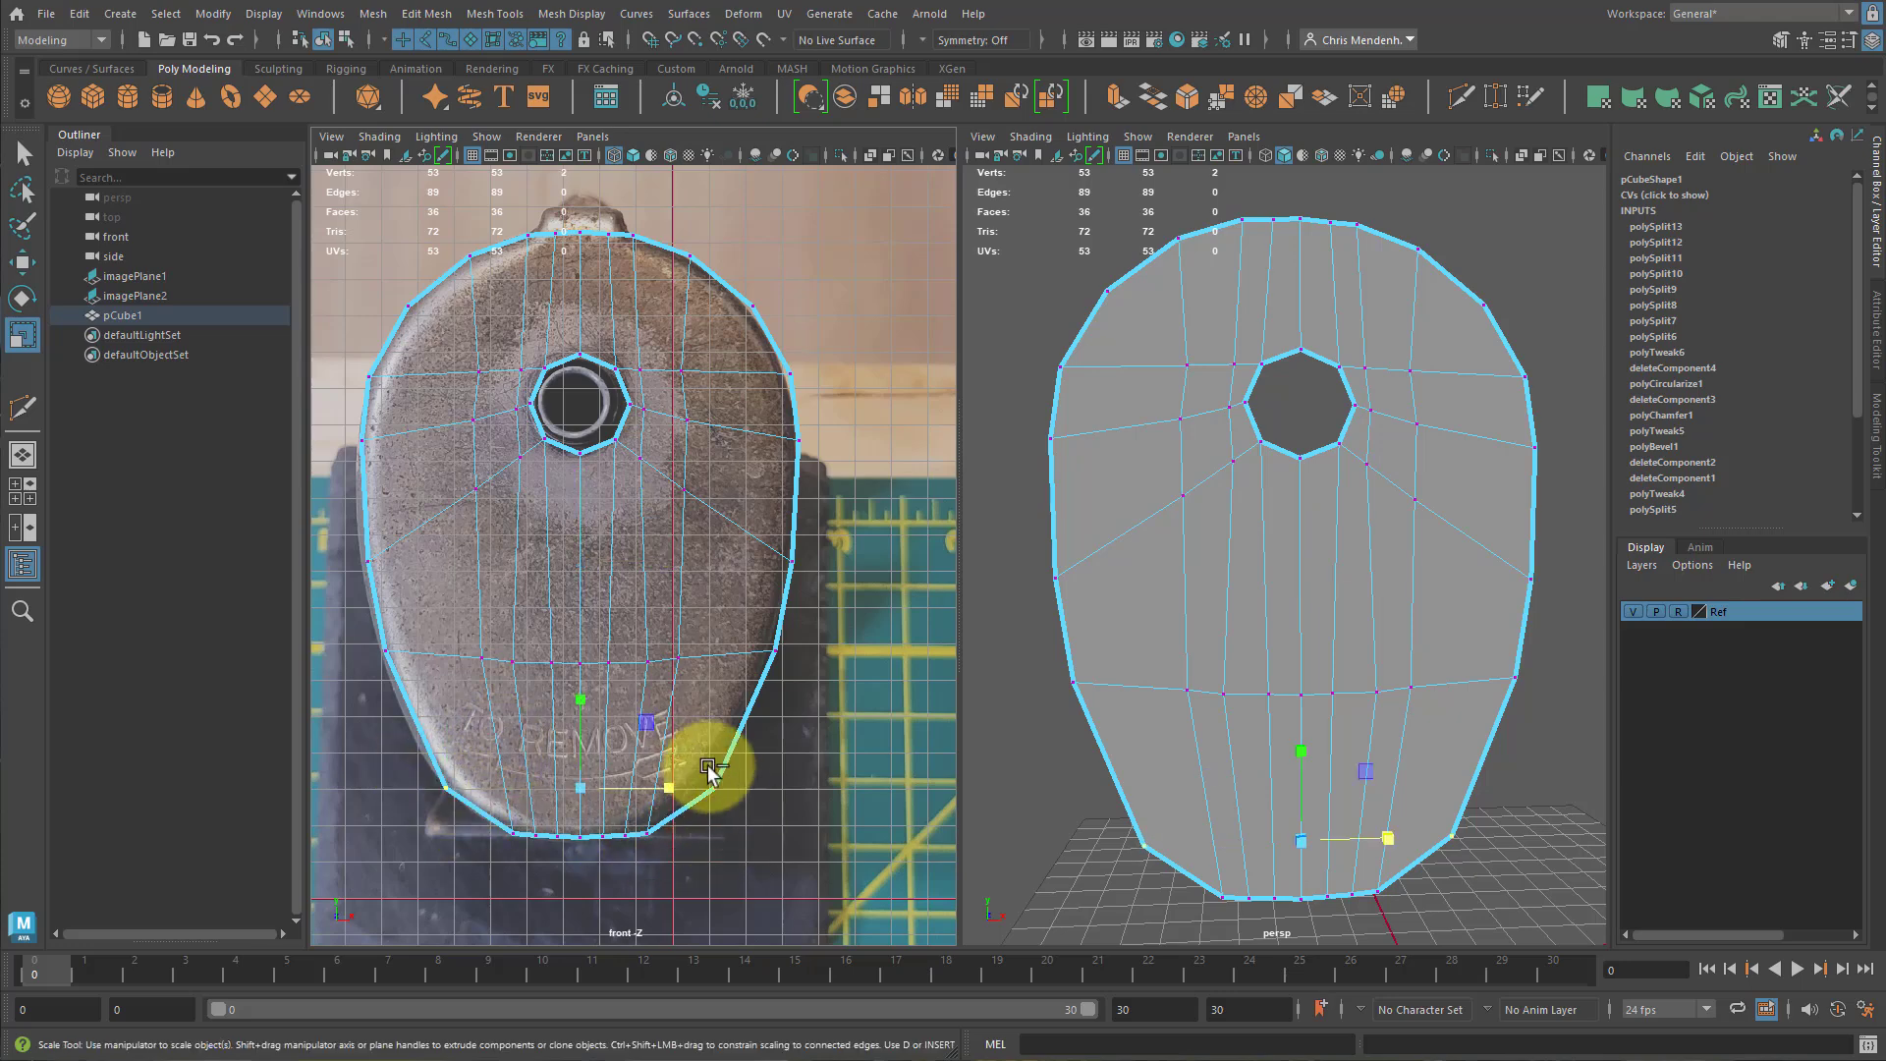
key(w)
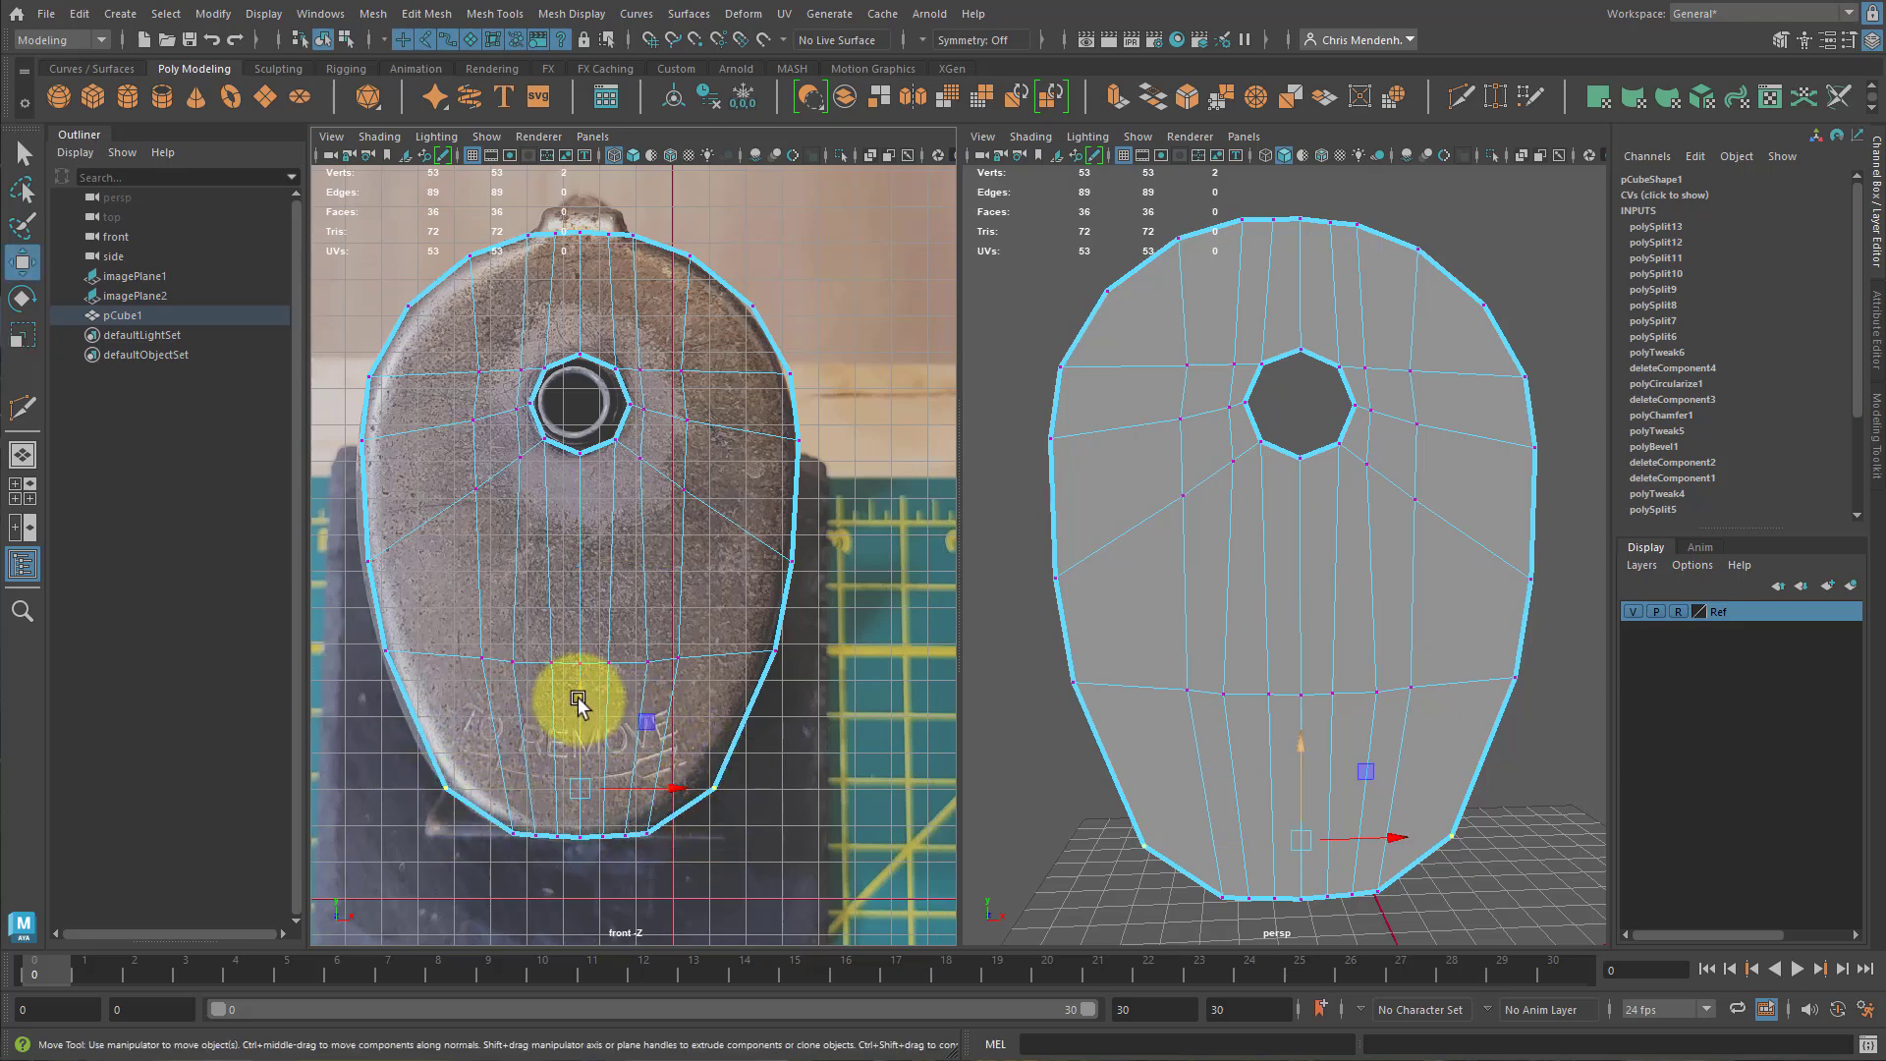
drag(578, 699, 577, 659)
key(r)
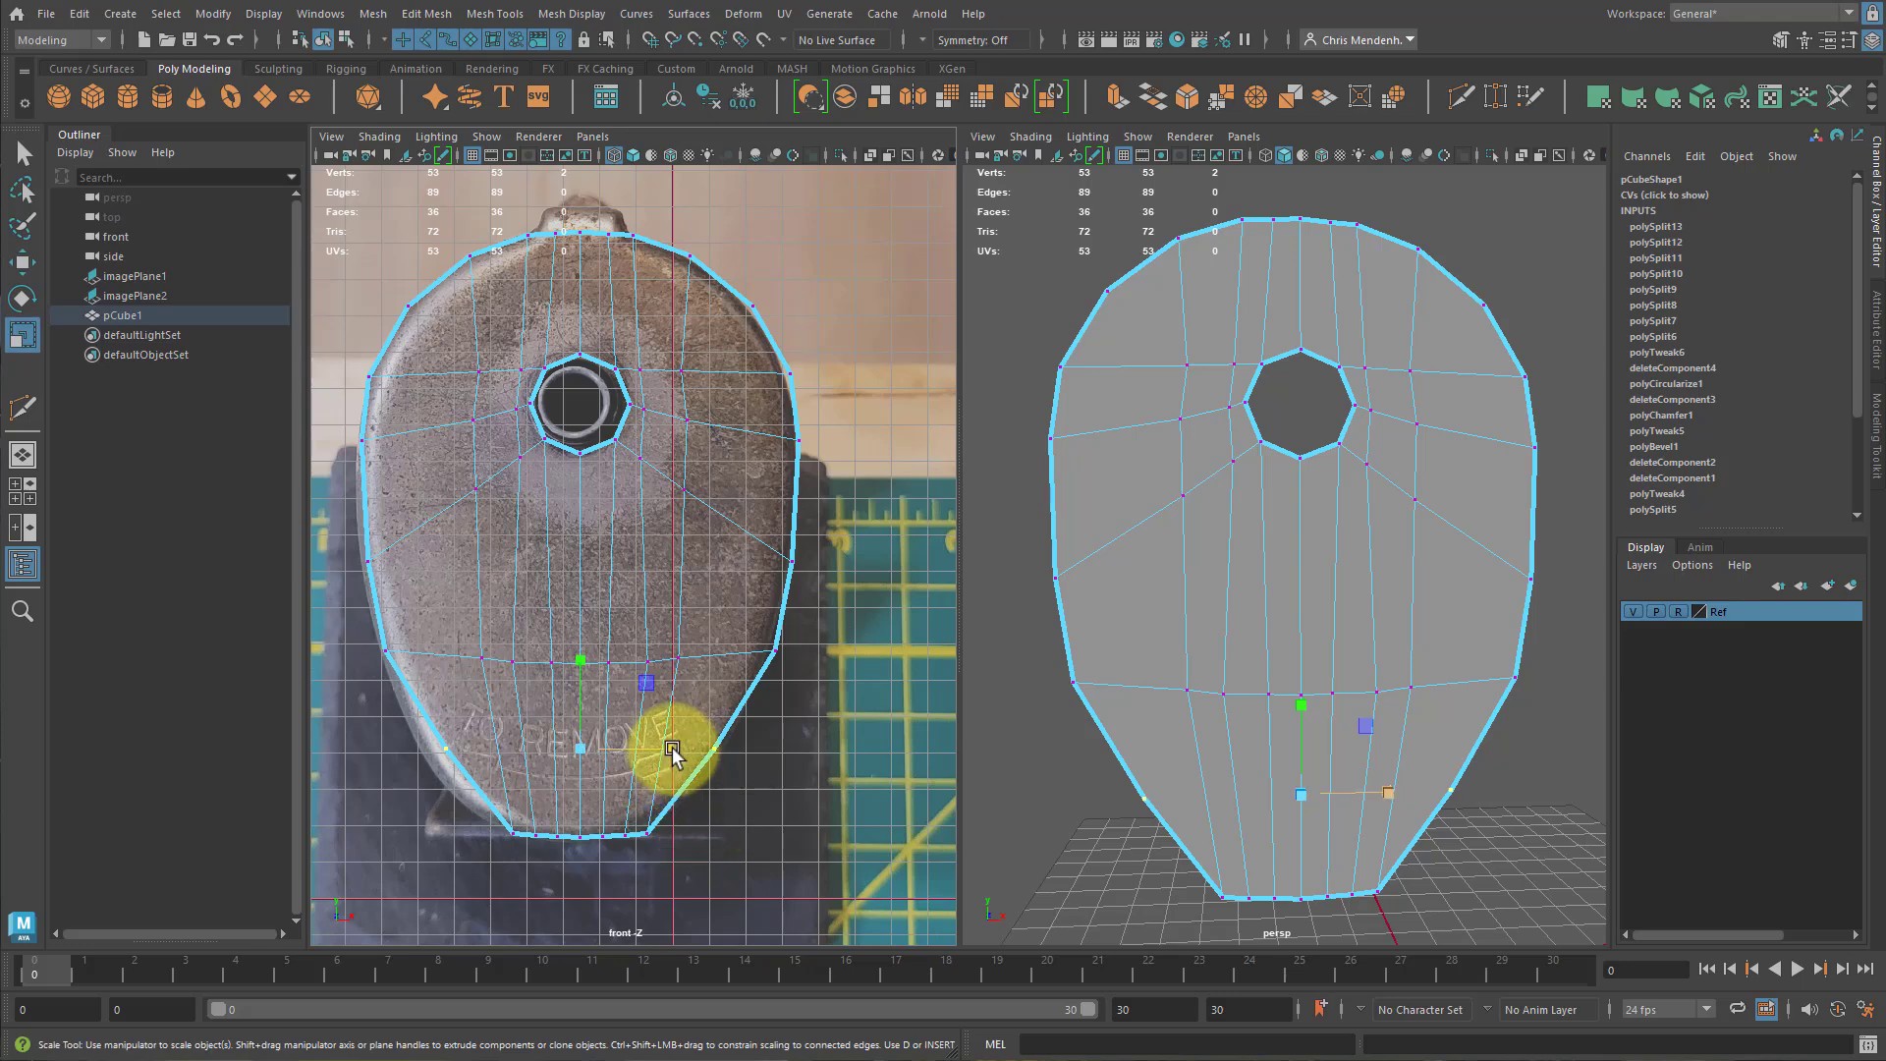
drag(672, 750, 674, 749)
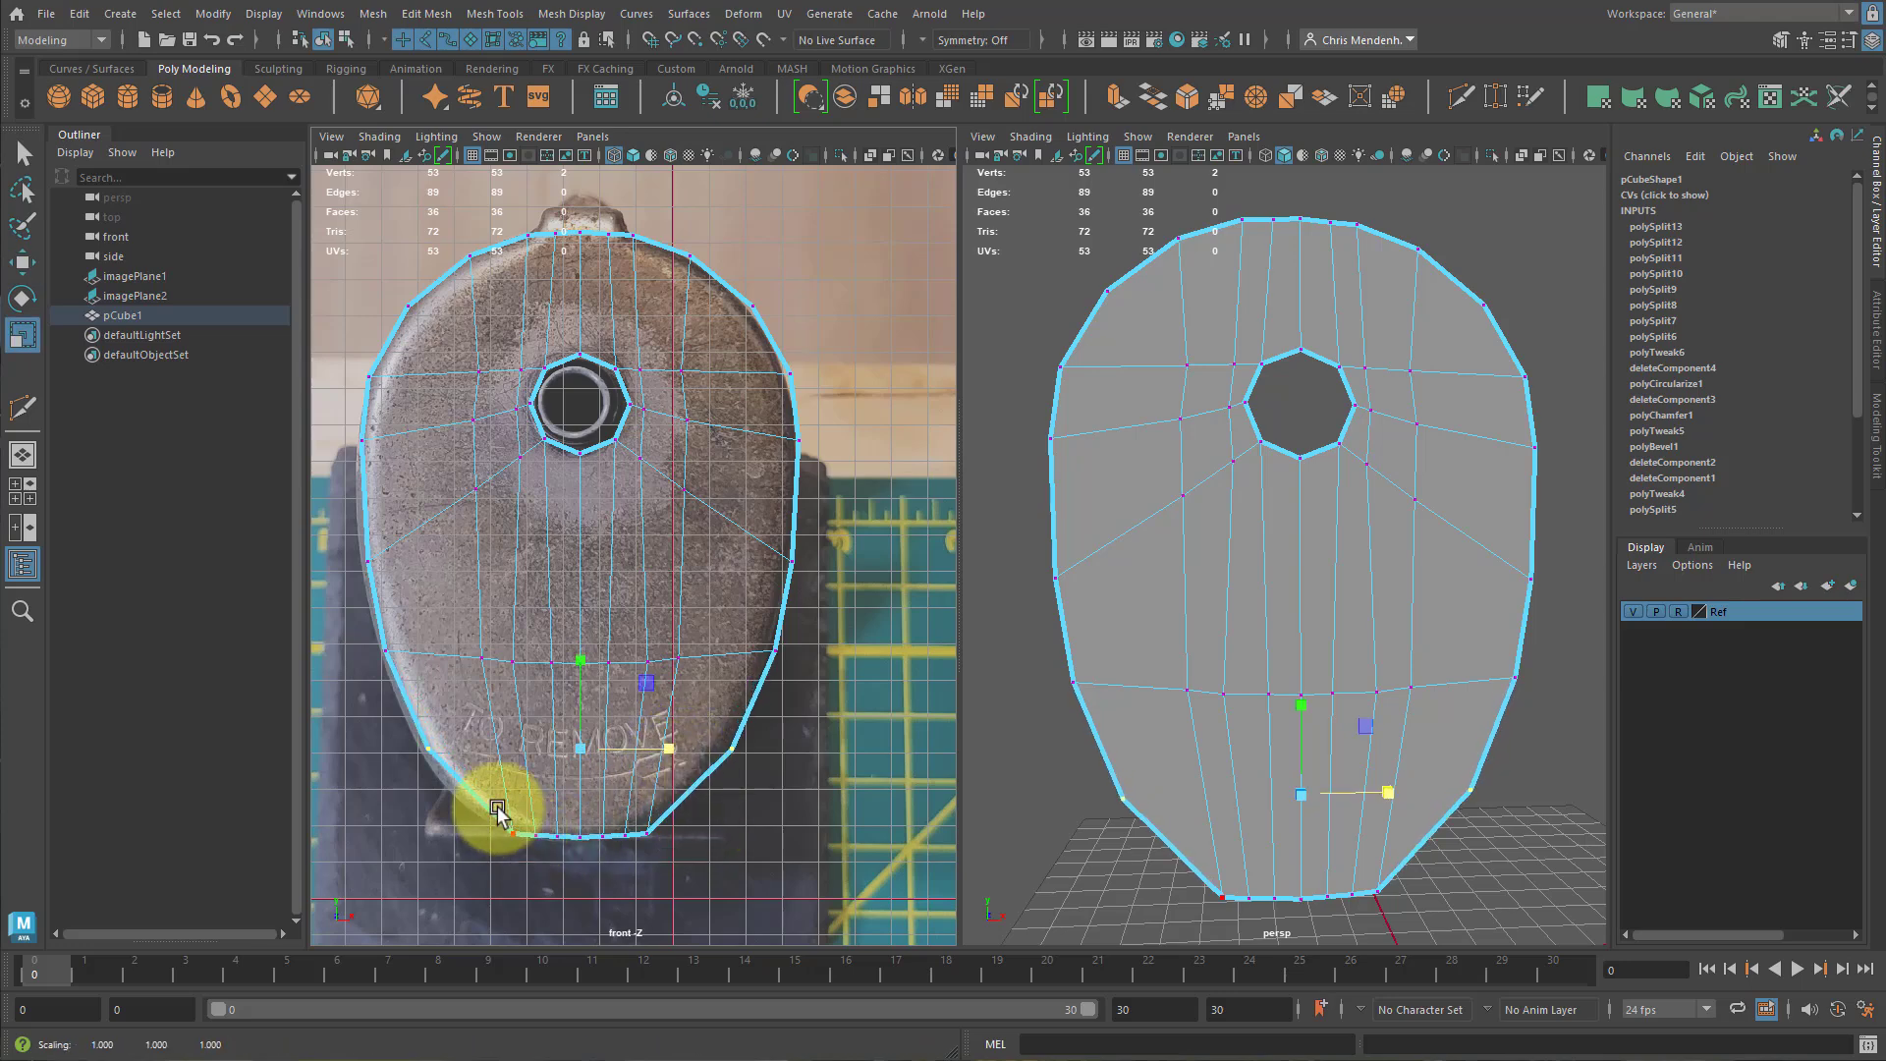
Scale the outermost bottom-border vertex pair apart horizontally and raise it to follow the reference curve.
drag(497, 808, 536, 856)
shift+drag(660, 849, 722, 835)
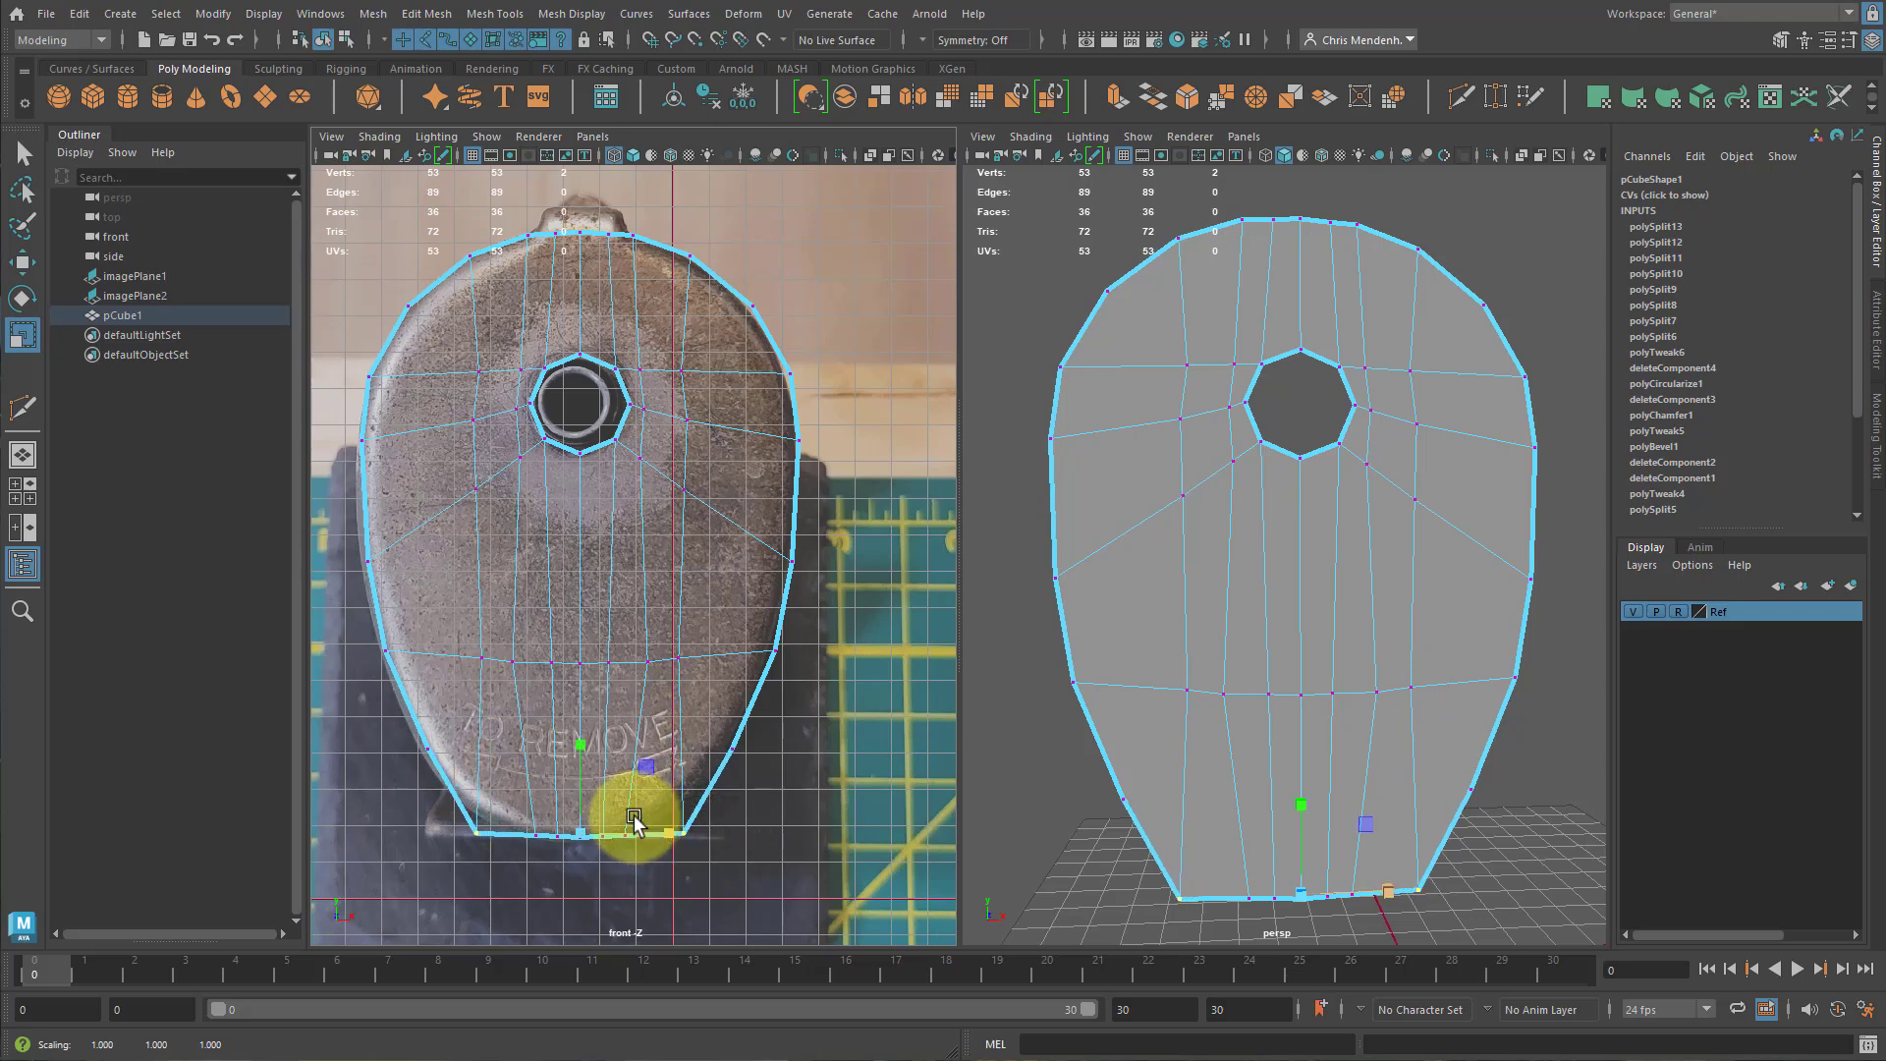
key(w)
drag(585, 742, 582, 706)
Spread the next bottom-border vertex pair outward and raise it slightly to round off the panel's lower end.
drag(546, 860, 515, 806)
shift+drag(674, 867, 693, 833)
key(r)
key(w)
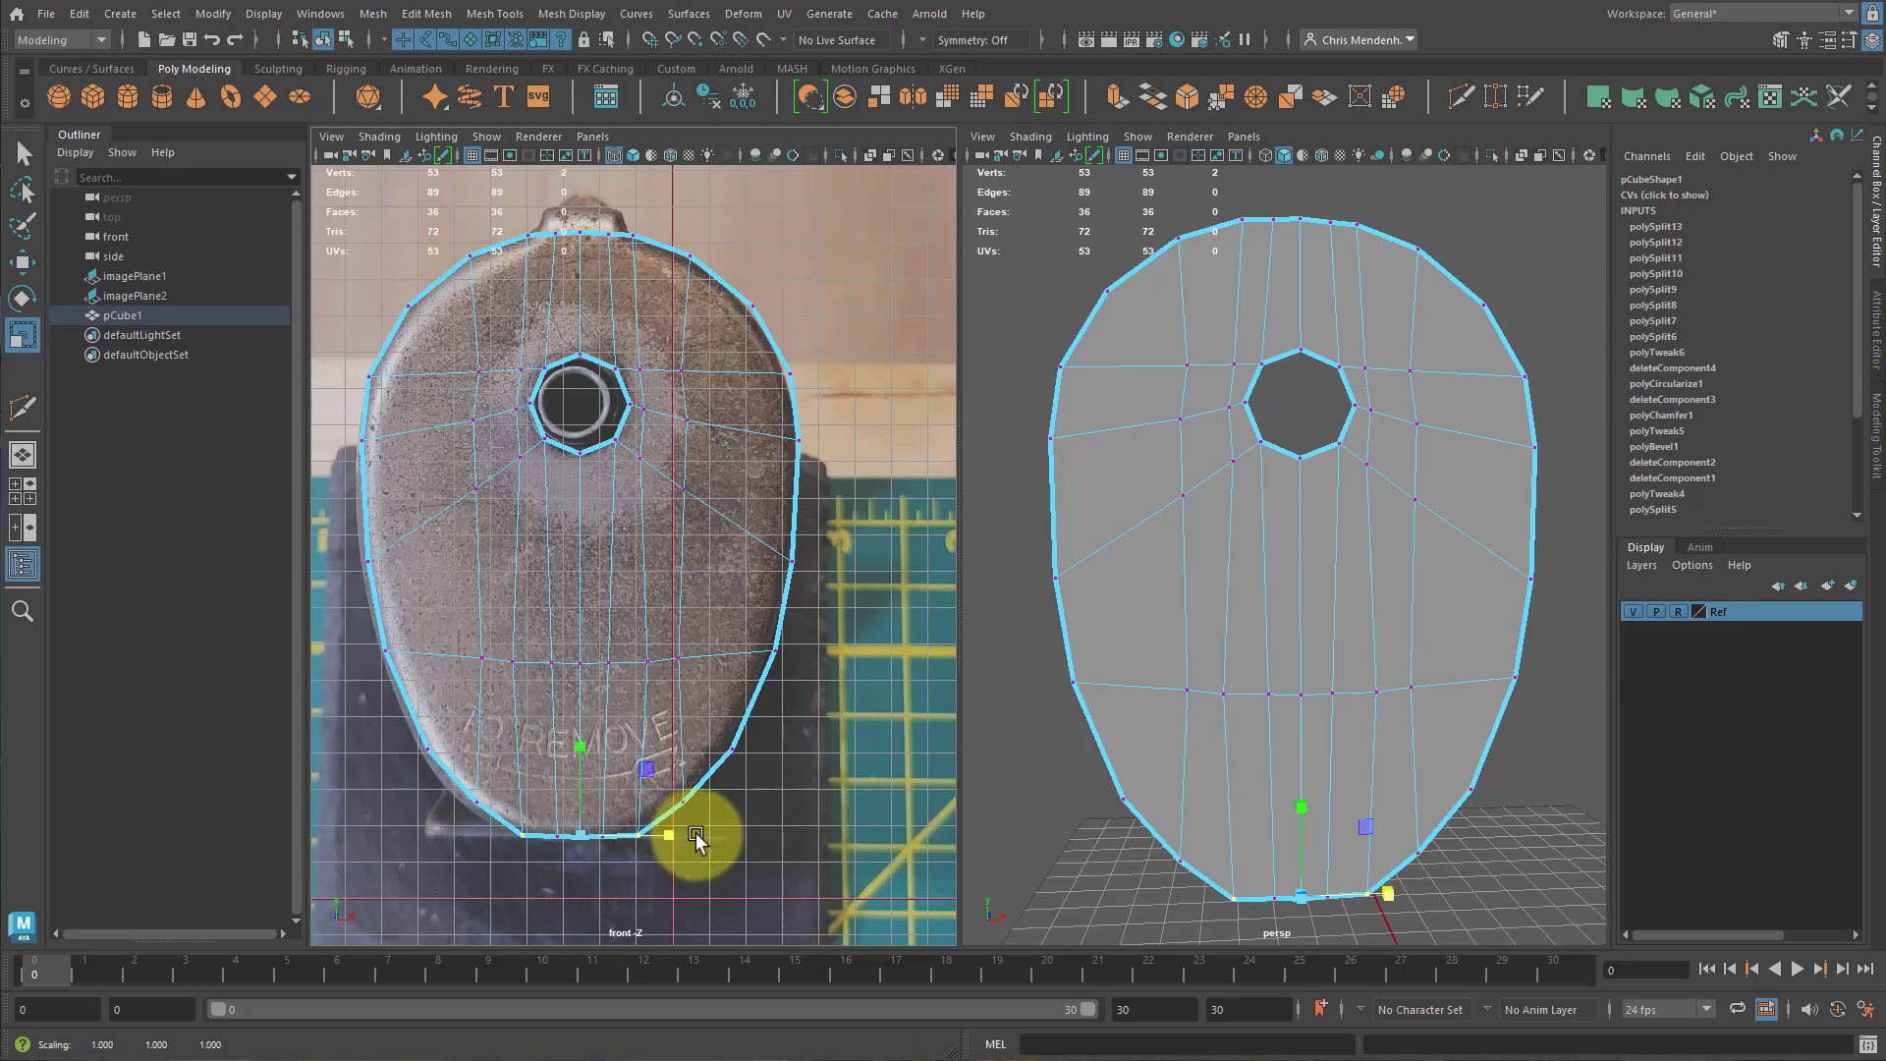
drag(589, 762, 582, 744)
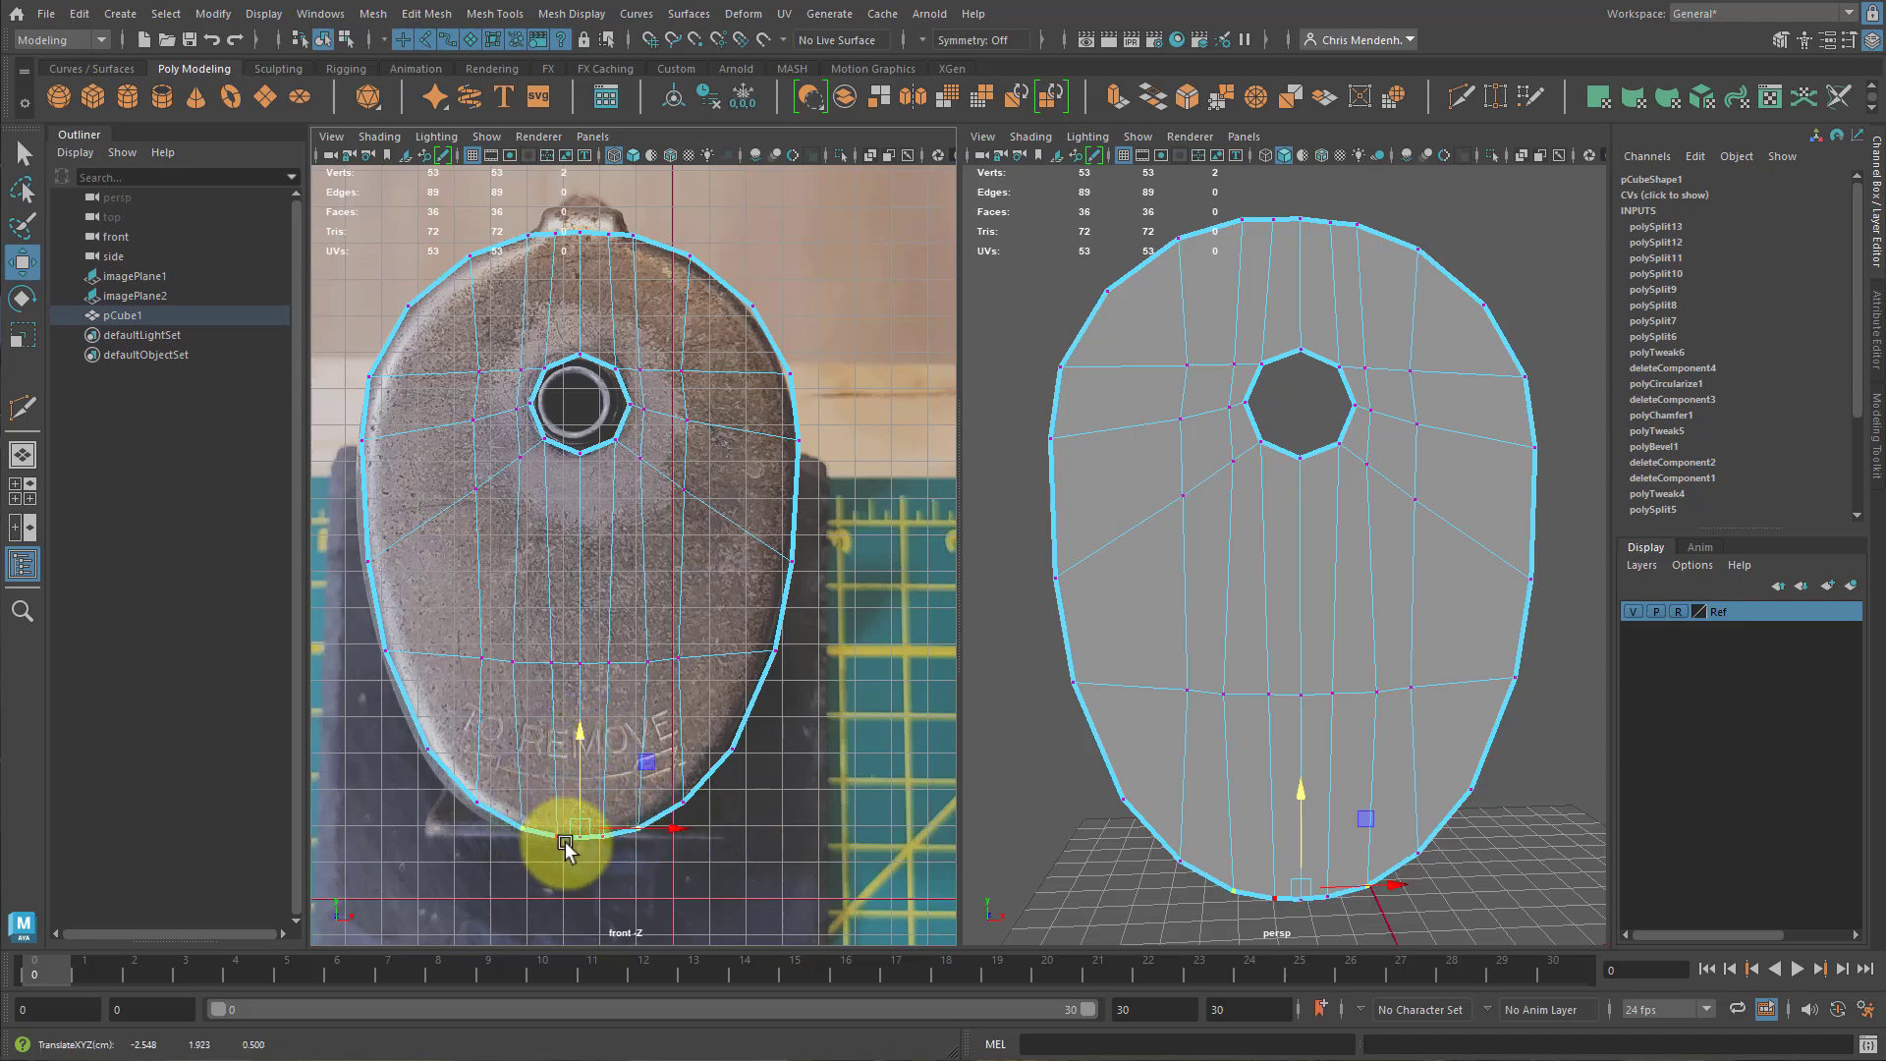
drag(580, 743, 580, 742)
key(ctrl+z)
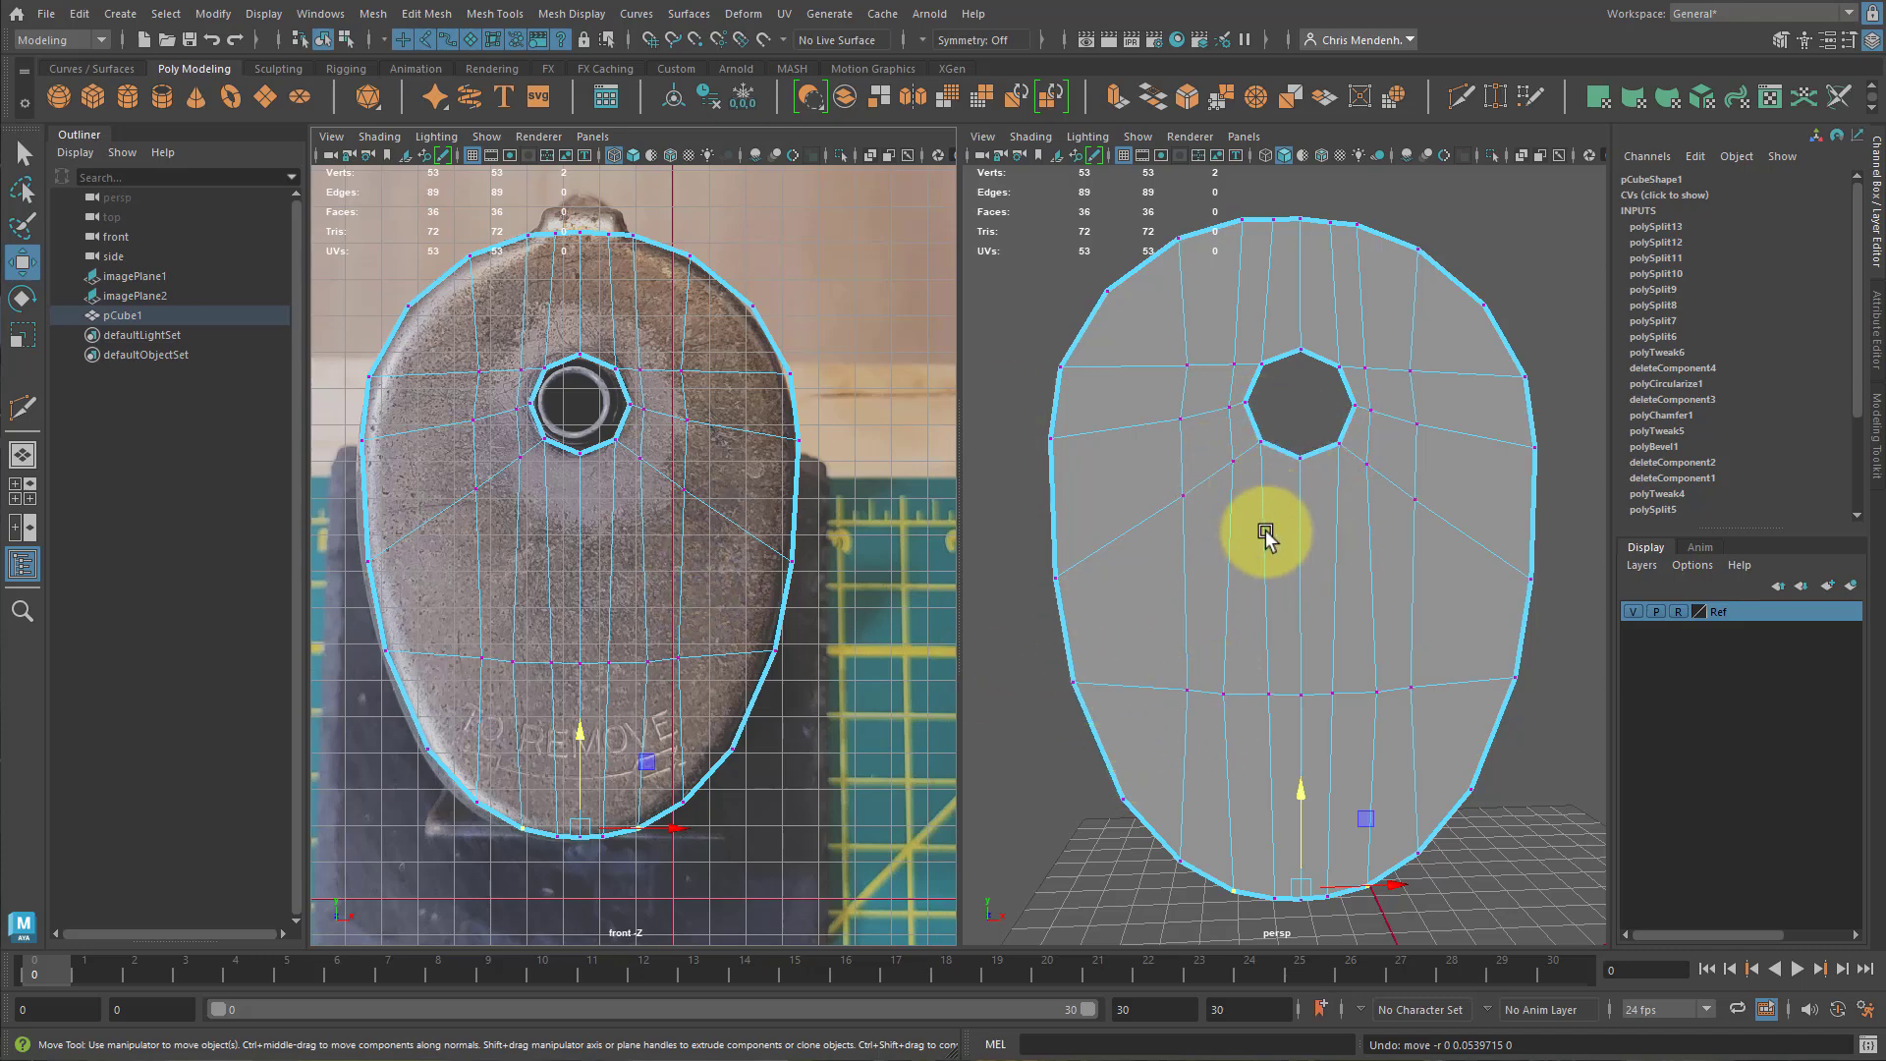
Extrude the border edge loop of the round hole inward with an offset of 0.2.
click(1268, 360)
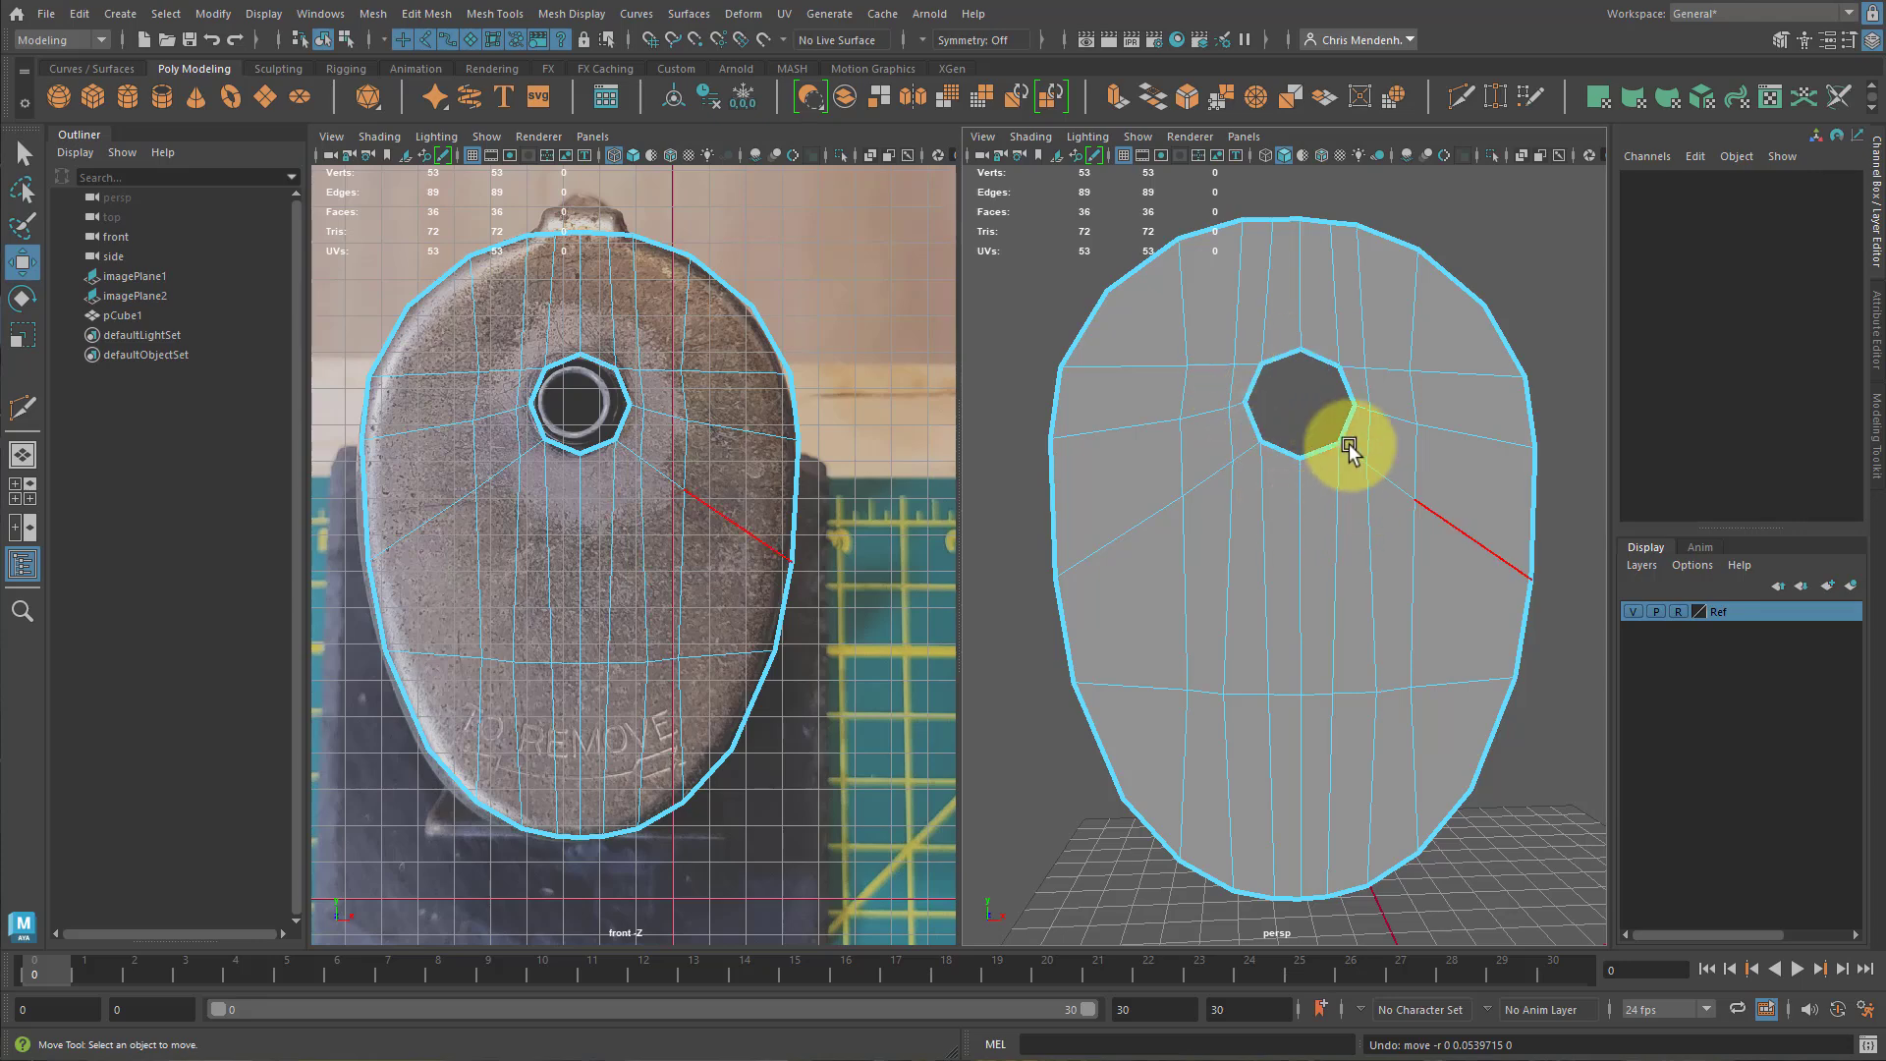
alt+middle_drag(1321, 482, 1179, 530)
alt+right_drag(1179, 530, 1373, 545)
alt+middle_drag(1169, 373, 1373, 556)
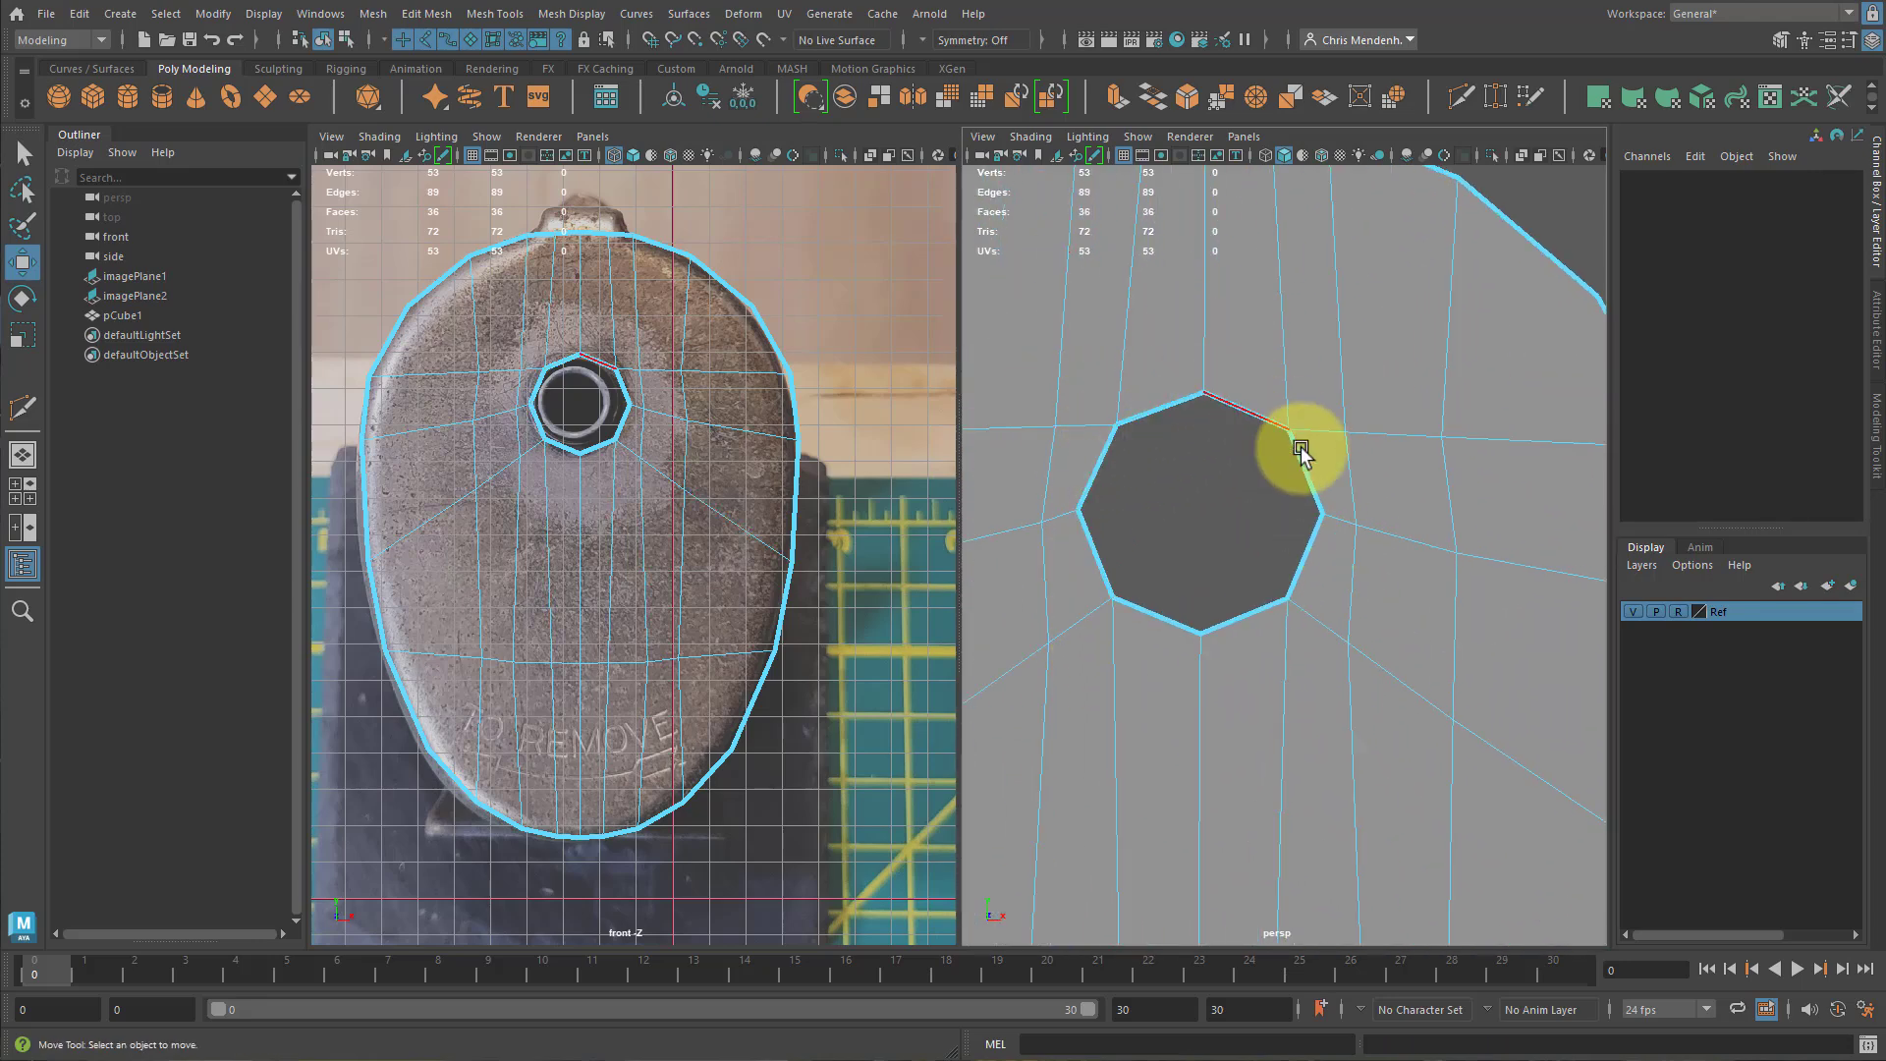
double_click(1250, 417)
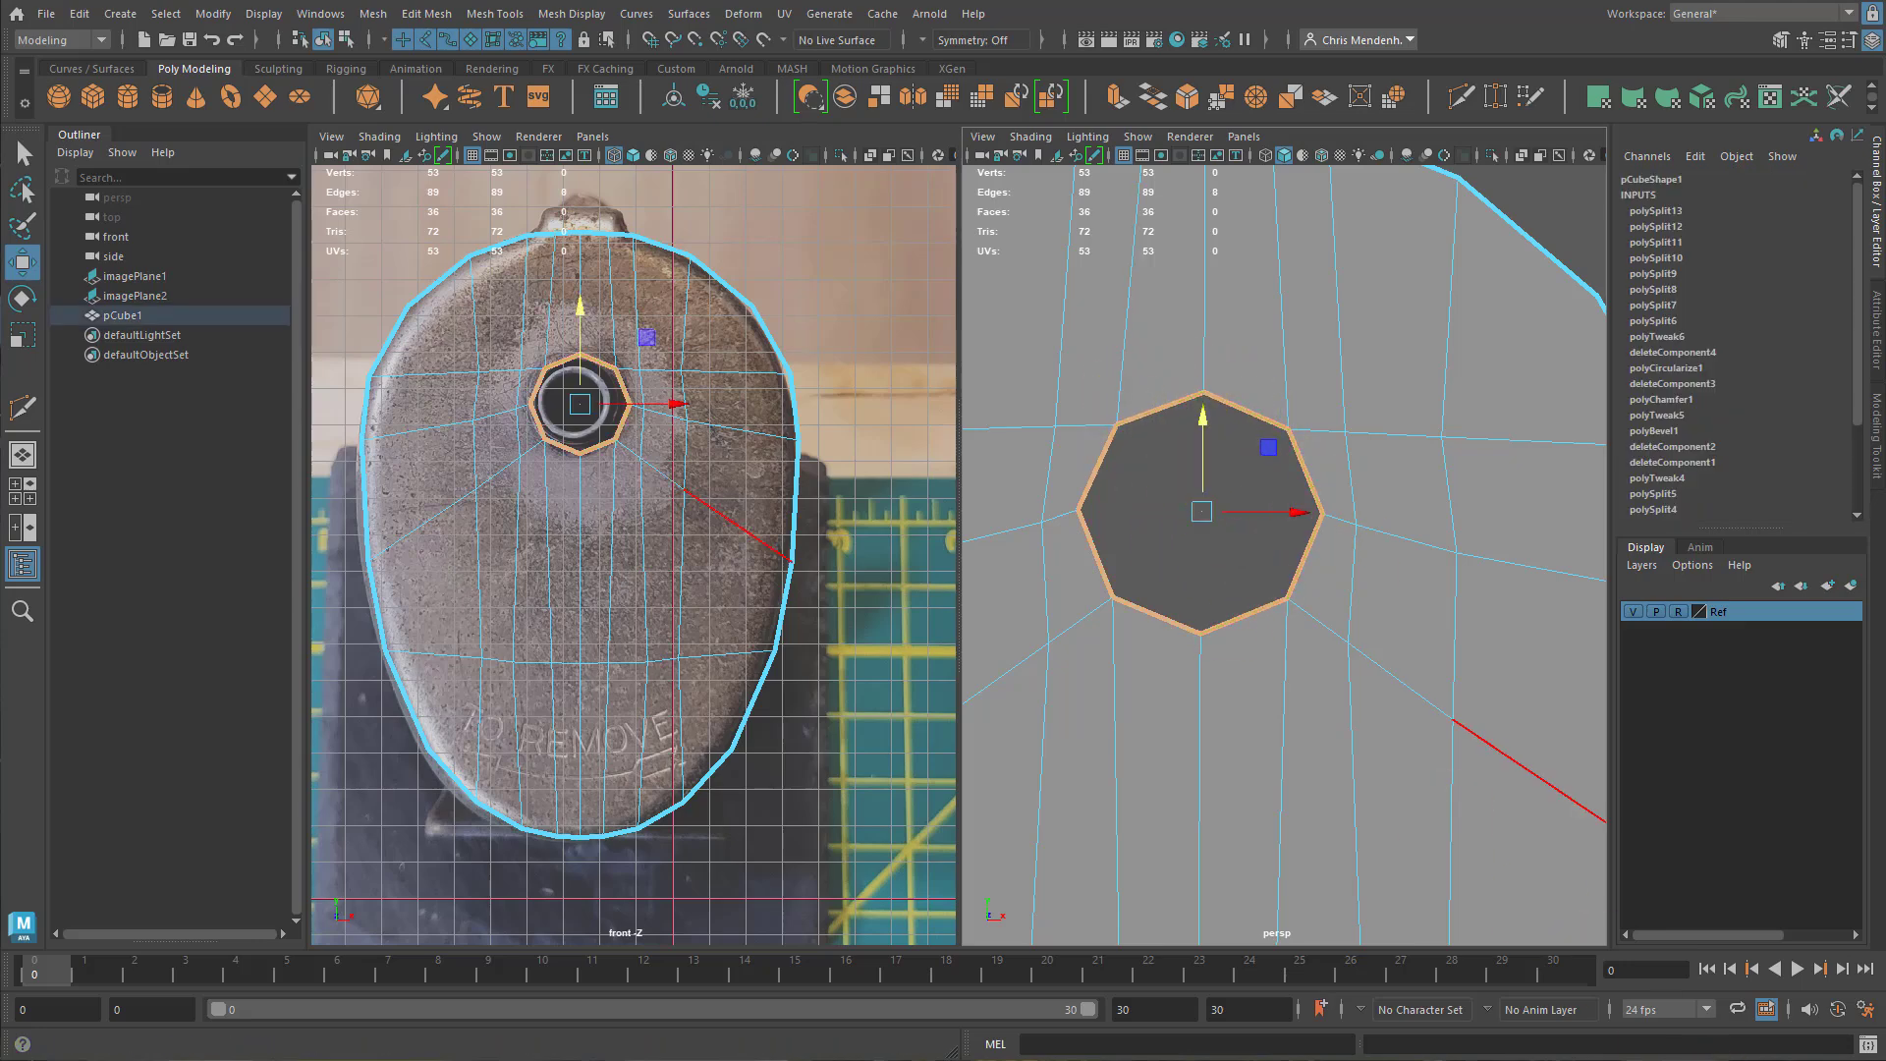
ctrl+shift+click(1305, 555)
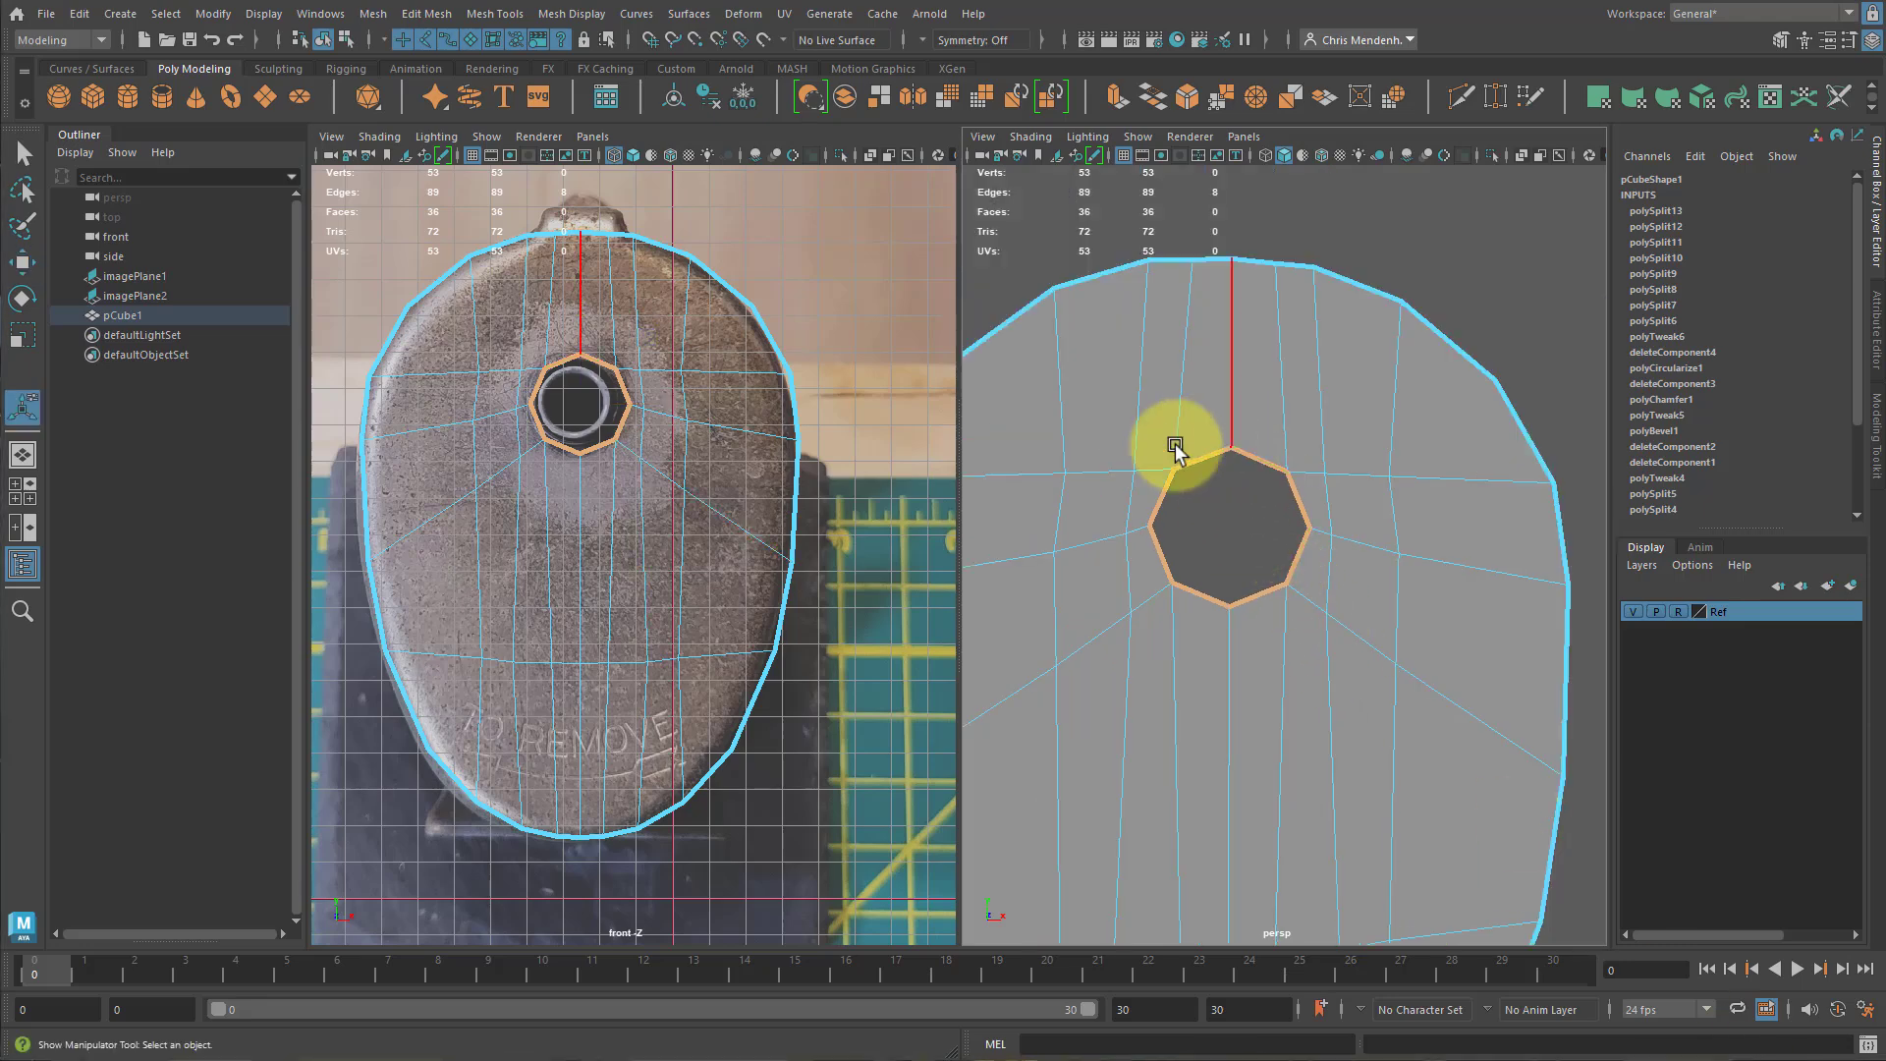
key(ctrl+e)
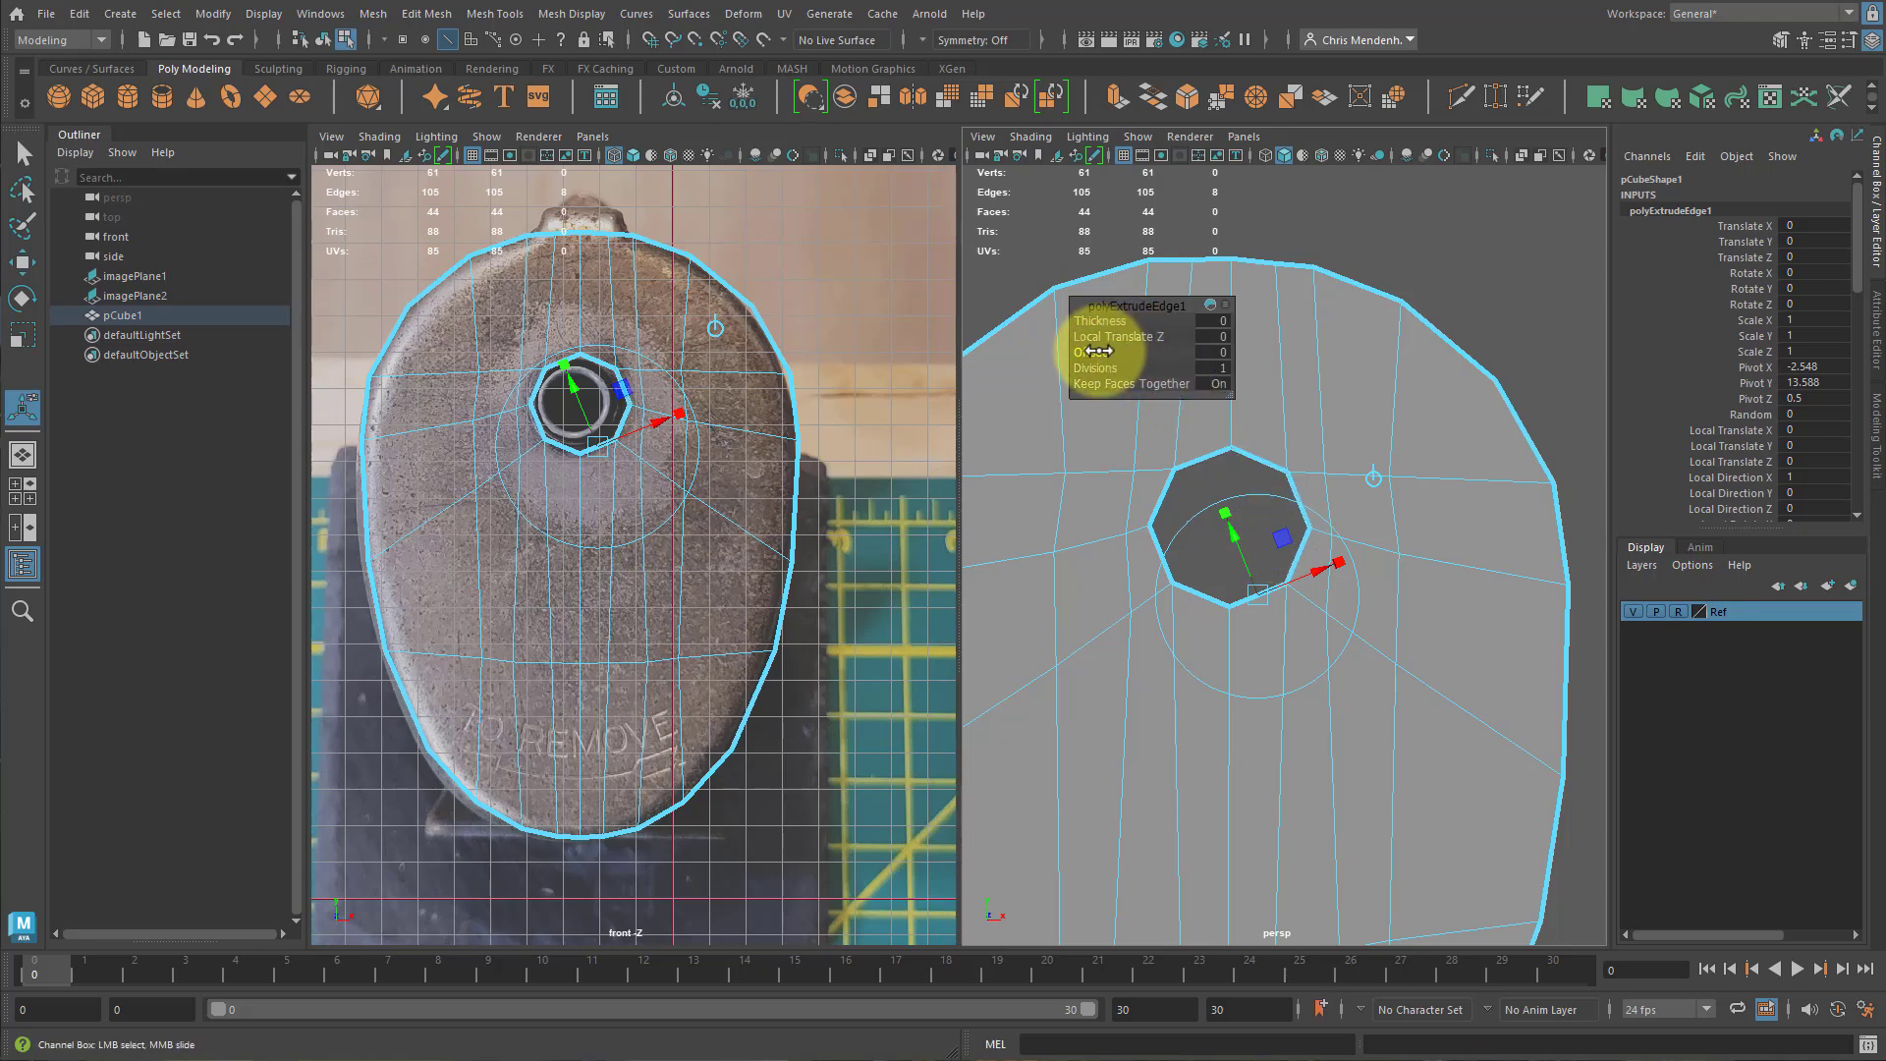
drag(1098, 351, 1098, 349)
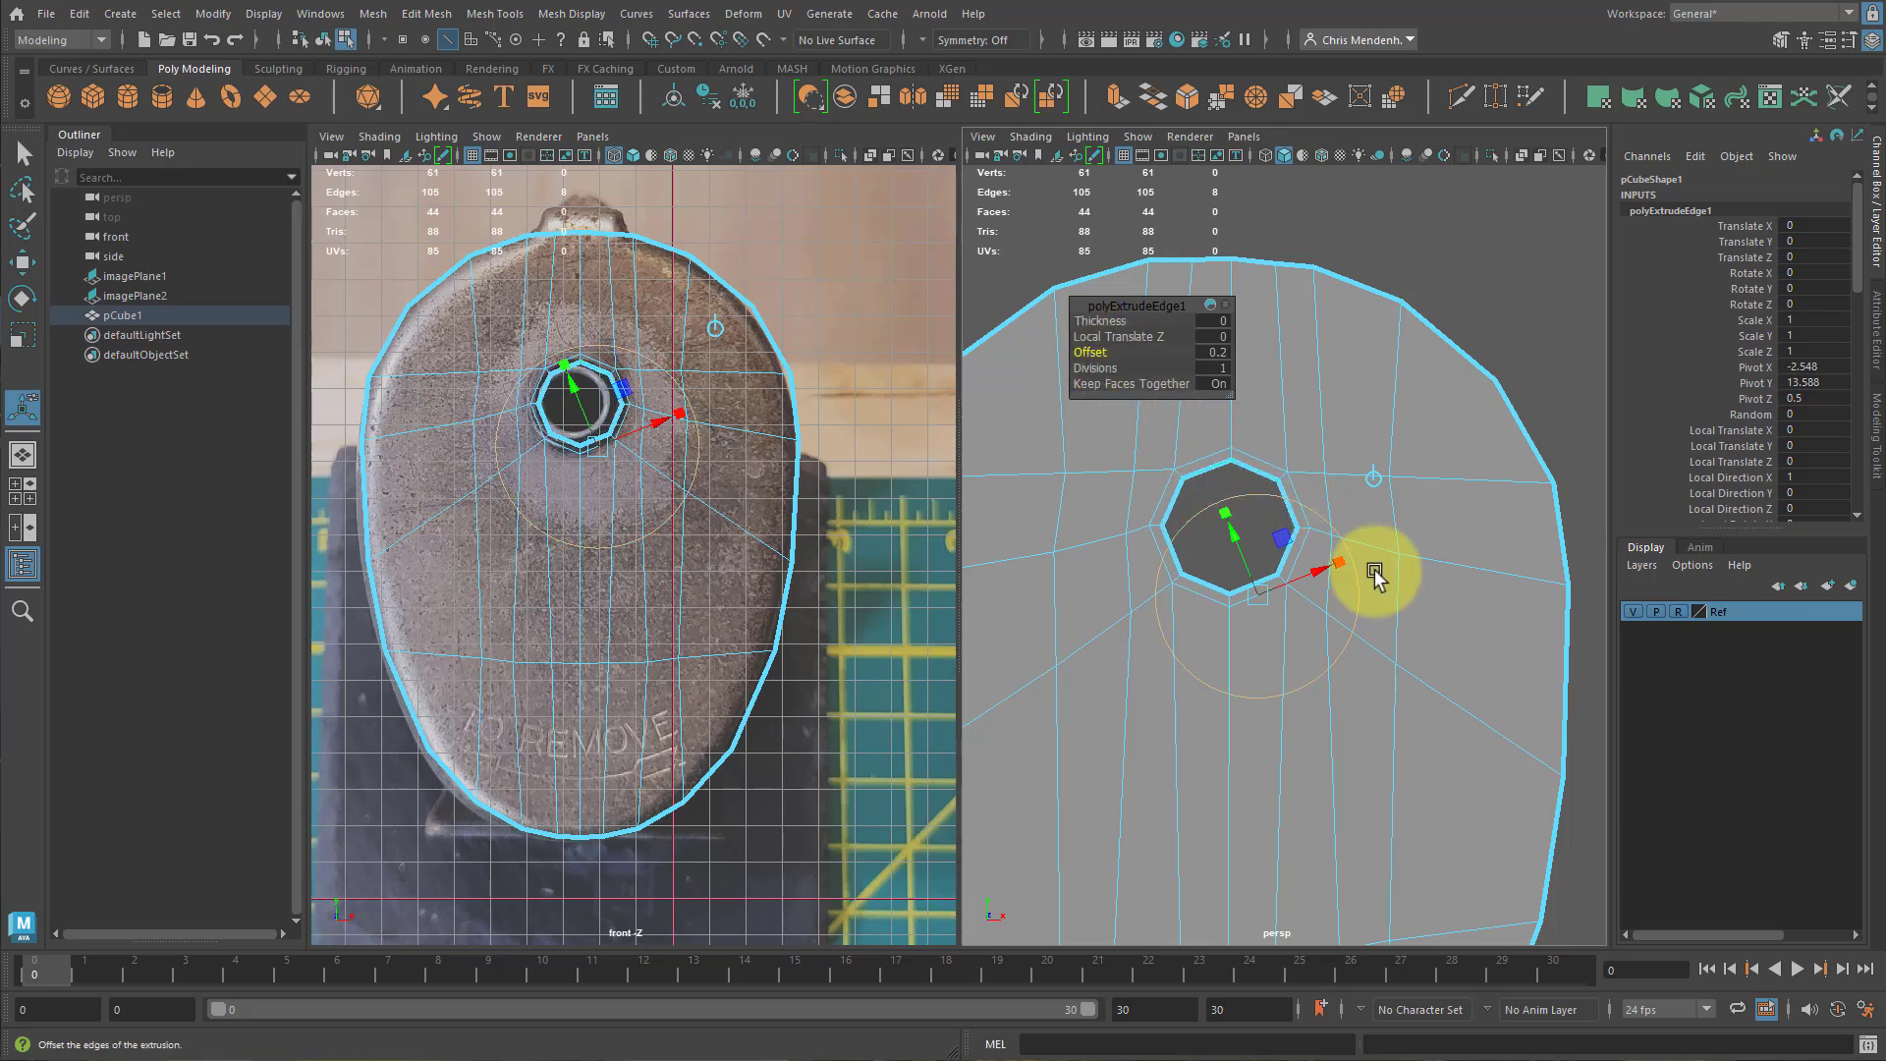
Extrude all of the panel's faces with a thickness of 1.5 to turn the flat sheet into a solid plate.
alt+drag(1205, 672, 1128, 686)
alt+right_drag(1129, 687, 1323, 663)
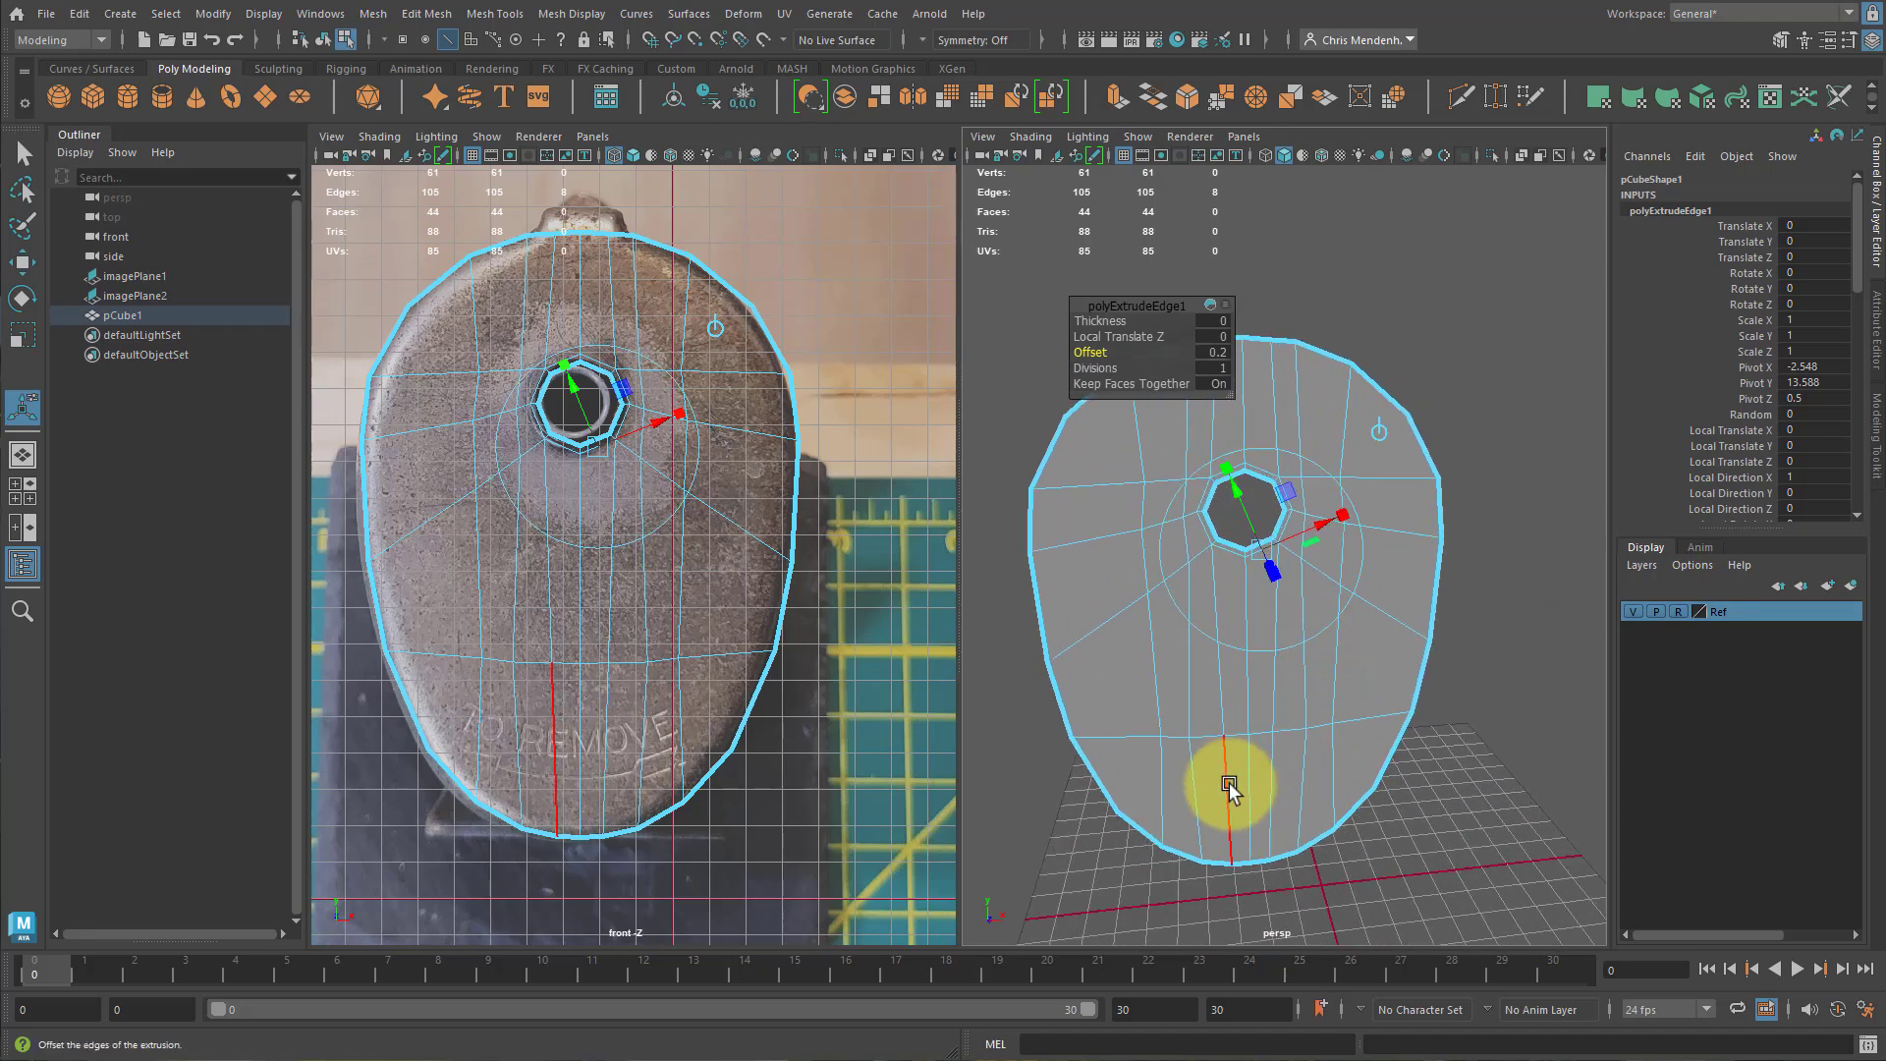
right_drag(1228, 786, 1404, 615)
alt+drag(1404, 615, 1299, 644)
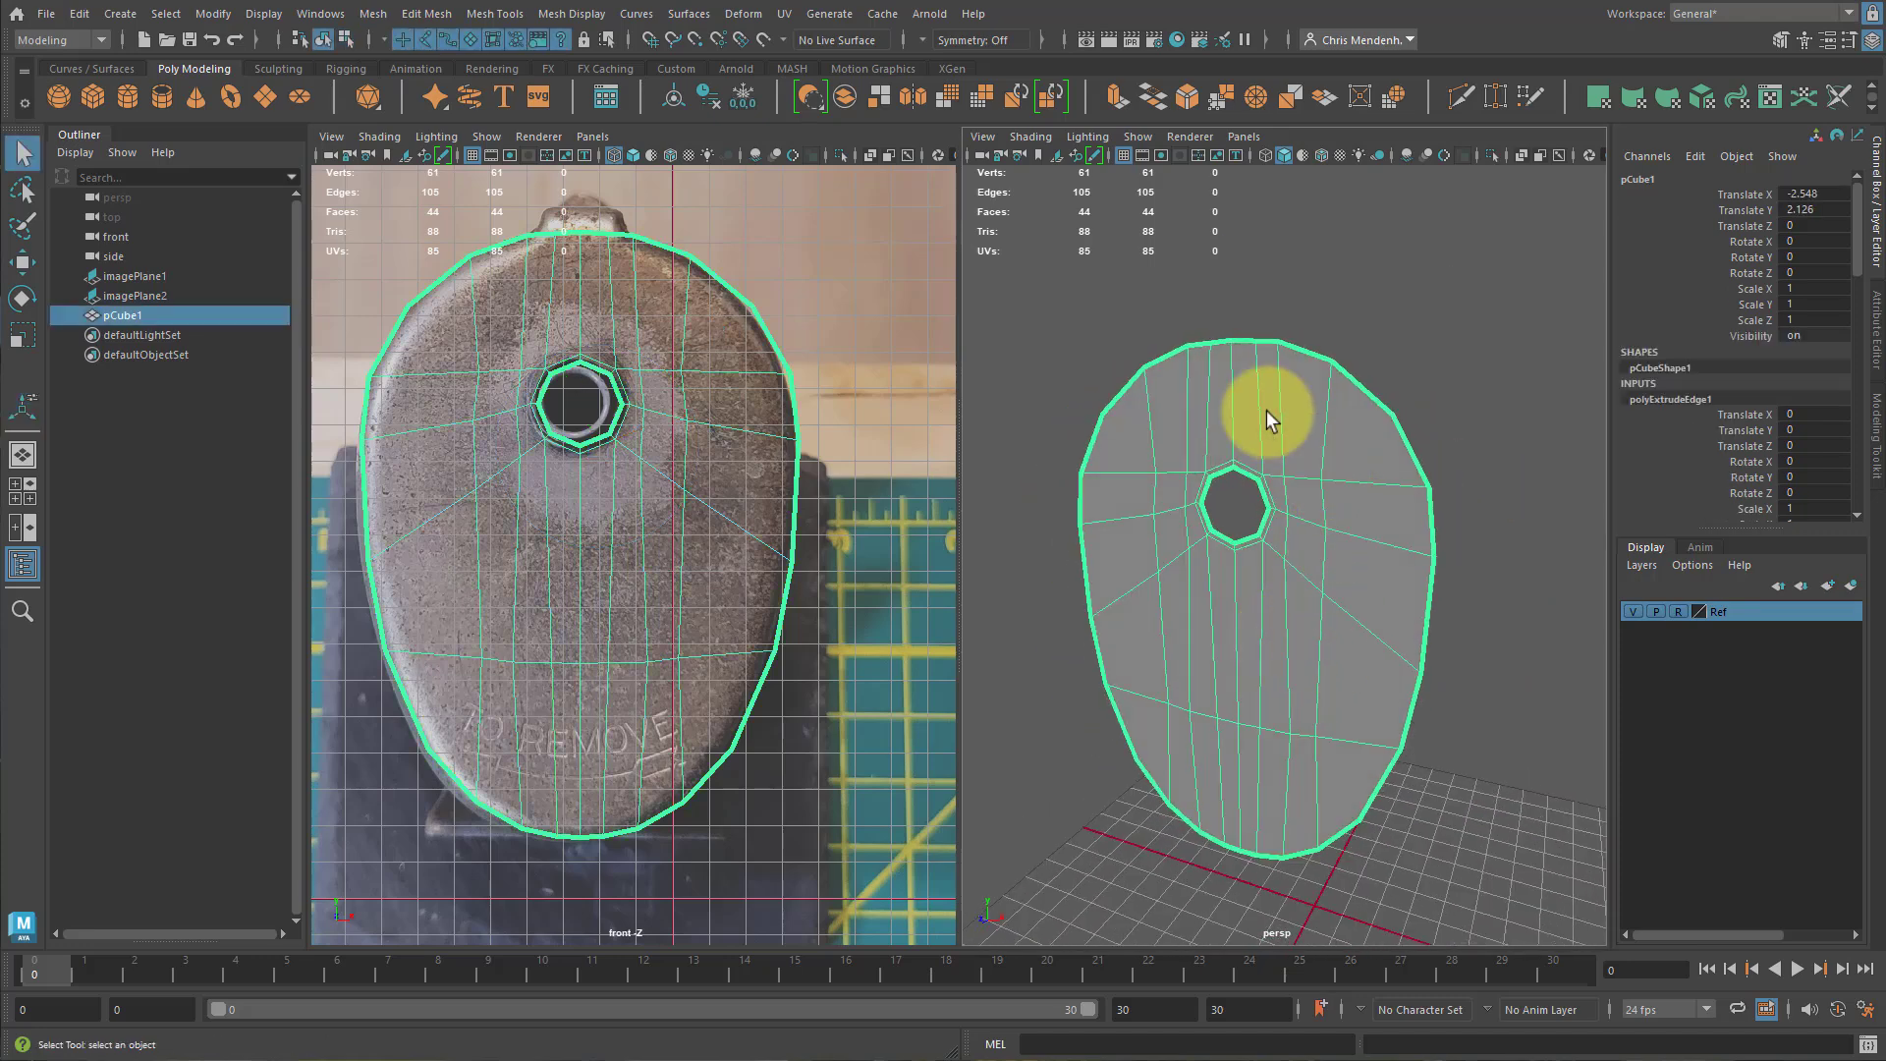
alt+drag(1171, 699, 1297, 680)
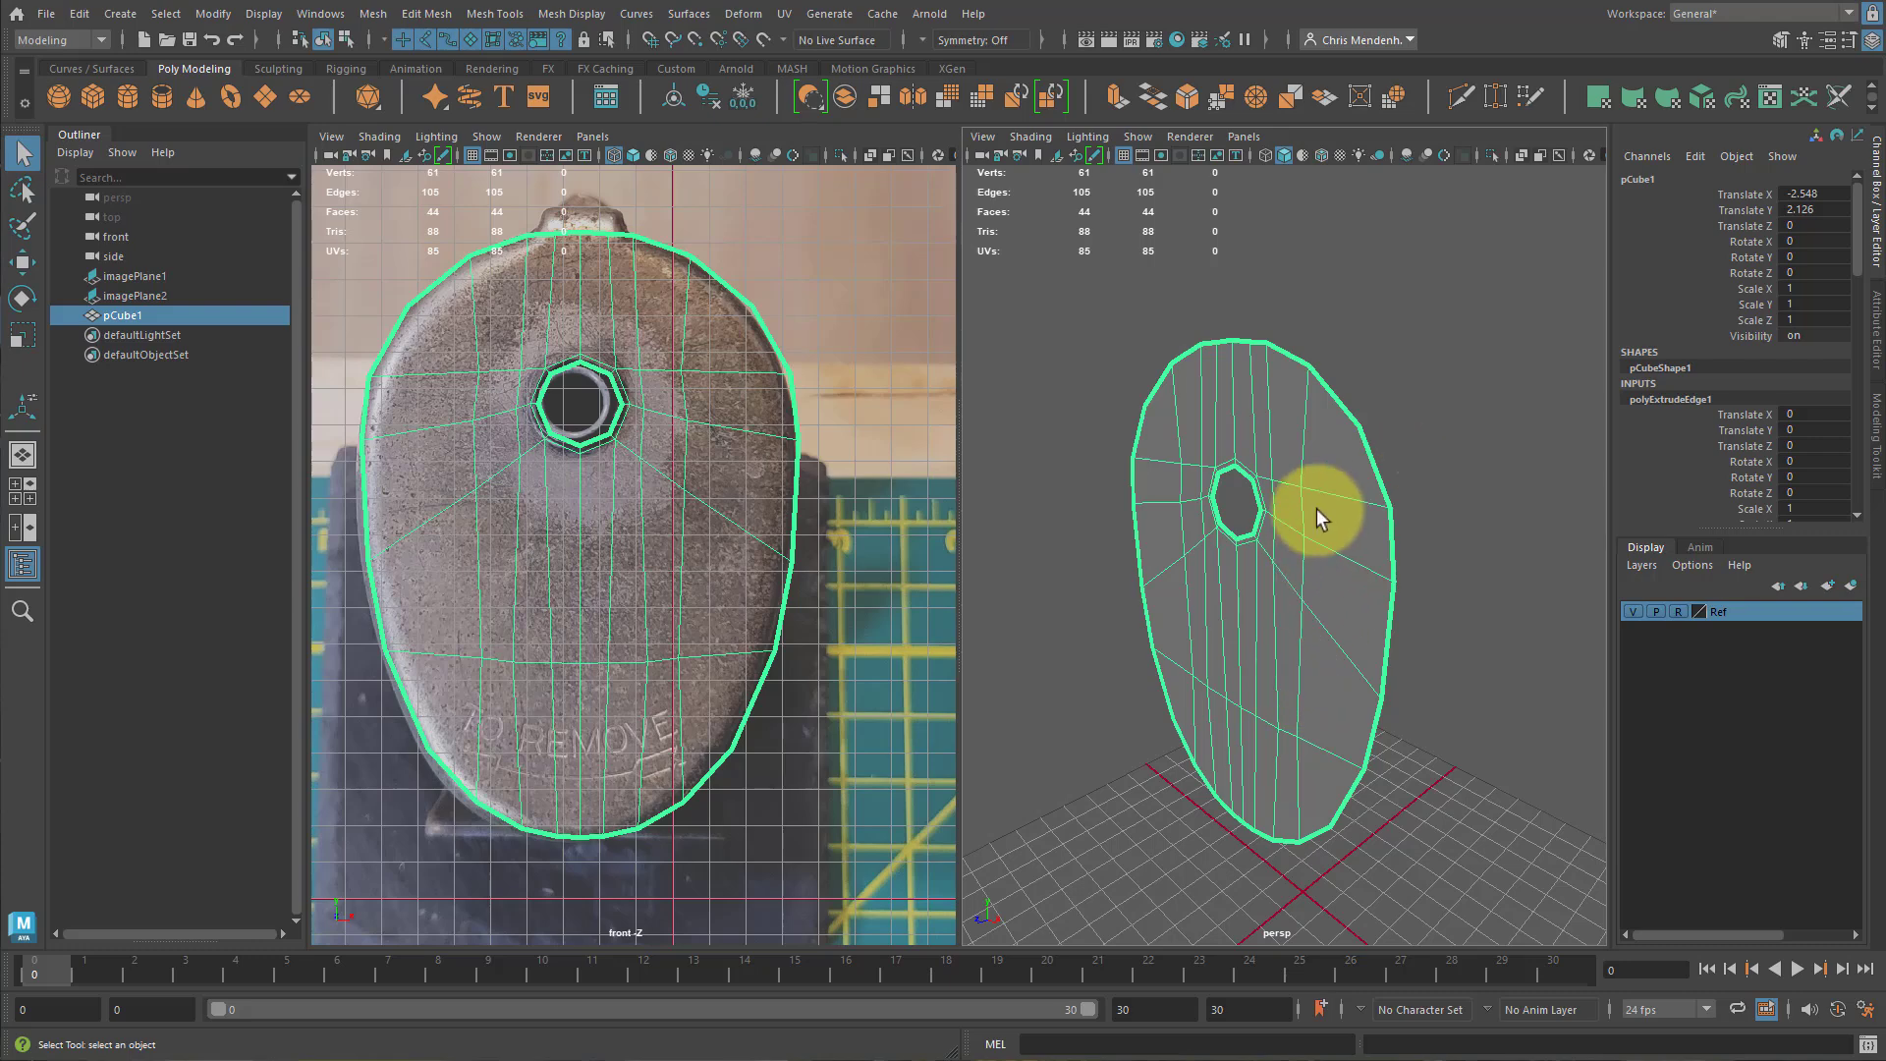
mouse_move(1326, 479)
right_down()
mouse_move(1385, 428)
mouse_move(1312, 489)
right_up()
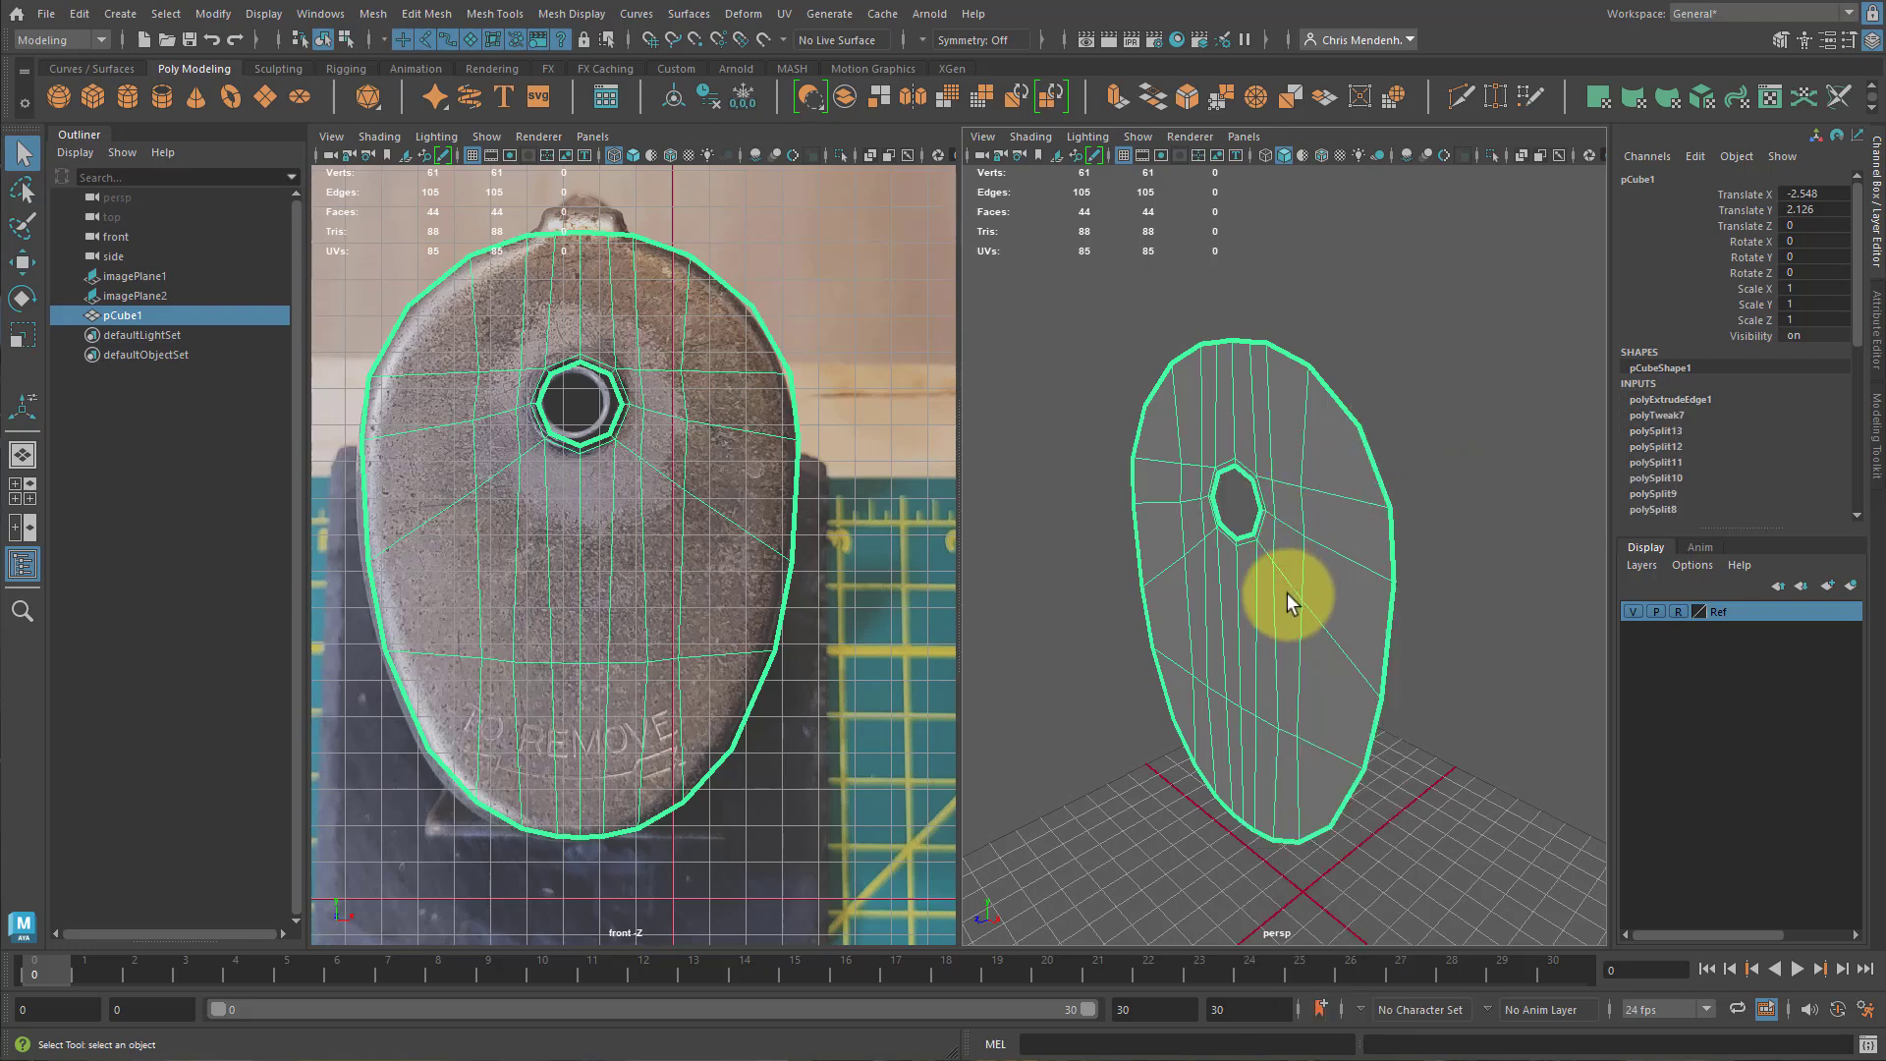
key(ctrl+e)
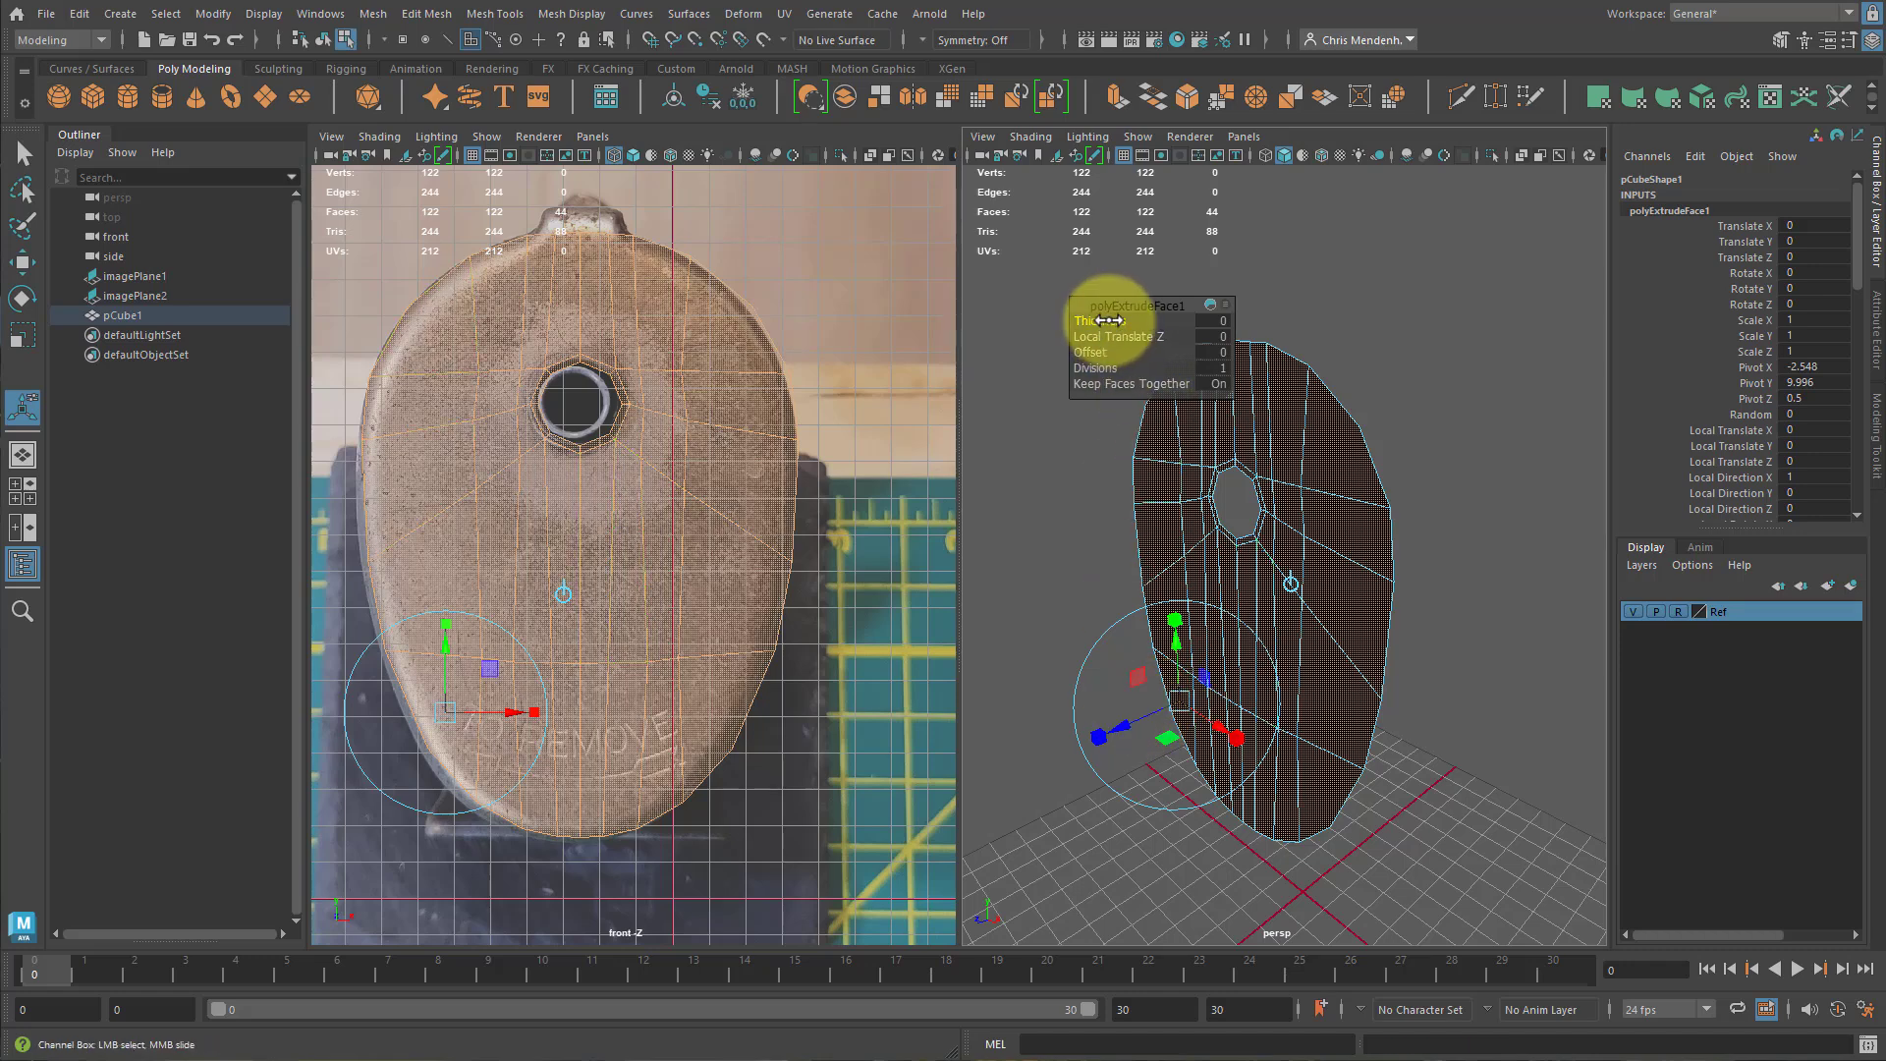
drag(1108, 320, 1118, 317)
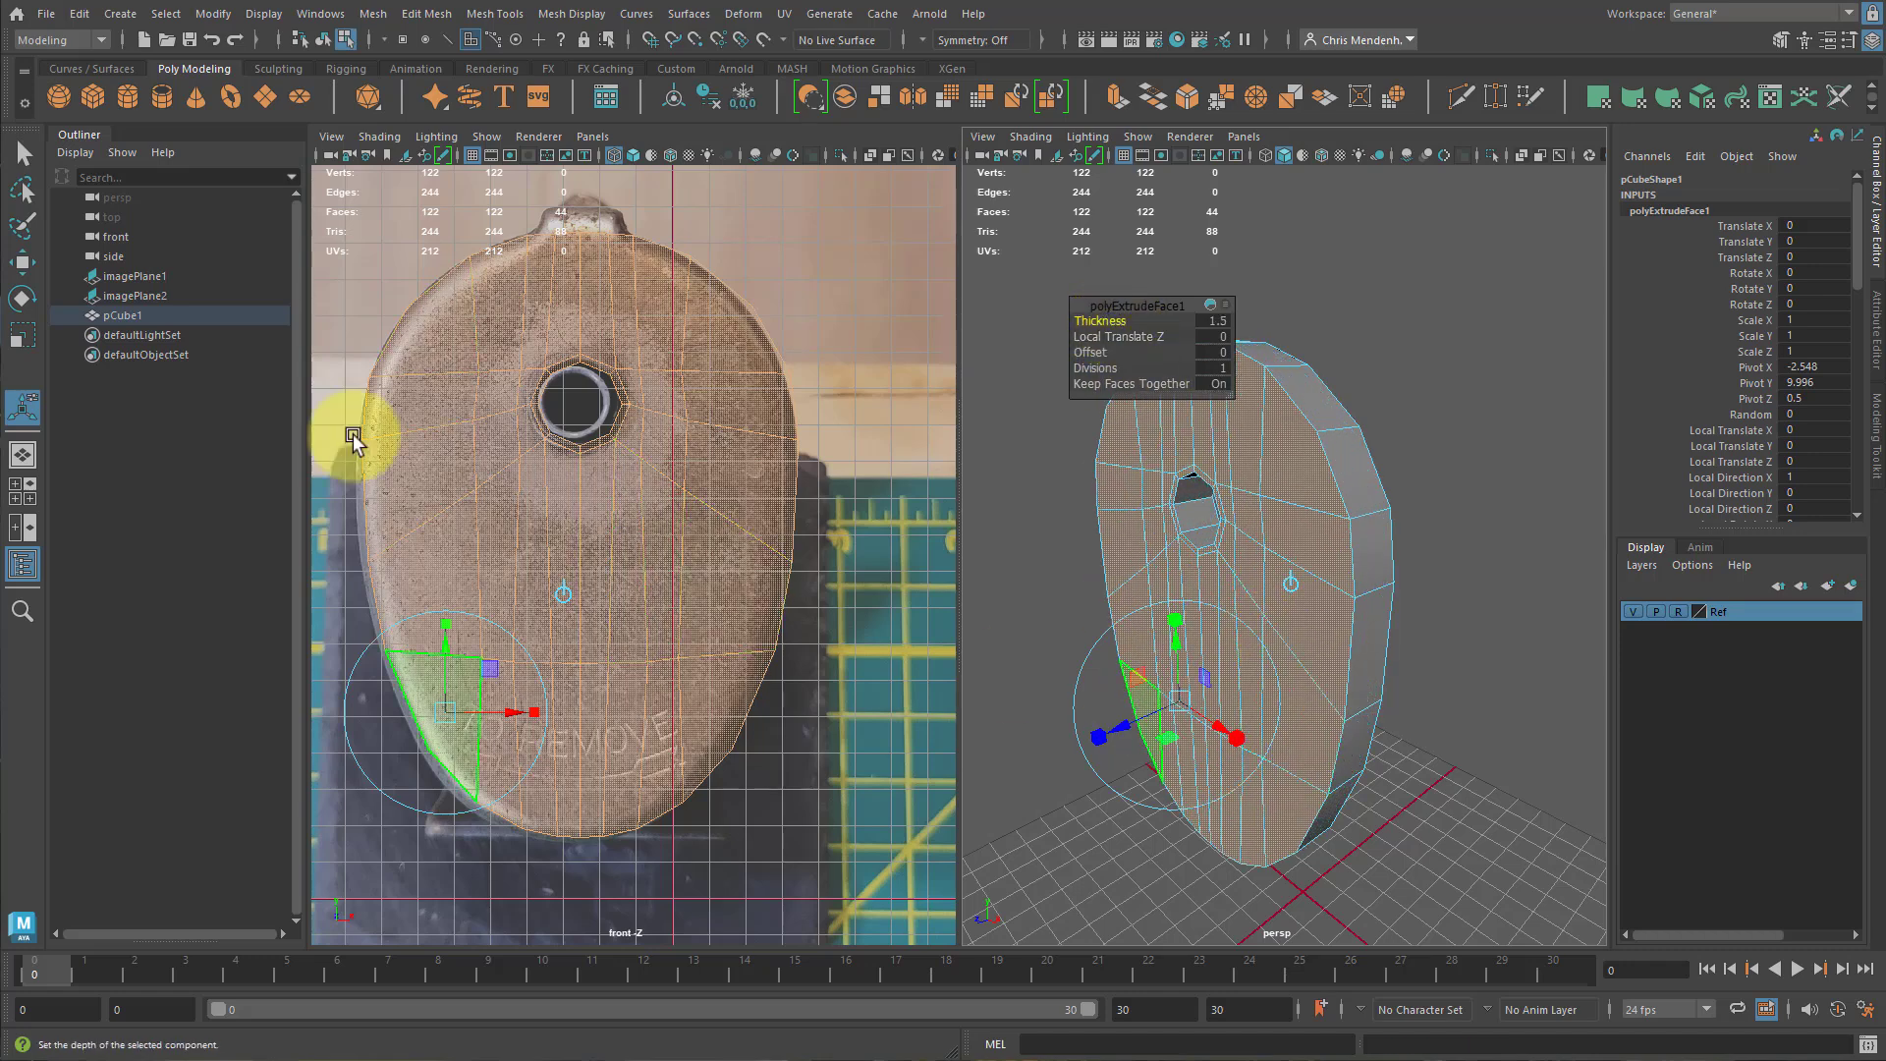
In the side view, move the whole panel along Z to 6.955, onto the front plate of the reference sharpener.
click(21, 491)
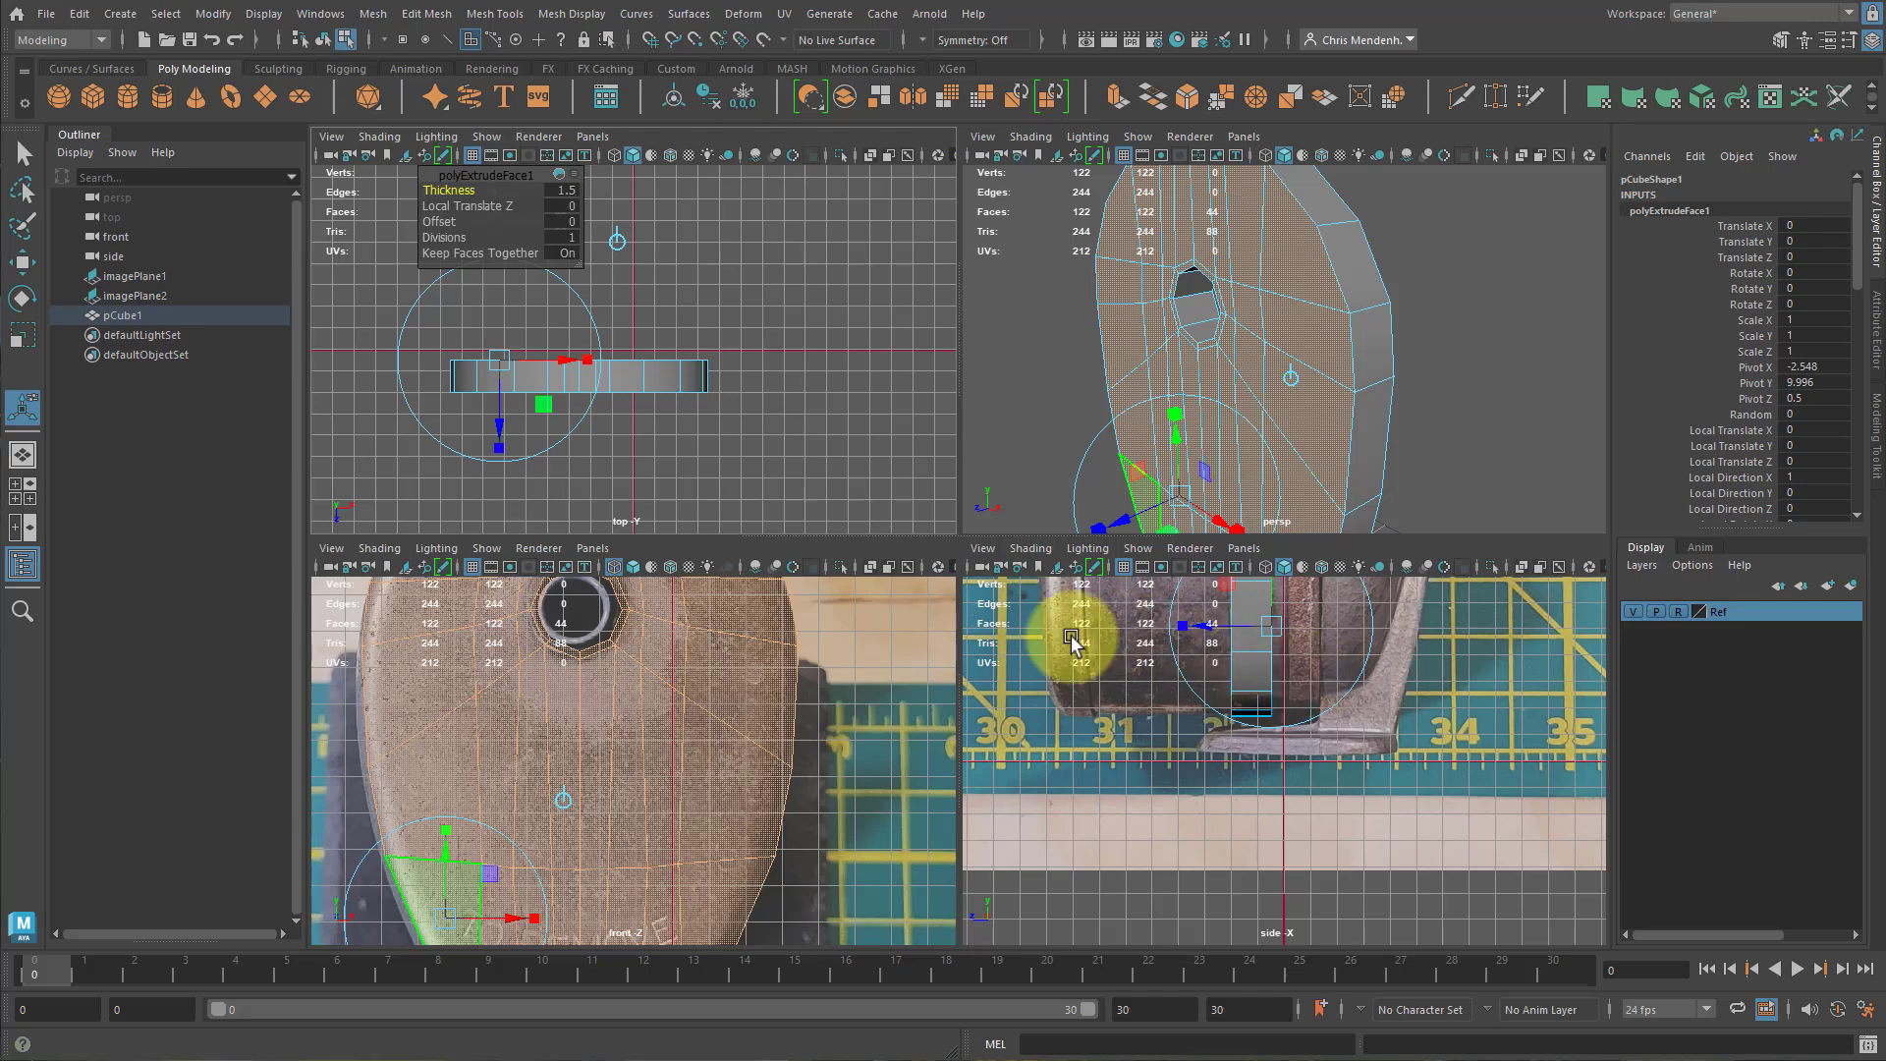
alt+middle_drag(1353, 731, 1368, 979)
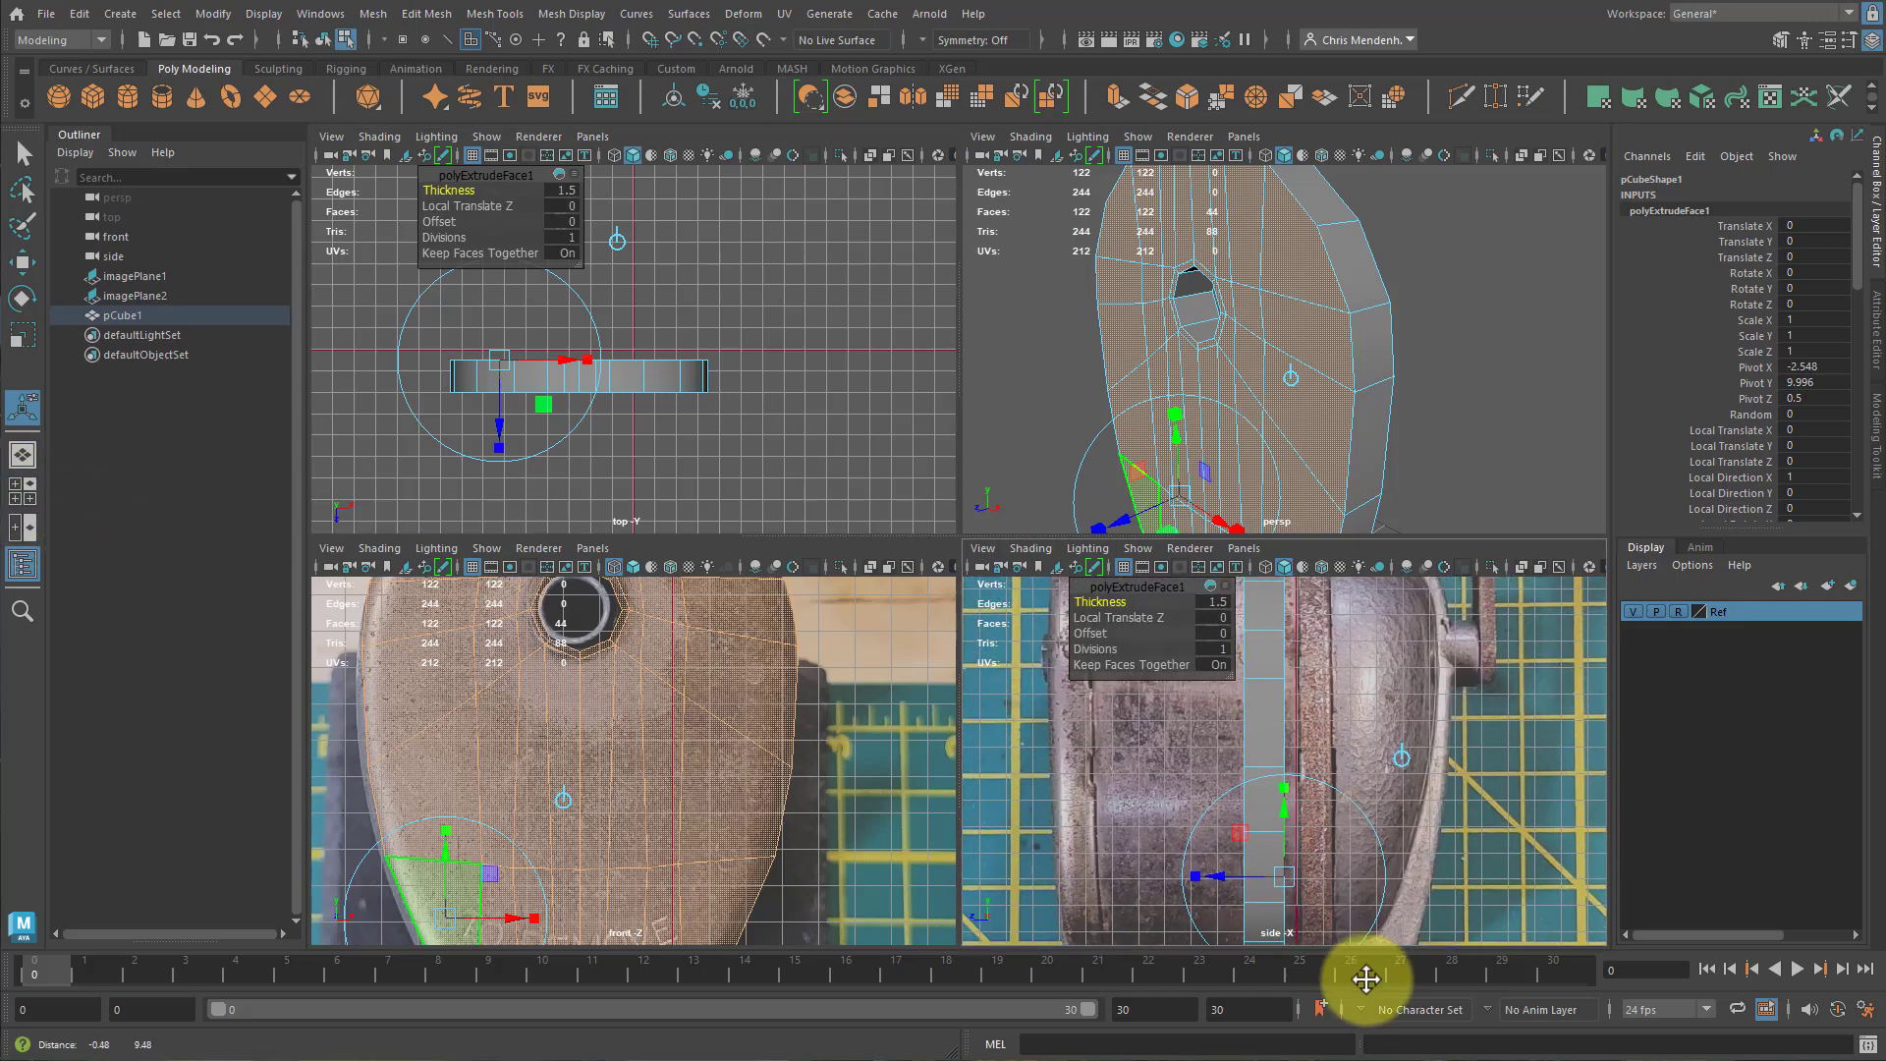
alt+middle_drag(1390, 711, 1375, 782)
key(space)
scroll(897, 589, down, 6)
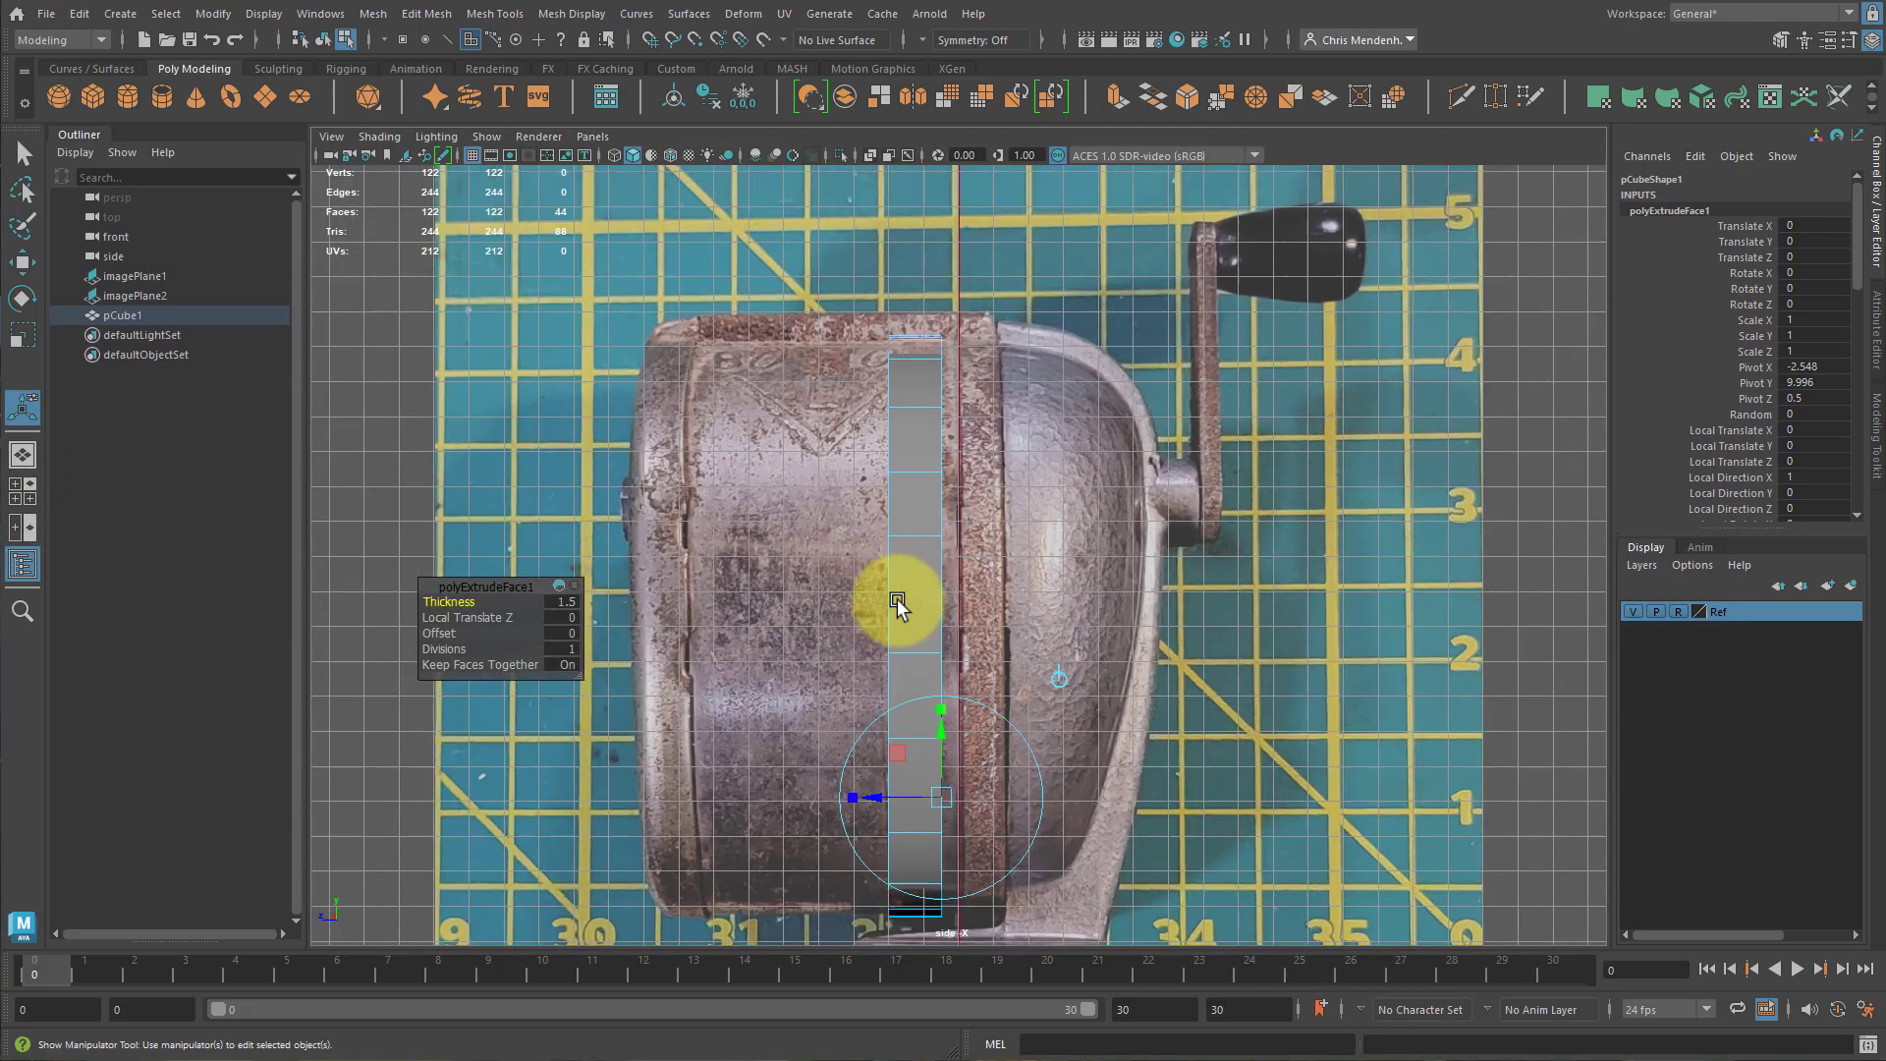
key(q)
key(w)
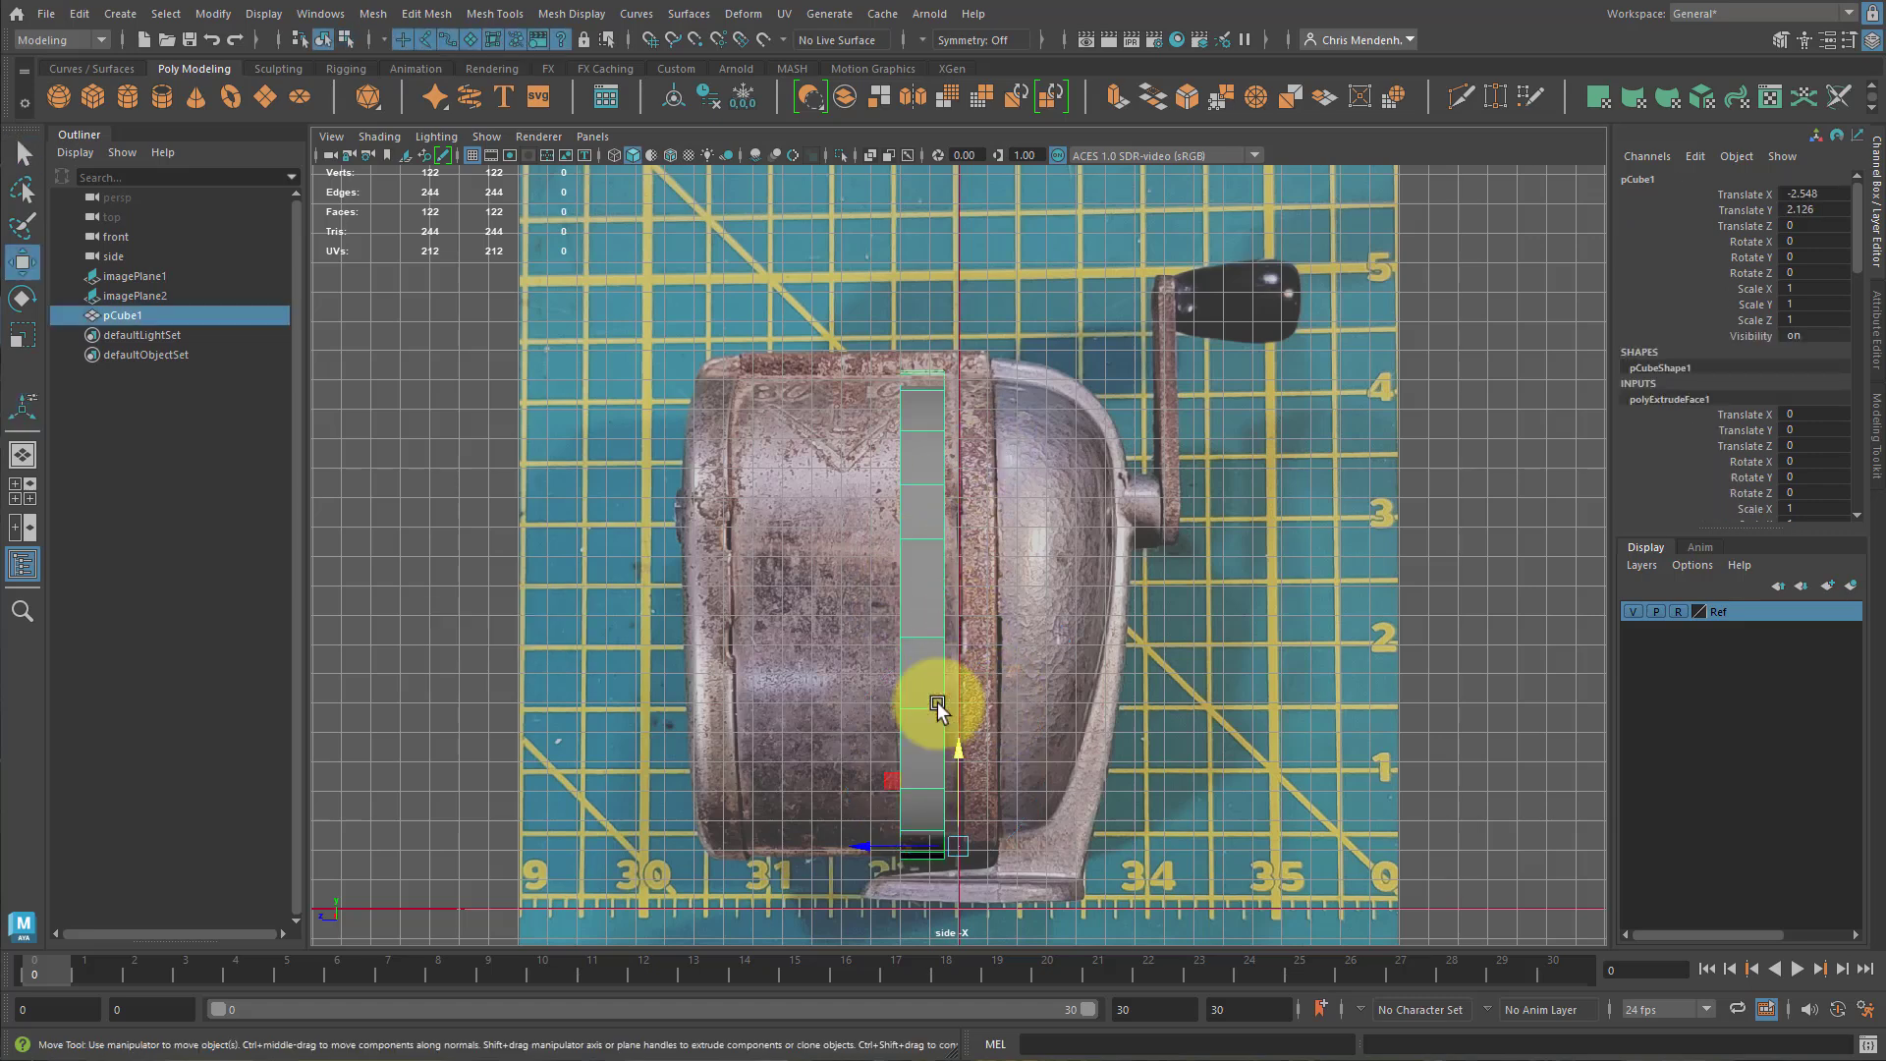
drag(864, 861, 658, 833)
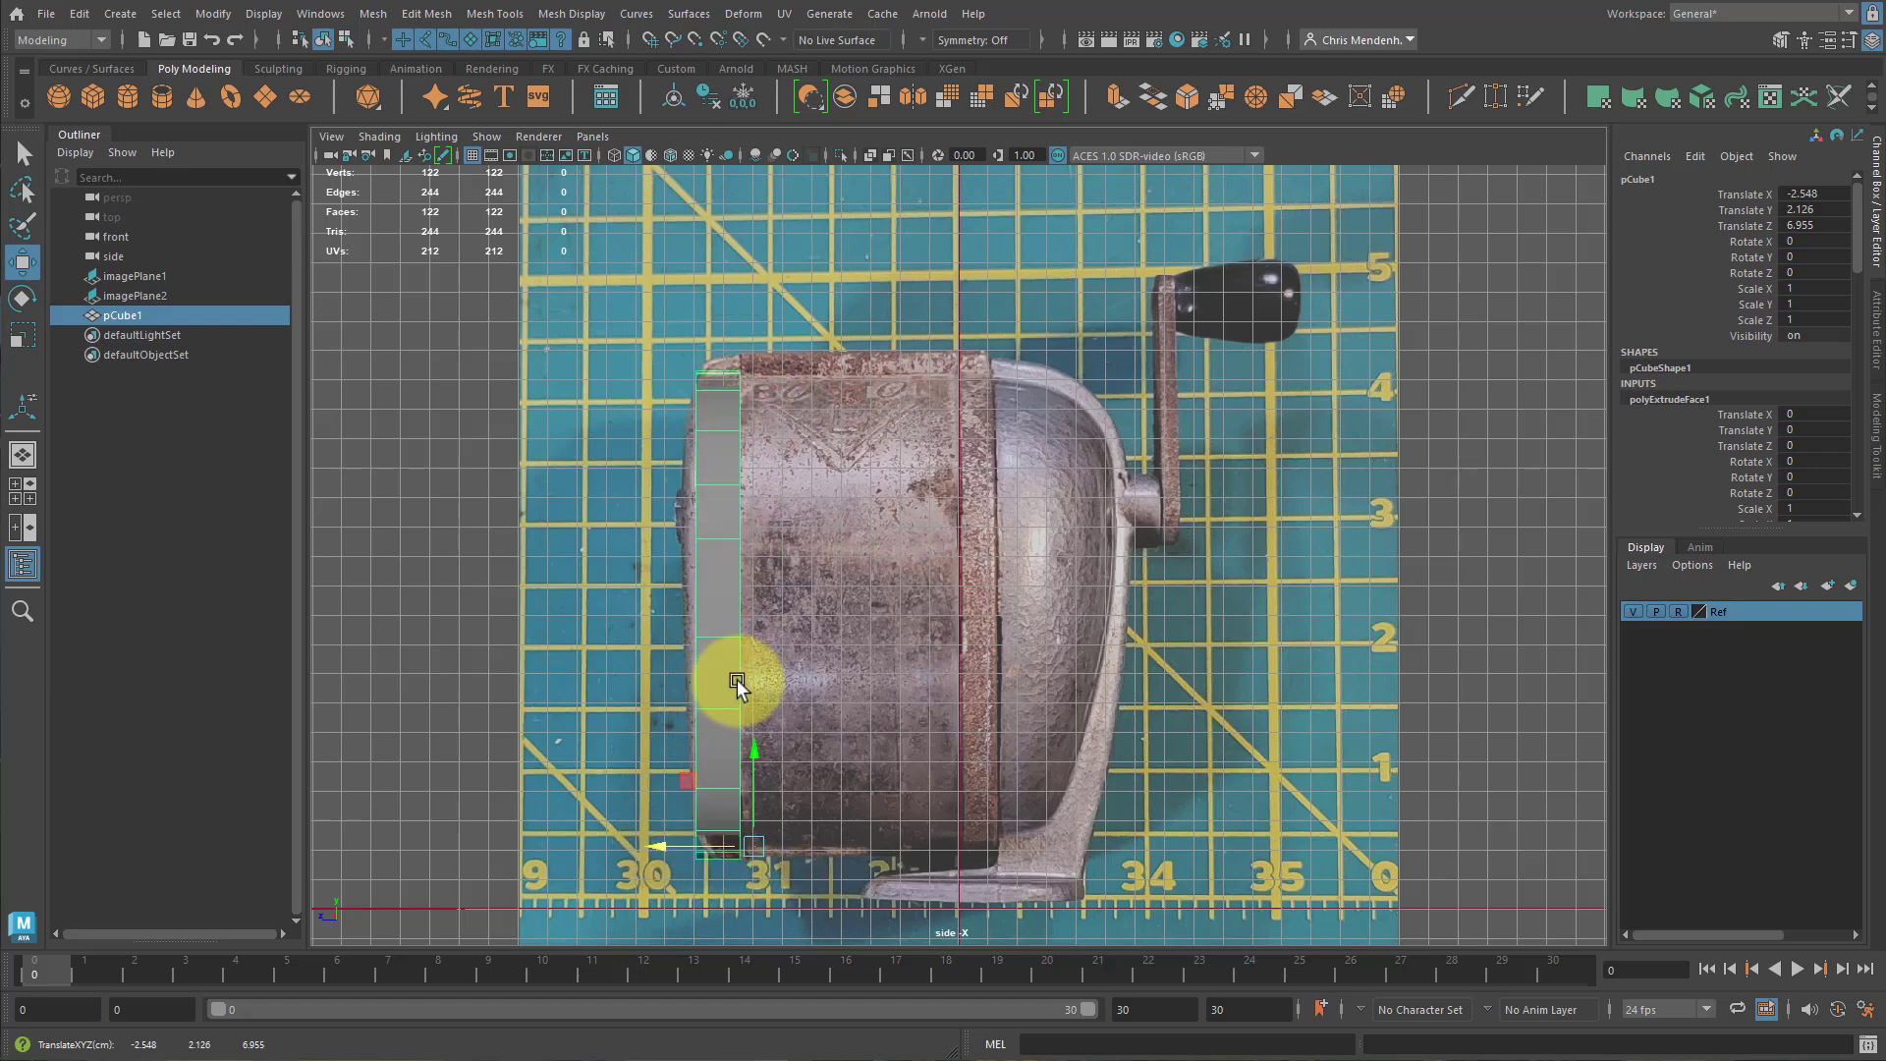
Show the side view in wireframe, center the panel's pivot, and shift the panel along Z to 7.223 to match the reference.
key(4)
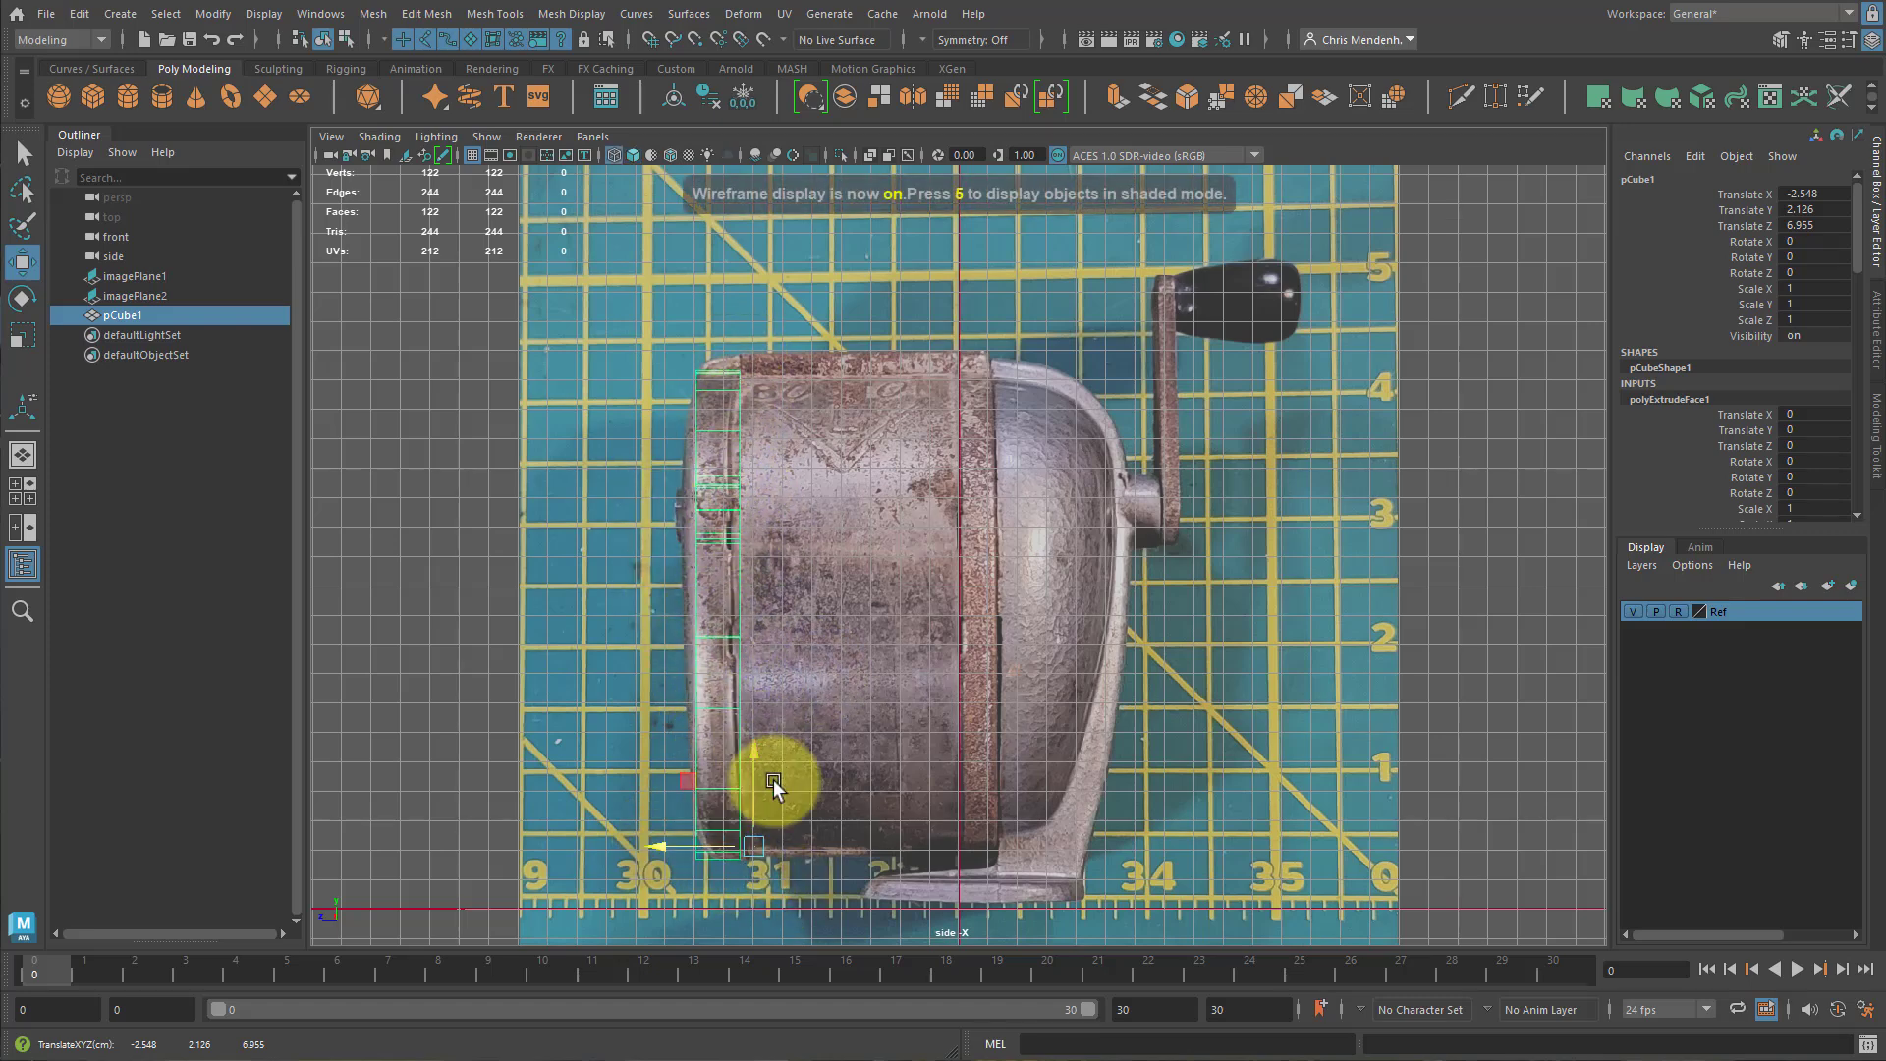
key(r)
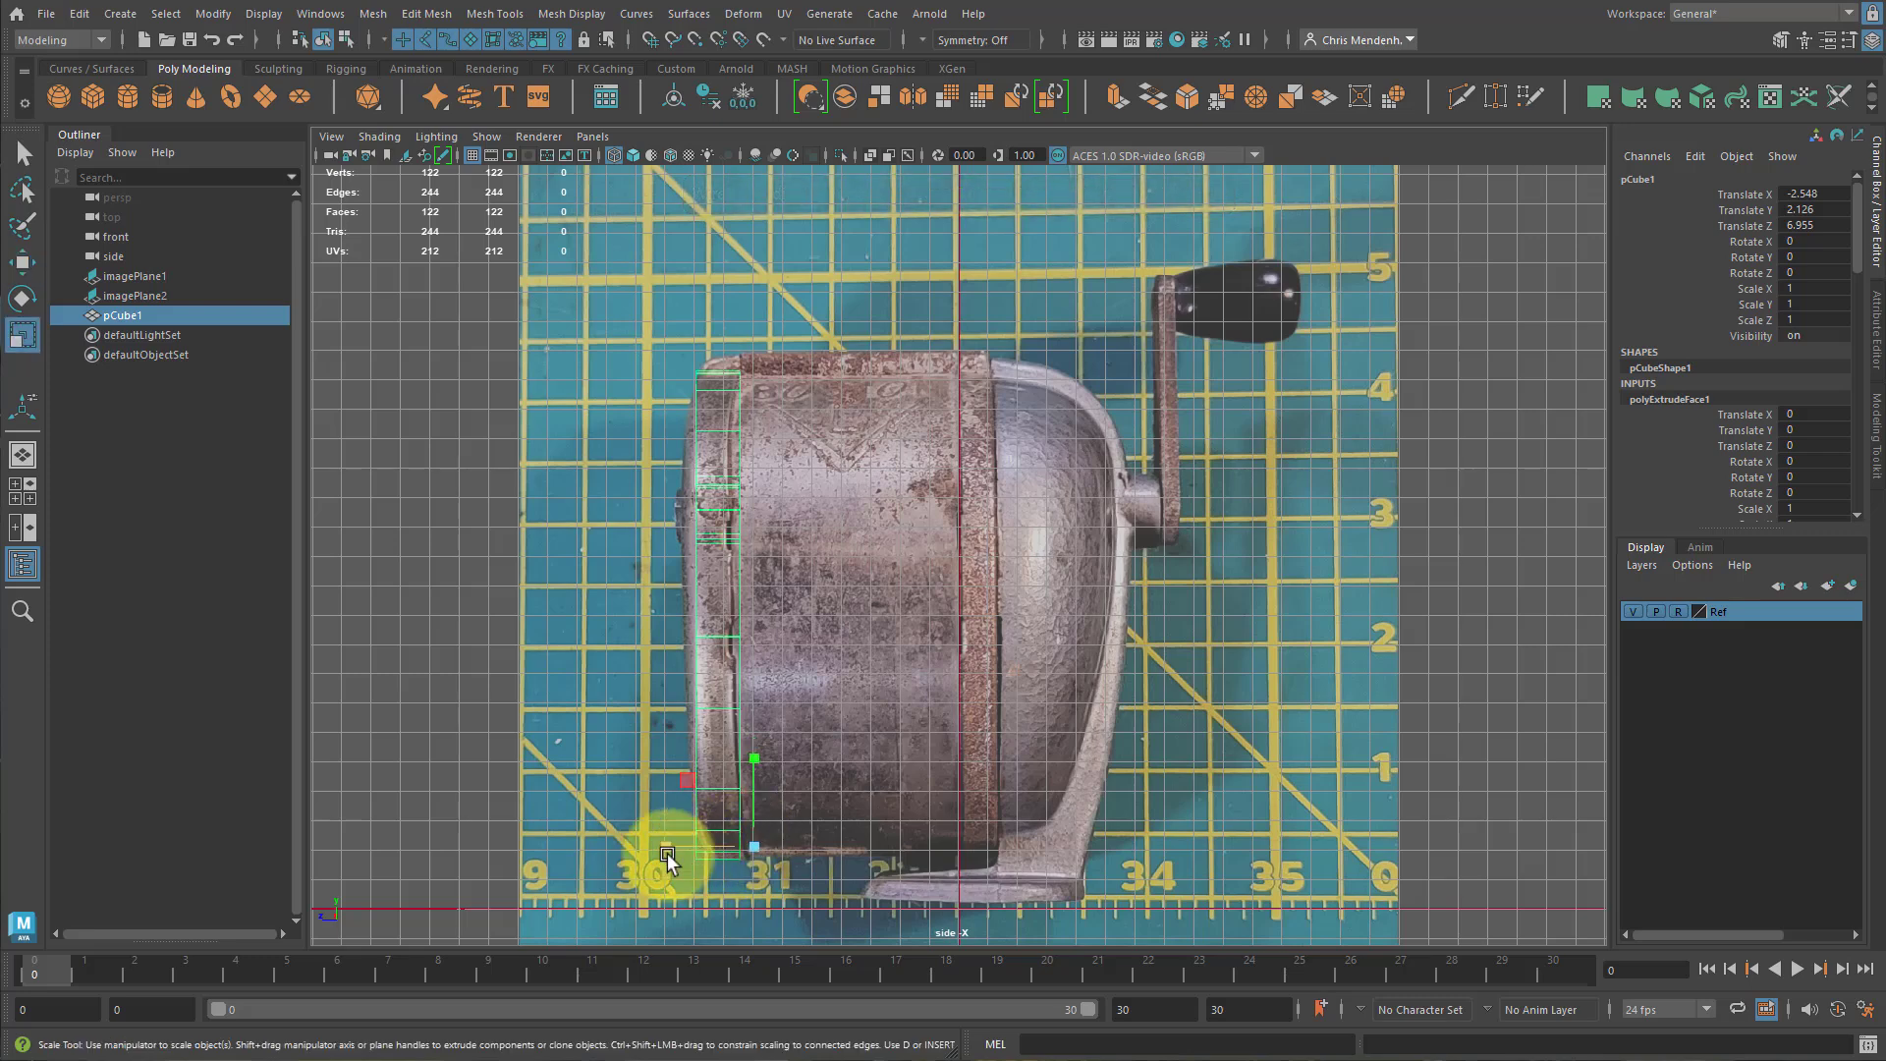
click(672, 91)
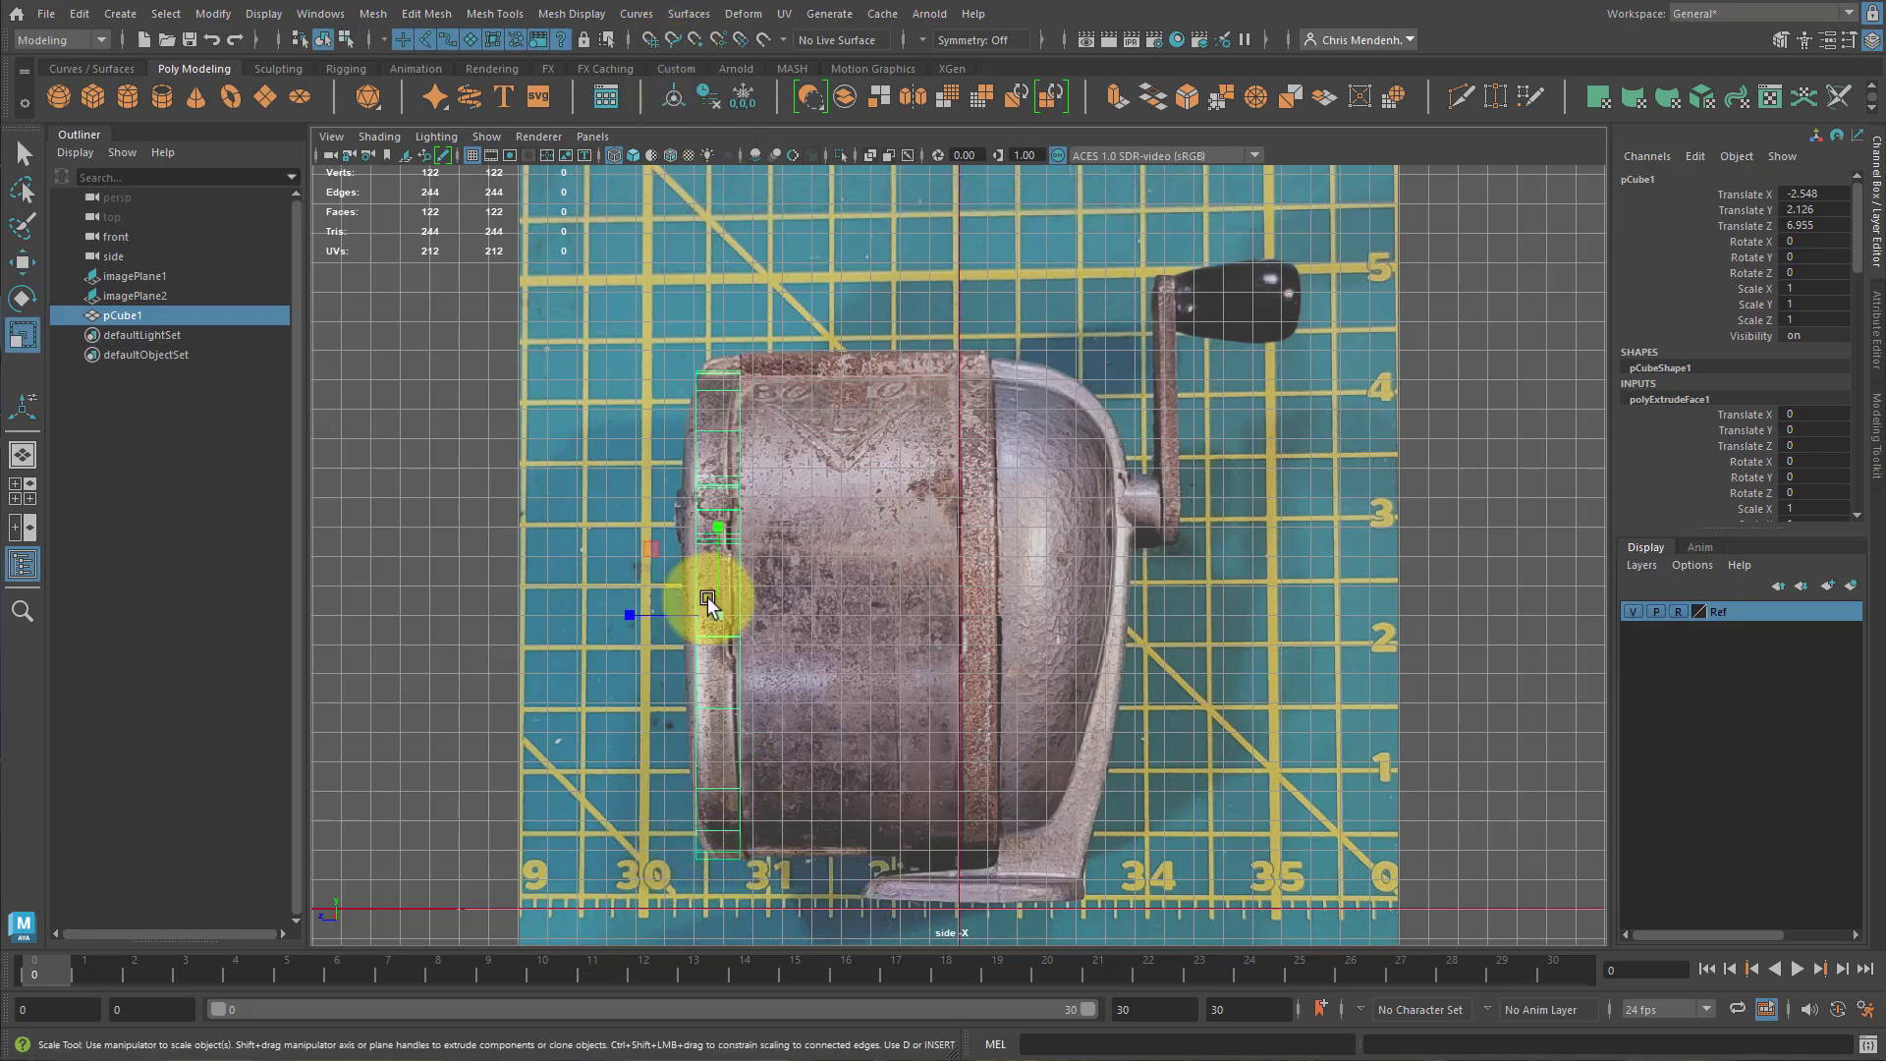
drag(642, 619, 621, 610)
key(w)
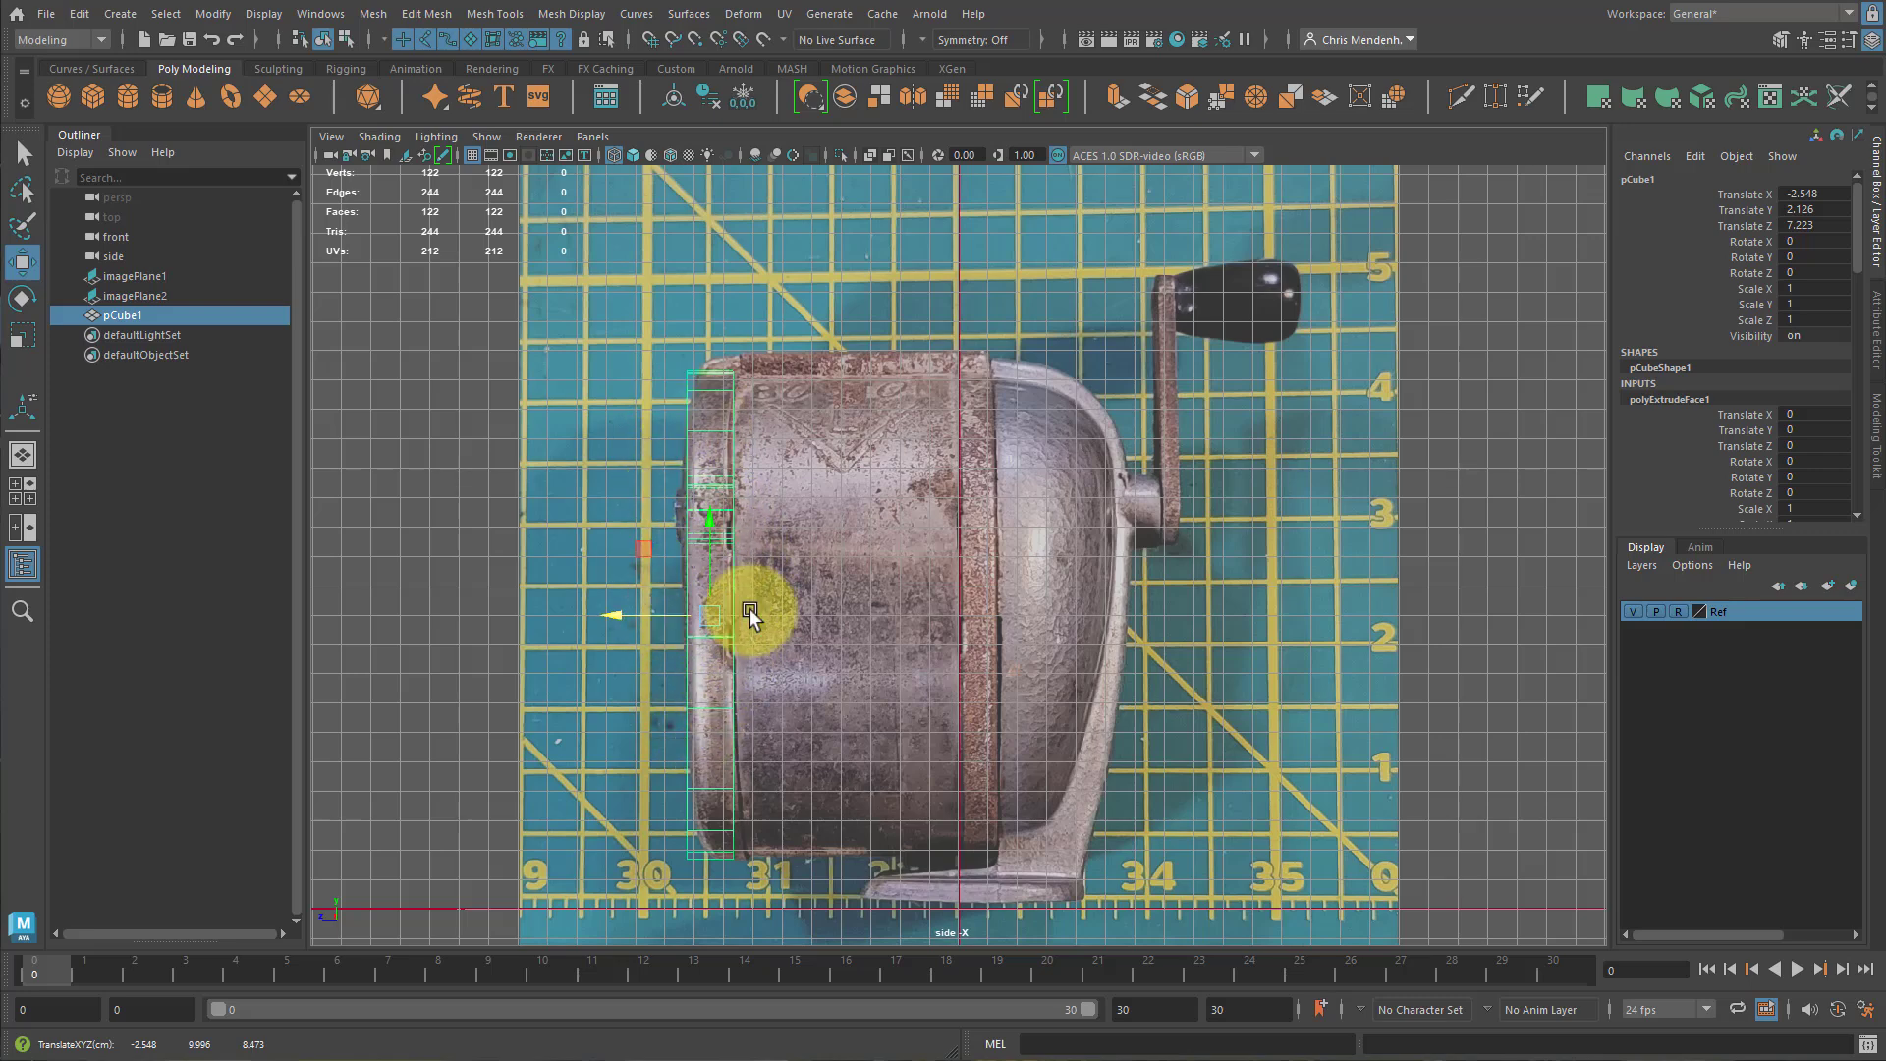
Examine the thickened panel's upper end in perspective and compare it with the small tab on the front reference.
key(space)
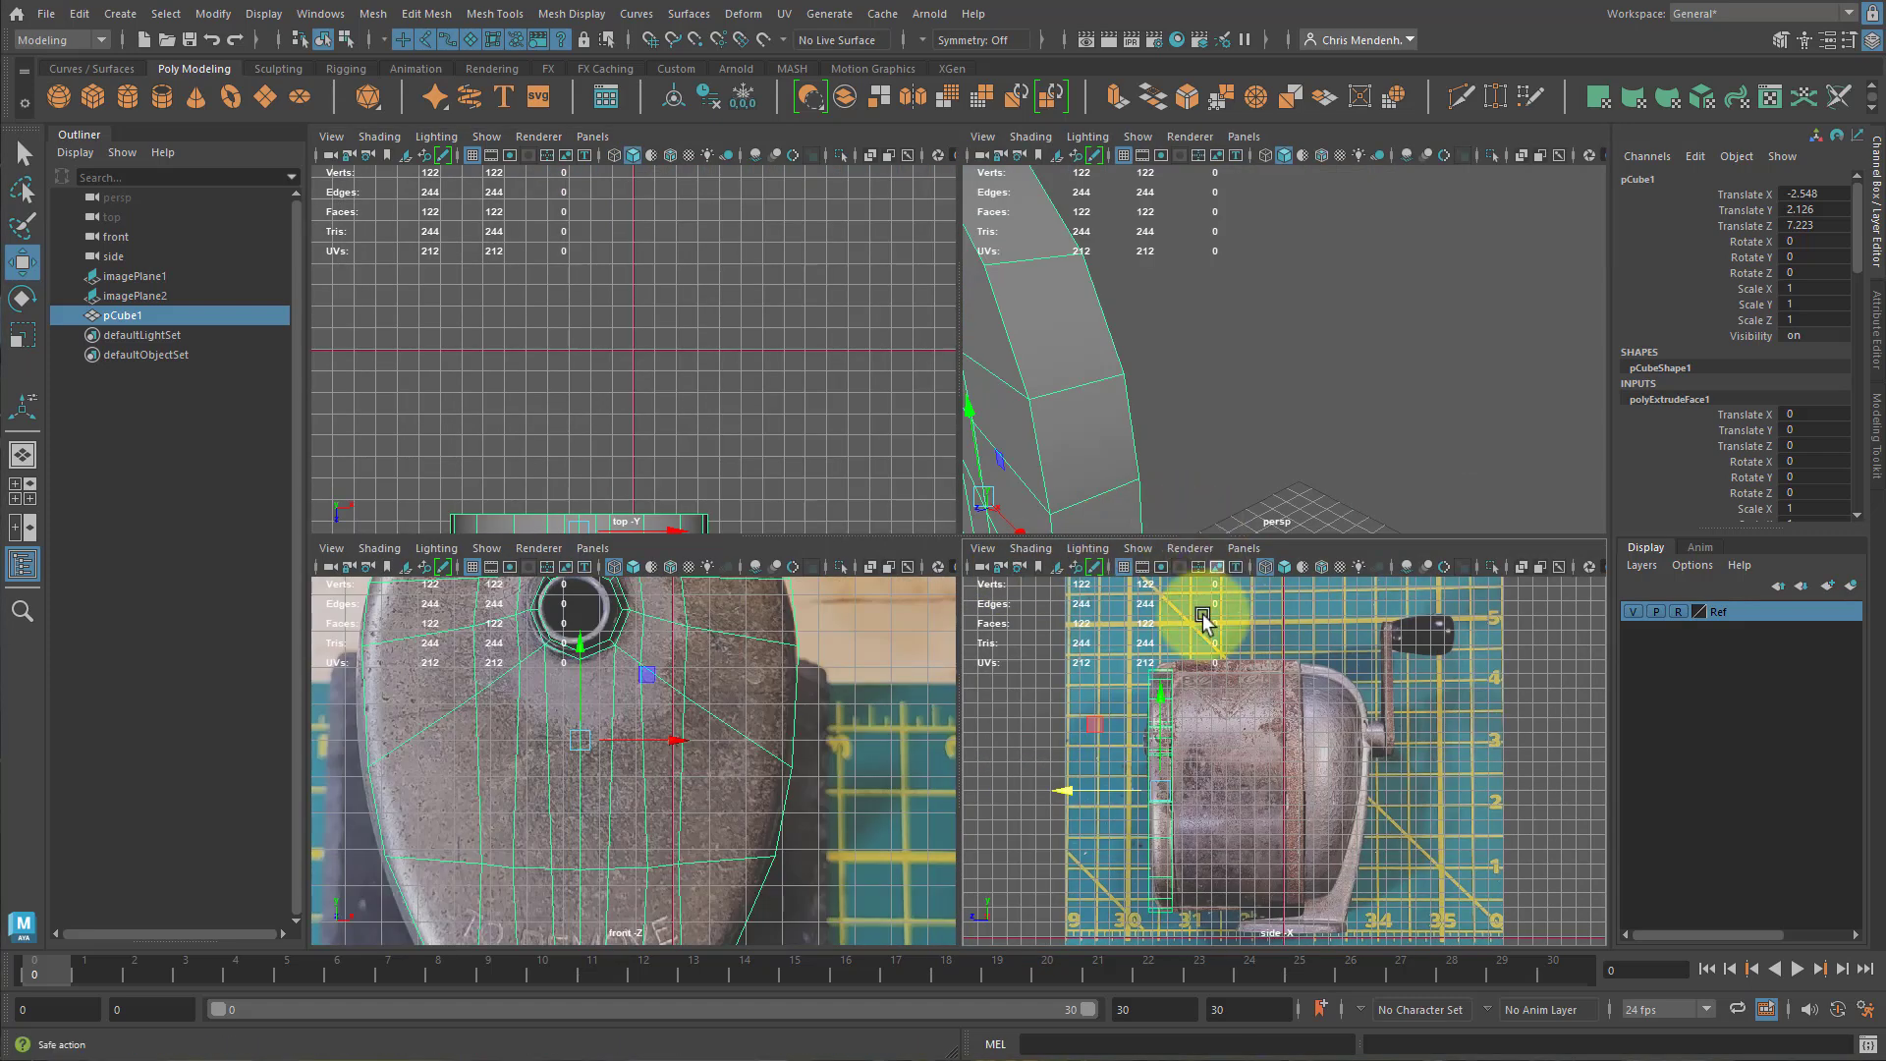
scroll(1212, 429, down, 6)
alt+drag(1220, 421, 1311, 383)
scroll(1385, 379, up, 5)
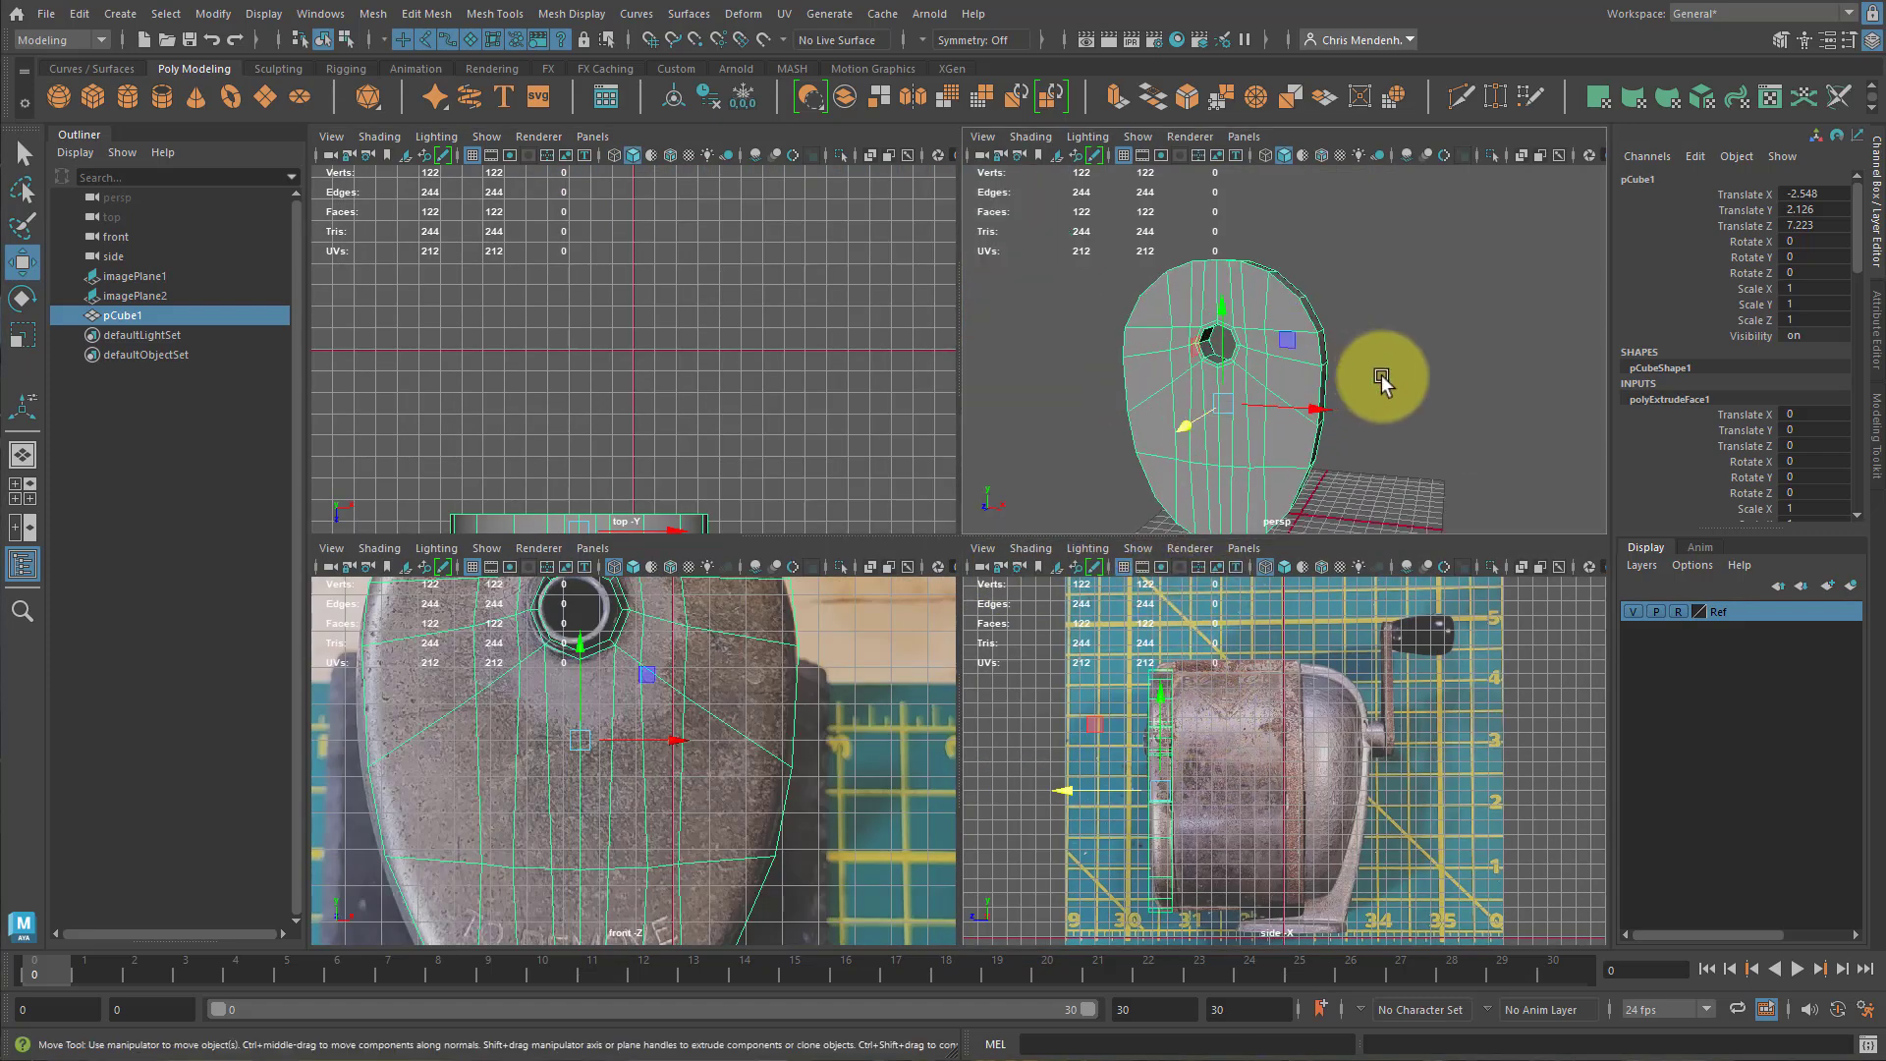
alt+middle_drag(1210, 260, 1191, 392)
alt+right_drag(1191, 392, 1334, 455)
alt+drag(1341, 334, 1077, 497)
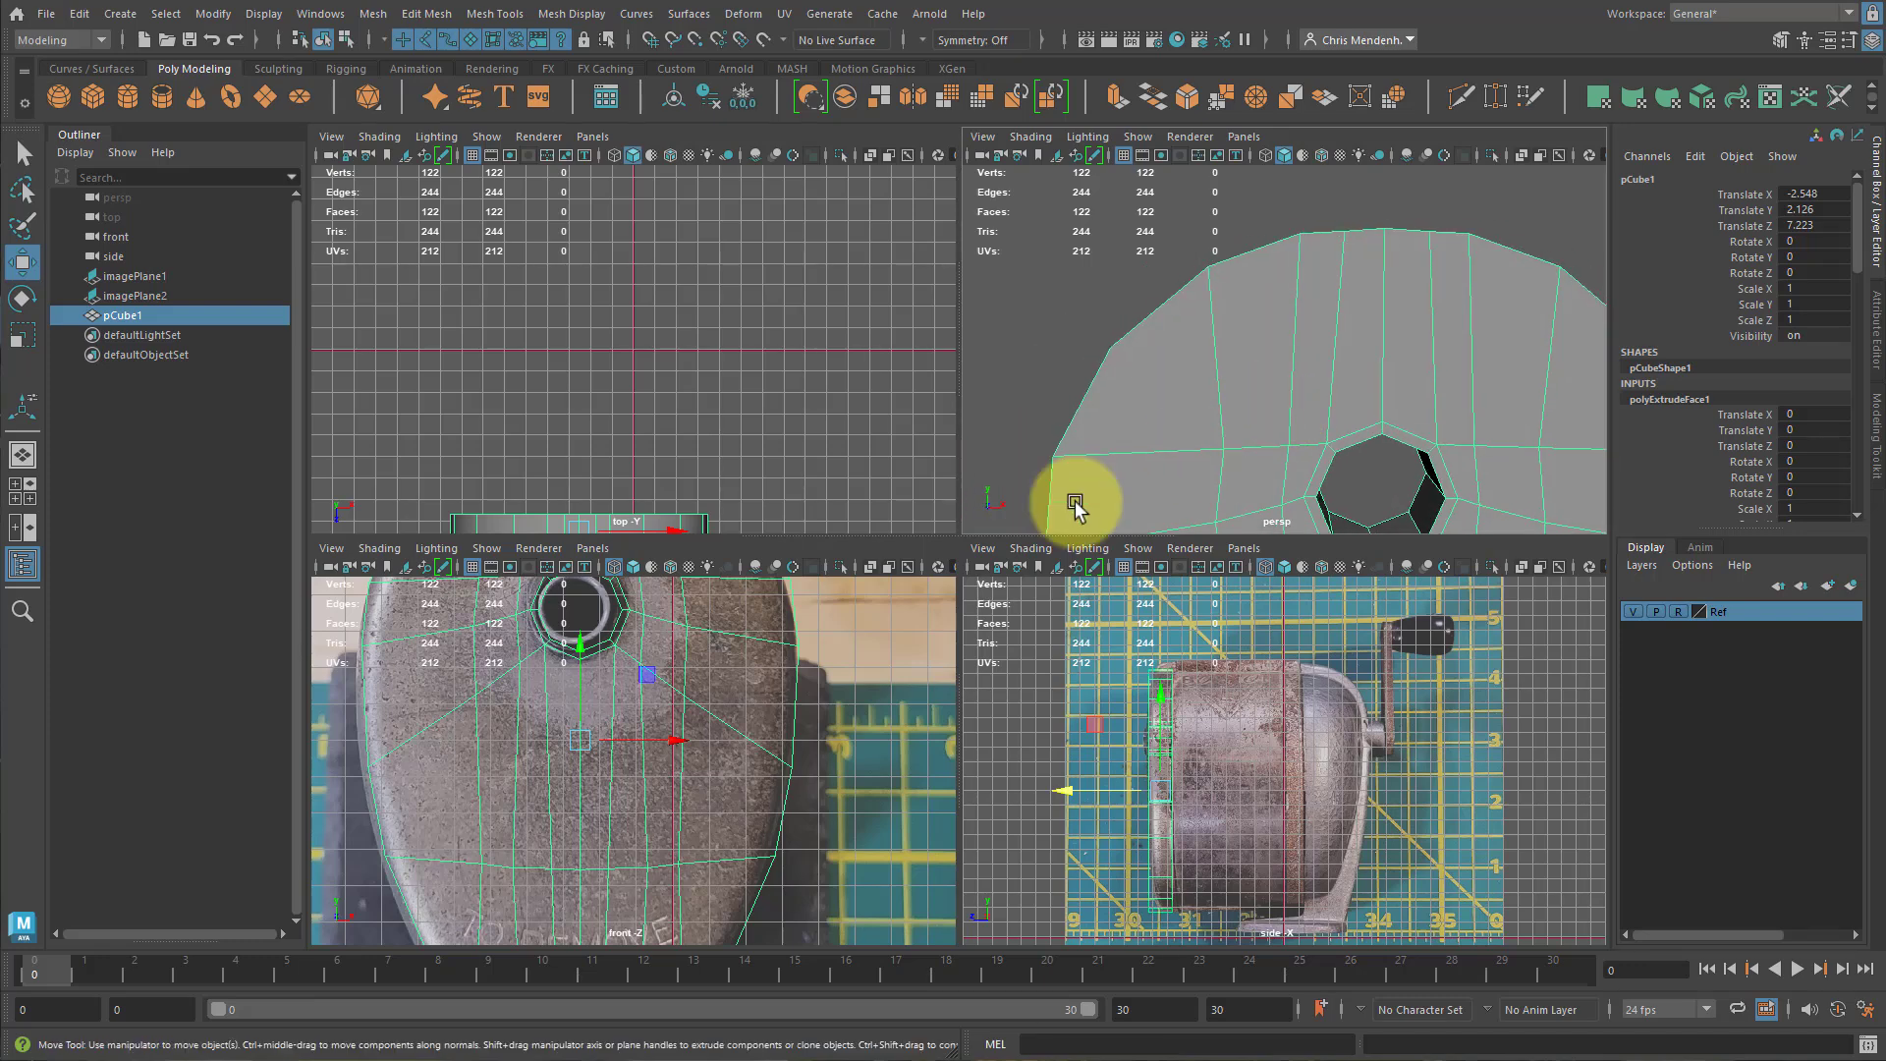
key(space)
scroll(716, 675, down, 3)
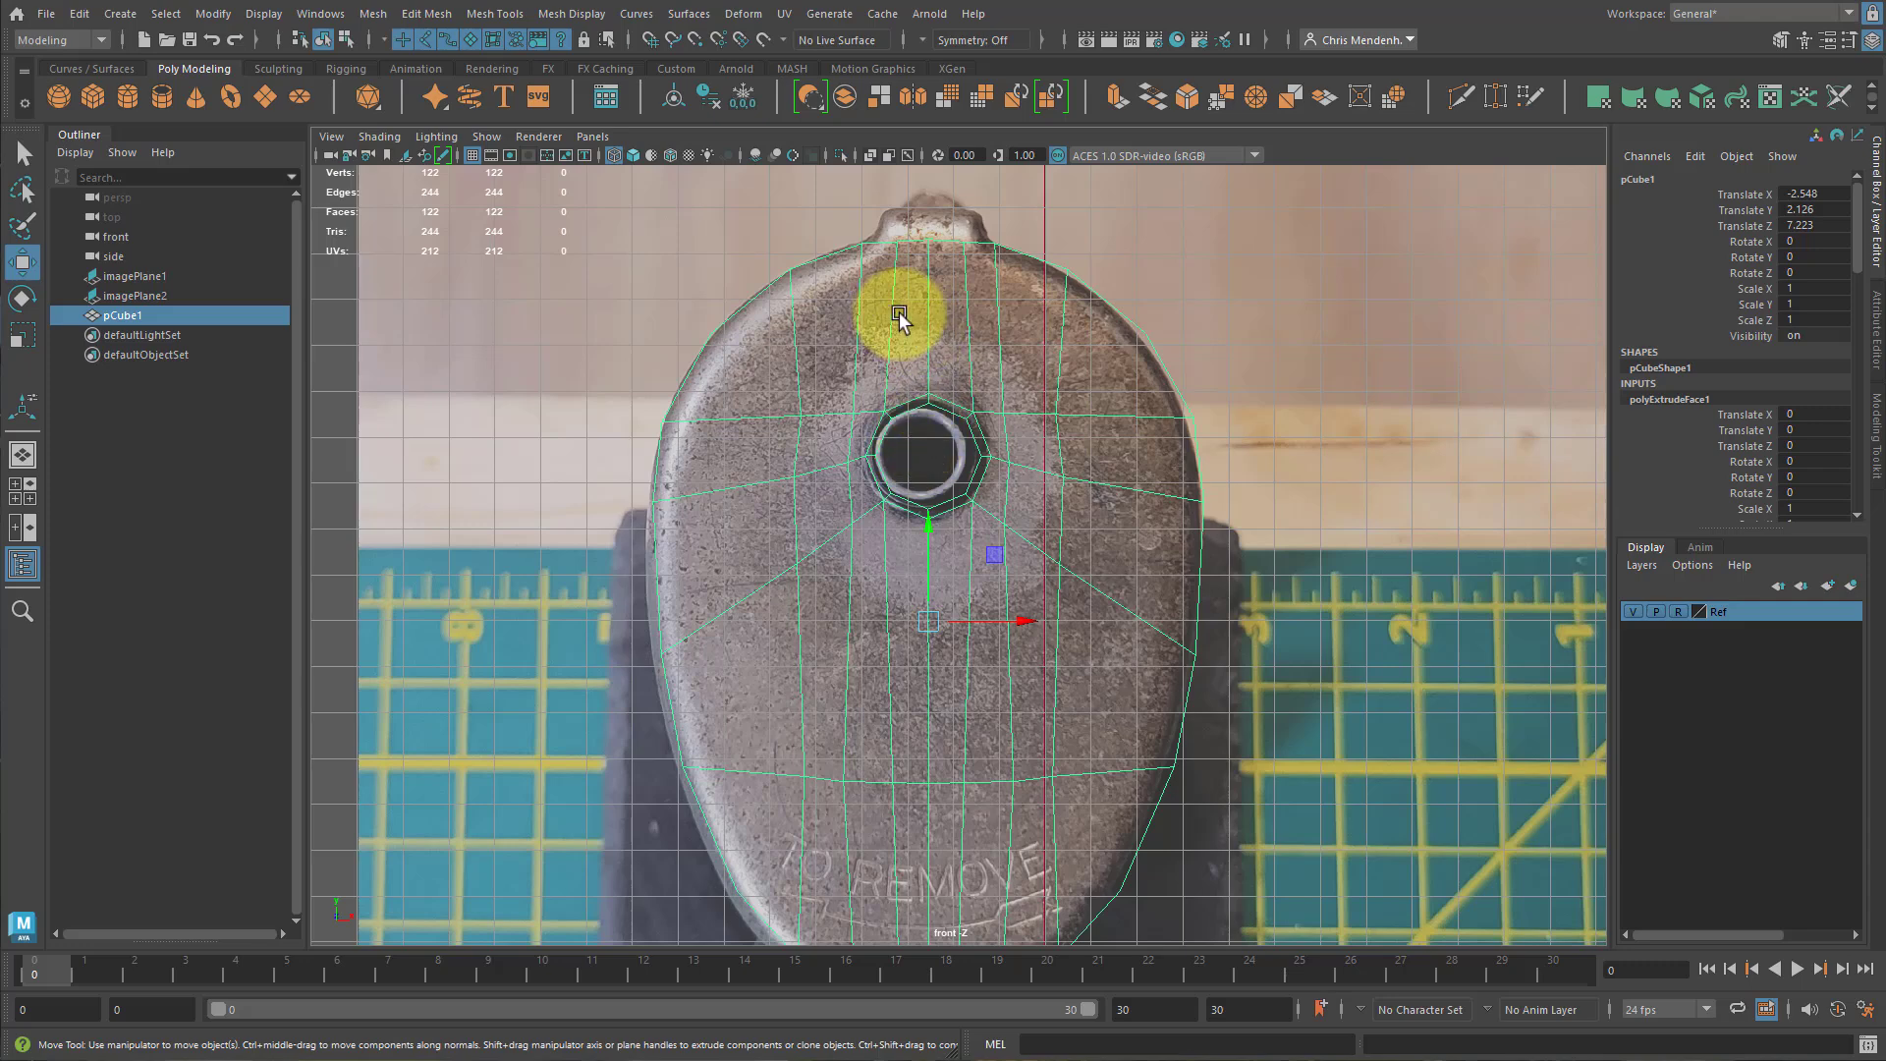
key(space)
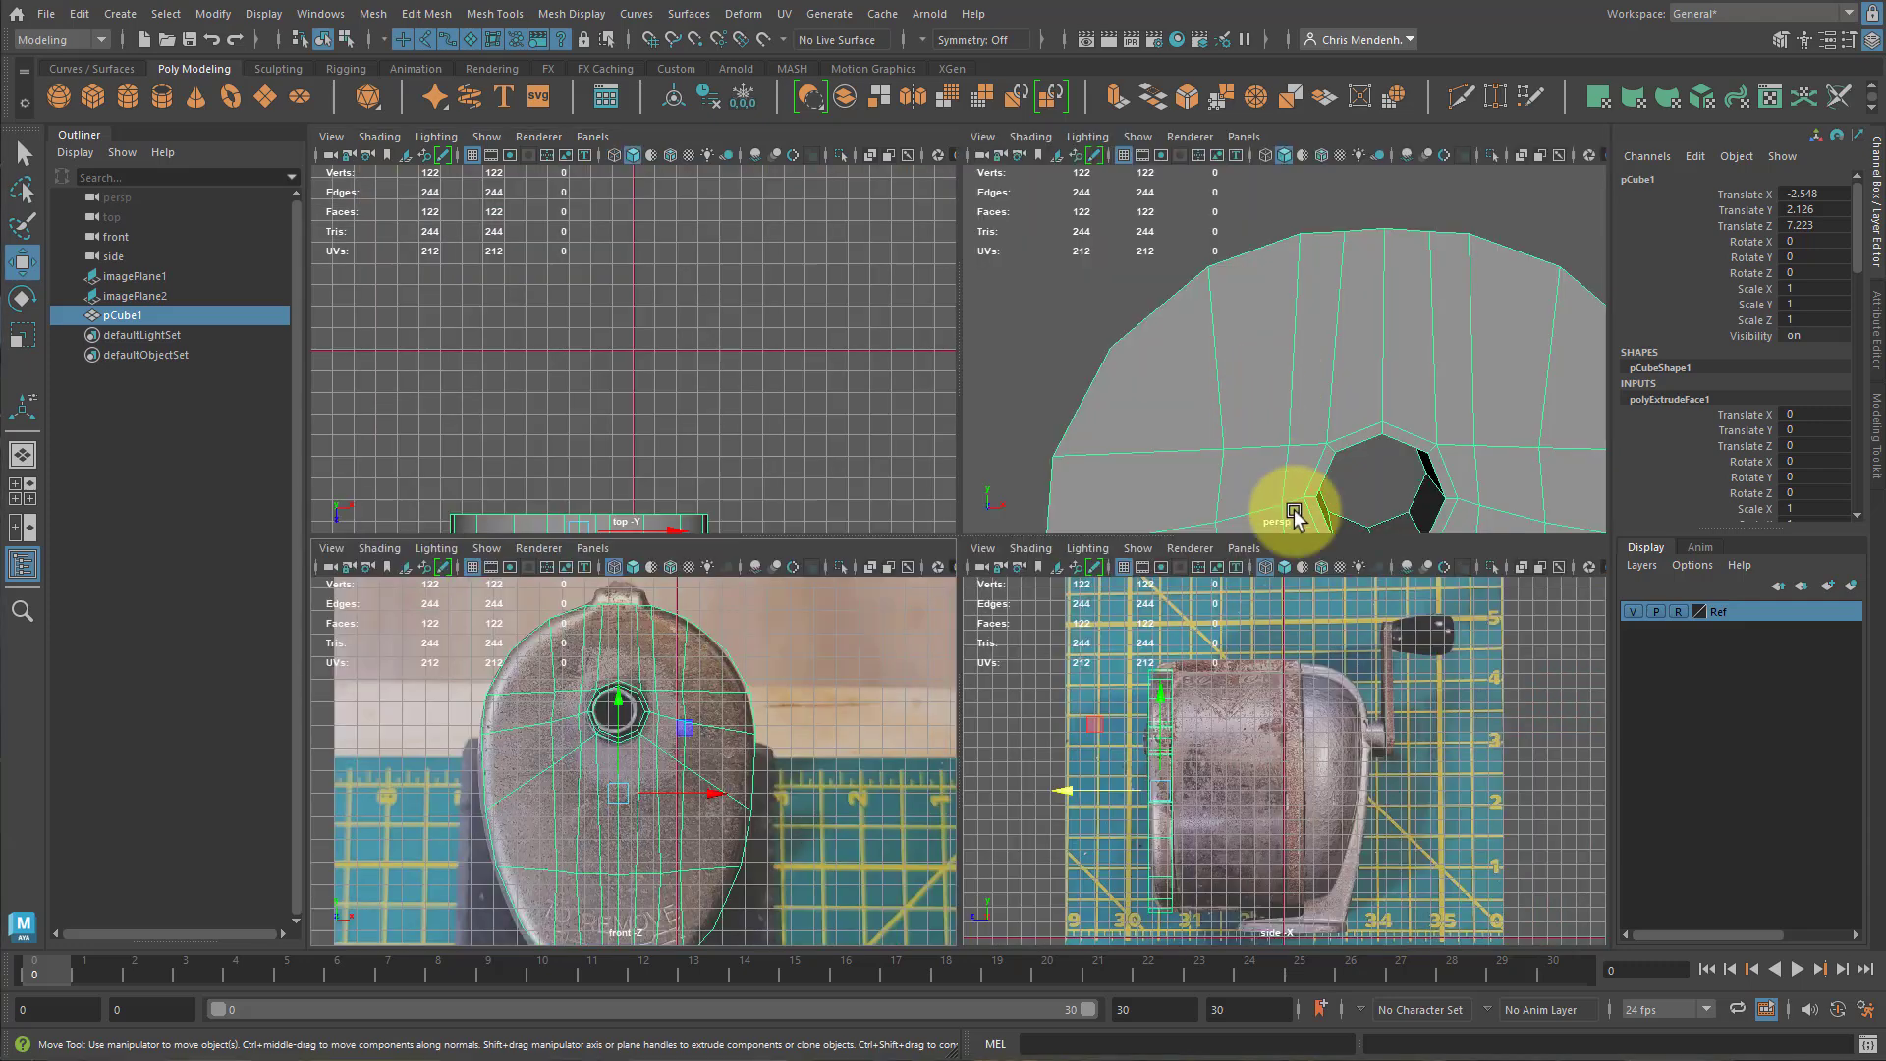
alt+drag(1389, 426, 199, 466)
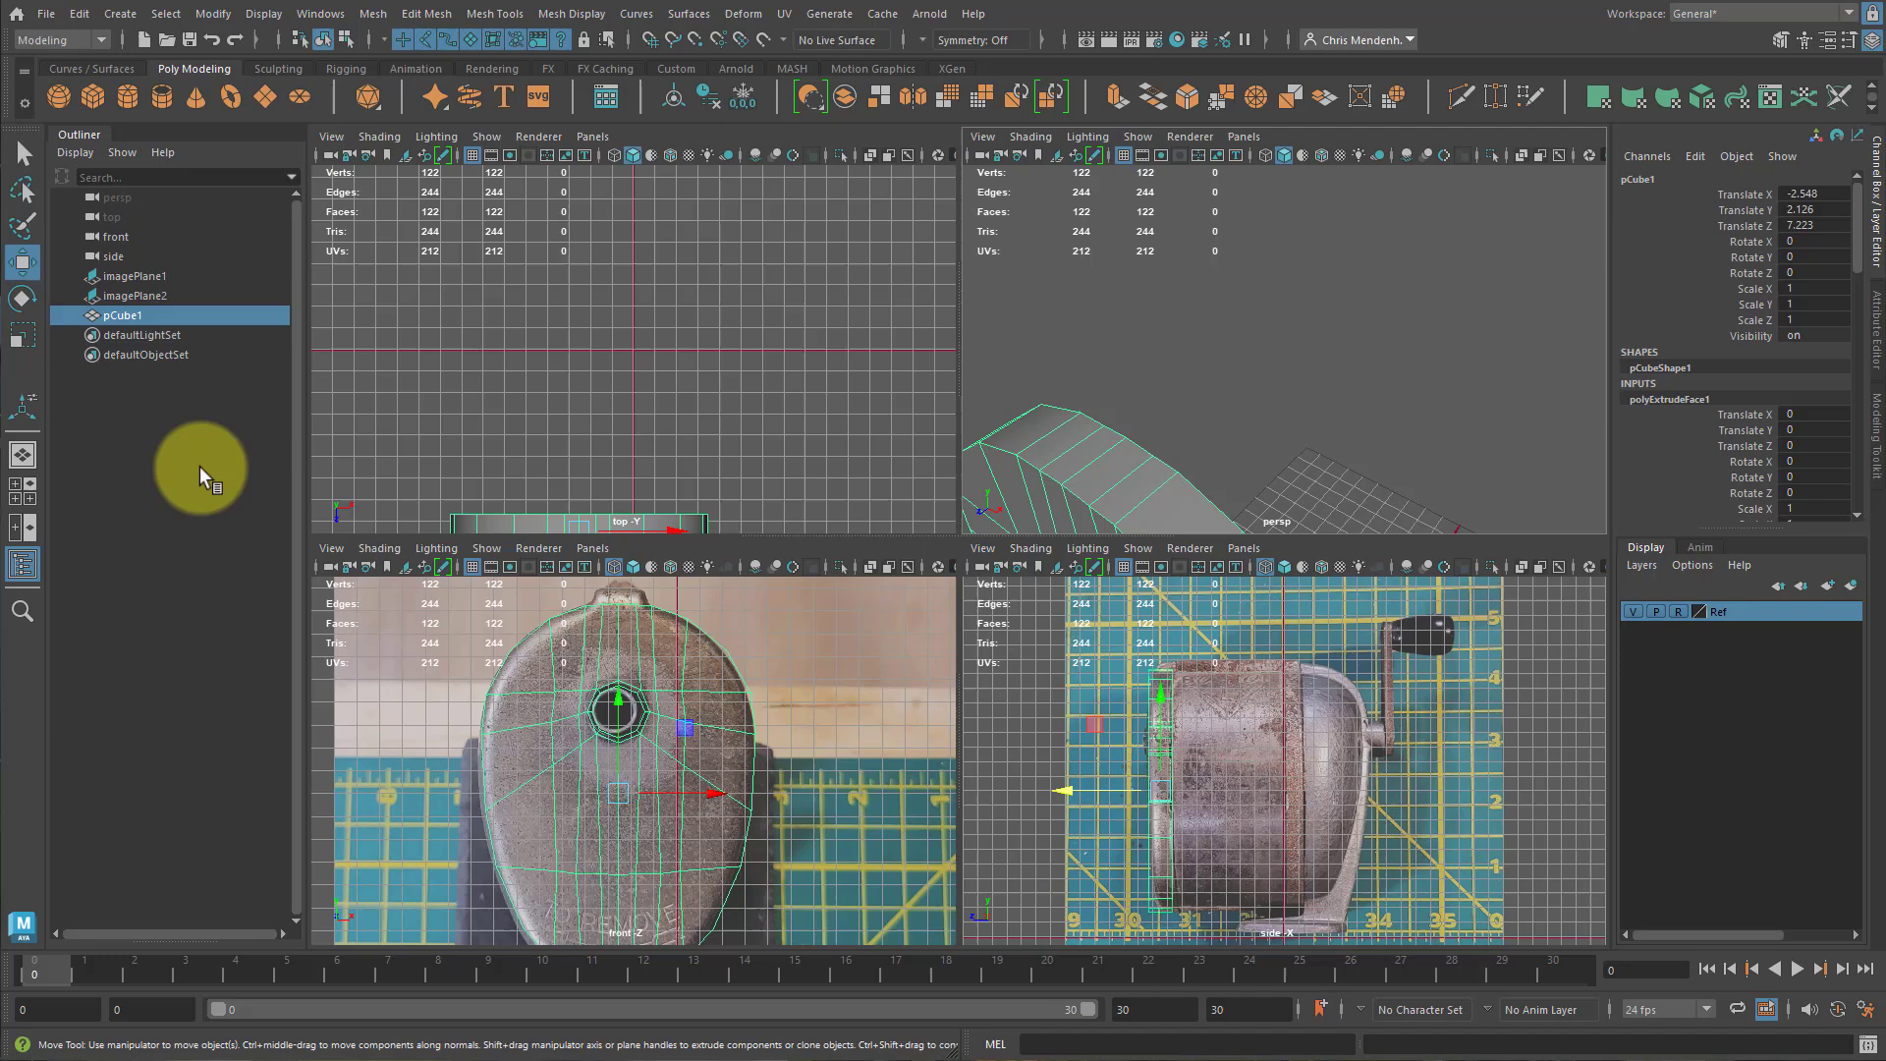
Extrude the four middle faces on the panel's top rim upward to about Y 18.98 to form the reference tab.
click(15, 532)
alt+drag(1233, 682, 1316, 660)
key(F11)
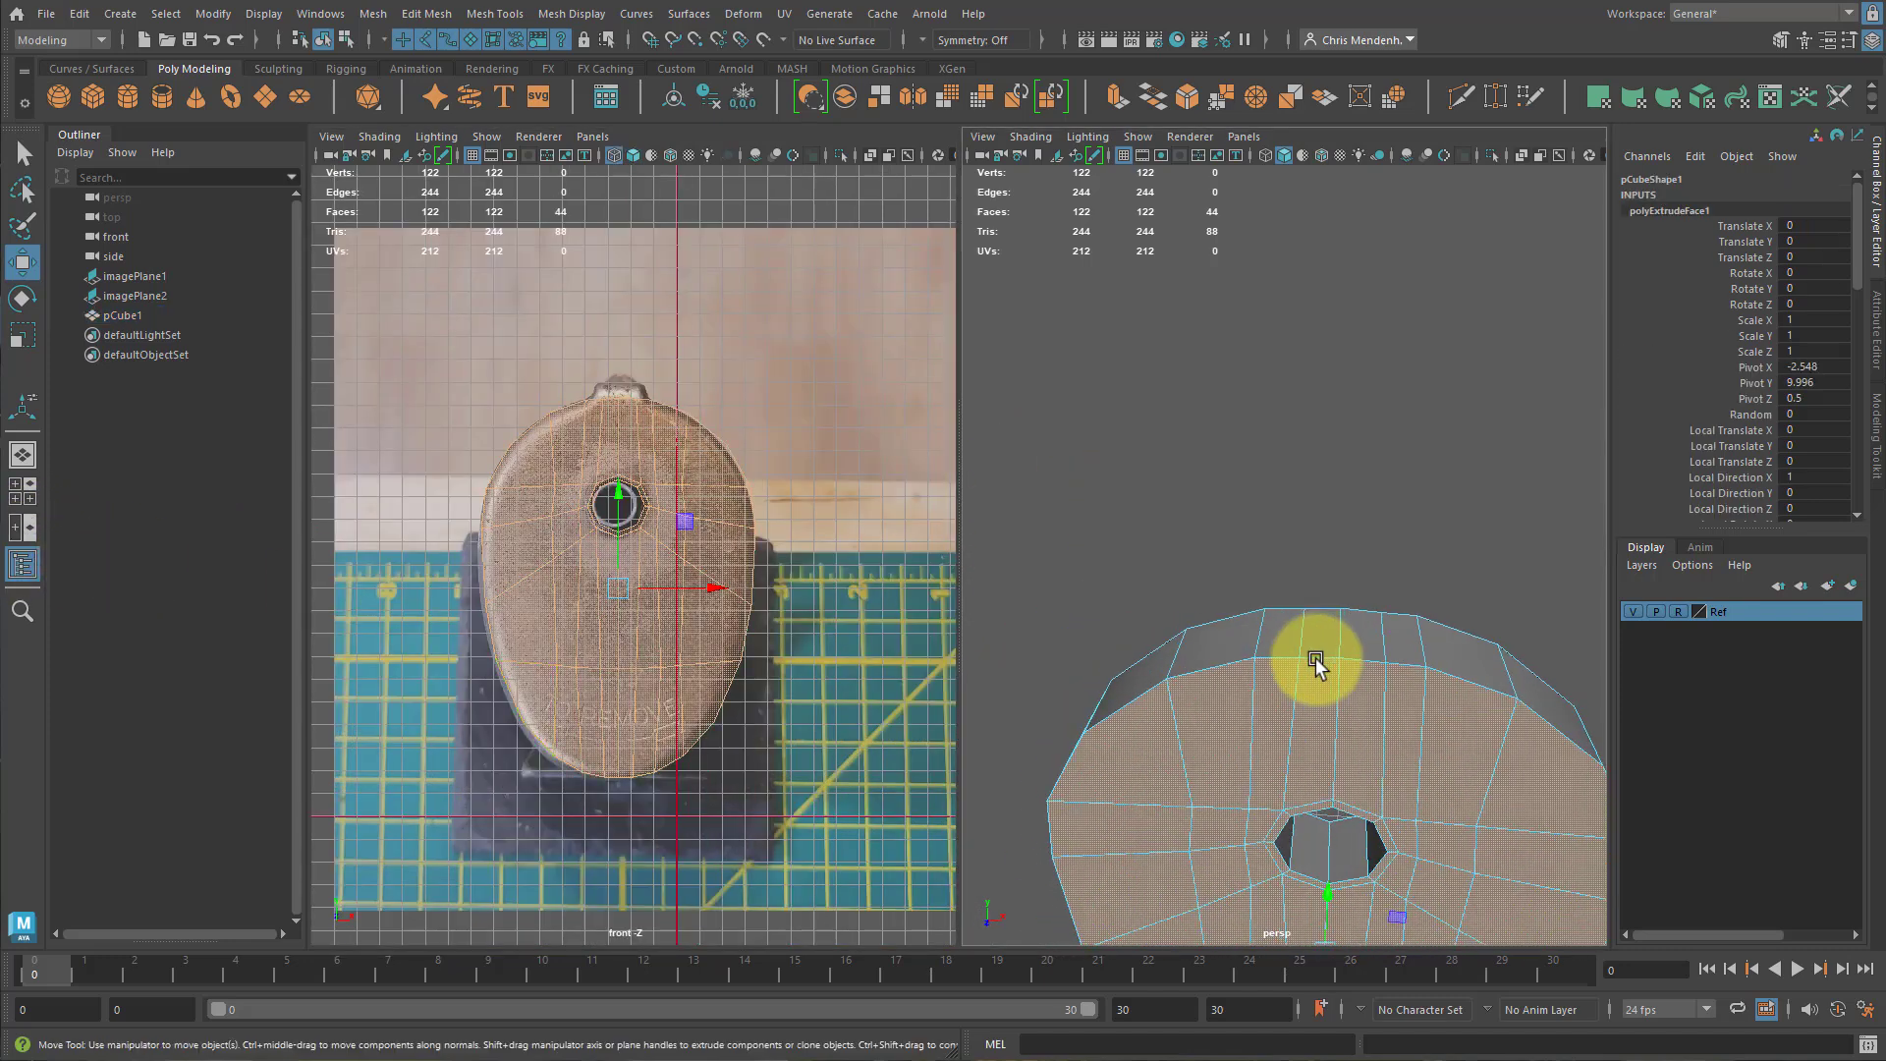
click(1295, 637)
shift+click(1324, 645)
shift+click(1369, 648)
shift+click(1401, 660)
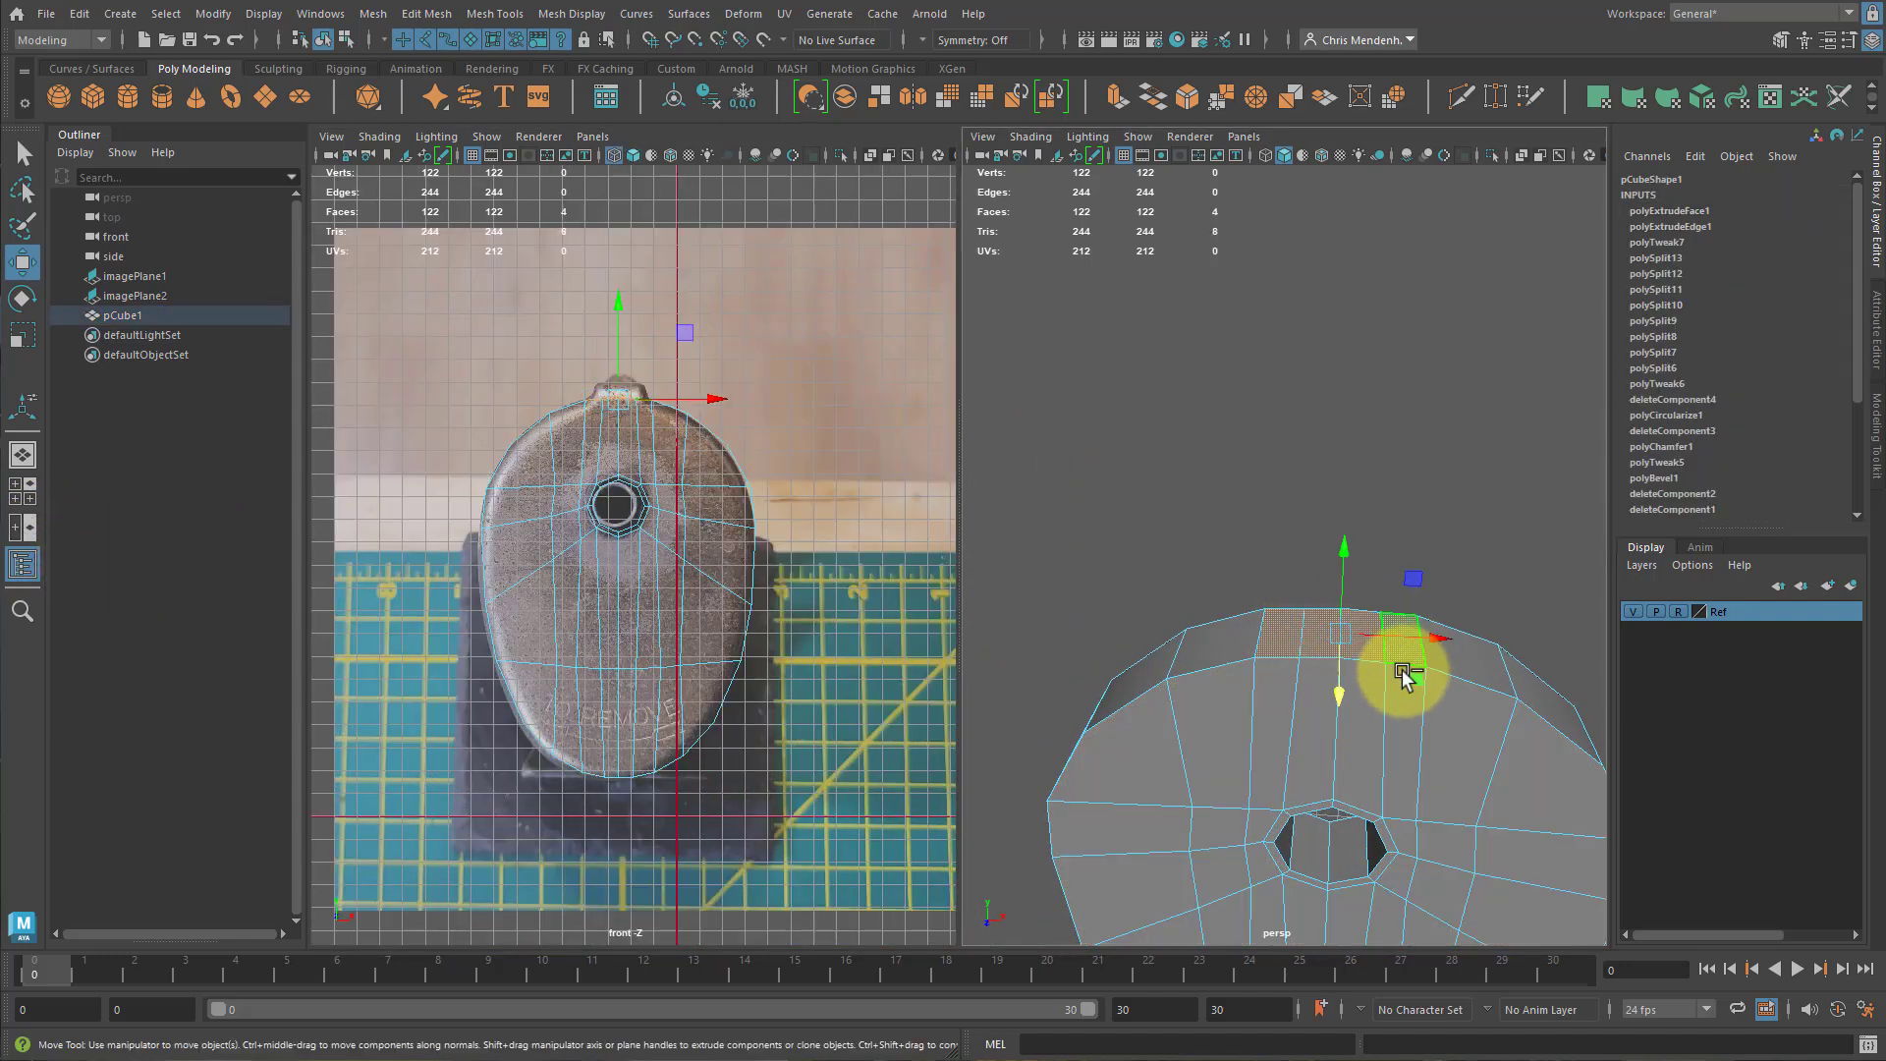
key(ctrl+e)
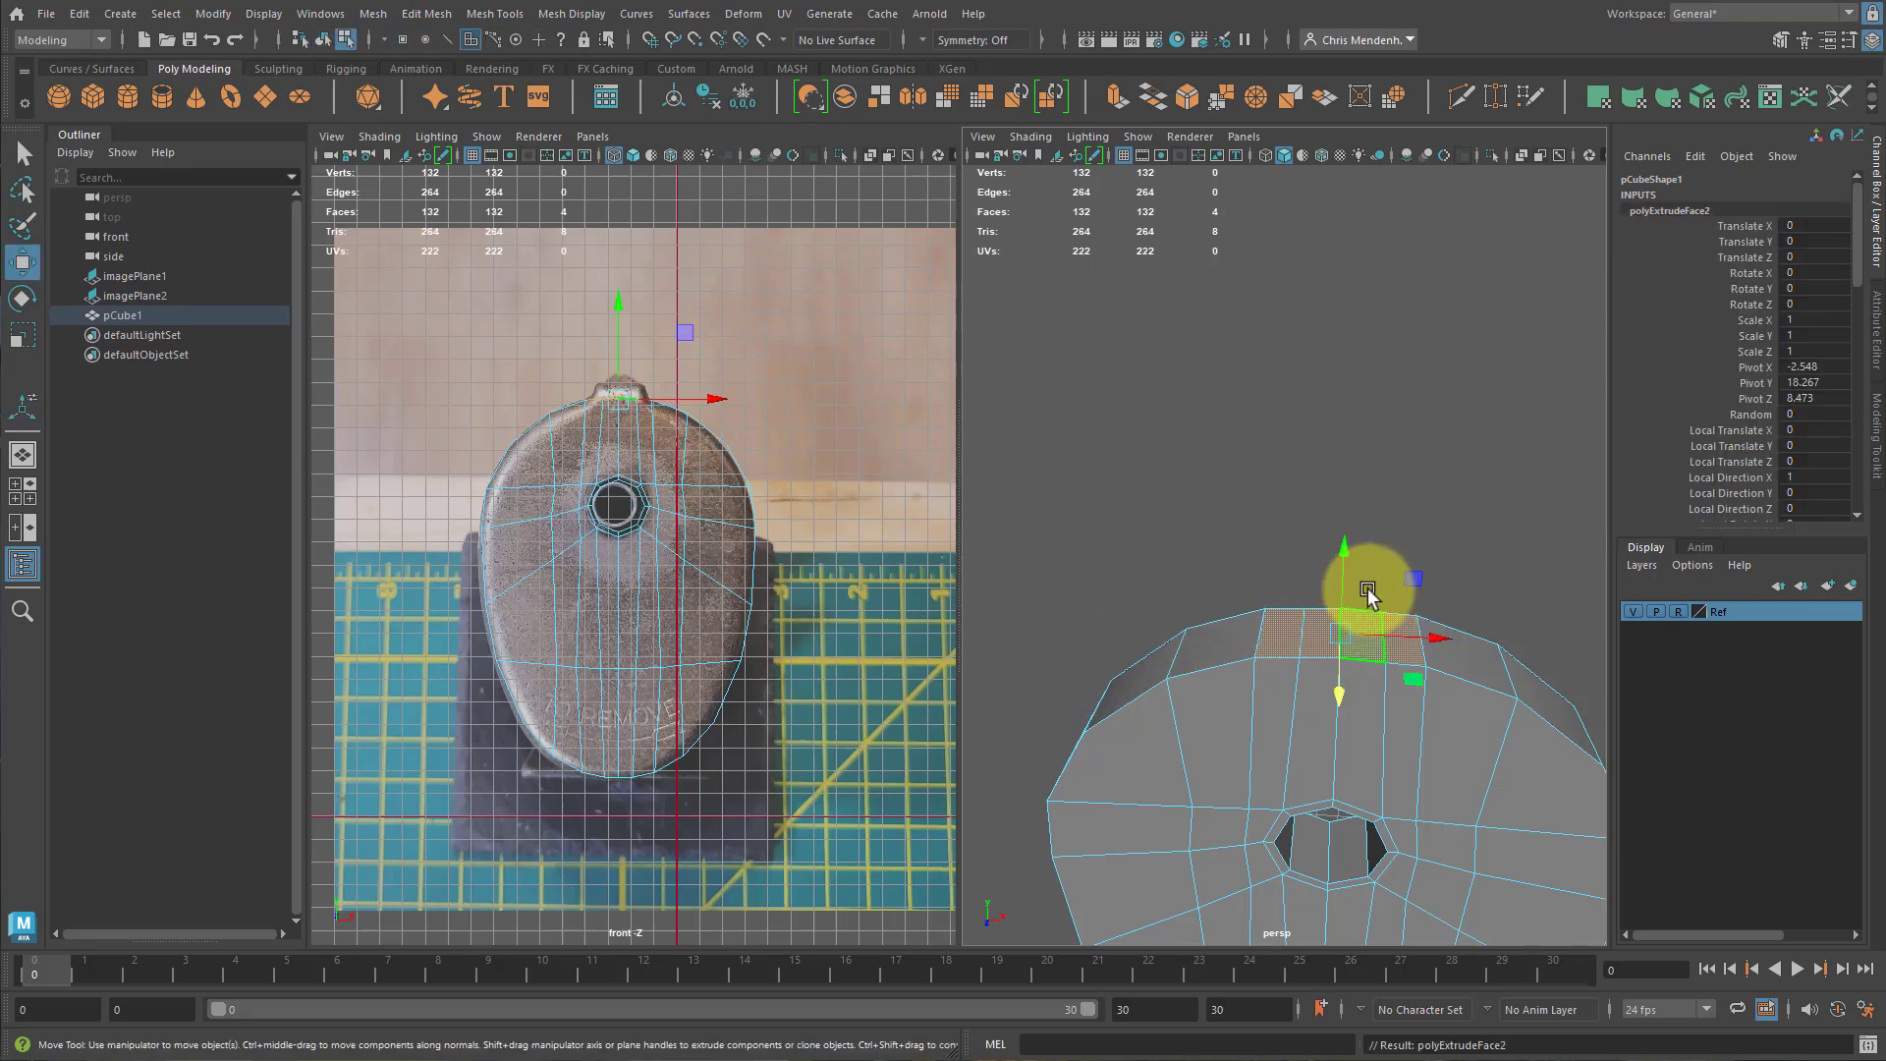
drag(1341, 564, 1346, 545)
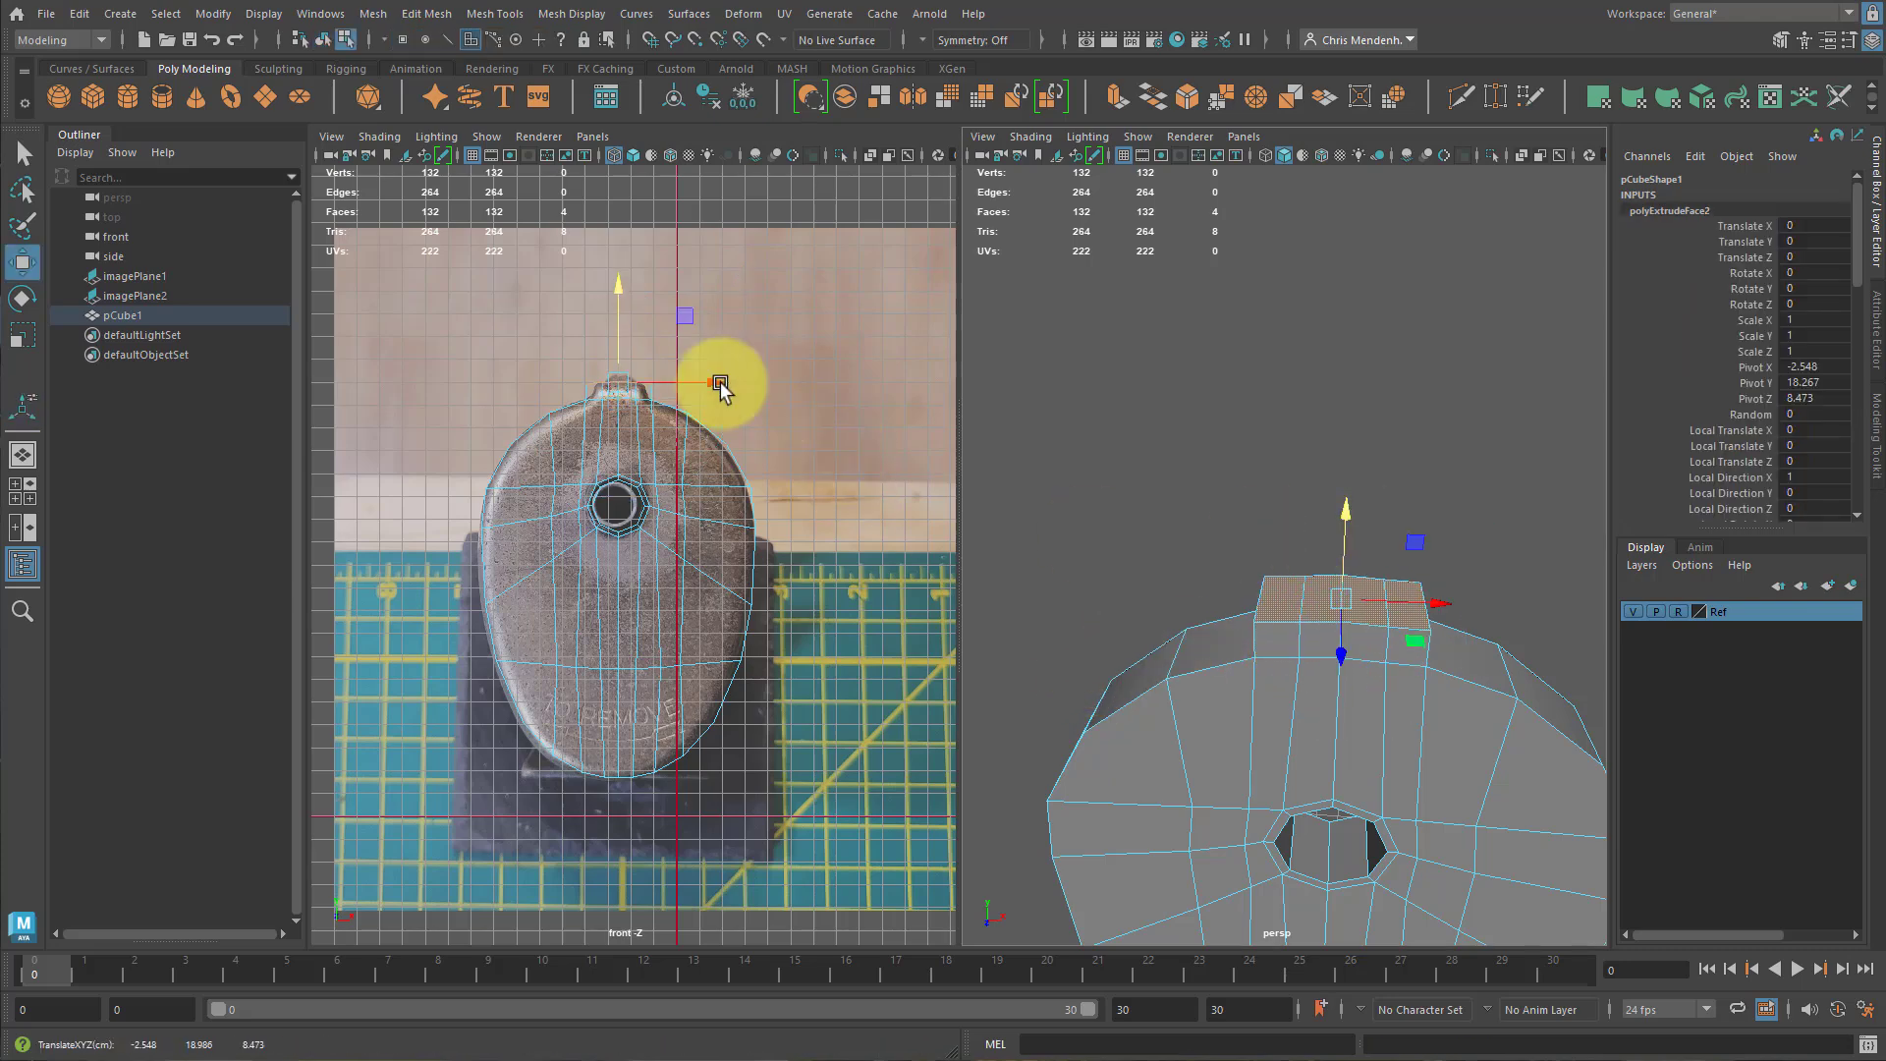
Scale the tab's top faces narrower along X to match the reference tab's tapered sides.
scroll(677, 383, up, 8)
scroll(766, 475, up, 3)
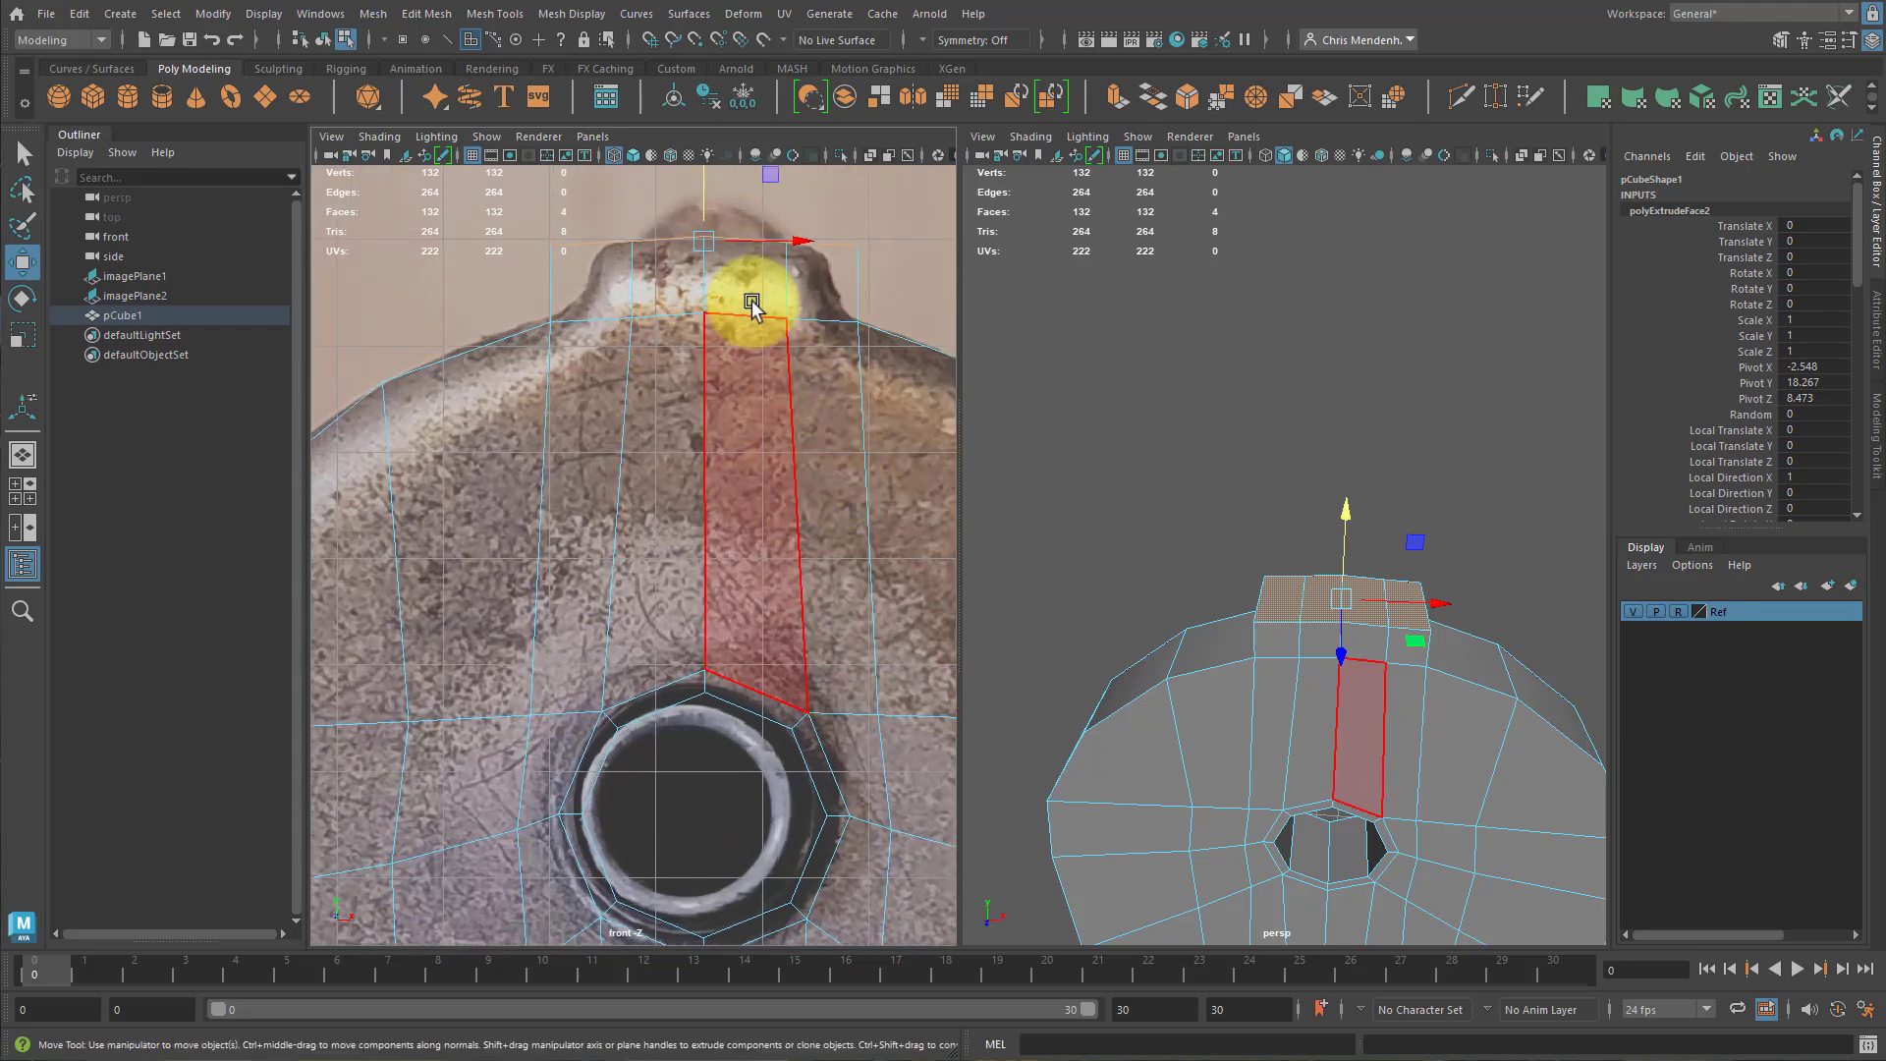
key(r)
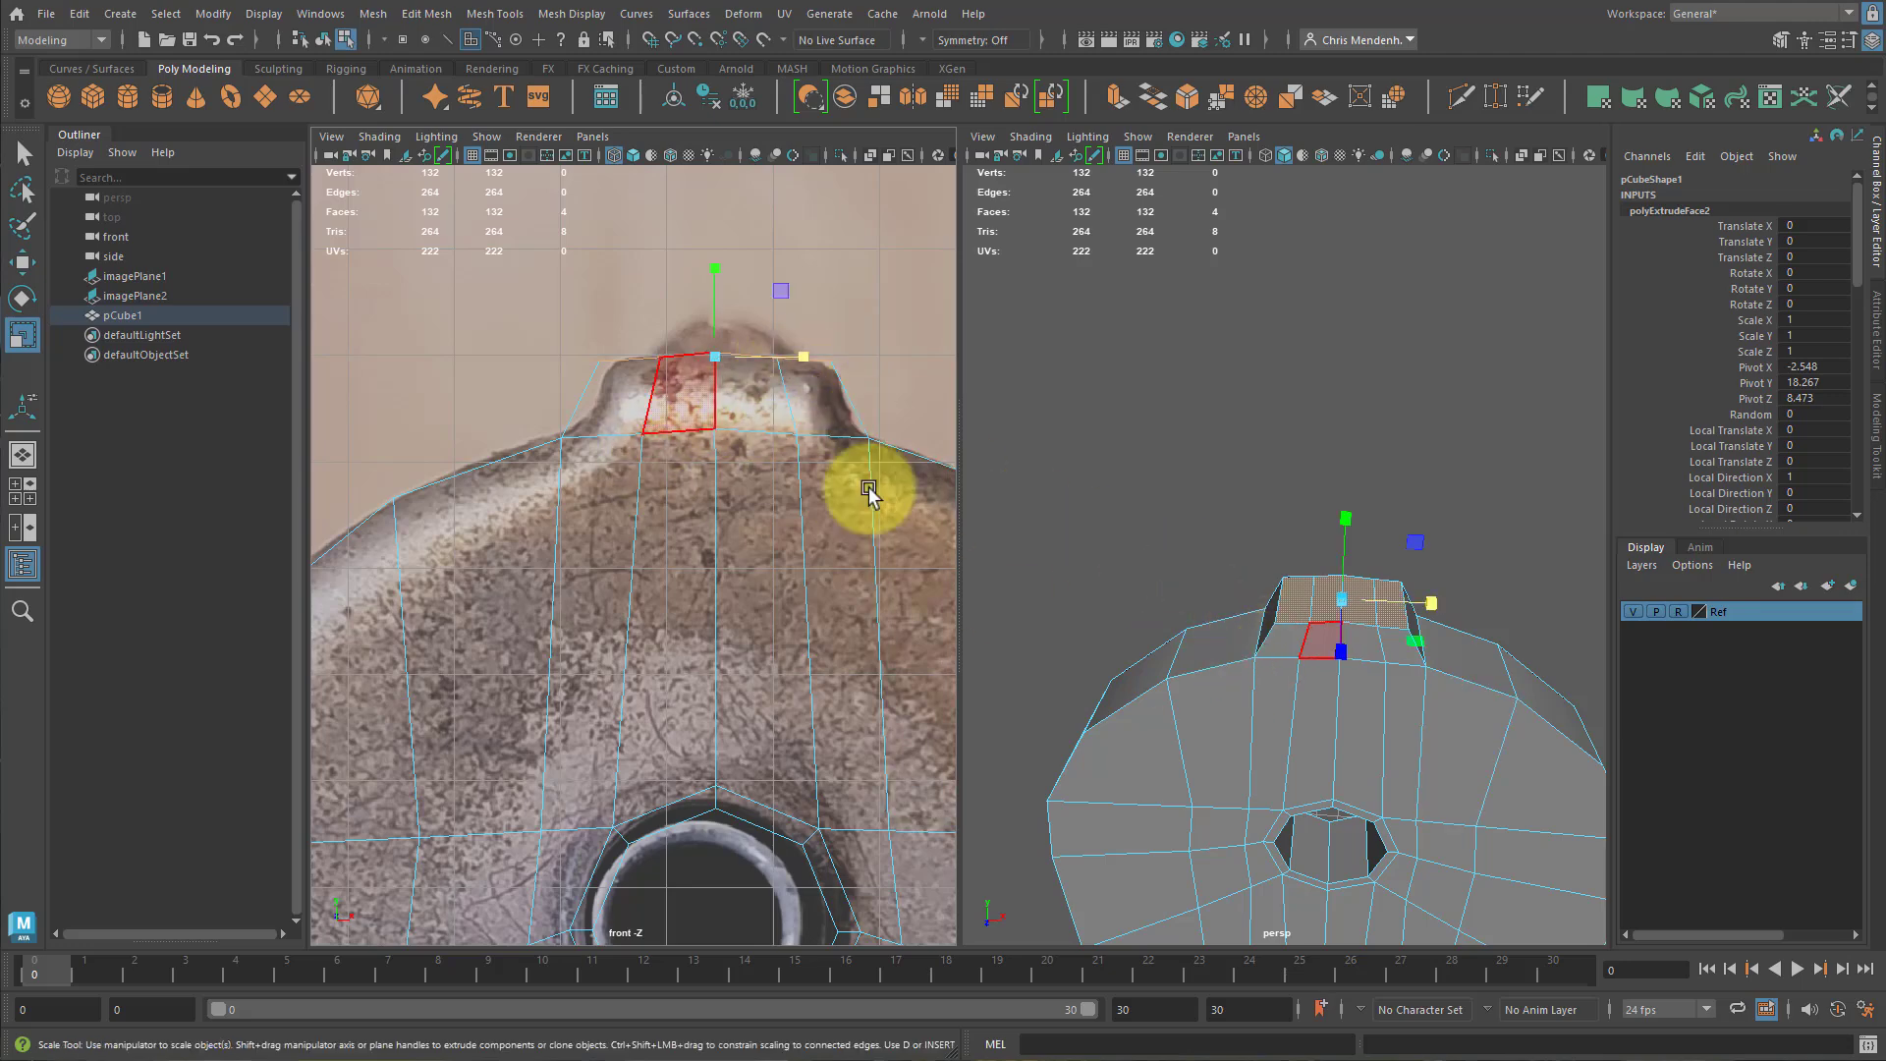
Scale the two outer edges at the tab's base closer together along X and raise them slightly to match the front reference.
alt+drag(1380, 695, 1436, 664)
click(1363, 599)
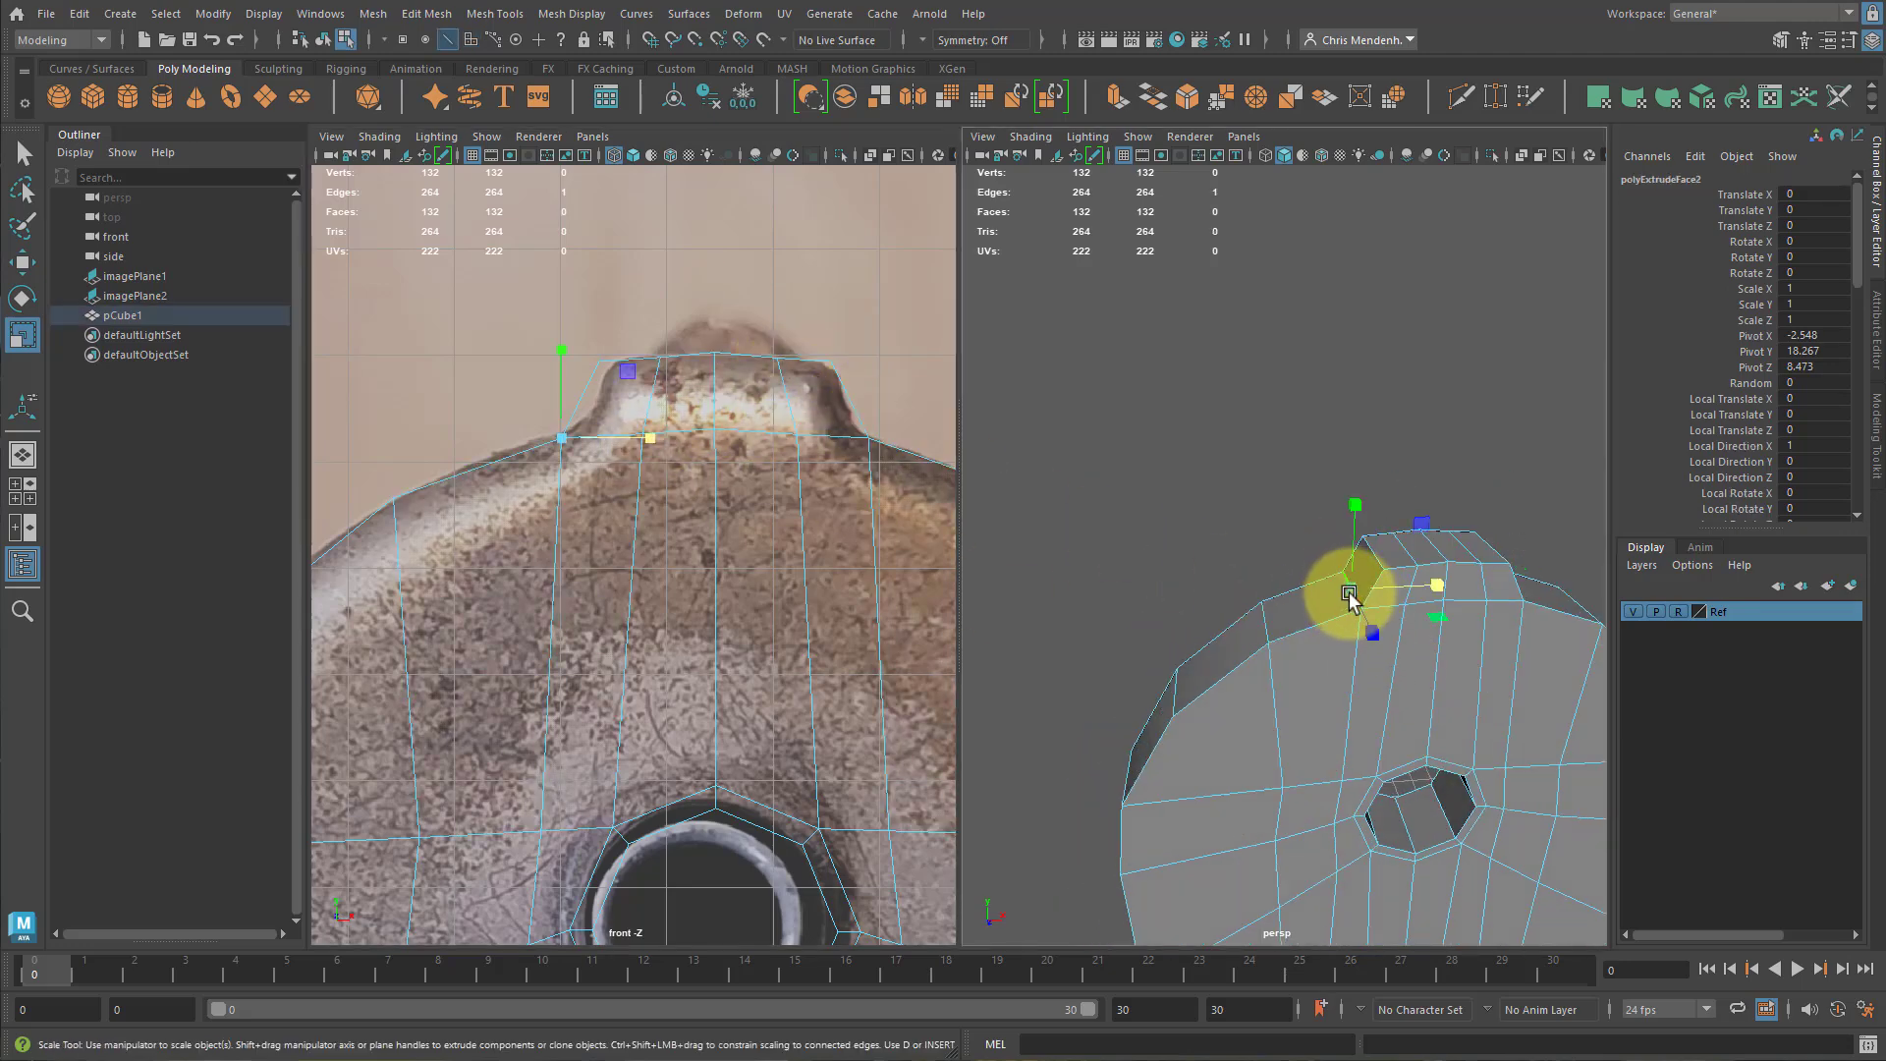
alt+drag(1346, 598, 1205, 566)
shift+click(1205, 567)
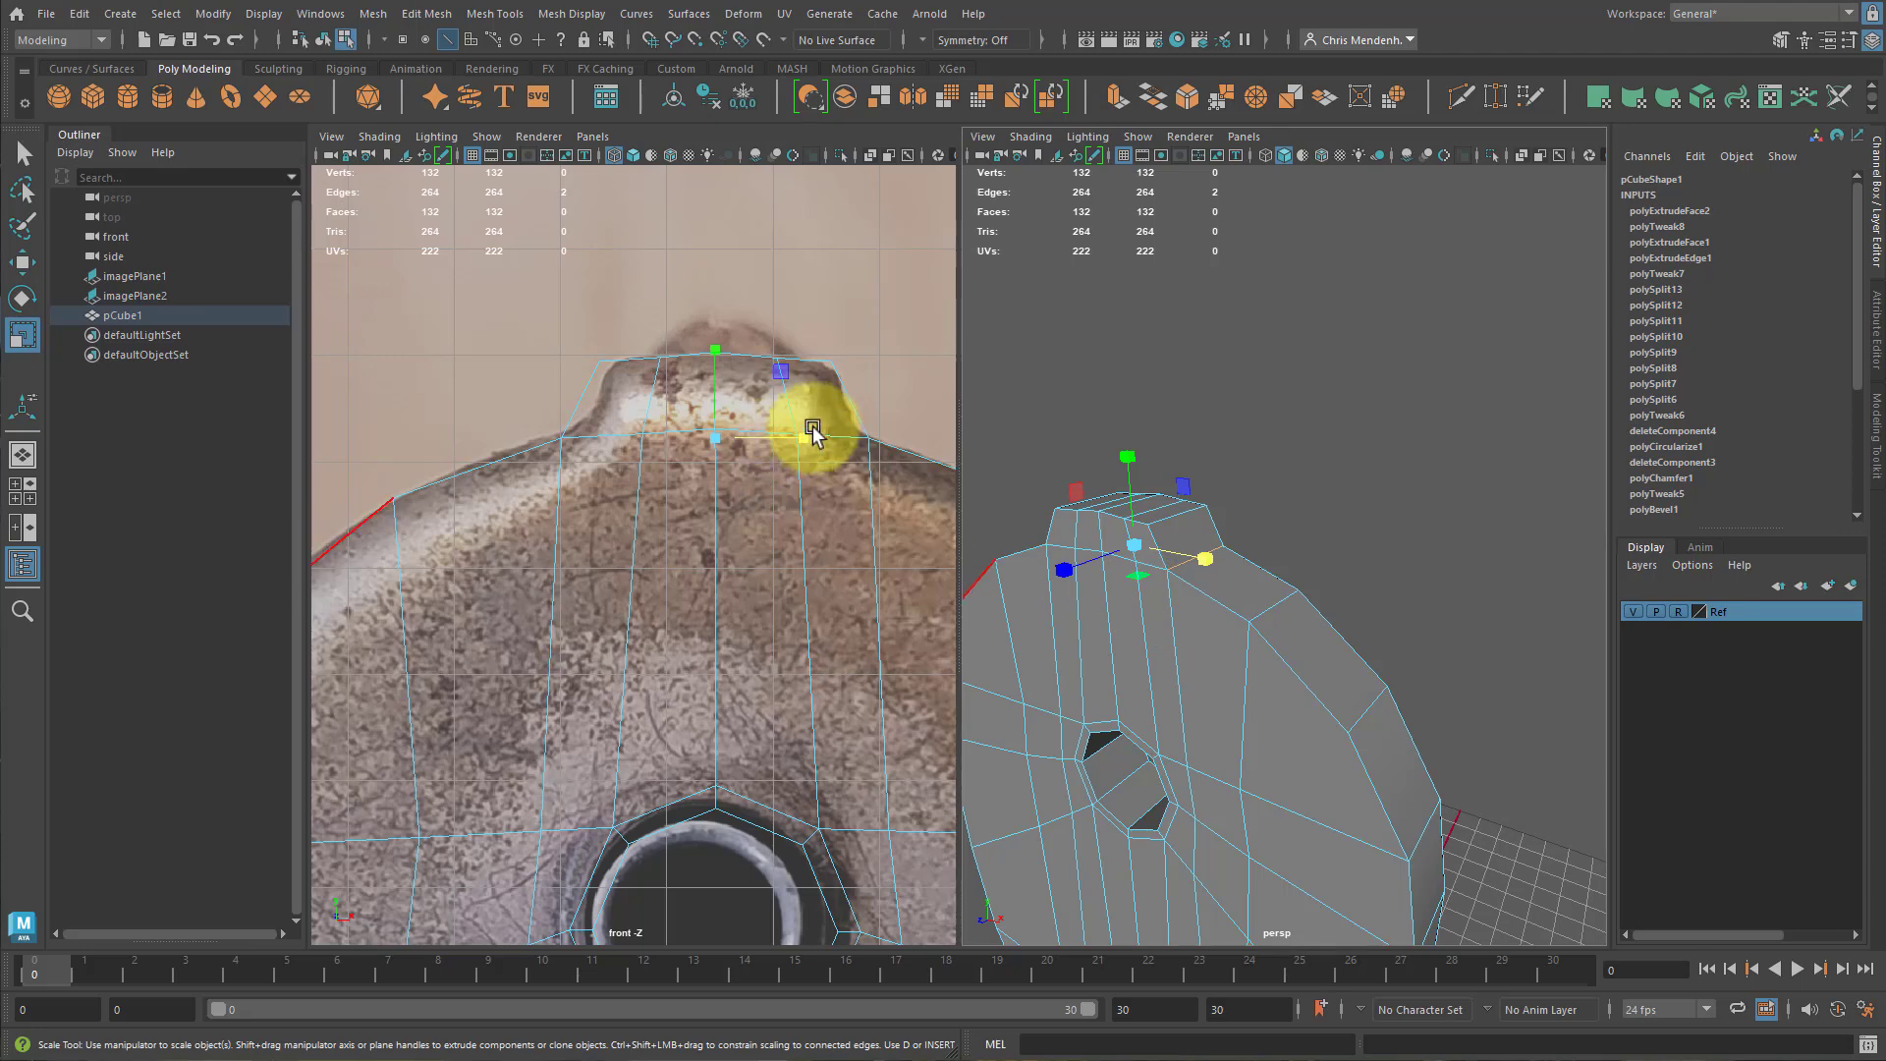
drag(808, 437, 795, 432)
key(w)
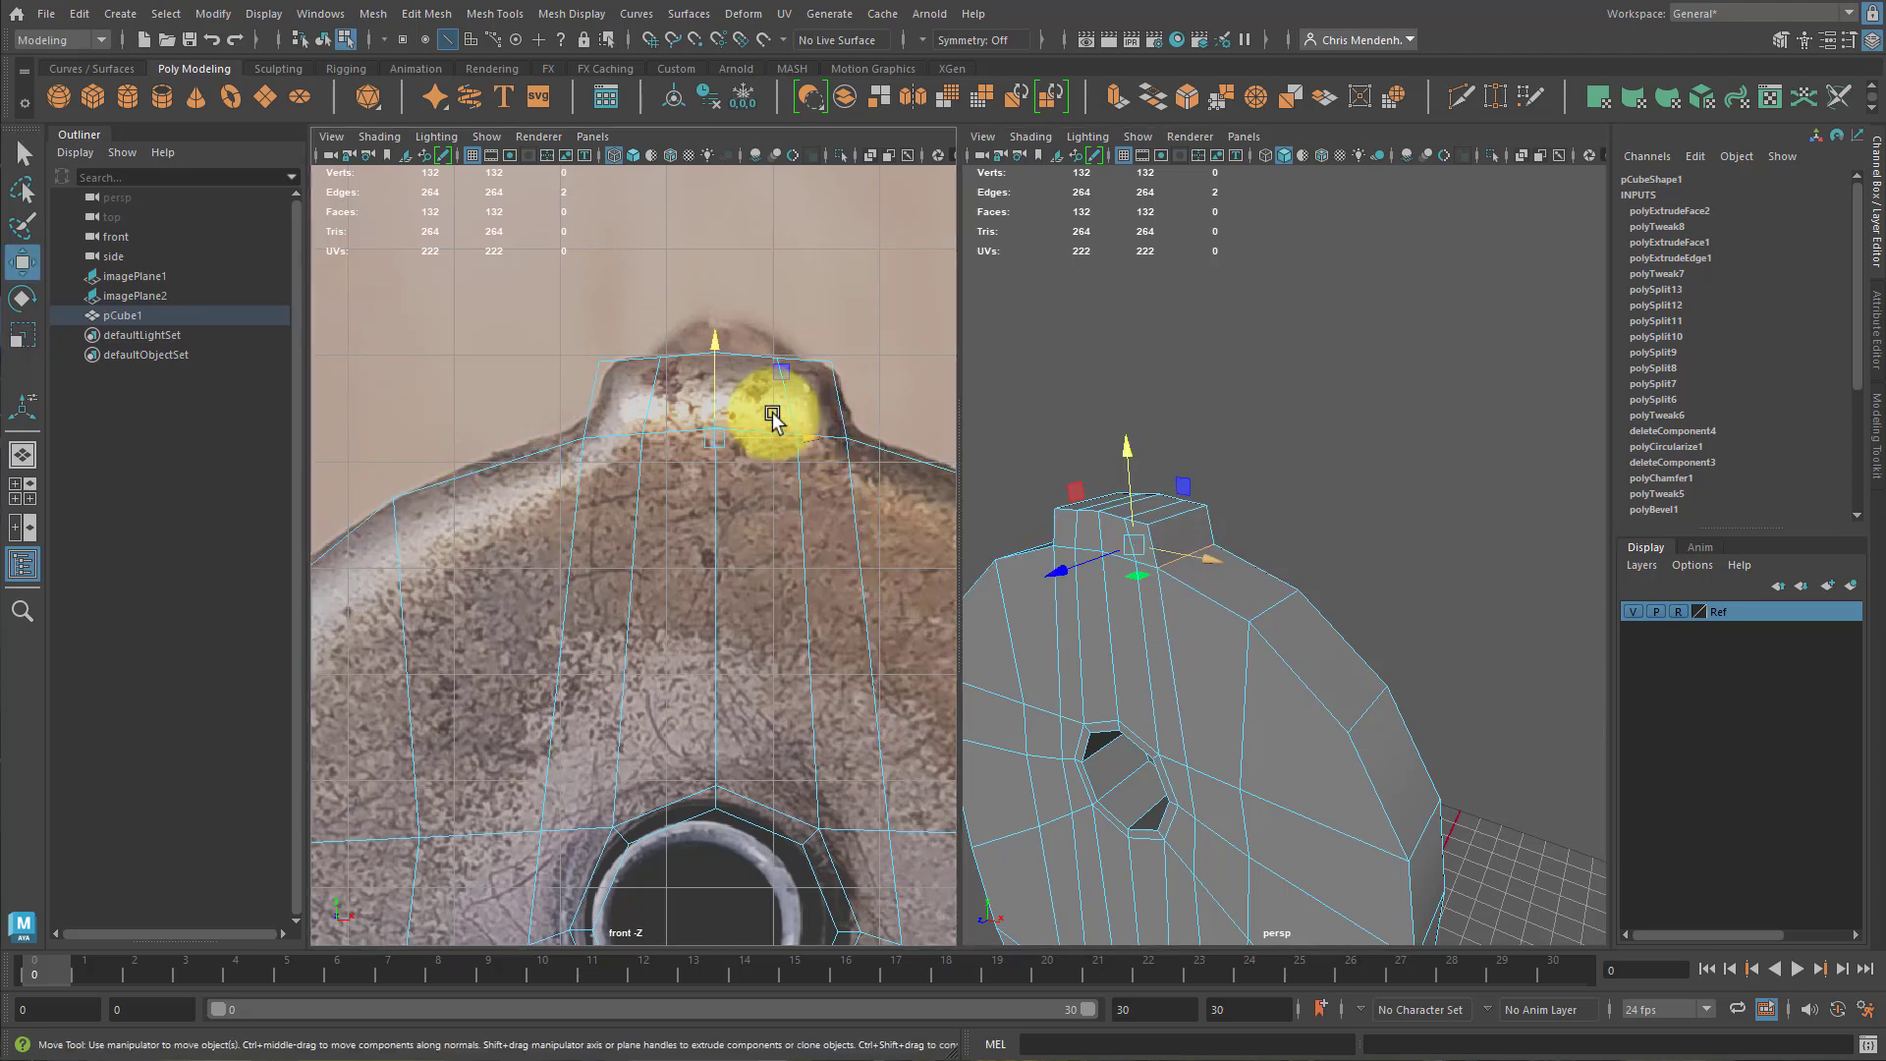
drag(716, 348, 716, 333)
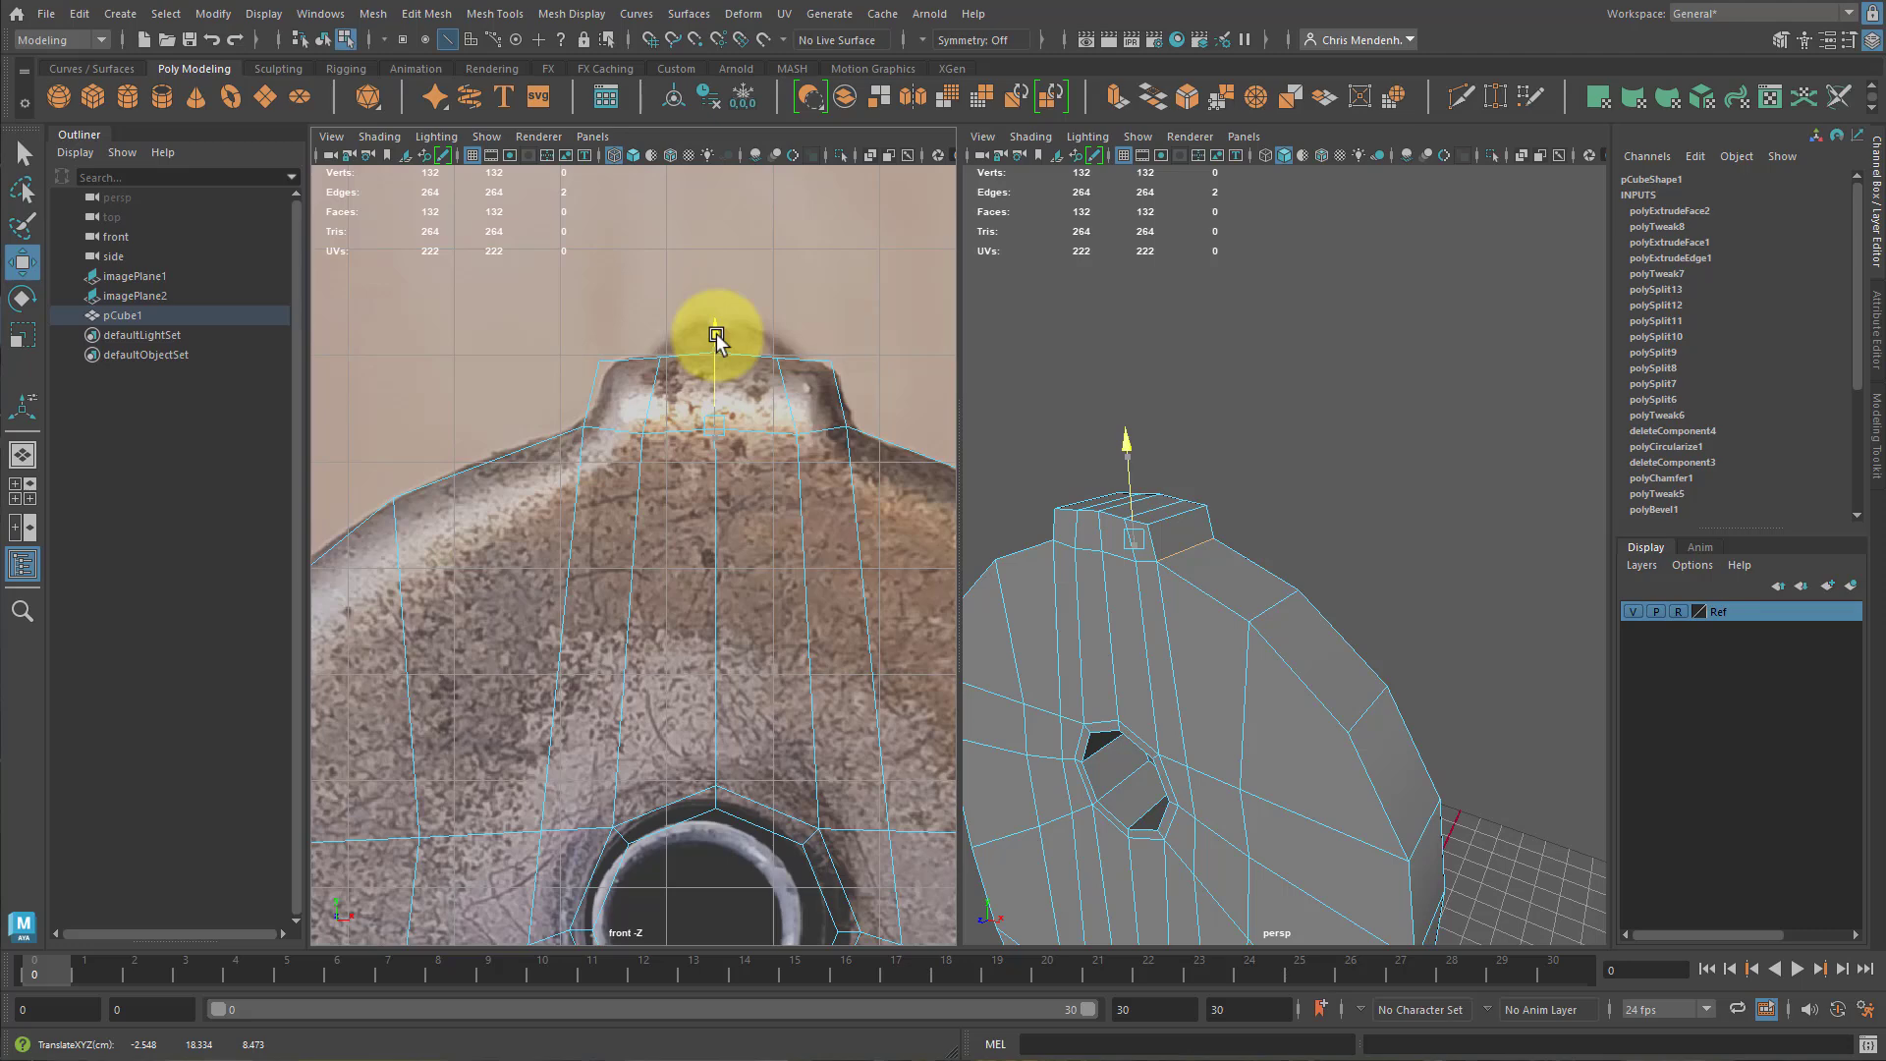
drag(716, 338, 715, 344)
Select the ten edges surrounding the tab's base on the front, back and both sides.
click(657, 420)
shift+click(797, 444)
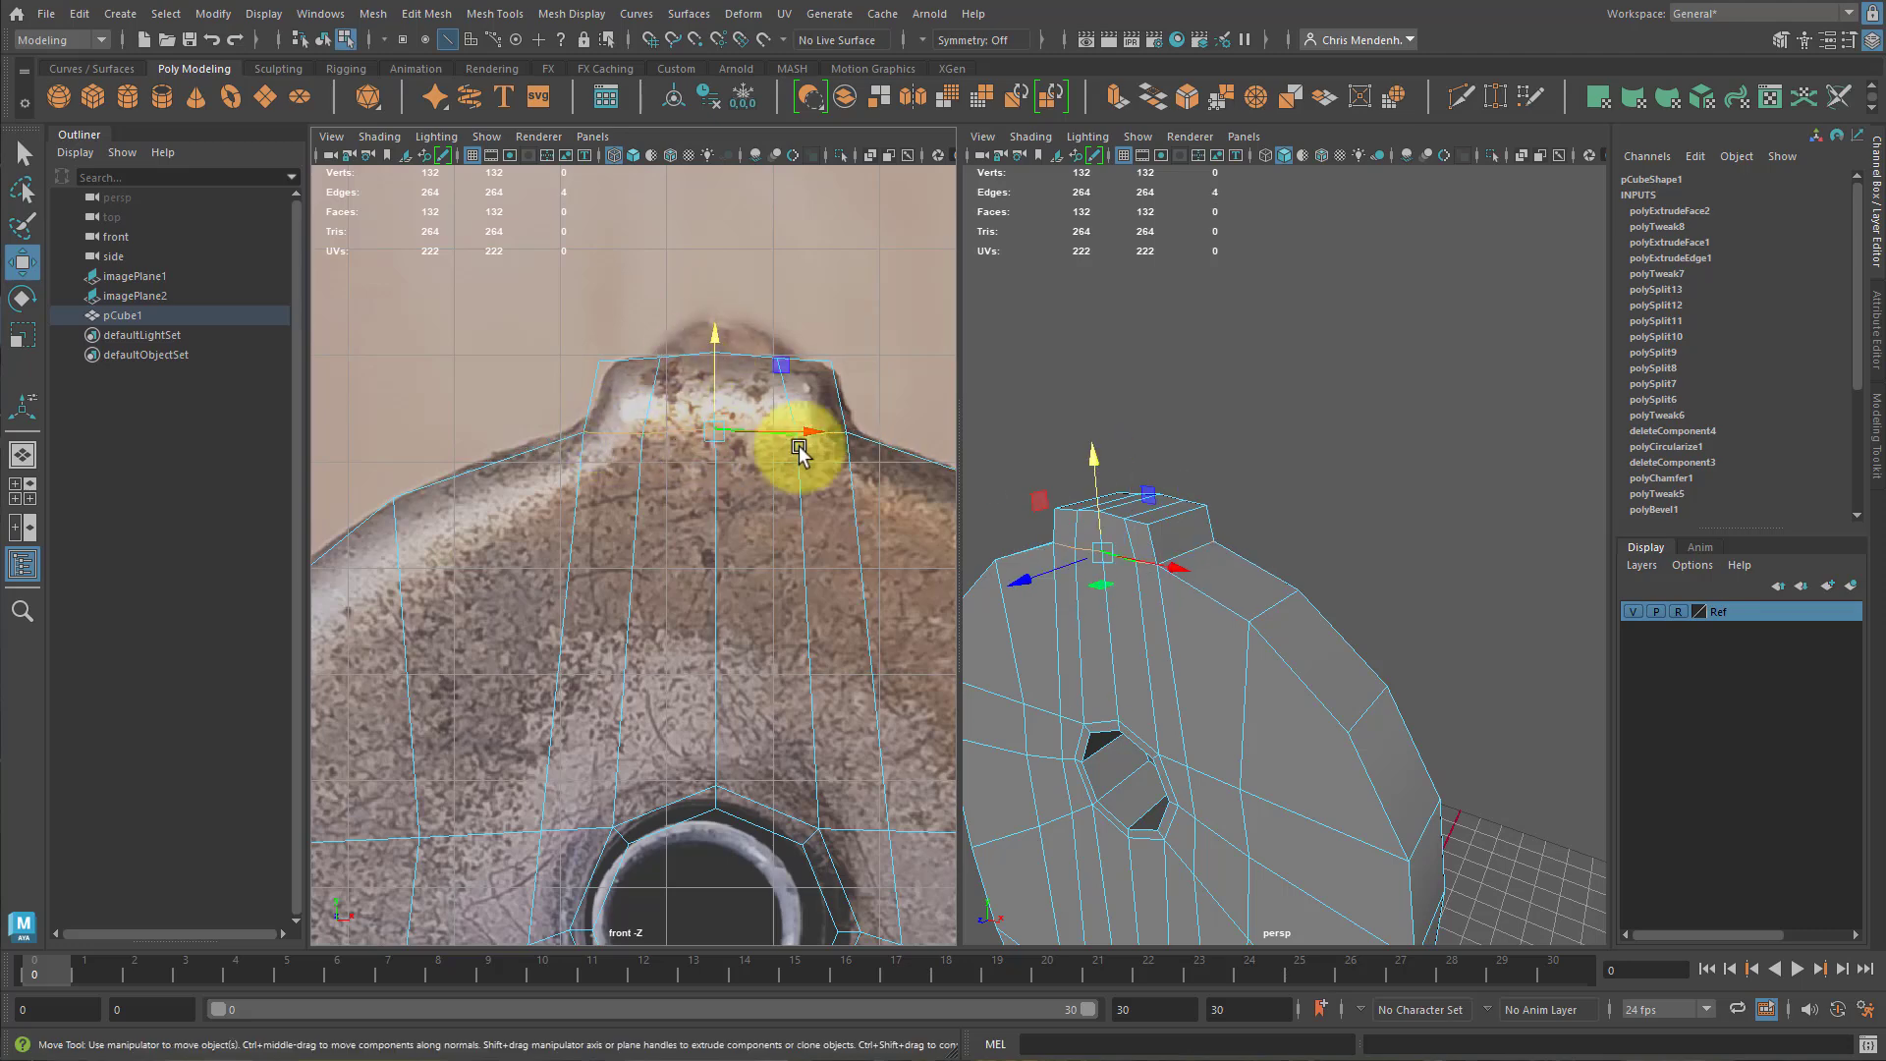
shift+click(1175, 546)
key(q)
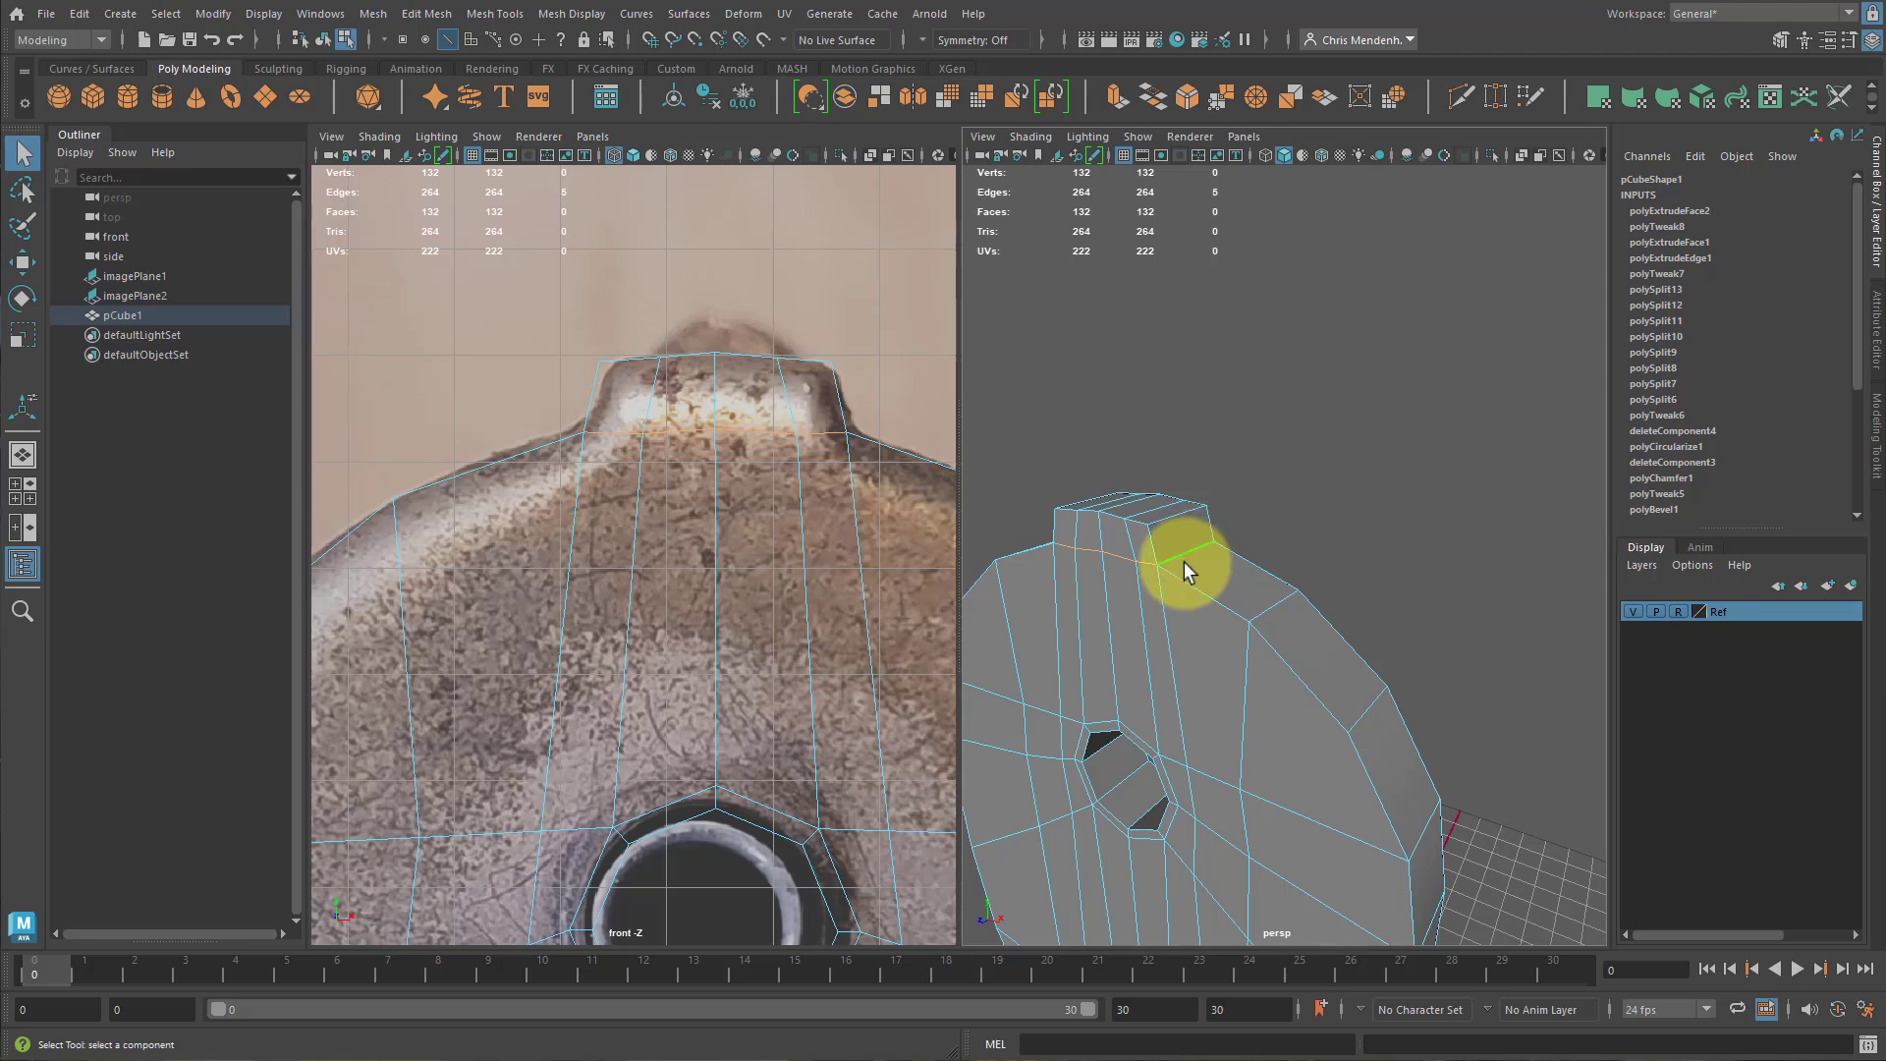
alt+drag(1183, 562, 1275, 606)
shift+click(1548, 554)
alt+drag(1549, 610, 1275, 503)
shift+double_click(1186, 462)
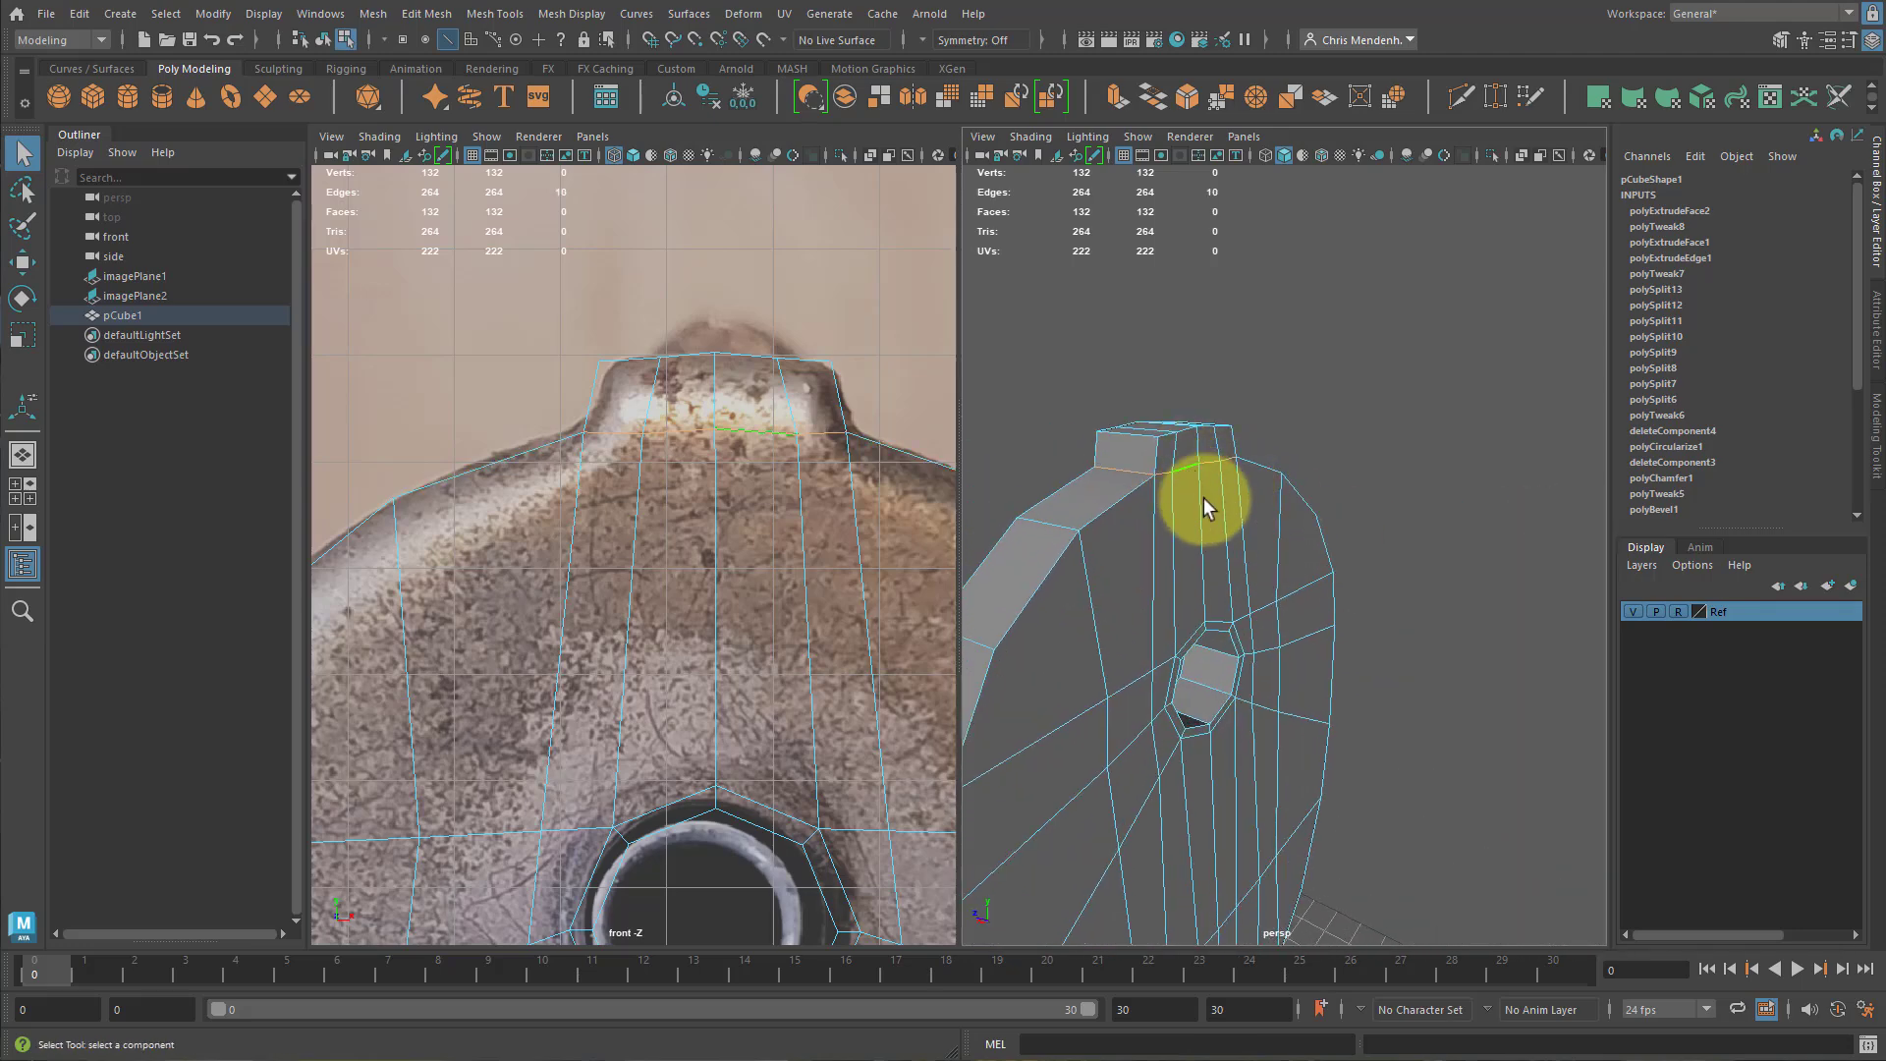
Try to flatten the tab's base edges along Y and shift them vertically, undoing the attempts.
key(r)
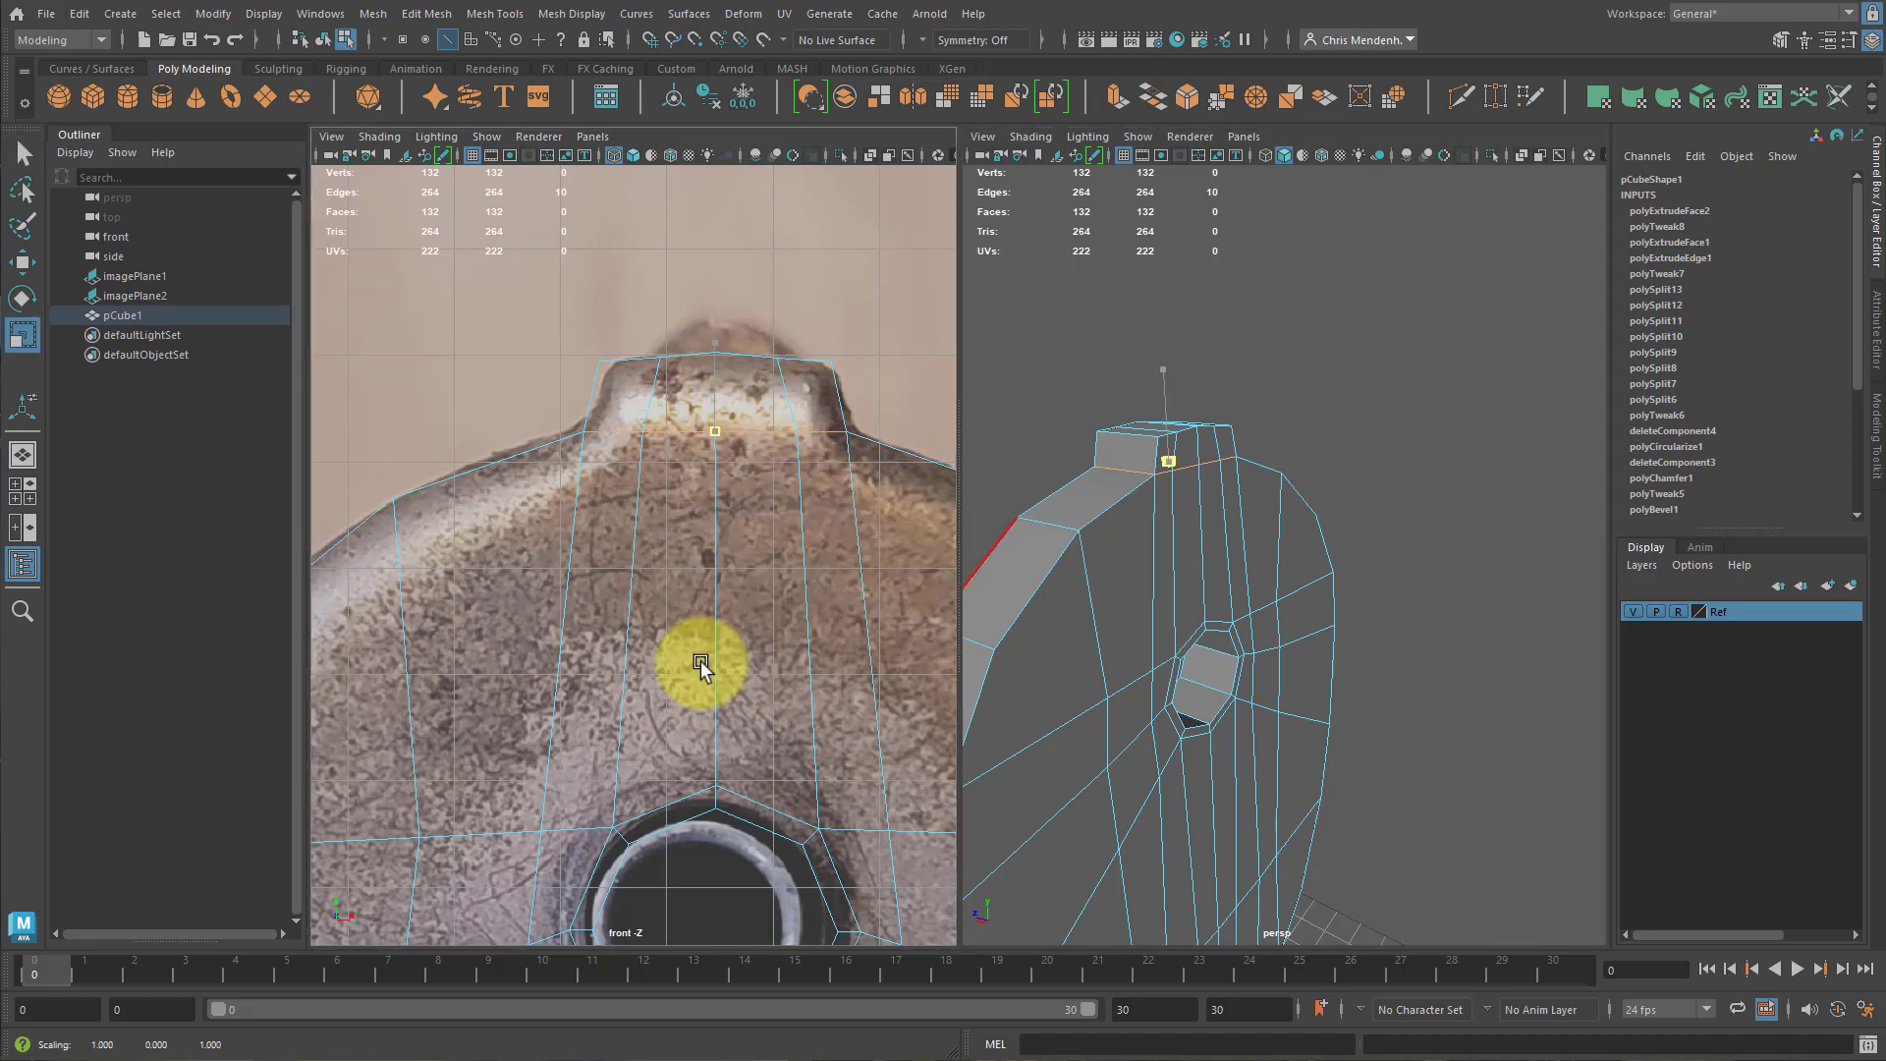
key(w)
drag(708, 341, 709, 339)
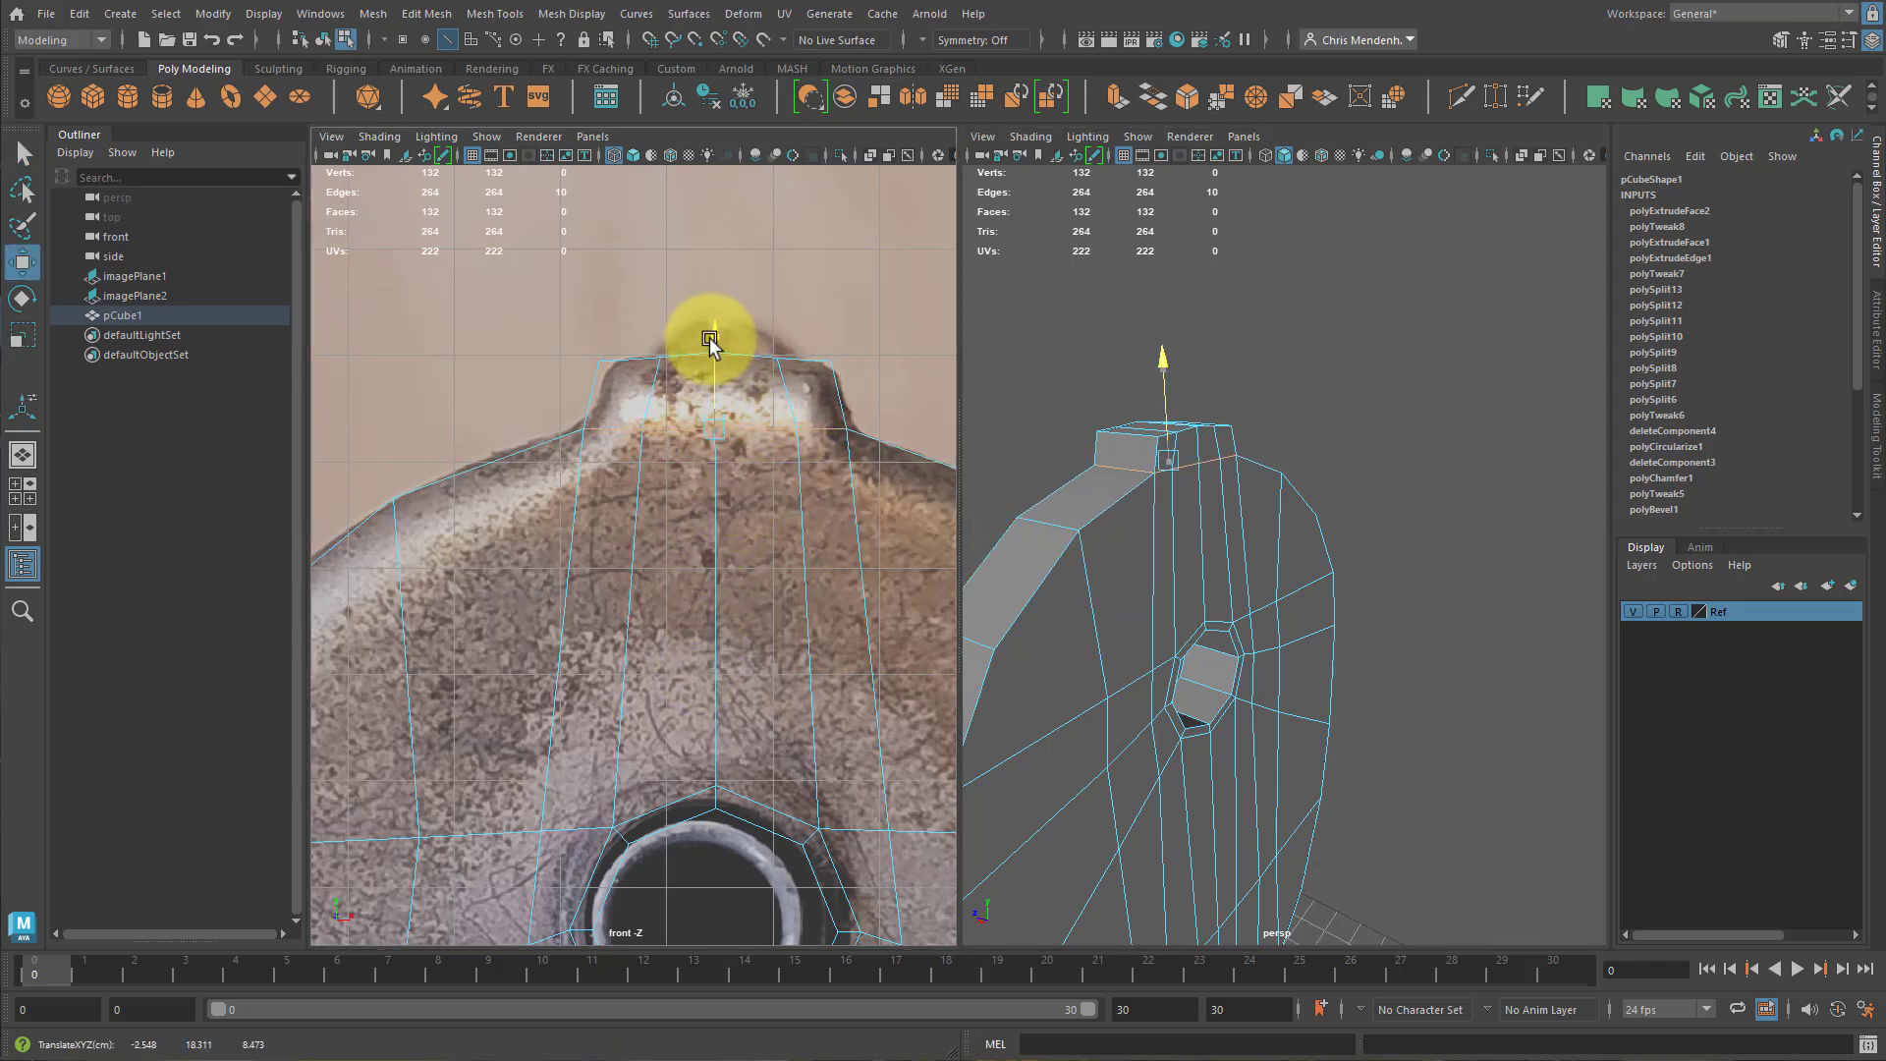
key(ctrl+z)
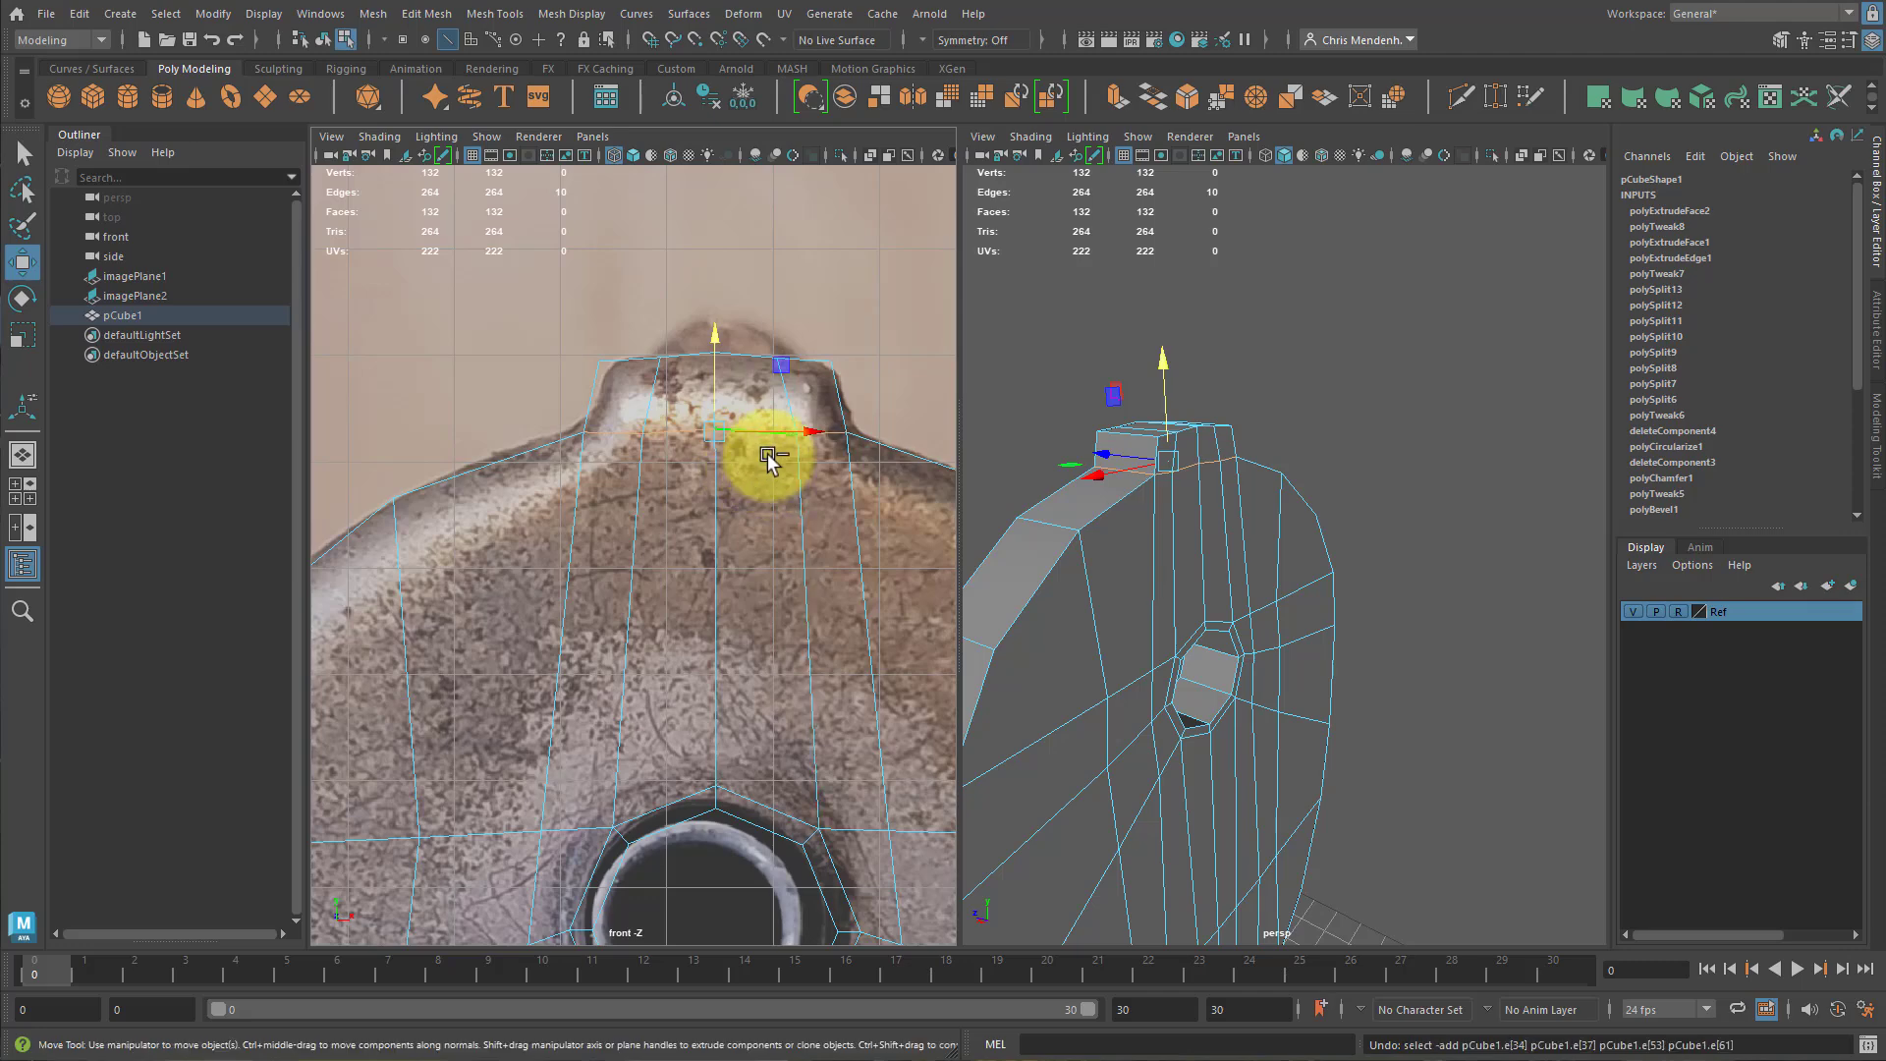
key(r)
drag(713, 342, 741, 552)
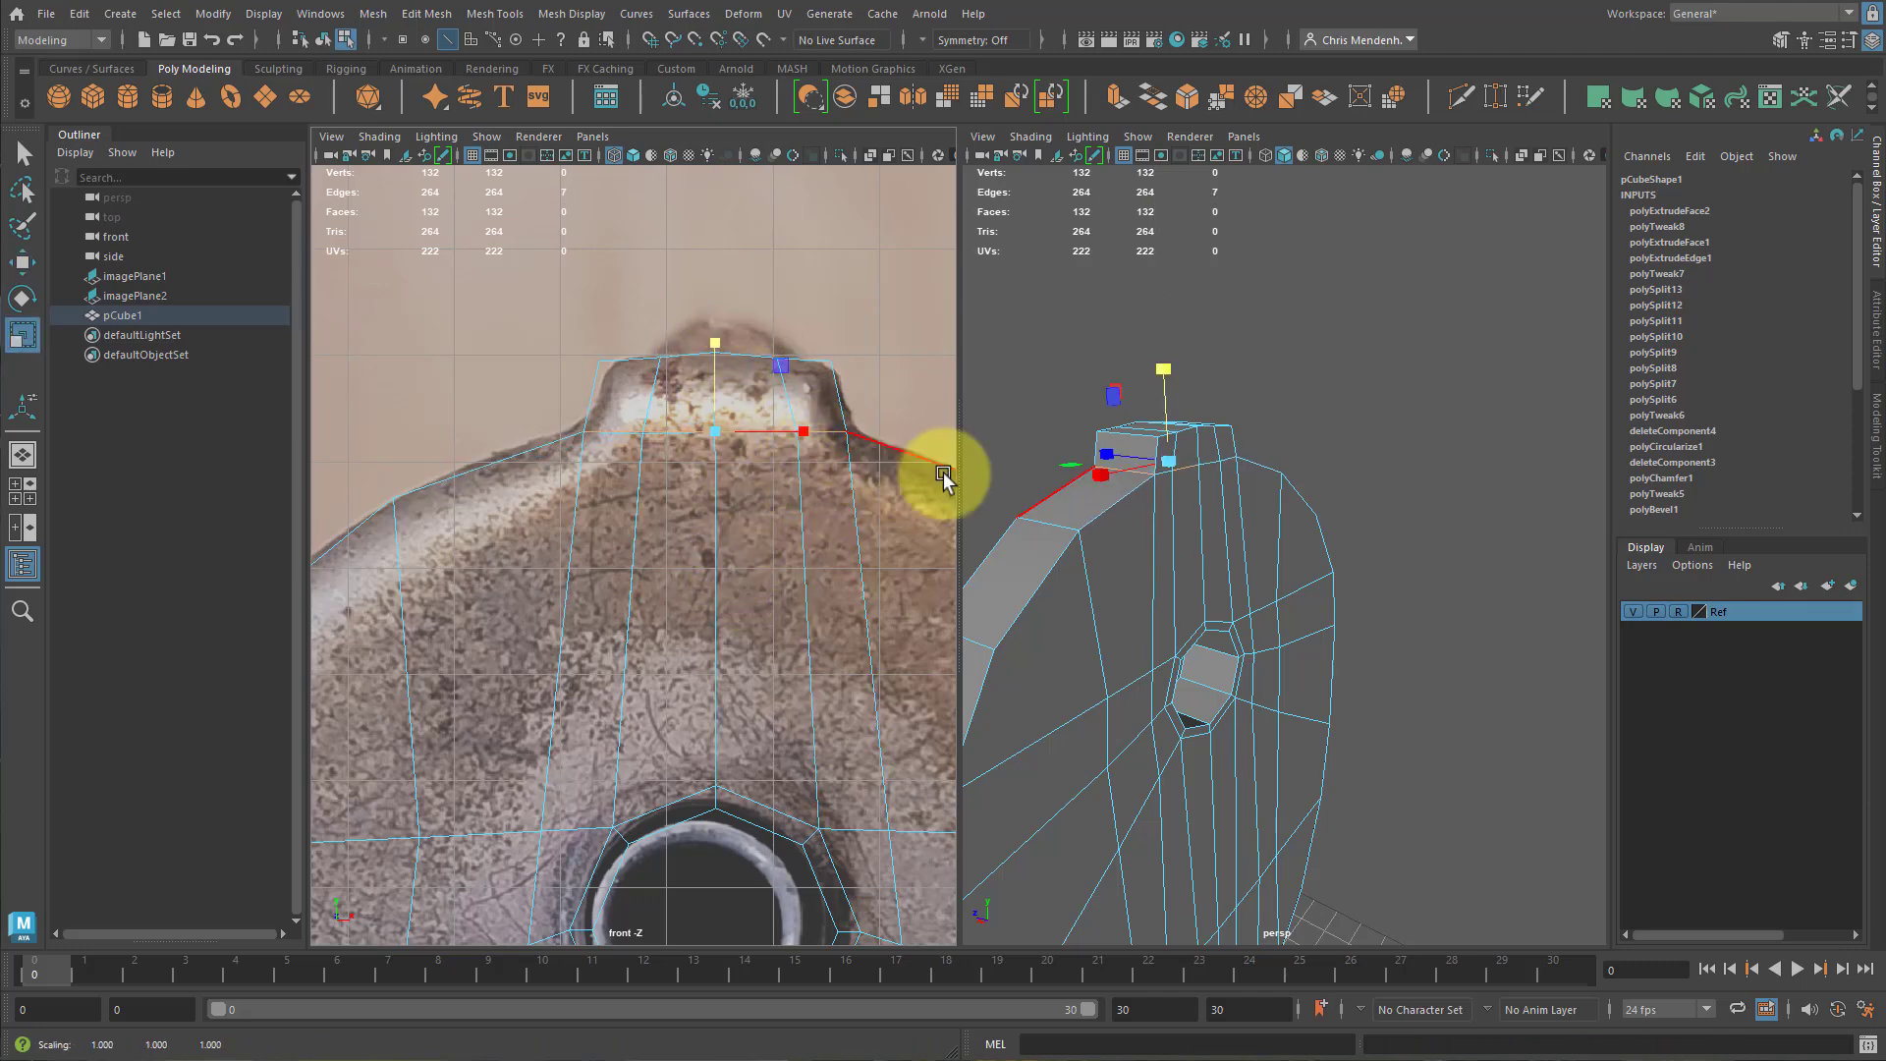
shift+double_click(1210, 462)
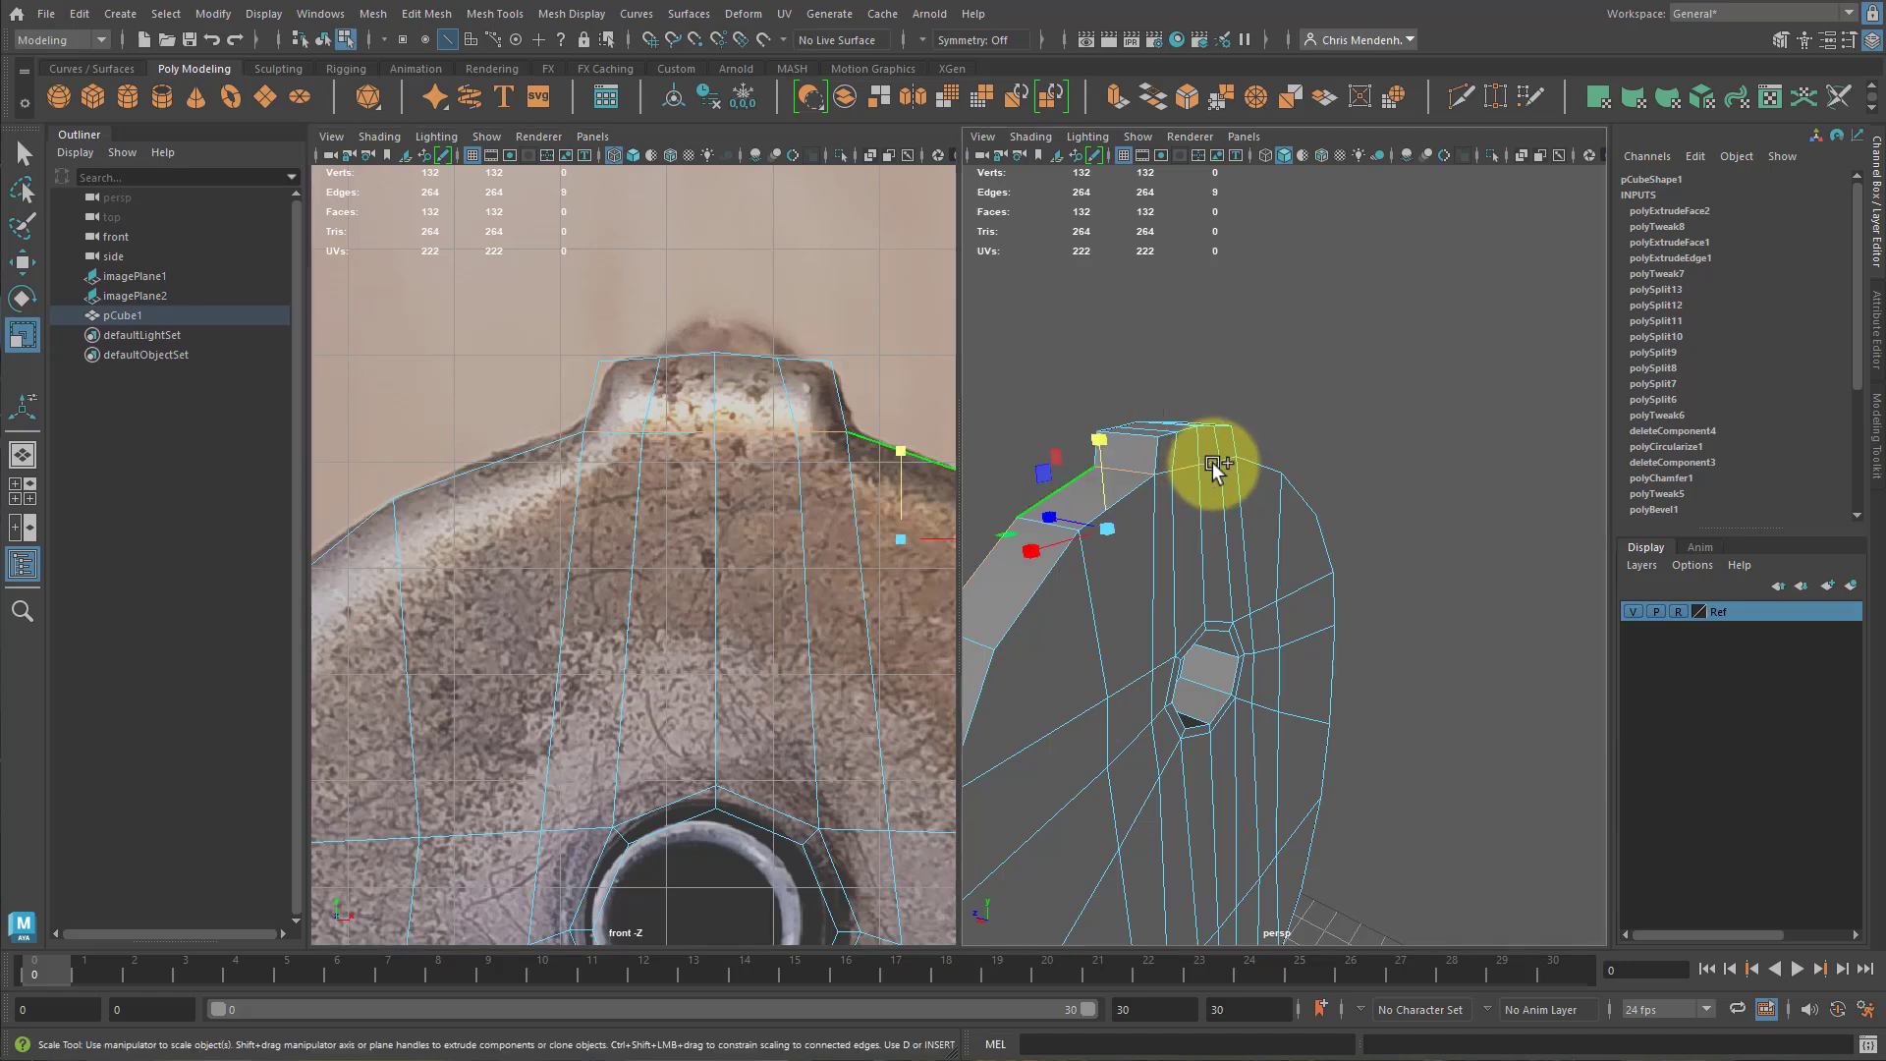
click(1183, 516)
key(ctrl+z)
key(ctrl+z)
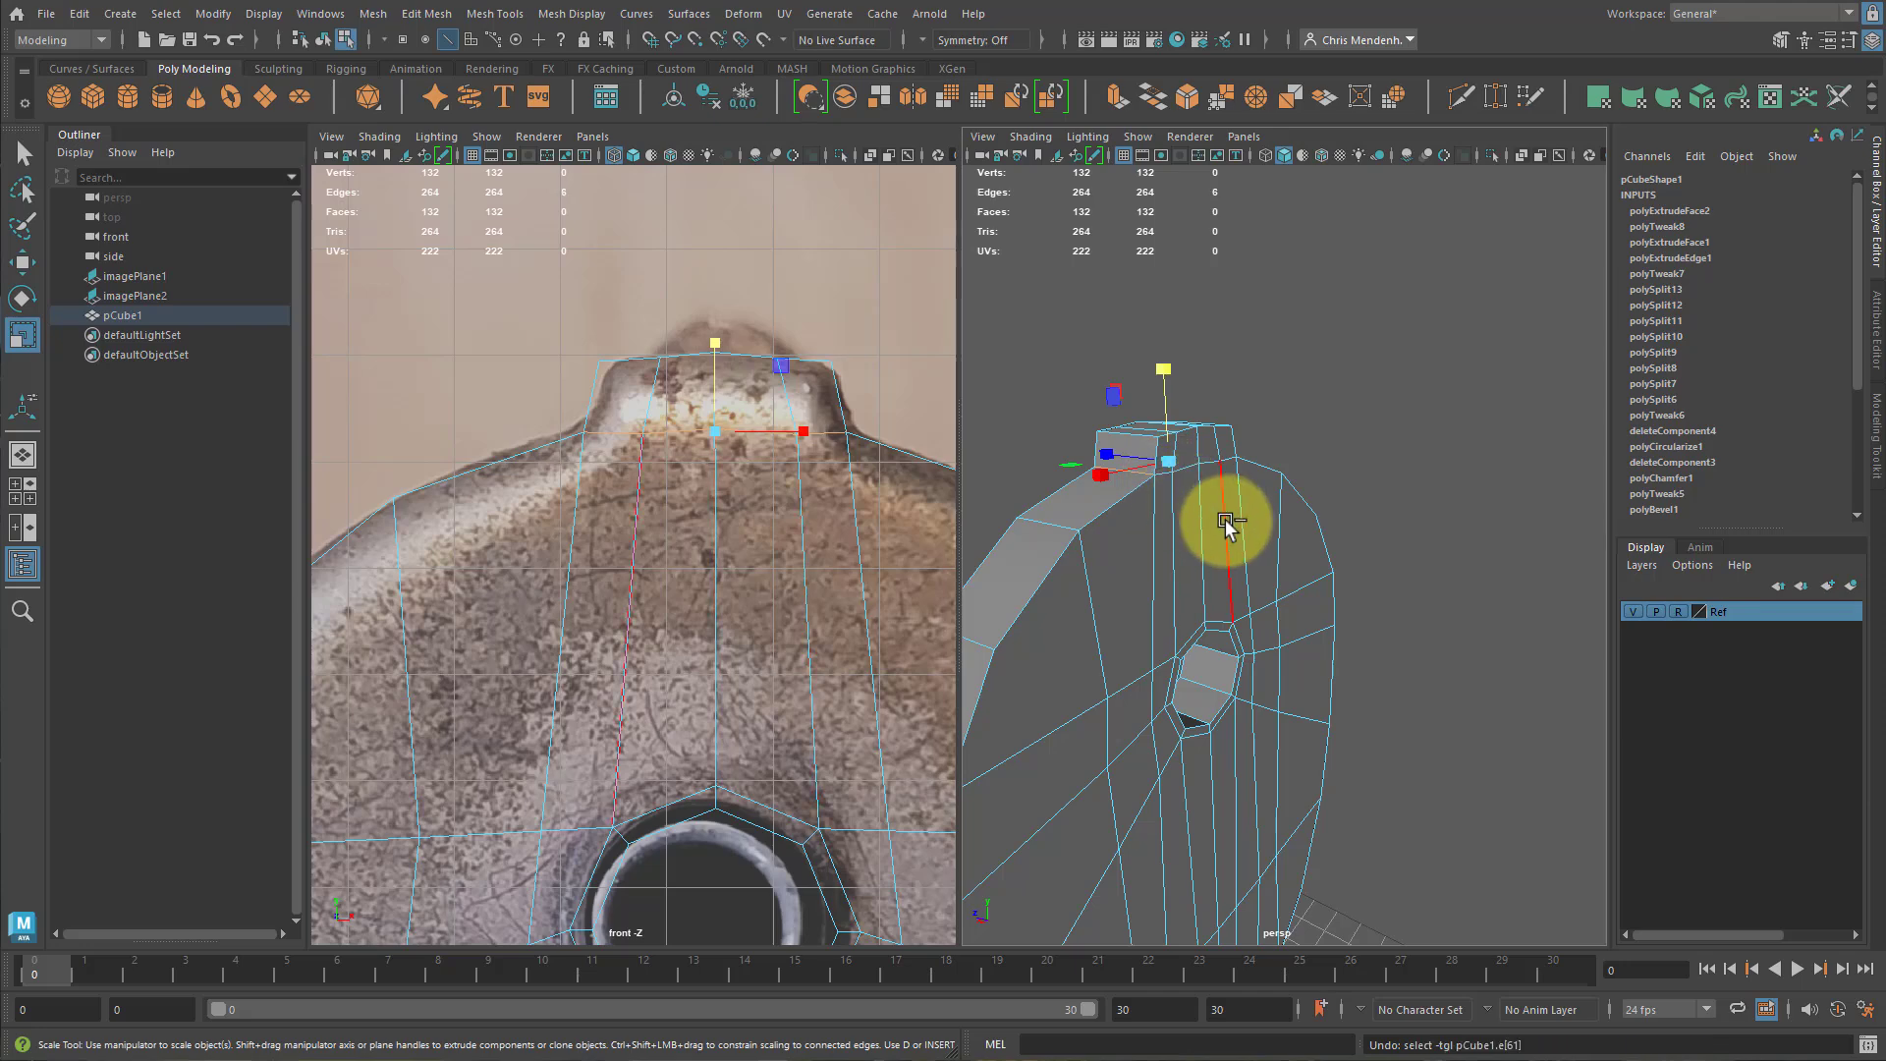
Complete the ten-edge selection around the tab's base, flatten it along Y and move it to about Y 18.32.
key(q)
shift+click(1168, 467)
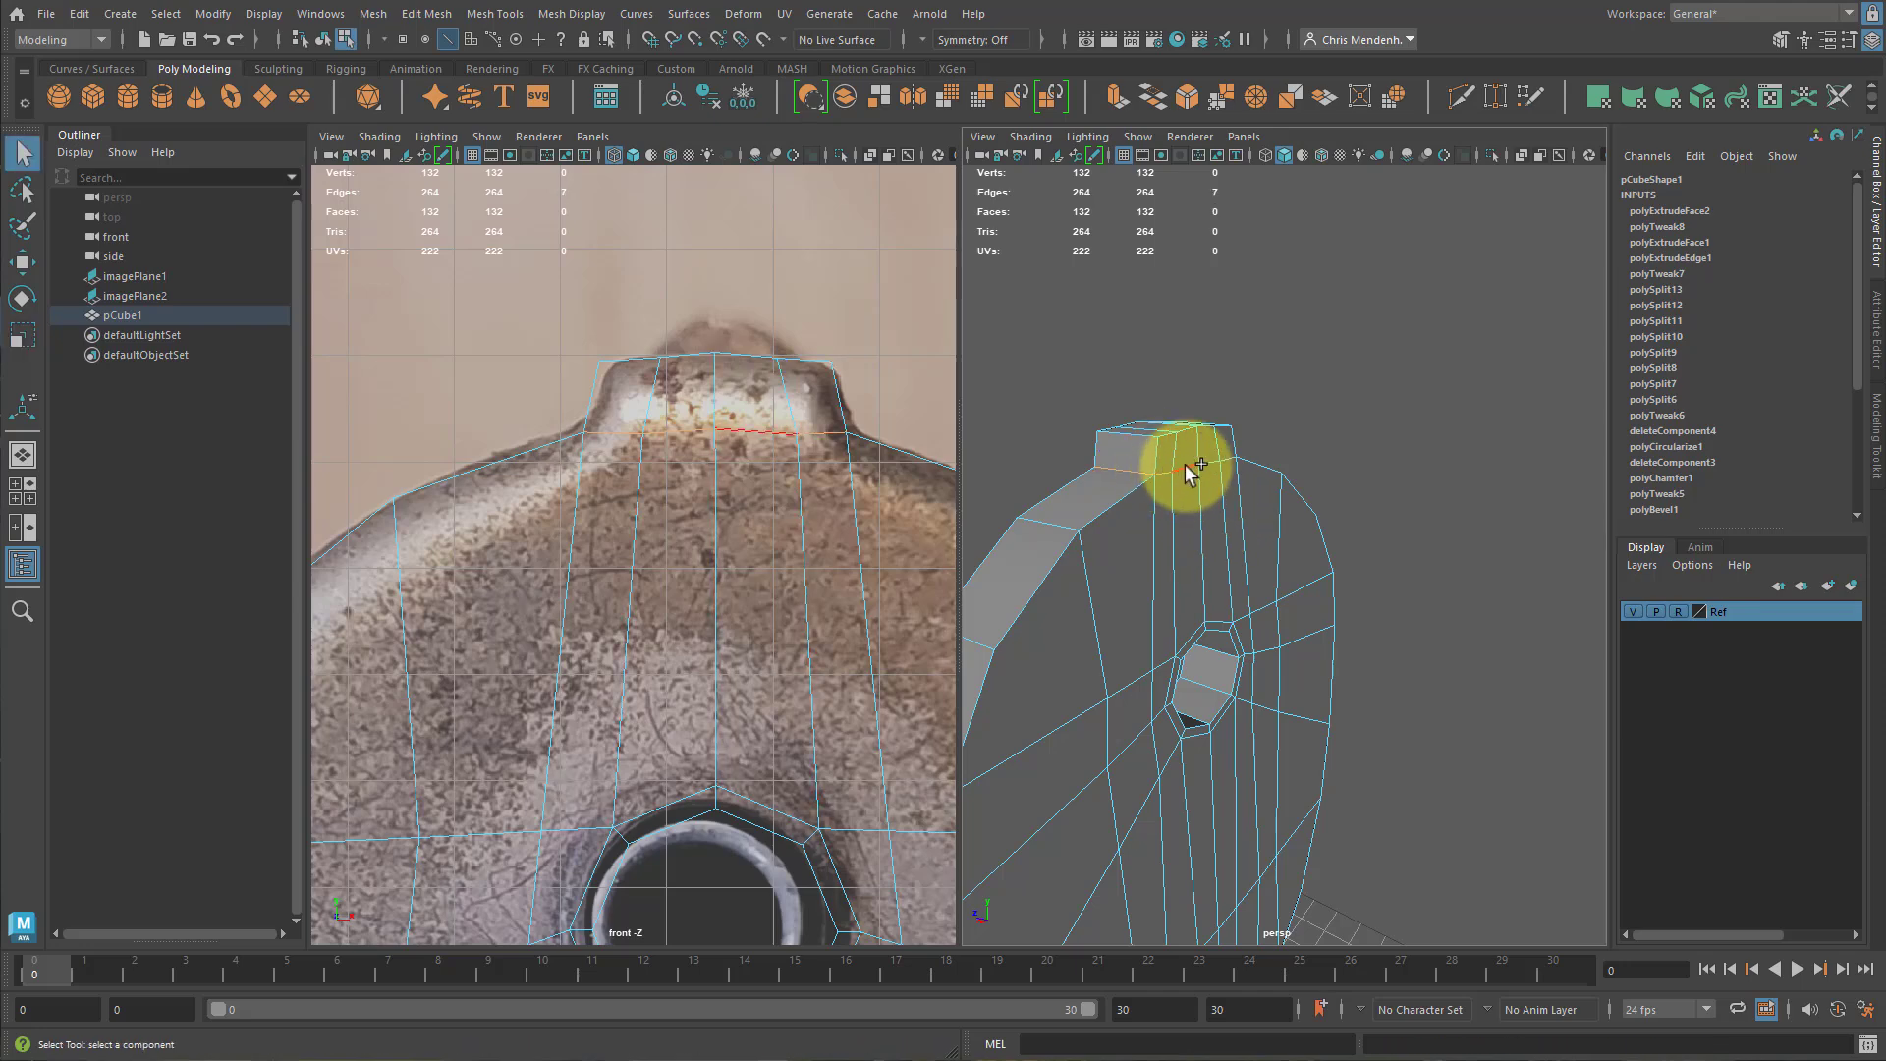
shift+click(1184, 464)
shift+click(1210, 461)
key(r)
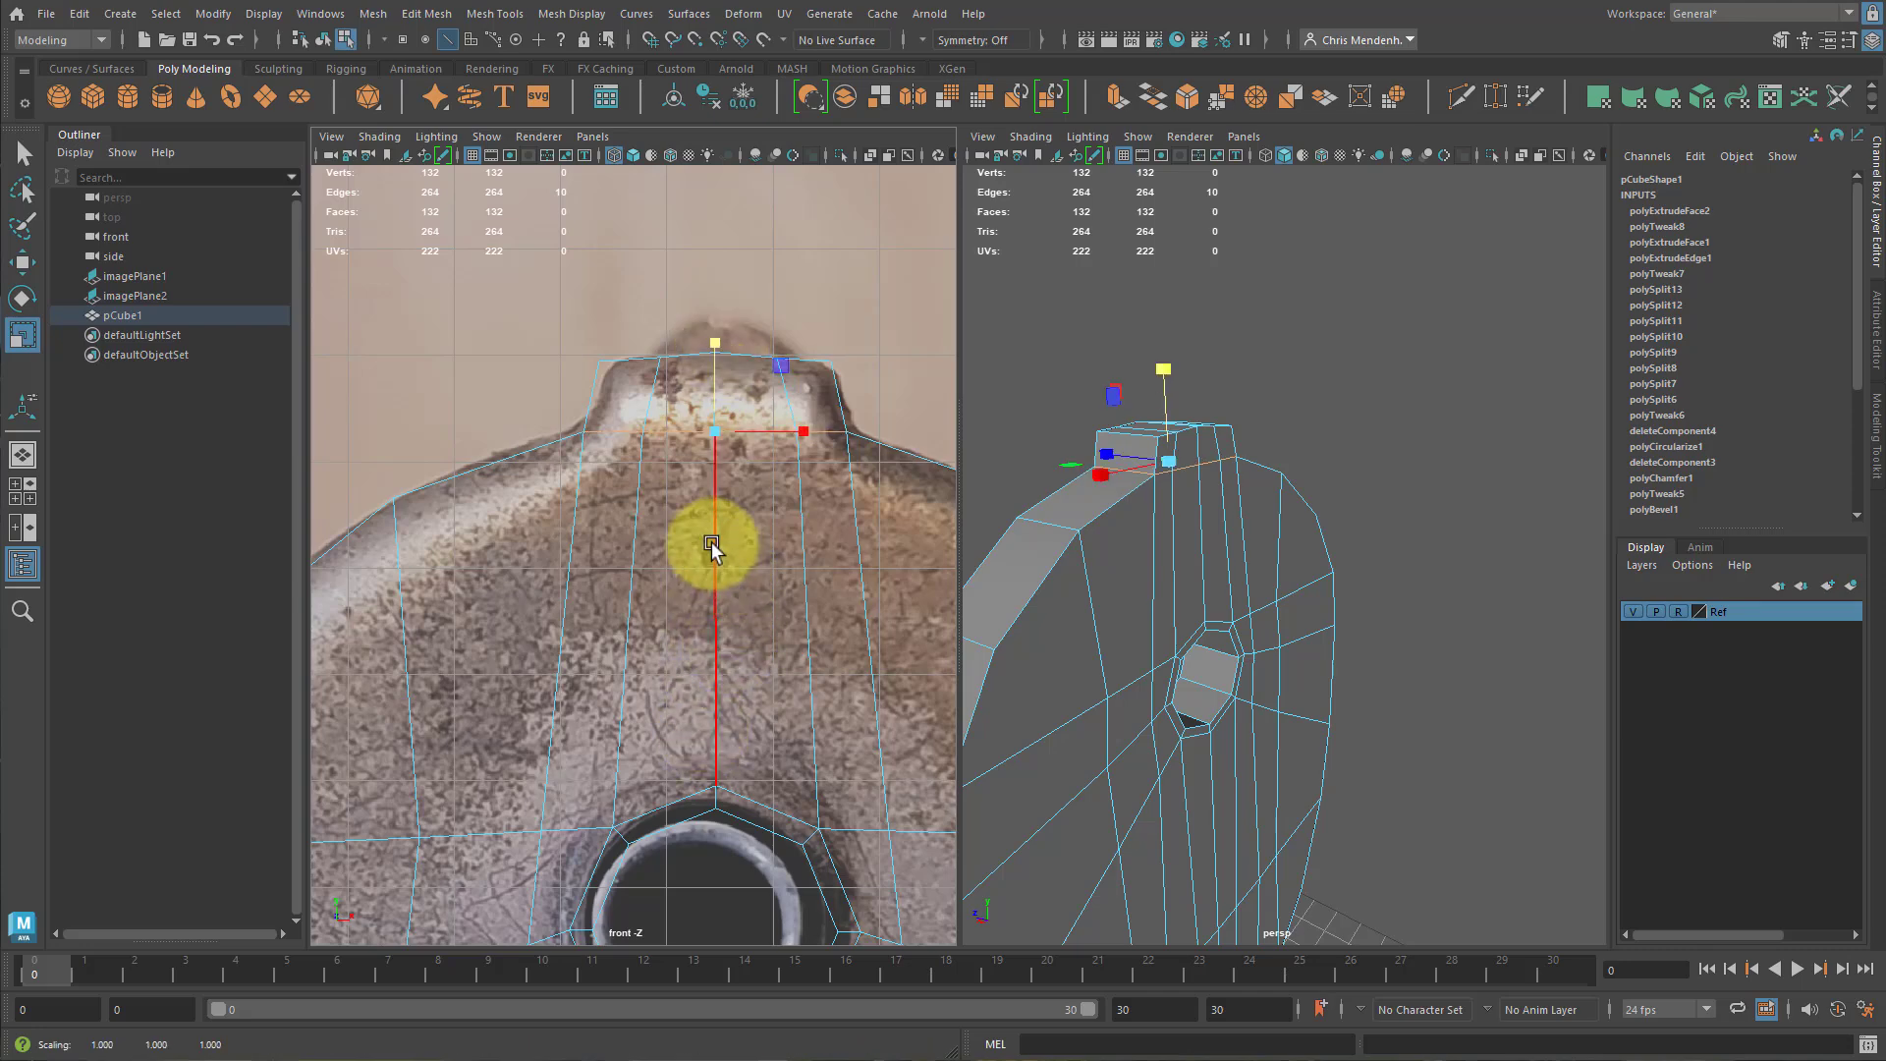
key(w)
click(715, 337)
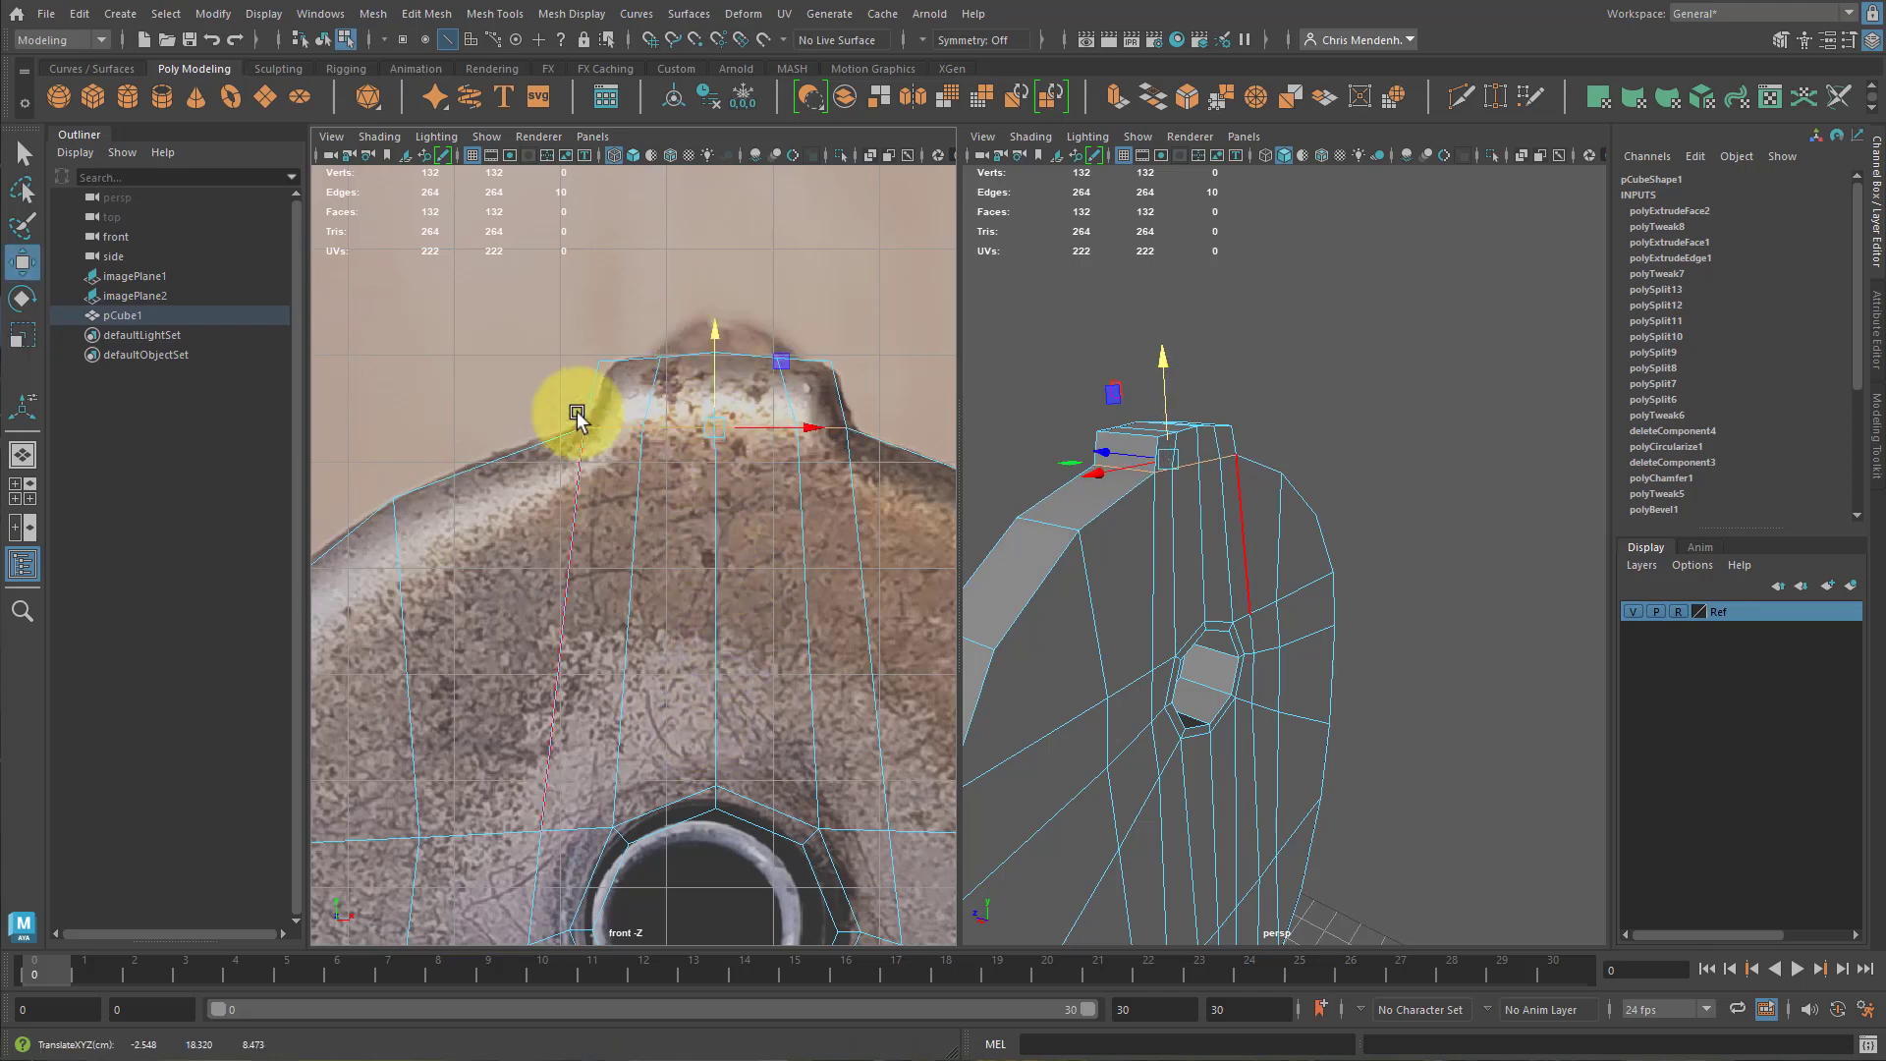
Select the ten vertices on the tab's top and compare the tab with the full front reference.
alt+drag(1207, 429, 1287, 504)
right_drag(1228, 466, 1158, 463)
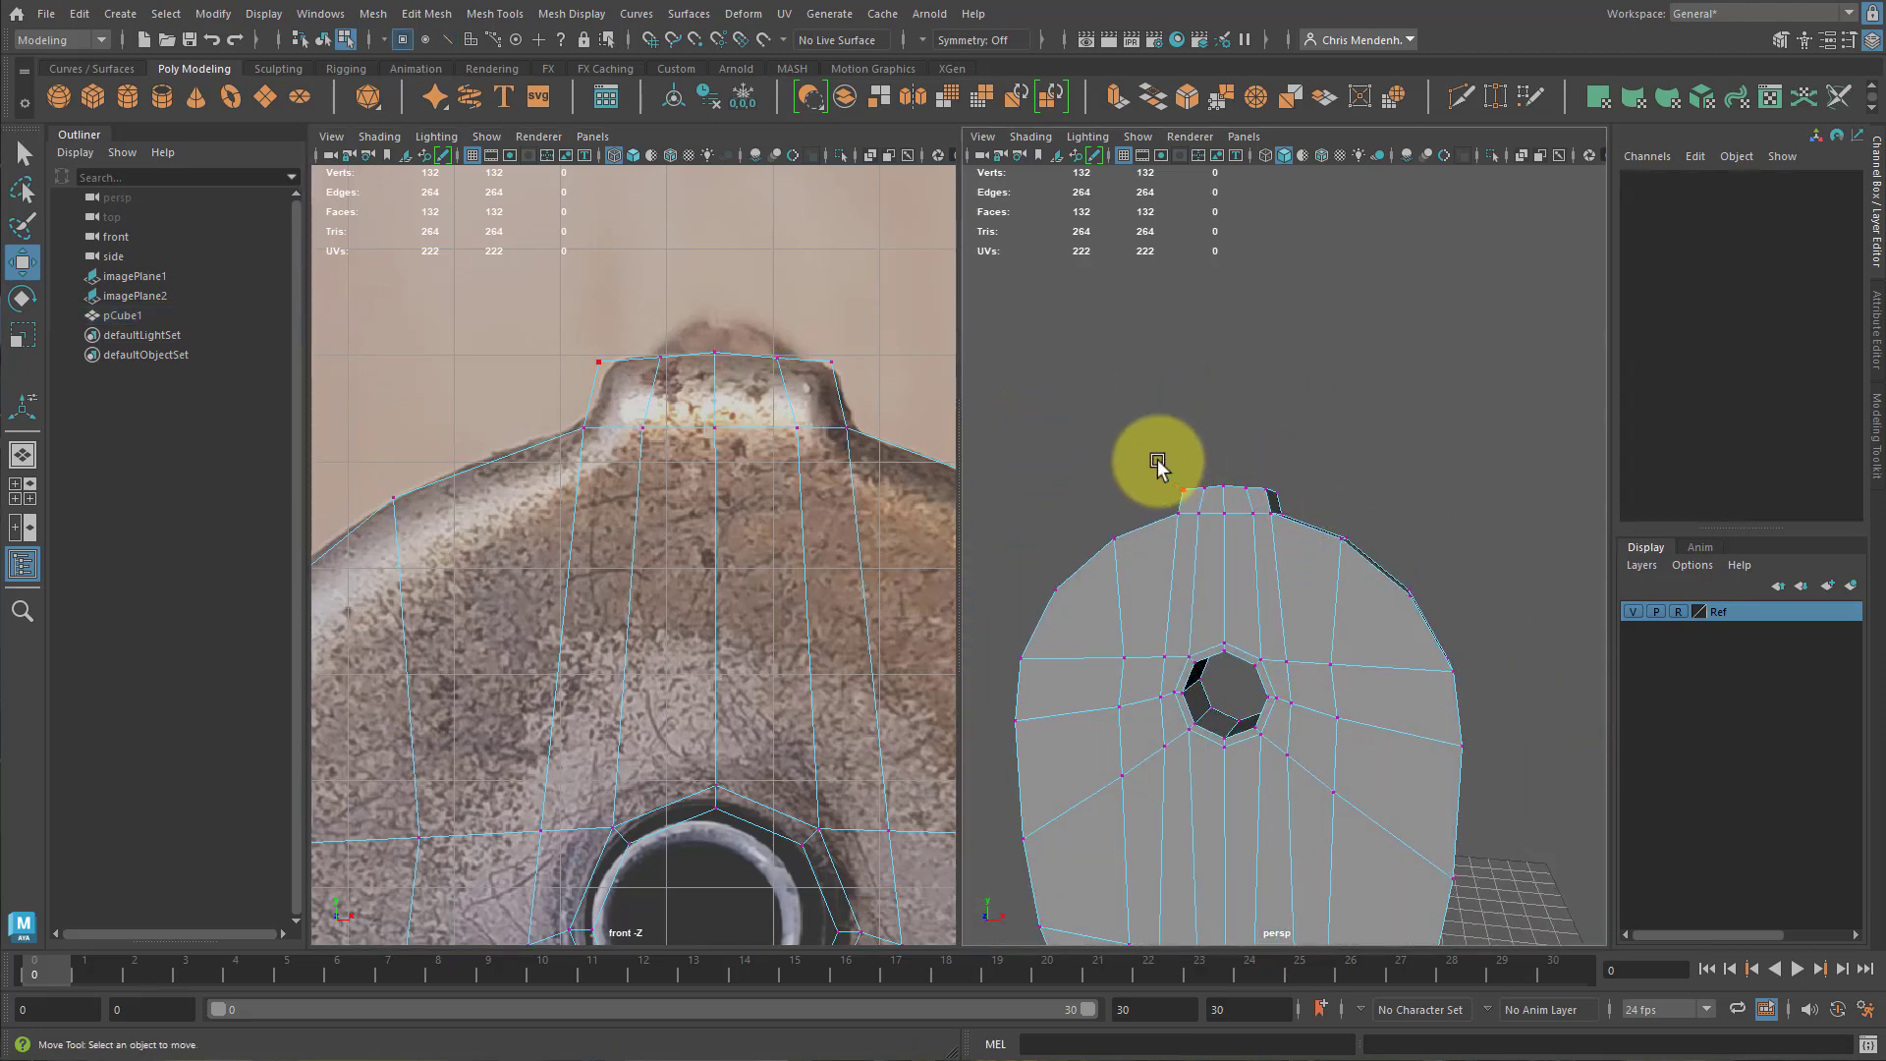
drag(1158, 460, 1318, 499)
alt+drag(738, 488, 1329, 529)
key(r)
scroll(875, 426, down, 5)
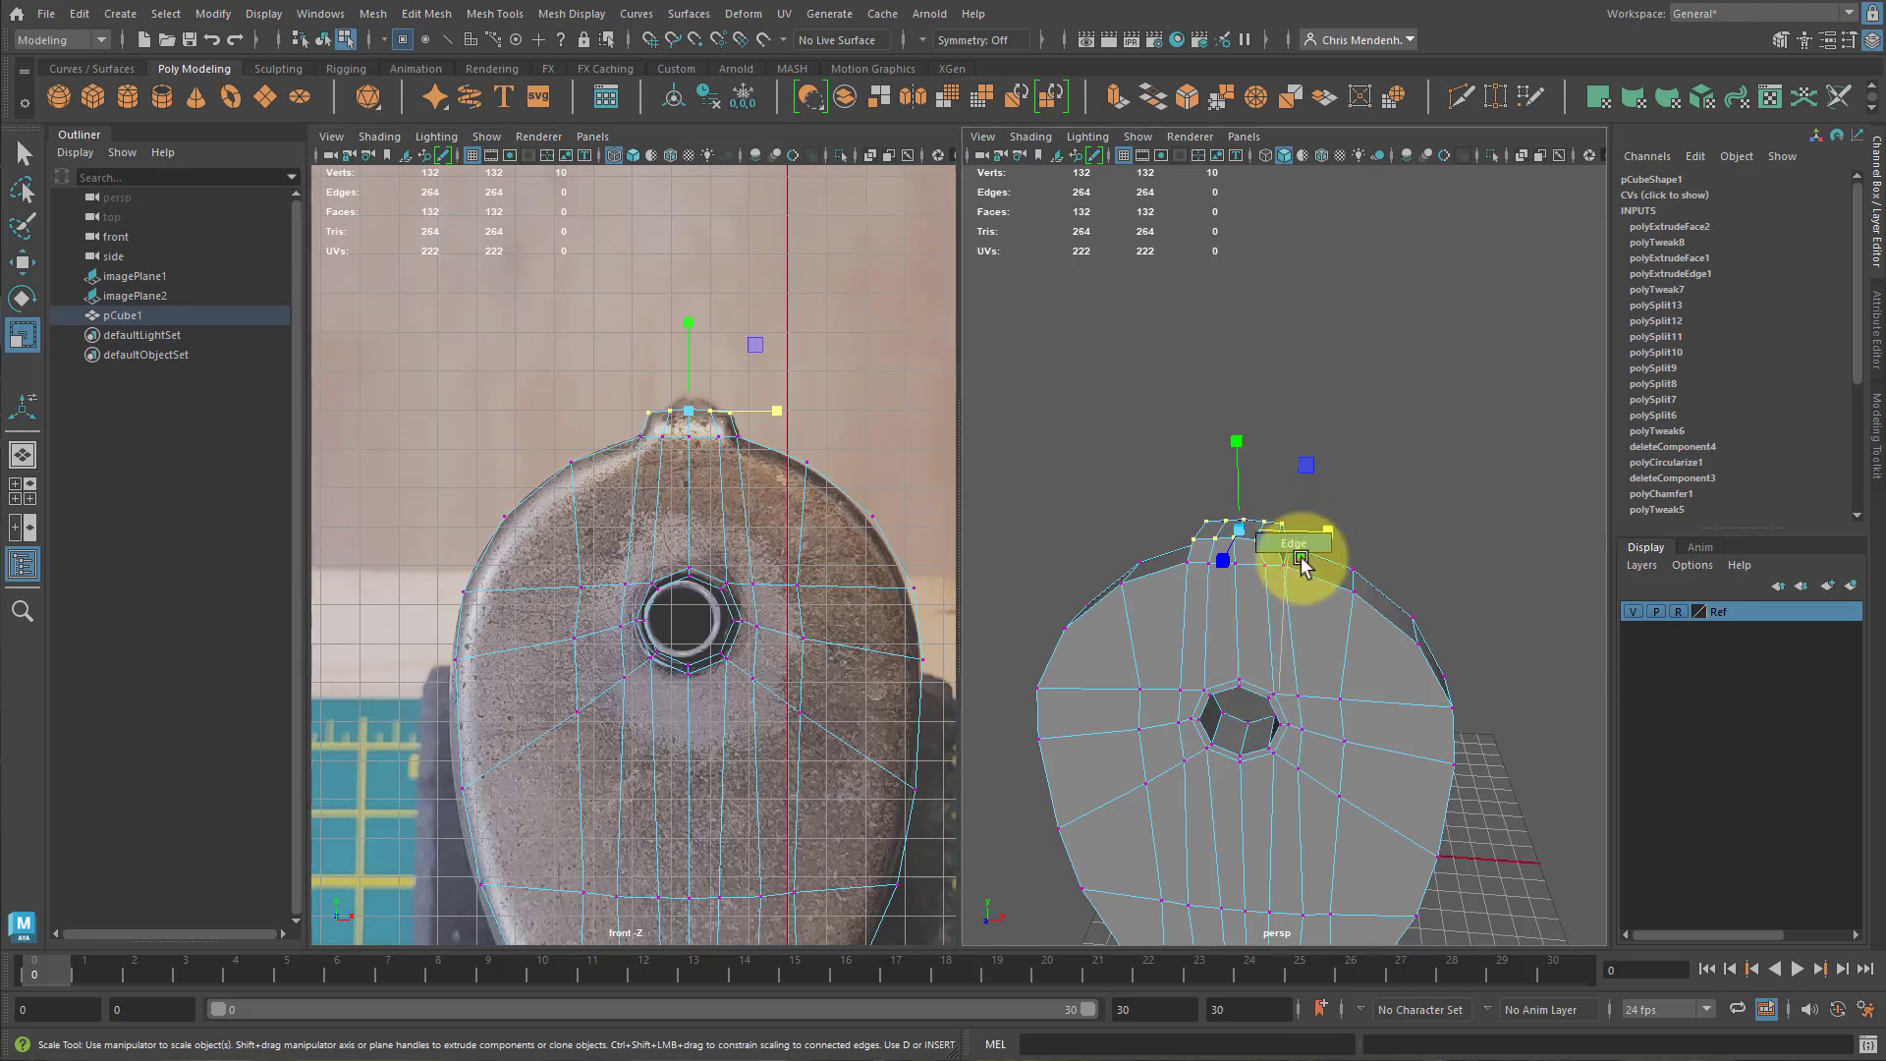
Bevel the panel's entire front outer edge loop, including the outline of the tab.
double_click(1389, 611)
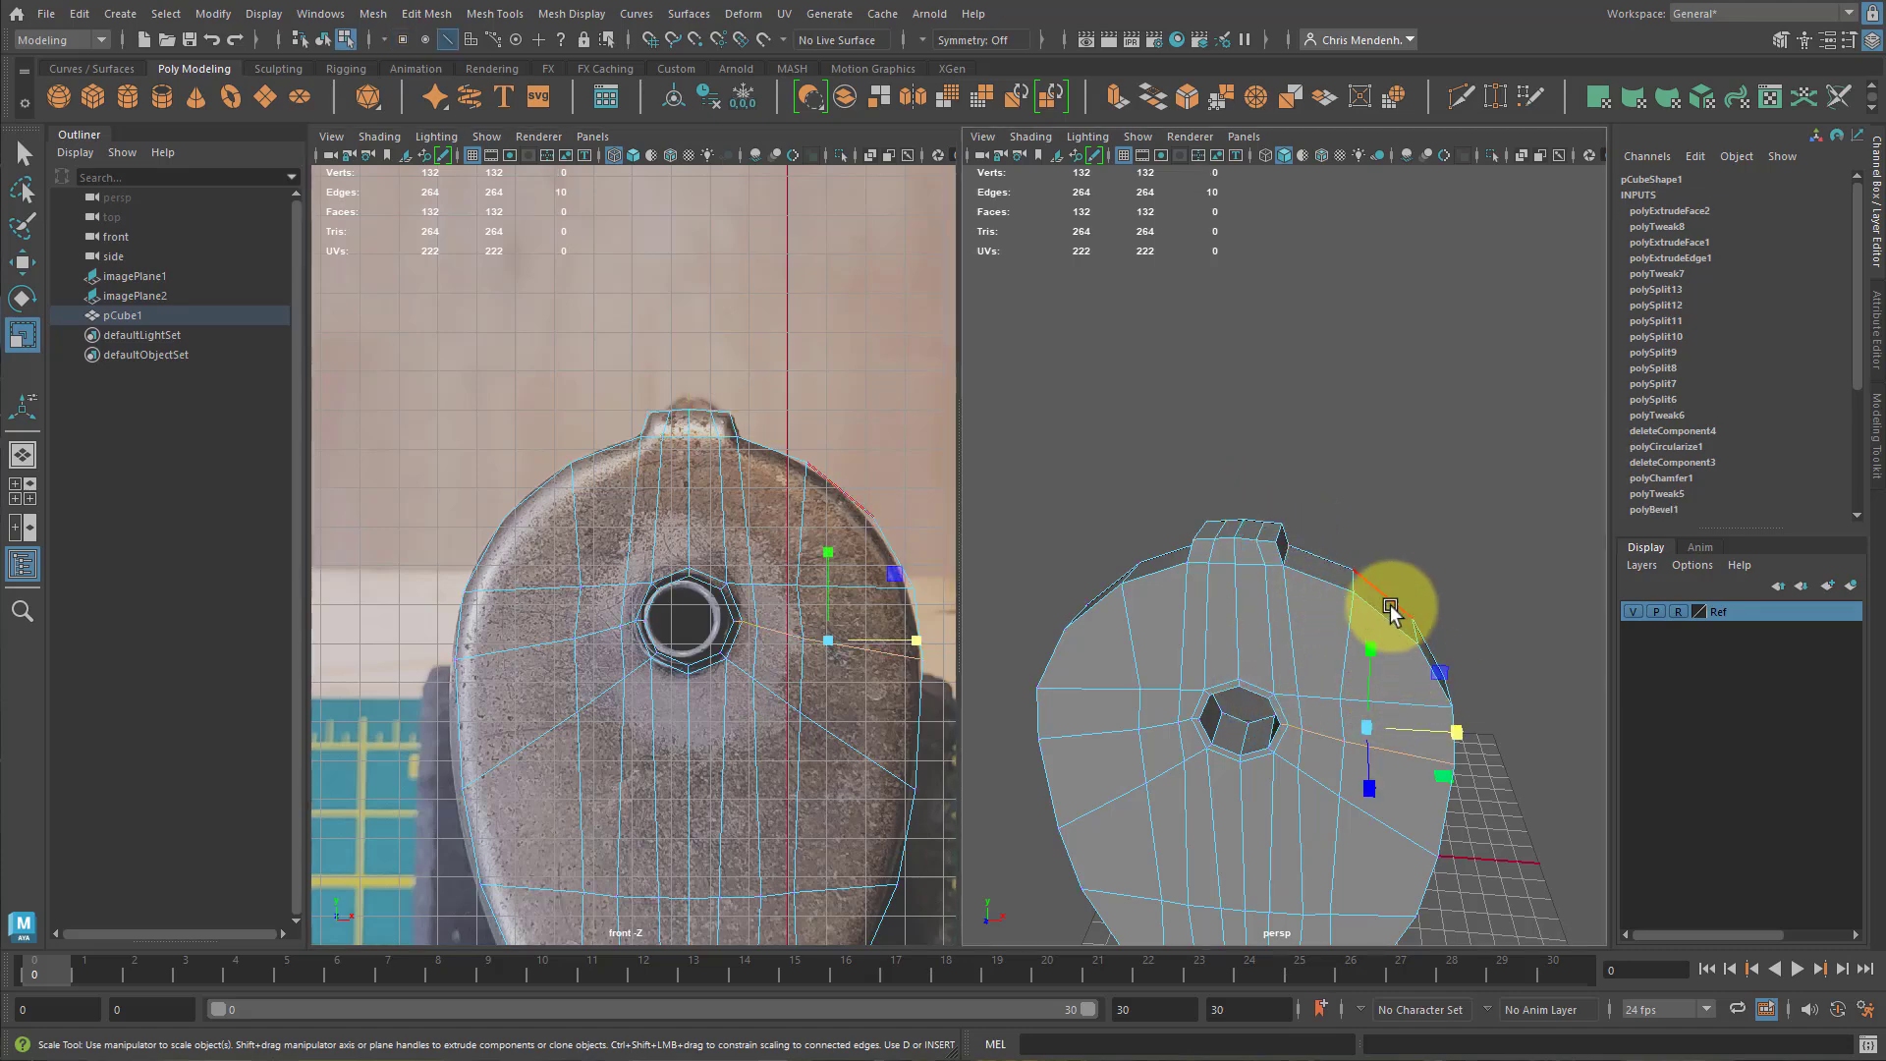
key(space)
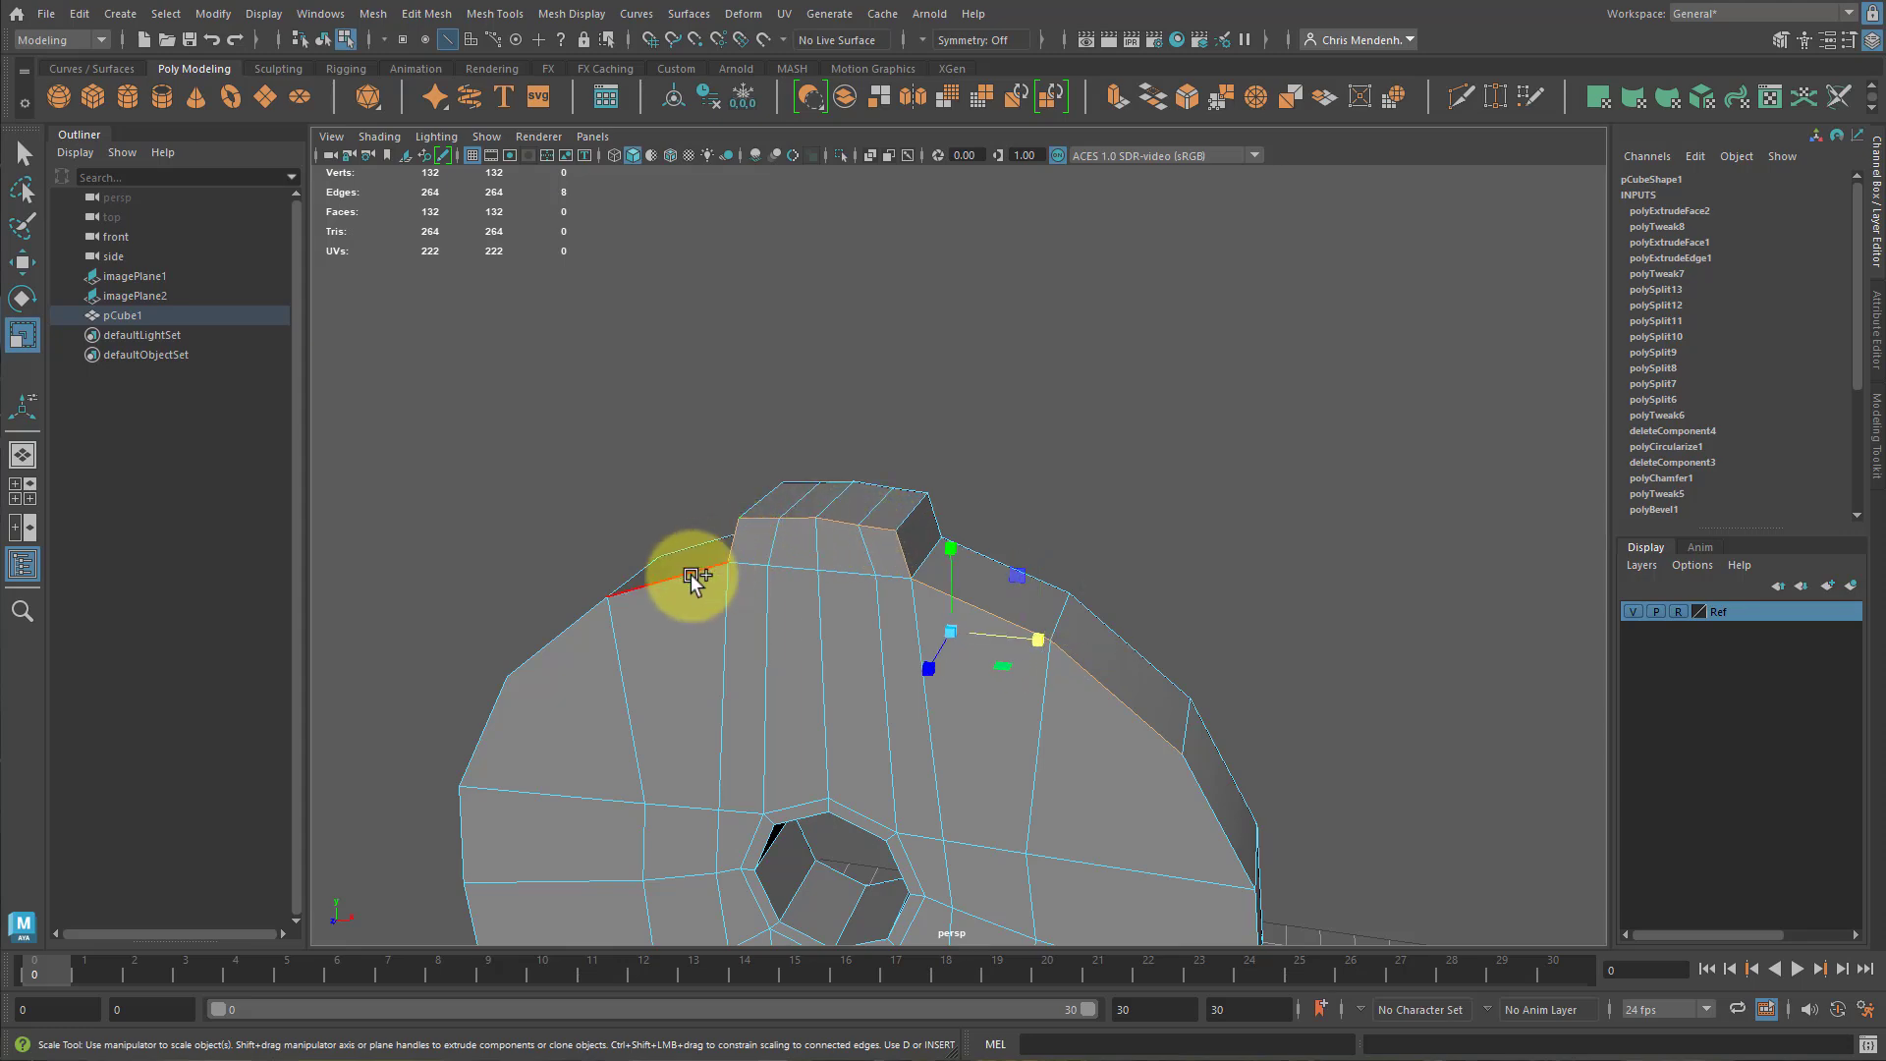
alt+drag(798, 632, 640, 395)
shift+double_click(597, 412)
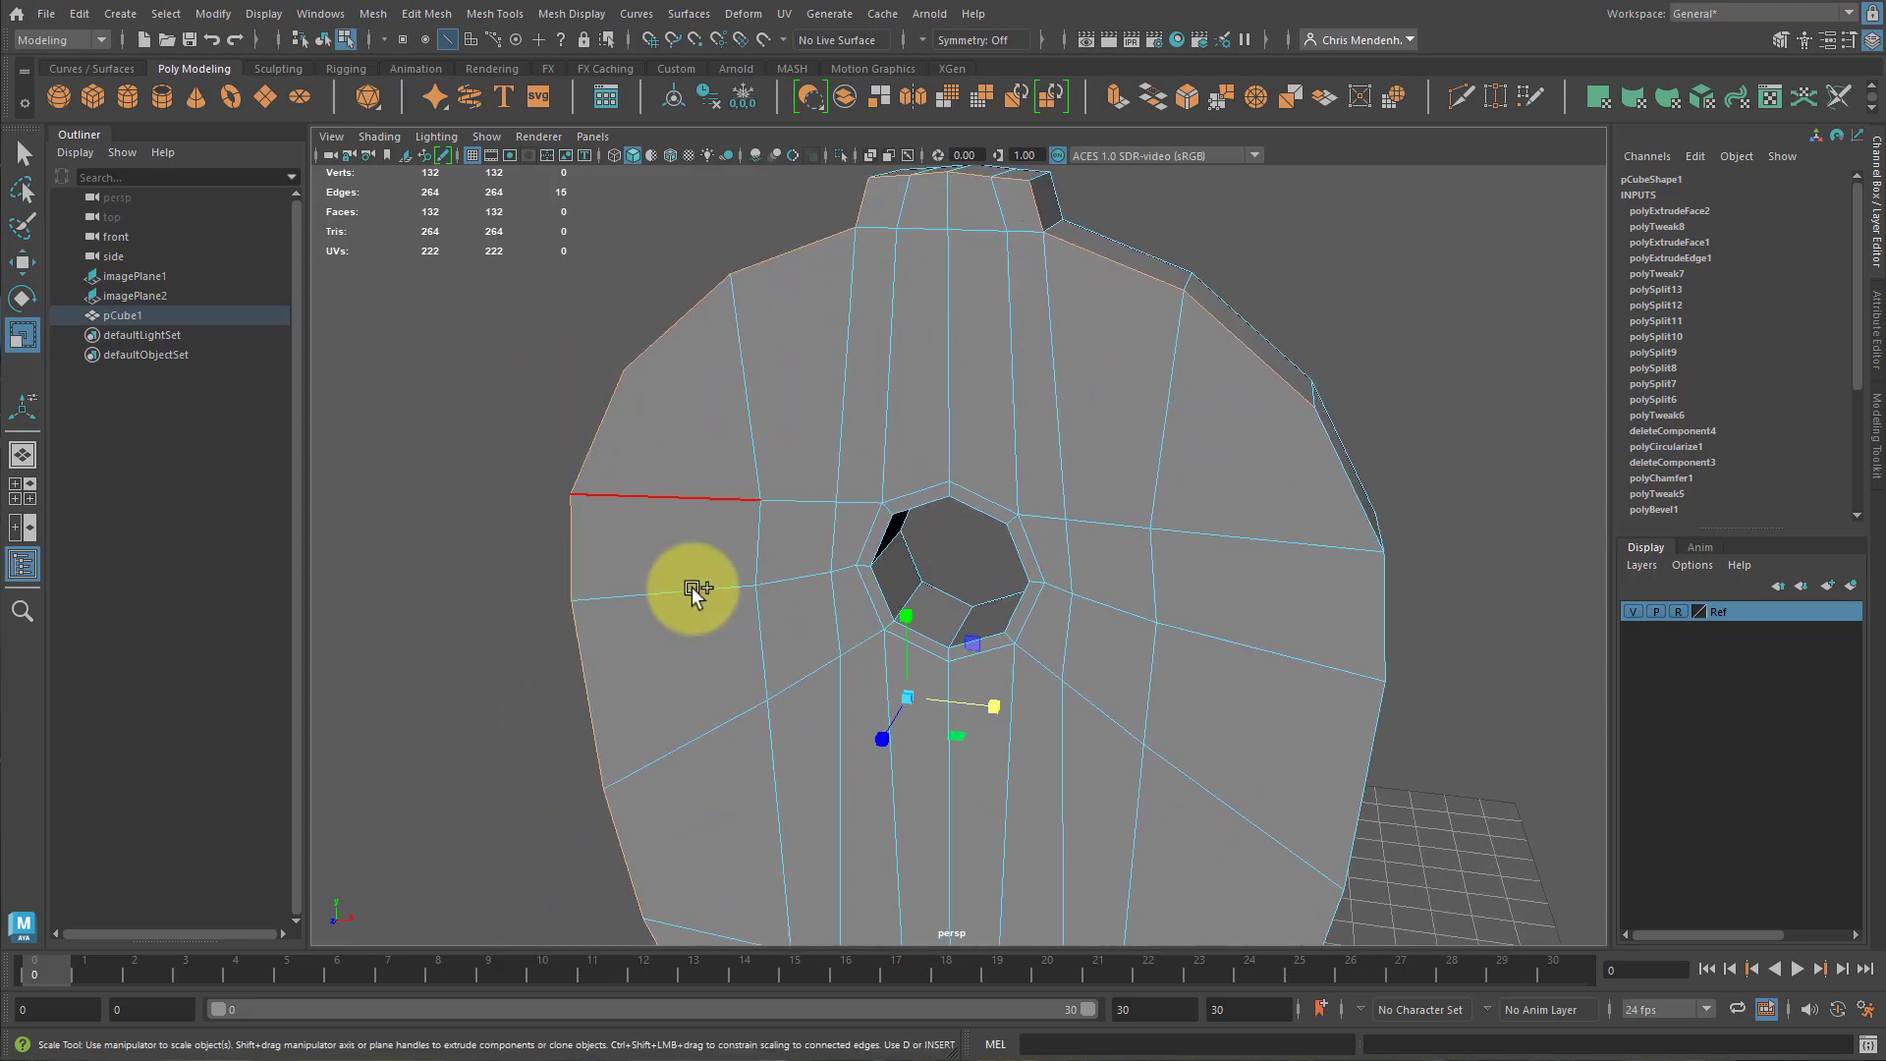
alt+middle_drag(995, 673, 1048, 313)
shift+double_click(791, 774)
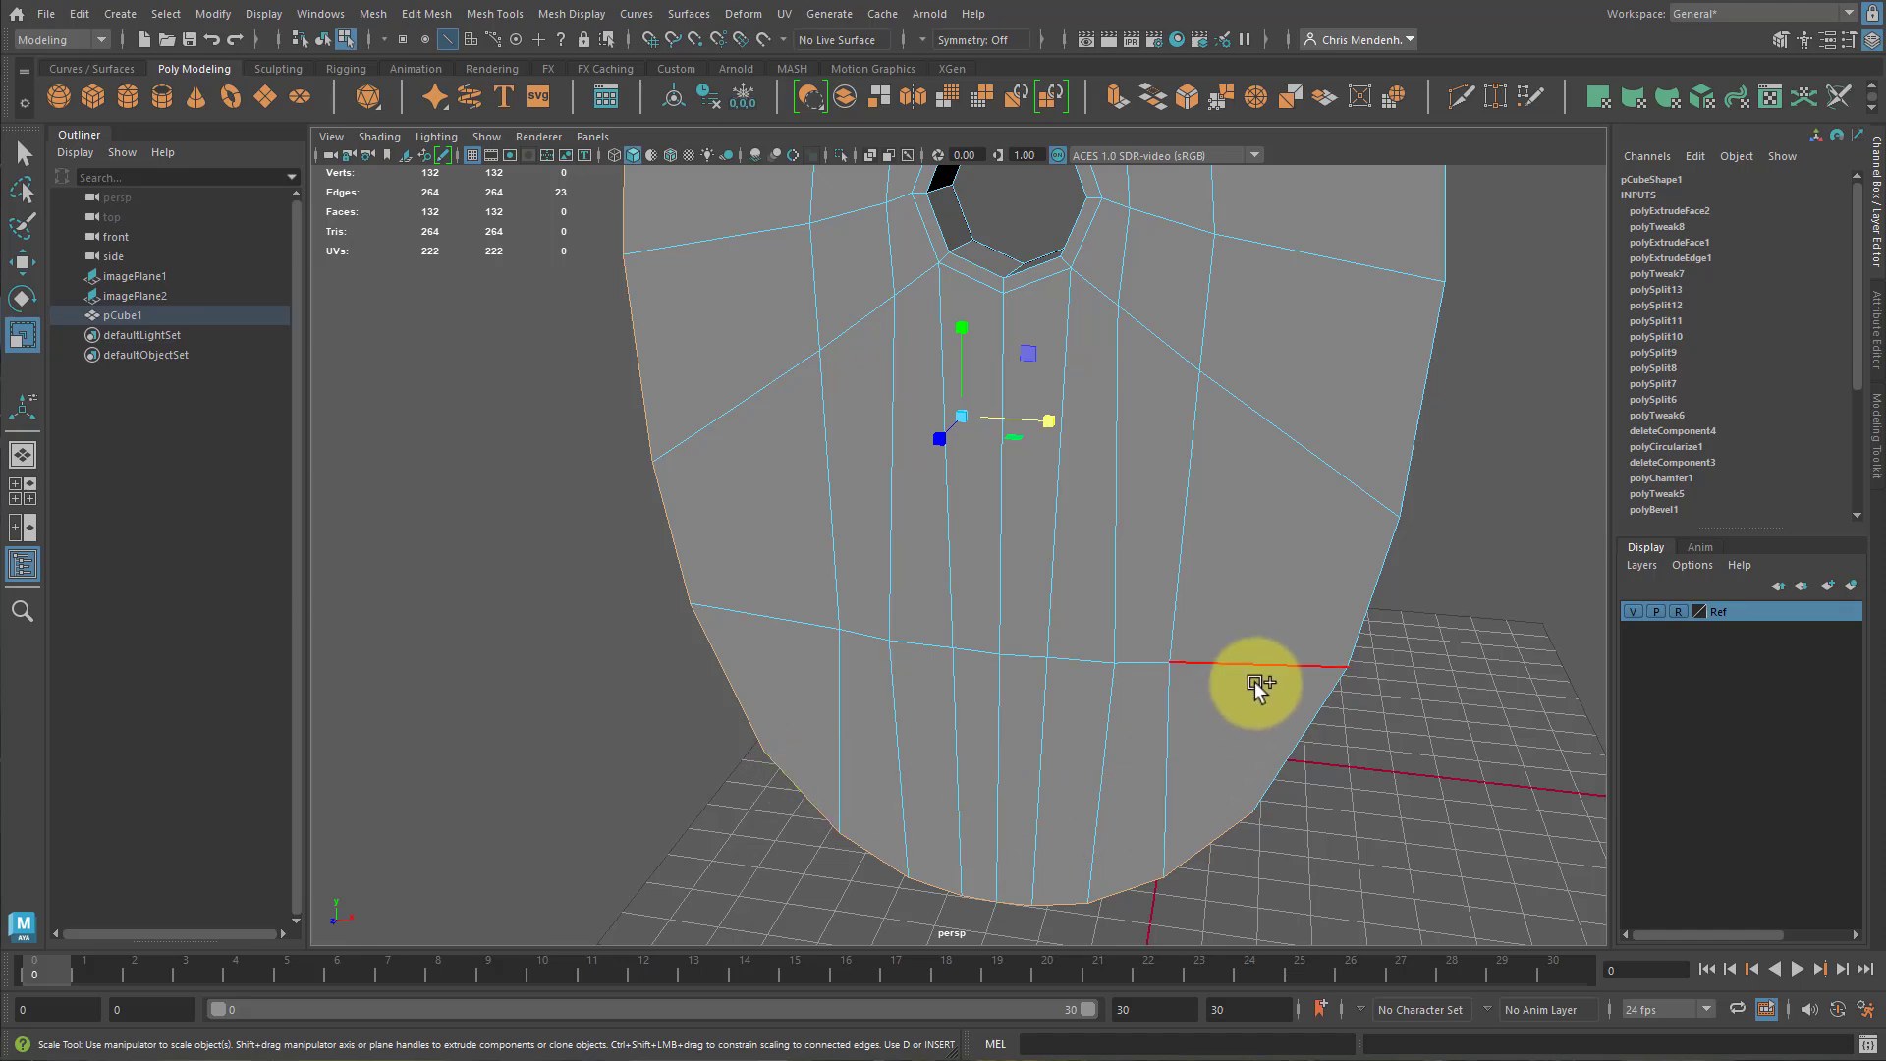
shift+double_click(1300, 705)
alt+drag(1434, 481, 1406, 822)
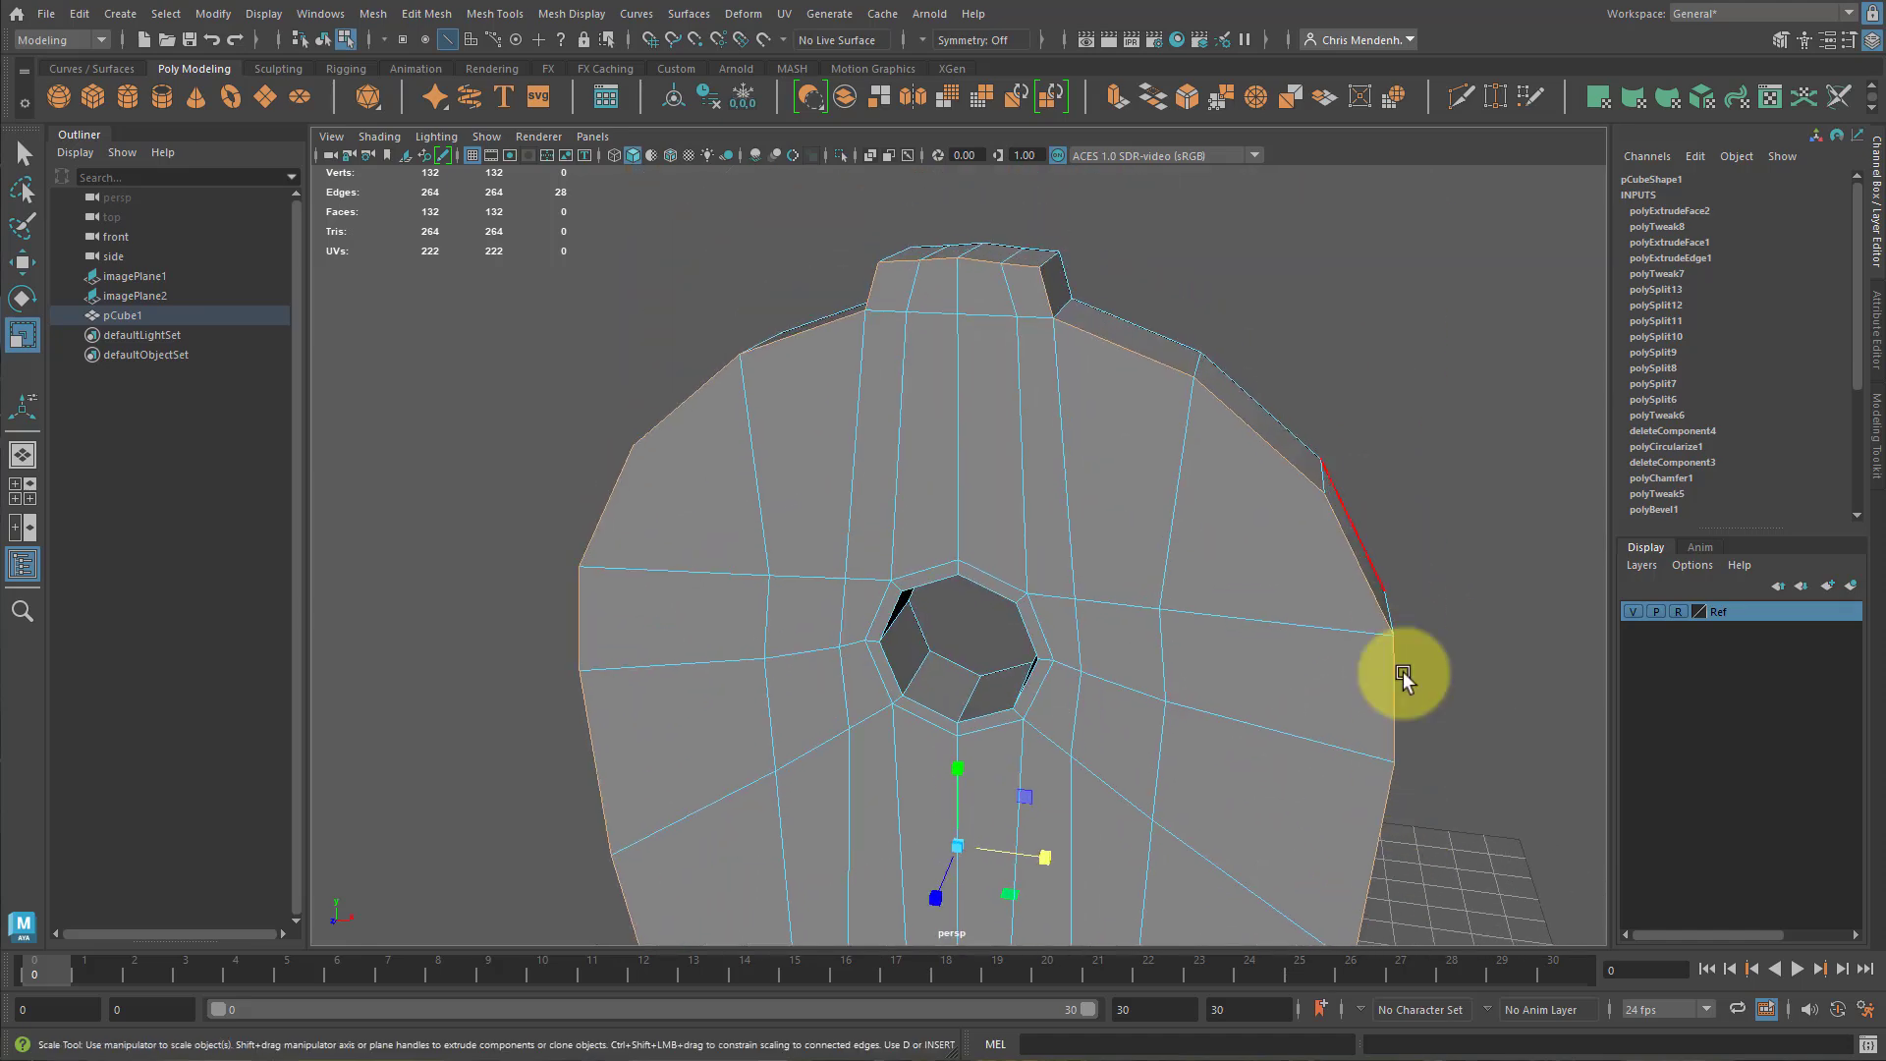
alt+drag(1445, 578, 1397, 534)
click(1186, 96)
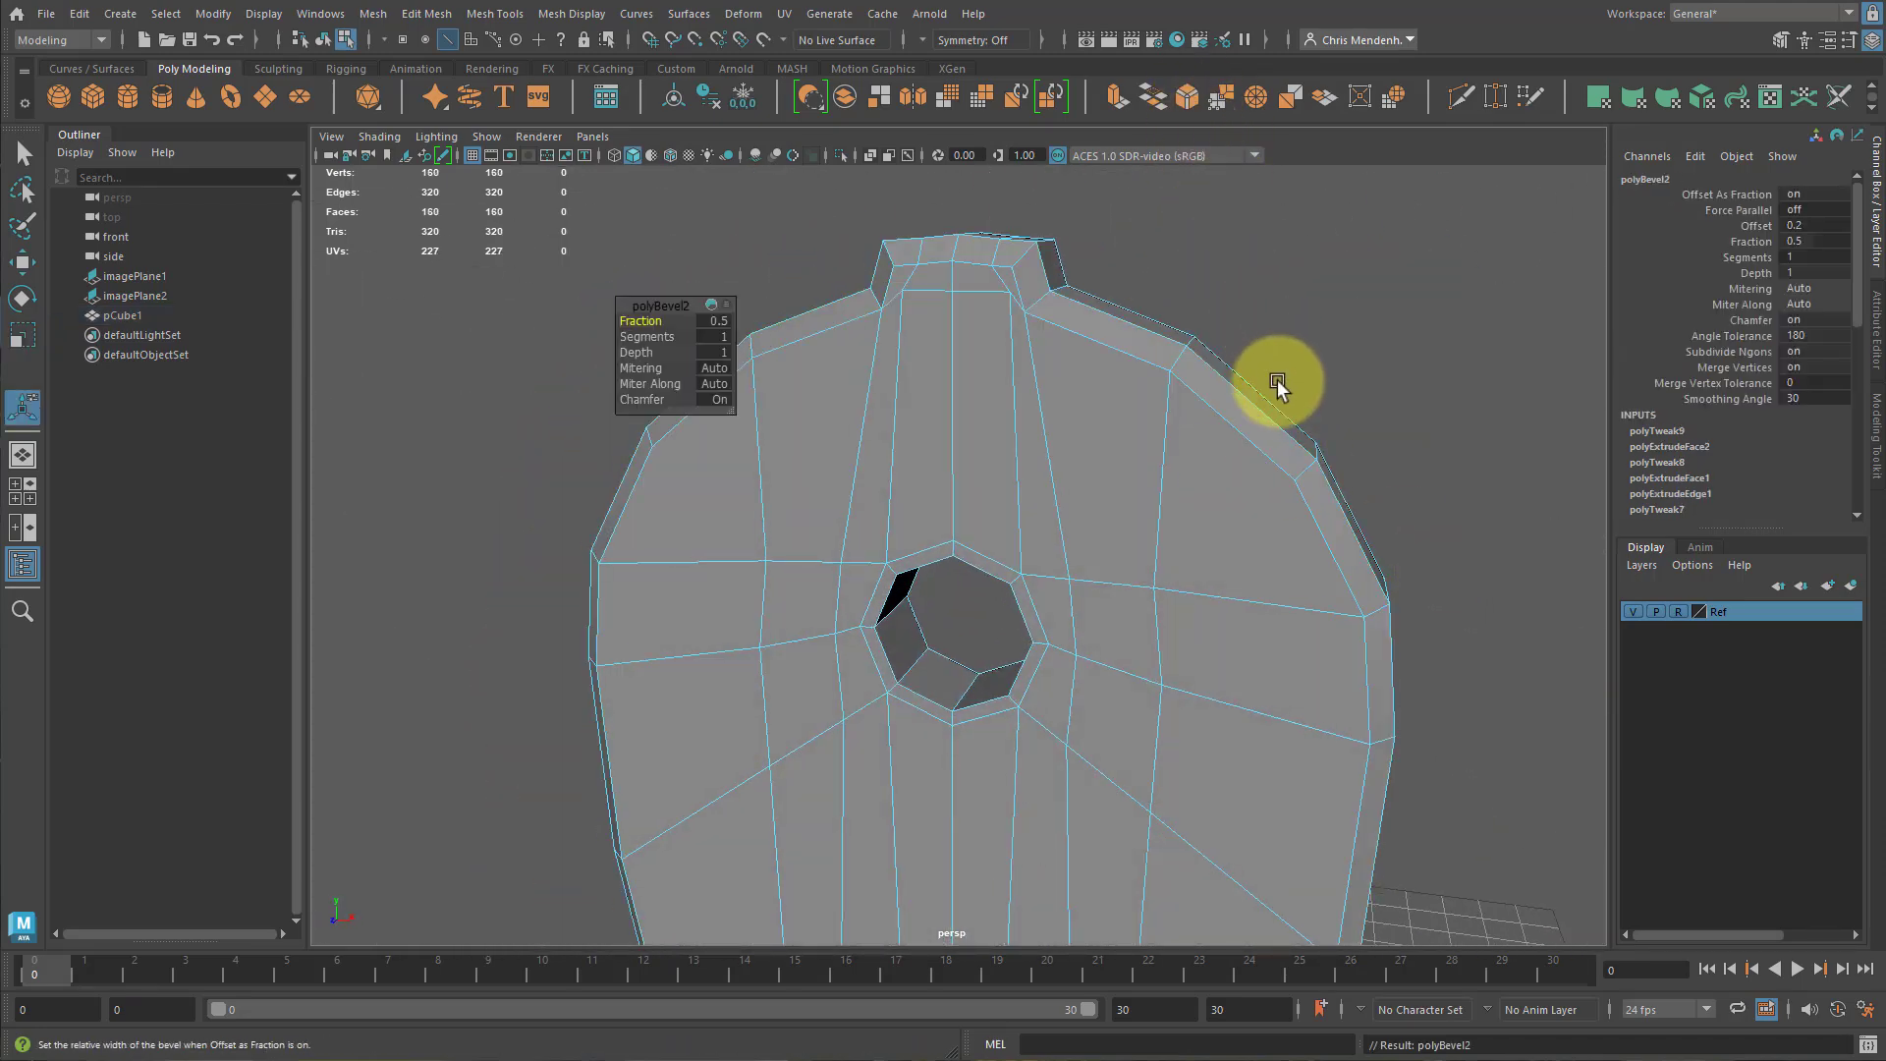
Set the outer edge bevel's Fraction to 0.6 and Segments to 2.
alt+drag(1346, 392, 842, 324)
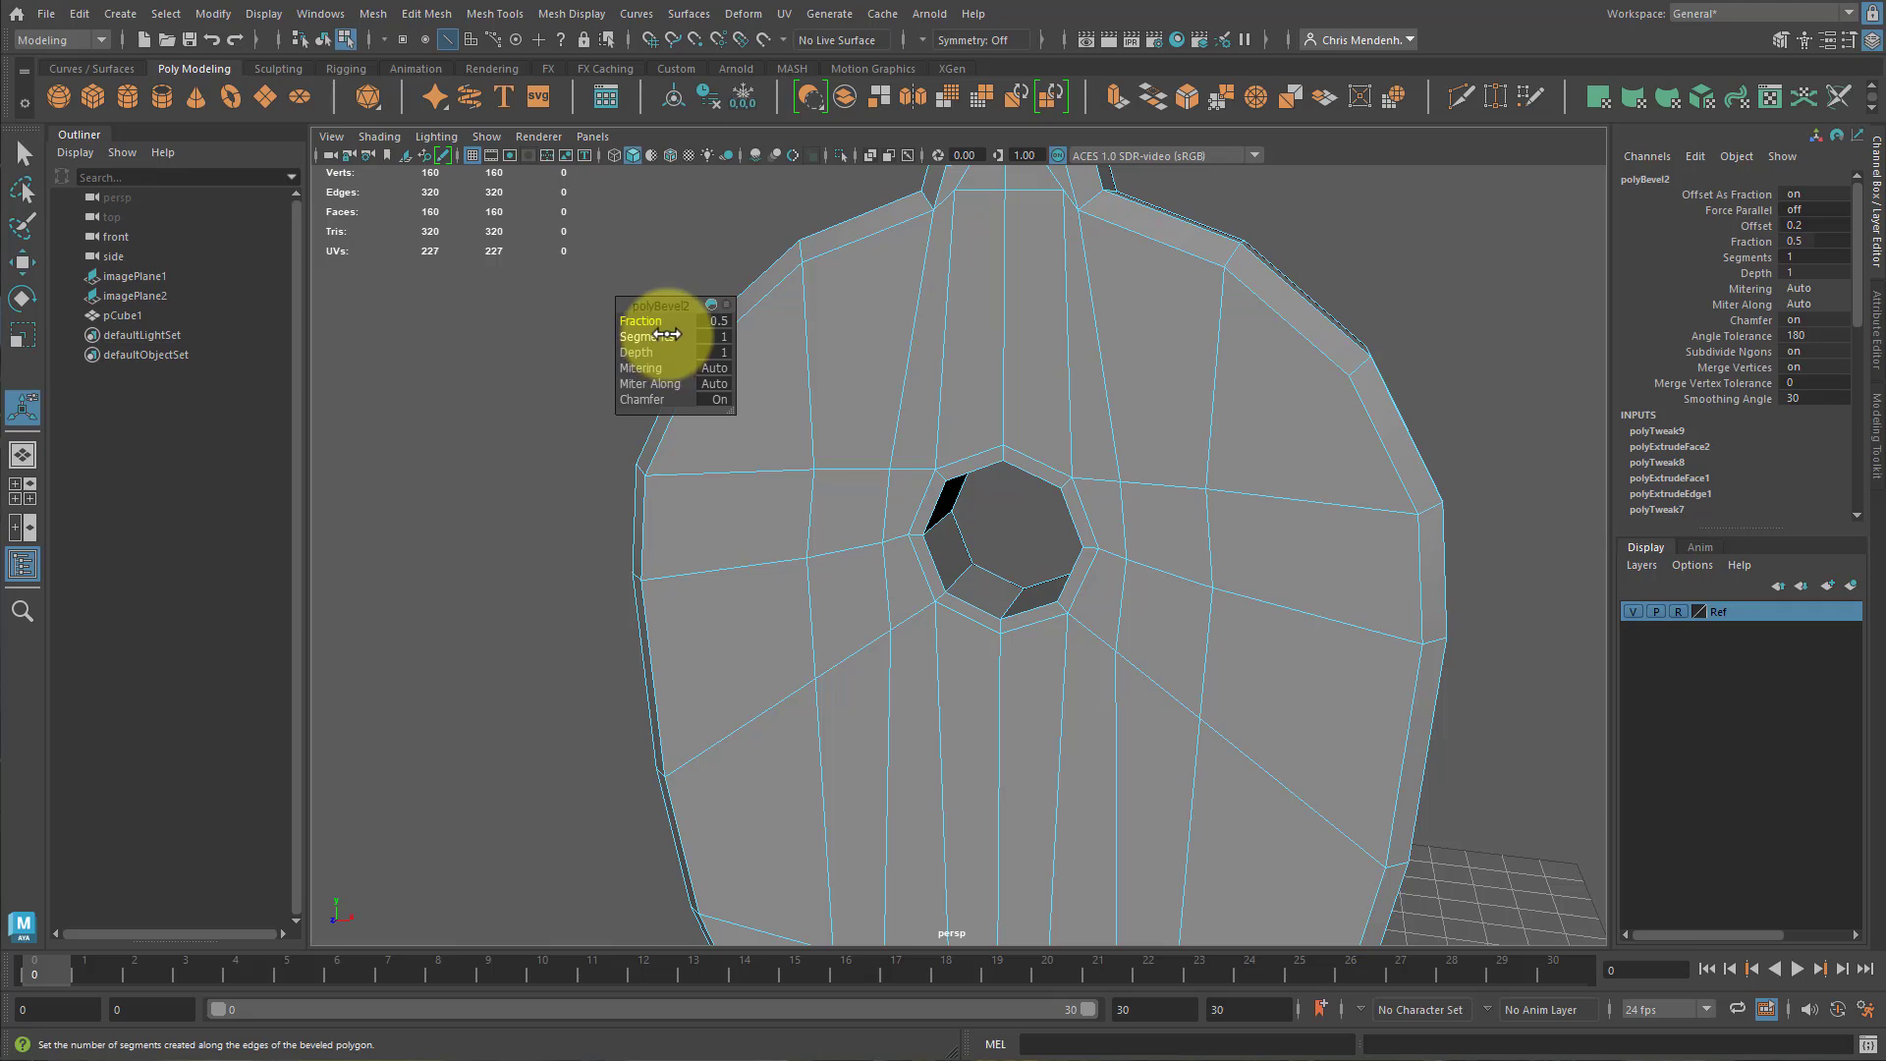
alt+drag(982, 328, 1100, 388)
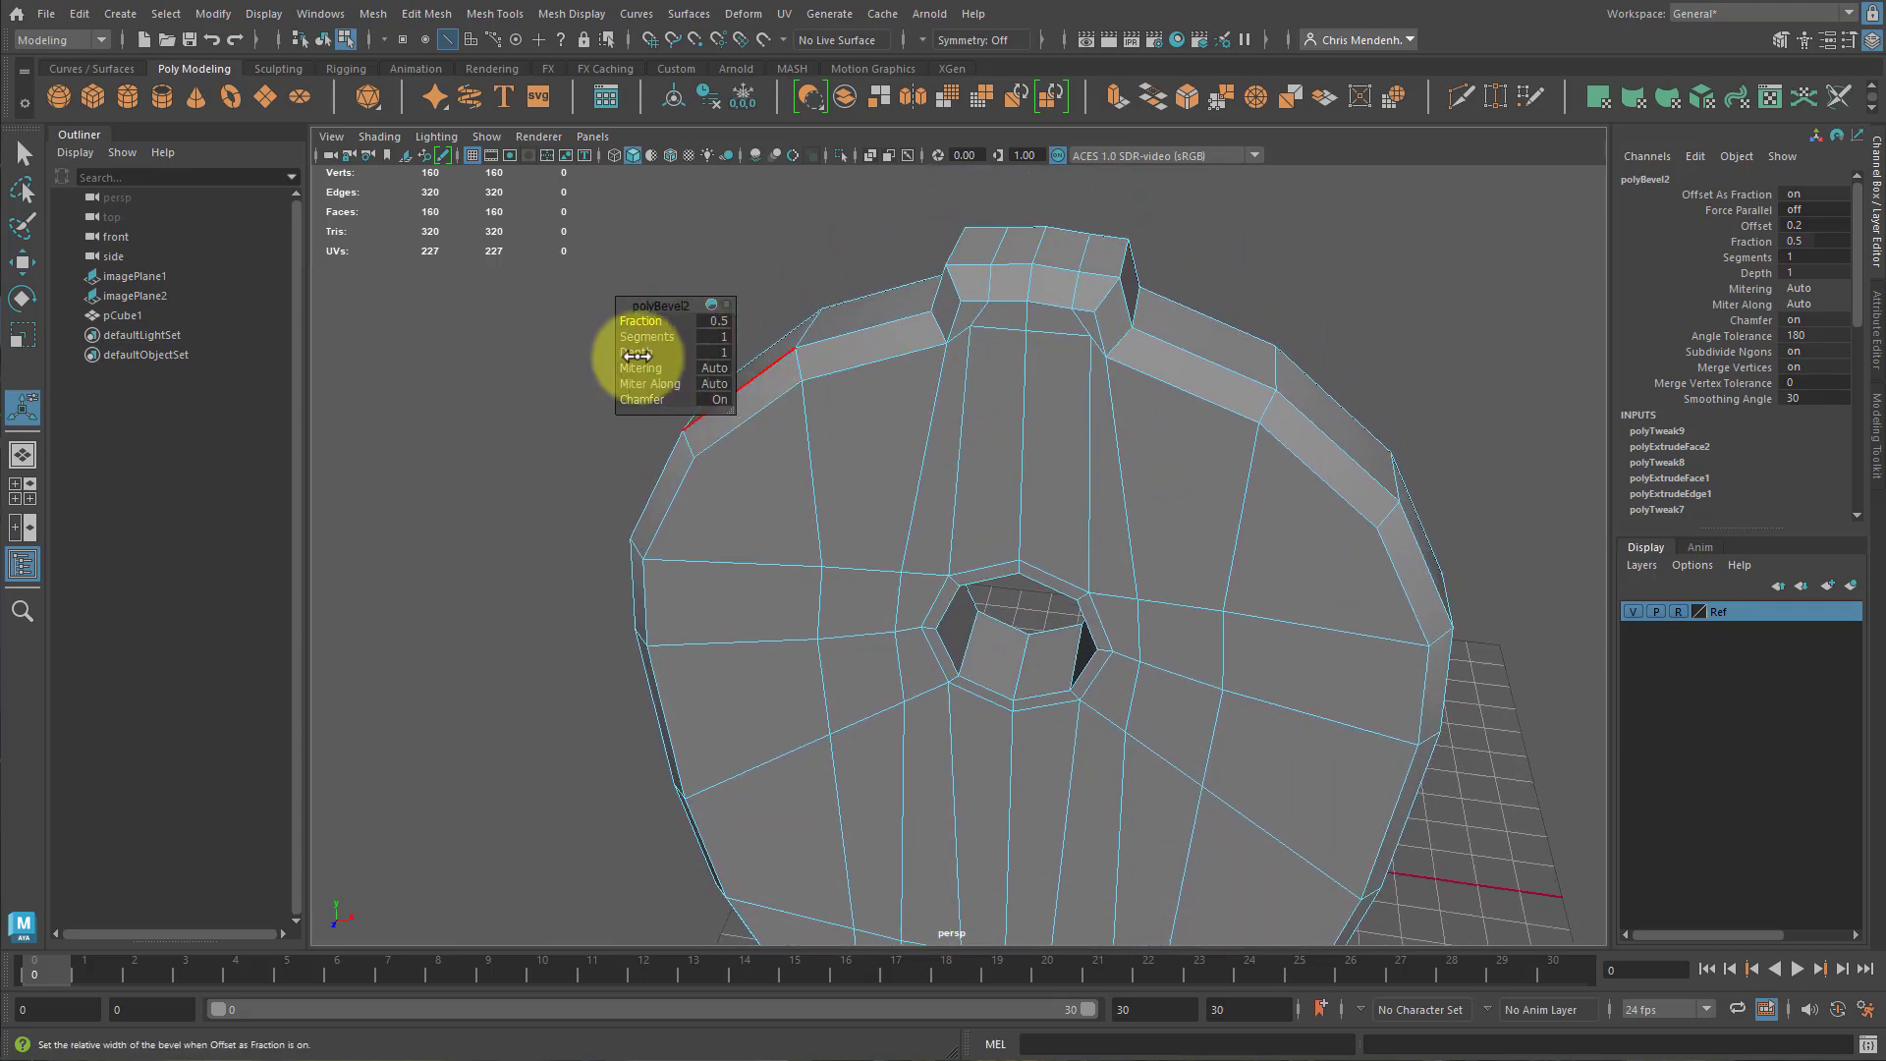
drag(637, 329, 660, 334)
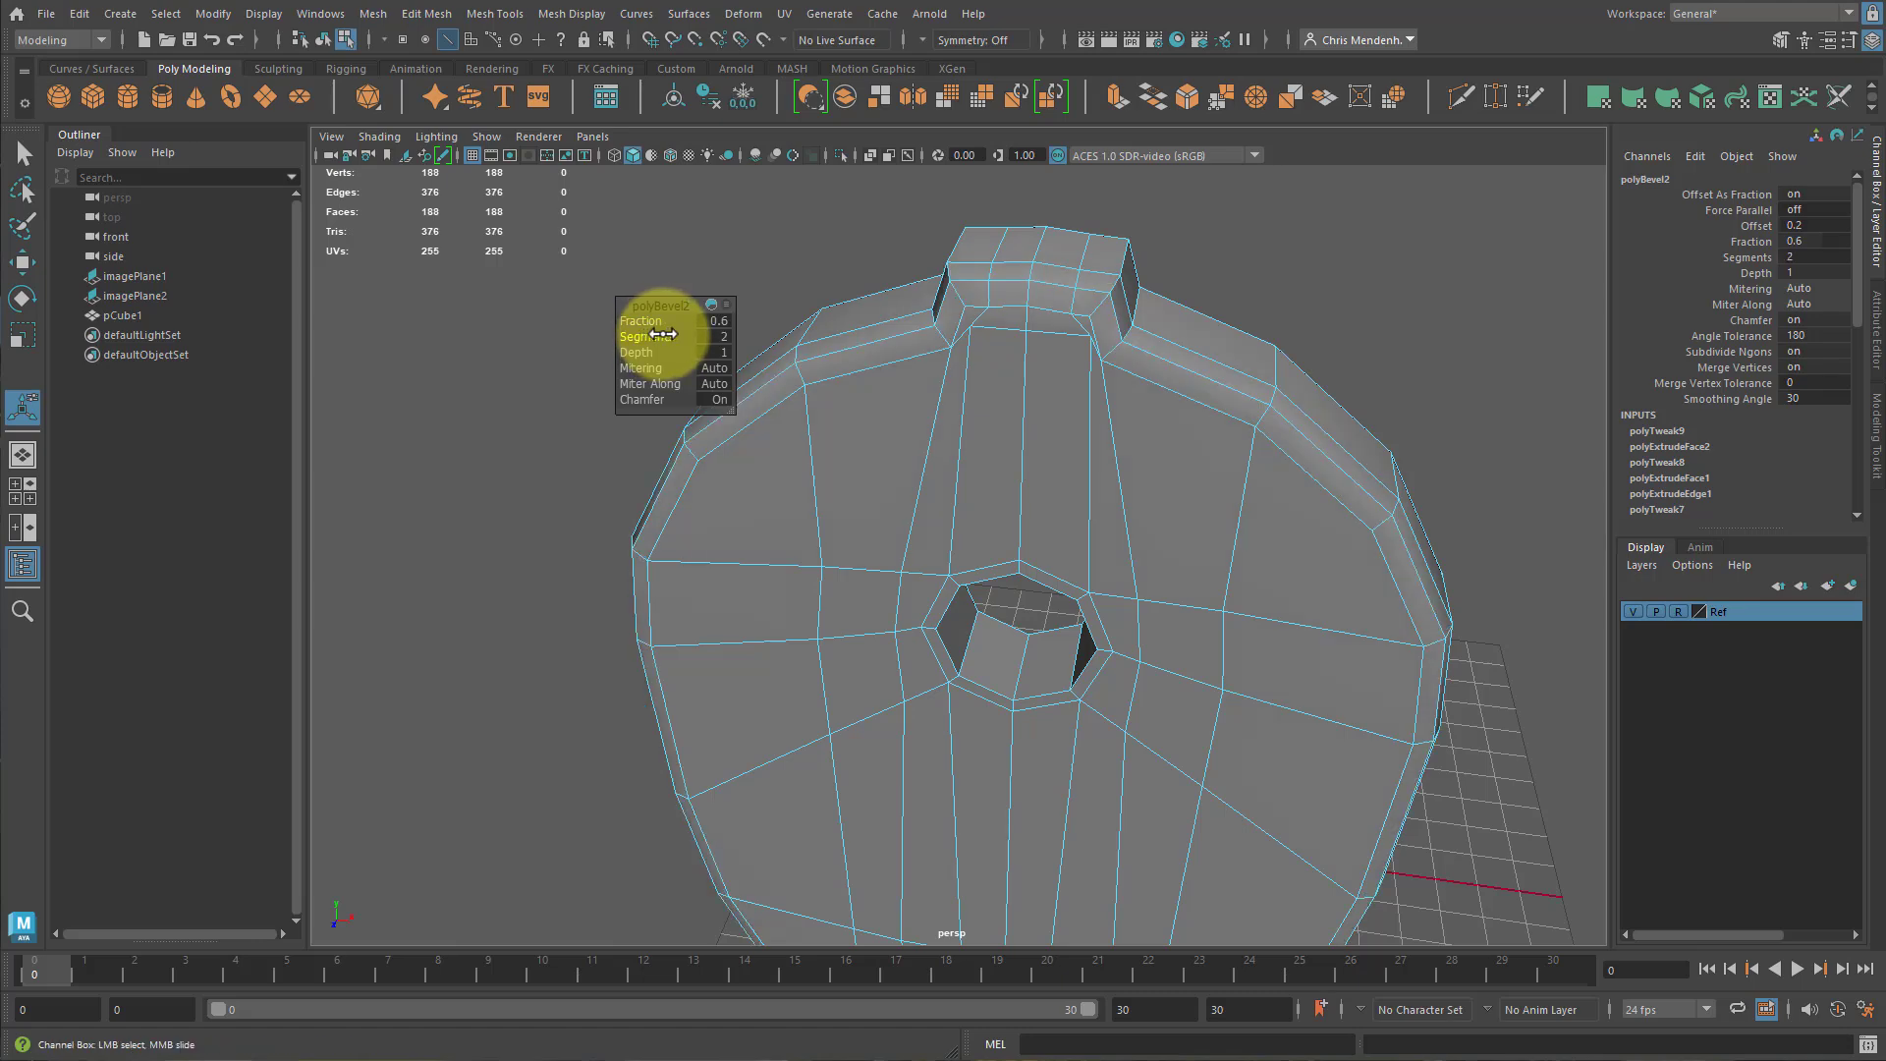
alt+drag(1062, 436, 1053, 436)
Scale the two front vertices below the tab closer together along X and lower them to about Y 18.15.
key(q)
key(F9)
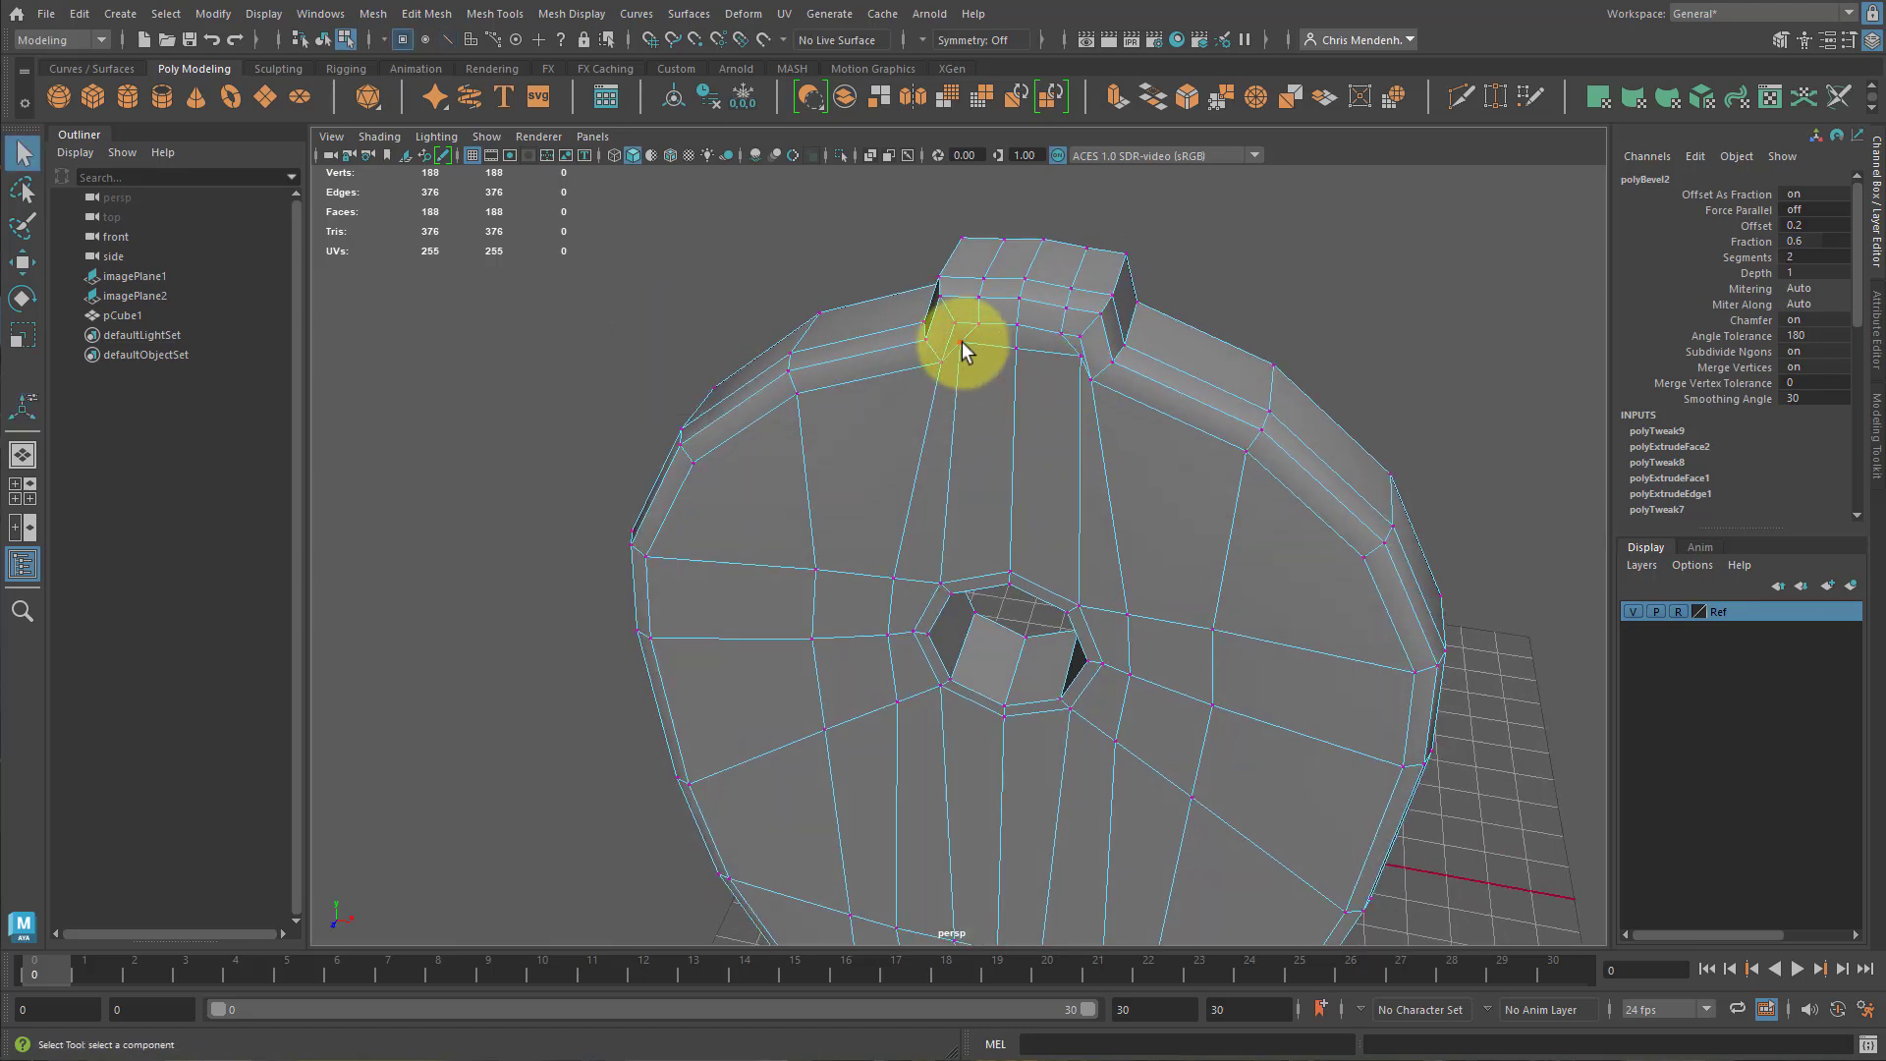
click(961, 344)
shift+click(1080, 357)
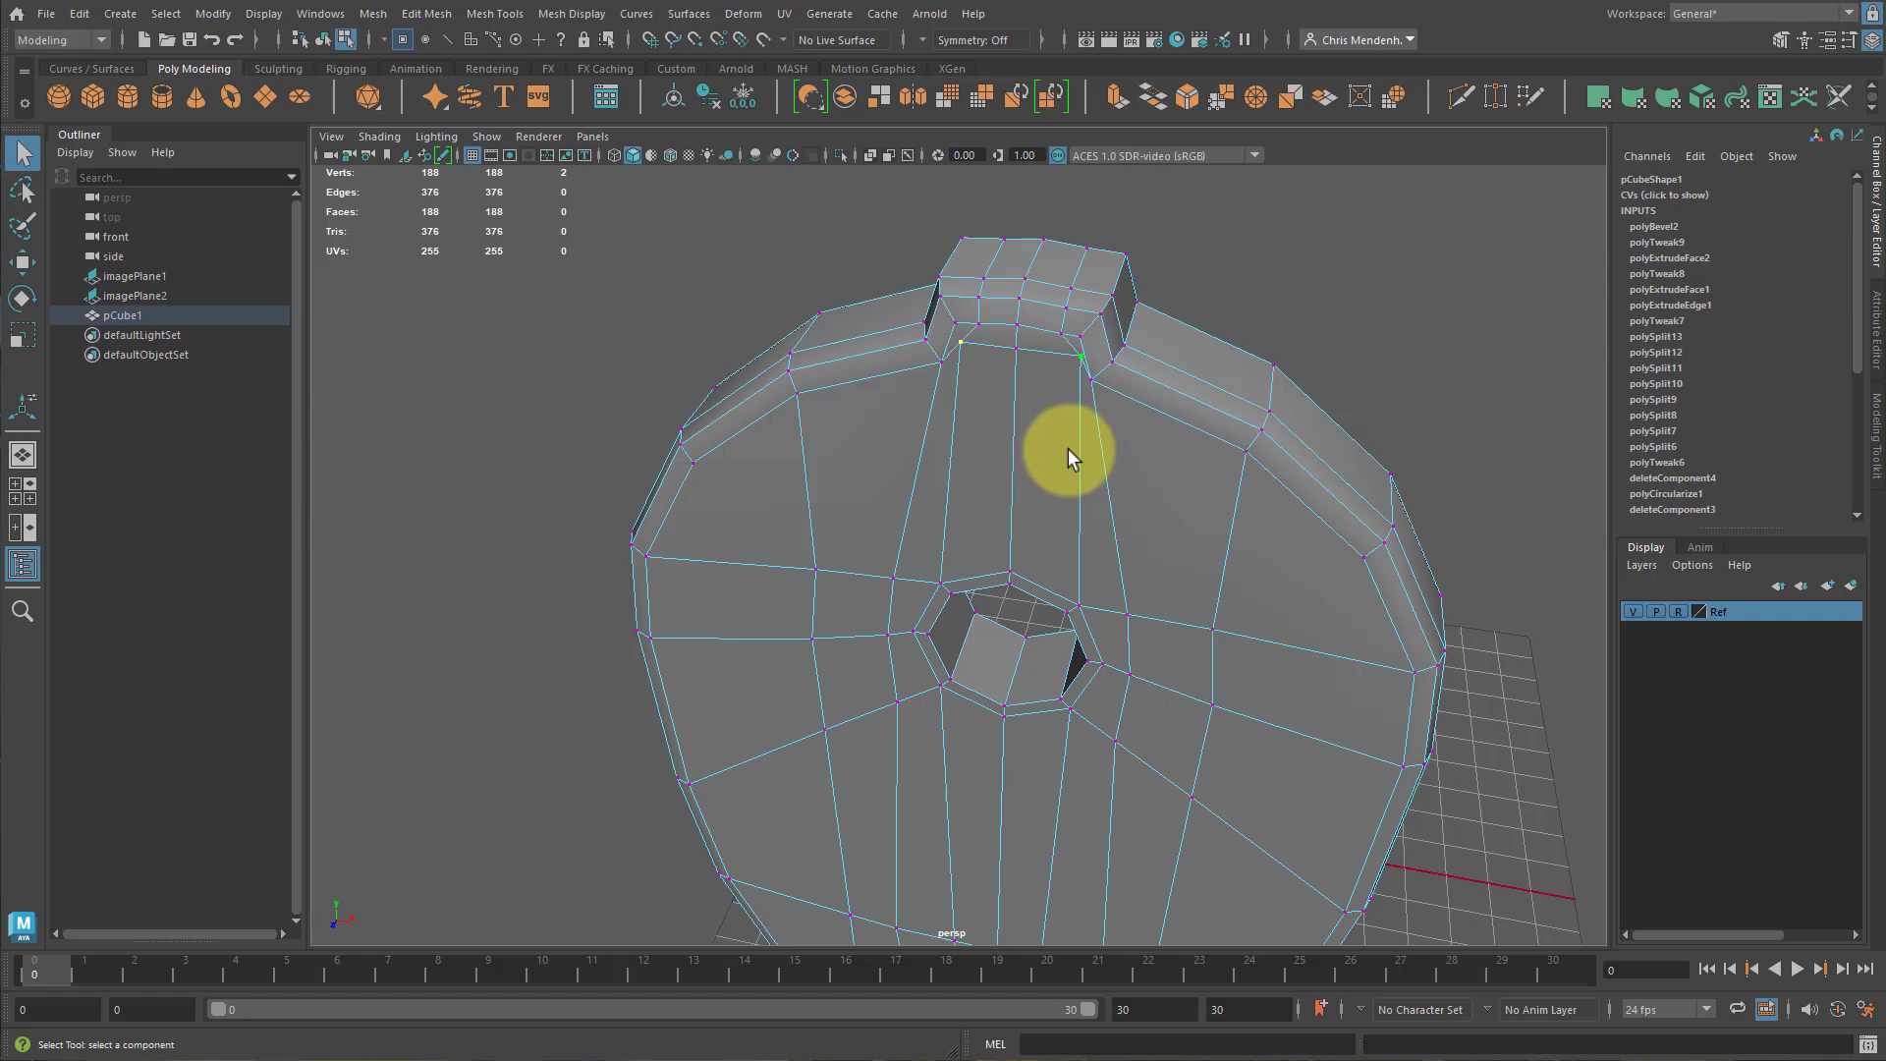
key(r)
drag(1102, 364, 1097, 364)
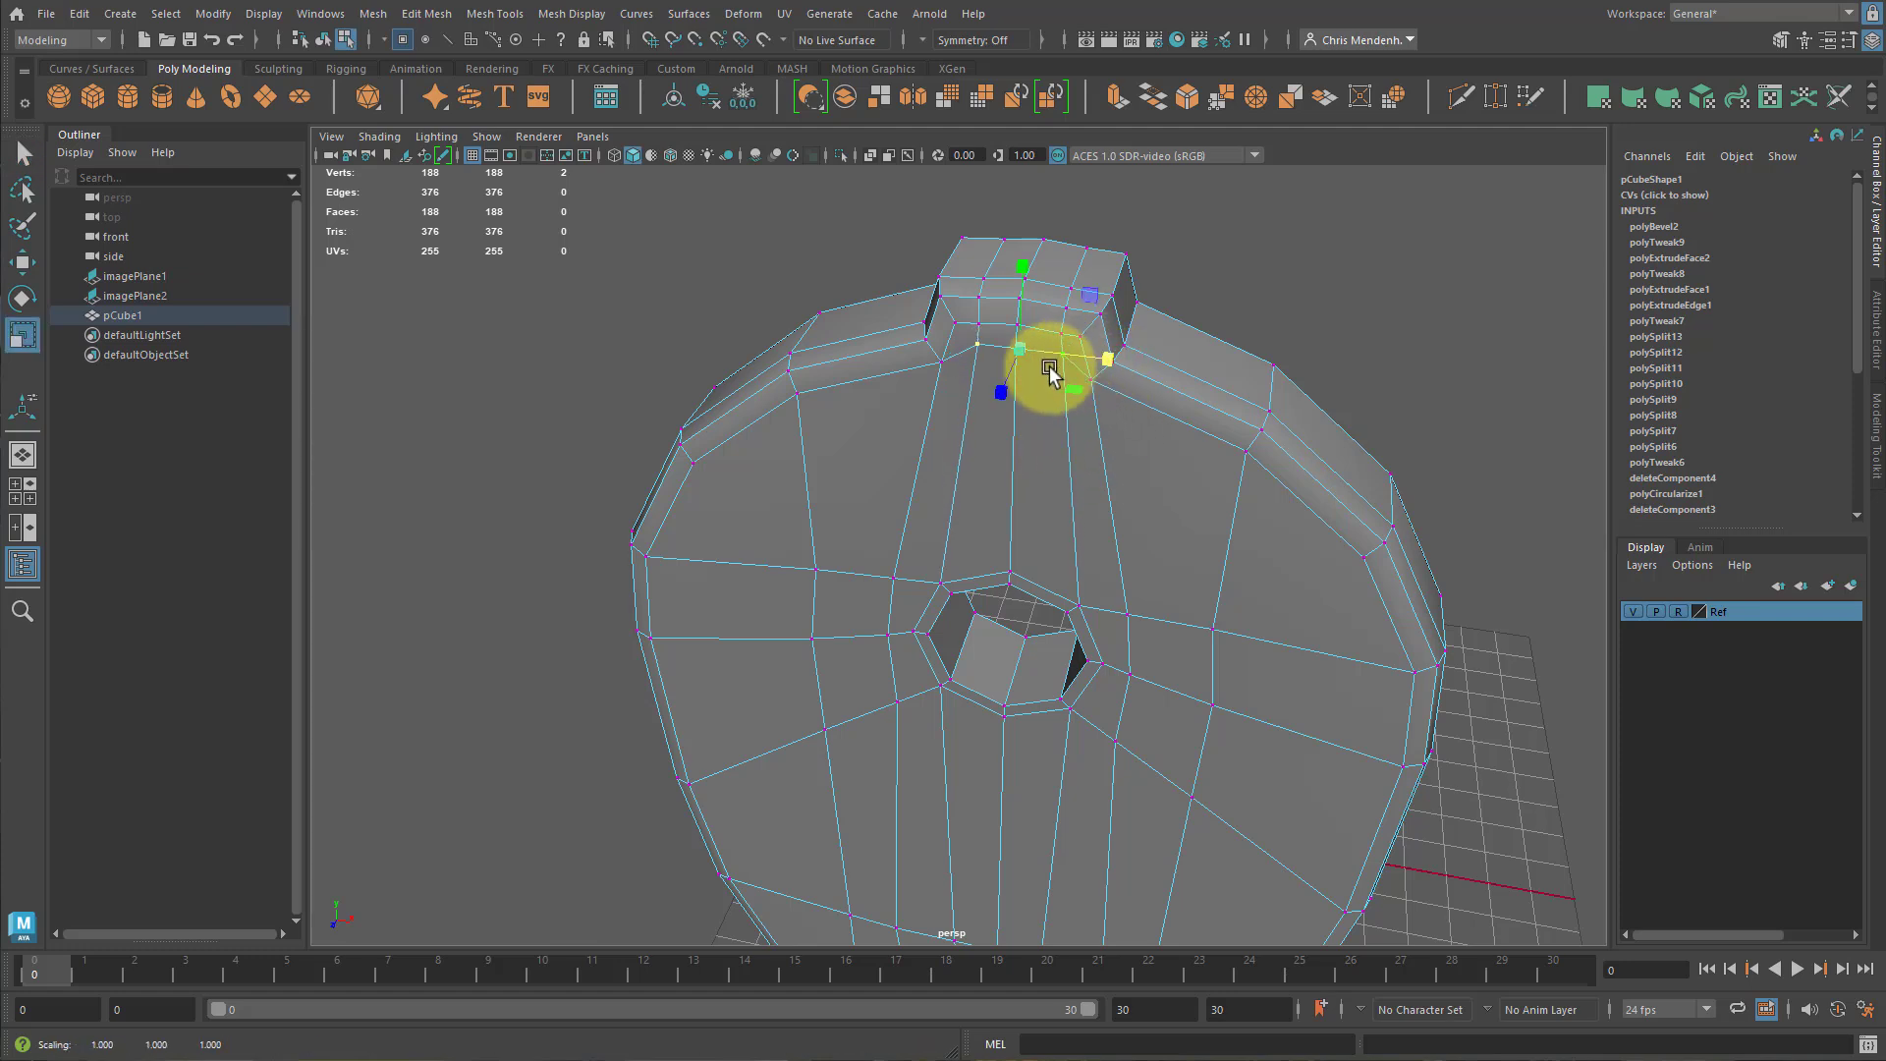
key(w)
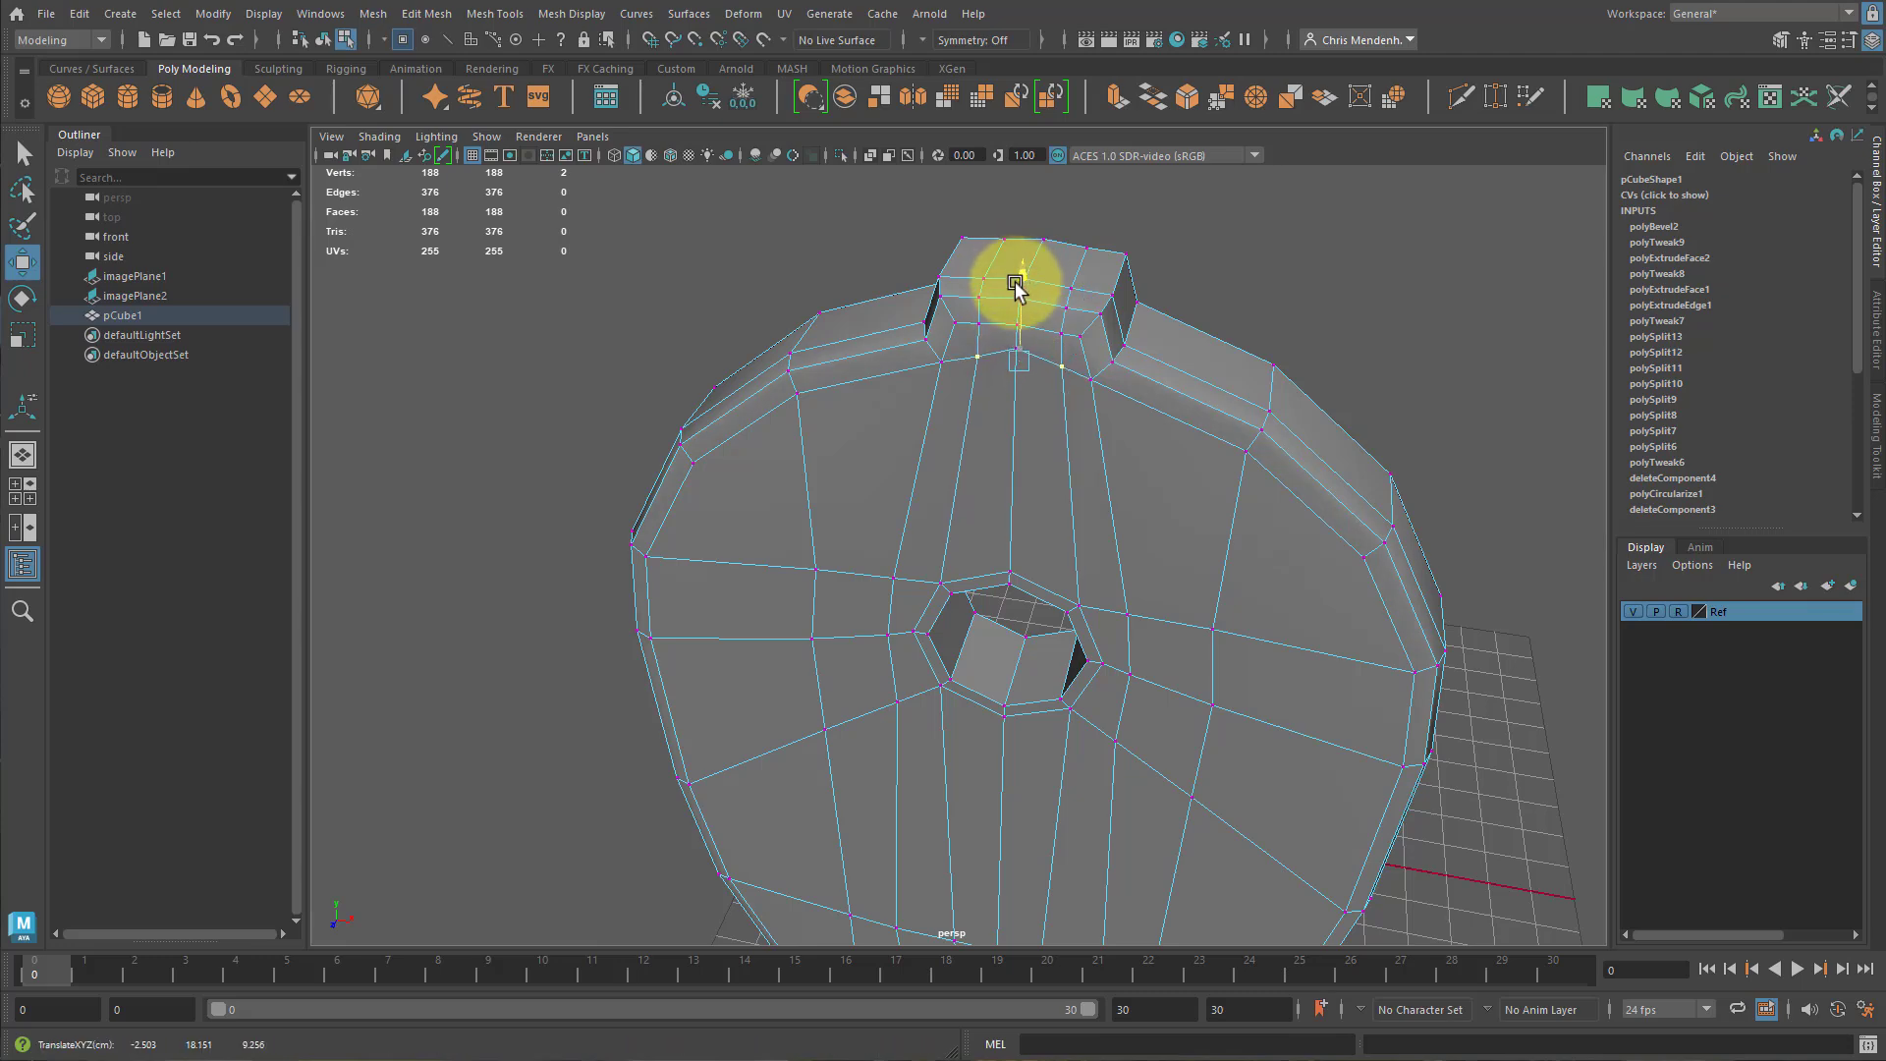
drag(1014, 283, 1018, 287)
Delete the ring of eight faces around the hole on the panel's back side.
alt+drag(1233, 550, 1263, 509)
alt+middle_drag(1239, 688, 1225, 513)
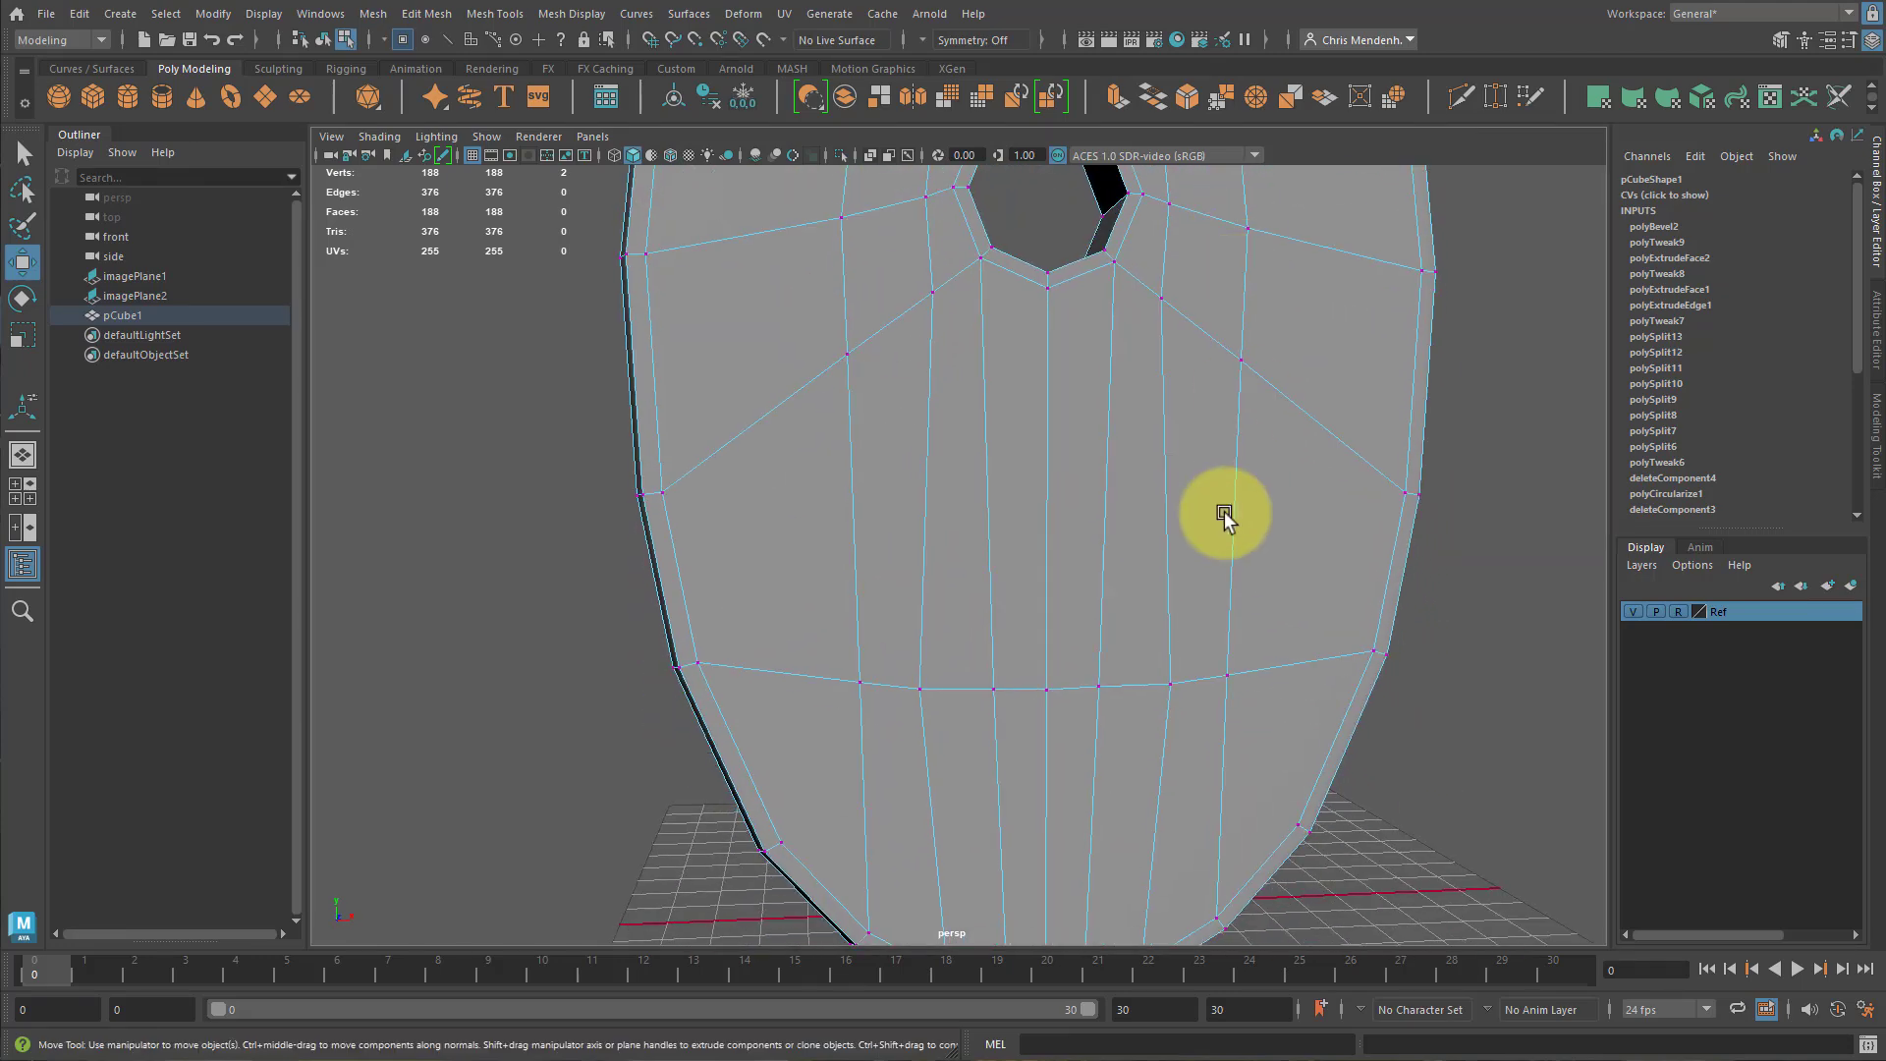
alt+drag(1224, 516, 824, 436)
key(F11)
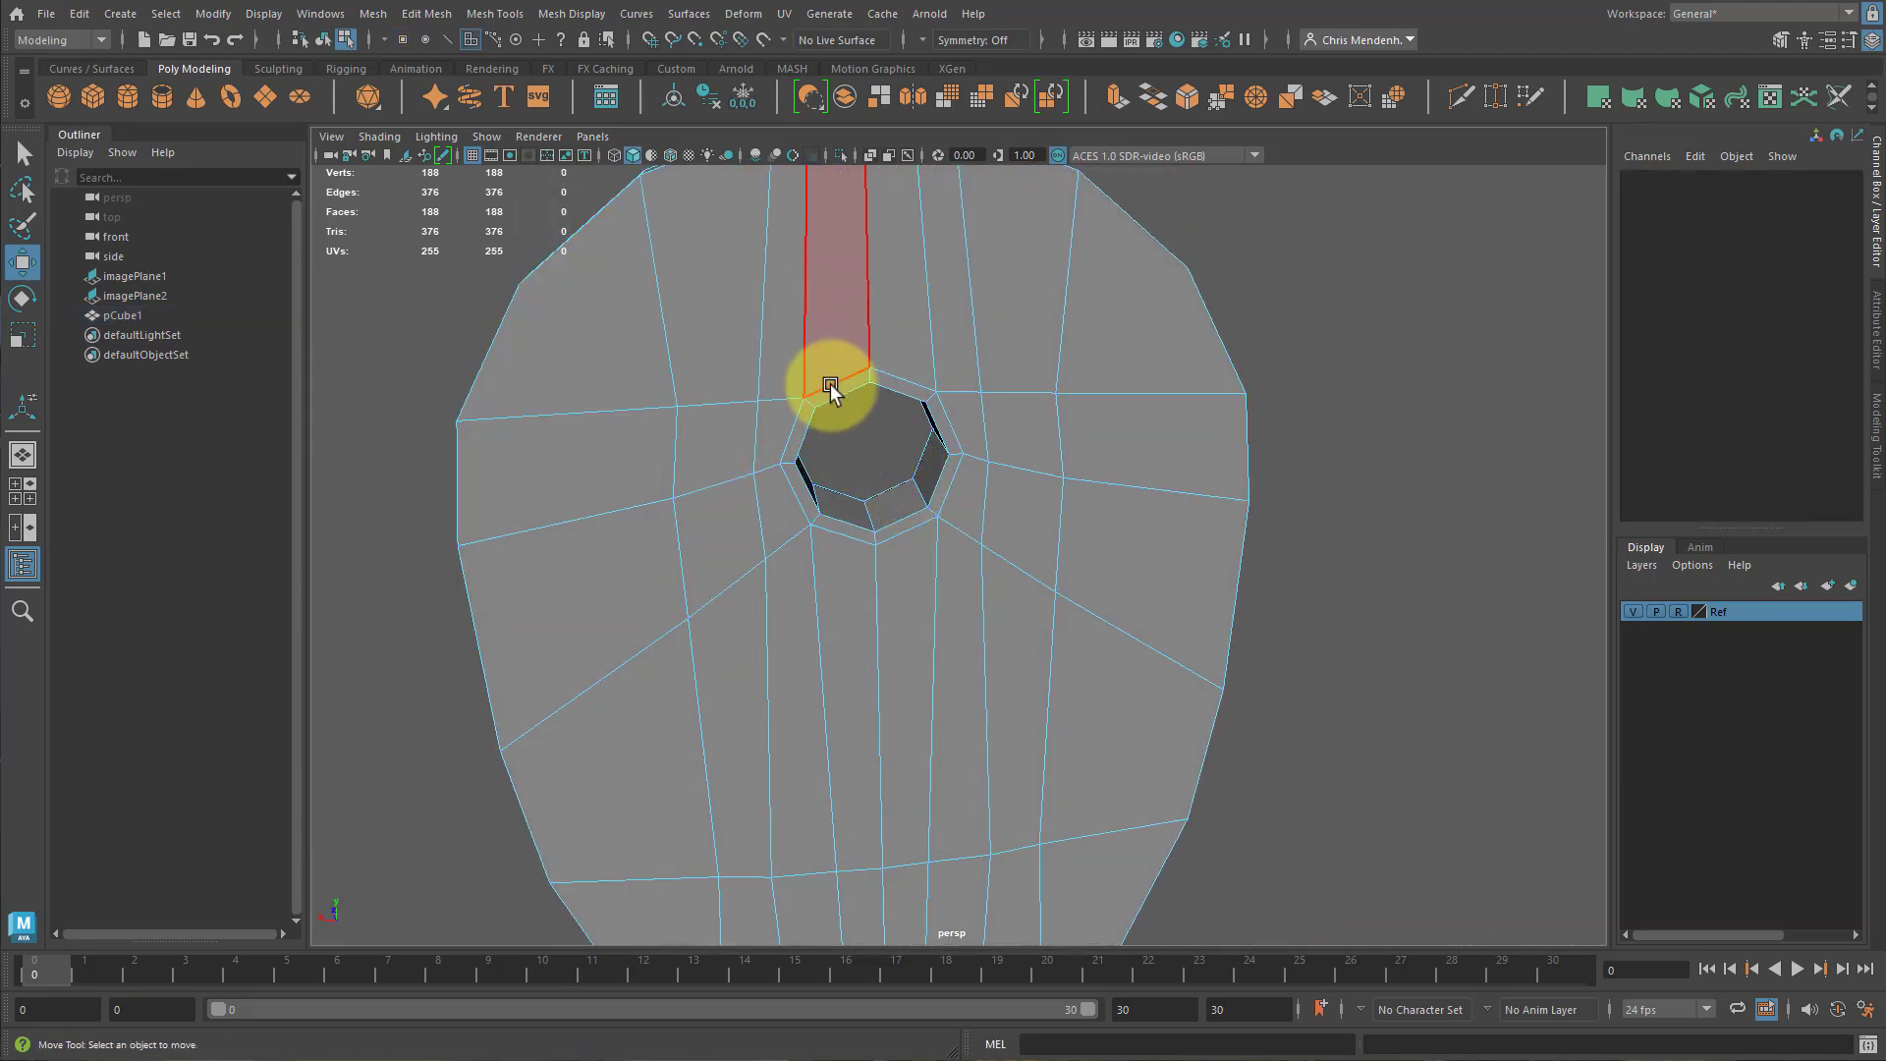
click(829, 395)
double_click(803, 432)
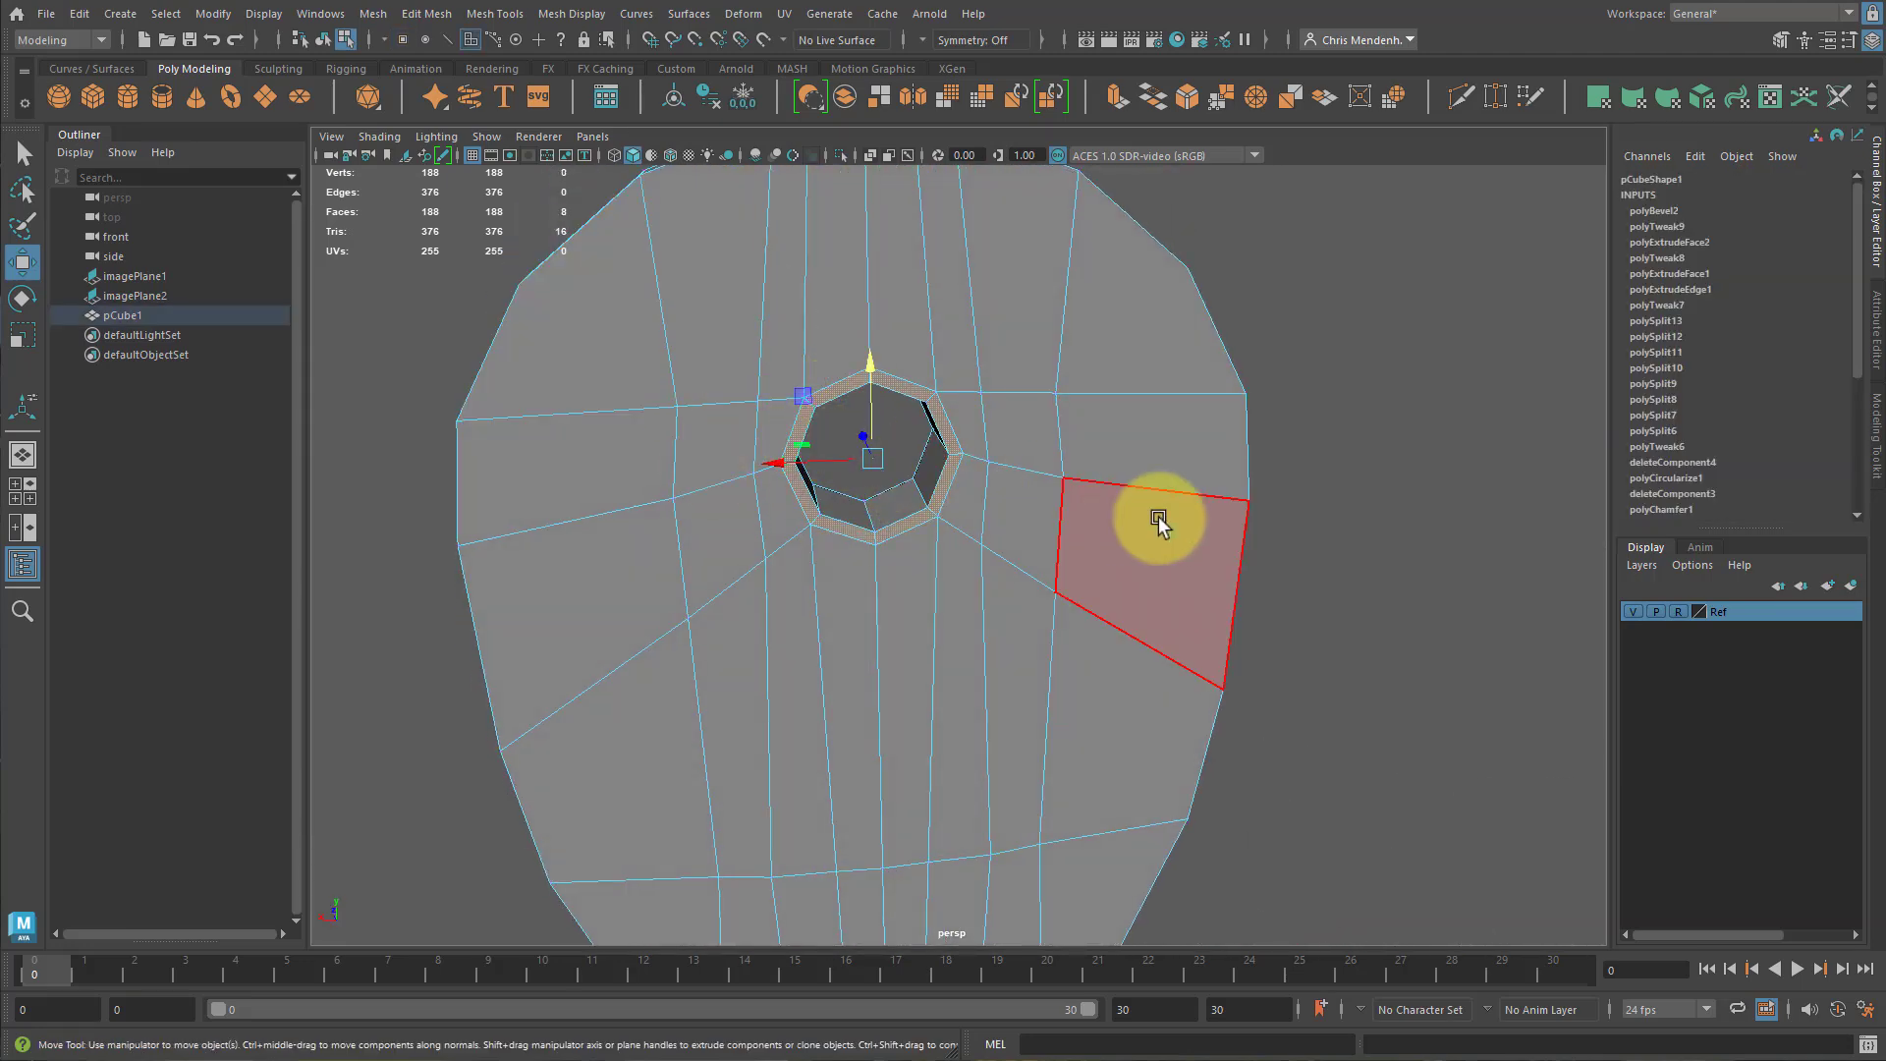
key(Delete)
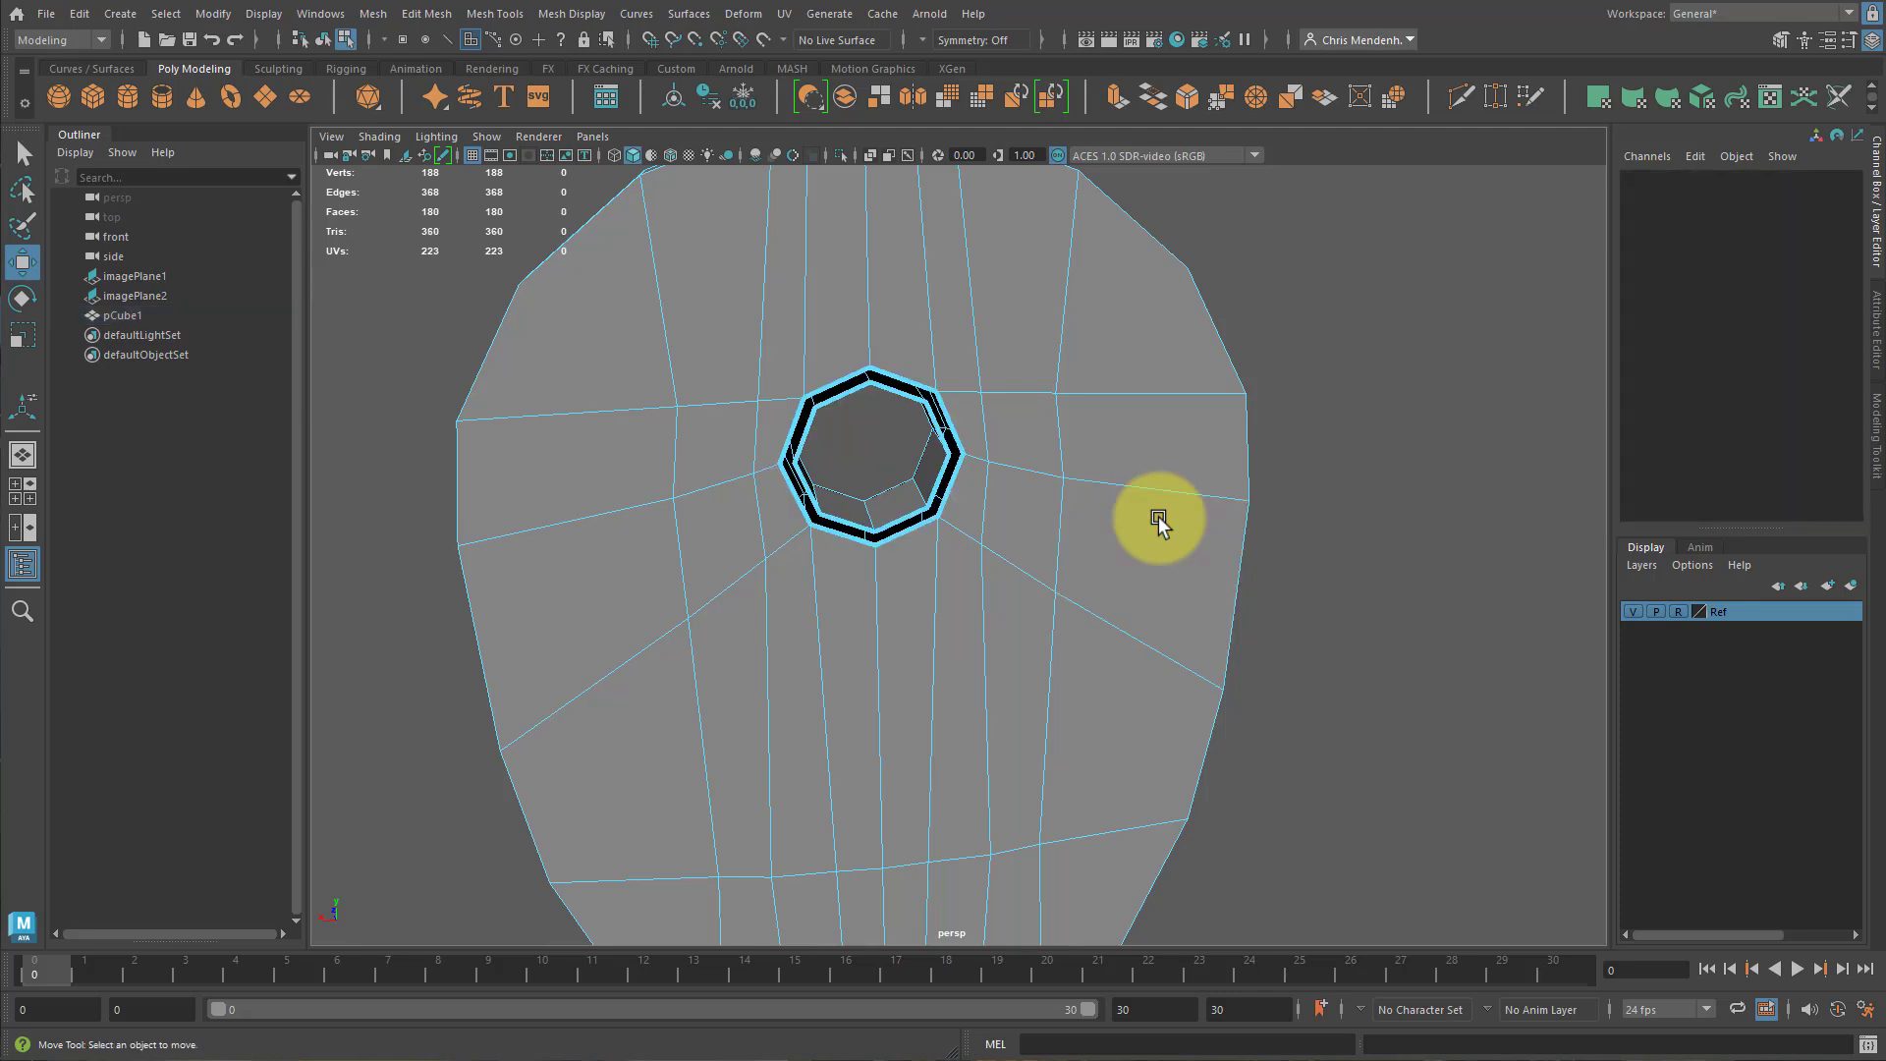
Select the panel's back faces row by row, from the top and around the hole down to the bottom edge.
click(590, 328)
shift+double_click(1092, 349)
shift+click(623, 480)
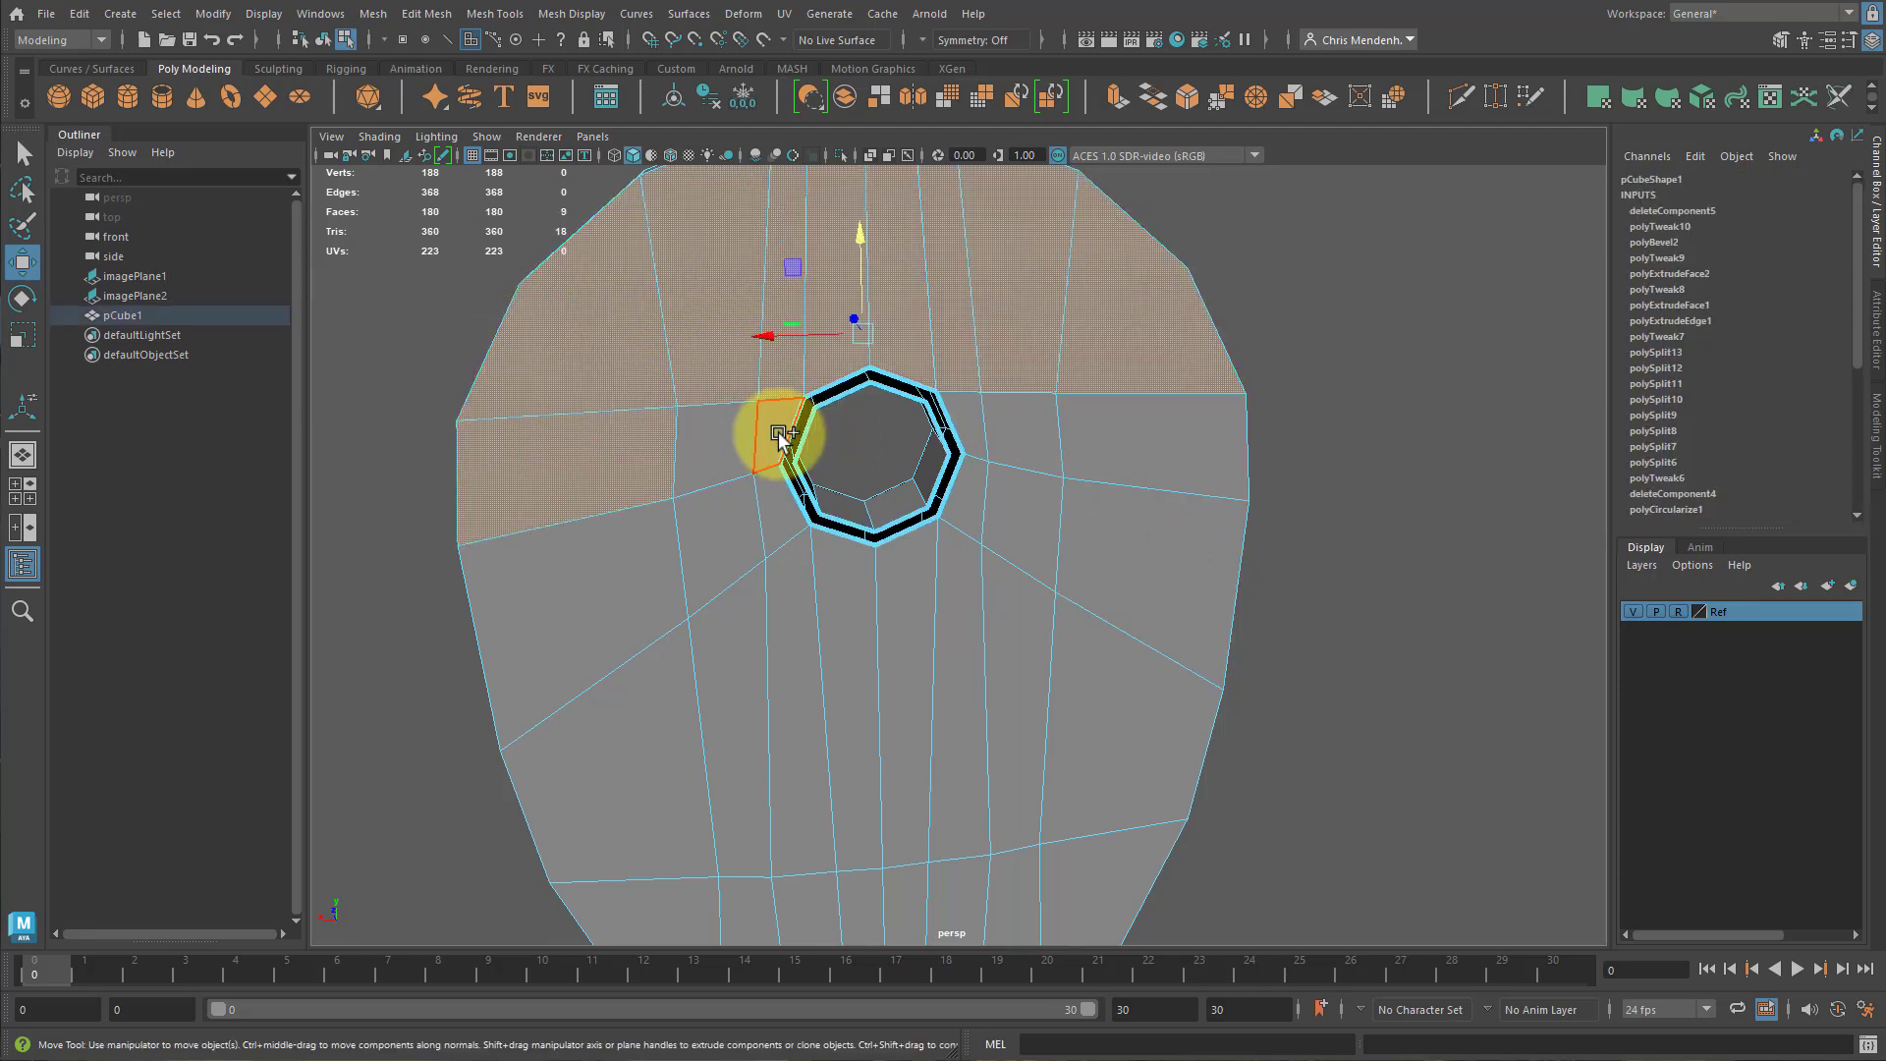
shift+double_click(778, 438)
shift+double_click(1199, 458)
shift+click(1176, 554)
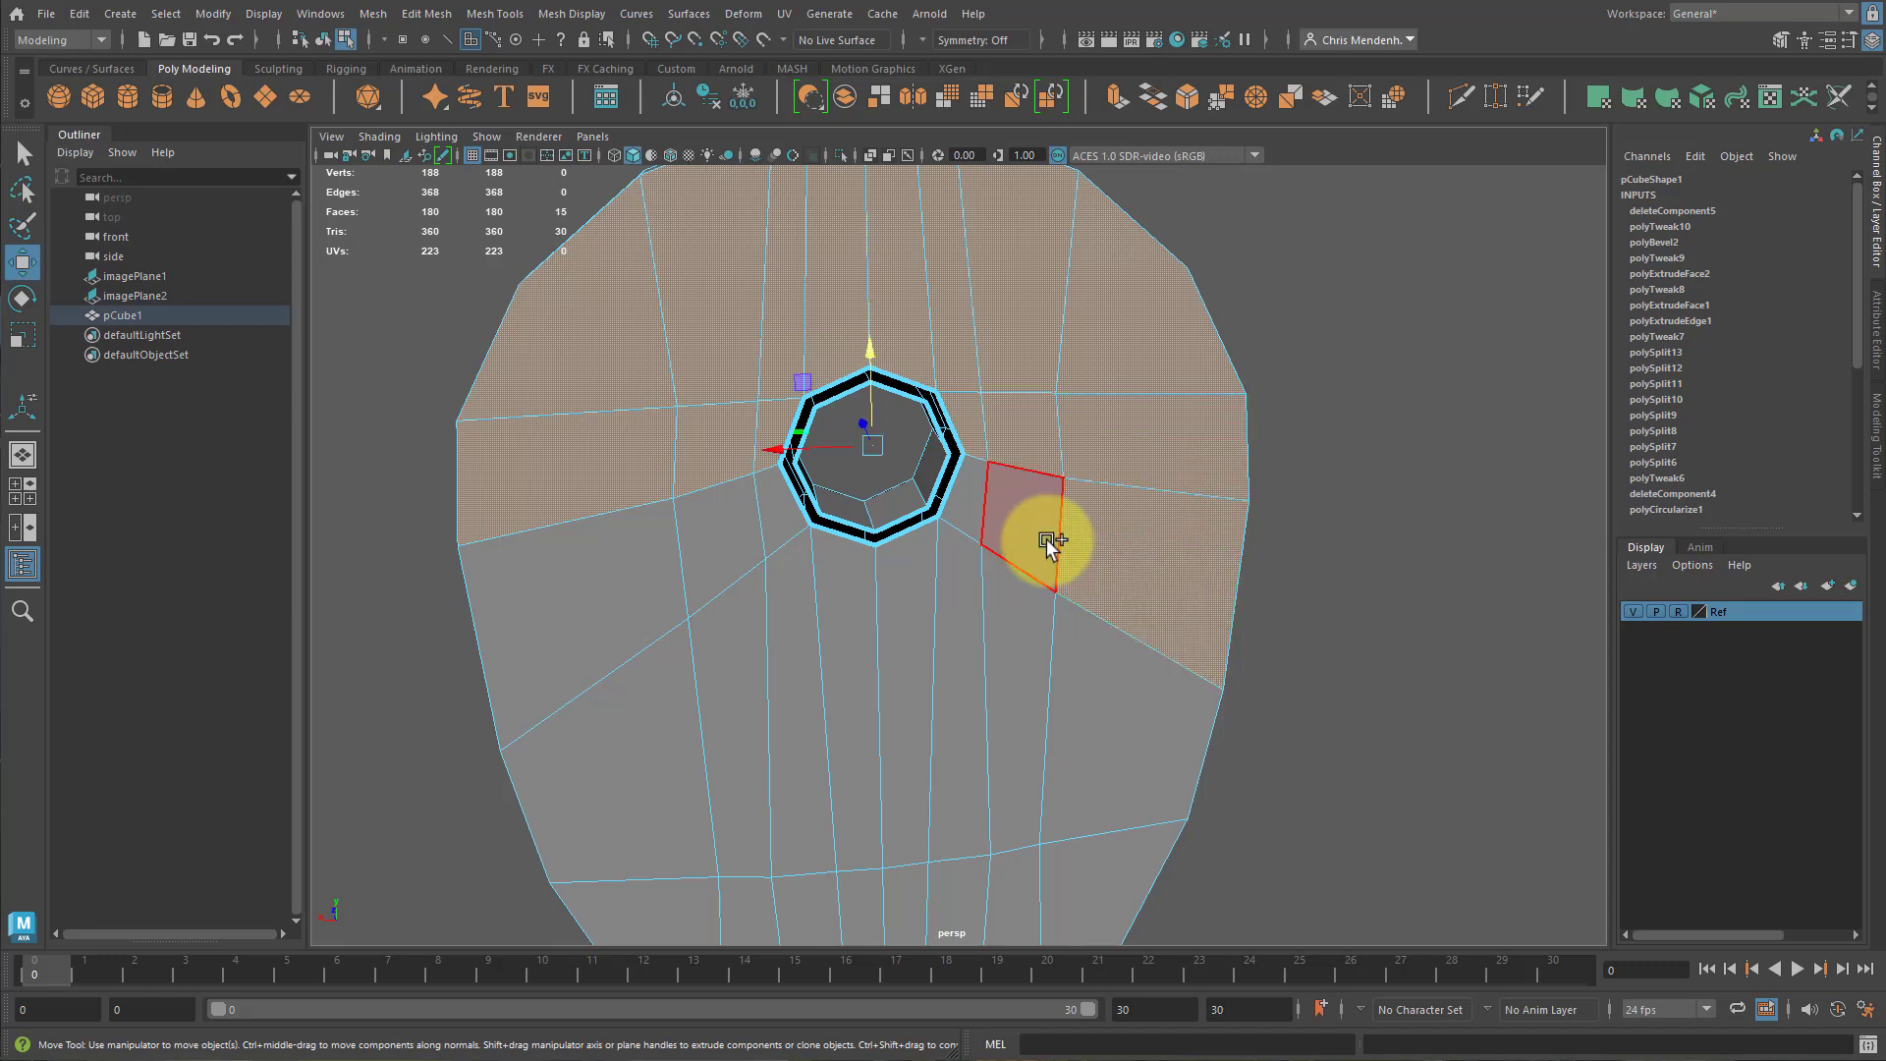
shift+double_click(972, 518)
shift+click(986, 621)
shift+double_click(1137, 707)
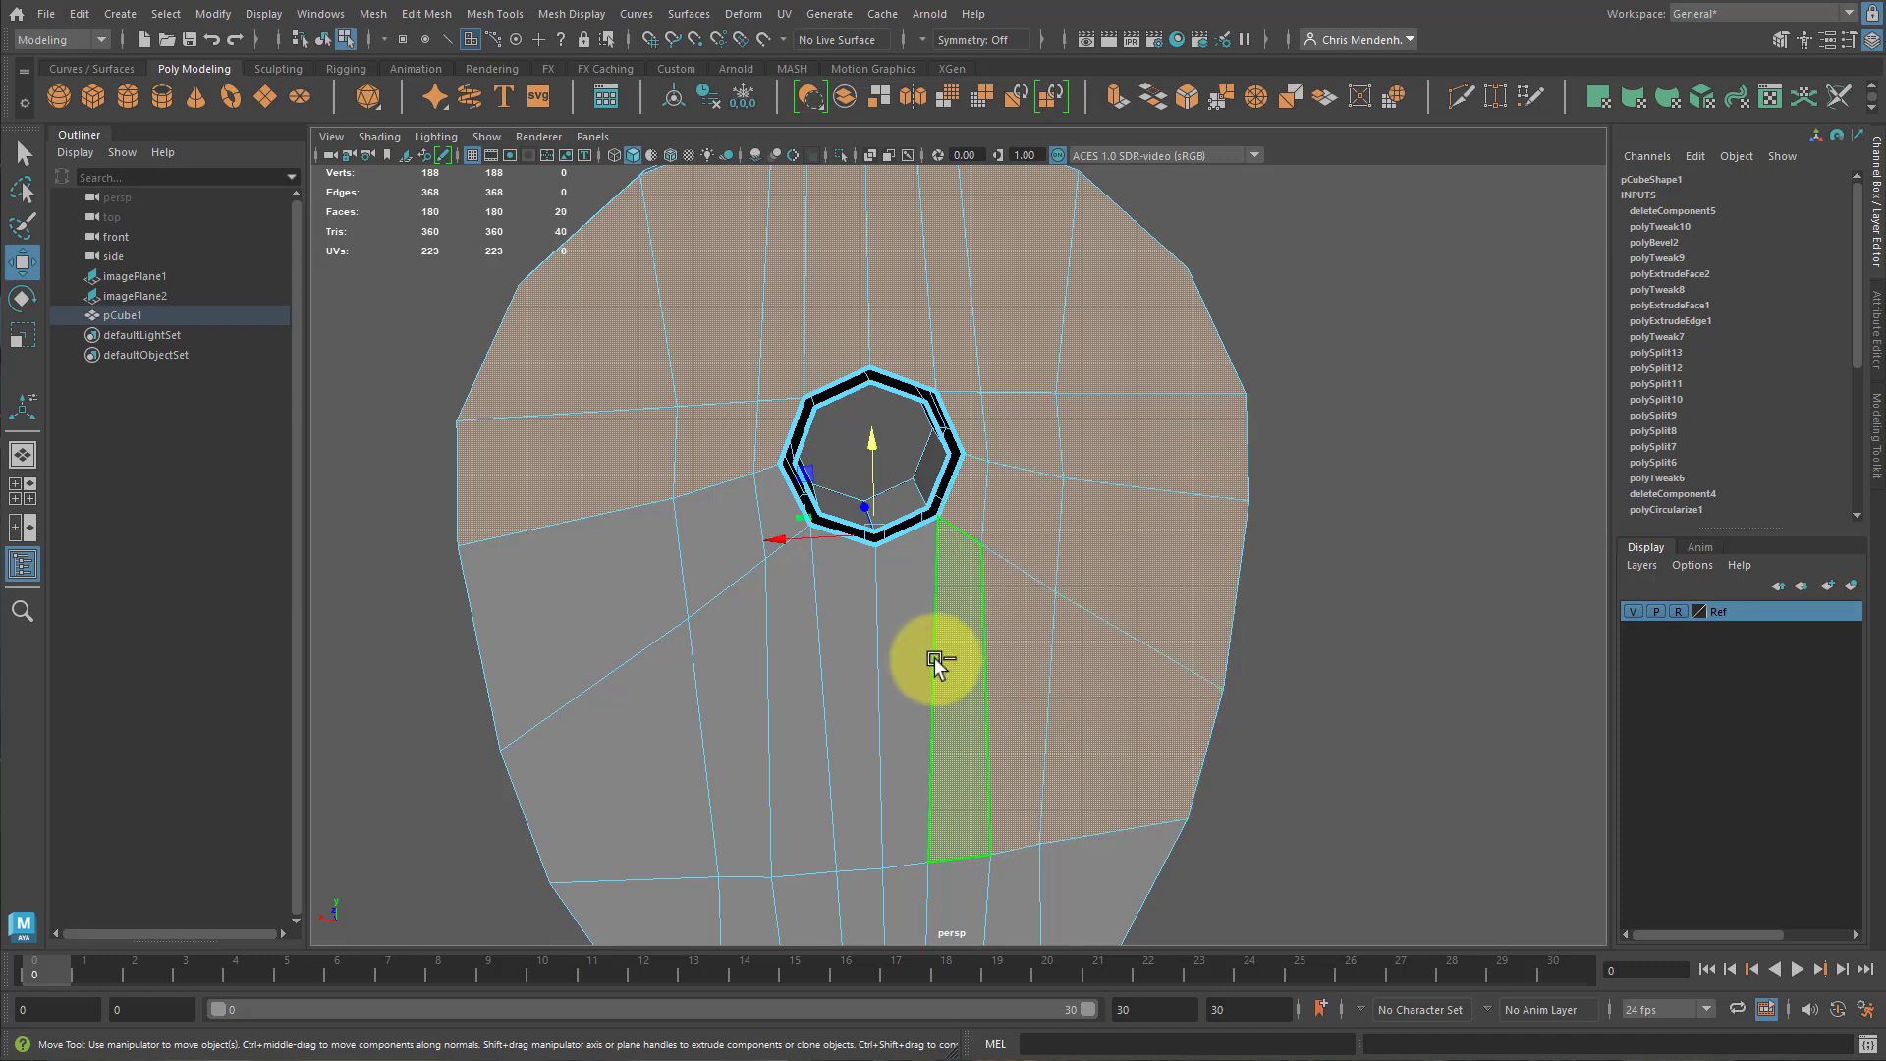
shift+click(918, 660)
shift+click(675, 729)
shift+double_click(676, 729)
shift+click(622, 627)
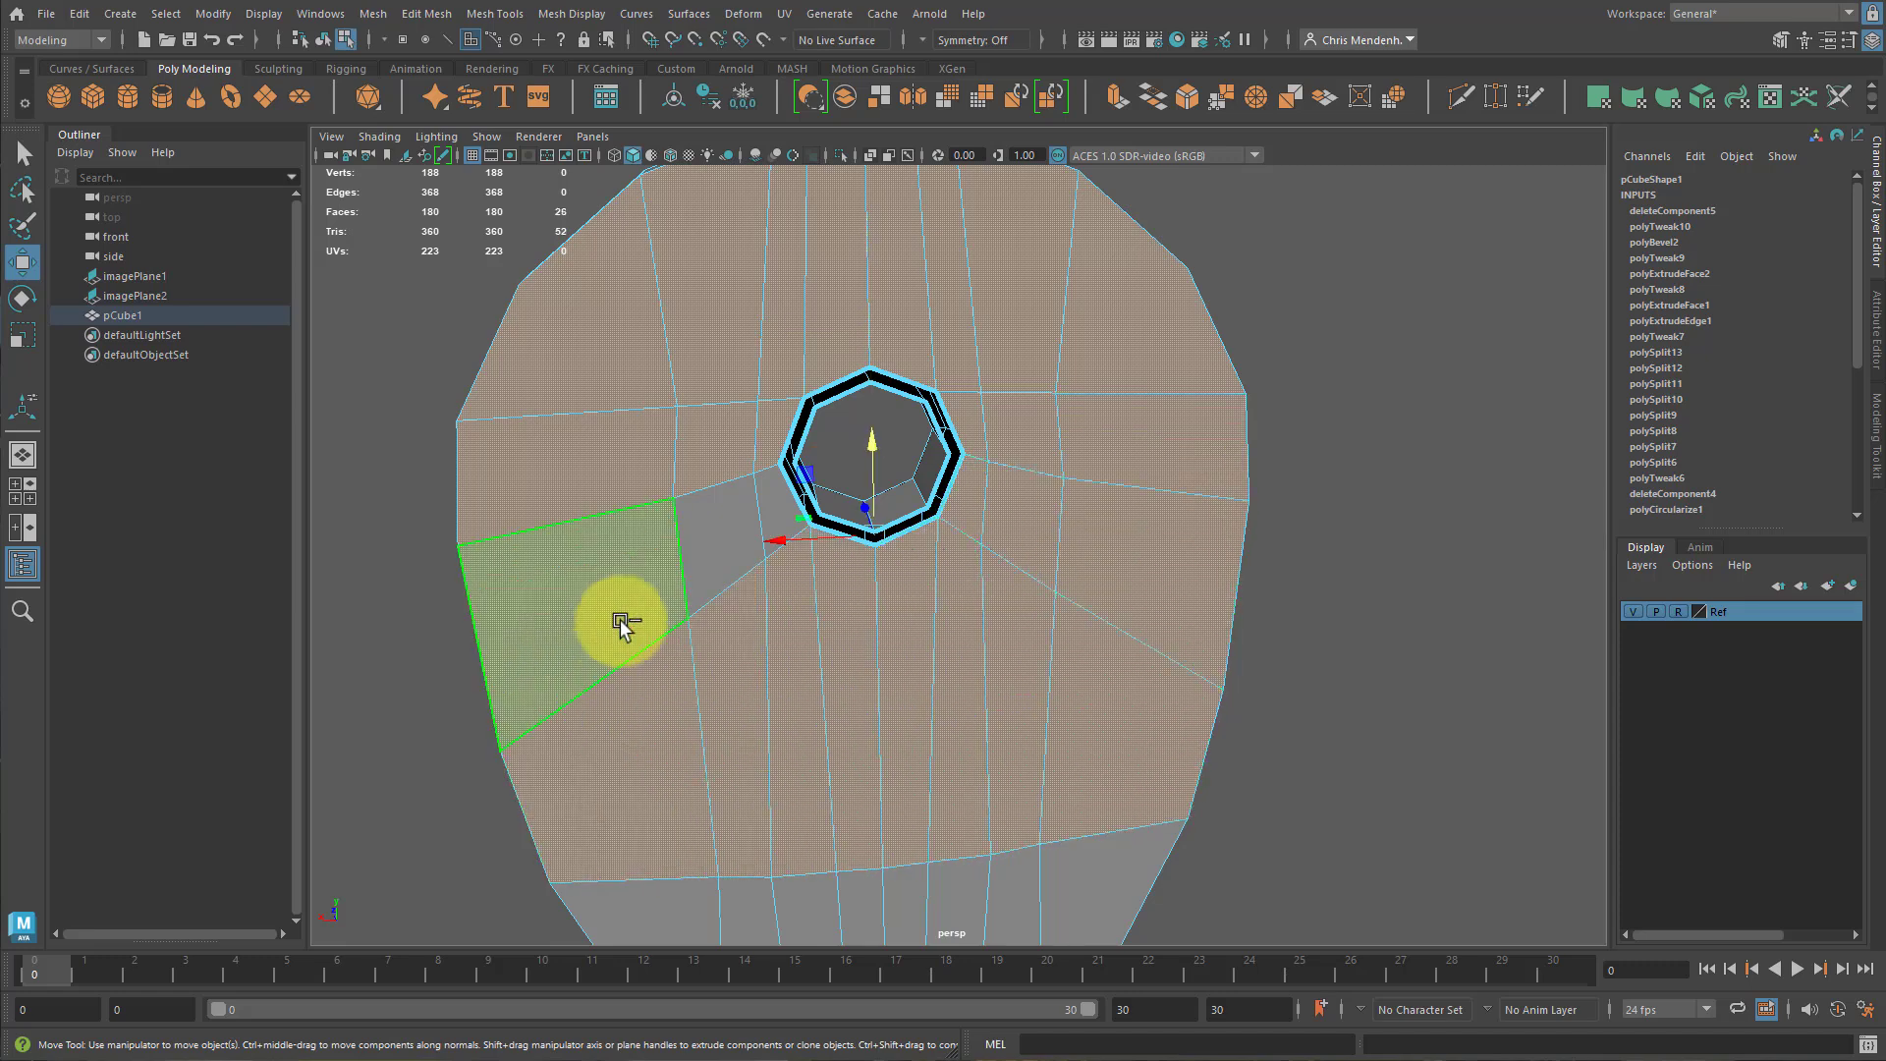
shift+double_click(772, 501)
alt+middle_drag(835, 745, 872, 404)
shift+click(732, 501)
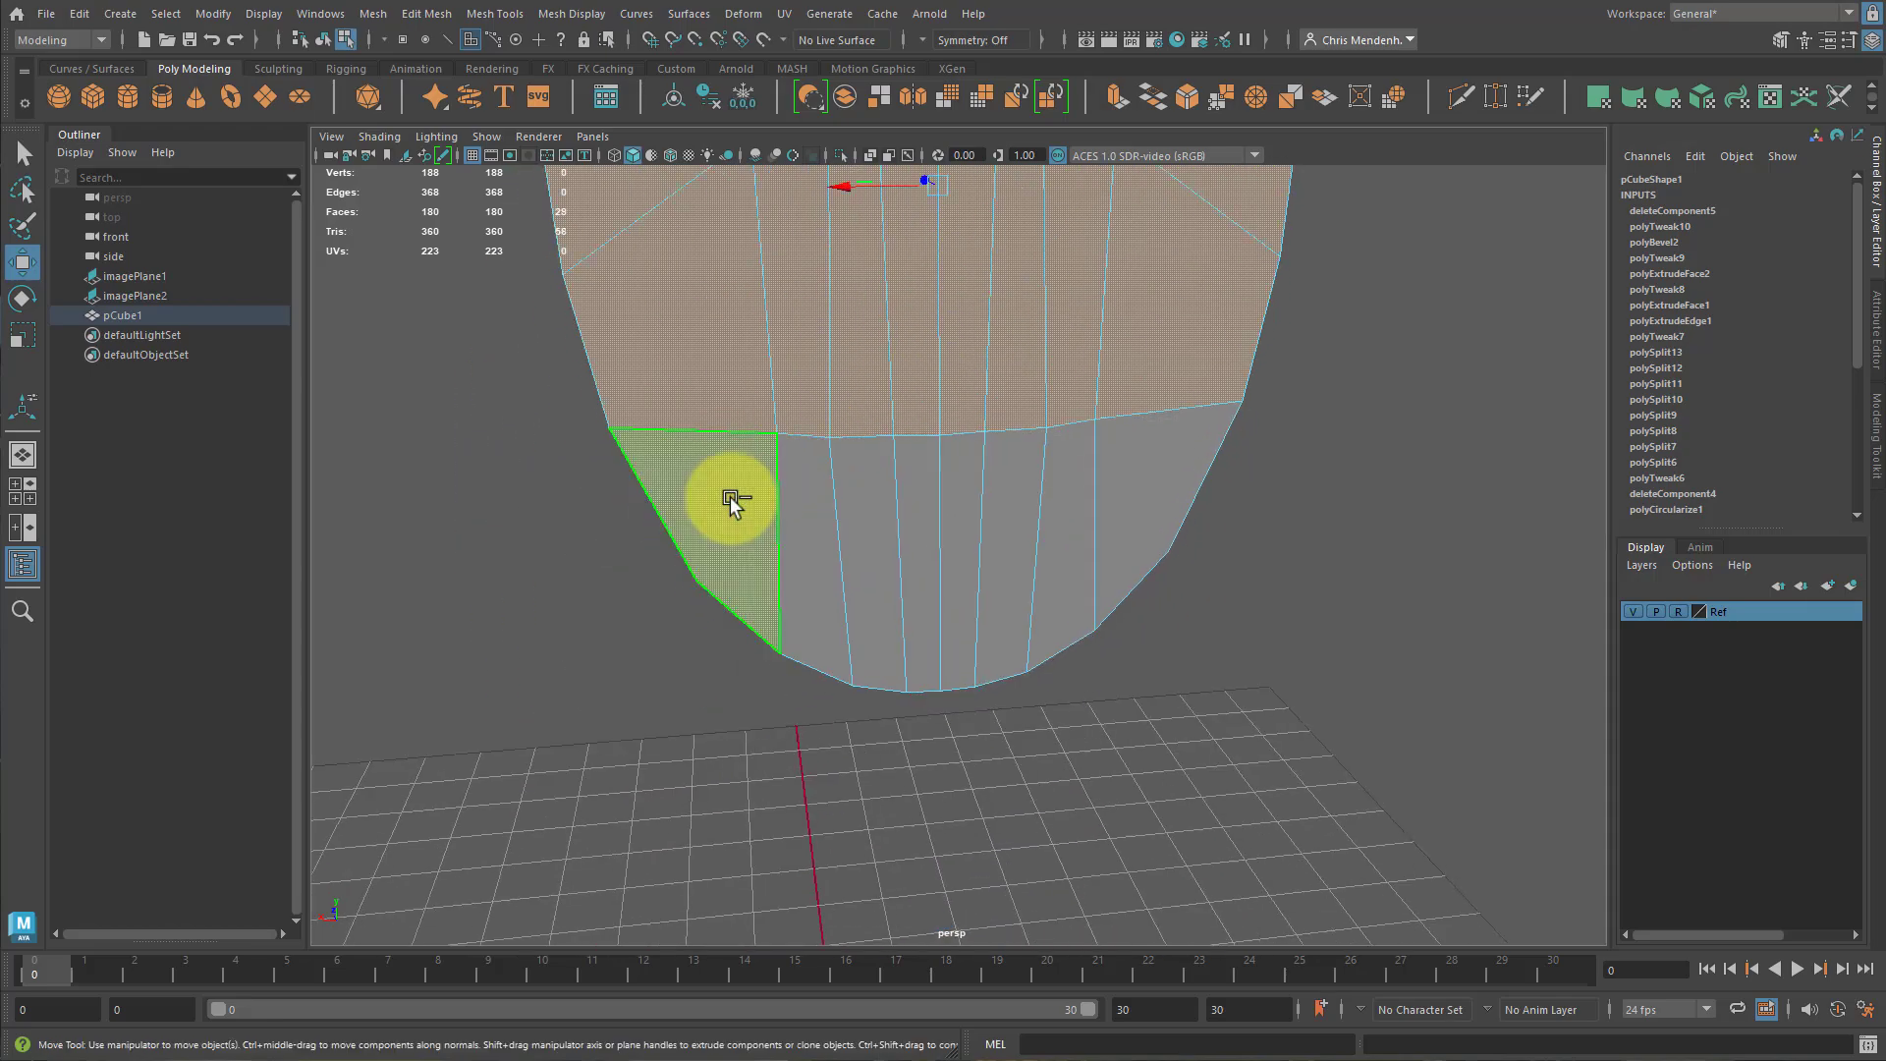
shift+double_click(1114, 478)
Isolate all faces on the panel's back side by box-selecting the mesh in the side view and deselecting the rest, and delete them.
alt+drag(1188, 588, 1029, 594)
key(space)
scroll(891, 717, down, 3)
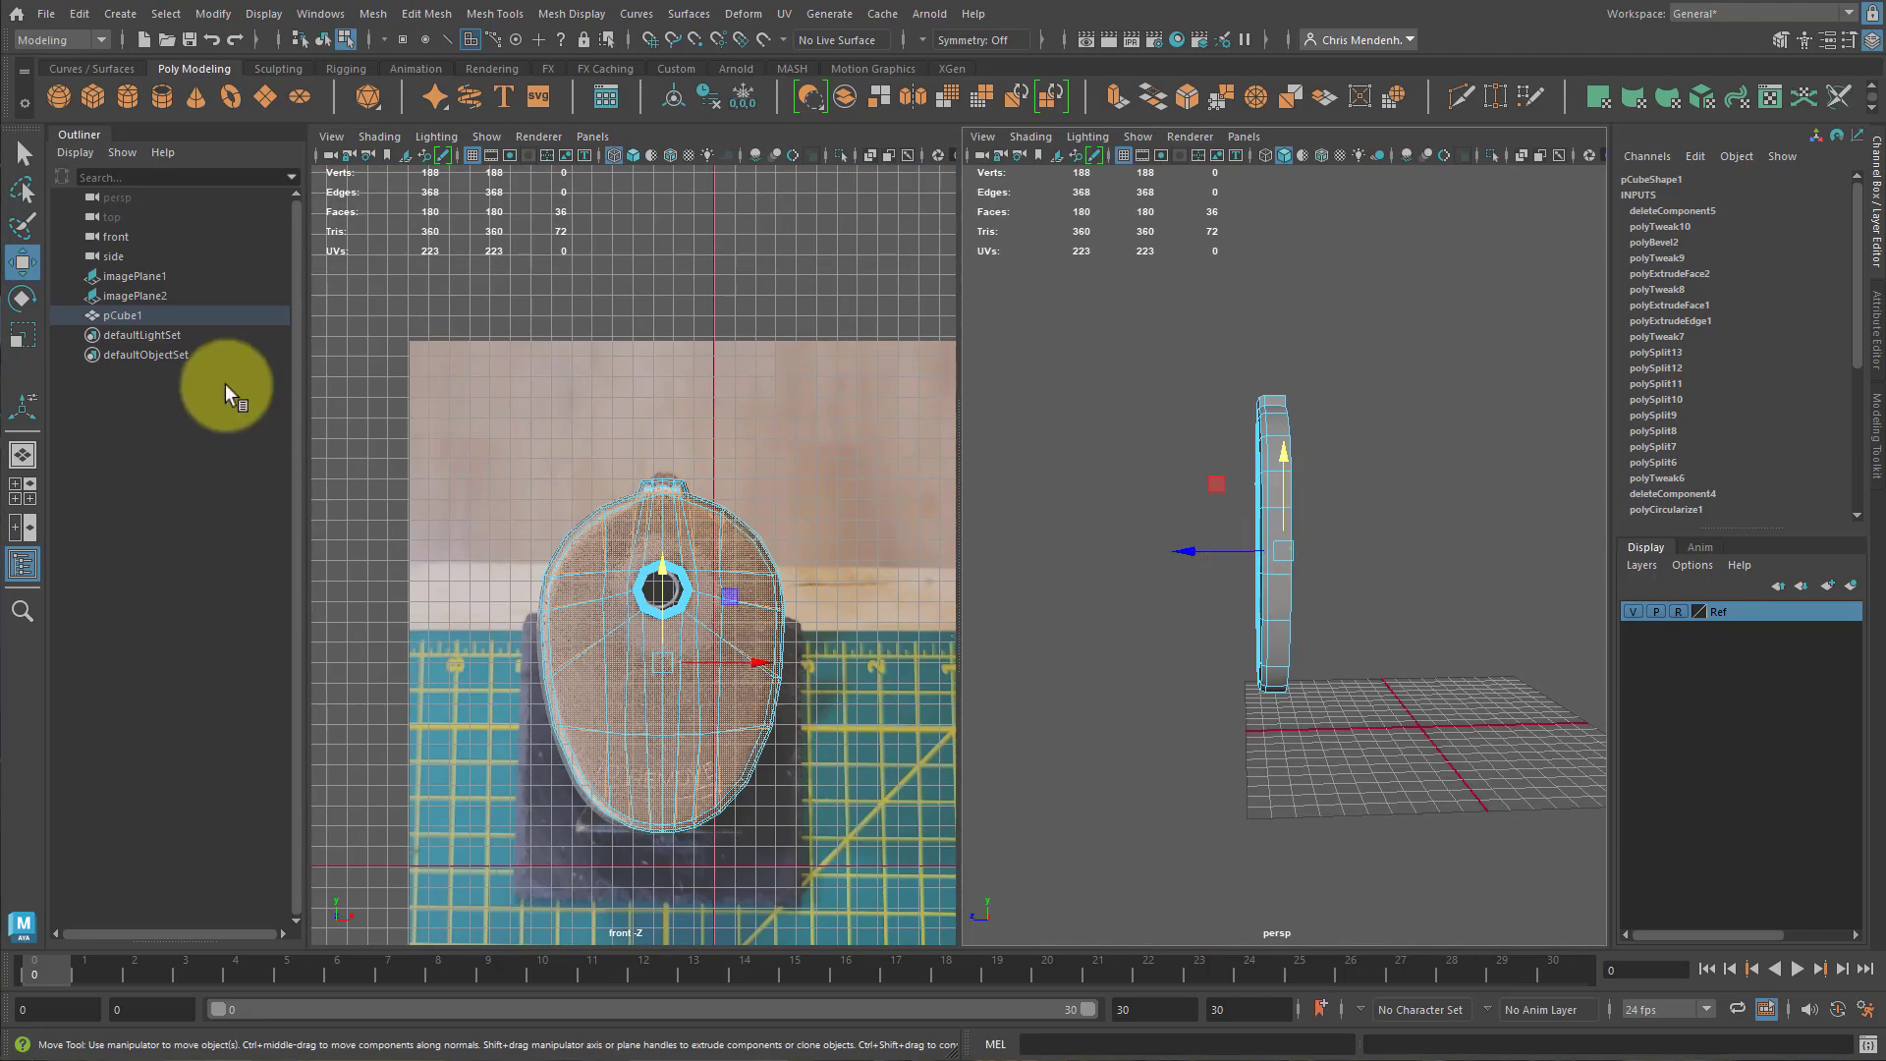
click(24, 489)
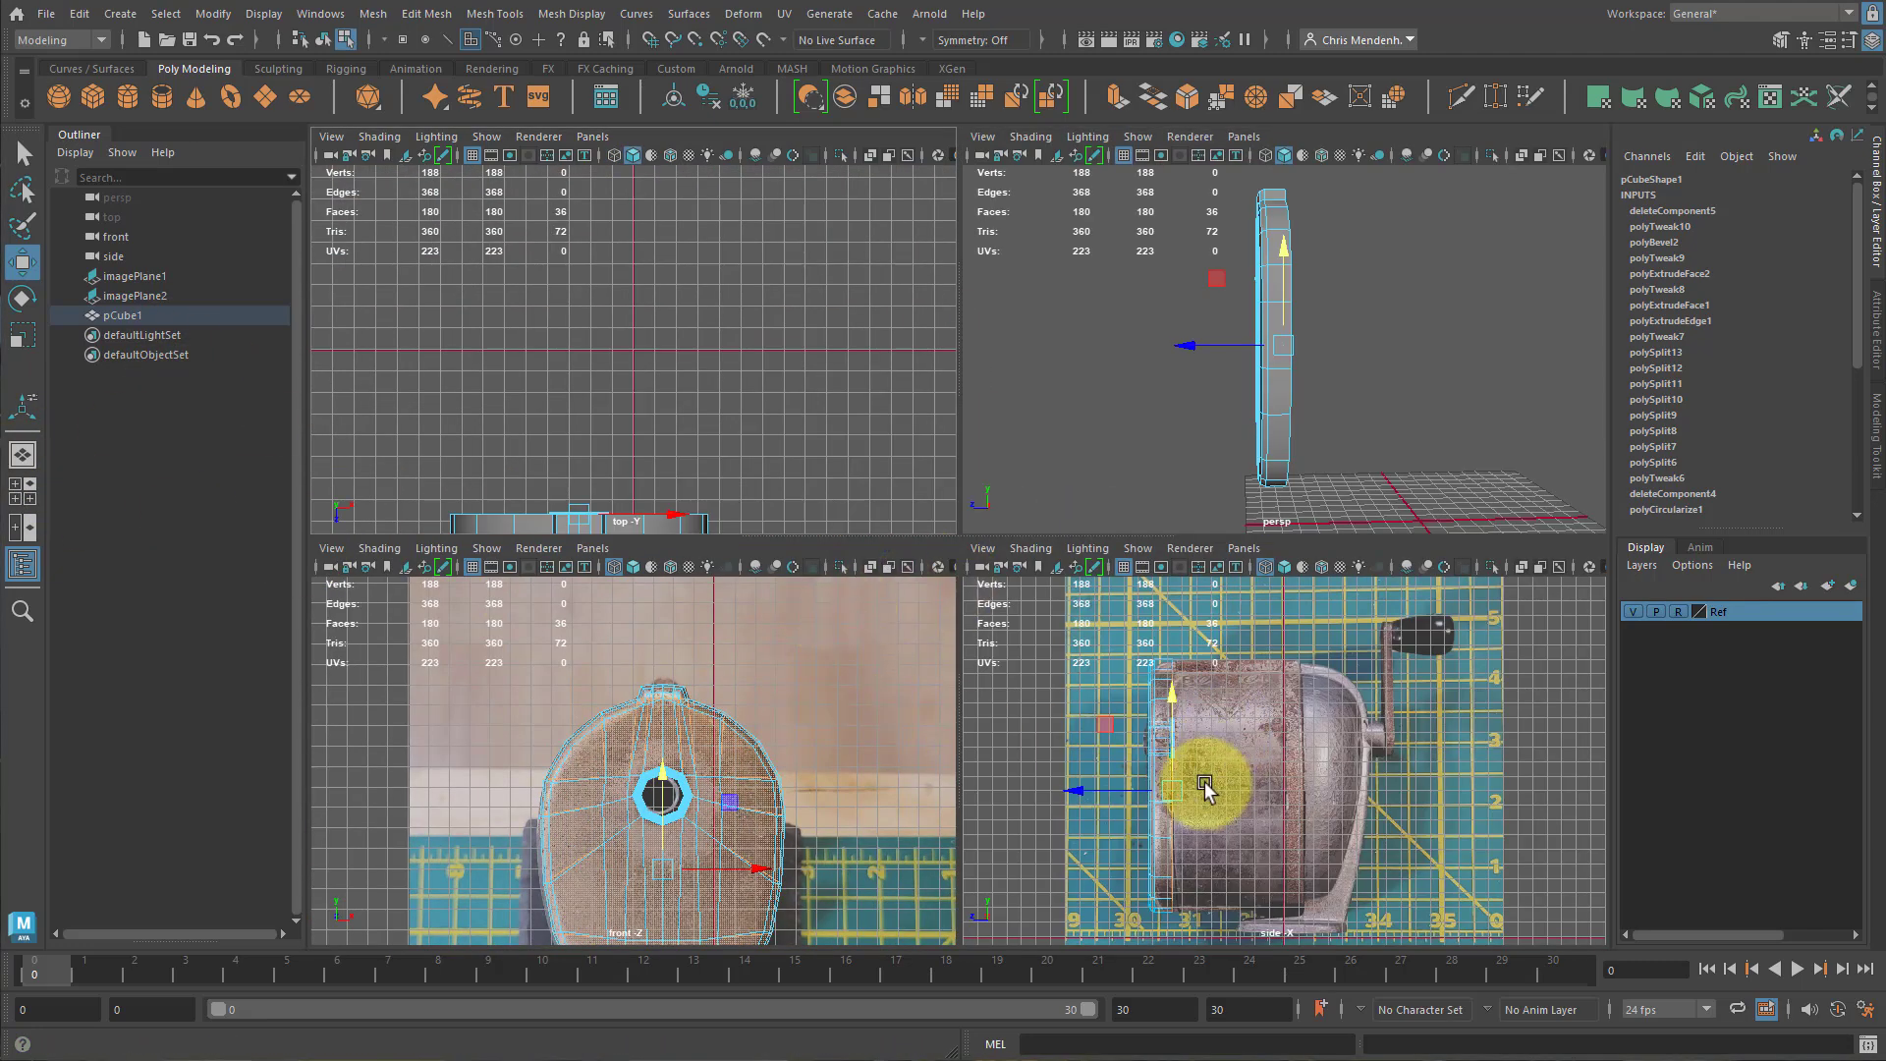
key(space)
right_drag(694, 303, 694, 357)
drag(869, 875, 584, 322)
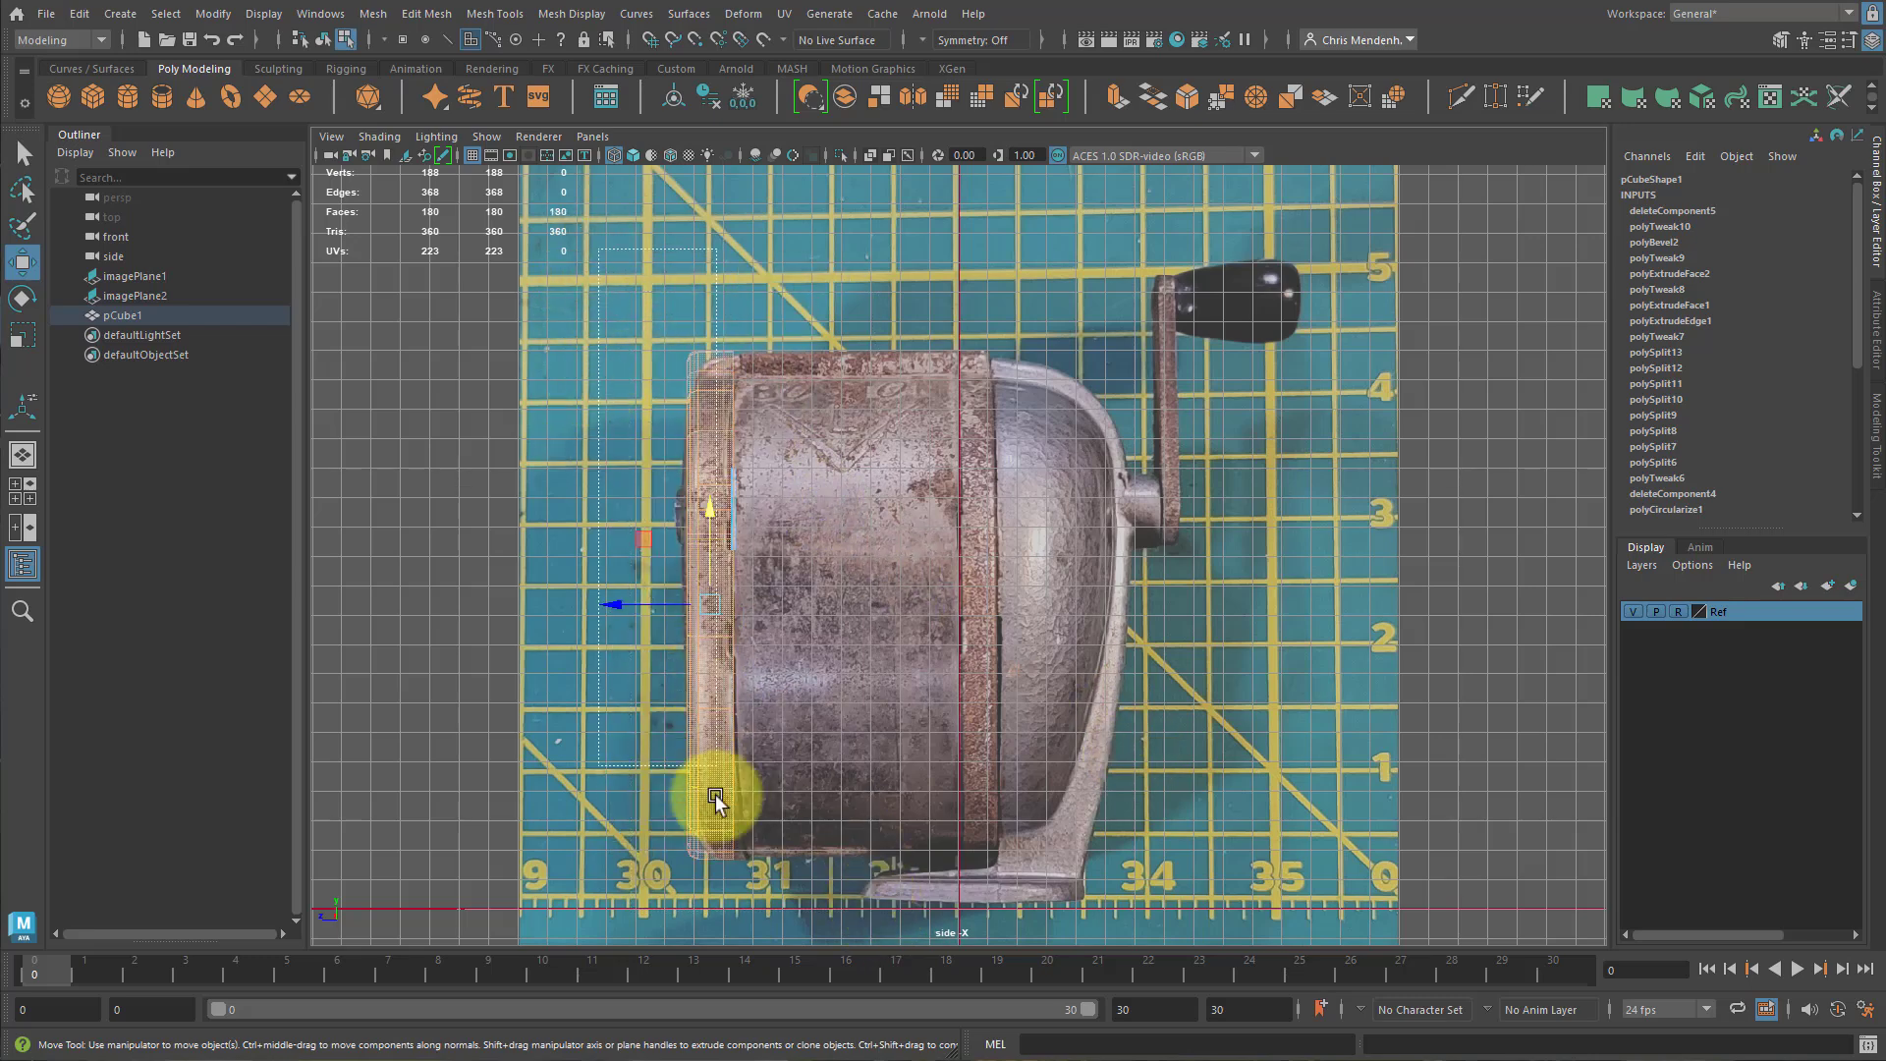
ctrl+drag(717, 918, 717, 918)
key(space)
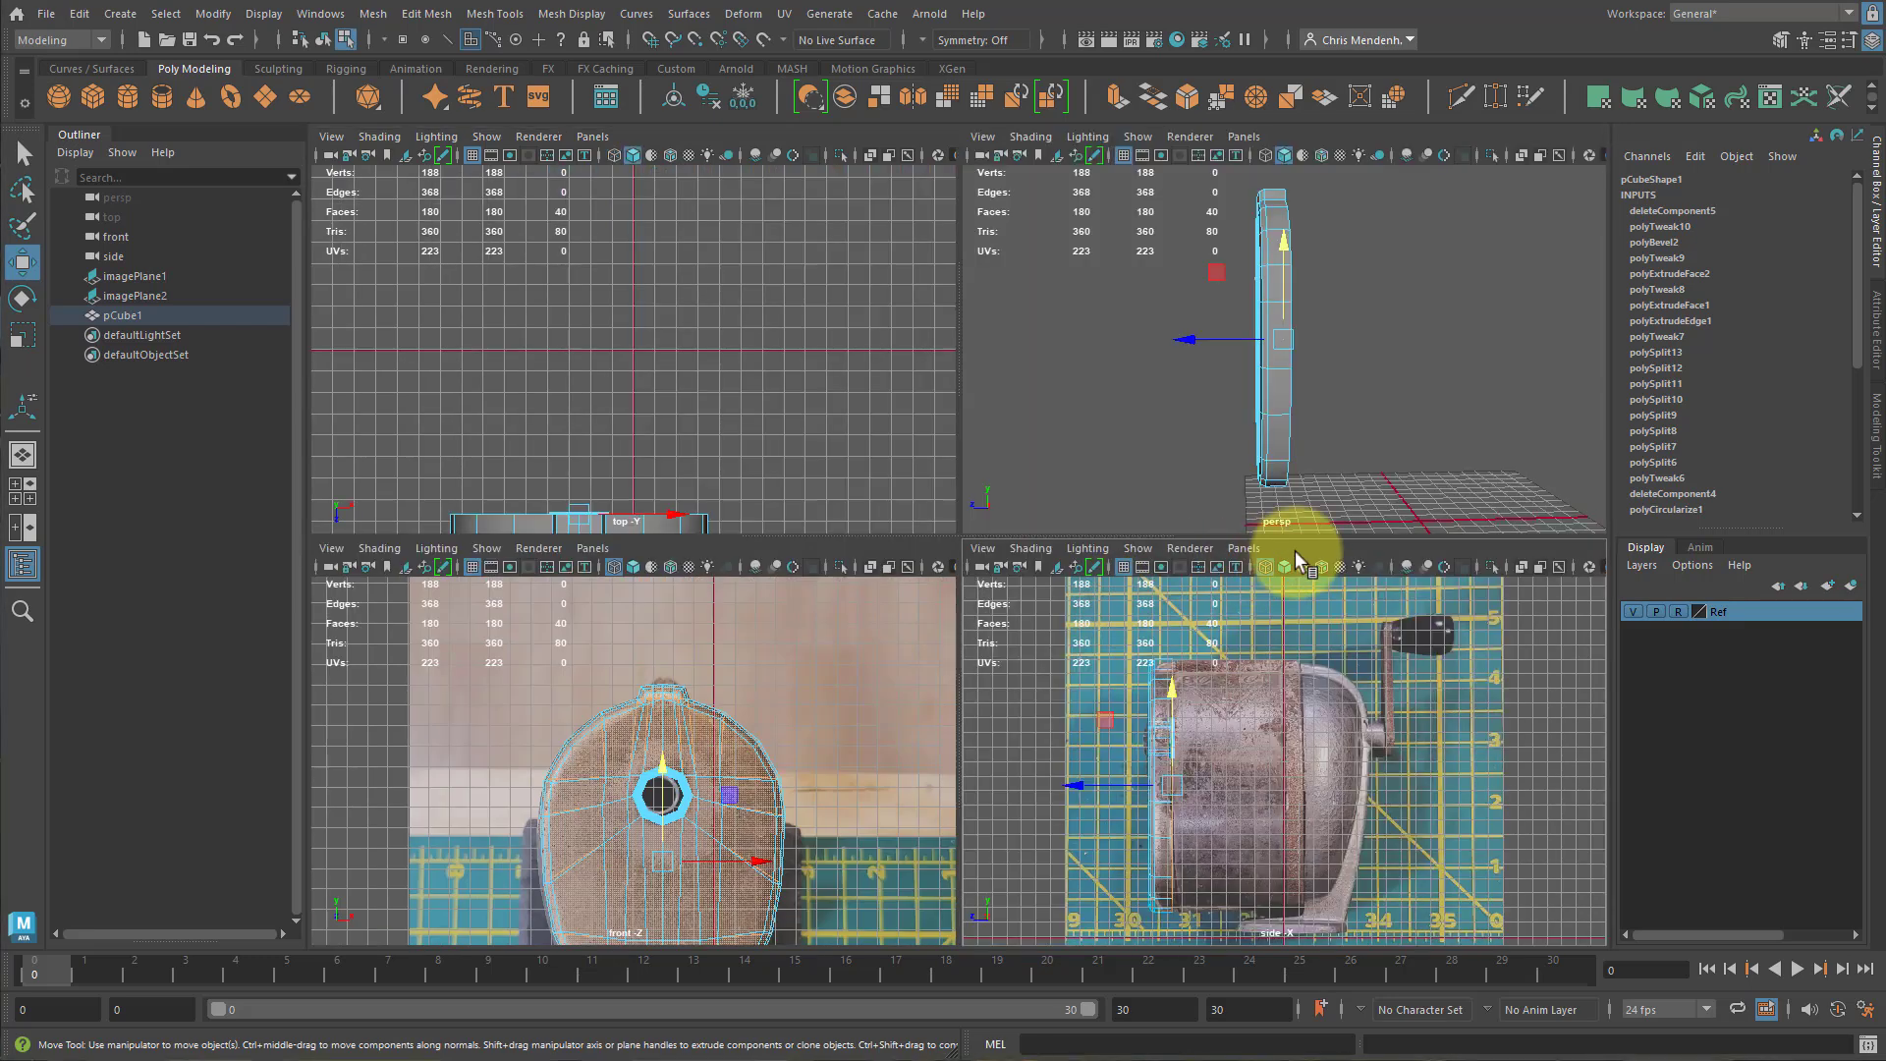
alt+drag(1316, 442, 1254, 370)
key(Delete)
Extrude the outer border edge loop of the panel's open back inward with a Thickness of -0.383.
alt+right_drag(1254, 370, 1347, 279)
alt+middle_drag(1262, 250, 1282, 418)
right_drag(1220, 383, 1221, 291)
double_click(1287, 326)
alt+drag(1446, 417, 1339, 421)
key(space)
alt+drag(1246, 471, 1355, 433)
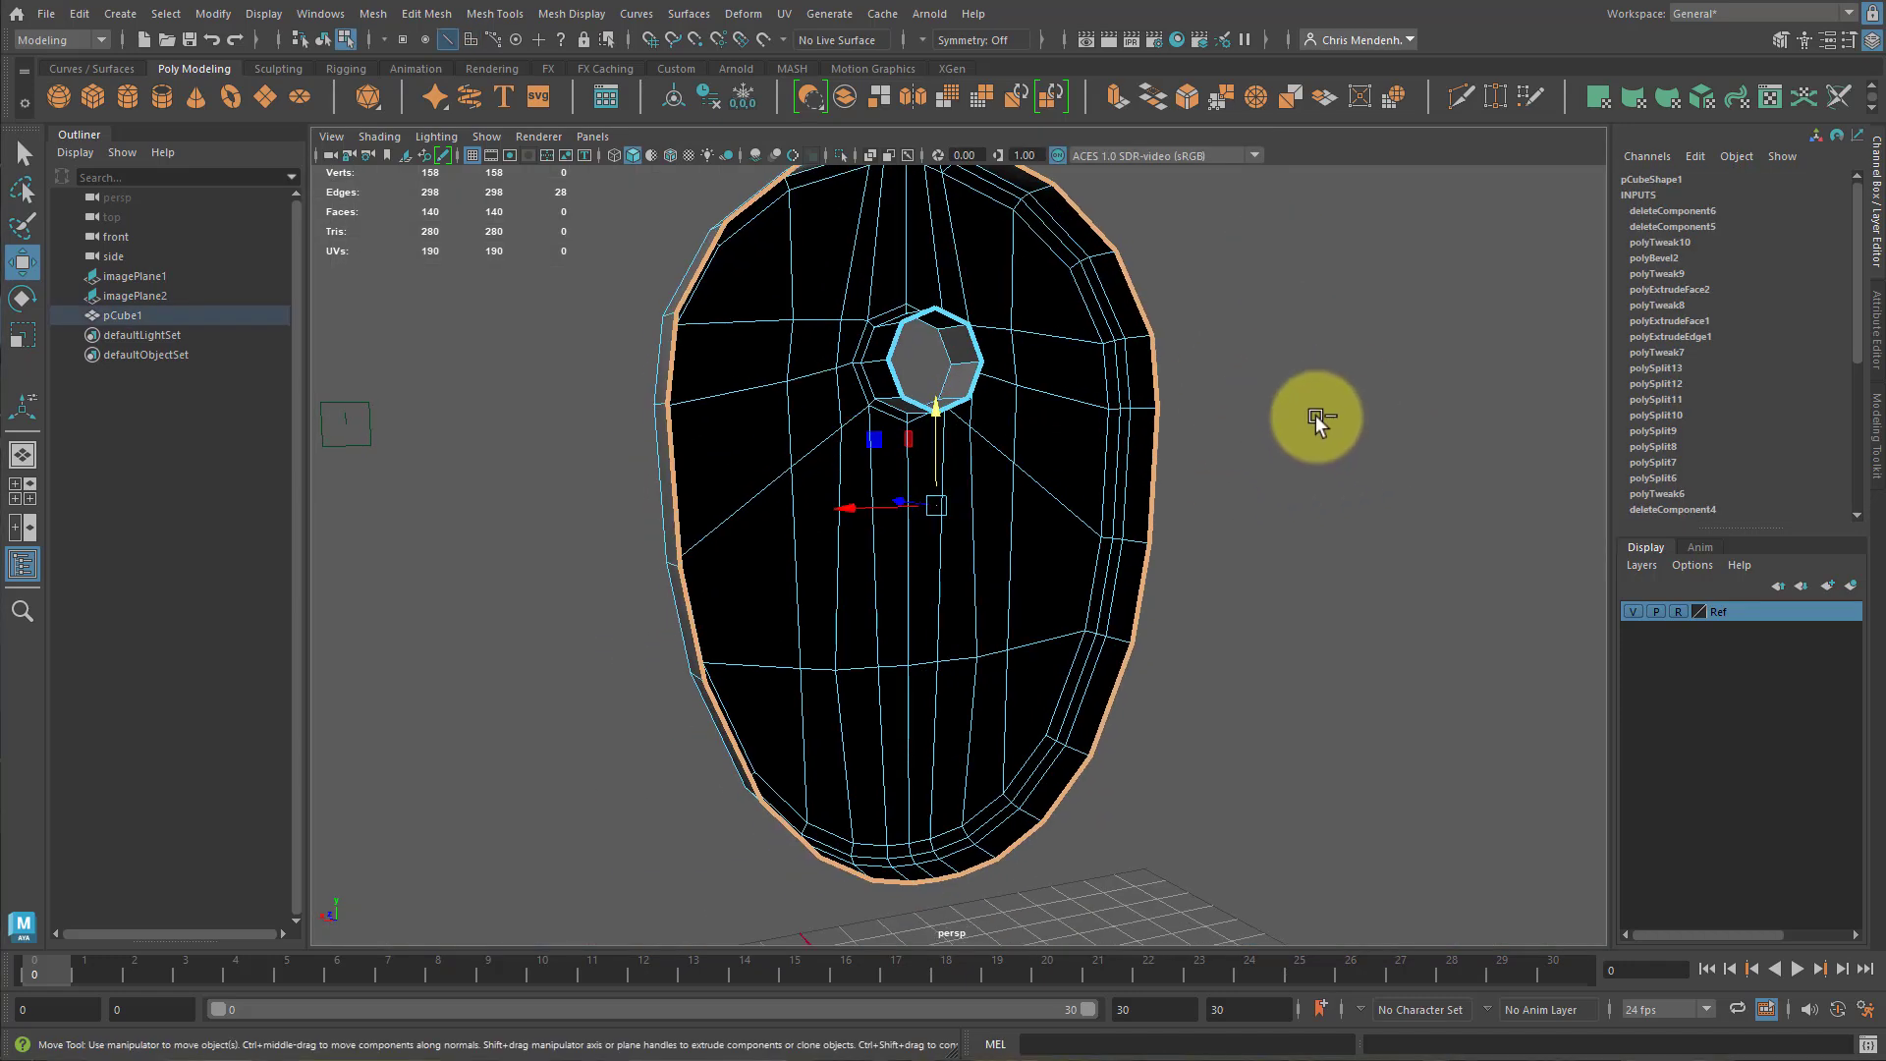
key(ctrl+e)
drag(652, 321, 534, 303)
alt+drag(926, 412, 993, 504)
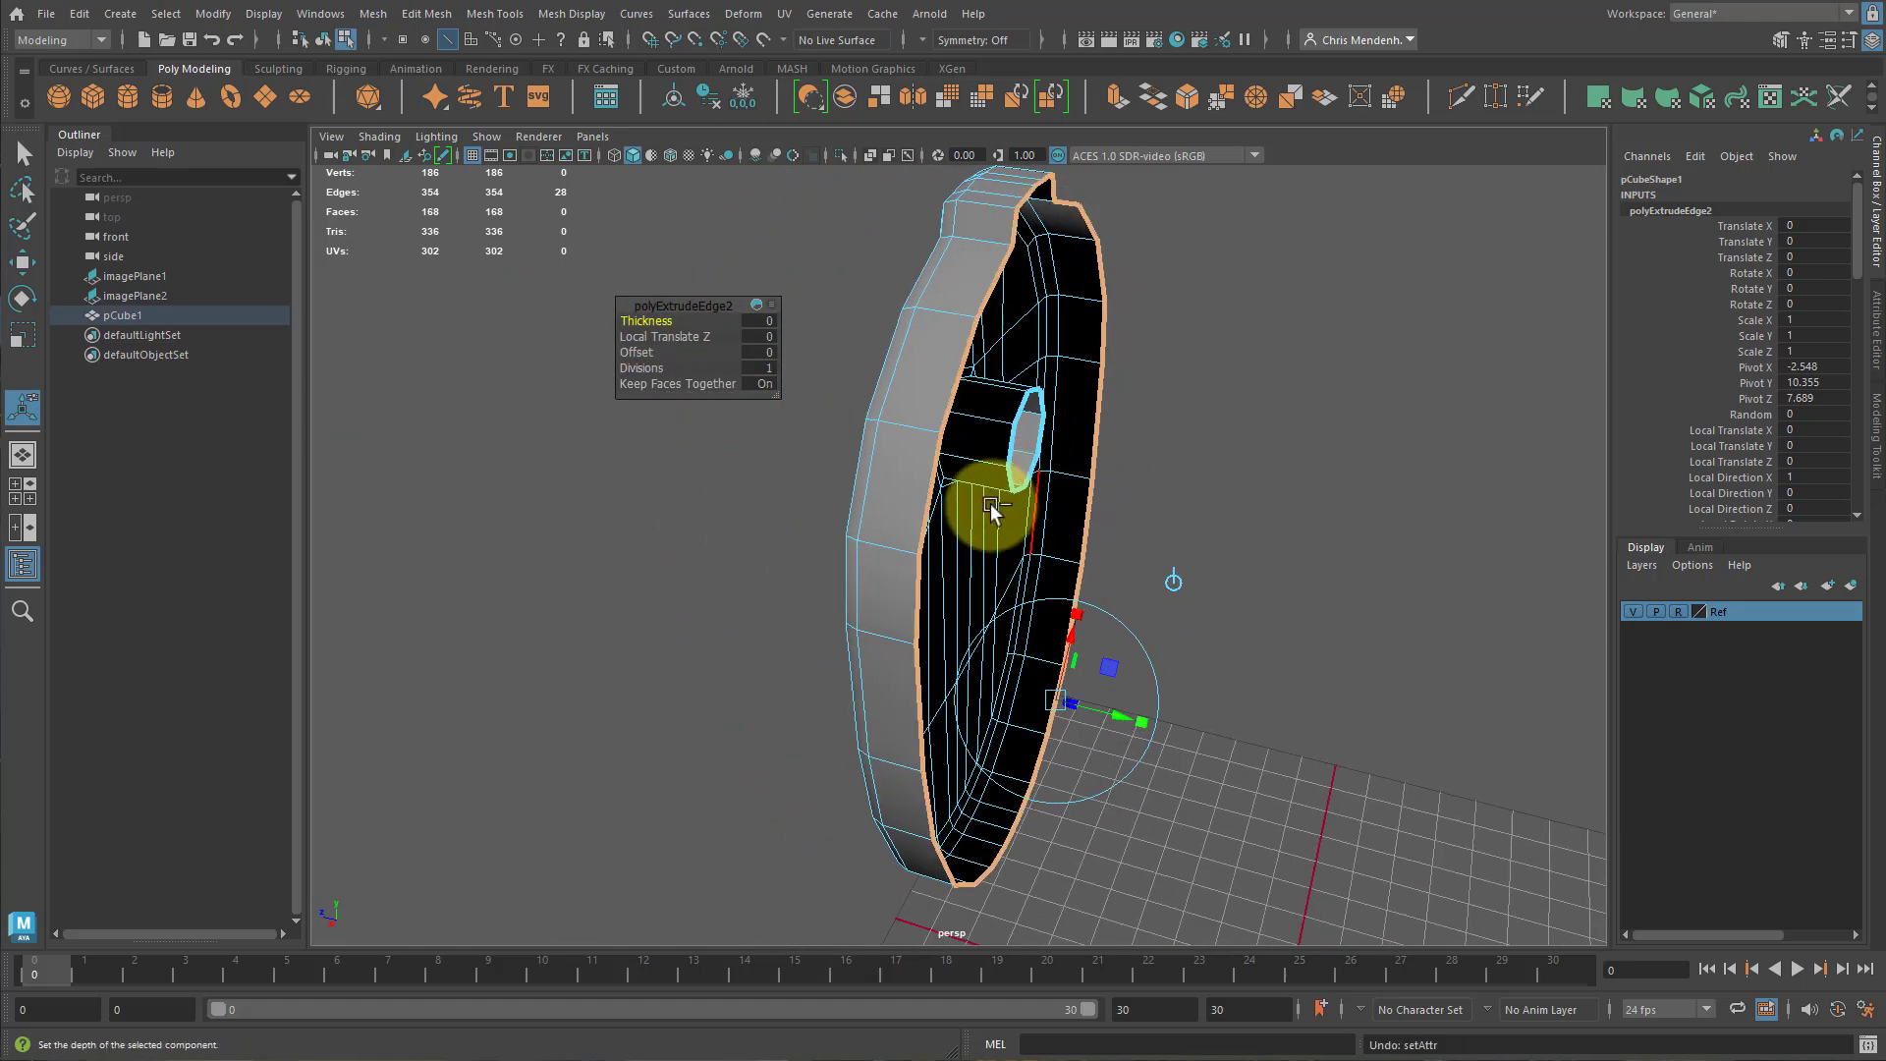
drag(652, 319, 274, 286)
alt+drag(1012, 545, 1146, 534)
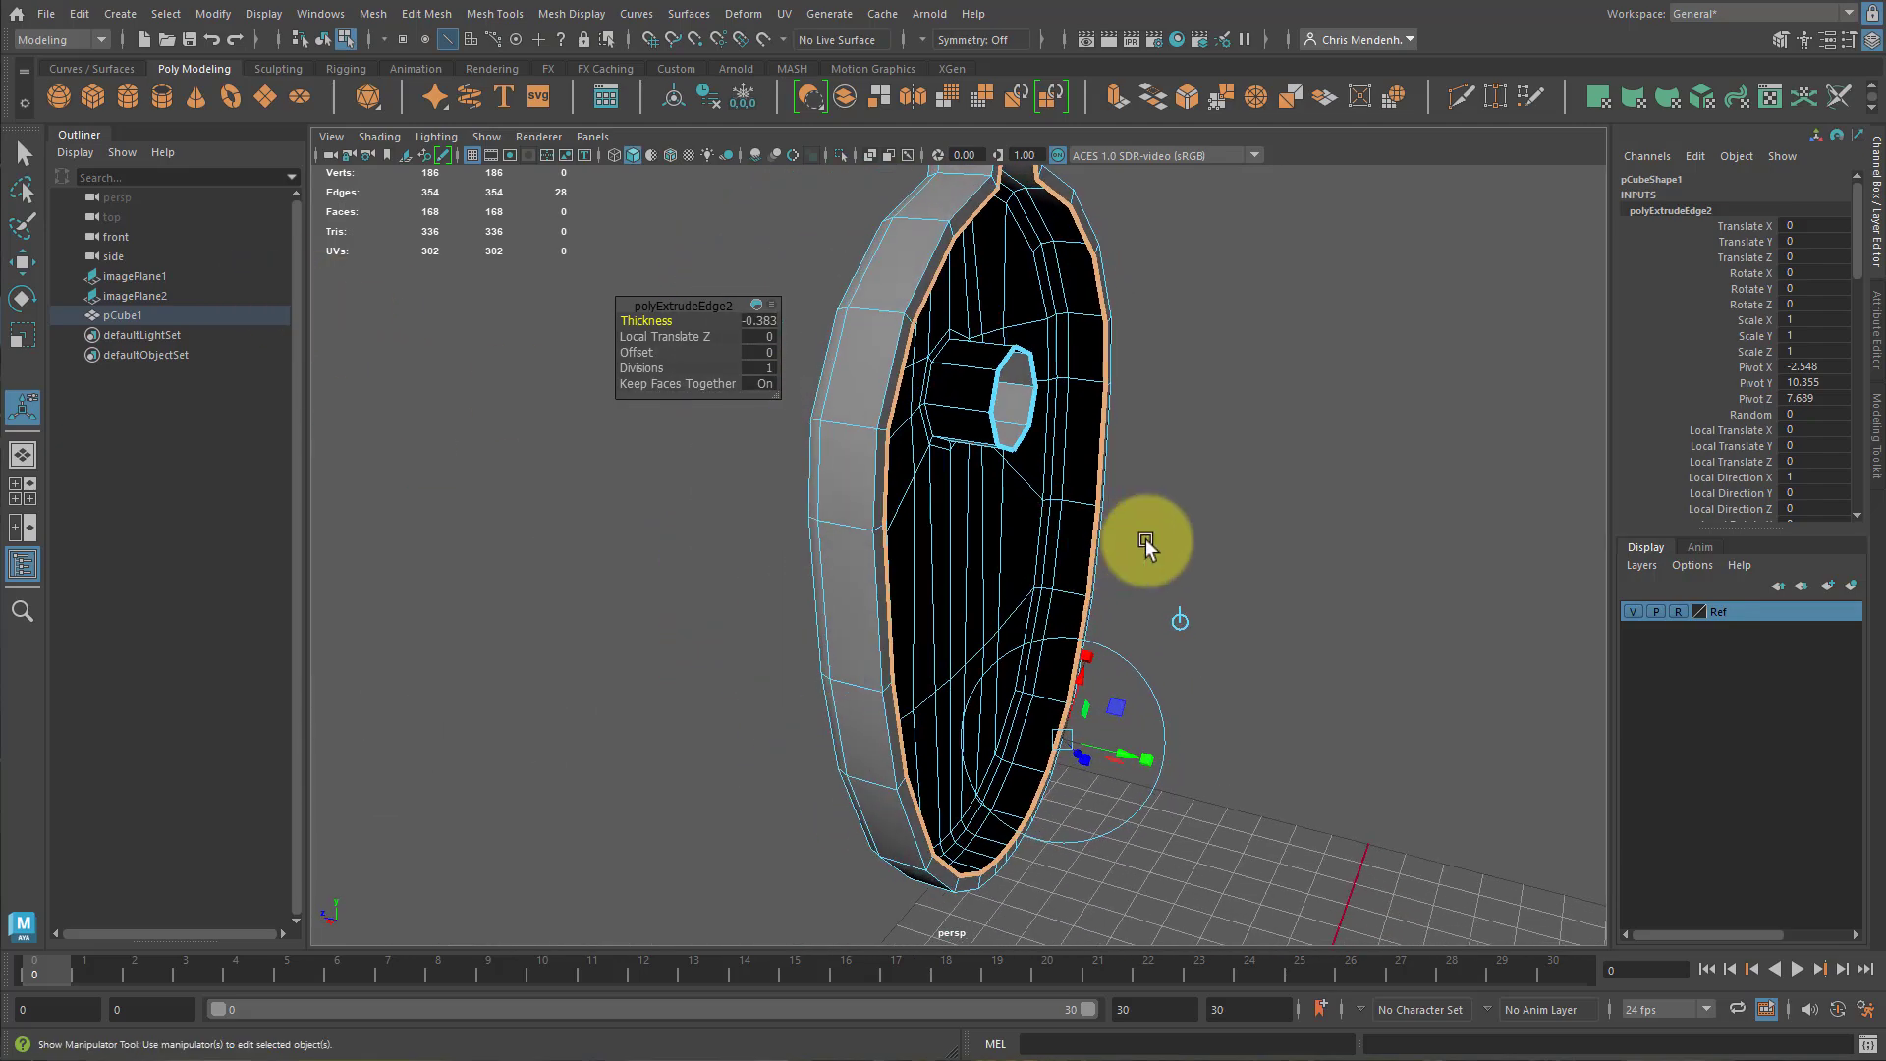
Select the inner edge loop of the hole on the panel's front face.
alt+right_drag(1145, 534, 885, 484)
mouse_move(884, 484)
alt+mouse_down()
mouse_move(1082, 471)
mouse_move(909, 458)
mouse_move(1100, 483)
mouse_move(1058, 414)
mouse_move(900, 460)
alt+mouse_up()
alt+right_drag(899, 460, 1096, 571)
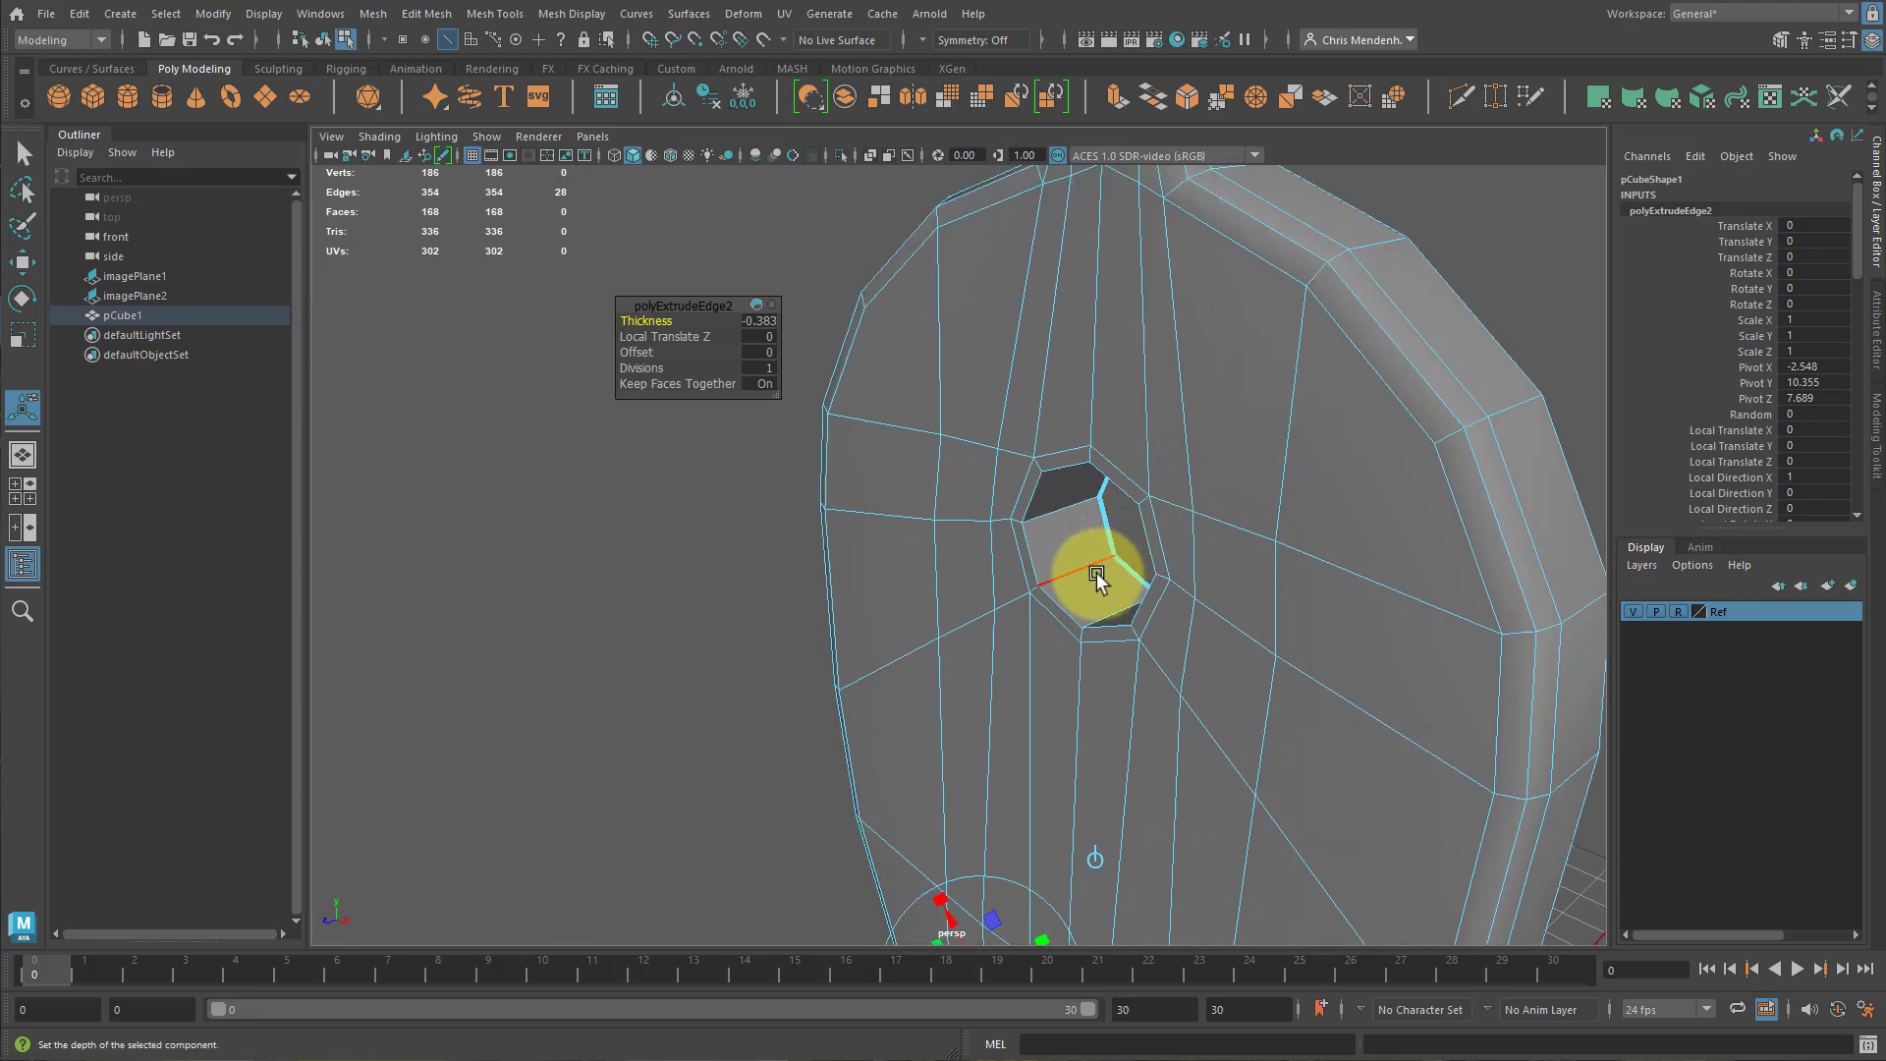
key(q)
click(1063, 462)
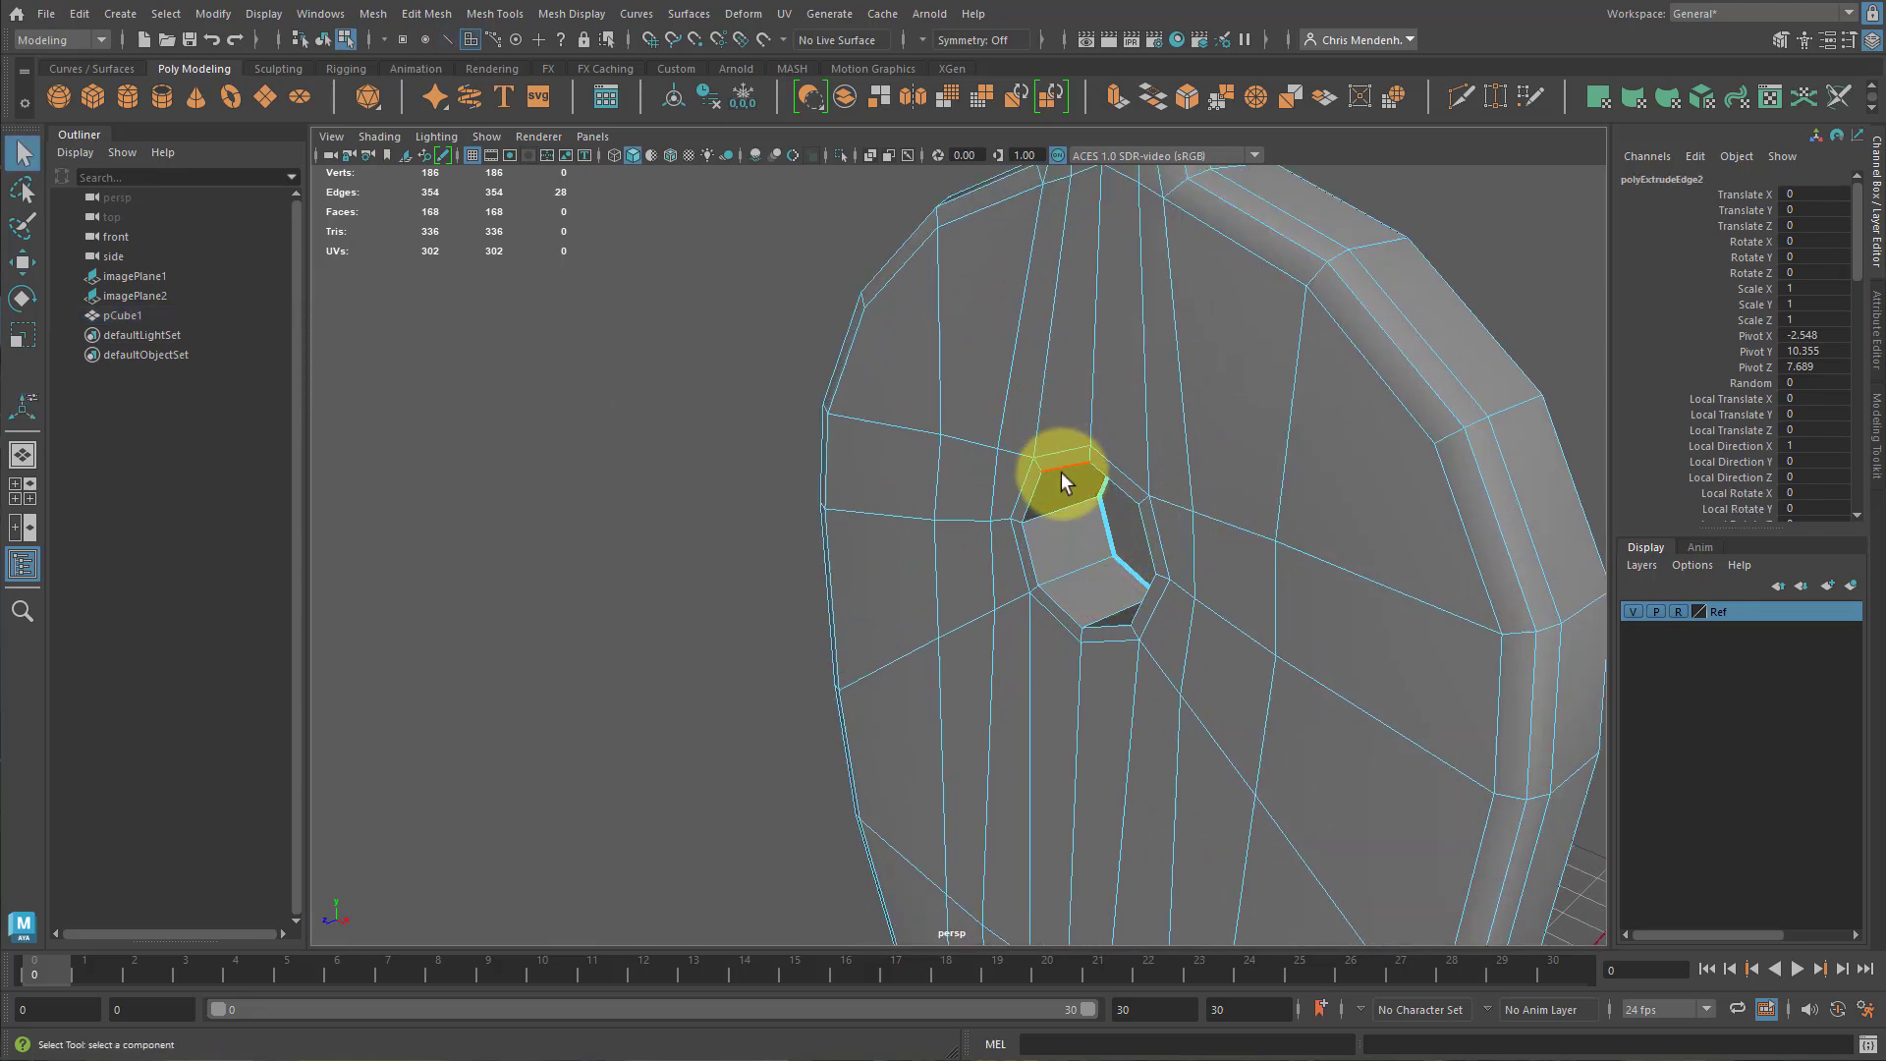
double_click(1061, 472)
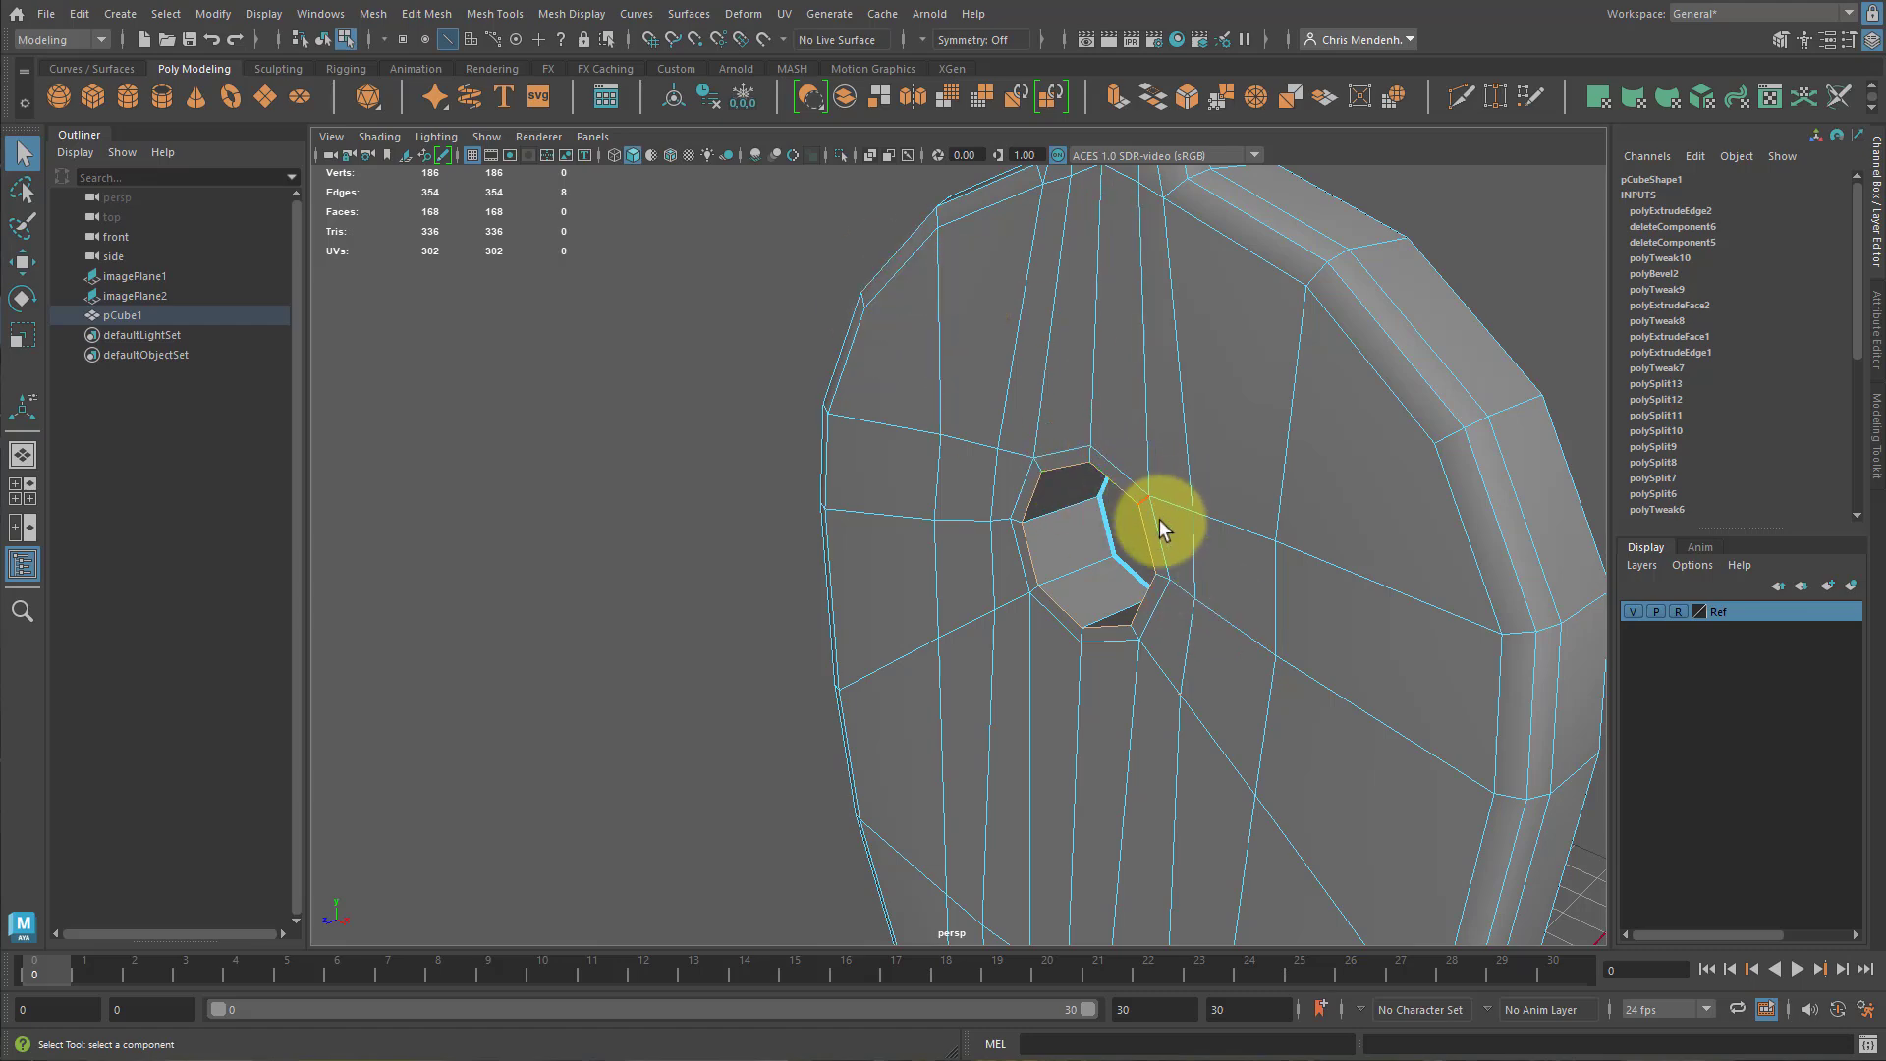
Bevel the edge loop around the front cover's central hole with a fraction of 0.379 and return to object mode.
key(w)
alt+drag(1133, 527, 958, 554)
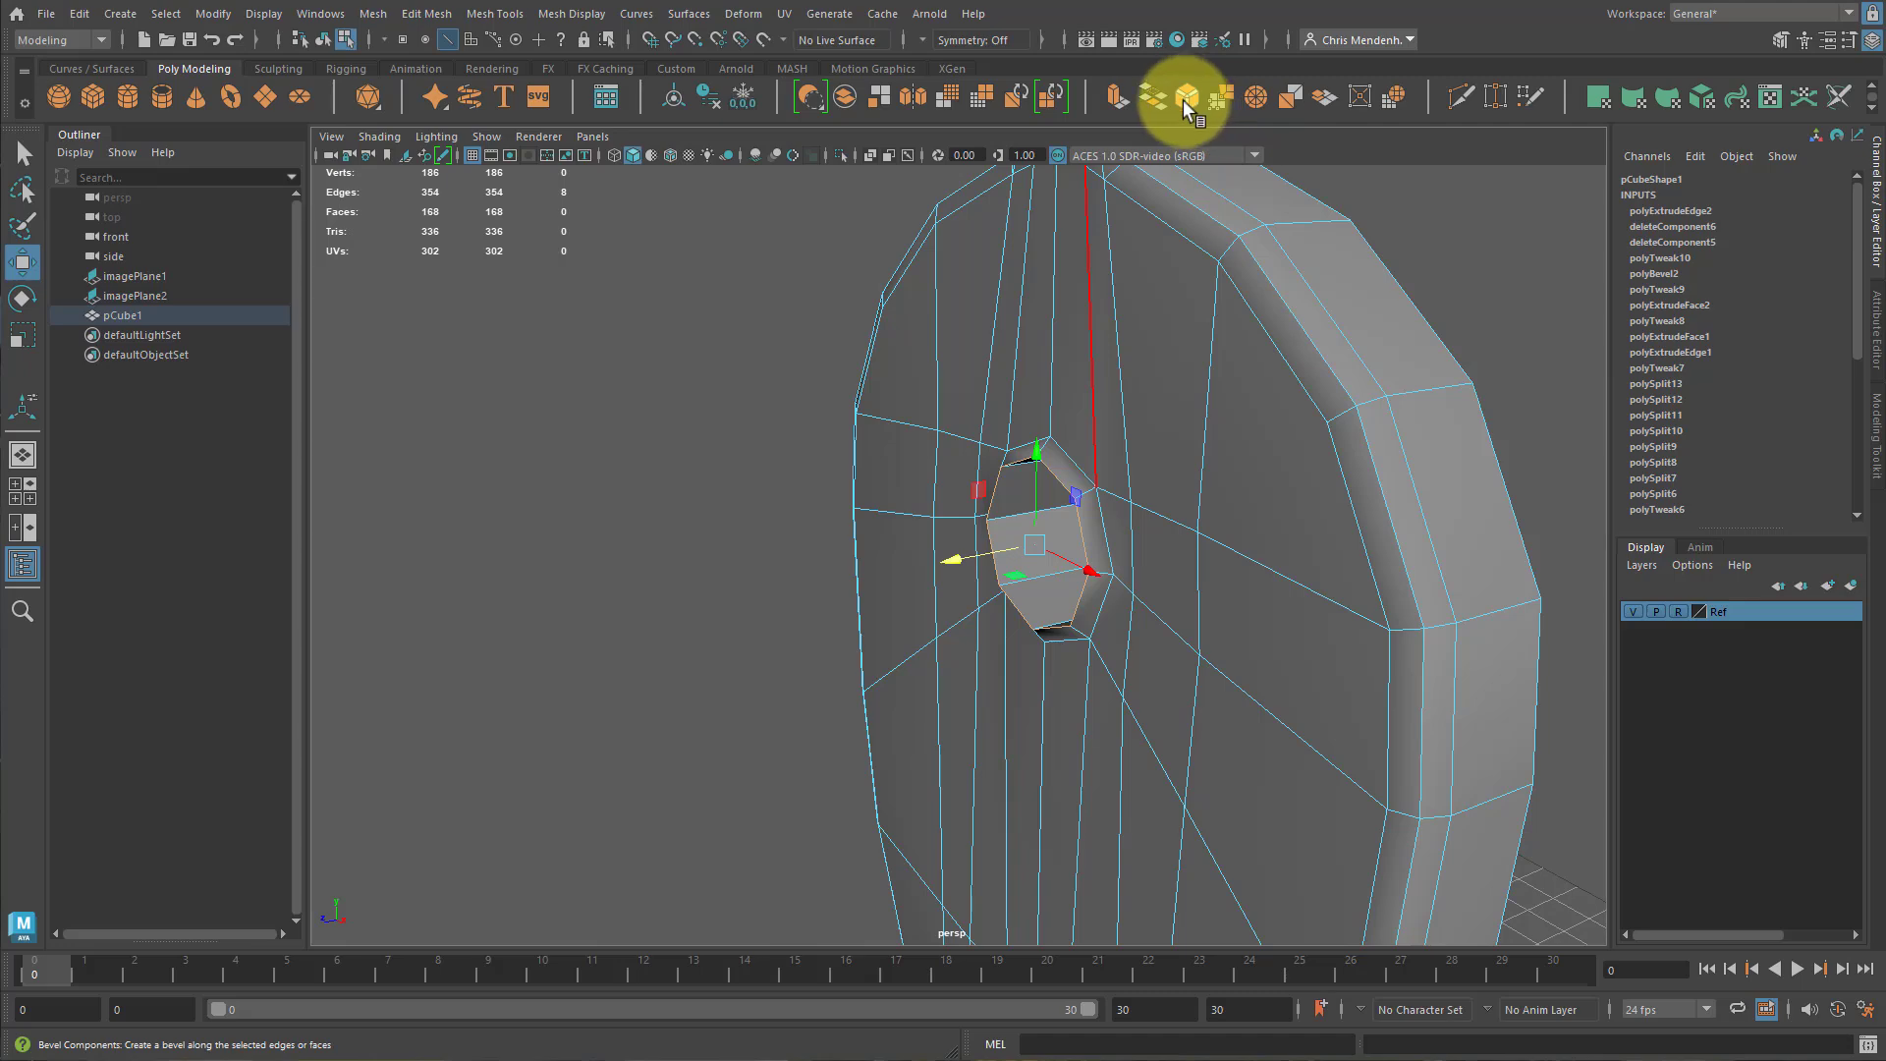
click(1185, 98)
mouse_move(1124, 505)
alt+mouse_down()
mouse_move(1022, 509)
mouse_move(1086, 505)
alt+mouse_up()
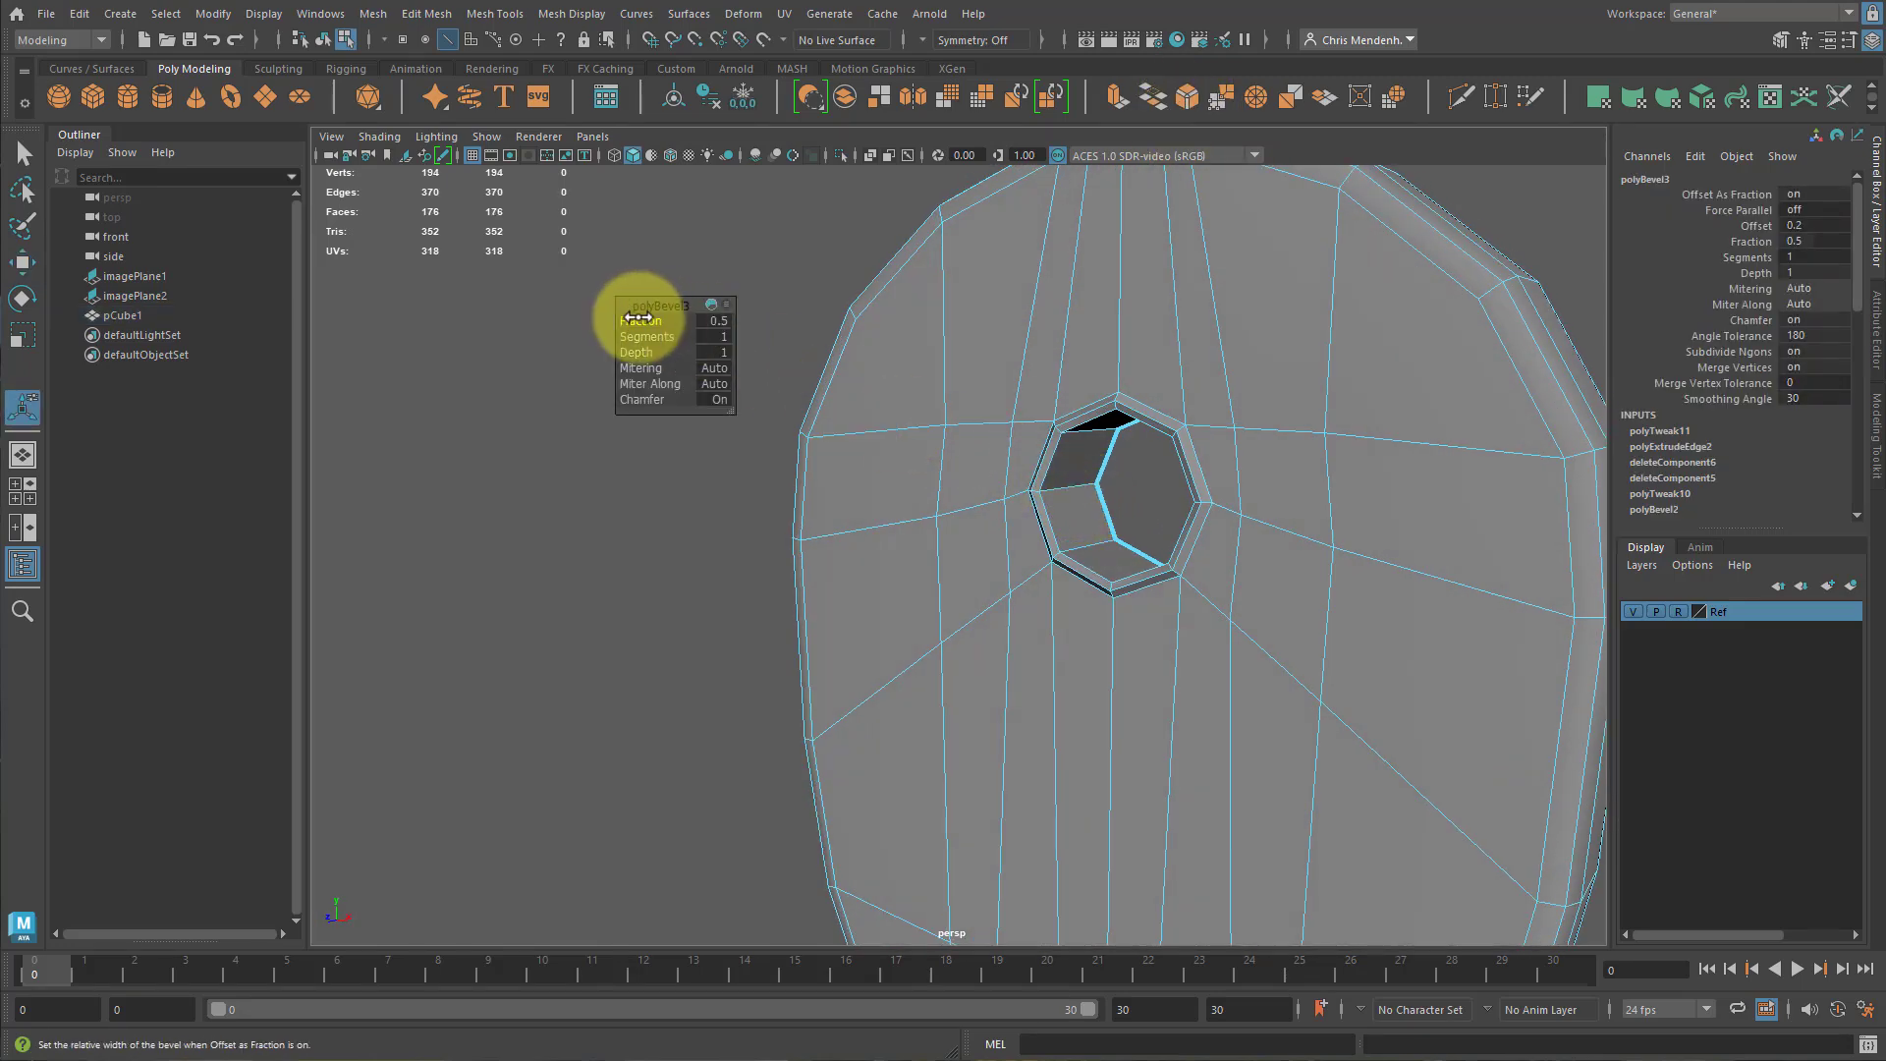
drag(621, 317, 526, 323)
alt+drag(993, 421, 1023, 475)
key(q)
key(F8)
scroll(992, 524, down, 8)
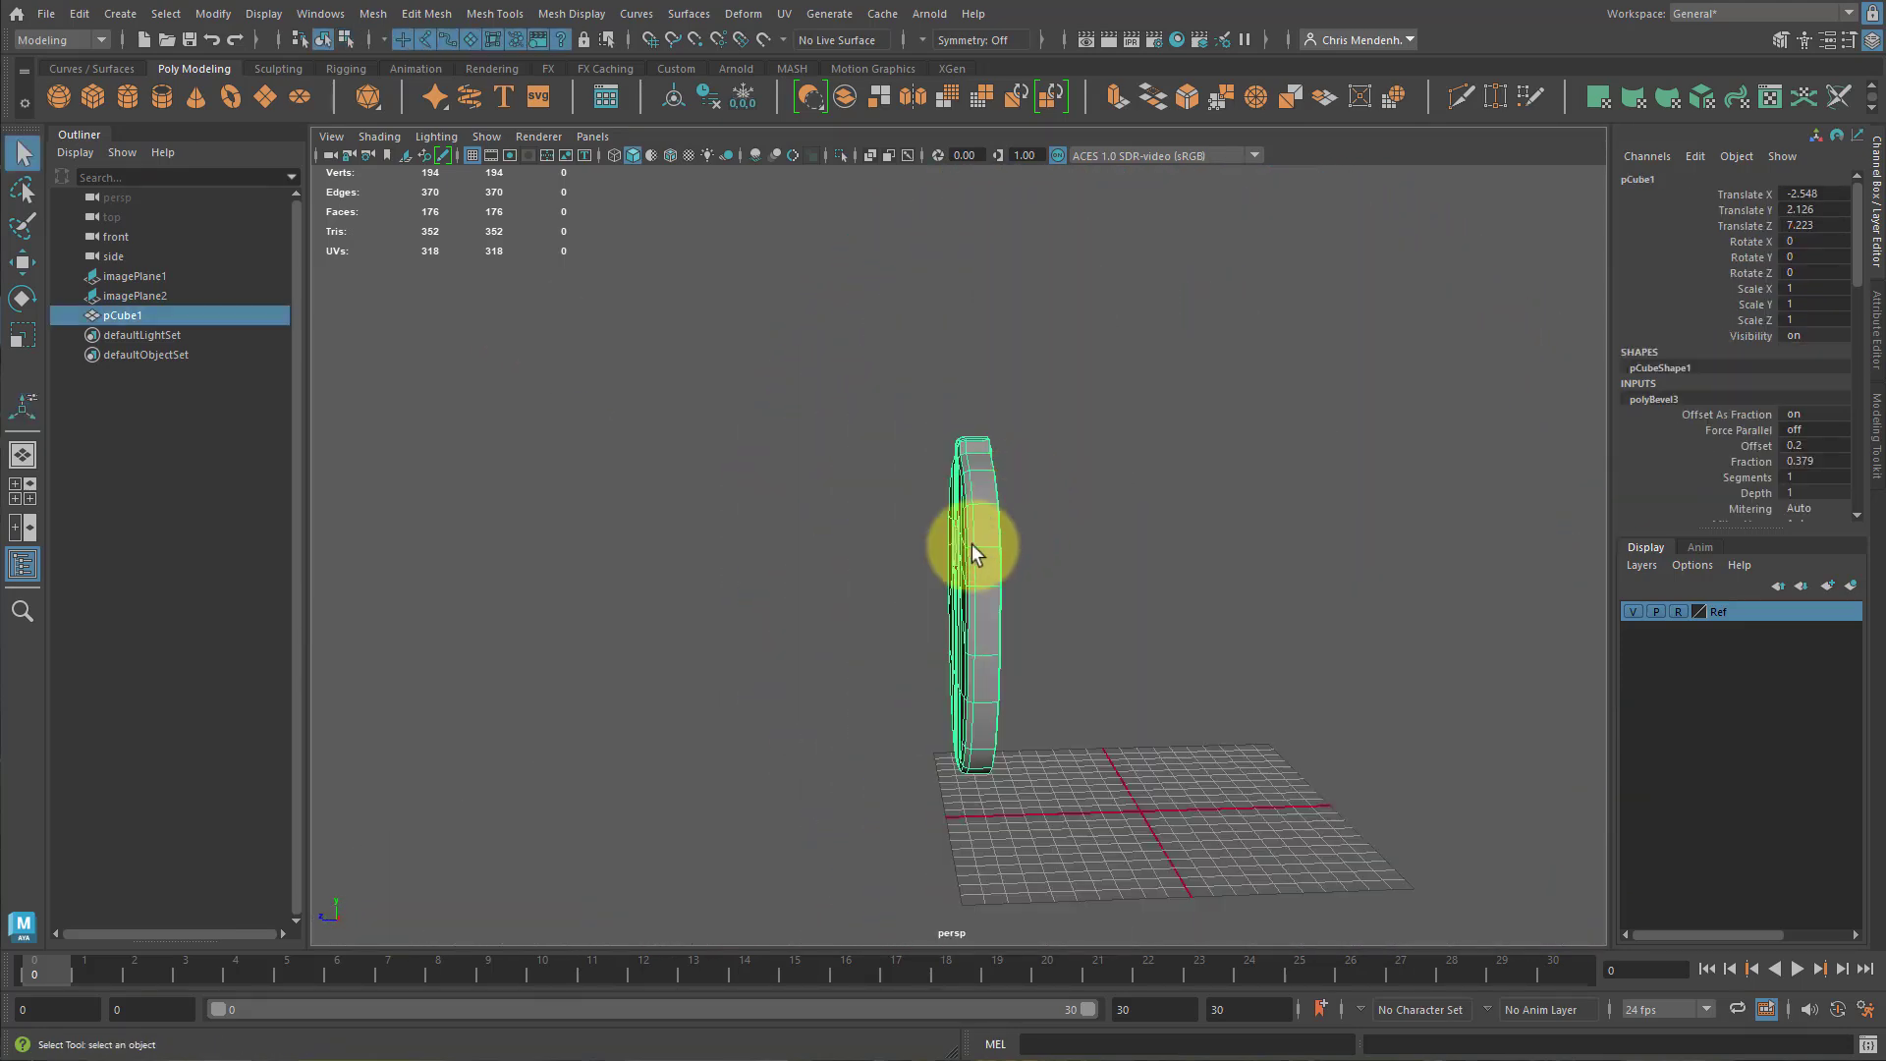
Duplicate the full loop of outer rim faces of the cover as a separate object and expand its group in the Outliner.
alt+drag(970, 546, 854, 535)
key(F10)
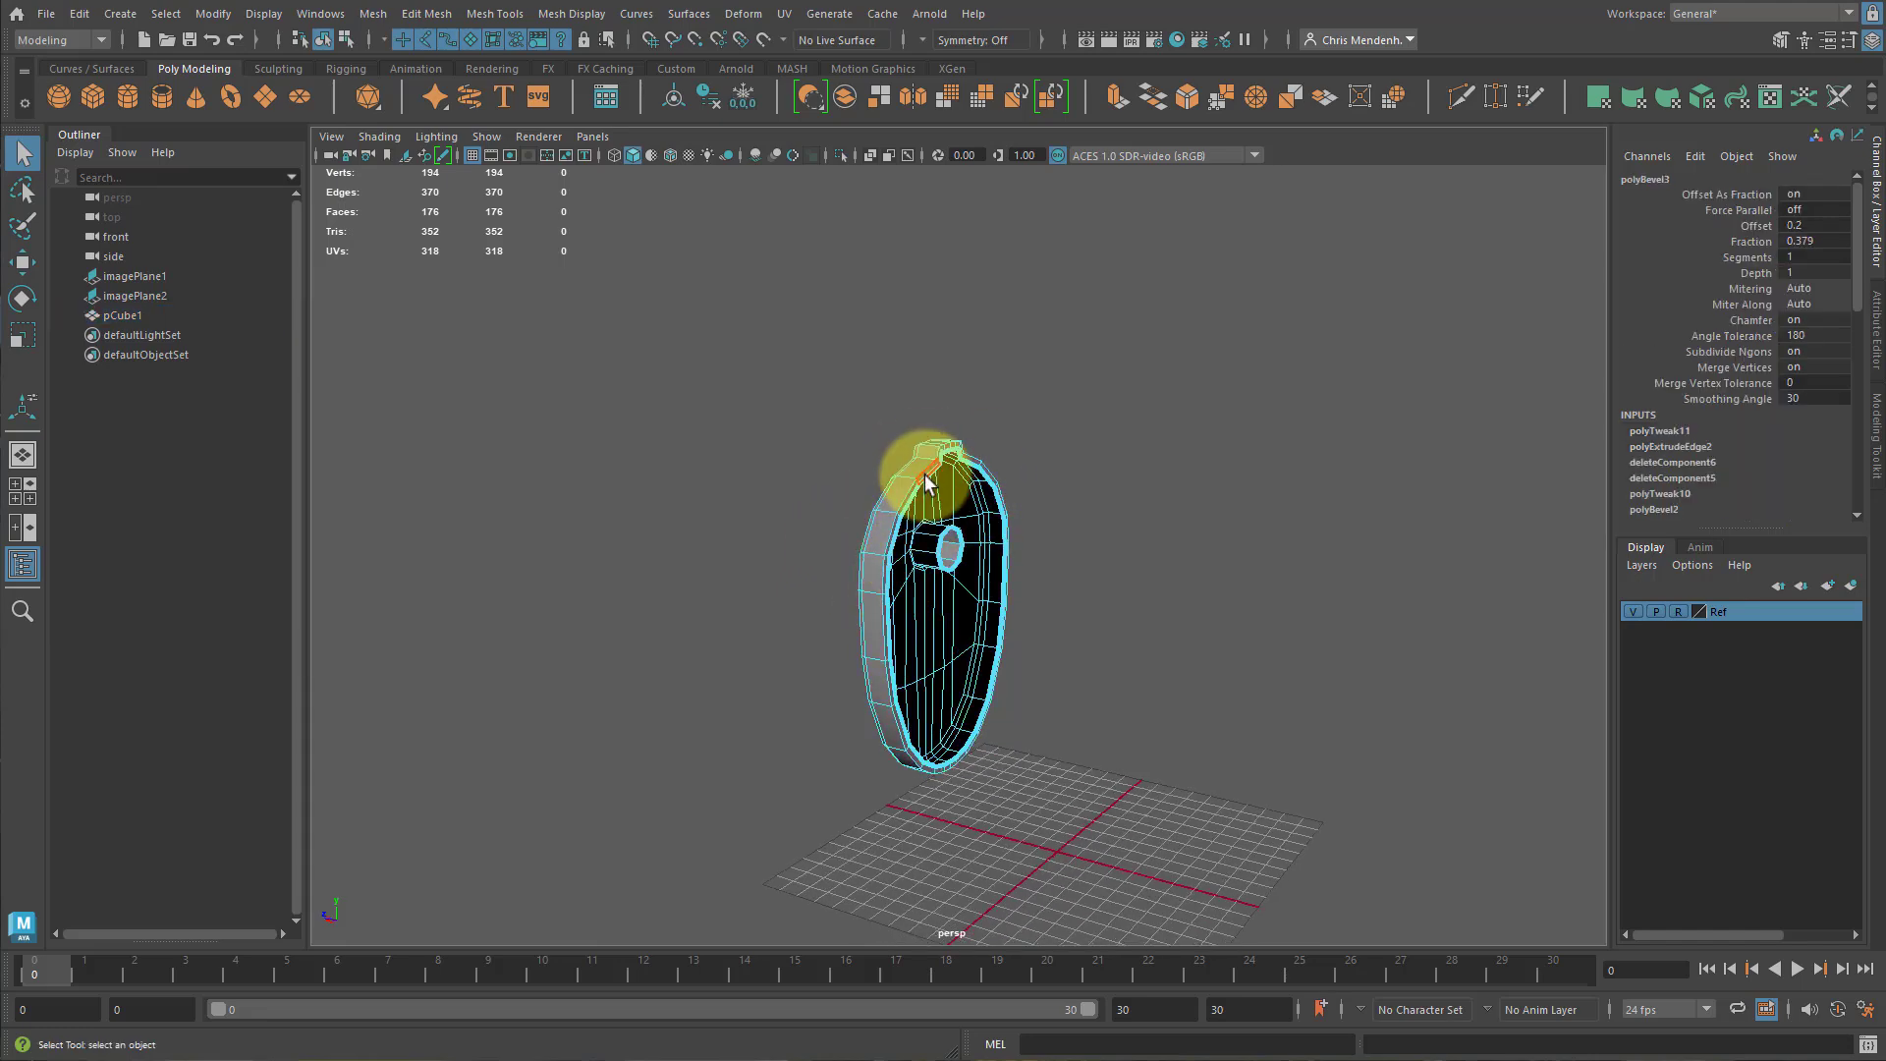
click(924, 463)
alt+drag(924, 463, 1022, 496)
scroll(1022, 496, up, 3)
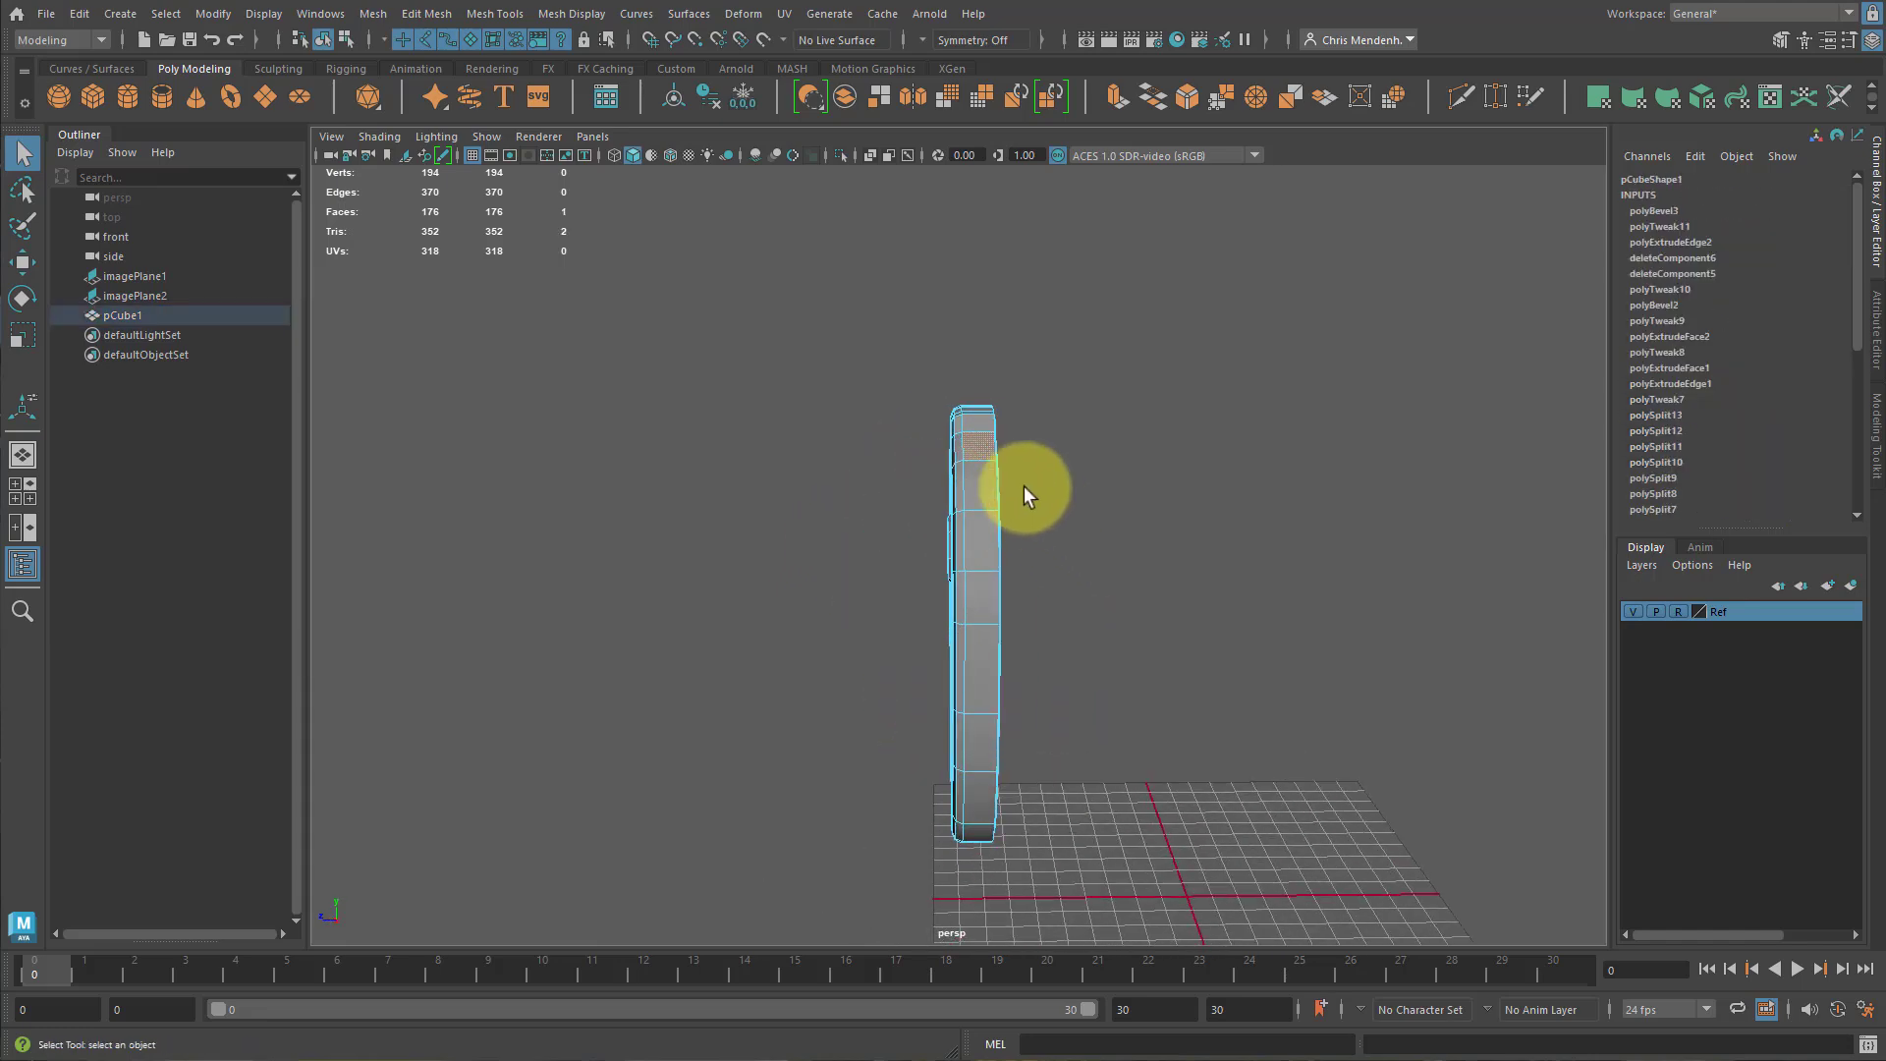
double_click(987, 492)
alt+drag(1179, 561, 1011, 636)
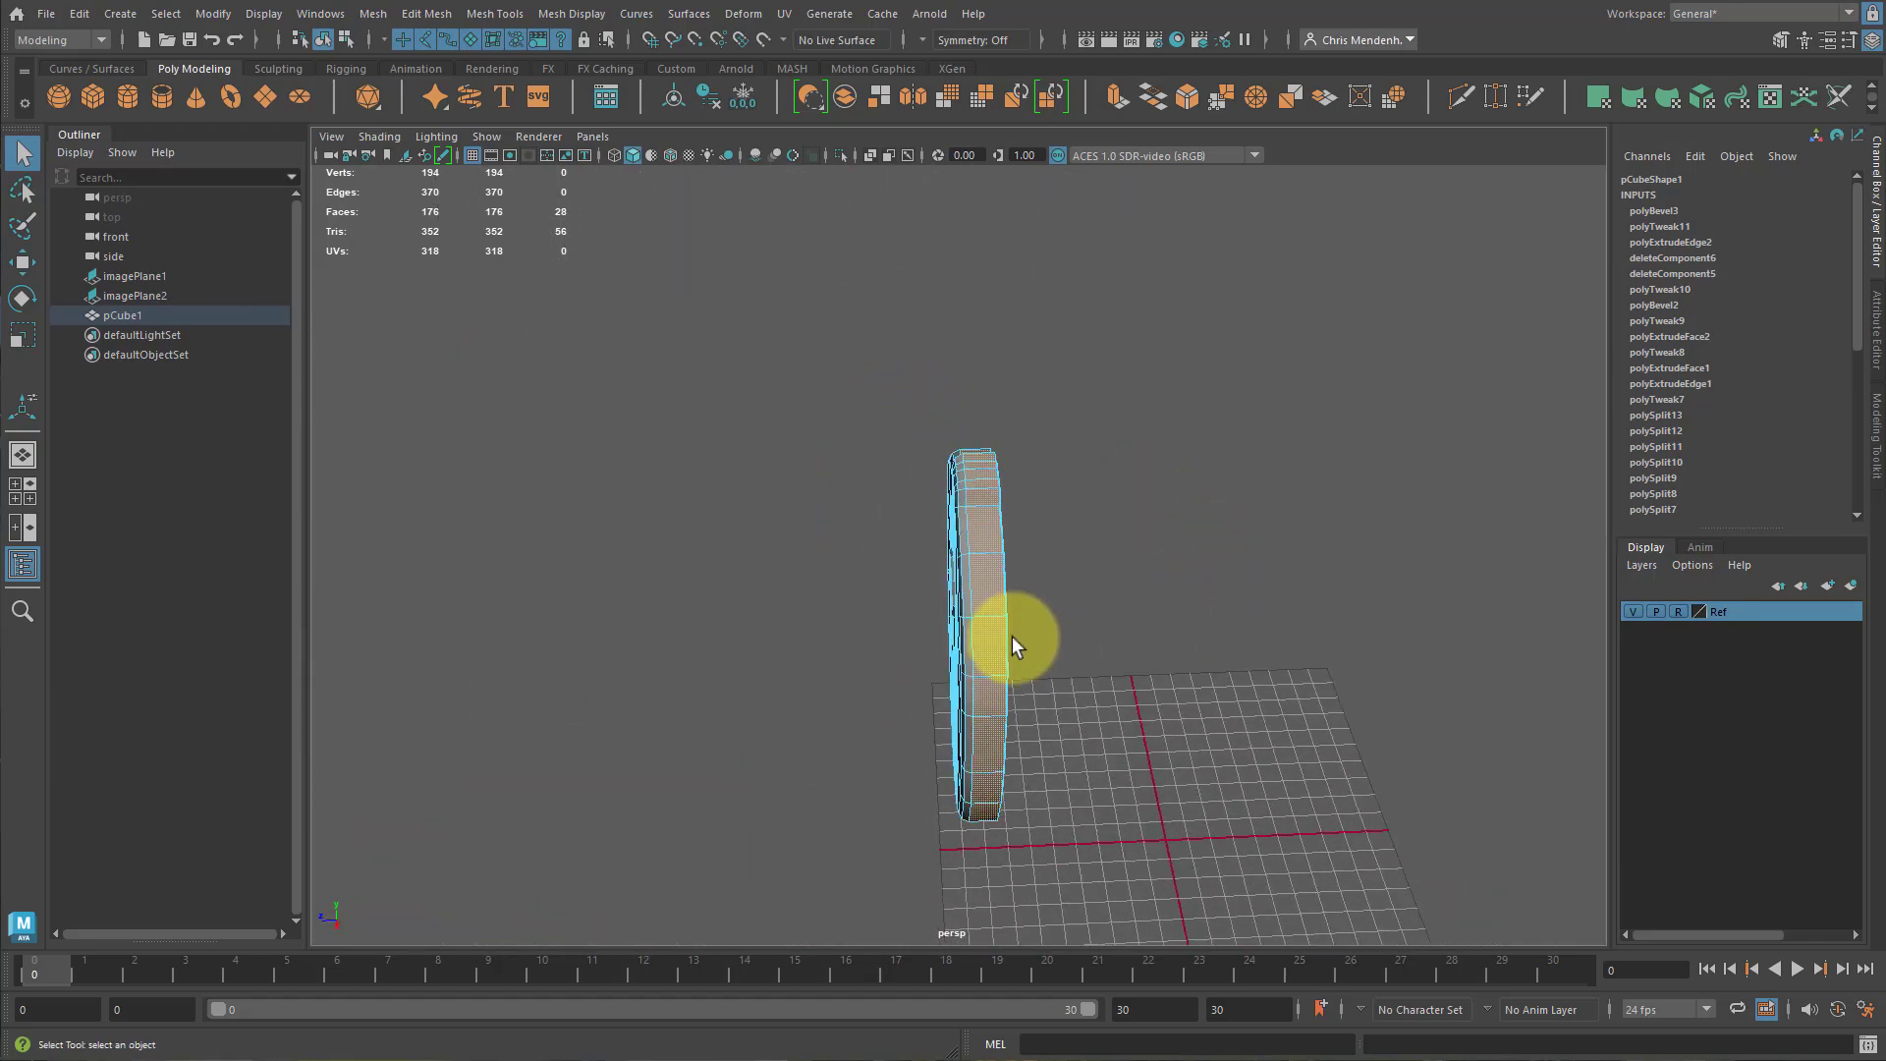
alt+drag(1090, 484, 1206, 565)
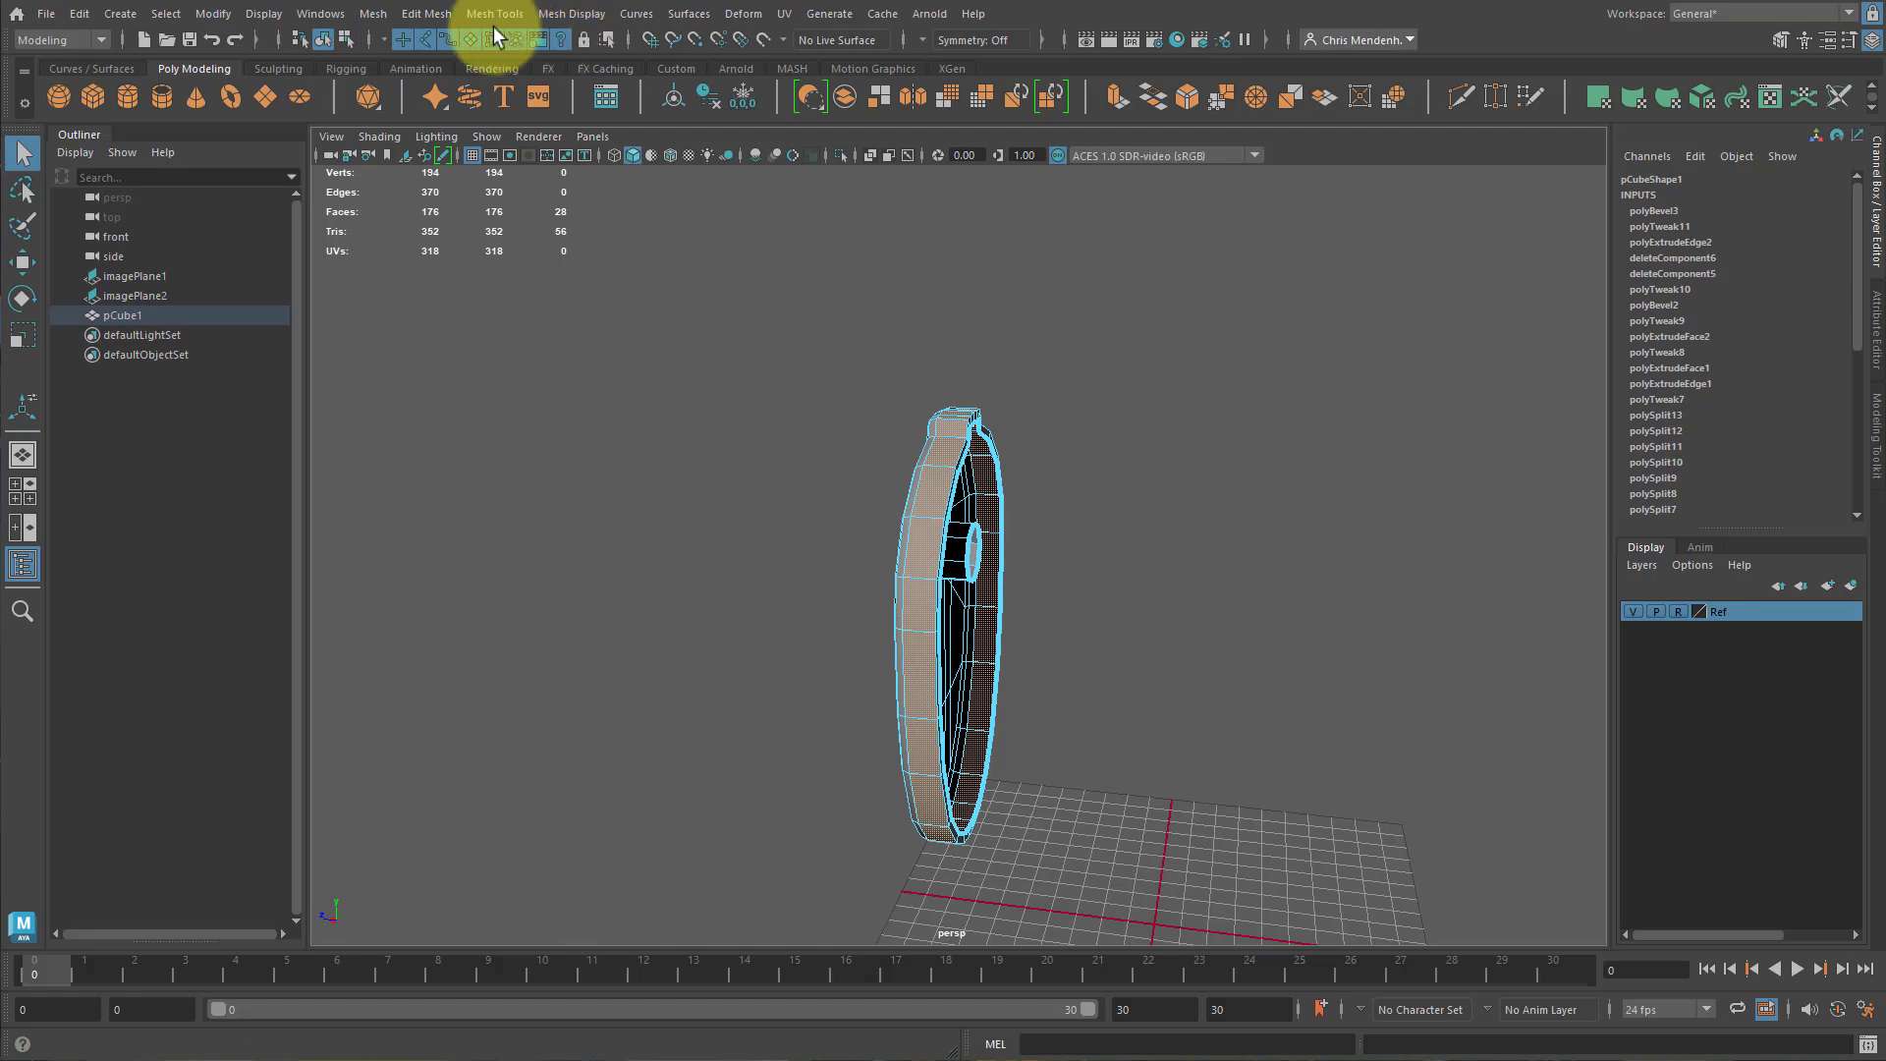
click(426, 14)
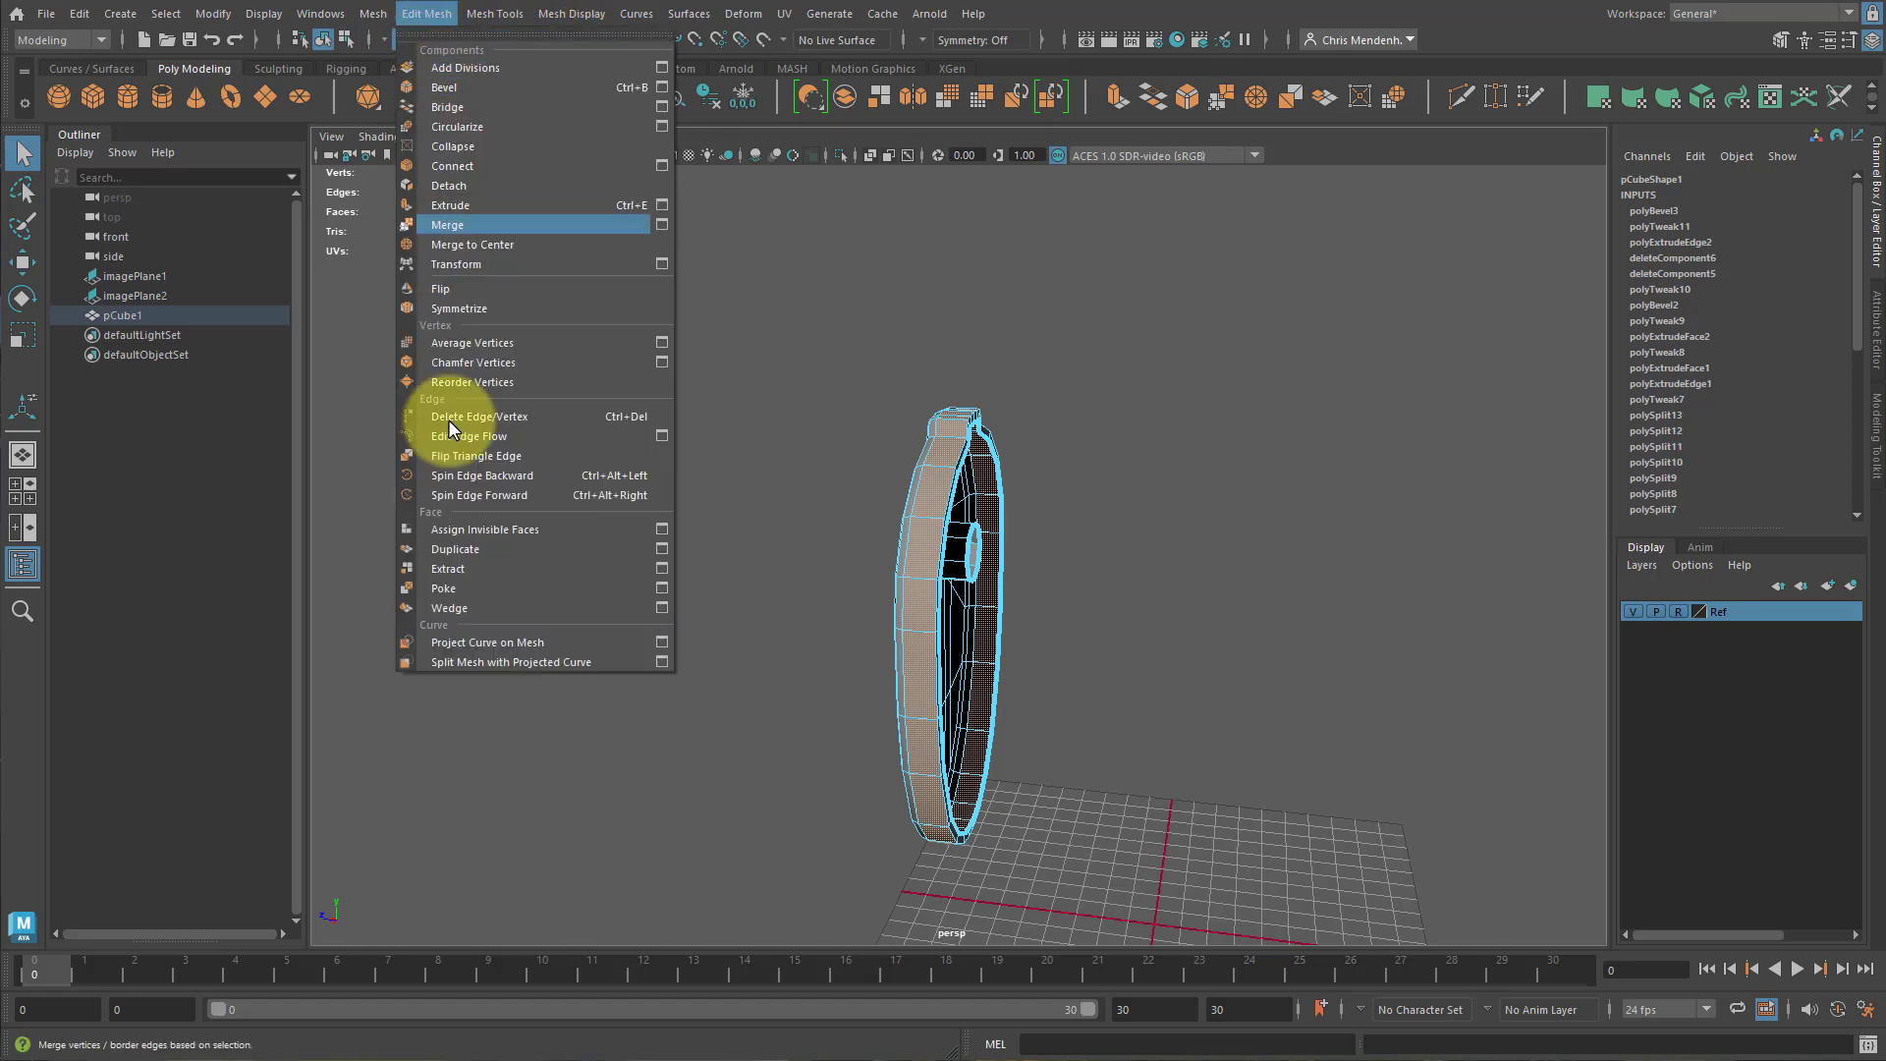
click(482, 550)
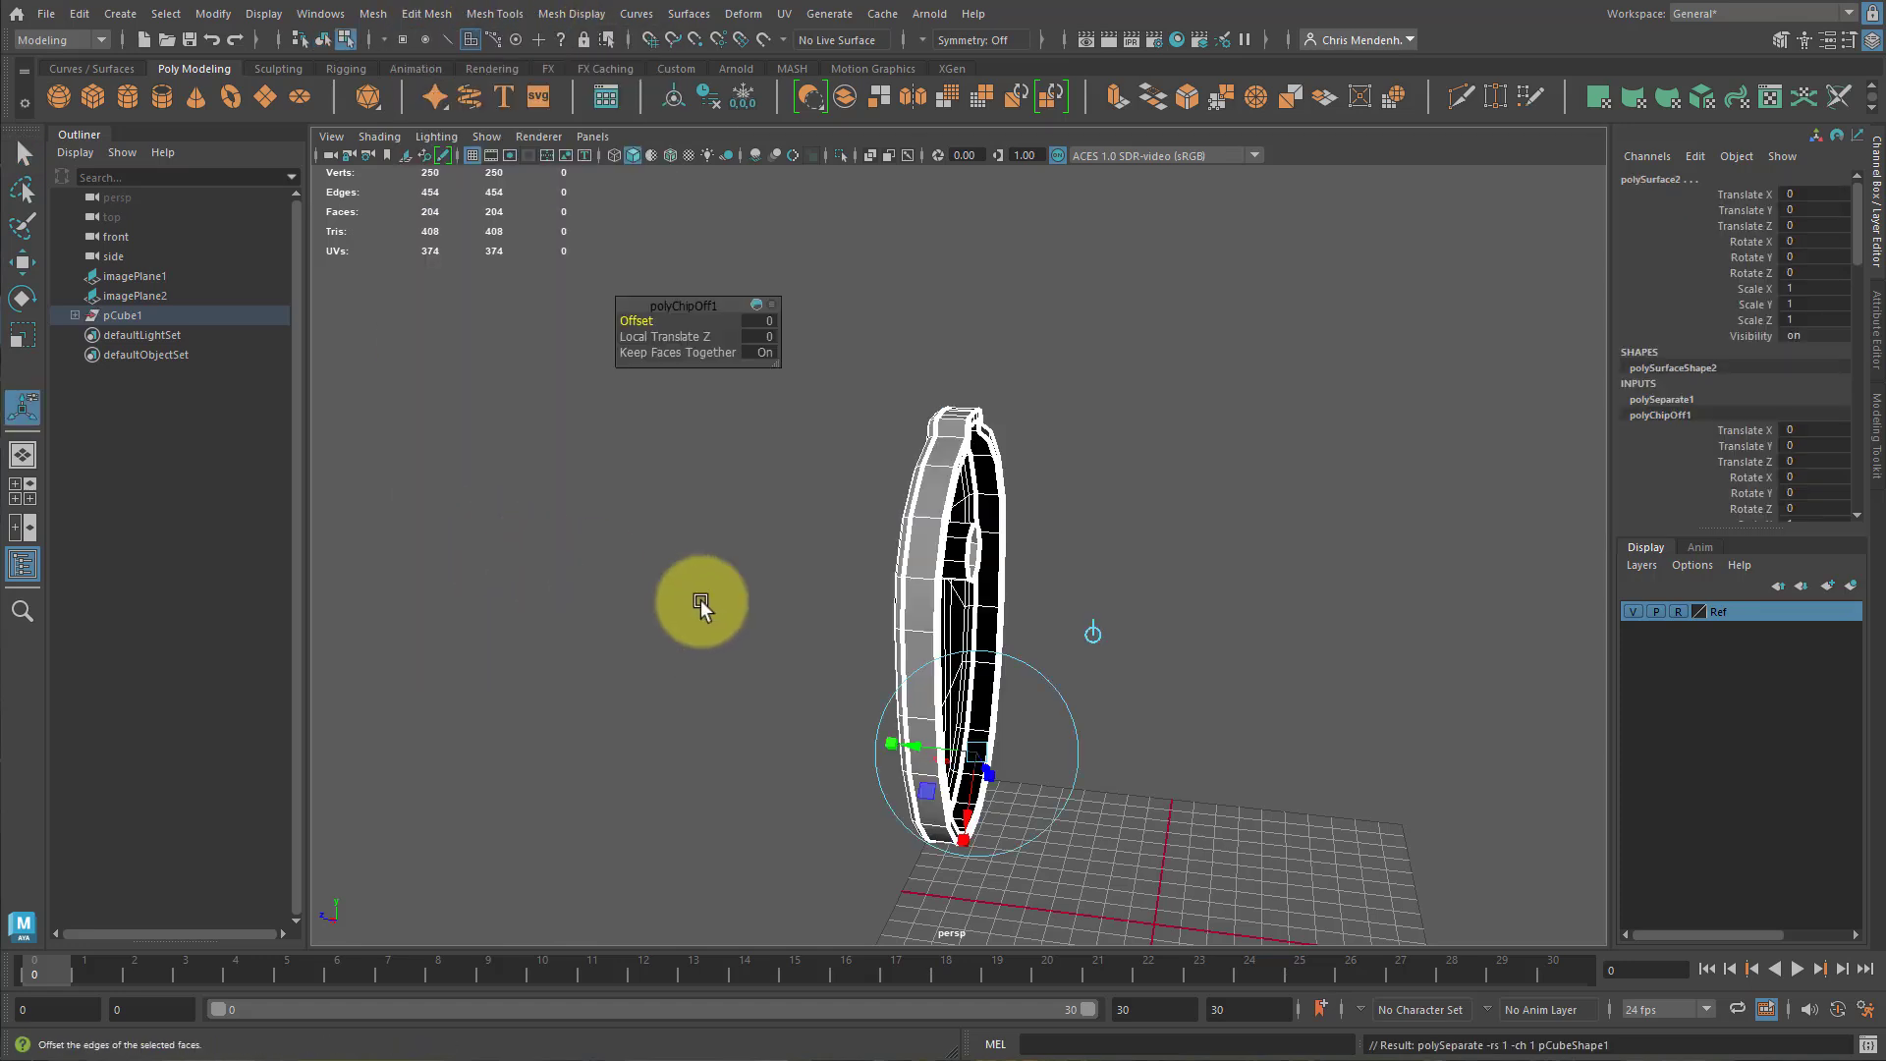
click(76, 315)
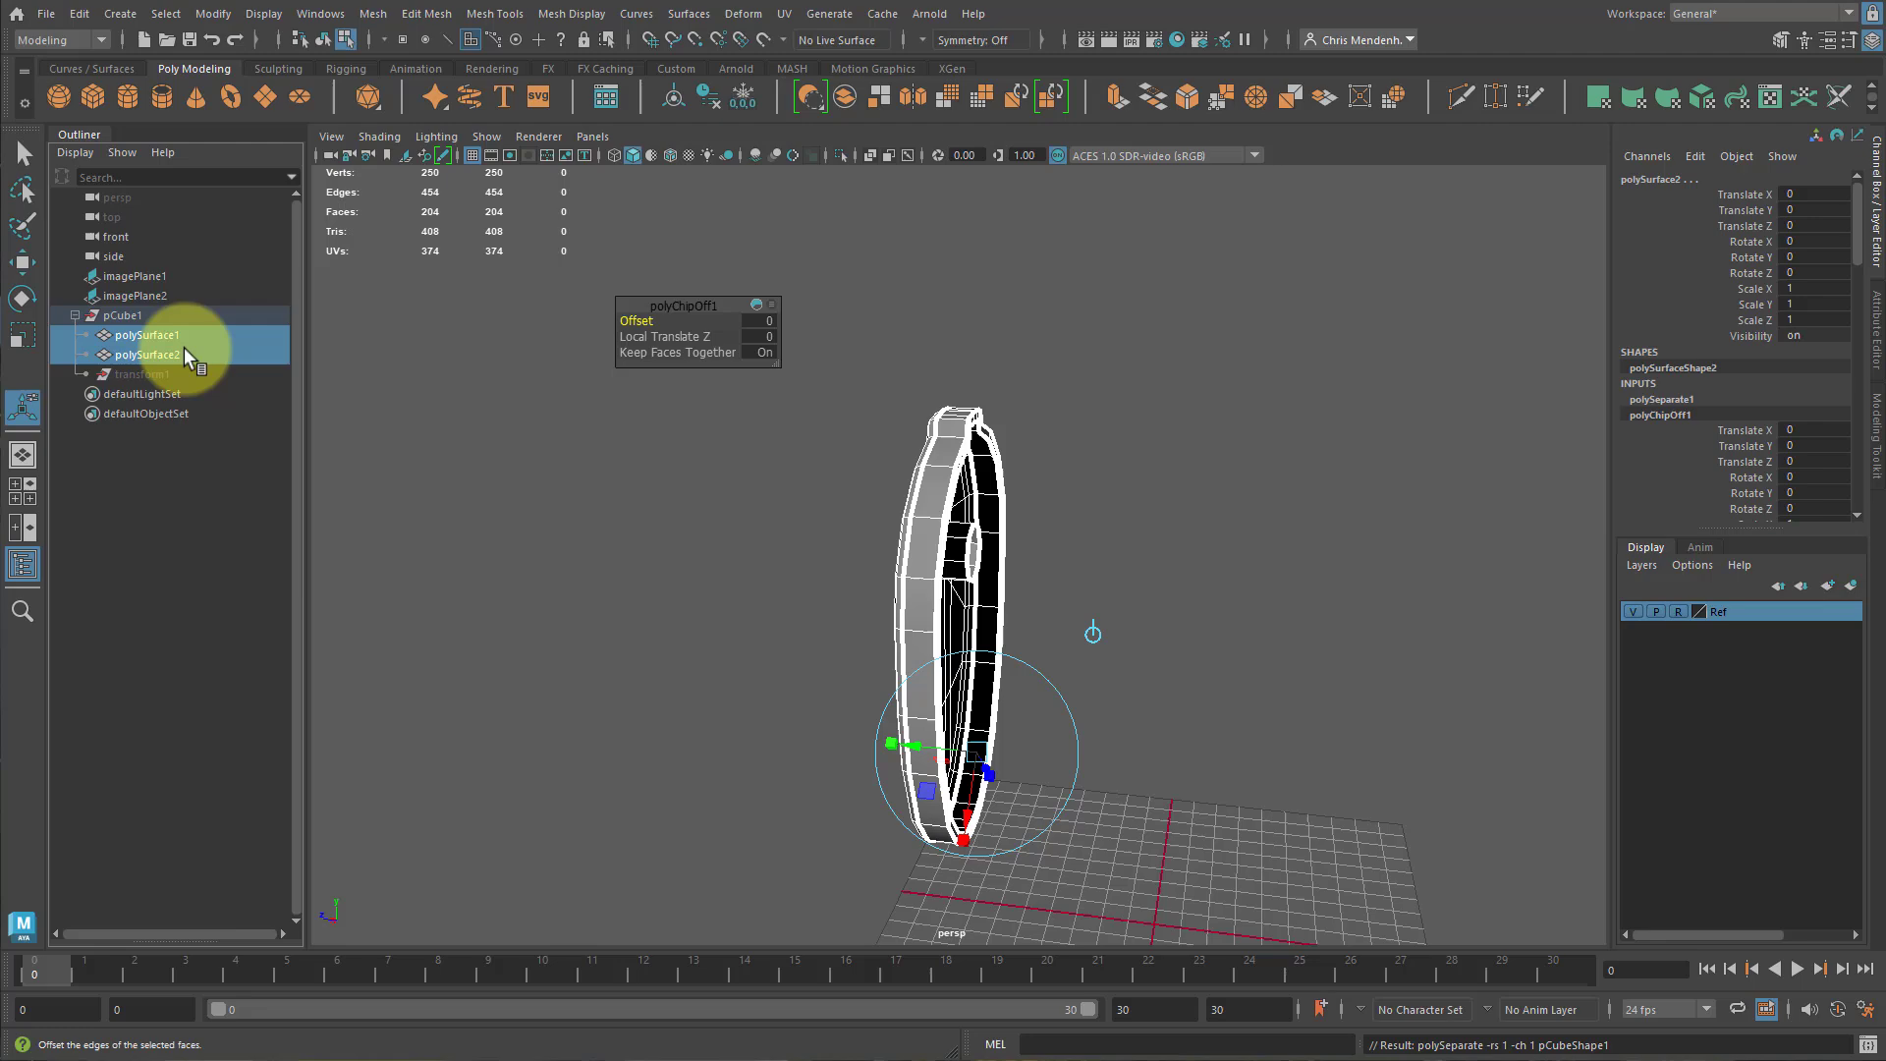
Move the duplicated ring in side view onto the reference photo's rear metal band, at Translate Z -8.928.
key(q)
key(F8)
click(923, 569)
alt+drag(1119, 613, 1204, 590)
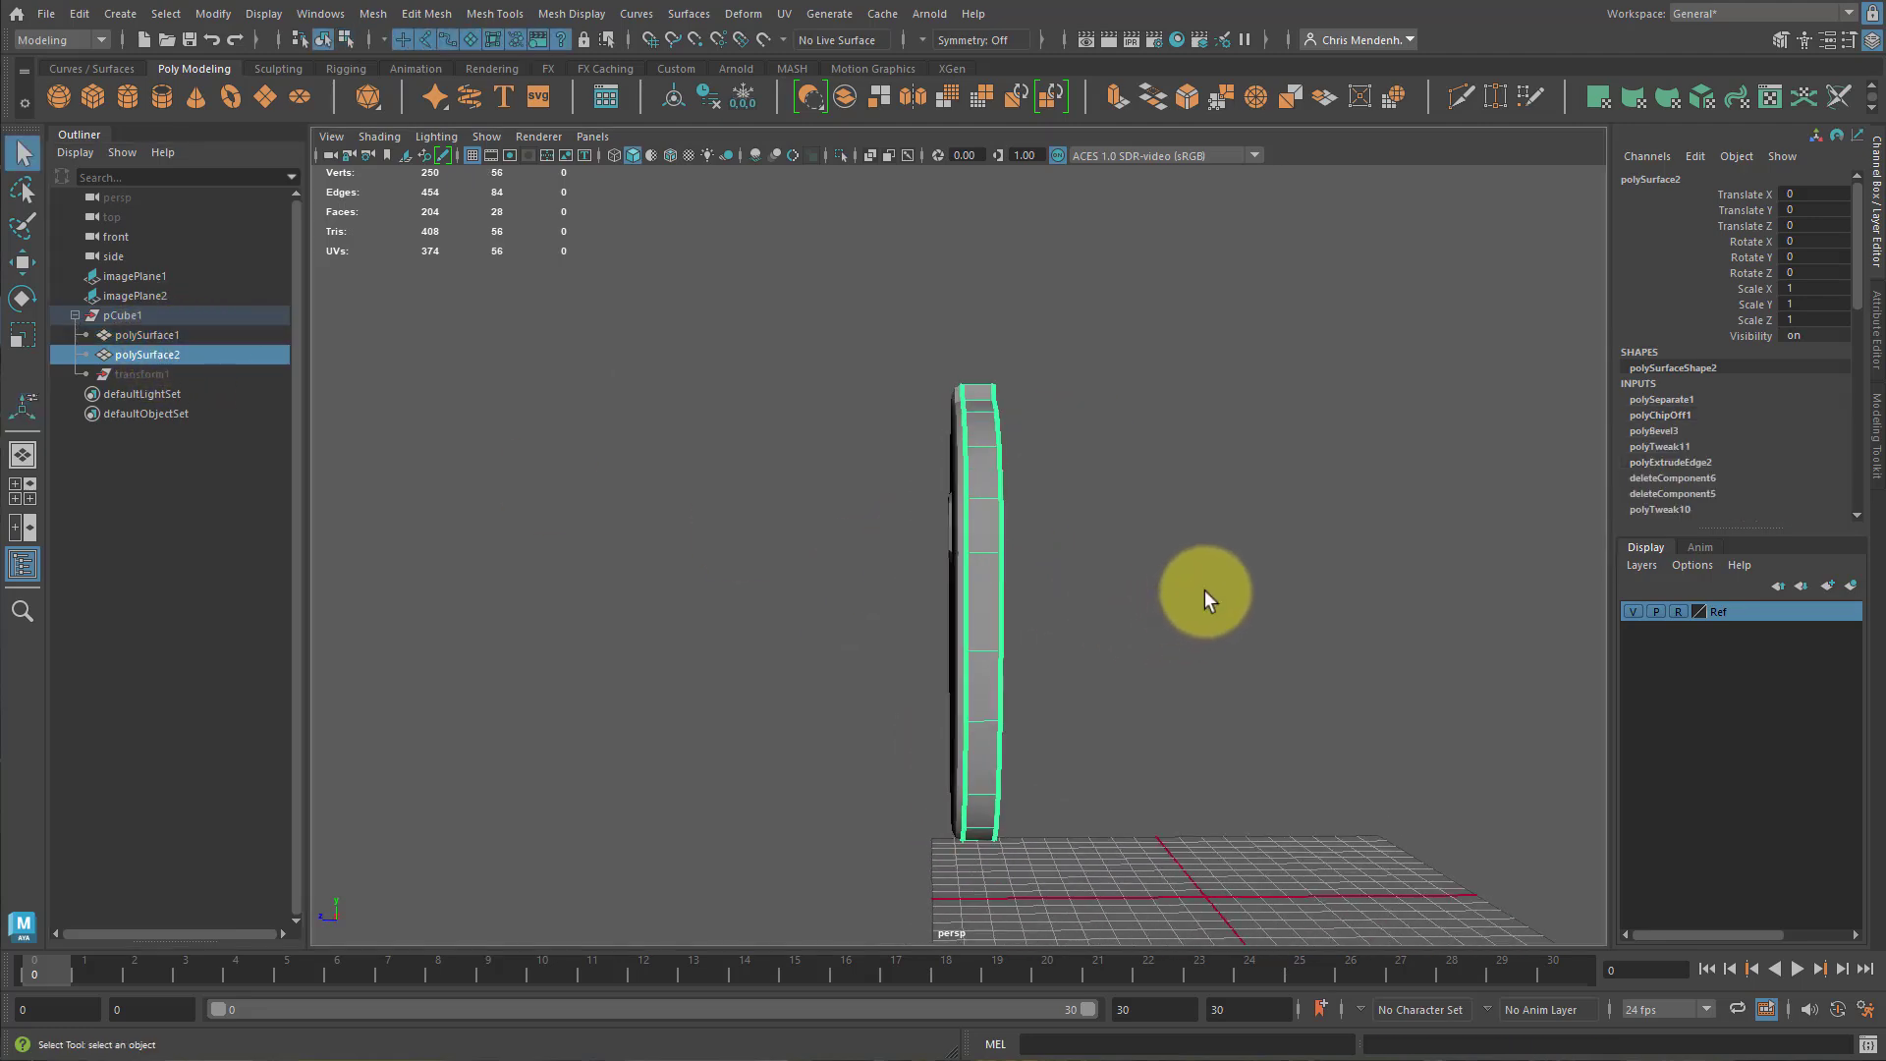
key(space)
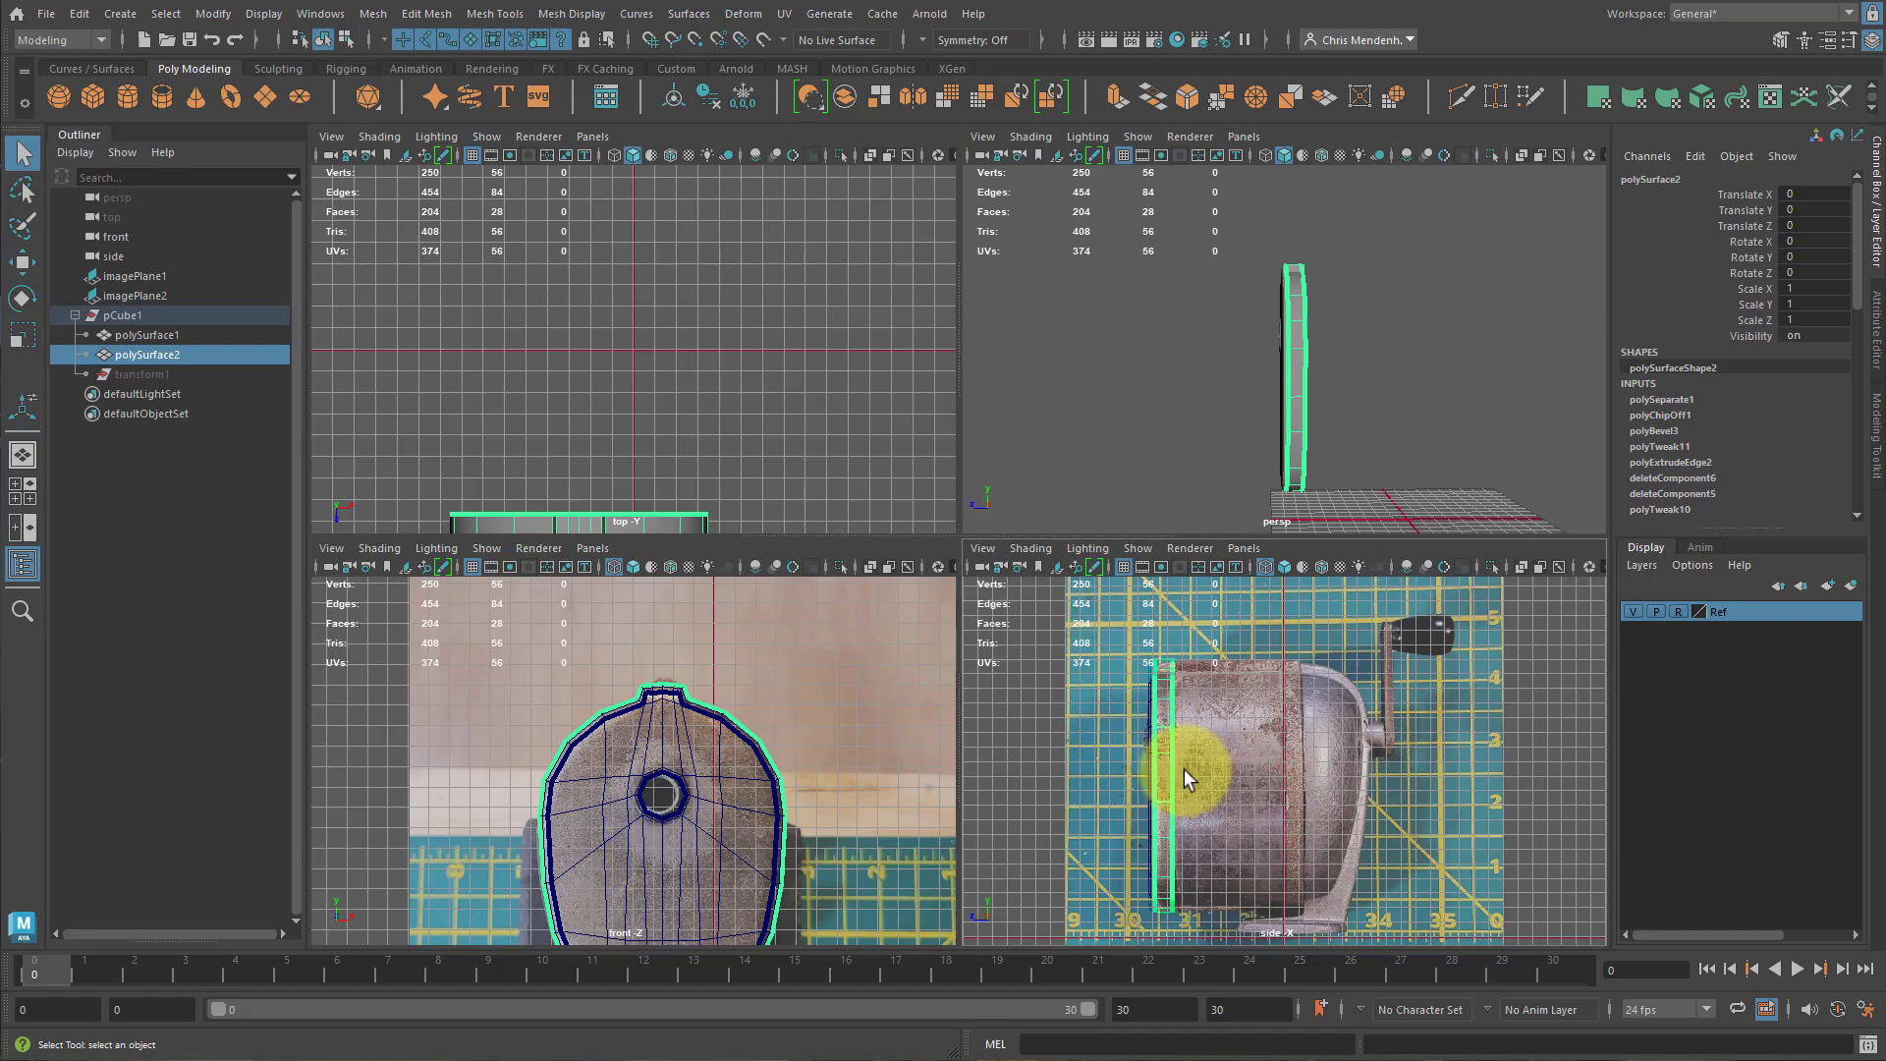
key(space)
key(w)
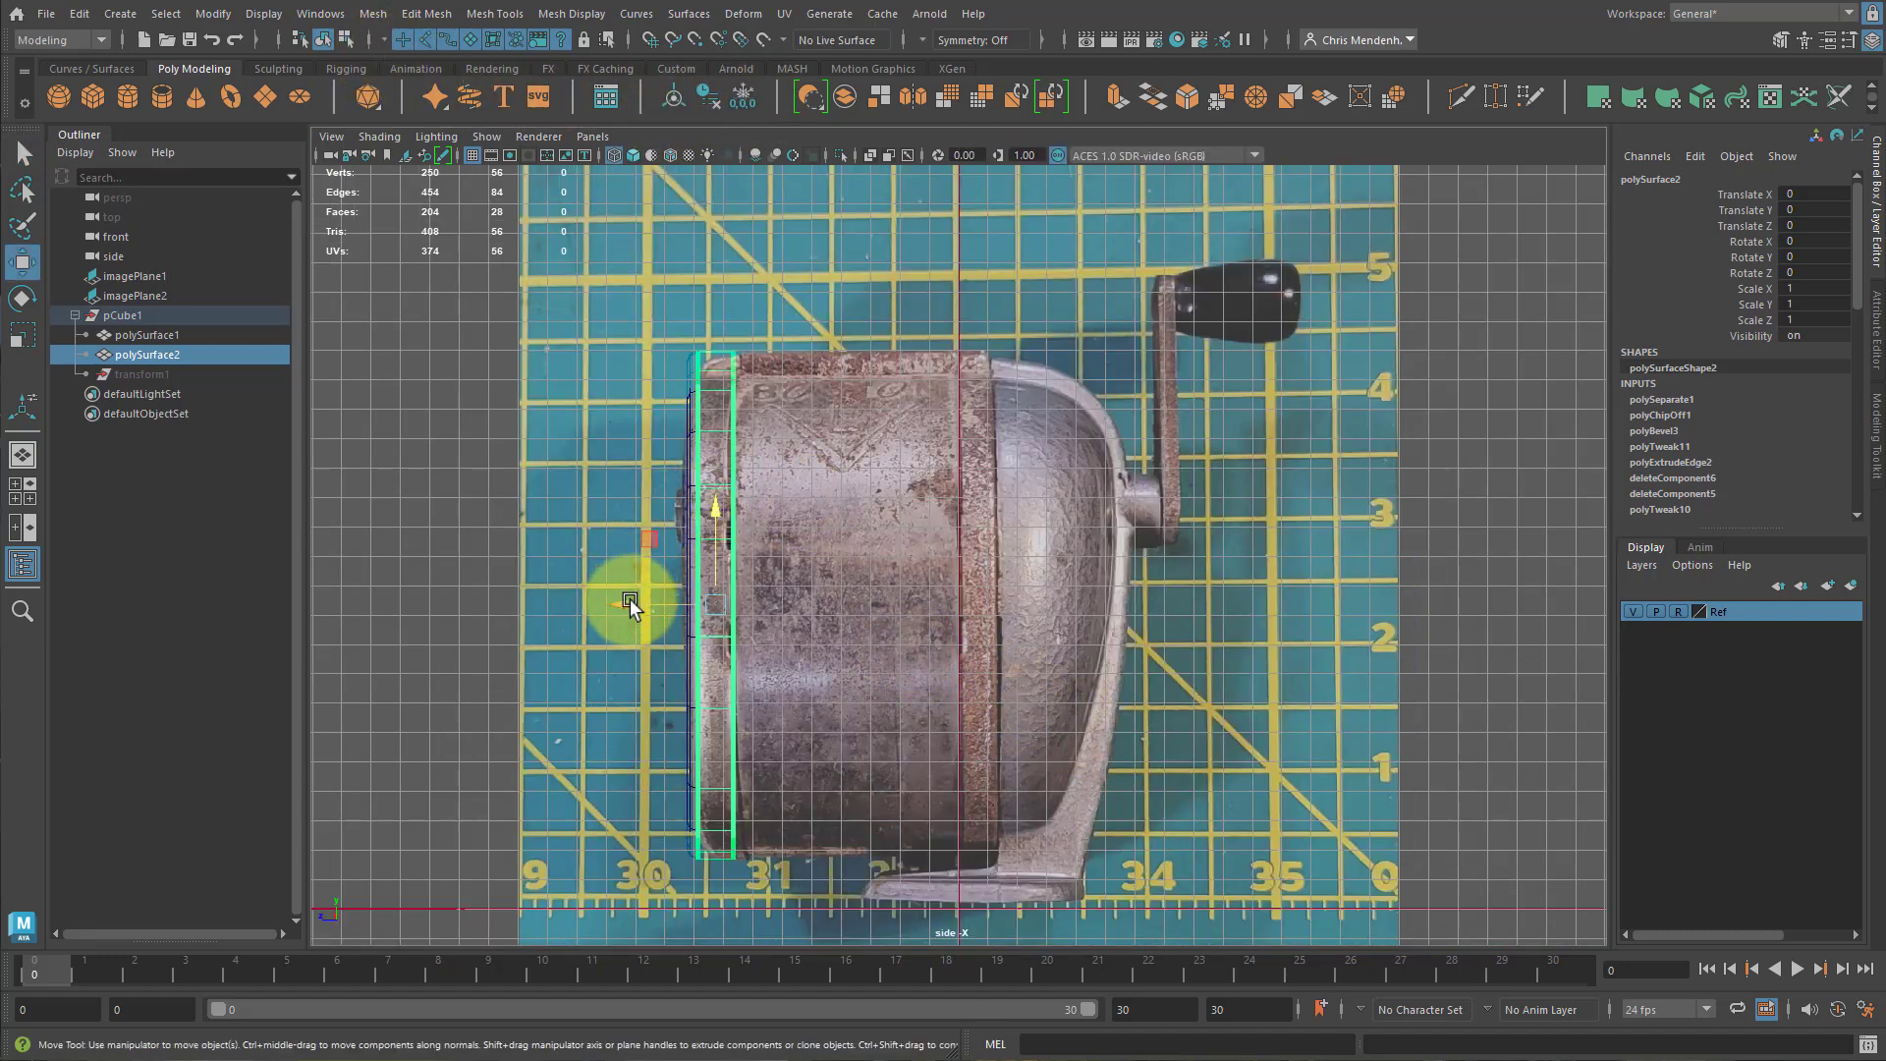
drag(632, 602, 897, 603)
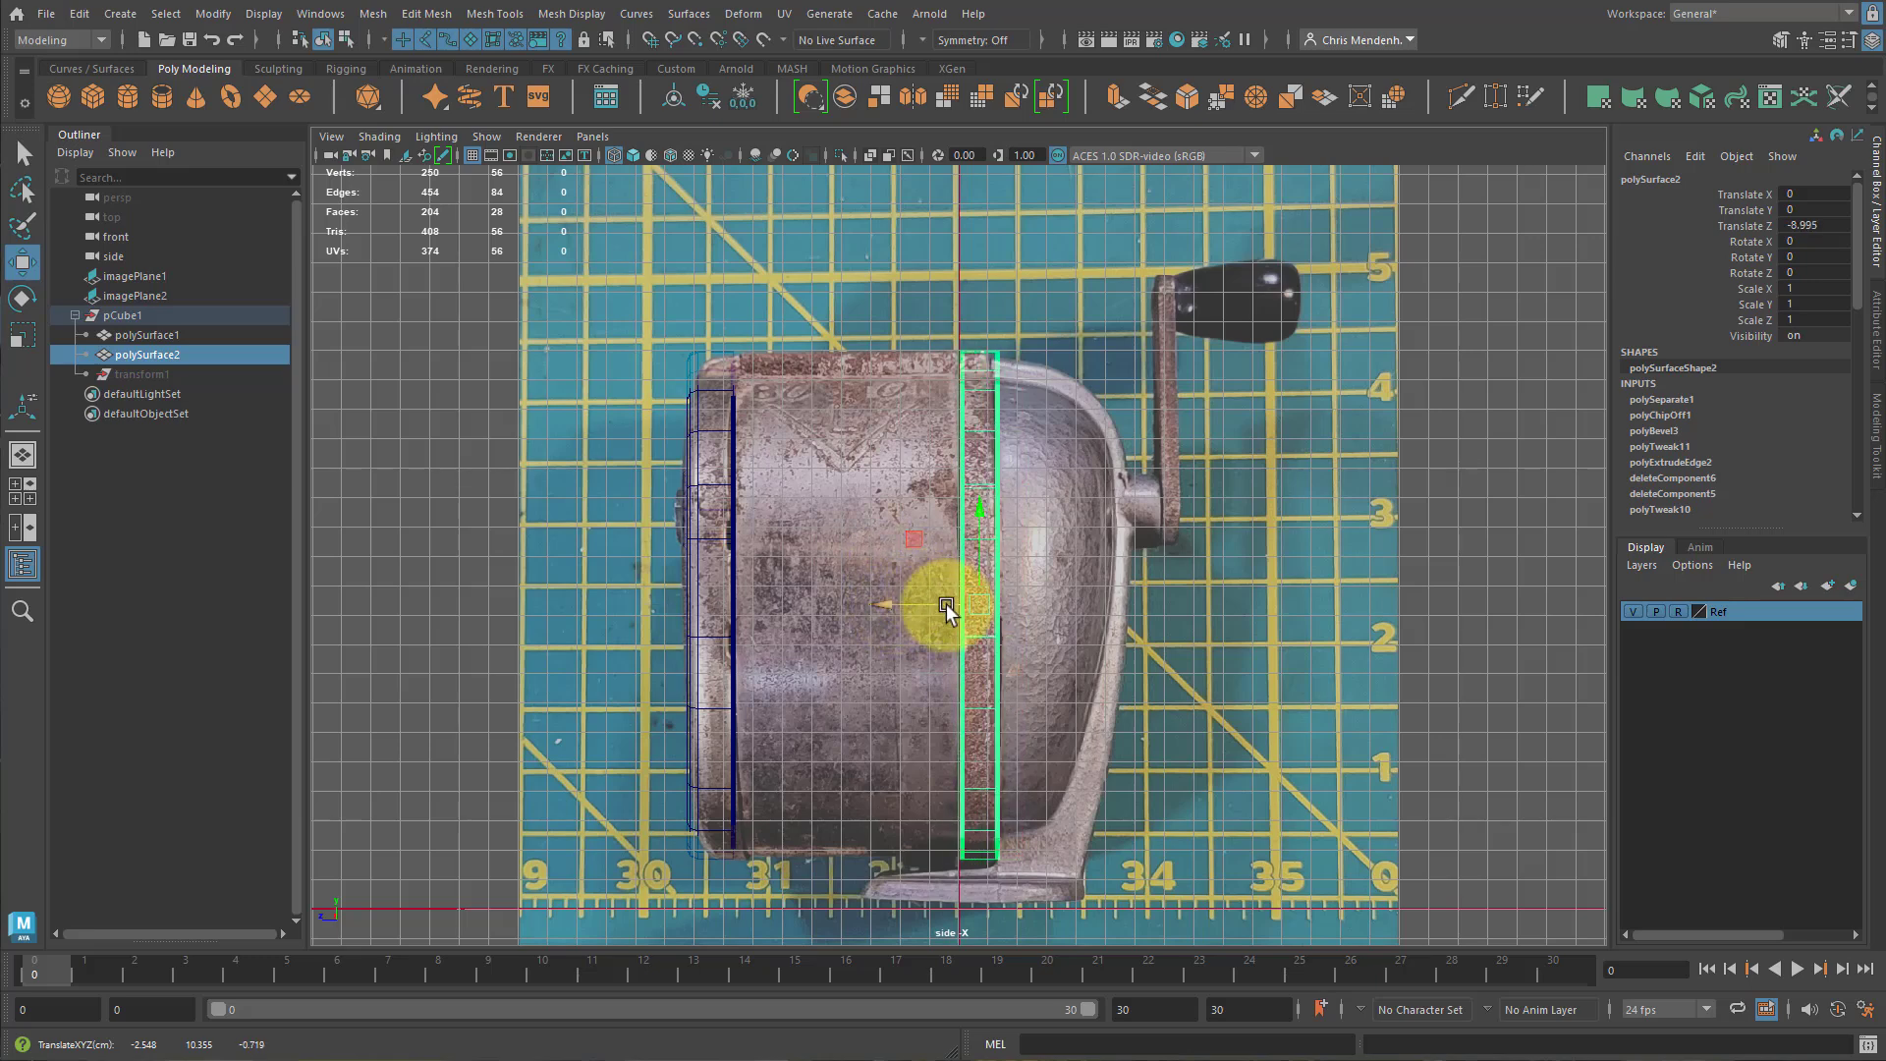
key(r)
mouse_move(904, 603)
mouse_down()
mouse_move(928, 606)
mouse_move(895, 610)
mouse_up()
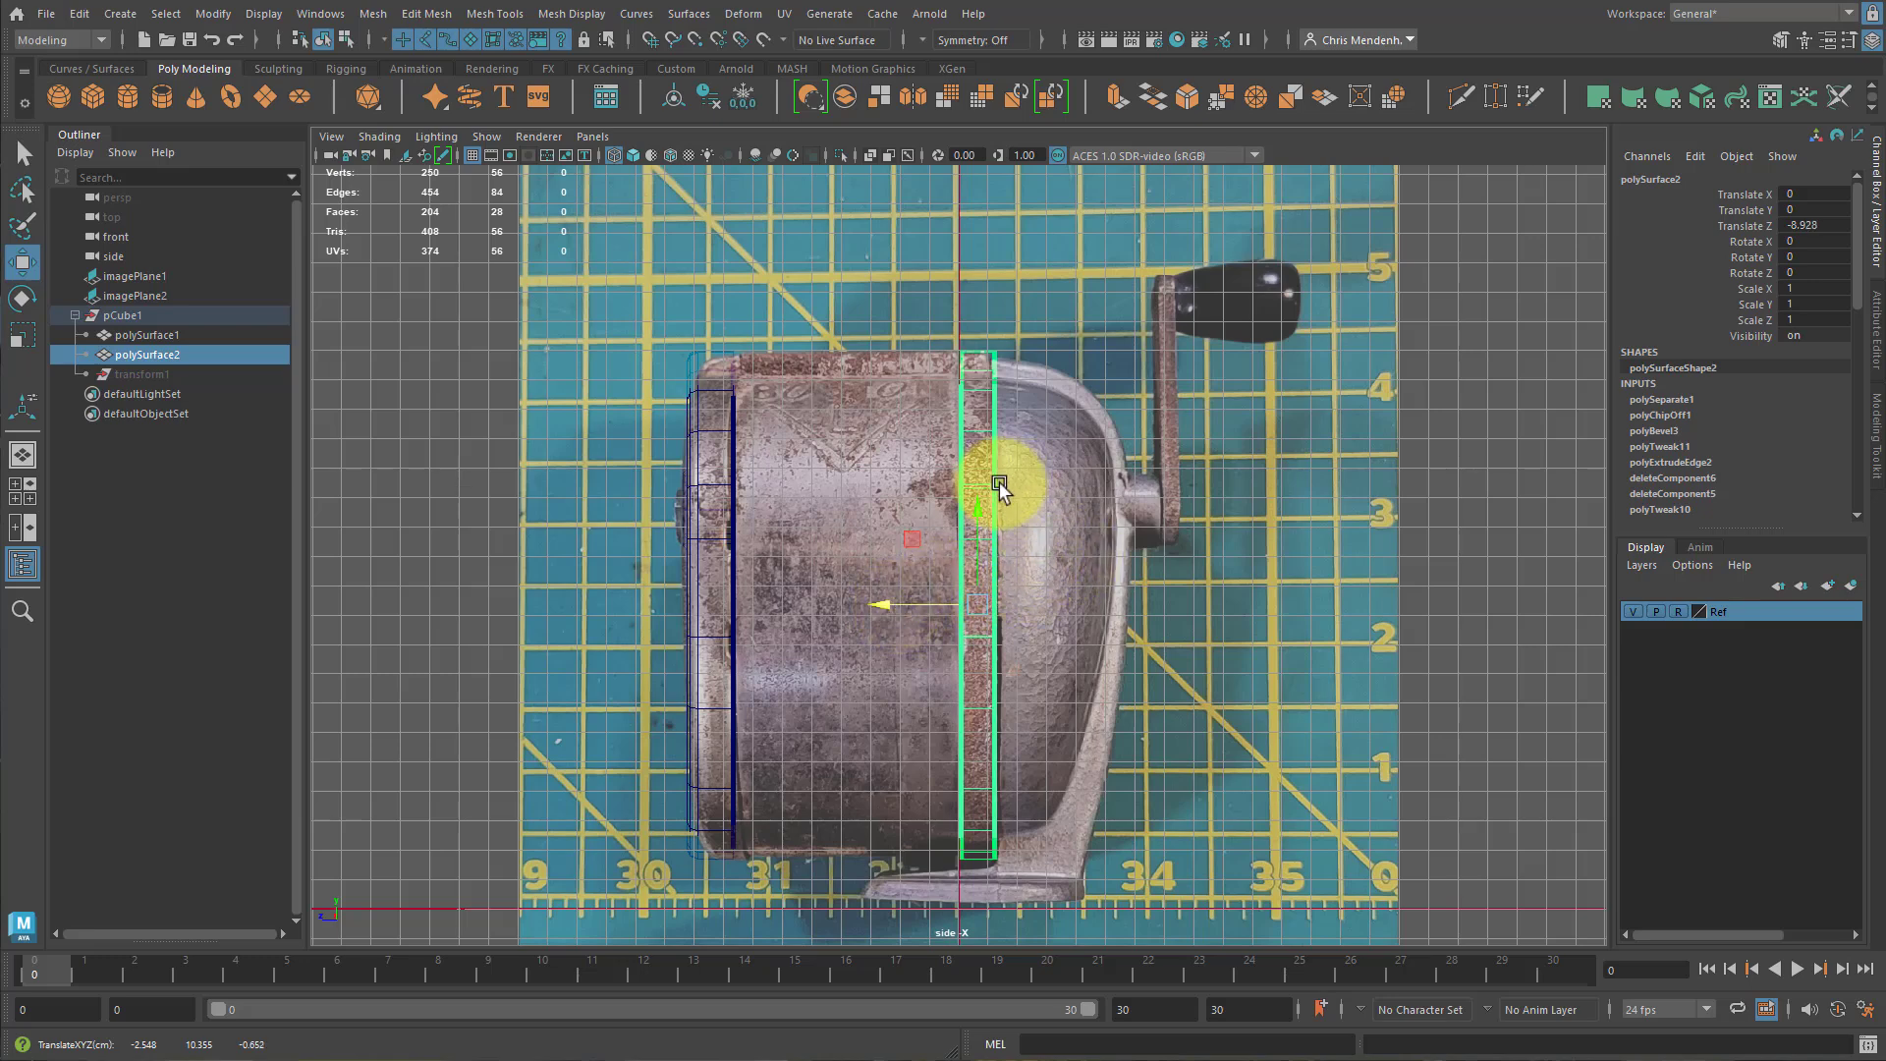
key(space)
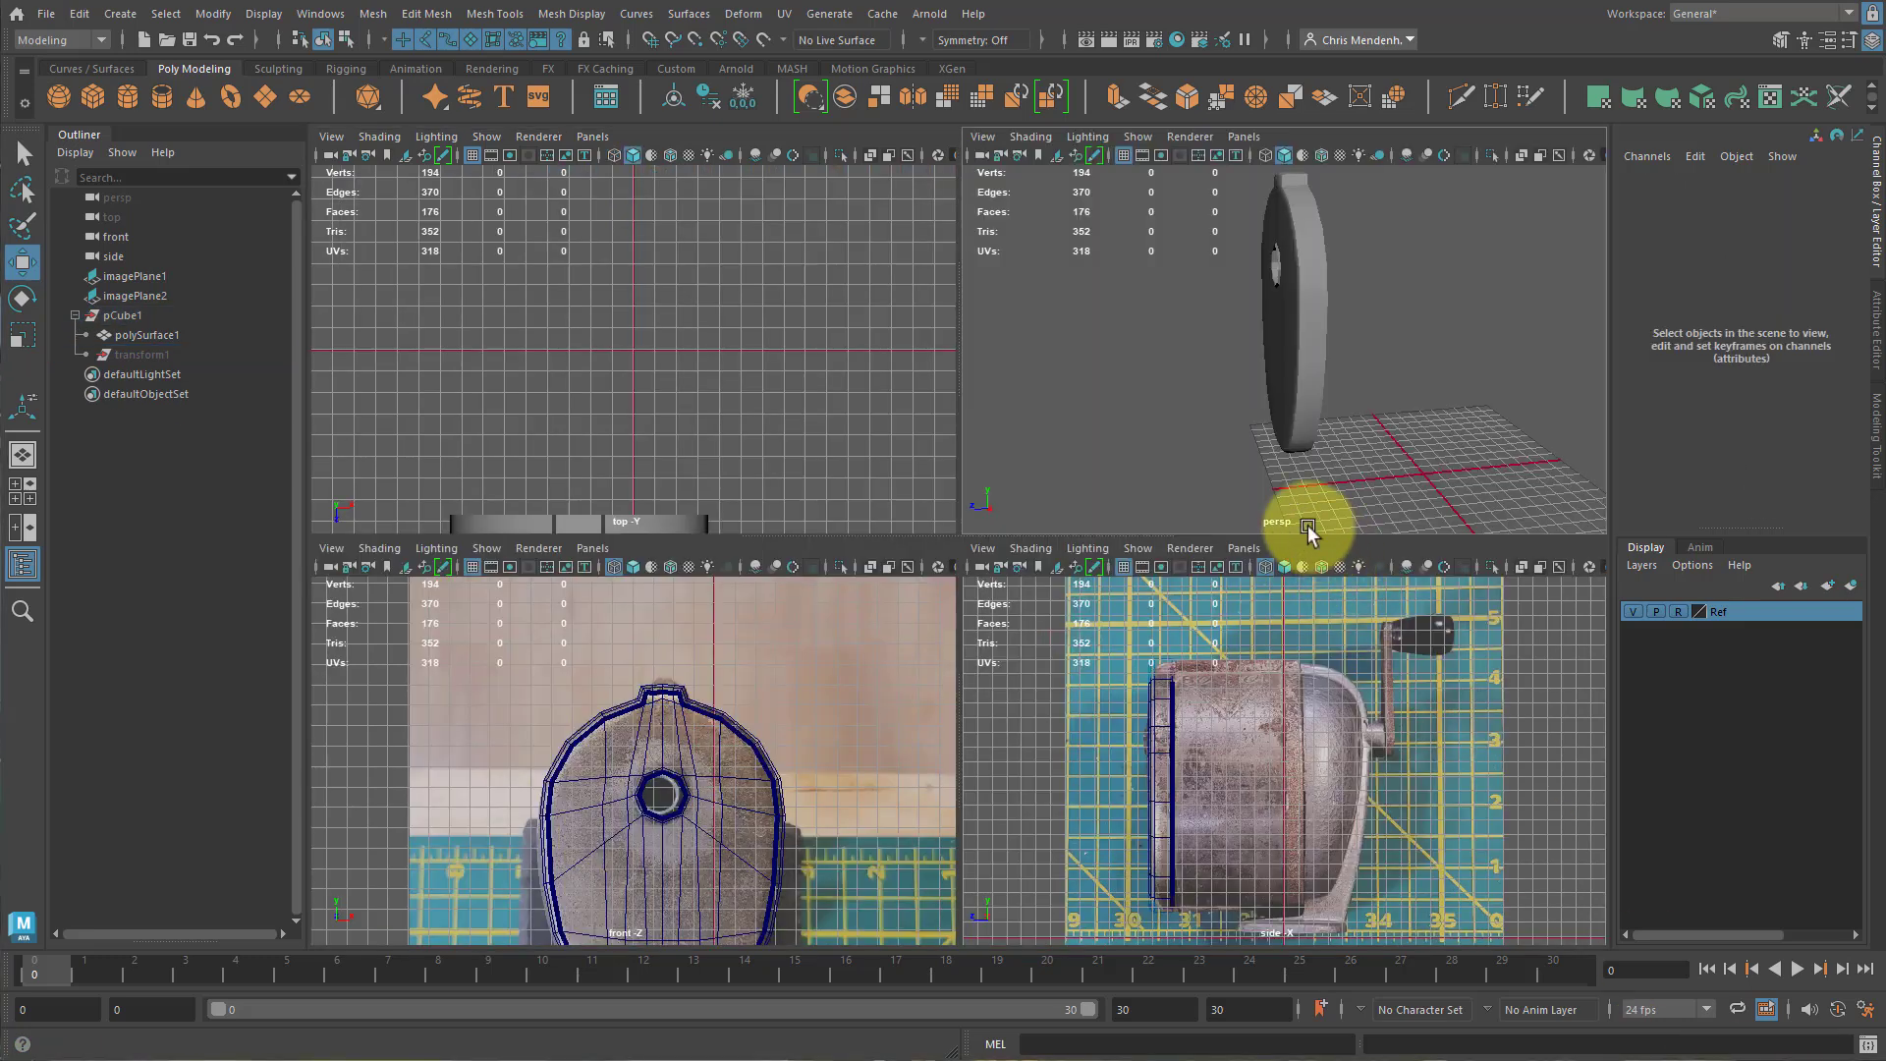
Widen the tab on top of the rear ring by scaling its vertices about 1.27 along X.
alt+drag(1313, 521, 1337, 383)
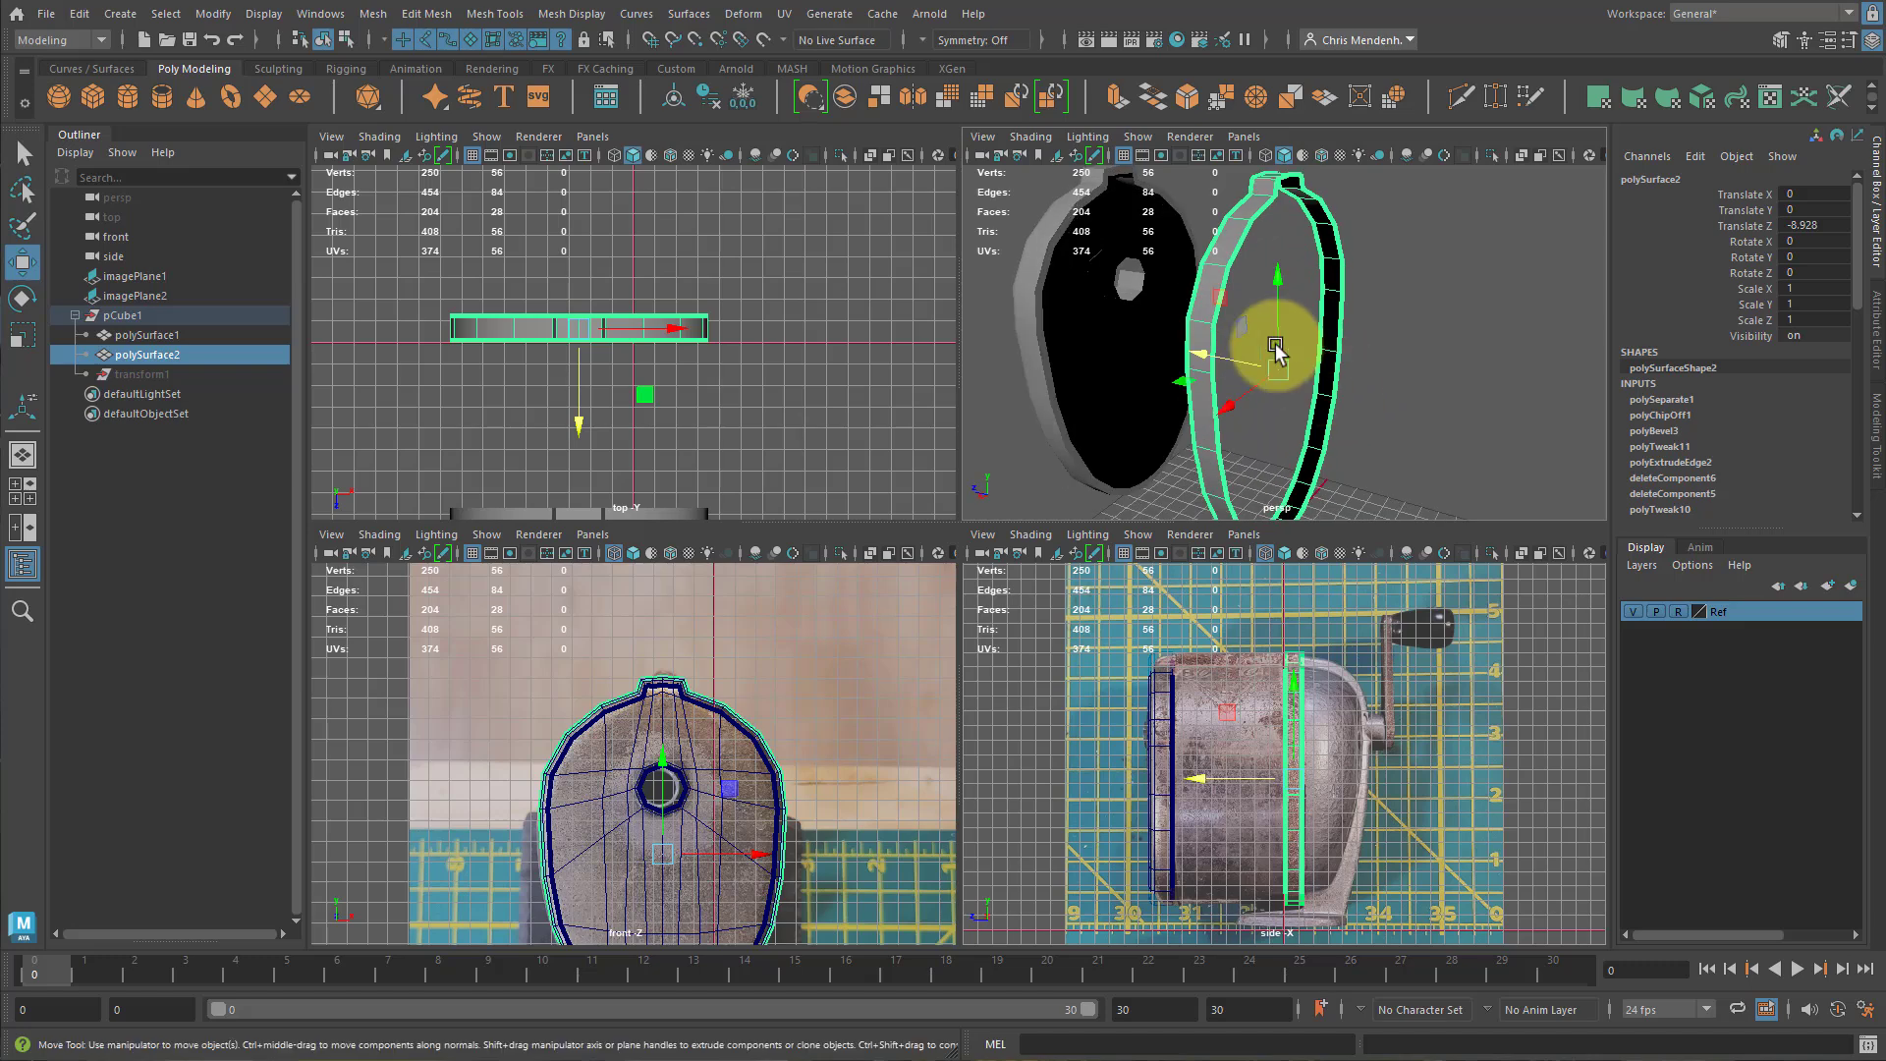
alt+right_drag(1176, 287, 1285, 314)
alt+middle_drag(1182, 275, 1189, 355)
click(1191, 218)
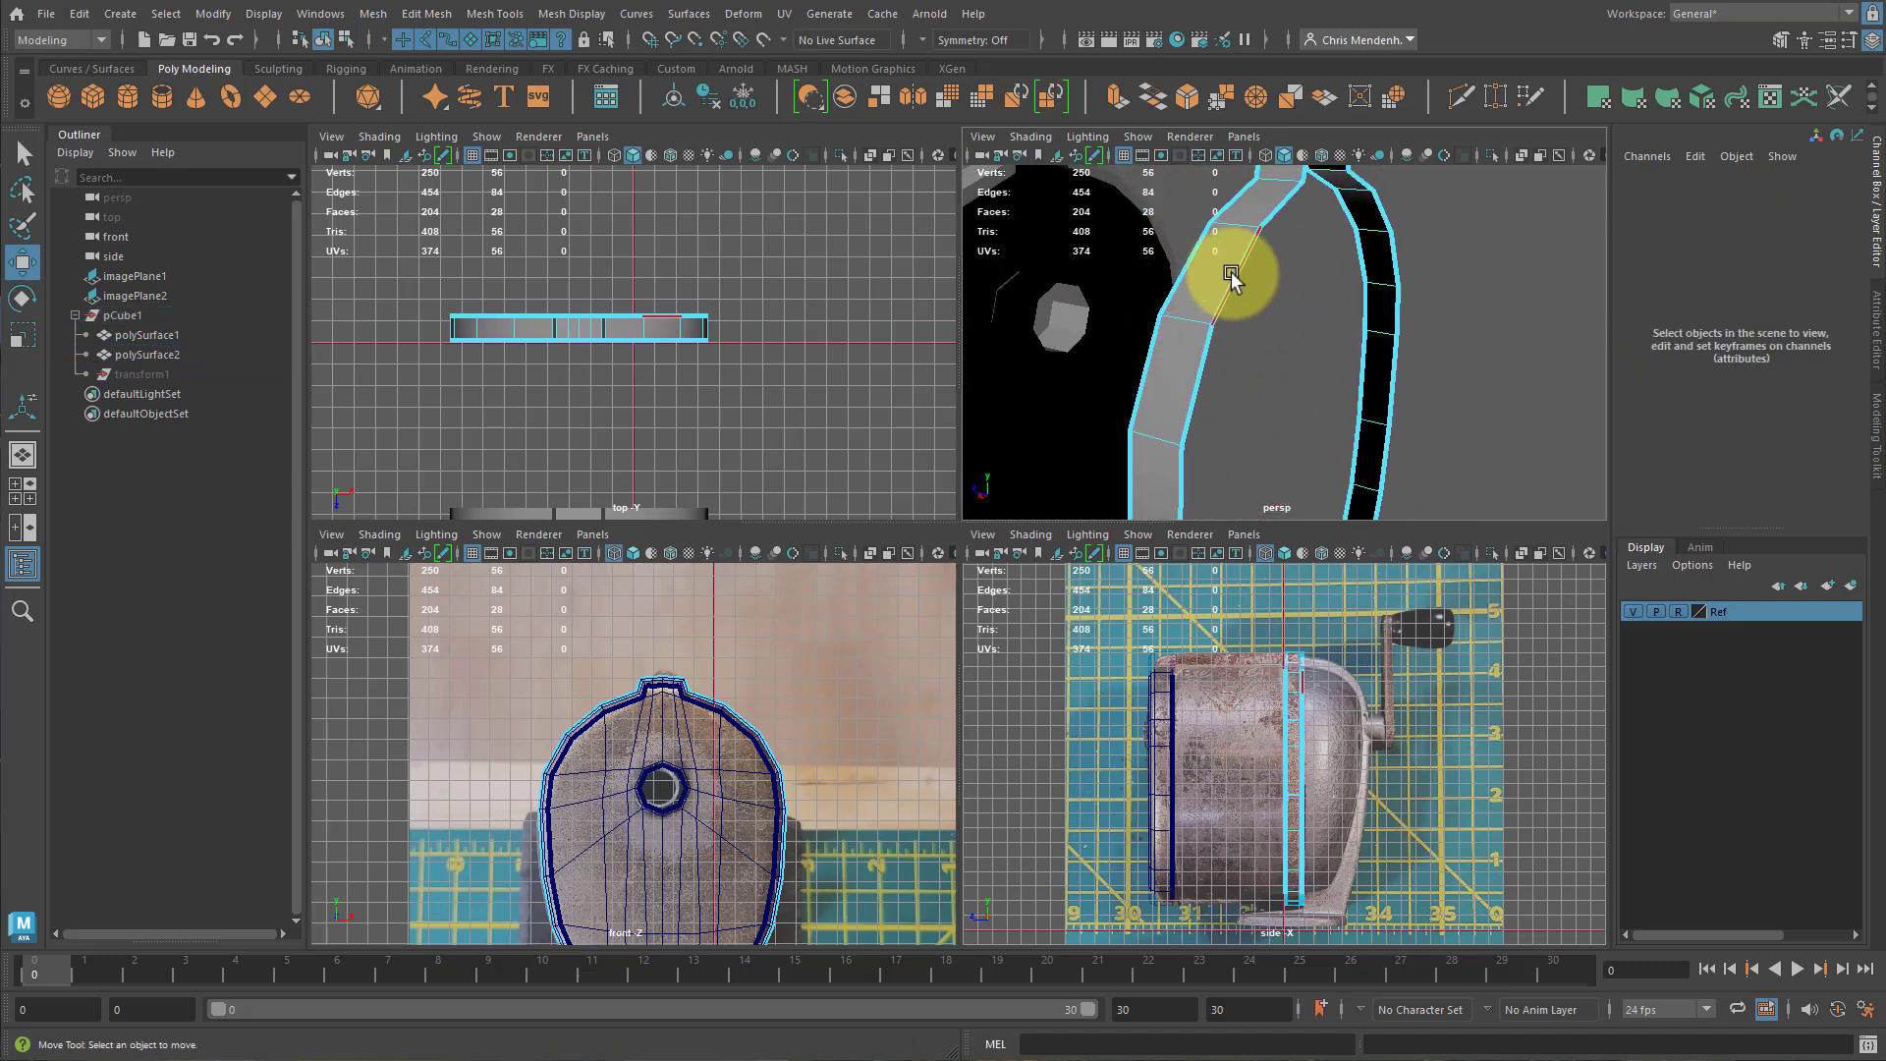
alt+drag(1229, 274, 1387, 276)
alt+drag(1304, 294, 1258, 235)
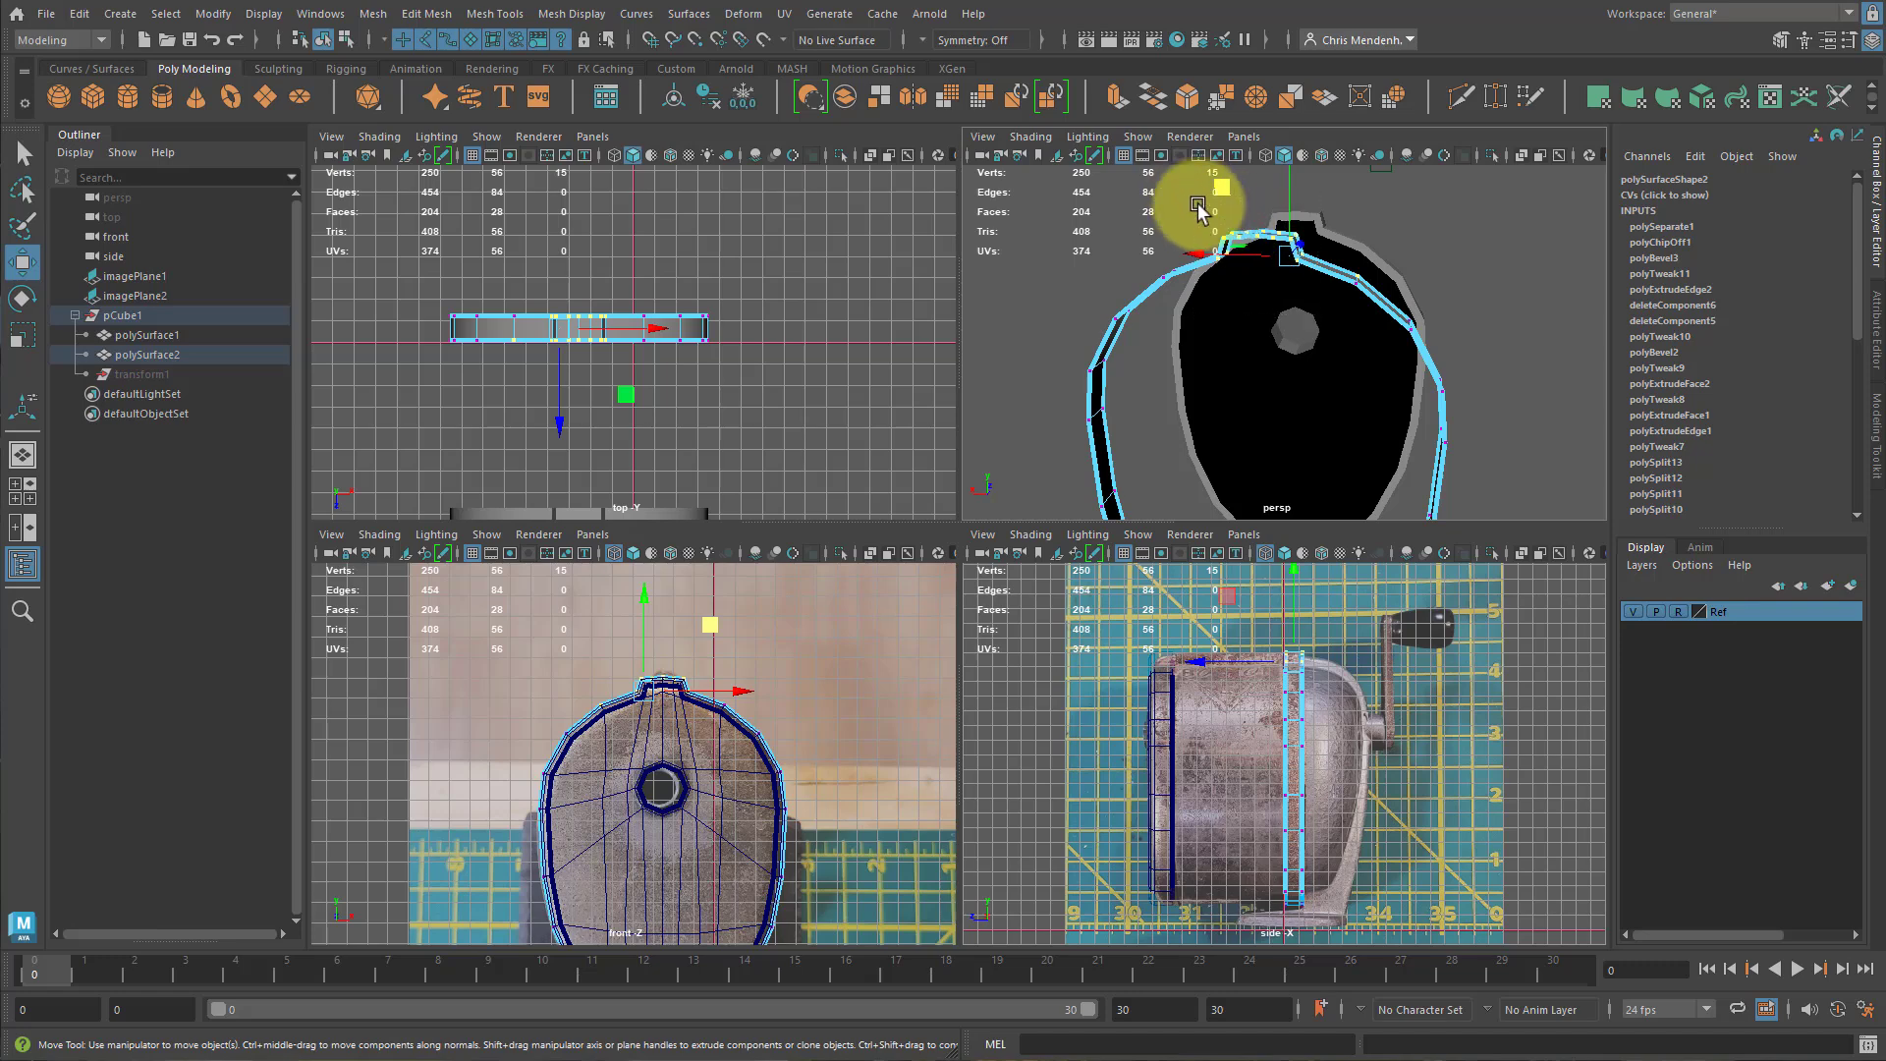
key(space)
alt+drag(1115, 497, 1008, 632)
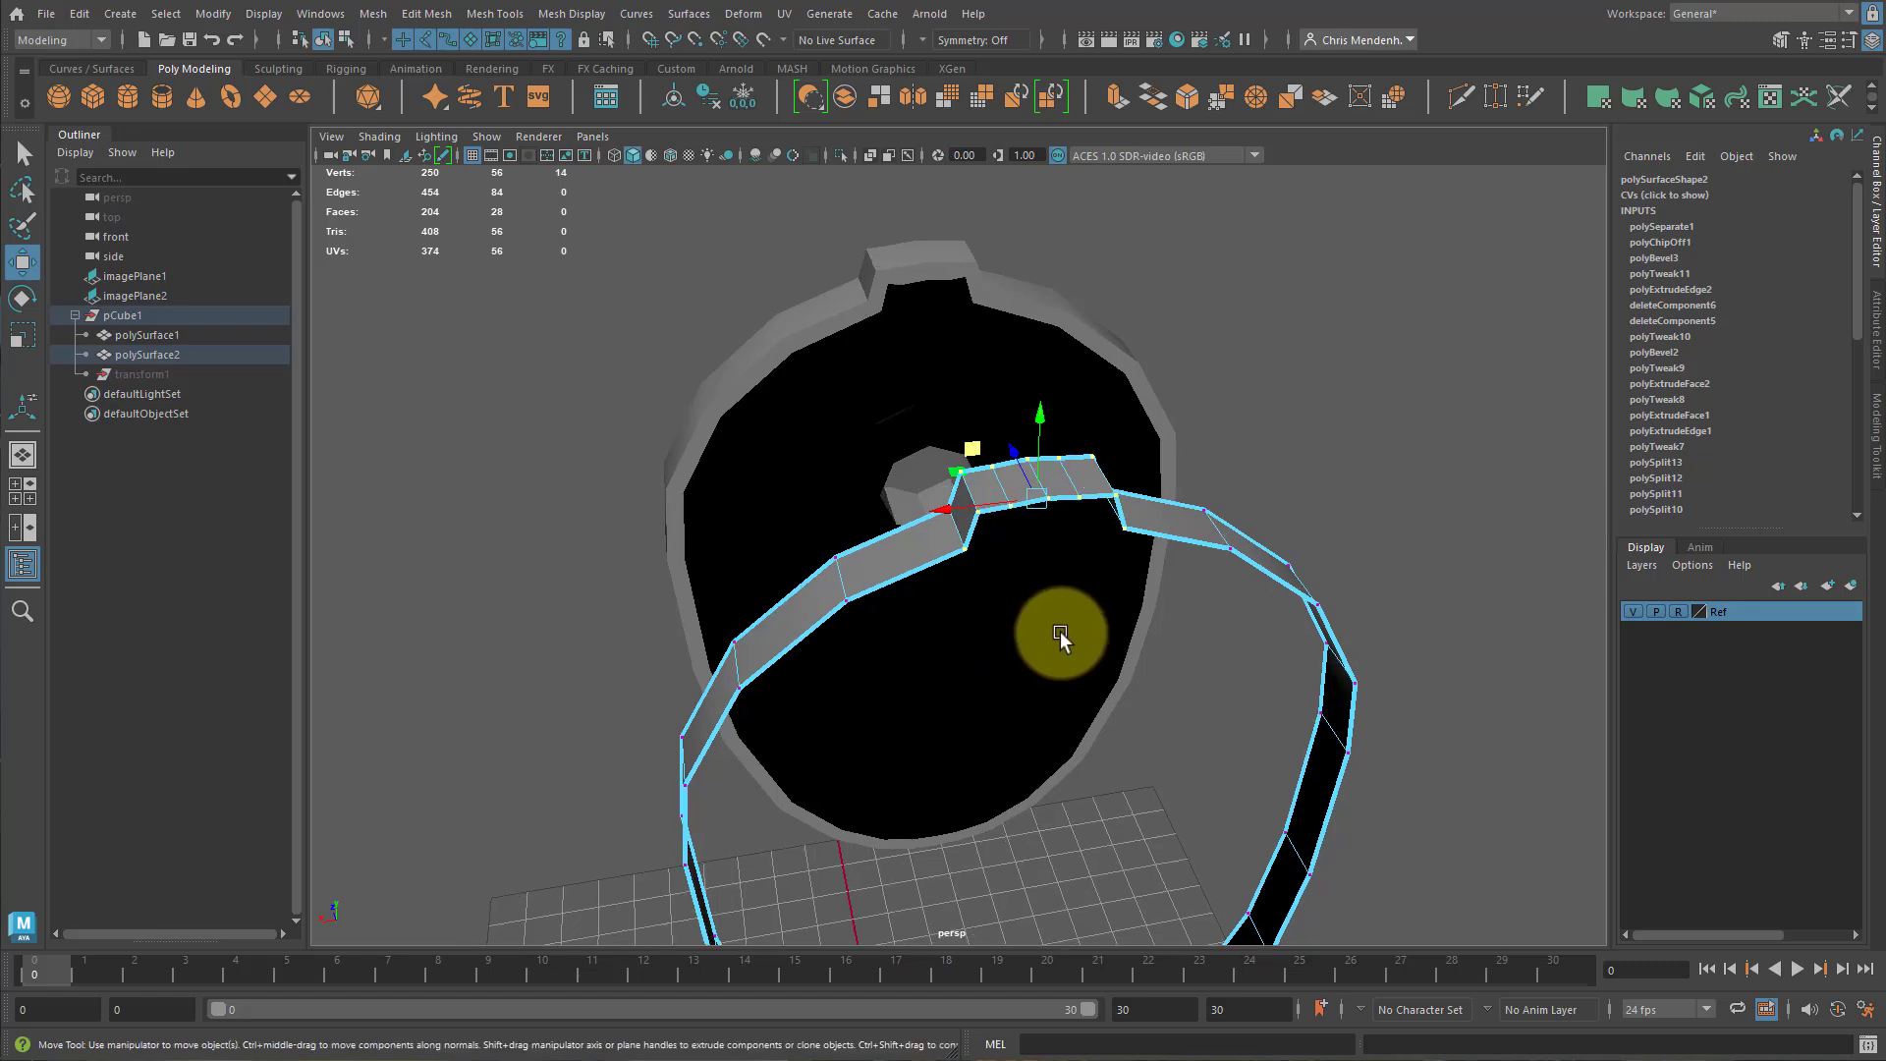
drag(958, 518, 940, 524)
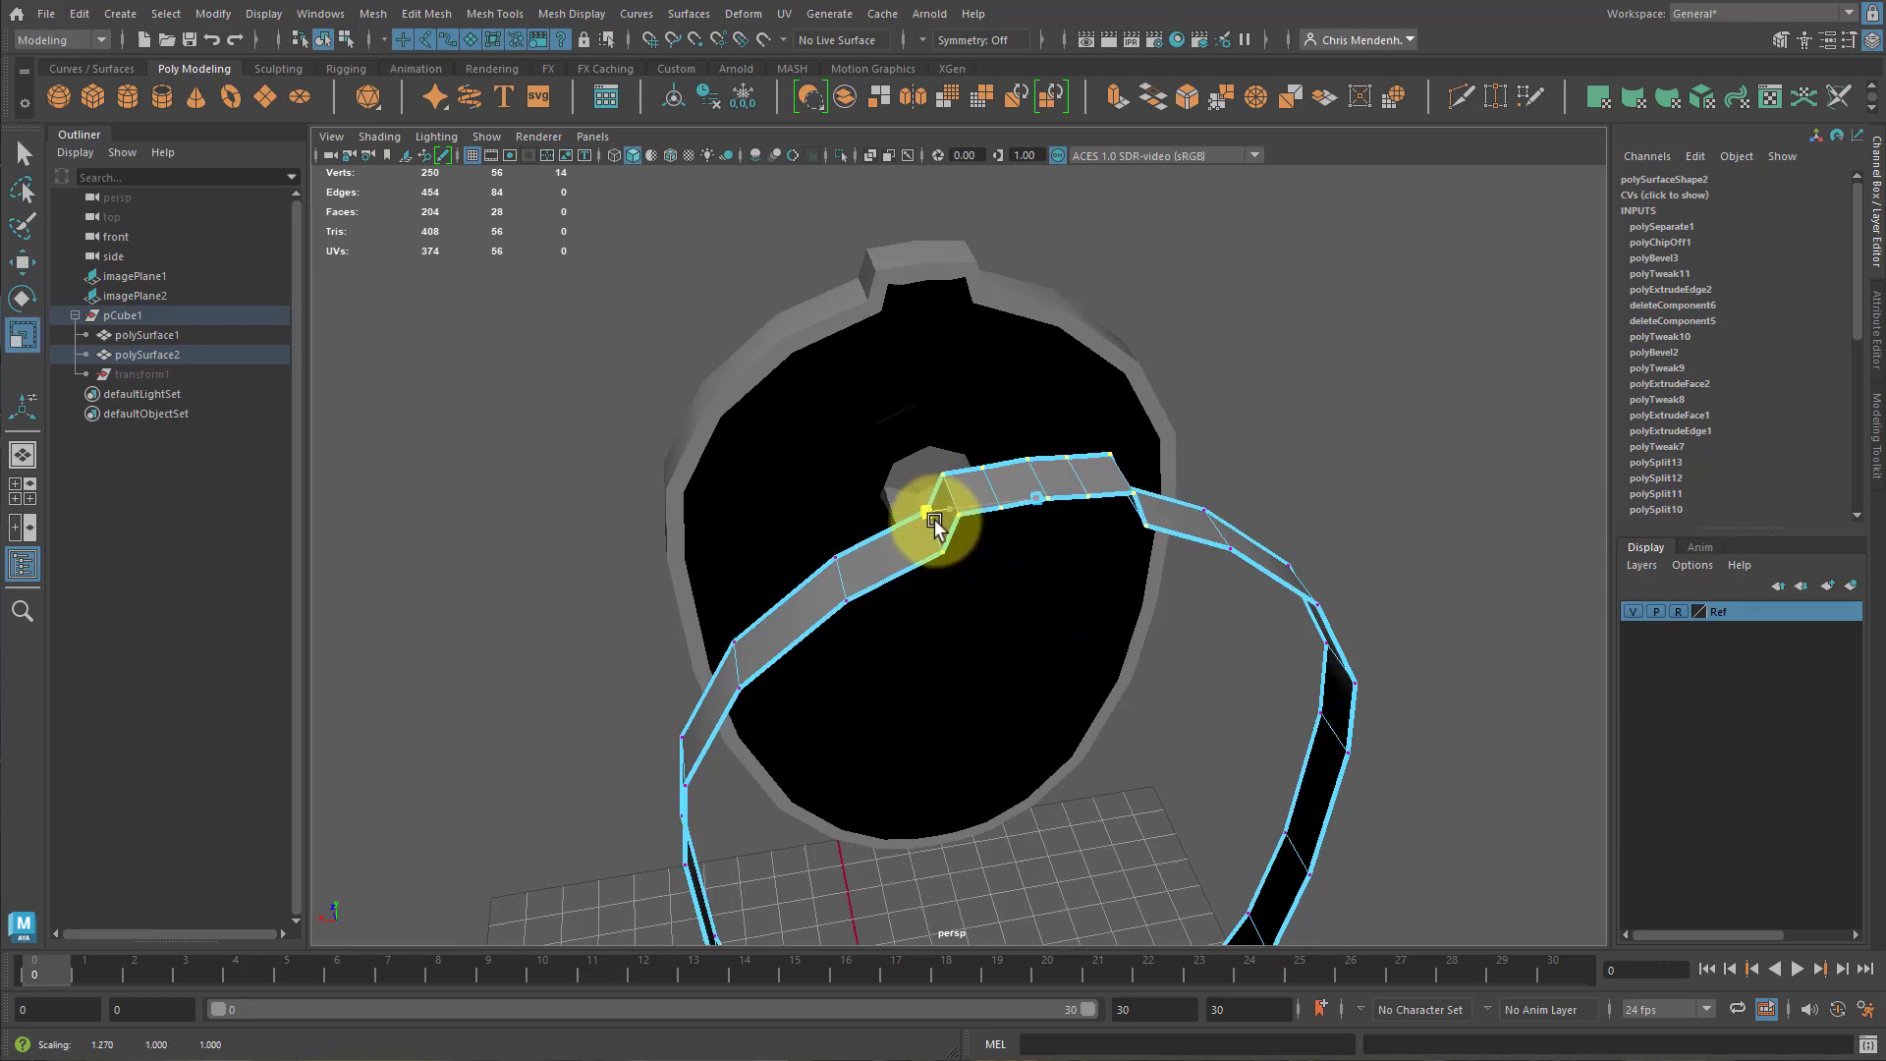
Extrude both border edge loops of the rear ring inward with a thickness of -0.3.
alt+drag(990, 605, 1136, 535)
alt+drag(1048, 425, 1264, 514)
double_click(1042, 411)
shift+double_click(1004, 420)
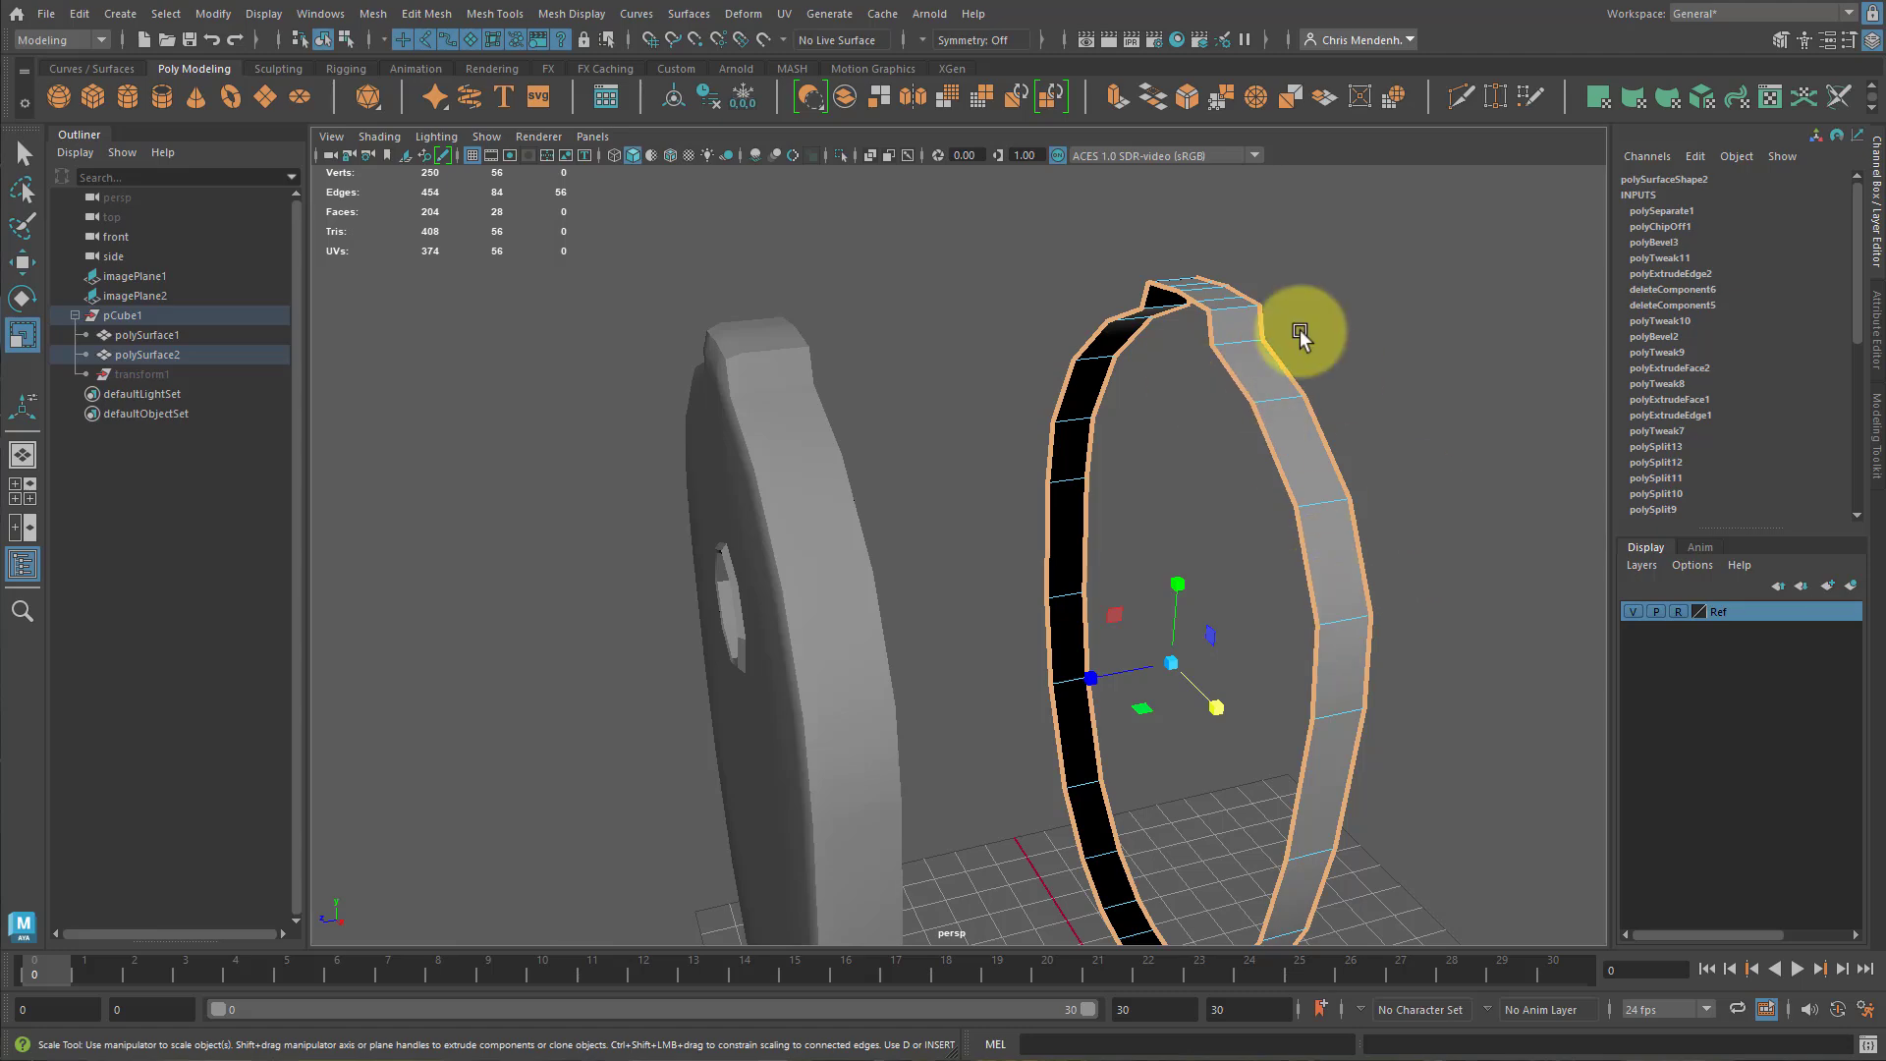
key(ctrl+e)
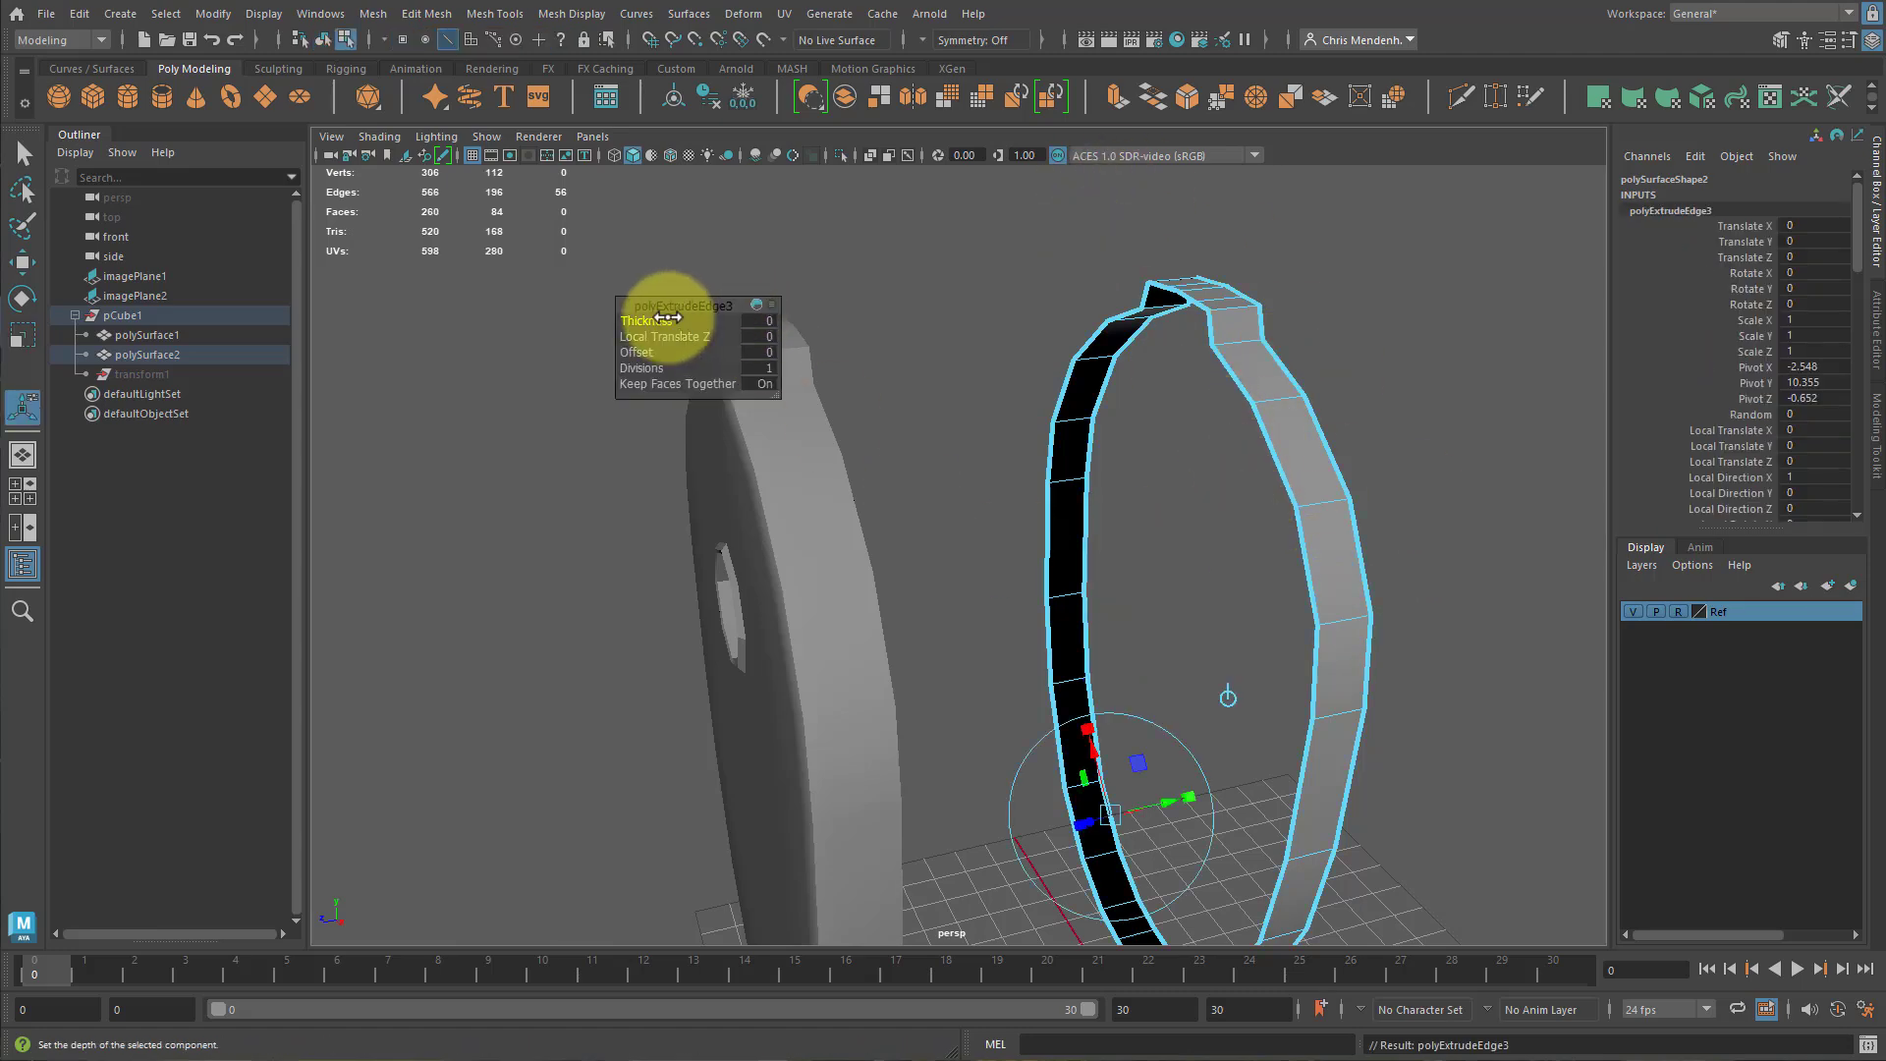
drag(668, 317, 665, 317)
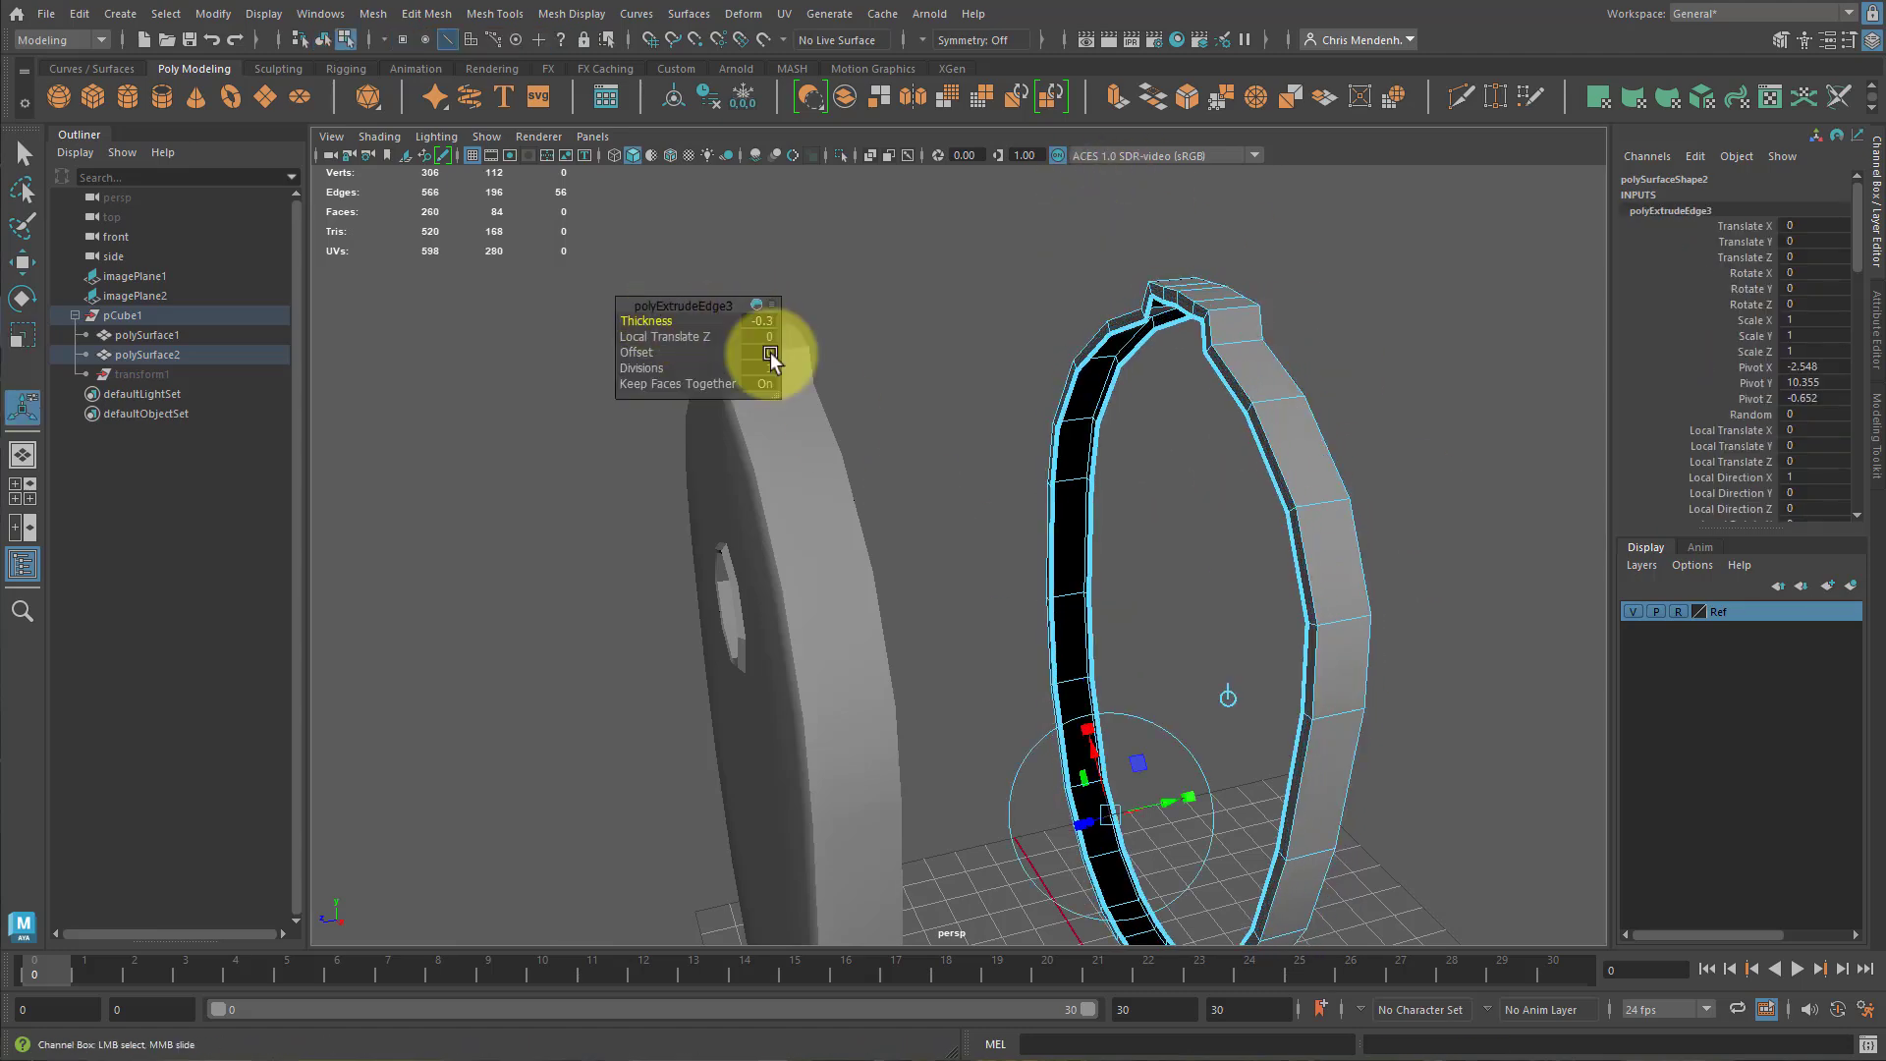
mouse_move(1208, 466)
alt+mouse_down()
mouse_move(976, 421)
mouse_move(1038, 447)
mouse_move(1218, 437)
alt+mouse_up()
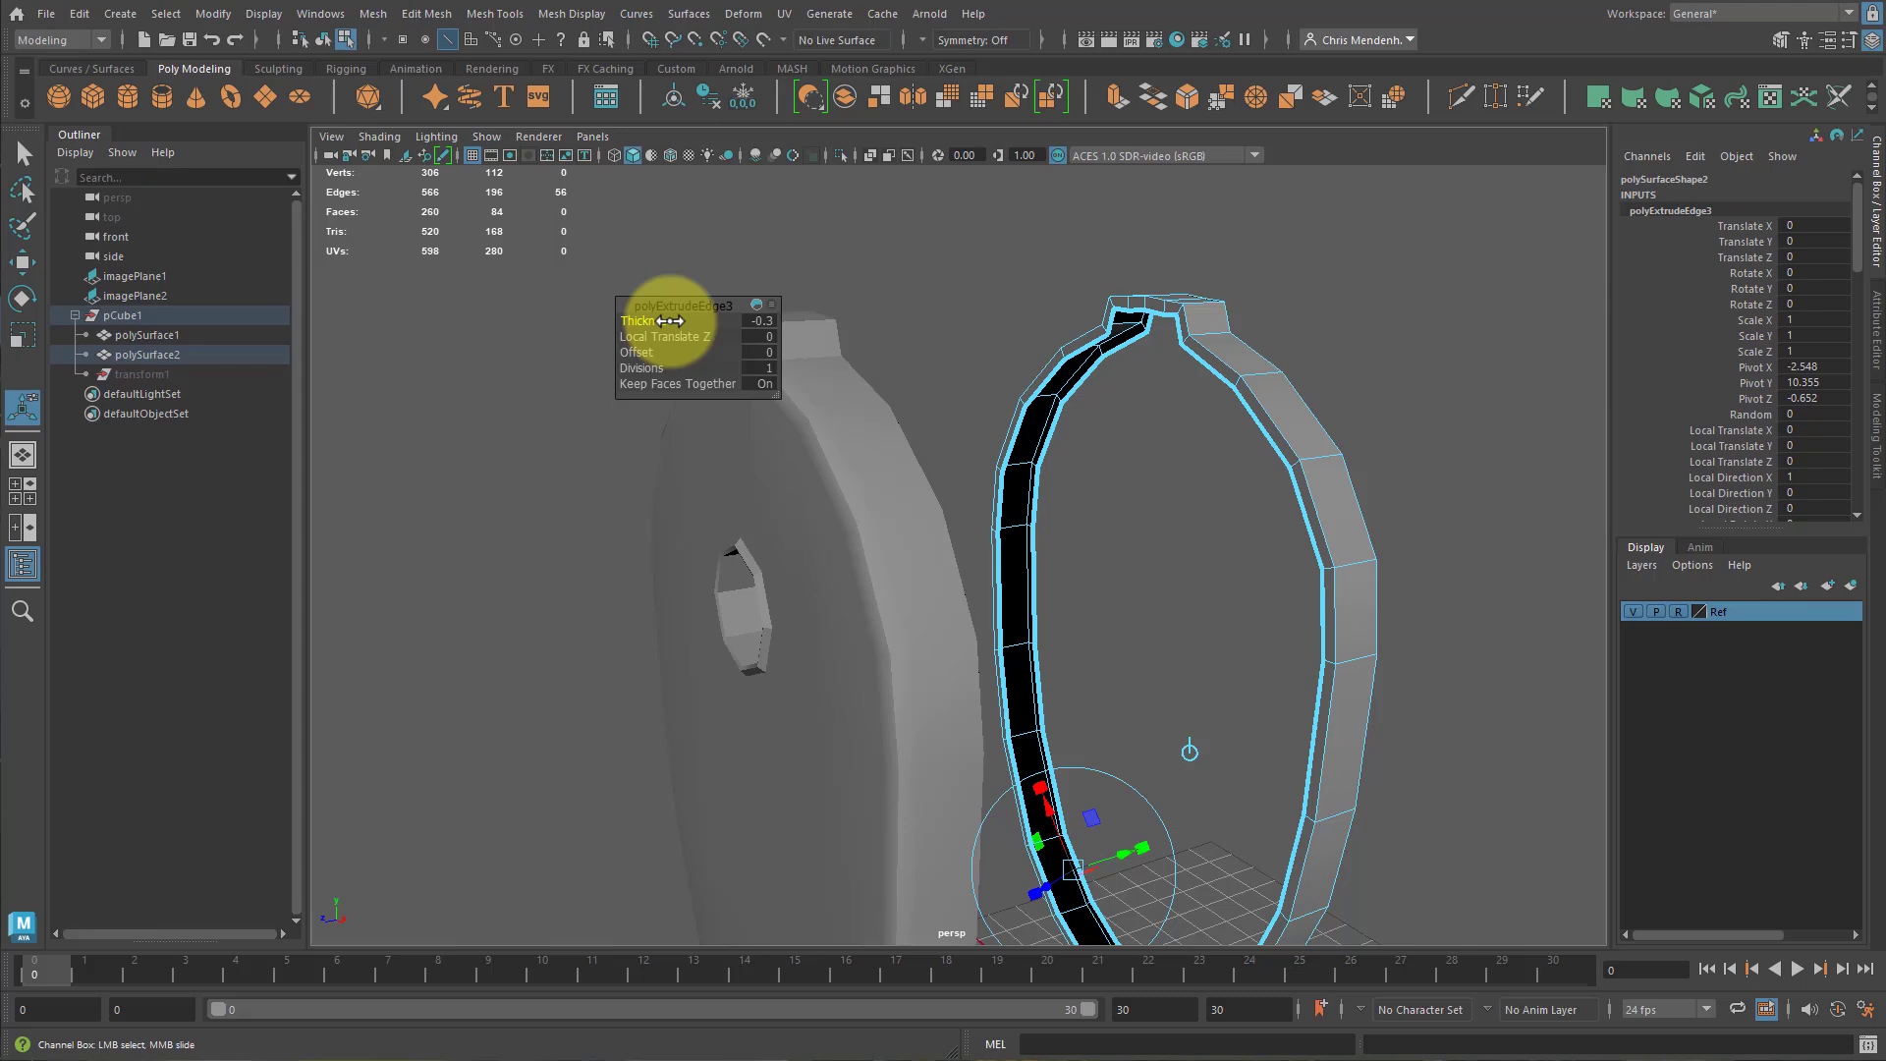
alt+drag(1193, 424, 1049, 448)
Bevel the two outer corner edge loops of the rear ring with a fraction of 0.262.
right_drag(1157, 506, 1448, 397)
alt+drag(1375, 491, 1222, 503)
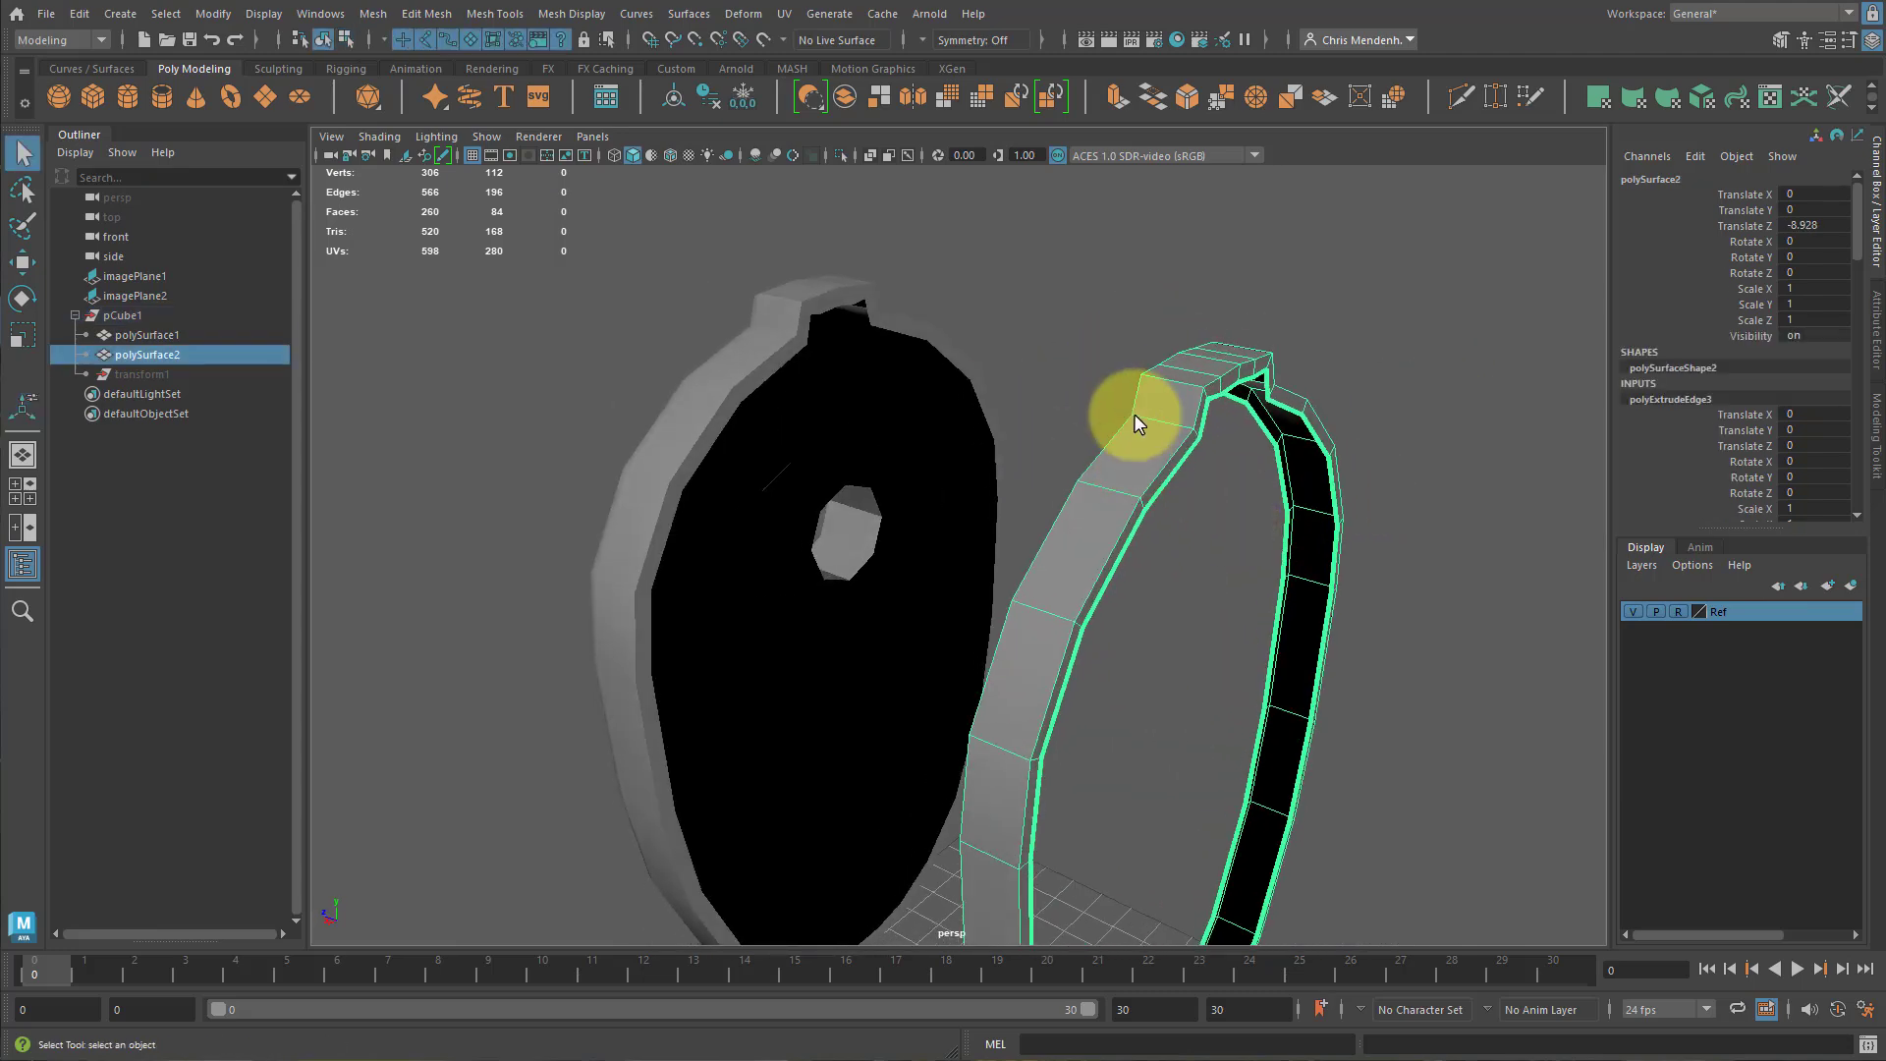
key(ctrl+z)
key(ctrl+z)
alt+drag(1092, 513, 1227, 516)
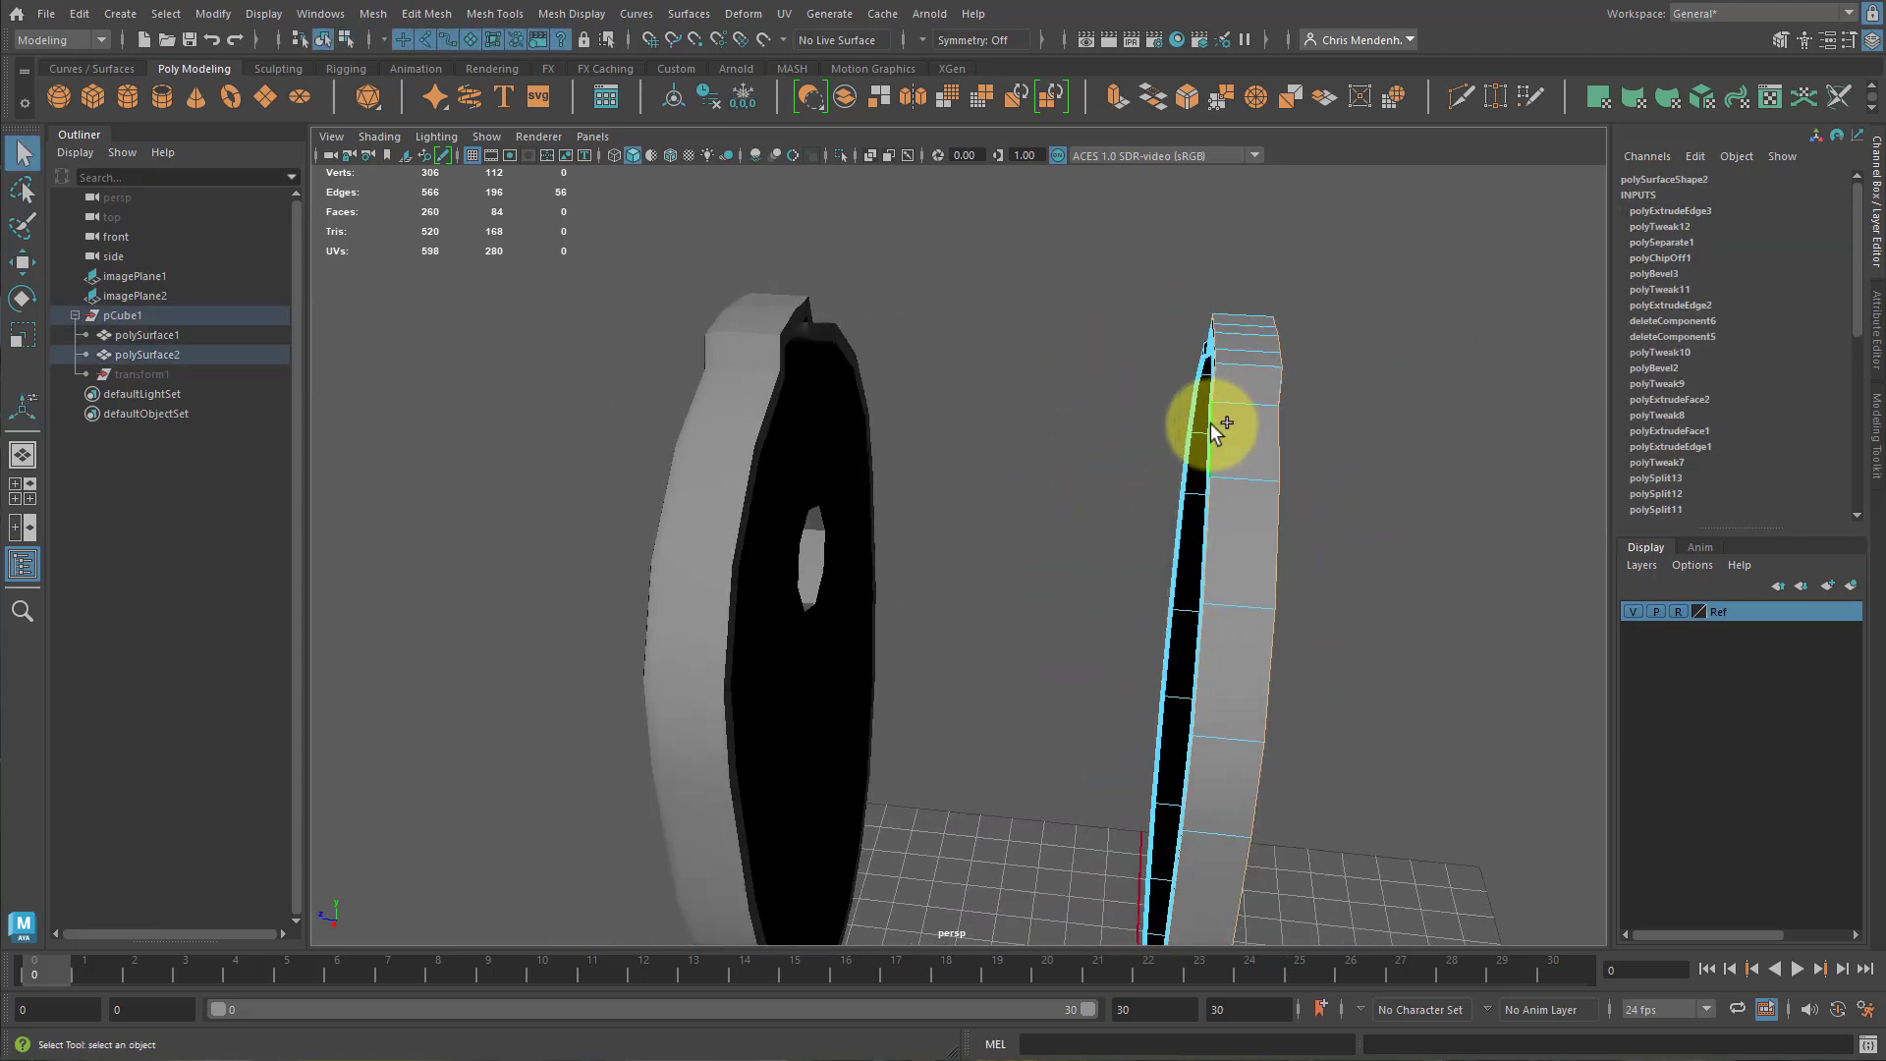
alt+drag(1210, 422, 1304, 260)
click(1187, 97)
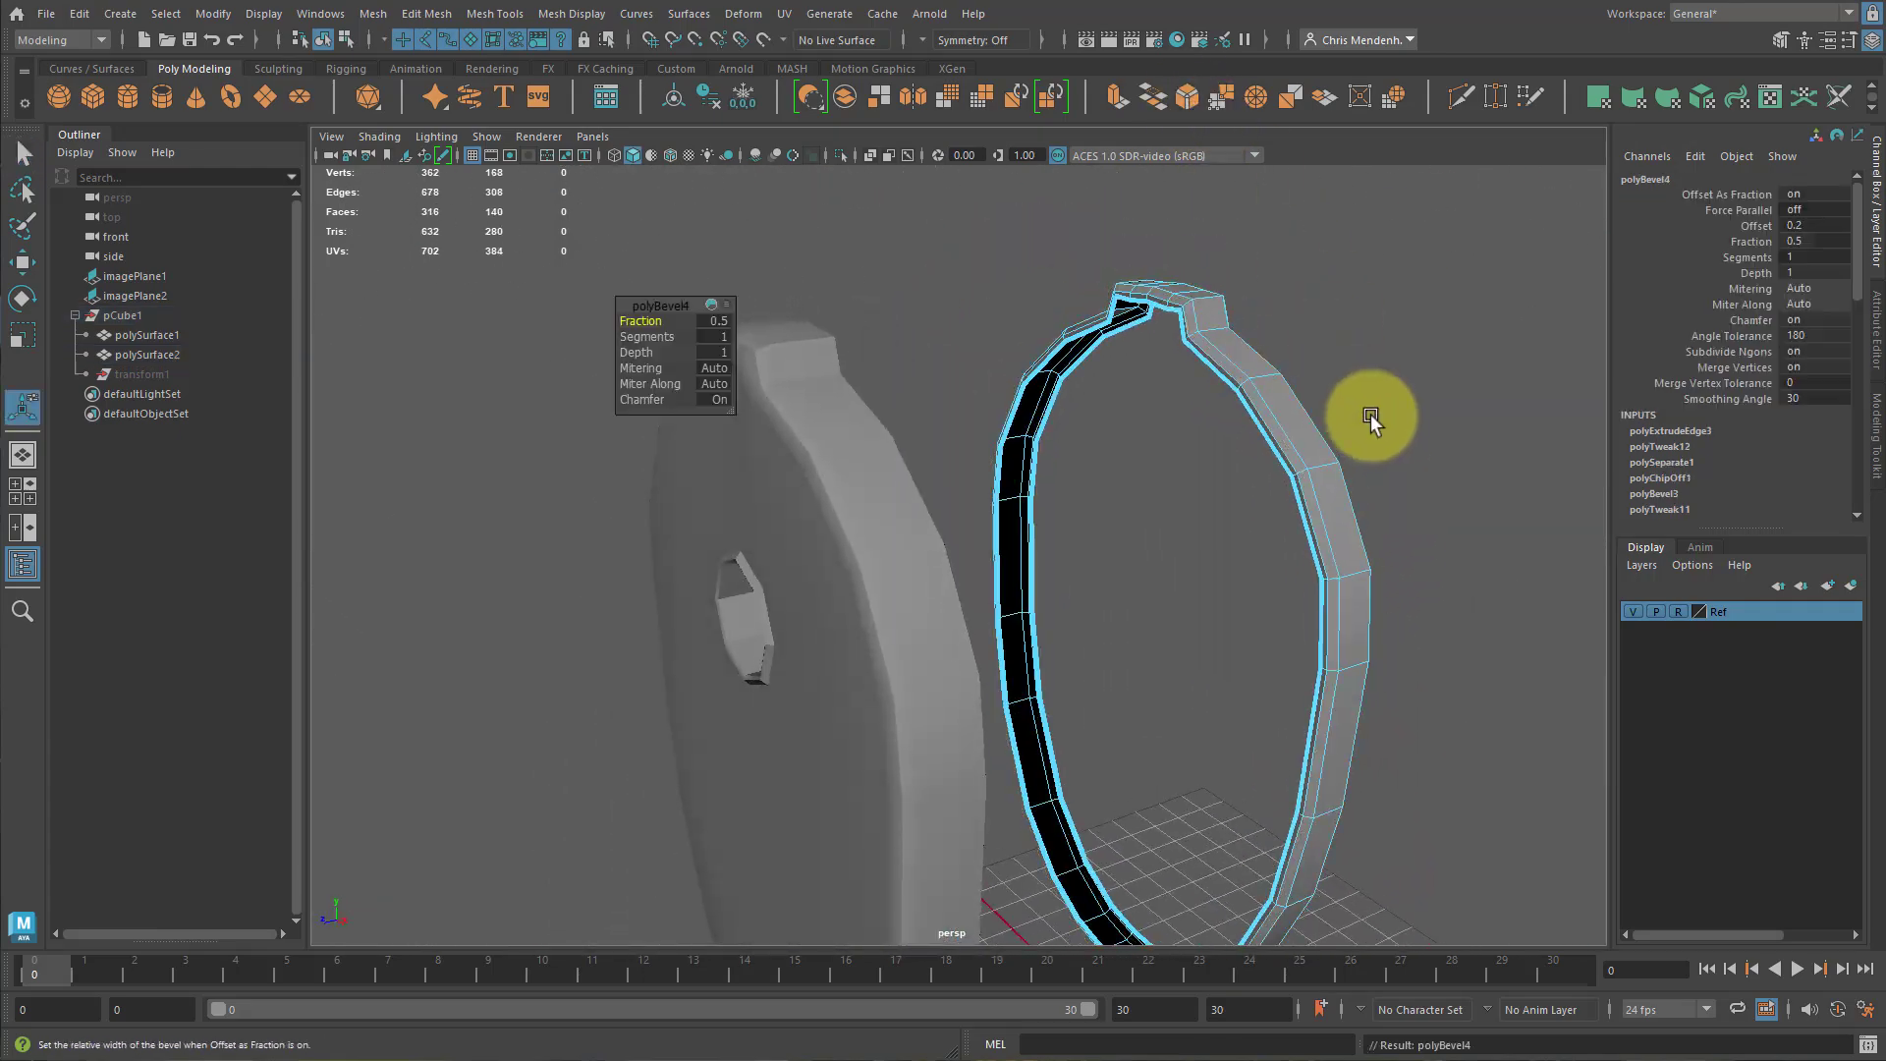
drag(600, 318, 462, 311)
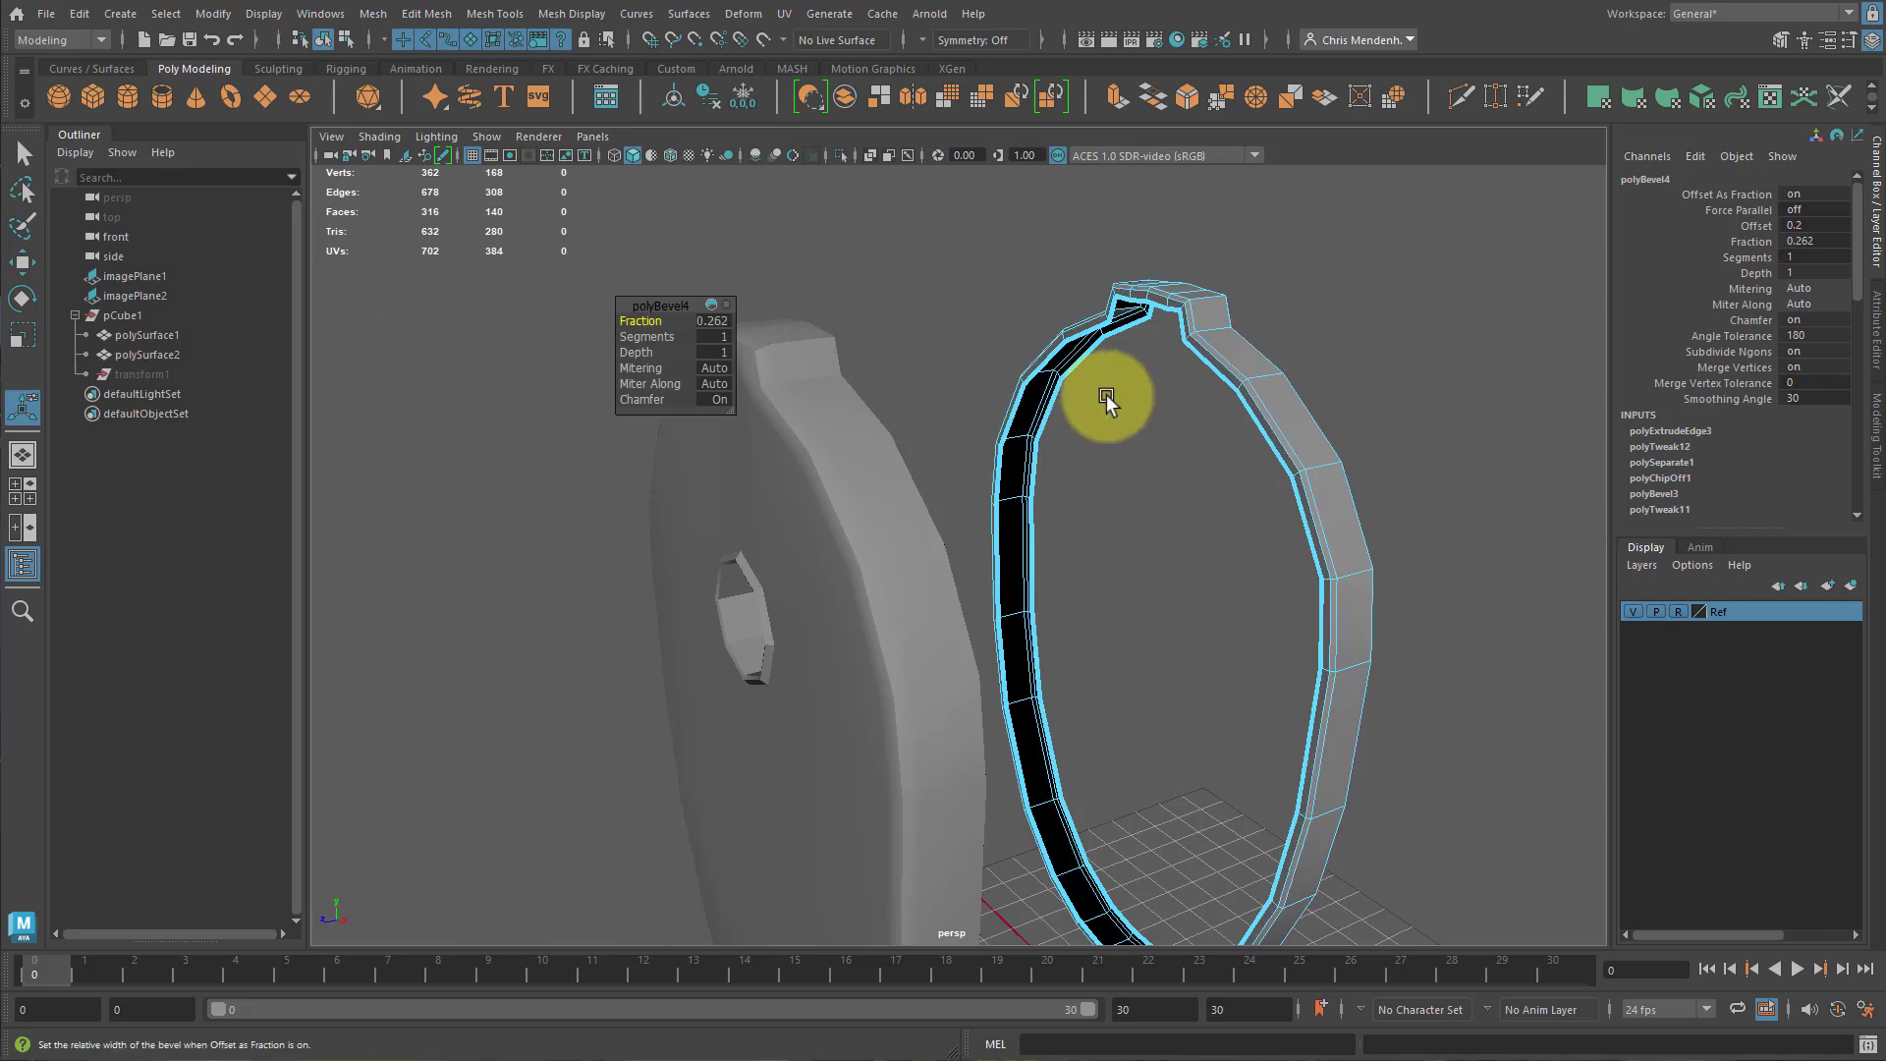
Bevel the outer rear edge loop of the front cover with a reduced fraction.
alt+drag(1106, 401, 787, 497)
click(794, 452)
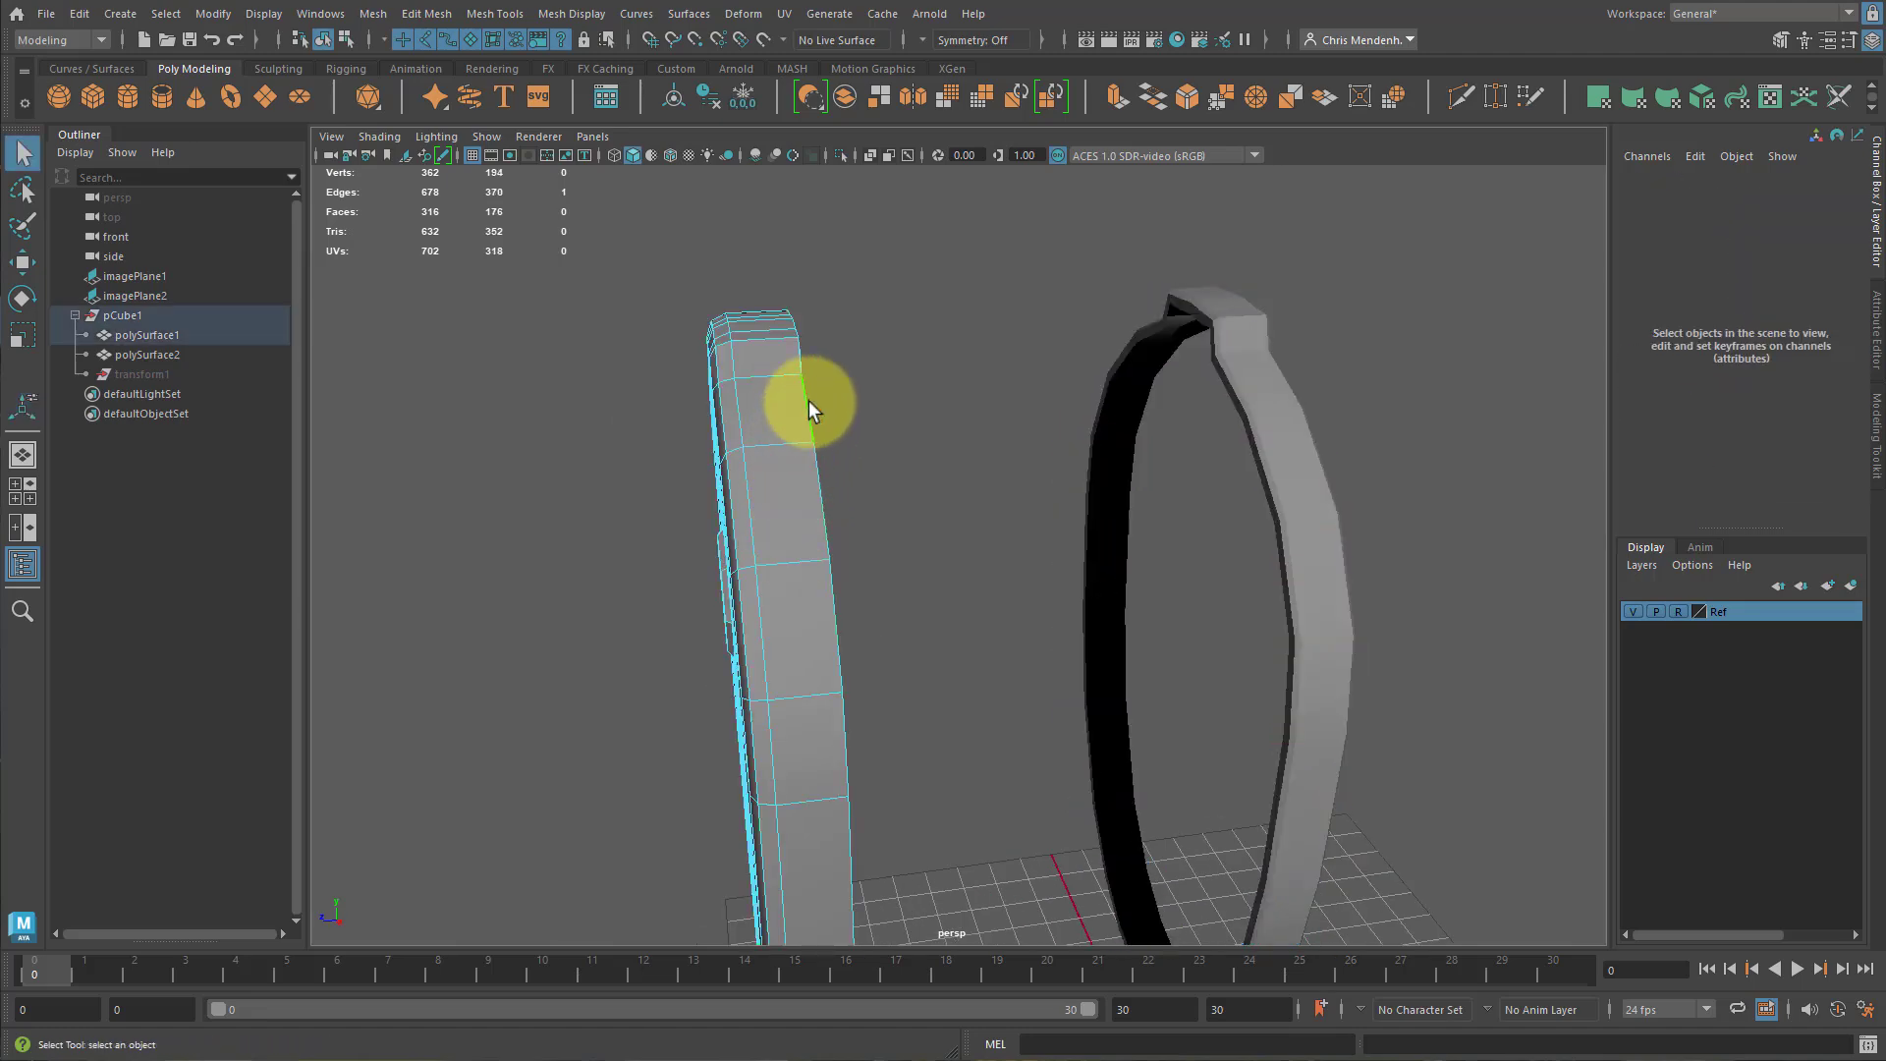
alt+drag(809, 405, 931, 469)
key(ctrl+b)
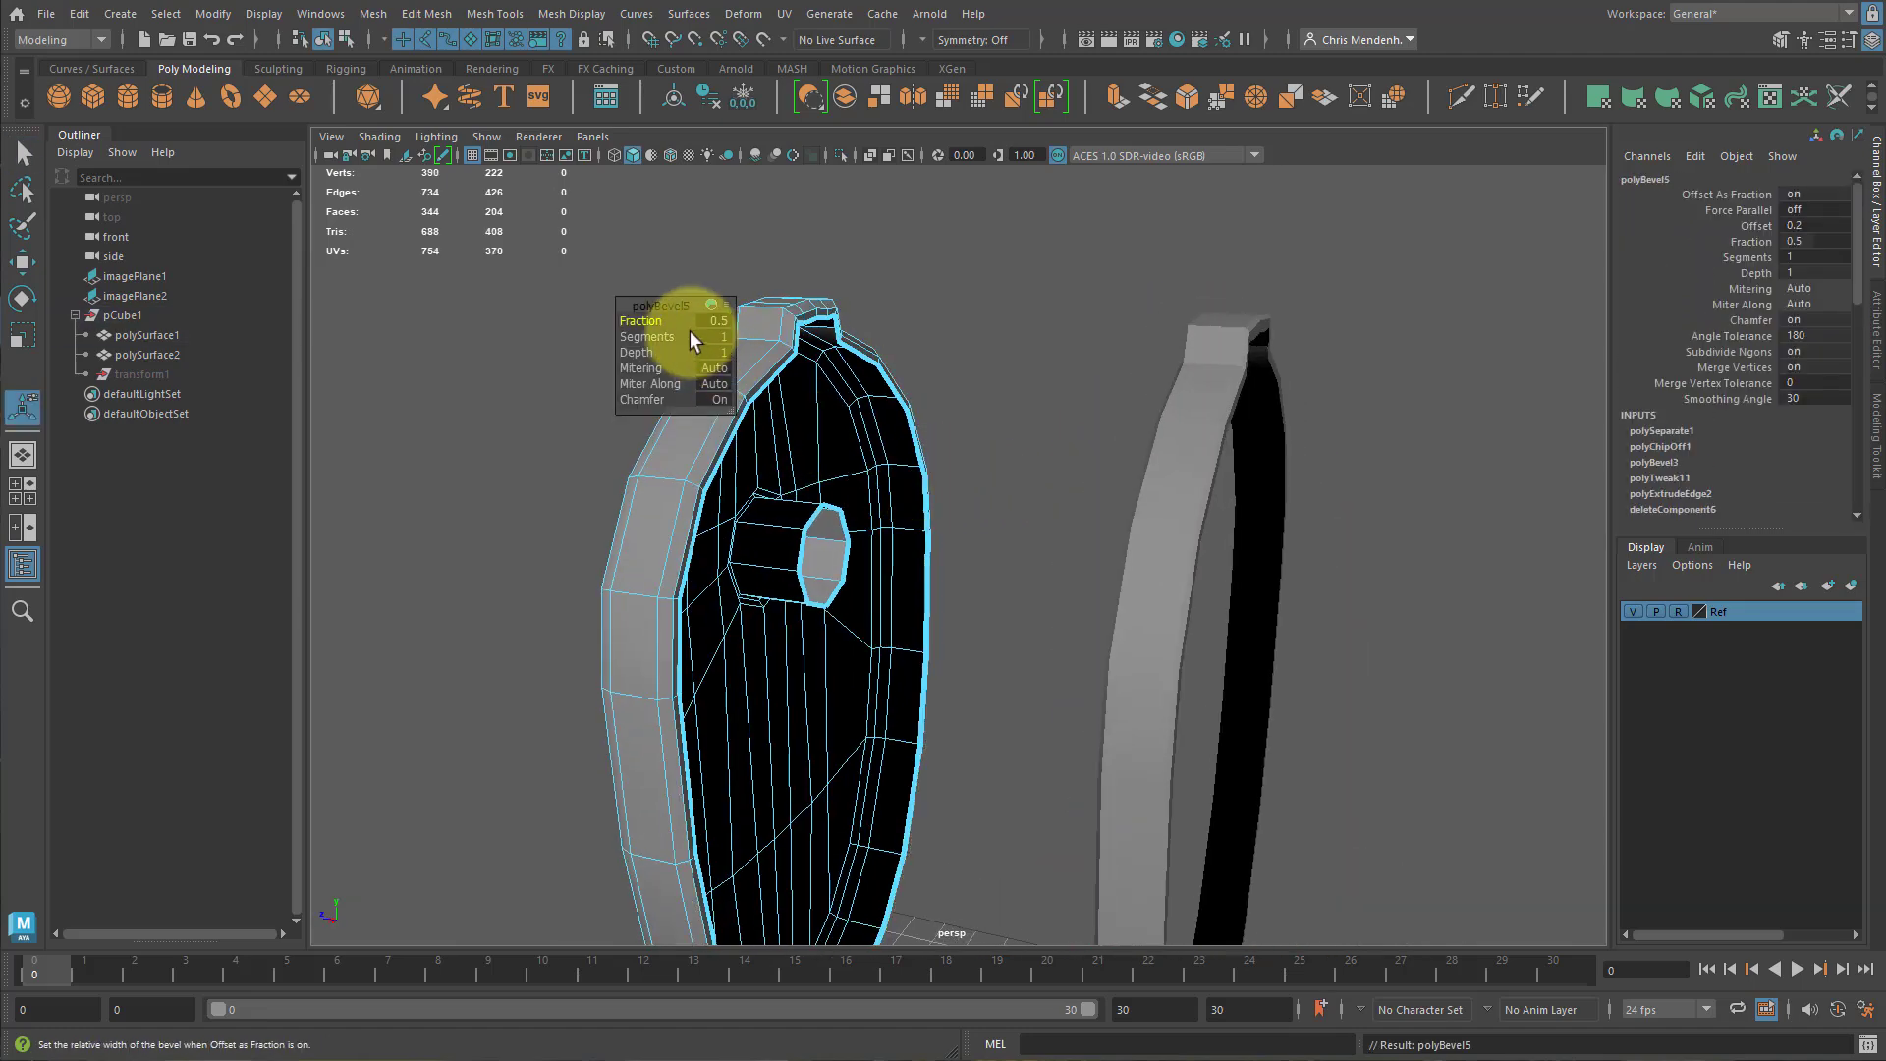
drag(611, 318, 337, 315)
Duplicate the rear ring's thin rim face loop that faces the front cover.
alt+drag(881, 462, 1269, 451)
click(1312, 527)
alt+drag(1178, 391, 1146, 338)
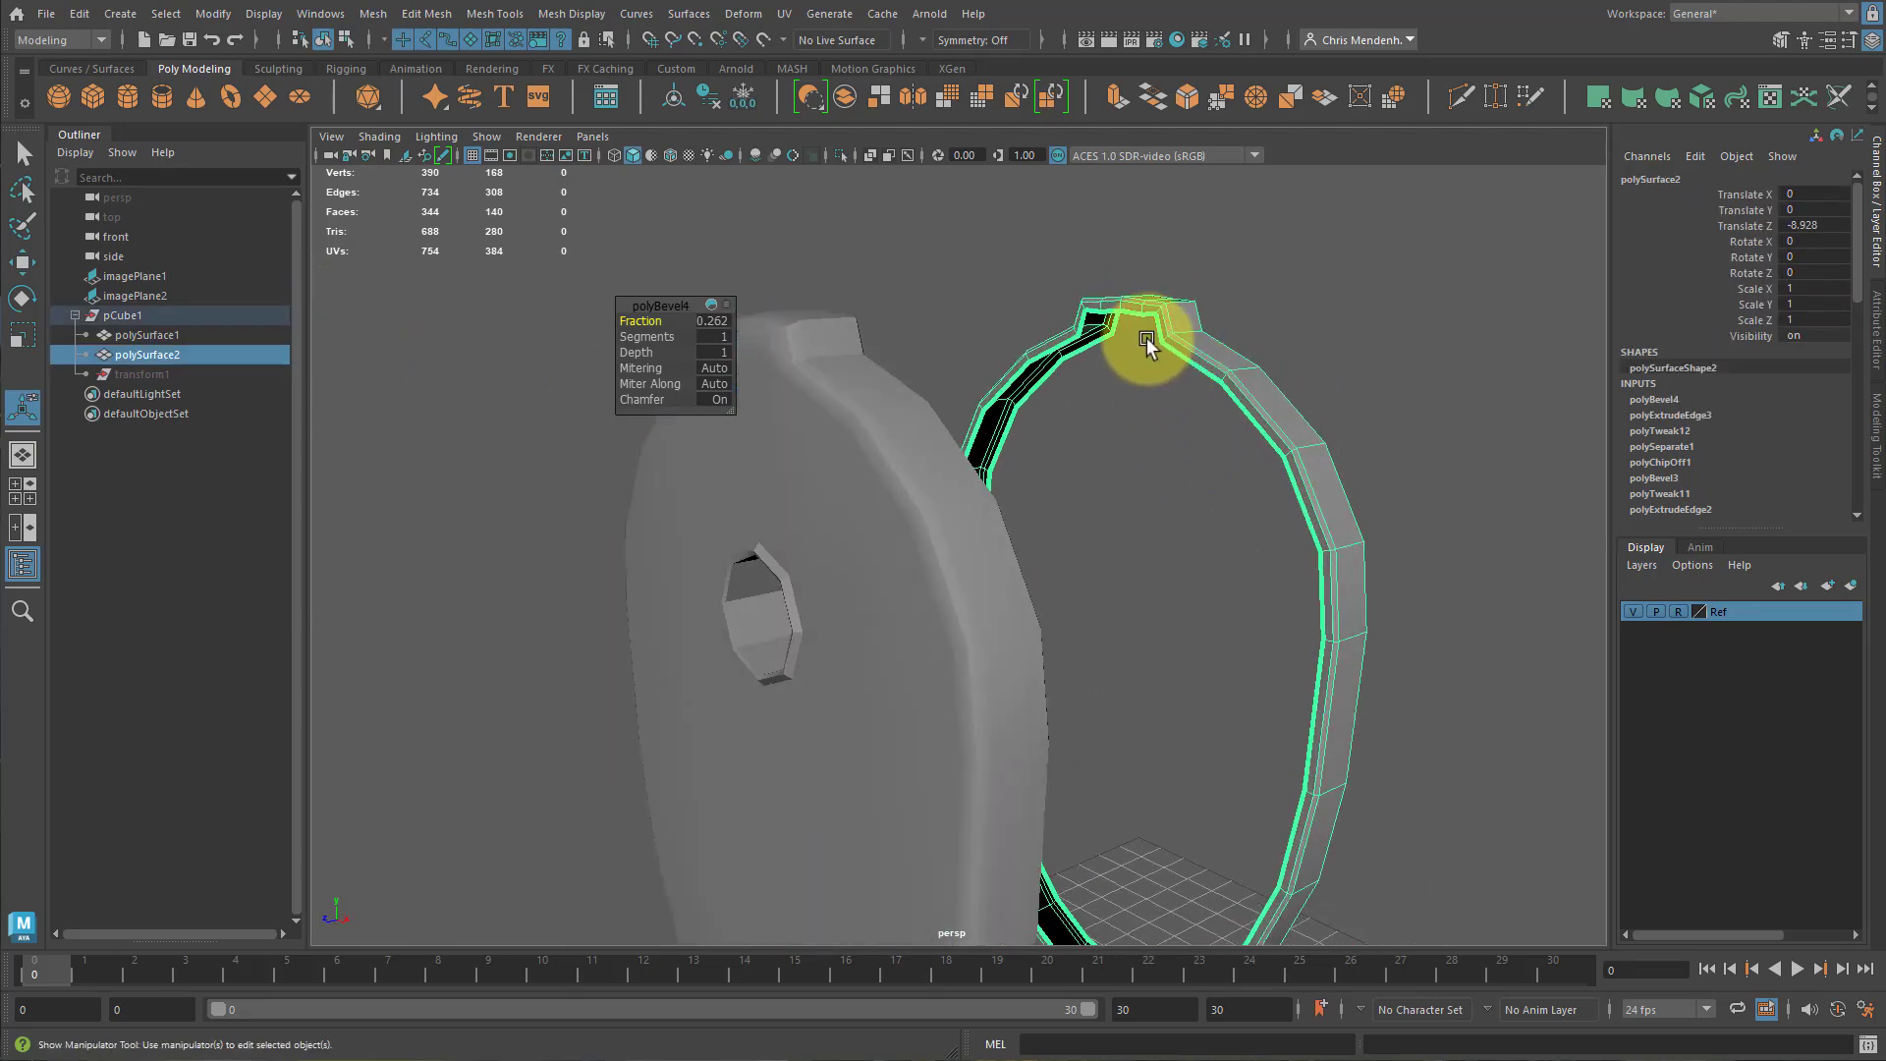
alt+right_drag(1147, 337, 1246, 344)
key(q)
key(F11)
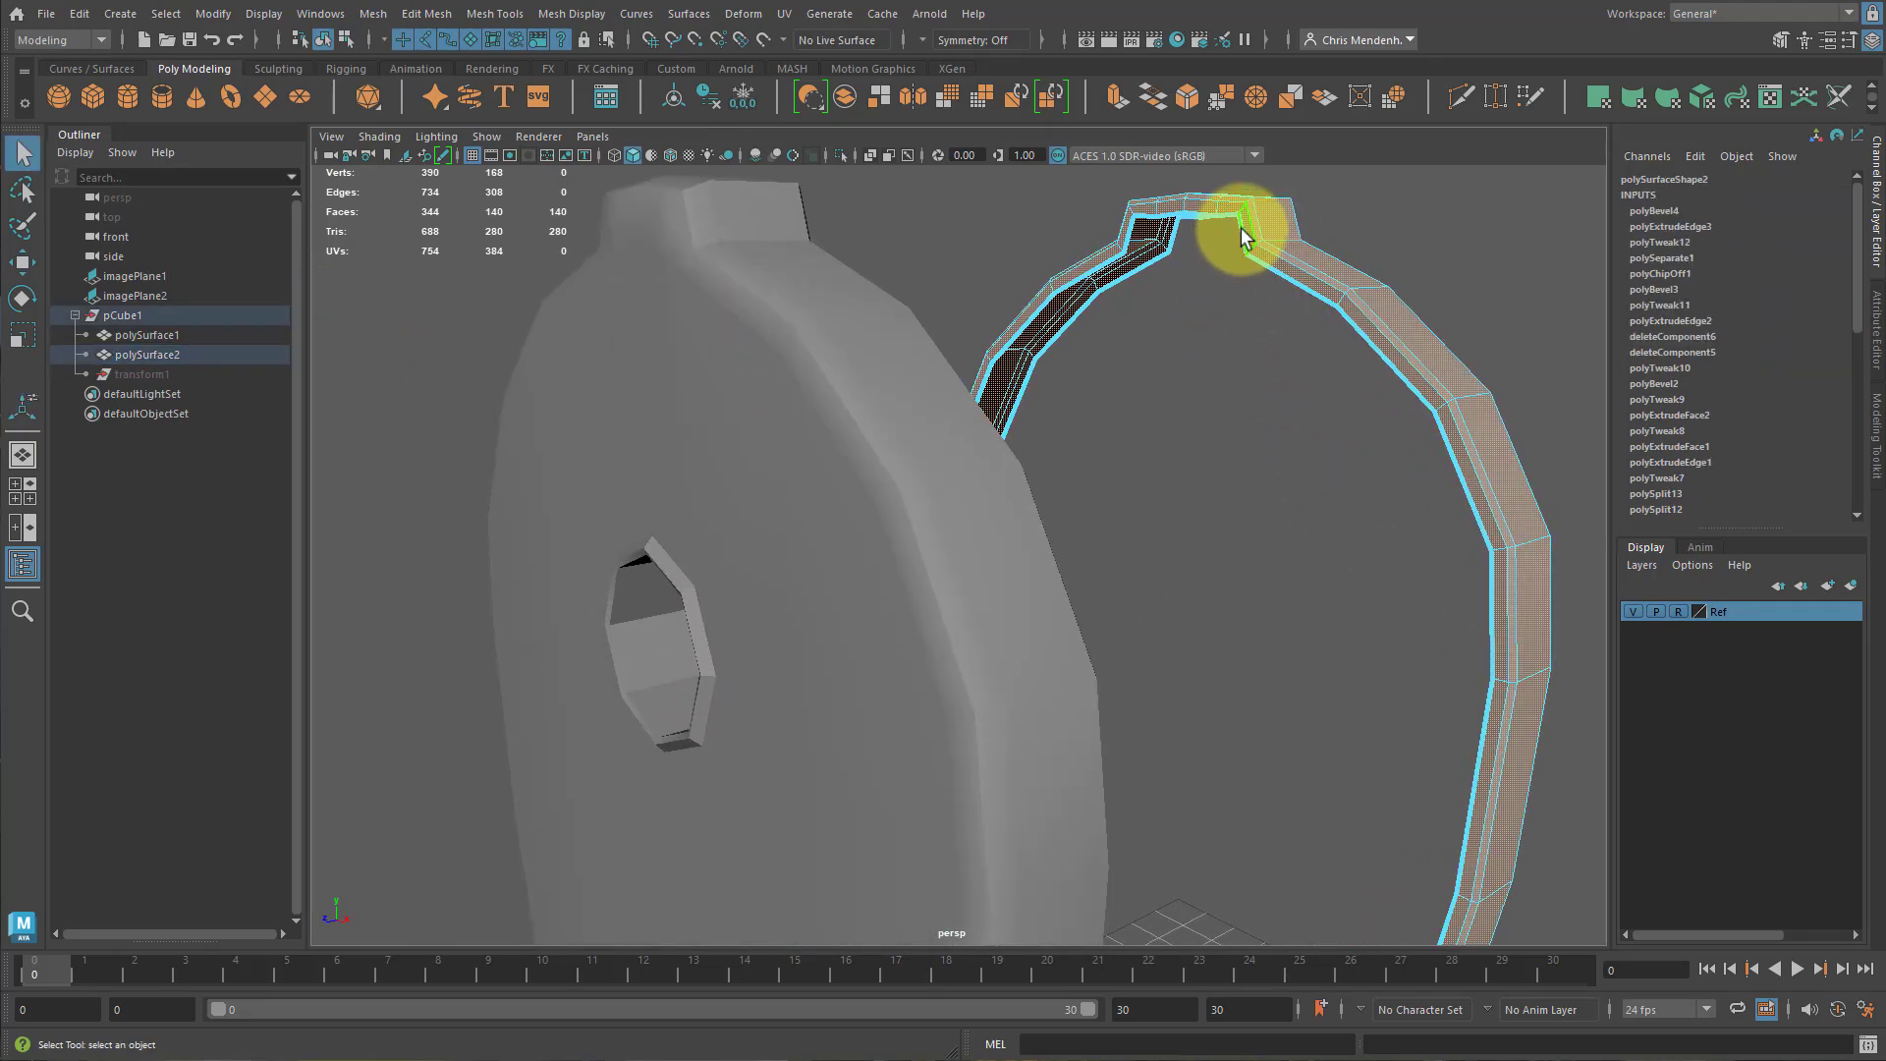
click(1241, 227)
shift+double_click(1297, 274)
alt+drag(1303, 537, 1355, 556)
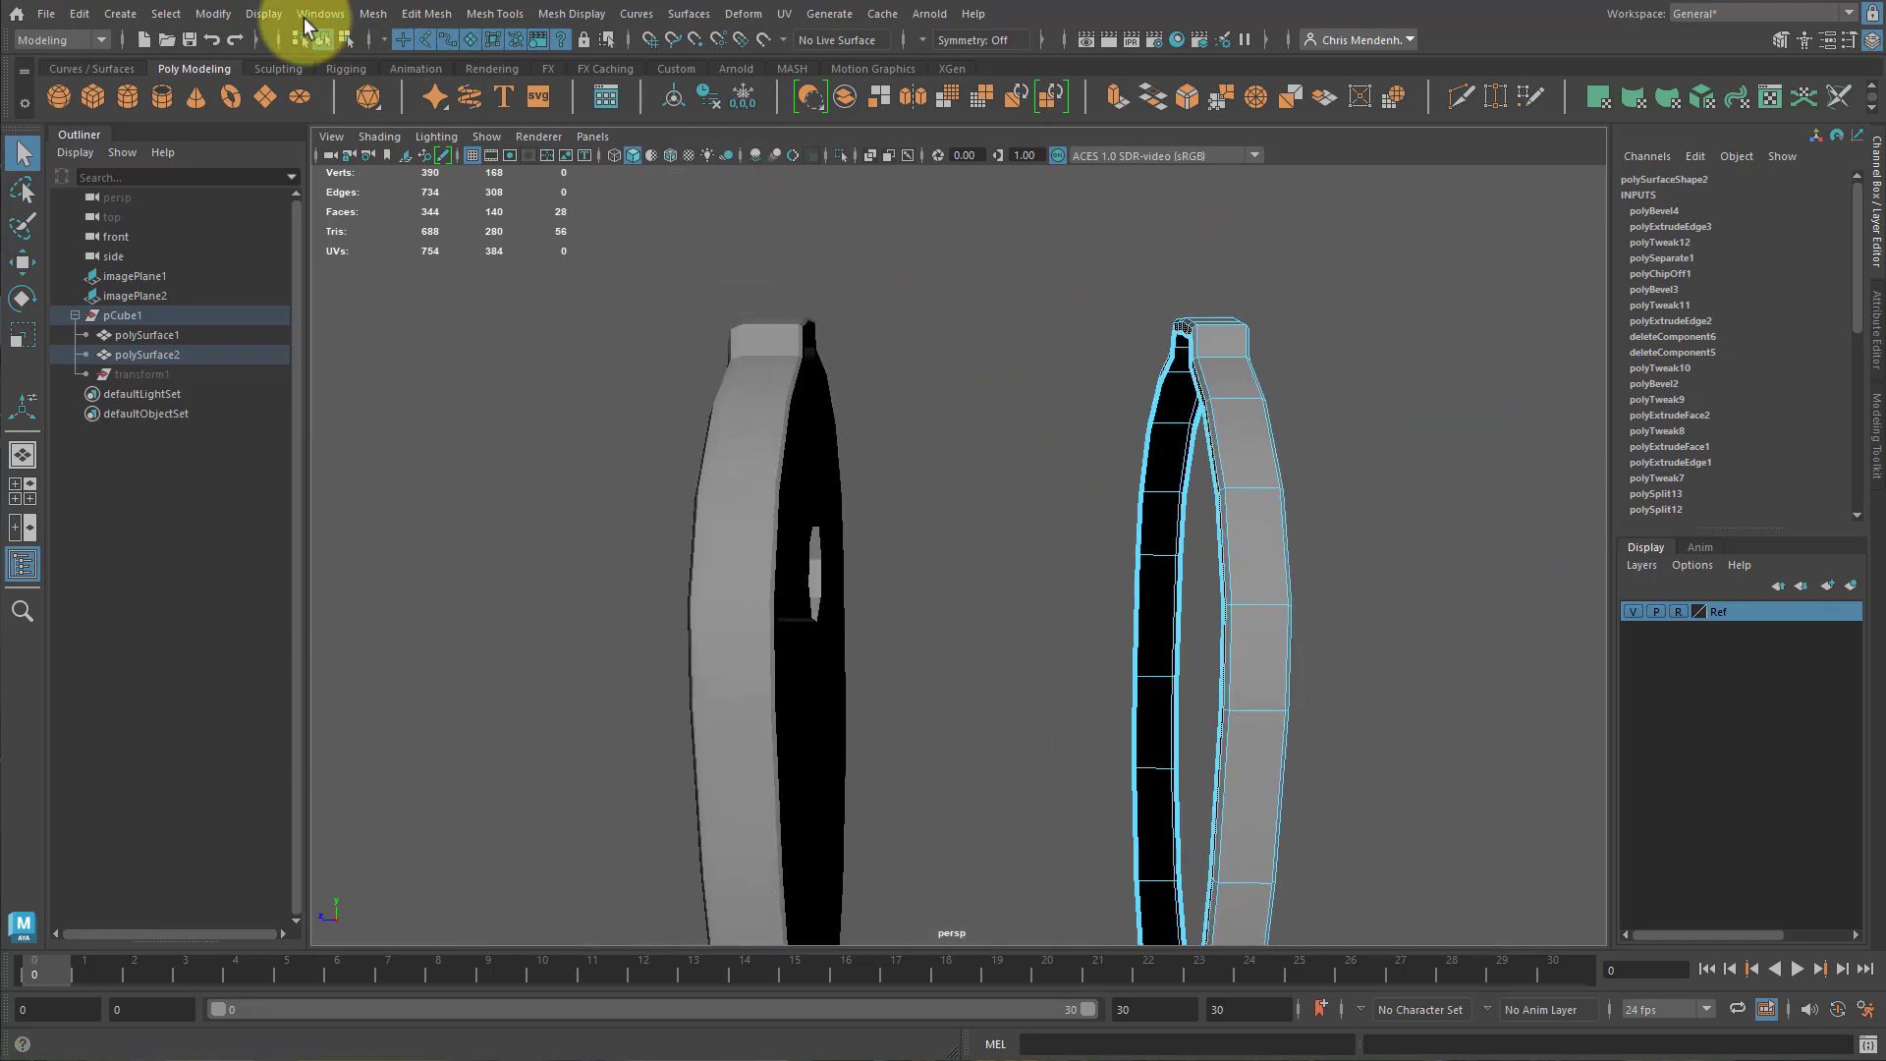
click(426, 14)
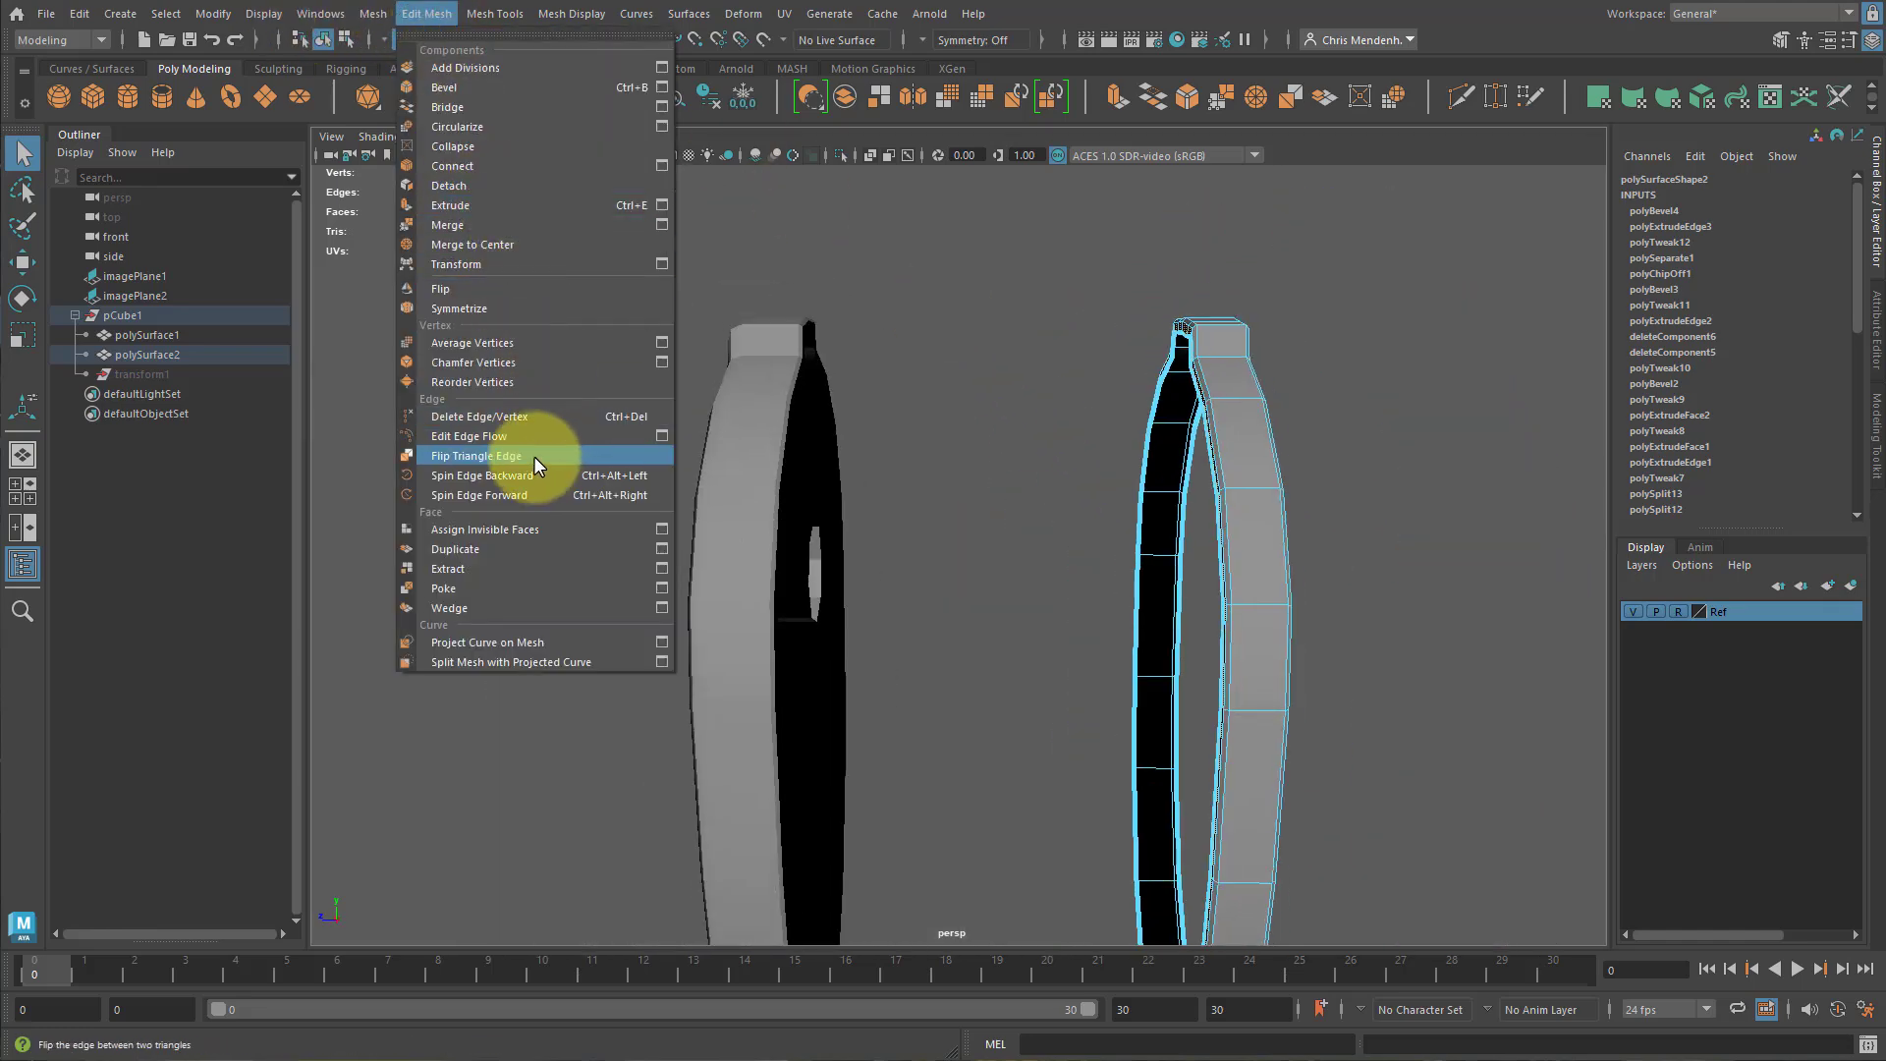
click(496, 556)
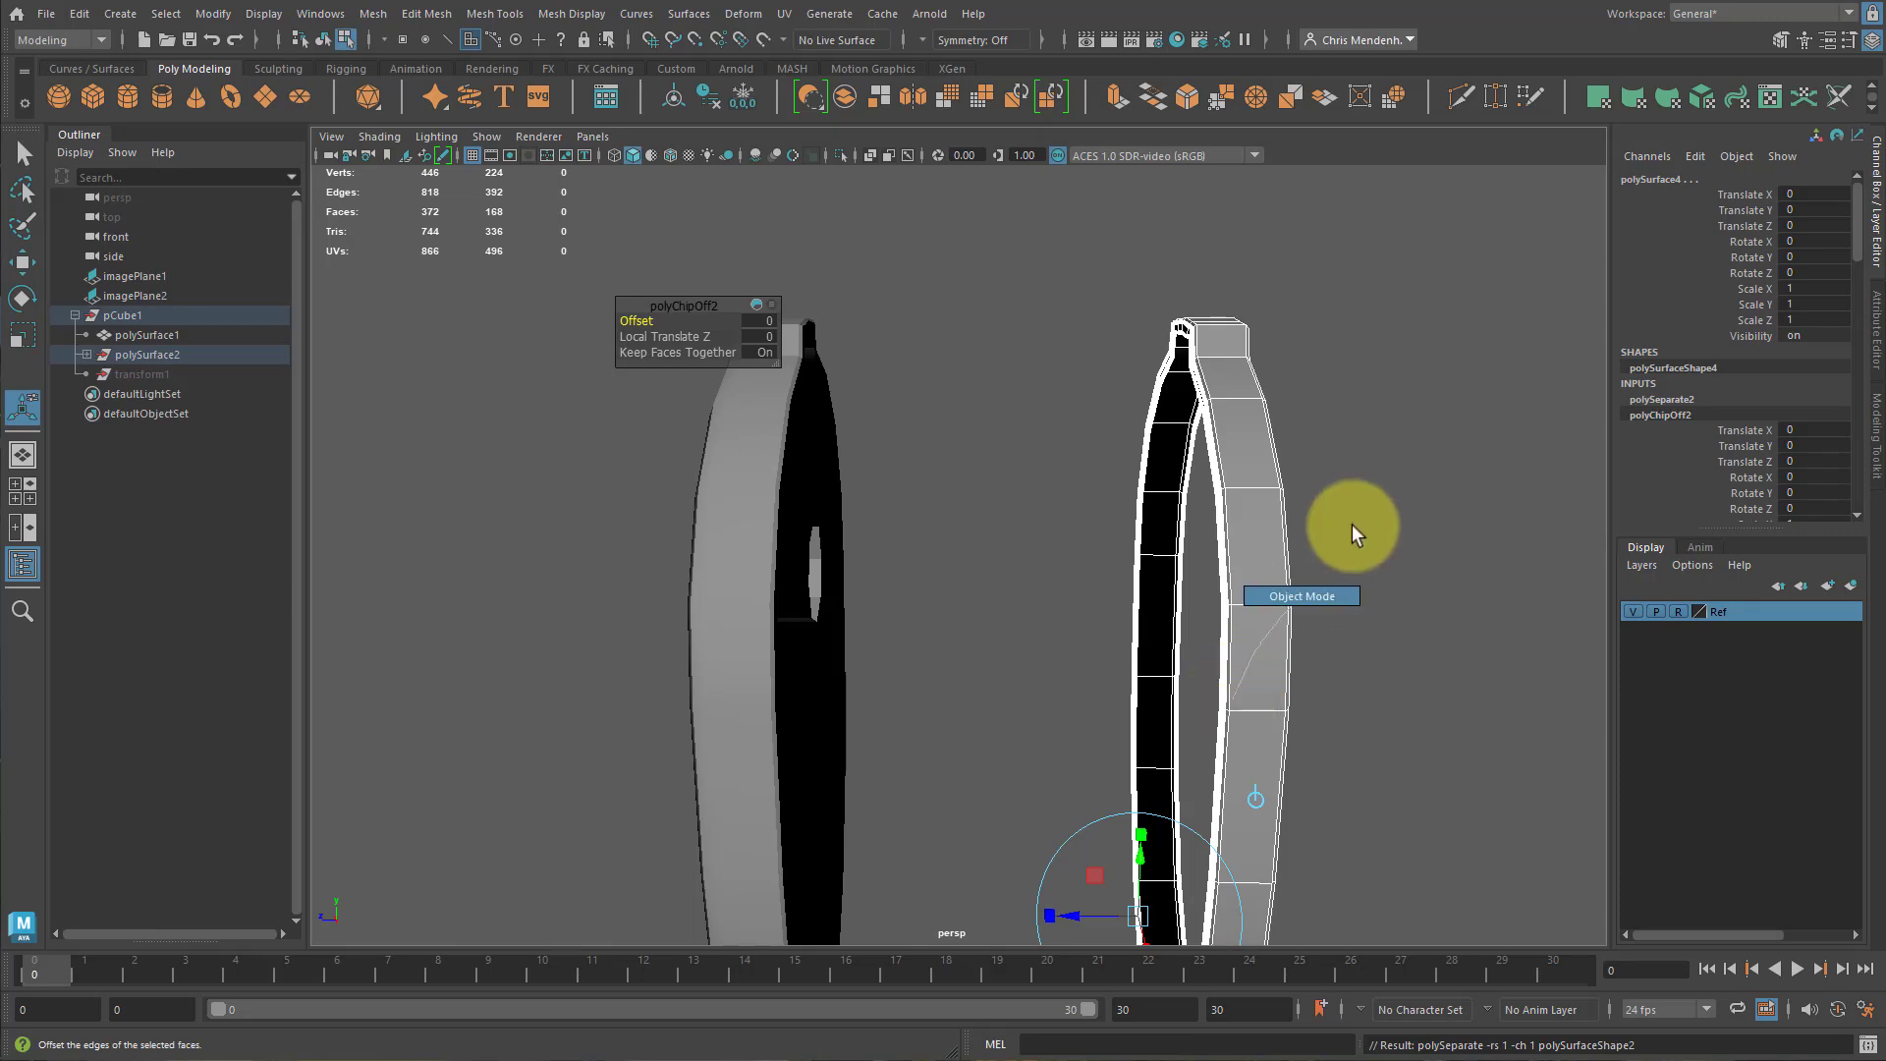
Extrude the duplicated rim strip toward the front cover with a Local Translate Z of about 8.07.
key(q)
shift+click(1238, 447)
scroll(1255, 652, down, 5)
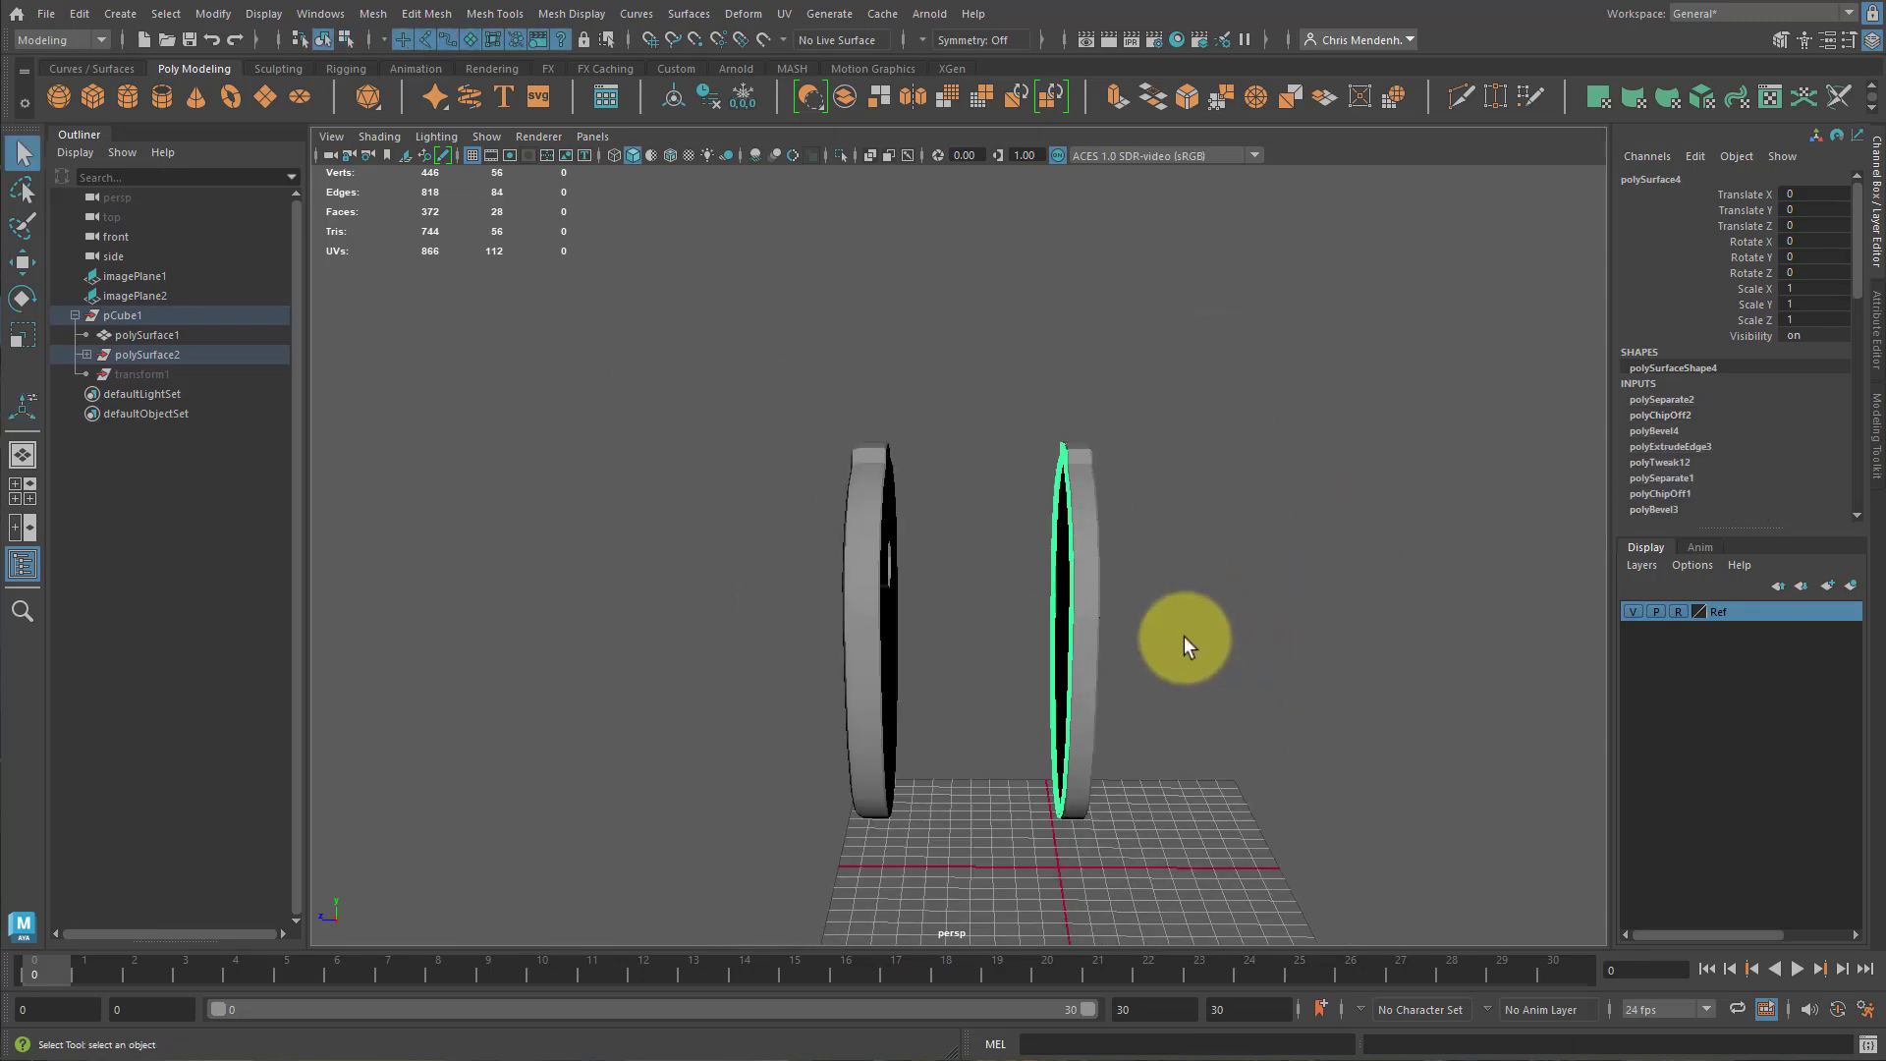
scroll(1179, 638, up, 4)
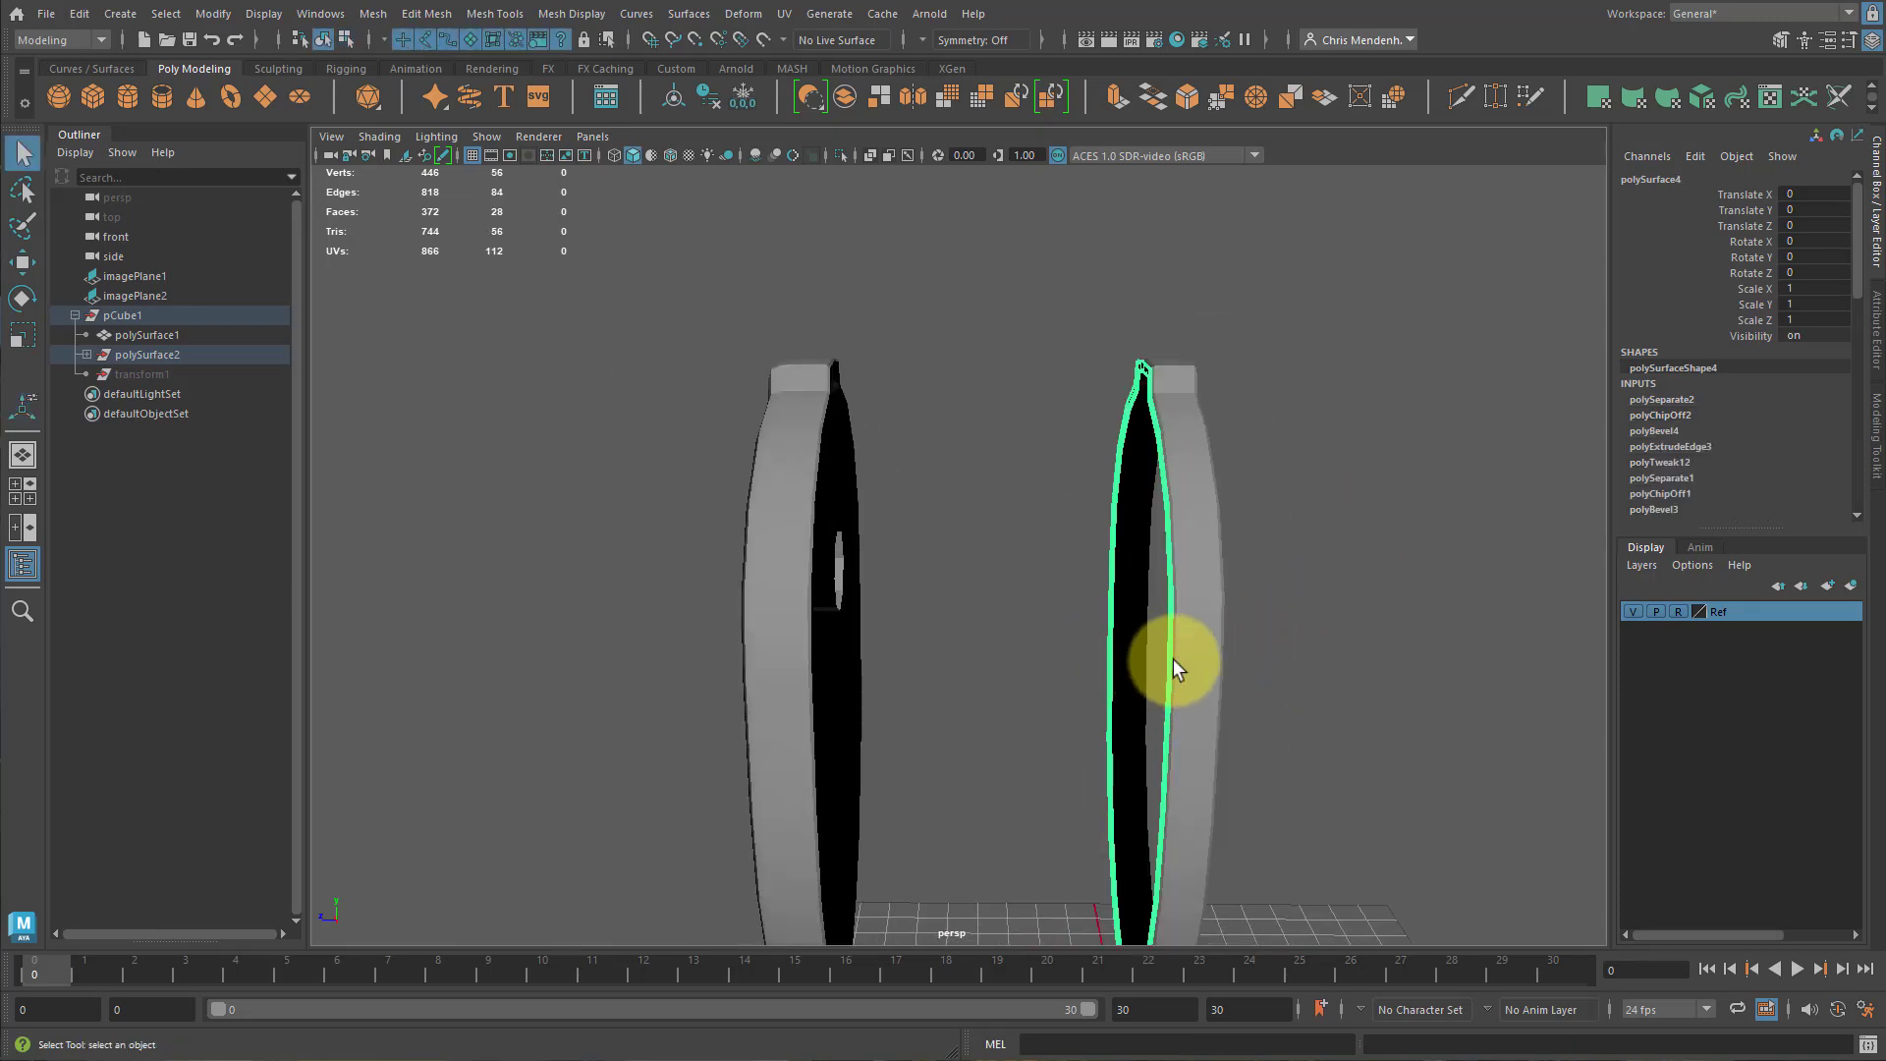
key(ctrl+e)
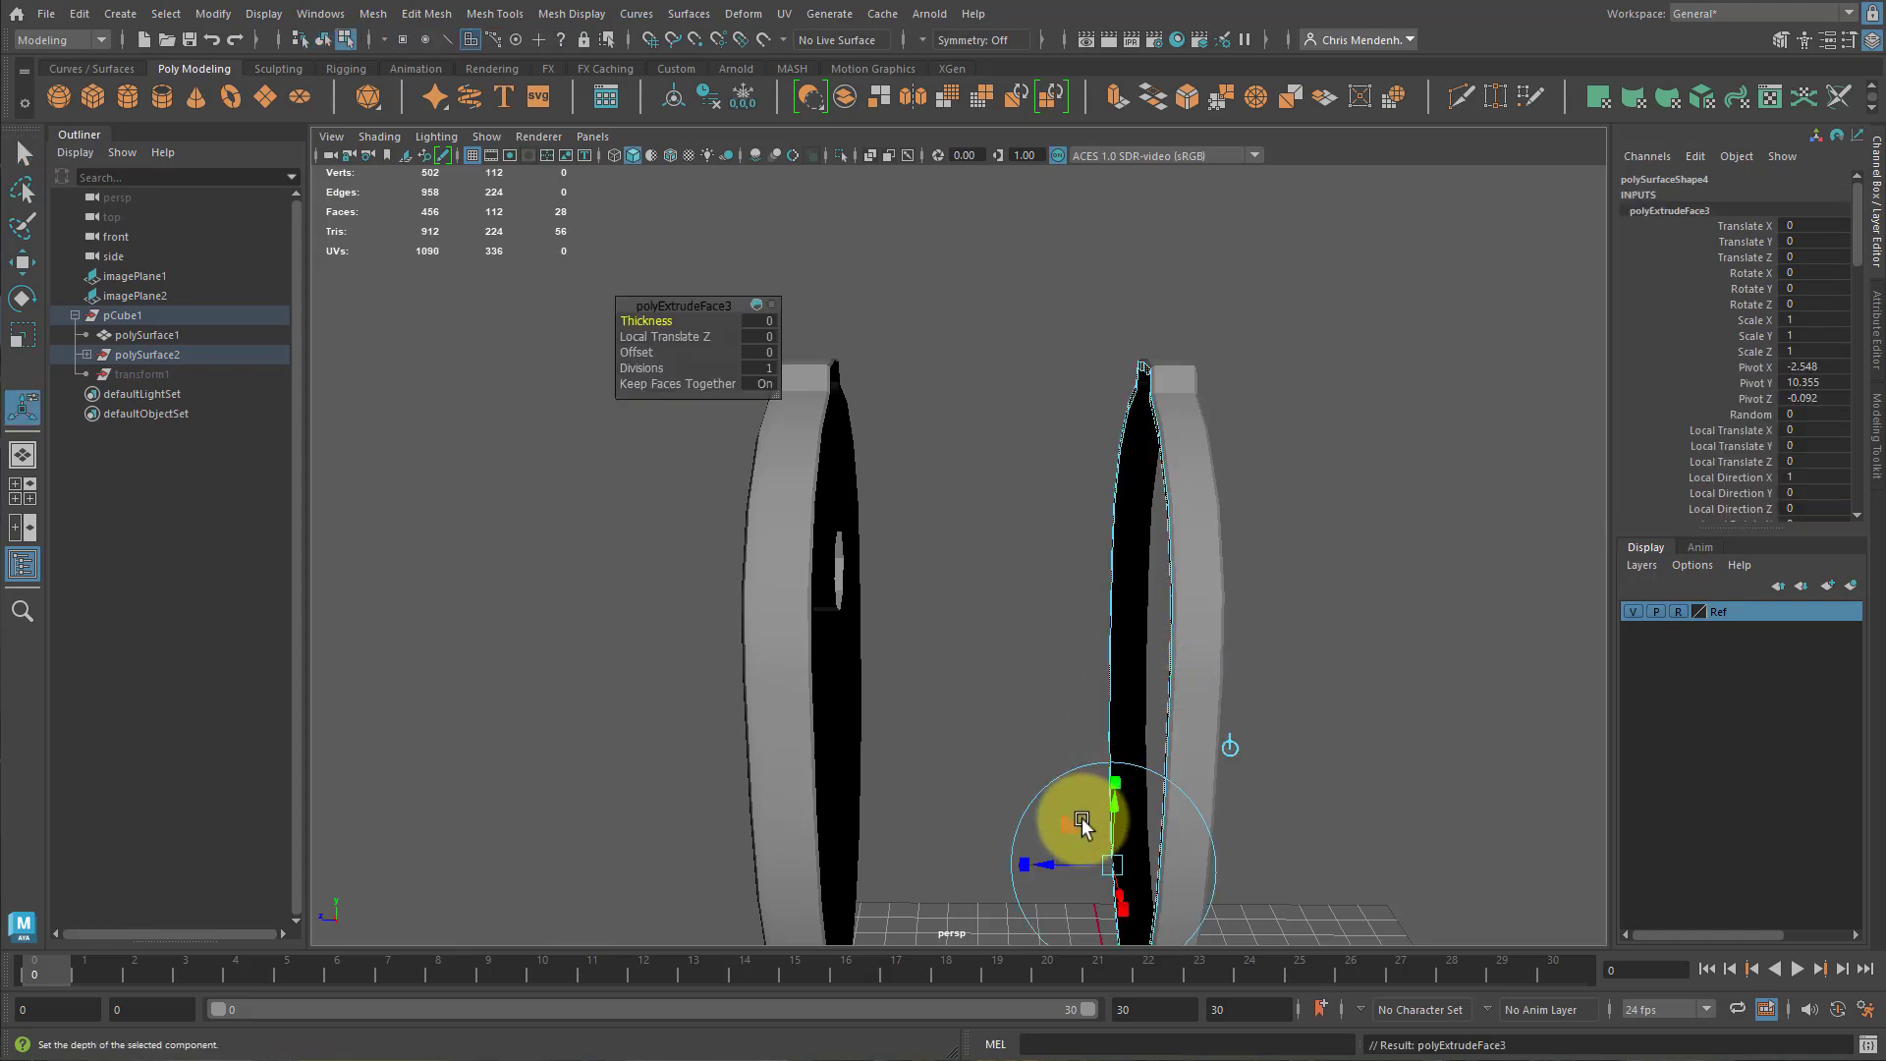
drag(1040, 854, 796, 835)
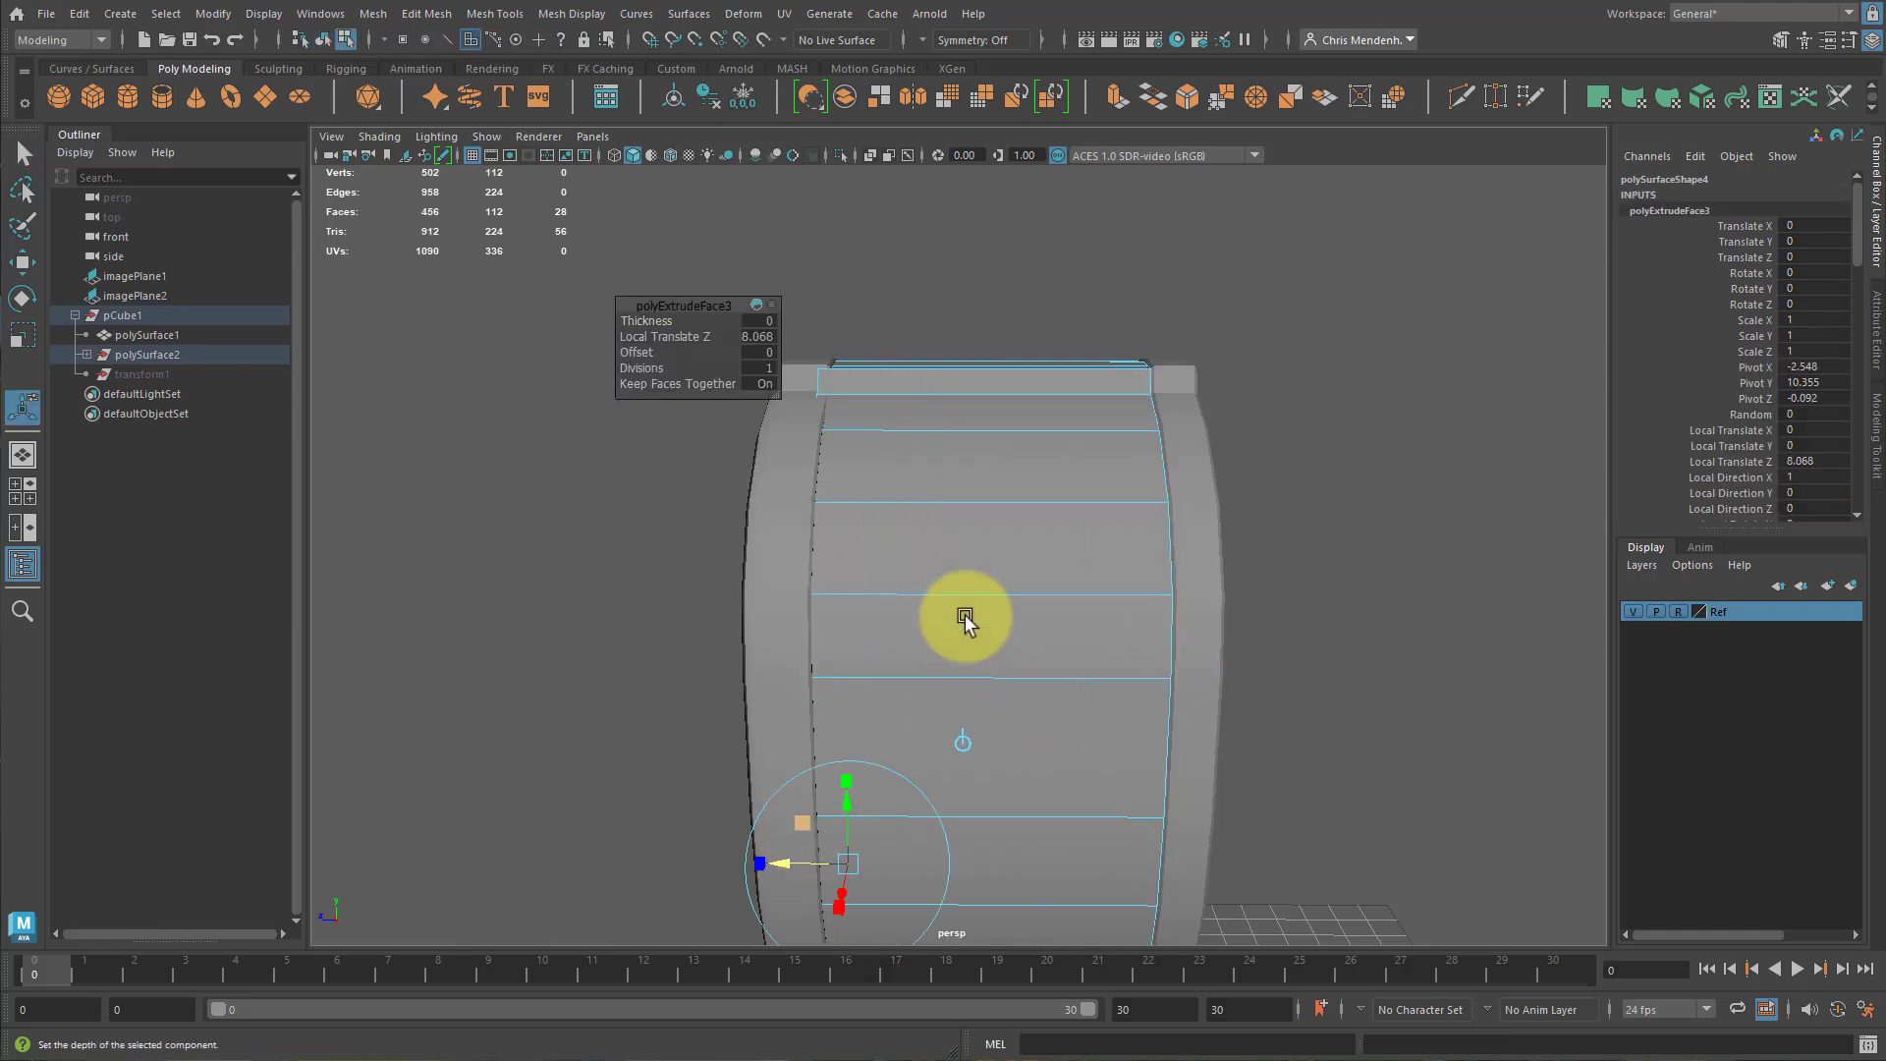
Isolate the extruded middle band and delete the face loop forming its inner wall.
alt+drag(964, 618, 1221, 614)
right_drag(905, 404, 1018, 364)
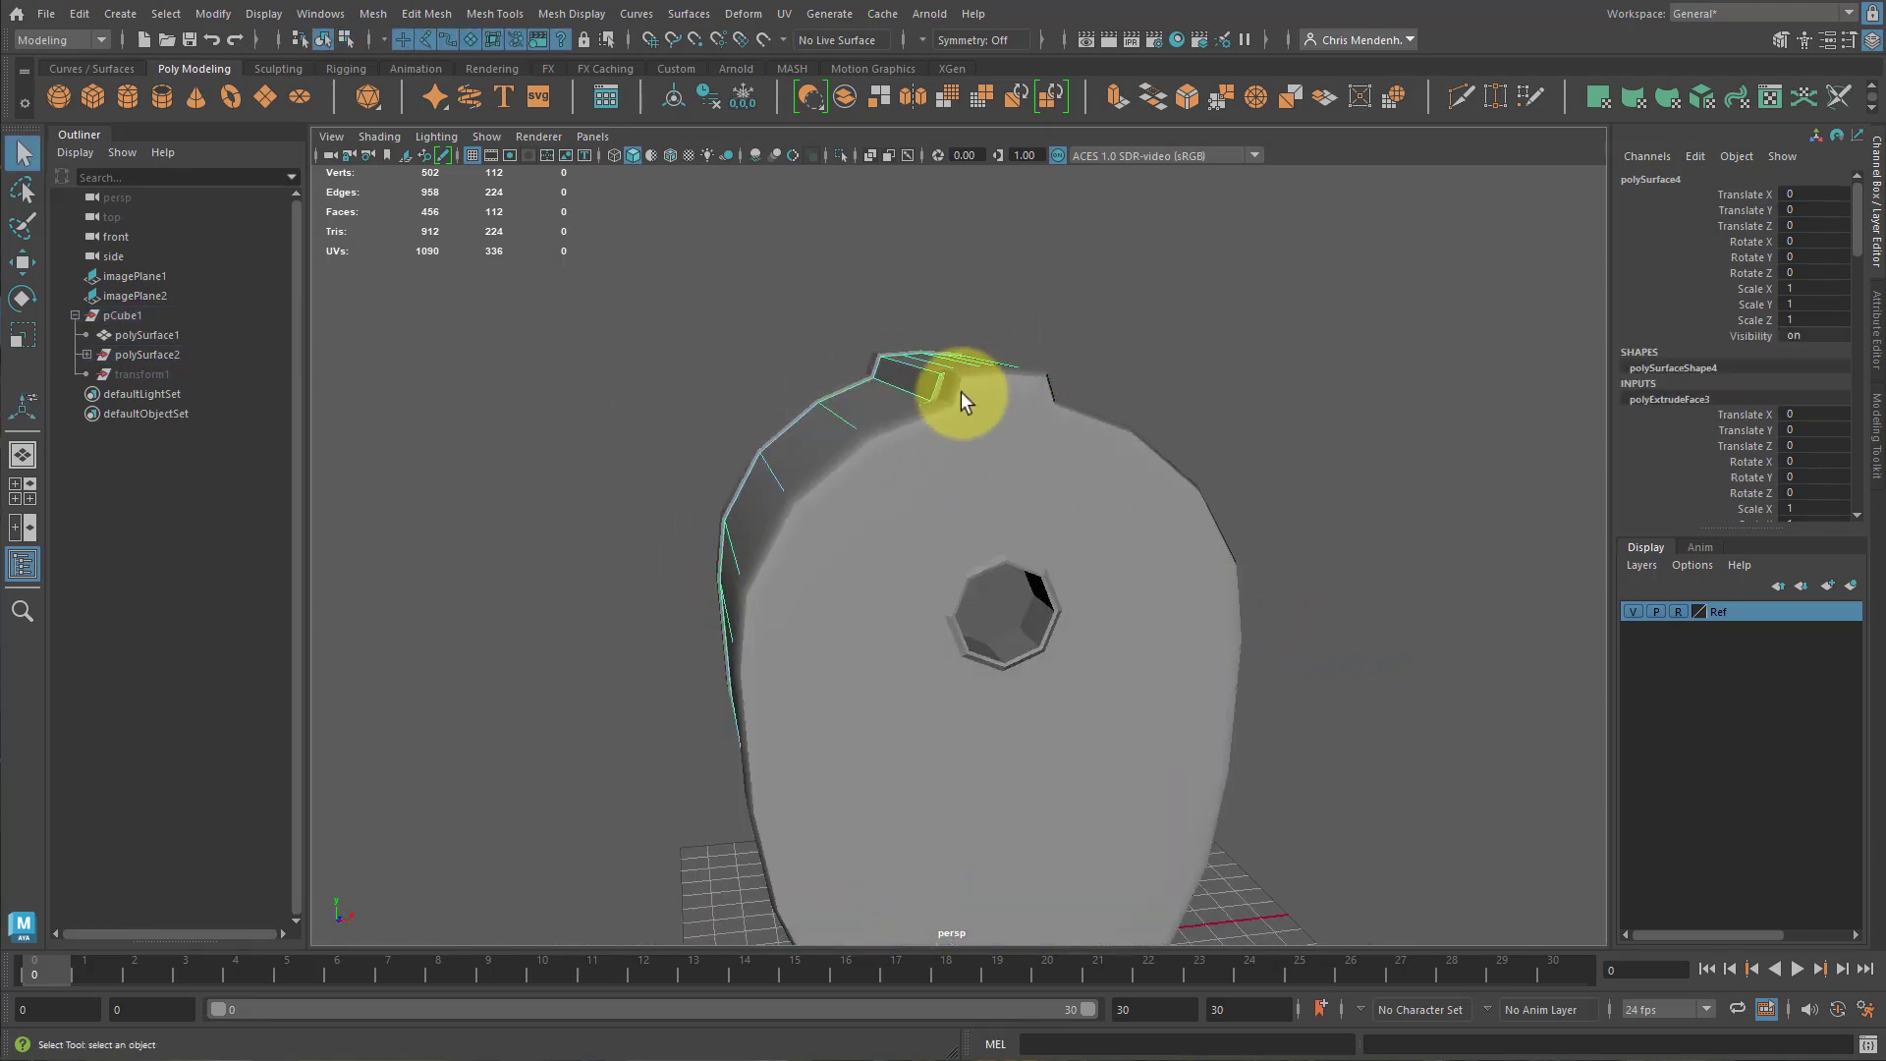
key(ctrl+1)
alt+drag(897, 392, 1018, 392)
key(ctrl+F11)
click(998, 383)
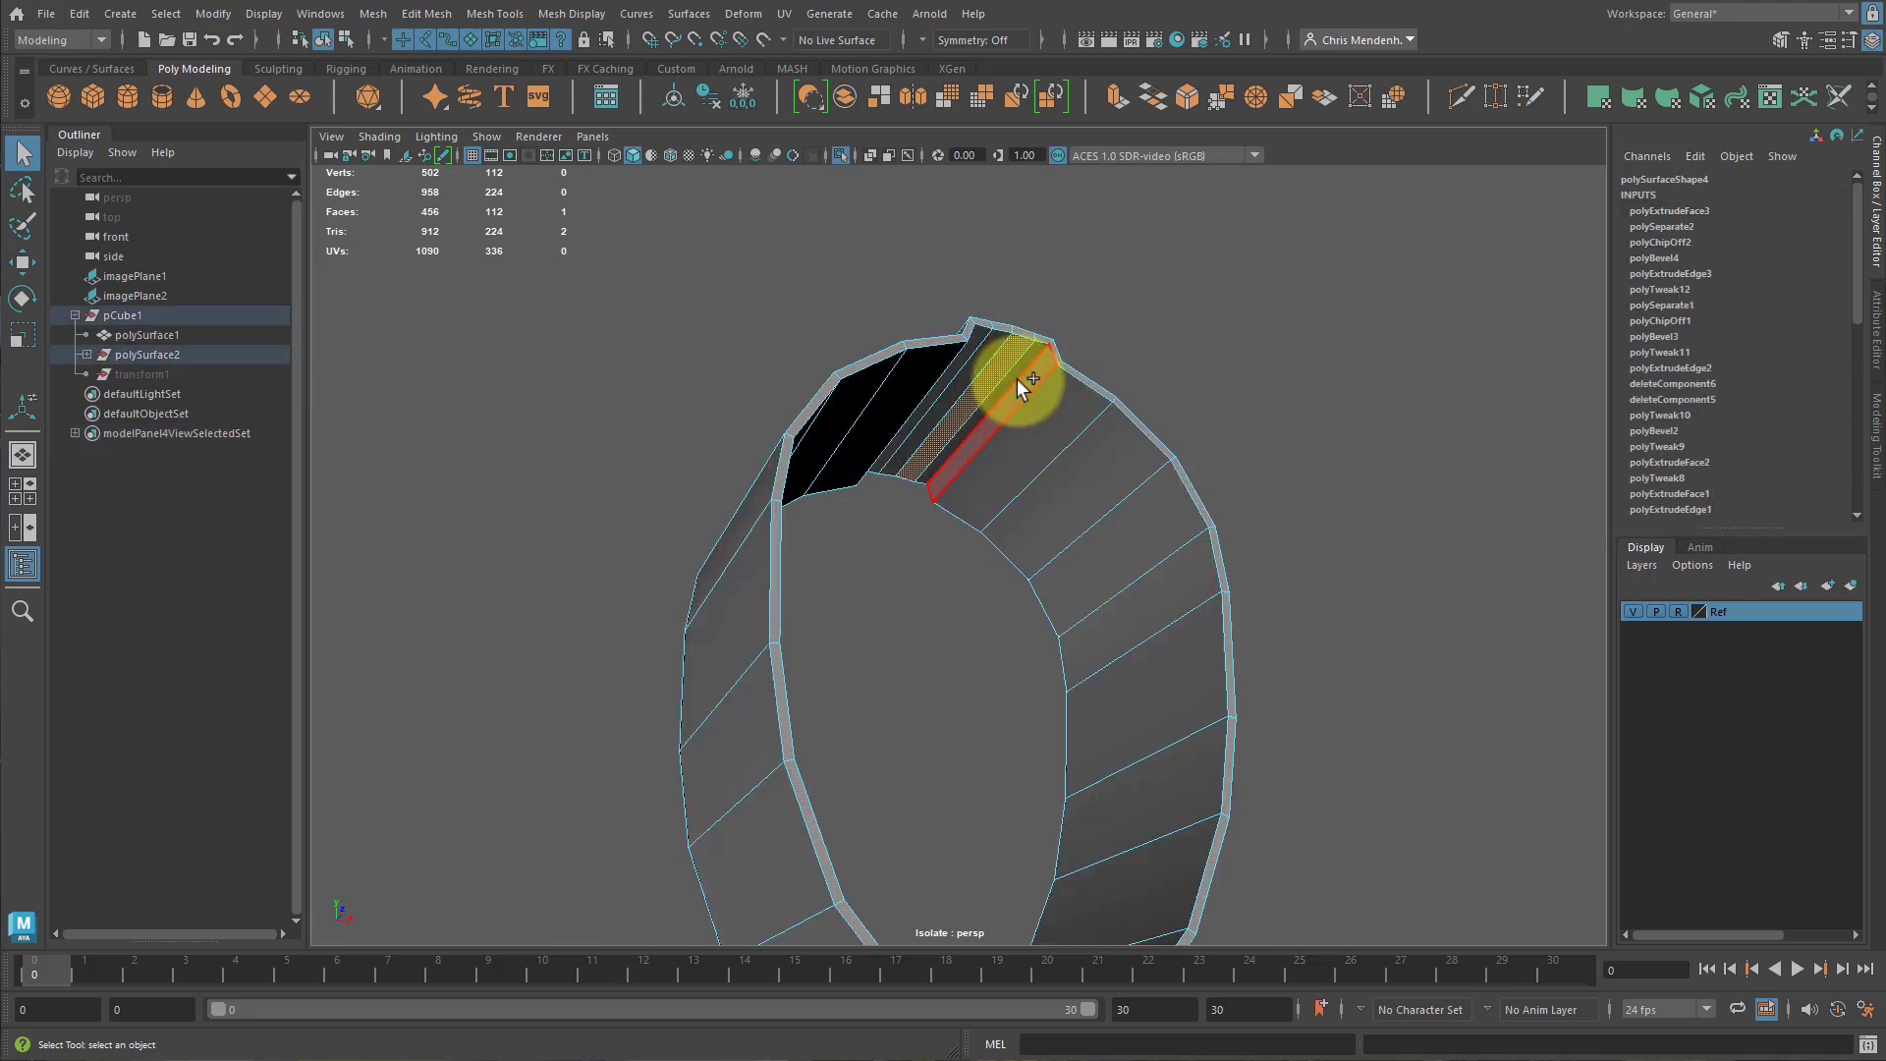
double_click(1021, 393)
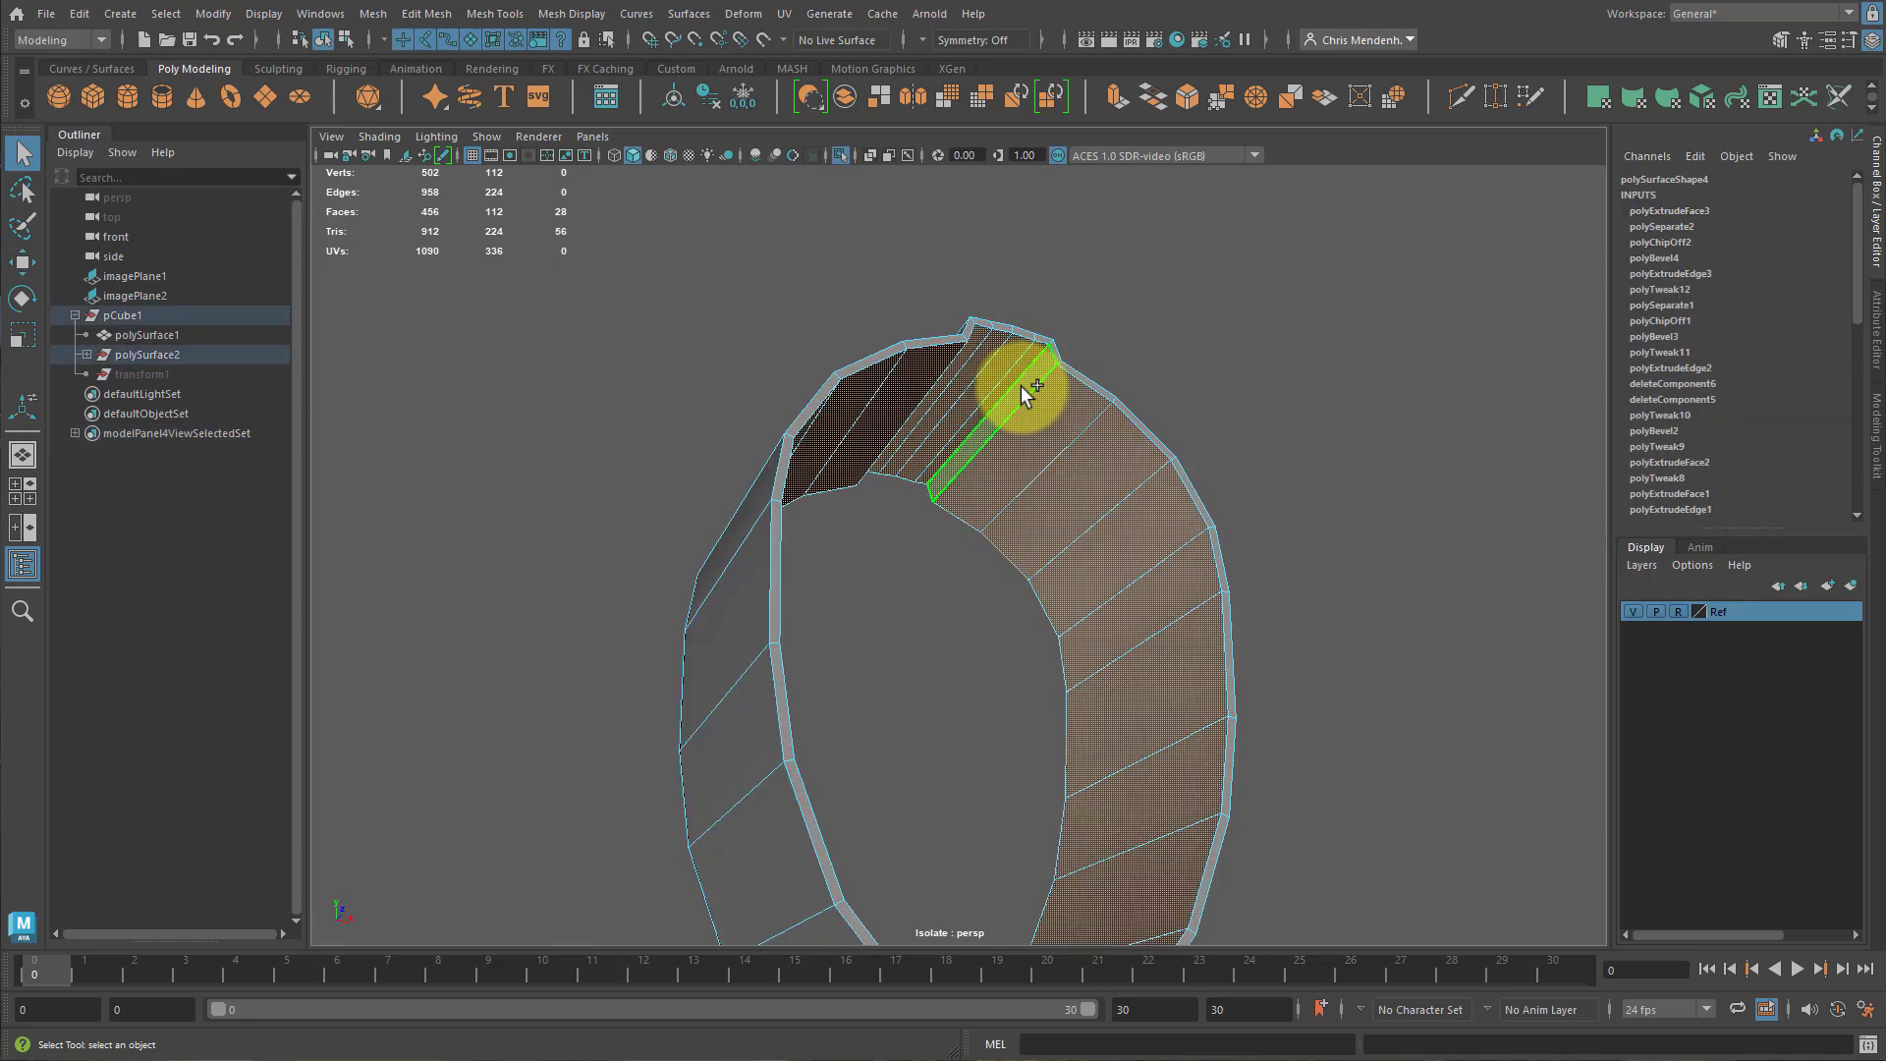
key(Delete)
Delete the thin rim face loops at both open ends of the middle band.
alt+drag(1018, 387, 973, 385)
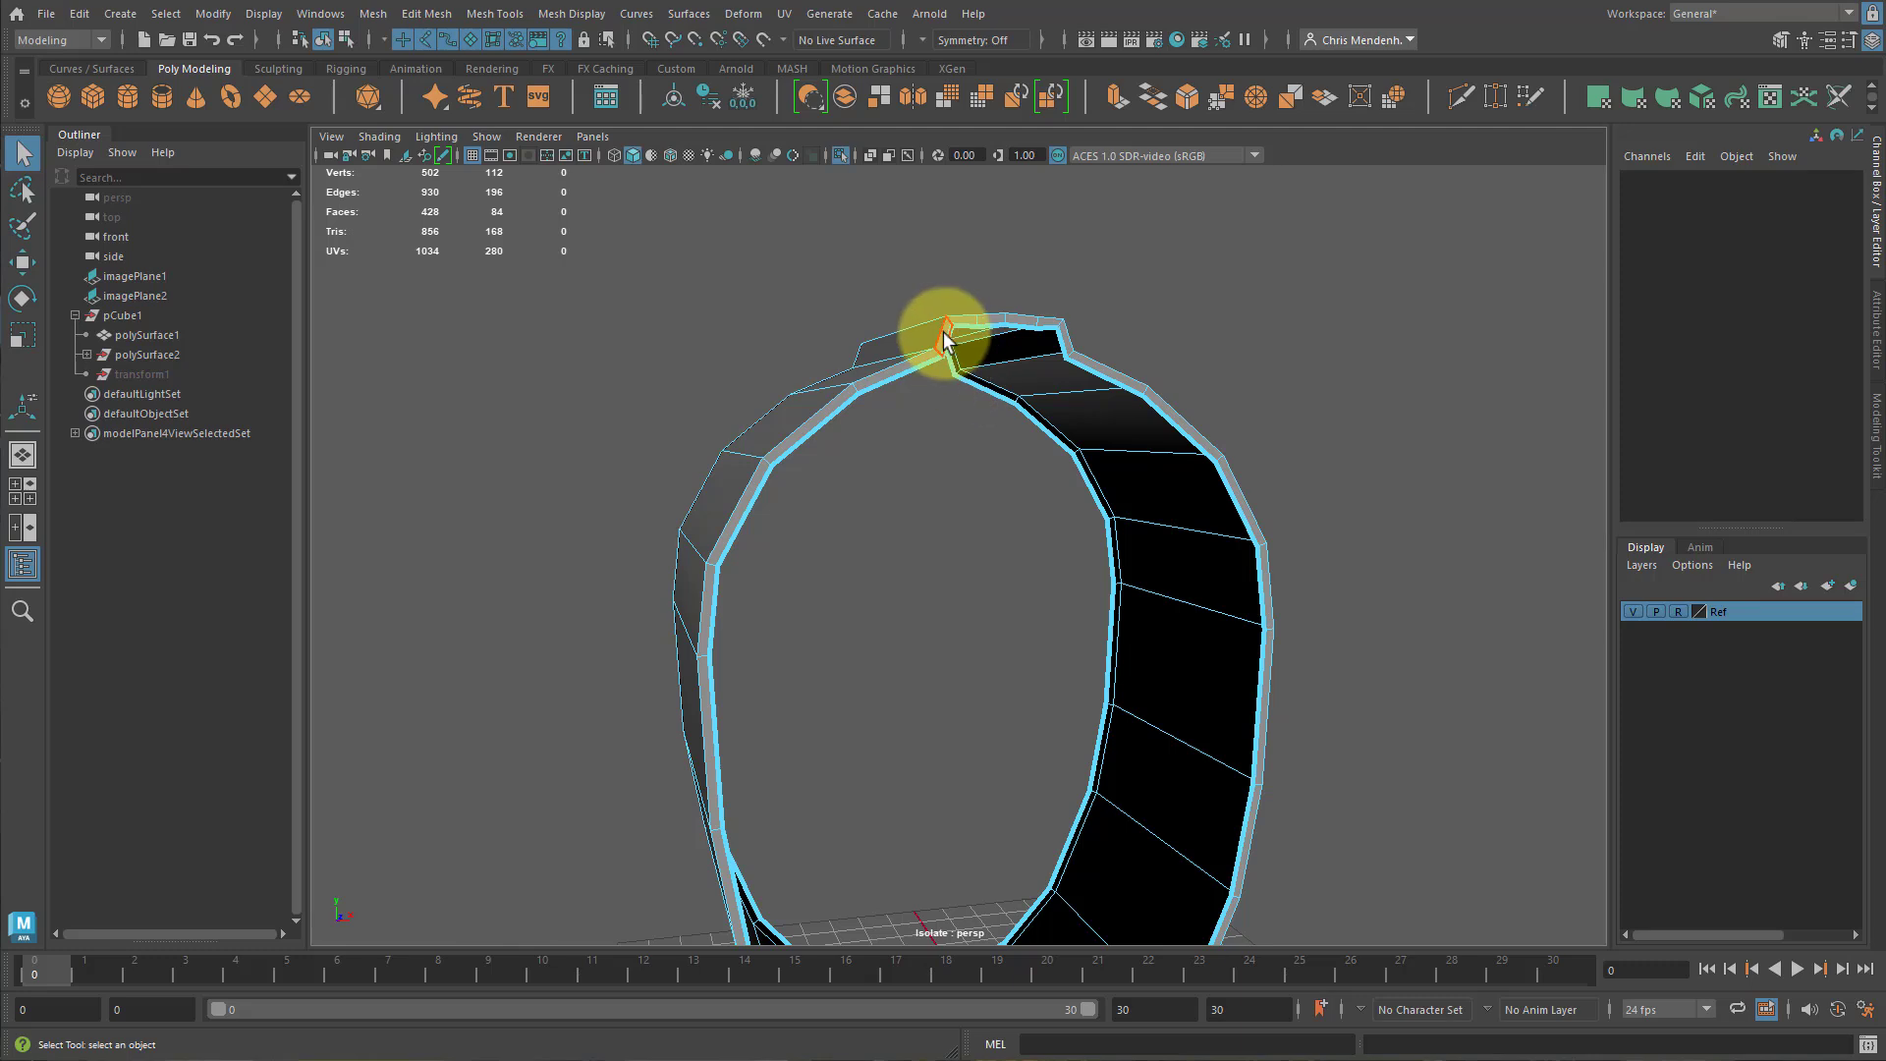
click(920, 369)
key(Delete)
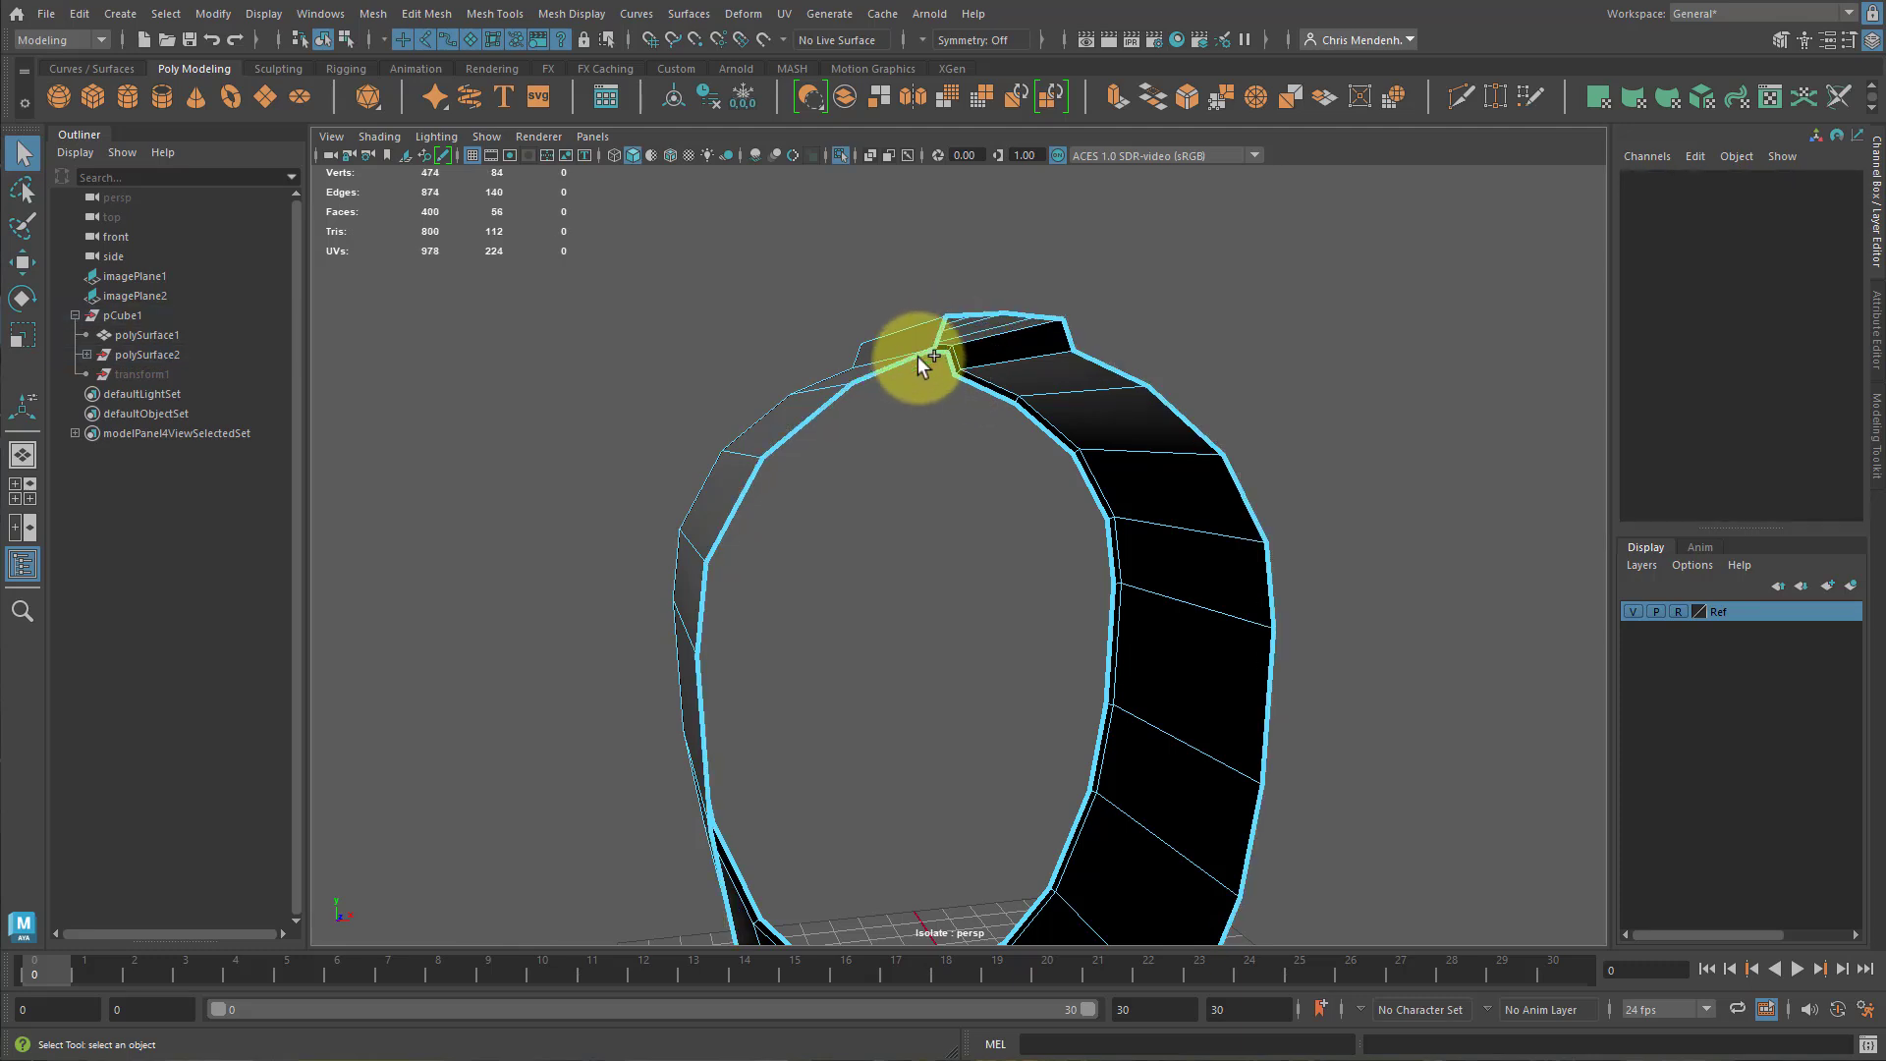
click(956, 371)
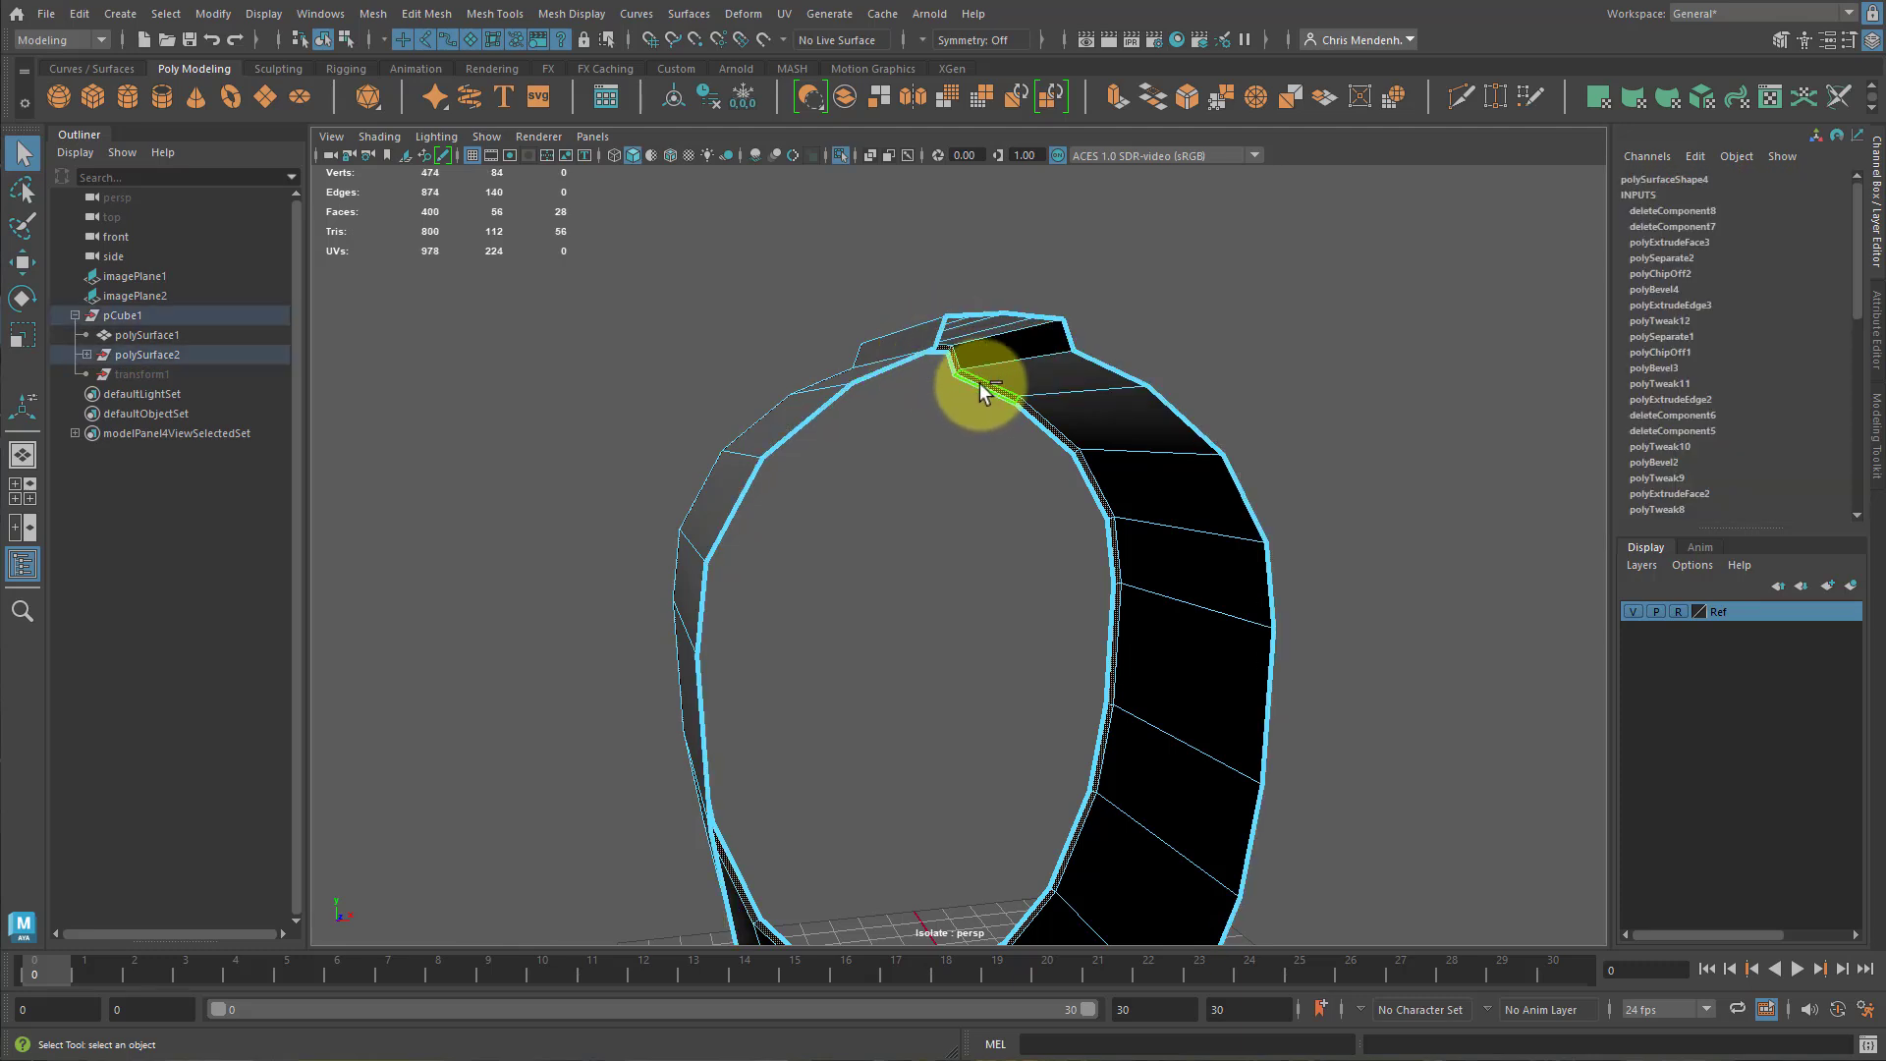
key(Delete)
Narrow the tab at the middle band's front edge by scaling its vertices to about 0.74 along X, and end the isolation.
alt+drag(1011, 379, 1064, 346)
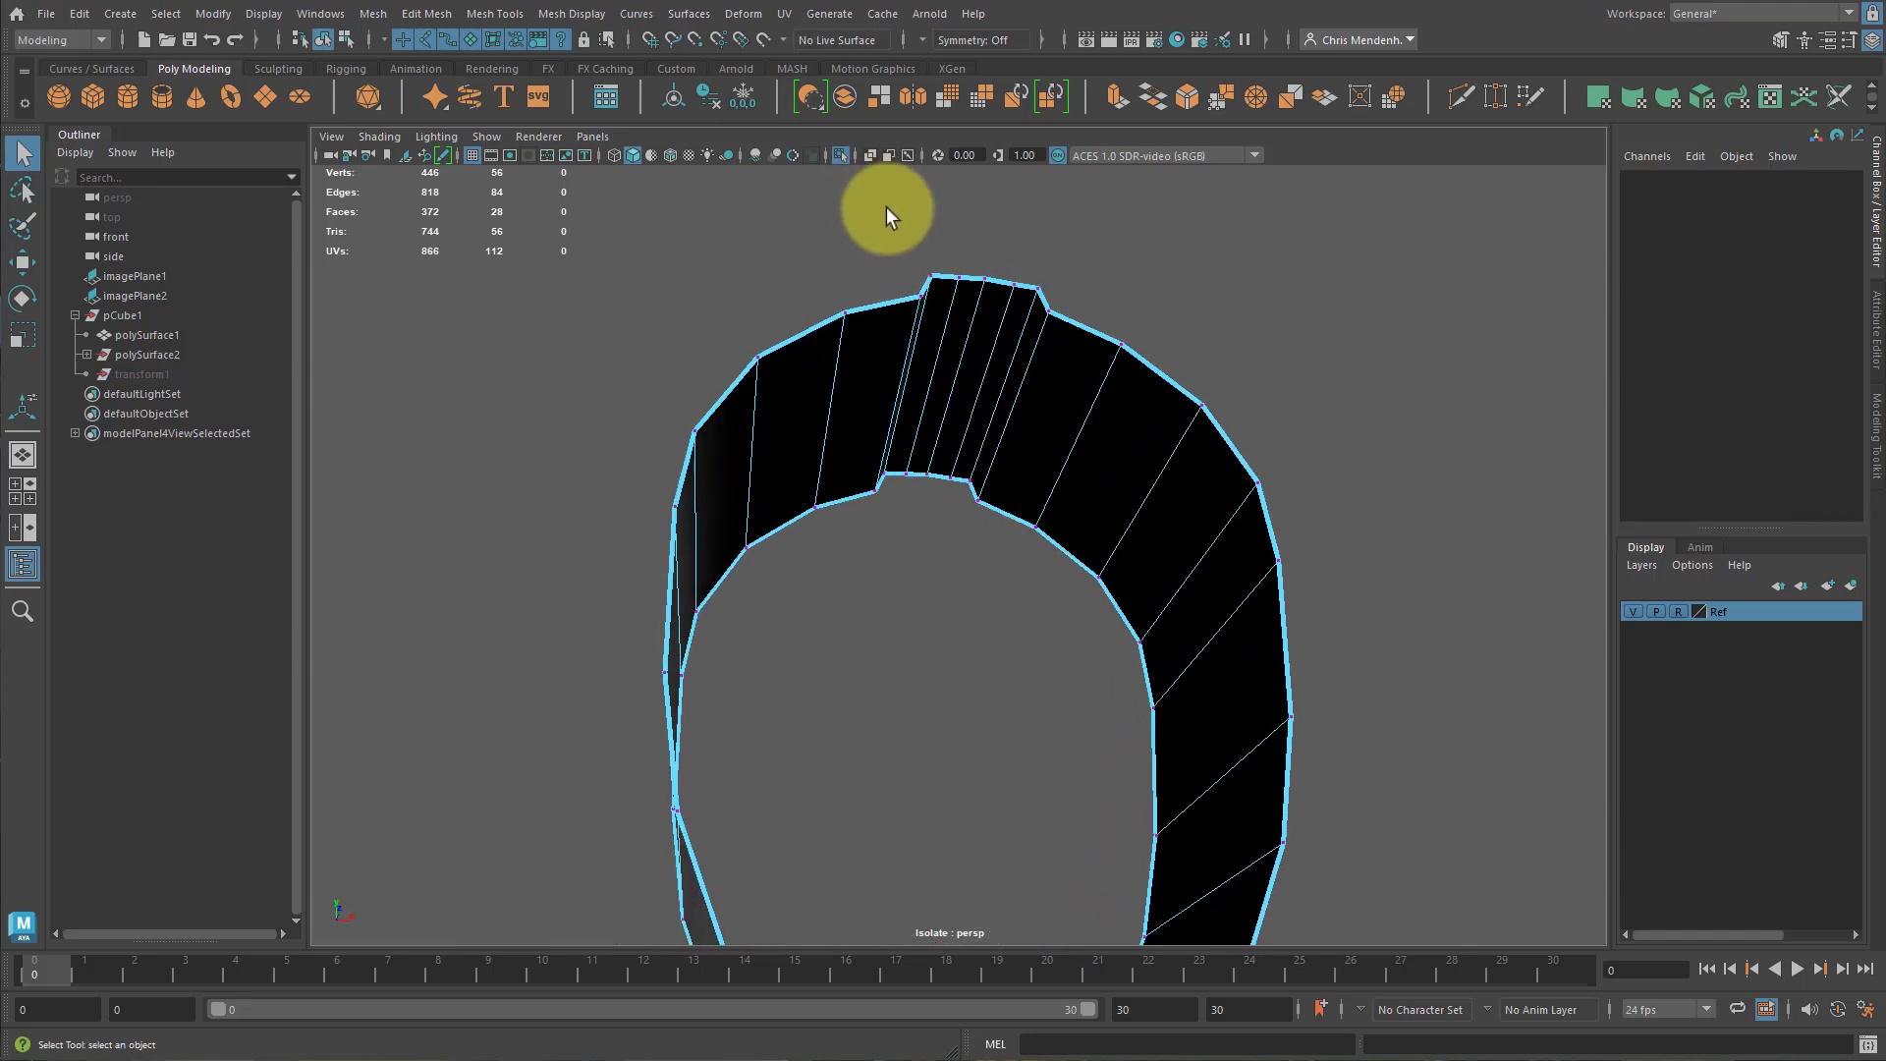
drag(866, 201, 1069, 344)
alt+drag(1069, 344, 1067, 507)
key(ctrl+1)
key(ctrl+z)
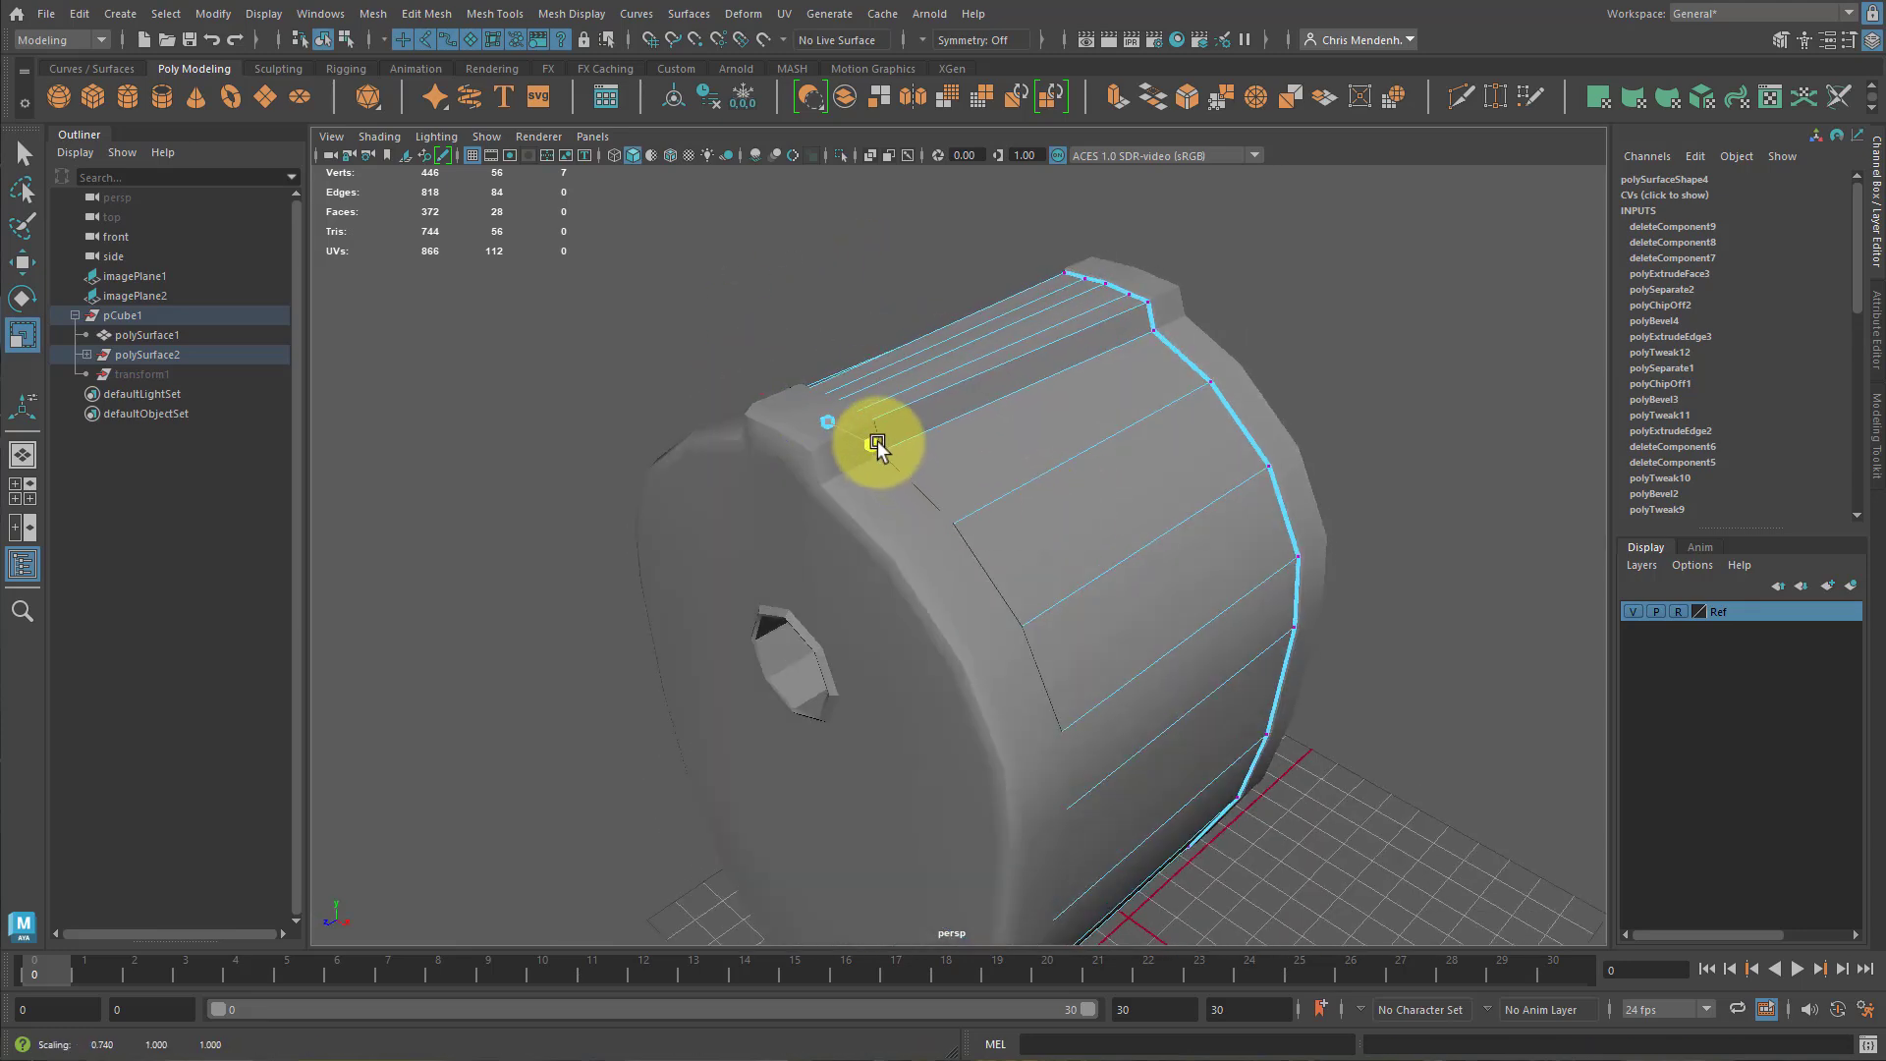
alt+drag(1044, 505, 949, 425)
alt+right_drag(1121, 475, 1034, 530)
alt+drag(1041, 534, 1044, 523)
drag(1018, 379, 1182, 911)
alt+drag(1005, 590, 1023, 622)
alt+right_drag(1022, 623, 1149, 625)
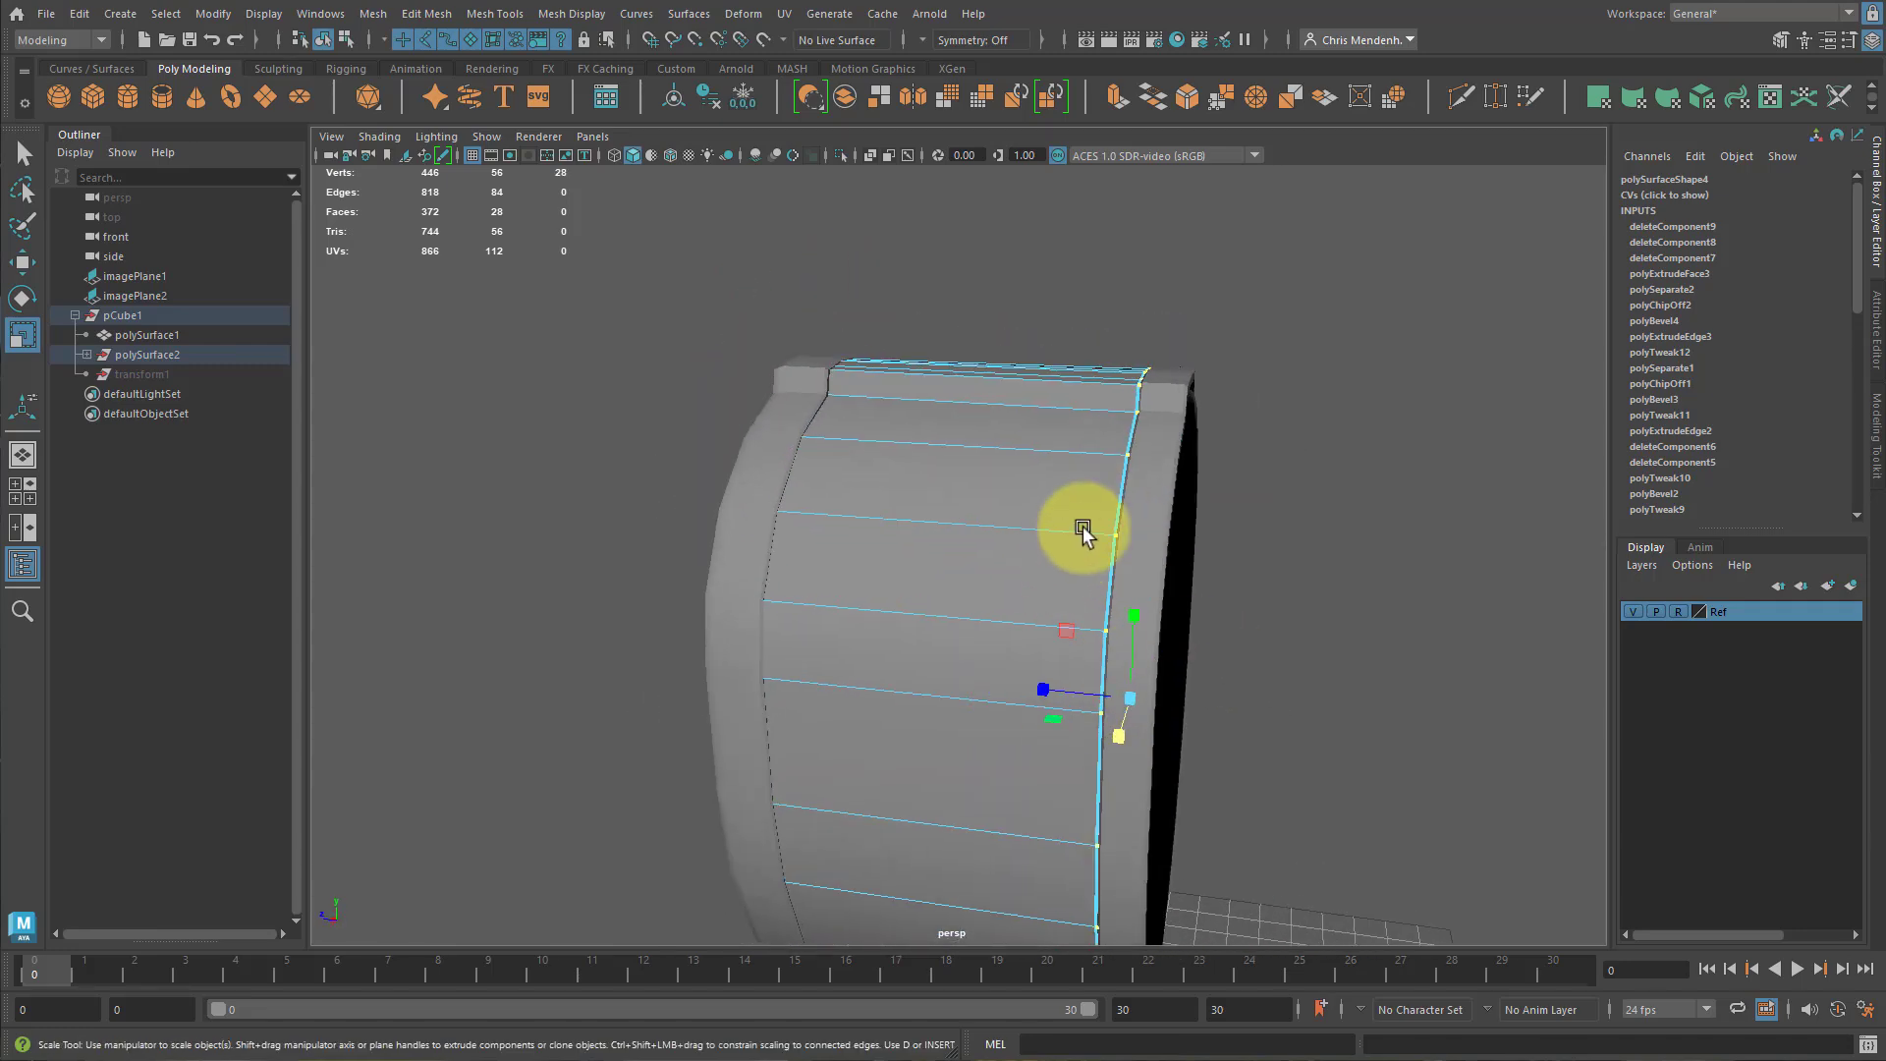
alt+drag(1082, 531, 1082, 488)
alt+drag(1054, 555, 1109, 601)
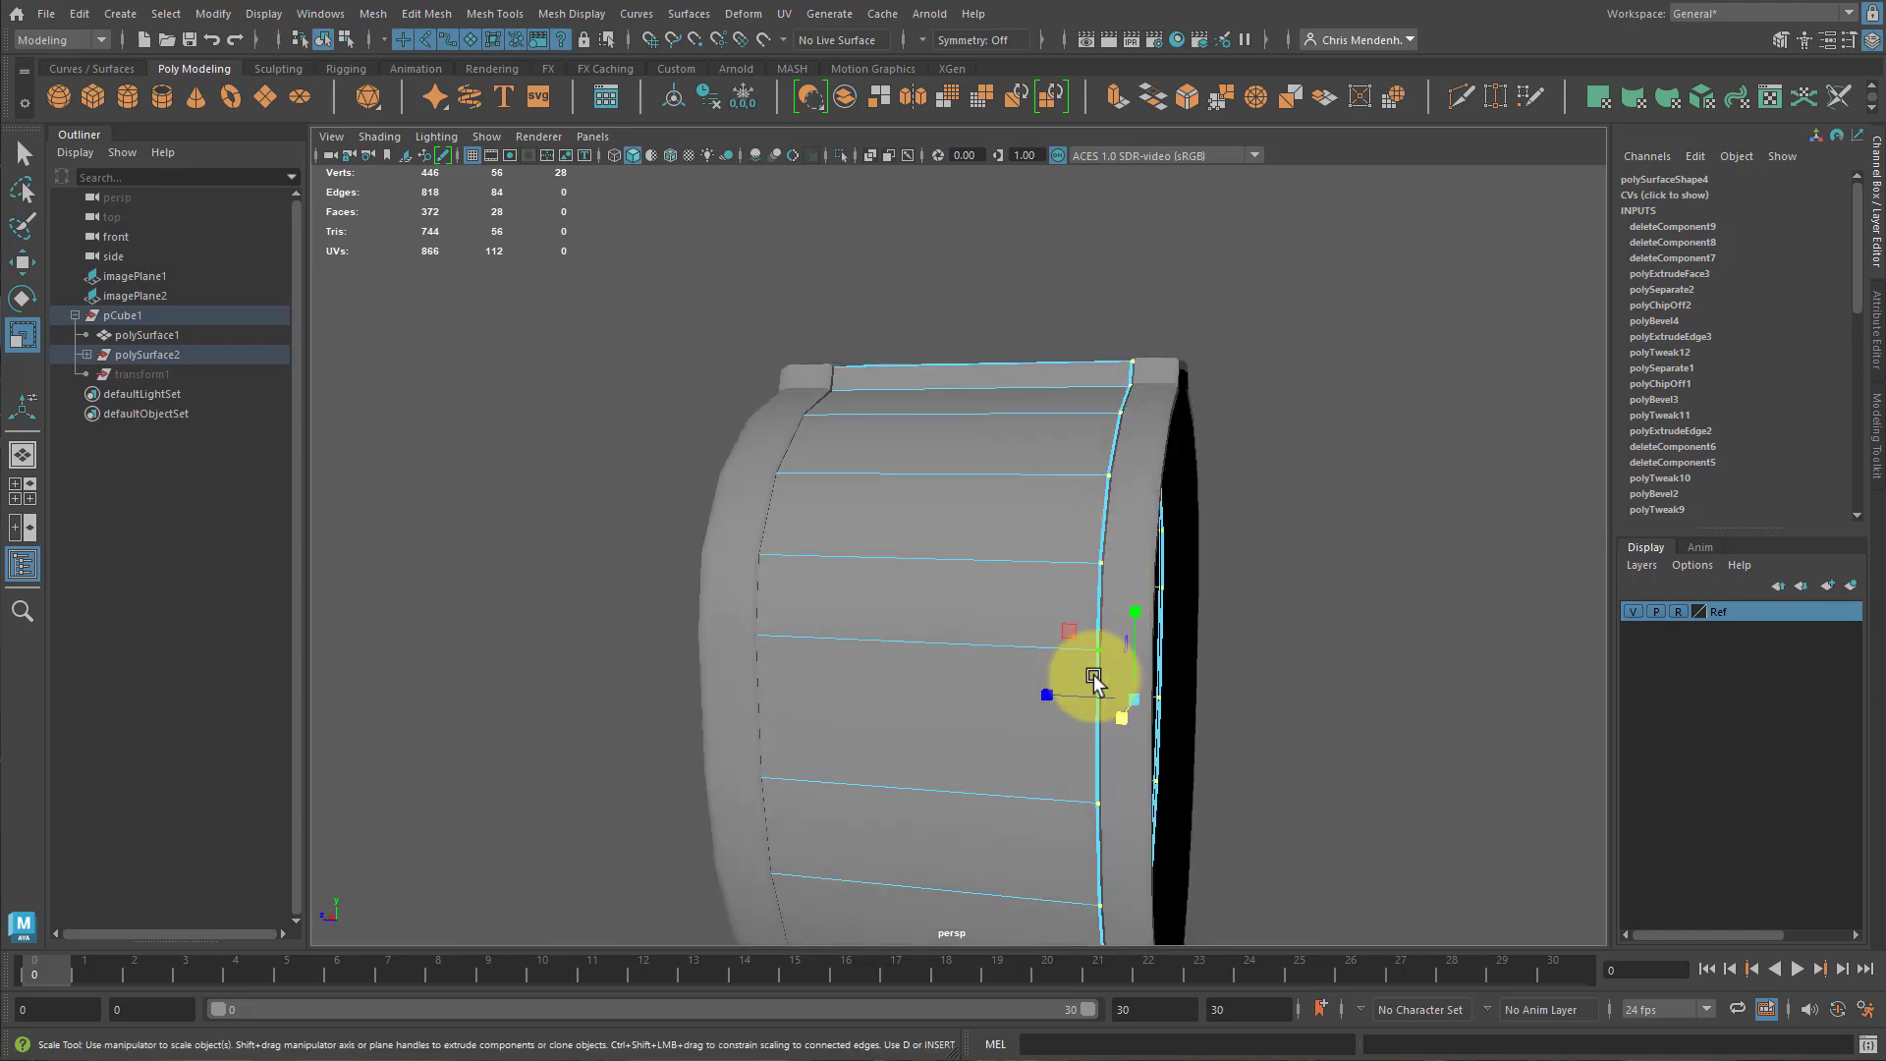
key(w)
alt+drag(1094, 678, 865, 508)
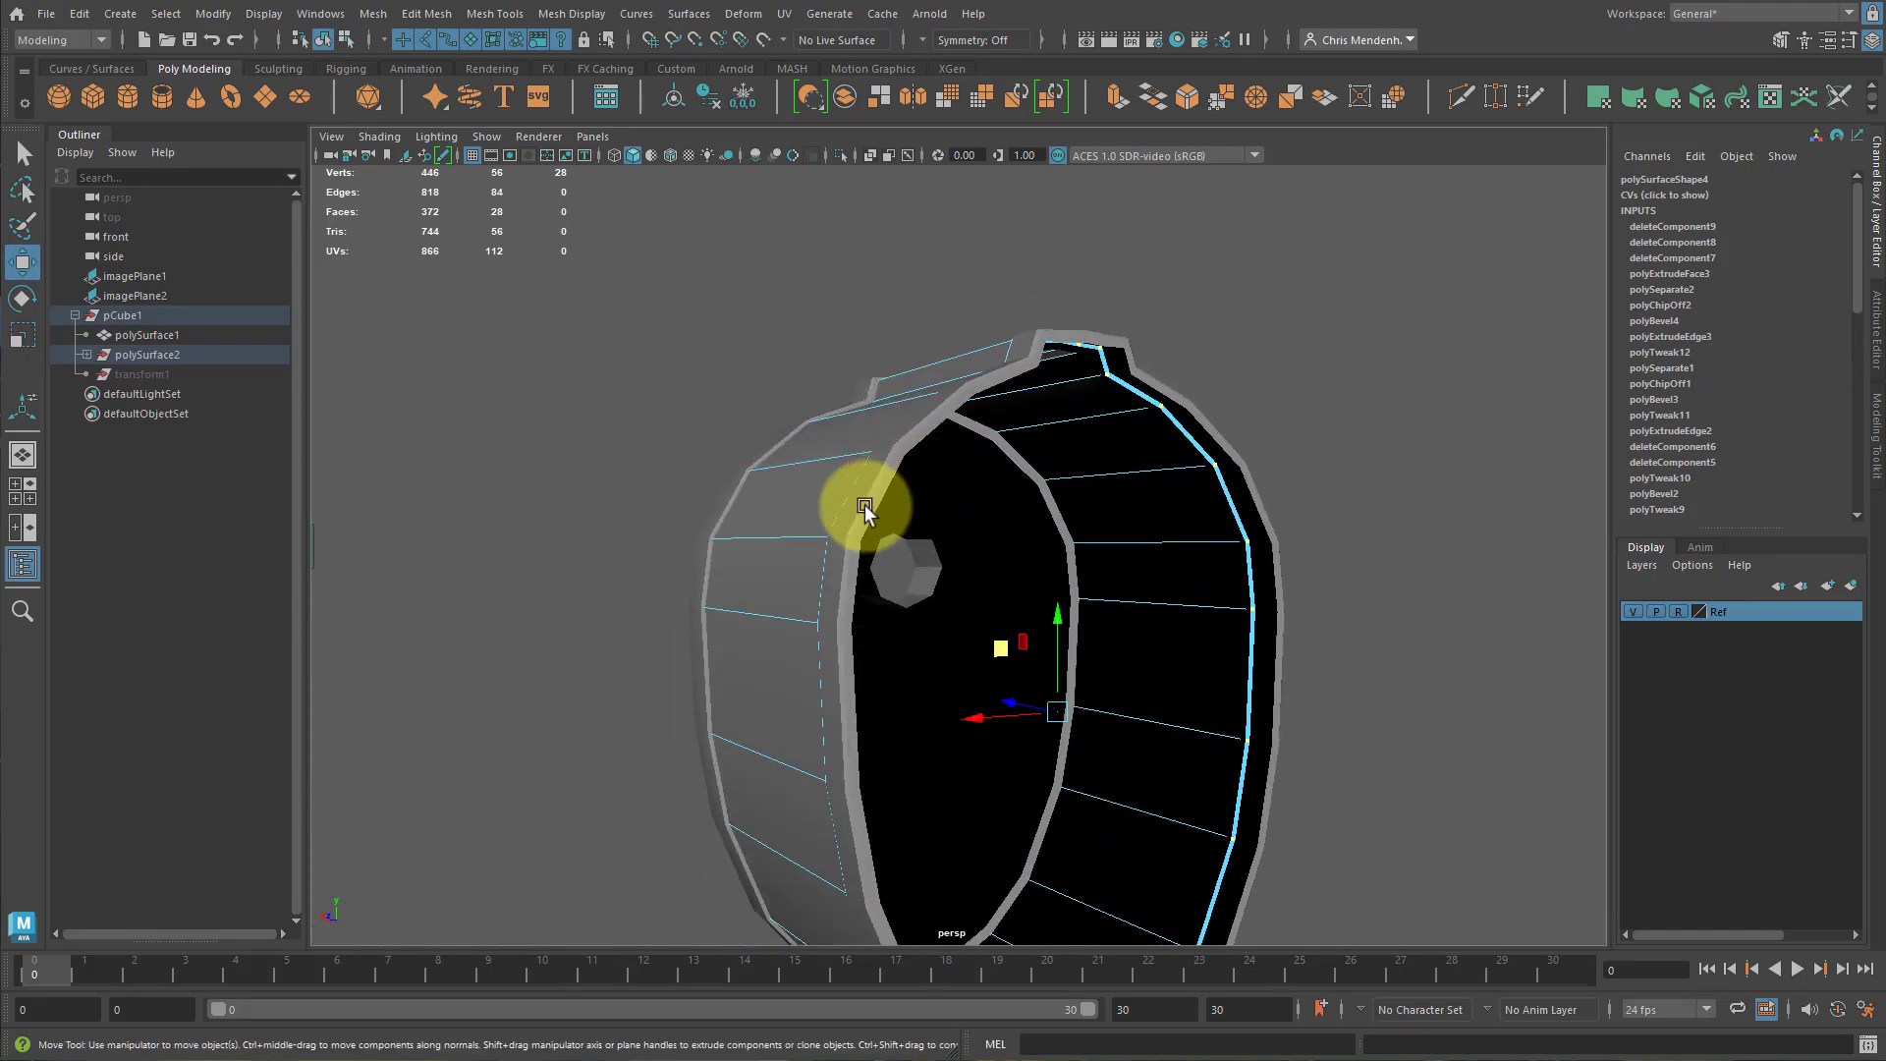
click(1153, 396)
alt+drag(1103, 517, 1263, 387)
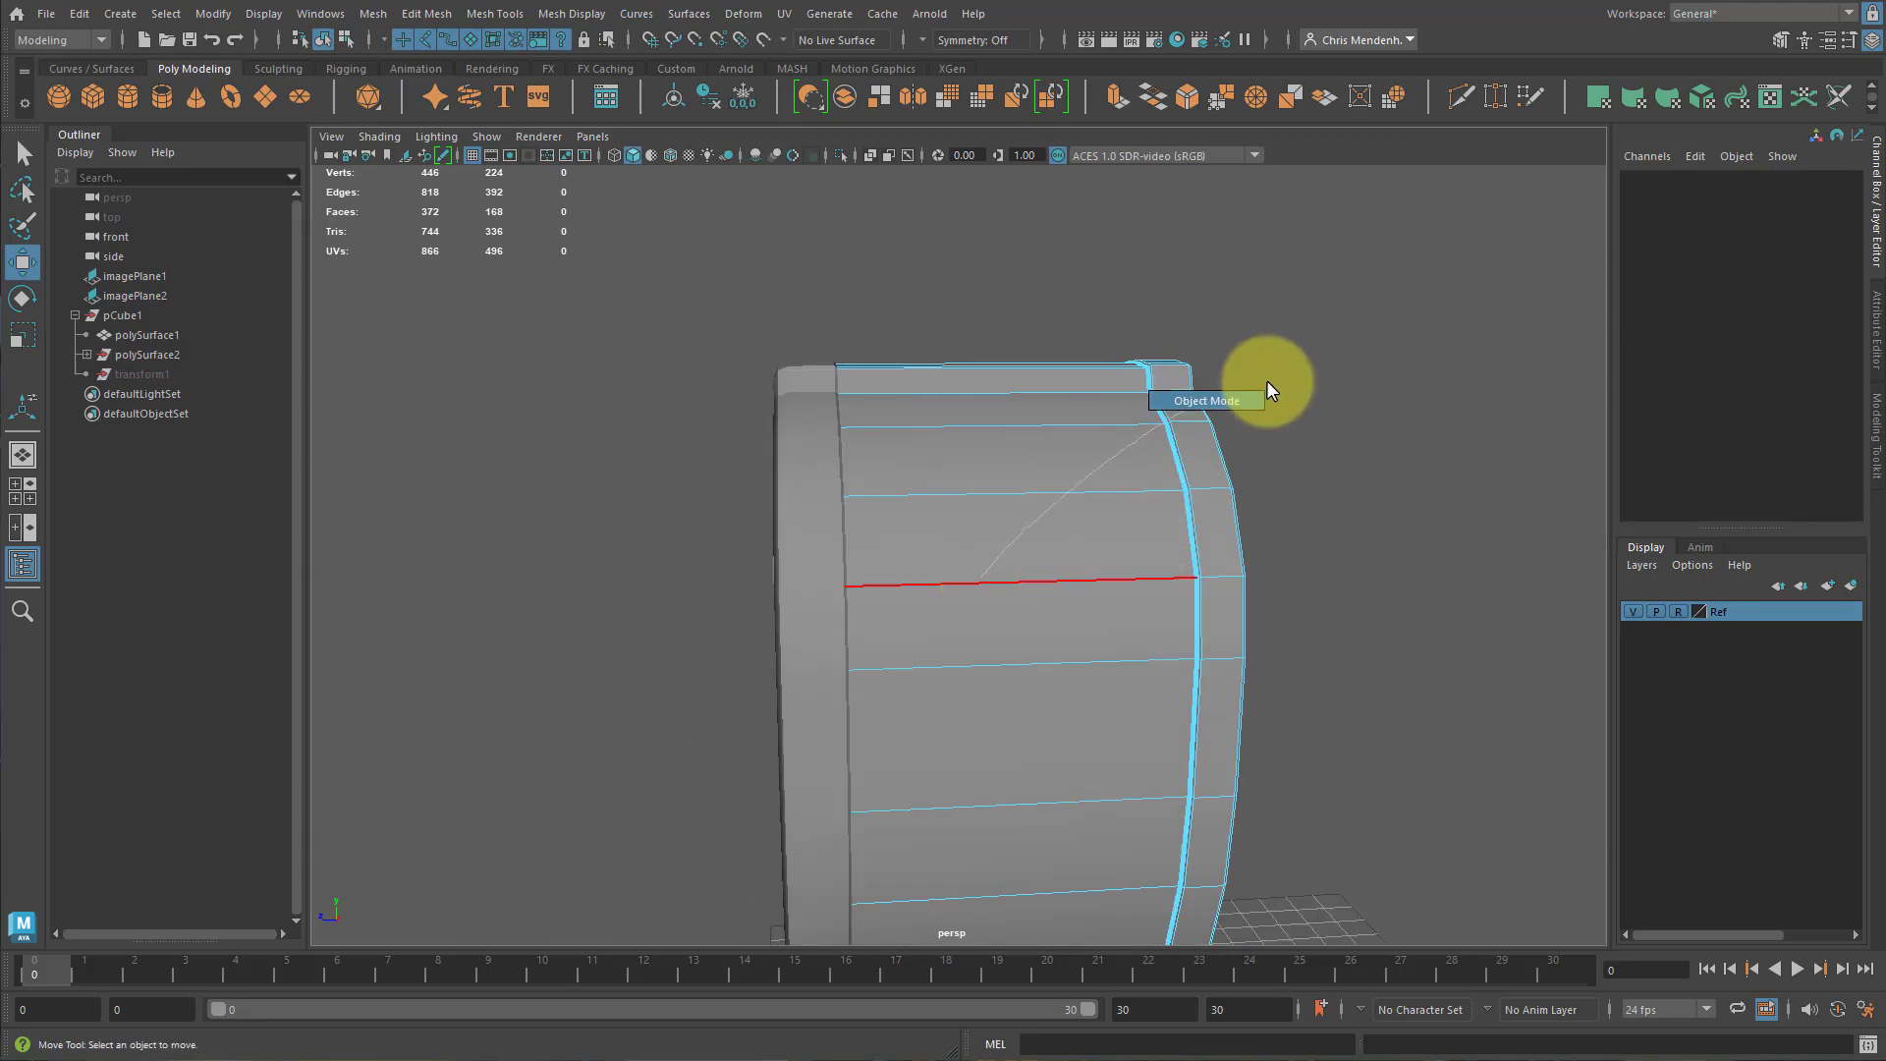
Nudge the middle band's rear edge loop slightly along Z where it meets the rear ring.
click(1017, 552)
right_drag(1096, 598, 1166, 403)
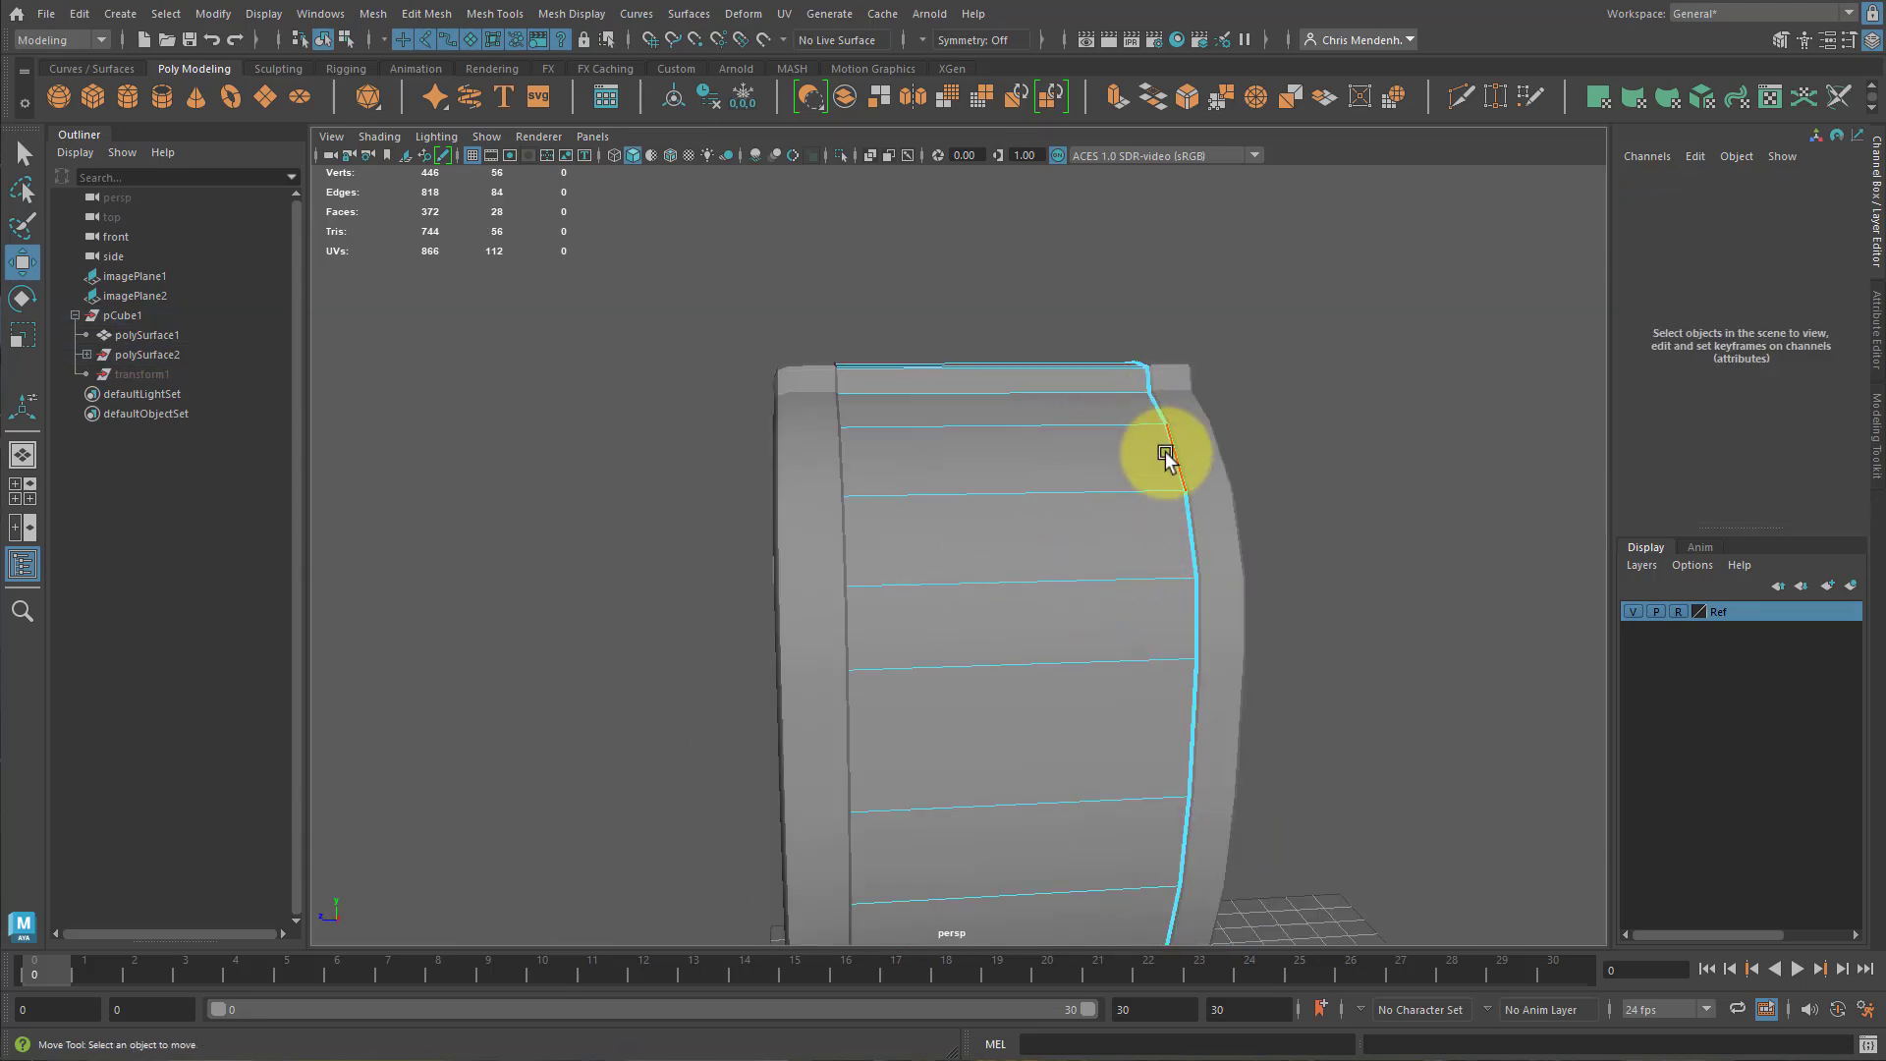
double_click(1168, 448)
alt+drag(1321, 579, 1086, 547)
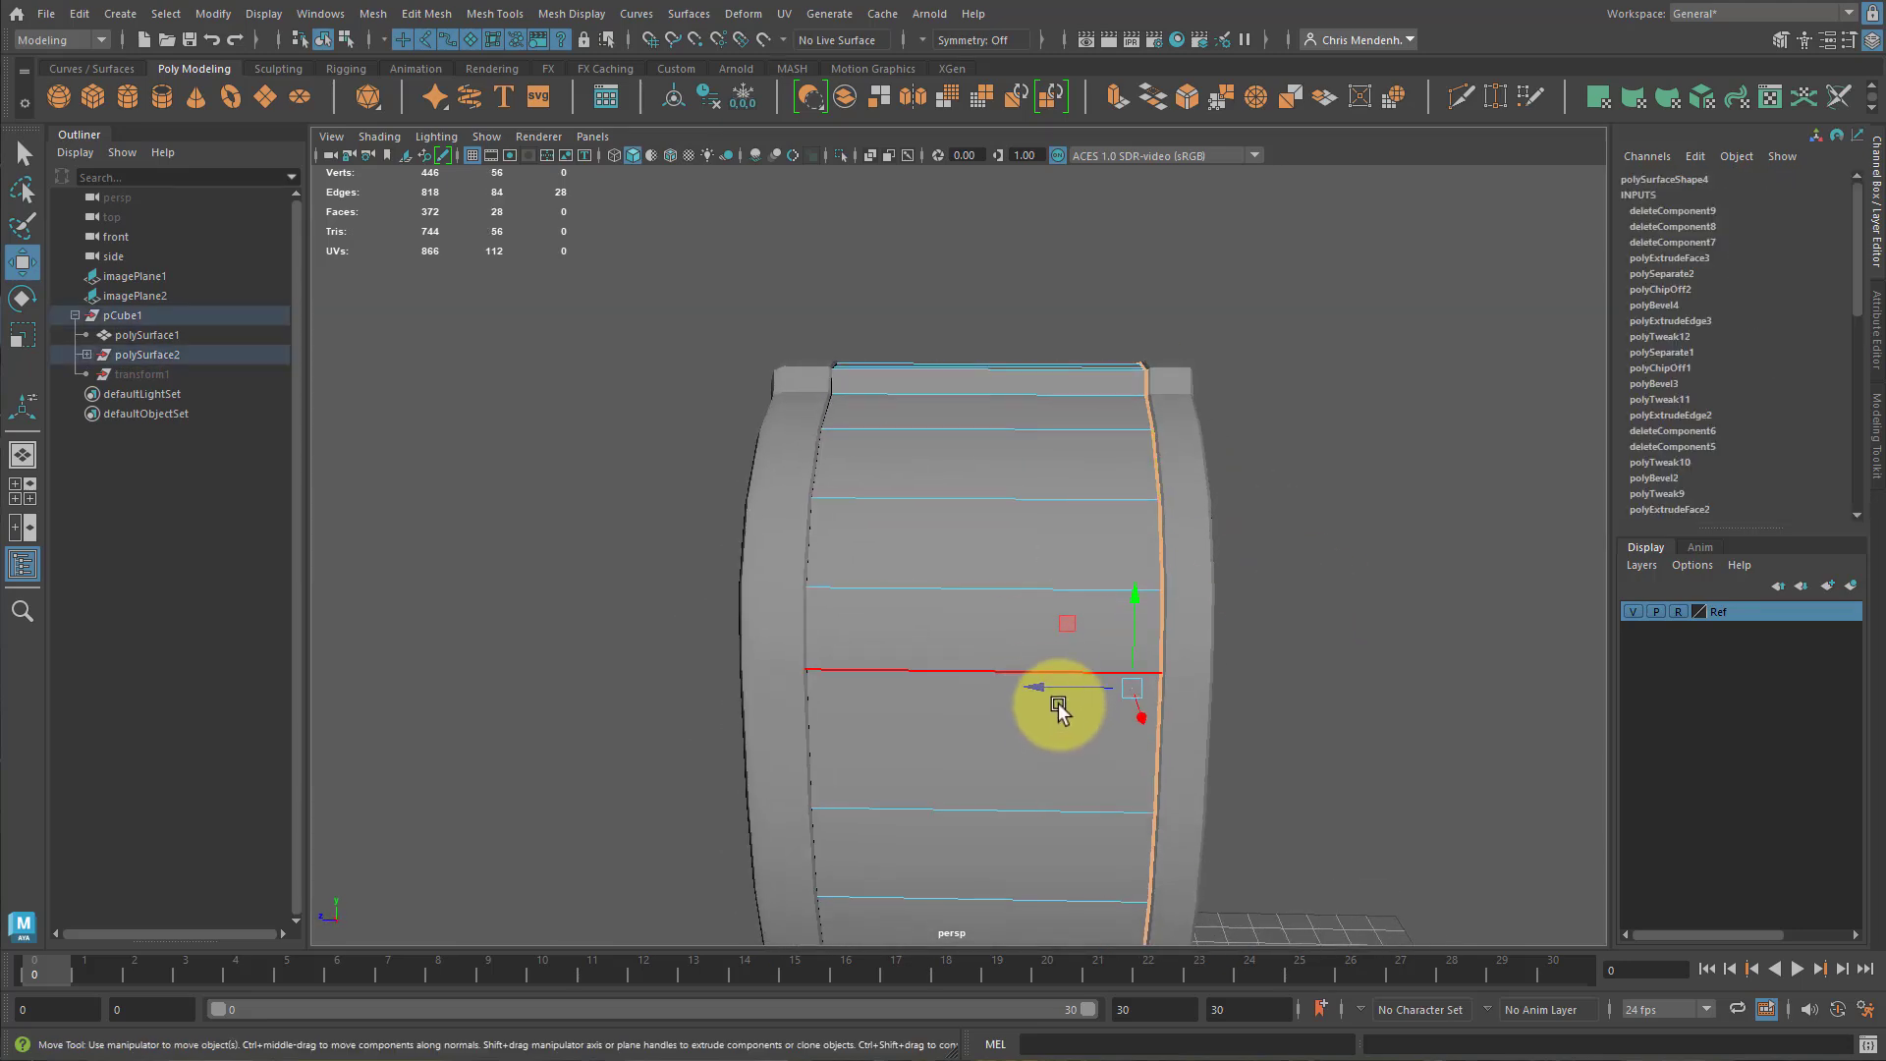
mouse_move(1046, 693)
mouse_down()
mouse_move(959, 687)
mouse_move(1049, 698)
mouse_up()
alt+drag(1081, 509, 1137, 451)
alt+right_drag(1136, 451, 1074, 563)
alt+drag(1073, 563, 1128, 596)
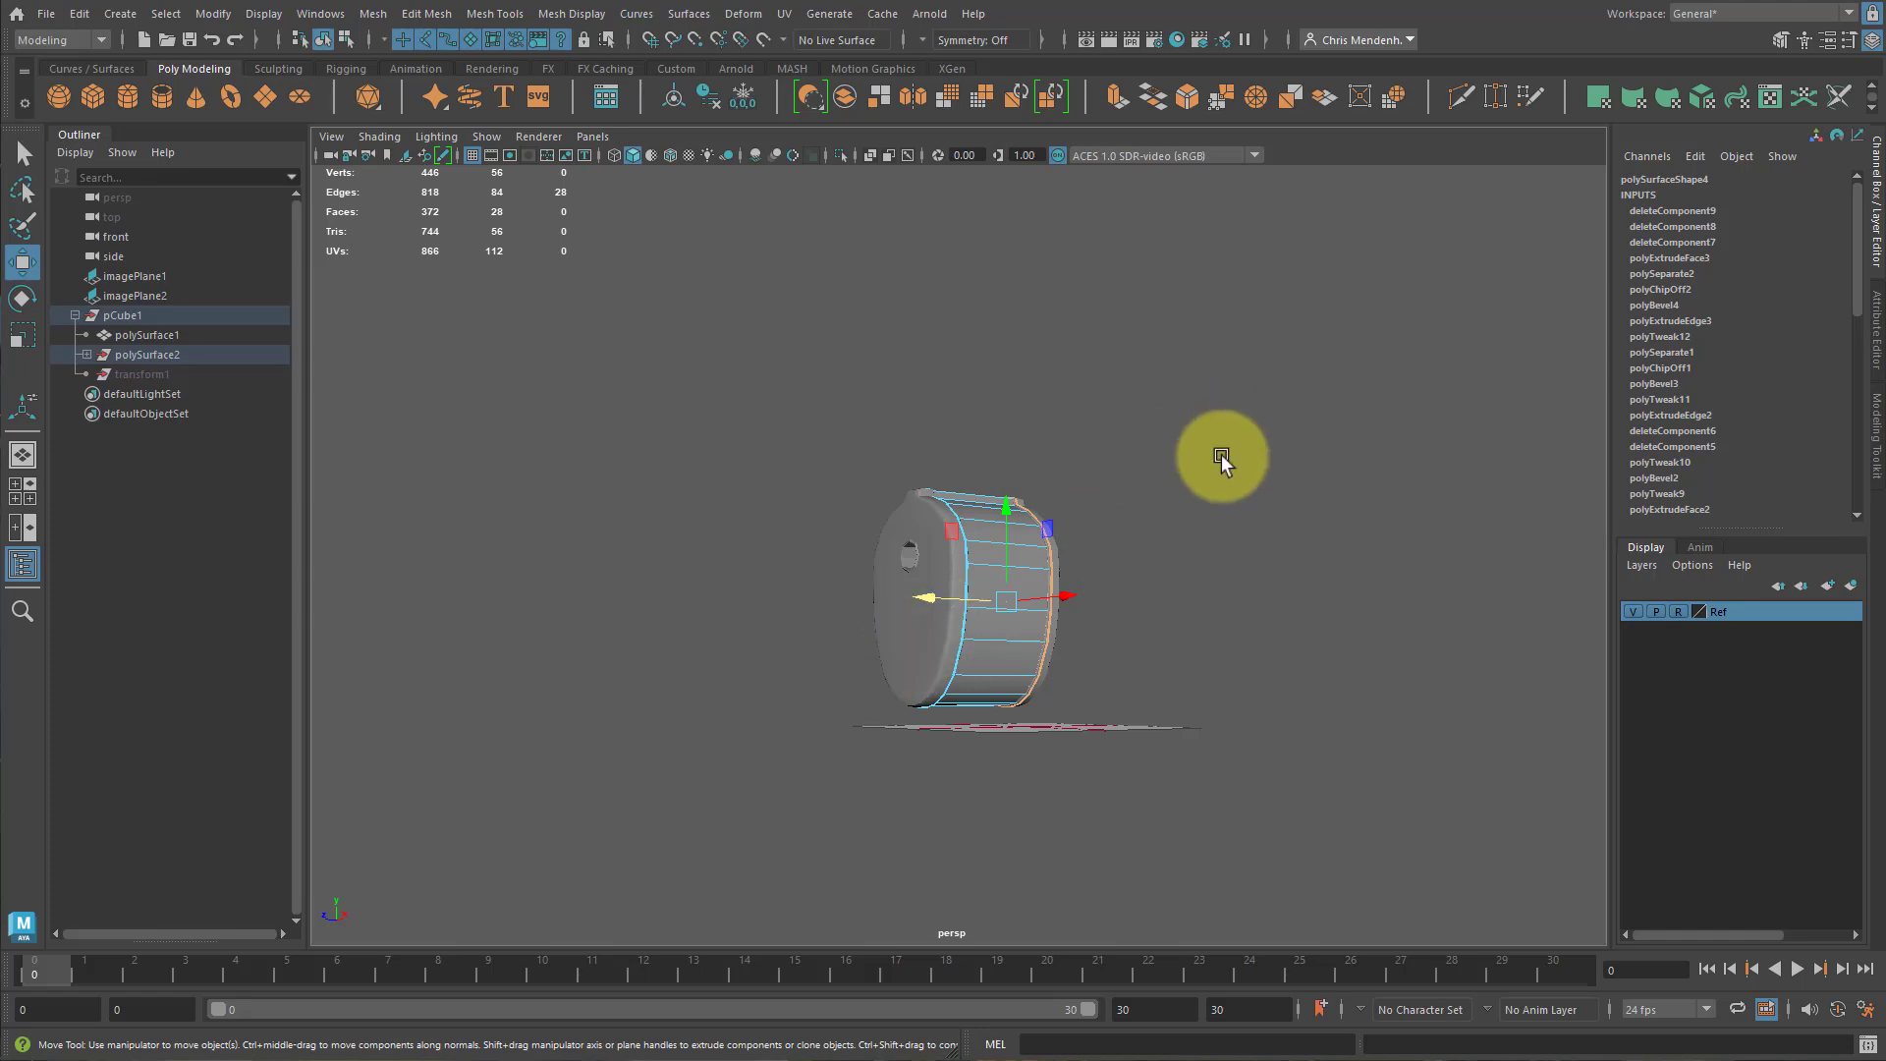
click(1222, 454)
alt+drag(1221, 453, 1049, 730)
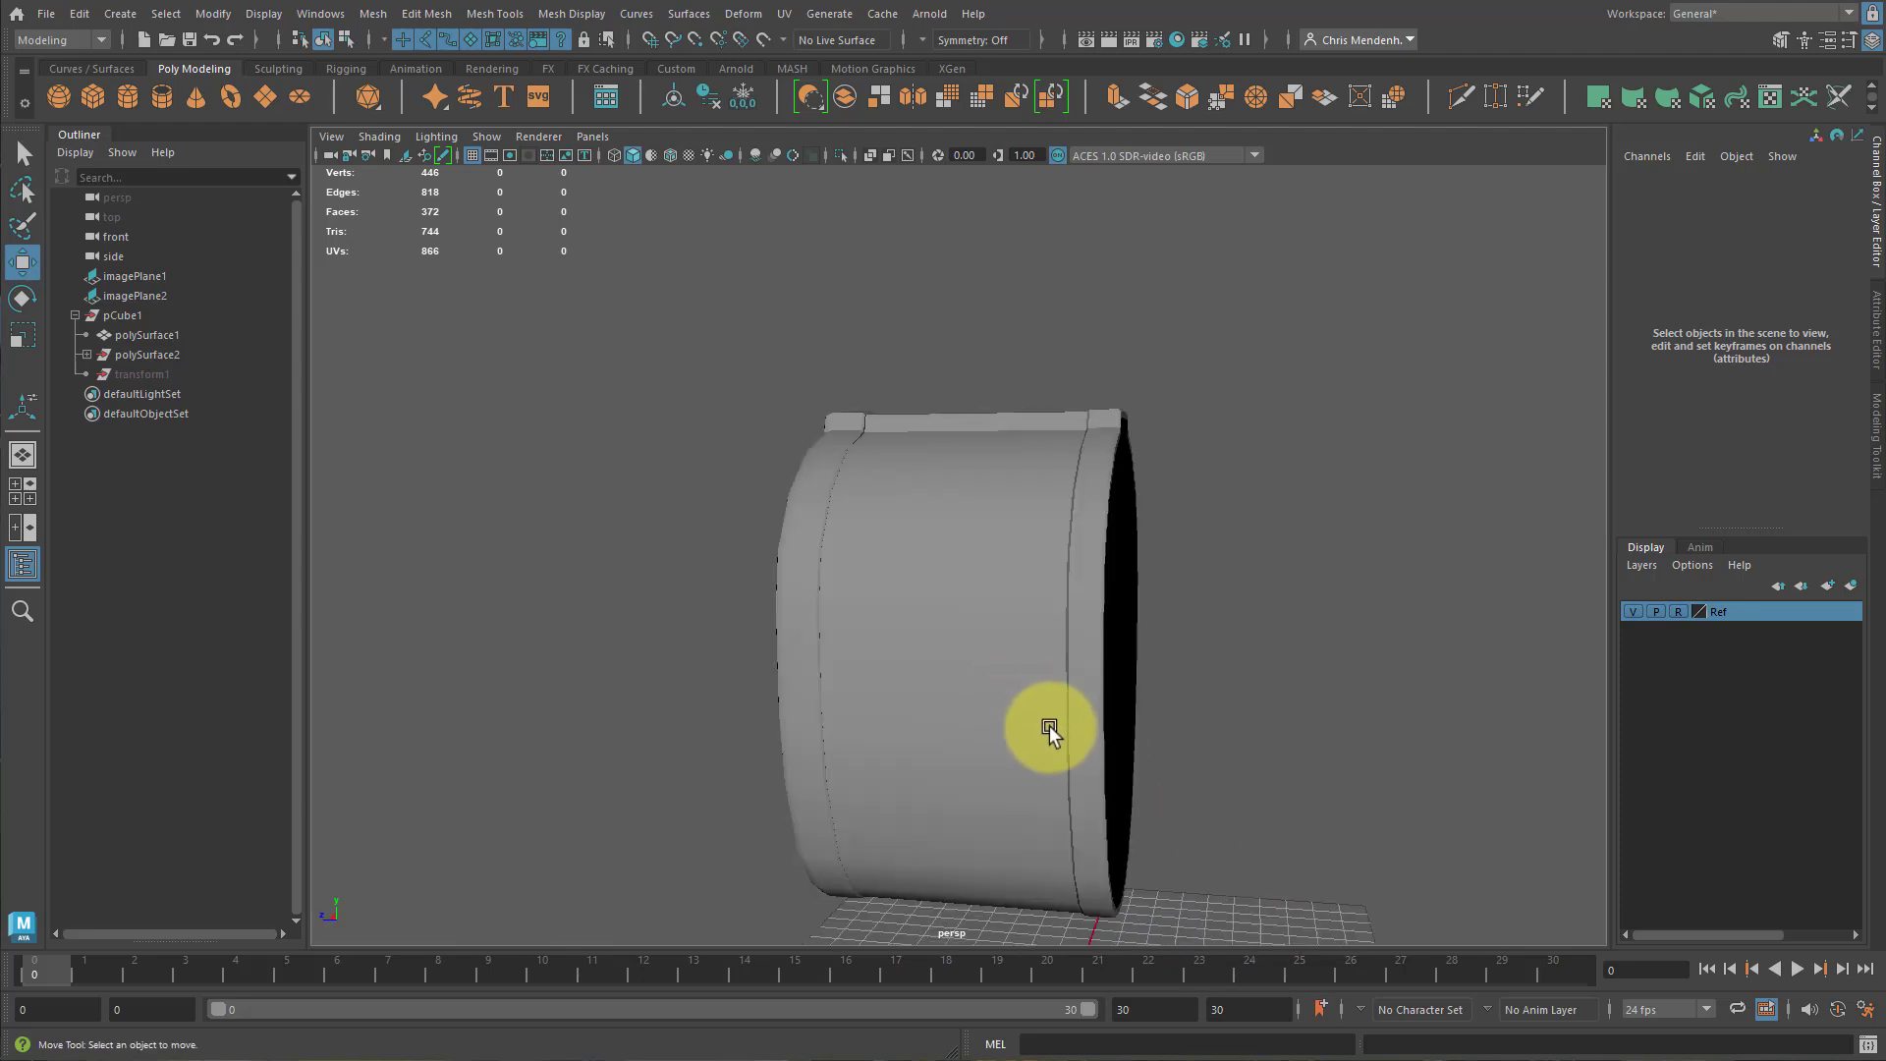
Create a polygon cube at the origin and smooth it with 2 divisions into a sphere.
click(94, 99)
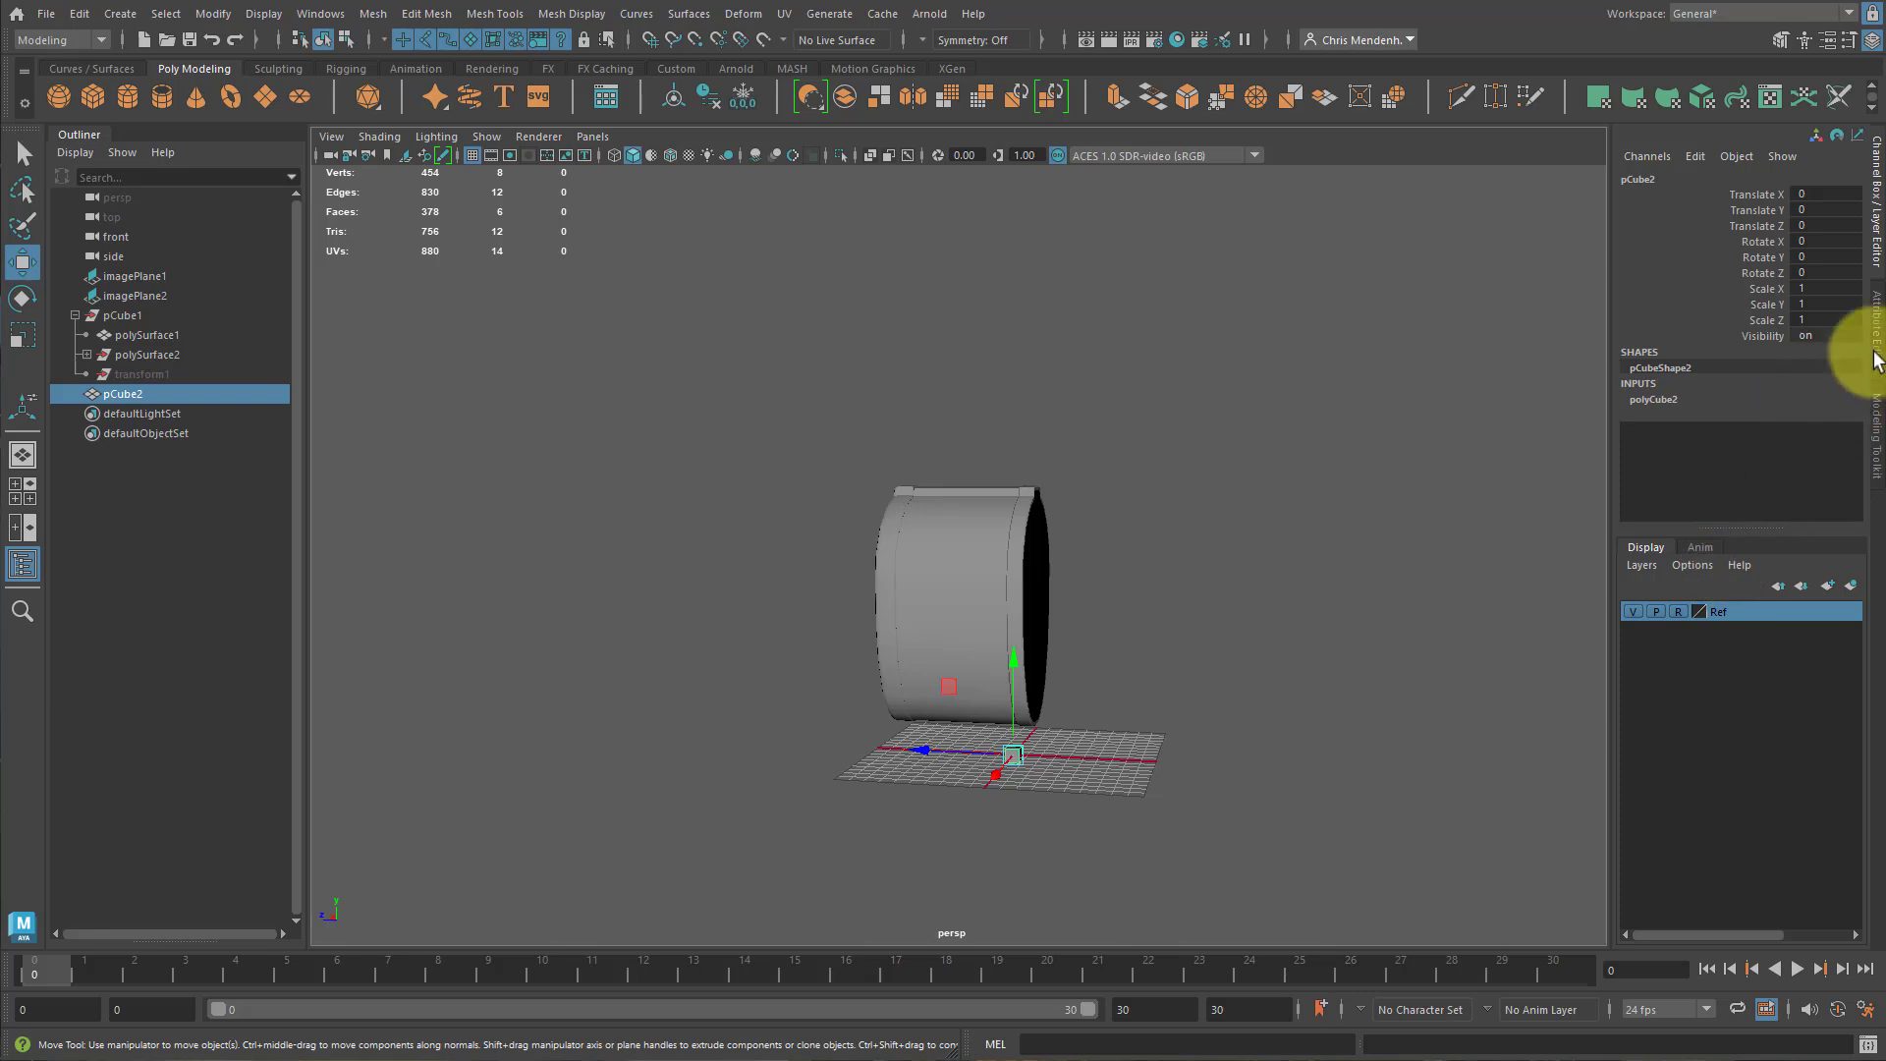
click(378, 13)
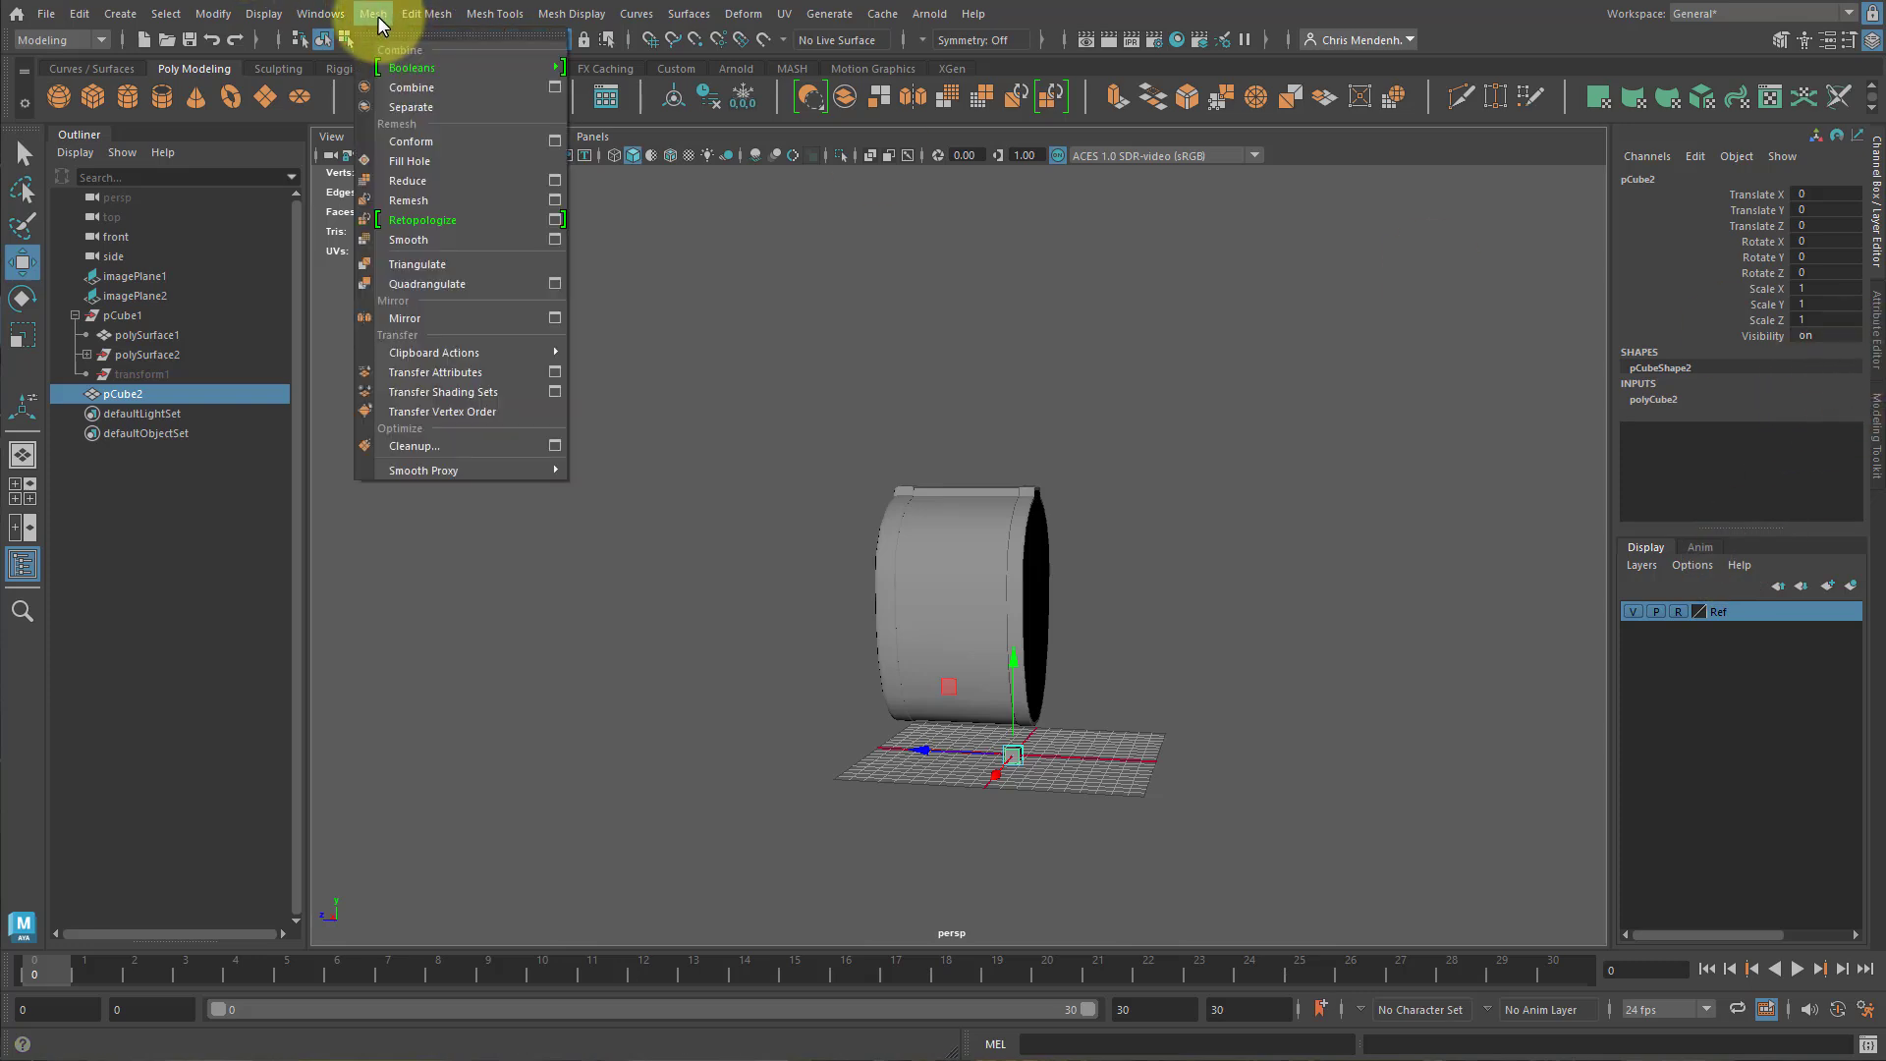
click(376, 11)
click(1878, 383)
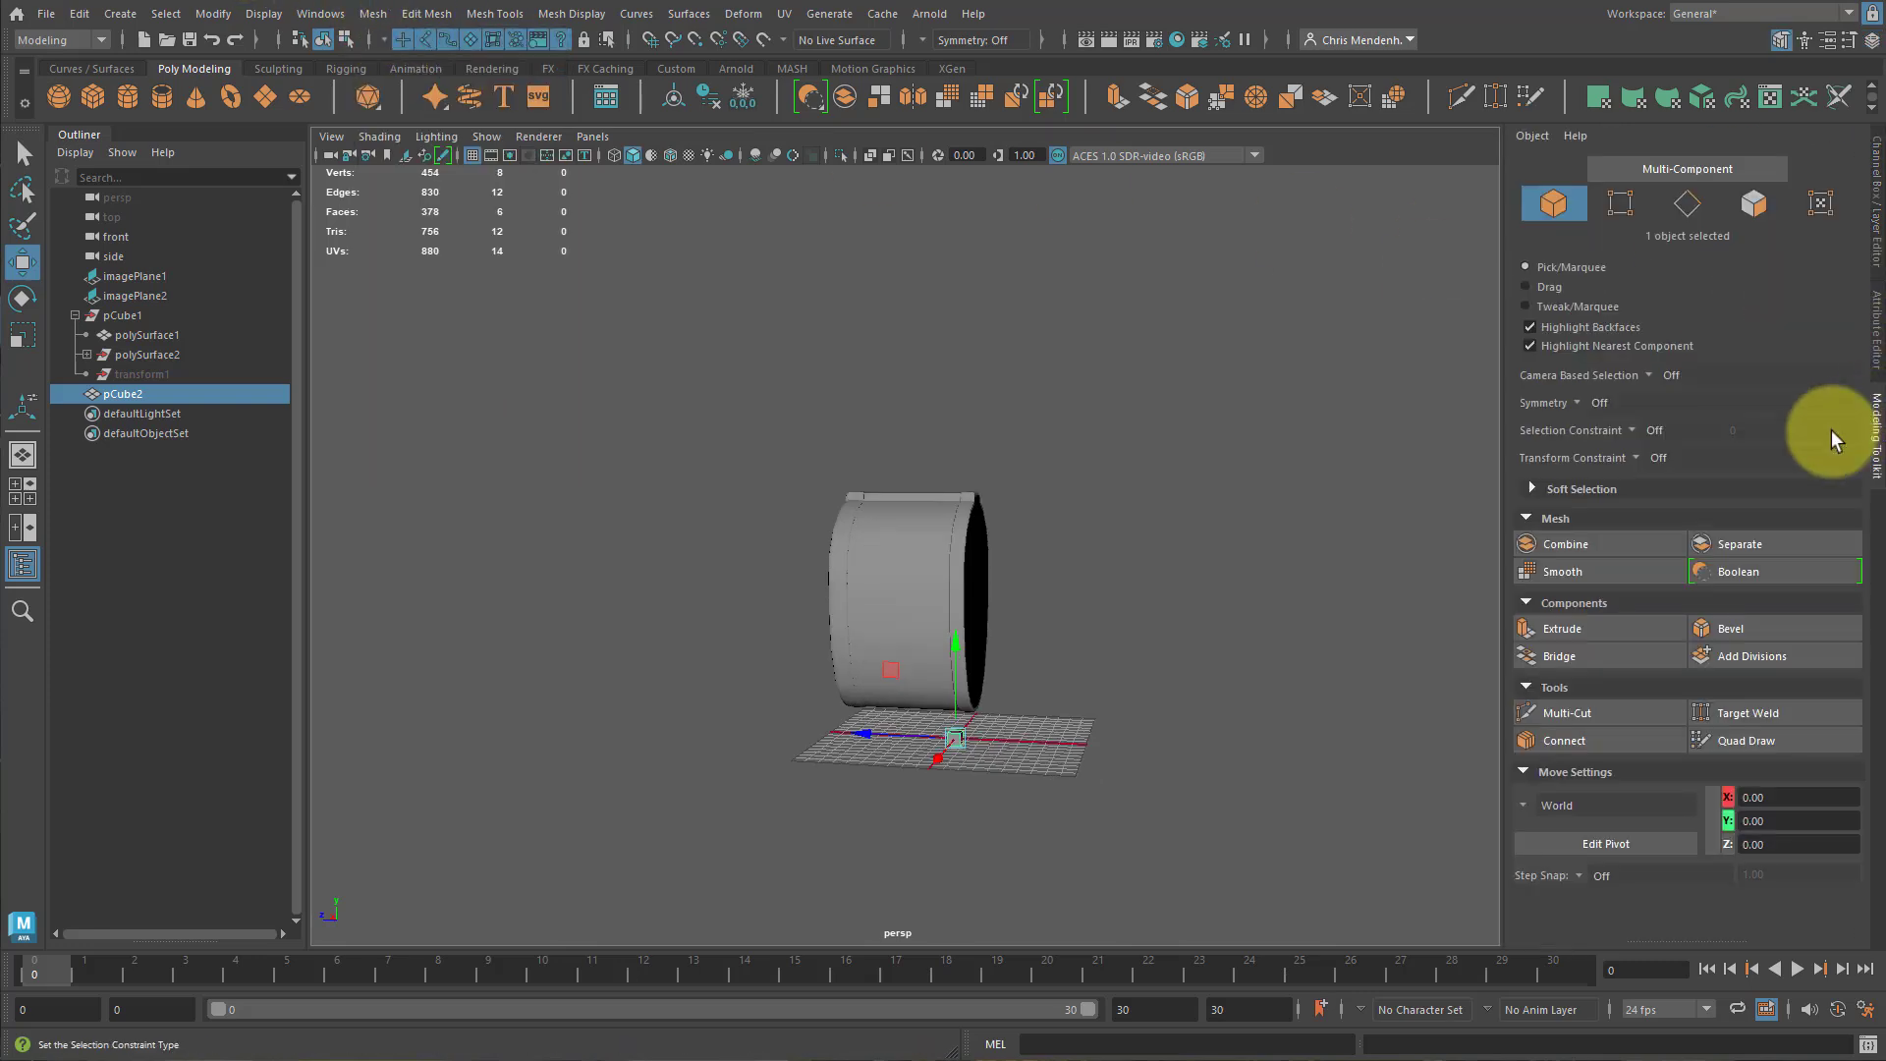
click(1596, 580)
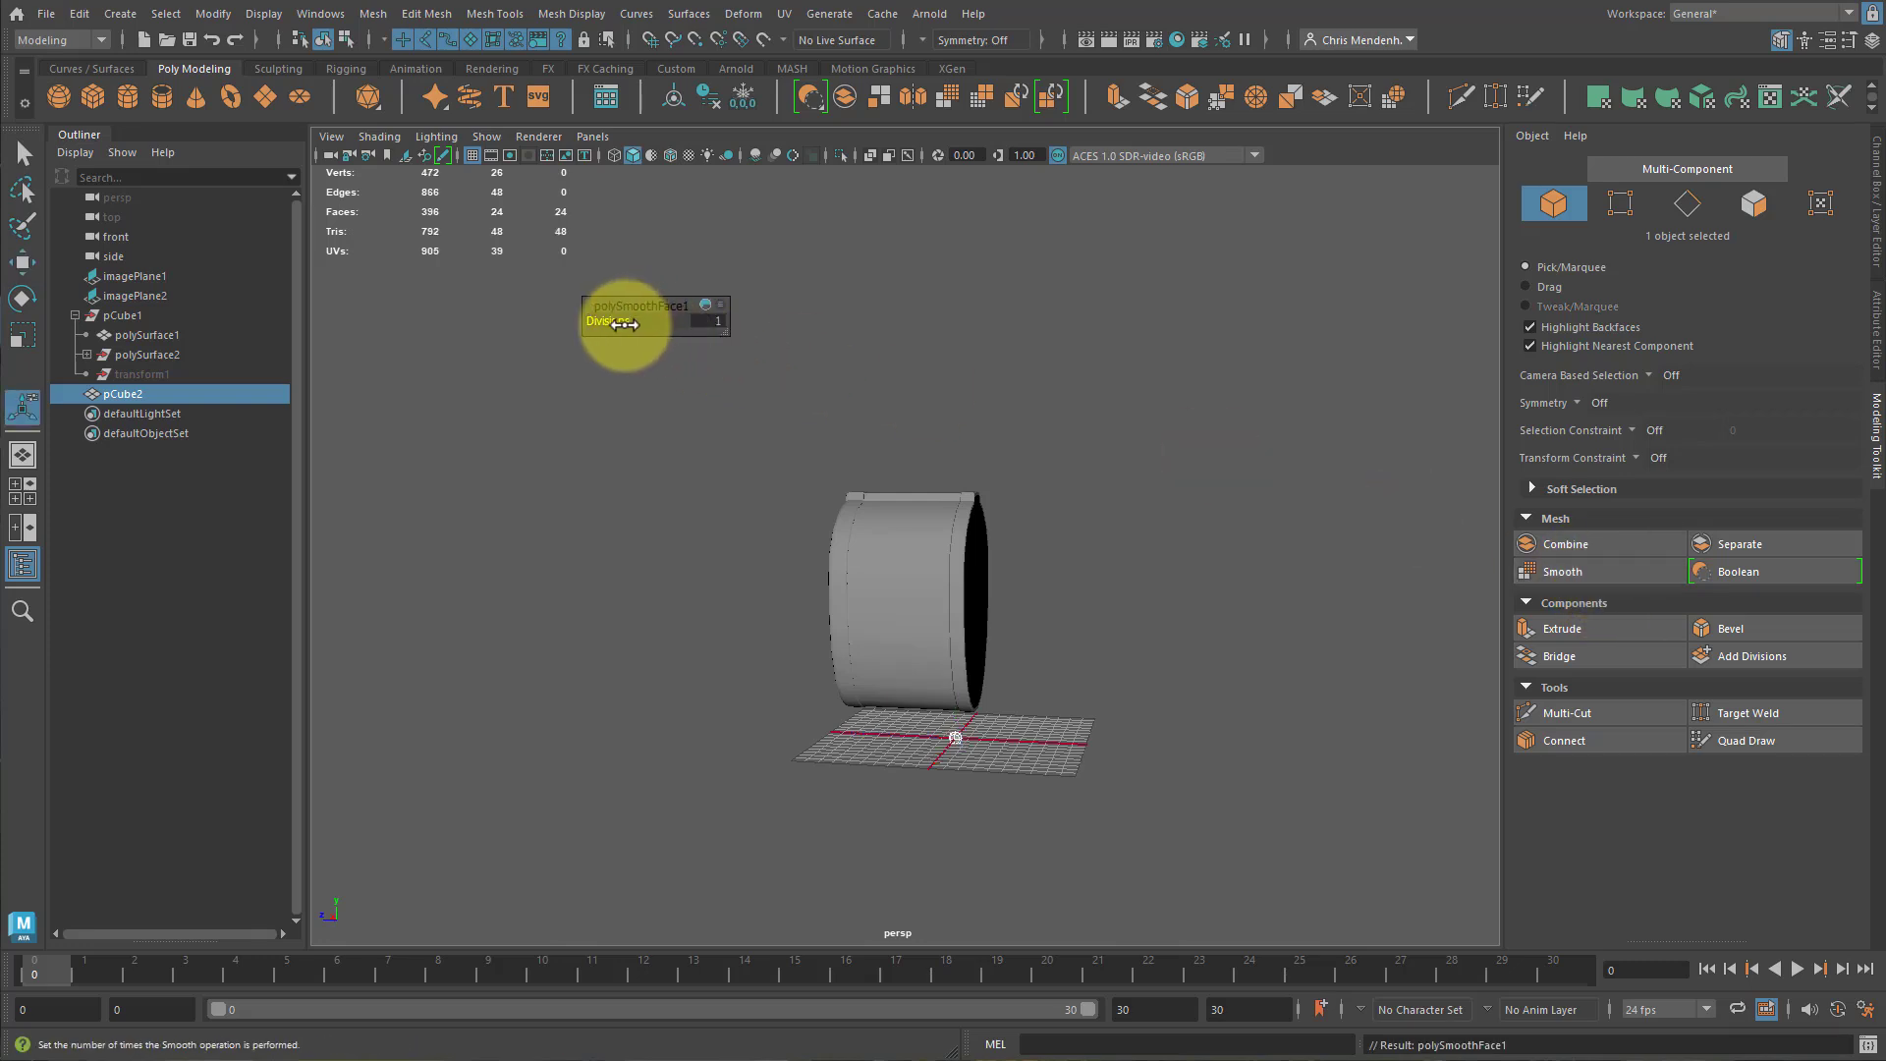
click(957, 742)
key(f)
alt+drag(993, 770, 1103, 733)
alt+right_drag(1102, 733, 812, 632)
Set up a two-pane view layout with the side view next to the perspective view.
key(space)
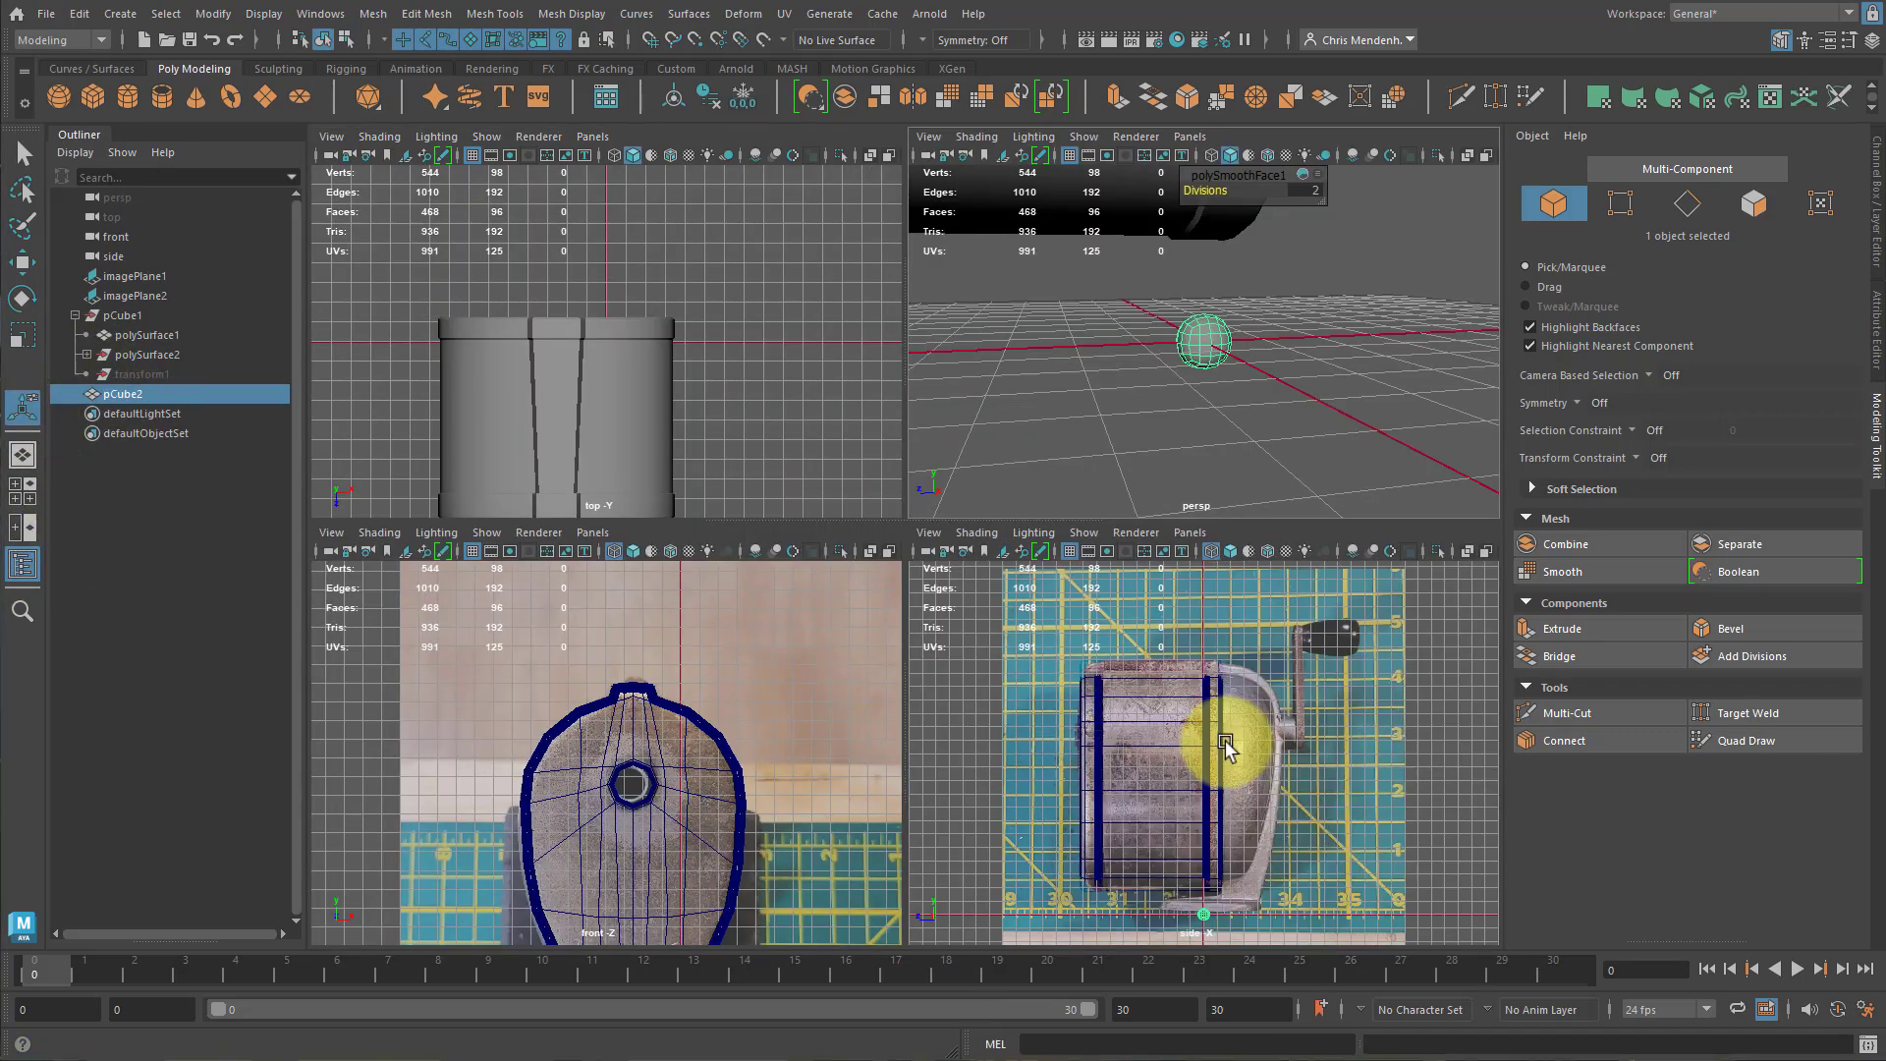
key(space)
click(21, 530)
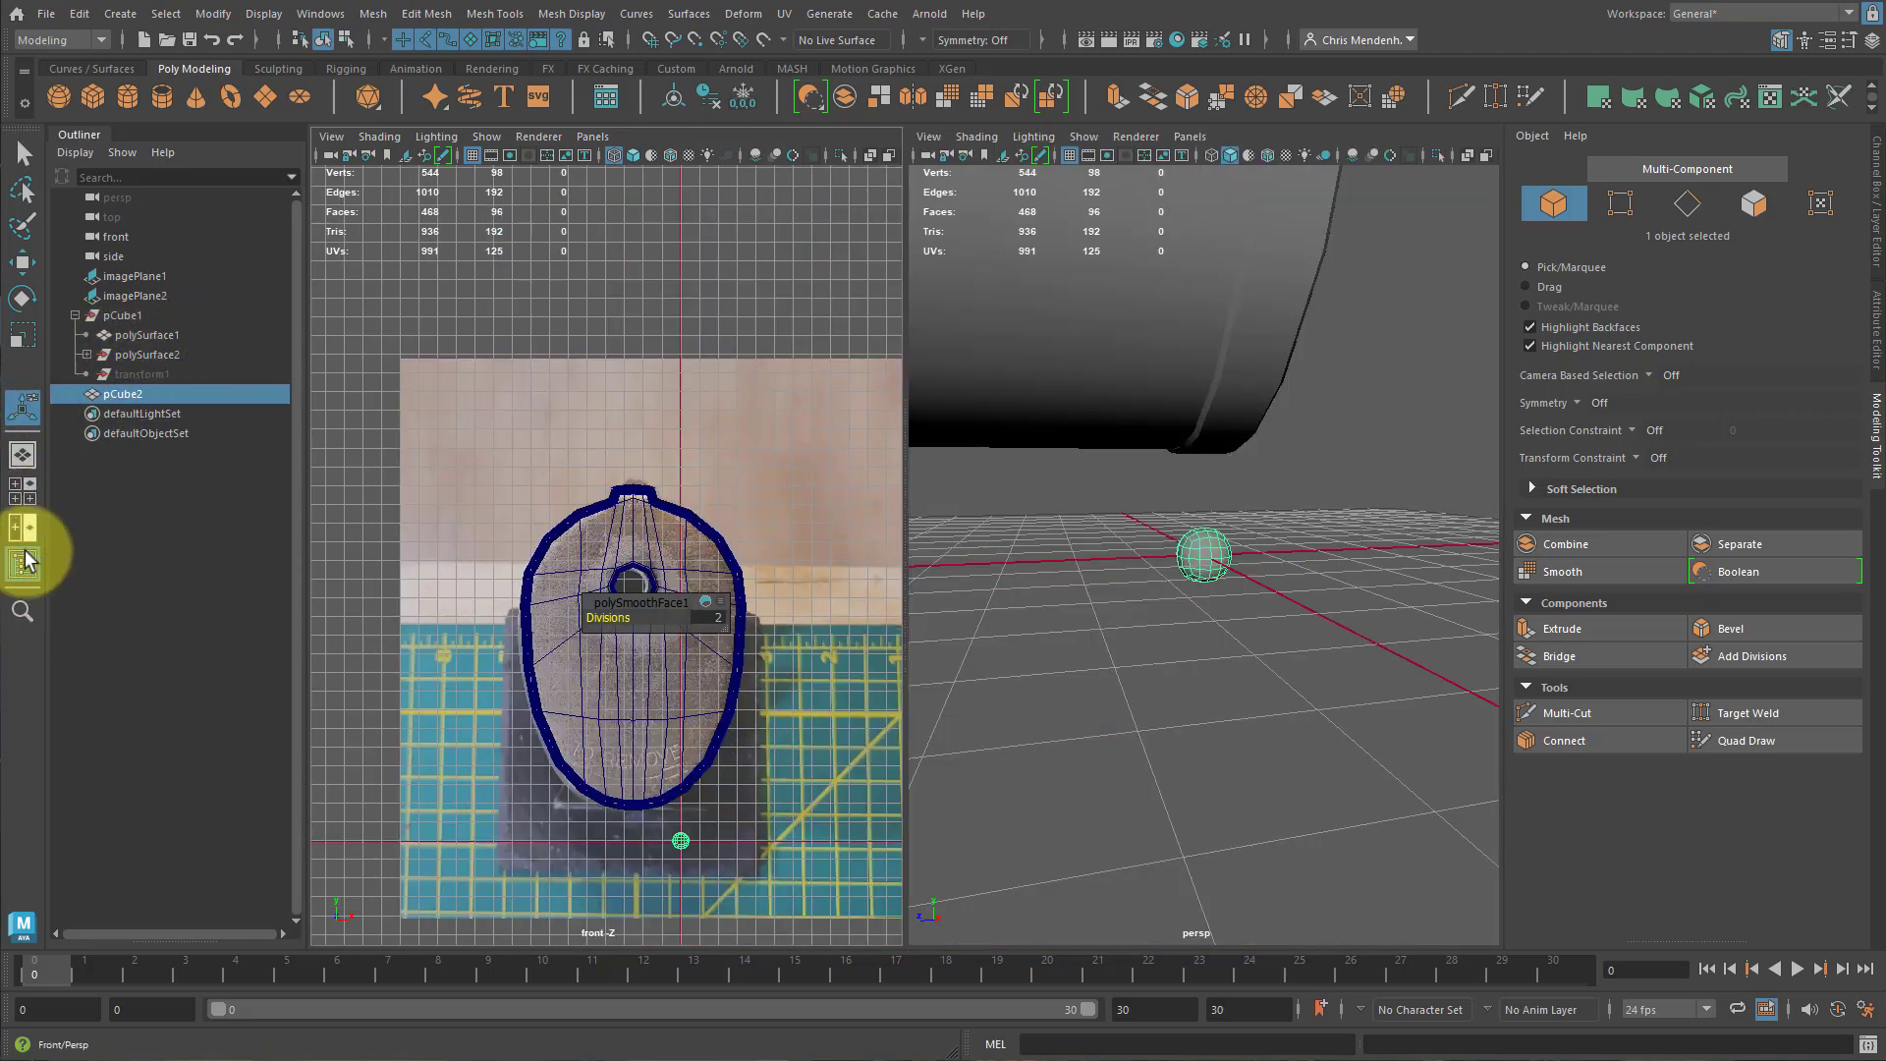
scroll(641, 548, down, 5)
scroll(641, 548, up, 5)
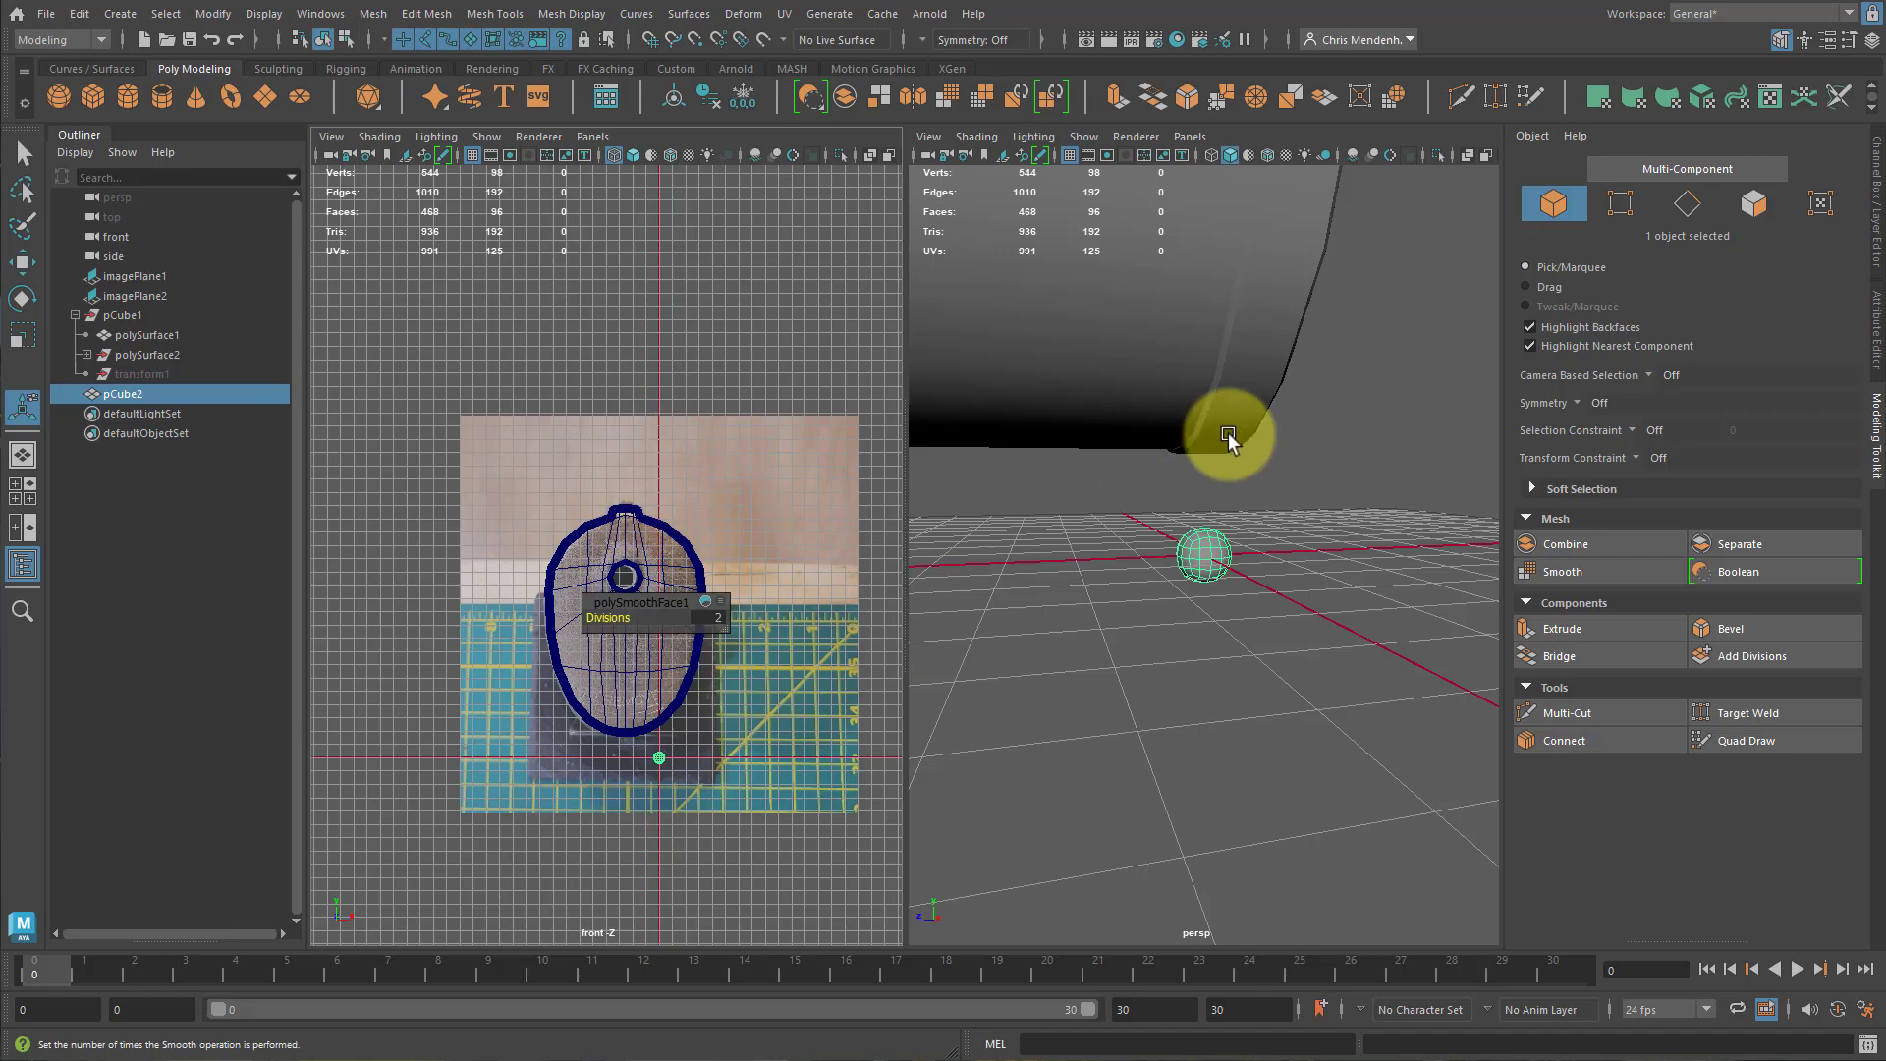
scroll(1382, 602, down, 5)
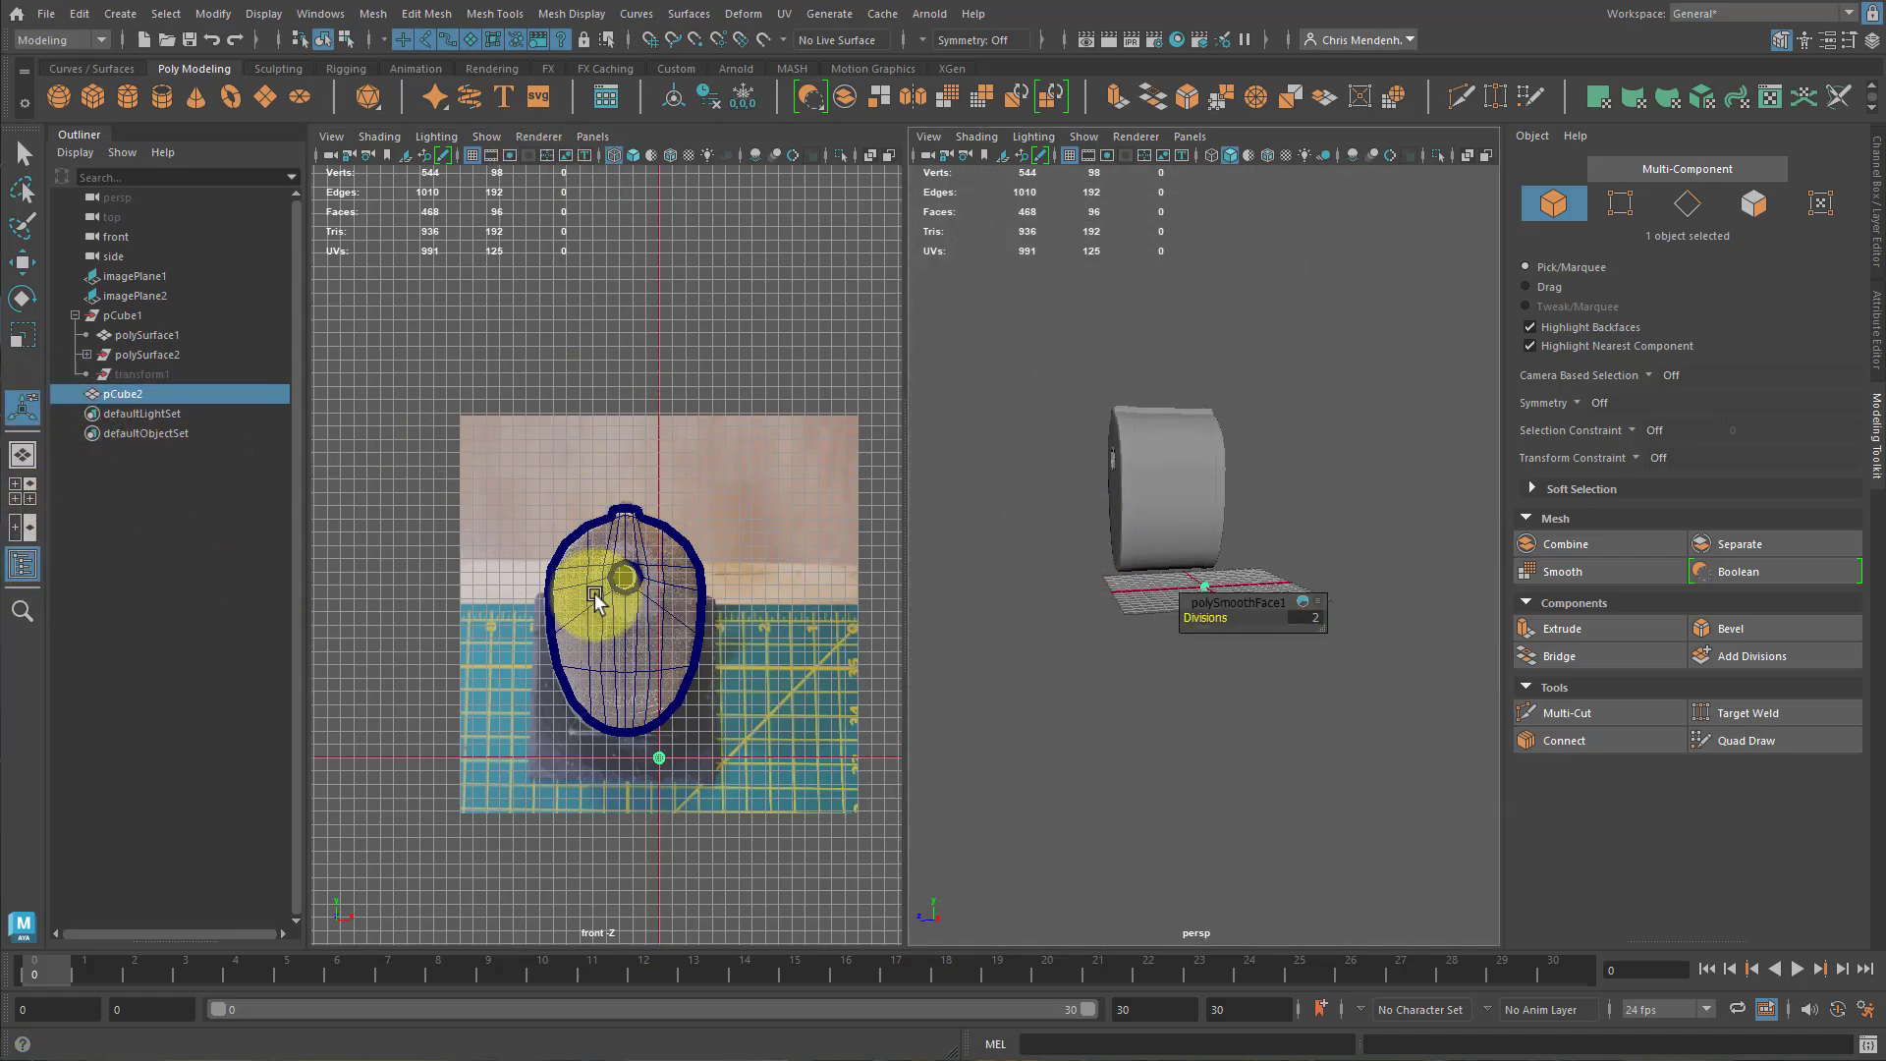
click(593, 137)
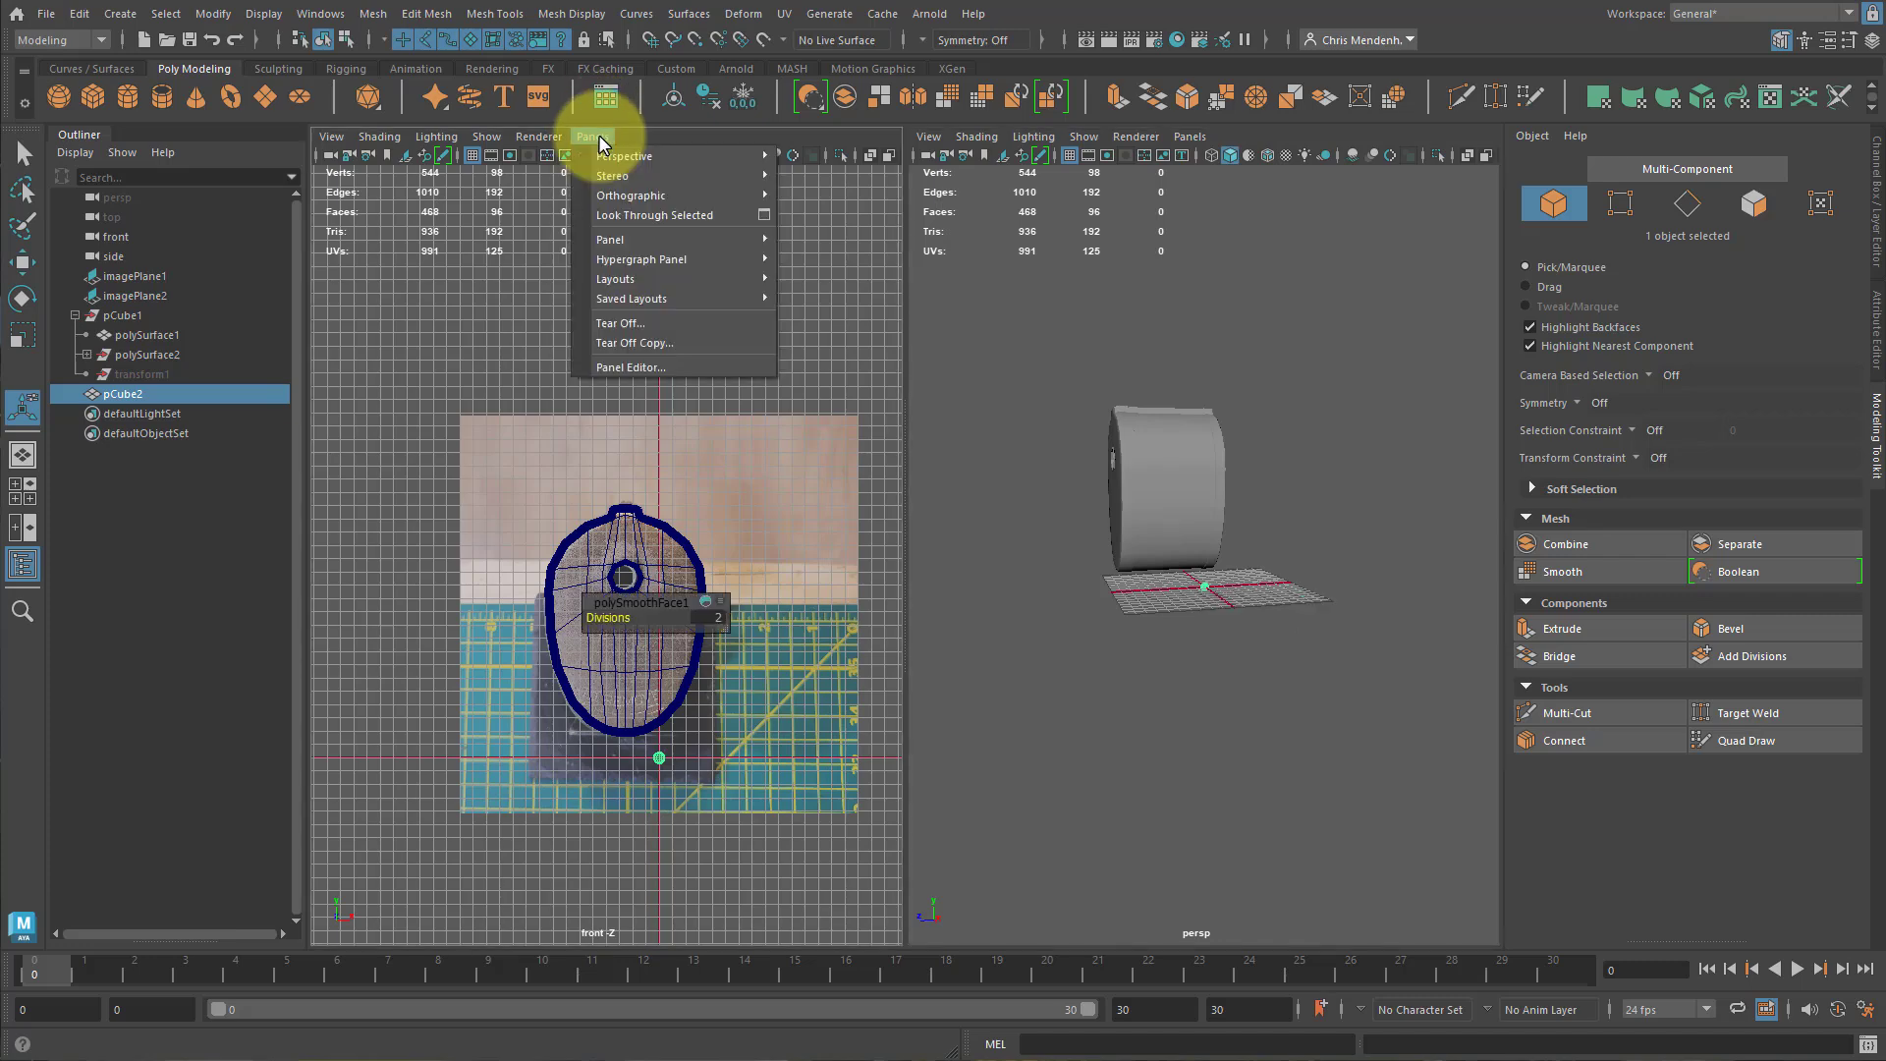
mouse_move(657, 199)
click(855, 217)
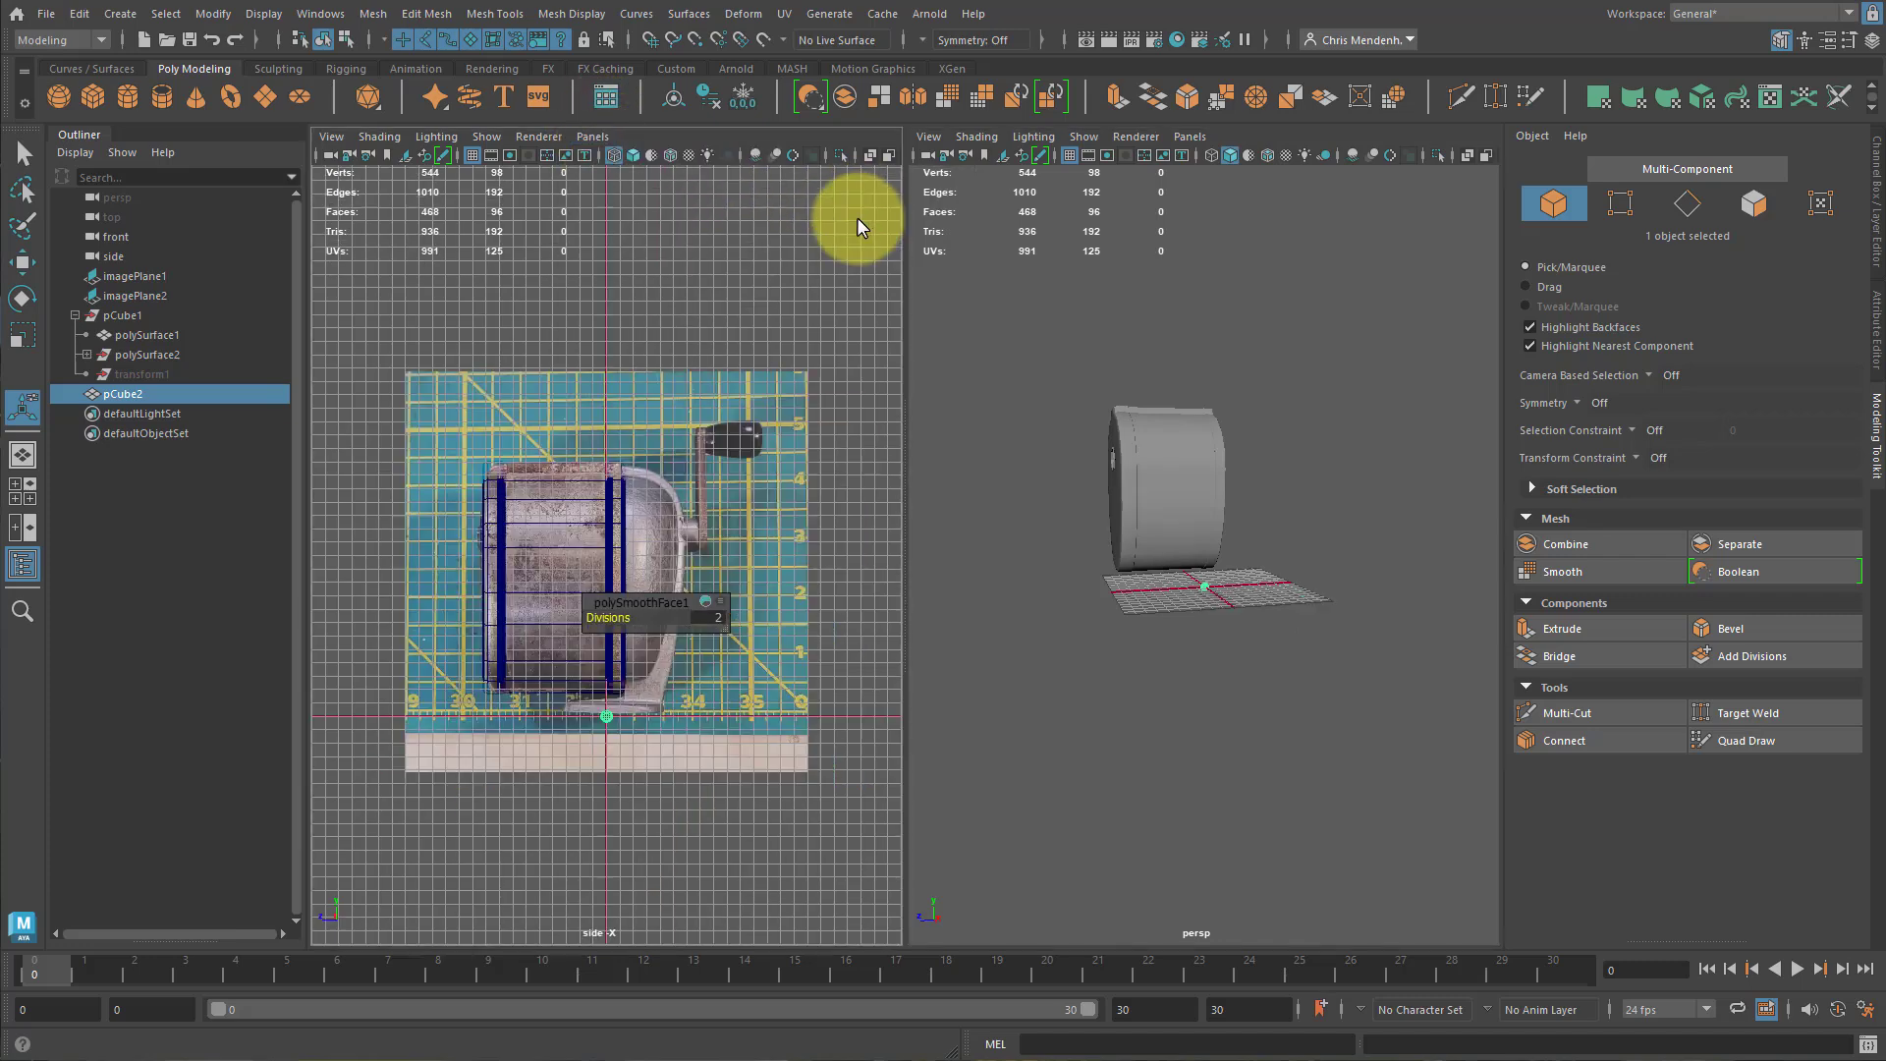
Move the small sphere up and back into the rear ring, to about Y 12.20 and Z -2.99.
drag(591, 721, 581, 712)
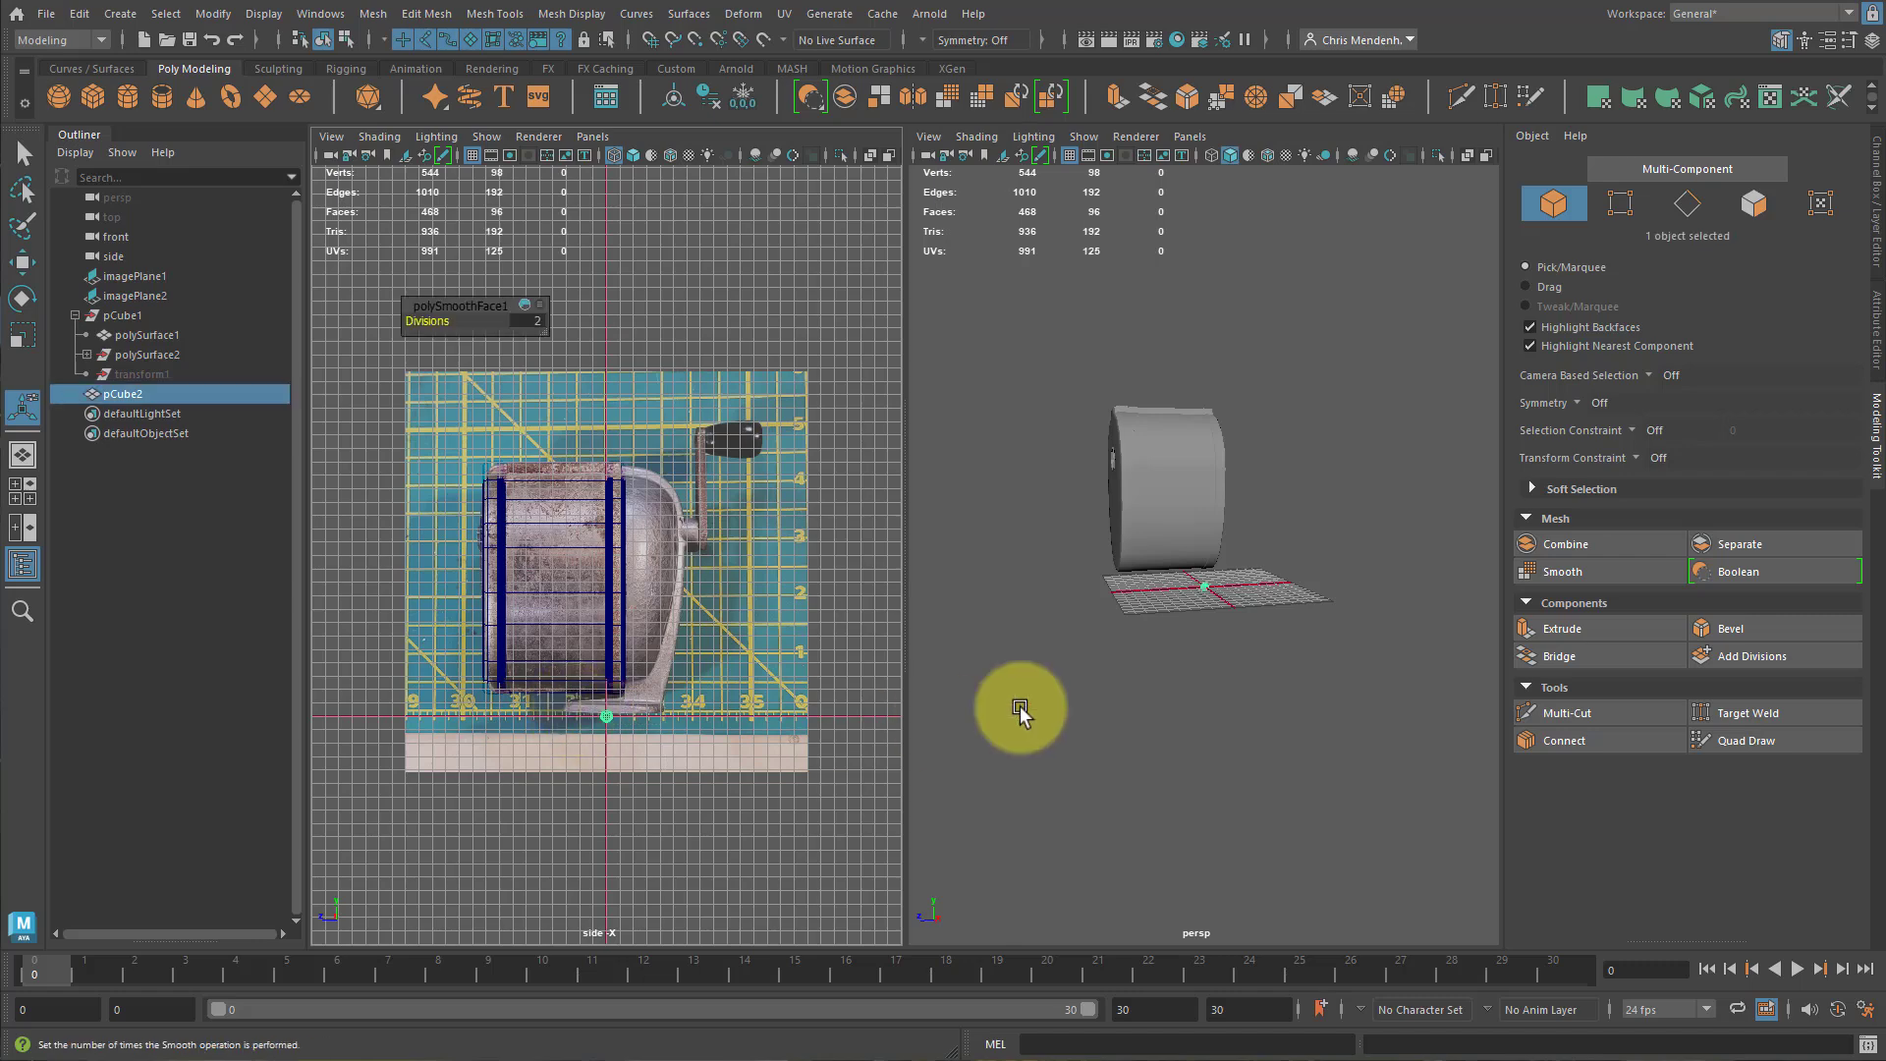
alt+drag(1257, 538, 1220, 550)
alt+middle_drag(1221, 549, 1221, 628)
alt+right_drag(650, 617, 614, 871)
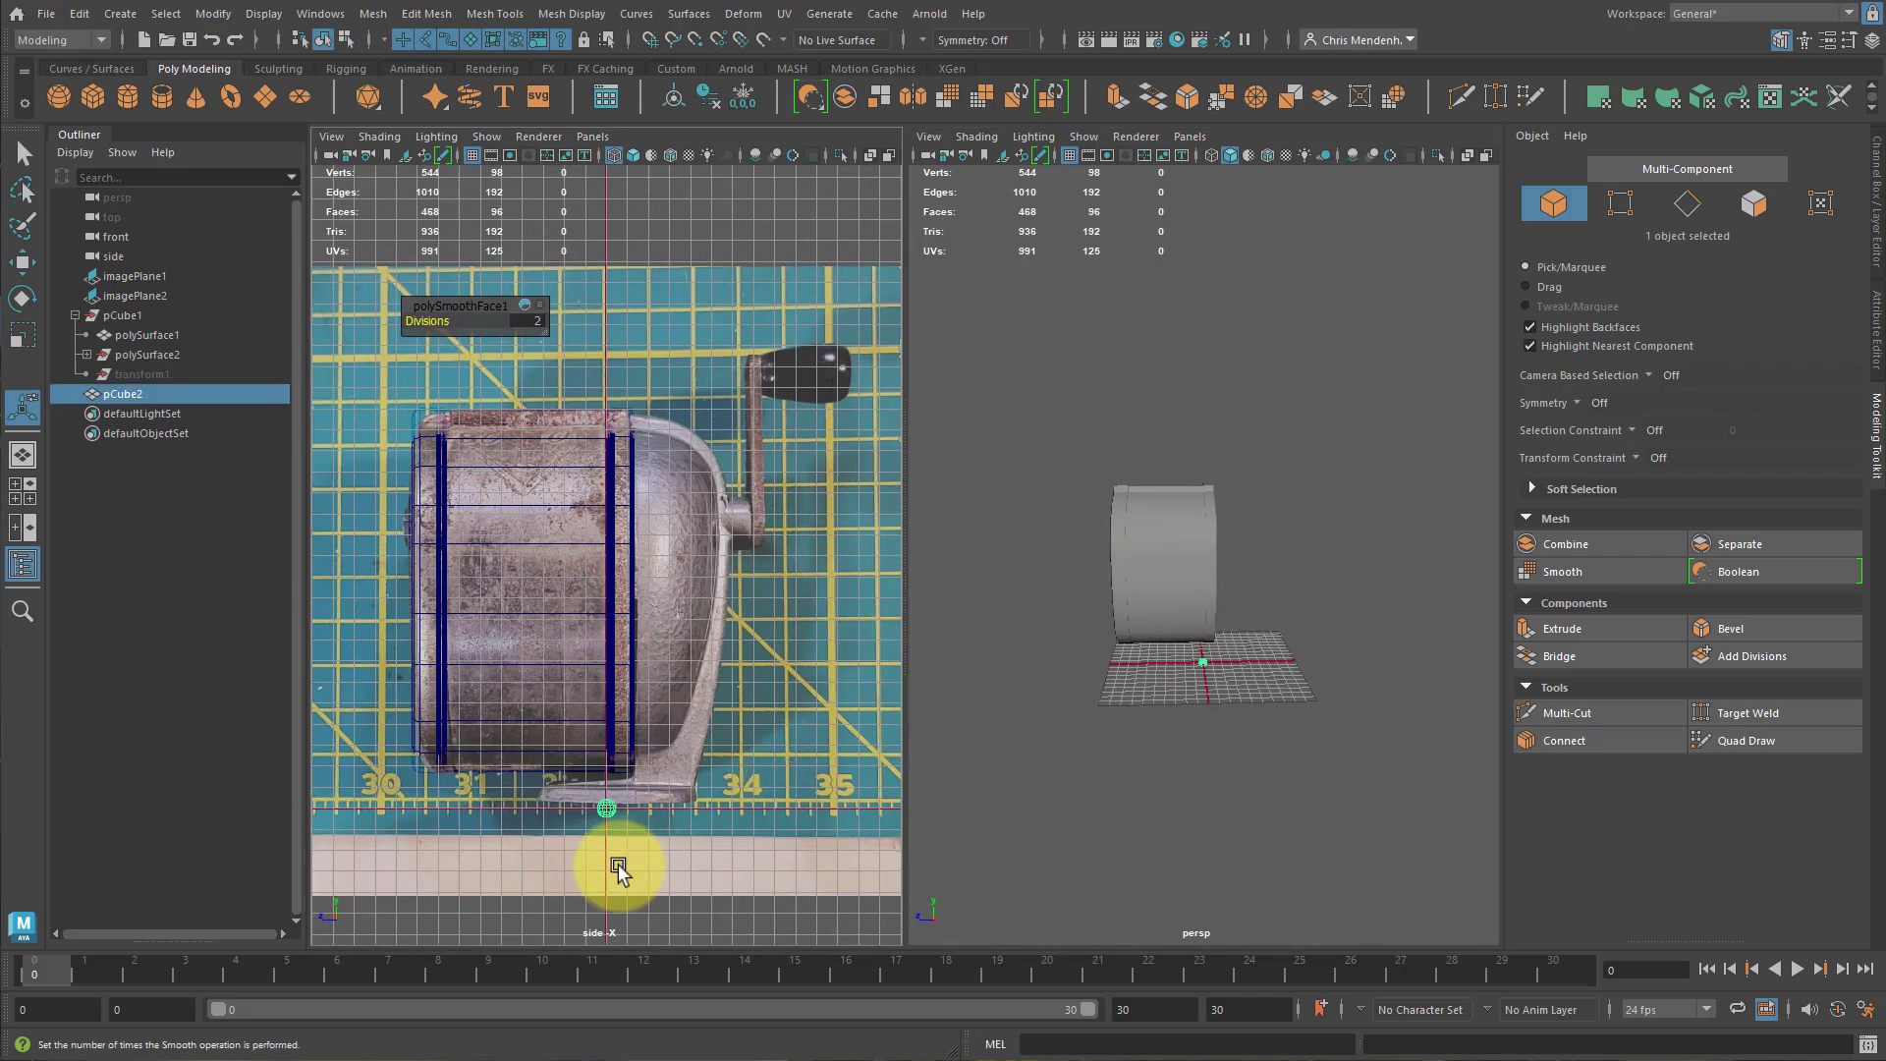
key(w)
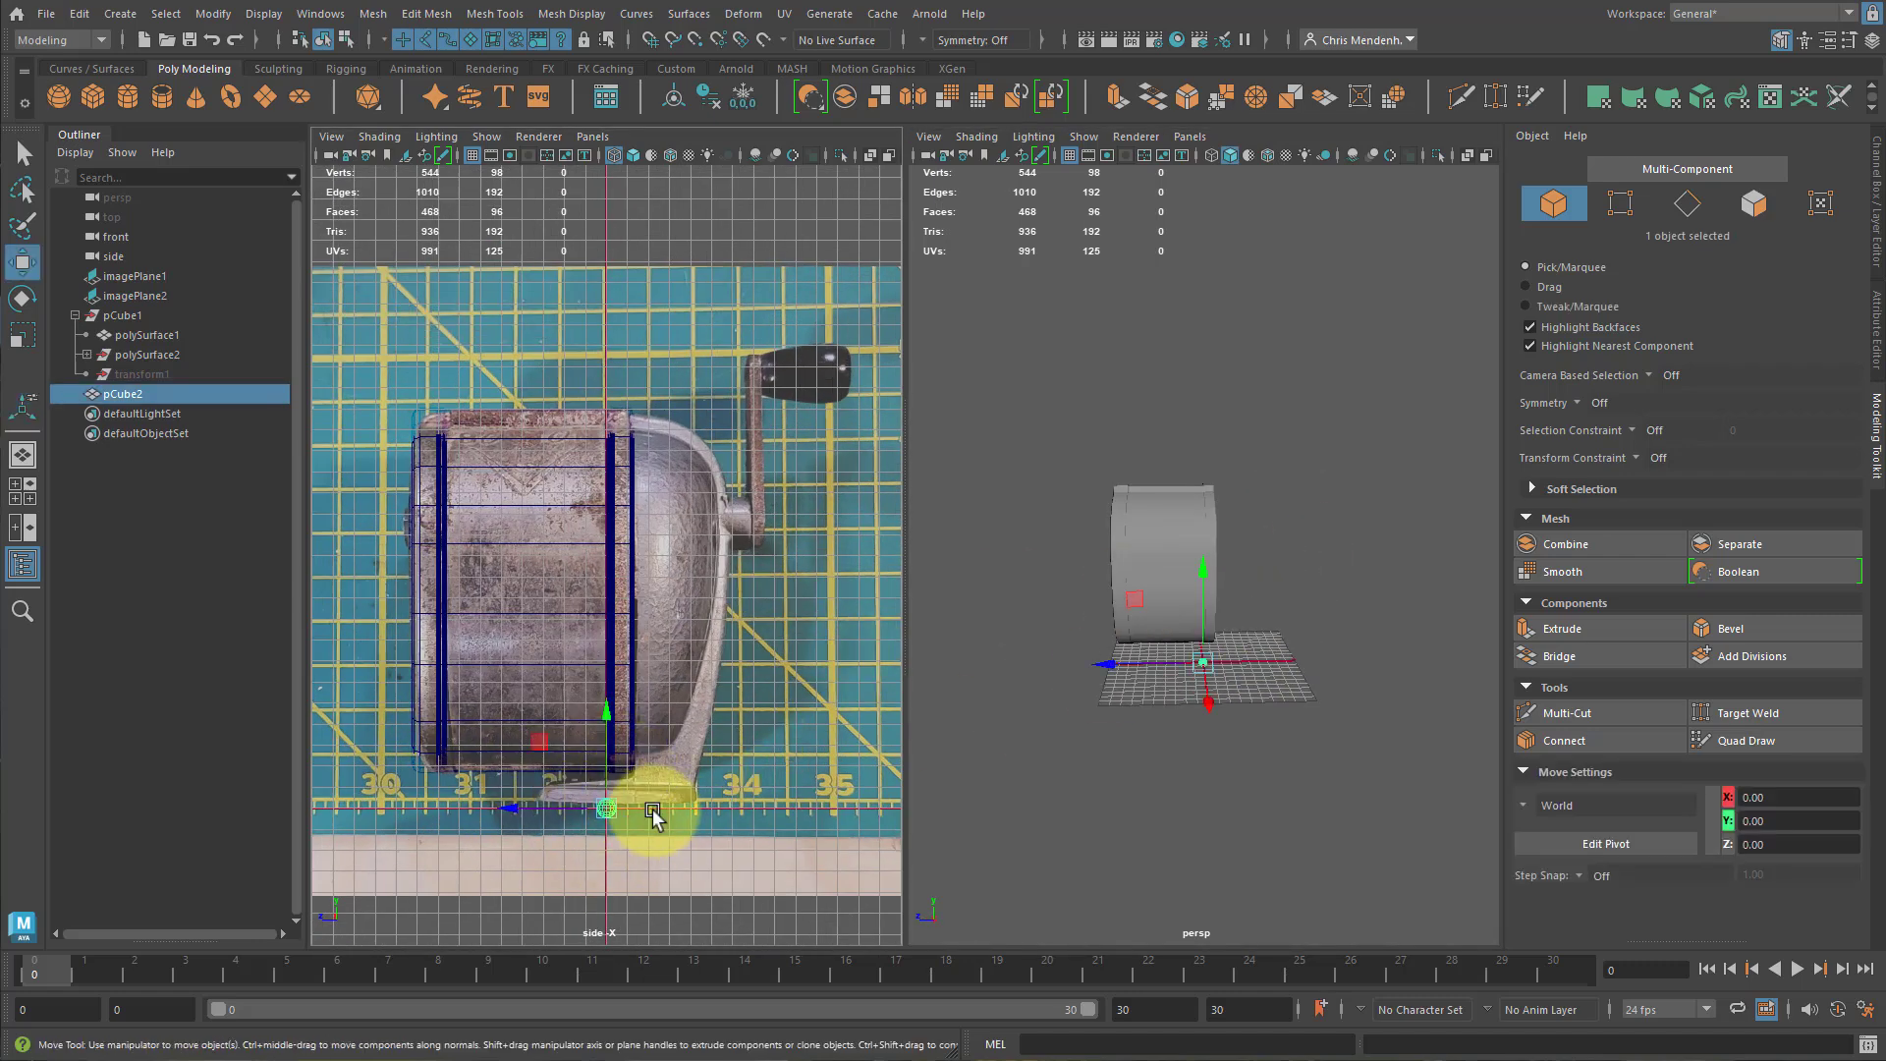
drag(518, 811, 737, 451)
Delete the 48 faces of the sphere's front half, leaving a hemisphere, and return to object selection.
key(f)
key(ctrl+F11)
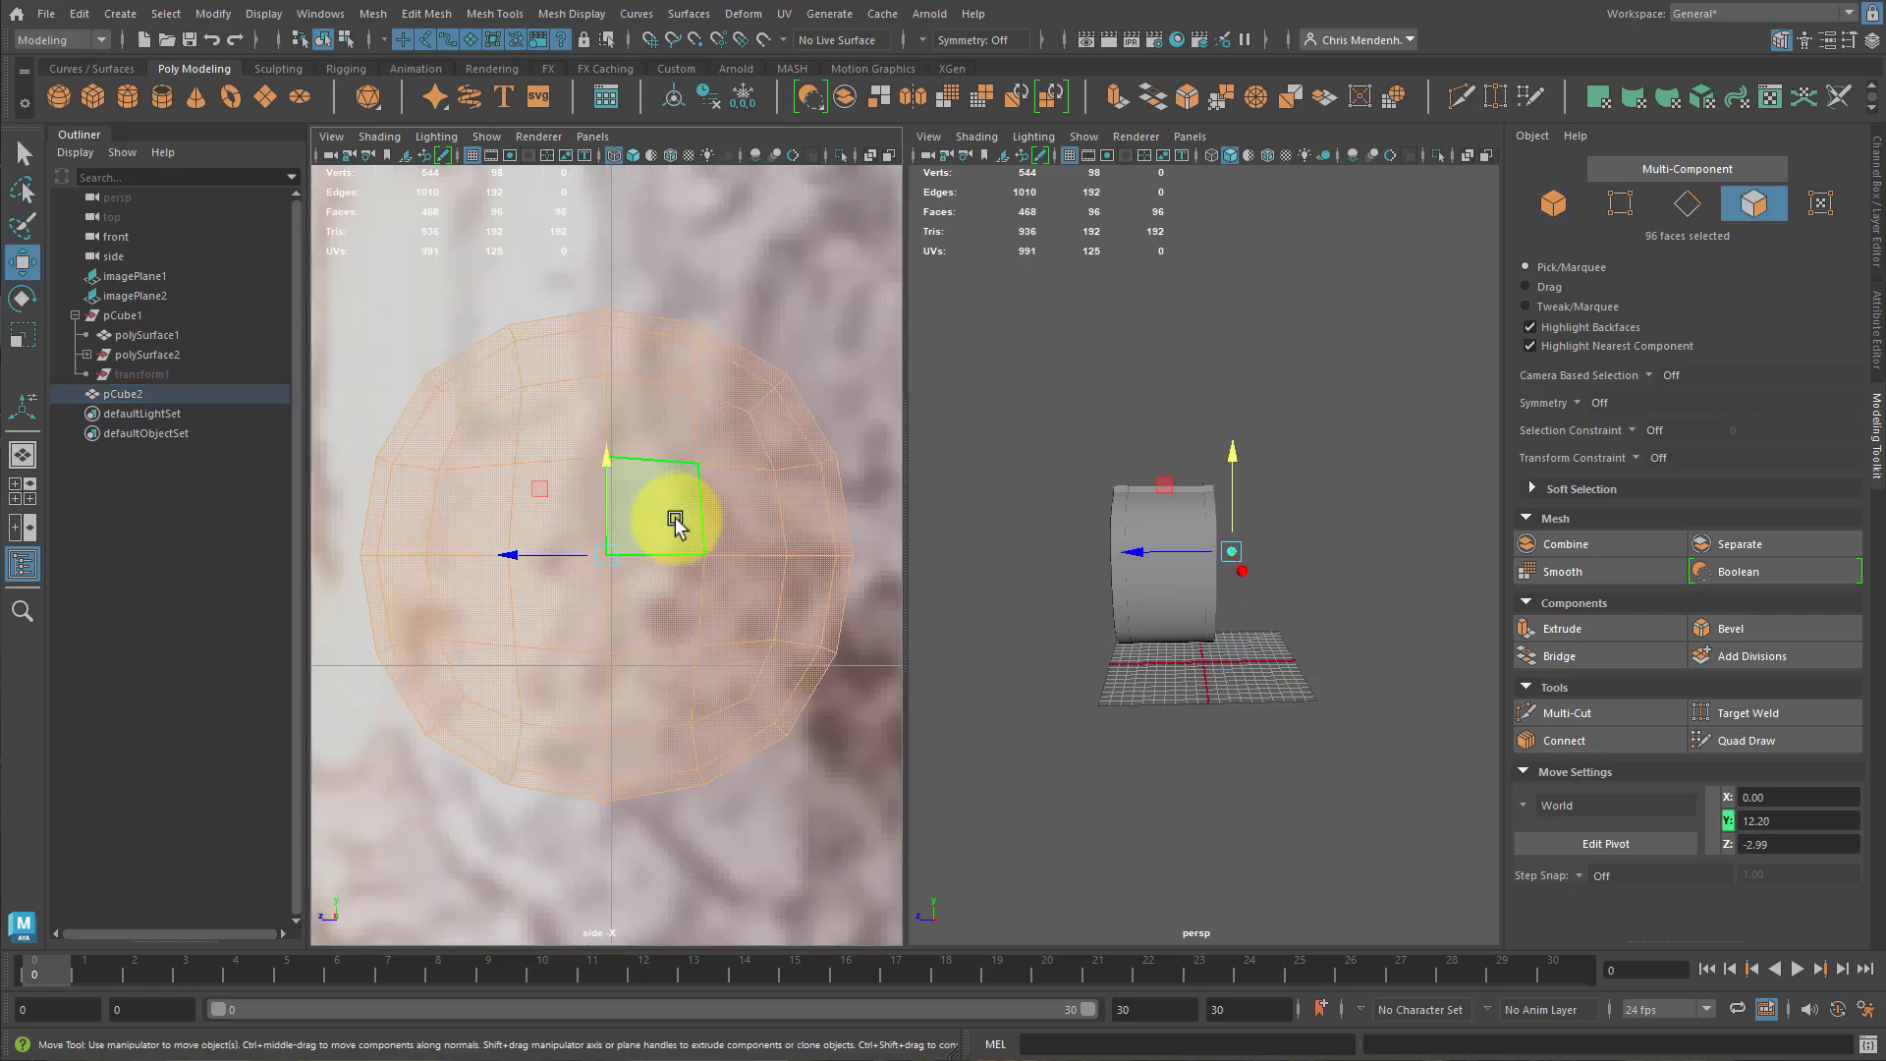
drag(555, 887, 577, 970)
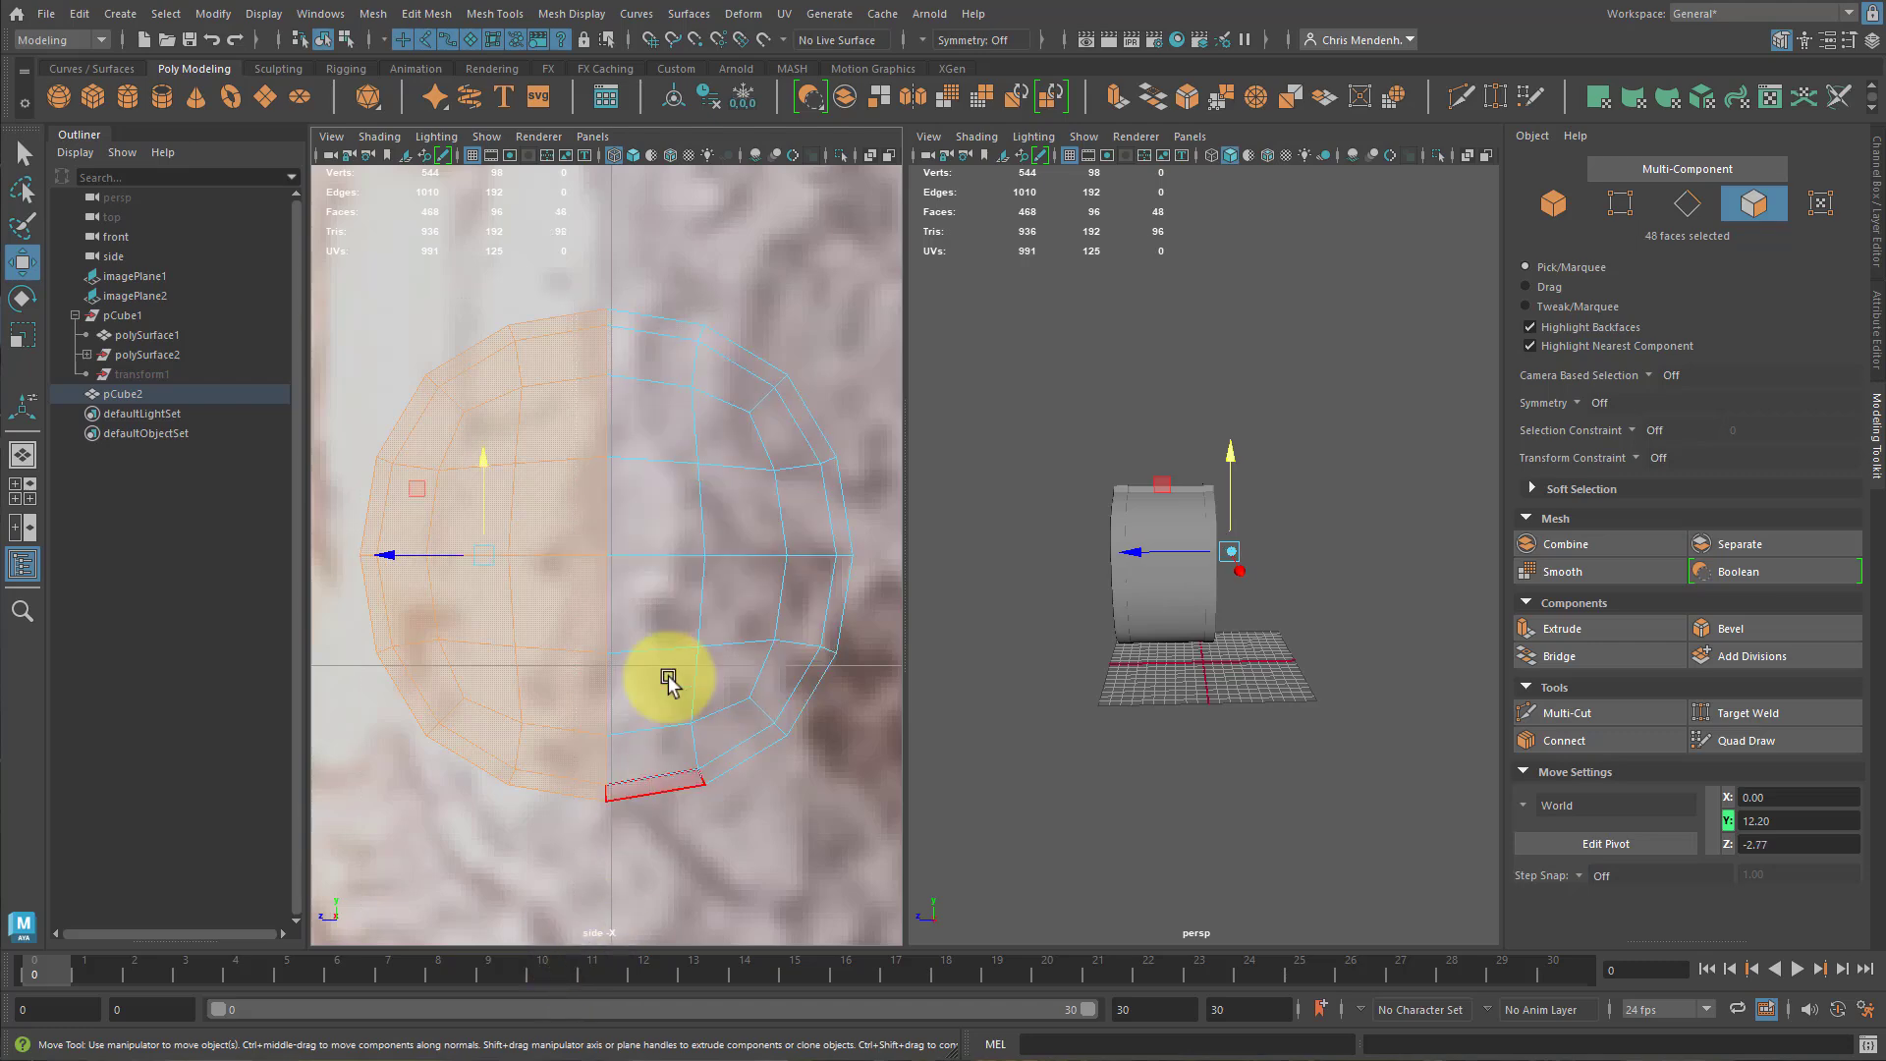
key(f)
alt+drag(1338, 640, 1399, 653)
key(Delete)
alt+drag(747, 569, 791, 562)
right_drag(832, 574, 672, 512)
drag(494, 258, 896, 951)
right_drag(657, 547, 664, 437)
Show wireframe on shaded in the perspective view and snap the hemisphere along X to the middle of the housing's top tab.
alt+drag(1350, 620, 1200, 626)
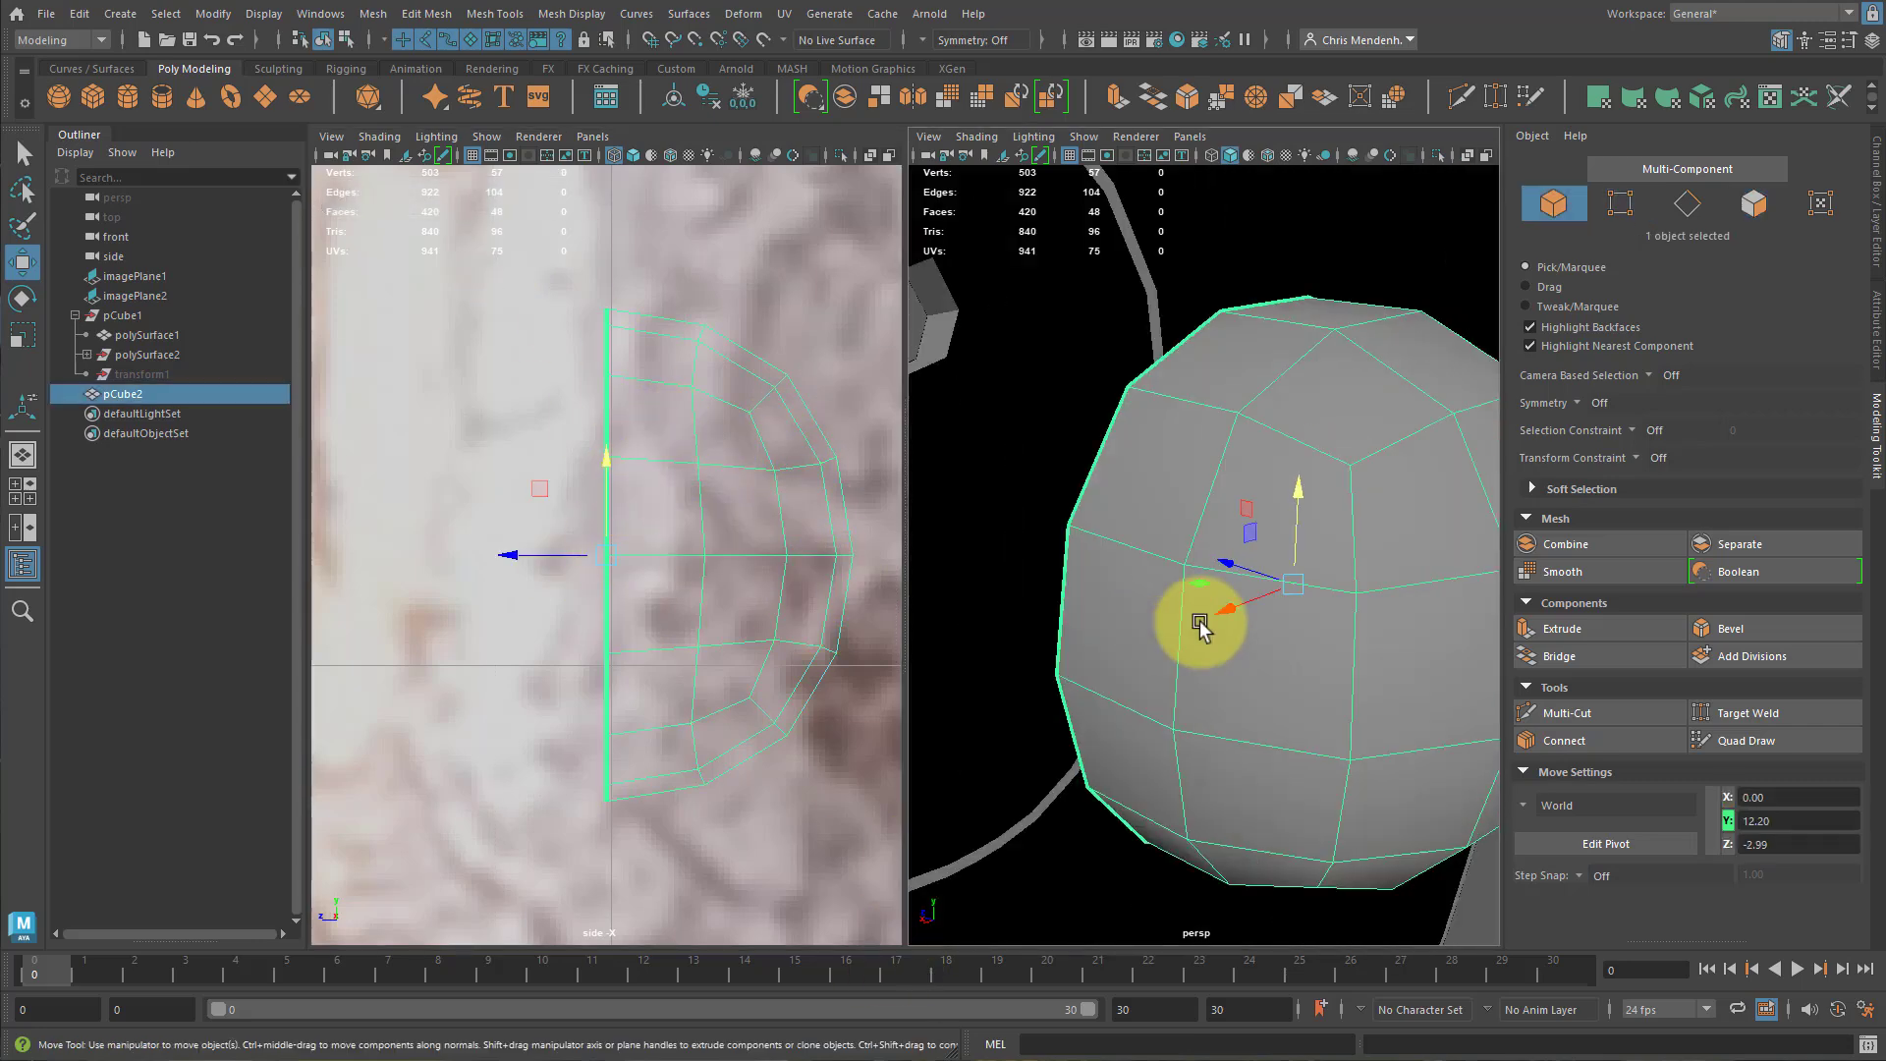
alt+right_drag(1199, 627, 1061, 564)
alt+drag(1060, 564, 1320, 610)
alt+right_drag(1320, 610, 1198, 590)
alt+drag(1304, 614, 1250, 640)
alt+middle_drag(1226, 444, 1142, 553)
alt+drag(1142, 558, 1270, 138)
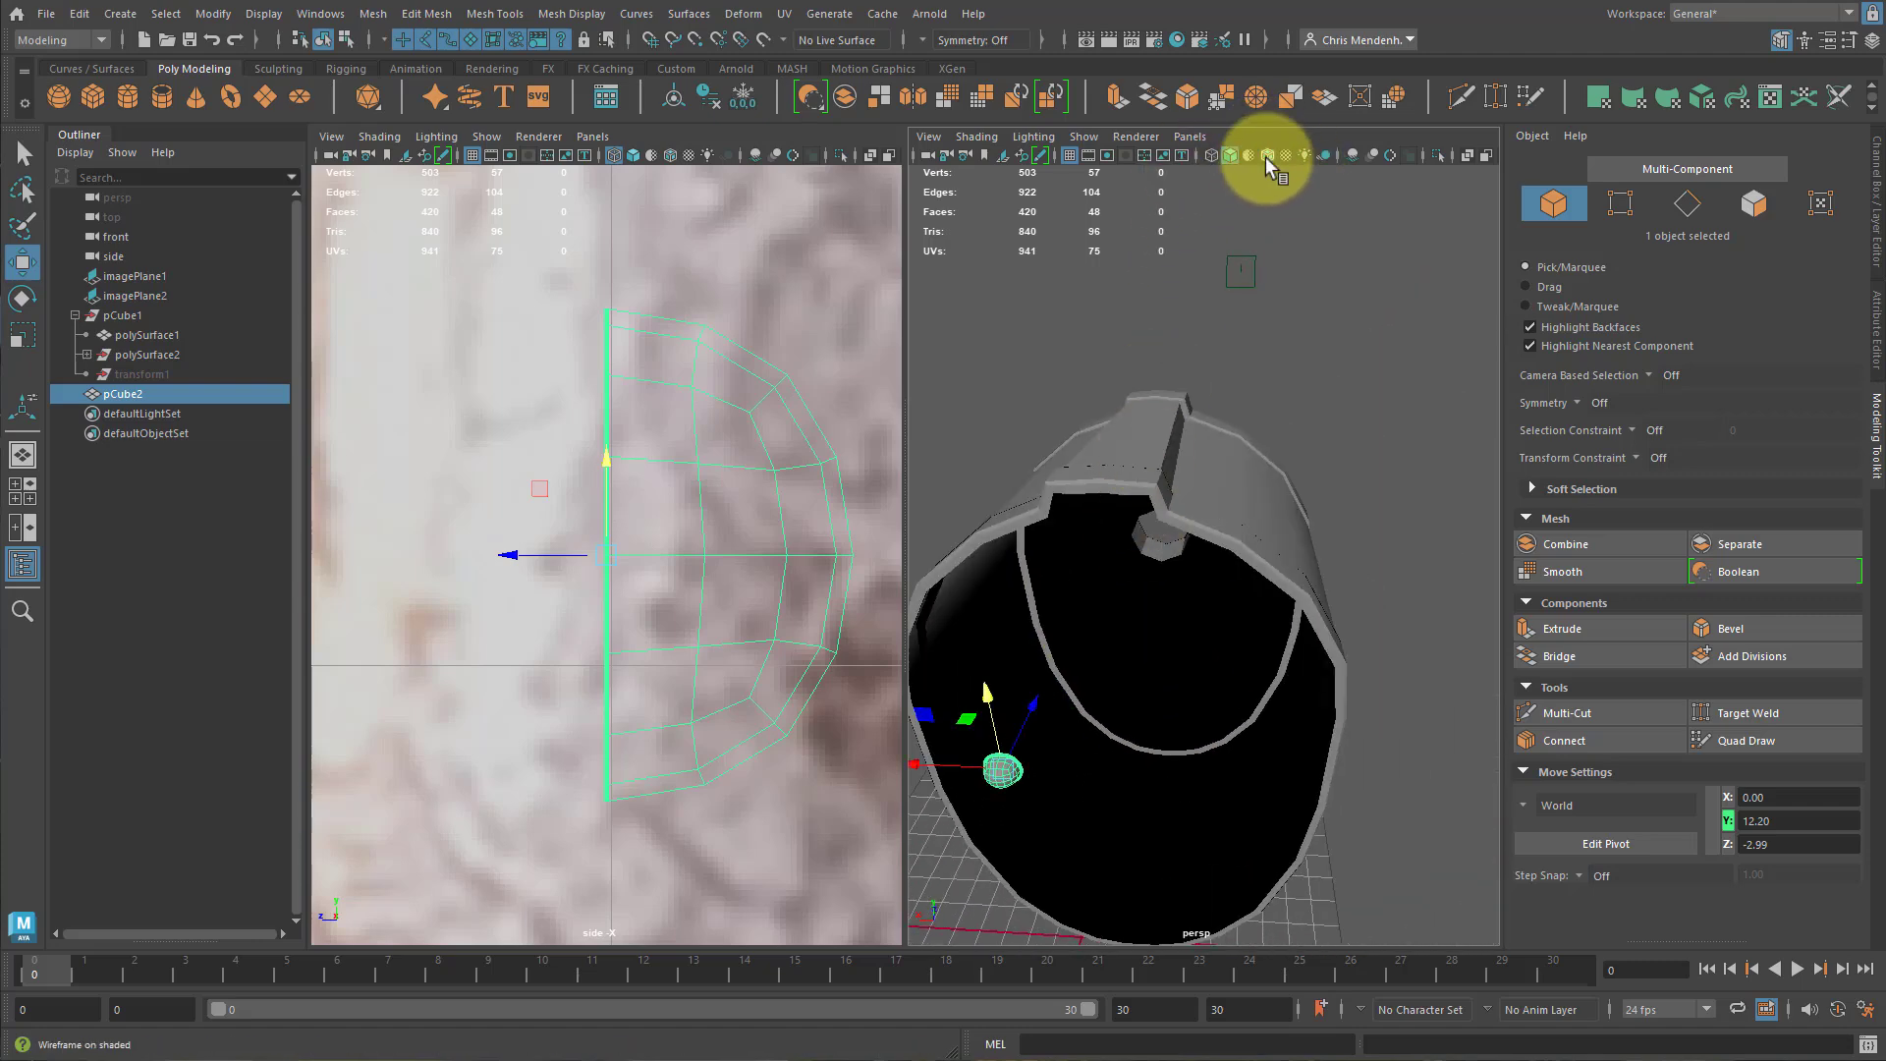
click(1269, 157)
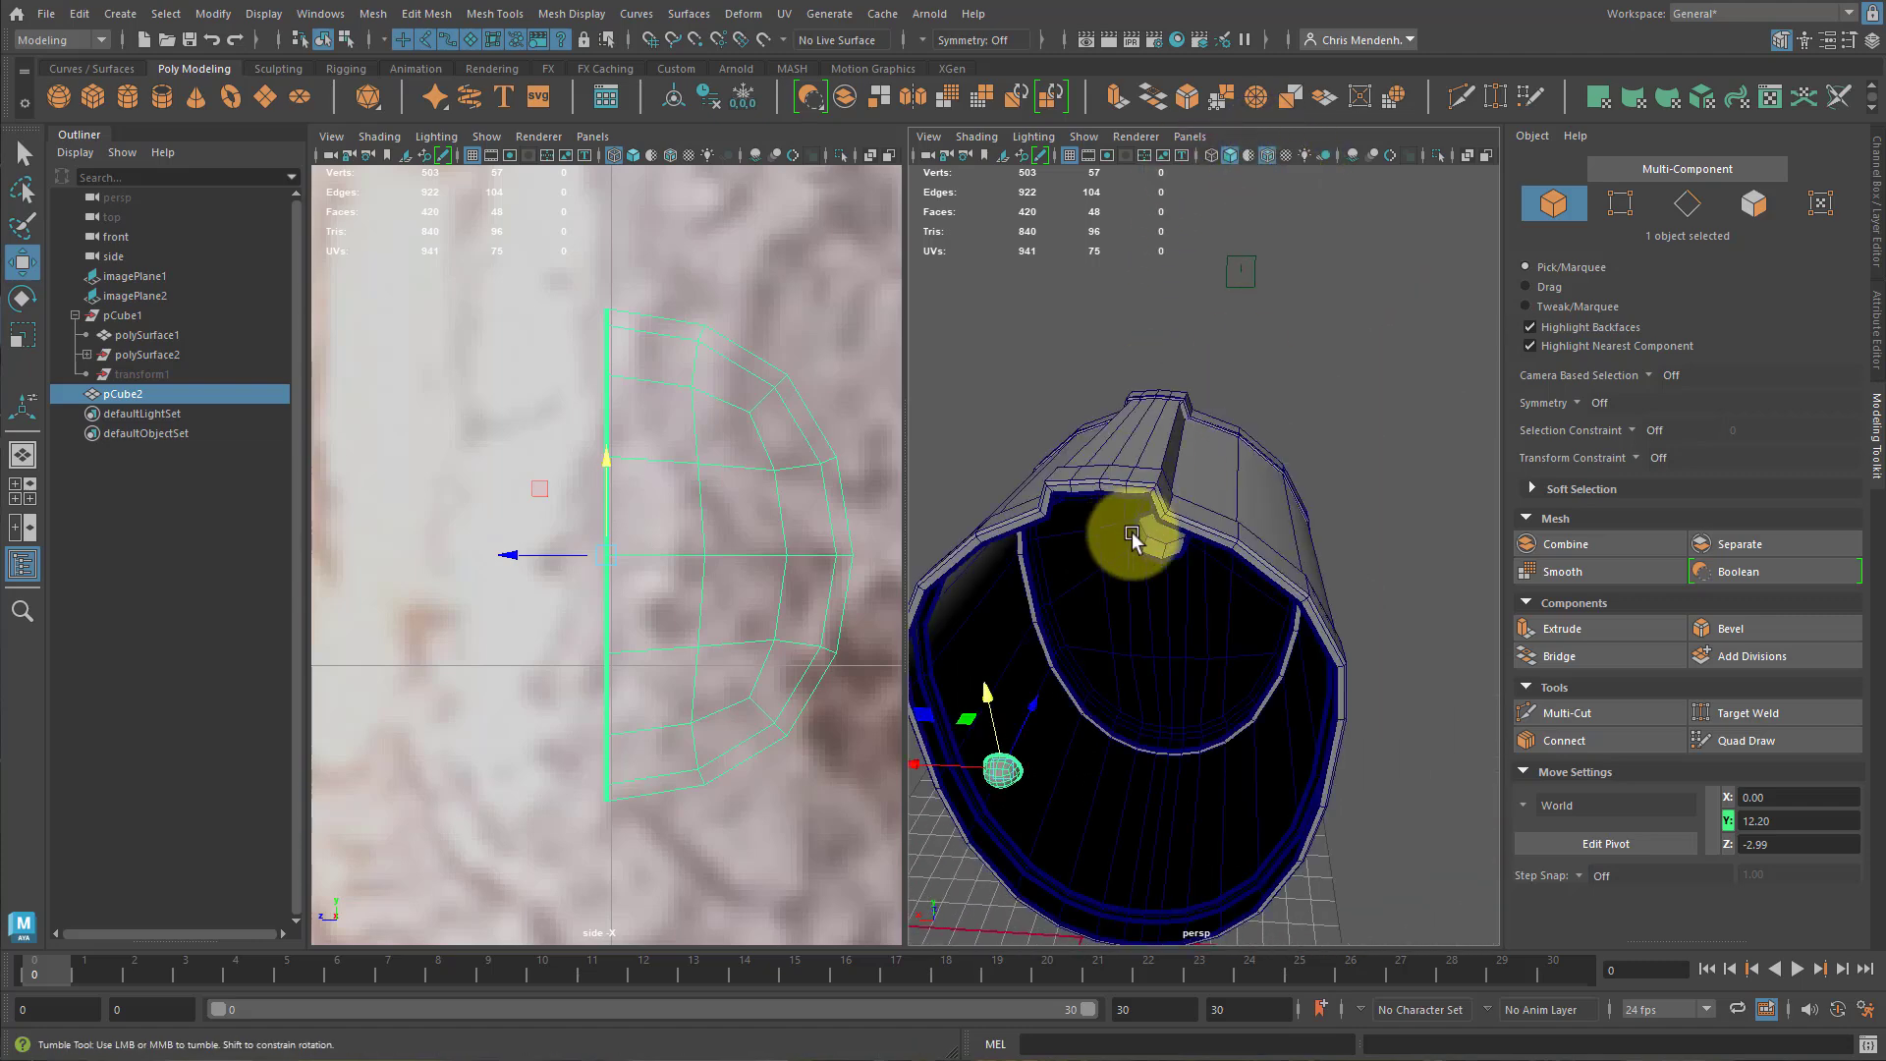
mouse_move(1128, 535)
alt+mouse_down()
mouse_move(1086, 833)
mouse_move(931, 803)
mouse_move(935, 789)
mouse_move(1026, 788)
mouse_move(940, 800)
mouse_move(982, 819)
alt+mouse_up()
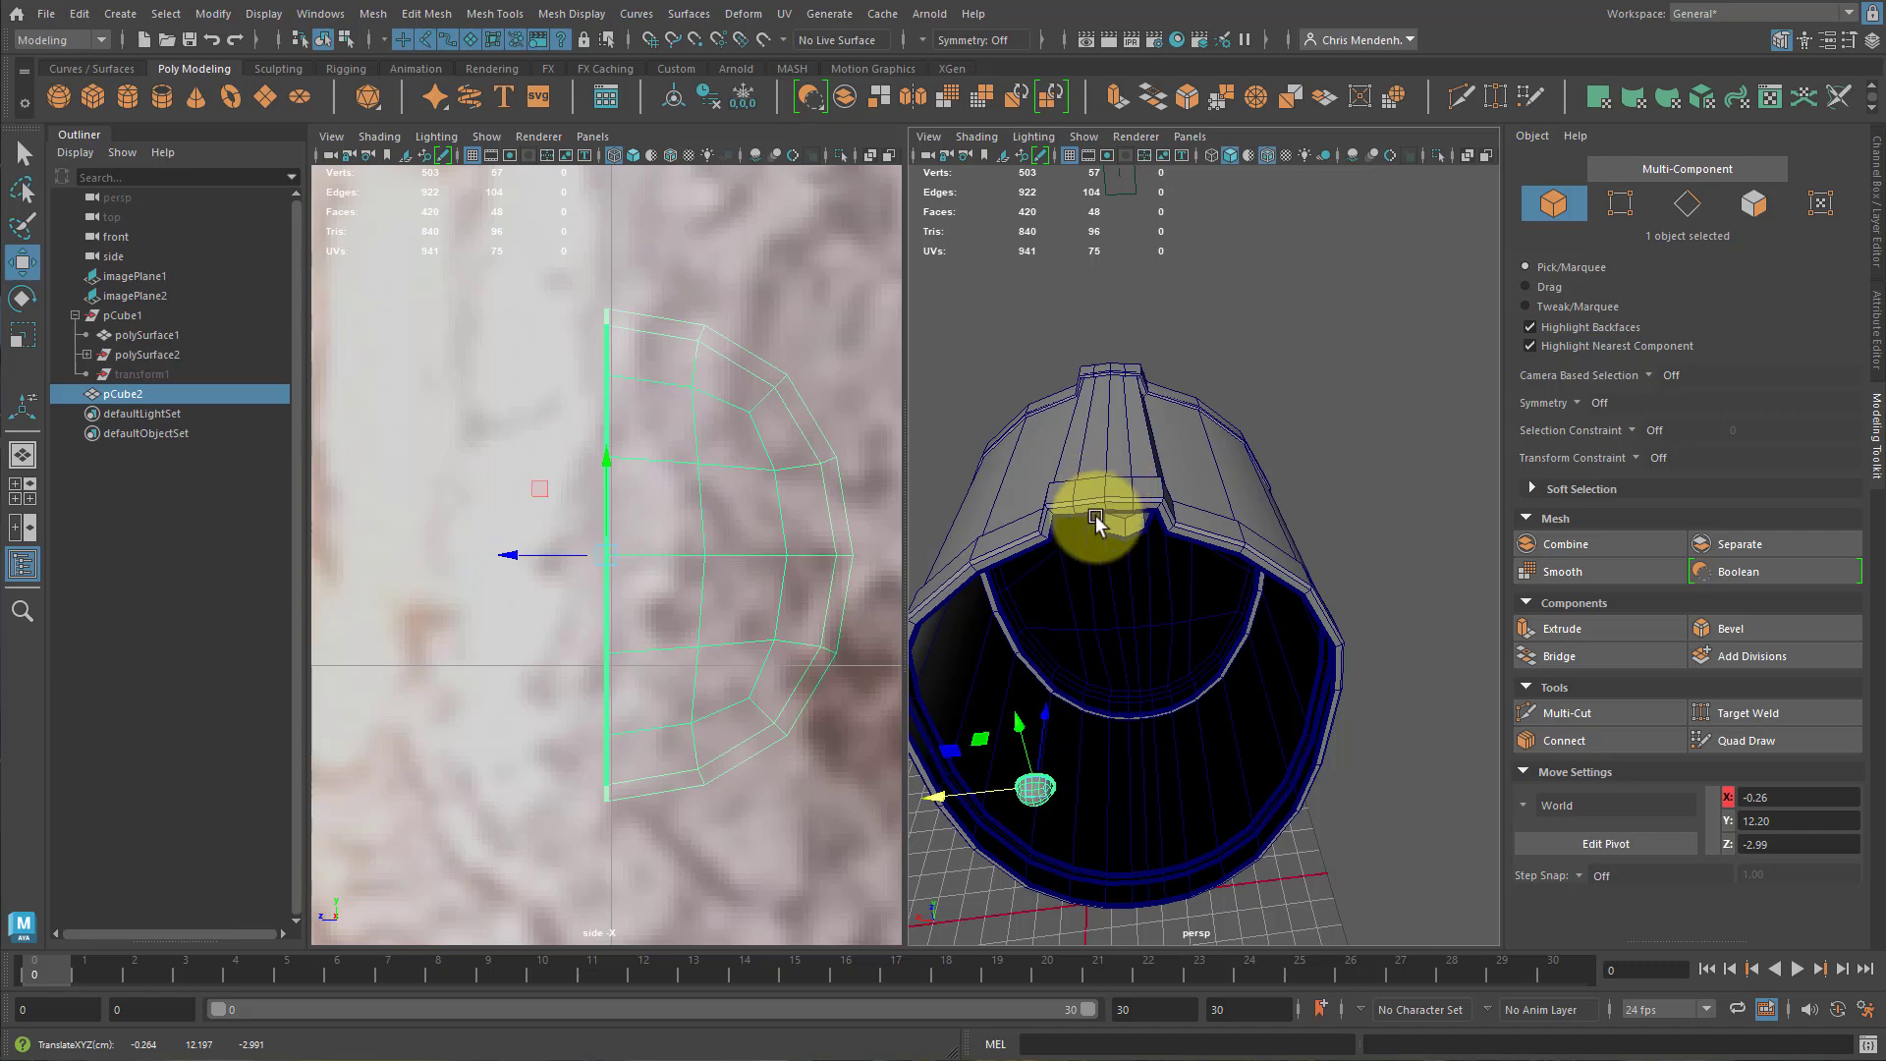
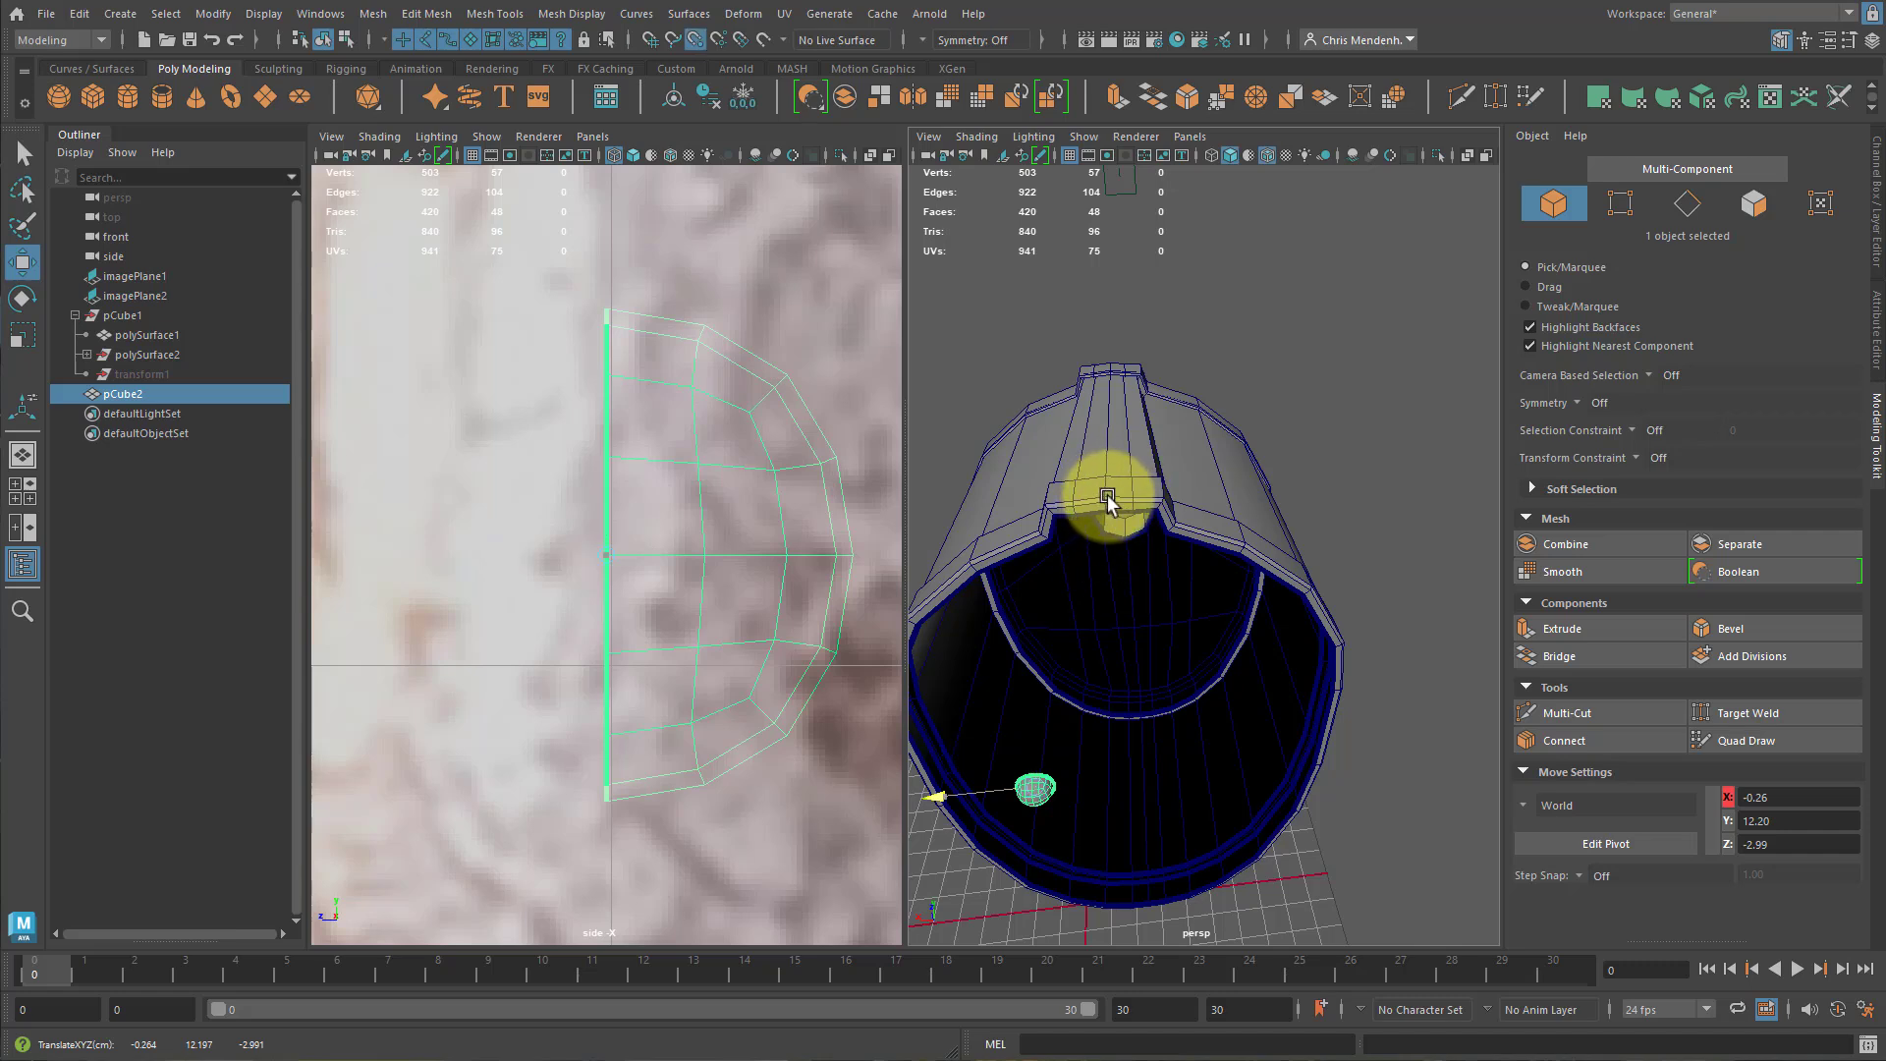
drag(1107, 506, 1107, 506)
Scale the hemisphere up uniformly and position it along Z at the open rear ring.
alt+drag(1206, 833, 1208, 686)
key(r)
drag(1191, 623, 1317, 687)
key(w)
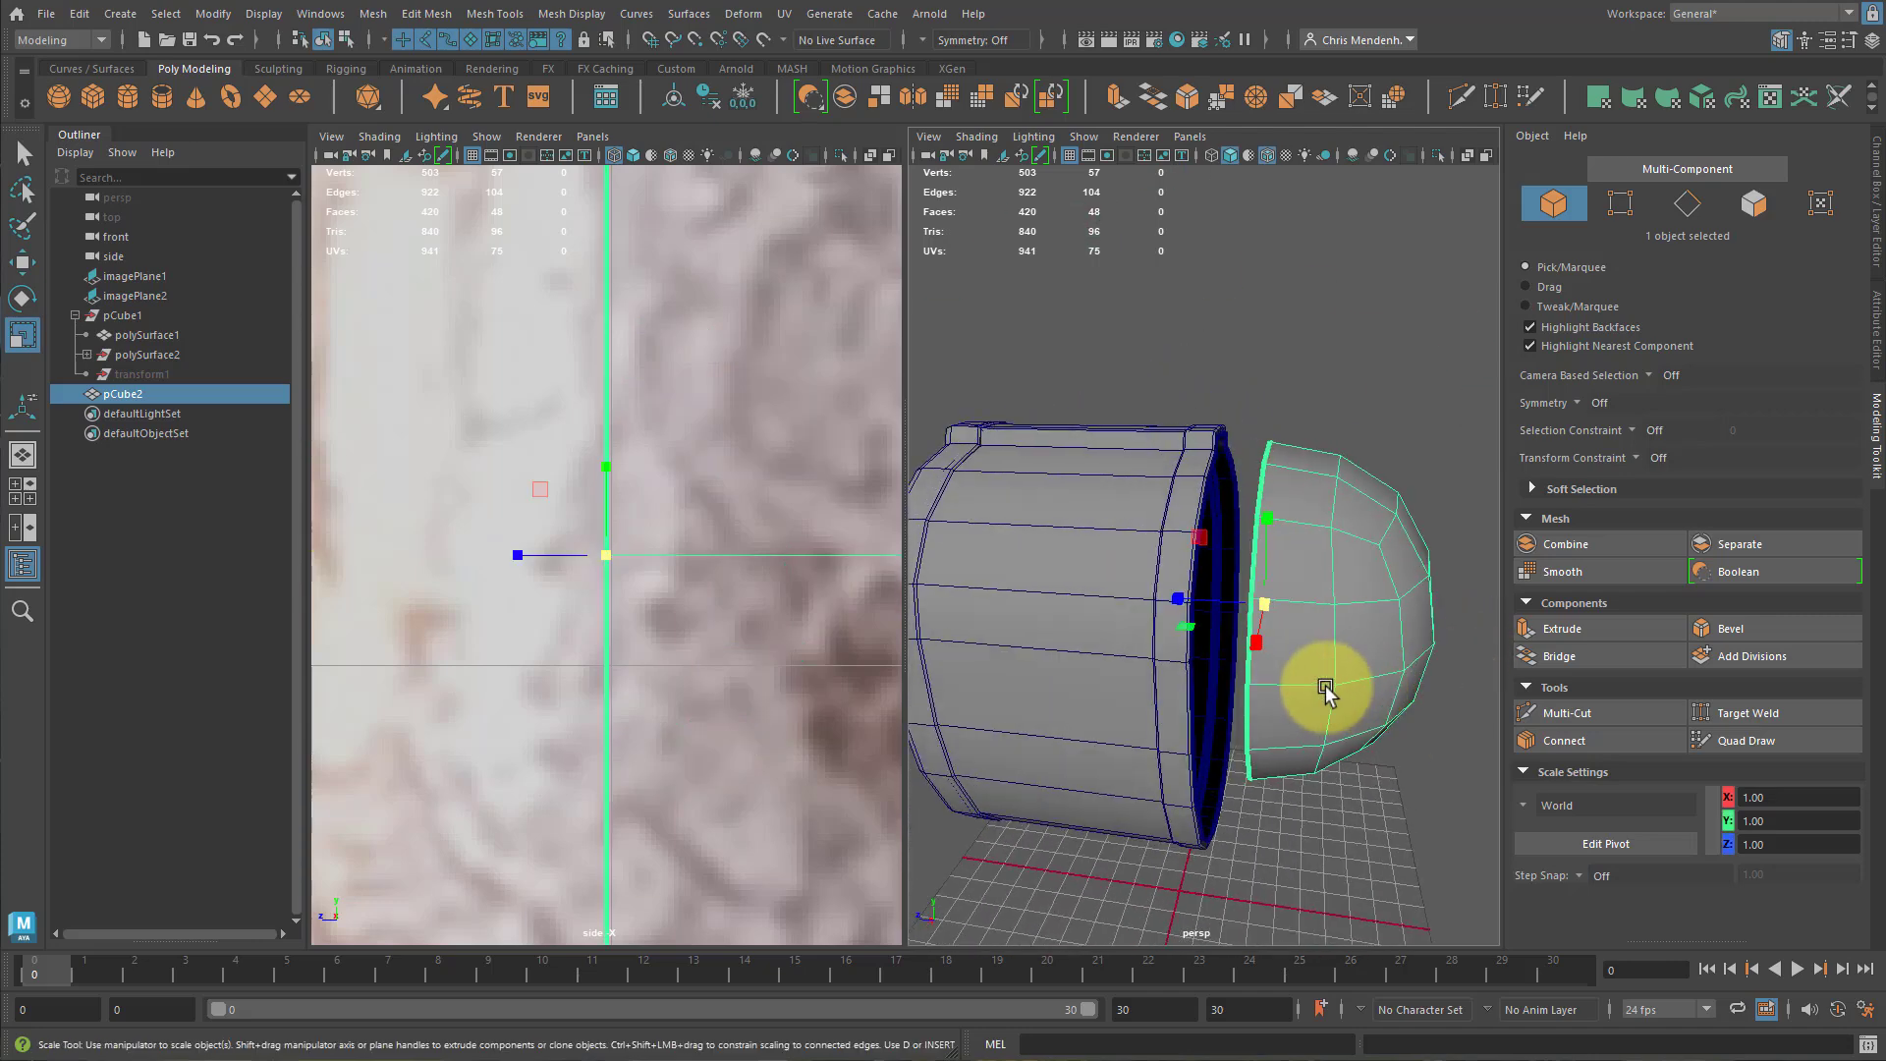
drag(1191, 597, 1175, 648)
key(r)
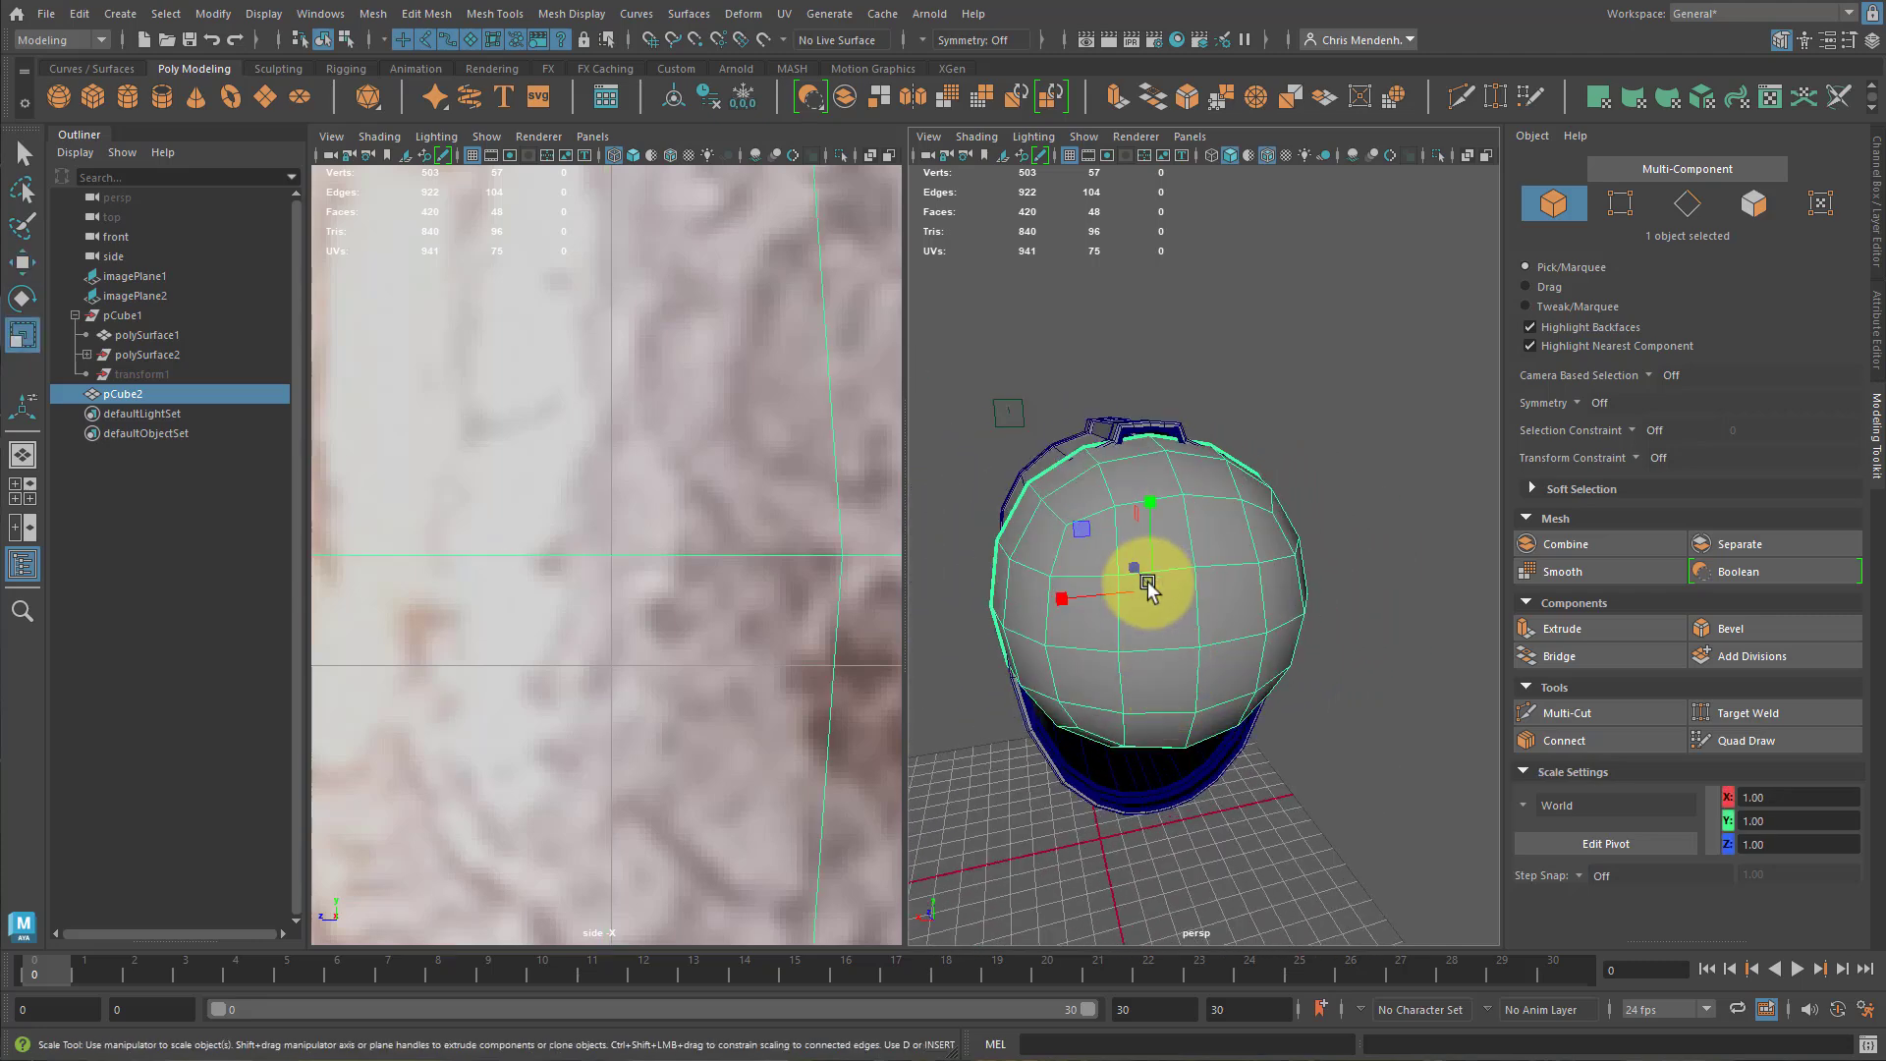
drag(1139, 581, 1398, 640)
Flatten the hemisphere along Z to match the depth of the rear housing in the side reference.
scroll(637, 515, down, 15)
scroll(639, 511, up, 6)
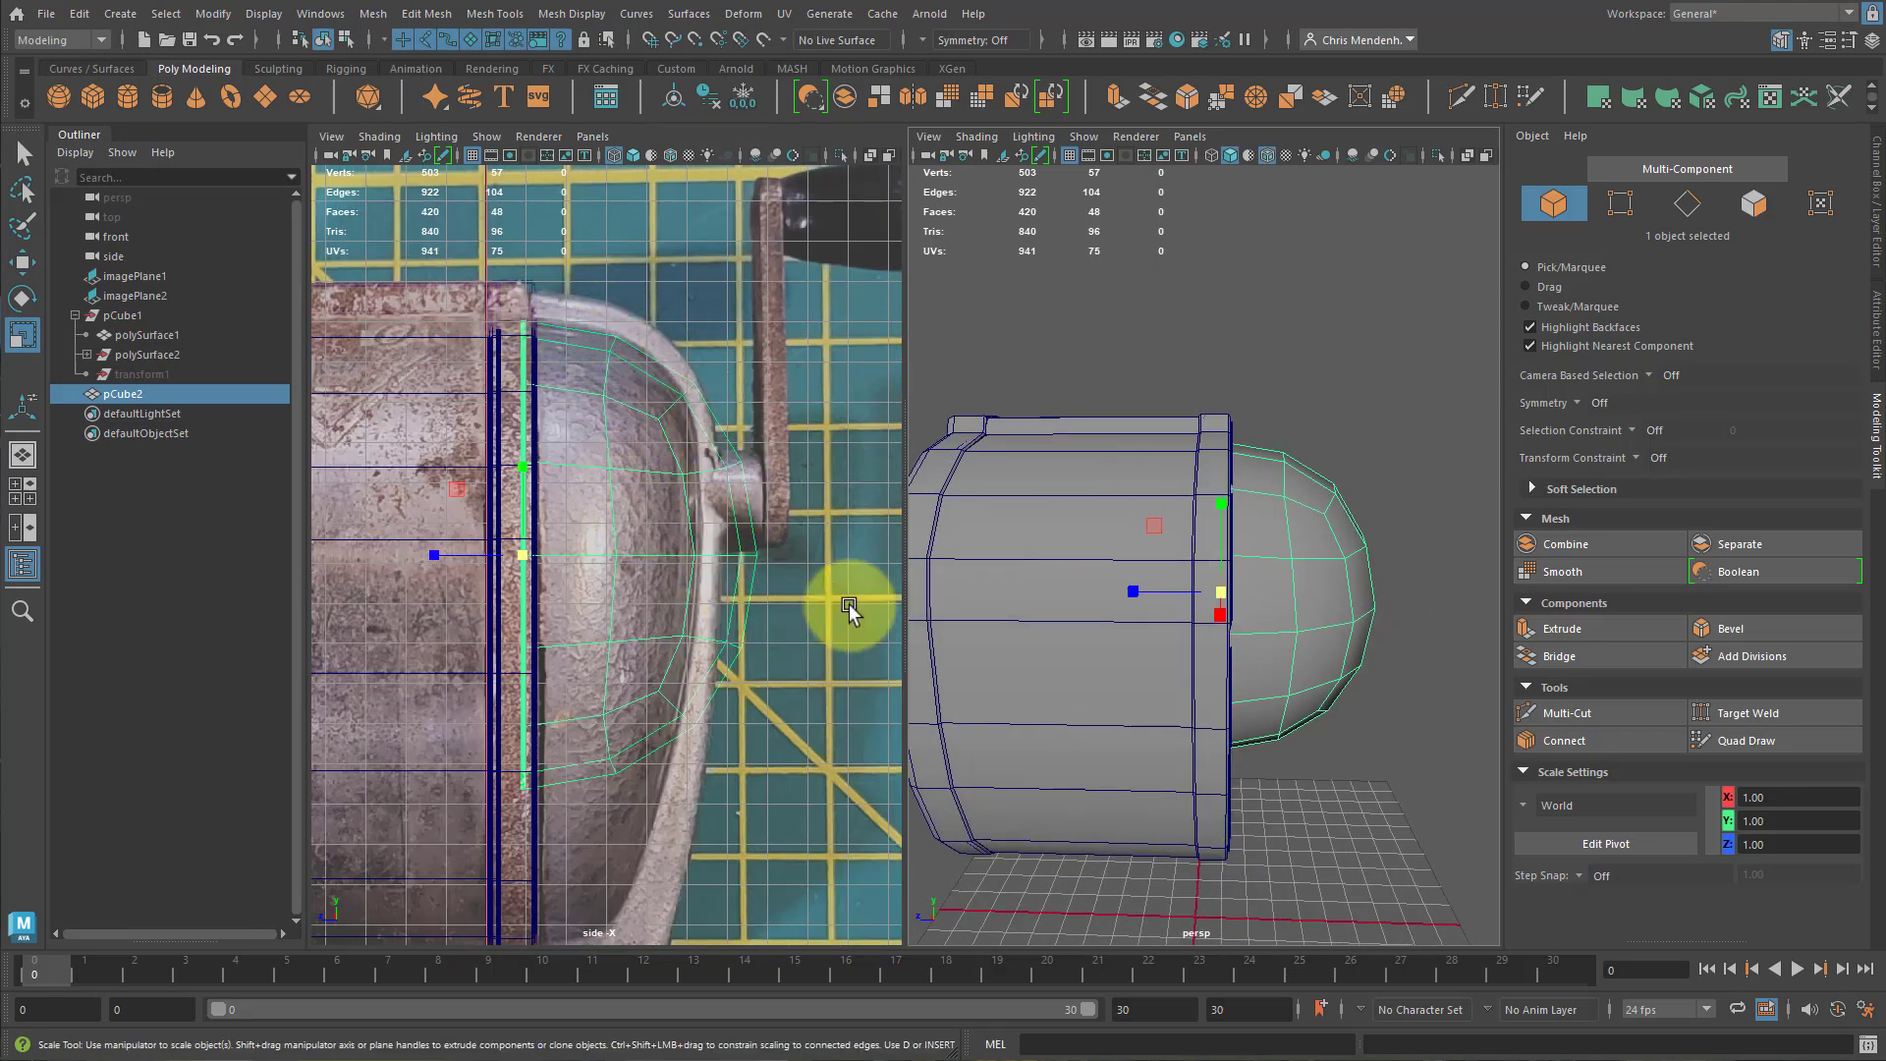
drag(1137, 589, 1149, 589)
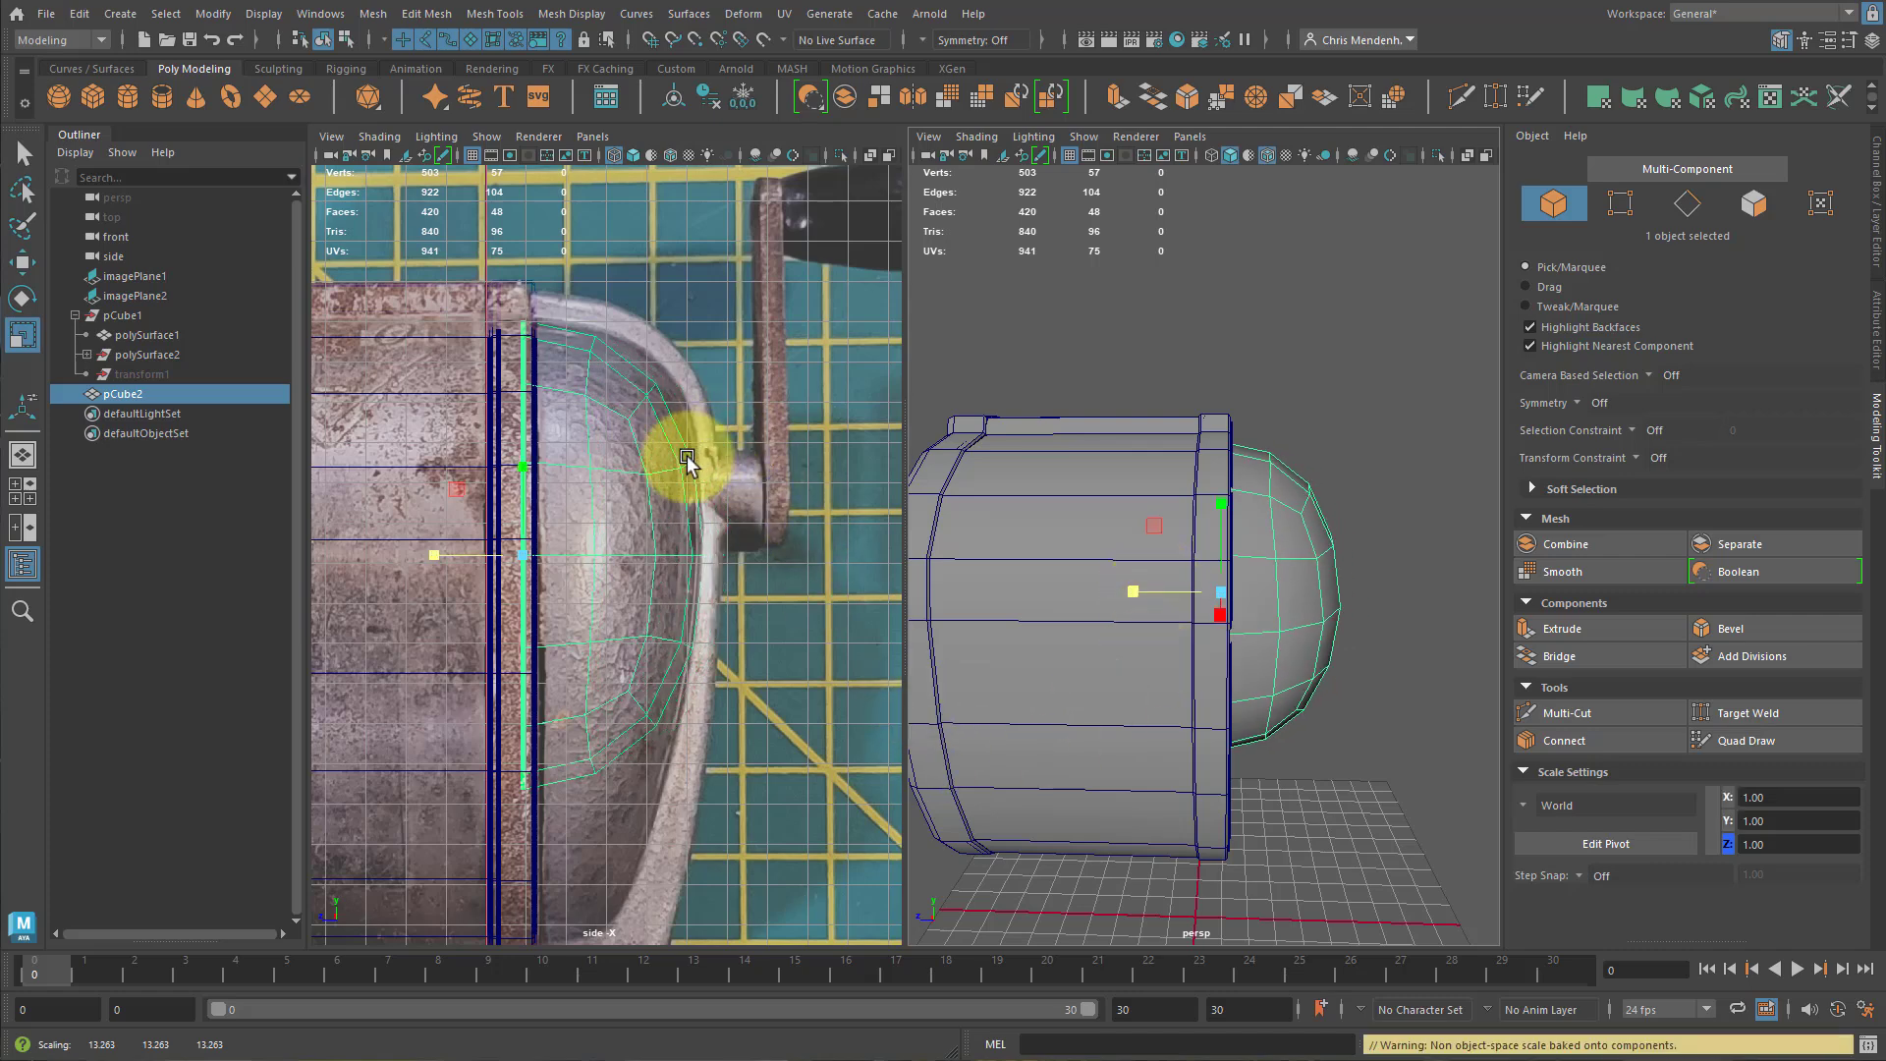
Turn on soft selection for the hemisphere's underside faces and widen its surface falloff radius to 8.75.
alt+drag(1369, 770, 1223, 635)
key(F9)
key(F11)
click(1157, 585)
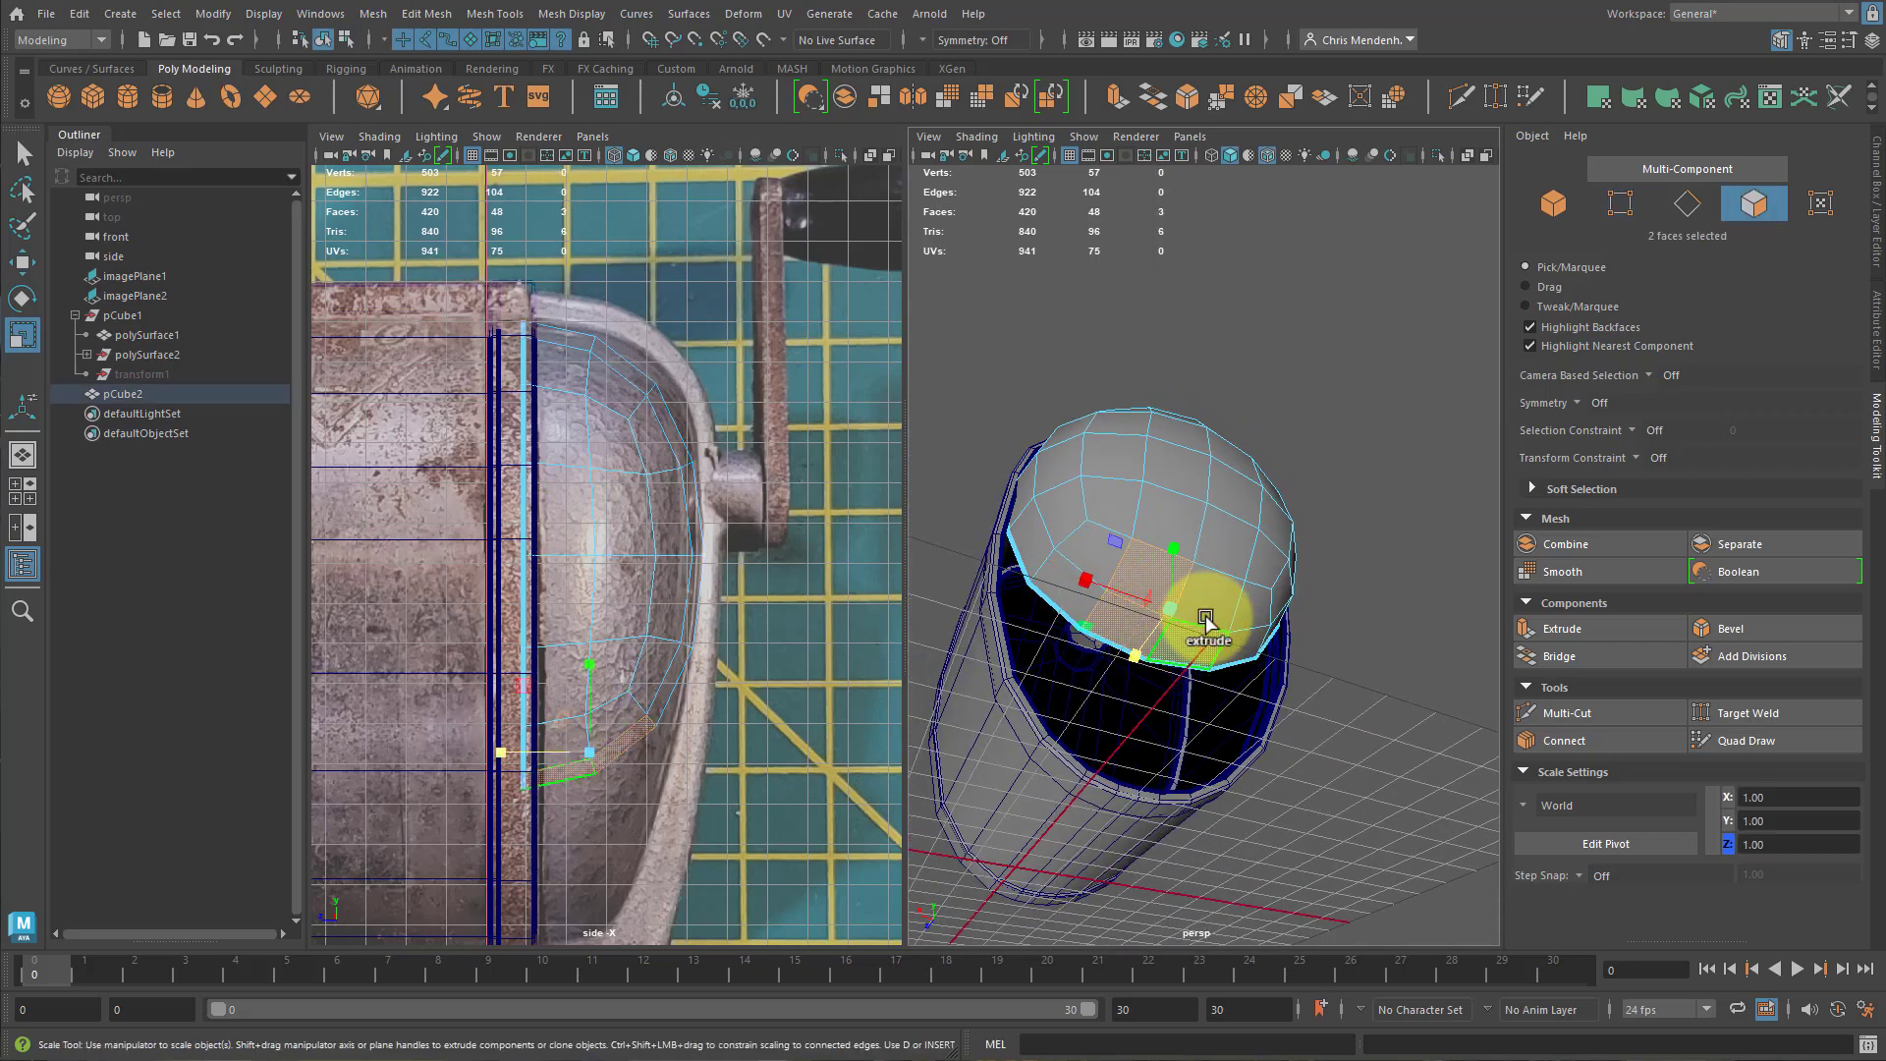
alt+drag(1295, 717, 1399, 786)
key(b)
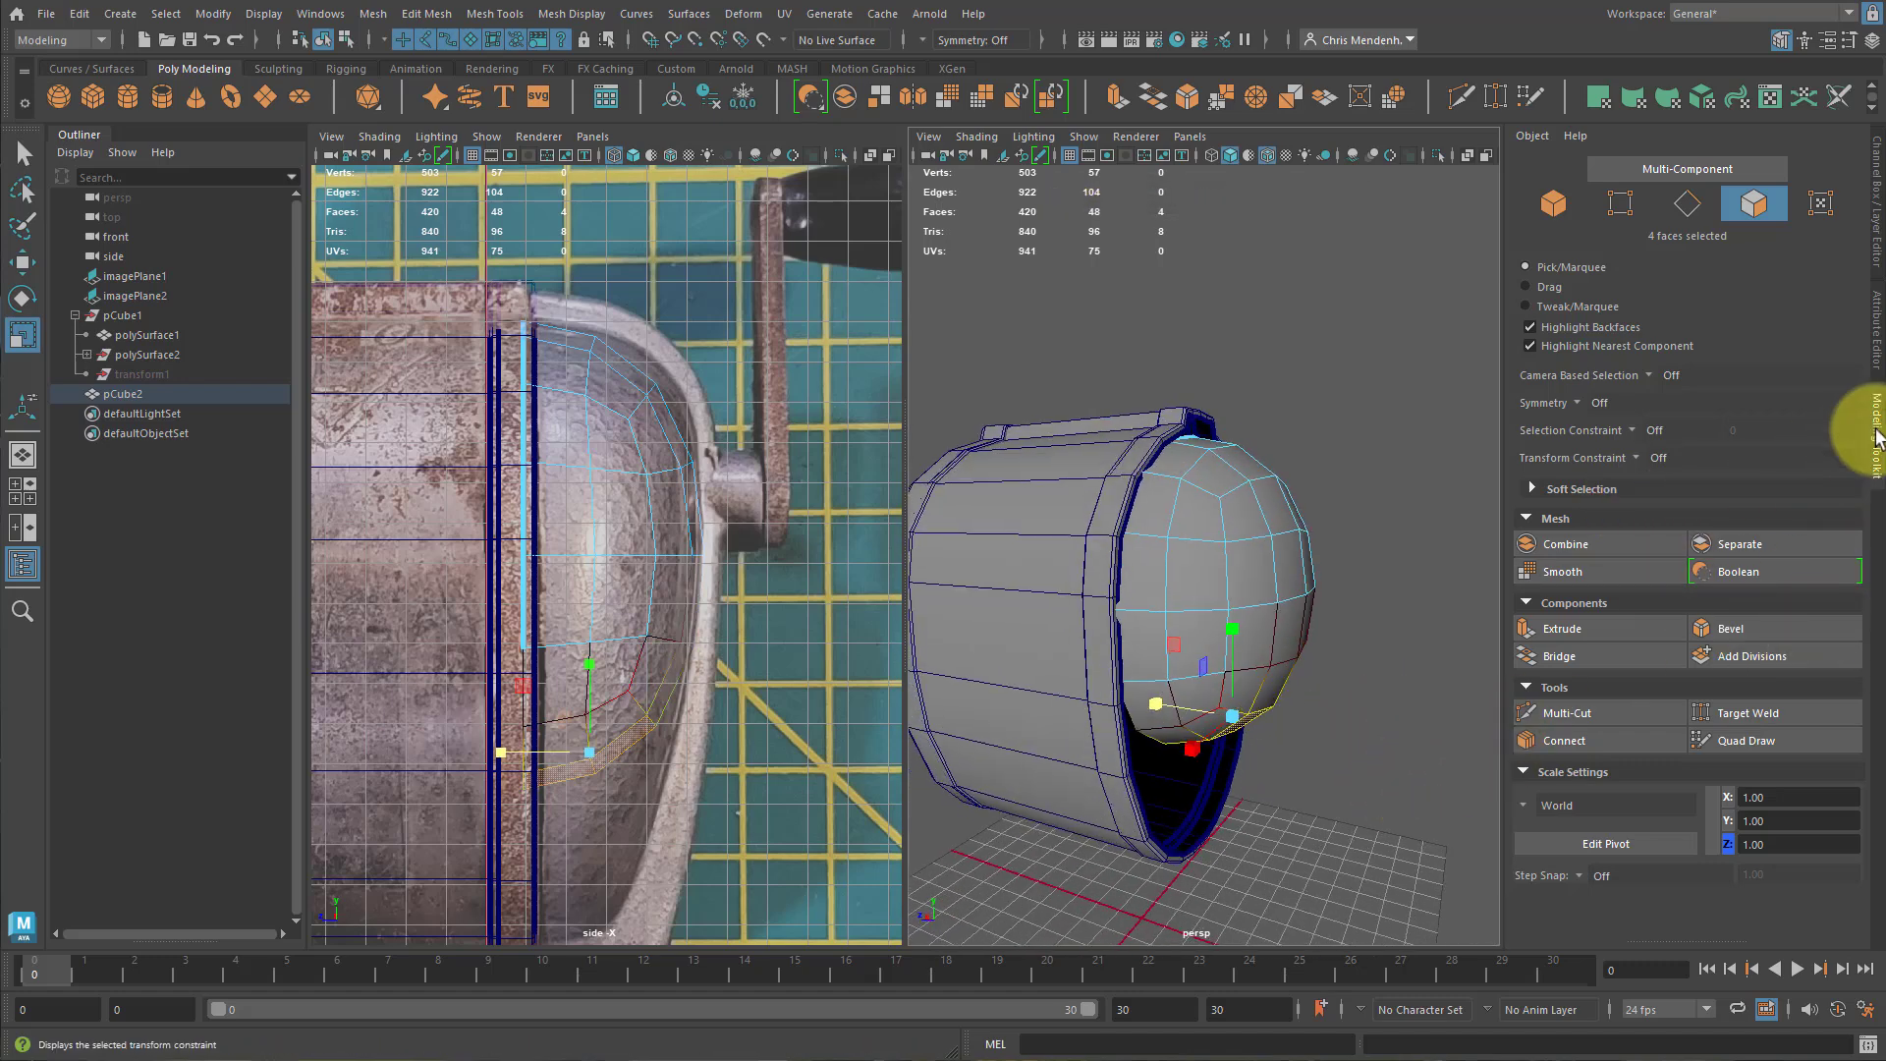
click(1534, 488)
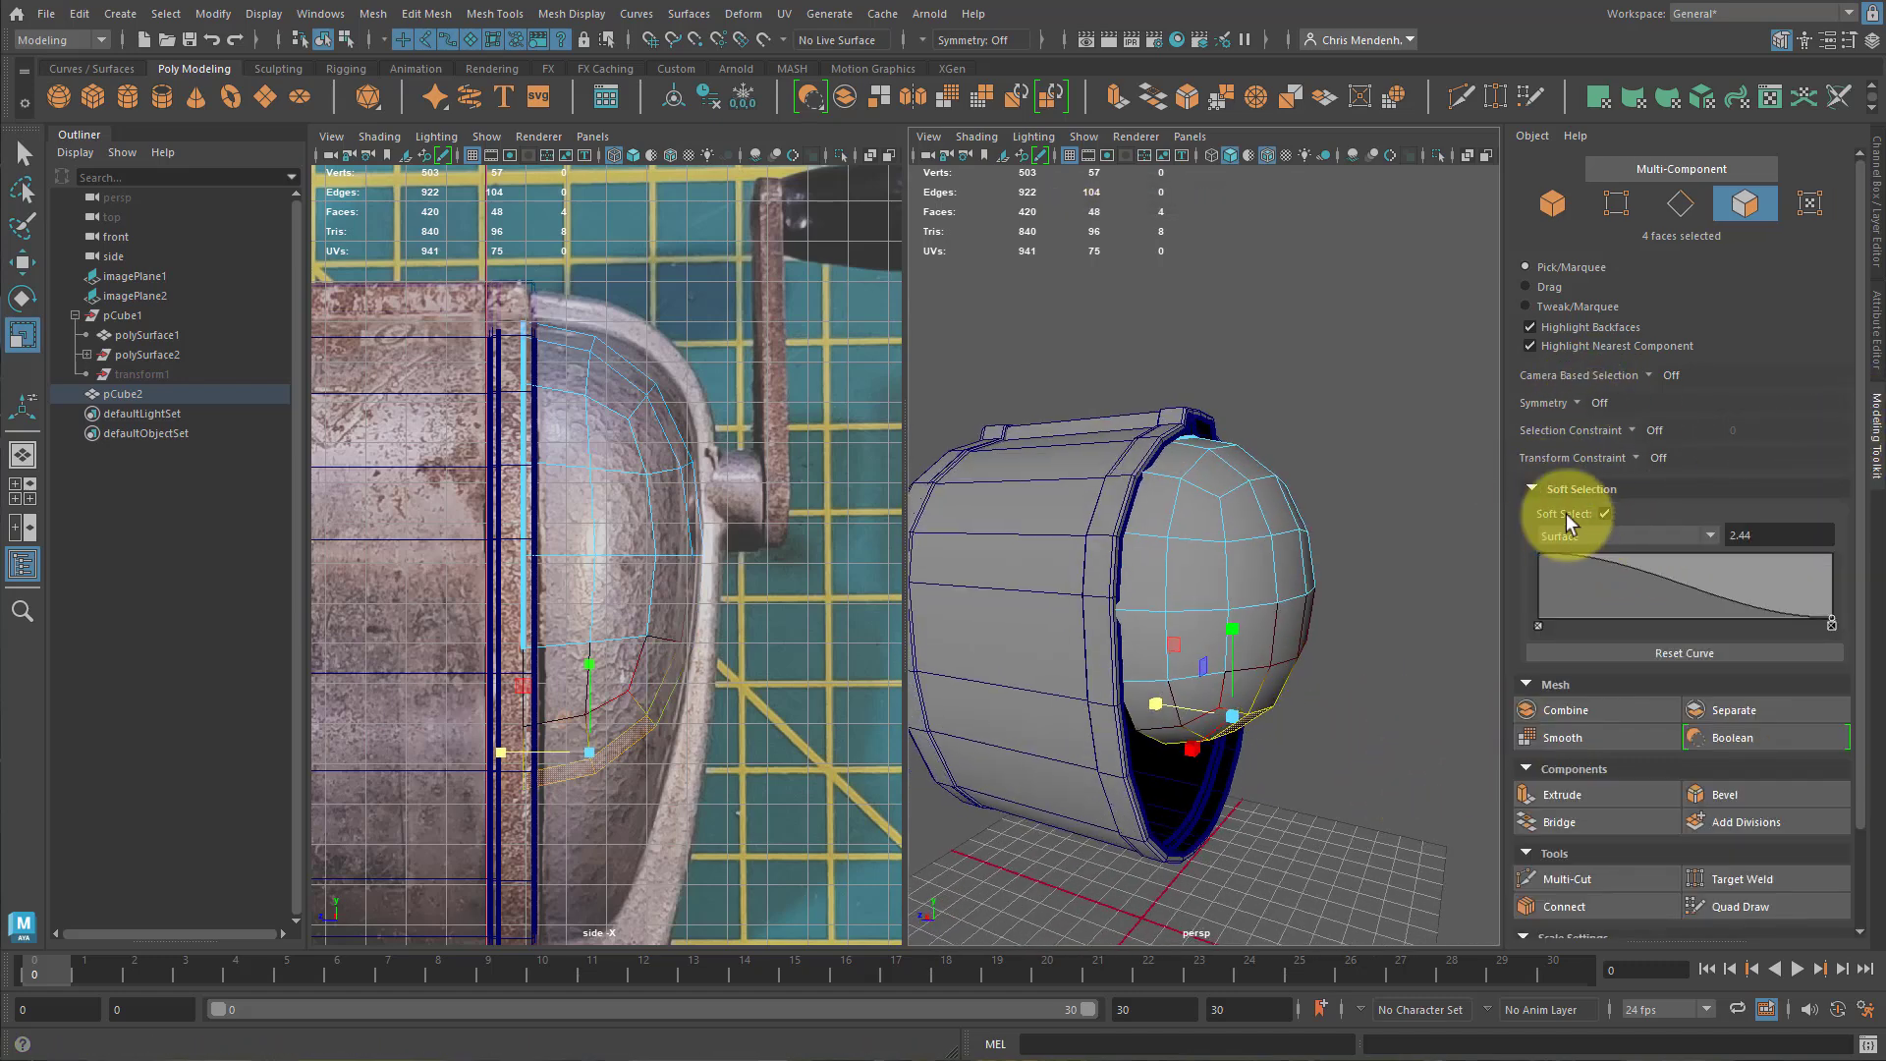
click(1257, 687)
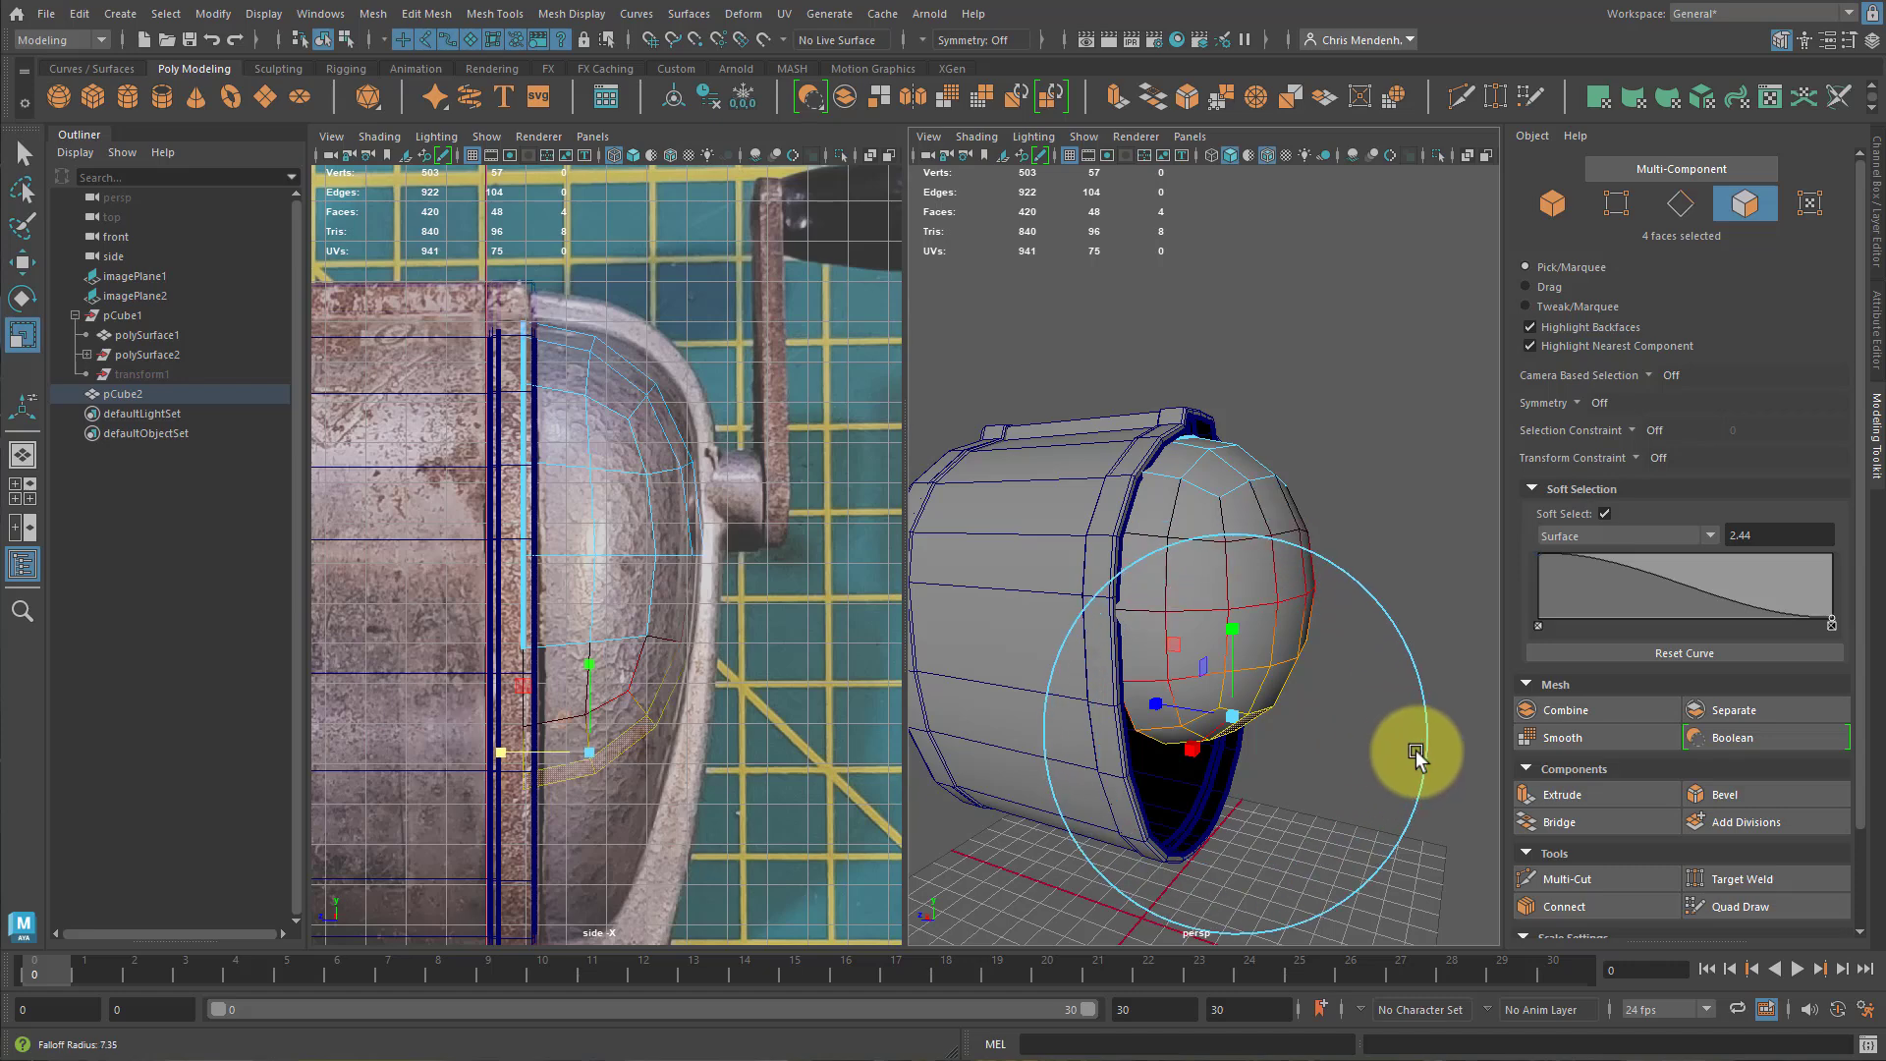
drag(1328, 747, 1376, 740)
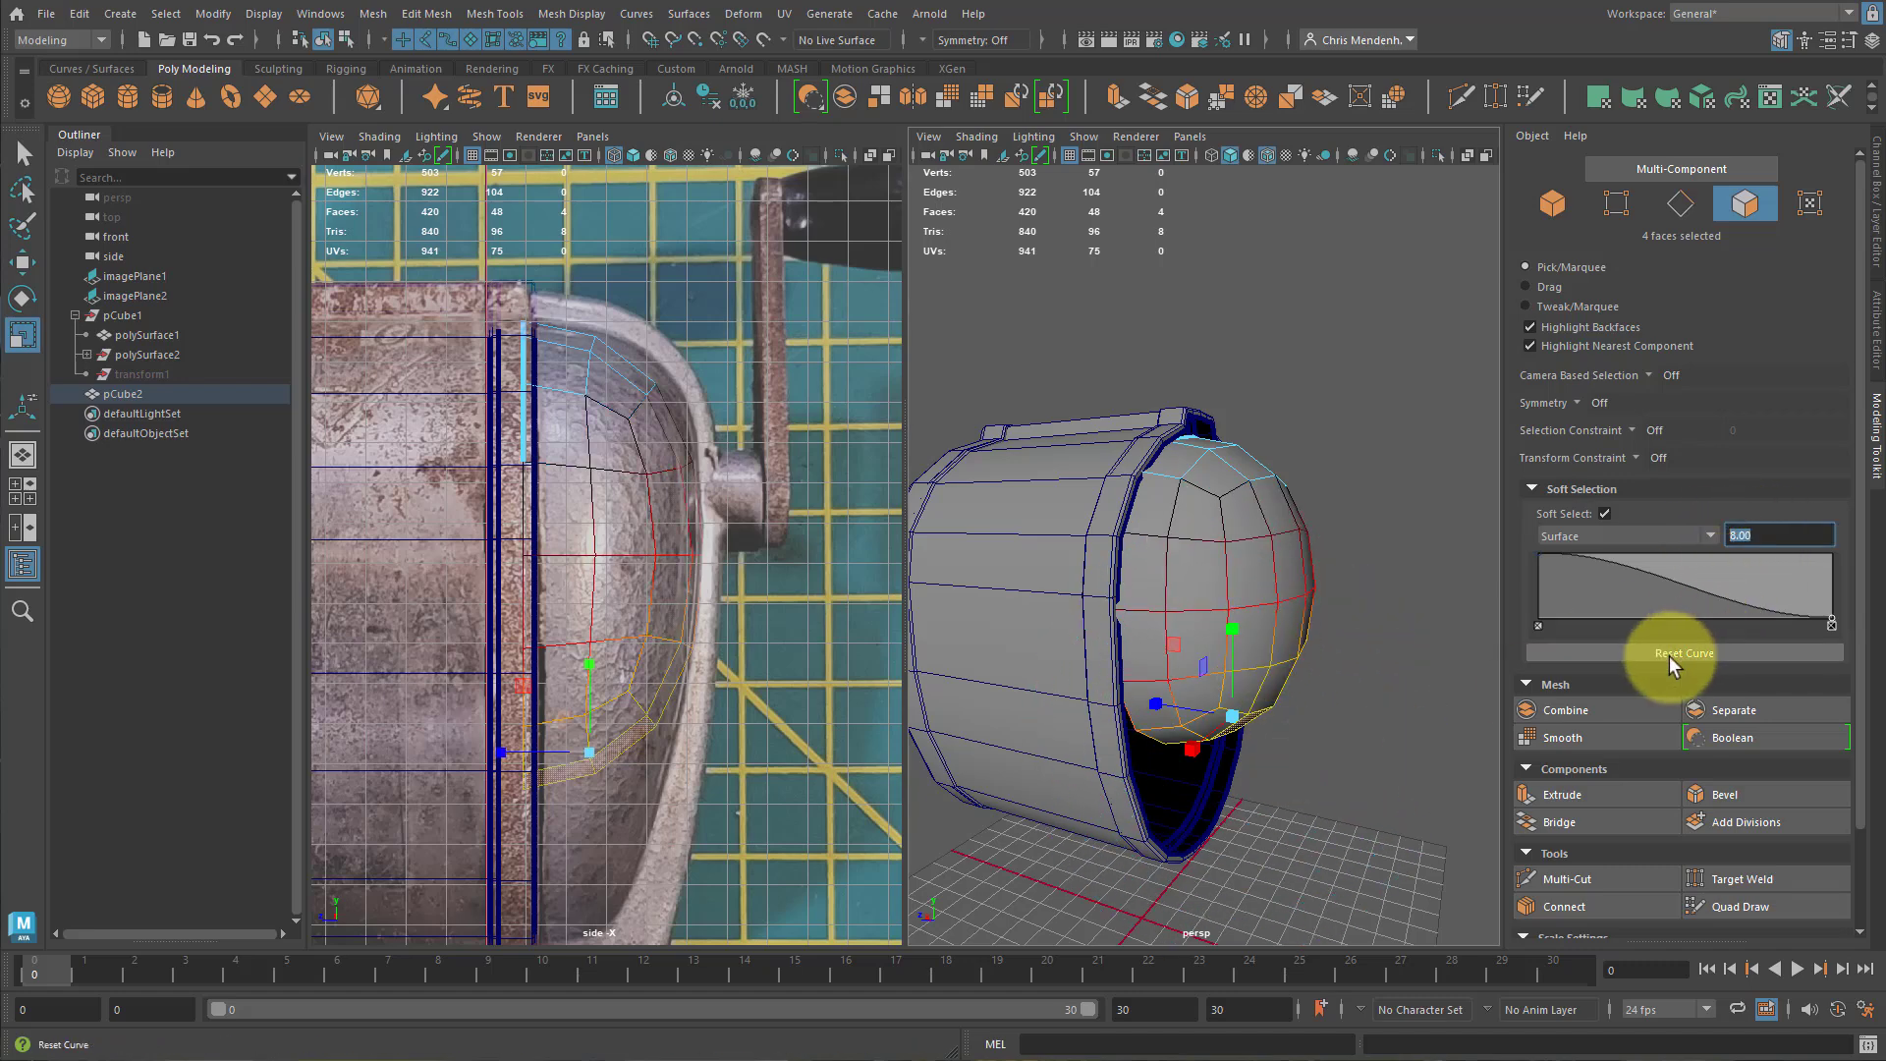
click(1280, 719)
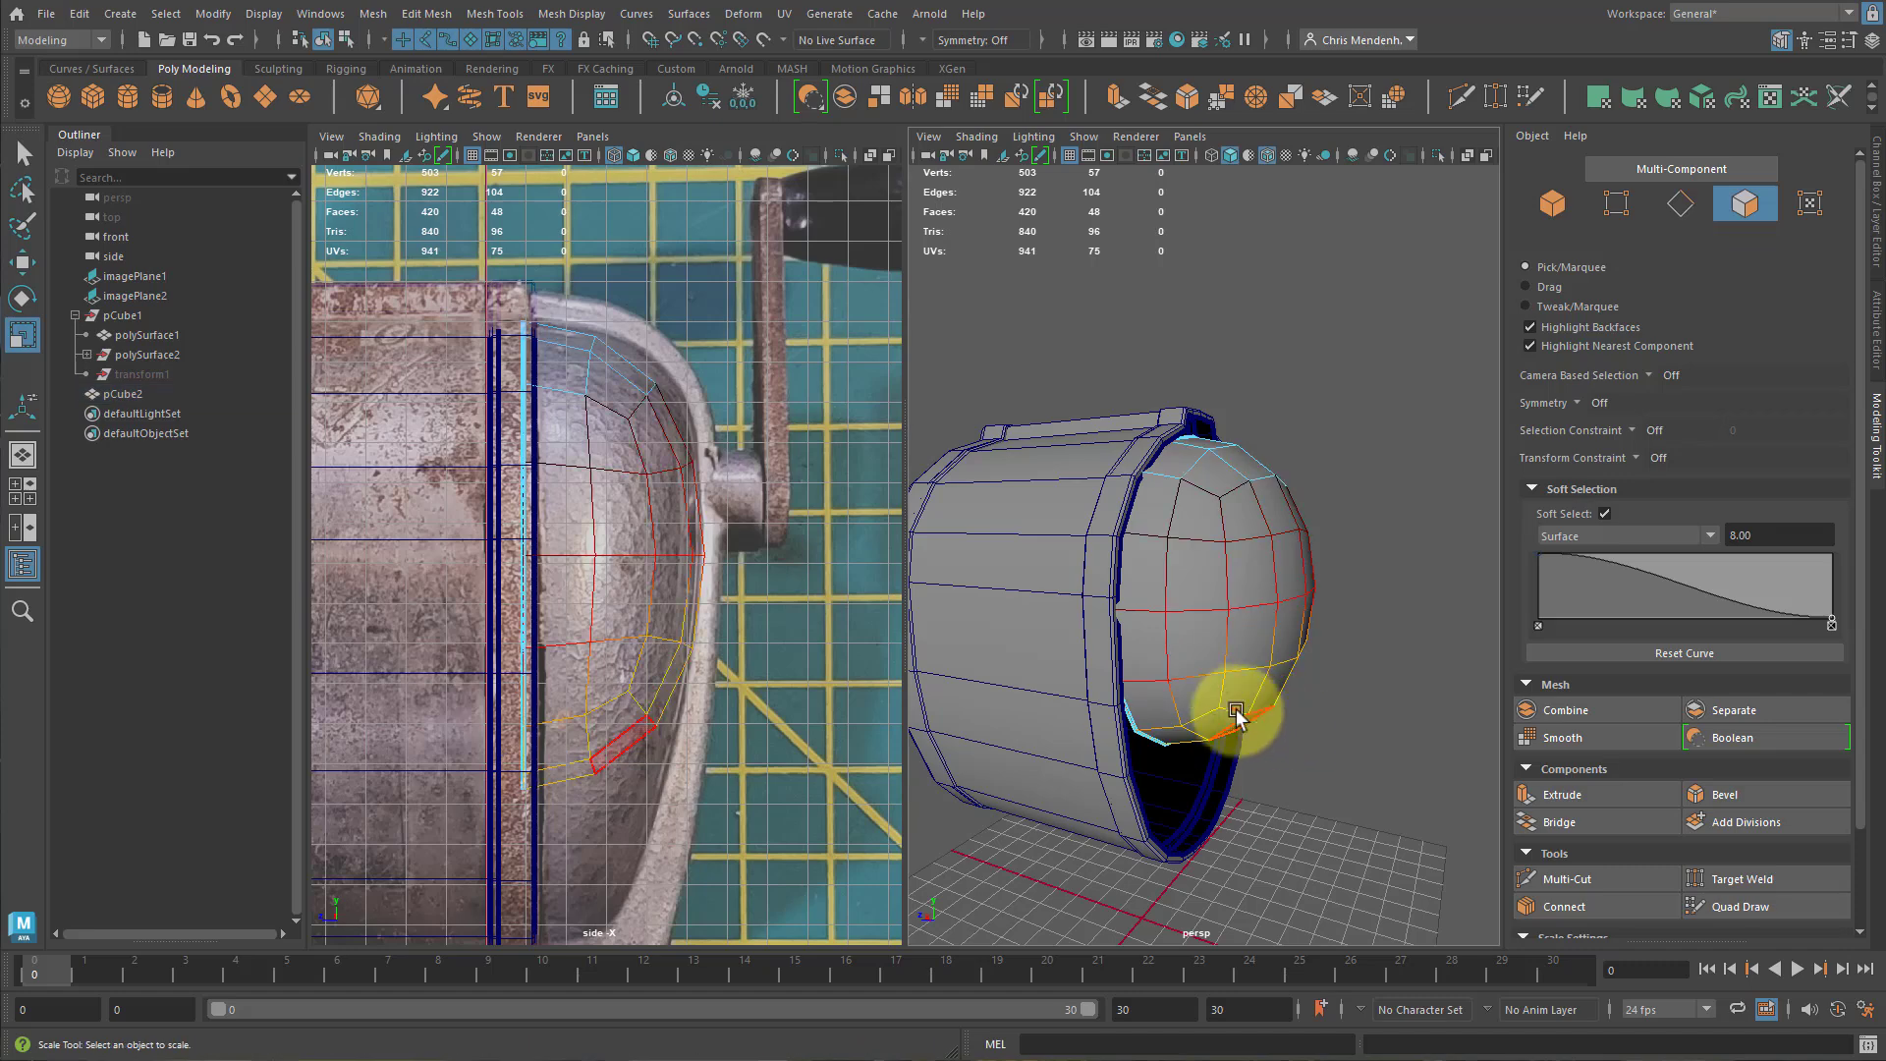
click(1234, 733)
drag(1359, 746, 1482, 766)
key(space)
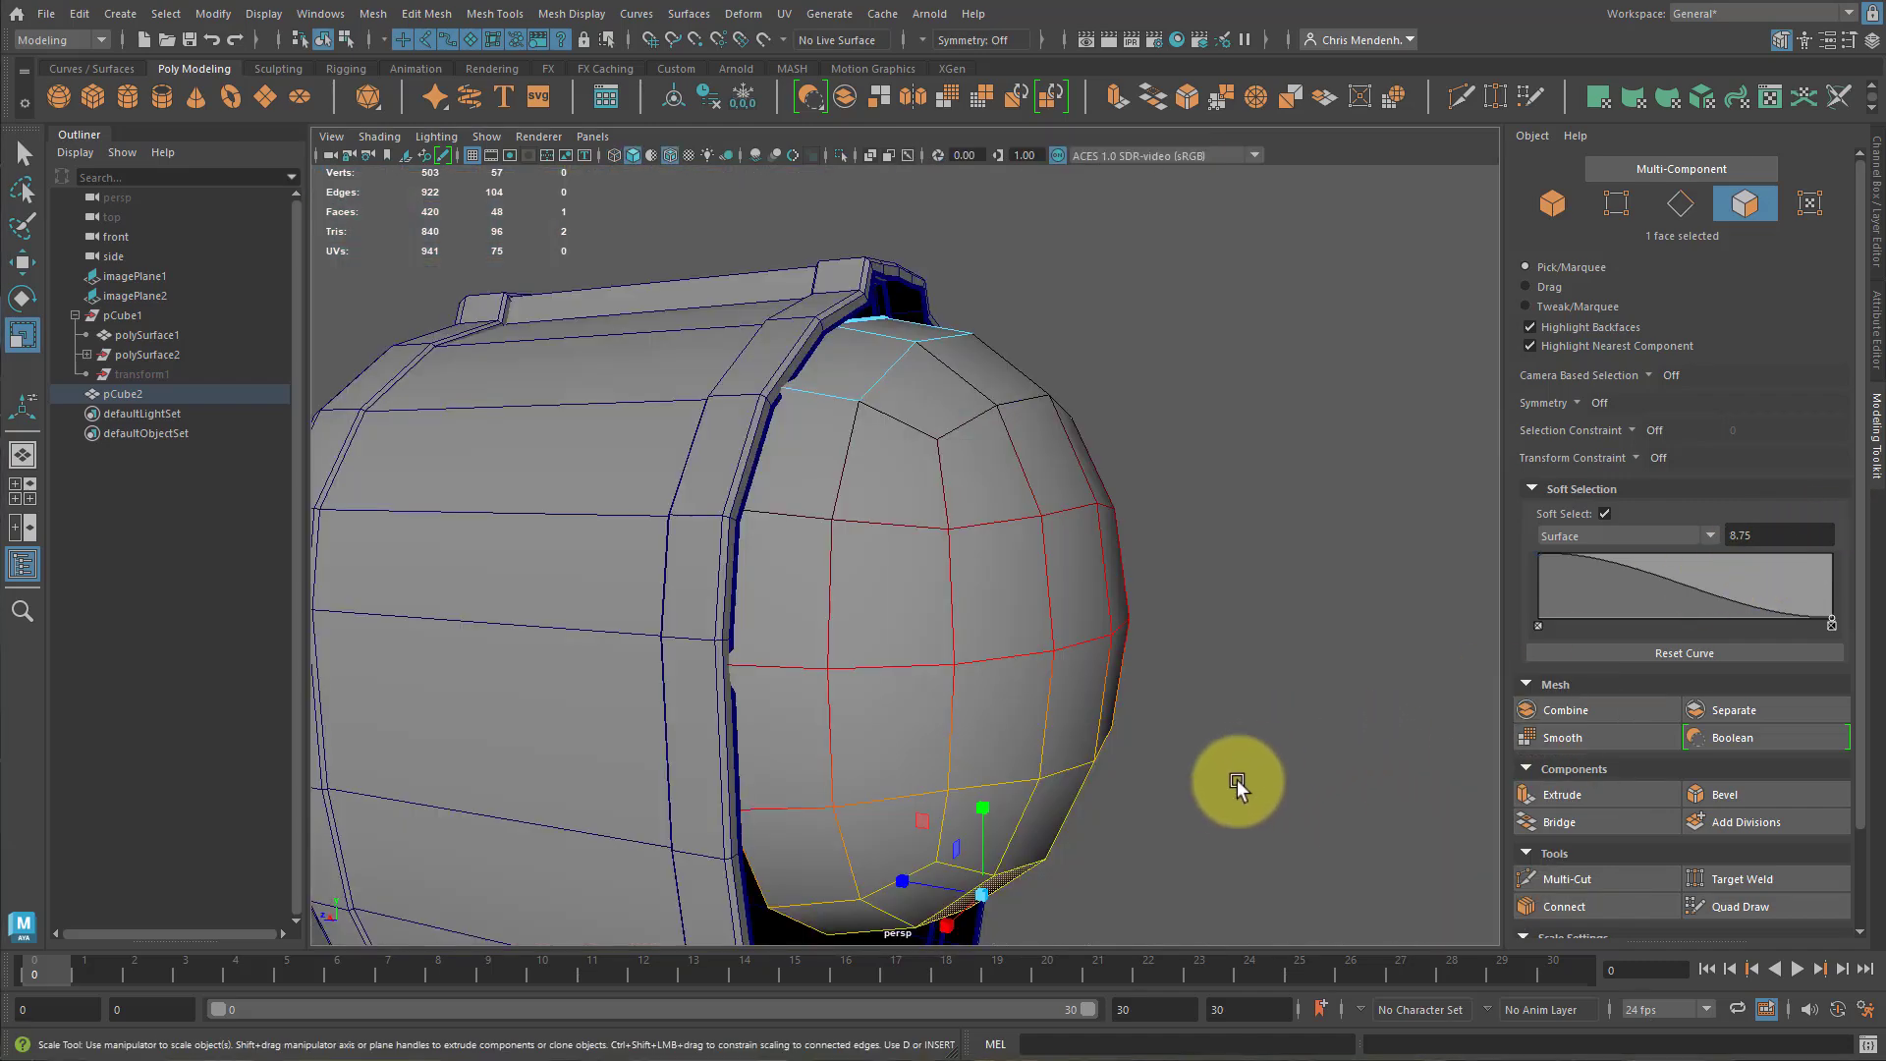
Select the hemisphere's four underside faces and lower them to about Y 3.39, near the bottom of the reference housing.
alt+drag(1236, 780, 1178, 663)
shift+click(842, 598)
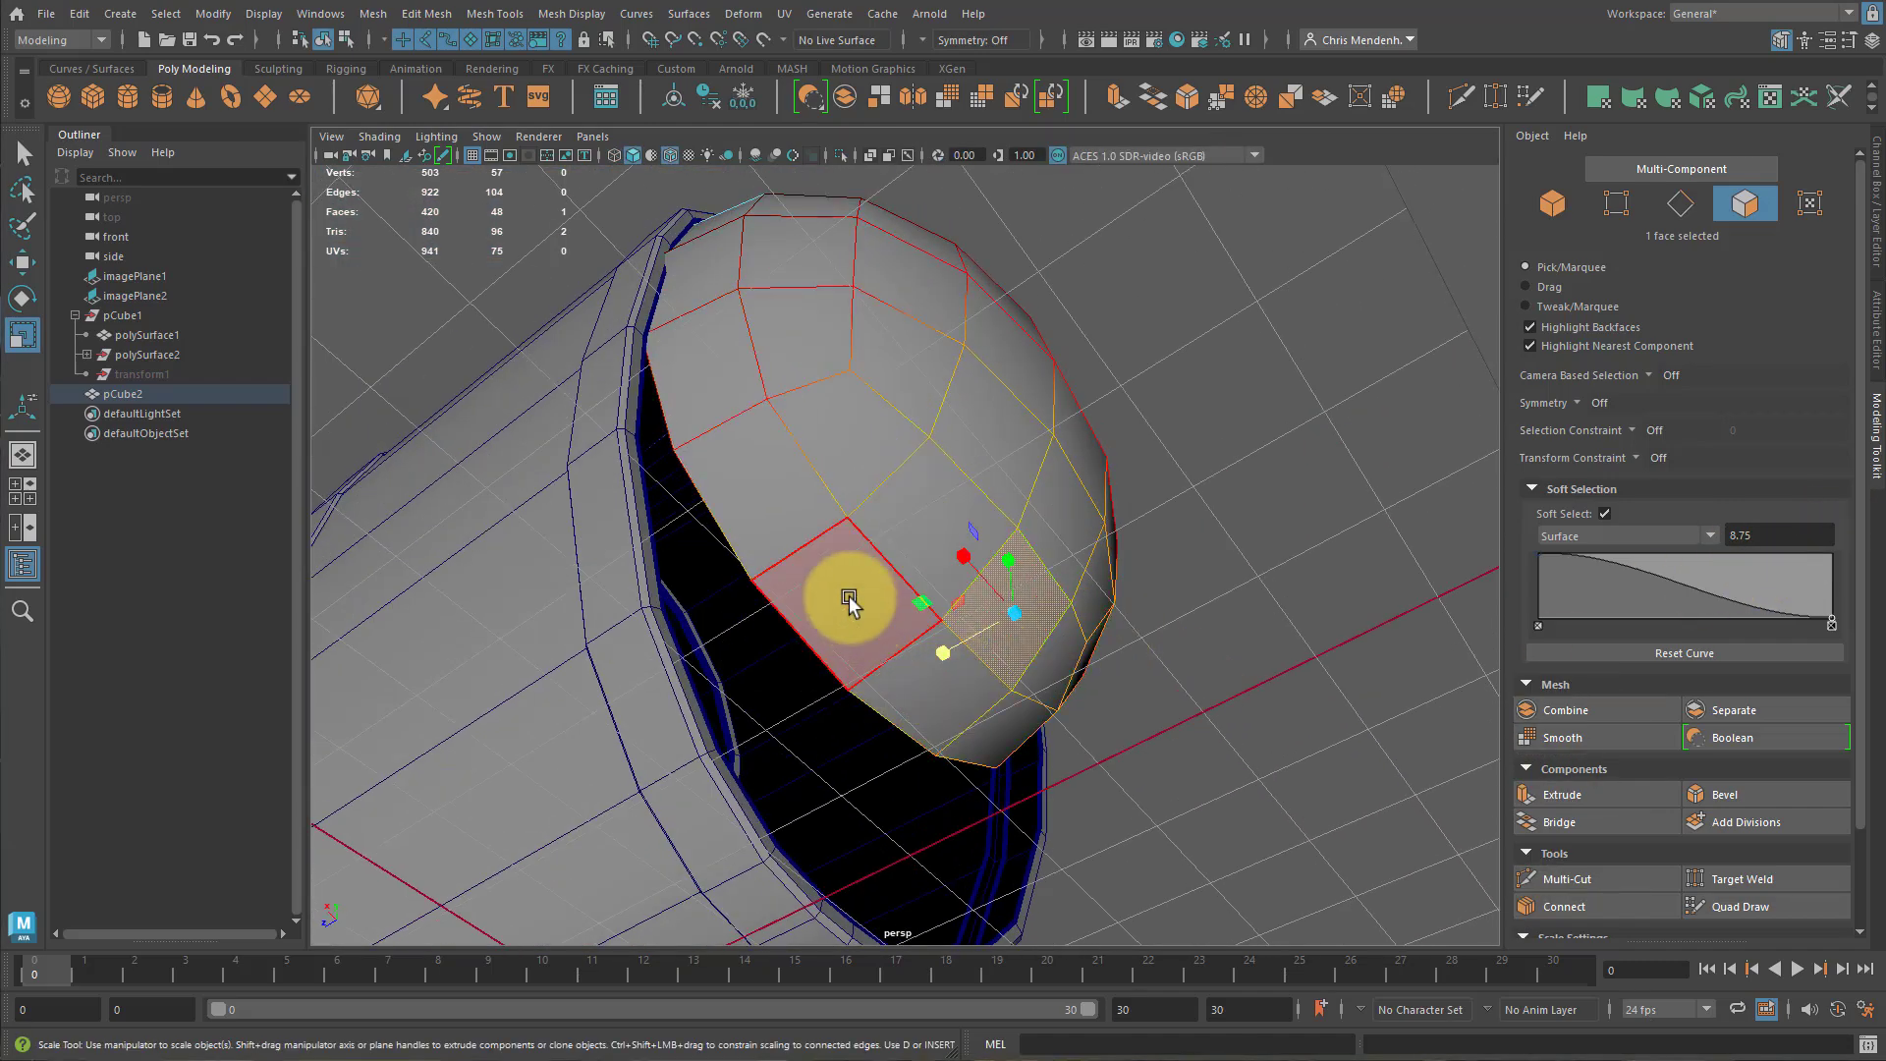
shift+click(999, 599)
shift+click(944, 684)
alt+drag(1242, 694, 1364, 757)
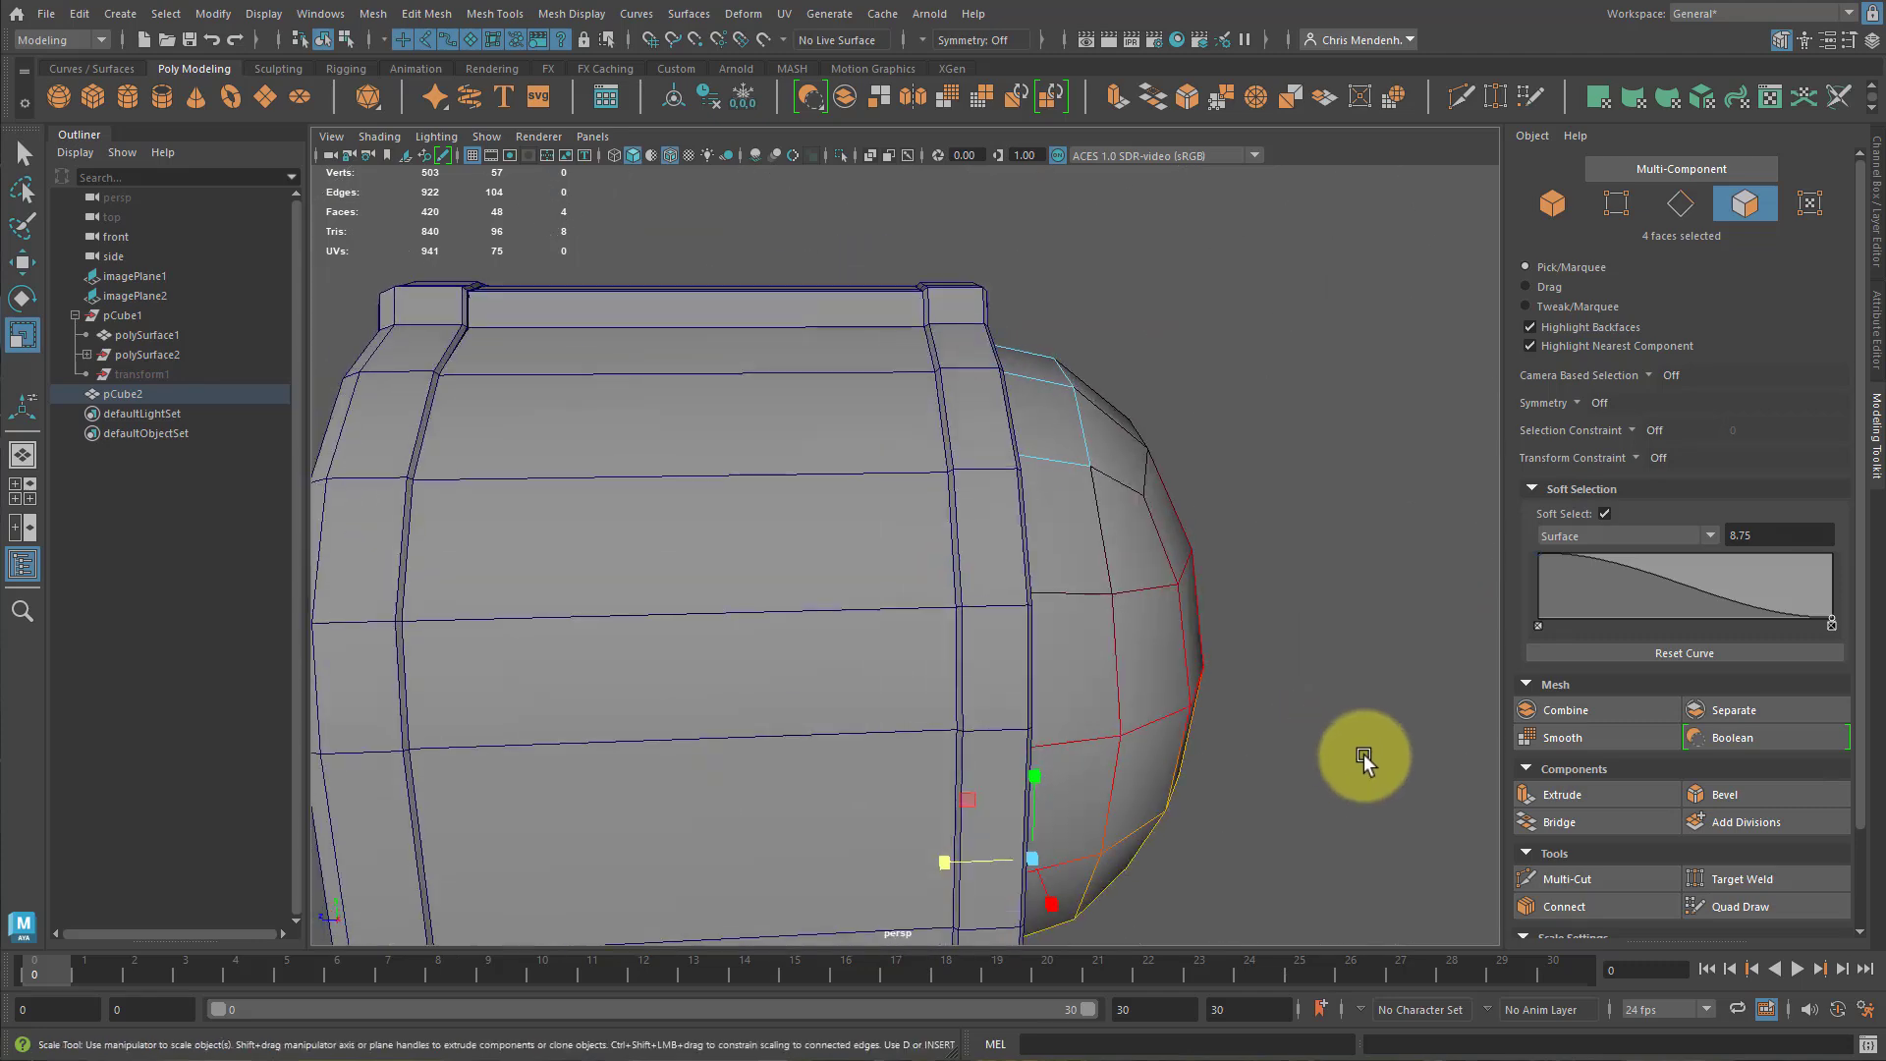
alt+right_drag(1365, 757, 1192, 716)
alt+drag(1191, 716, 1130, 698)
key(w)
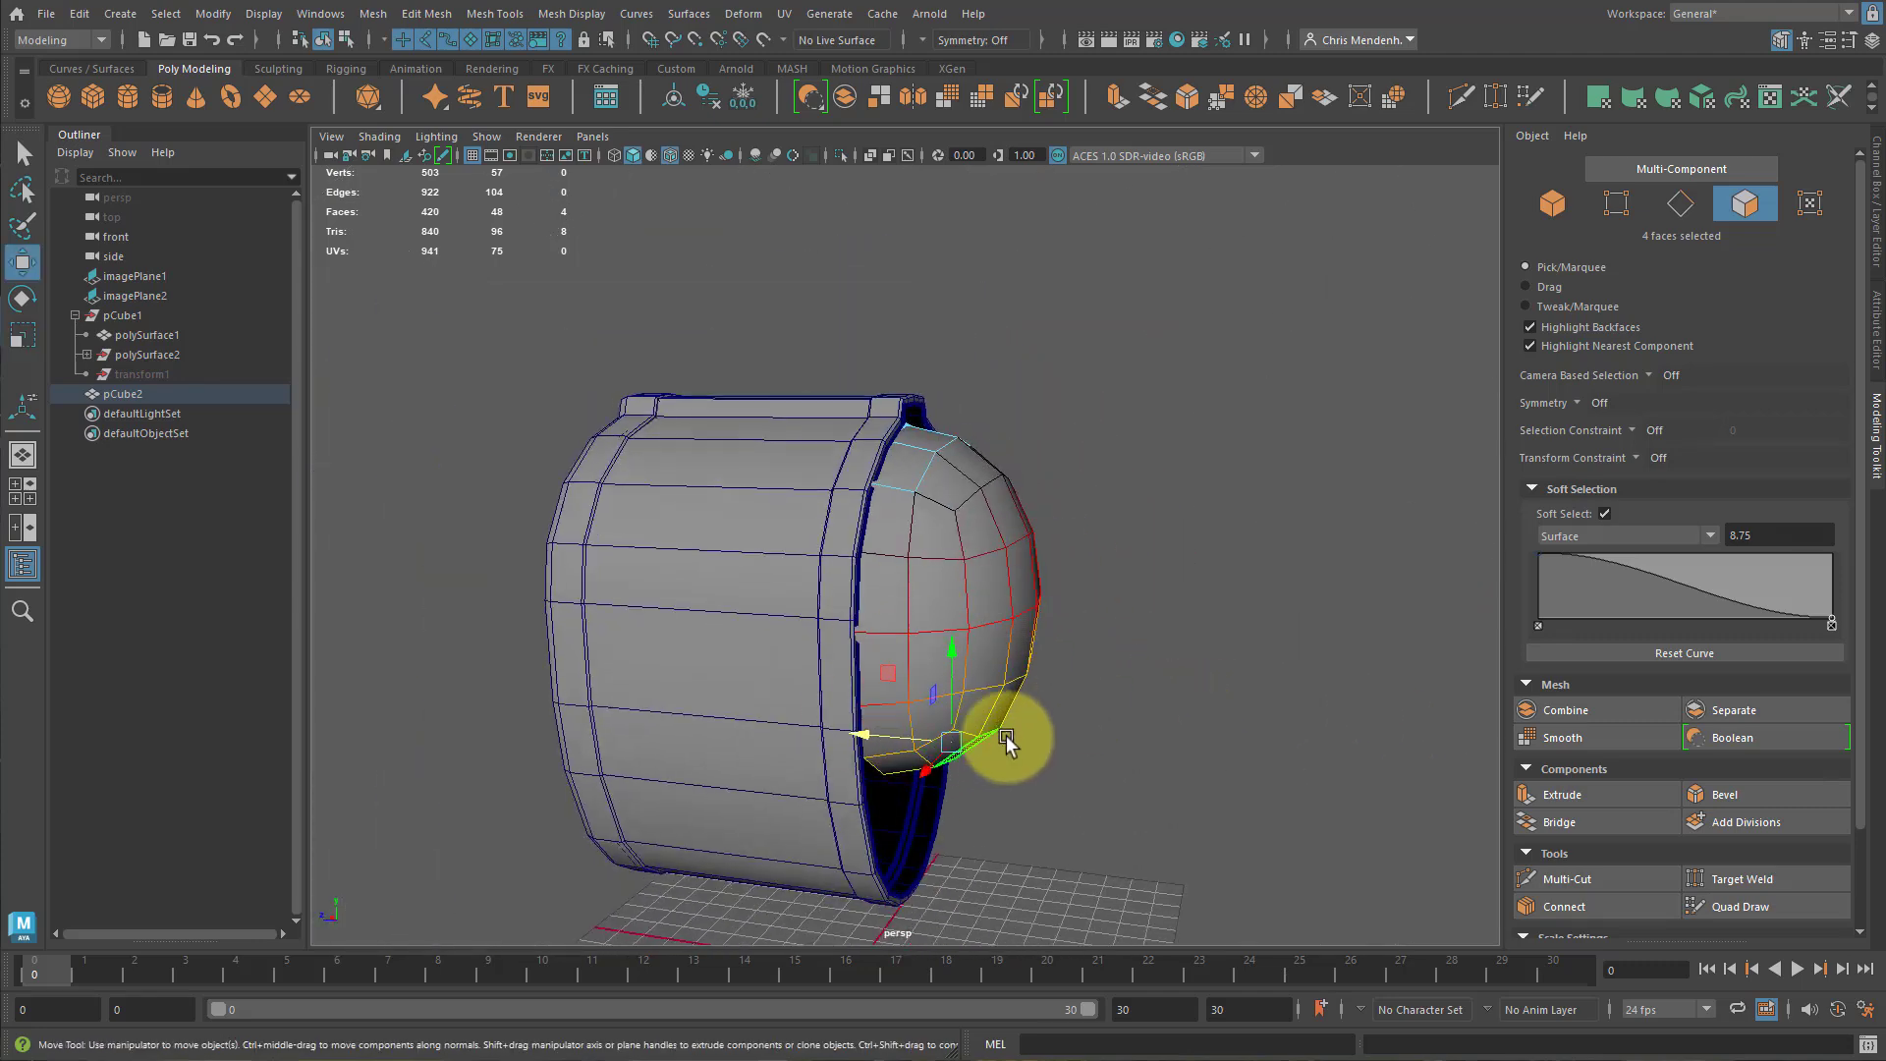
key(space)
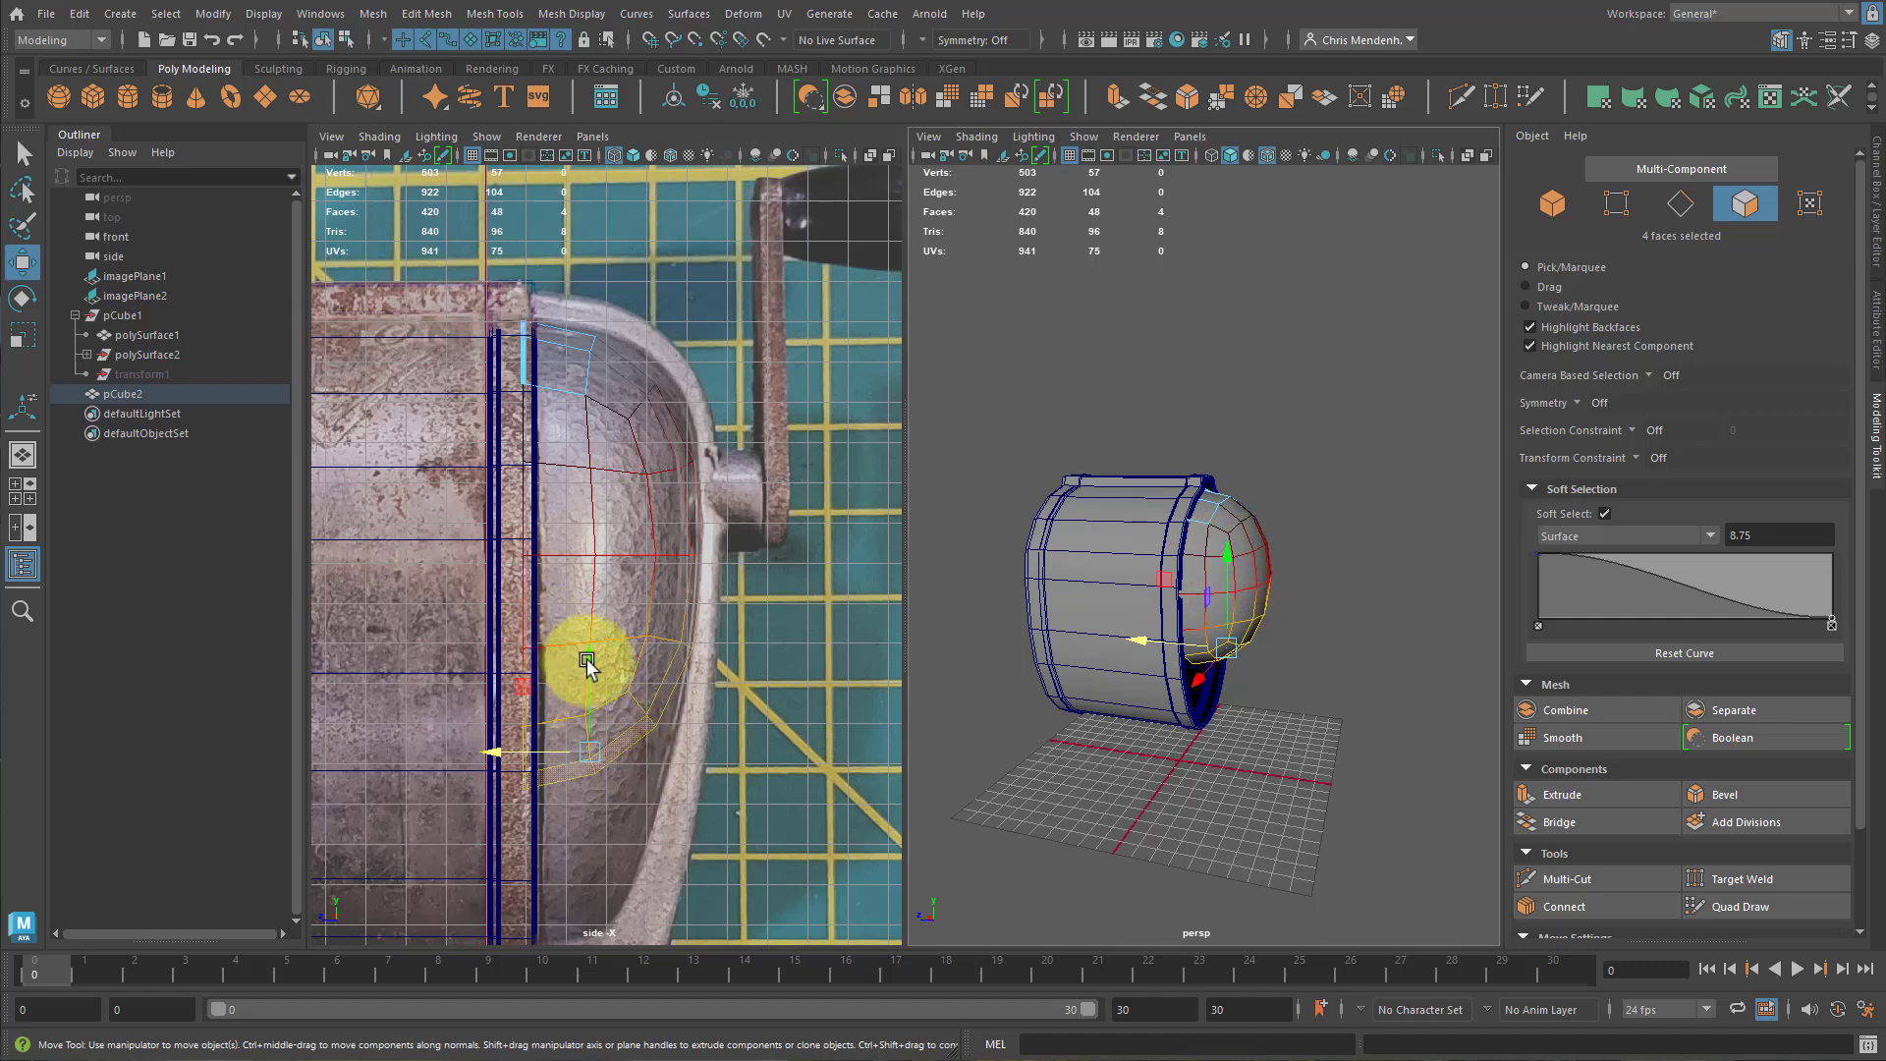
drag(587, 664, 580, 821)
alt+middle_drag(766, 787, 777, 558)
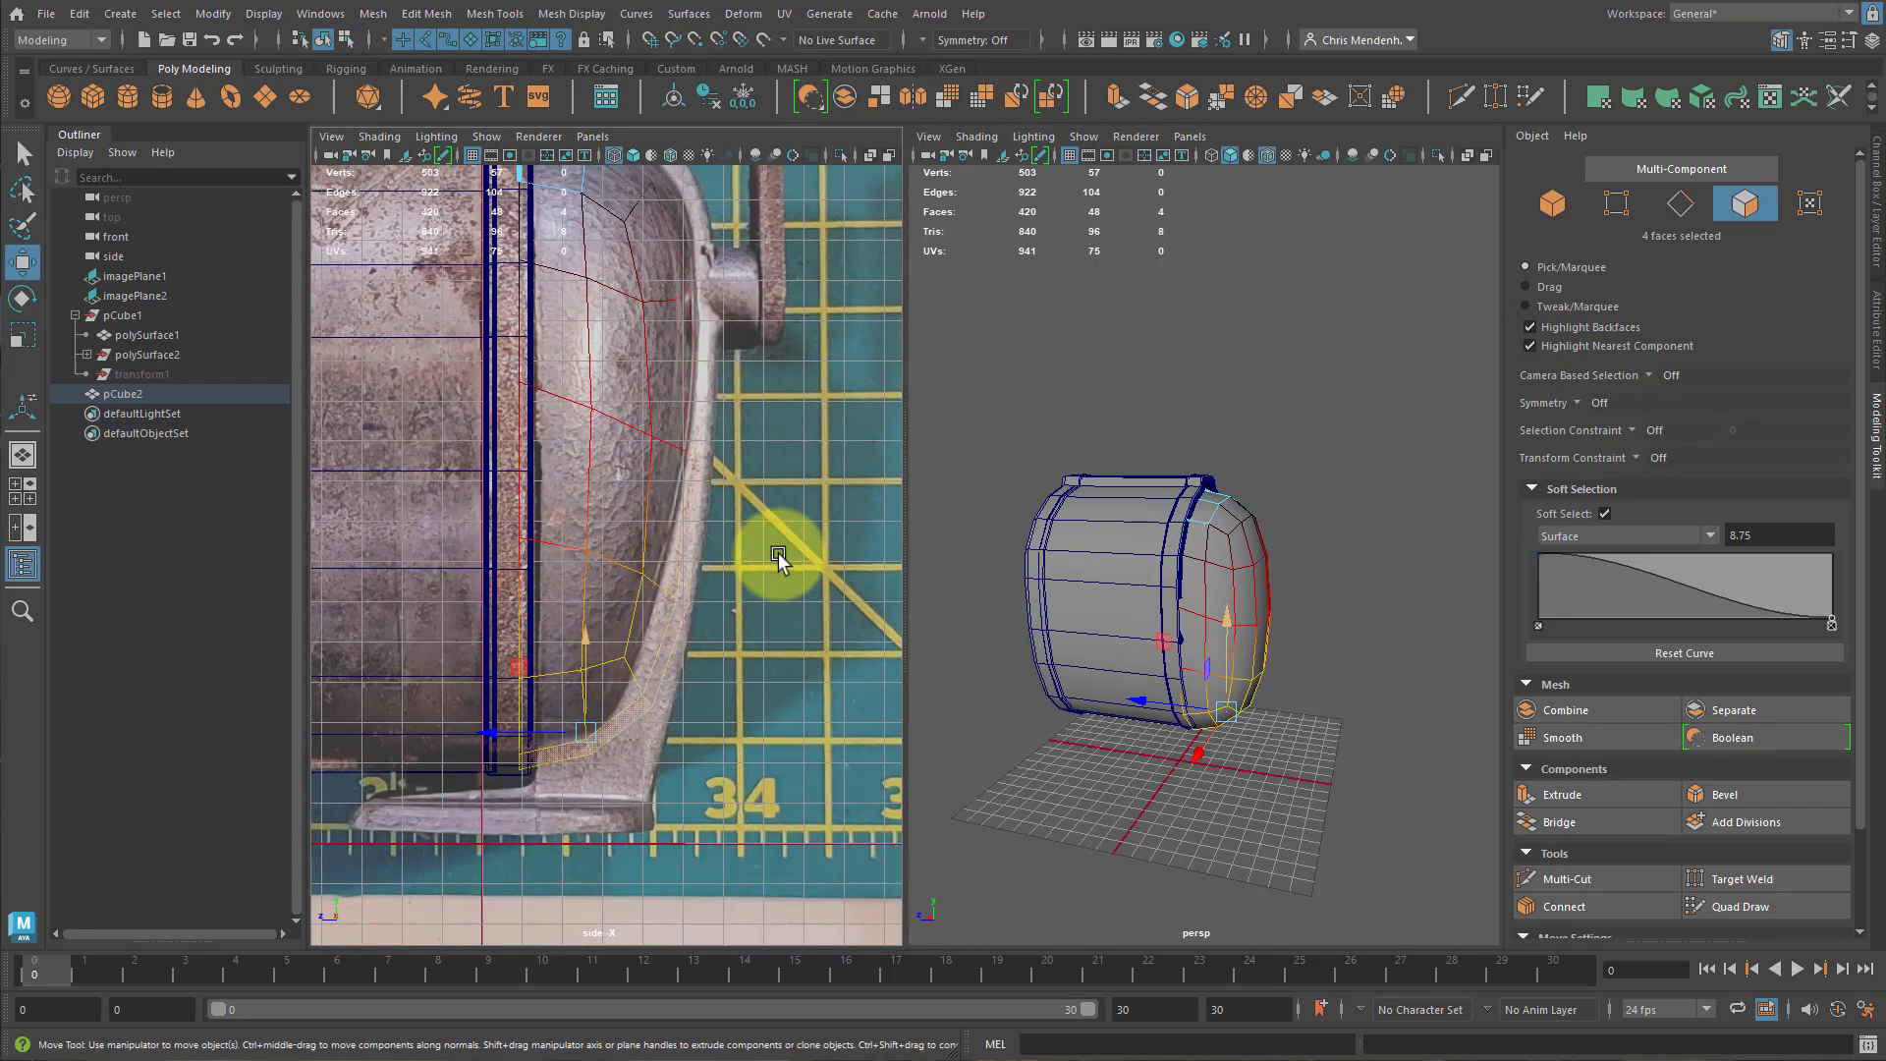
drag(589, 641, 522, 764)
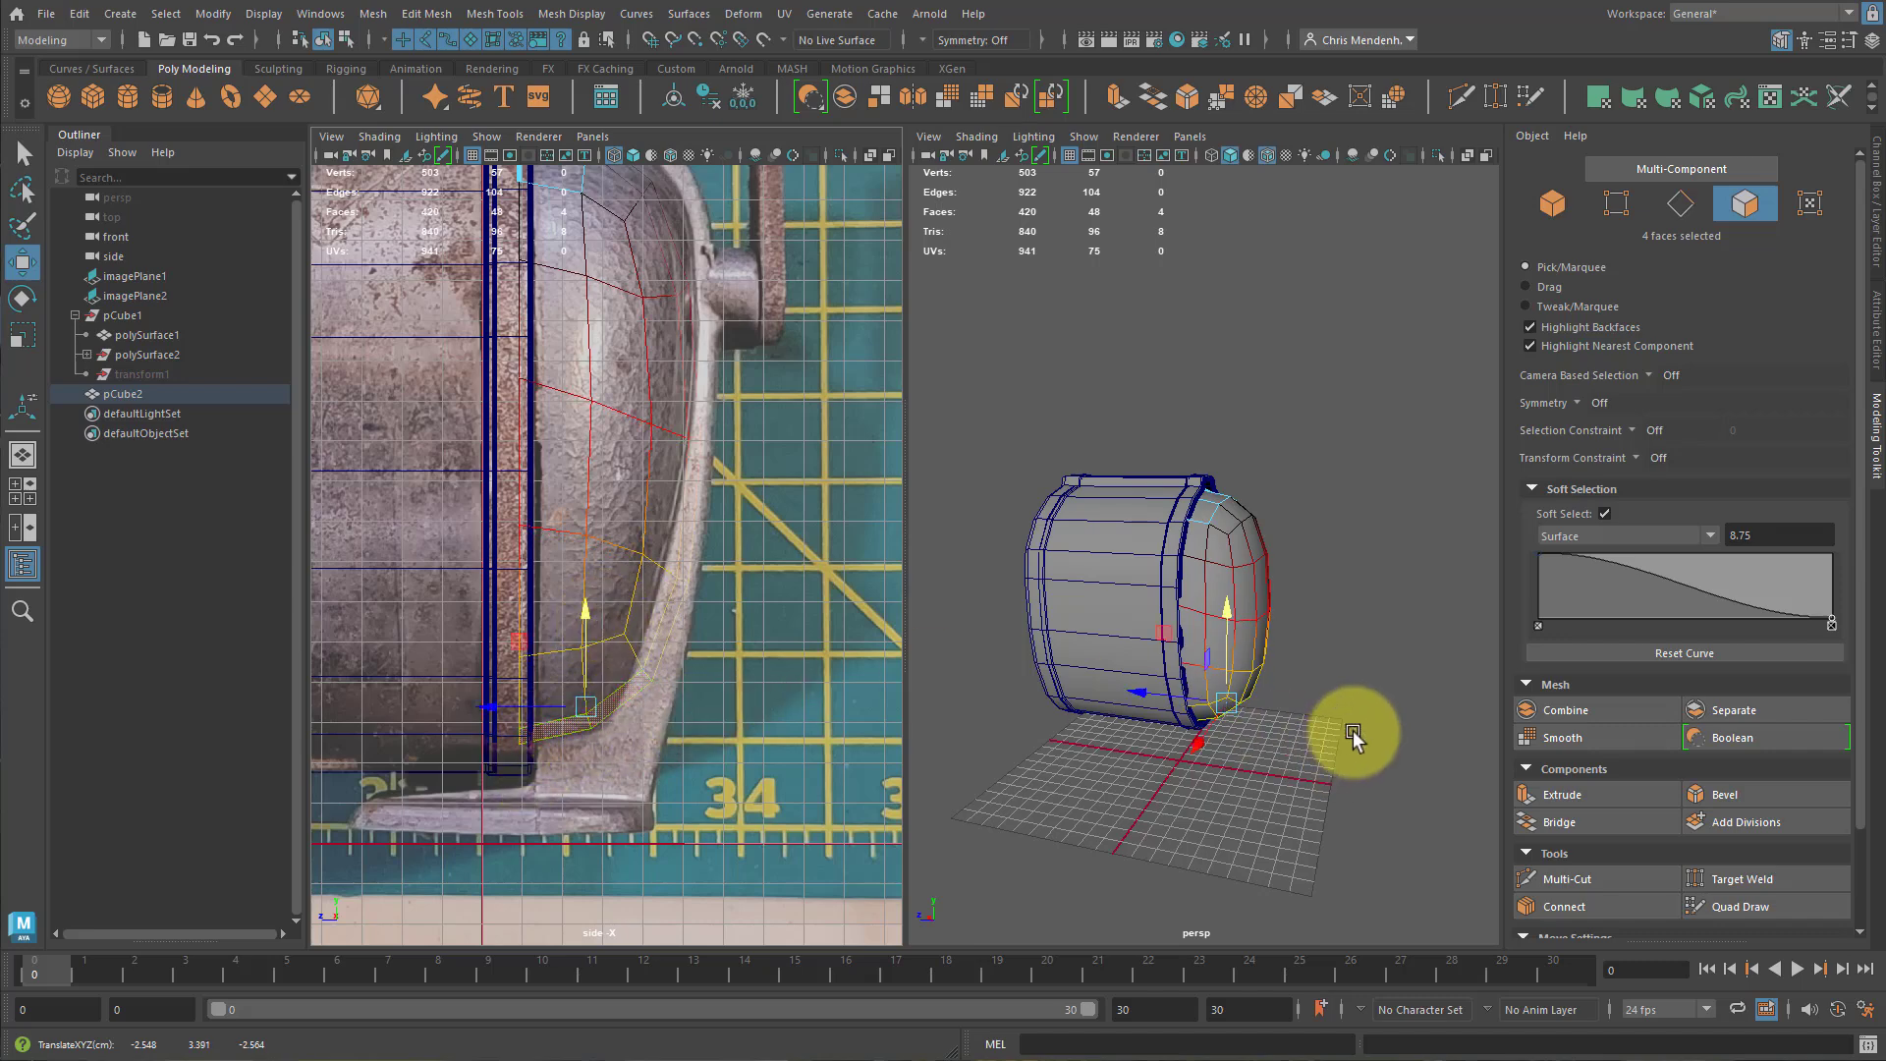
Move the three vertices at the rear housing's lower back curve forward to about Z -3.79, using a soft-selection falloff of 3.77.
alt+drag(1355, 736, 1191, 673)
alt+right_drag(1191, 673, 1283, 737)
alt+drag(1283, 737, 1441, 778)
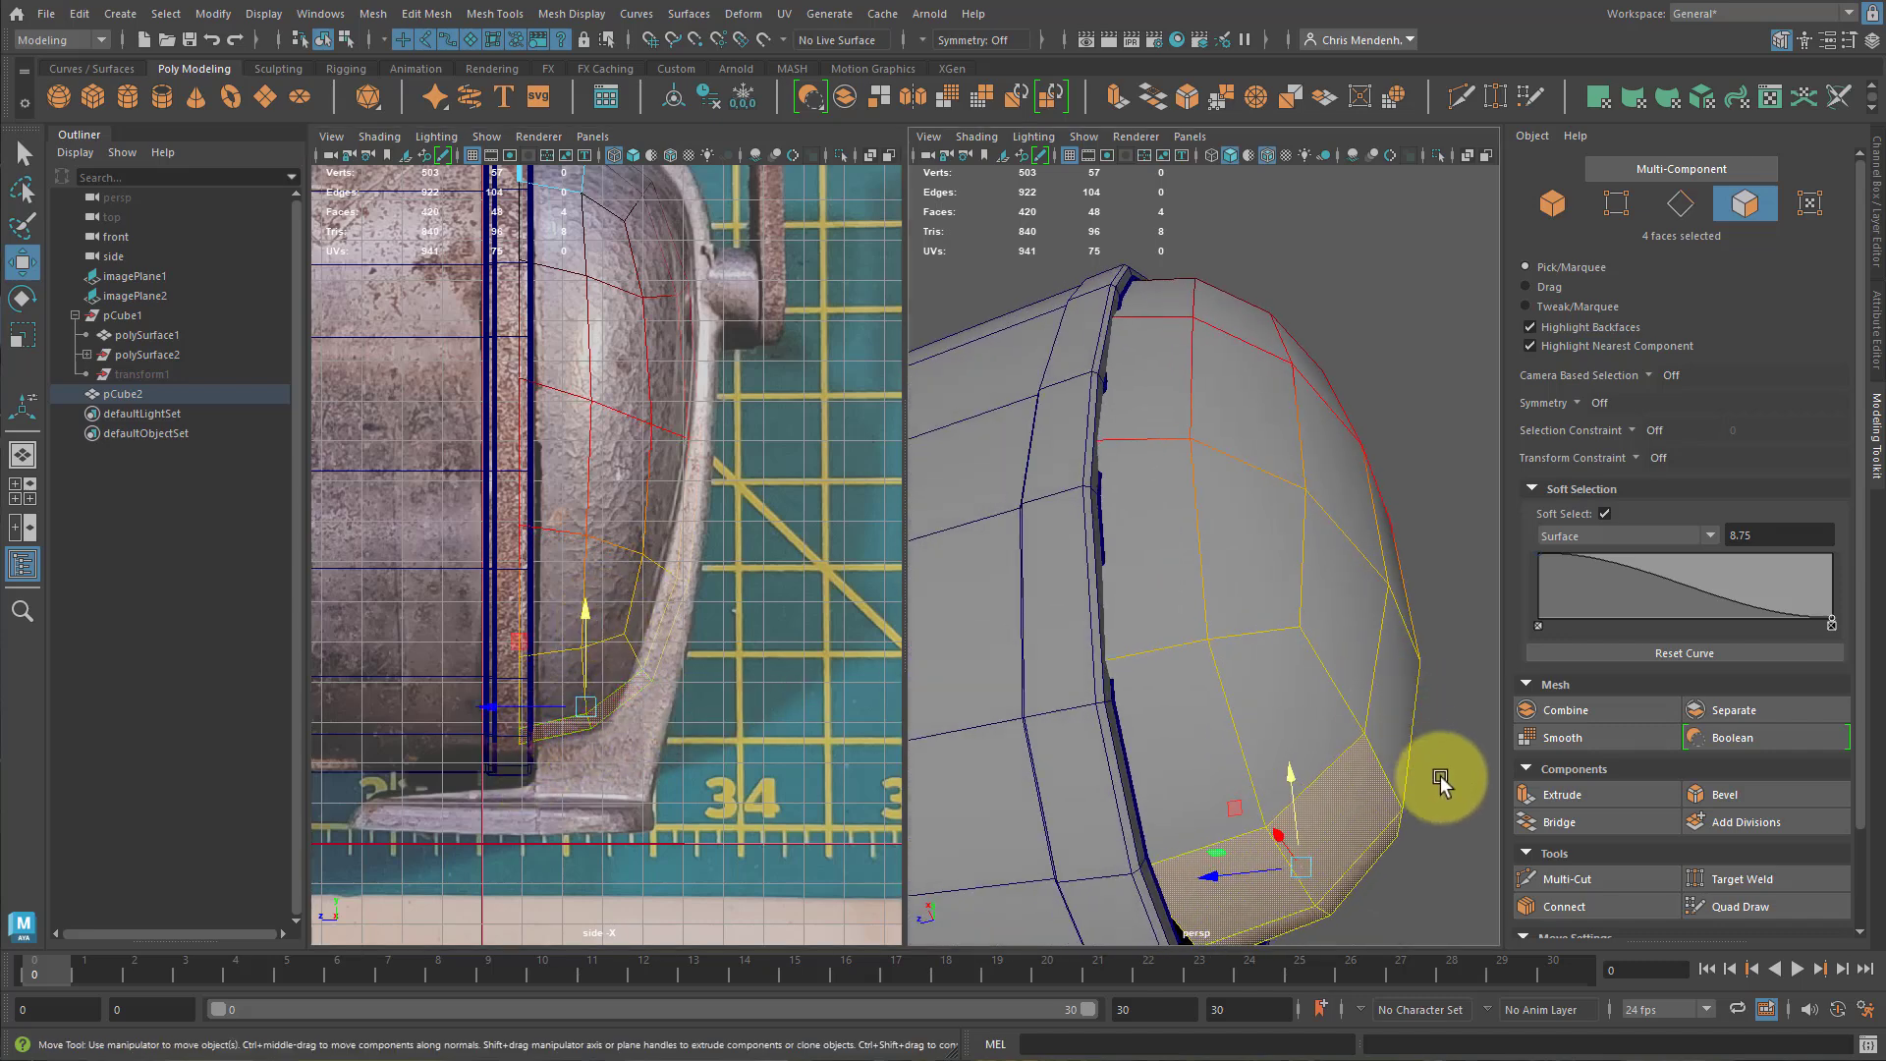
right_drag(727, 679, 615, 656)
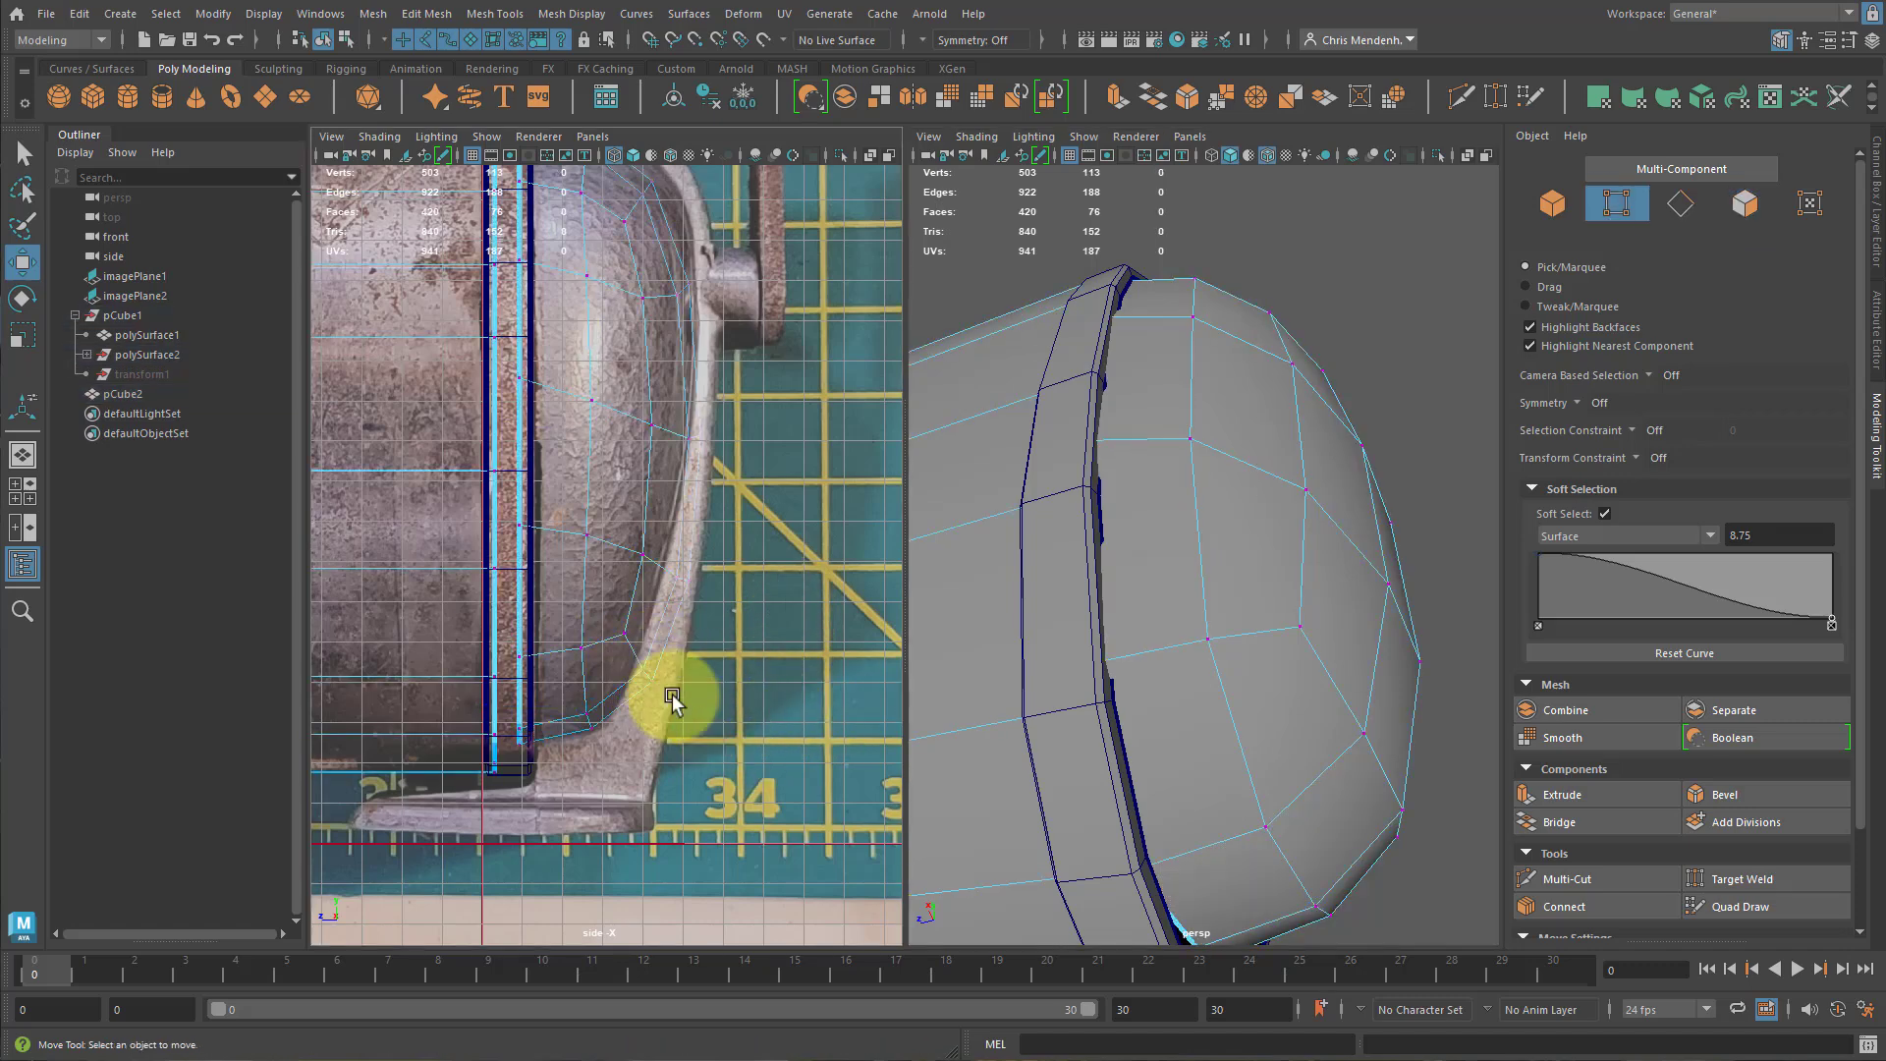
drag(727, 719, 566, 678)
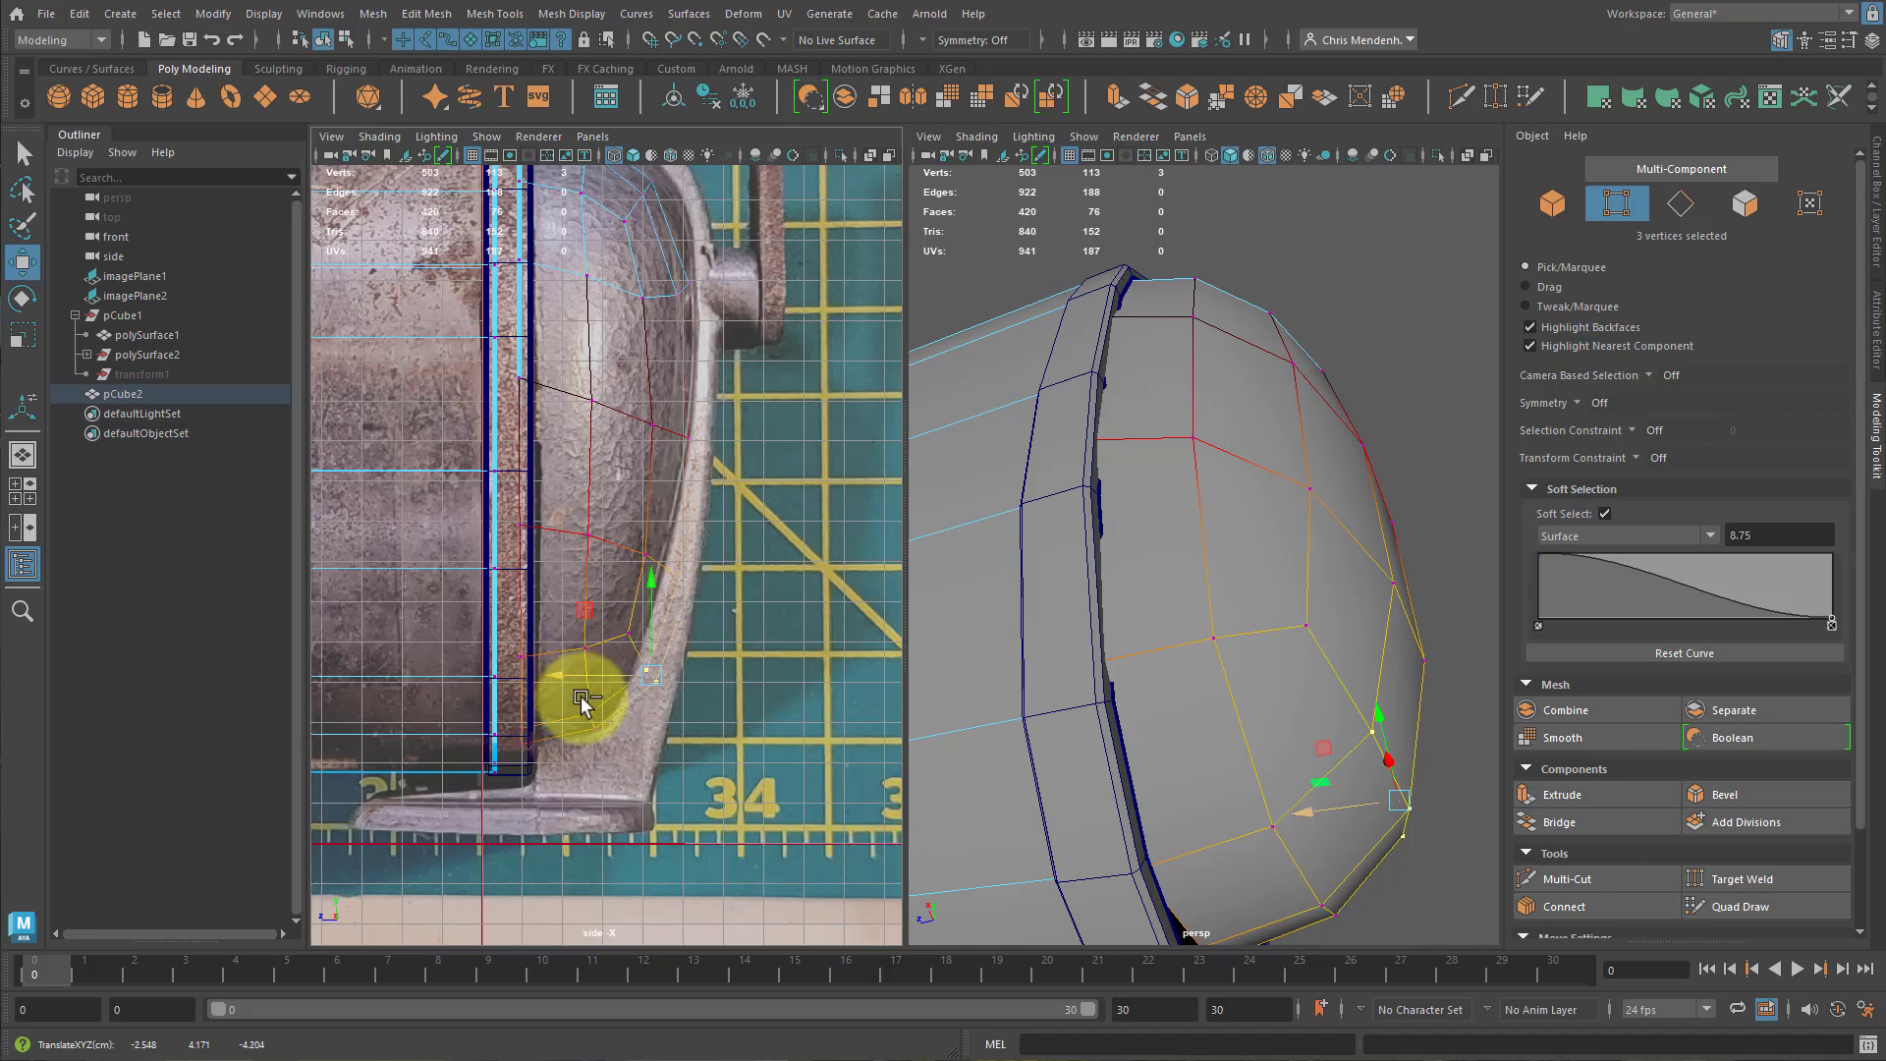
key(ctrl+z)
drag(727, 738, 547, 675)
key(b)
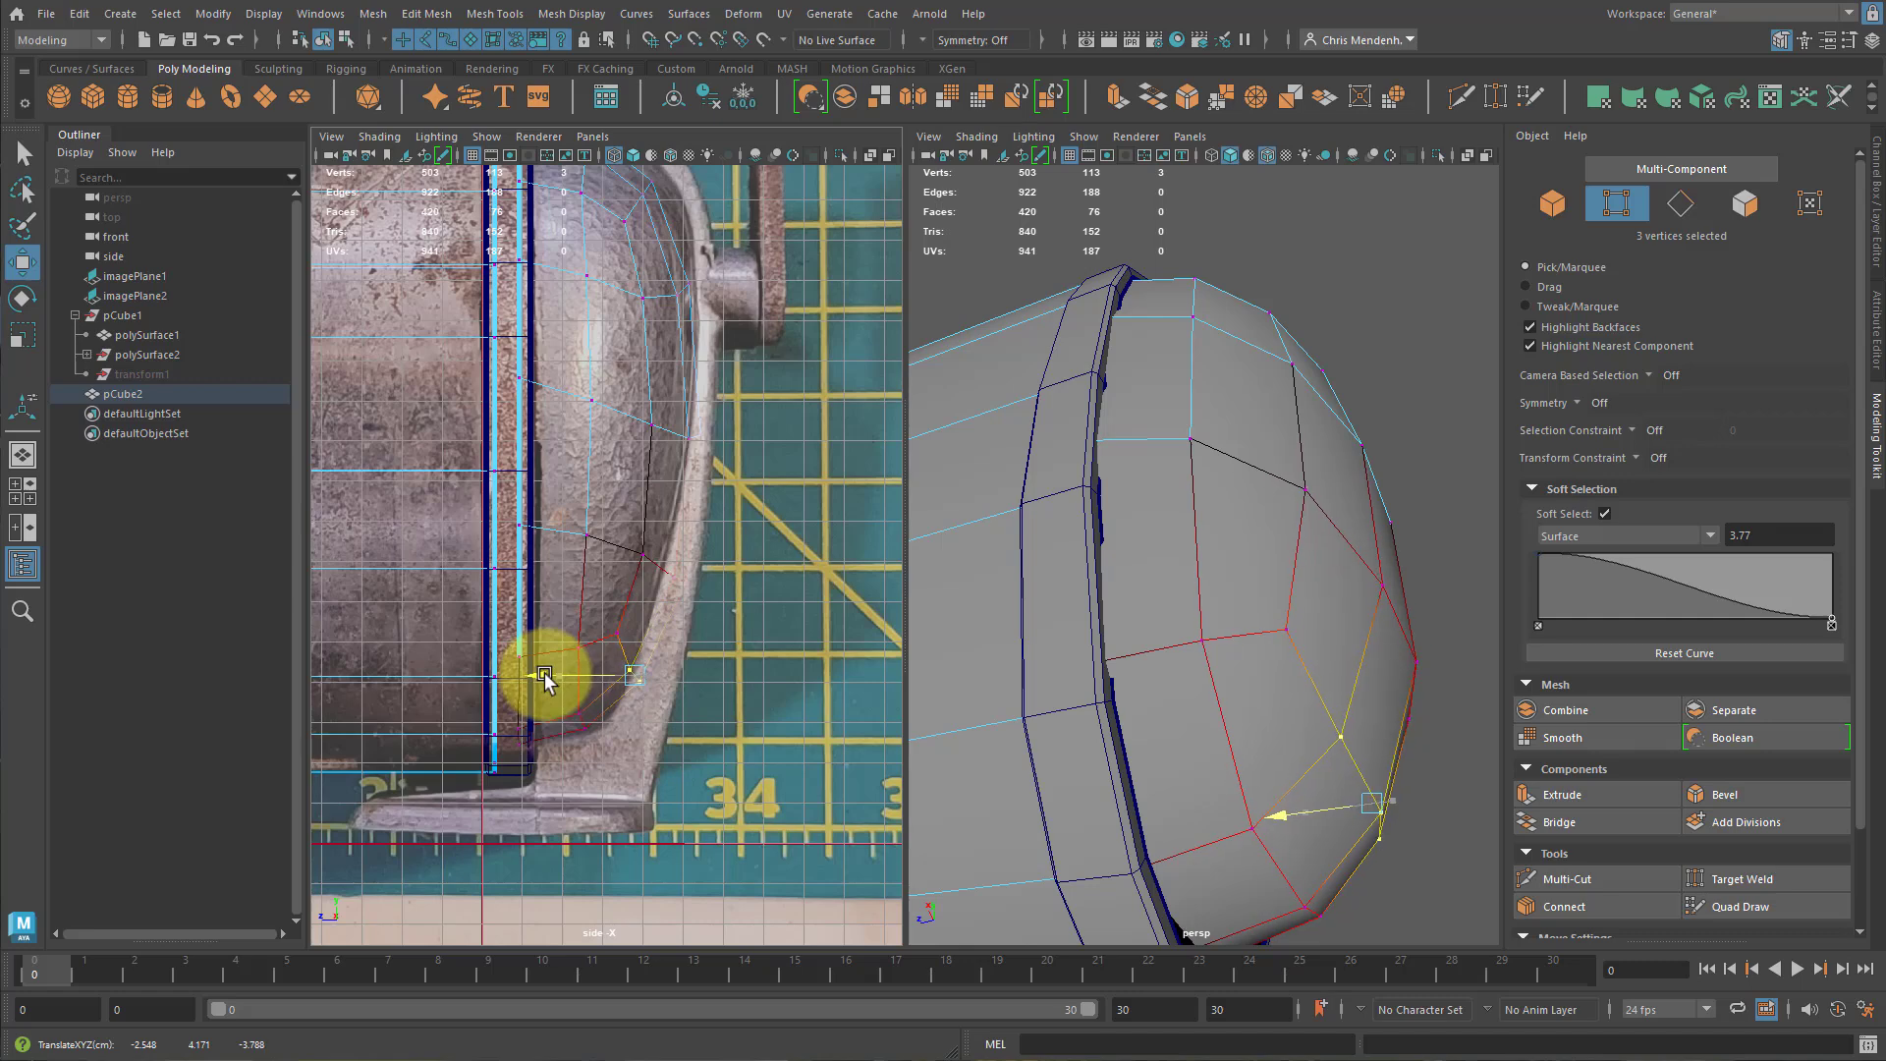
Turn off soft selection and move the five back vertices just above the lower curve forward to about Z -4.13.
drag(631, 534, 693, 607)
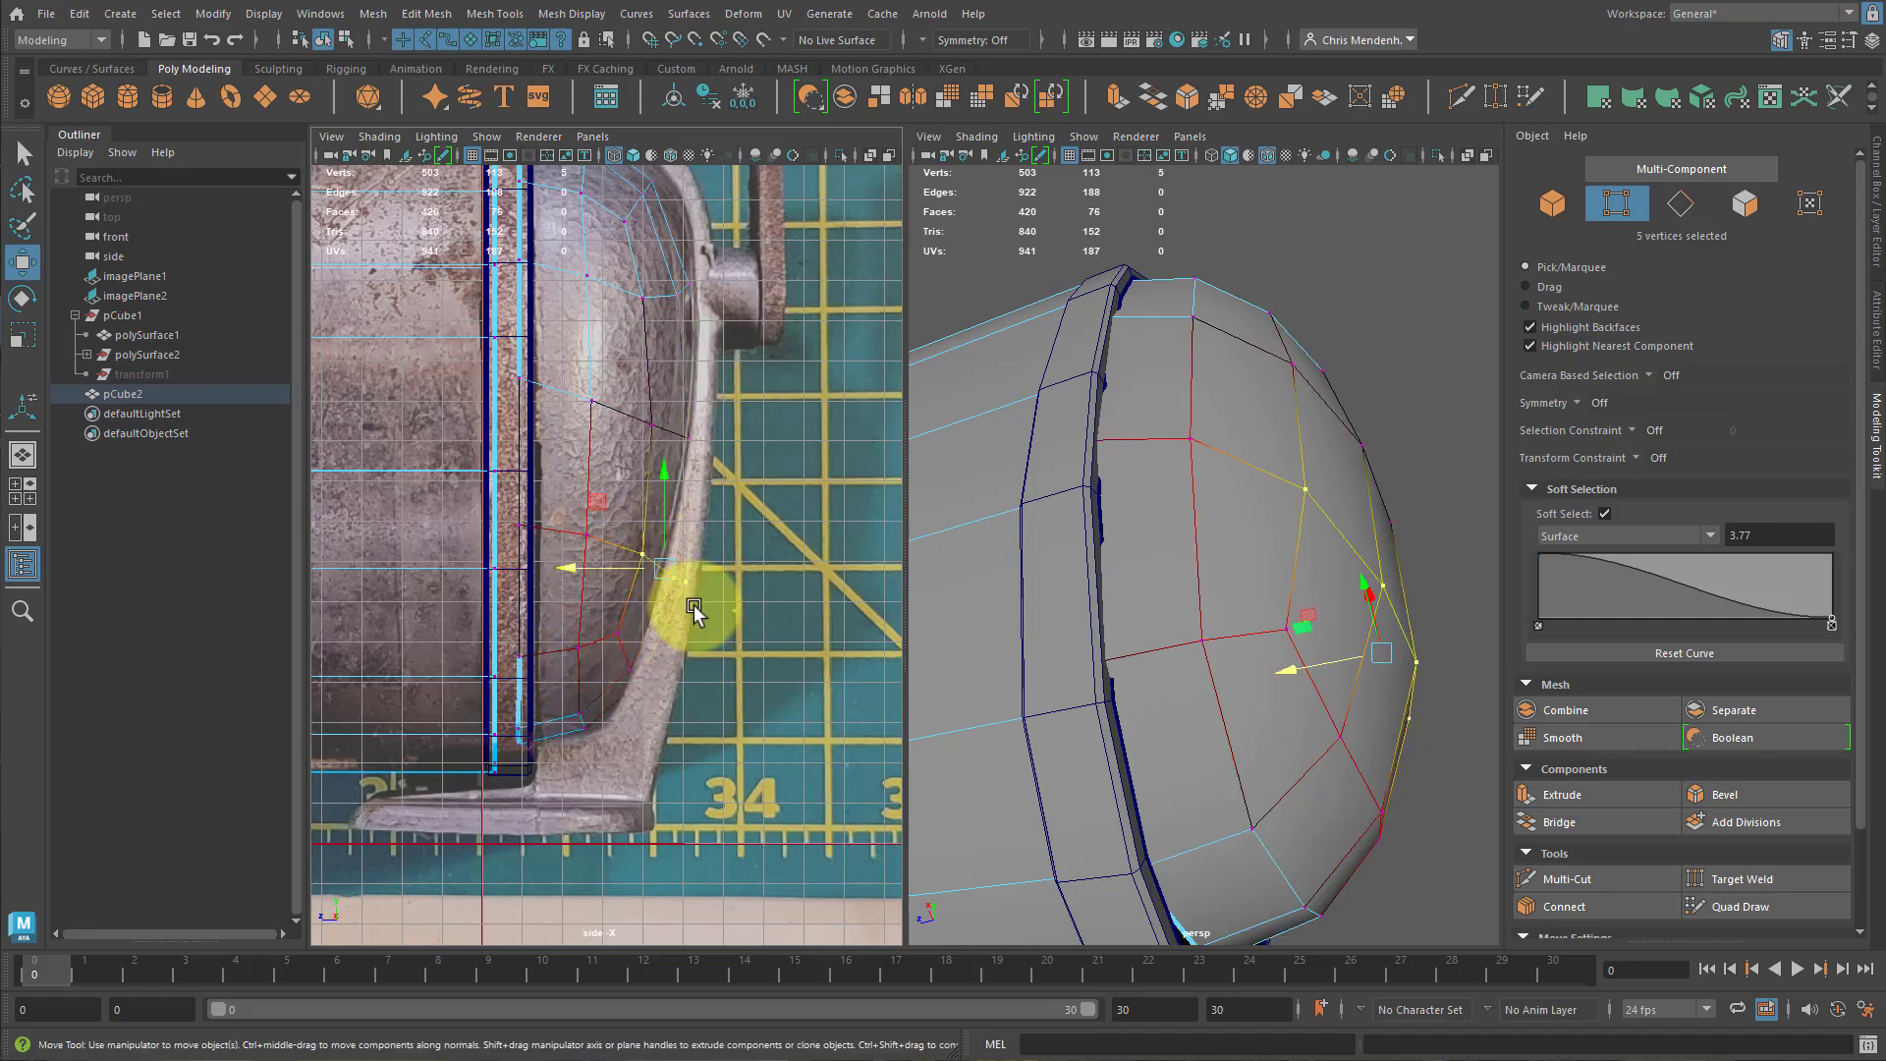
key(b)
drag(575, 569, 560, 570)
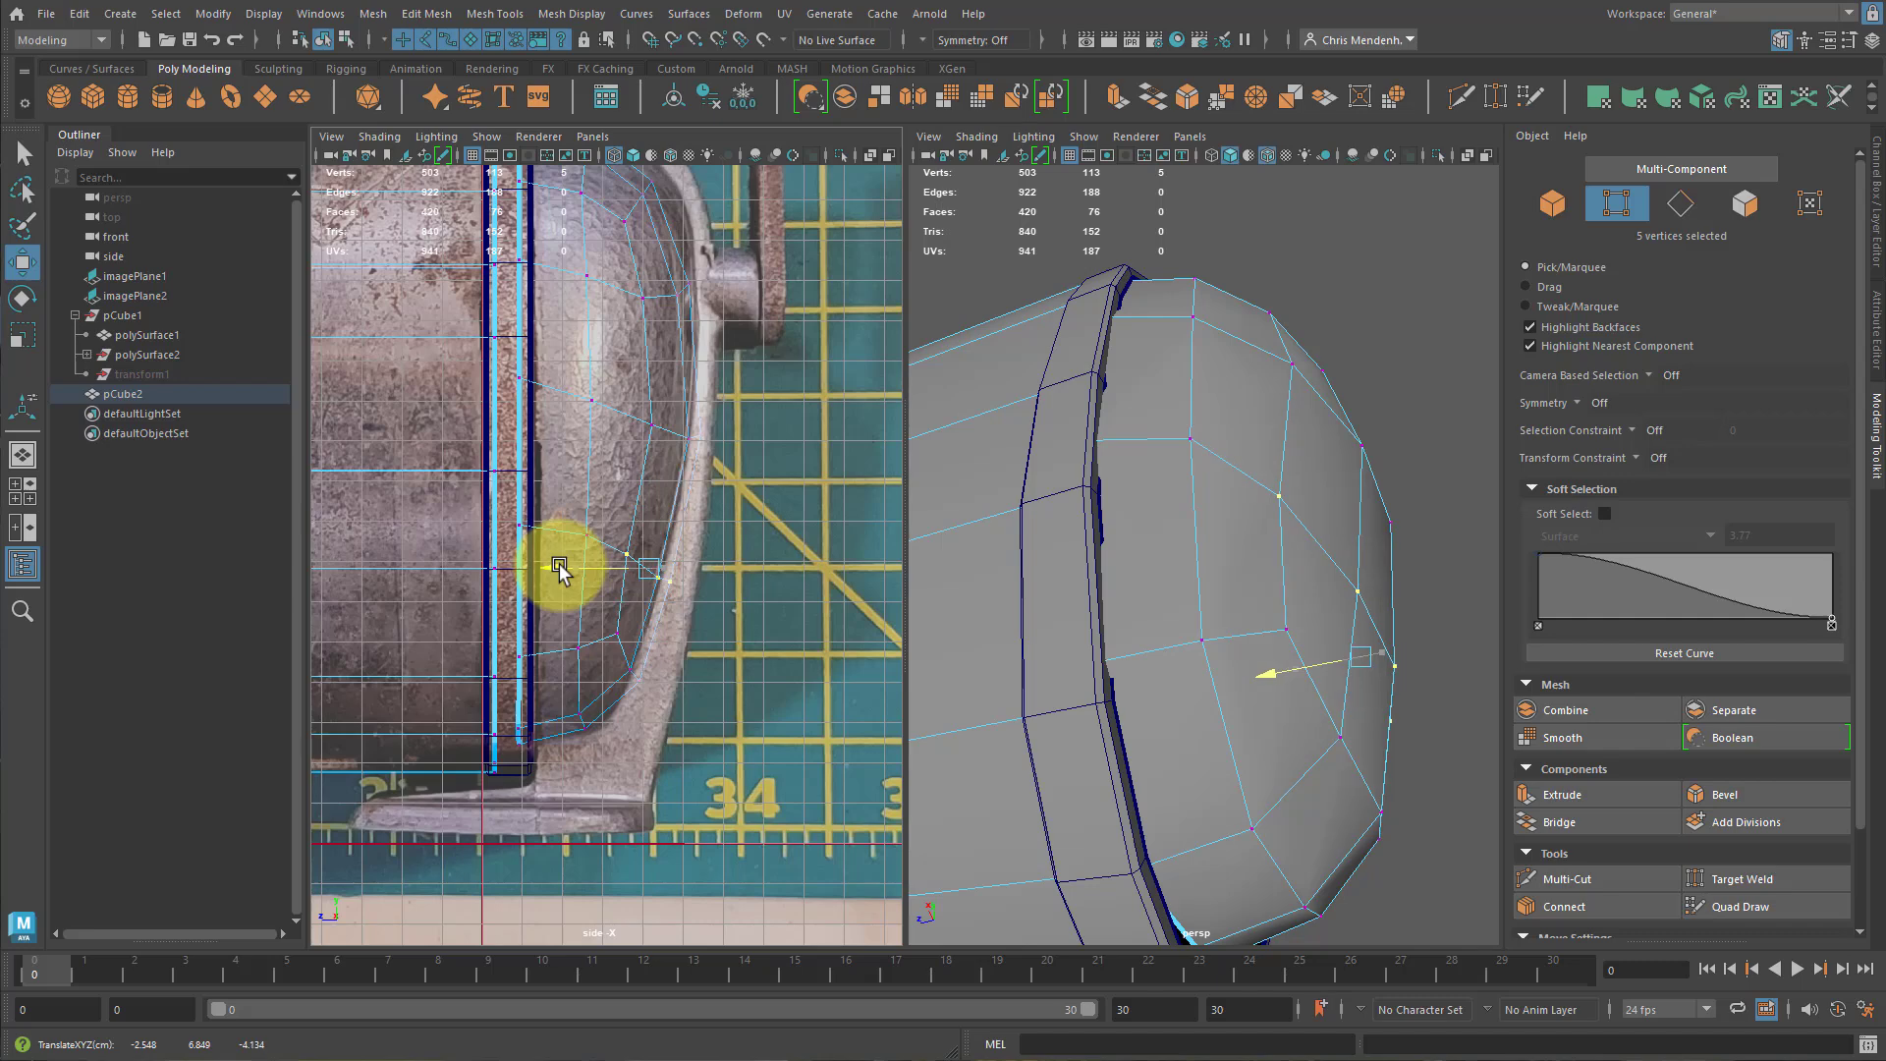
Select ten vertices across the rear housing's lower back and shift them forward to about Z -3.84.
drag(686, 699, 598, 606)
drag(730, 721, 609, 550)
drag(568, 623, 547, 619)
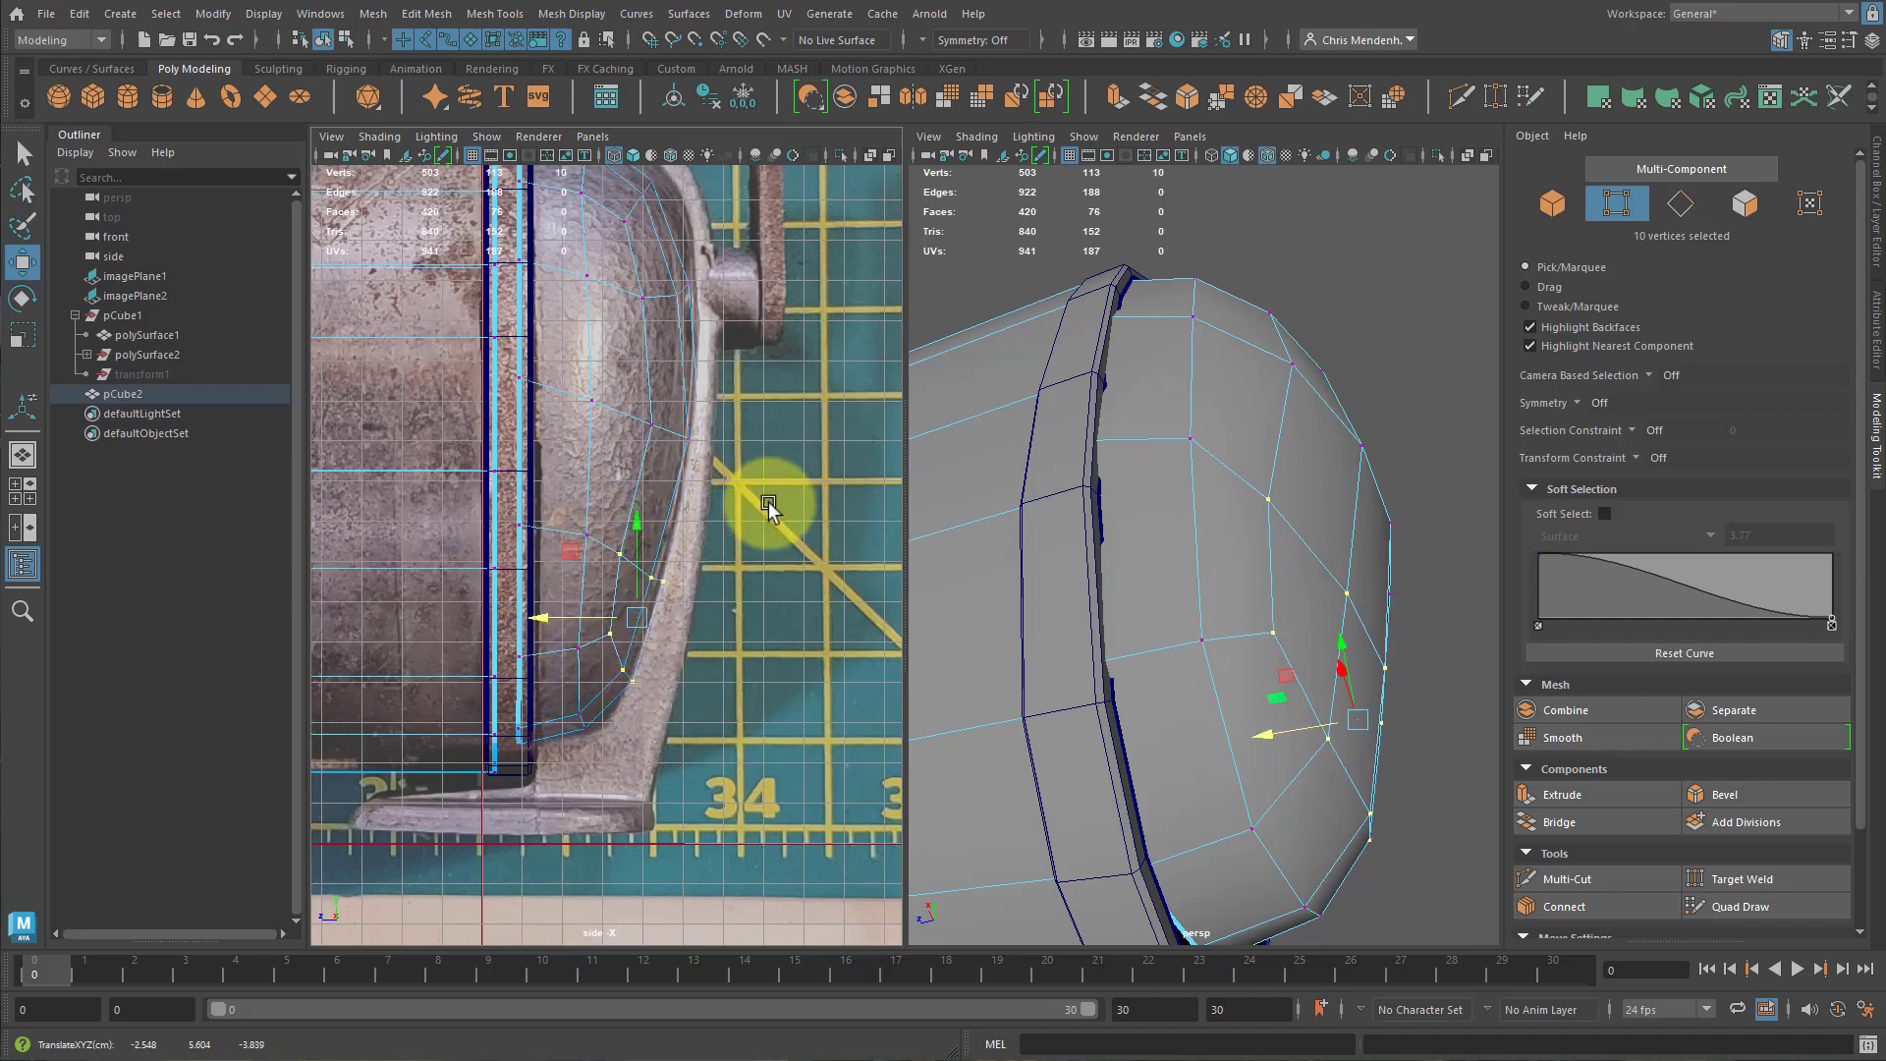
Shift the five-vertex rows on the rear housing's middle and upper back to the reference curve, with the upper row near Y 13.74, Z -4.73.
drag(628, 375, 749, 474)
alt+middle_drag(783, 491, 821, 740)
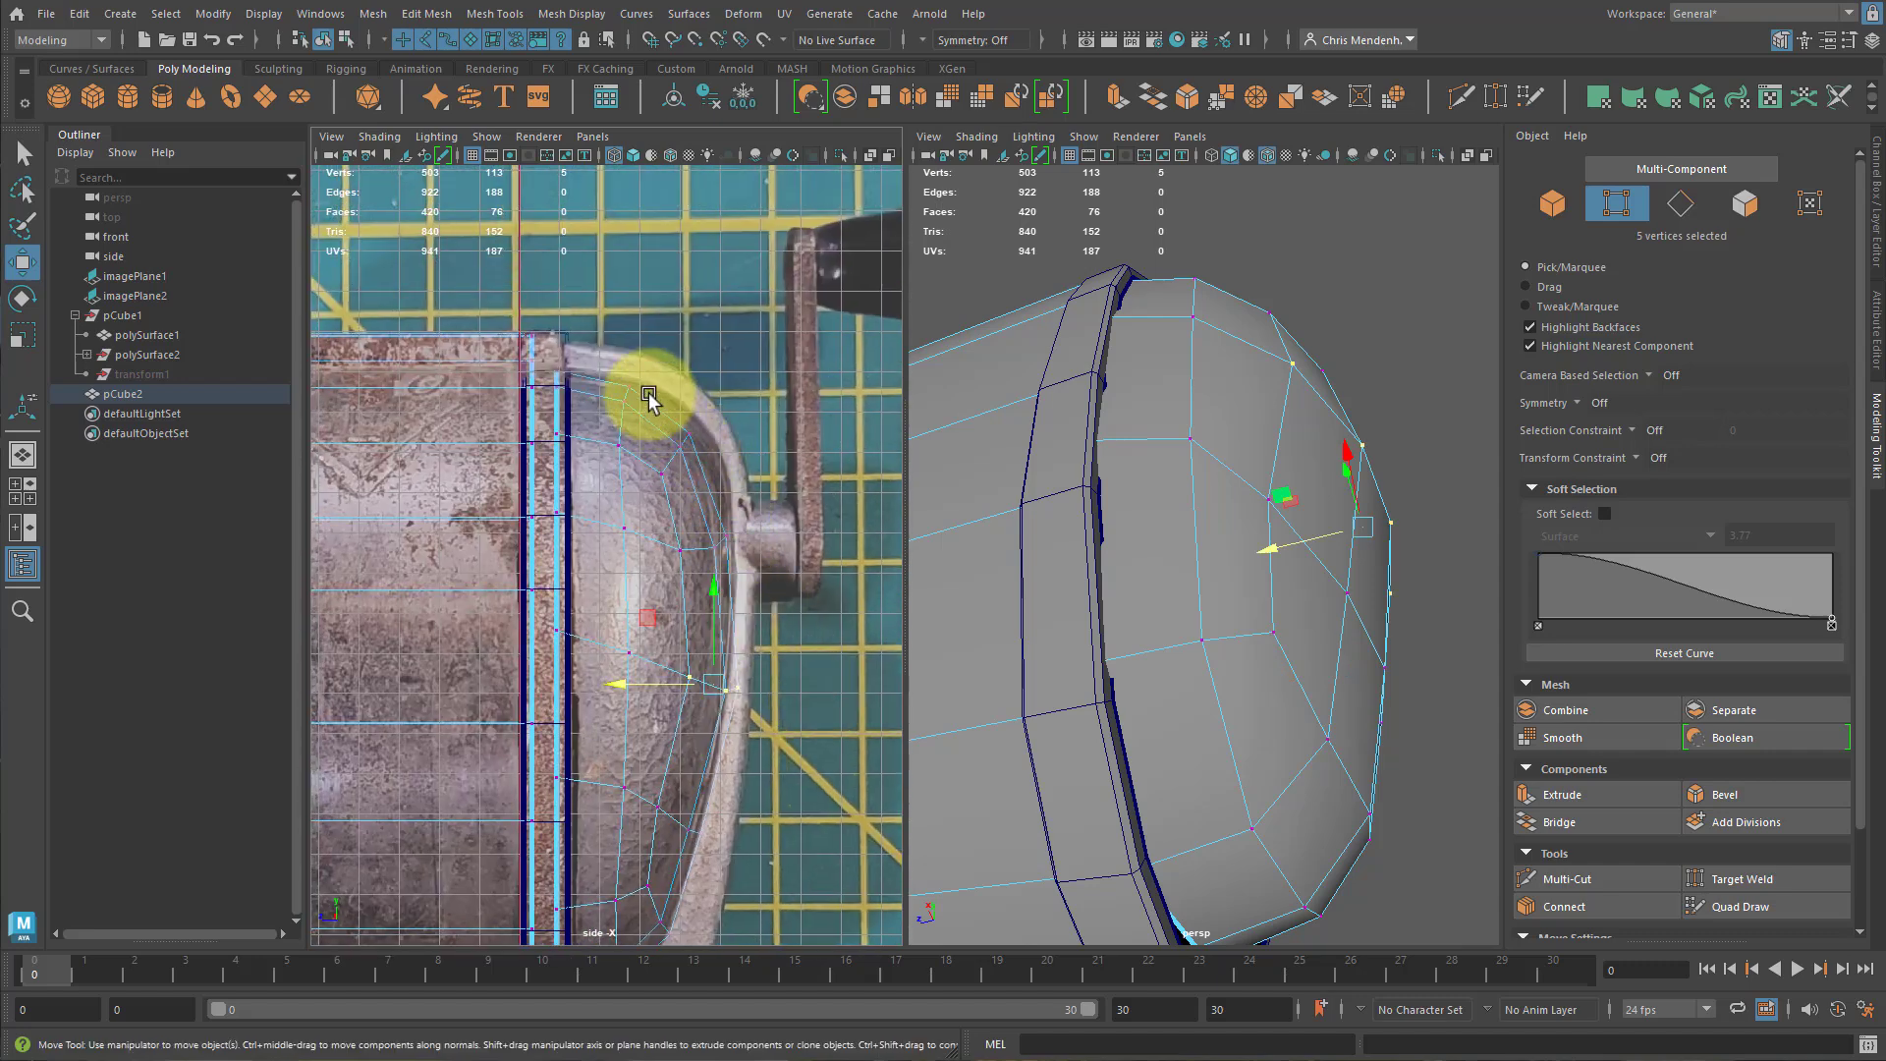
drag(608, 367, 724, 497)
drag(653, 342, 652, 333)
mouse_move(715, 484)
mouse_down()
mouse_move(626, 389)
mouse_move(662, 418)
mouse_move(631, 394)
mouse_move(682, 560)
mouse_move(770, 560)
mouse_move(620, 543)
mouse_up()
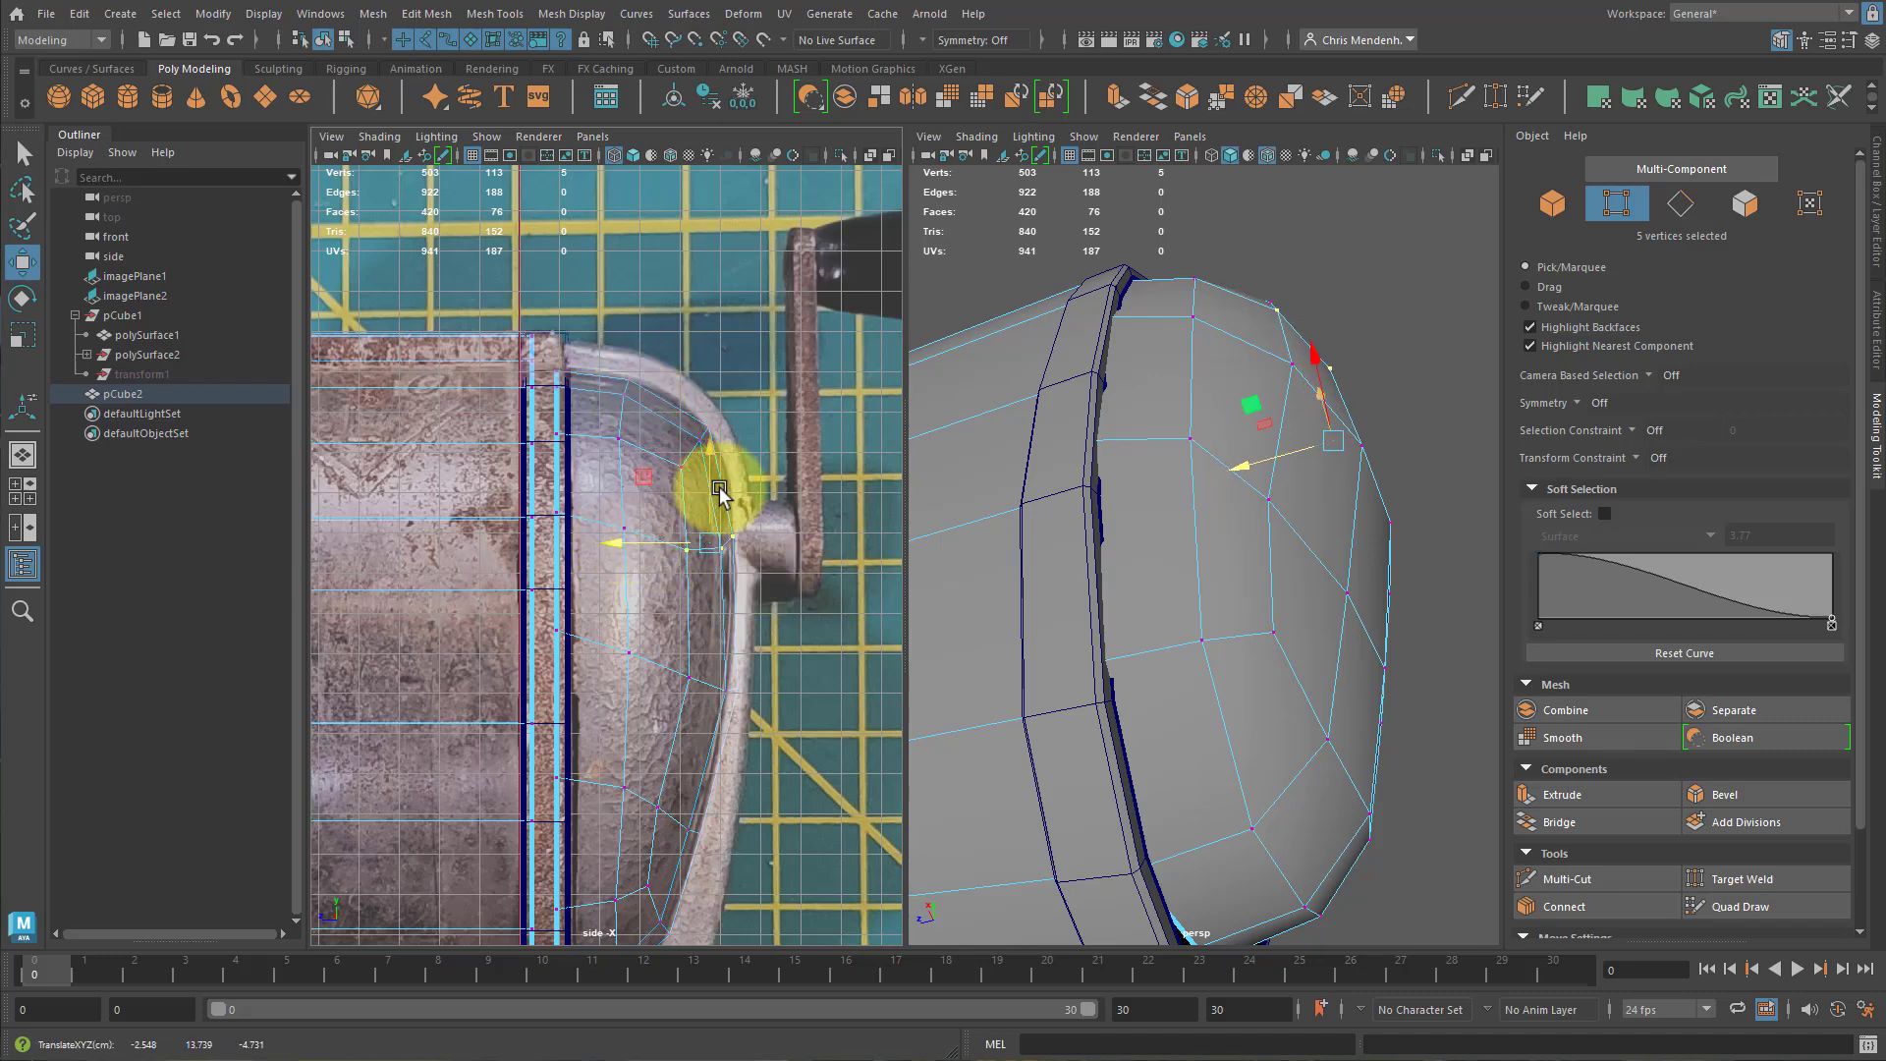
drag(772, 728, 628, 682)
alt+middle_drag(803, 793, 785, 599)
alt+drag(1277, 707, 1083, 729)
scroll(1264, 743, down, 4)
click(1195, 632)
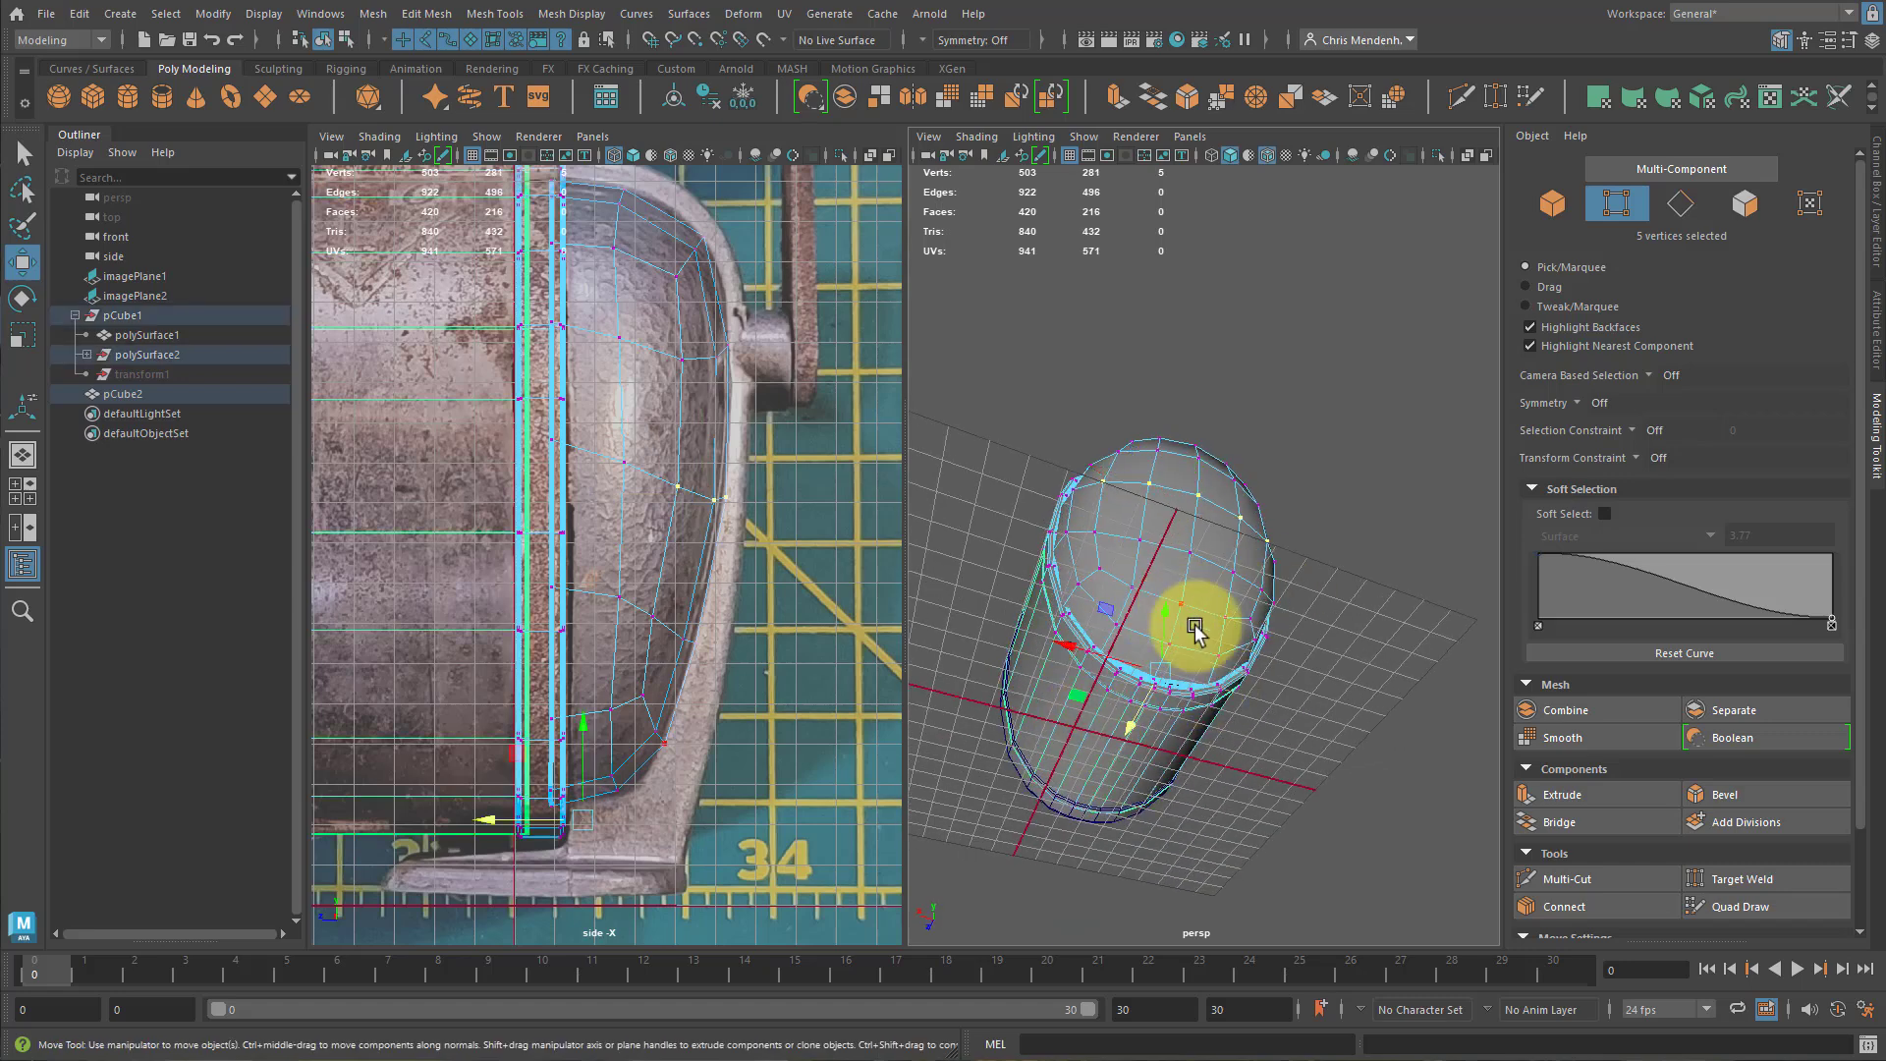
click(1184, 574)
right_drag(1204, 485, 1174, 674)
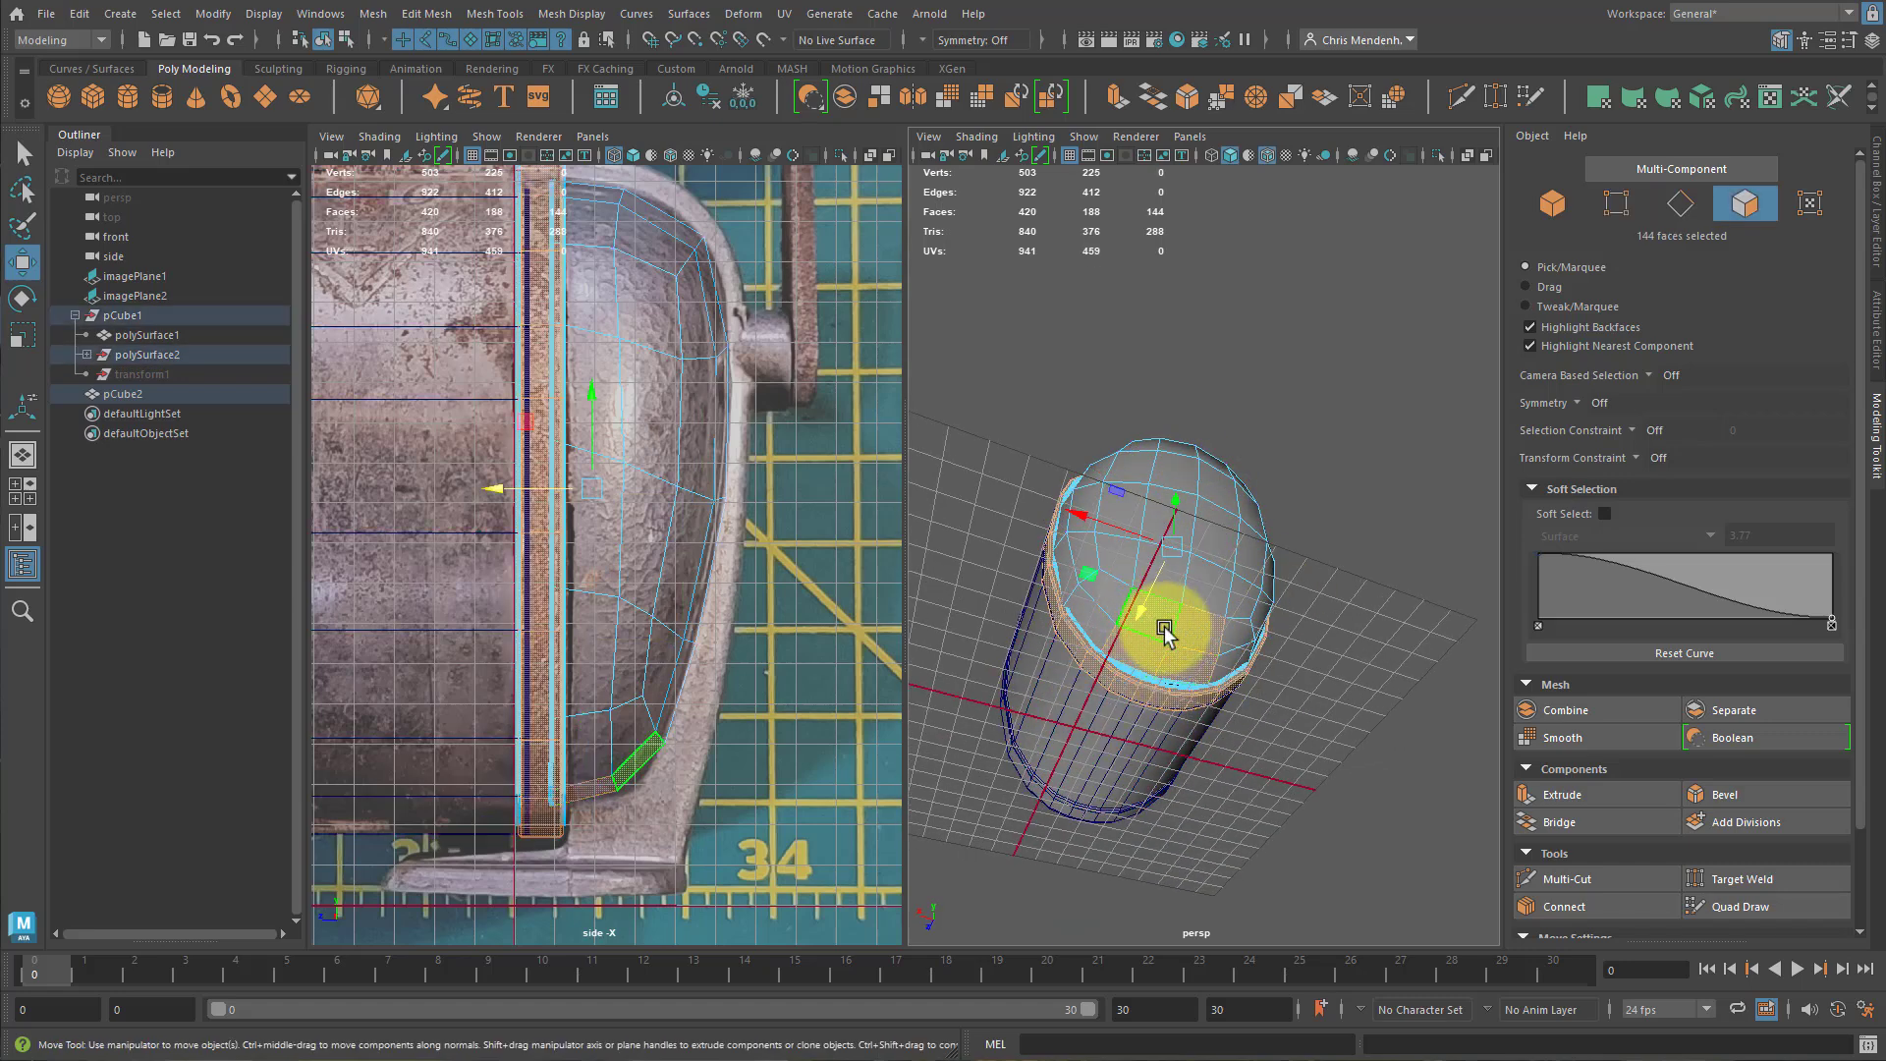
click(1194, 633)
right_drag(1183, 580, 1336, 456)
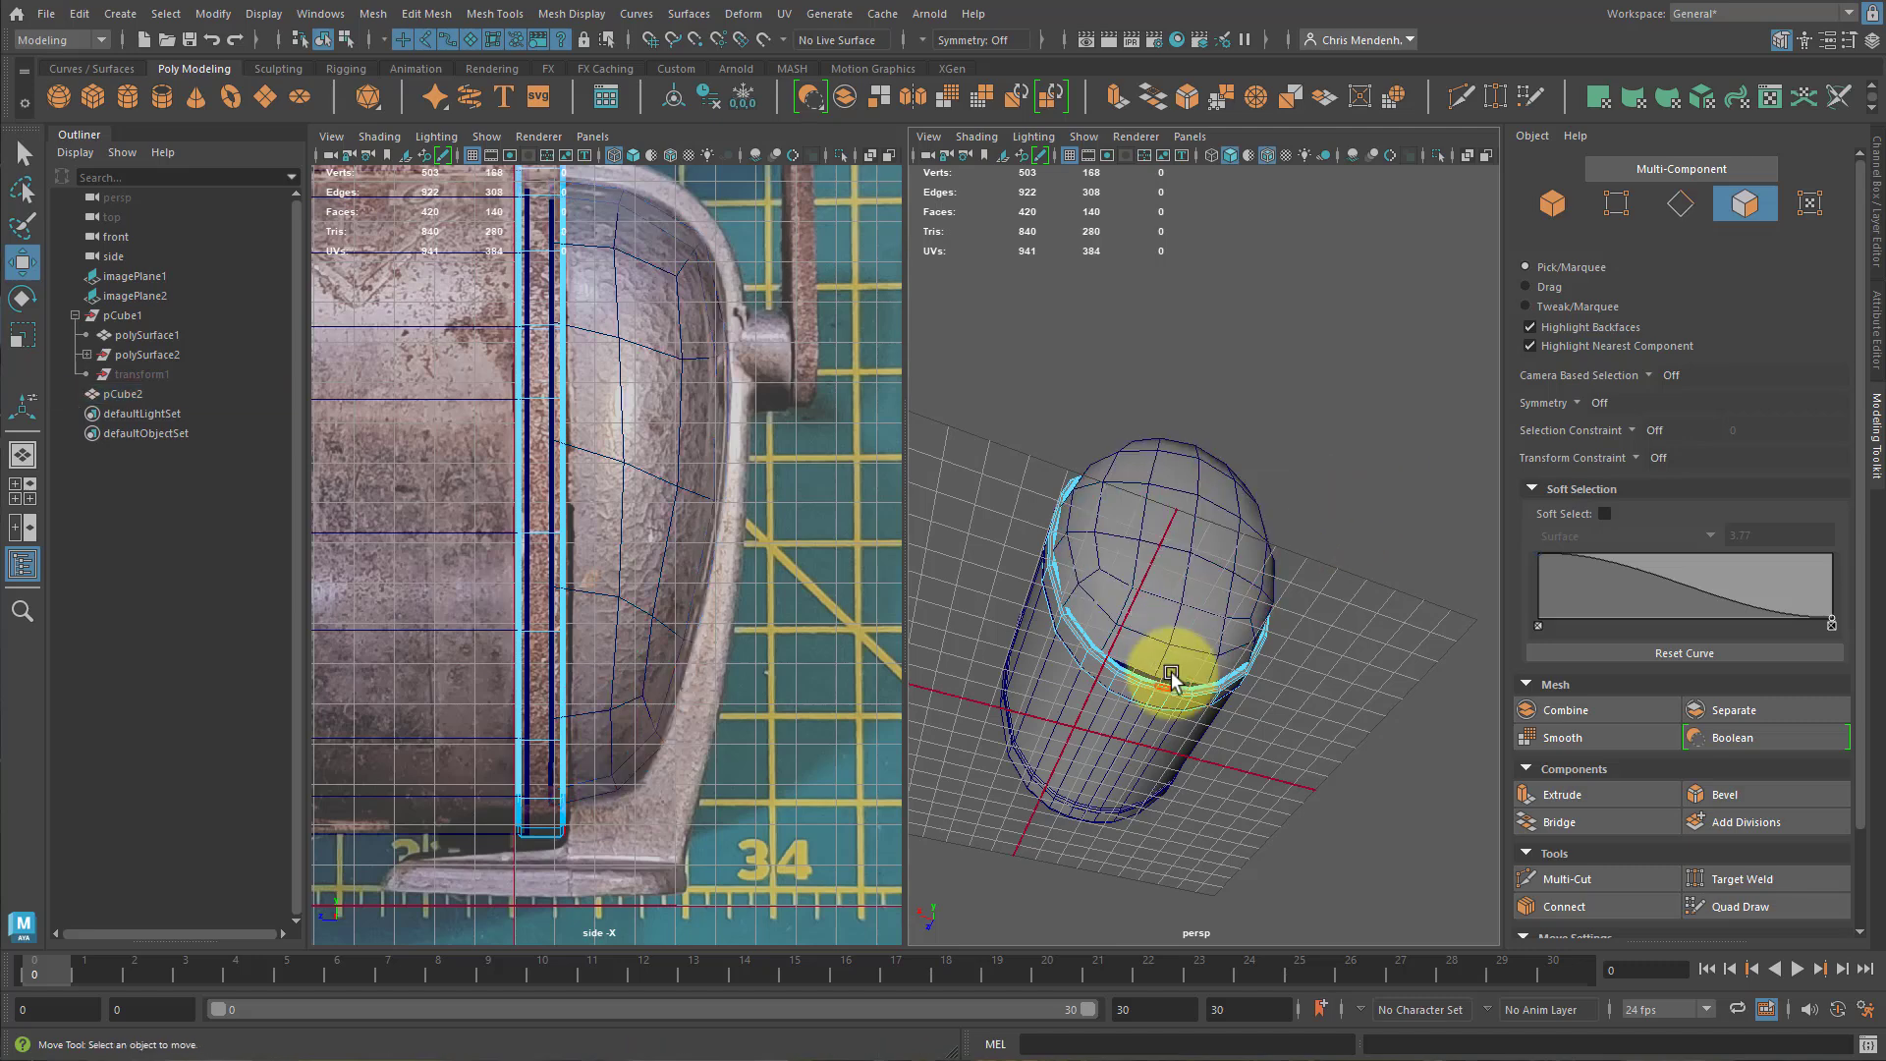
Select the rear housing's four underside faces and scale them to about 0.81 in X, using a soft-selection falloff of 5.54.
right_drag(1152, 697, 1439, 603)
click(1438, 603)
click(1208, 601)
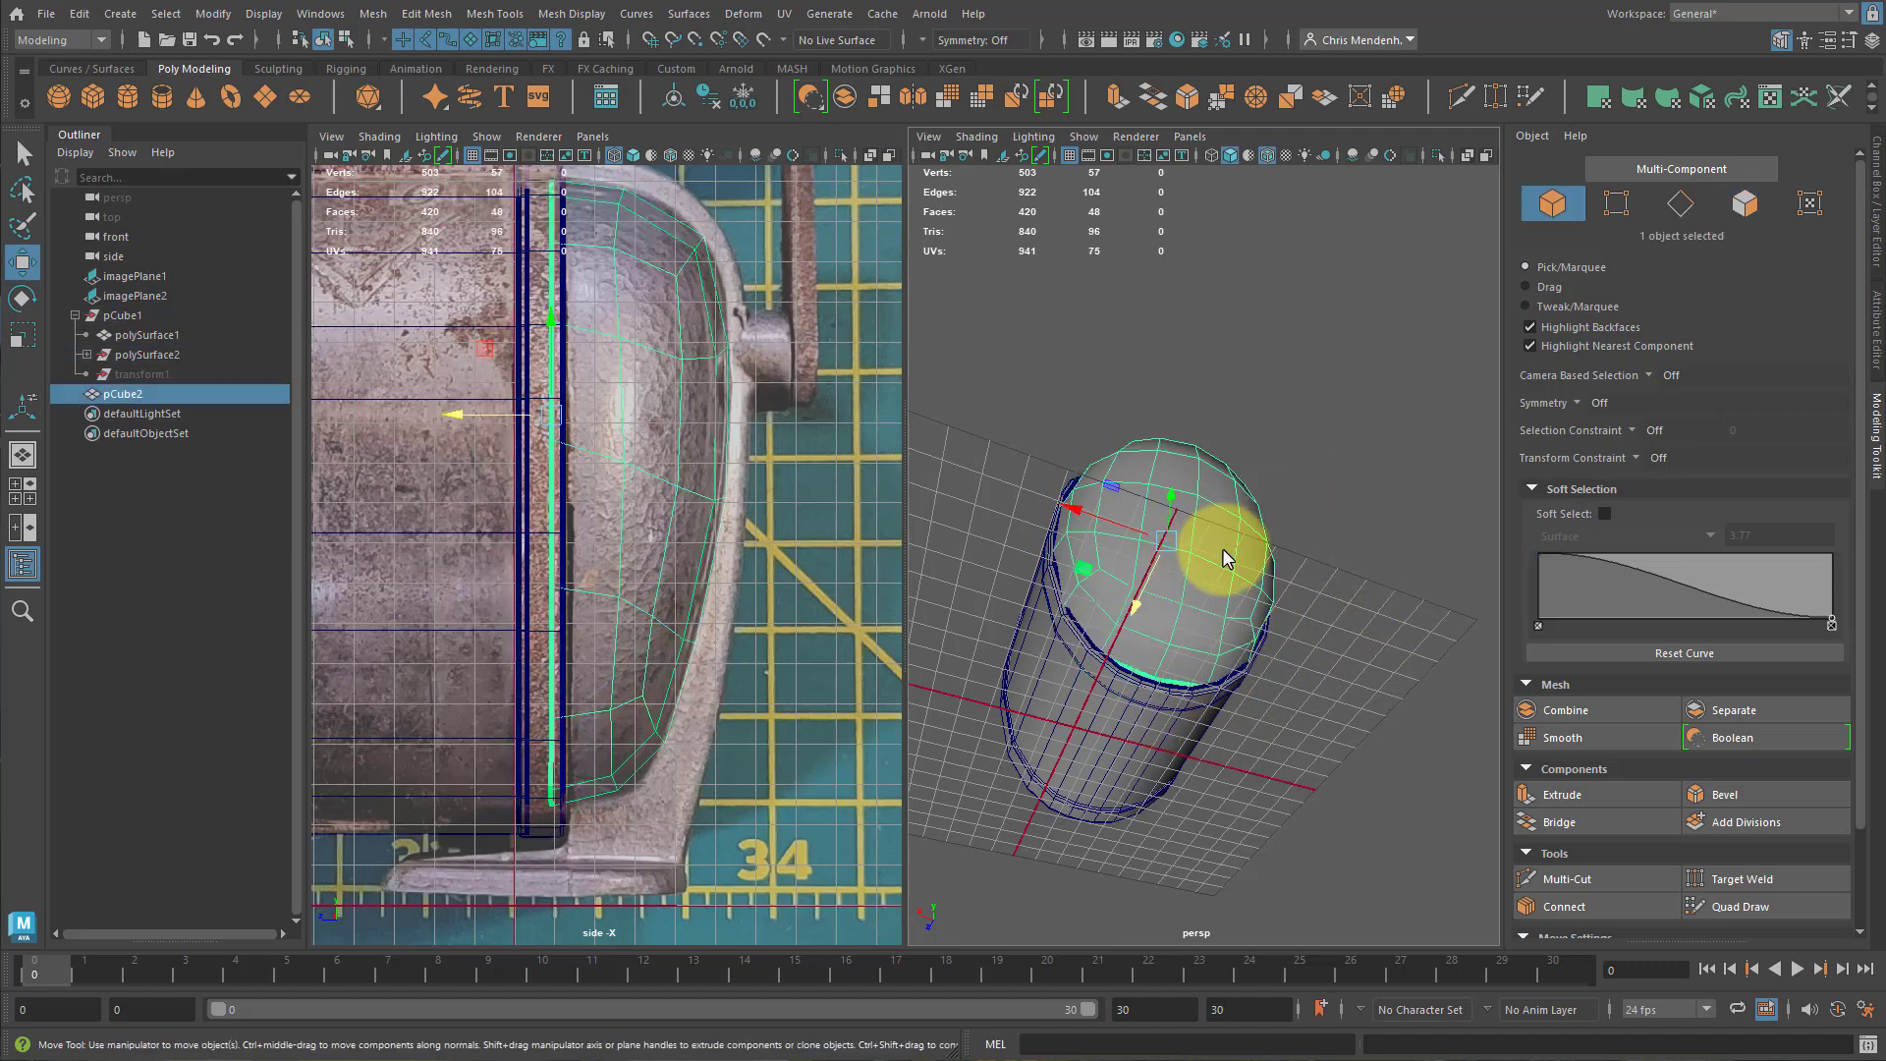
right_drag(1218, 570, 1145, 632)
key(q)
click(1169, 620)
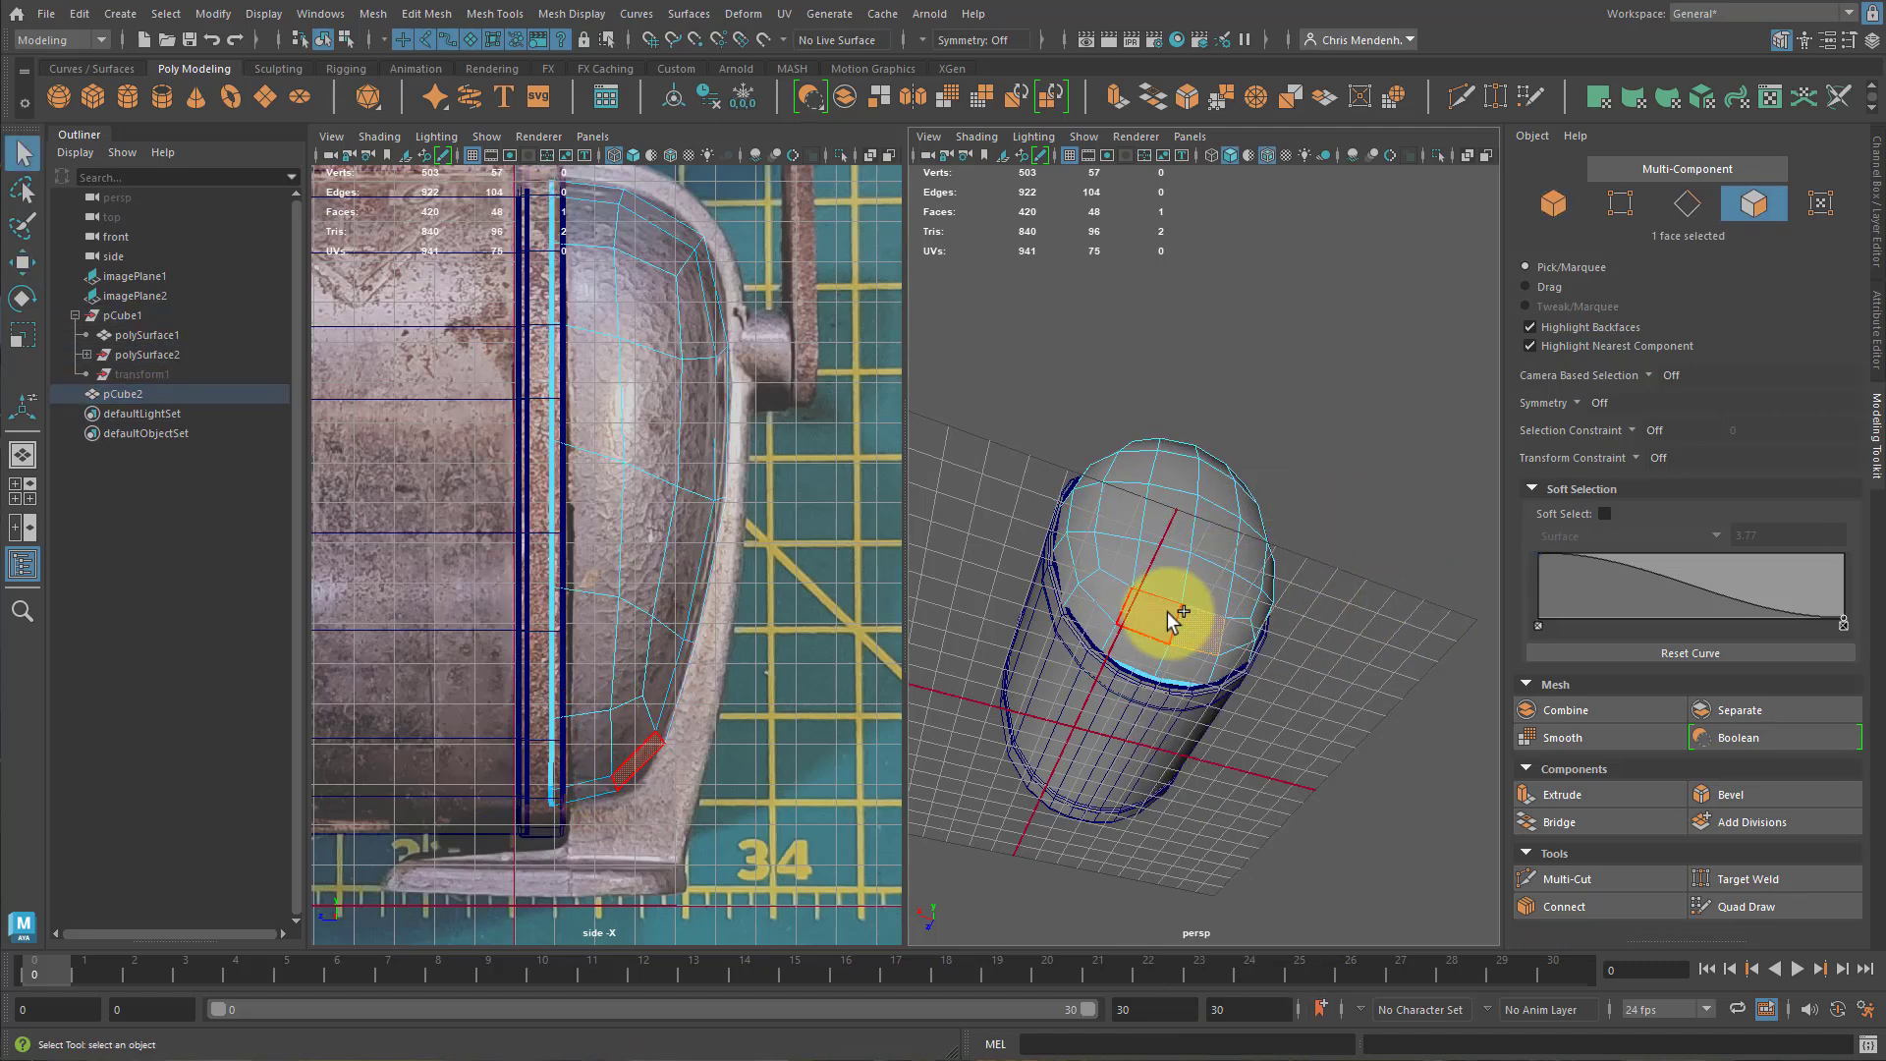
key(r)
alt+drag(1222, 623, 1229, 700)
key(b)
key(b)
drag(1084, 718, 1093, 716)
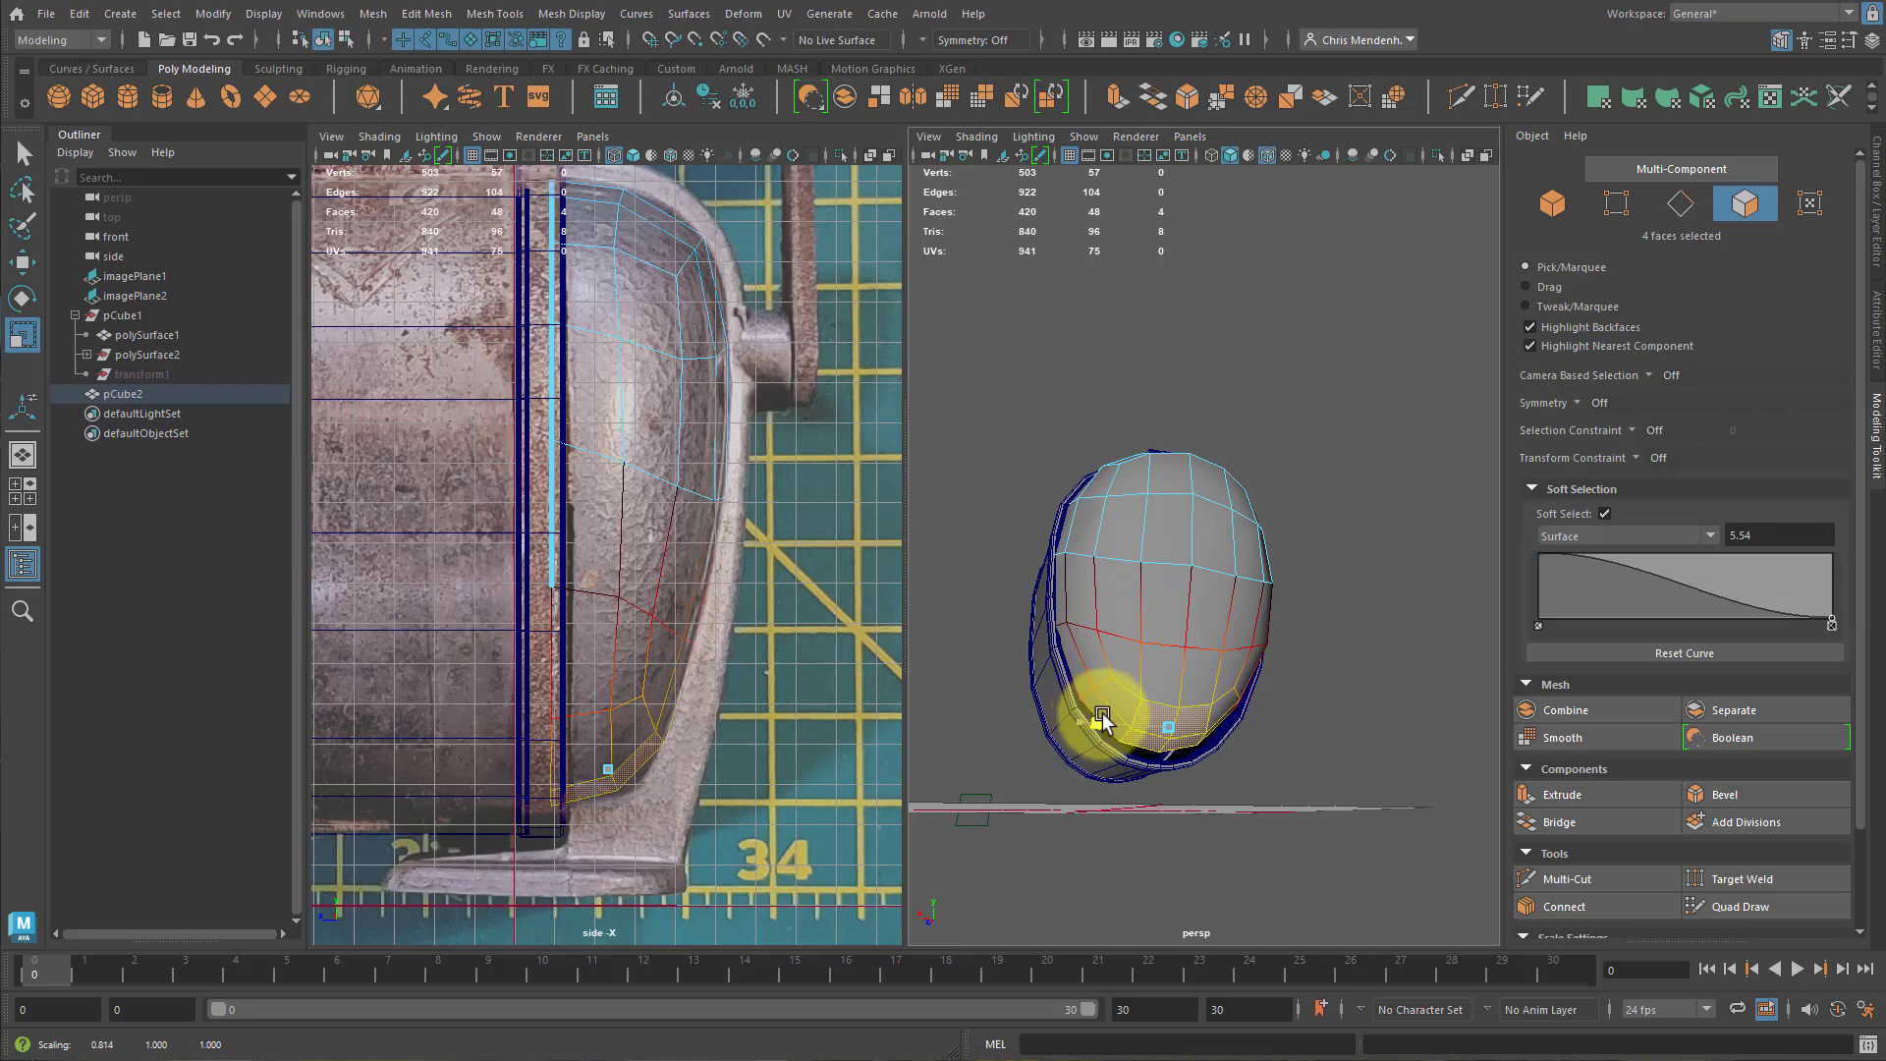
alt+drag(1035, 783, 1307, 823)
Lower the four soft-selected underside faces to about Y 2.86, following the bottom of the reference housing.
key(w)
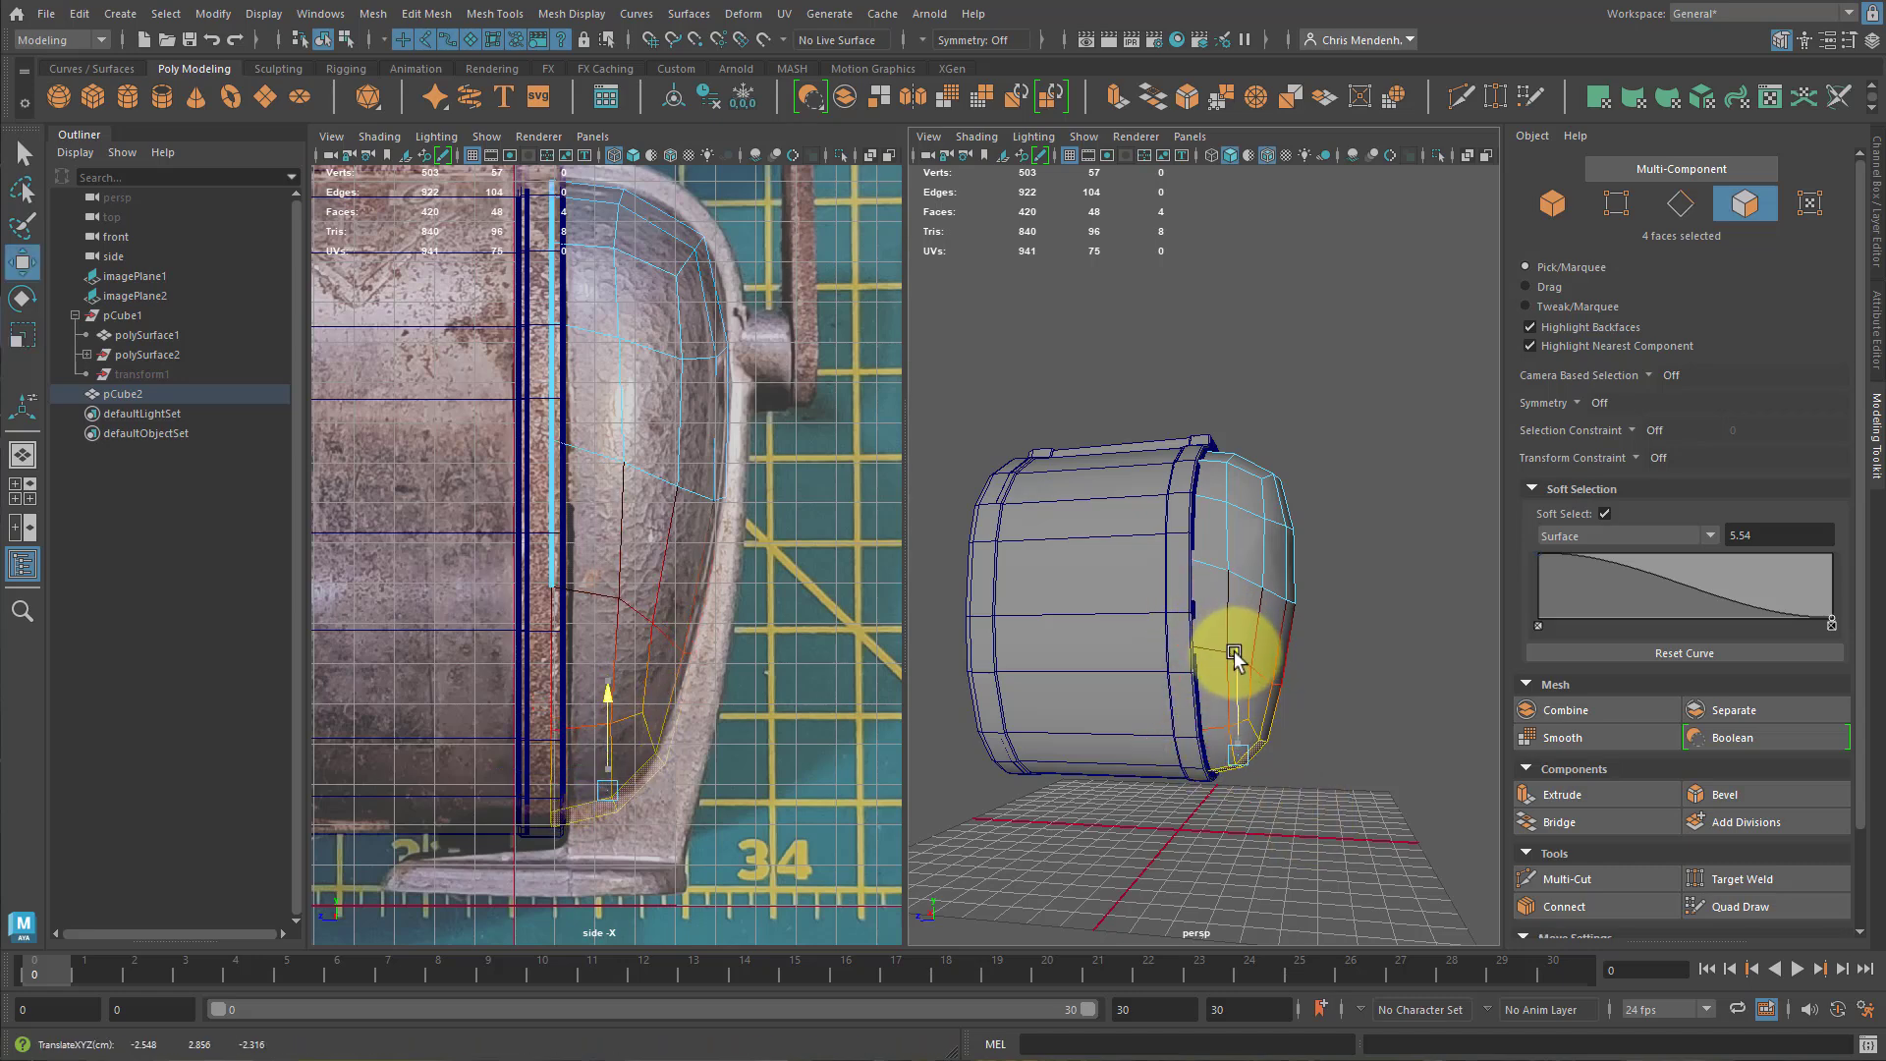
alt+drag(1290, 754, 1199, 812)
alt+right_drag(1199, 812, 1447, 864)
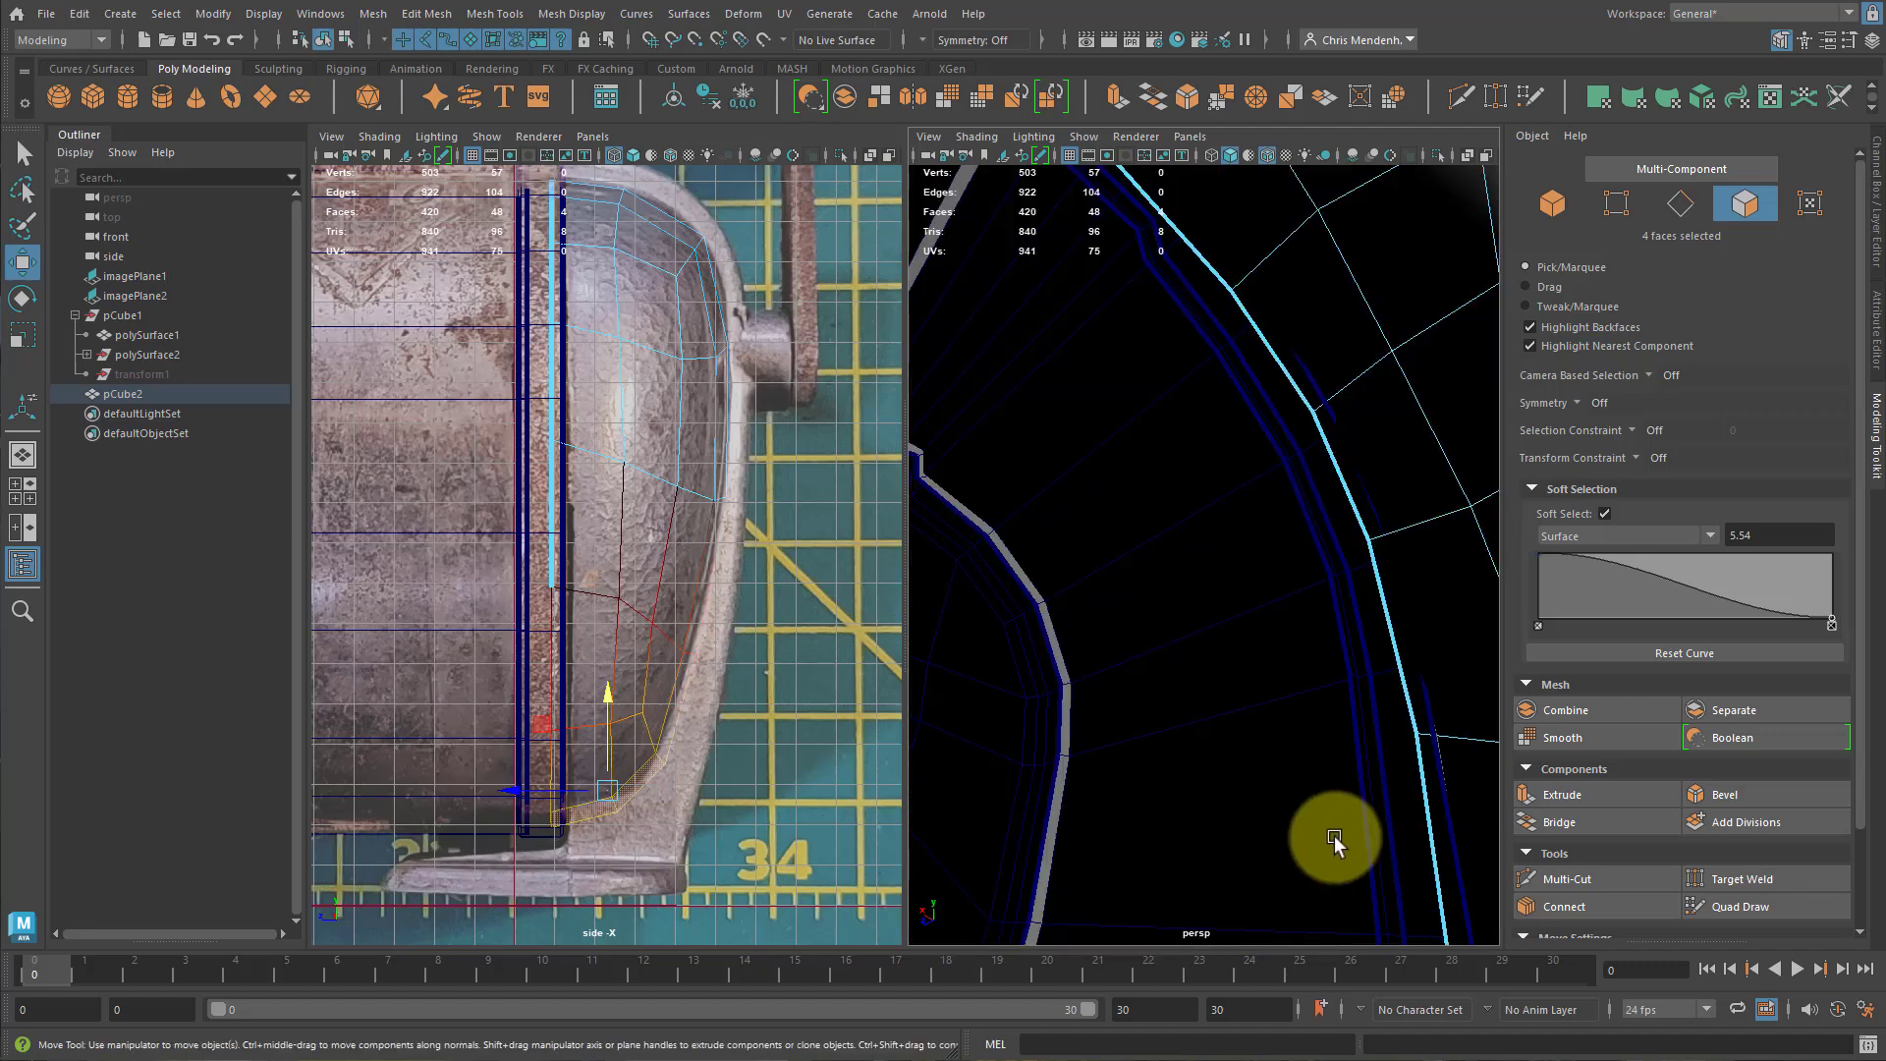
alt+right_drag(1334, 837, 1196, 716)
alt+drag(1195, 716, 1252, 631)
alt+drag(1266, 749, 1334, 680)
Adjust the underside faces' width with soft selection, and with it turned off scale them to about 0.95 in X.
key(r)
alt+drag(1368, 757, 1306, 766)
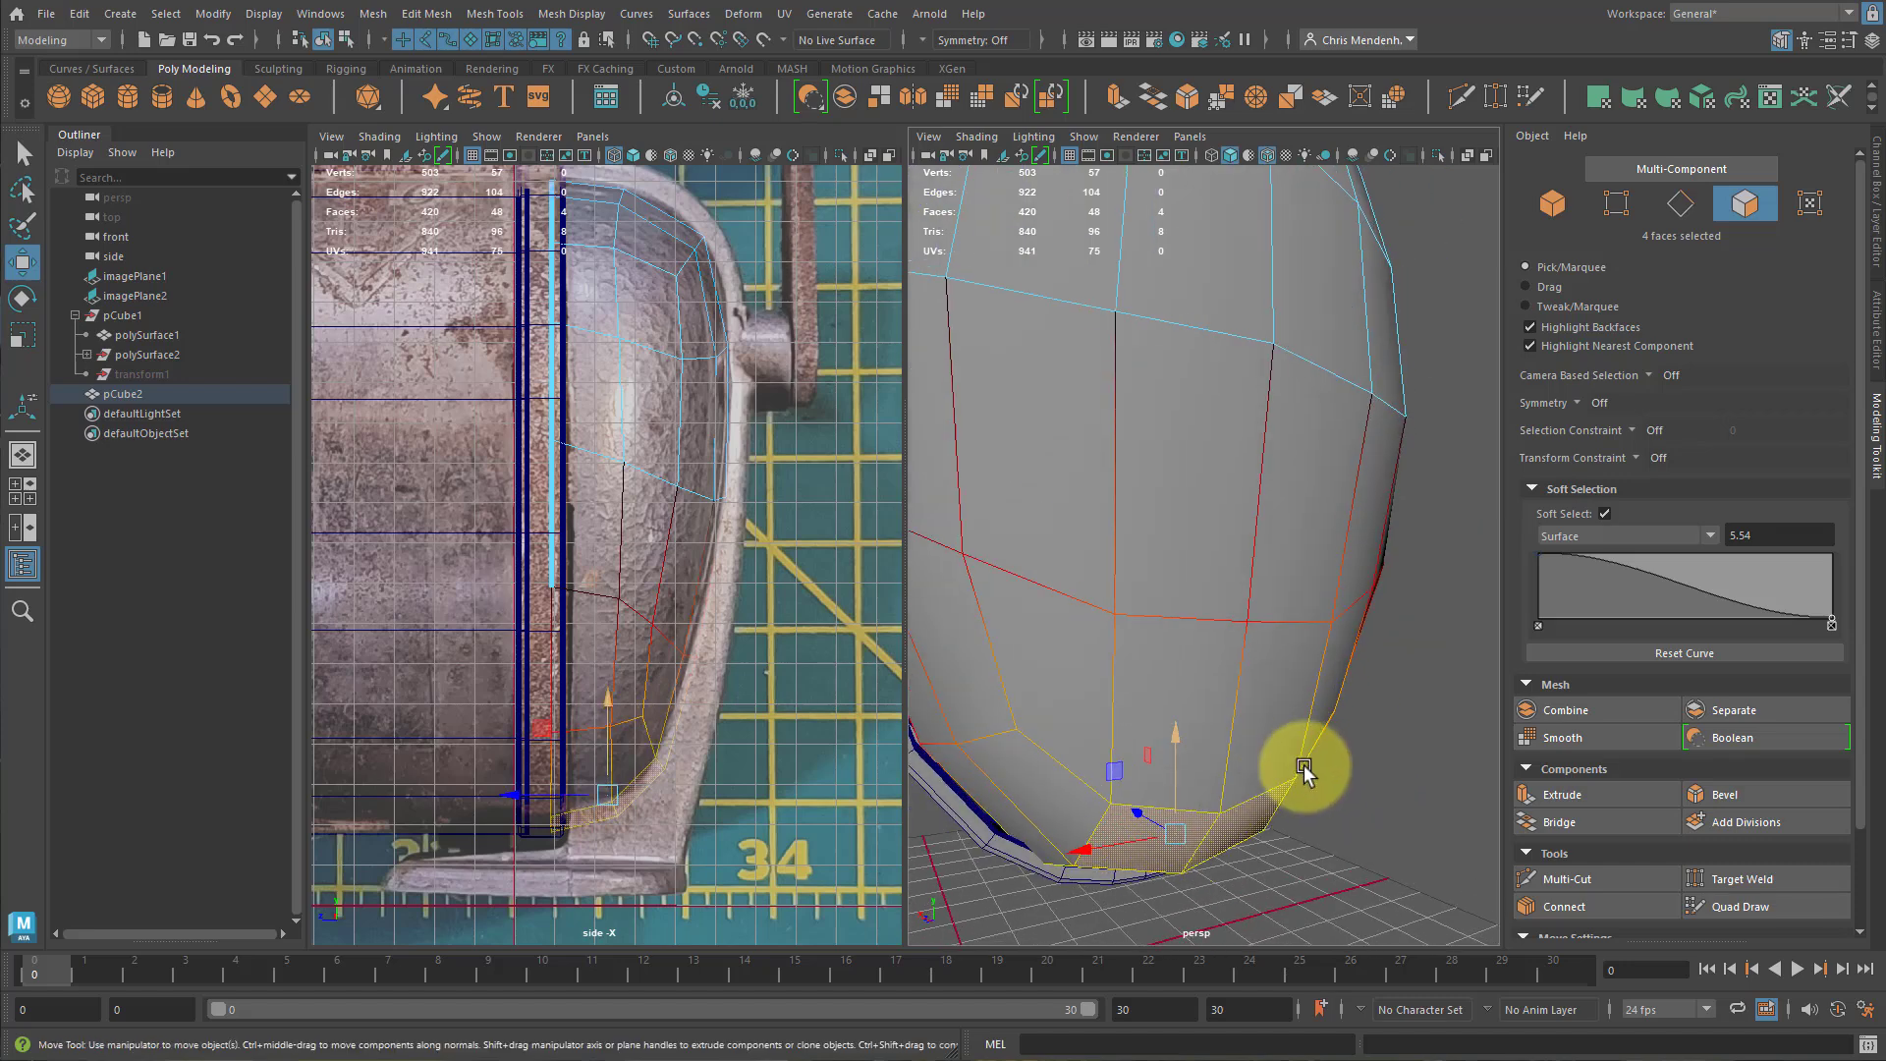
drag(1089, 835, 1082, 844)
alt+drag(1082, 844, 1147, 651)
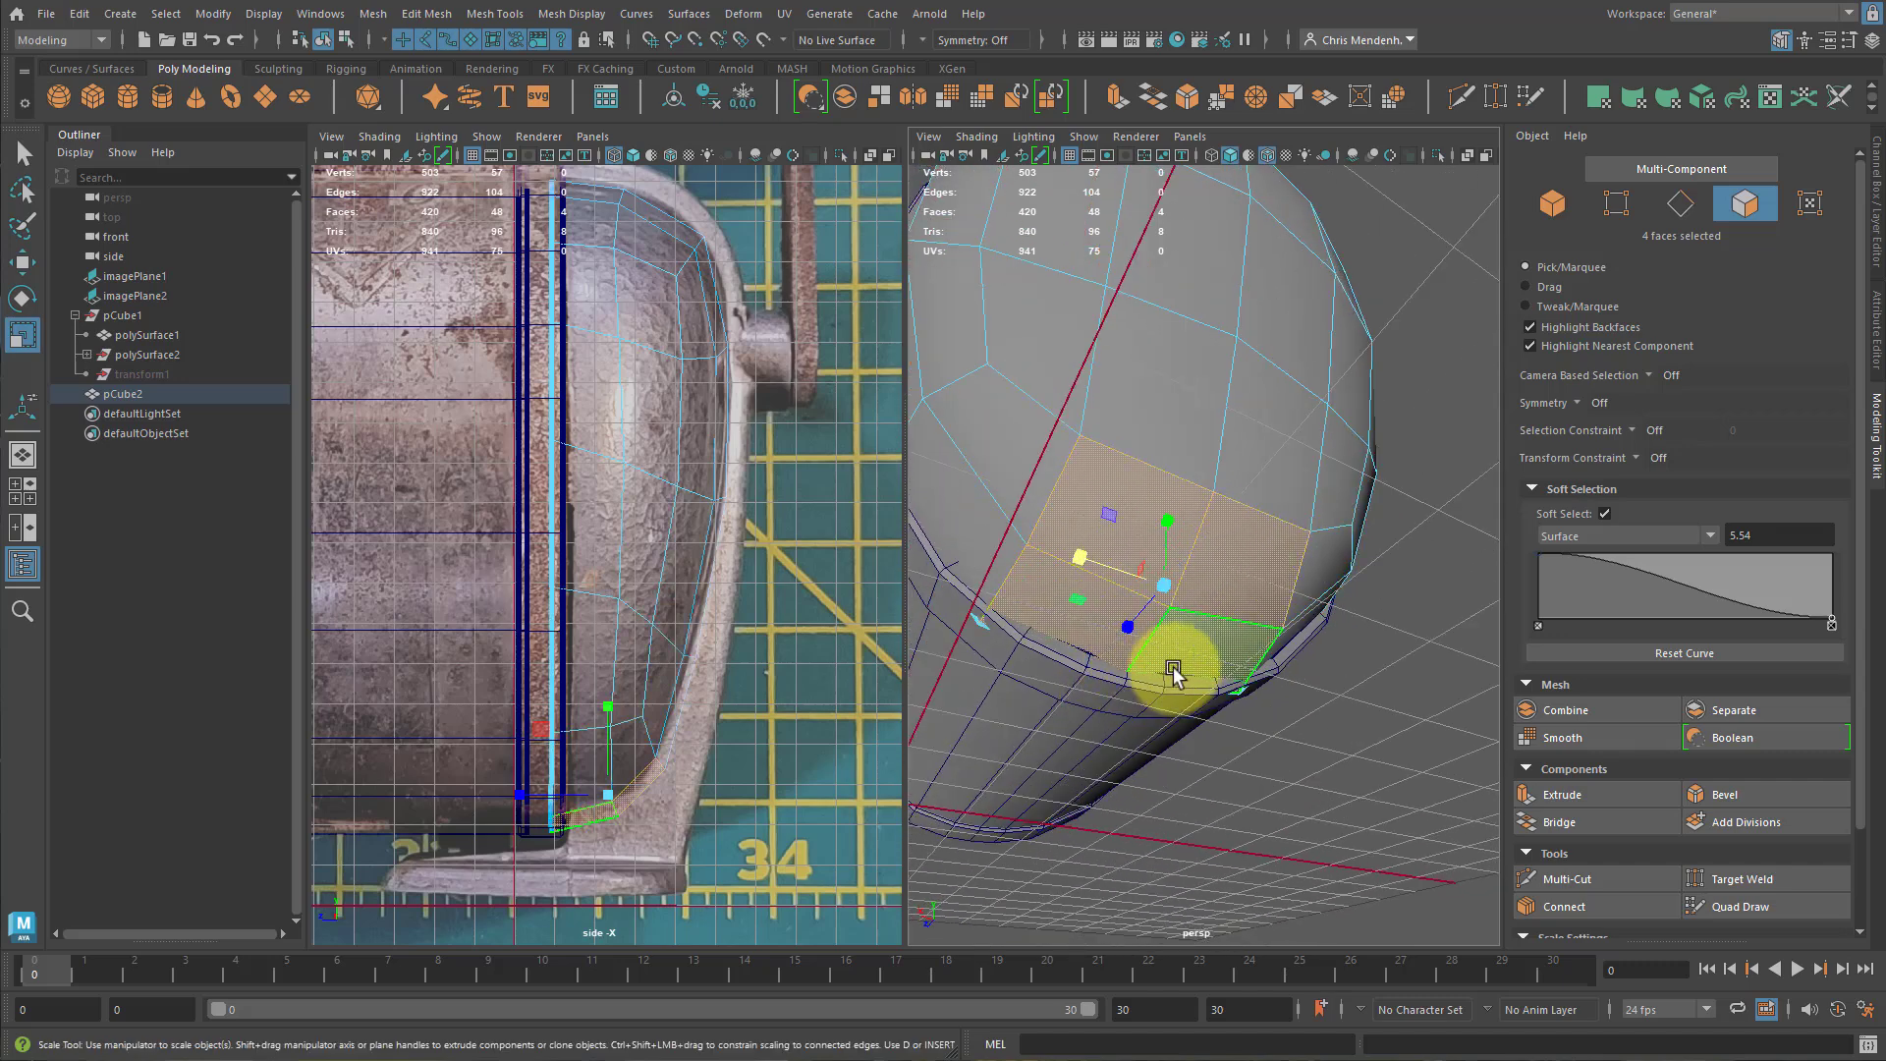
key(b)
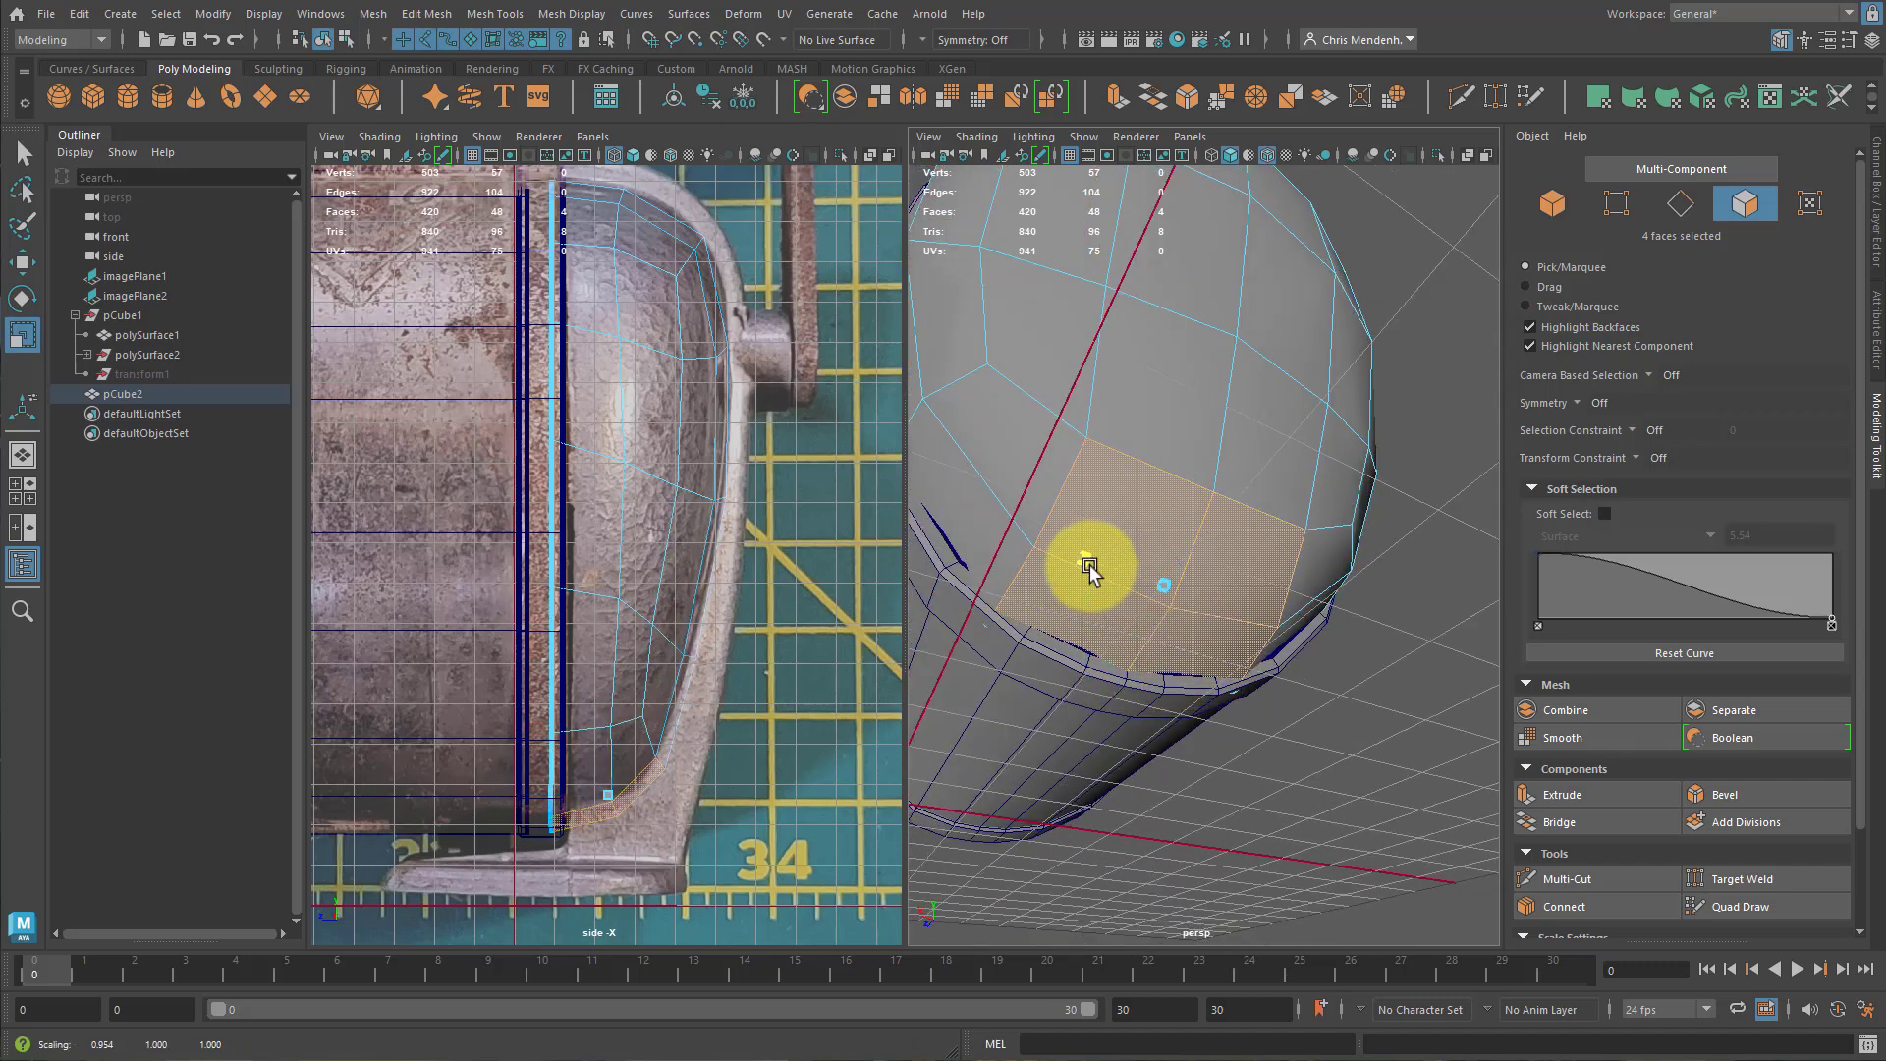
drag(1089, 566, 1094, 560)
Bevel the rear housing's vertical centre edge loop with a fraction of 0.7 and split the bevelled strip with an edge loop.
alt+drag(1080, 564, 1178, 678)
alt+right_drag(1296, 609, 1114, 599)
alt+drag(1208, 614, 1086, 637)
alt+right_drag(1085, 636, 1313, 645)
right_drag(1206, 566, 1198, 484)
double_click(1191, 445)
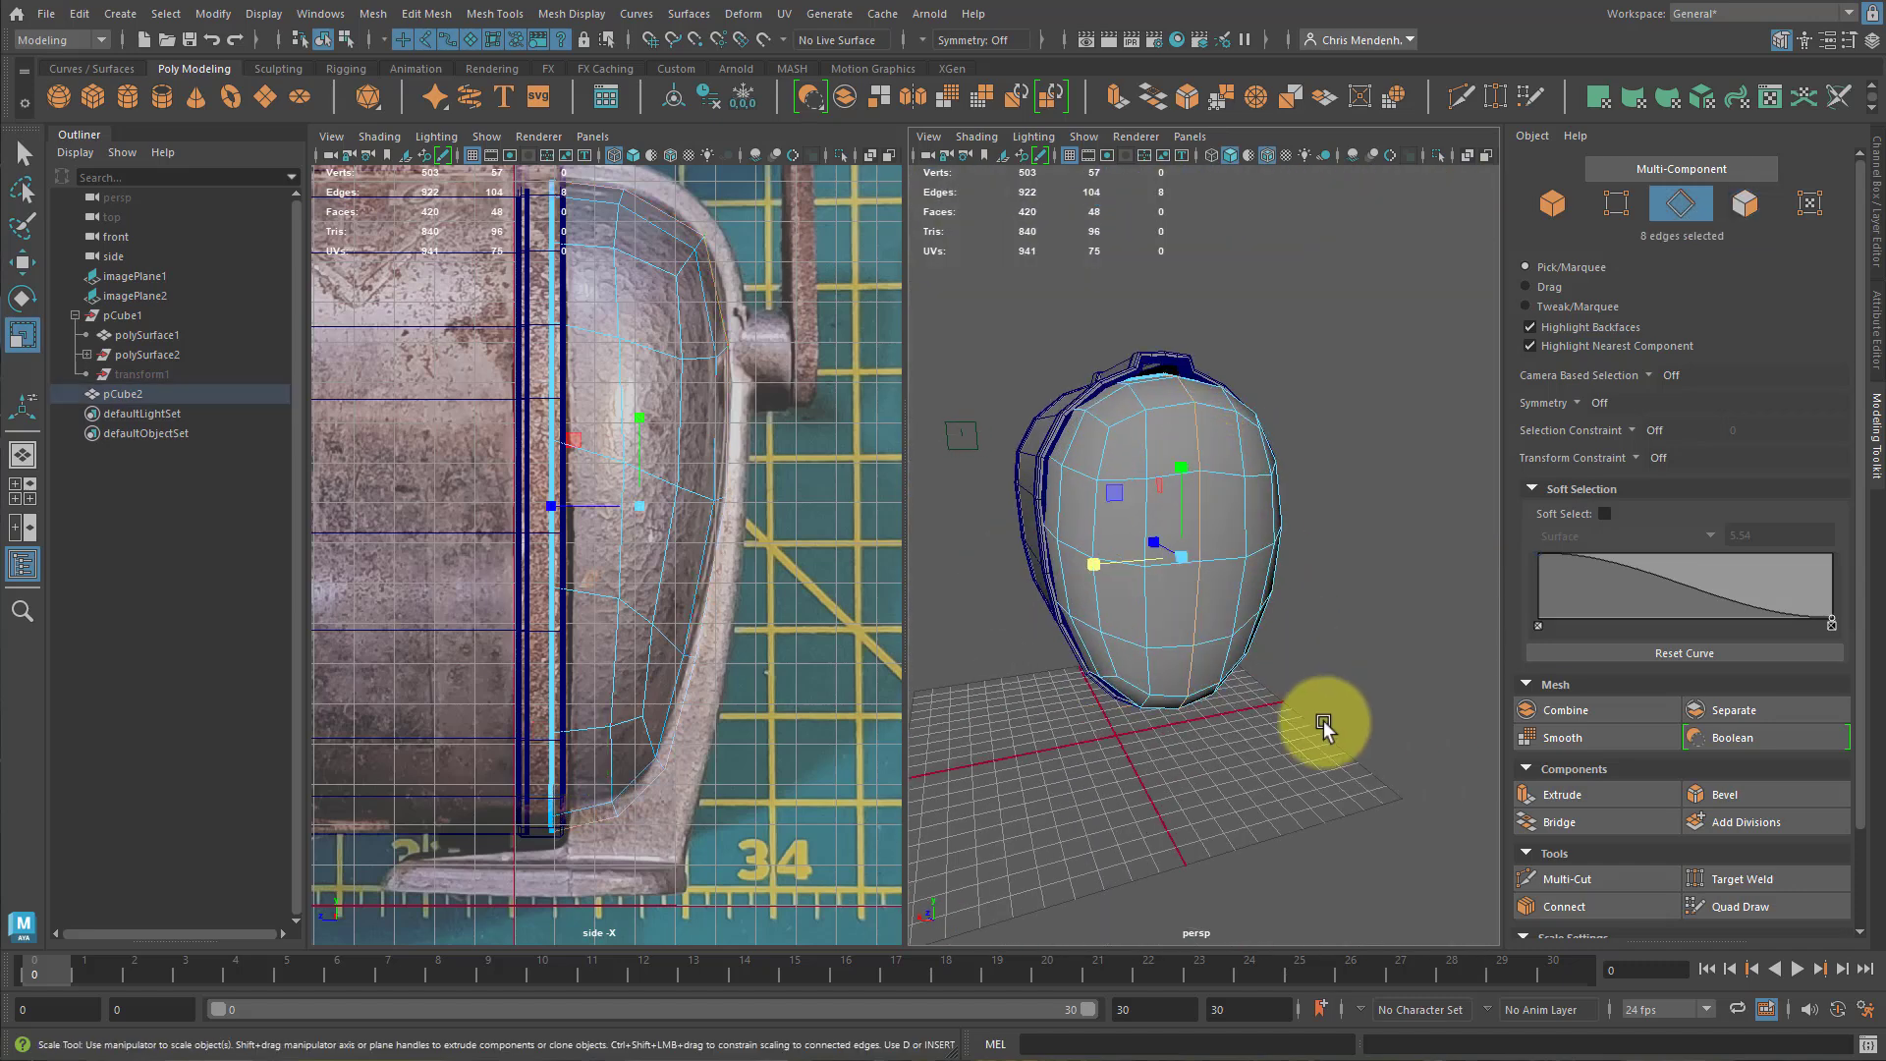
alt+drag(1317, 724, 1206, 633)
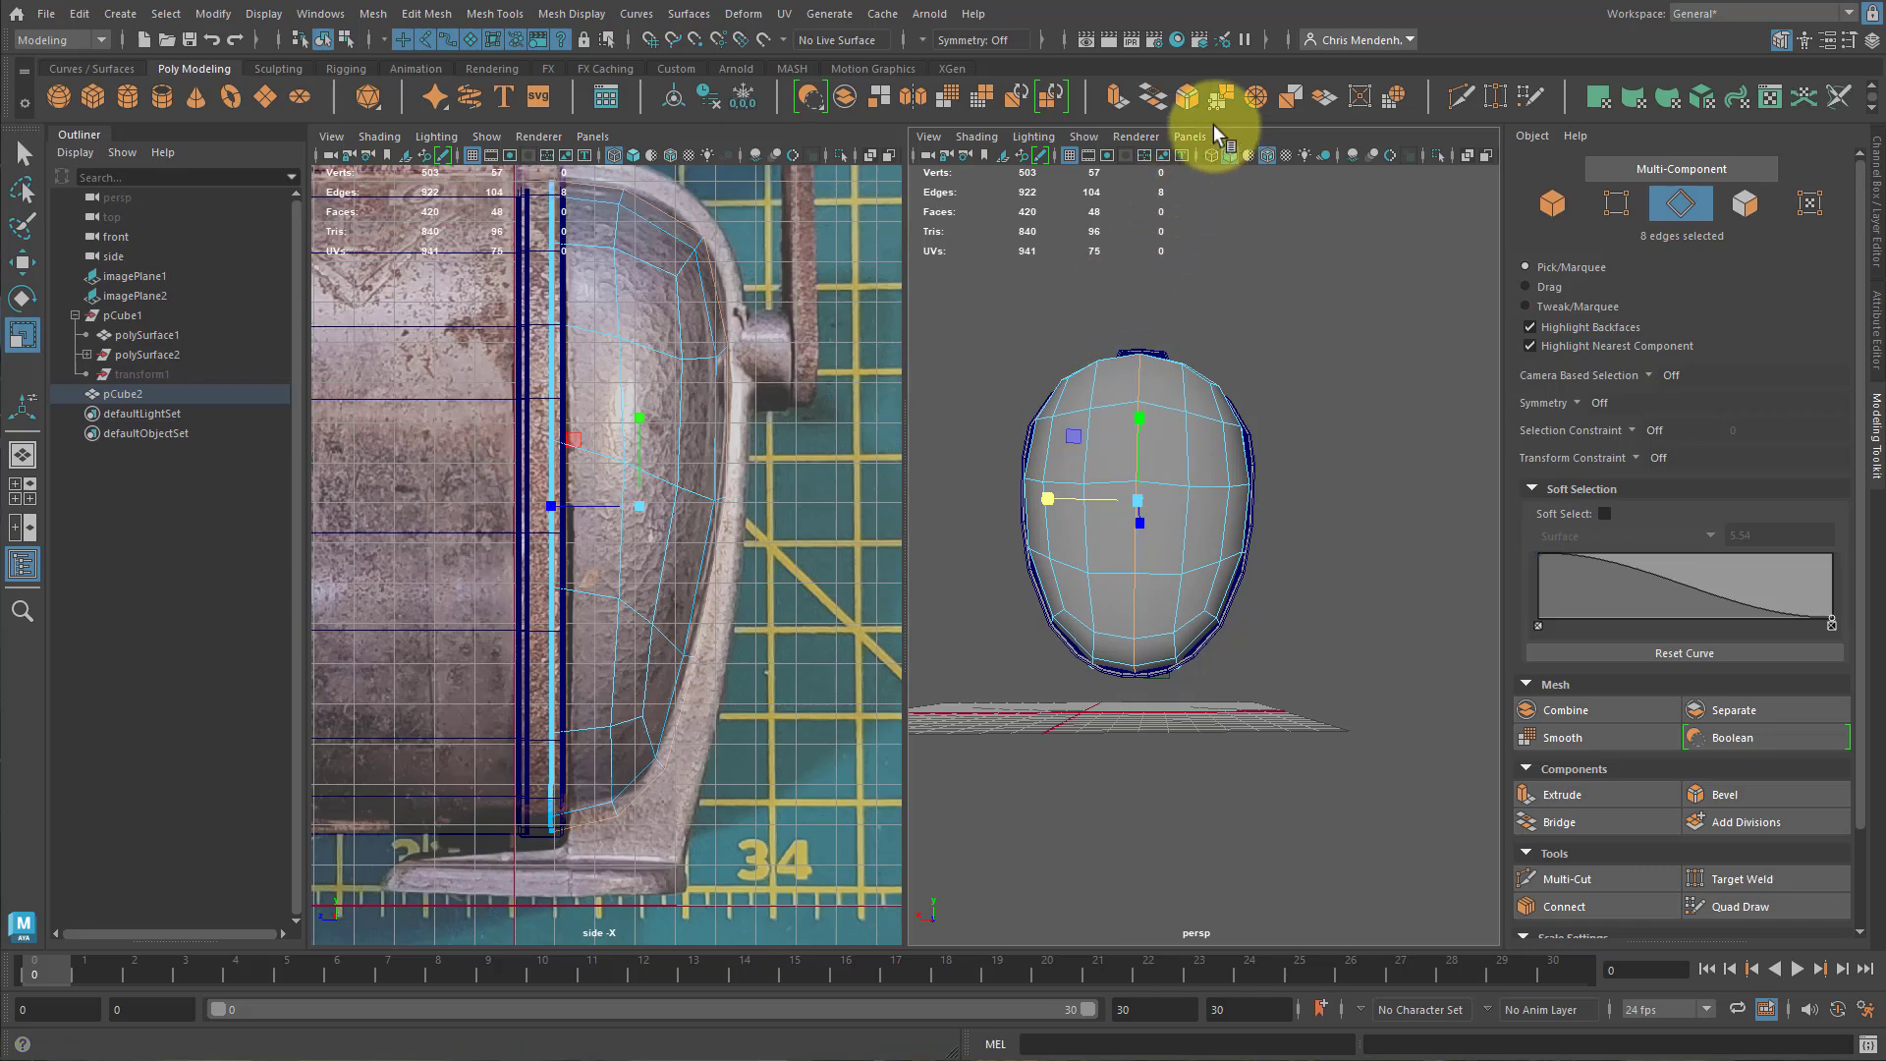
click(1195, 102)
alt+drag(1263, 412, 1208, 475)
alt+right_drag(1208, 475, 1332, 502)
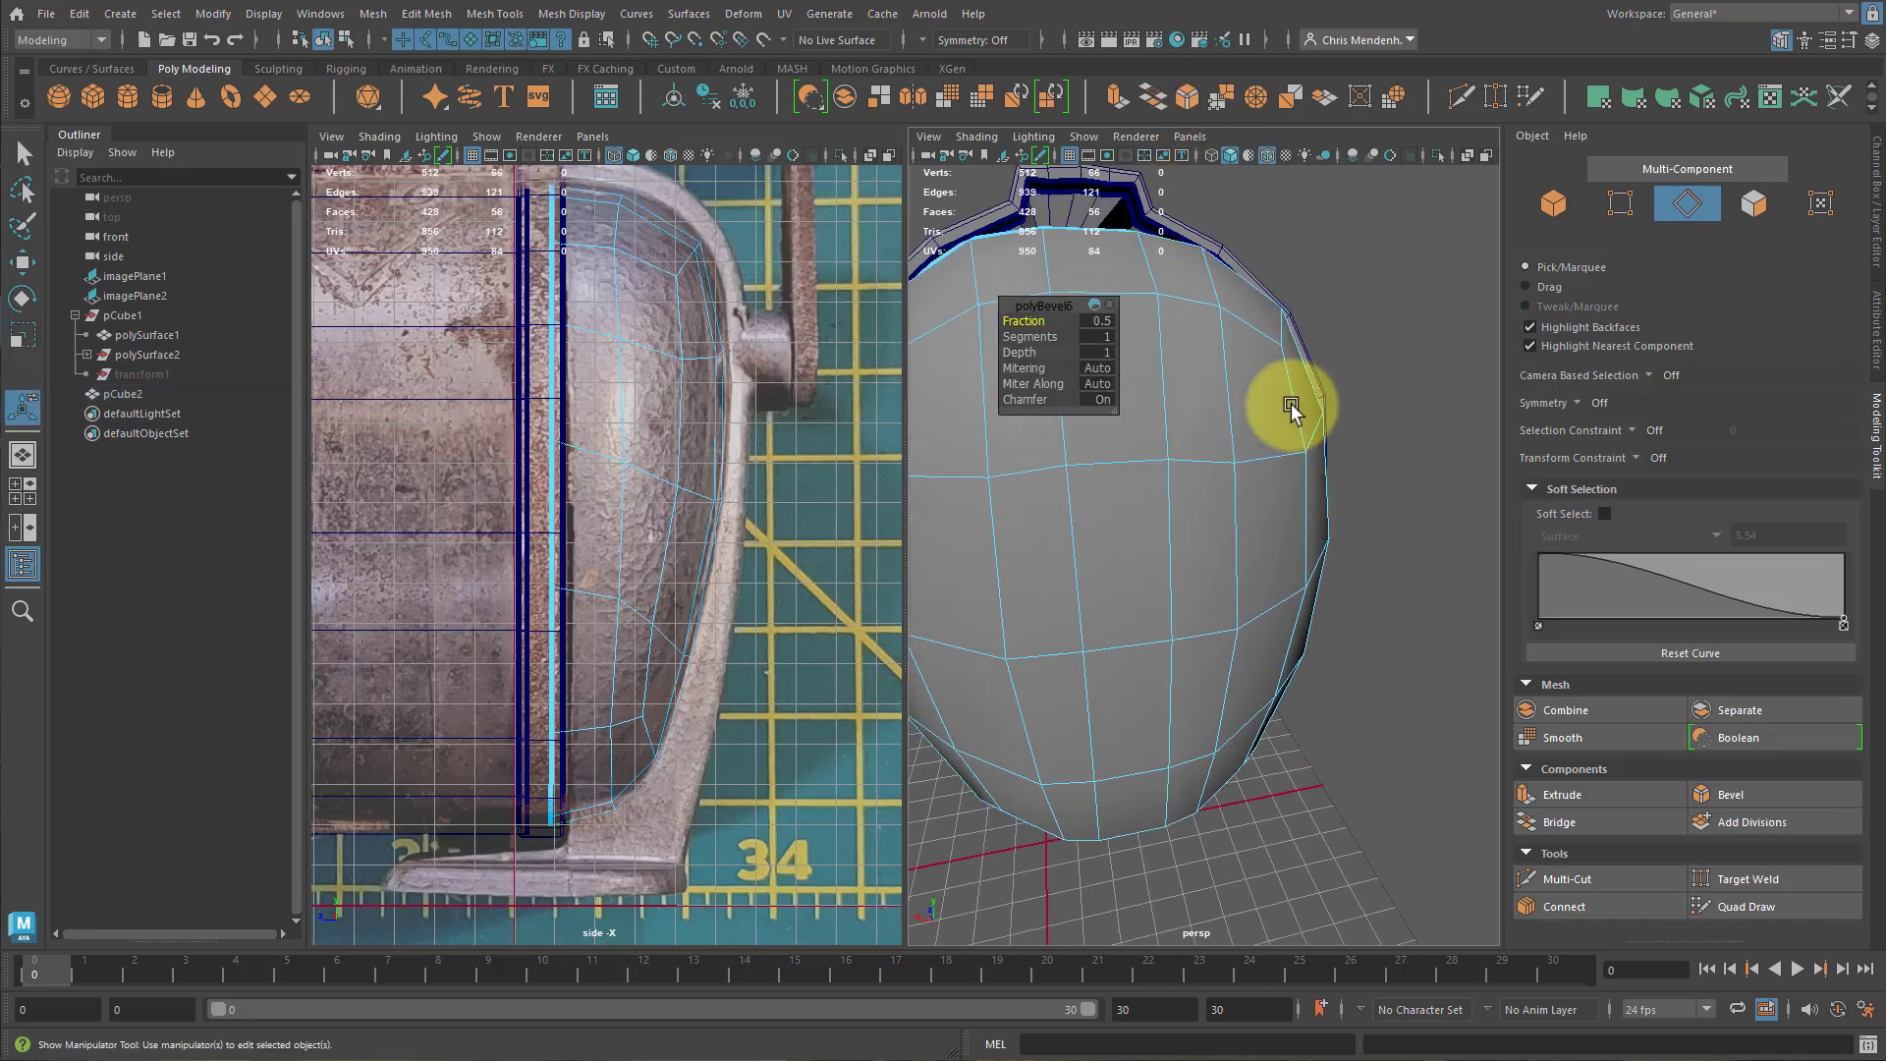
alt+middle_drag(1293, 408, 1335, 532)
alt+drag(1335, 535, 1021, 320)
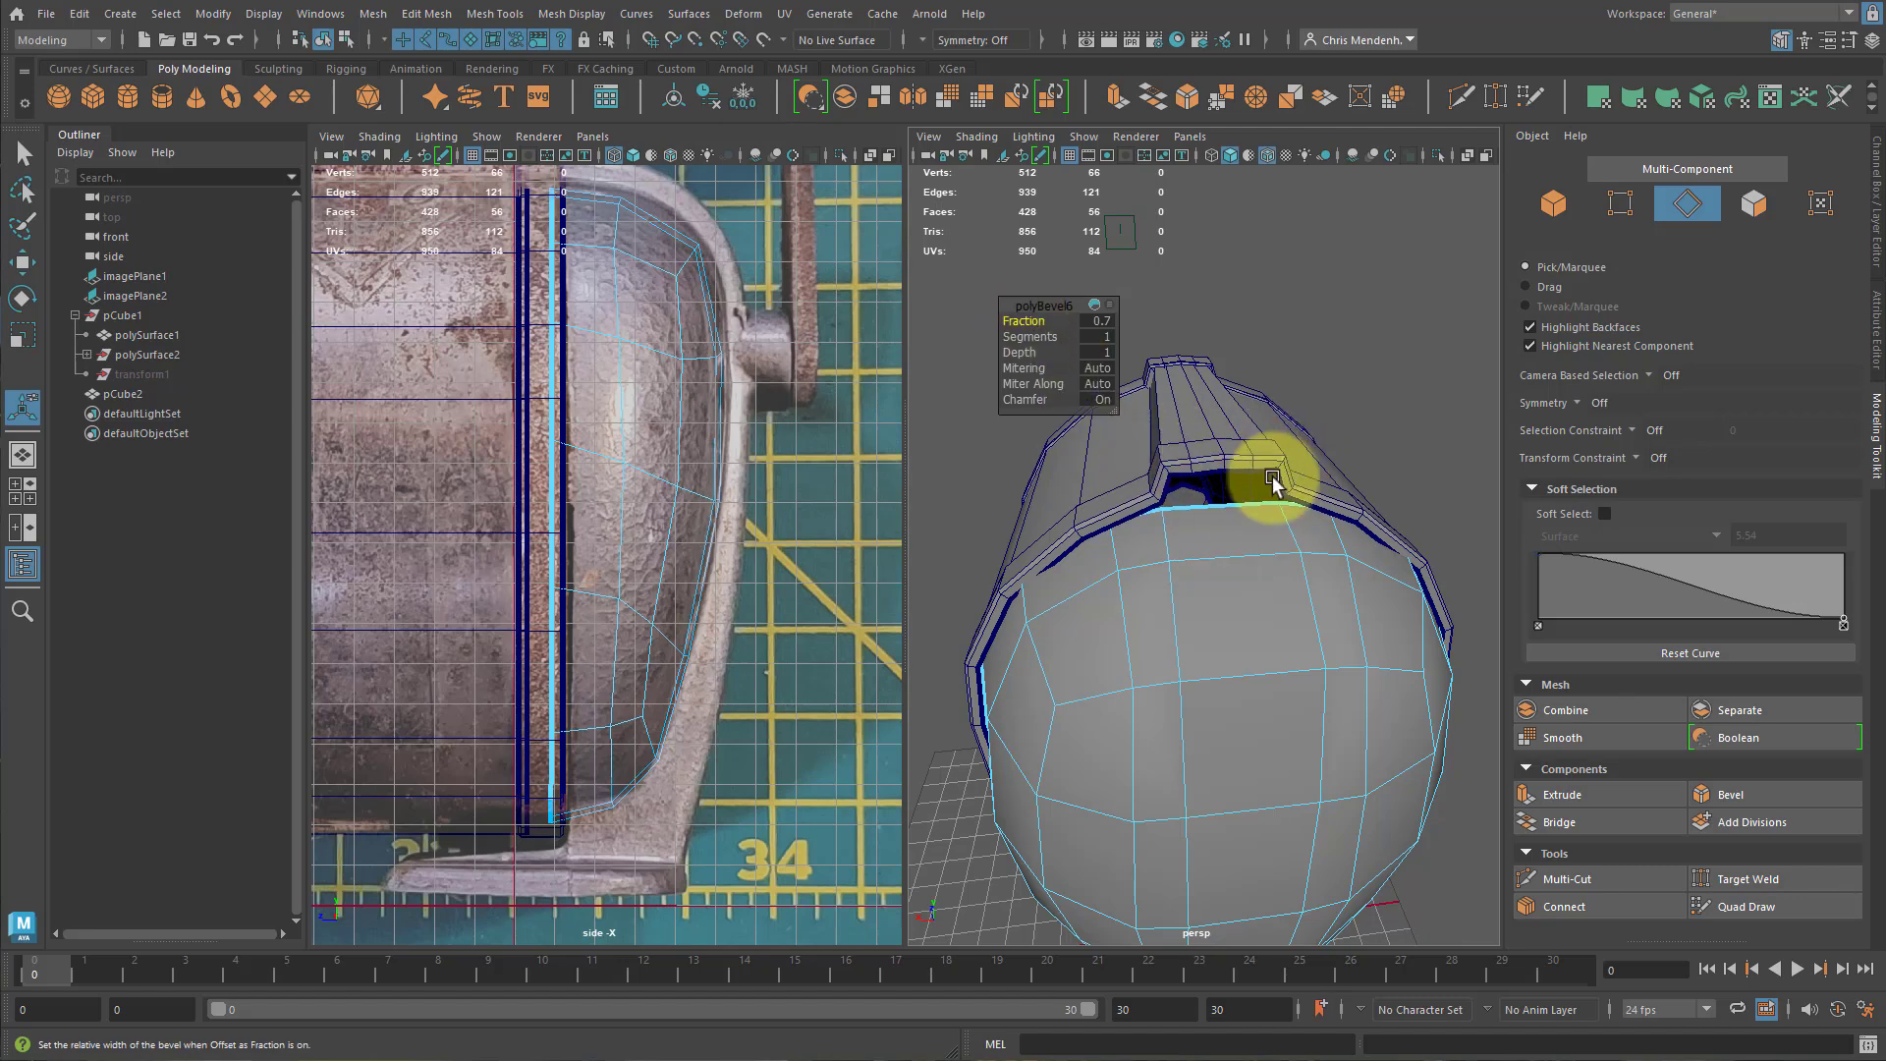
alt+drag(1283, 539, 1221, 505)
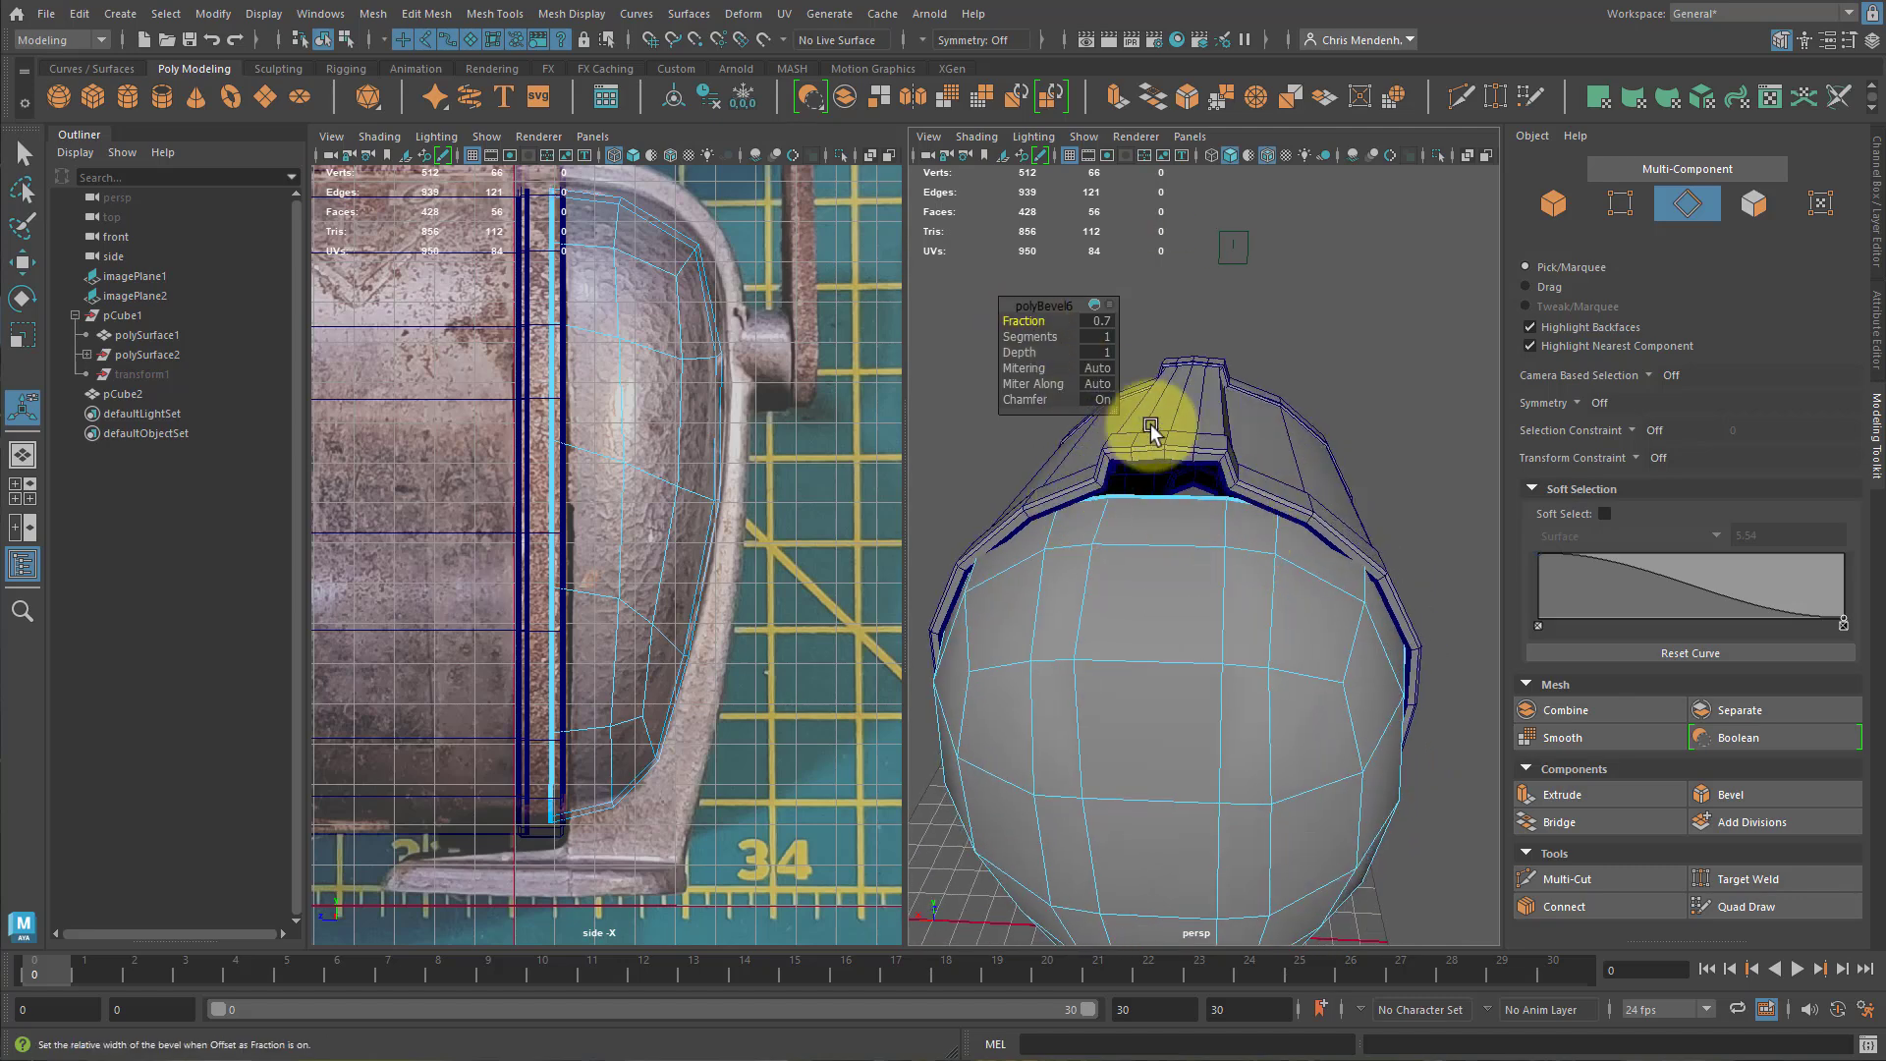
alt+drag(1087, 497, 1243, 558)
Select the sixteen faces of the central vertical strip and extrude them outward by about 0.98 in local Z to form the rear rib.
key(q)
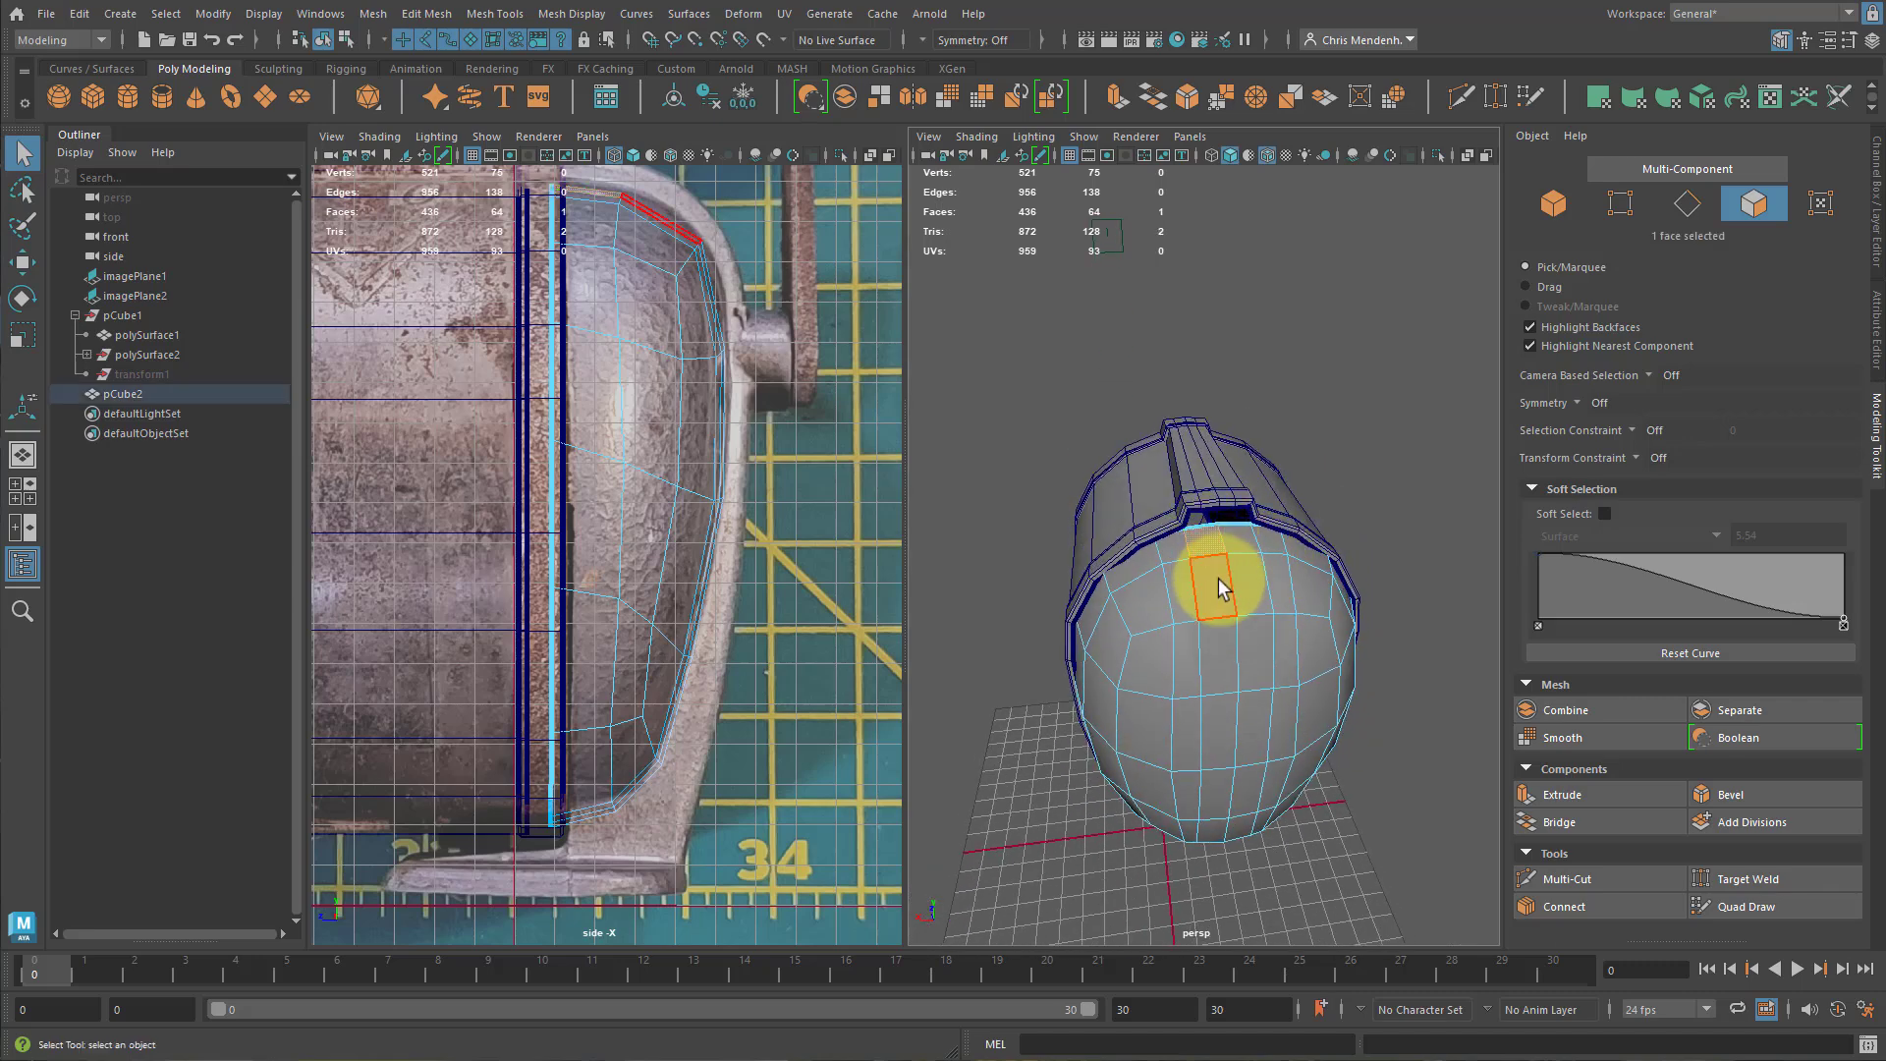
shift+click(1223, 649)
mouse_move(1223, 649)
alt+mouse_down()
mouse_move(1263, 631)
mouse_move(1257, 663)
alt+mouse_up()
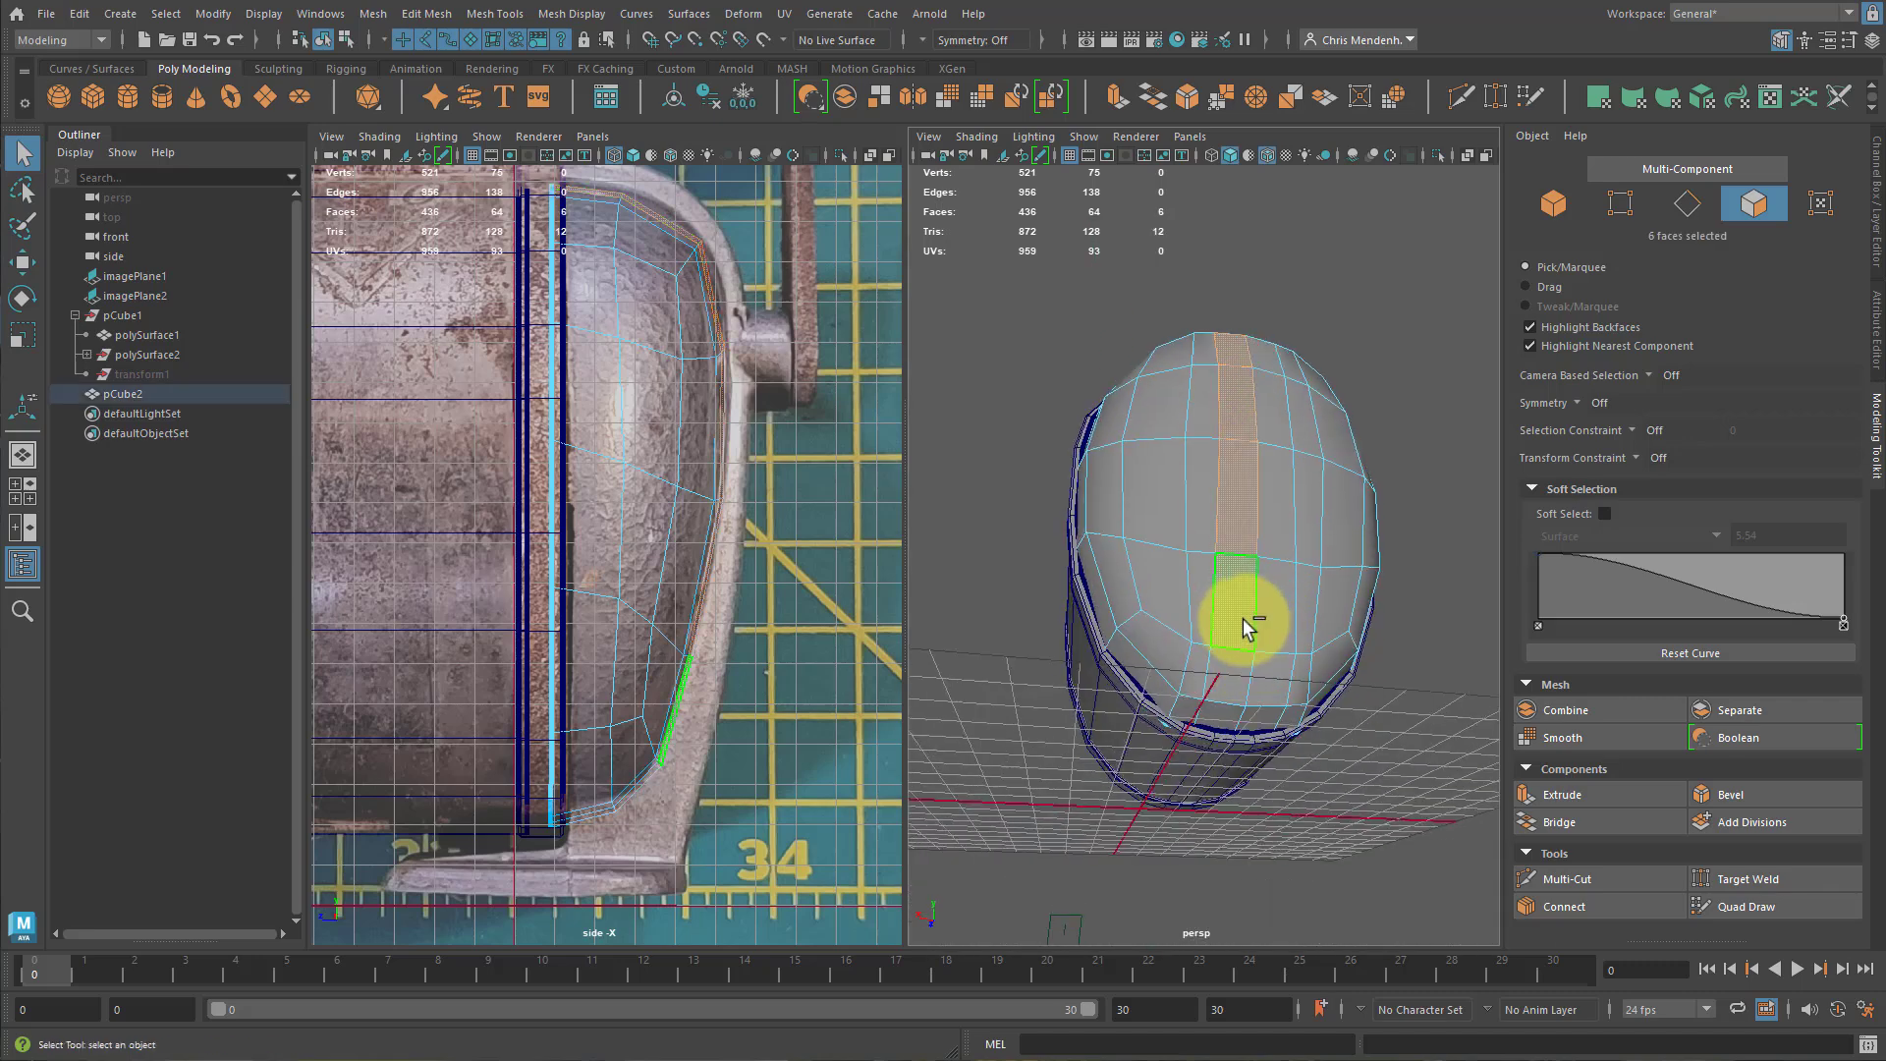
shift+click(1268, 679)
shift+click(1277, 621)
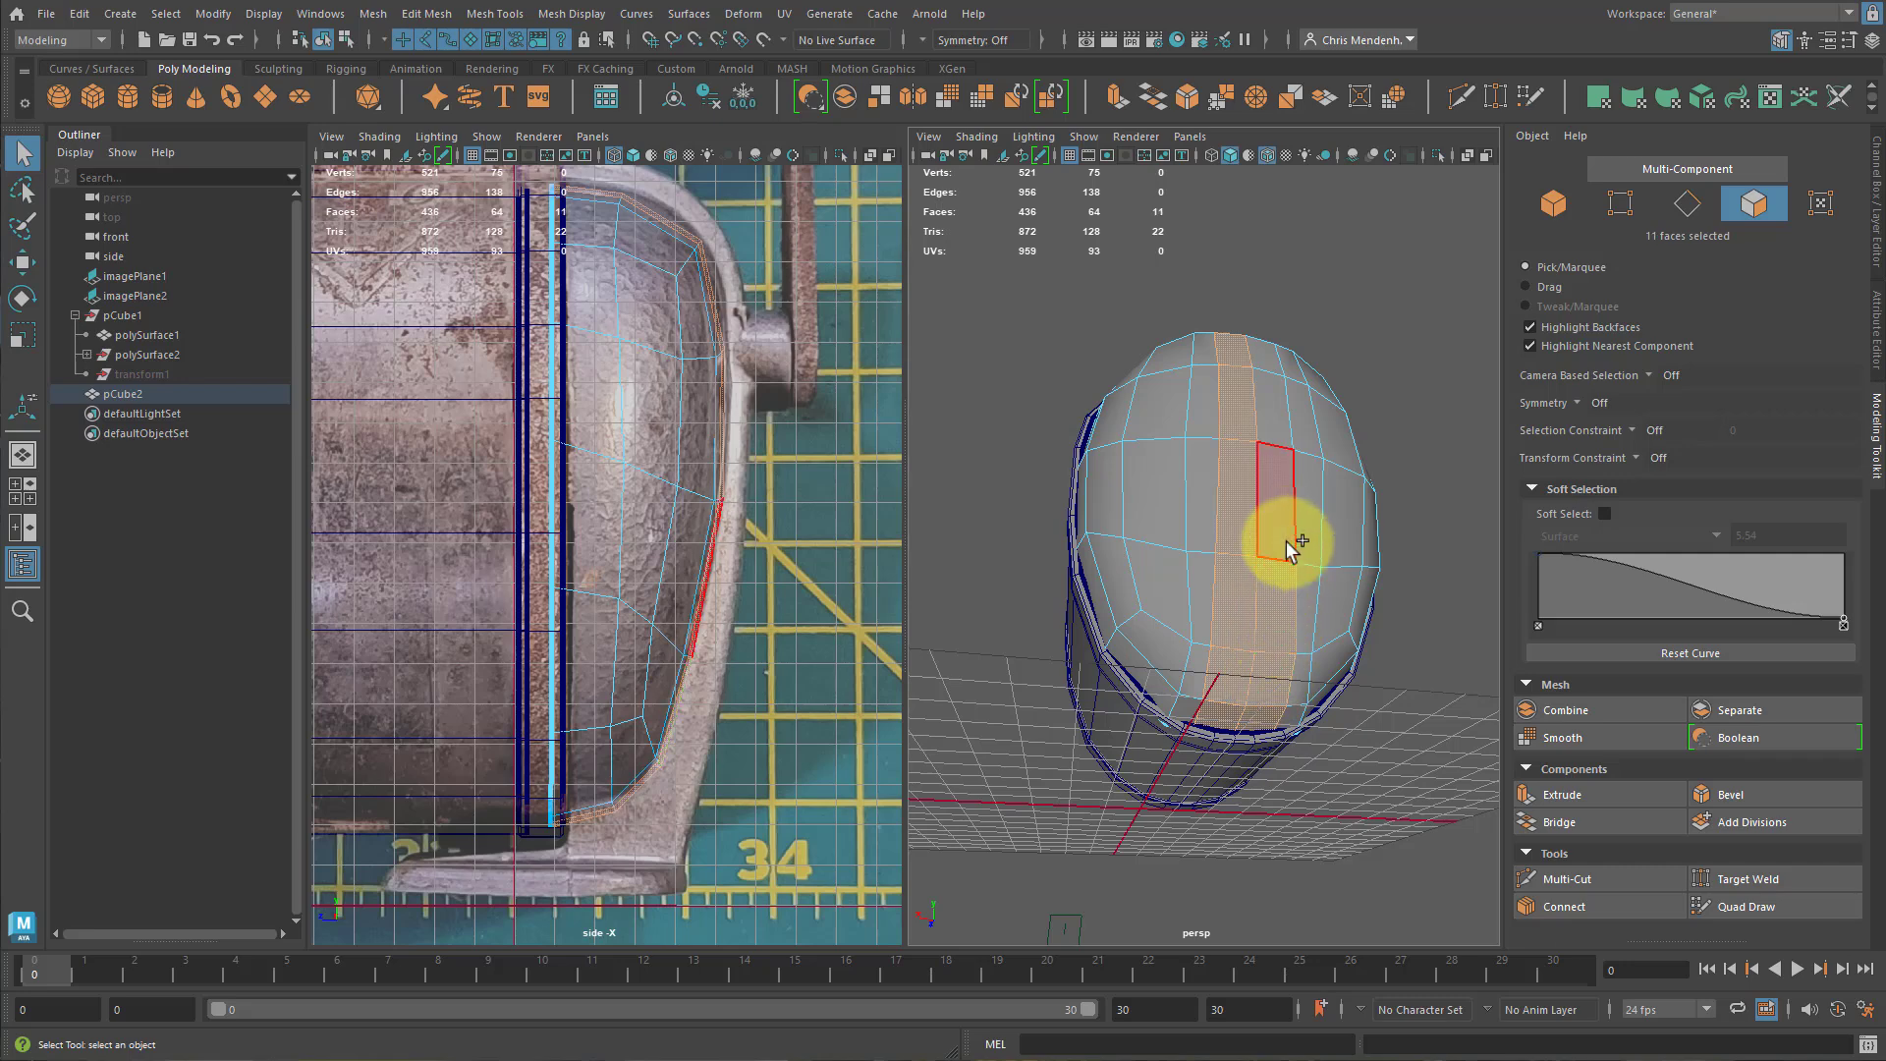
shift+click(1288, 522)
shift+click(1274, 418)
alt+drag(1356, 513, 1347, 656)
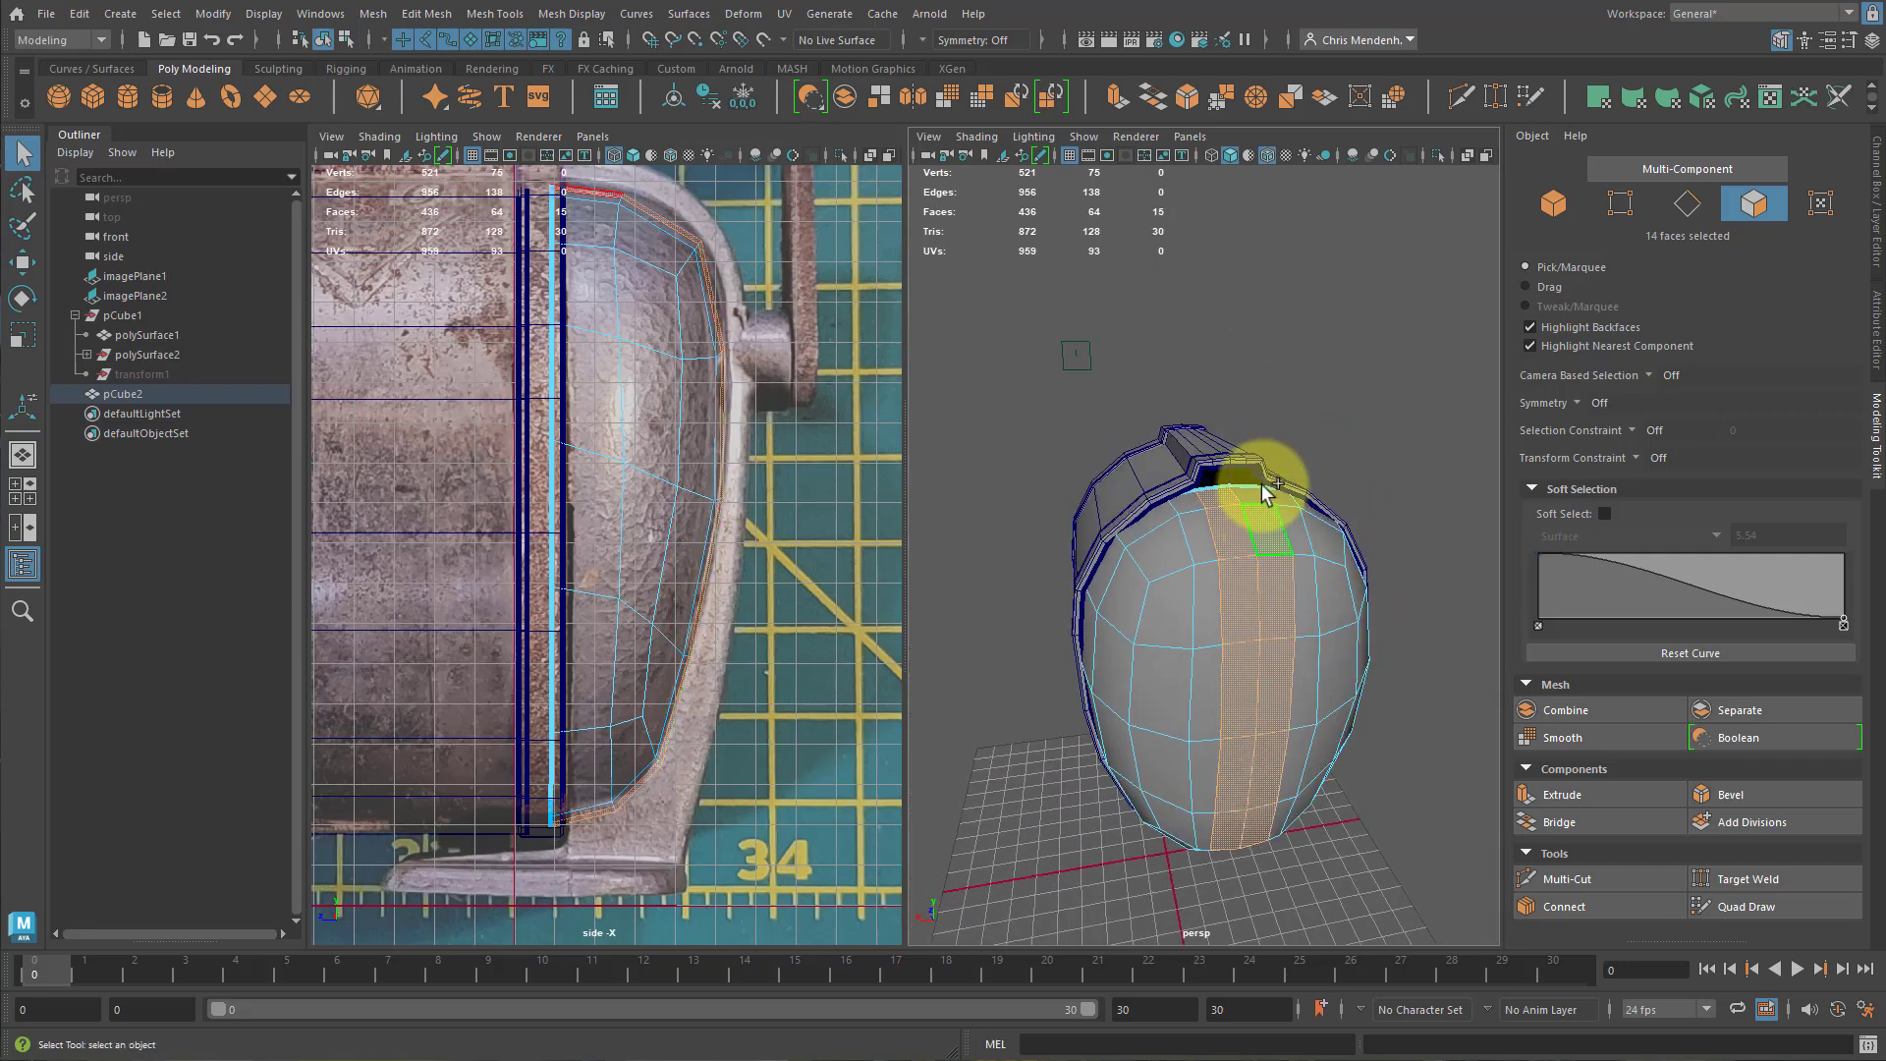
alt+drag(1305, 538, 1464, 623)
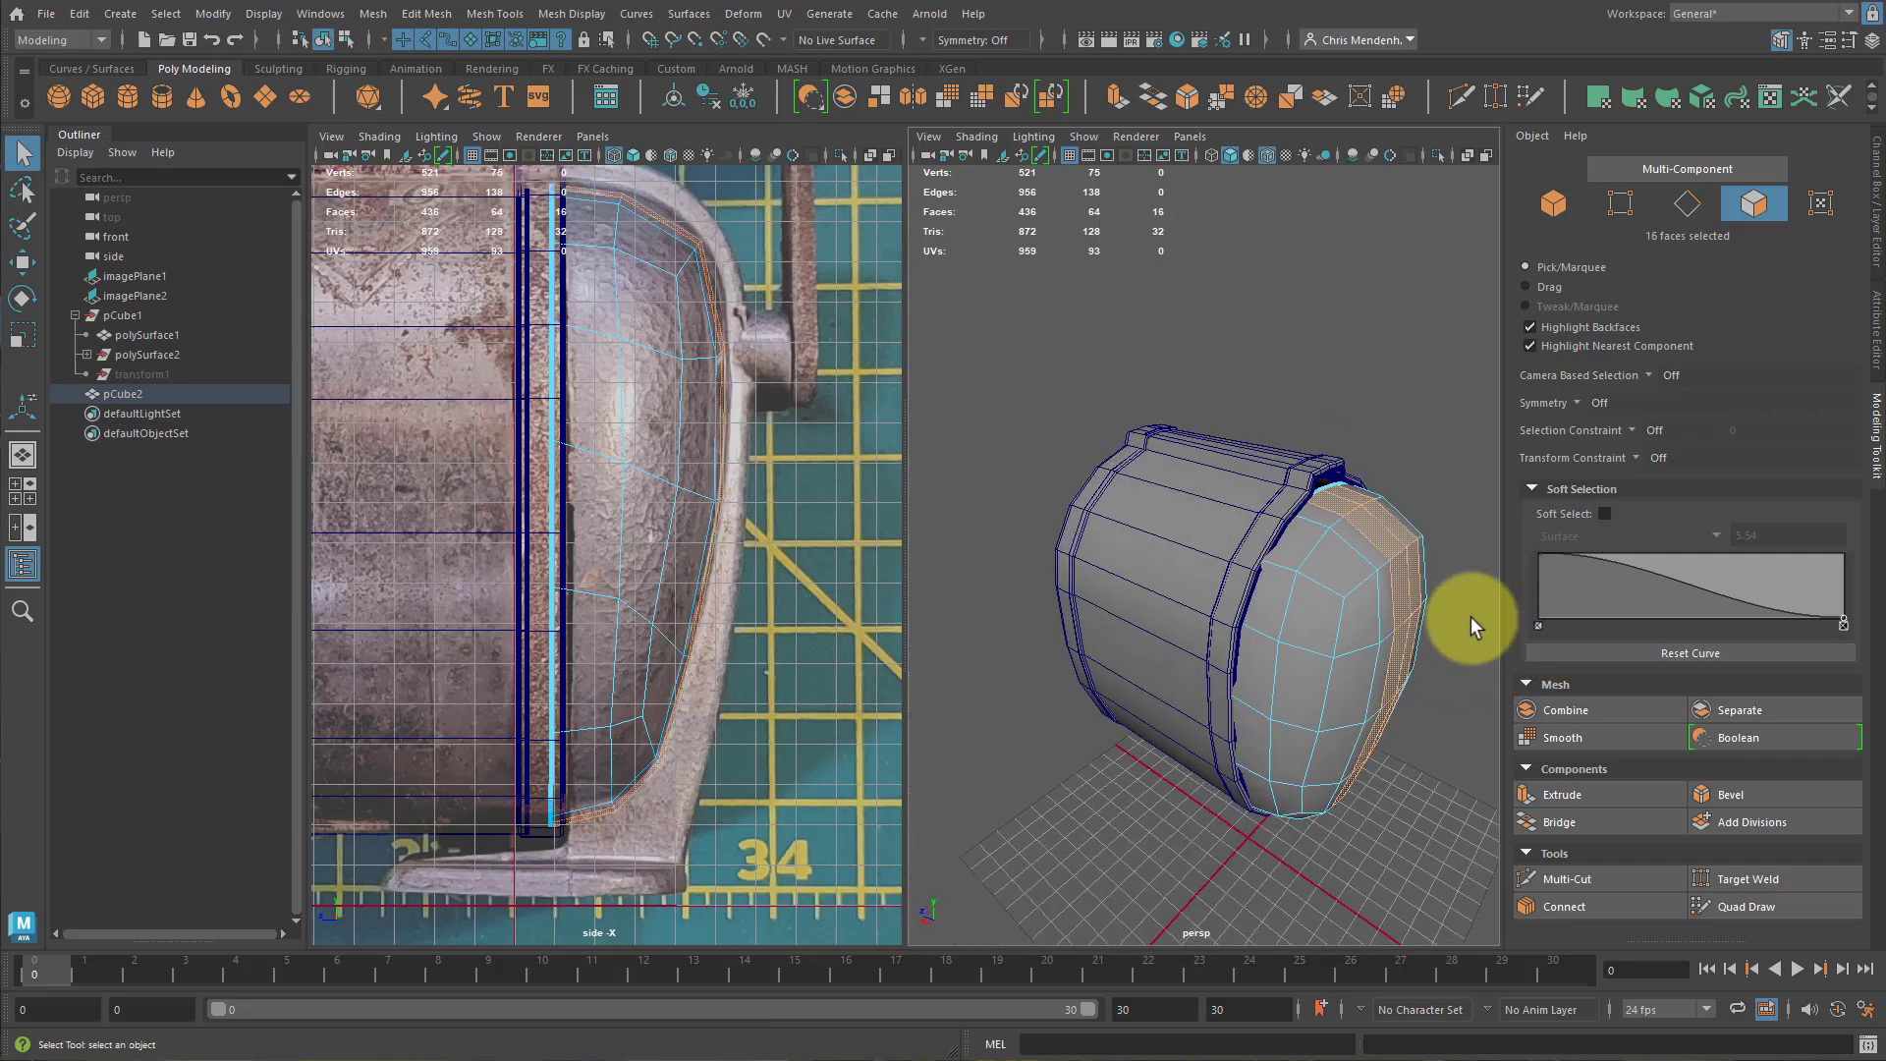
key(ctrl+e)
scroll(780, 408, up, 5)
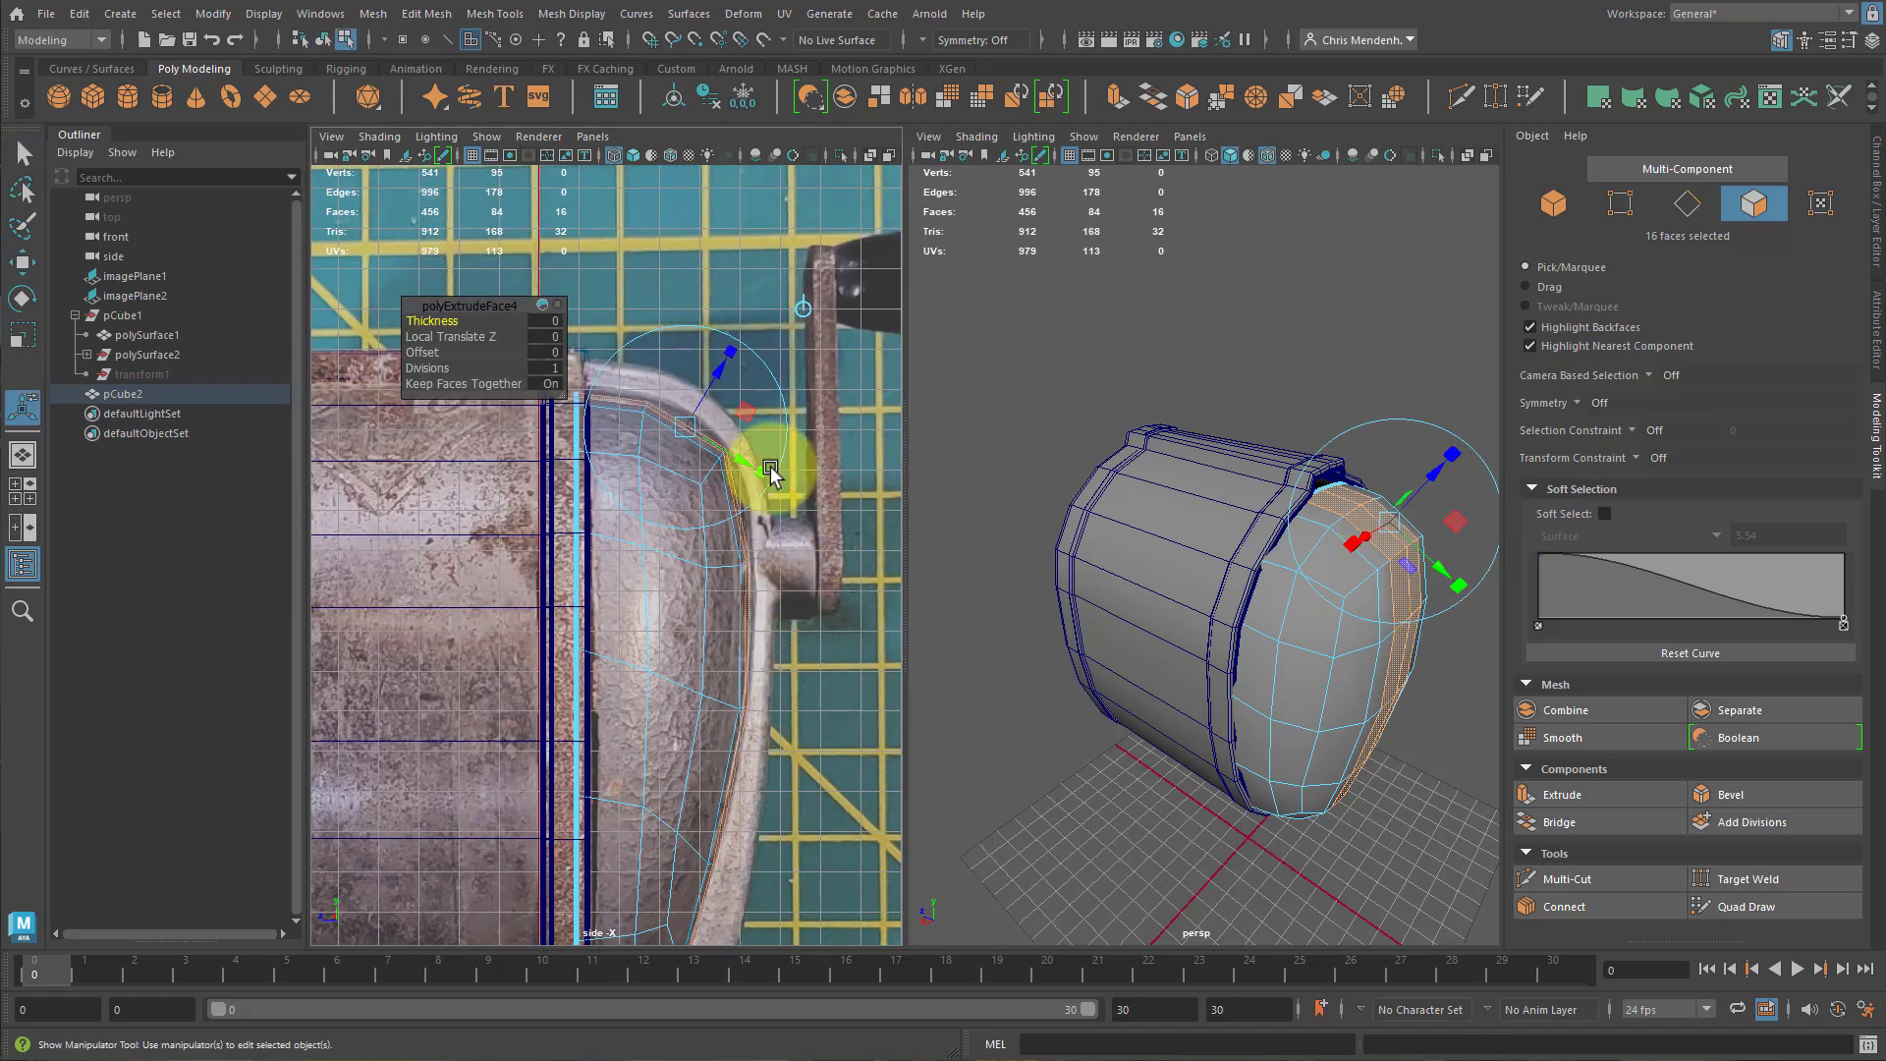
drag(725, 373, 757, 350)
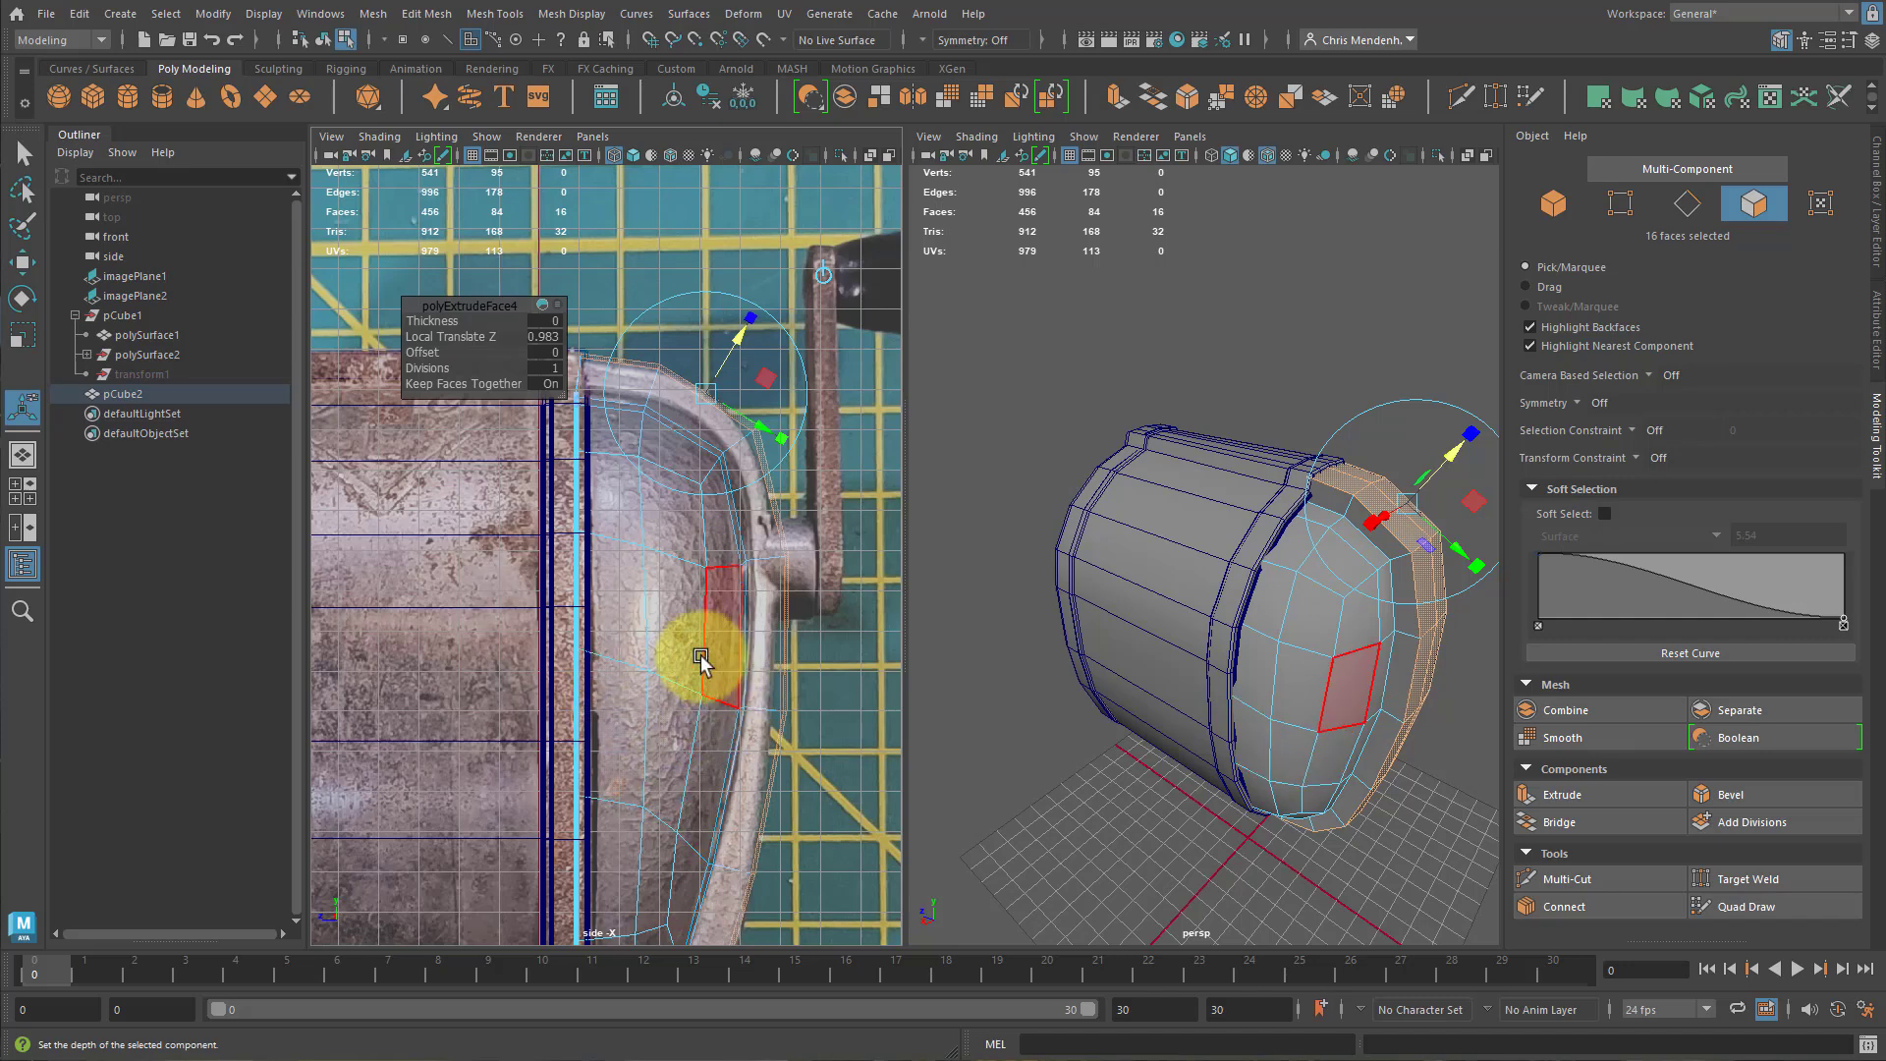
alt+middle_drag(702, 732, 686, 454)
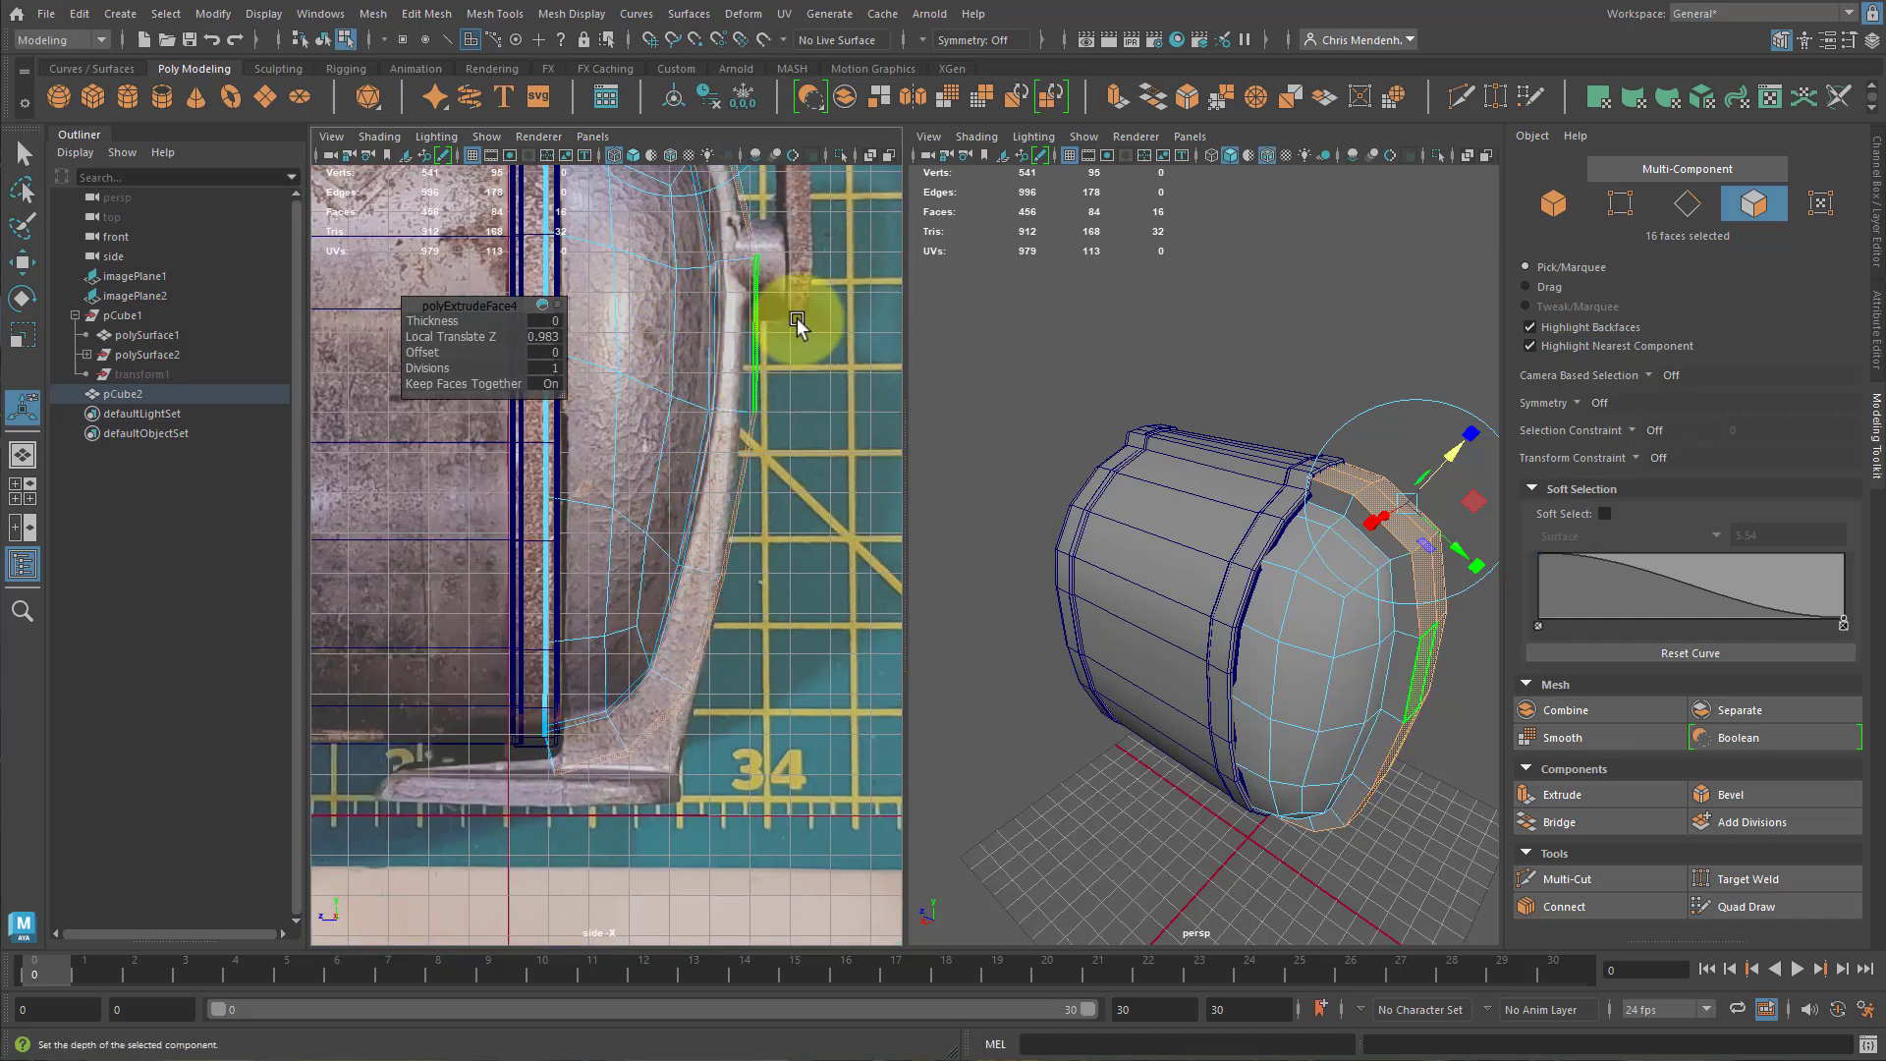
alt+middle_drag(791, 304, 803, 506)
drag(725, 239, 718, 251)
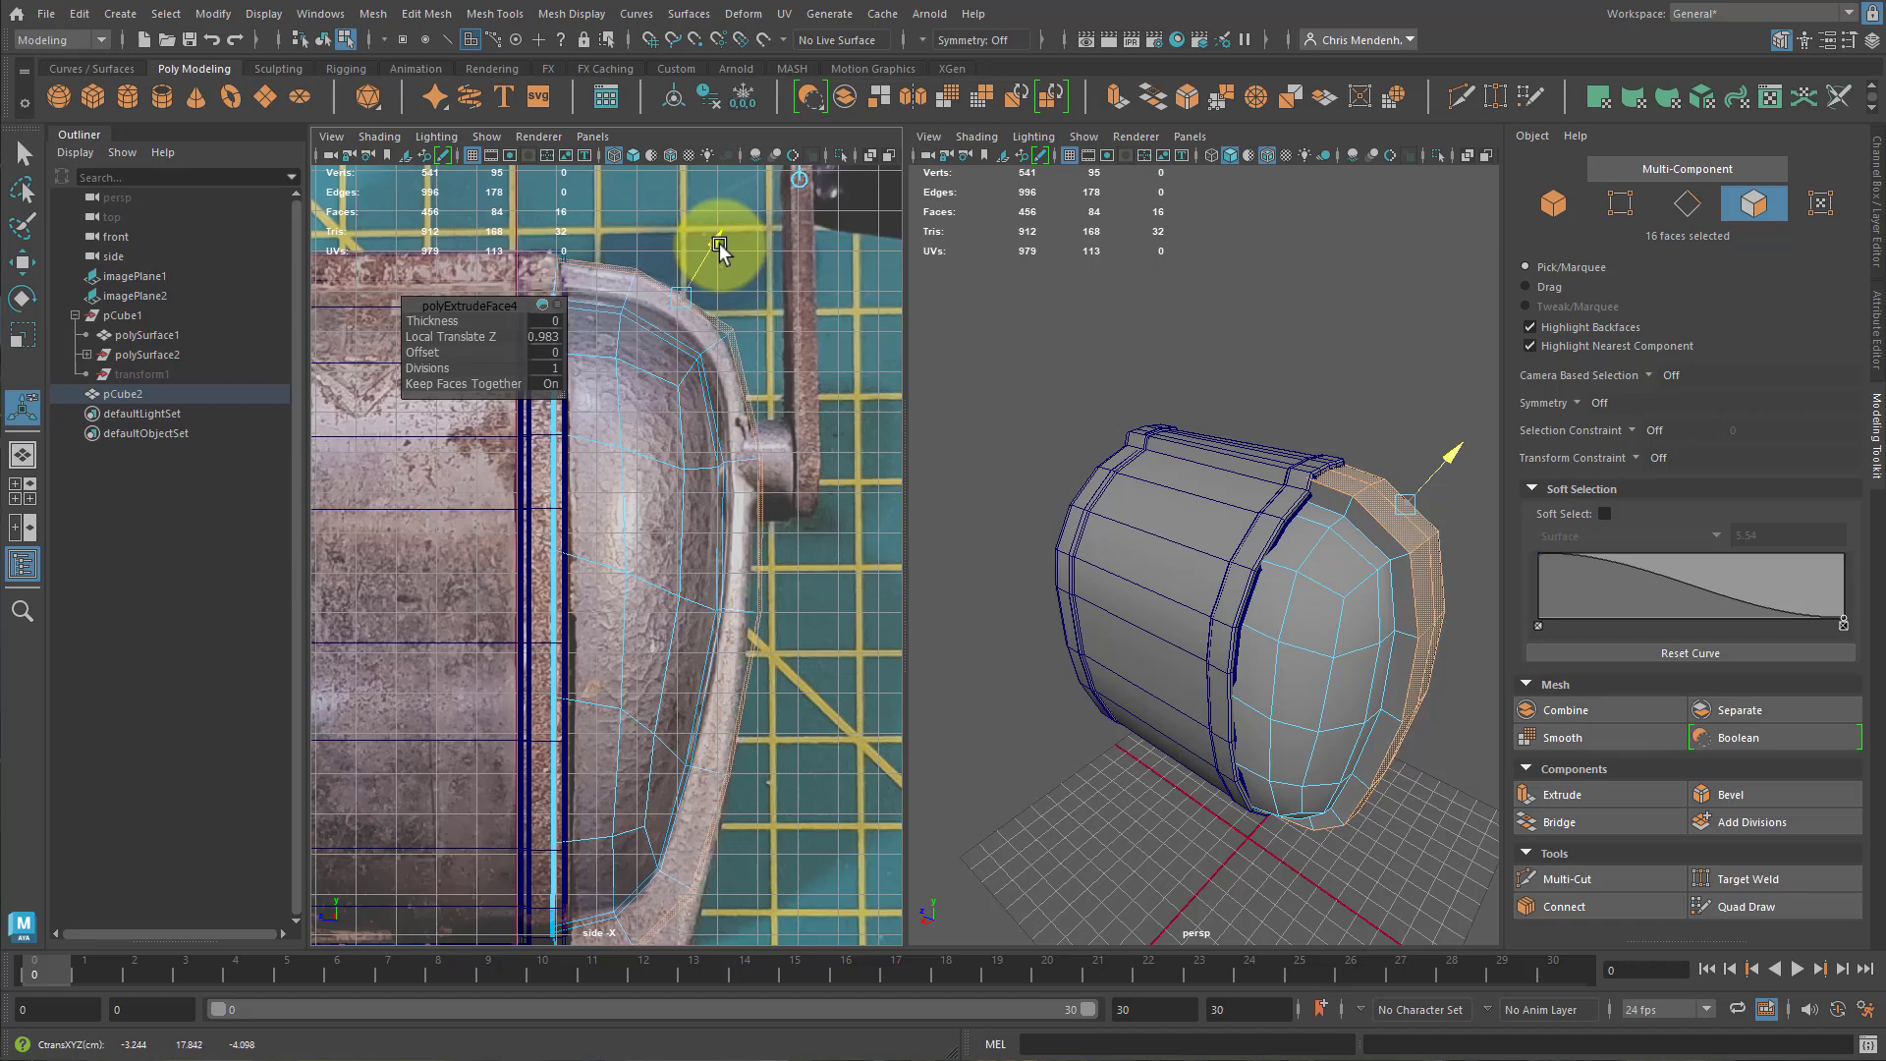
Fit the rib's three-vertex rows to the reference, placing the upper row near Y 16.96, Z -5.14 and the lower near Y 2.98, Z -4.51.
right_drag(834, 628, 746, 626)
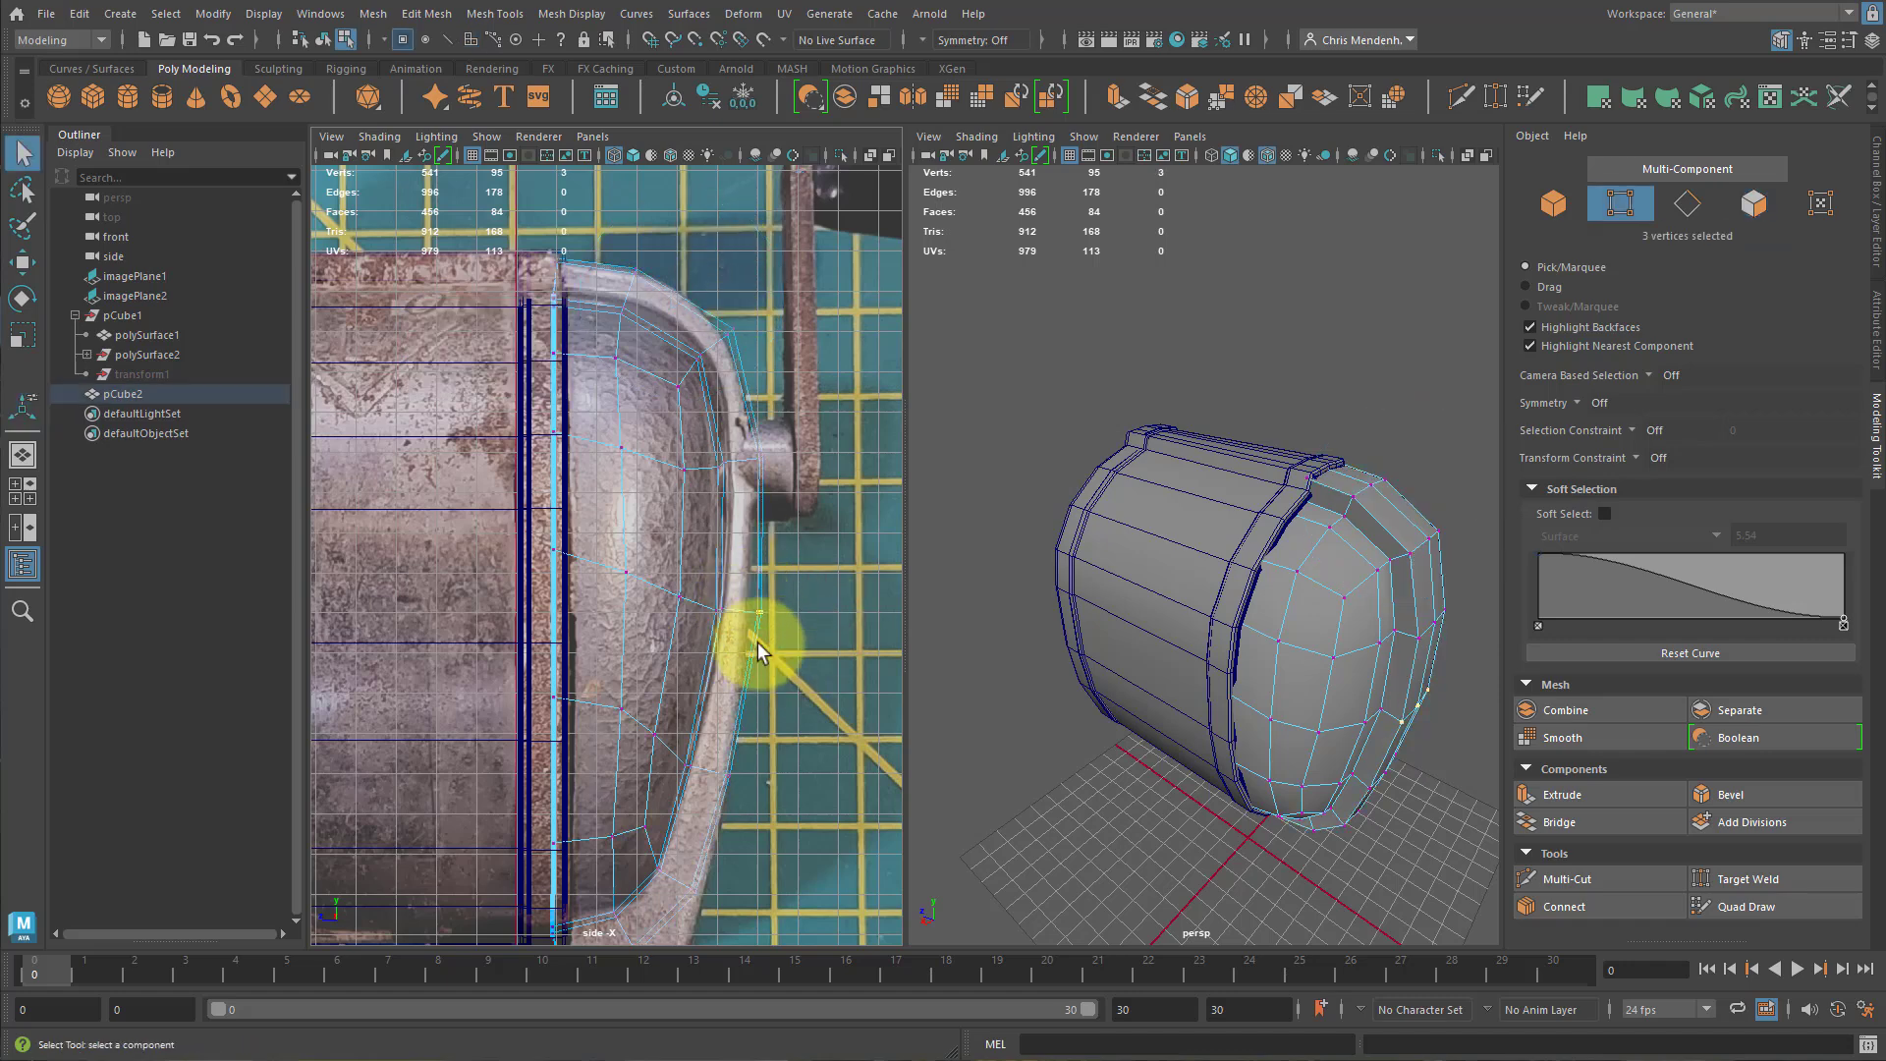
key(w)
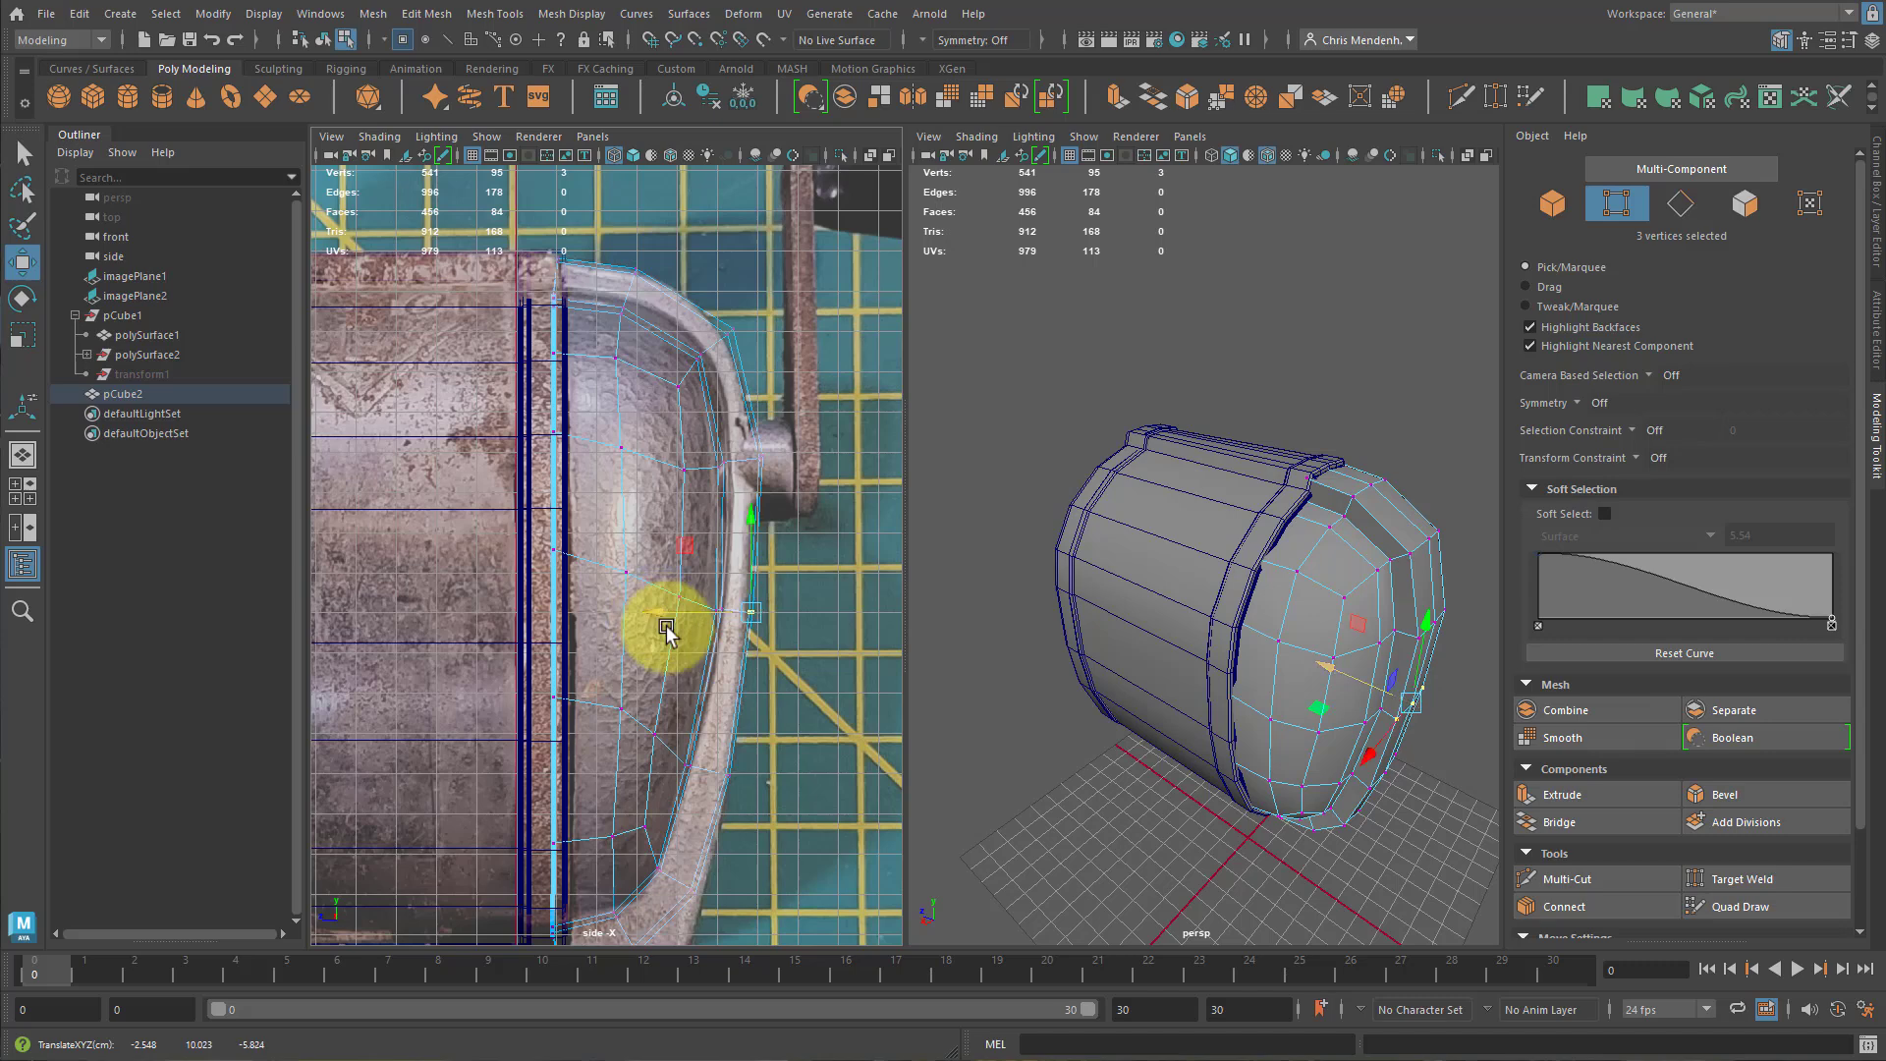
drag(665, 628, 713, 306)
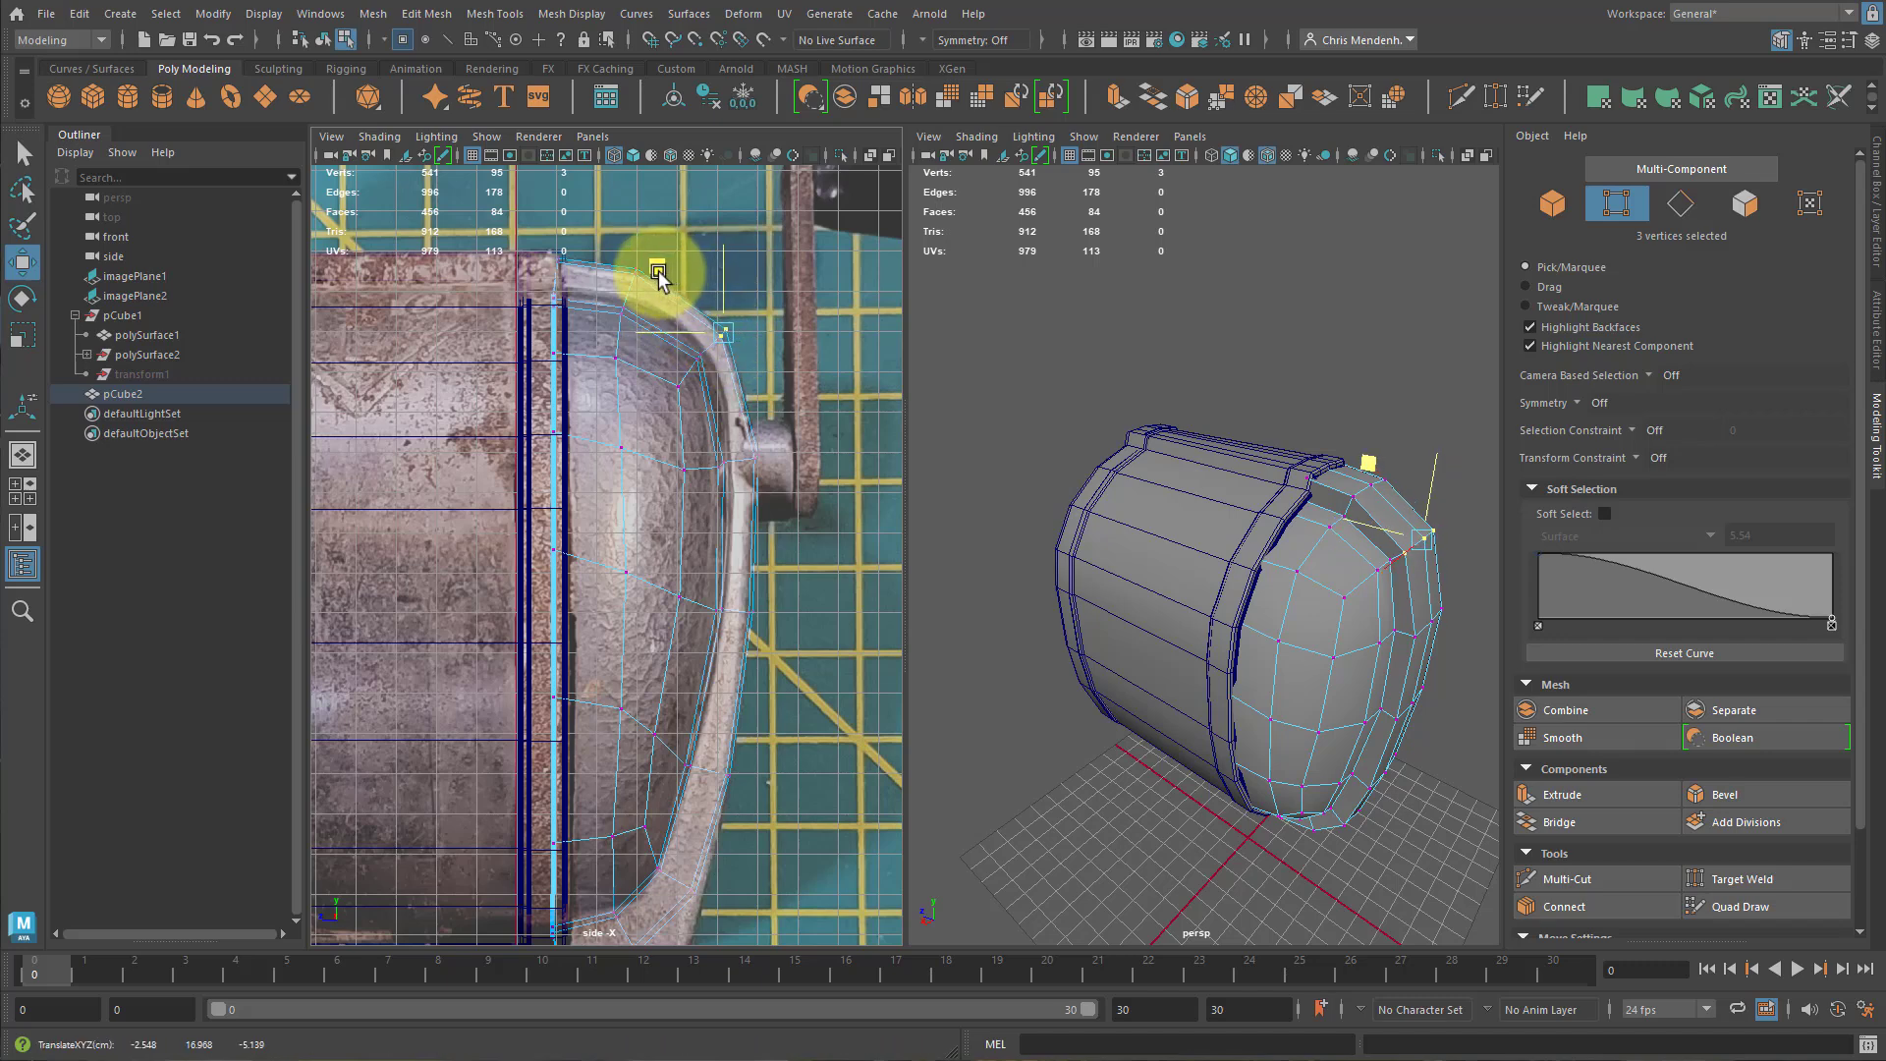
alt+middle_drag(787, 655, 857, 401)
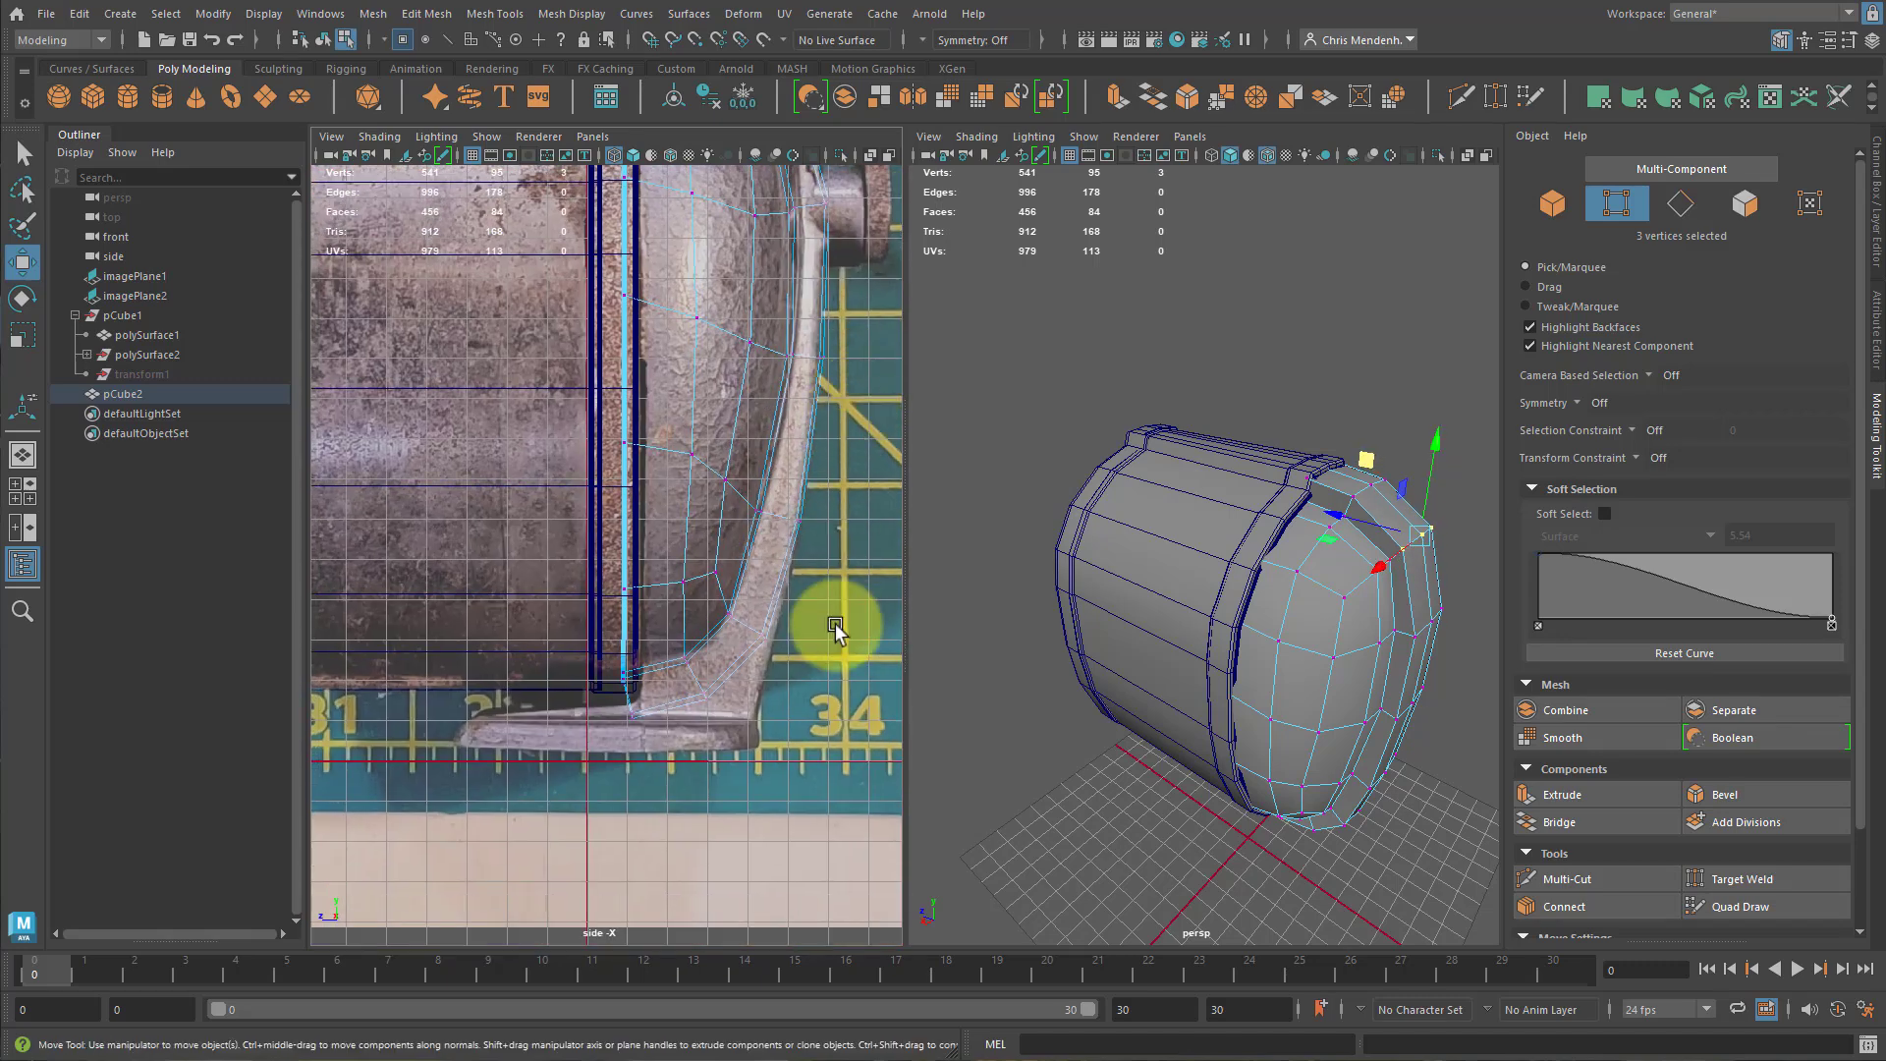
drag(747, 612, 709, 581)
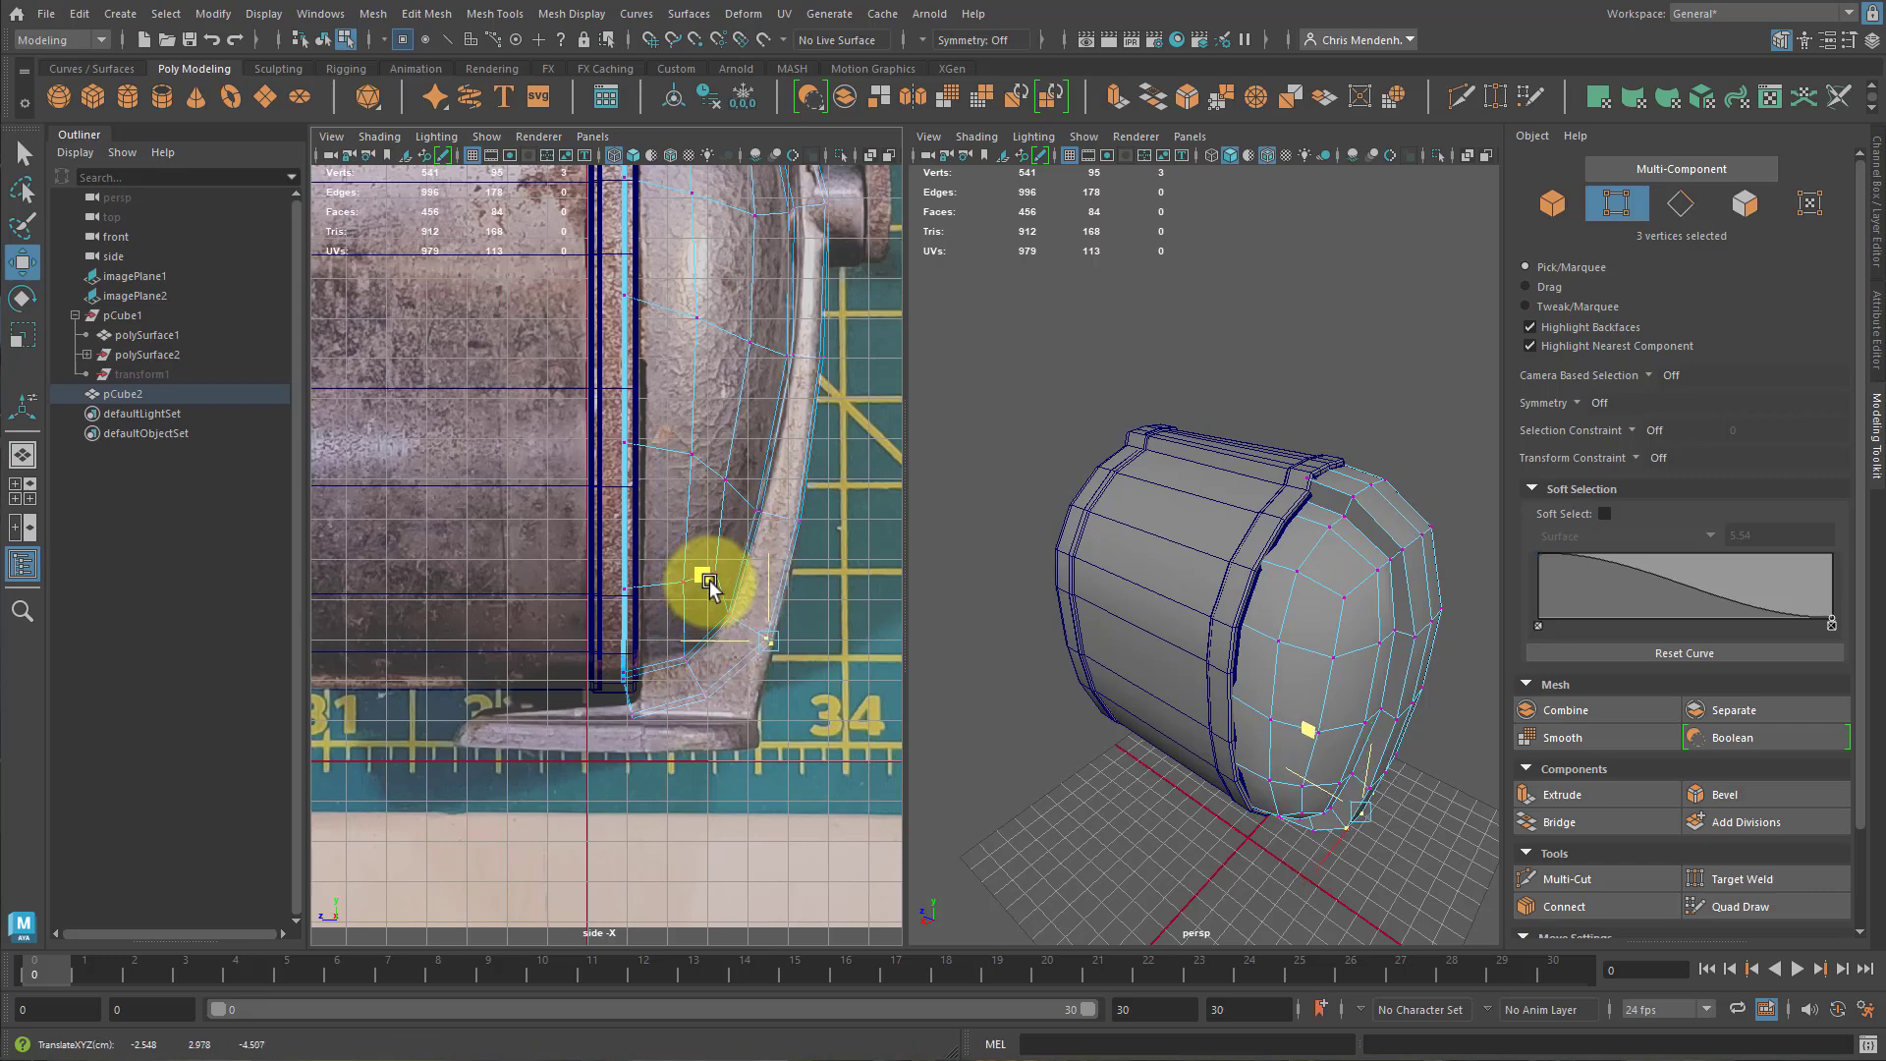
Select the four faces at the underside of the rear rib's lower end and extrude them downward to start the foot.
alt+drag(1137, 737, 1299, 673)
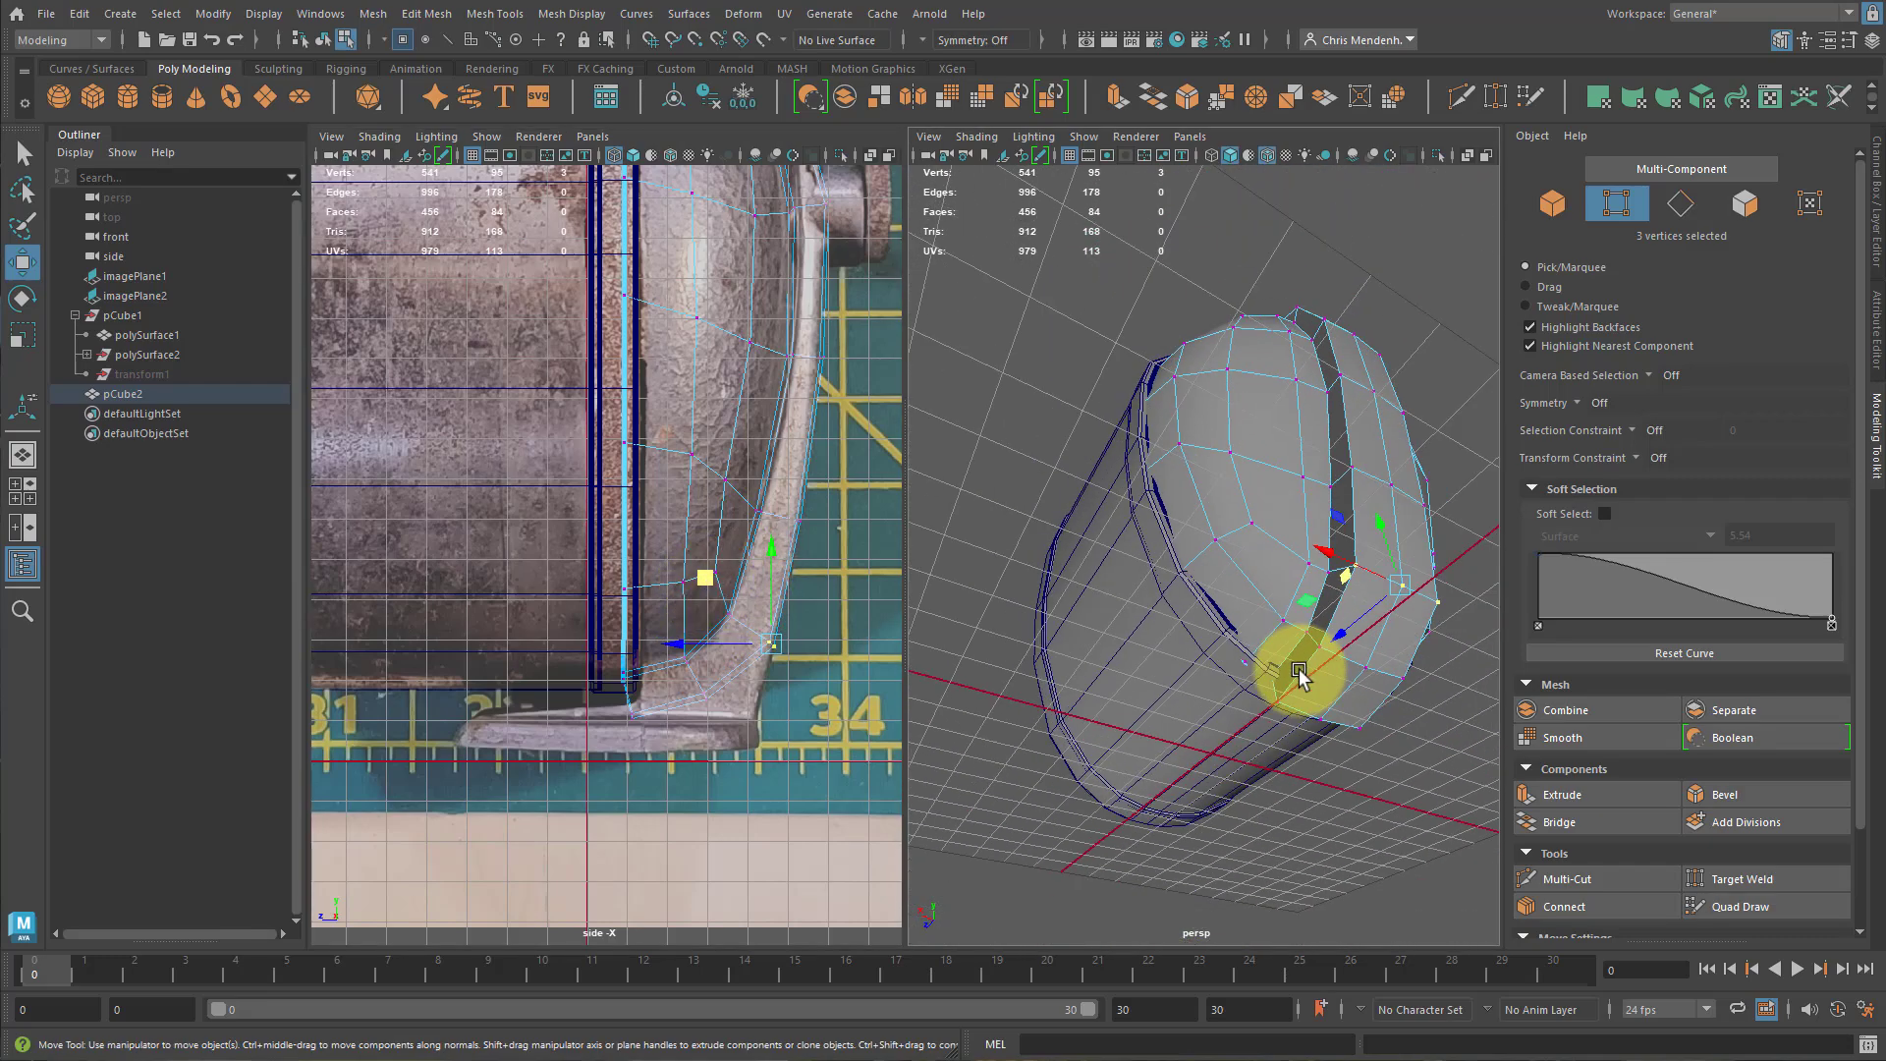
alt+drag(1406, 717, 1395, 679)
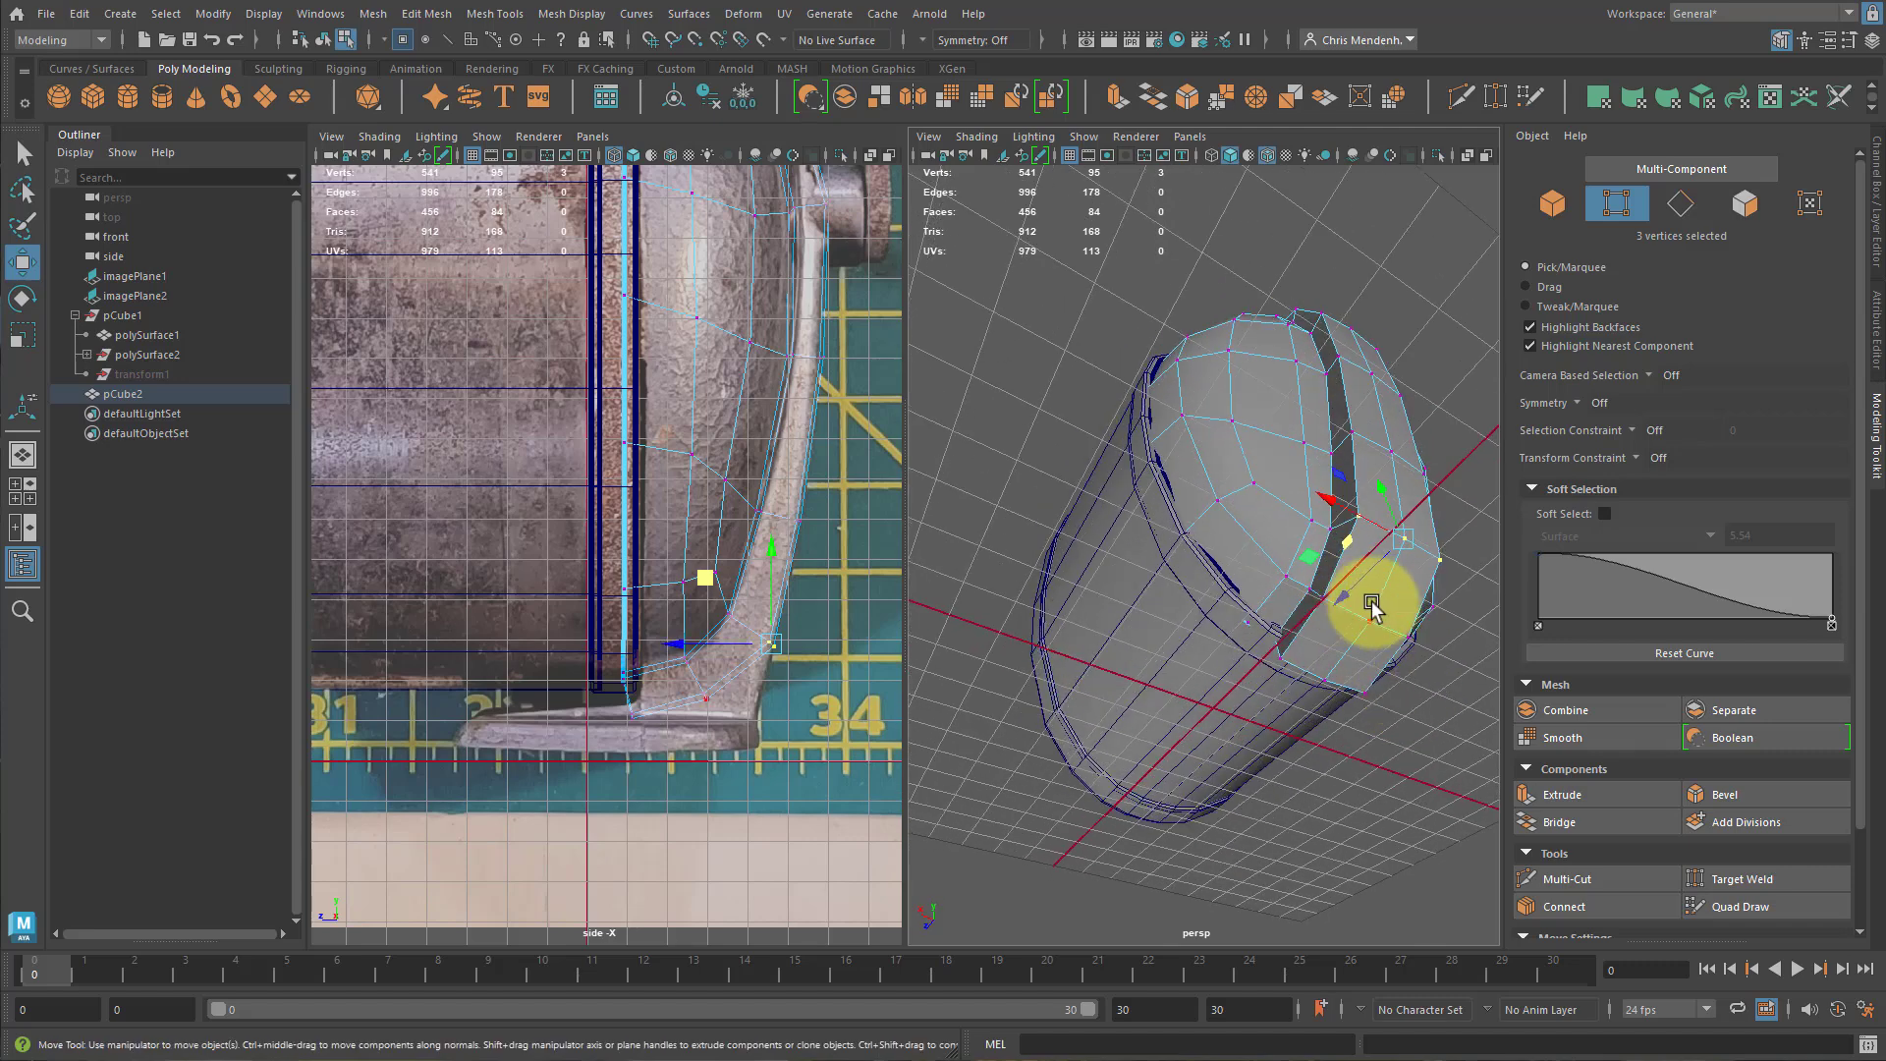
key(F11)
double_click(1399, 608)
click(1368, 594)
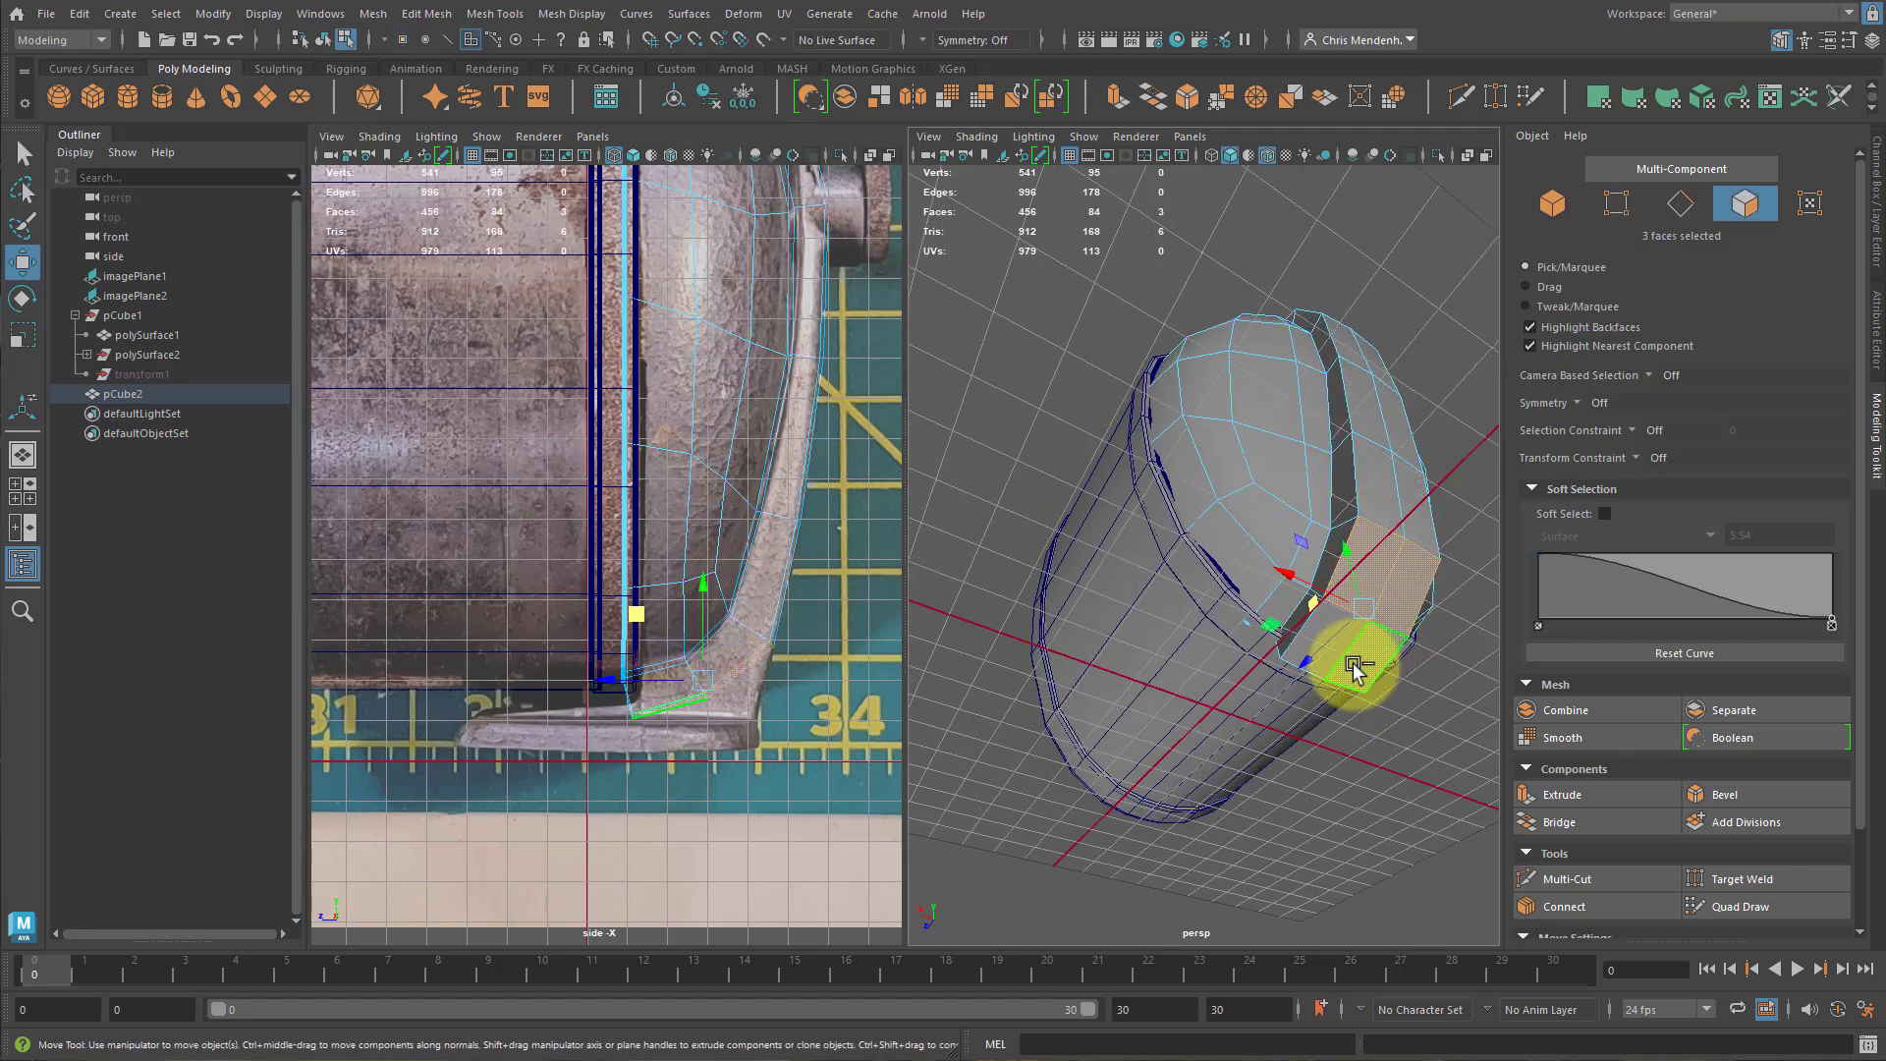
shift+click(1332, 657)
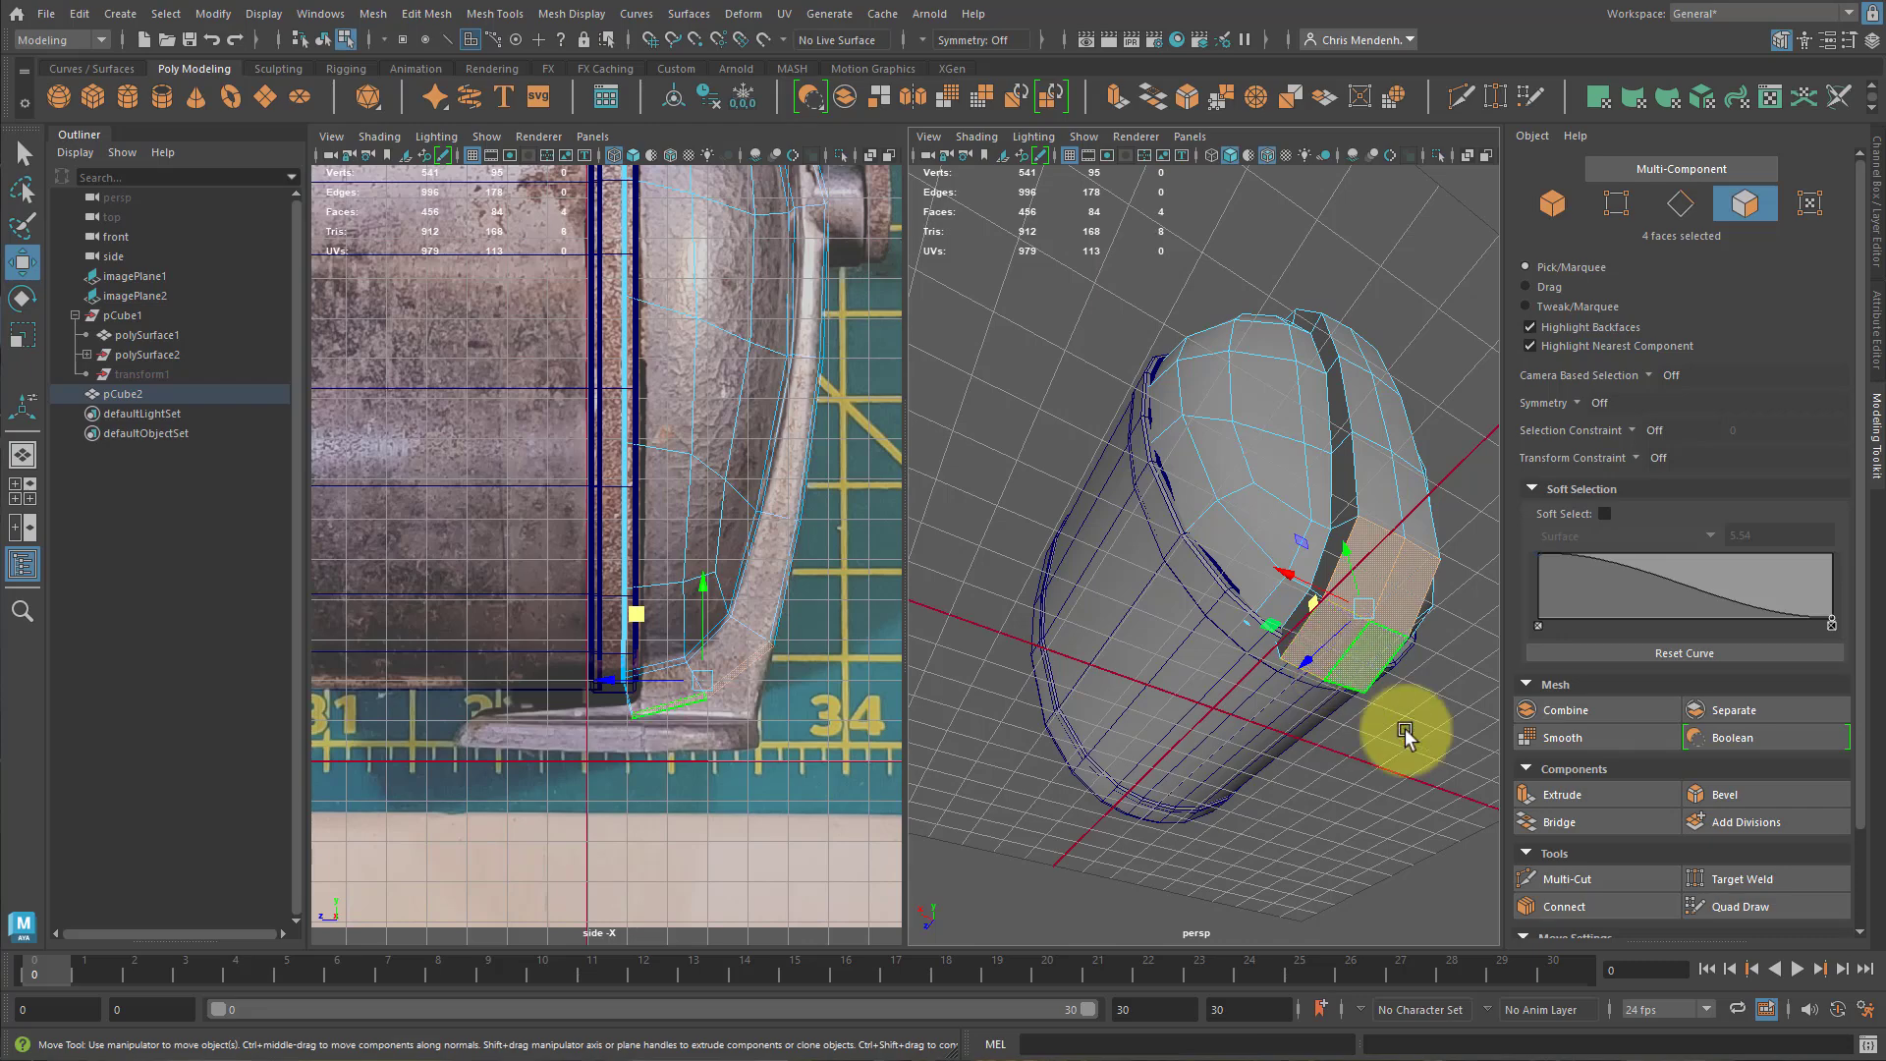
alt+drag(1410, 728, 1296, 715)
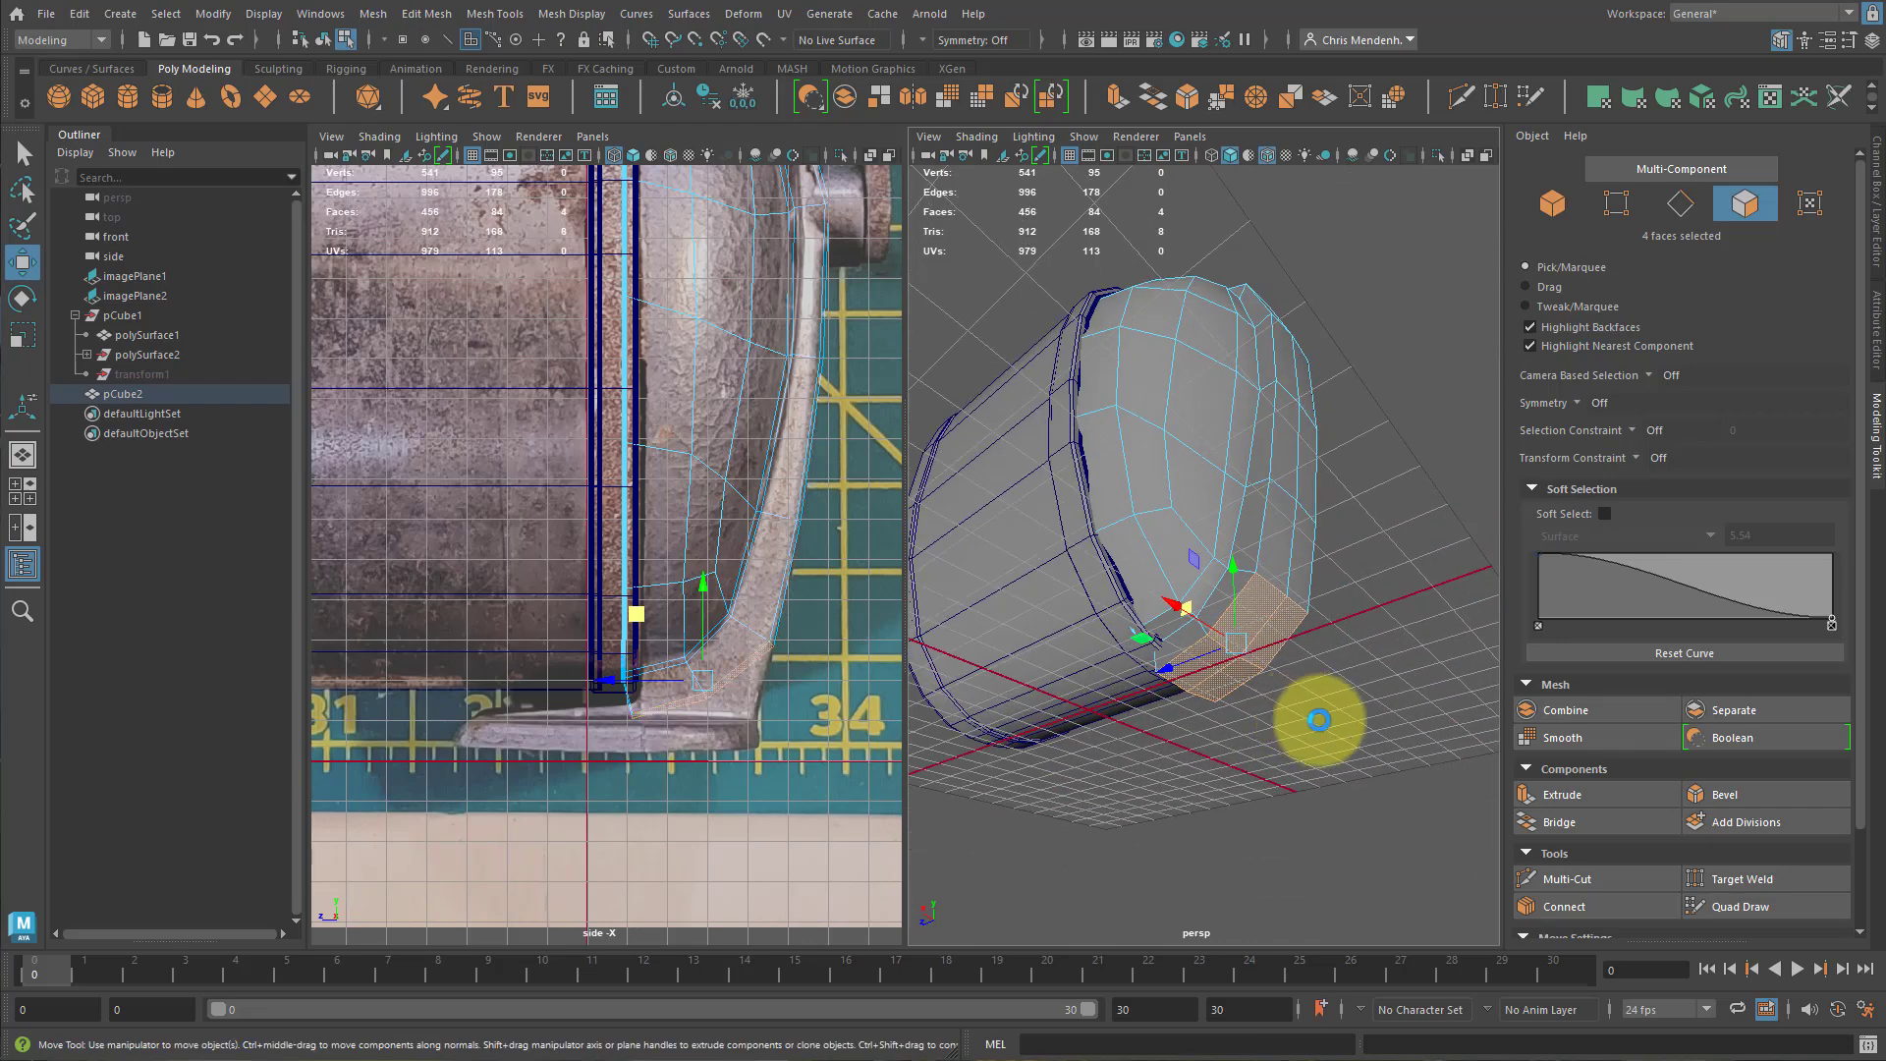
key(ctrl+e)
key(w)
alt+drag(1384, 783, 1297, 739)
key(r)
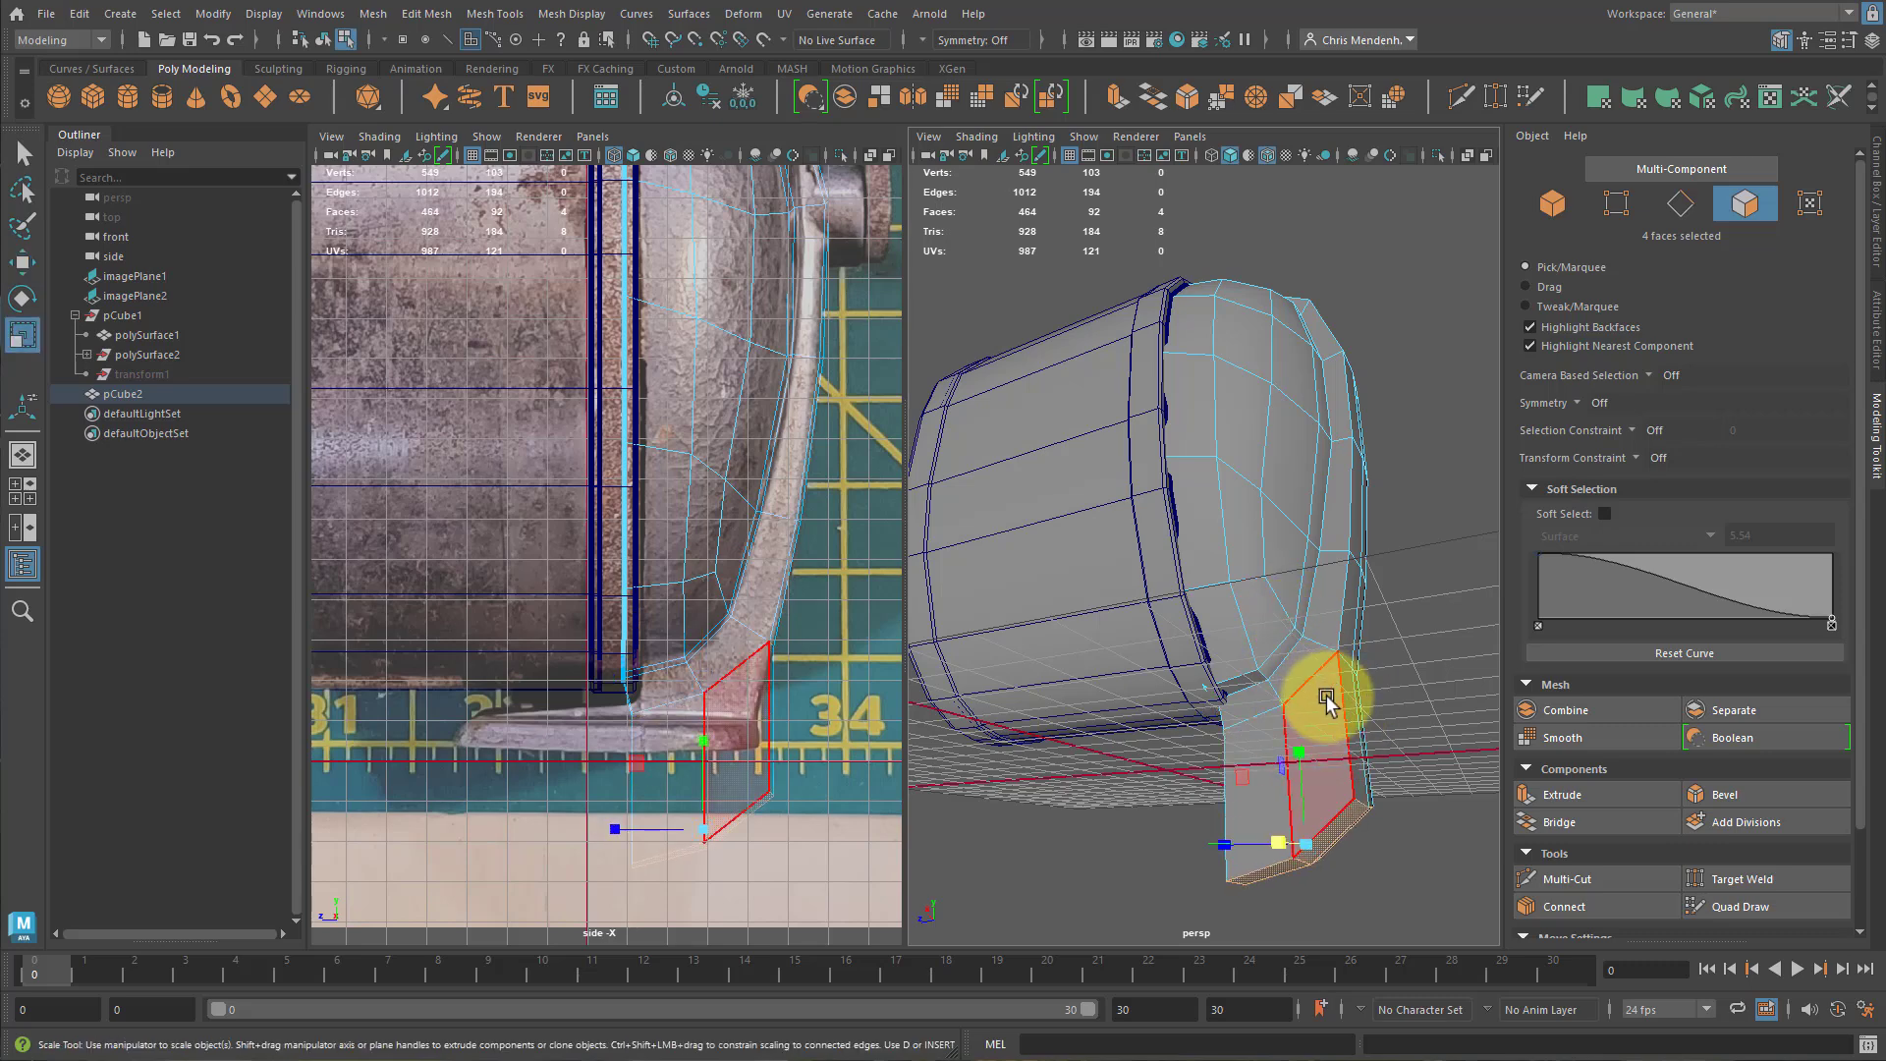
Flatten the extruded bottom faces along Y and raise them to about Y 0.22 to match the base line in the reference.
drag(1298, 746, 1322, 957)
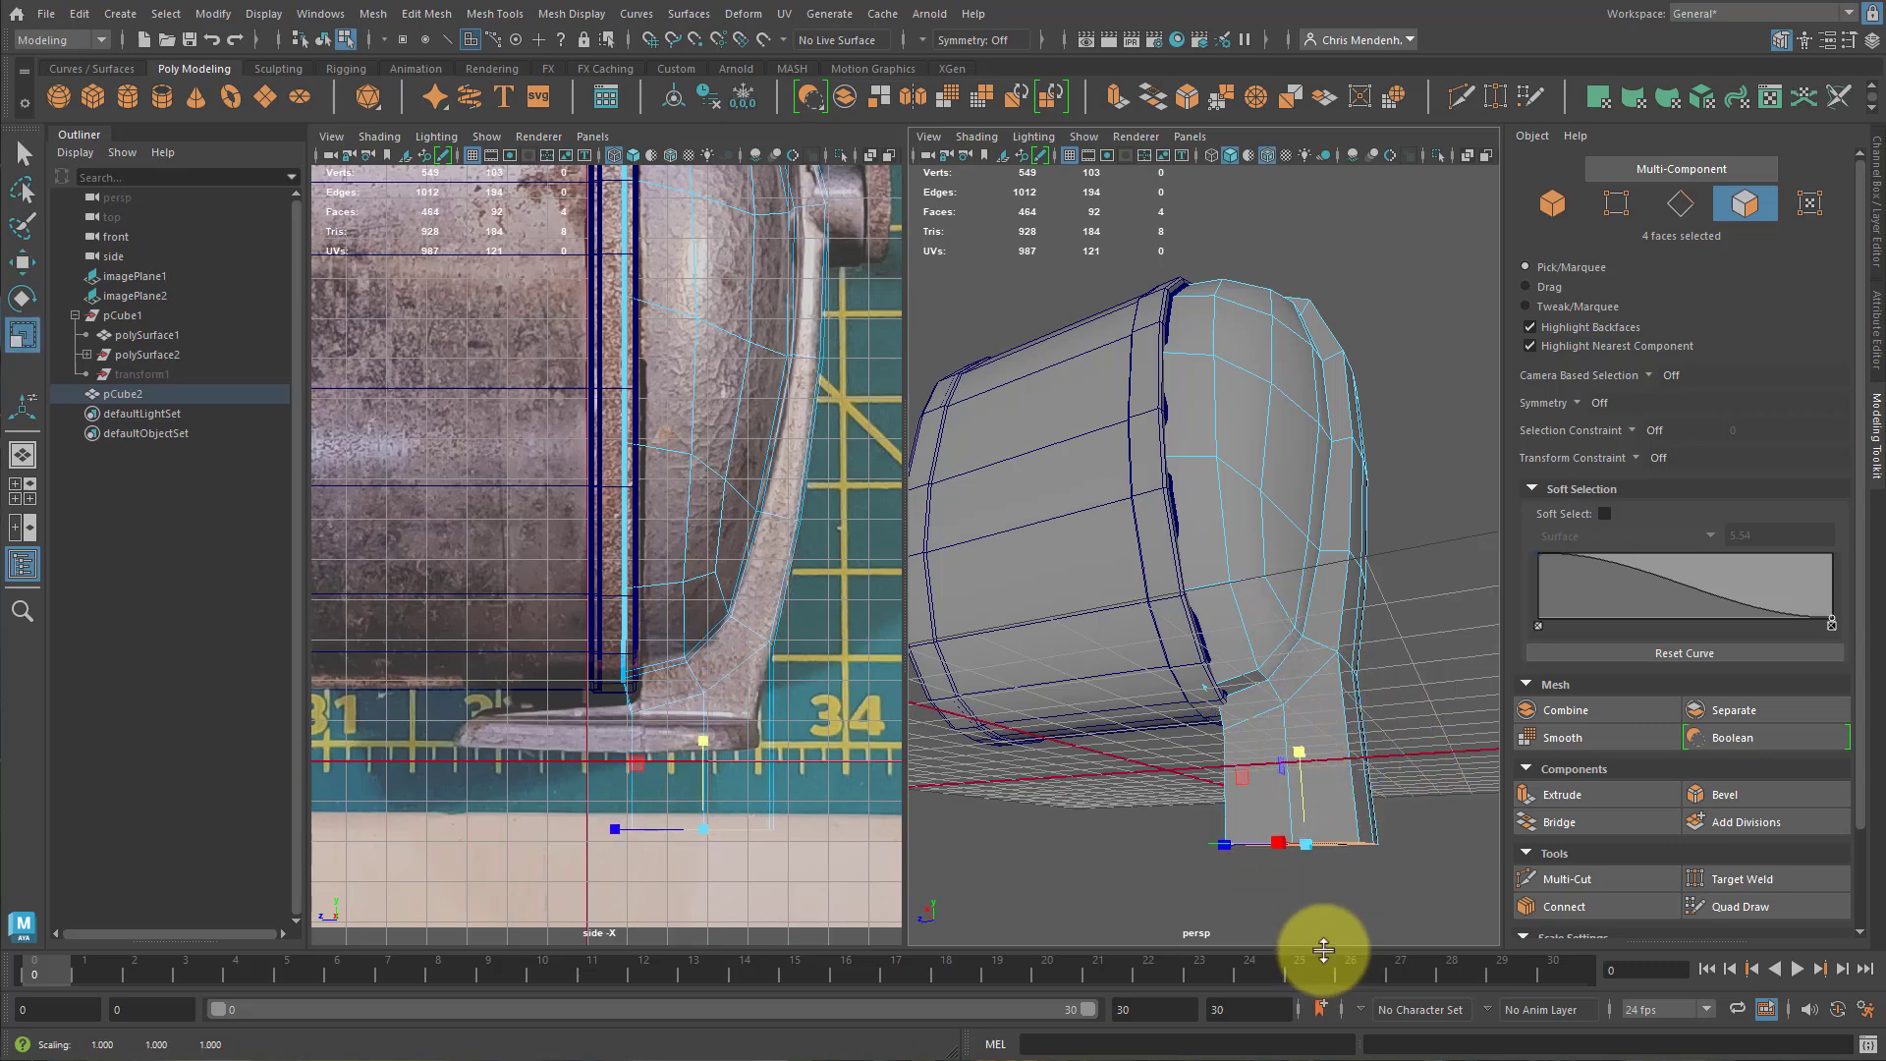
key(w)
mouse_move(703, 737)
mouse_down()
mouse_move(703, 644)
mouse_move(671, 724)
mouse_up()
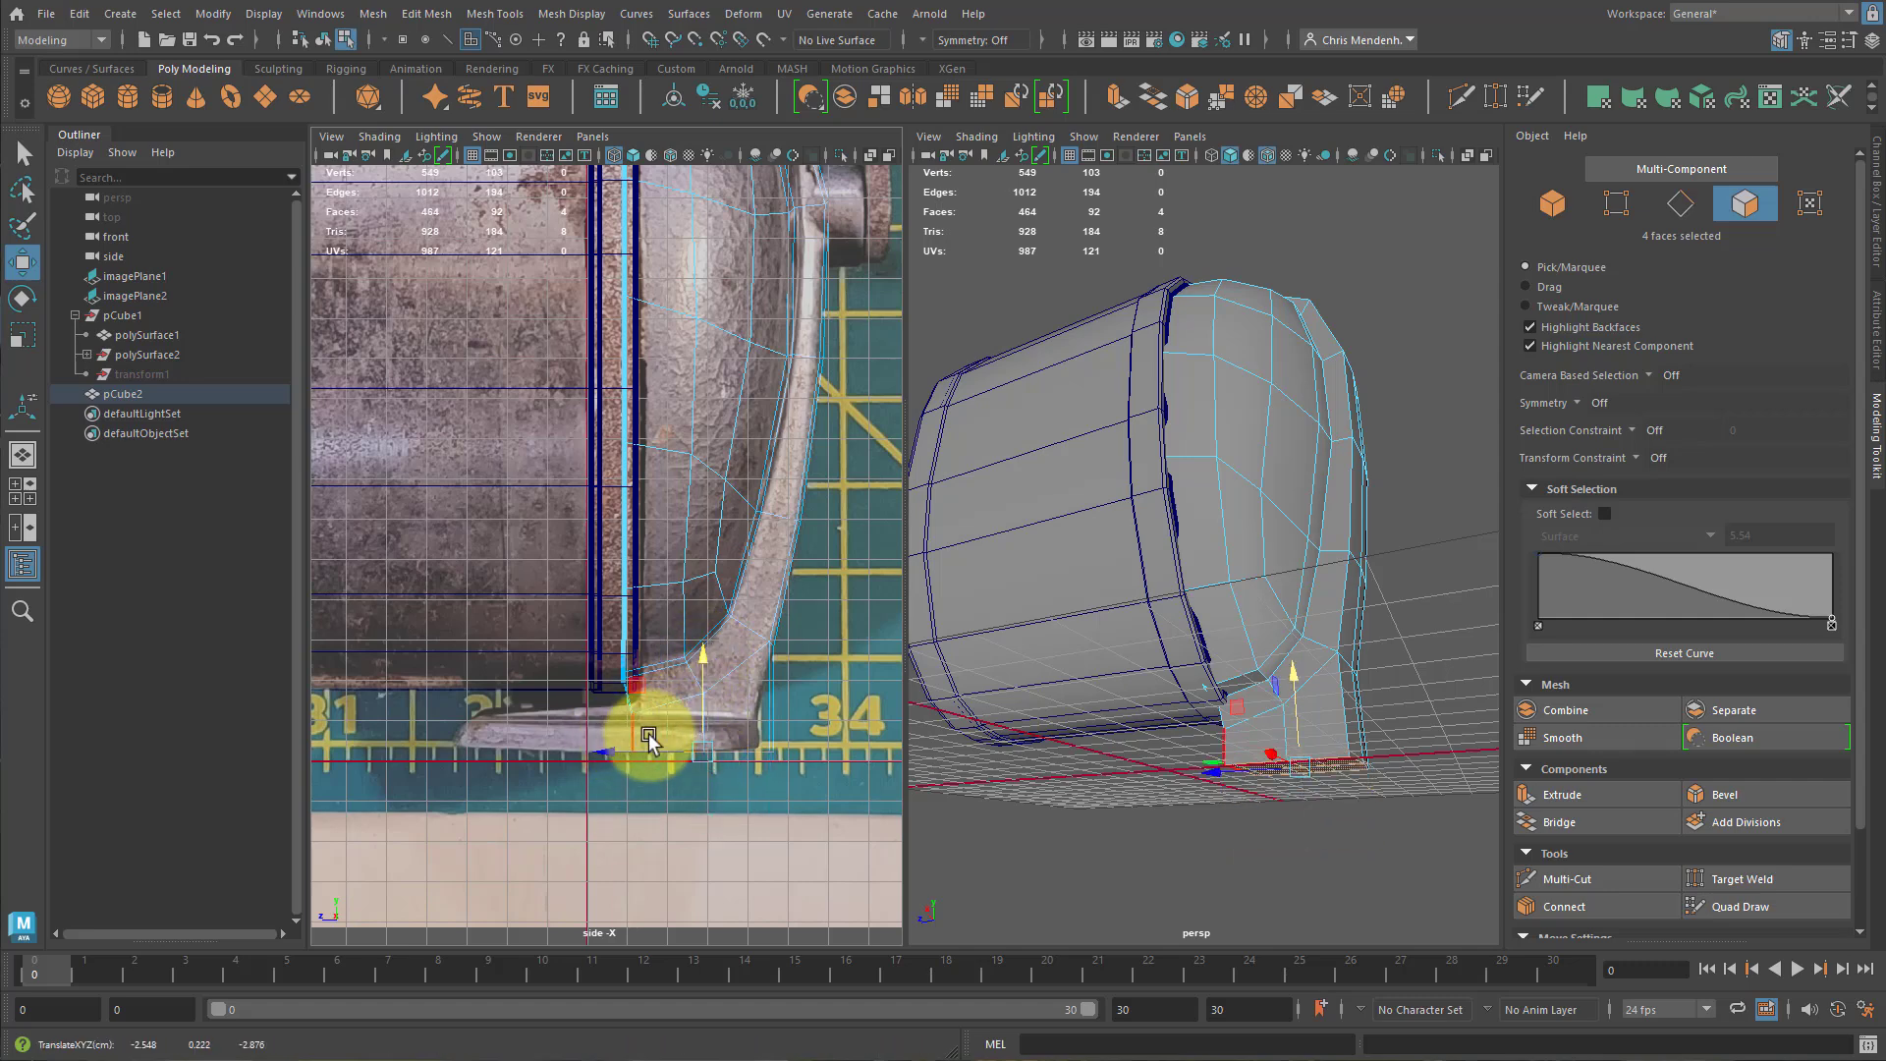
Fit the three-vertex row on the foot's upper front edge to the reference, near Y 1.45, Z -1.04.
alt+drag(1162, 745, 1316, 747)
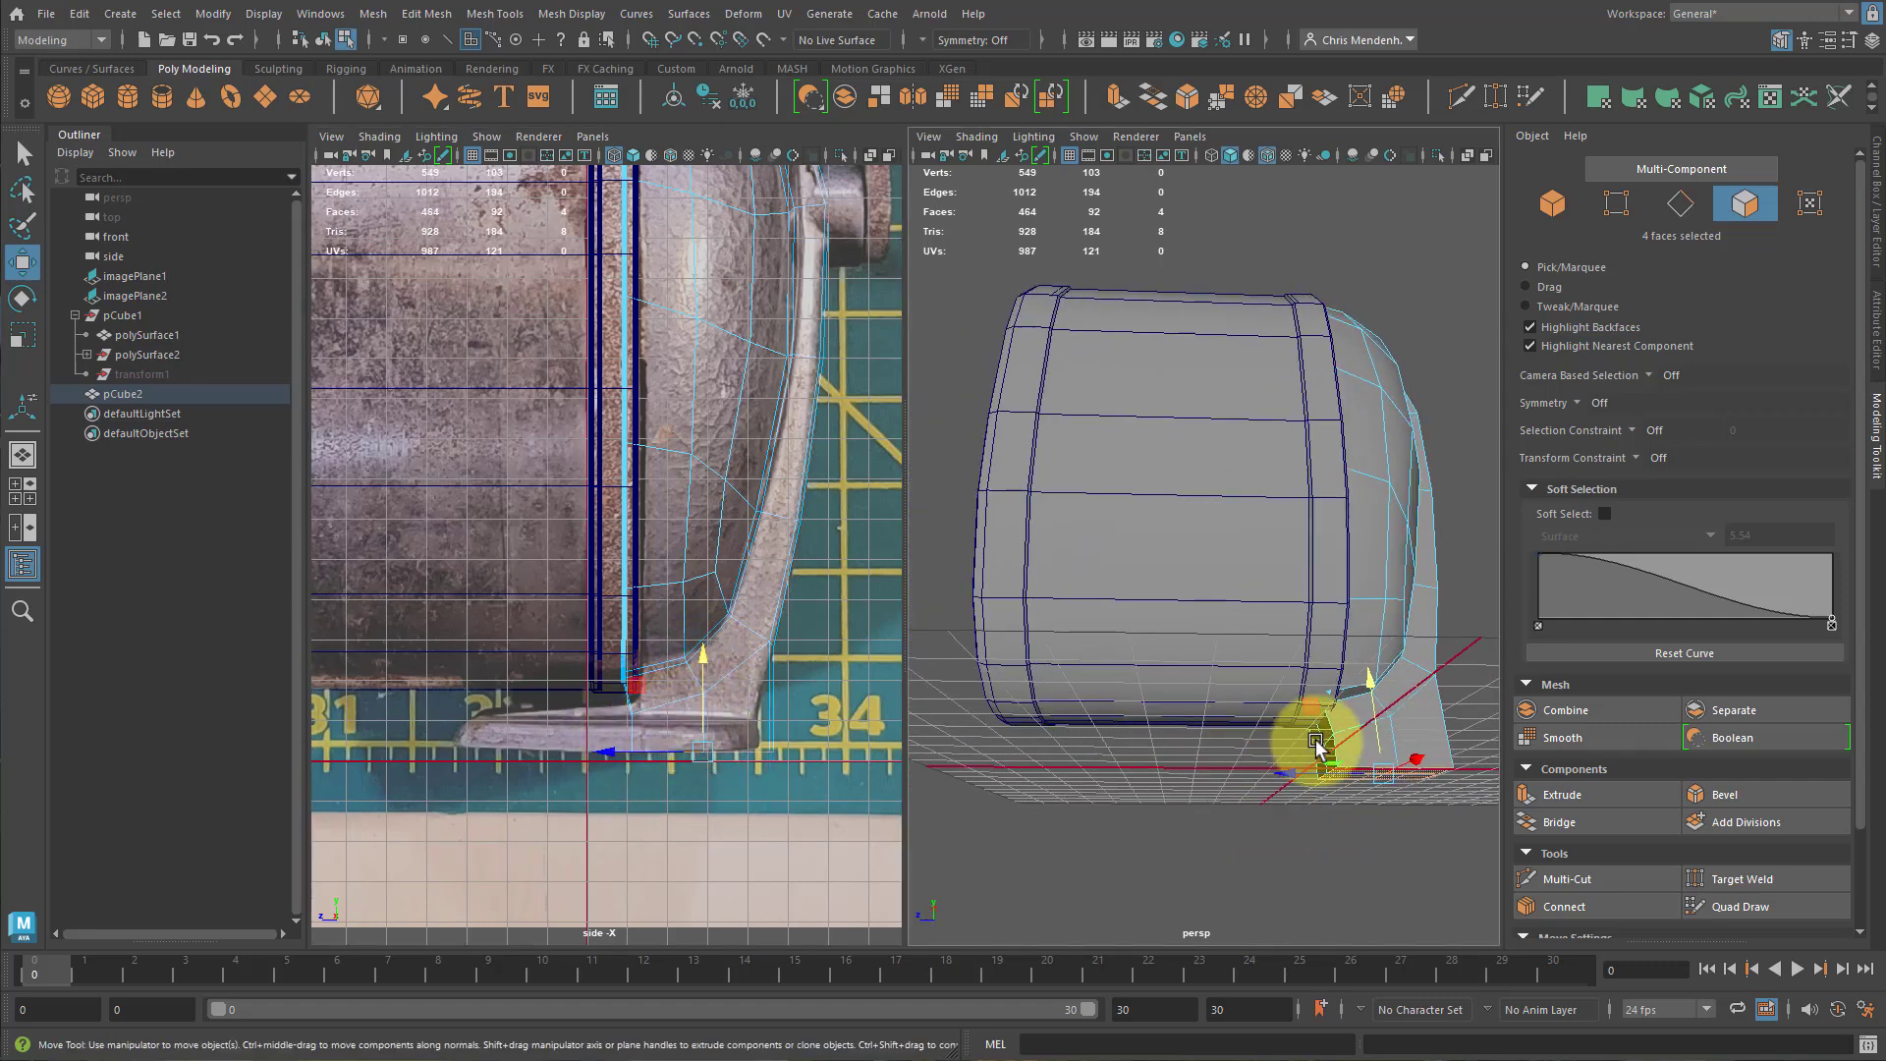
alt+middle_drag(1316, 741, 1116, 711)
scroll(1100, 732, up, 5)
right_drag(686, 718, 609, 709)
drag(608, 698, 651, 723)
key(f)
alt+drag(1136, 892, 1200, 796)
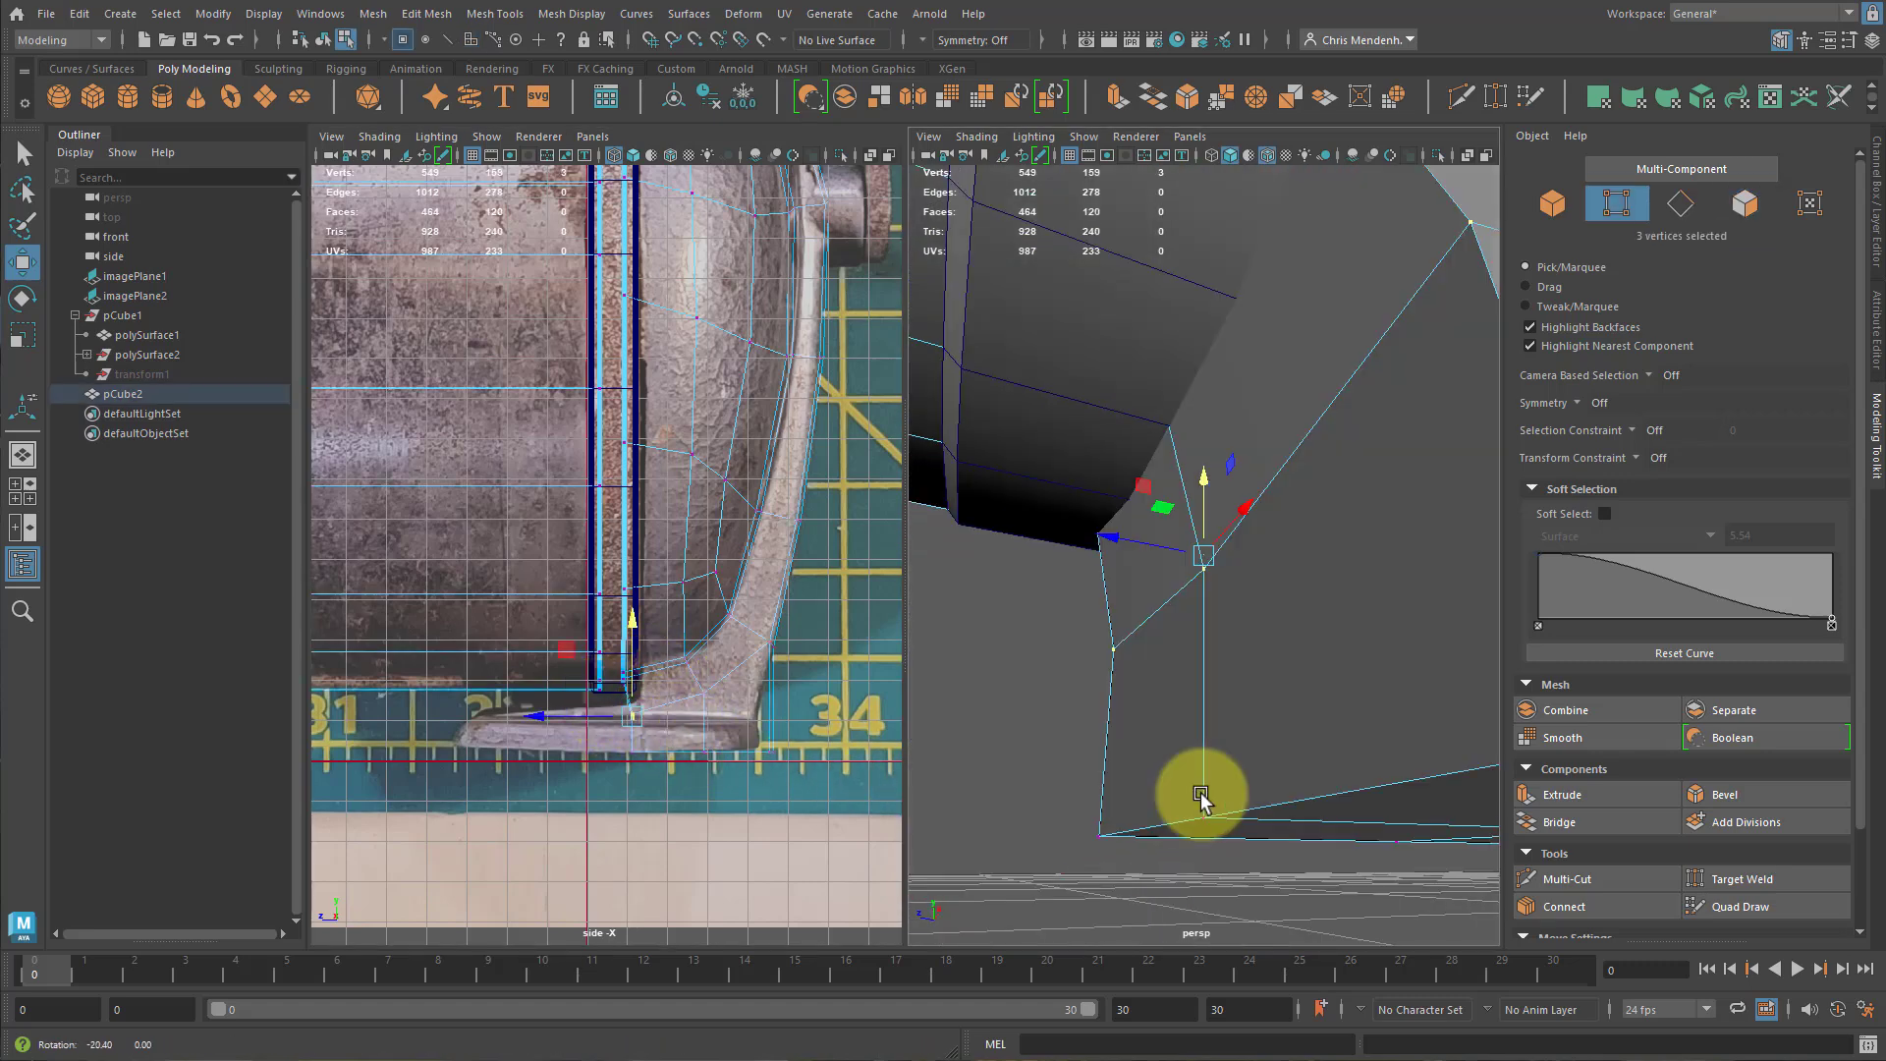
alt+right_drag(1305, 768, 1225, 652)
alt+drag(1225, 653, 1220, 563)
ctrl+shift+drag(1208, 458, 1213, 396)
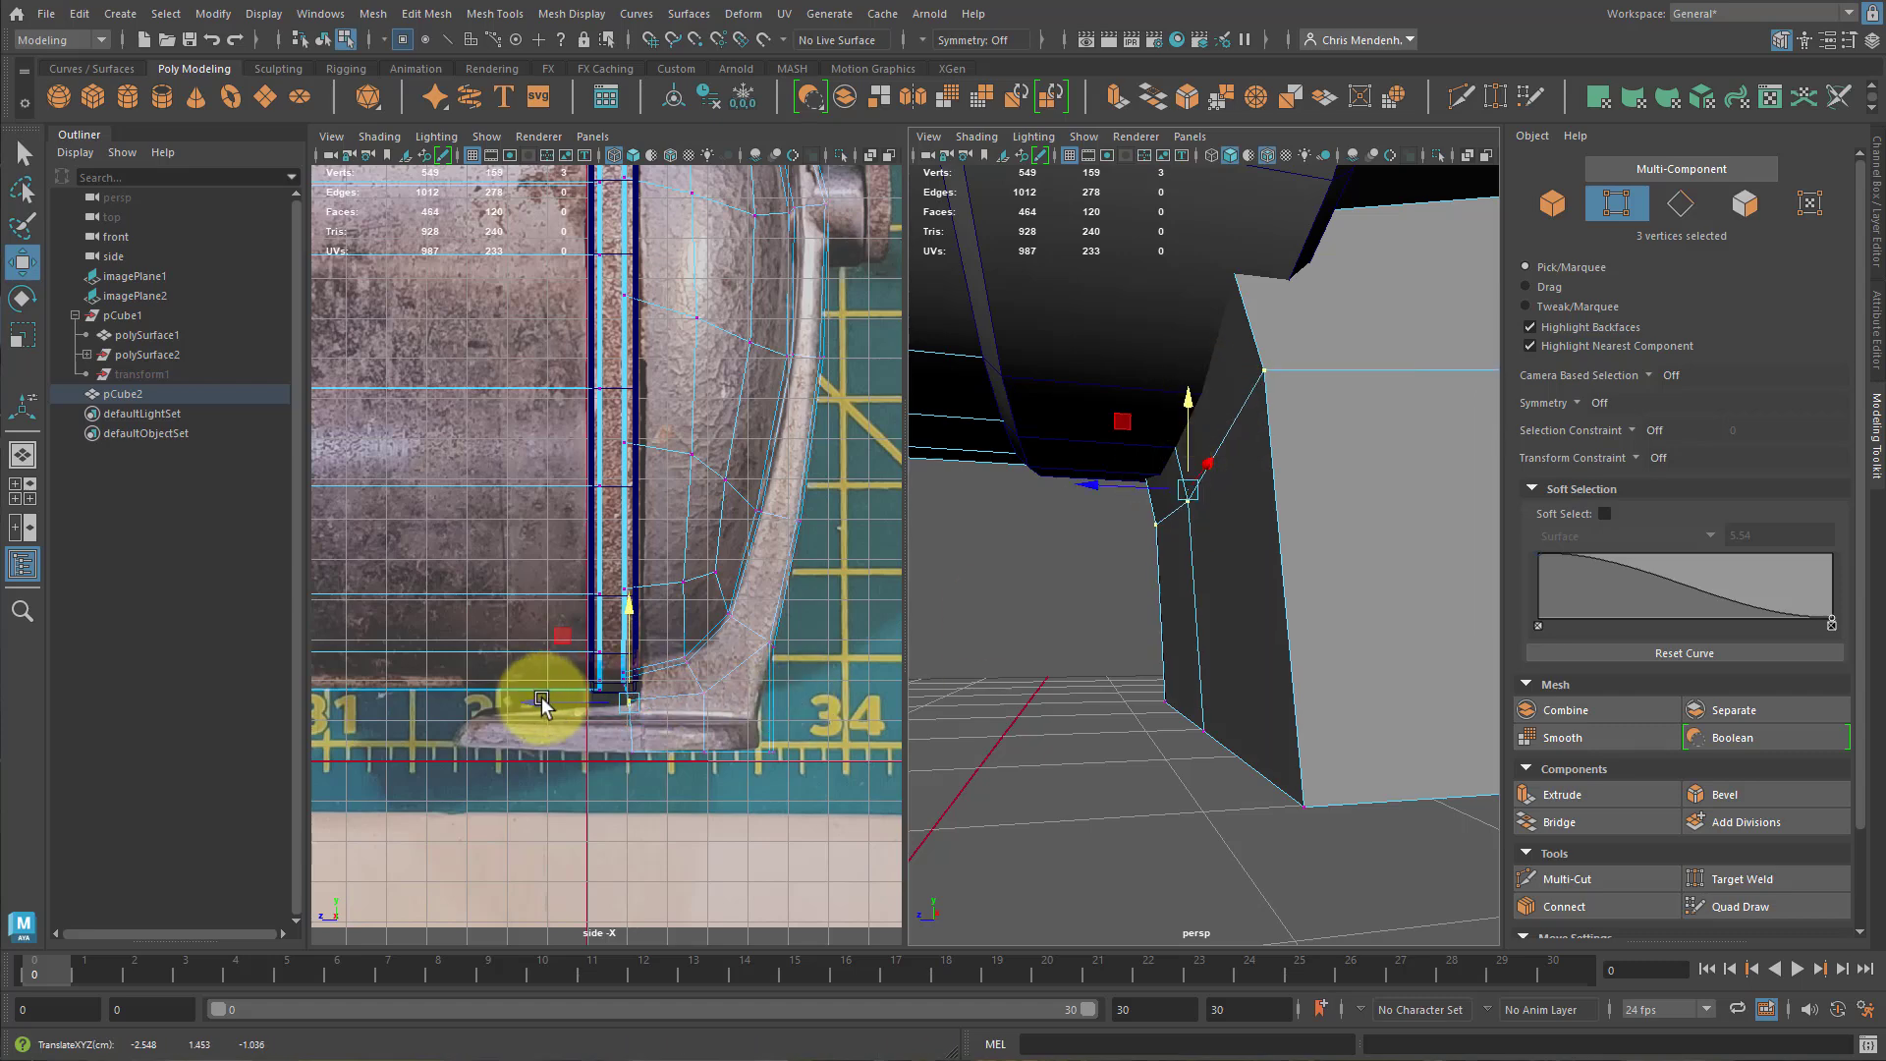
drag(541, 703, 550, 705)
Insert an edge loop around the foot just above its bottom edge with the Multi-Cut tool.
alt+drag(1032, 687, 1240, 663)
key(ctrl+shift+x)
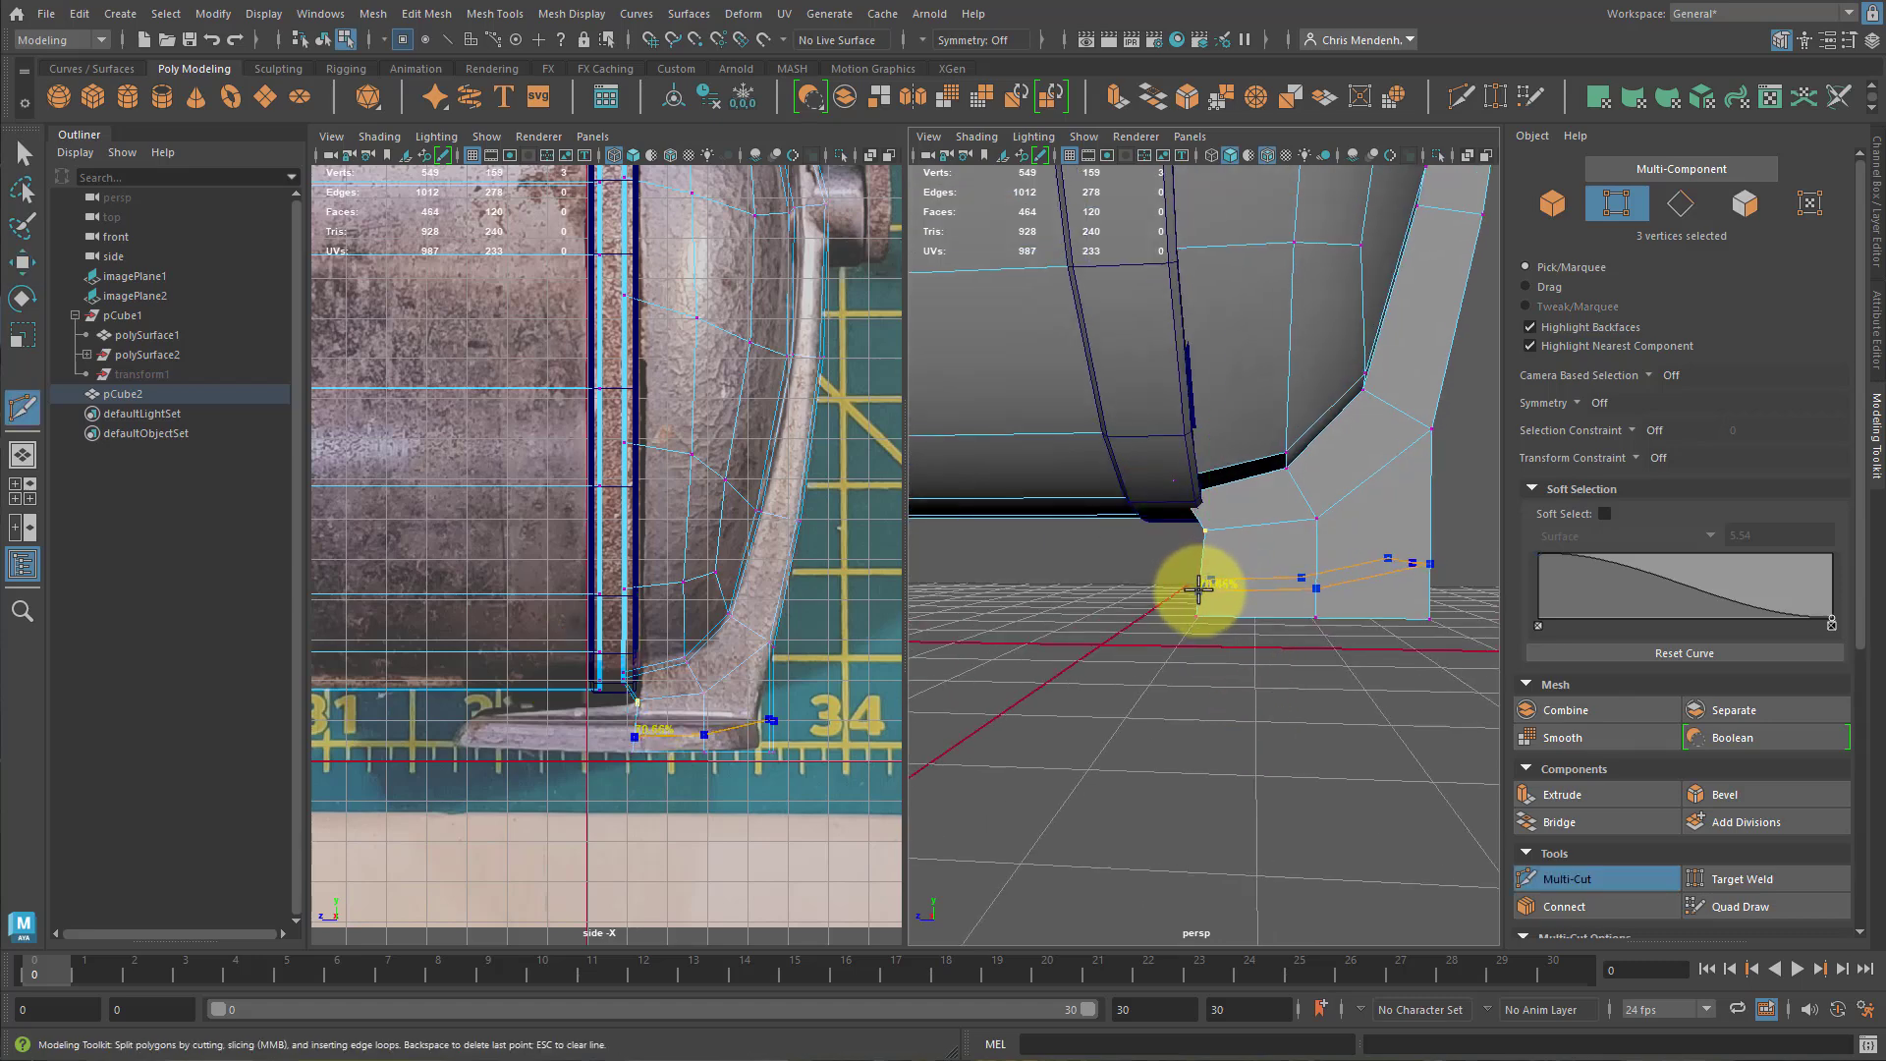
ctrl+click(1198, 586)
key(q)
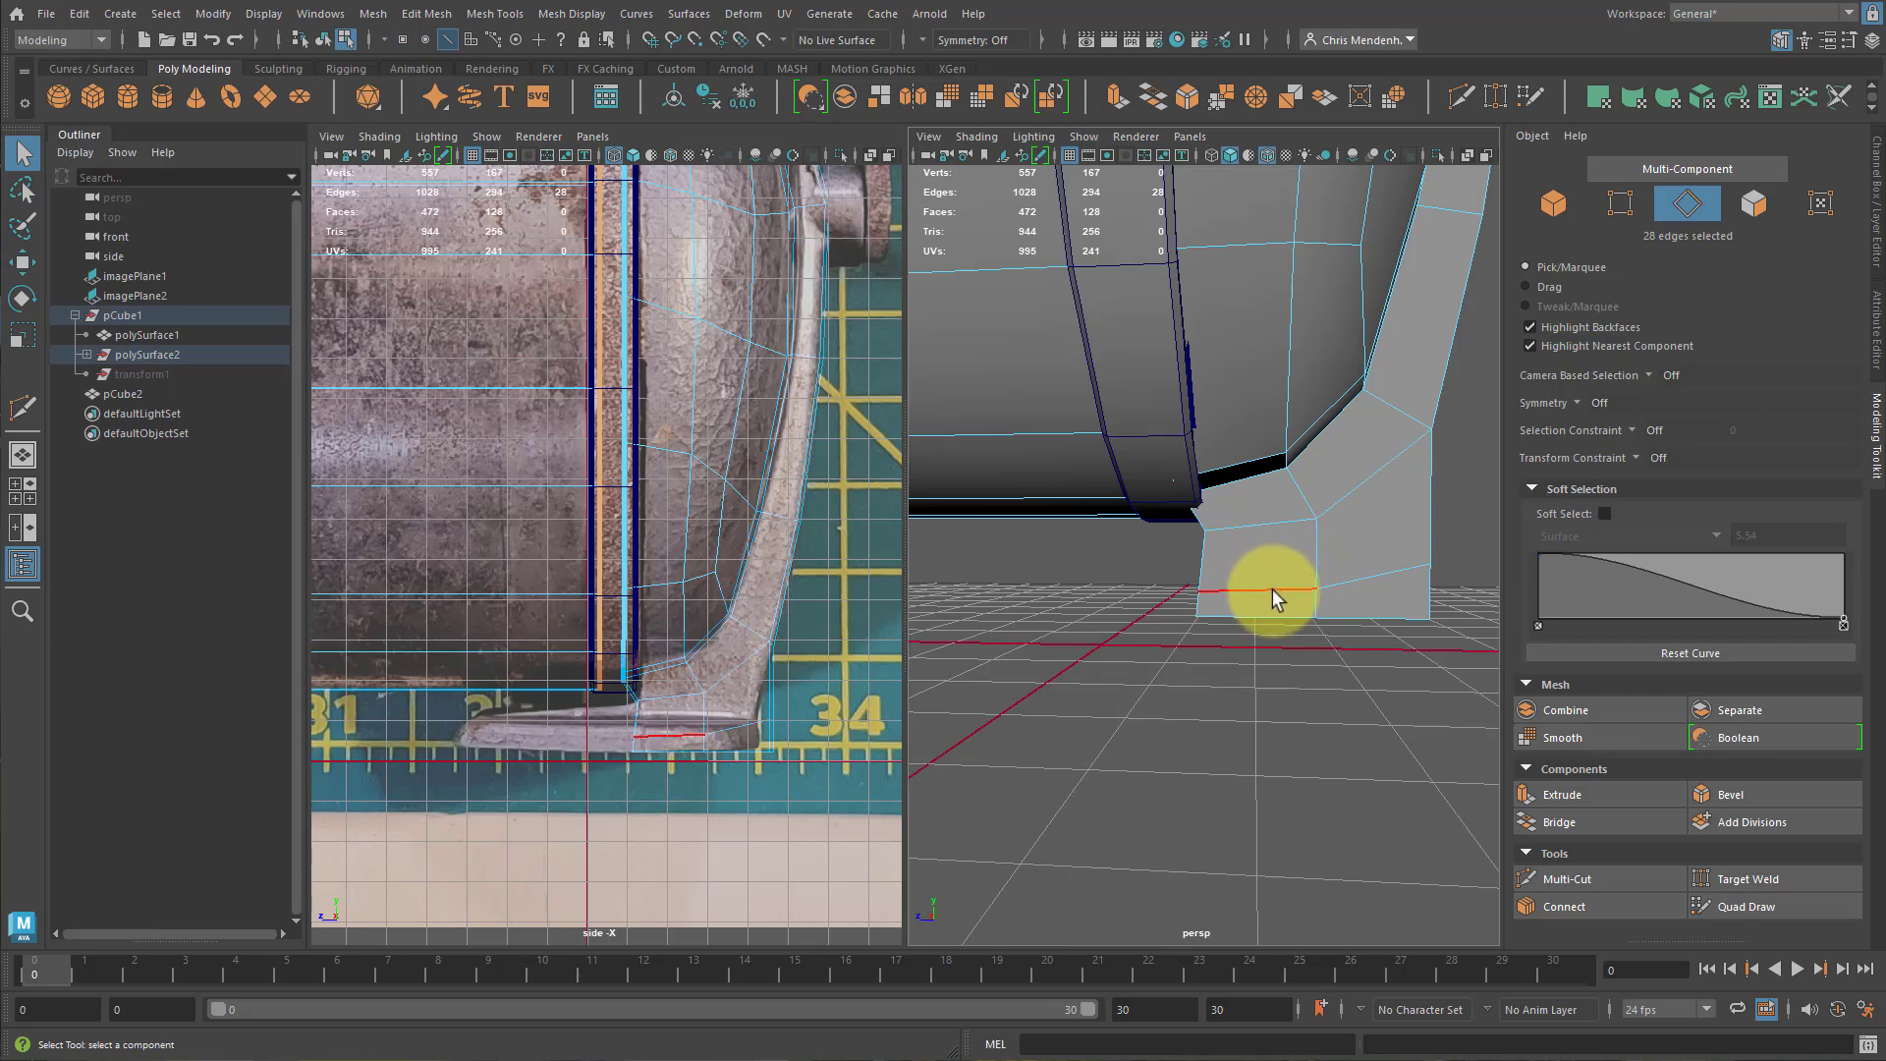
Select the foot's new edge loop, flatten it along Y and adjust its height to the base's thickness in the reference.
right_click(1271, 587)
double_click(1271, 588)
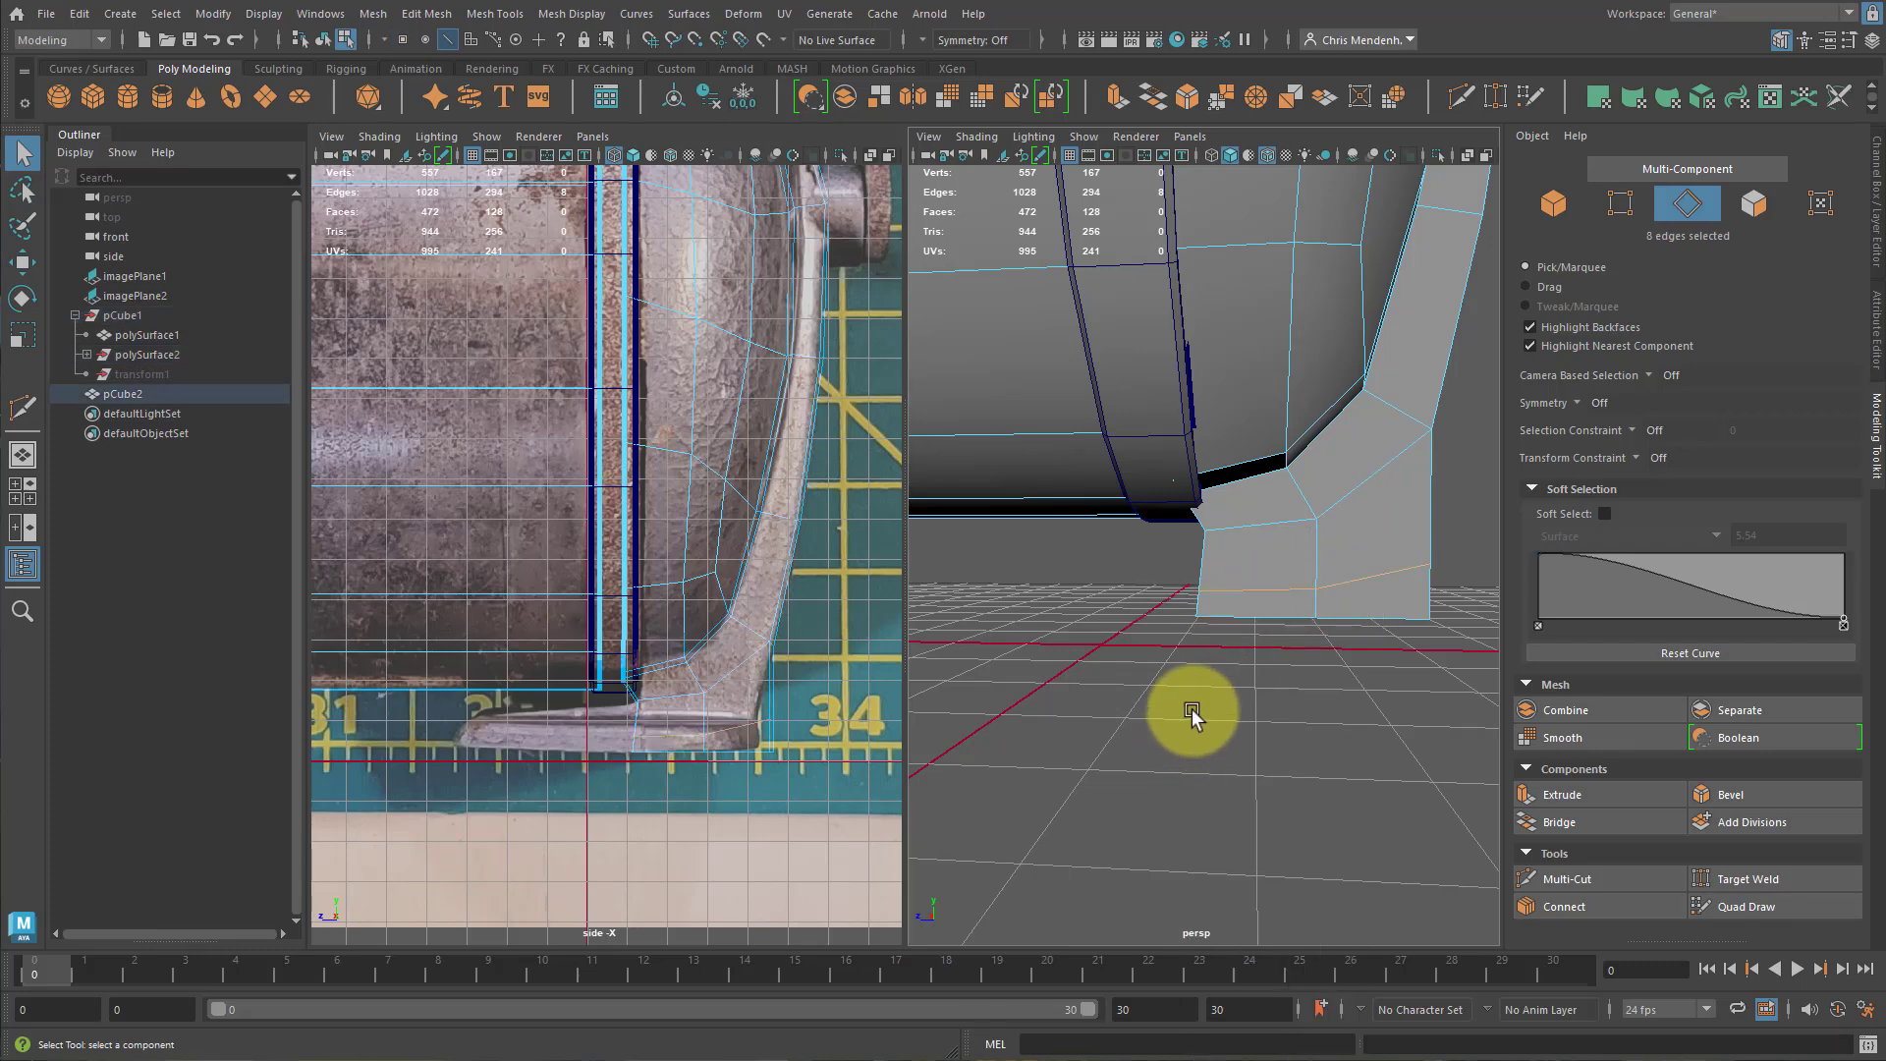
key(r)
drag(1314, 488, 1221, 661)
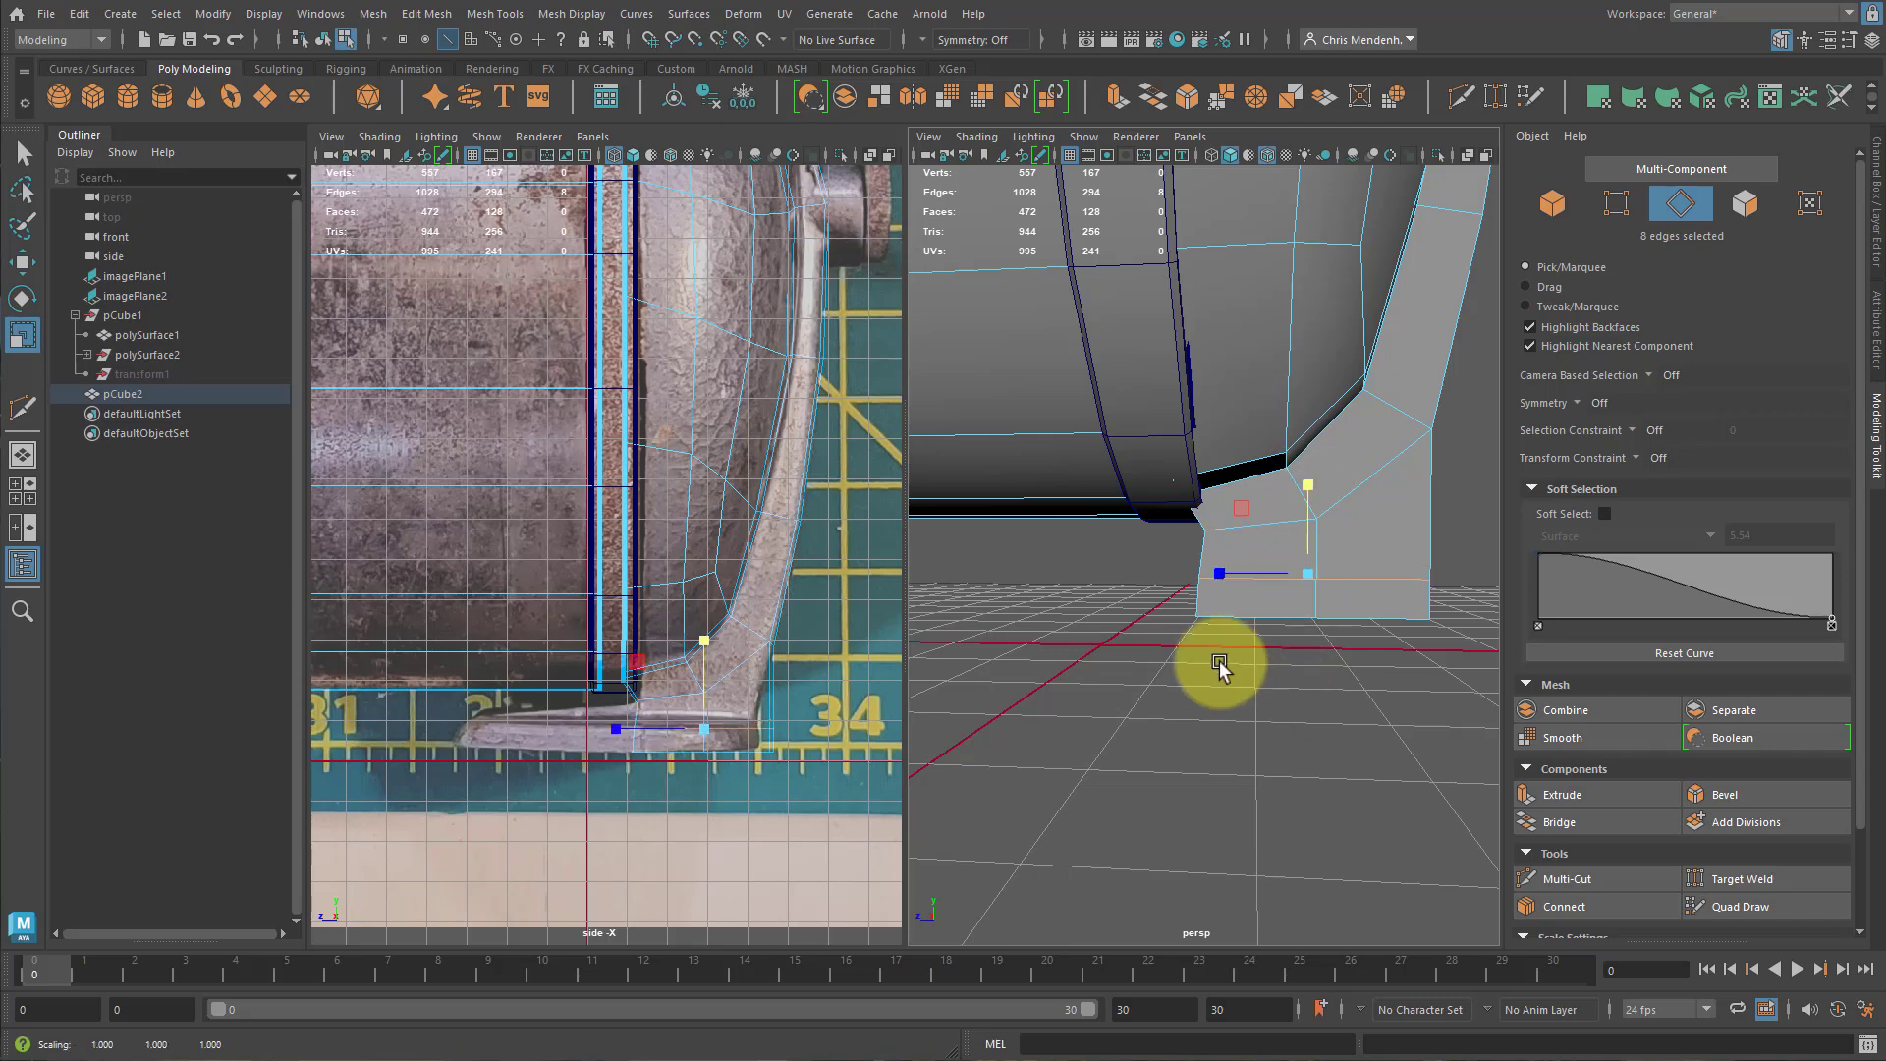
key(w)
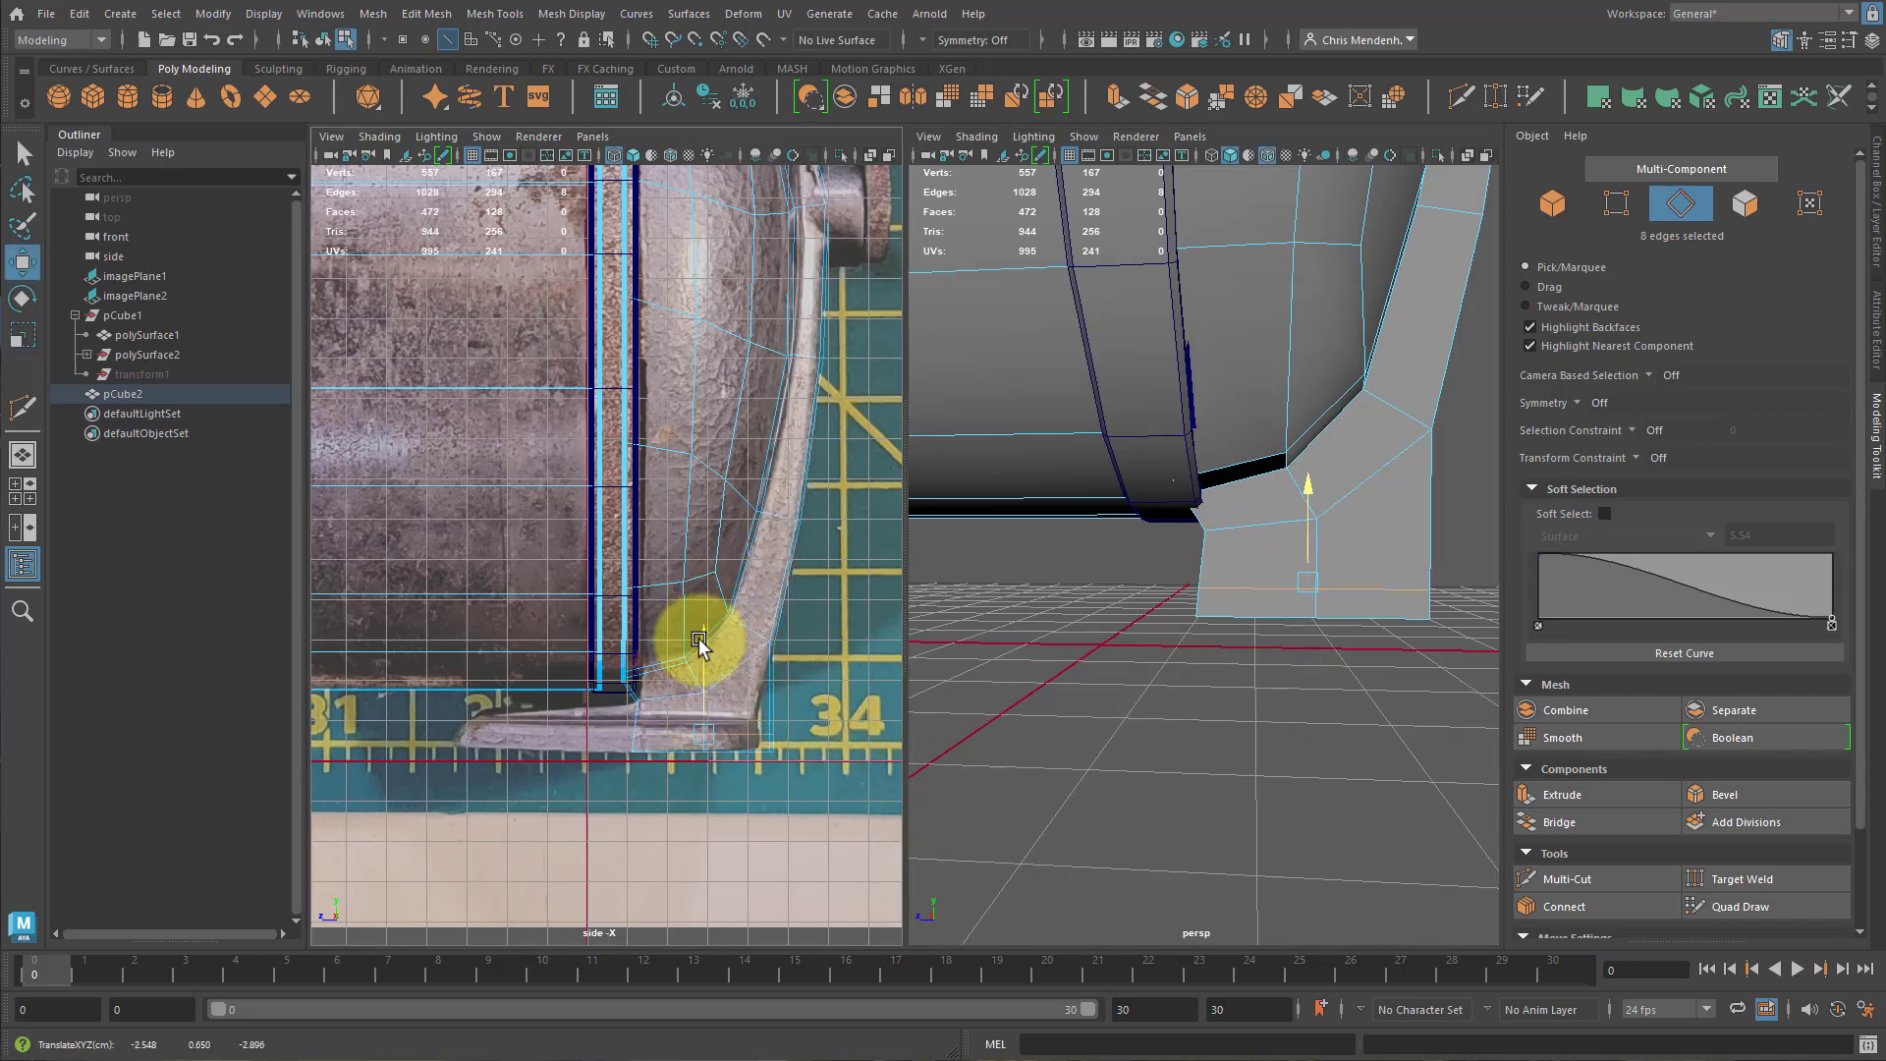
drag(692, 634, 692, 637)
drag(736, 739, 629, 728)
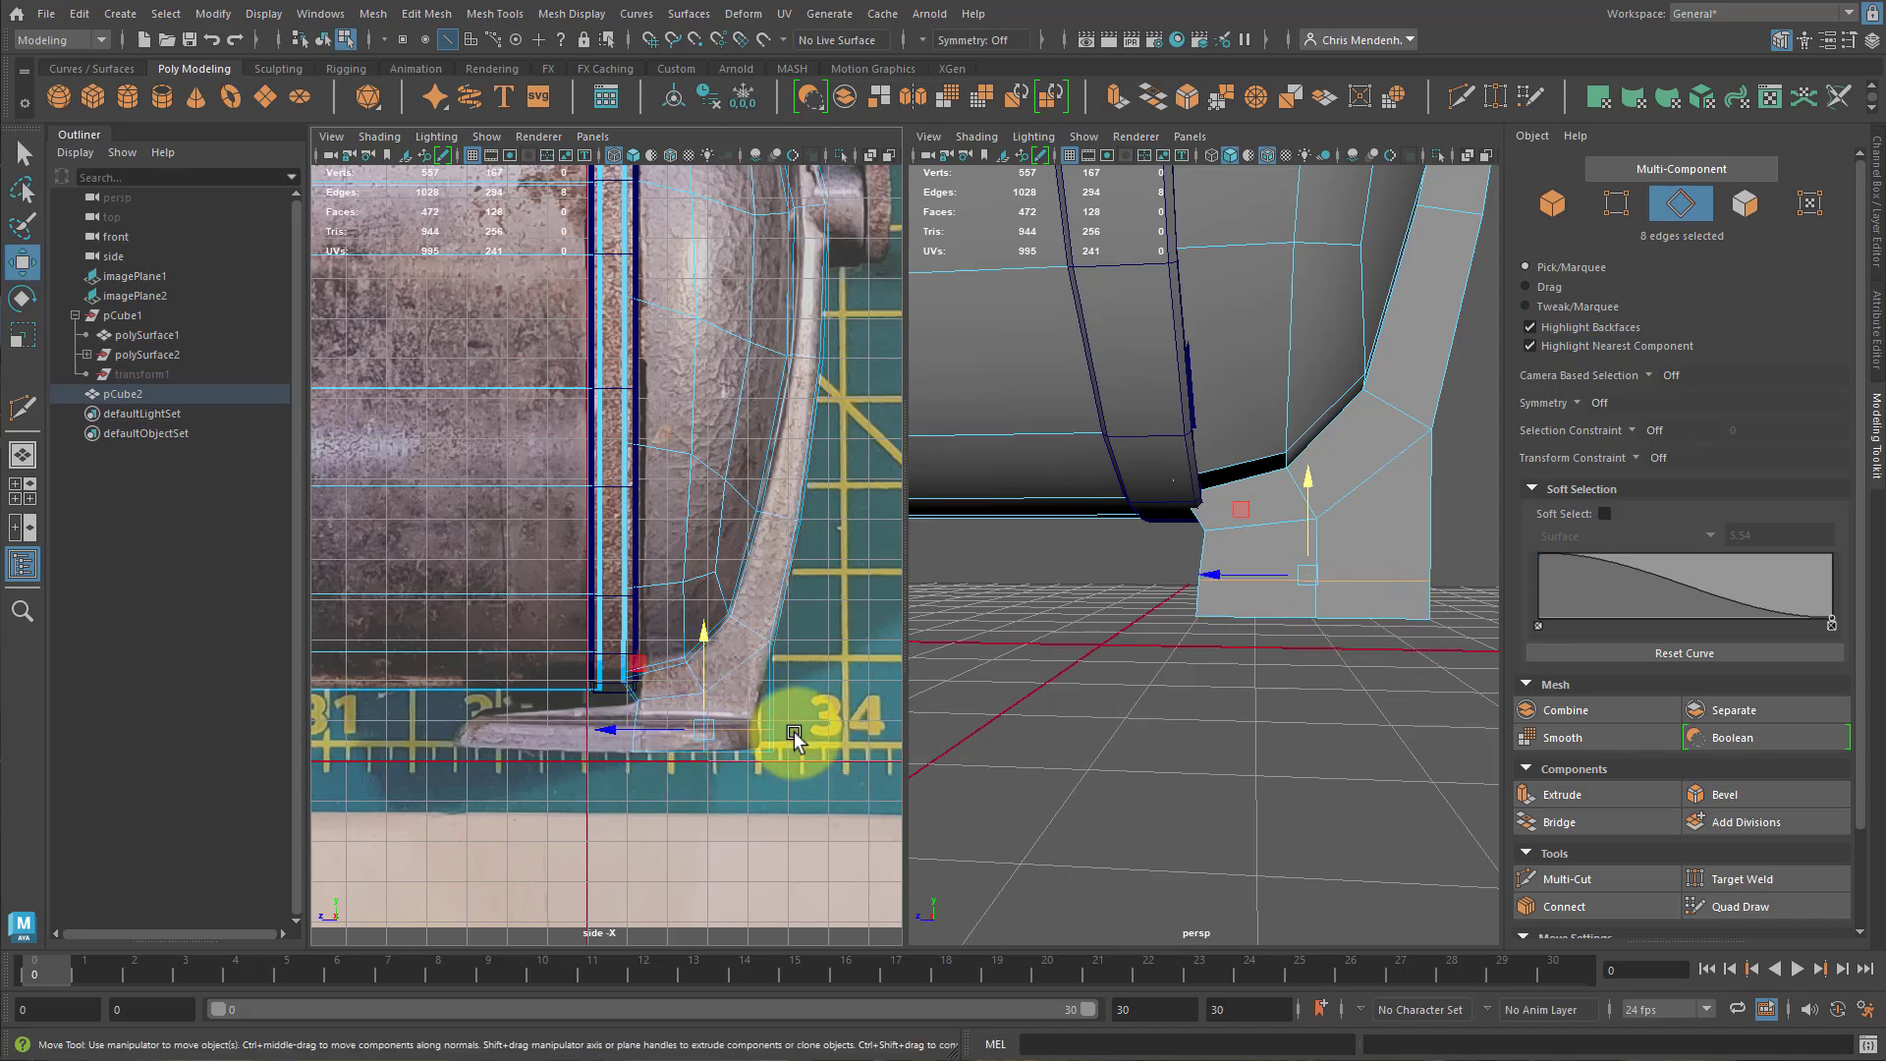
Select the six vertices at the back of the foot's lower band and move them forward in Z to the reference outline.
right_drag(817, 728, 766, 728)
drag(809, 765, 756, 713)
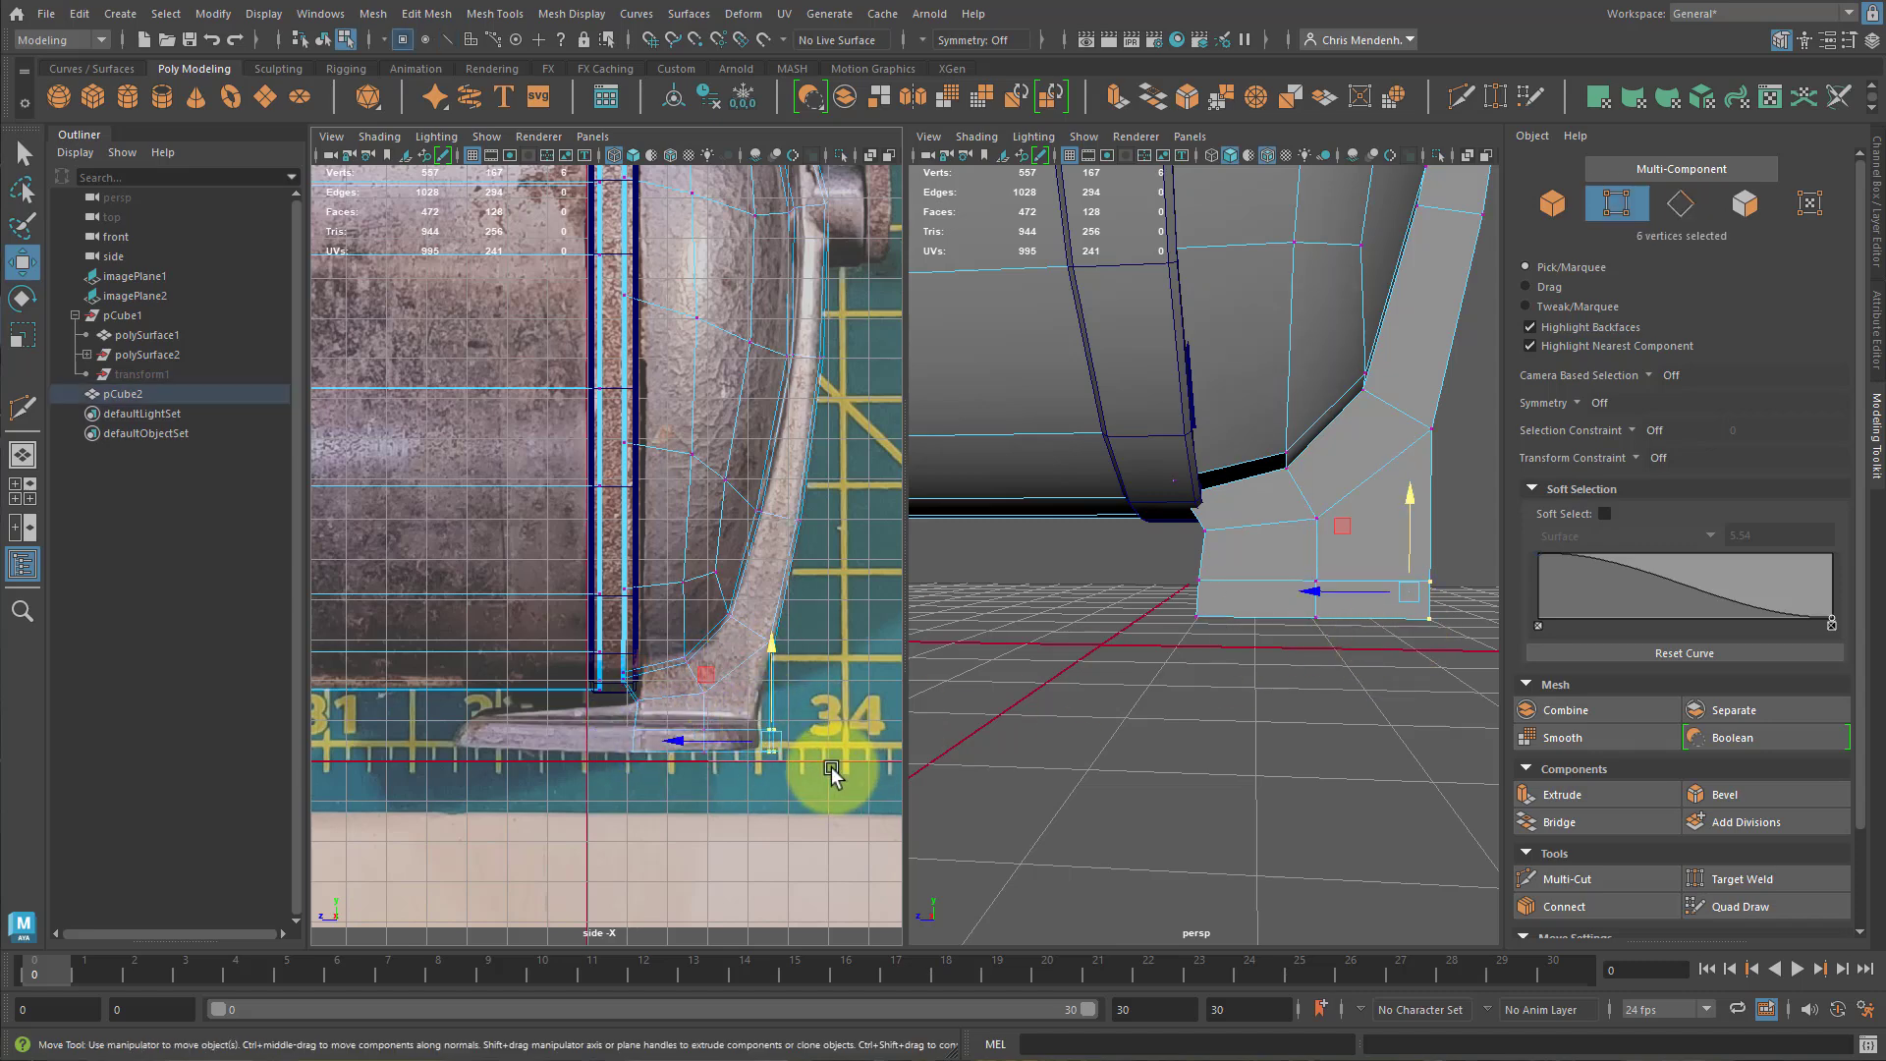
alt+drag(1254, 631, 1389, 644)
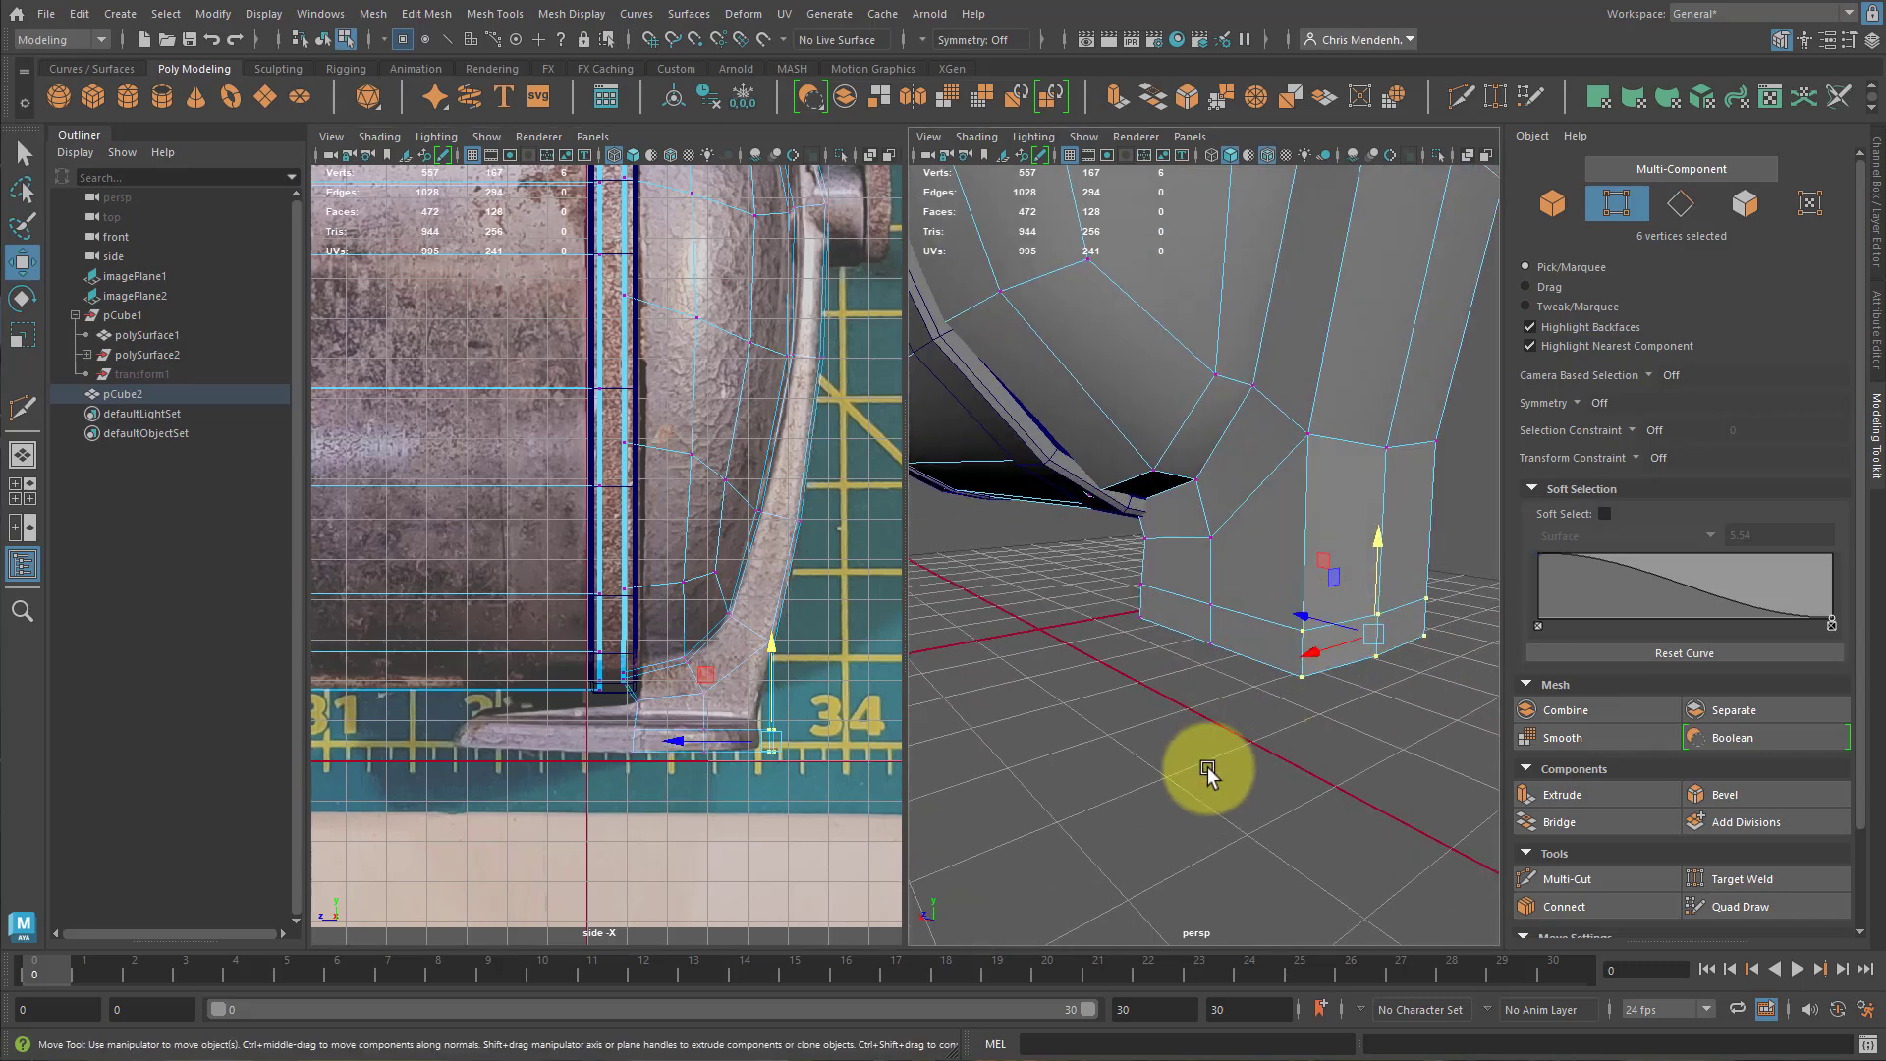
drag(680, 743, 660, 739)
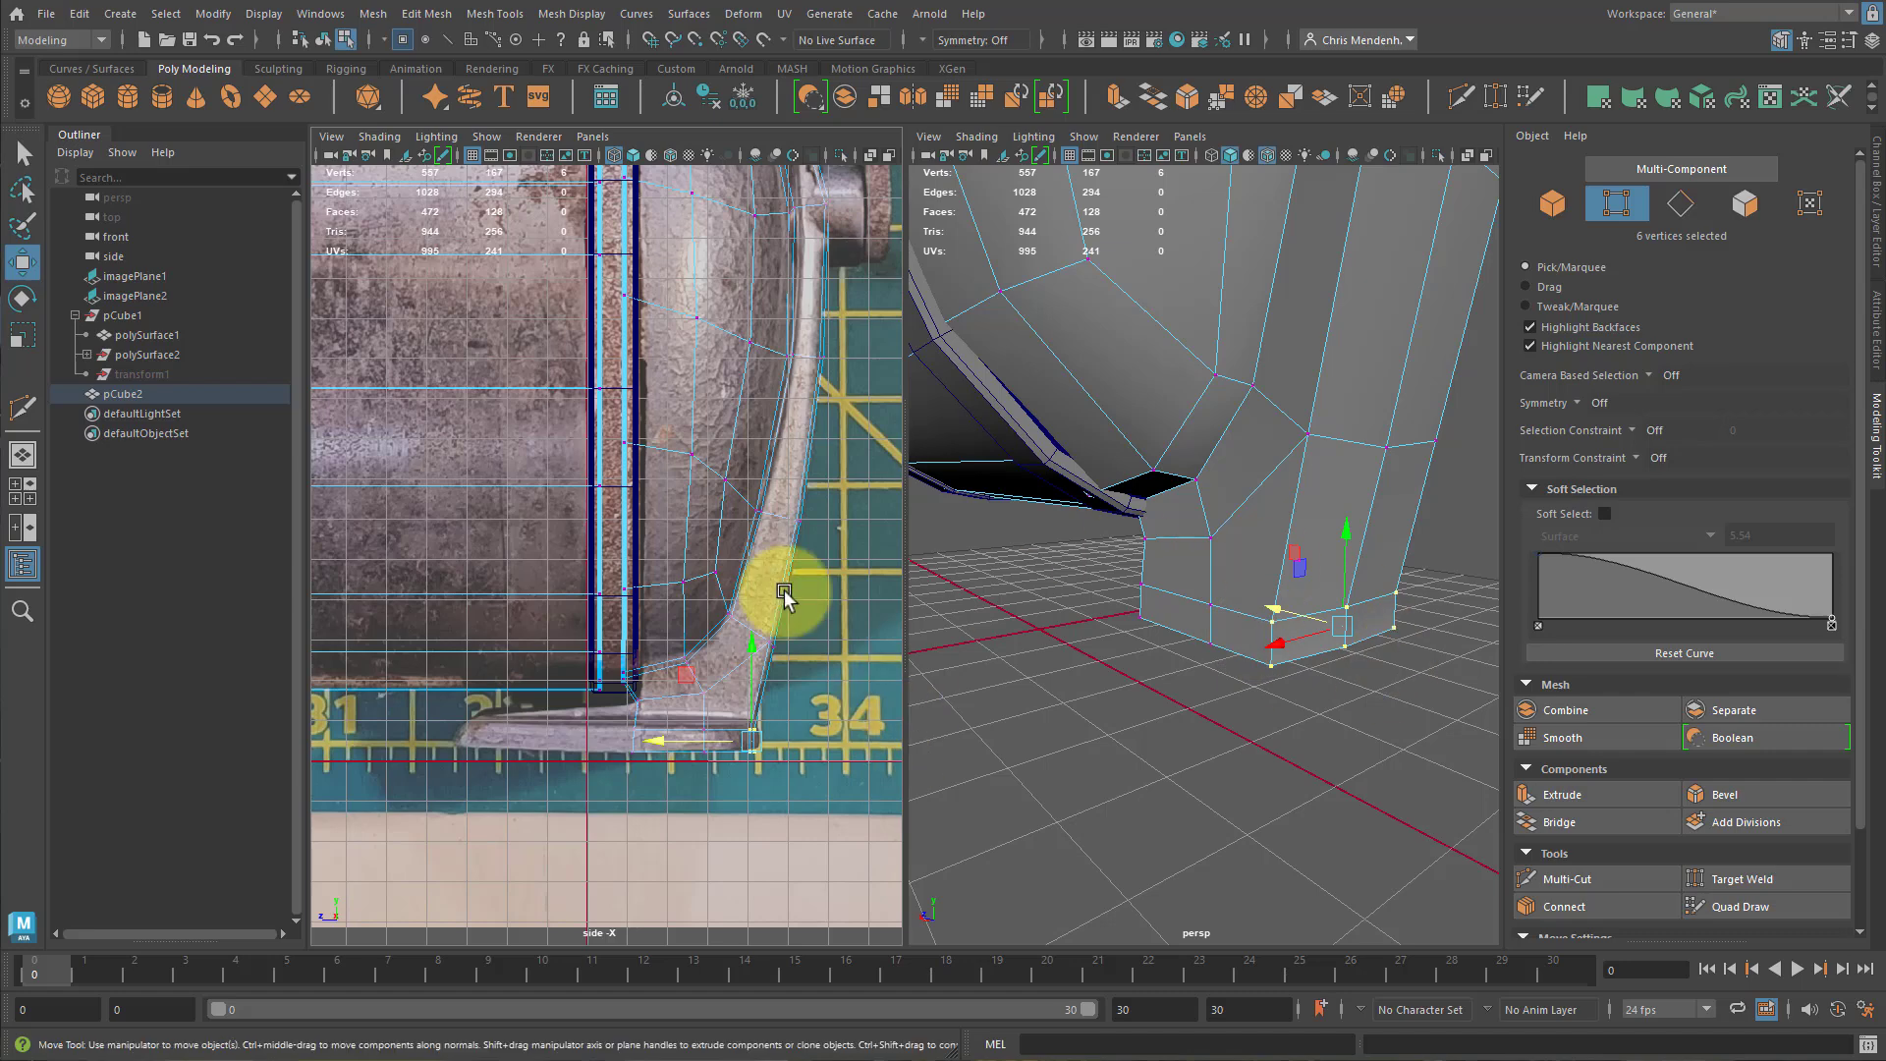
Select the four side faces of the foot's lower band and extrude them outward, reaching about X -5.29 on one side.
alt+drag(632, 694, 694, 736)
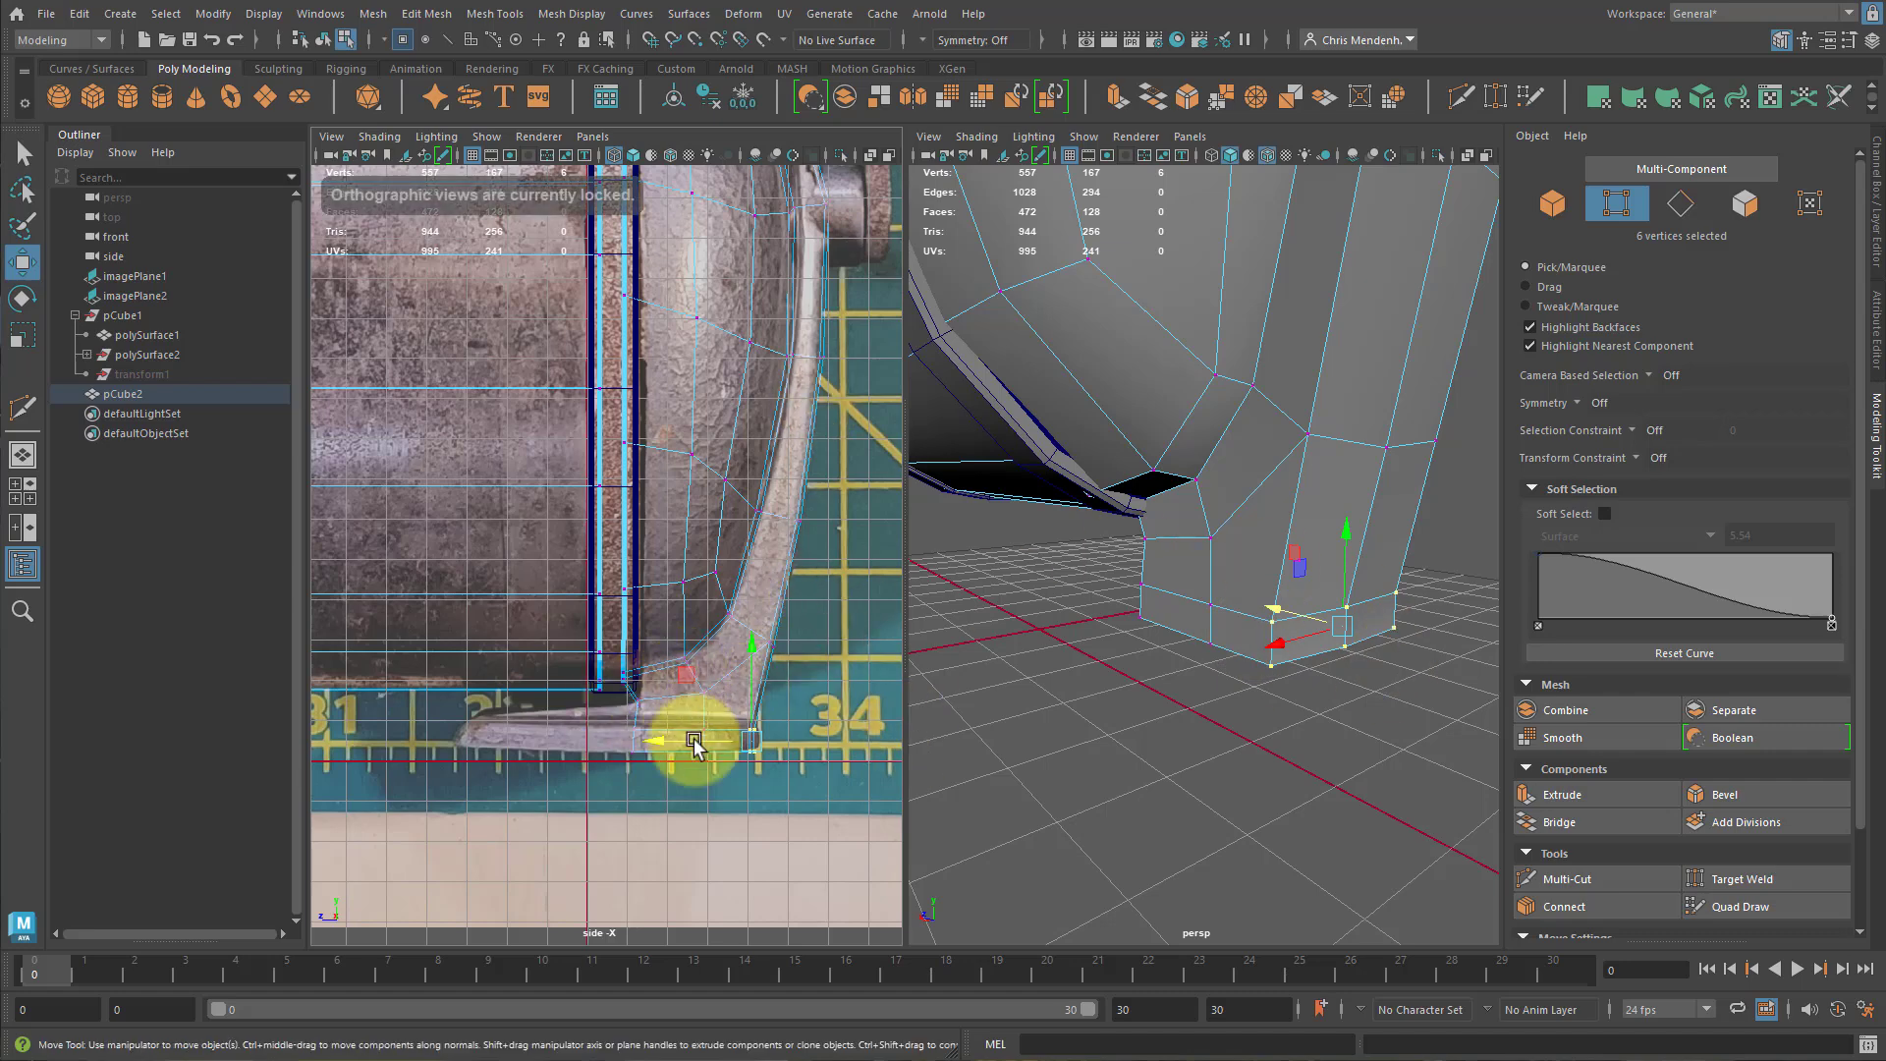
alt+drag(1191, 623, 1112, 627)
key(F11)
click(1218, 626)
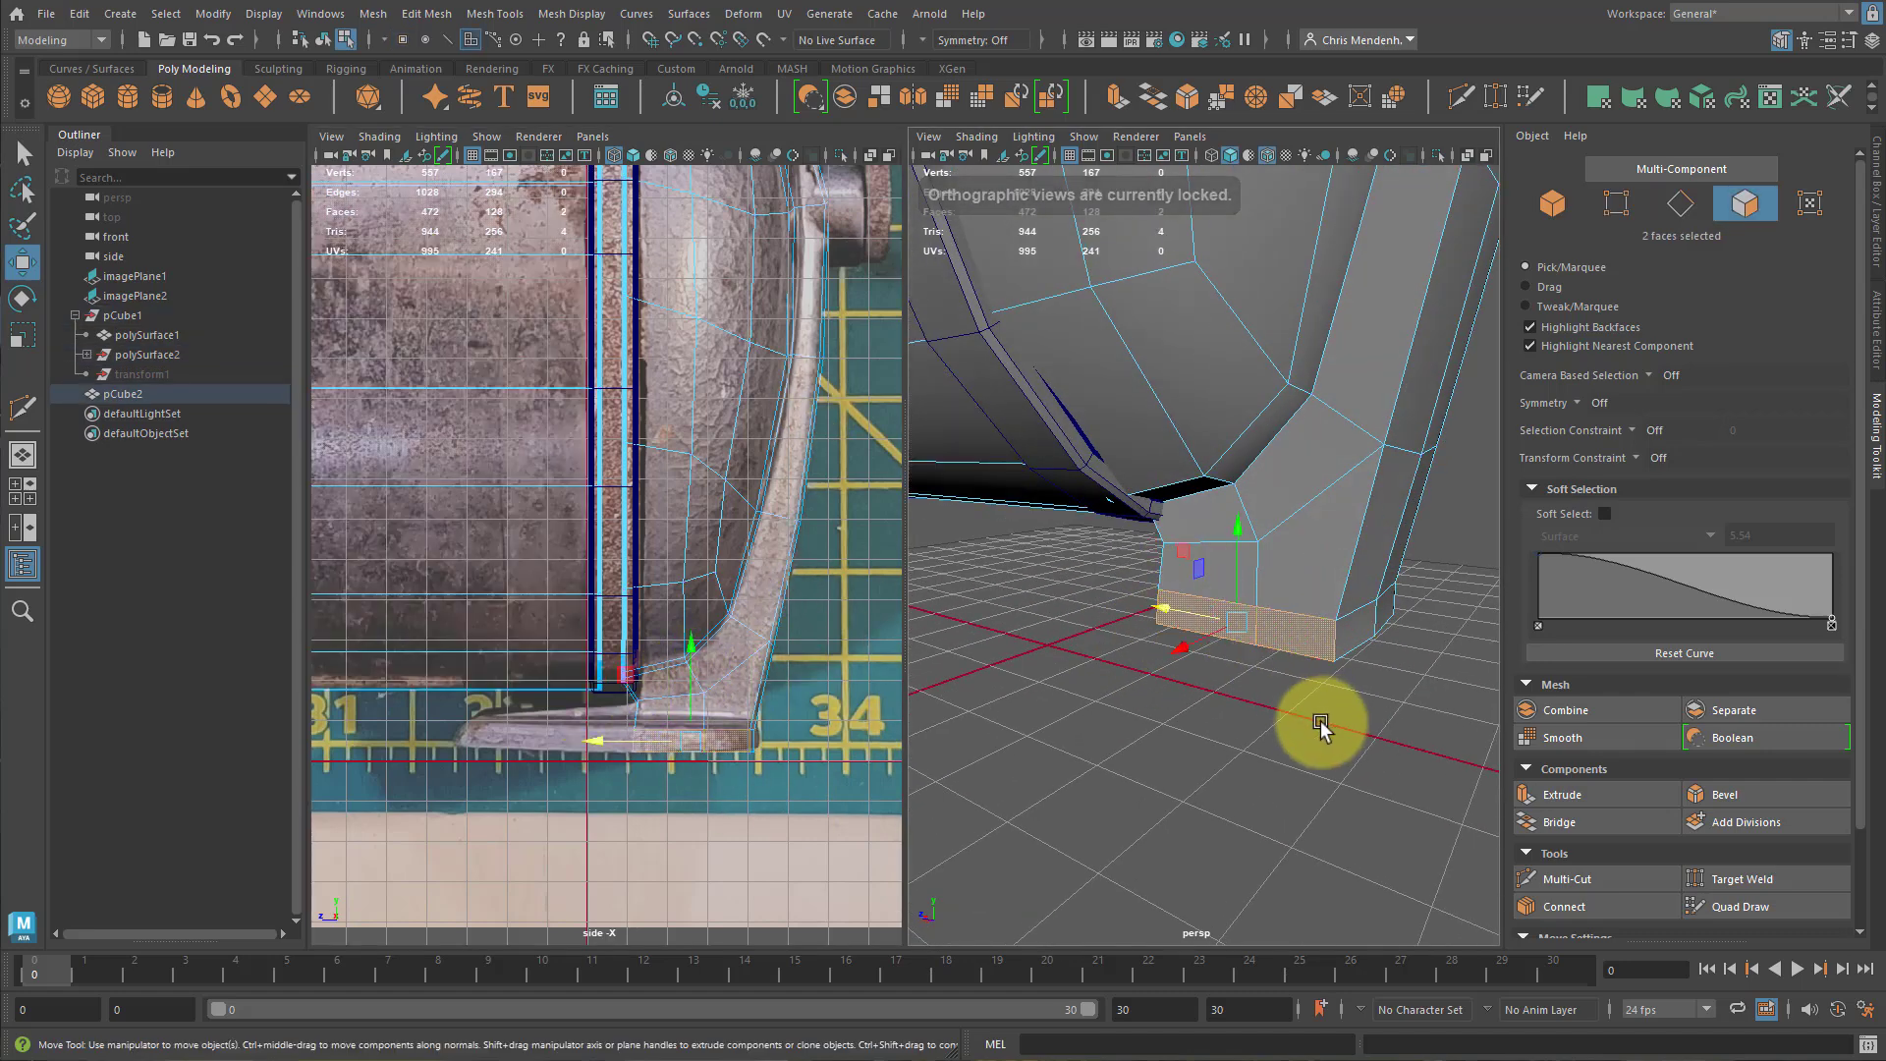
alt+drag(1321, 724, 1127, 668)
alt+drag(1086, 745, 1271, 750)
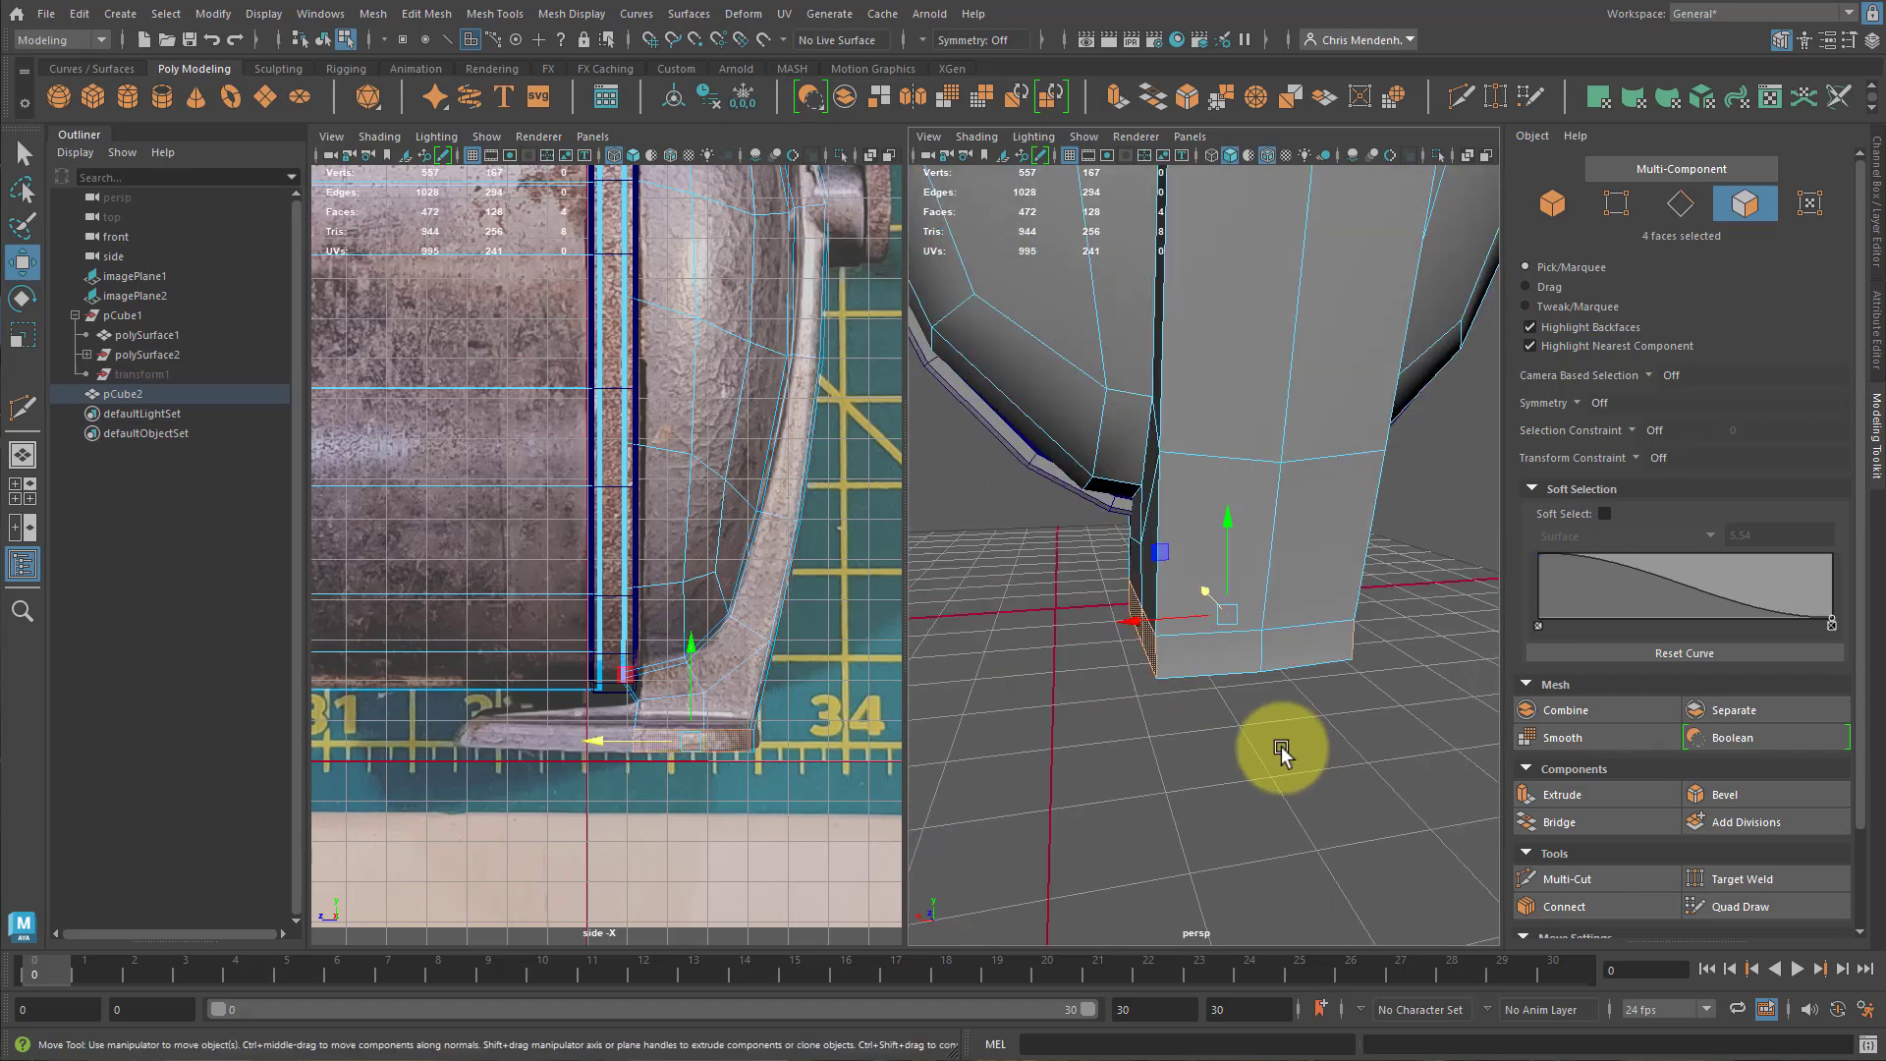
key(ctrl+e)
drag(1396, 631, 1472, 633)
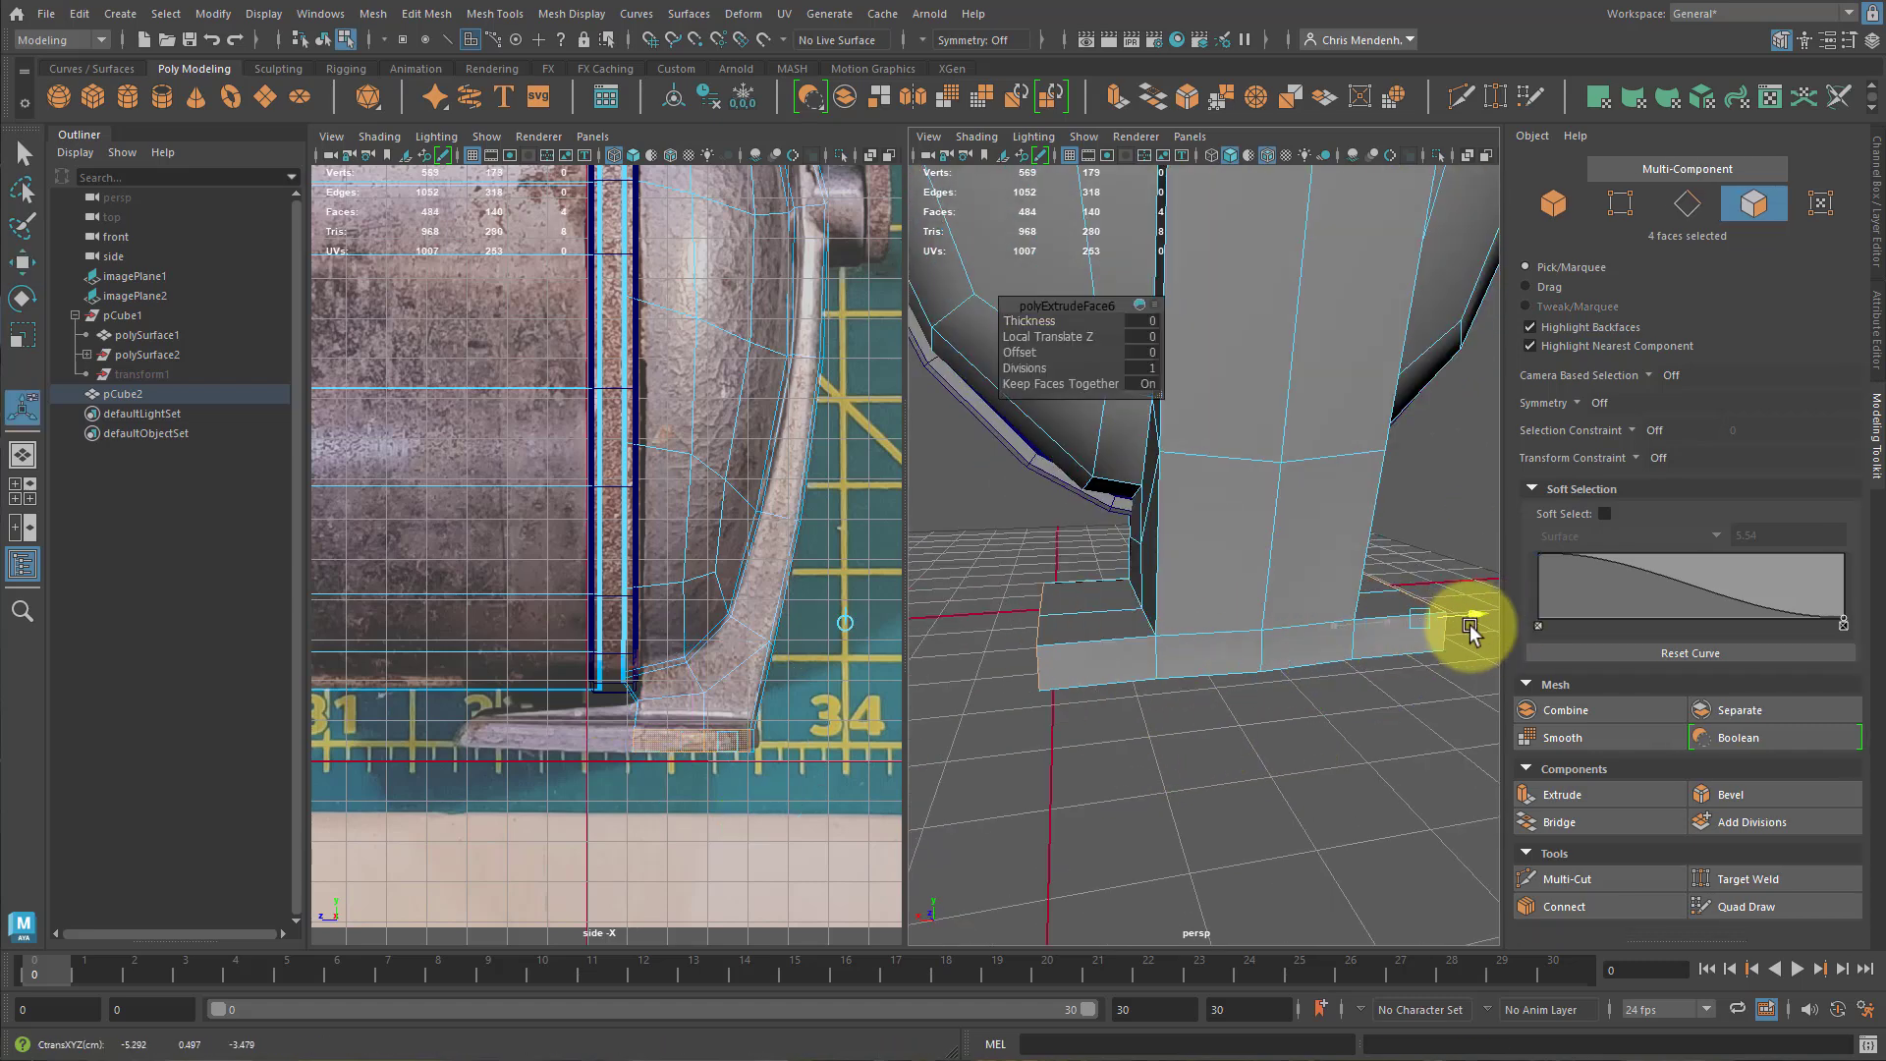
Extrude the four front faces of the foot's lower band forward to about Z 3.10 to form the base plate.
alt+drag(1107, 724, 1221, 734)
click(1113, 635)
shift+double_click(1304, 610)
key(ctrl+e)
drag(1129, 592, 905, 615)
key(ctrl+z)
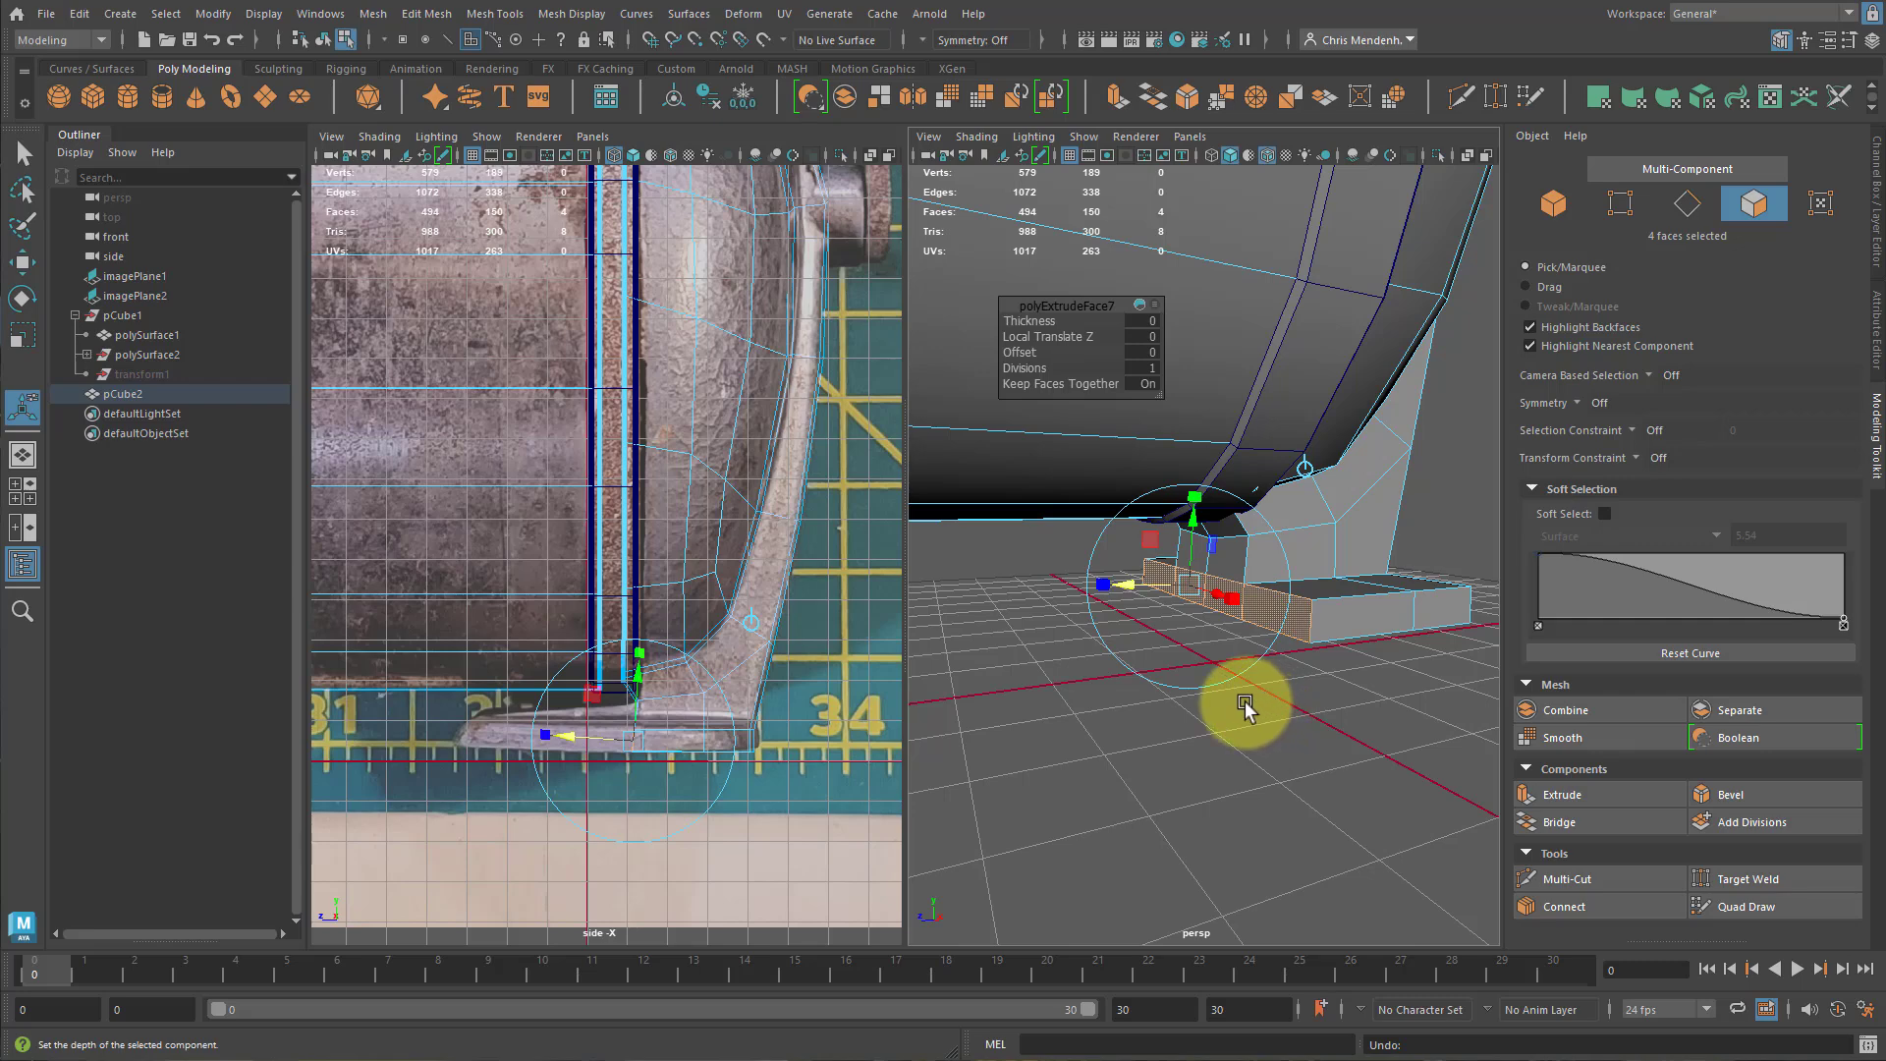
key(w)
drag(1115, 598, 715, 693)
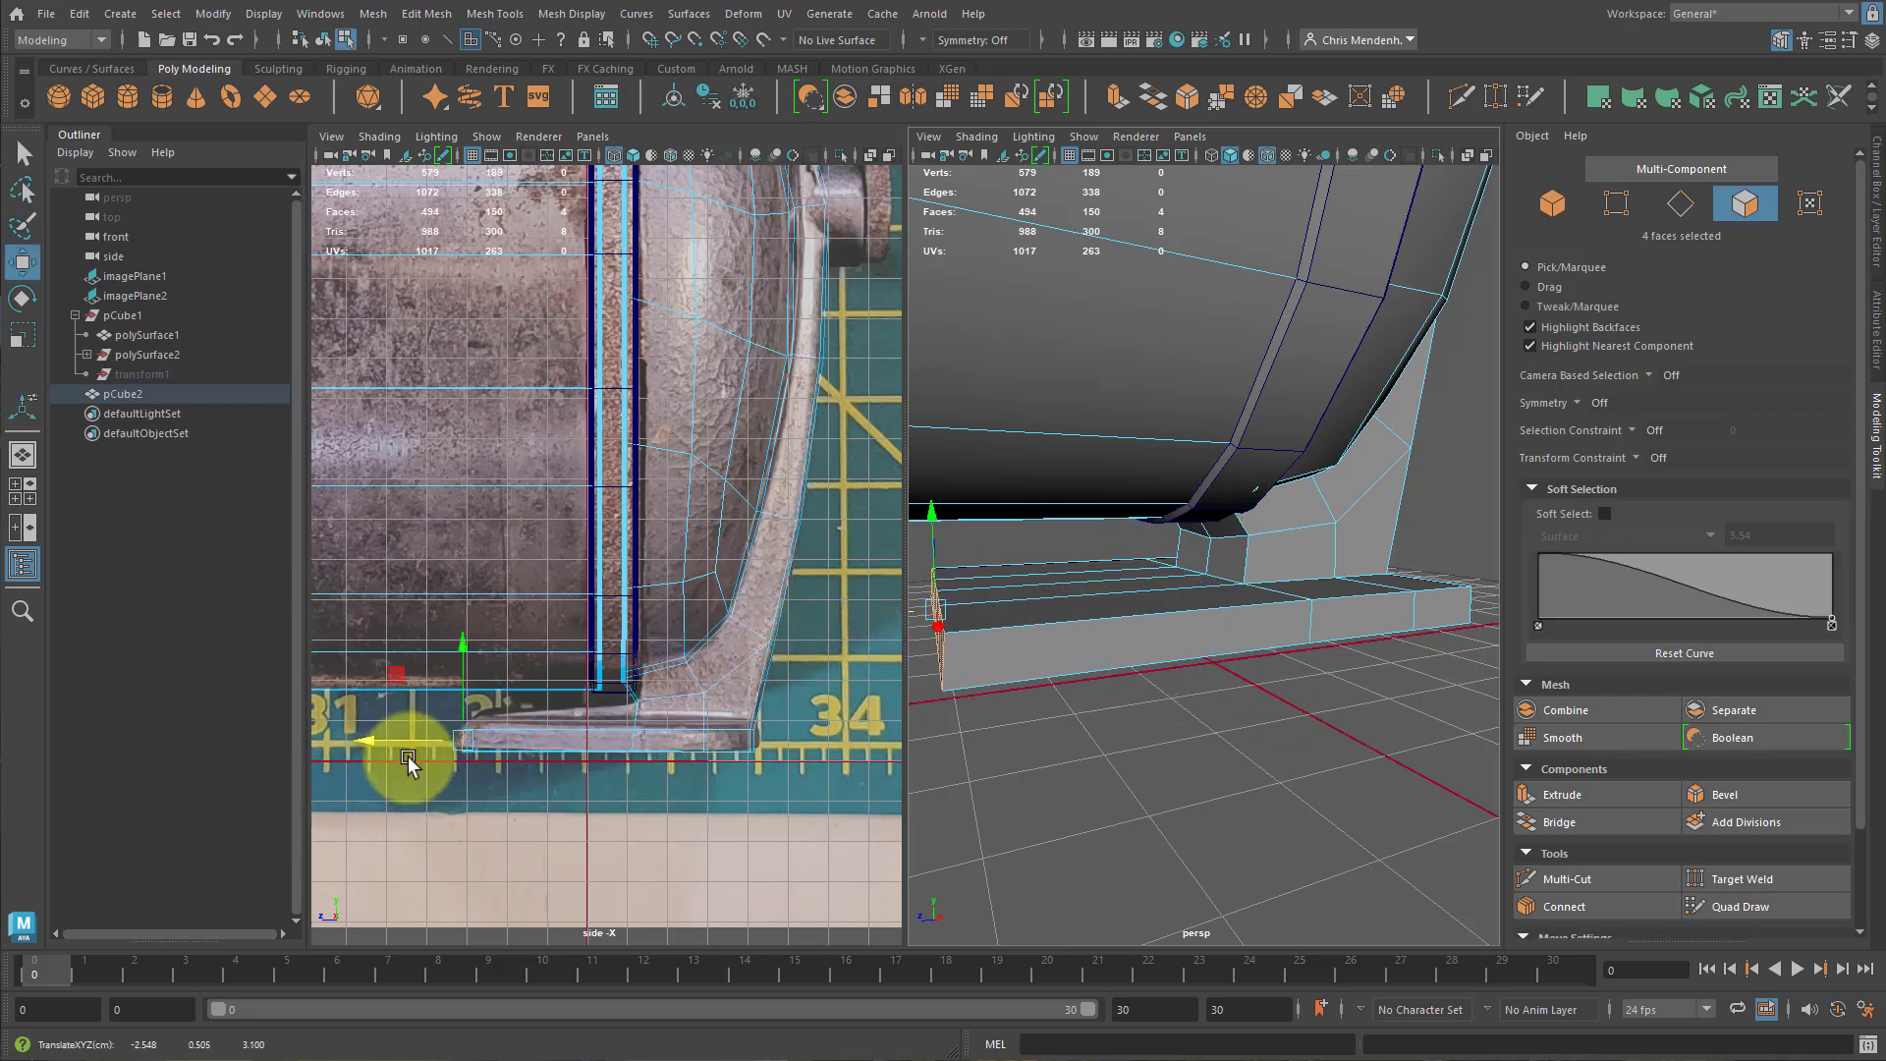
Move the five upper vertices of the base plate's front edge back to about Z 2.46 to slope the front face.
alt+drag(1045, 730, 1026, 699)
right_drag(1002, 639, 985, 574)
scroll(496, 757, up, 5)
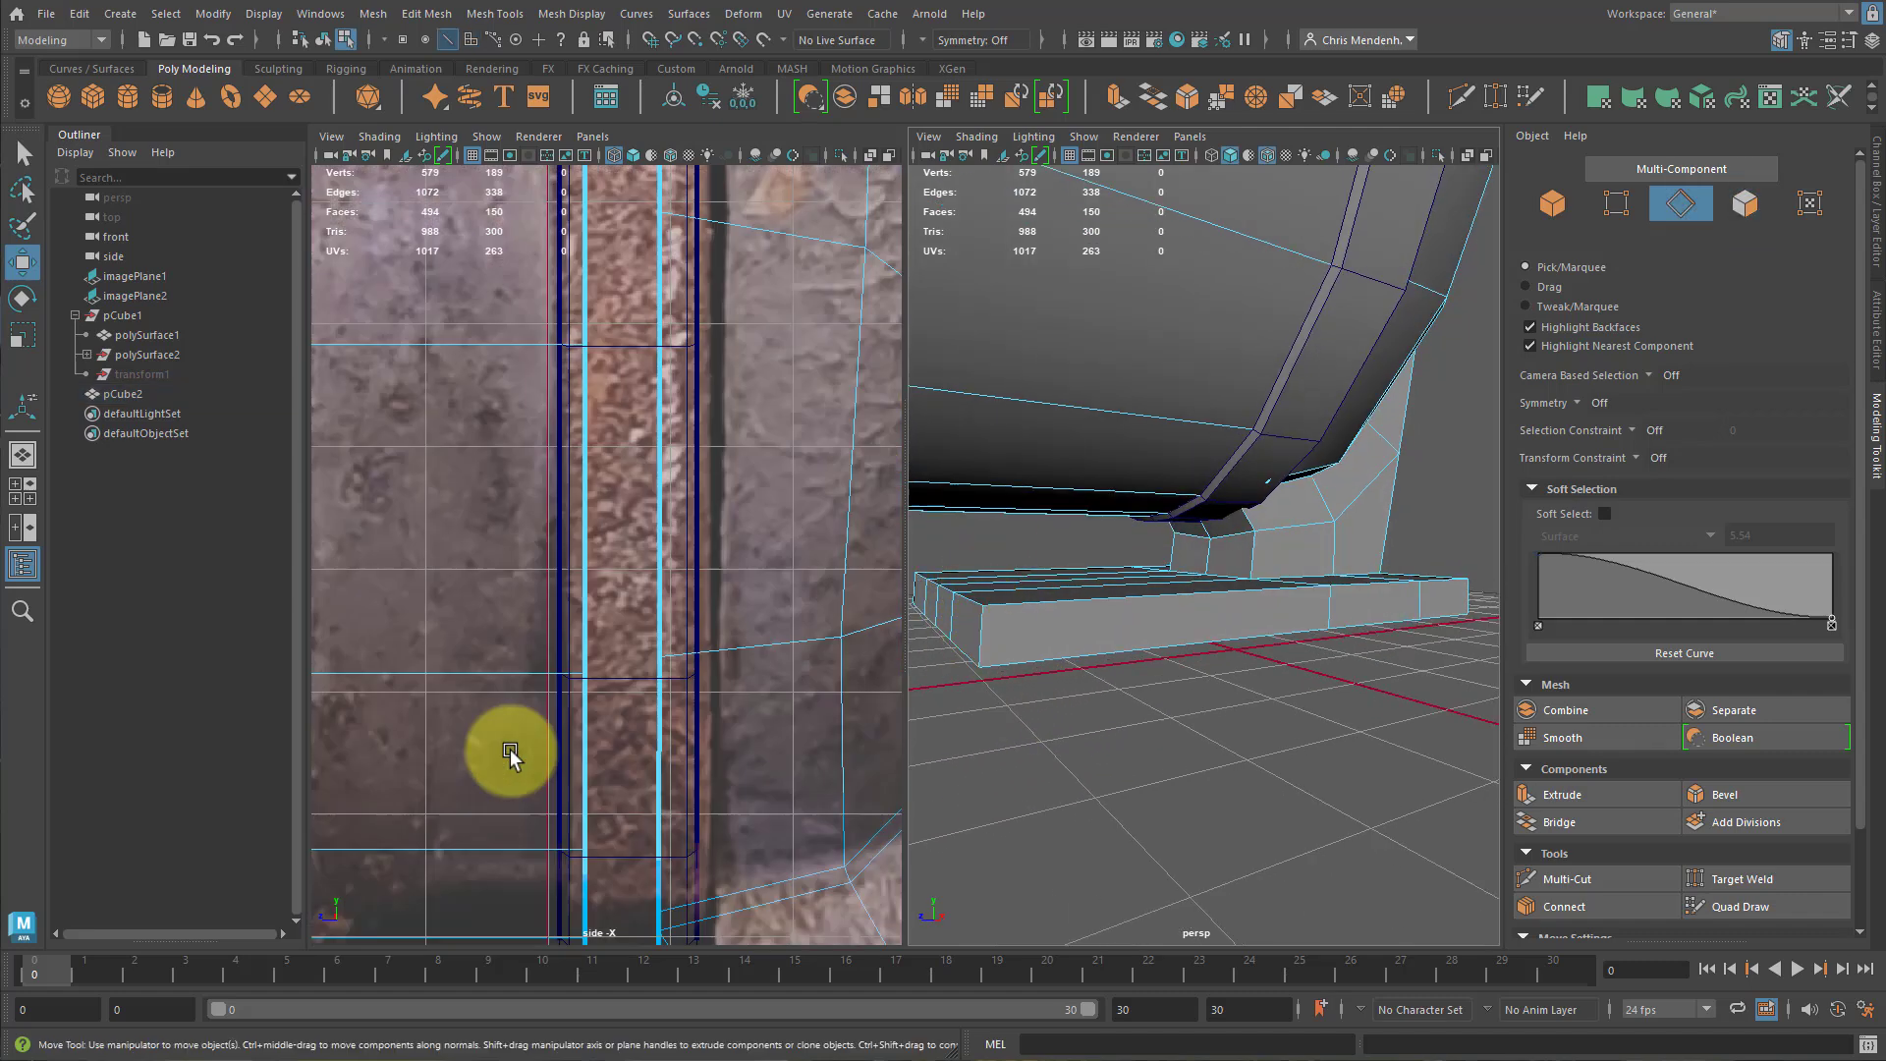
alt+middle_drag(579, 752, 656, 589)
scroll(619, 650, down, 7)
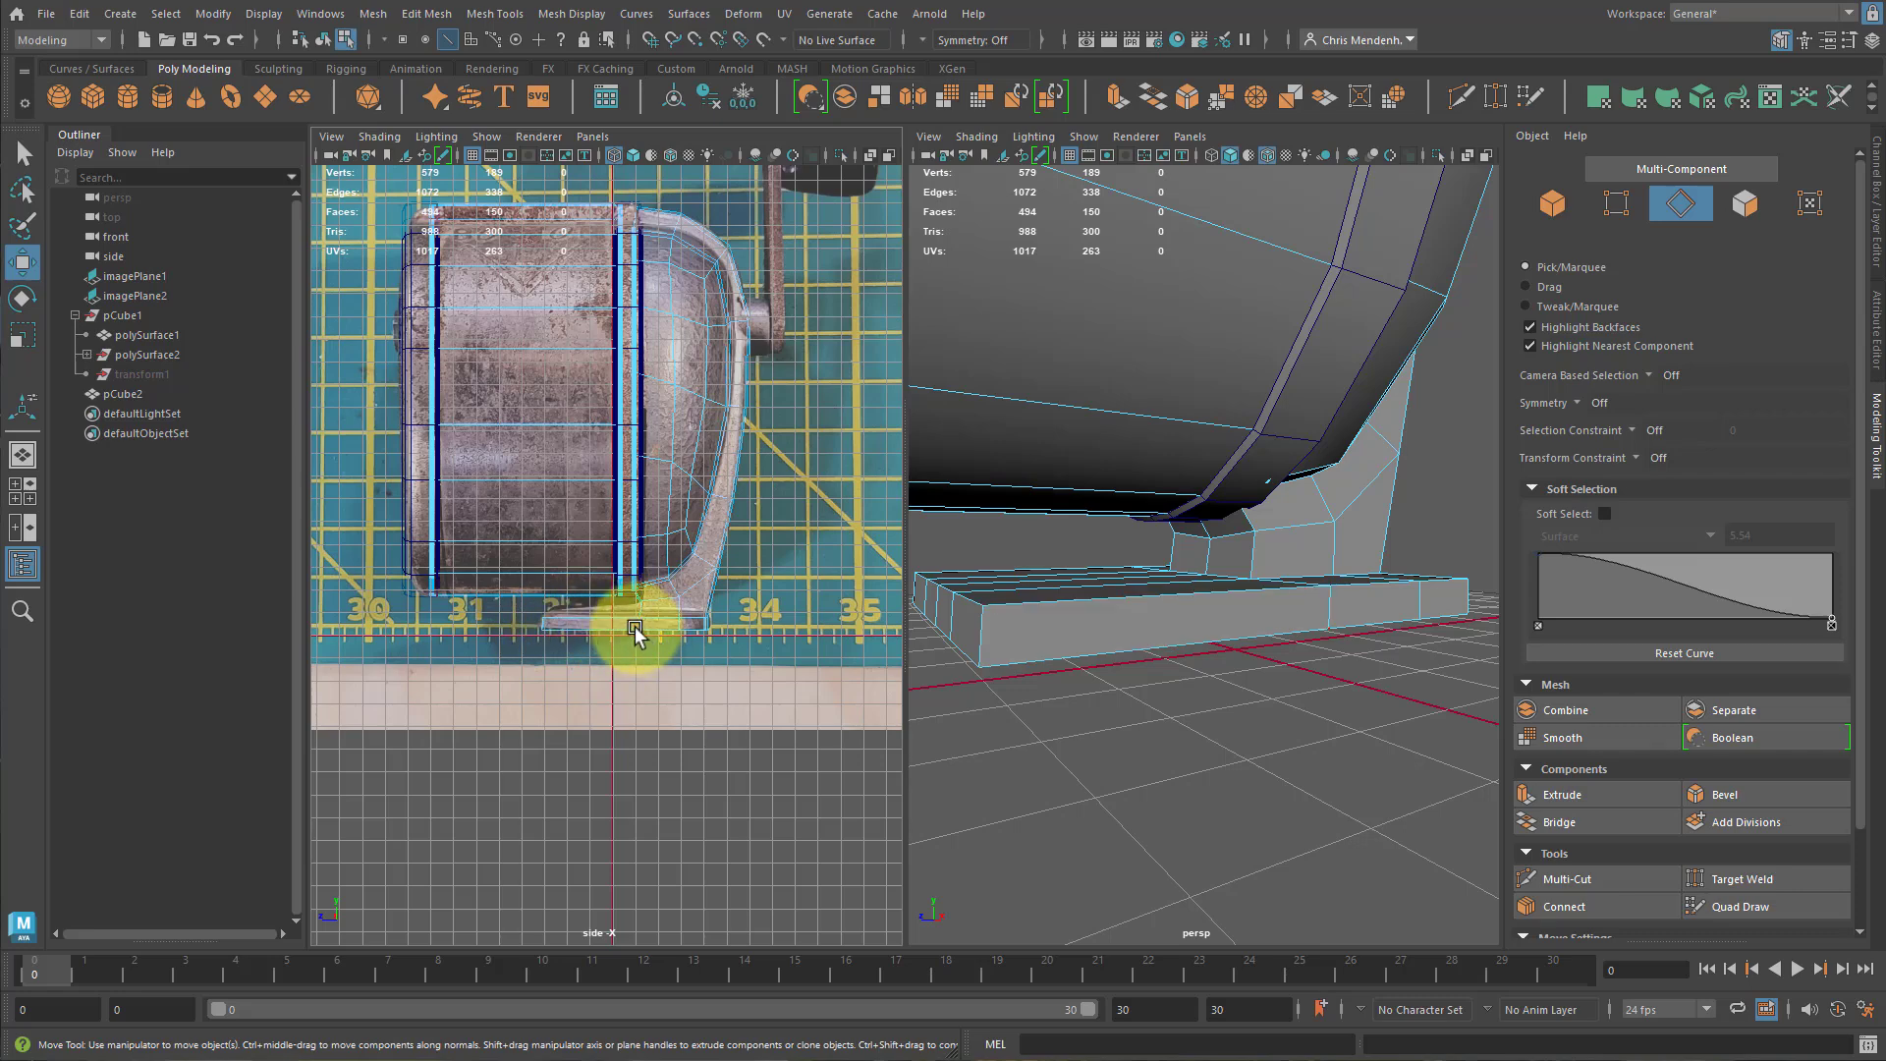
key(space)
key(F8)
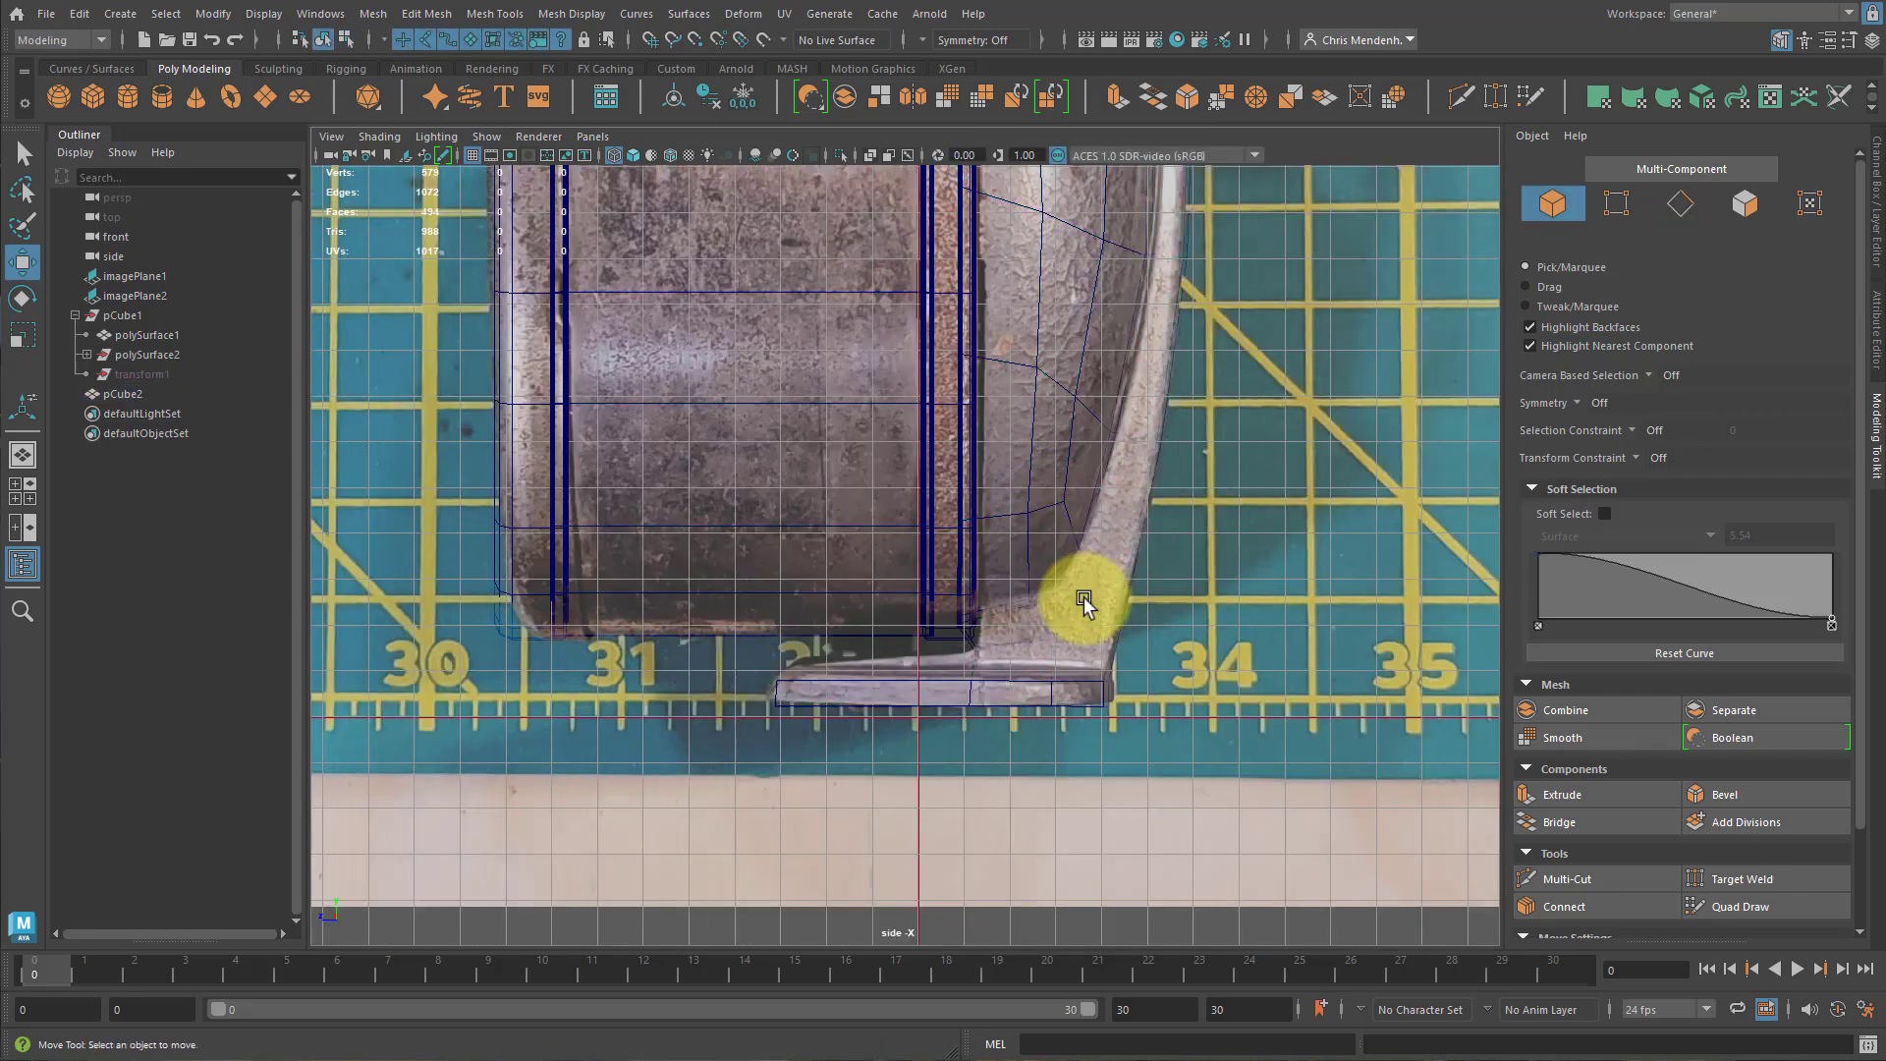
scroll(880, 734, up, 5)
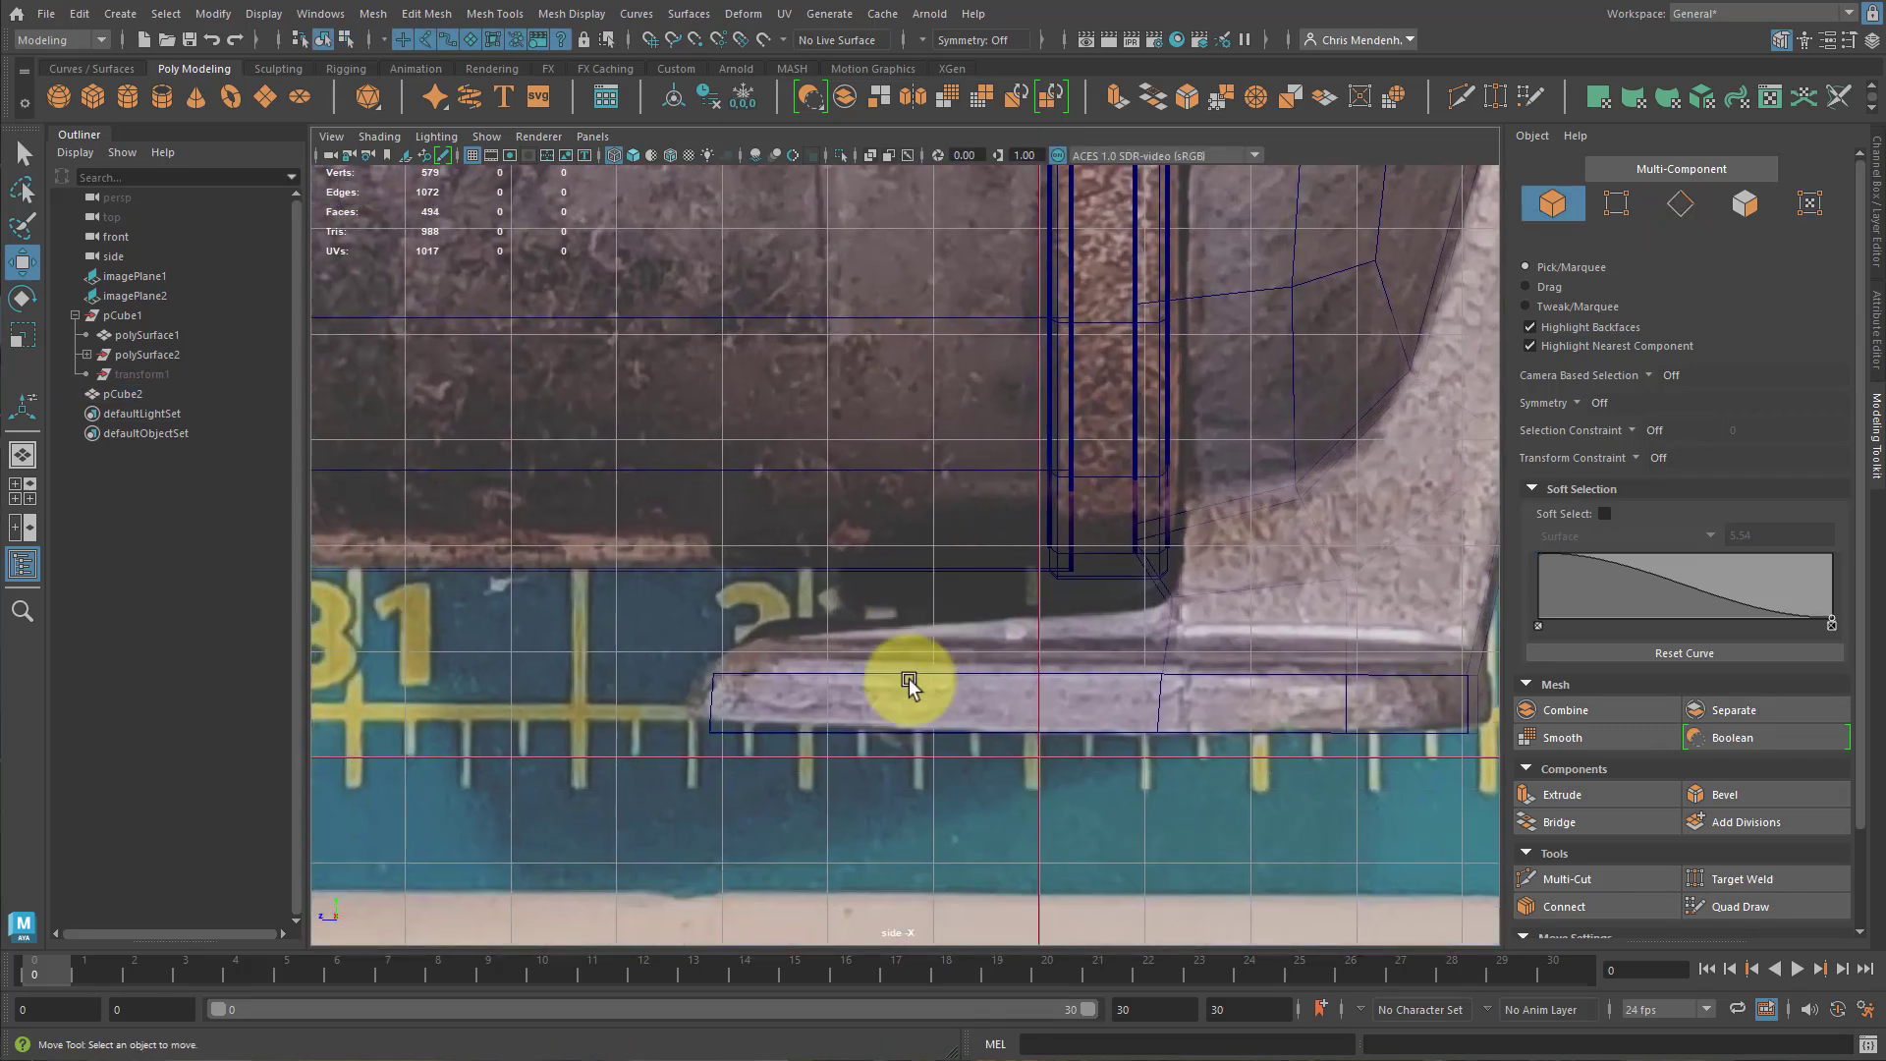
click(758, 703)
key(F9)
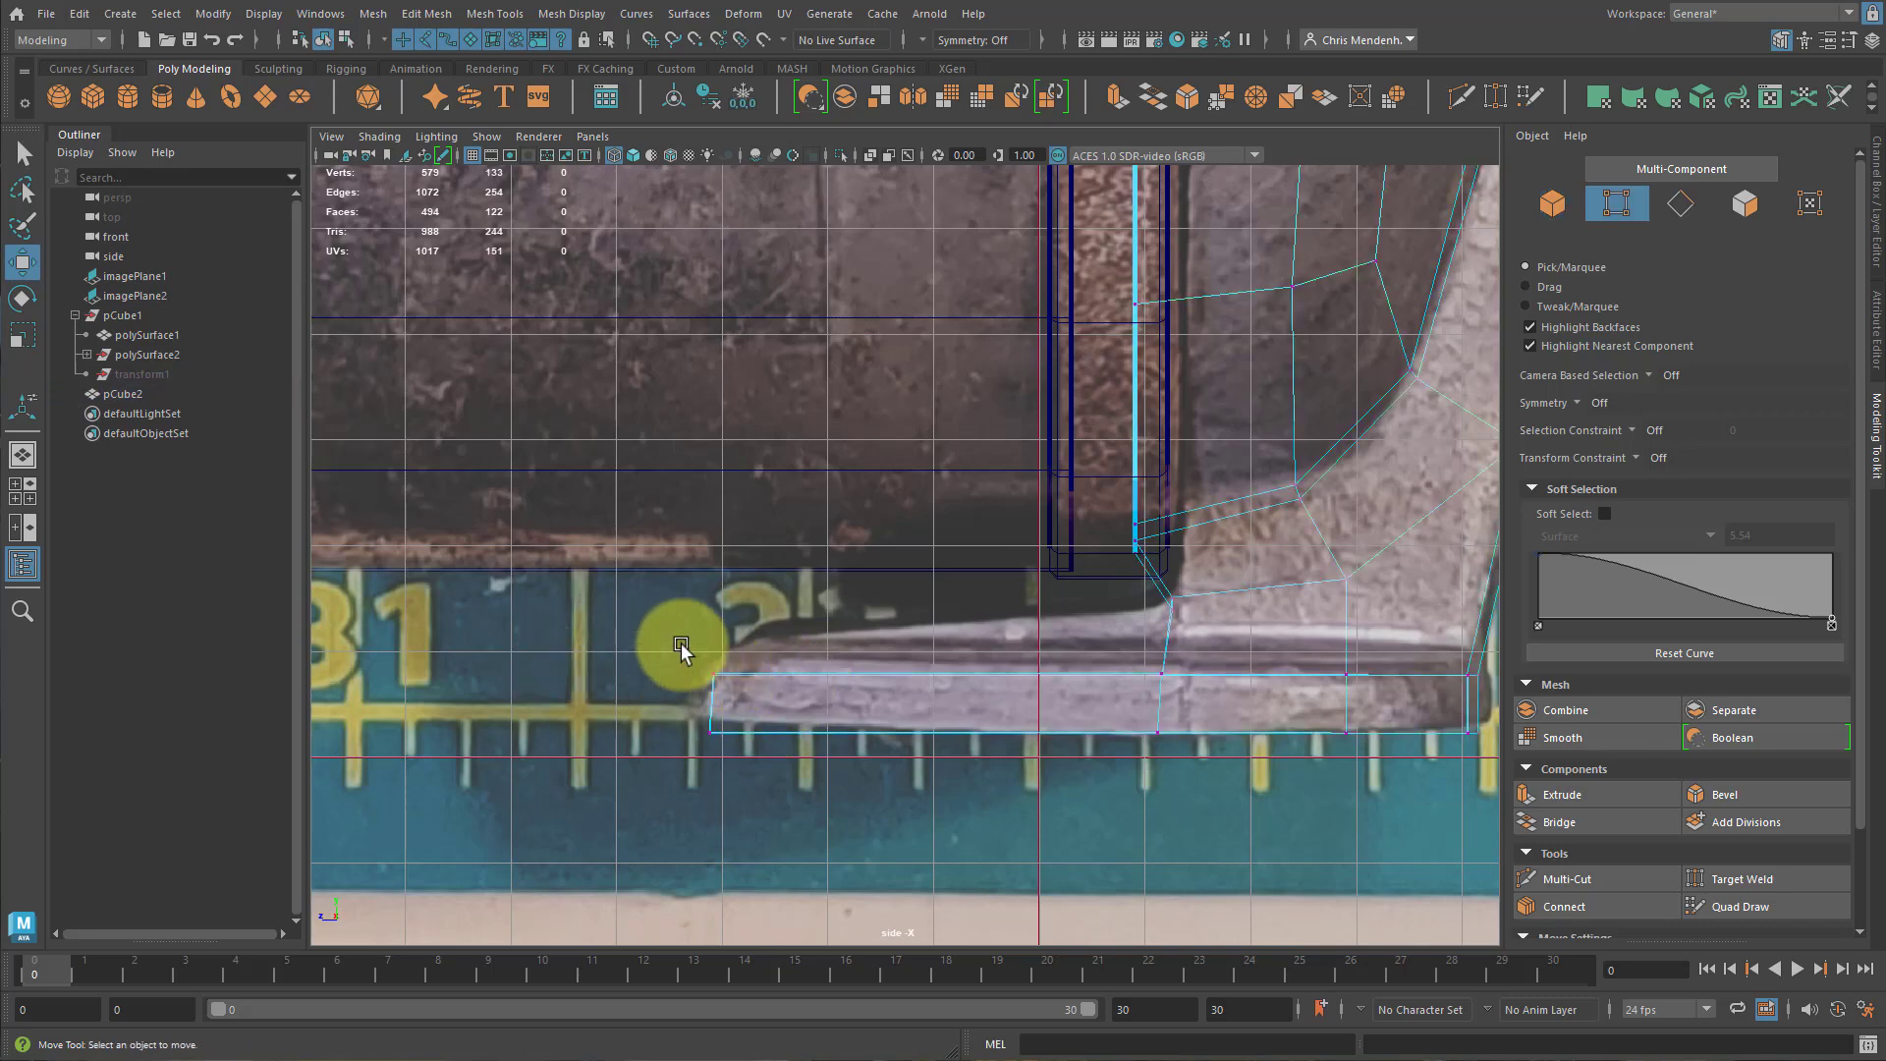
drag(674, 644, 693, 677)
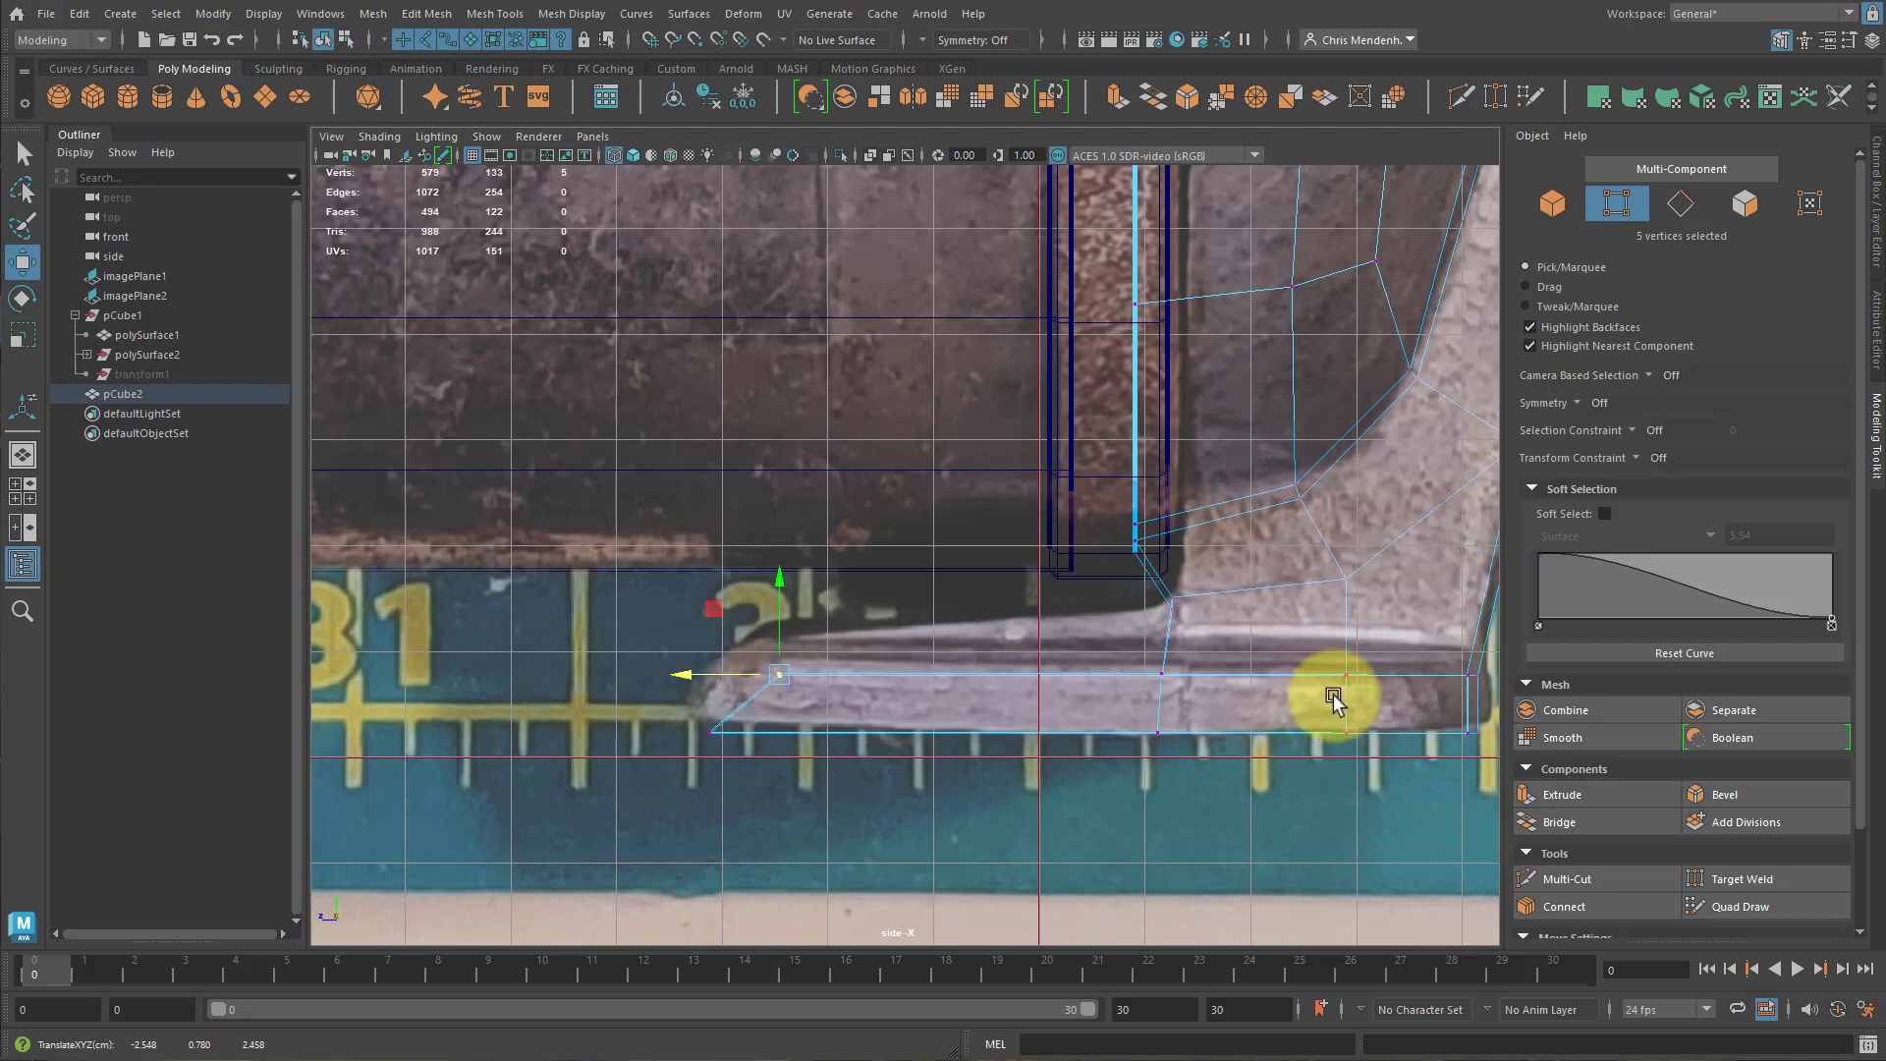
Isolate the rear housing mesh with its base plate in the perspective view.
key(space)
alt+drag(1150, 481, 1159, 604)
click(983, 481)
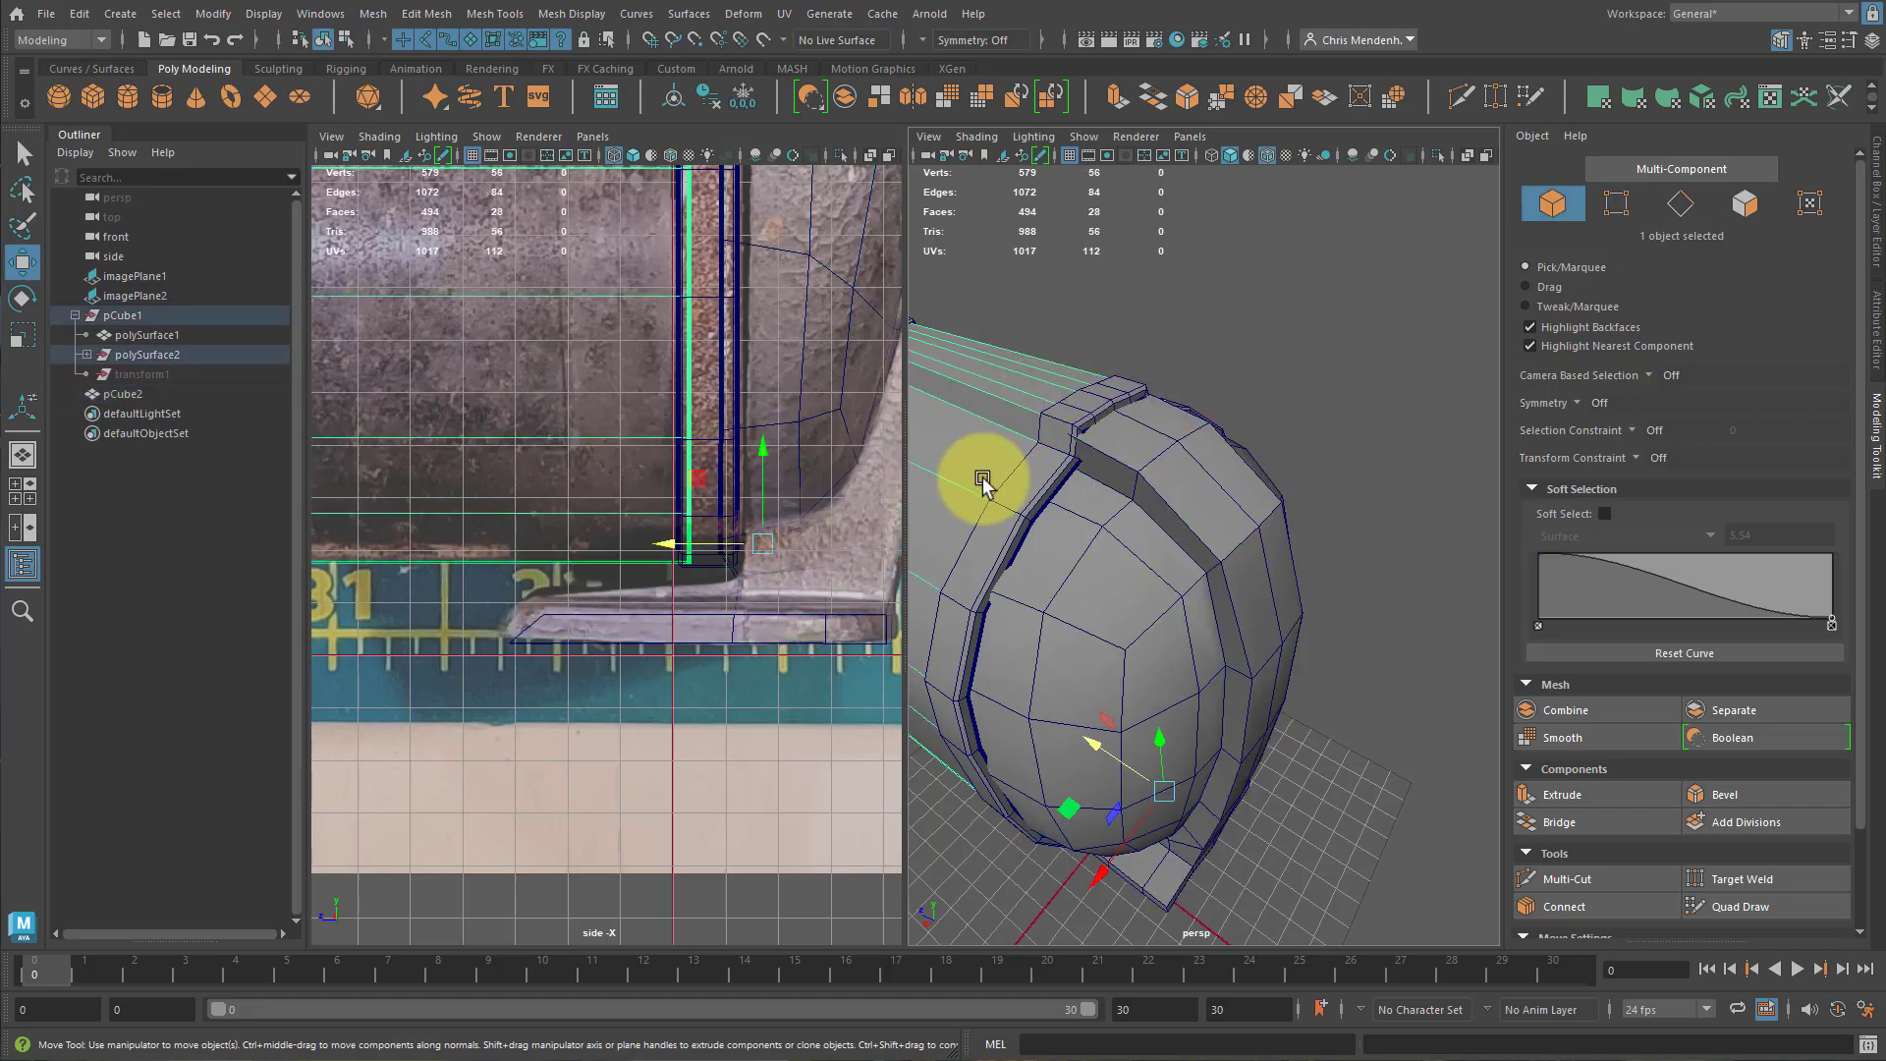
alt+drag(1025, 511, 1288, 757)
click(1348, 532)
key(ctrl+1)
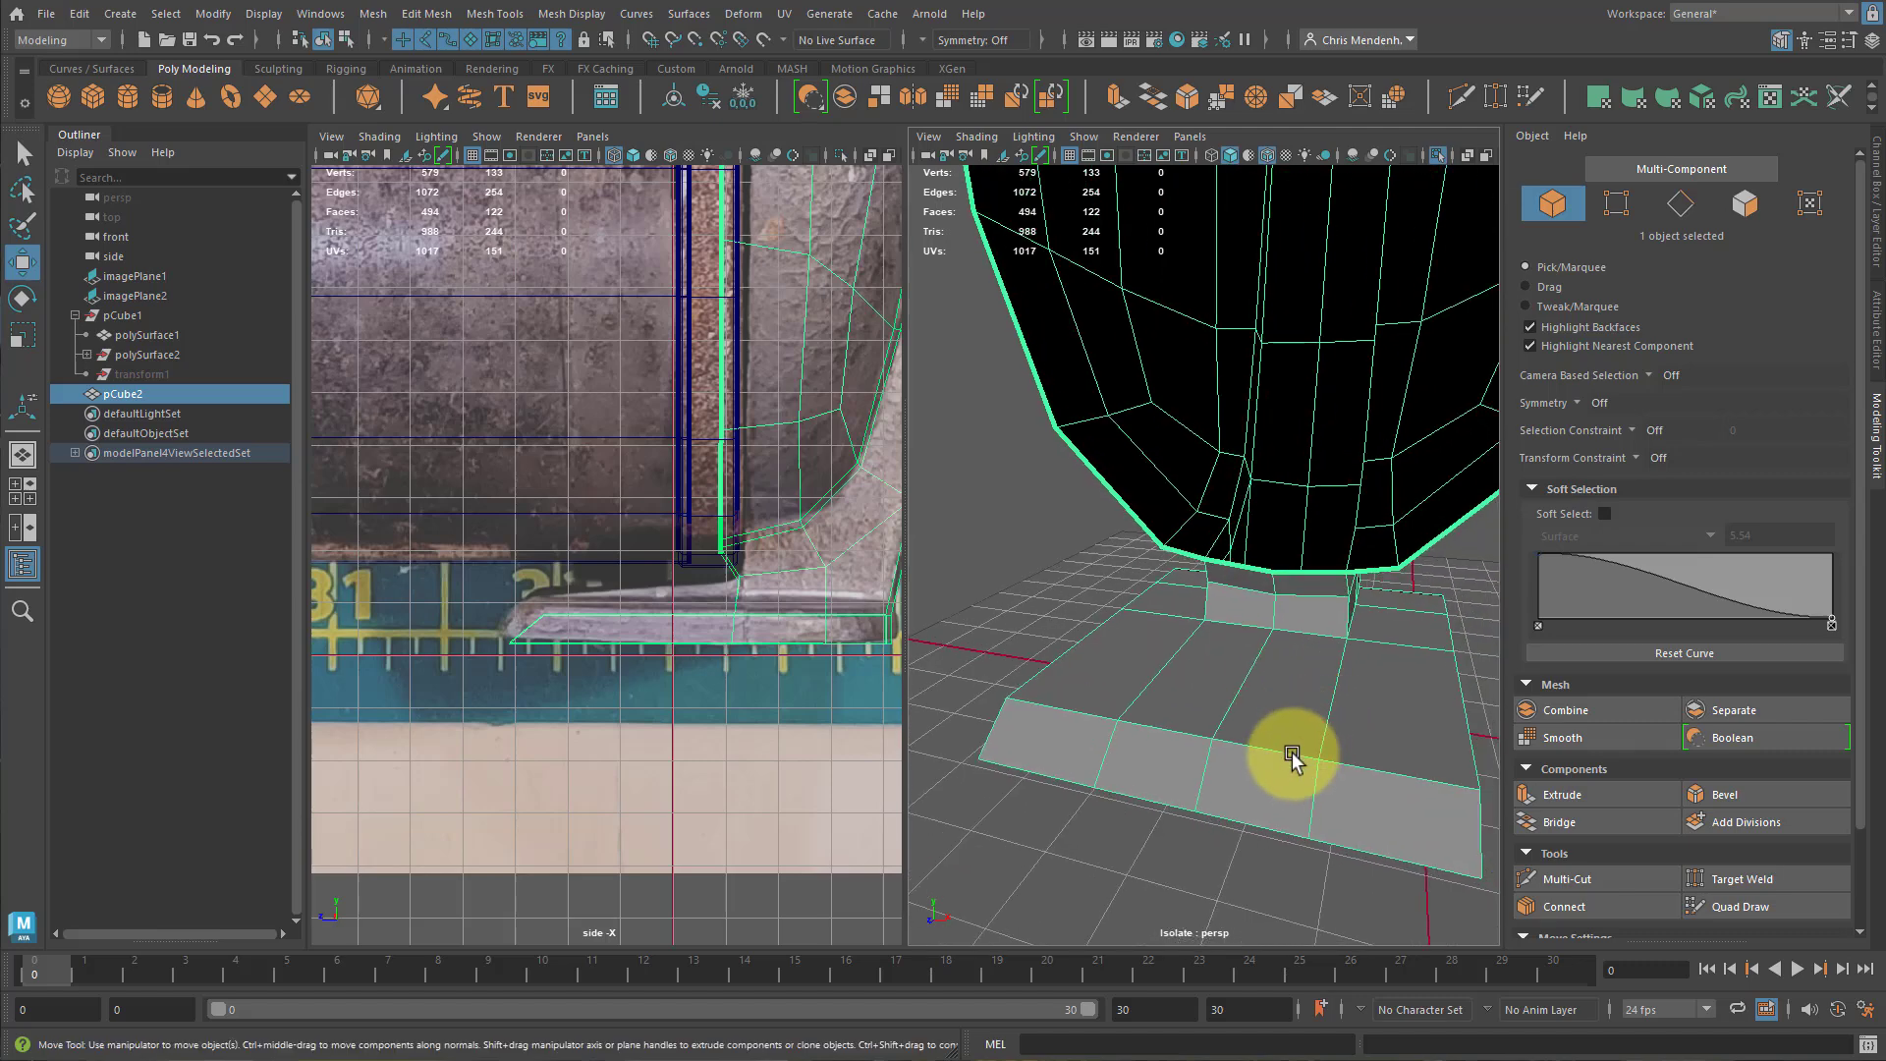
key(F10)
shift+right_drag(1320, 734, 1344, 632)
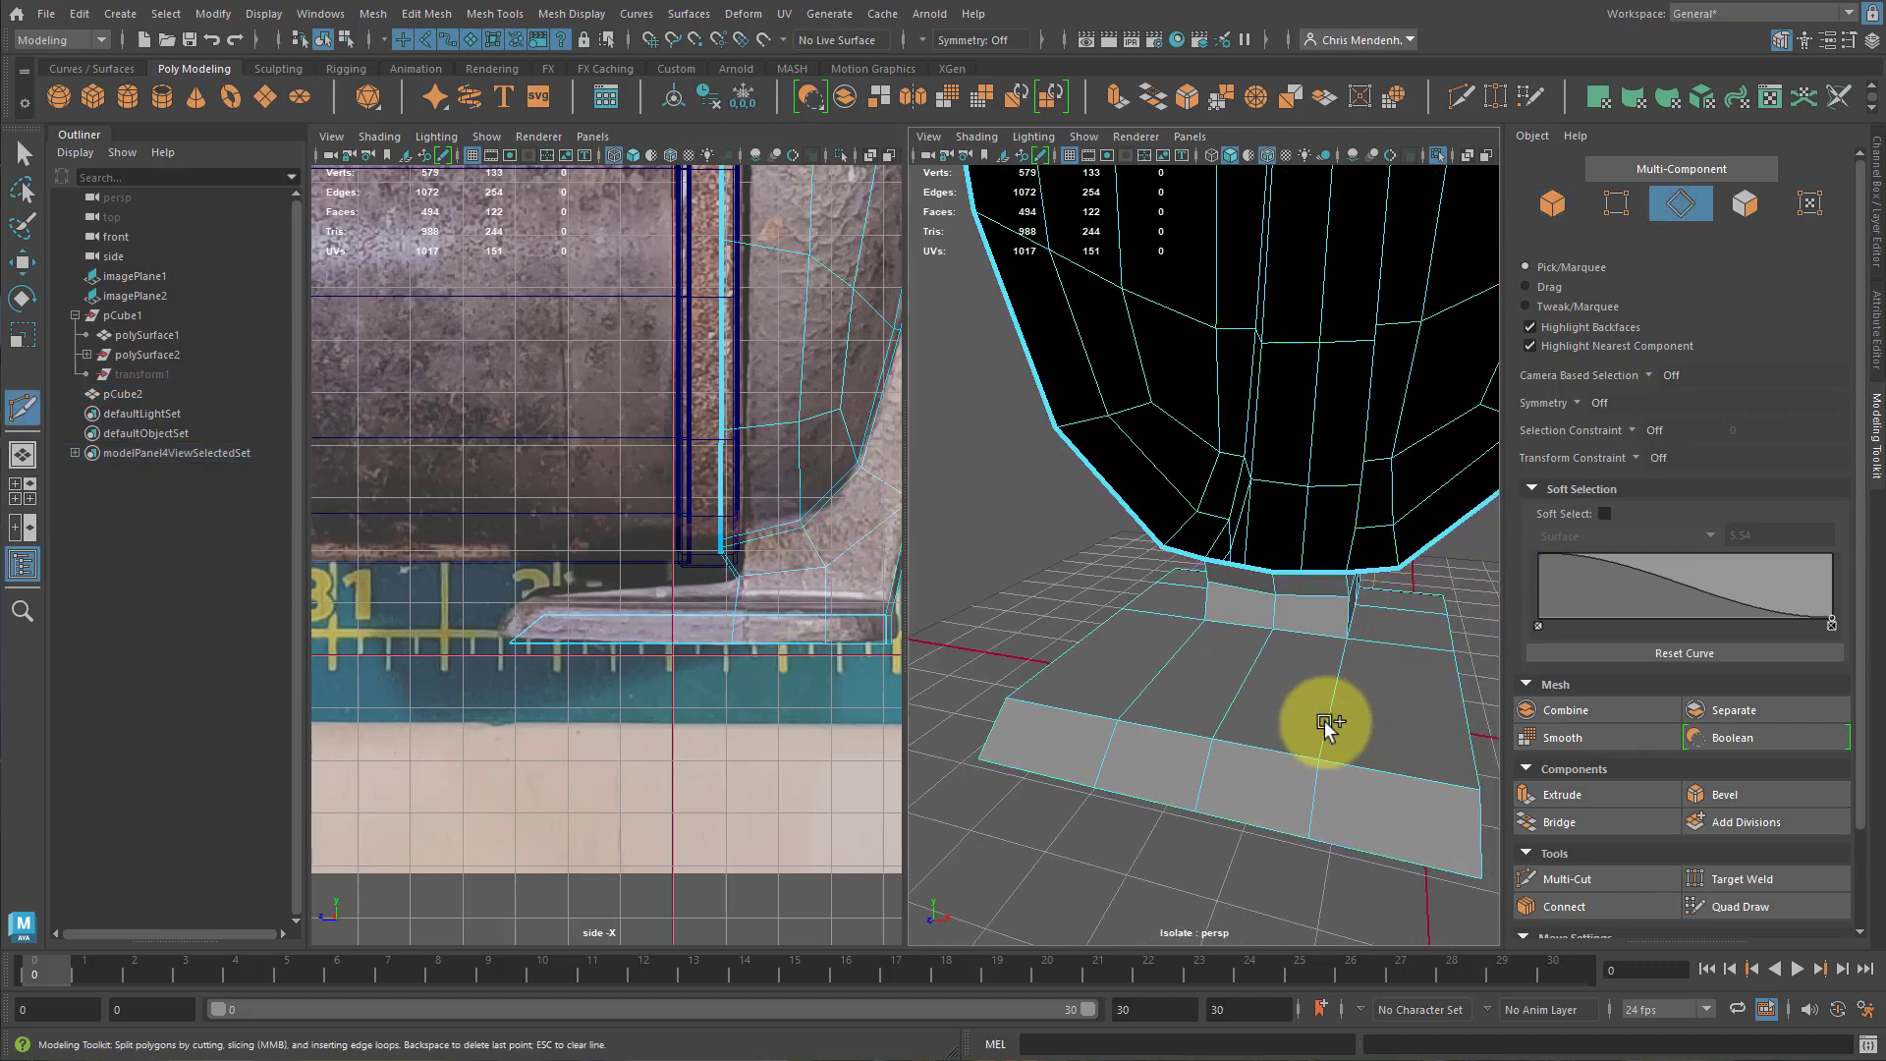
key(q)
right_drag(1268, 779, 1291, 593)
double_click(1226, 681)
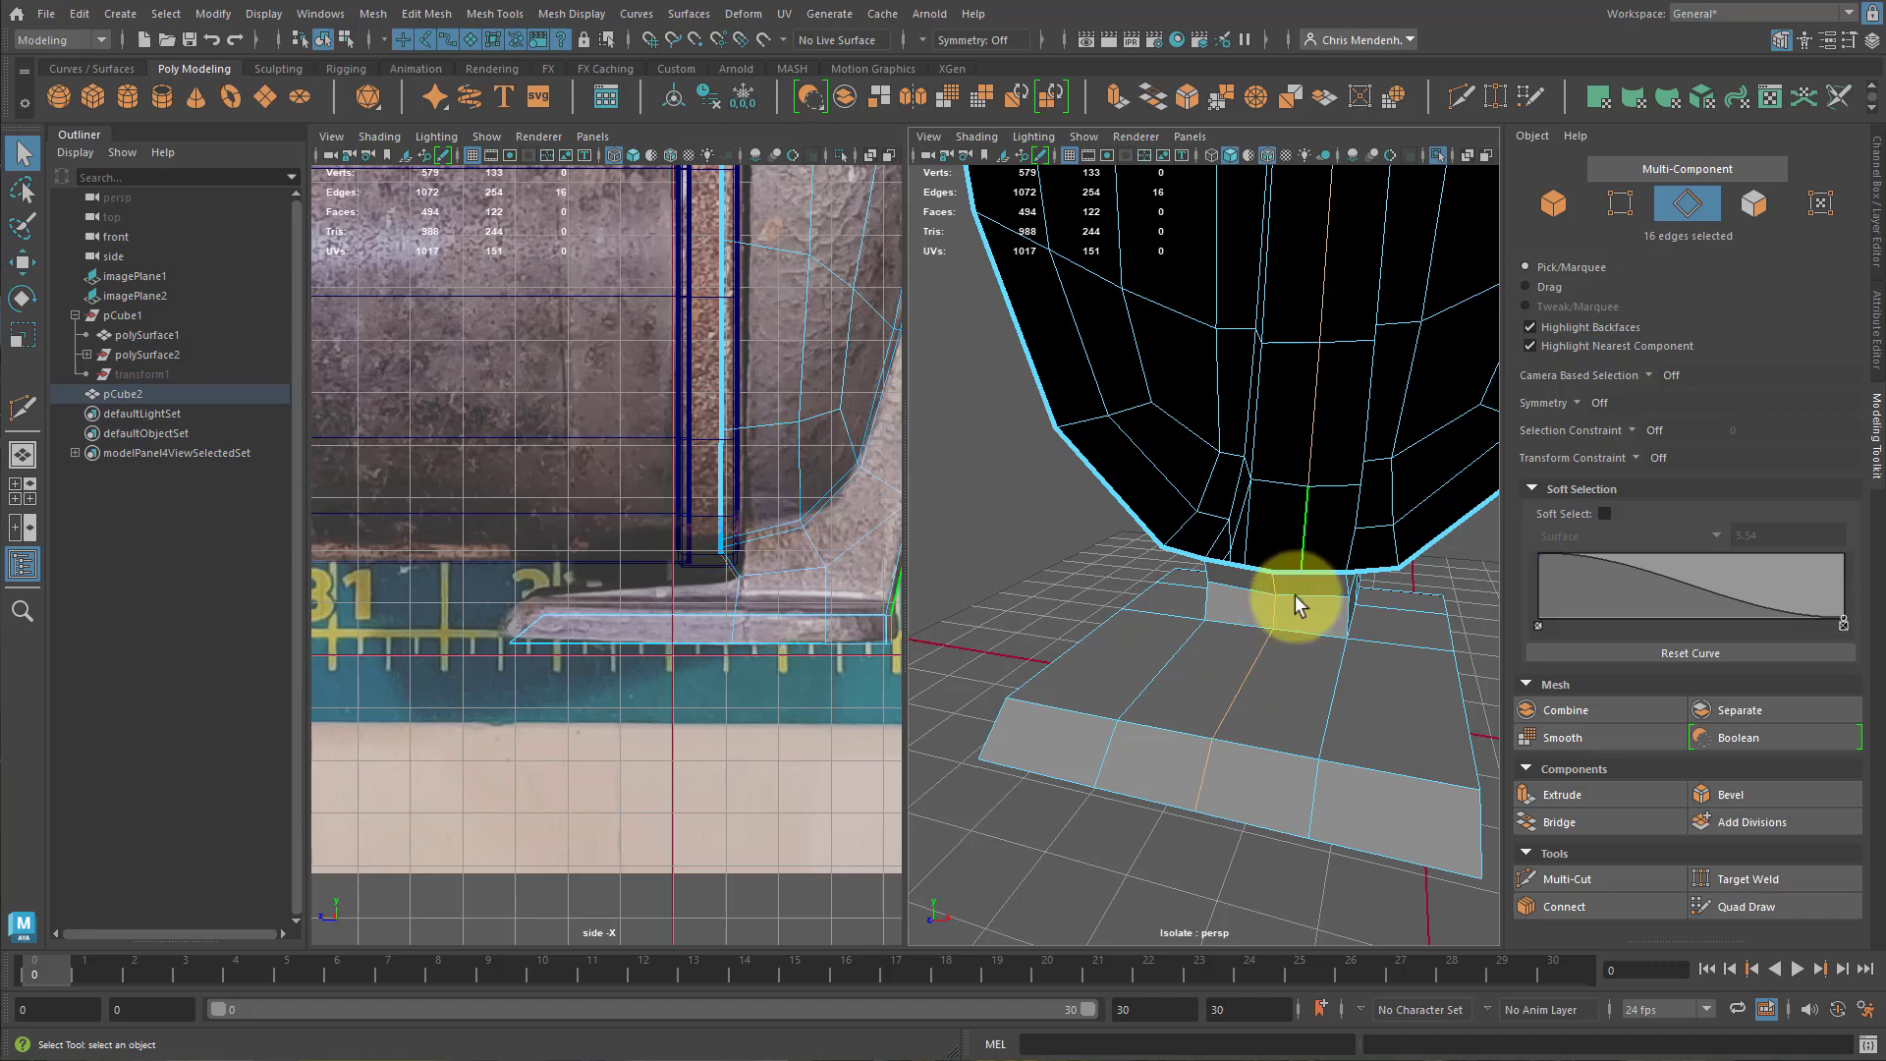
Try to delete the faces on the base plate's underside and undo the deletion.
alt+drag(1295, 593, 1245, 434)
mouse_move(1063, 440)
mouse_down()
mouse_move(1221, 385)
mouse_move(1372, 508)
mouse_up()
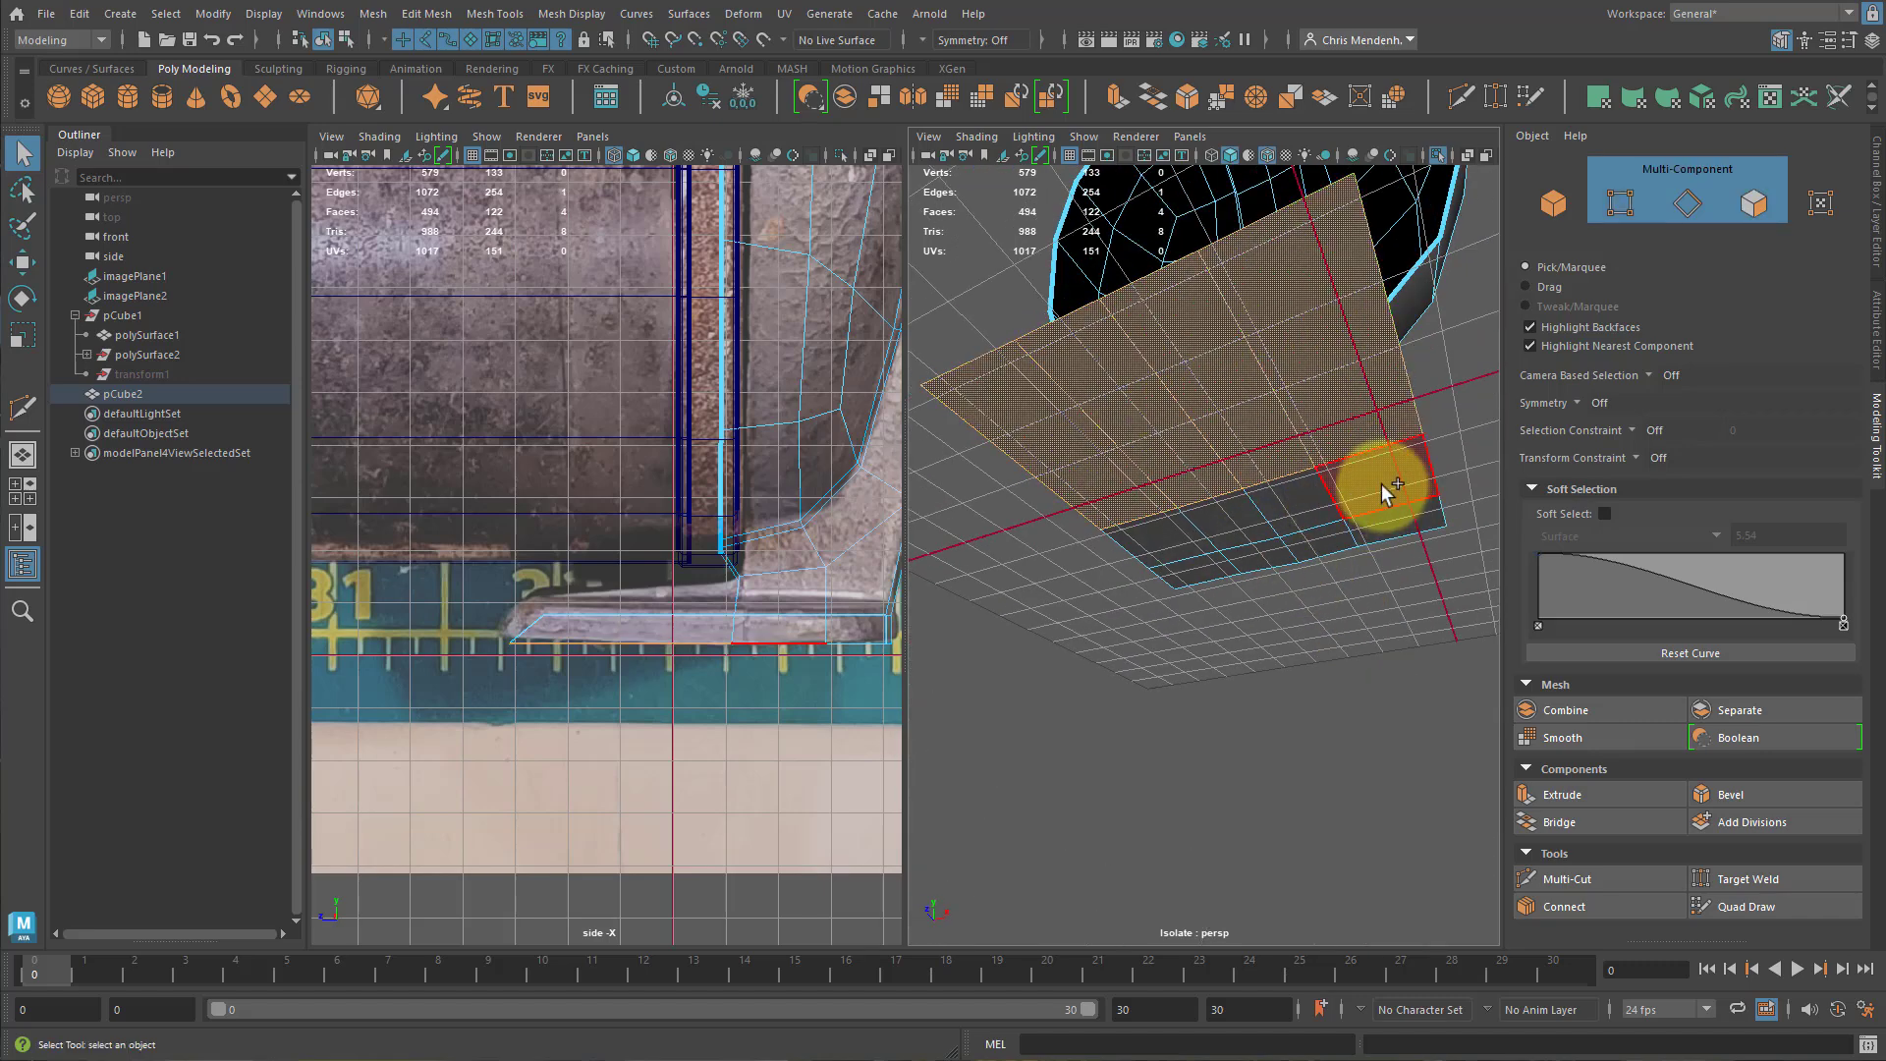
right_drag(1288, 421, 1335, 613)
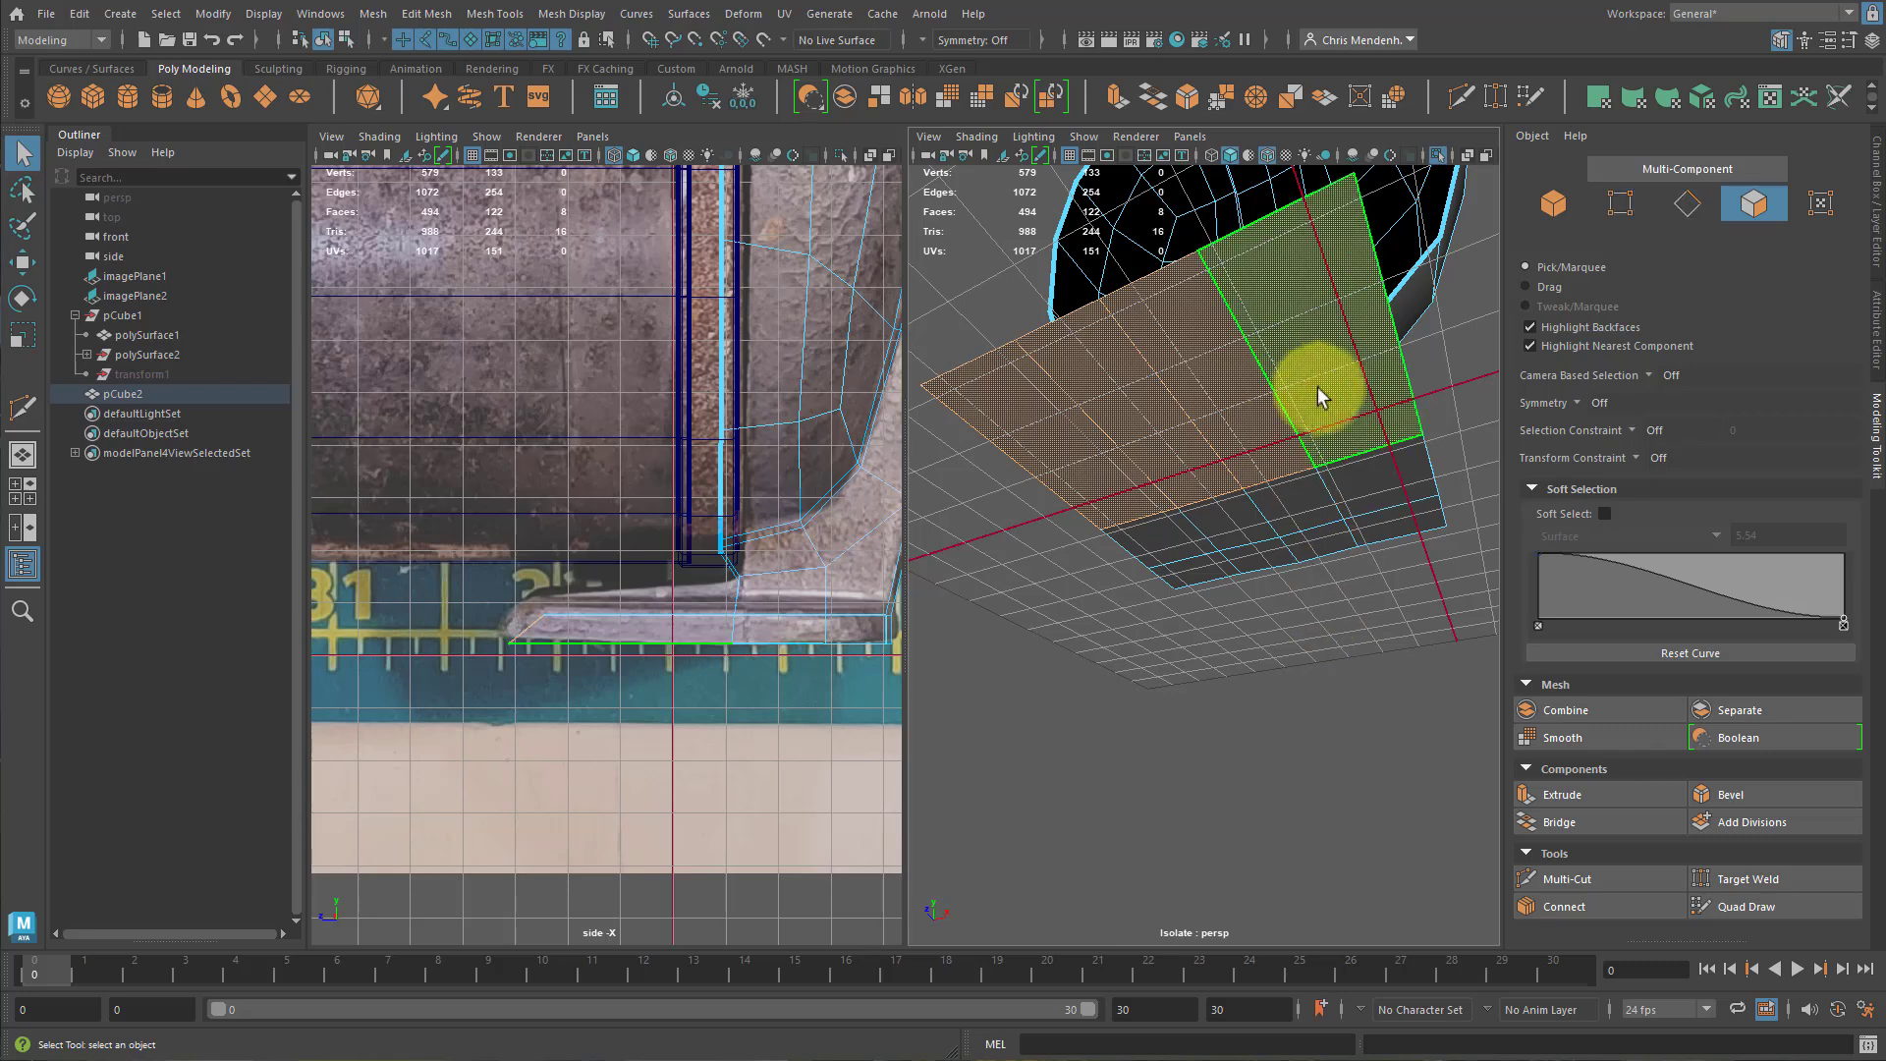
ctrl+shift+click(1166, 472)
shift+click(1391, 482)
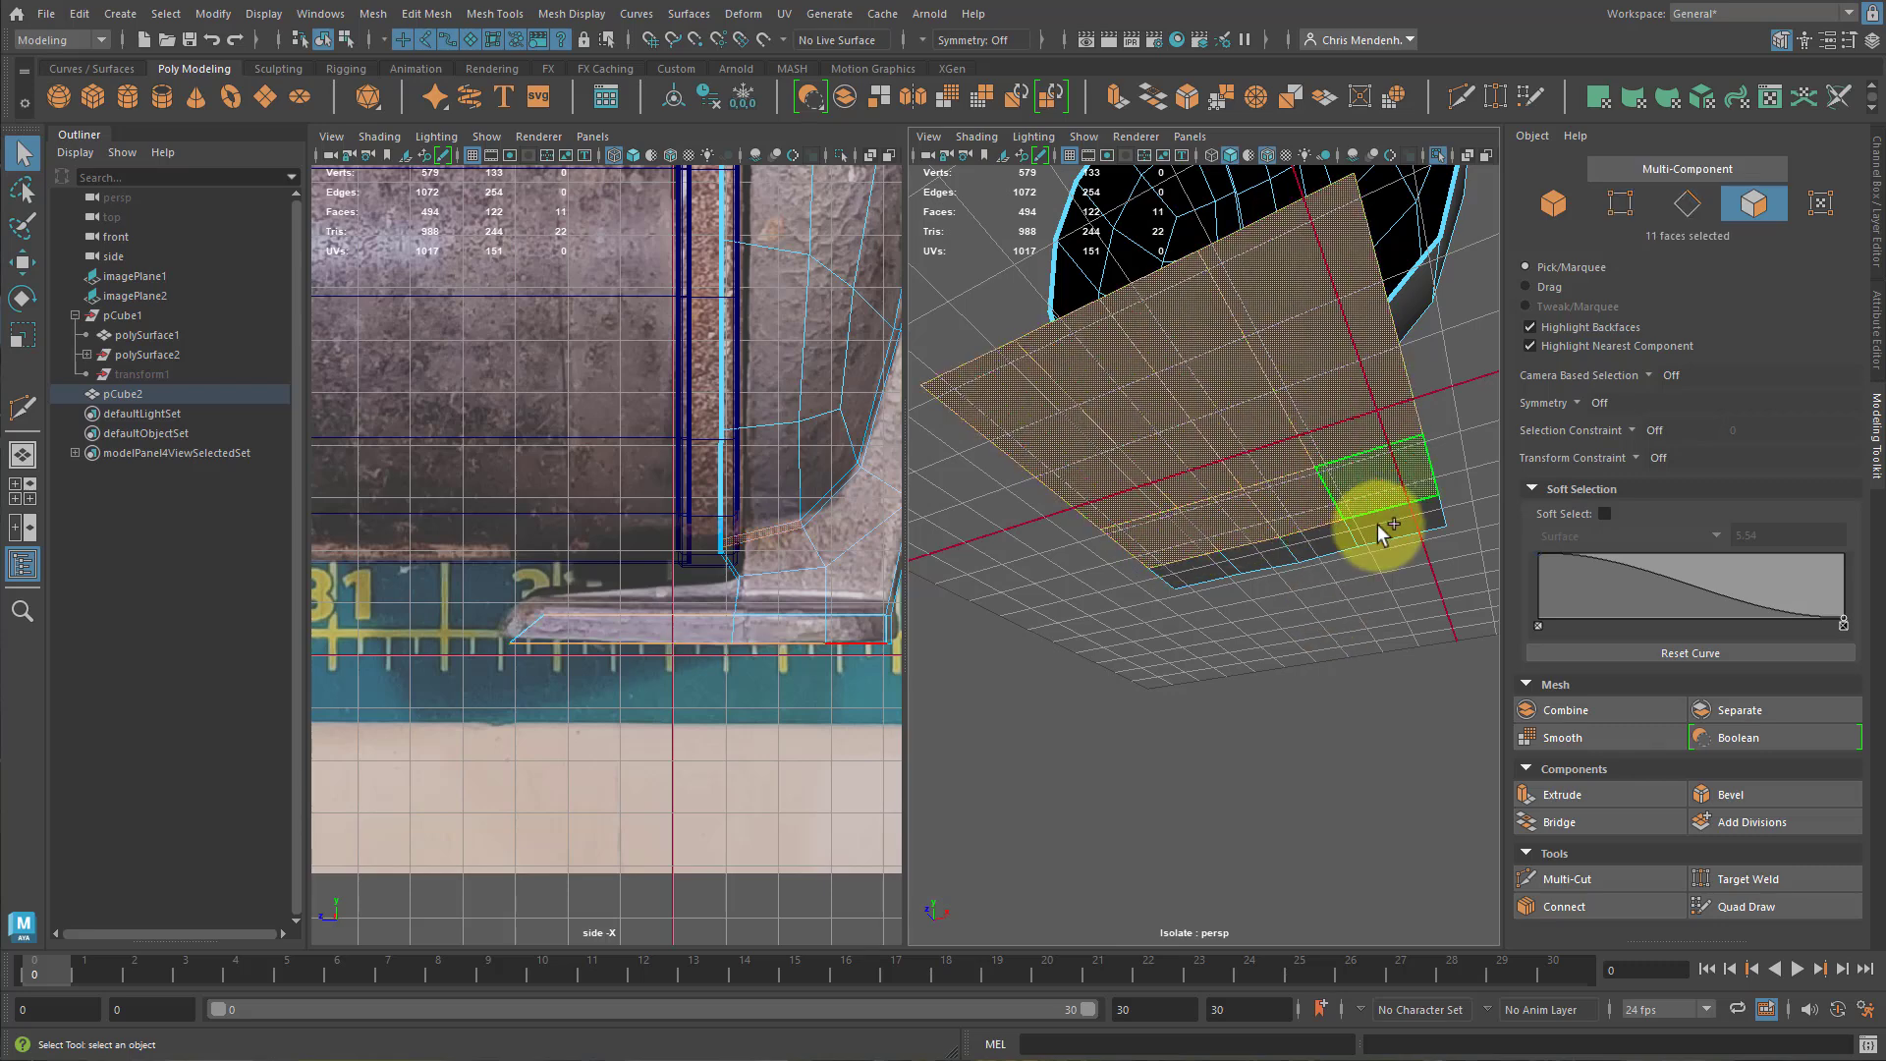
shift+click(1376, 531)
shift+click(1316, 548)
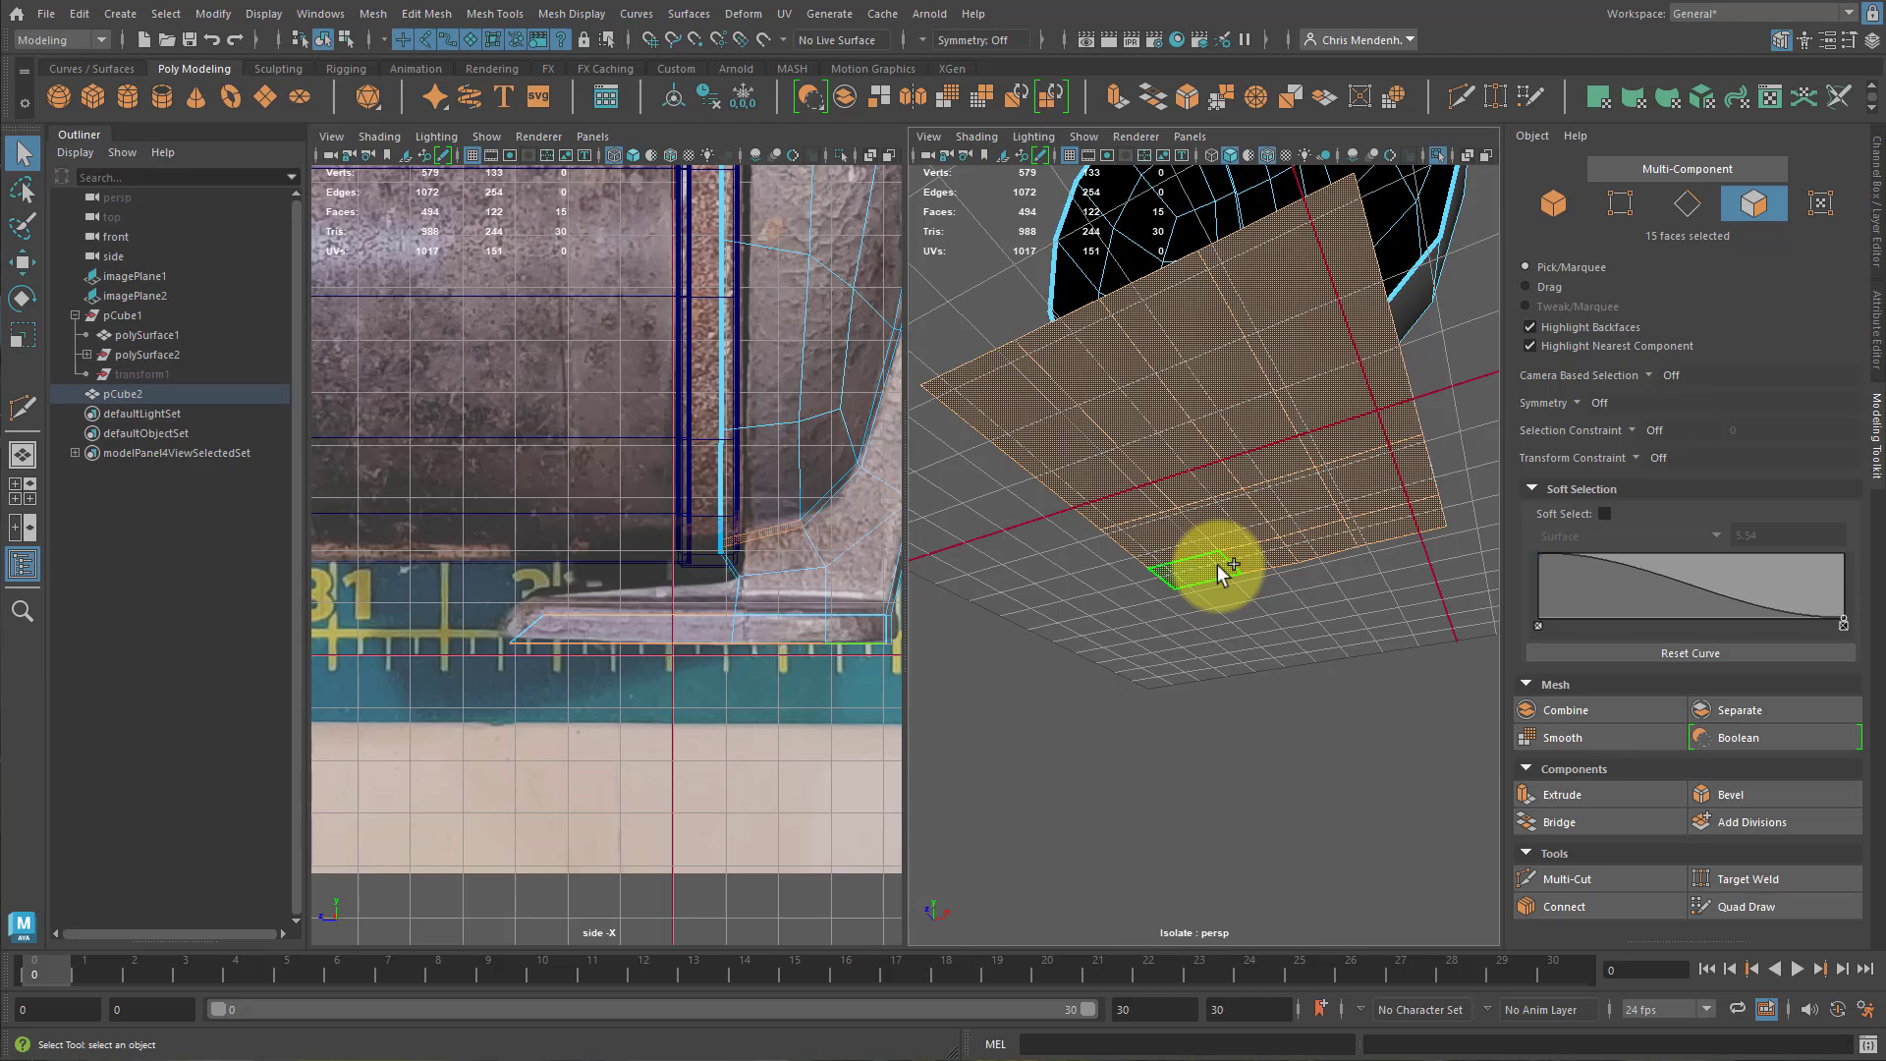
key(Delete)
mouse_move(1212, 560)
alt+mouse_down()
mouse_move(1208, 521)
mouse_move(1216, 547)
alt+mouse_up()
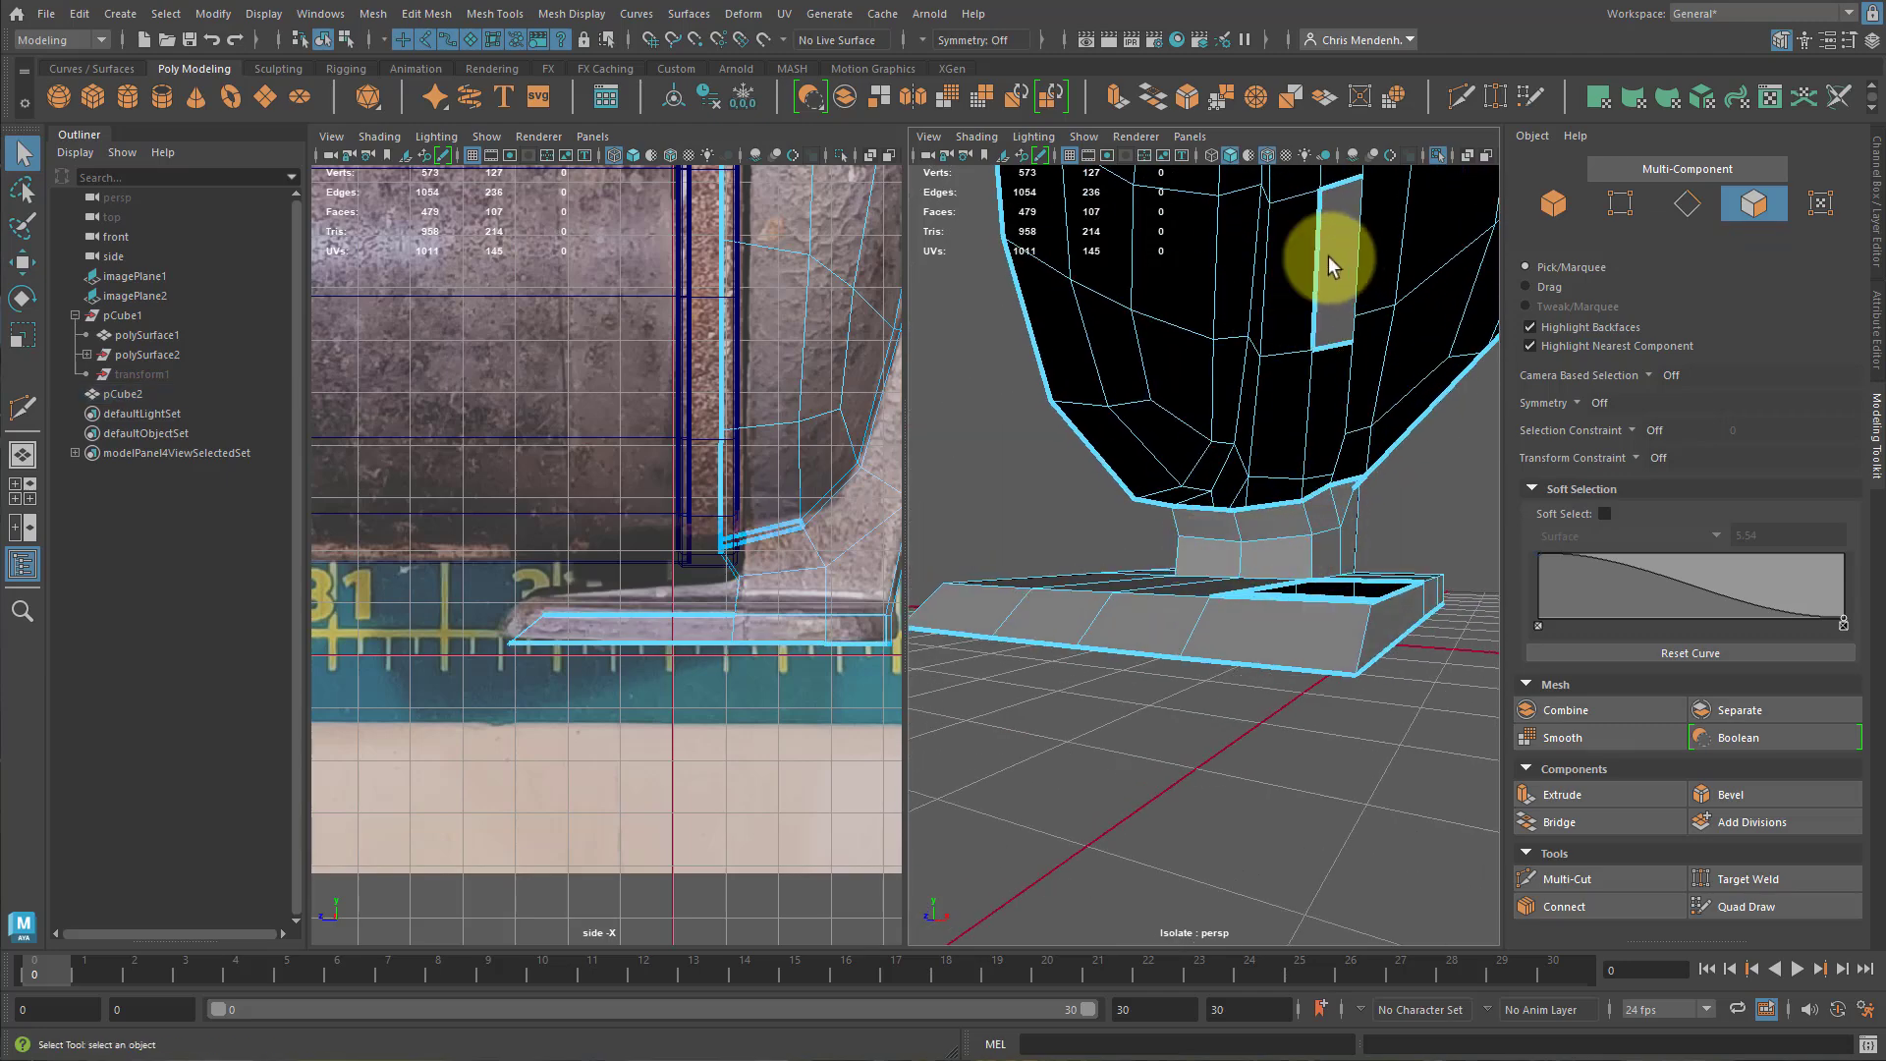
key(ctrl+z)
Select all faces on the base plate's underside using camera-based paint selection and delete them.
alt+drag(1443, 695, 1506, 488)
alt+drag(1297, 496, 1414, 725)
click(1469, 572)
key(Tab)
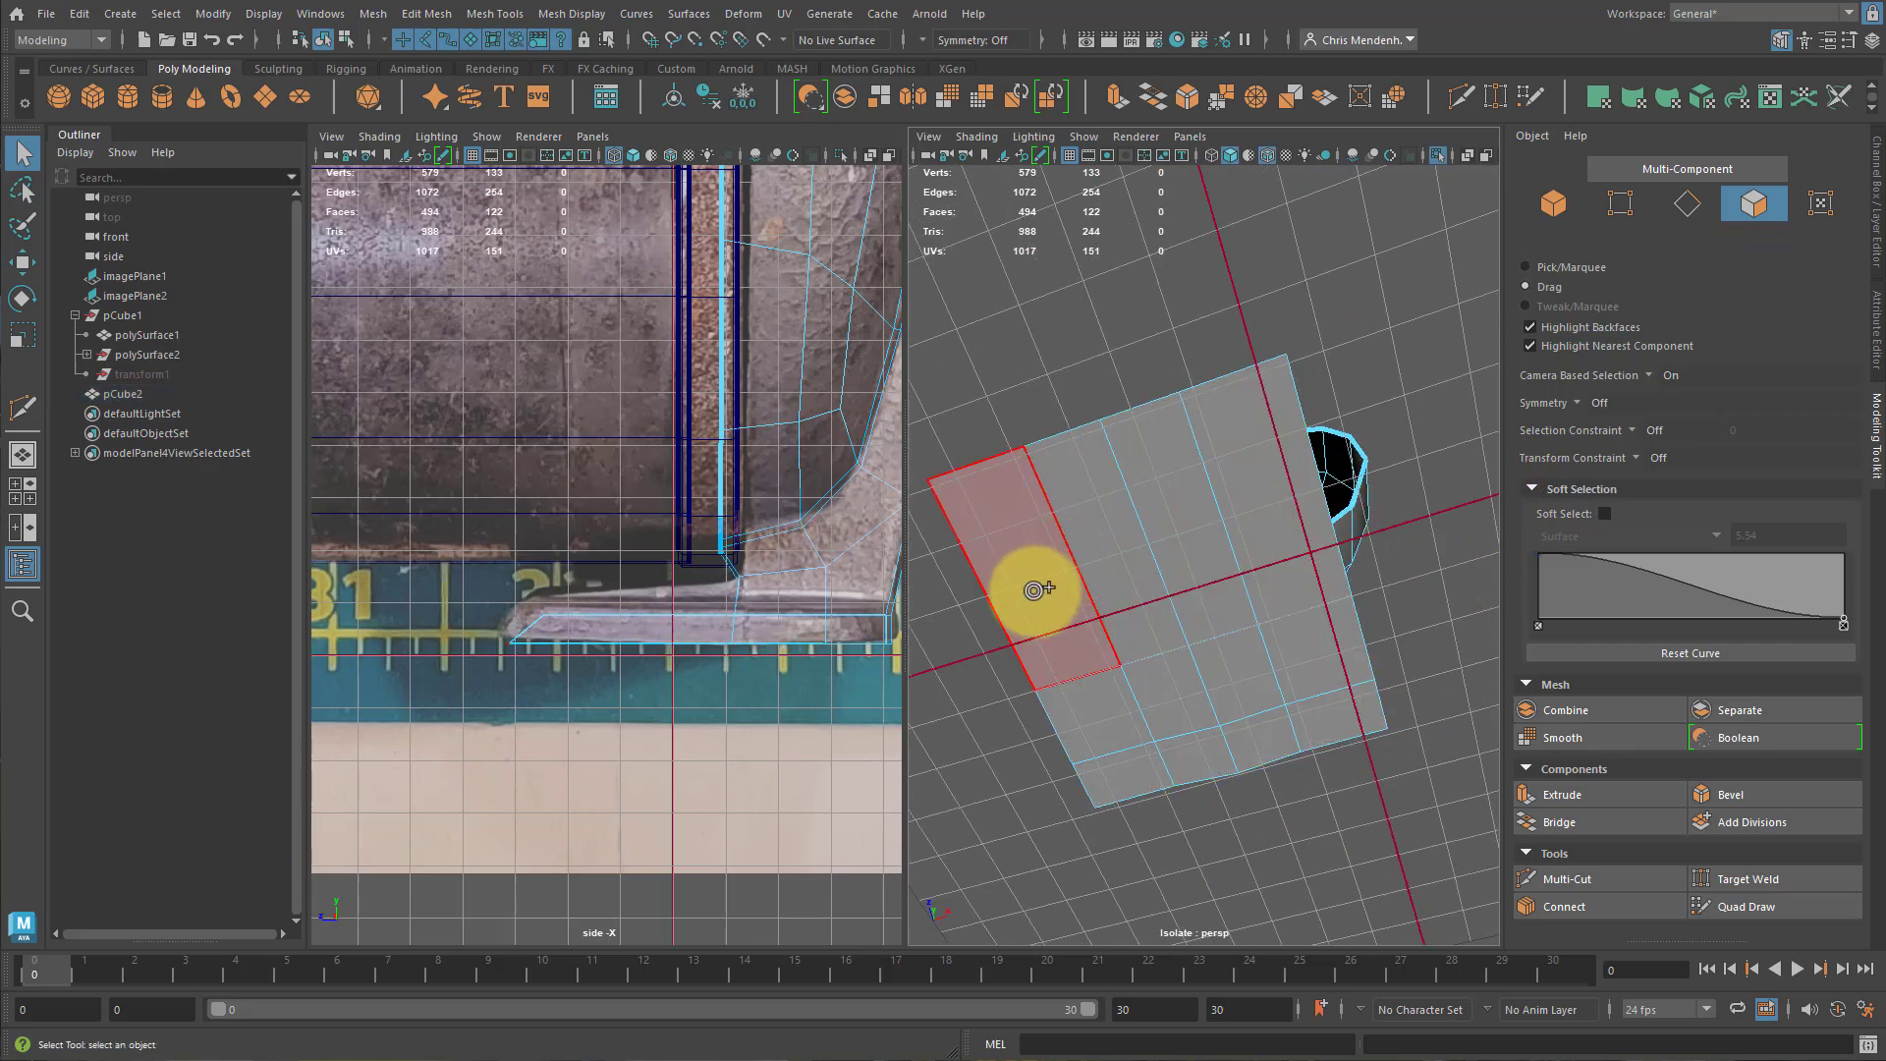
drag(1034, 590, 1298, 600)
mouse_move(1249, 677)
mouse_down()
mouse_move(1149, 752)
mouse_move(1127, 706)
mouse_up()
key(Delete)
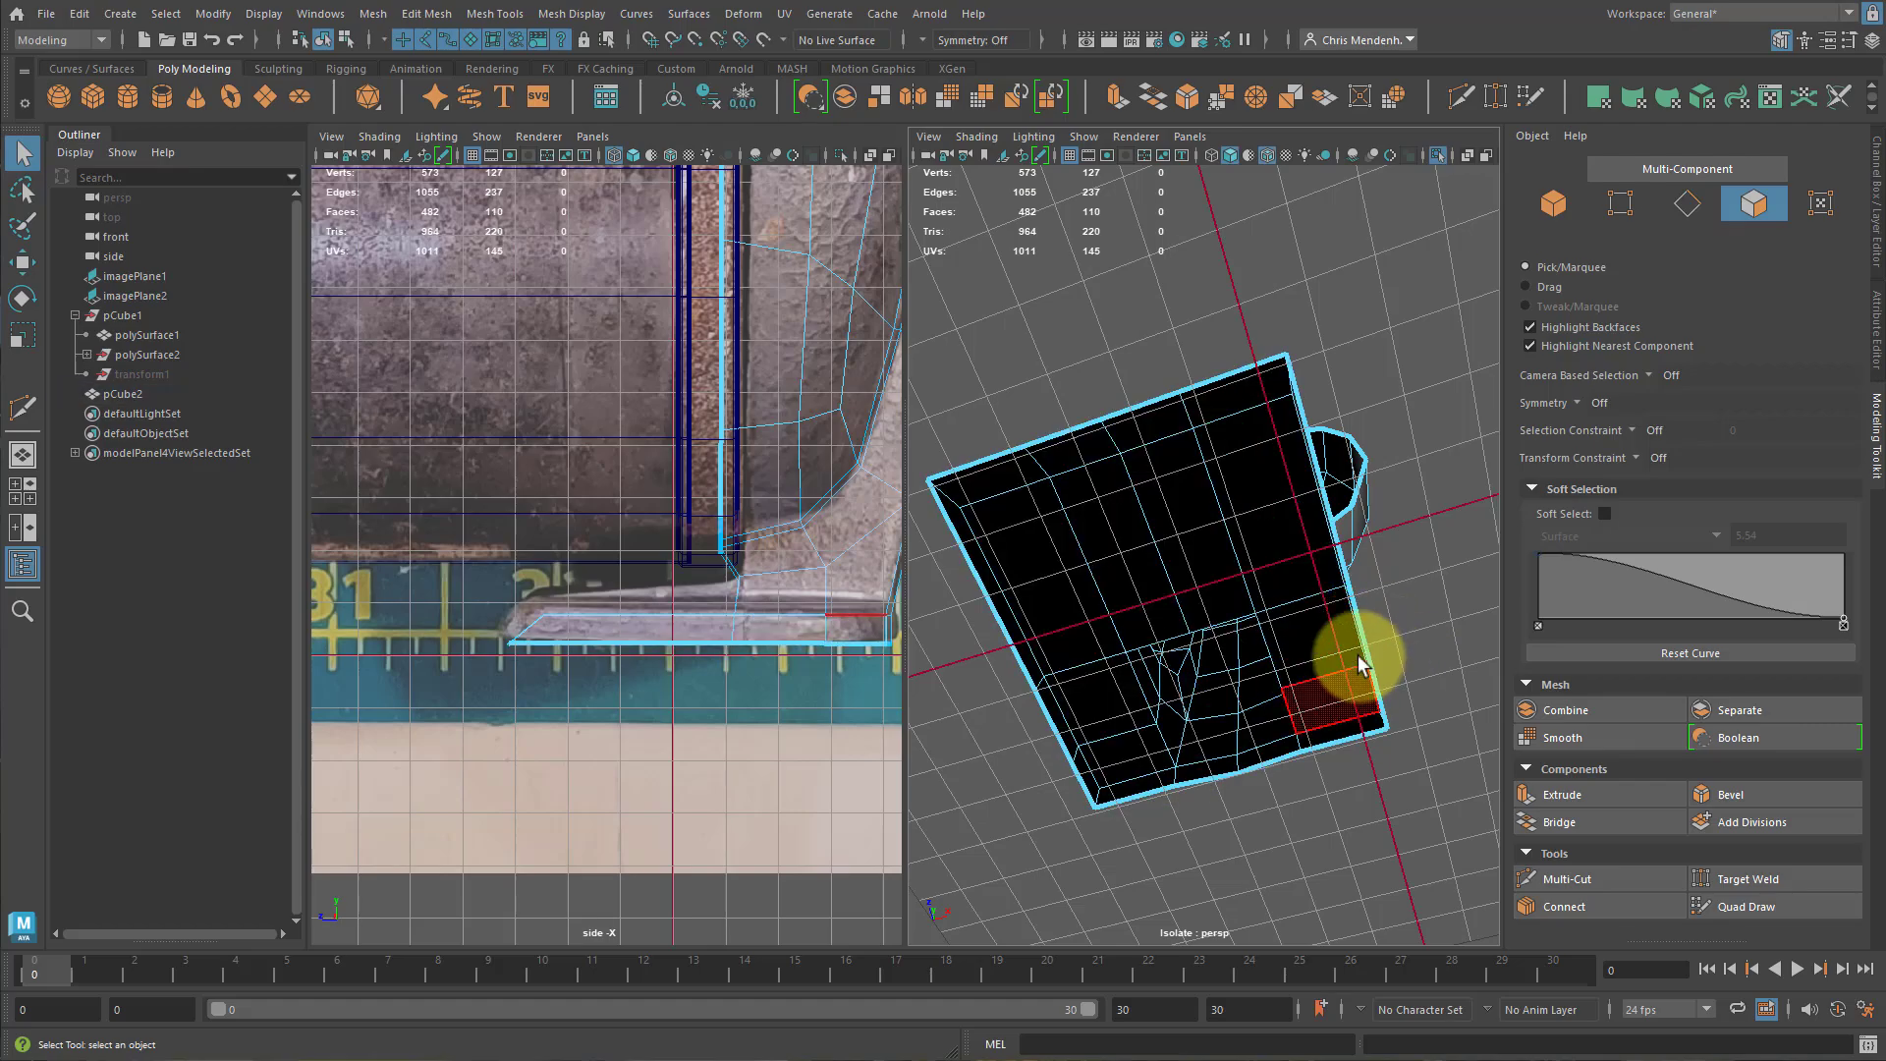
Bevel the centre edge line running along the base plate and up the foot, with a fraction of about 0.81.
alt+drag(1361, 665, 1212, 802)
double_click(1169, 722)
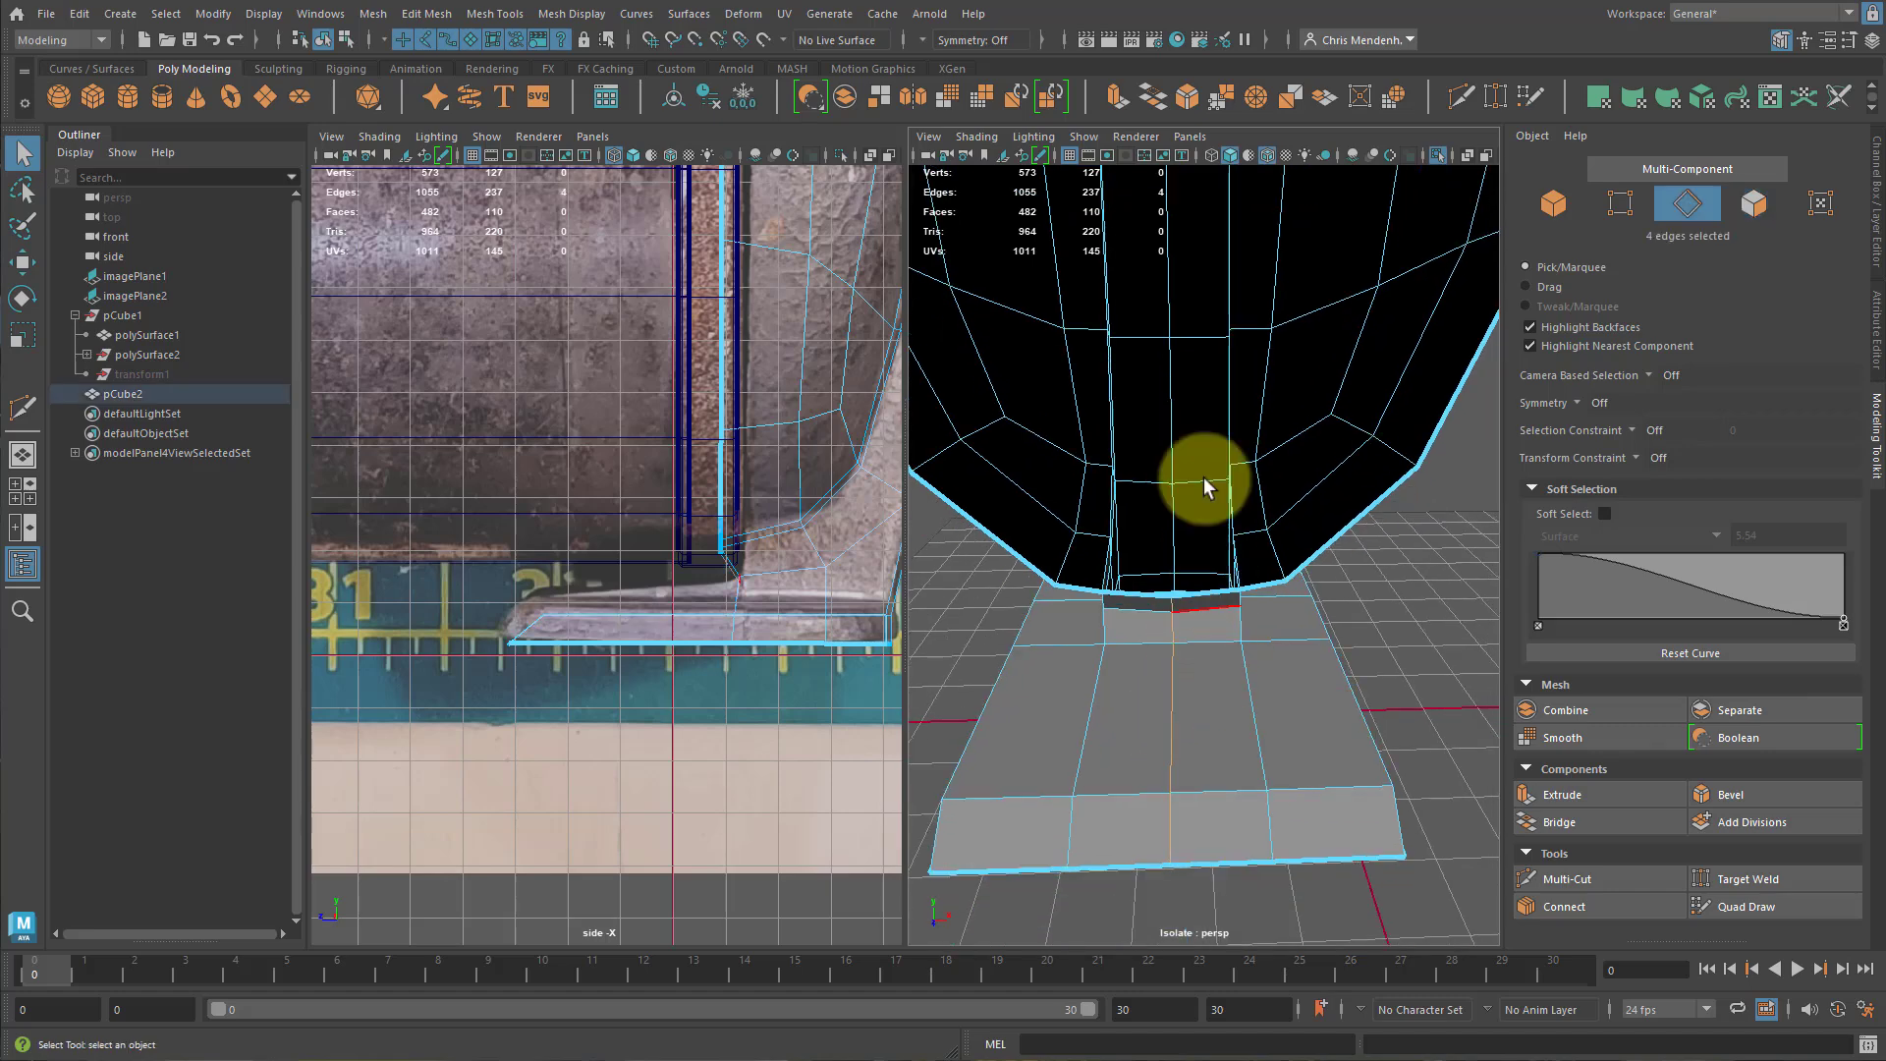
click(1187, 99)
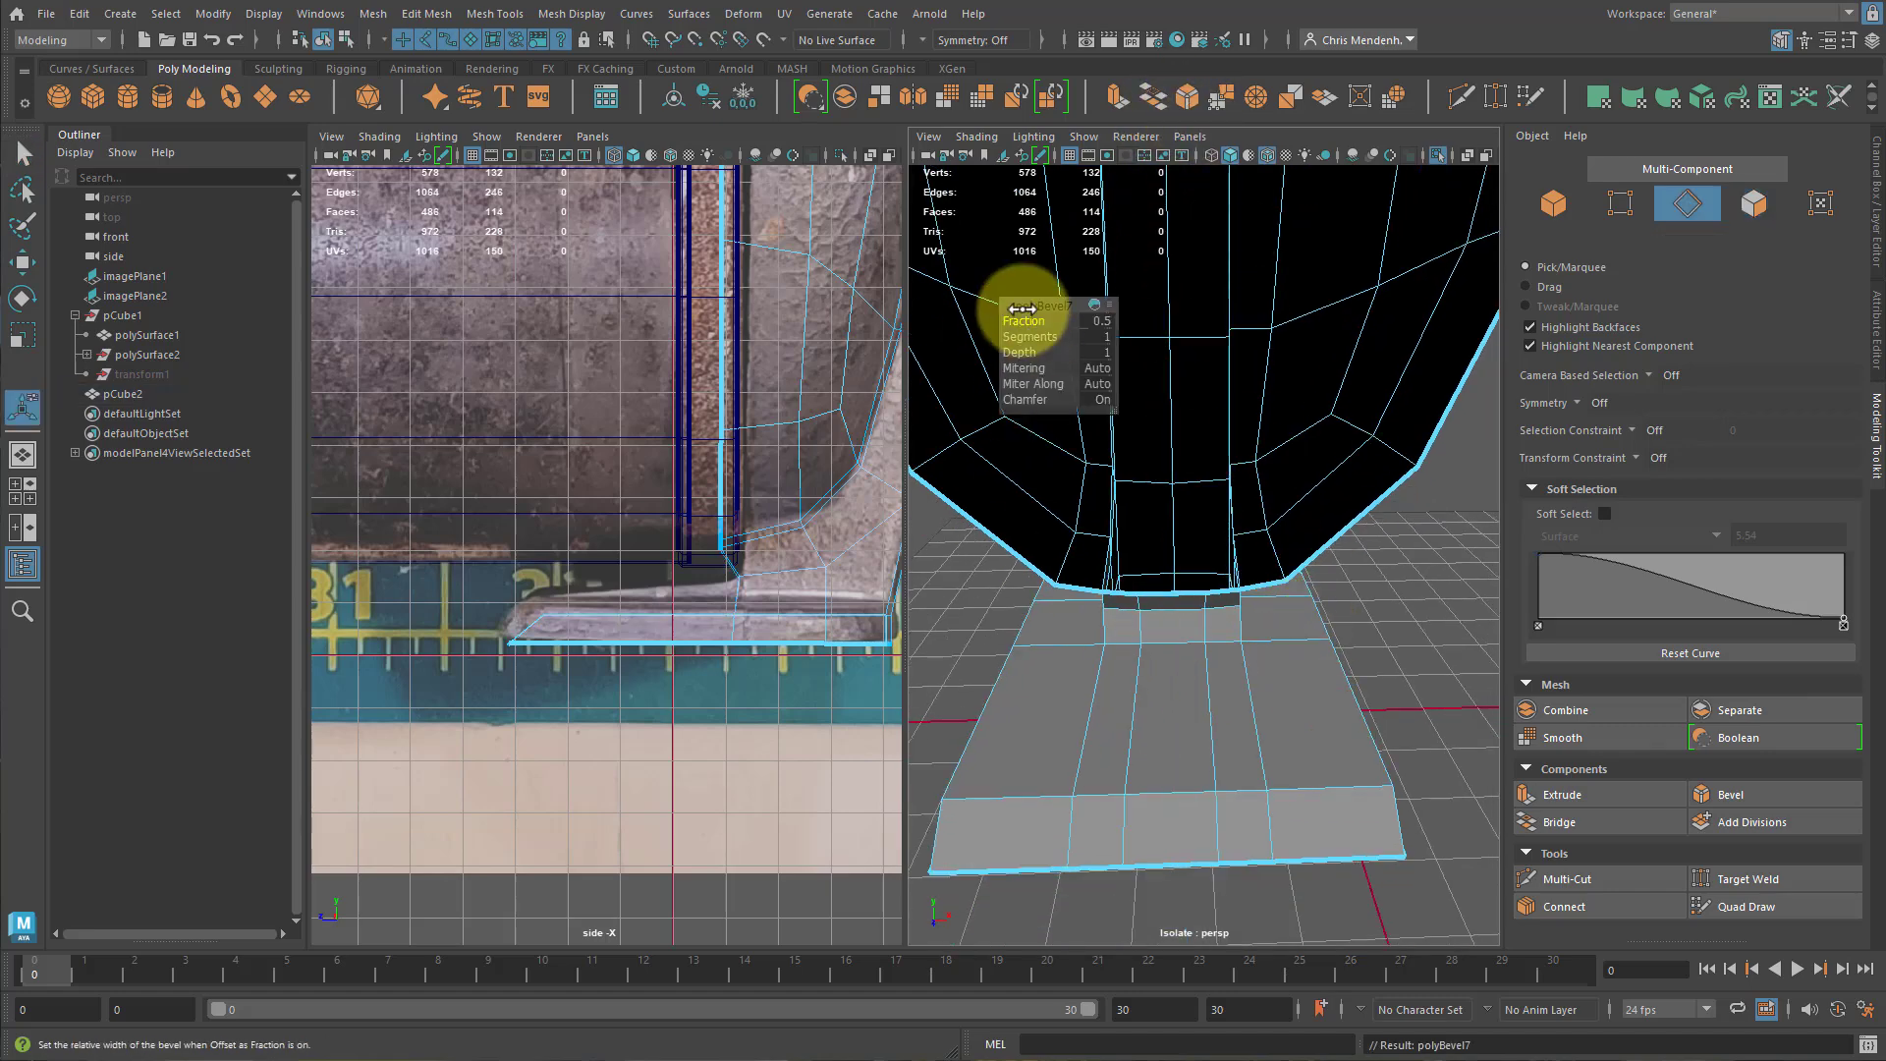
drag(1023, 319, 1145, 340)
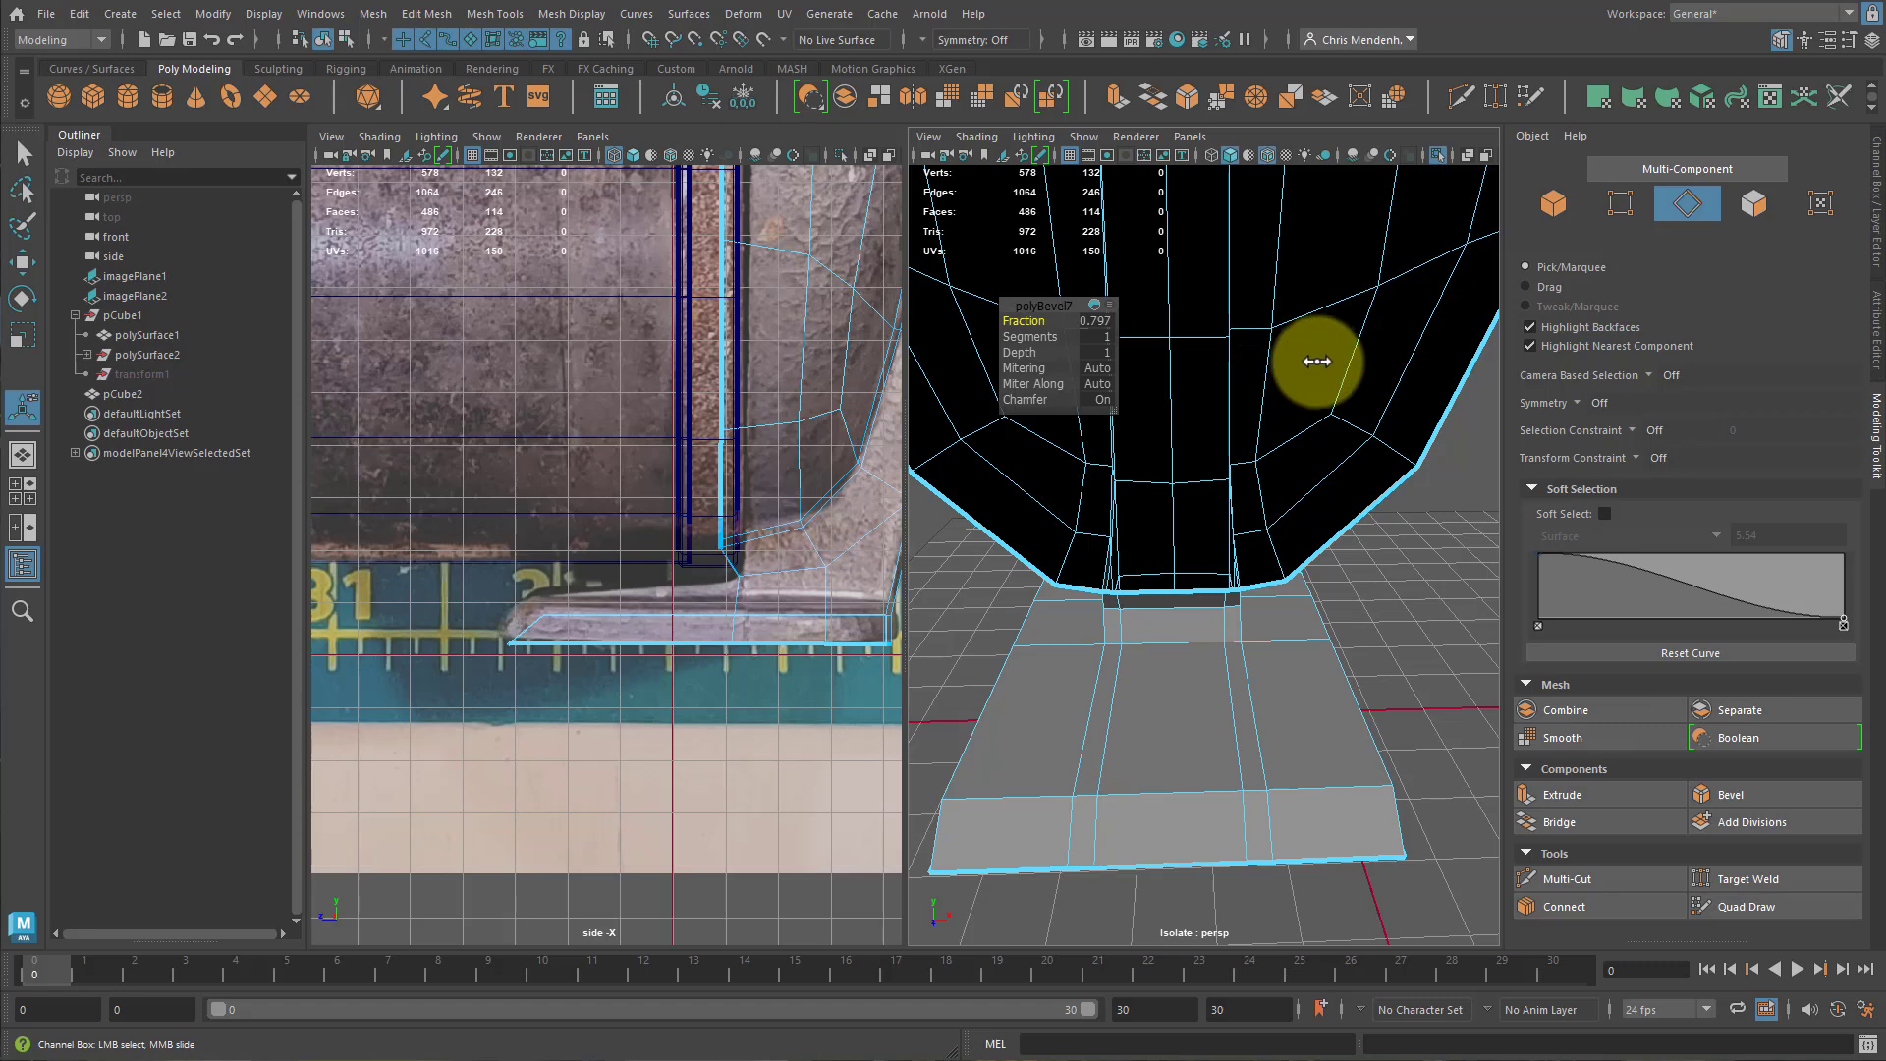
middle_drag(1316, 361, 1250, 636)
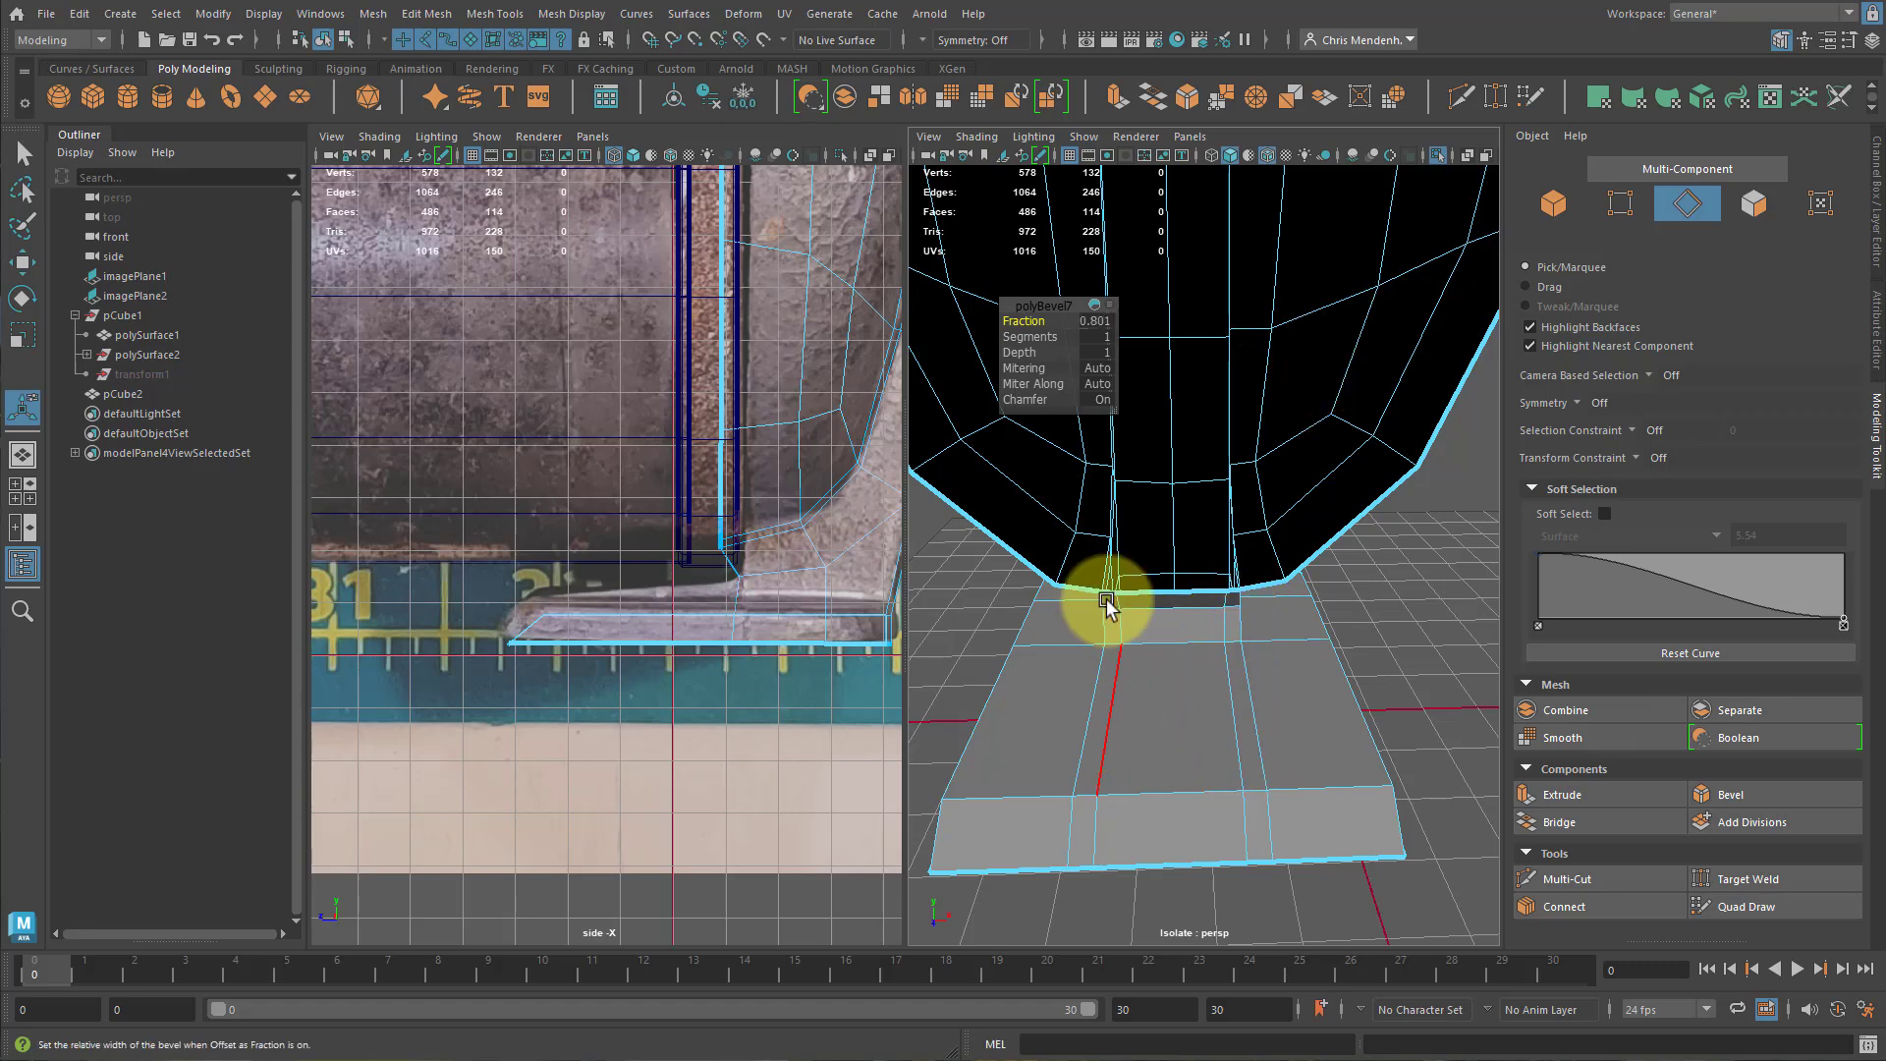
Insert an edge loop across the base plate in front of the foot with Multi-Cut.
alt+drag(1263, 674, 1136, 711)
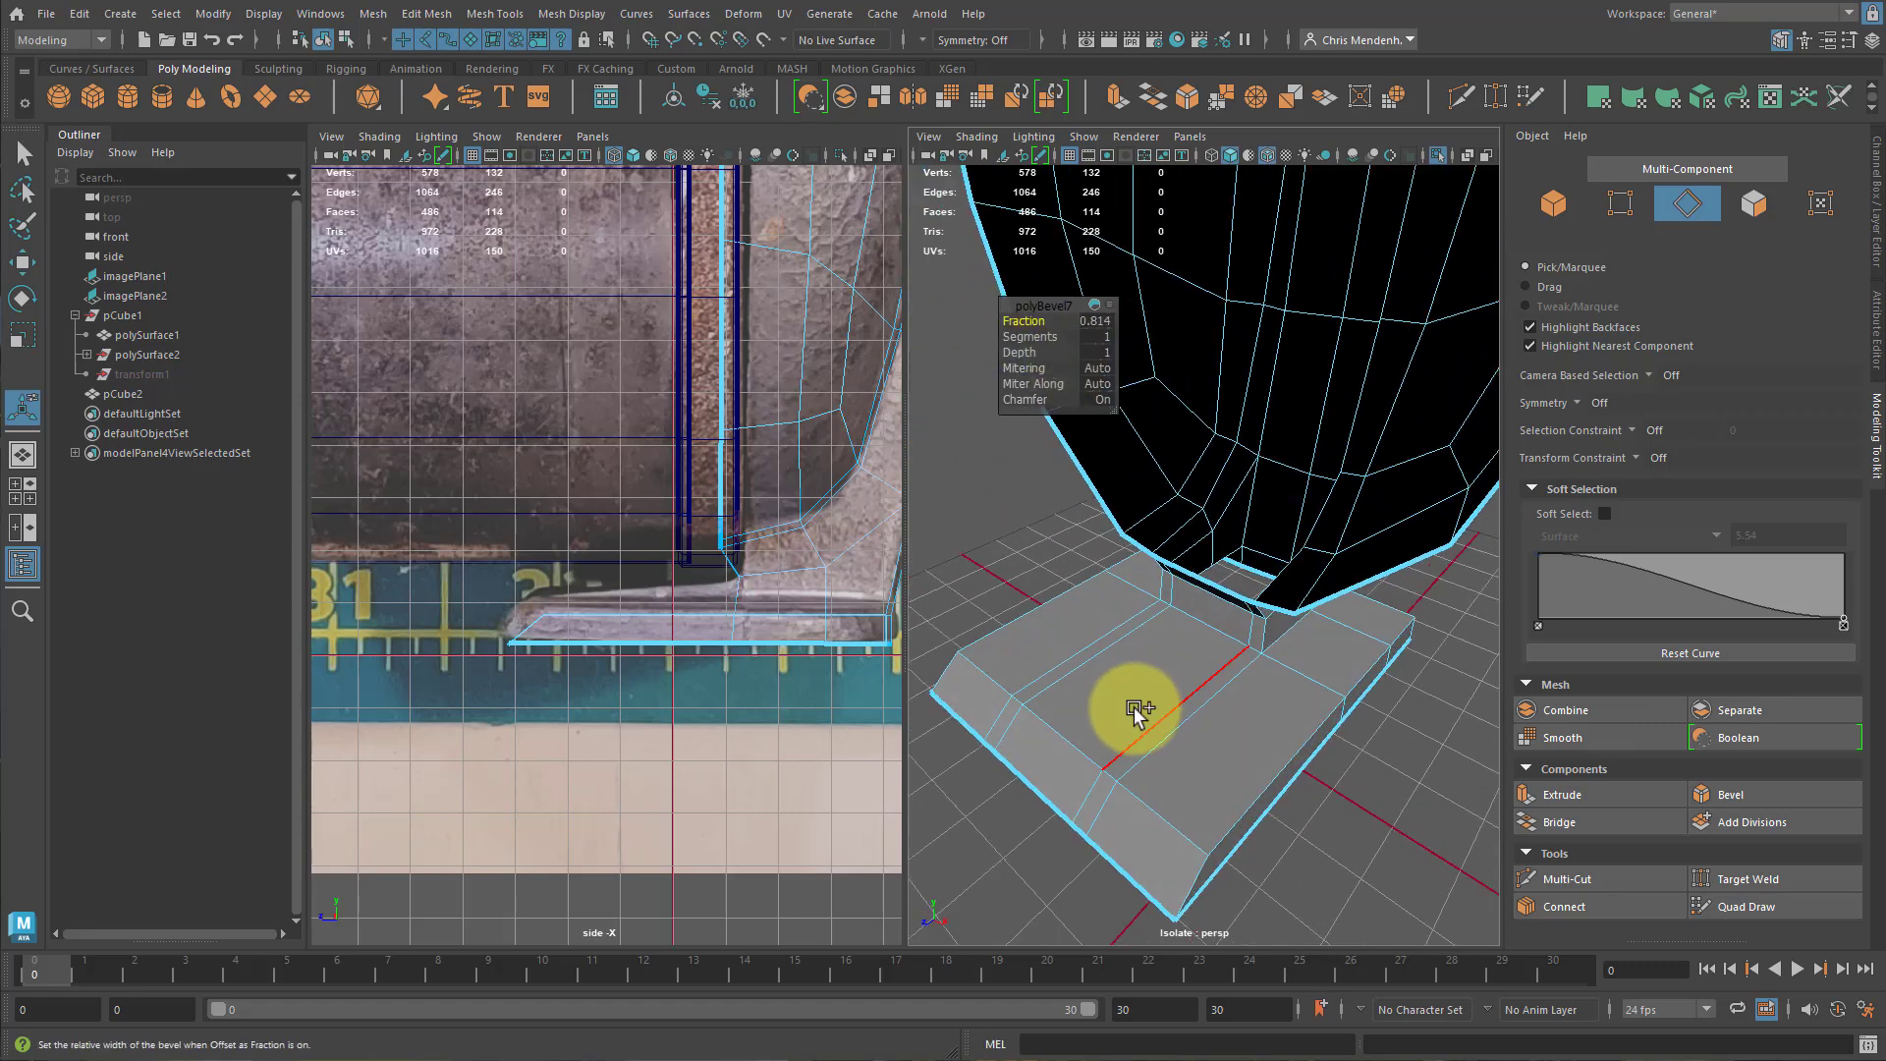
key(ctrl+shift+x)
alt+drag(1261, 762, 1314, 760)
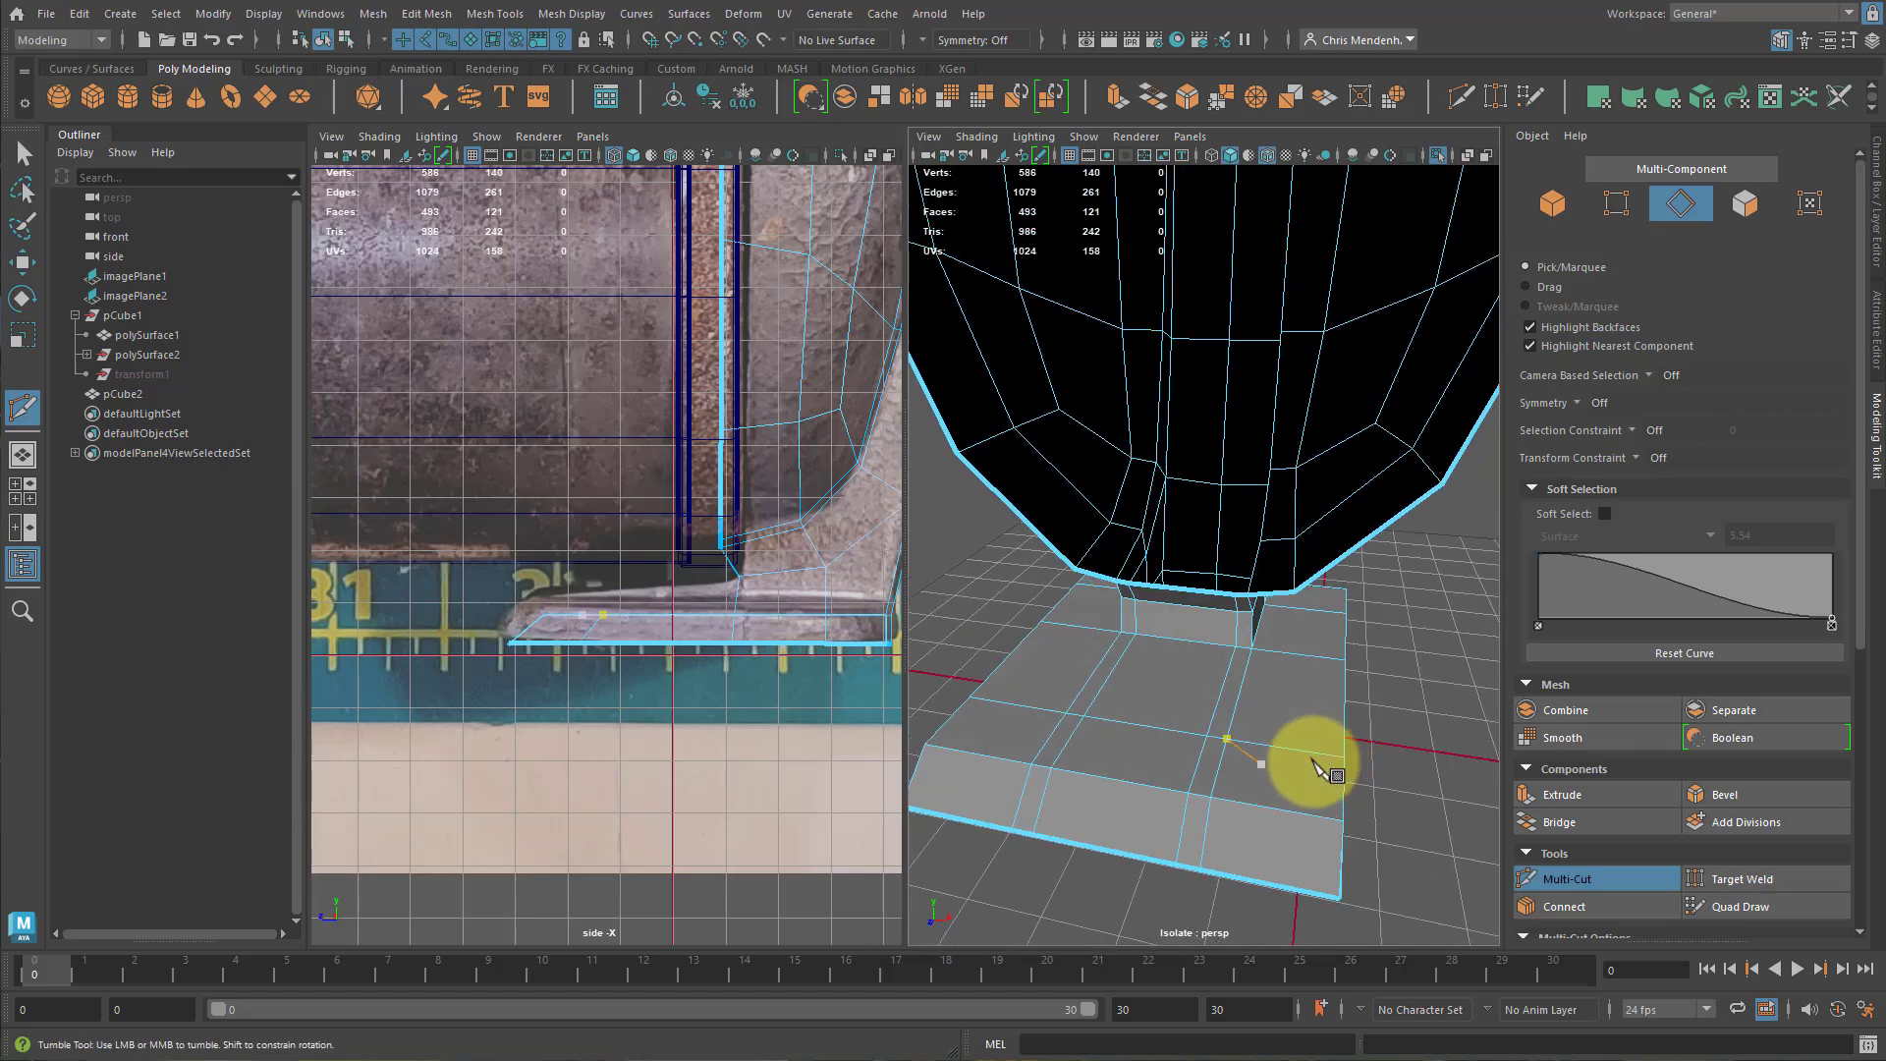
key(q)
Extrude the two narrow face strips on the foot and base plate, three faces each, with a thickness of 0.325 to form ribs.
key(F11)
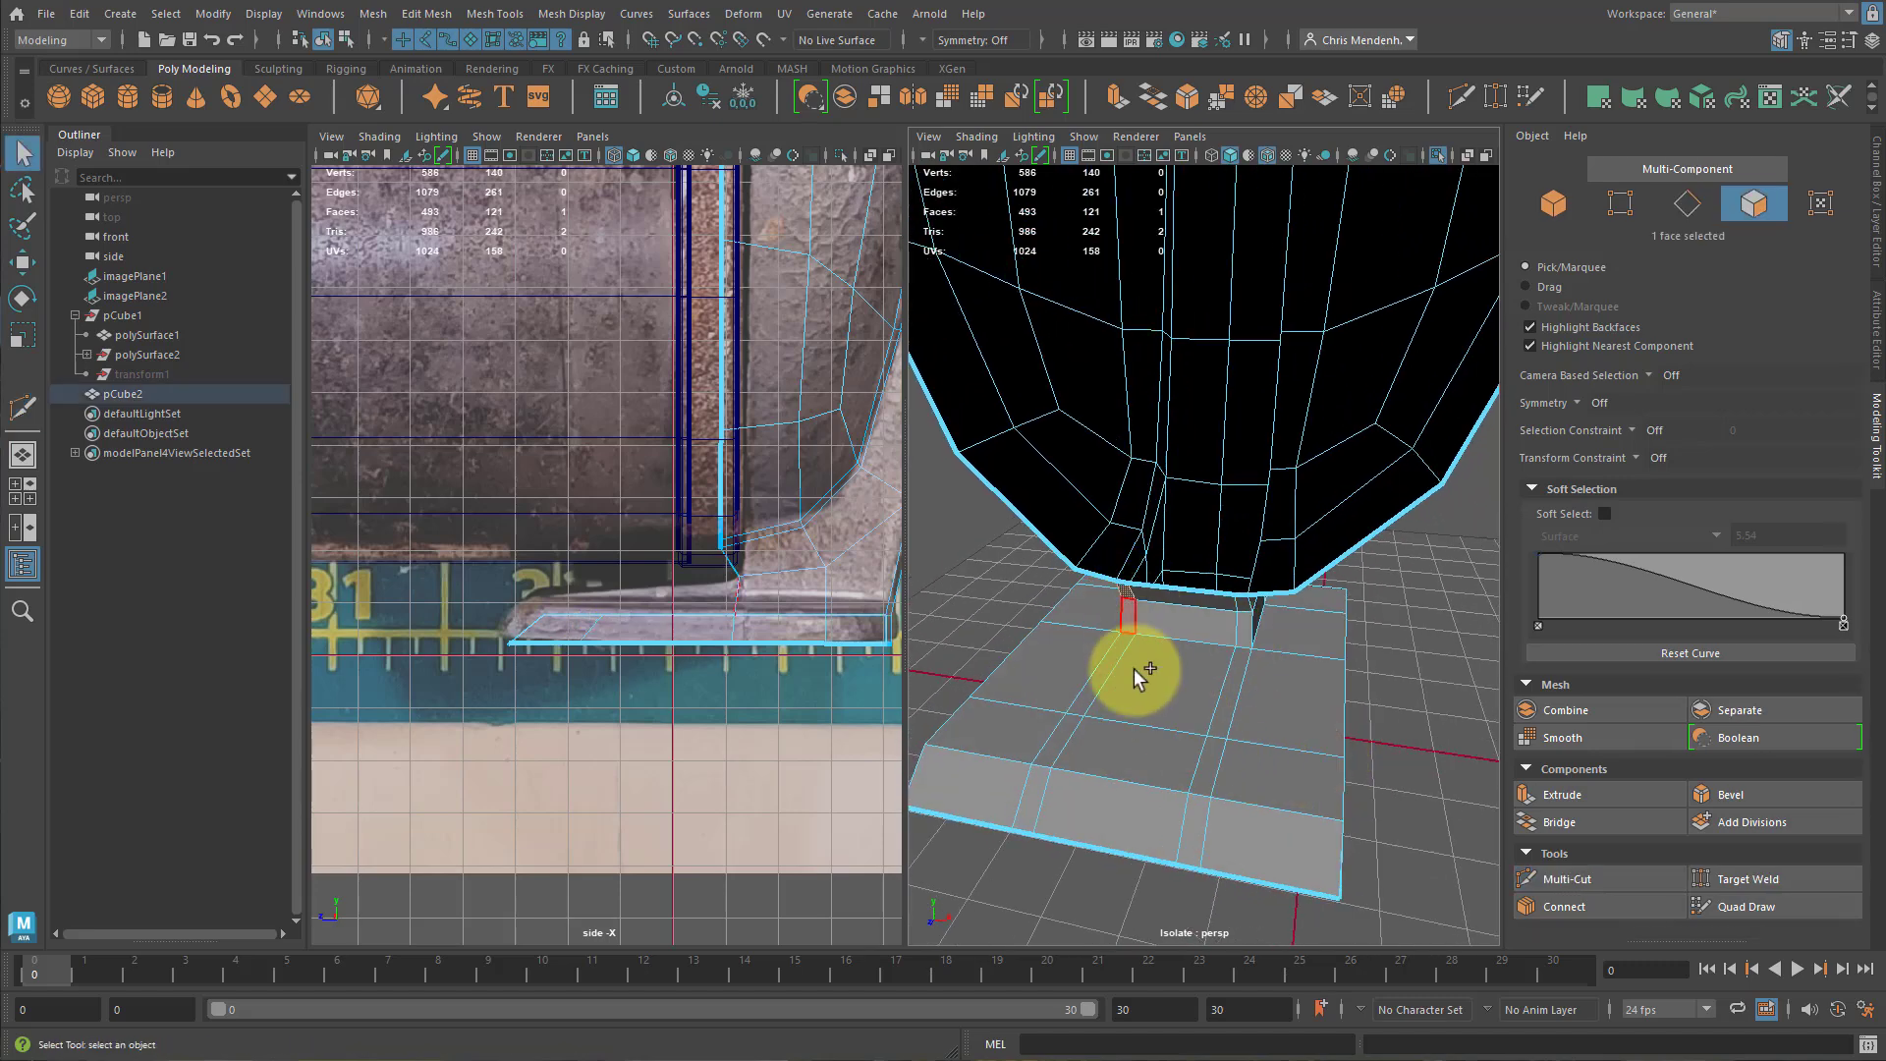
double_click(1097, 677)
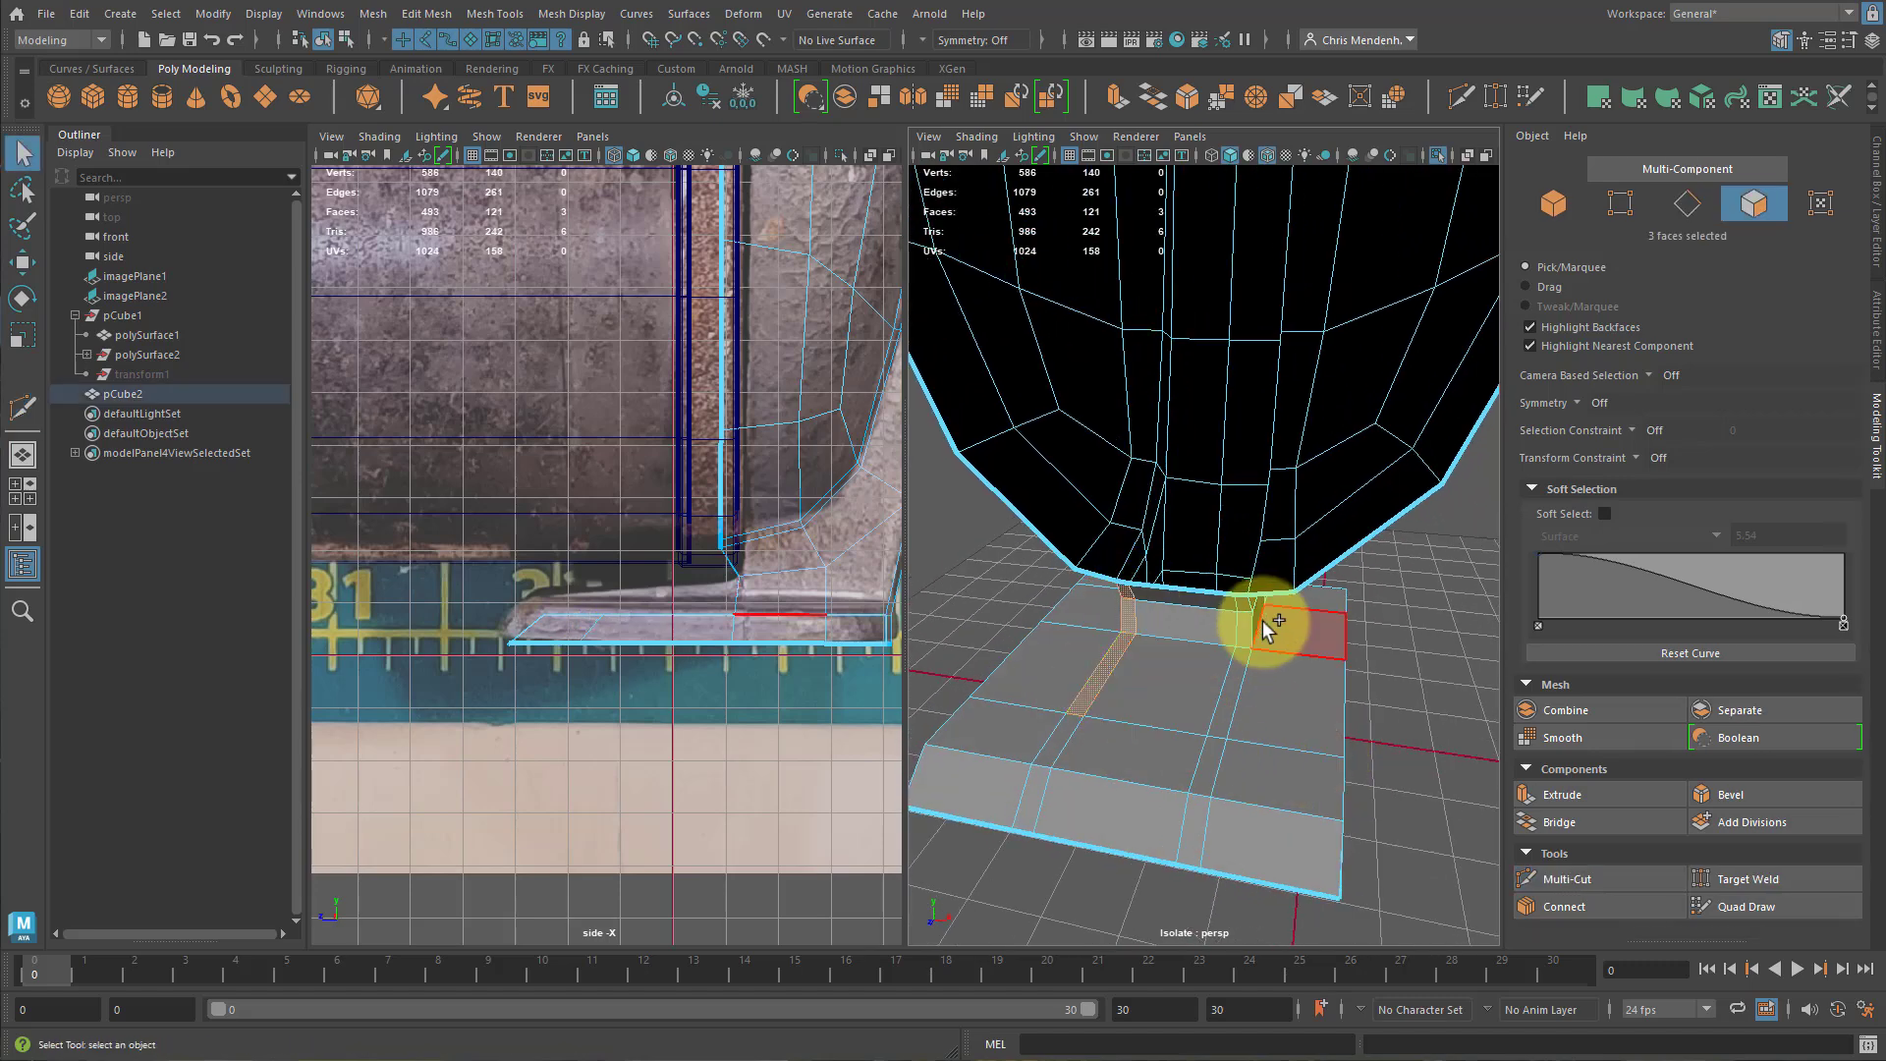
shift+double_click(1231, 700)
alt+drag(1270, 730, 1240, 694)
key(ctrl+e)
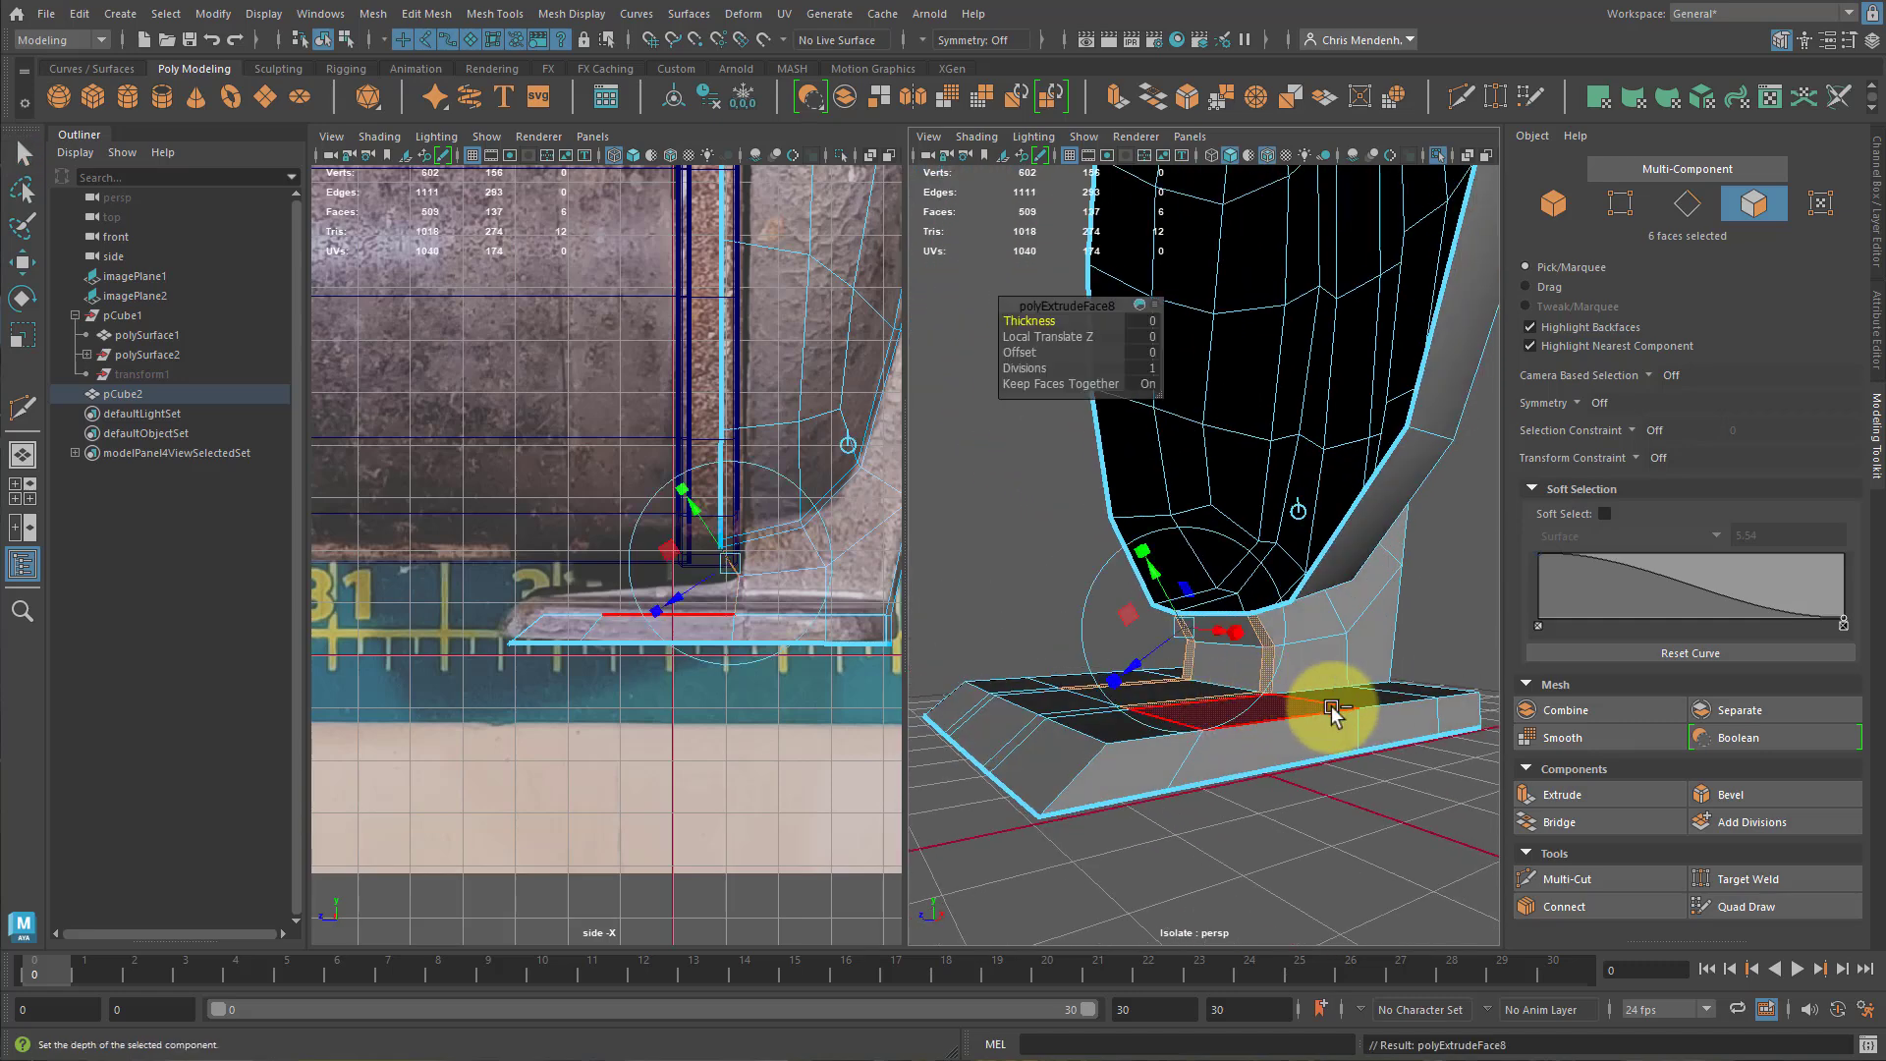
drag(1044, 325, 1314, 350)
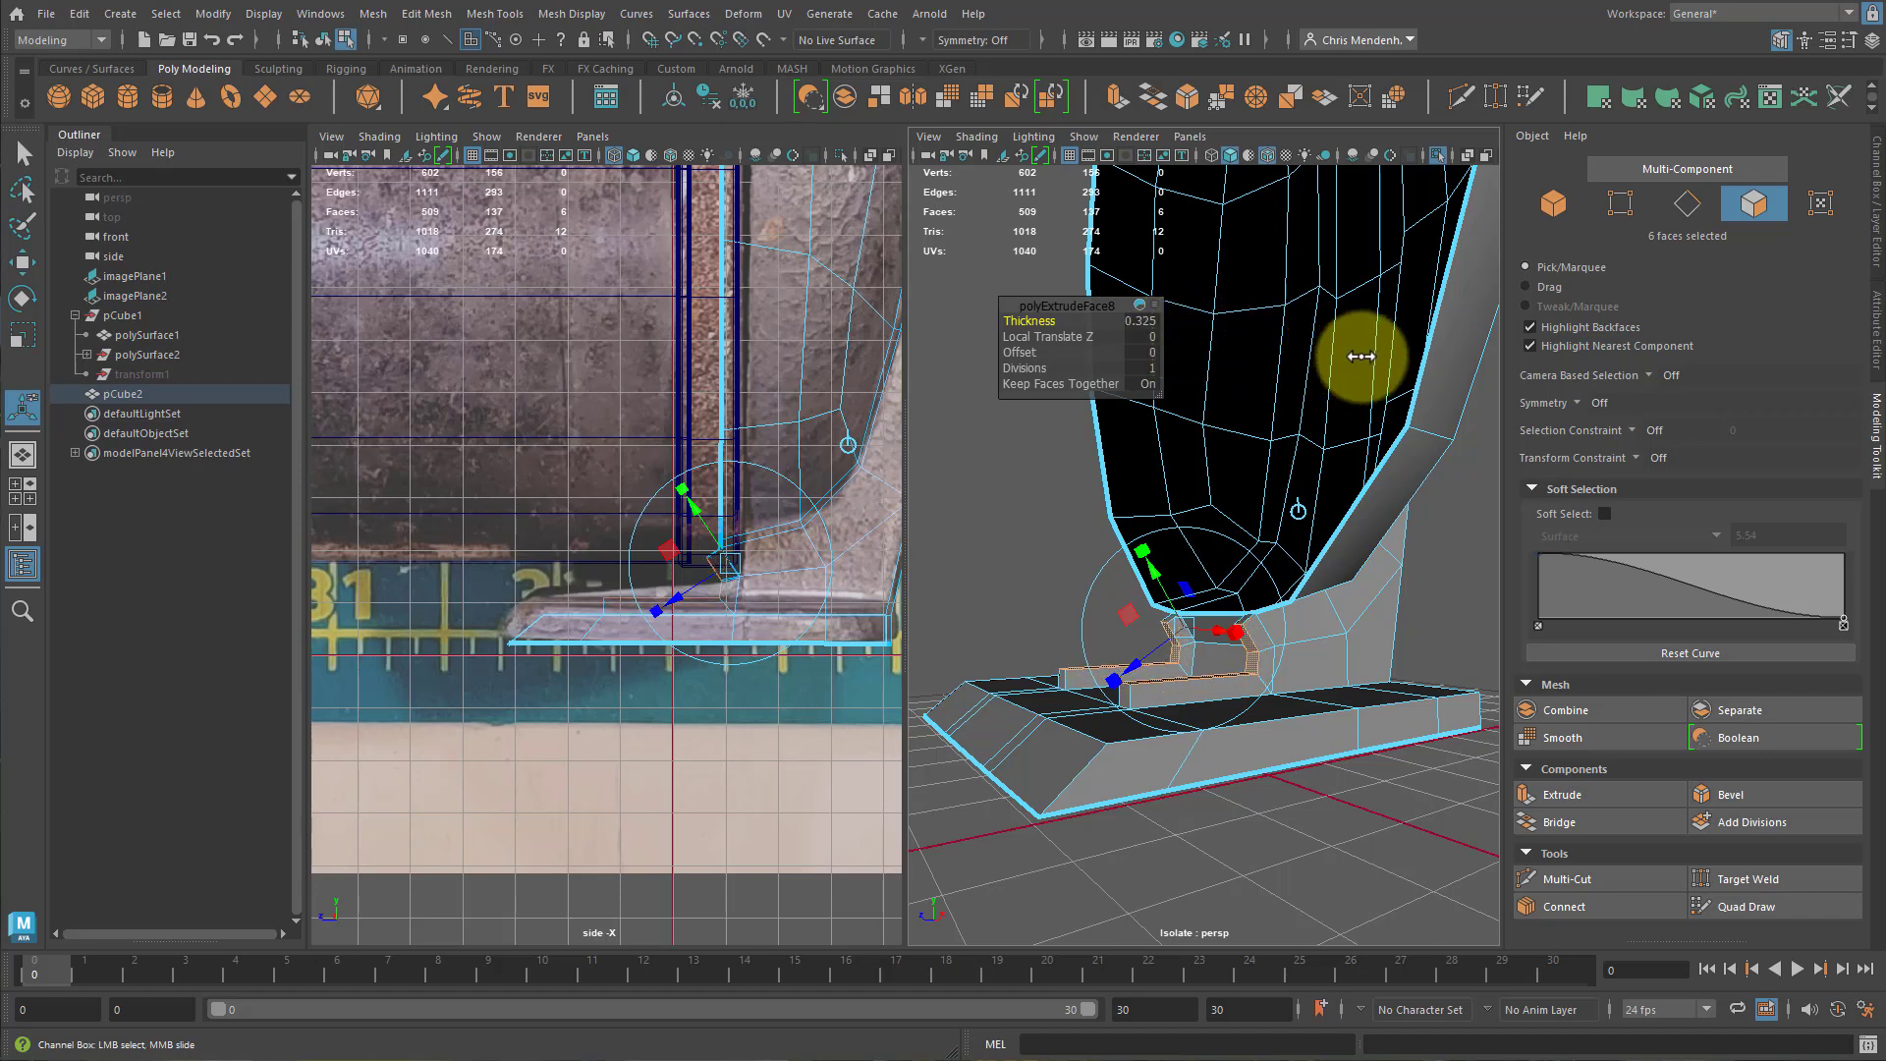
Delete the two faces at the ribs' upper ends and move their four vertices up to about Y 2.07 and forward toward the drum.
alt+drag(1192, 664, 1300, 699)
alt+right_drag(1300, 699, 1338, 724)
alt+drag(1339, 724, 1303, 687)
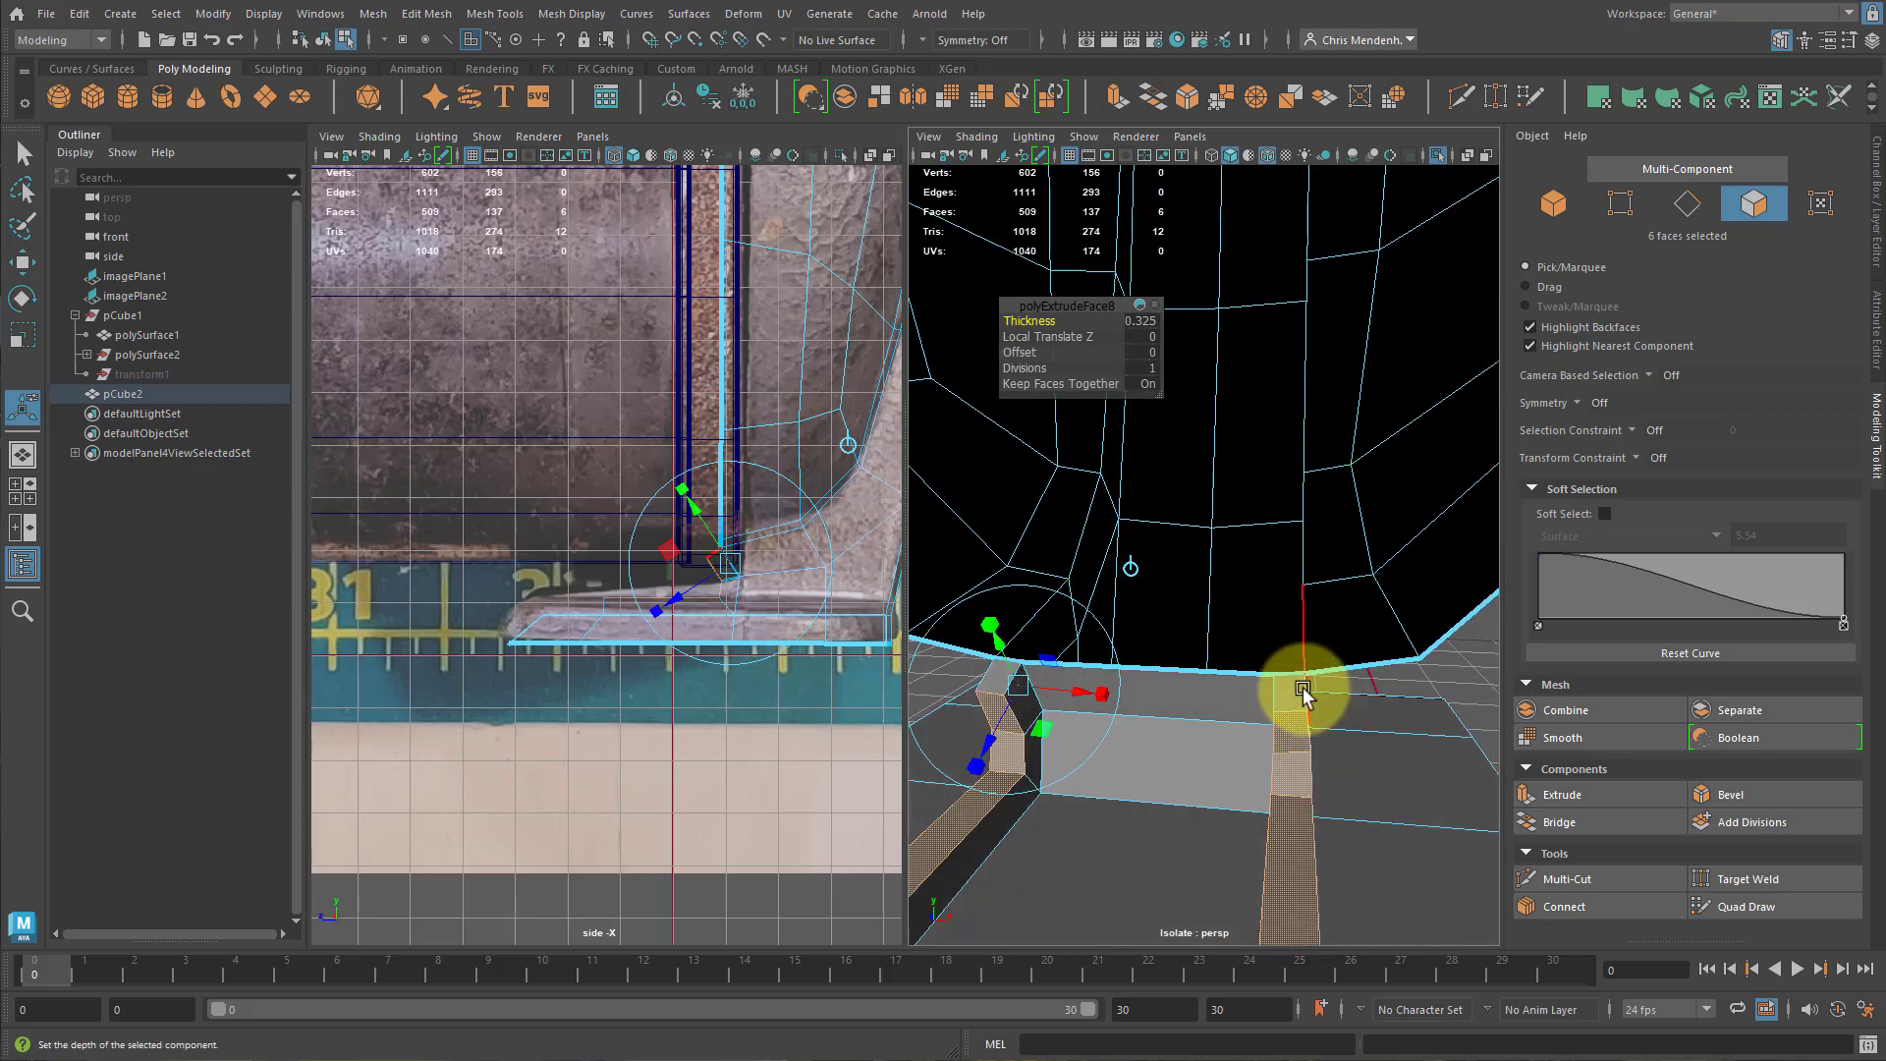
key(q)
click(1004, 684)
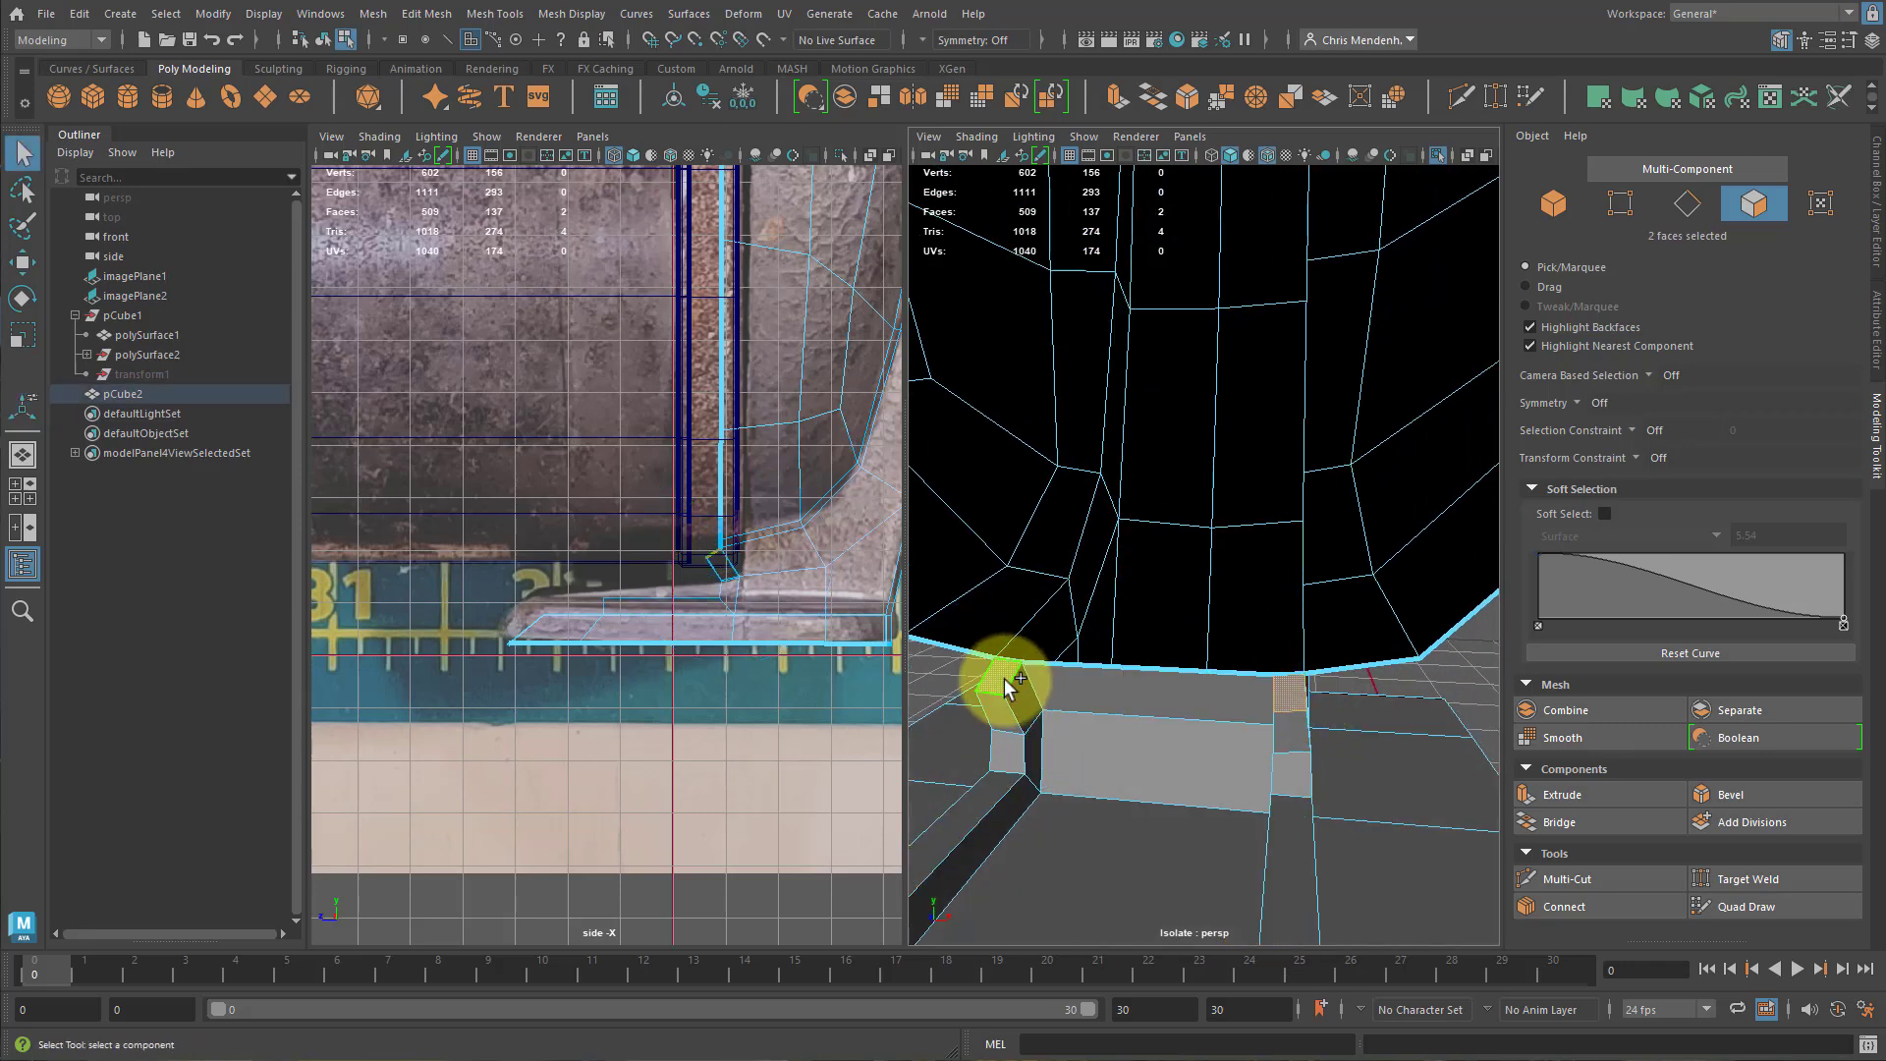
alt+drag(1103, 661, 1222, 716)
key(w)
drag(1152, 583, 1156, 571)
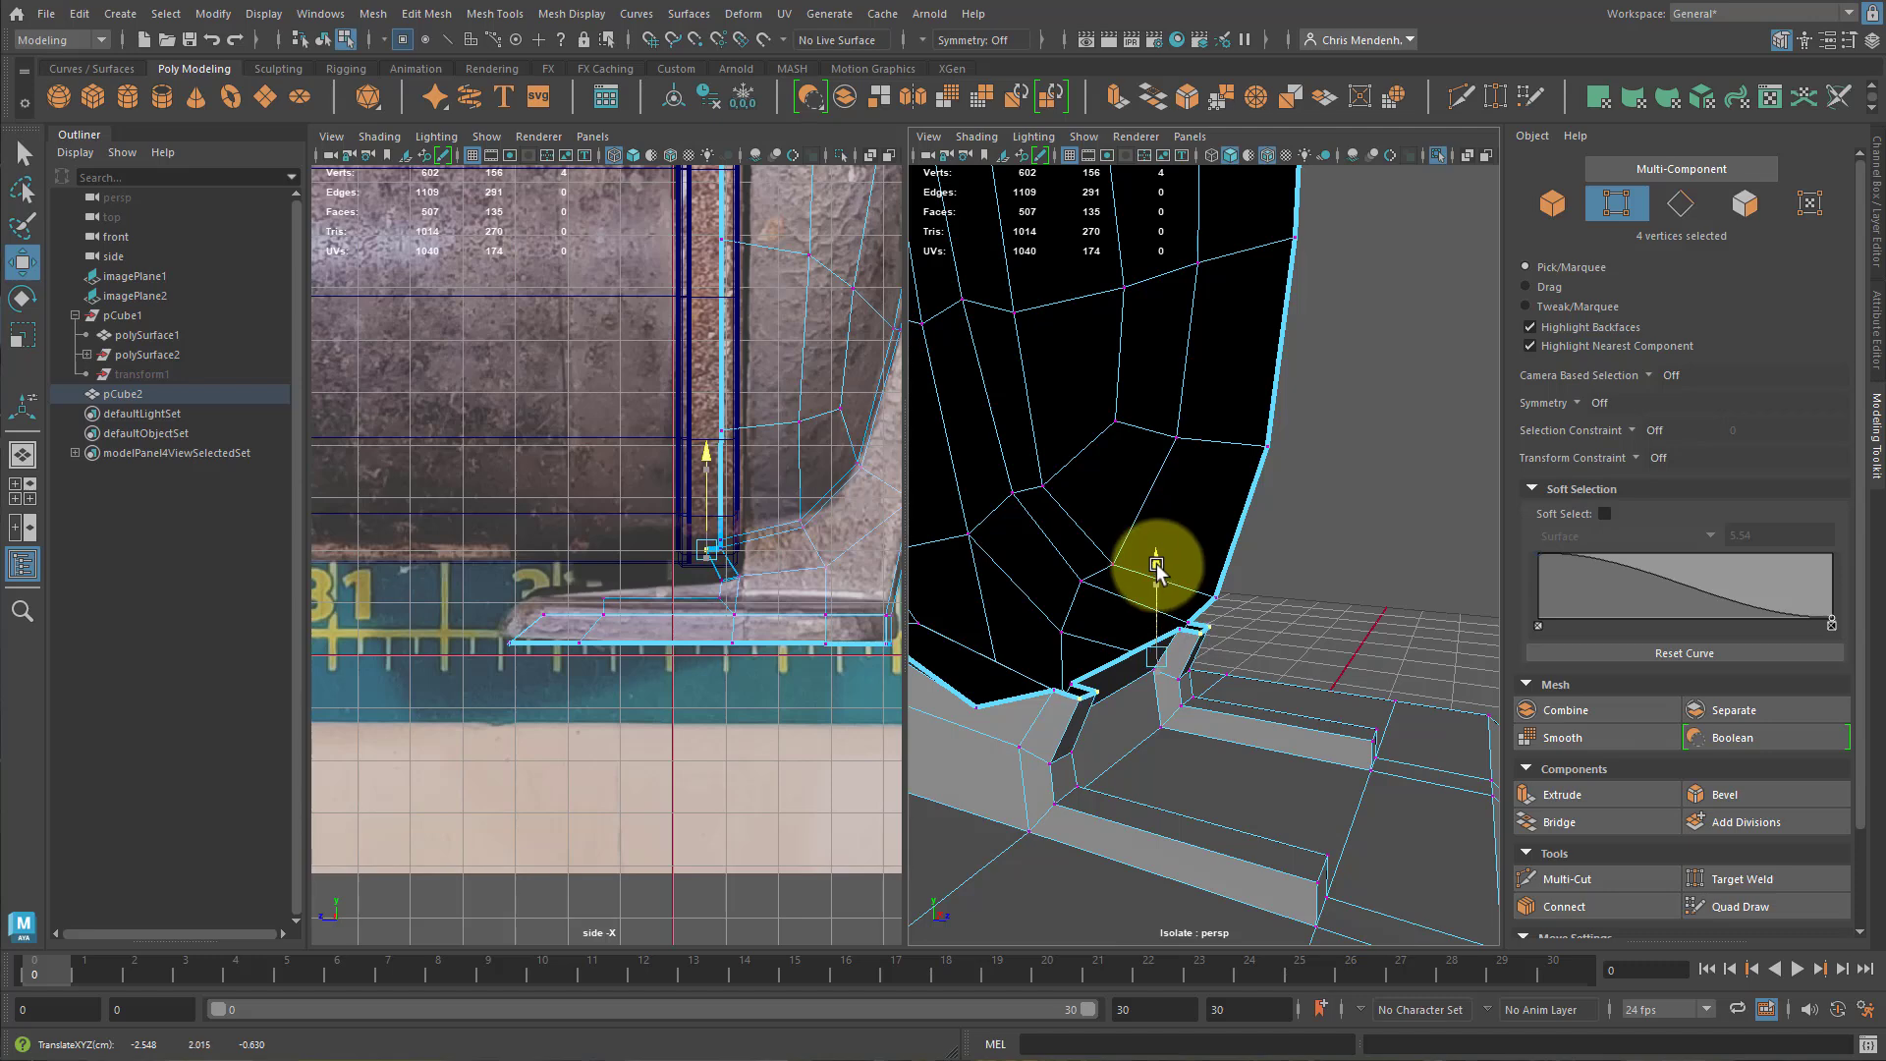
key(ctrl+1)
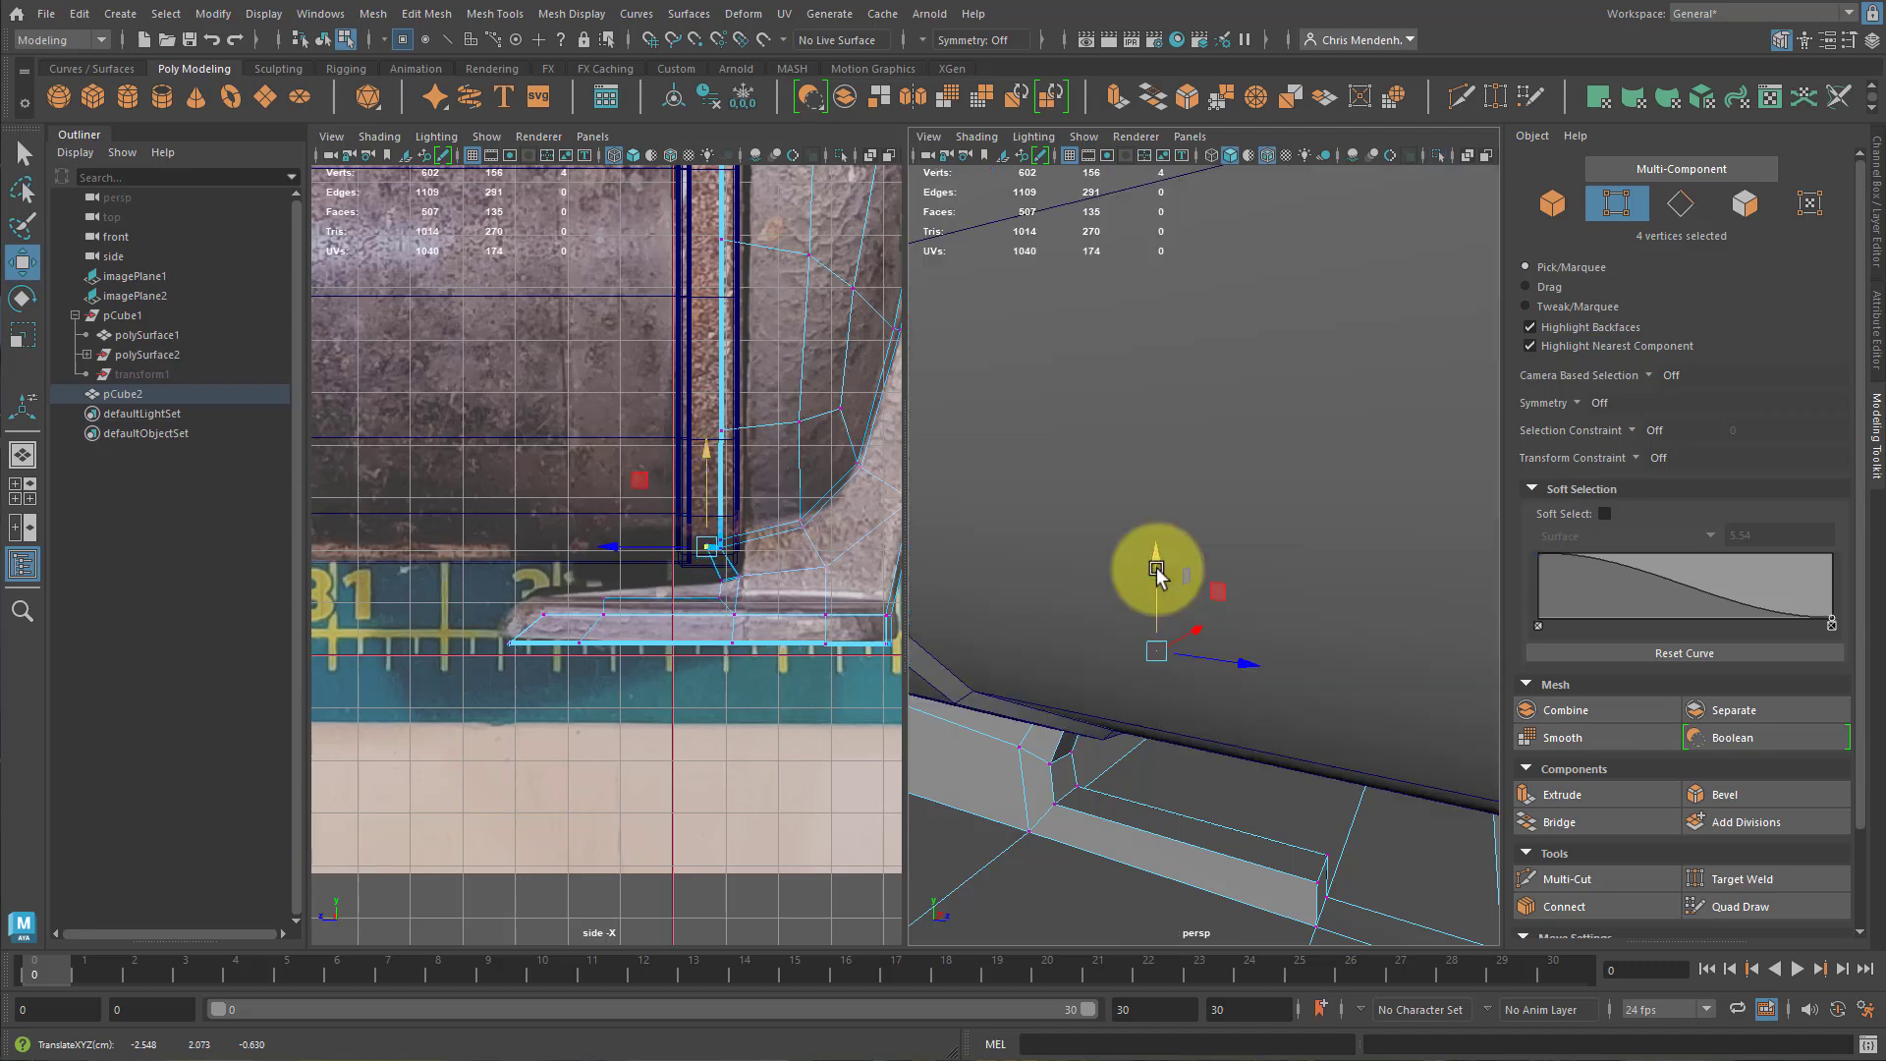
alt+drag(1235, 642, 1128, 753)
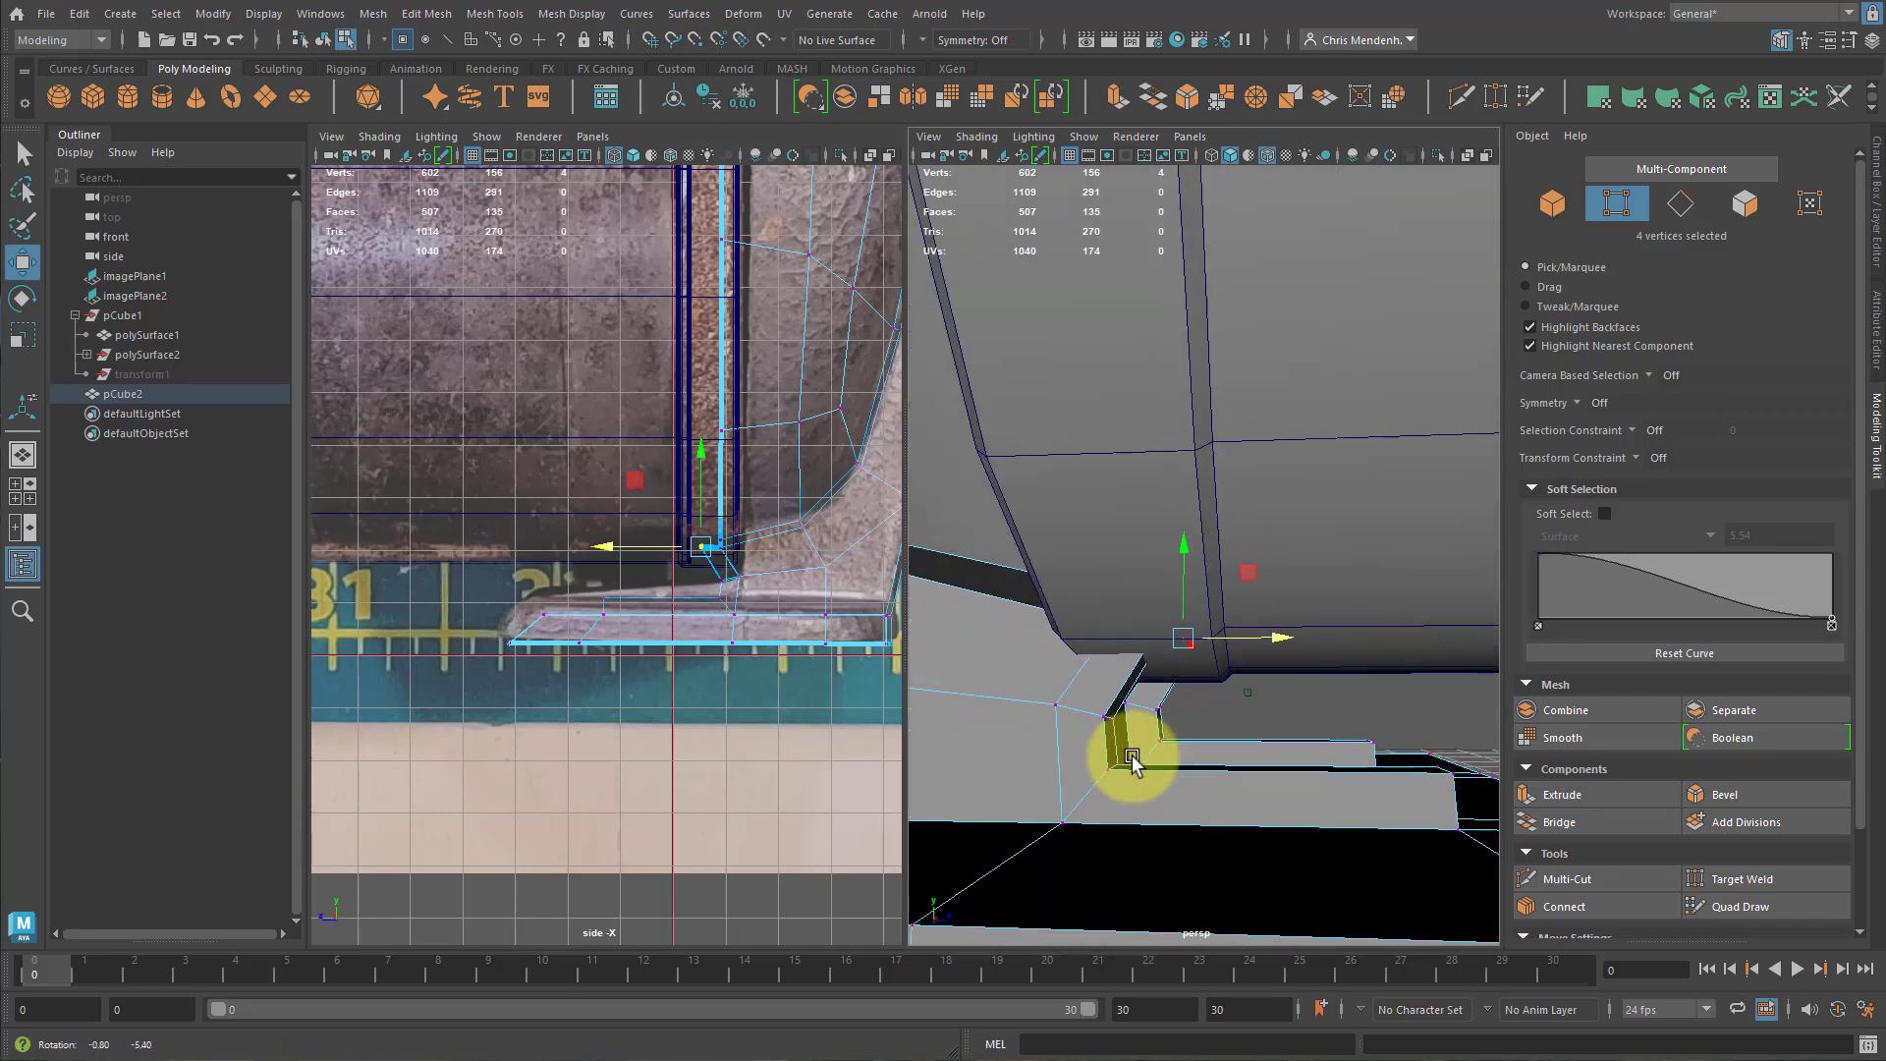
Preview the housing mesh smoothed to check how the ribs meet the drum, and return to the unsmoothed display.
key(F8)
key(3)
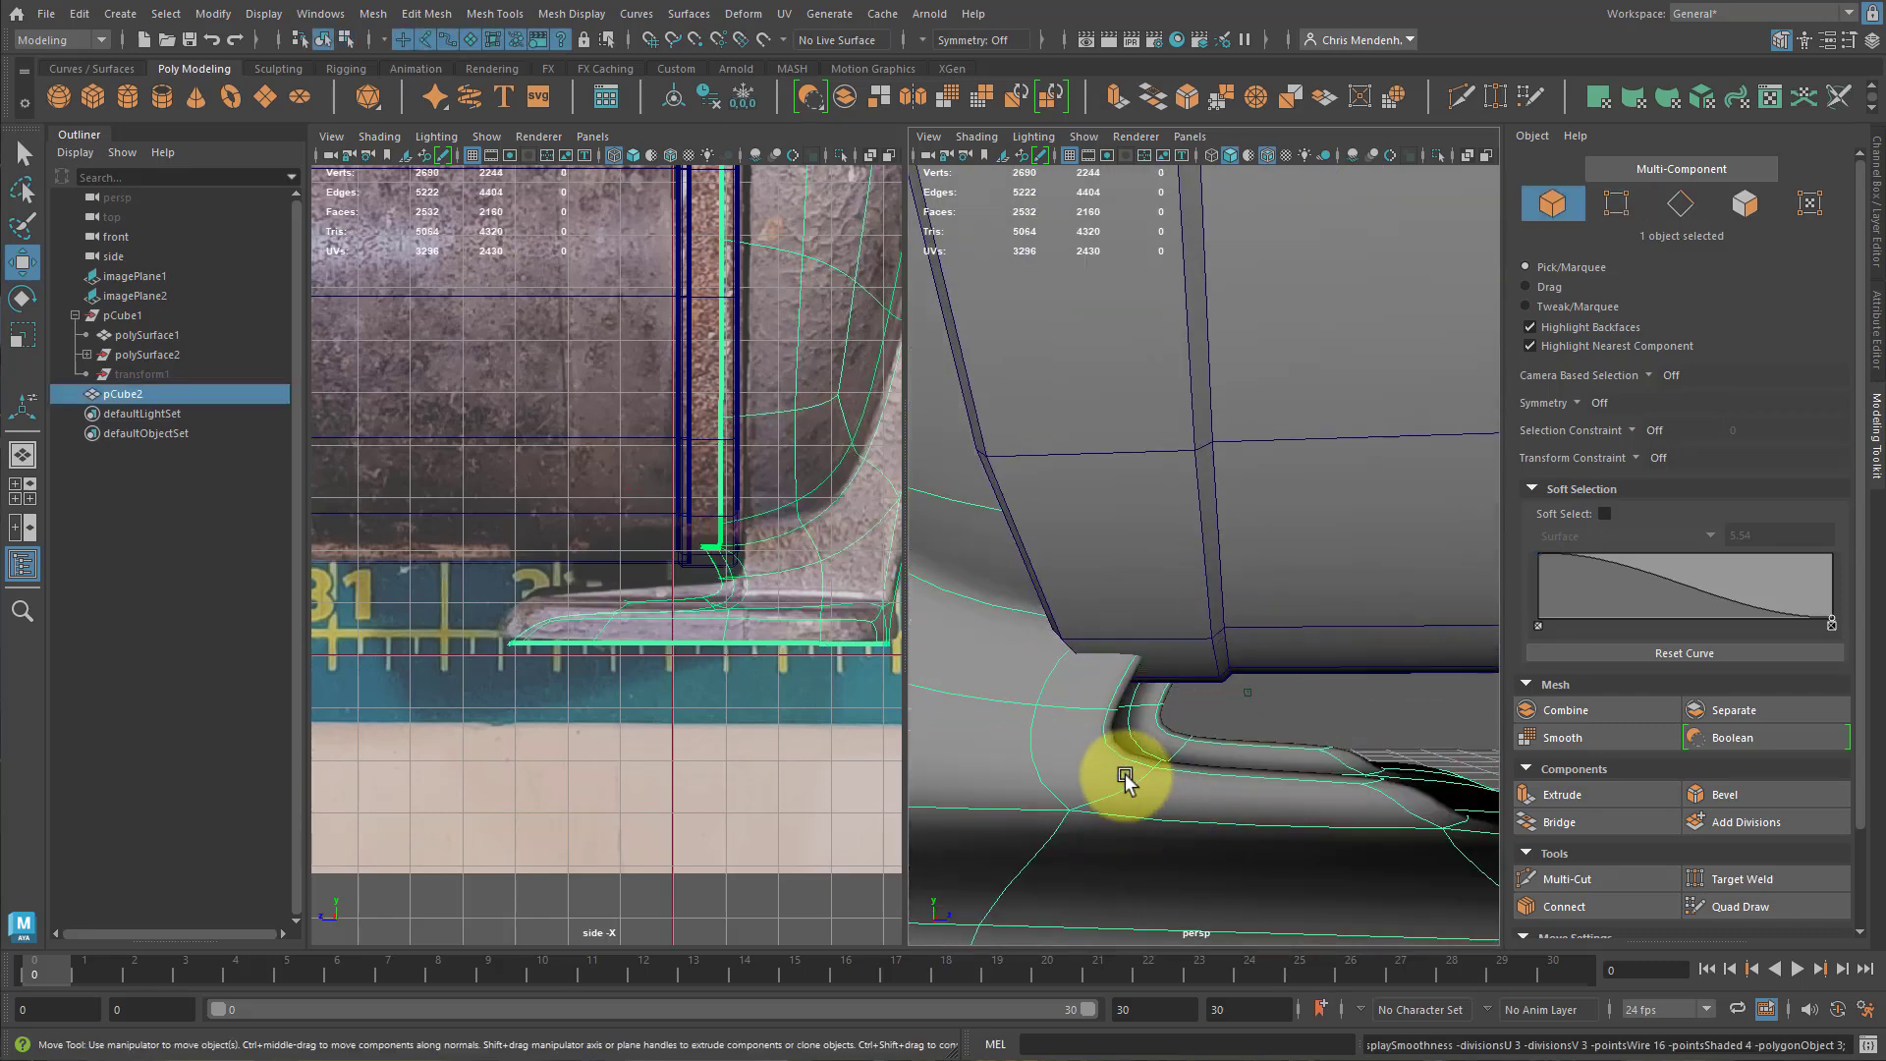
key(1)
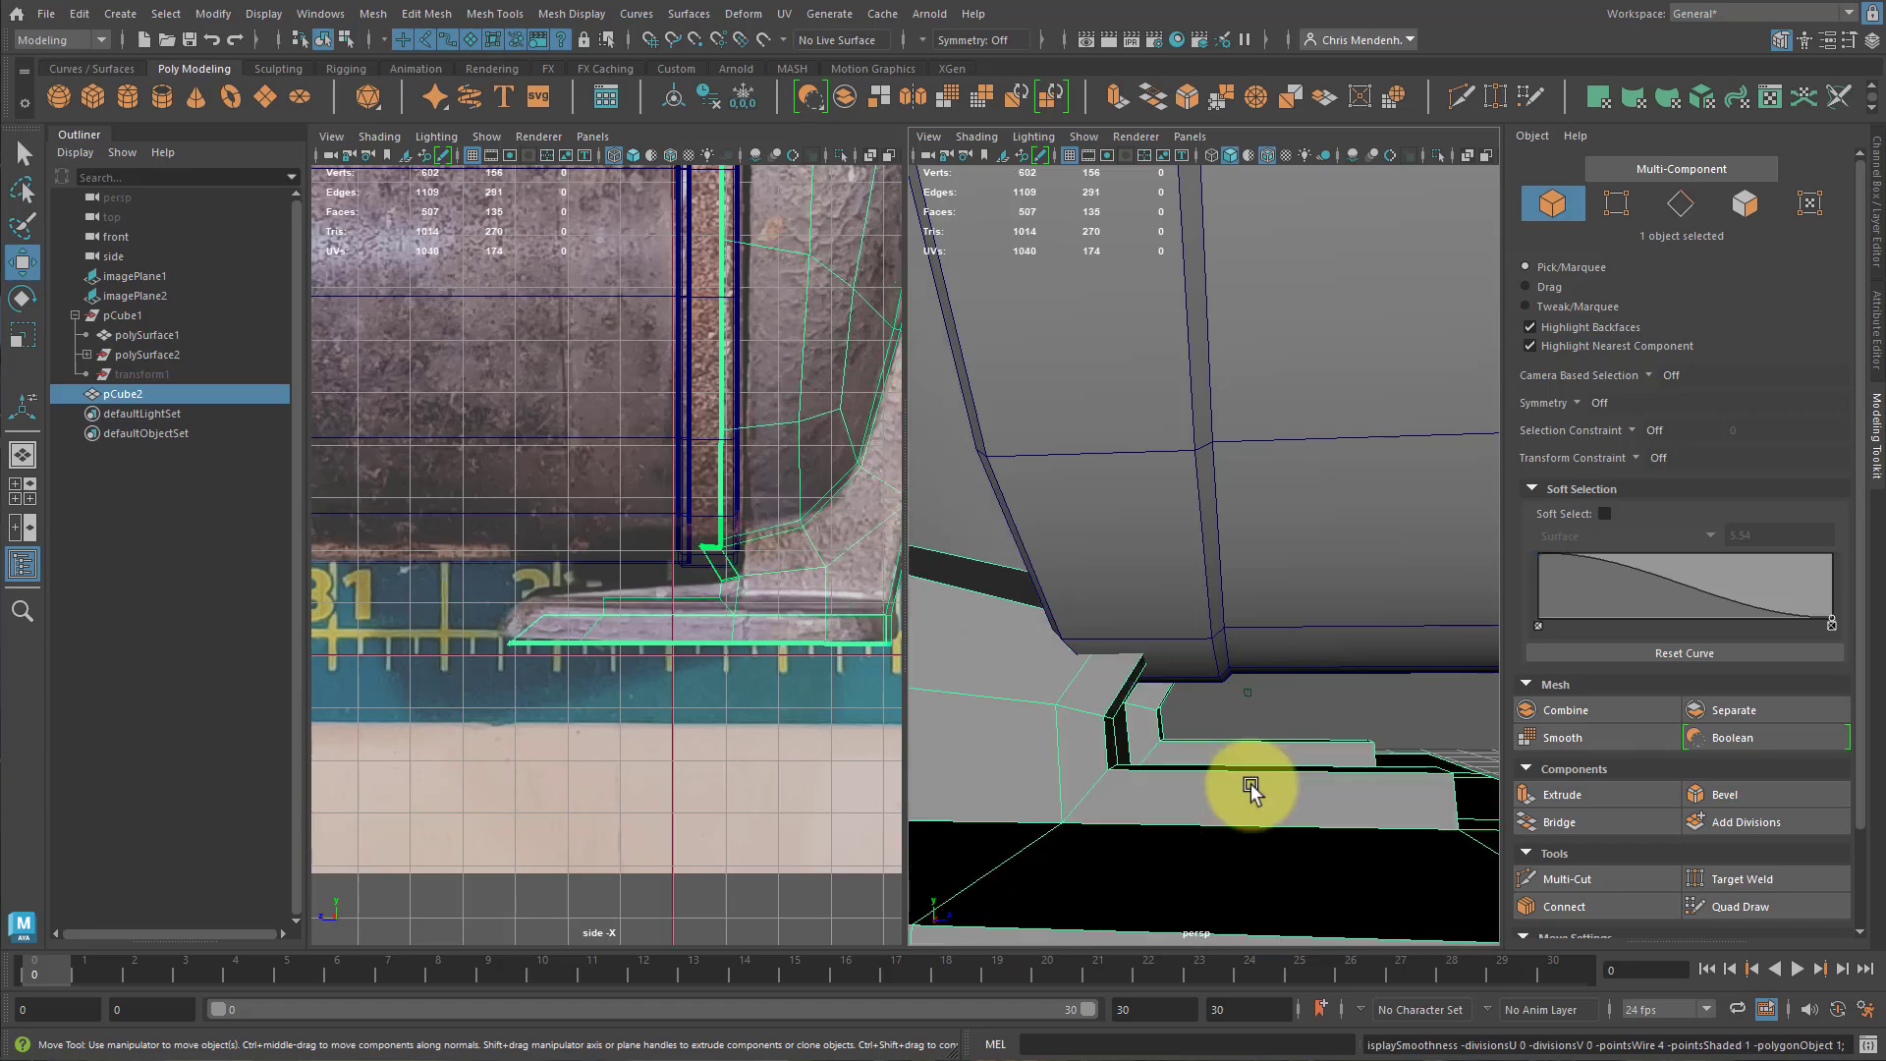
Isolate the housing and move the seven crosswise base plate edges at the ribs' front ends forward to about Z 2.19.
alt+drag(1414, 800, 1228, 731)
key(ctrl+1)
key(F10)
click(1212, 771)
double_click(1228, 755)
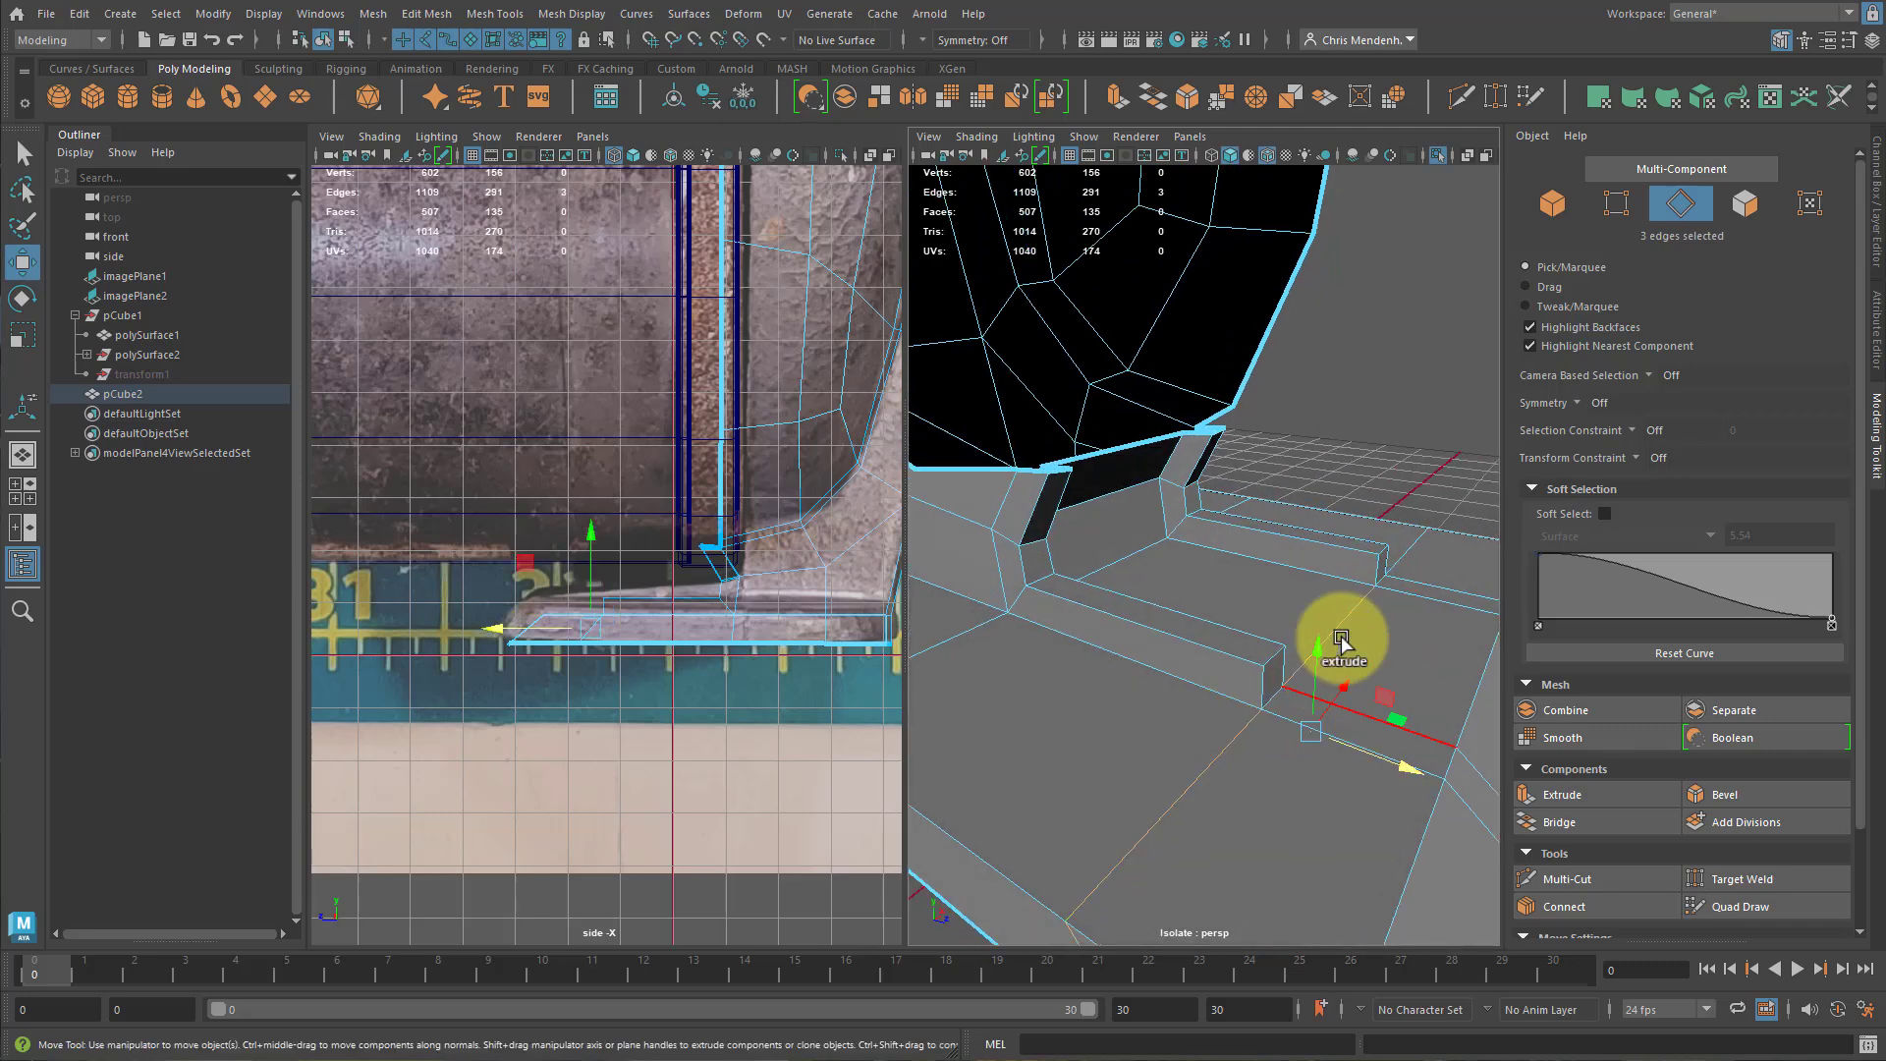
shift+click(1272, 695)
mouse_move(1400, 763)
alt+mouse_down()
mouse_move(1232, 761)
mouse_move(1432, 703)
mouse_move(1414, 753)
alt+mouse_up()
shift+click(1327, 641)
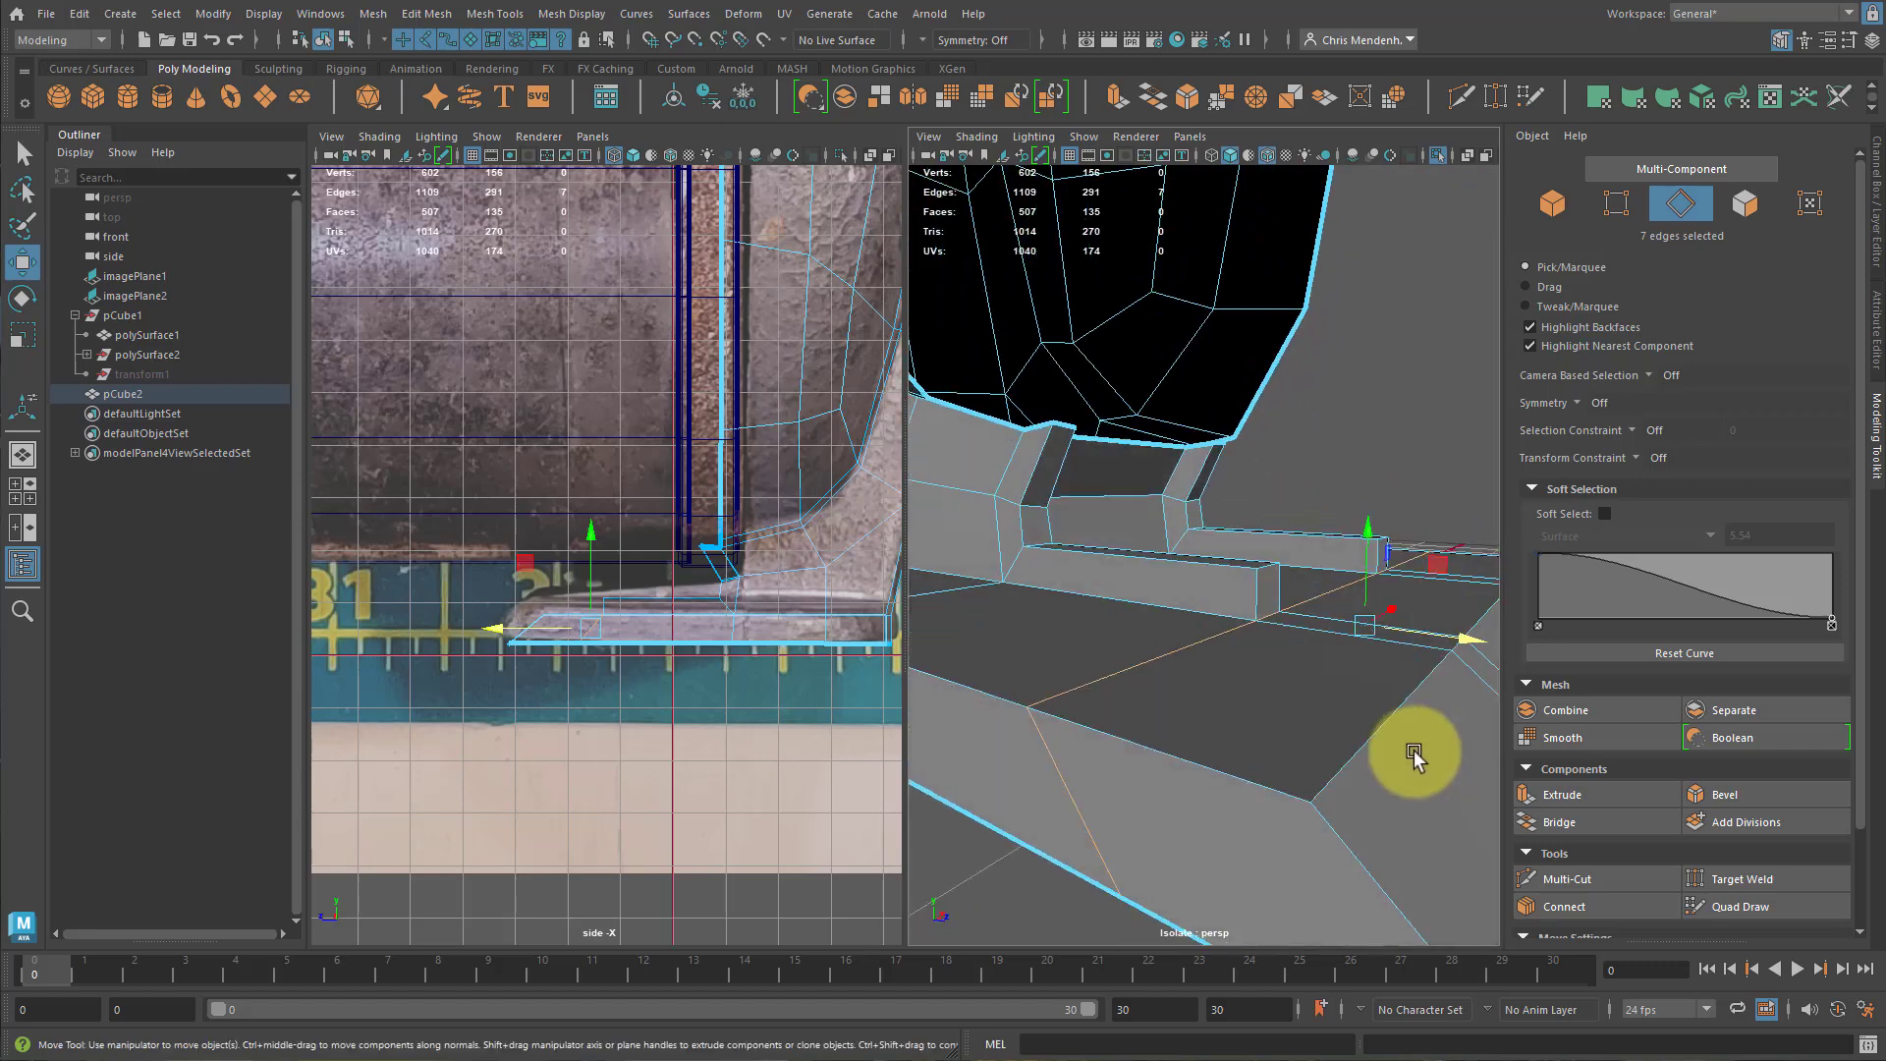
drag(1479, 645, 1515, 651)
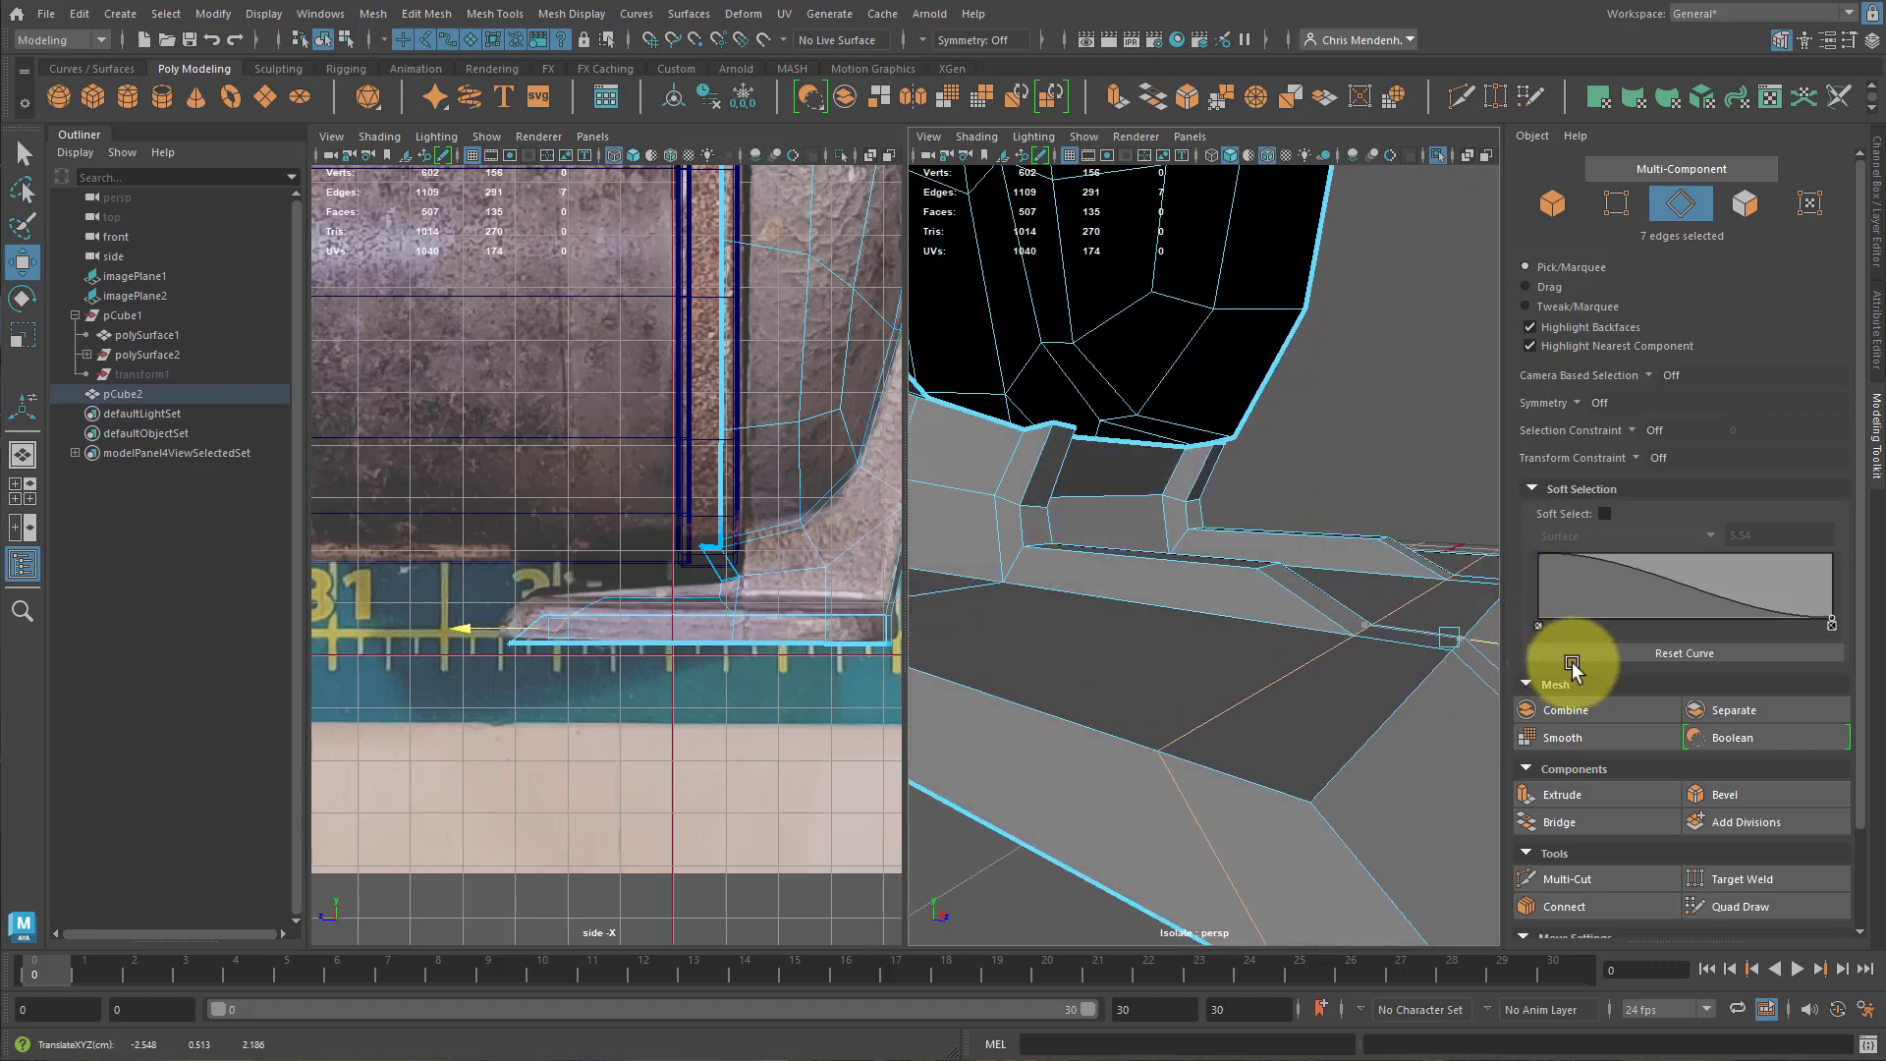
Lower the two upper edges at the ribs' front ends to taper the ribs toward the front of the base plate.
alt+drag(1483, 664, 1422, 639)
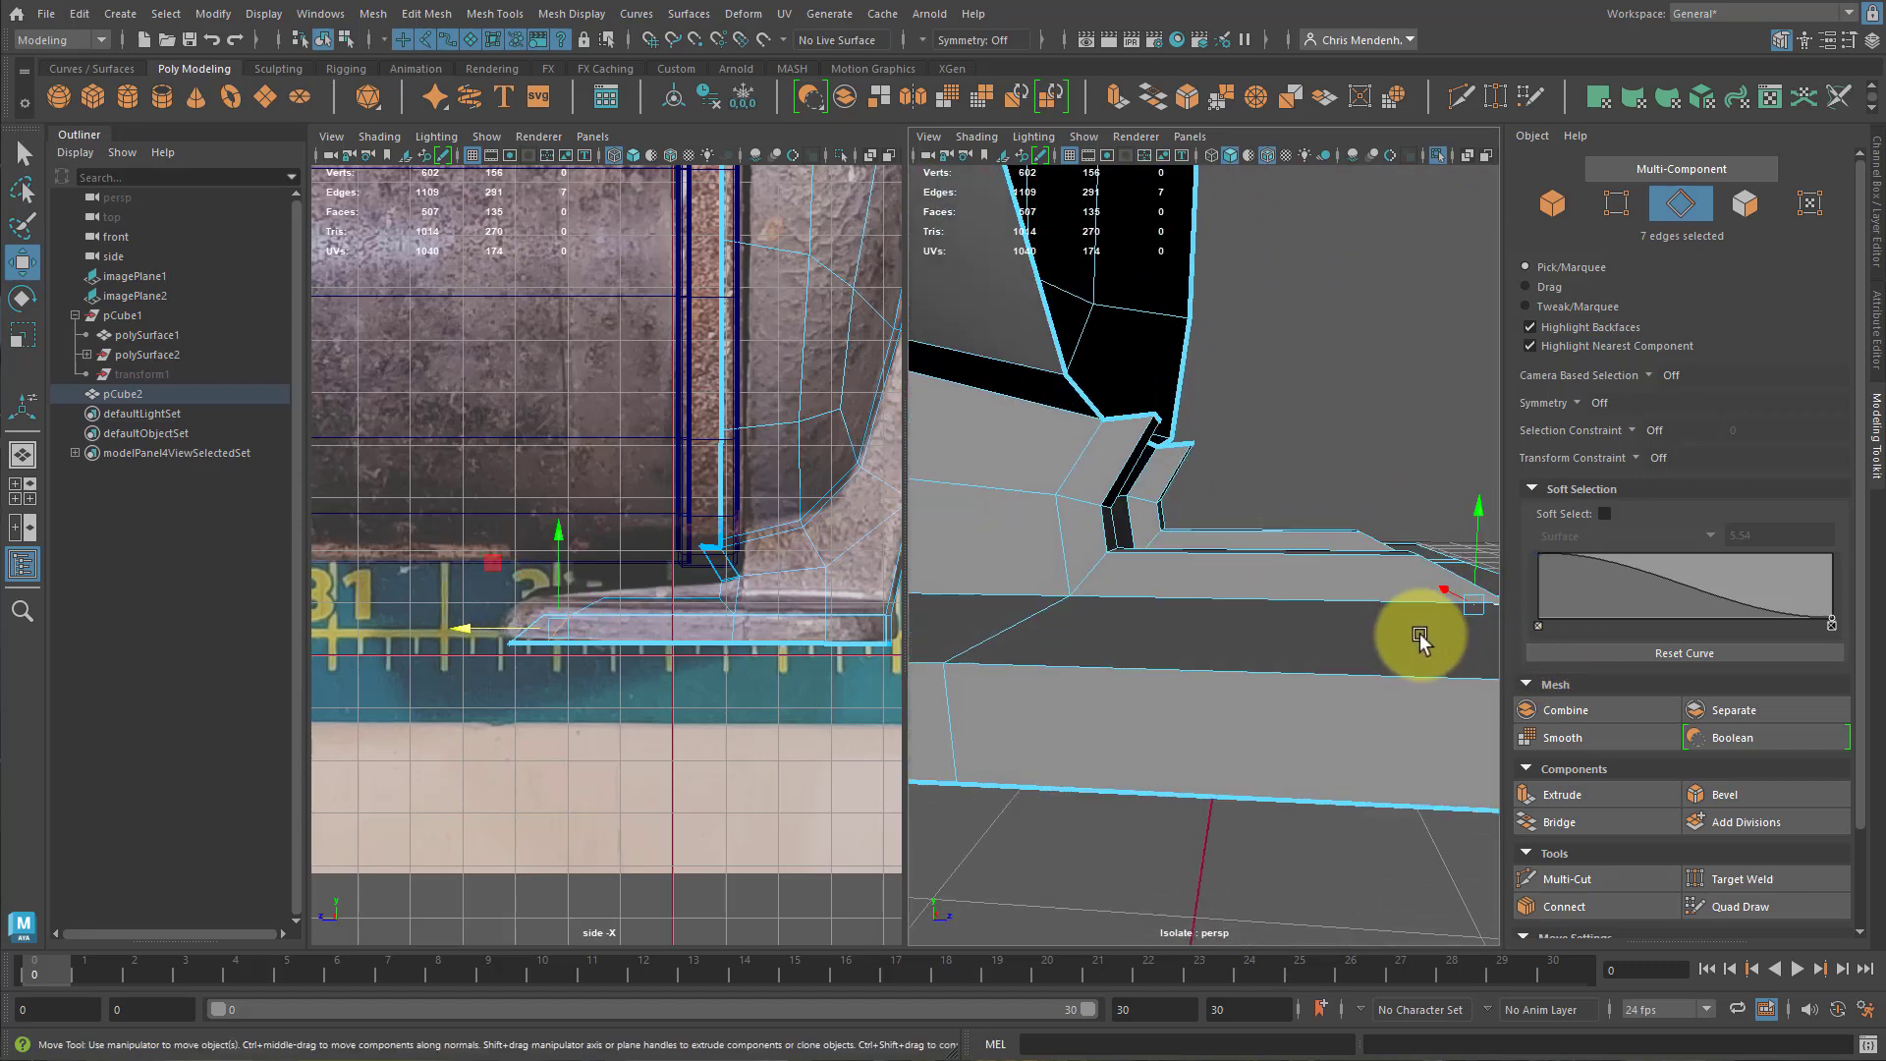
alt+middle_drag(1422, 639, 1206, 558)
alt+drag(1203, 562, 1191, 463)
click(1150, 502)
key(q)
shift+click(1136, 547)
alt+drag(1137, 547, 1161, 555)
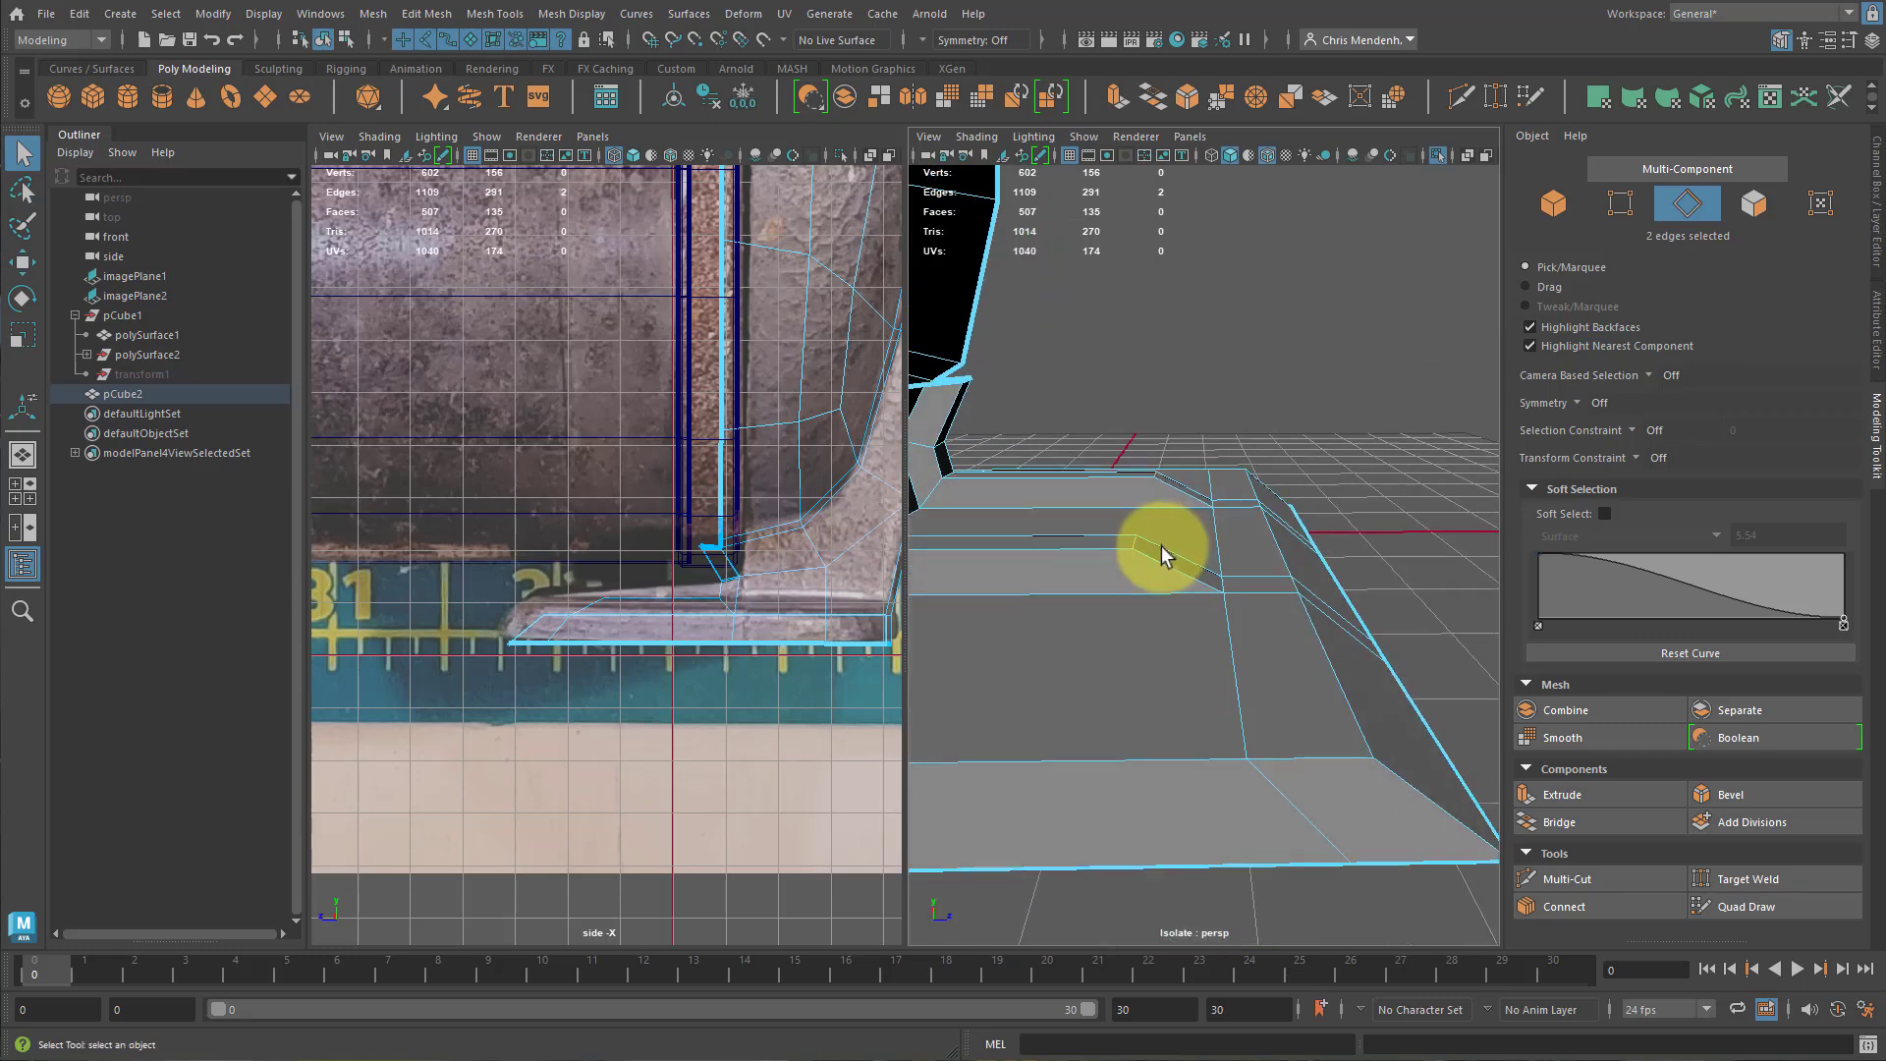
key(w)
drag(1145, 415, 1159, 513)
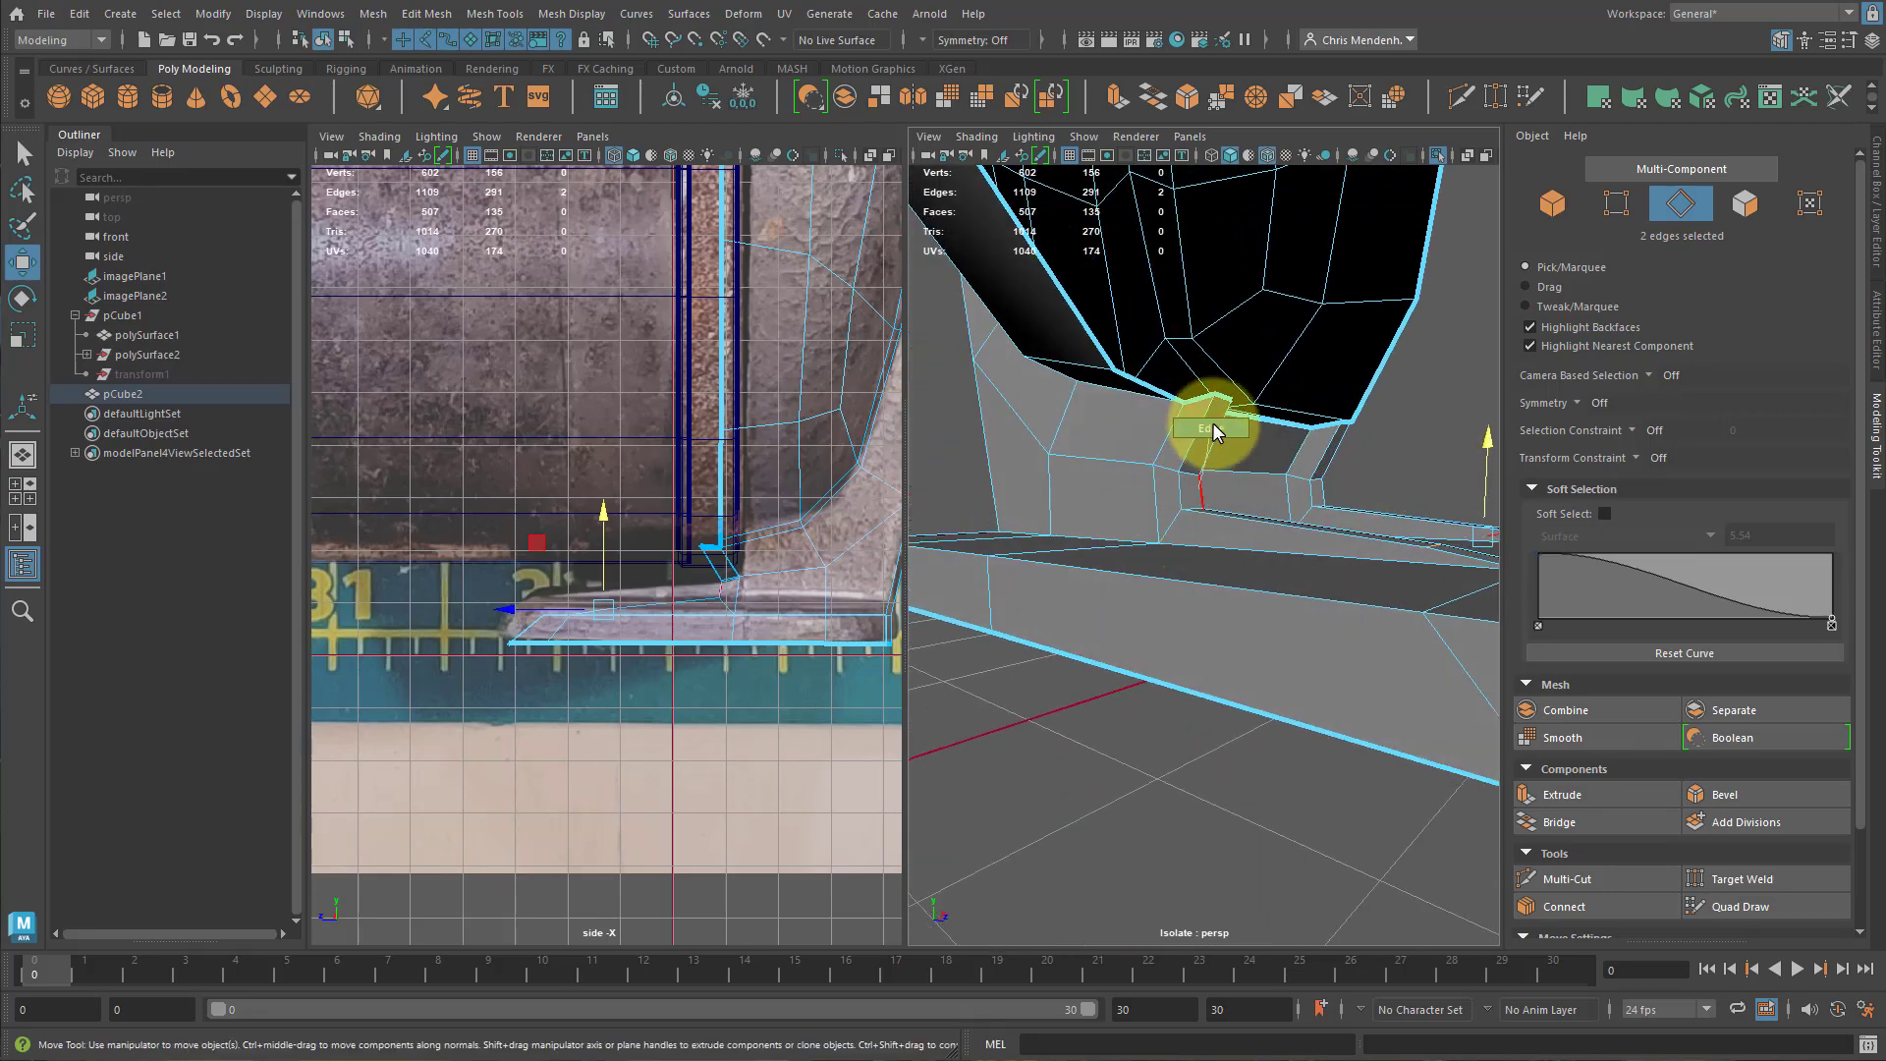
Shift the four vertices at the ribs' upper ends slightly back toward the housing and preview the mesh smoothed.
alt+drag(1214, 432, 1337, 508)
key(3)
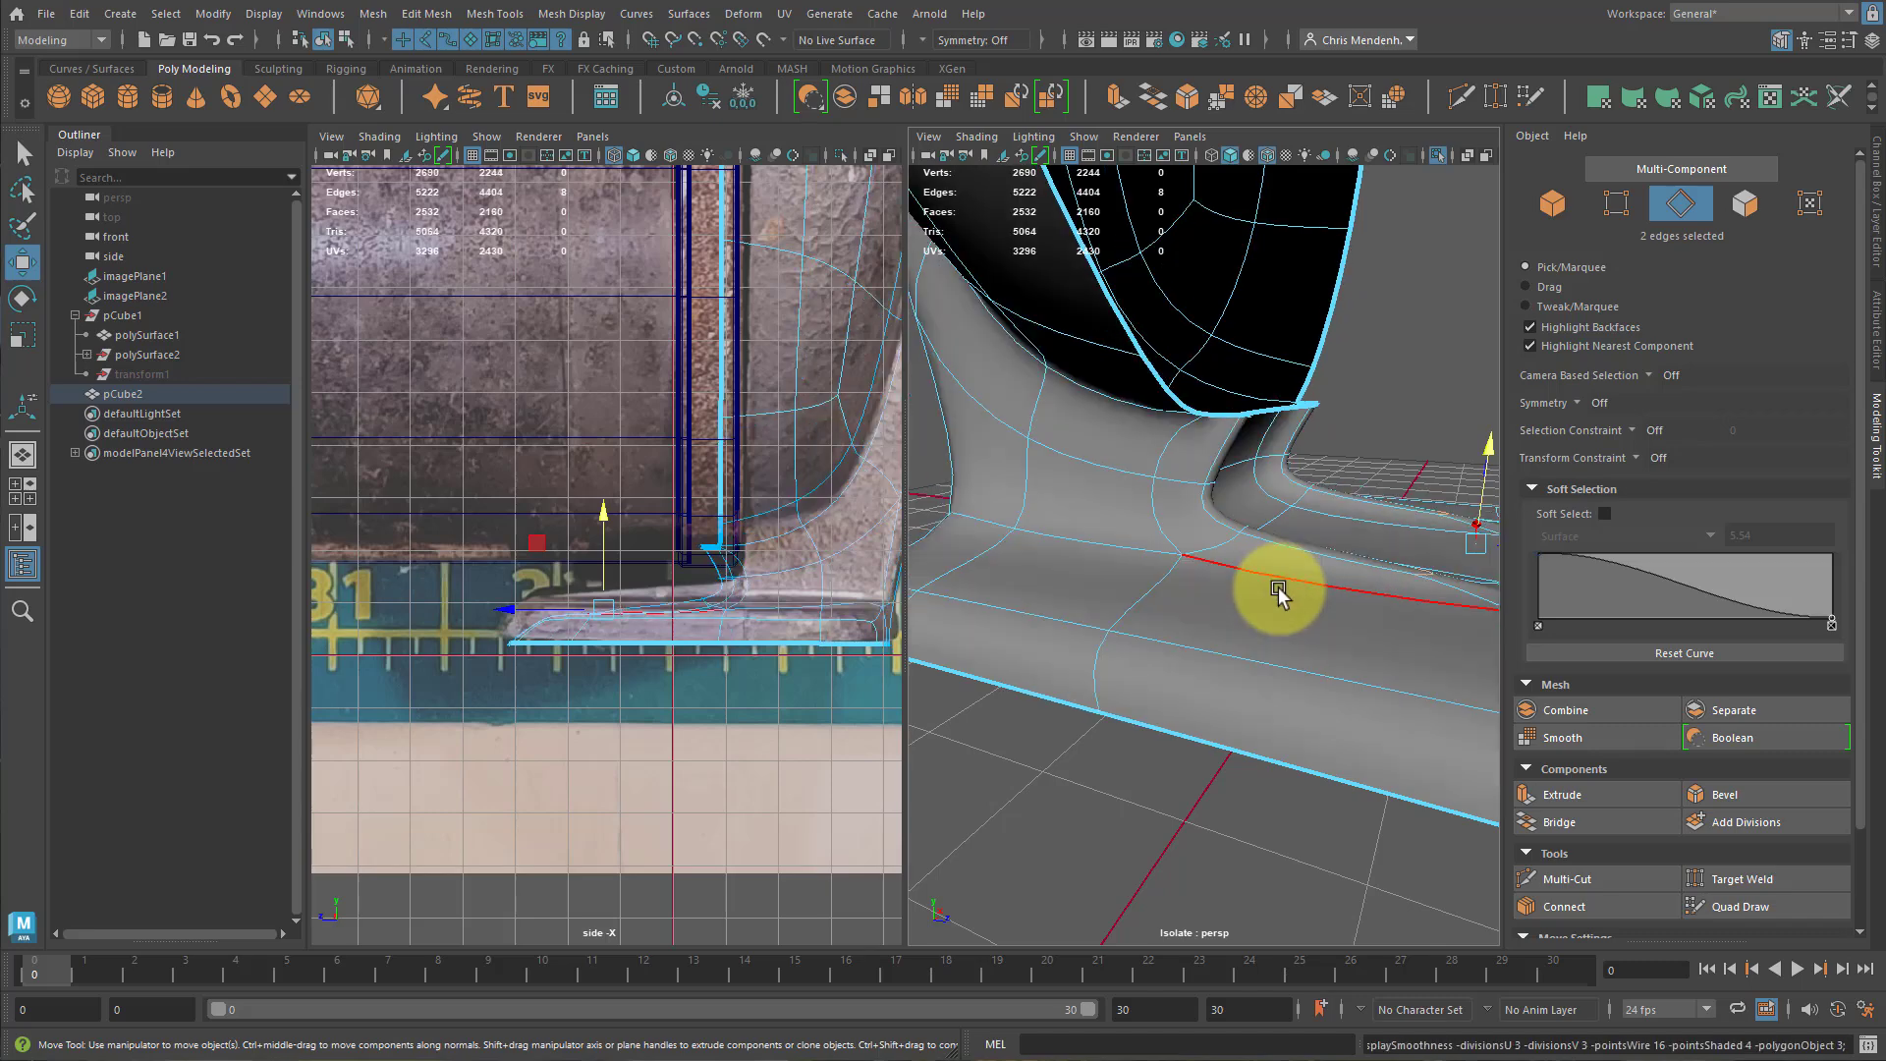
key(1)
alt+drag(1190, 554, 1260, 401)
alt+drag(1260, 400, 1208, 589)
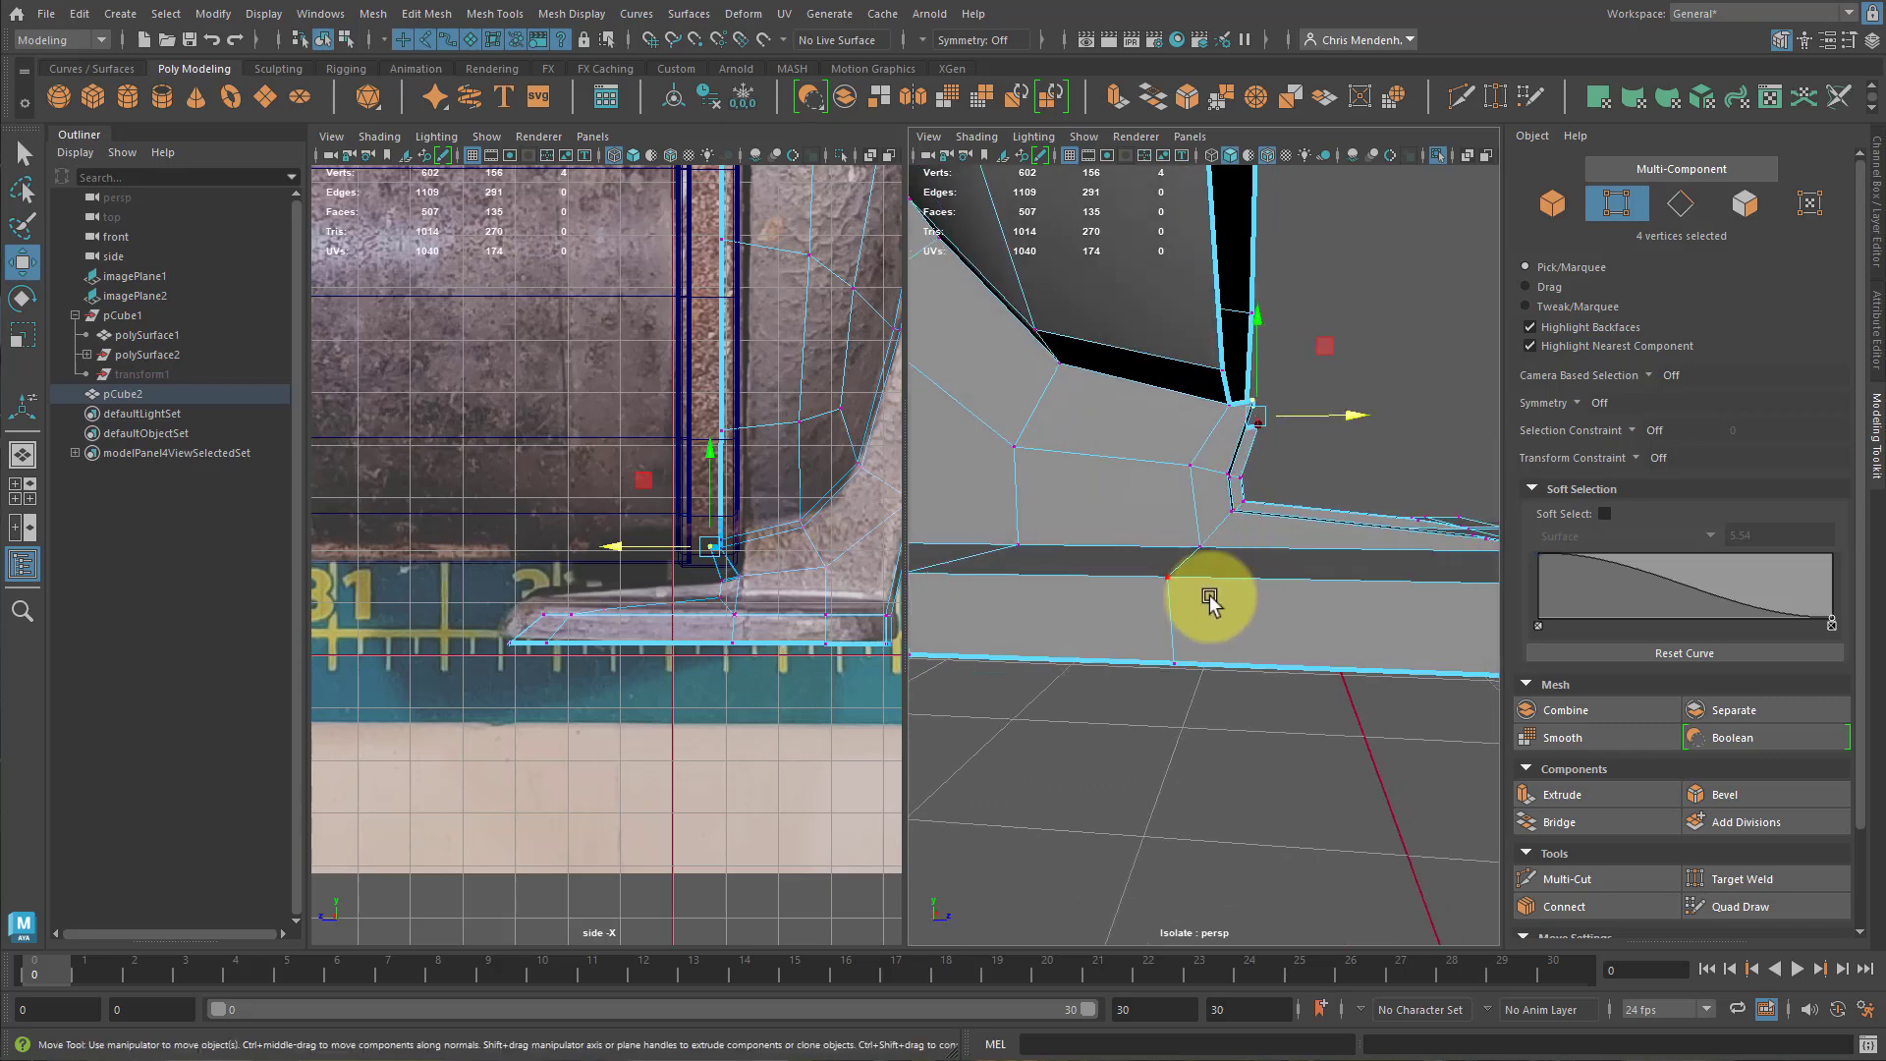
key(F8)
key(3)
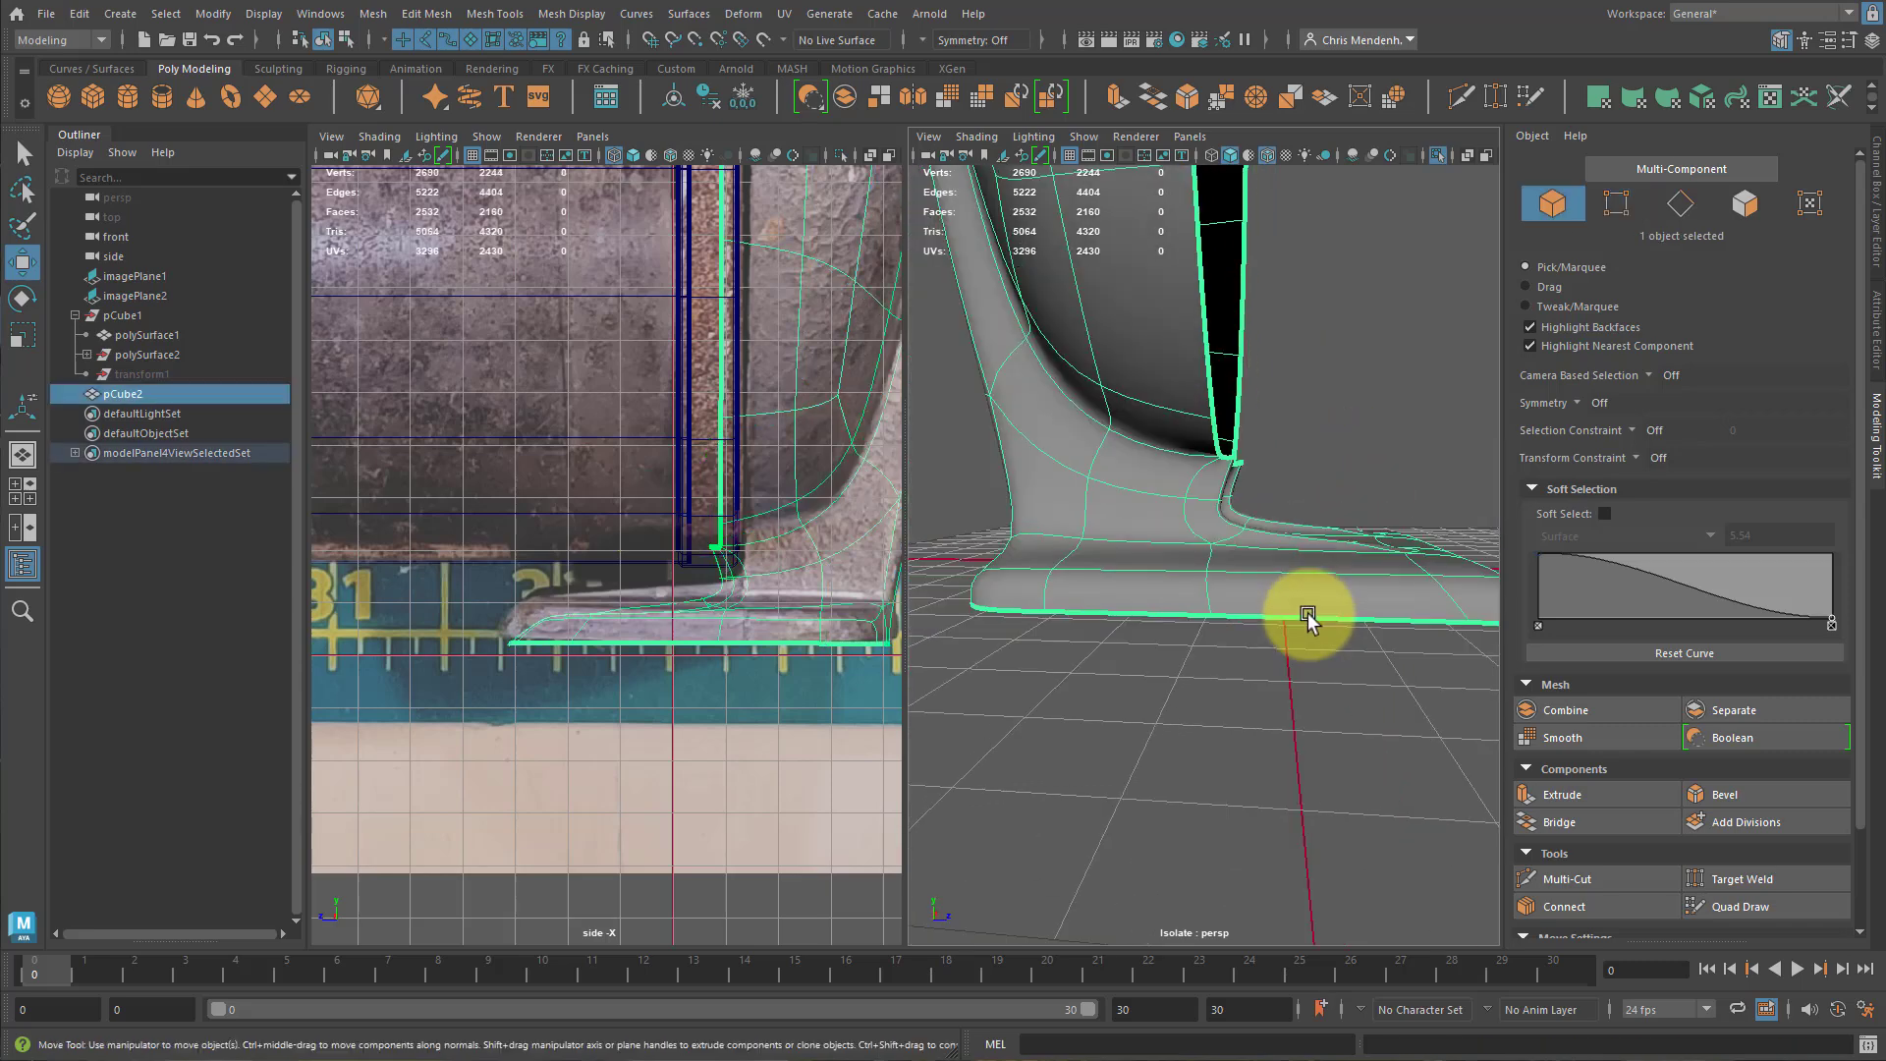
Compare the housing's unsmoothed and smoothed shapes from behind and in front, checking the raised band over the drum.
key(1)
mouse_move(1310, 522)
alt+mouse_down()
mouse_move(1280, 581)
mouse_move(968, 555)
alt+mouse_up()
scroll(1284, 552, down, 6)
alt+drag(1241, 551, 1170, 491)
alt+middle_drag(1170, 491, 1212, 547)
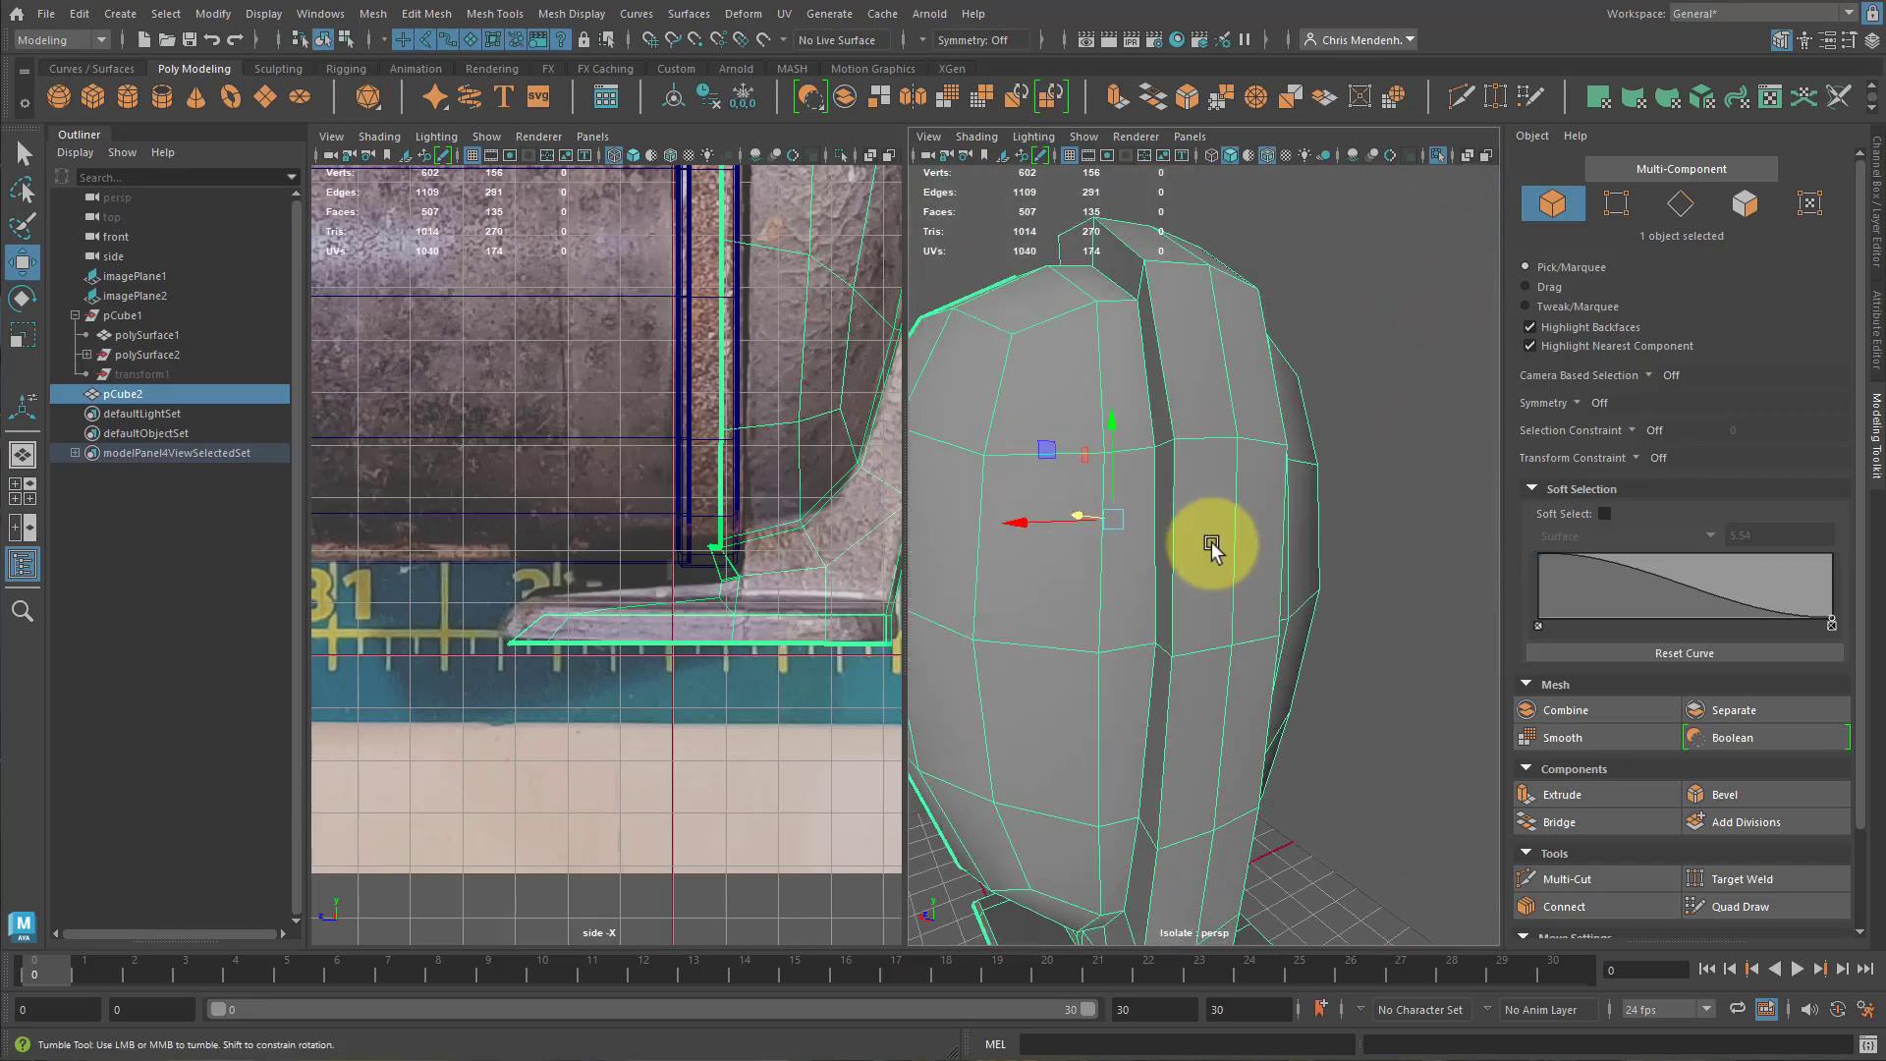
alt+drag(1212, 547, 1187, 575)
key(3)
click(1346, 586)
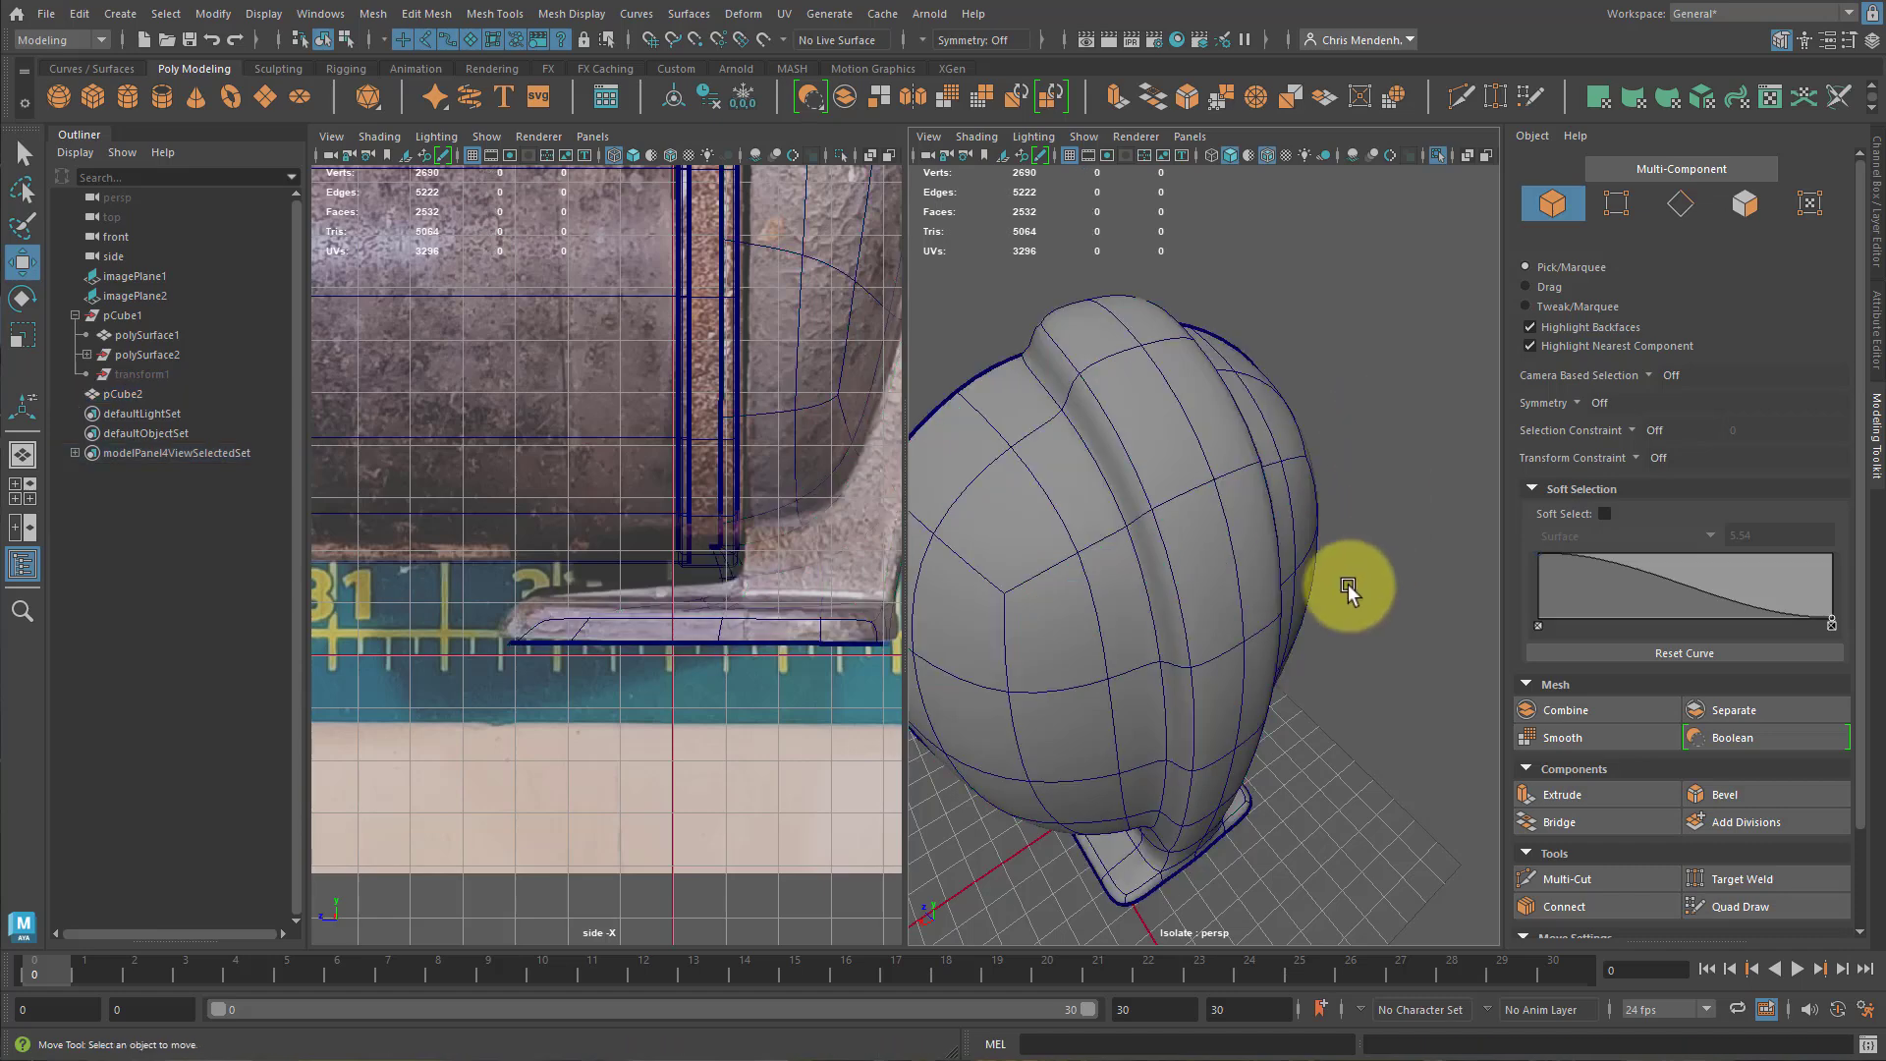
alt+drag(1347, 585, 1196, 362)
alt+drag(1139, 714, 1271, 530)
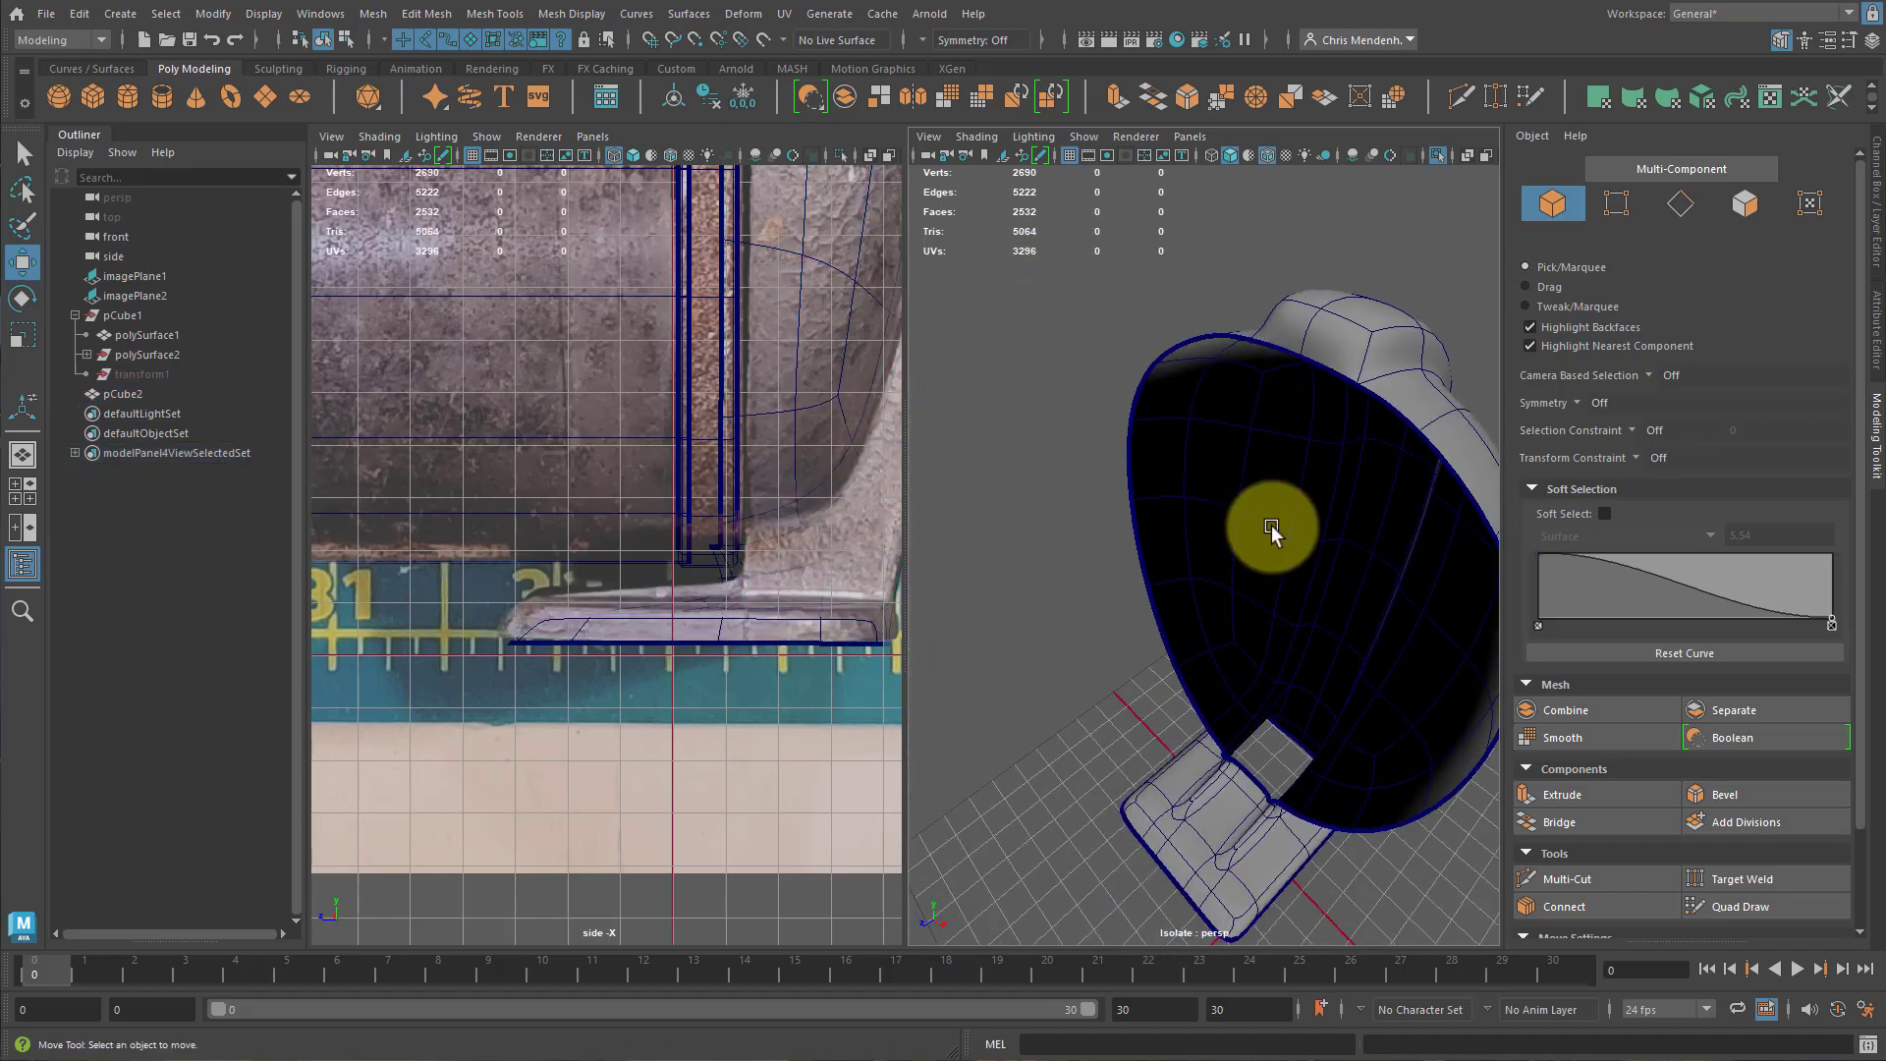
click(1340, 363)
key(1)
alt+drag(1330, 450, 1210, 449)
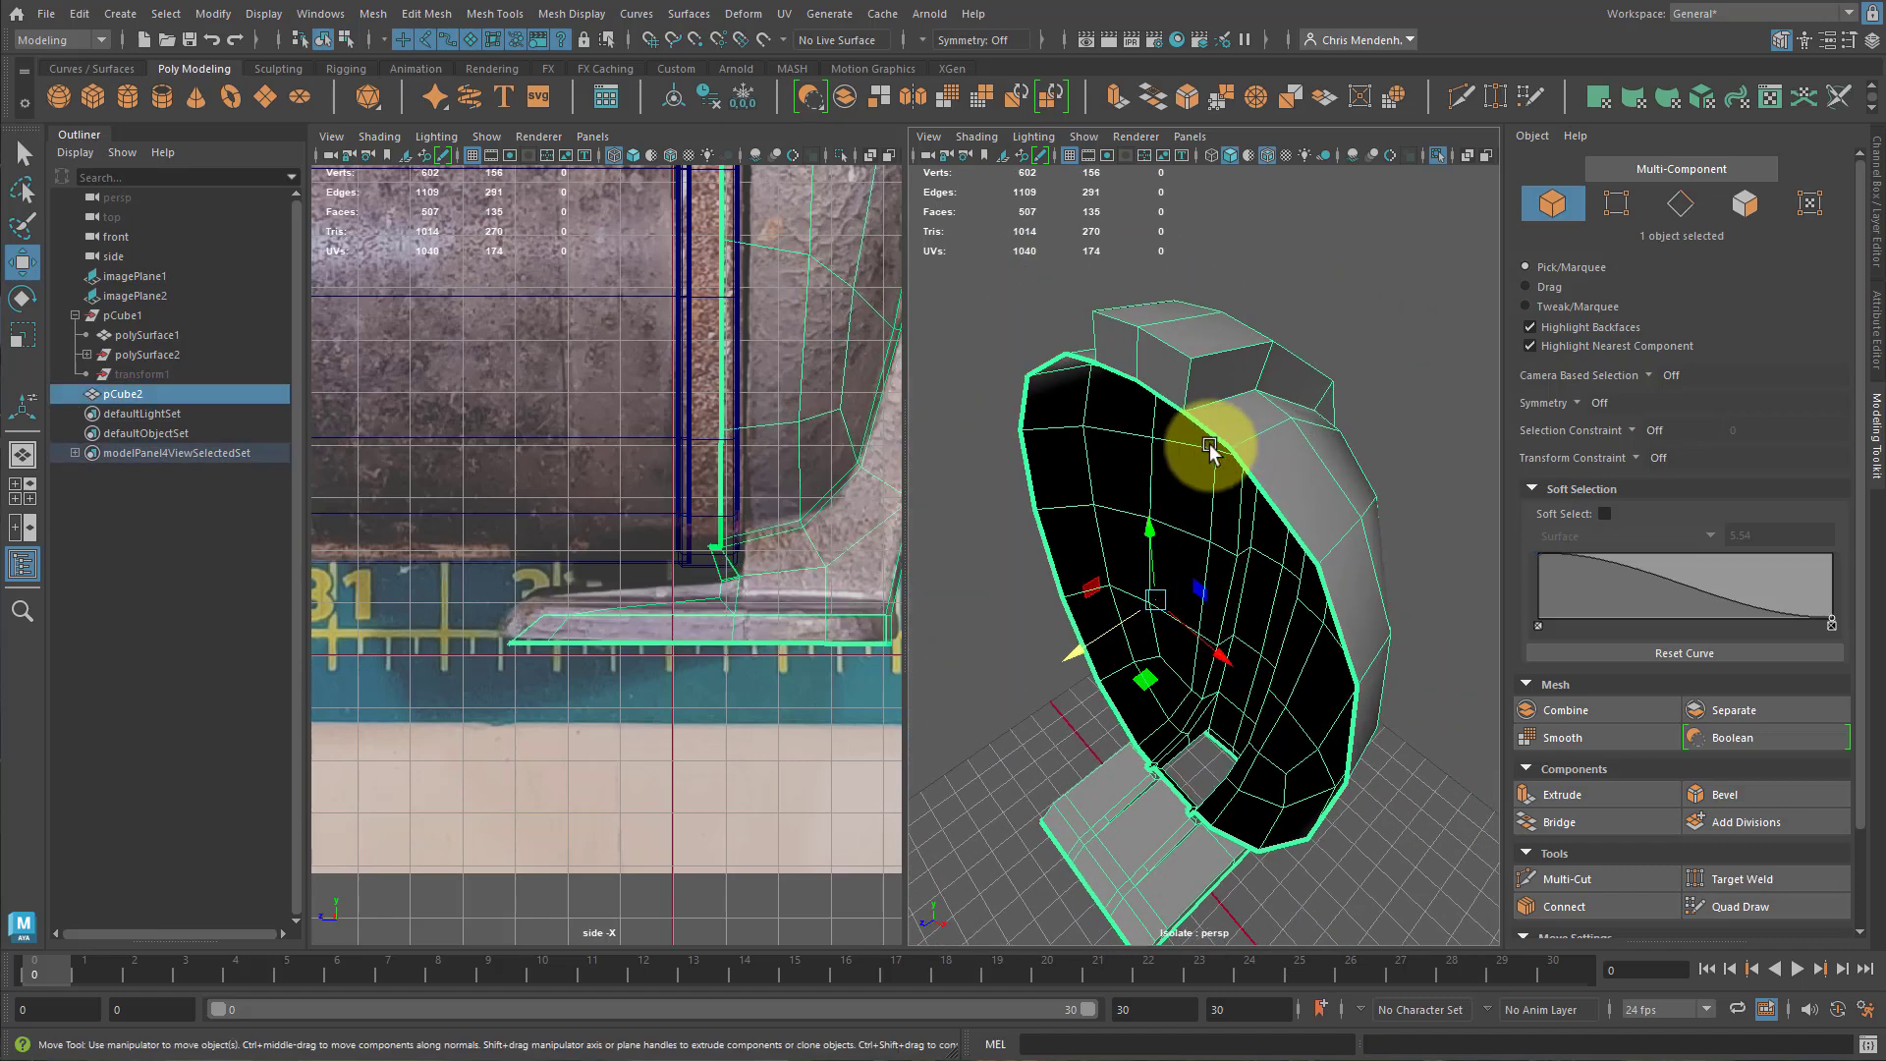
key(3)
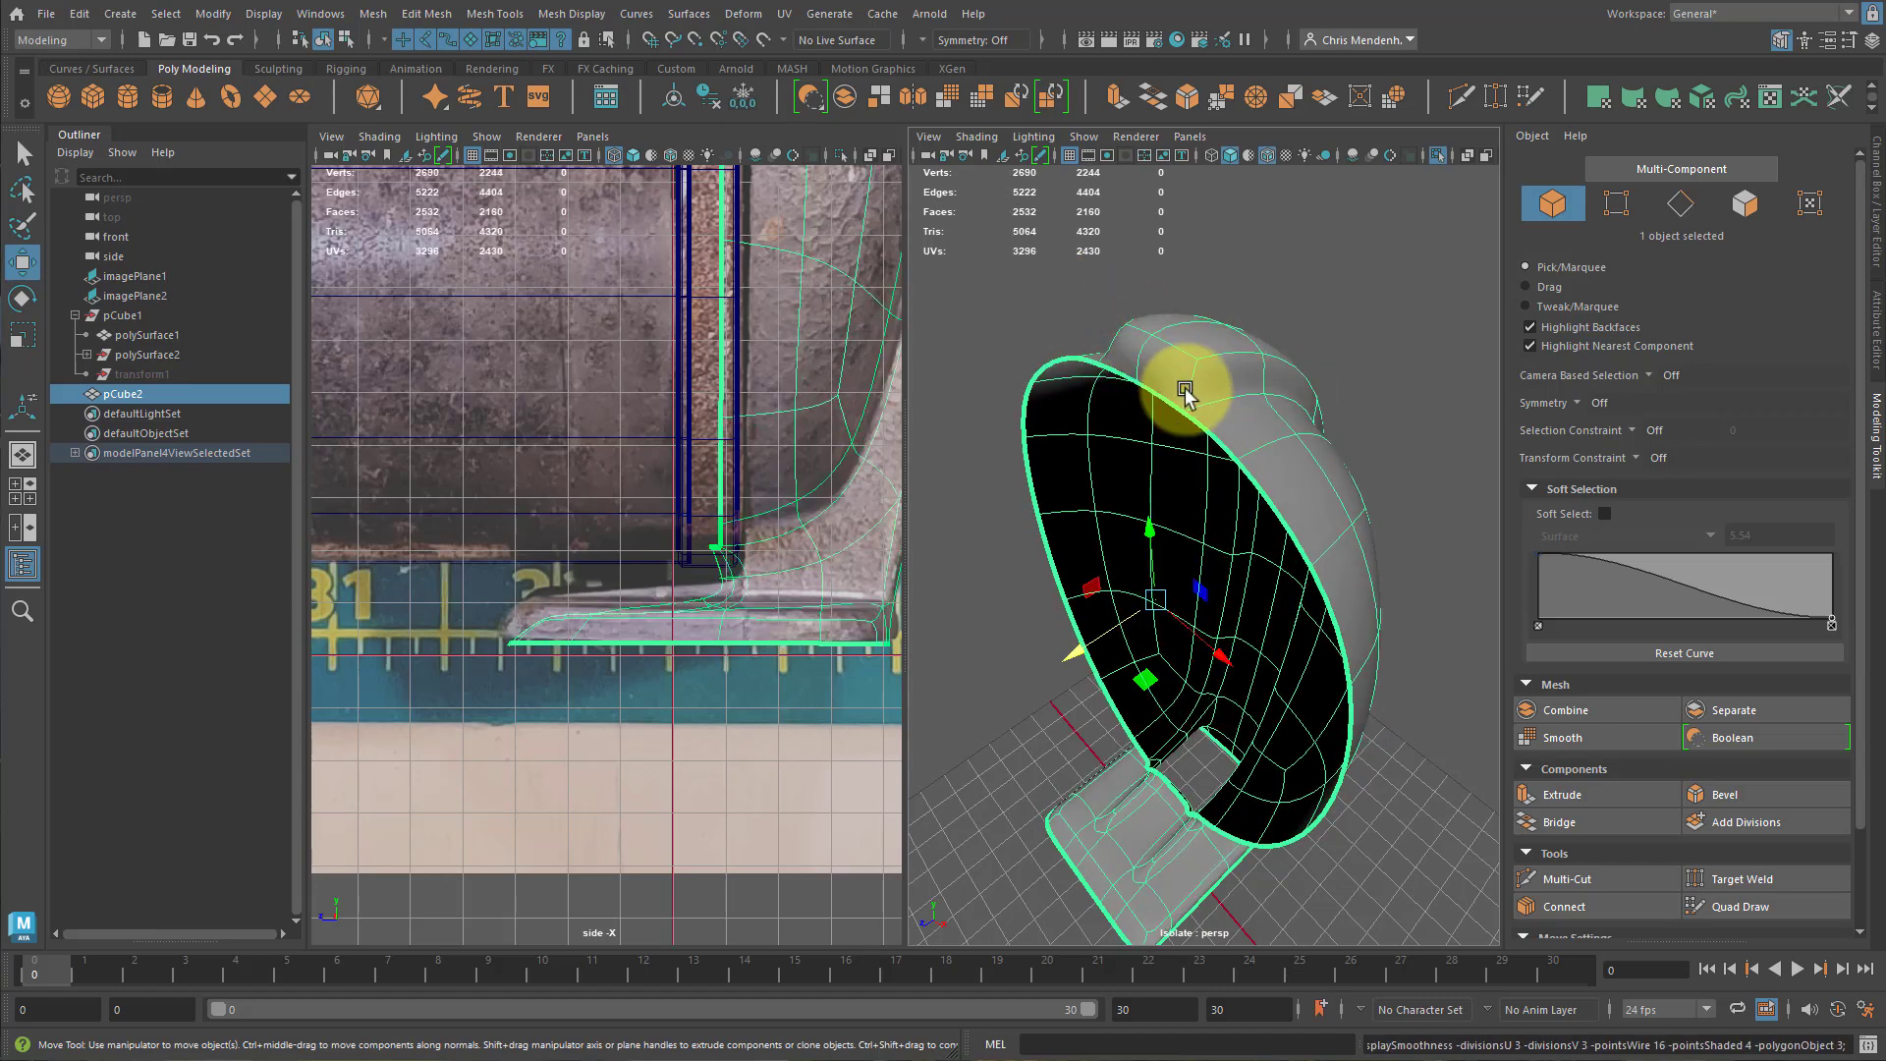
Delete the two front-facing faces that close off the raised band at the top of the housing.
key(1)
key(F11)
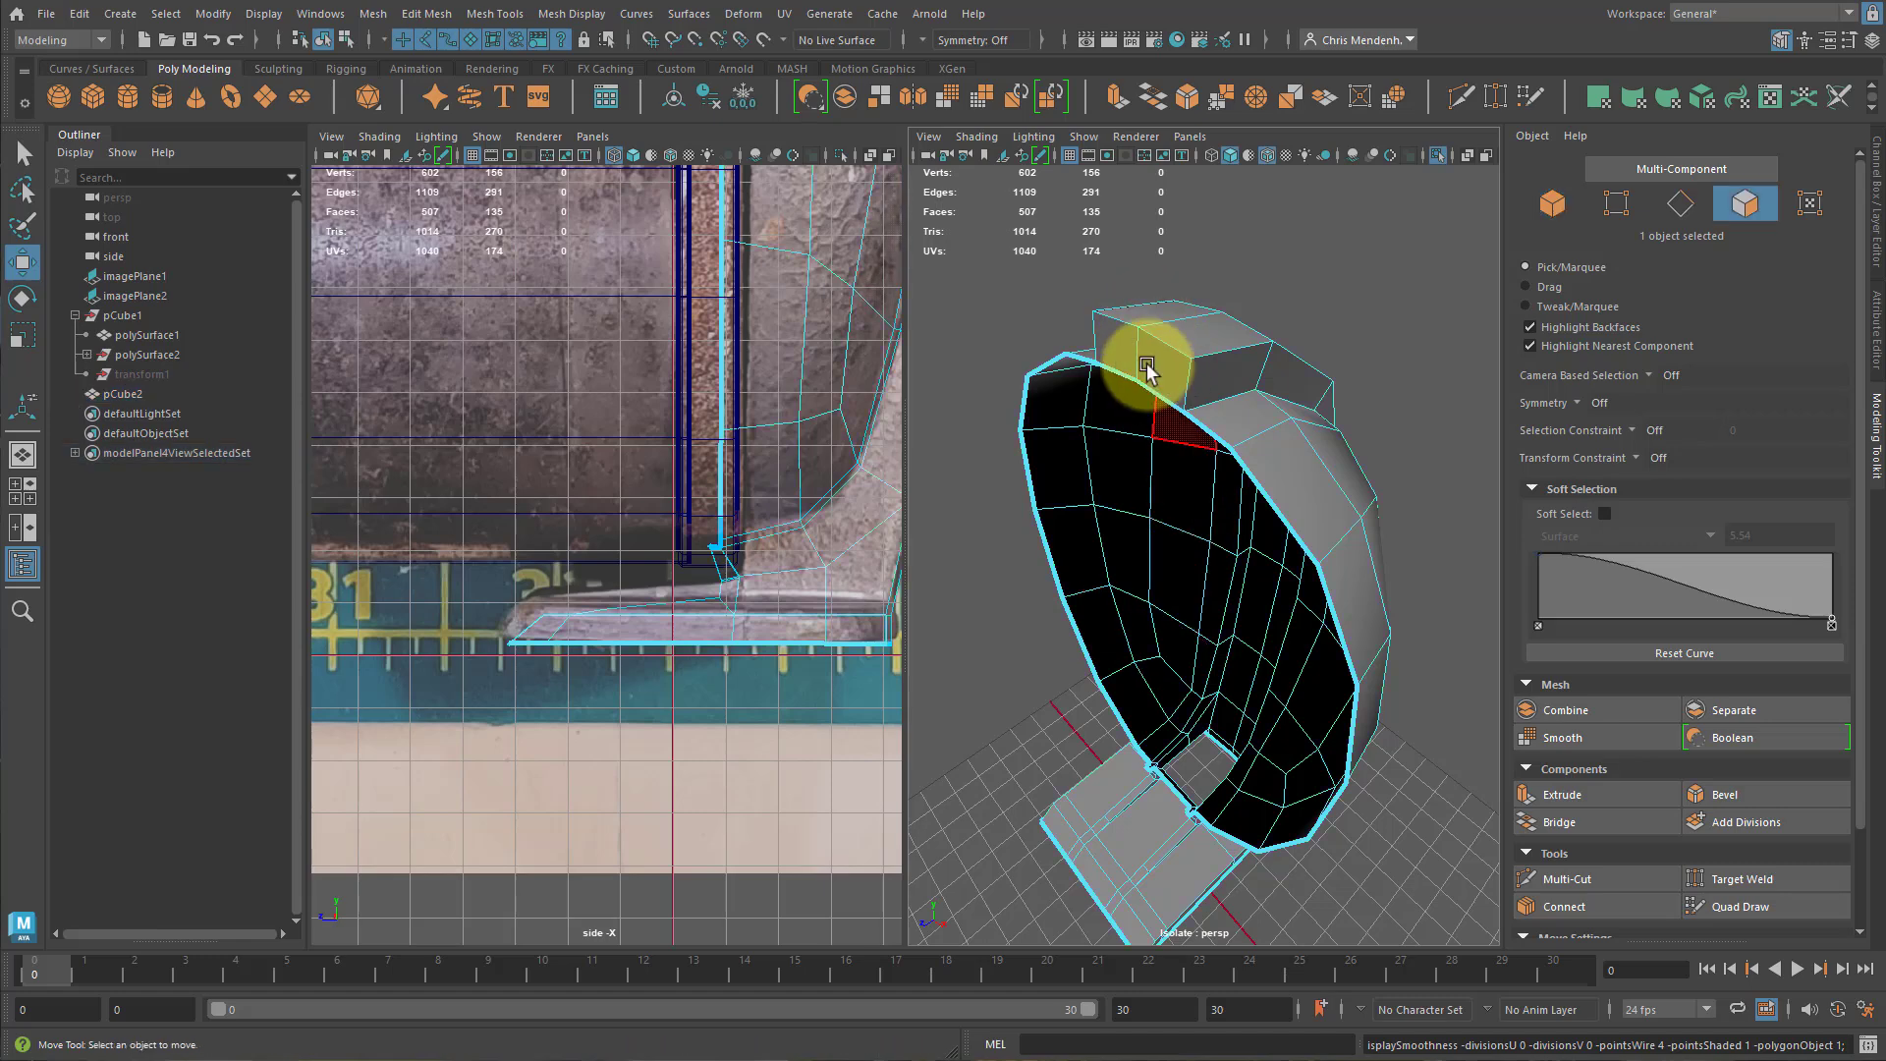
click(1116, 349)
shift+click(1171, 385)
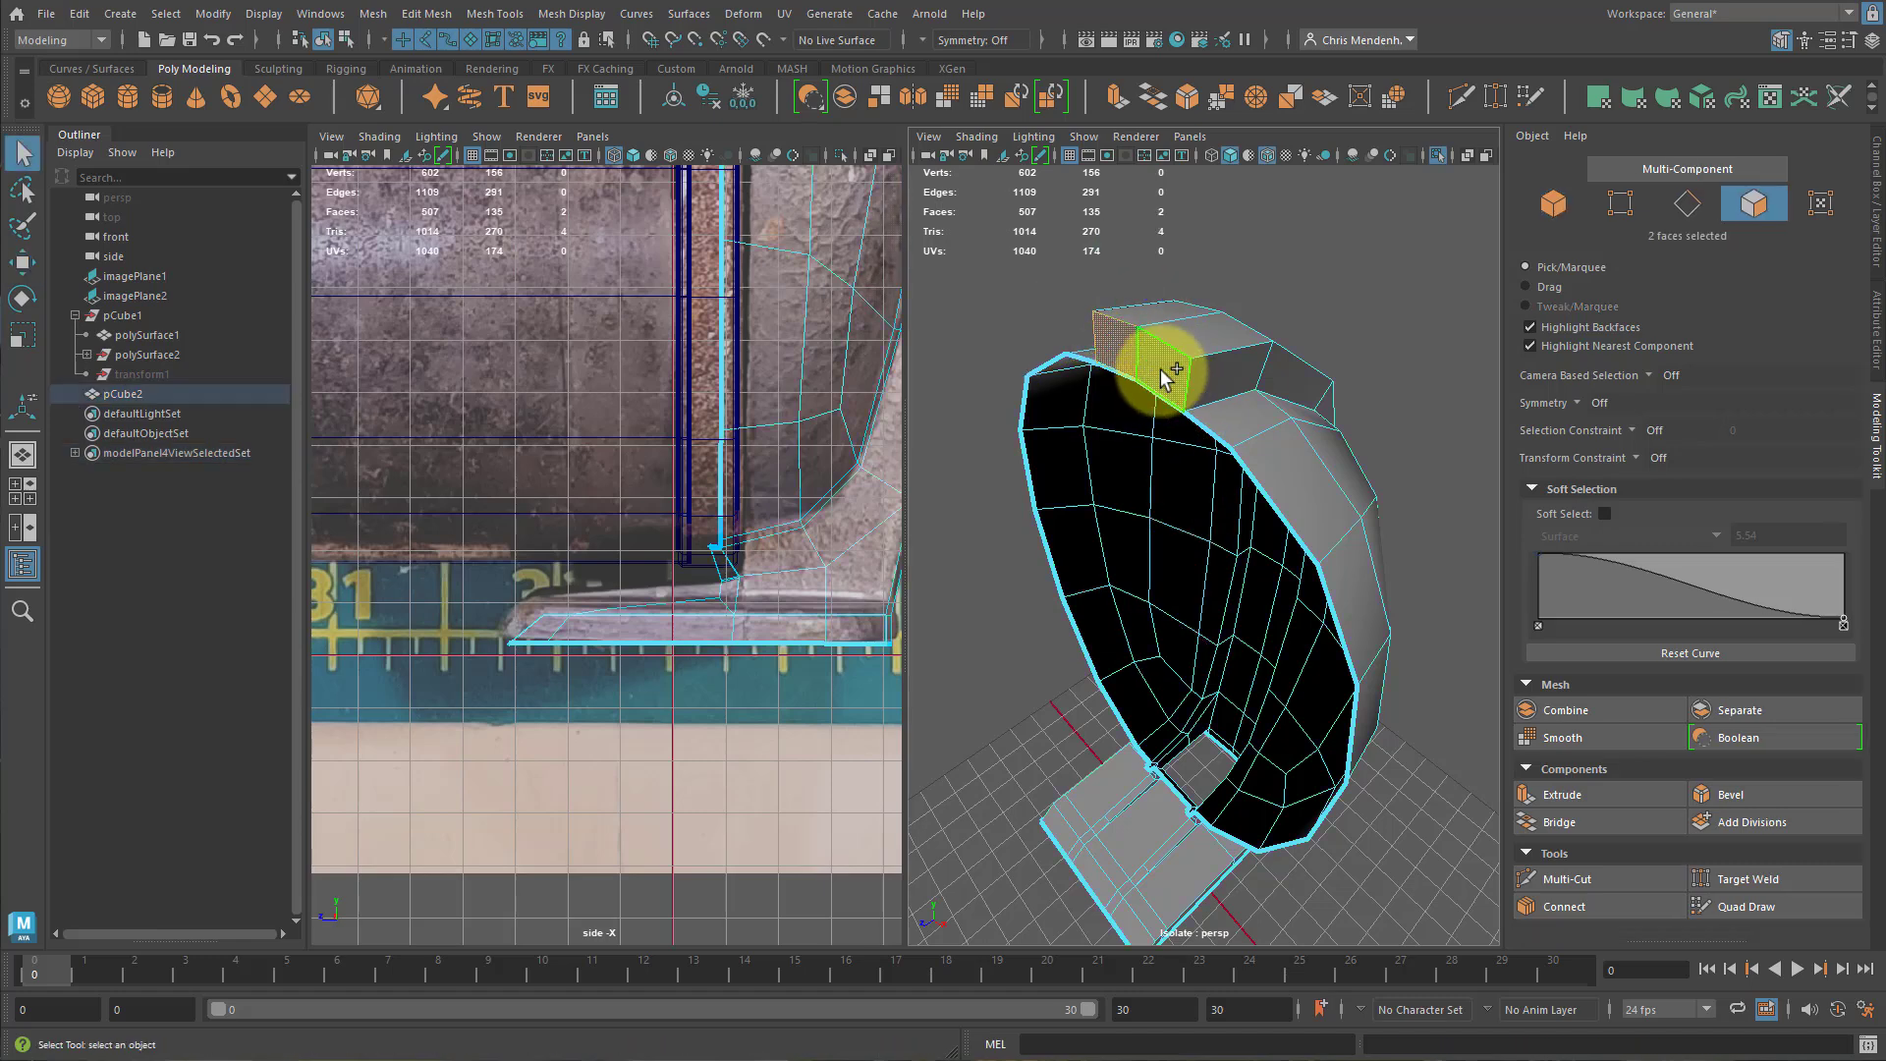
alt+drag(1196, 470, 1095, 519)
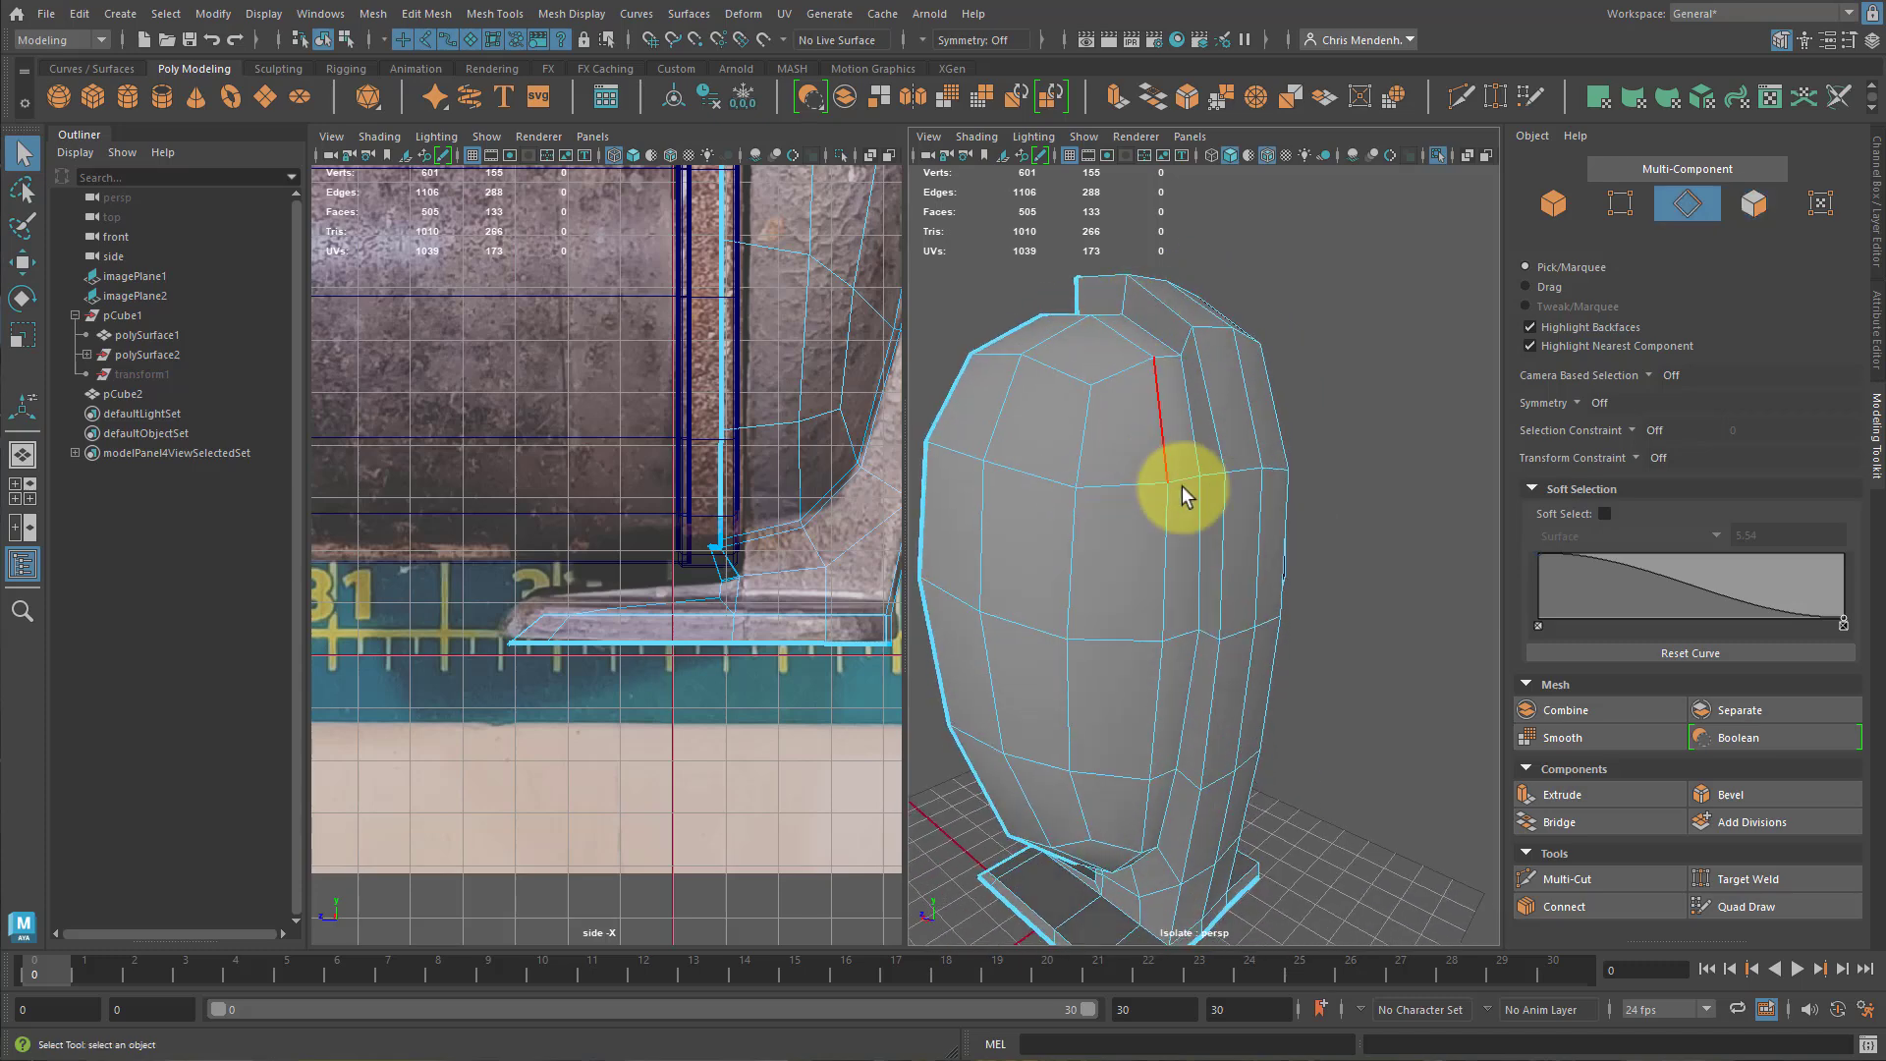
Bevel the edge loops where both sides of the raised band meet the drum, reducing the bevel fraction below 0.5.
double_click(1187, 434)
alt+drag(1178, 587, 1261, 295)
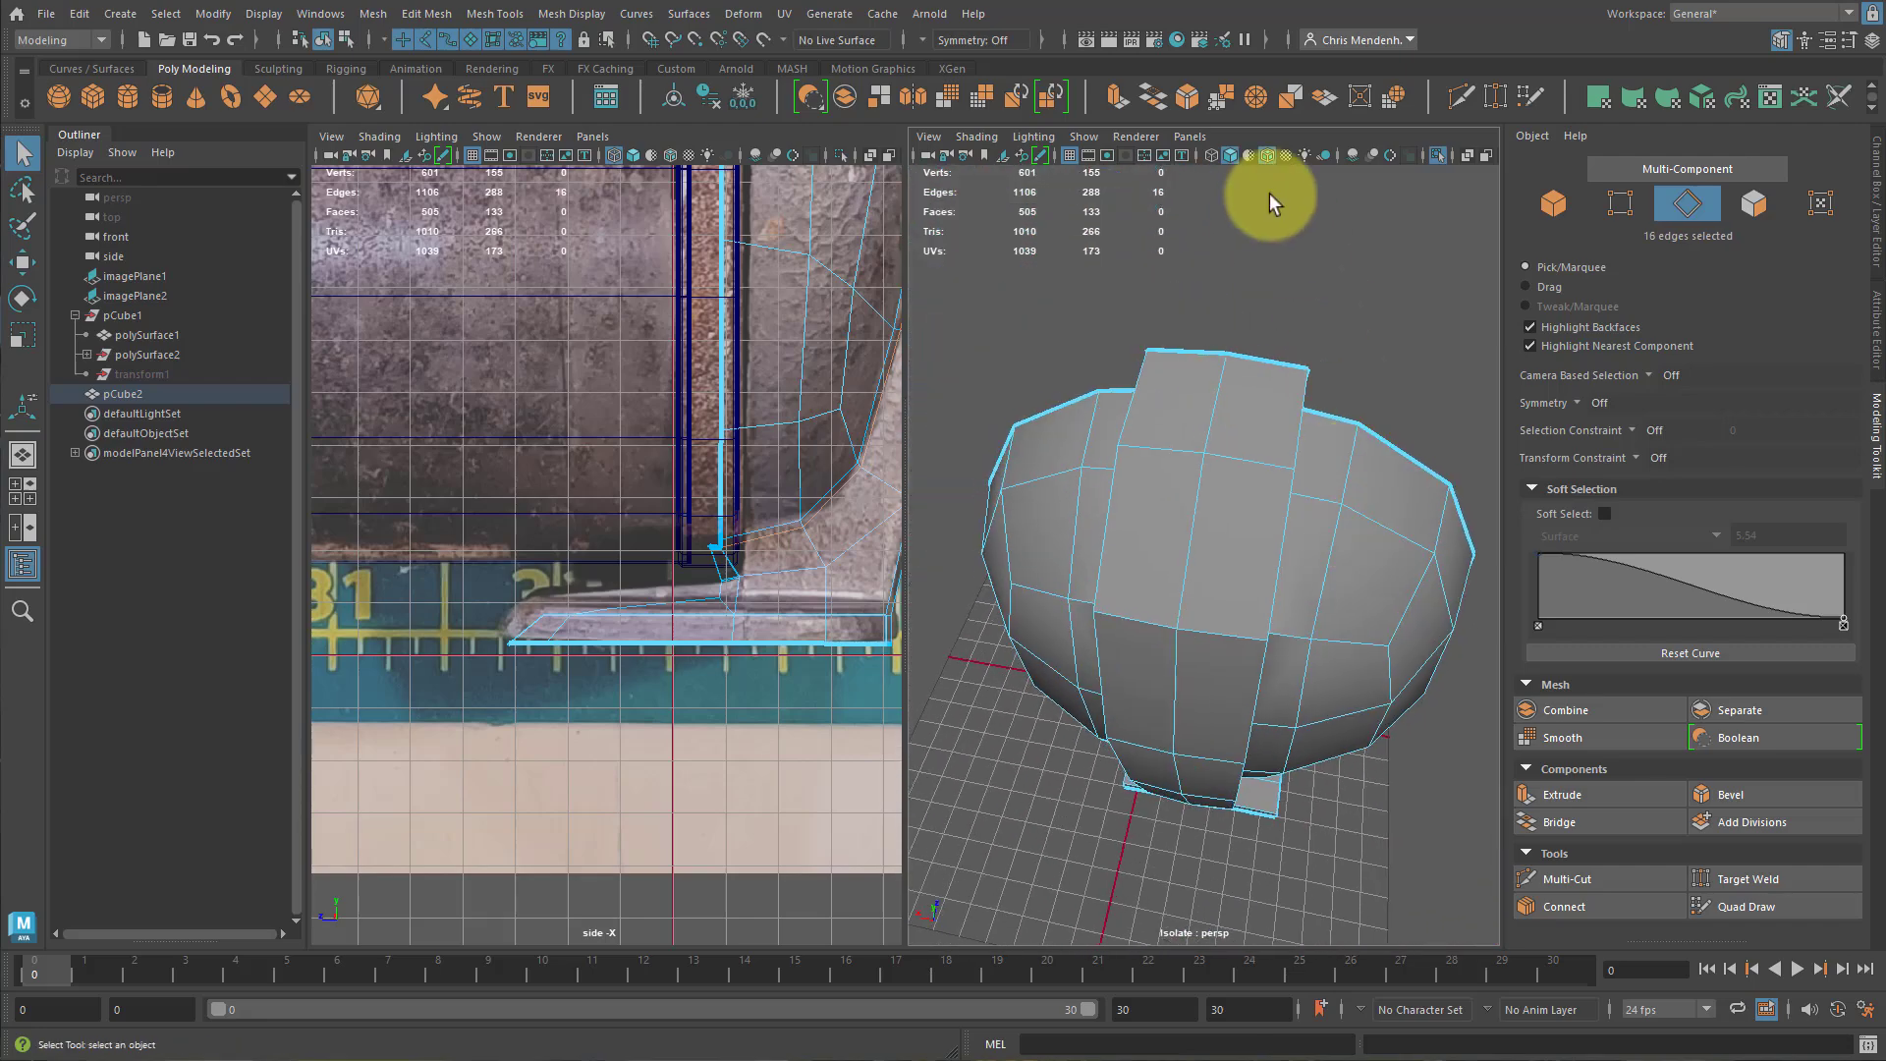
click(1187, 95)
alt+drag(1277, 418, 1345, 403)
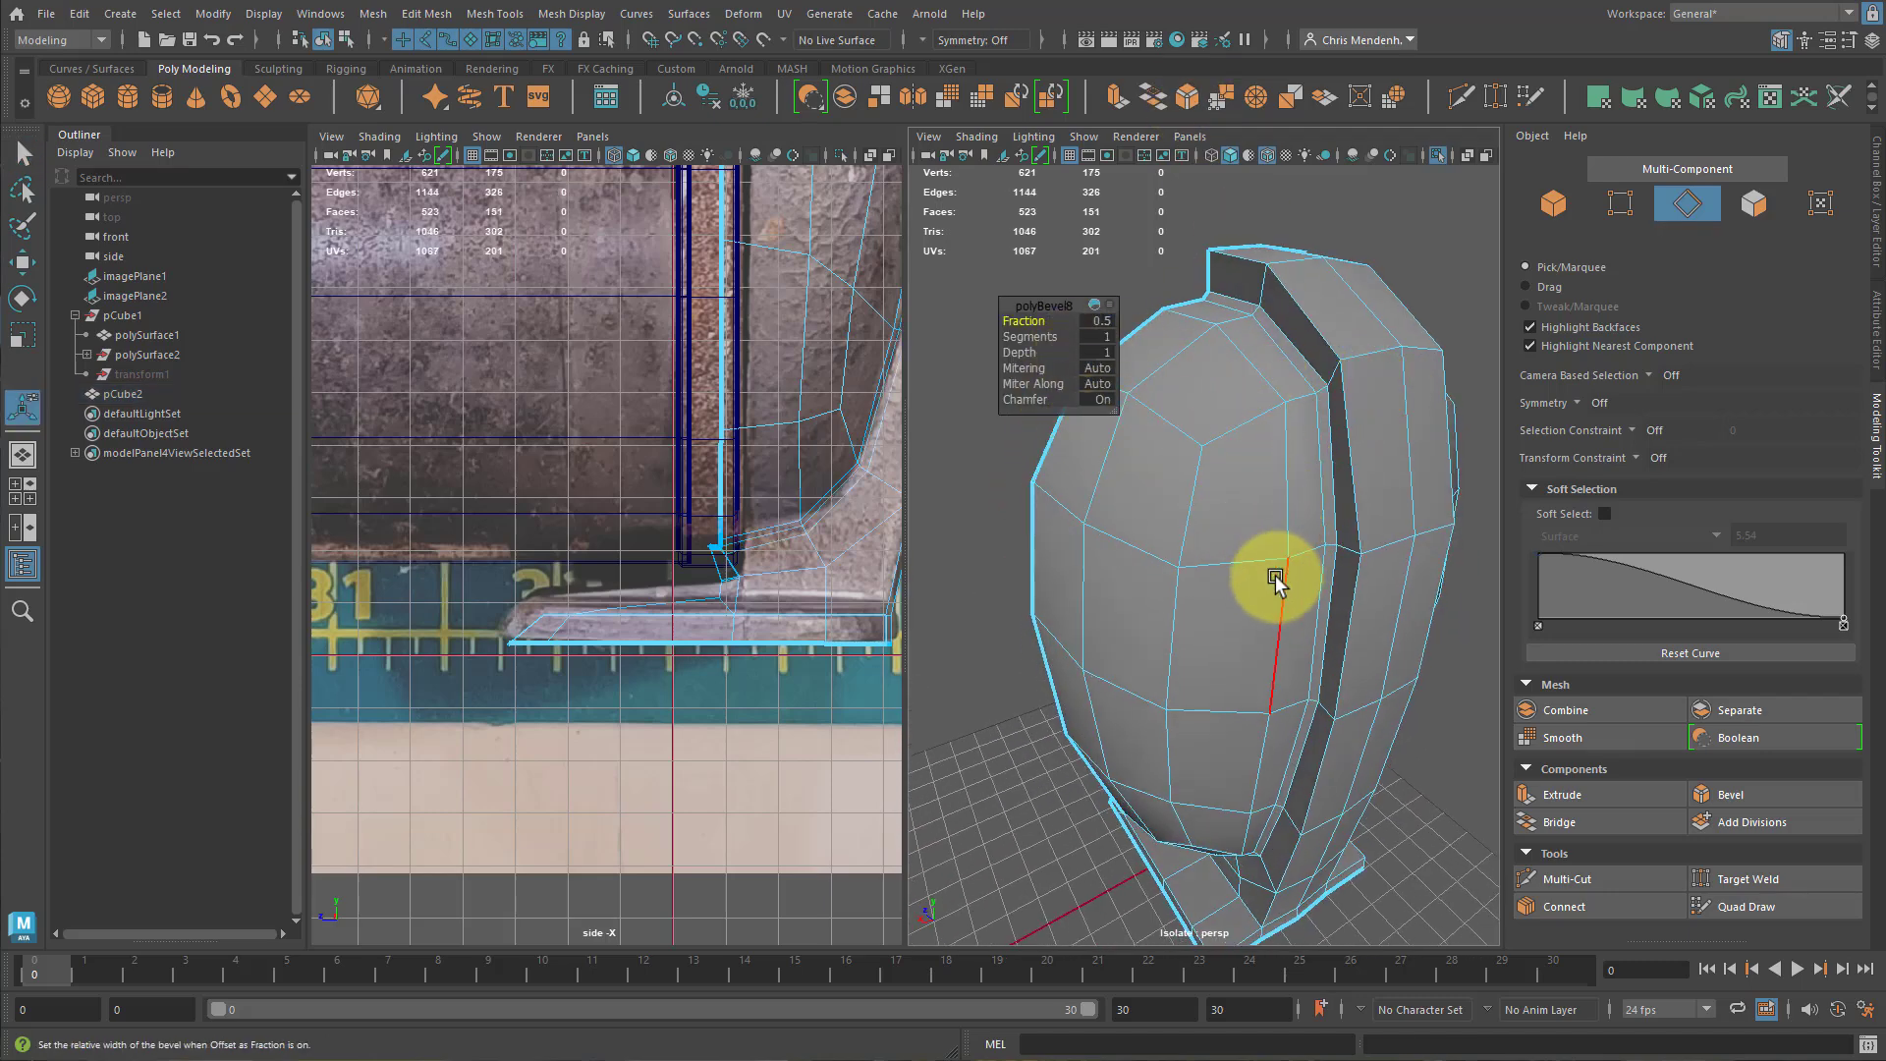
drag(1032, 400, 900, 392)
alt+drag(1193, 401, 1217, 442)
right_drag(1239, 447, 1395, 275)
Preview the housing smoothed with the wireframe overlay hidden and examine the crease beside the raised band.
key(q)
key(3)
click(1414, 419)
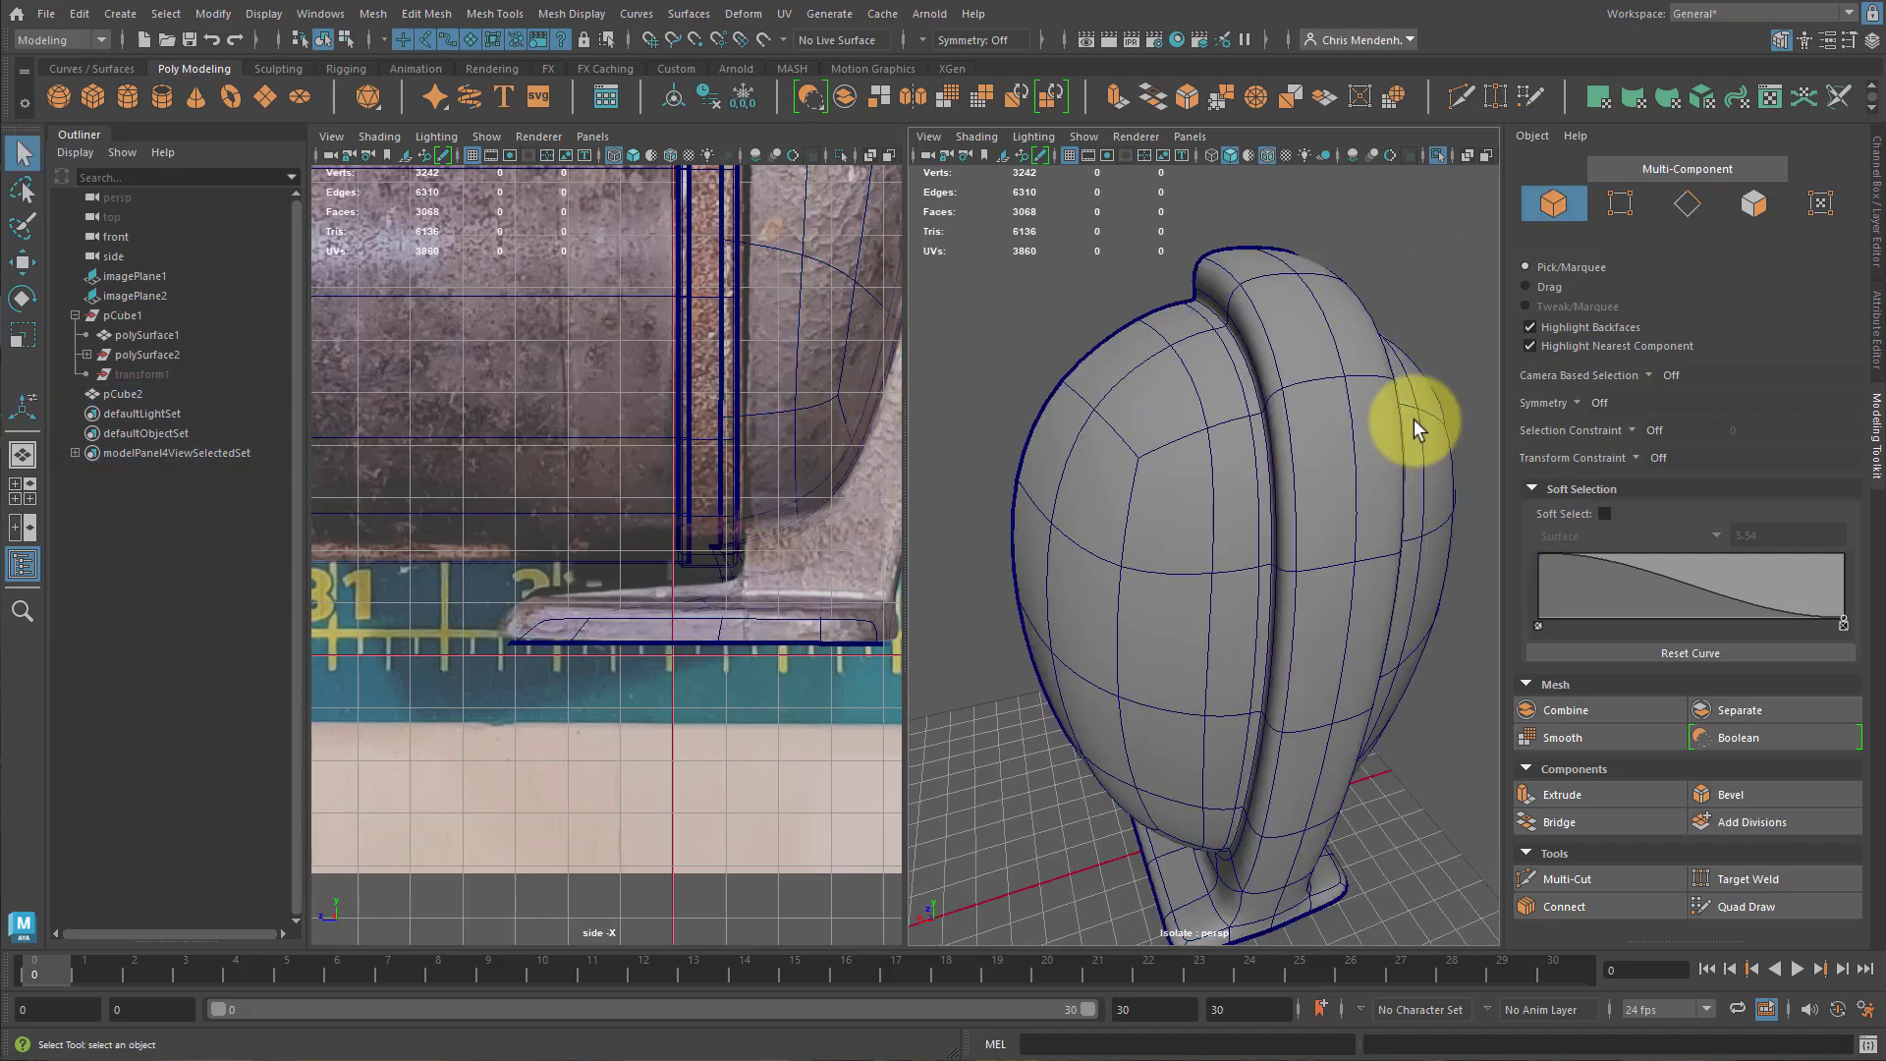
mouse_move(1336, 531)
alt+mouse_down()
mouse_move(1410, 489)
mouse_move(1267, 304)
alt+mouse_up()
click(1266, 157)
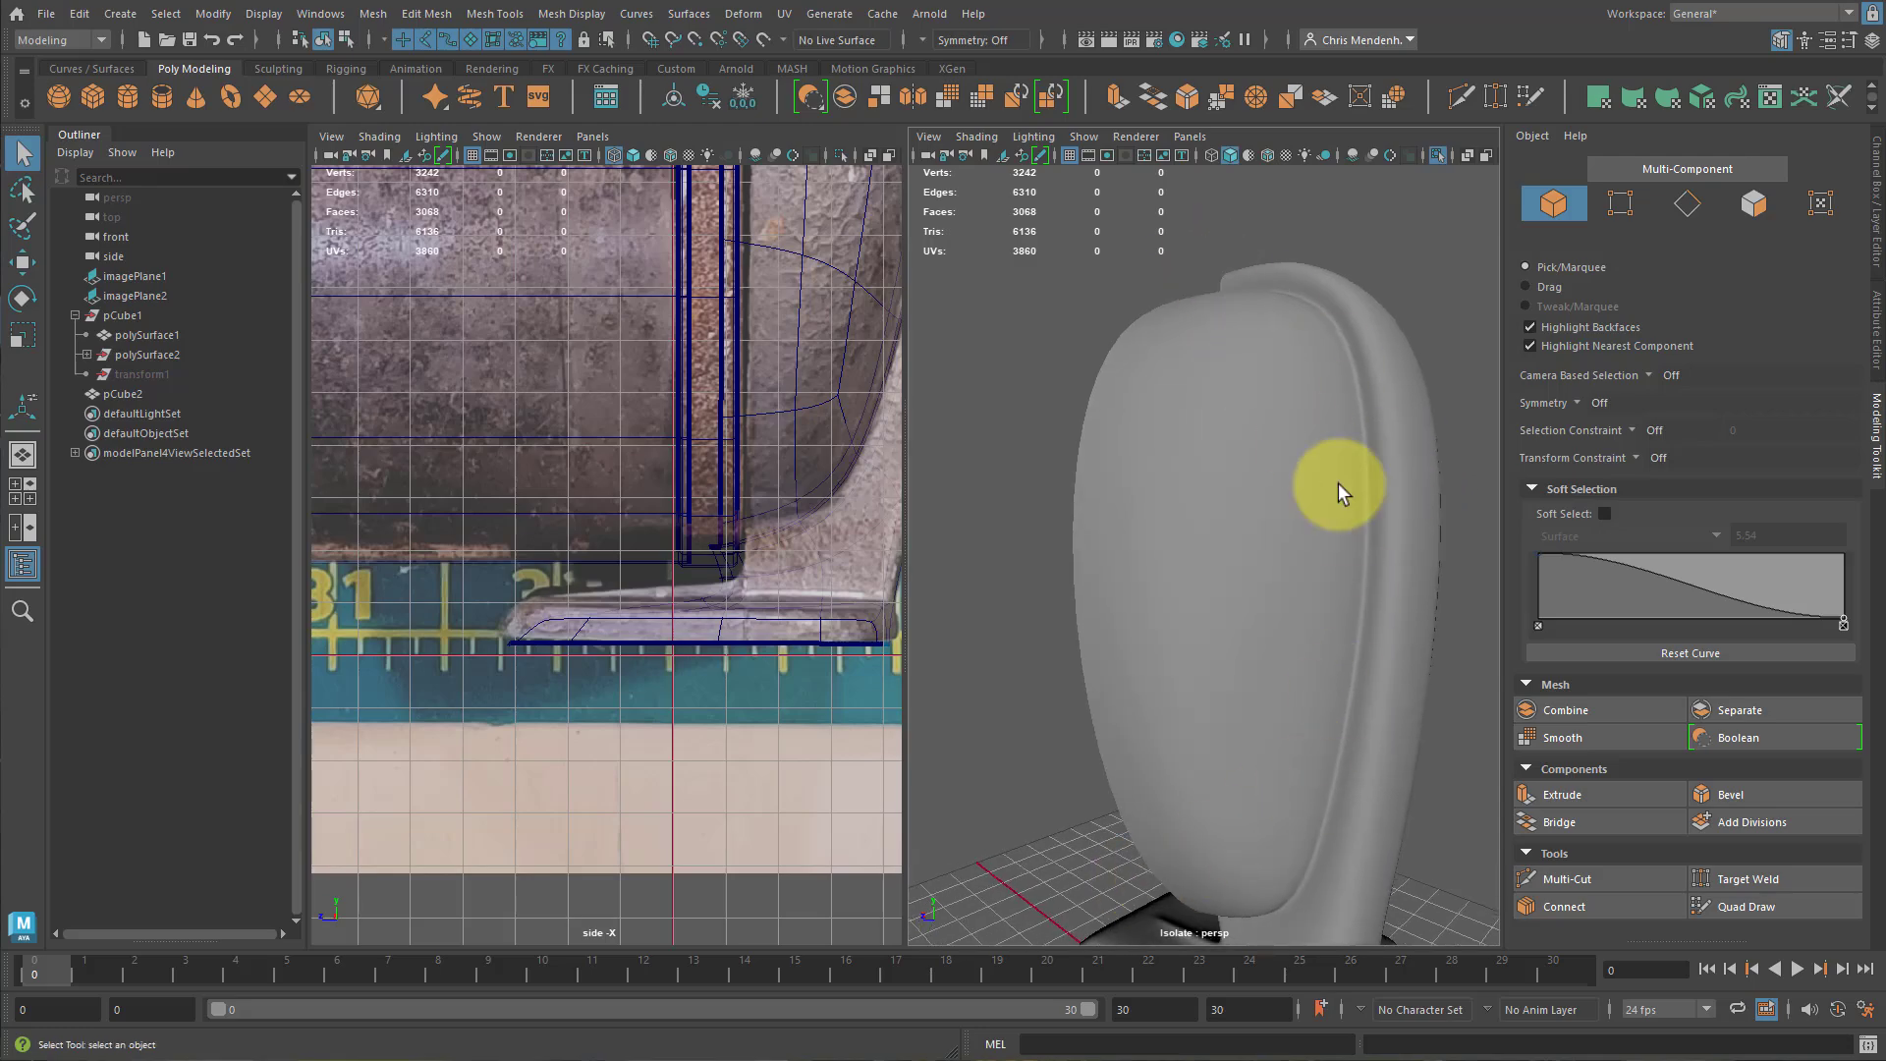
alt+drag(1337, 484, 1297, 539)
click(1246, 480)
alt+drag(1247, 481, 1174, 538)
Insert Multi-Cut edge loops close to the outer corners where the support meets the base plate, and one between the ribs.
key(1)
alt+drag(1170, 635, 1244, 660)
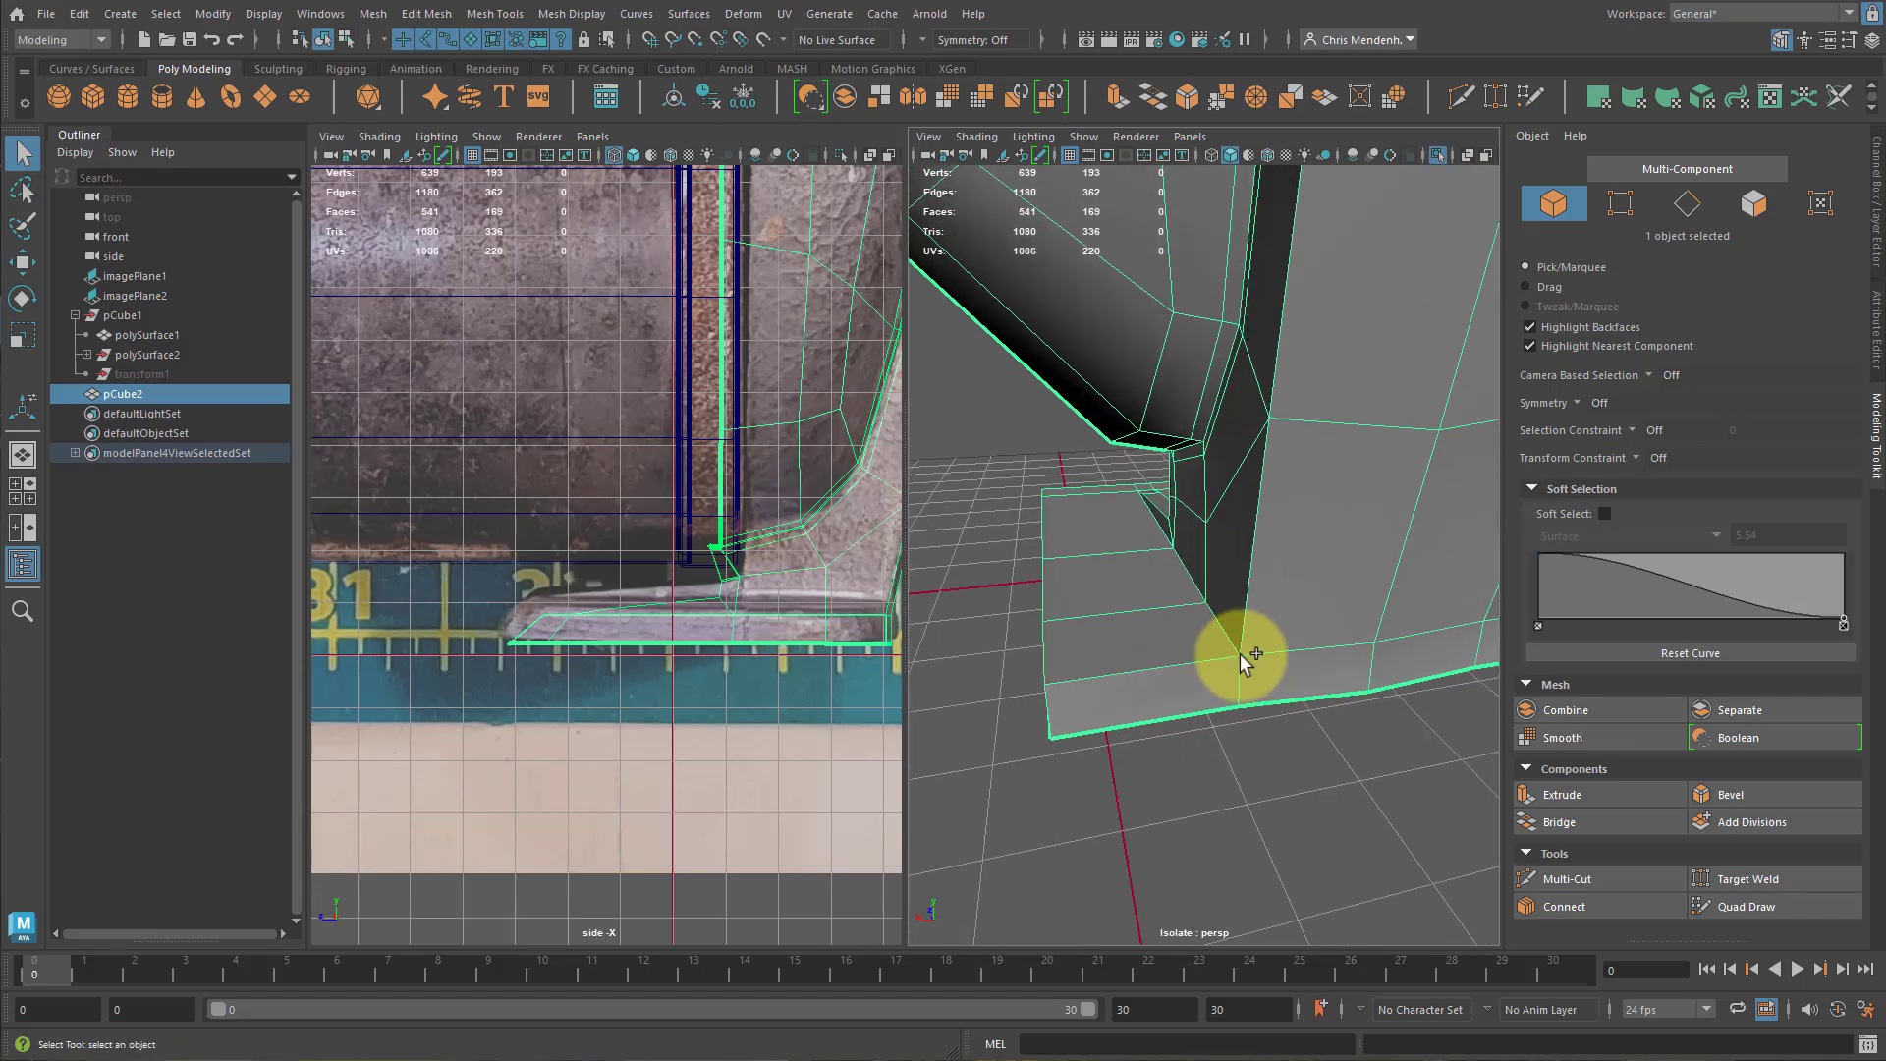
key(ctrl+shift+x)
click(1230, 653)
key(Return)
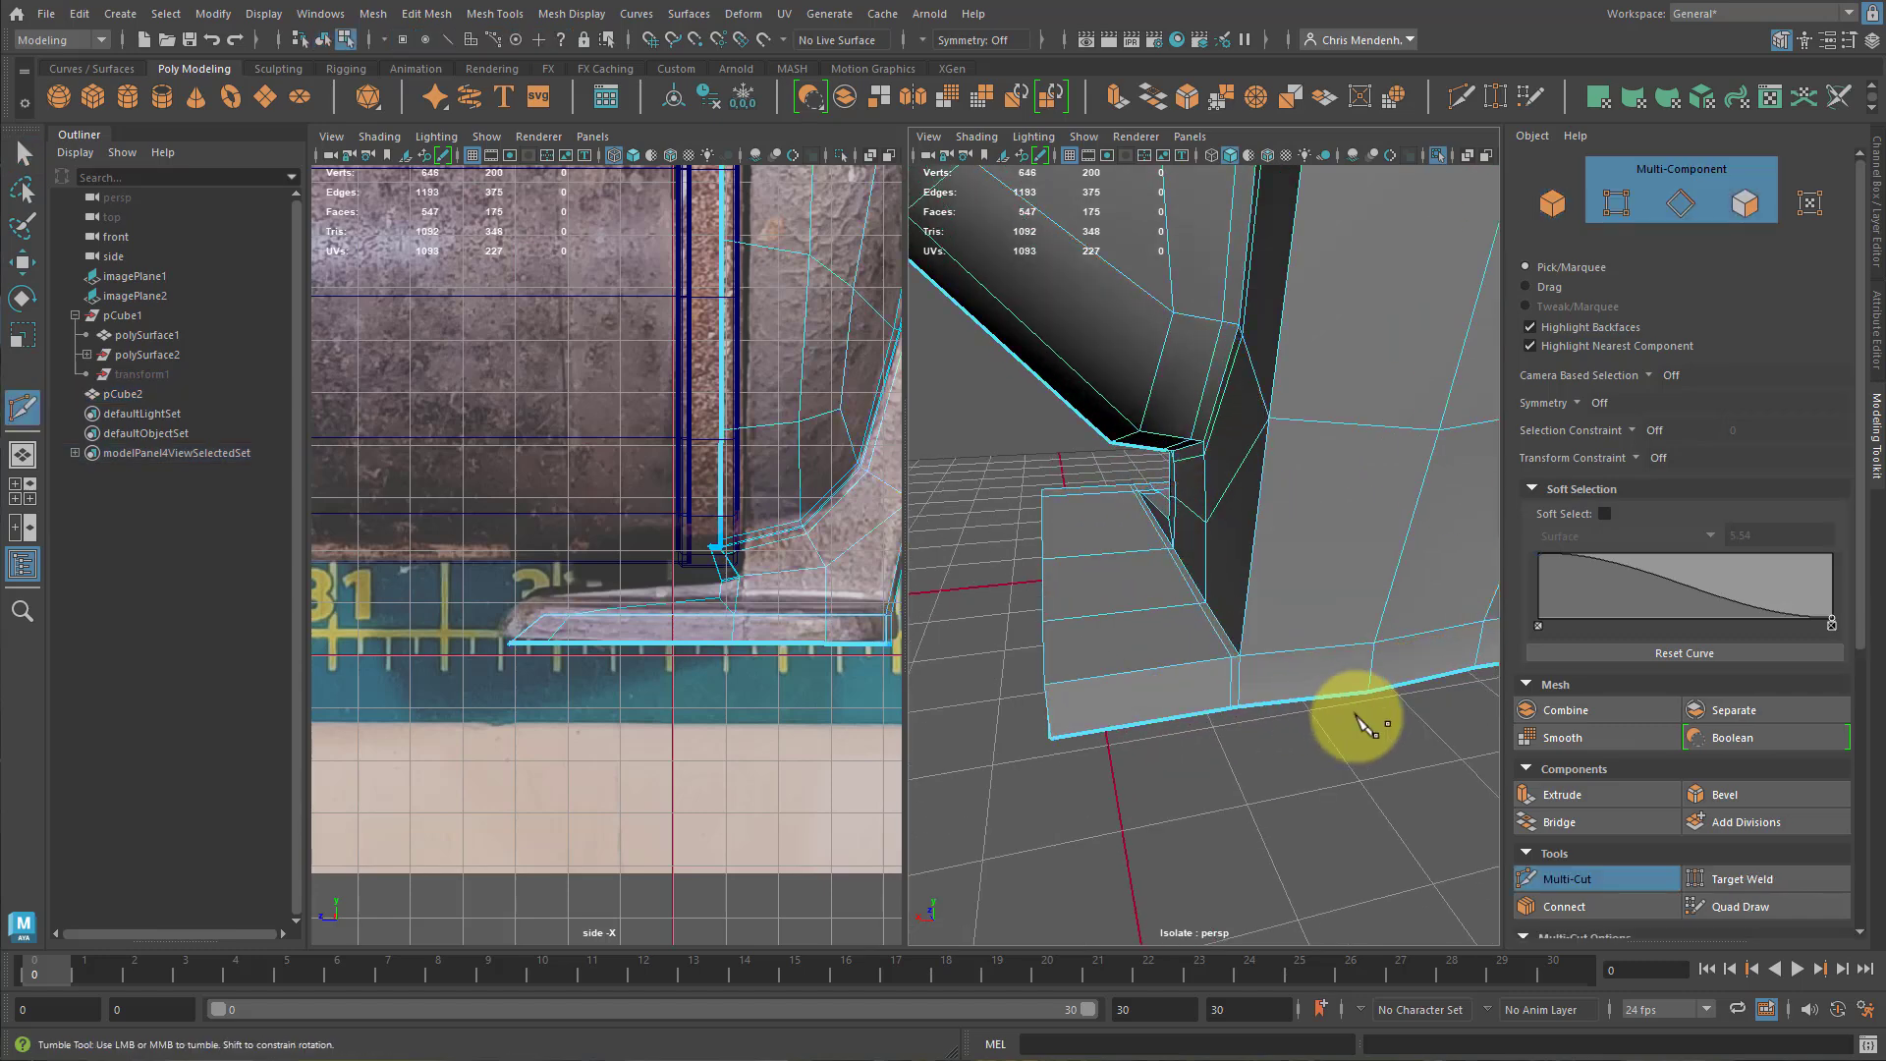
alt+drag(1347, 715, 904, 675)
alt+middle_drag(967, 645, 1117, 646)
alt+drag(1179, 651, 1140, 661)
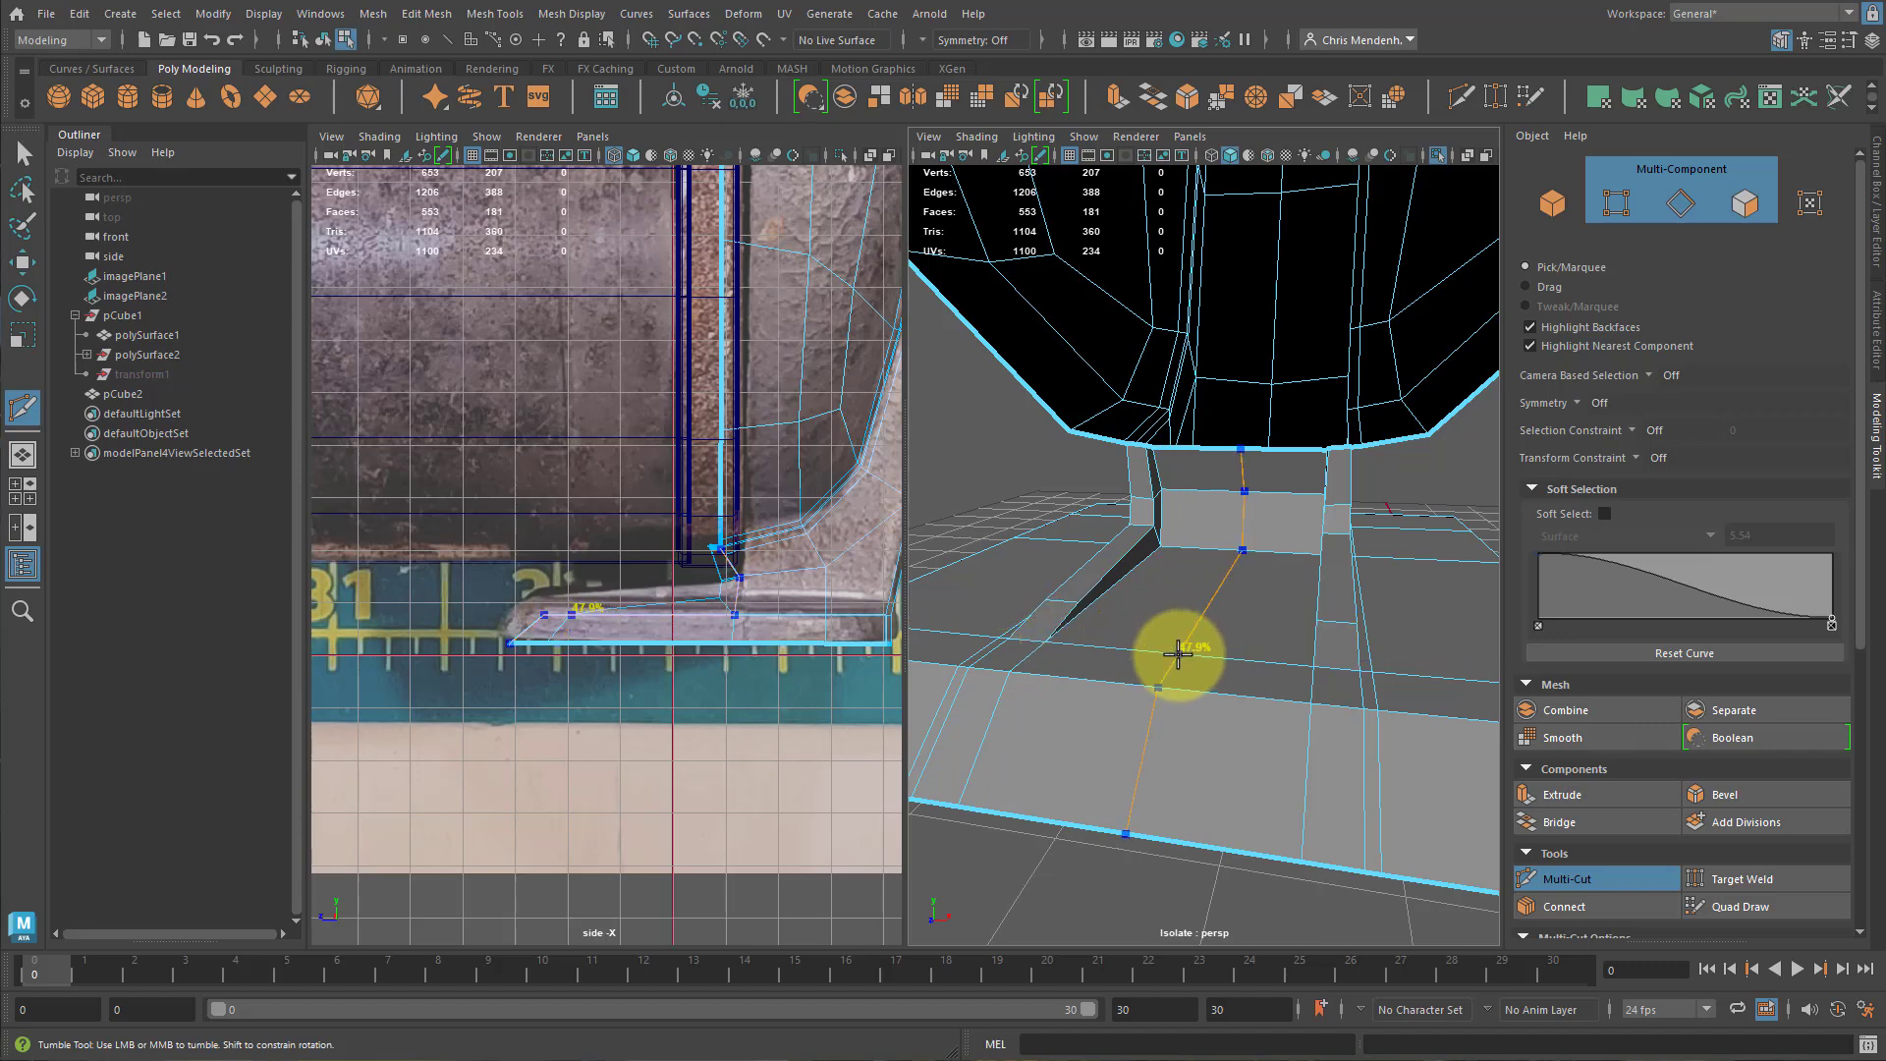
Bevel the central edge loop between the ribs with a fraction of 0.942, spreading it toward the ribs' inner sides.
key(q)
click(1220, 572)
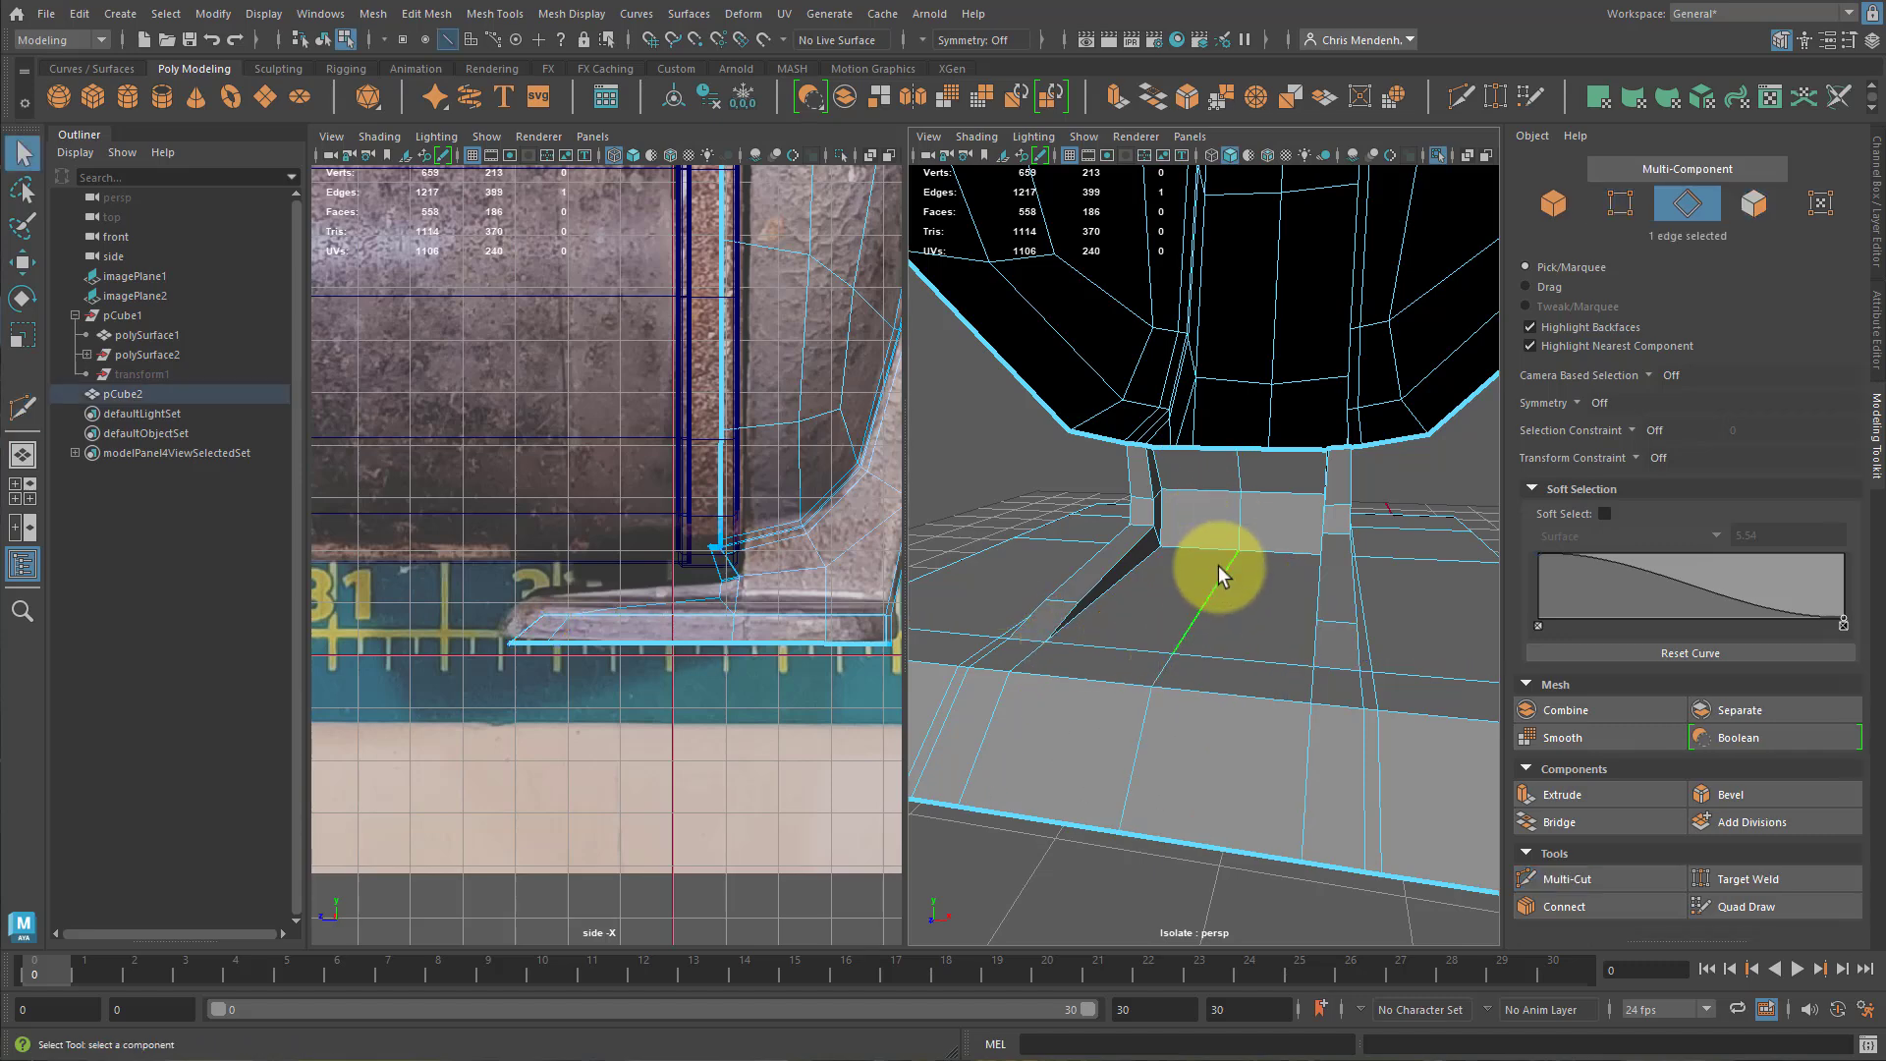
click(1184, 100)
drag(1022, 321, 1208, 350)
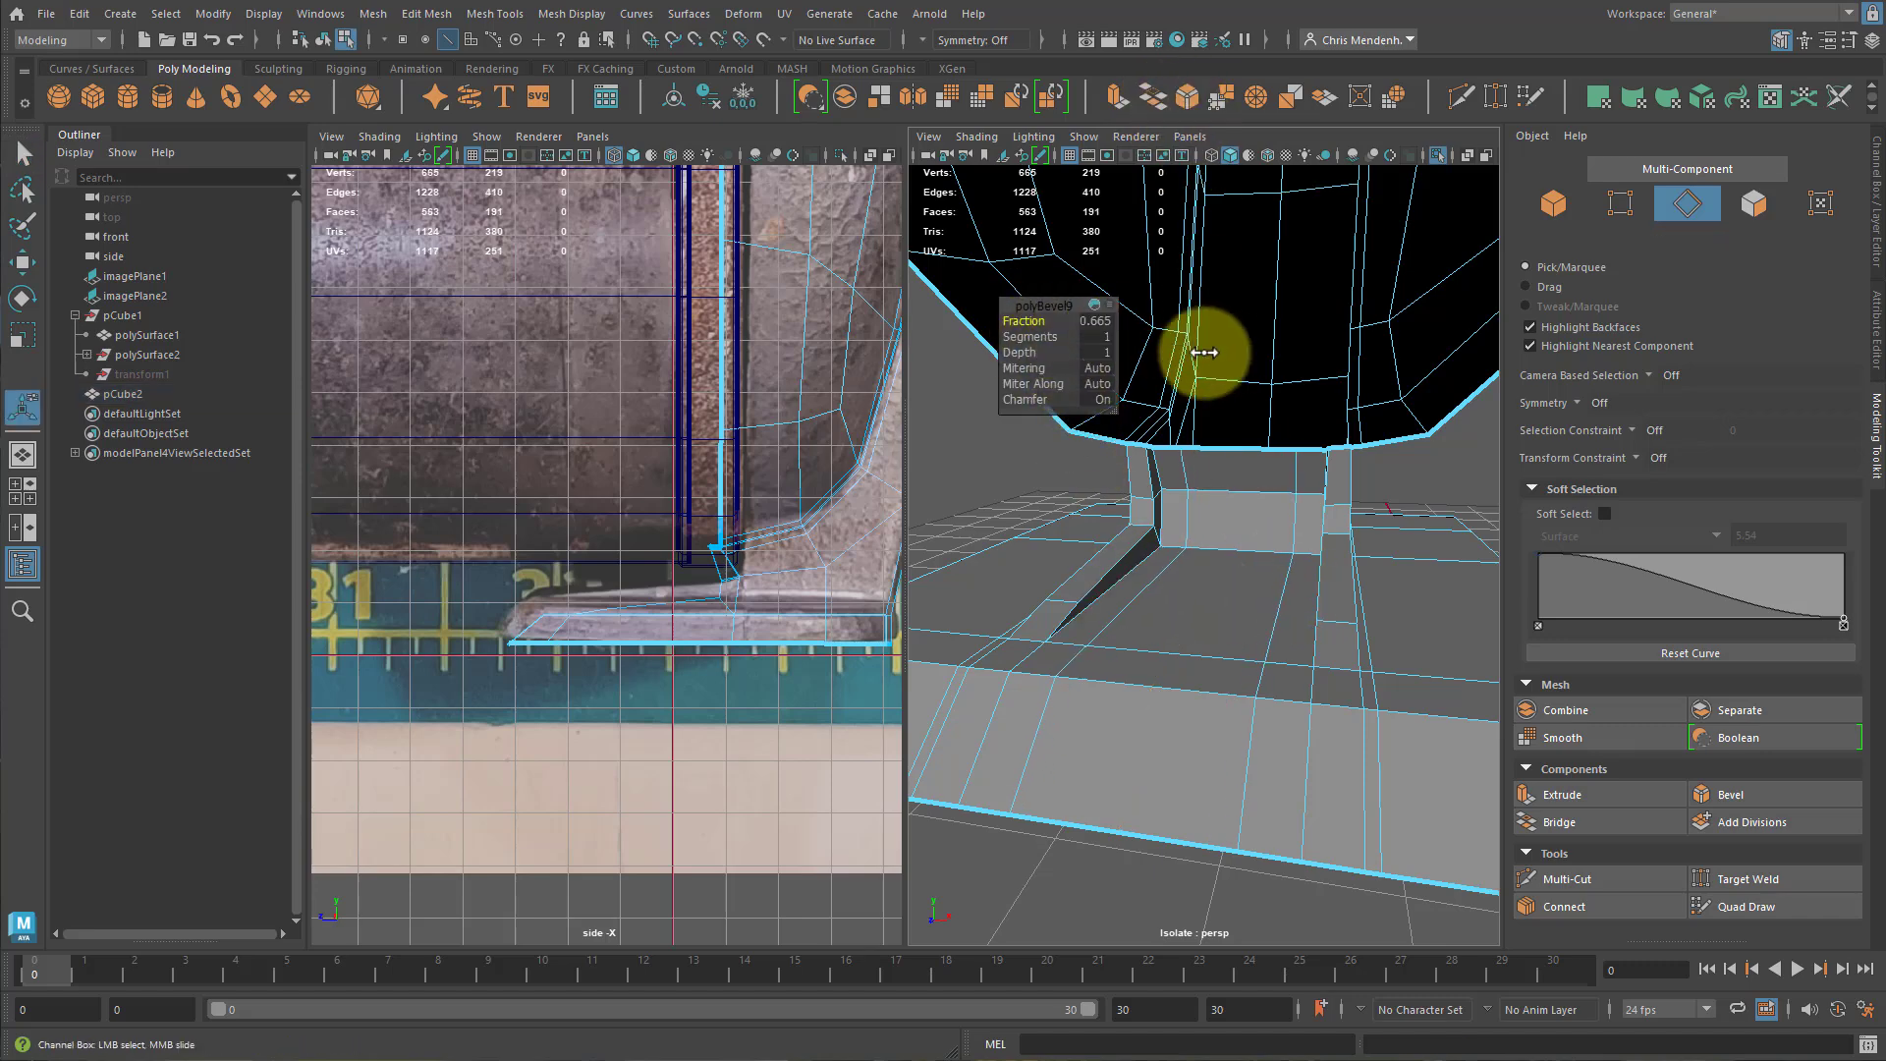
alt+drag(1185, 648, 1163, 494)
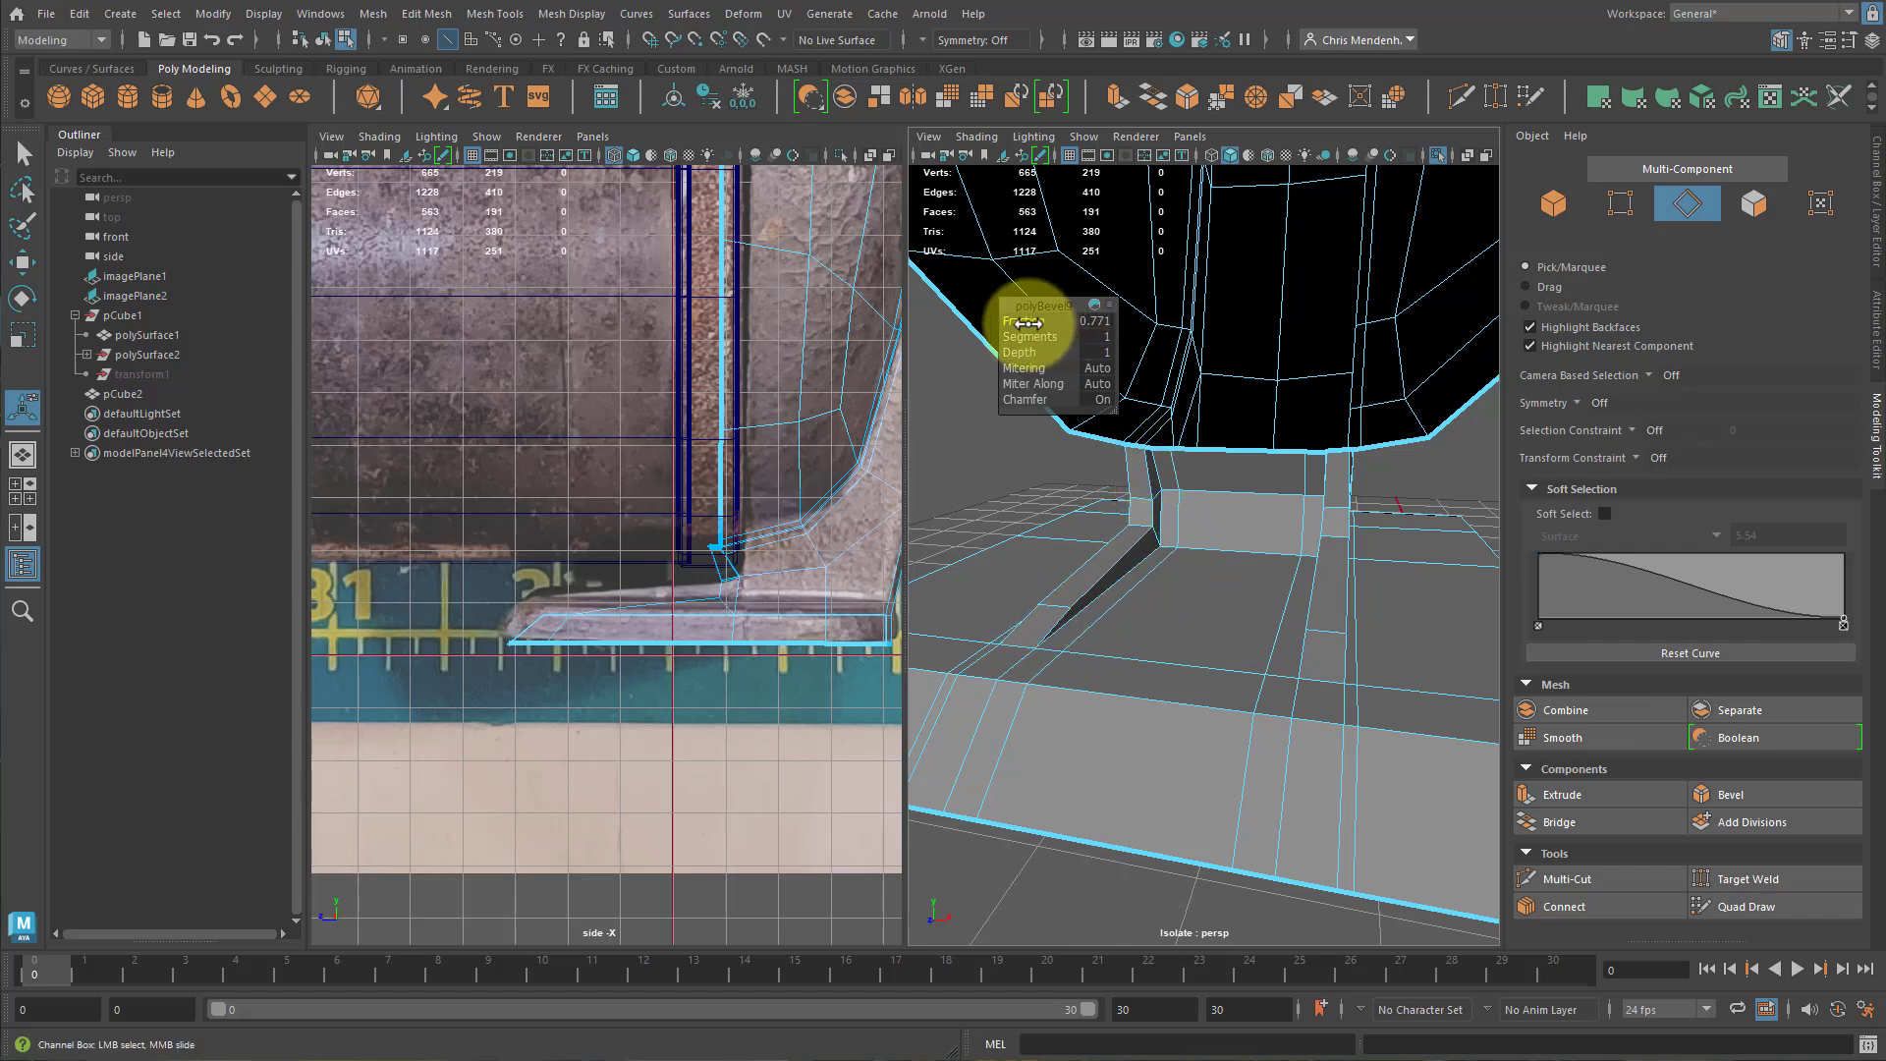
drag(1027, 322, 1221, 598)
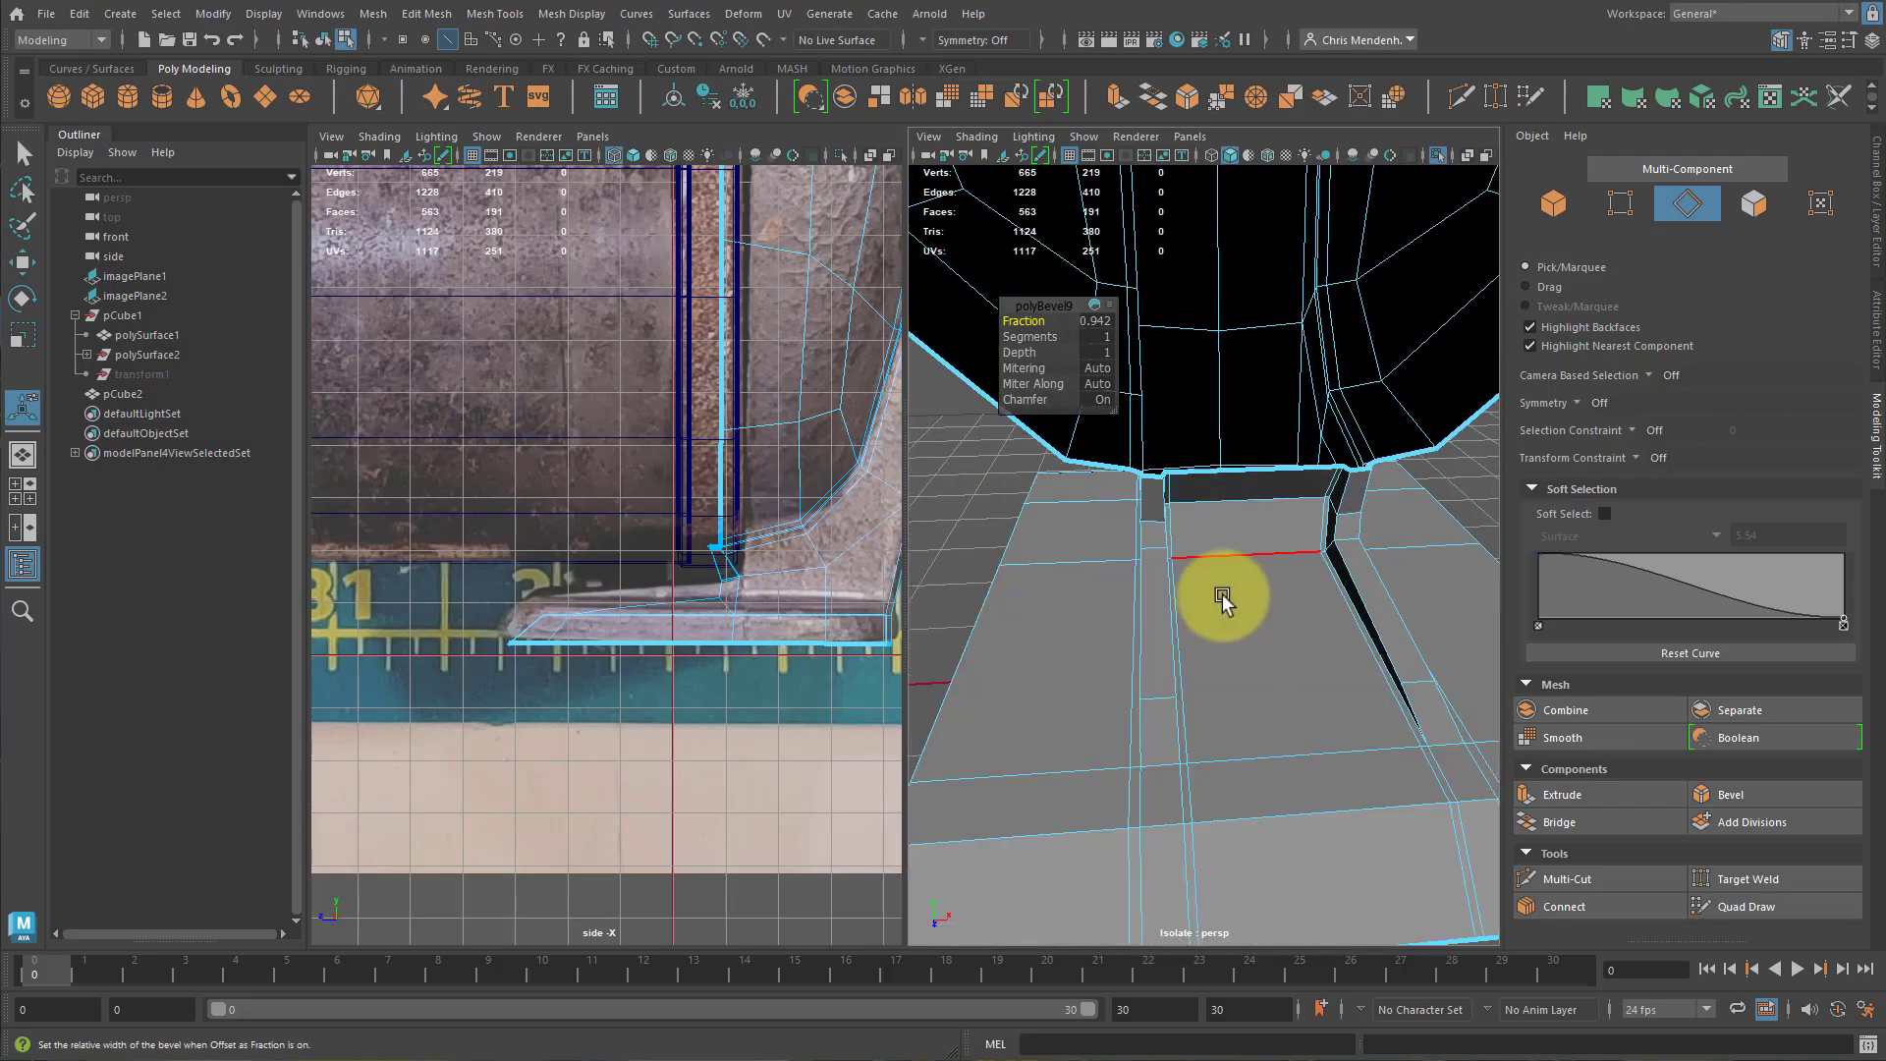
Preview the housing mesh smoothed and examine how the ribs blend into the base plate and drum.
key(3)
alt+drag(1313, 733, 1175, 703)
key(F8)
click(1452, 525)
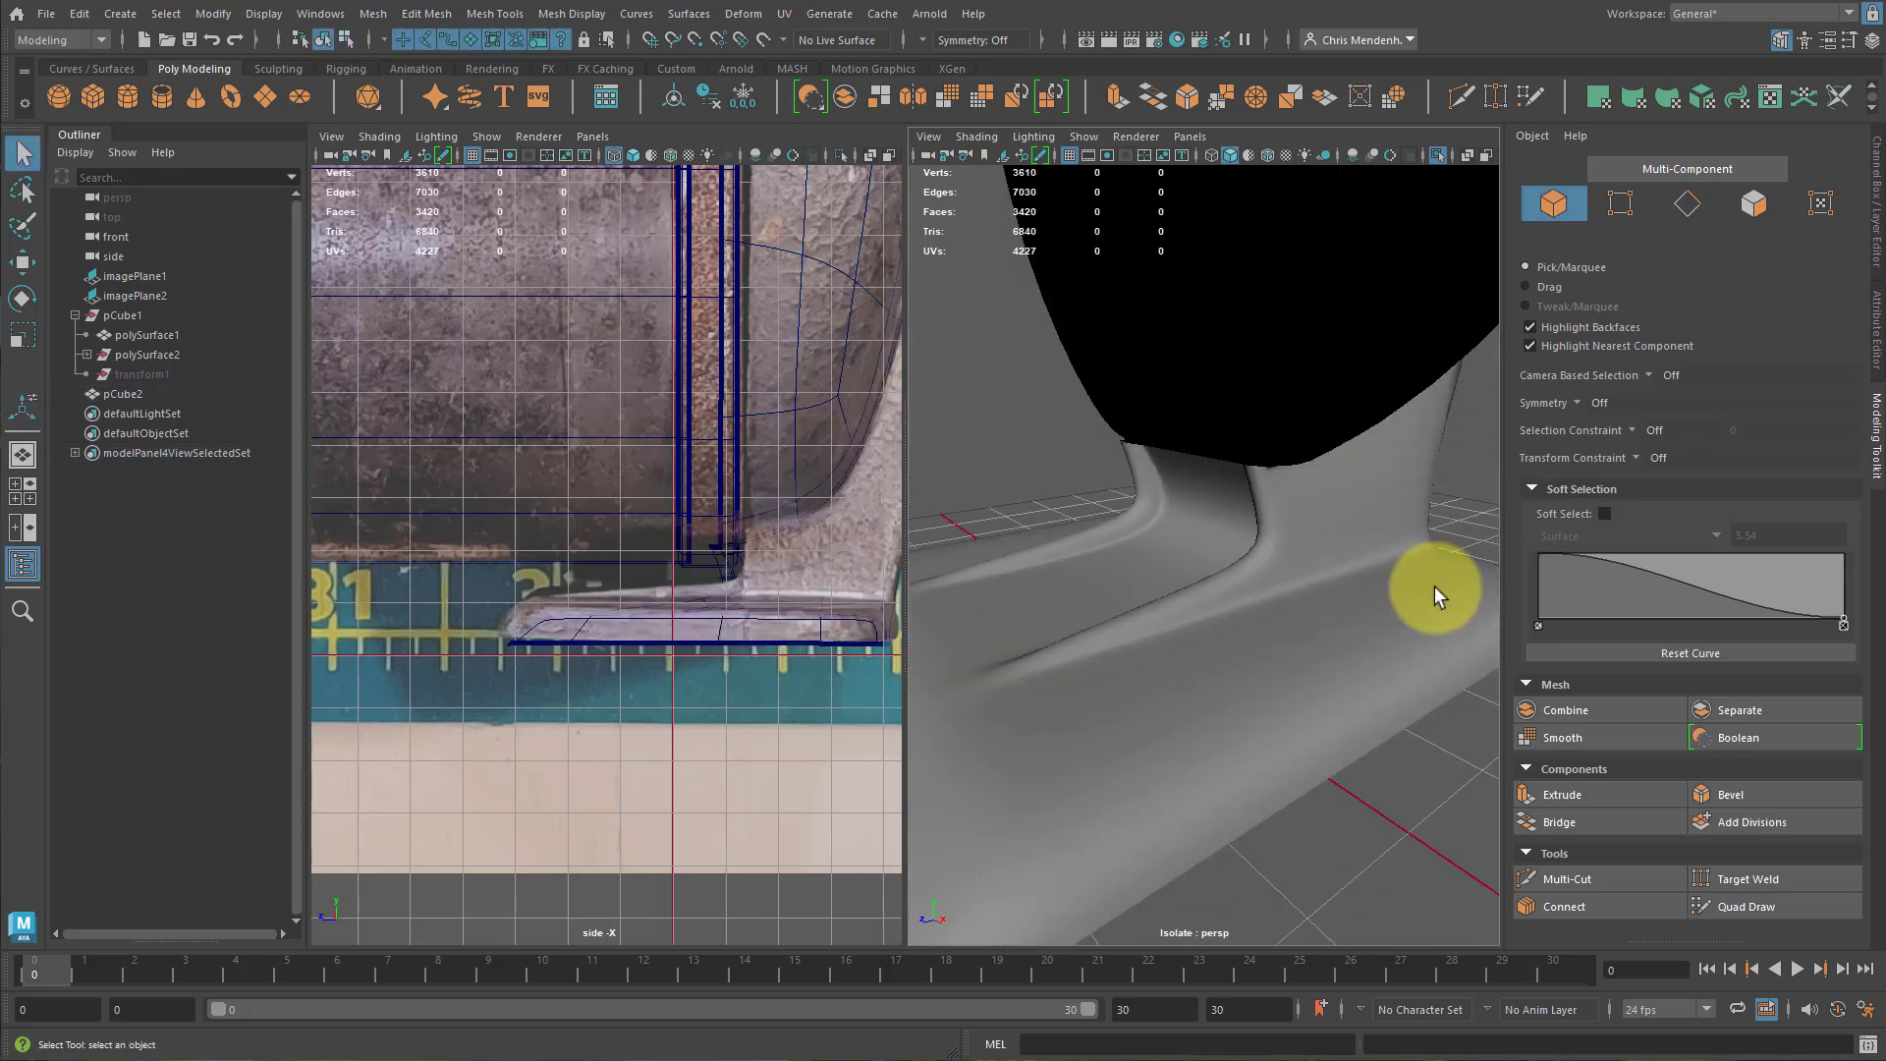
scroll(1300, 619, down, 8)
scroll(1282, 612, up, 8)
click(1299, 511)
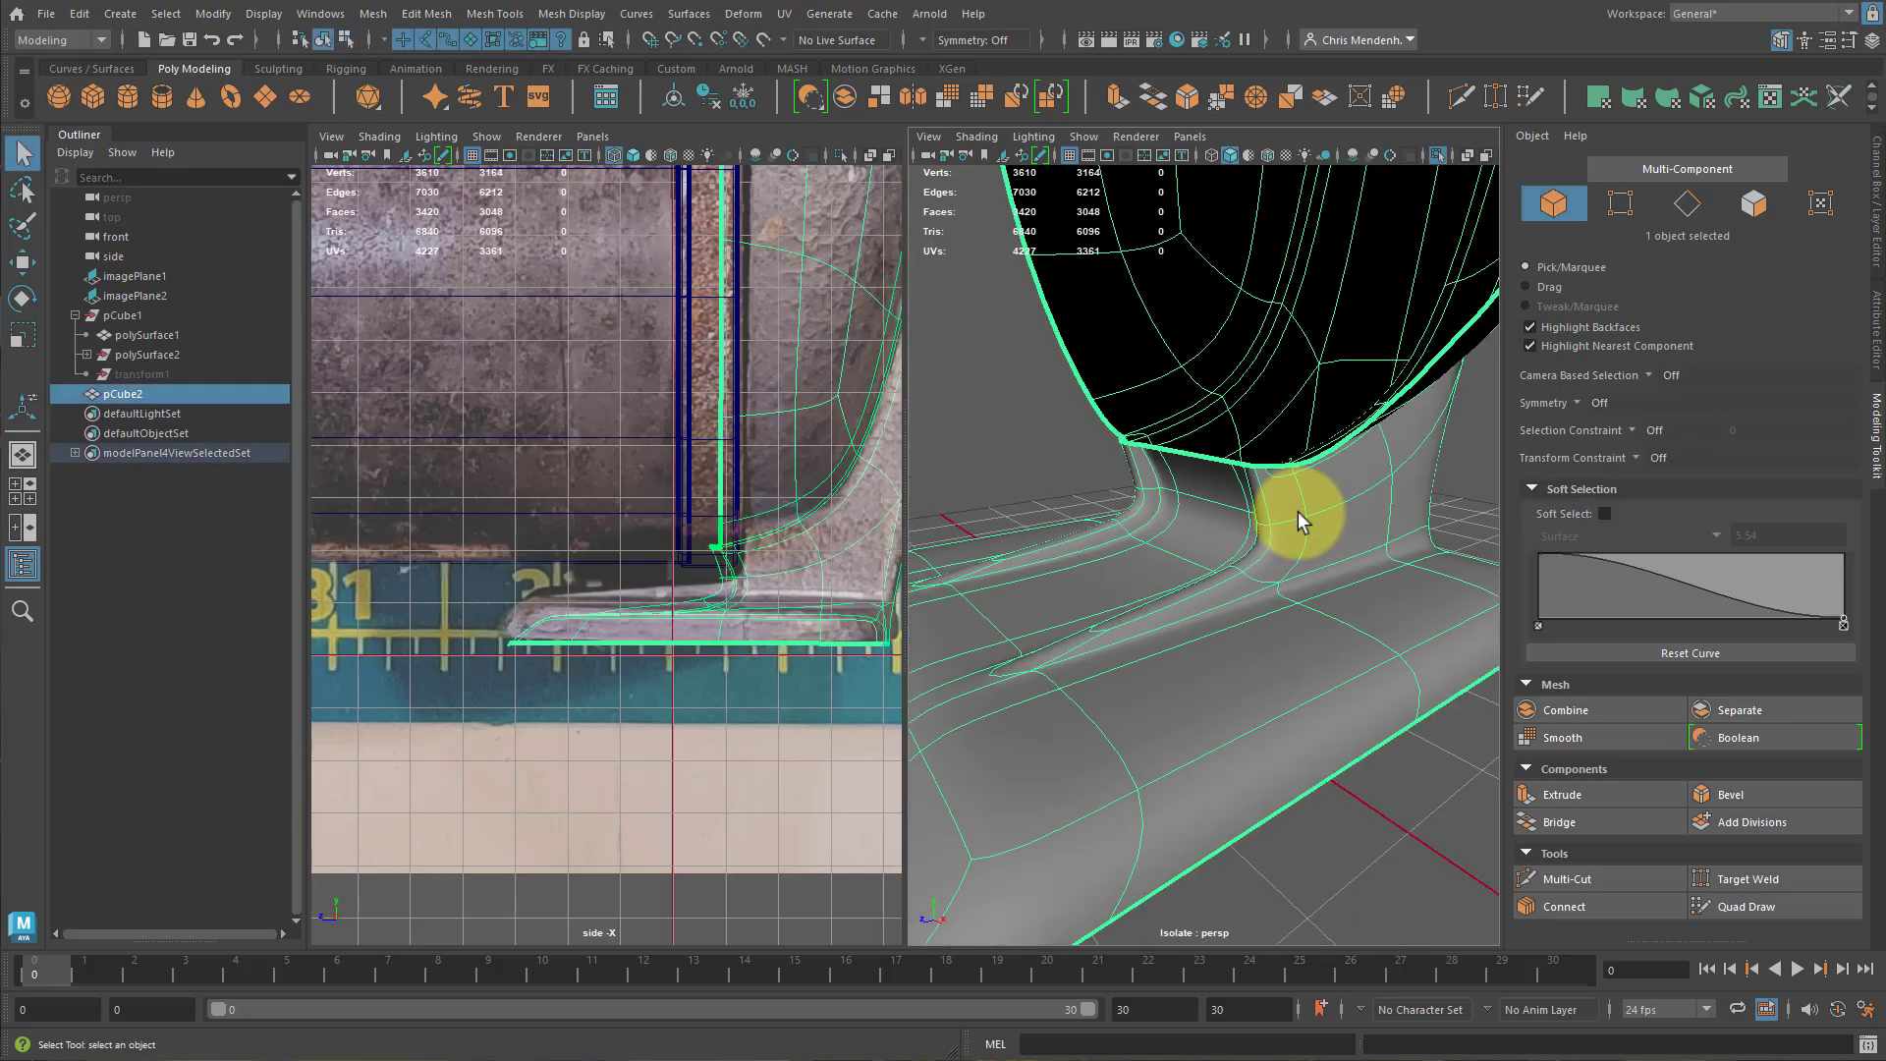
Return to the unsmoothed housing and delete the thin face at the rib's upper end beneath the drum rim.
key(1)
alt+drag(1314, 569, 1195, 380)
key(F11)
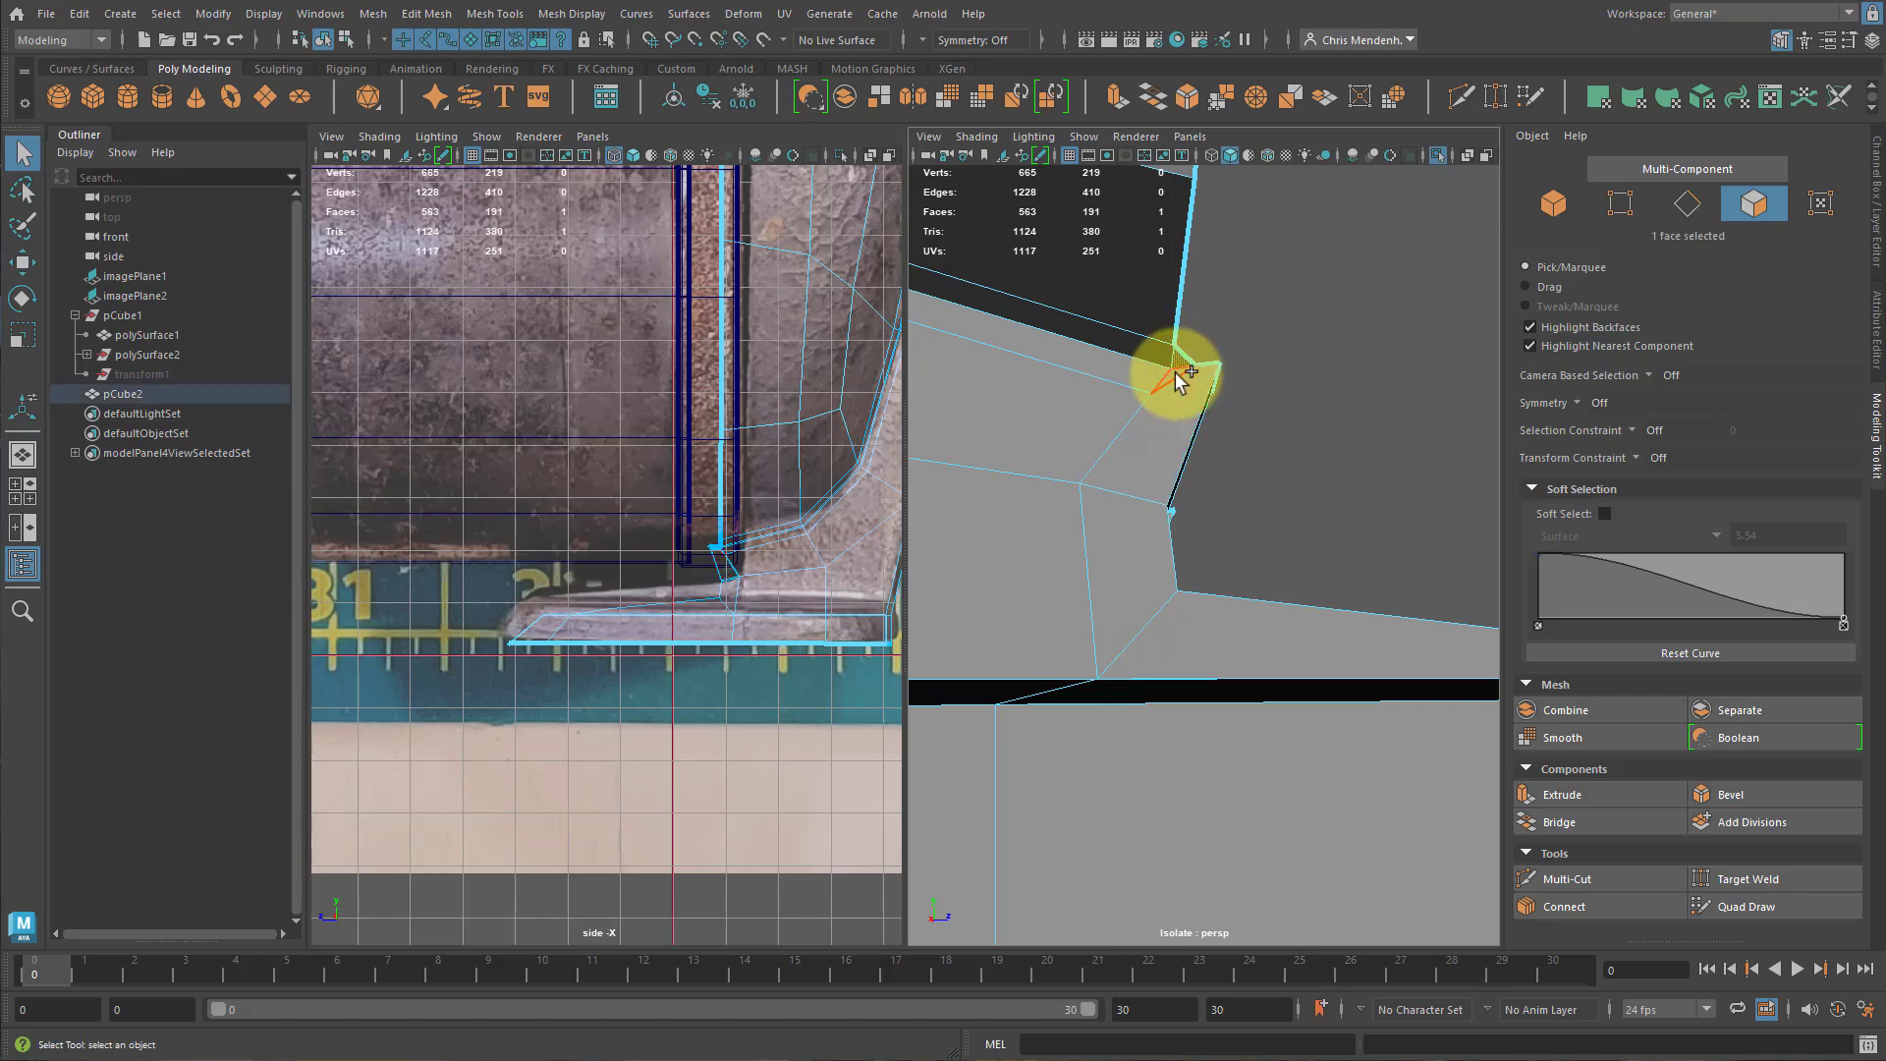
shift+click(1175, 372)
alt+drag(1267, 430, 1234, 420)
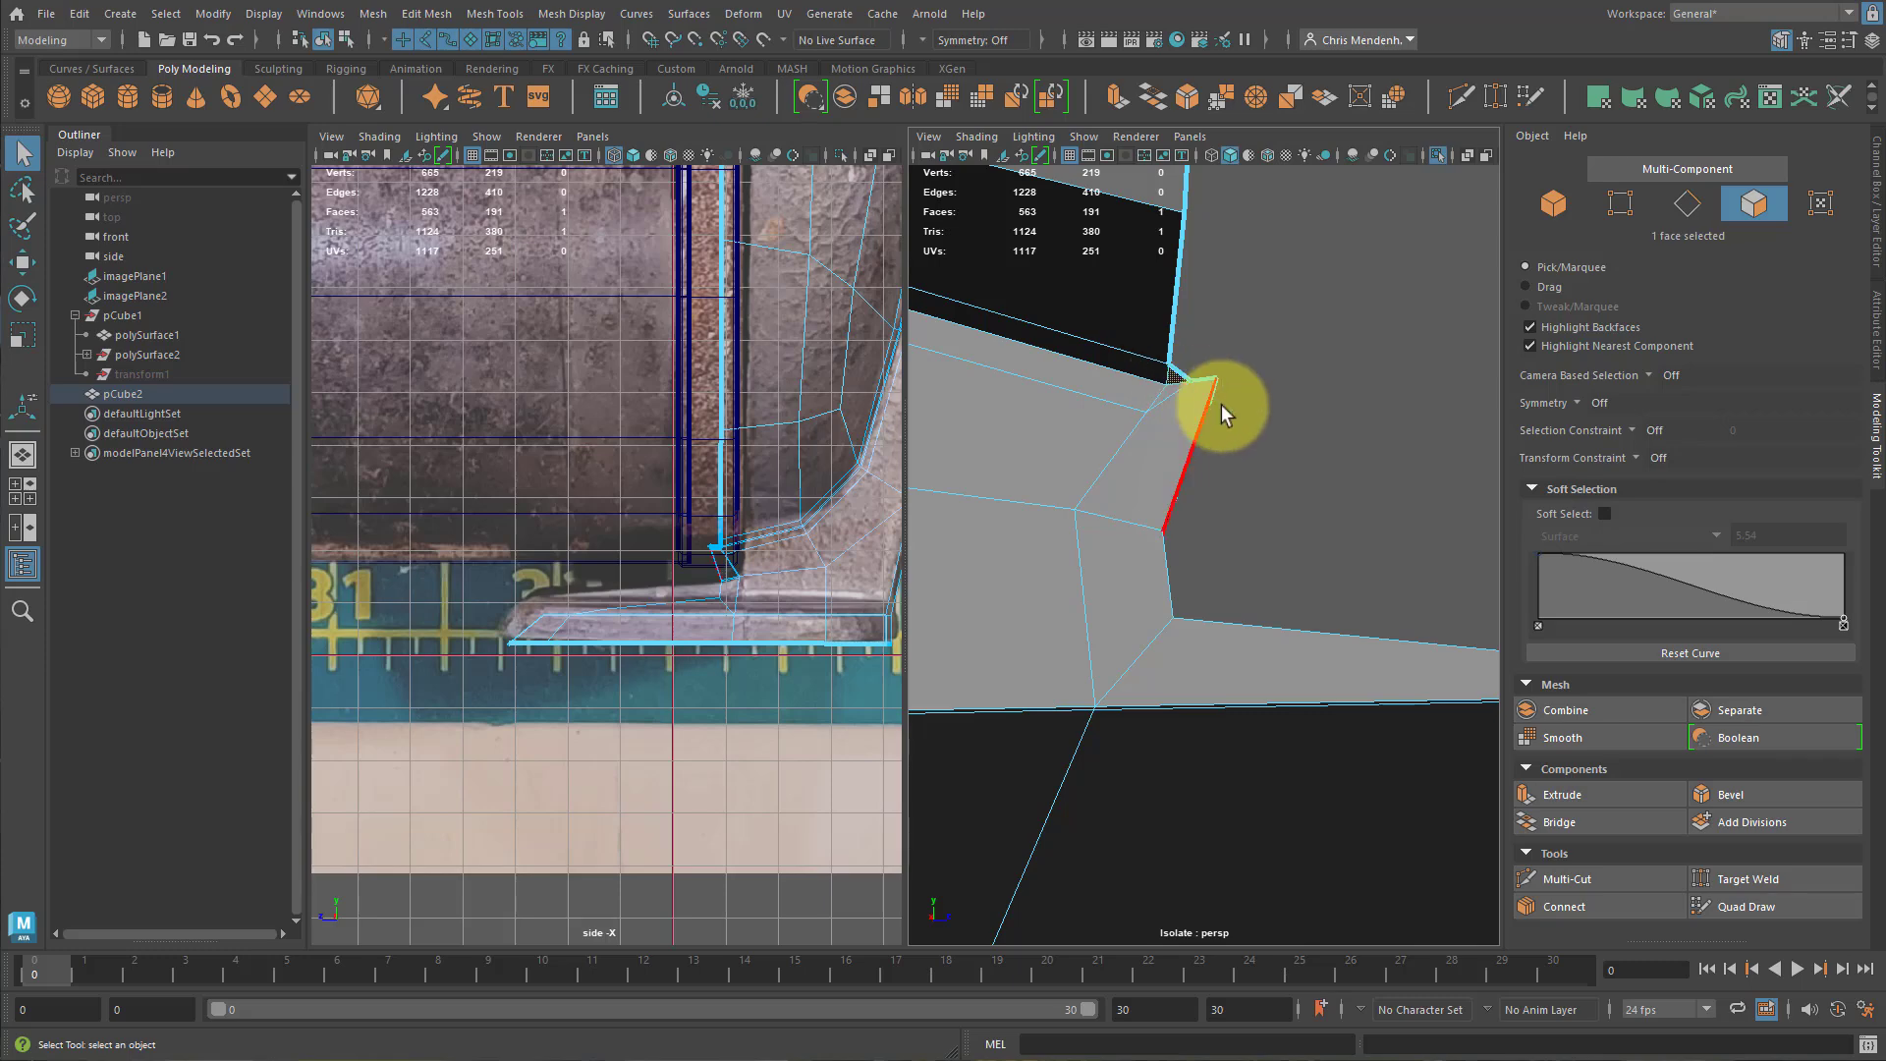
key(Delete)
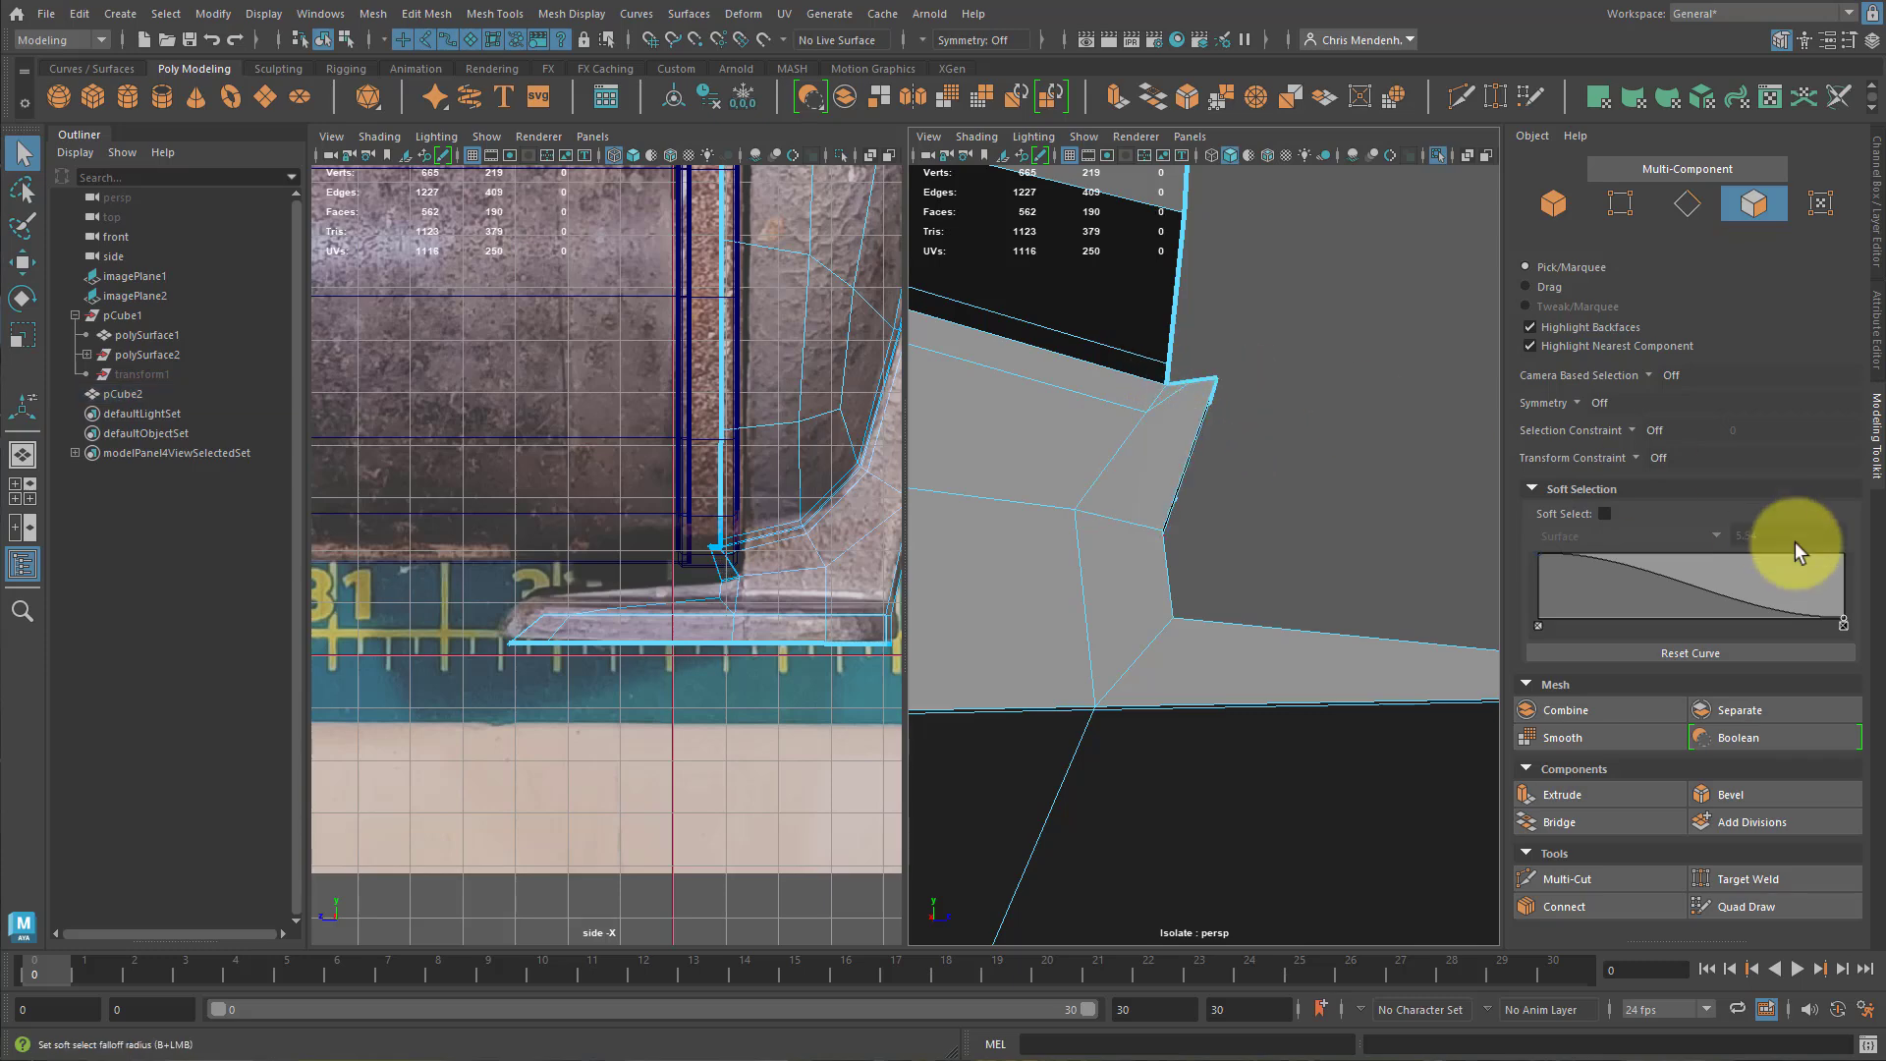
Target-weld the loose vertices at the rib's upper end to the drum rim and check the join in smoothed display.
click(1752, 869)
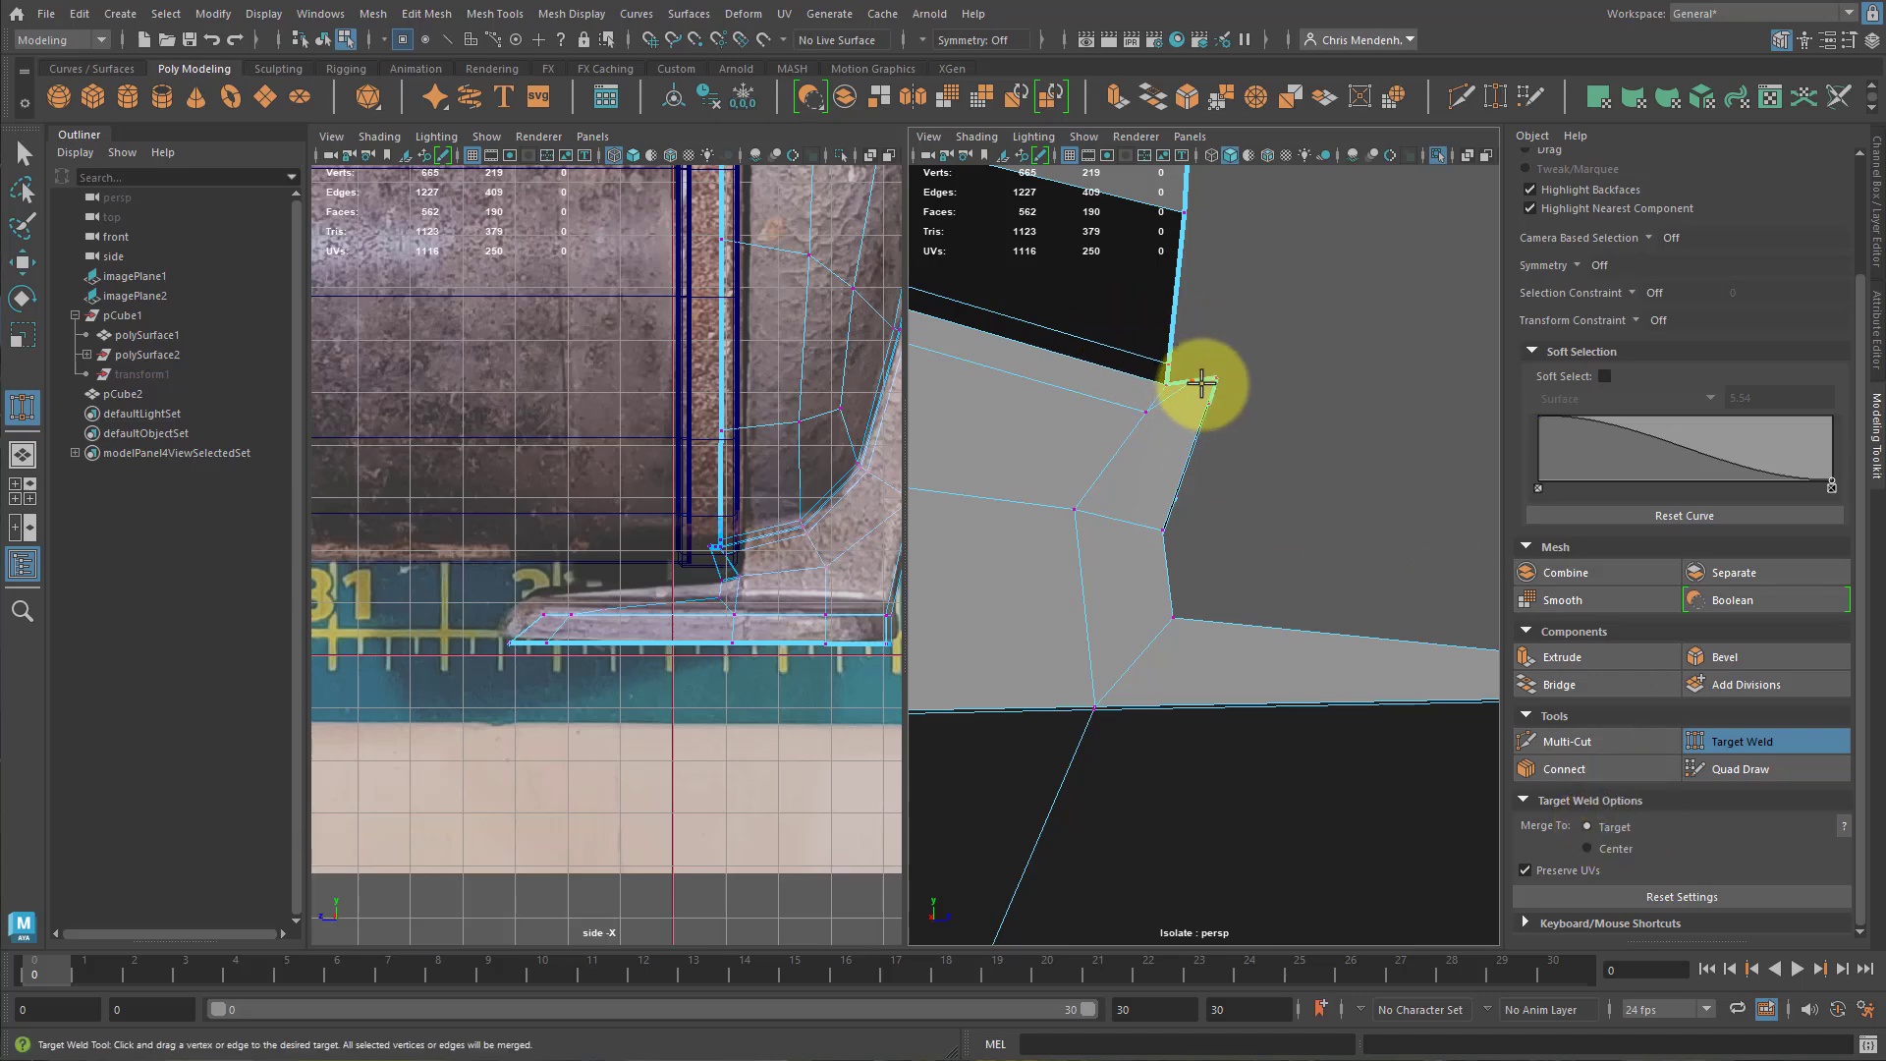
alt+drag(1288, 414, 949, 413)
alt+drag(1273, 466, 1282, 570)
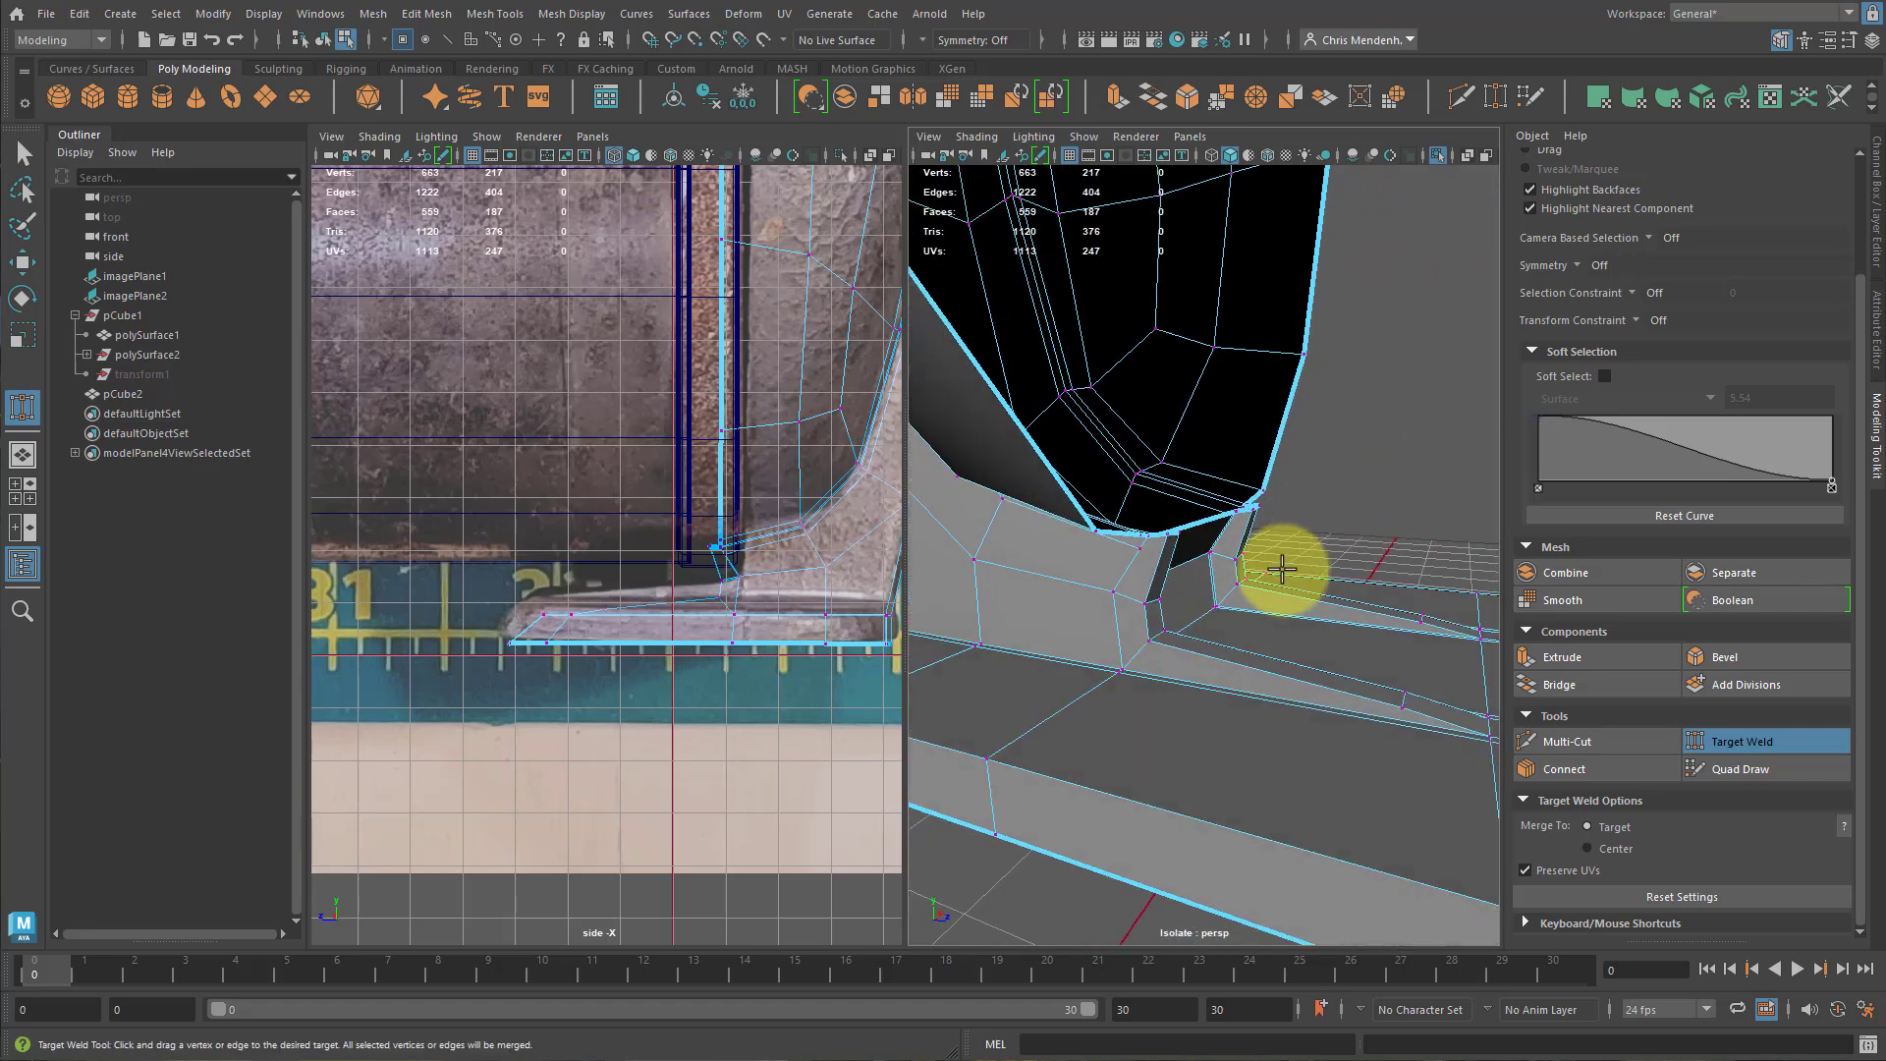
key(F8)
key(3)
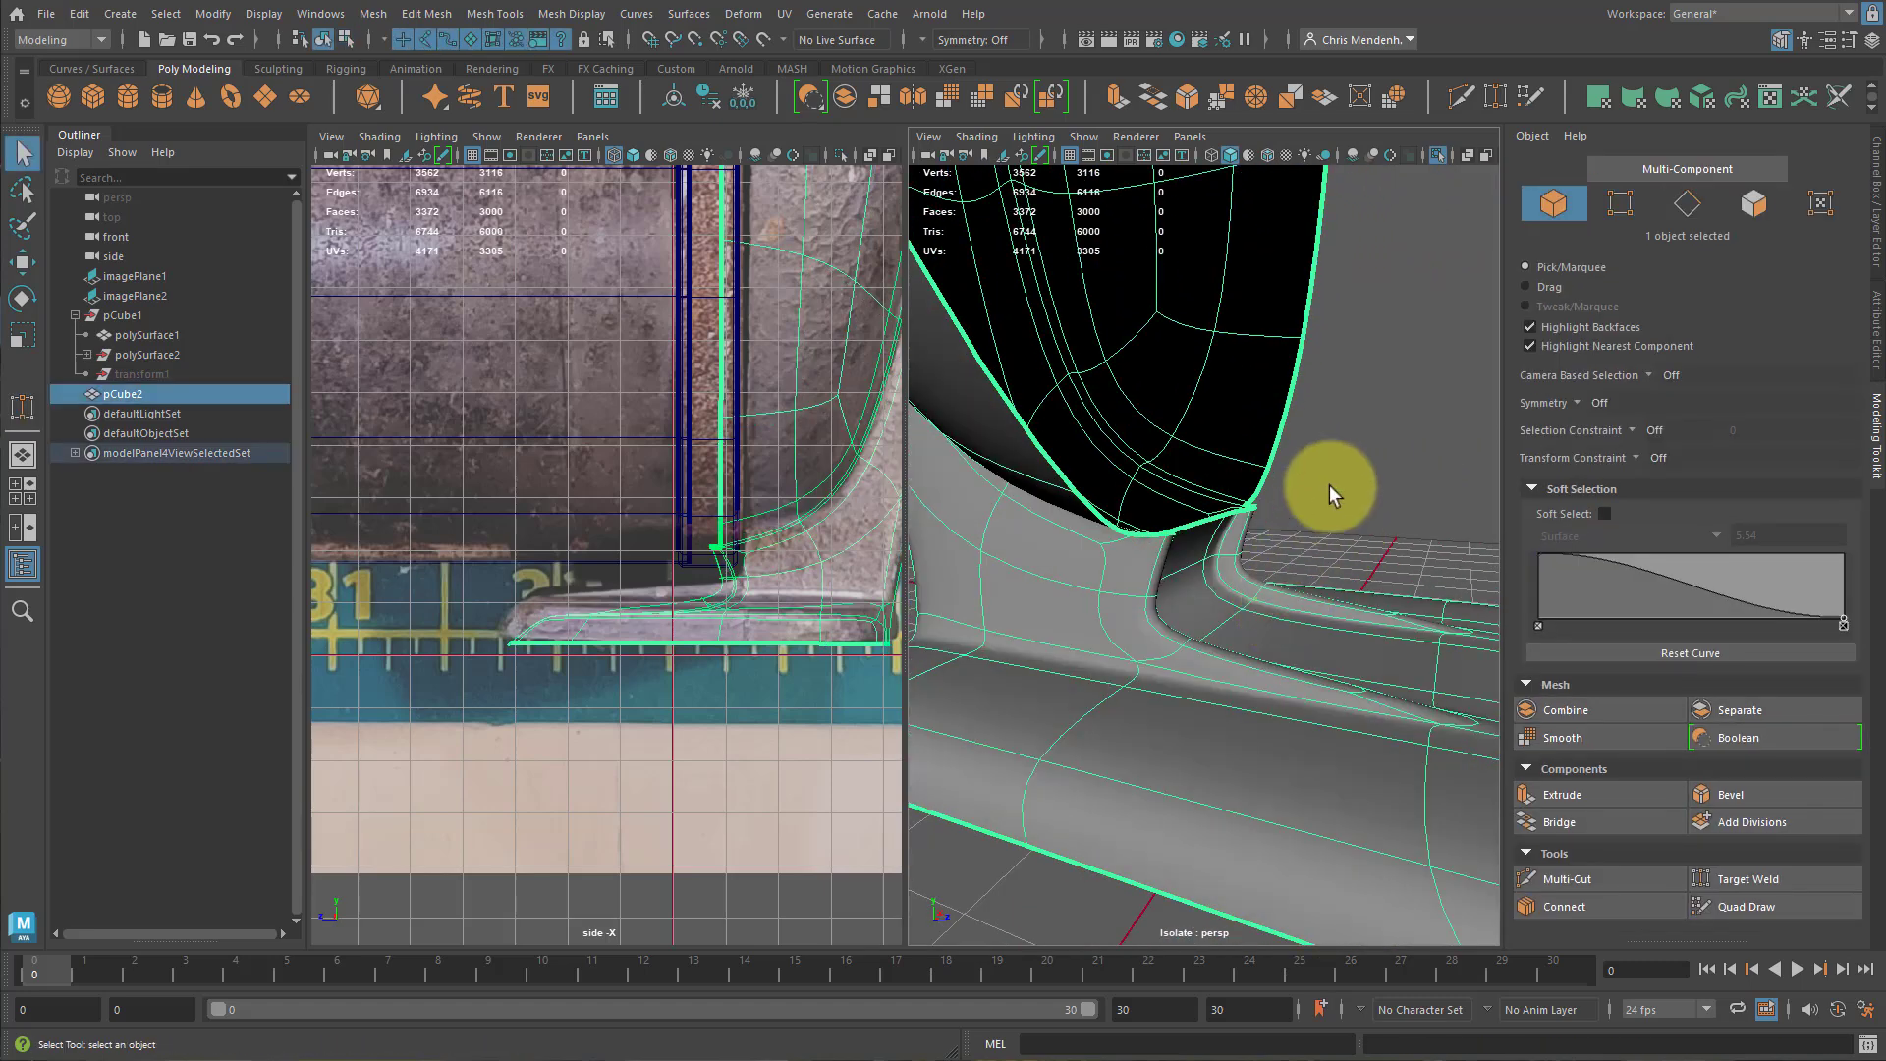
alt+drag(1329, 485, 1242, 606)
click(1188, 582)
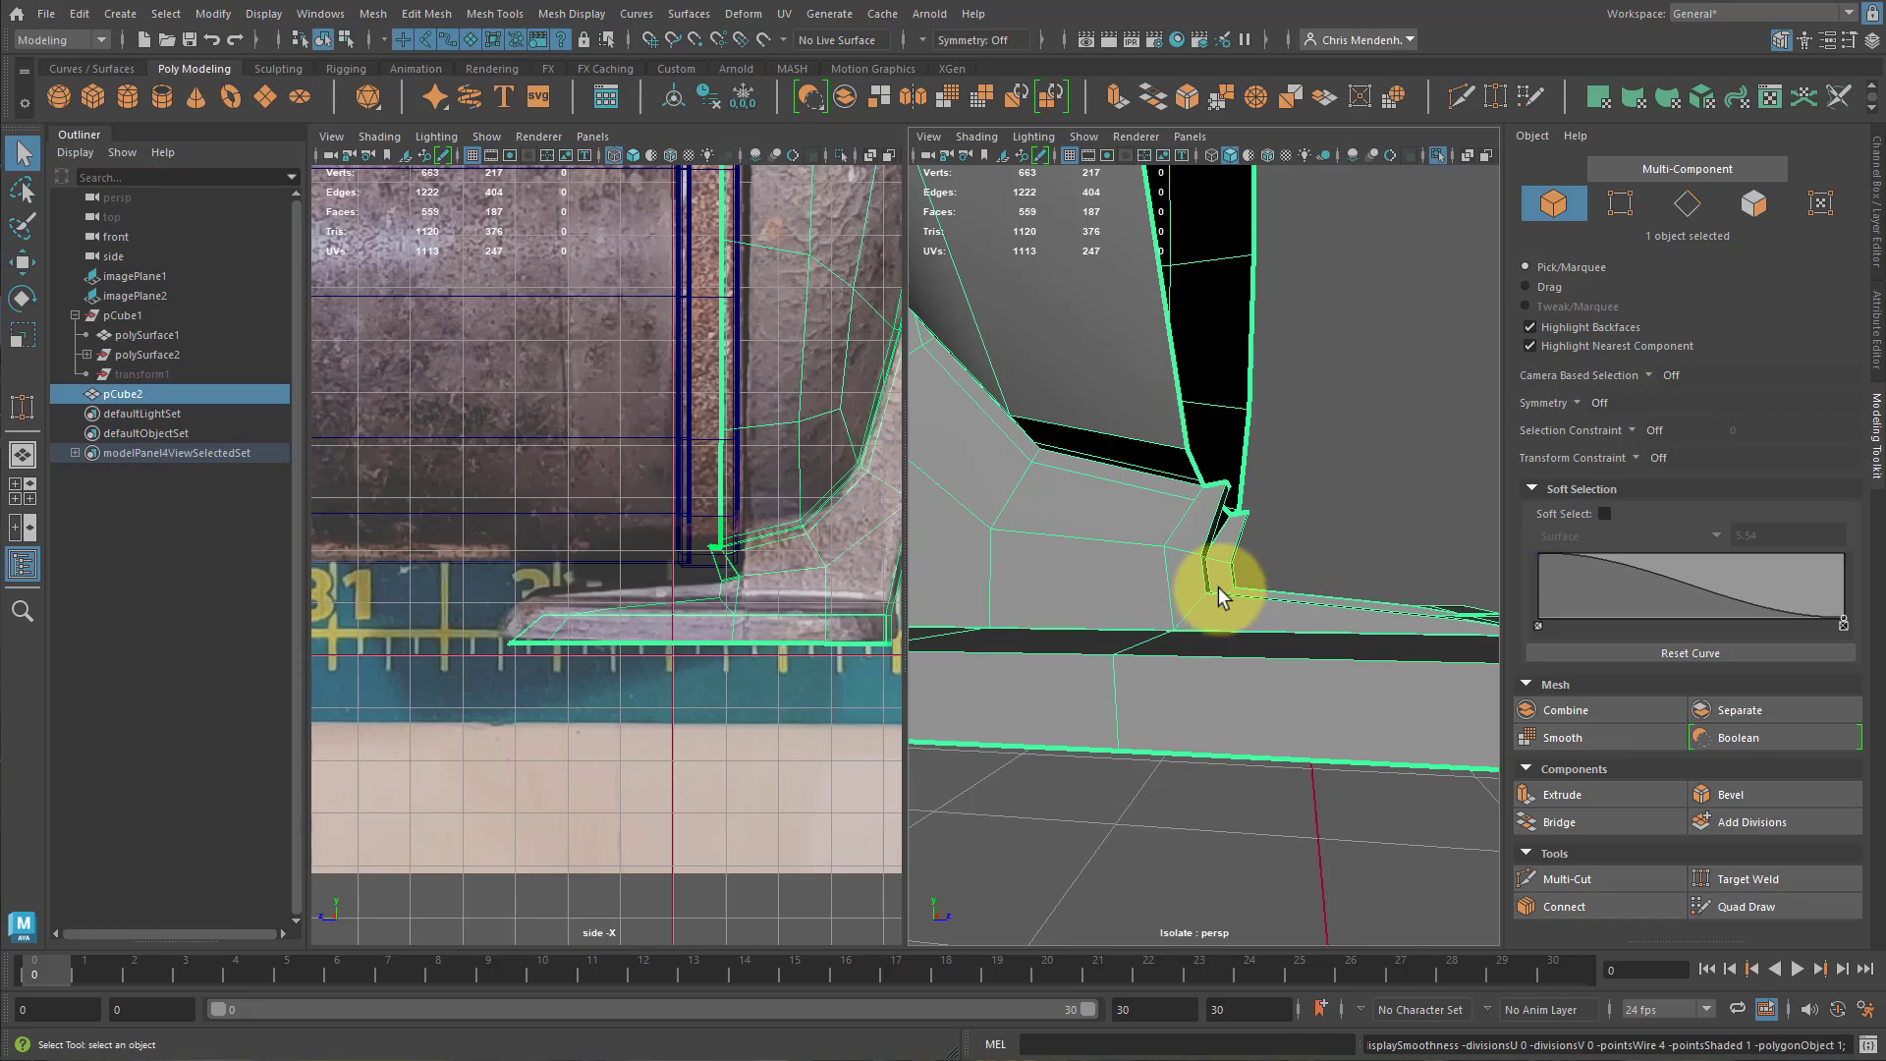
Cut new edges around the support just below the ribs' upper ends with Multi-Cut, connecting them across the adjoining side faces.
alt+drag(1217, 597, 1245, 528)
alt+right_drag(1245, 528, 1214, 532)
mouse_move(1213, 533)
alt+mouse_down()
mouse_move(1414, 524)
mouse_move(1218, 553)
mouse_move(1221, 483)
mouse_move(1218, 516)
alt+mouse_up()
key(ctrl+shift+x)
click(1216, 476)
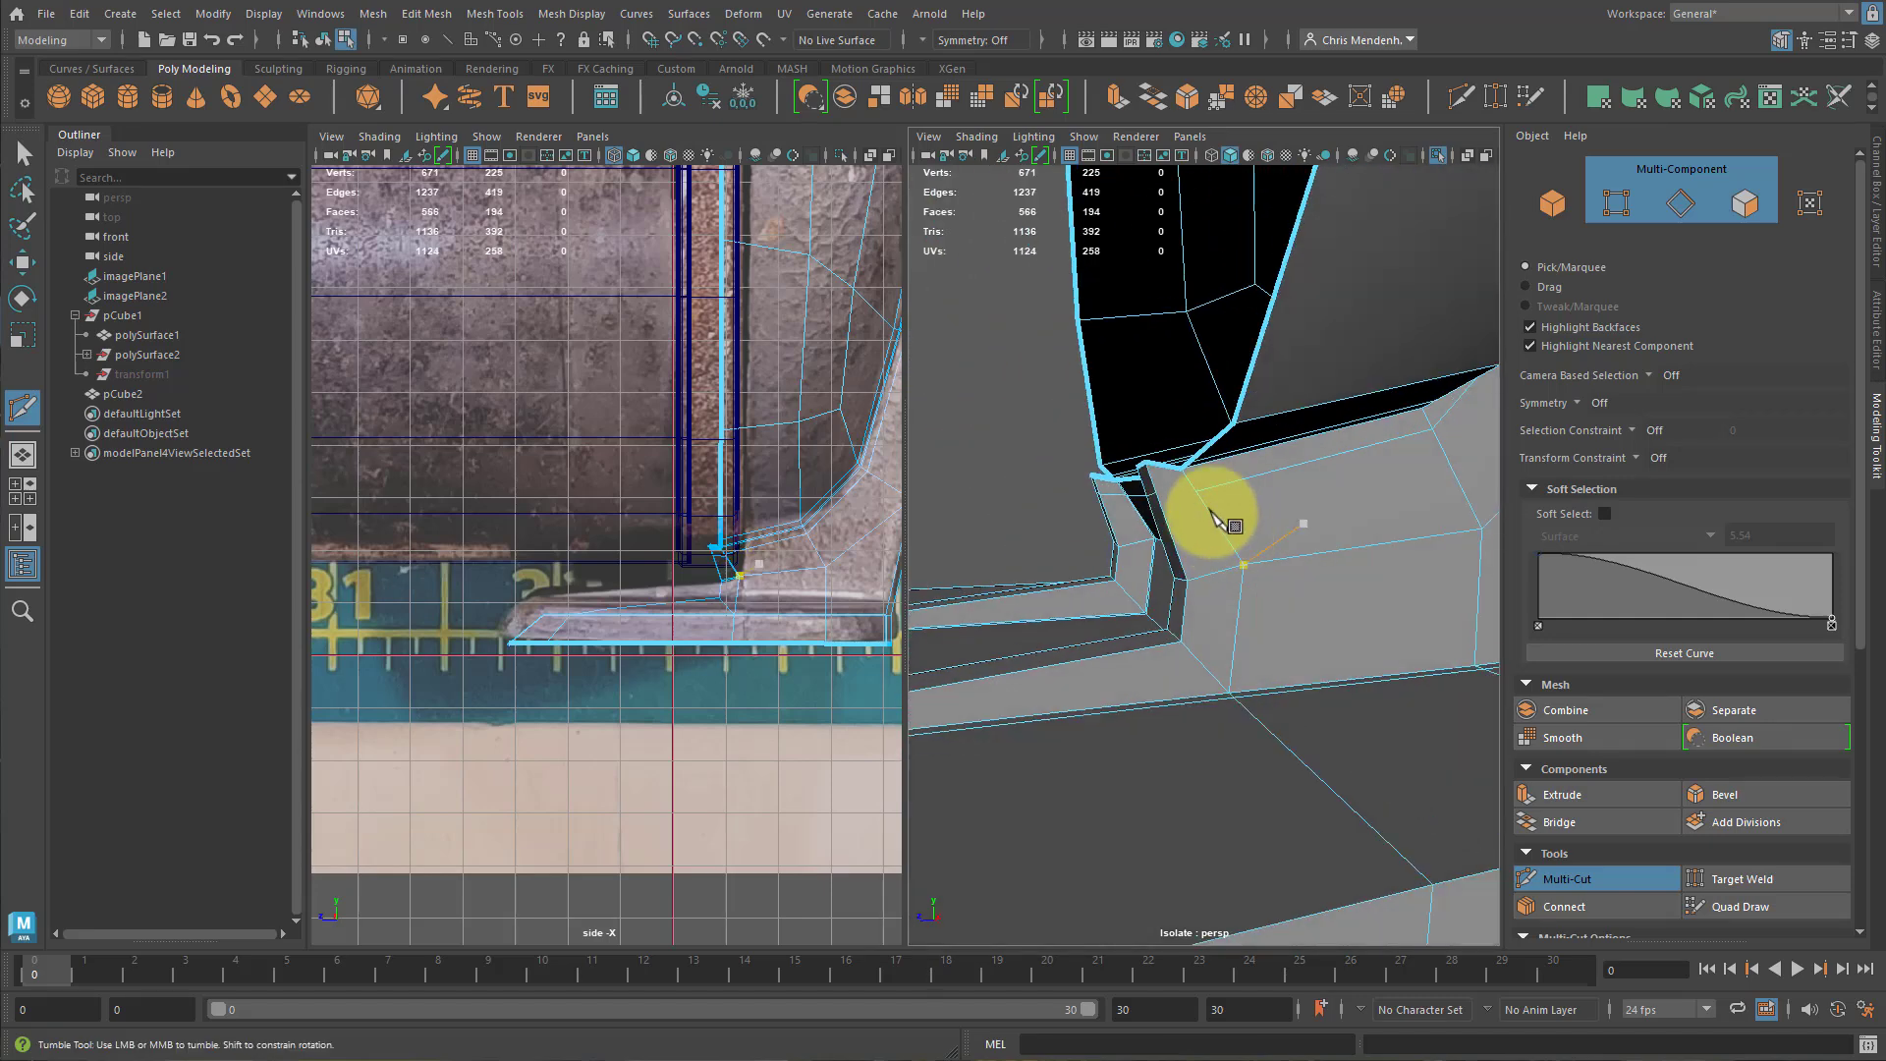
click(1157, 492)
alt+drag(1032, 521, 1321, 494)
click(1133, 494)
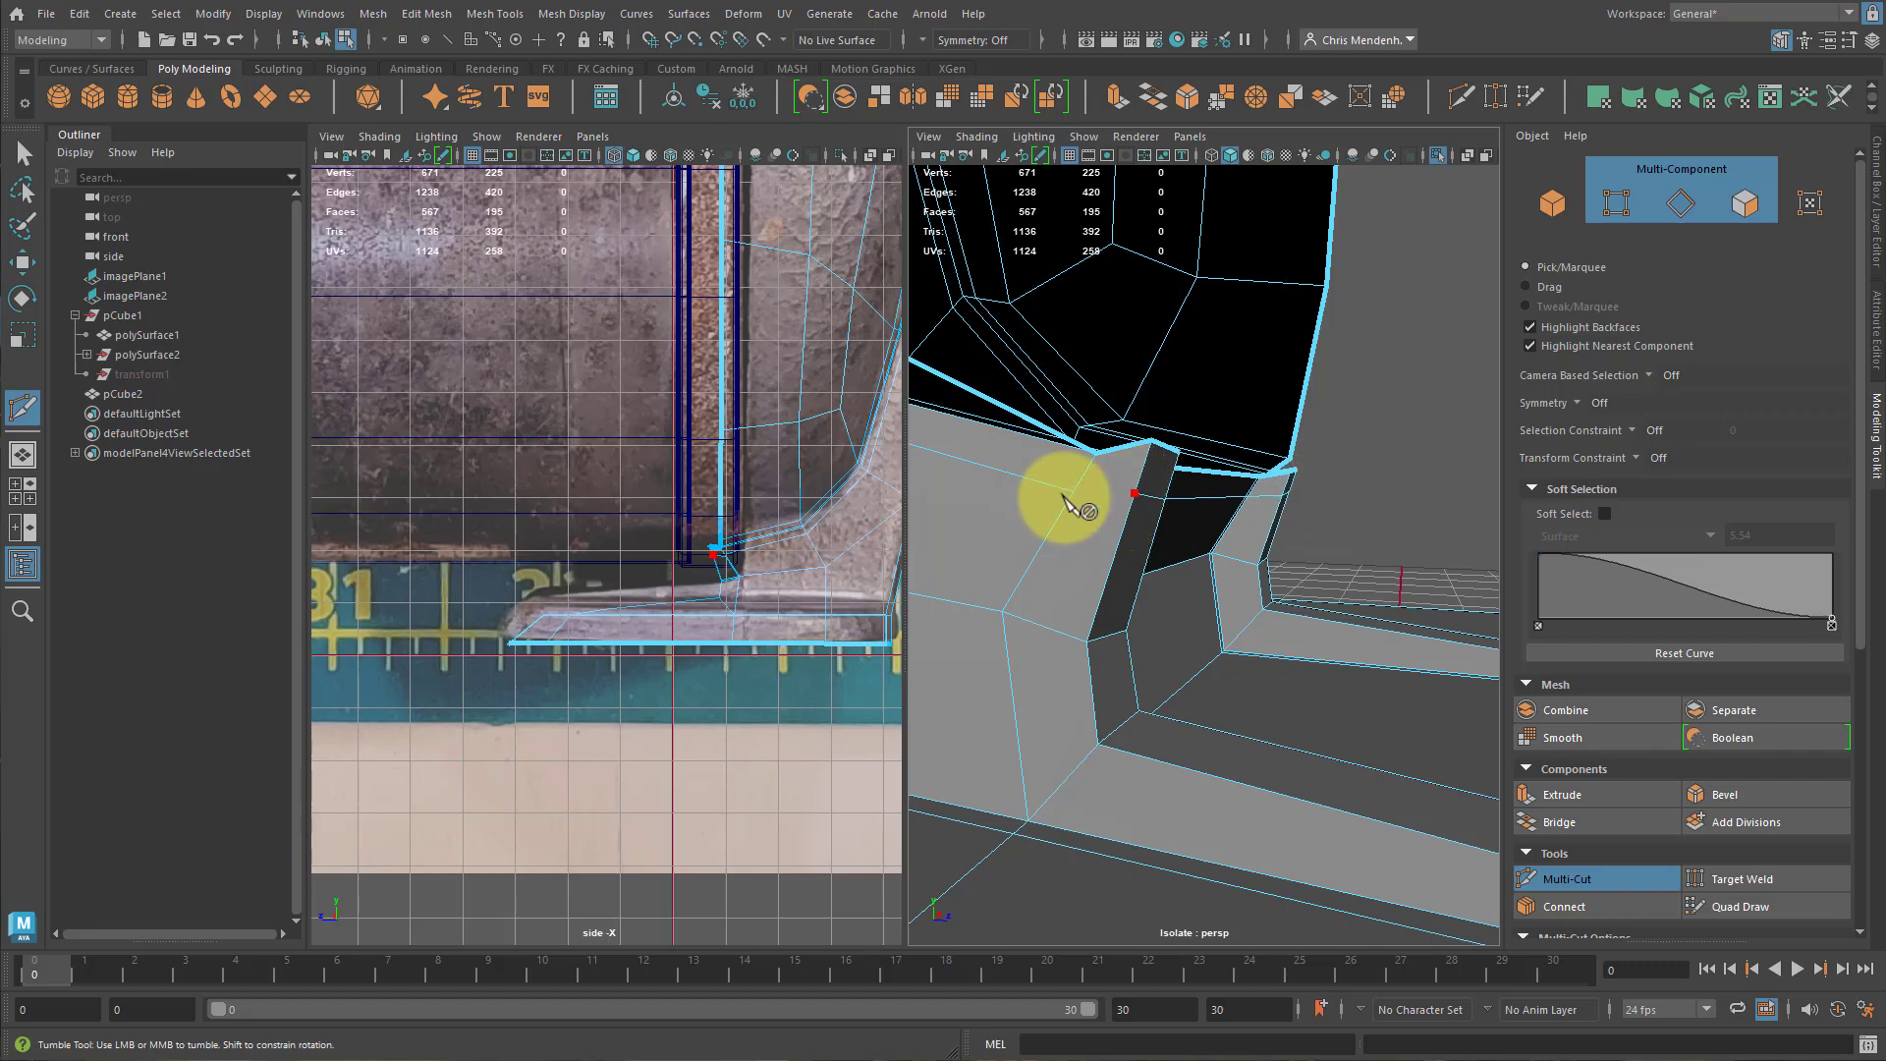
right_click(1271, 581)
Run Cleanup on the housing to select matching polygons with more than 4 sides, and close the options.
alt+drag(1271, 580, 1296, 580)
alt+right_drag(1296, 581, 1164, 545)
alt+drag(1164, 629, 1297, 658)
alt+right_drag(1296, 658, 1149, 511)
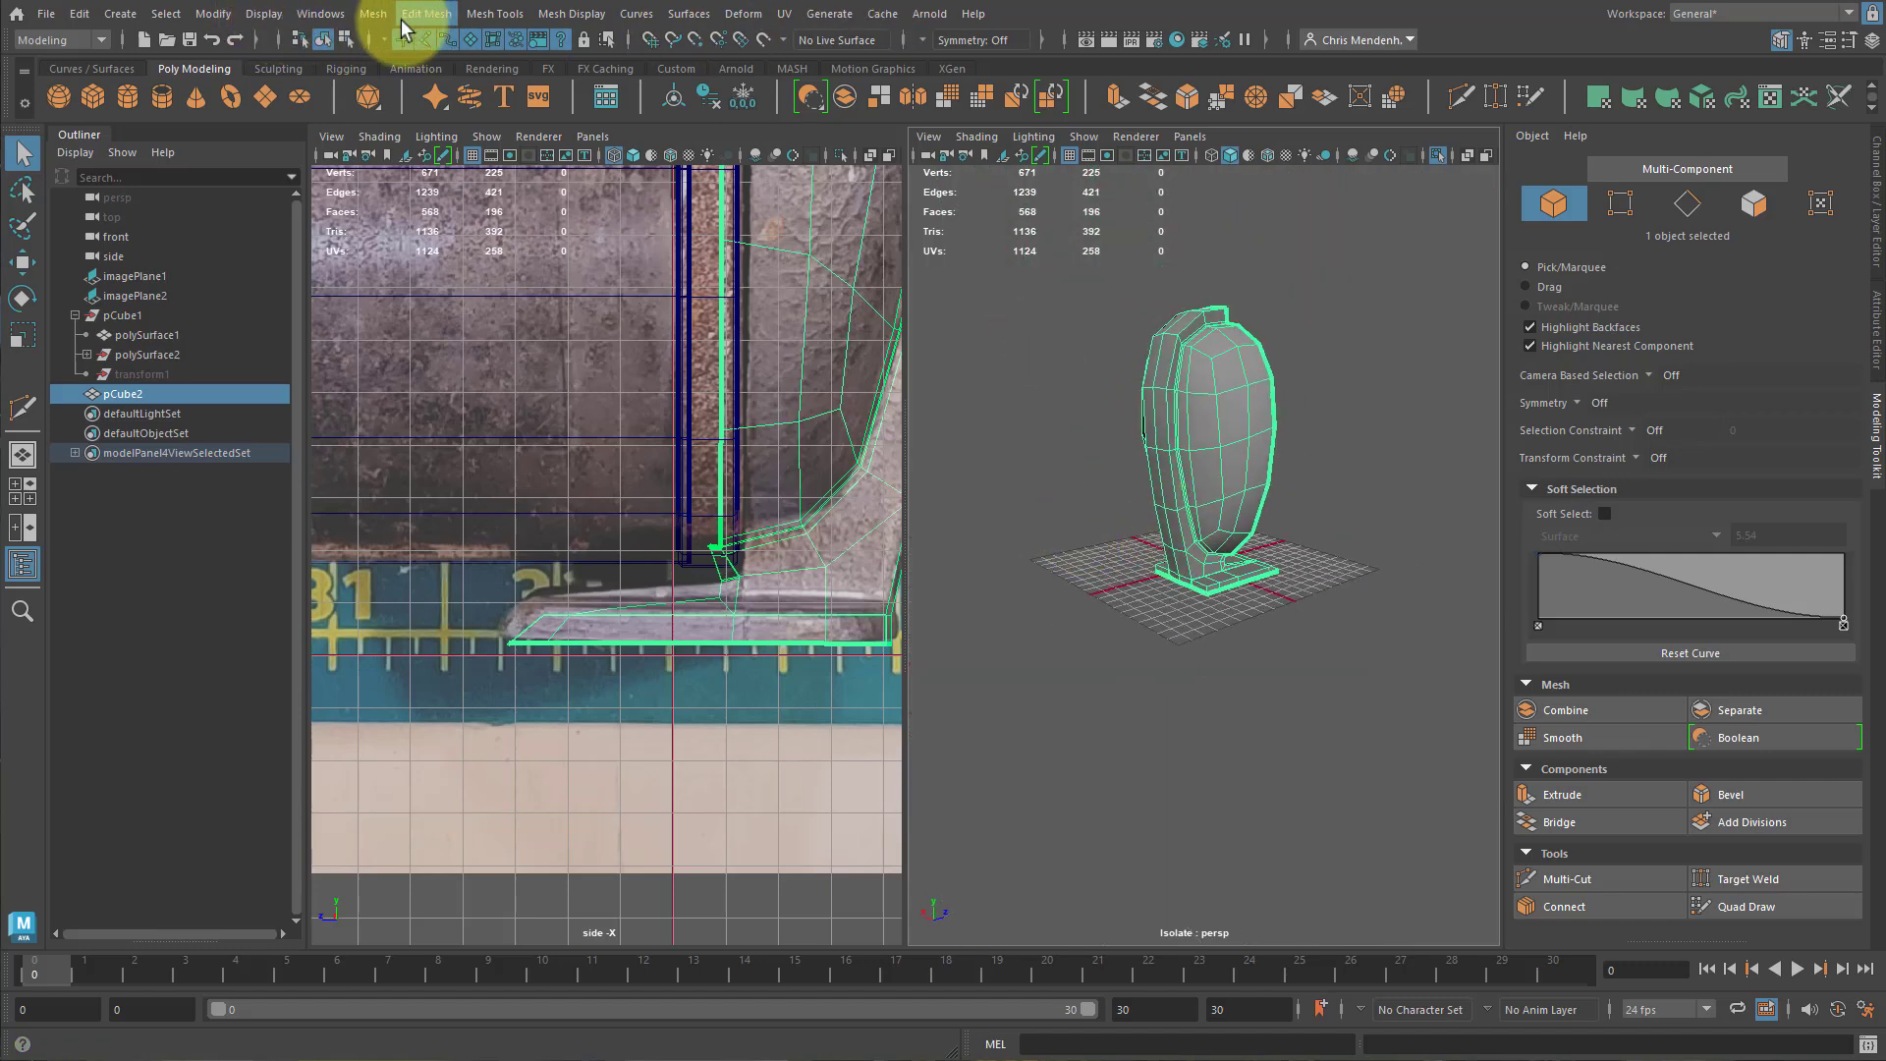
click(373, 14)
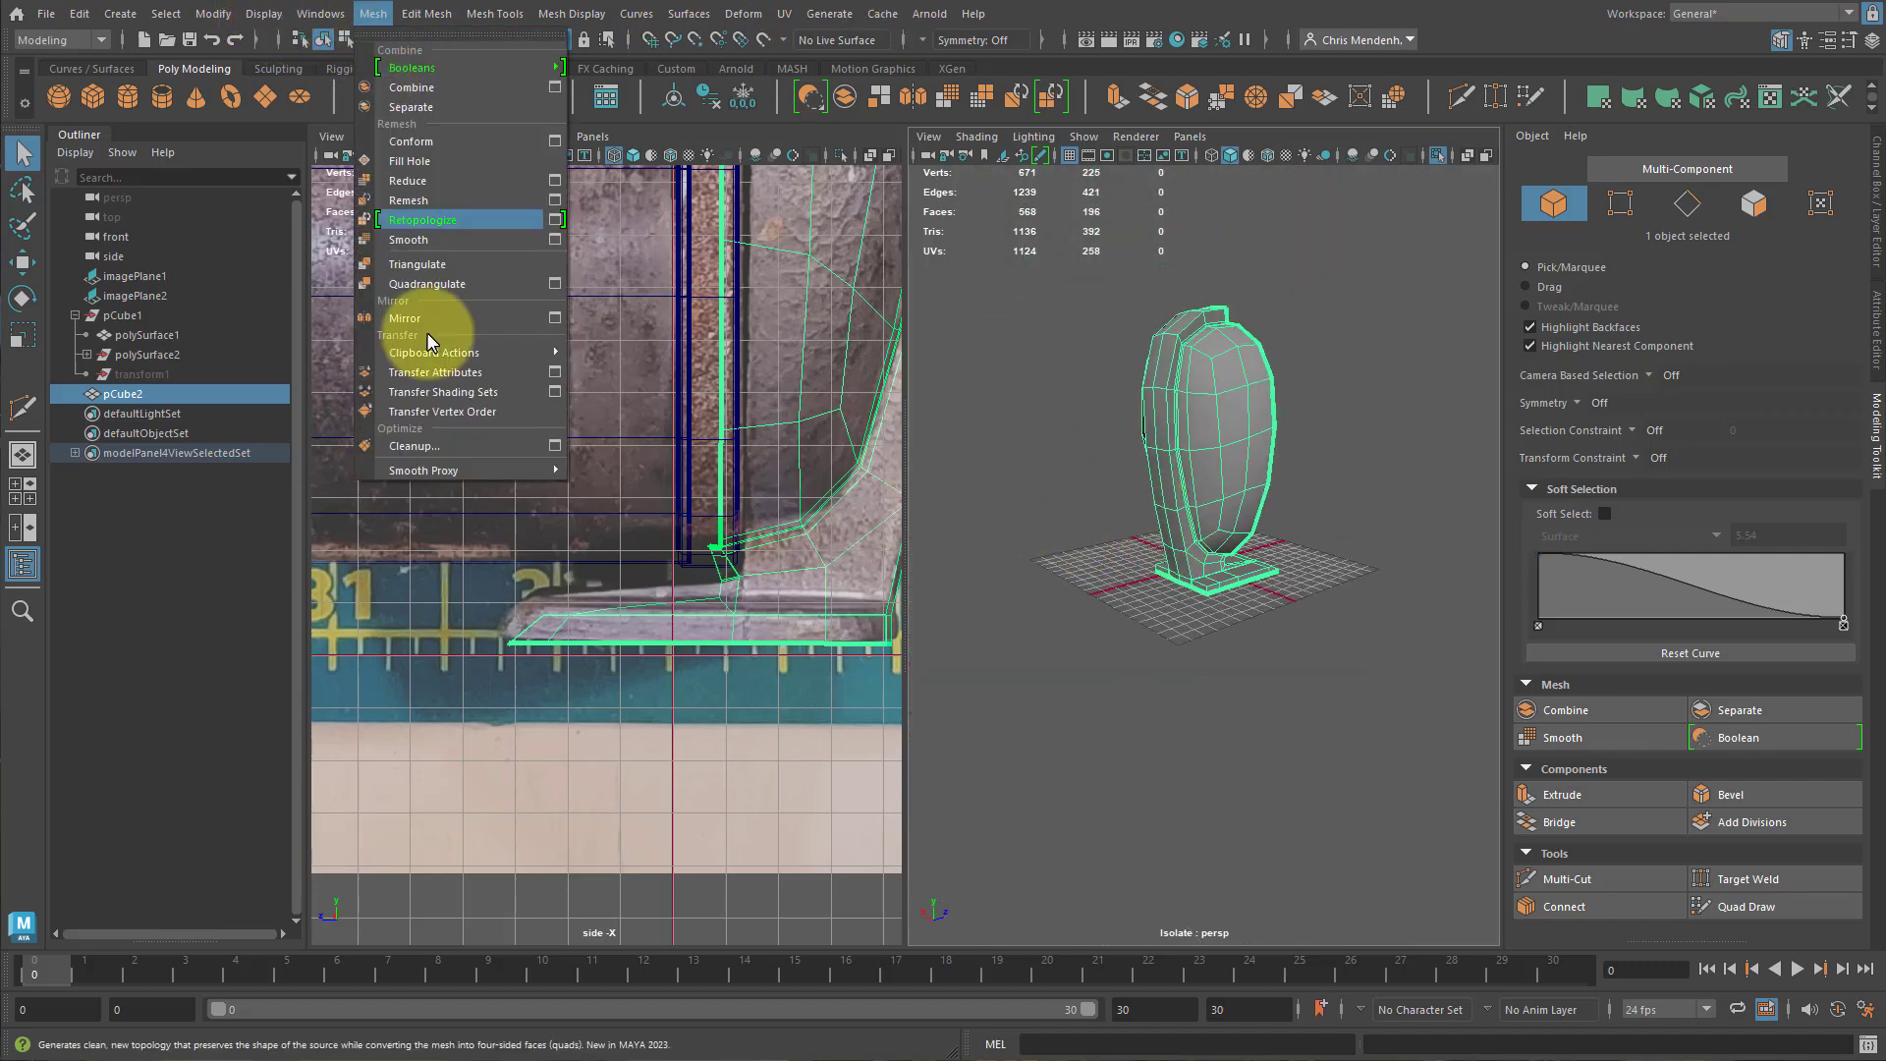
click(555, 445)
drag(216, 315, 841, 288)
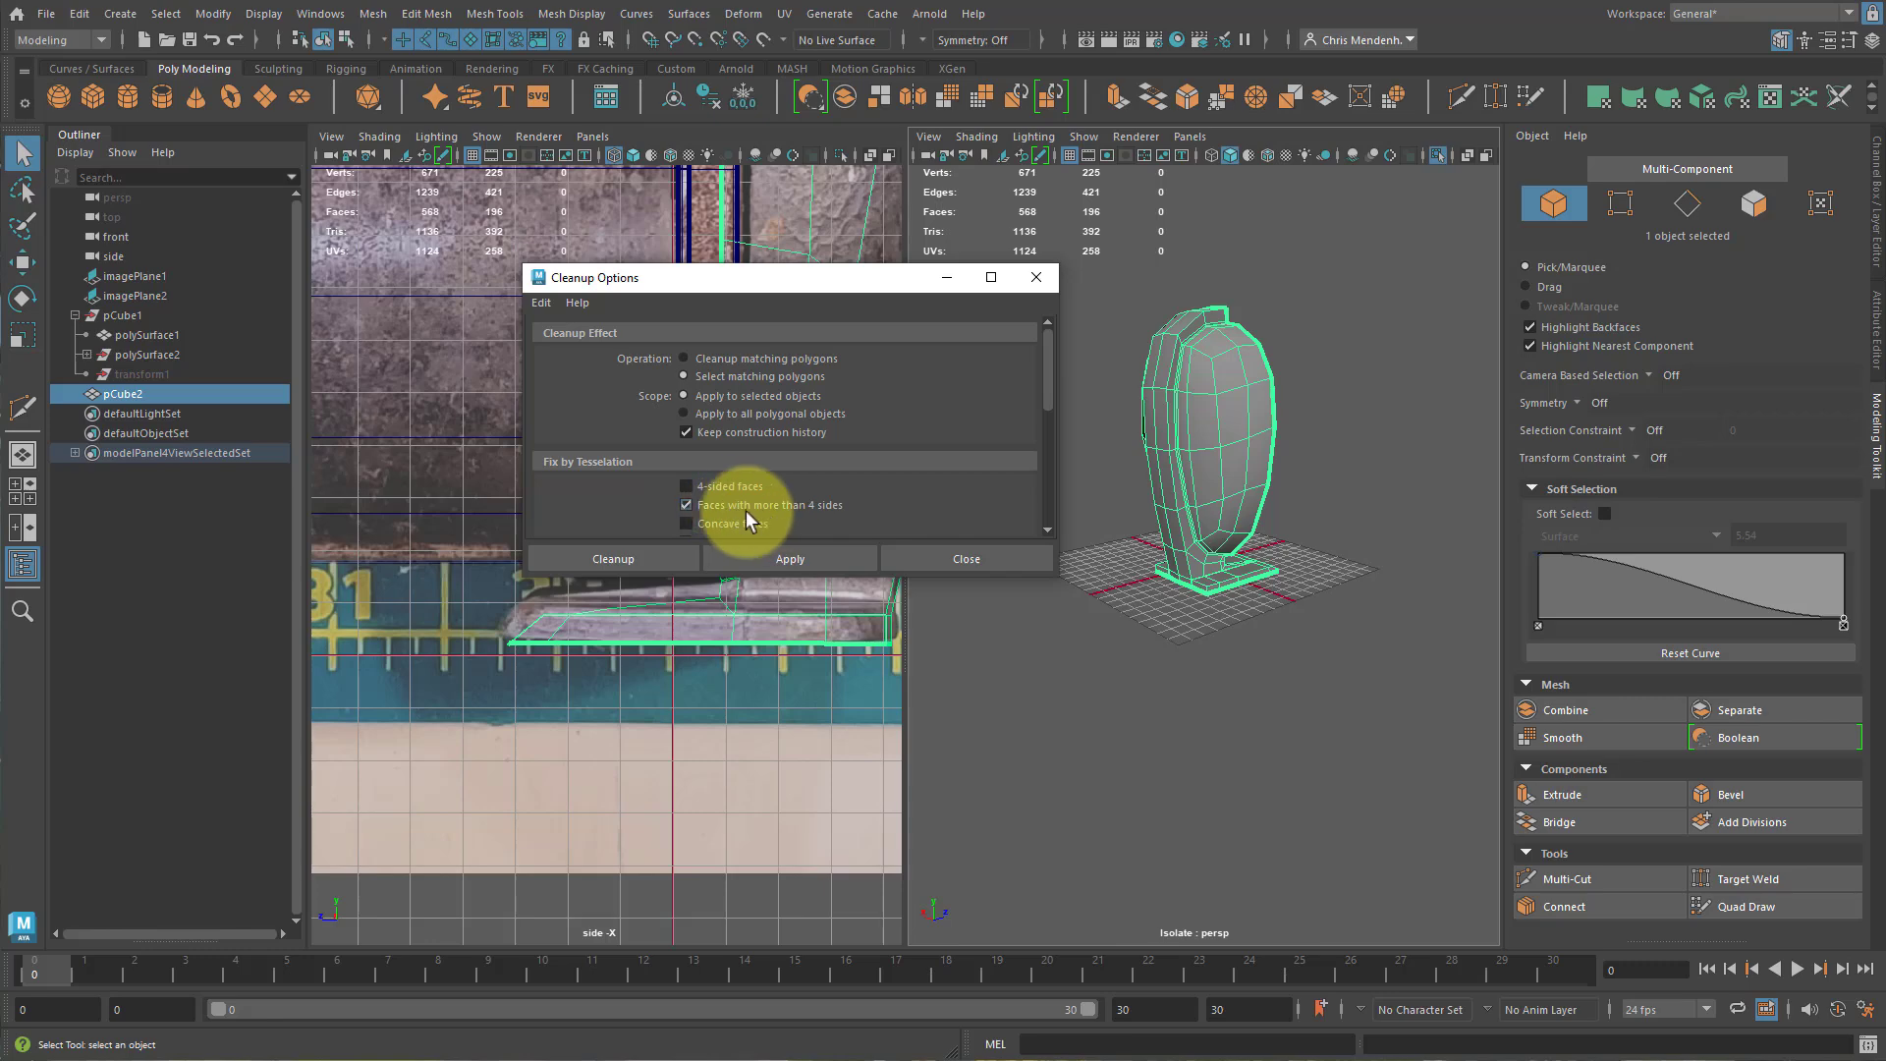
click(782, 557)
click(1055, 277)
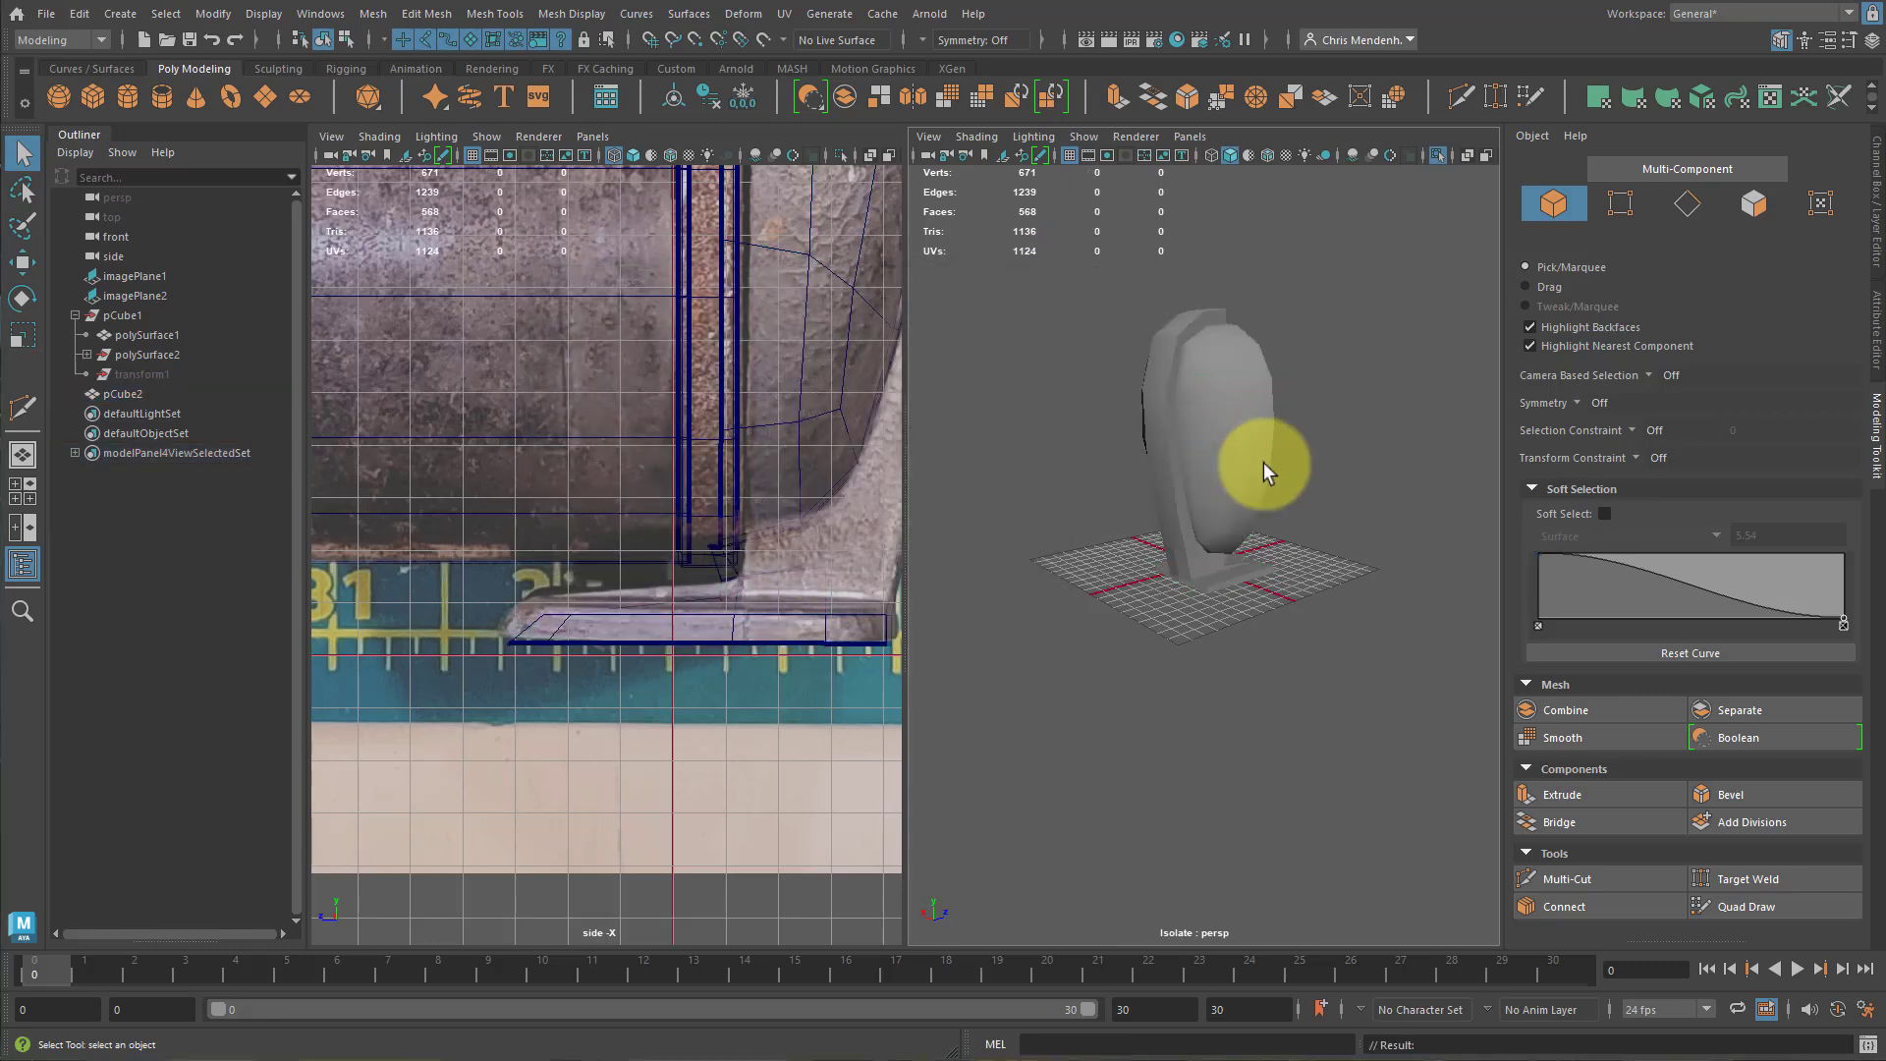
End the housing's isolation to show all parts and display the housing smoothed.
alt+drag(1263, 461, 1103, 354)
click(1240, 456)
alt+drag(1199, 400, 1311, 388)
key(ctrl+1)
key(3)
click(1404, 522)
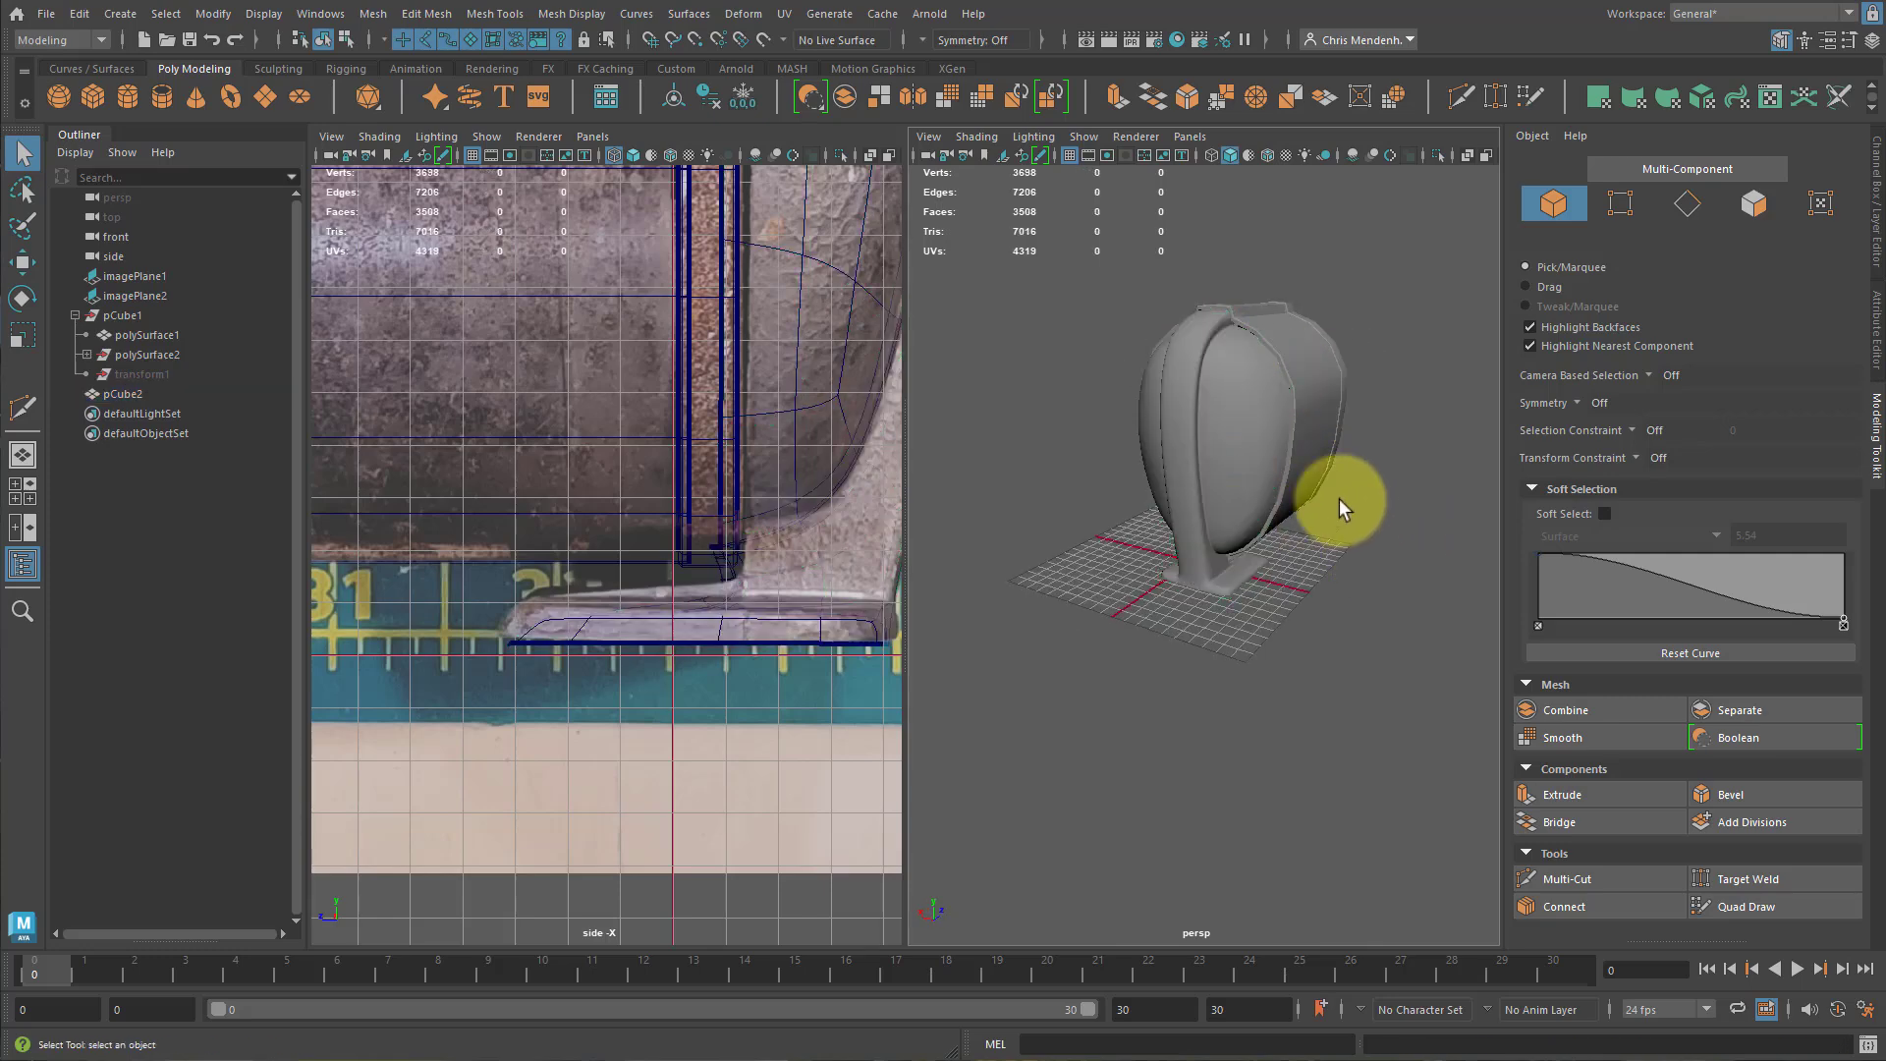
Inspect the rim band in smoothed and unsmoothed display where it meets the rear housing, and return the housing to unsmoothed display.
click(1294, 388)
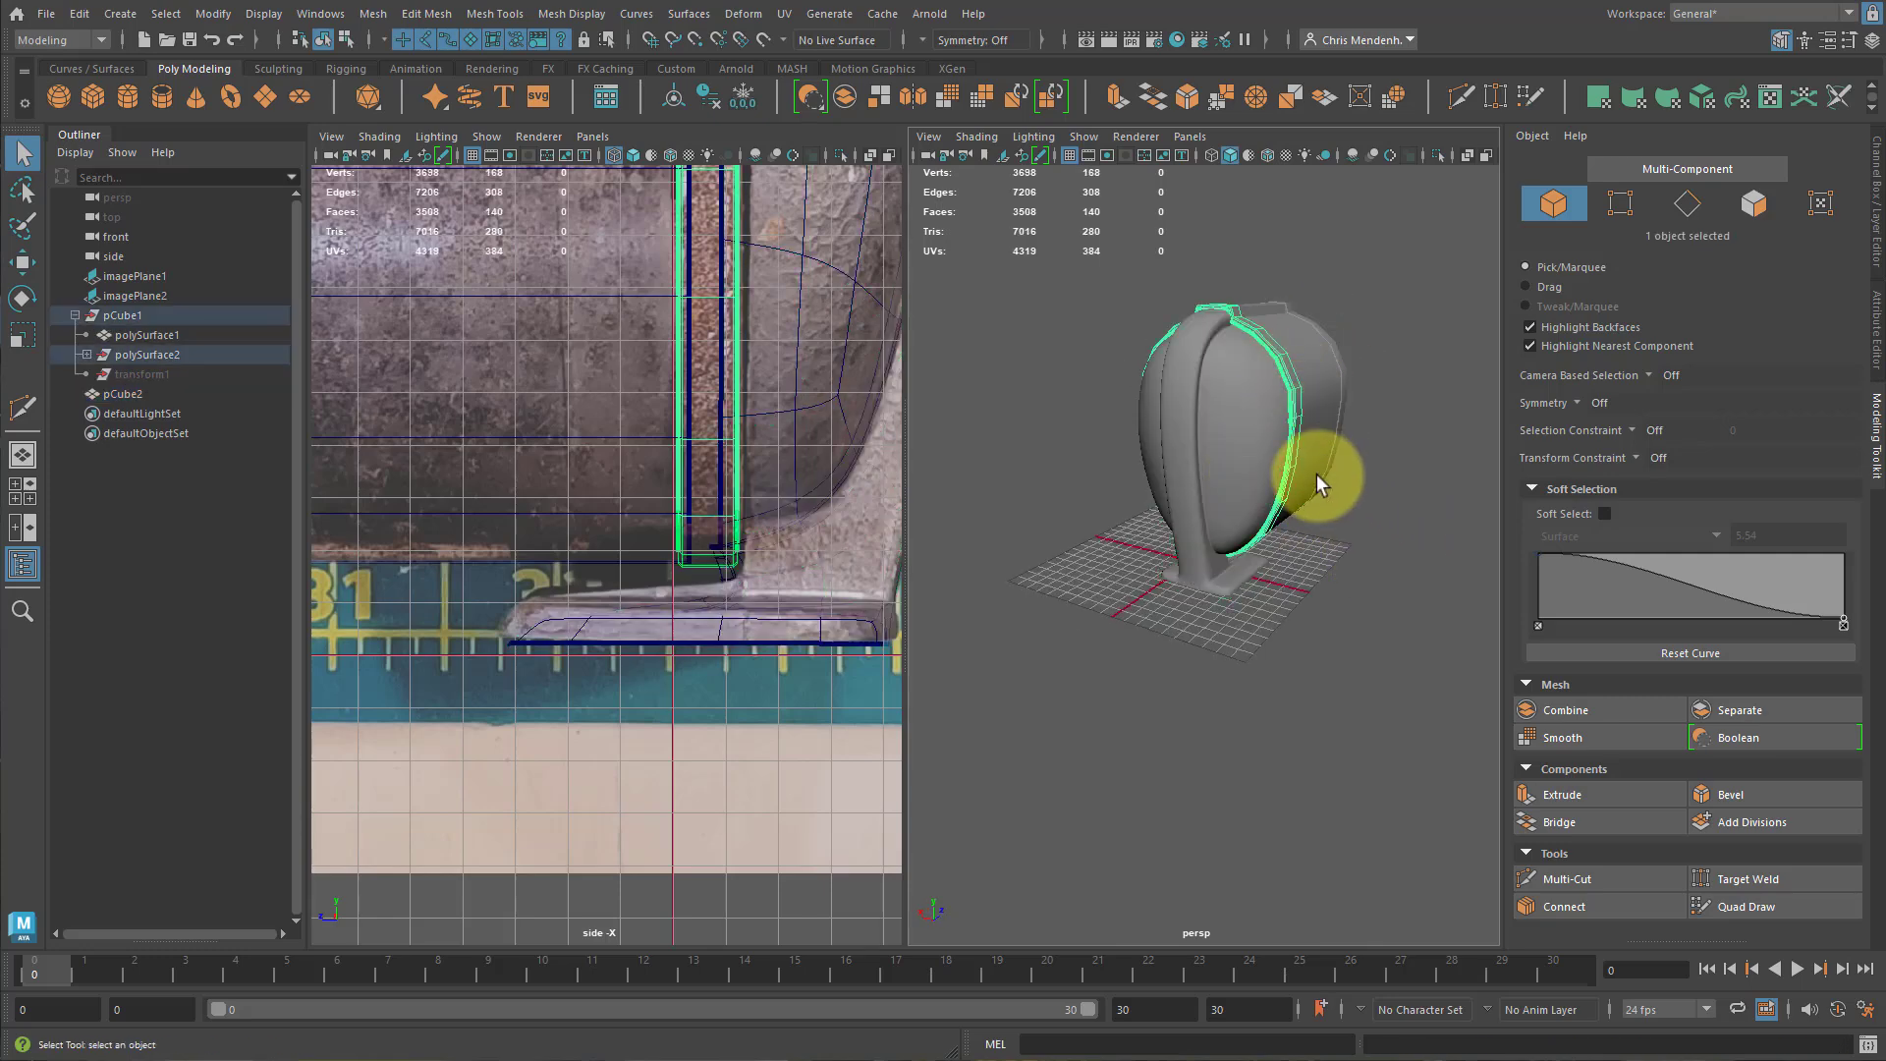
key(3)
scroll(1324, 474, up, 4)
key(space)
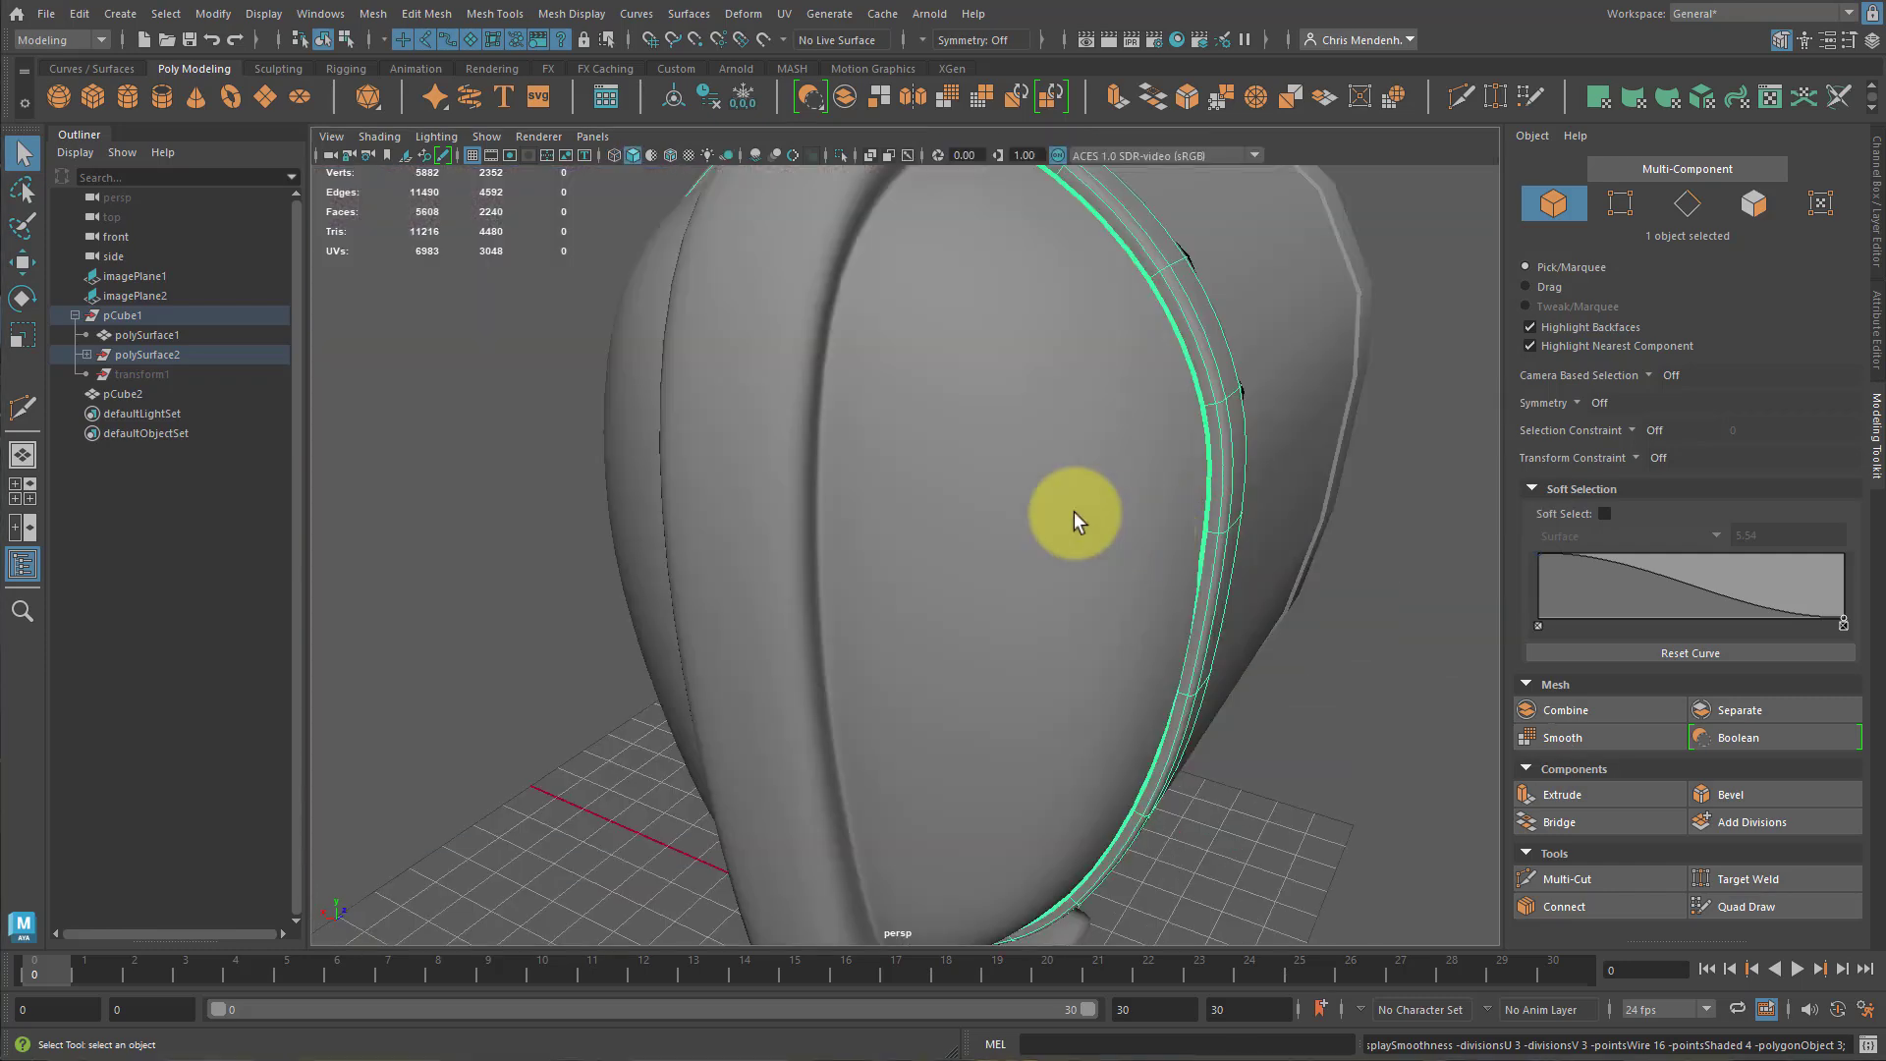
alt+drag(1075, 513, 918, 402)
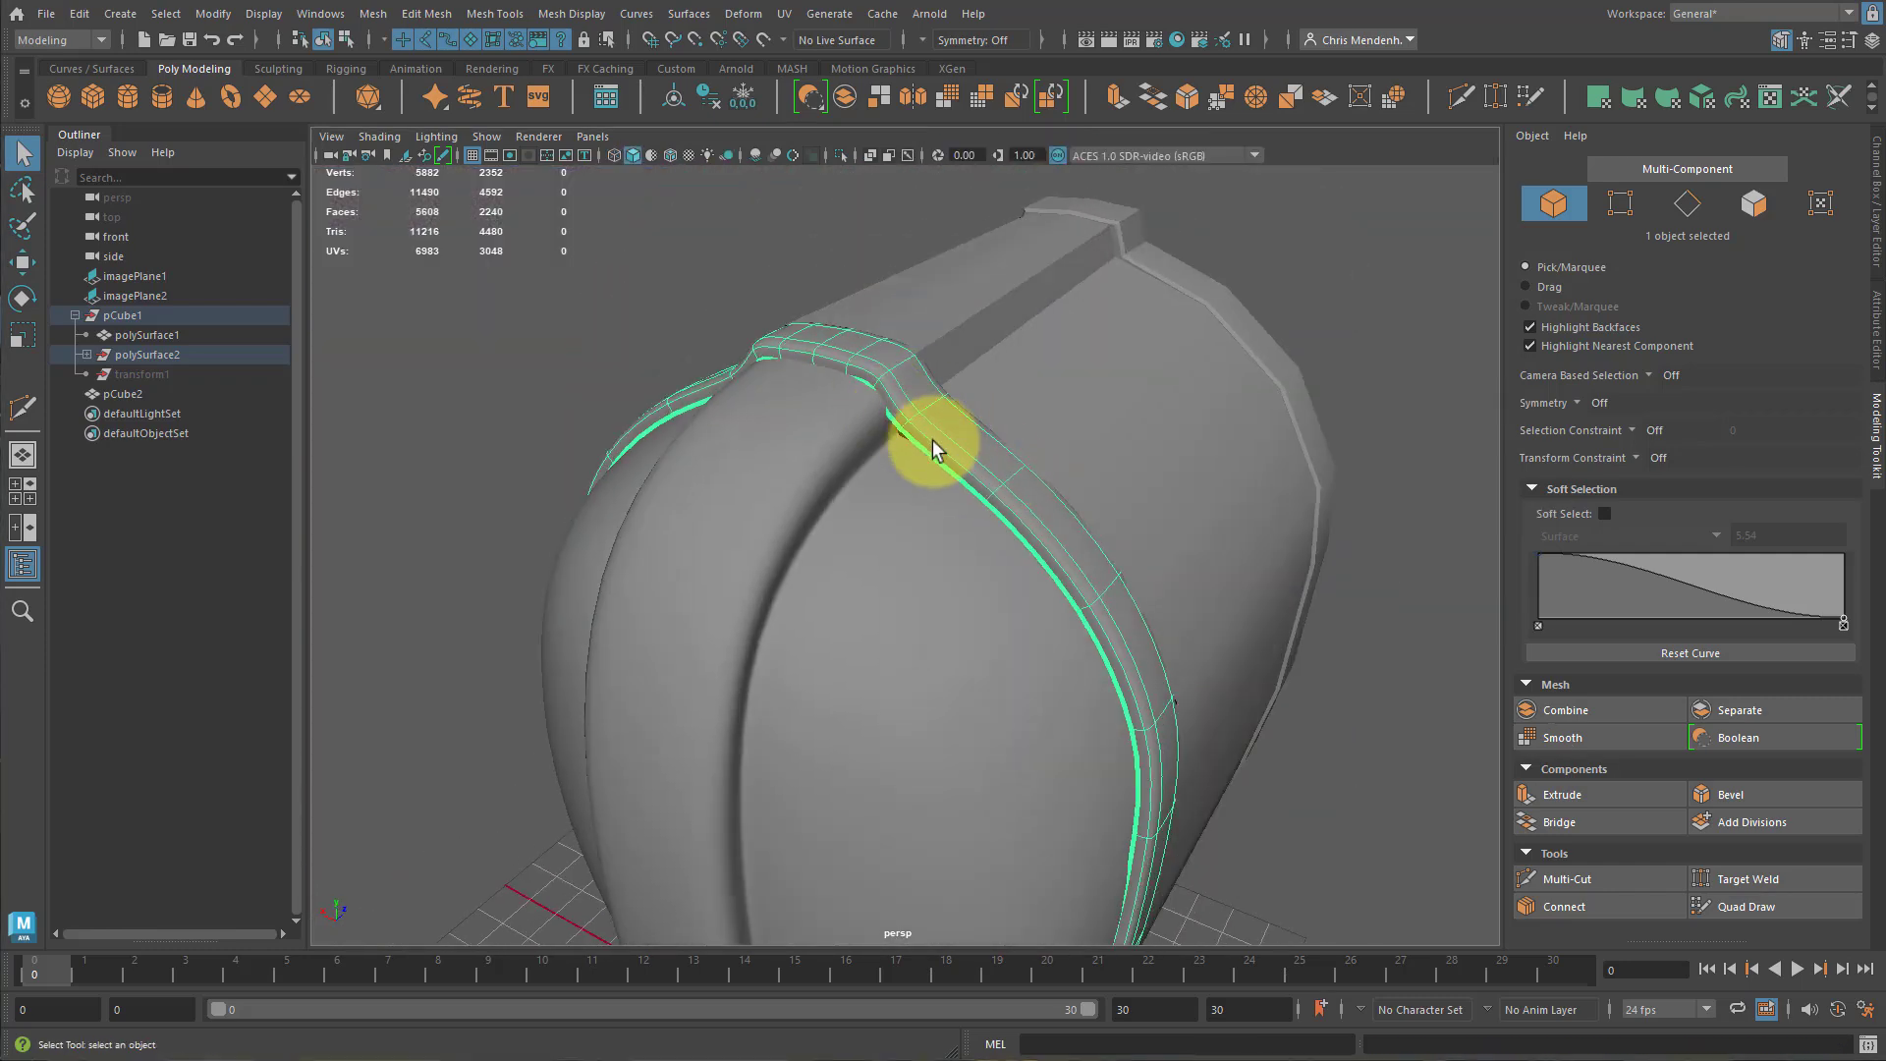
key(1)
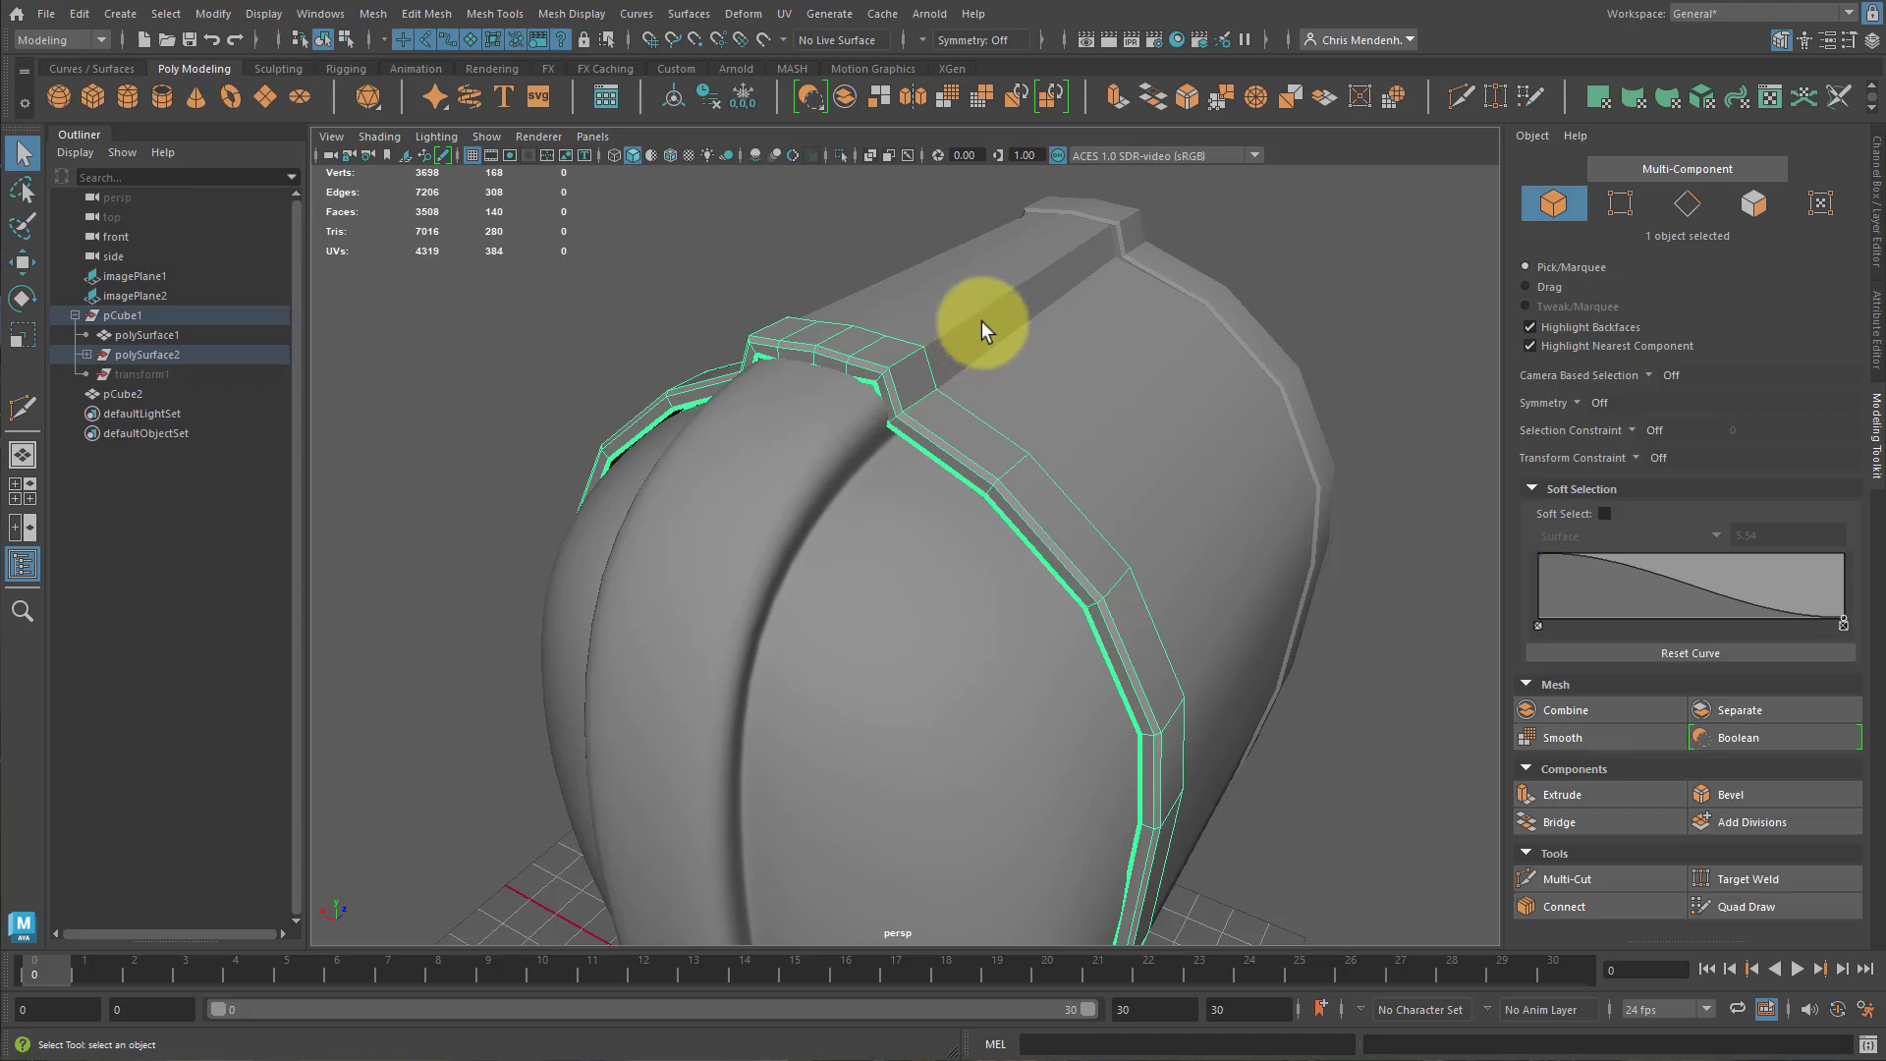
alt+drag(981, 321, 1093, 428)
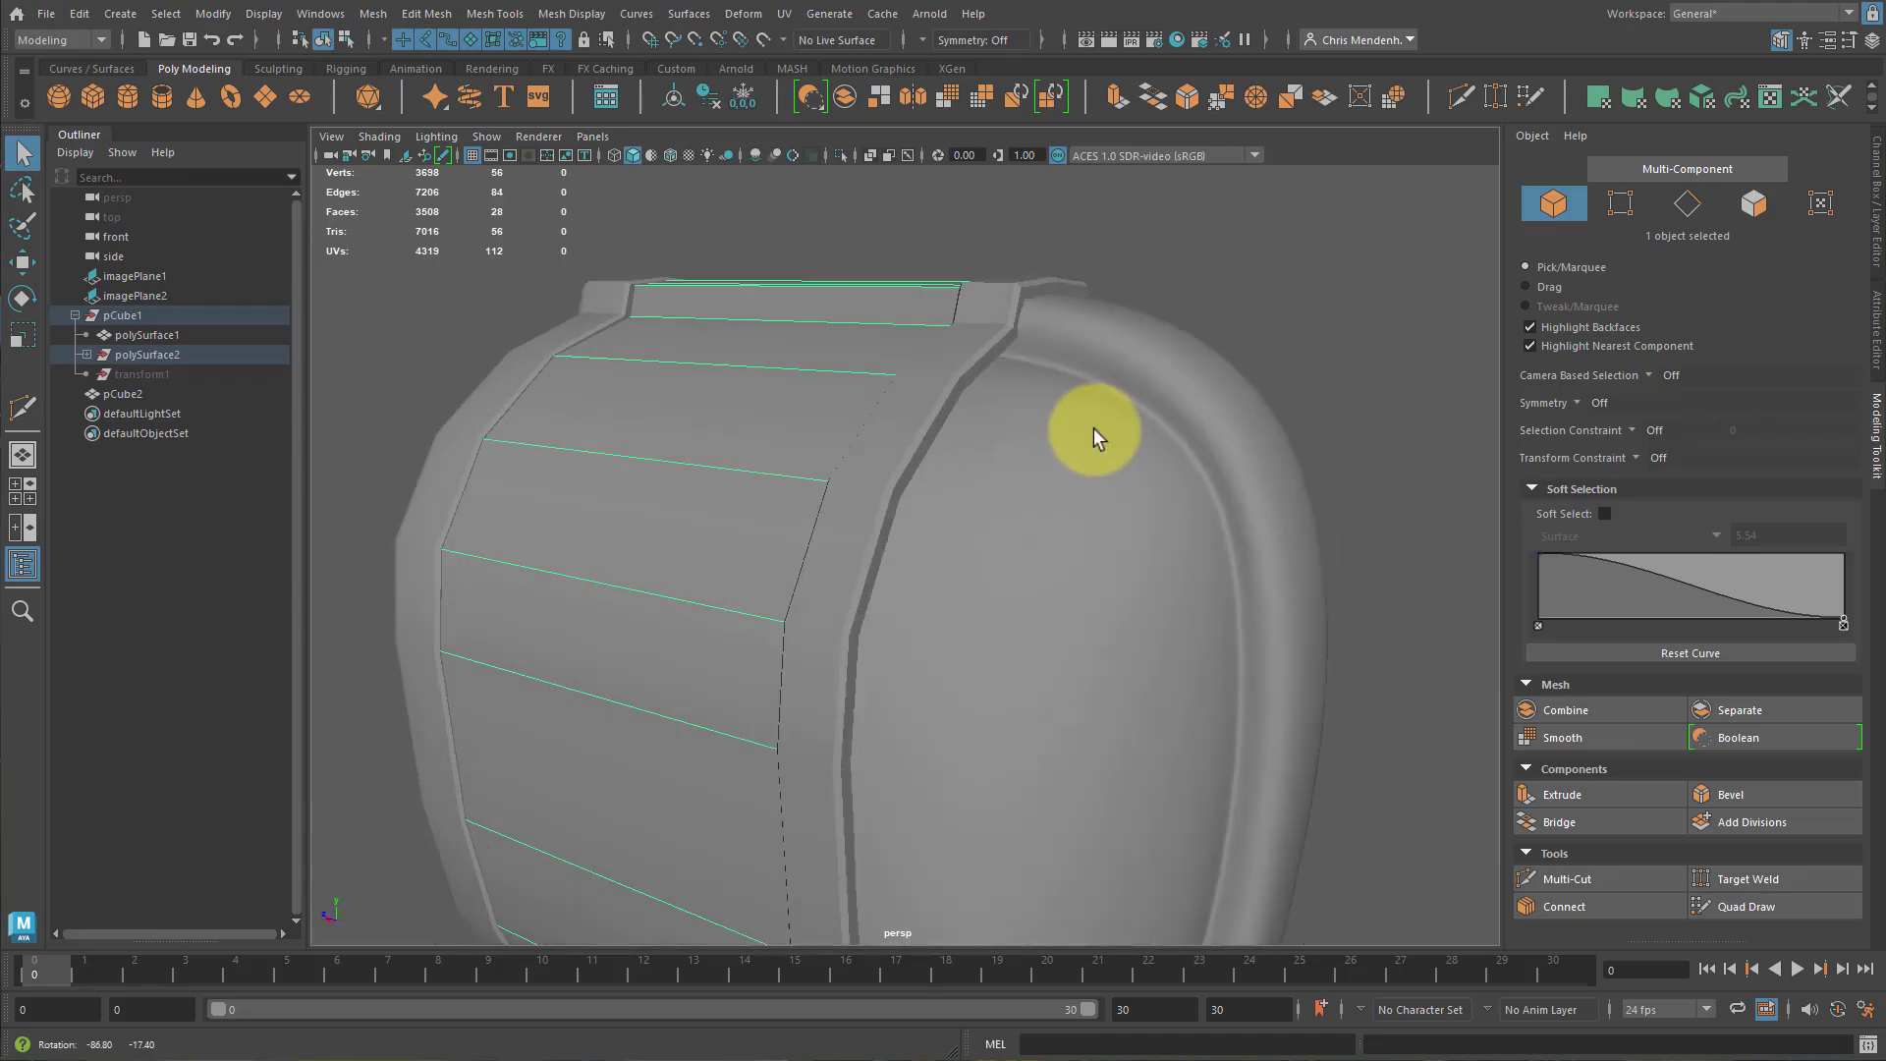
click(1065, 404)
key(1)
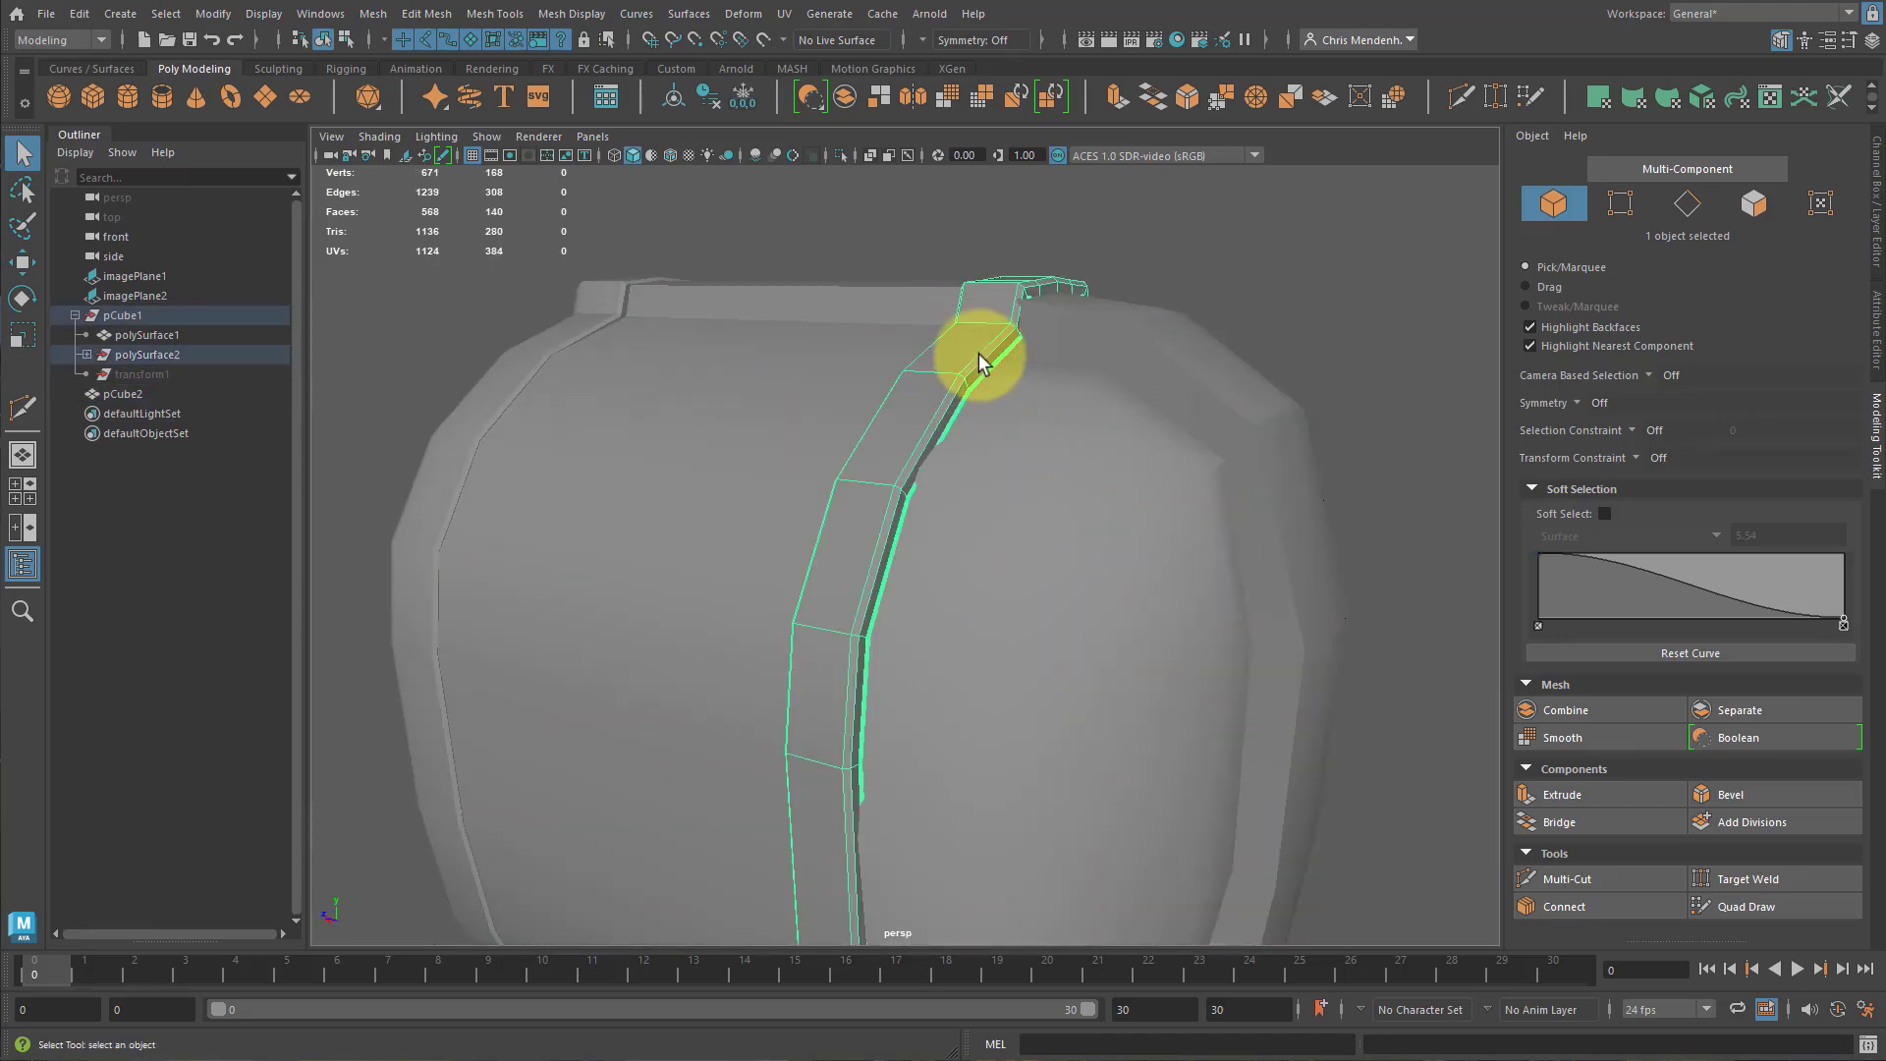
Isolate the rim band and bevel the edges at both base corners of its raised top step, with Chamfer off.
key(ctrl+1)
alt+drag(986, 355, 887, 367)
right_drag(885, 361, 863, 327)
double_click(864, 350)
alt+drag(1035, 409, 840, 415)
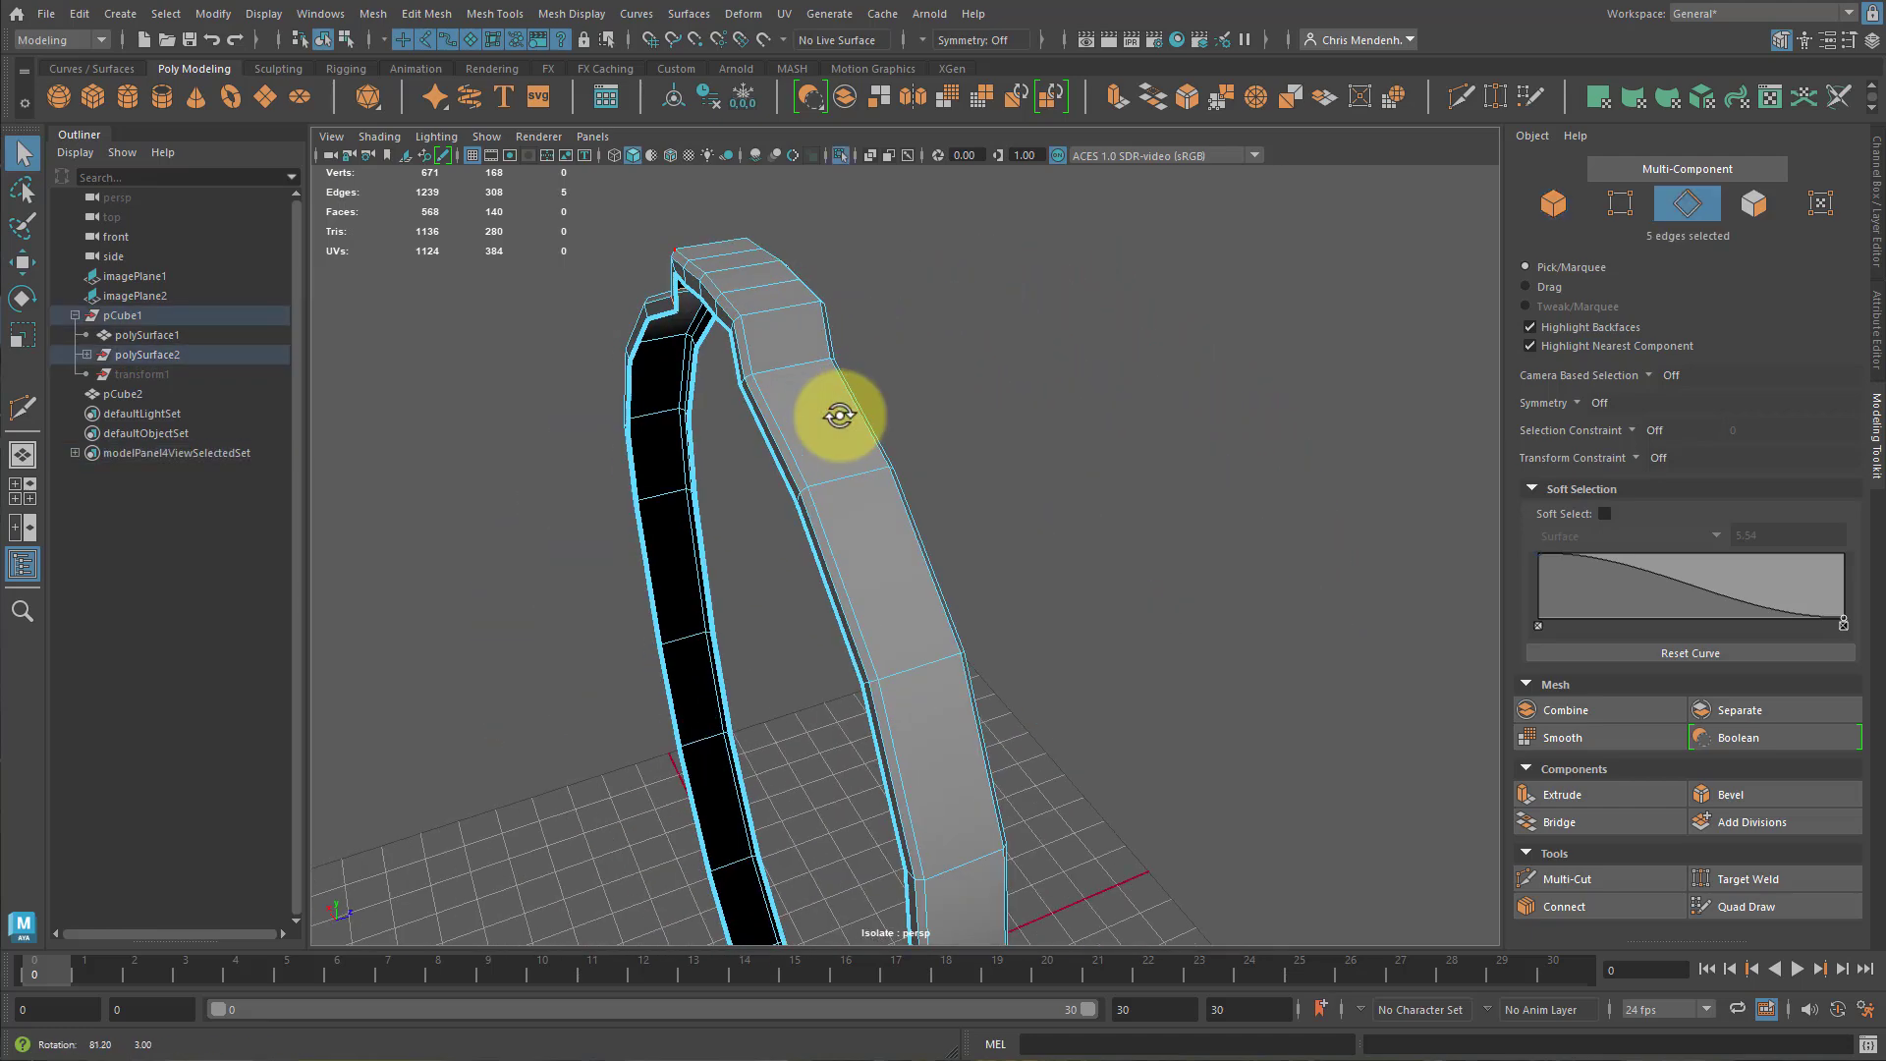
shift+double_click(804, 368)
alt+drag(993, 438, 1196, 455)
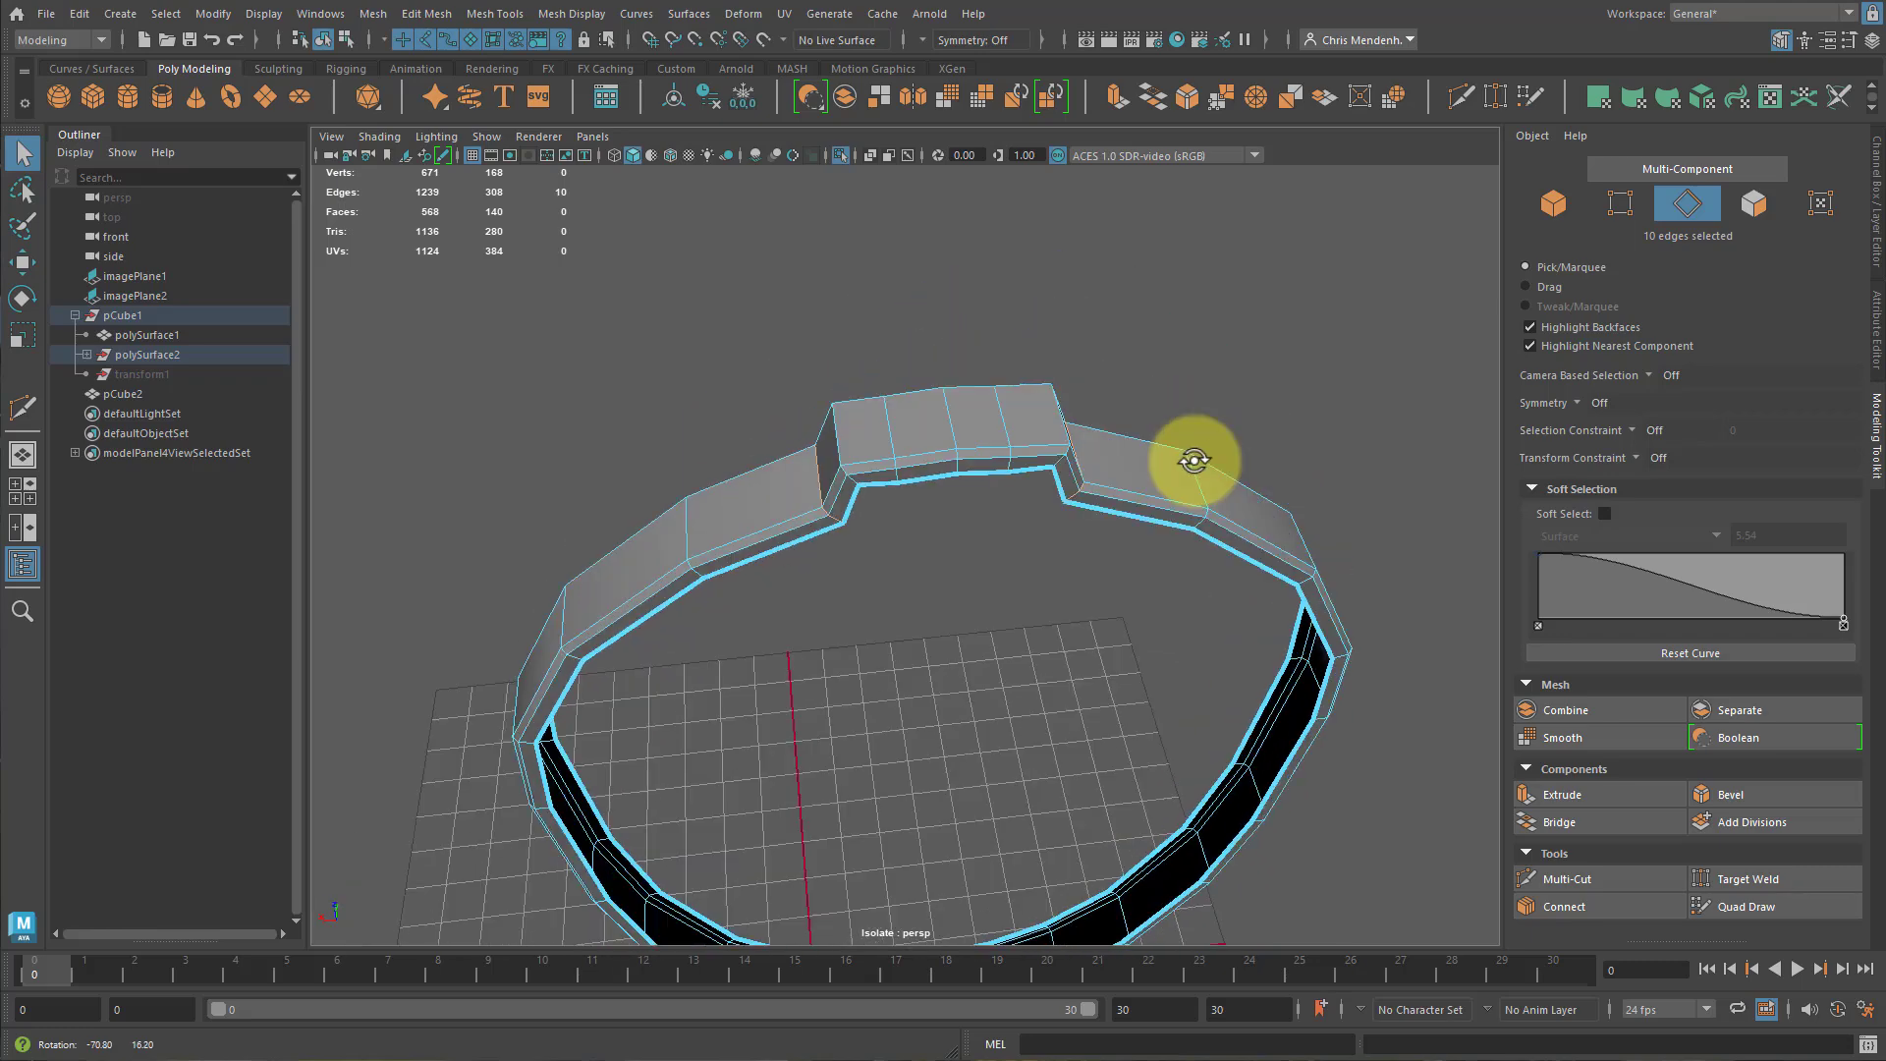
click(1189, 98)
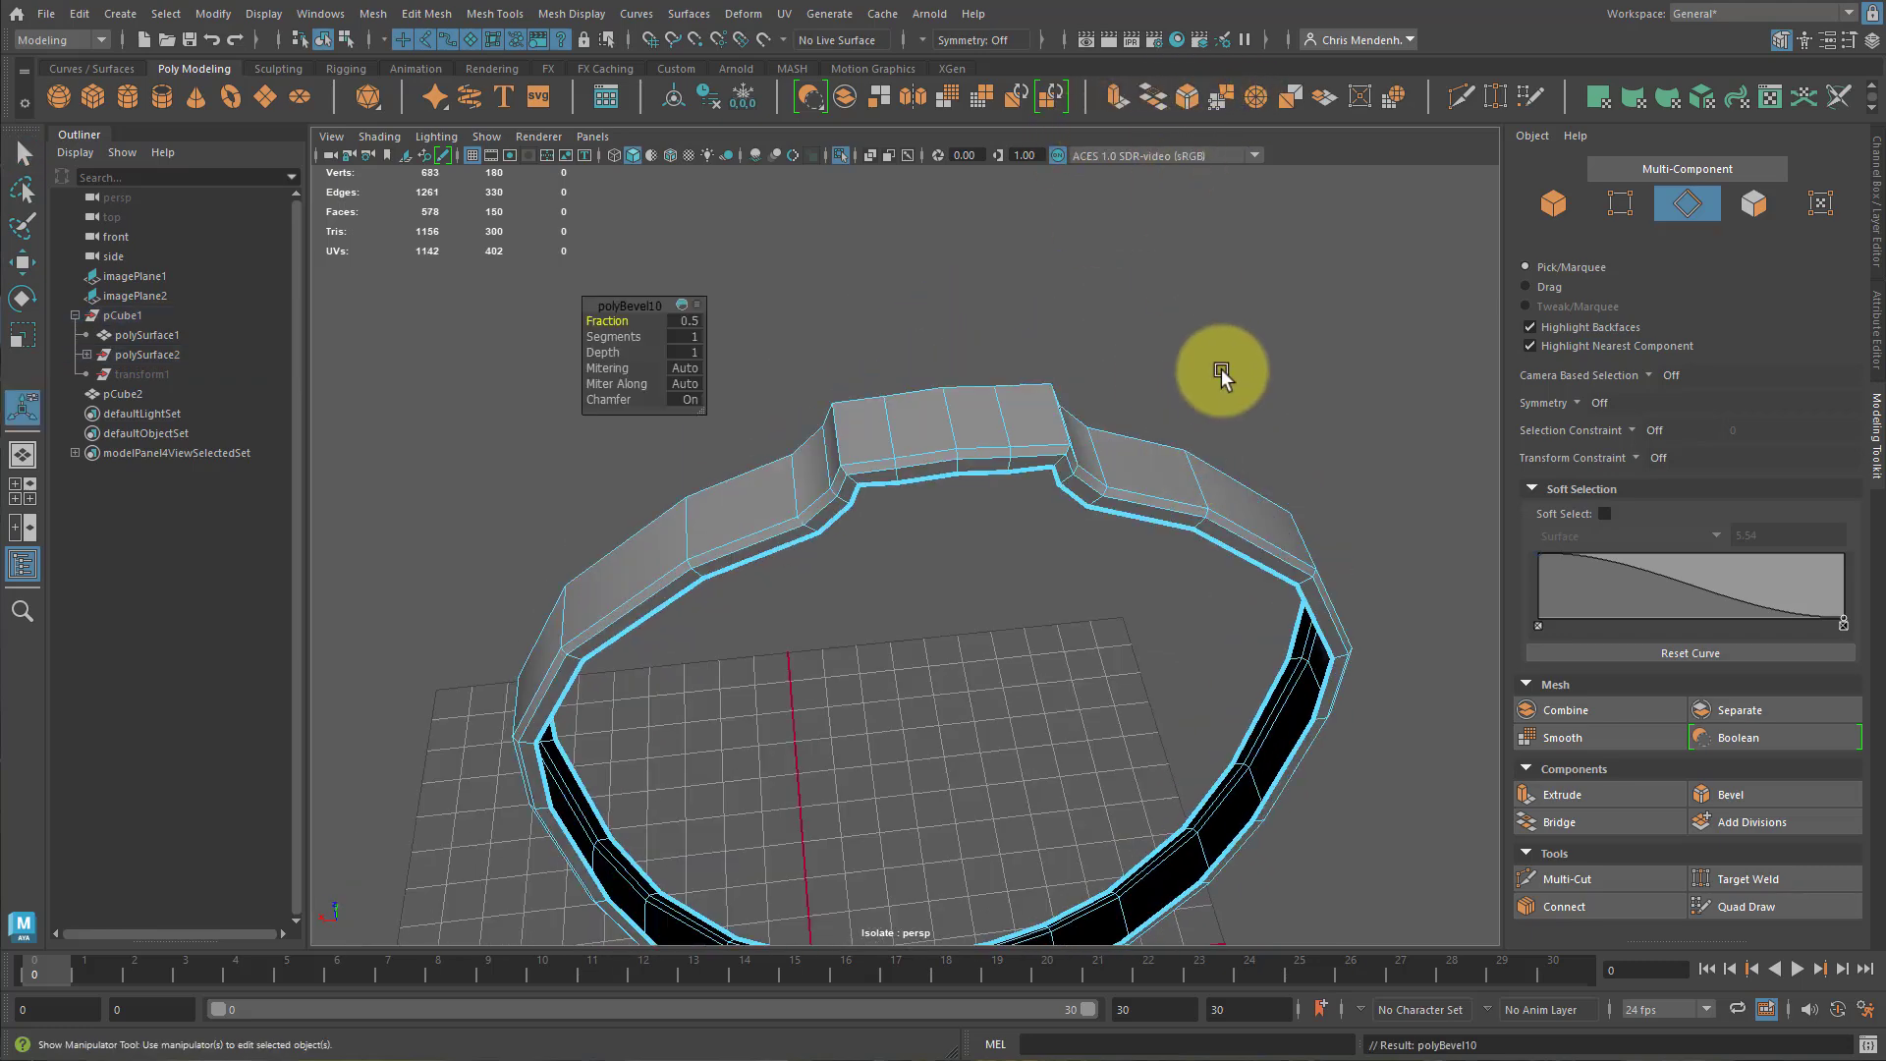
mouse_move(1215, 370)
alt+mouse_down()
mouse_move(985, 357)
mouse_move(1228, 344)
alt+mouse_up()
click(623, 398)
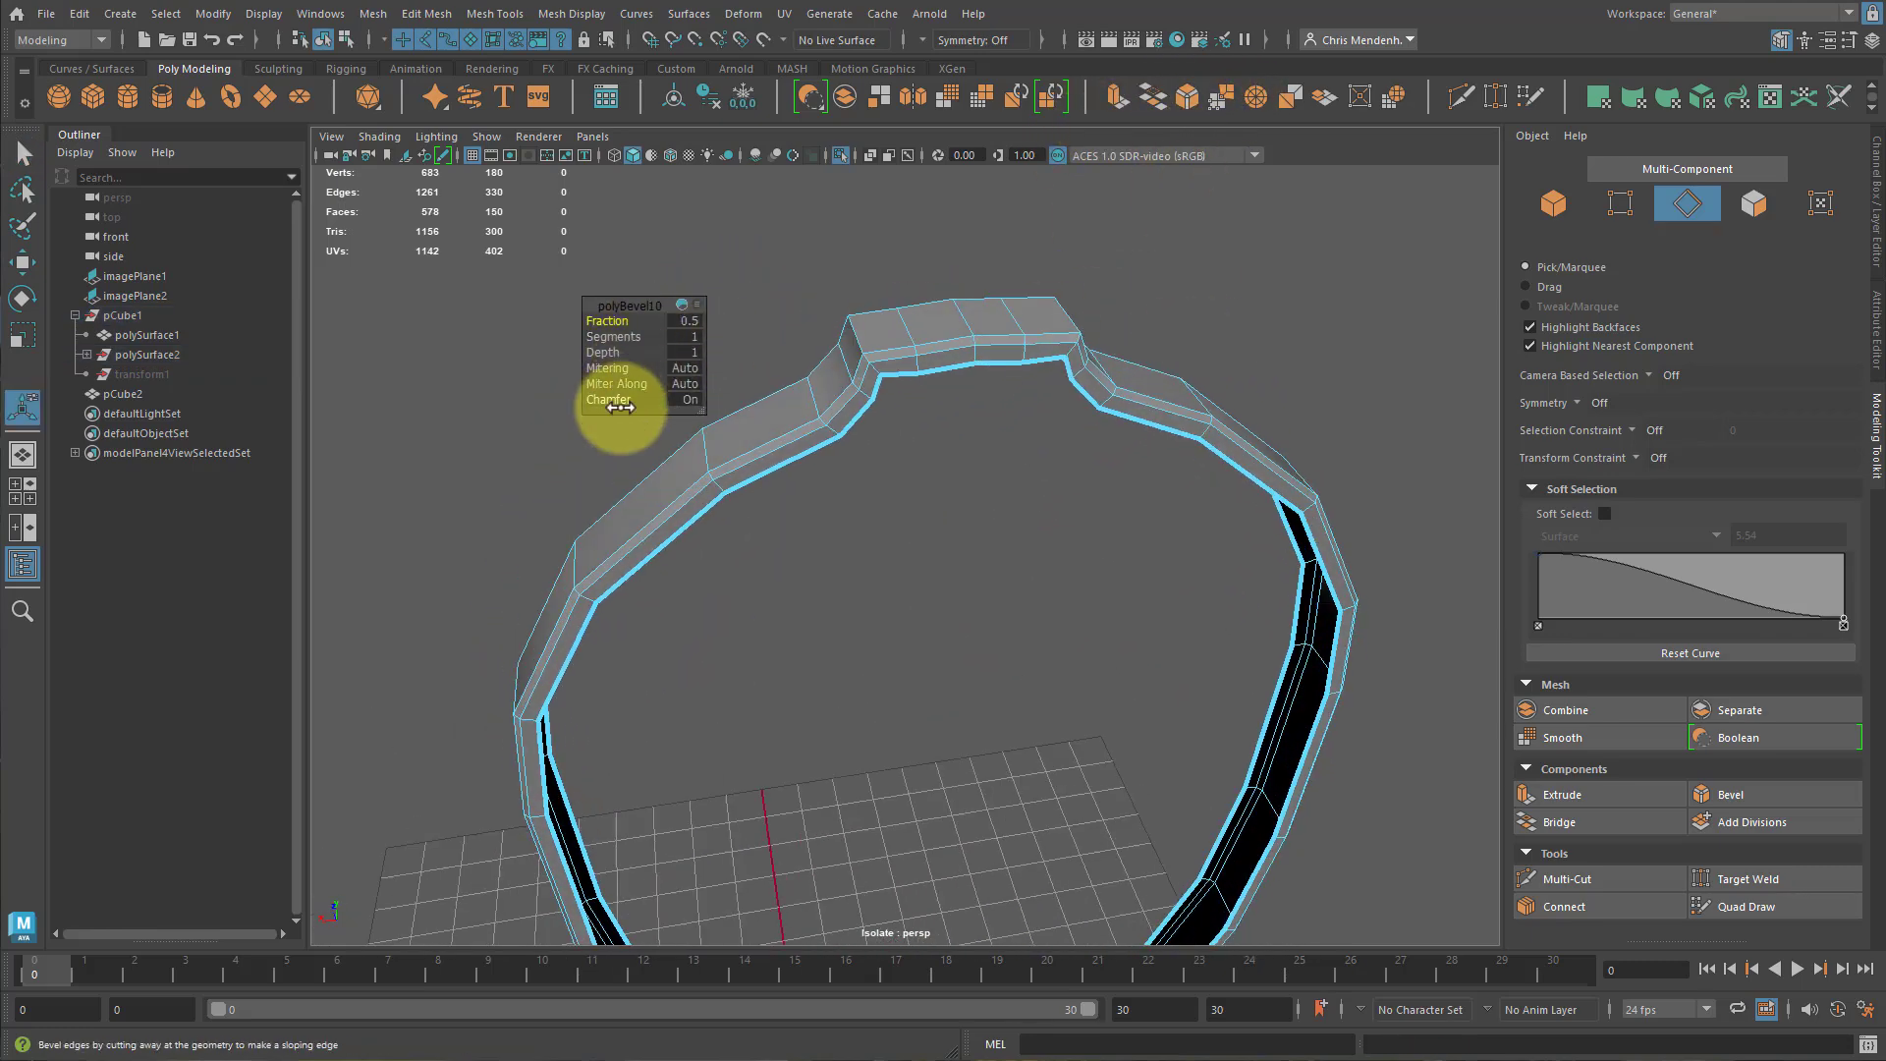
alt+drag(905, 471, 778, 403)
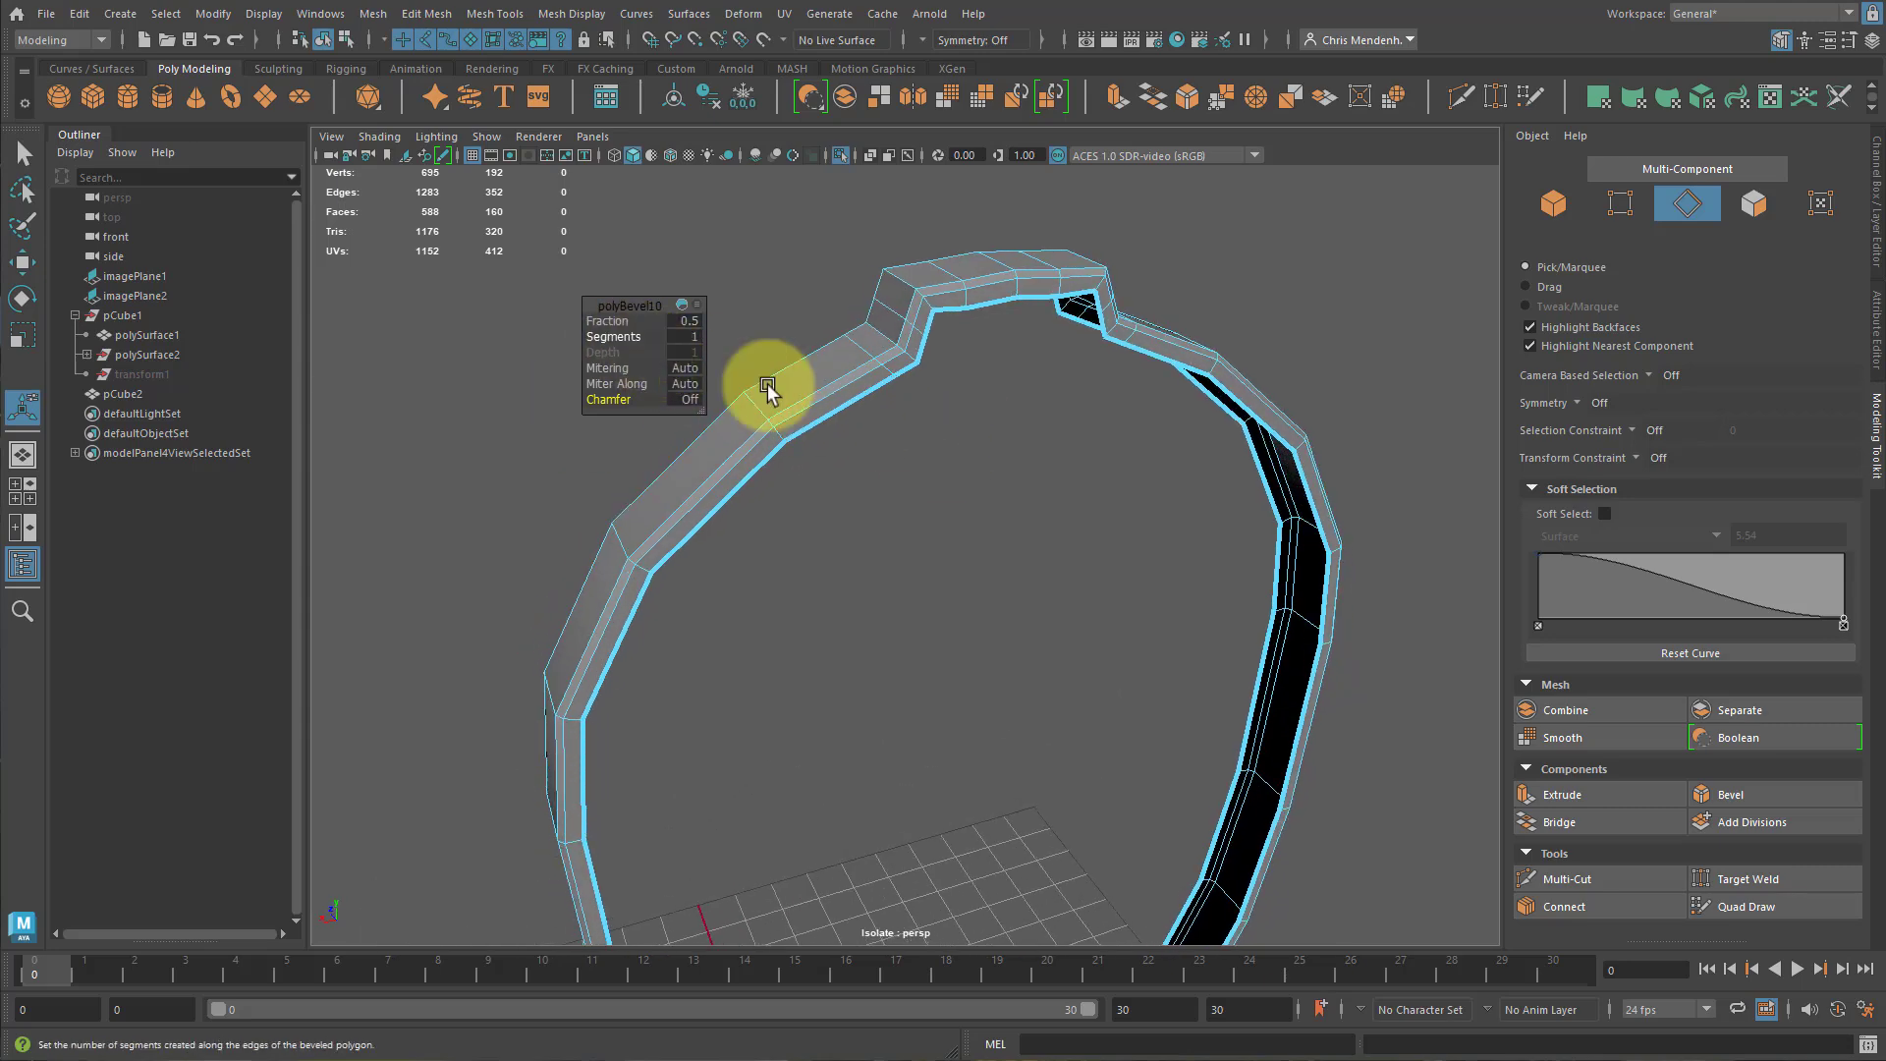
Show the band smoothed among all parts and set its corner bevel's Fraction to 0.046.
key(3)
key(ctrl+1)
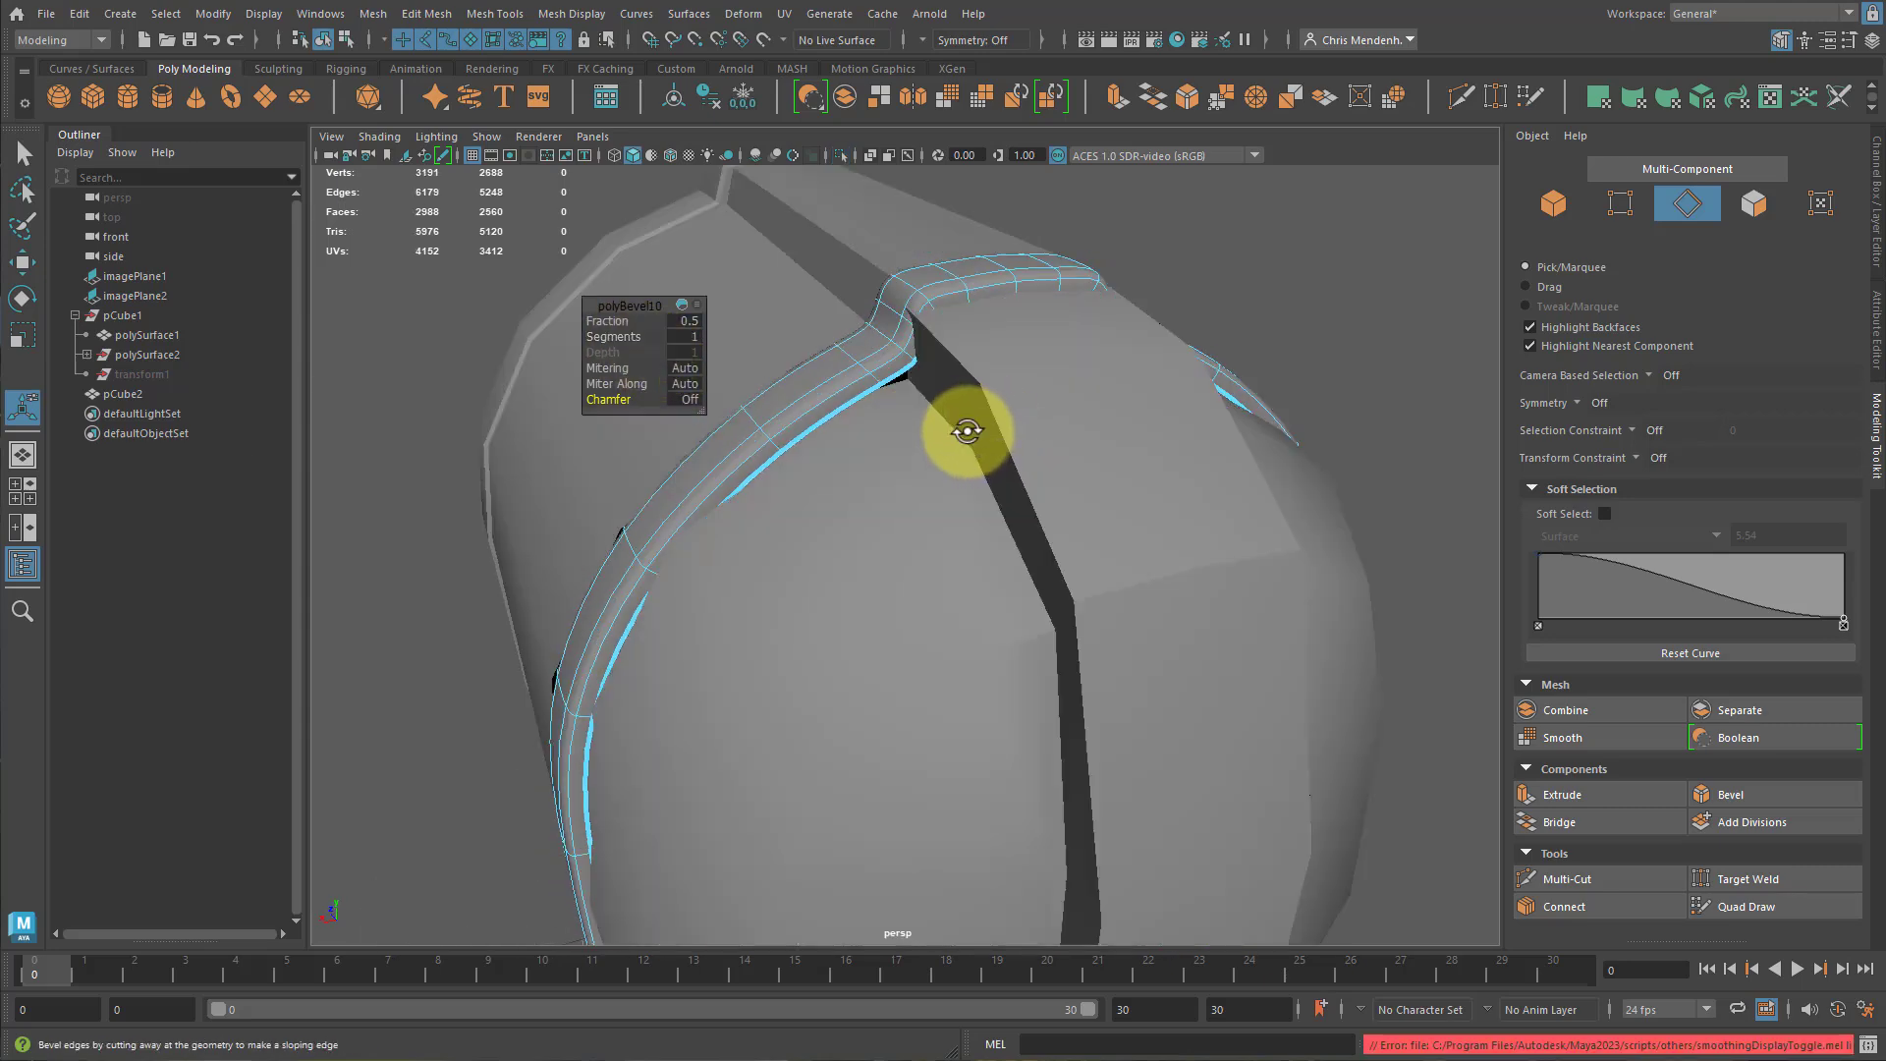
alt+drag(966, 430, 151, 283)
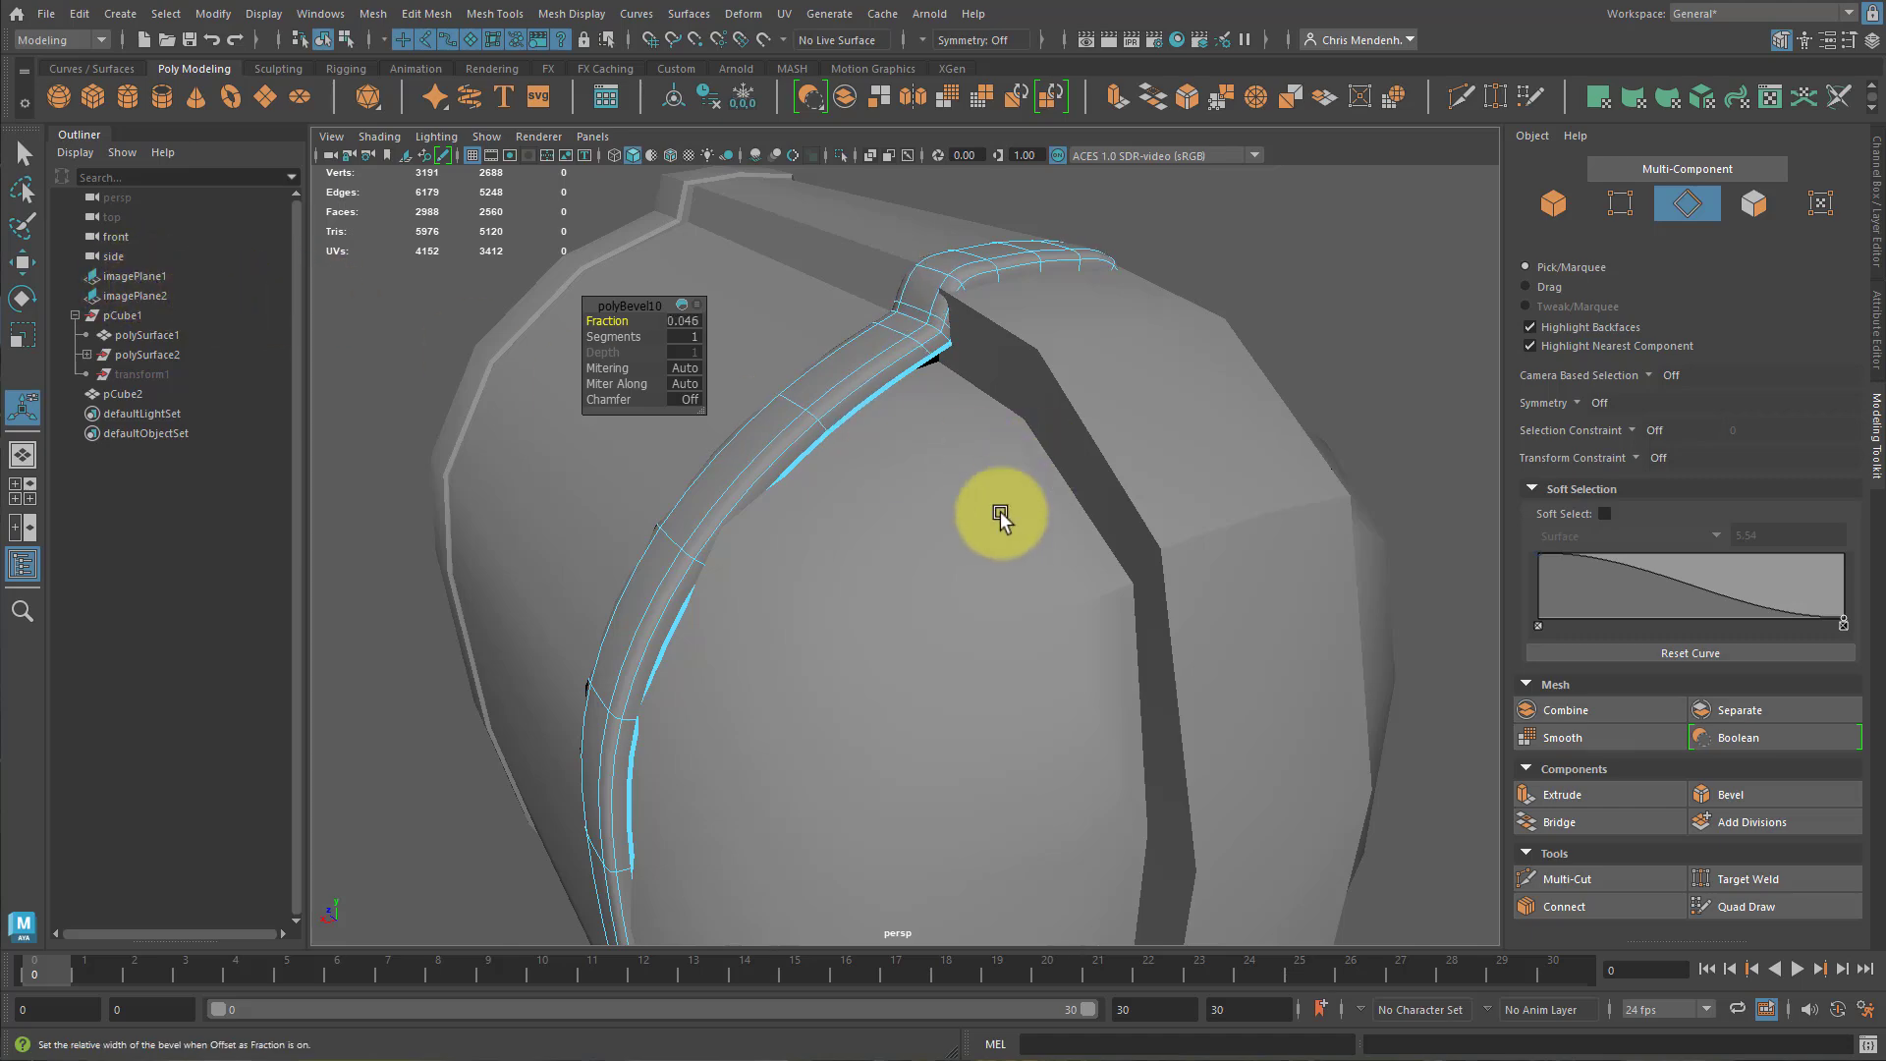
Display the rear housing smoothed and isolate the rim band to inspect its bevelled corners.
key(q)
click(1079, 509)
key(3)
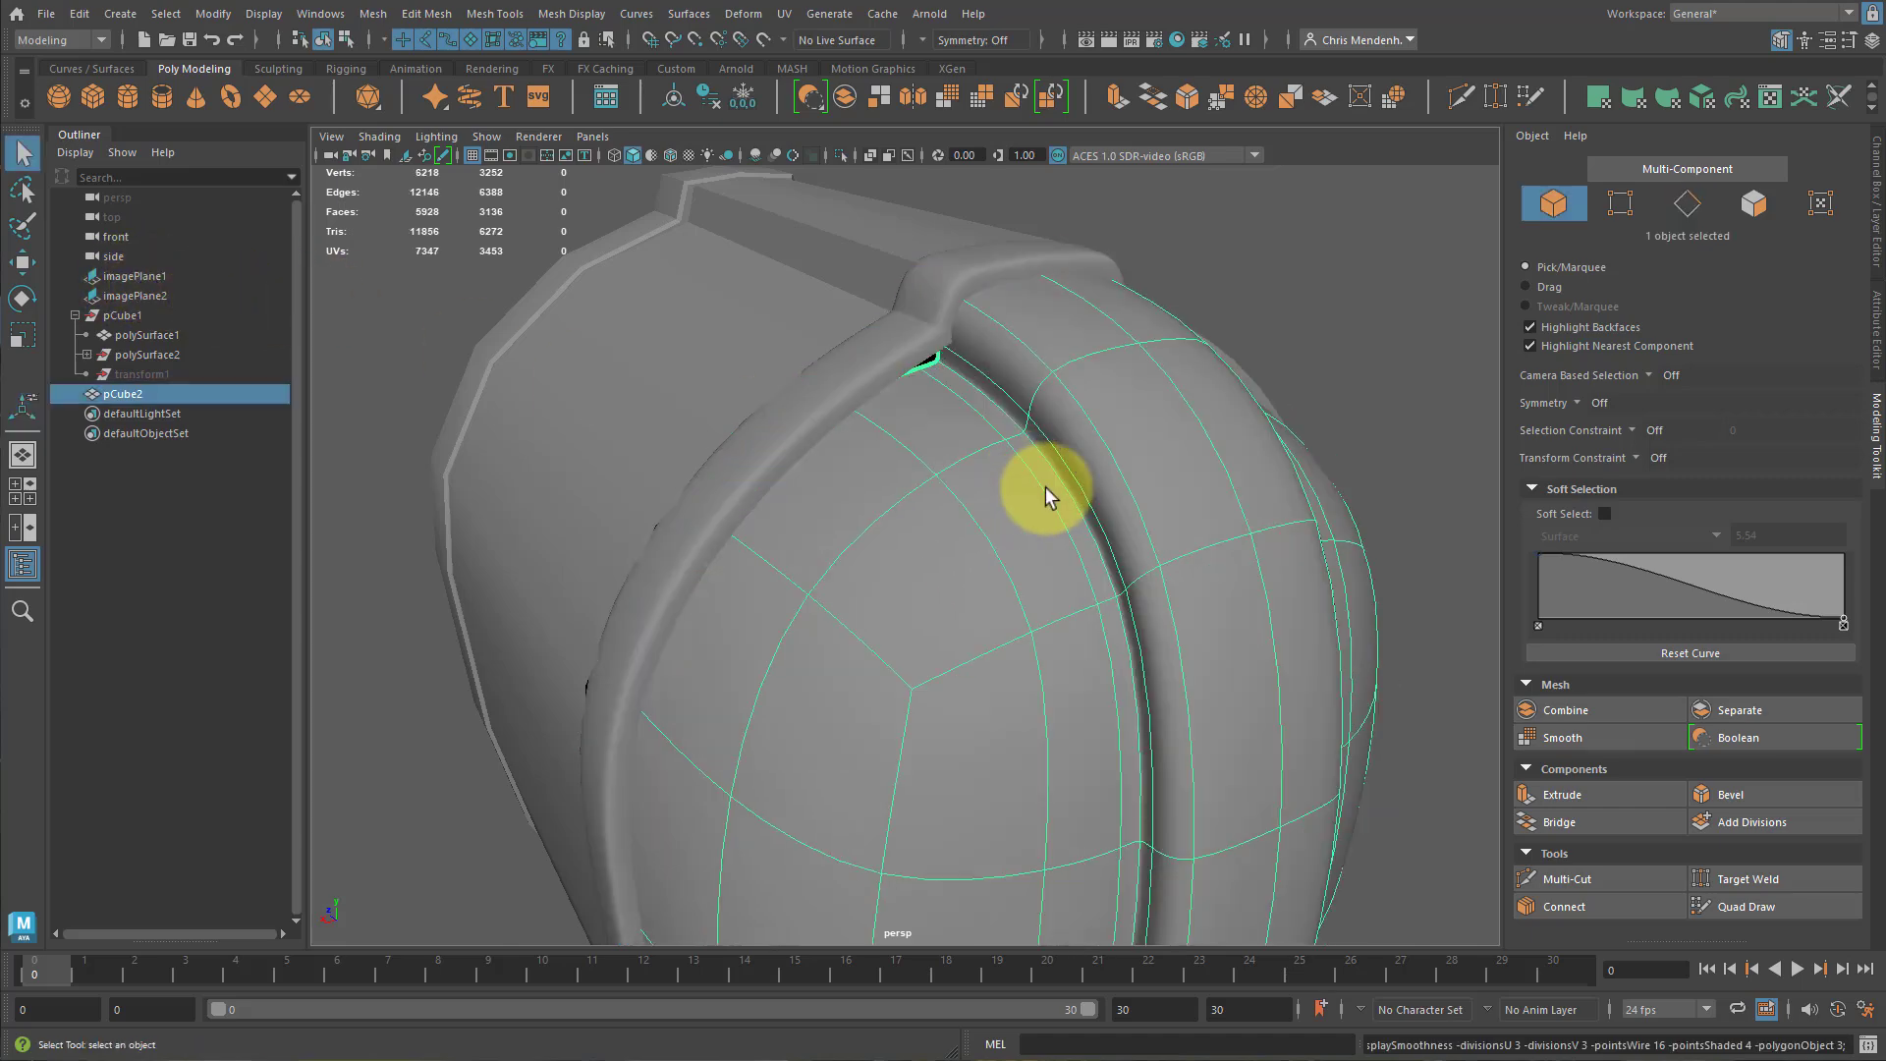
alt+drag(928, 360, 1010, 463)
click(982, 444)
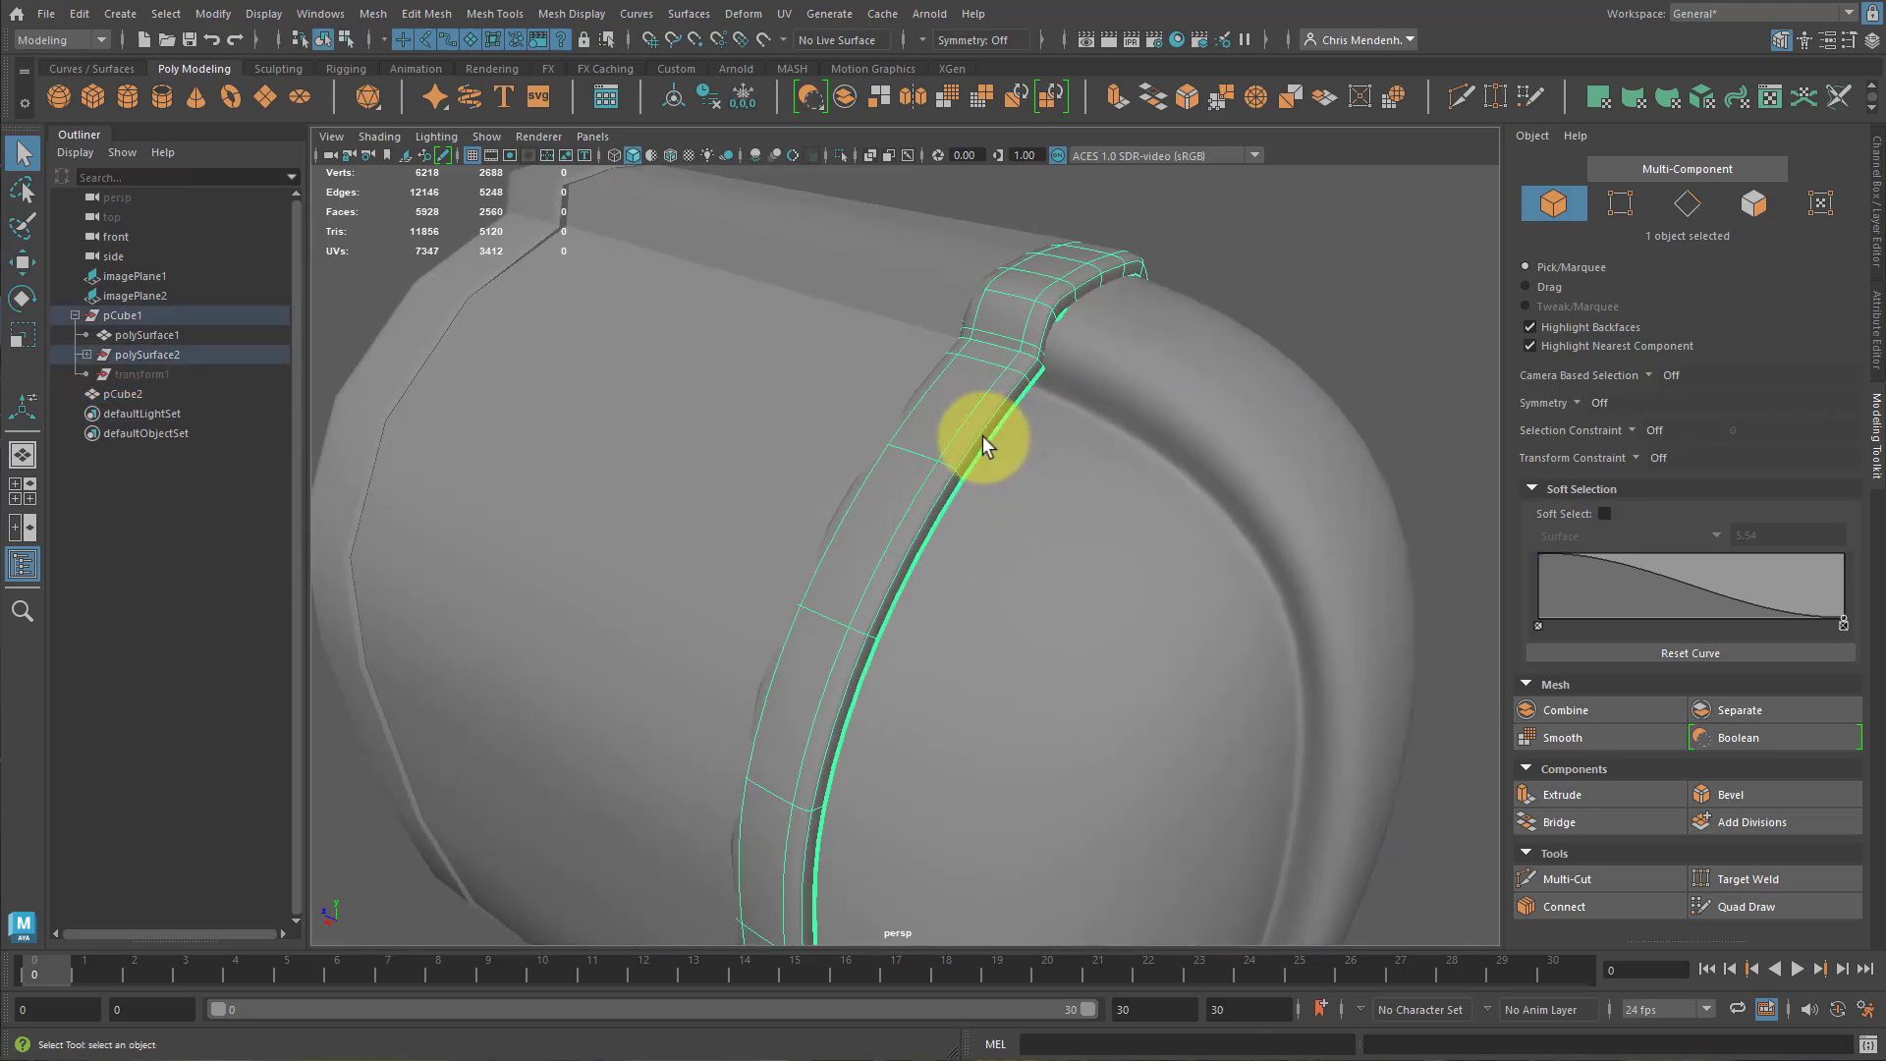
key(ctrl+1)
alt+drag(1005, 369, 1093, 356)
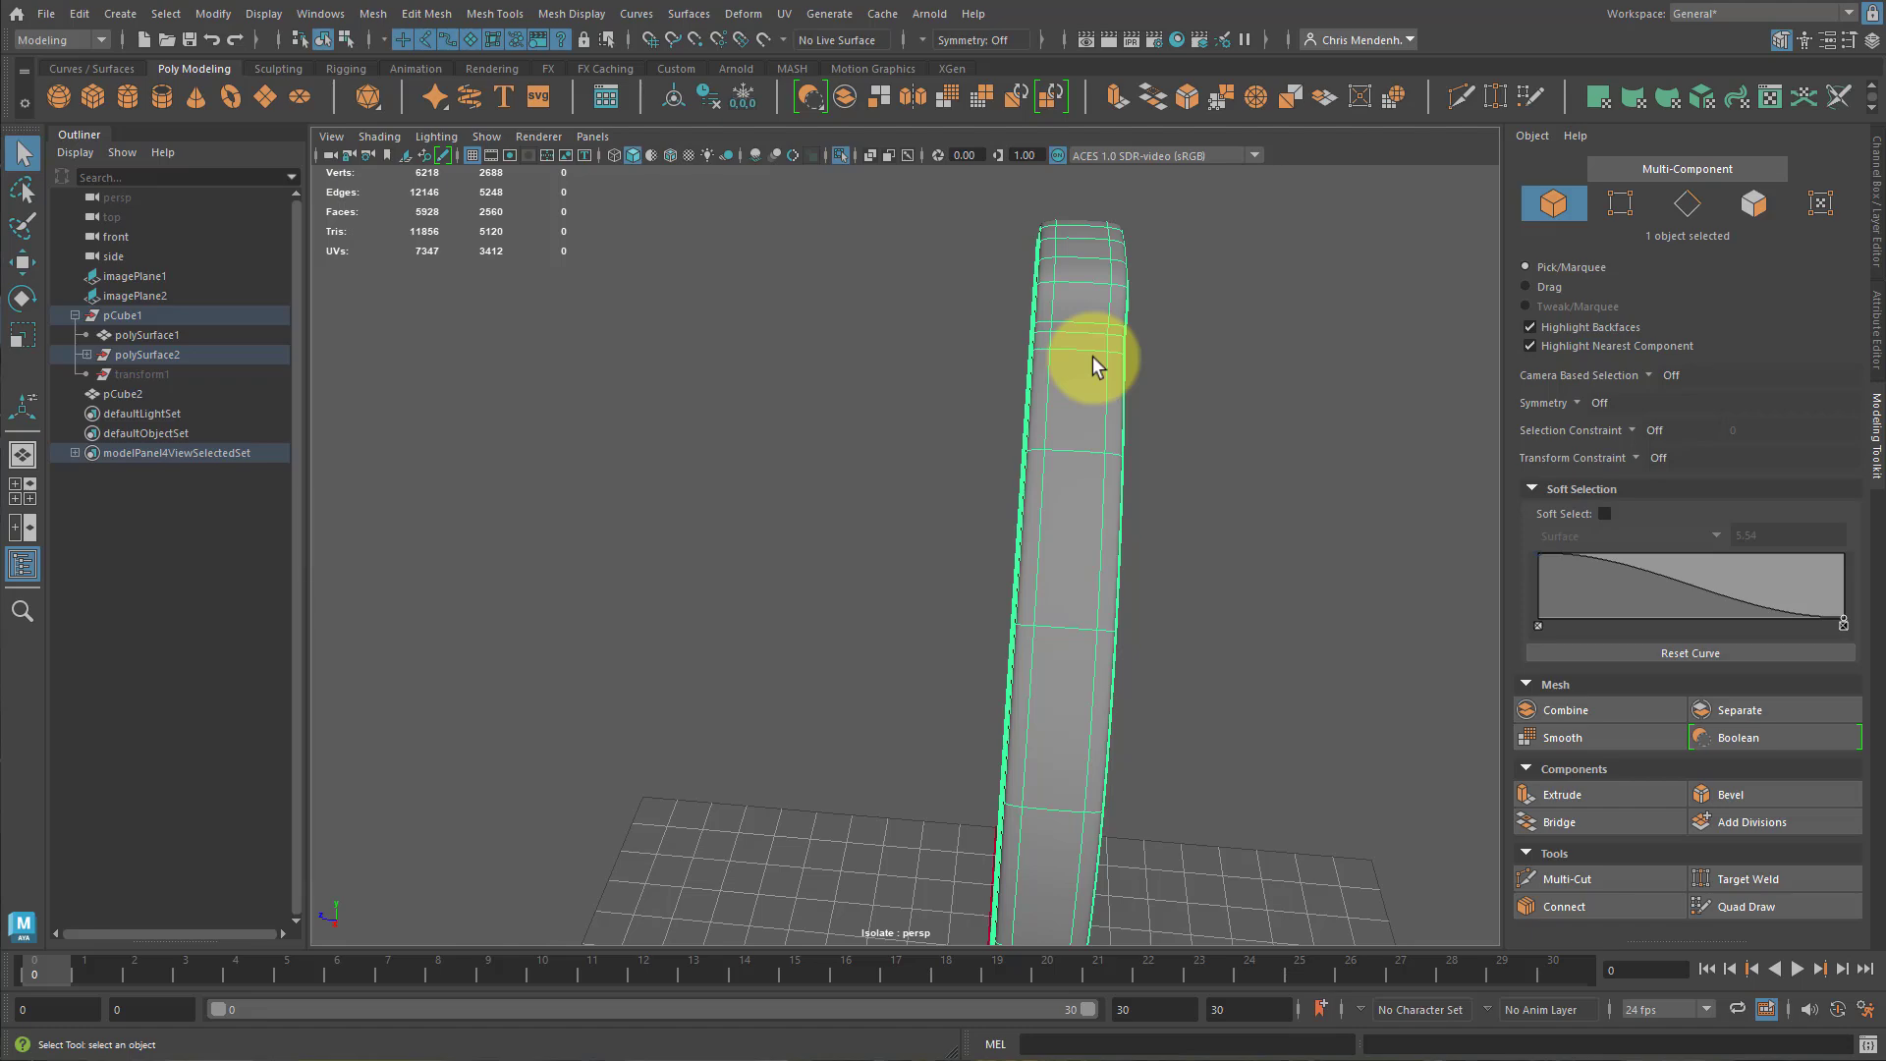
Isolate the drum shell and bevel the two edges at the base of its raised top strip, with Chamfer off and Fraction 0.197.
key(ctrl+1)
alt+drag(956, 399, 1043, 412)
key(ctrl+1)
key(F10)
click(872, 468)
click(1188, 95)
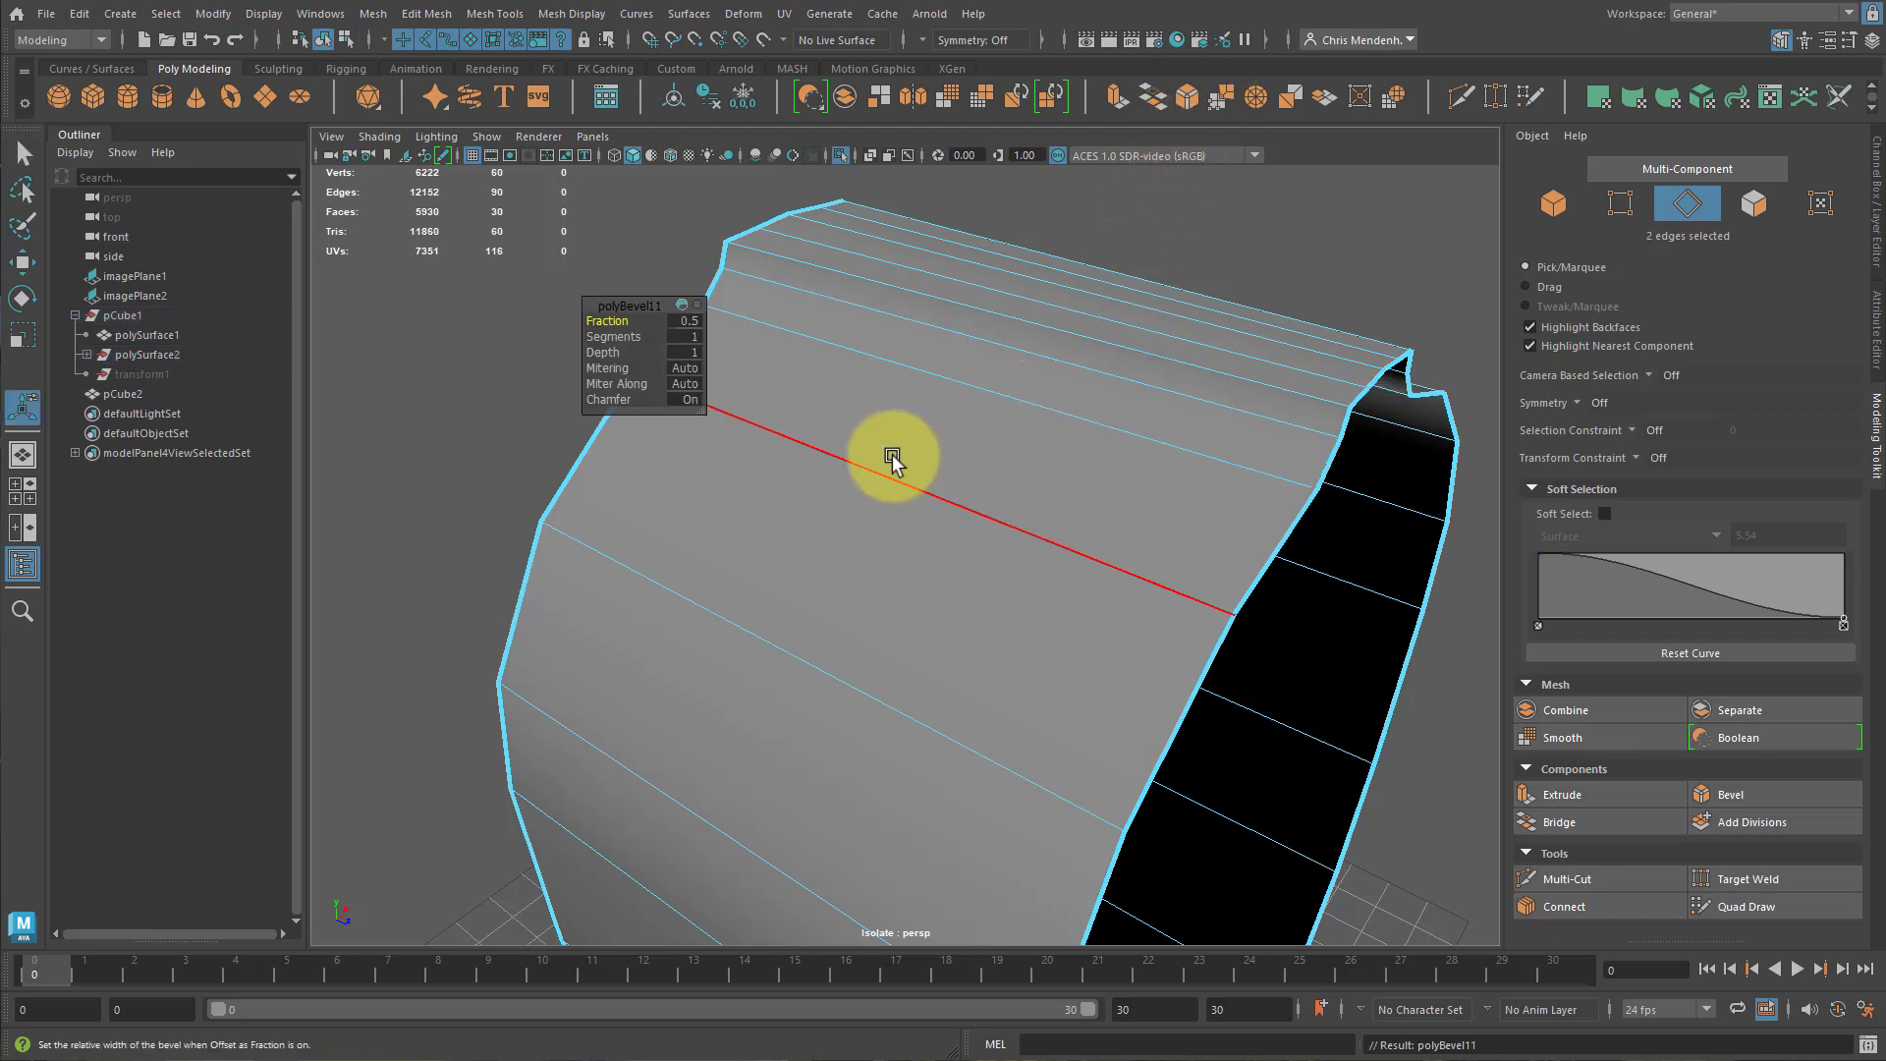
click(591, 400)
drag(609, 316, 321, 307)
alt+drag(1135, 453, 993, 453)
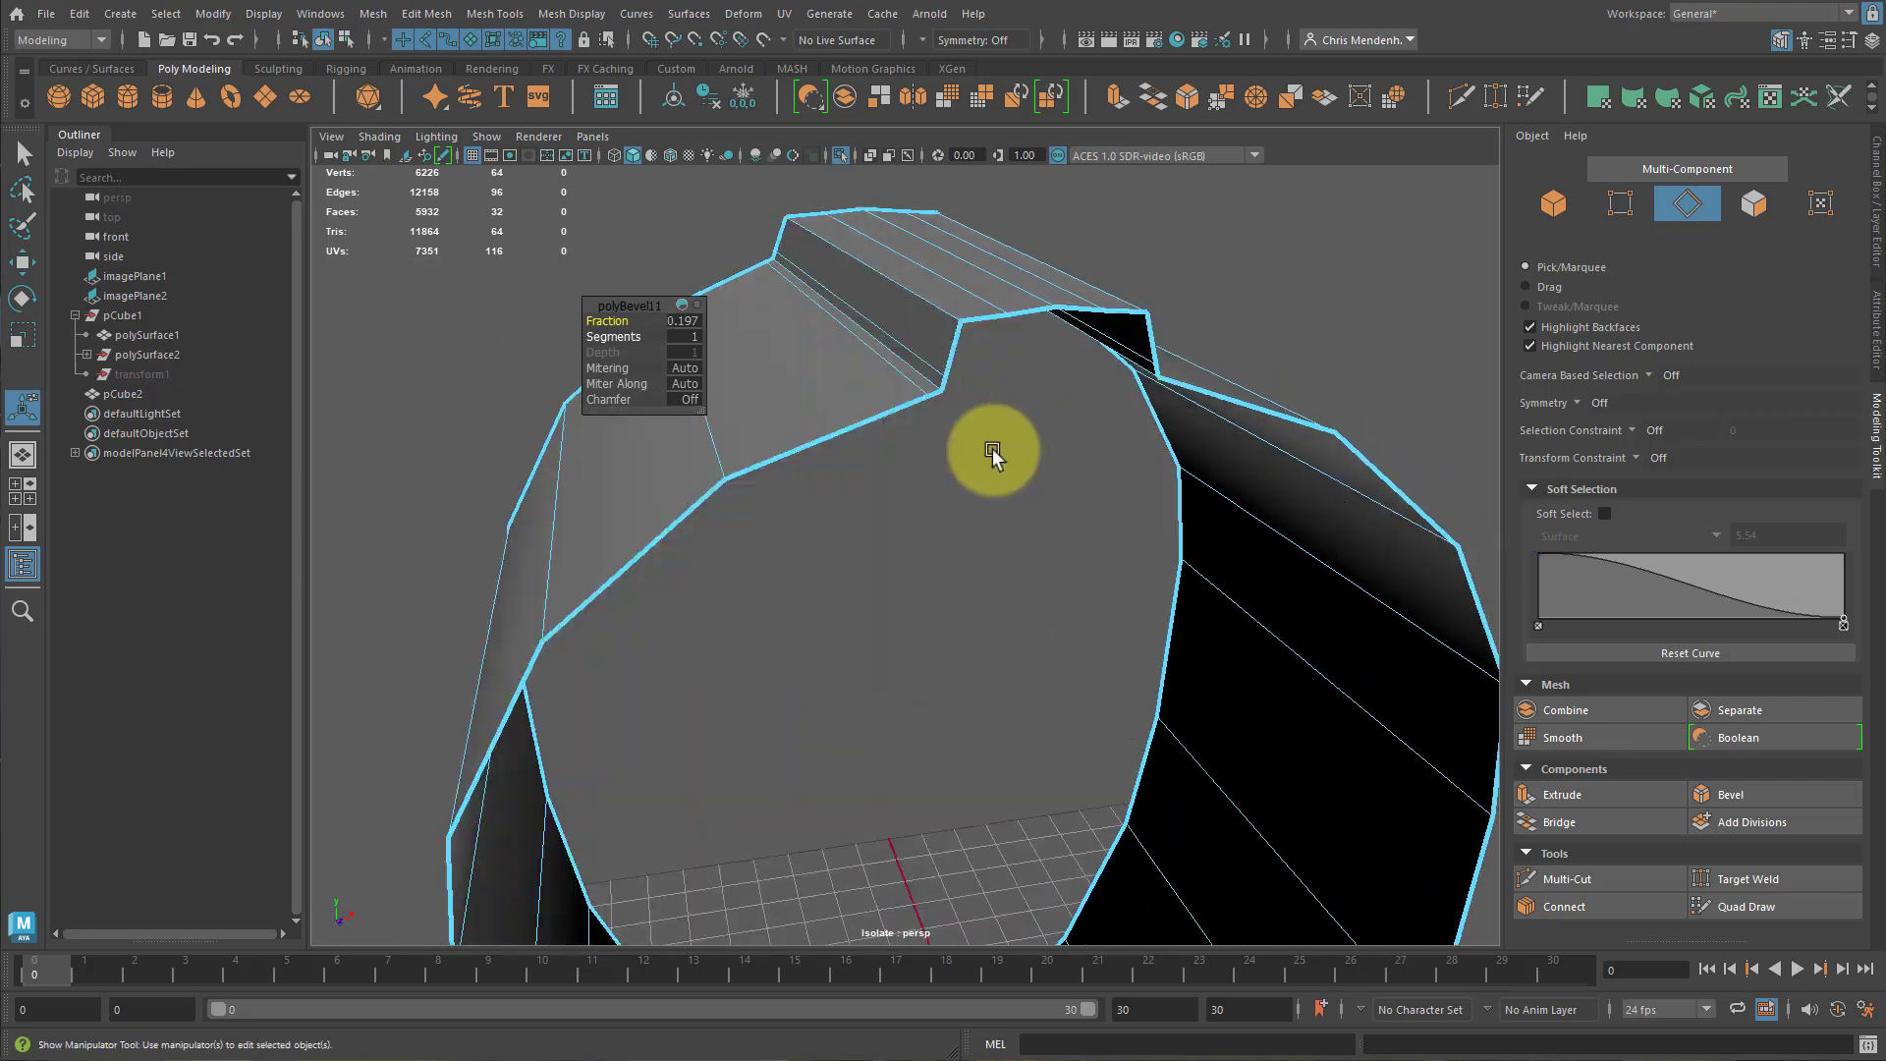
right_drag(939, 403, 1038, 254)
key(ctrl+1)
Isolate the end plate with the round hole and insert Multi-Cut edge loops beside both raised-notch corners and around its rim.
click(977, 547)
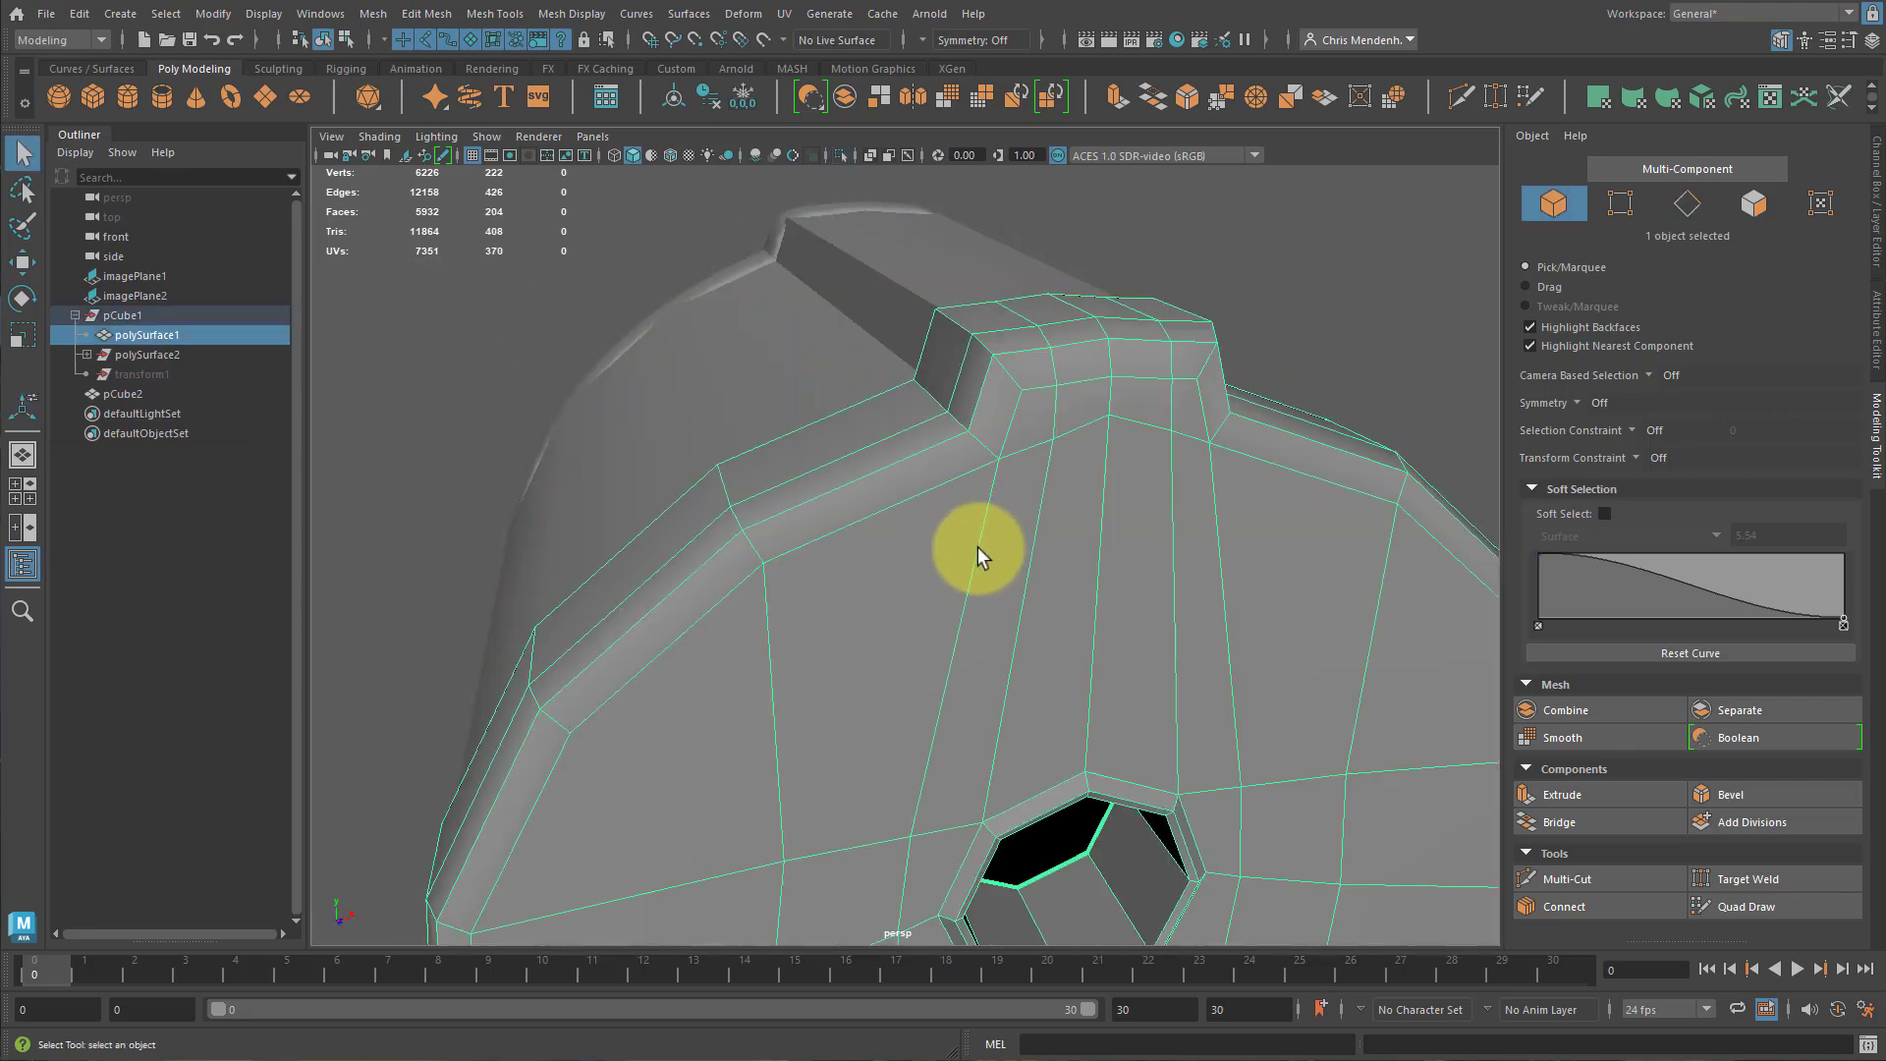
key(ctrl+1)
alt+drag(1213, 522, 817, 334)
key(ctrl+shift+x)
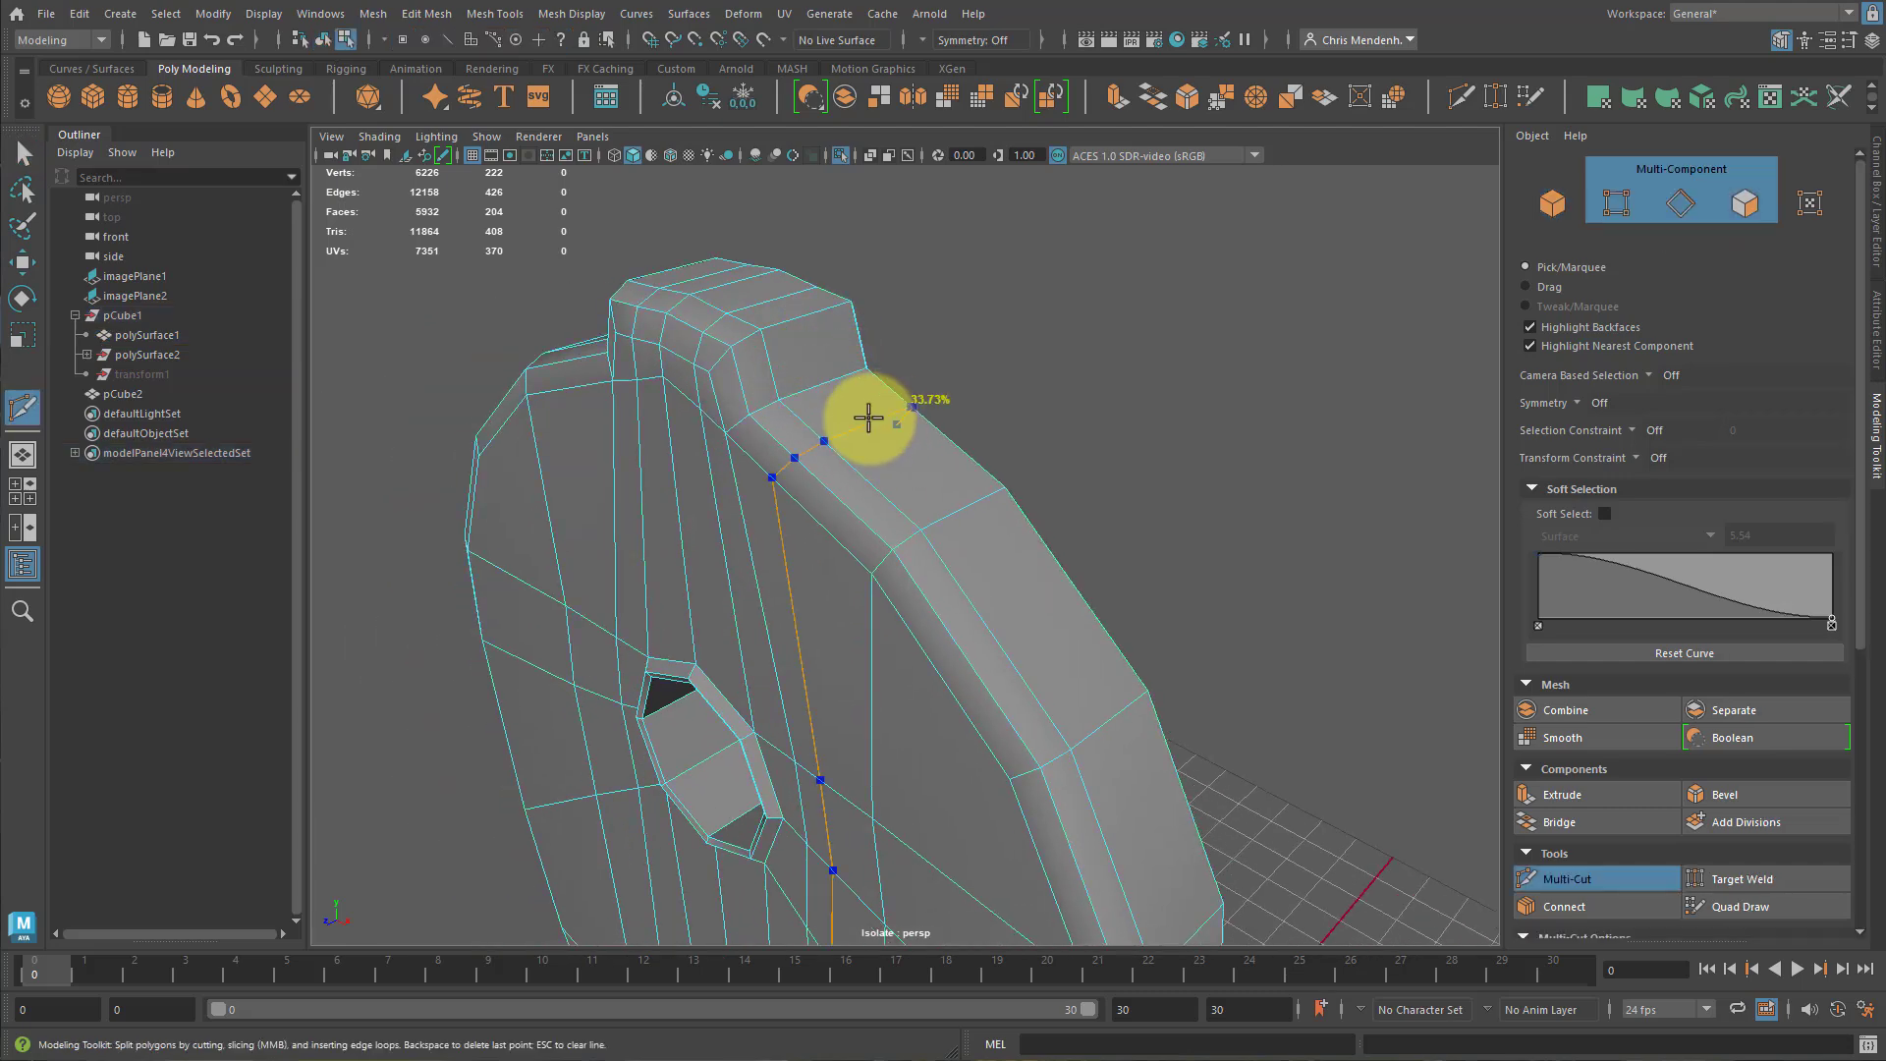
alt+drag(776, 406, 1011, 421)
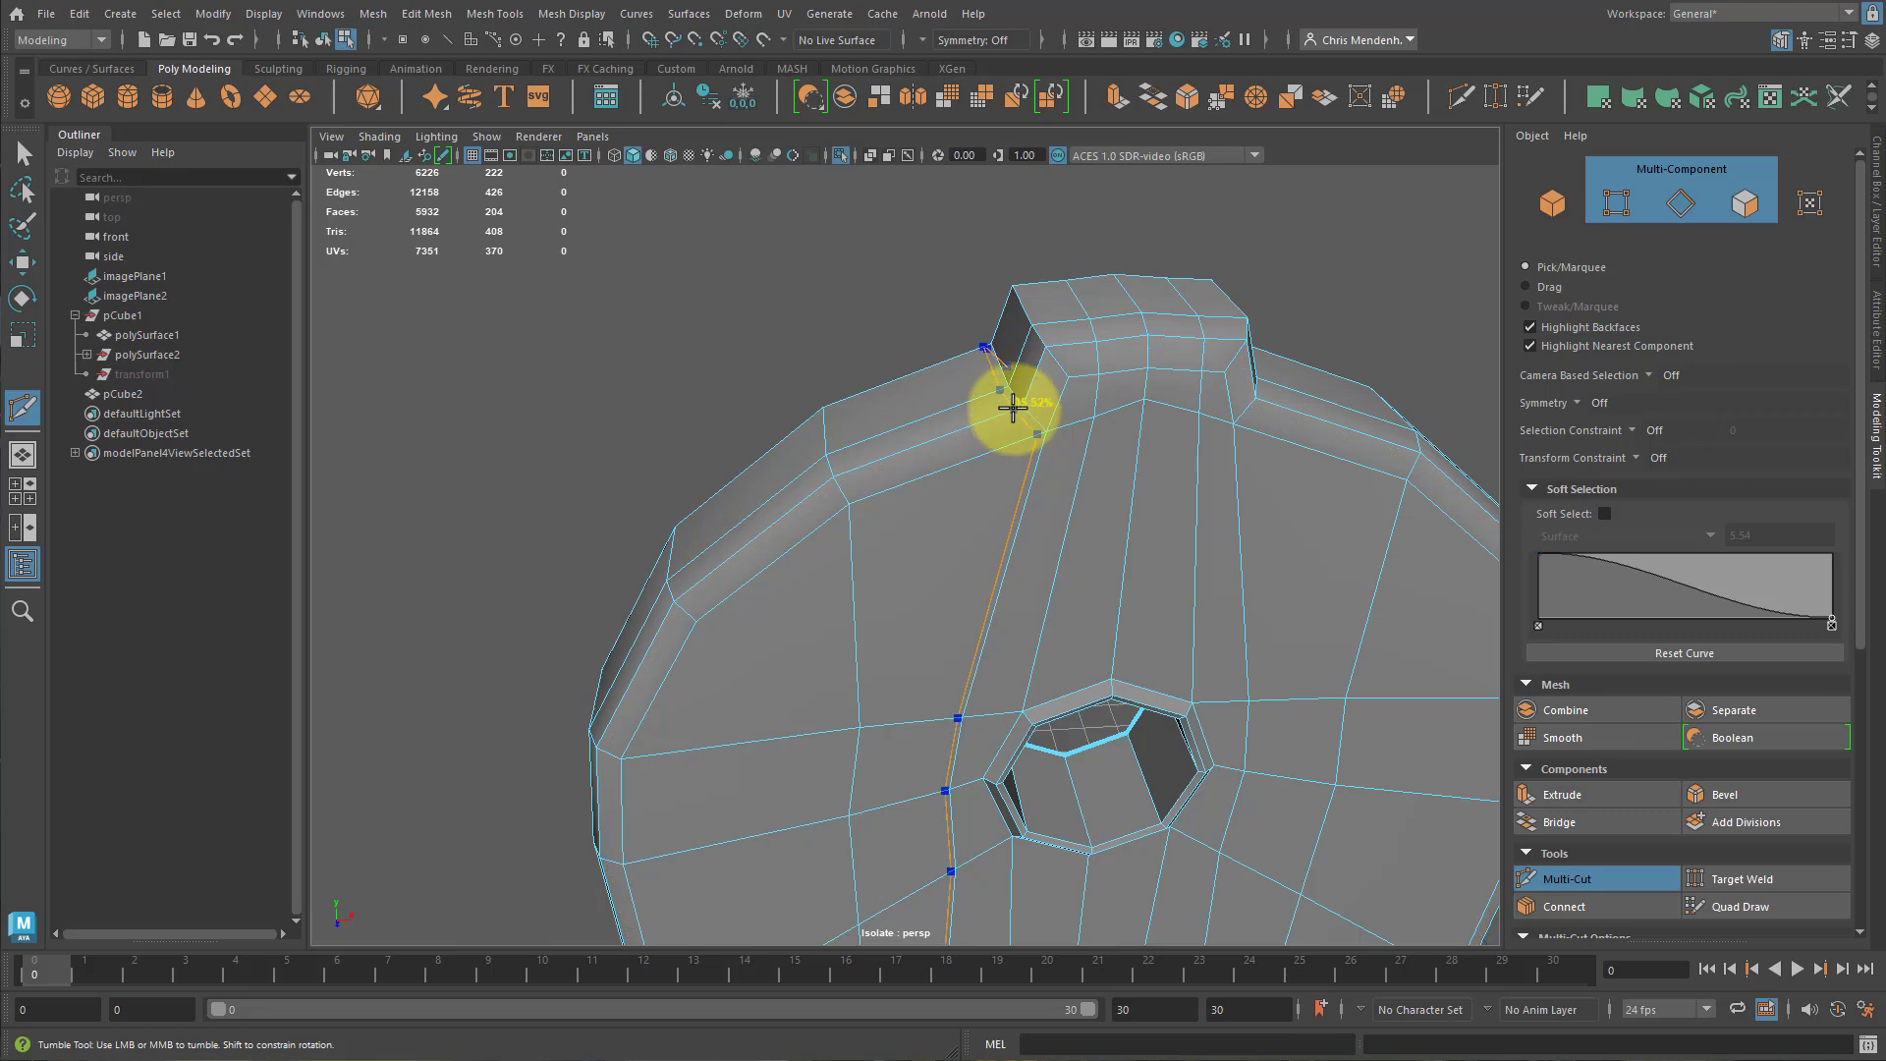
ctrl+click(1015, 406)
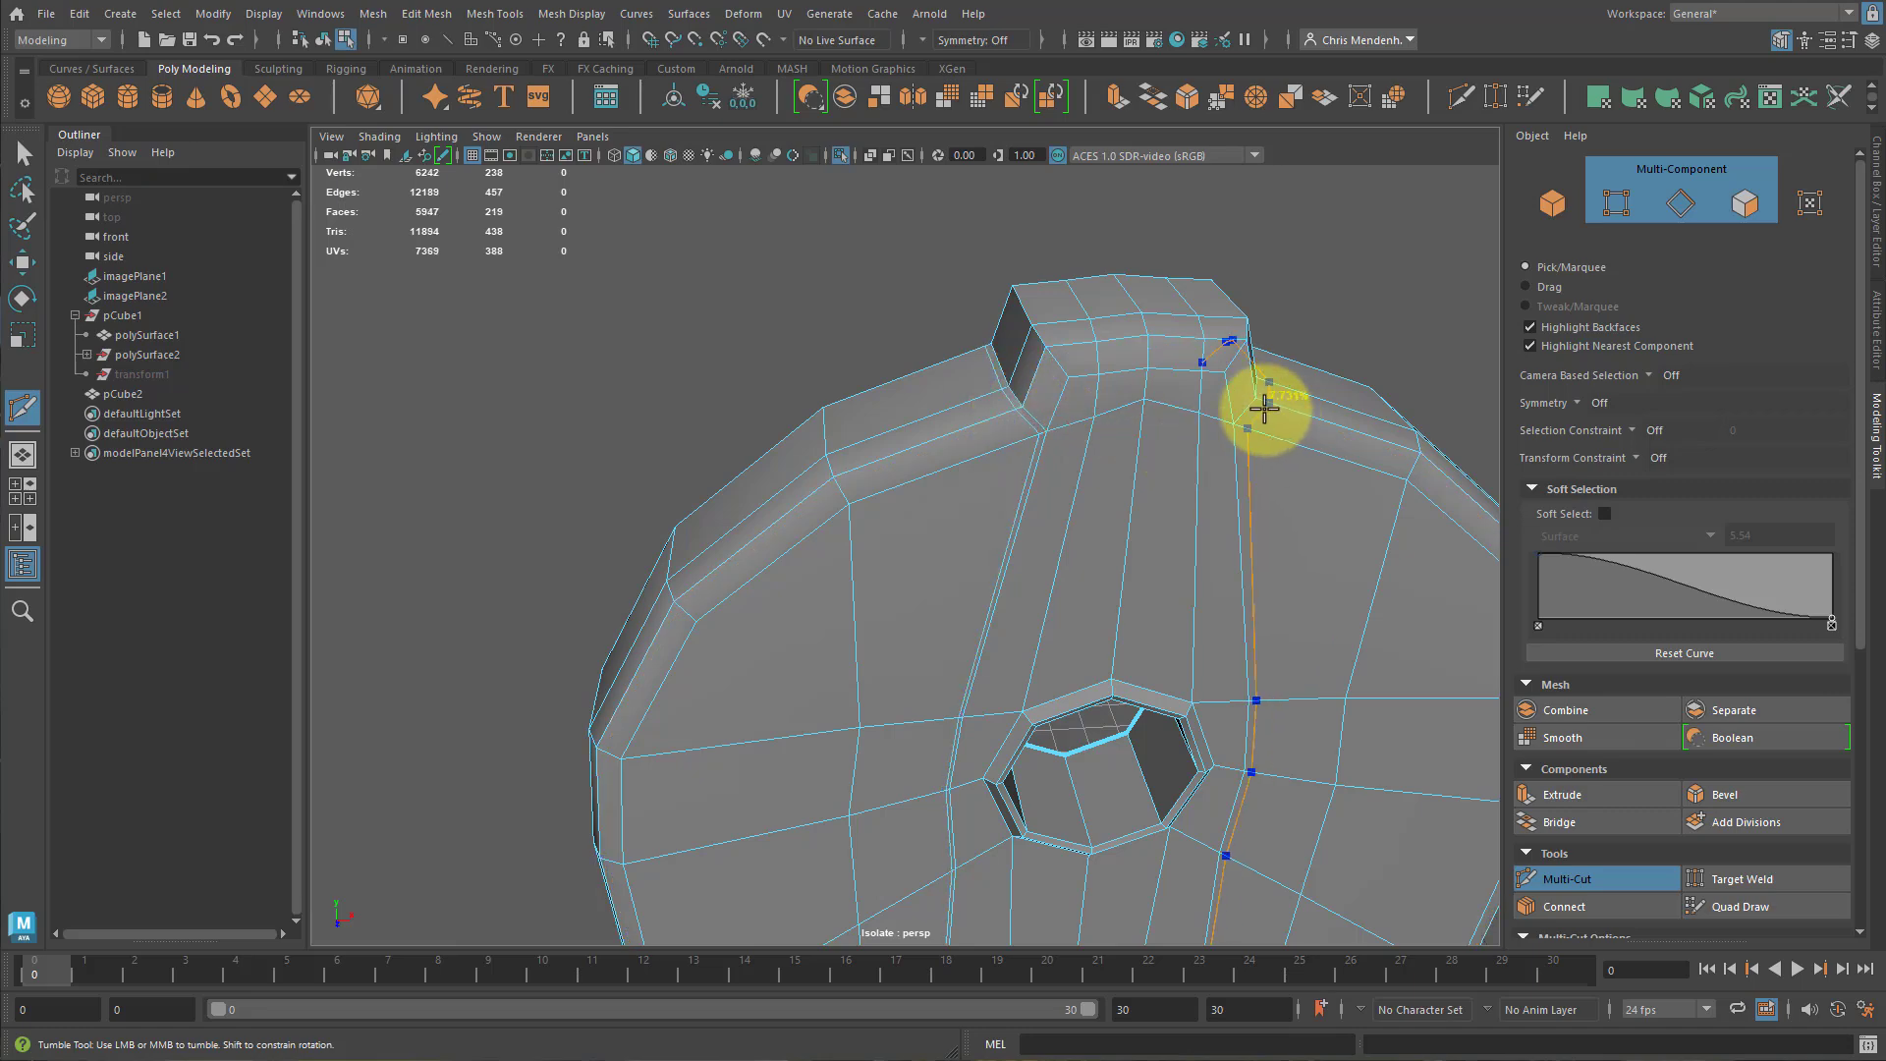
ctrl+click(1260, 404)
alt+drag(1263, 420, 1158, 422)
ctrl+click(1131, 408)
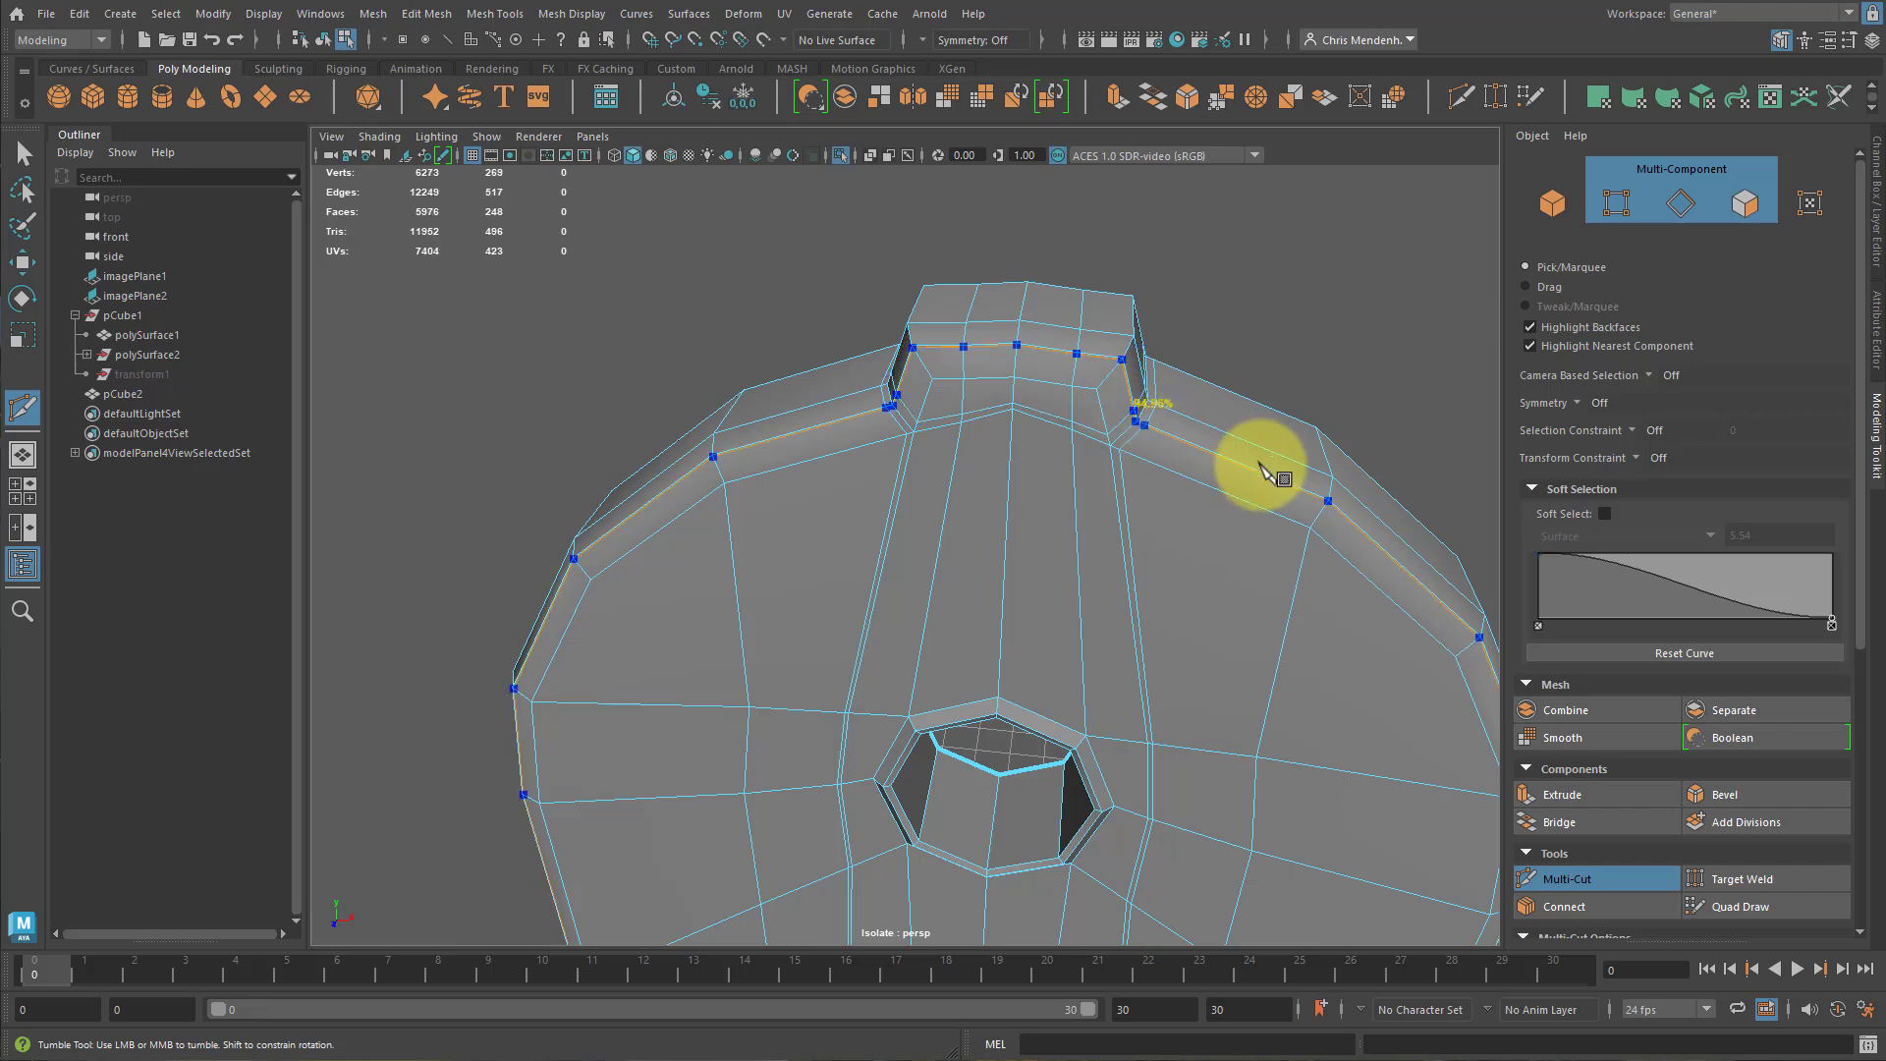
Examine the end plate in smoothed display, and inspect its lower rim up close with smoothing off.
alt+drag(1285, 492, 1258, 531)
key(3)
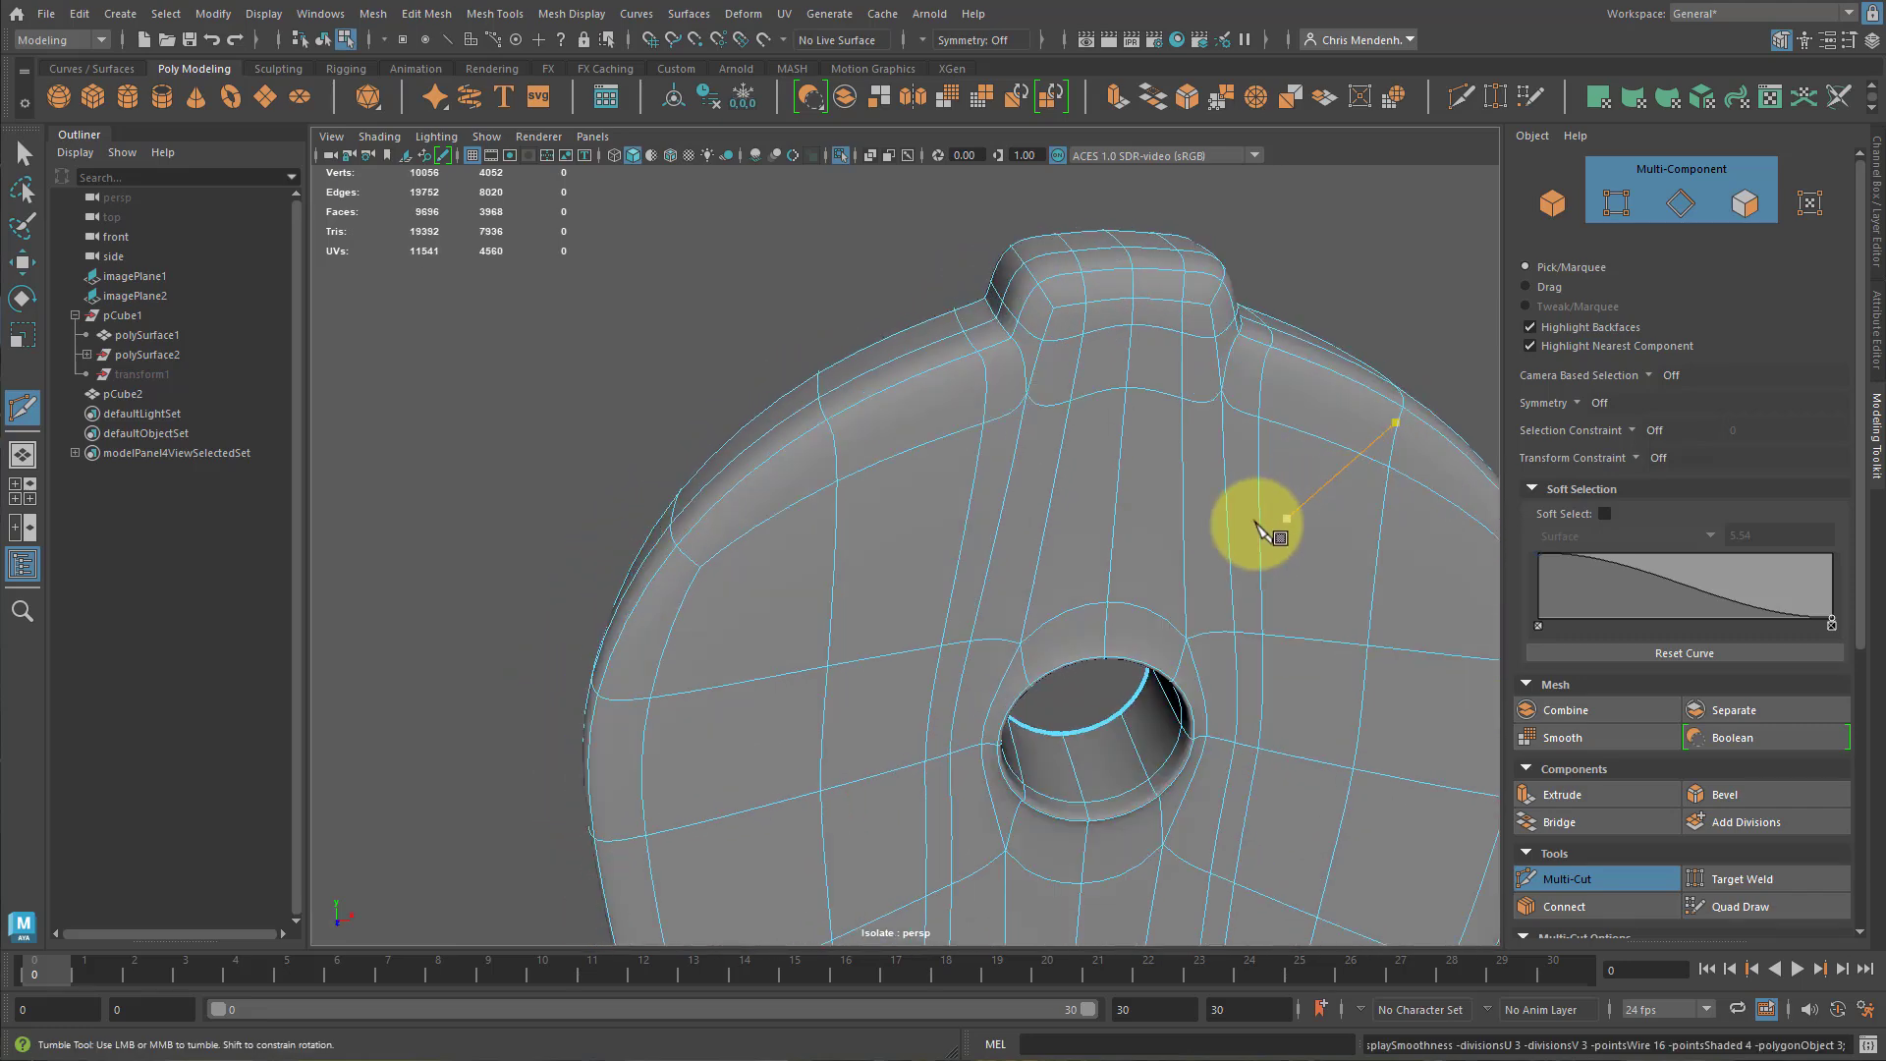
key(q)
right_drag(1121, 538, 1310, 304)
scroll(1222, 511, down, 8)
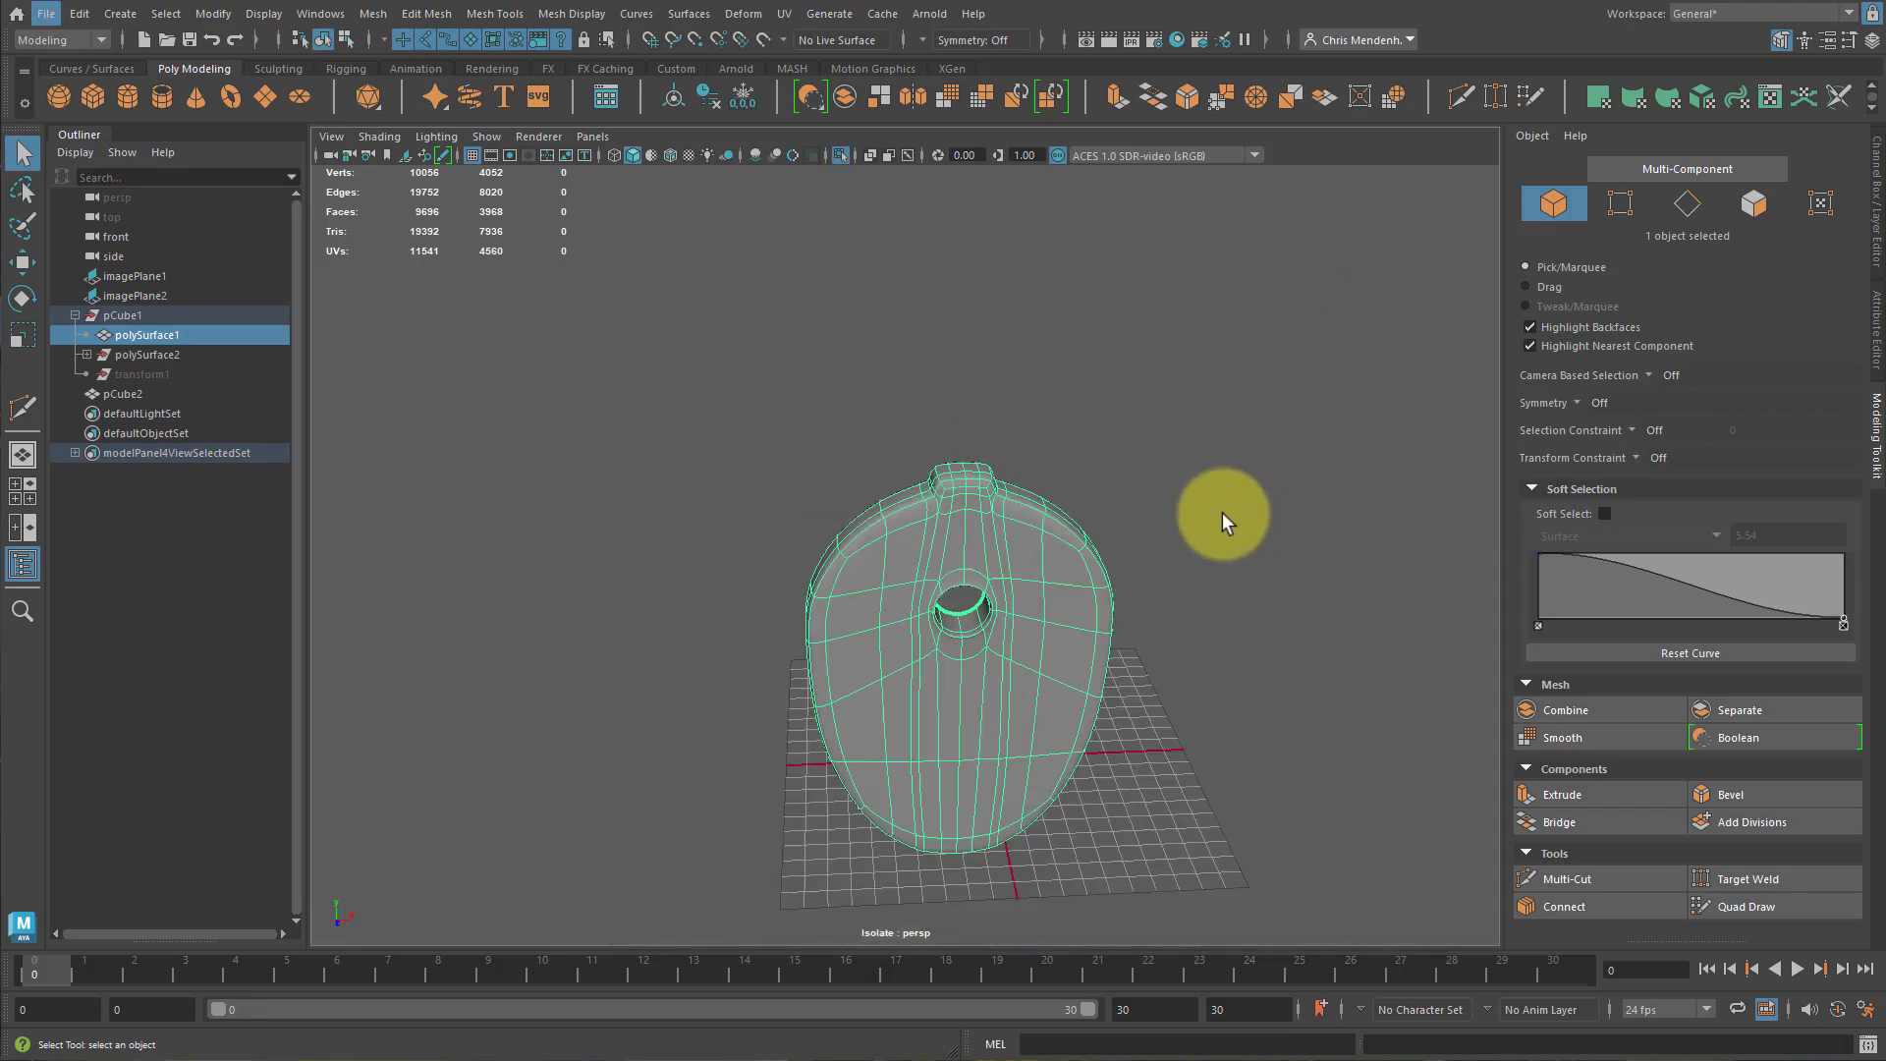
alt+middle_drag(1222, 511, 1196, 358)
alt+drag(1194, 356, 971, 707)
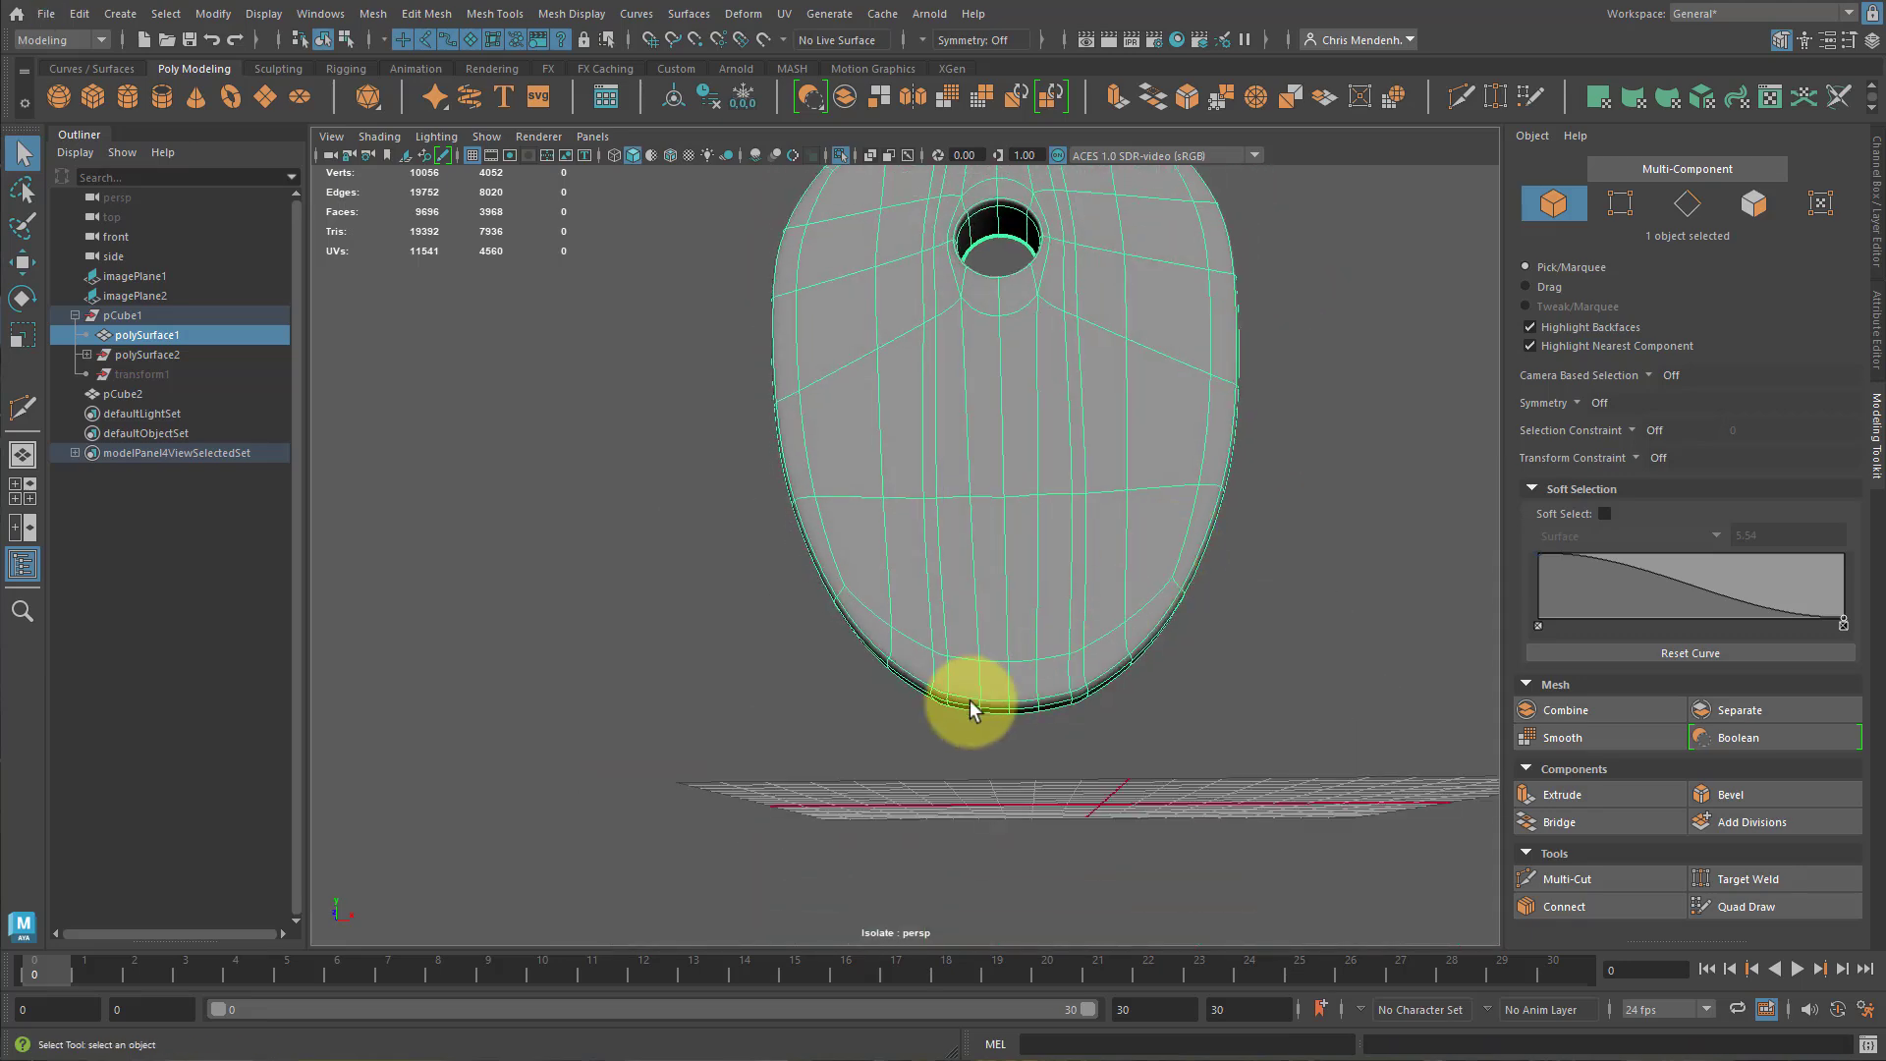
alt+drag(1120, 755, 1167, 781)
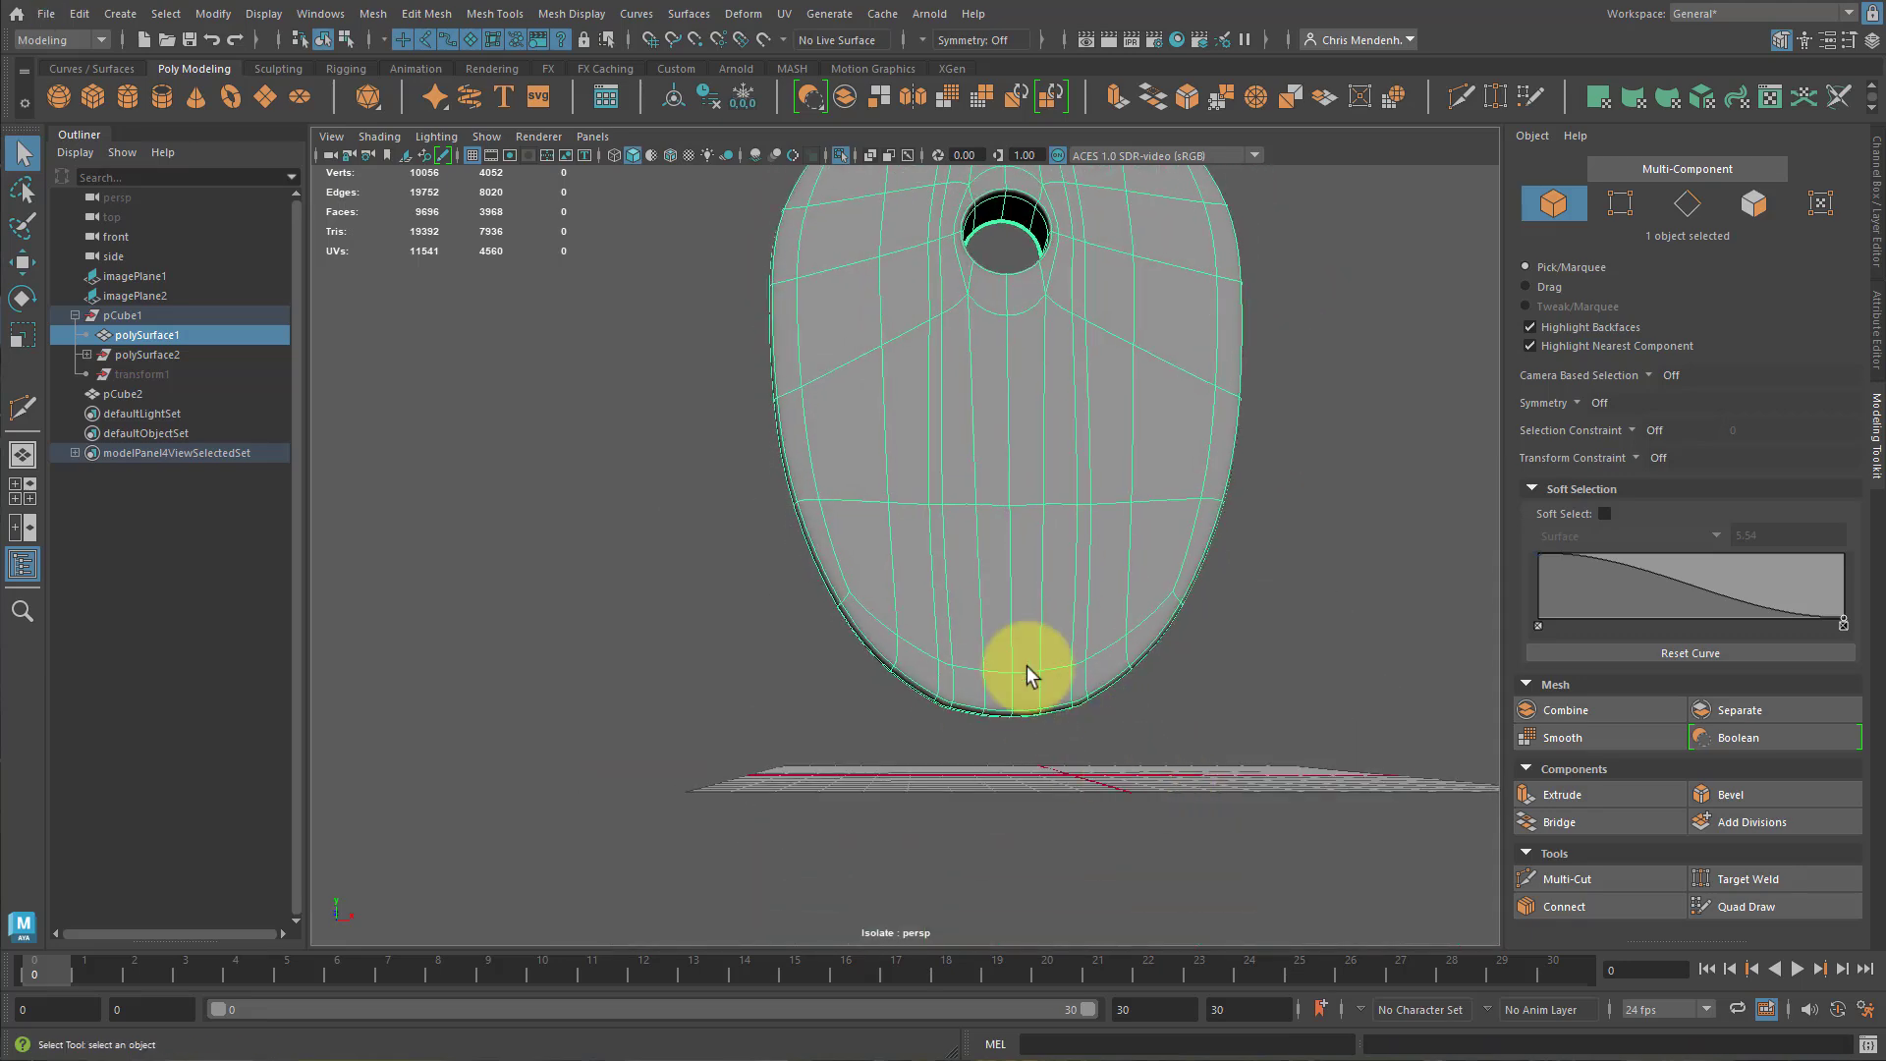
key(1)
alt+middle_drag(1035, 664, 1065, 491)
alt+right_drag(1066, 491, 1366, 599)
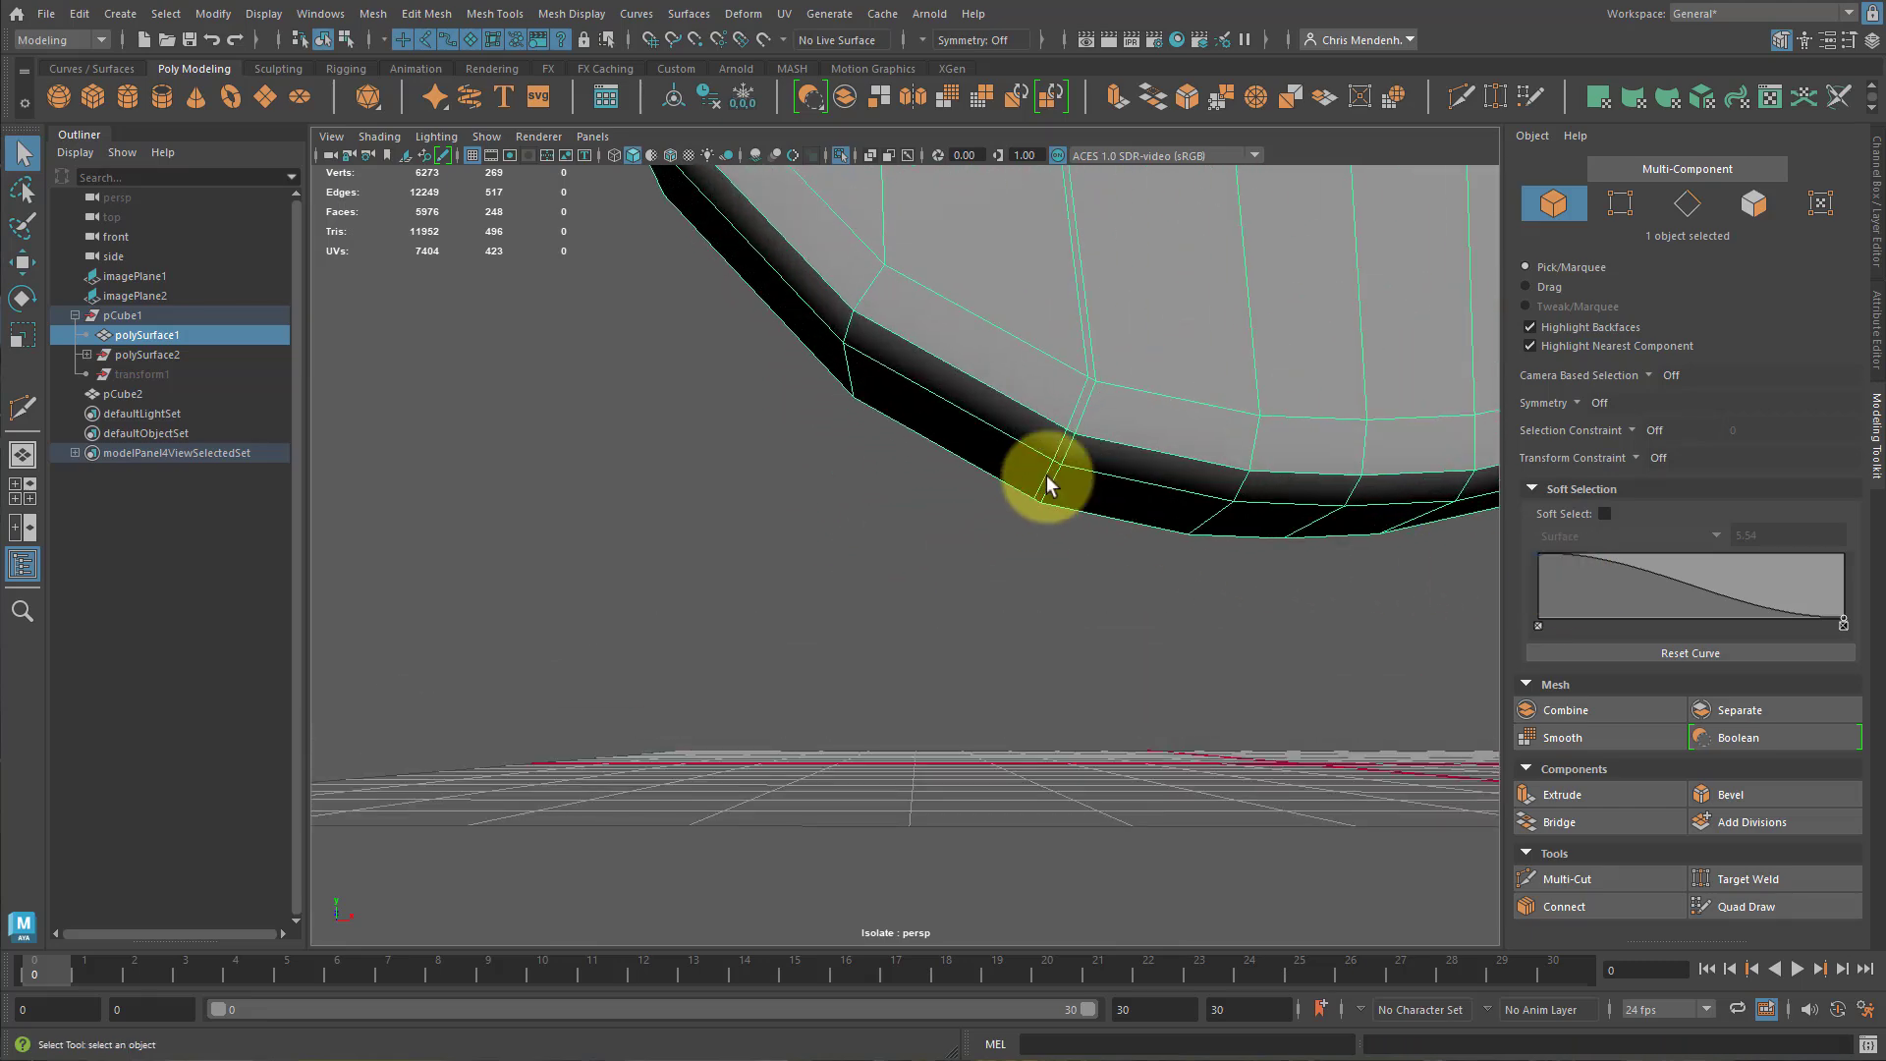
alt+drag(1047, 483, 1122, 405)
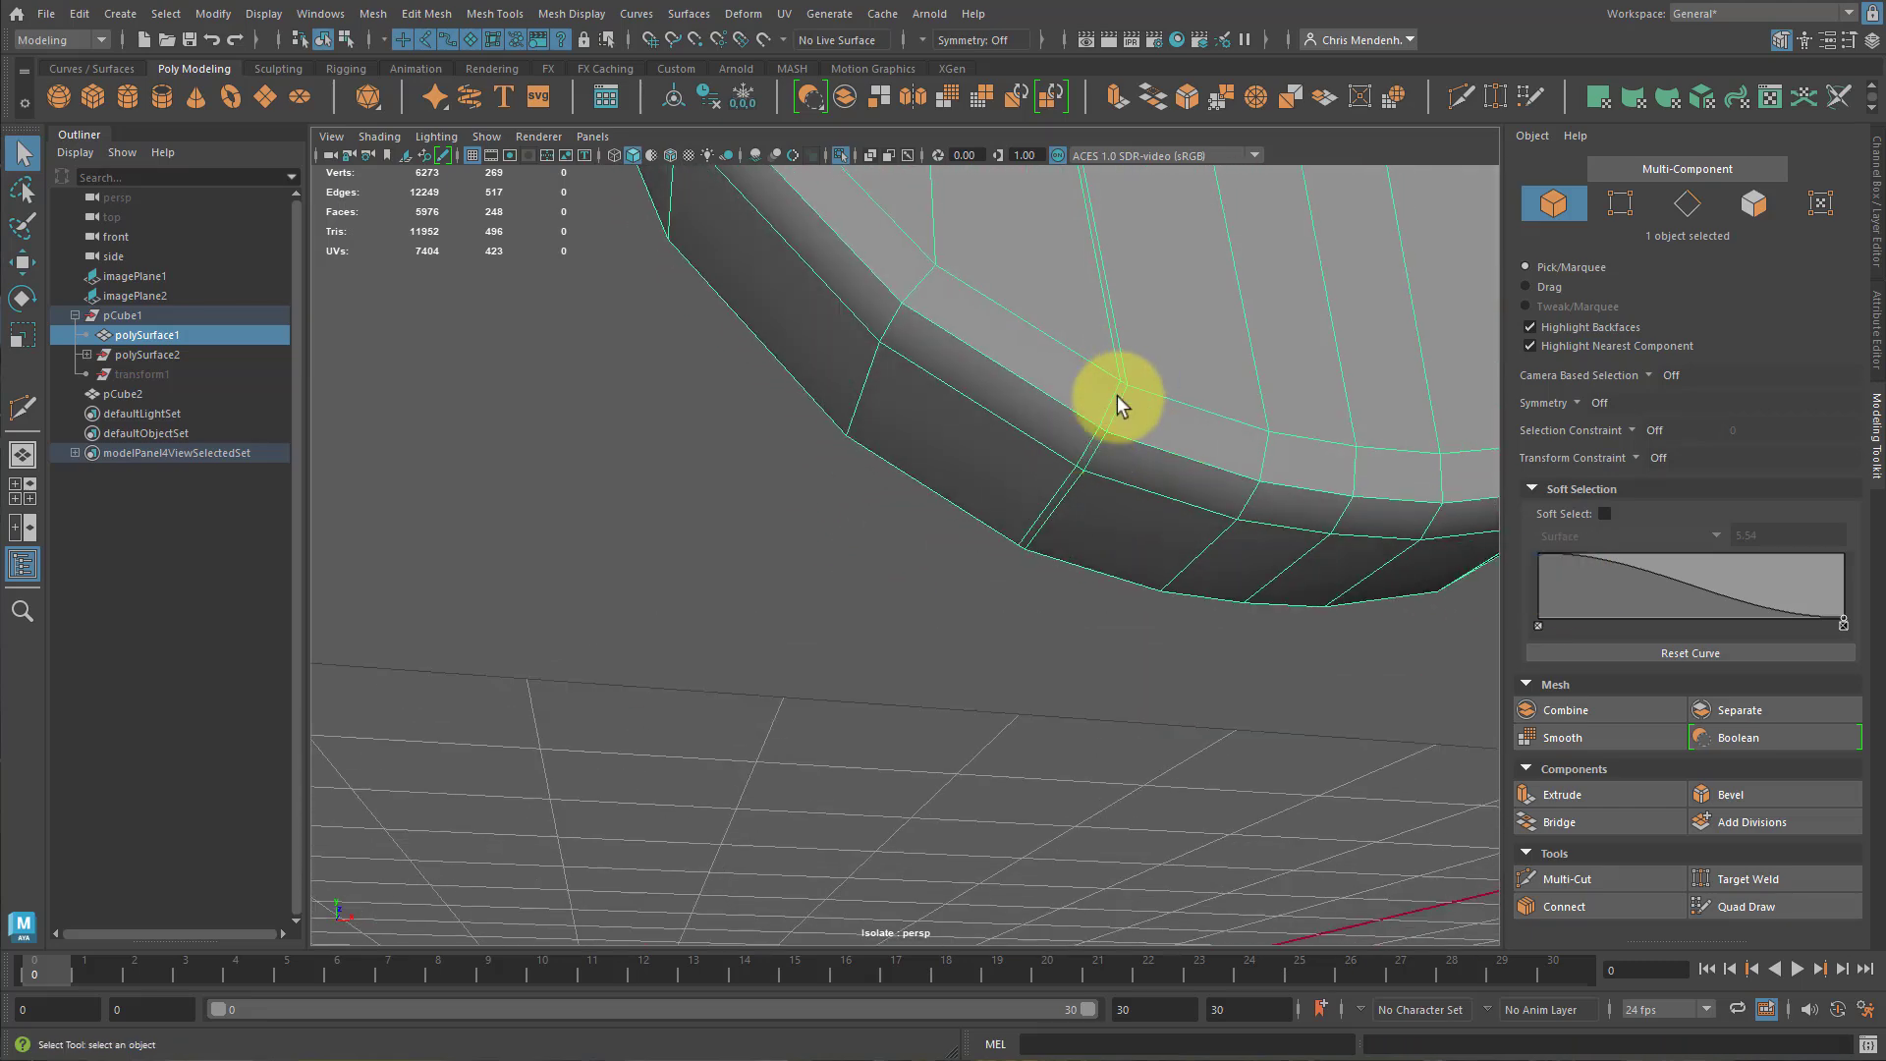
Slide the three crowded edges crossing one side of the end plate's lower rim away from the adjacent edges, and display the plate smoothed.
right_drag(1108, 399, 1089, 485)
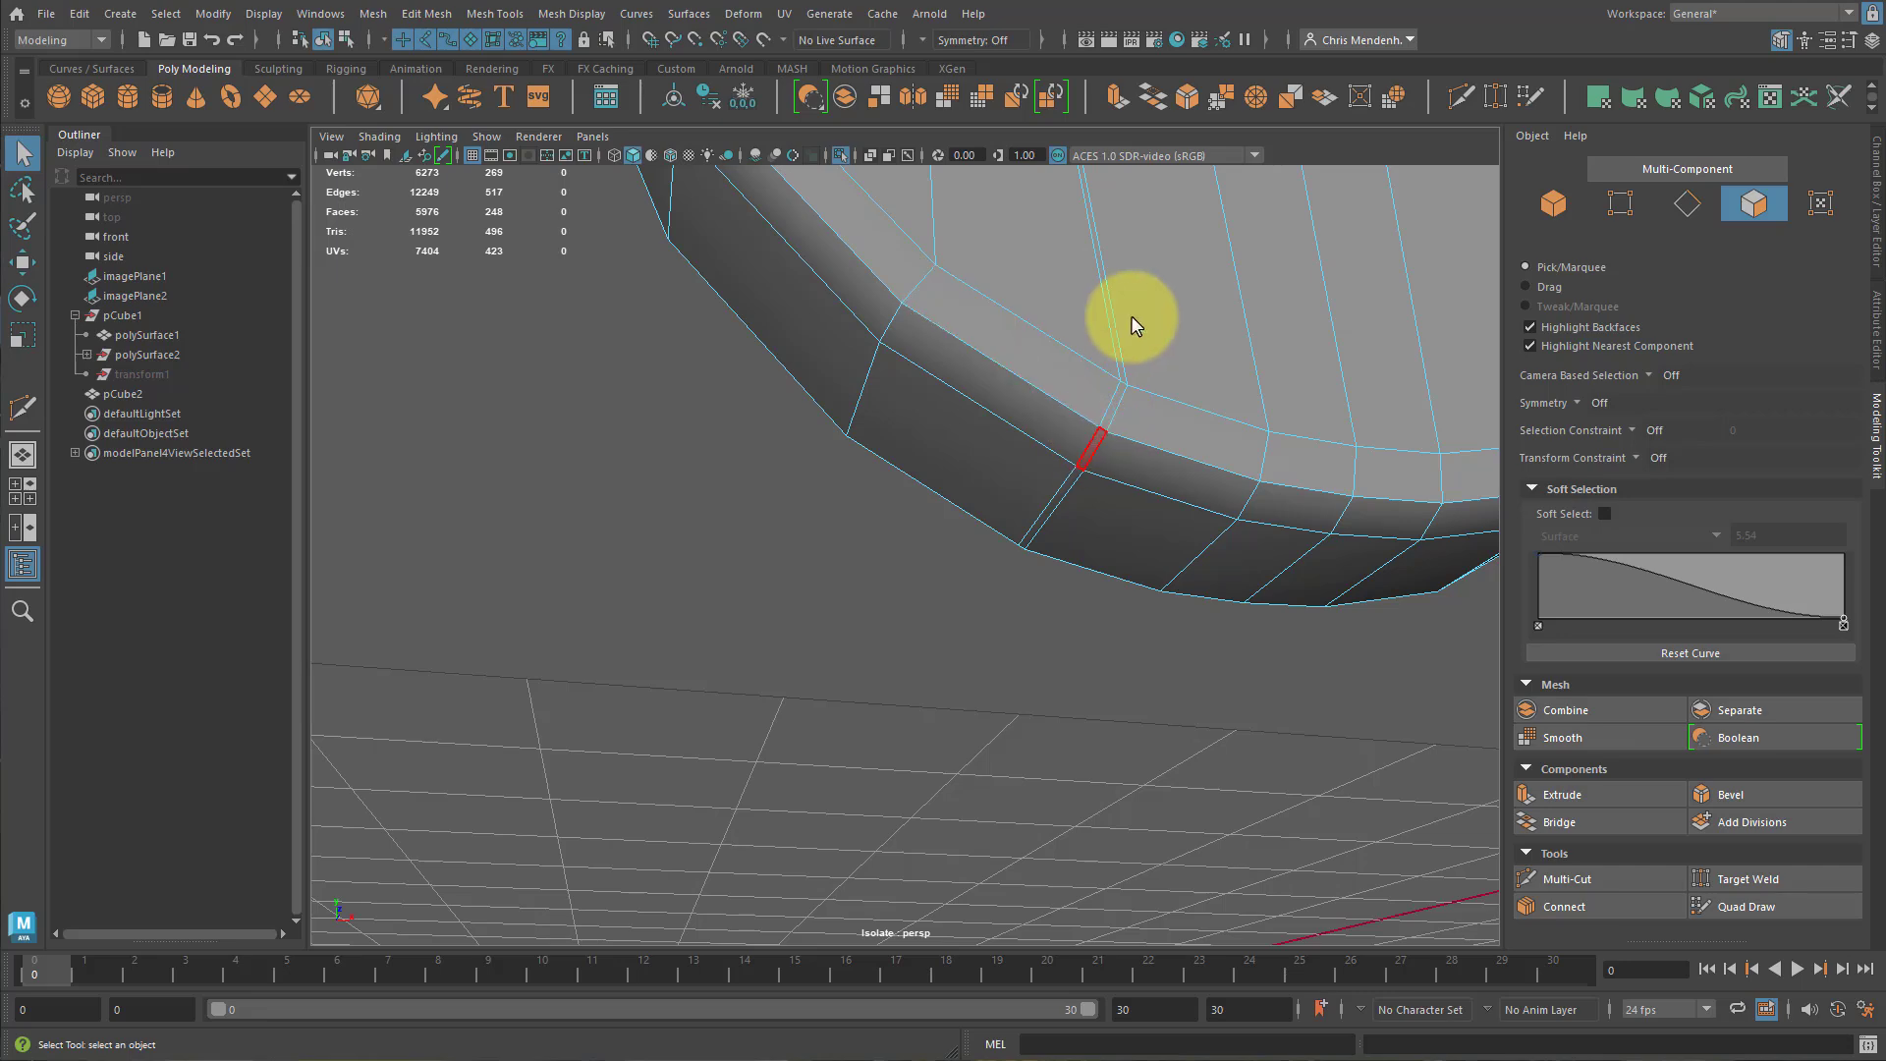
key(F10)
click(1047, 509)
alt+drag(1043, 511, 1031, 586)
alt+drag(1037, 650, 1176, 486)
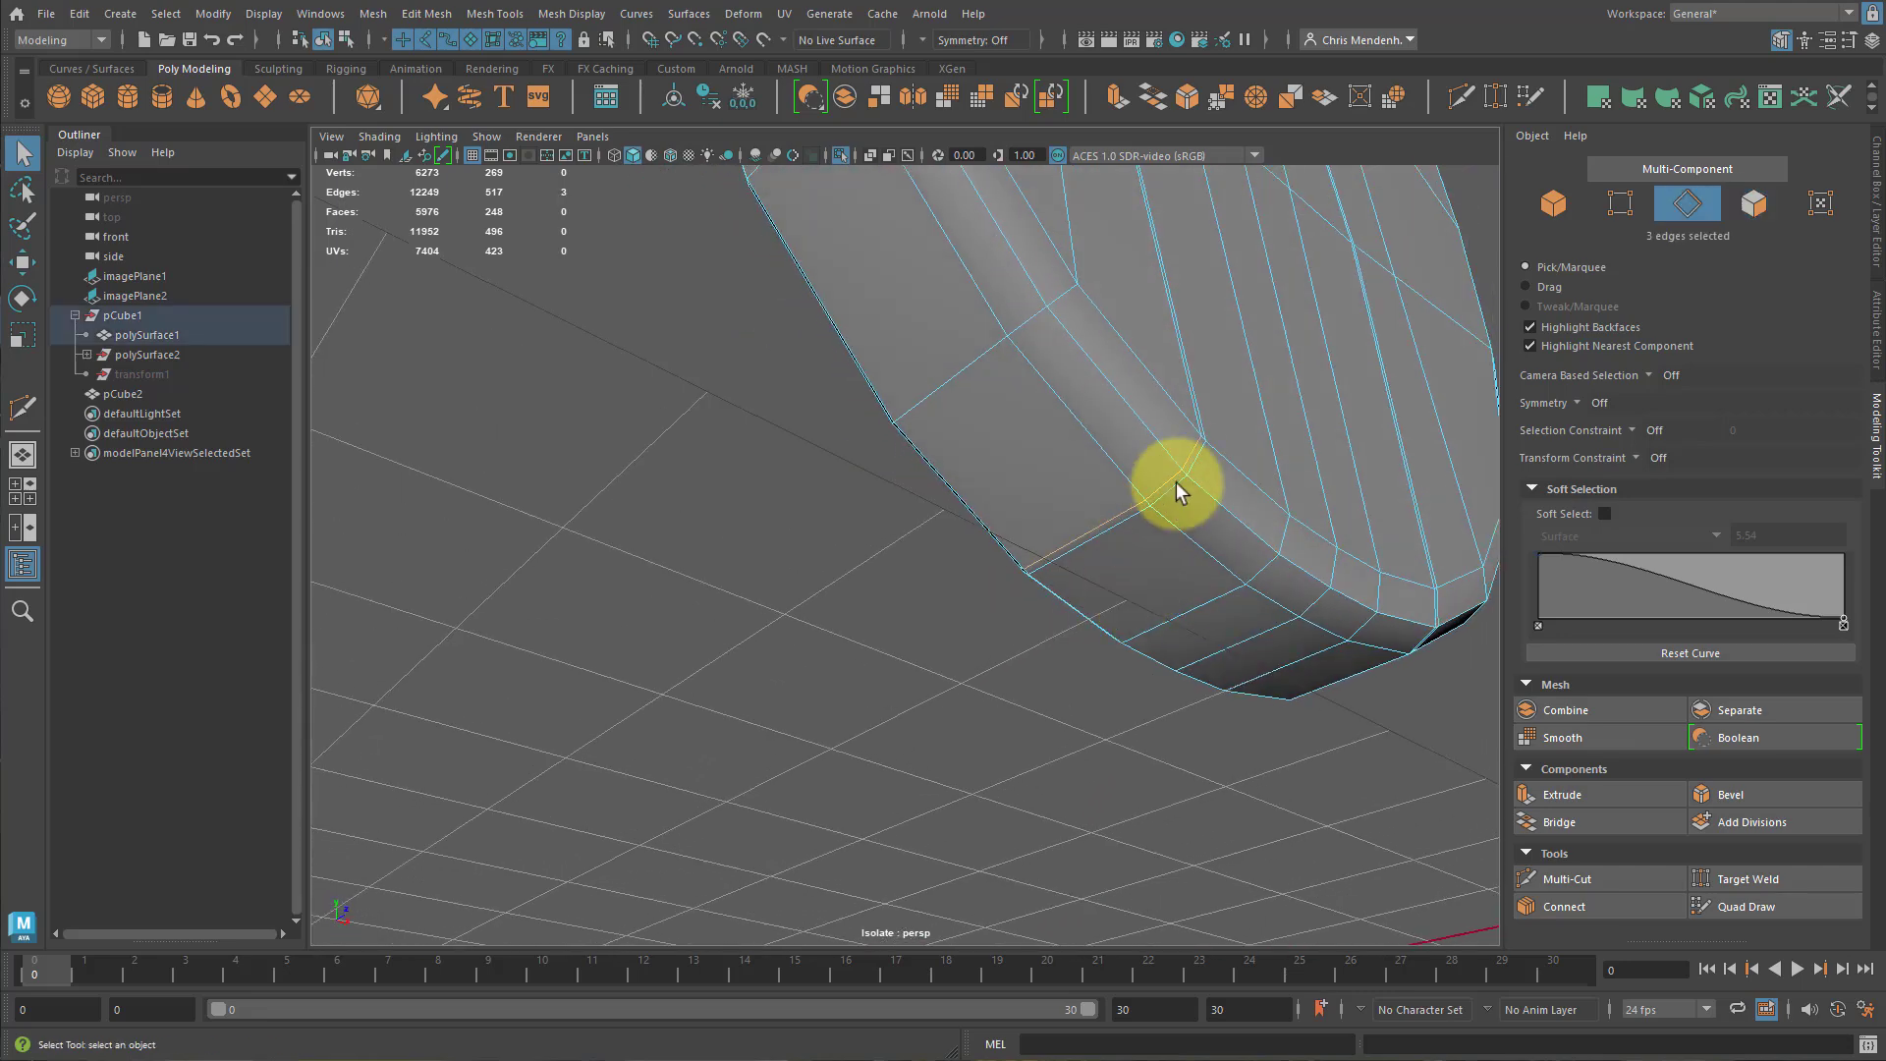
double_click(1183, 455)
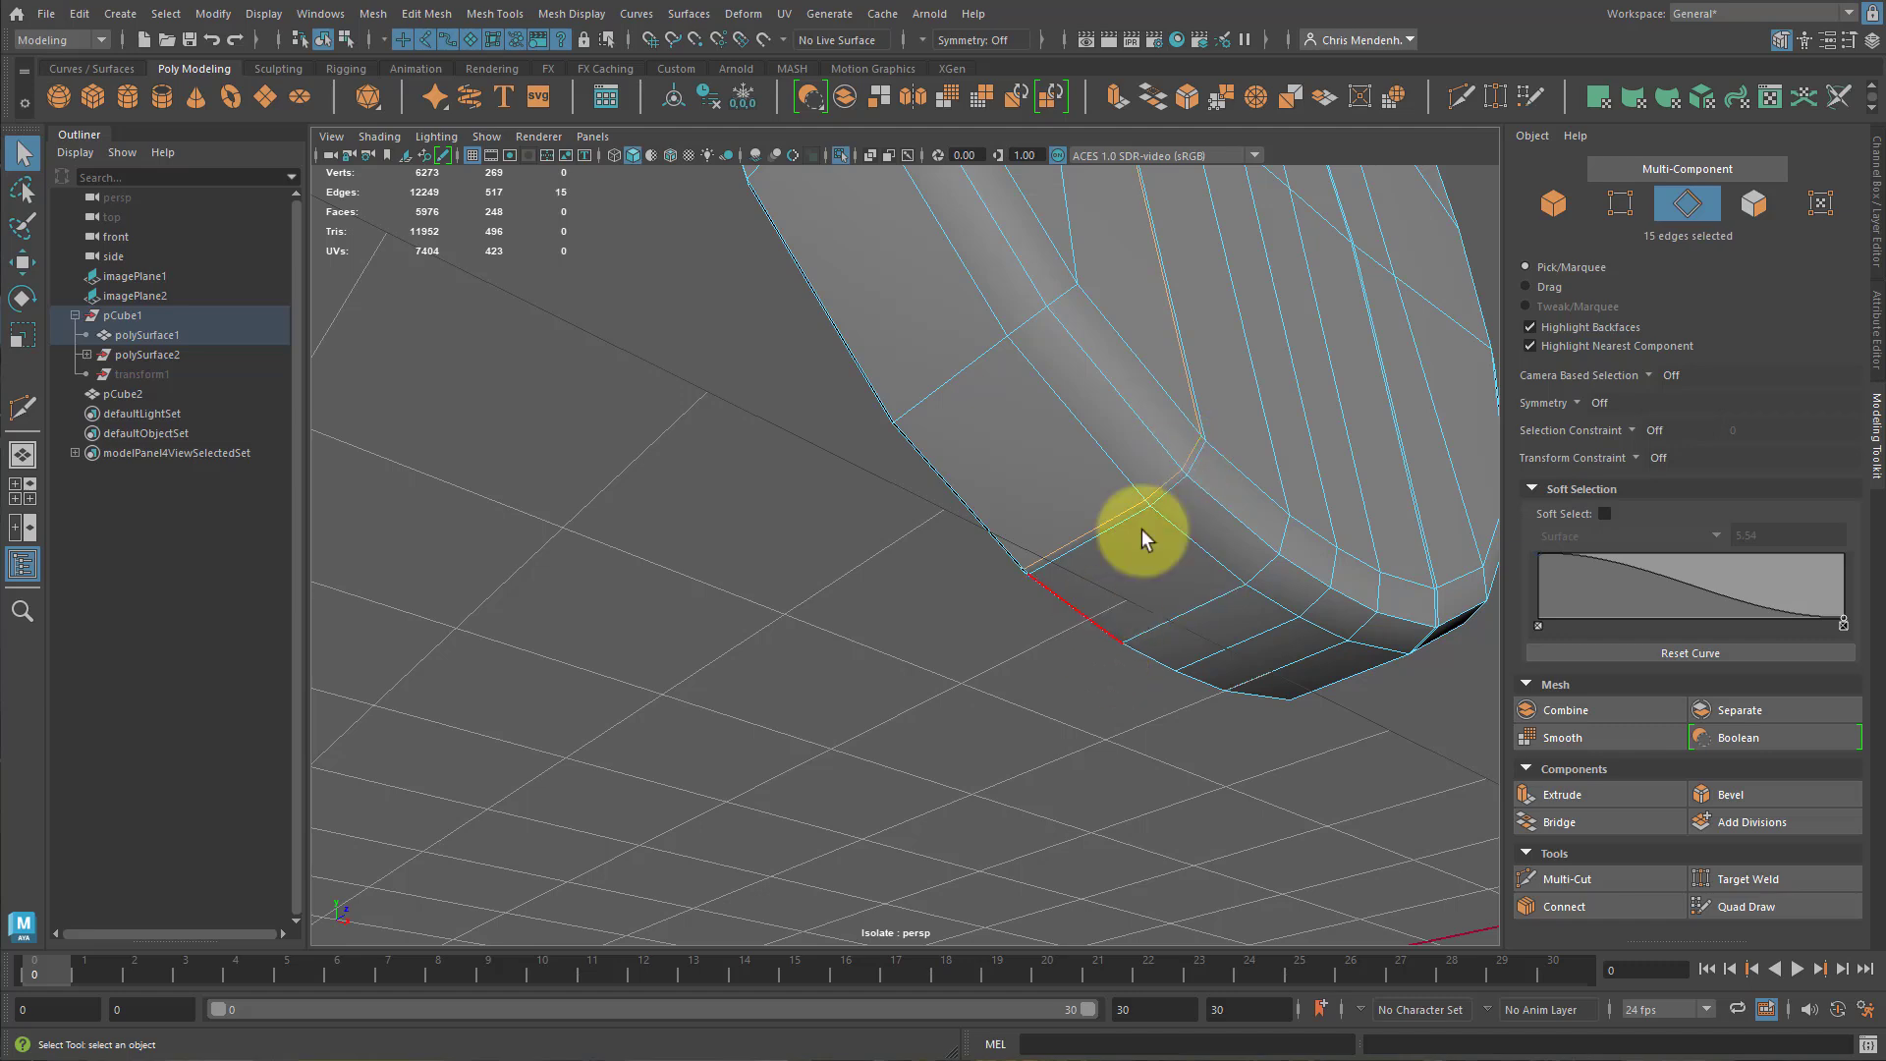
click(1194, 447)
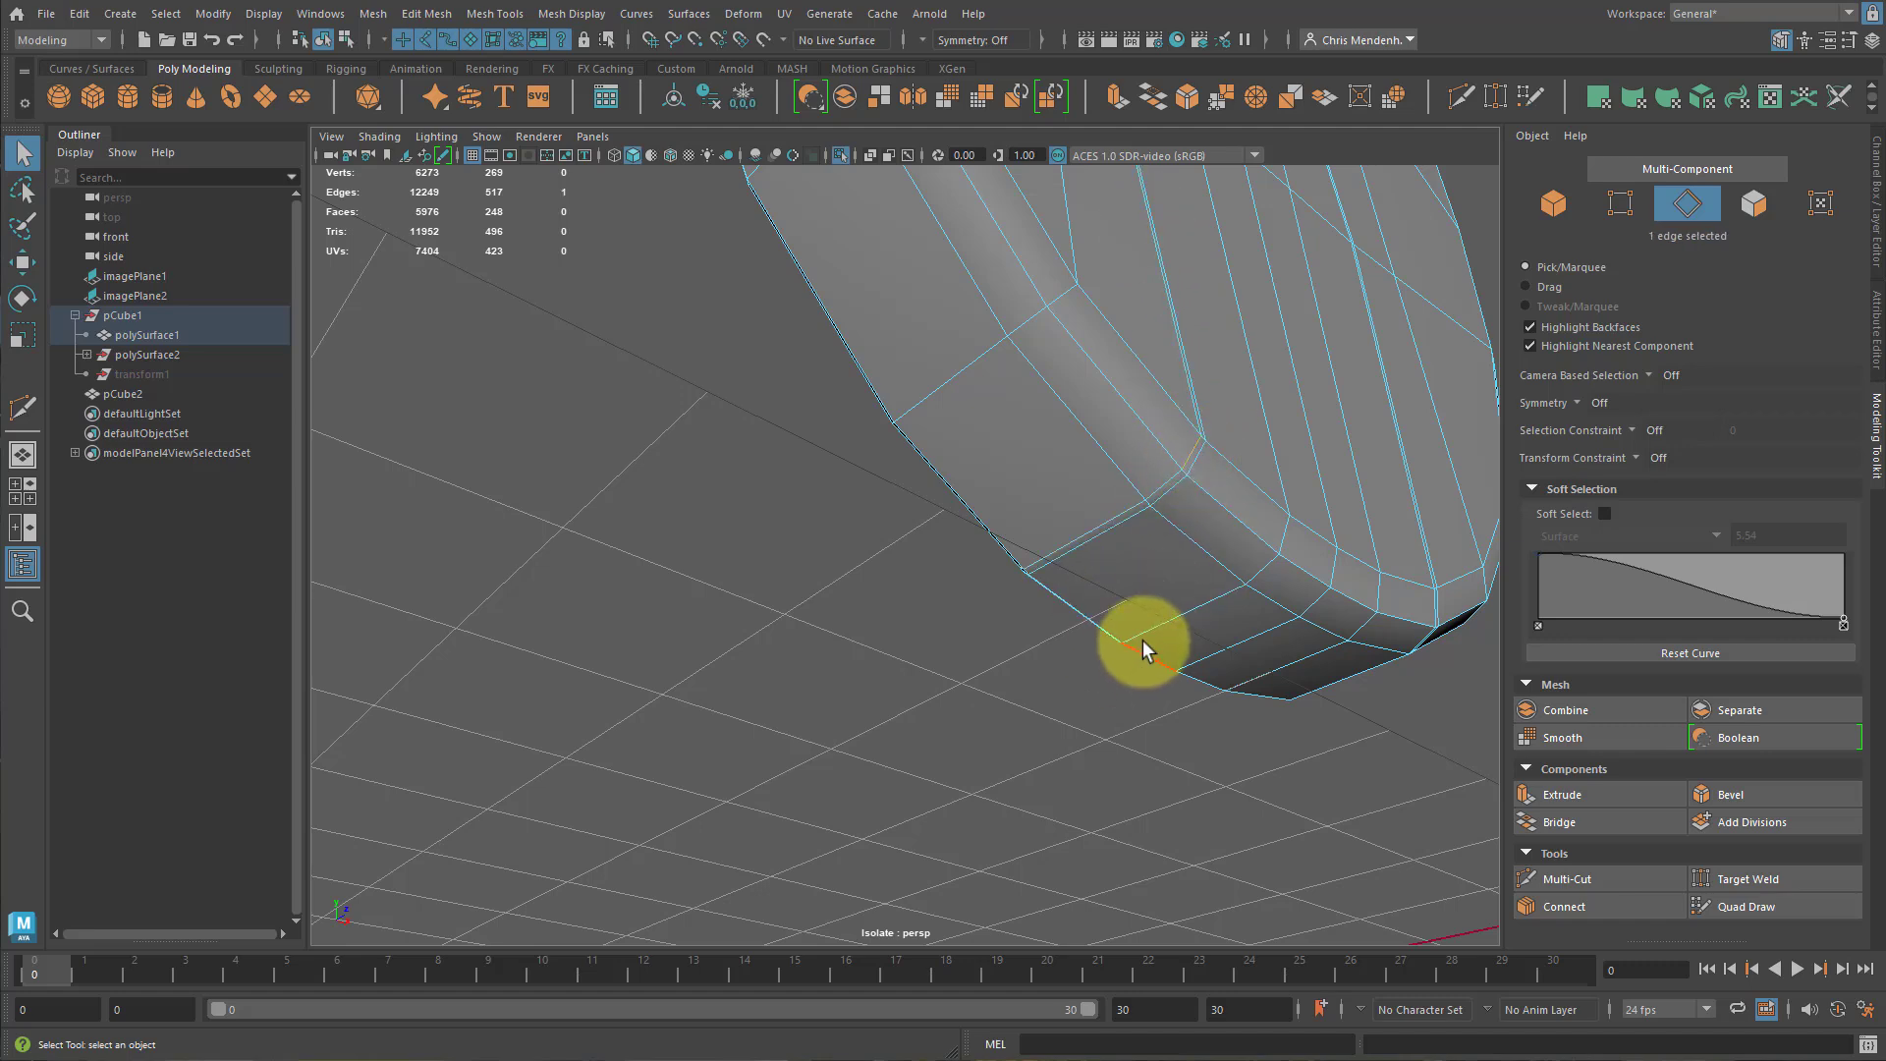
shift+double_click(1108, 522)
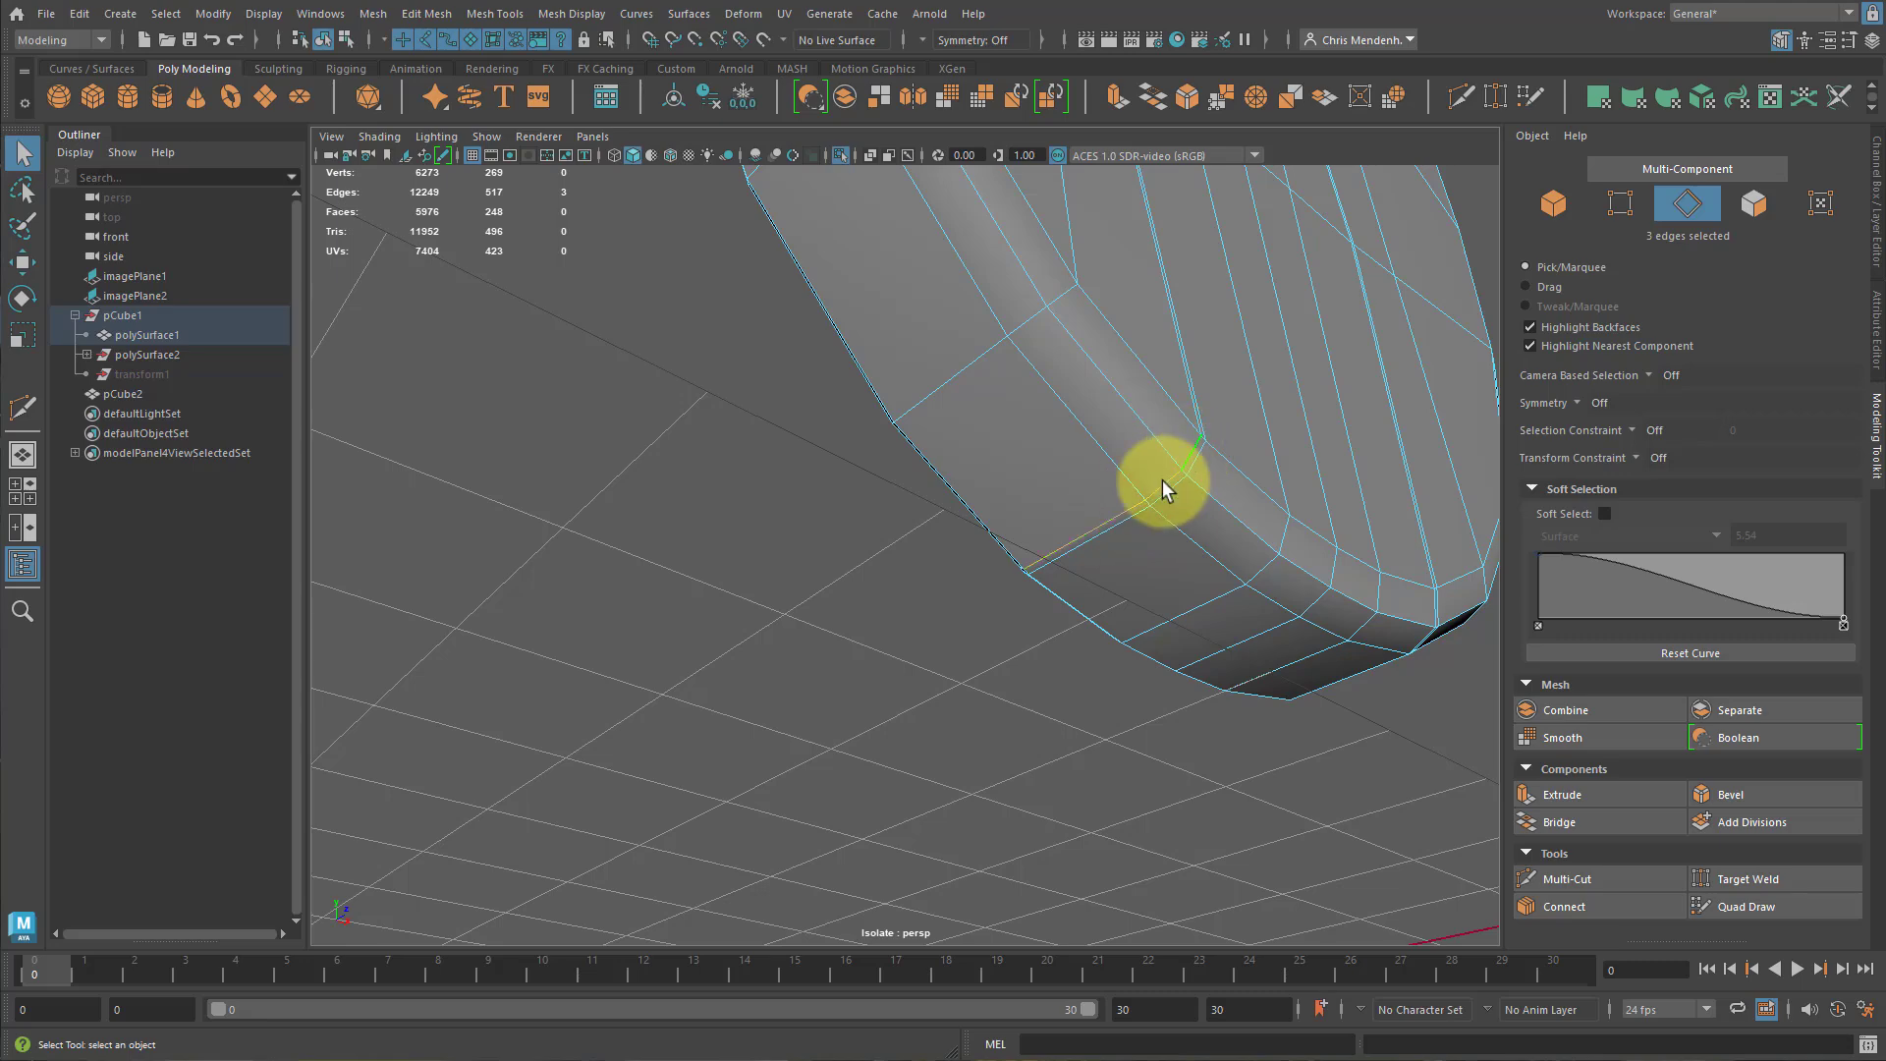
key(w)
alt+drag(1221, 640, 1107, 694)
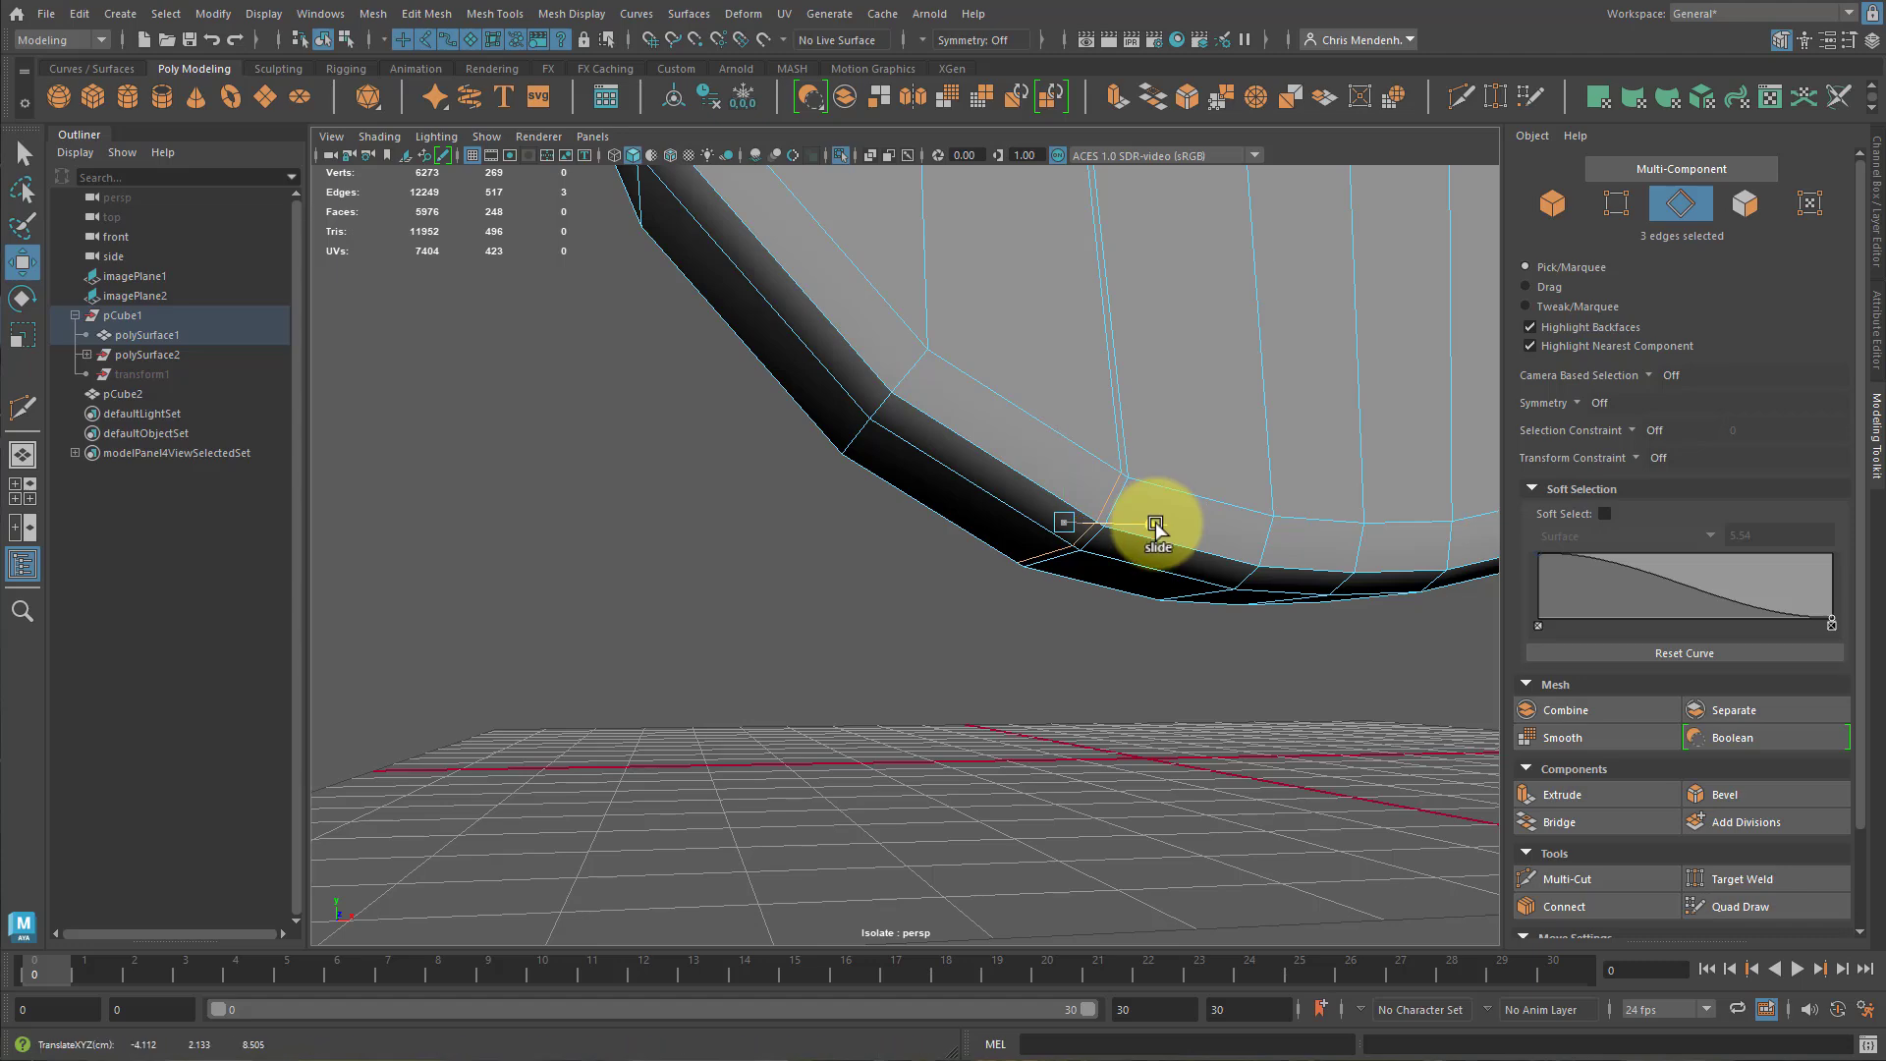
shift+middle_drag(1155, 528, 1056, 500)
alt+drag(1127, 560, 1292, 526)
shift+middle_drag(1191, 380, 1346, 420)
key(3)
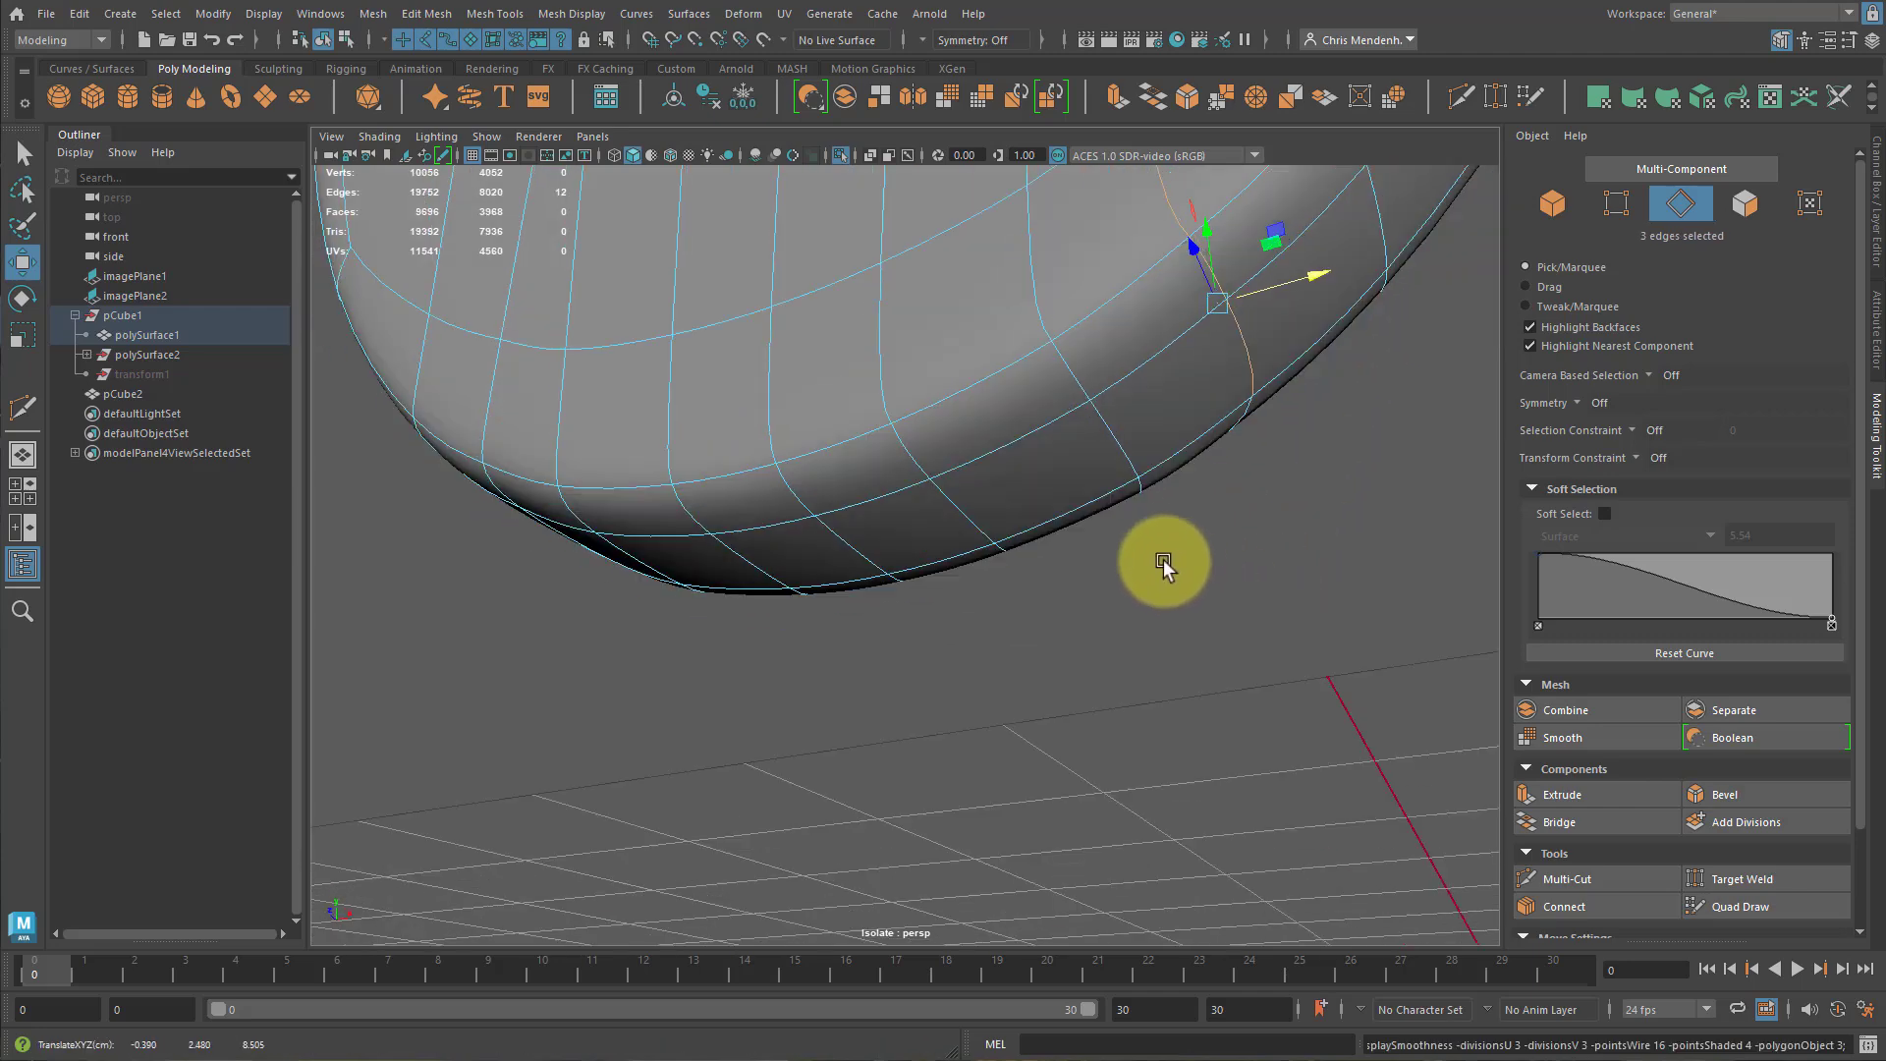
Reposition the support edges on both sides of the end plate's lower rim, and return to object selection with smoothing off.
alt+drag(1145, 560, 1313, 618)
alt+right_drag(1313, 618, 1041, 712)
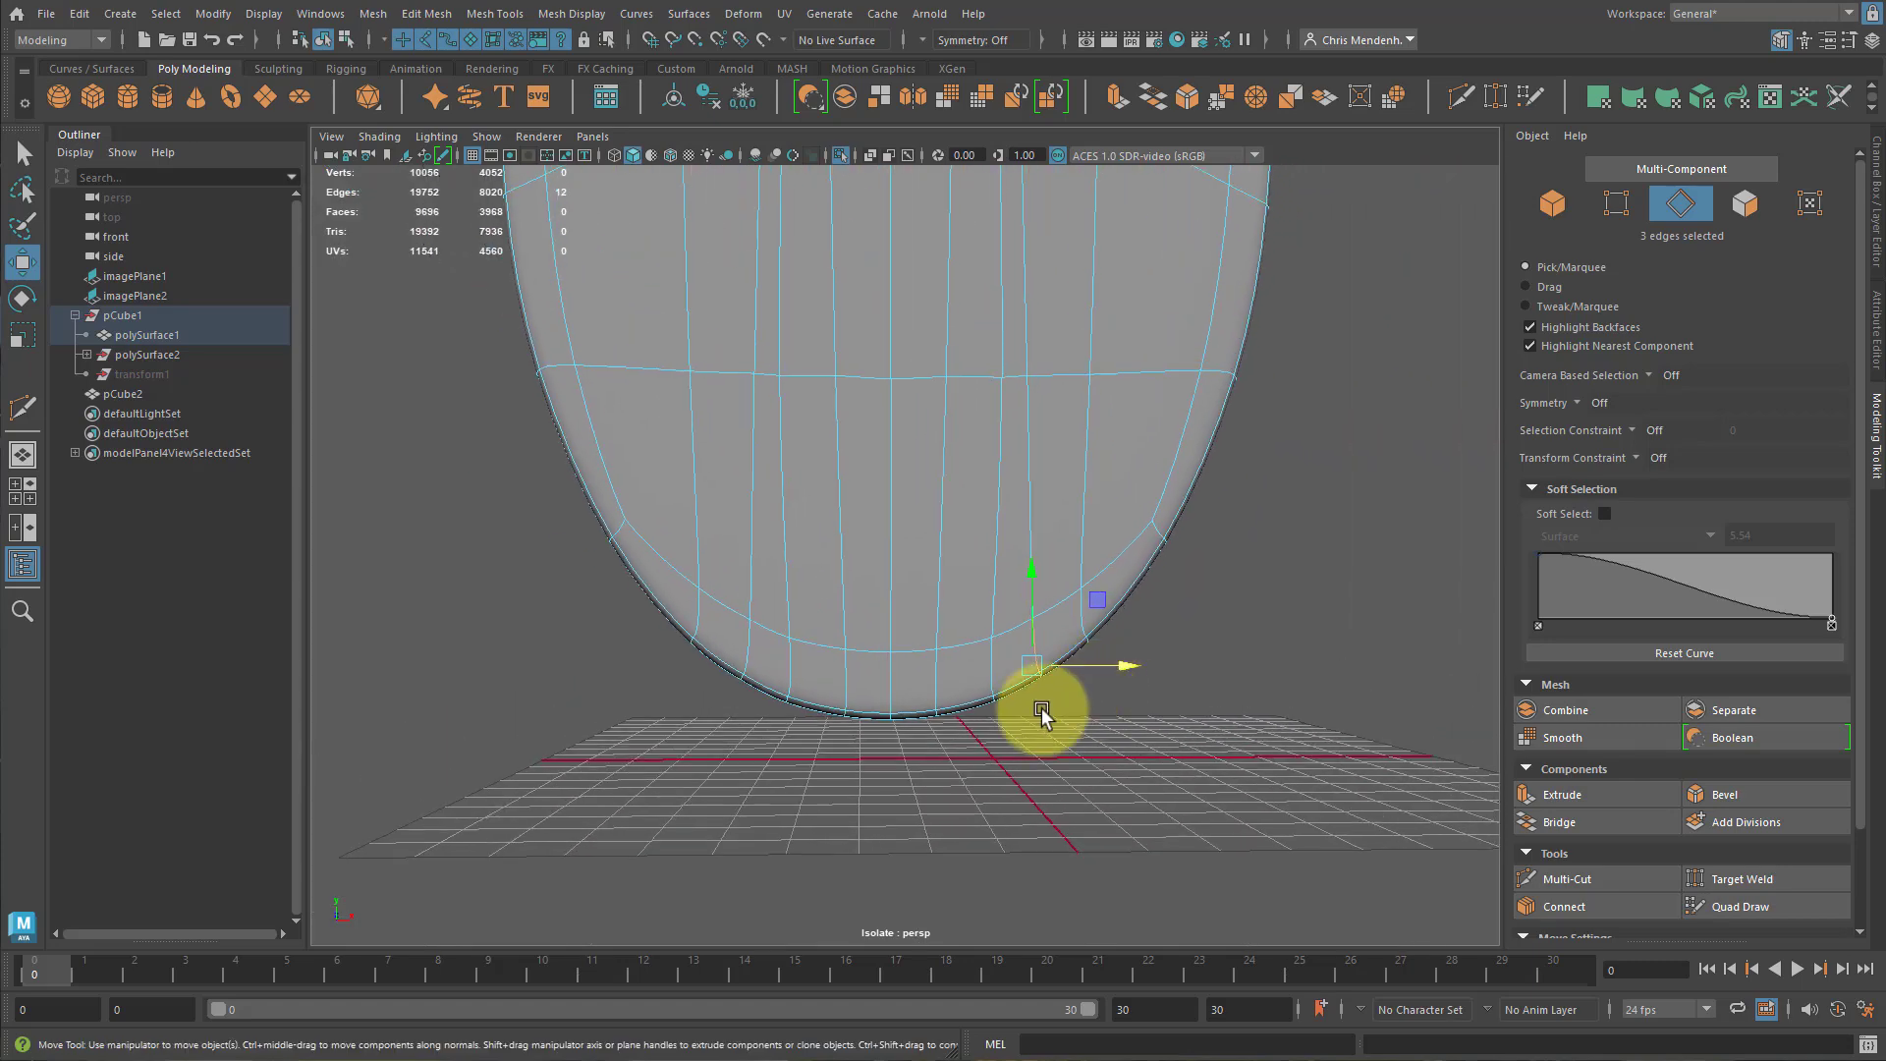
alt+drag(862, 745, 900, 660)
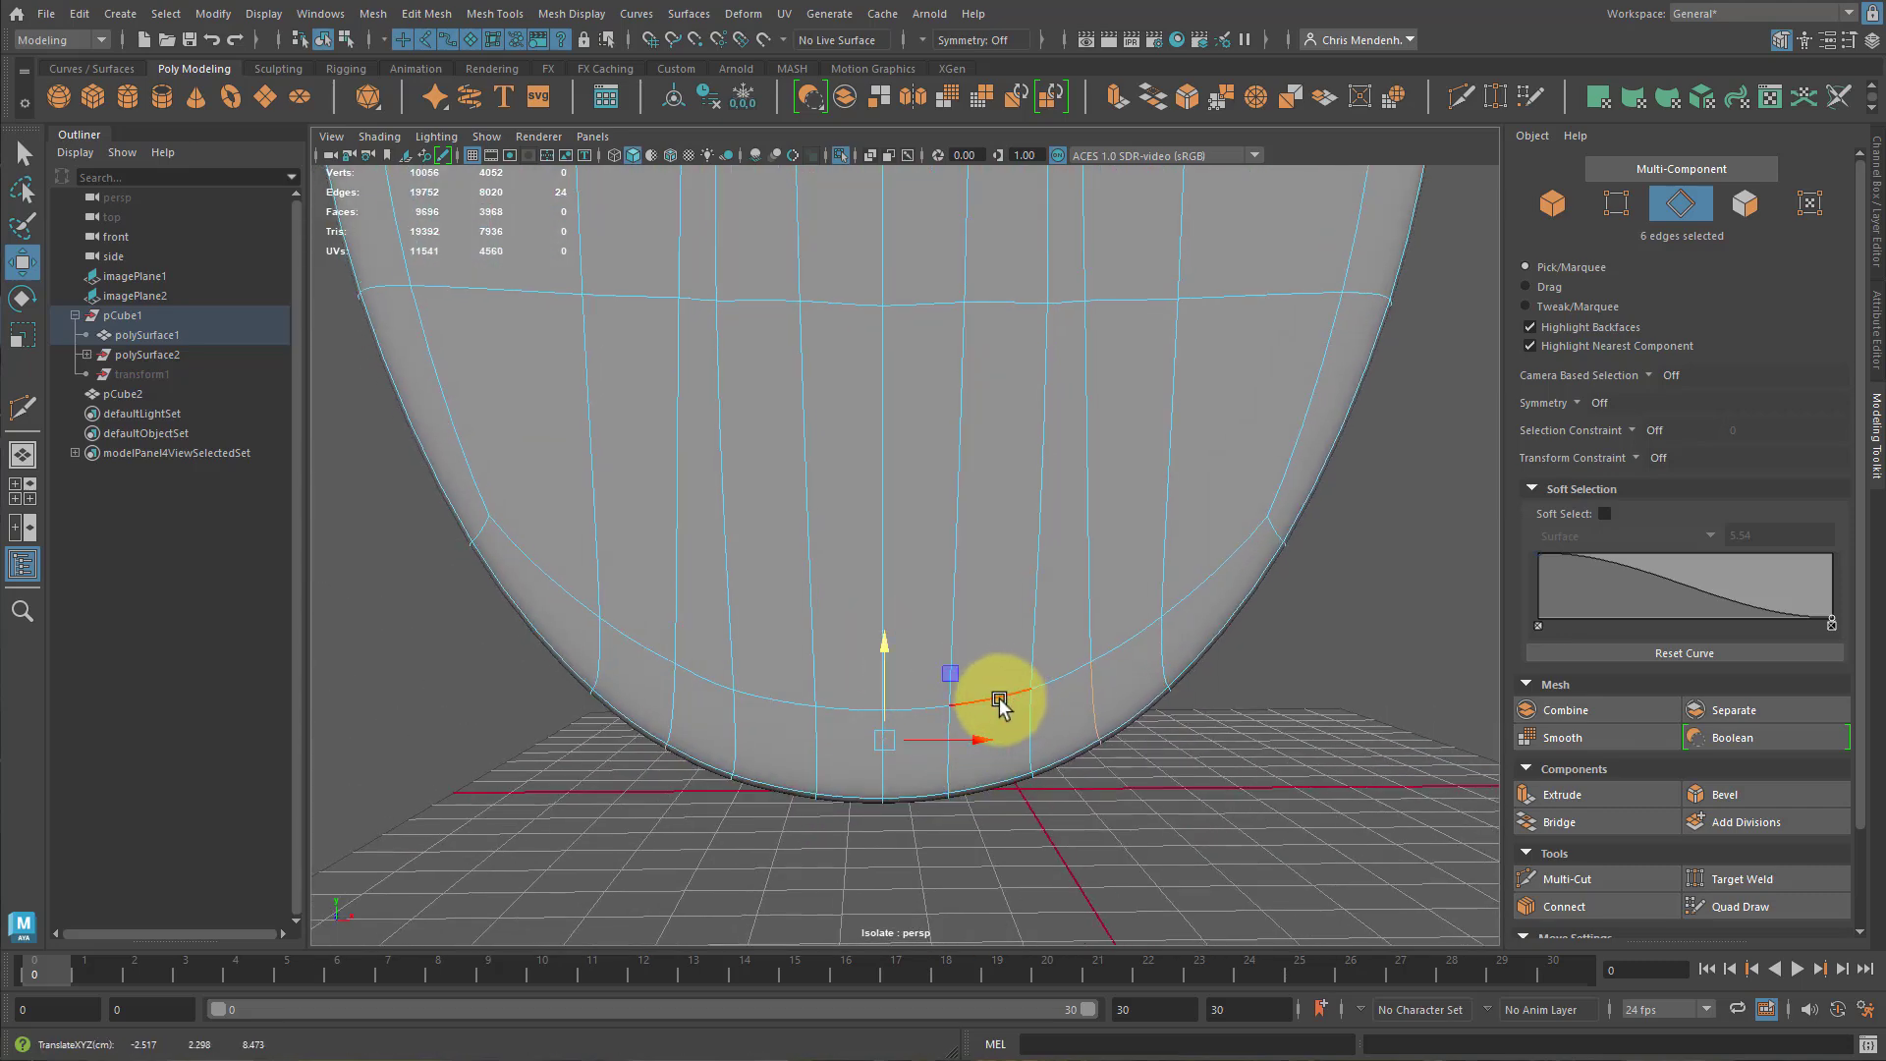
key(q)
right_drag(962, 718, 1023, 656)
key(1)
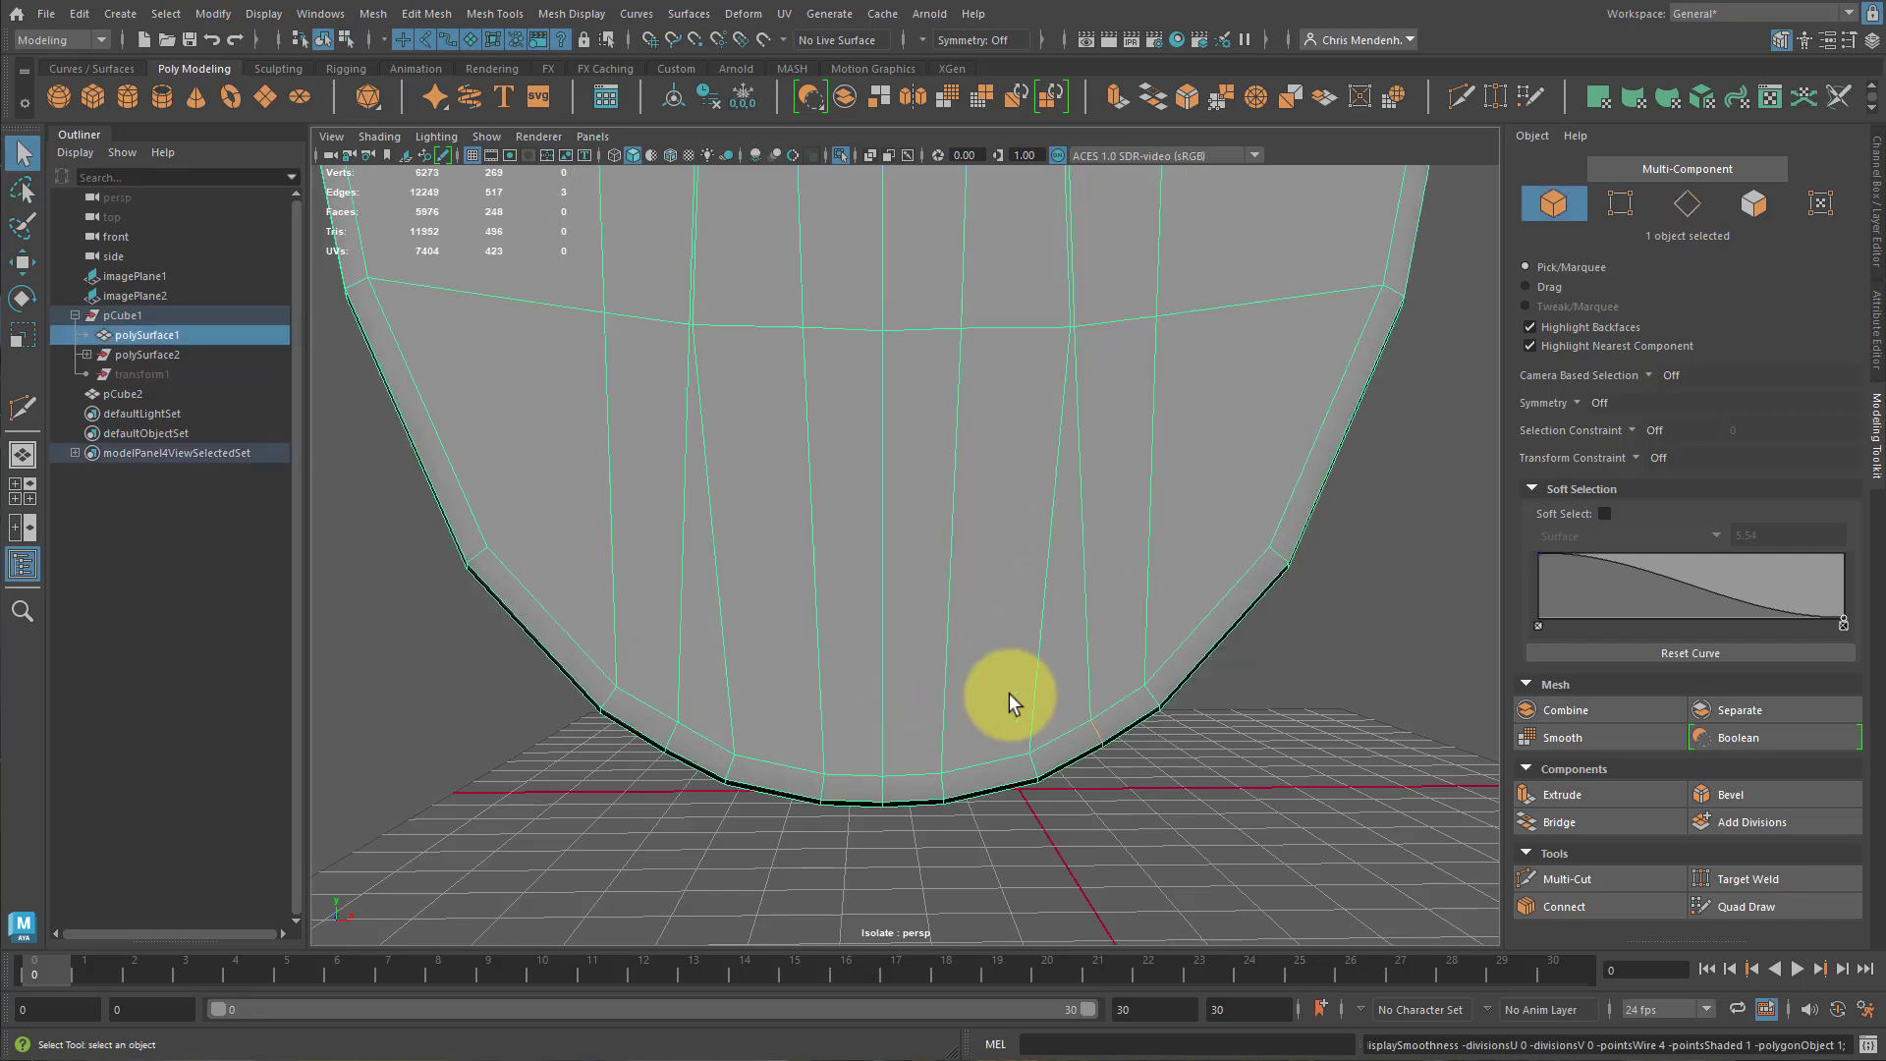
Examine the whole end plate in smoothed display from an angle, deselected so its wireframe is hidden.
click(1182, 769)
click(952, 549)
alt+middle_drag(1049, 580, 1035, 919)
alt+right_drag(1035, 918, 1012, 452)
alt+drag(1069, 565, 933, 568)
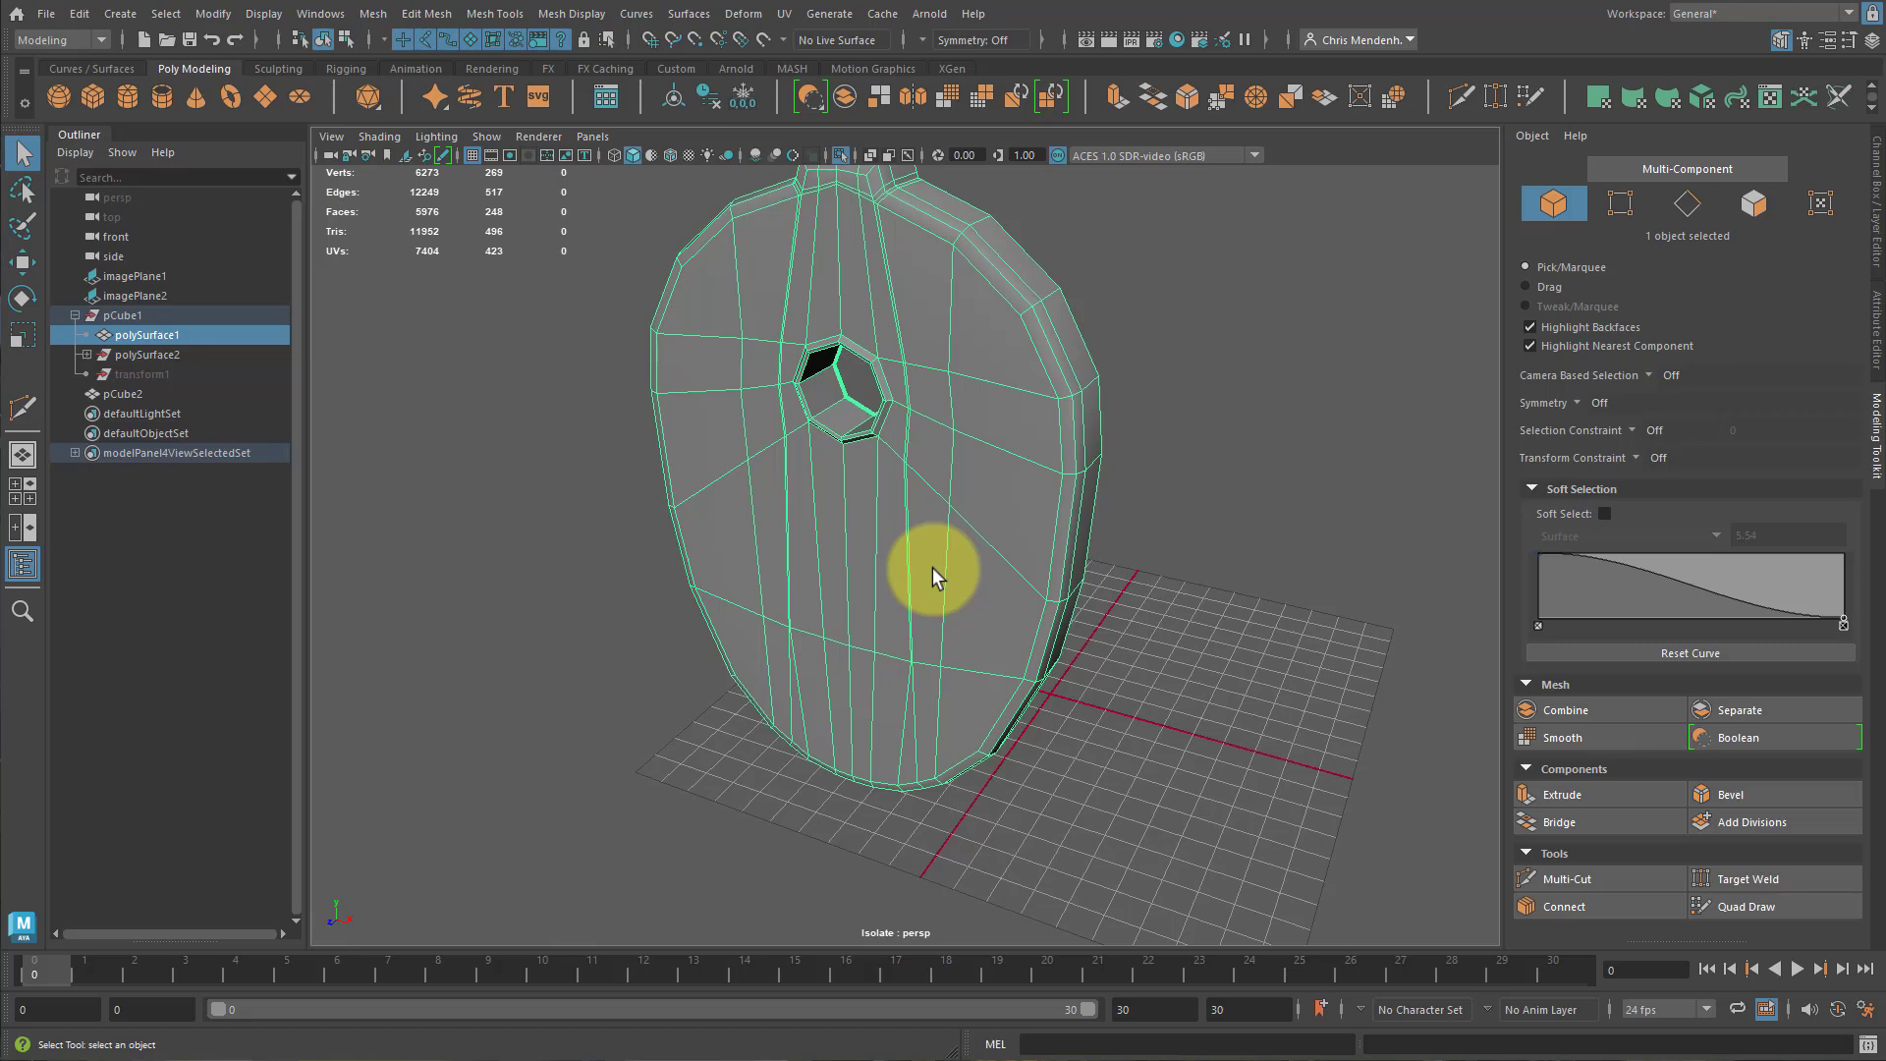
key(3)
click(1212, 548)
alt+drag(1155, 612, 1095, 595)
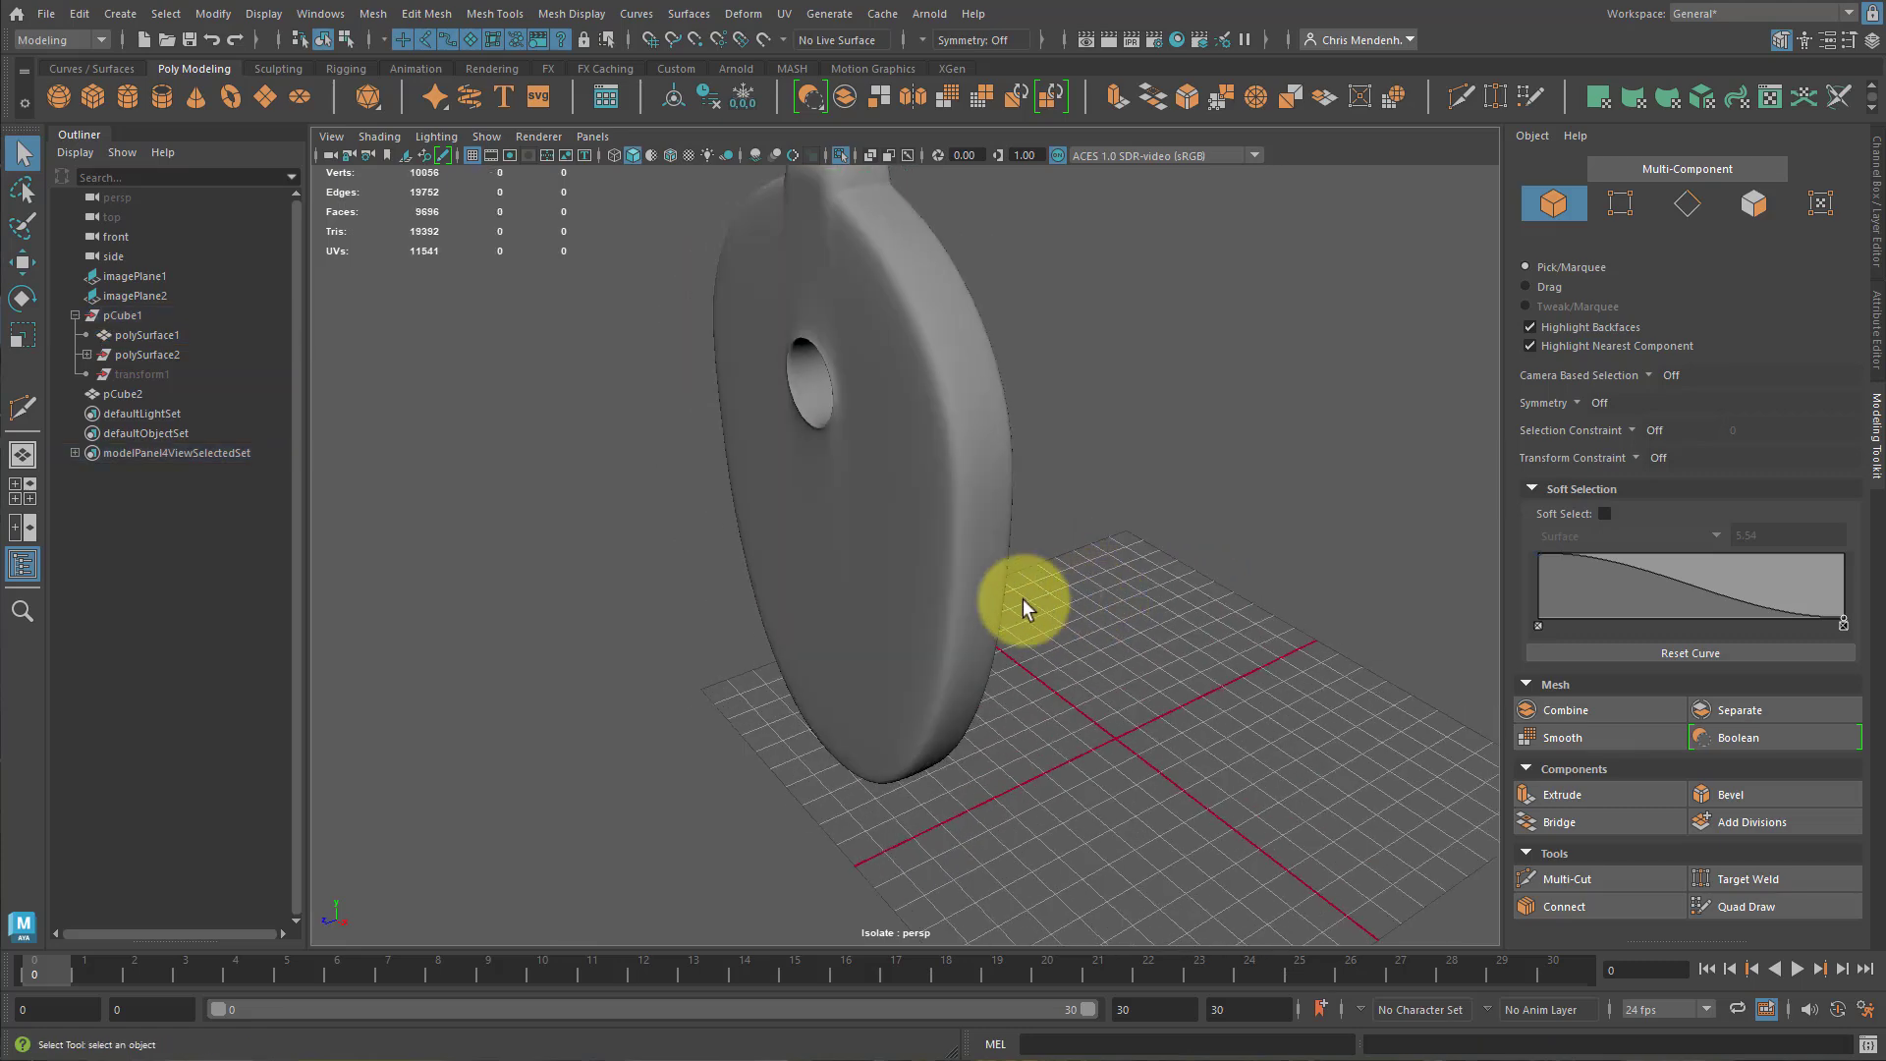
Examine the edges around the end plate's round hole, comparing smoothed and unsmoothed display.
alt+drag(845, 579, 1031, 547)
click(998, 510)
alt+right_drag(998, 509, 1054, 462)
key(1)
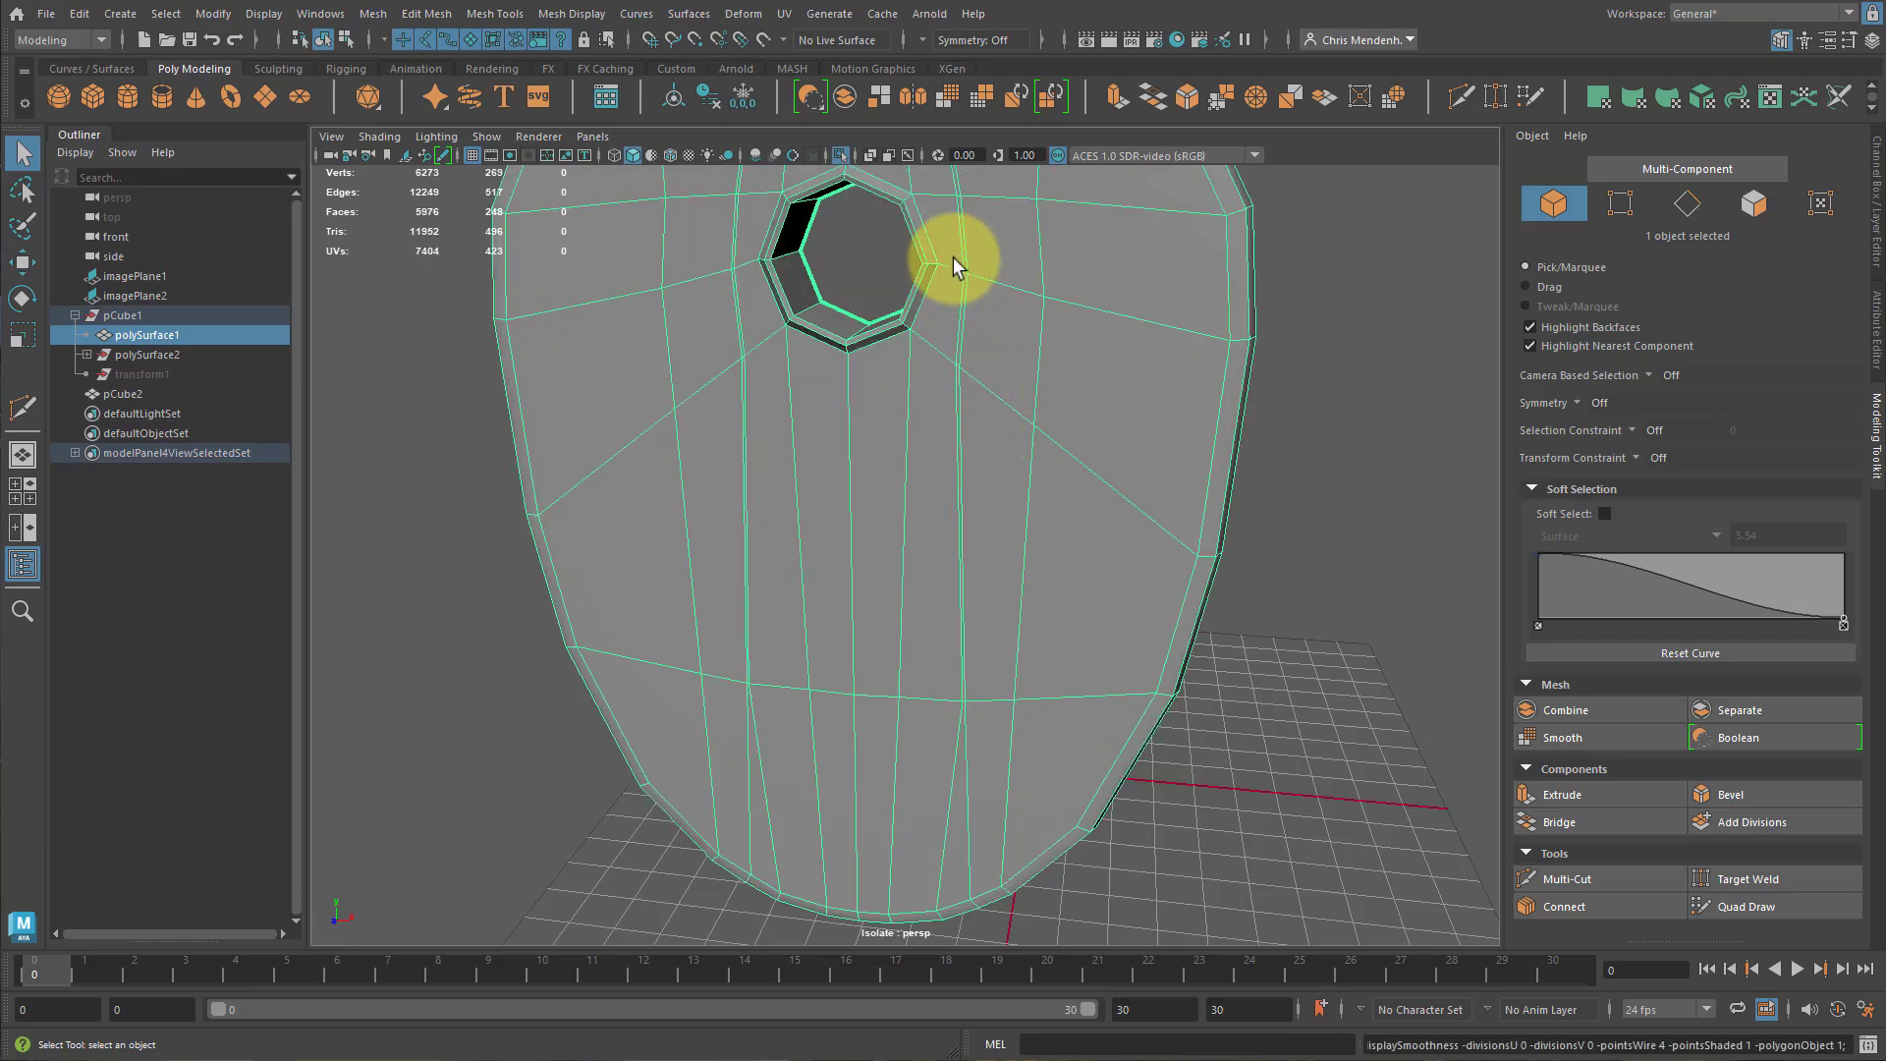
alt+drag(933, 387, 1018, 517)
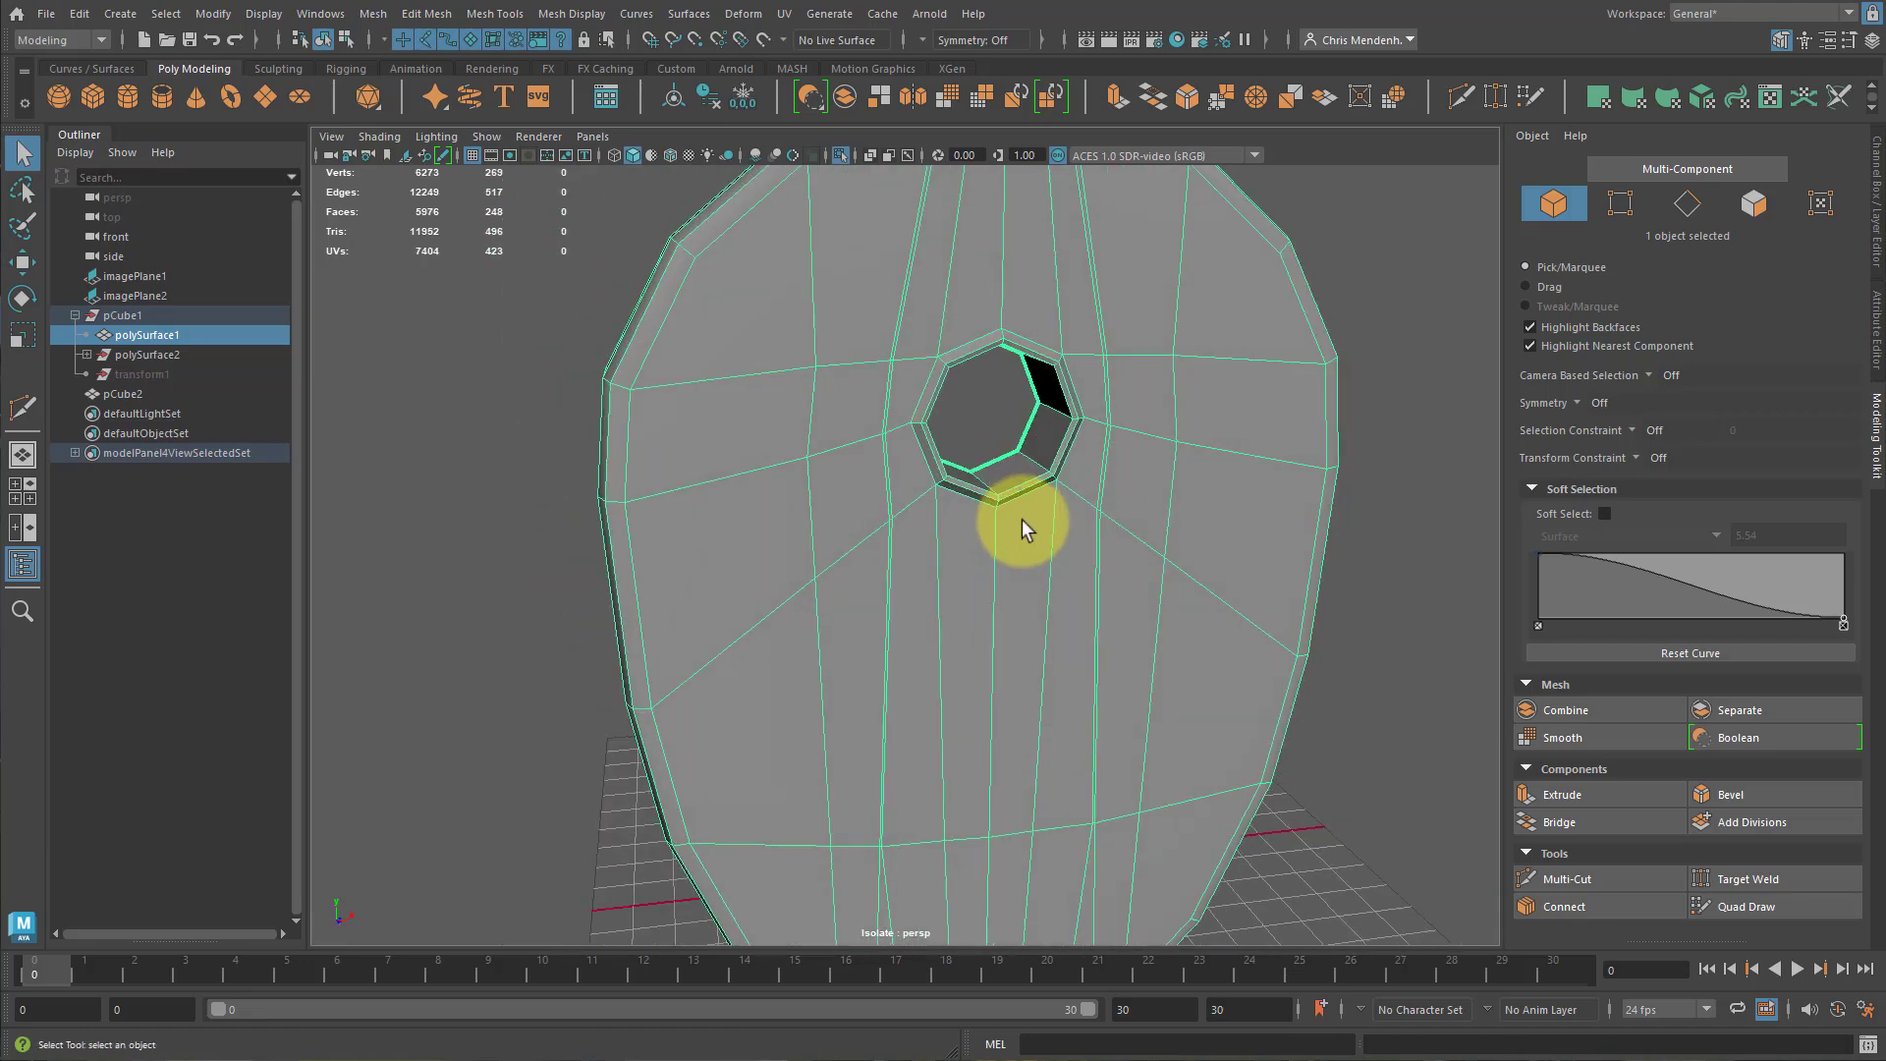
key(3)
key(1)
alt+drag(972, 393, 1022, 409)
Try a Multi-Cut edge loop around the end plate's round hole and check the hole in smoothed display.
key(ctrl+shift+x)
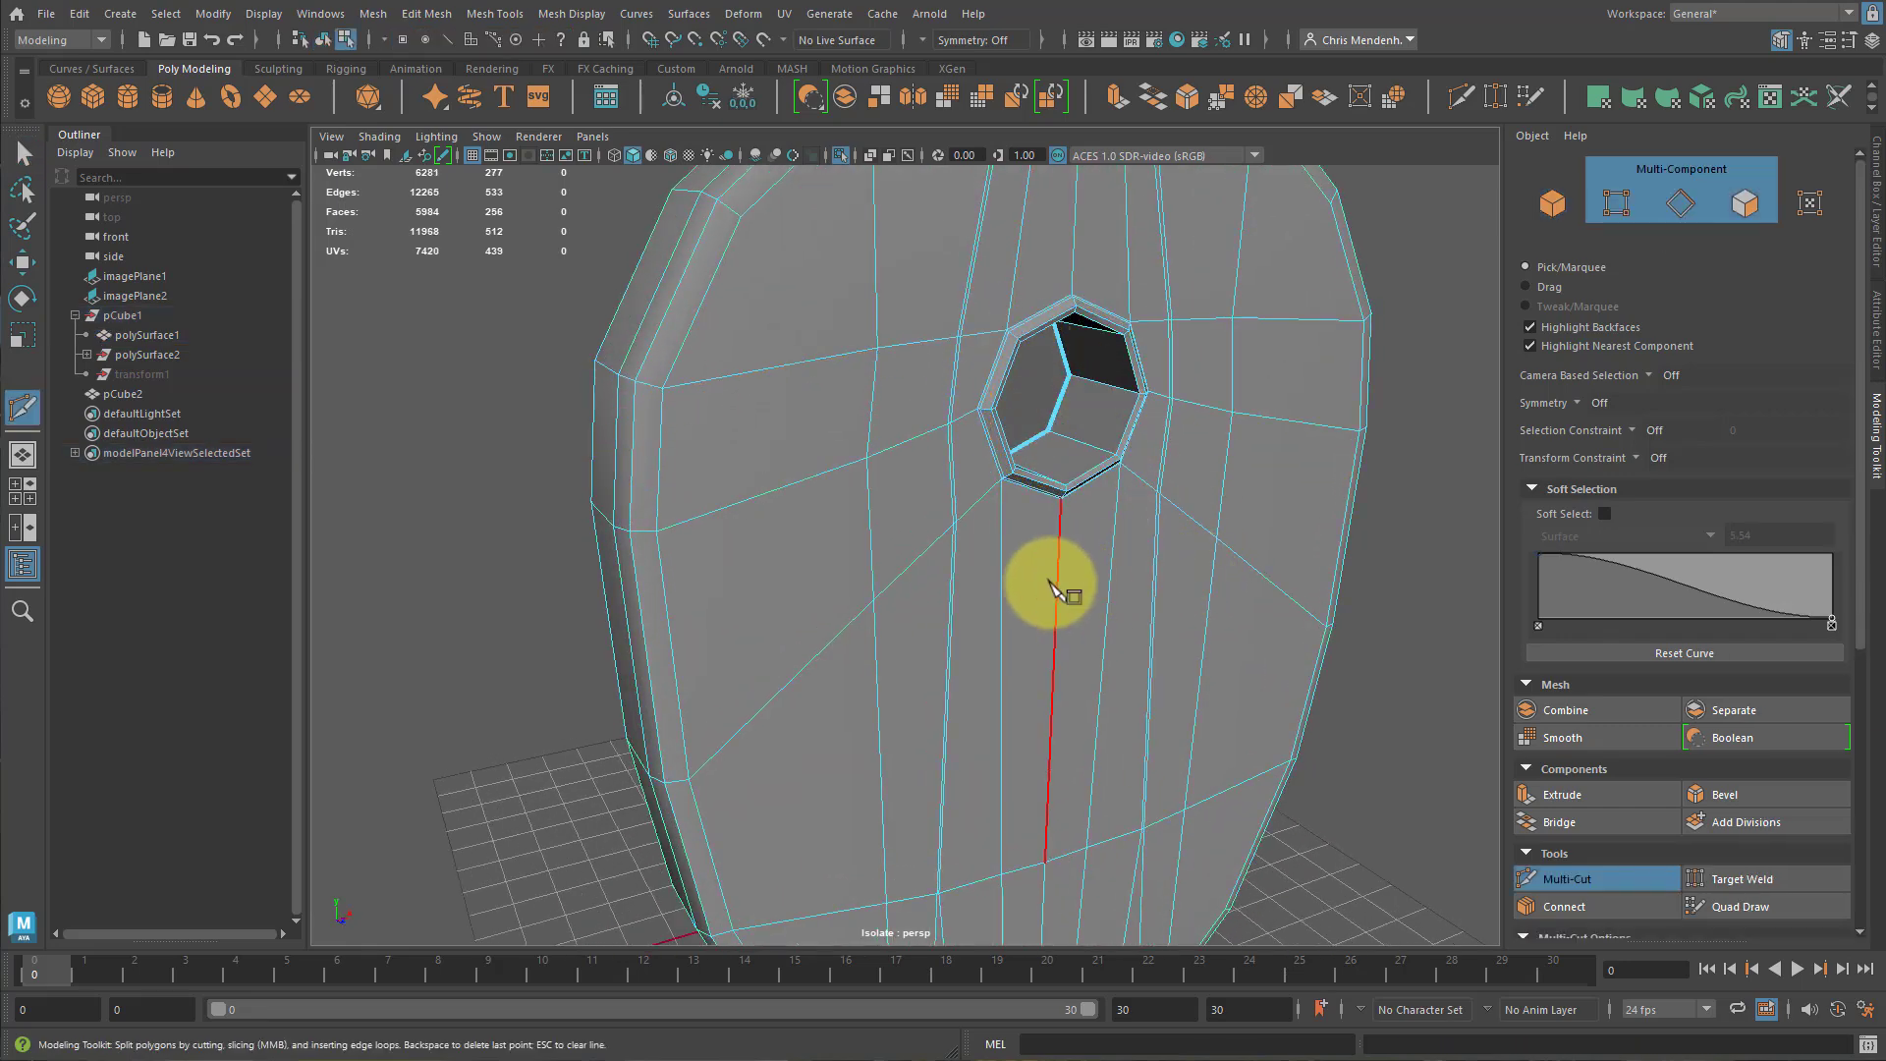
key(3)
alt+drag(1288, 611, 1157, 595)
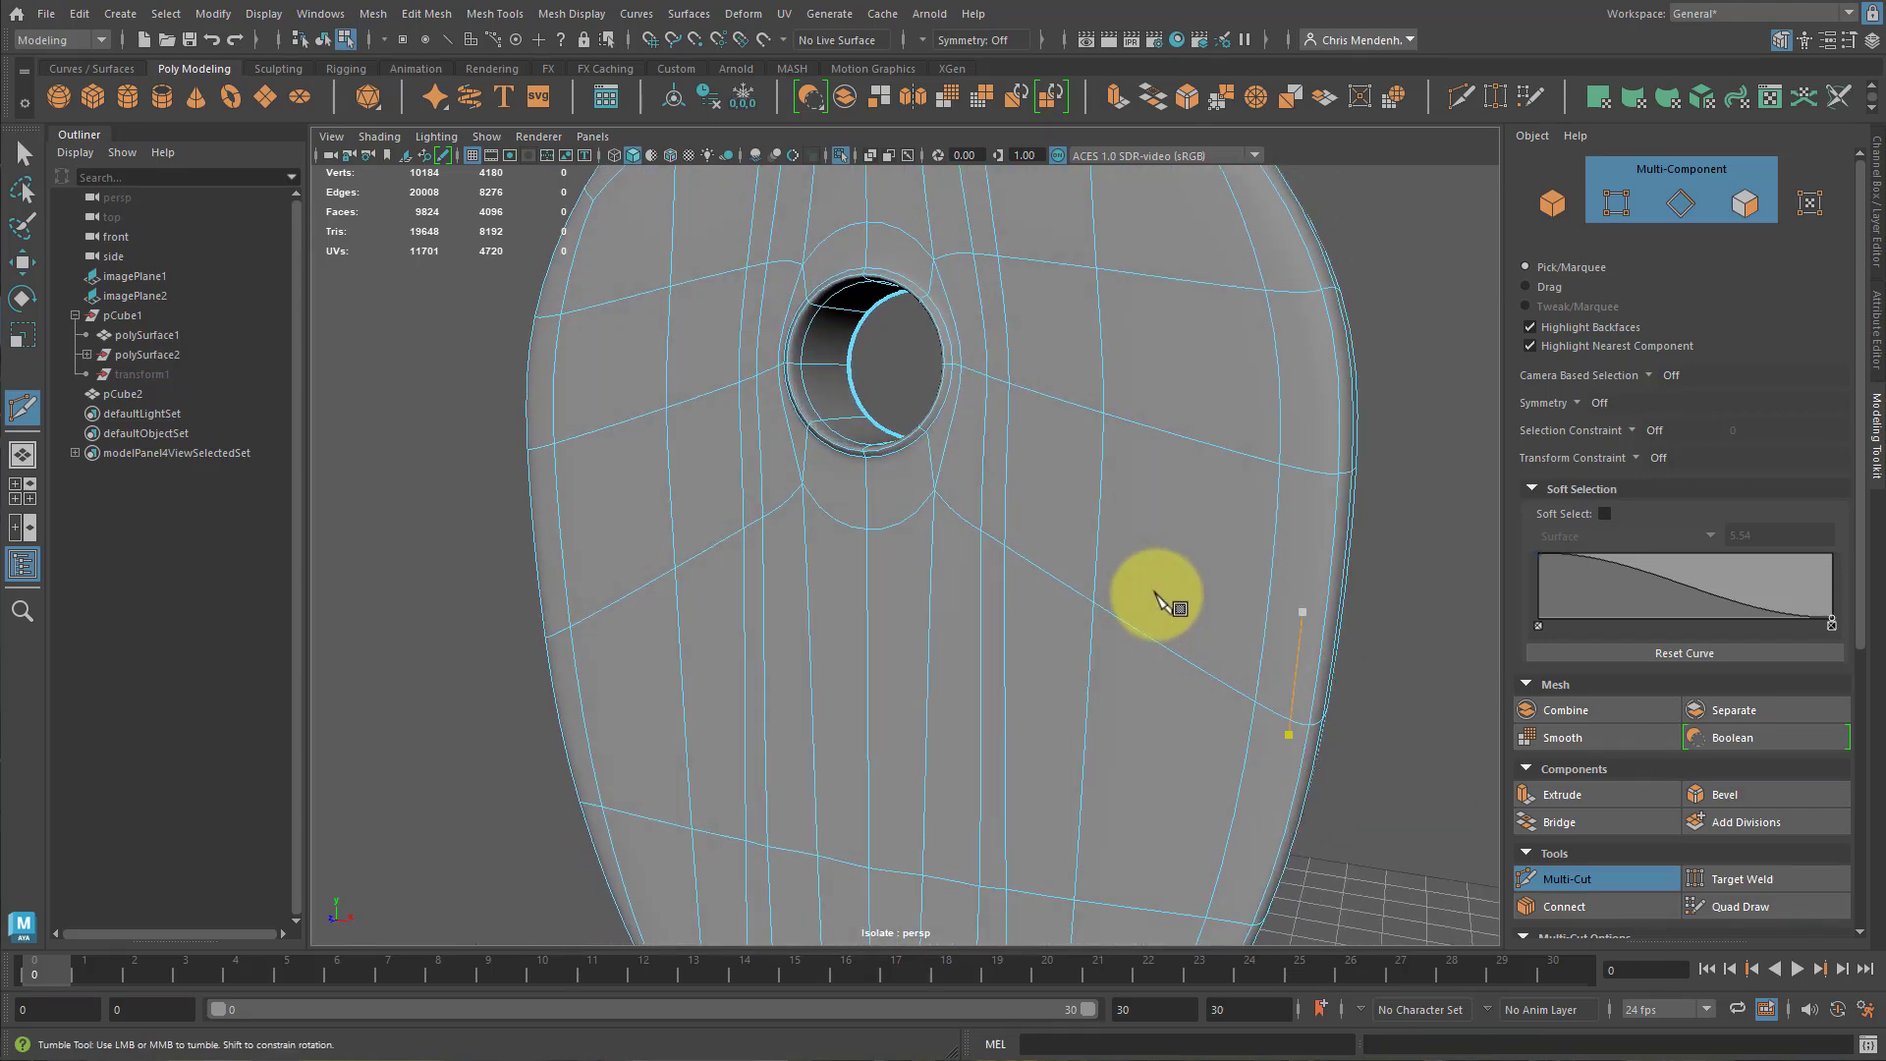
key(q)
click(1365, 329)
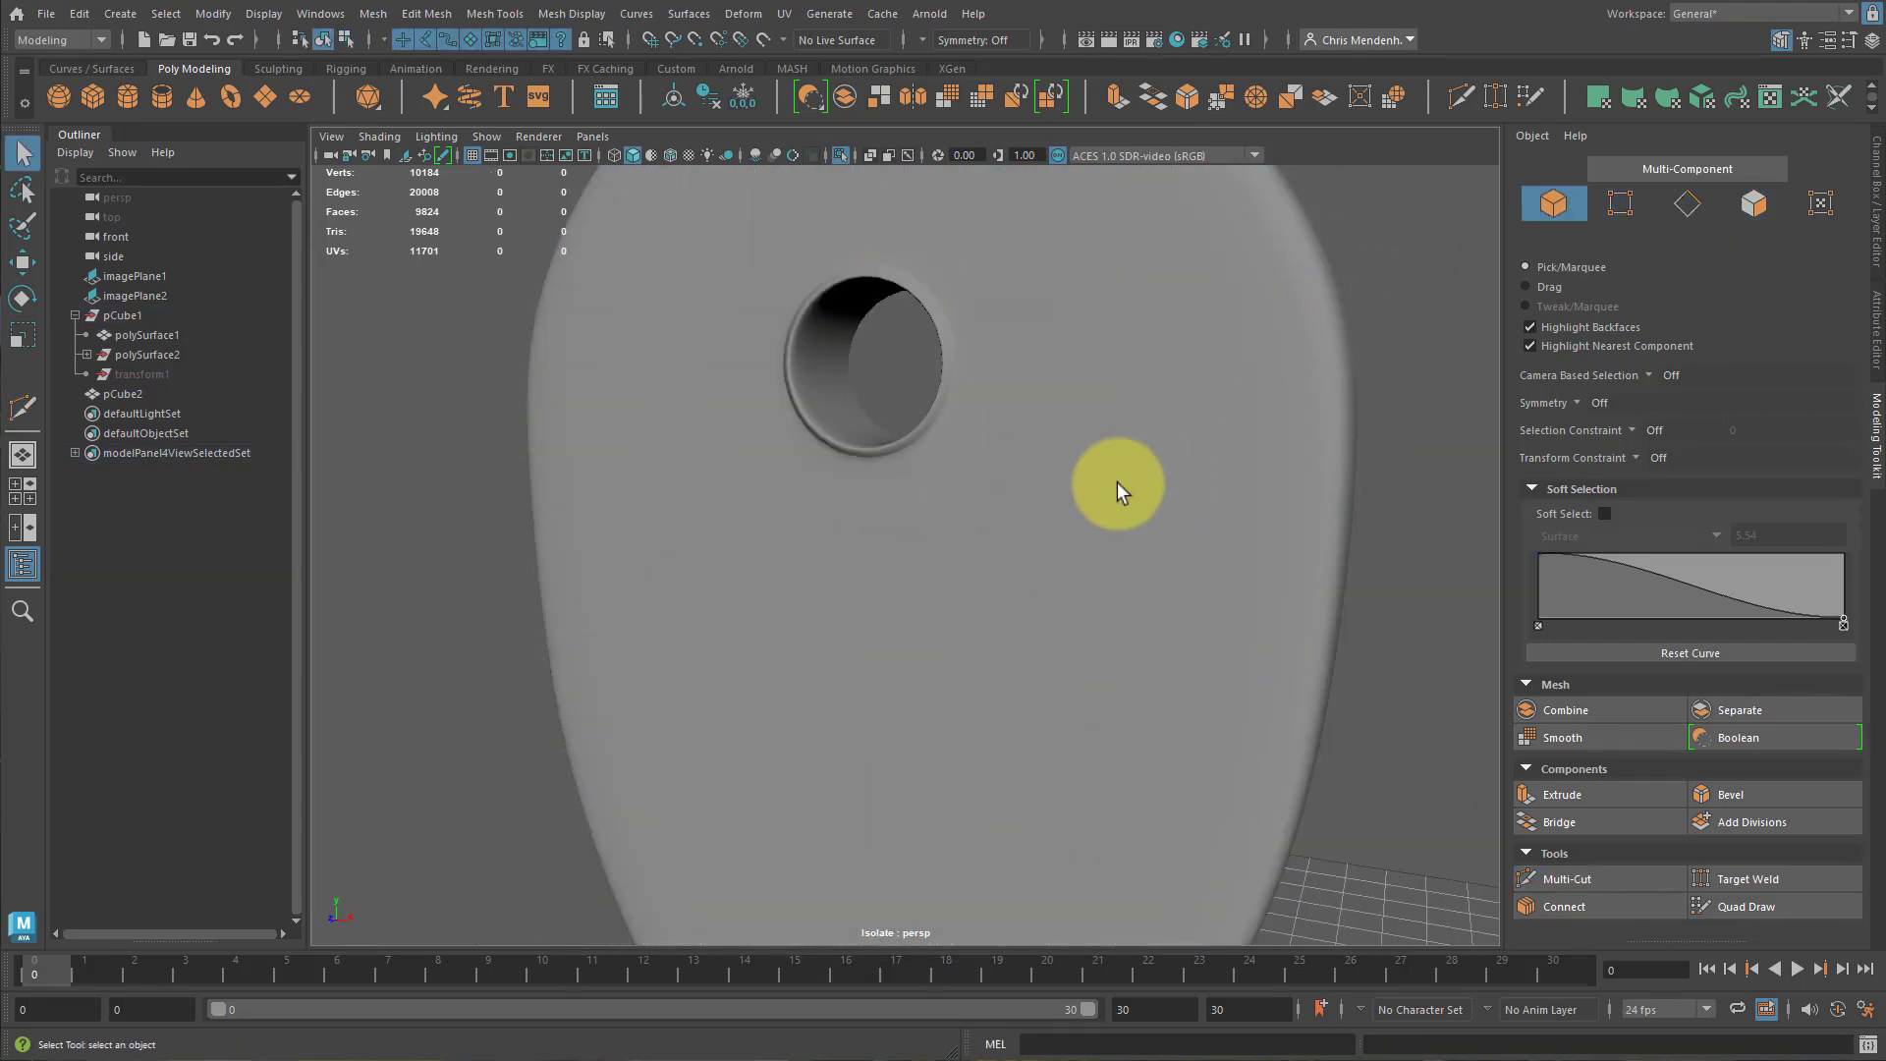
click(1093, 444)
key(F8)
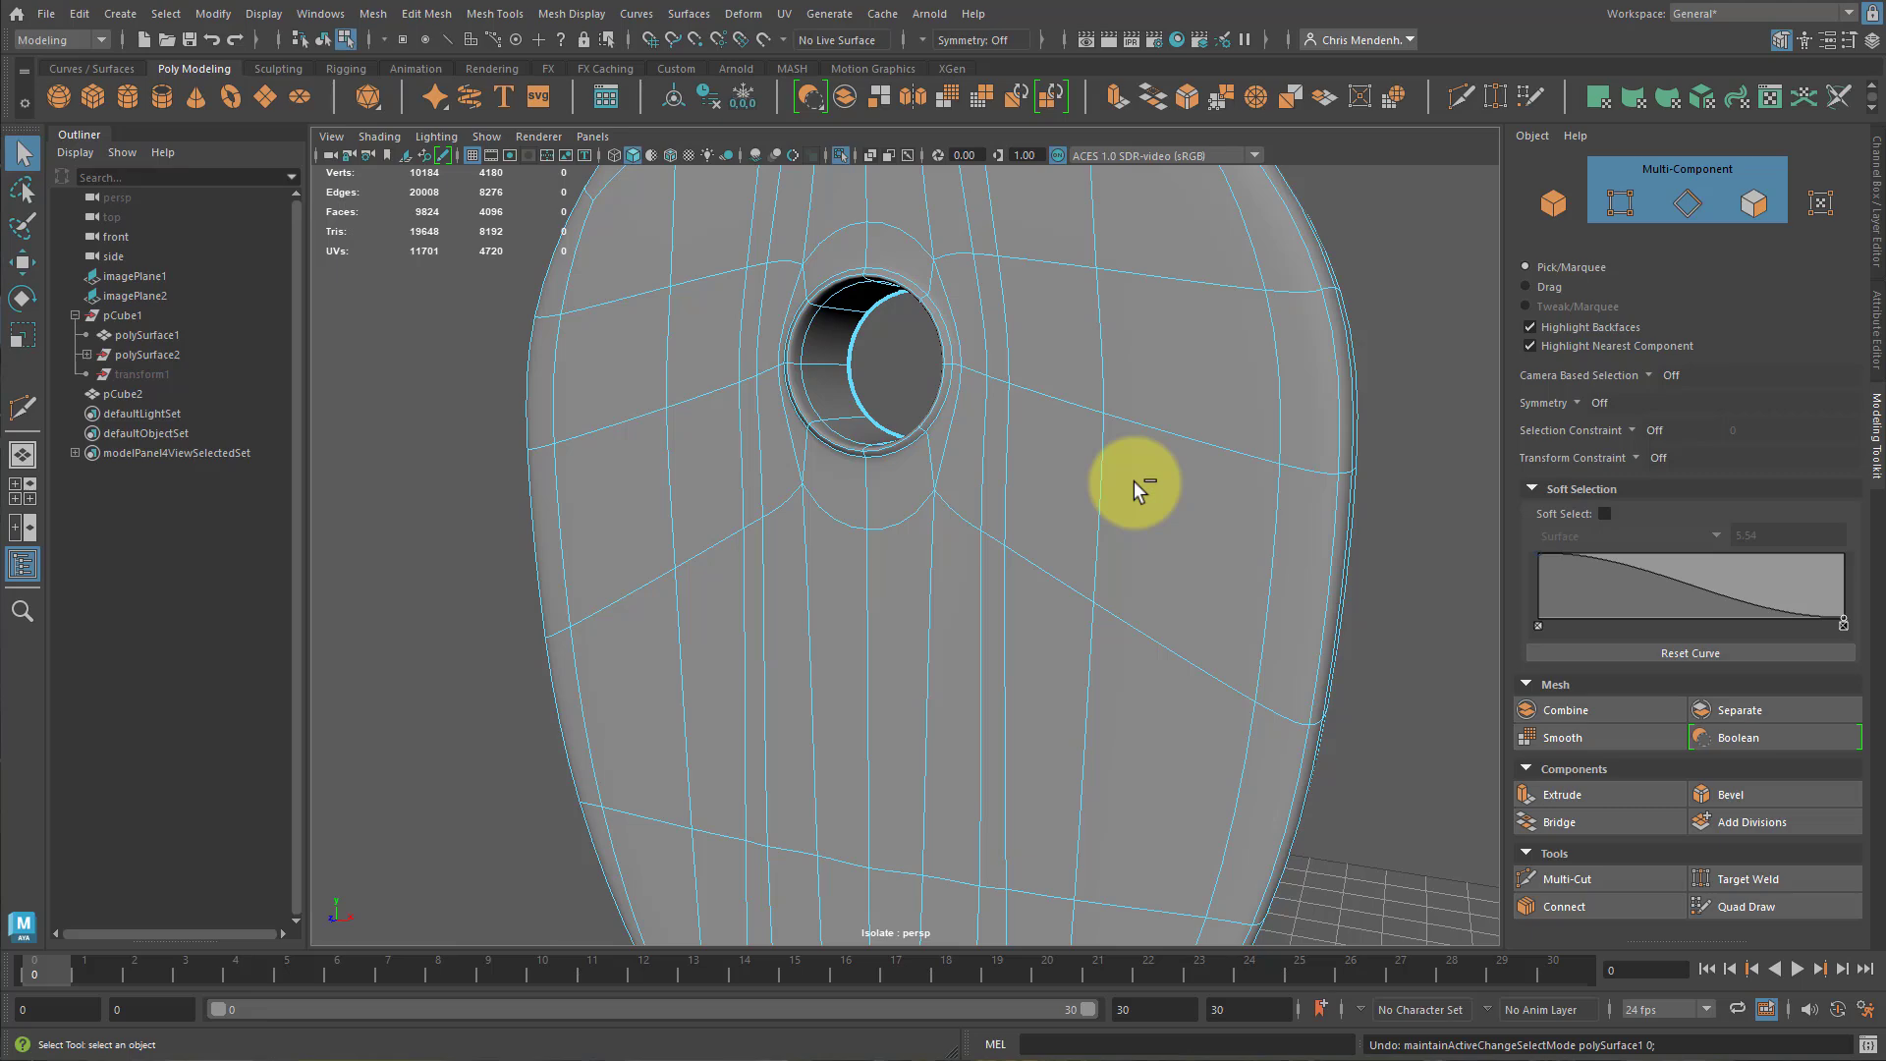
Undo the edge loop around the round hole, with smoothing off and the end plate isolated.
alt+drag(1011, 476, 1145, 534)
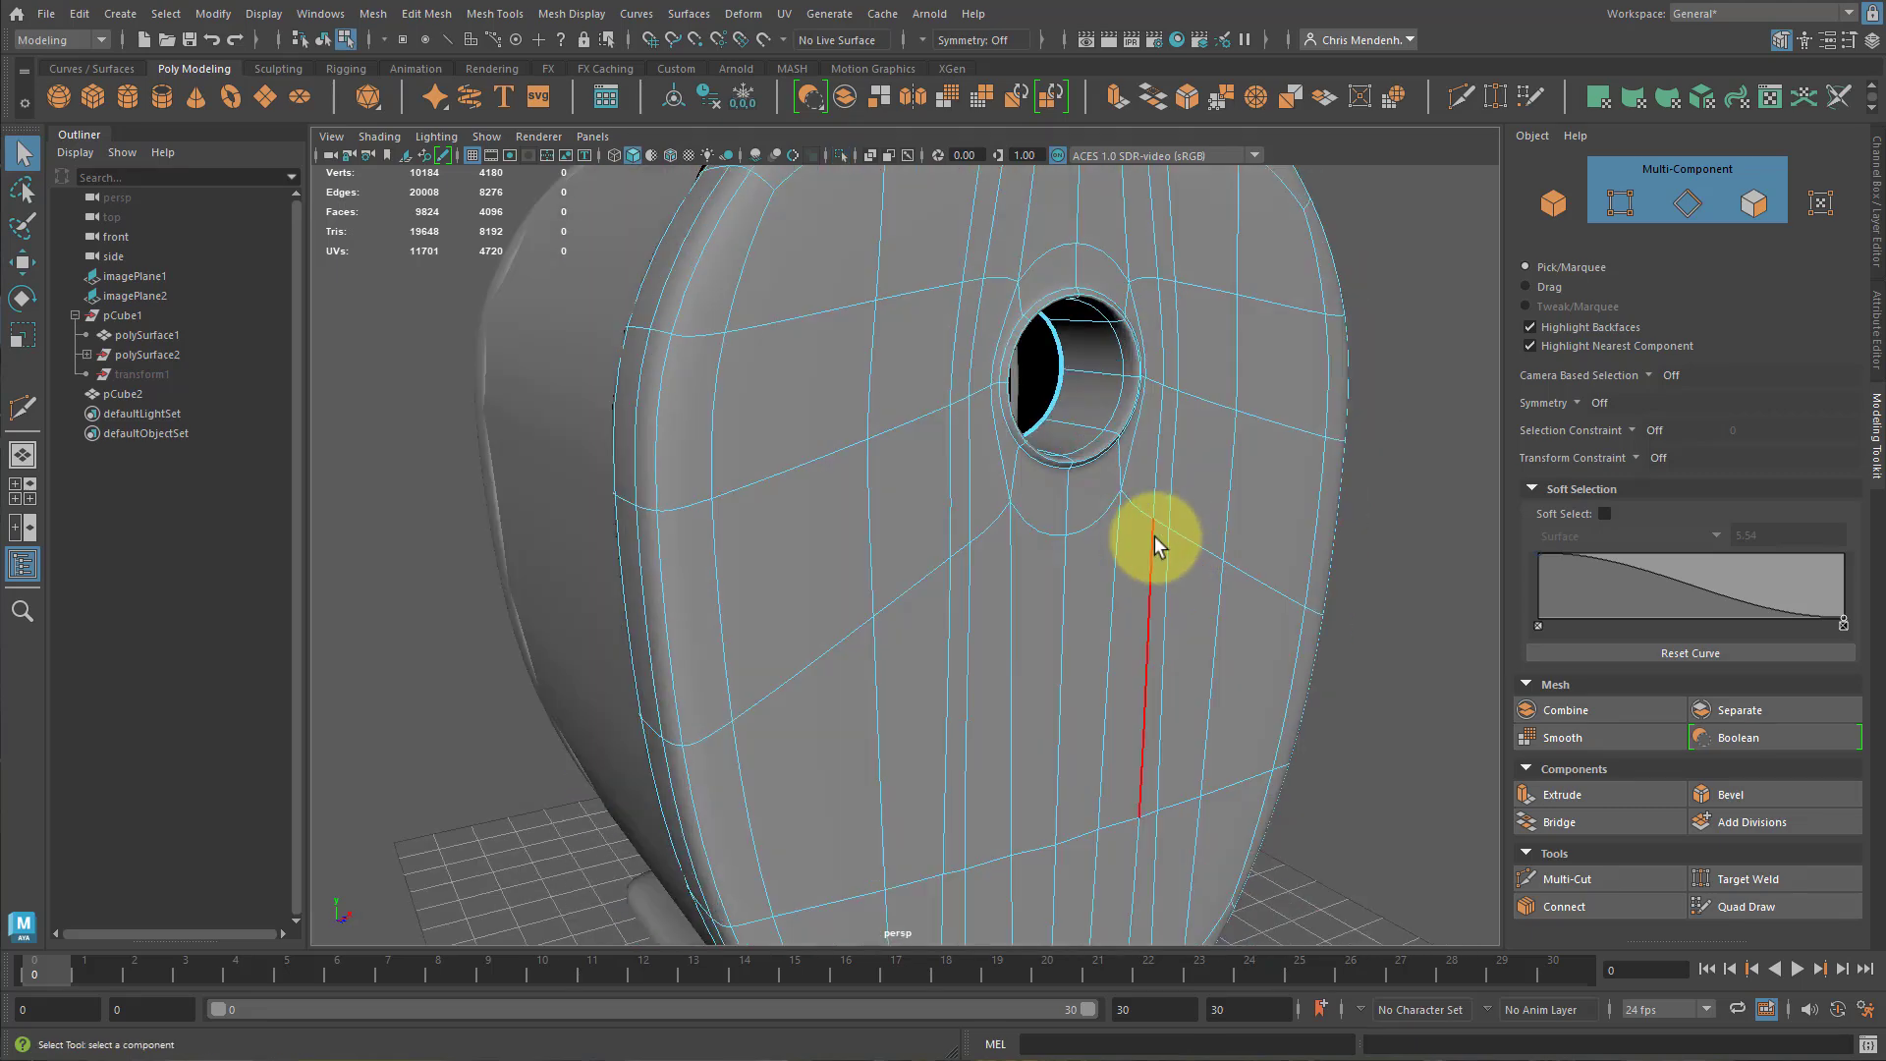
key(1)
alt+right_drag(870, 378, 1106, 444)
key(ctrl+1)
key(ctrl+z)
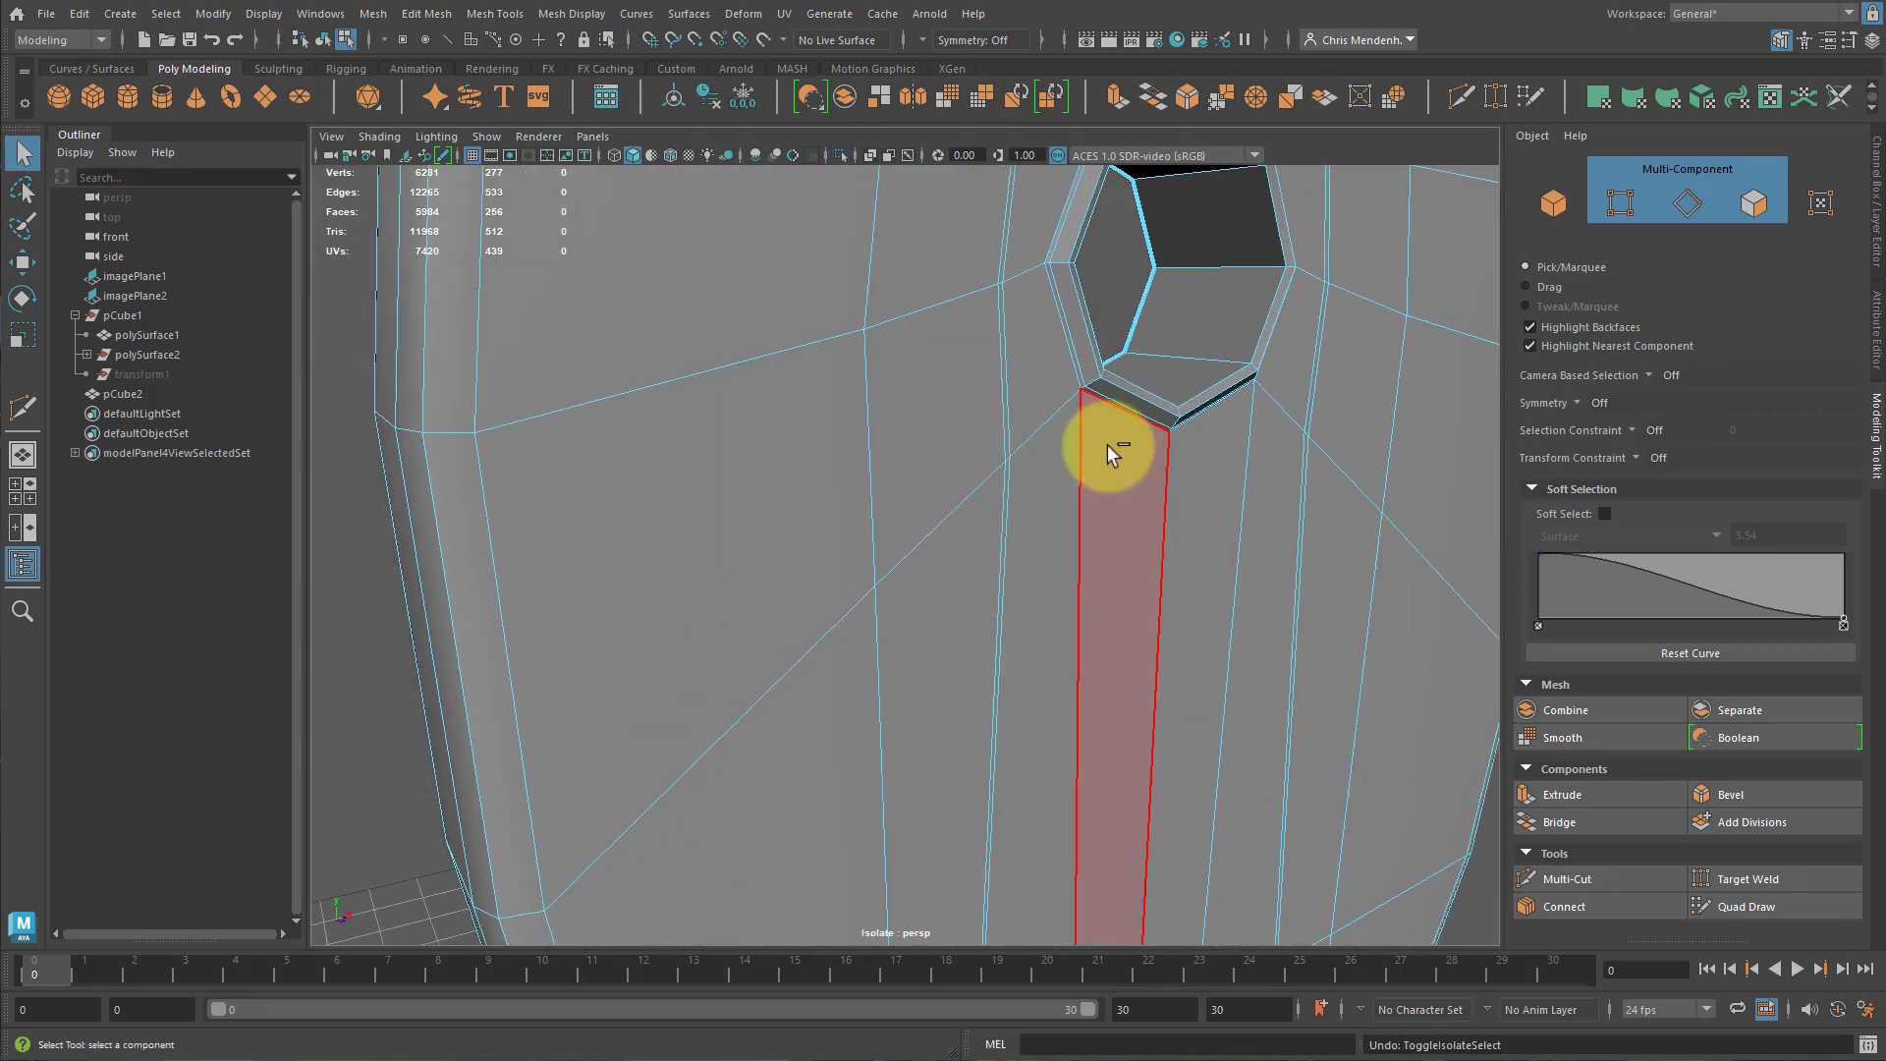
key(ctrl+z)
Insert a Multi-Cut edge loop on the plate face close around the round hole's rim.
key(ctrl+shift+x)
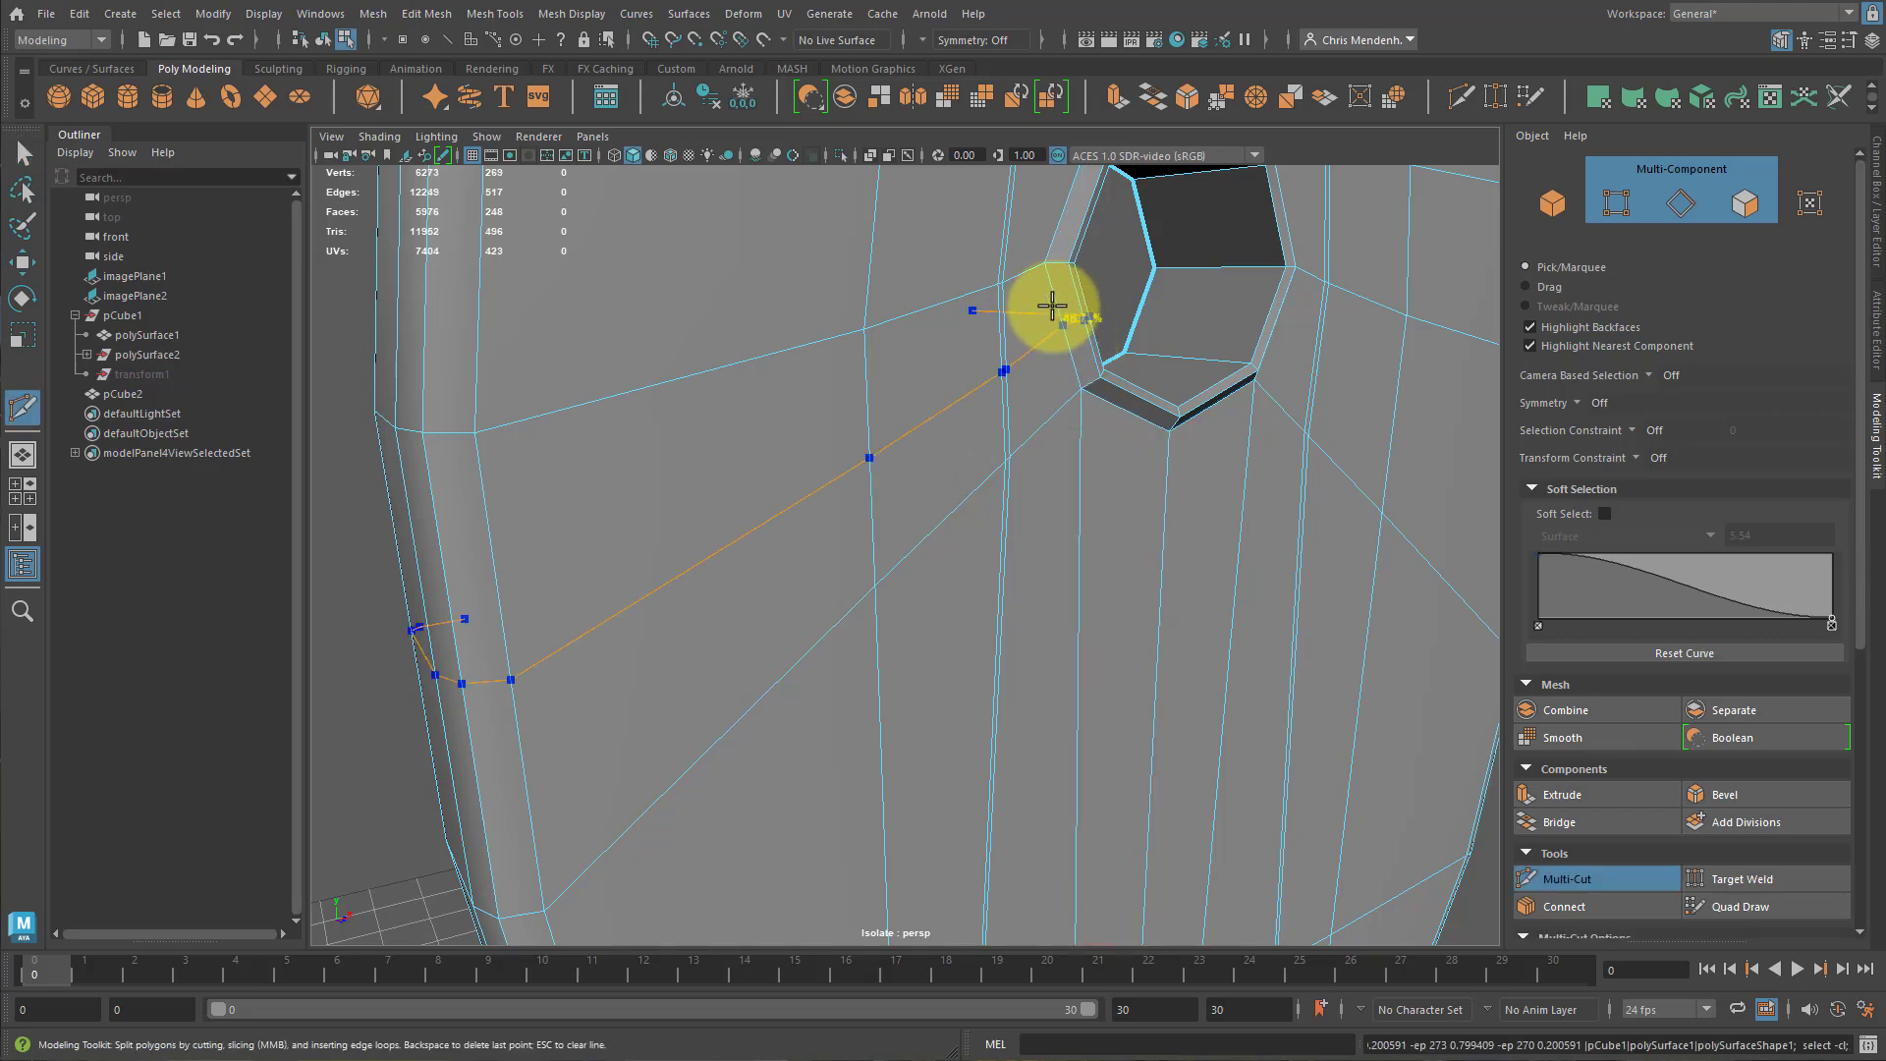
ctrl+click(1050, 257)
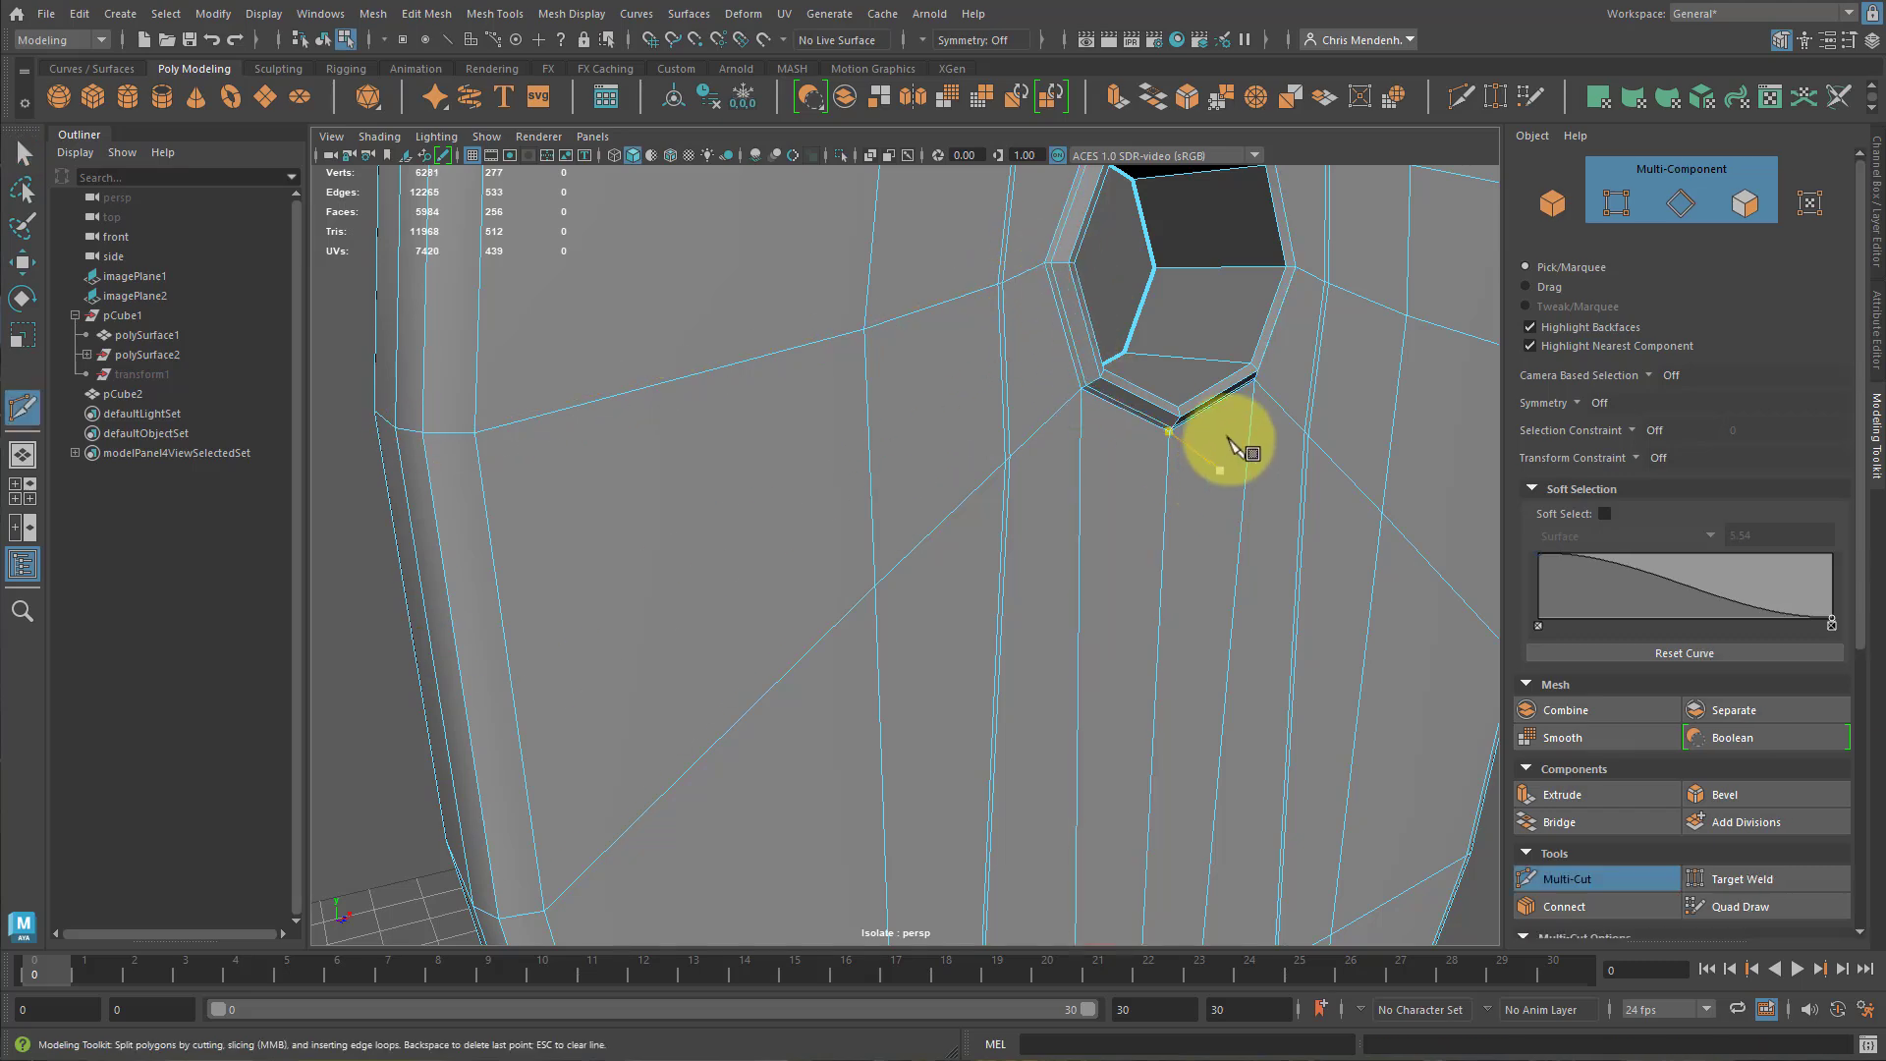
Preview the isolated end plate smoothed and examine its top tab, rounded border and hole edge.
alt+drag(1228, 442, 1171, 529)
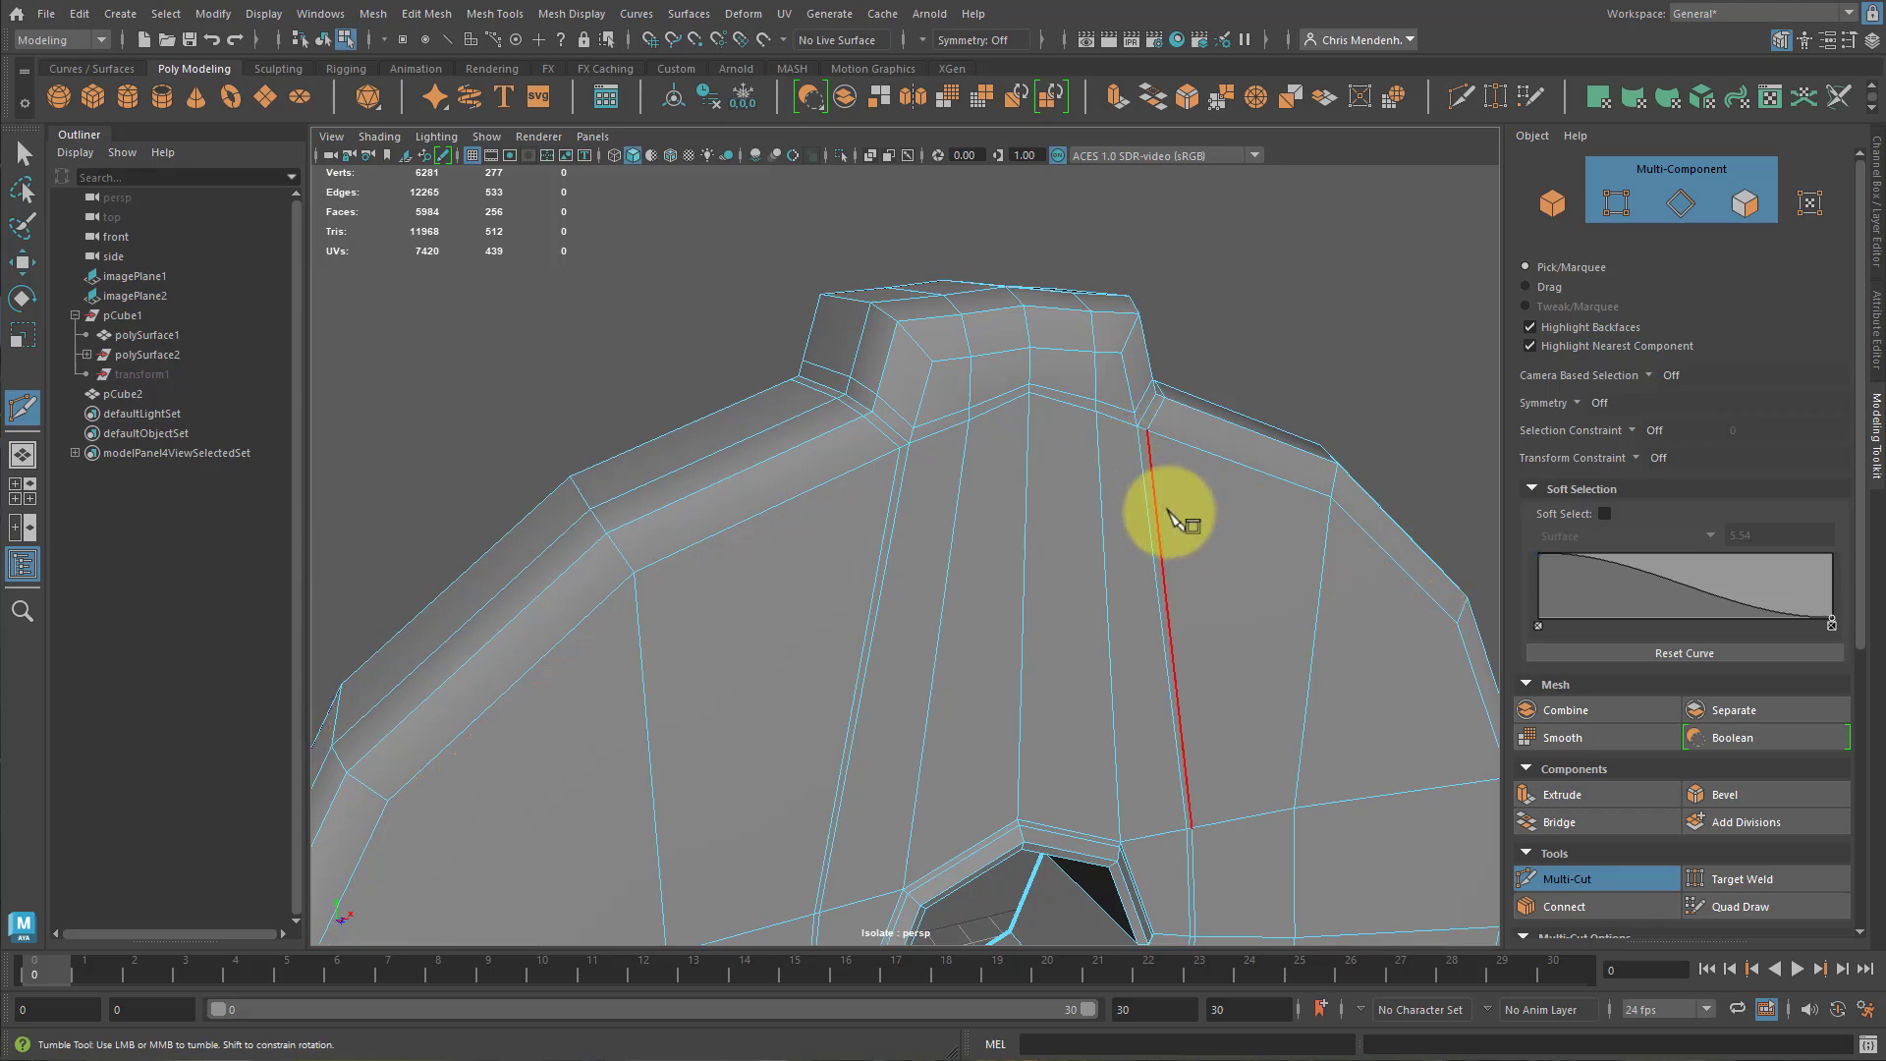
key(3)
key(q)
key(F8)
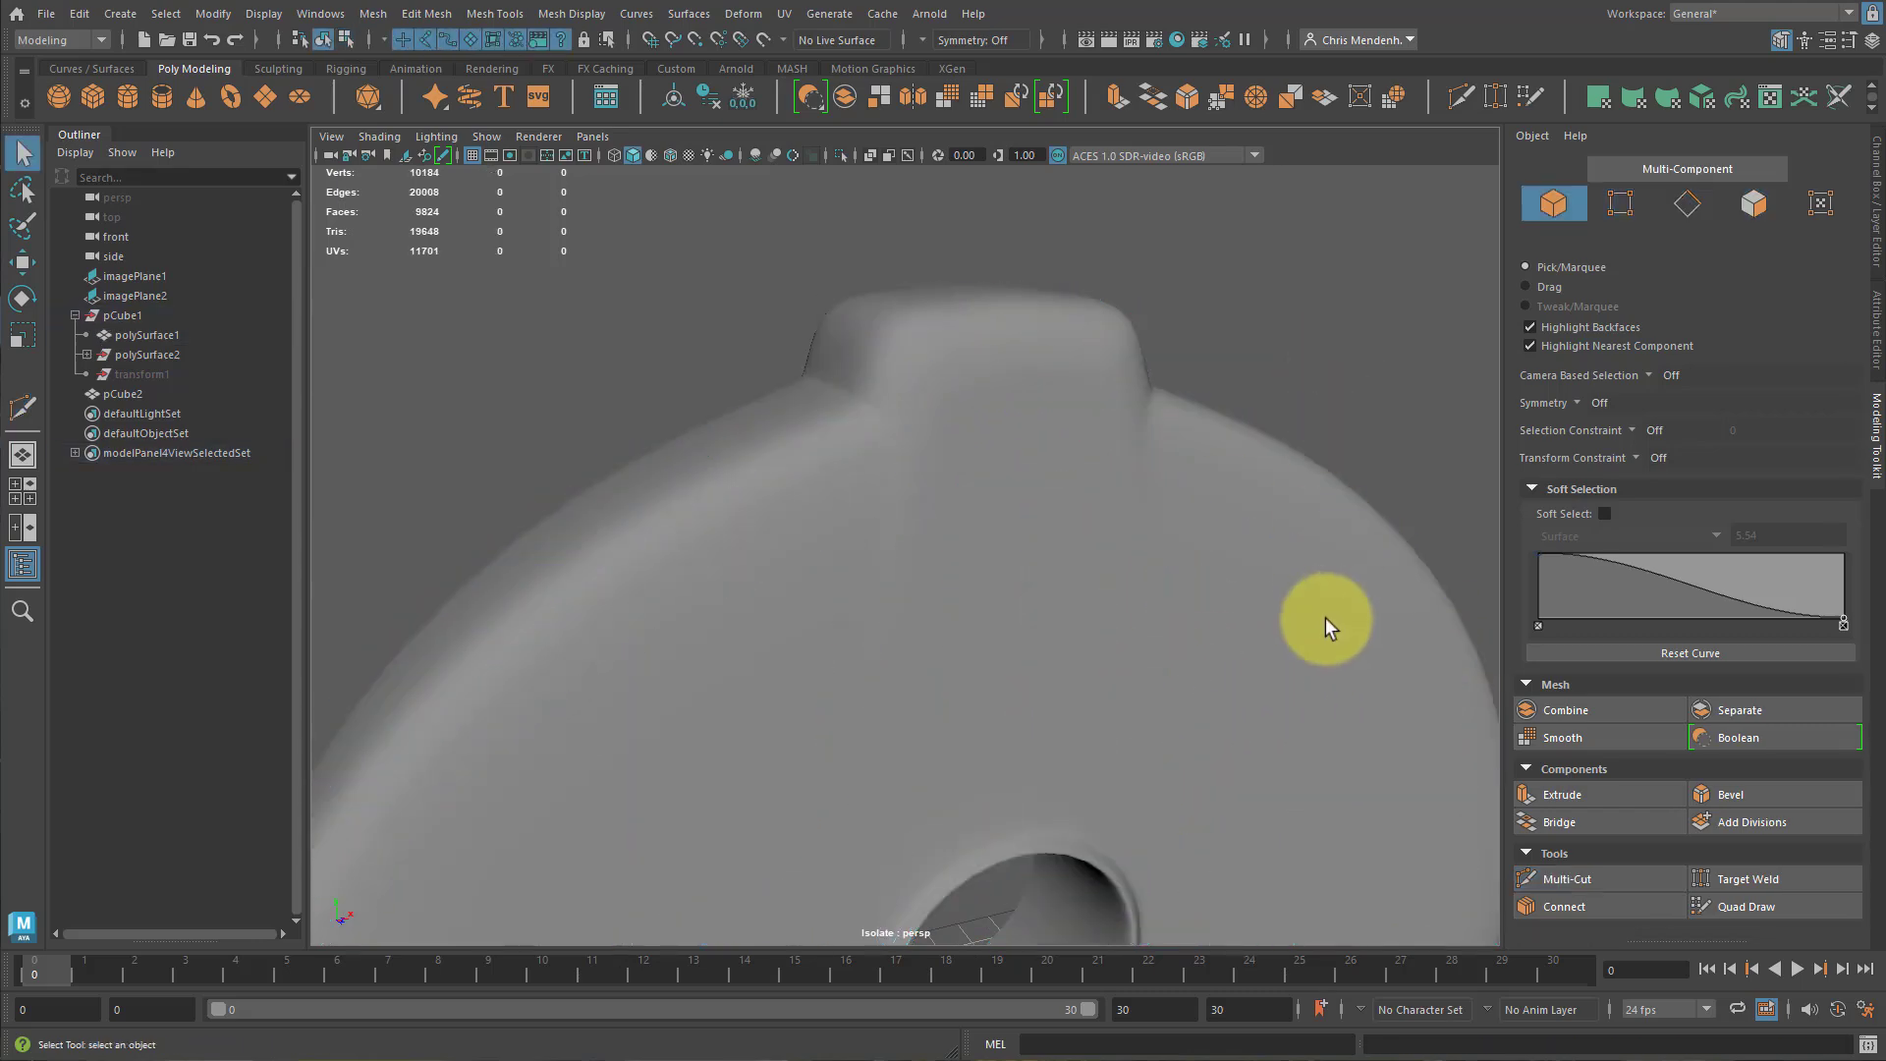
alt+drag(1324, 617, 1365, 581)
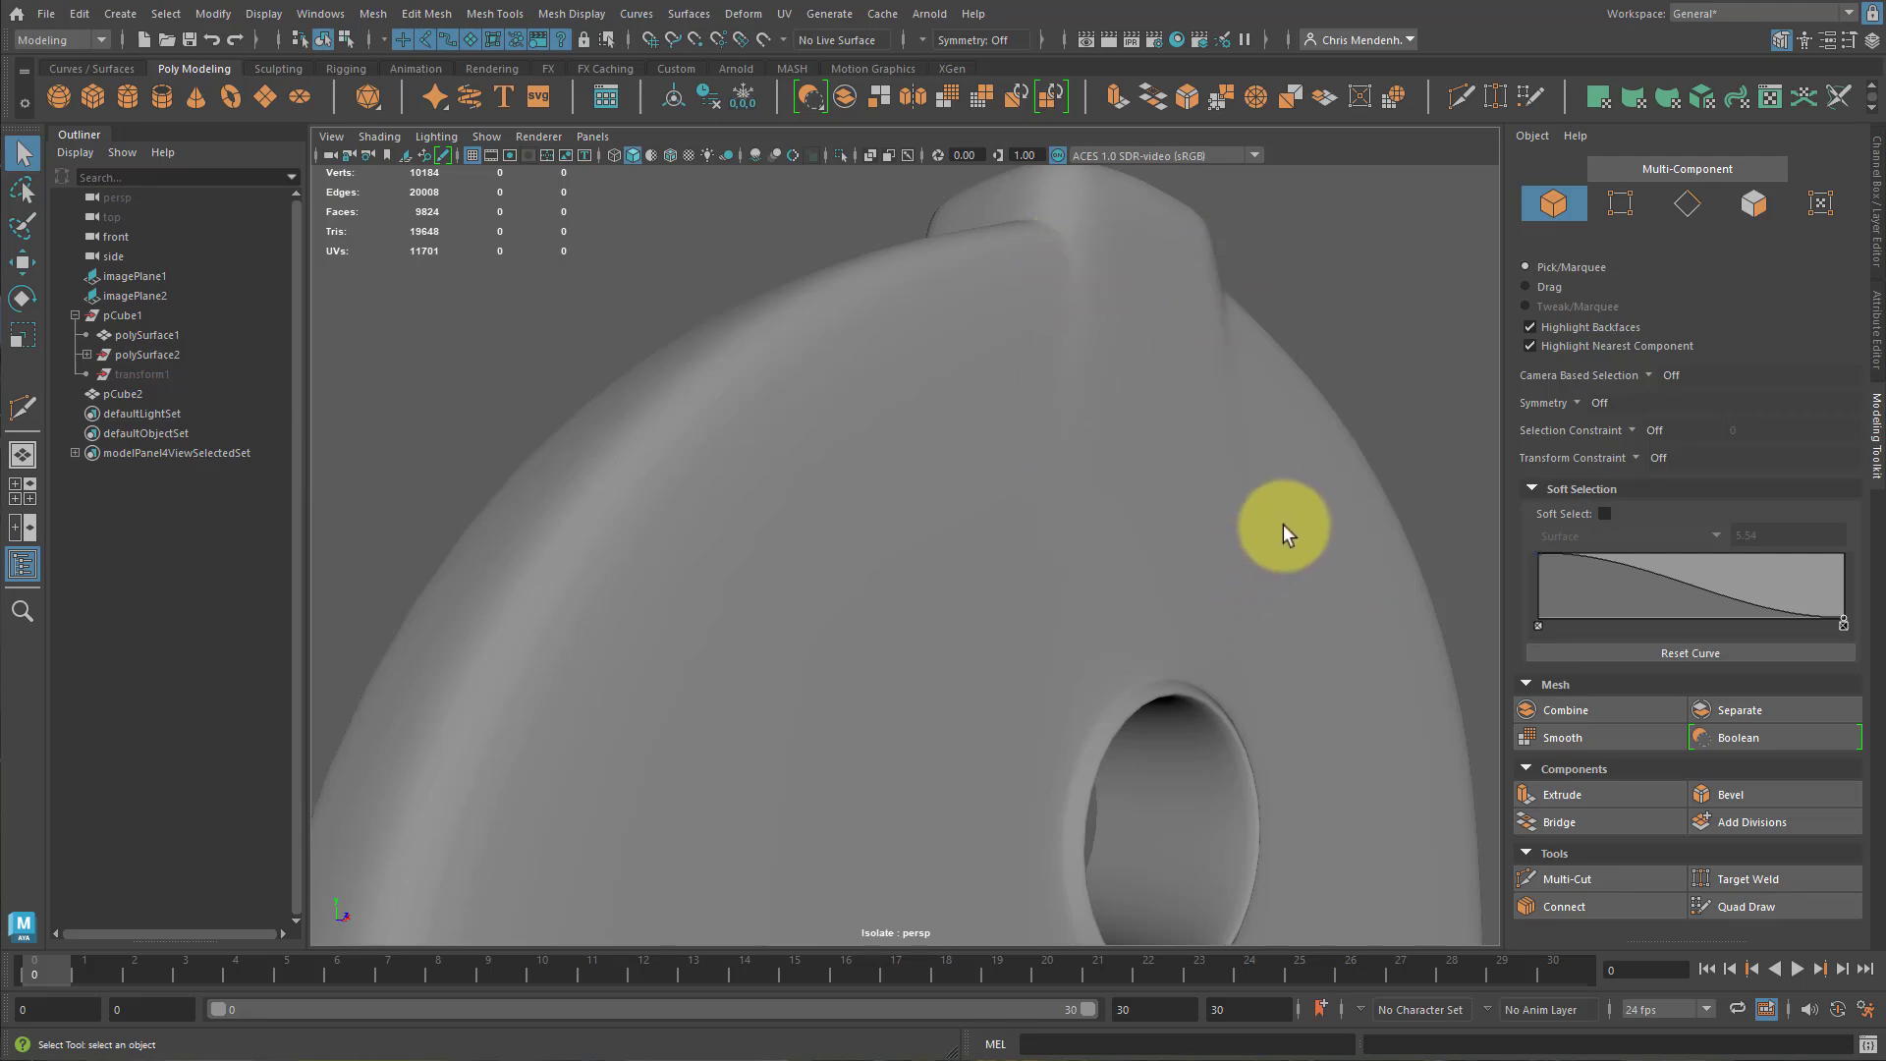
click(1181, 489)
alt+drag(1244, 531, 1080, 557)
Return the end plate to its unsmoothed cage and insert an edge loop near its outer border with Multi-Cut.
key(1)
key(ctrl+shift+x)
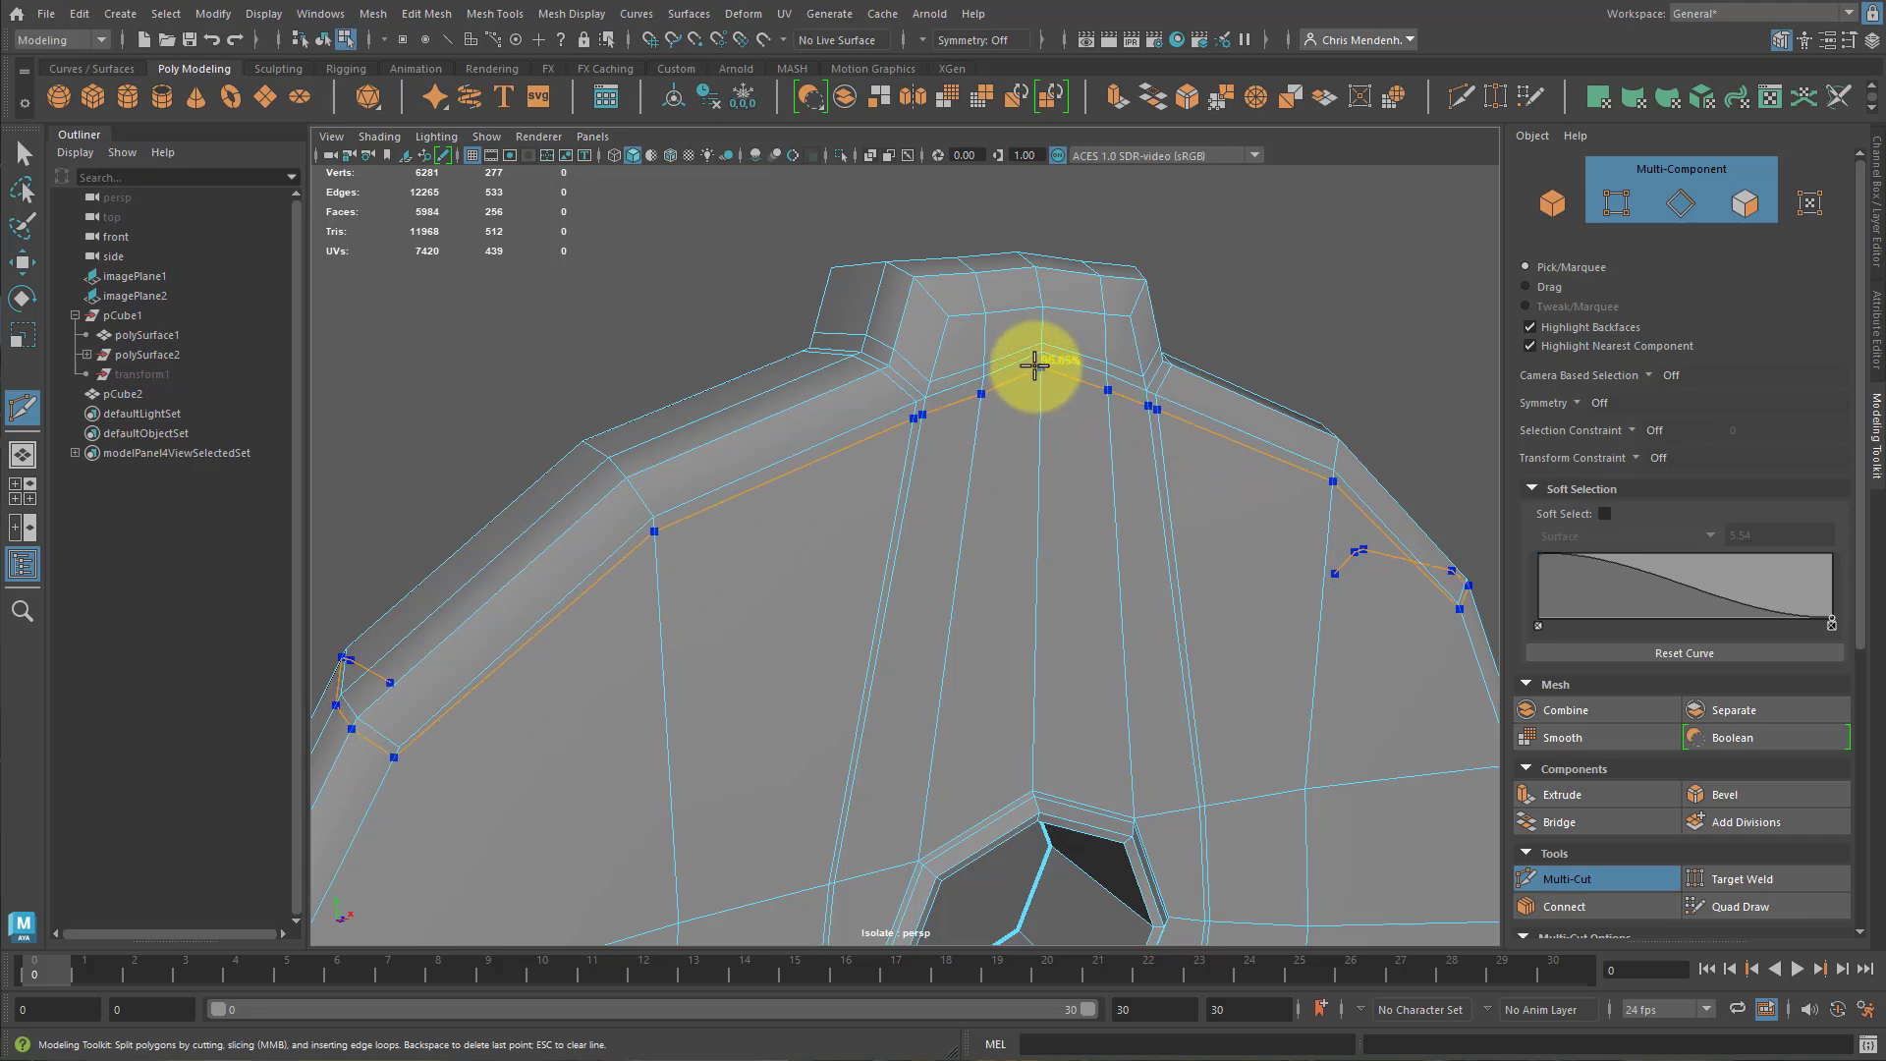
ctrl+click(1034, 365)
Select the five crosswise edges on one upper side of the end plate's rim and move them down along the rim.
alt+drag(1035, 480, 825, 609)
alt+middle_drag(825, 608, 859, 638)
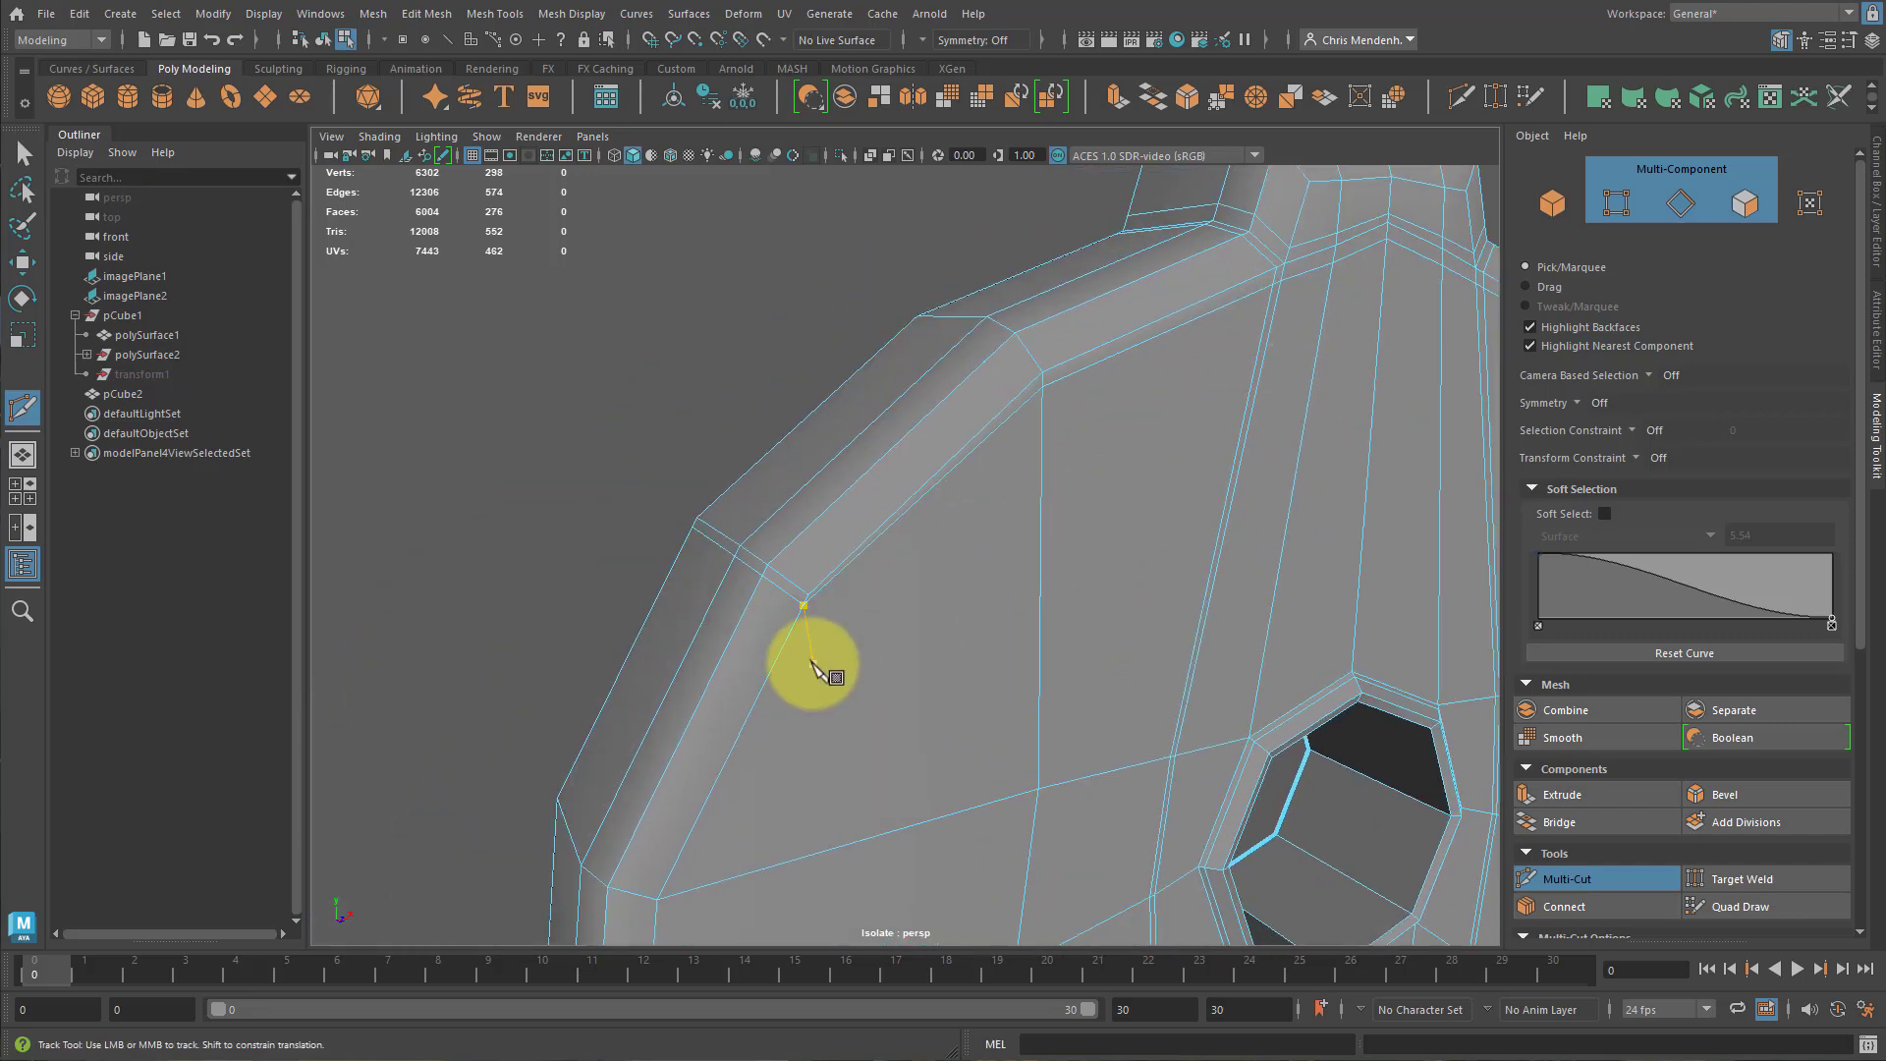
key(q)
click(768, 582)
alt+drag(768, 581, 852, 633)
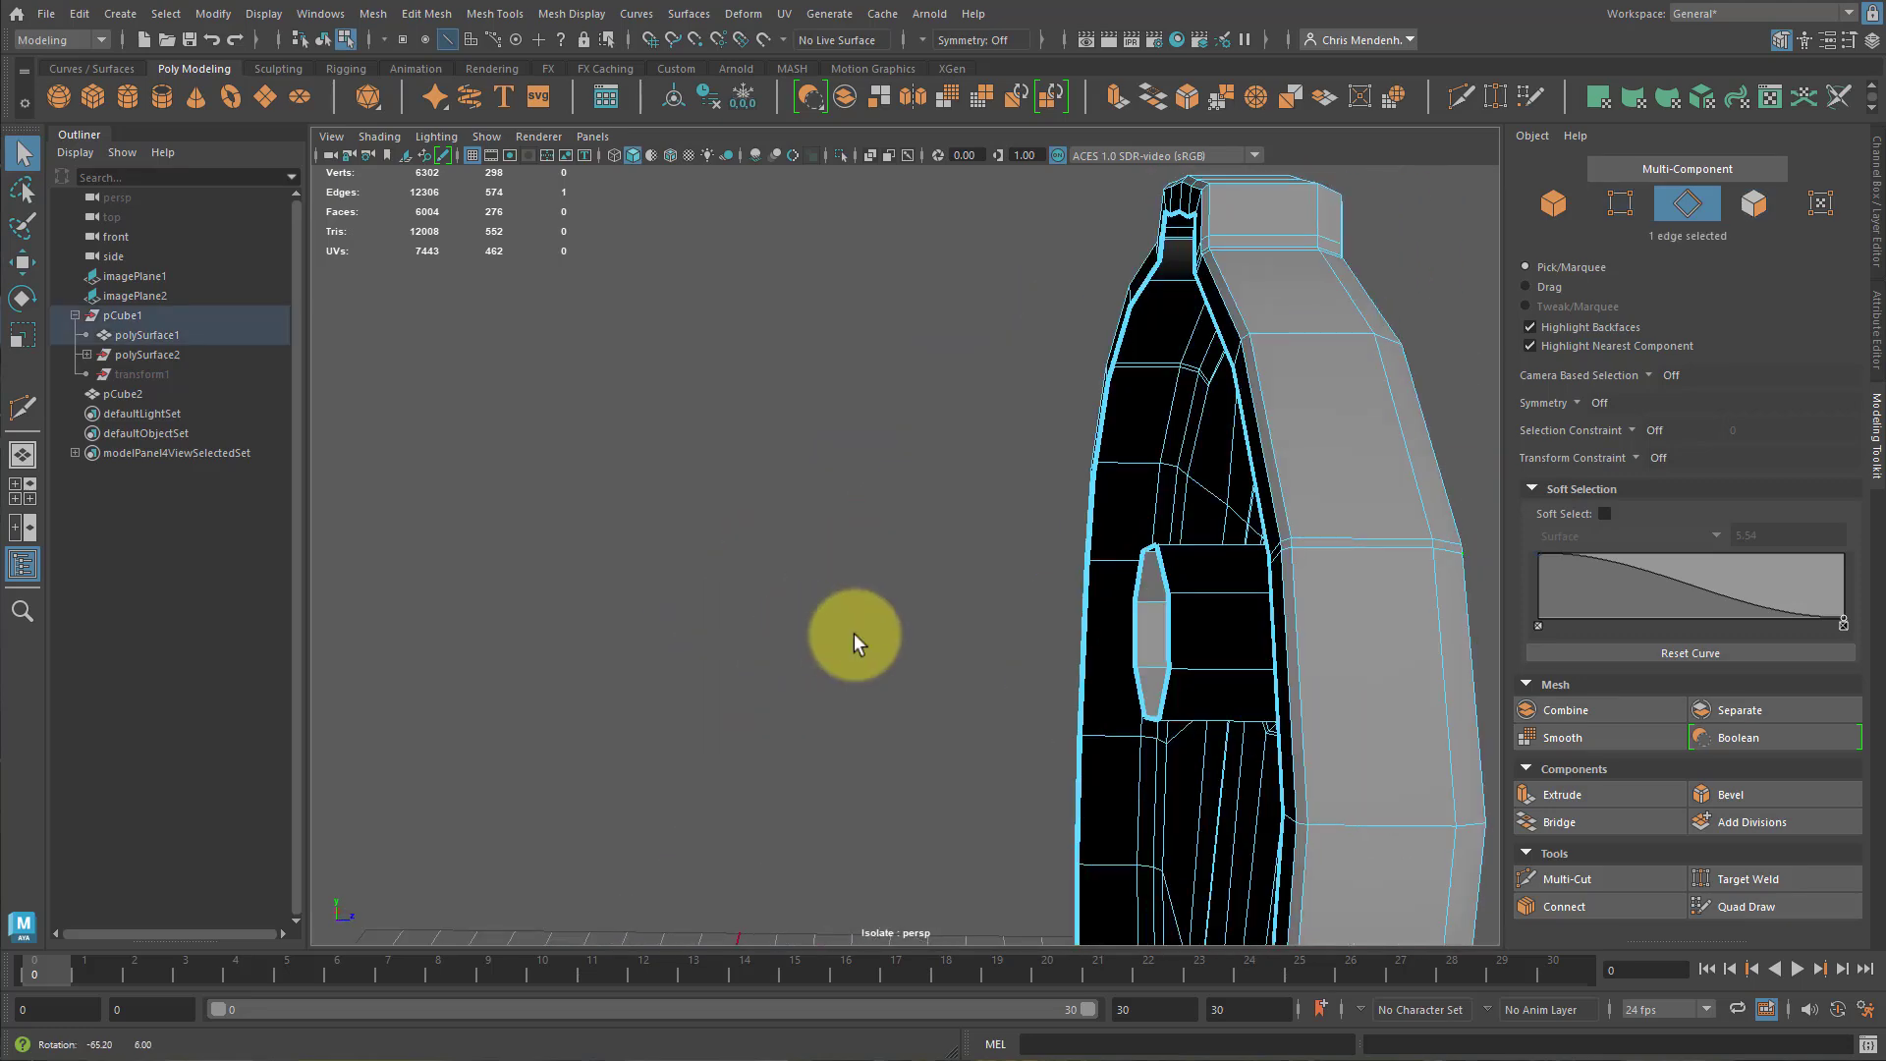
shift+click(1269, 552)
key(ctrl+z)
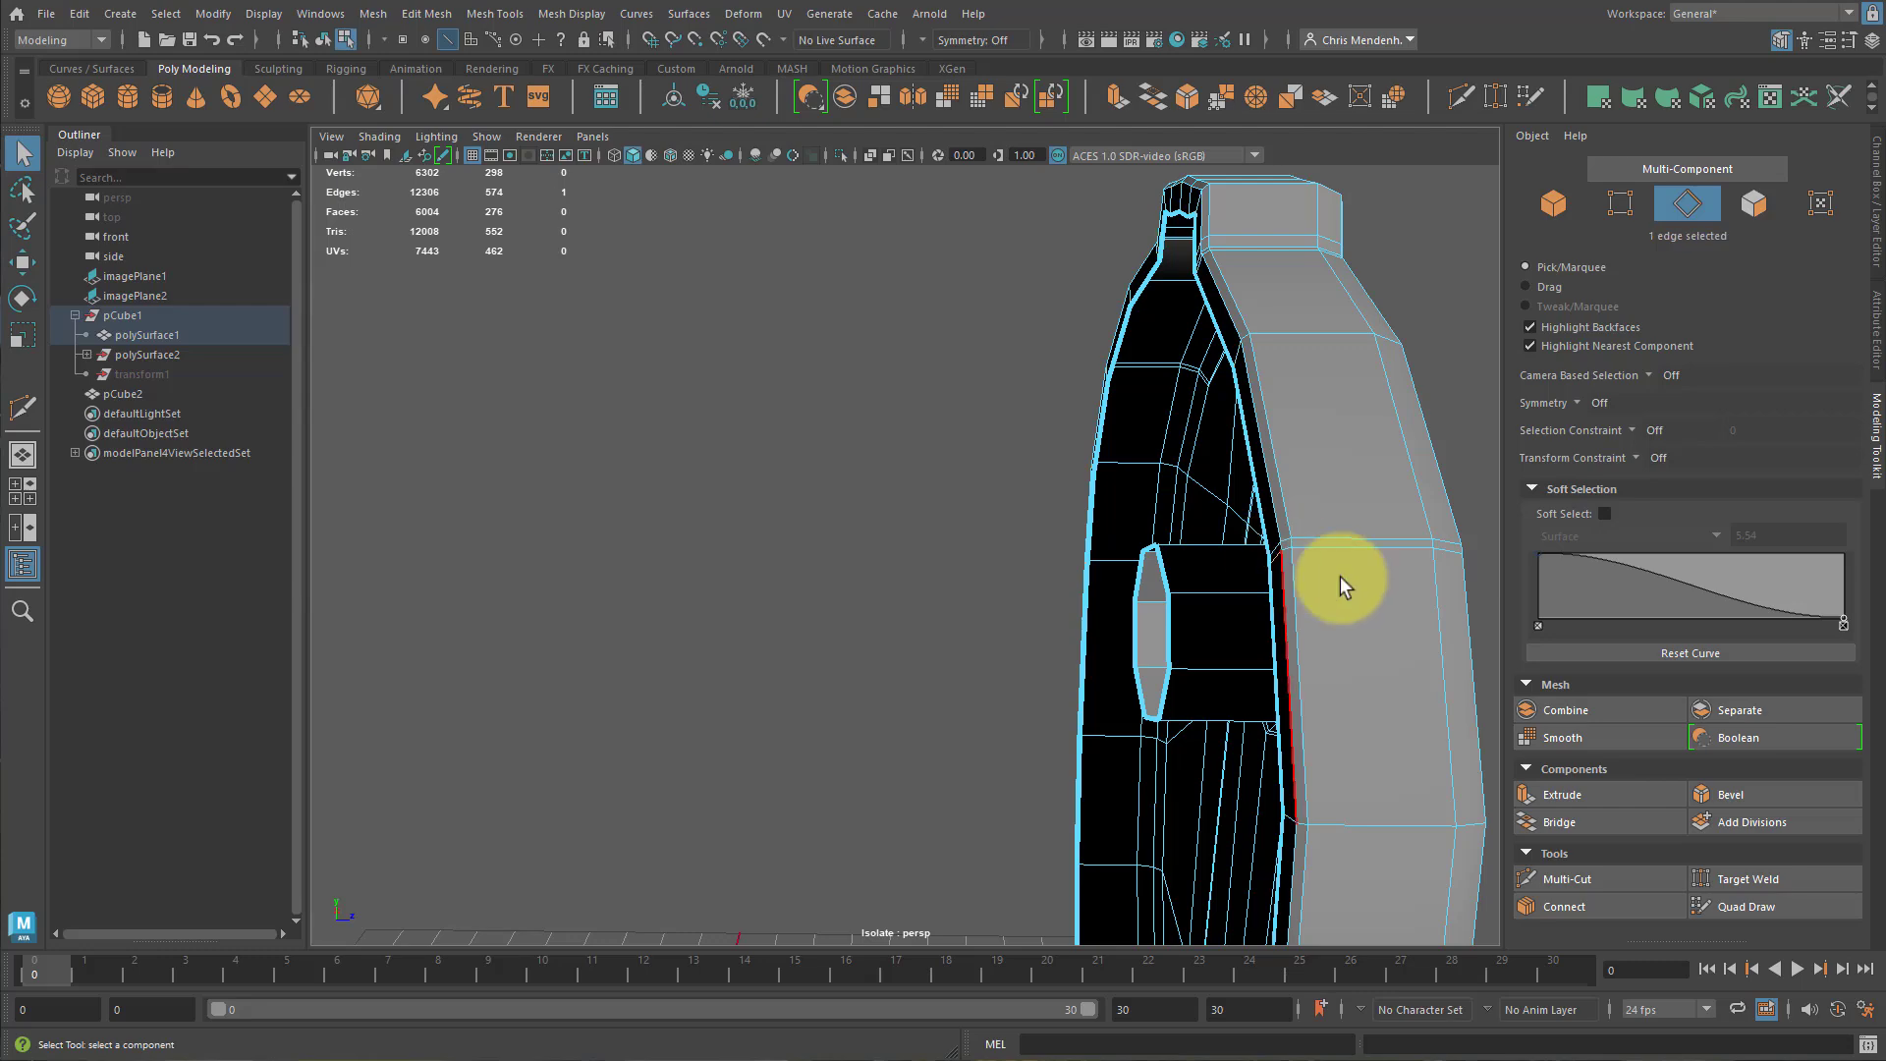
alt+drag(1339, 575, 1344, 591)
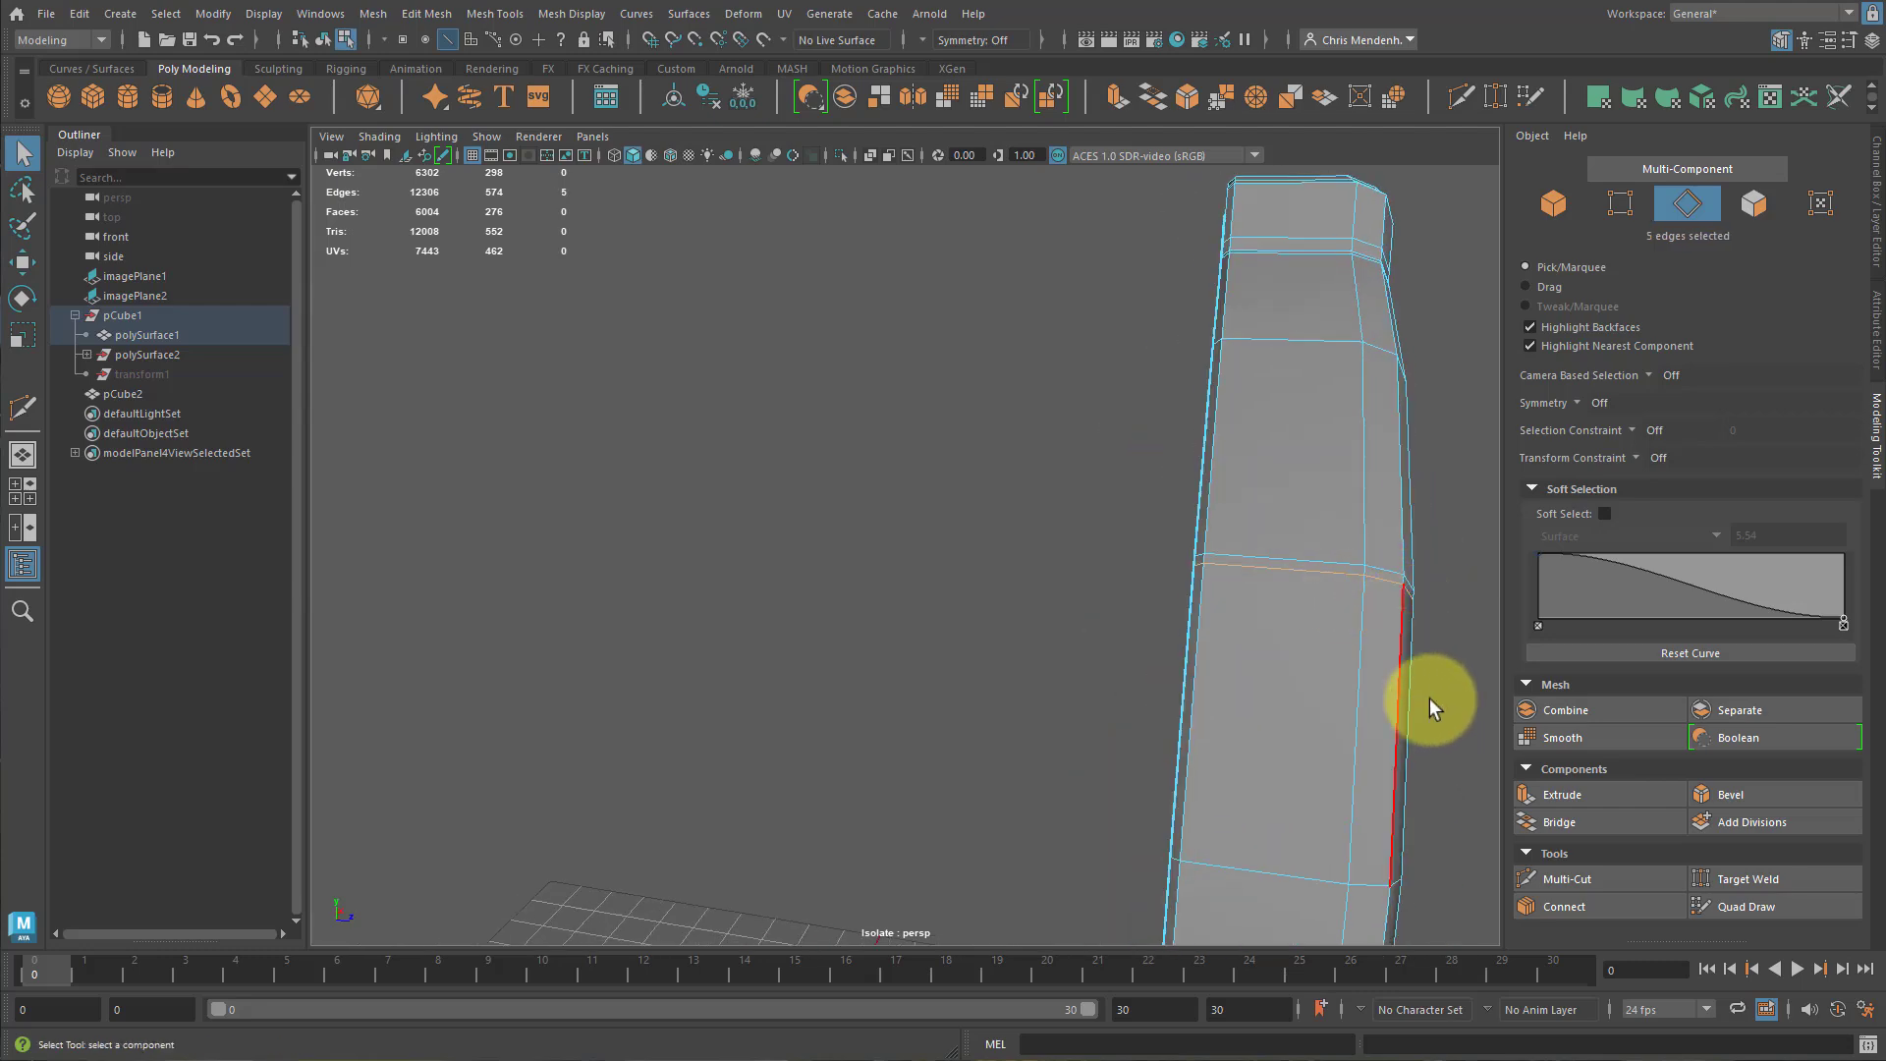
alt+drag(1429, 698, 1209, 660)
key(w)
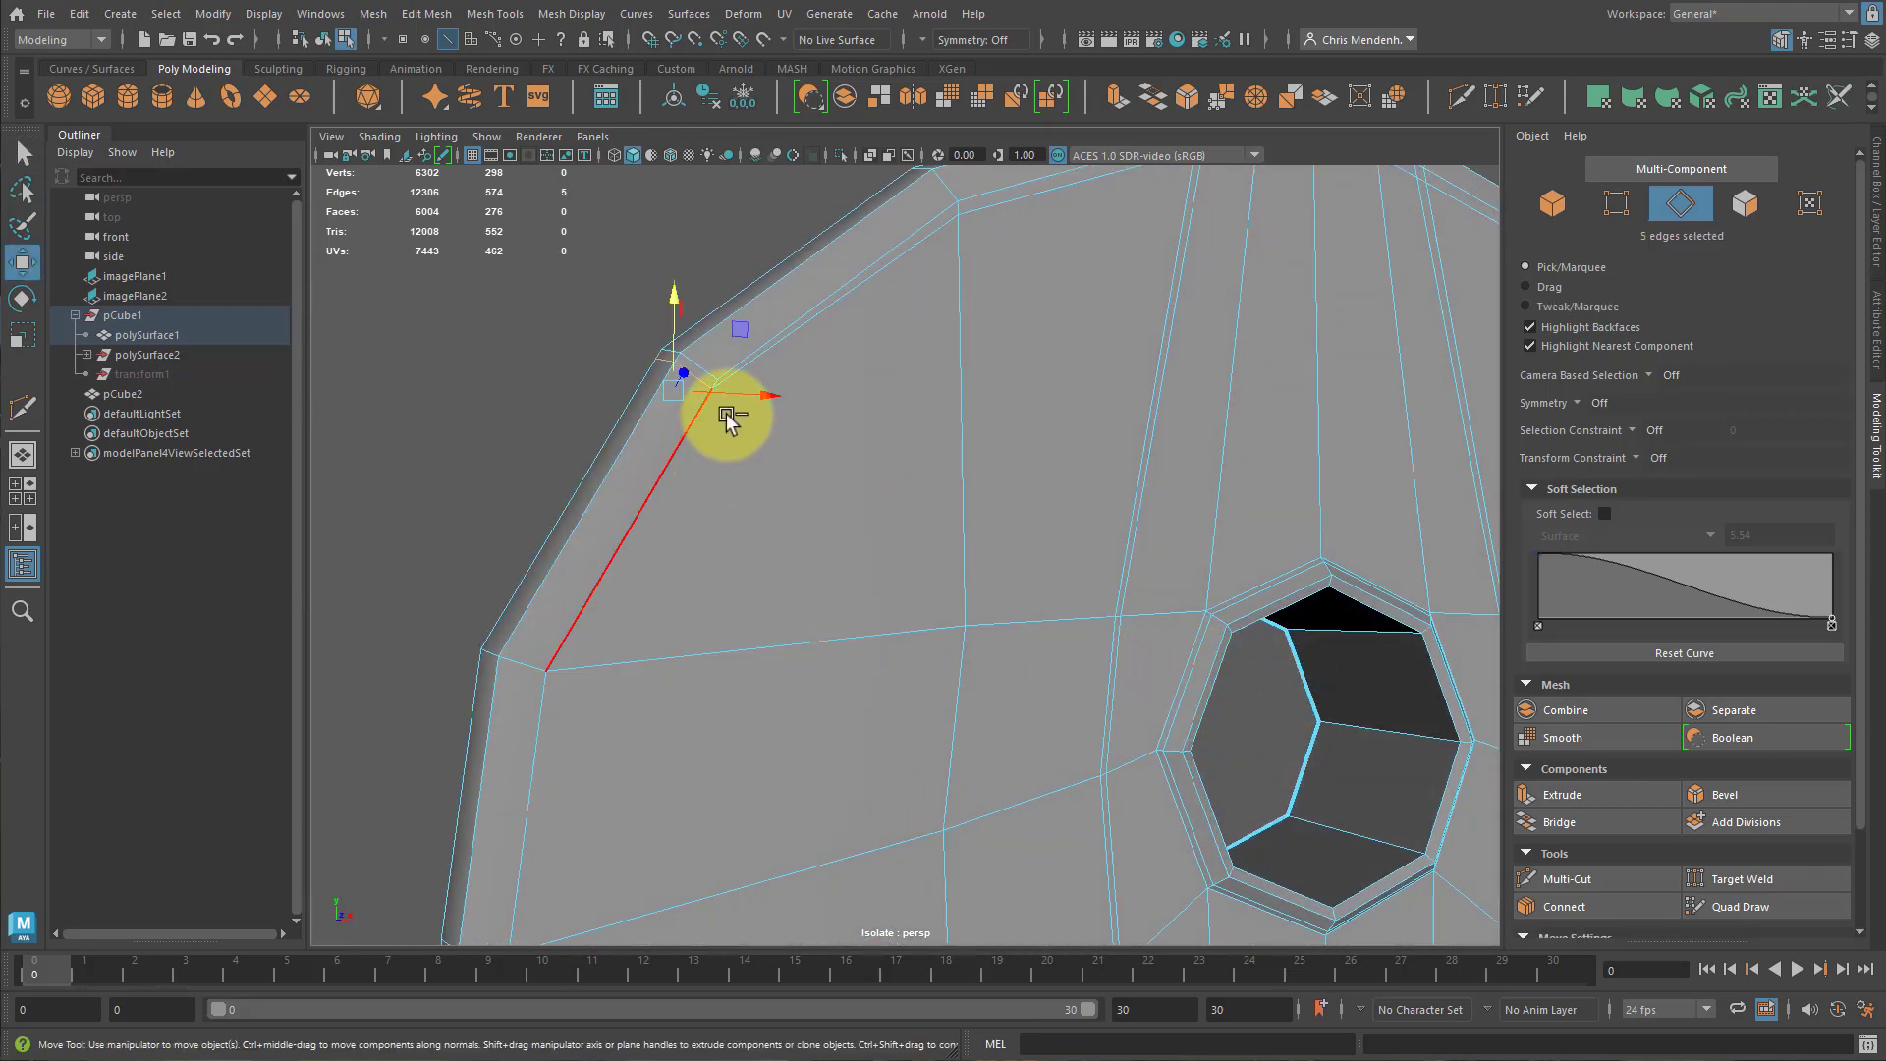
drag(660, 359, 626, 452)
Select the matching five crosswise edges on the opposite upper side of the rim and slide them down.
alt+drag(927, 540, 800, 559)
click(1041, 527)
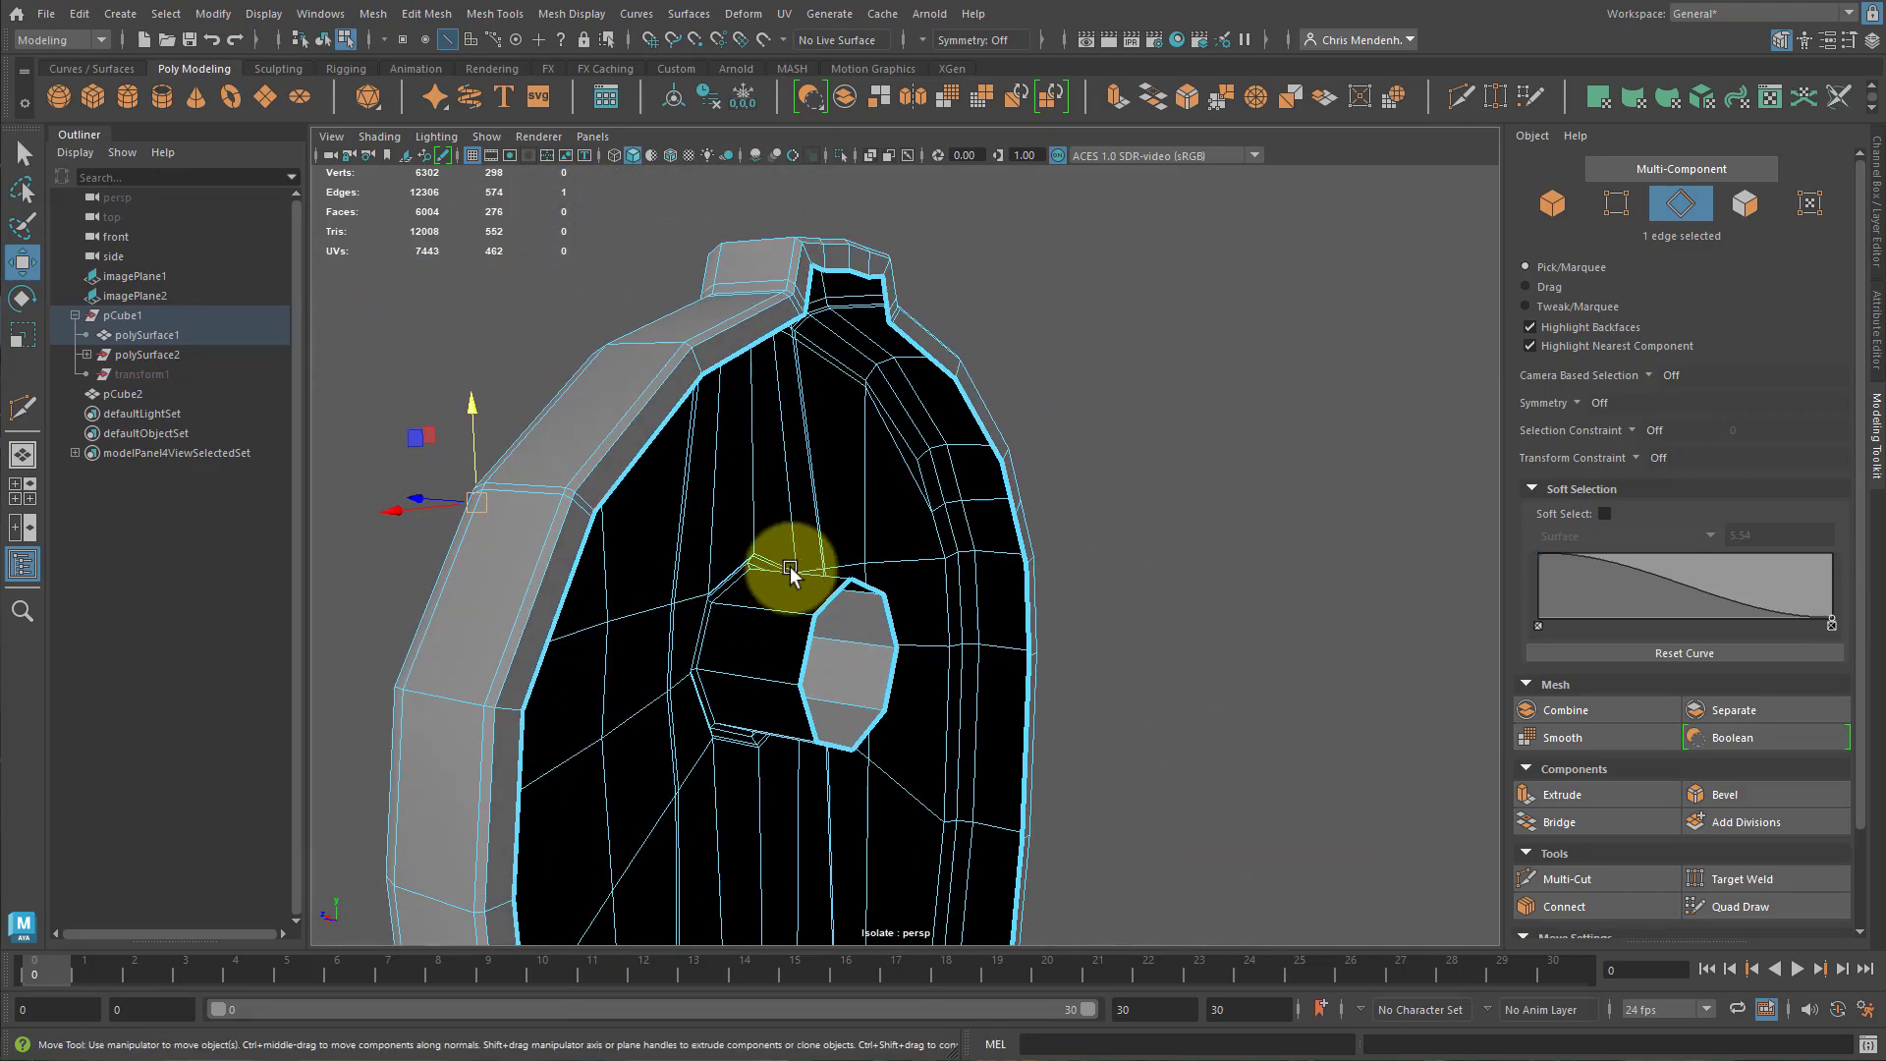
shift+double_click(583, 508)
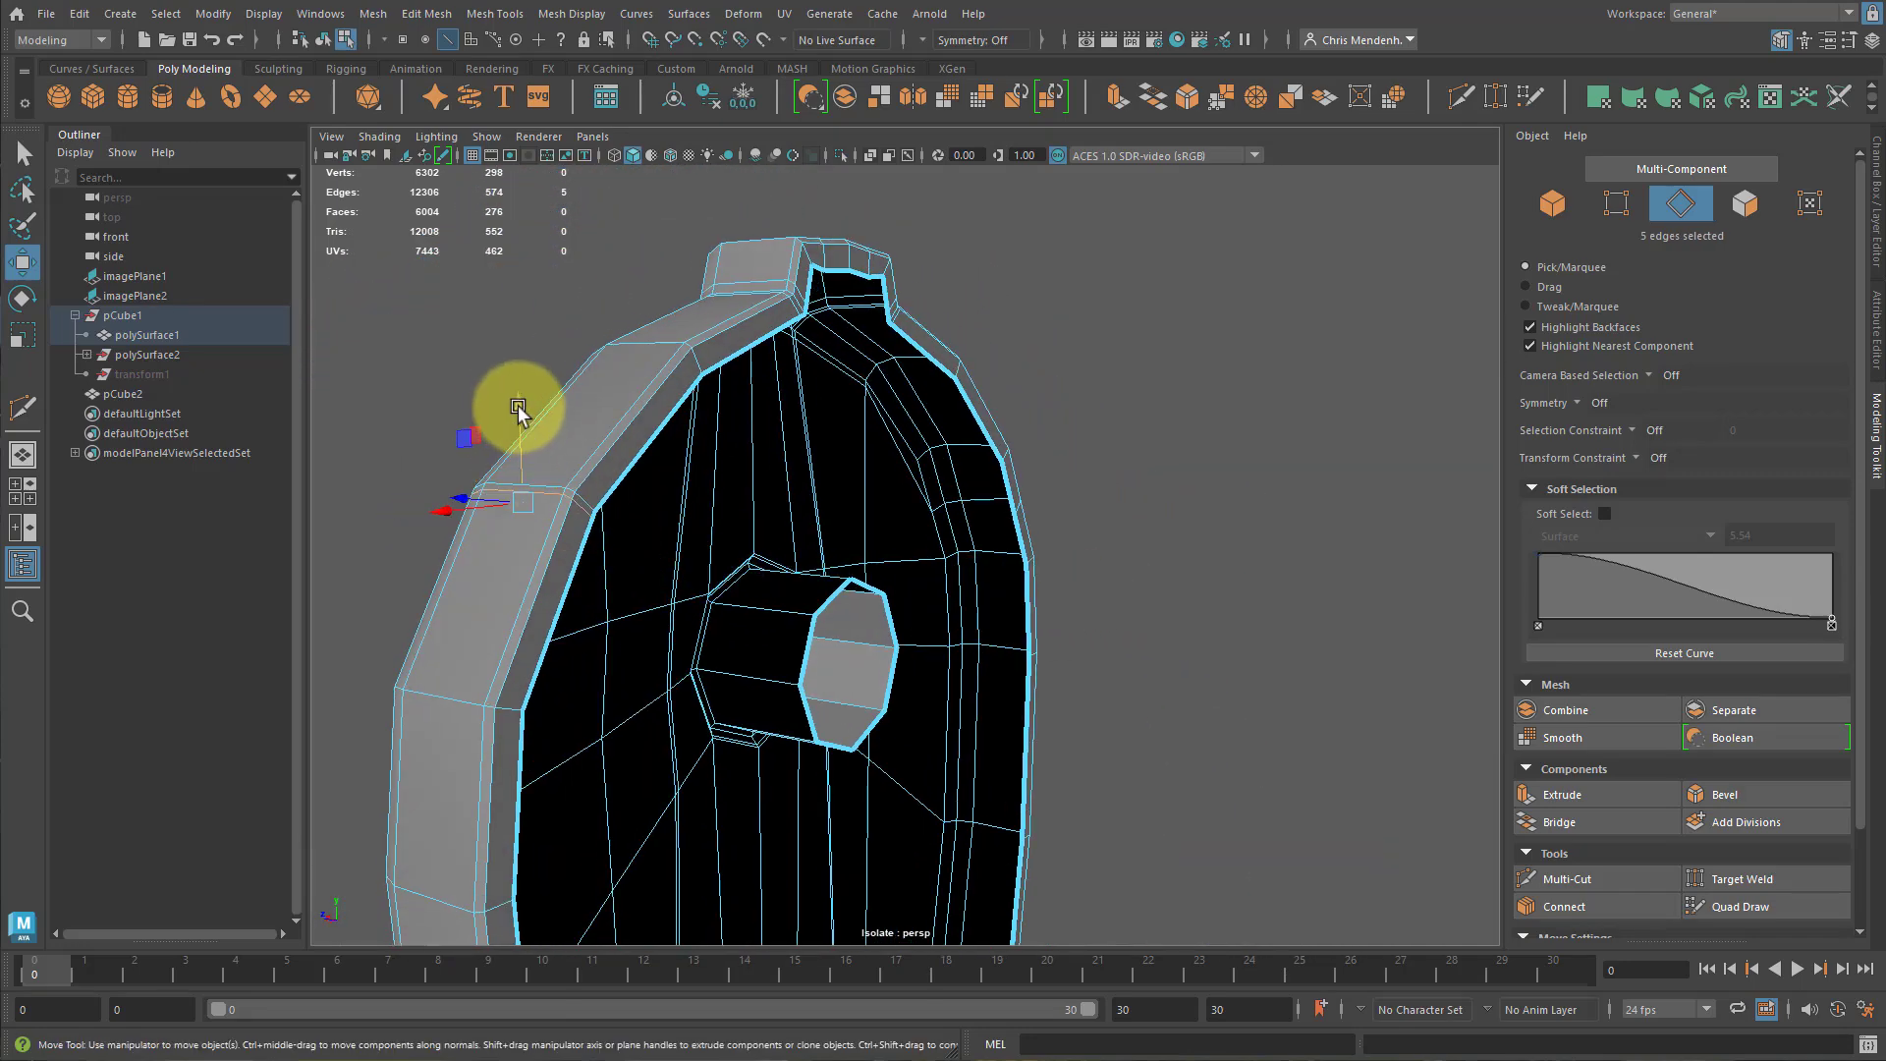
middle_drag(518, 411, 497, 461)
ctrl+shift+drag(479, 516, 476, 522)
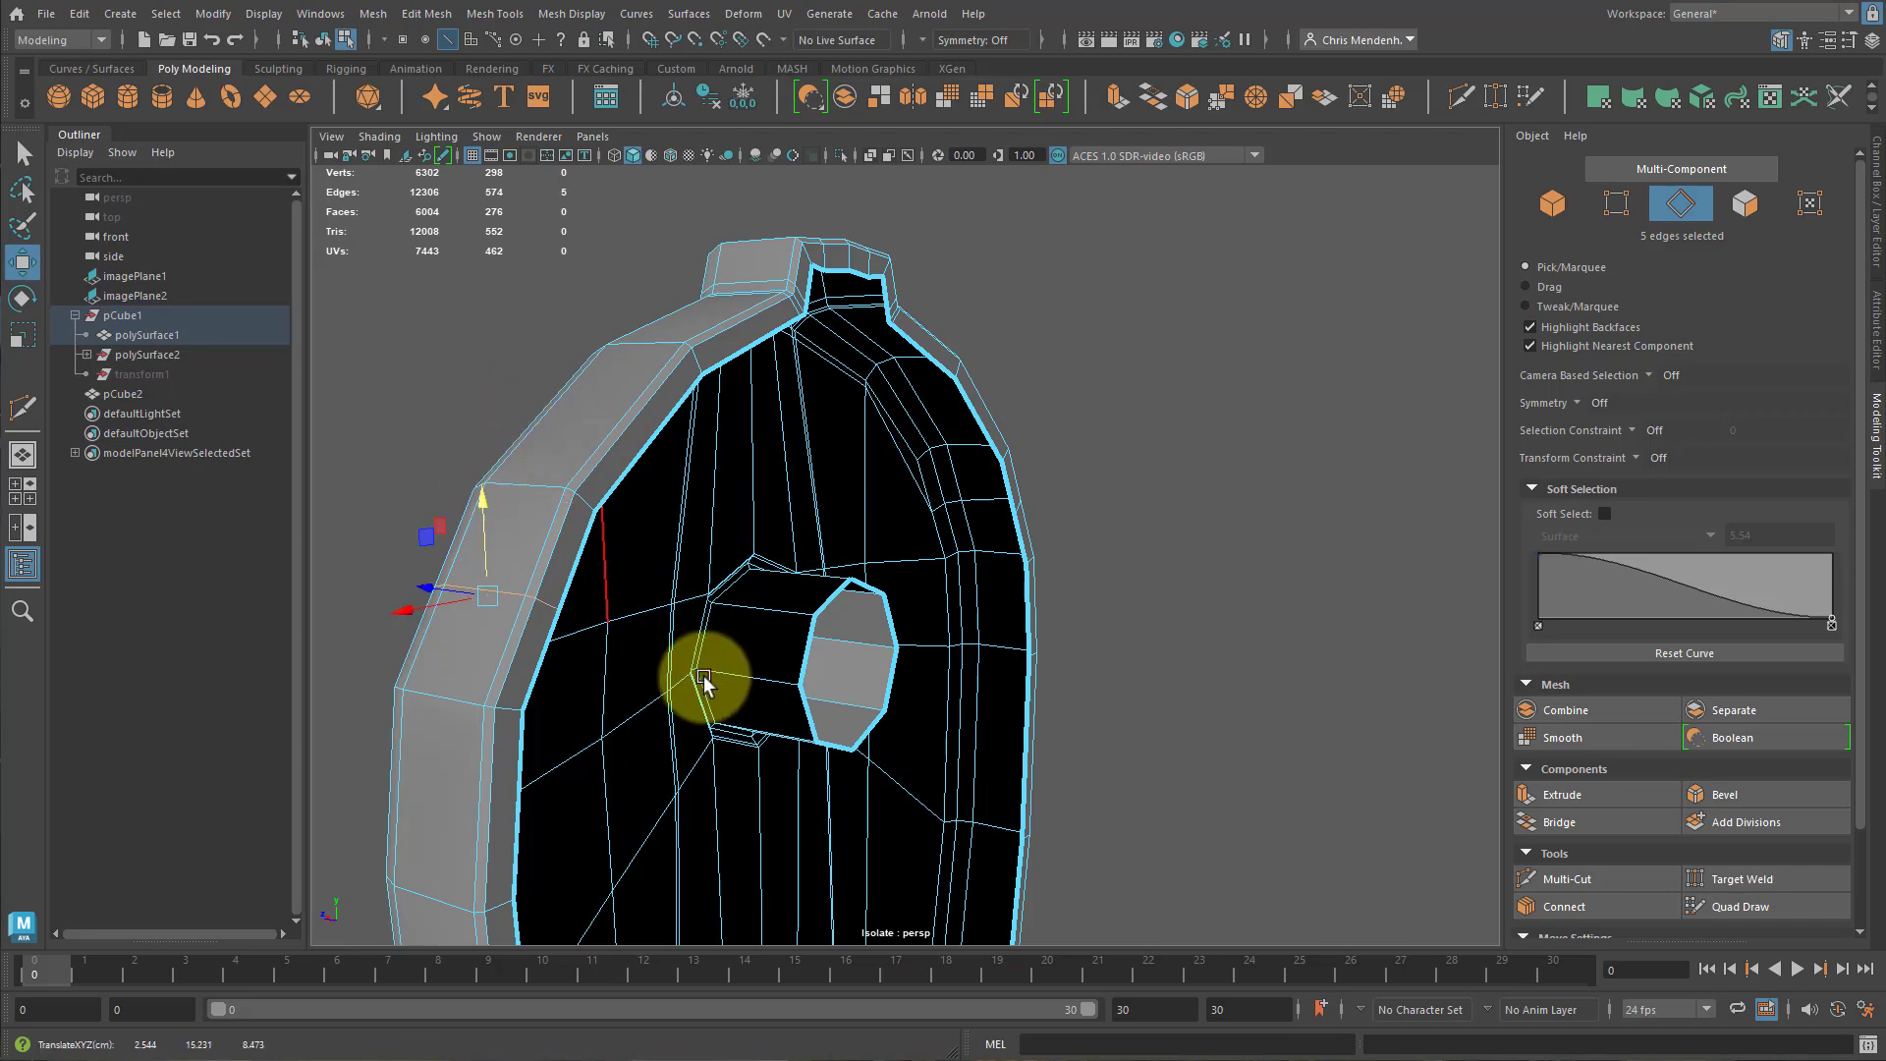
Slide a crosswise edge on each side of the end plate's lower rim along the rim.
alt+middle_drag(707, 678, 751, 364)
alt+drag(909, 636, 805, 452)
alt+middle_drag(956, 678, 874, 92)
alt+drag(1014, 665, 766, 545)
click(724, 546)
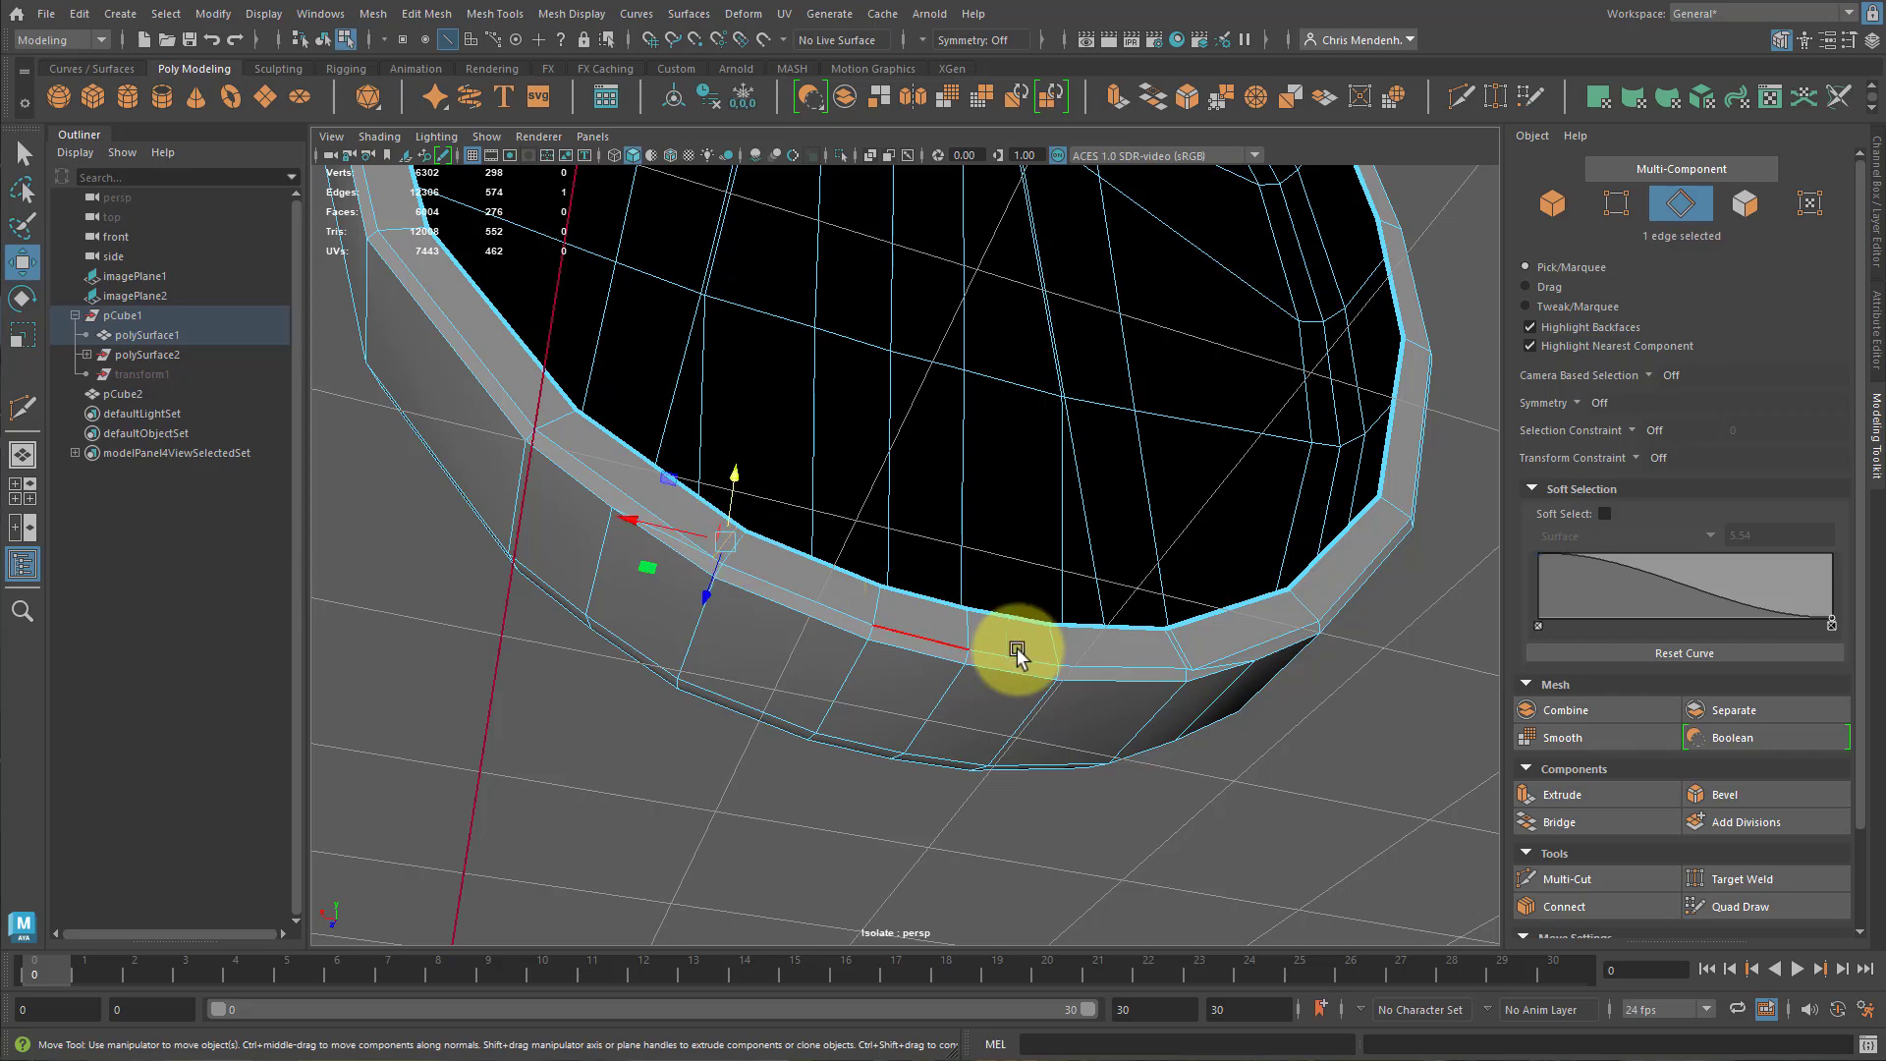
shift+middle_drag(656, 532, 509, 403)
alt+drag(1333, 648, 1222, 643)
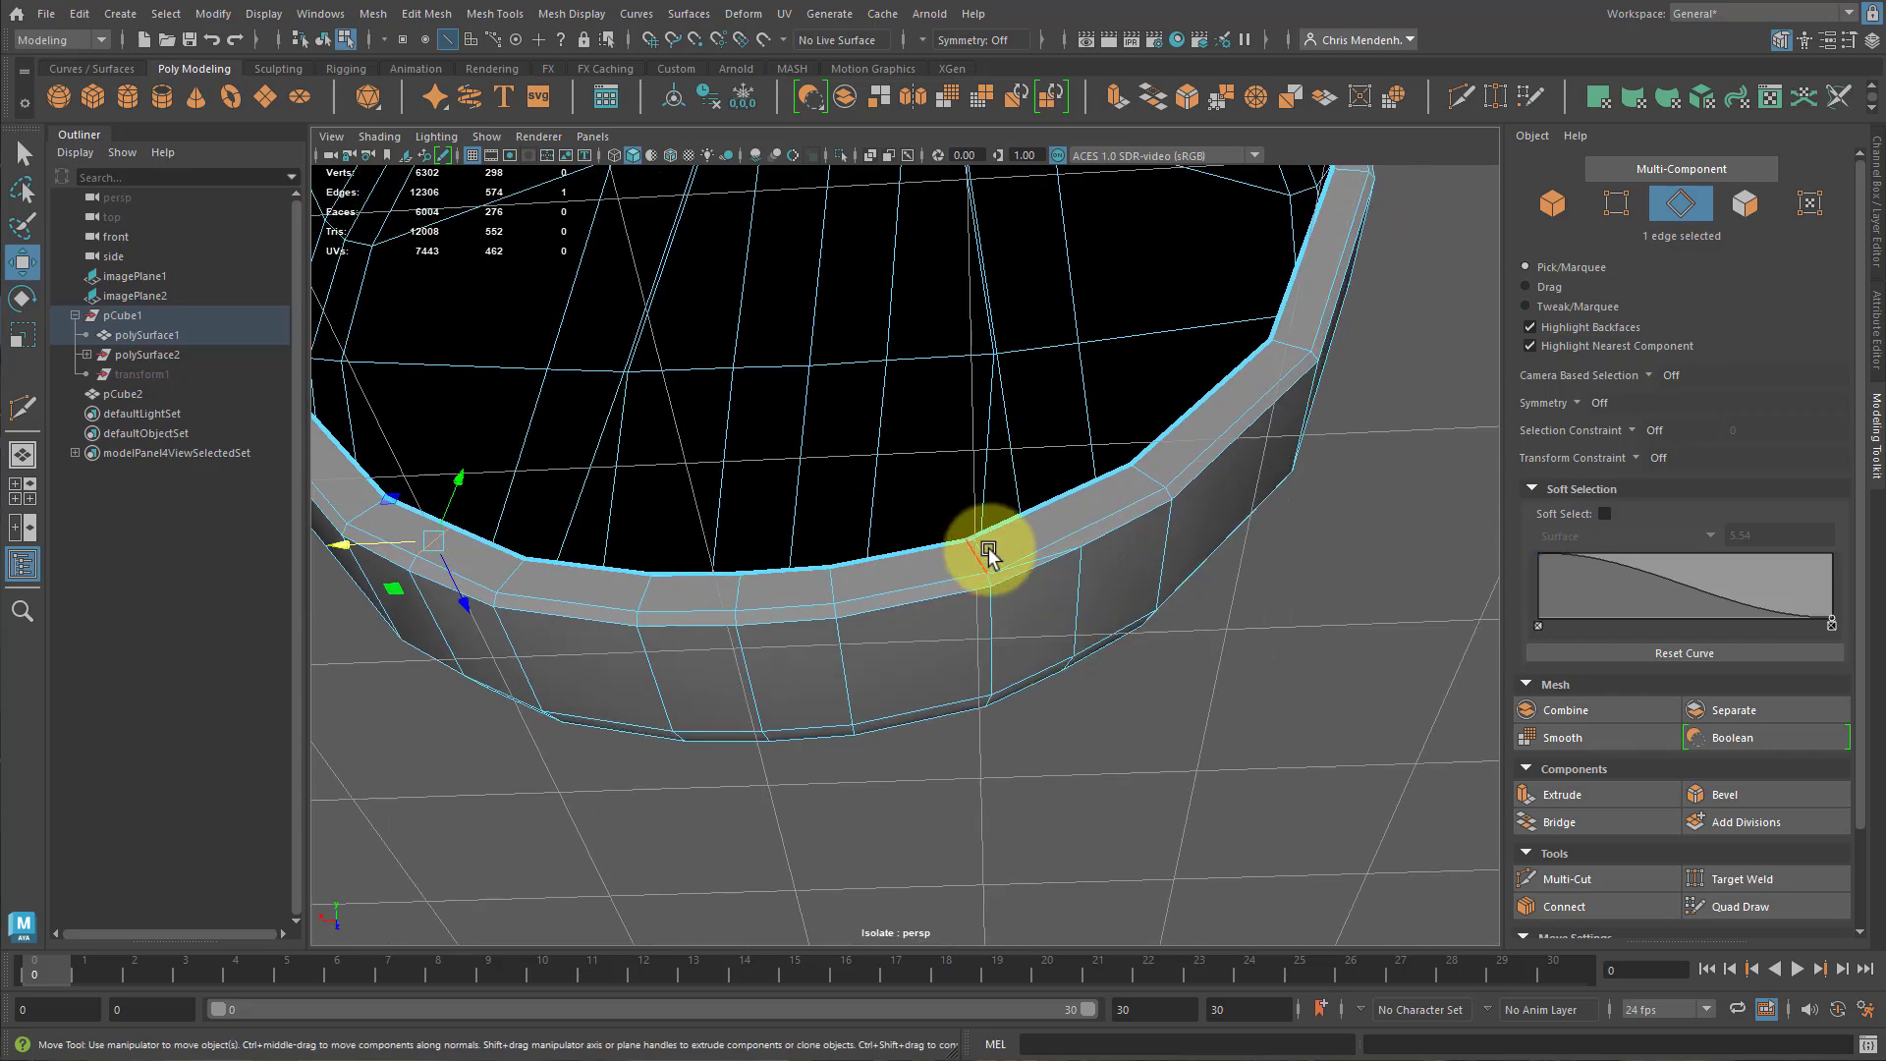
click(984, 550)
ctrl+shift+drag(893, 556, 1001, 698)
Return to object selection and turn on smooth preview for the end plate.
key(q)
key(F8)
click(1243, 561)
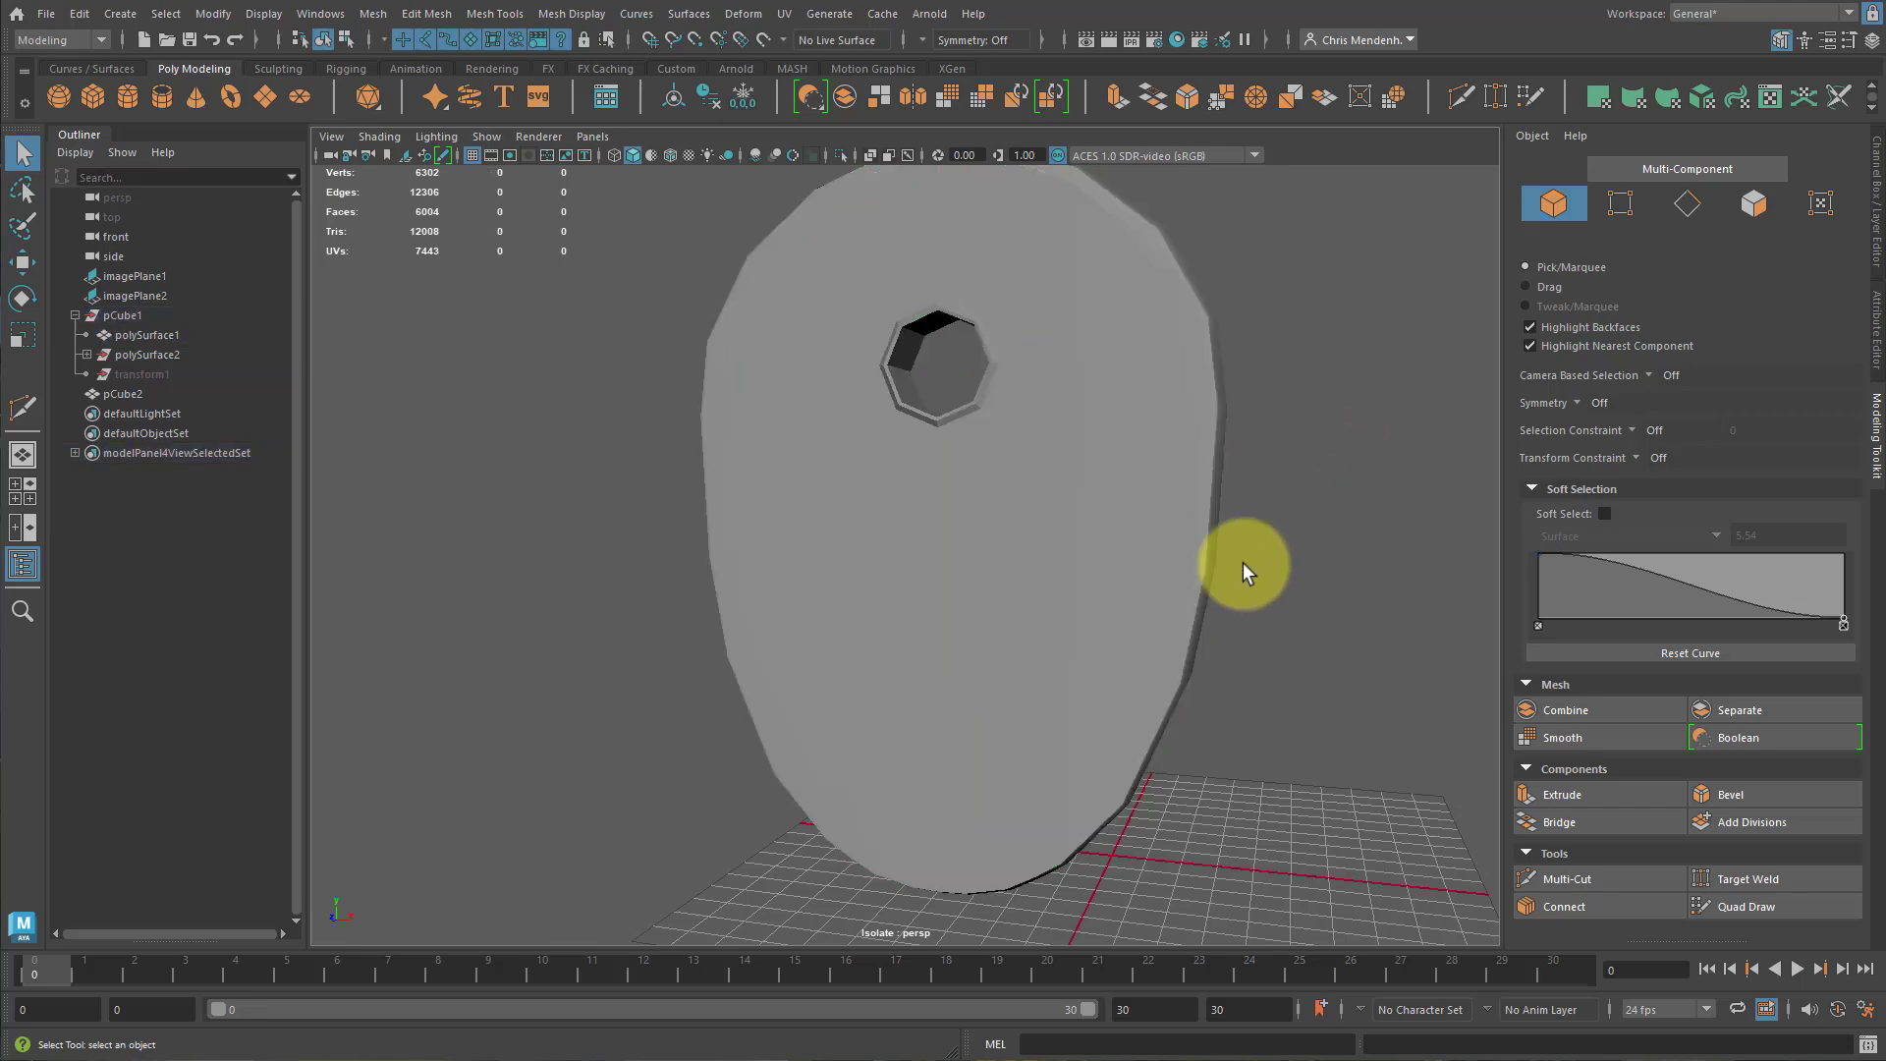
click(1121, 533)
key(3)
click(1375, 470)
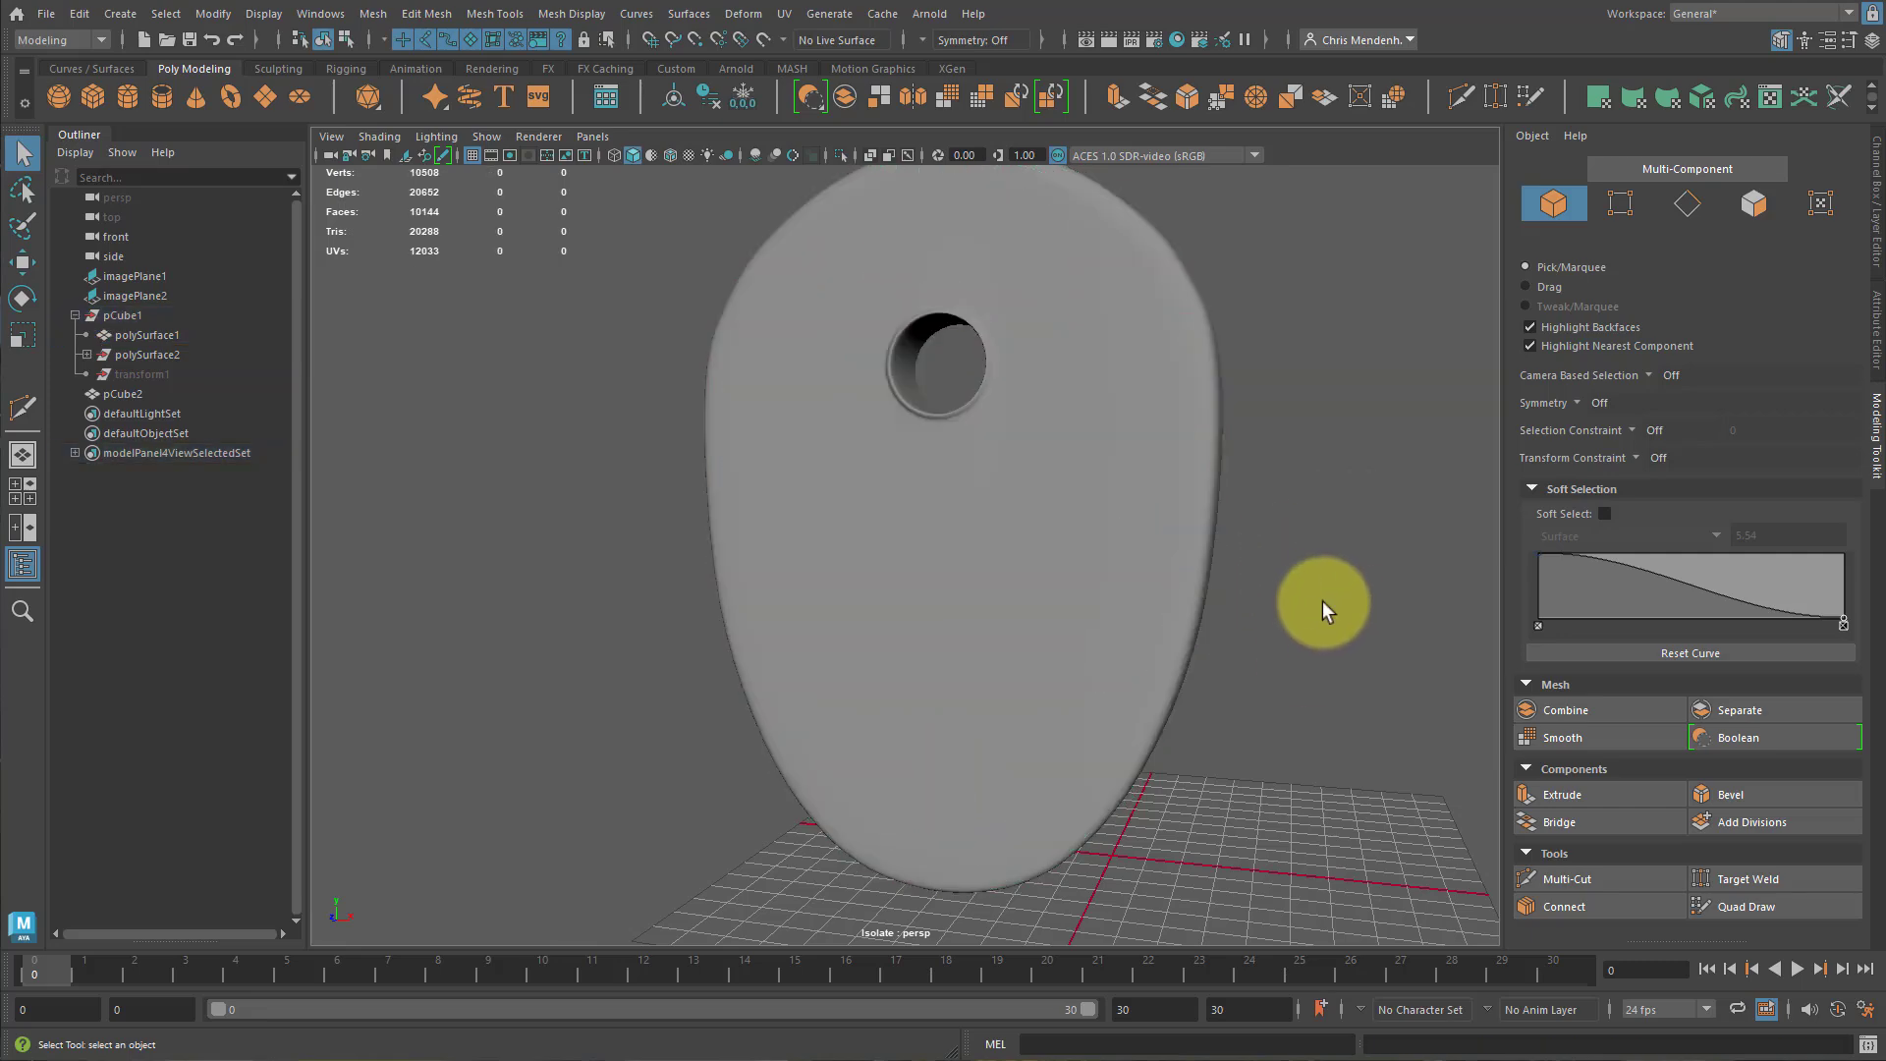
Leave isolation to show the whole model and turn on smooth preview for the main body beside the end plate.
alt+drag(1322, 599, 763, 520)
click(1010, 594)
key(ctrl+1)
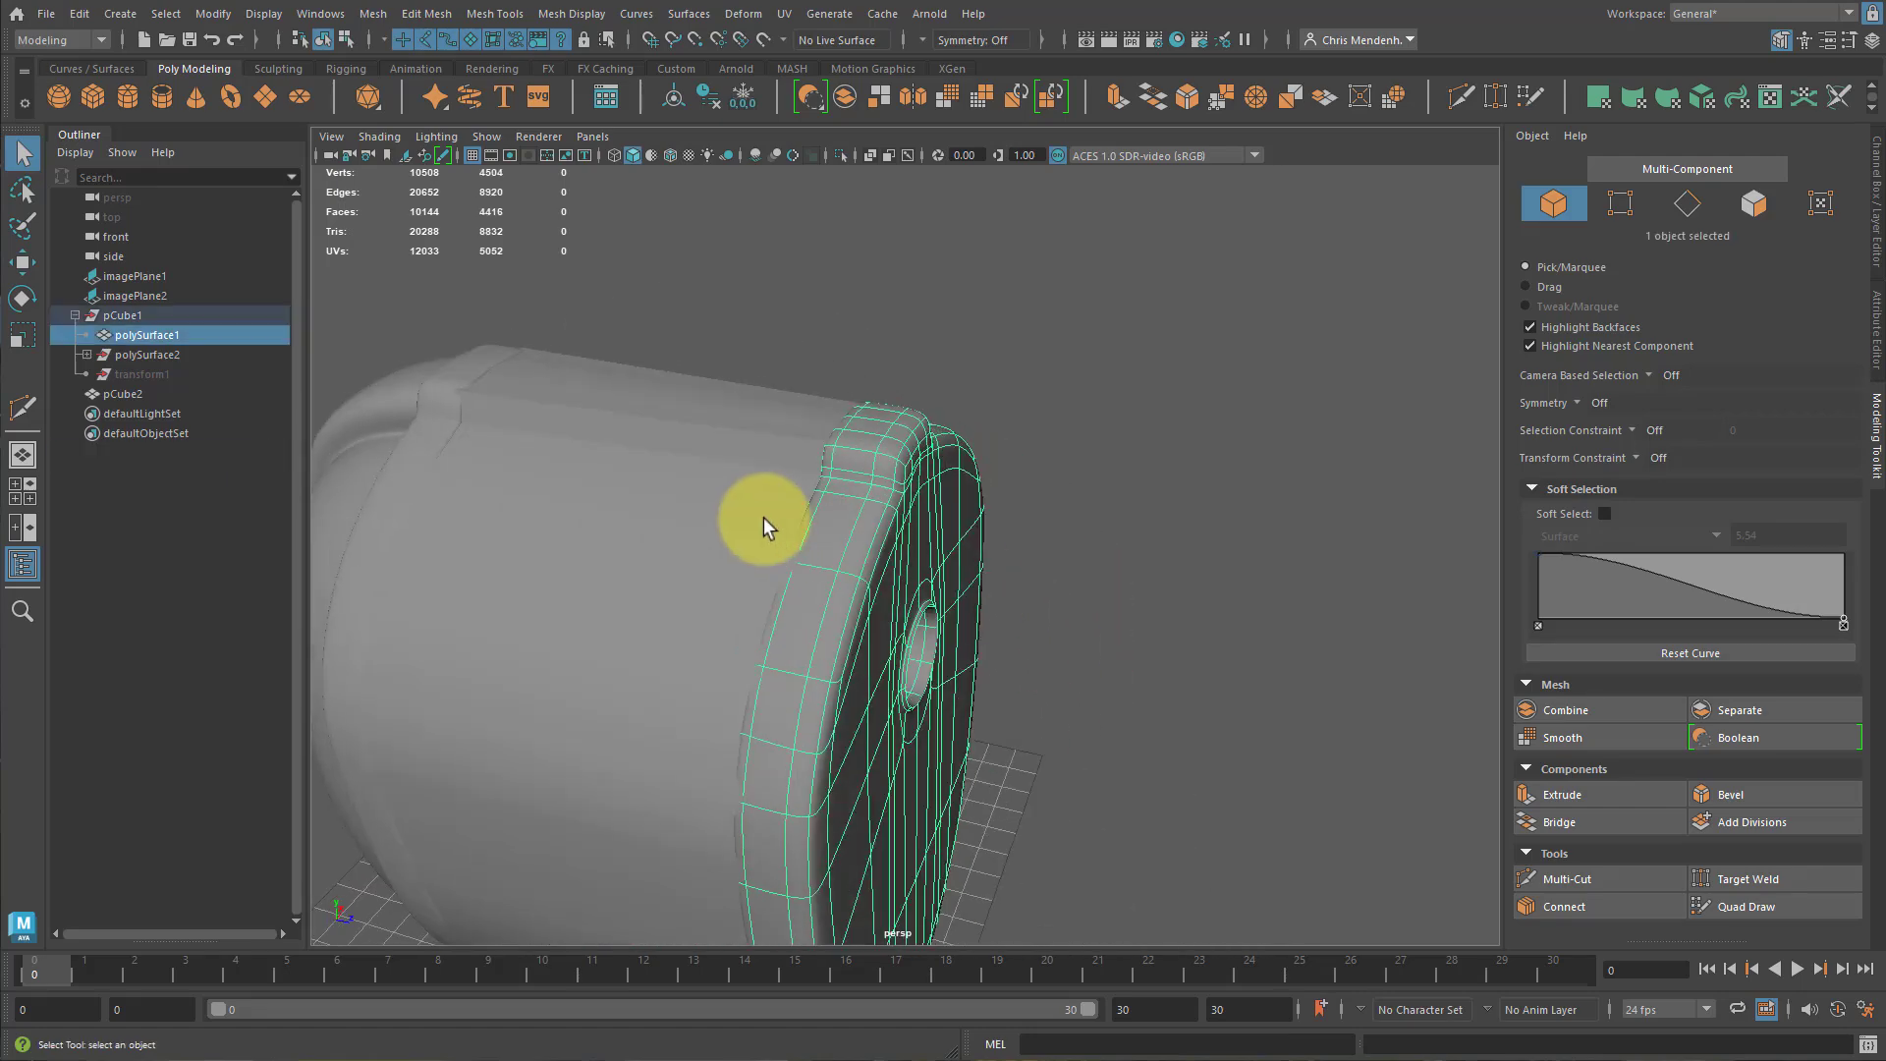
click(763, 518)
key(3)
alt+drag(949, 560, 1120, 617)
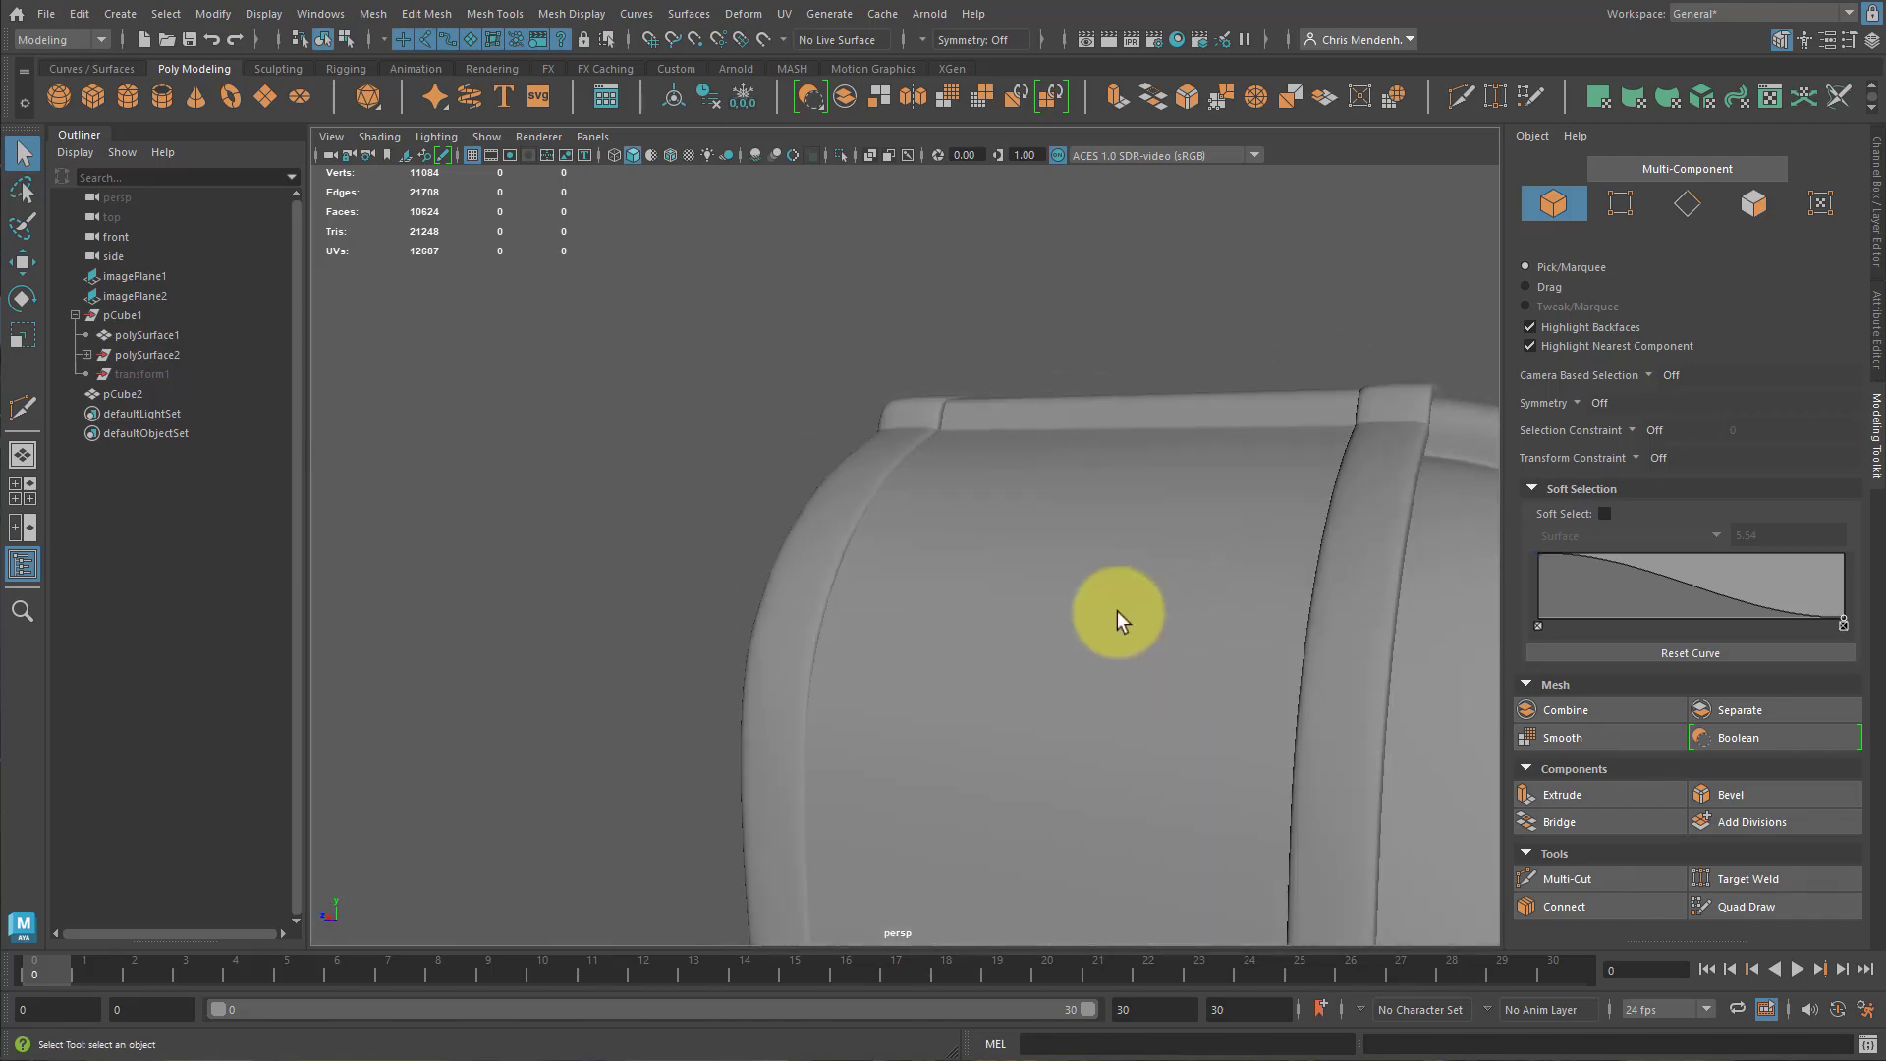
alt+drag(1395, 636, 820, 401)
alt+drag(592, 533, 803, 529)
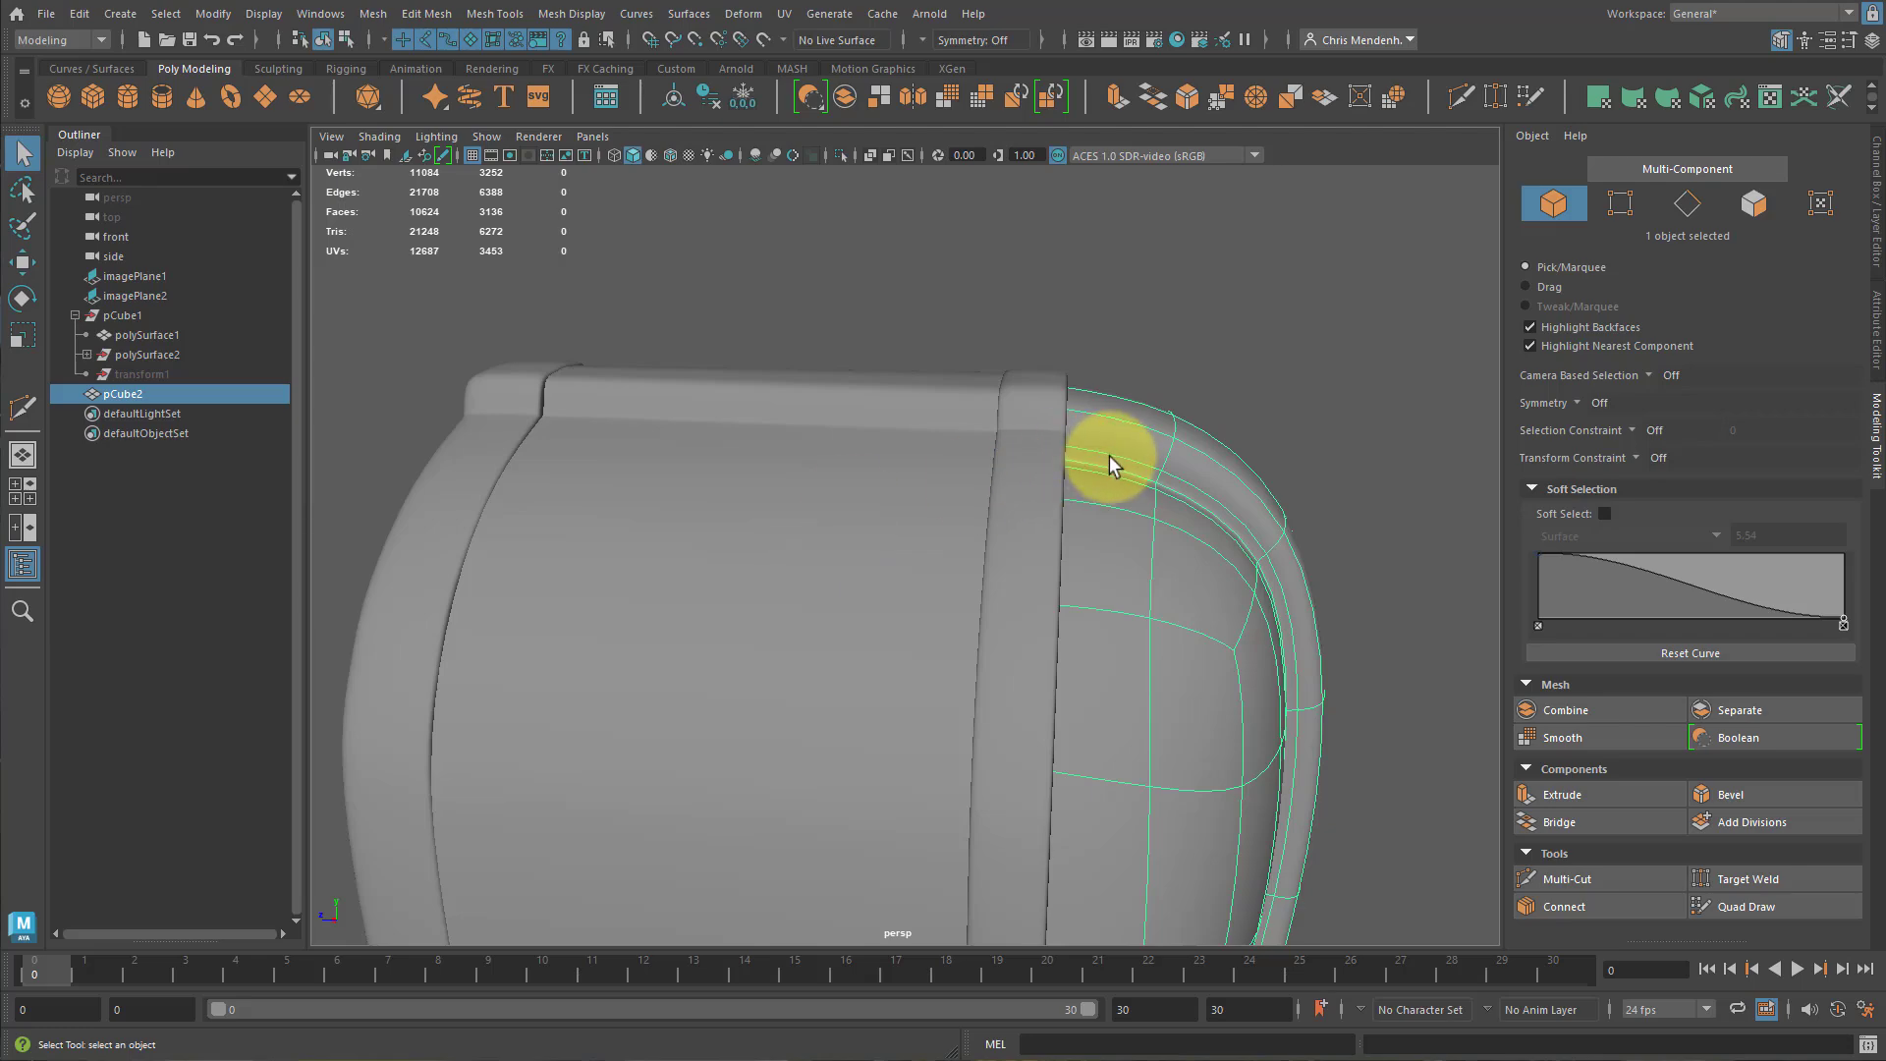
Select the top vertices of pCube2 where it meets the body's rim and raise them toward the rim.
mouse_move(1100, 409)
alt+mouse_down()
mouse_move(1065, 429)
mouse_move(1153, 446)
mouse_move(1110, 438)
alt+mouse_up()
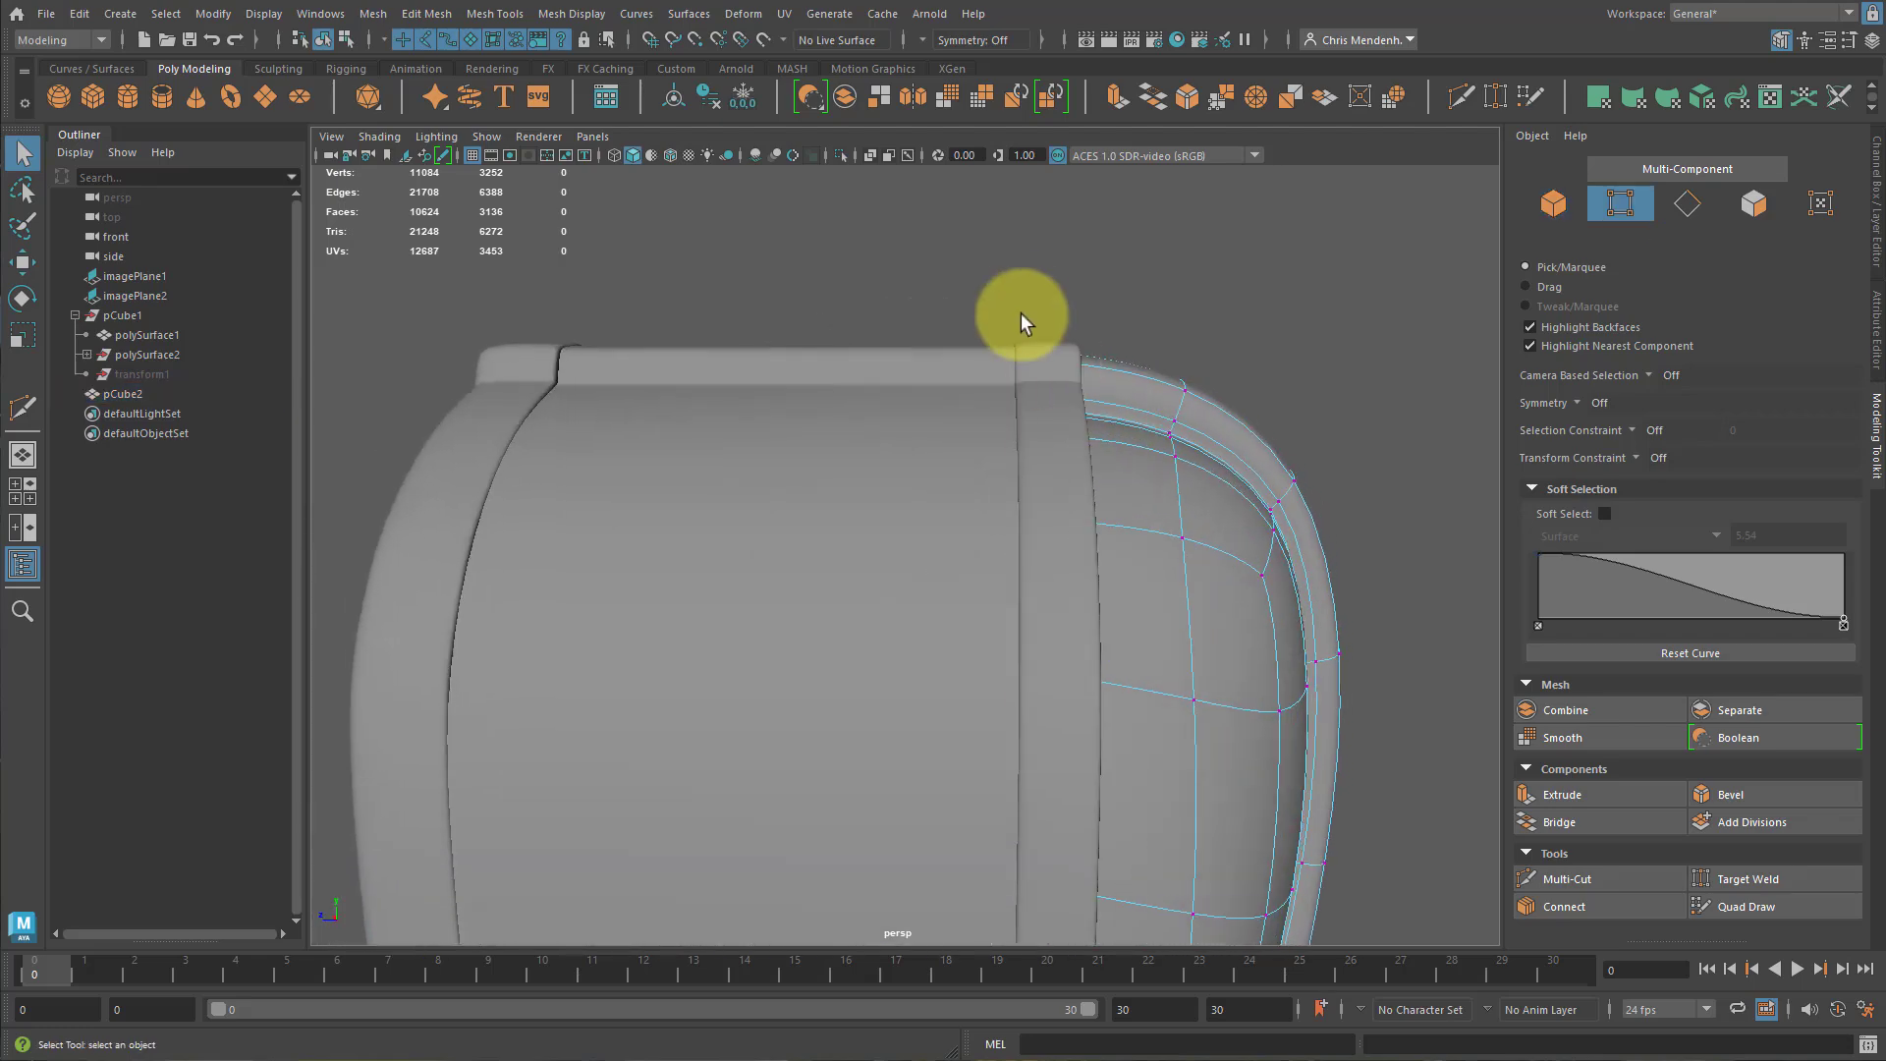
drag(1022, 307, 1025, 506)
key(ctrl+1)
key(ctrl+1)
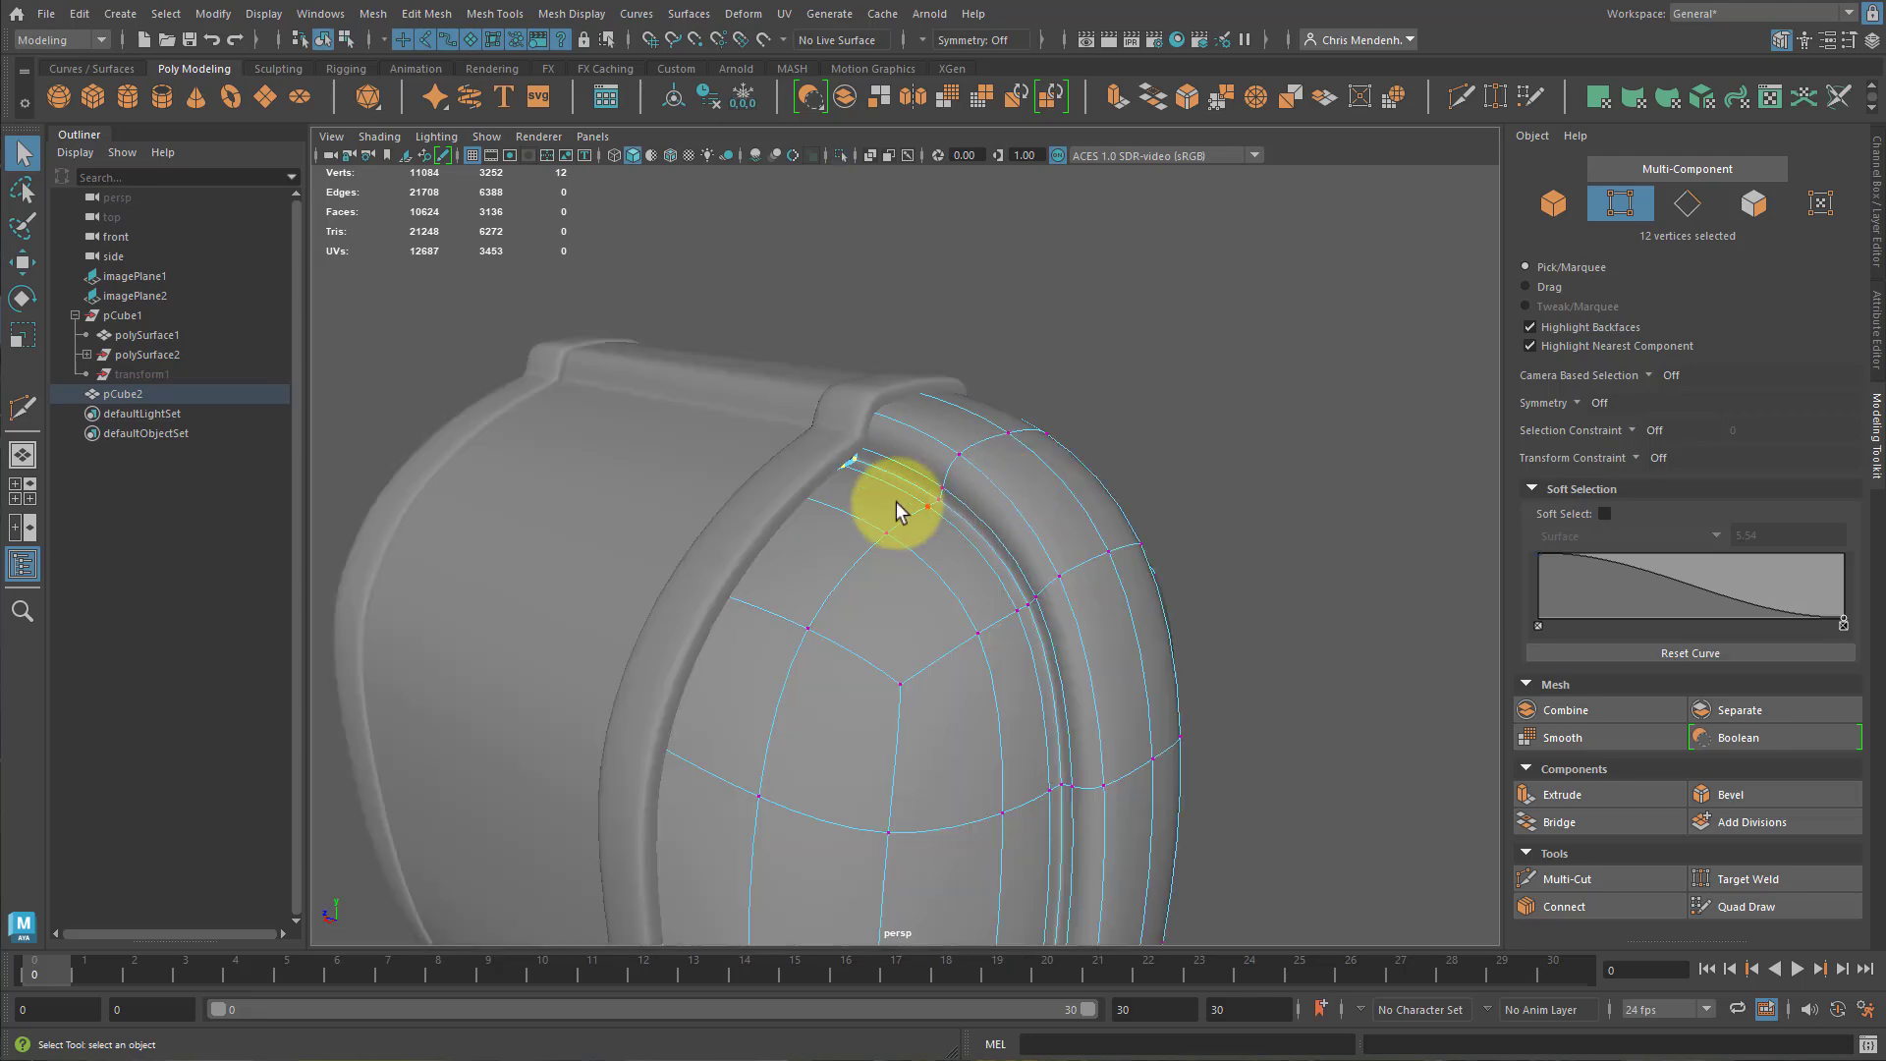
alt+drag(896, 503, 845, 514)
key(1)
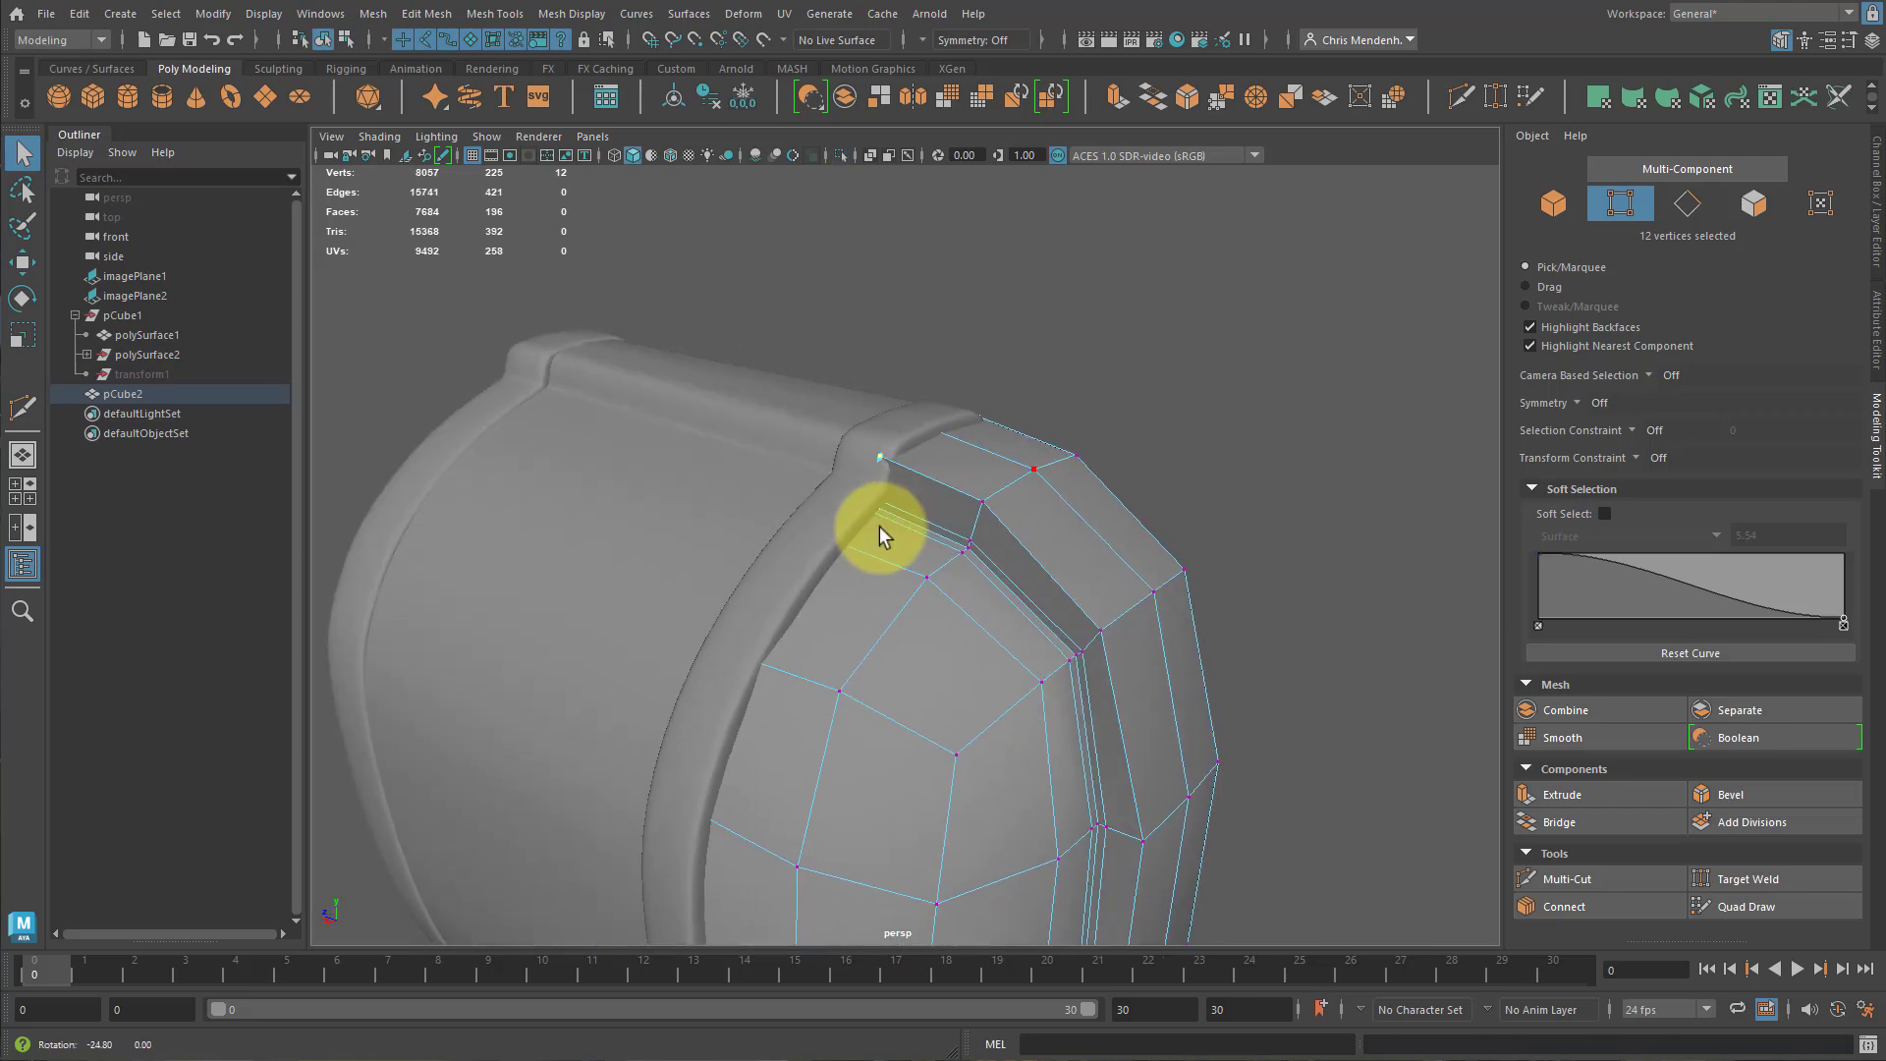
key(ctrl+1)
alt+drag(943, 576, 1004, 641)
key(ctrl+1)
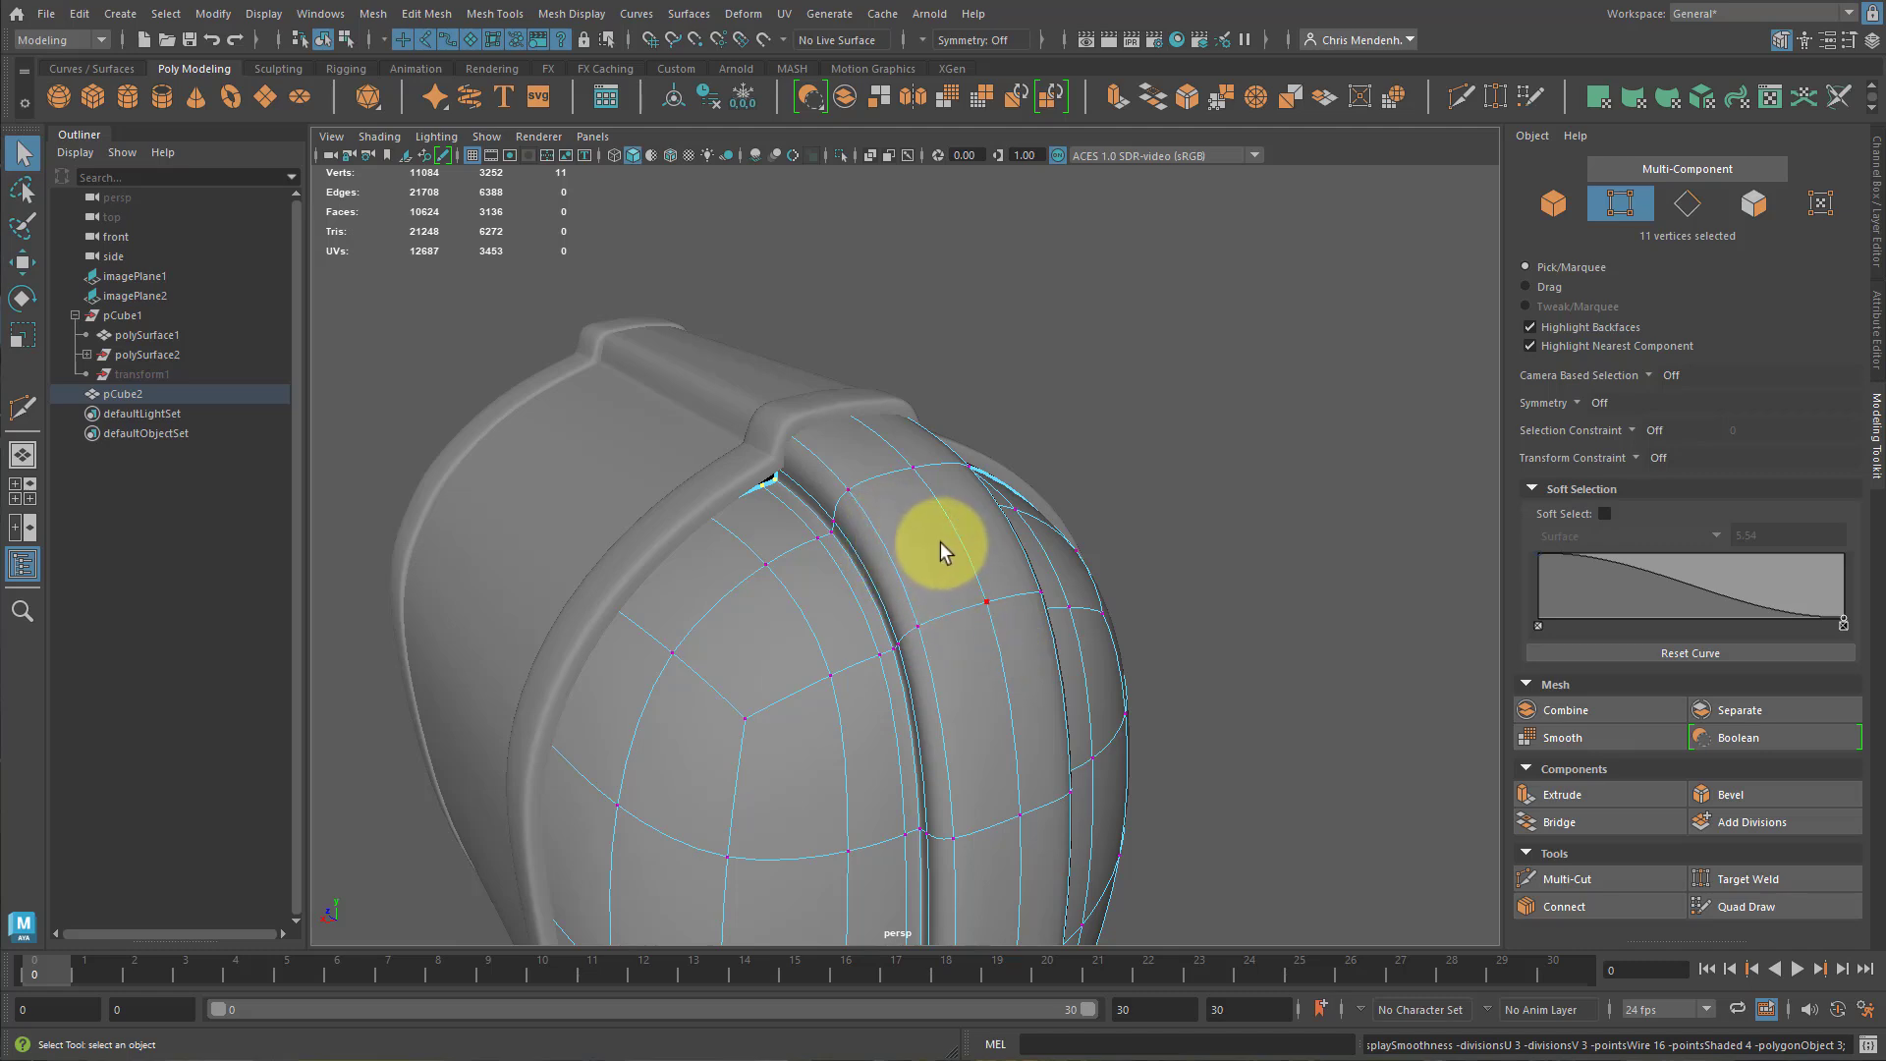
key(w)
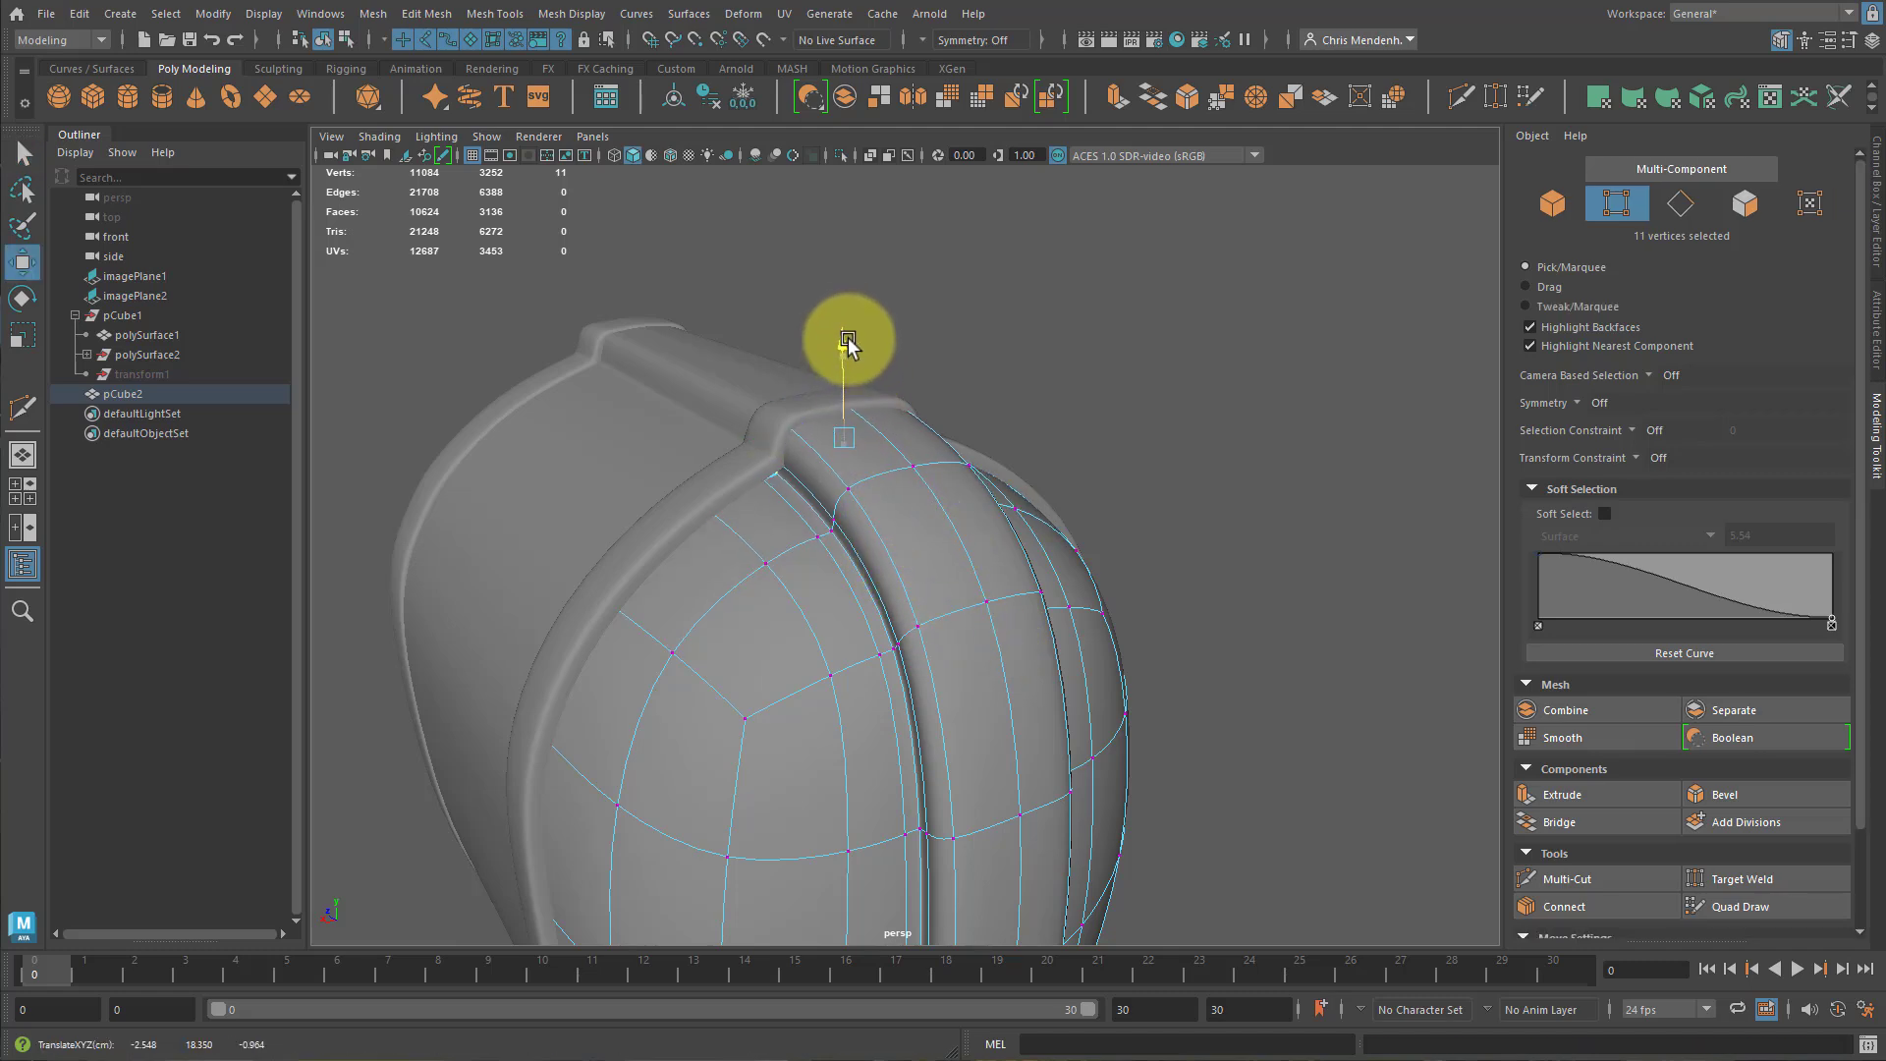
alt+drag(843, 344, 796, 497)
Select the six border vertices beside pCube2's central ridge, raise them and scale them outward in X by about 1.08.
key(ctrl+1)
right_drag(795, 497, 570, 475)
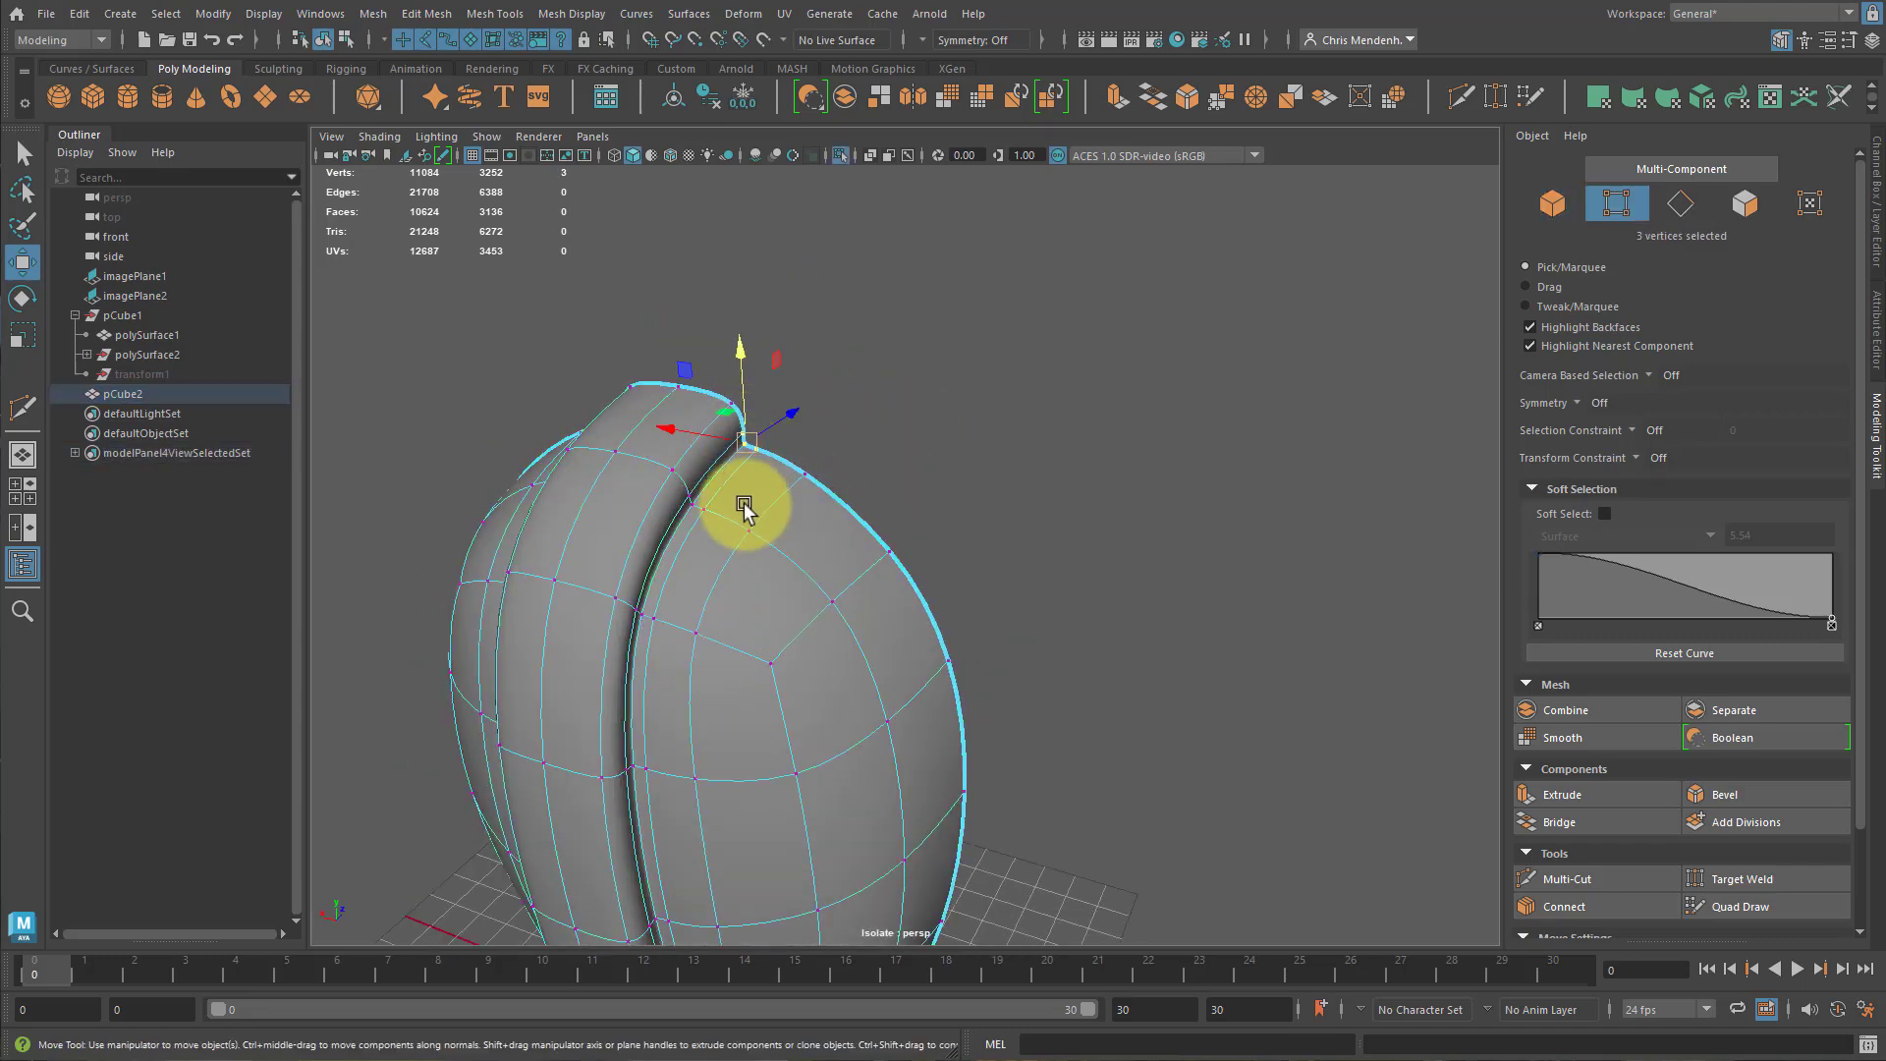
alt+drag(743, 506, 828, 464)
alt+drag(873, 496, 817, 497)
key(ctrl+1)
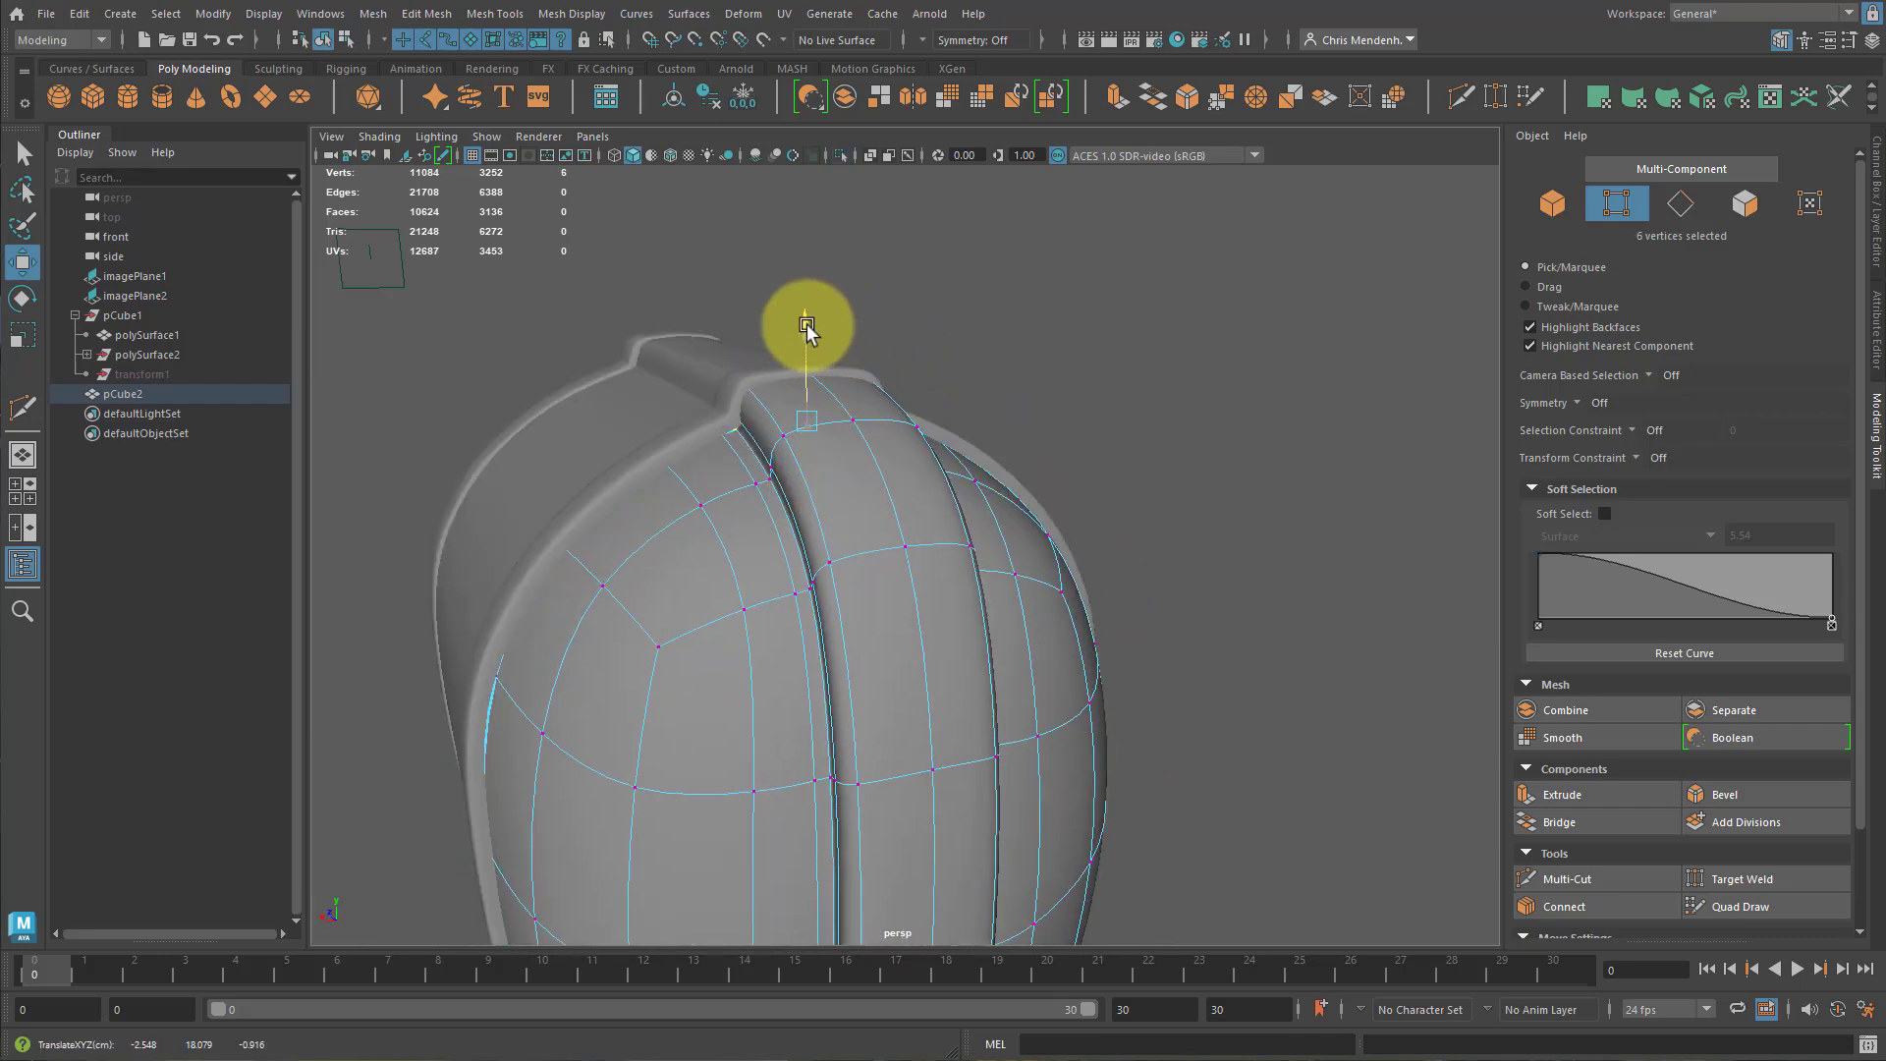
alt+drag(832, 423, 764, 428)
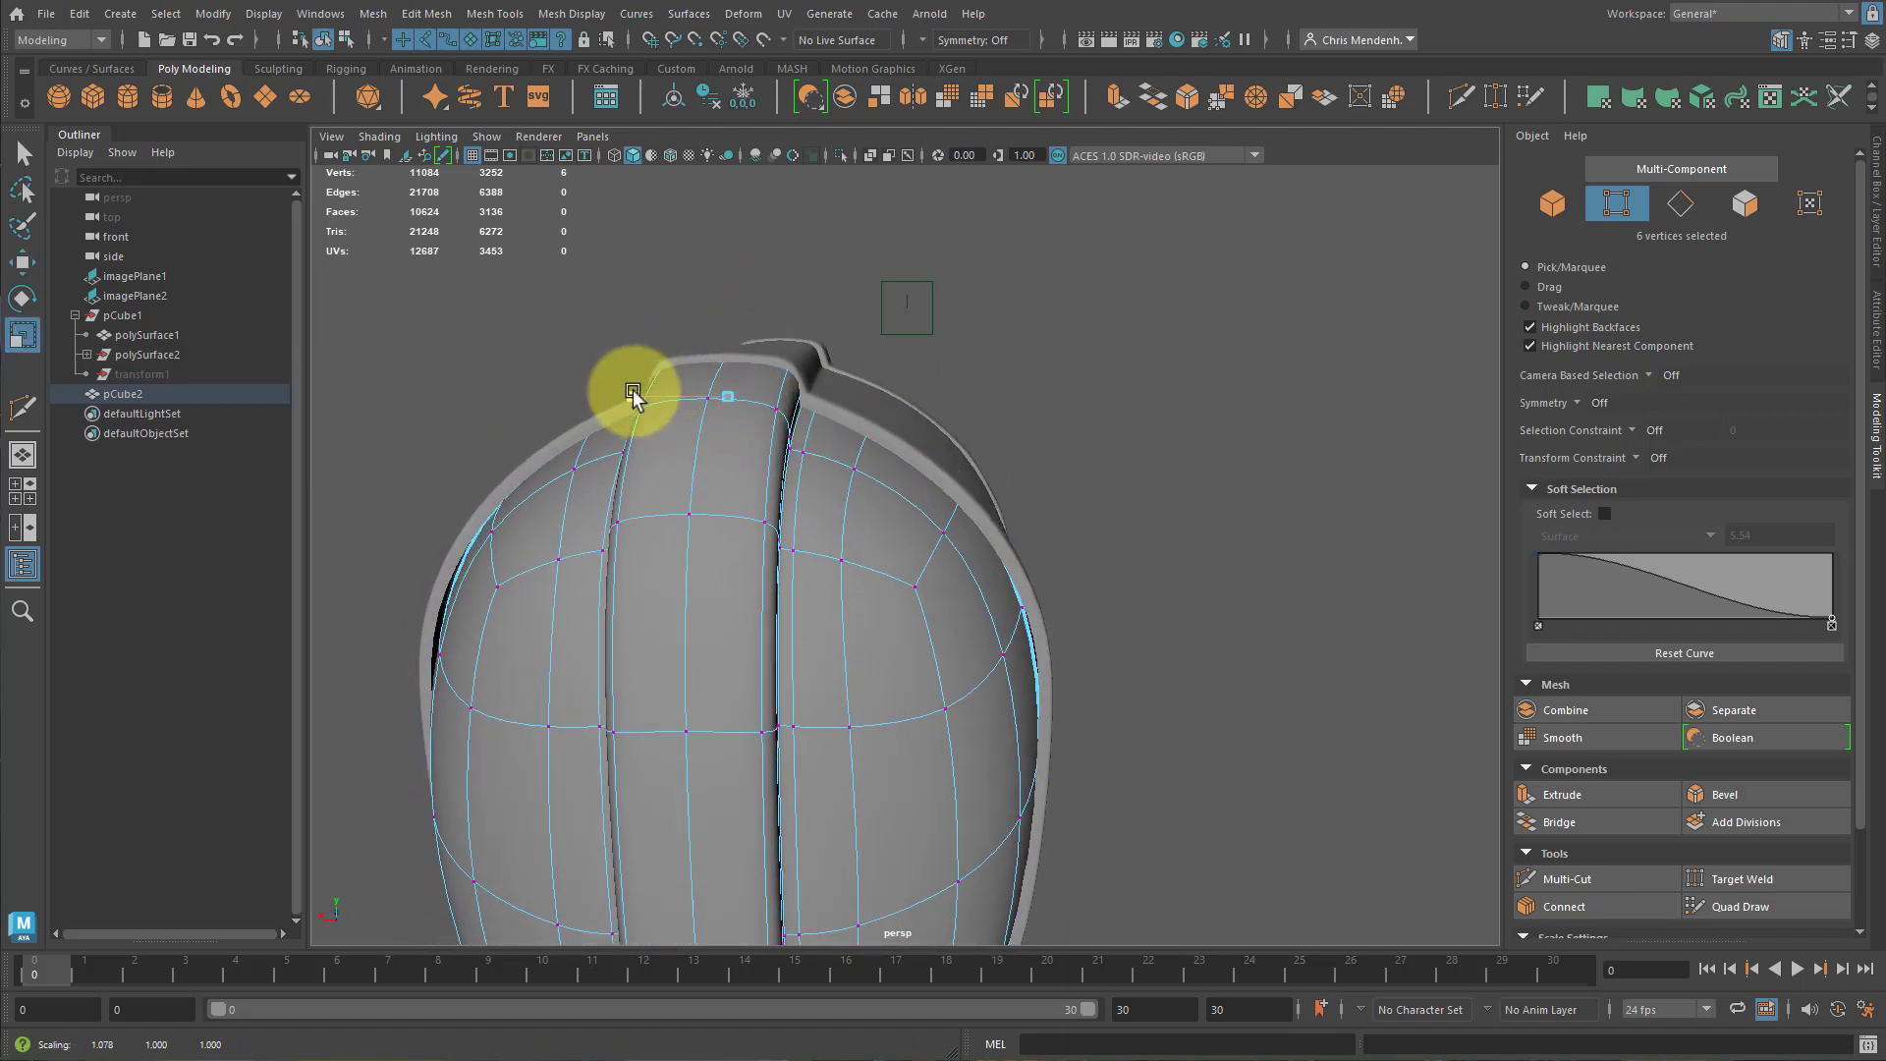
Select the pair of border vertices on pCube2's upper sides and scale them apart to close the side gaps.
alt+drag(632, 393, 584, 481)
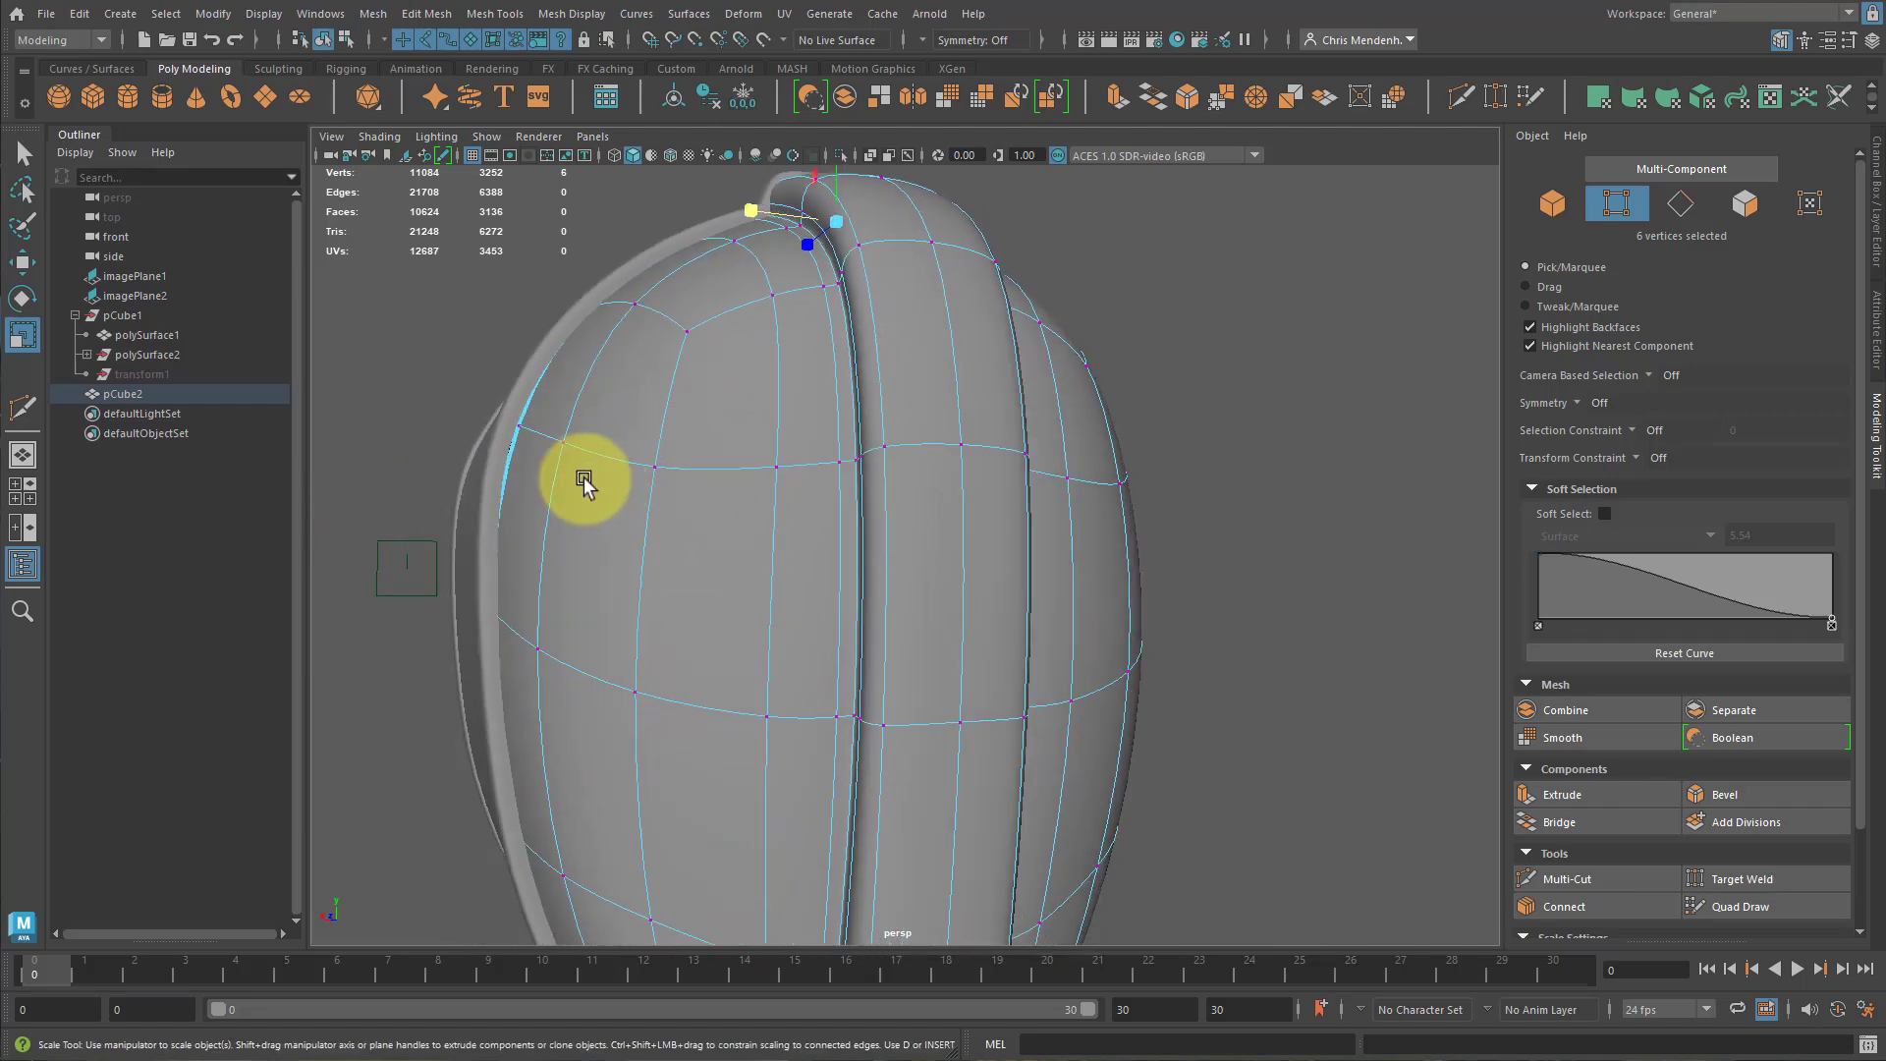
click(516, 422)
alt+drag(516, 422, 792, 497)
alt+drag(1028, 496, 881, 532)
key(ctrl+1)
key(ctrl+1)
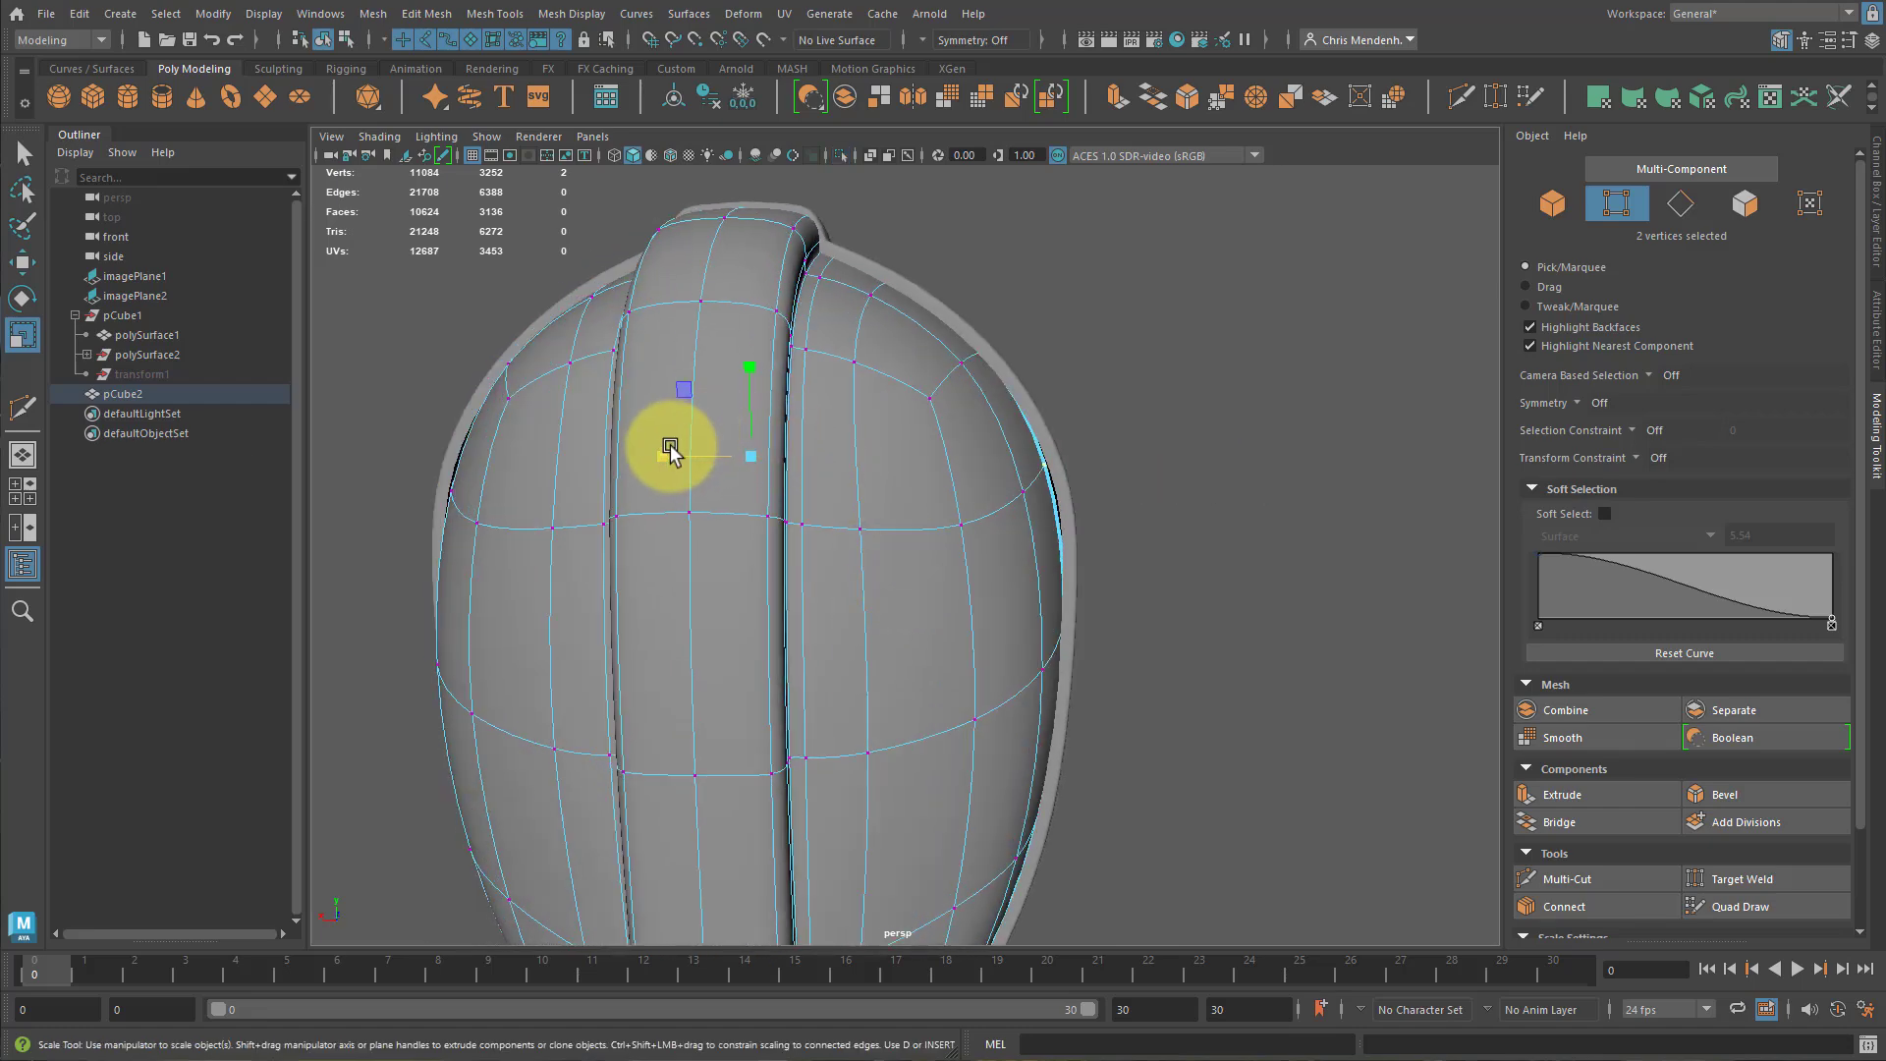
alt+drag(663, 454, 1212, 593)
Inspect the seam between pCube2 and the main body from several angles with pCube2 selected as an object.
alt+right_drag(1212, 593, 1235, 643)
alt+drag(1234, 640, 1099, 699)
alt+right_drag(1099, 698, 1212, 514)
click(1211, 516)
alt+drag(1211, 516, 1013, 429)
click(1024, 383)
alt+right_drag(1000, 383, 977, 437)
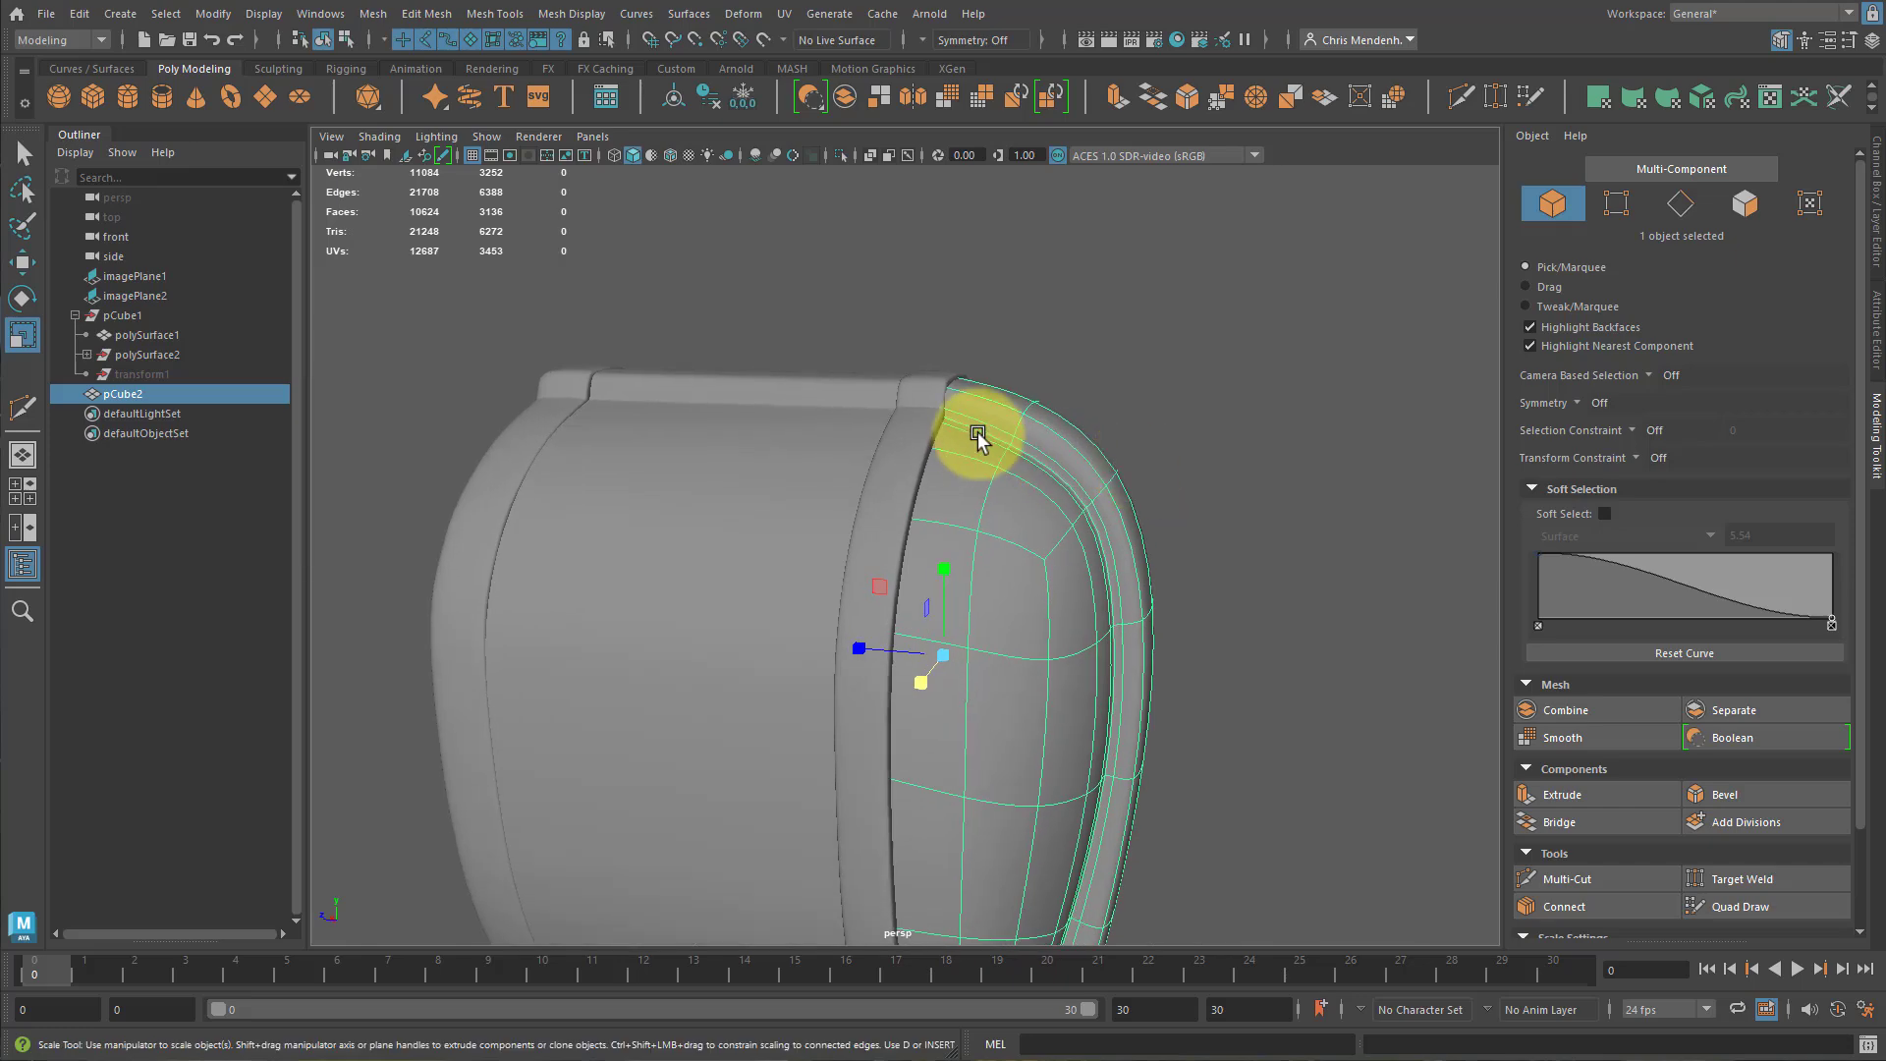
In the side view, select pCube2's row of 11 vertices just behind the rim and raise it to match the reference photo.
alt+drag(943, 487, 959, 480)
key(F9)
key(space)
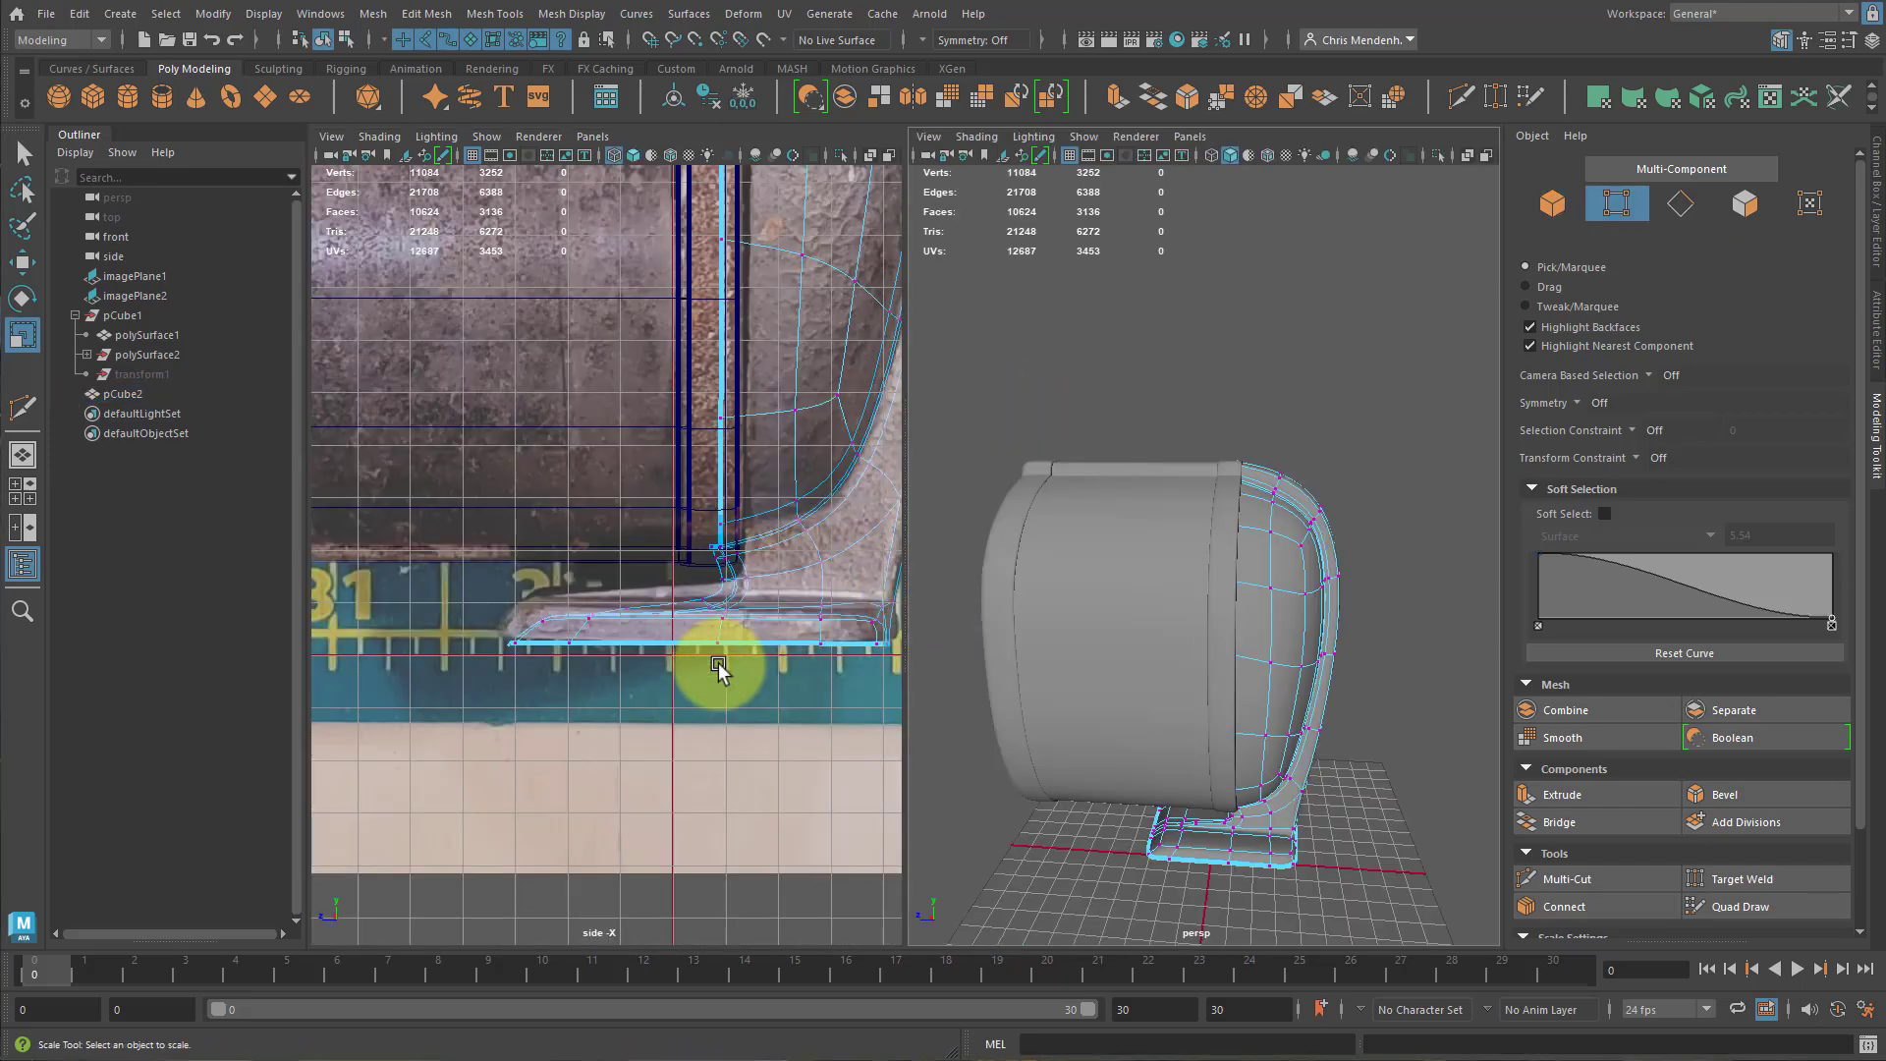
scroll(678, 483, down, 8)
alt+middle_drag(675, 467, 676, 676)
alt+right_drag(676, 676, 776, 574)
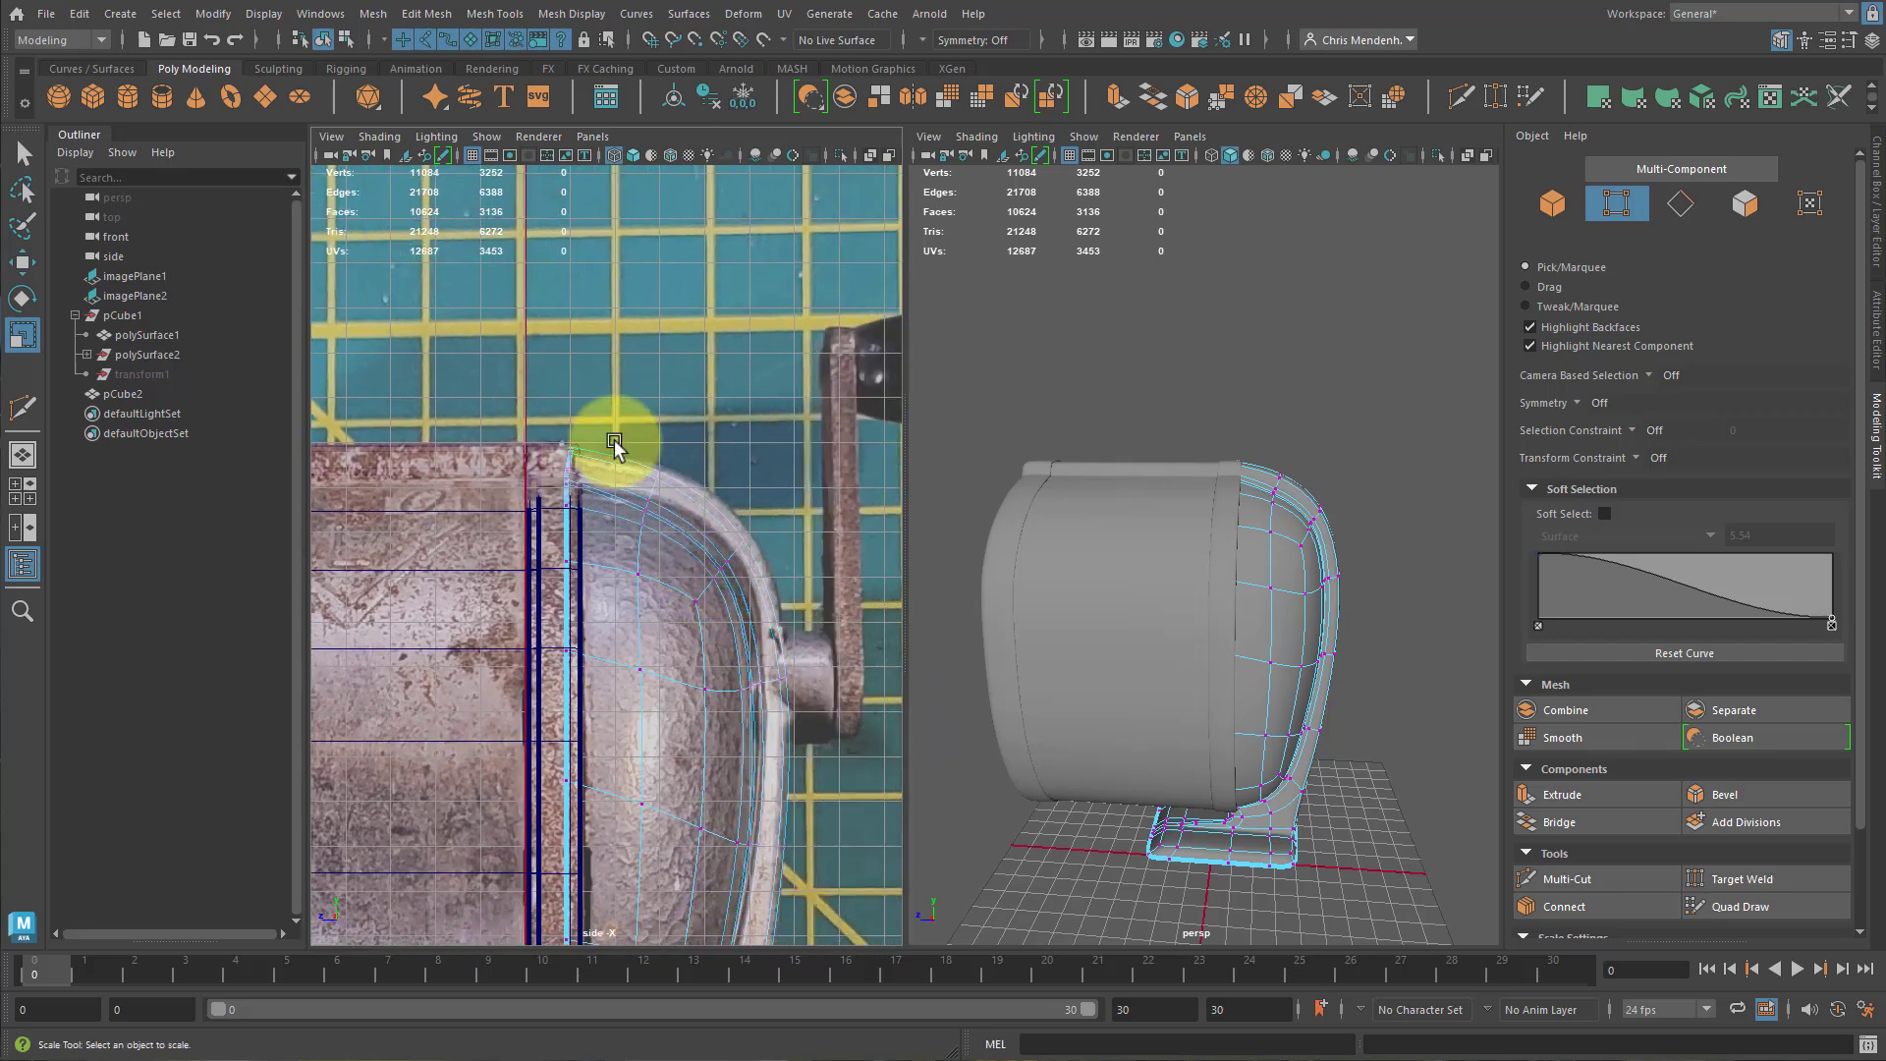
mouse_move(611, 430)
mouse_down()
mouse_move(699, 555)
mouse_move(619, 452)
mouse_up()
key(w)
click(652, 388)
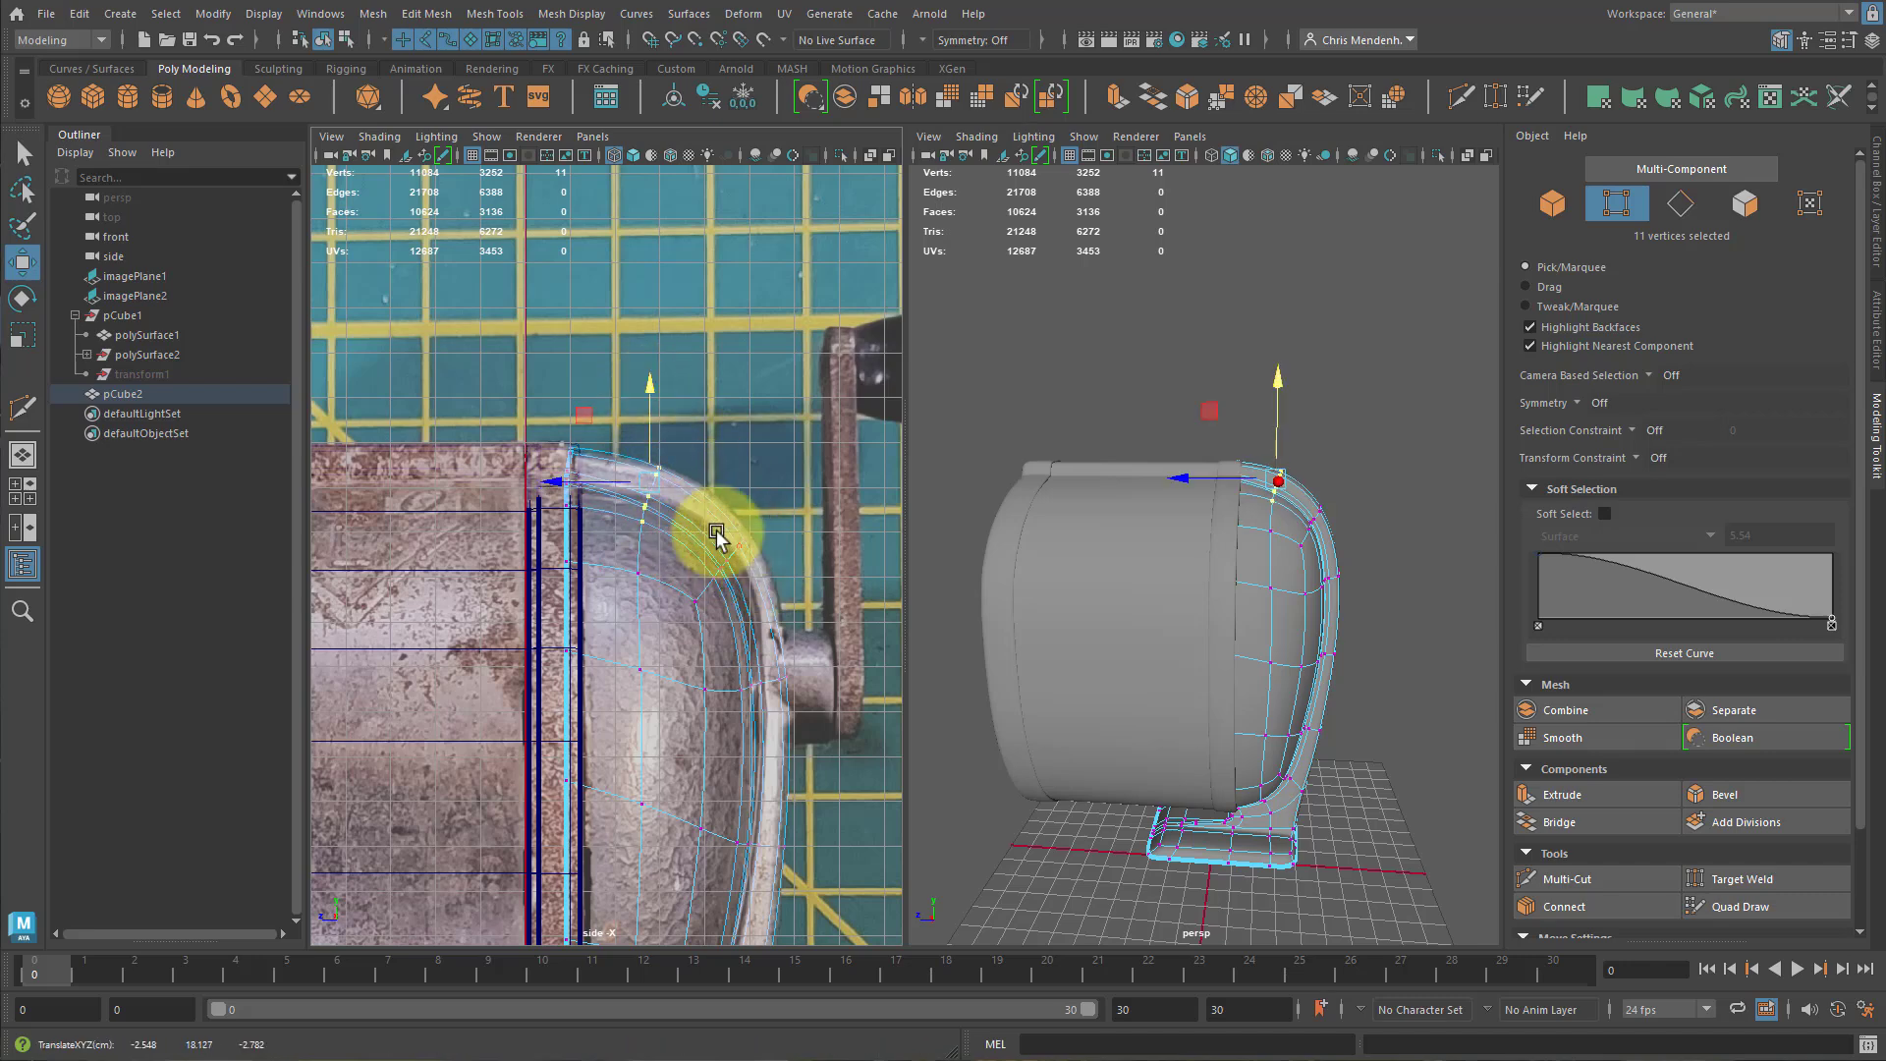
Select the 13 vertices at pCube2's upper rear curve and nudge them up and outward to match the reference photo.
drag(677, 513, 776, 620)
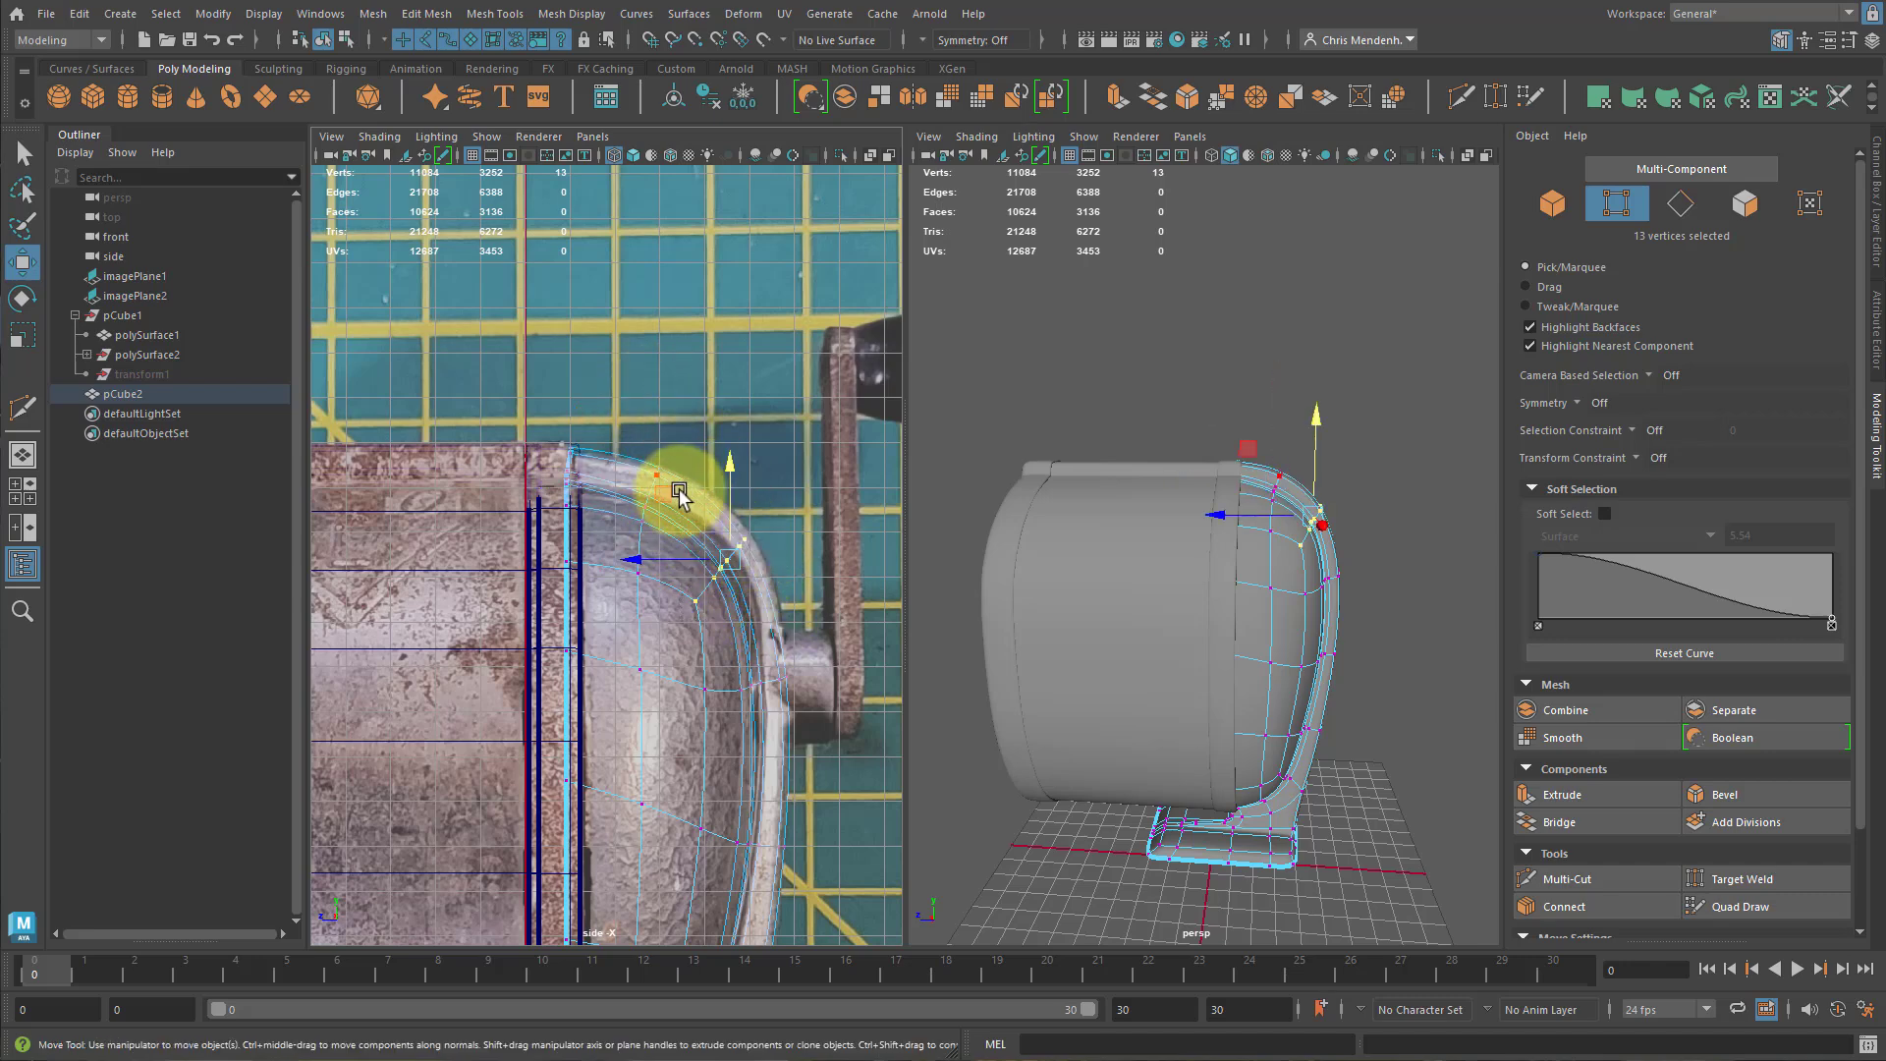
drag(673, 488, 674, 486)
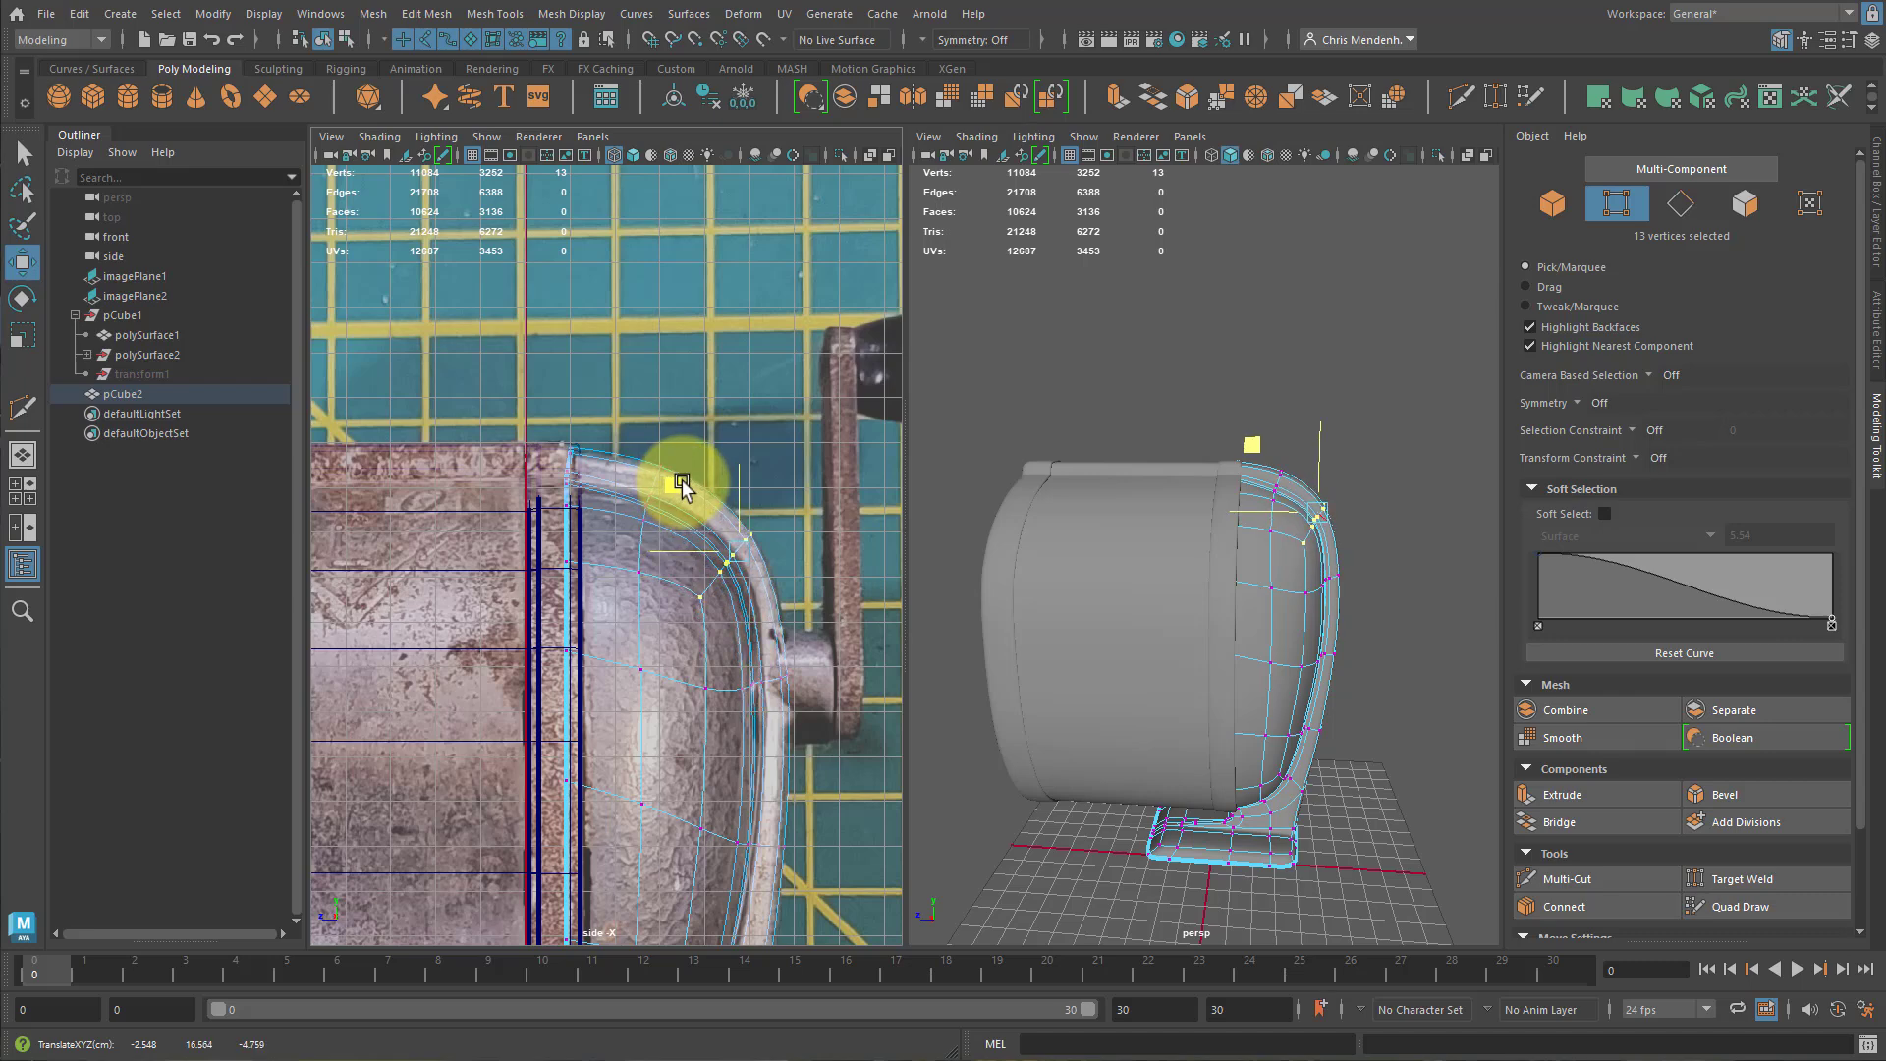
Try to raise the 24 border vertices at pCube2's lower front corner, just above the foot.
alt+middle_drag(773, 654, 799, 450)
alt+middle_drag(798, 635, 833, 613)
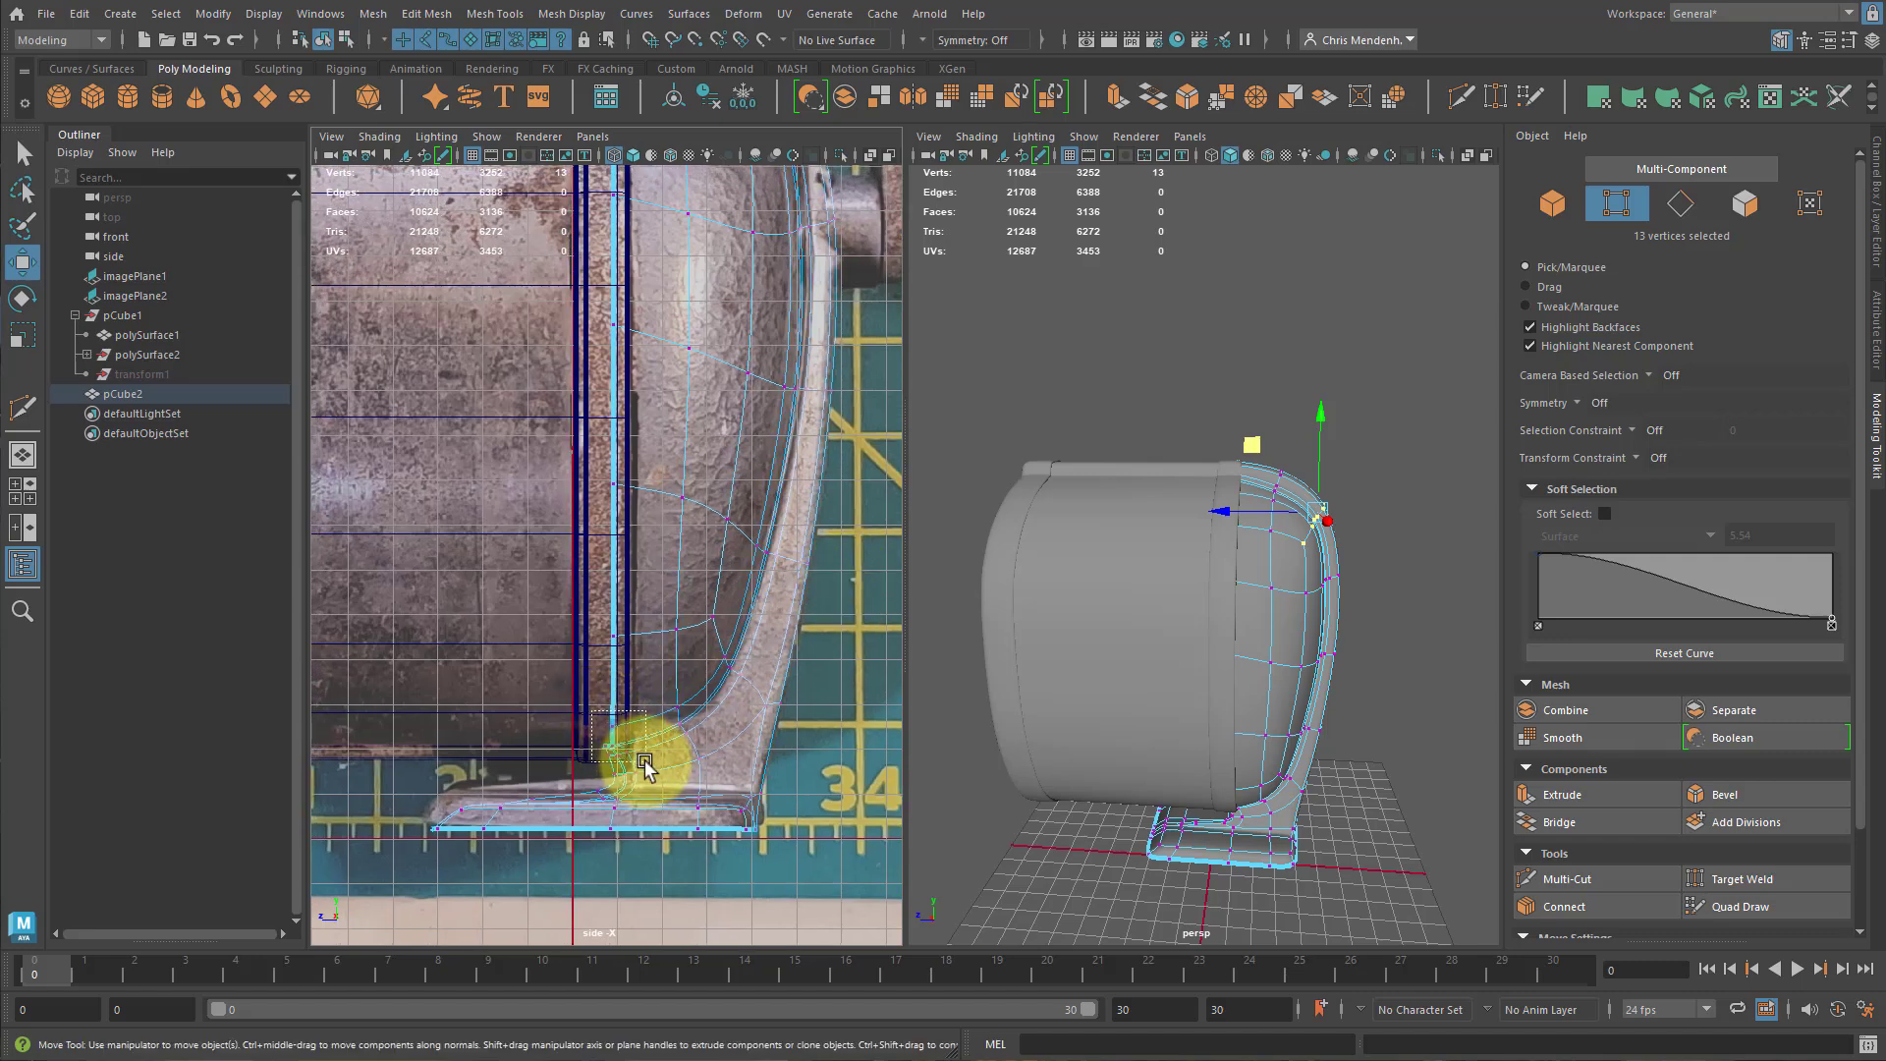
drag(645, 761, 650, 761)
alt+drag(1137, 808, 1096, 701)
key(f)
scroll(1122, 681, down, 5)
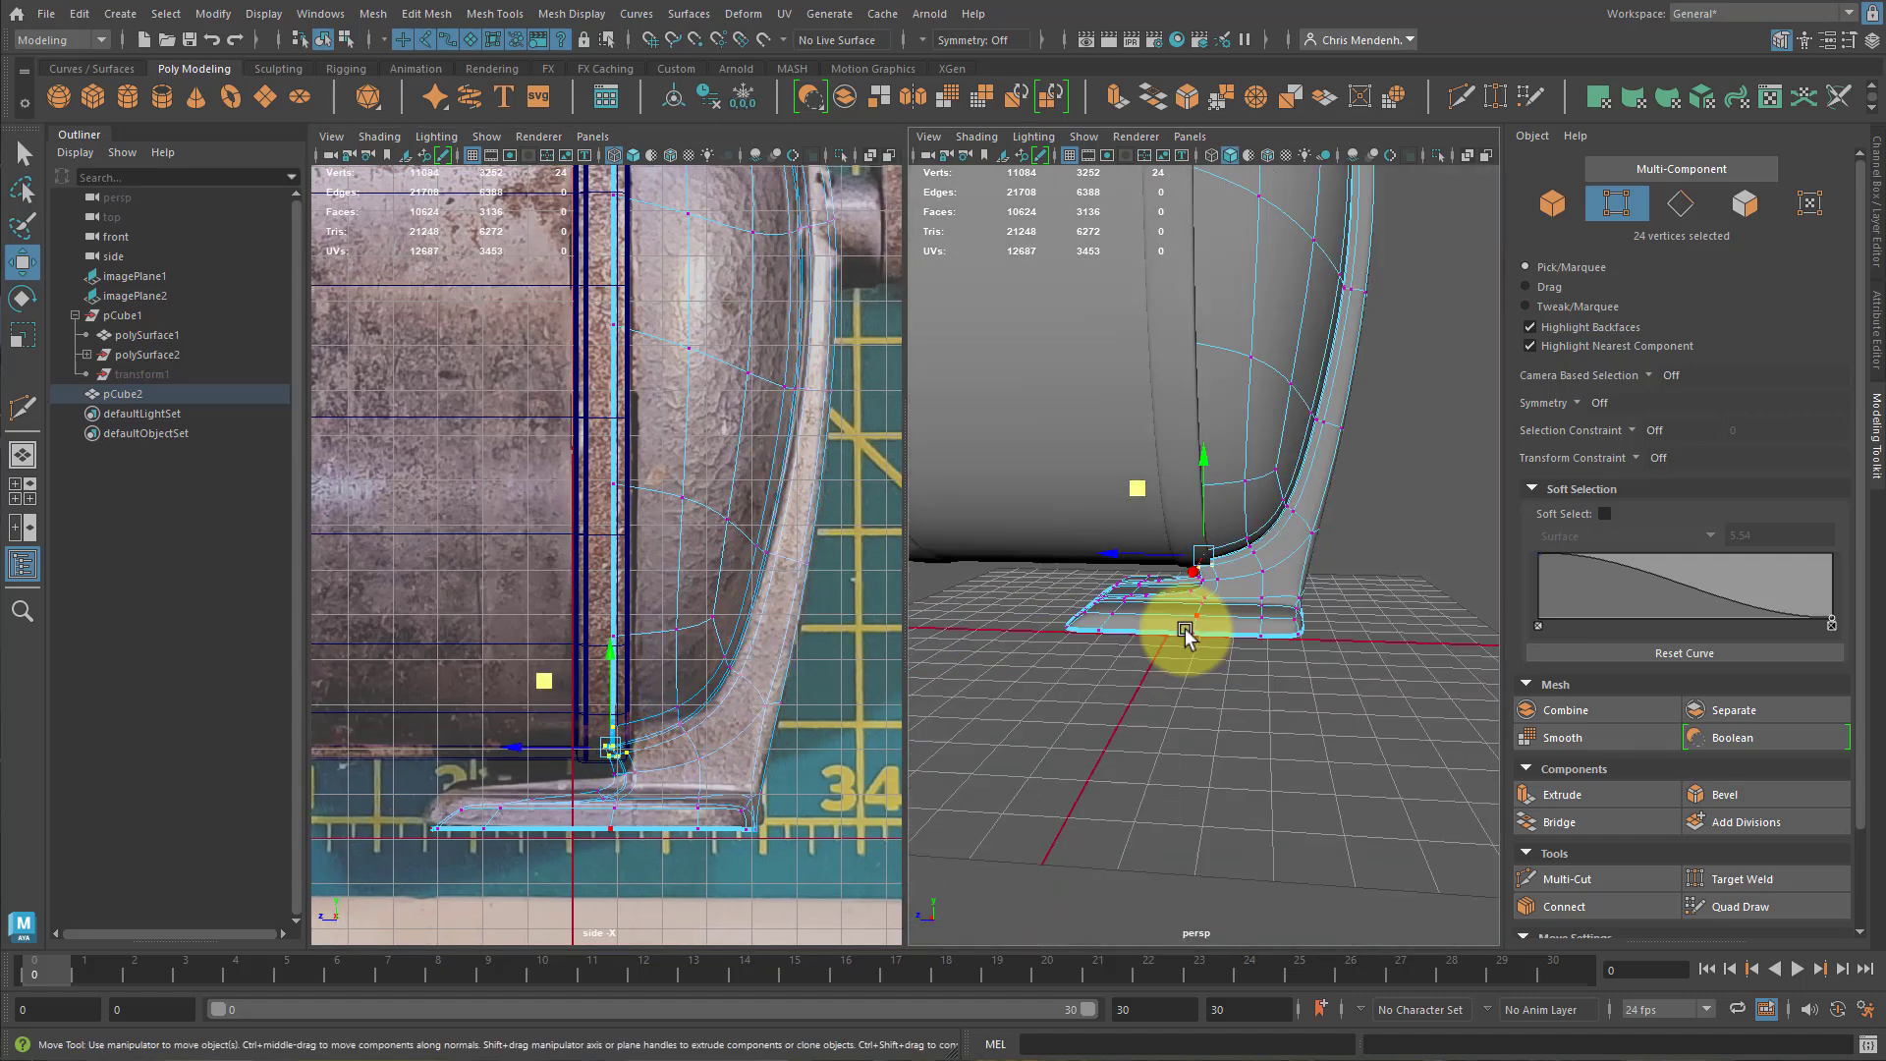
click(1206, 458)
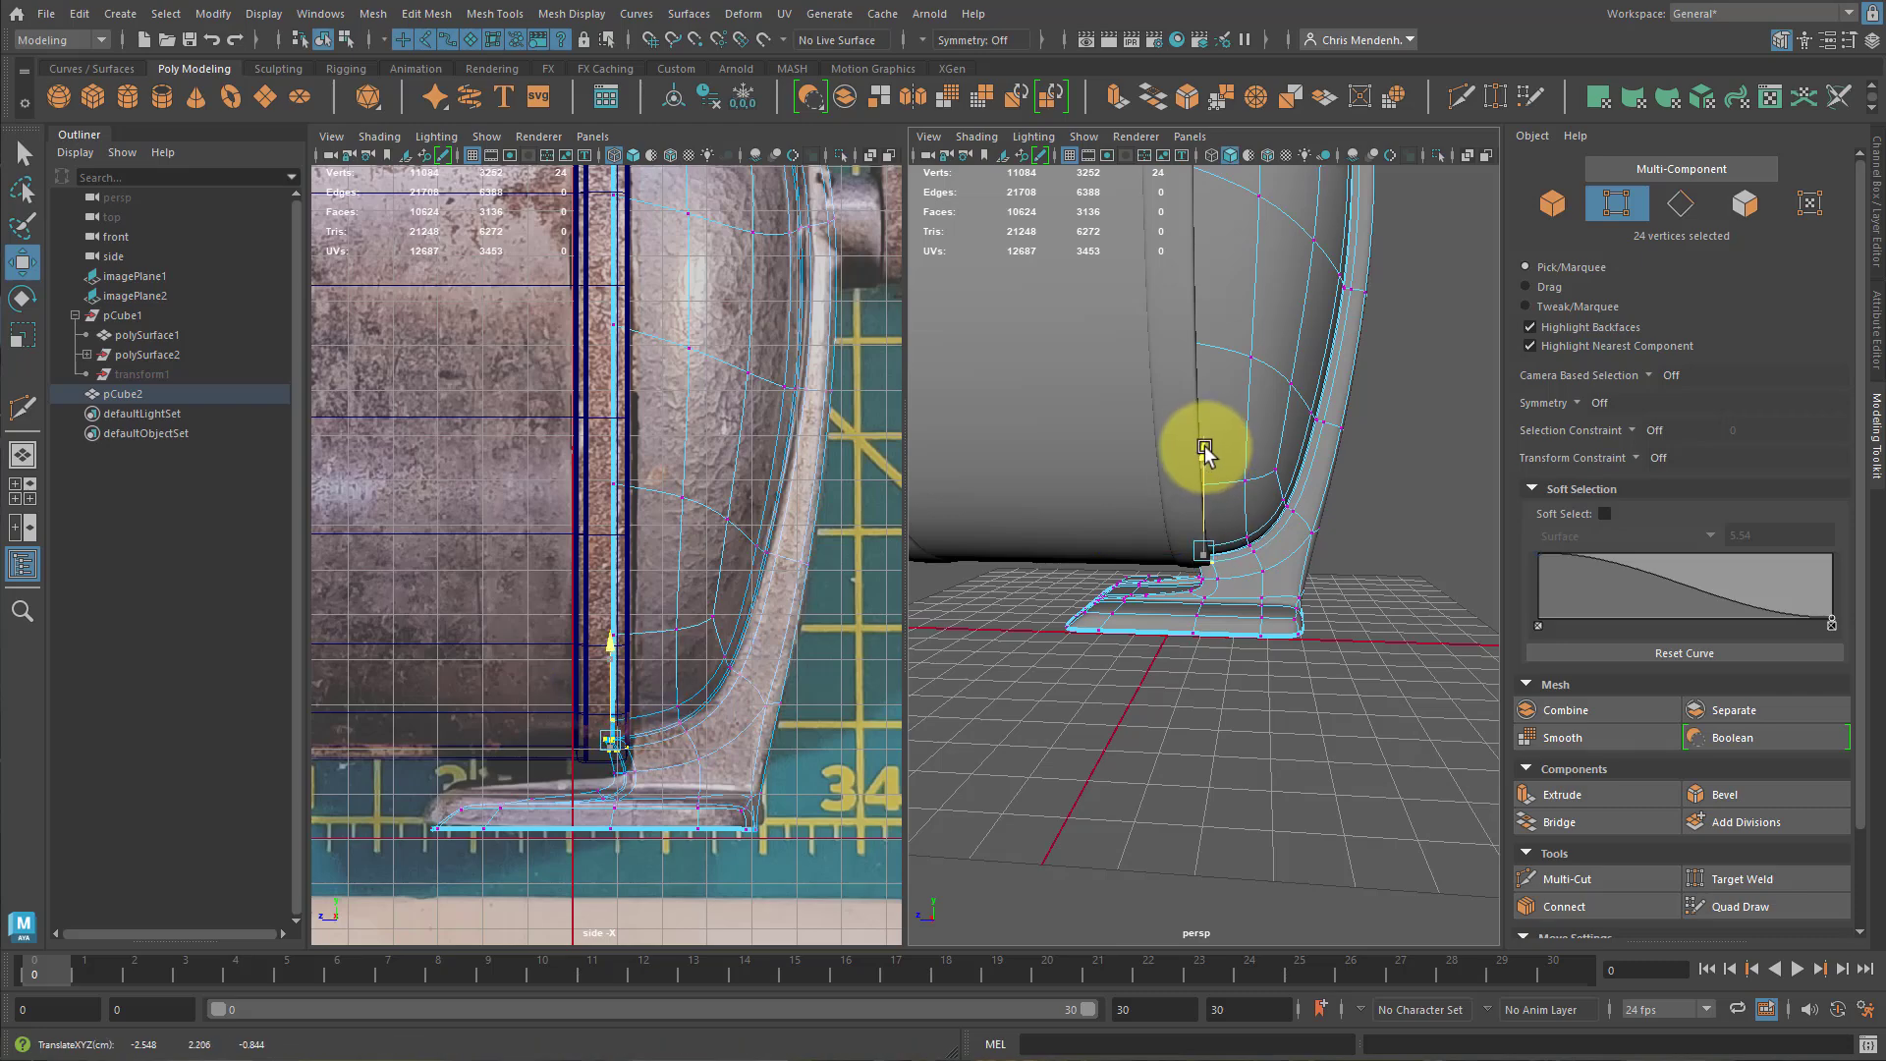
alt+drag(1317, 576, 1280, 553)
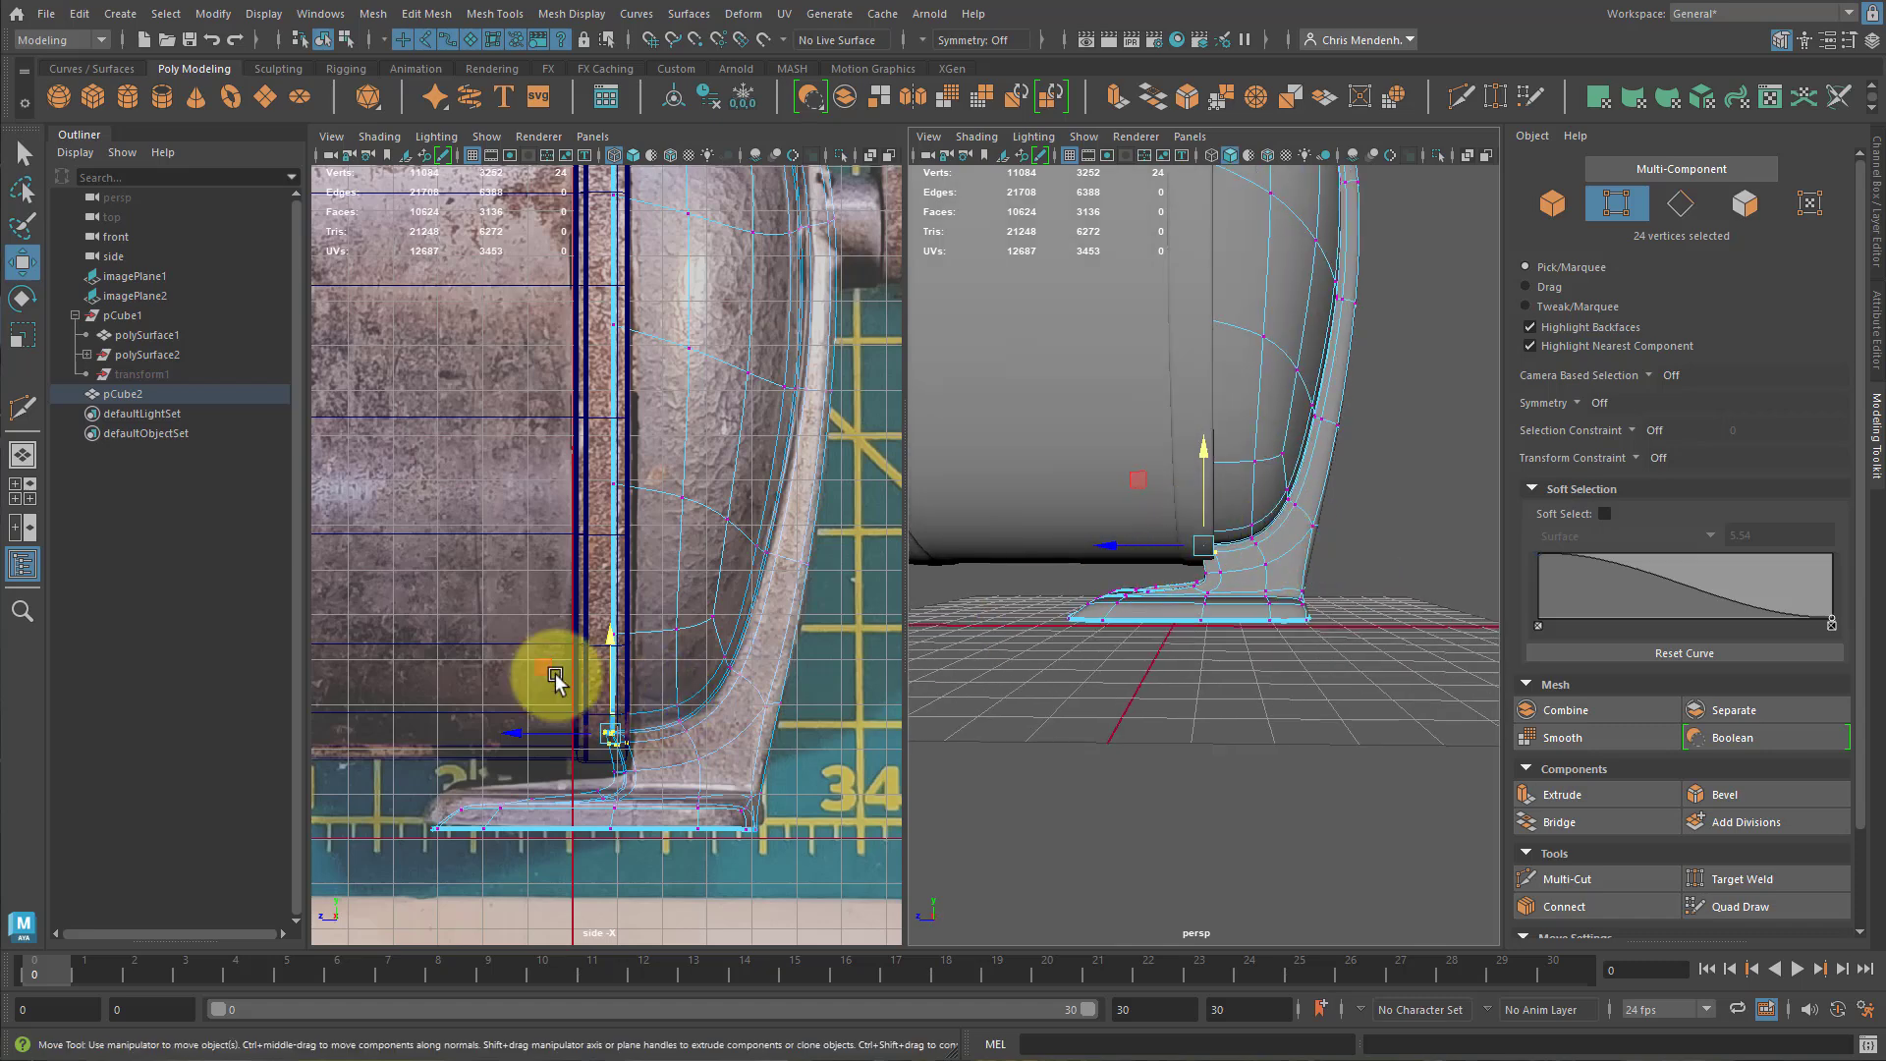
Try raising the 32 vertices around pCube2's lower front corner, and undo the vertex moves.
drag(515, 668, 609, 705)
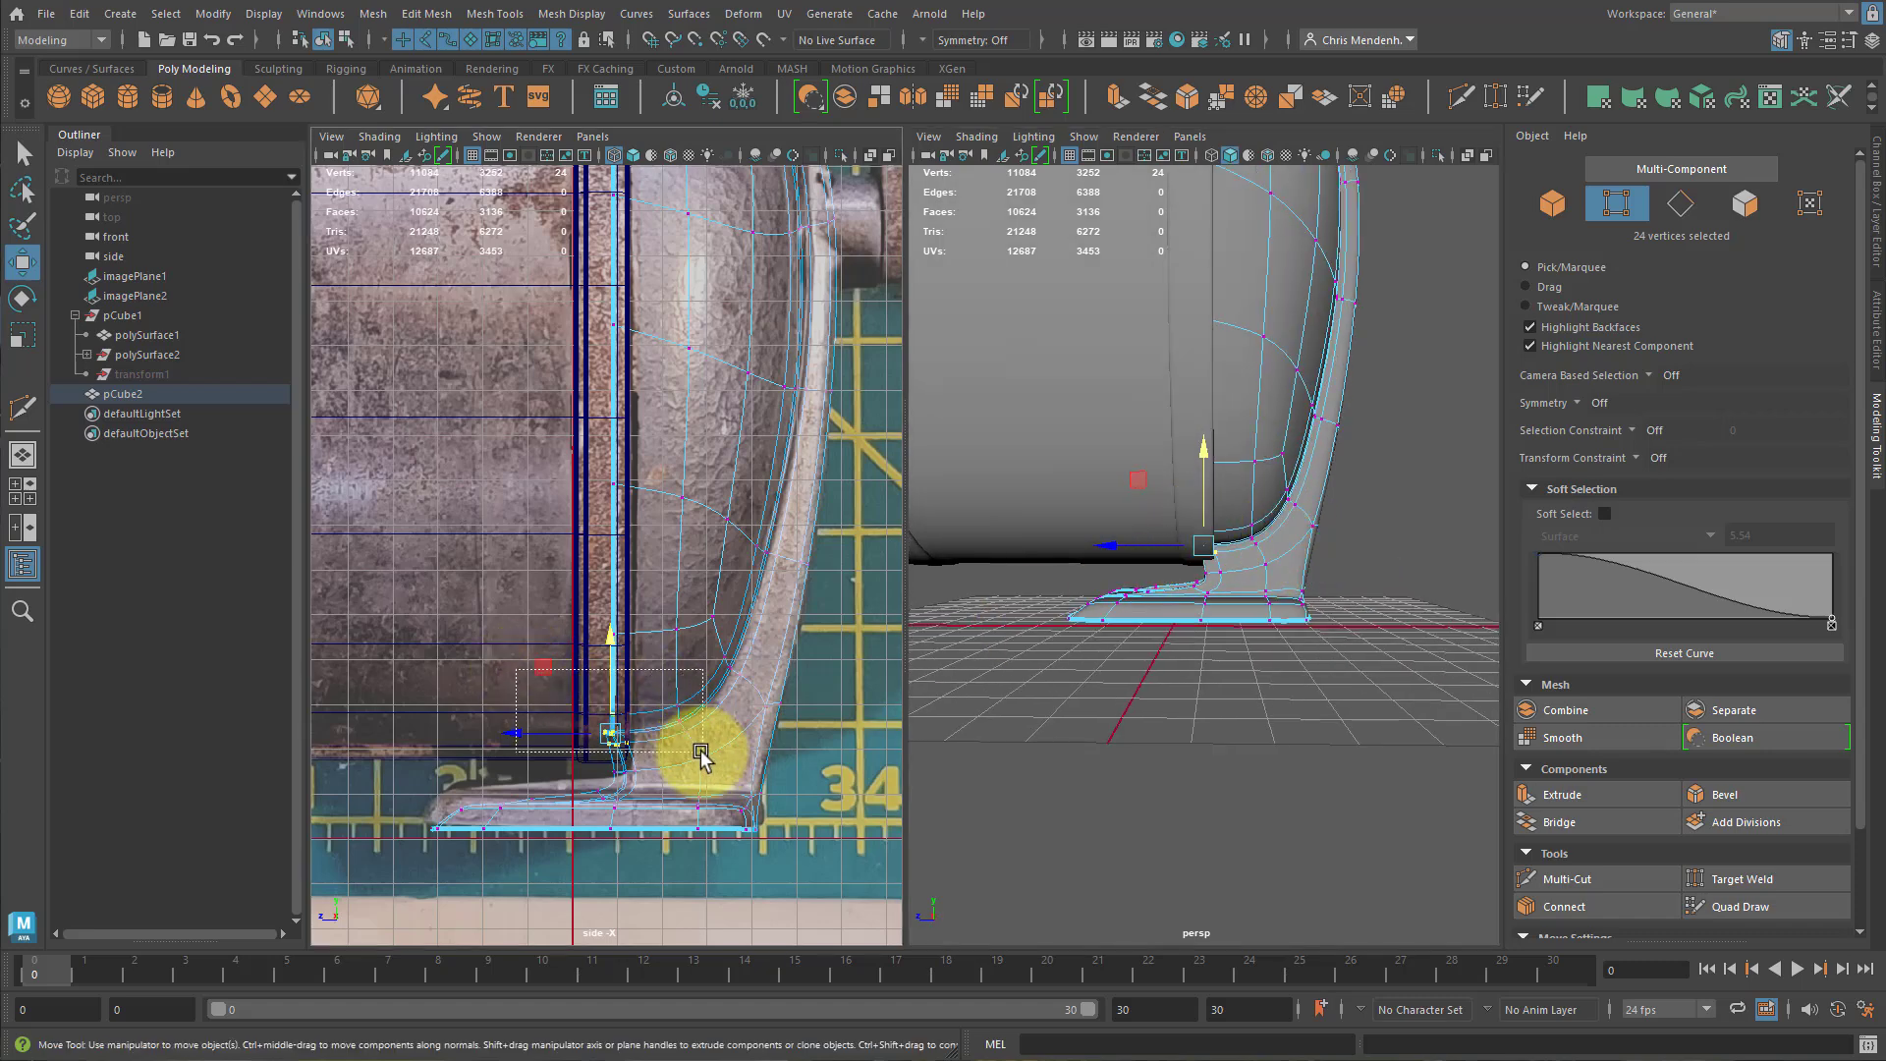
shift+drag(700, 753, 701, 753)
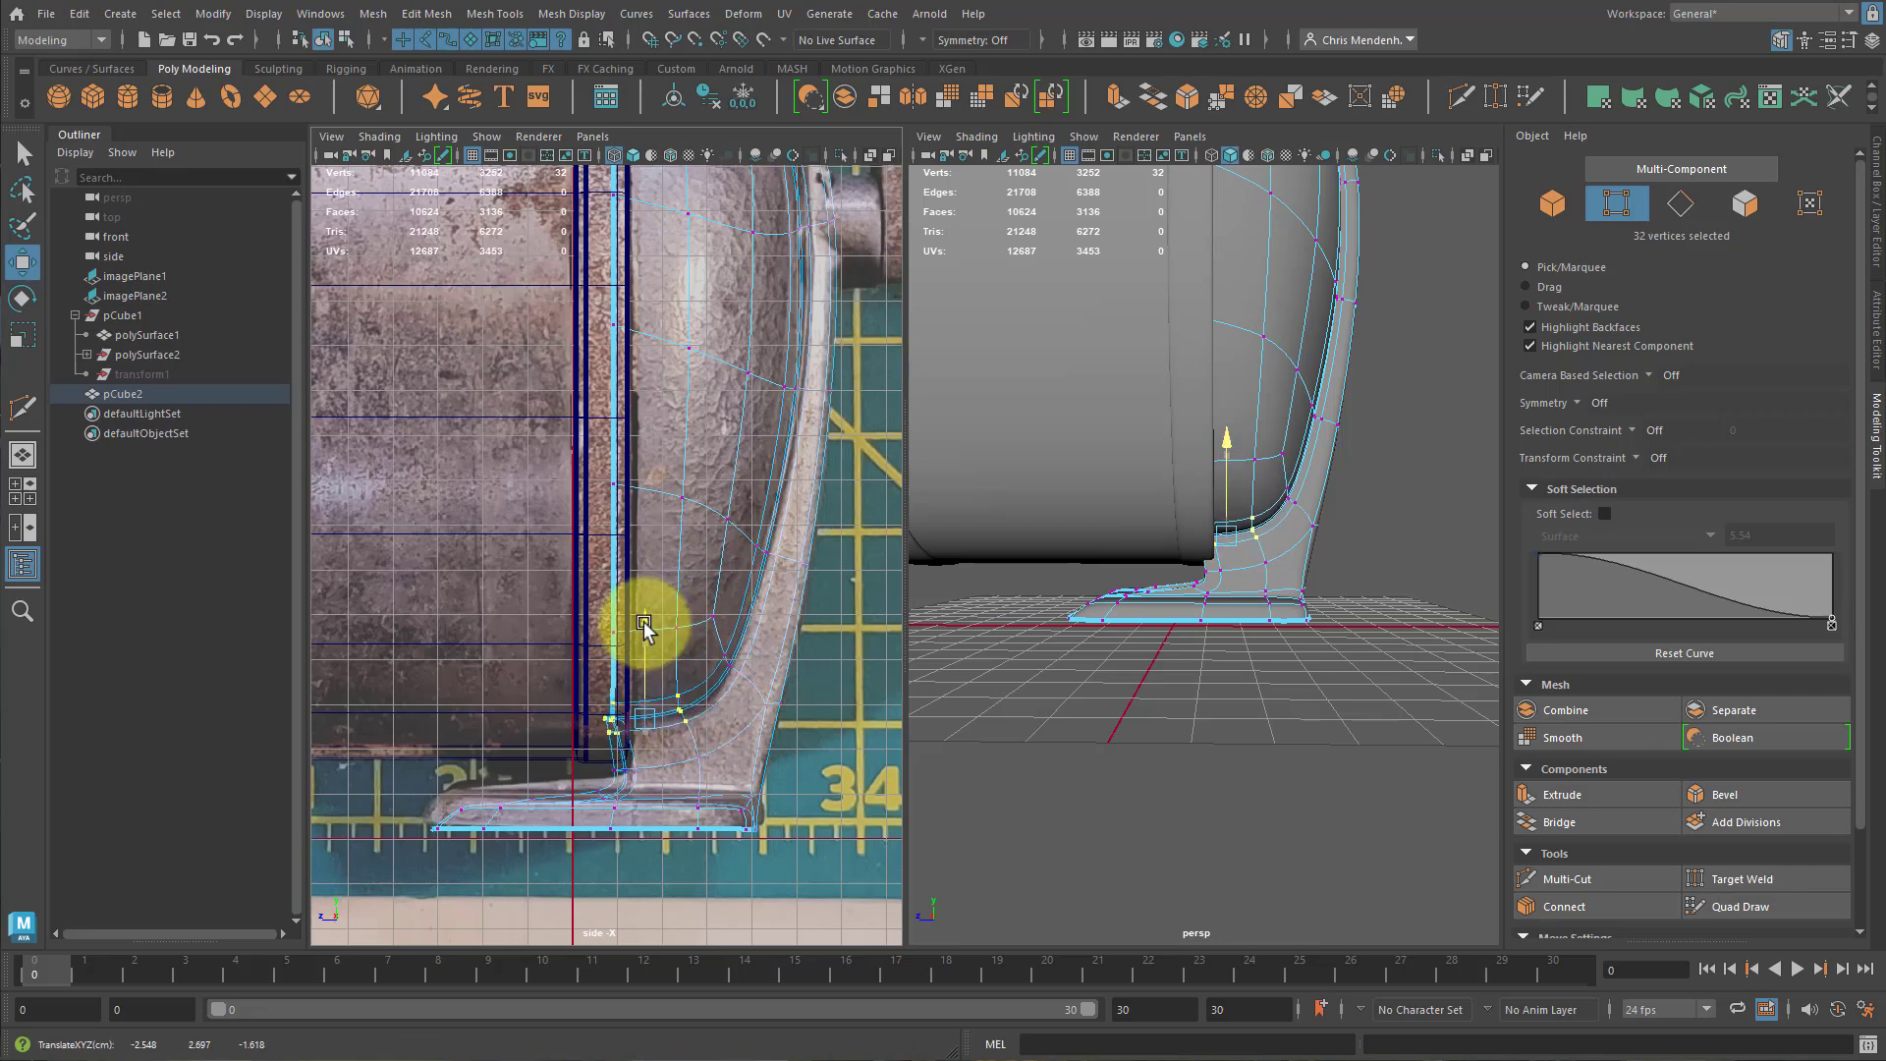
alt+drag(1191, 569, 1060, 598)
key(ctrl+z)
alt+drag(1238, 639, 1359, 624)
key(ctrl+z)
key(ctrl+z)
alt+drag(1206, 515, 1221, 631)
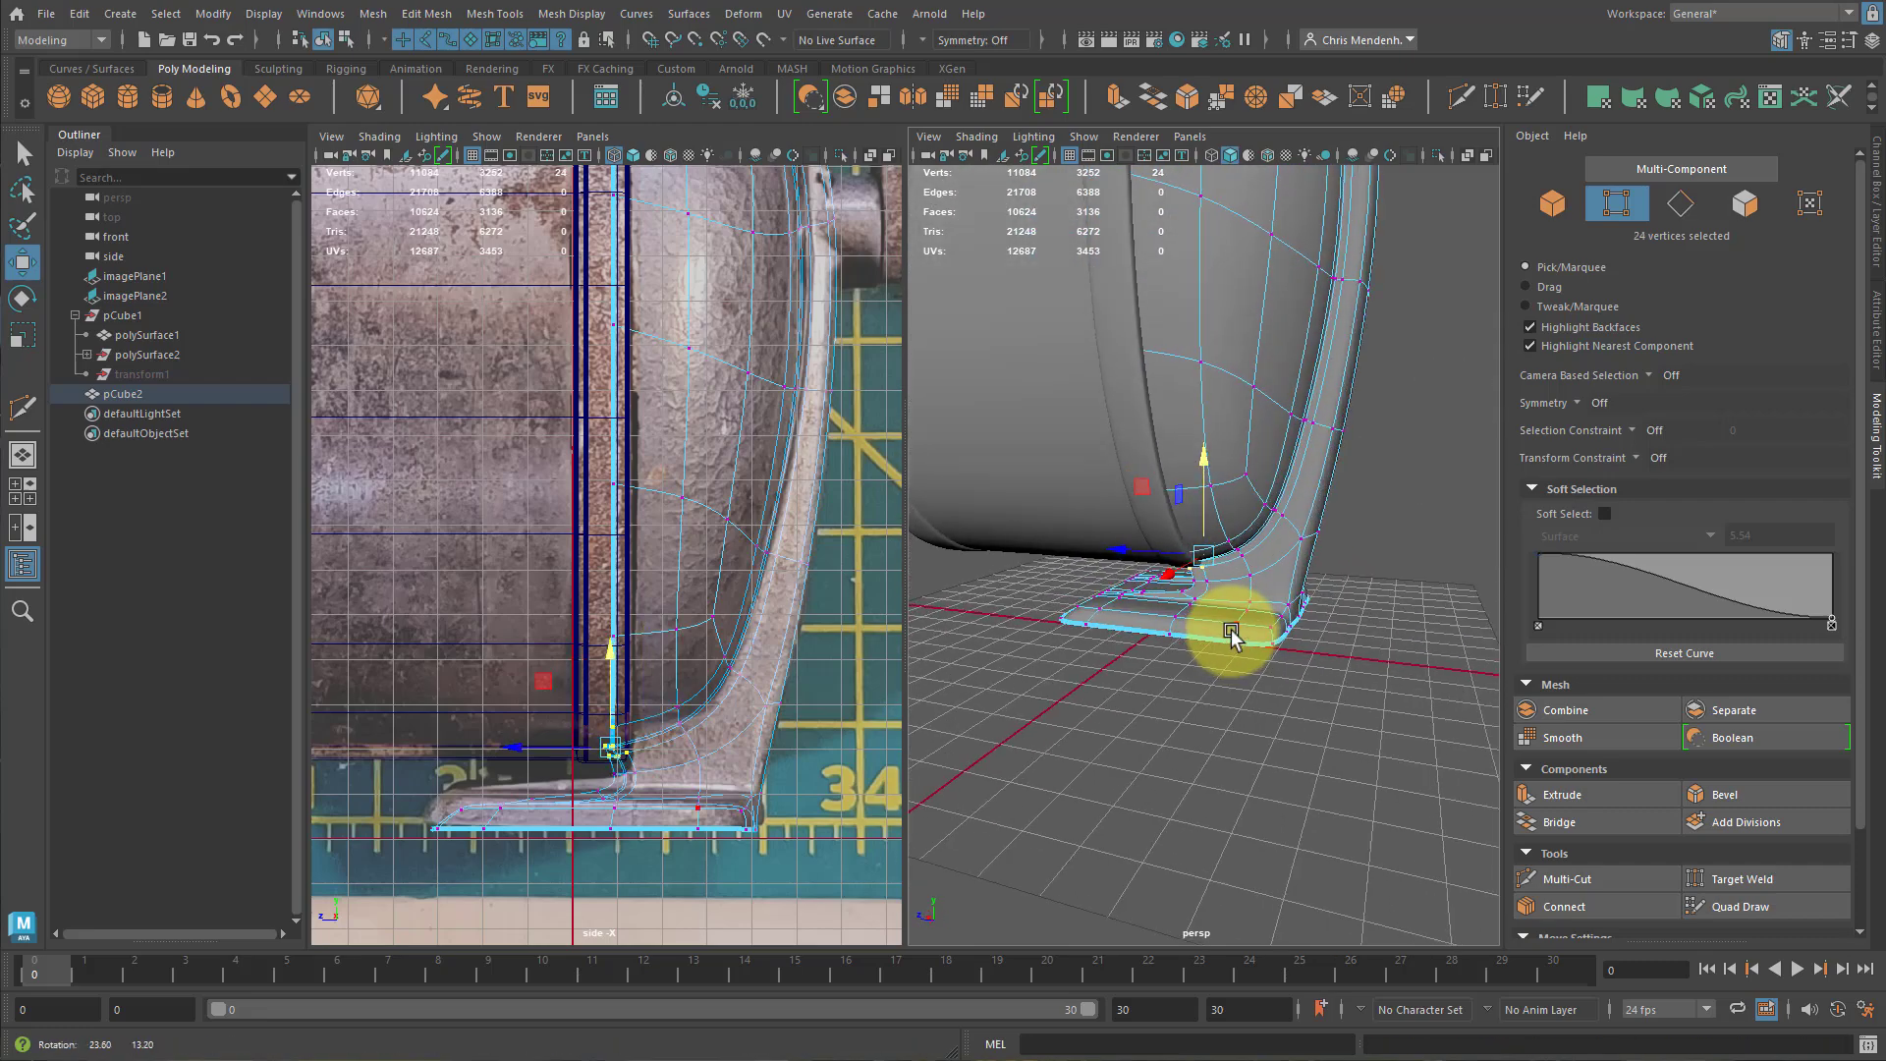
Deselect everything and examine the lower seam above the foot and the whole model from several angles.
click(1378, 623)
key(a)
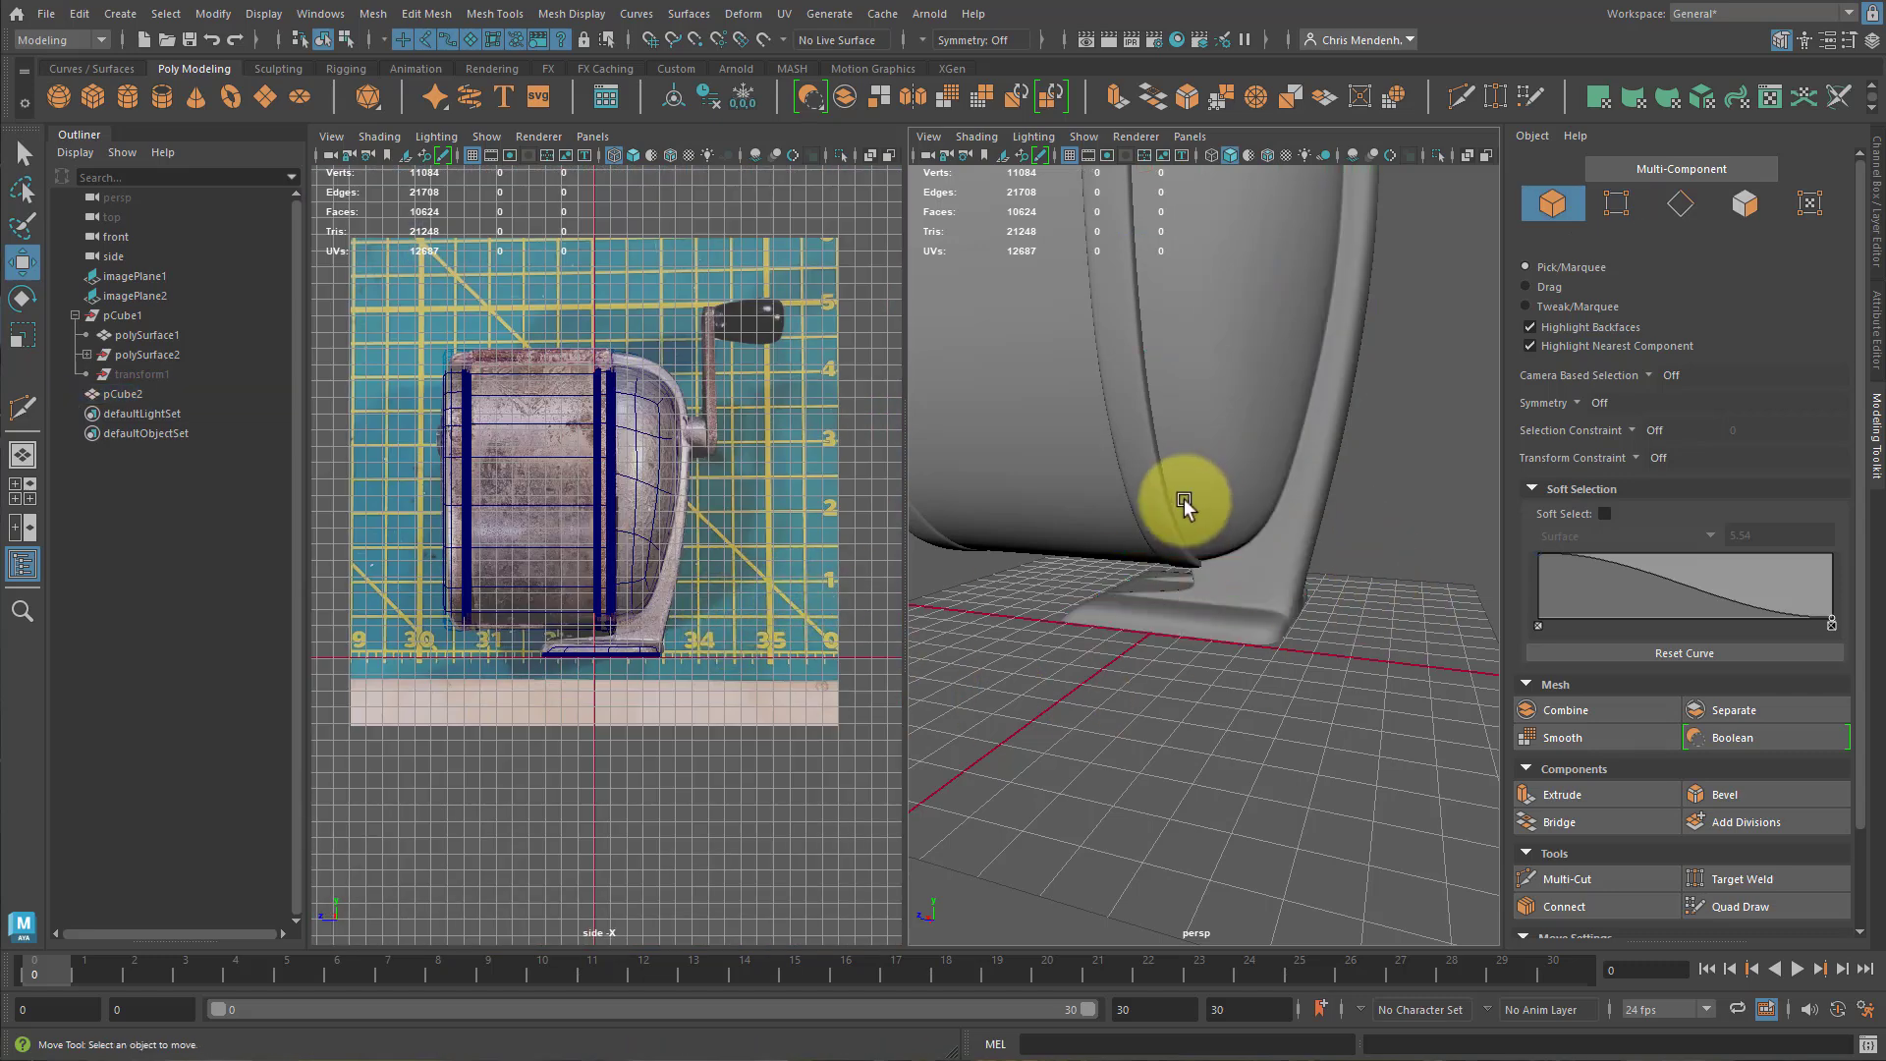
key(a)
scroll(1184, 506, up, 8)
alt+drag(1149, 528, 1224, 573)
alt+middle_drag(1264, 499, 1346, 501)
scroll(1218, 600, down, 6)
alt+drag(1179, 464, 1155, 562)
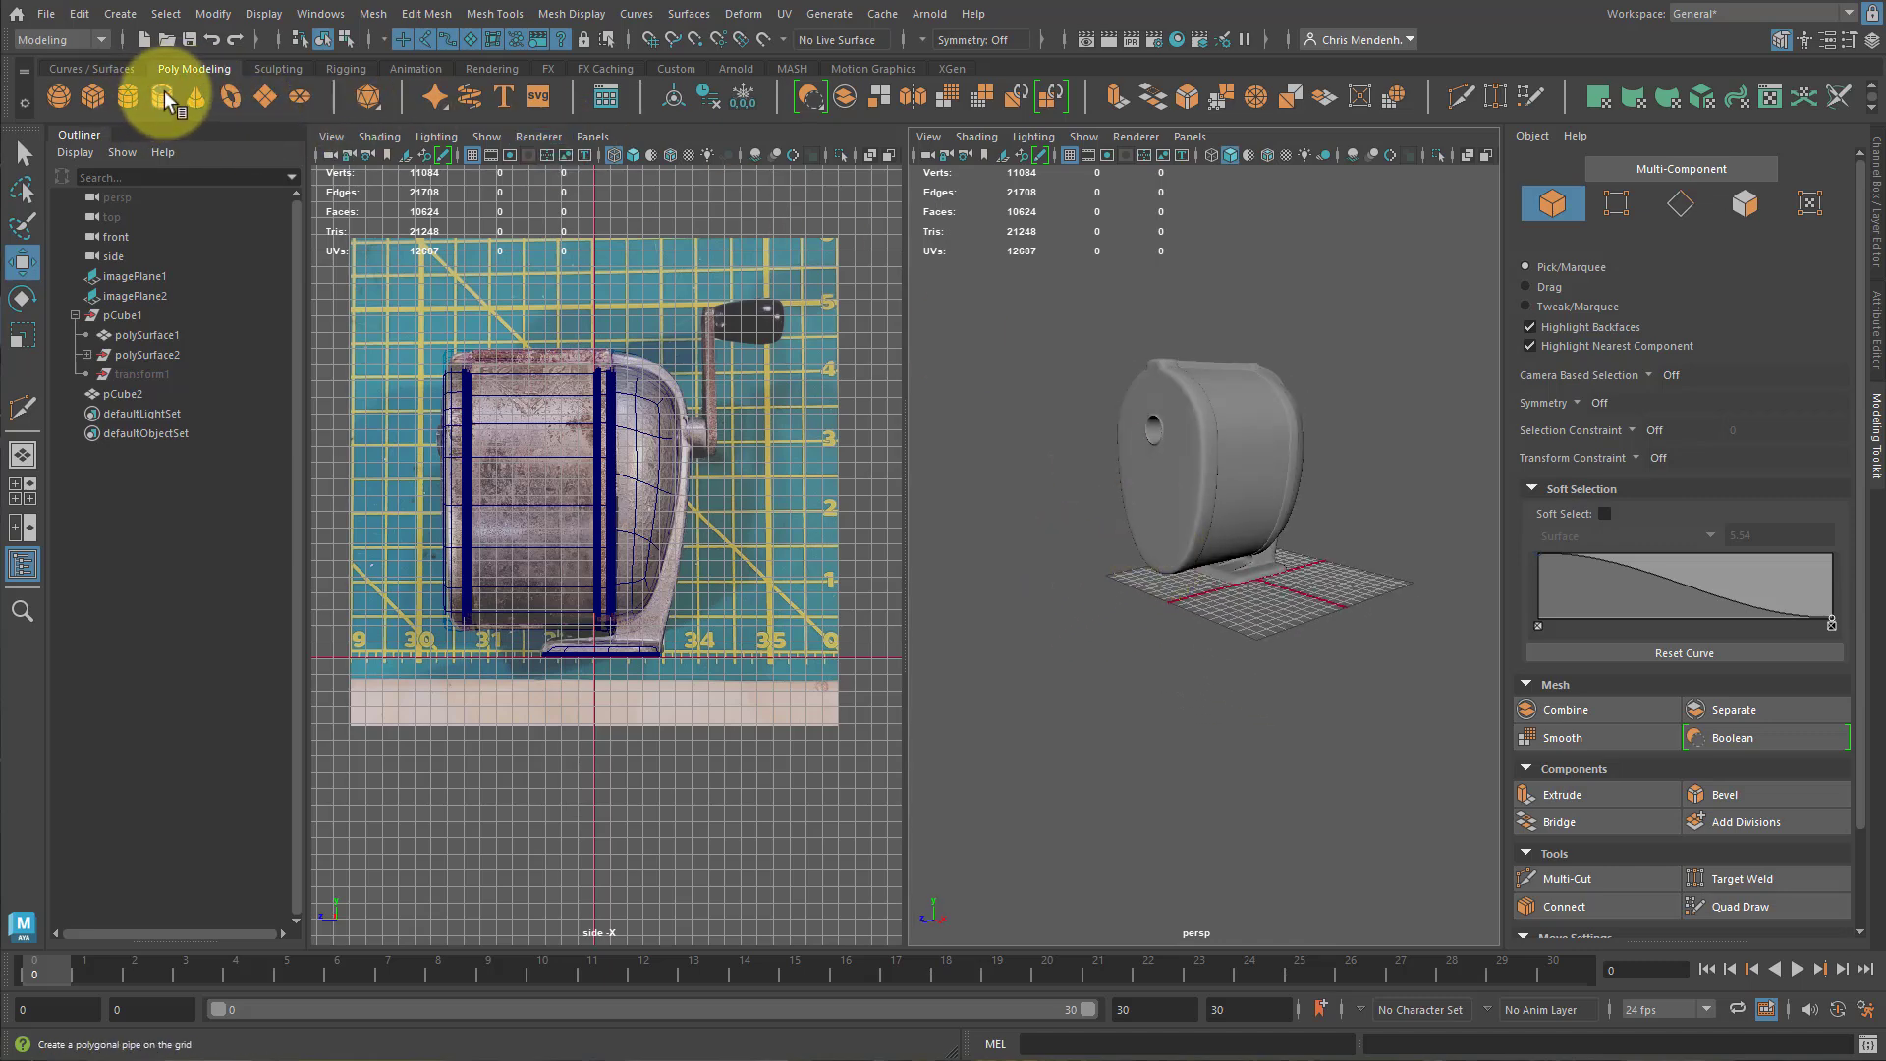
Create a polygon pipe and move it forward along Z to about 16.03, in front of the body.
click(120, 14)
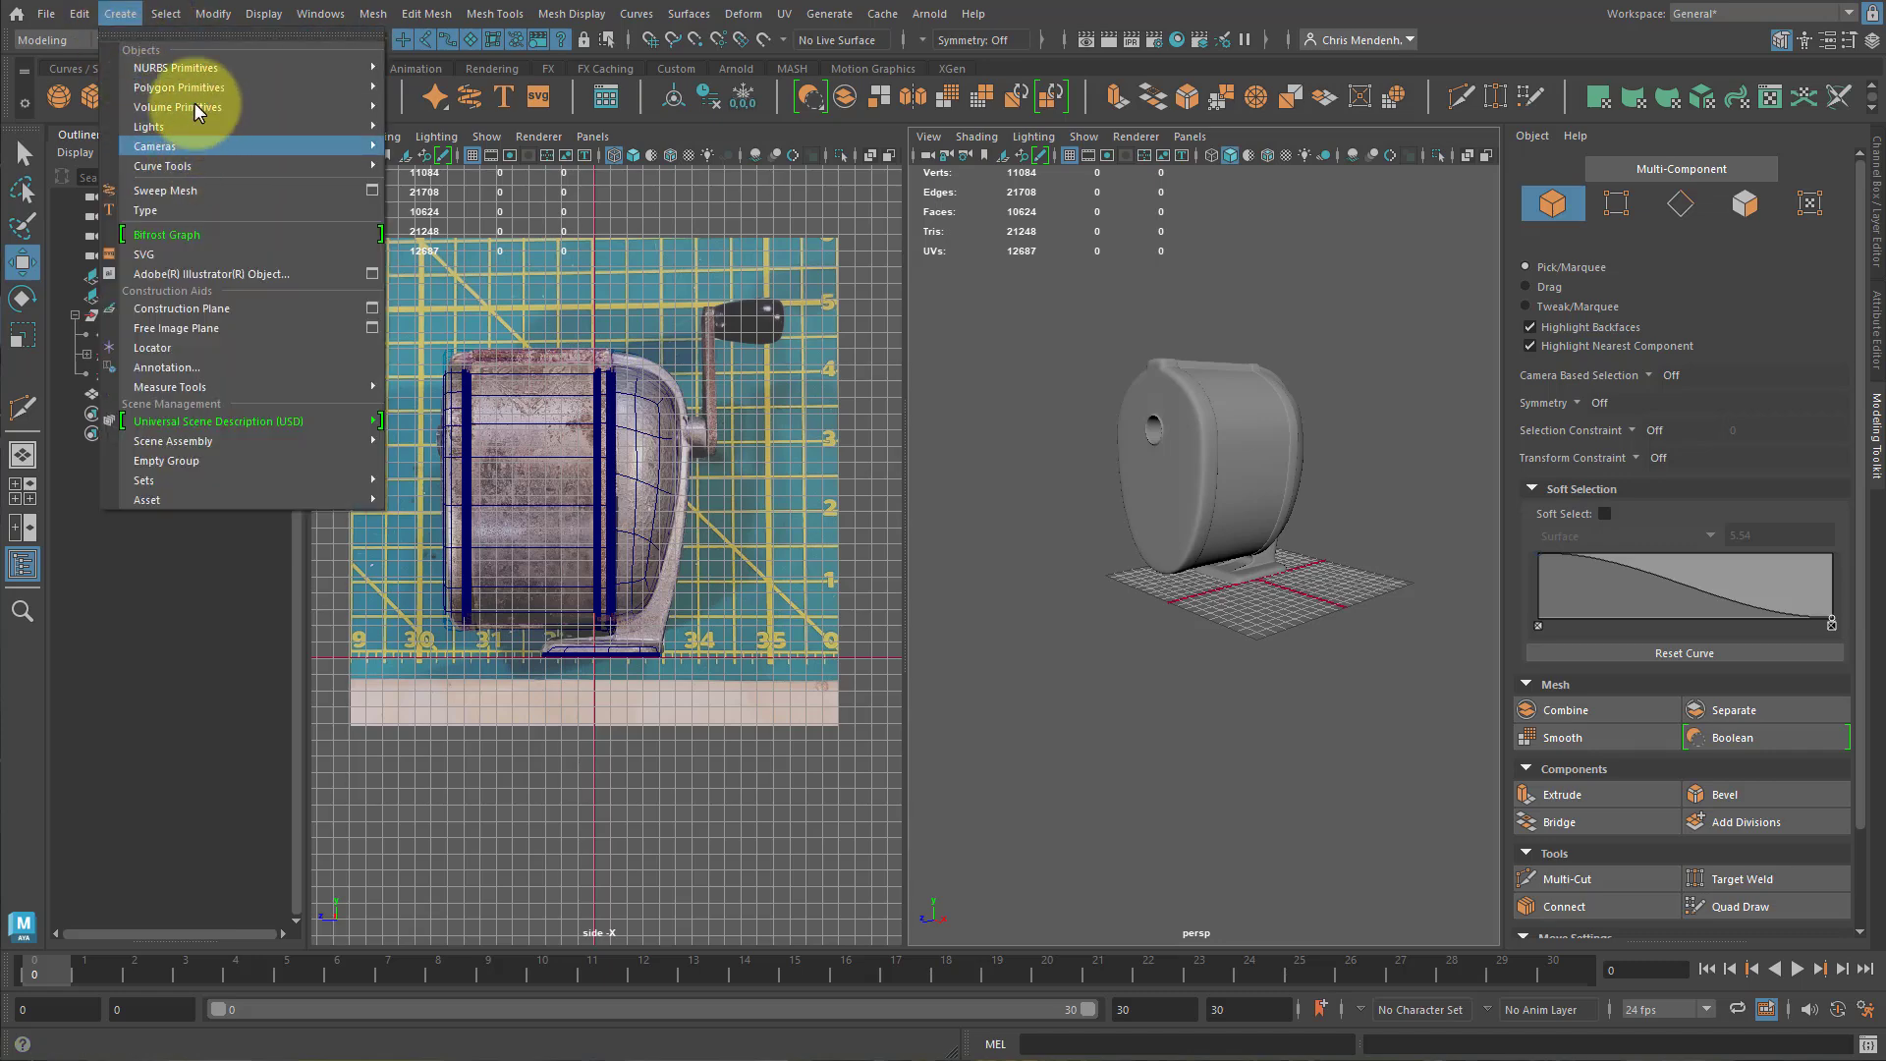
mouse_move(234, 91)
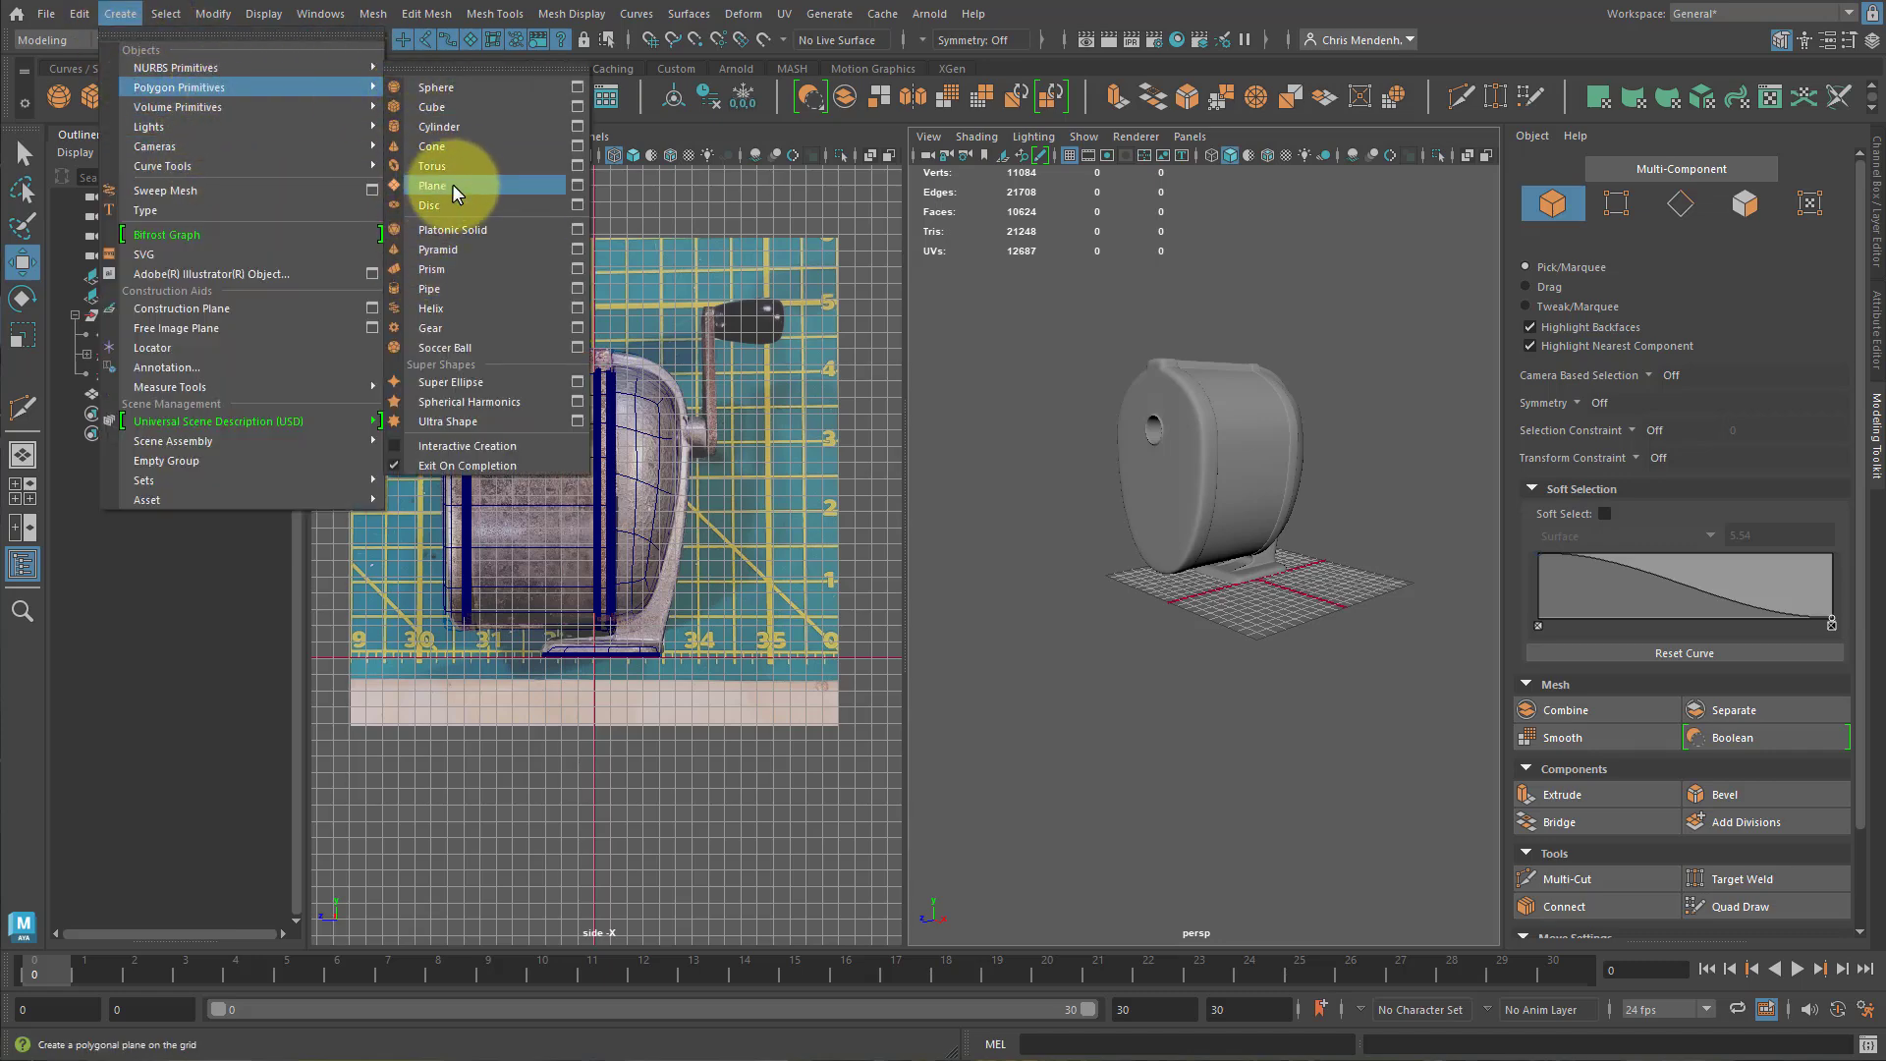
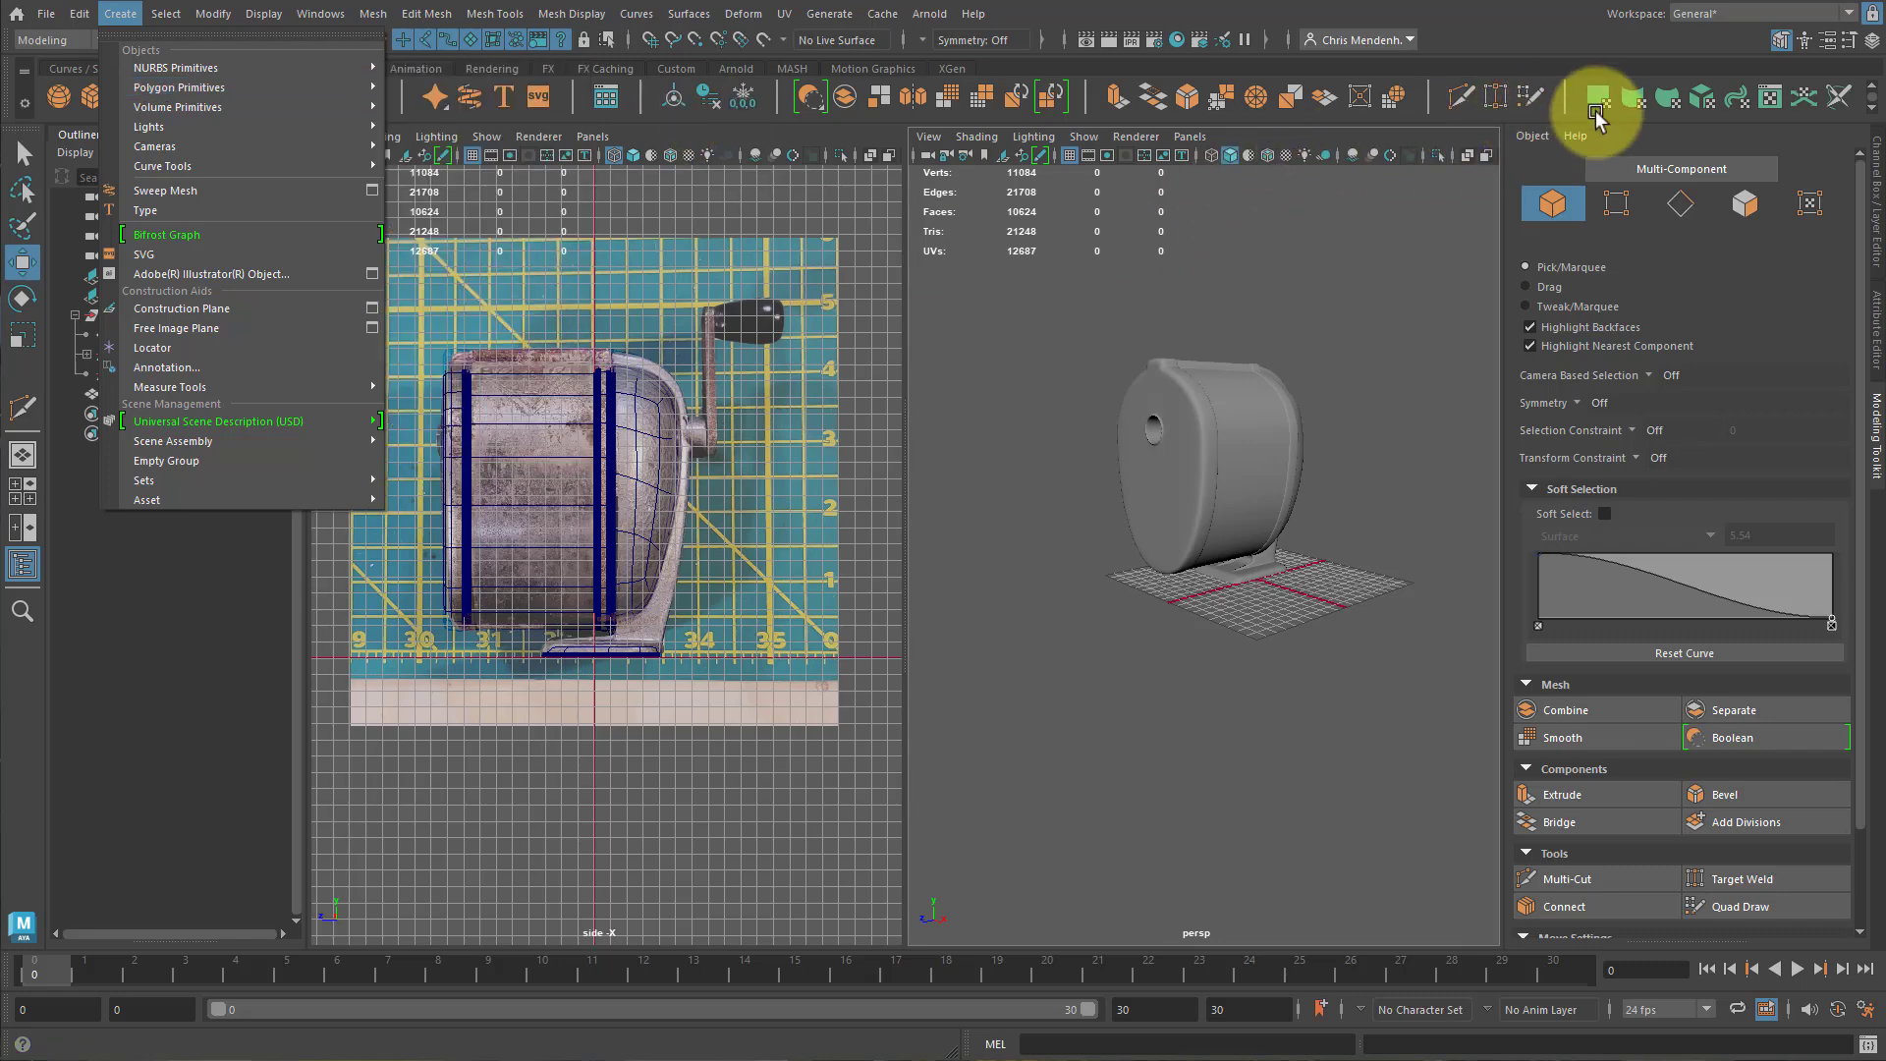
click(494, 4)
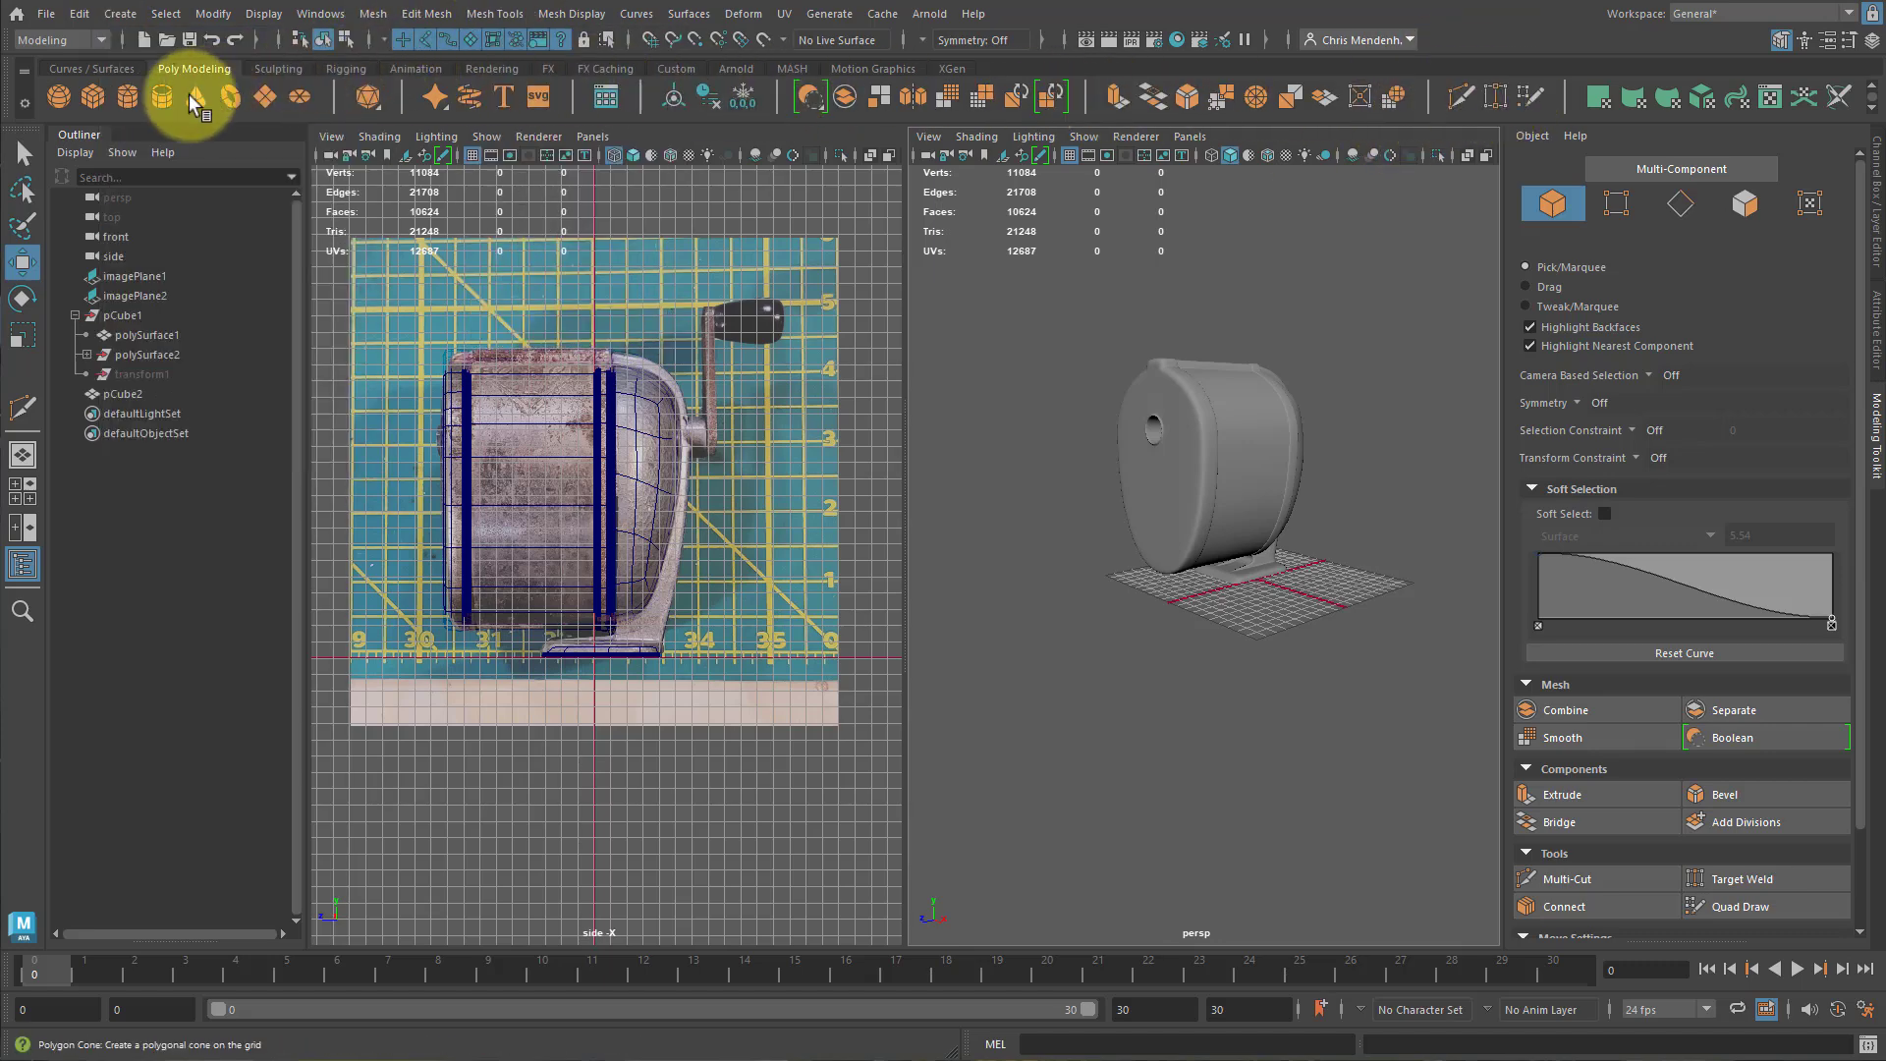
click(120, 14)
mouse_move(250, 88)
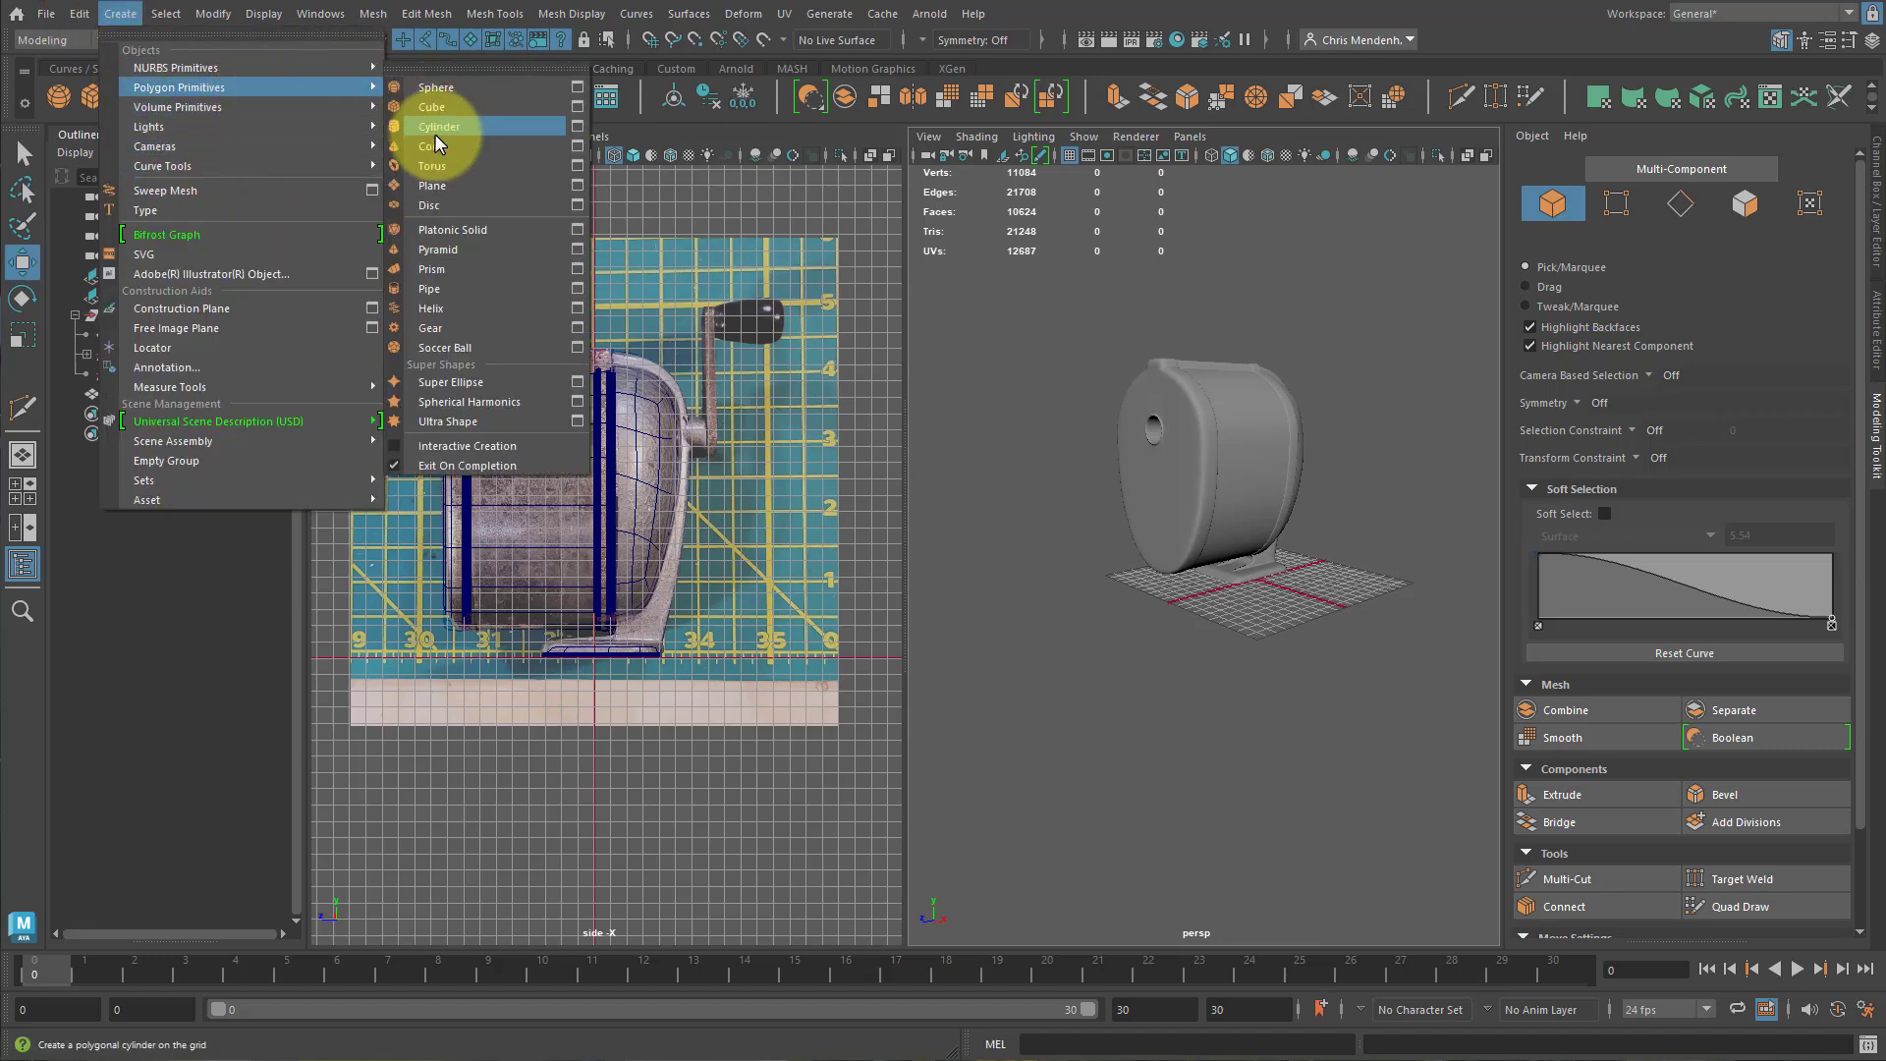
click(446, 288)
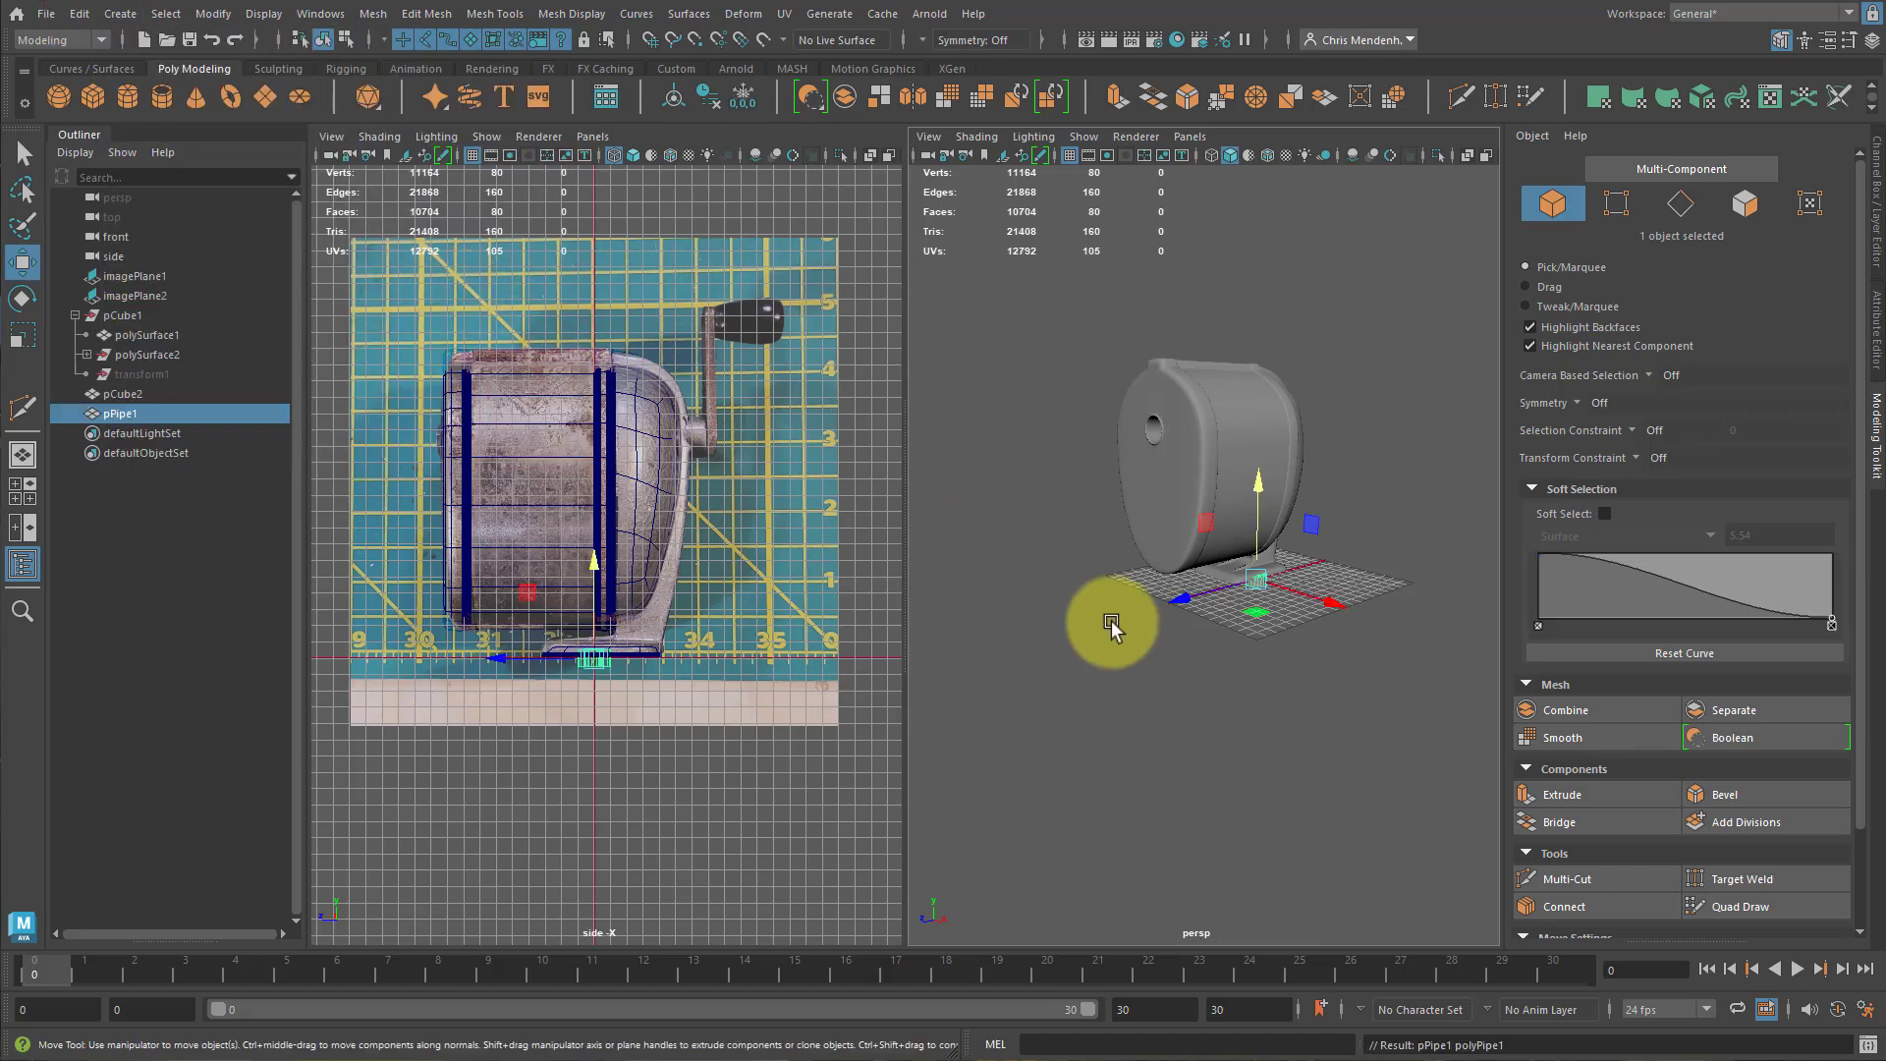
drag(1190, 611, 972, 650)
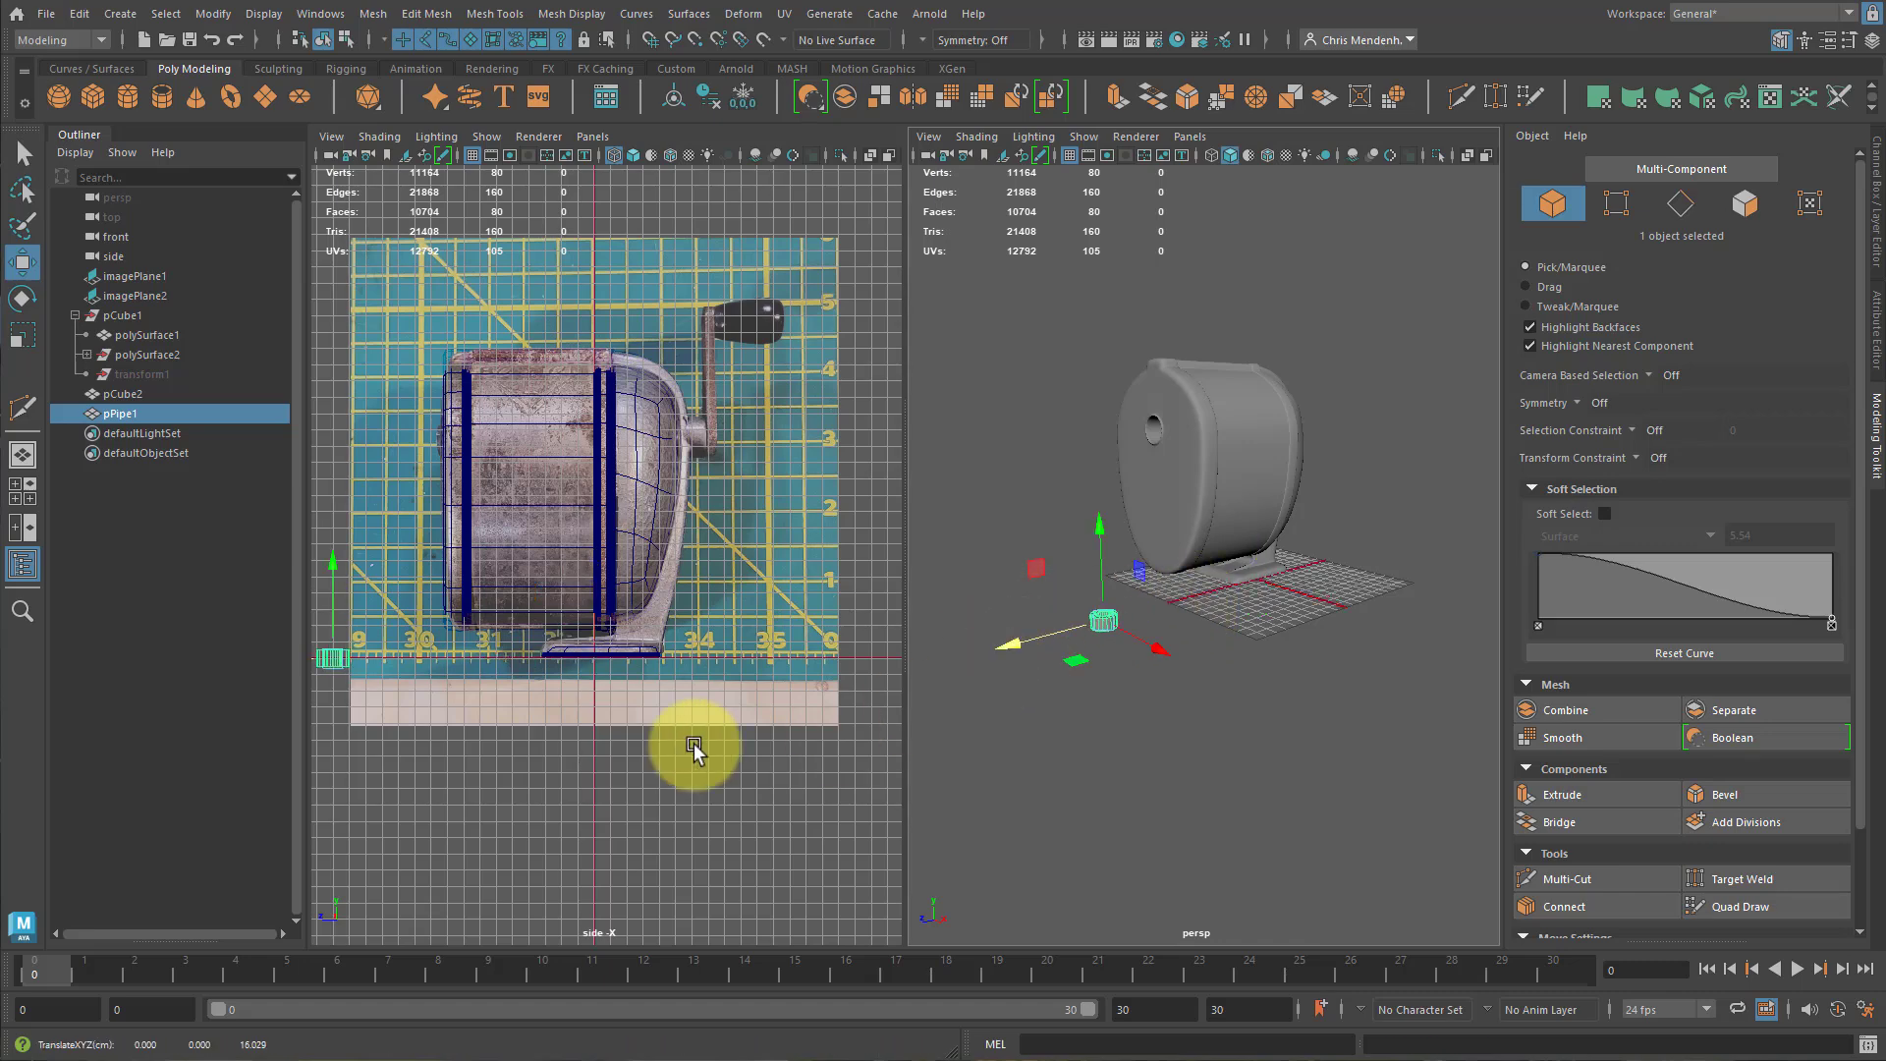
Rotate the pipe to exactly 90 degrees in X so its opening faces the front hole.
key(e)
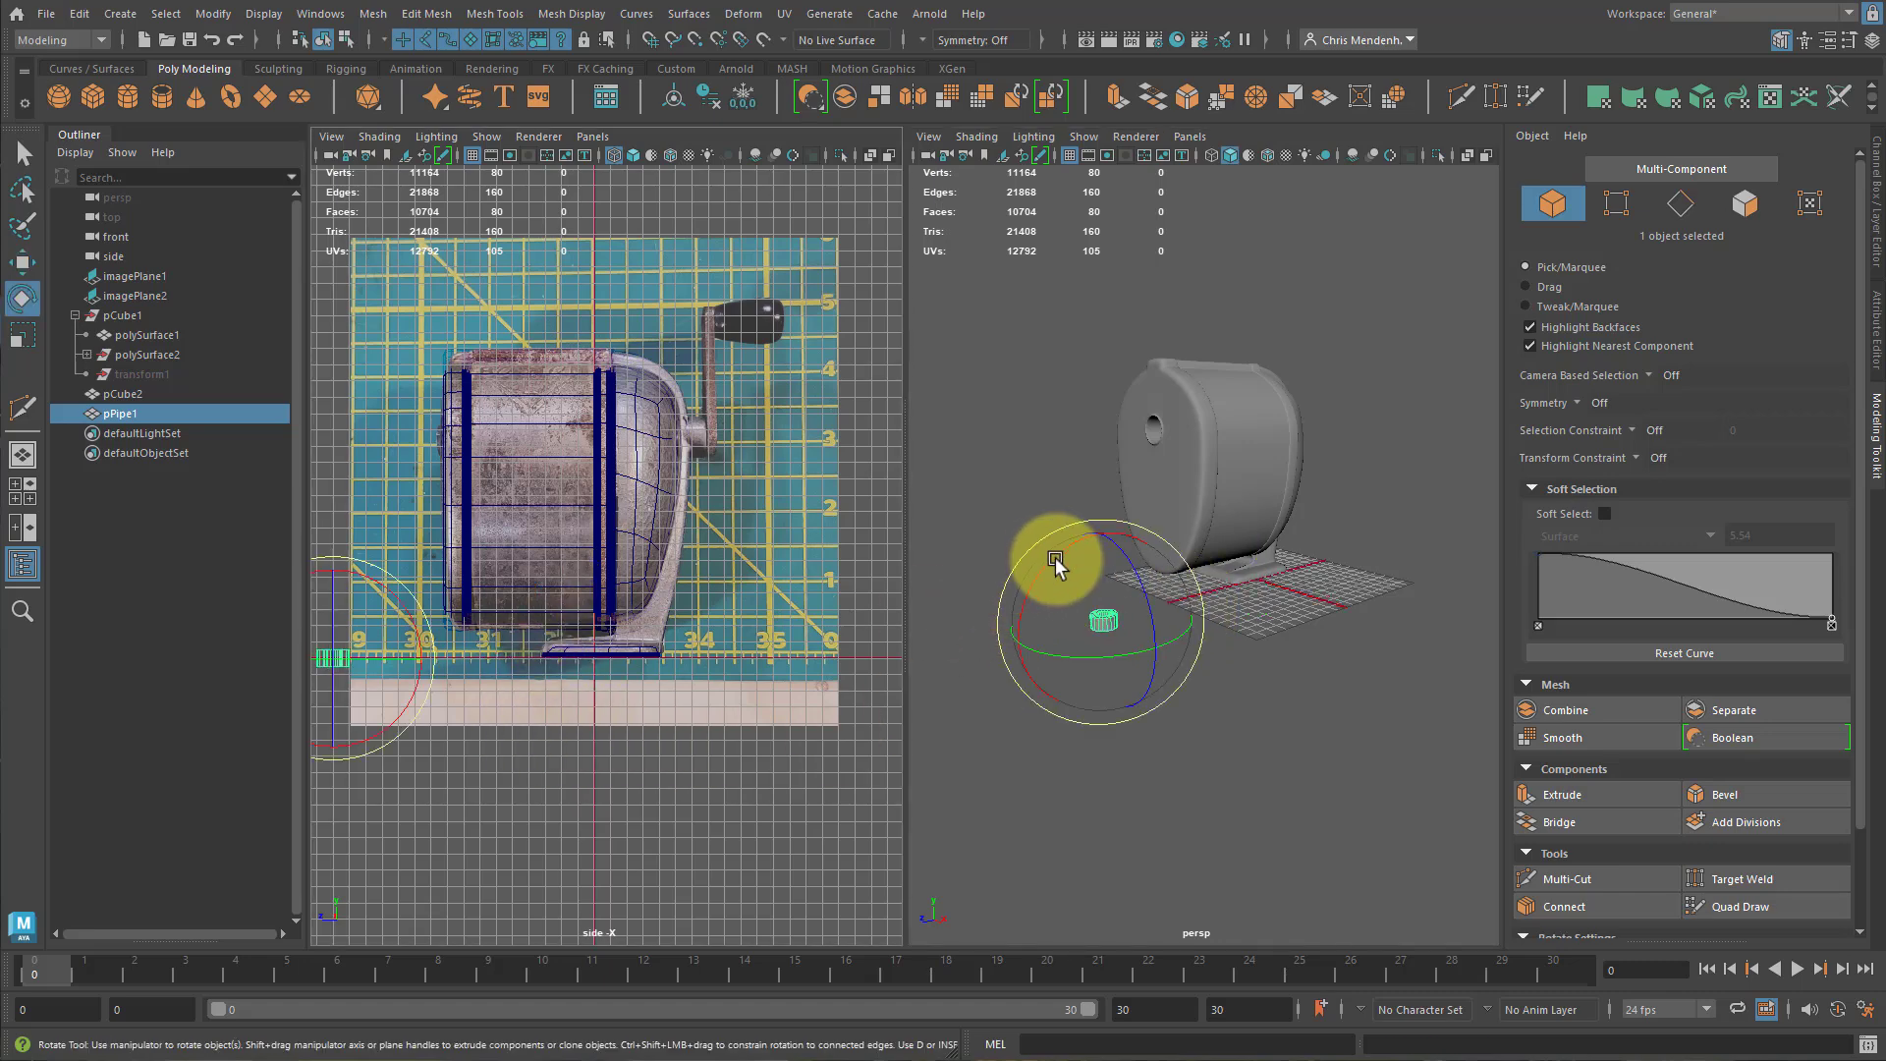
drag(1055, 560, 987, 658)
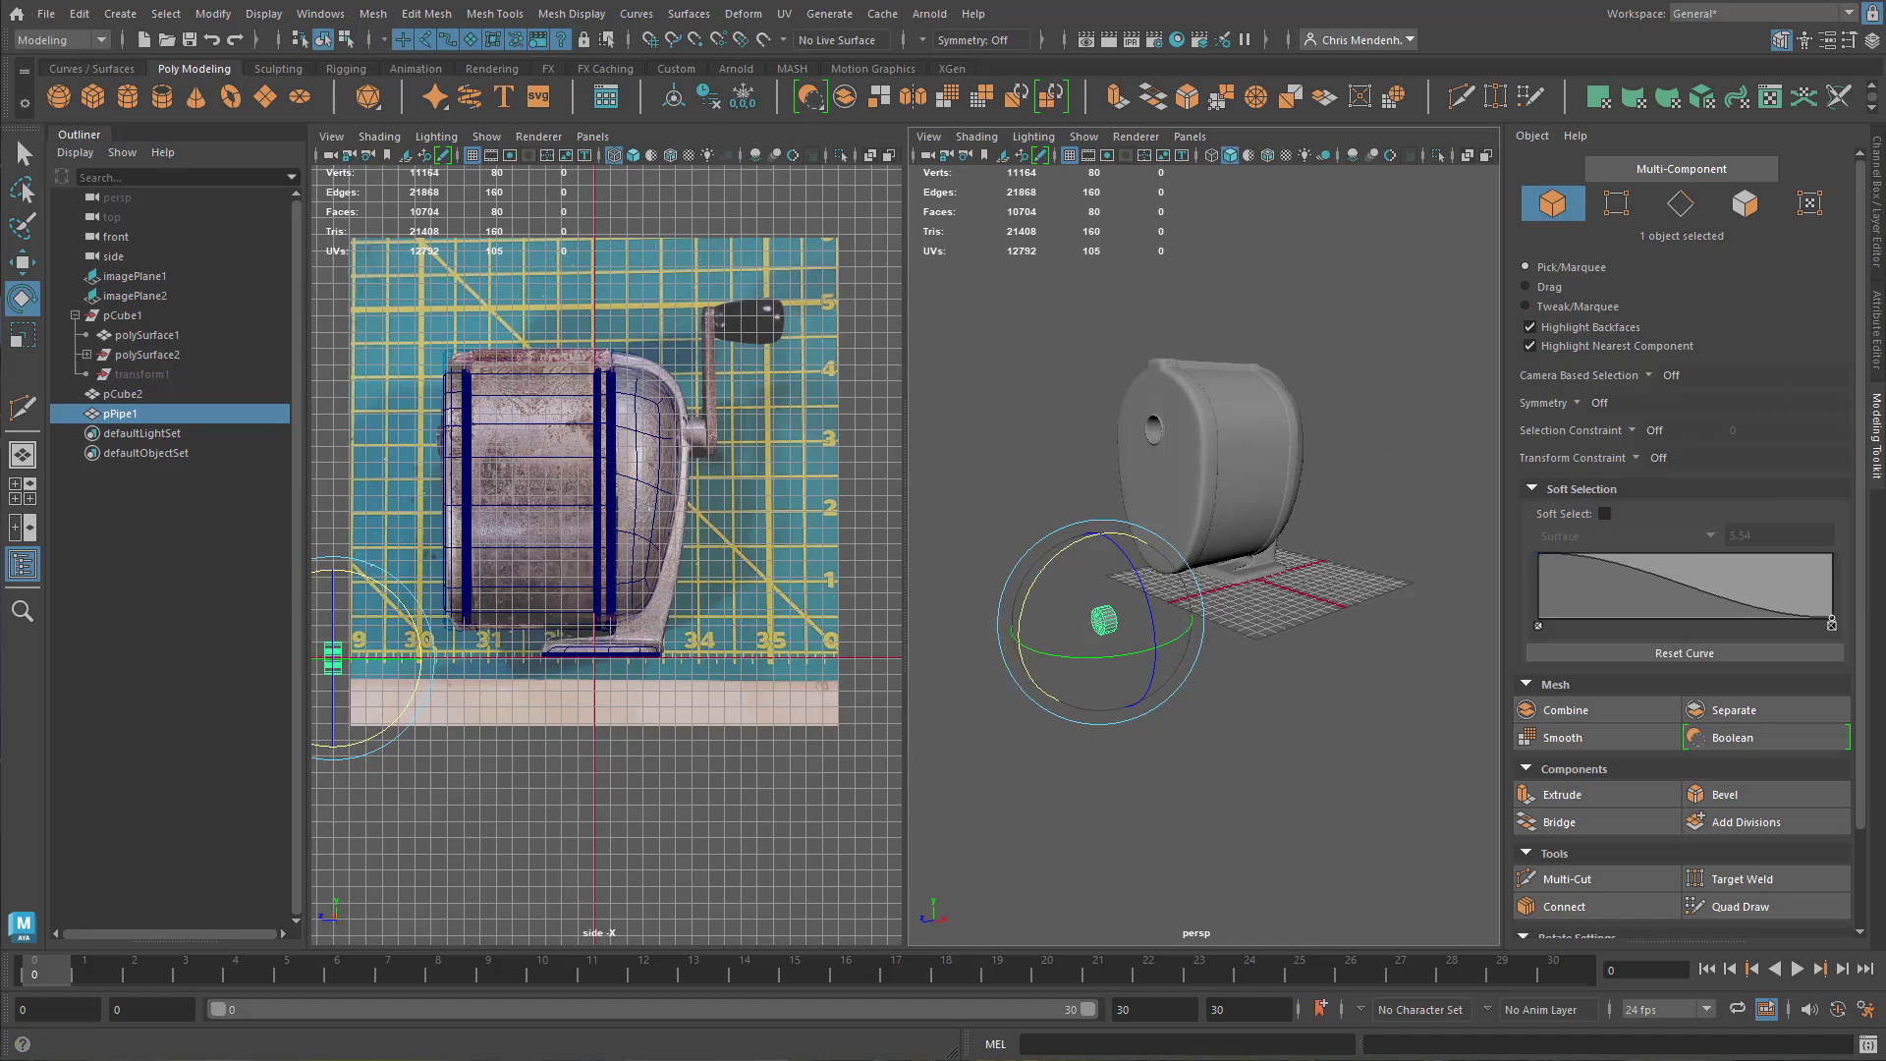
click(1878, 236)
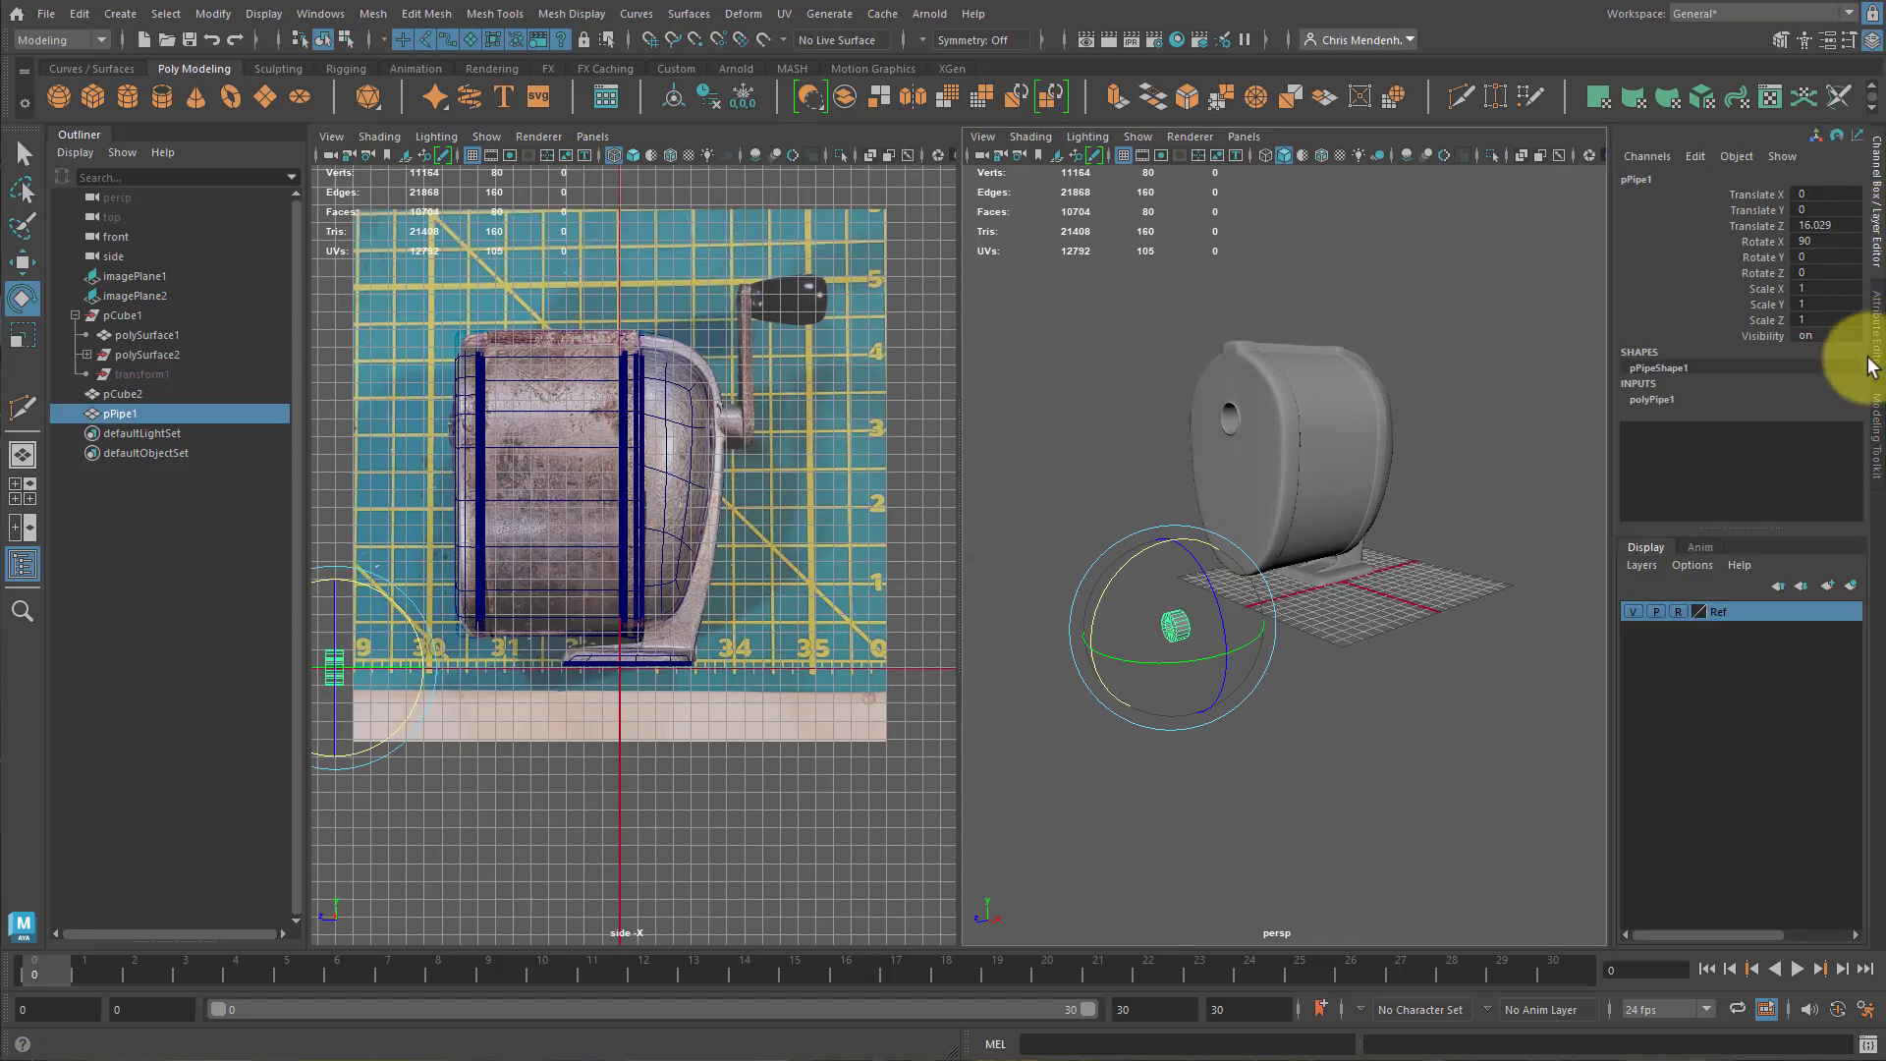
double_click(1829, 240)
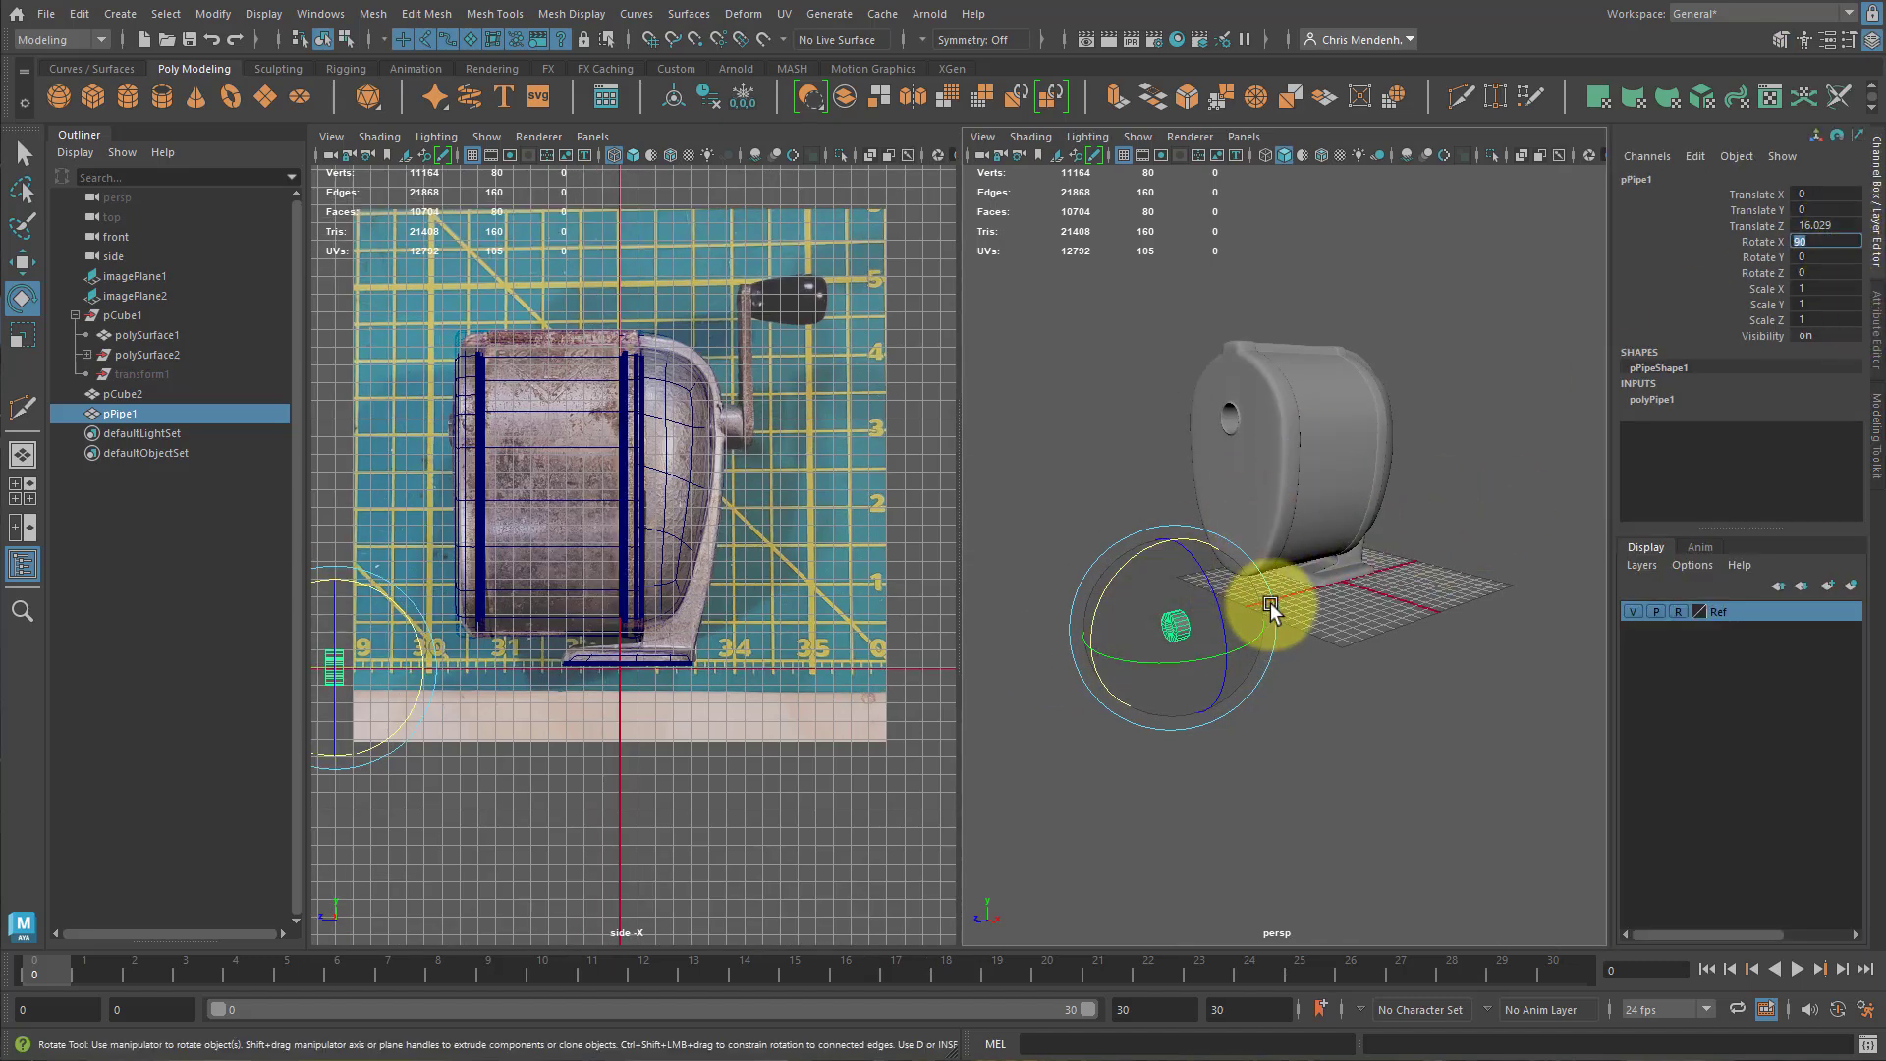
click(1206, 636)
key(ctrl+z)
Switch the side view to the front view and raise the pipe to about 13.49 in Y, level with the hole.
key(w)
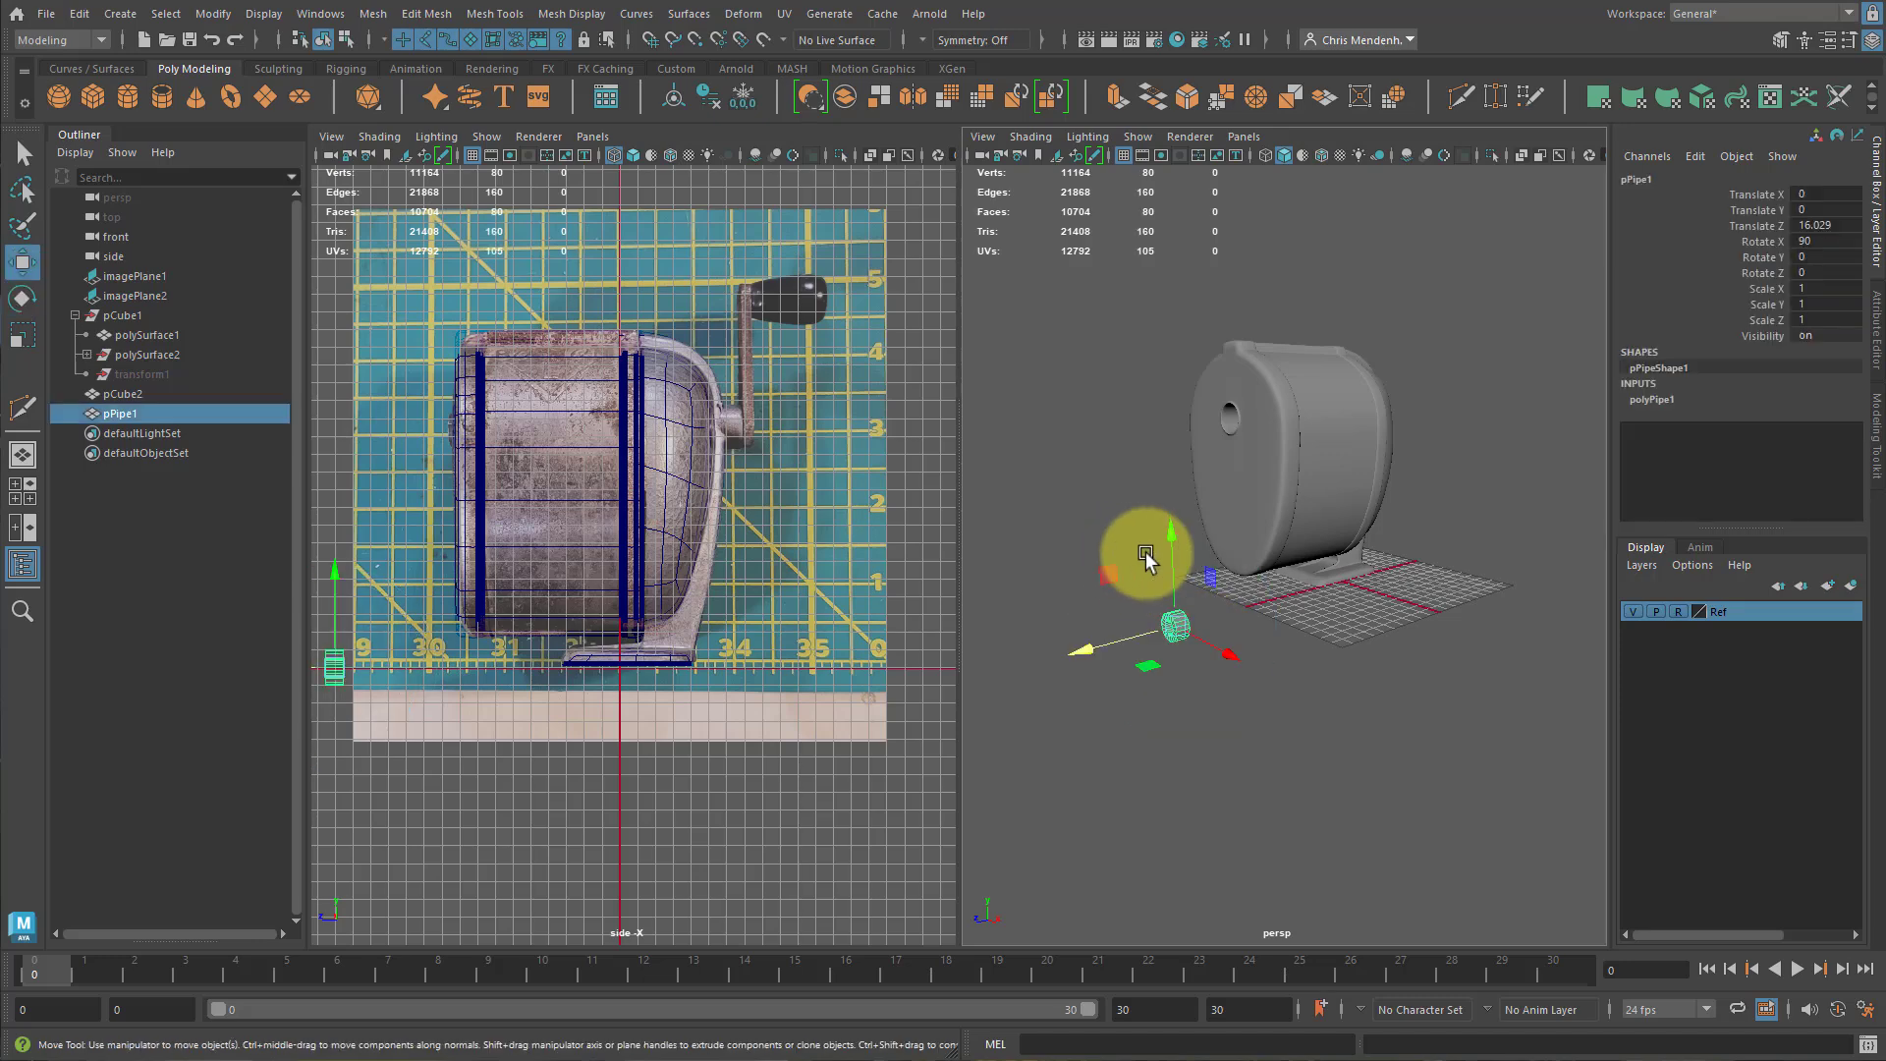
drag(1145, 558, 1162, 444)
click(592, 136)
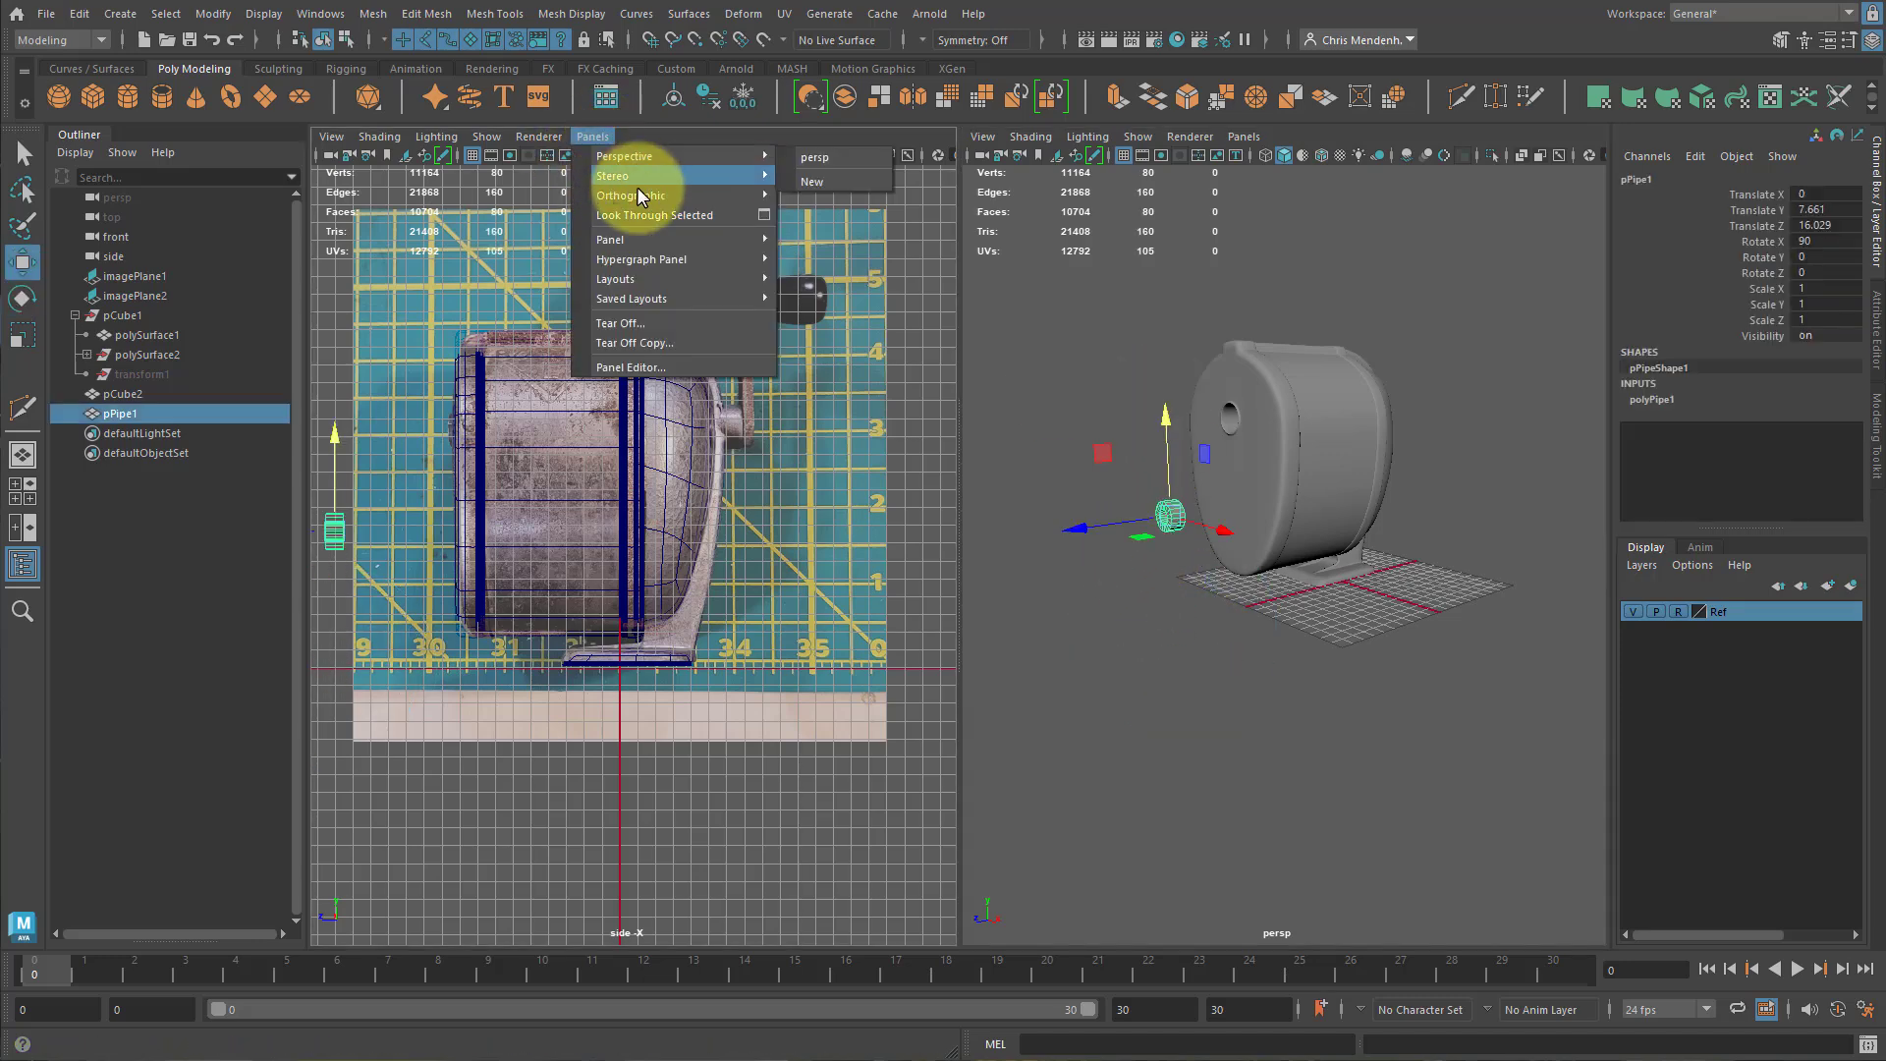
mouse_move(641, 195)
click(811, 201)
drag(709, 653, 717, 492)
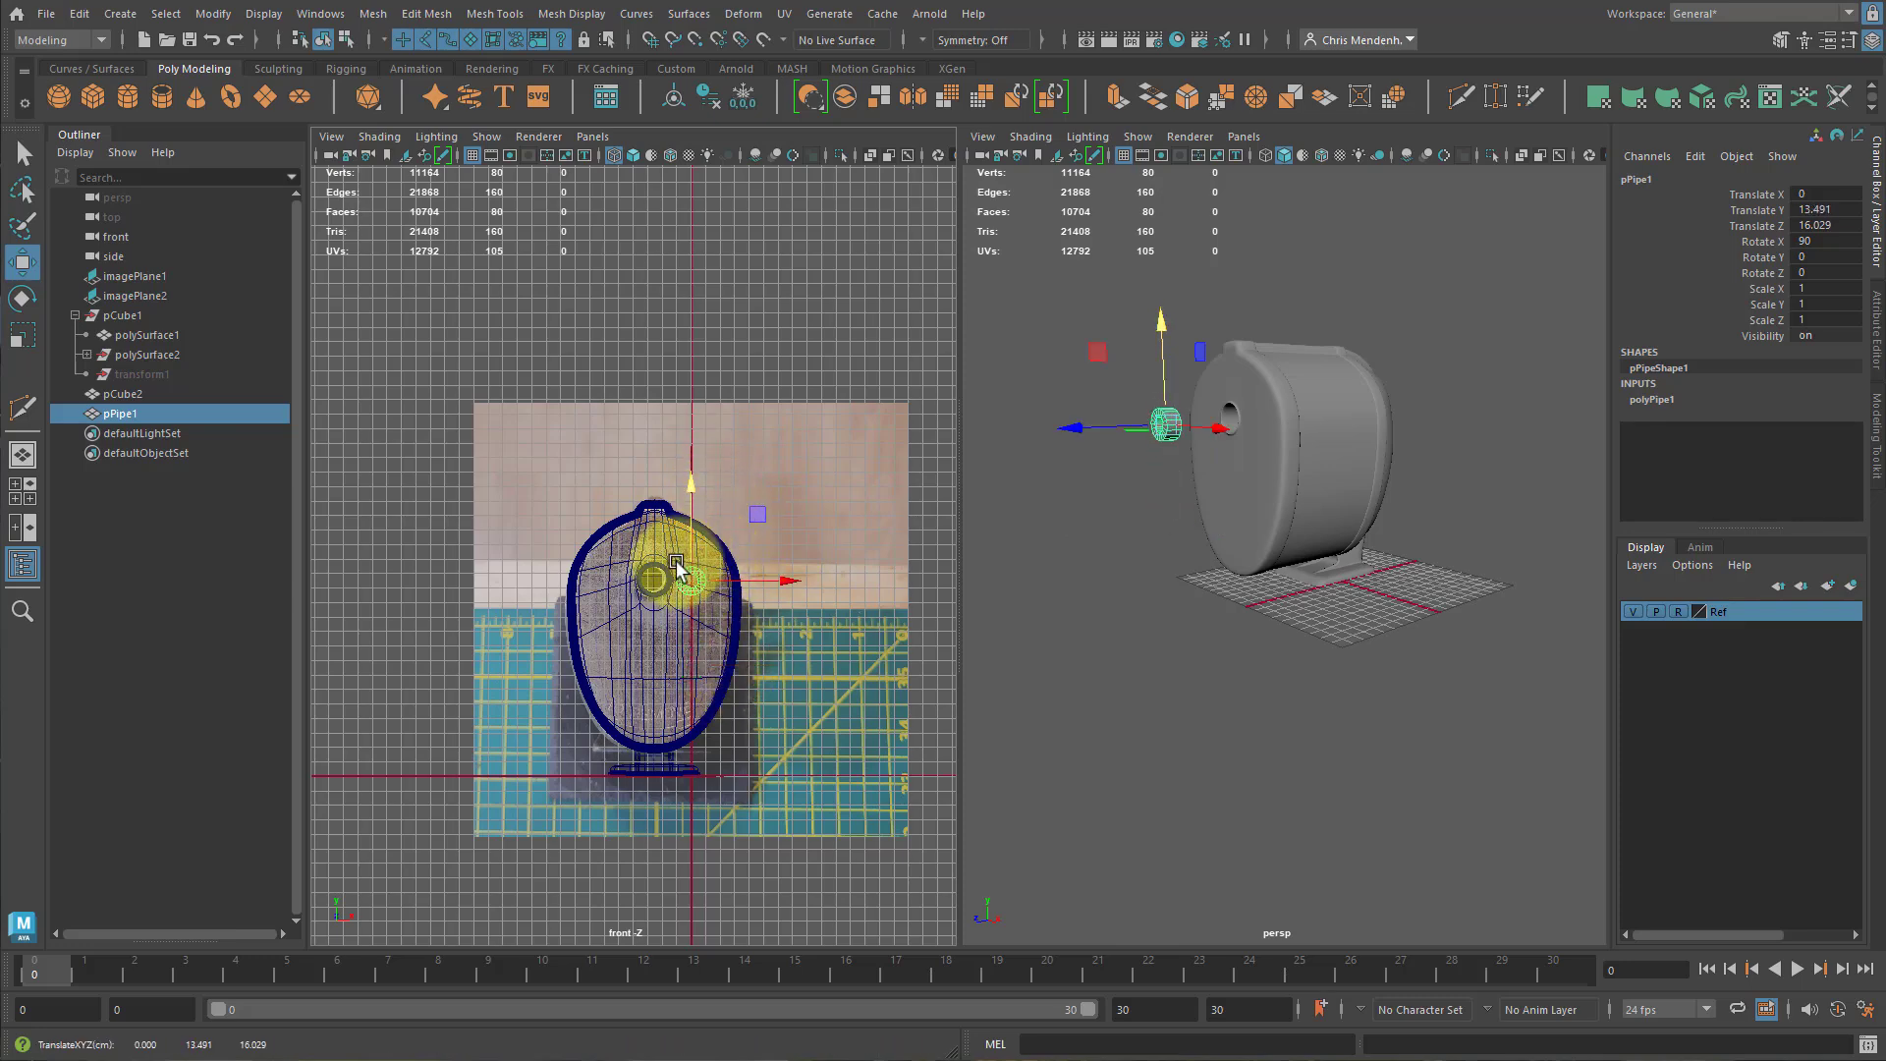
Snap the pipe to the hole's center at X -2.54 and raise it to about 13.64 in Y.
drag(677, 566, 870, 587)
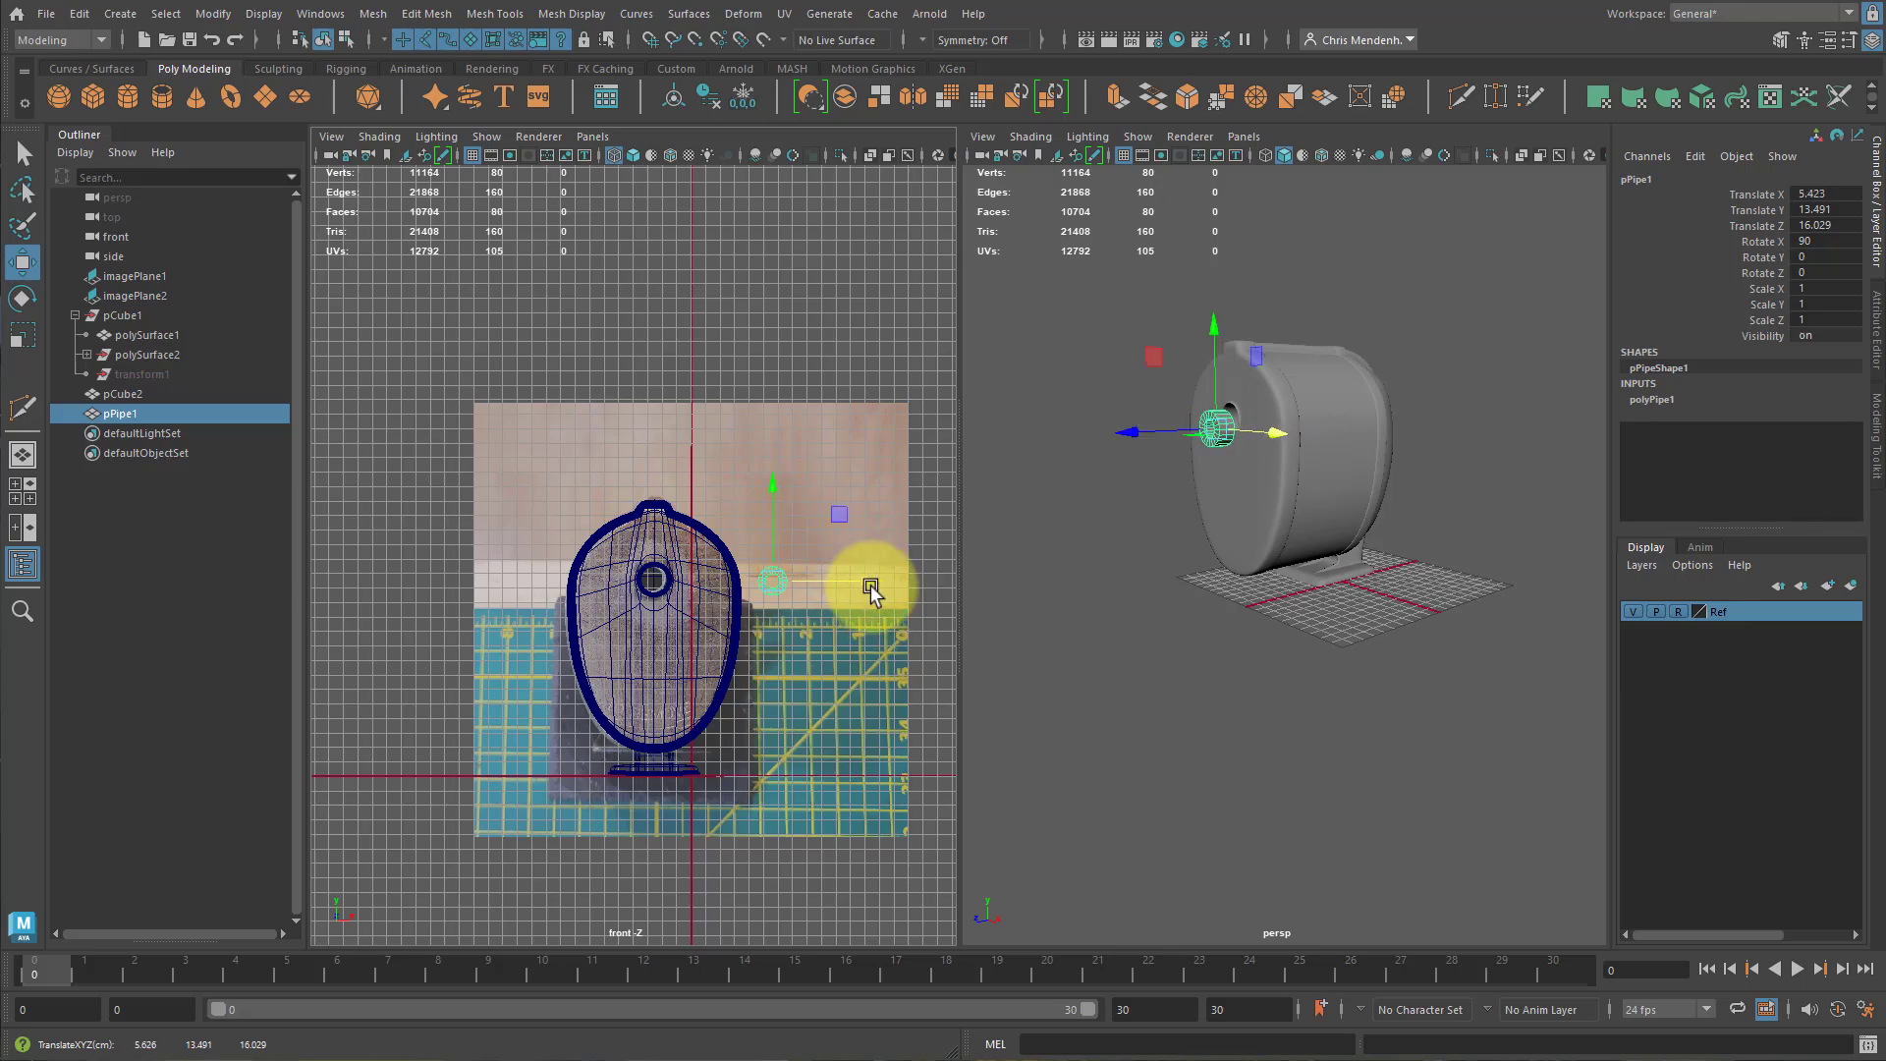
scroll(662, 595, up, 4)
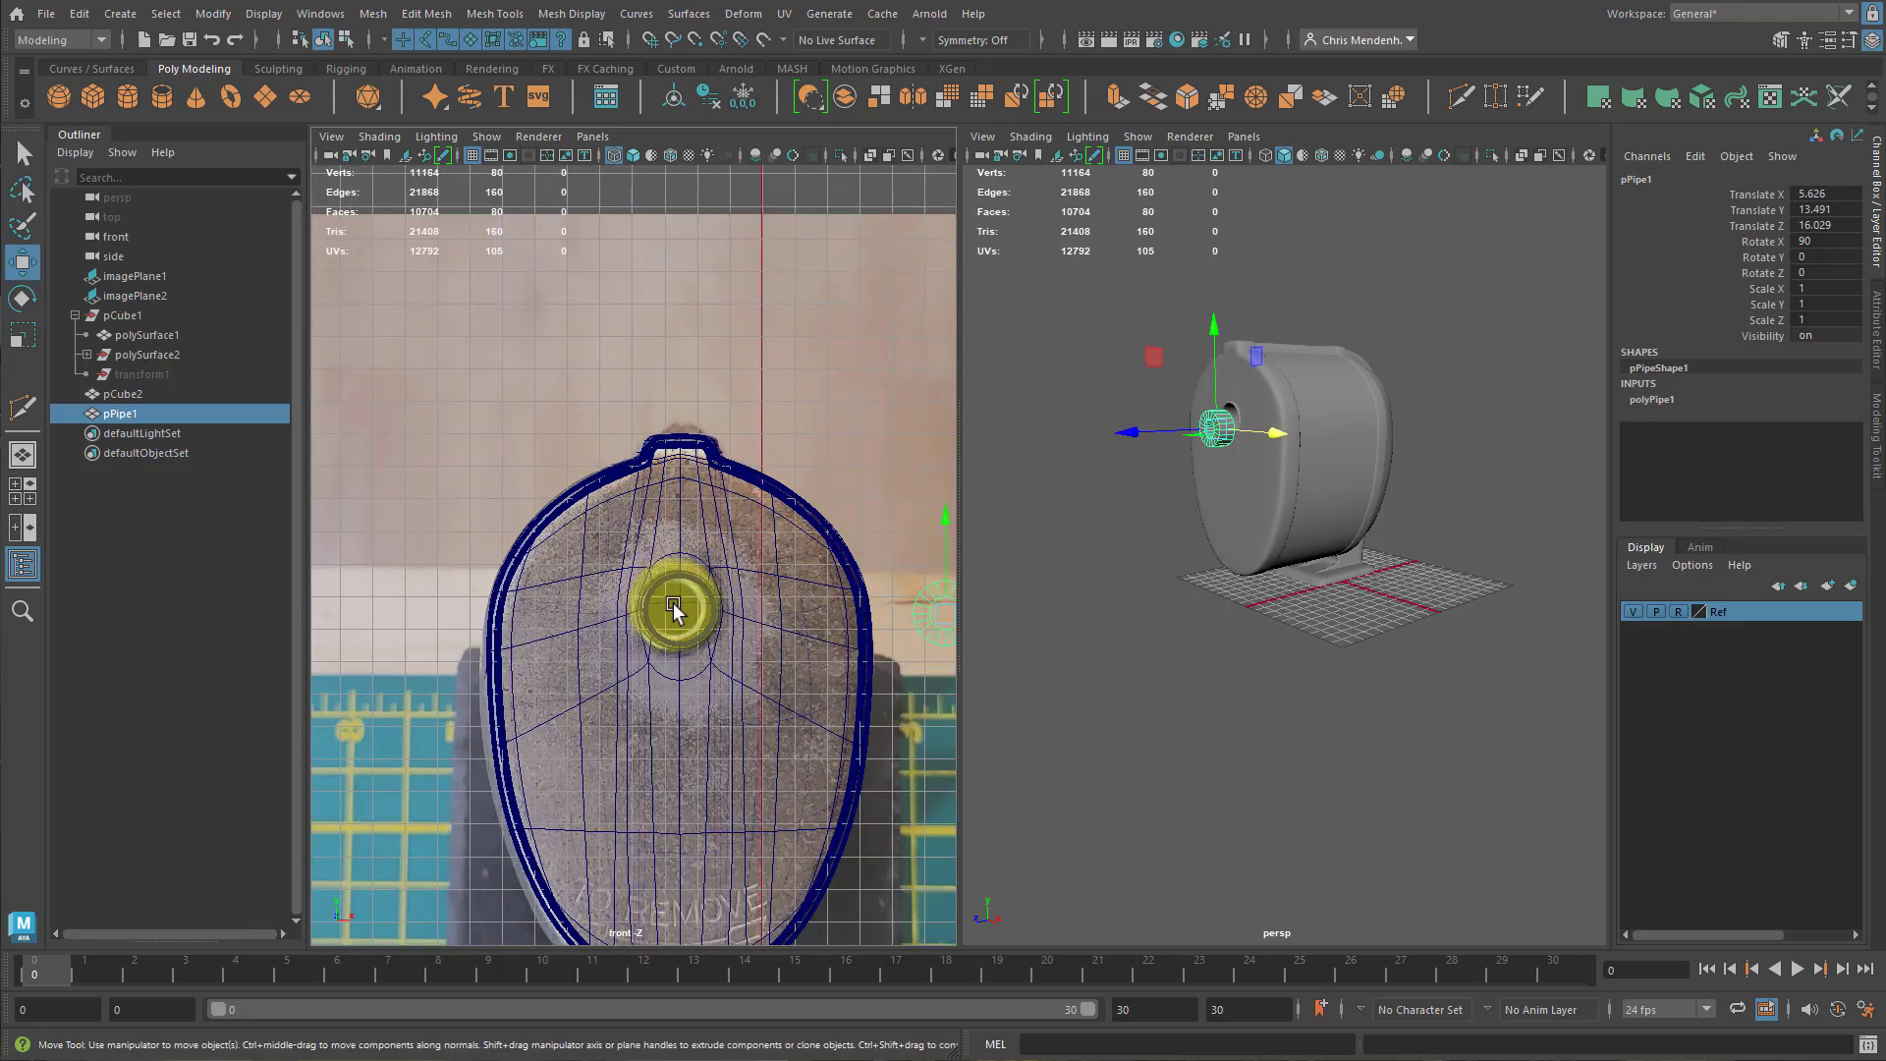
key(v)
middle_drag(675, 553, 675, 575)
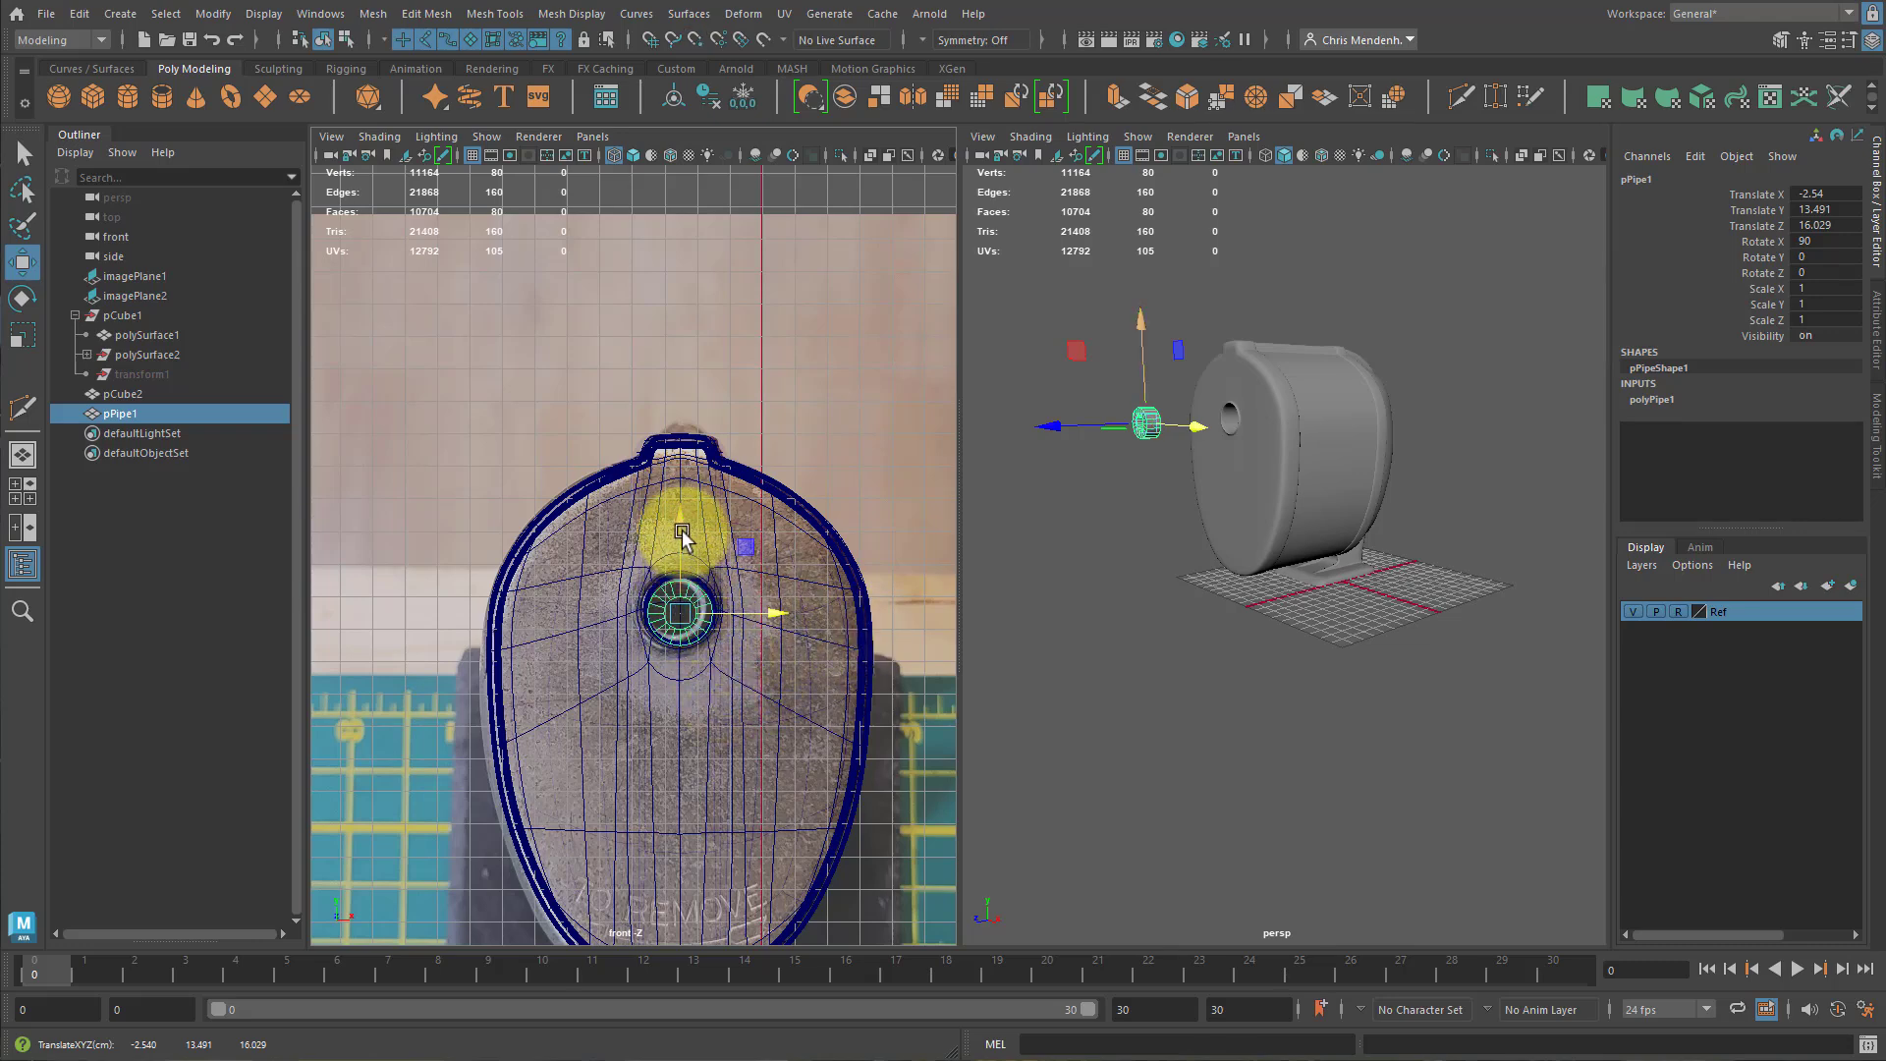
drag(681, 530, 683, 535)
Frame the pipe and try adjusting the thickness in its polyPipe1 construction attributes.
scroll(1212, 435, up, 5)
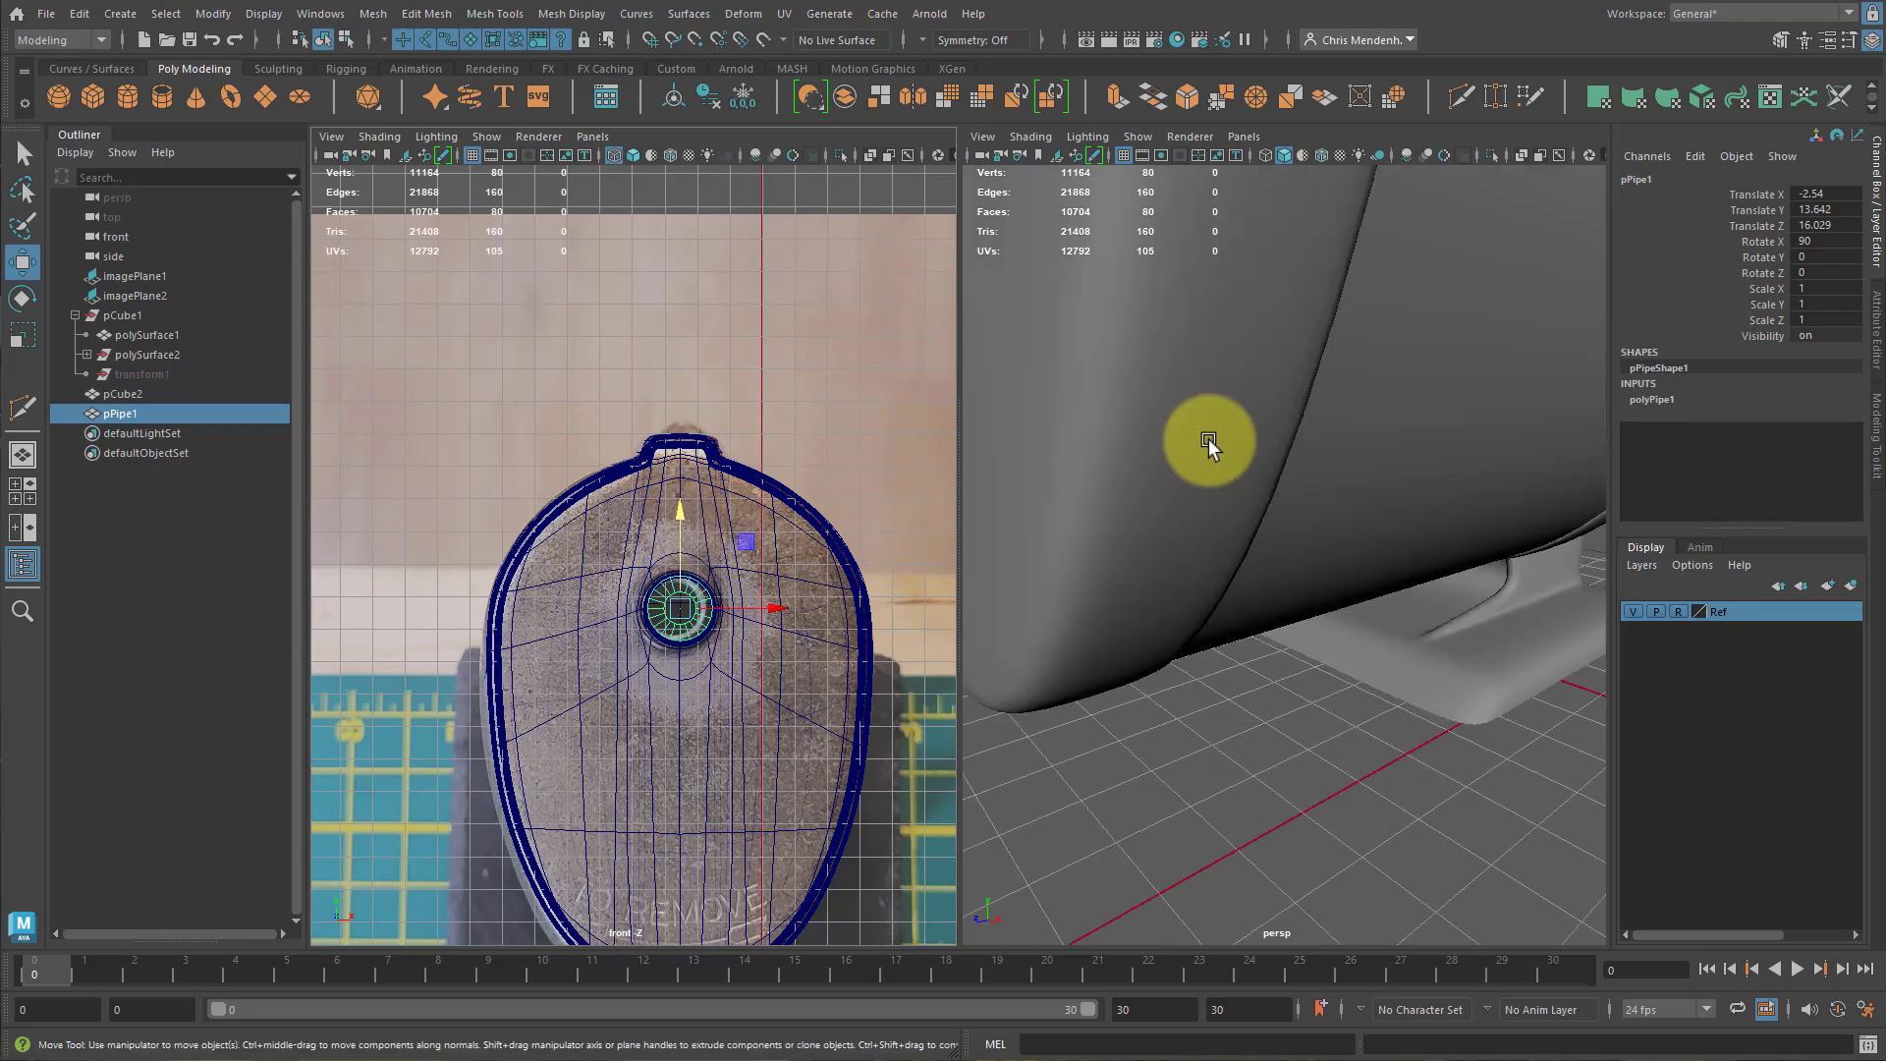
key(f)
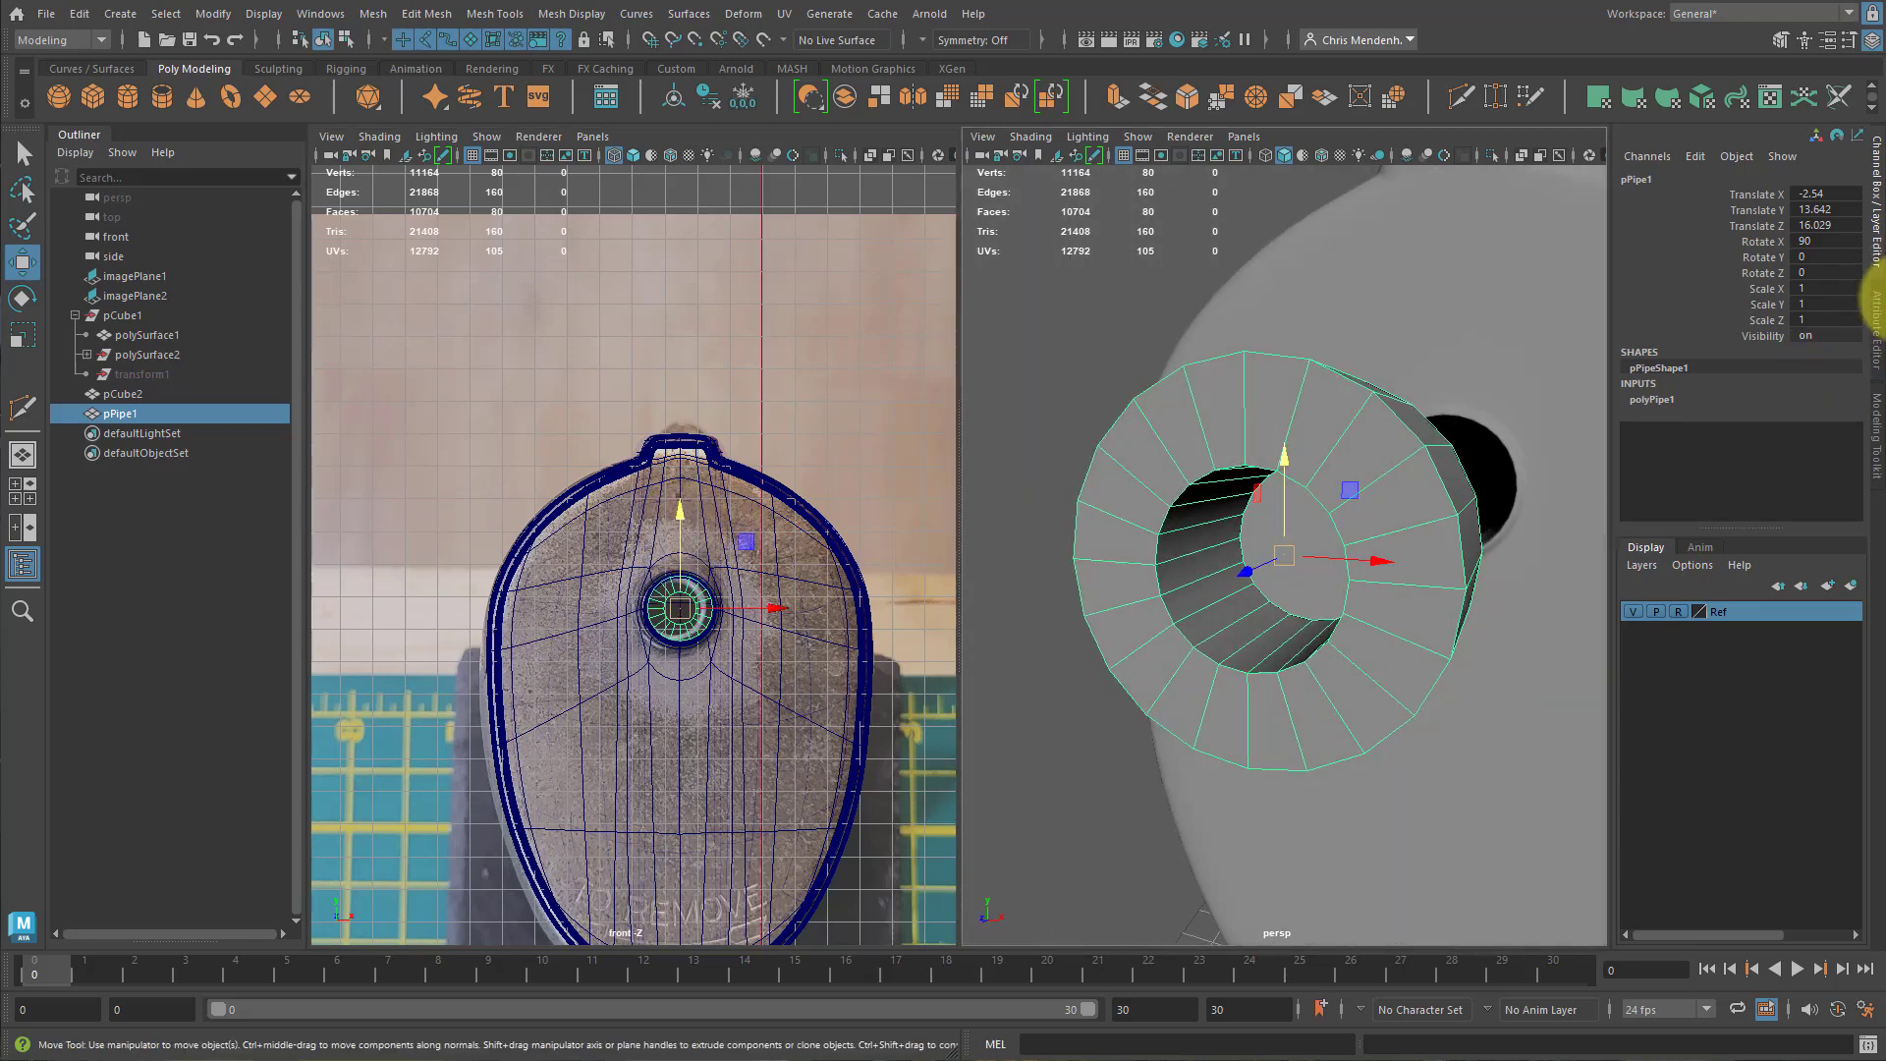
click(1877, 329)
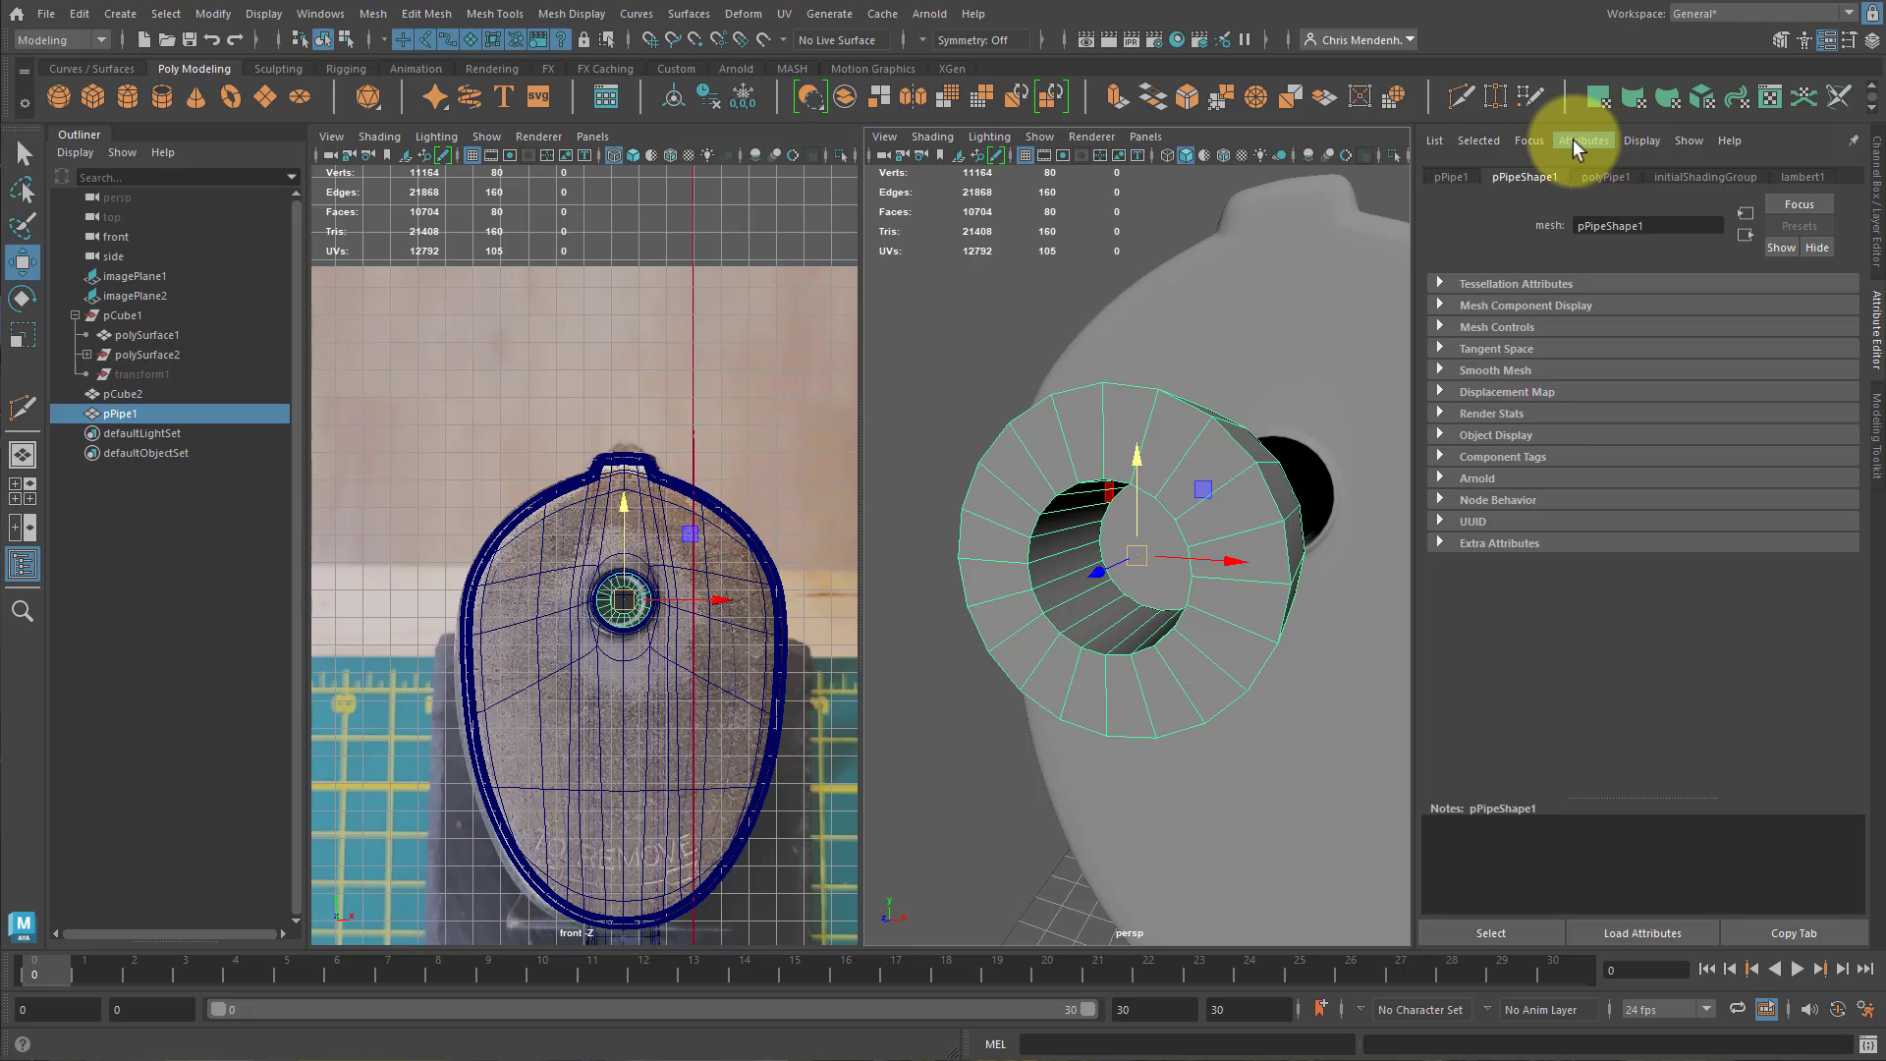
click(1532, 141)
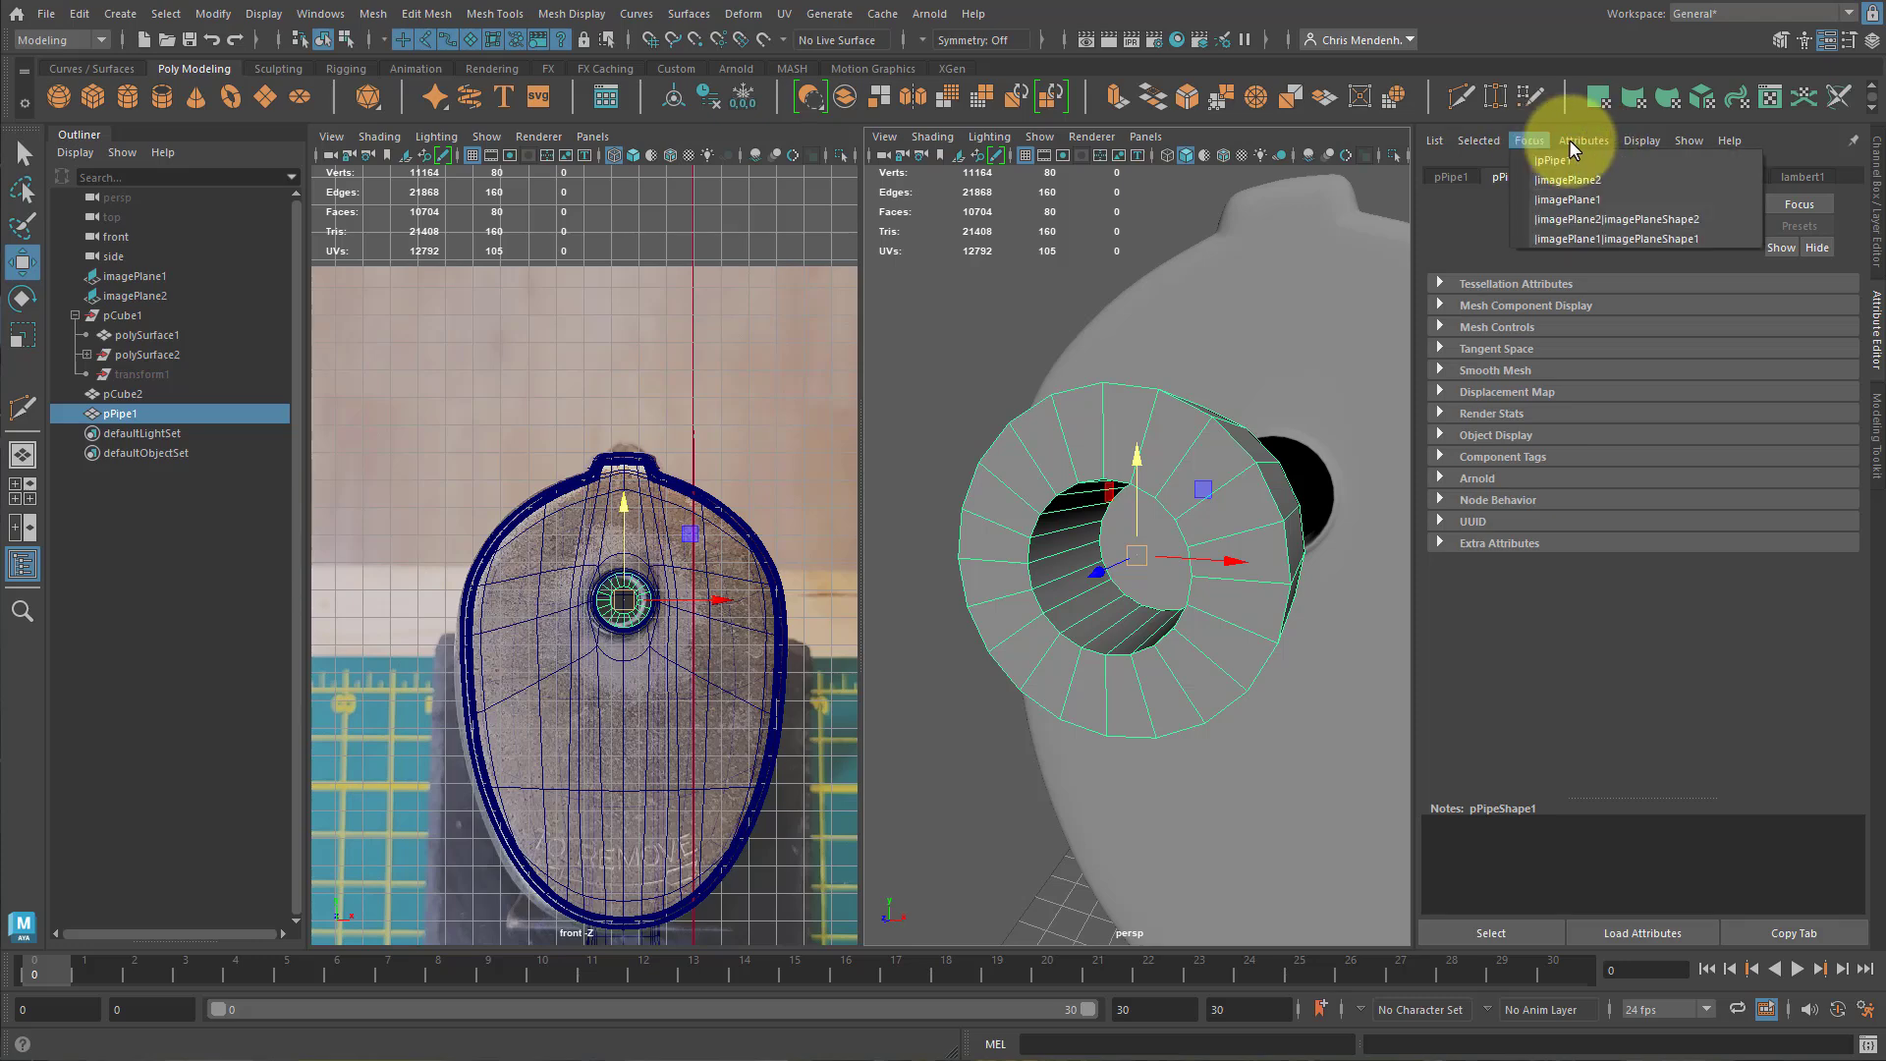
click(1648, 624)
click(1622, 177)
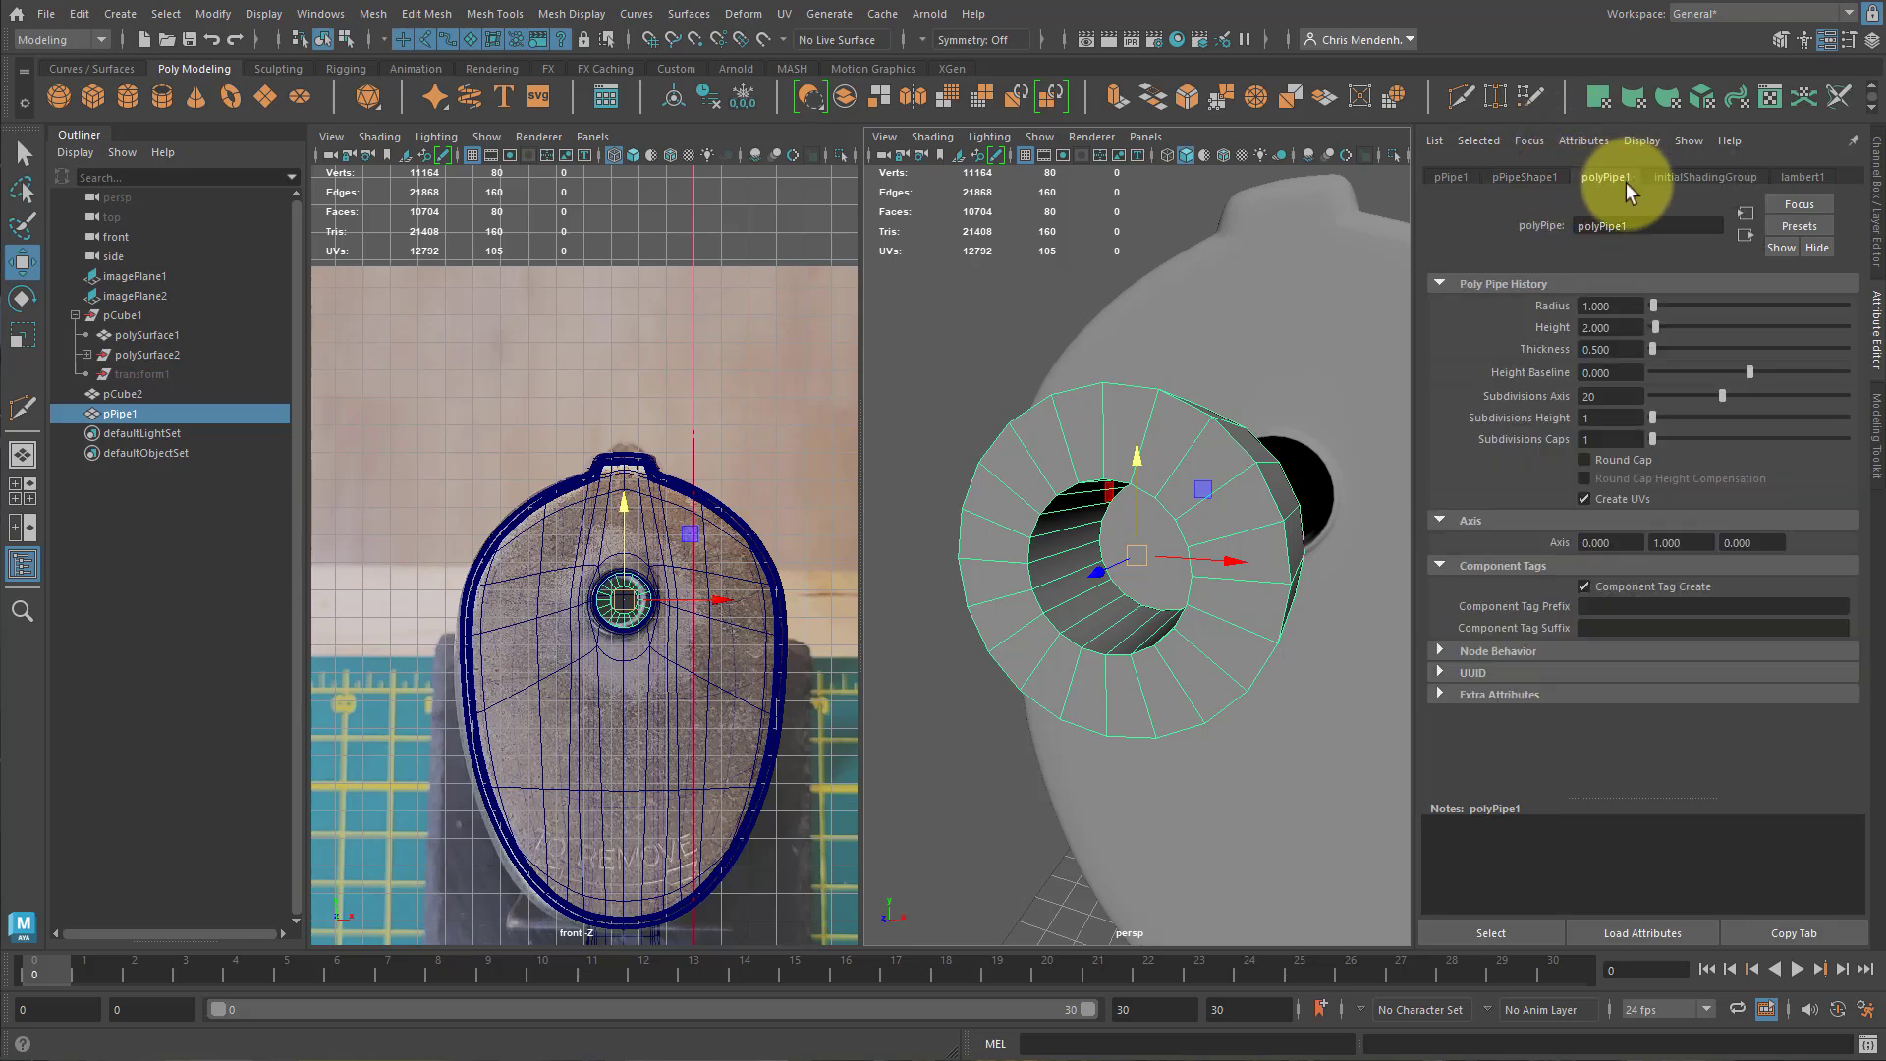
drag(1656, 348, 1652, 350)
Thin the pipe's wall by reducing the thickness in its polyPipe1 construction inputs.
click(1871, 241)
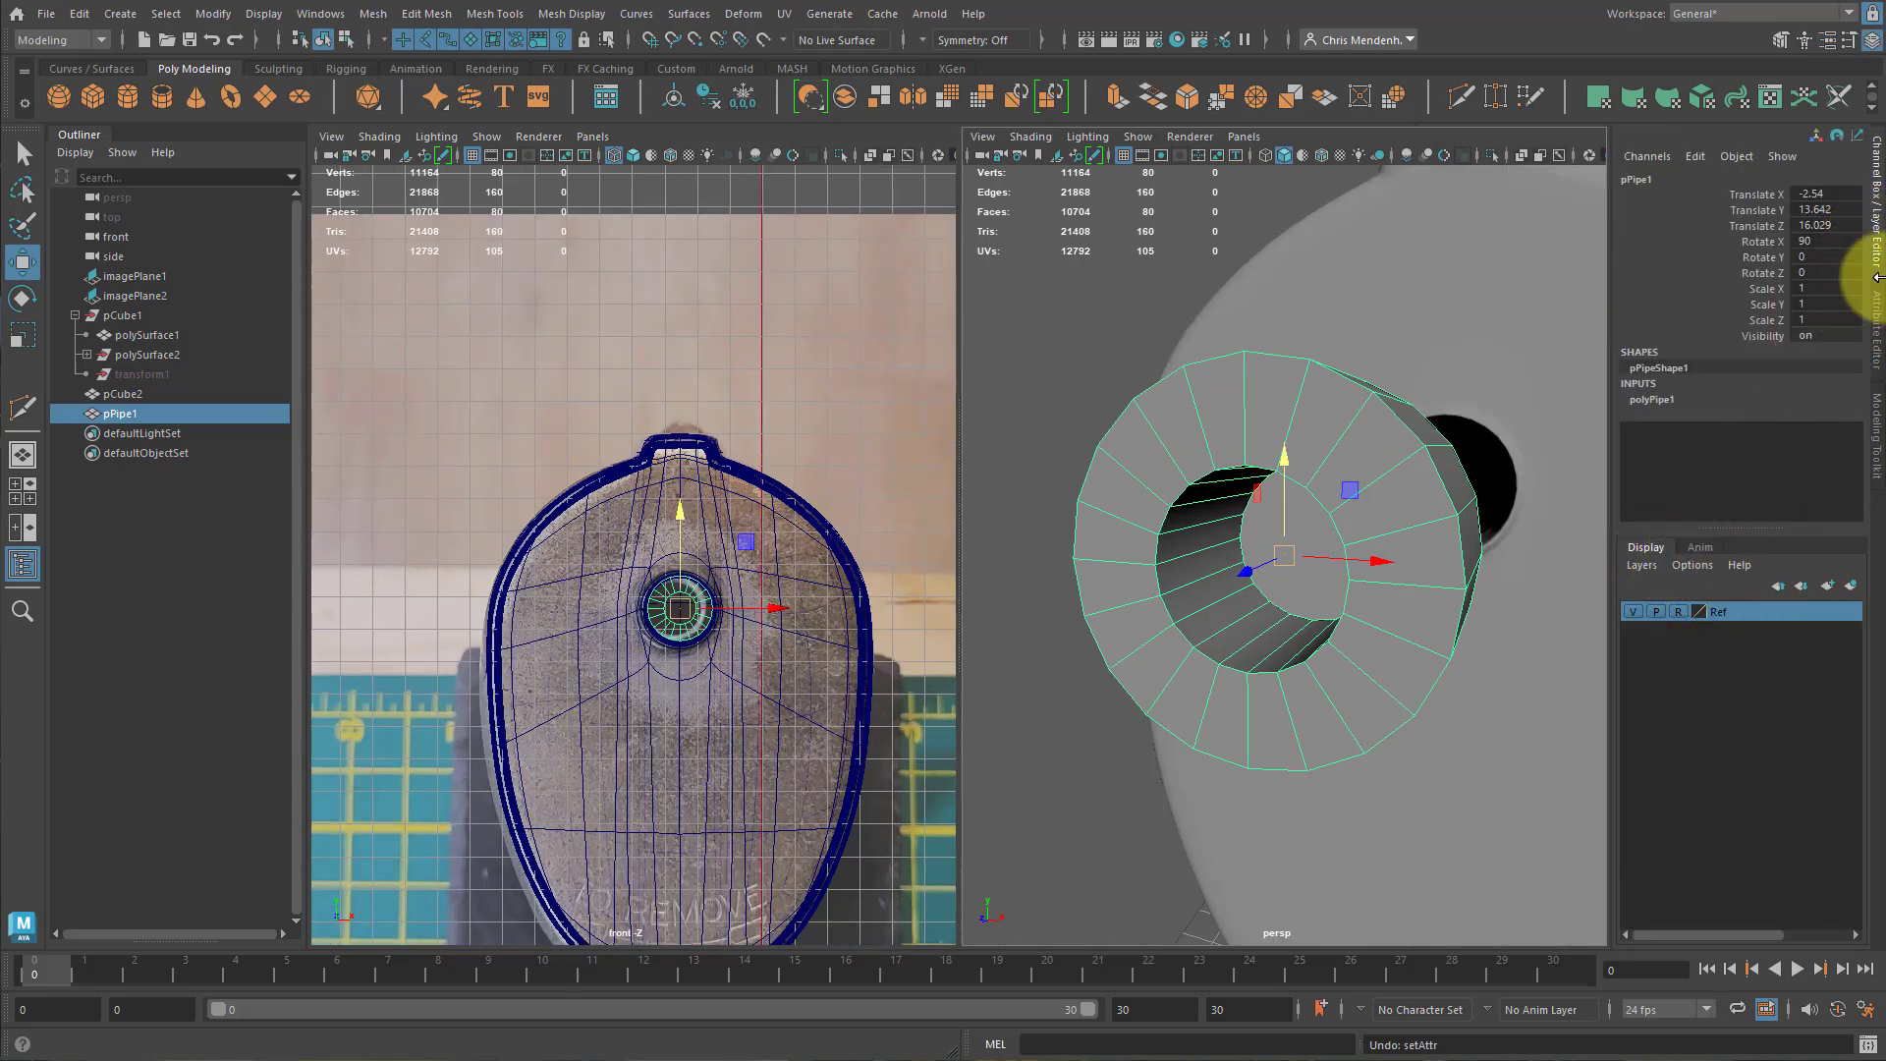
click(1658, 400)
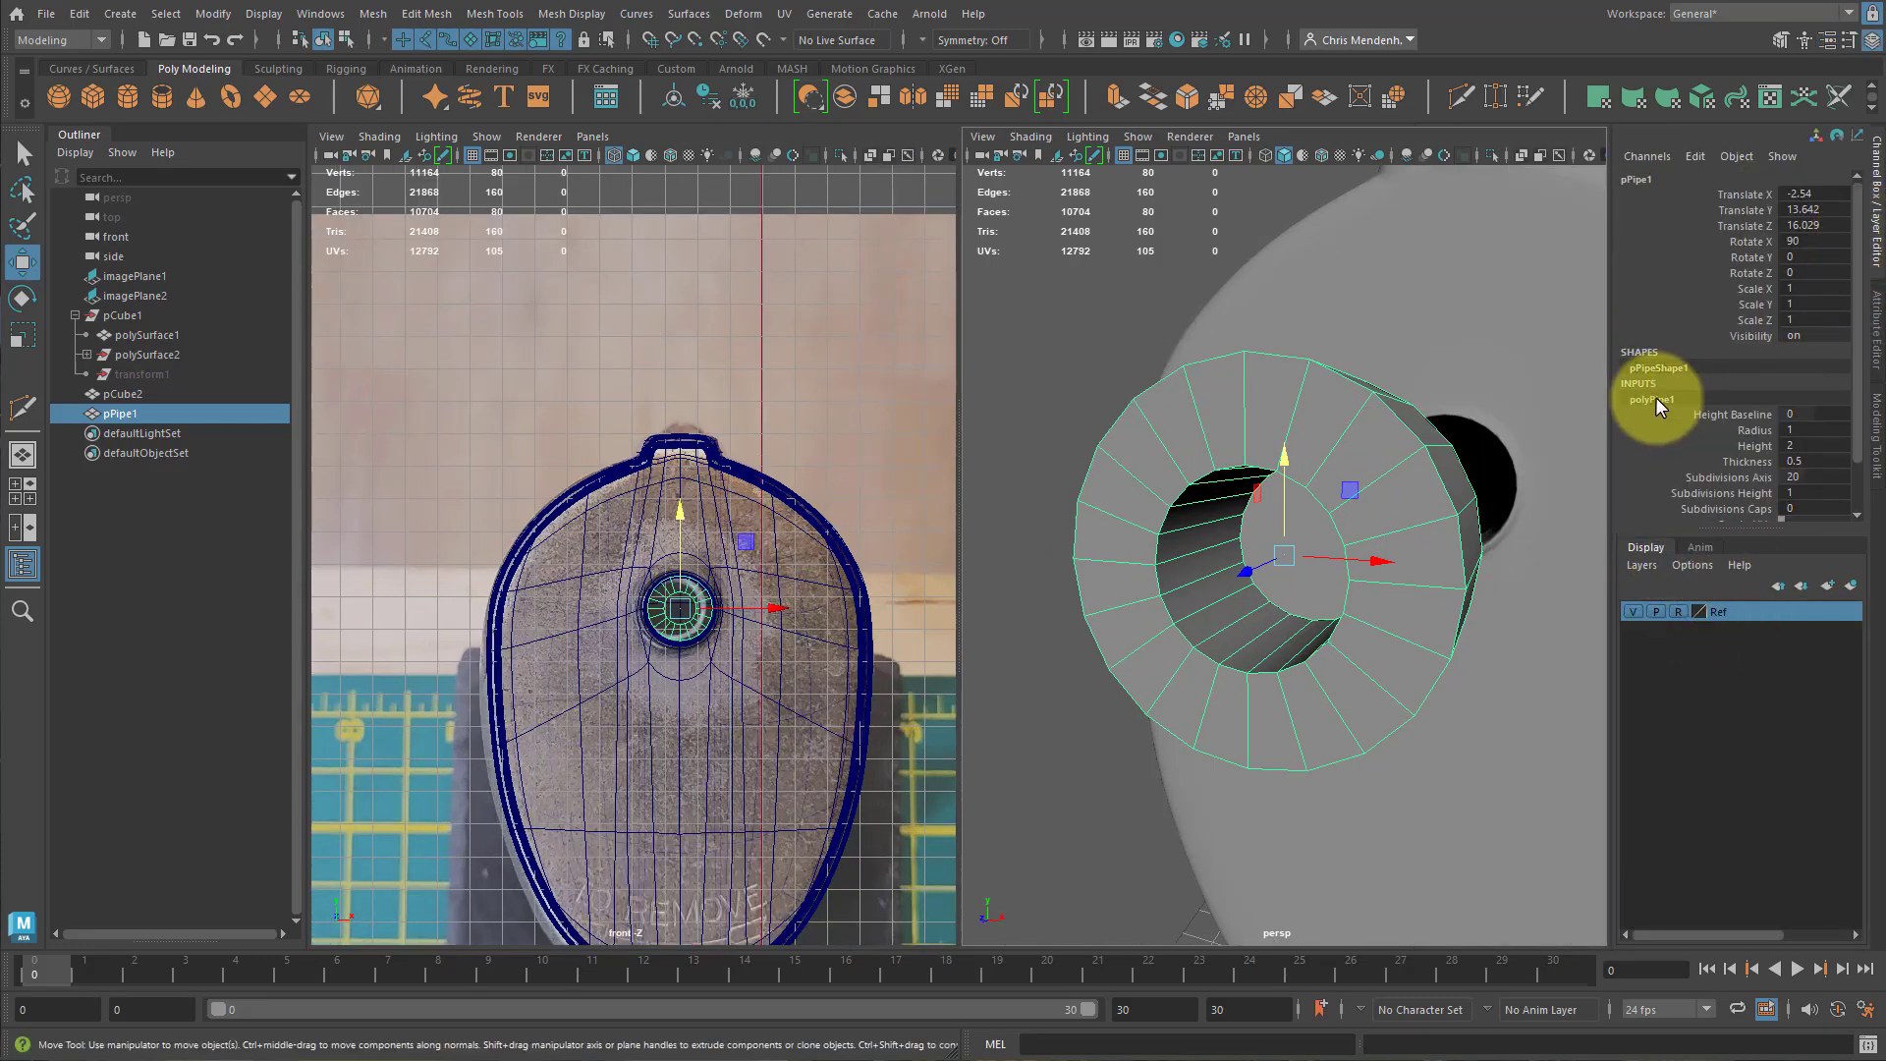
click(1744, 462)
middle_drag(1571, 462, 1310, 497)
alt+drag(1309, 497, 1282, 552)
alt+right_drag(1399, 558, 1302, 545)
Move the pipe back into the front hole at about 9.04 in Z and lower it to about 13.52 in Y.
key(w)
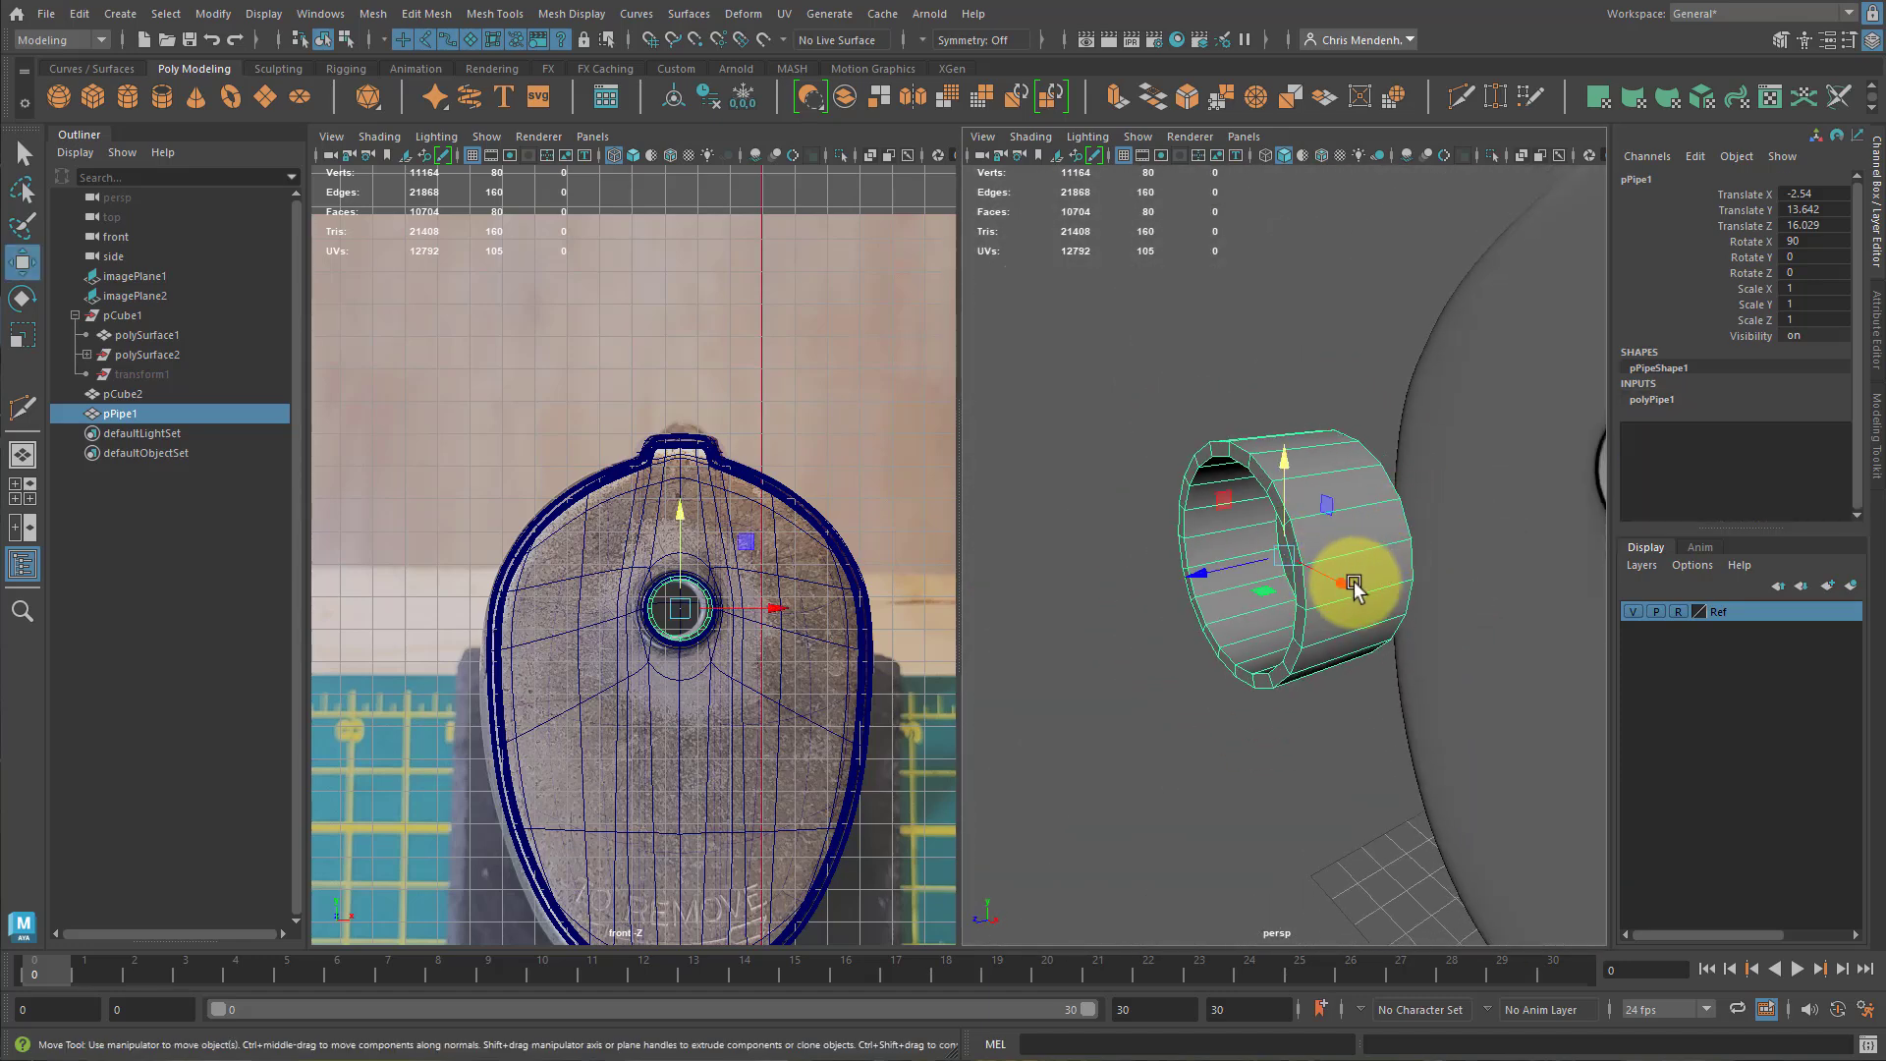
scroll(1328, 594, down, 6)
drag(1220, 576, 1415, 545)
key(f)
mouse_move(1287, 459)
mouse_down()
mouse_move(1372, 505)
mouse_move(1286, 488)
mouse_up()
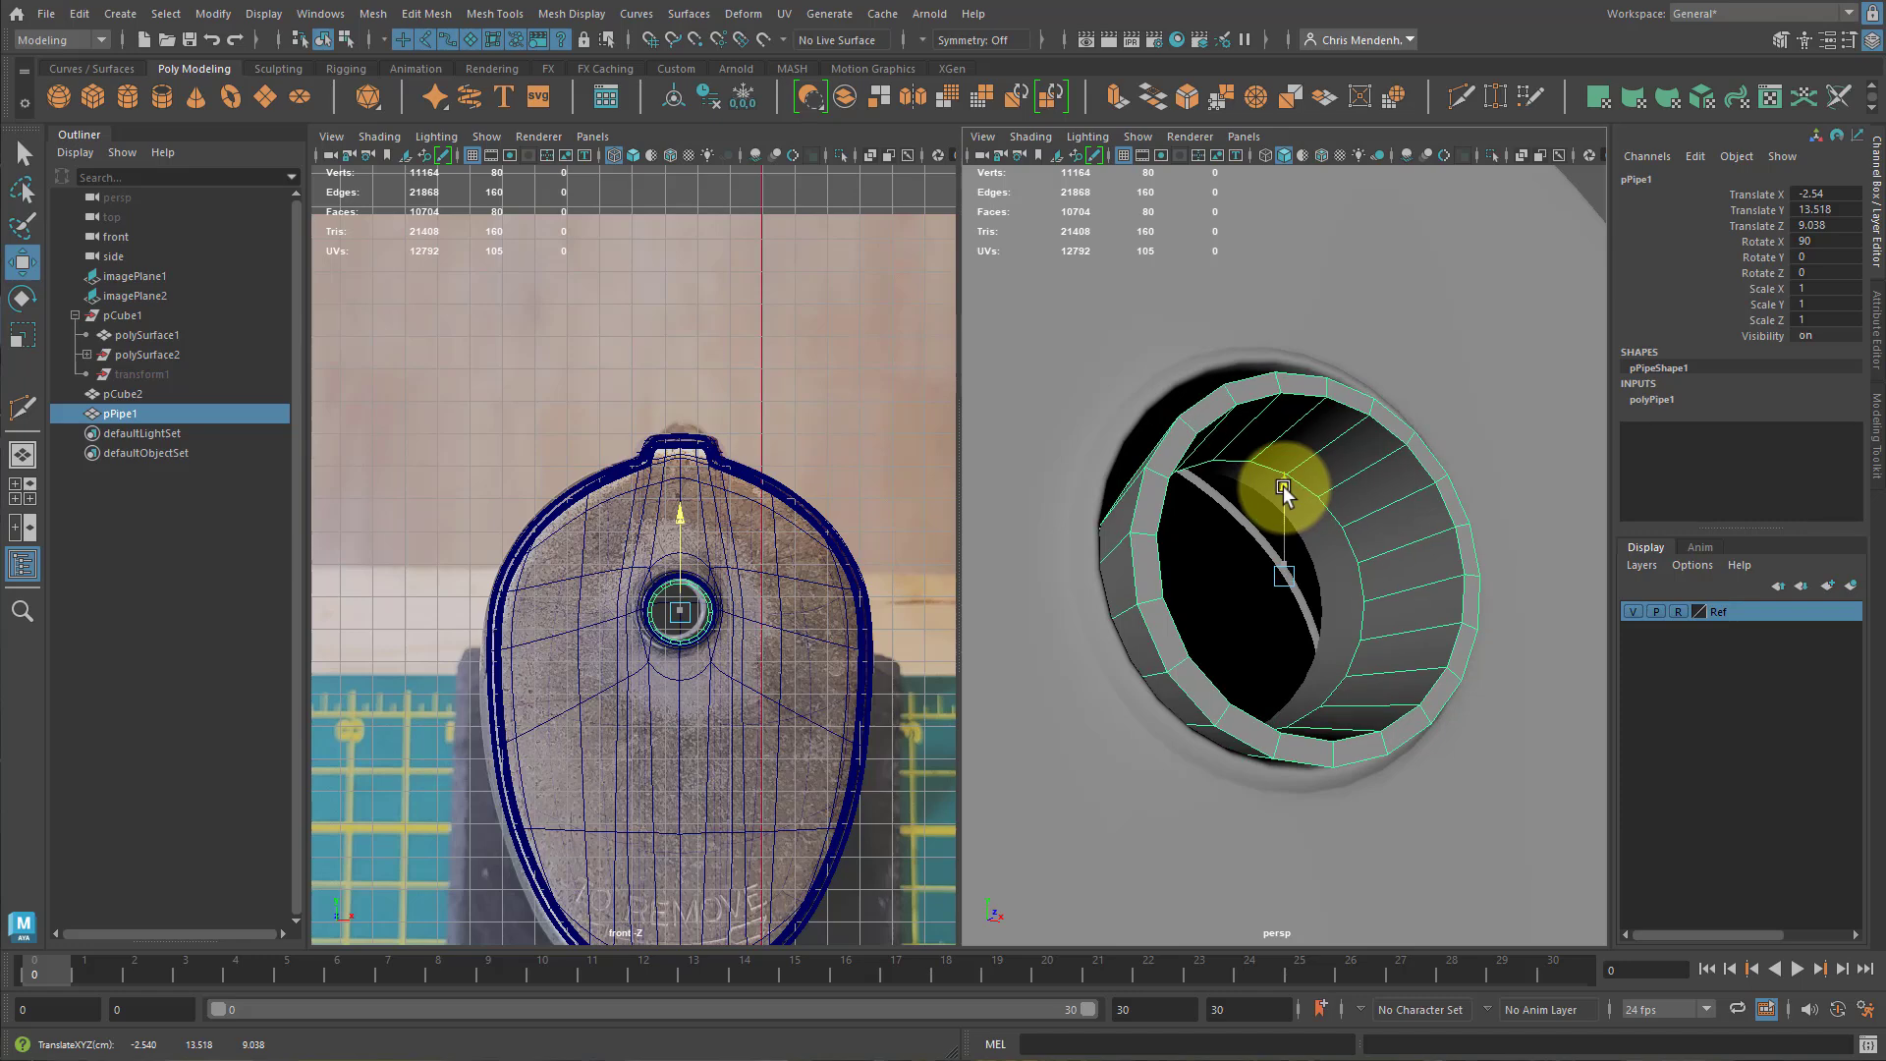
alt+drag(1355, 589, 1168, 621)
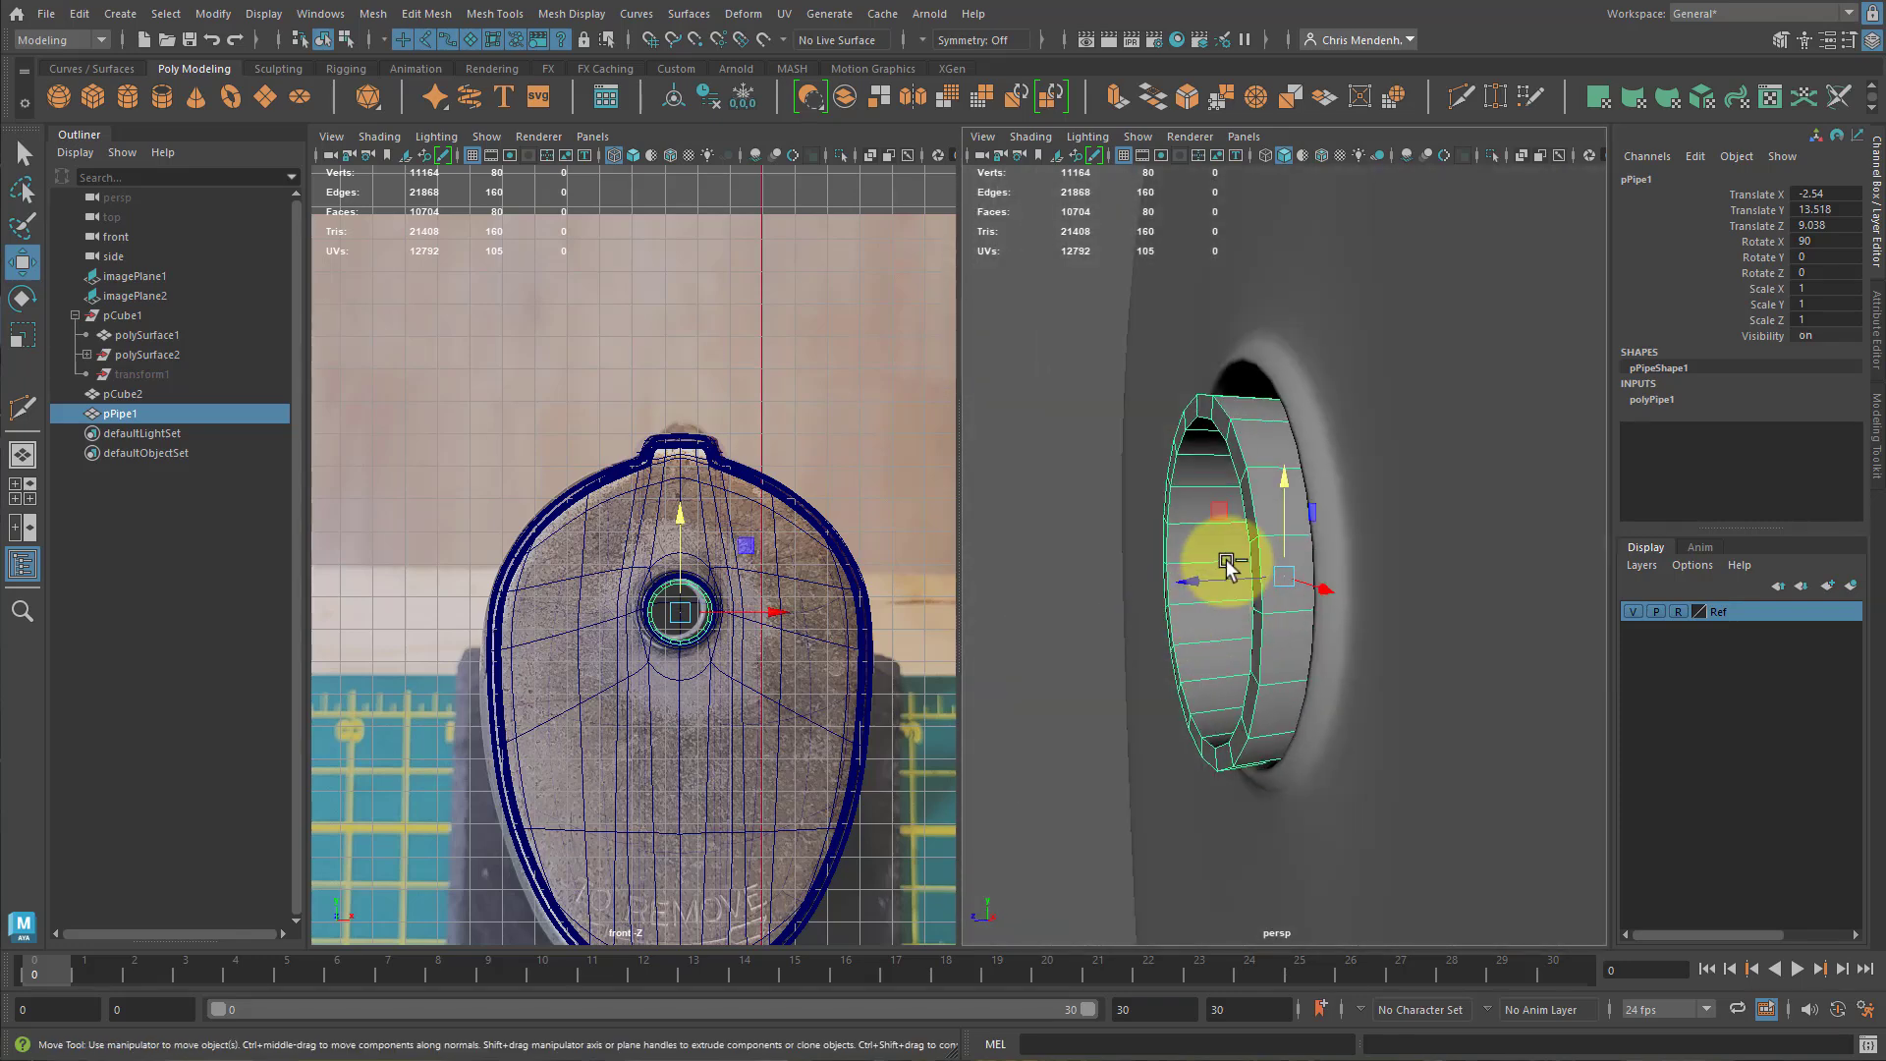
Isolate the pipe, delete the ring of faces on its back end, and show the whole model again.
key(ctrl+1)
alt+drag(1441, 592, 1305, 541)
right_drag(1259, 391, 1260, 456)
click(1259, 459)
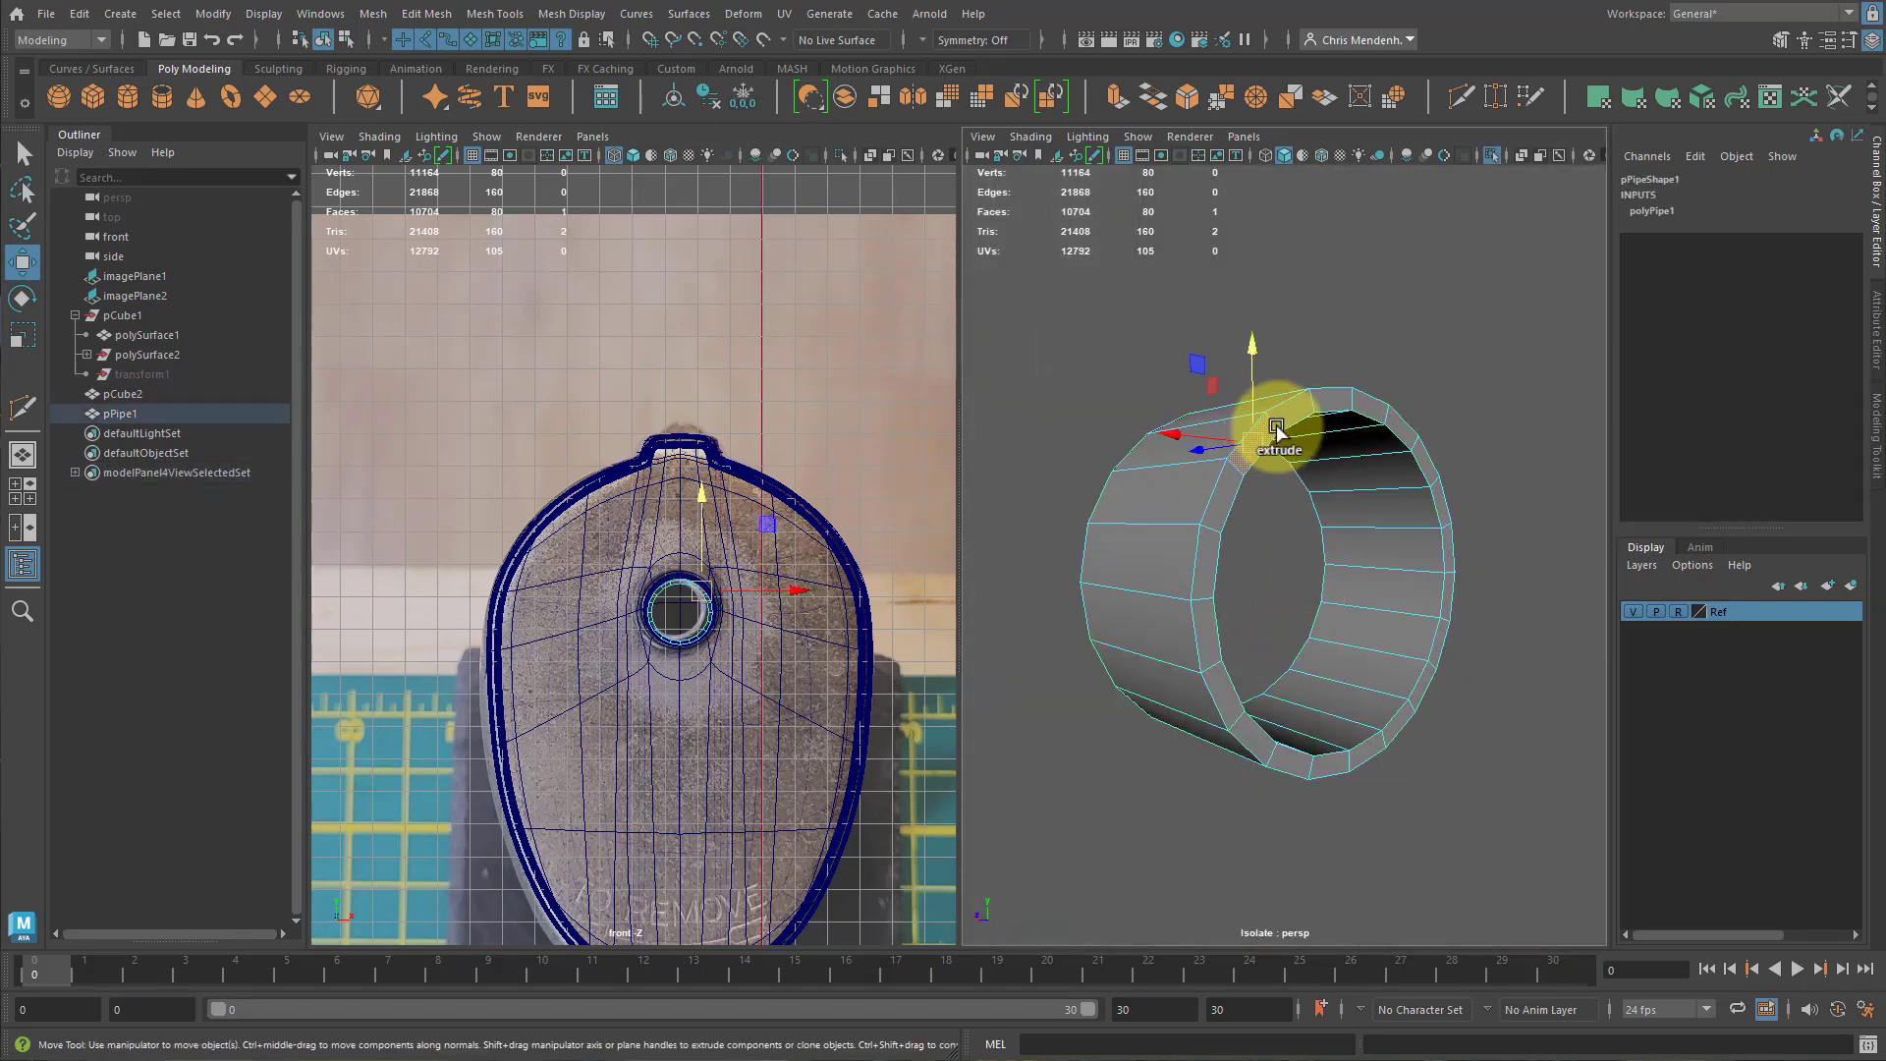
shift+double_click(1304, 411)
key(Delete)
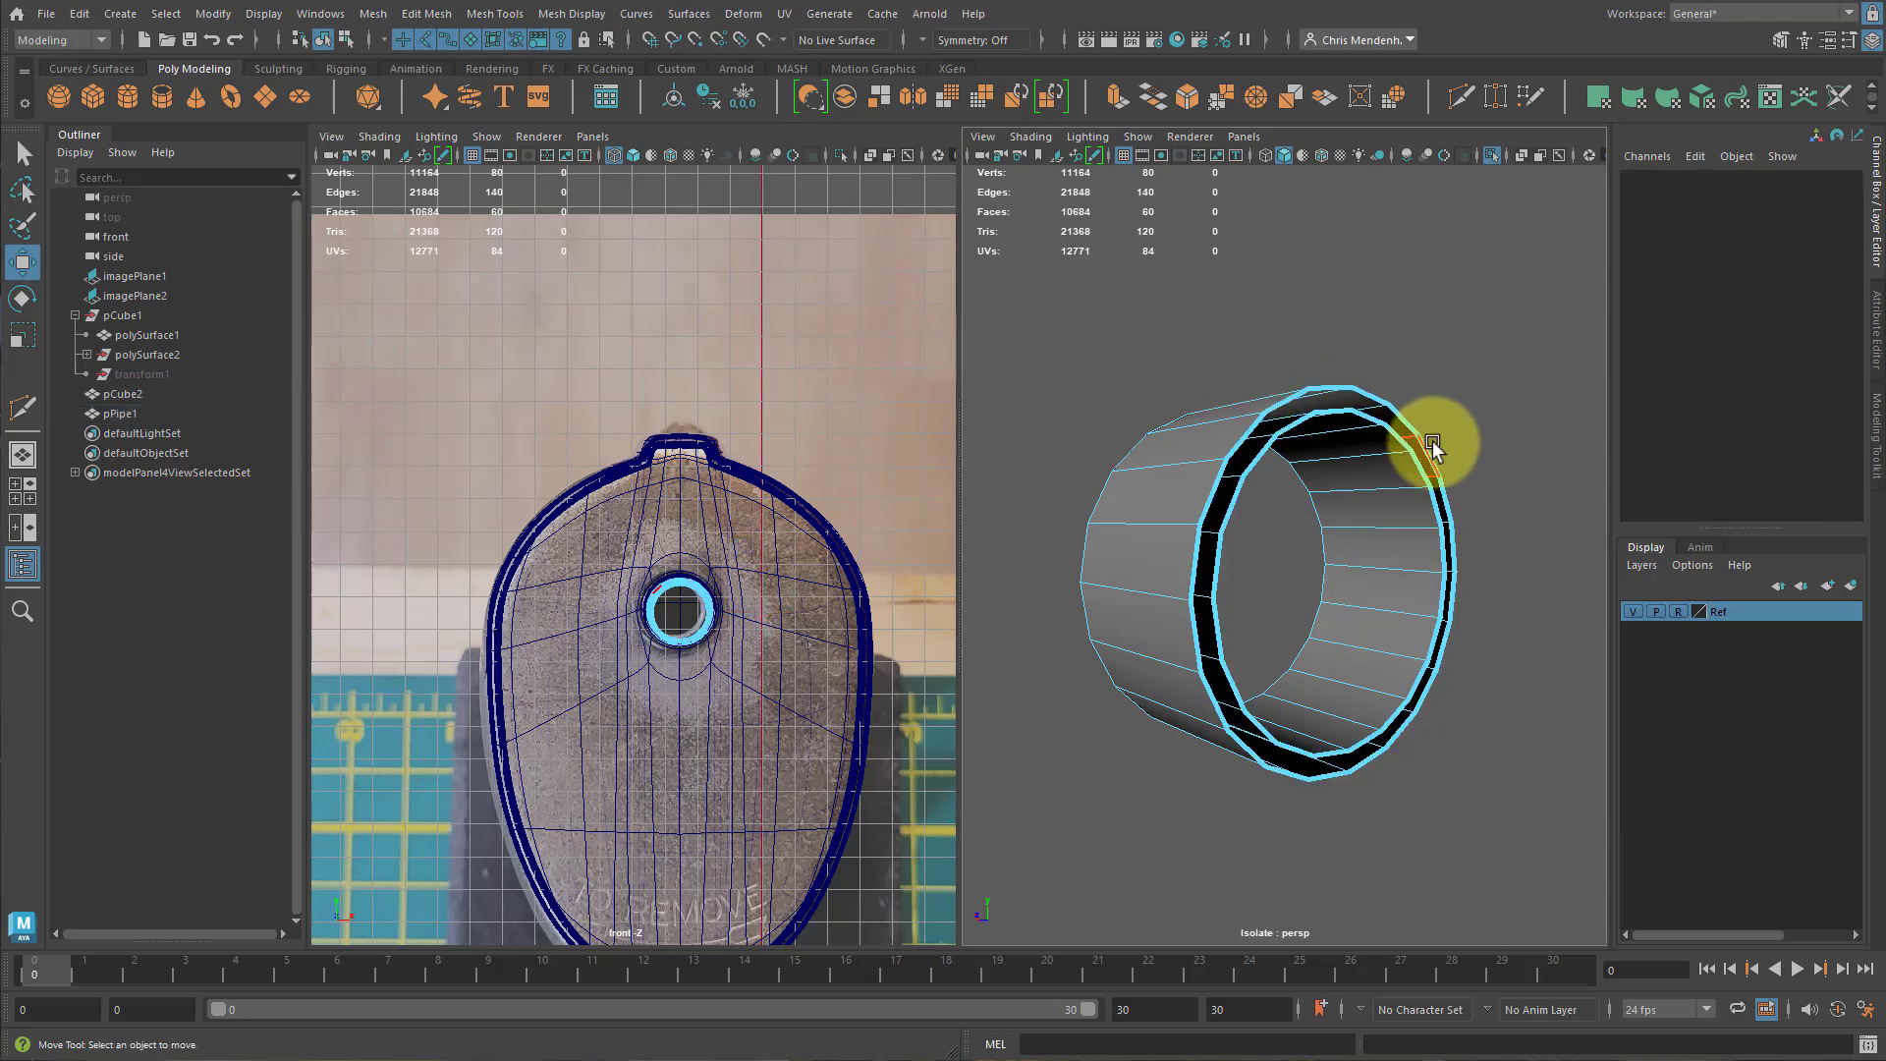
alt+drag(1330, 513, 1306, 440)
alt+drag(1436, 683, 1402, 622)
key(ctrl+1)
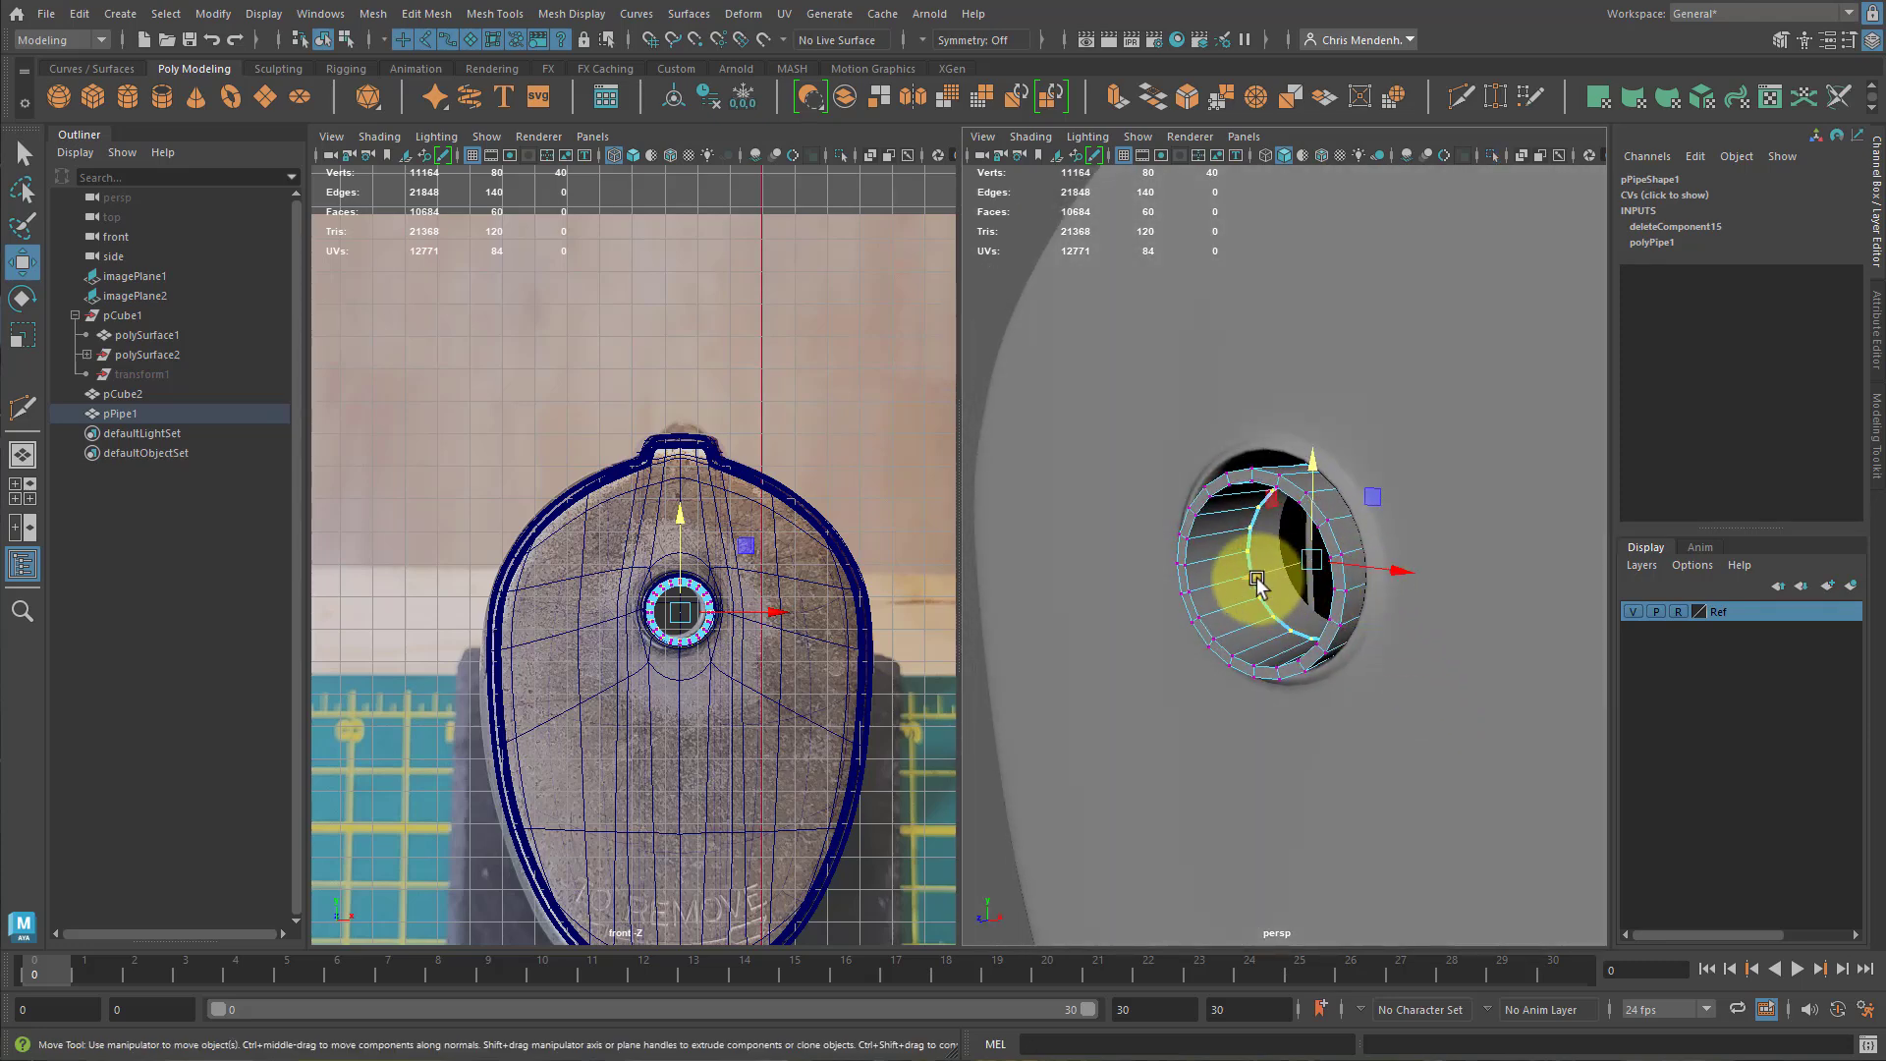
Clear the pipe selection and switch the front reference view to the side view.
mouse_move(1448, 559)
alt+mouse_down()
mouse_move(1366, 607)
mouse_move(1469, 632)
mouse_move(1247, 632)
mouse_move(1398, 597)
mouse_move(1263, 631)
mouse_move(1208, 621)
alt+mouse_up()
scroll(1288, 617, down, 5)
click(1475, 604)
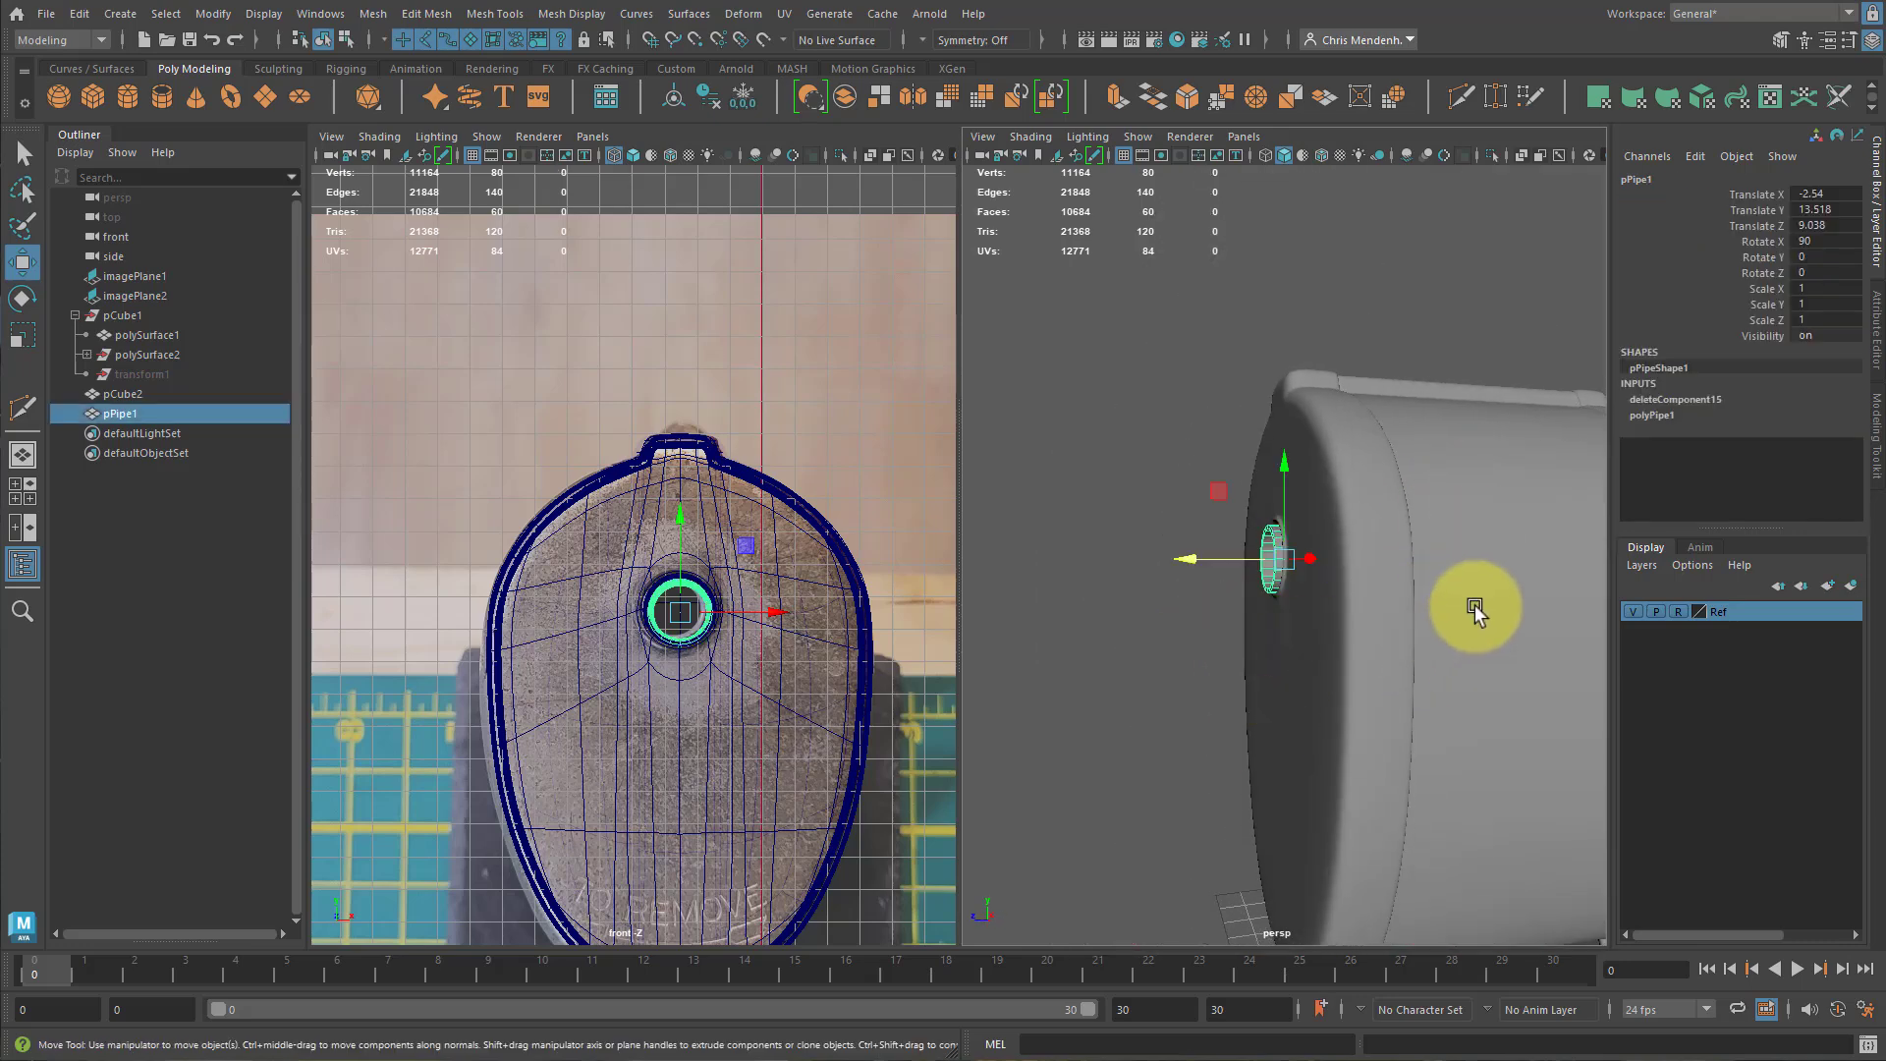
click(1404, 320)
alt+drag(1405, 320, 1214, 434)
alt+right_drag(1214, 434, 1103, 498)
alt+drag(1326, 649, 1244, 639)
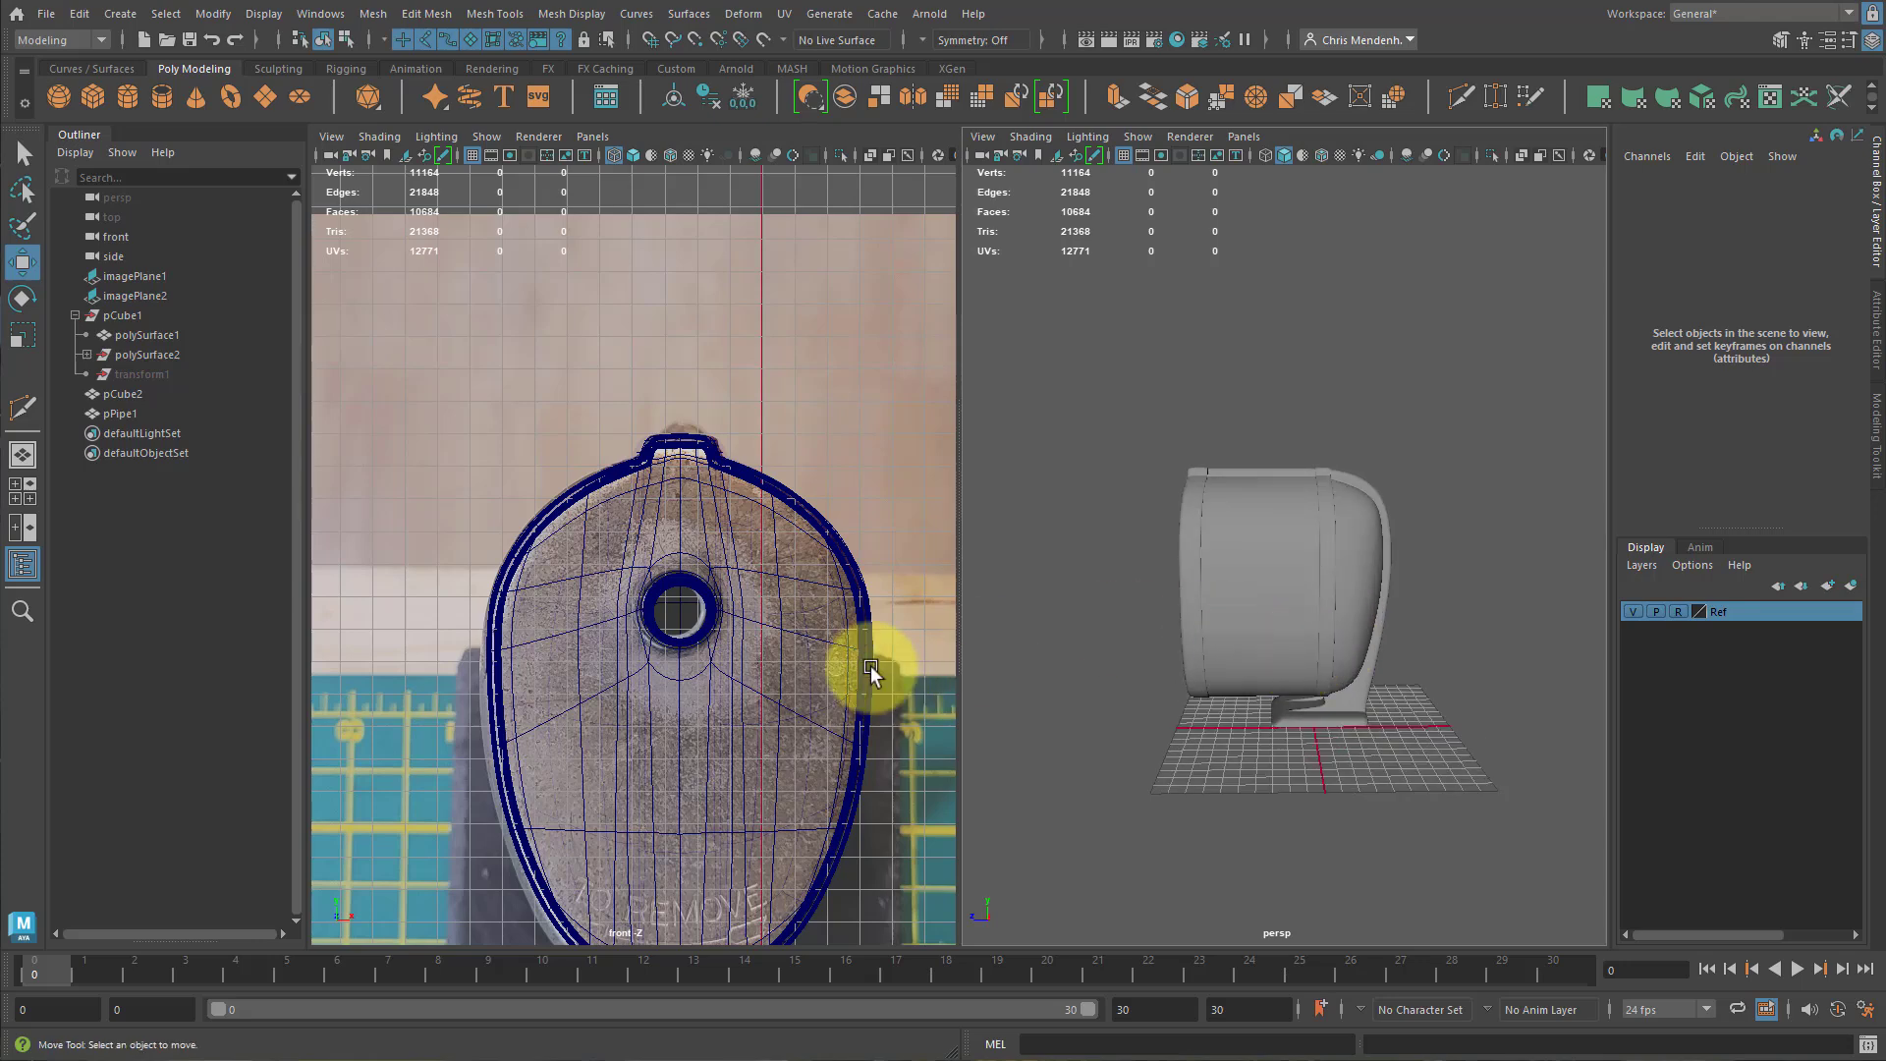
click(593, 136)
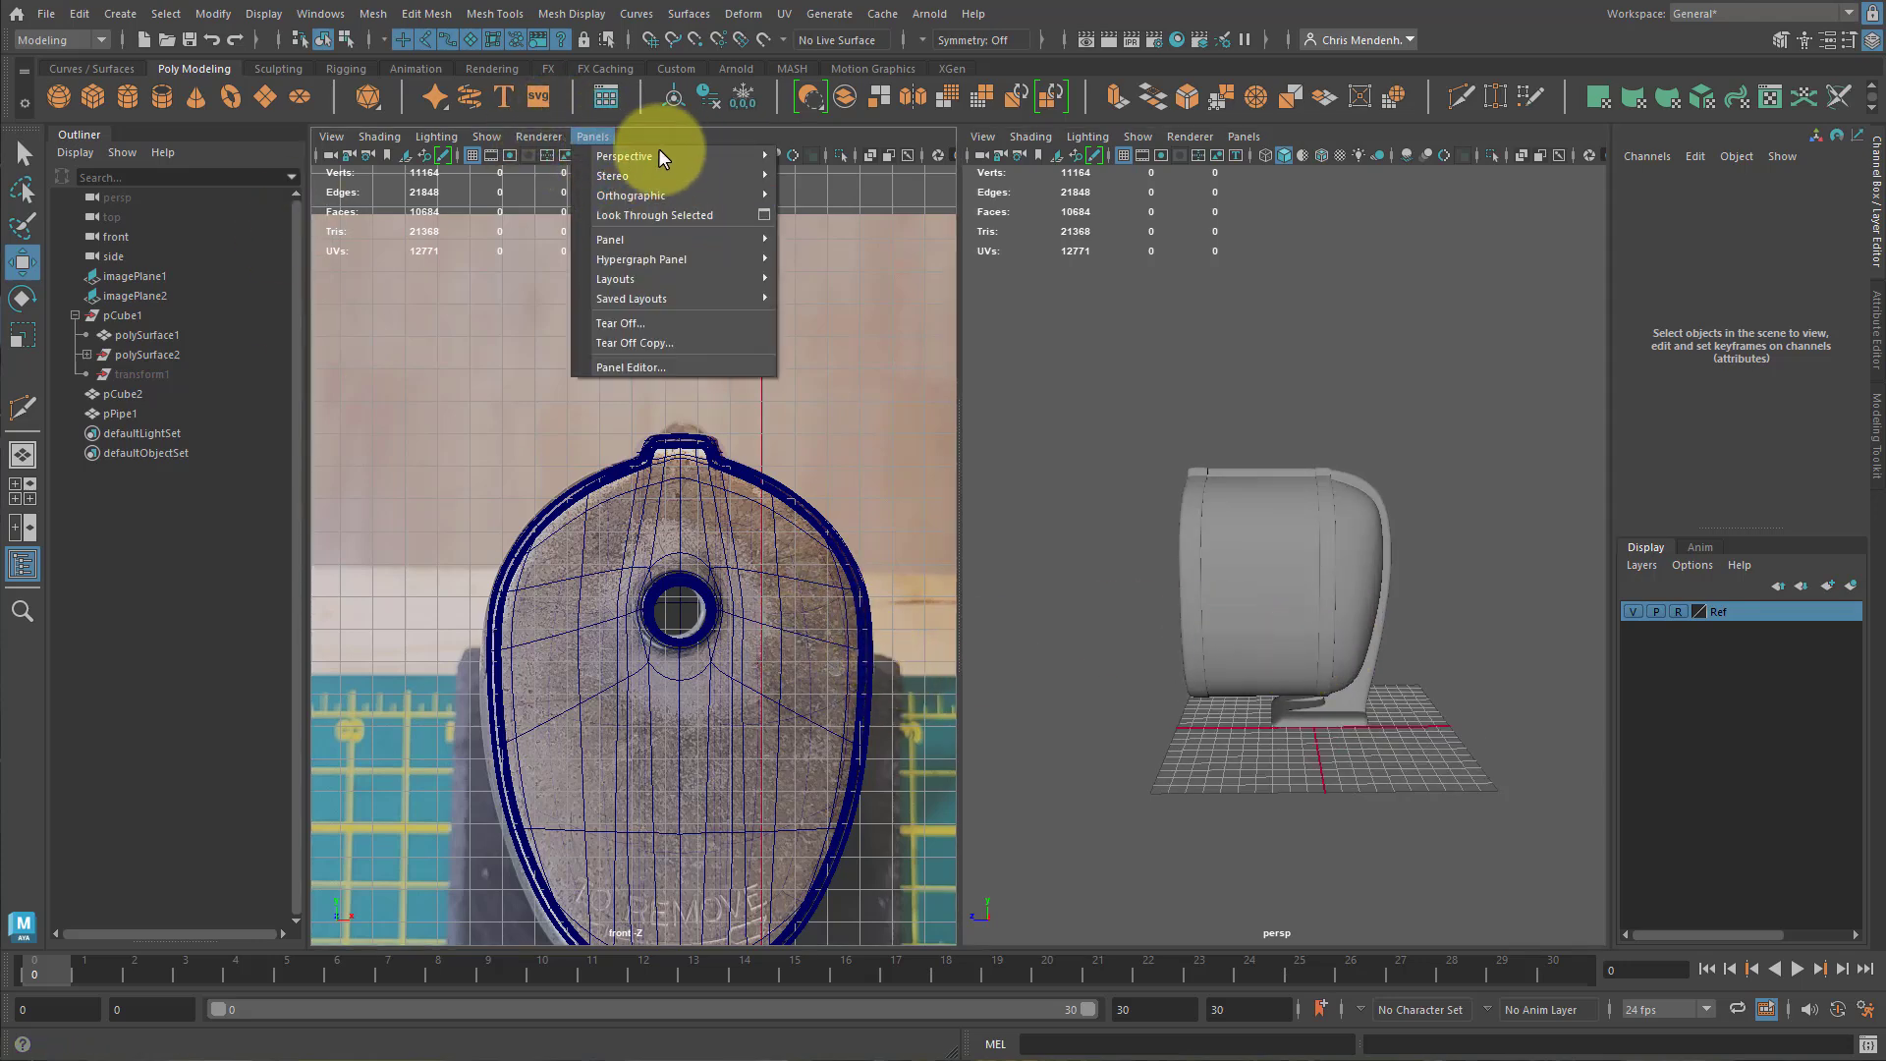
mouse_move(656, 197)
click(810, 216)
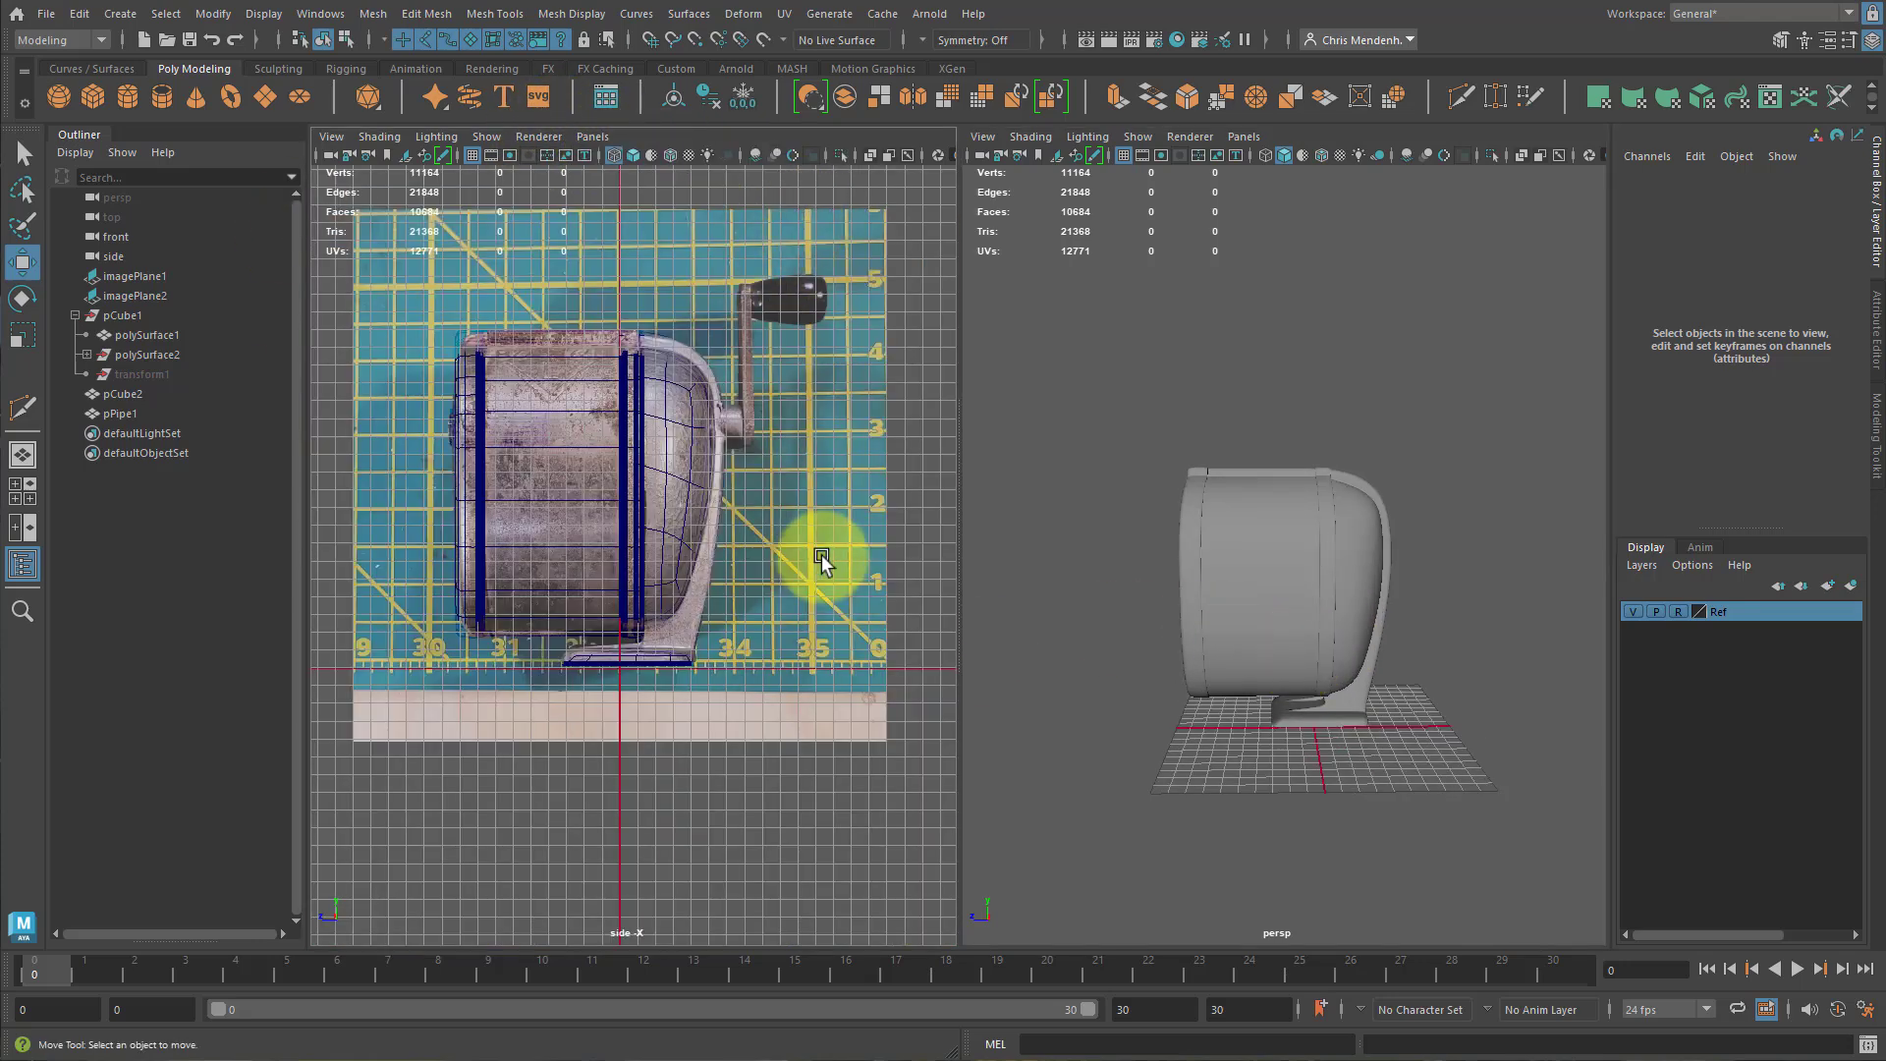
Create a polygon cylinder and rotate it 90 degrees in X.
click(127, 96)
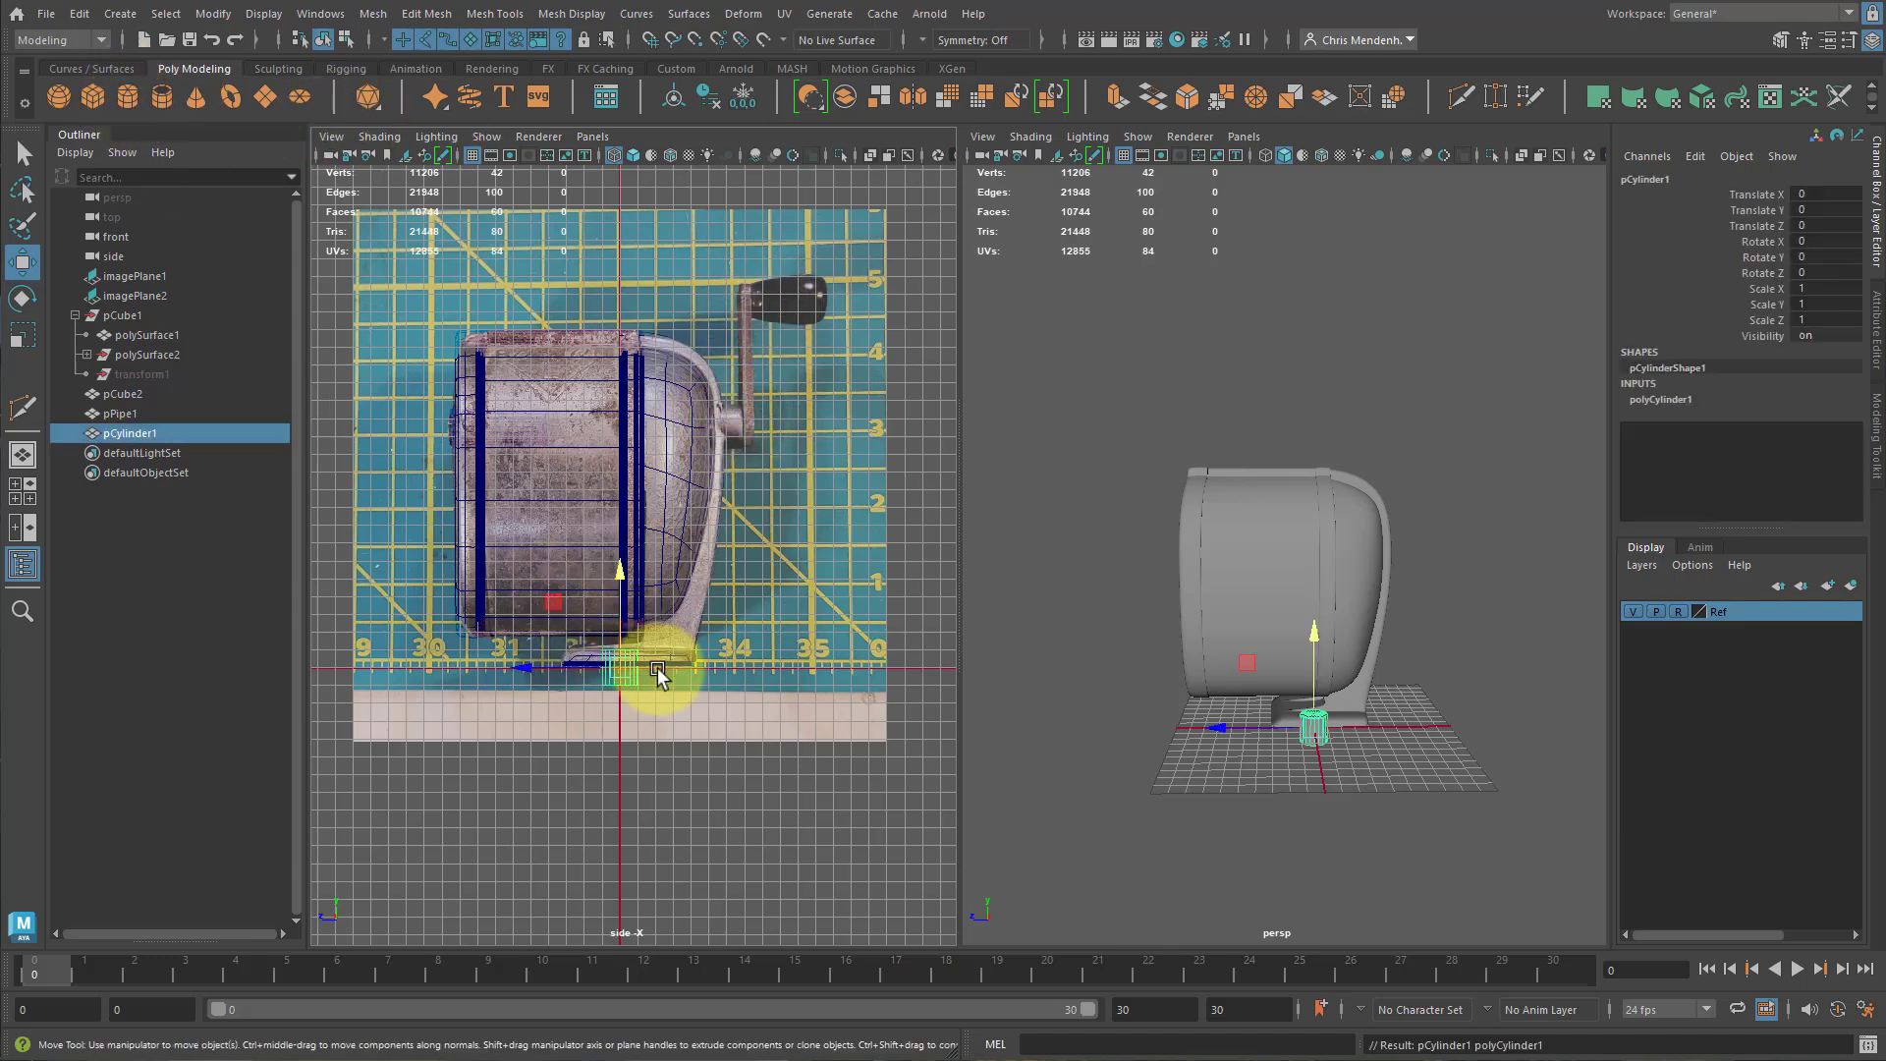
key(e)
drag(680, 631, 418, 609)
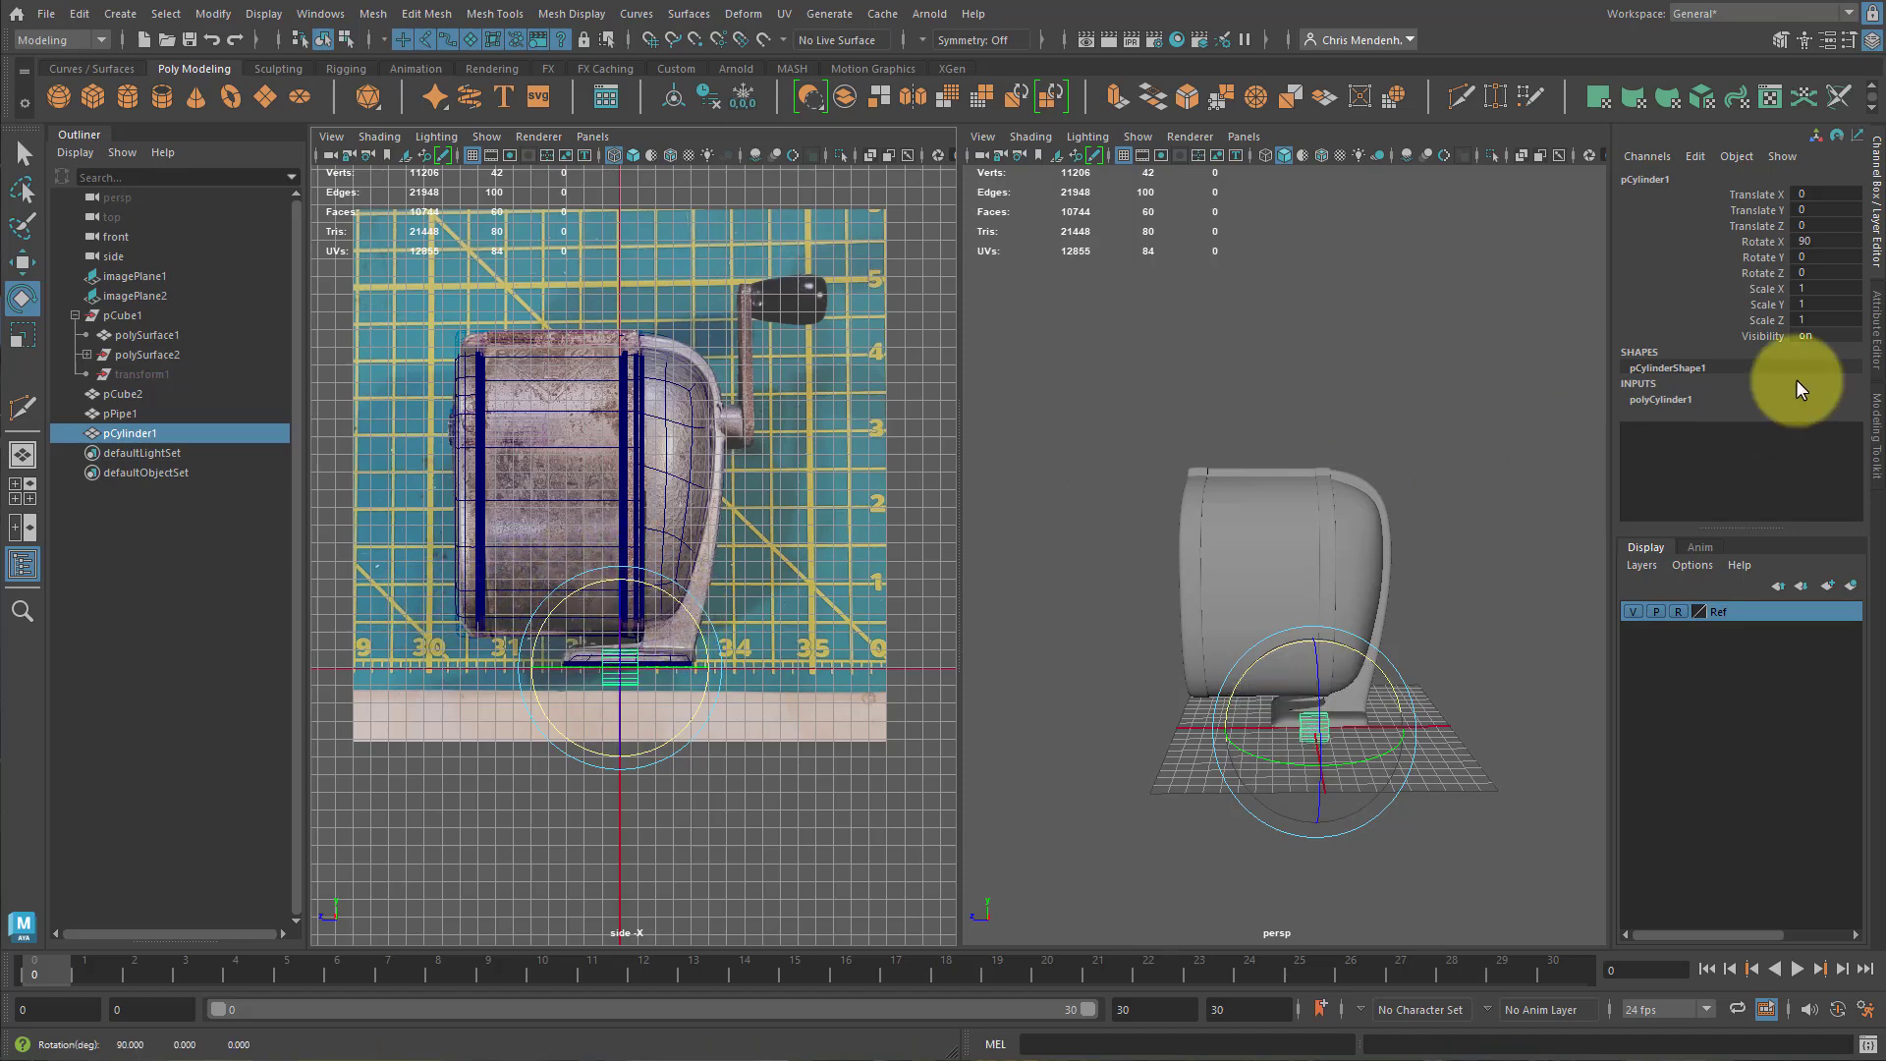
Move the cylinder to the crank hub in the side photo, at about 13.25 in Y and -6.84 in Z.
key(w)
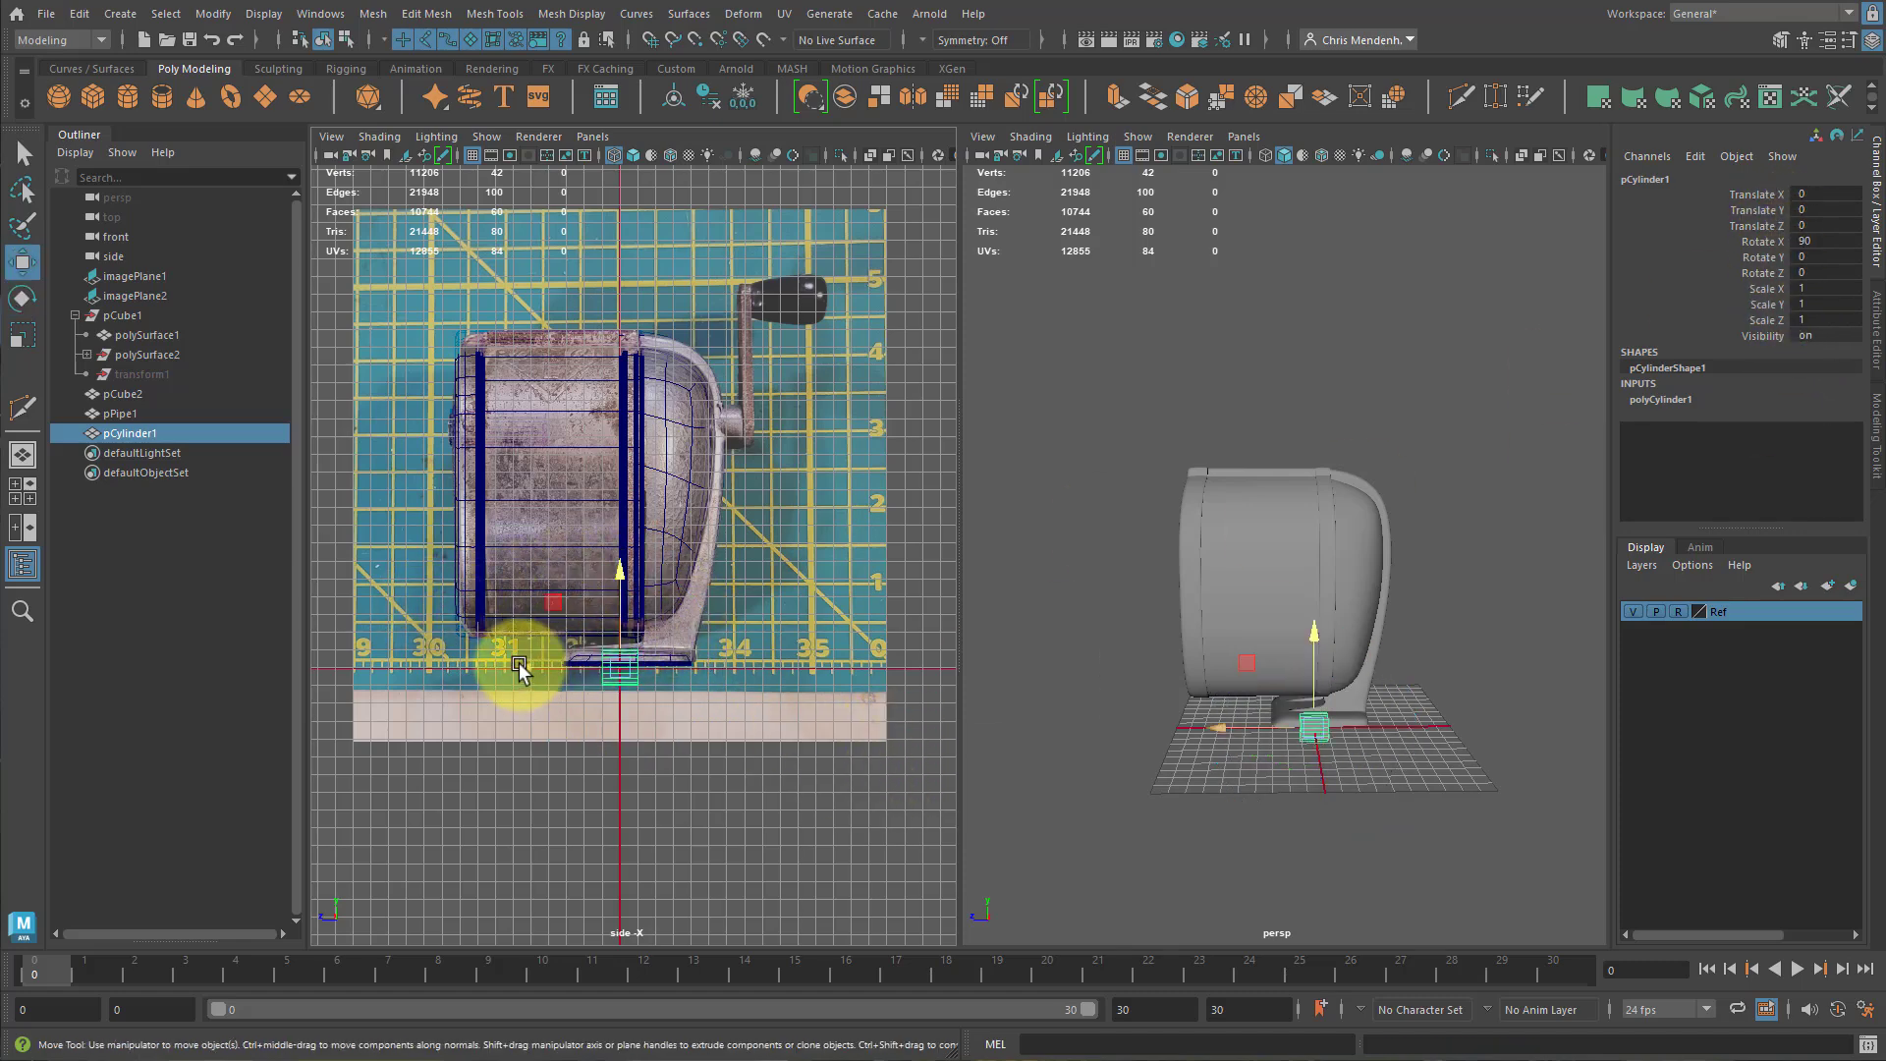
drag(519, 662, 687, 675)
middle_drag(757, 570, 652, 432)
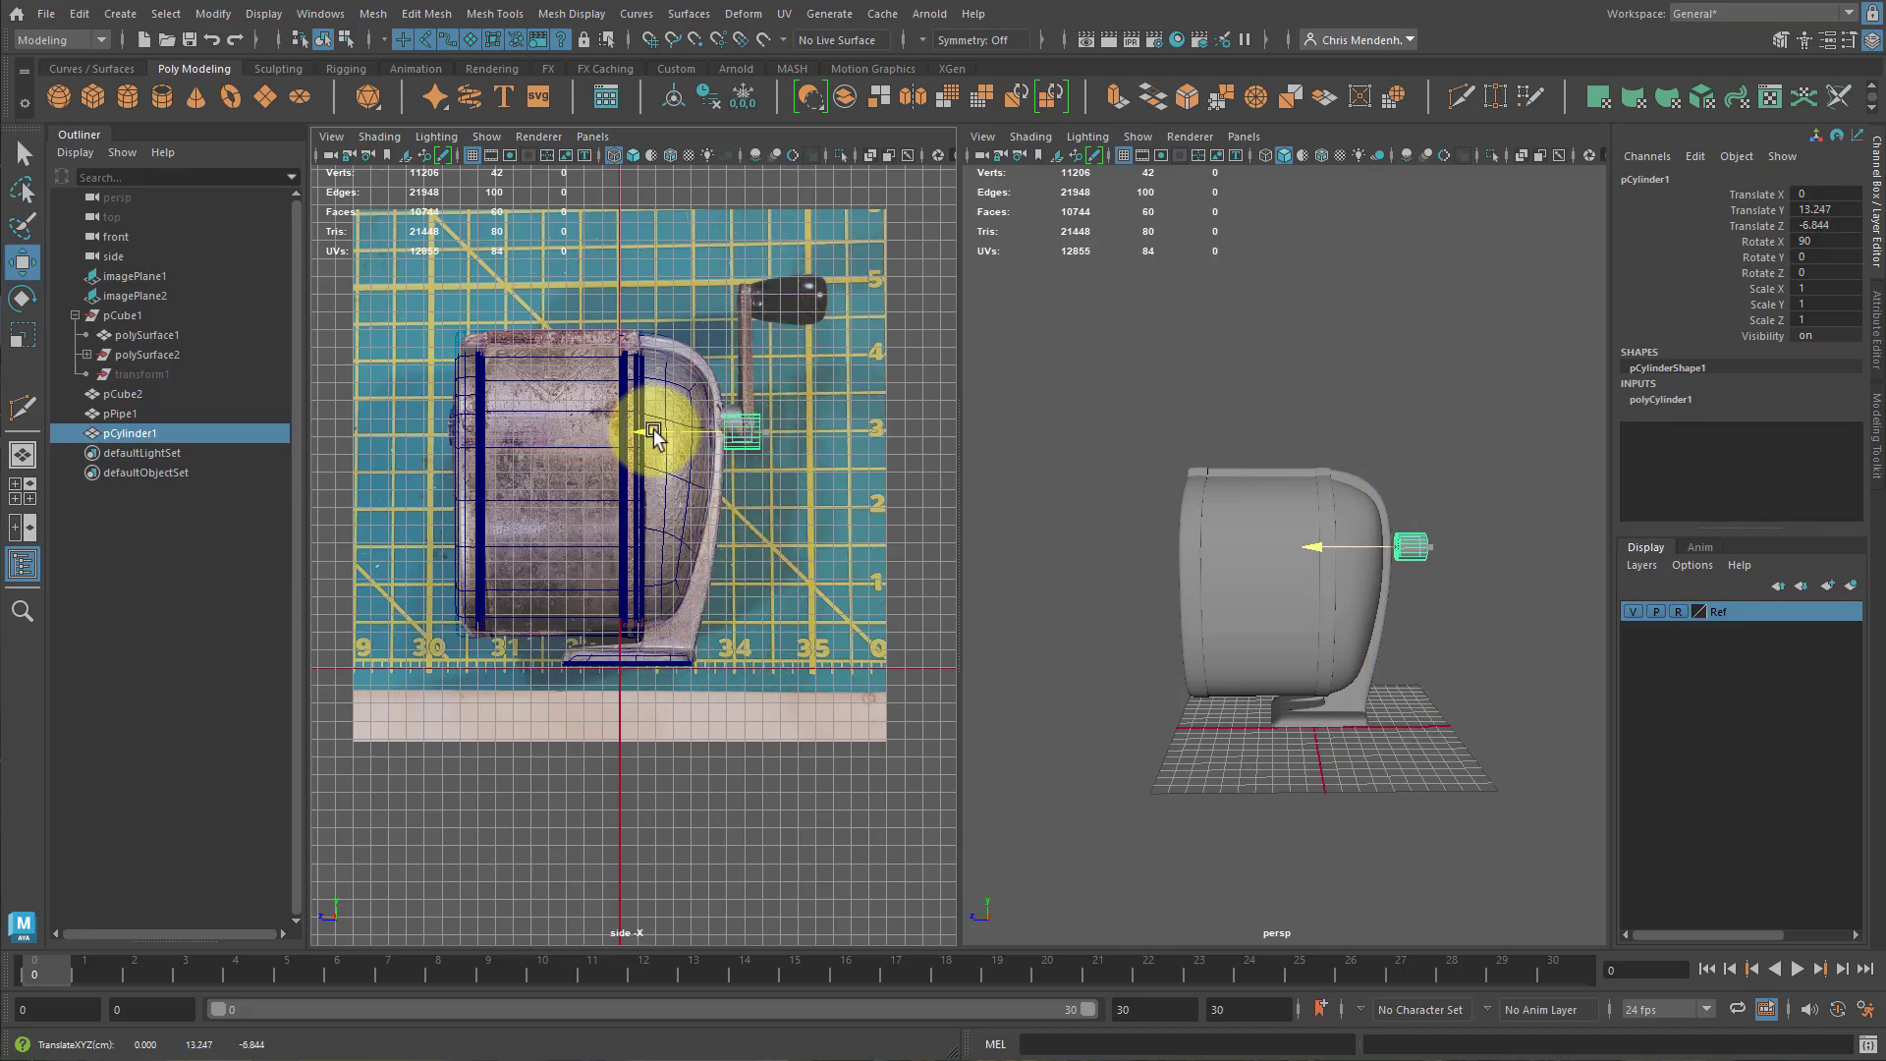
Scale the cylinder uniformly to about 1.264 and shift it to about 13.54 in Y and -6.25 in Z over the hub.
key(f)
scroll(707, 476, down, 5)
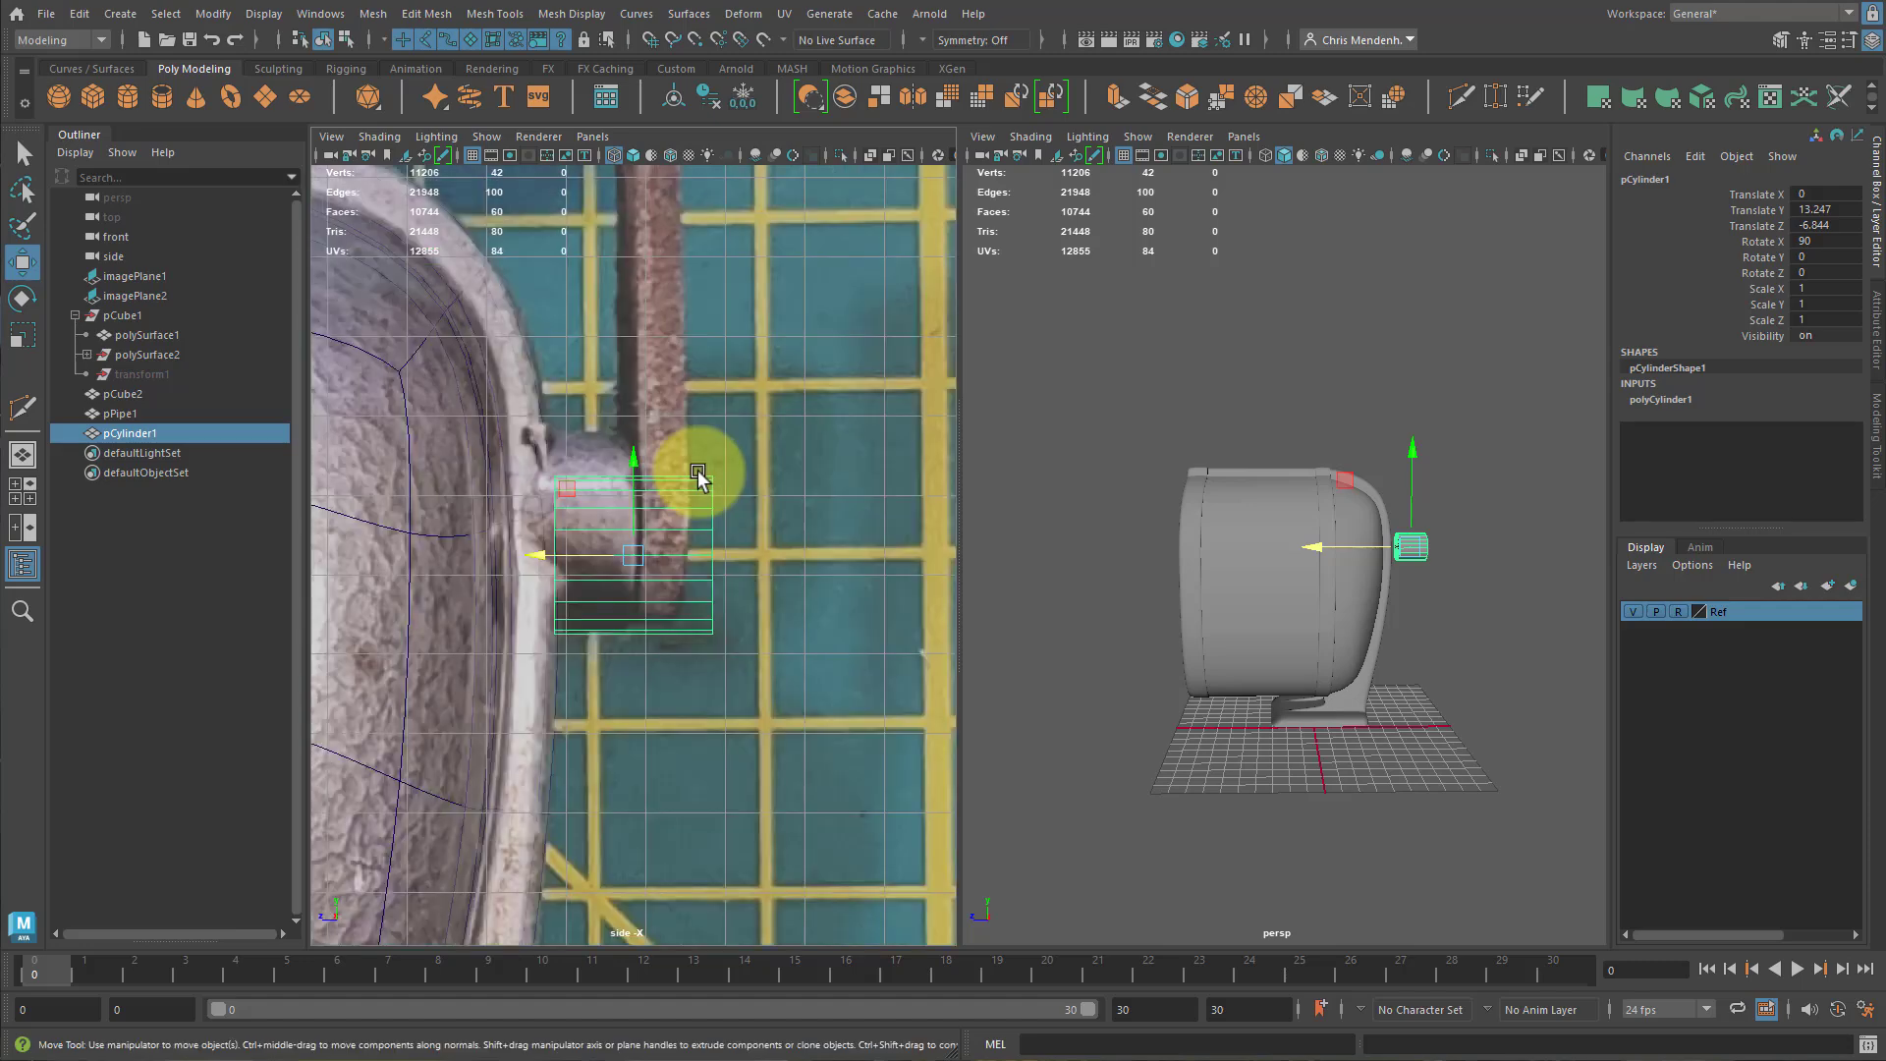
mouse_move(639, 462)
mouse_down()
mouse_move(644, 404)
mouse_move(644, 439)
mouse_up()
key(r)
drag(650, 539, 617, 439)
drag(652, 541, 644, 533)
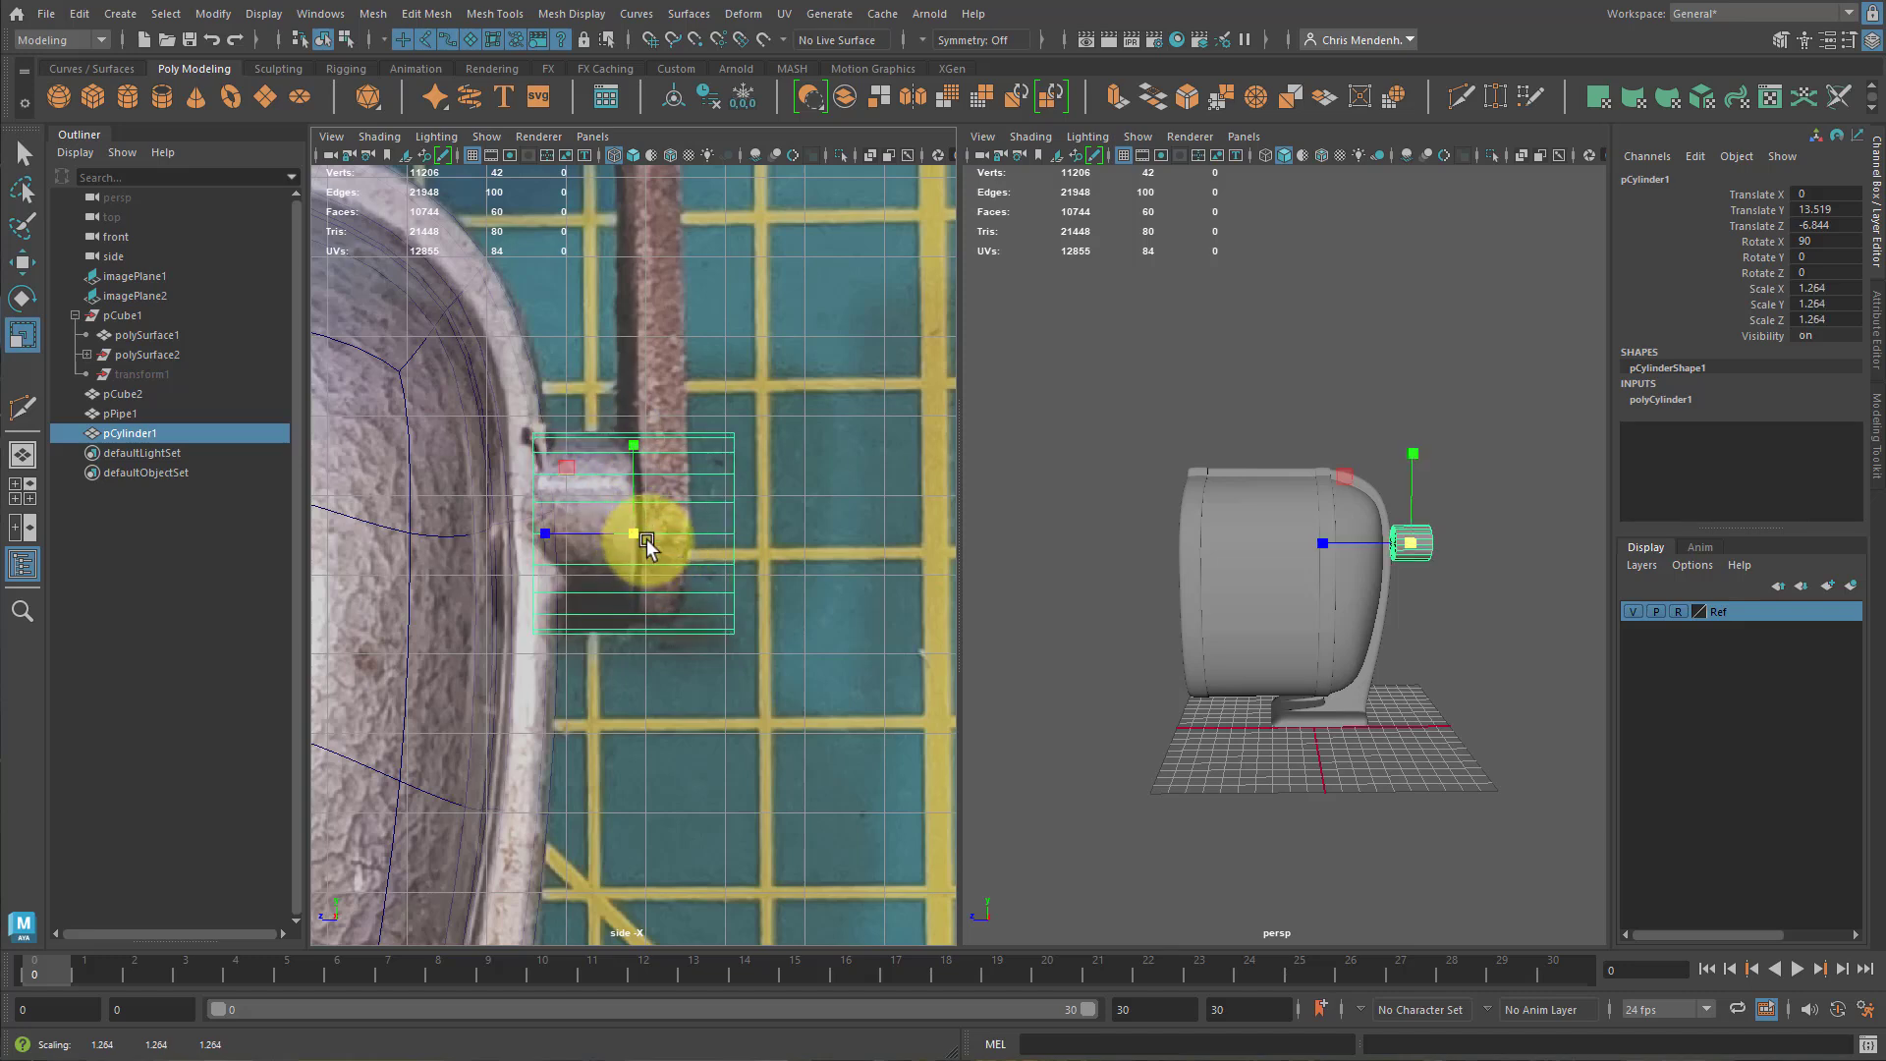
key(w)
drag(634, 442, 641, 452)
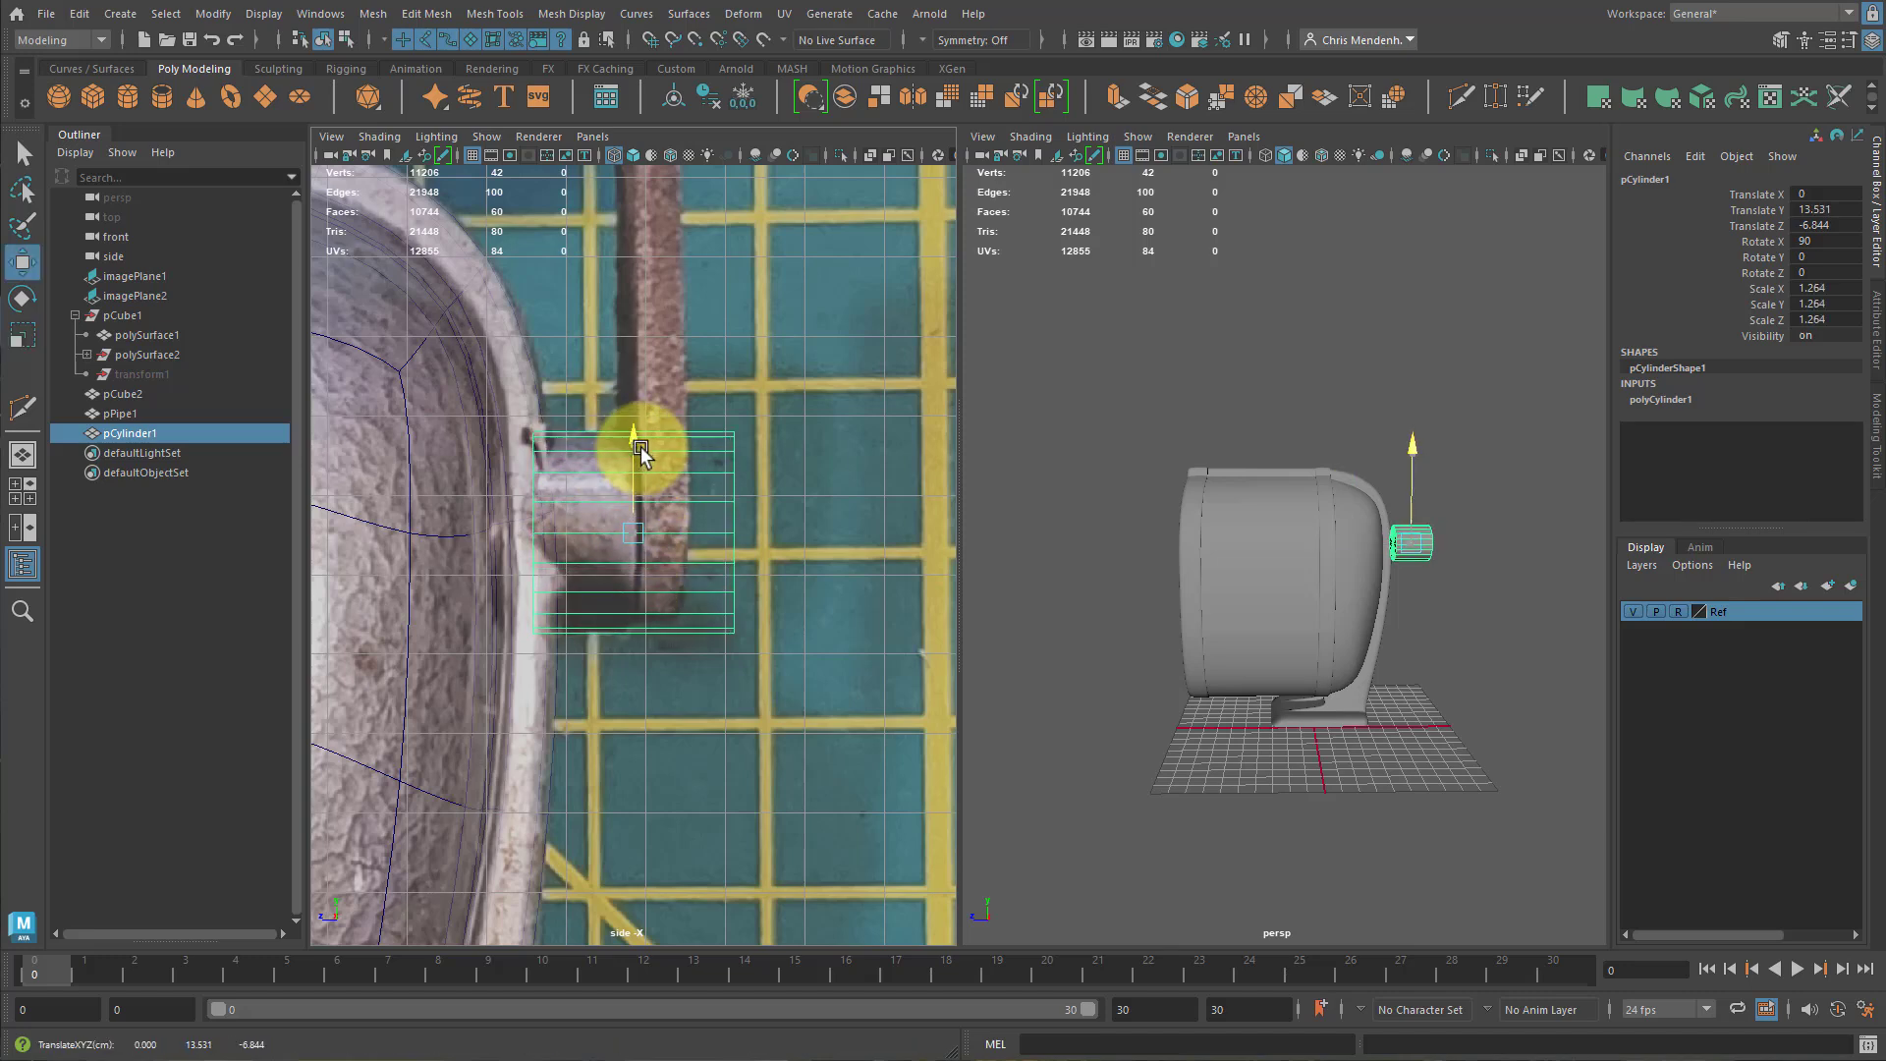
drag(585, 531, 497, 527)
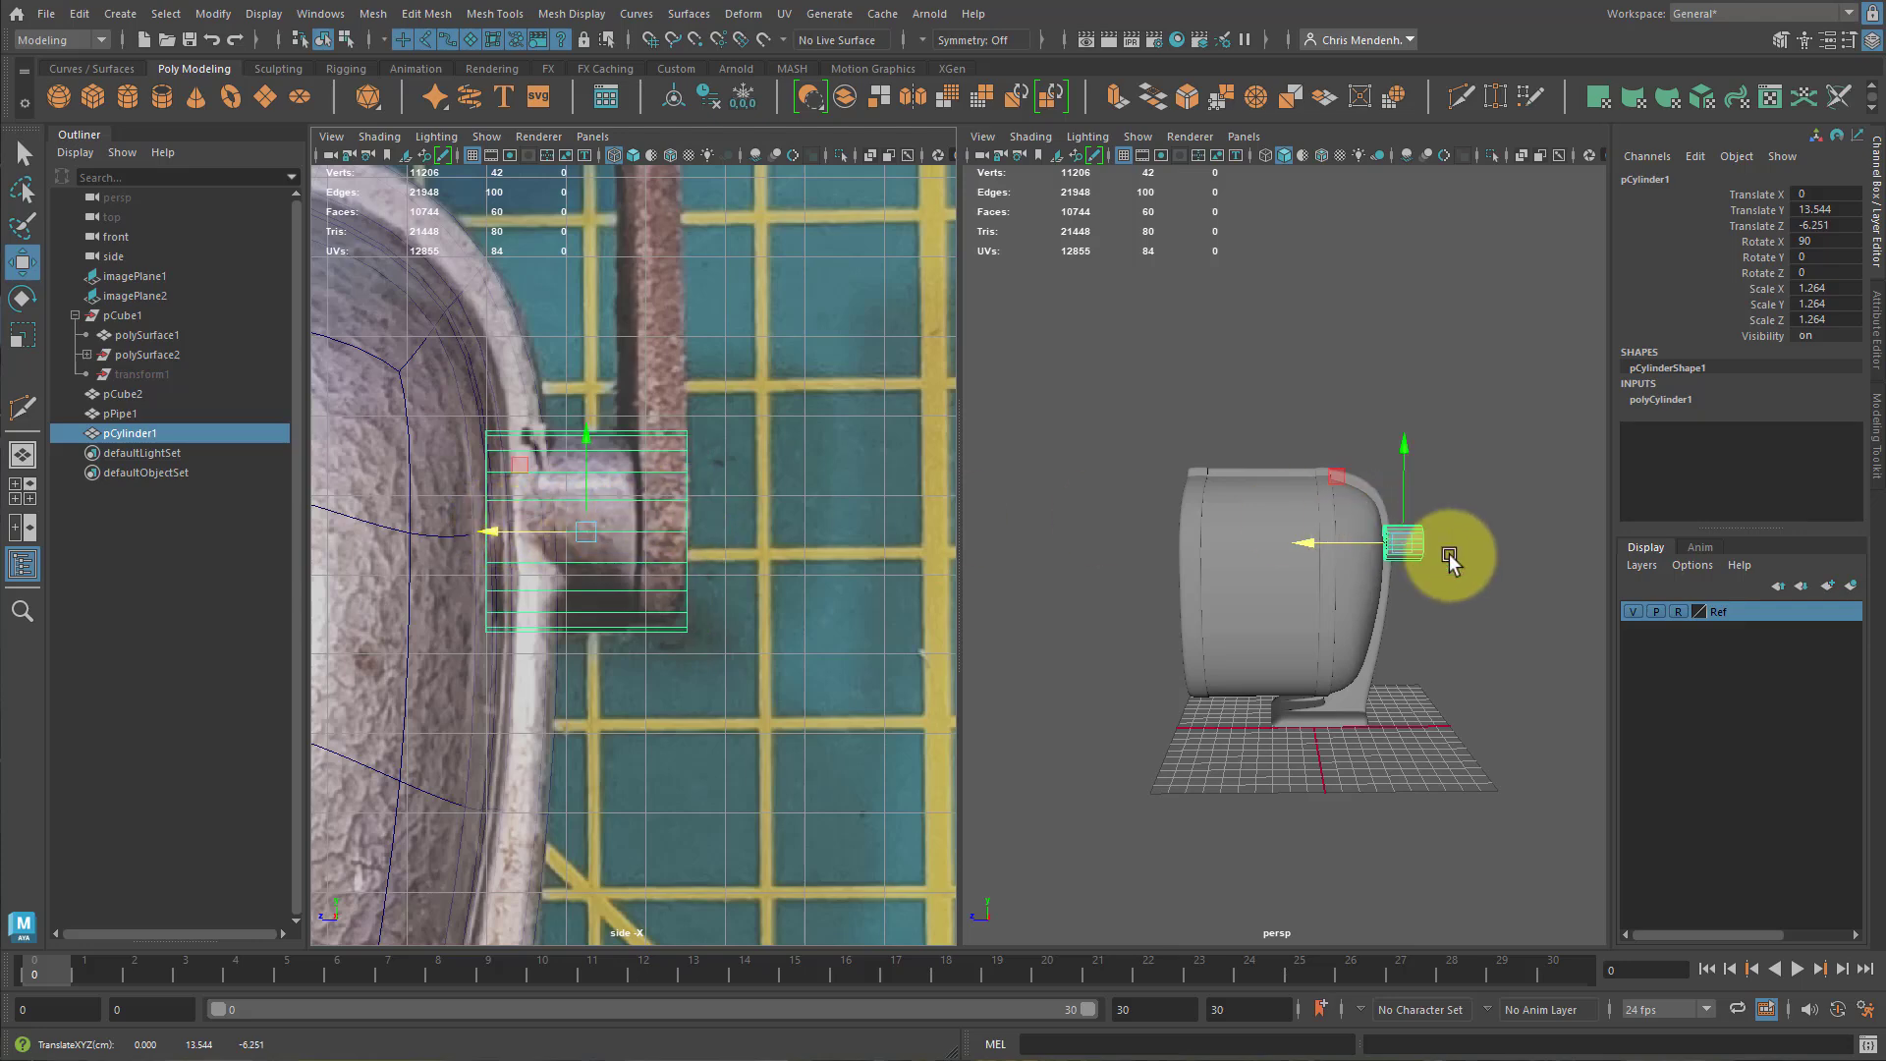
Isolate the cylinder, delete the cap faces on its end facing the body, and show the whole model again.
key(ctrl+1)
alt+drag(1385, 564, 1393, 563)
key(f)
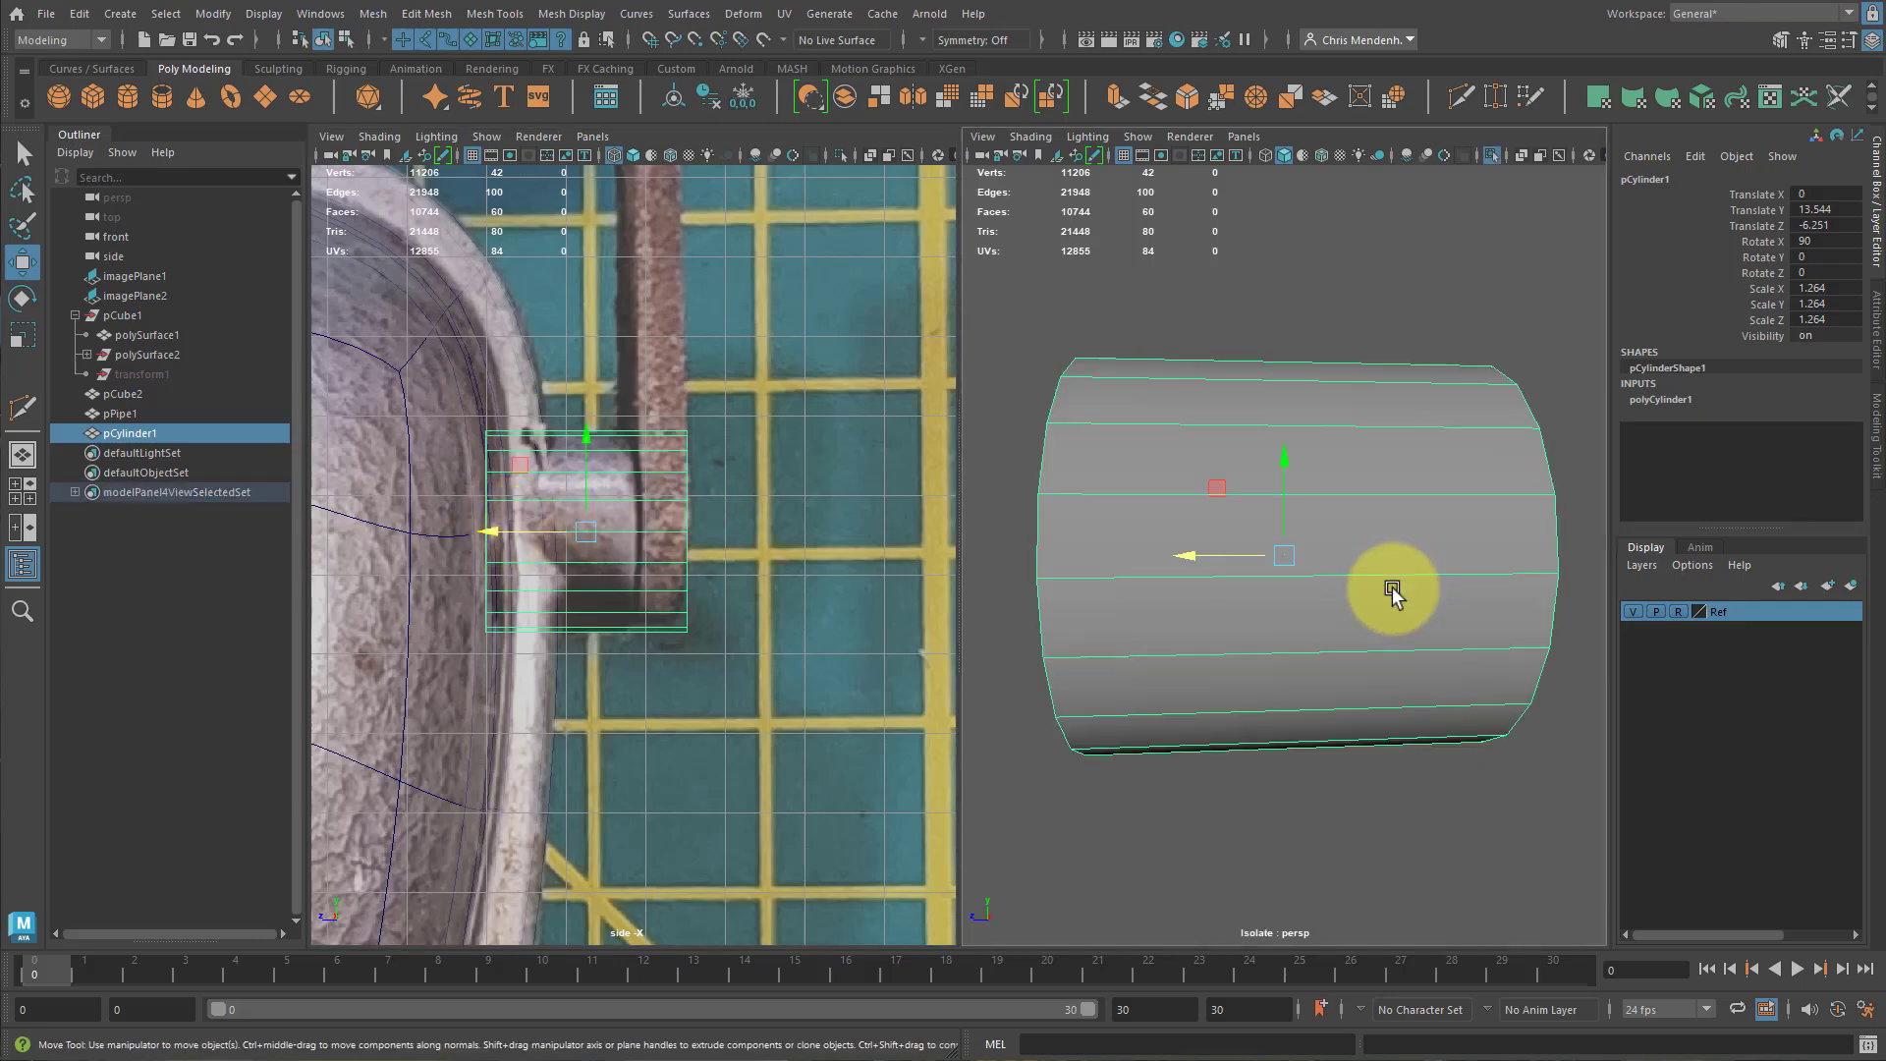
alt+drag(1220, 576, 1377, 579)
right_drag(1219, 419, 1228, 543)
mouse_move(1270, 567)
mouse_down()
mouse_move(1284, 510)
mouse_move(1200, 625)
mouse_move(1311, 547)
mouse_up()
key(Delete)
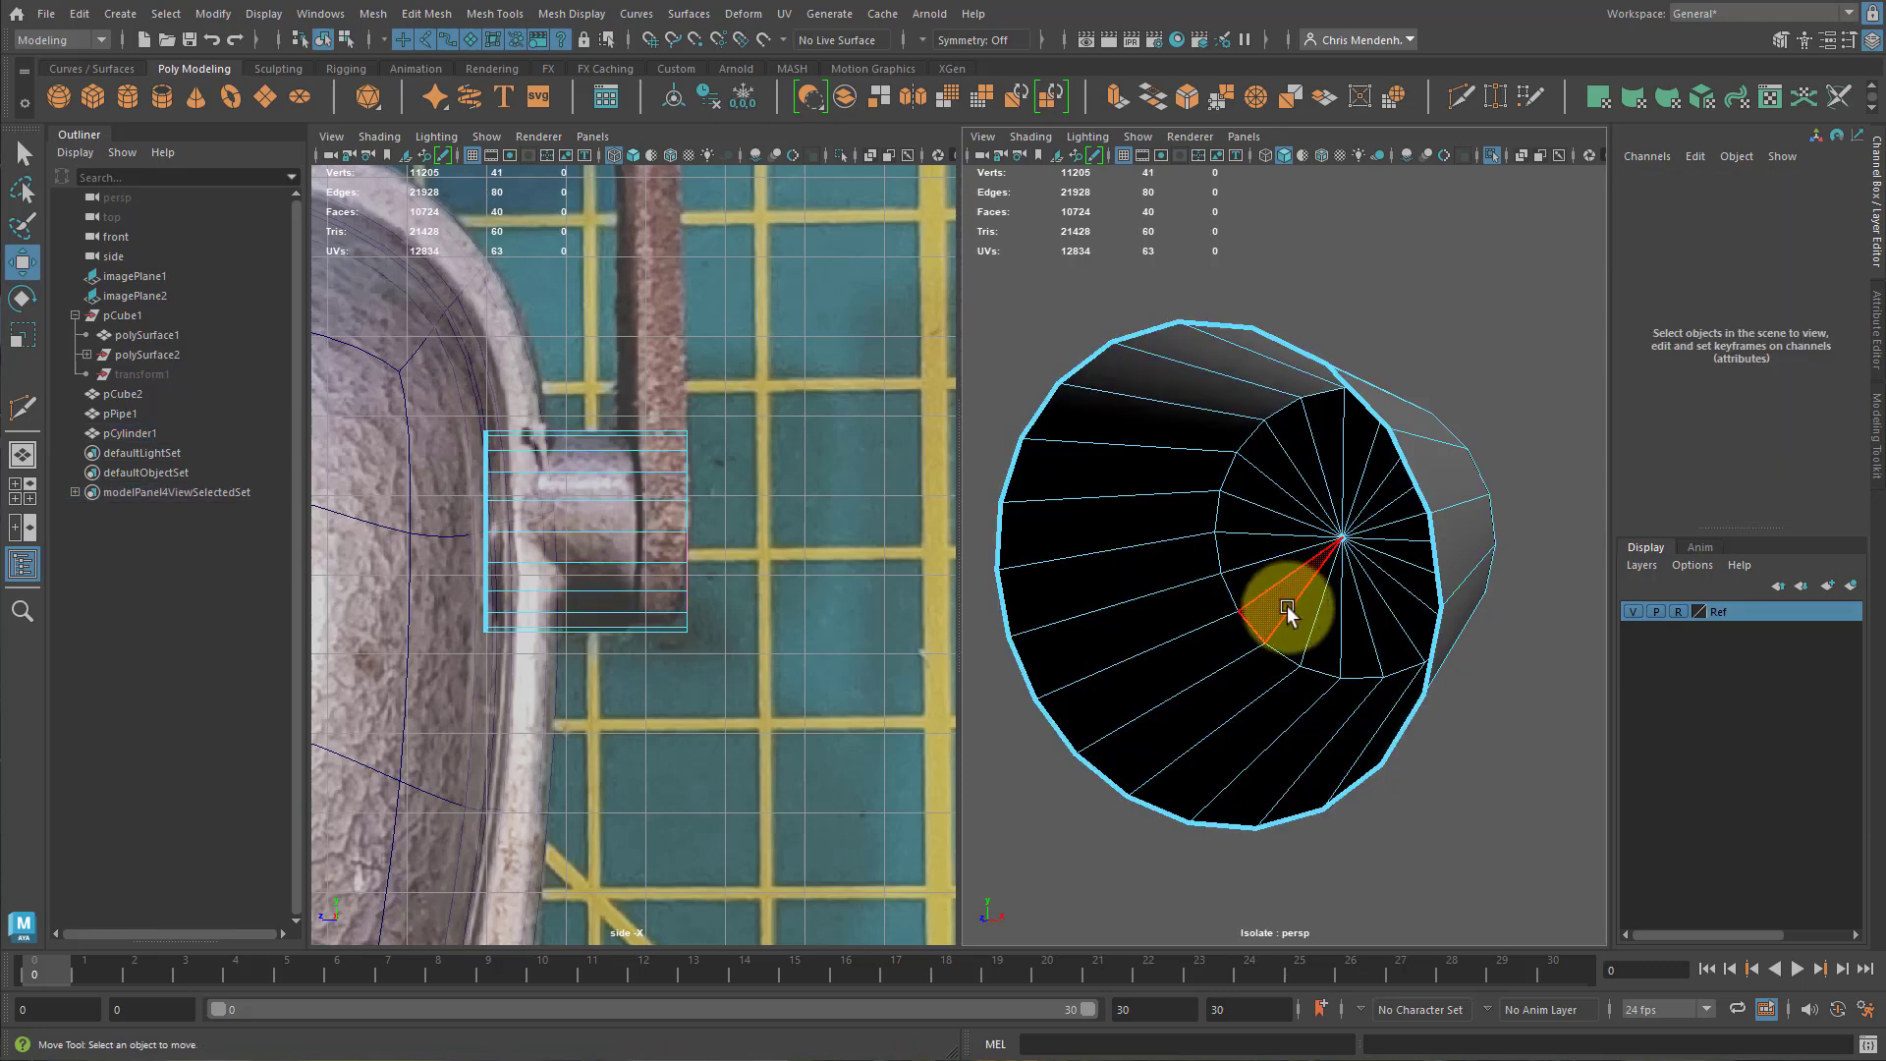
scroll(1278, 621, down, 6)
alt+drag(1278, 621, 1100, 607)
scroll(1282, 574, up, 3)
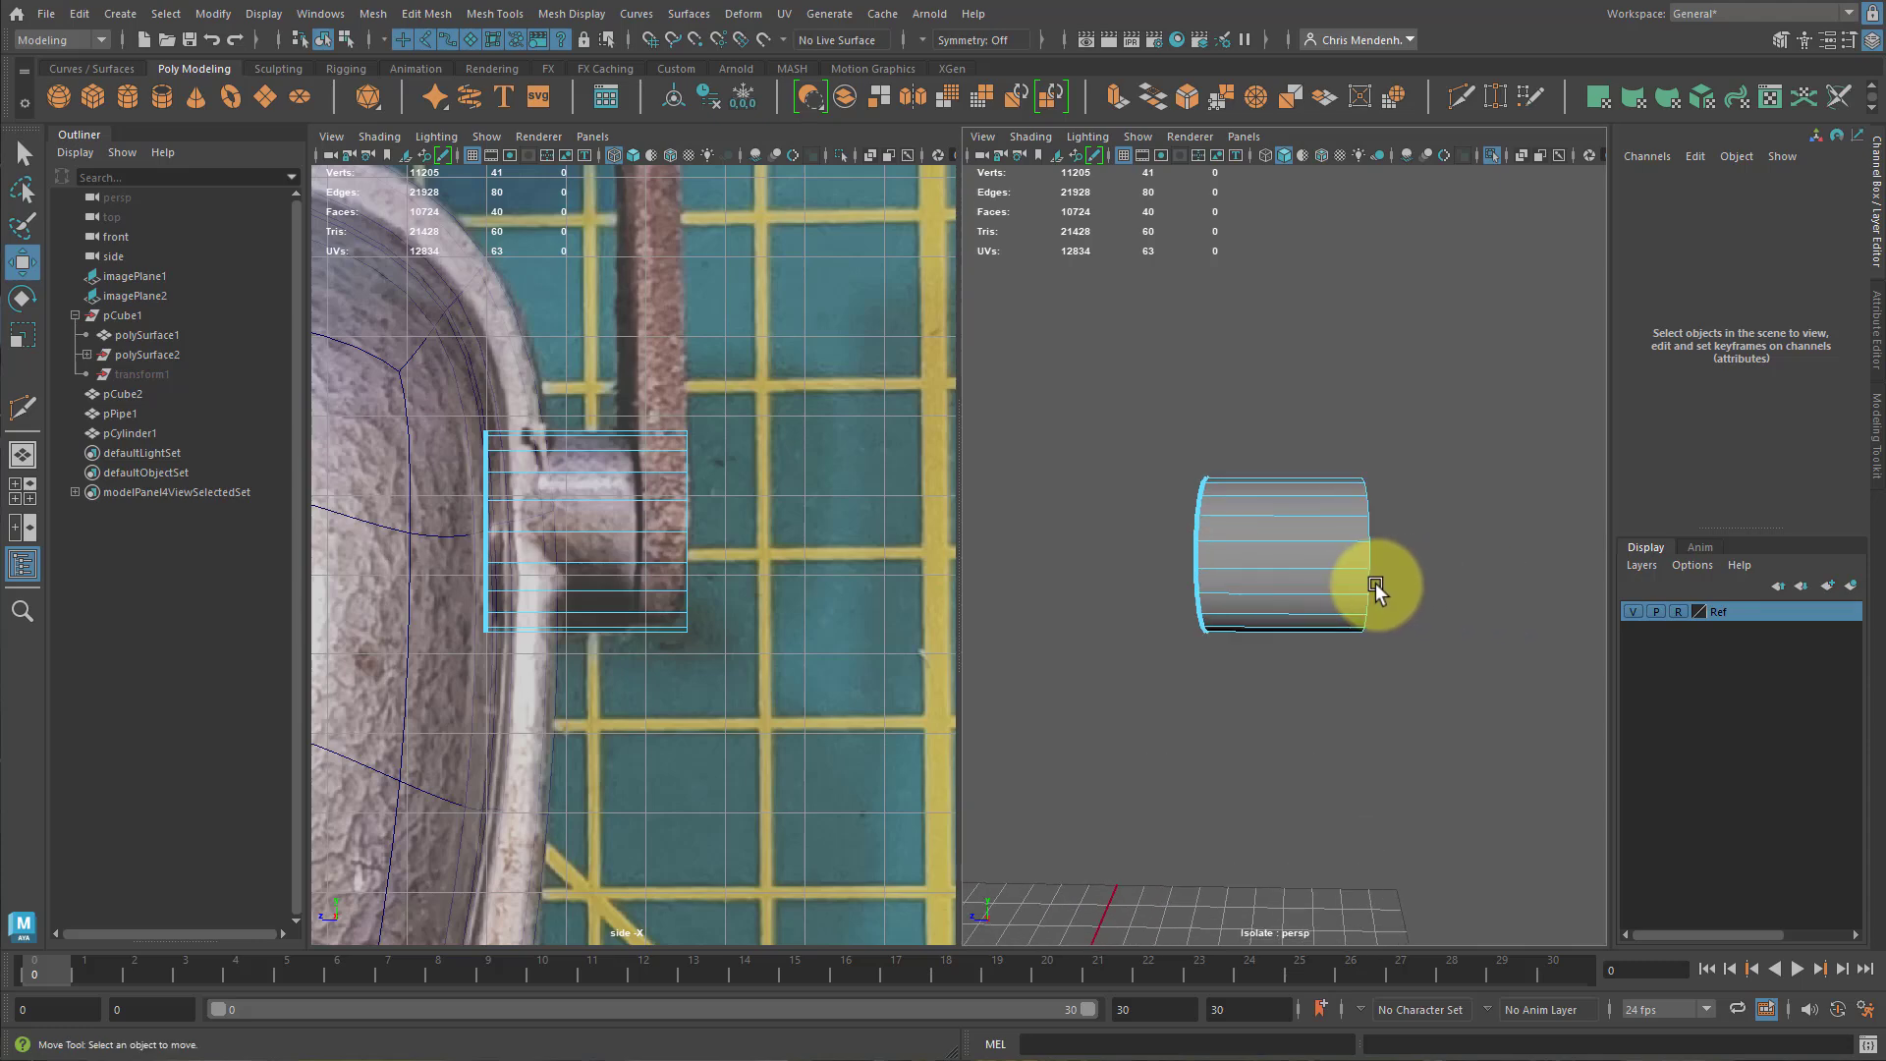
alt+drag(1375, 582, 1248, 586)
key(ctrl+1)
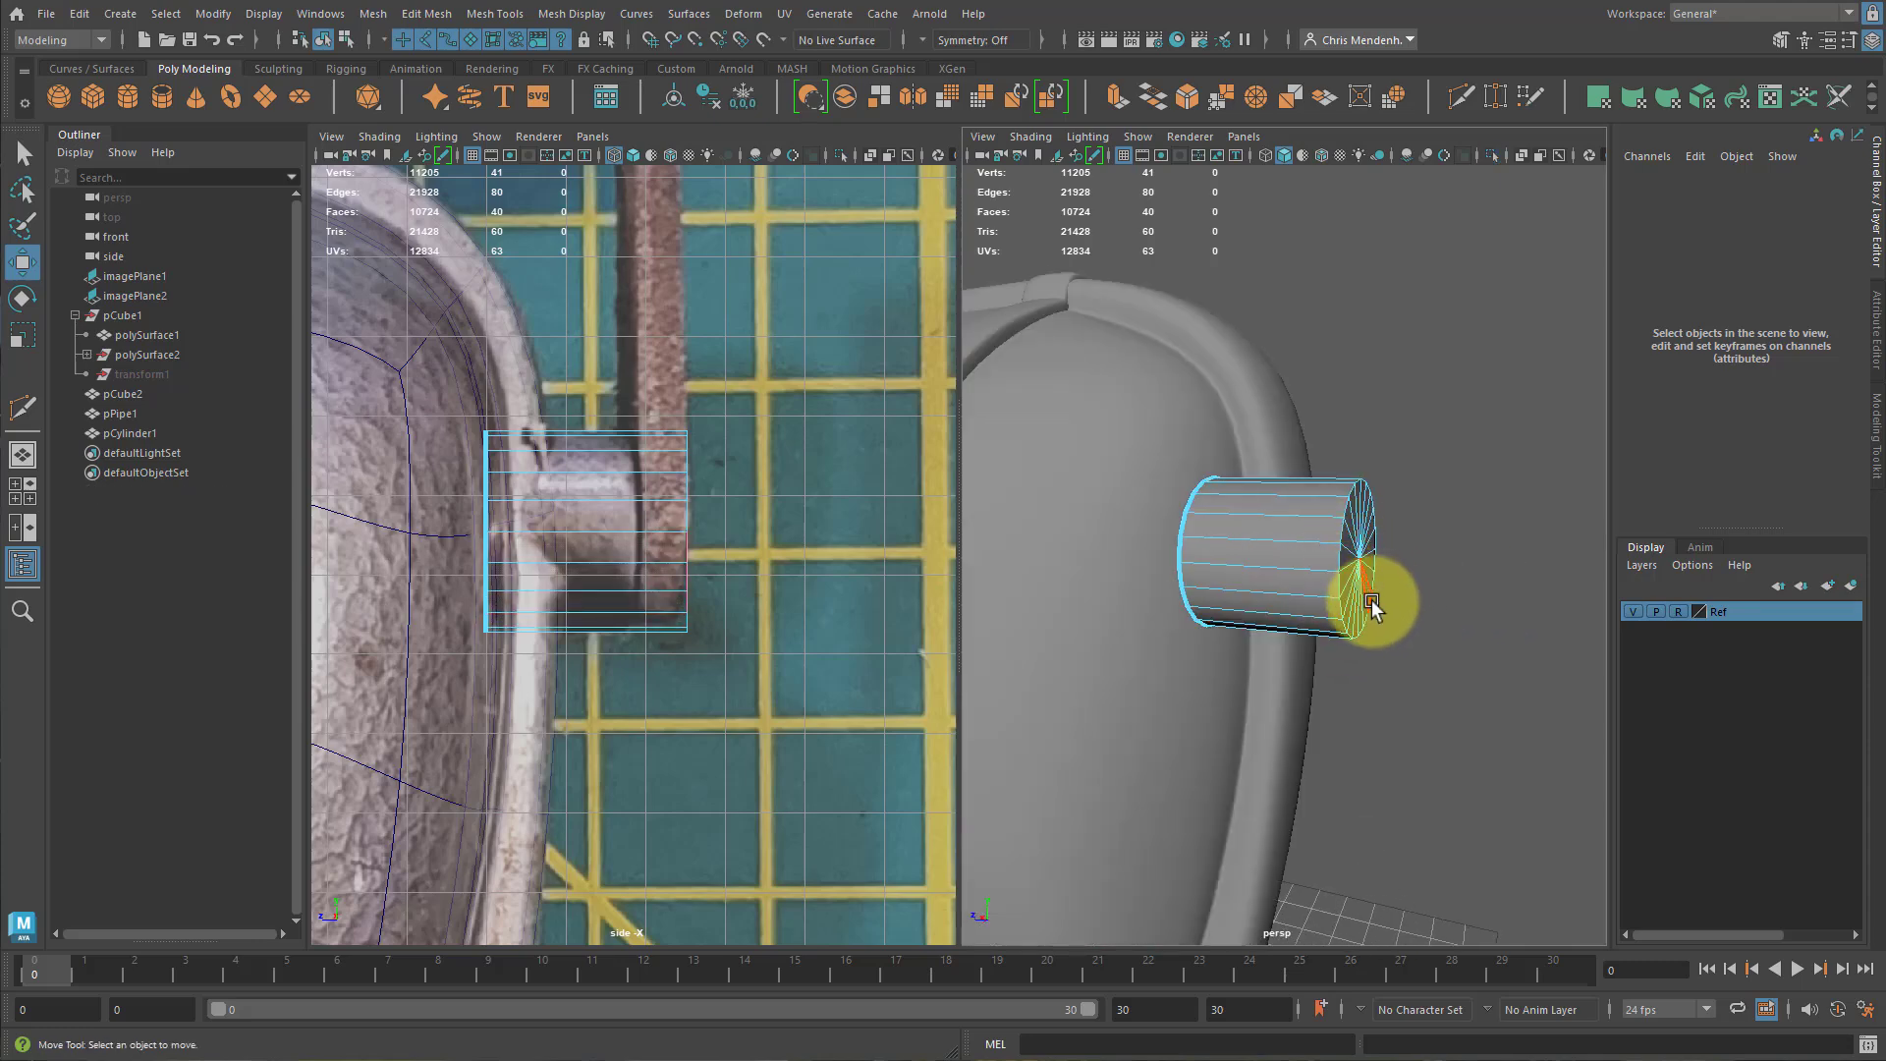
Move the cylinder onto the rear support strap at about -2.56 in X and scale it uniformly to about 1.236.
drag(1374, 605, 1314, 607)
right_drag(1315, 594, 1448, 450)
alt+drag(1368, 593, 1330, 599)
drag(1181, 555, 1344, 556)
alt+drag(1423, 640, 1644, 689)
alt+right_drag(1375, 629, 1503, 623)
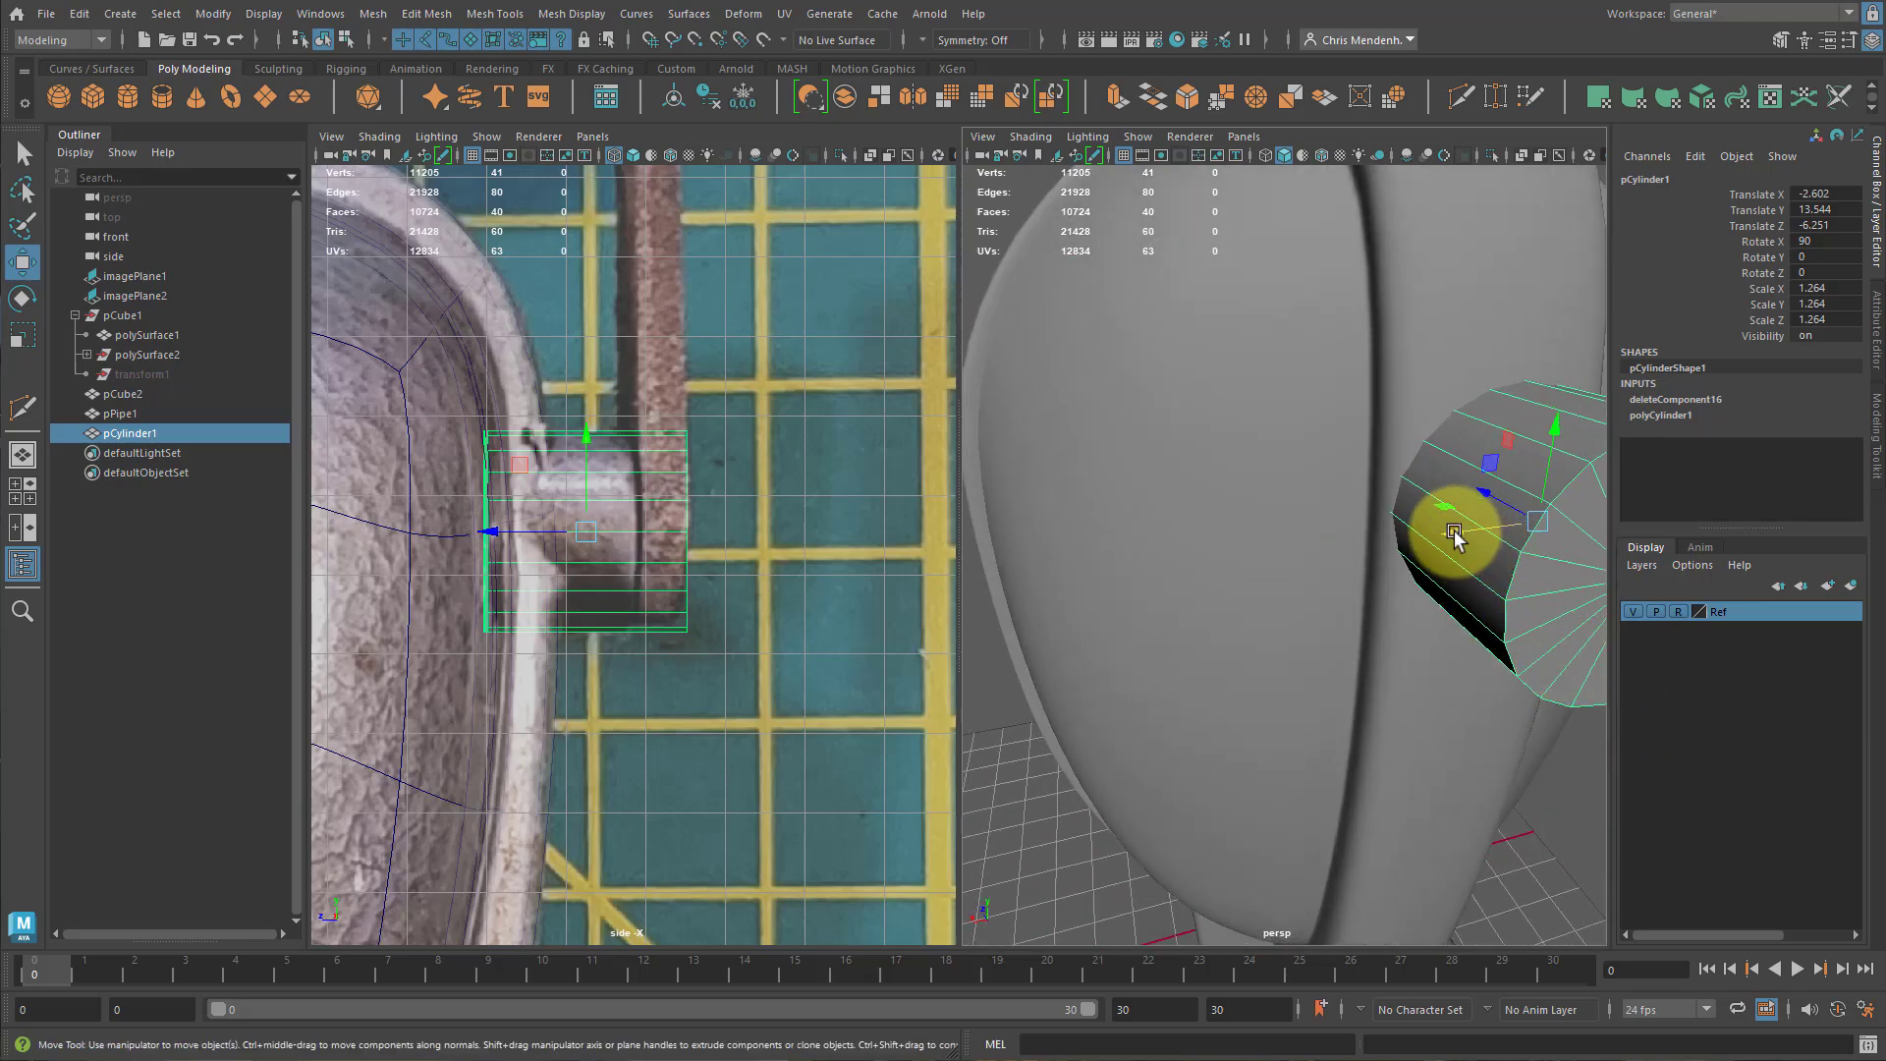
drag(1454, 535, 1499, 629)
key(r)
alt+right_drag(1499, 629, 1428, 589)
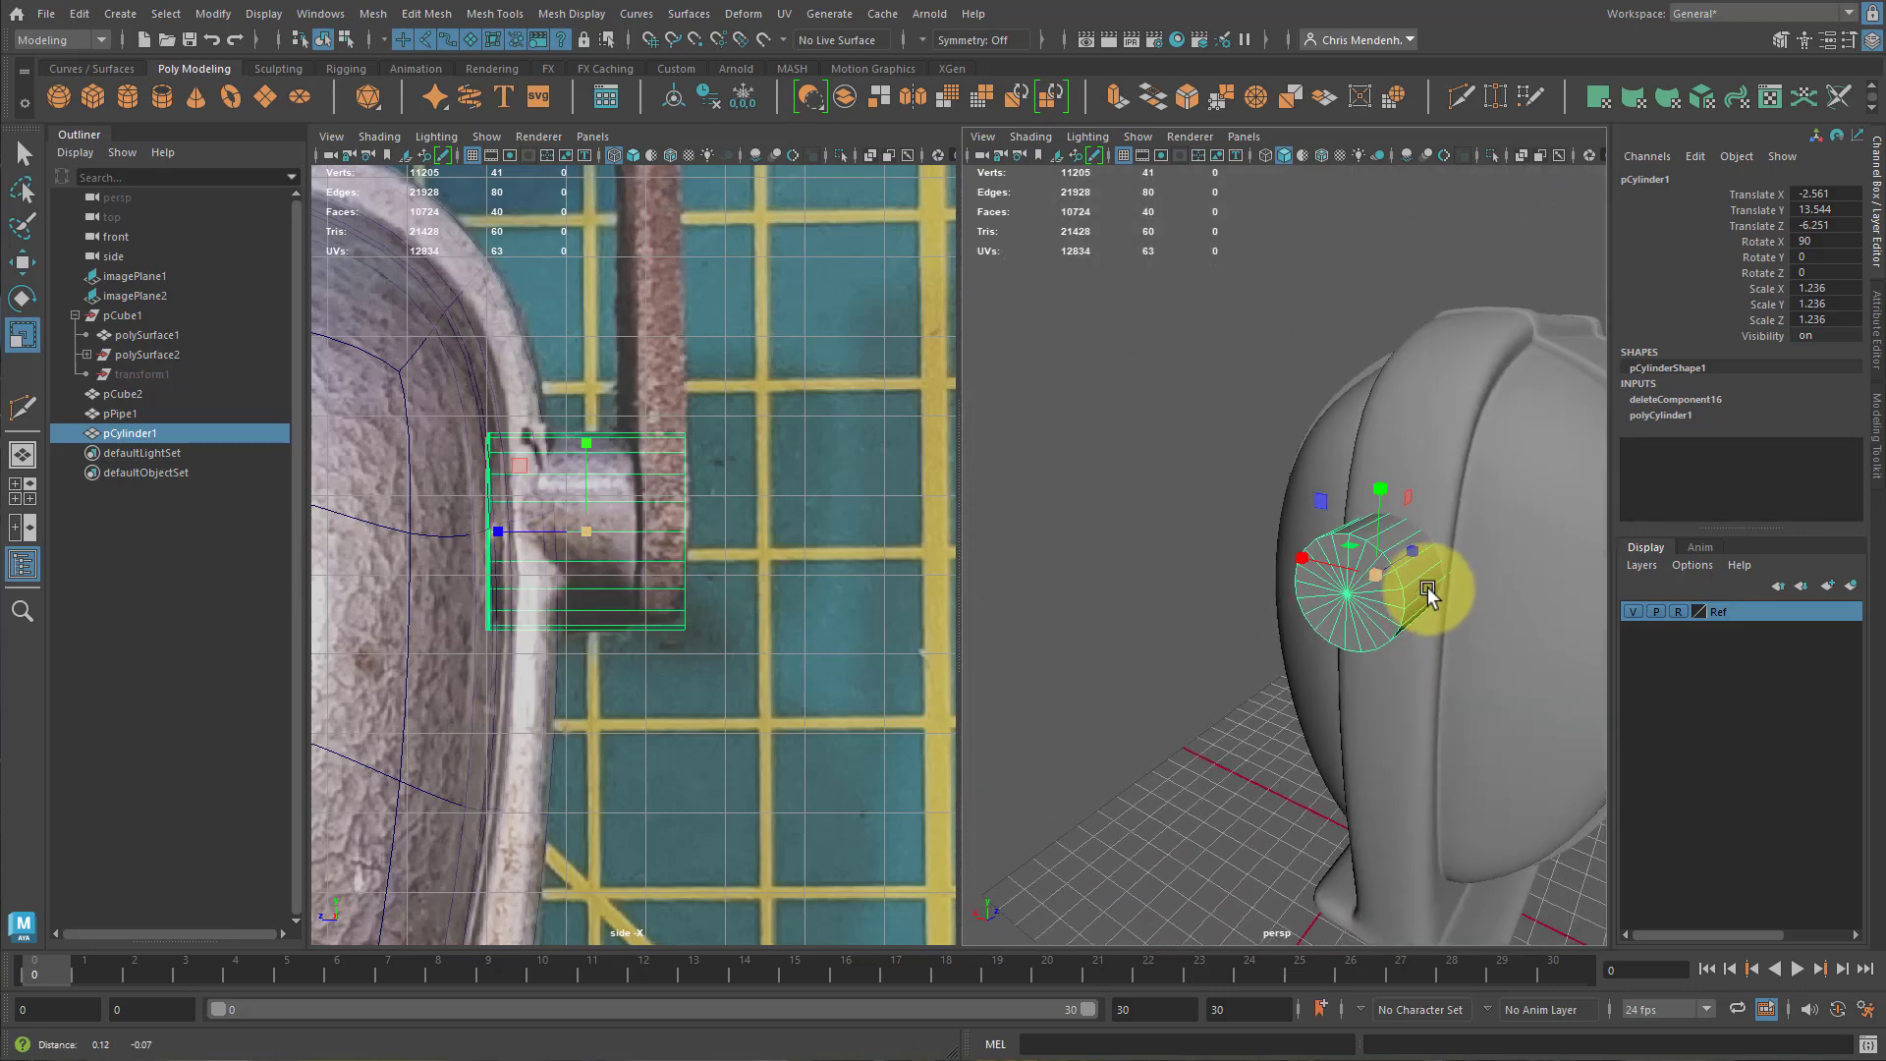
Show wireframe on the shaded model and vertex-snap the cylinder to the strap's center line at X -2.548.
alt+drag(1428, 590, 1398, 602)
key(w)
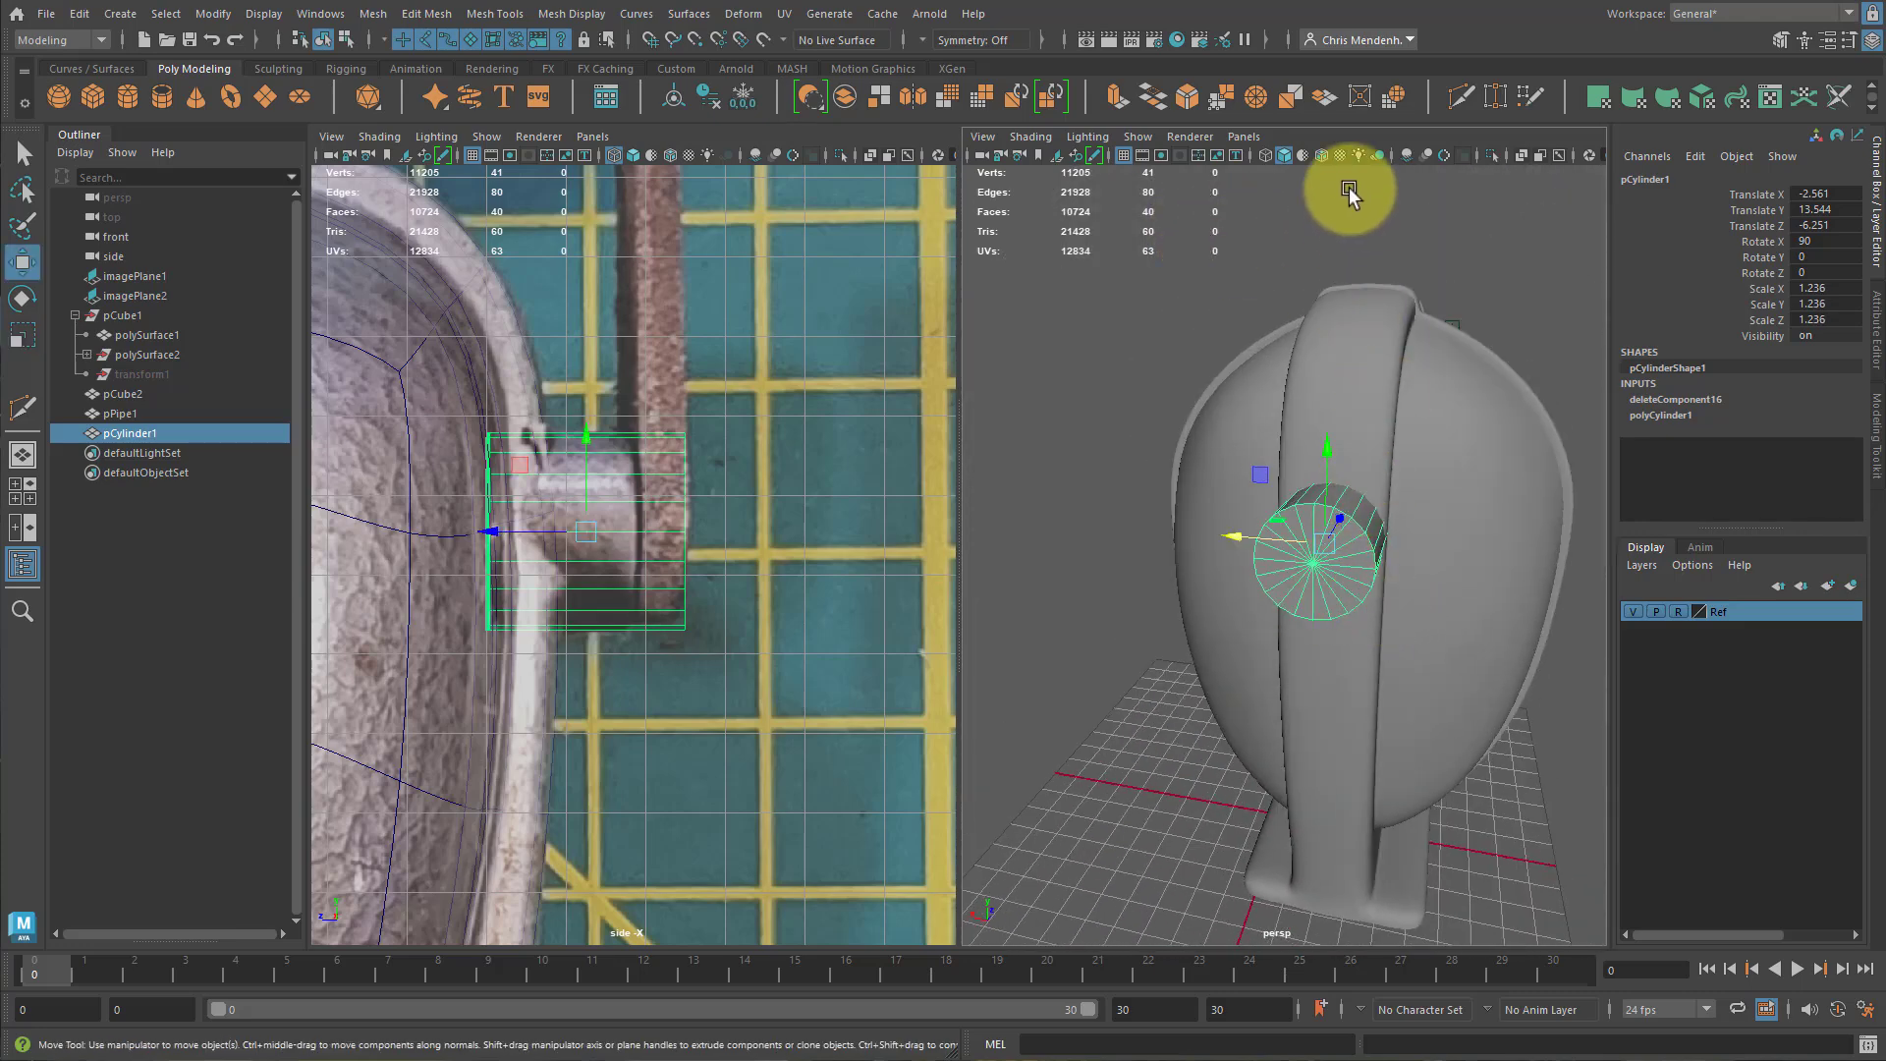
click(1322, 156)
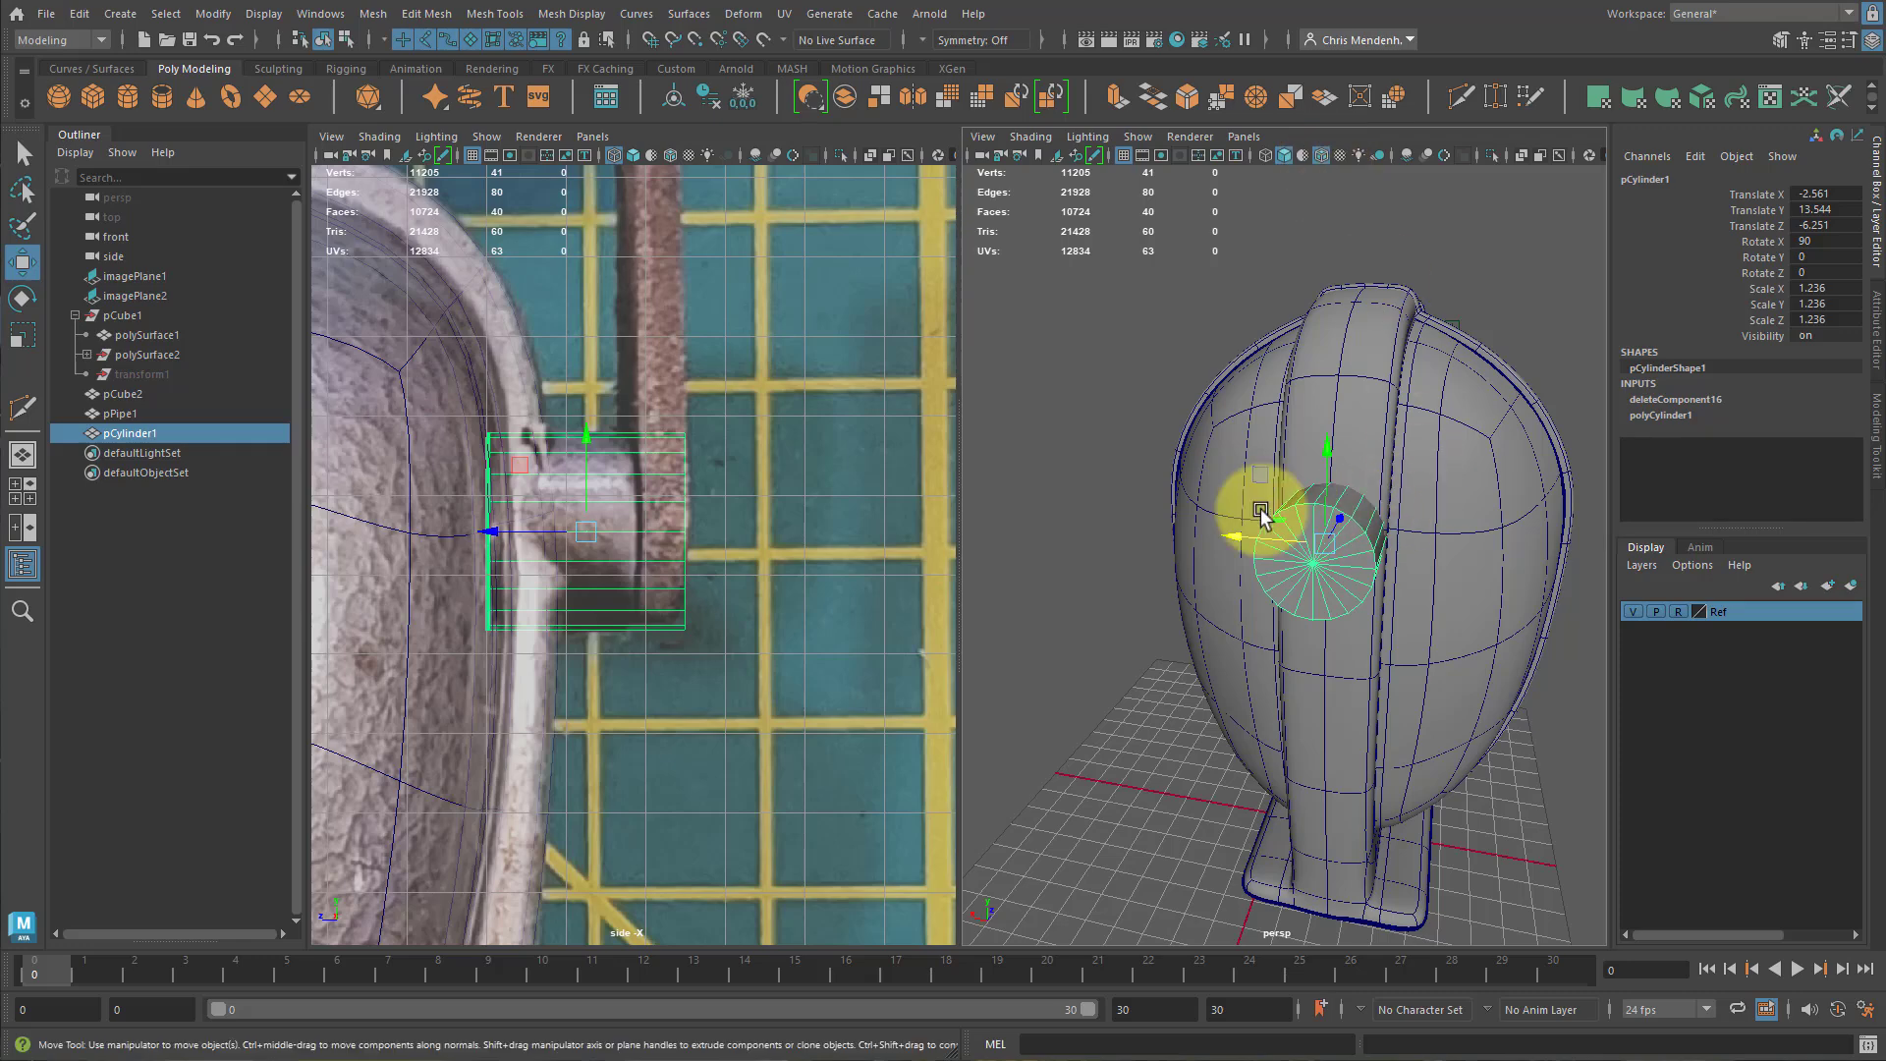
mouse_move(1259, 510)
middle_down()
mouse_move(1412, 562)
mouse_move(1305, 534)
mouse_move(1449, 538)
mouse_move(1367, 531)
mouse_move(1419, 535)
middle_up()
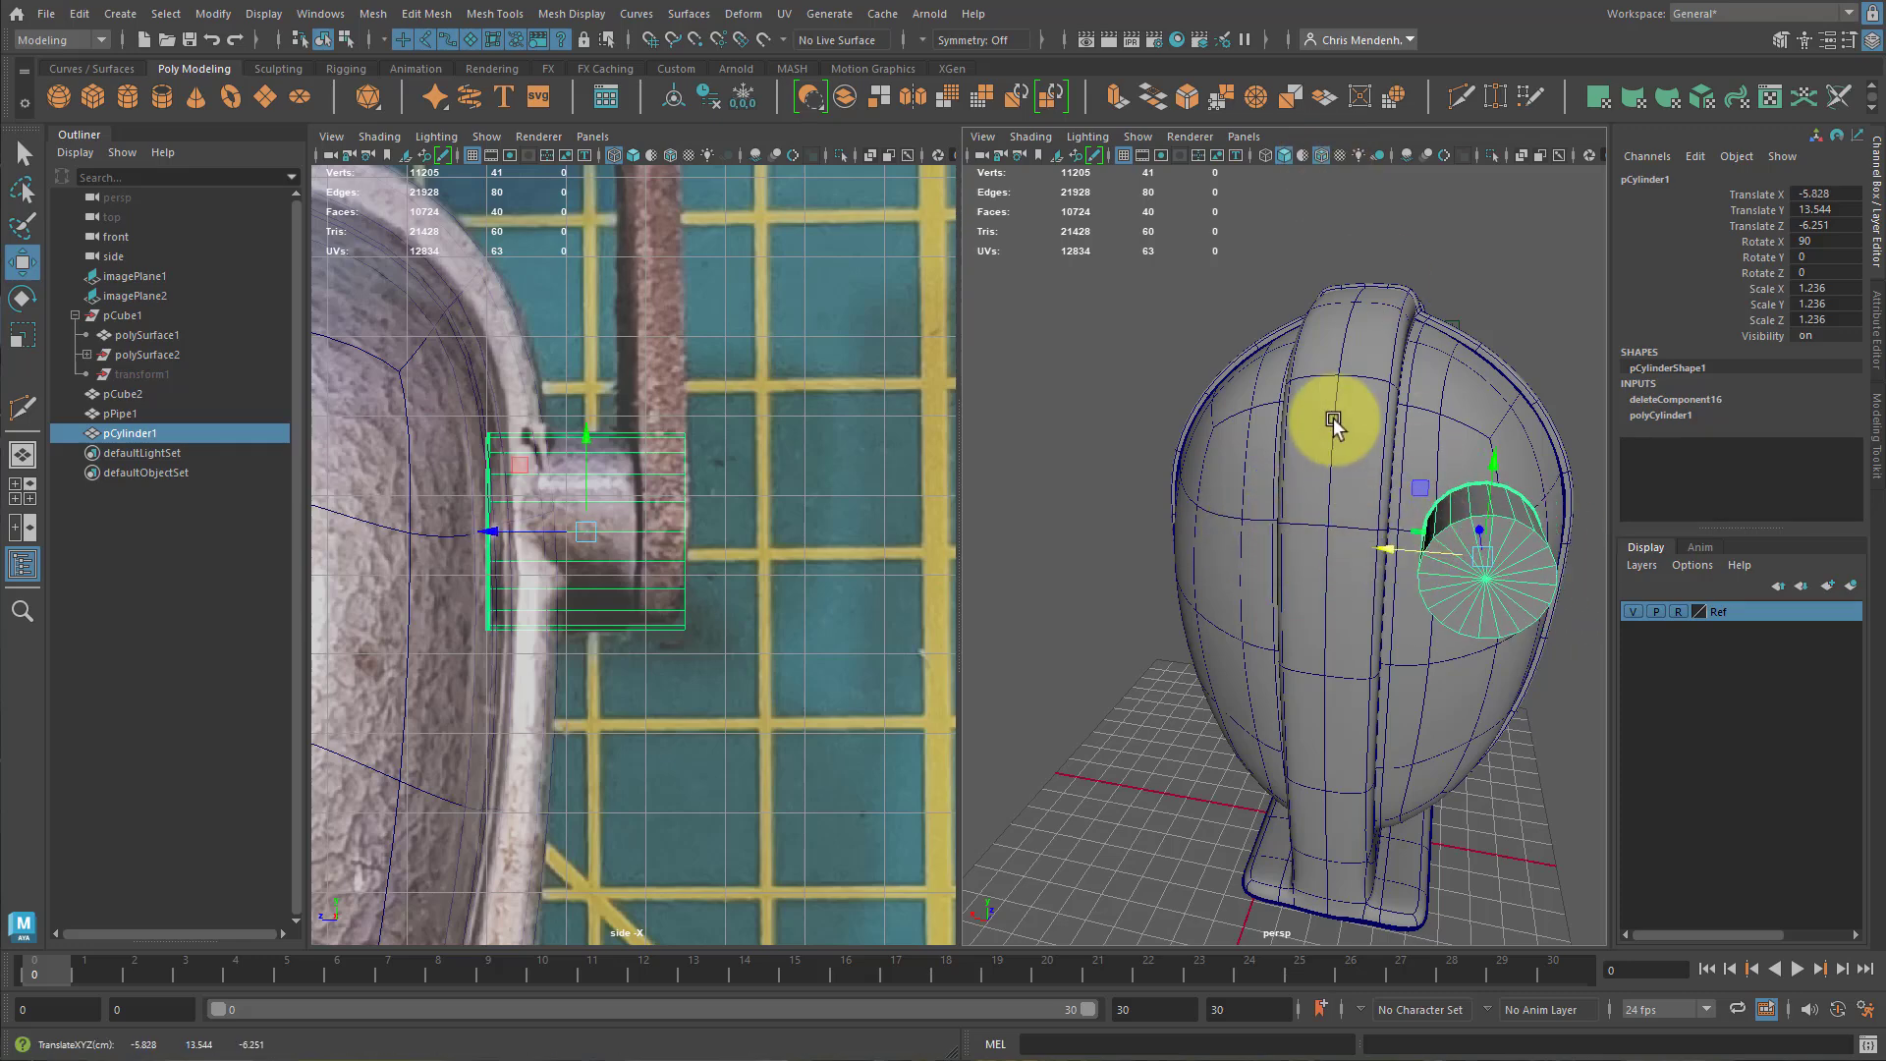
key(v)
middle_drag(1355, 343, 1351, 409)
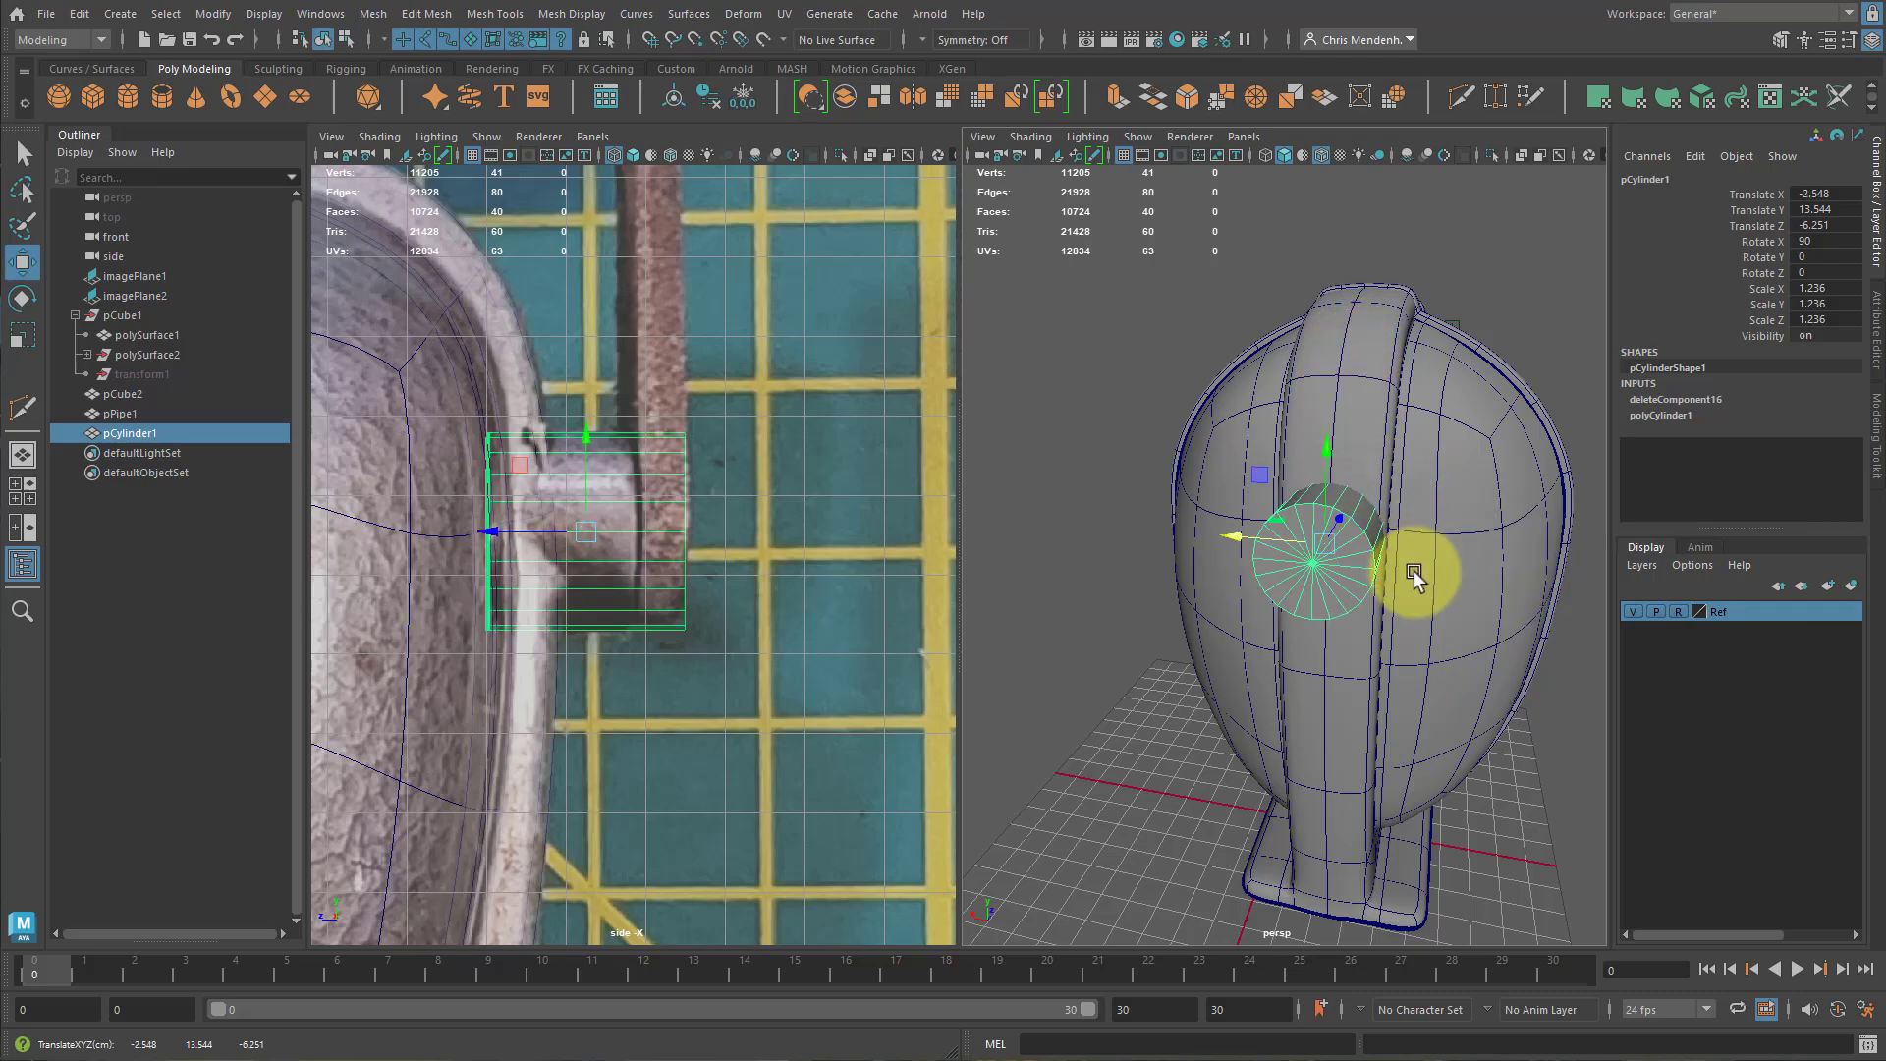
Scale the cylinder uniformly down to about 1.216 to fit the strap's width.
alt+drag(1414, 573, 1456, 599)
alt+right_drag(1456, 599, 1531, 601)
scroll(1532, 604, up, 1)
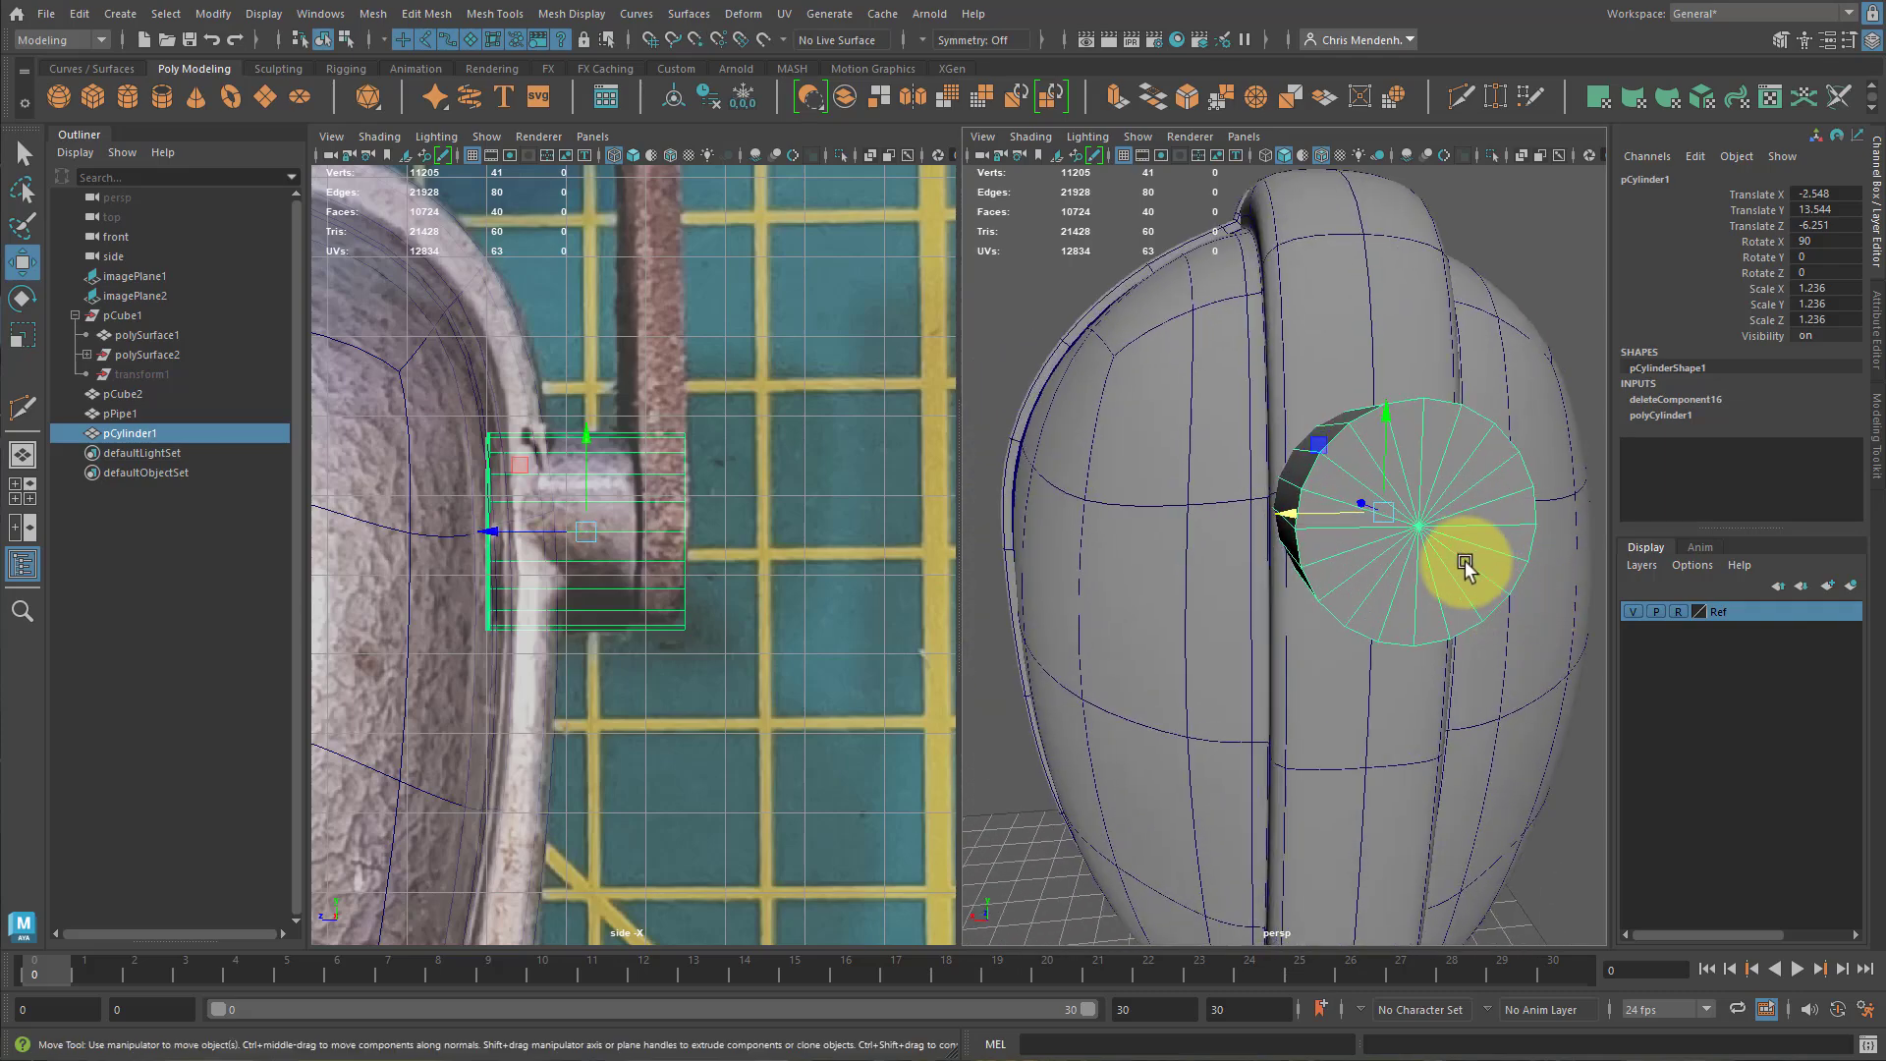
key(r)
drag(1380, 509, 1379, 512)
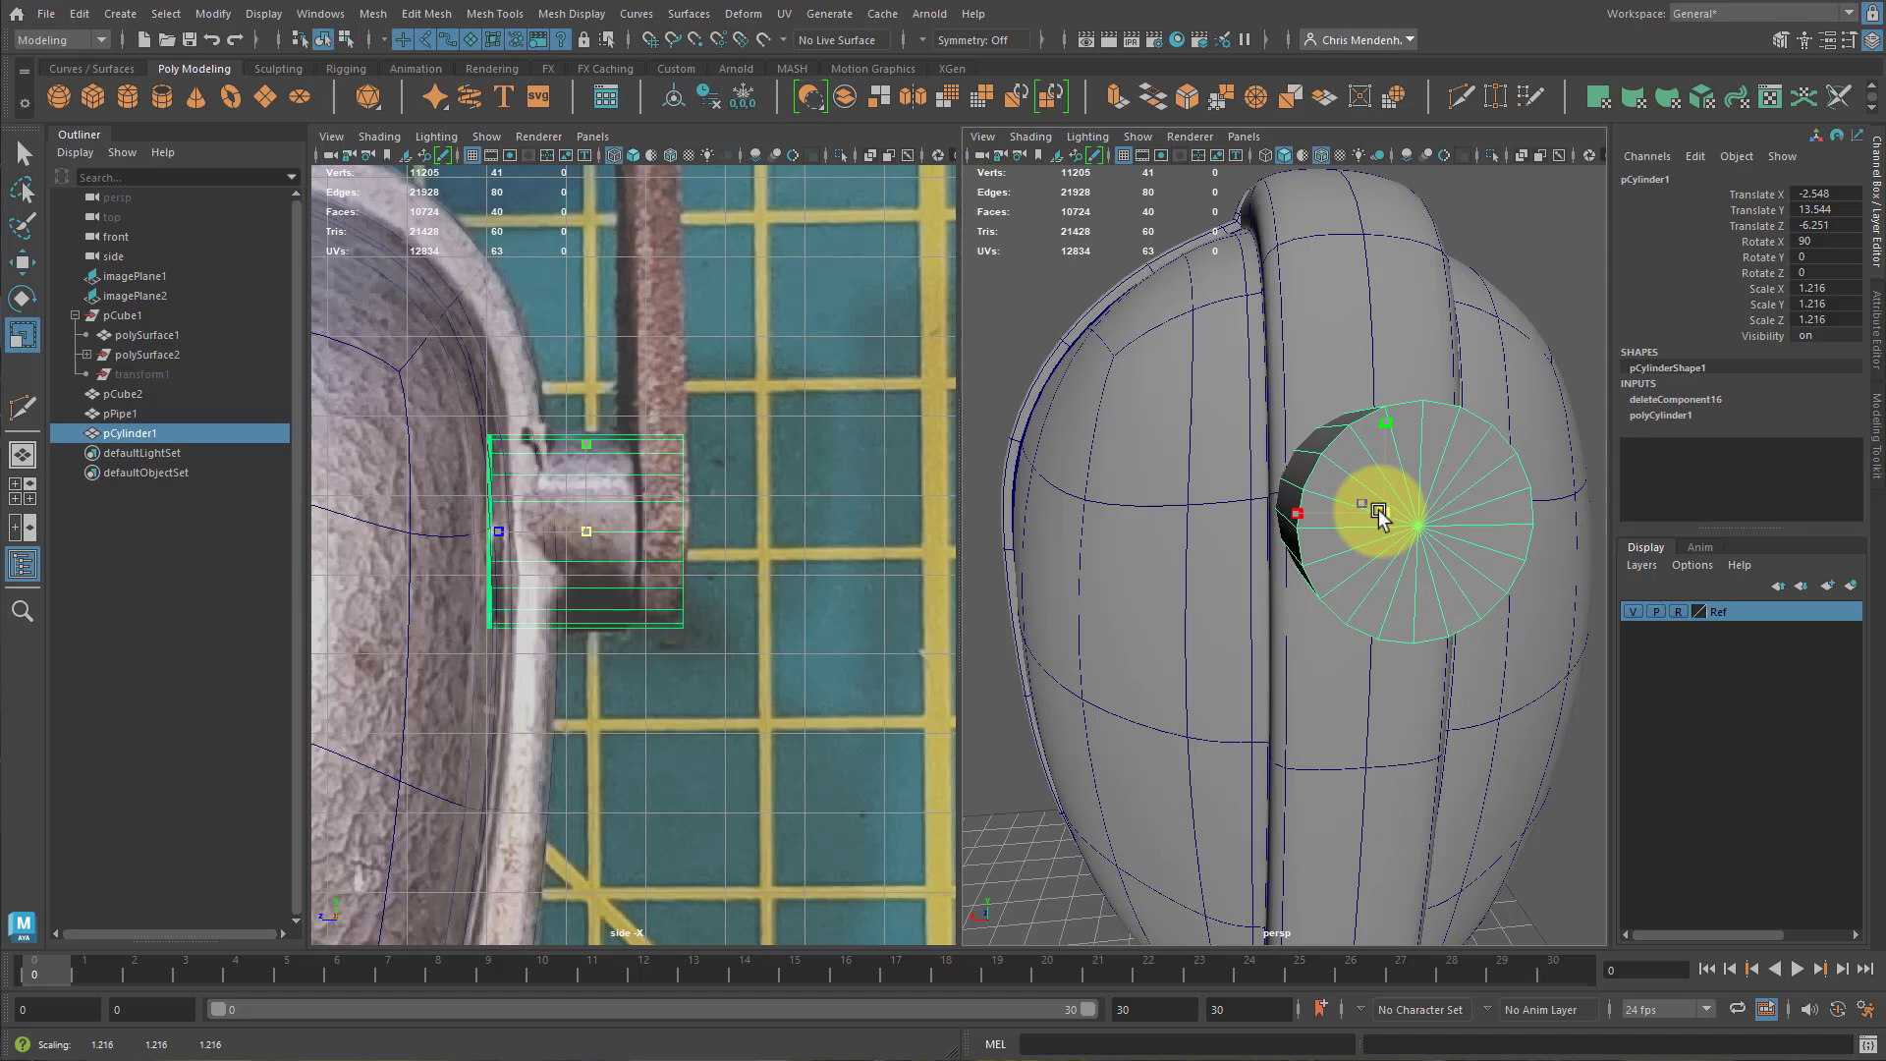
Bevel the edge loop around the cylinder's outer end with a fraction of 0.096.
right_drag(1377, 597, 1344, 362)
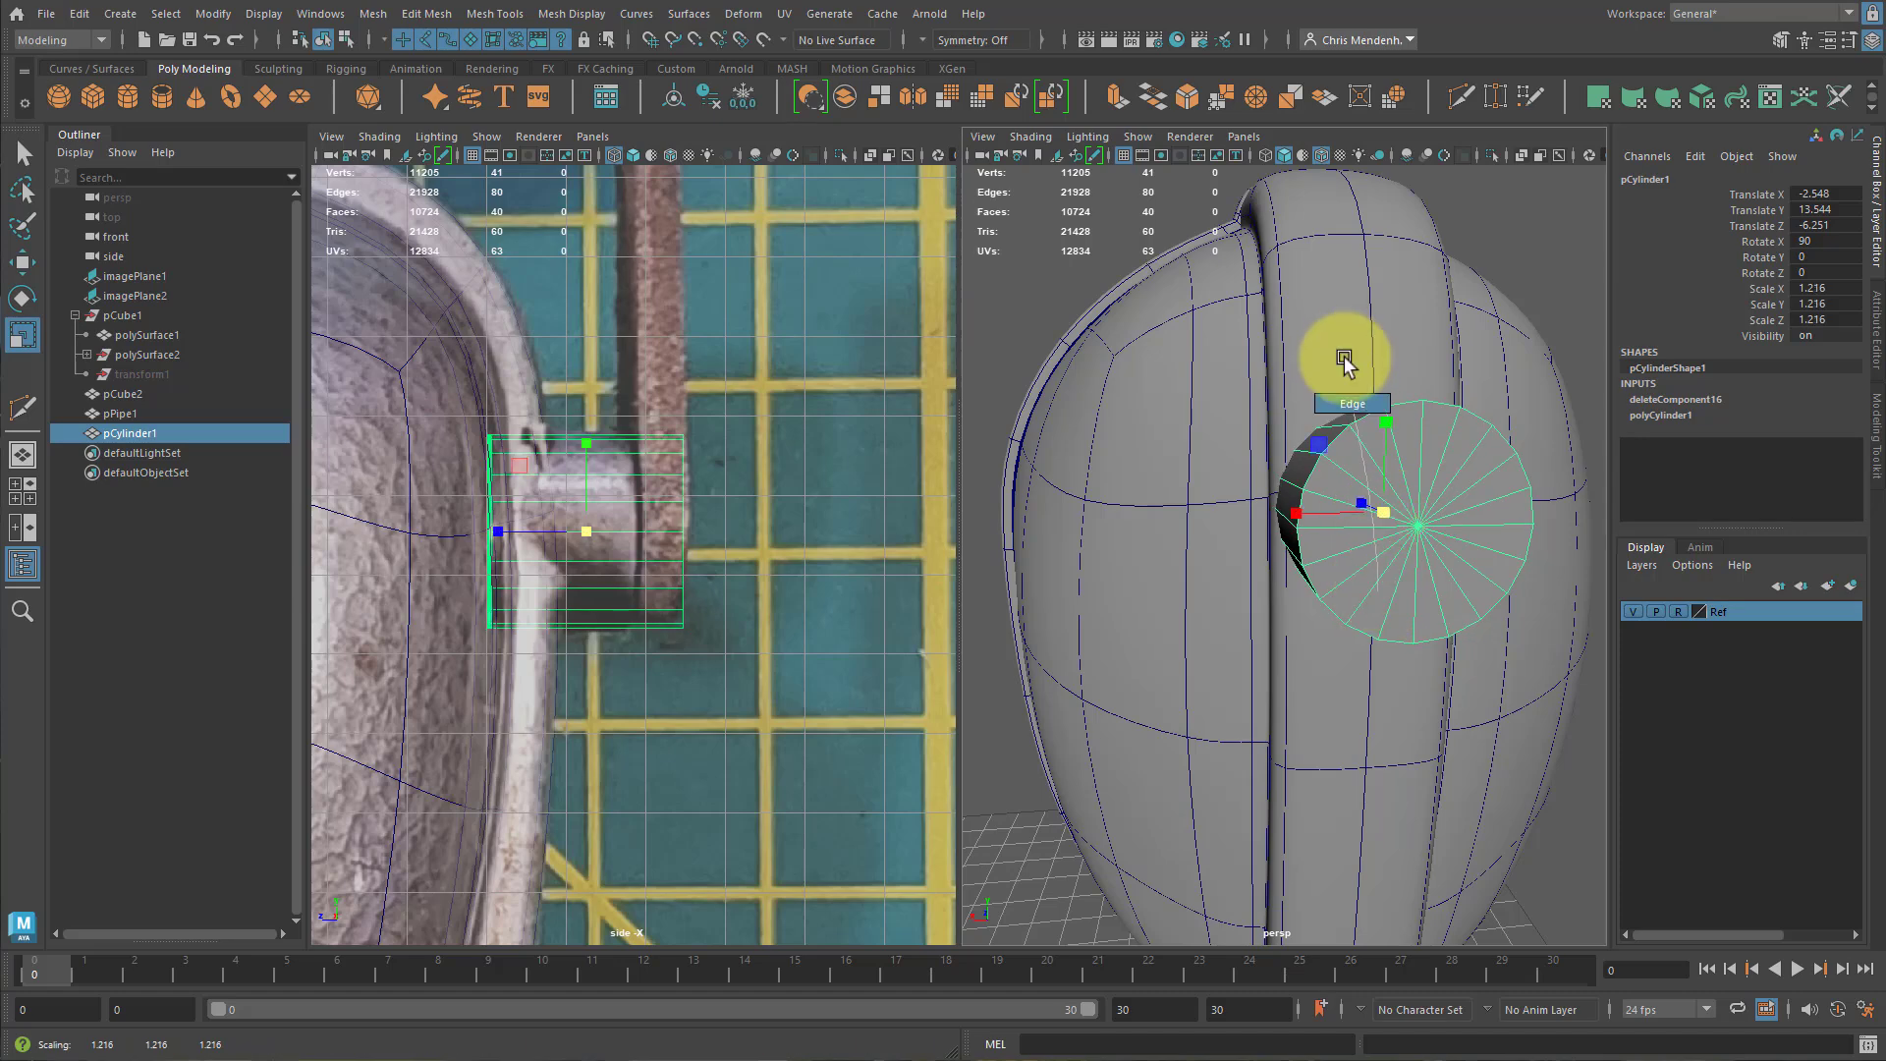
double_click(1335, 445)
click(1188, 94)
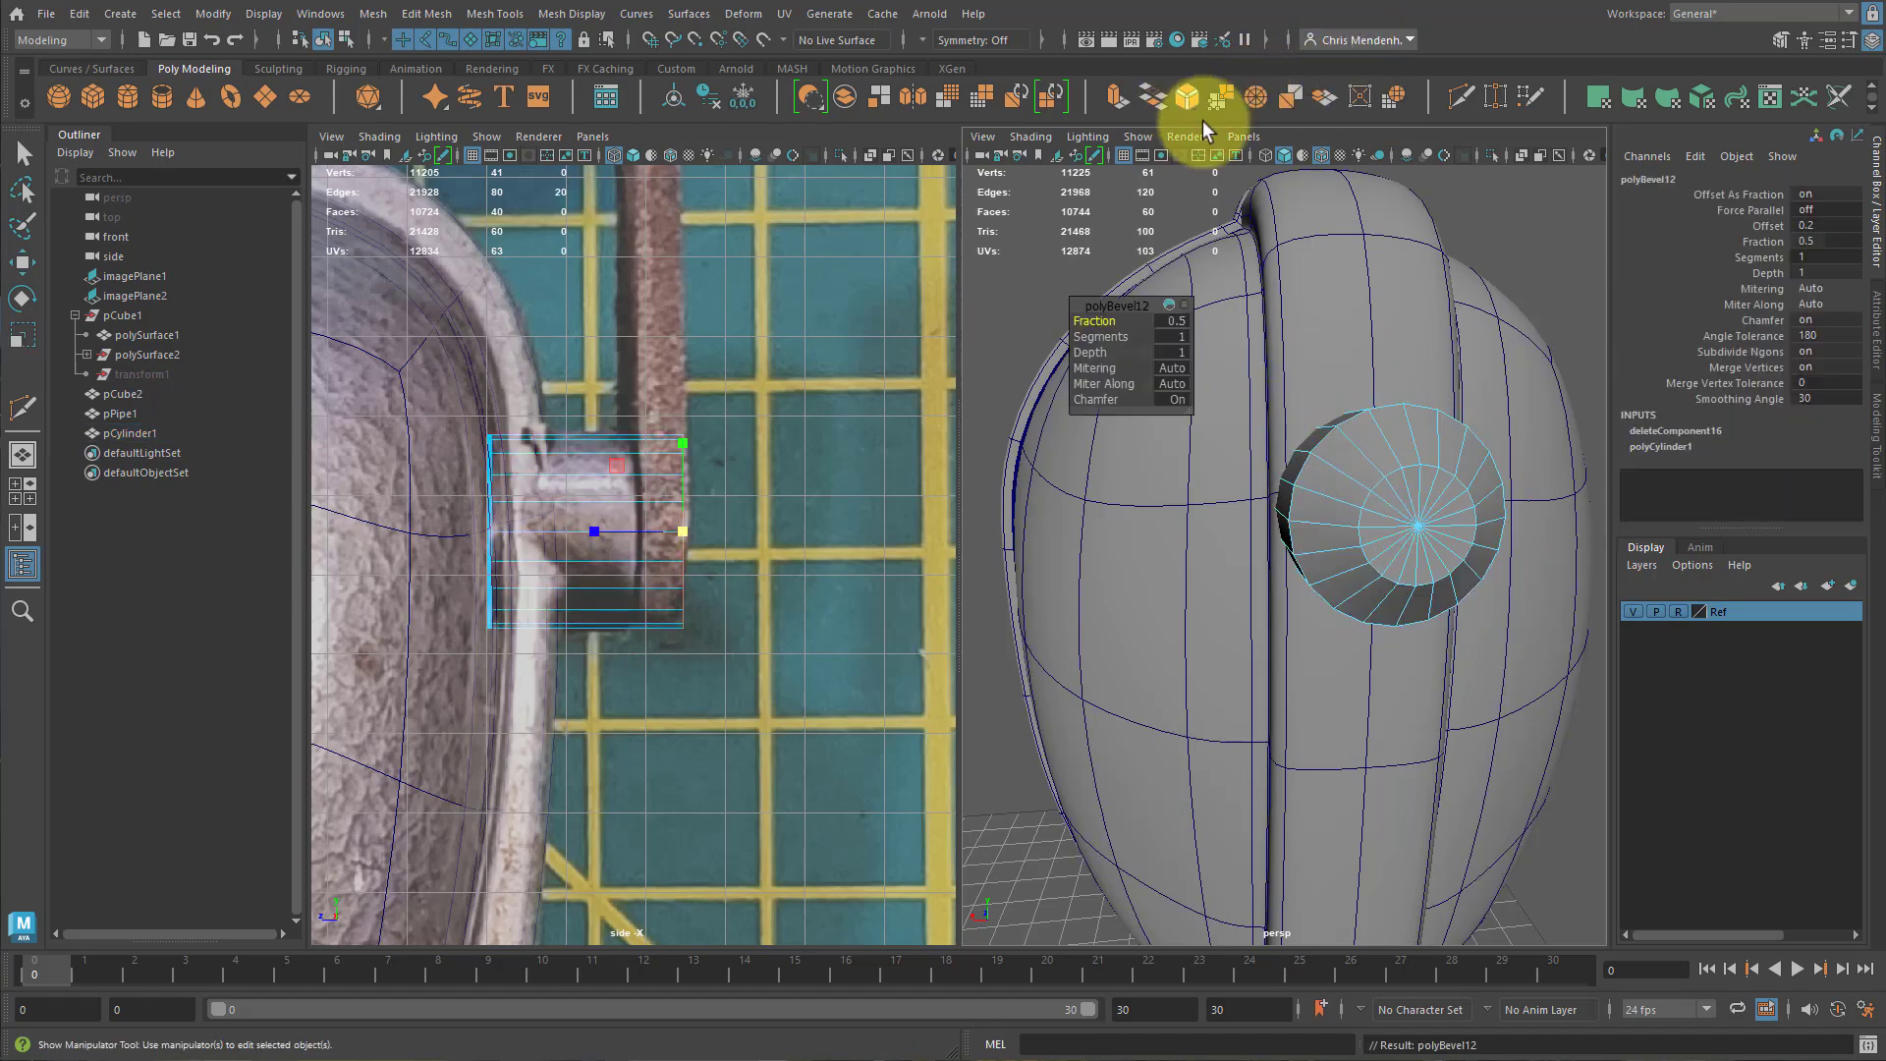
middle_drag(1103, 324, 707, 311)
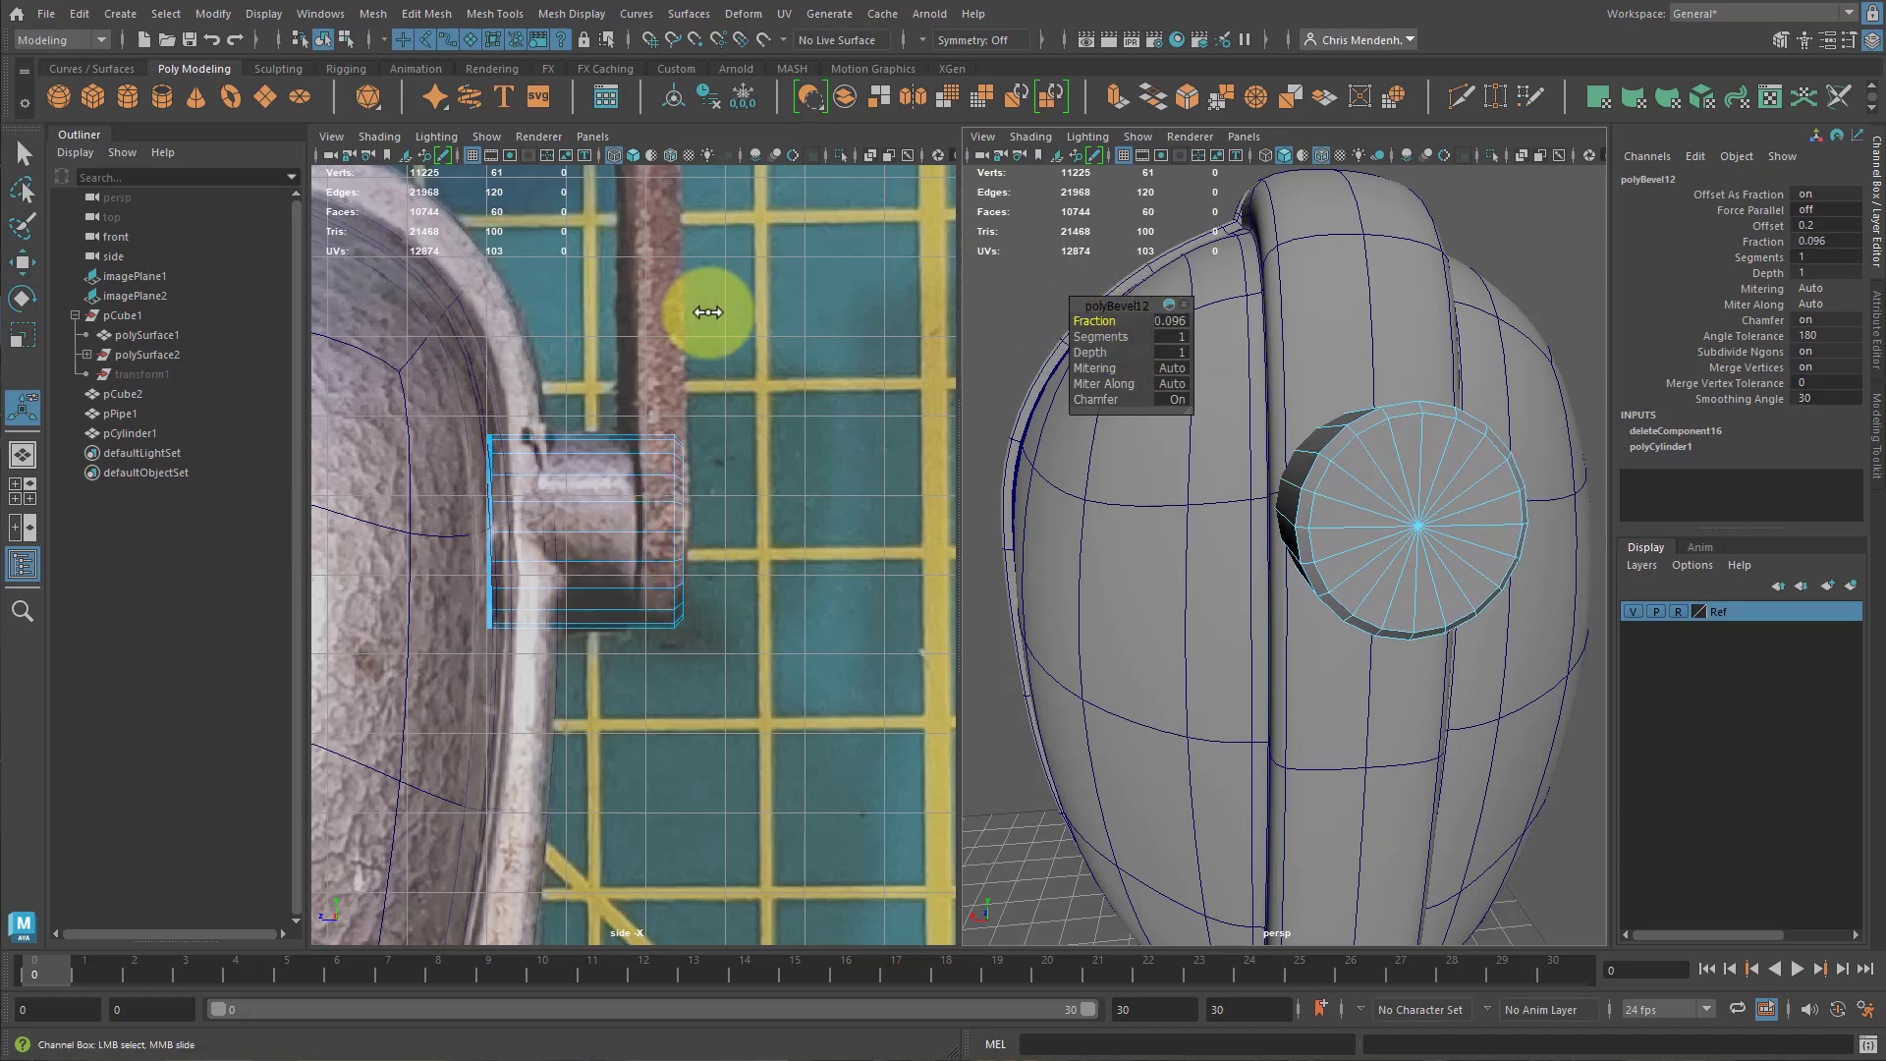
Set the bevel on the hub cylinder's outer end to 2 segments and deselect the hub.
click(1086, 336)
middle_drag(1087, 336, 1103, 328)
alt+drag(1380, 433, 1432, 535)
key(q)
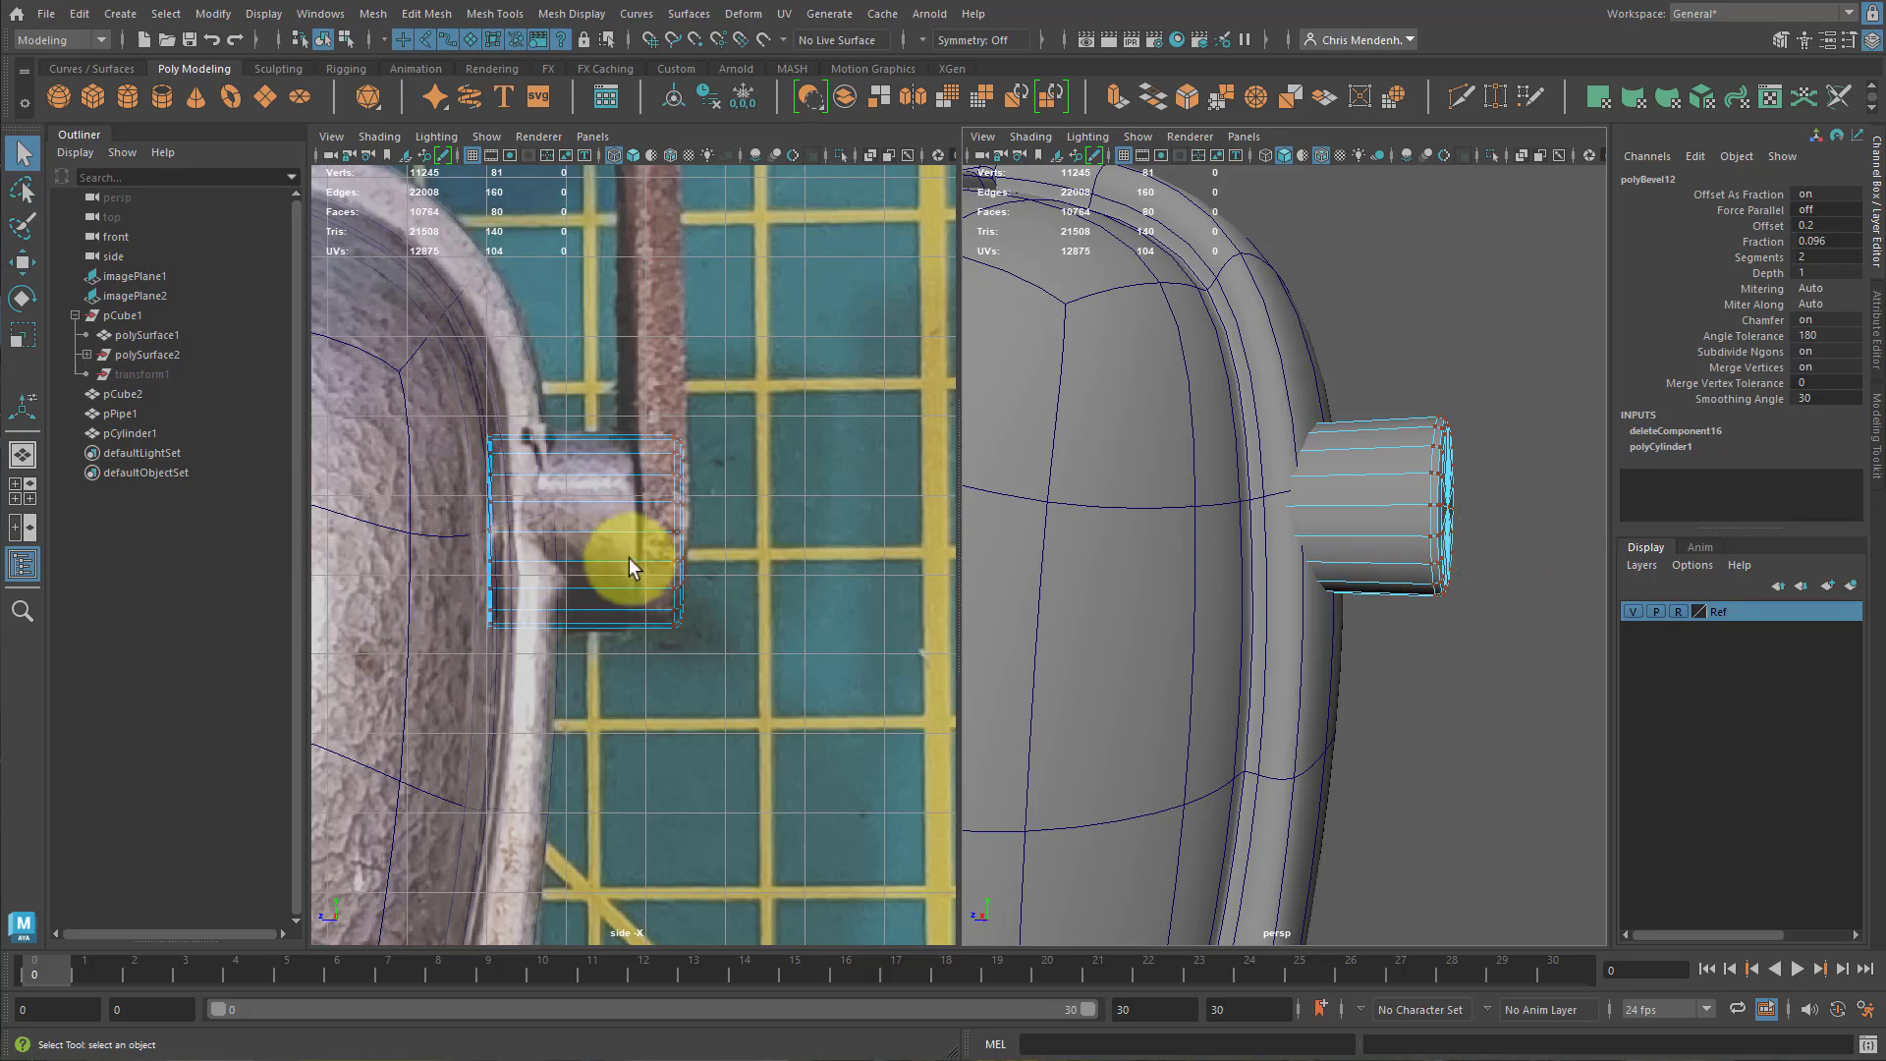
alt+right_drag(717, 559, 679, 558)
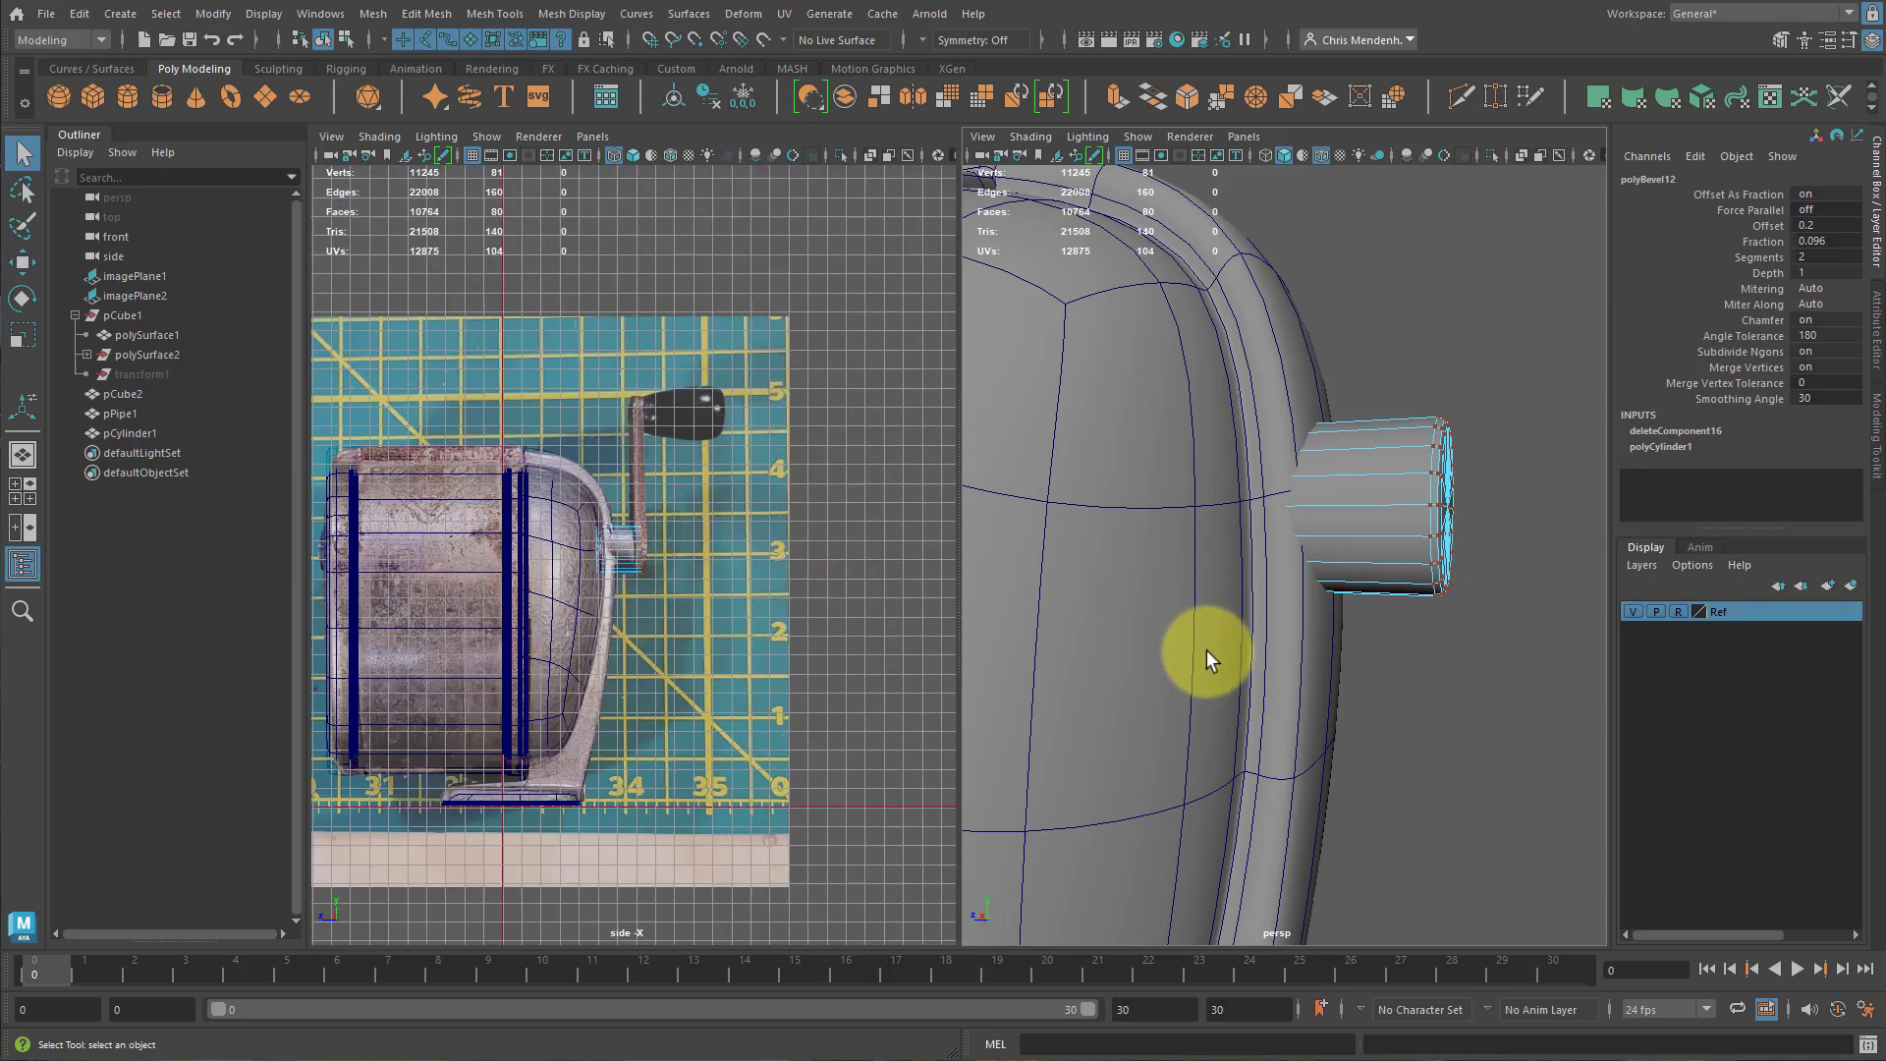
click(1453, 656)
alt+right_drag(1495, 387, 1253, 544)
alt+drag(1254, 544, 1342, 545)
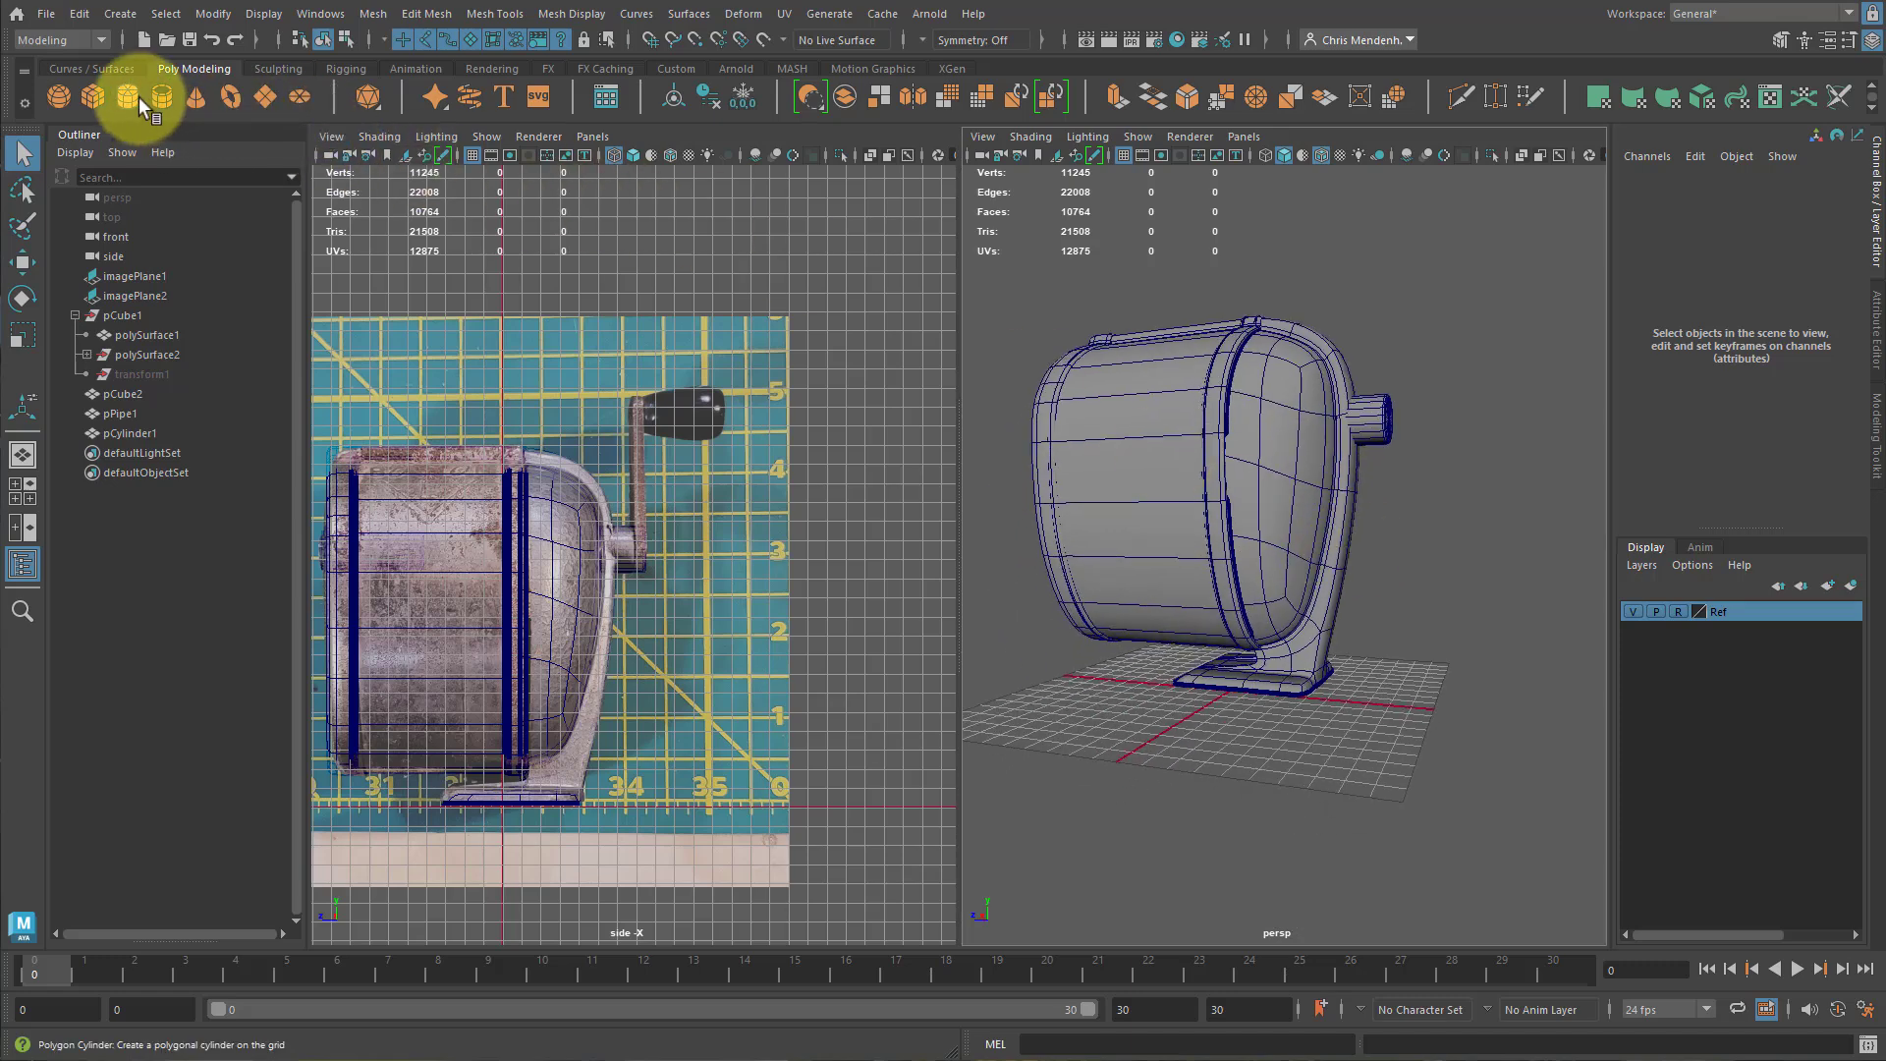
Create a polygon cylinder for the crank knob and rotate it -90 degrees about X.
key(e)
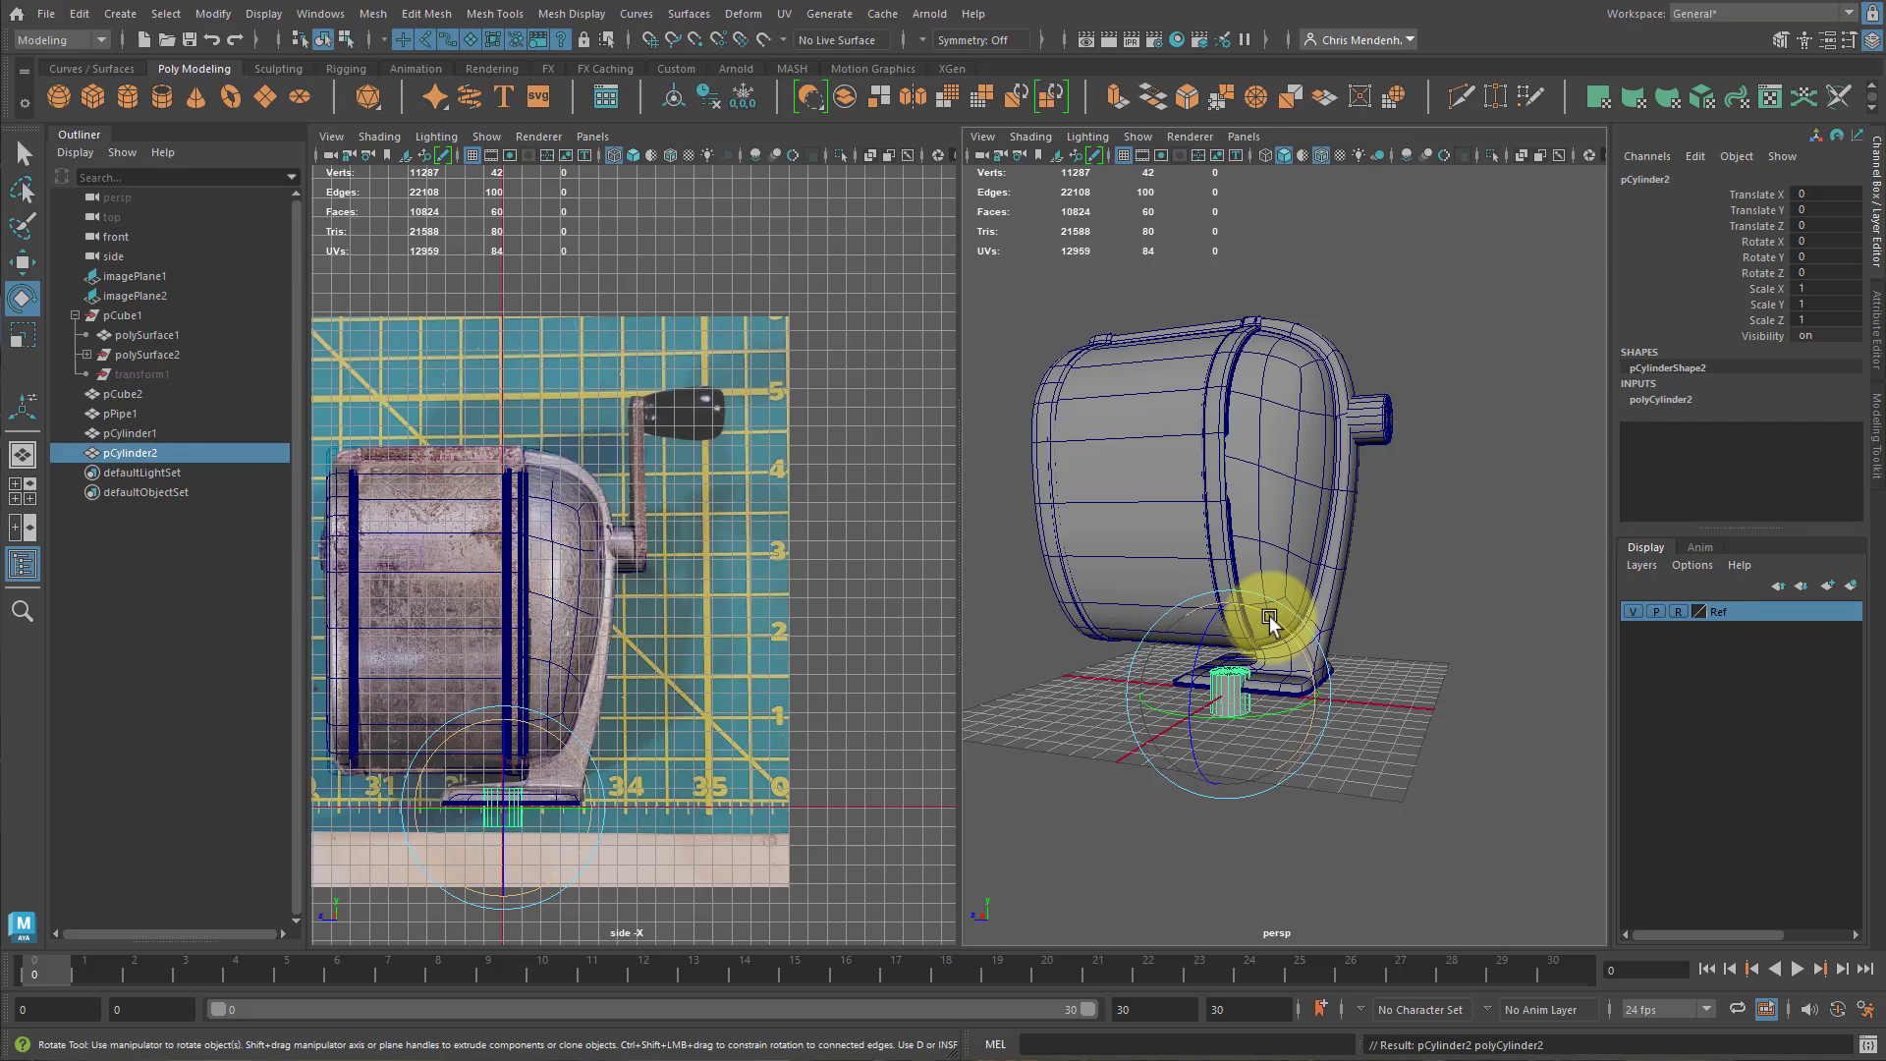
drag(1269, 615, 1286, 715)
key(w)
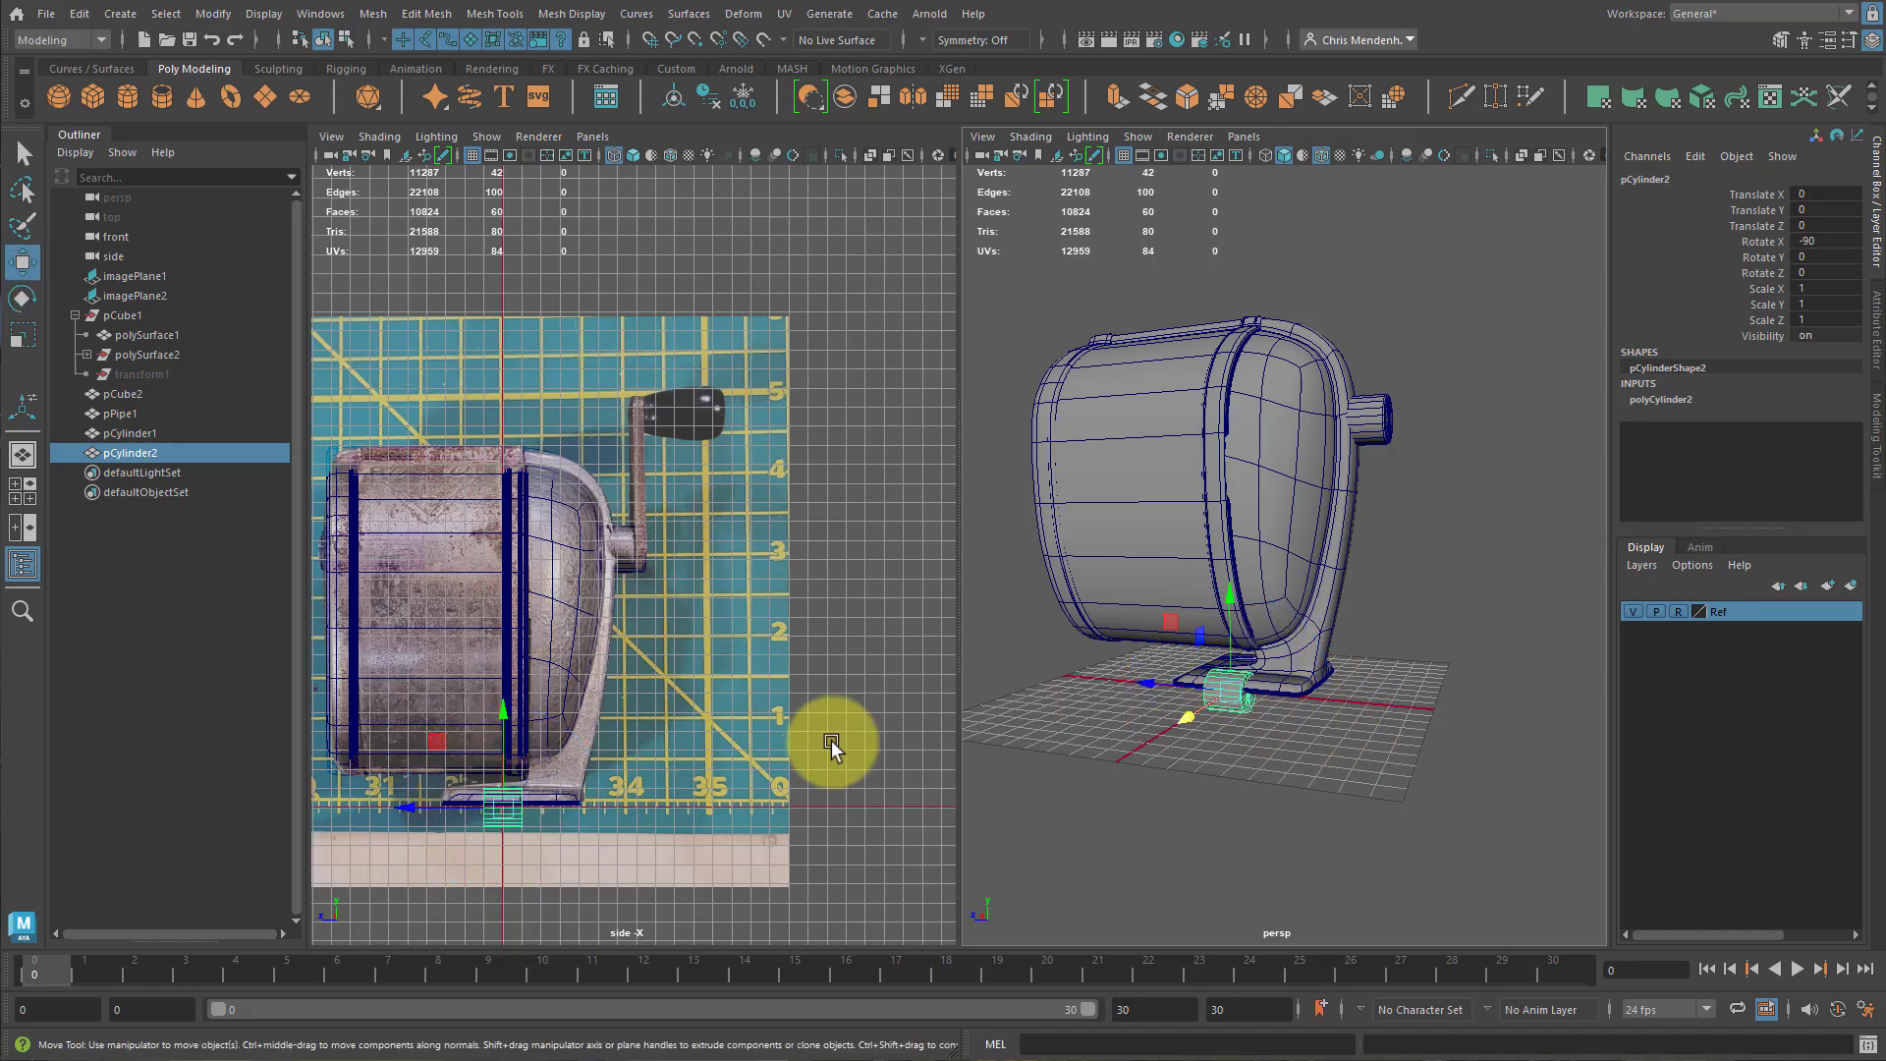
Move the new cylinder onto the crank knob in the side reference photo, at about Y 20.595 and Z -8.398.
drag(421, 808, 599, 821)
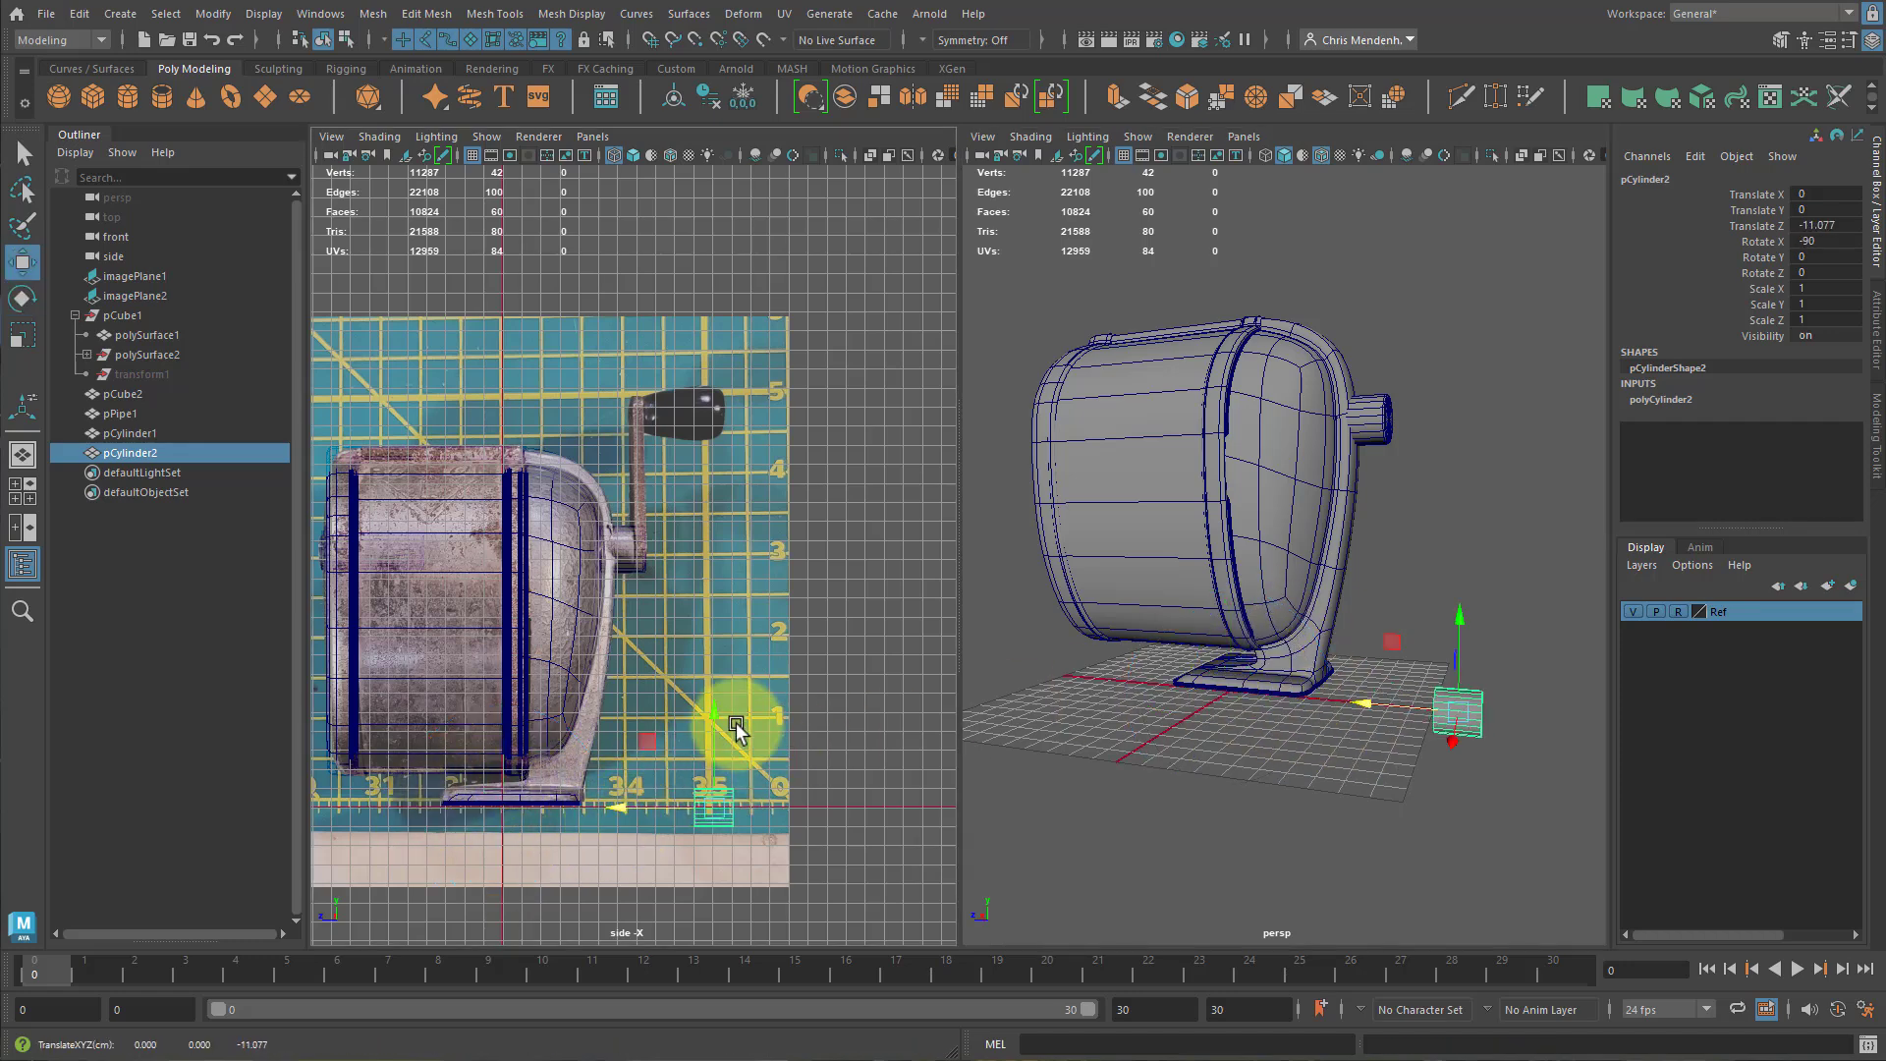
drag(735, 722, 711, 430)
key(space)
key(f)
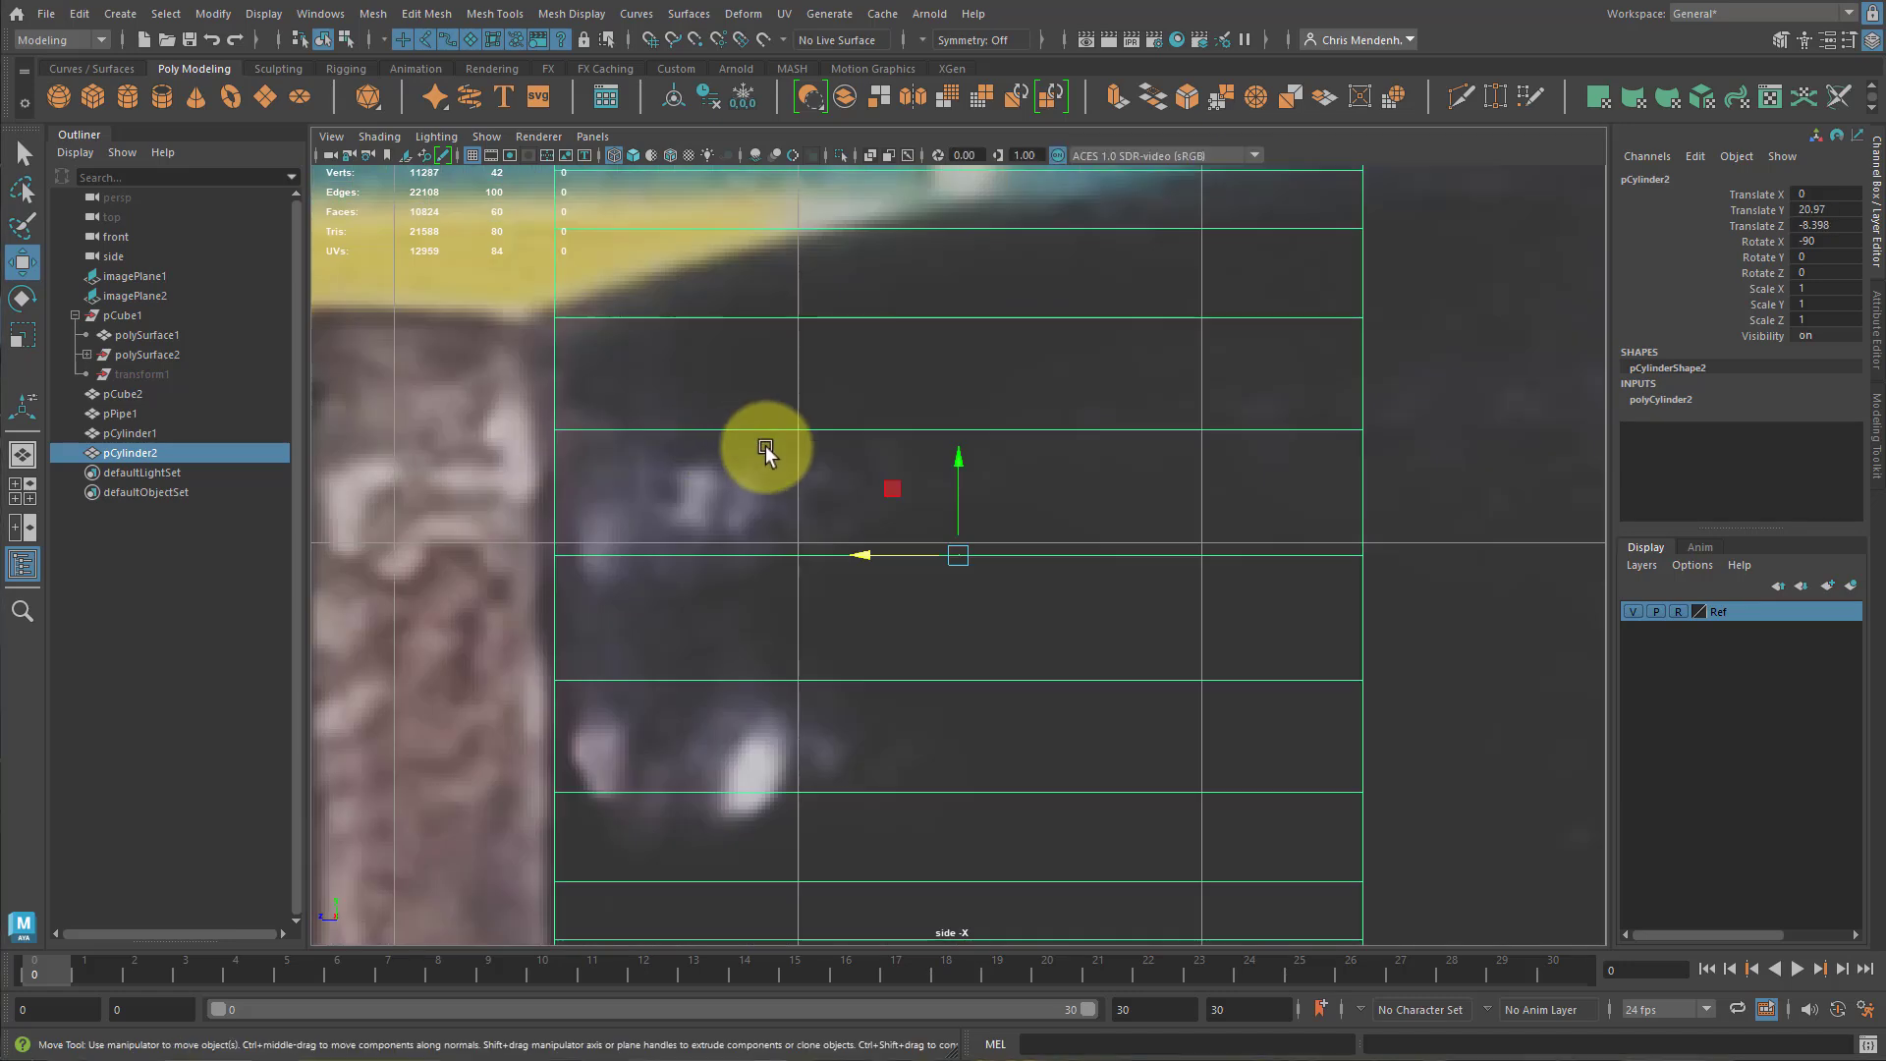
drag(970, 452, 956, 610)
scroll(969, 567, down, 5)
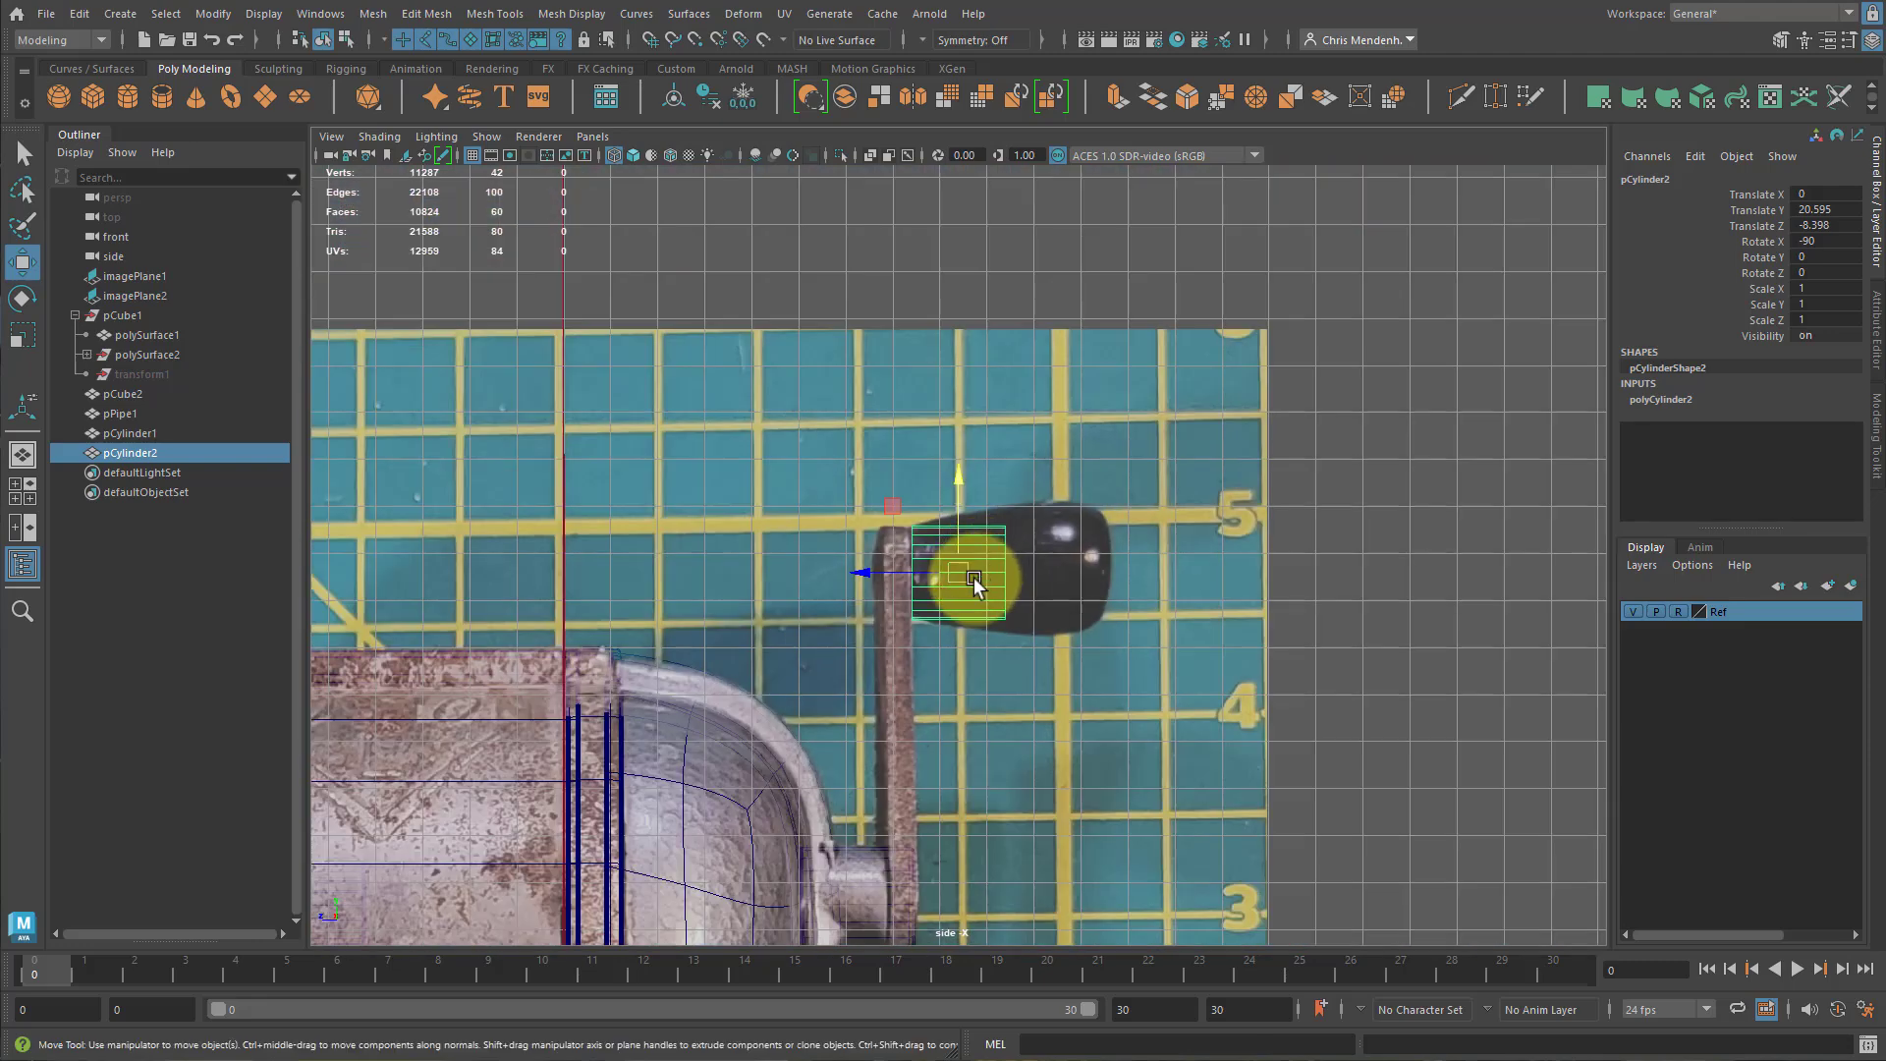
Move the cylinder's outer end vertices to the far end of the photographed knob and scale them up into a taper.
scroll(1064, 621, up, 2)
key(F9)
drag(1122, 669, 976, 470)
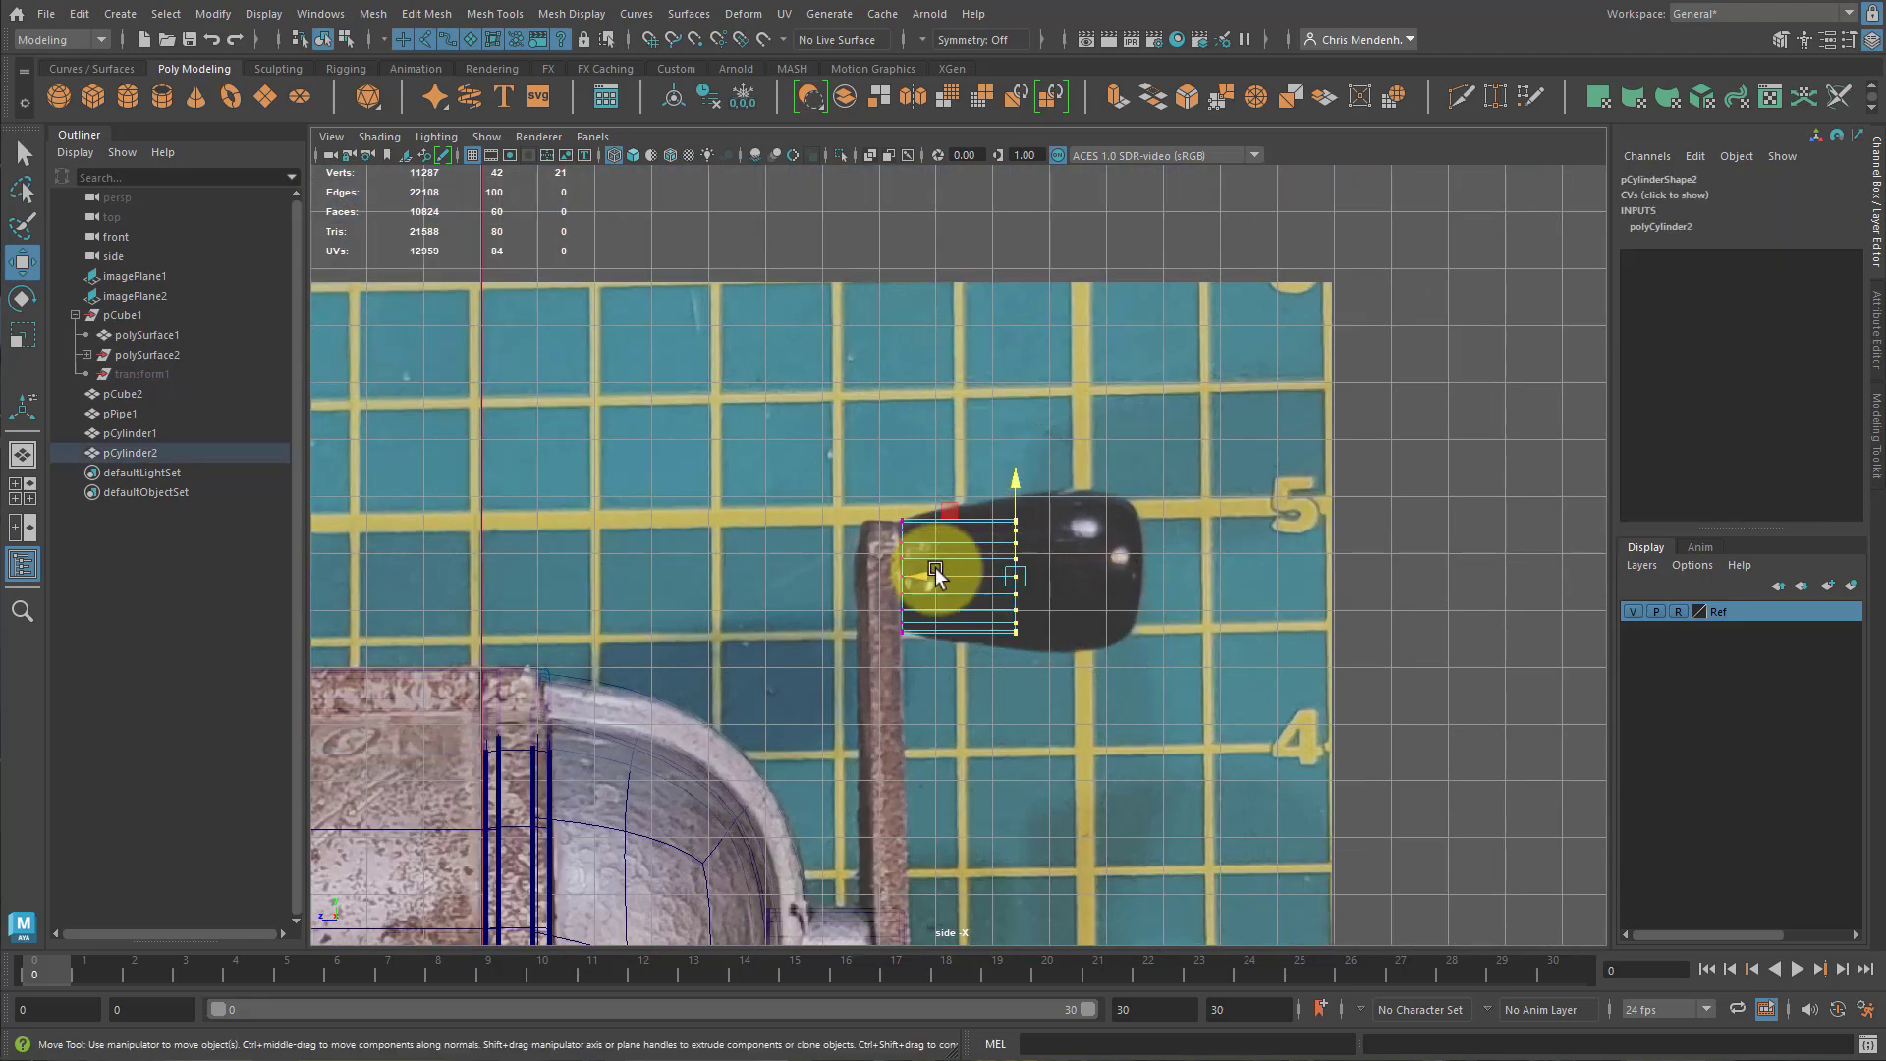
drag(935, 567, 1182, 616)
key(r)
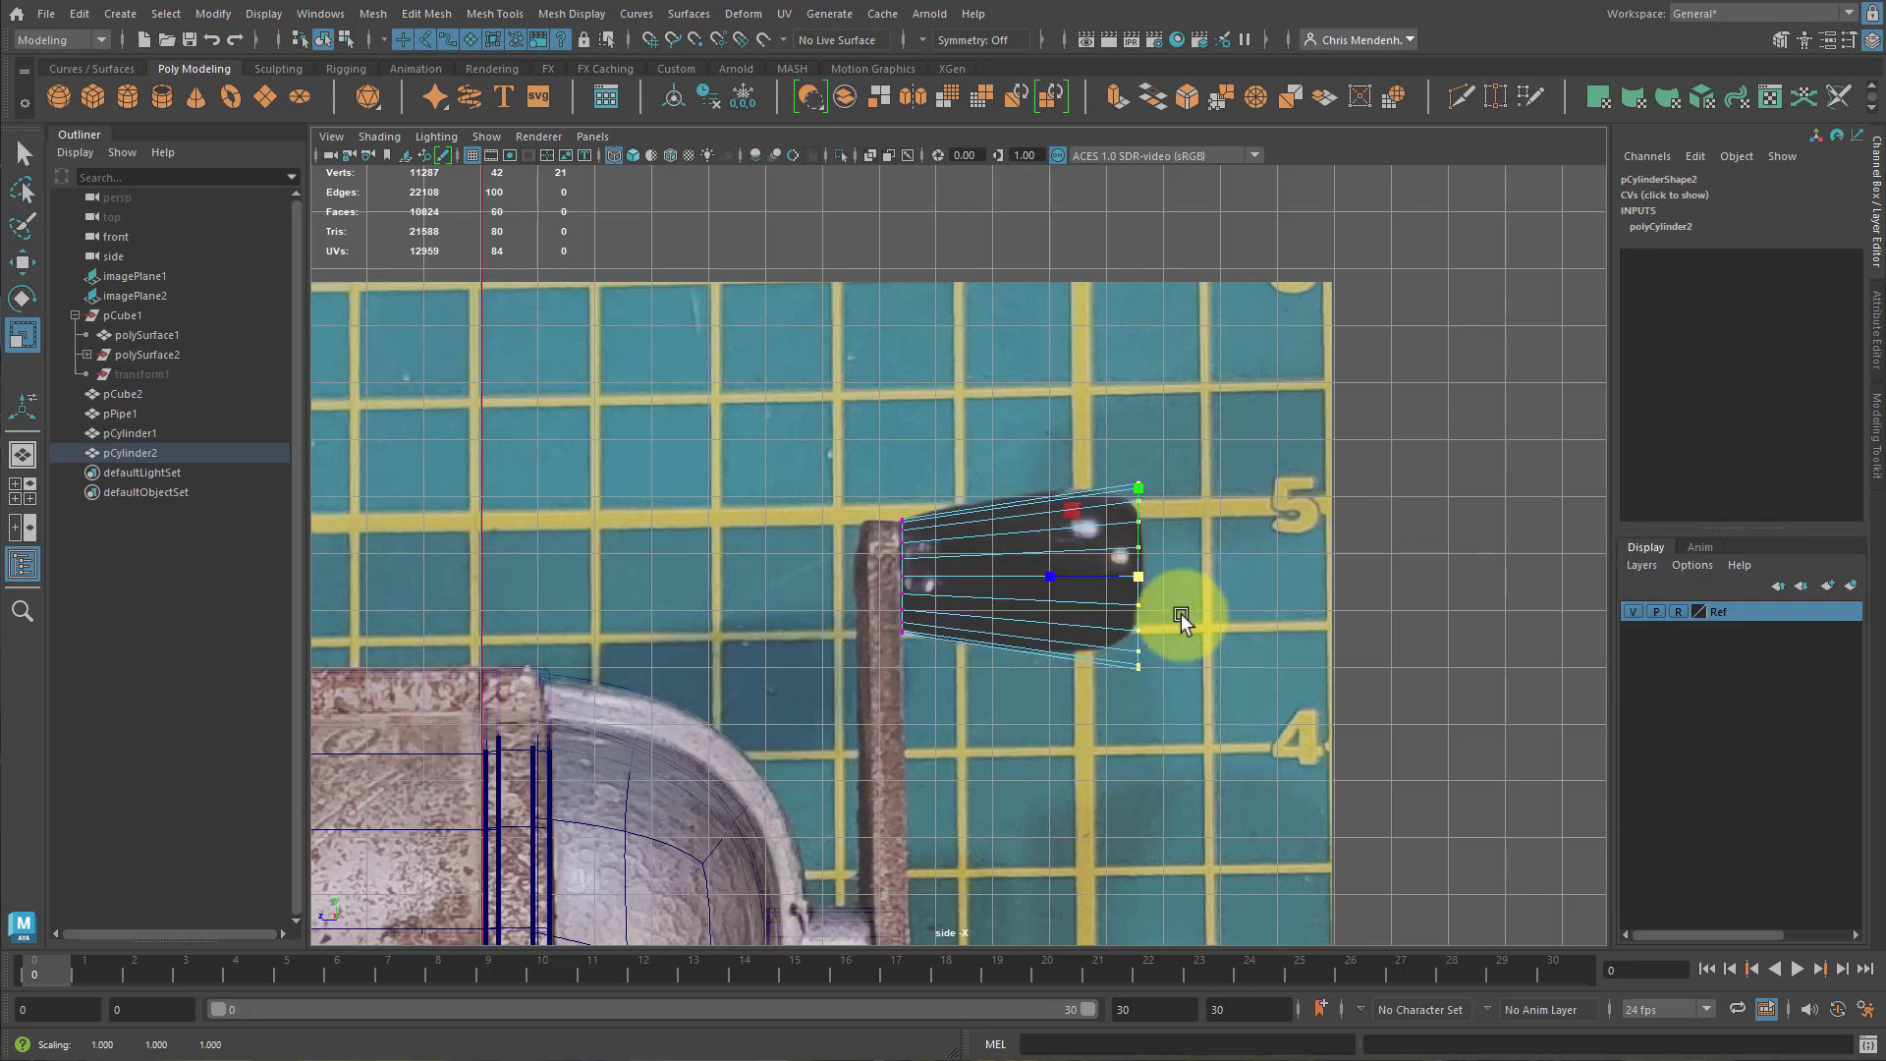
Bevel the edge loop around the knob's wide end at a fraction of 0.5, keeping the sharp corner between support loops.
key(space)
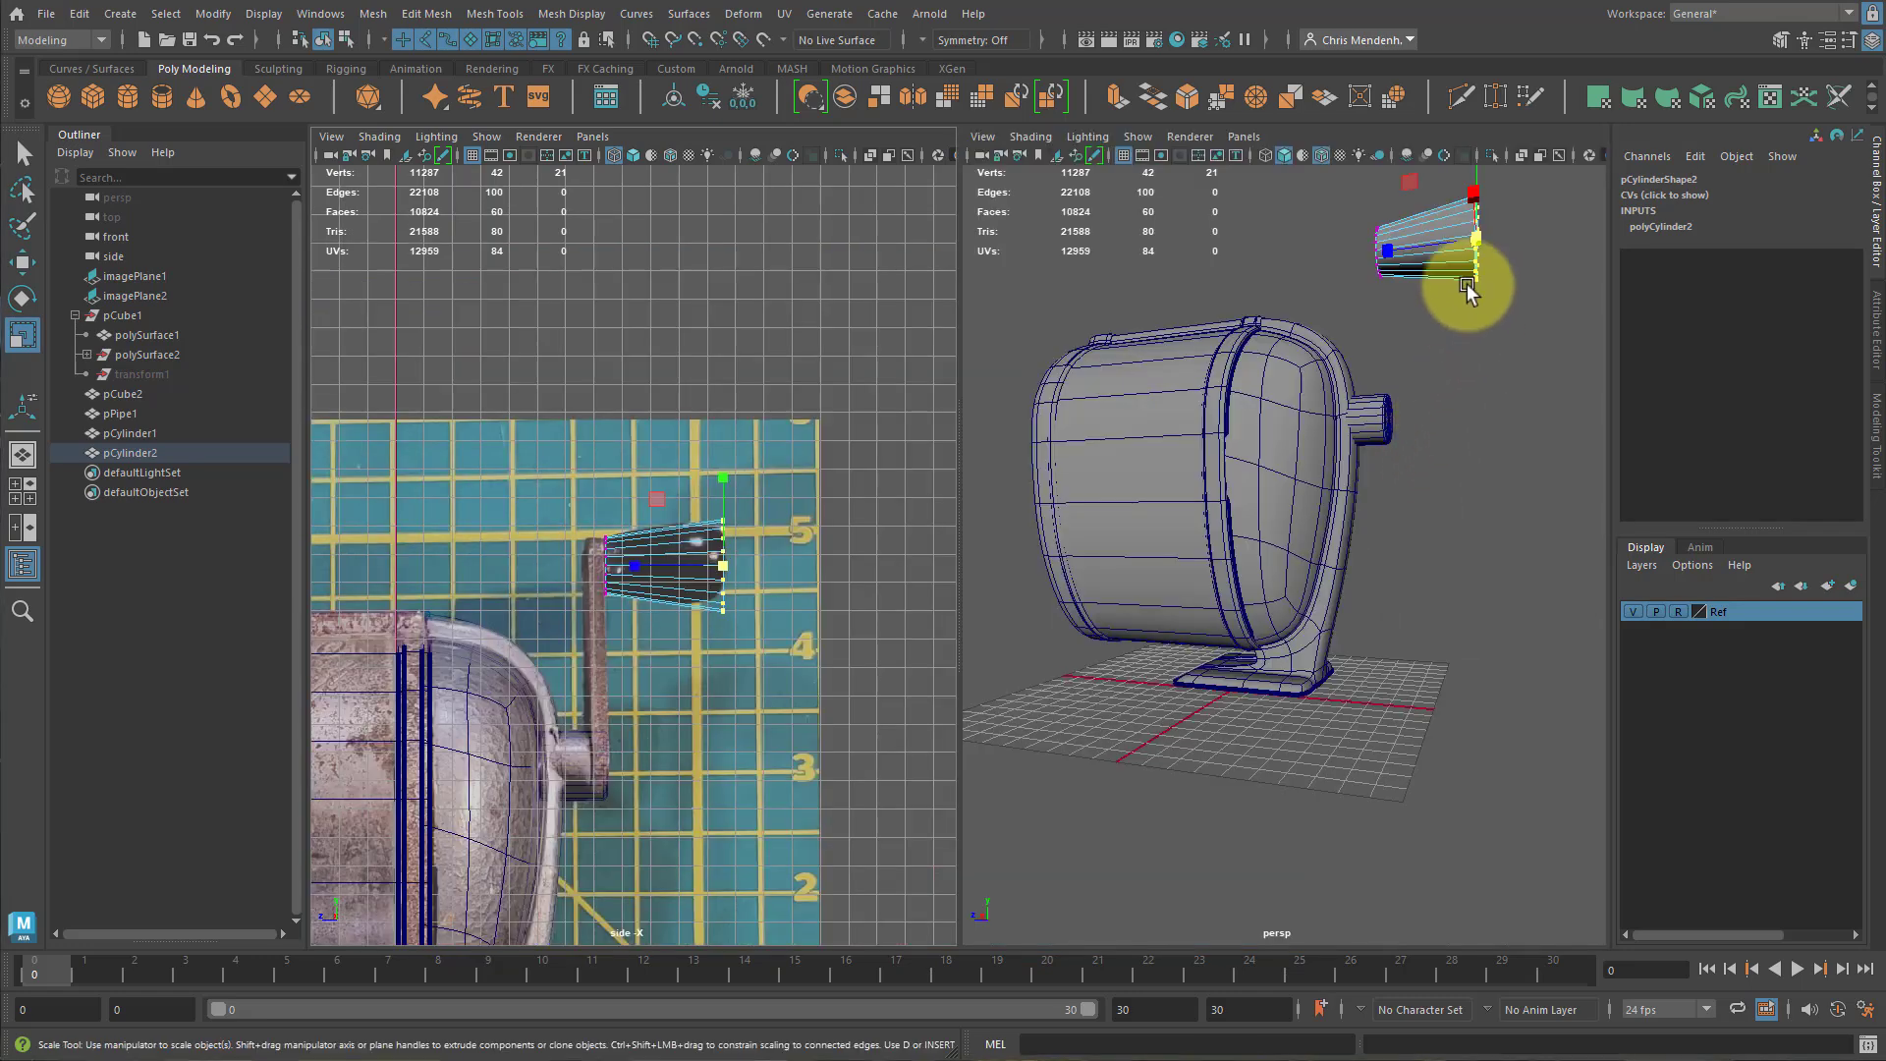
key(f)
right_drag(1265, 533, 1234, 387)
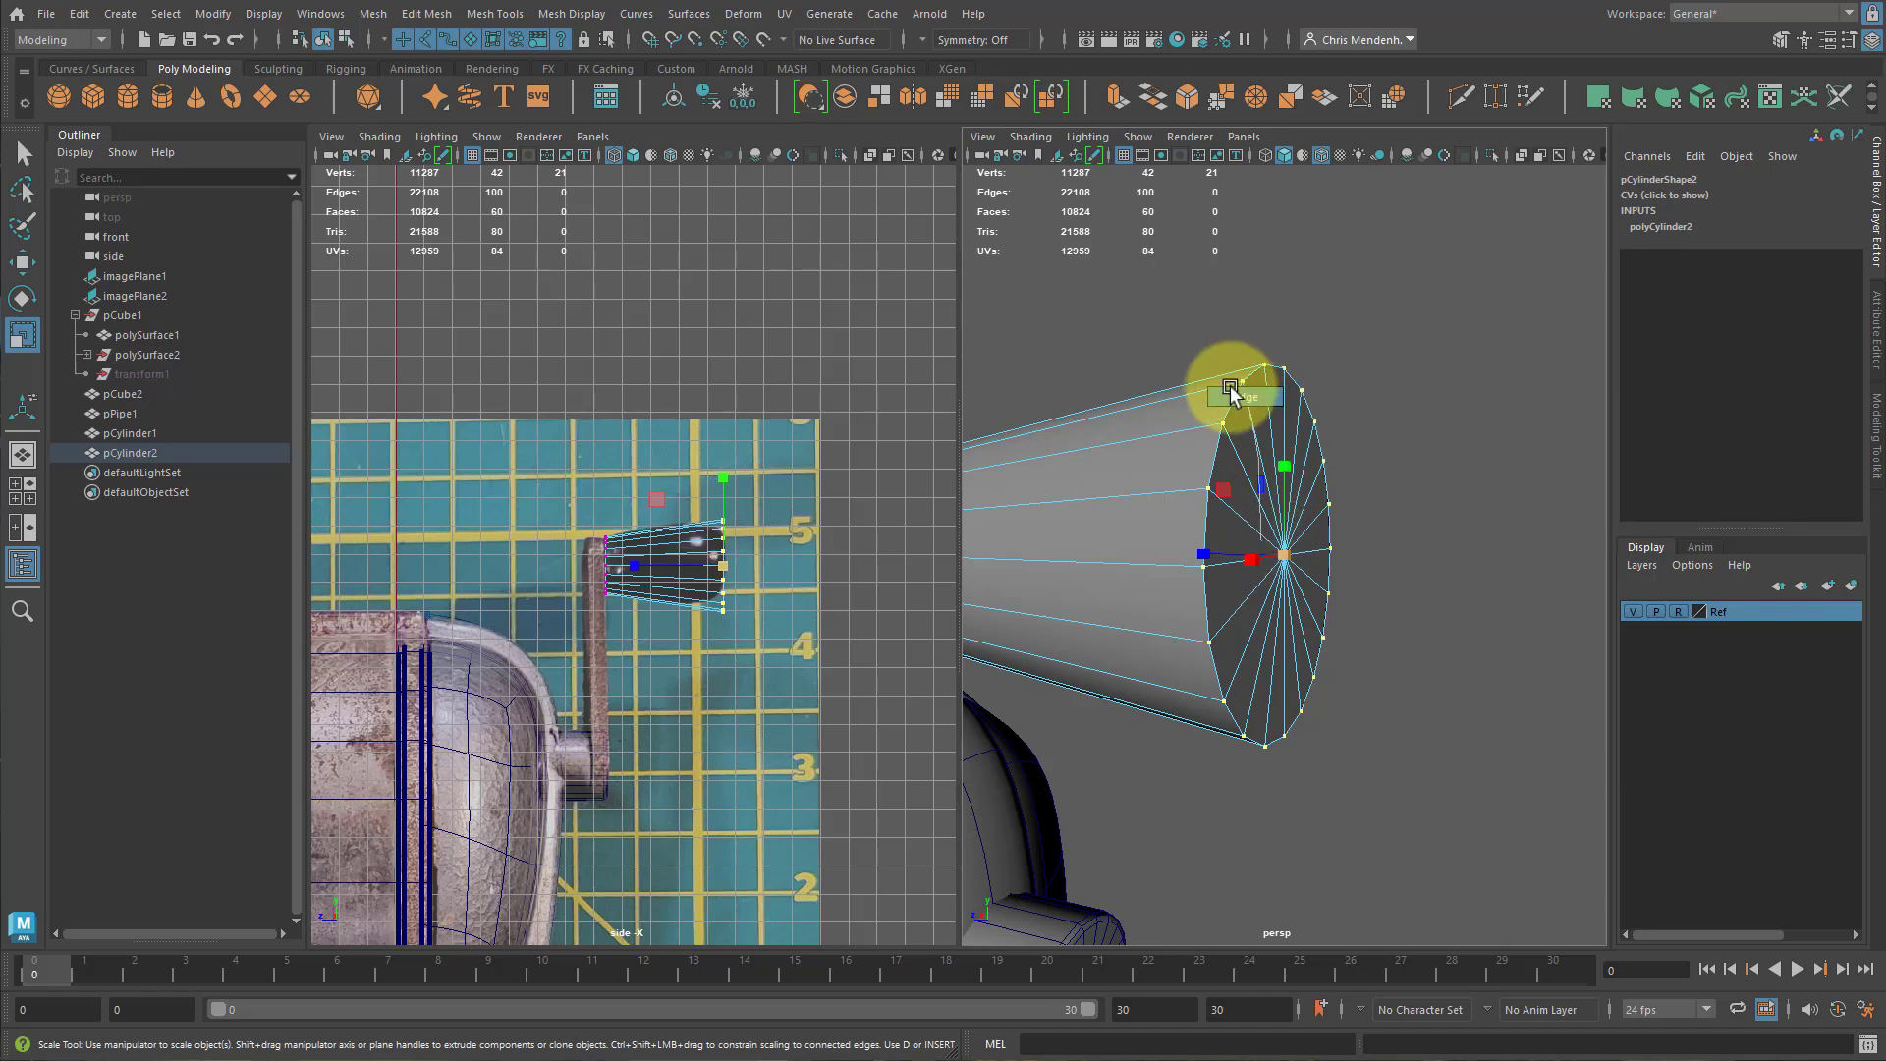
double_click(1213, 444)
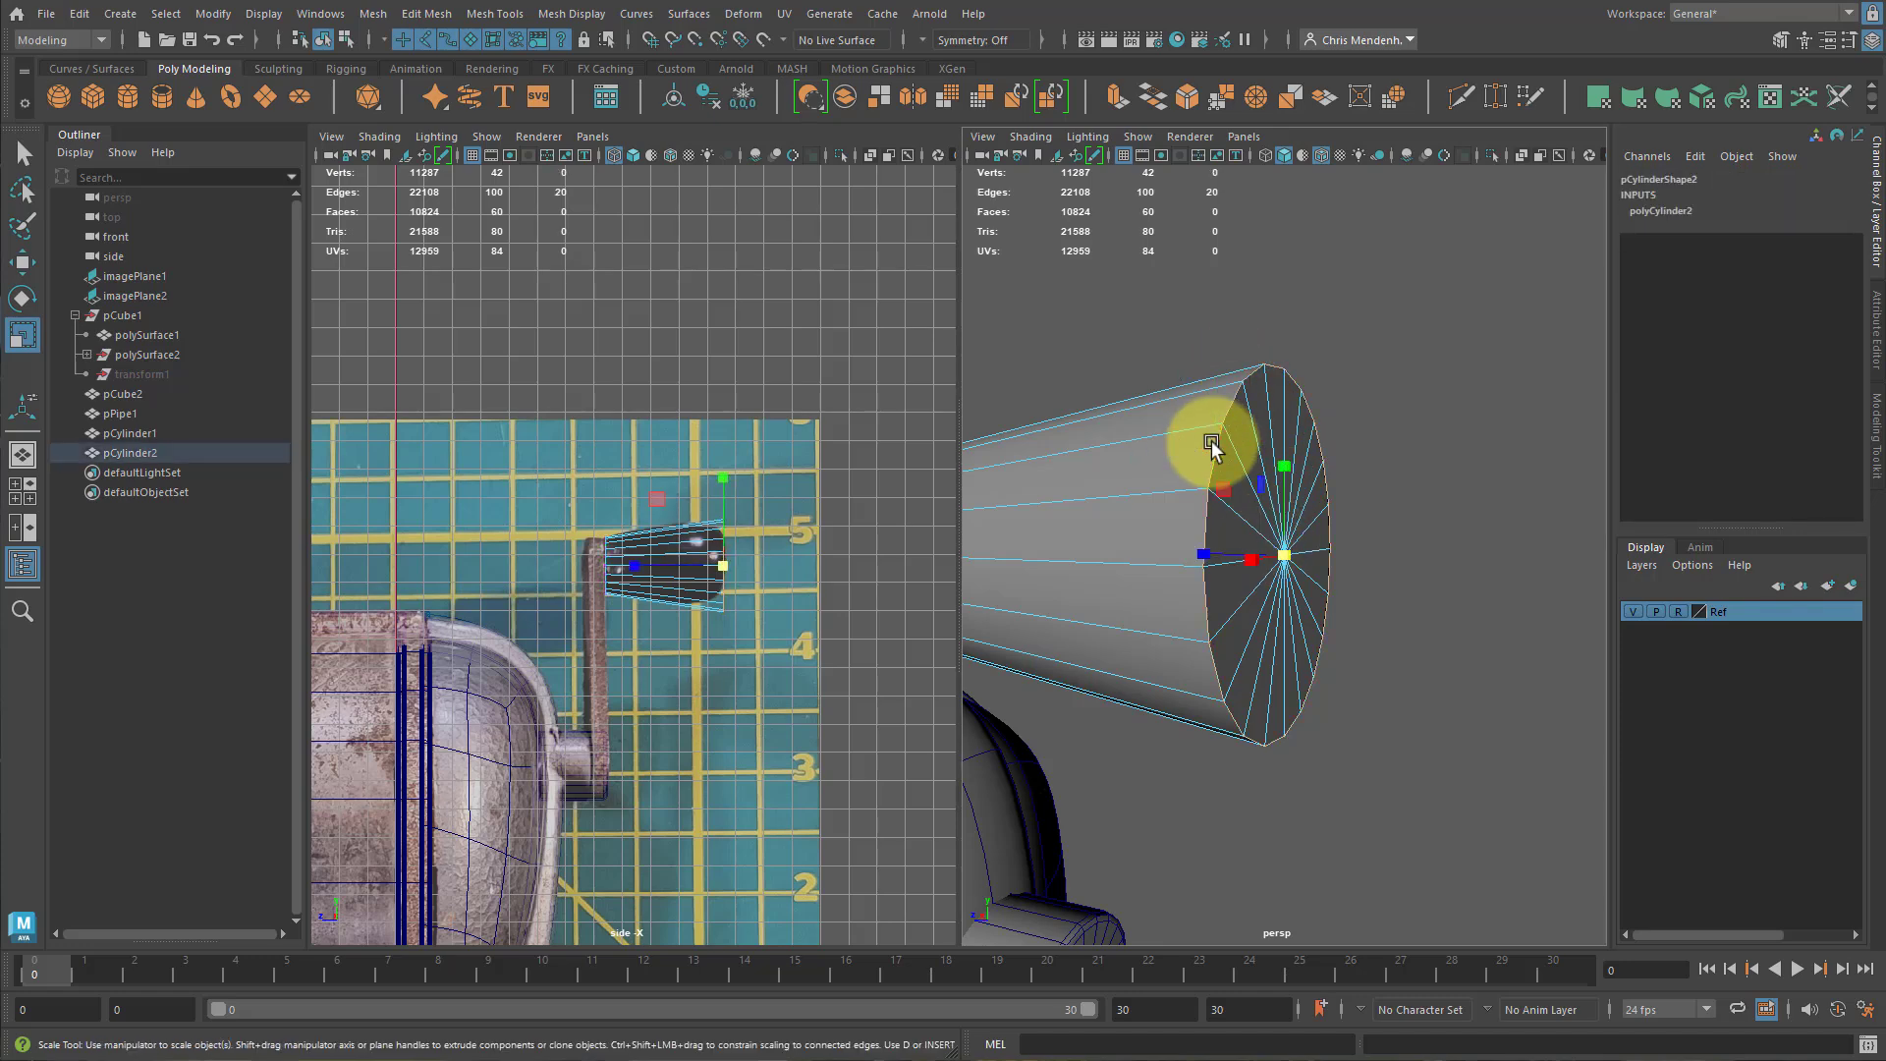
click(1191, 101)
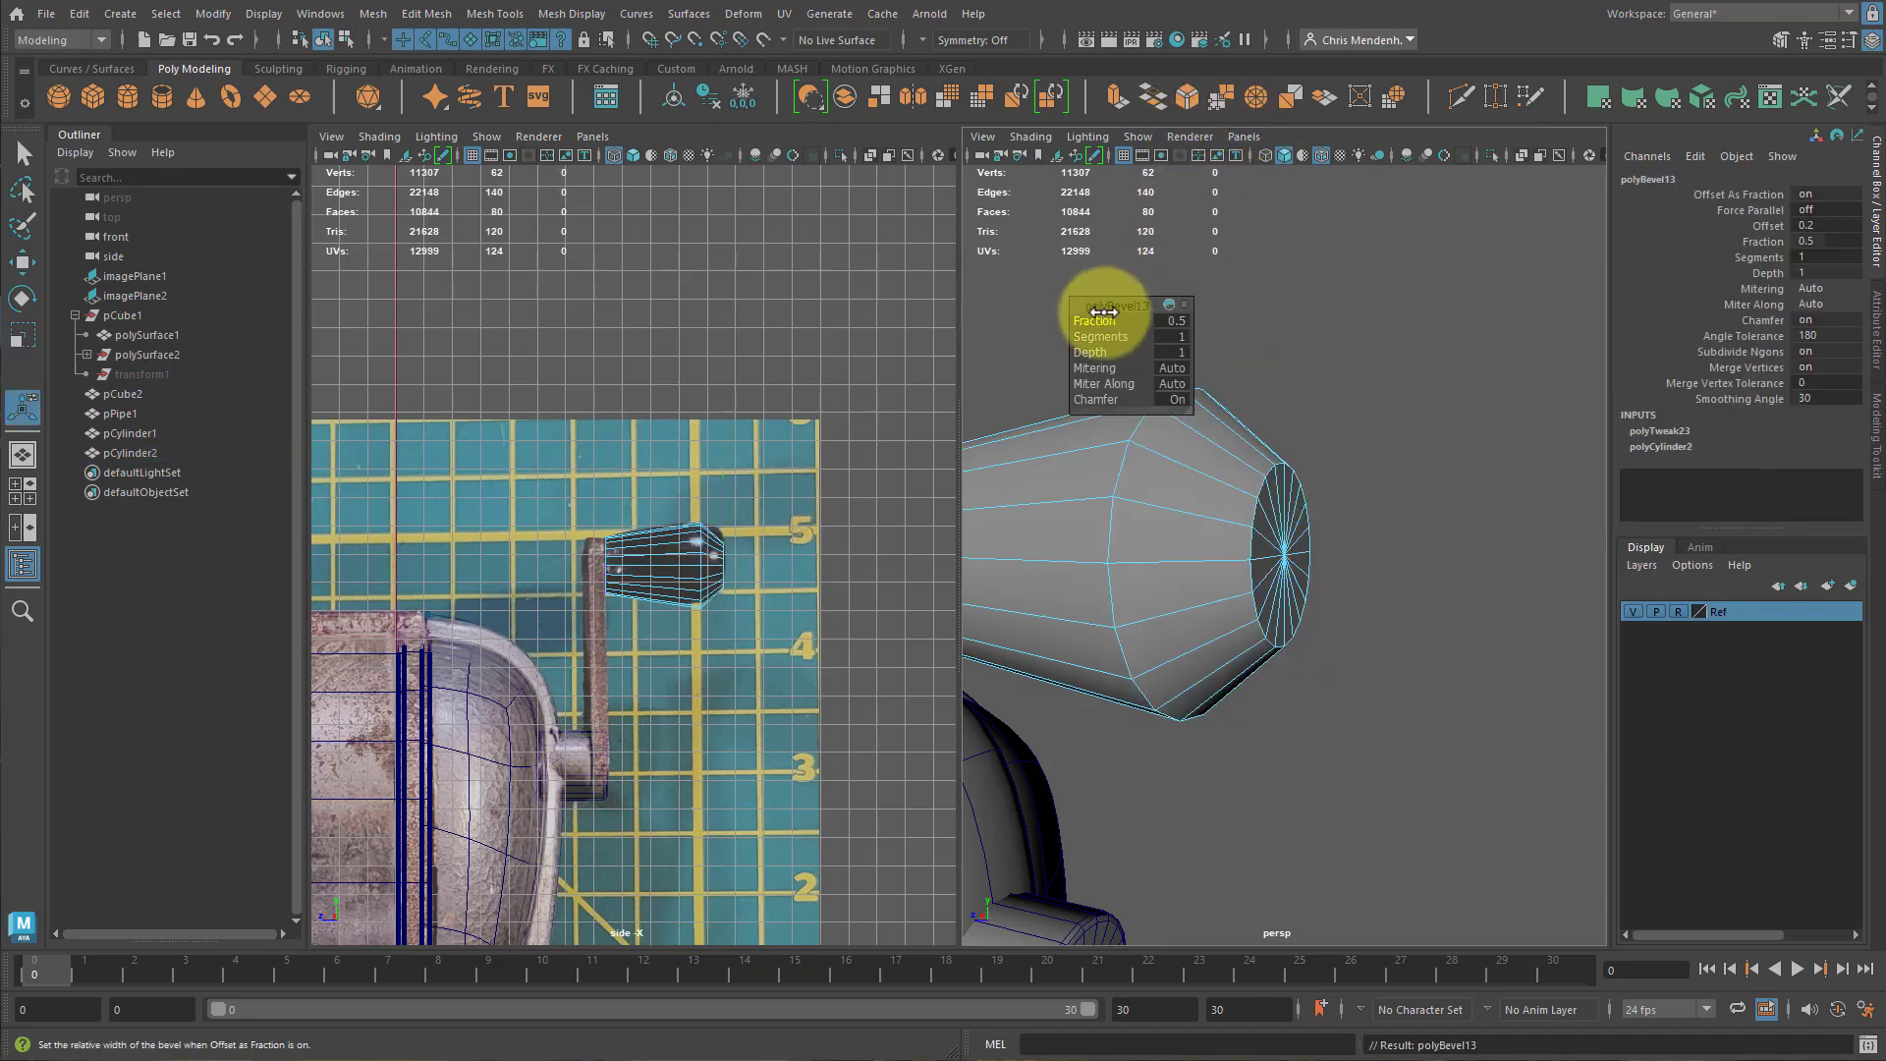
alt+drag(1342, 538, 1239, 542)
key(q)
Bevel the corner edge loop of the knob's wide end with a fraction of 0.5 and 2 segments.
double_click(1318, 521)
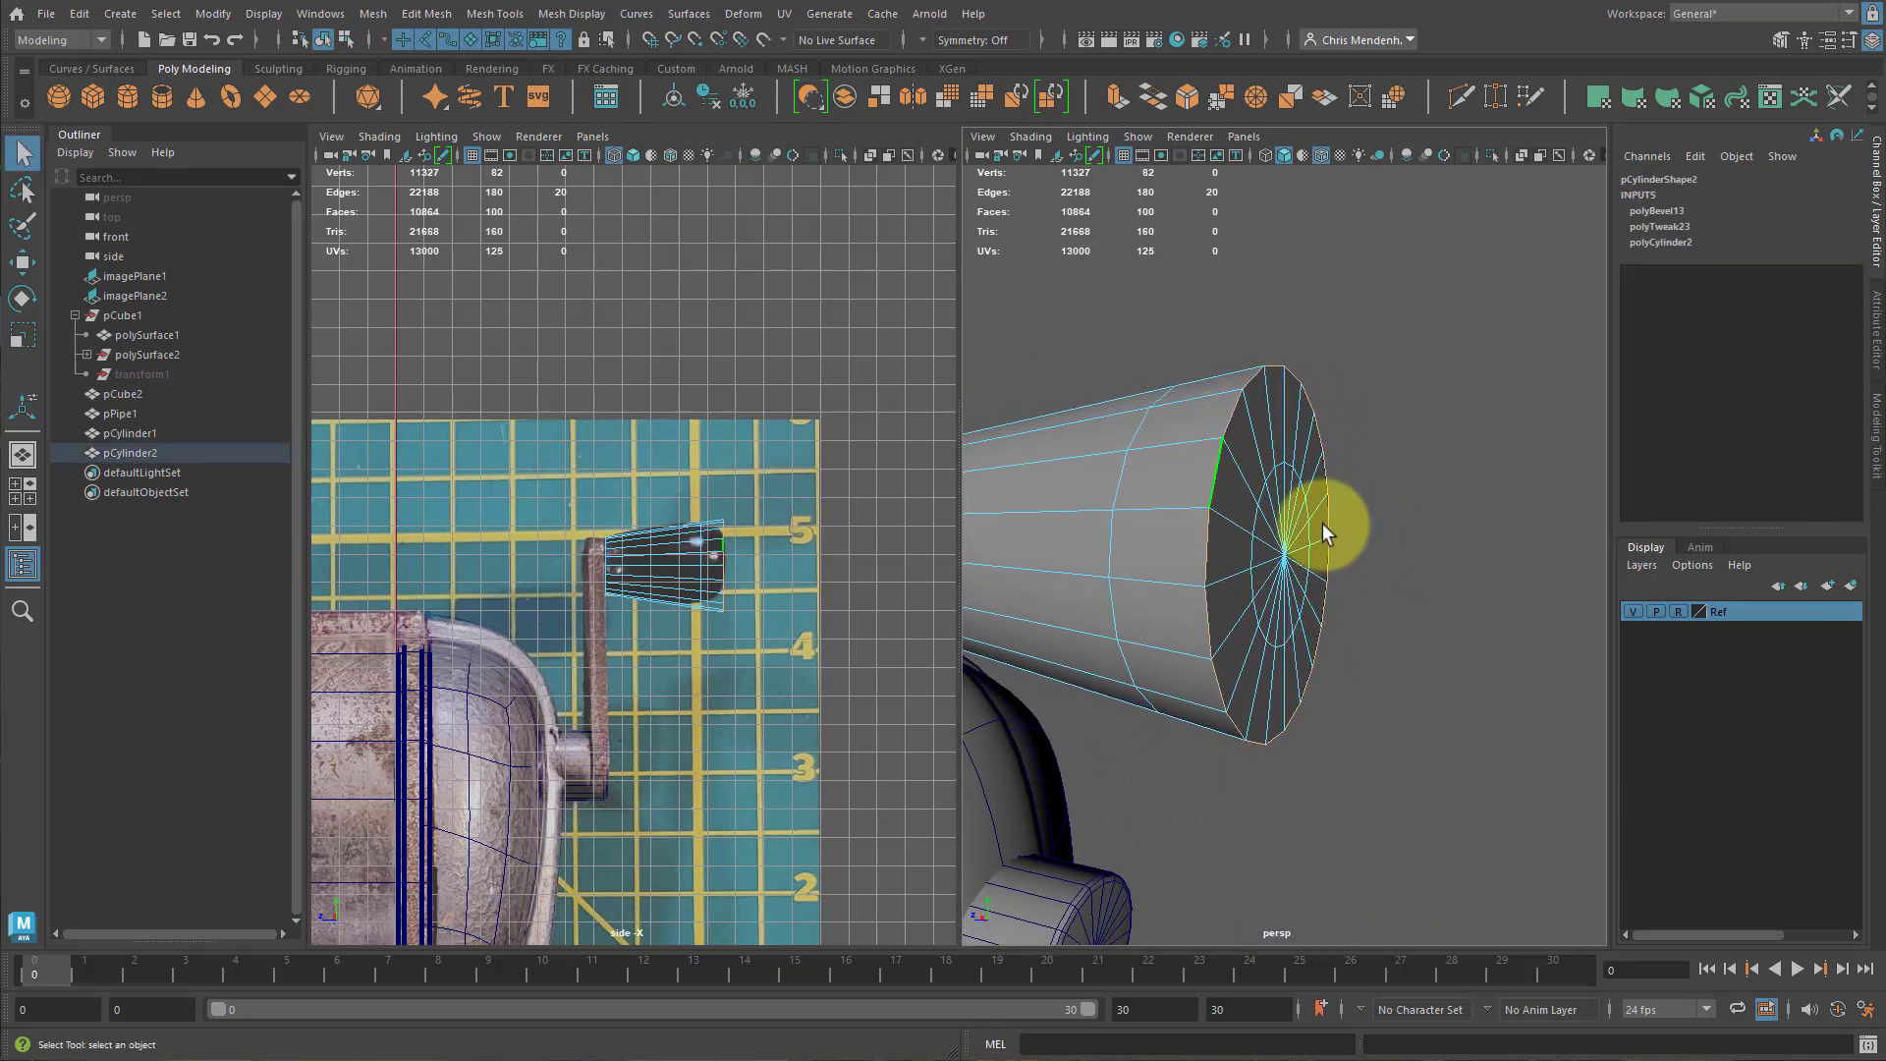
click(1189, 95)
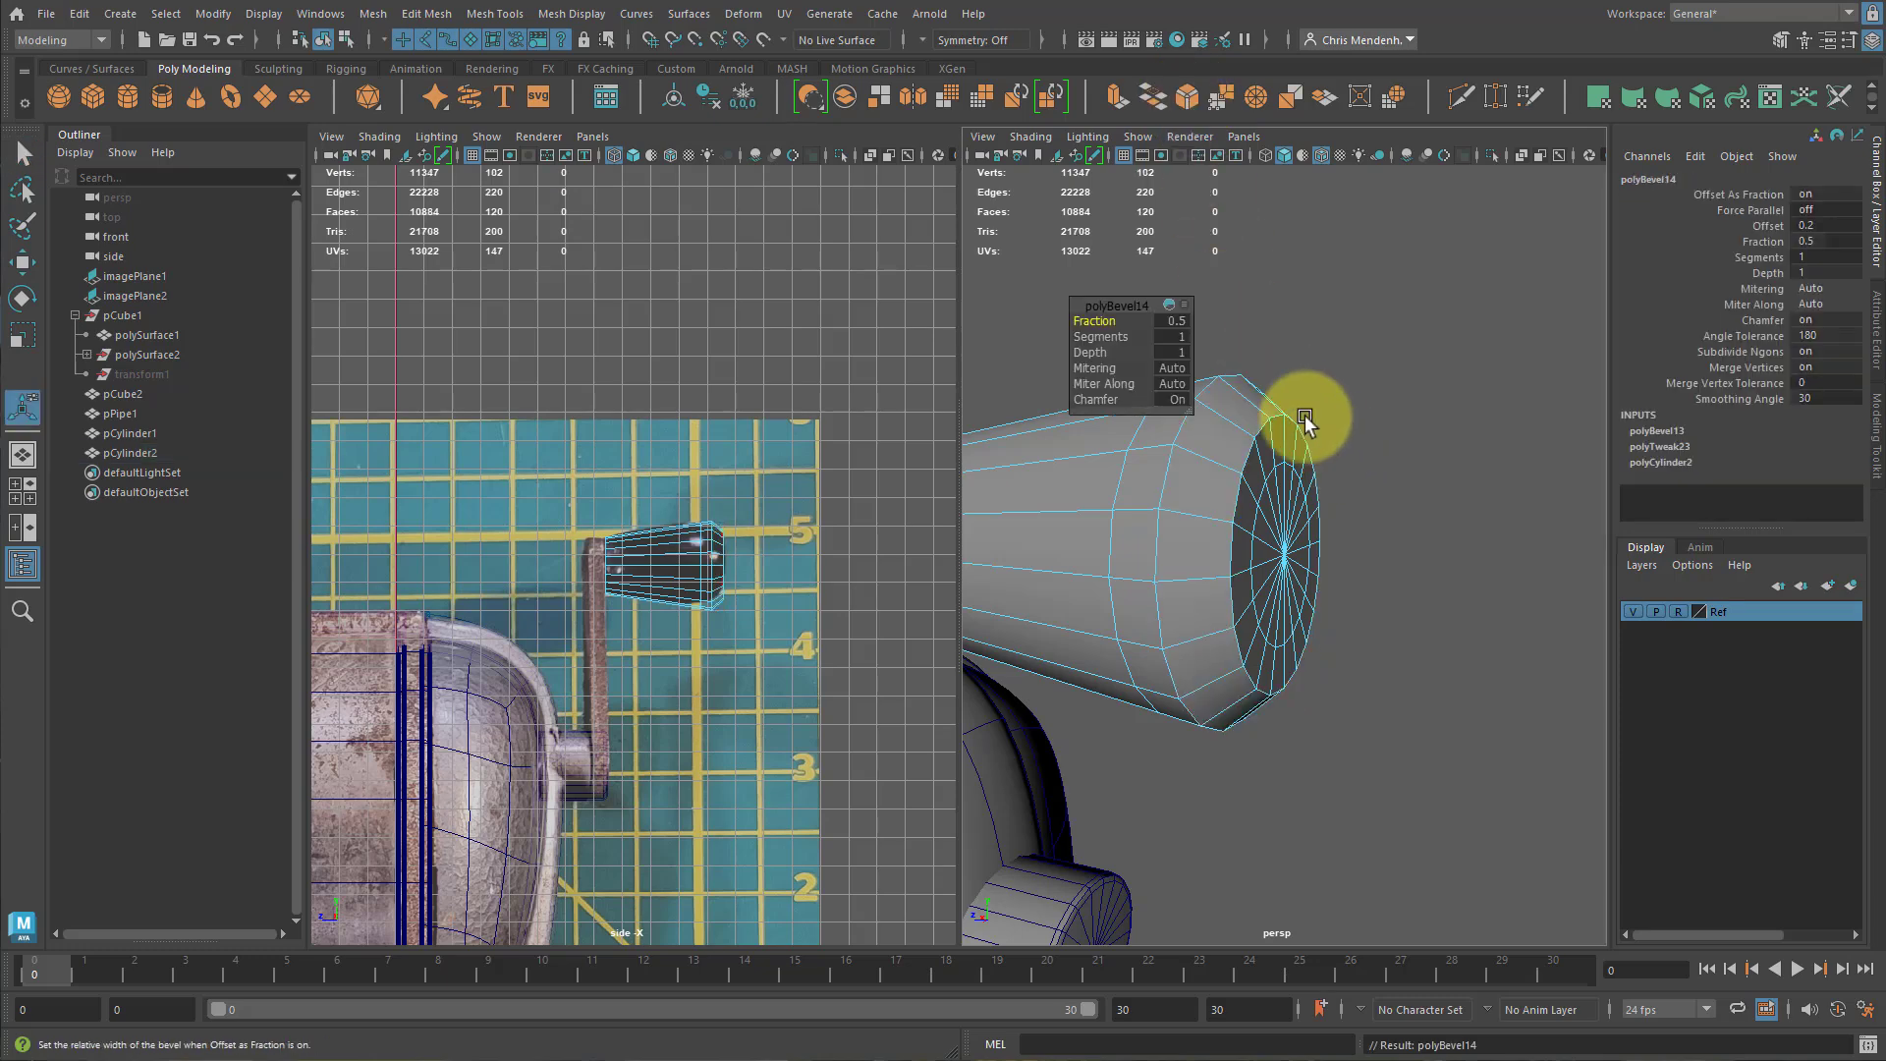
click(1101, 340)
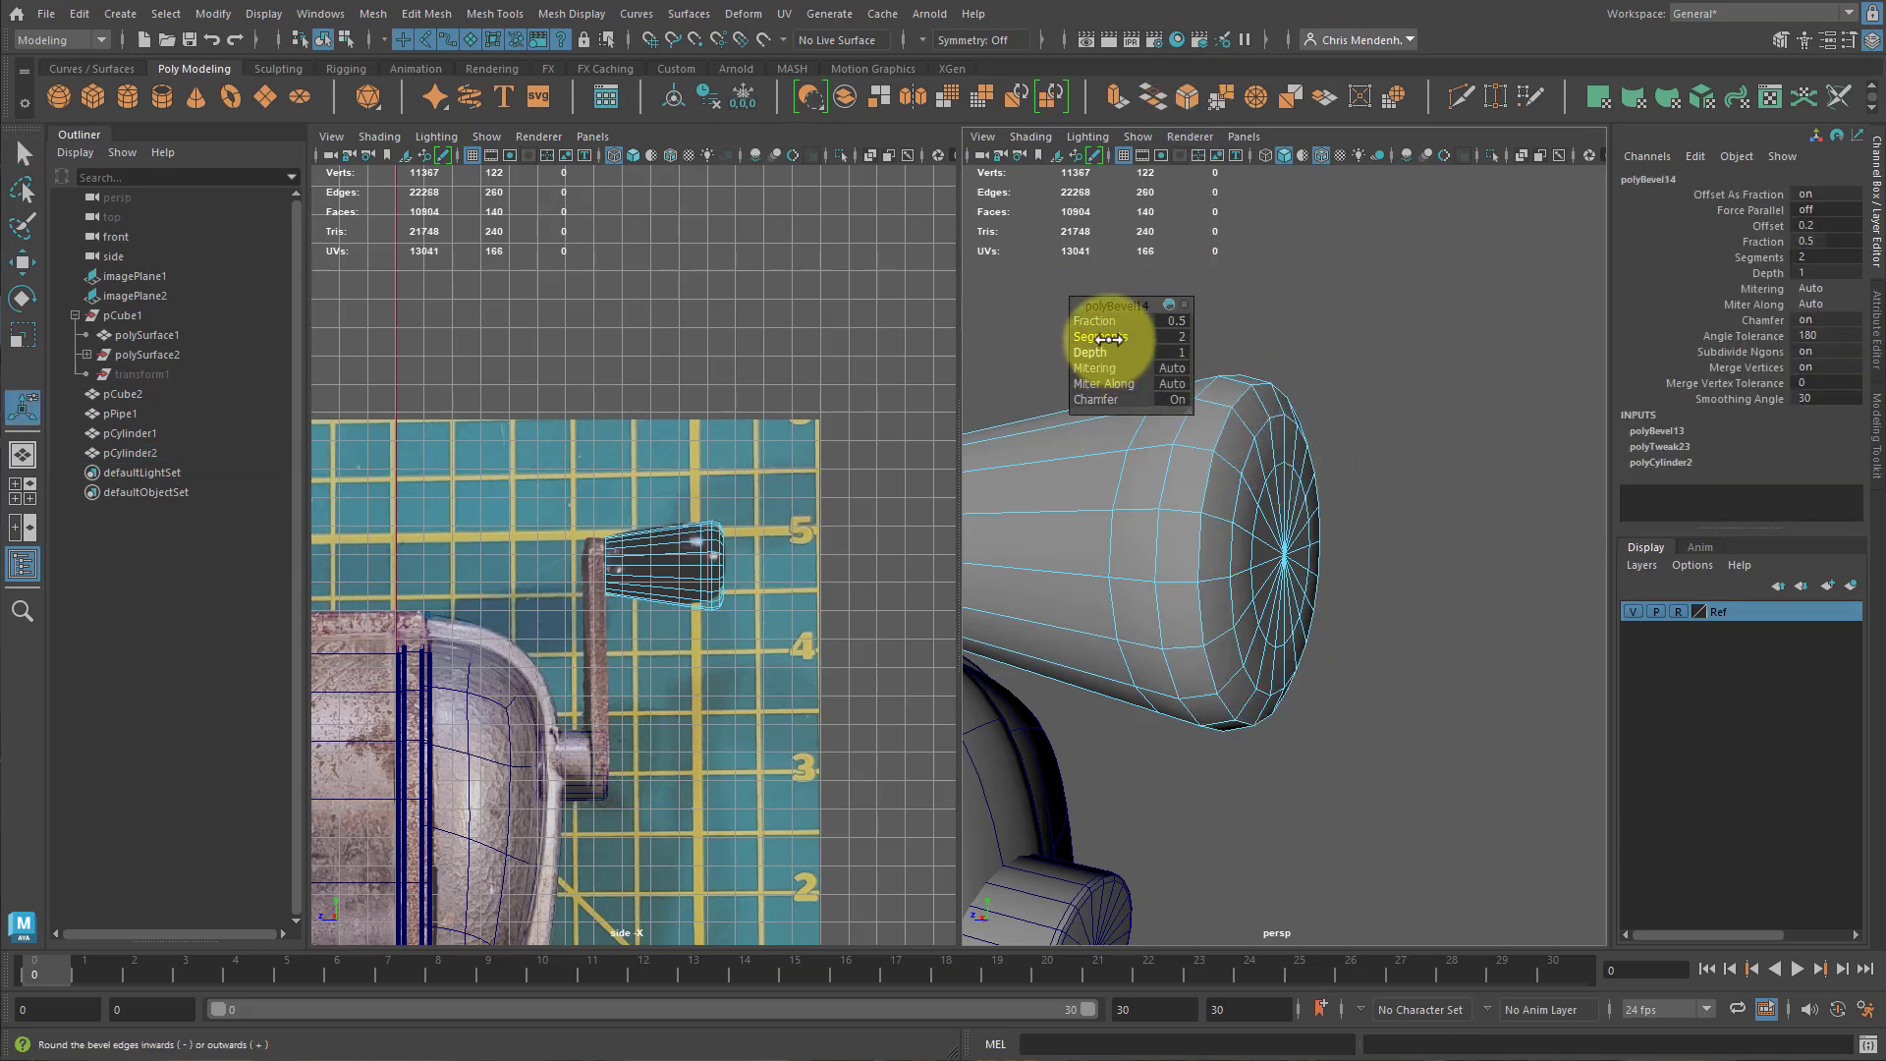
alt+drag(1246, 424, 1339, 521)
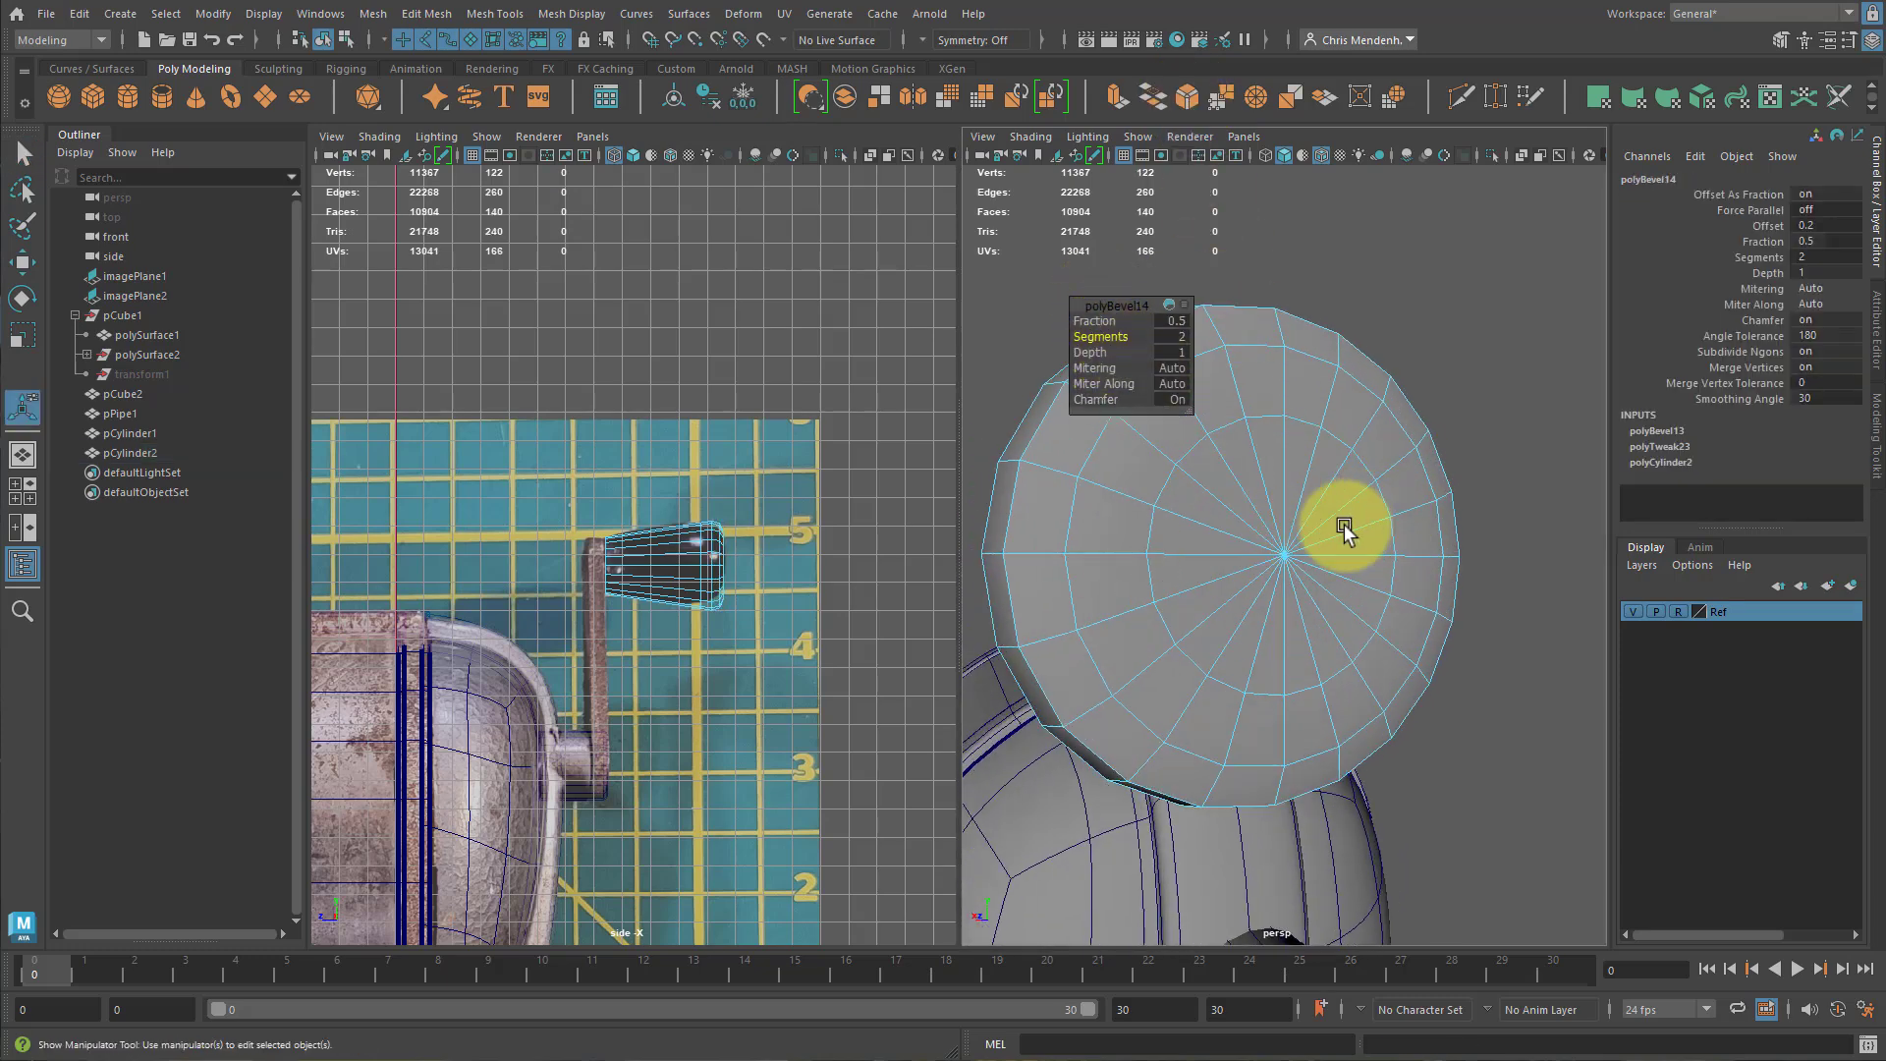
Extrude the central cap faces of the knob's wide end inward with a Local Translate Z of -0.631.
key(q)
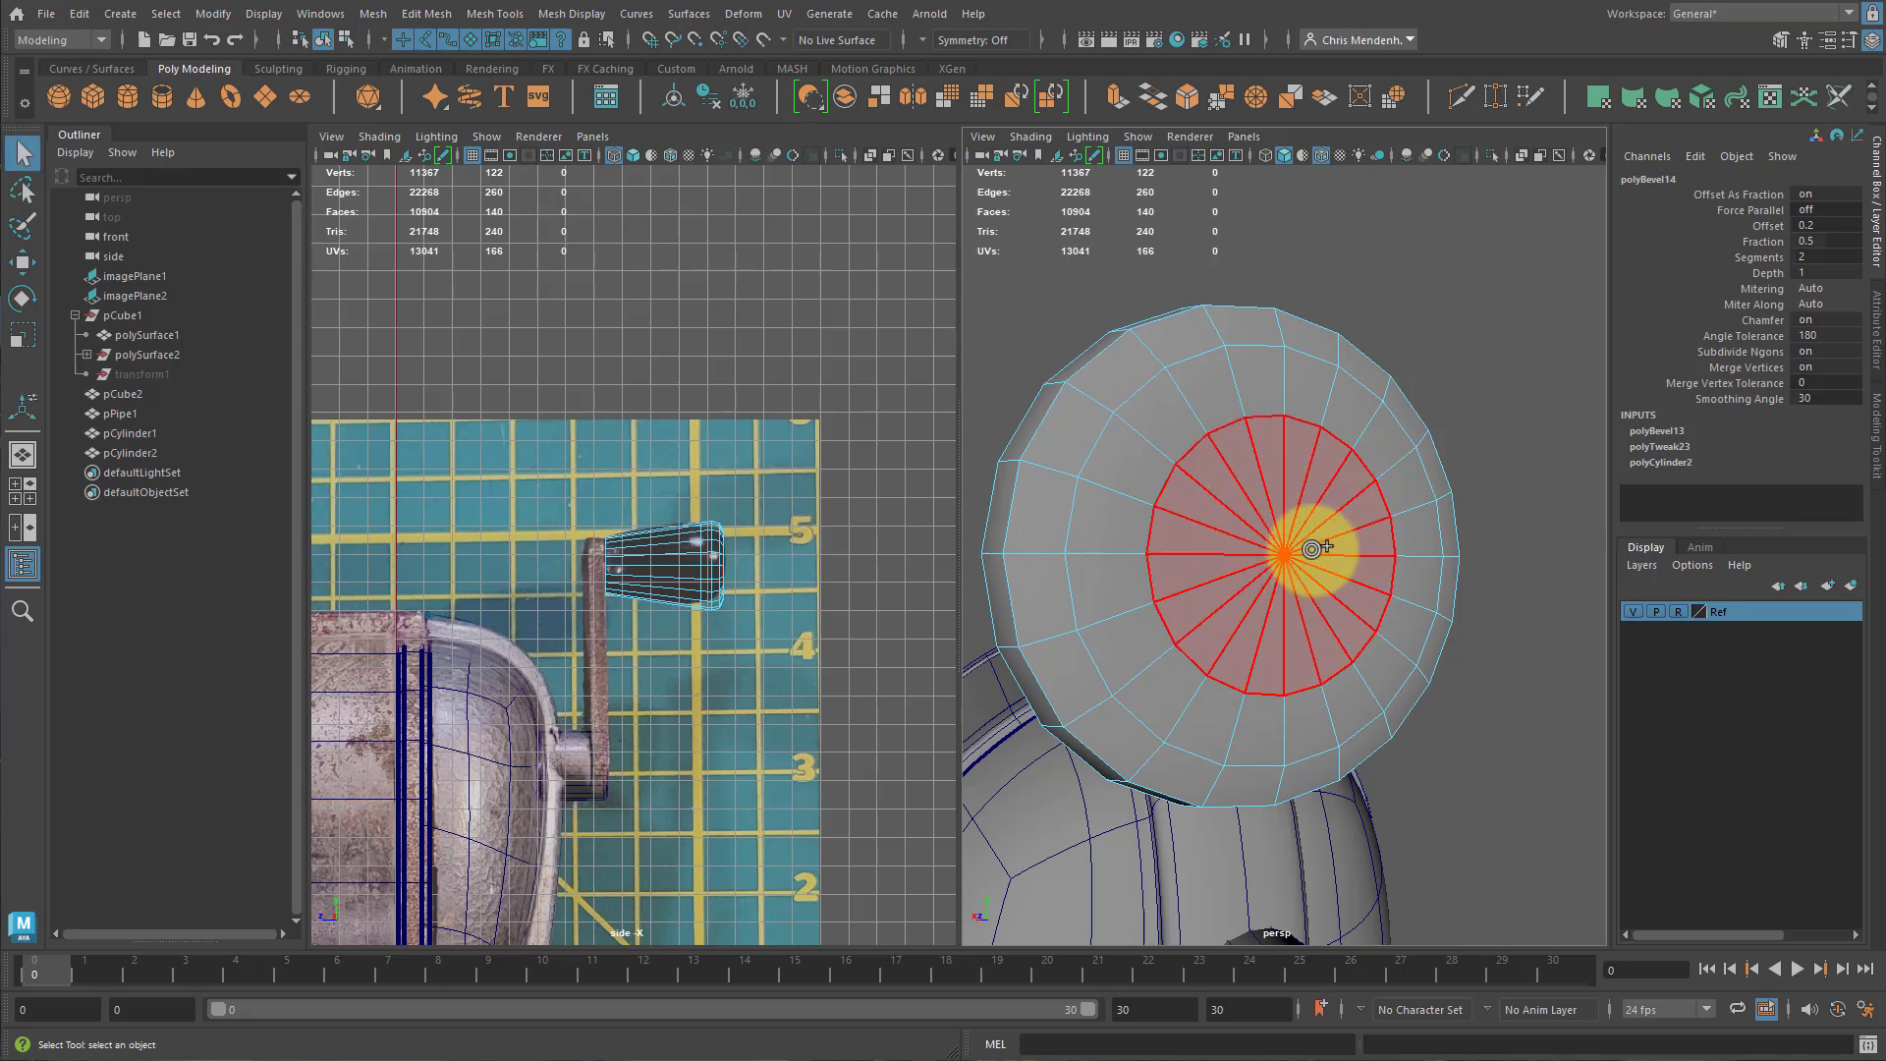
double_click(1306, 546)
key(ctrl+e)
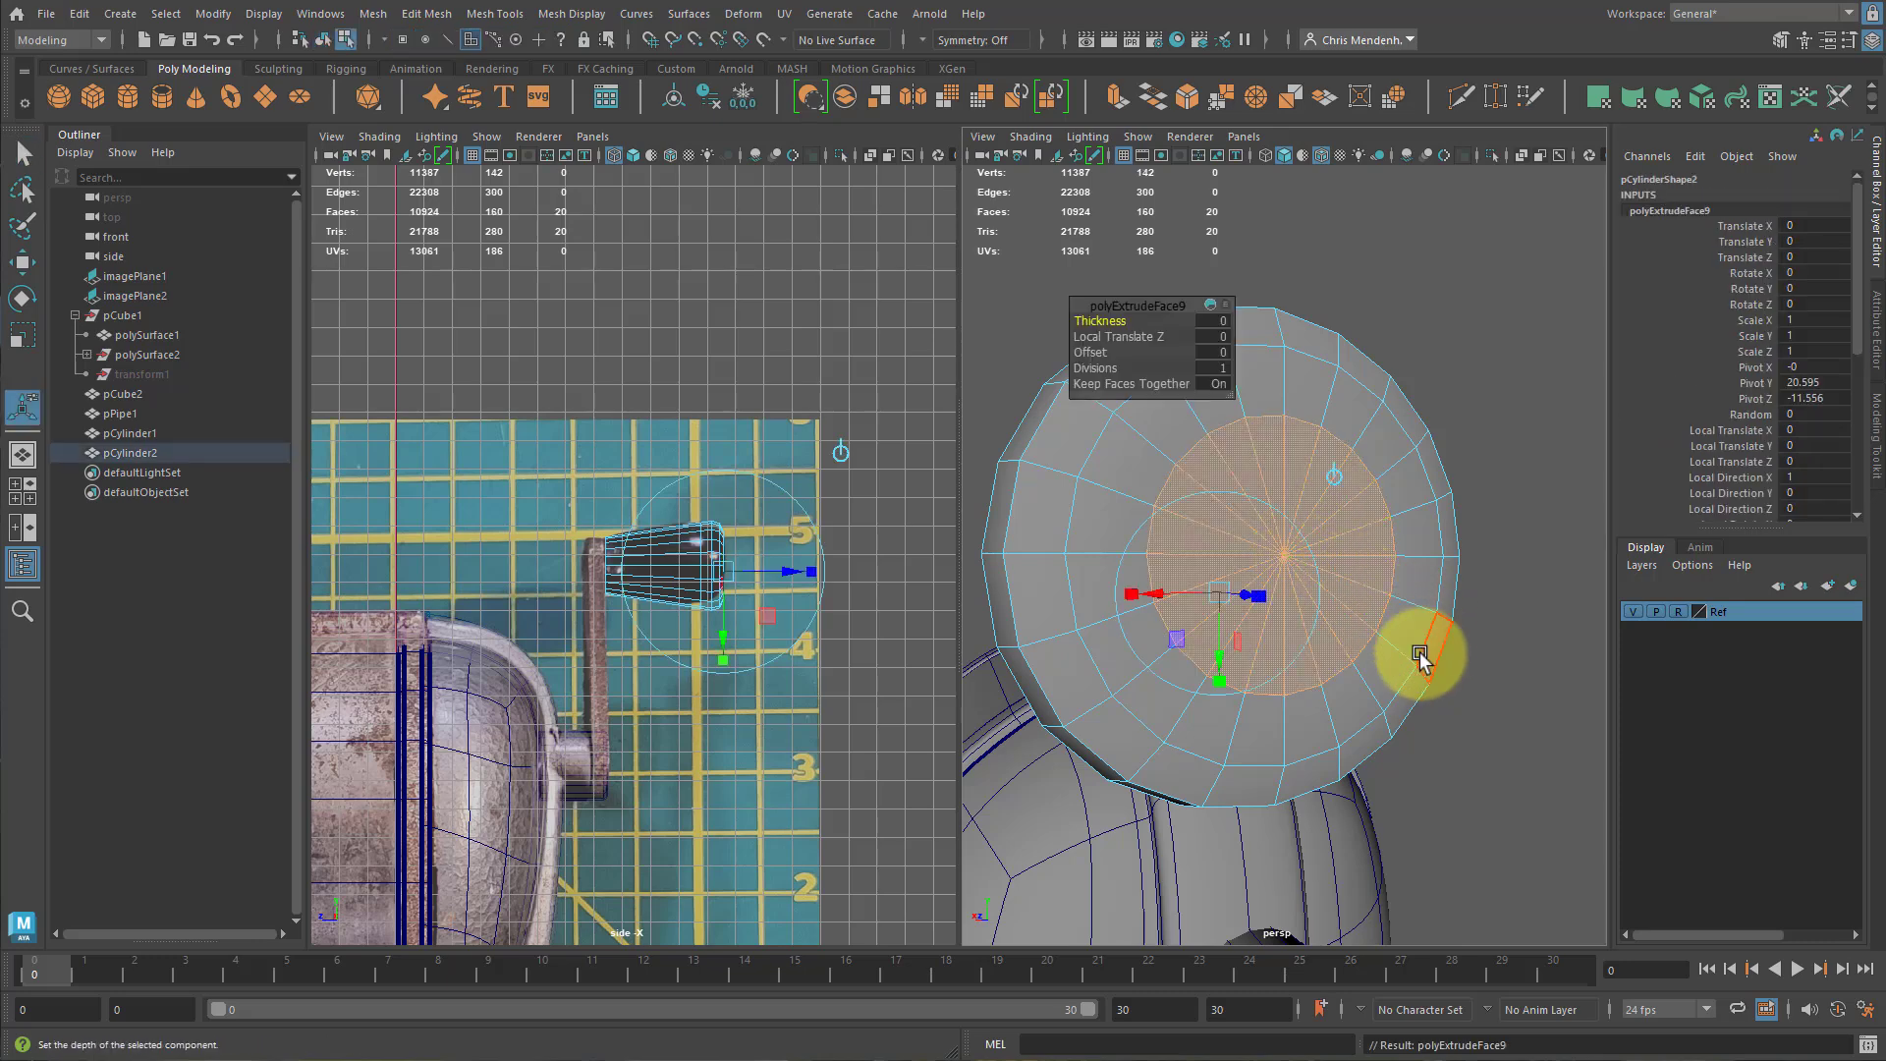
key(space)
alt+drag(1451, 622, 1238, 601)
key(t)
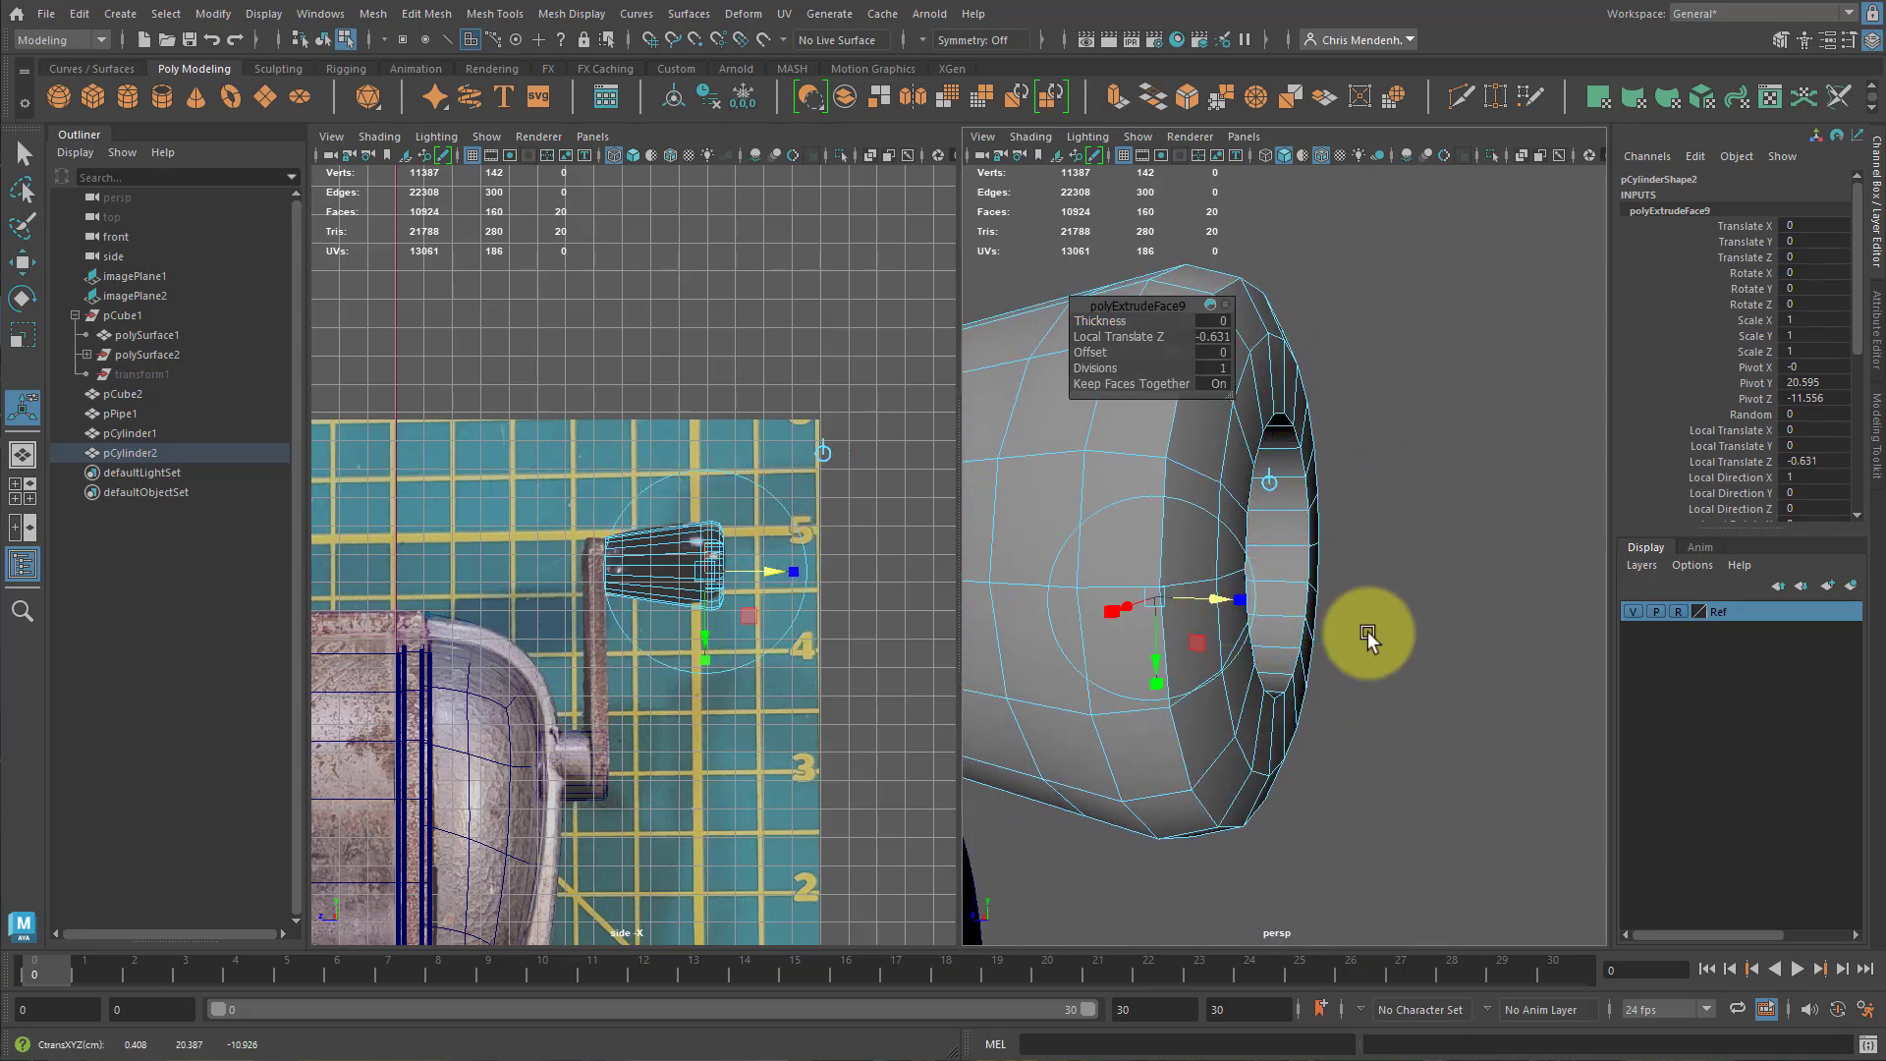
Bevel the rim edge loop of the recess in the knob's end with a fraction of 0.5 and 3 segments.
mouse_move(1368, 631)
alt+mouse_down()
mouse_move(1317, 639)
mouse_move(1195, 593)
mouse_move(1339, 627)
alt+mouse_up()
key(q)
right_drag(1321, 443, 1312, 402)
double_click(1291, 421)
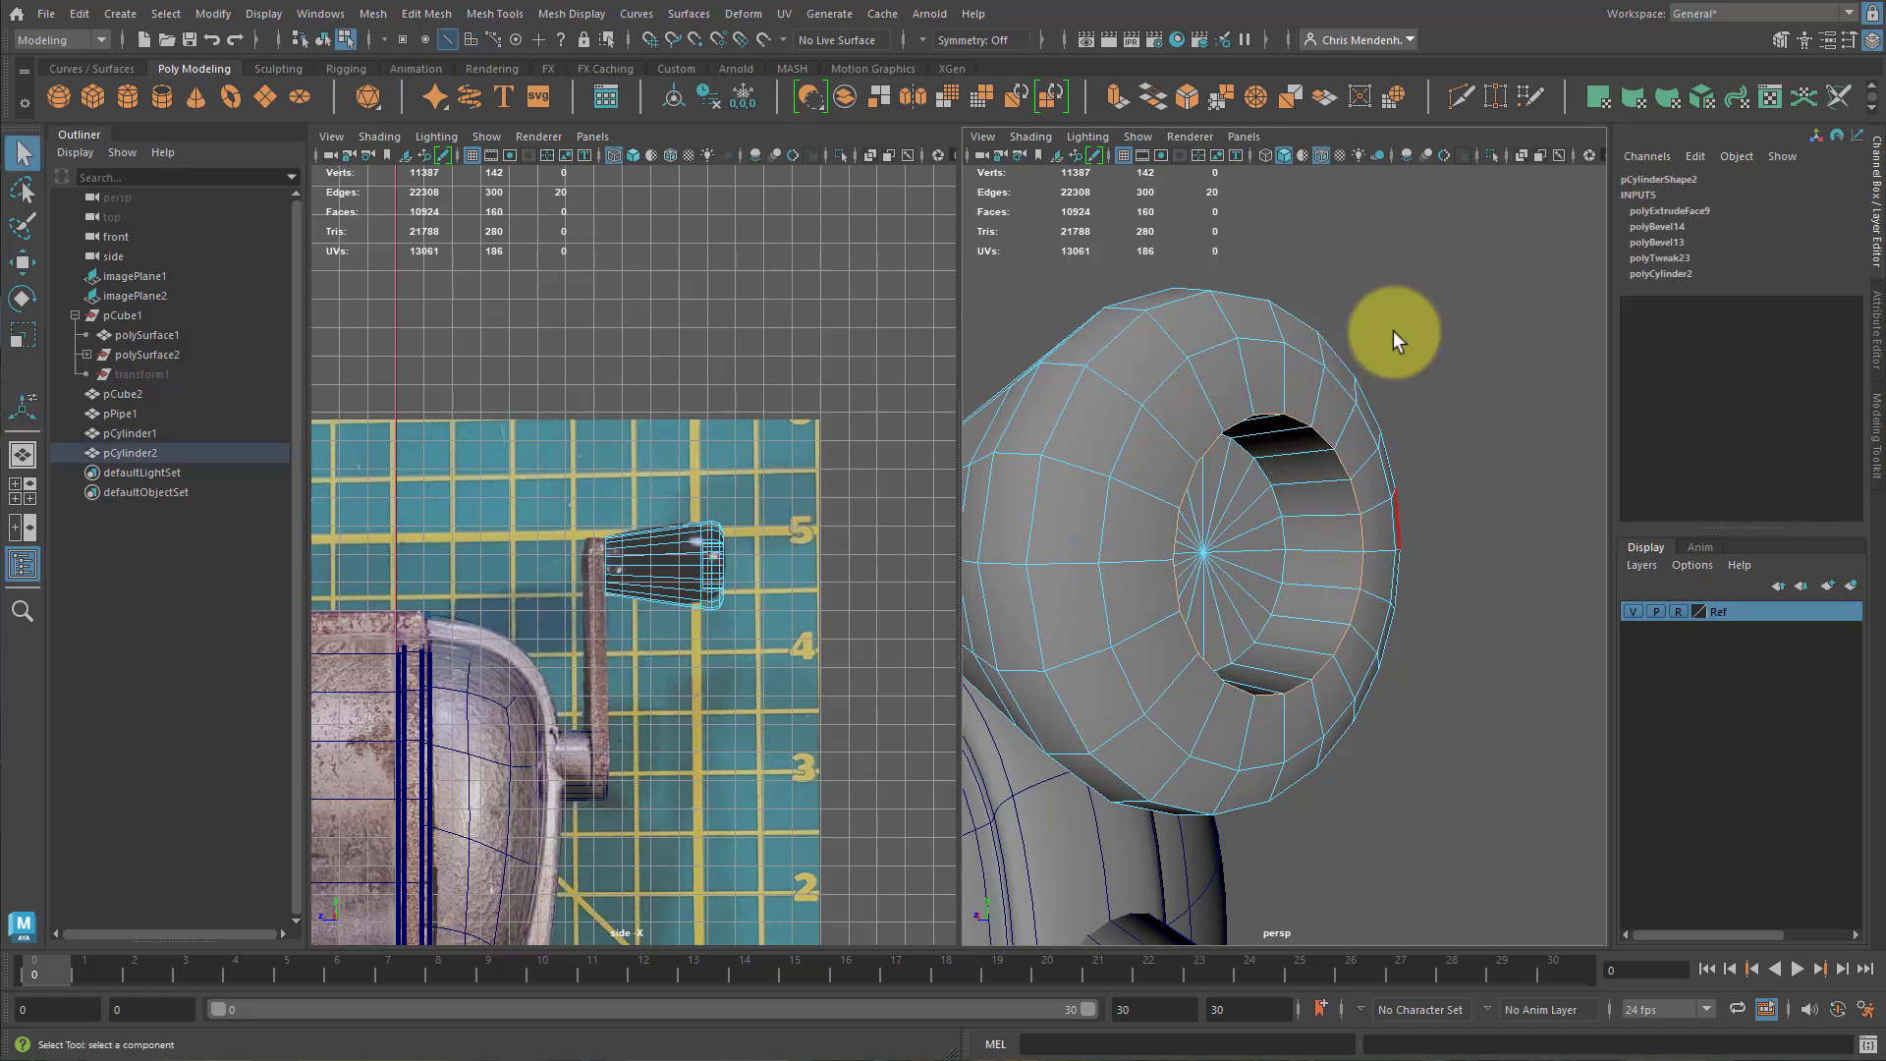
click(1206, 94)
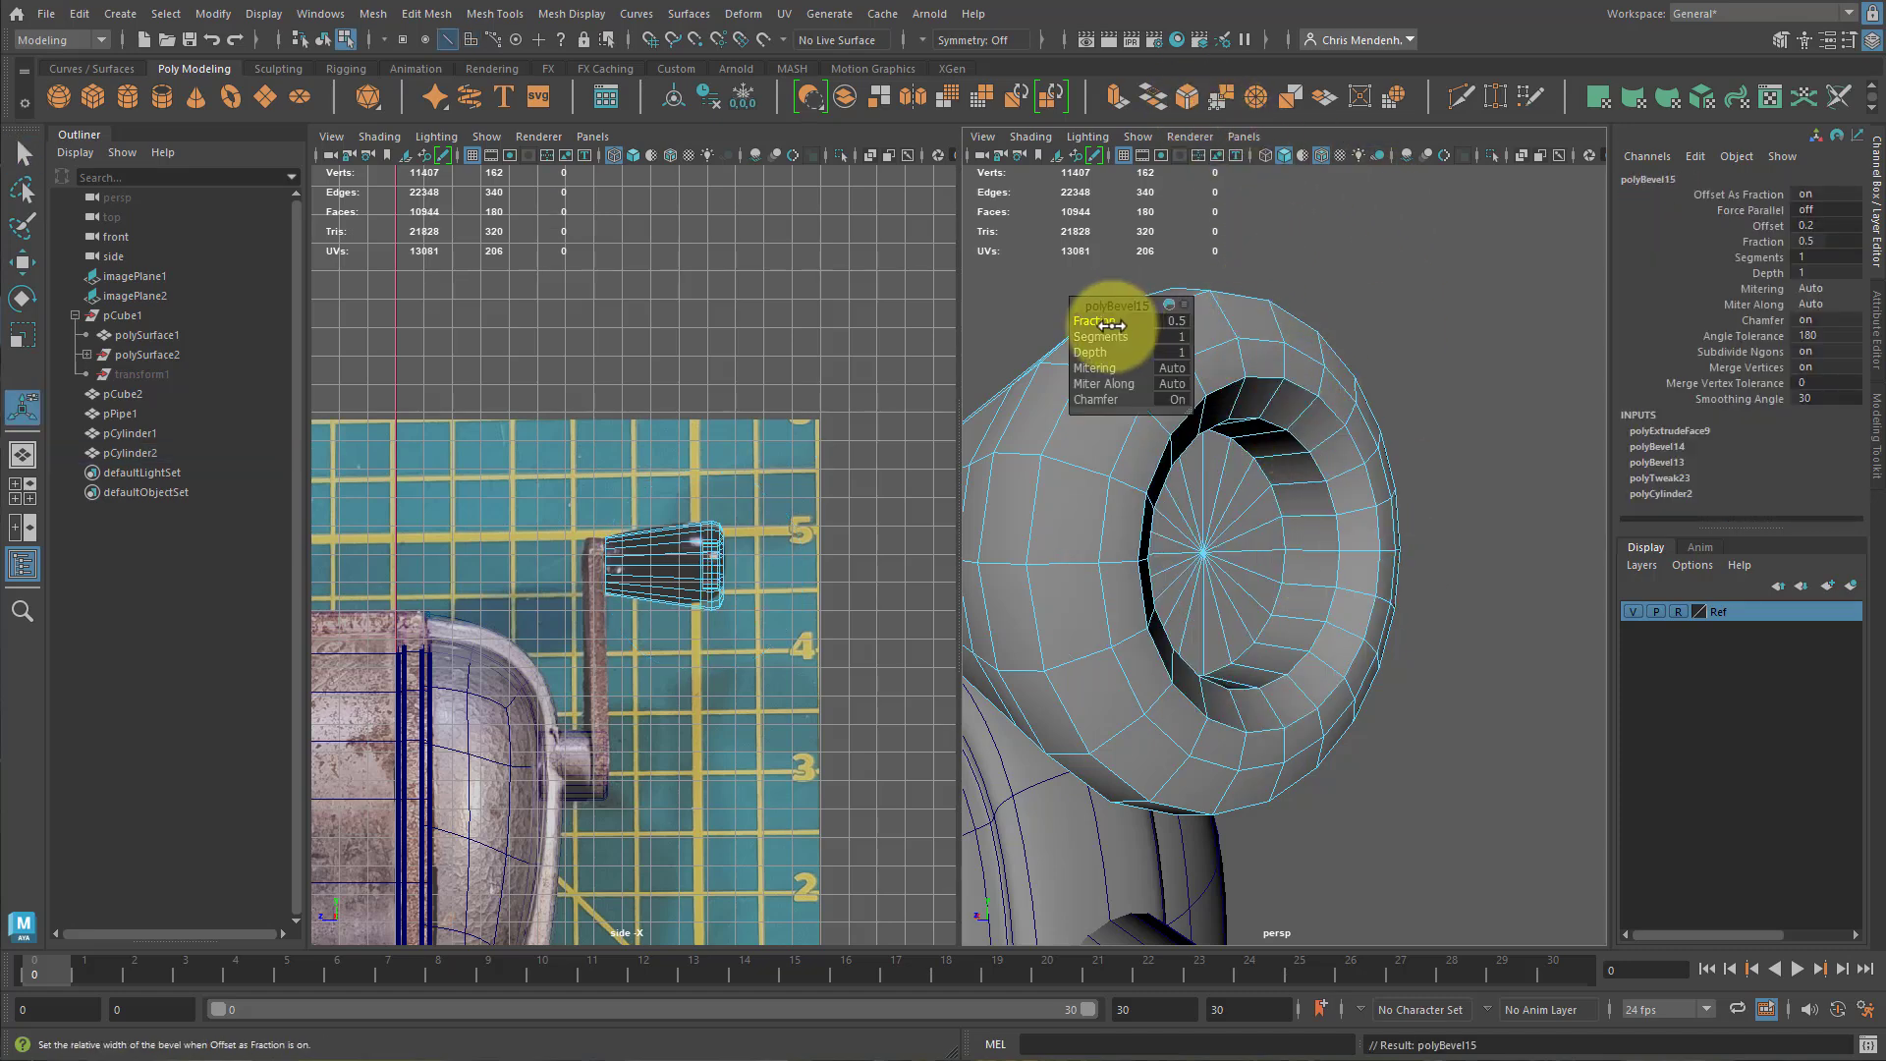
drag(1110, 336, 1132, 329)
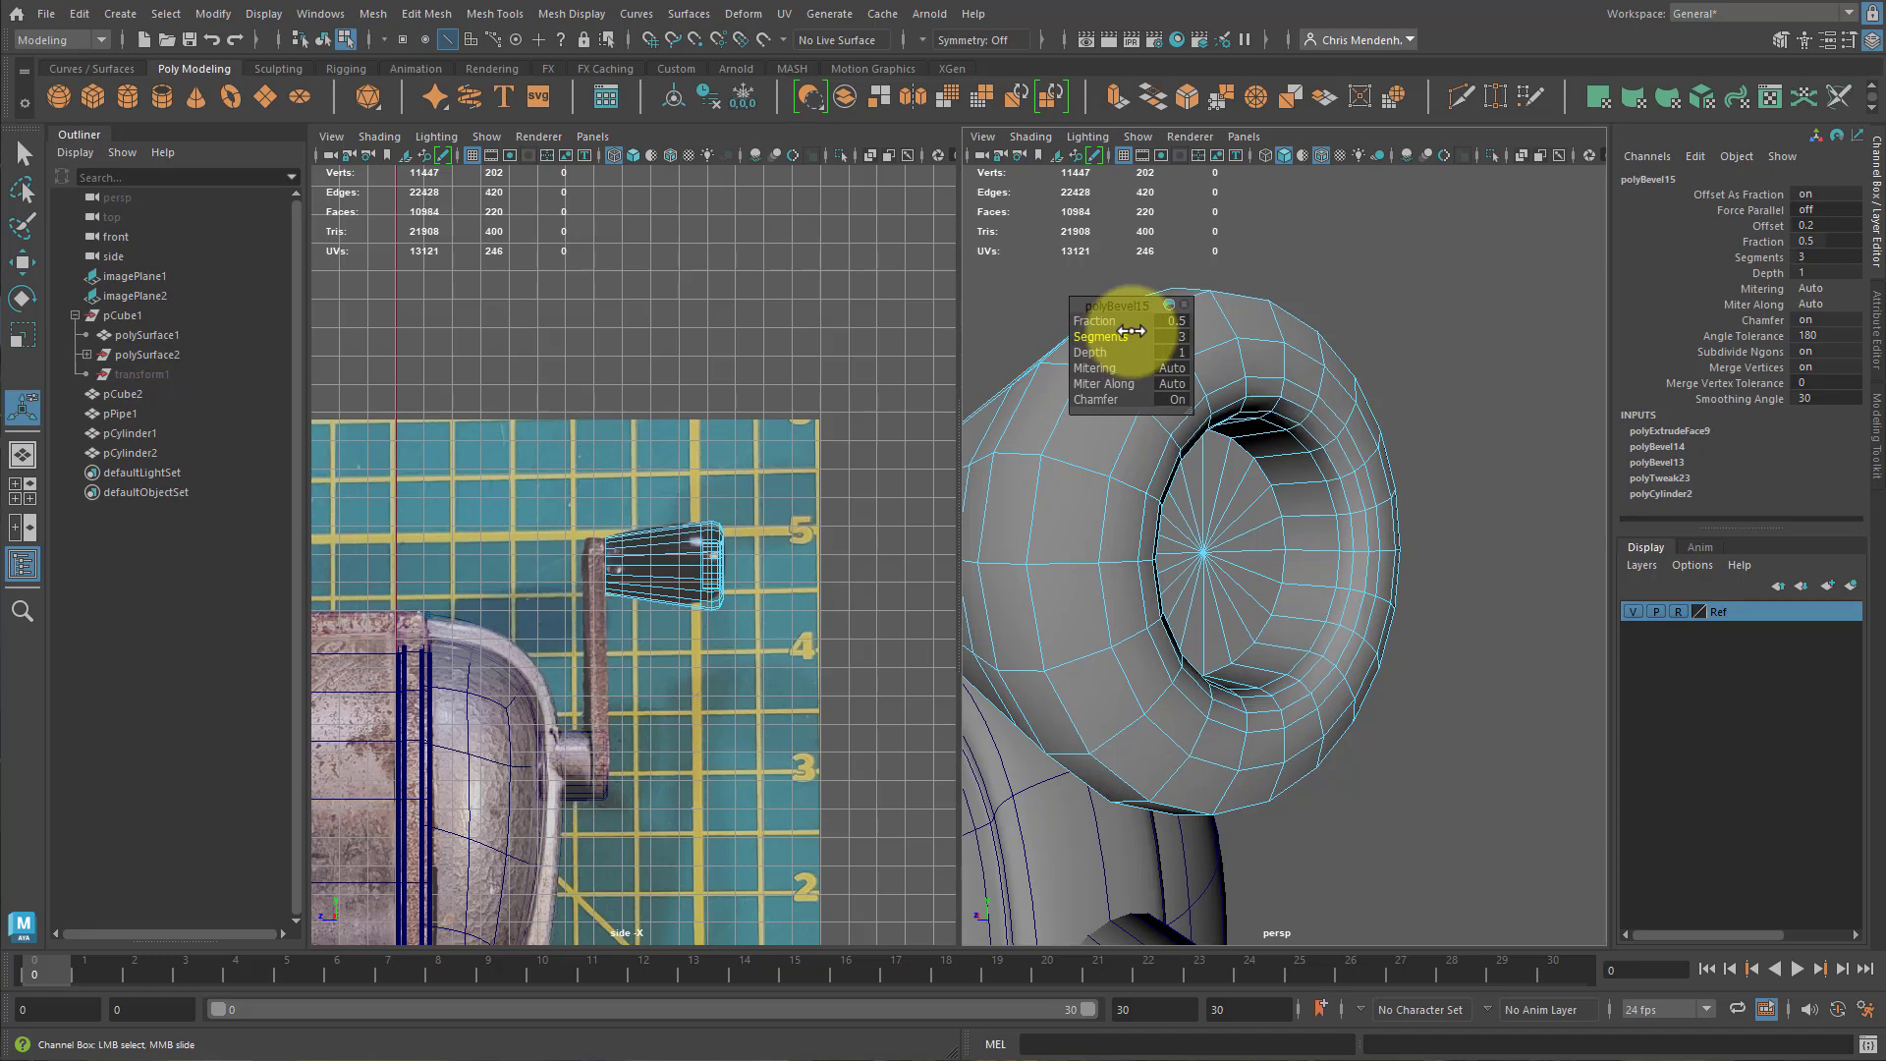
Slide the edge loop behind the knob's rounded end toward the middle and scale it up to bulge the body.
alt+drag(1282, 427, 1456, 465)
alt+right_drag(1444, 464, 1277, 440)
alt+middle_drag(1306, 440, 1532, 442)
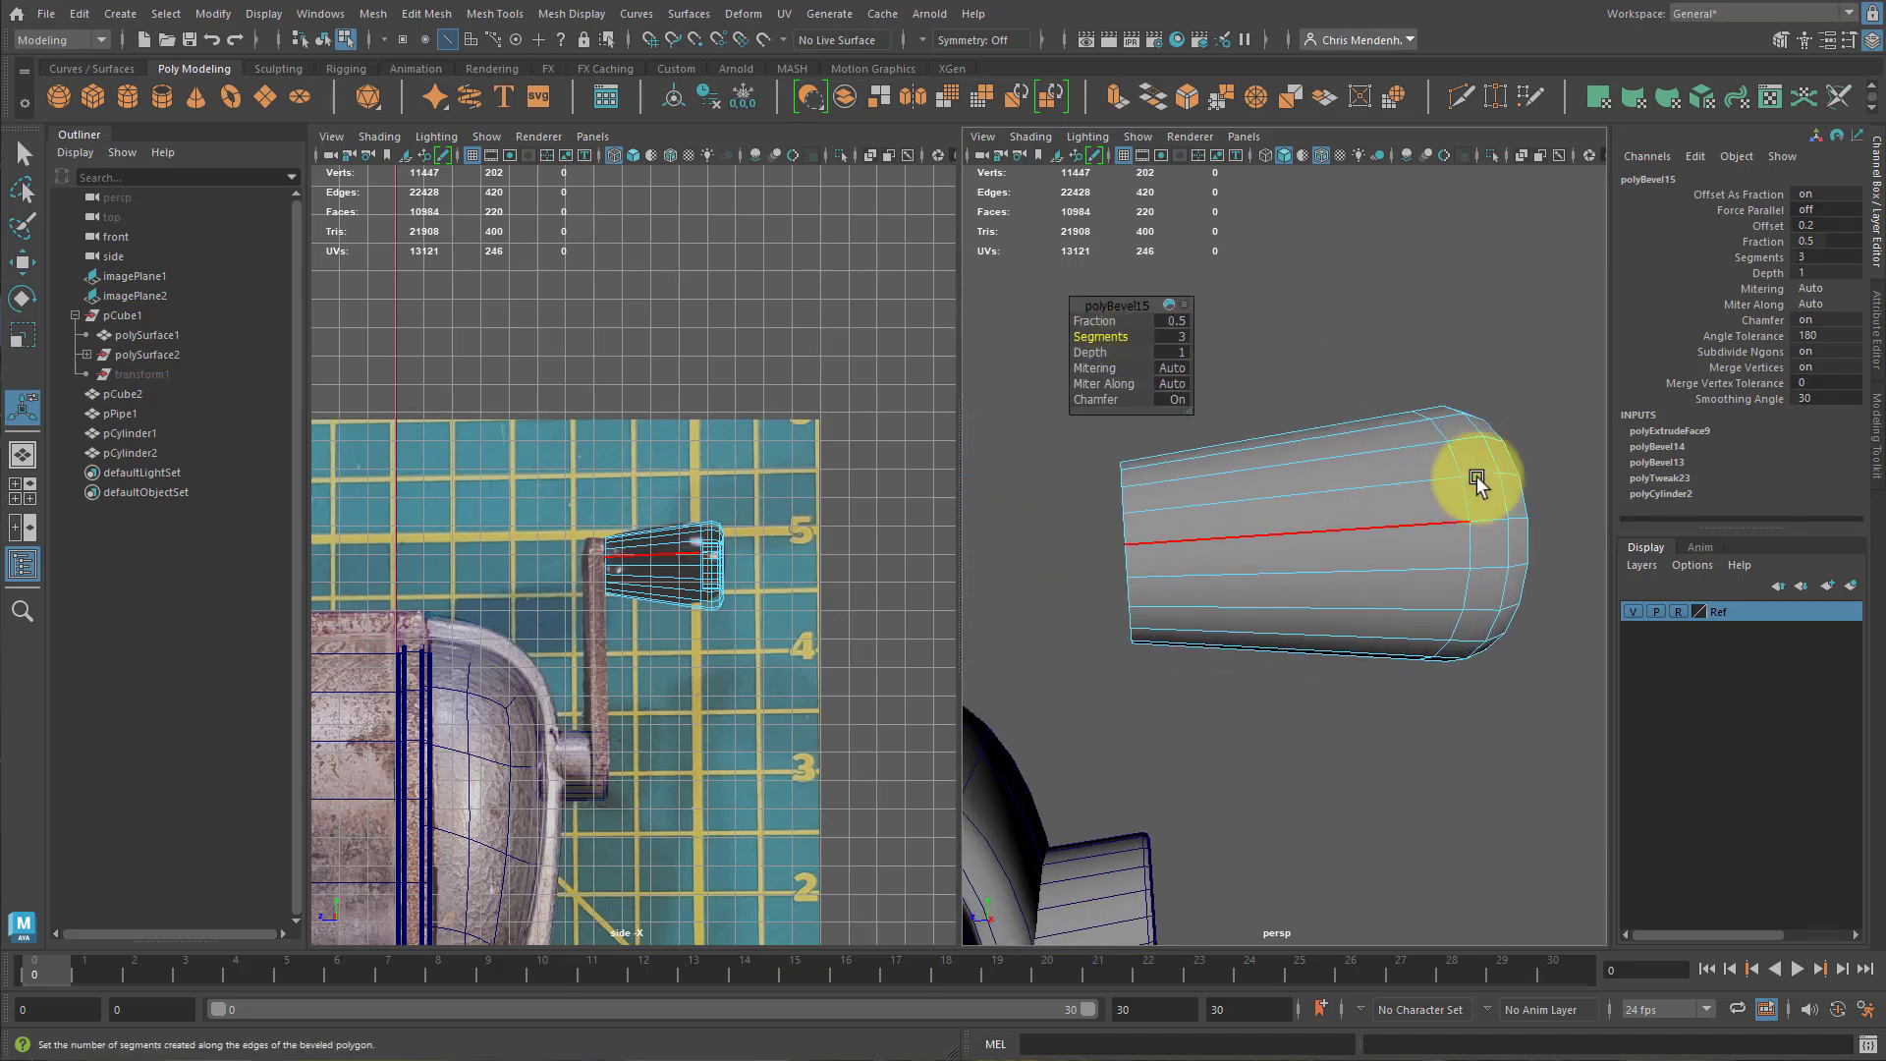
alt+drag(1455, 534, 1418, 530)
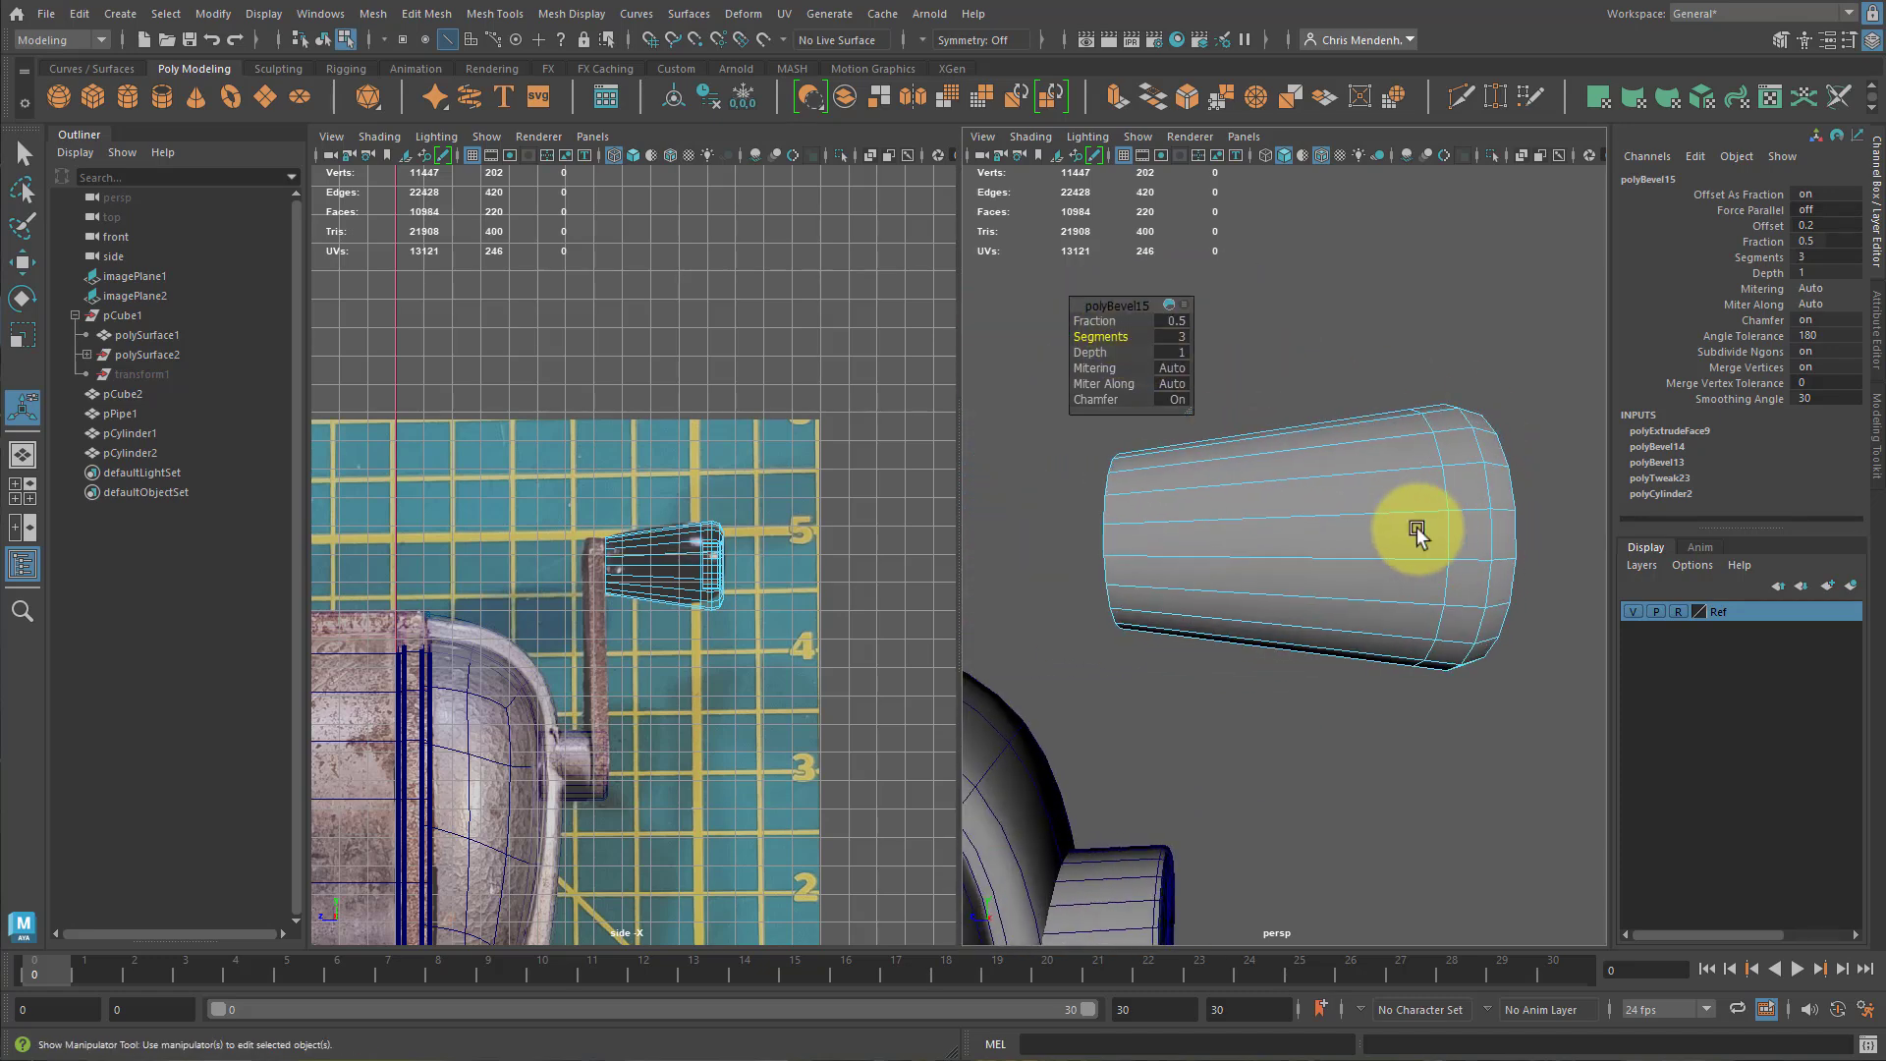
key(q)
double_click(1442, 483)
key(w)
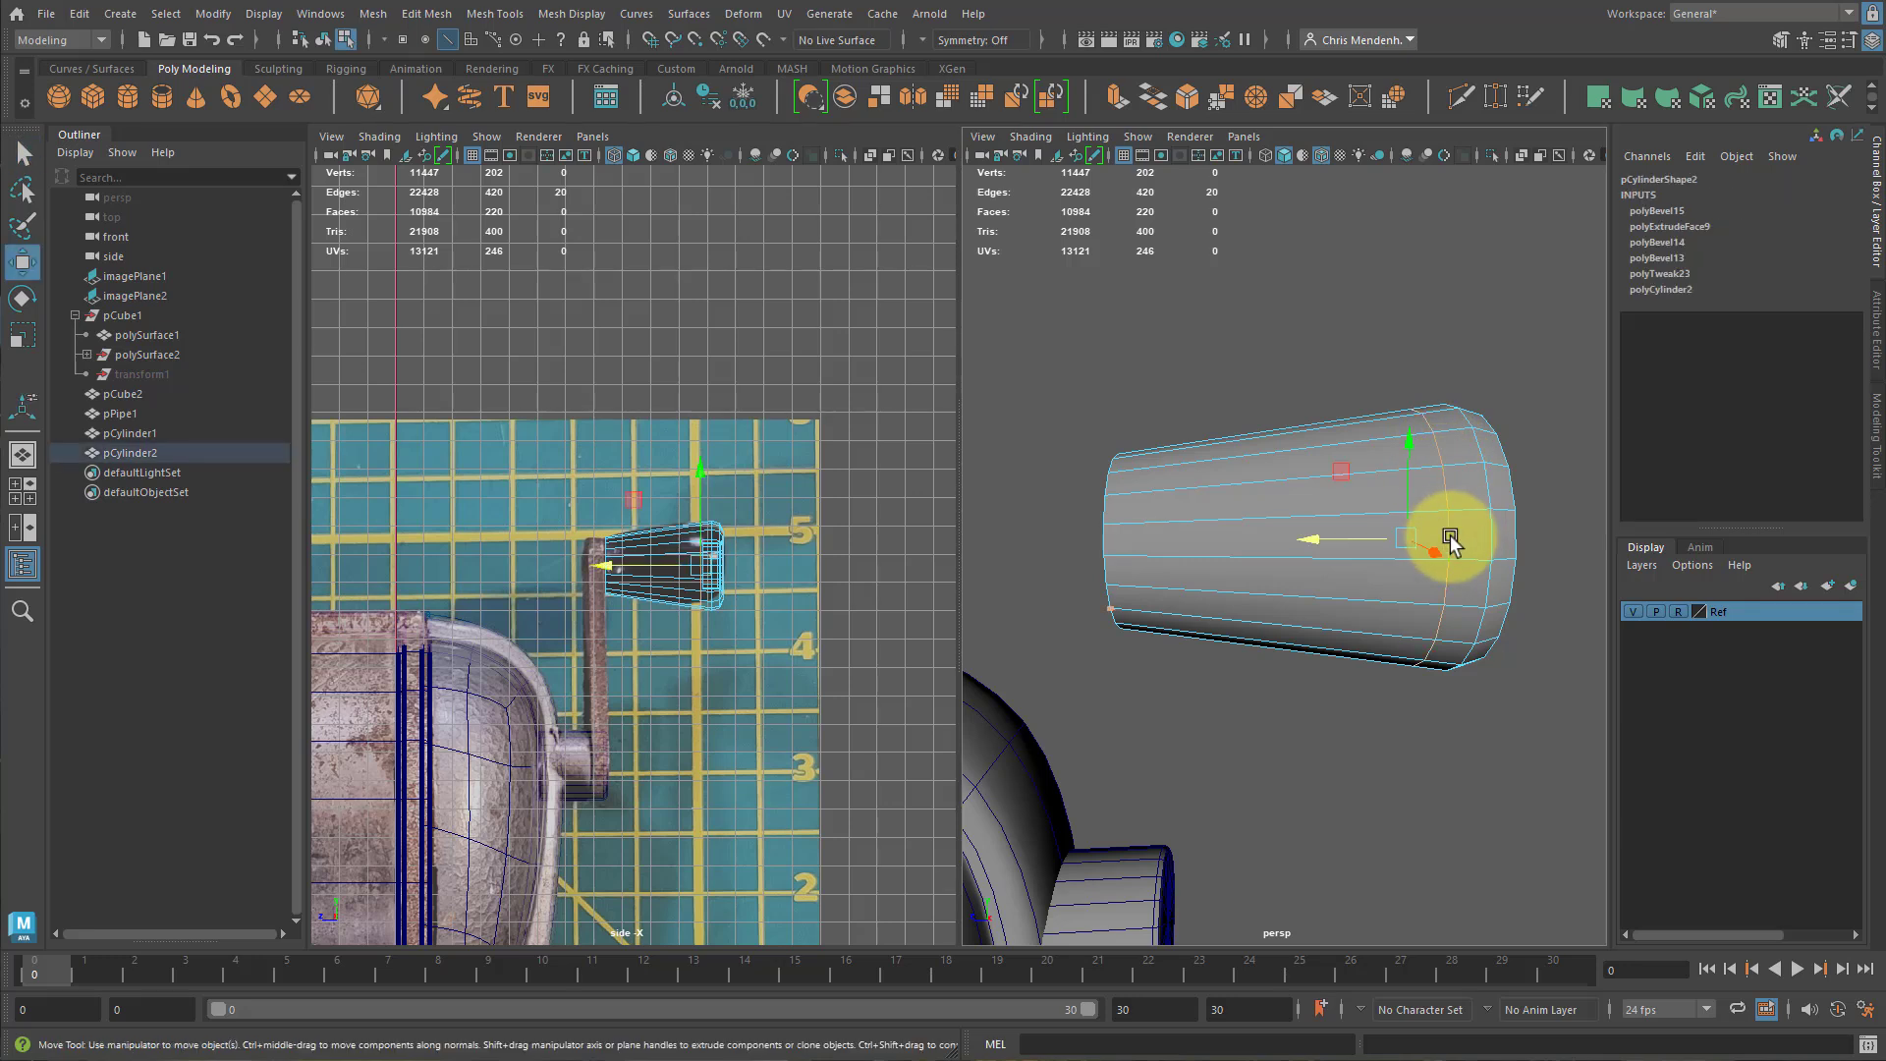
shift+middle_drag(1453, 539, 1327, 535)
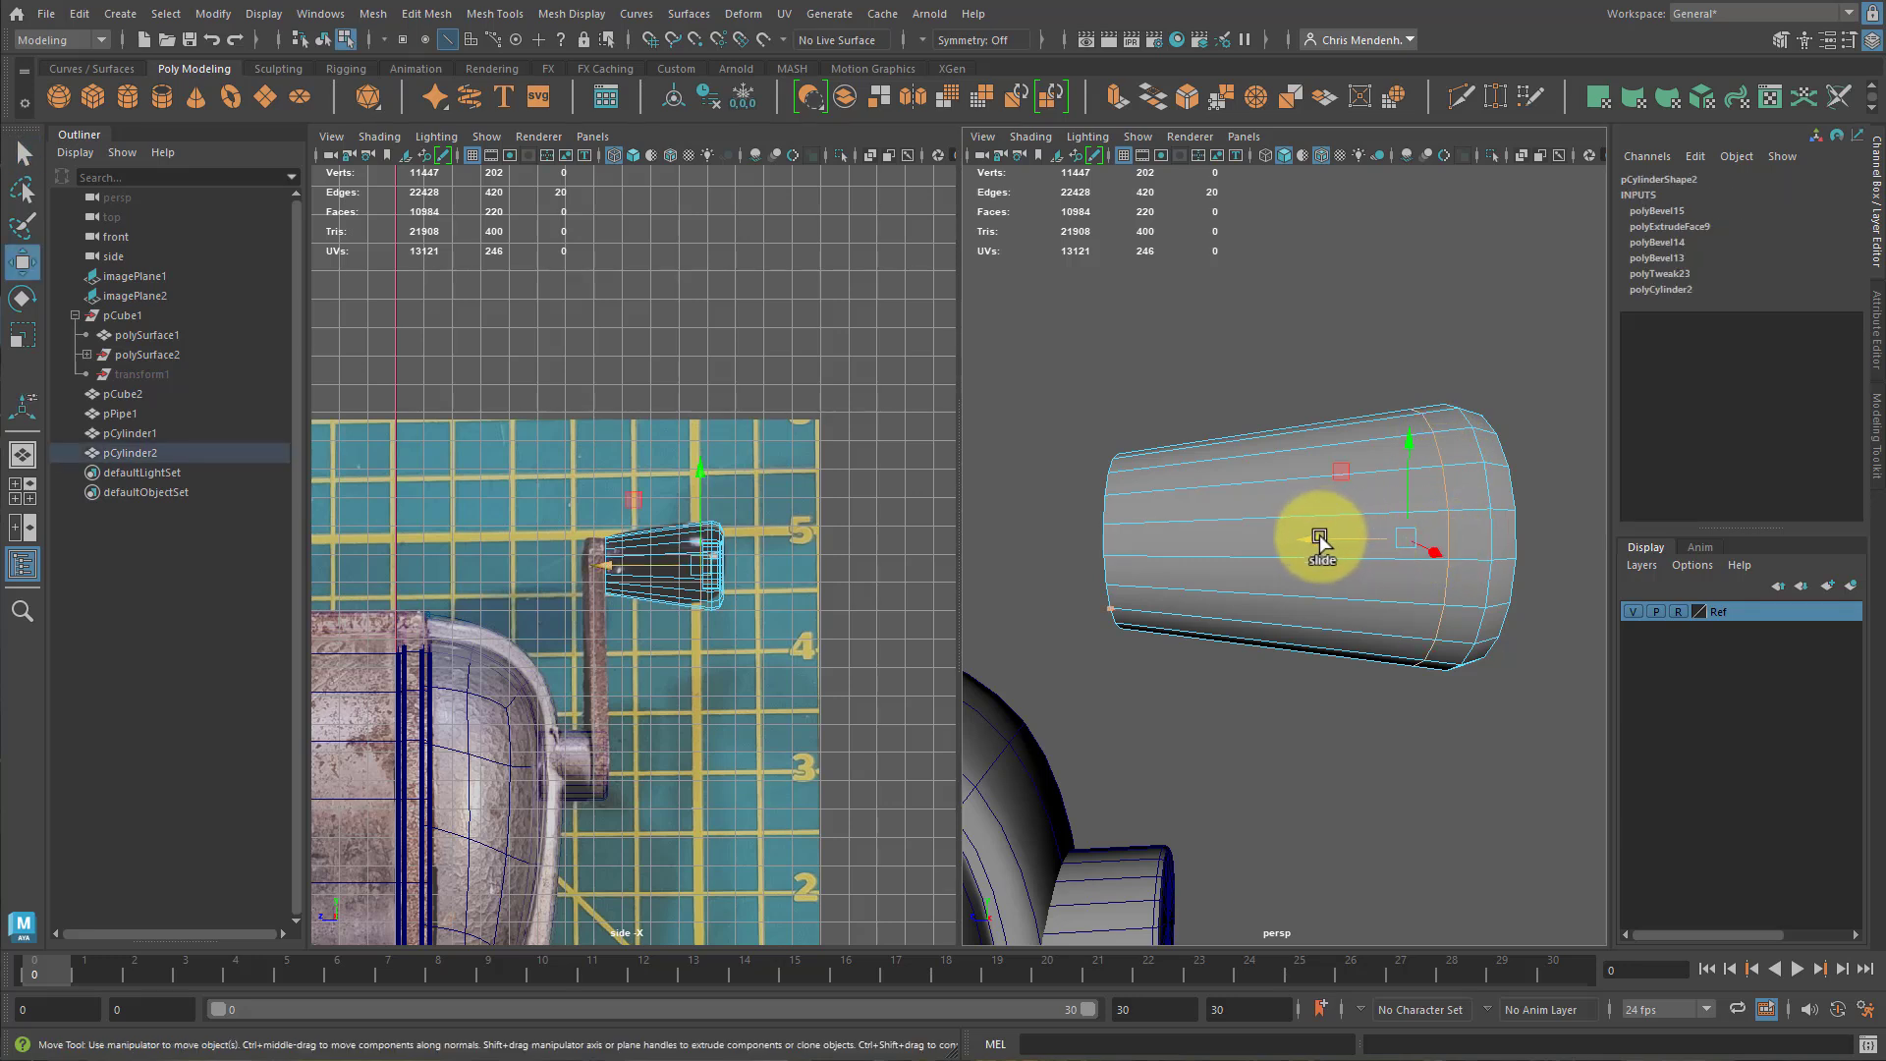
shift+middle_drag(1317, 543, 1214, 541)
key(r)
alt+drag(1212, 539, 1324, 548)
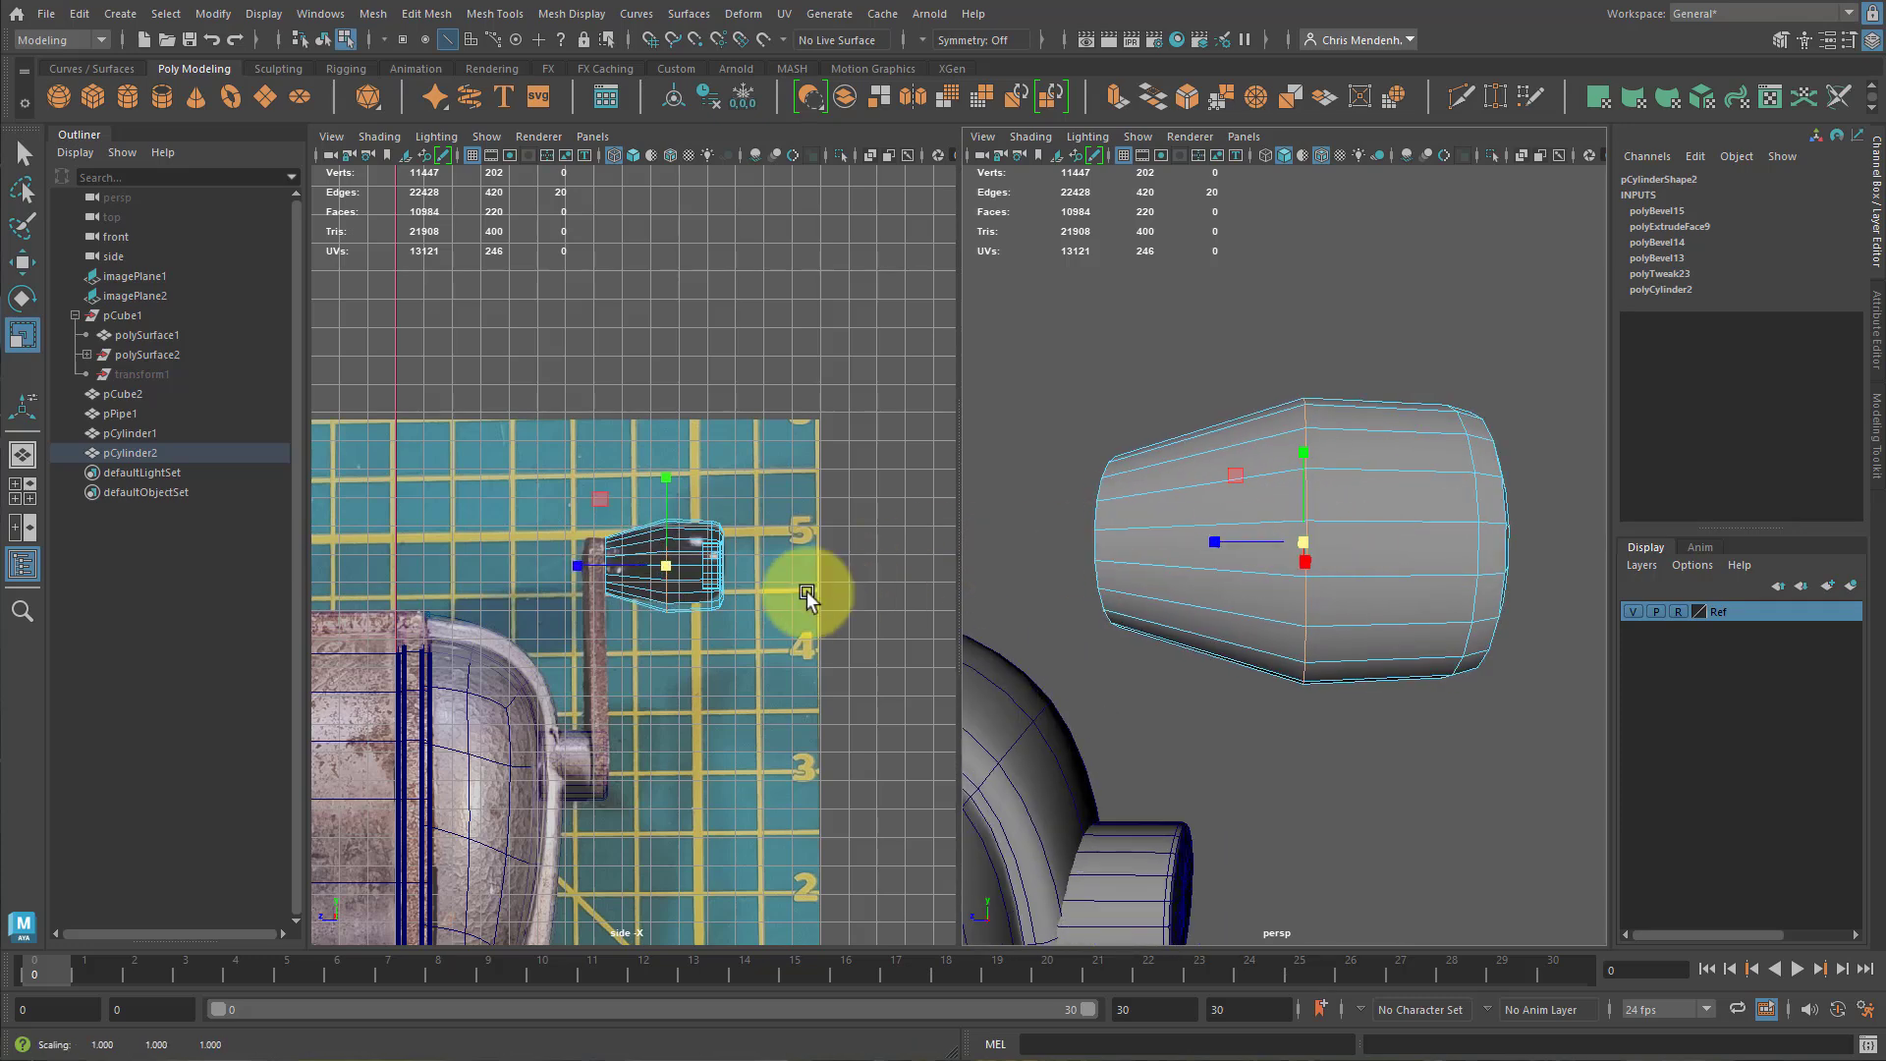
Bevel the bulging middle edge loop of the knob with a fraction of 0.852 and 3 segments.
scroll(743, 592, up, 8)
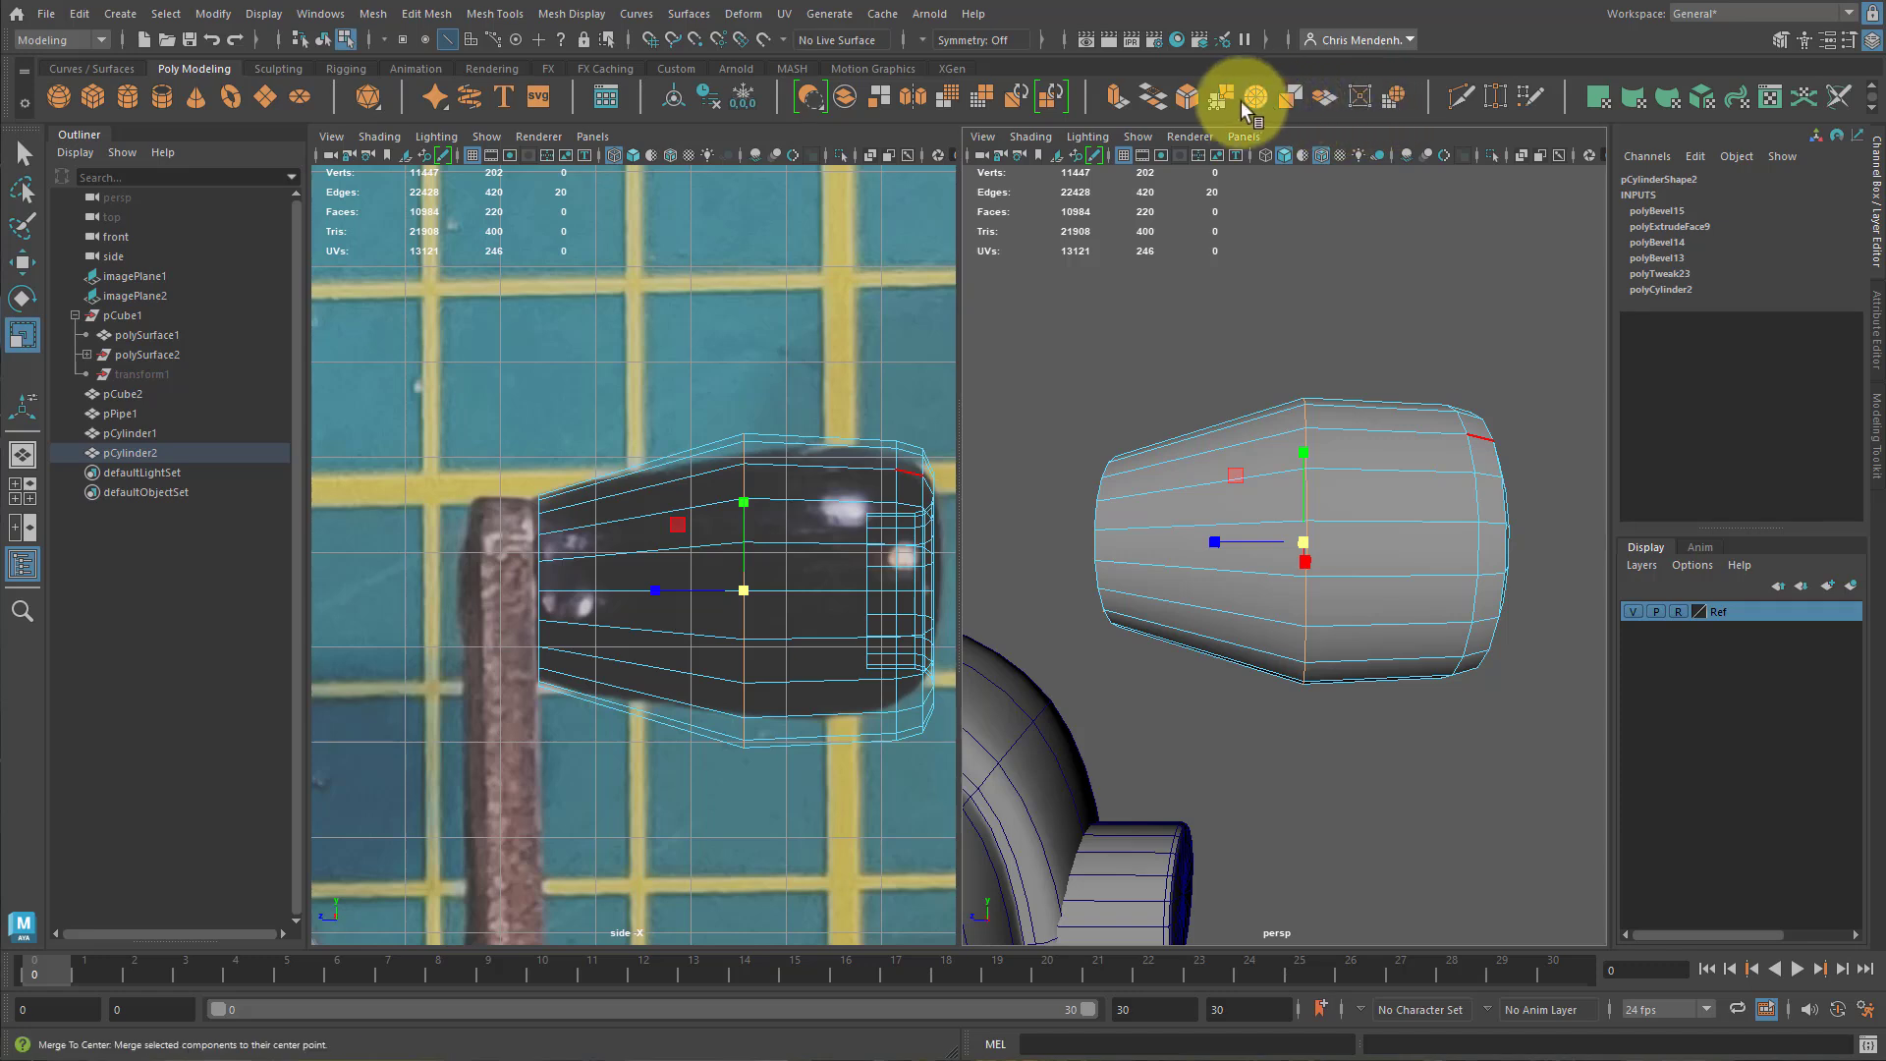
click(1194, 100)
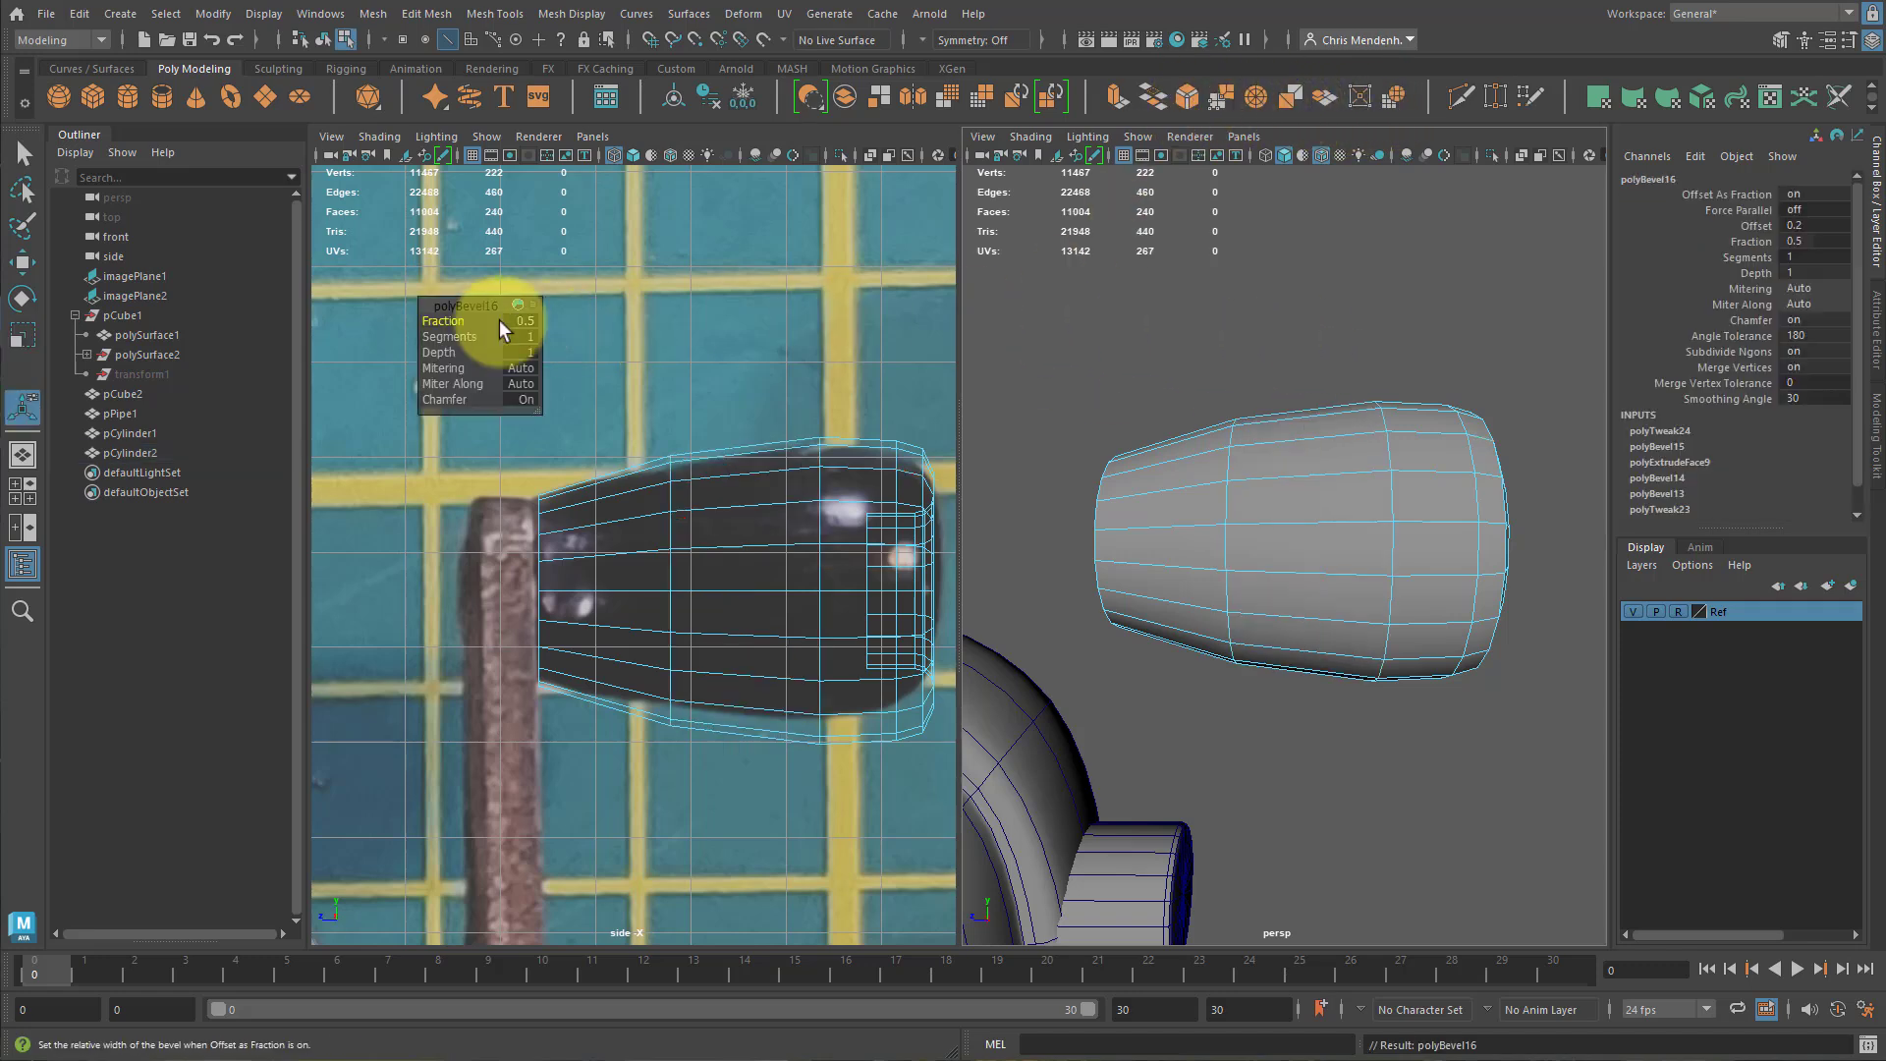
drag(440, 321, 699, 312)
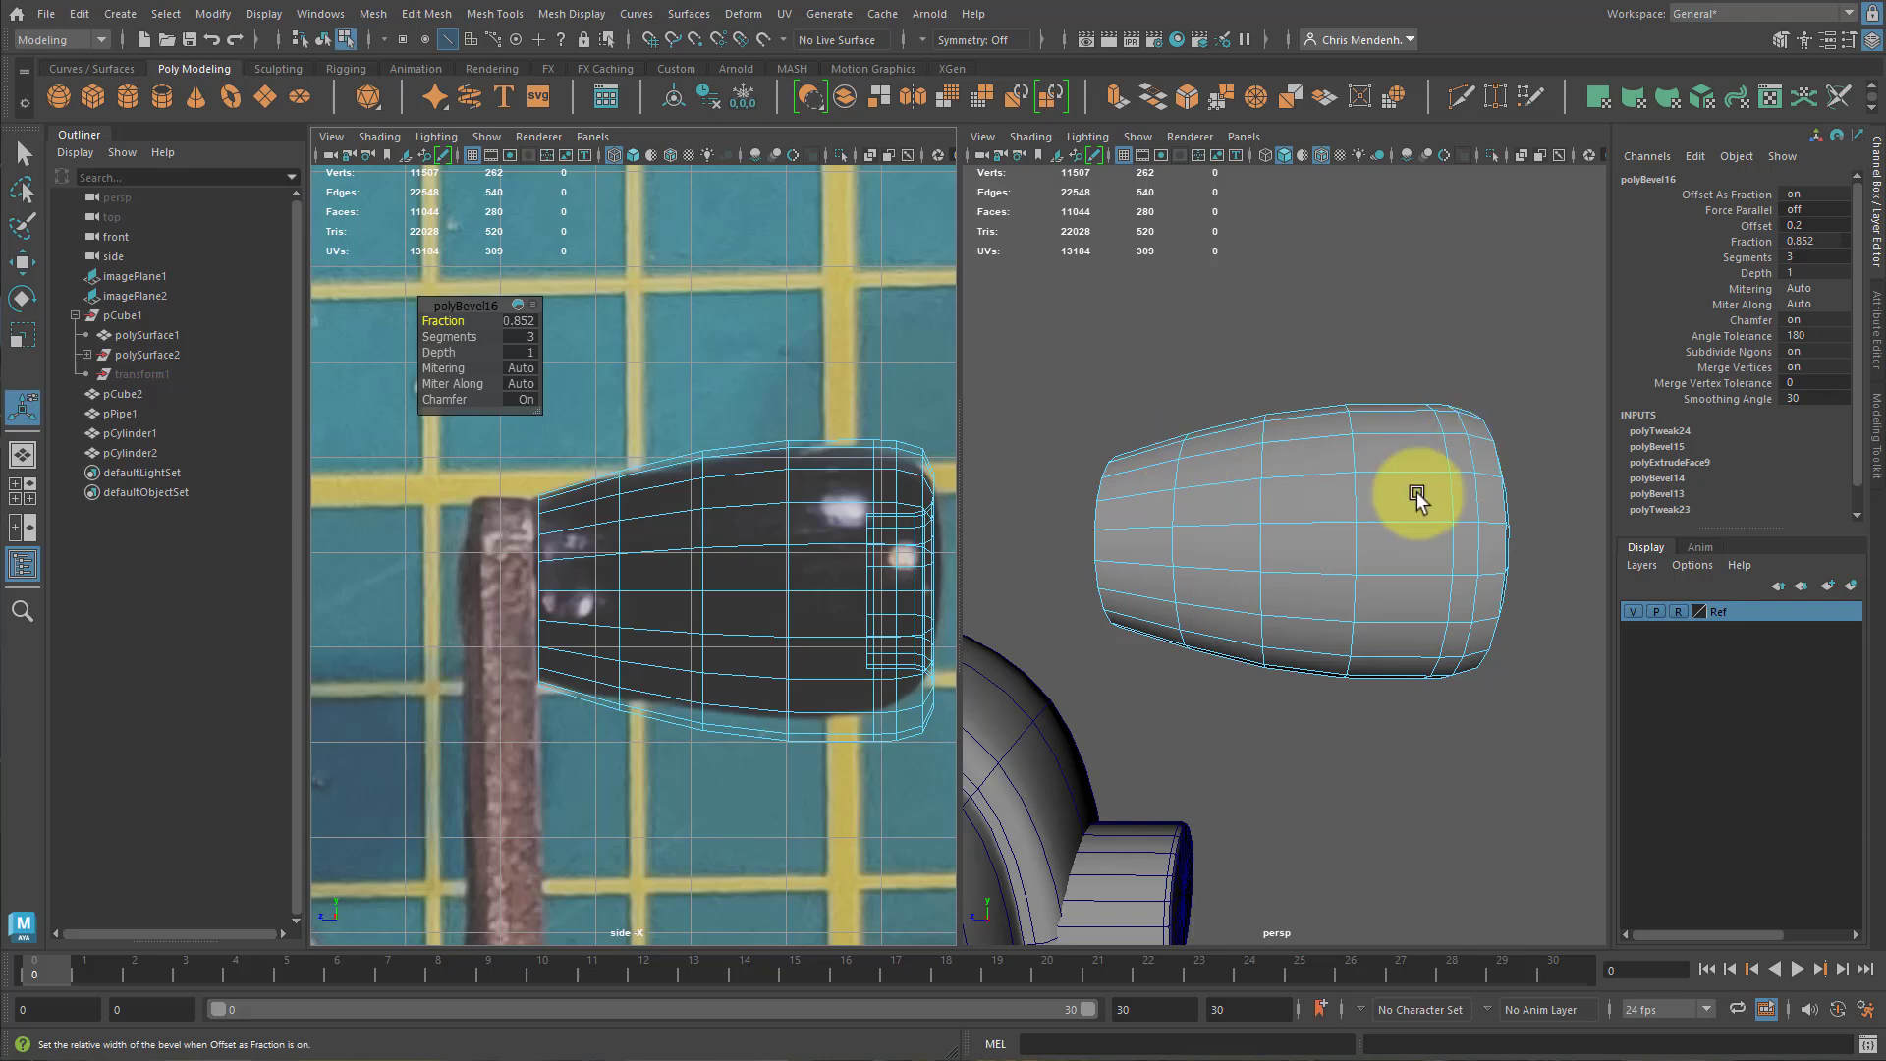
Scale the whole knob's diameter down slightly to fit the outline in the side reference photo.
alt+drag(1417, 493, 1300, 480)
right_drag(1301, 480, 1407, 406)
key(q)
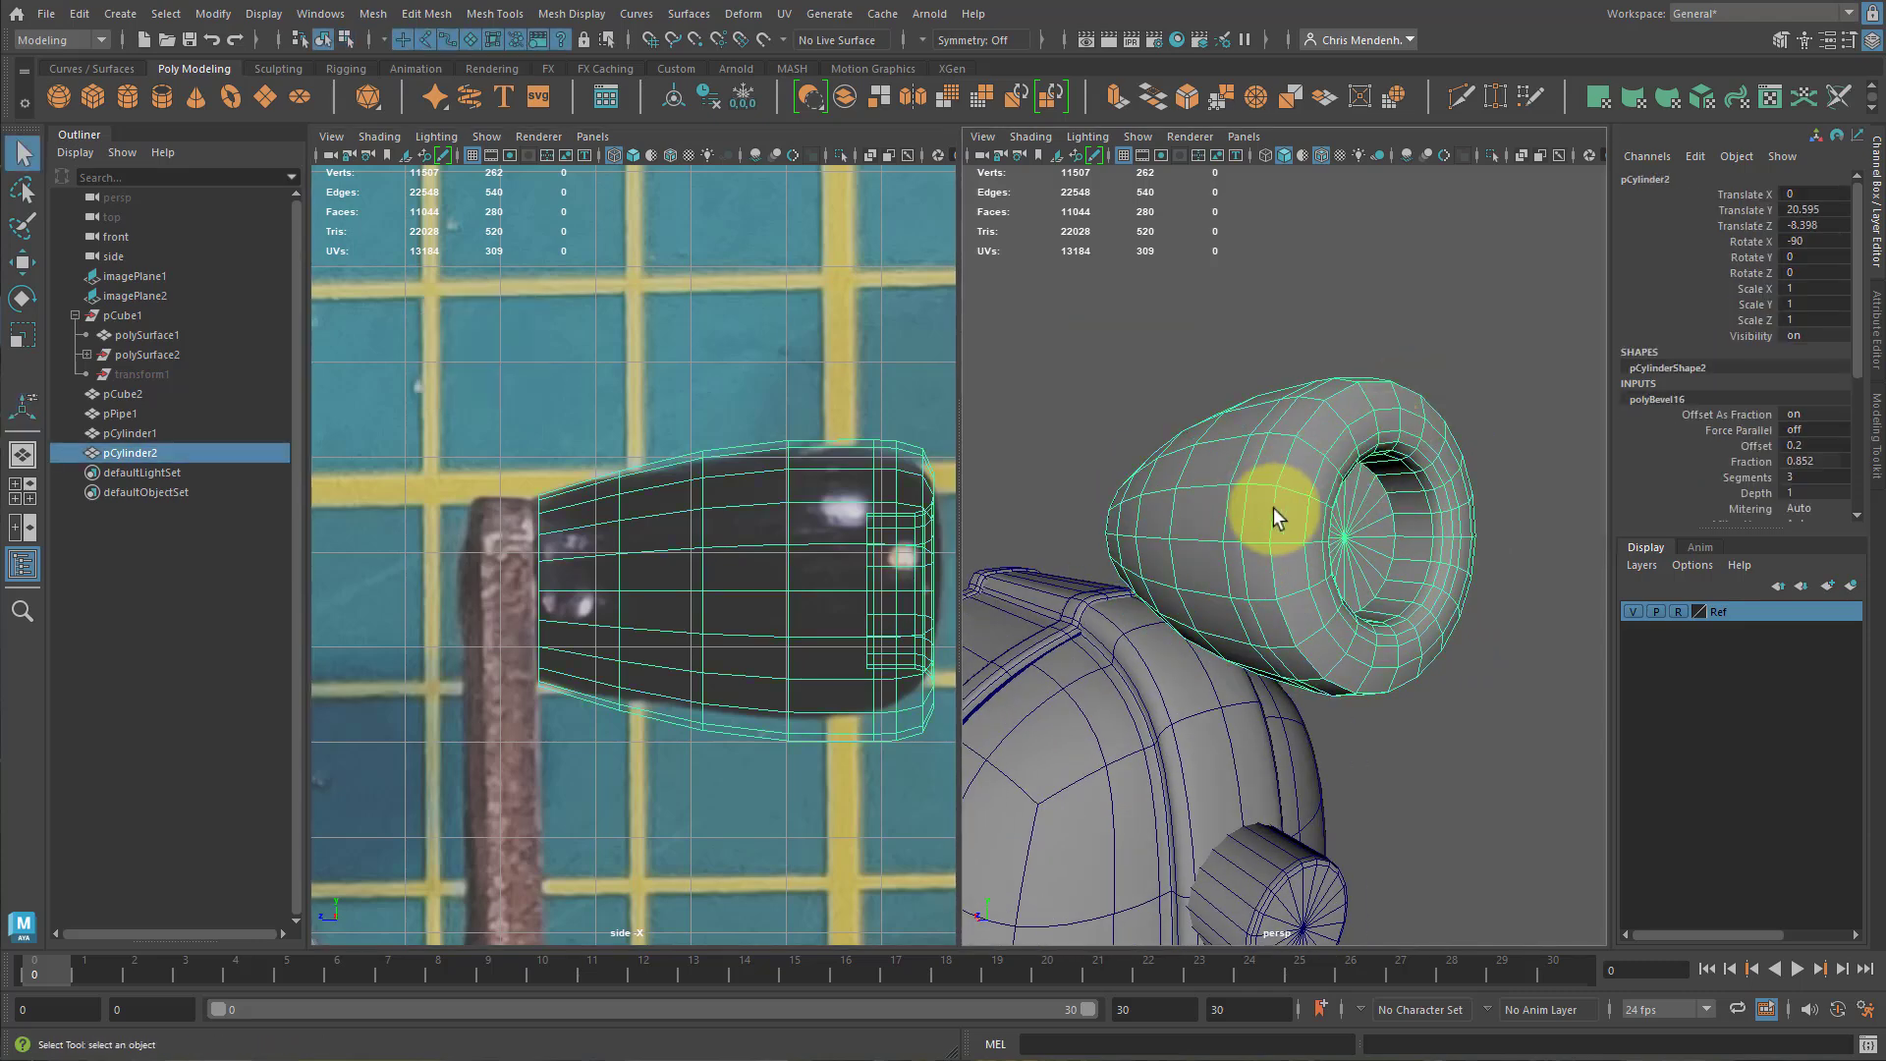
key(r)
drag(1205, 527, 1216, 538)
drag(1148, 459, 1151, 459)
key(ctrl+z)
Bevel the edge loop around the knob's narrow end with a fraction of 0.16 and 2 segments.
alt+drag(1230, 546, 1309, 574)
right_drag(1160, 518, 1159, 464)
double_click(1129, 523)
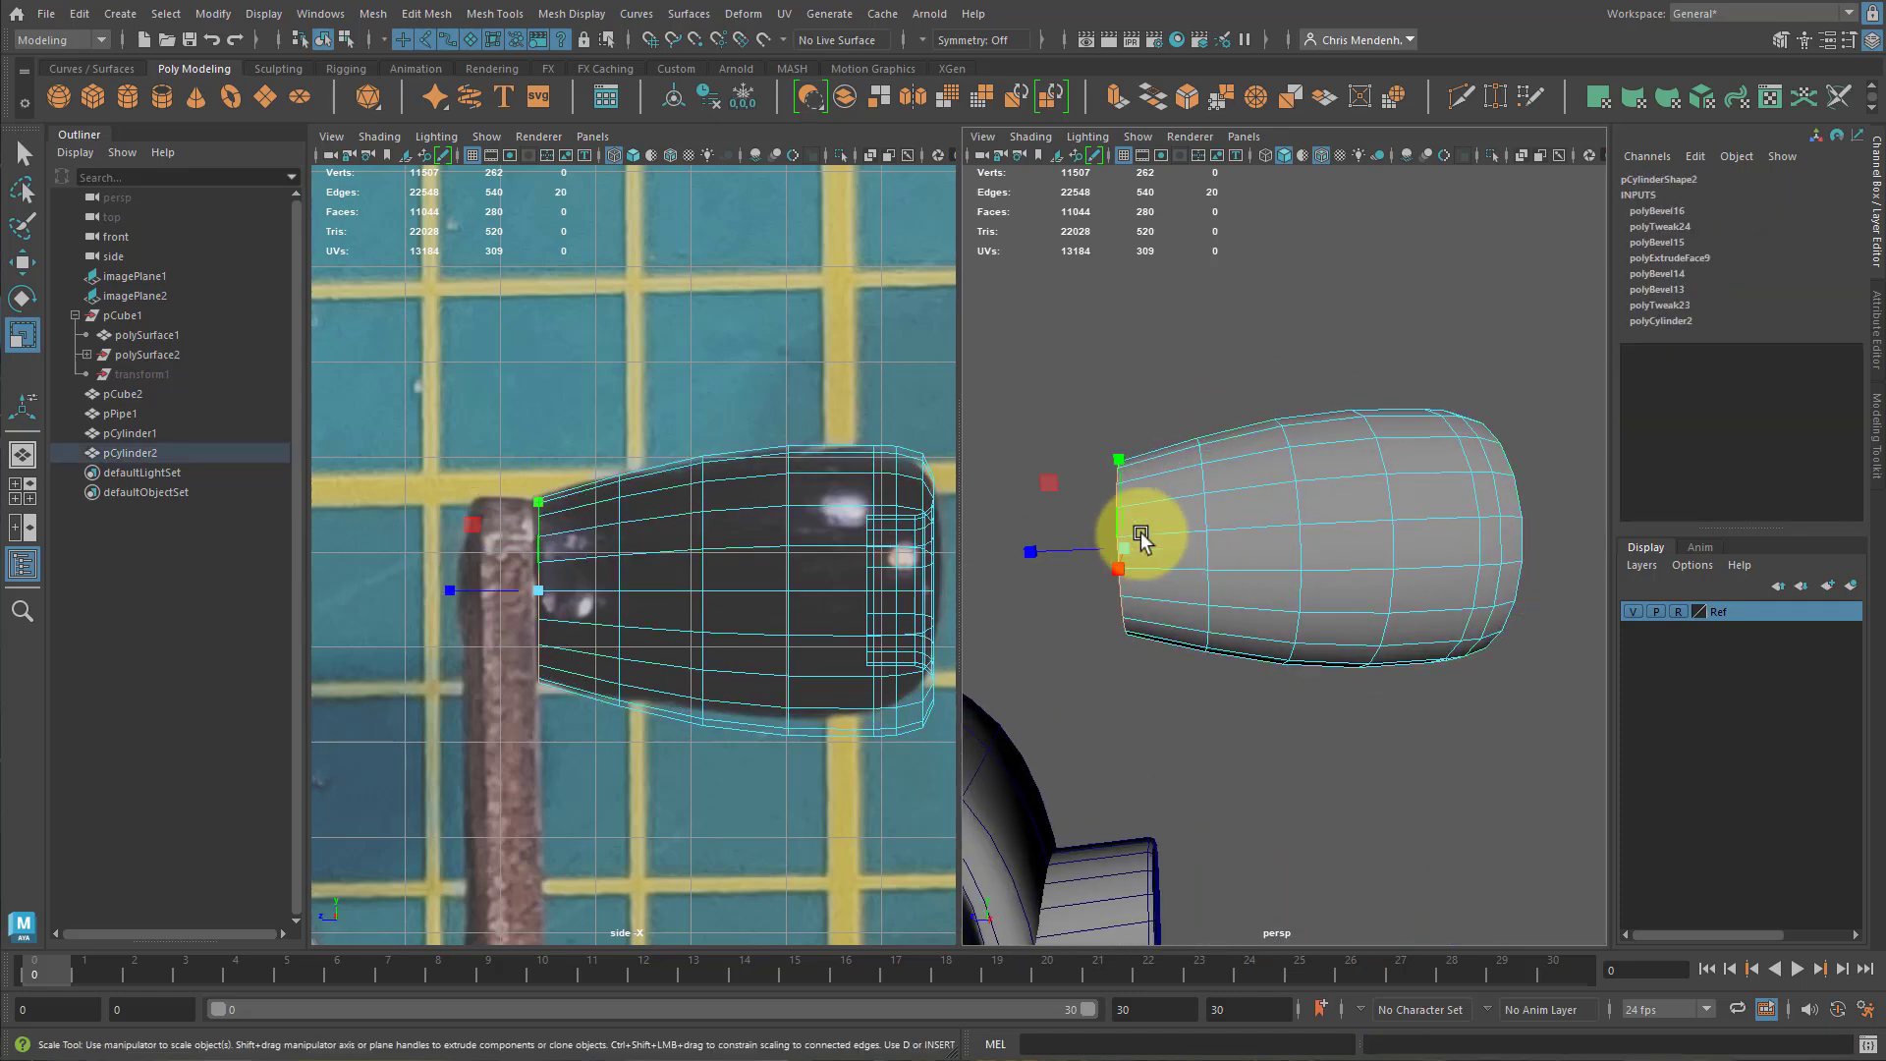
alt+drag(1140, 539, 1316, 550)
click(1196, 100)
click(1323, 355)
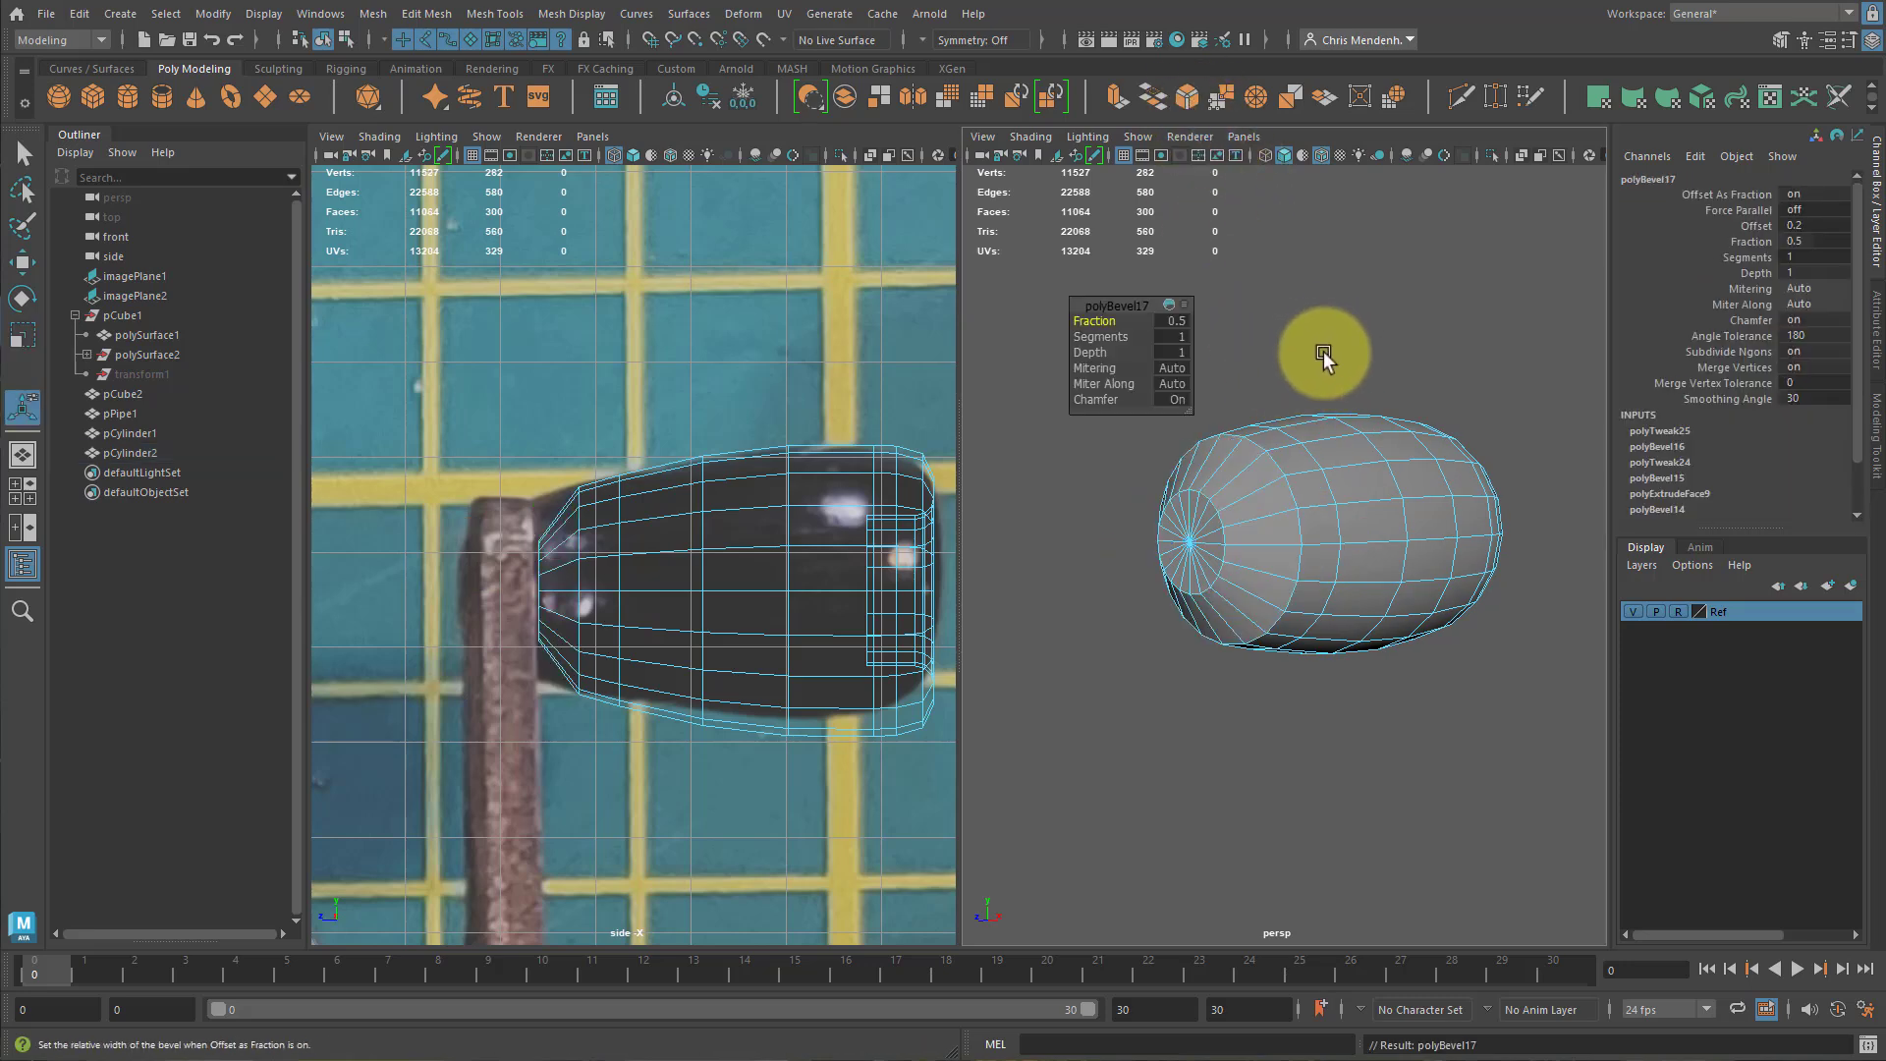
drag(1096, 319, 740, 341)
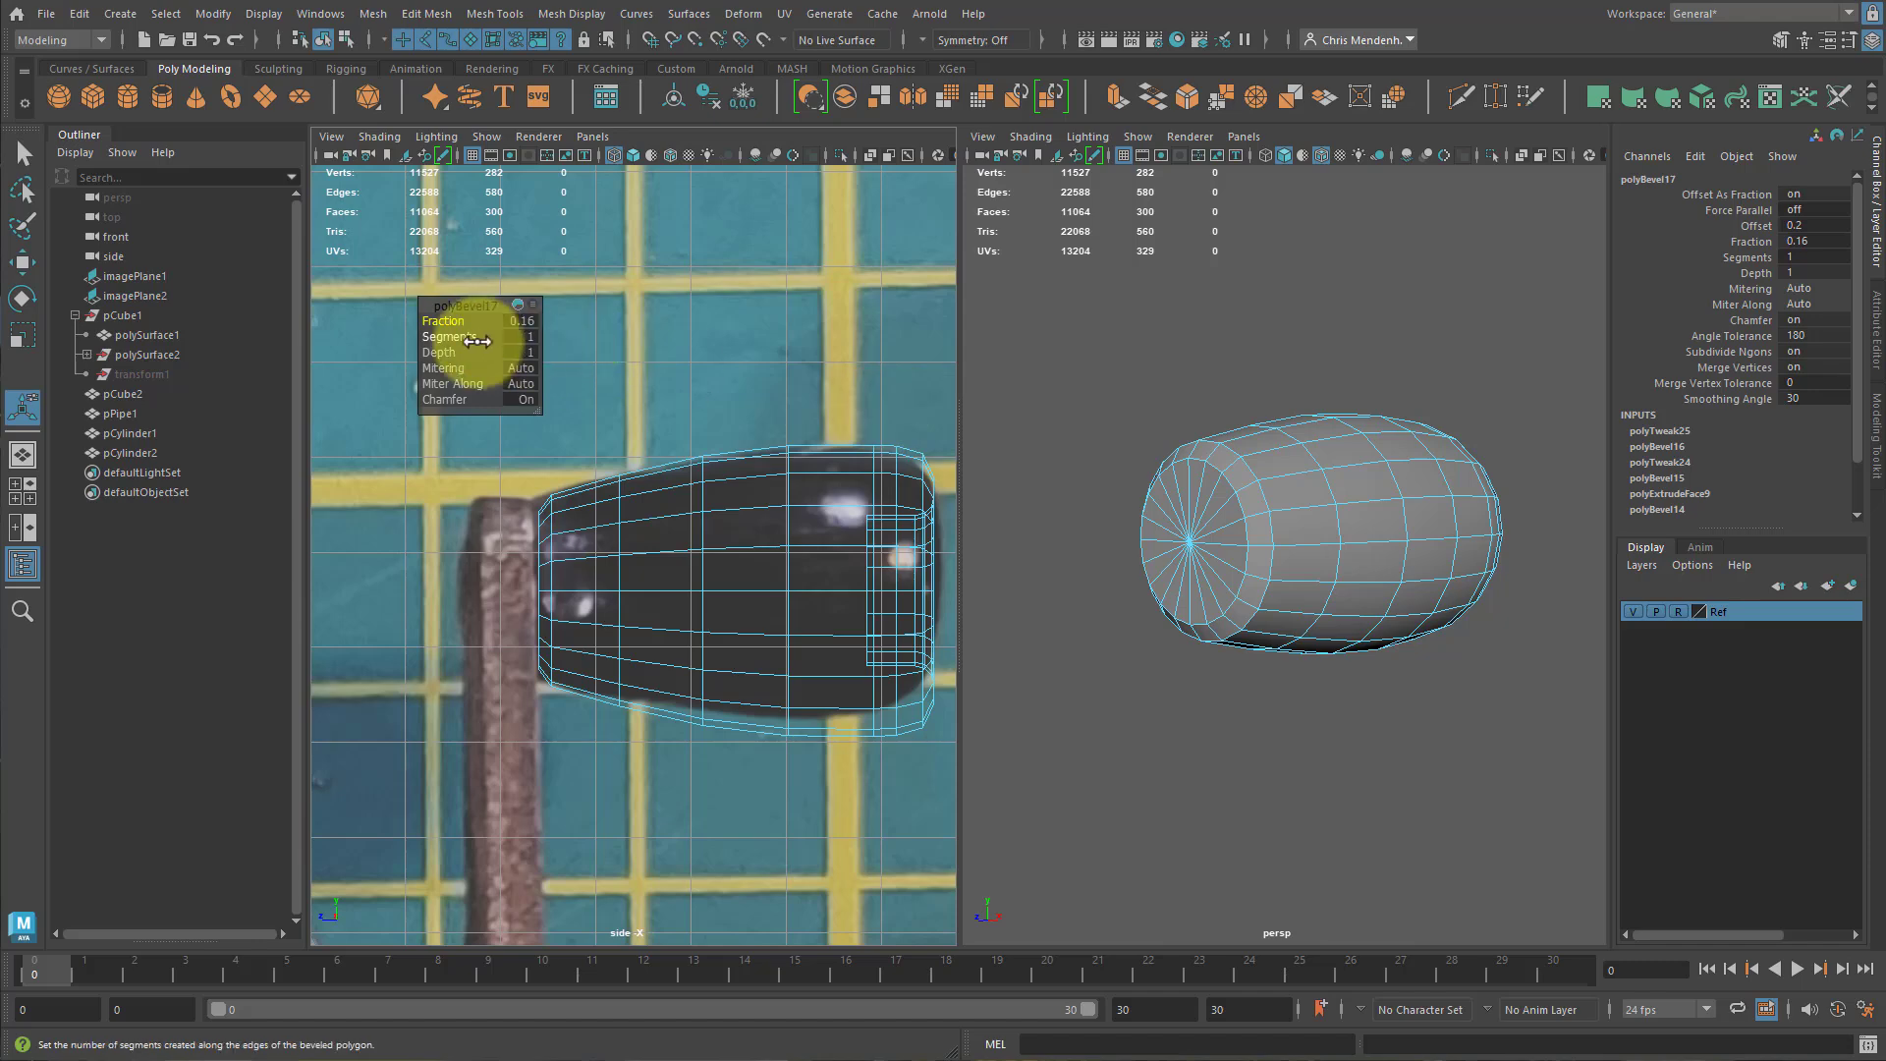
drag(477, 341, 473, 336)
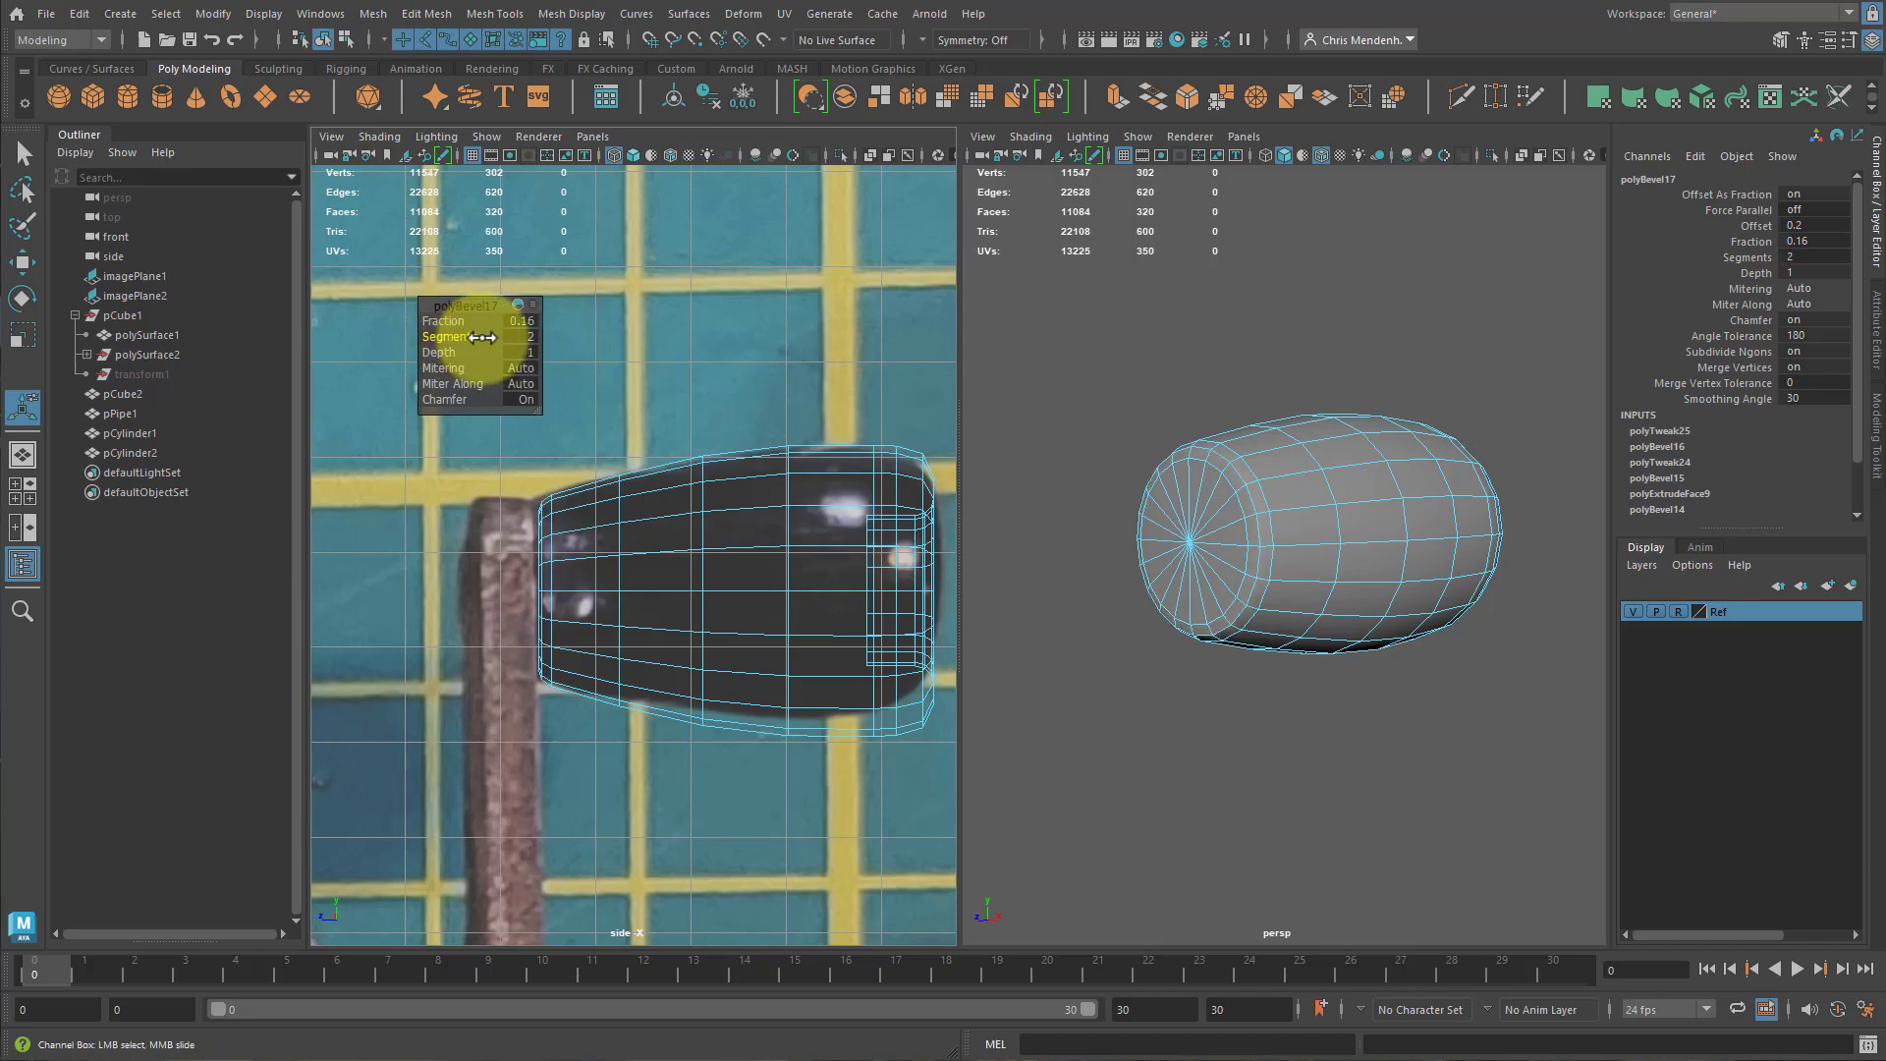
Snap the knob sideways along X to line up with the crank hub's centre, at Translate X -2.548.
alt+drag(1359, 619, 1282, 620)
click(1343, 516)
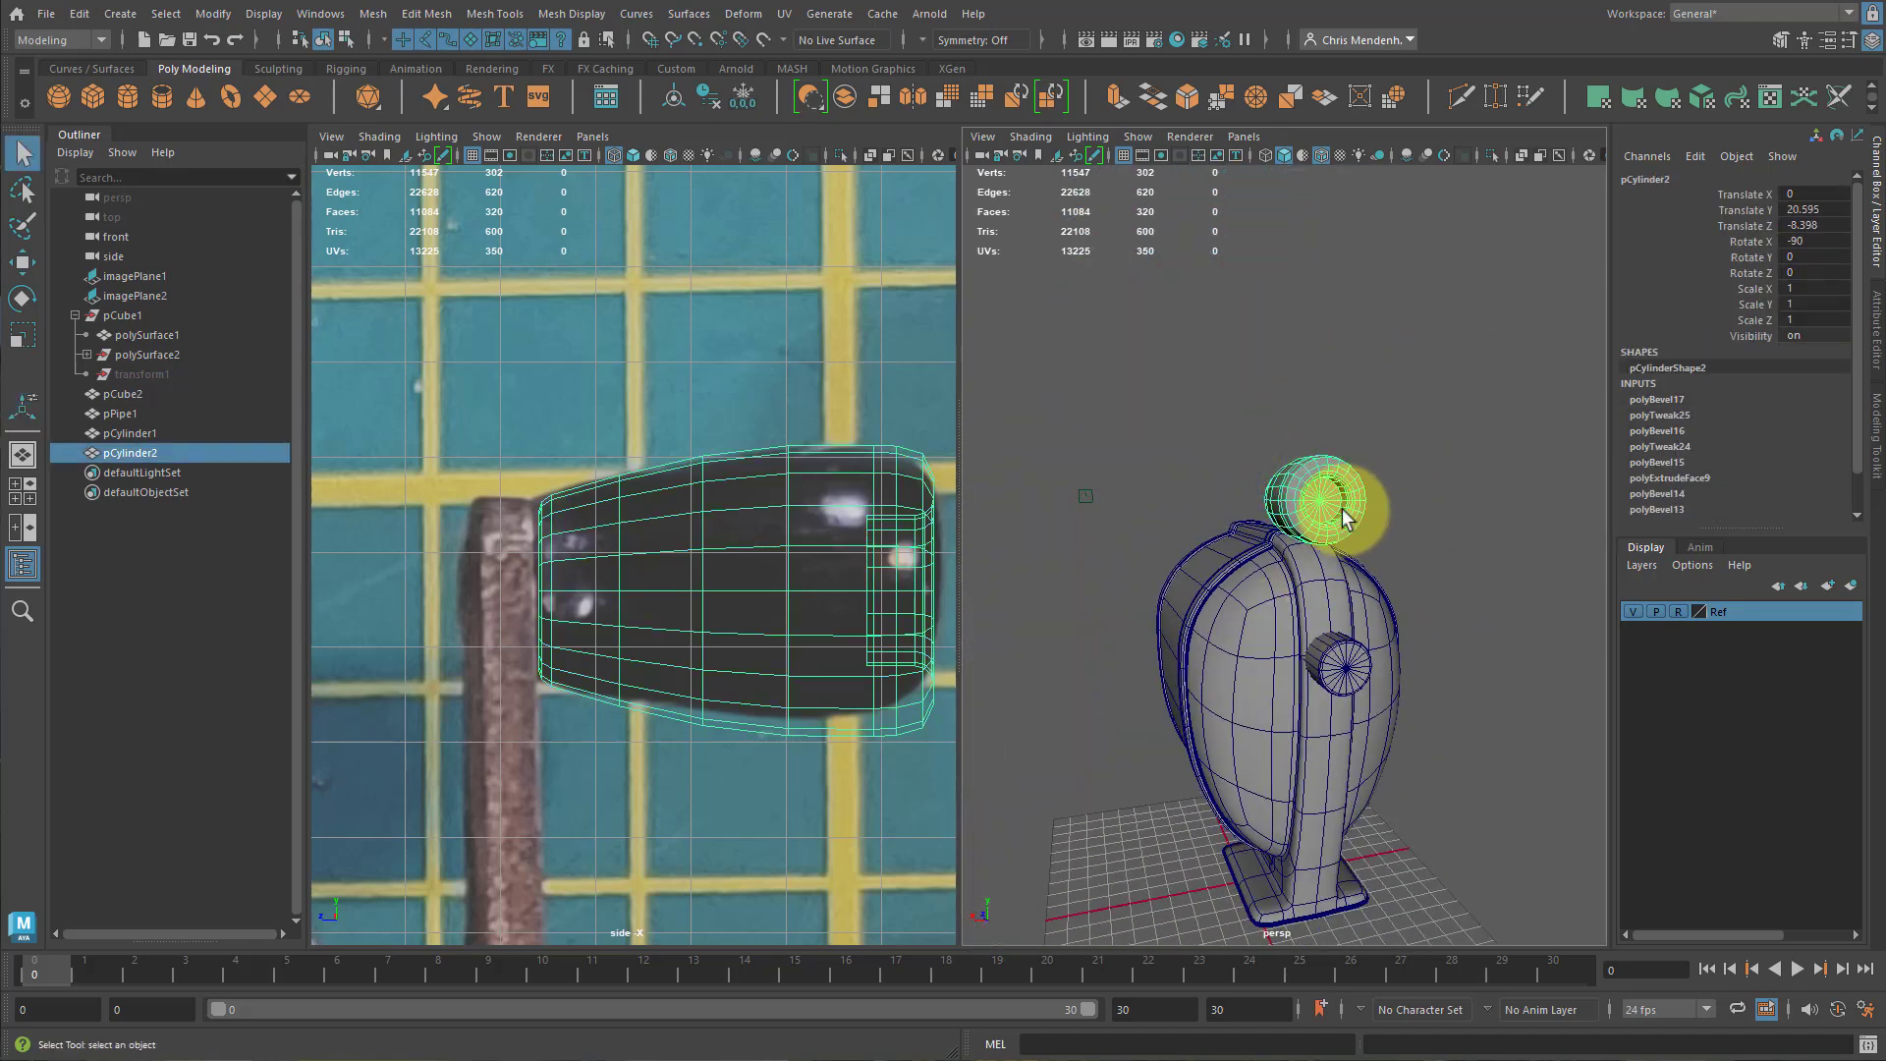
key(w)
alt+drag(1383, 589, 1340, 637)
alt+drag(1479, 632, 1423, 613)
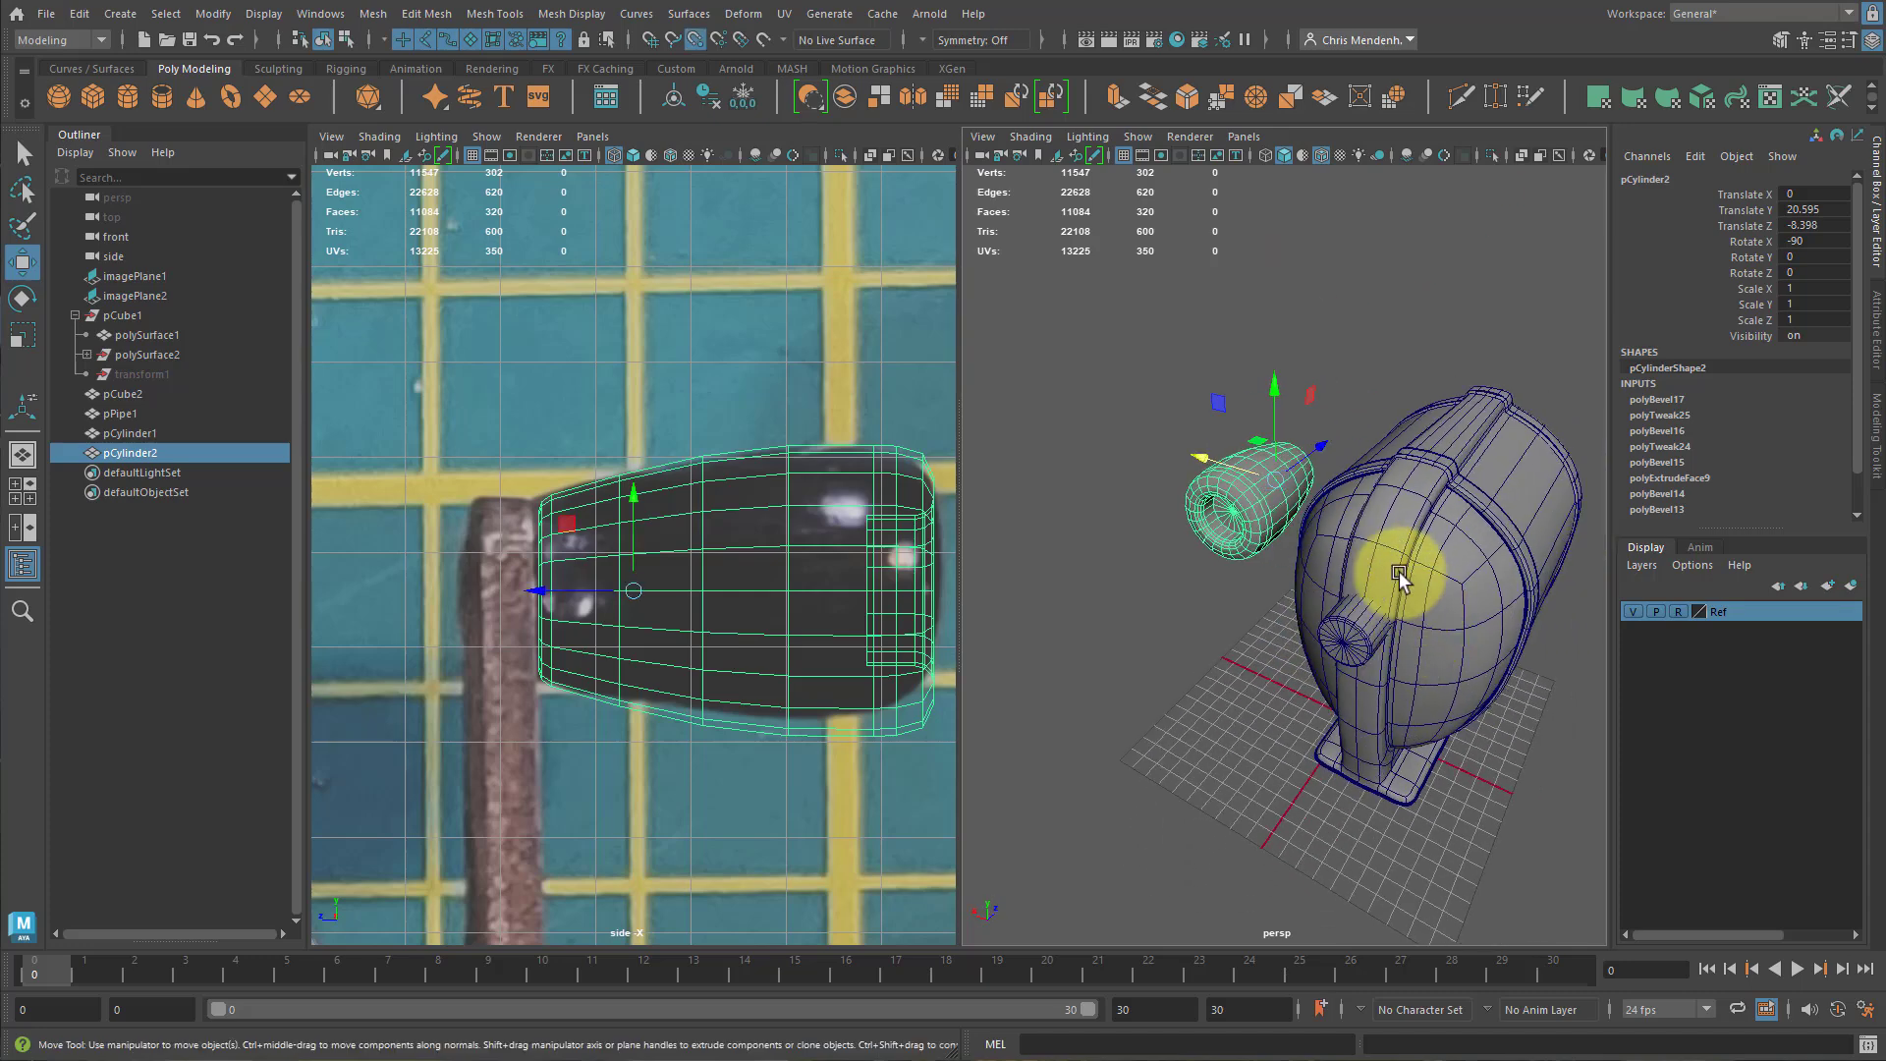
middle_drag(1377, 540, 1452, 616)
alt+drag(1451, 617, 1416, 619)
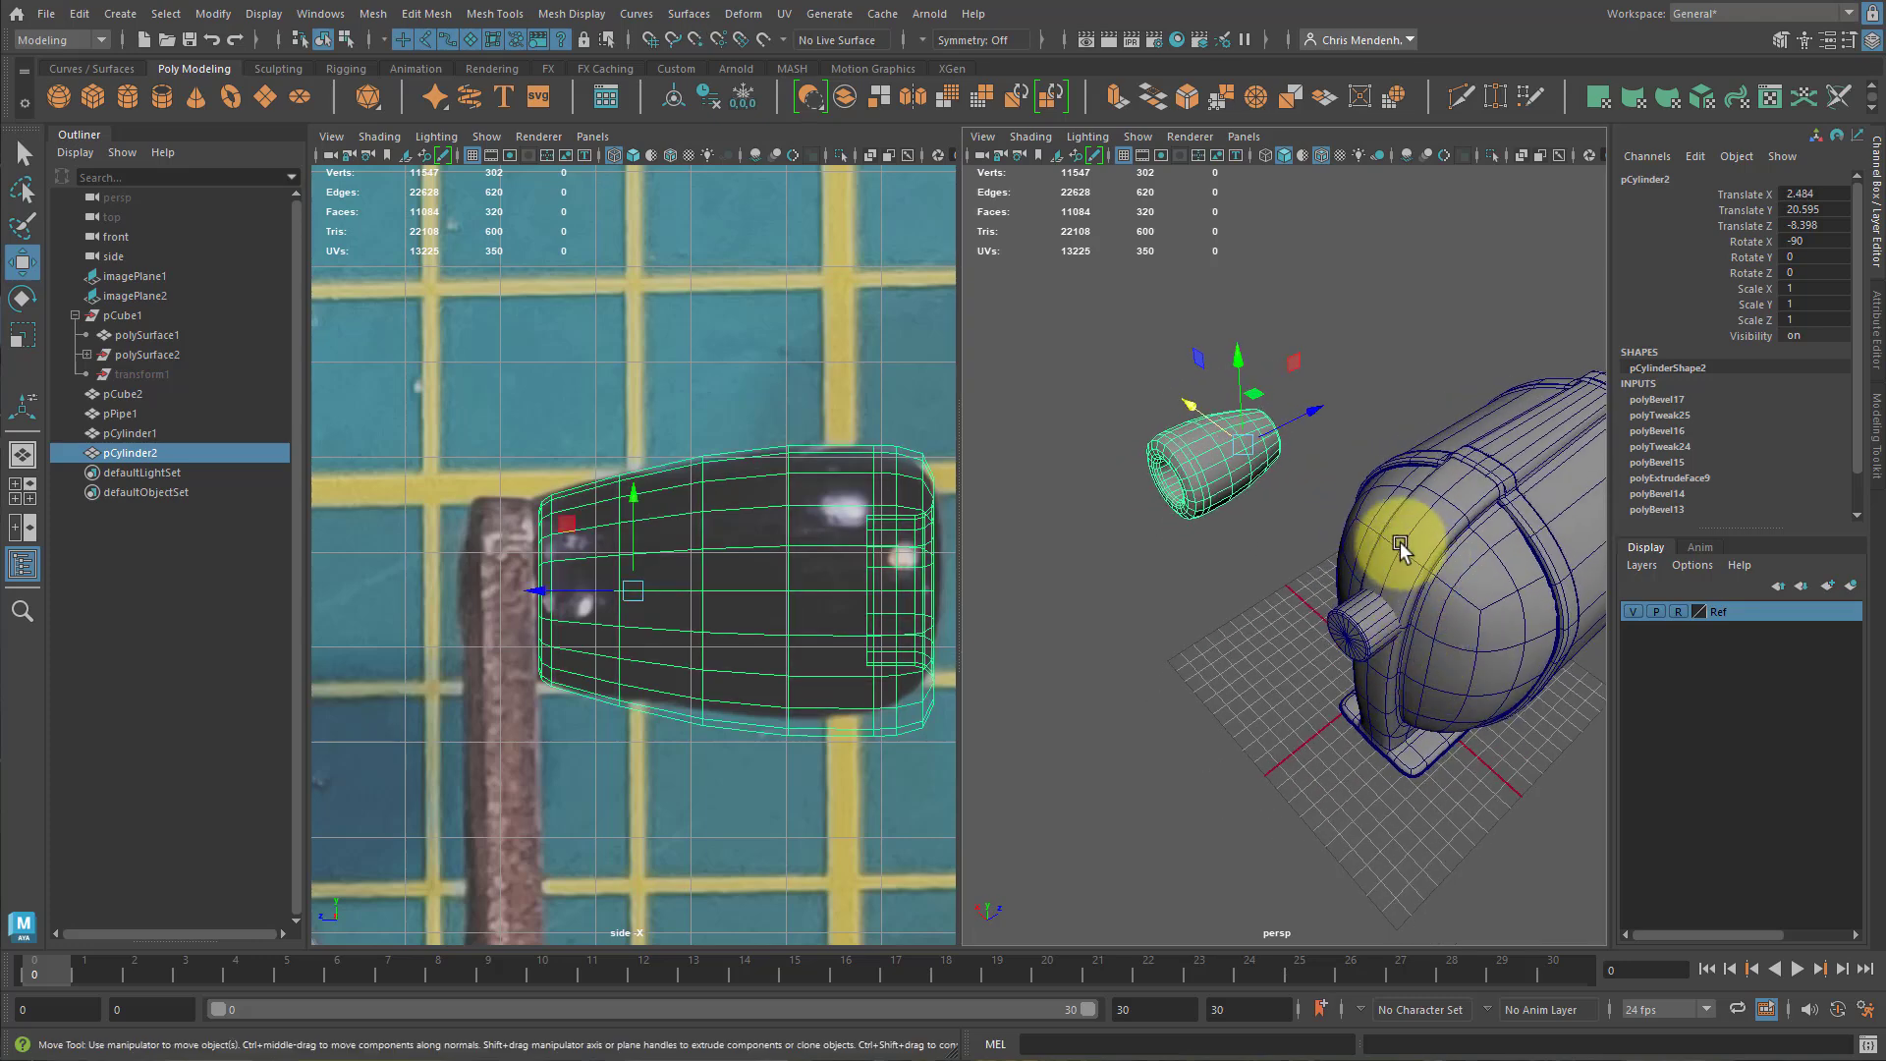
key(ctrl+z)
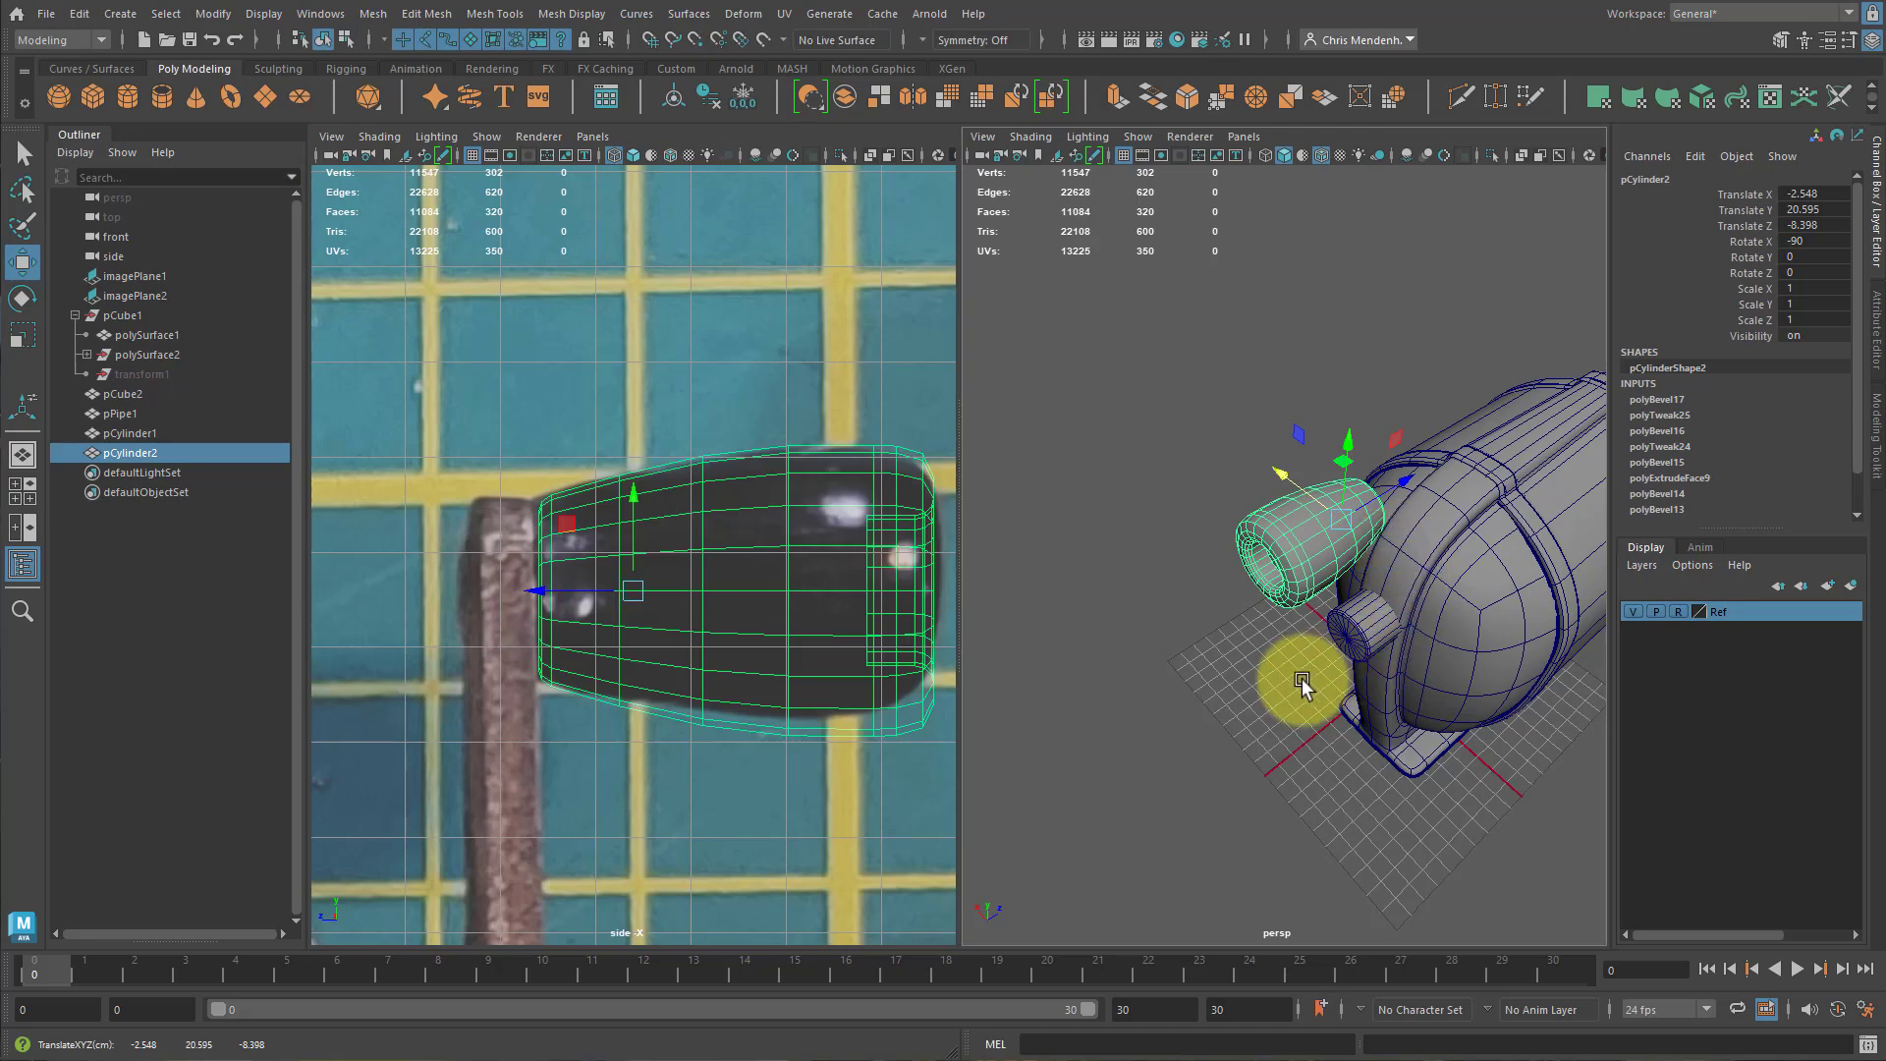
alt+drag(1301, 685, 1304, 548)
Create a polygon cylinder for the crank arm and rotate it to -90 degrees about X.
scroll(688, 682, down, 10)
alt+middle_drag(626, 682, 603, 576)
scroll(603, 577, up, 5)
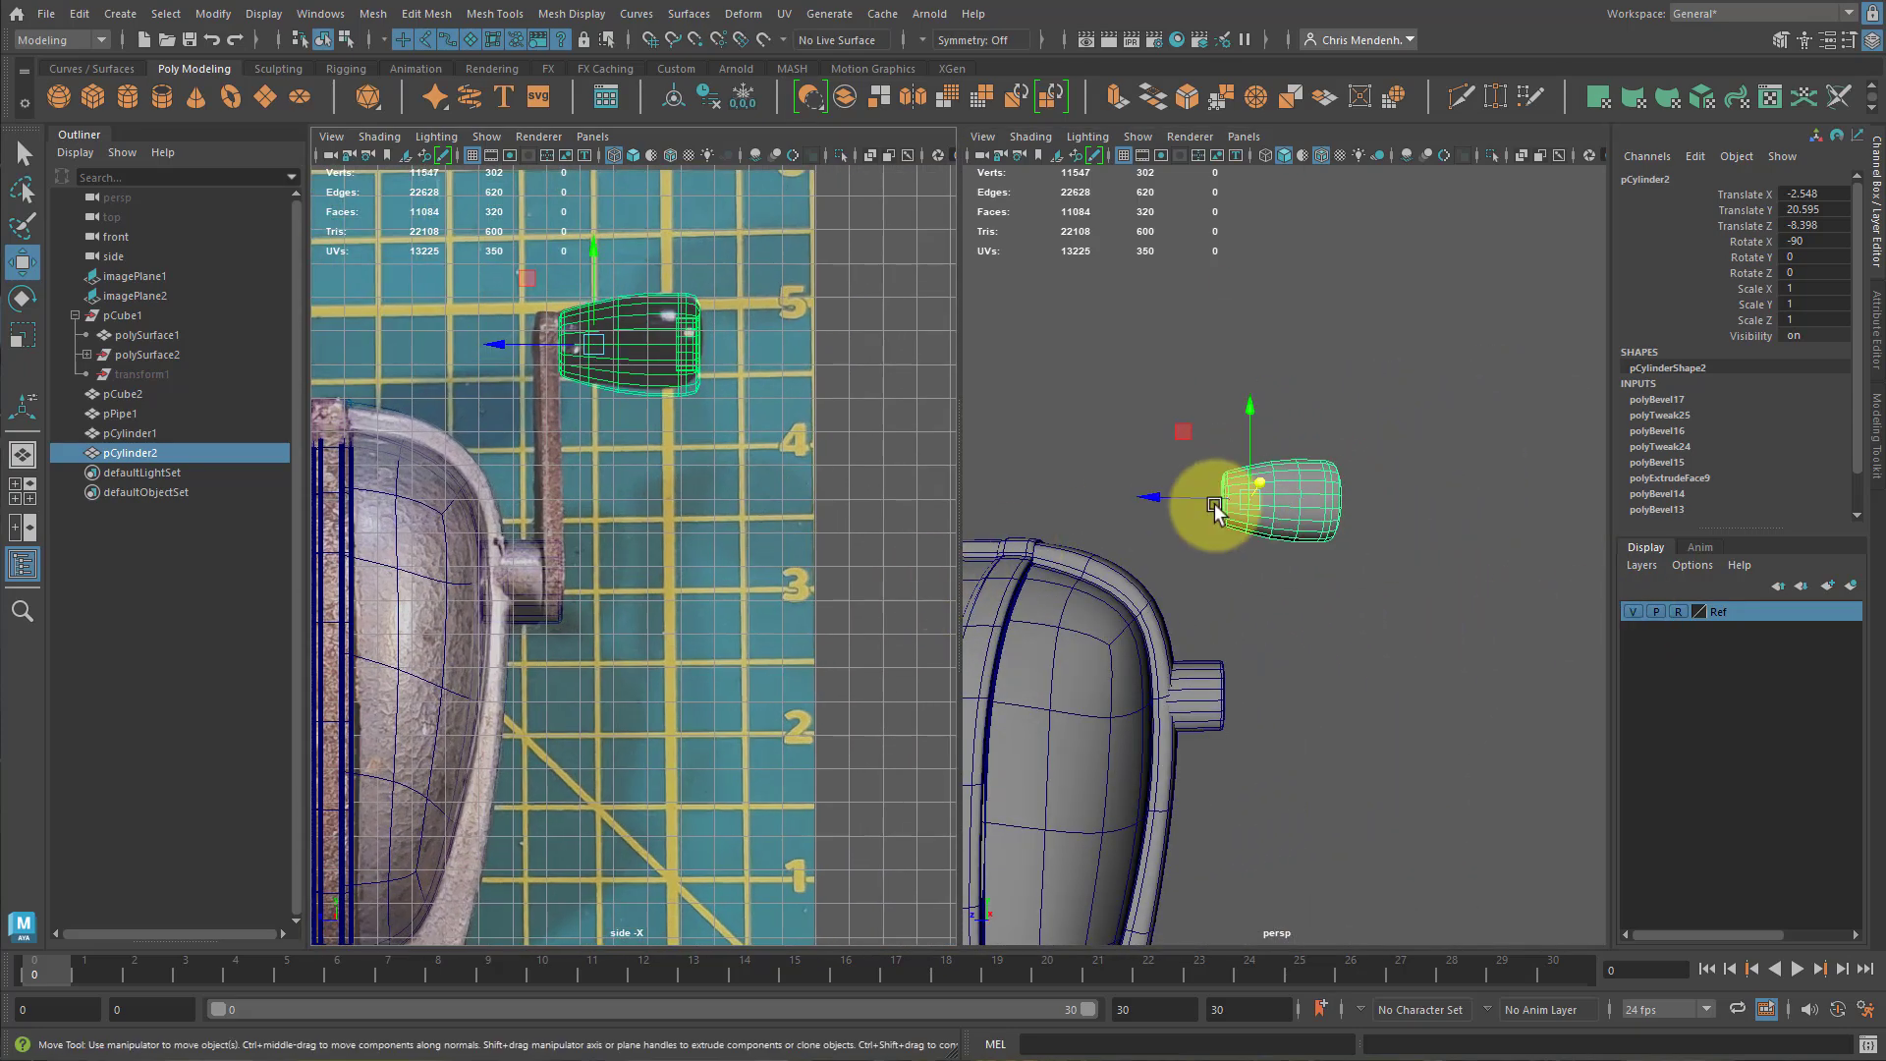
click(518, 220)
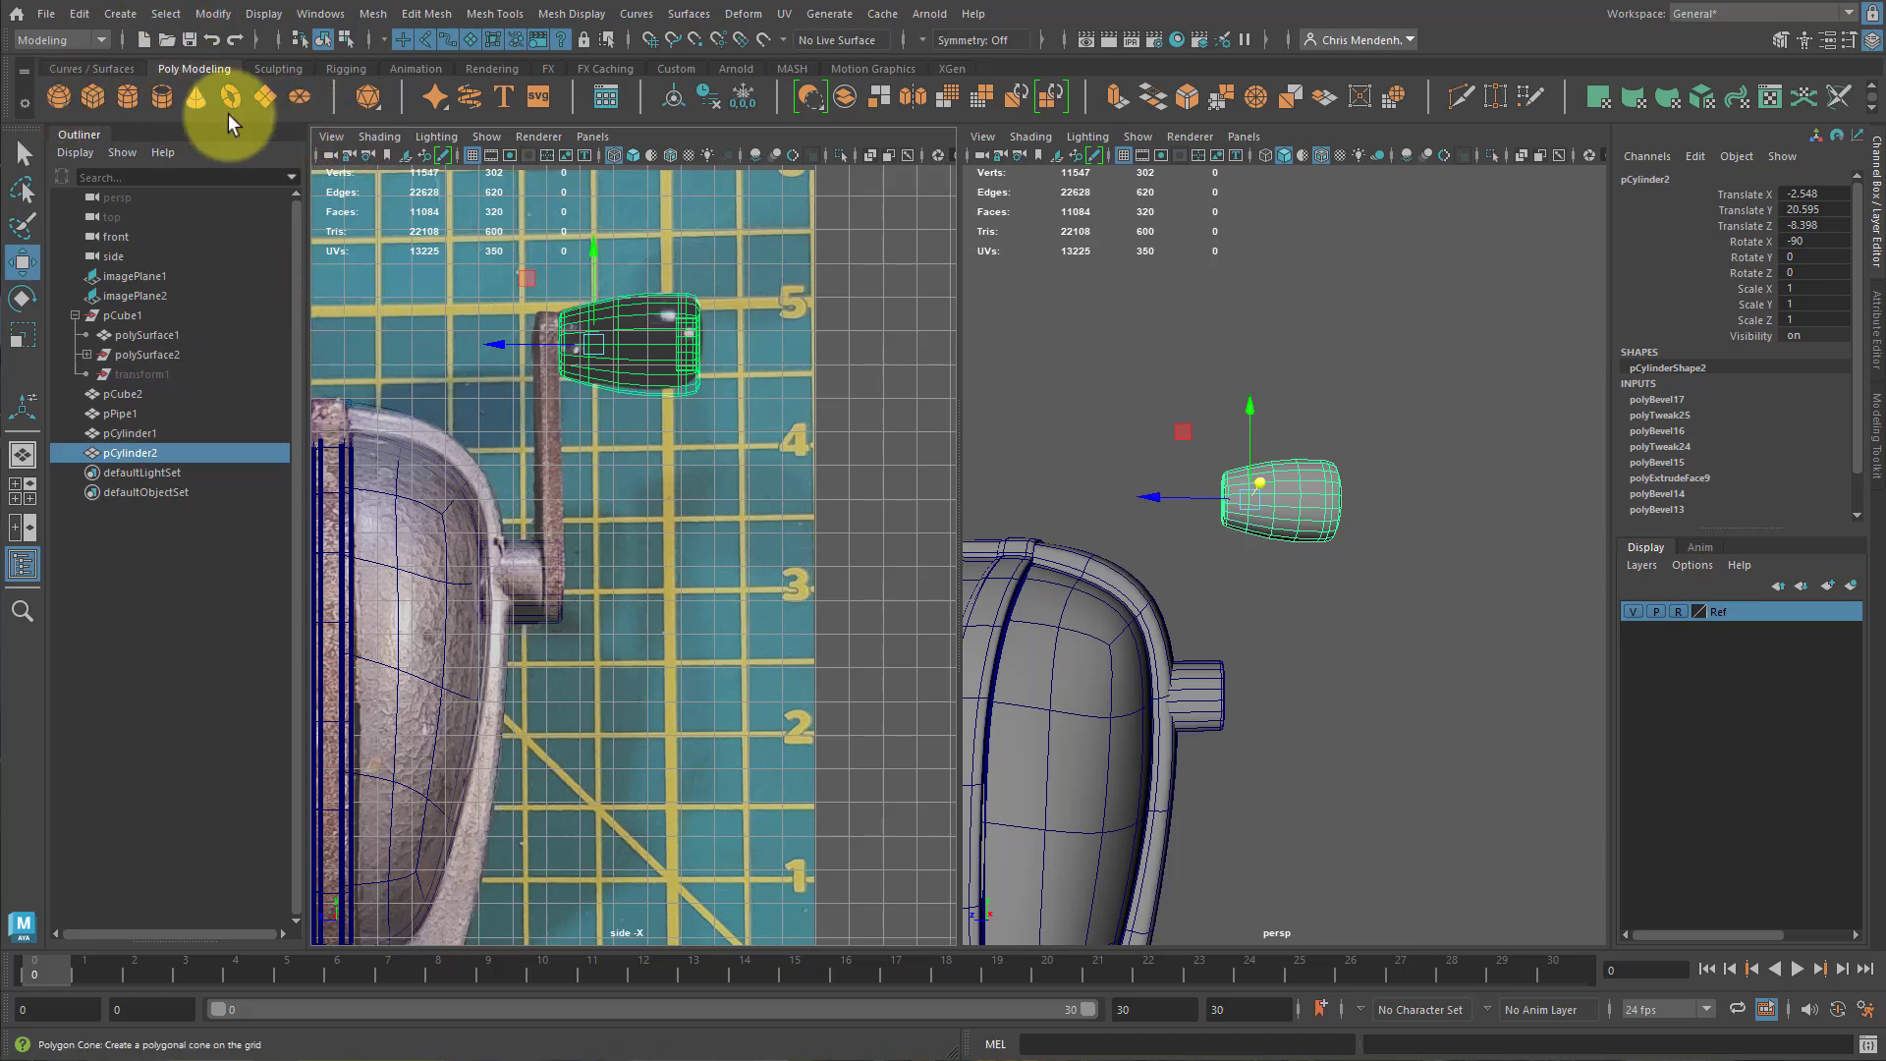
click(131, 103)
scroll(1145, 646, down, 10)
scroll(1170, 679, up, 5)
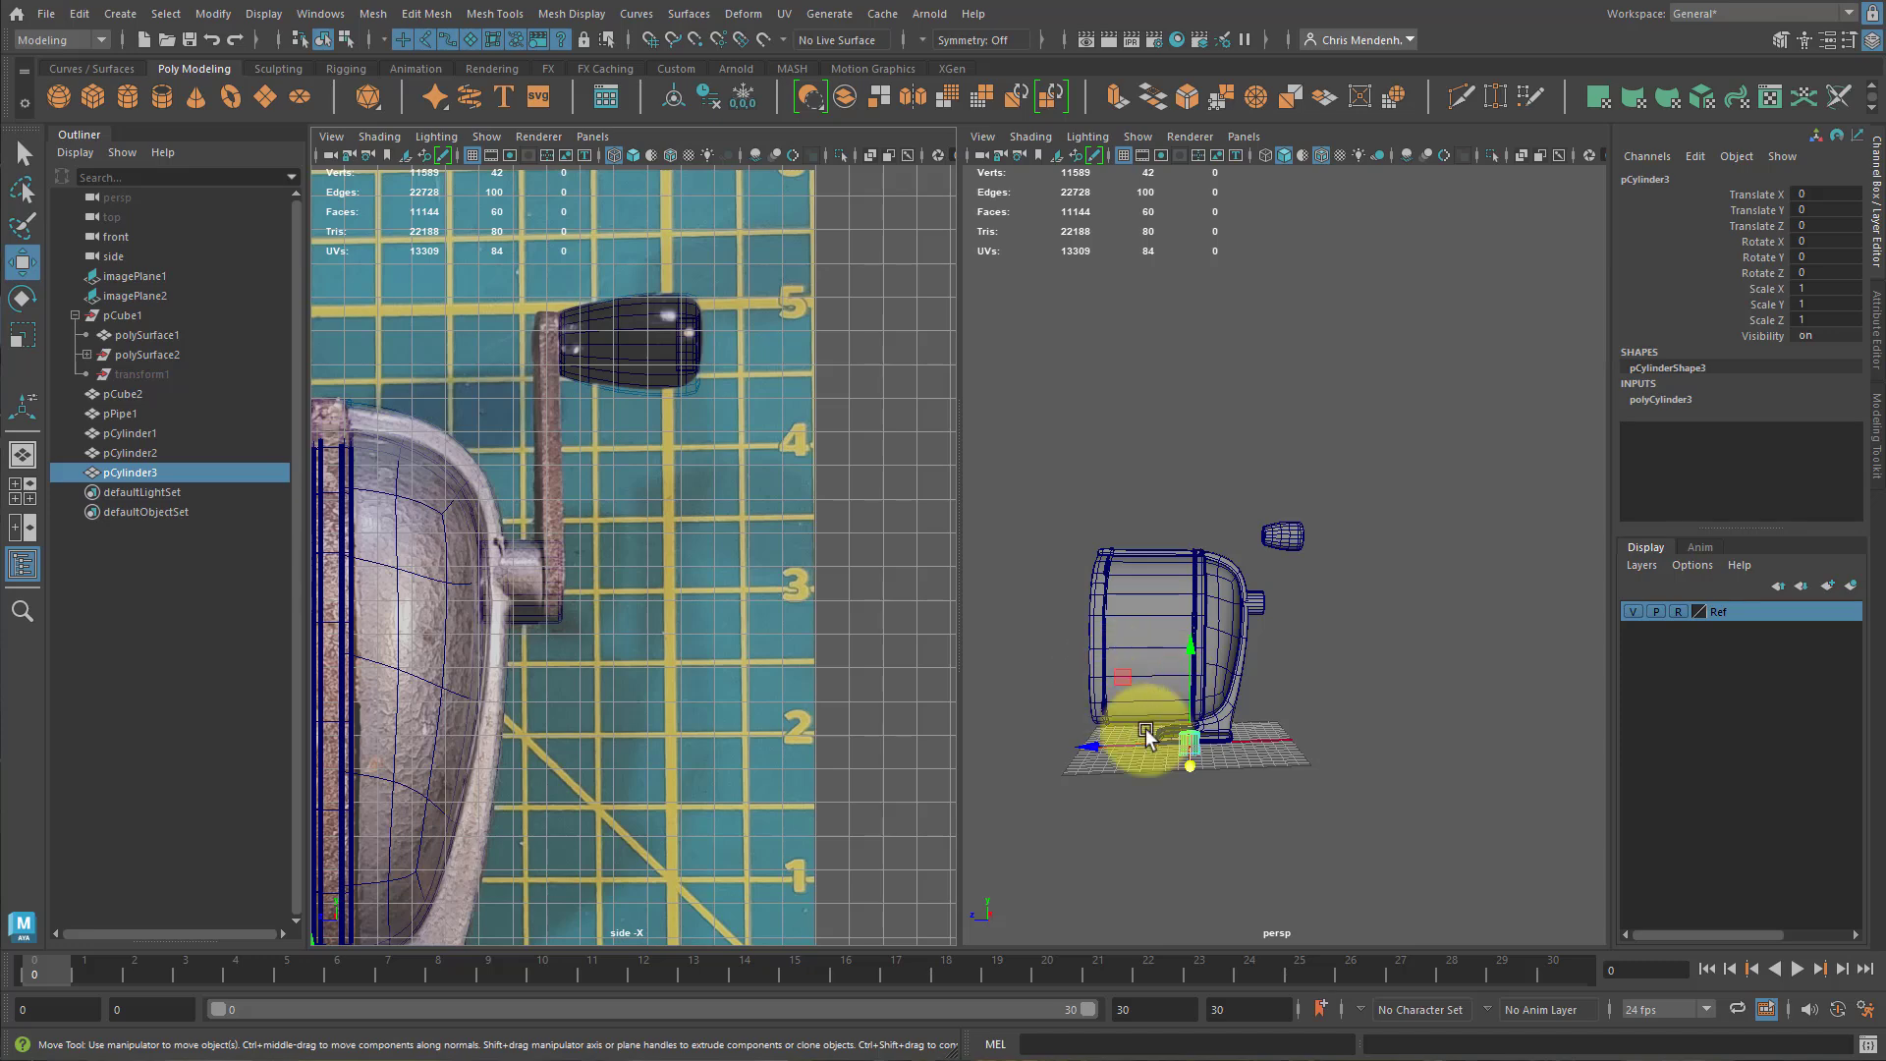
key(e)
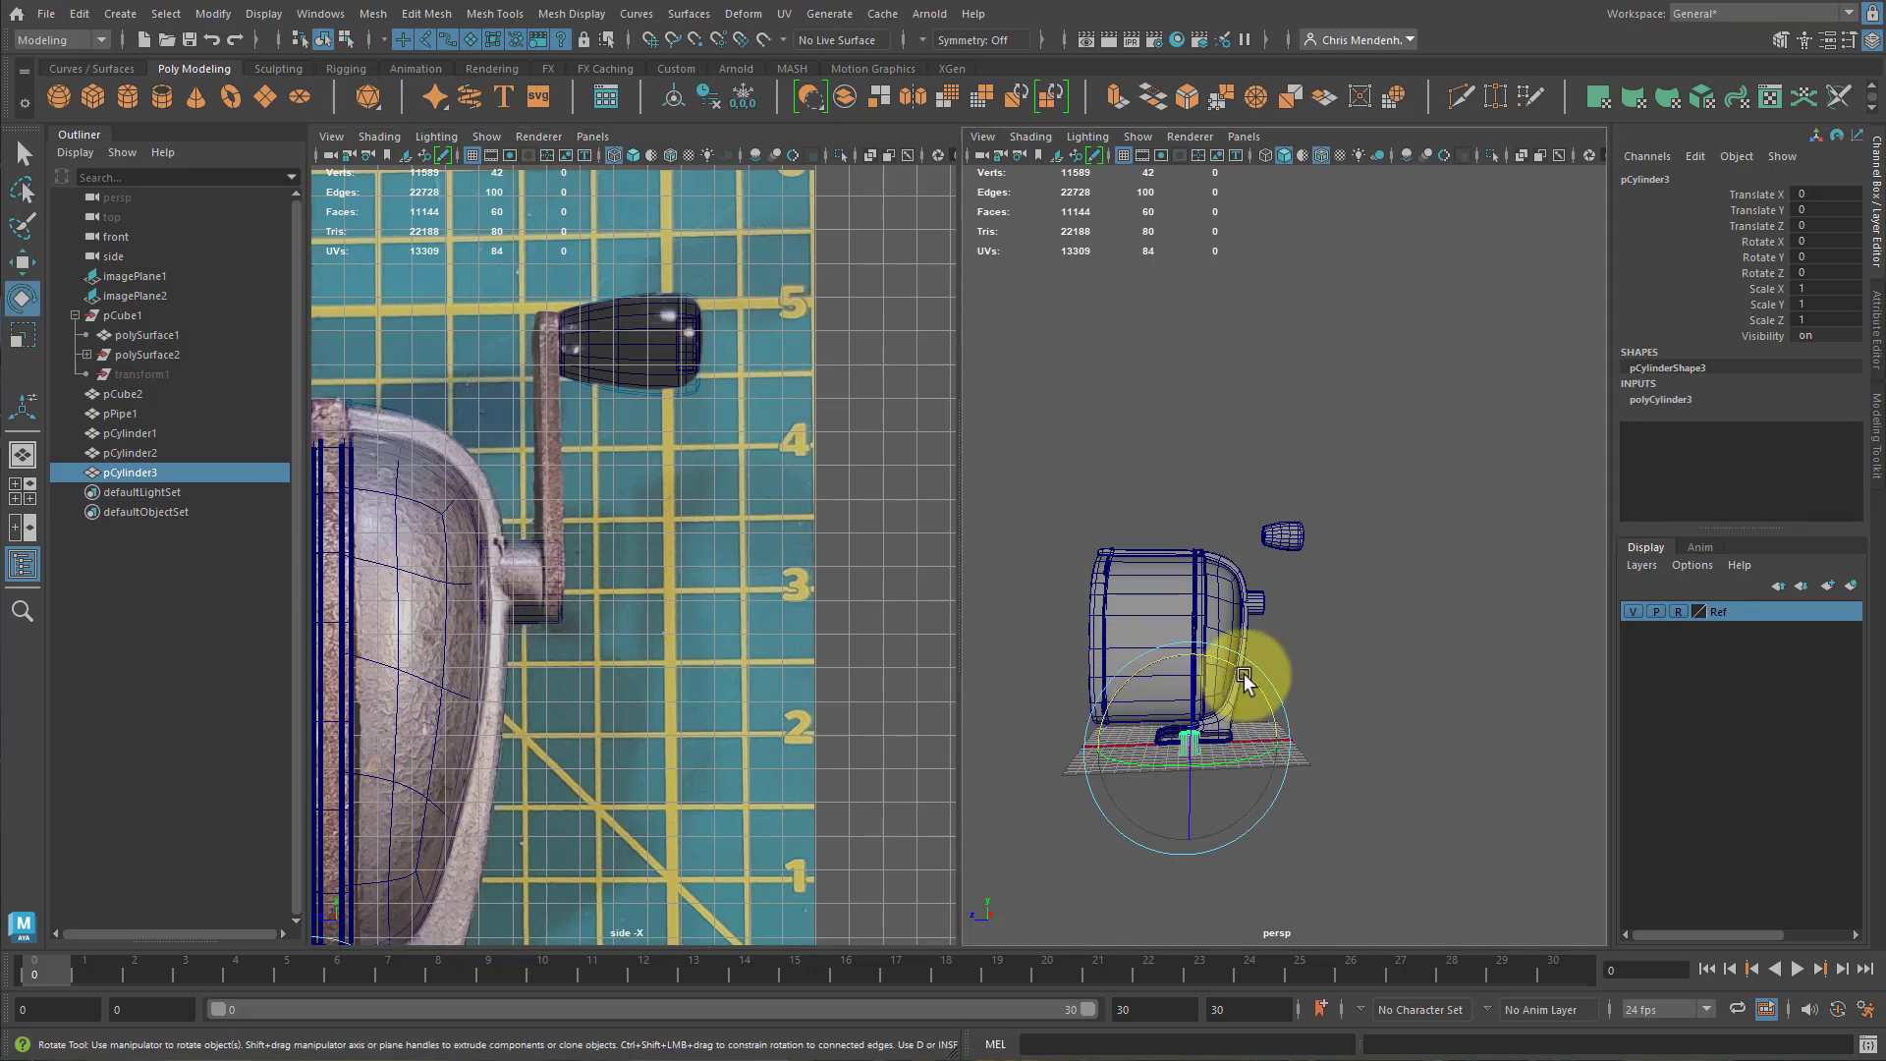
drag(1243, 678, 1349, 768)
Move the new cylinder up and back to the arm's lower end, at Translate Y 13.351 and Z -7.958.
key(w)
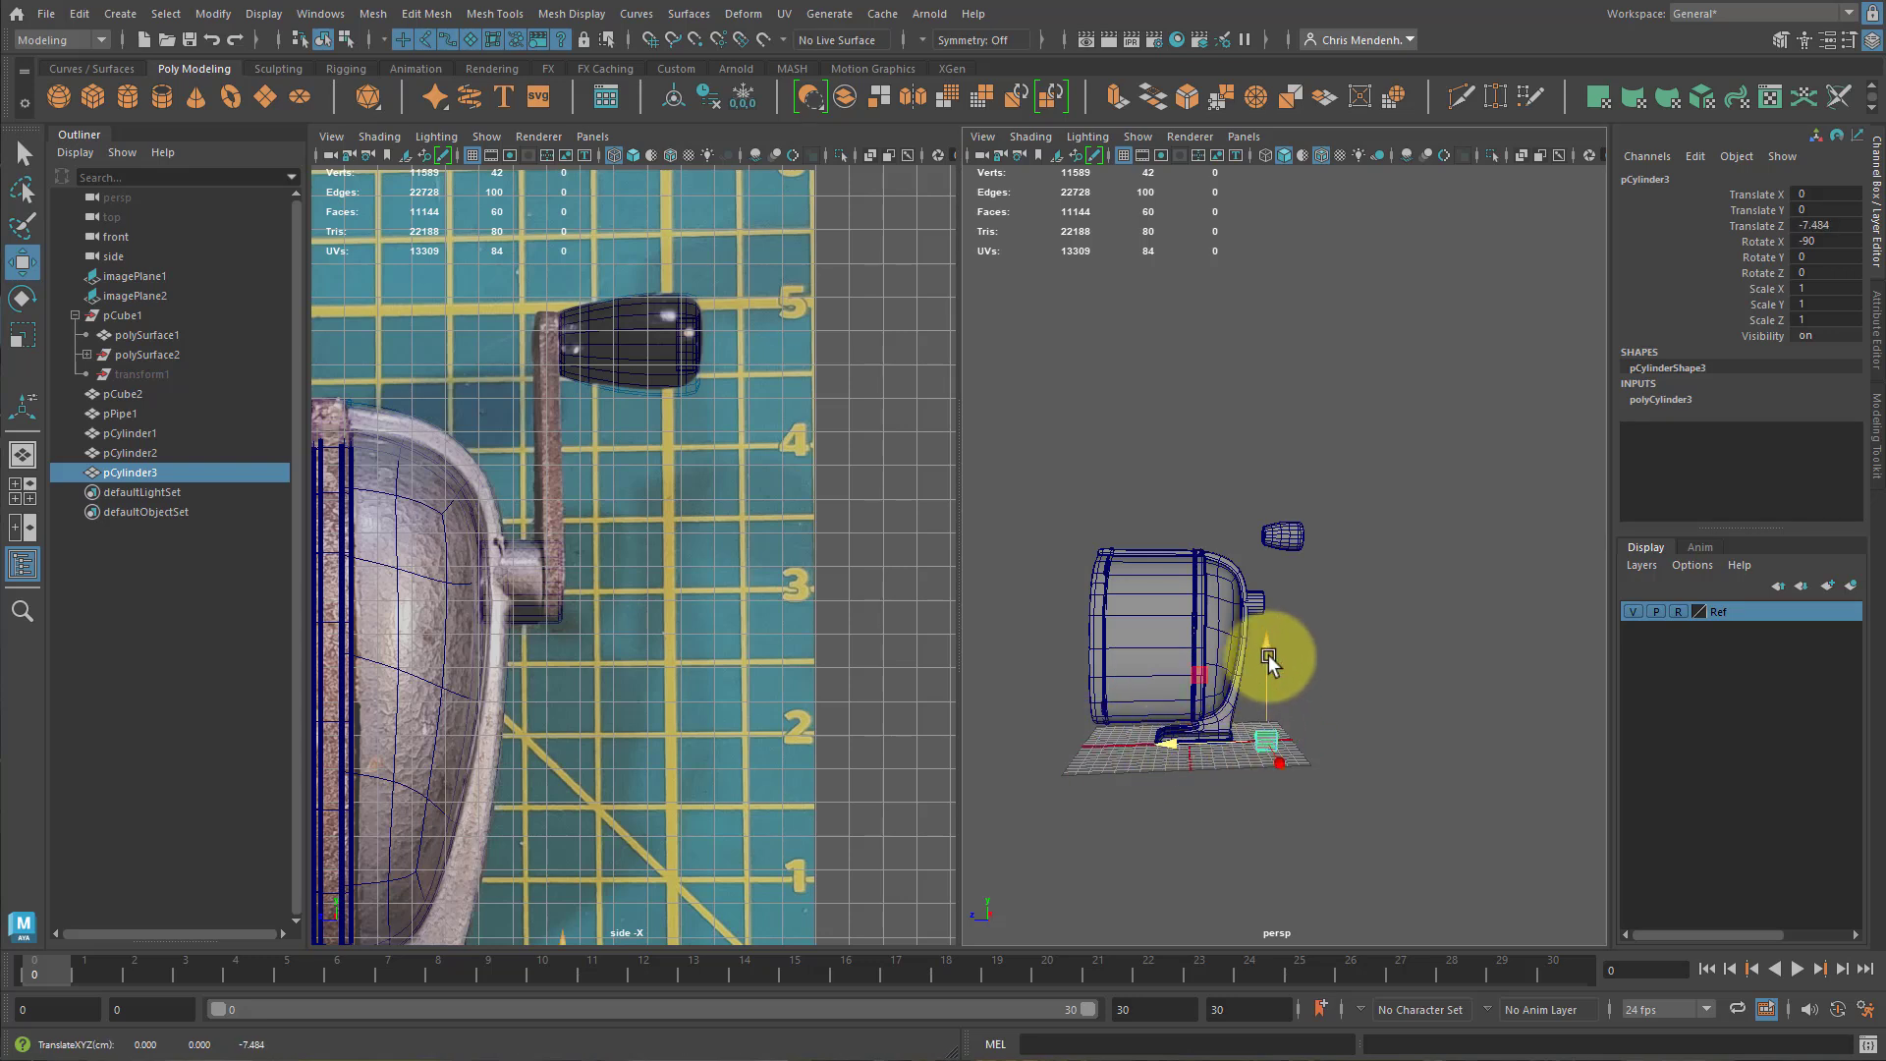
drag(1267, 656, 1200, 604)
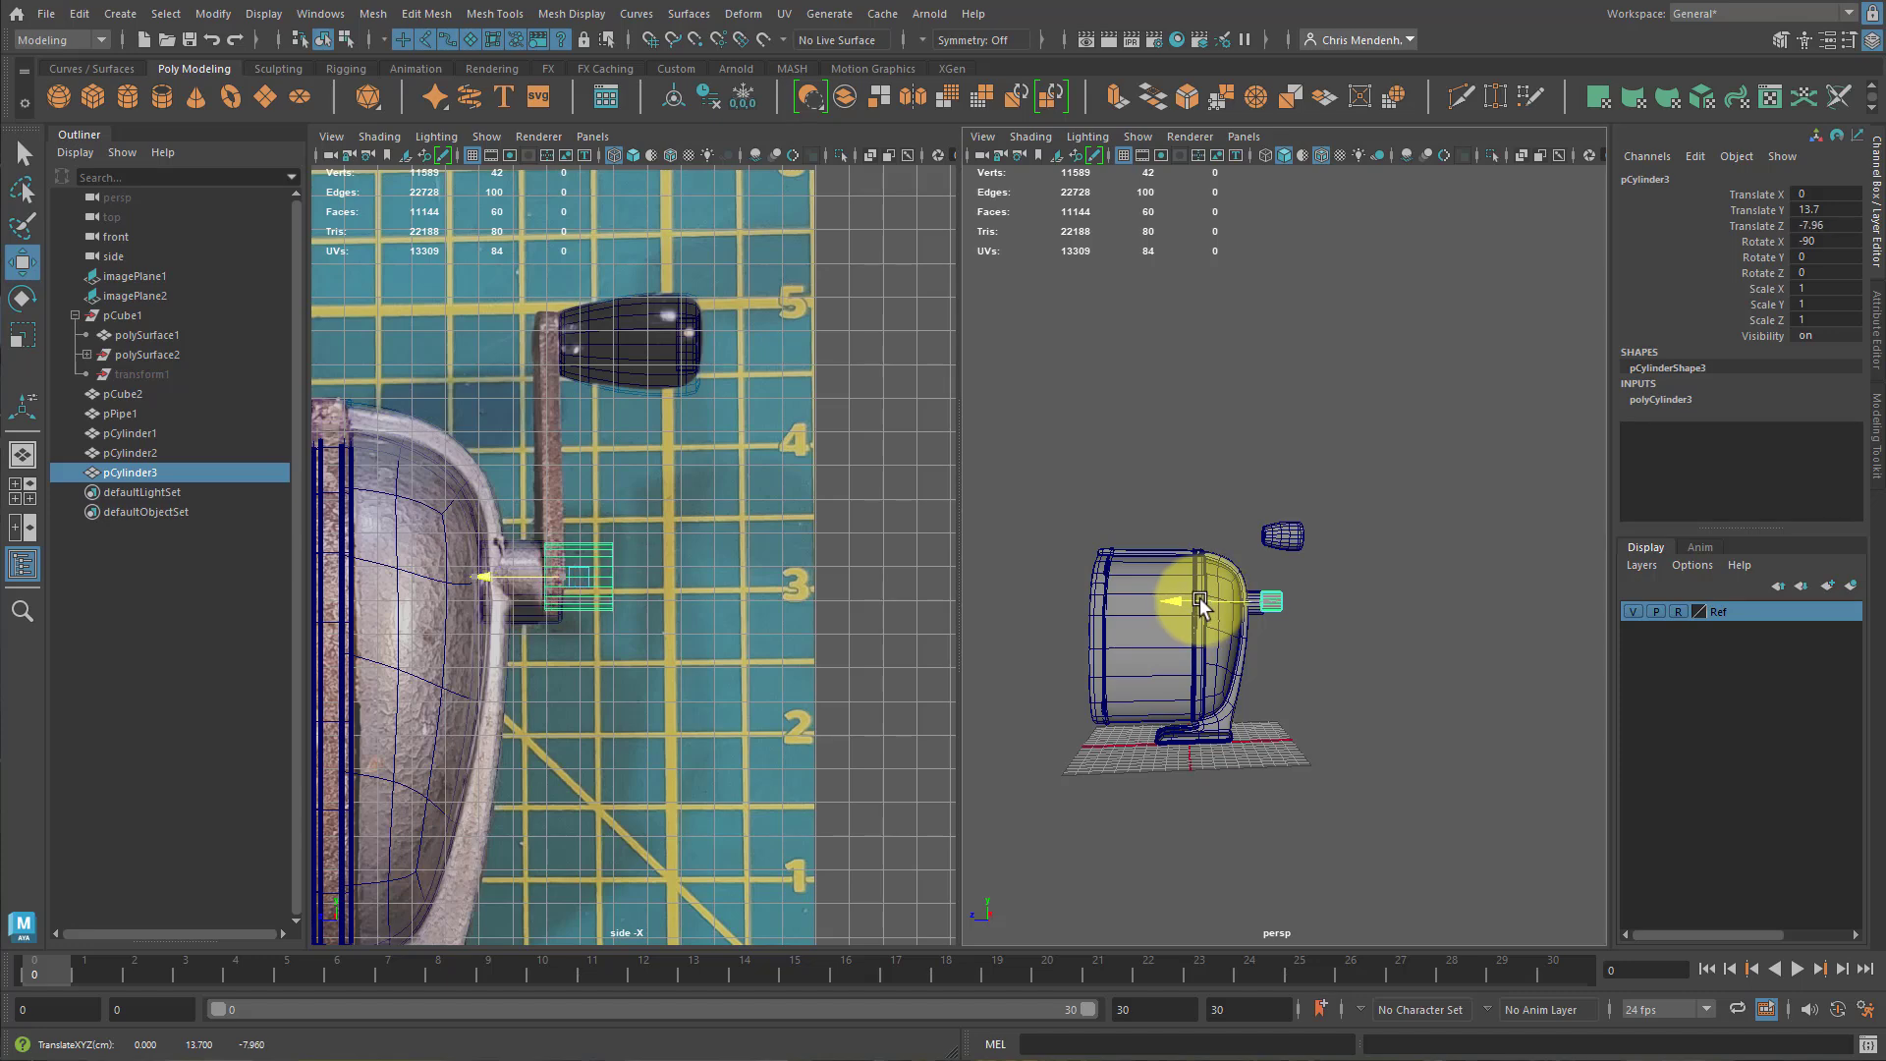
scroll(568, 615, up, 4)
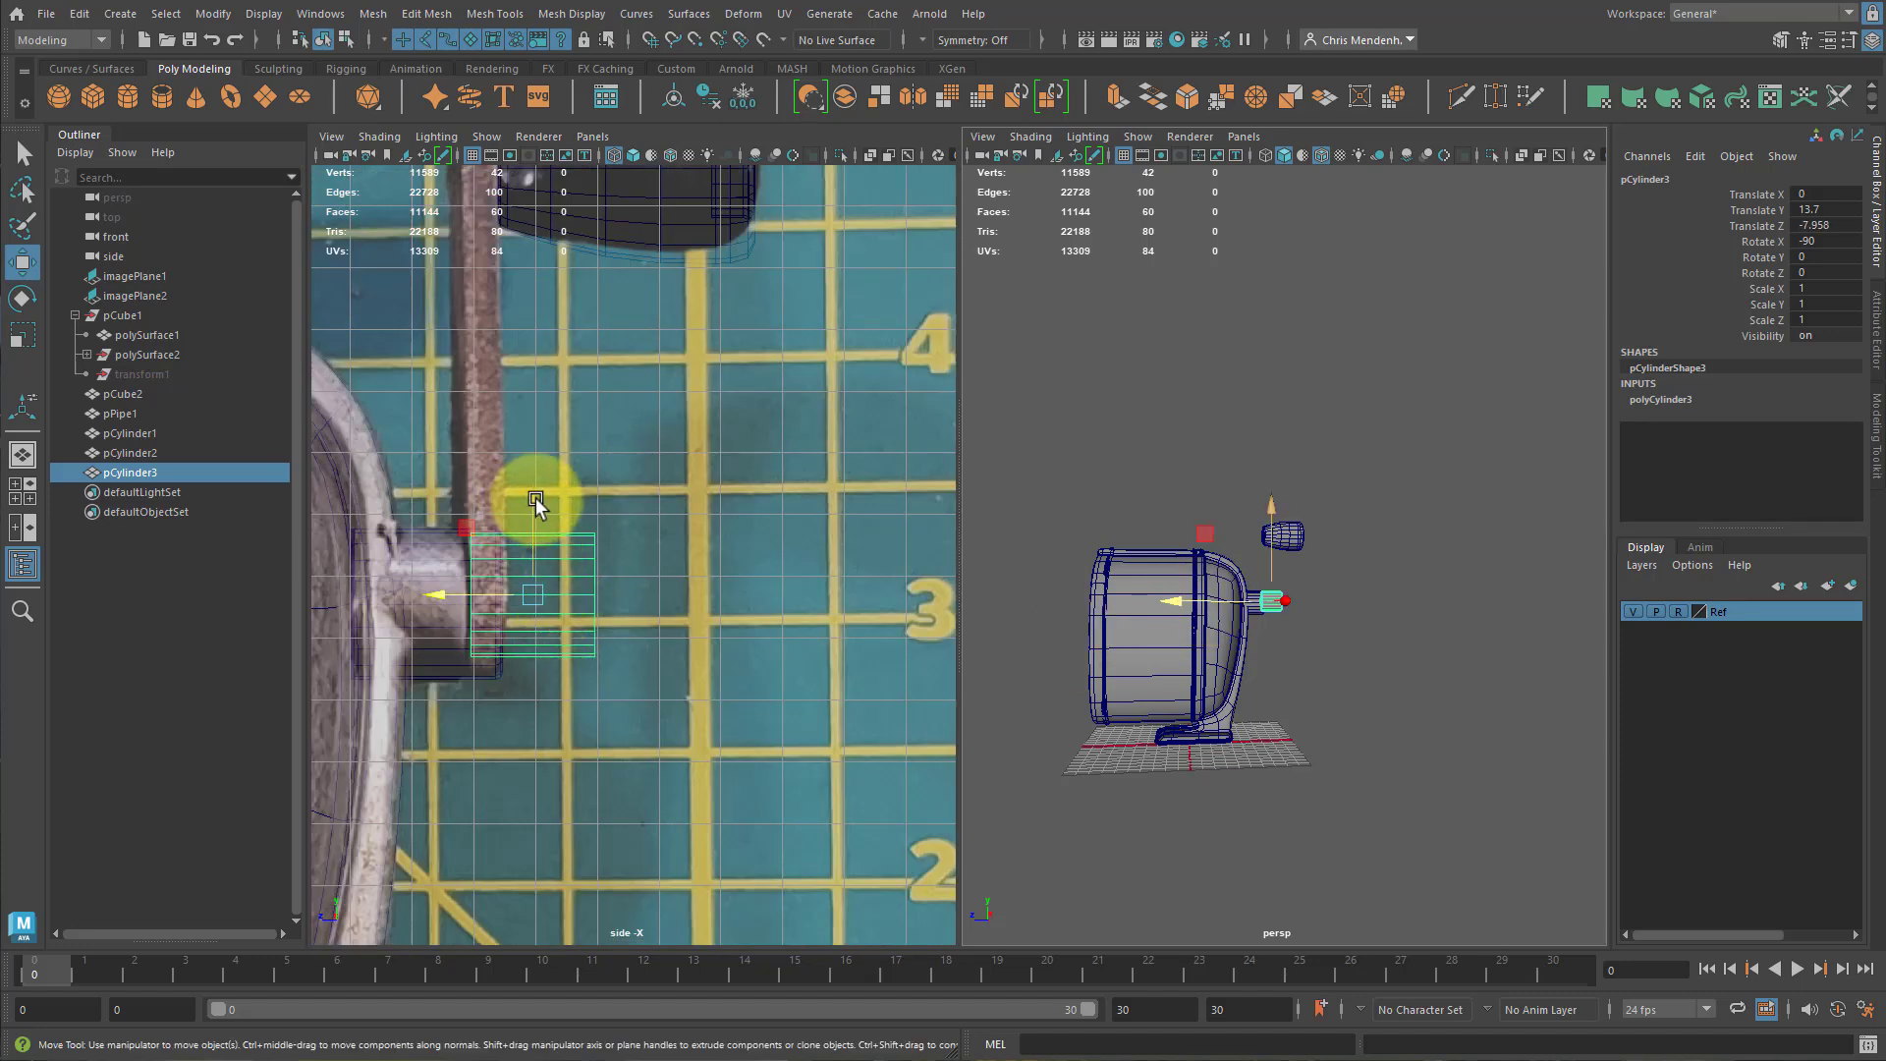
drag(535, 497, 540, 520)
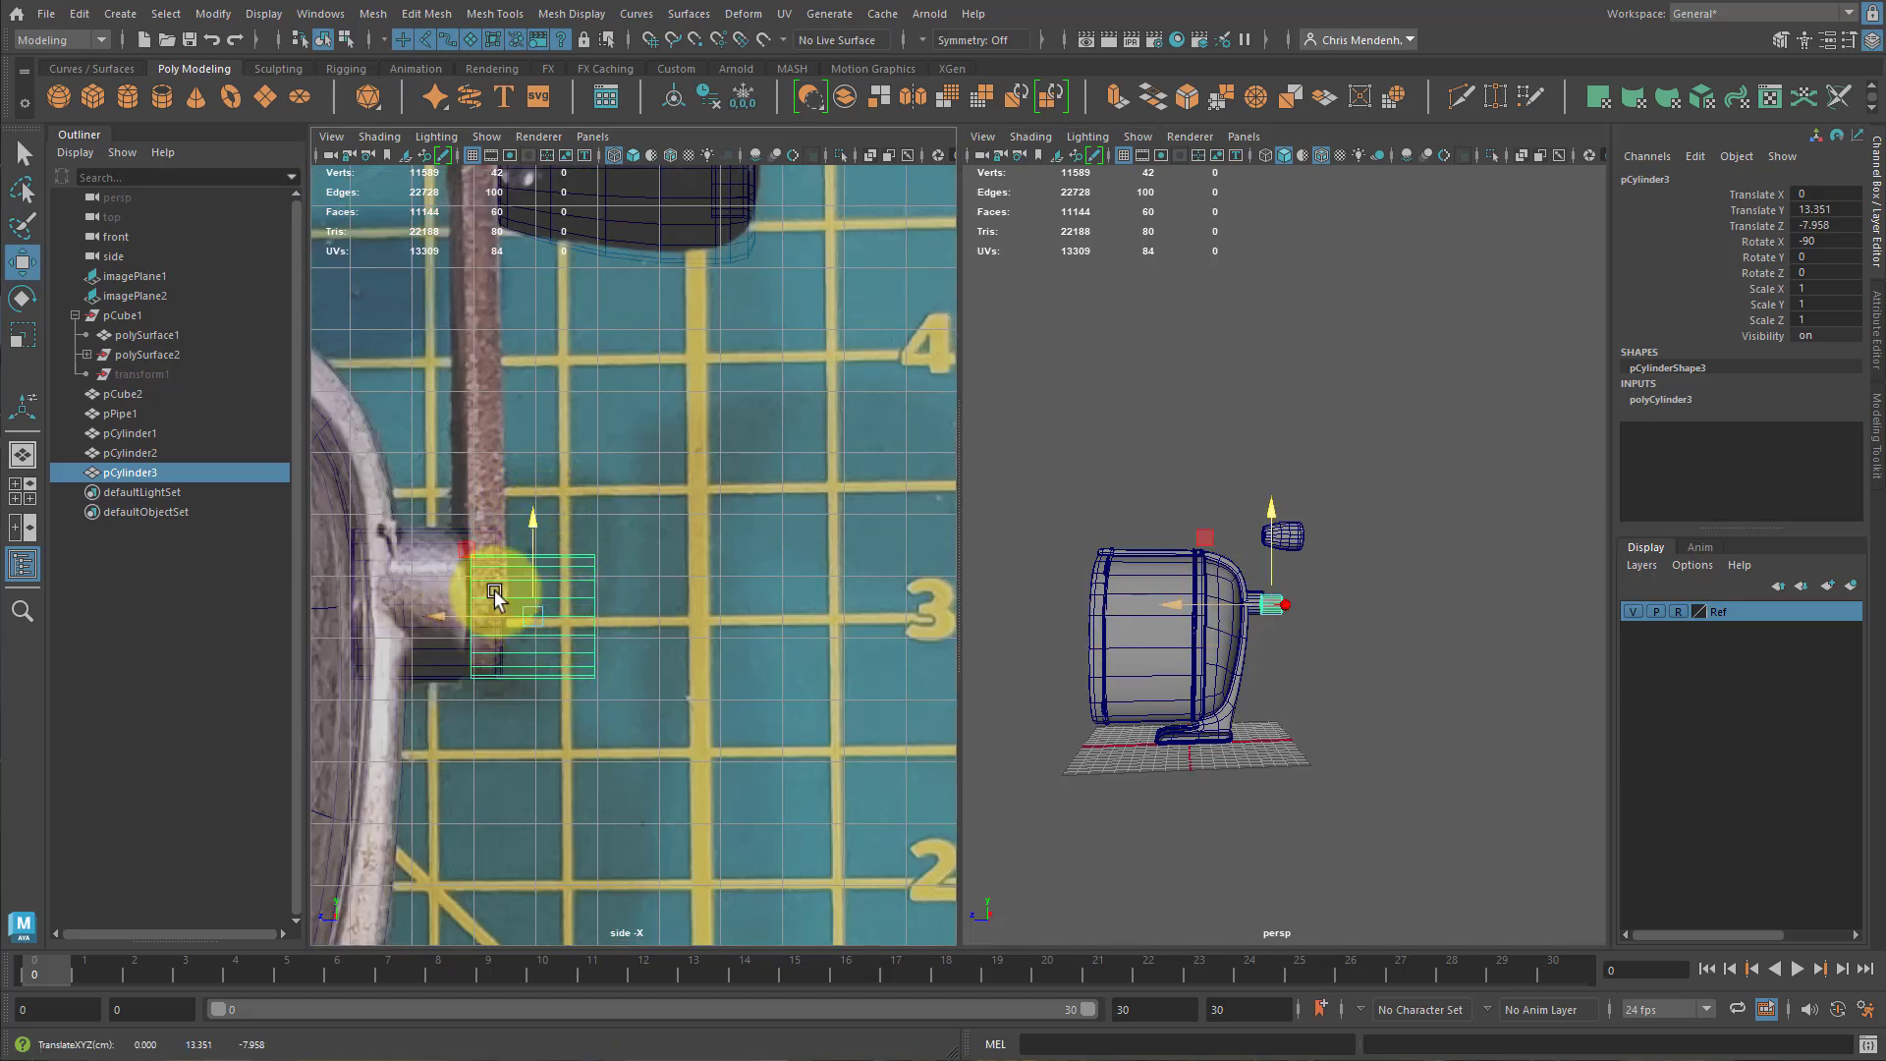
Shorten the crank hub by moving its outer end vertices inward to the arm's inner edge in the side reference photo.
click(432, 540)
click(432, 535)
click(511, 546)
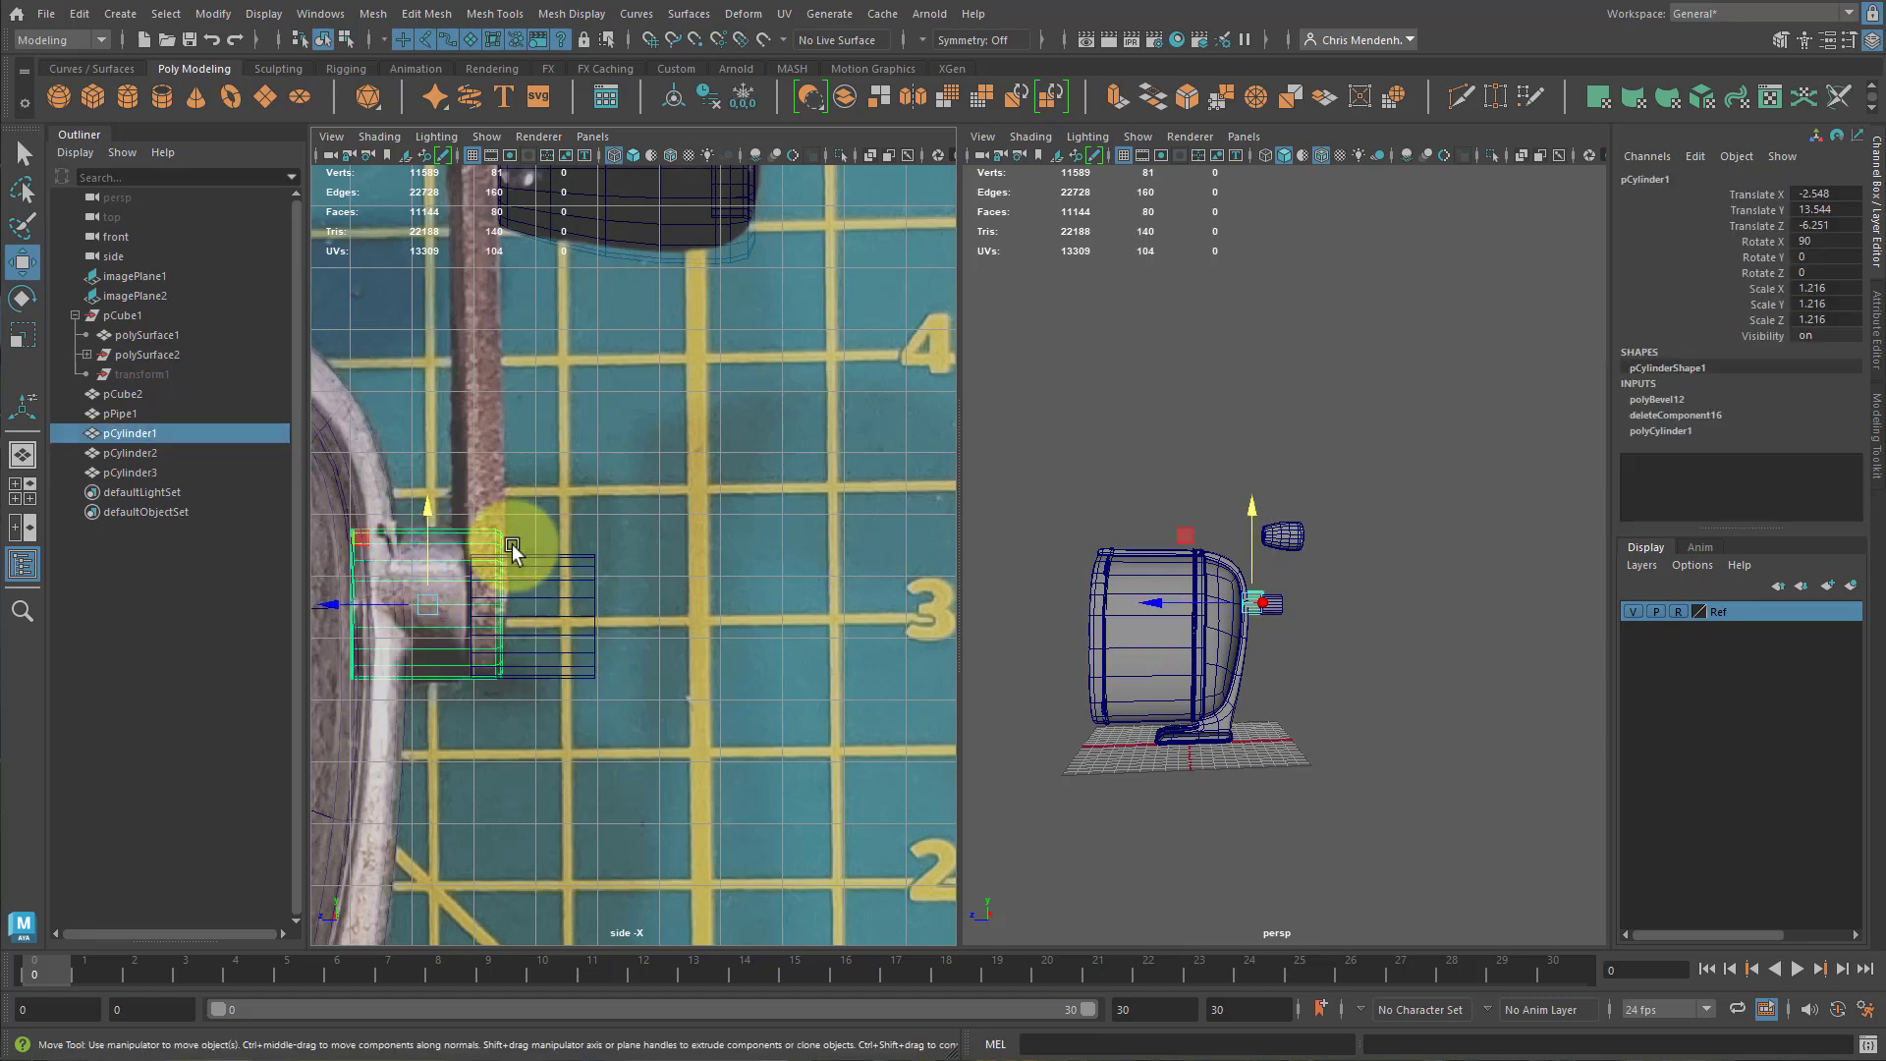
drag(463, 495, 539, 699)
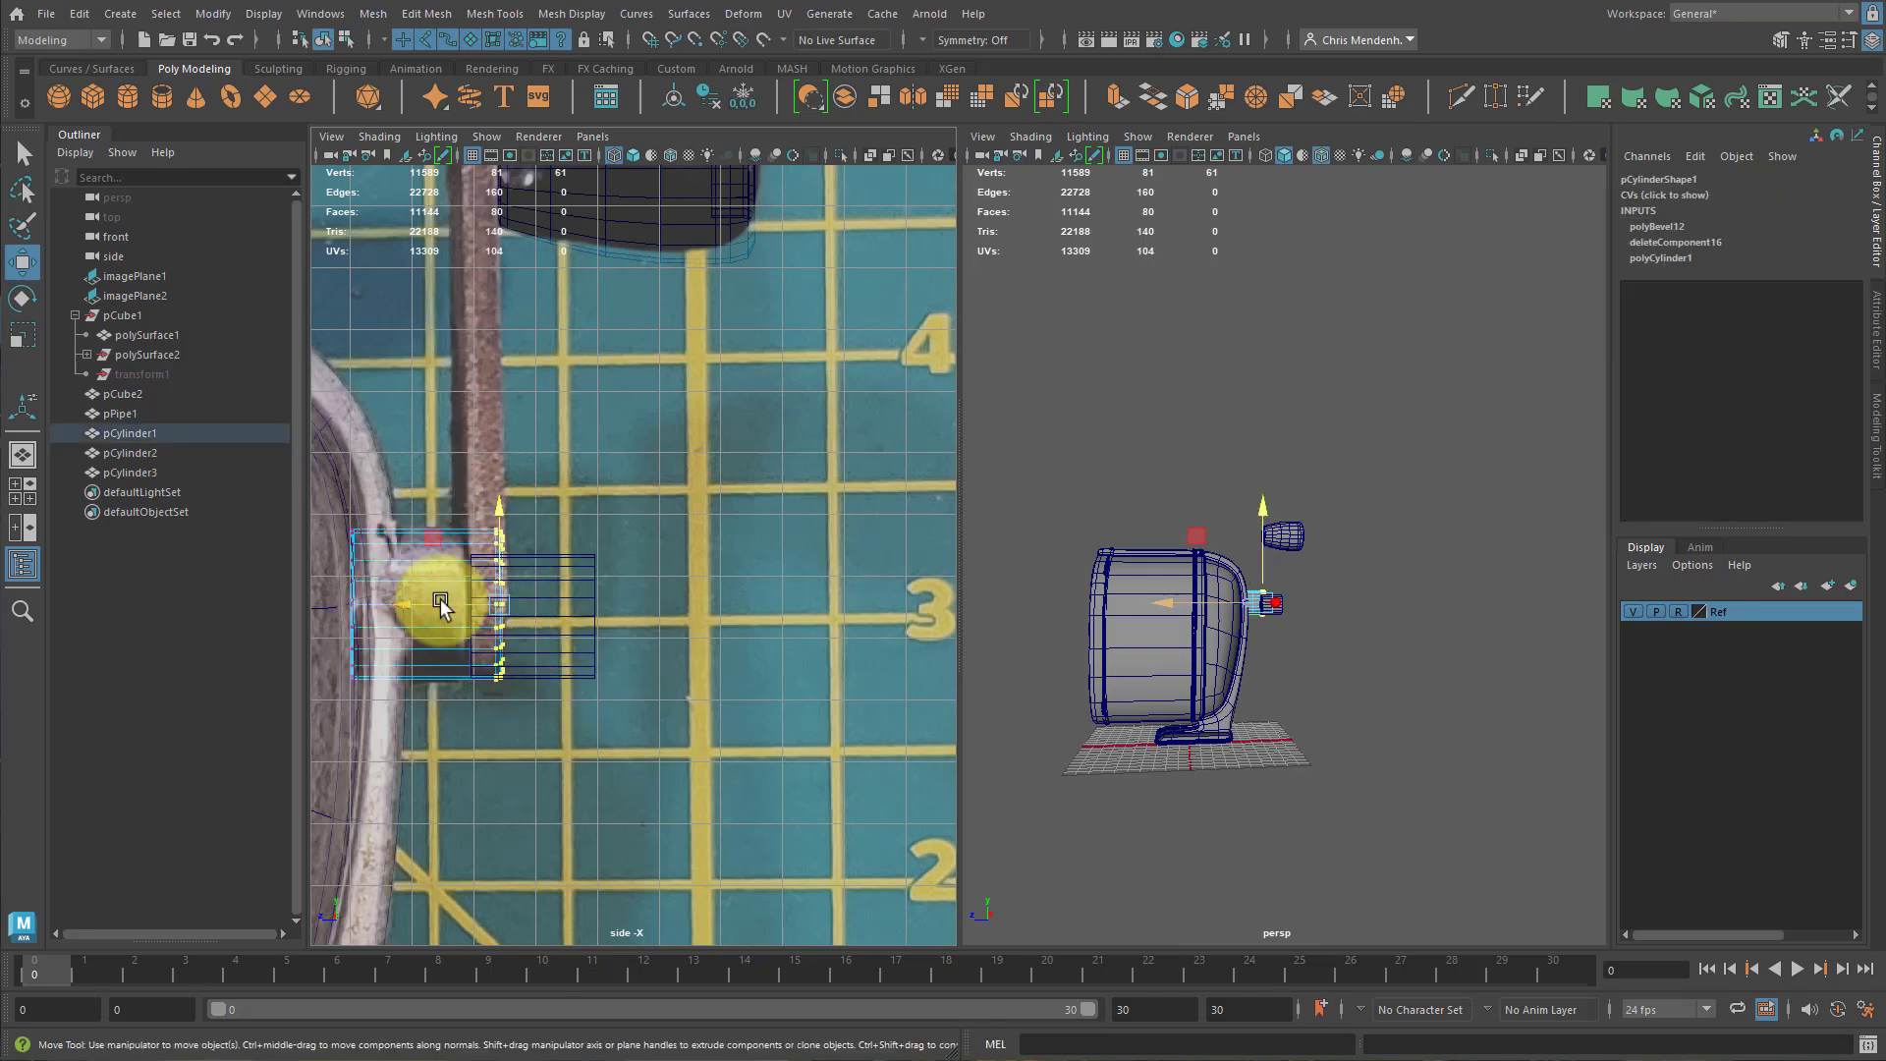
drag(401, 599, 376, 596)
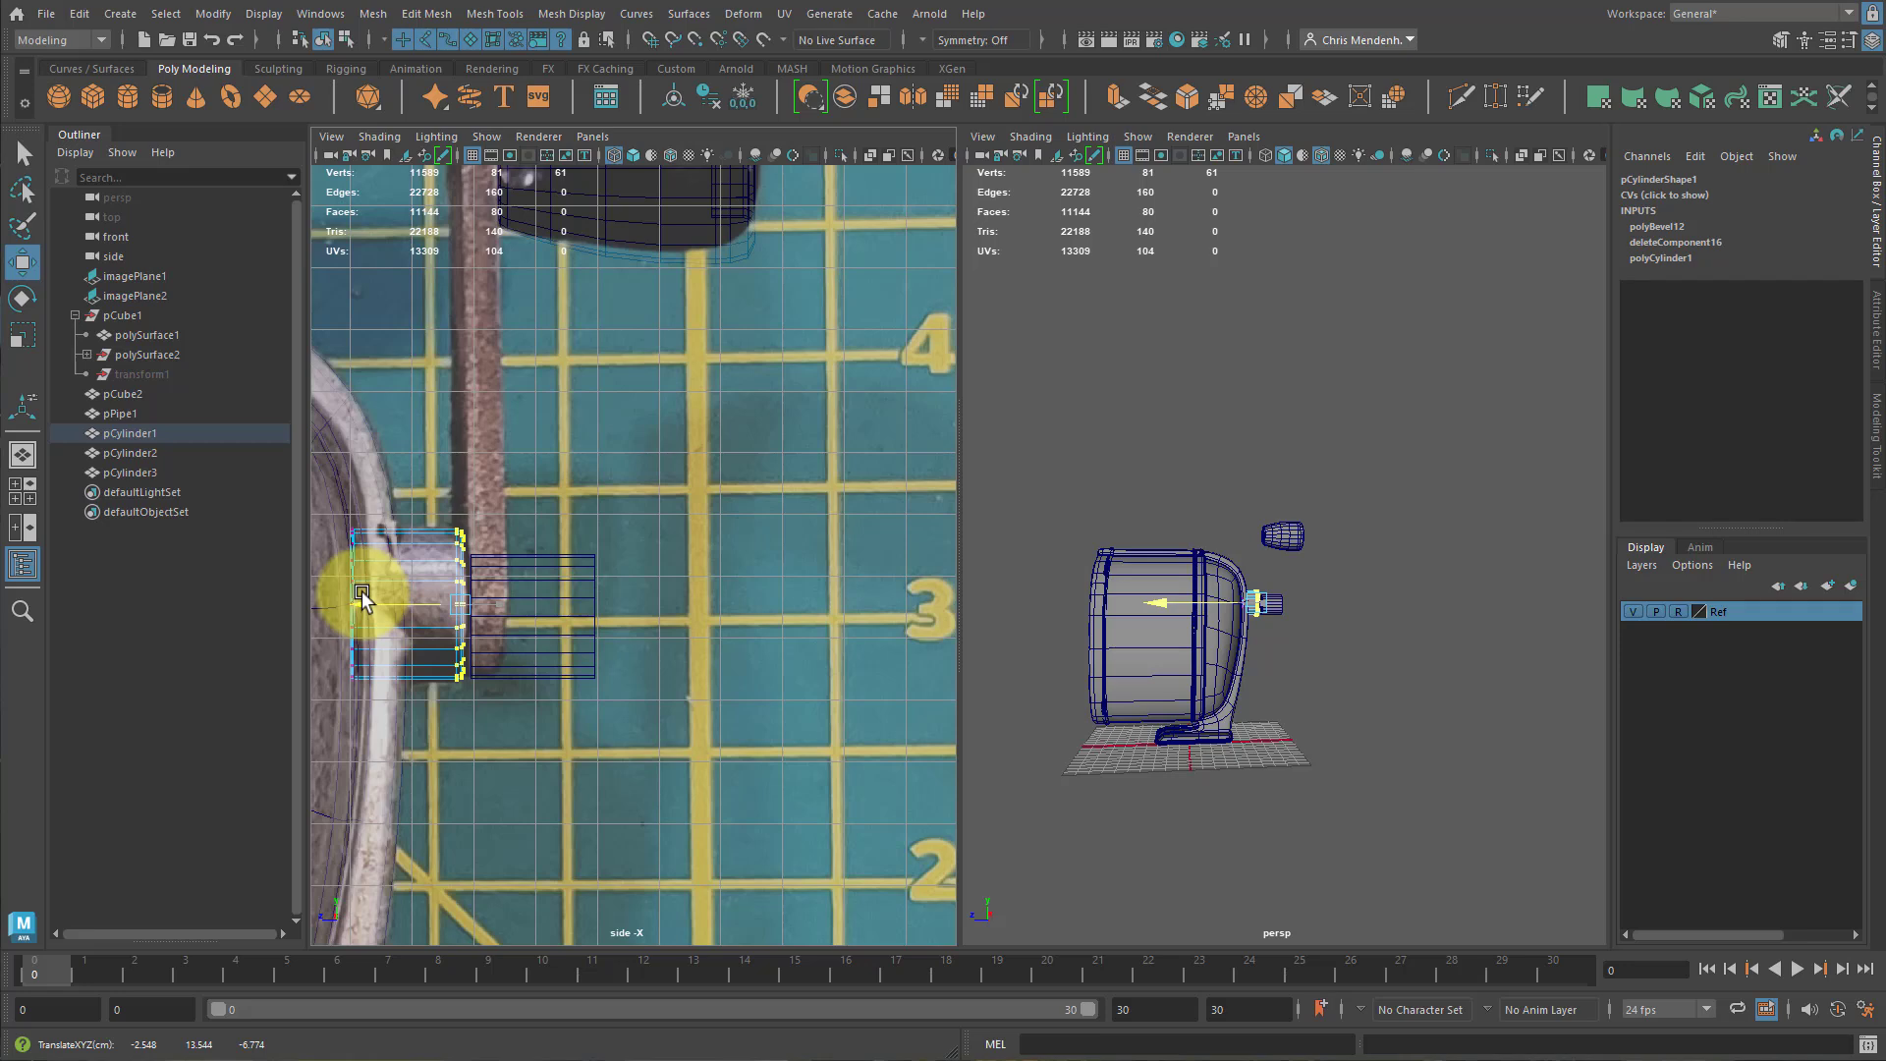
Set the new cylinder against the hub and move its outer end vertices inward to match the arm's thickness.
click(541, 605)
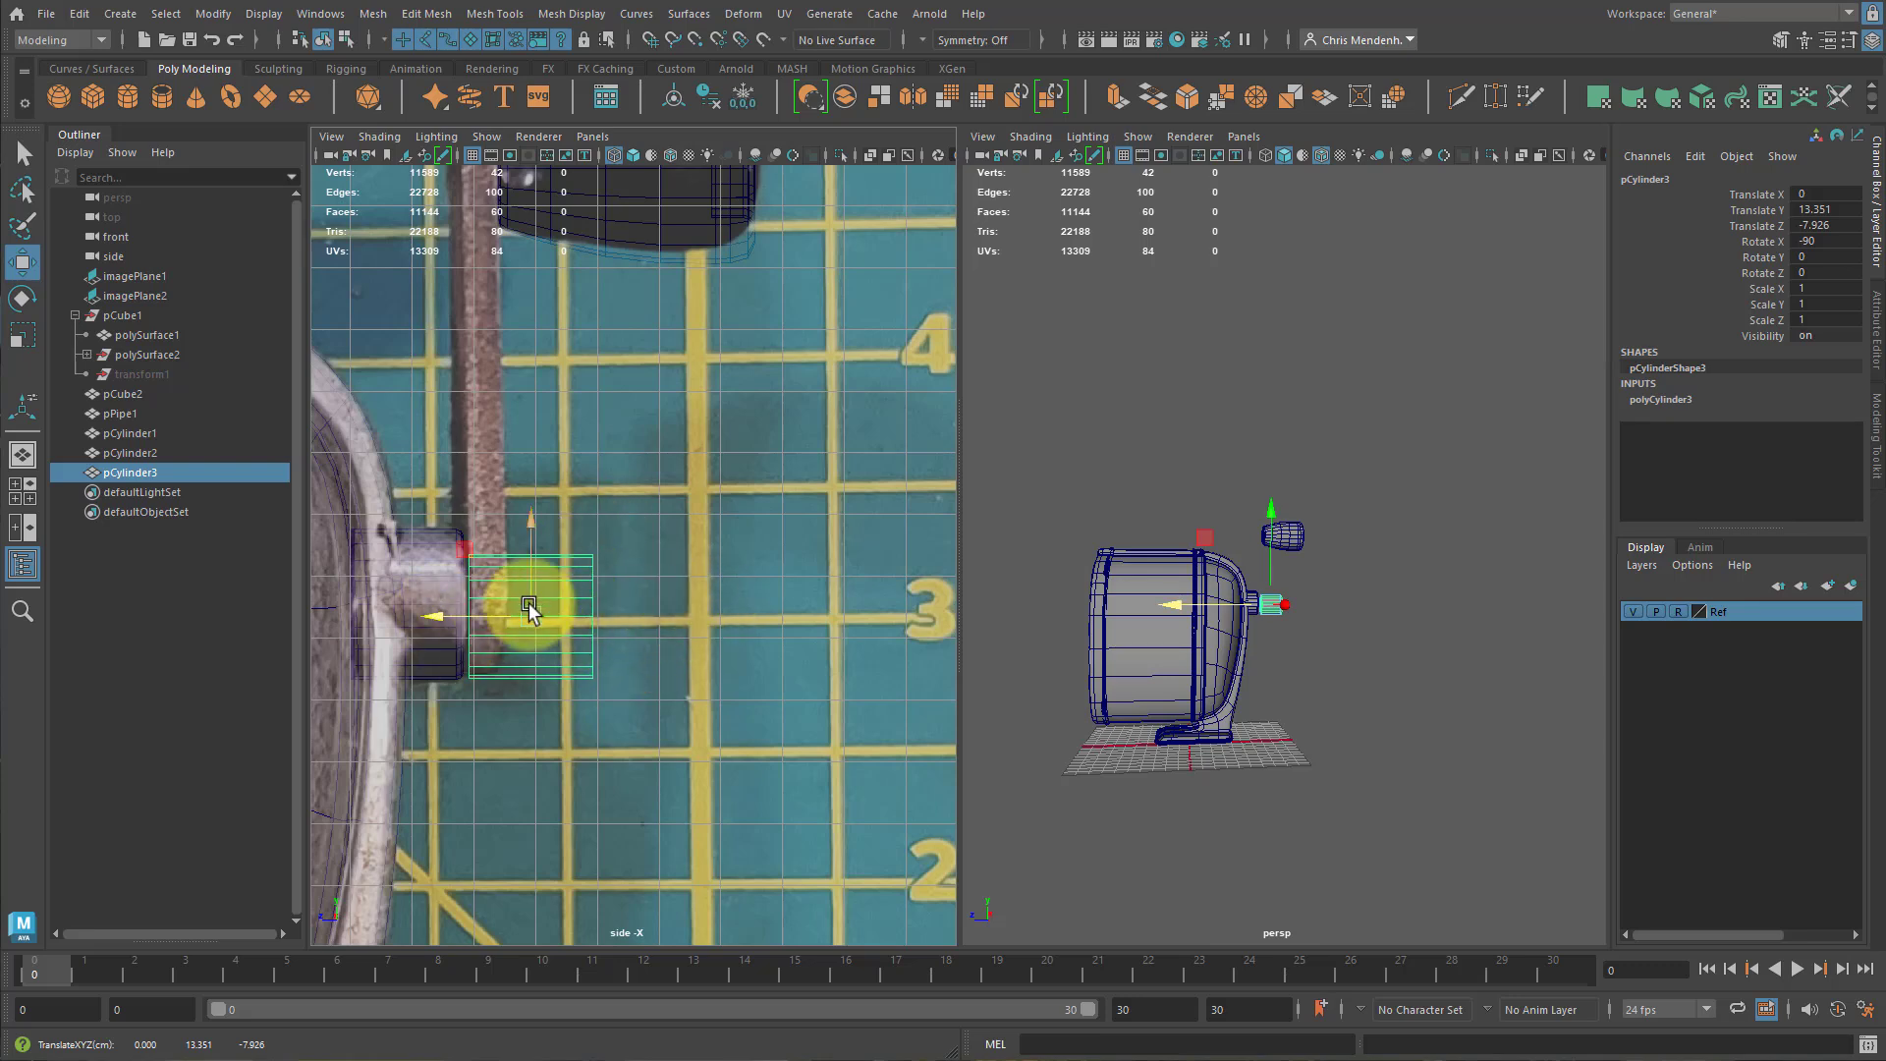
key(F9)
drag(640, 704, 545, 479)
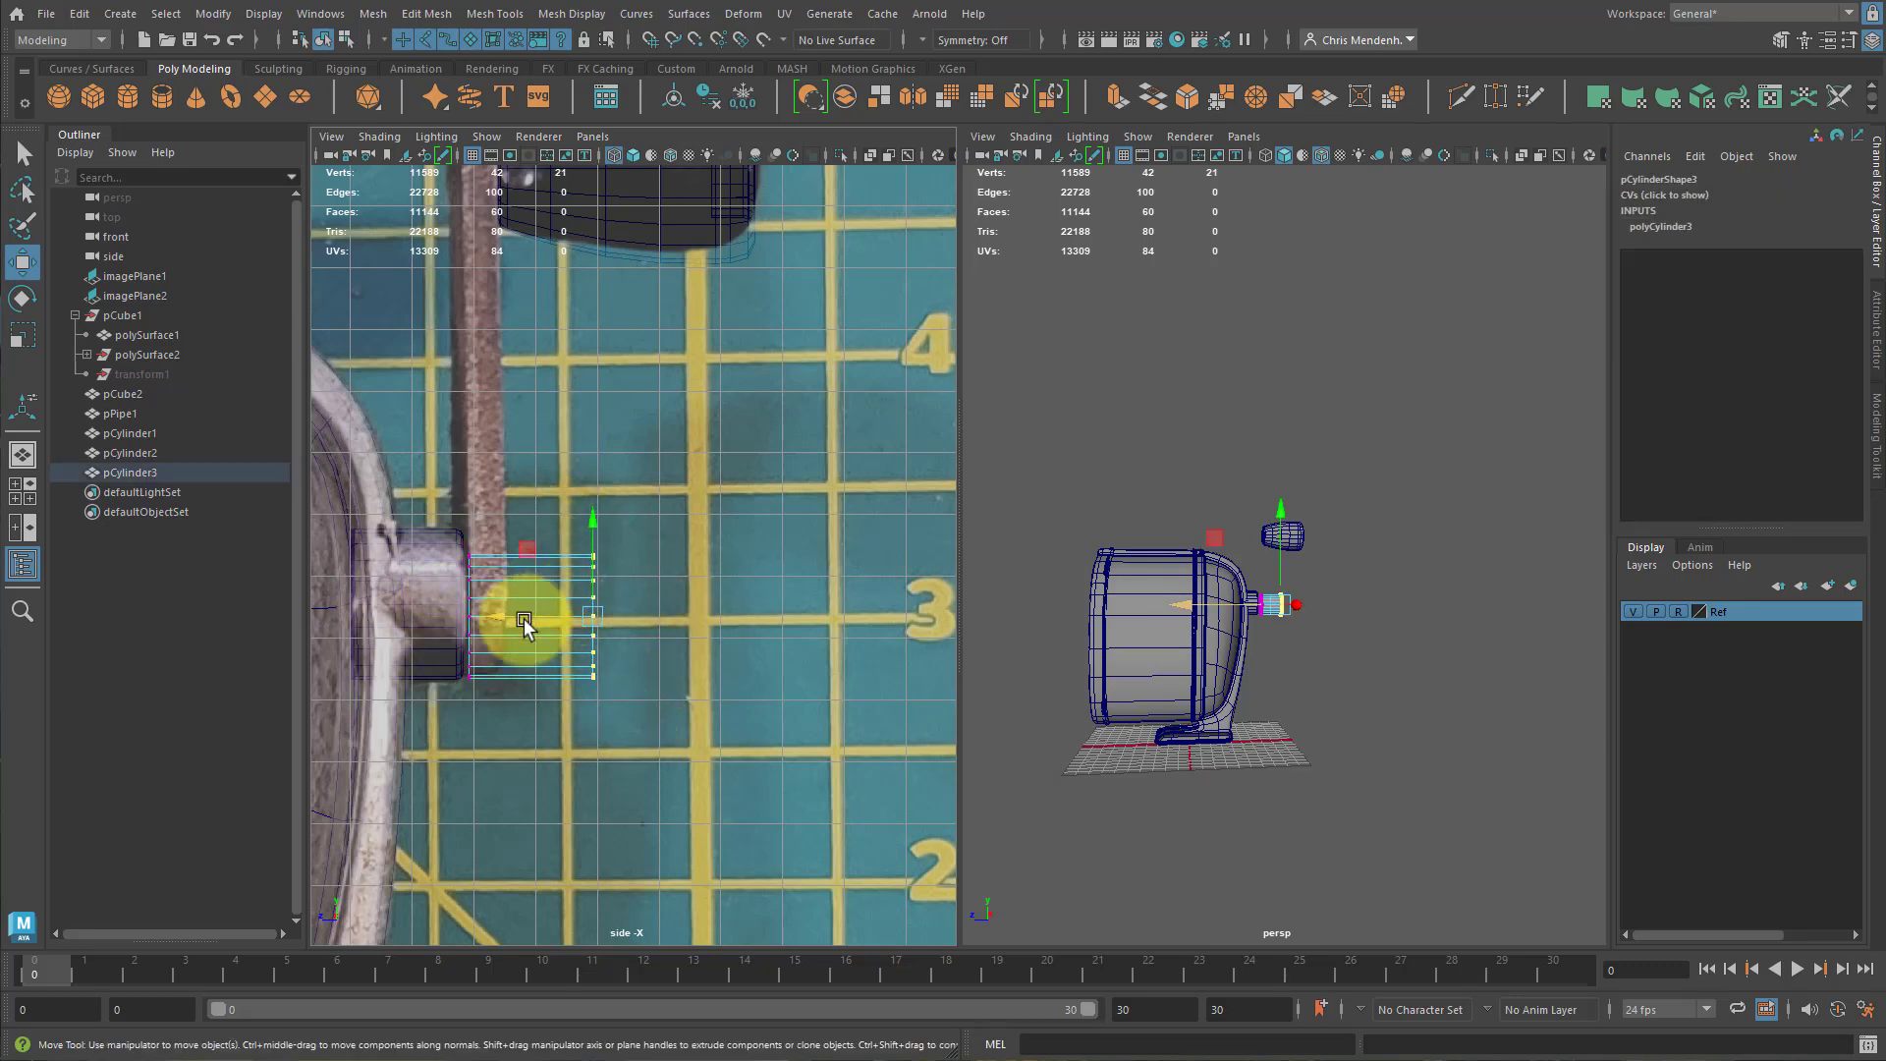
drag(498, 616, 424, 615)
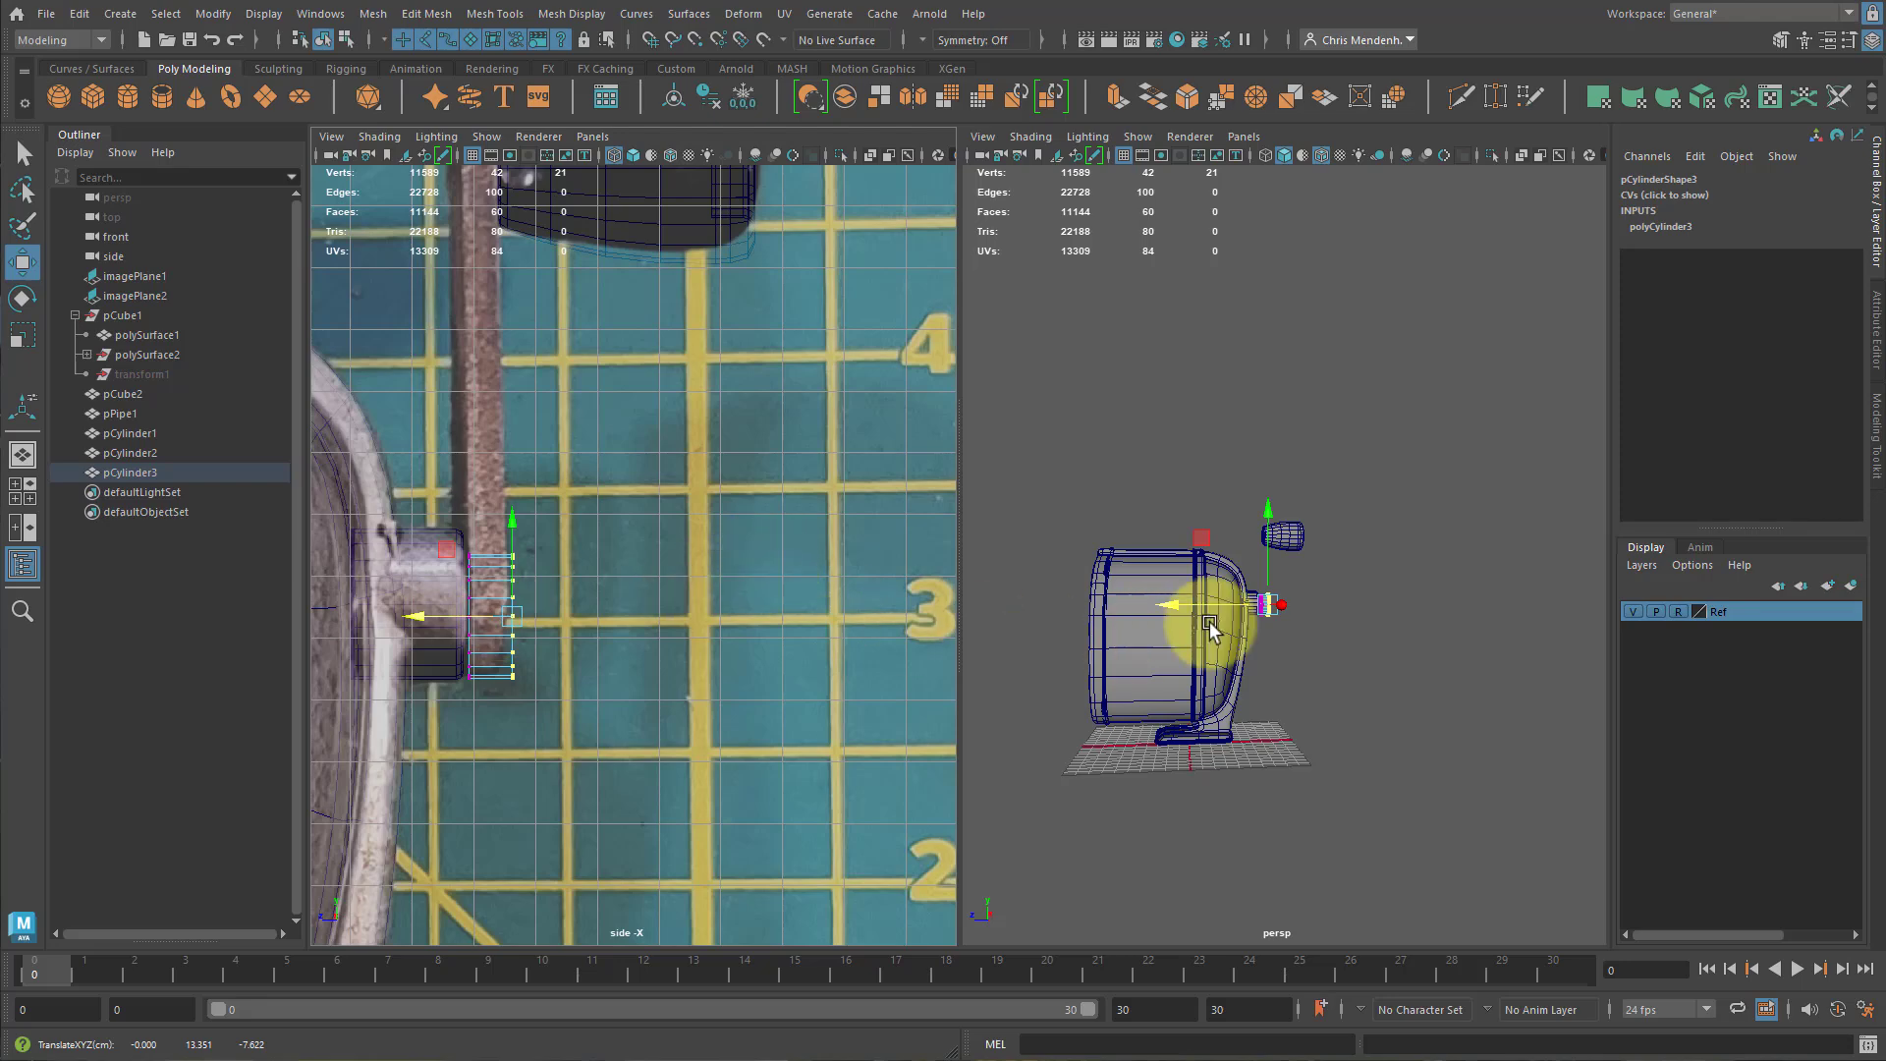
Snap the flattened cylinder along X to the crank hub's centre, at Translate X -2.548.
key(f)
alt+drag(1405, 648, 1188, 683)
key(F8)
scroll(1316, 567, down, 8)
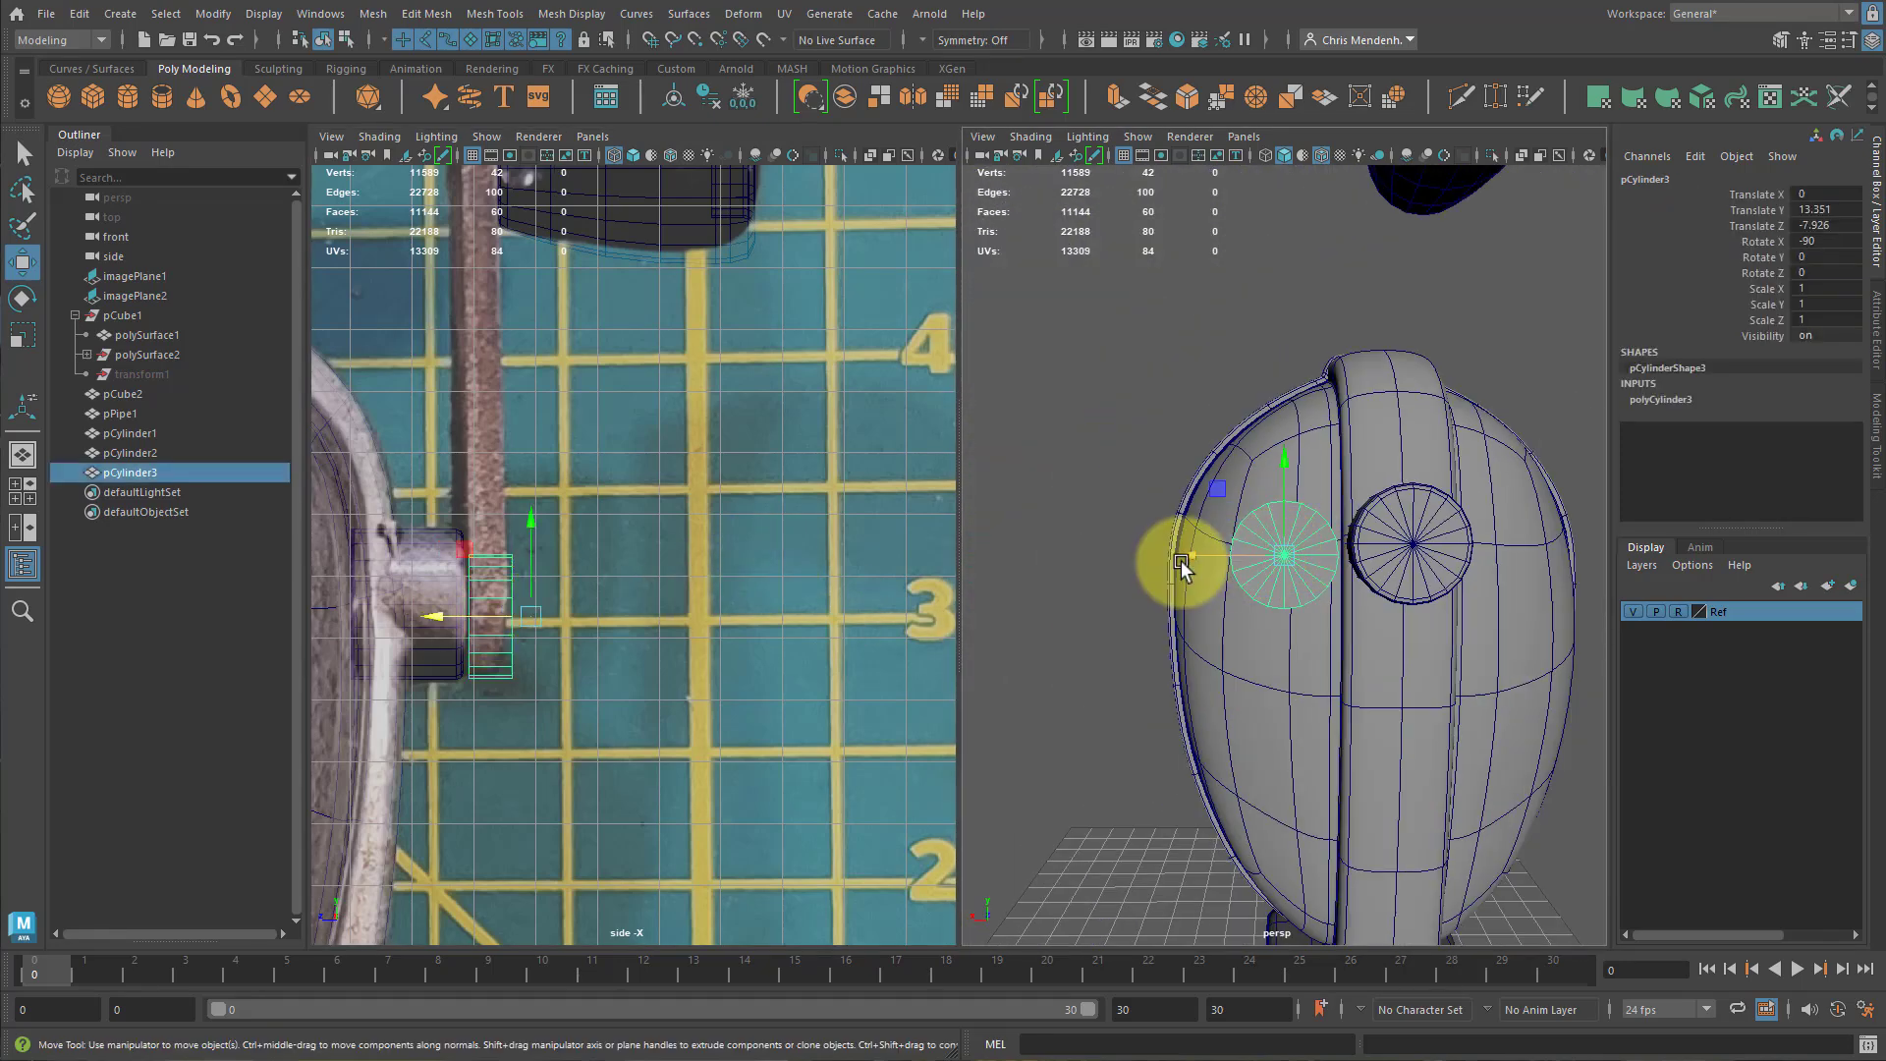
drag(1183, 556, 1087, 556)
key(v)
middle_drag(1409, 415, 1395, 381)
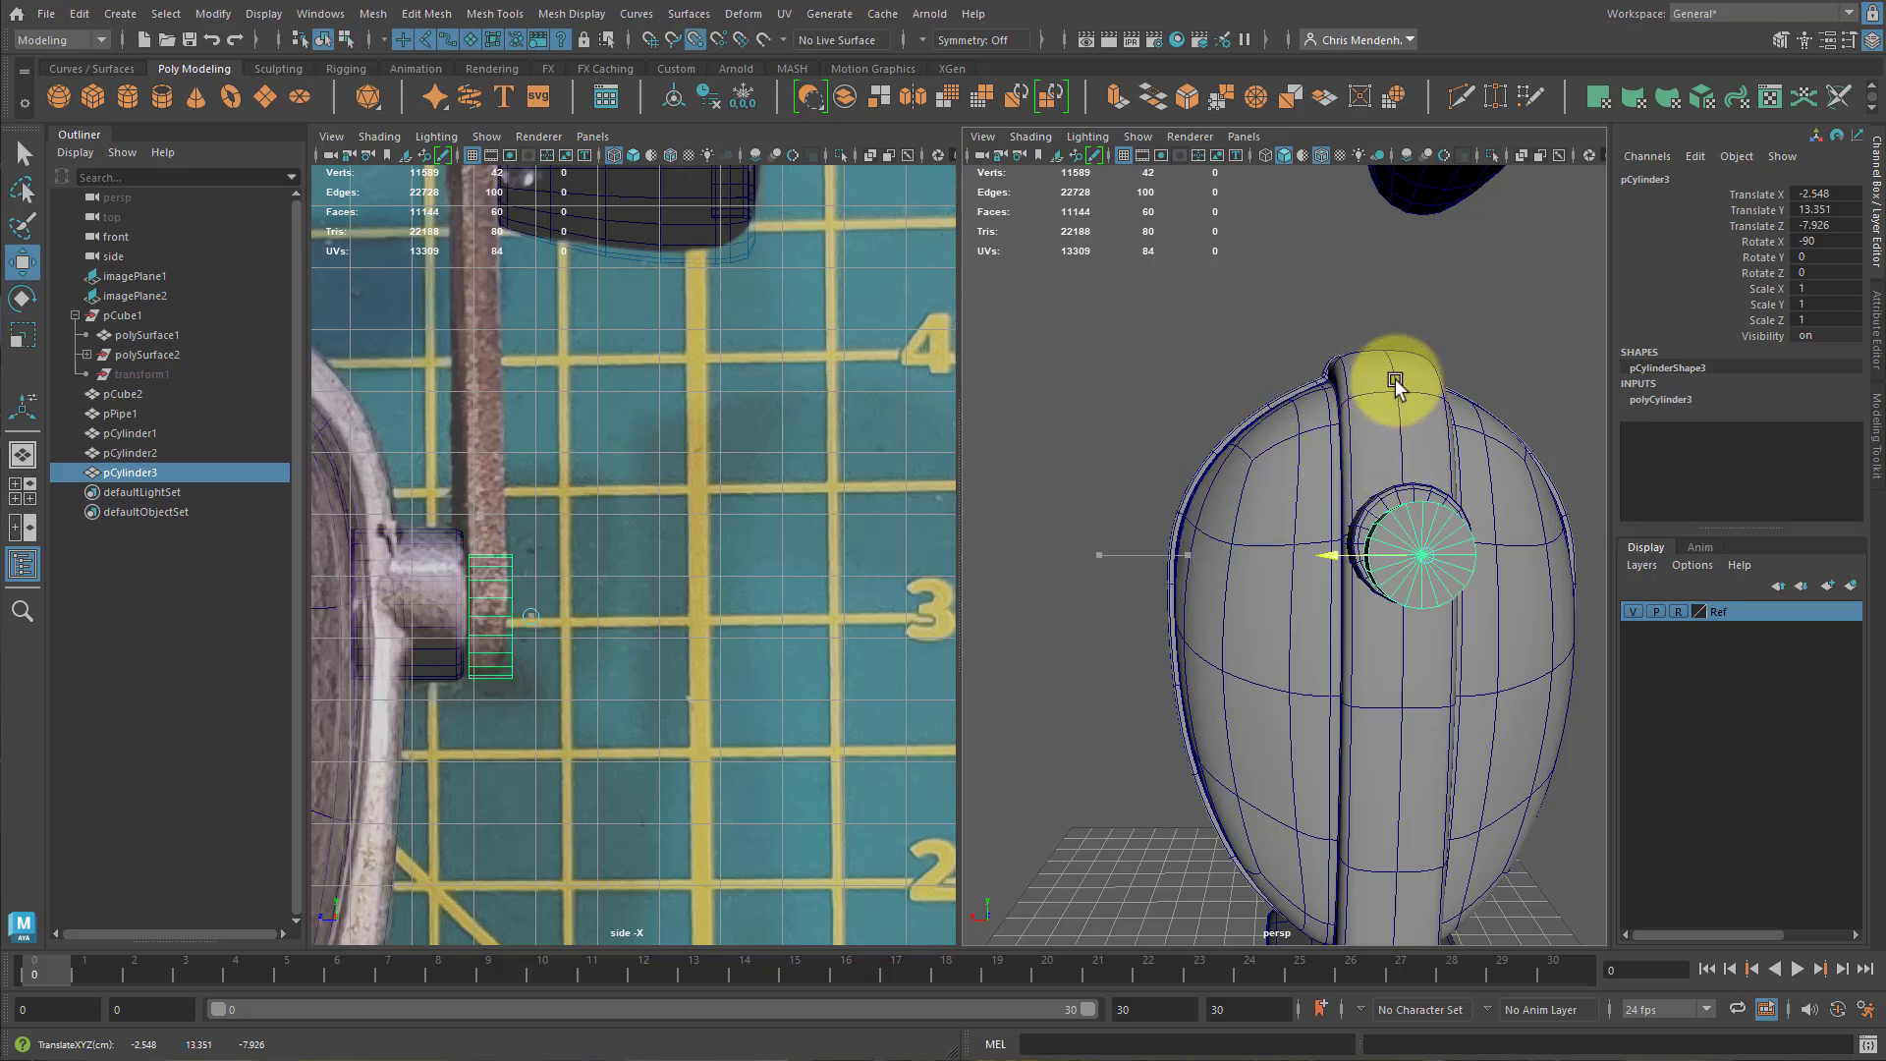
Extract the upper half of the flattened cylinder's faces as a separate piece.
alt+drag(1381, 675, 1638, 670)
alt+right_drag(1542, 668, 1676, 660)
alt+drag(1676, 660, 1347, 493)
key(r)
right_drag(1347, 492, 1363, 531)
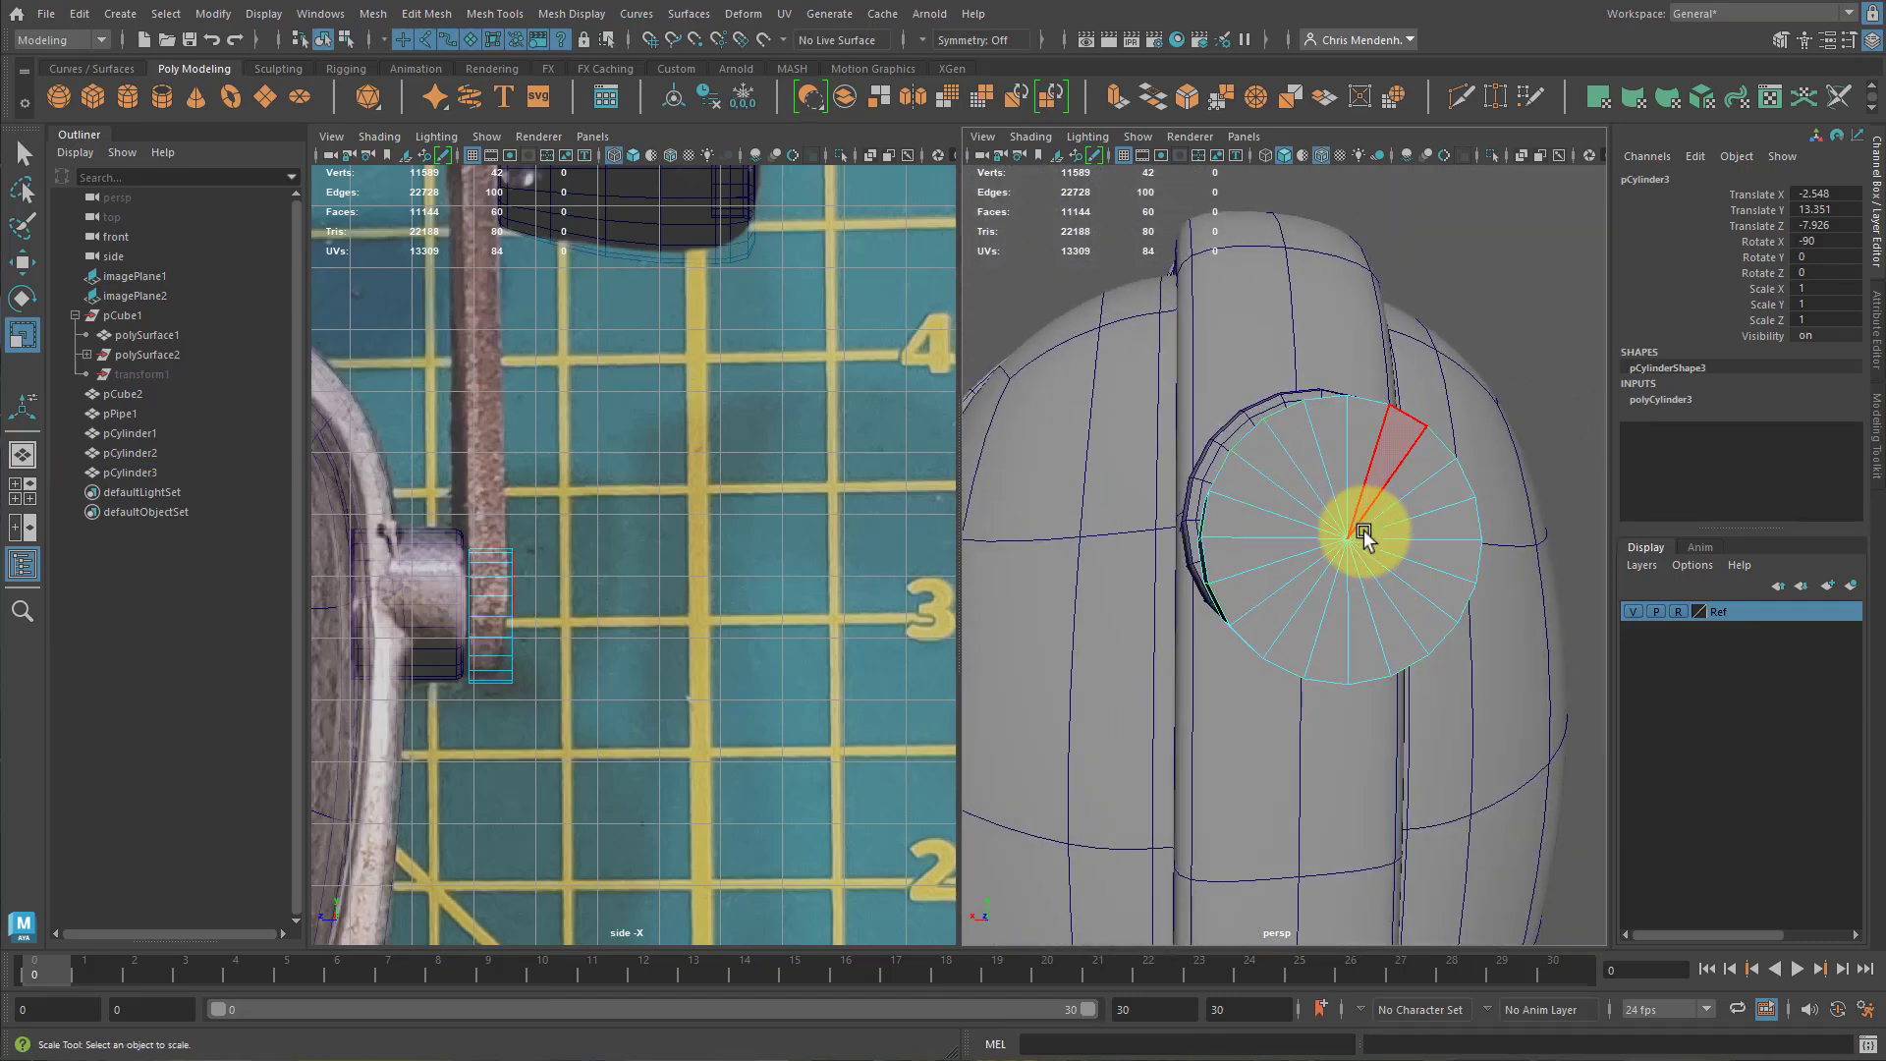
alt+drag(1363, 530, 1326, 491)
drag(1075, 332, 1535, 514)
mouse_move(1326, 560)
alt+mouse_down()
mouse_move(1544, 577)
mouse_move(1503, 534)
mouse_move(1302, 535)
alt+mouse_up()
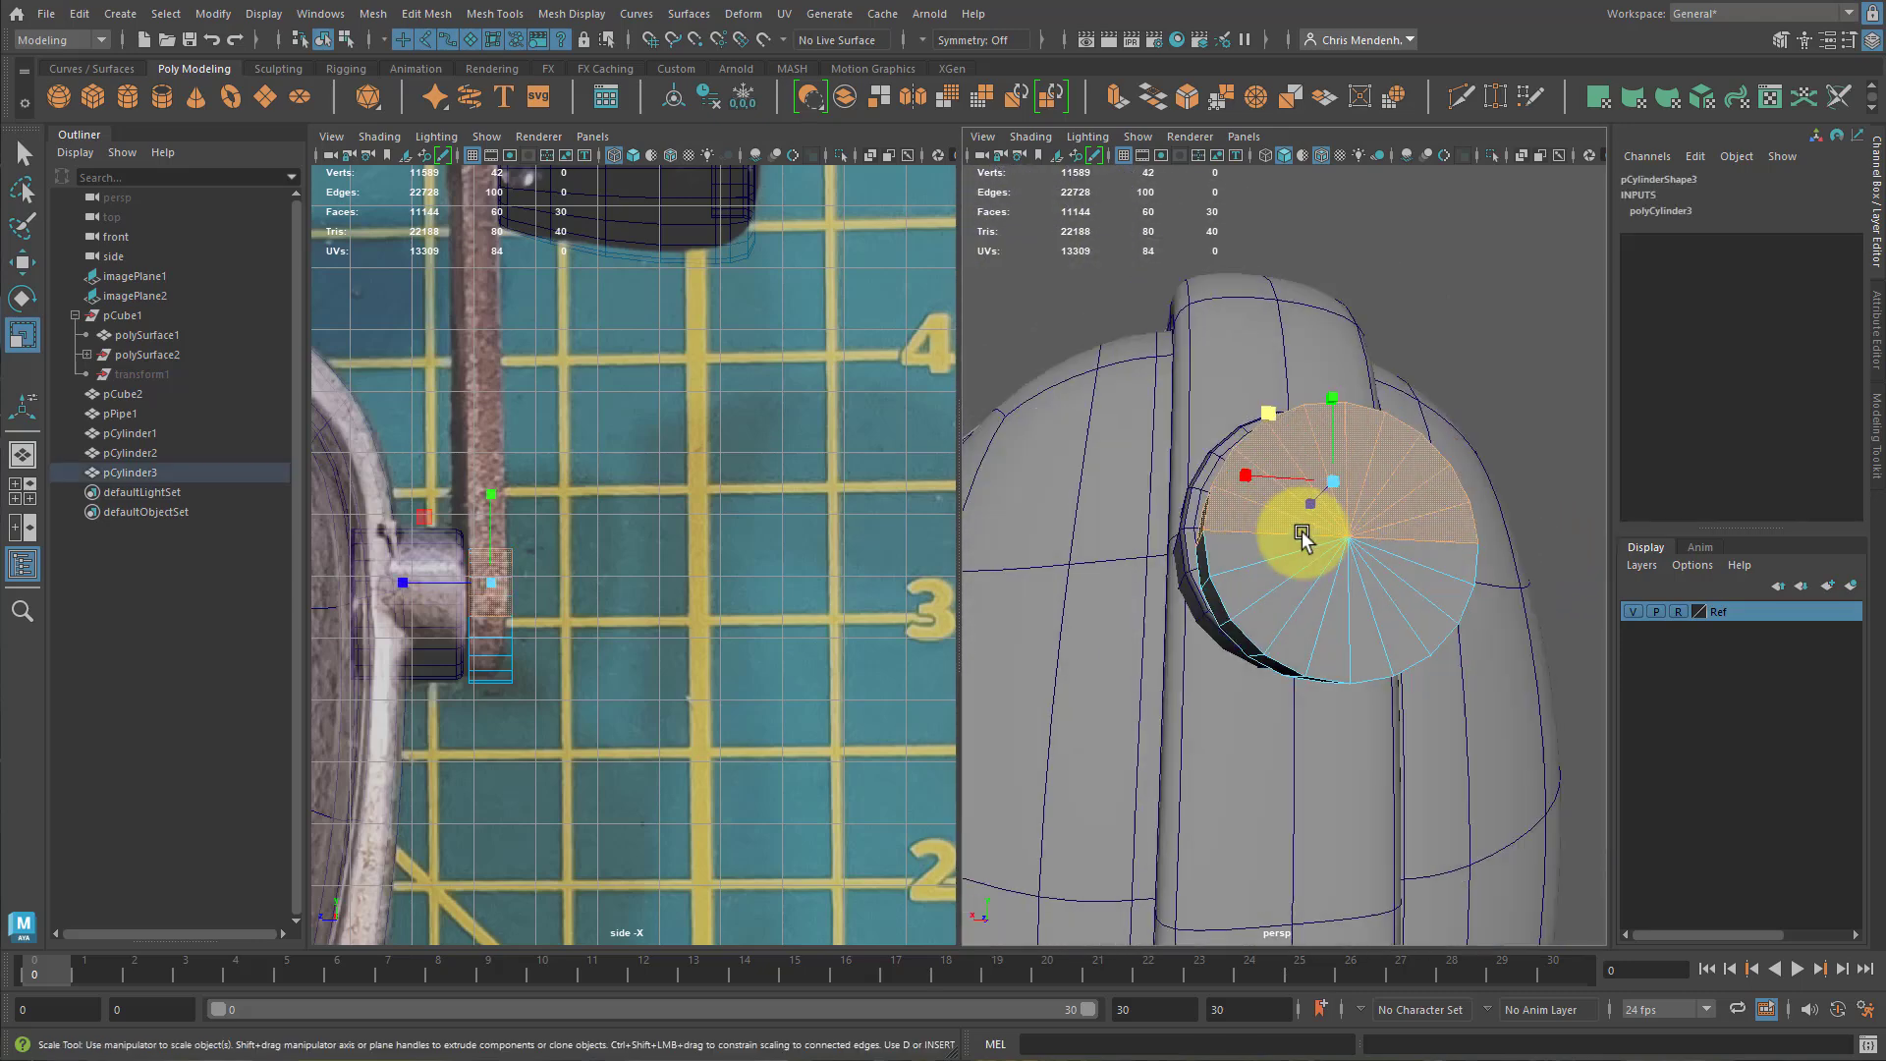
click(425, 14)
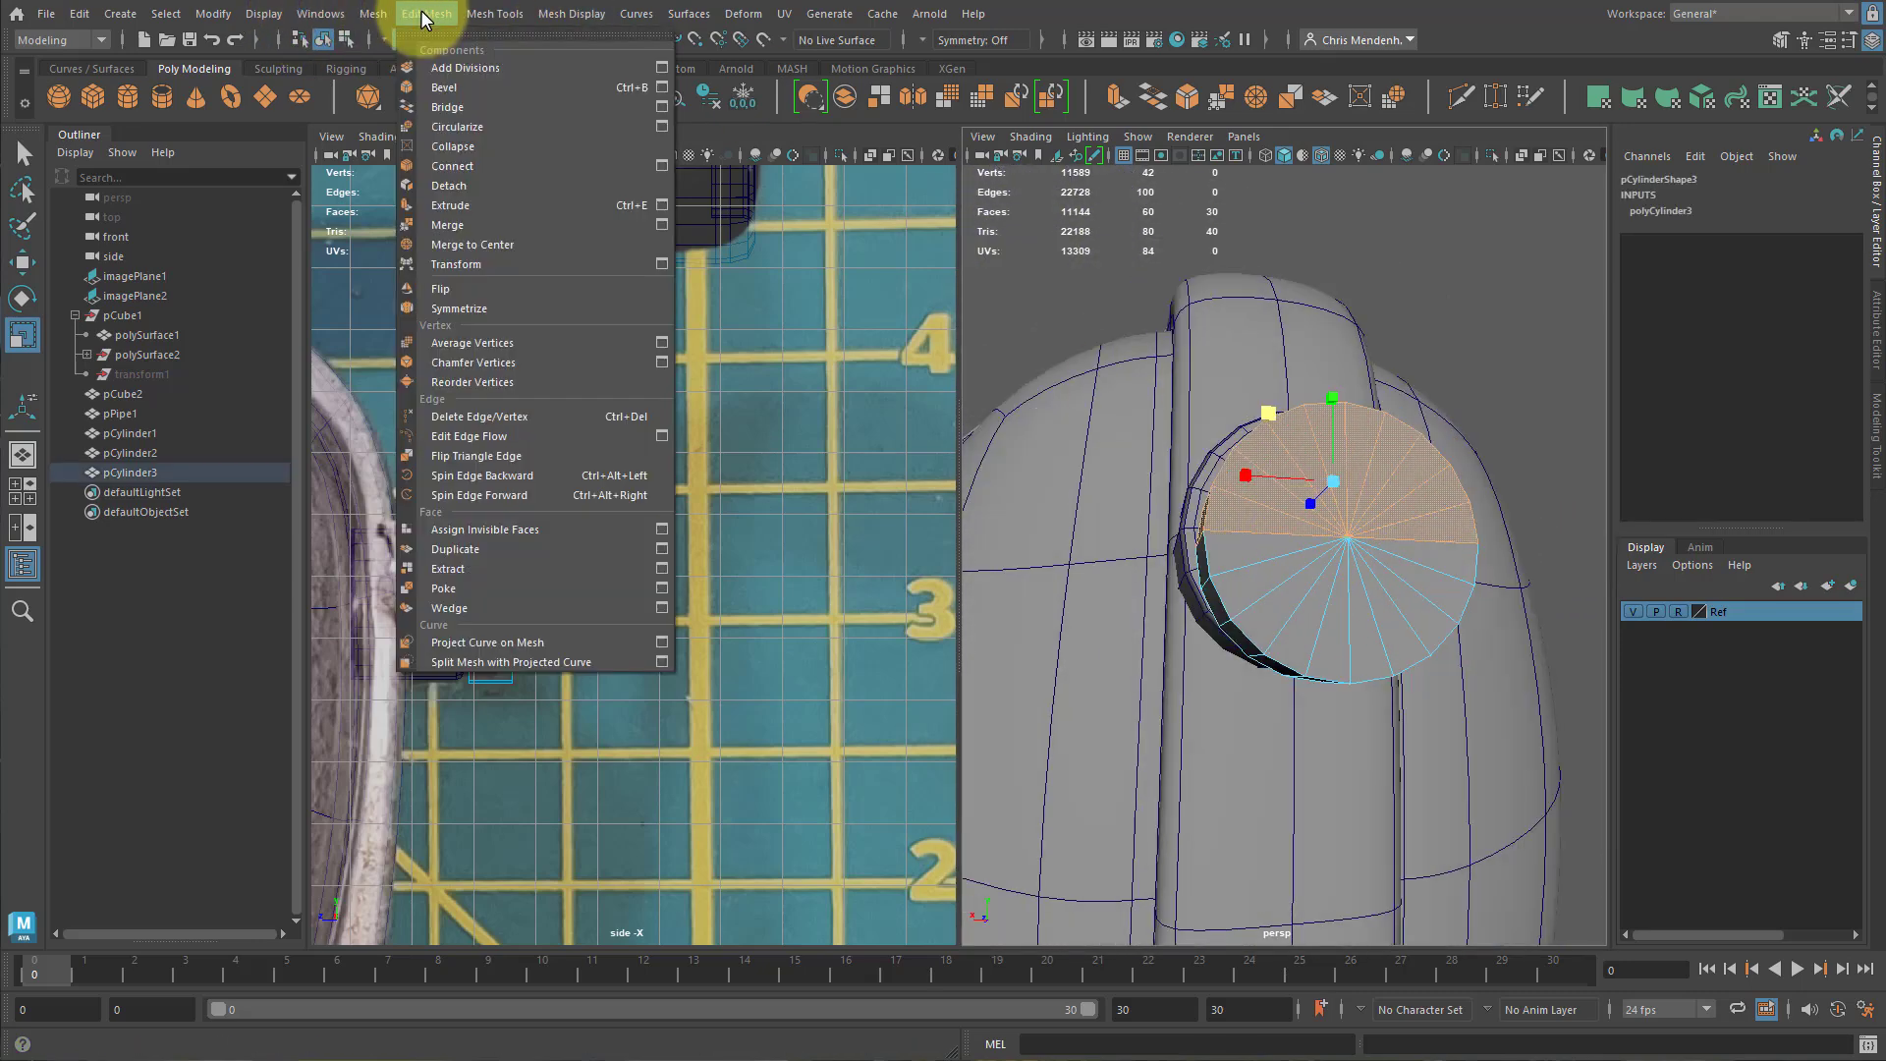
click(503, 570)
Move the extracted half-cylinder up to the arm's top end beside the knob, at Translate Z 7.118.
alt+drag(1263, 526, 1309, 573)
right_drag(1309, 573, 1393, 444)
click(1316, 515)
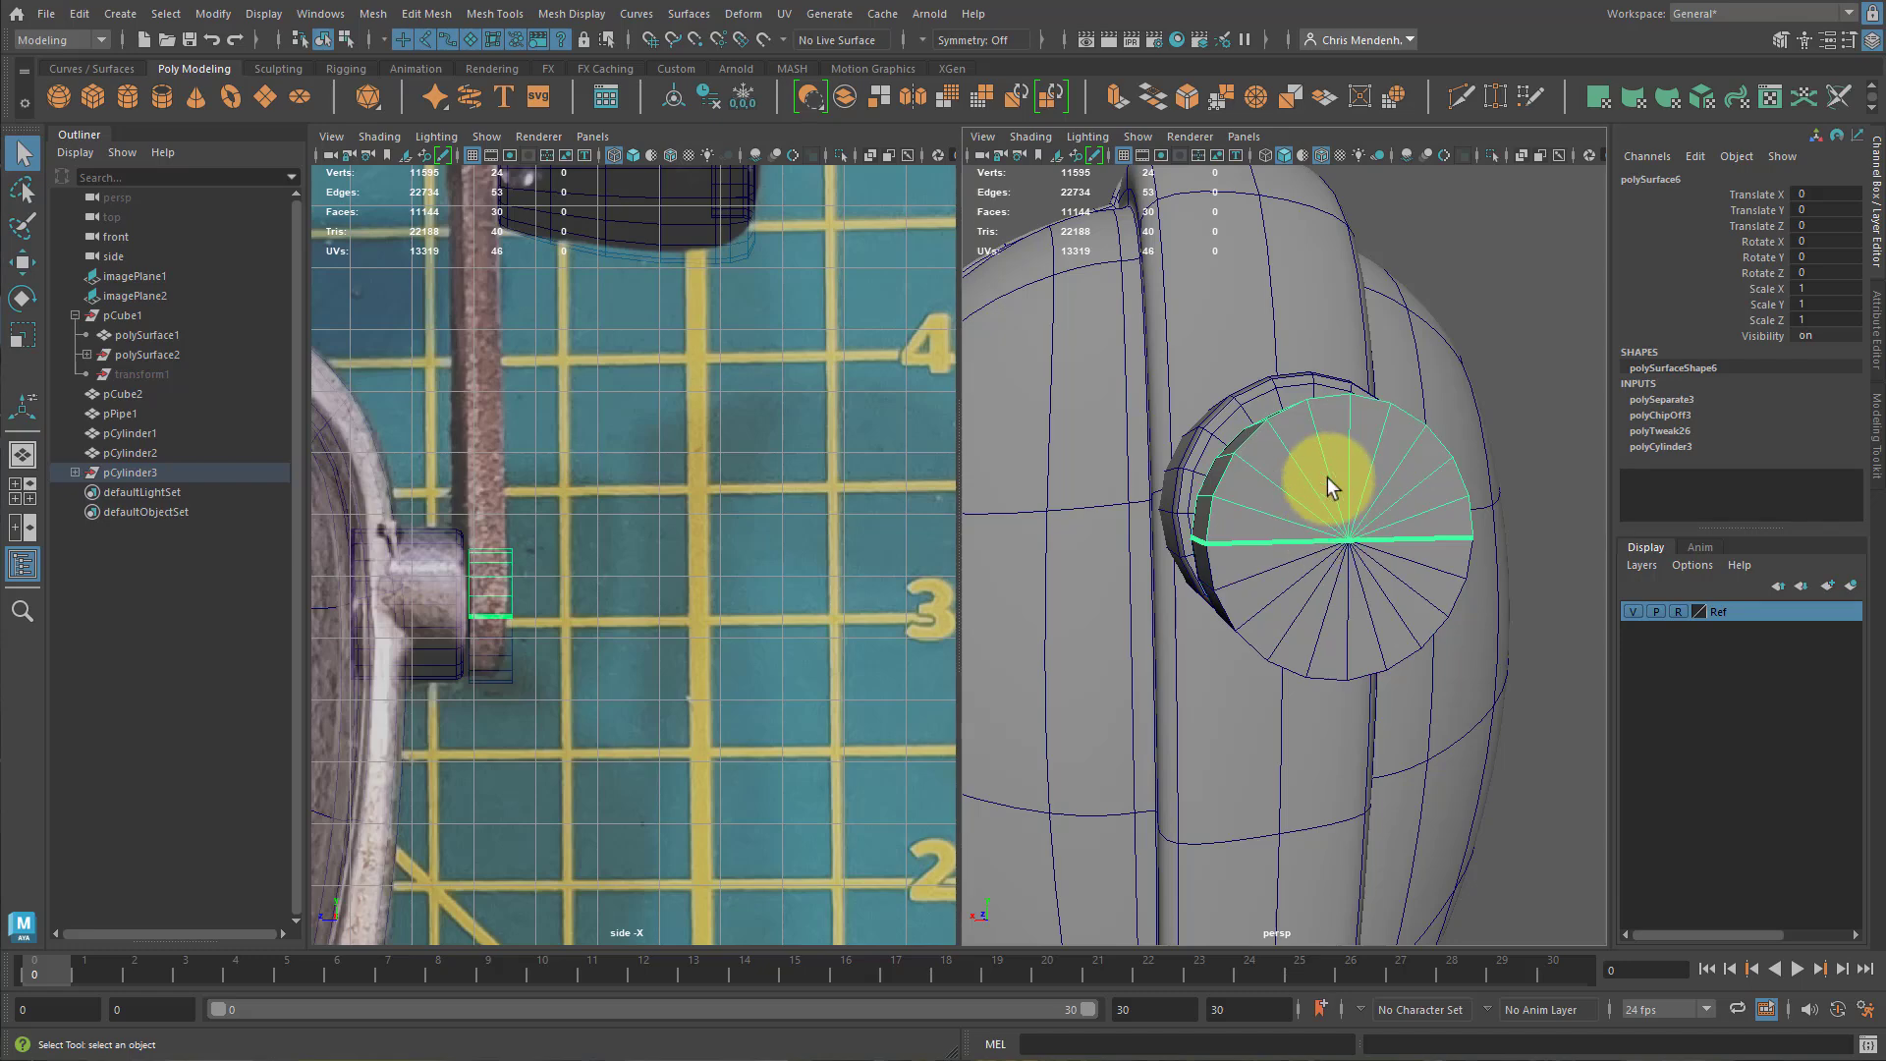
key(w)
drag(1368, 450, 1394, 271)
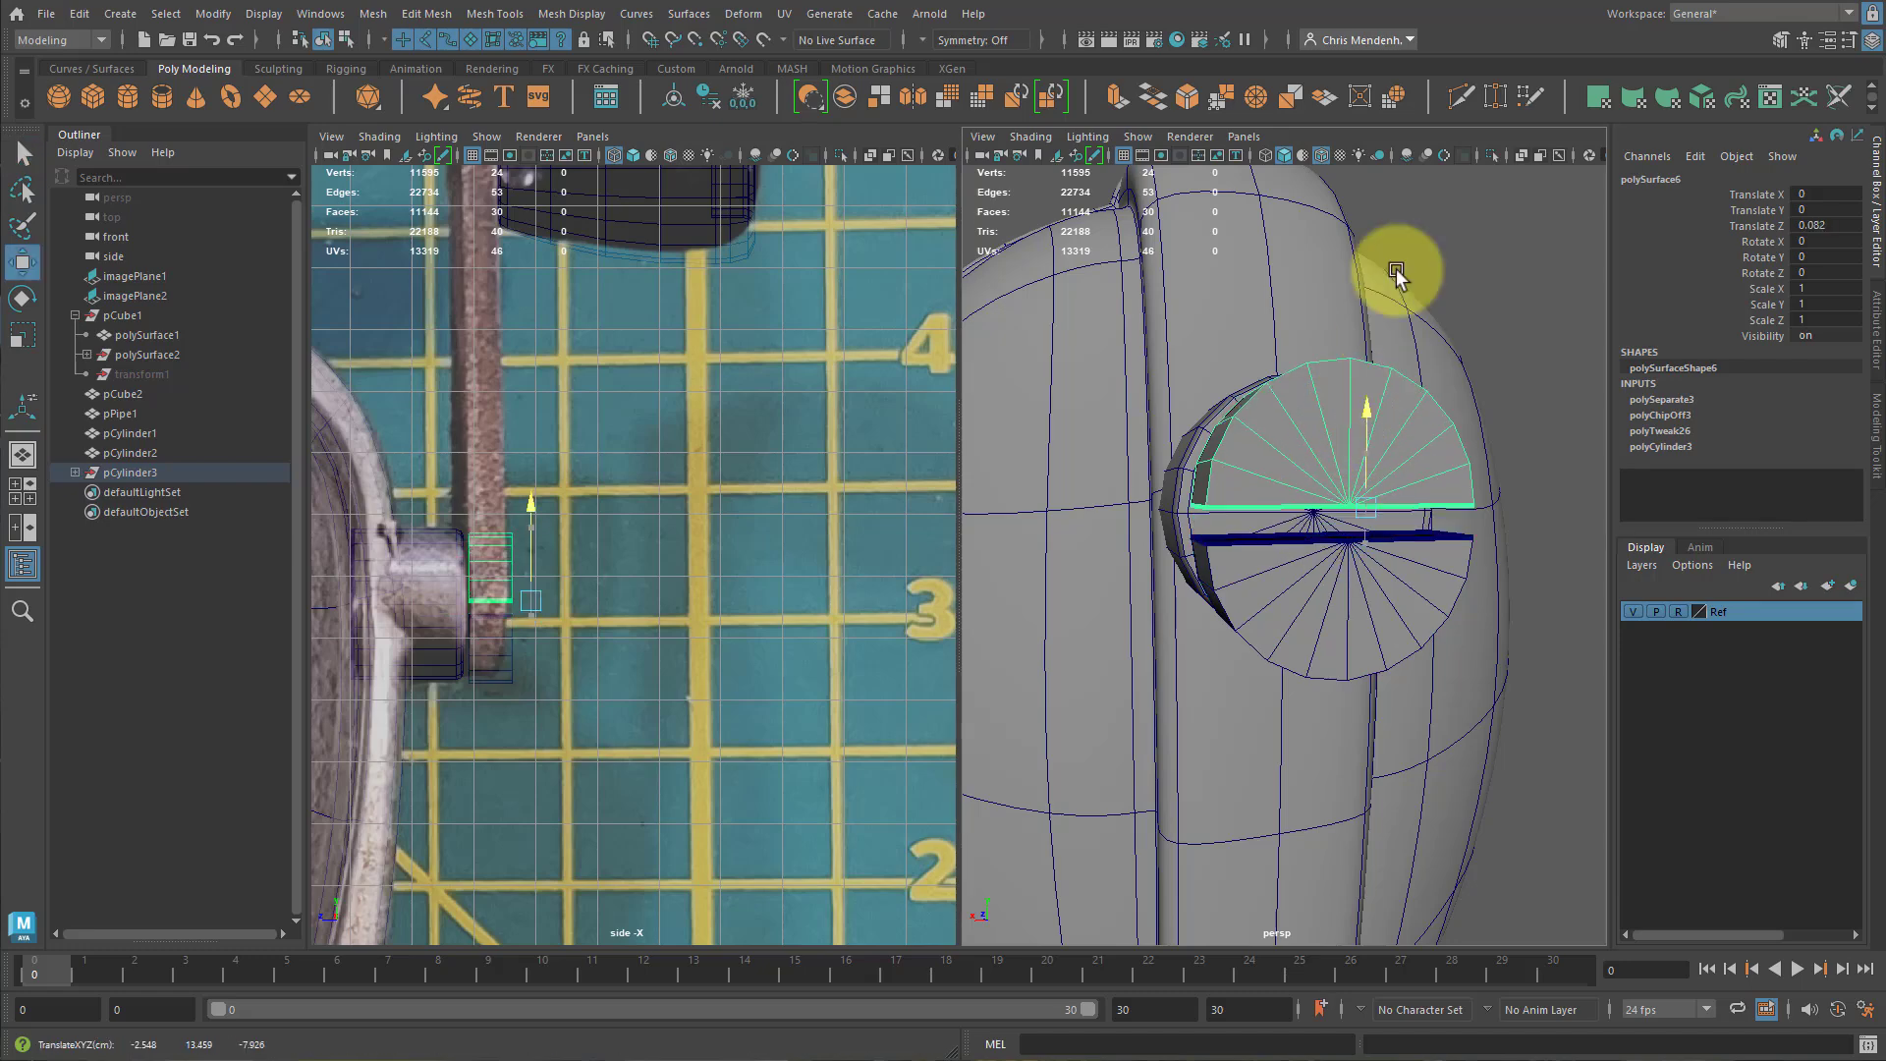
drag(533, 450, 534, 168)
alt+middle_drag(664, 341, 755, 592)
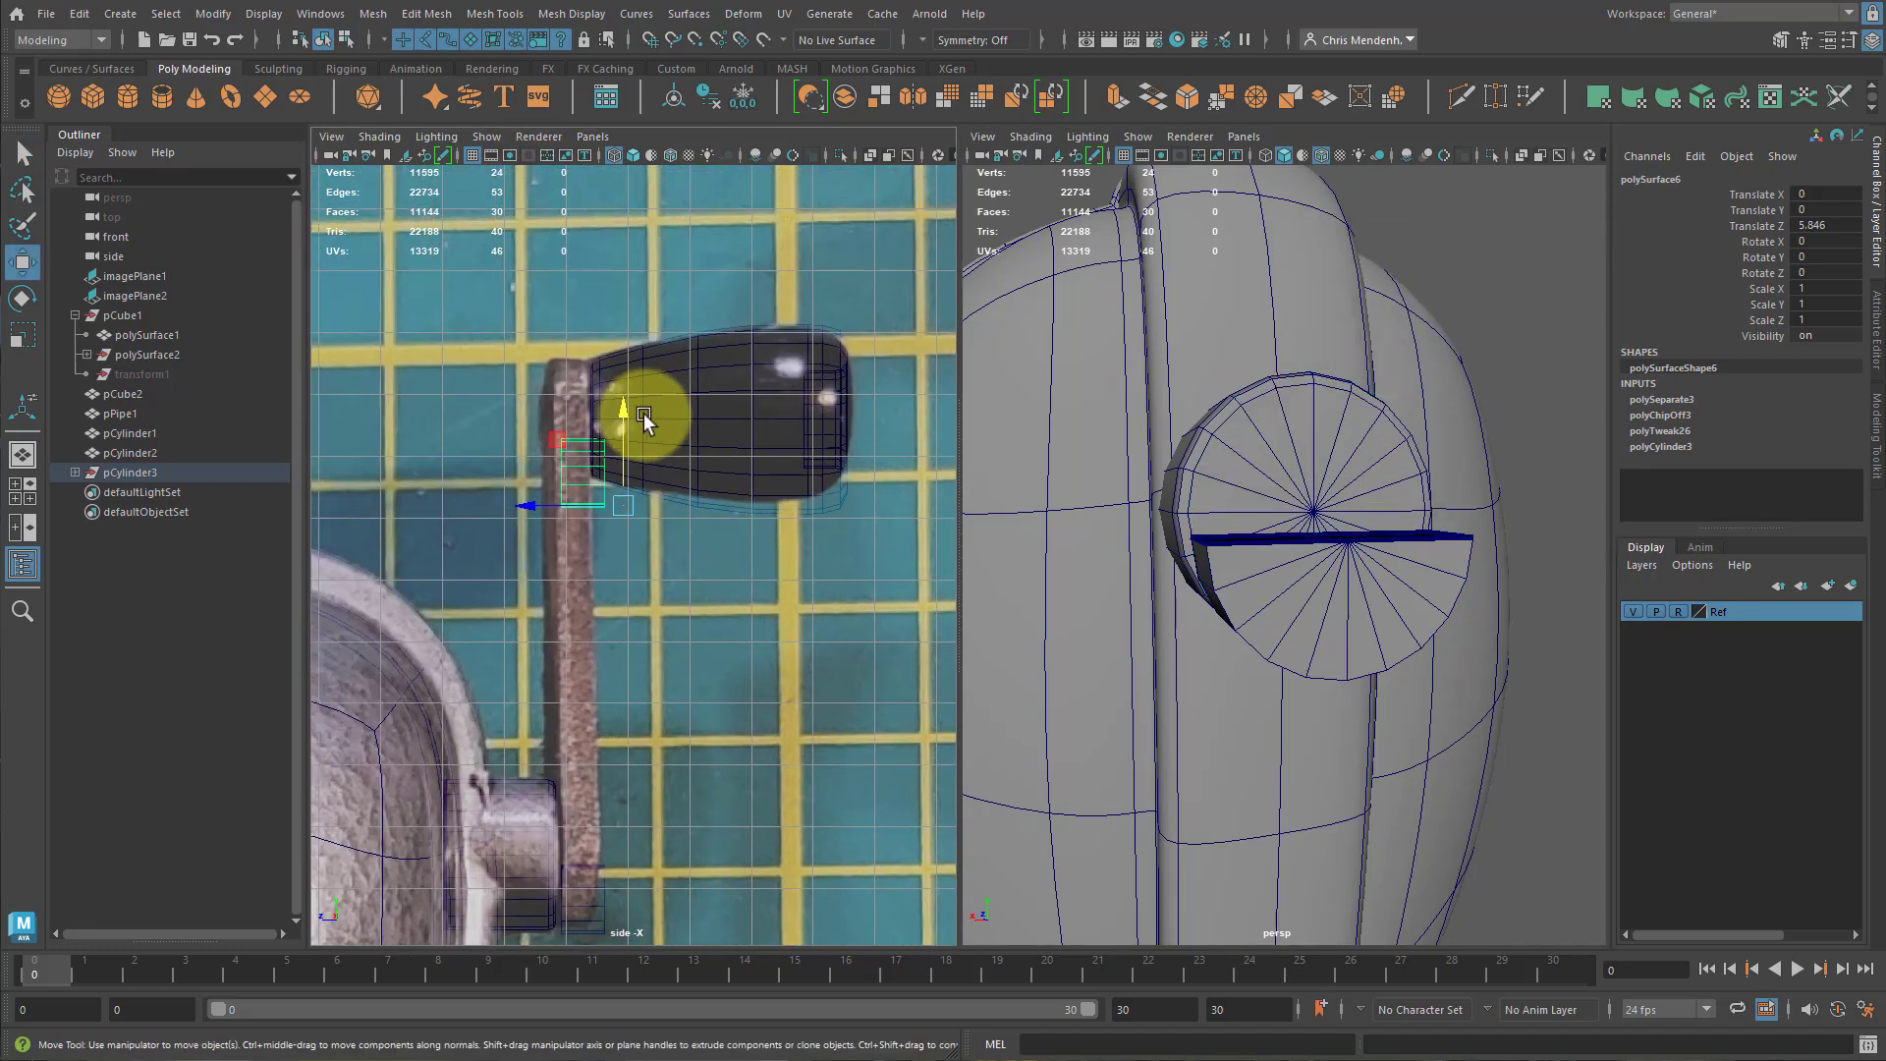
drag(632, 340, 632, 326)
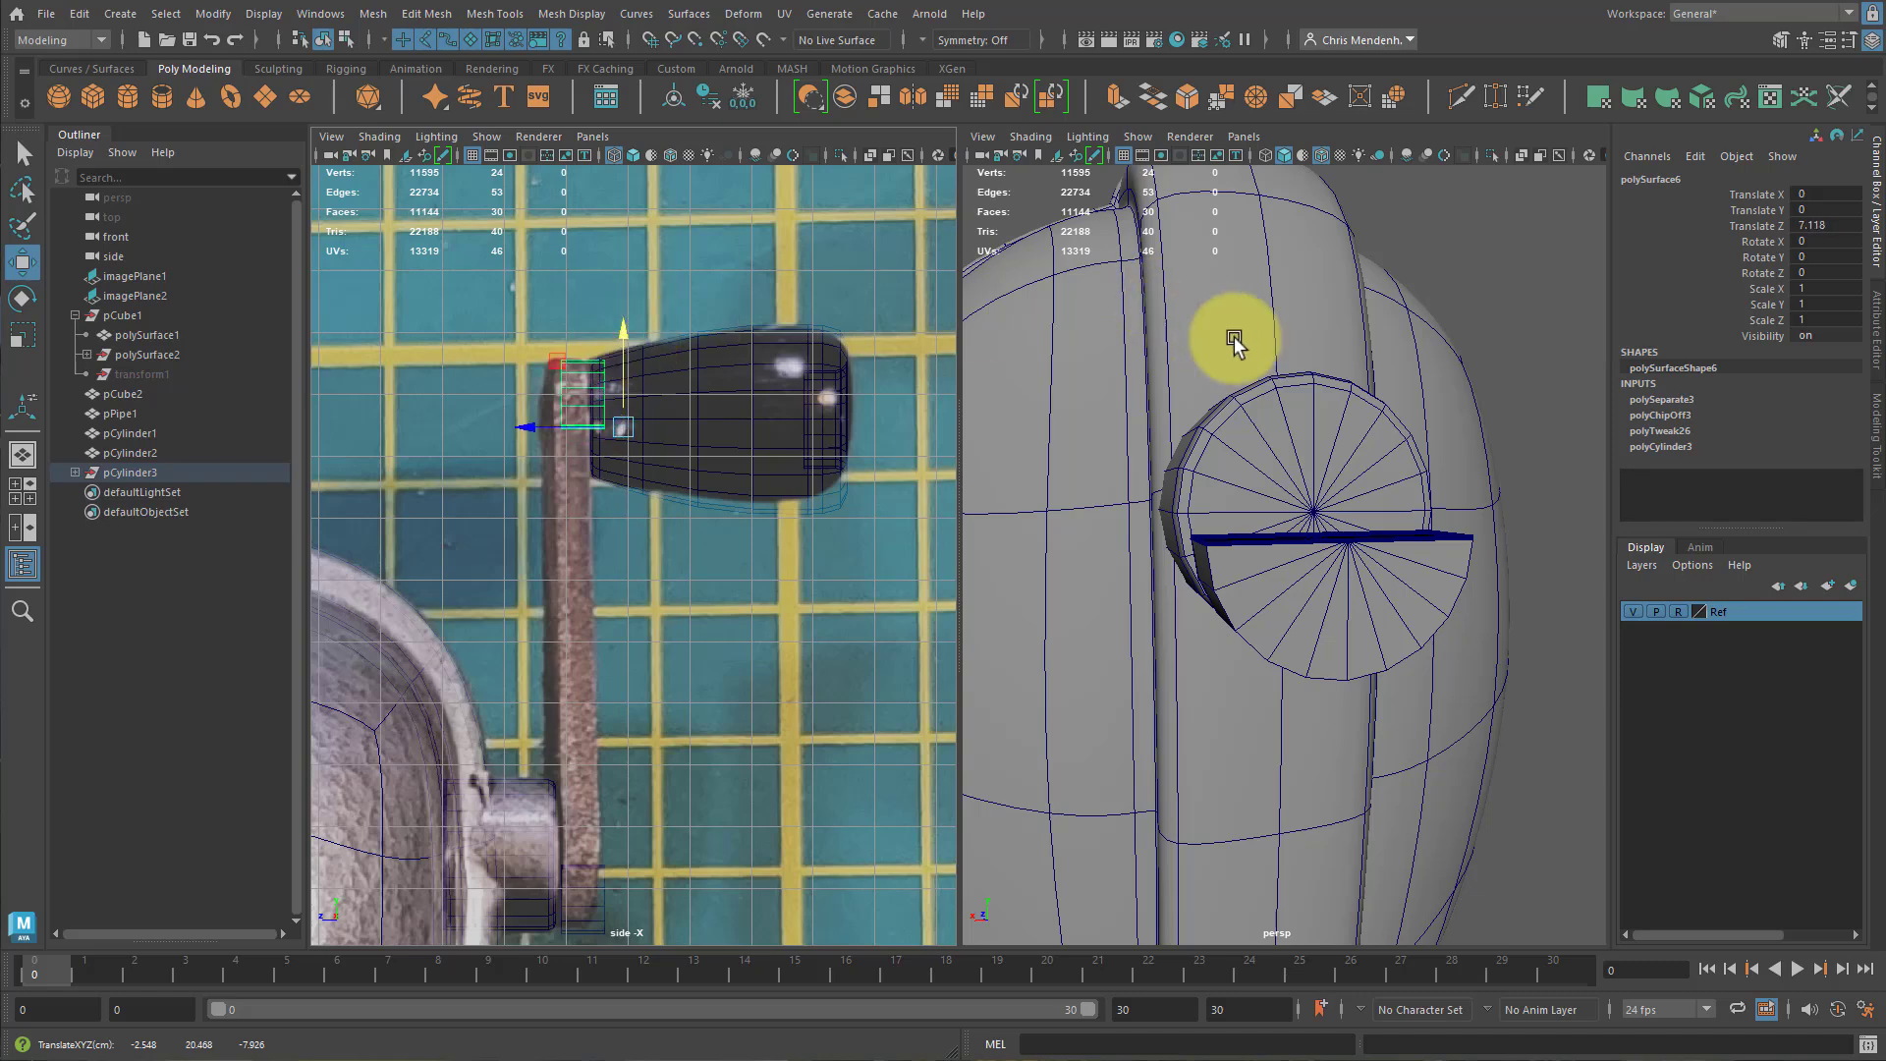
Scale the raised half-cylinder's width and height down together to fit the knob's narrow end, keeping its thickness.
key(f)
alt+drag(1255, 390, 1371, 633)
key(r)
alt+drag(1376, 716, 1267, 601)
key(ctrl+z)
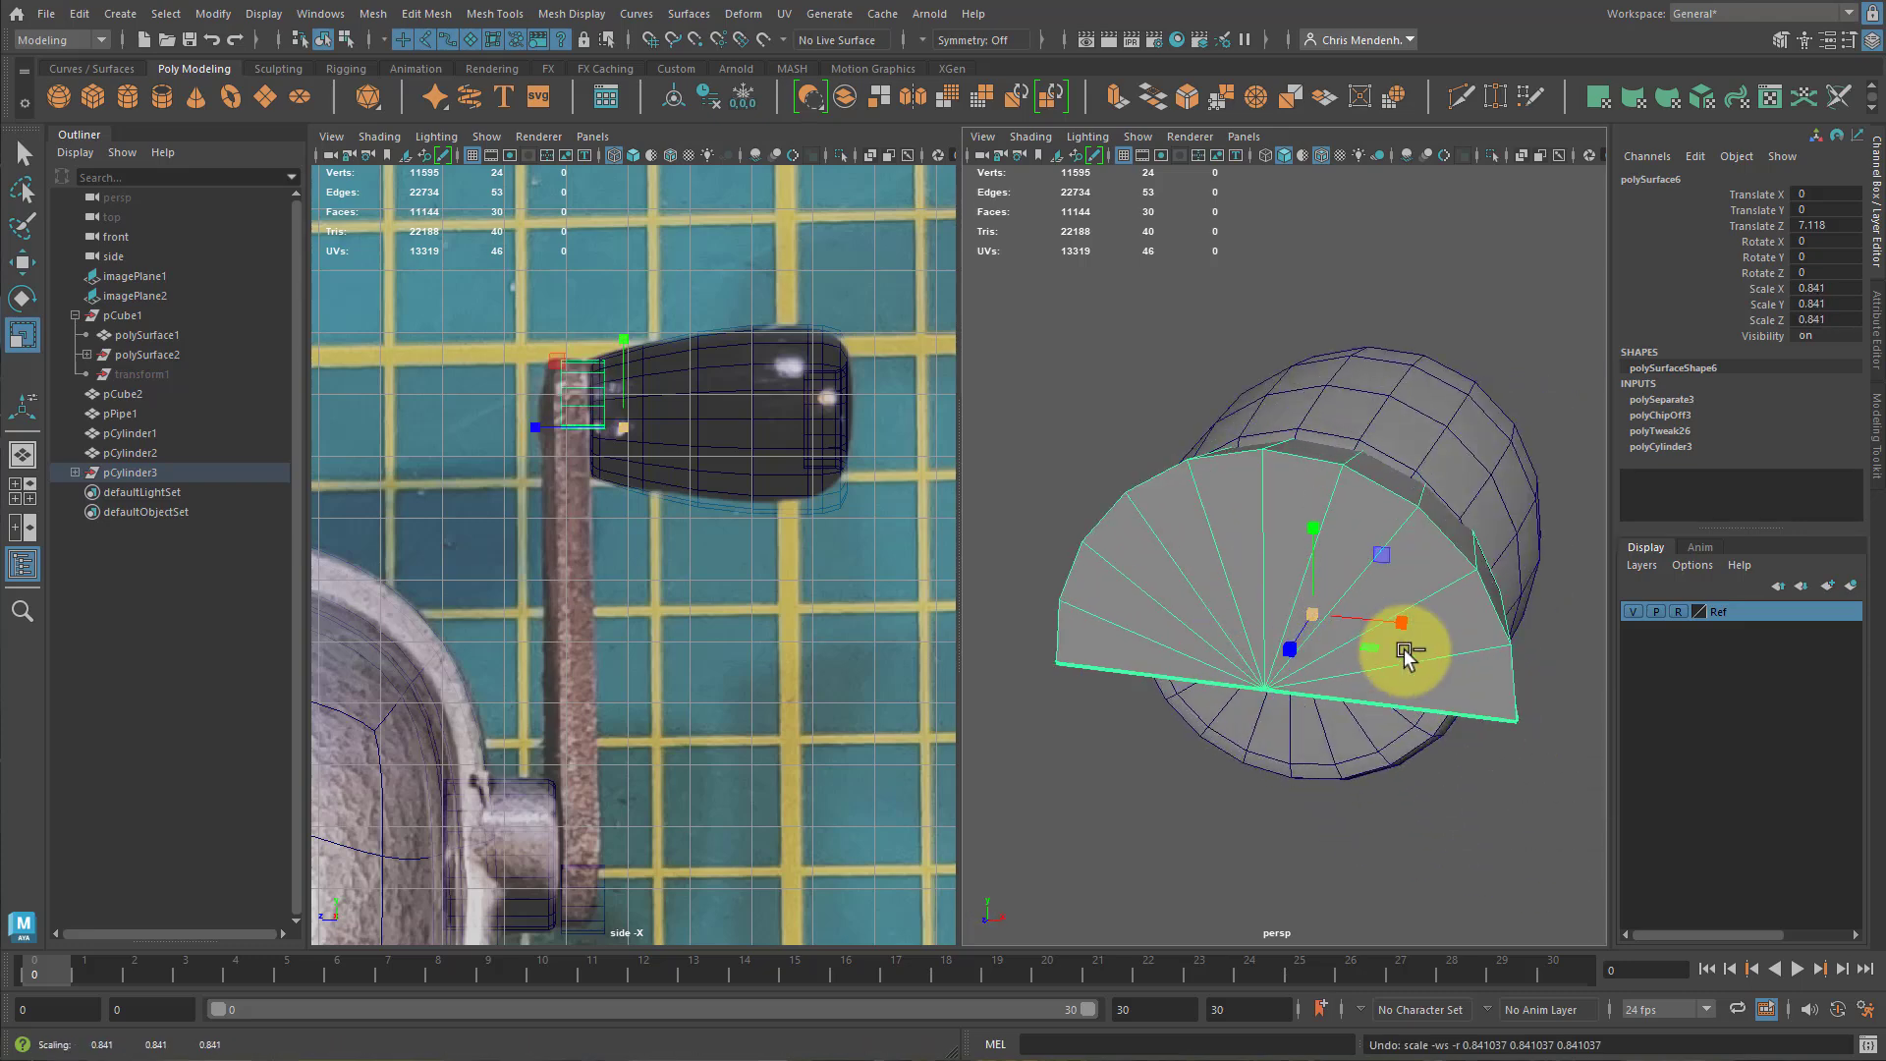
alt+drag(1544, 688, 1576, 687)
drag(1359, 553, 1359, 549)
click(1387, 553)
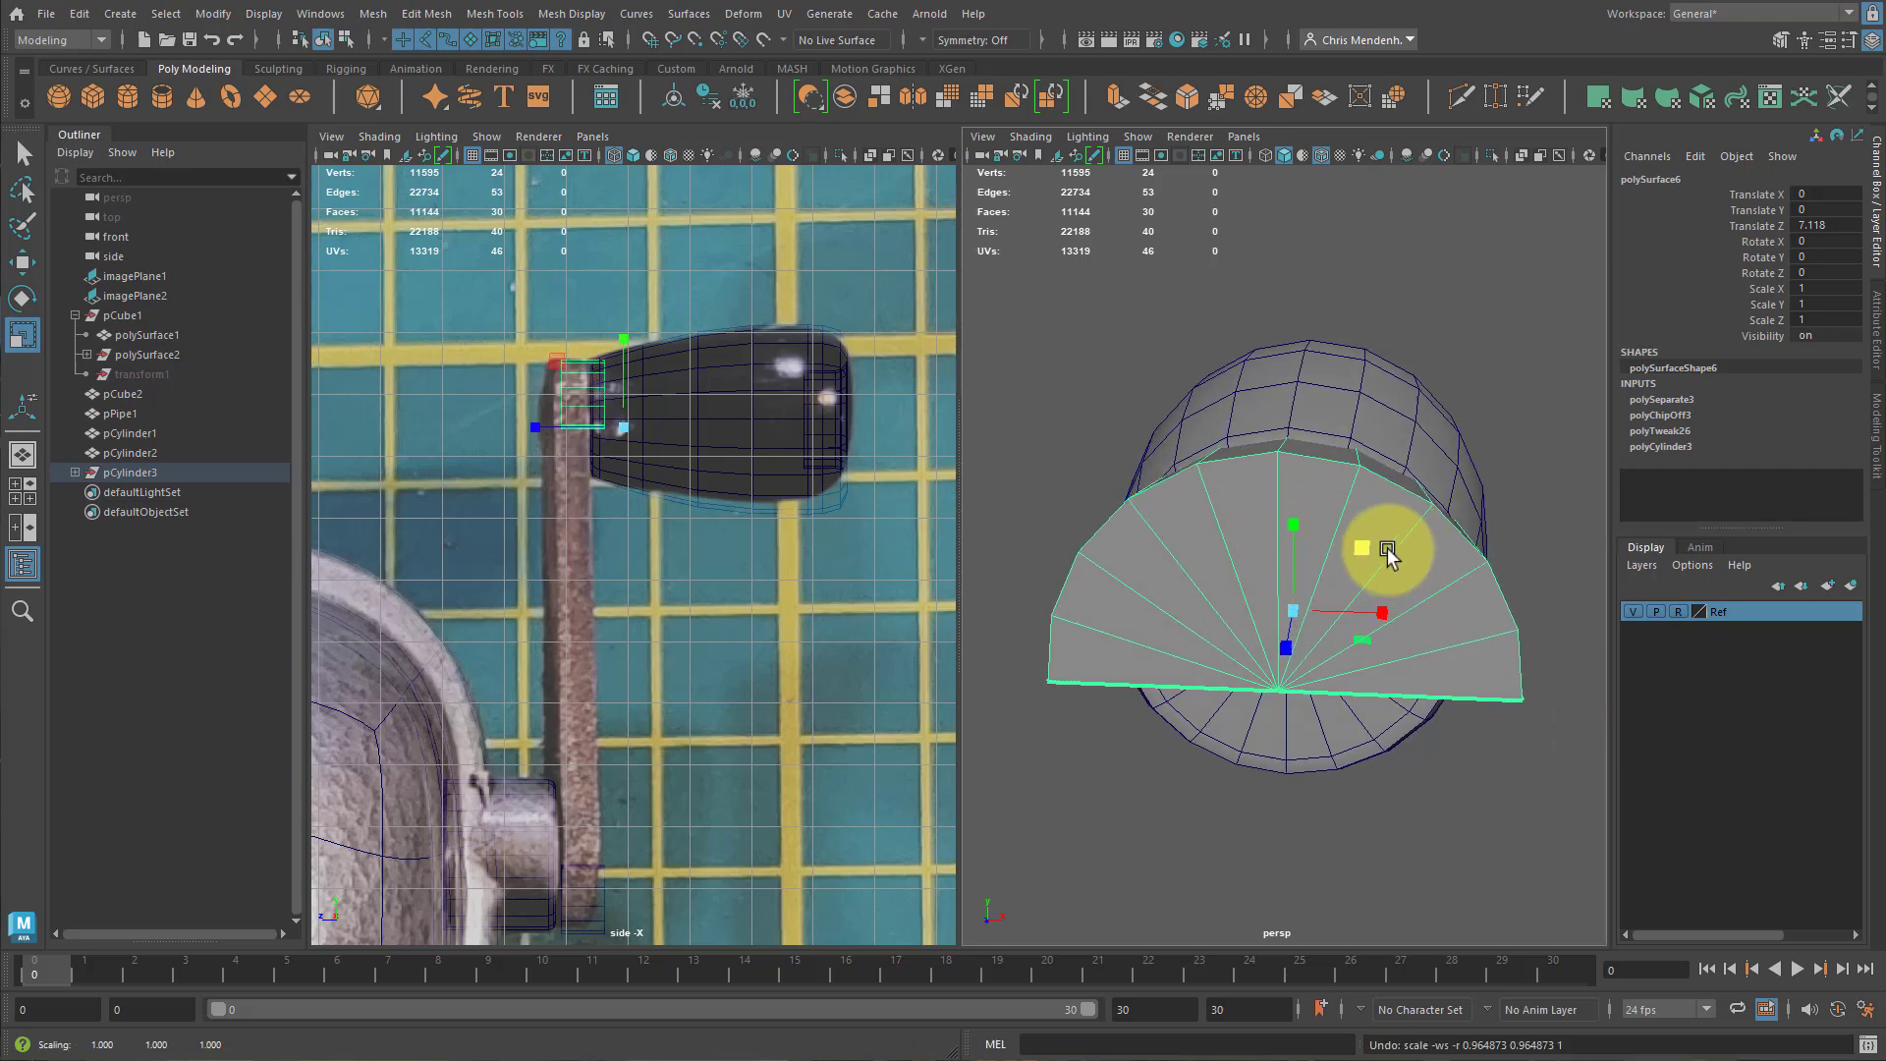
drag(1361, 544, 1352, 540)
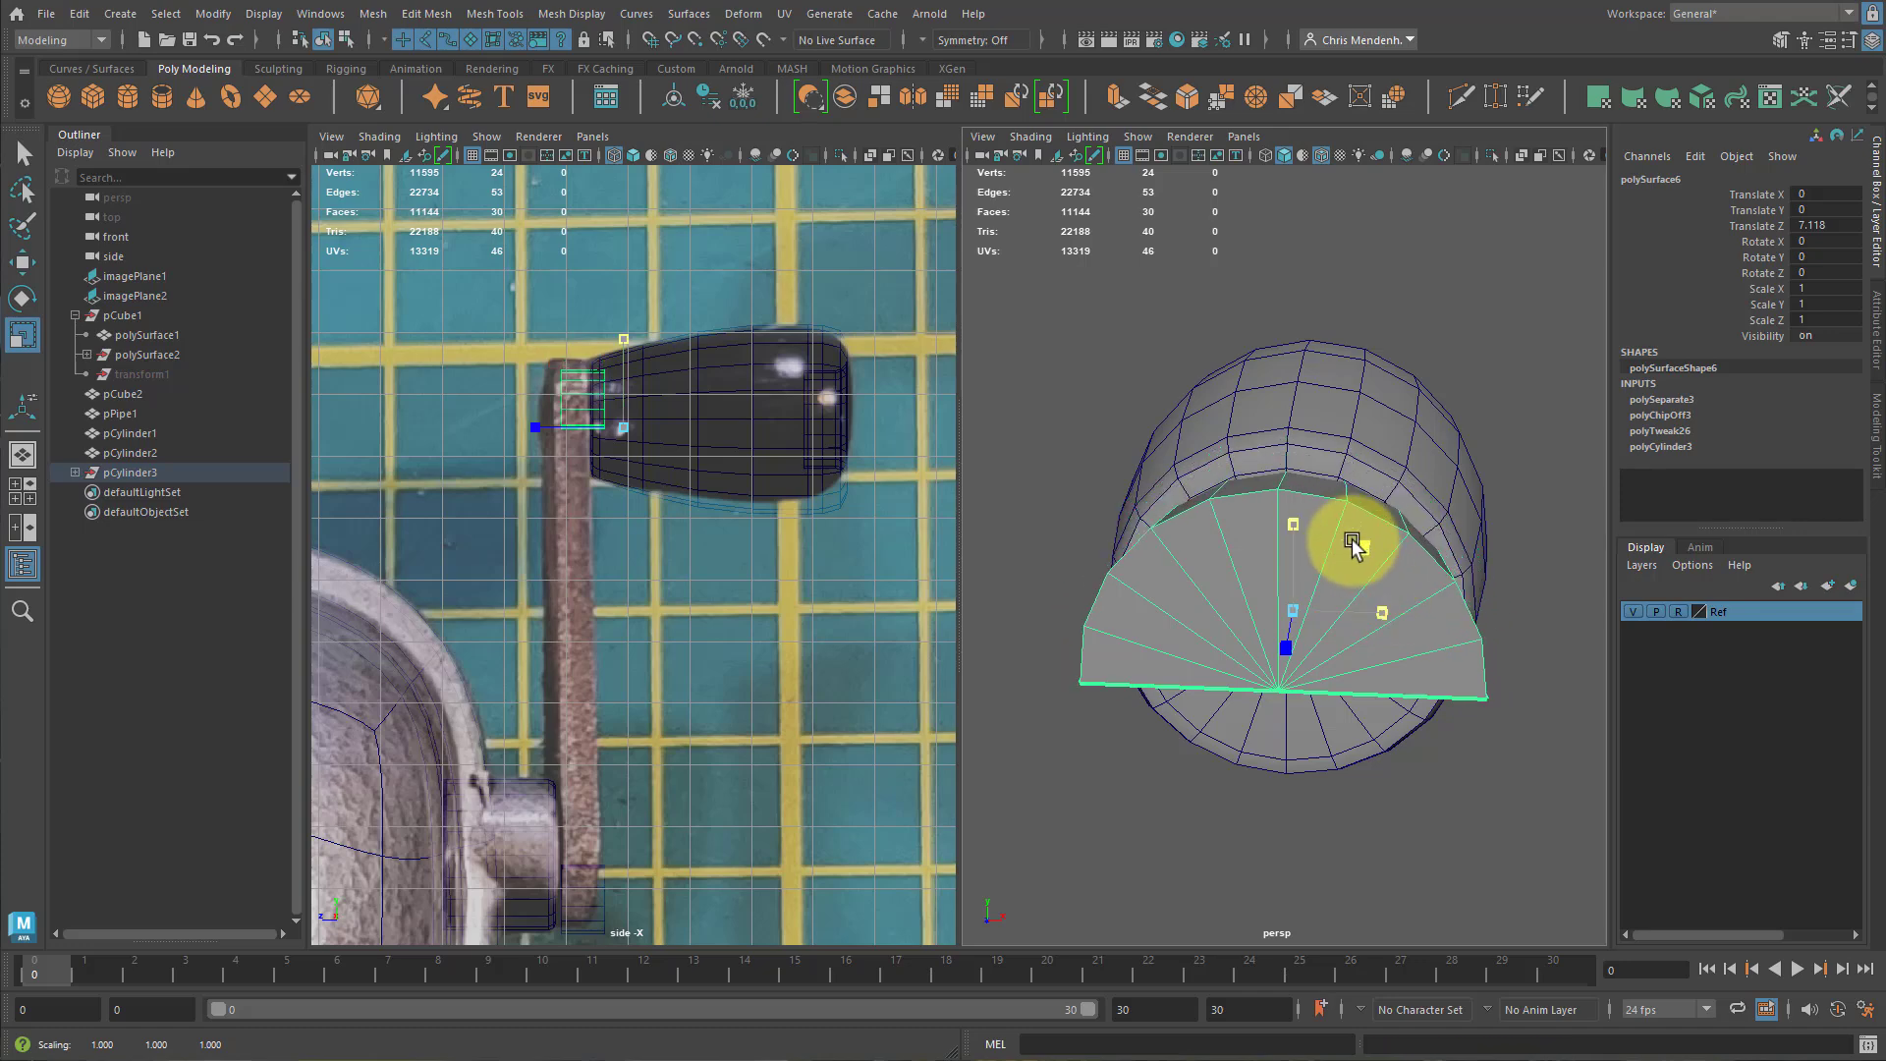
alt+drag(1424, 628, 1252, 616)
alt+right_drag(1423, 615, 1354, 623)
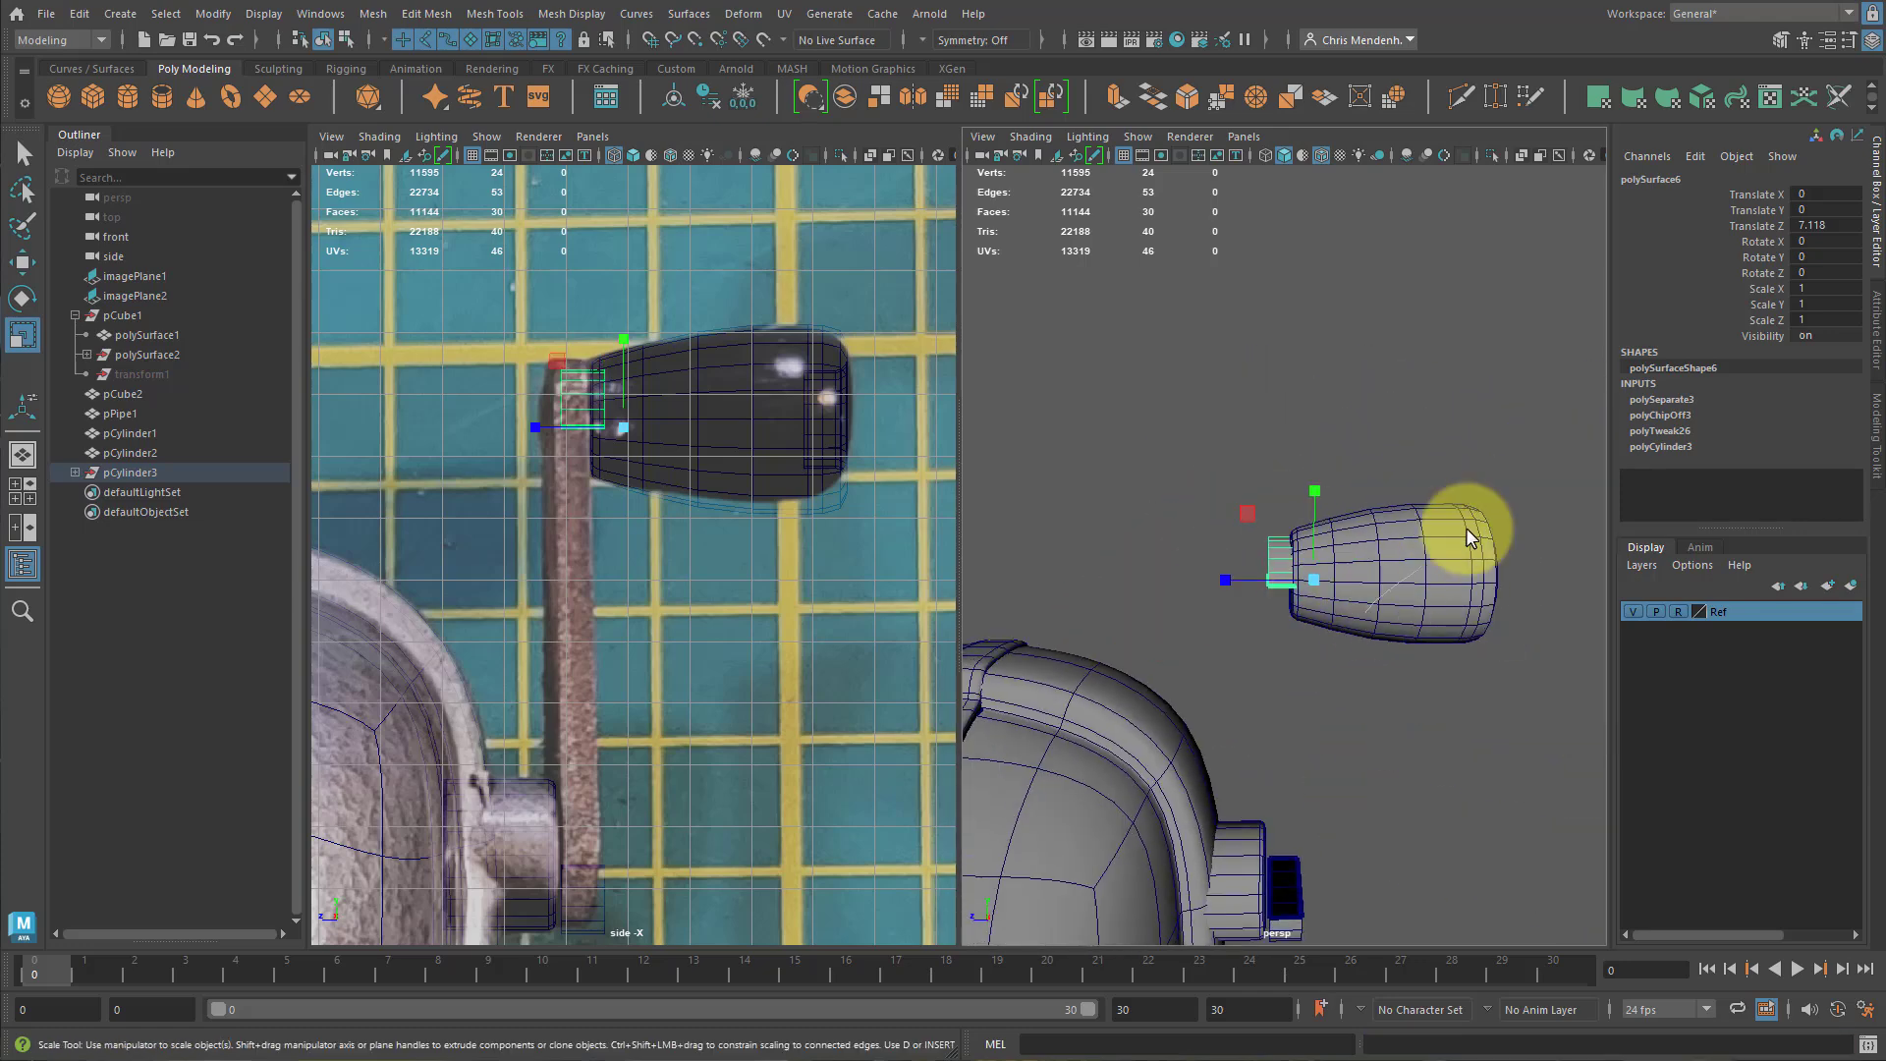
Move the knob outward along Z, away from the small half-cylinder, to Translate Z -8.634.
click(1342, 589)
key(w)
drag(1255, 575, 1251, 577)
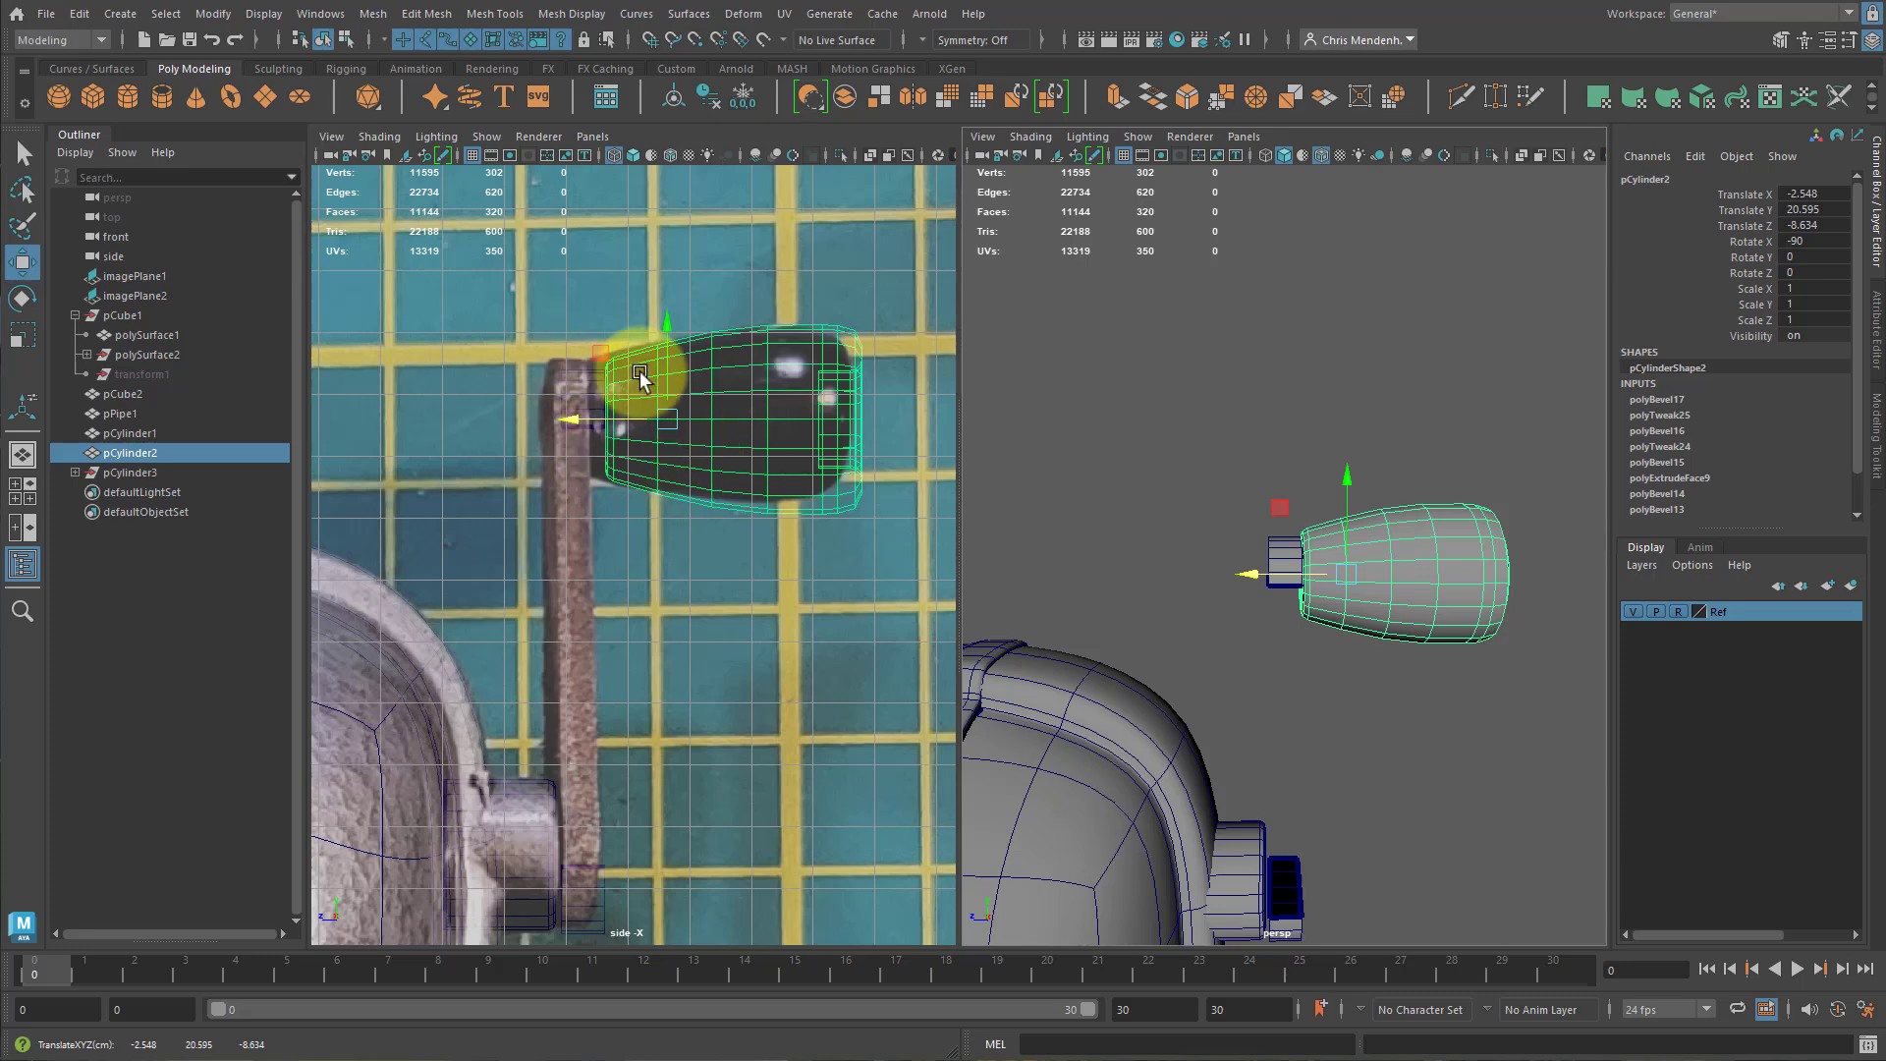
click(1435, 743)
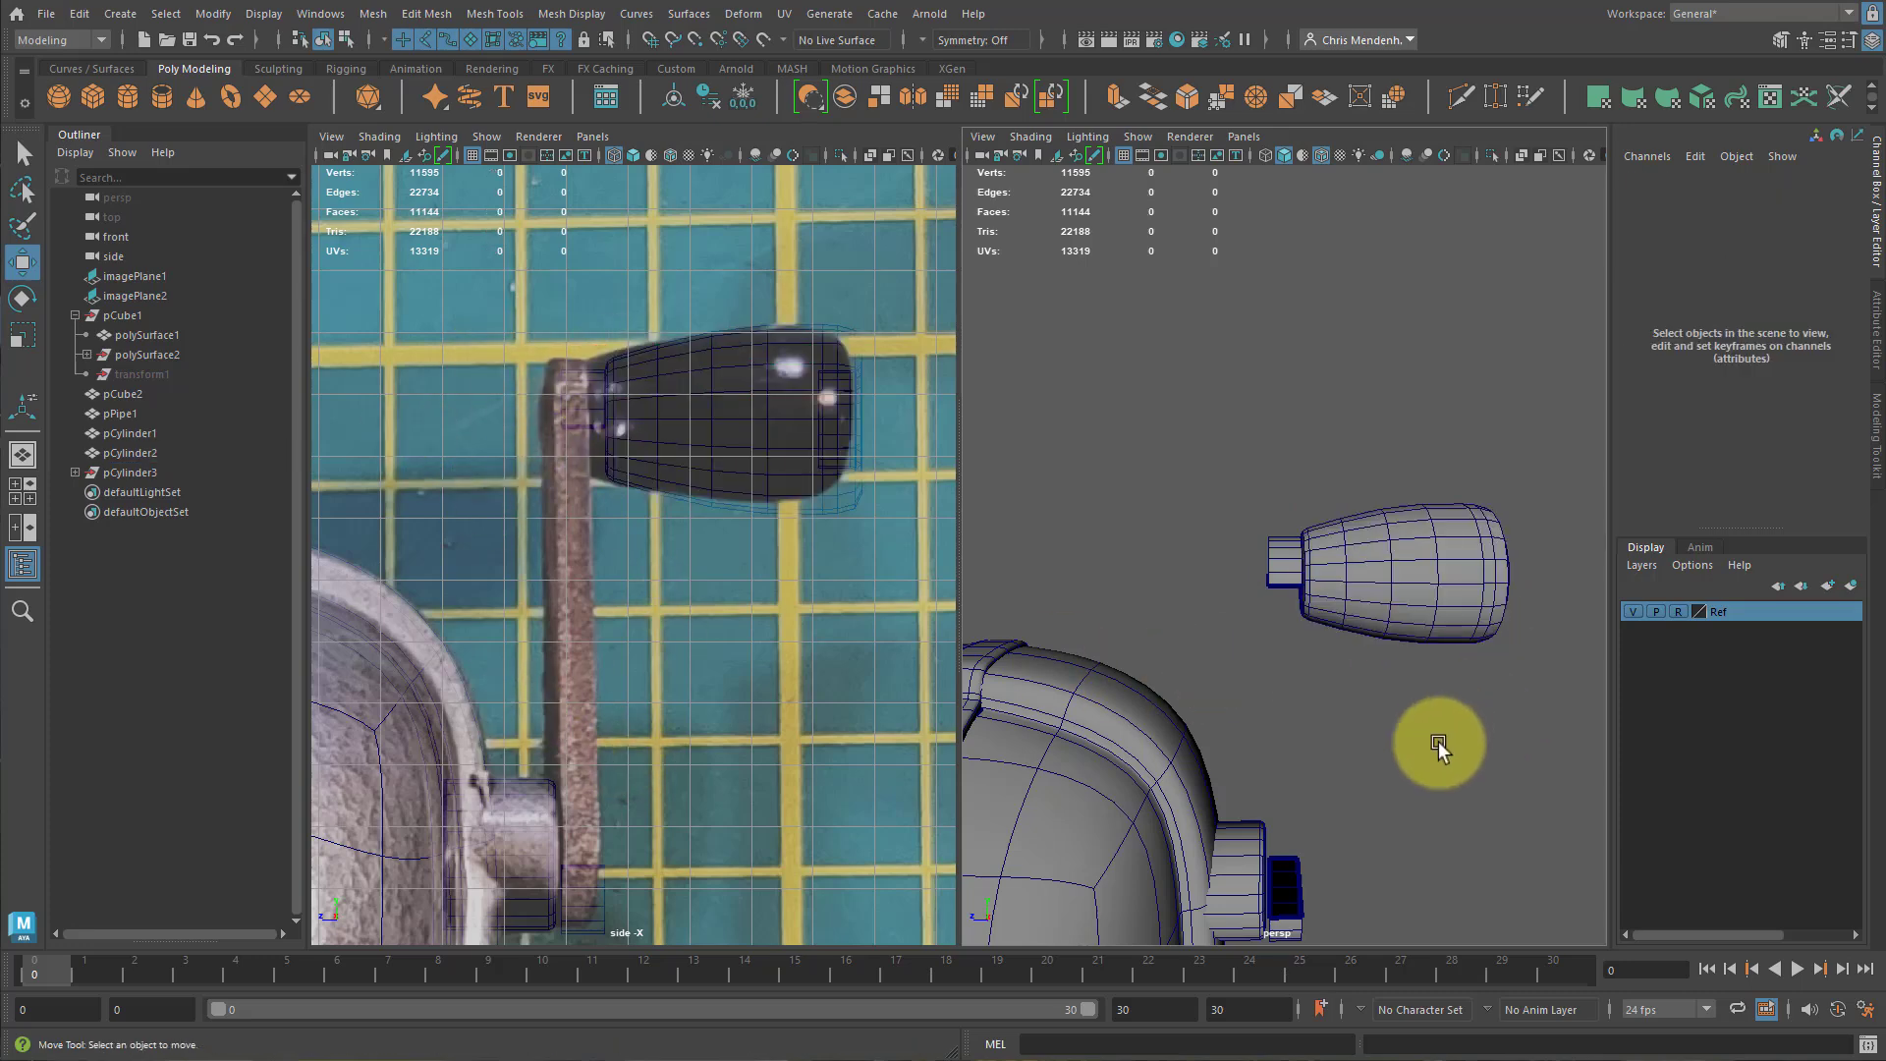
Combine the lower half-cylinder at the hub and the raised half-cylinder beside the knob into one mesh.
alt+drag(1435, 743, 1267, 687)
click(1269, 686)
alt+drag(1371, 649, 1306, 717)
shift+click(1283, 295)
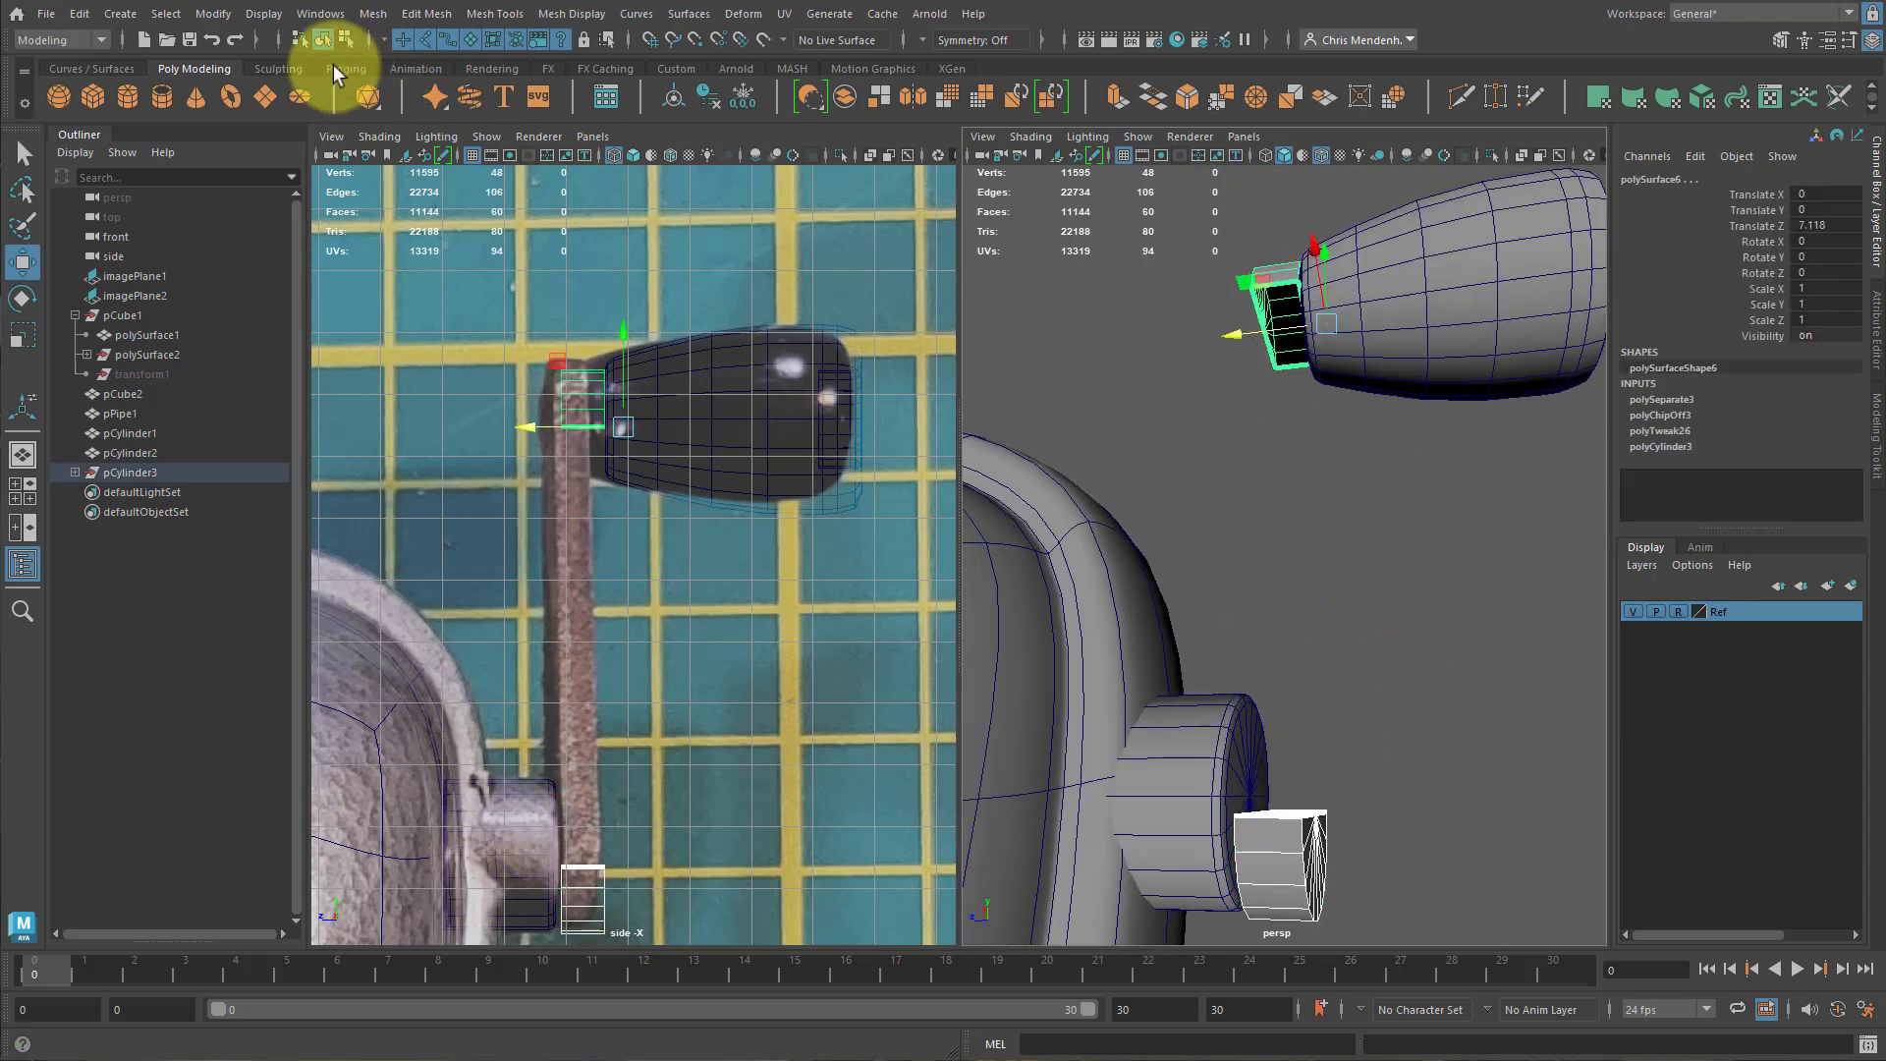
click(375, 12)
click(424, 86)
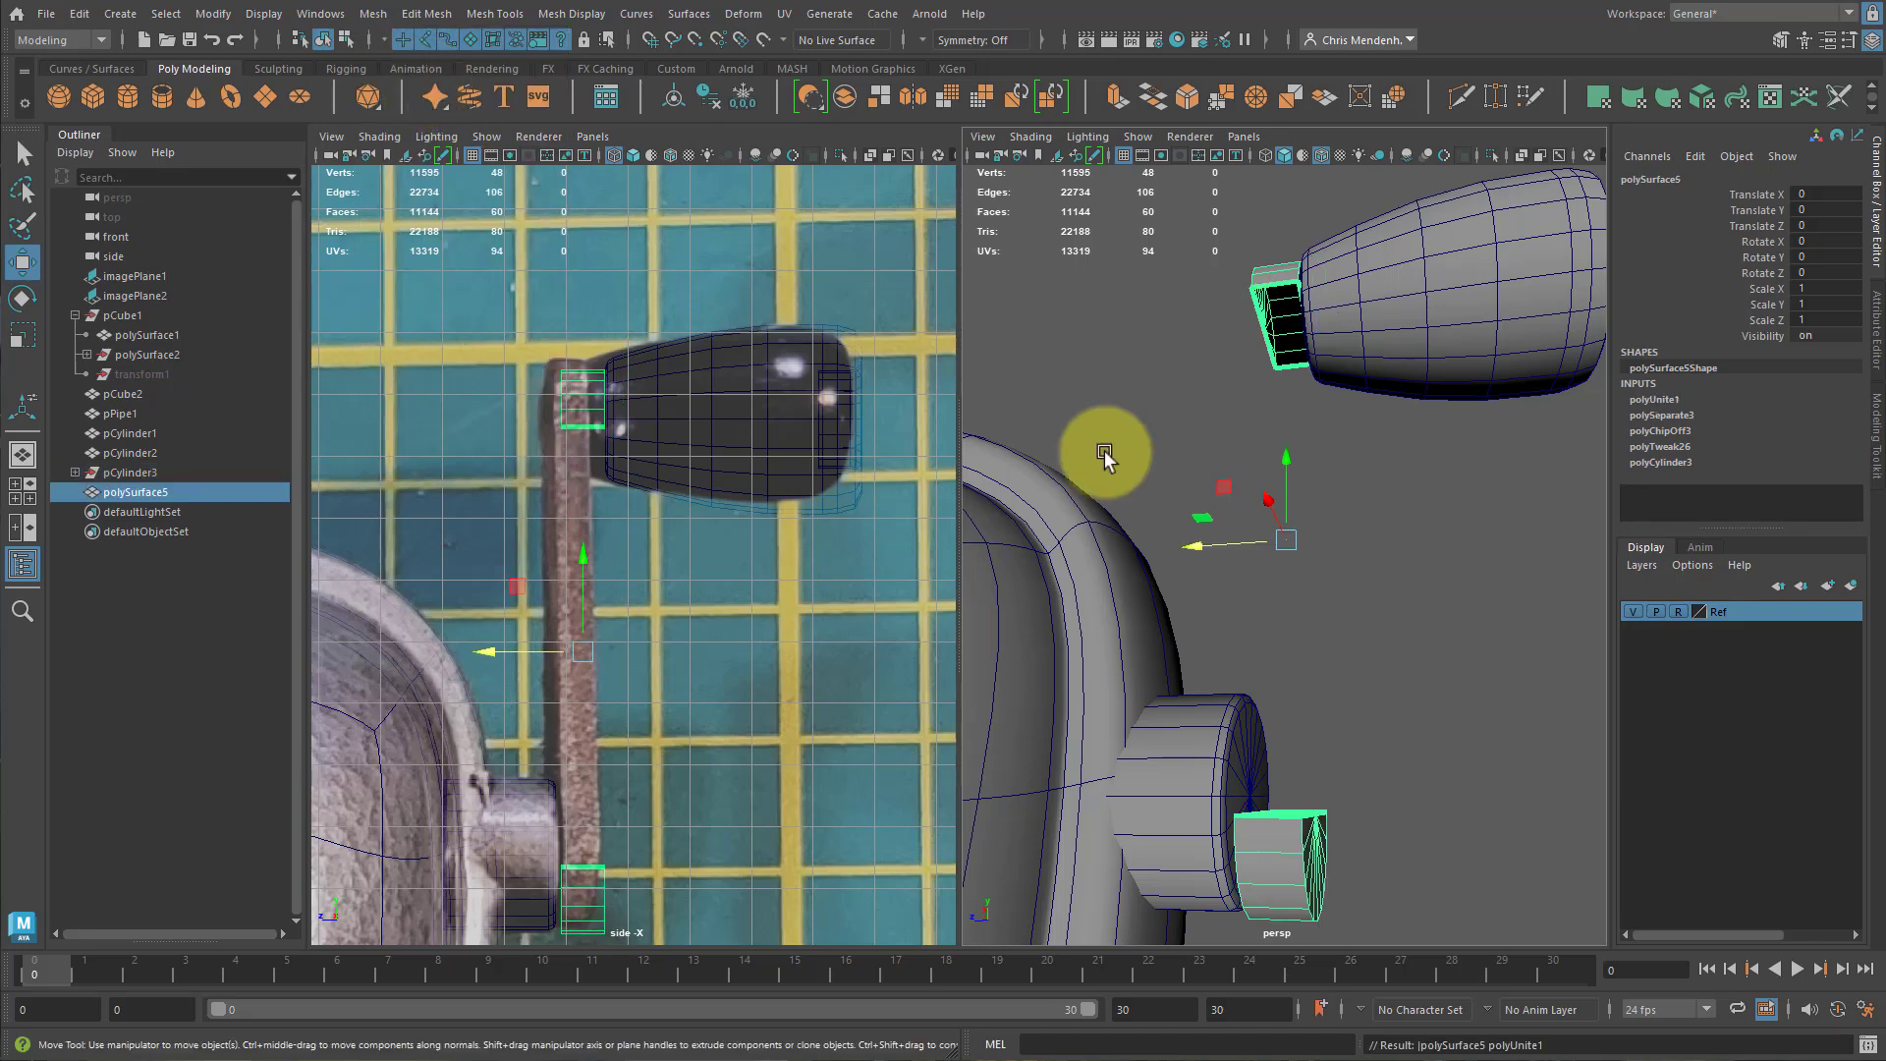
Bridge the open border edges of the two half-cylinders to form the crank arm's straight section.
alt+drag(1107, 454, 1265, 324)
right_drag(1255, 379, 1252, 242)
click(1273, 245)
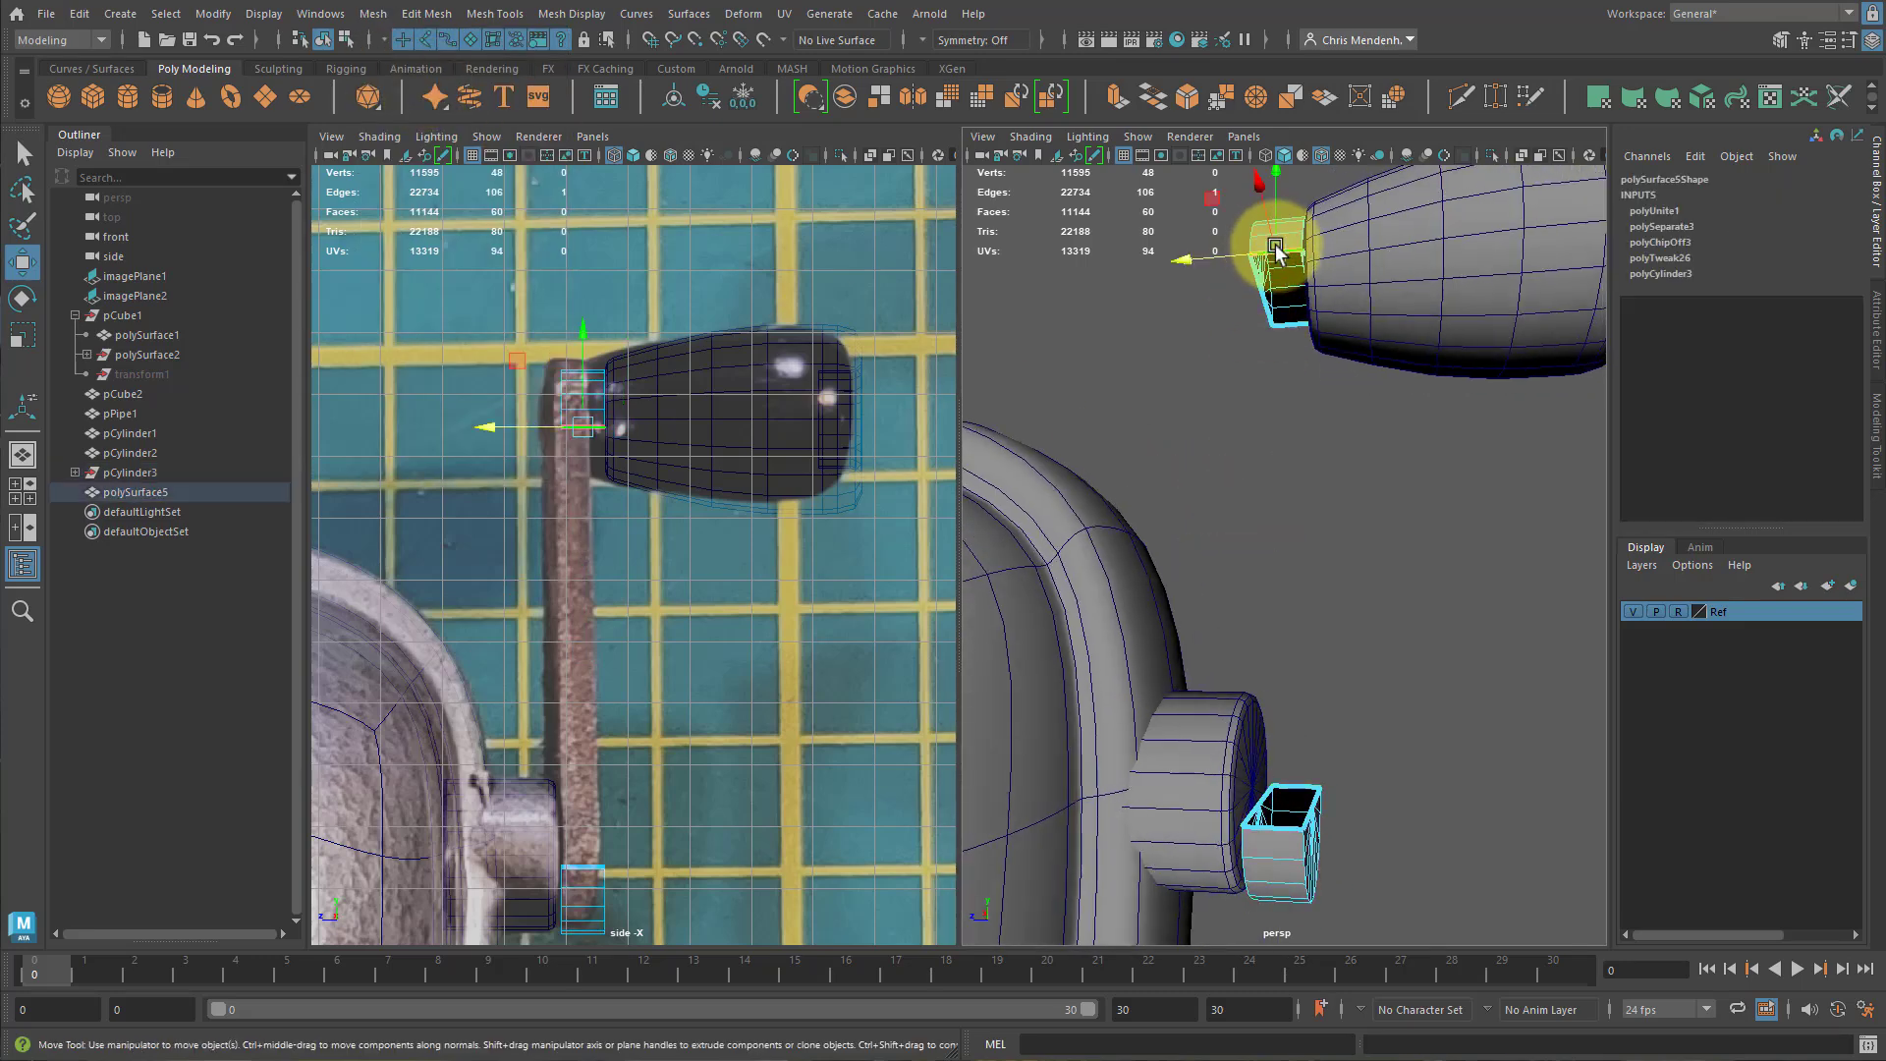
alt+drag(1431, 661, 1345, 794)
shift+double_click(1321, 743)
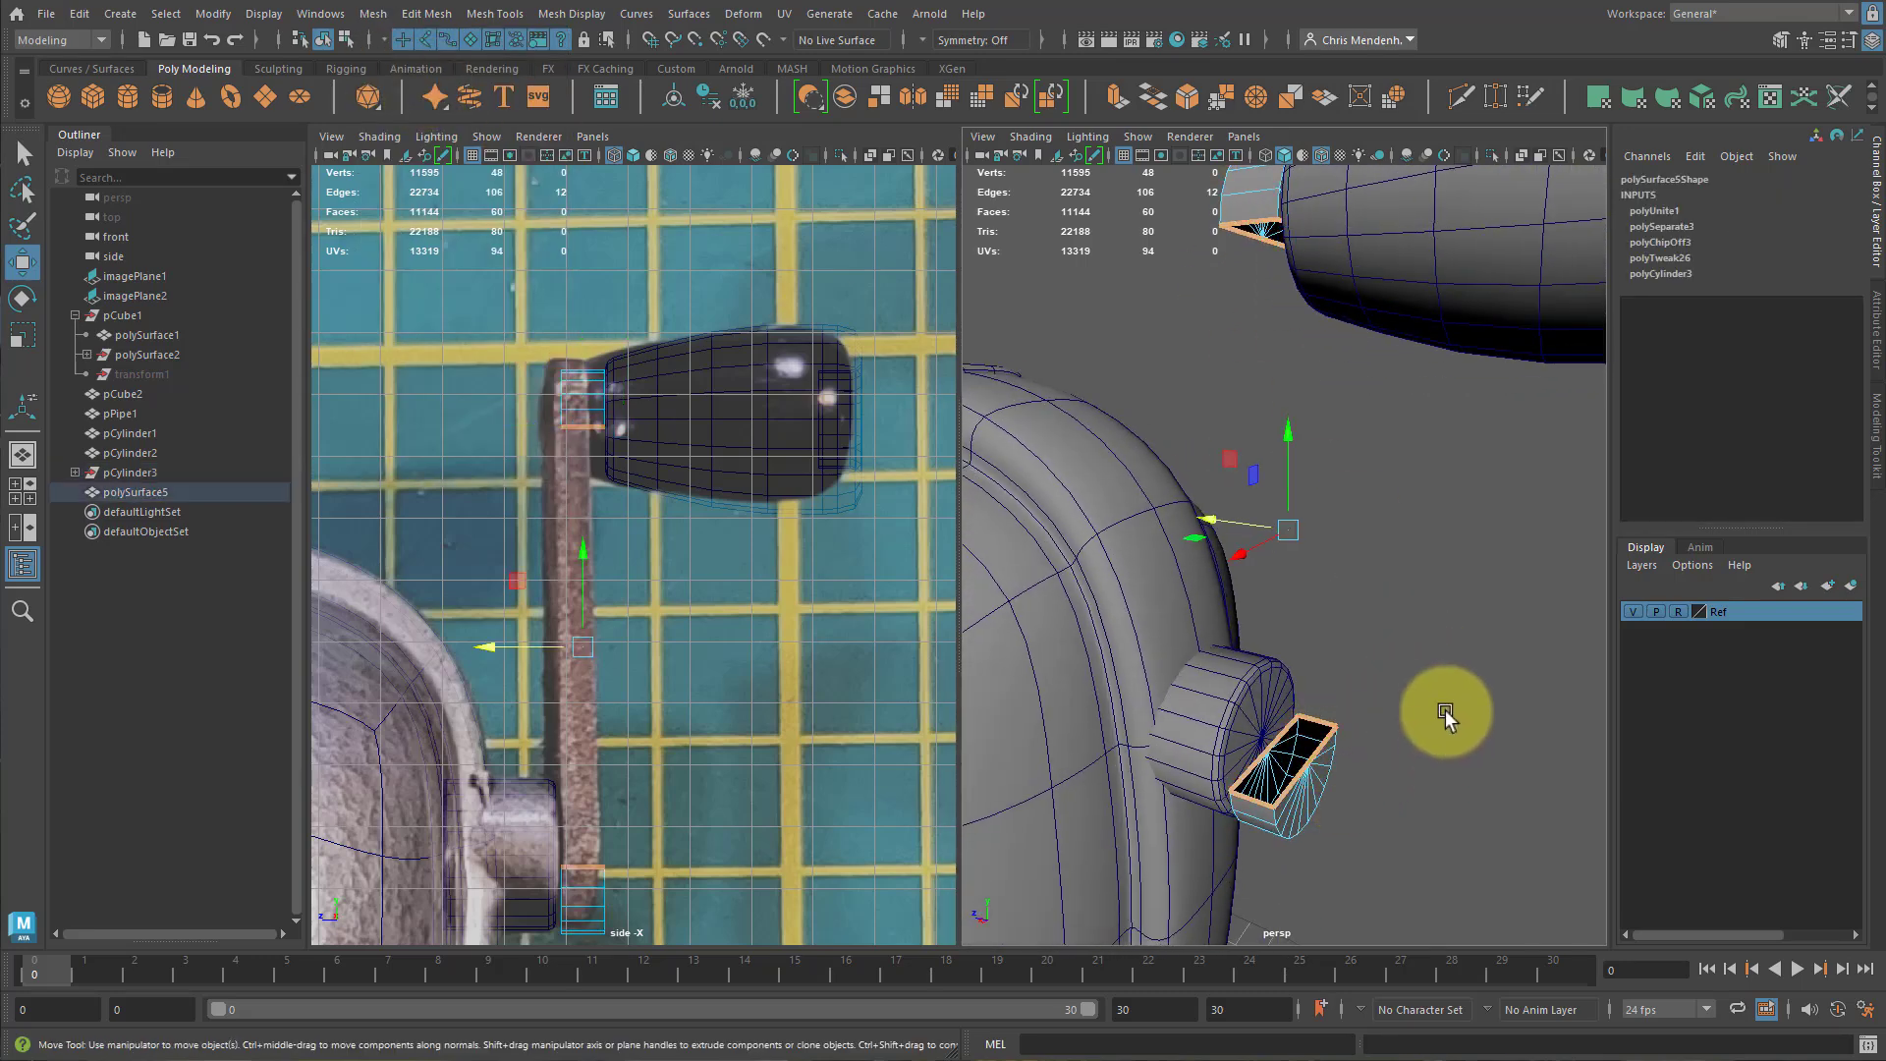
key(f)
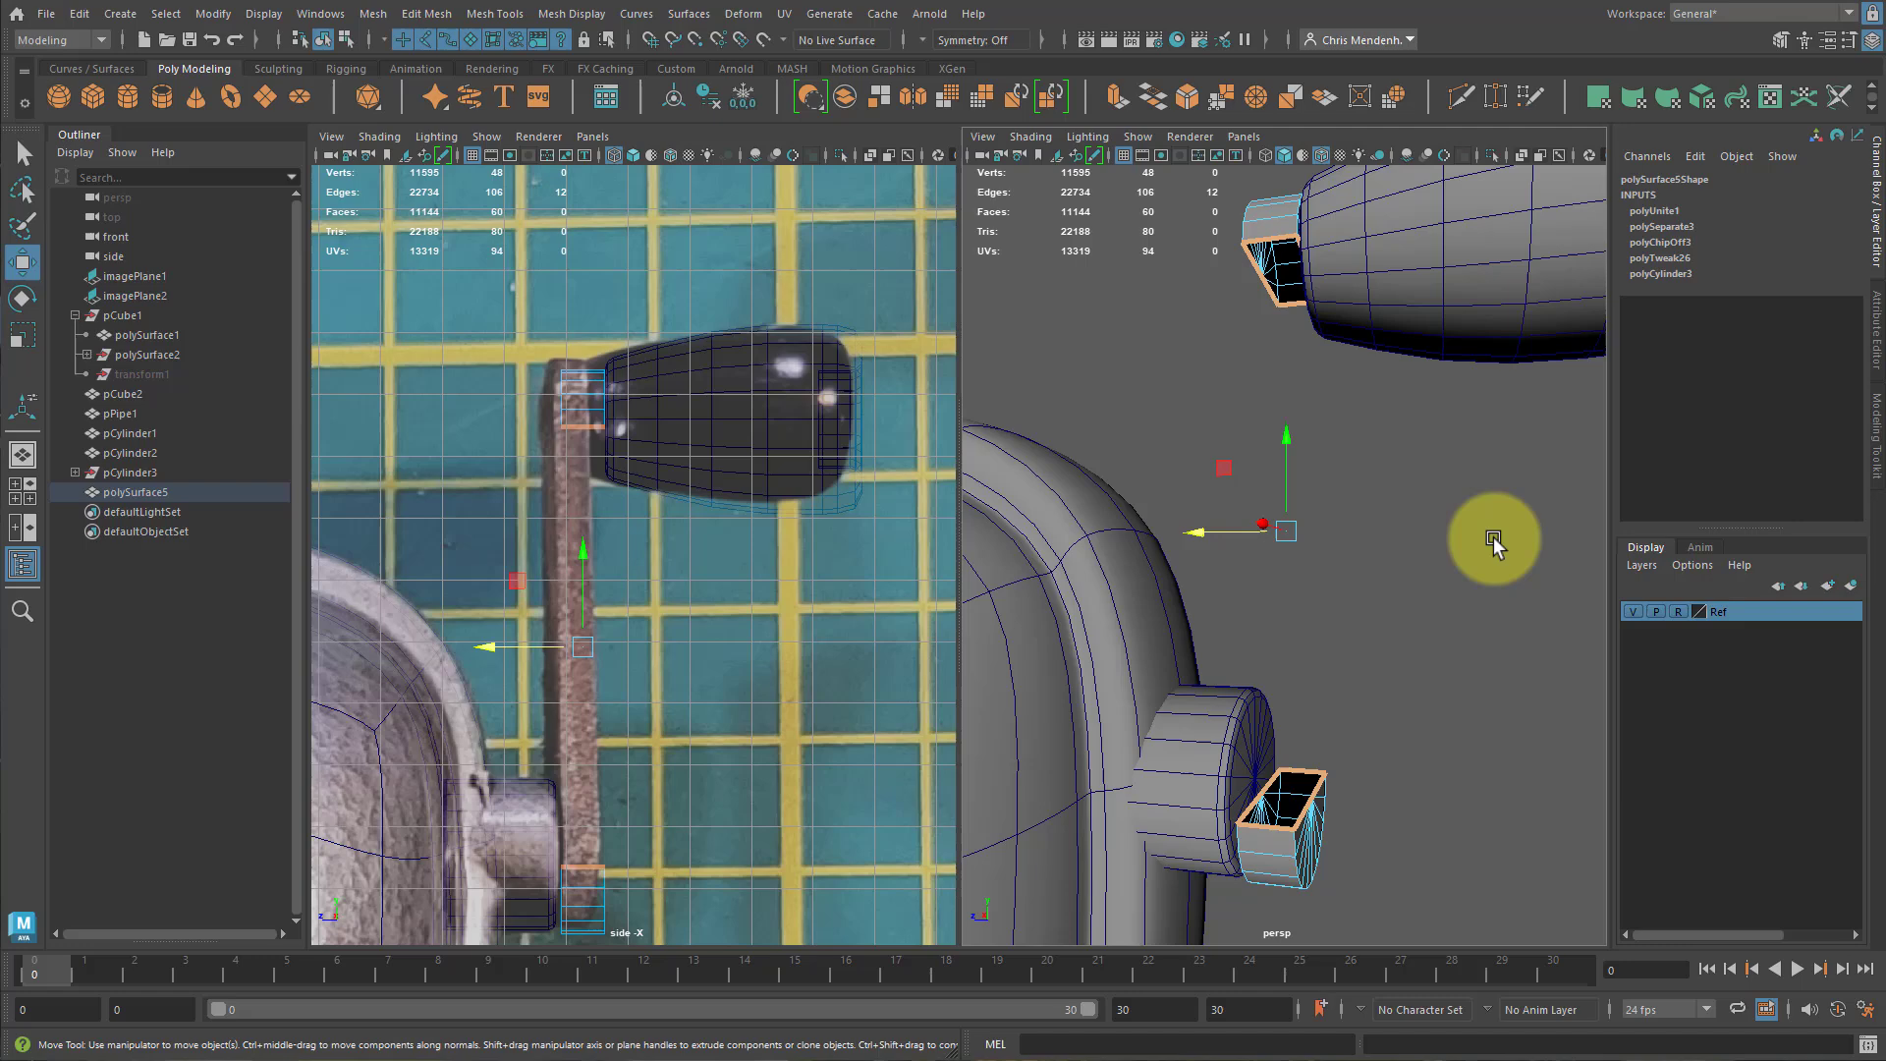
click(1154, 96)
alt+drag(1460, 526, 1364, 559)
right_drag(1251, 631, 1393, 589)
key(q)
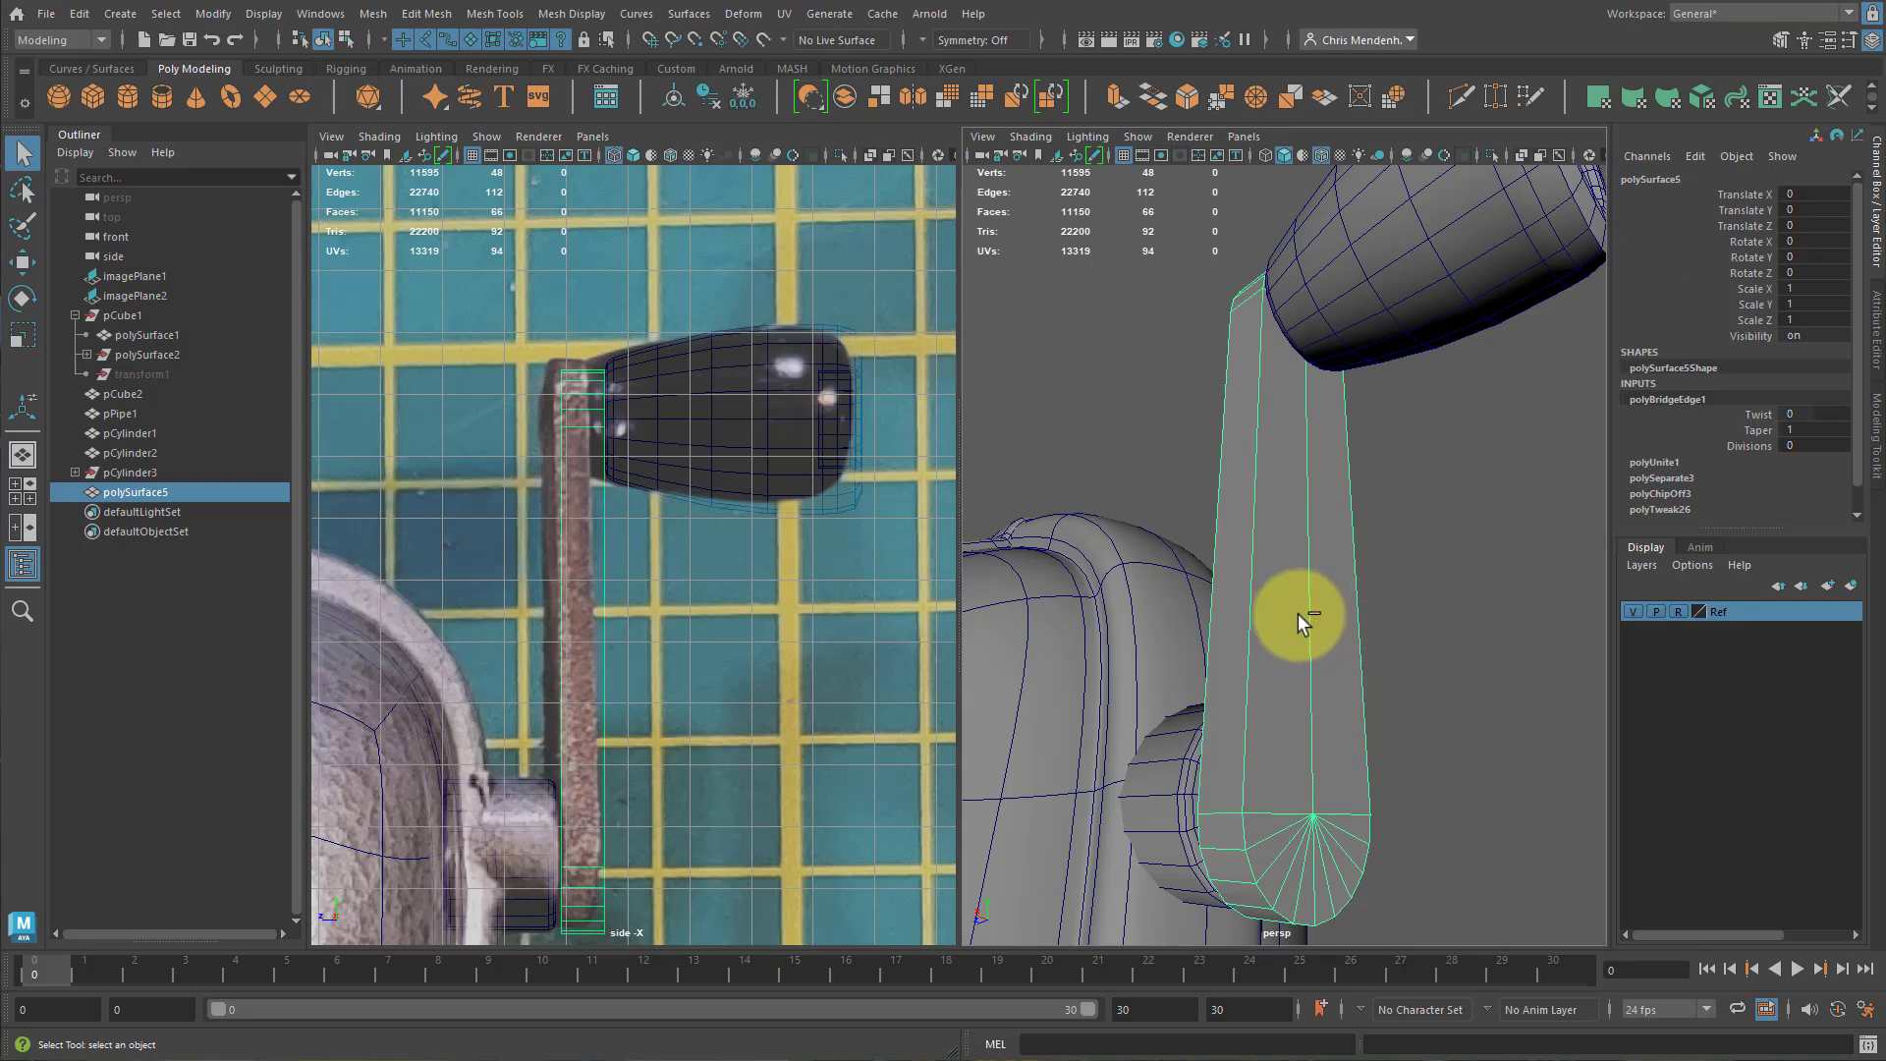
Isolate the crank arm and select the outer edge loops around both of its flat faces.
key(ctrl+1)
key(F10)
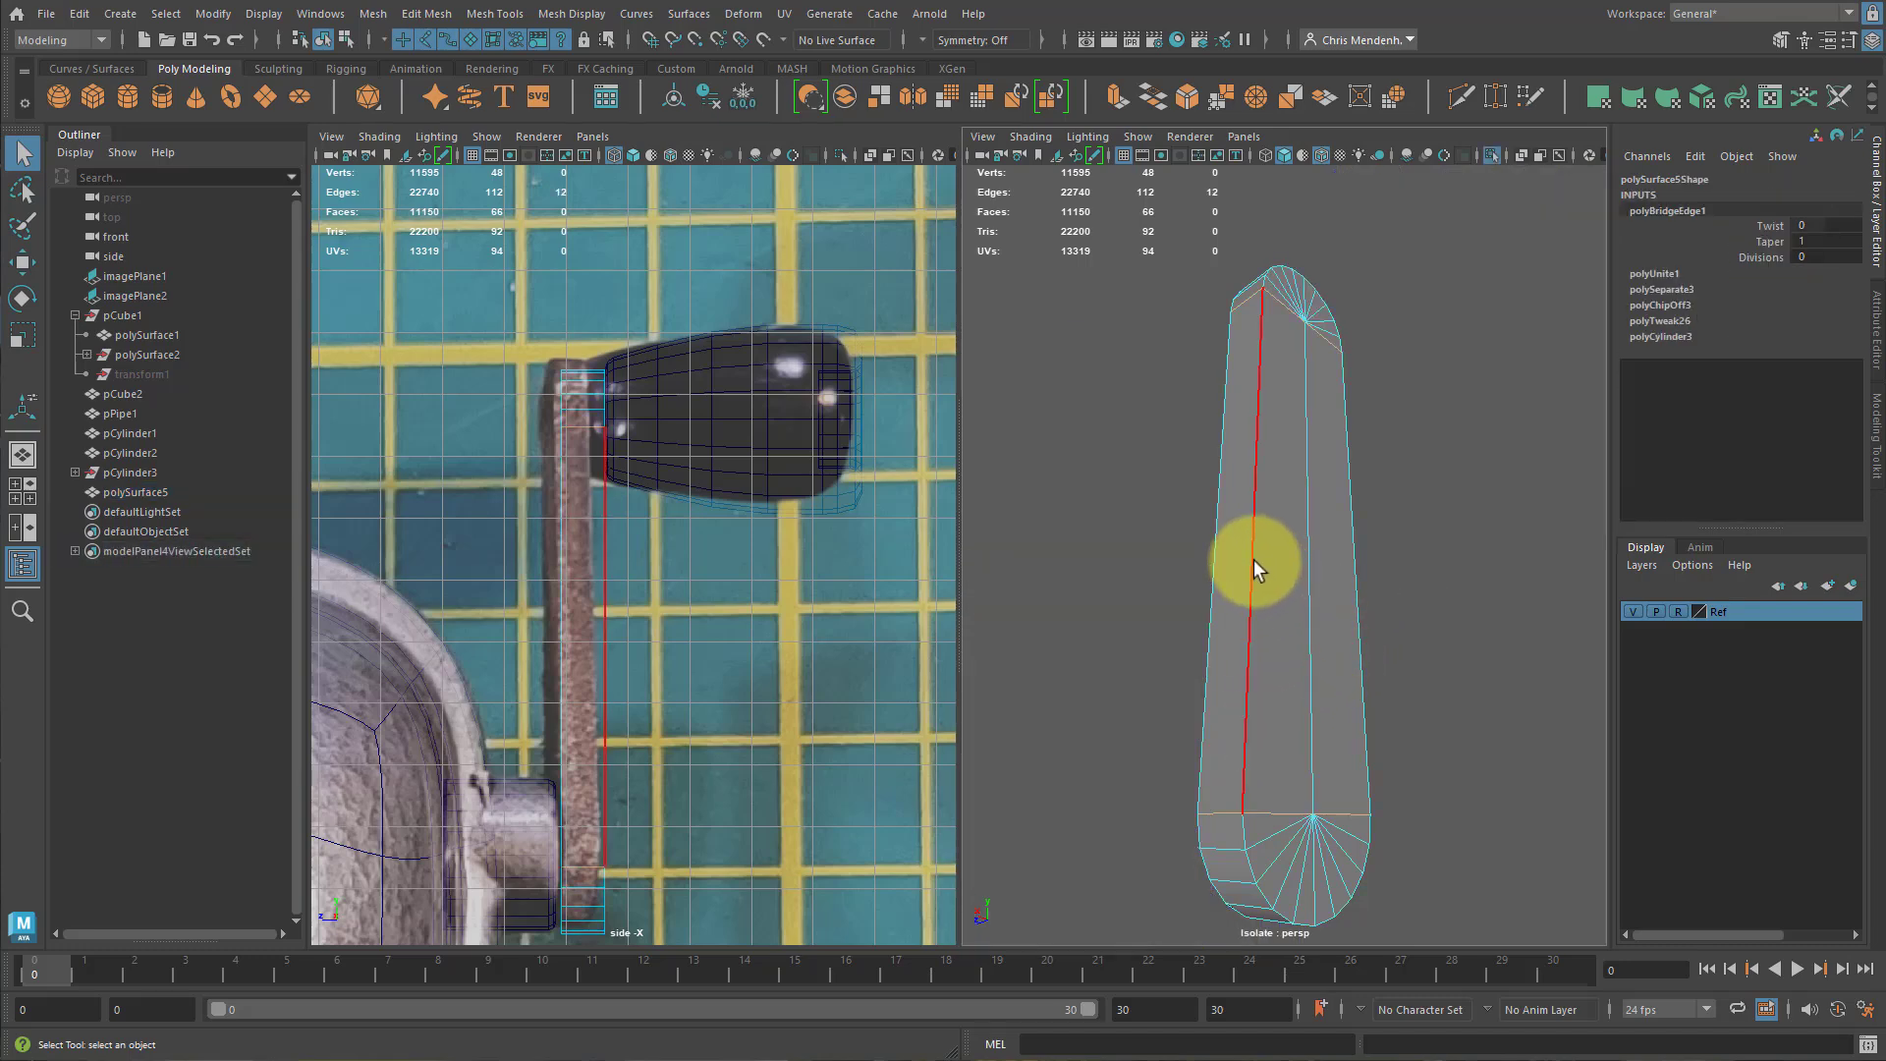
double_click(1253, 557)
alt+drag(1430, 736, 1447, 670)
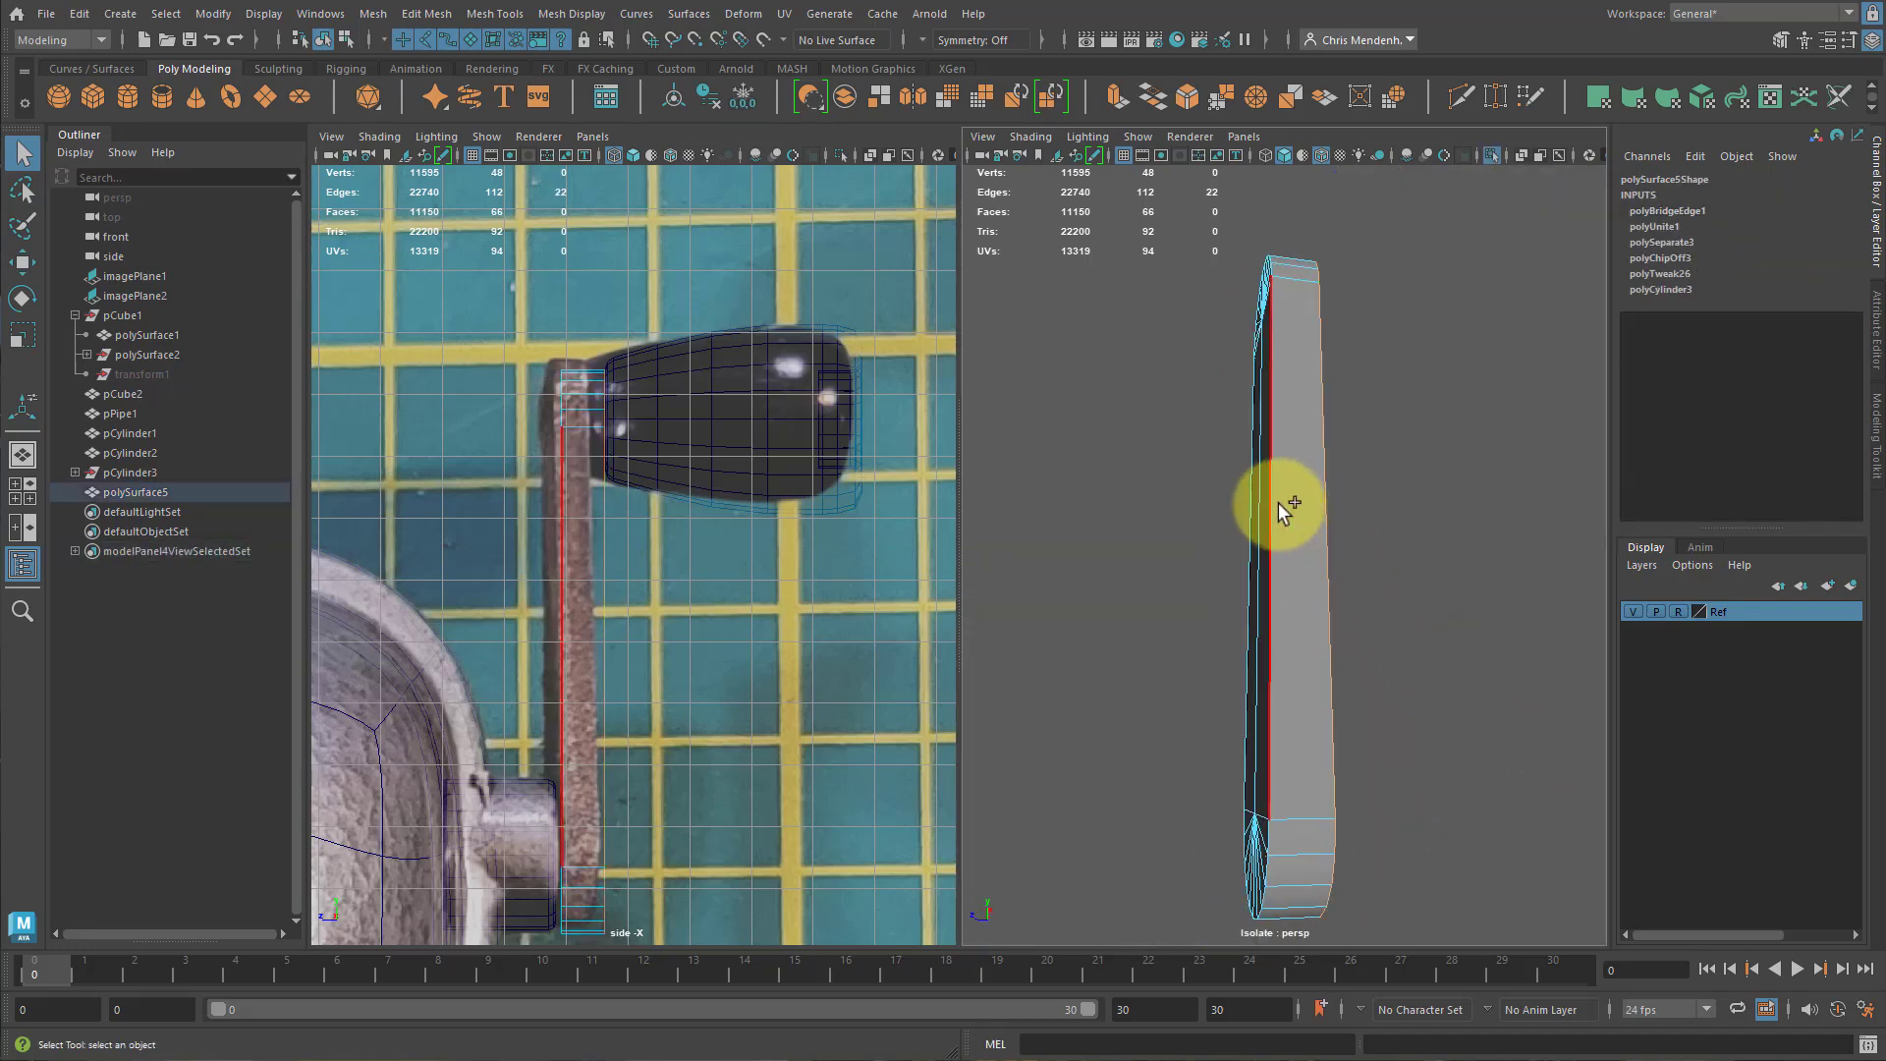
alt+drag(1452, 592, 1318, 599)
Bevel the arm's selected outer edge loops with a fraction of 0.306.
click(1195, 110)
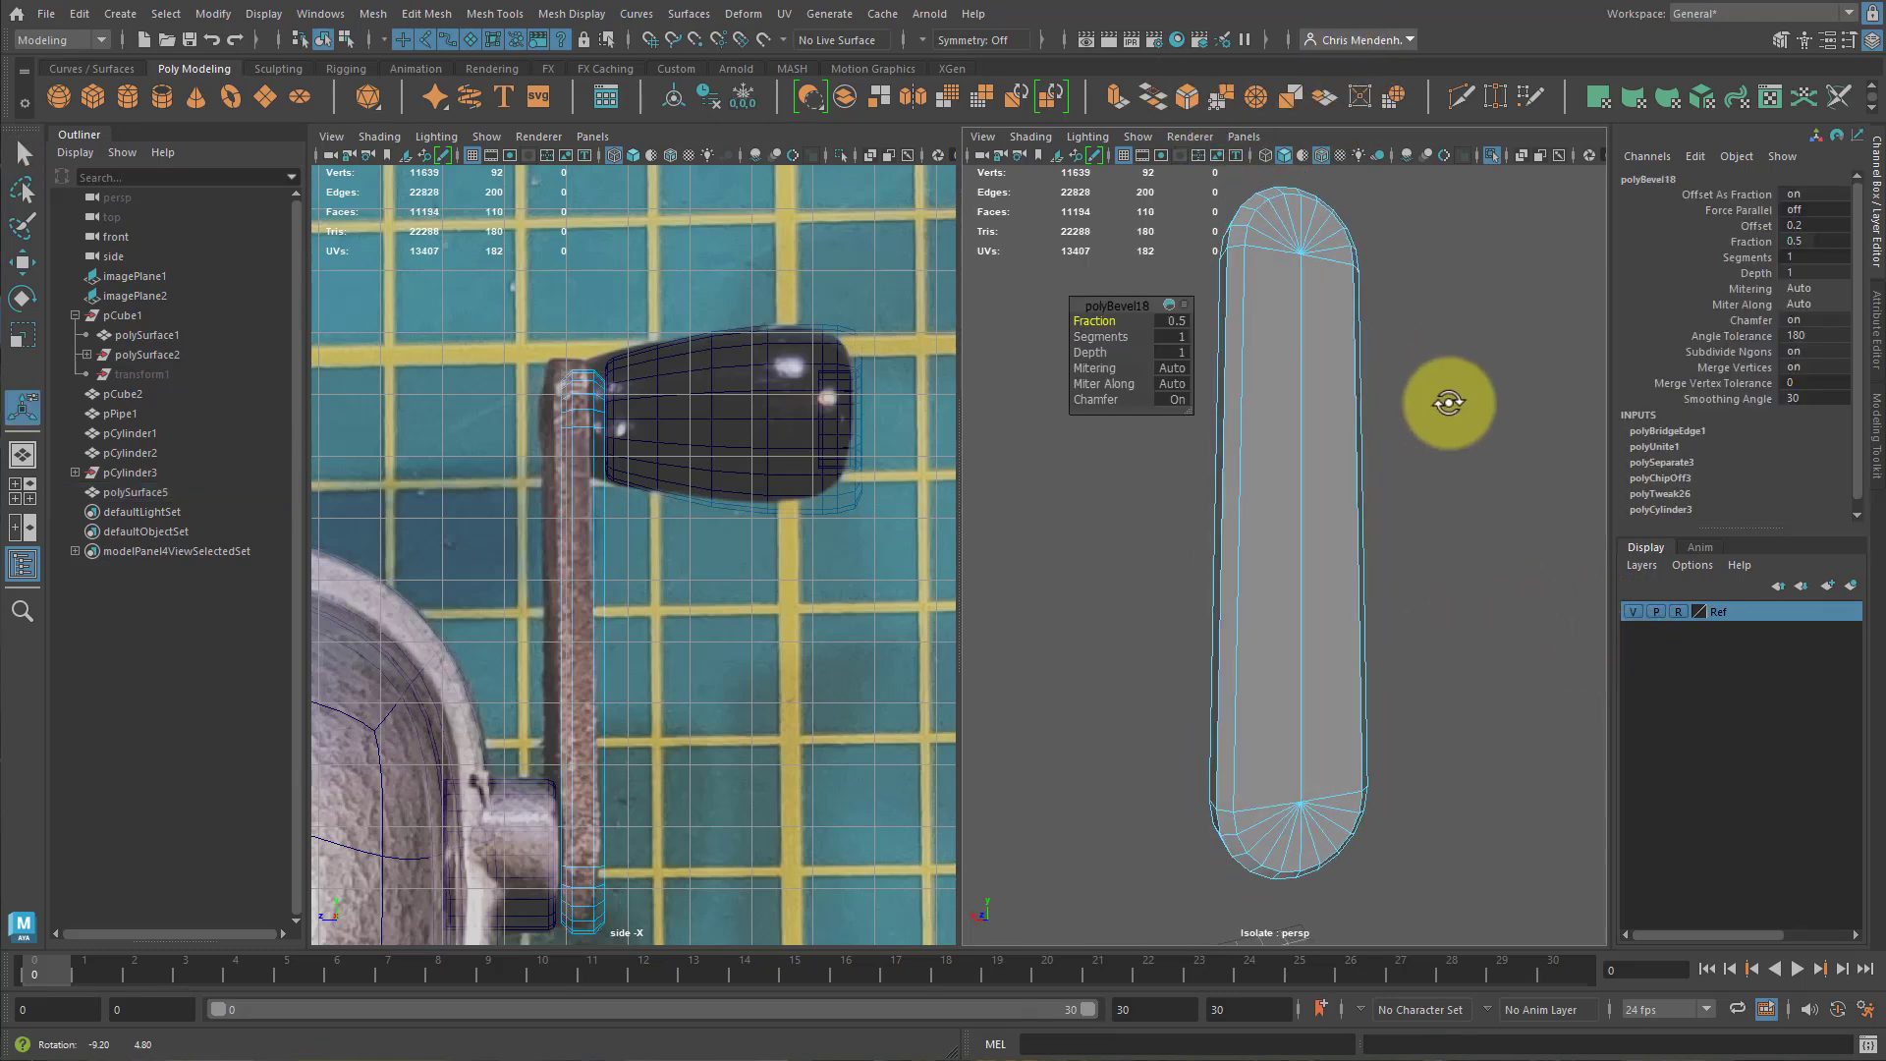
mouse_move(1444, 400)
alt+mouse_down()
mouse_move(1515, 409)
mouse_move(1474, 413)
alt+mouse_up()
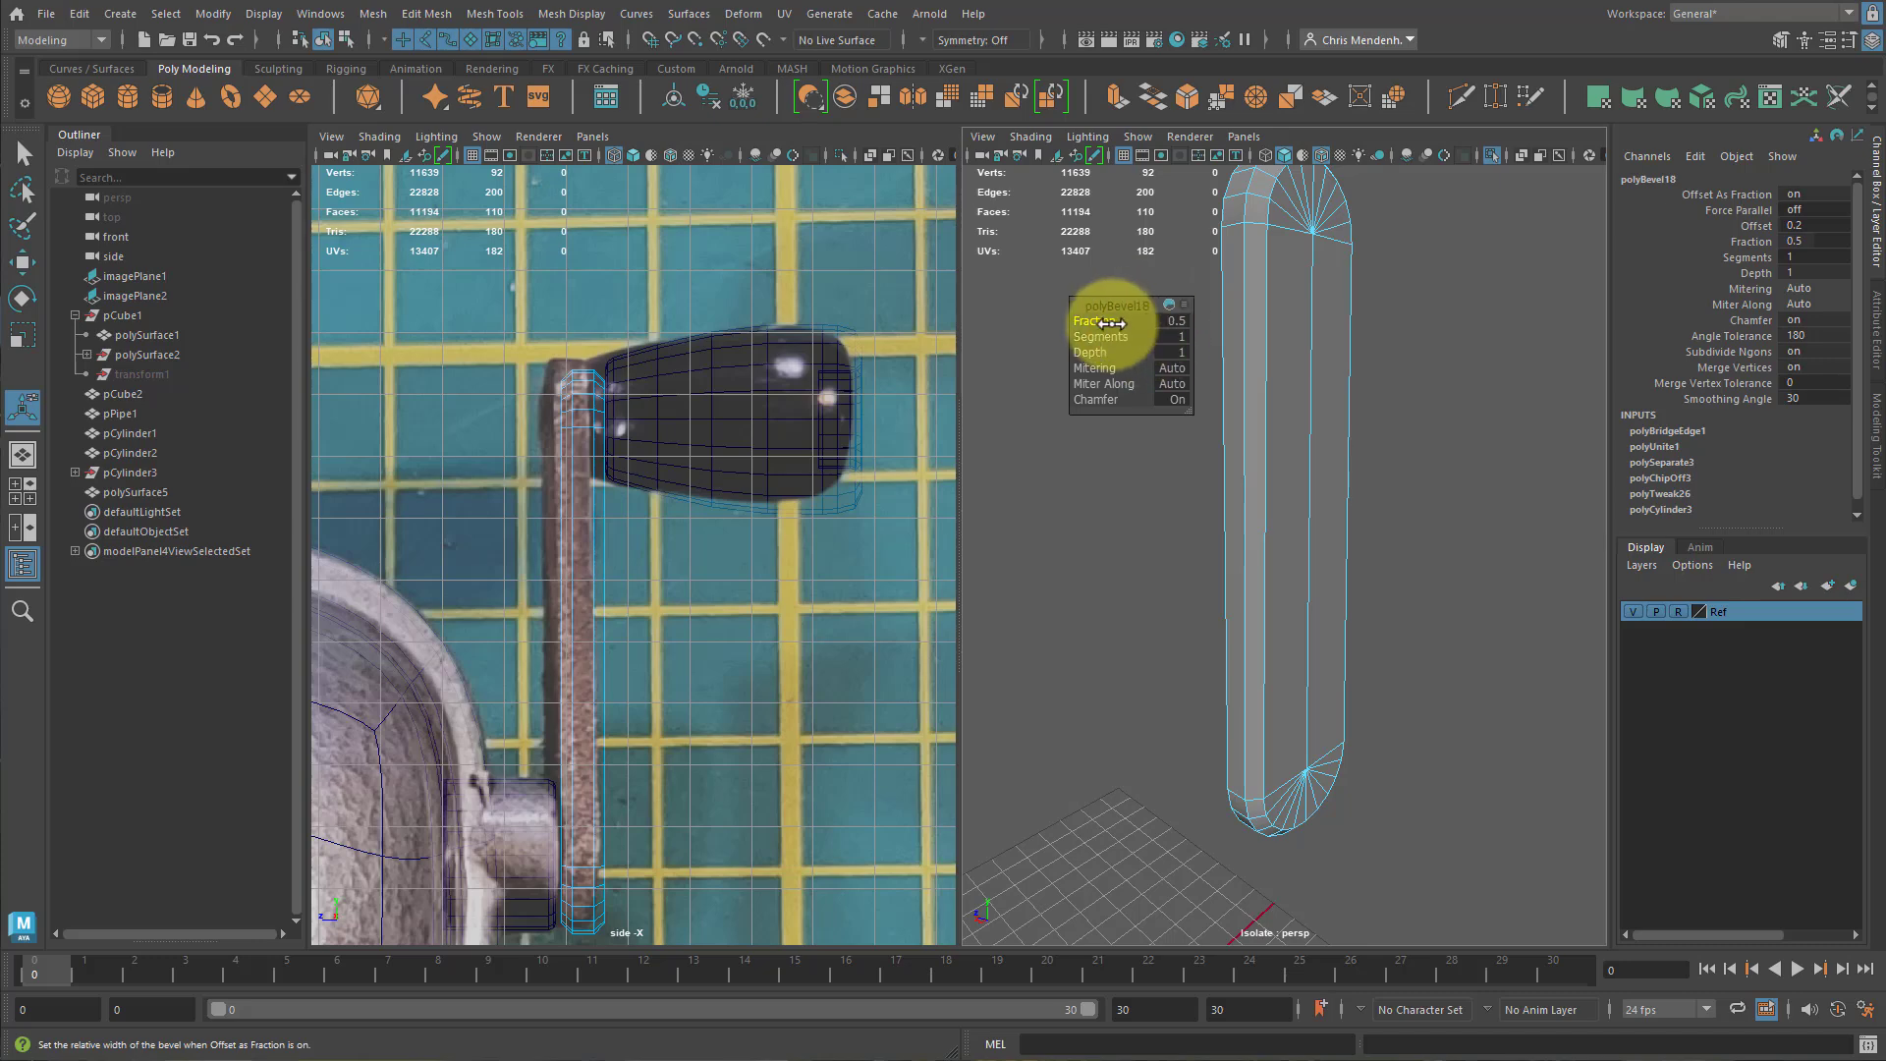
drag(1111, 322, 928, 309)
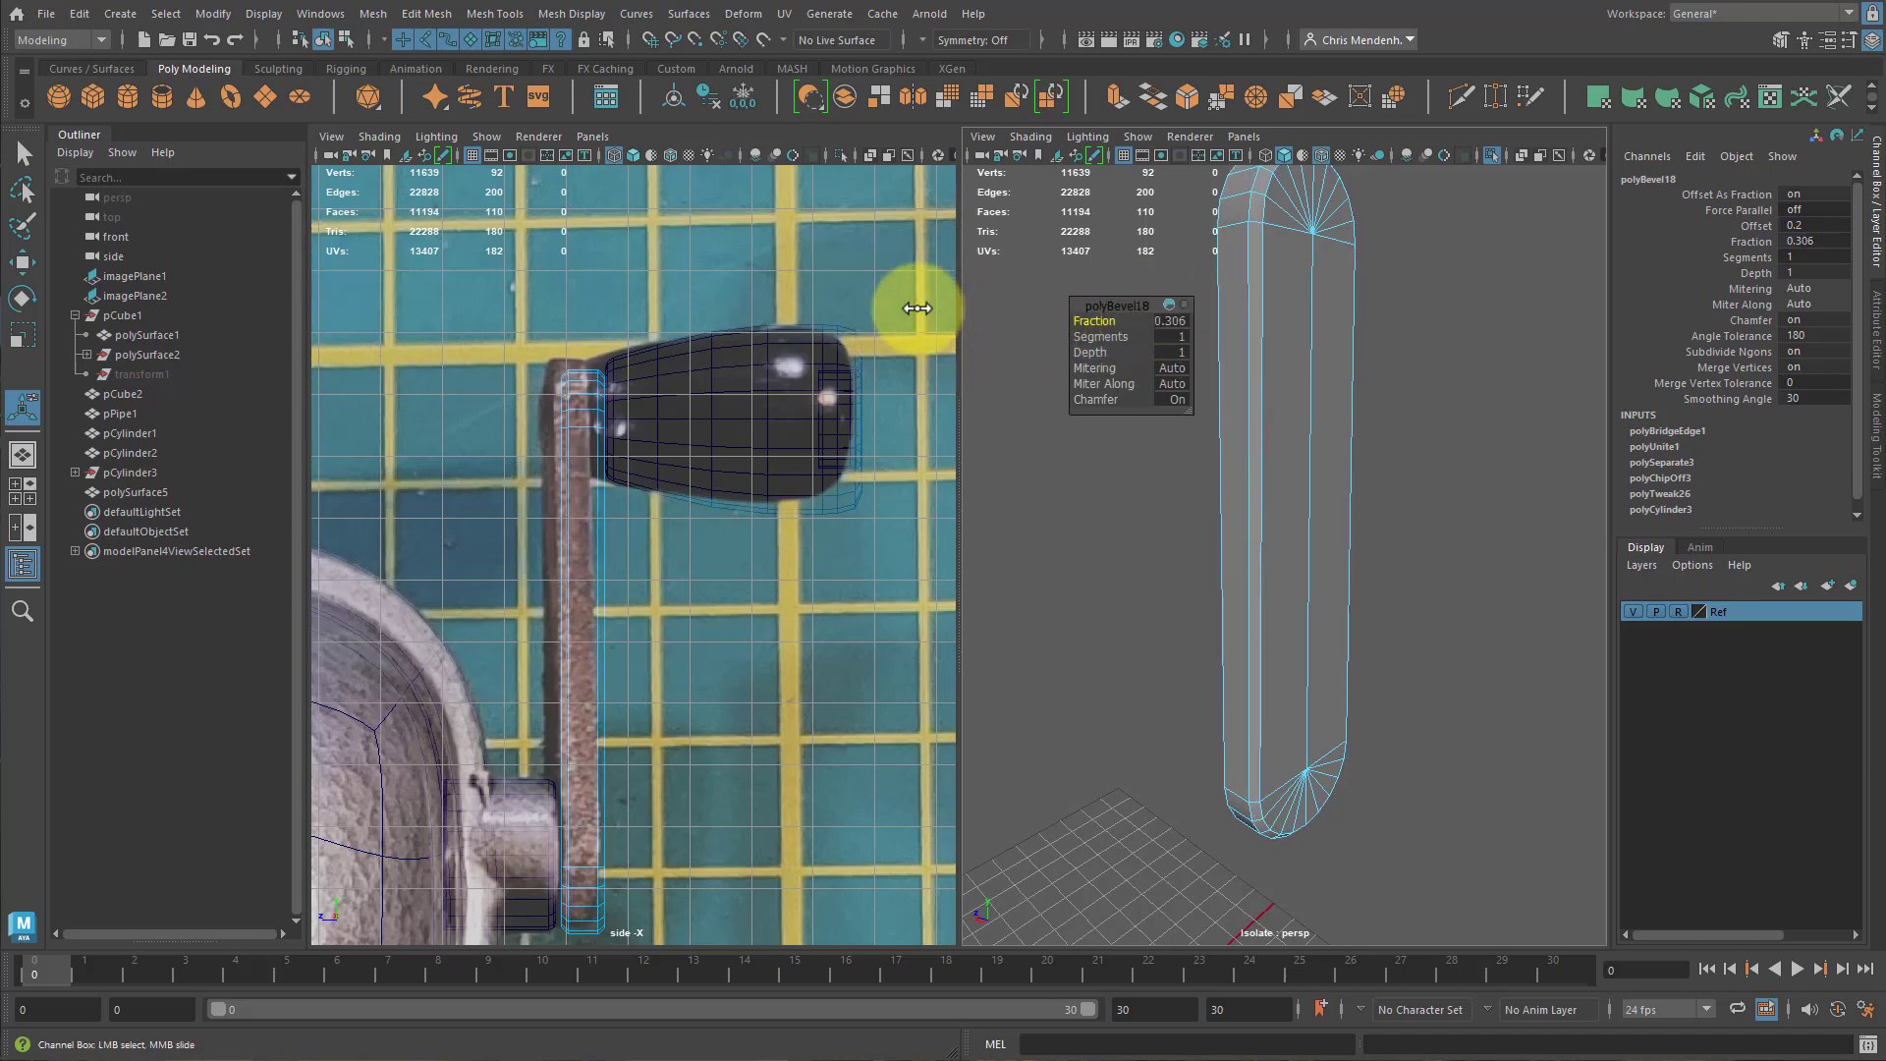
Select the four edge loops bordering the arm's bevels and bevel them with Chamfer off as support edges.
alt+drag(1365, 349, 1259, 356)
alt+middle_drag(1385, 367, 1439, 451)
alt+right_drag(1359, 429, 1424, 417)
alt+drag(1424, 417, 1324, 289)
key(q)
double_click(1258, 330)
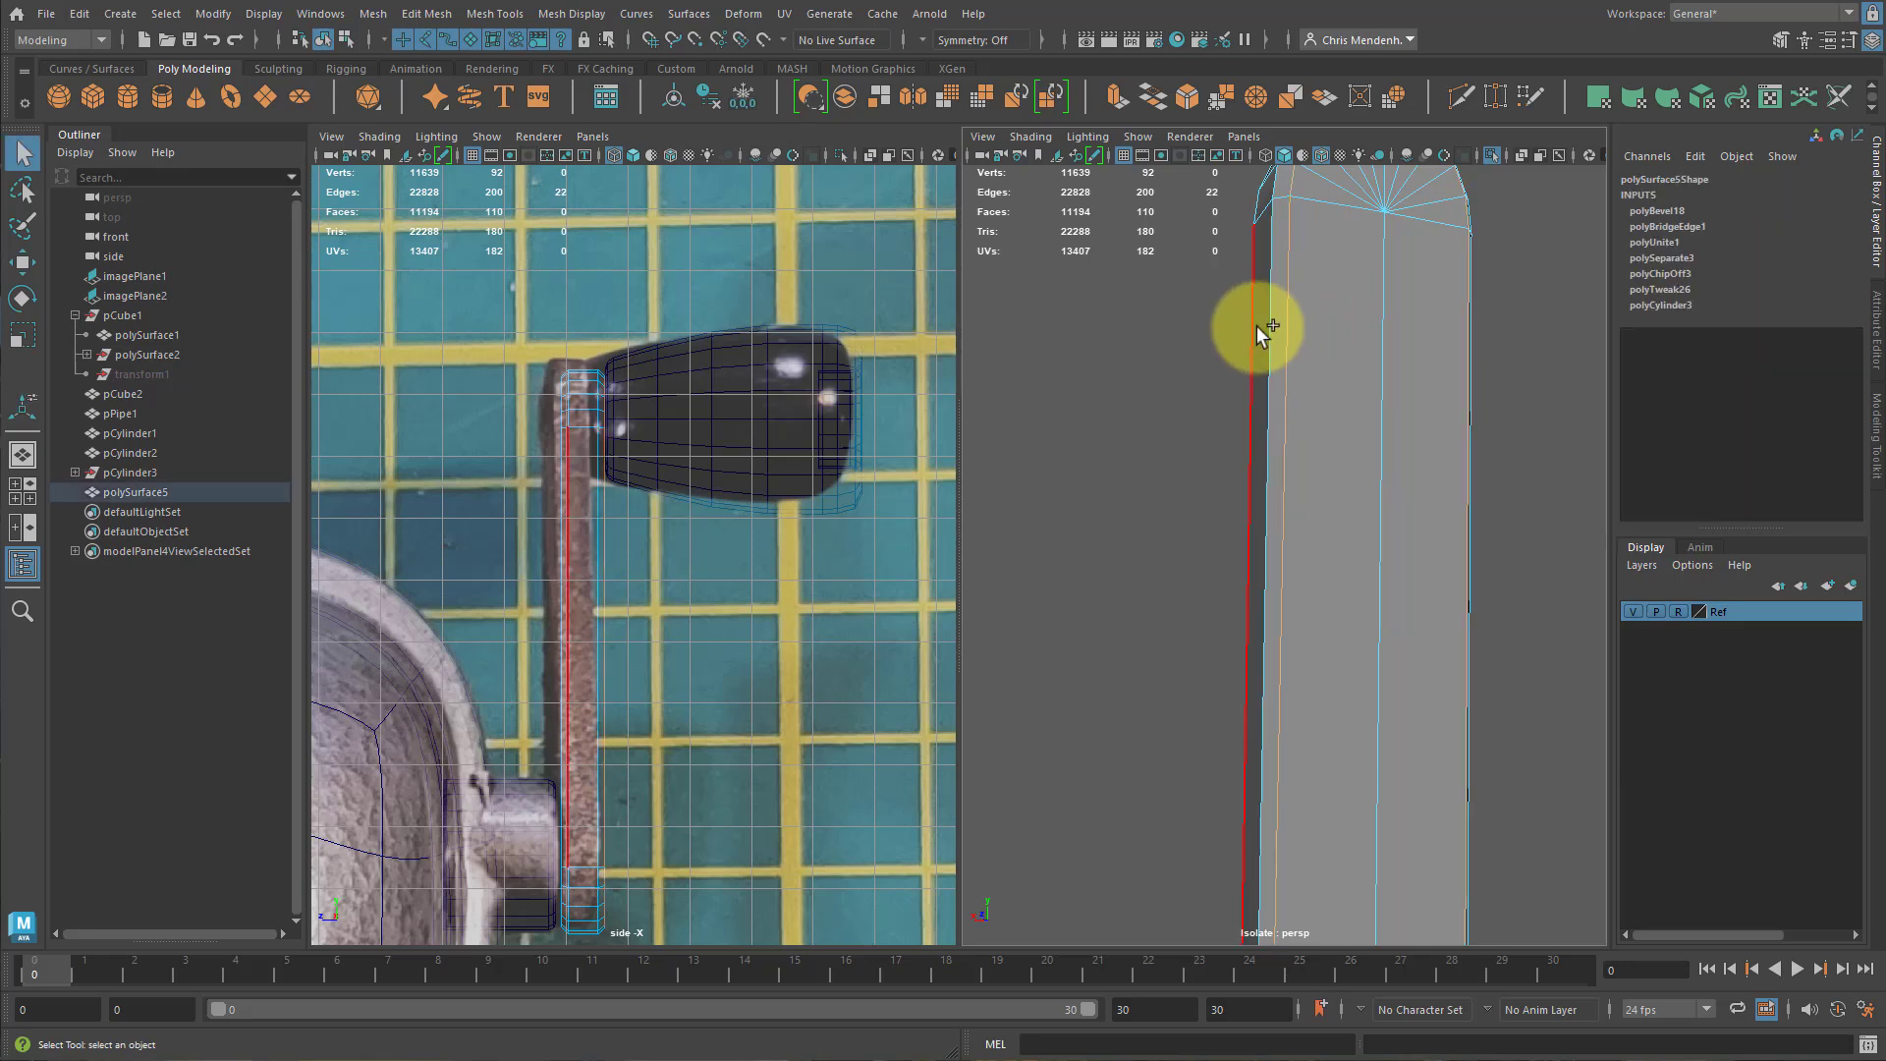
double_click(1263, 332)
shift+double_click(1265, 333)
alt+drag(1297, 419, 1569, 436)
shift+double_click(1268, 336)
shift+double_click(1245, 336)
alt+drag(1329, 345, 1426, 511)
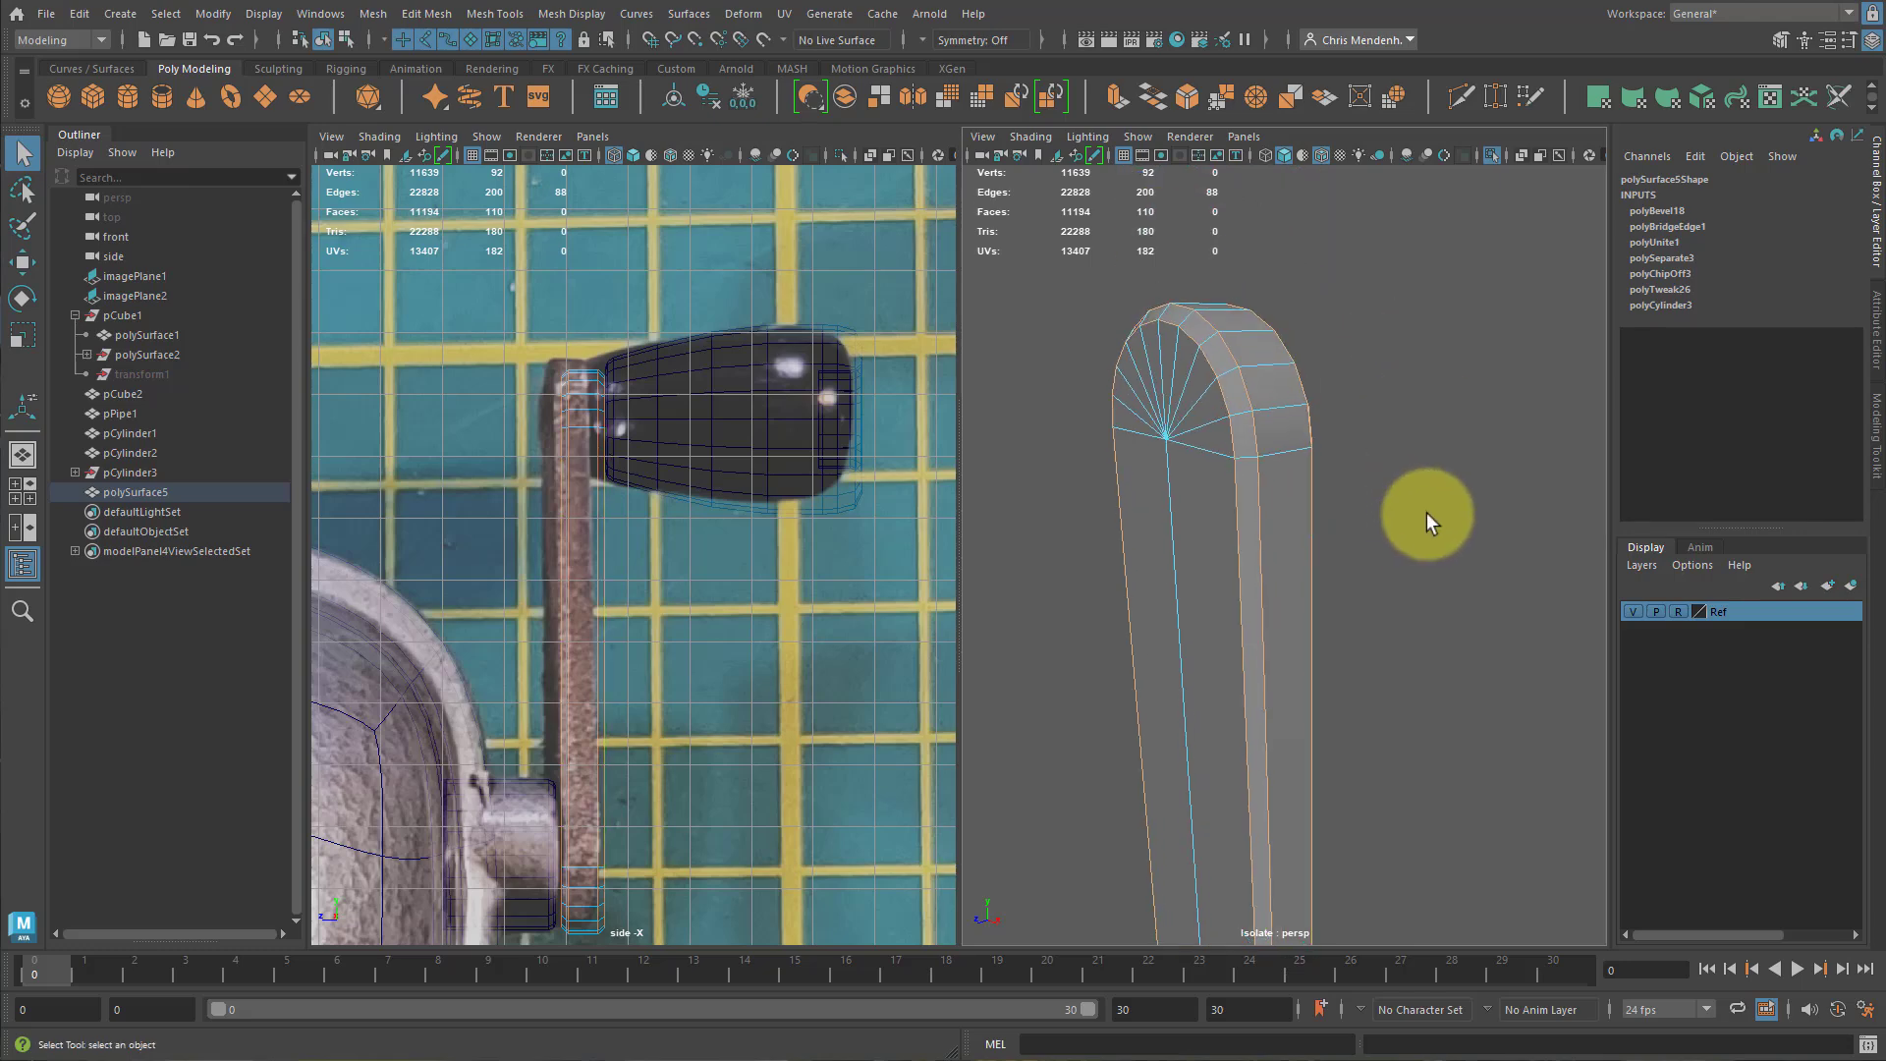
click(1186, 98)
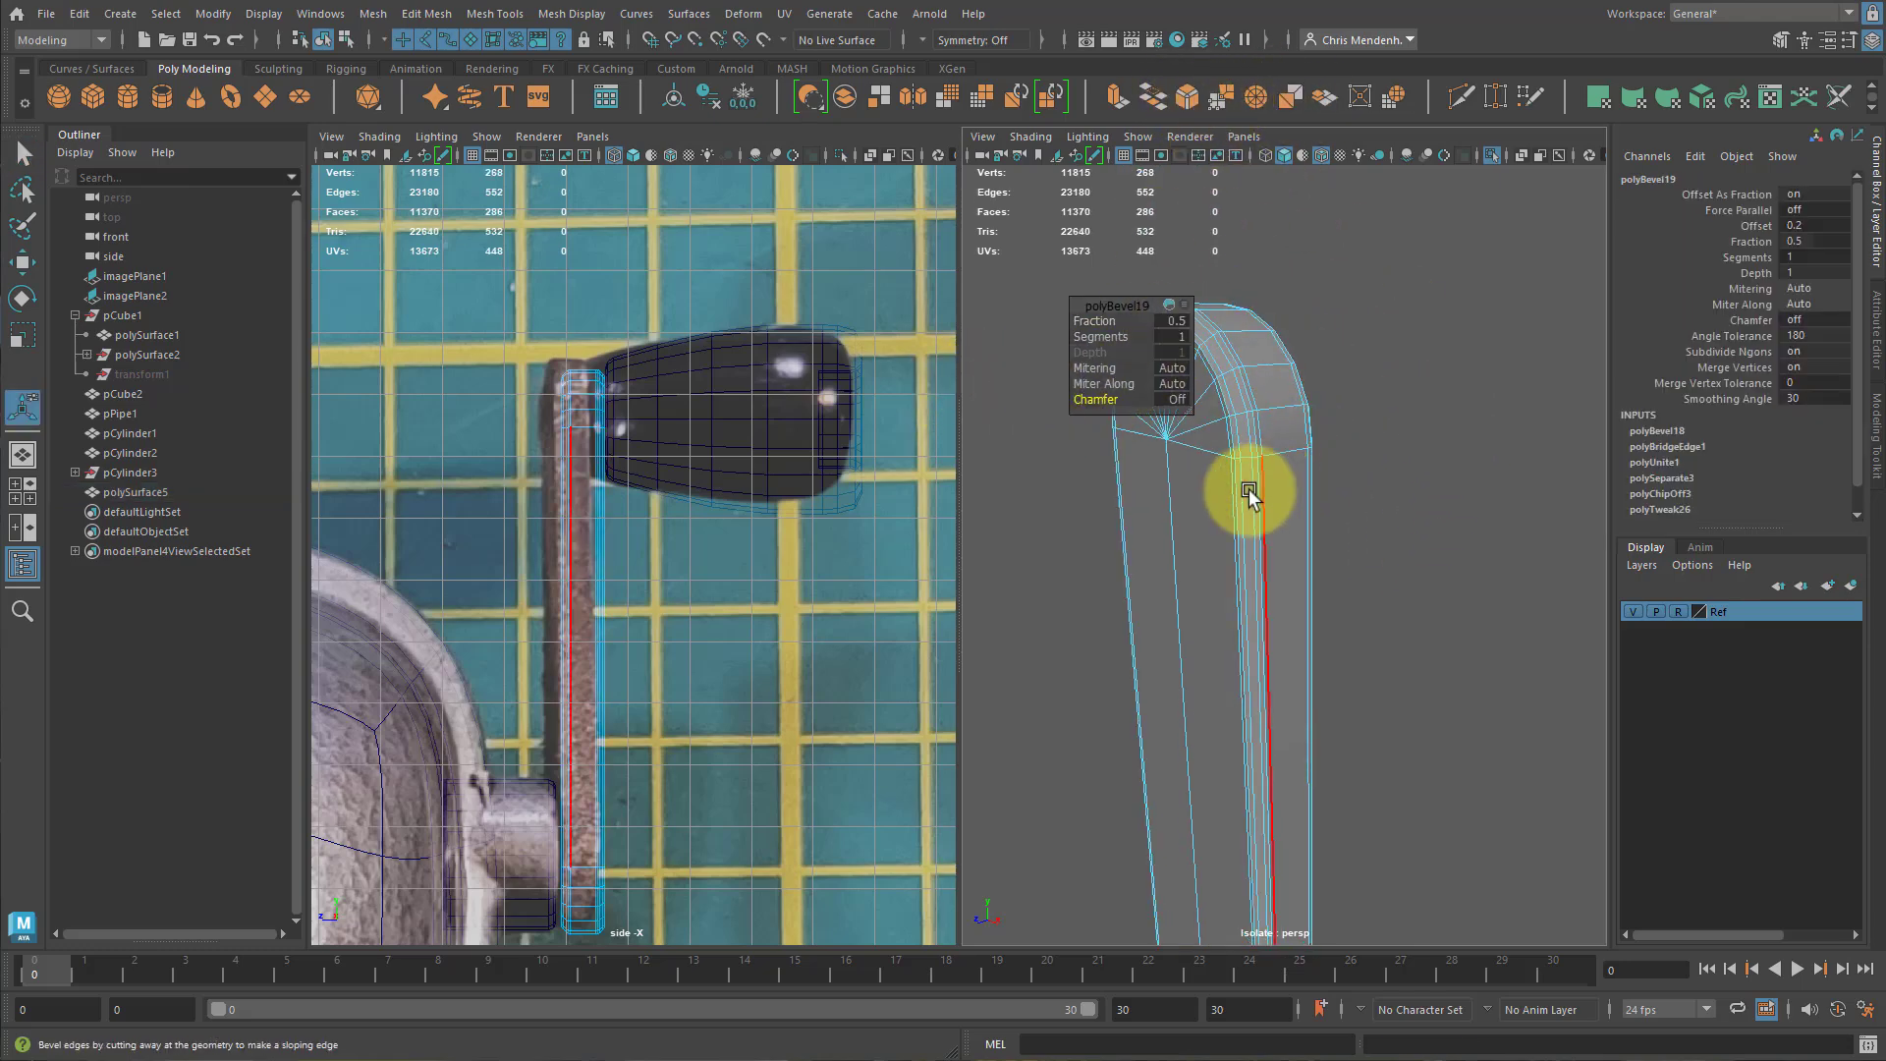
Examine the crank arm in smooth preview and turn off the wireframe overlay on shaded objects.
right_drag(1249, 491, 1393, 385)
key(3)
click(1416, 505)
mouse_move(1522, 562)
alt+mouse_down()
mouse_move(1412, 573)
mouse_move(1395, 491)
mouse_move(1494, 534)
mouse_move(1371, 563)
mouse_move(1246, 560)
mouse_move(1384, 467)
mouse_move(1427, 497)
mouse_move(1245, 422)
mouse_move(1410, 425)
mouse_move(1359, 425)
mouse_move(1323, 526)
mouse_move(1107, 371)
mouse_move(1317, 451)
mouse_move(1240, 382)
alt+mouse_up()
click(1321, 154)
Undo the arm's smooth preview, support-edge bevel and first bevel, back to the selected outer edge loops.
key(ctrl+z)
key(ctrl+z)
key(ctrl+z)
key(ctrl+z)
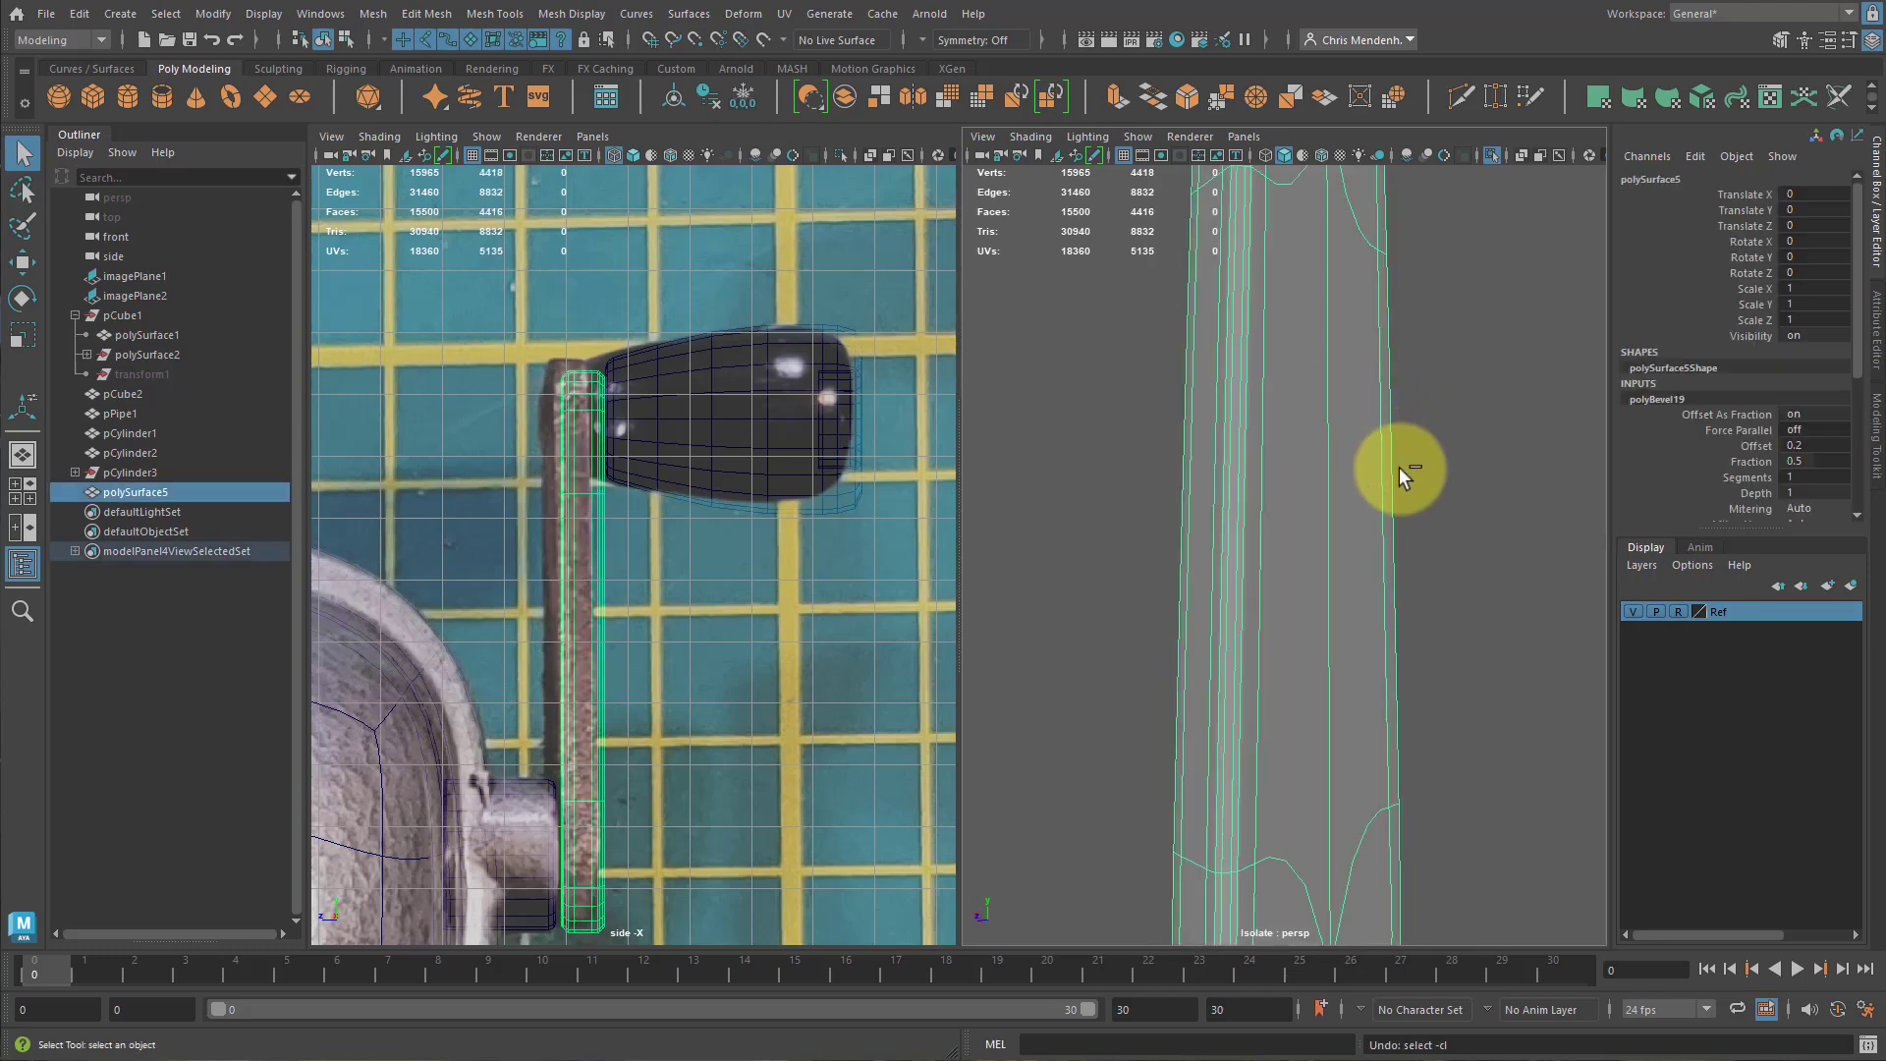
key(ctrl+z)
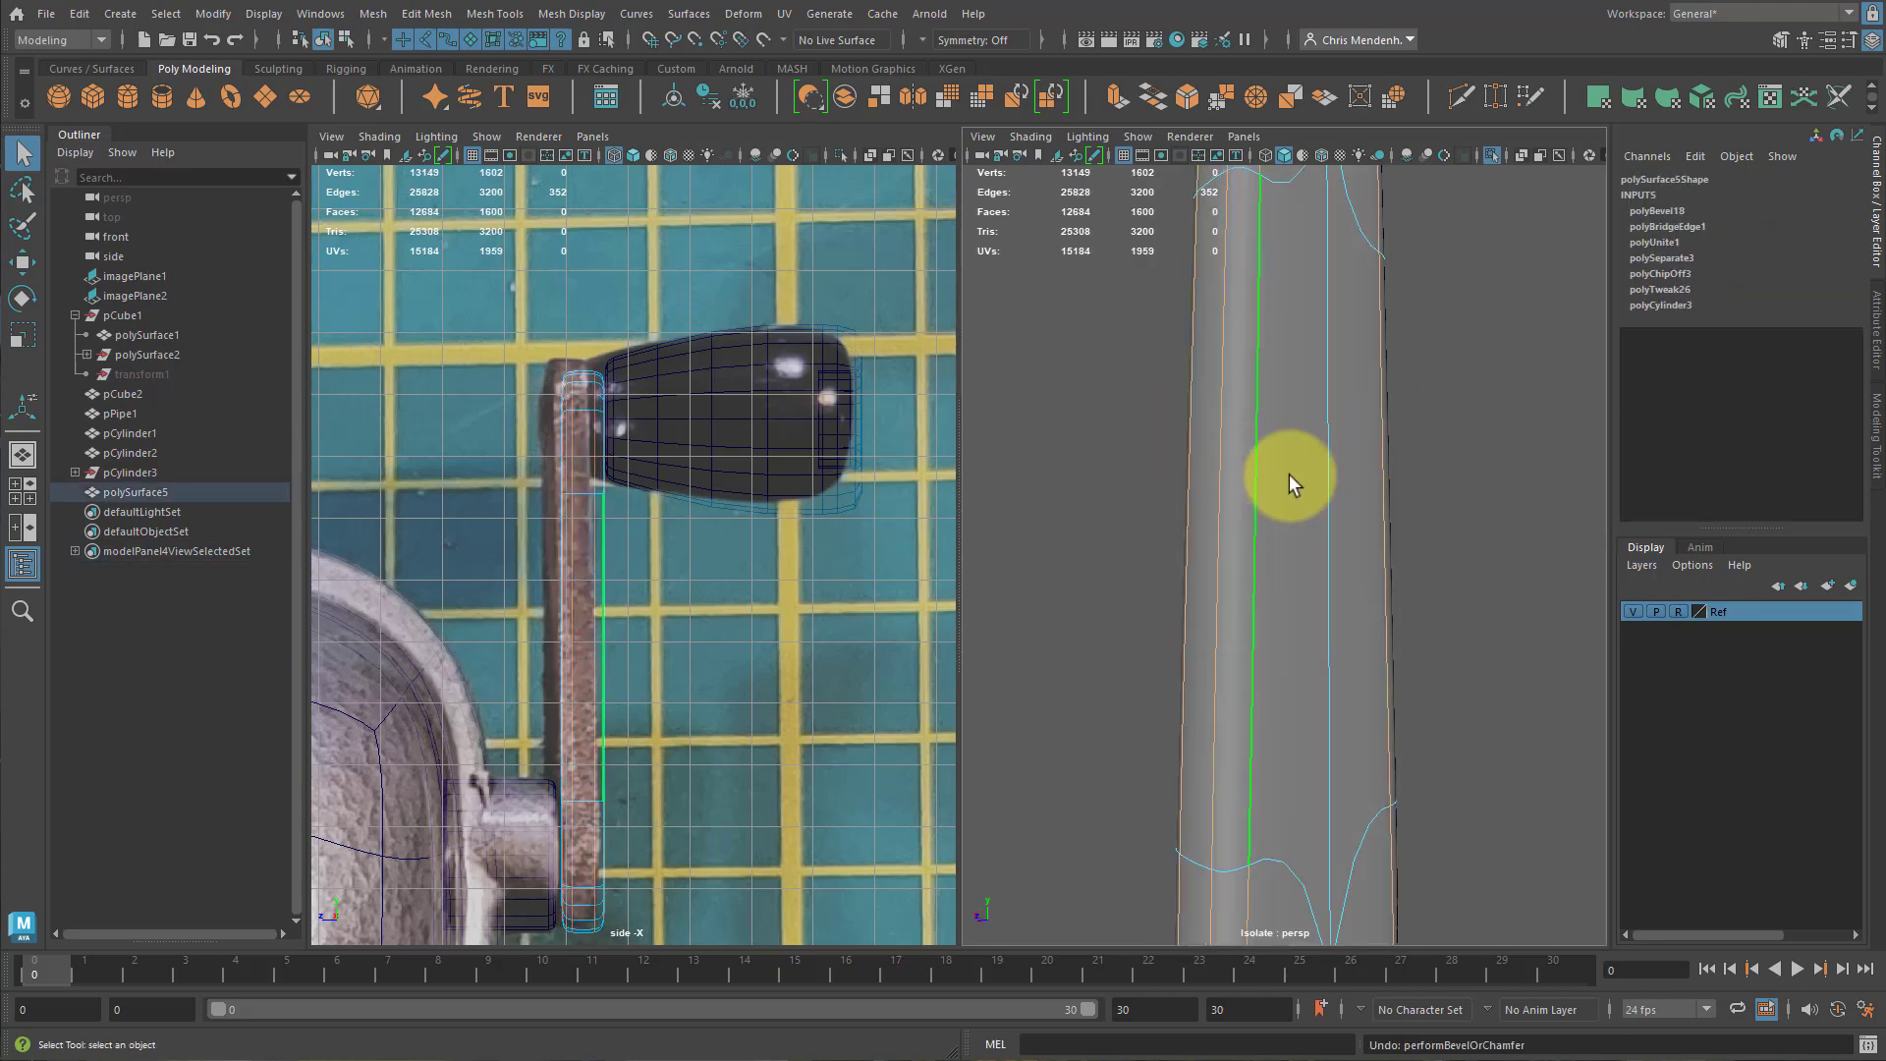
key(ctrl+z)
key(ctrl+z)
key(ctrl+z)
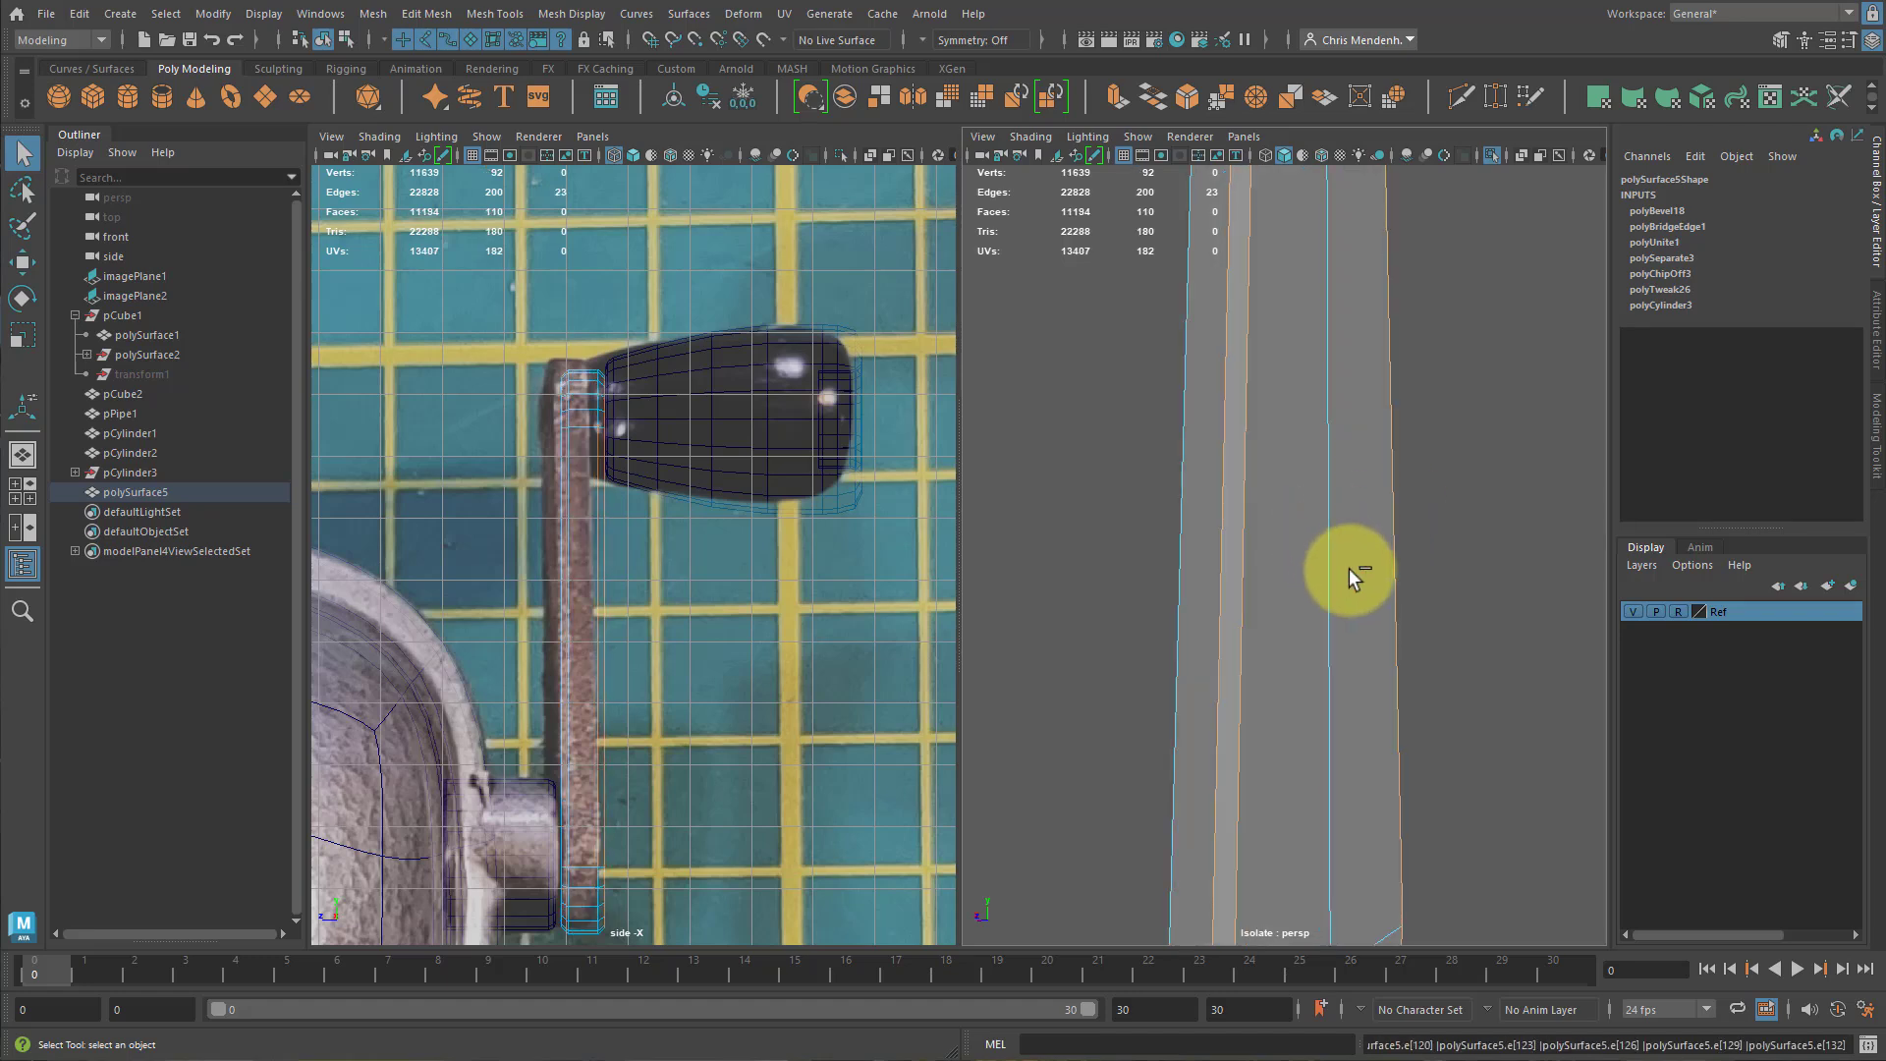
key(ctrl+z)
key(ctrl+z)
key(ctrl+z)
key(ctrl+z)
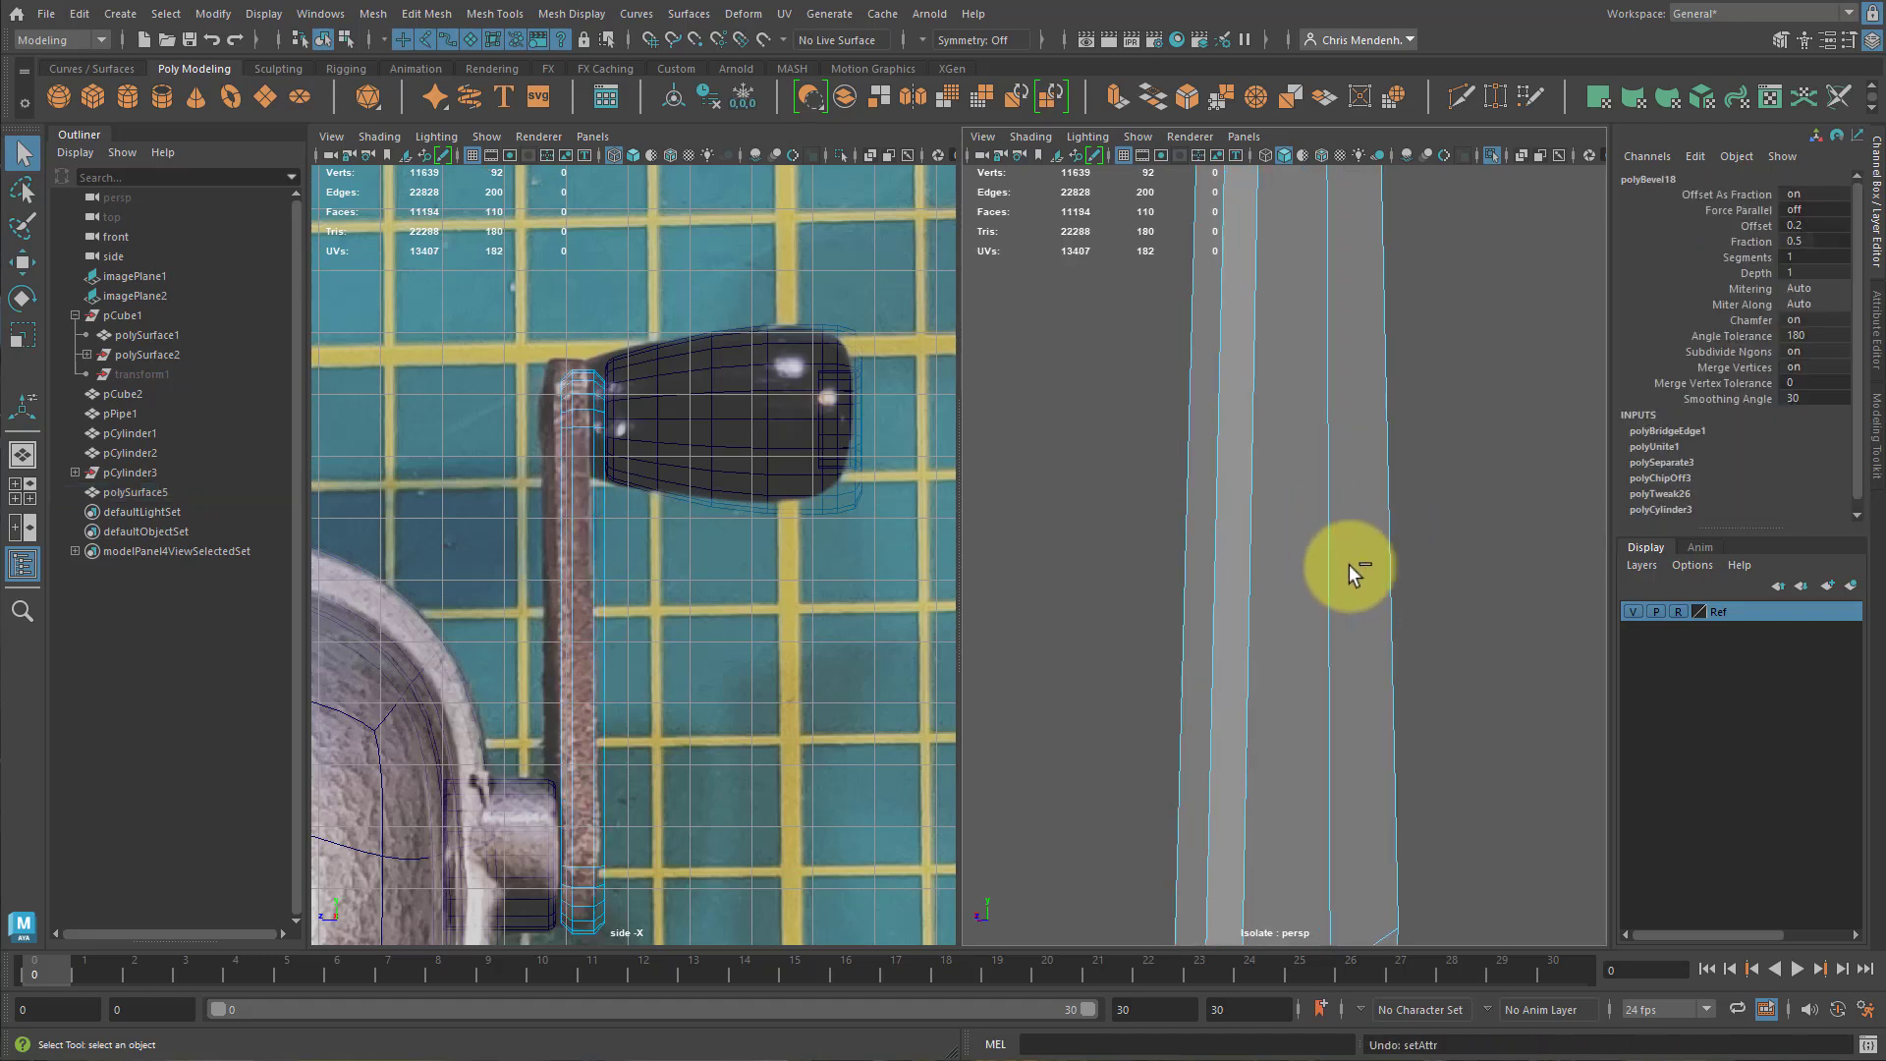
key(ctrl+z)
key(ctrl+z)
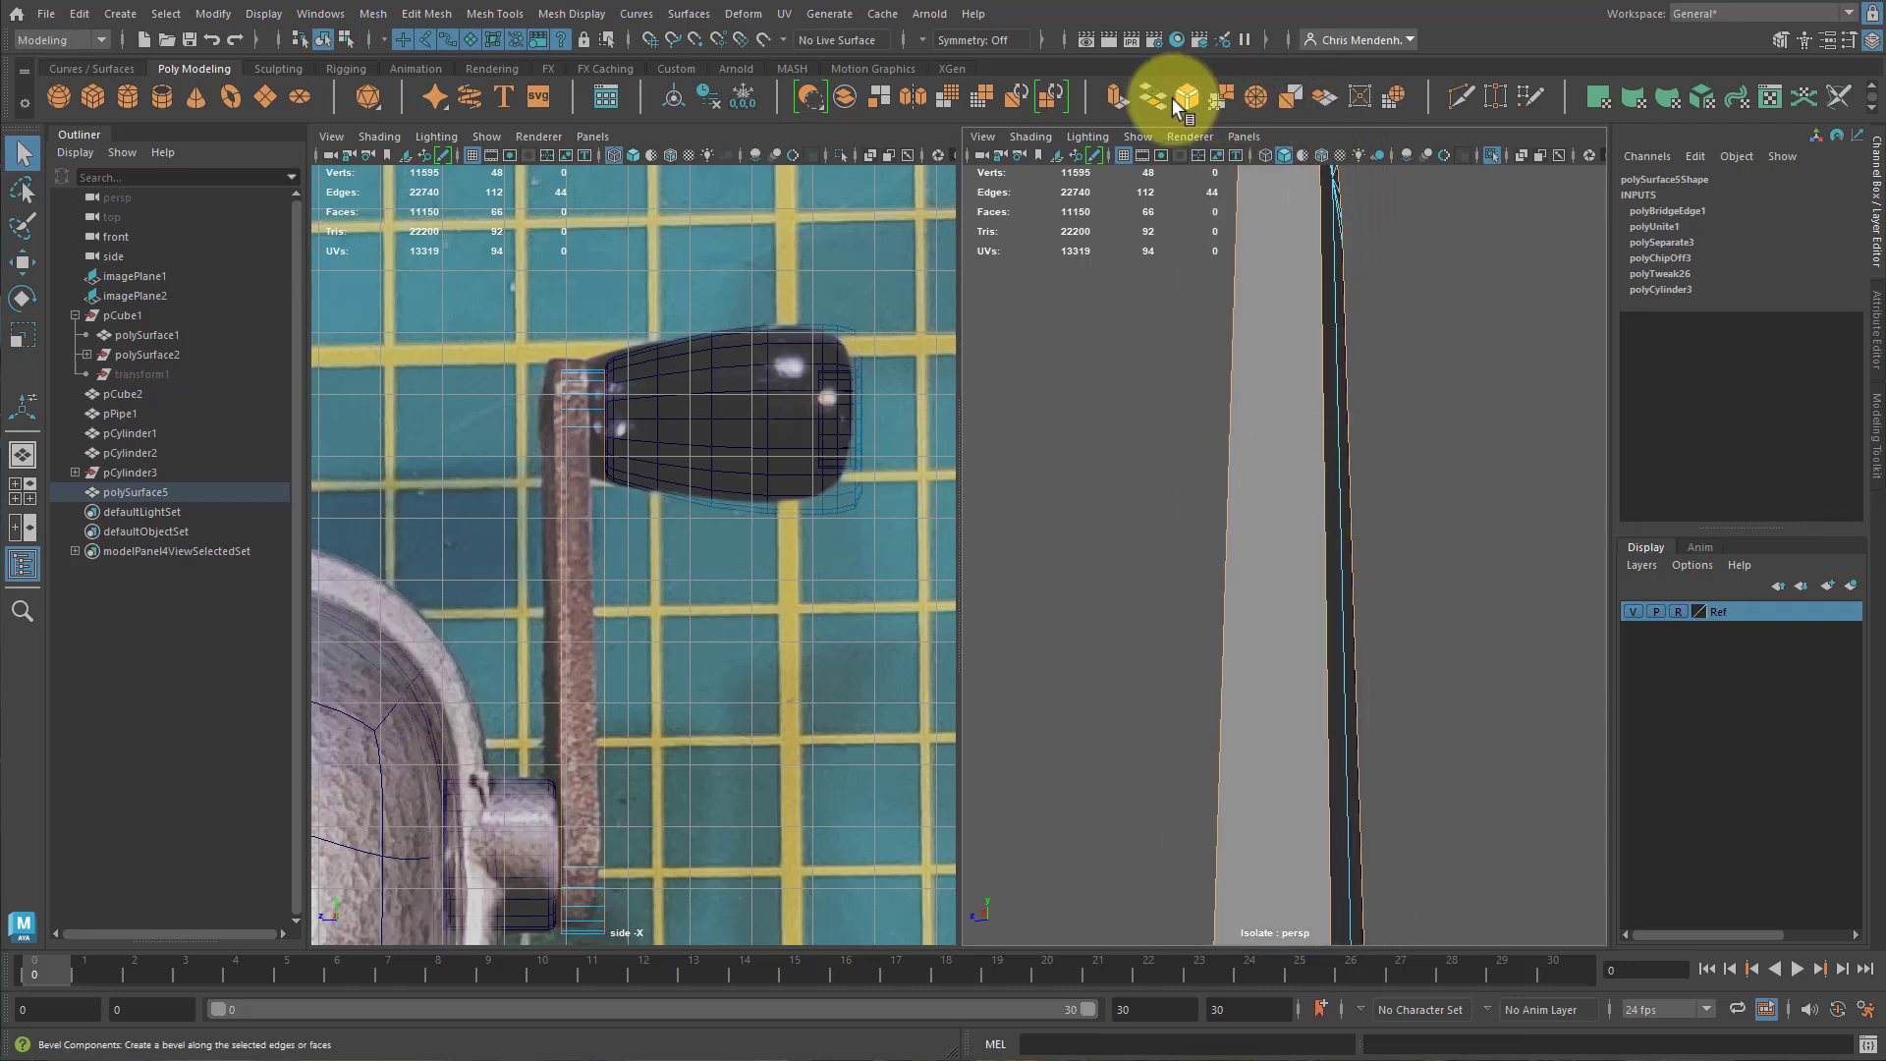
Bevel the arm's two outer edge loops with a fraction of 0.231 and 2 segments.
key(ctrl+b)
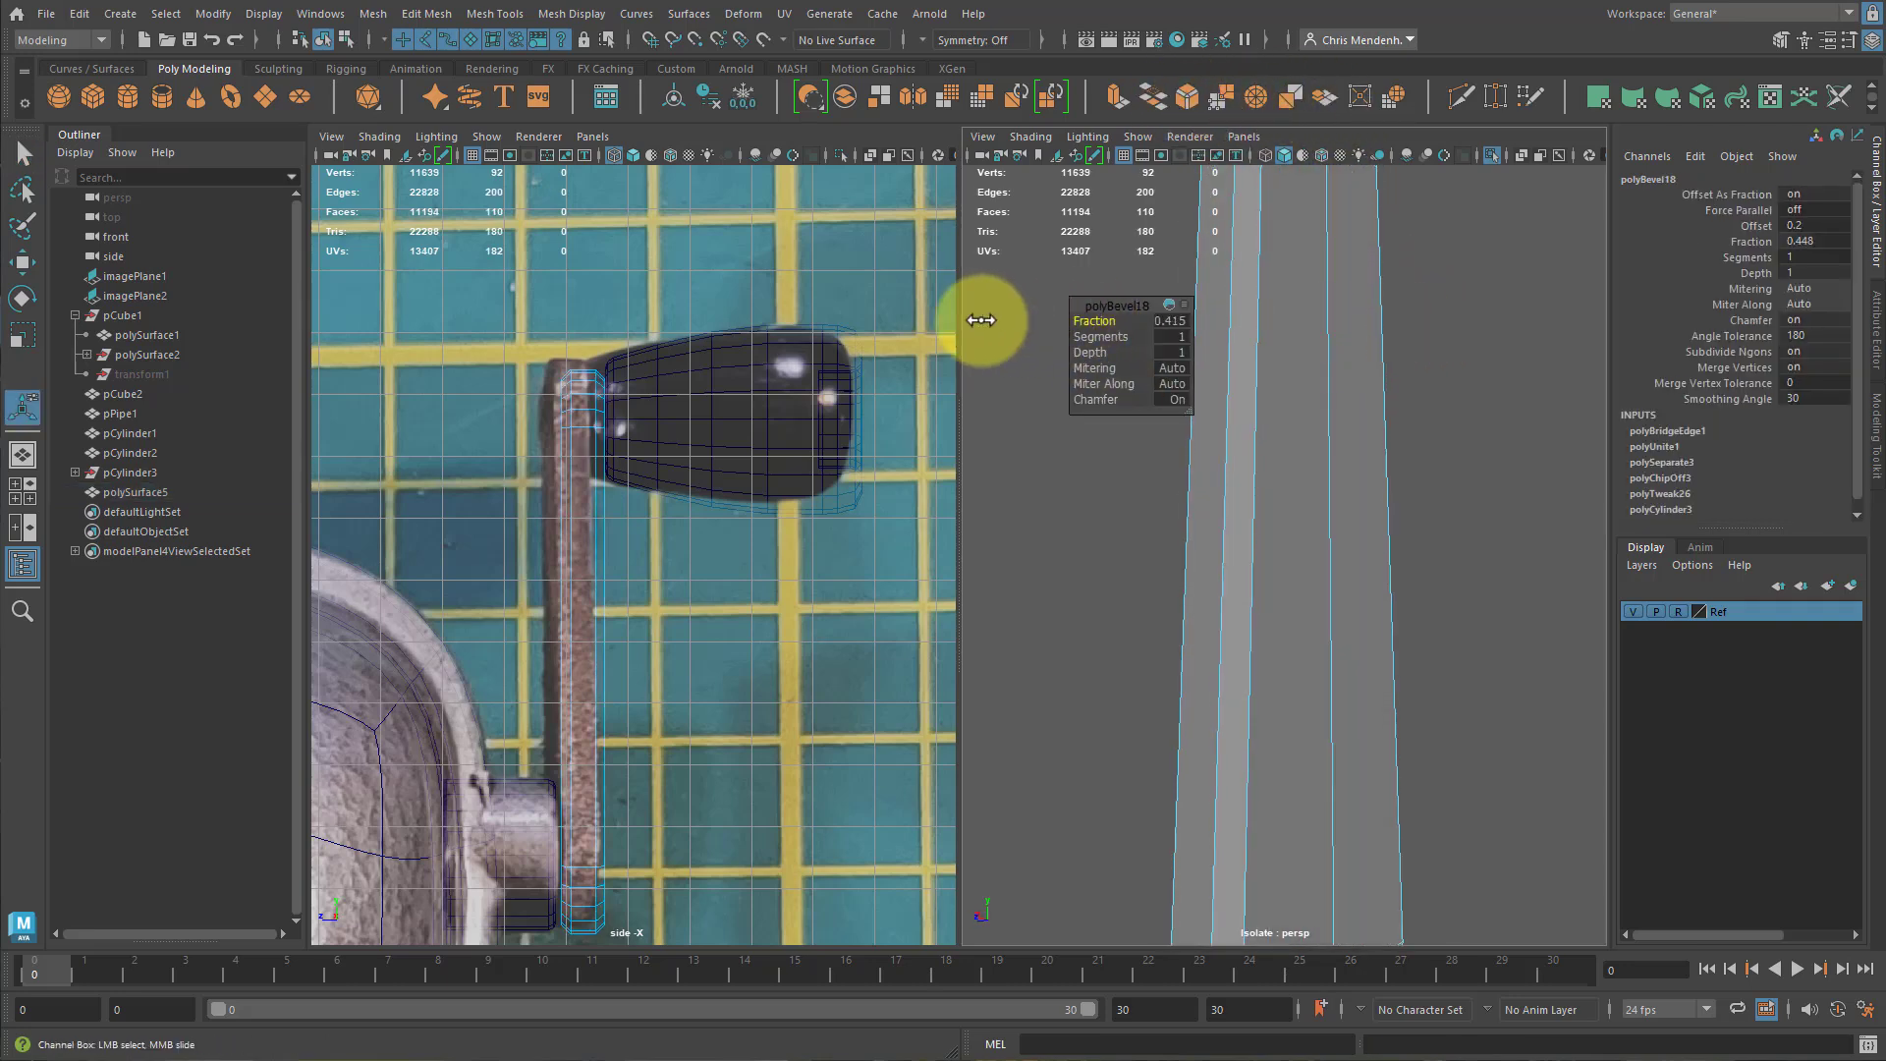
drag(1104, 335, 1112, 336)
alt+drag(1365, 401, 1322, 402)
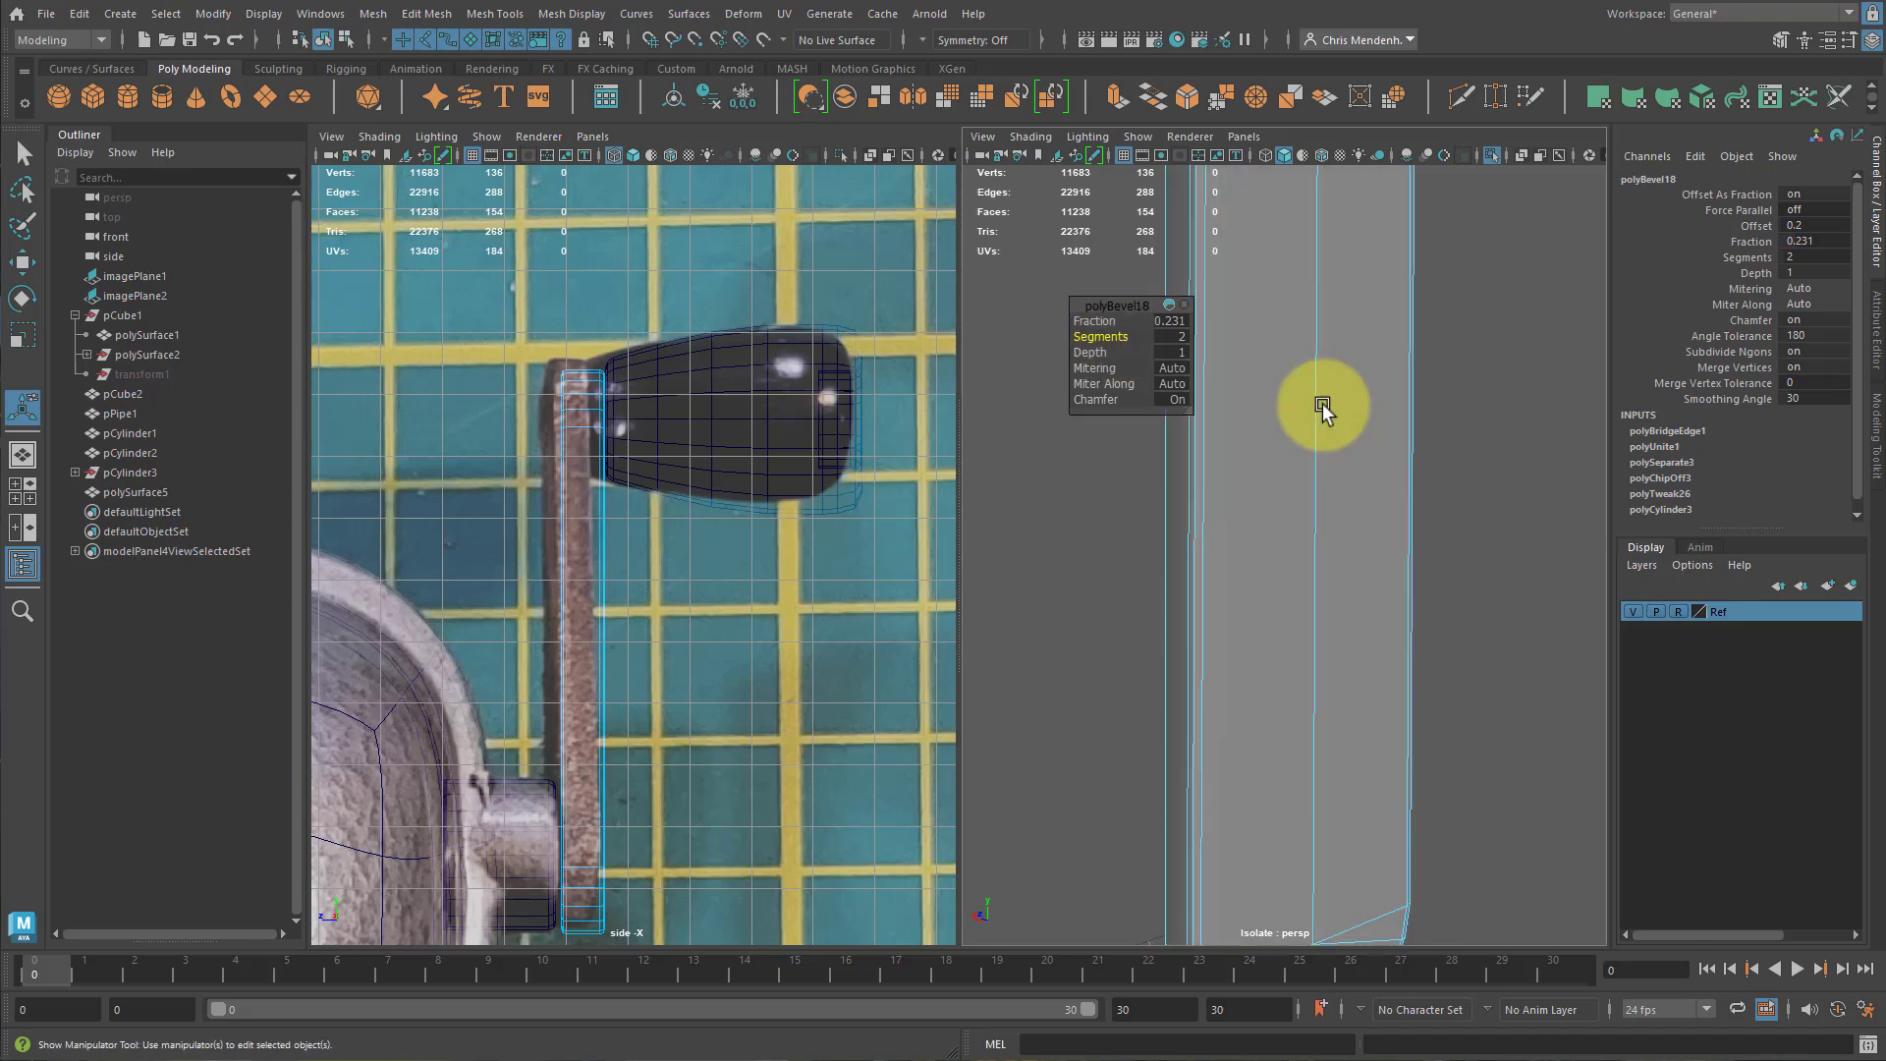
alt+right_drag(1321, 403, 1283, 404)
Check the bevelled arm in smooth preview, return it to unsmoothed display and end the isolation.
right_drag(1375, 383, 1477, 320)
key(3)
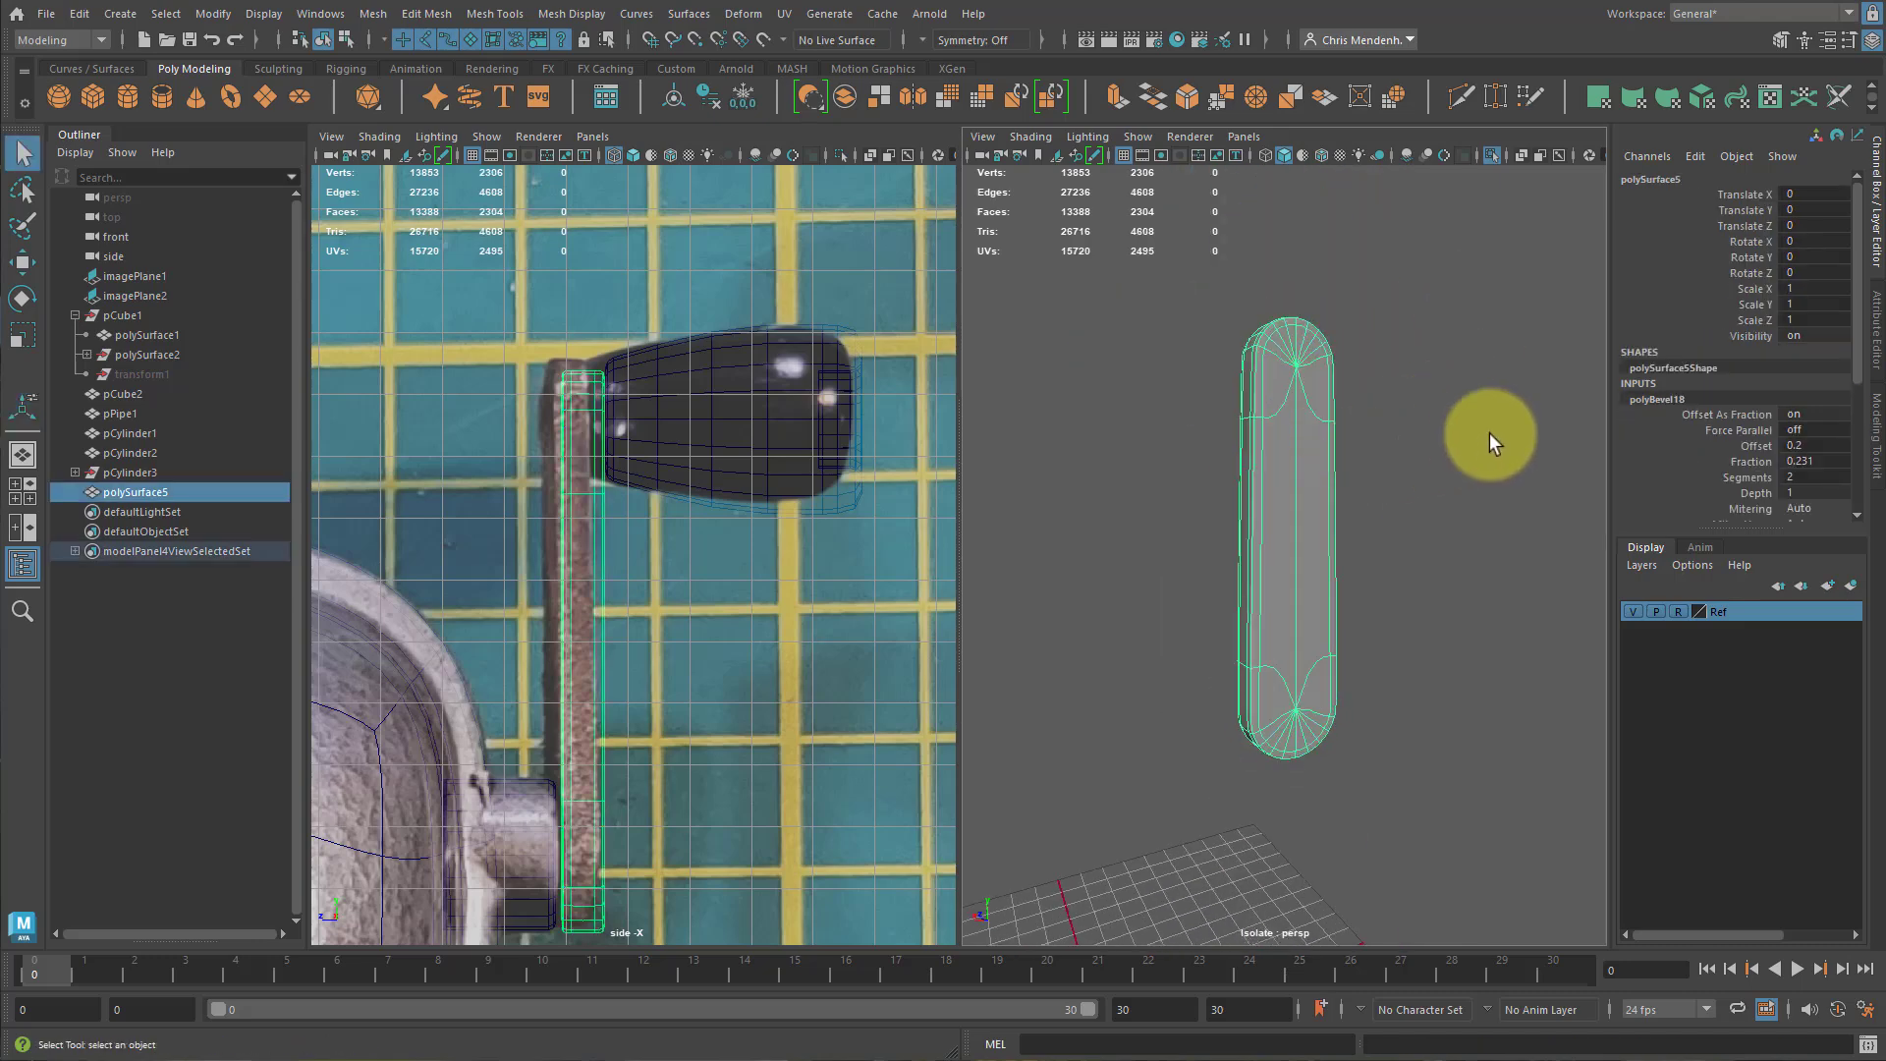
click(1489, 434)
click(1311, 542)
key(1)
click(1488, 550)
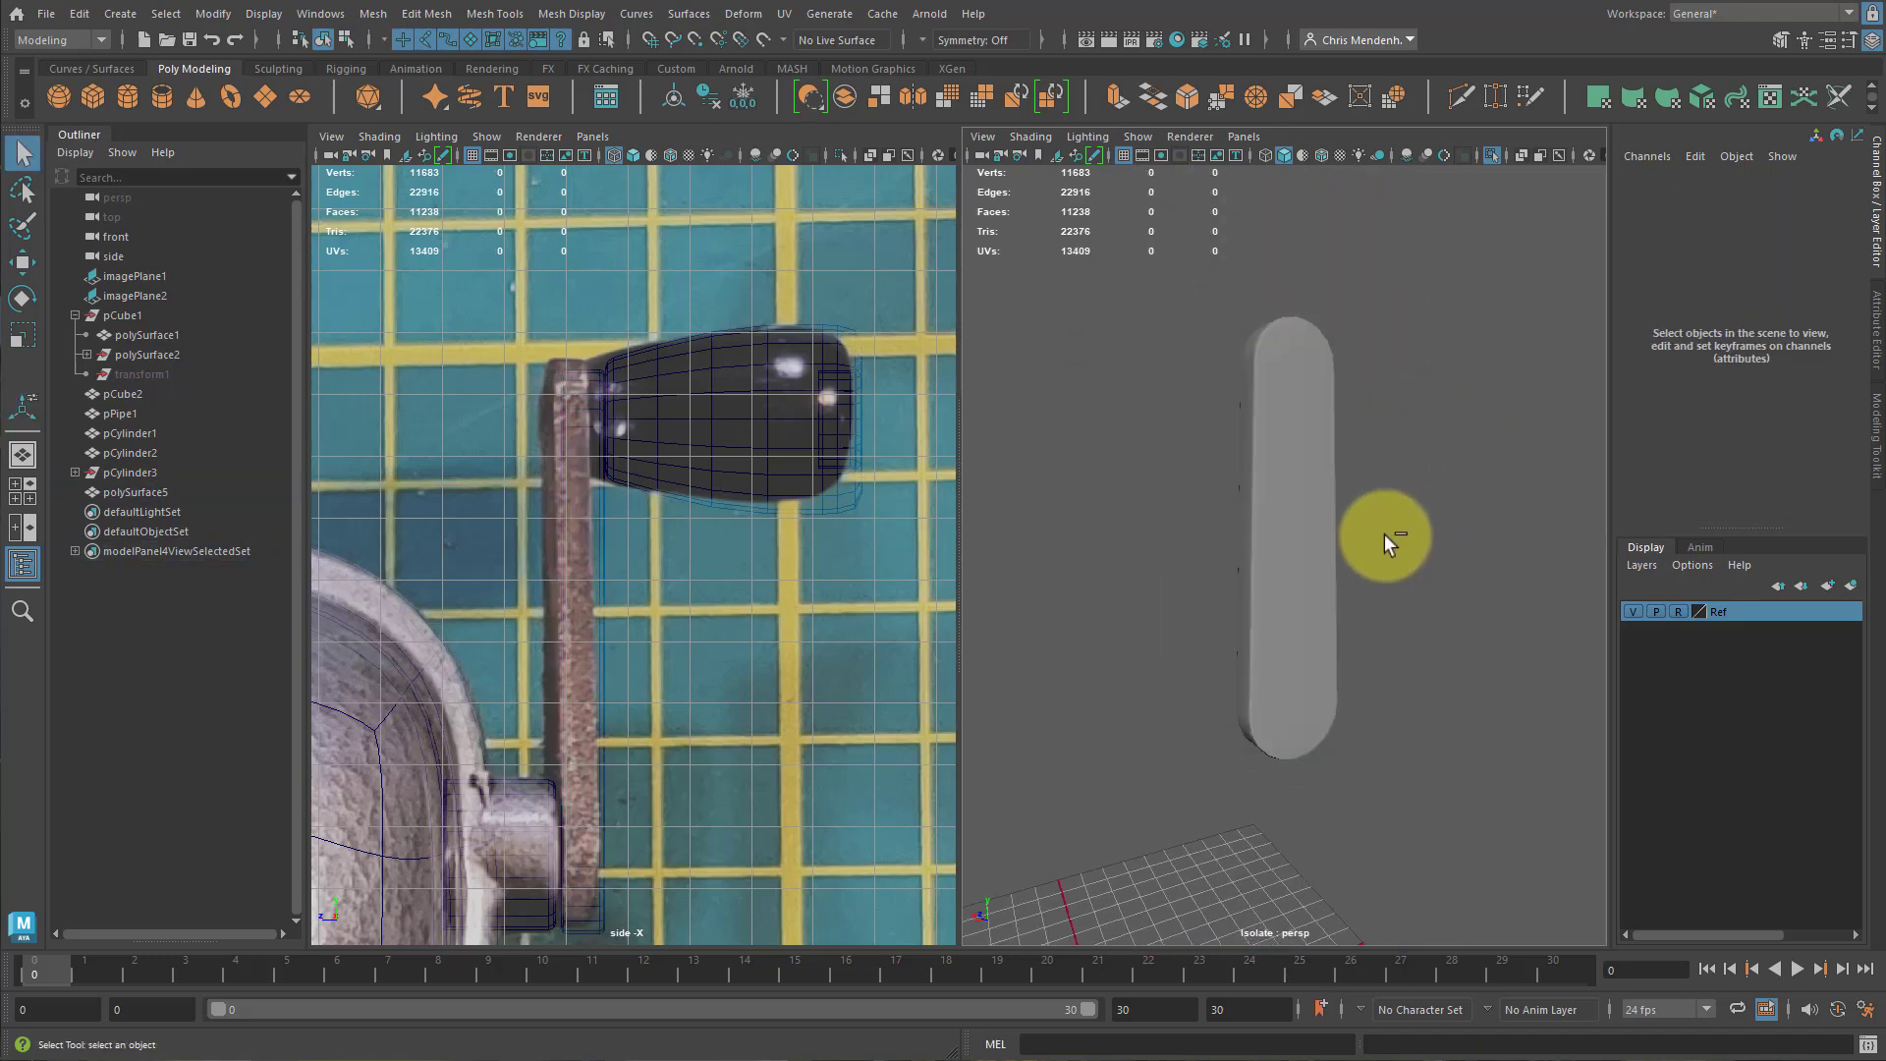
key(ctrl+1)
key(a)
Examine the recess in the knob's wide end in smooth preview, then return the knob to unsmoothed display.
click(1311, 505)
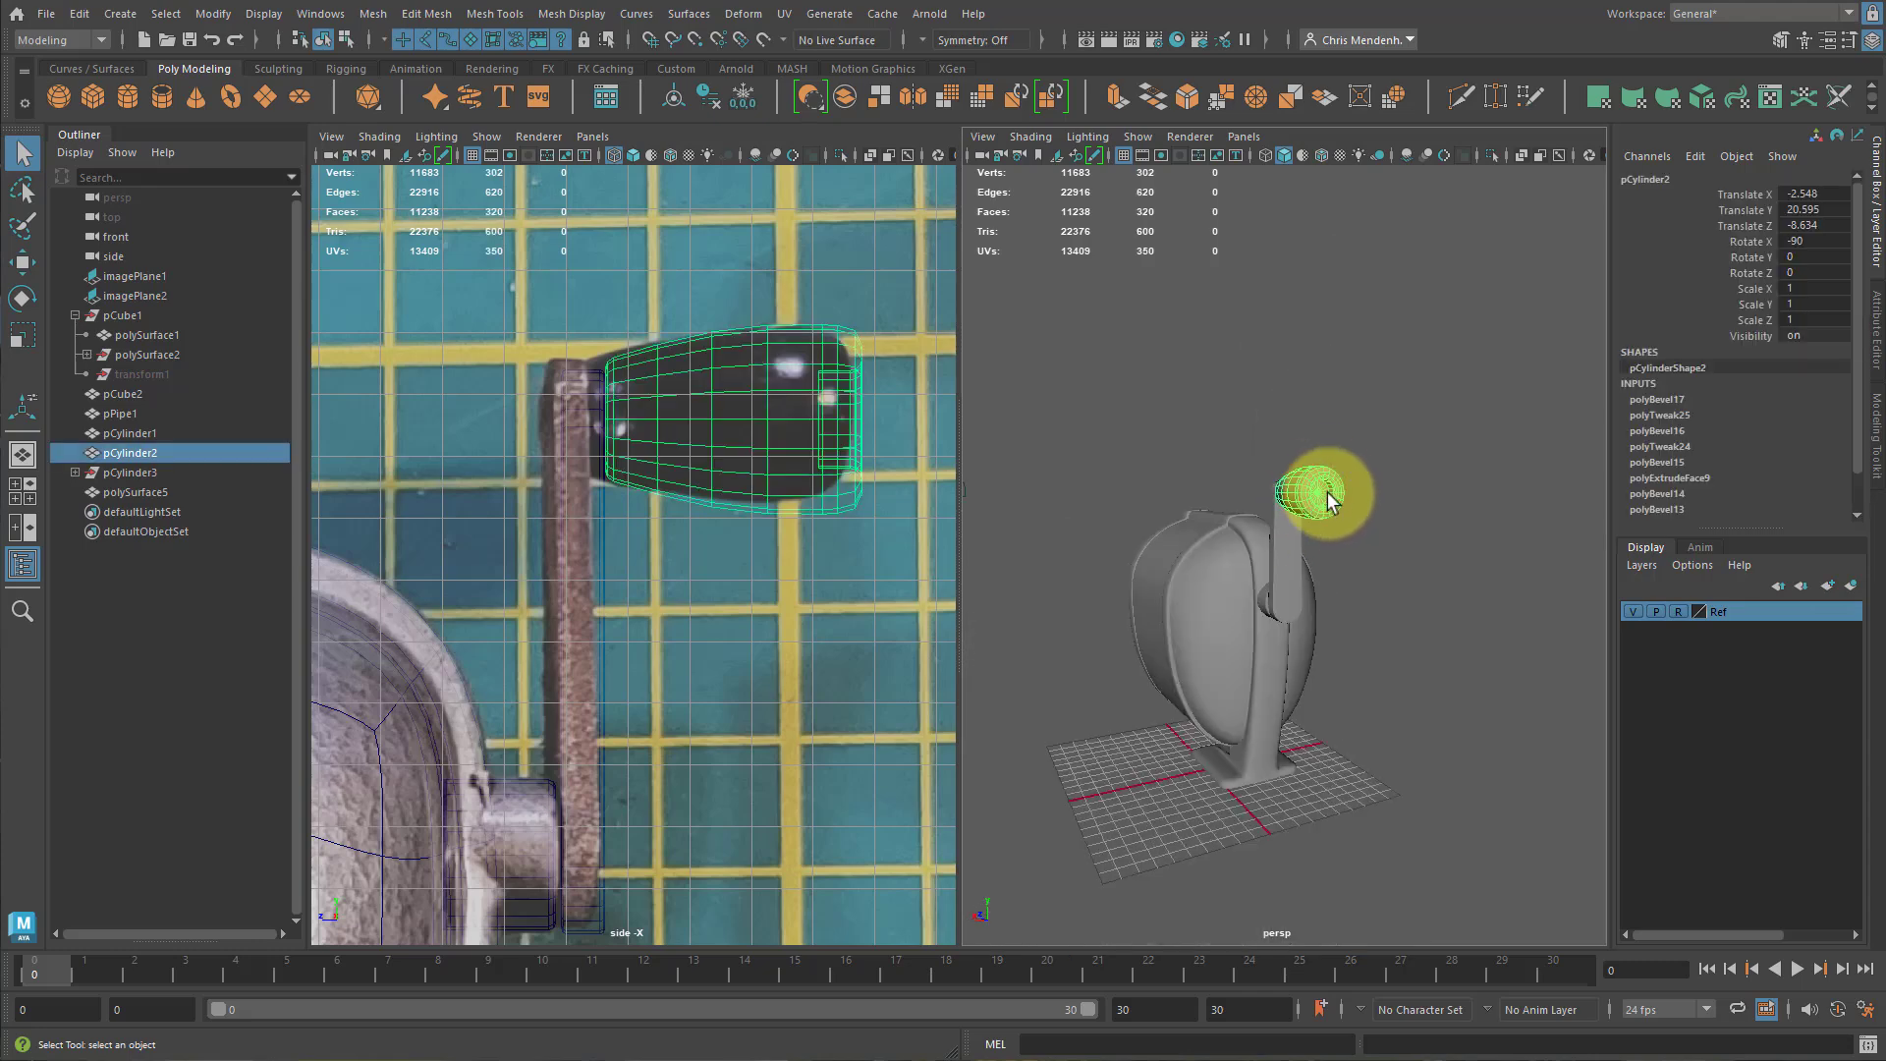
key(f)
alt+drag(1481, 550, 1221, 526)
alt+right_drag(1221, 526, 1305, 547)
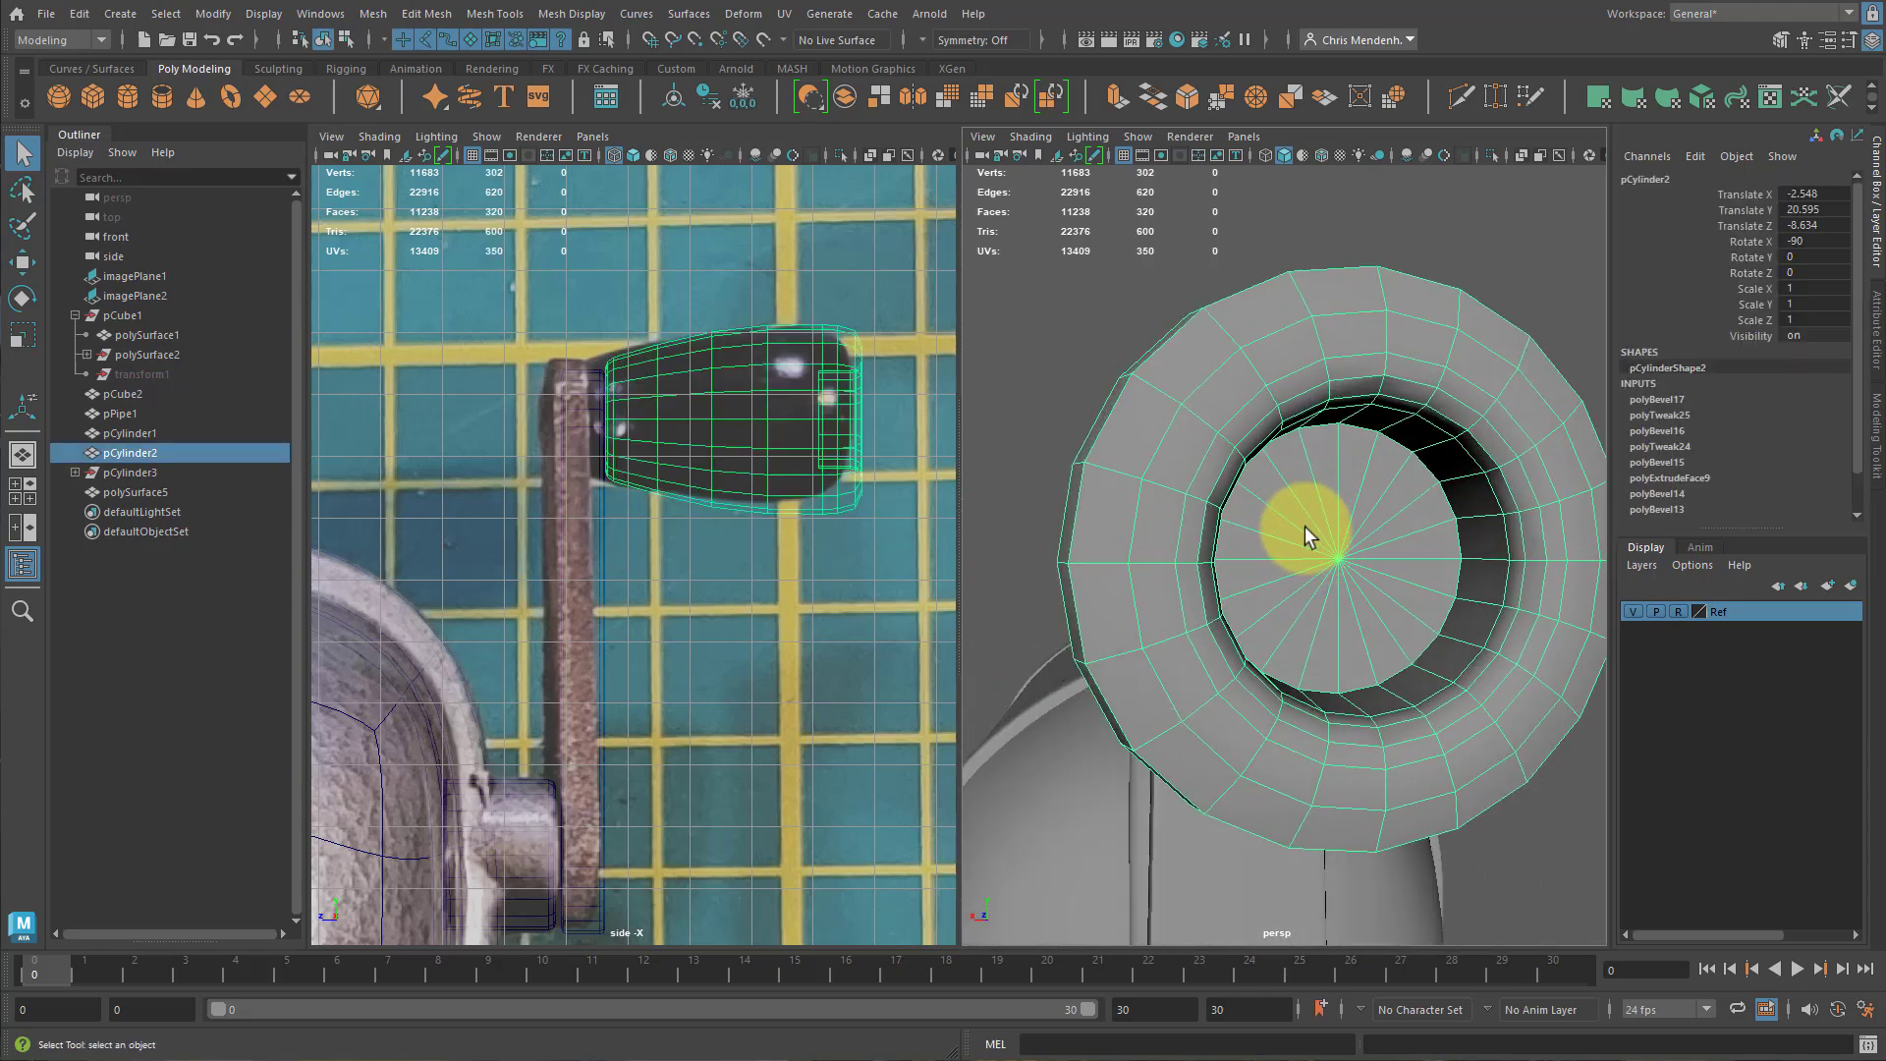
key(3)
click(1047, 375)
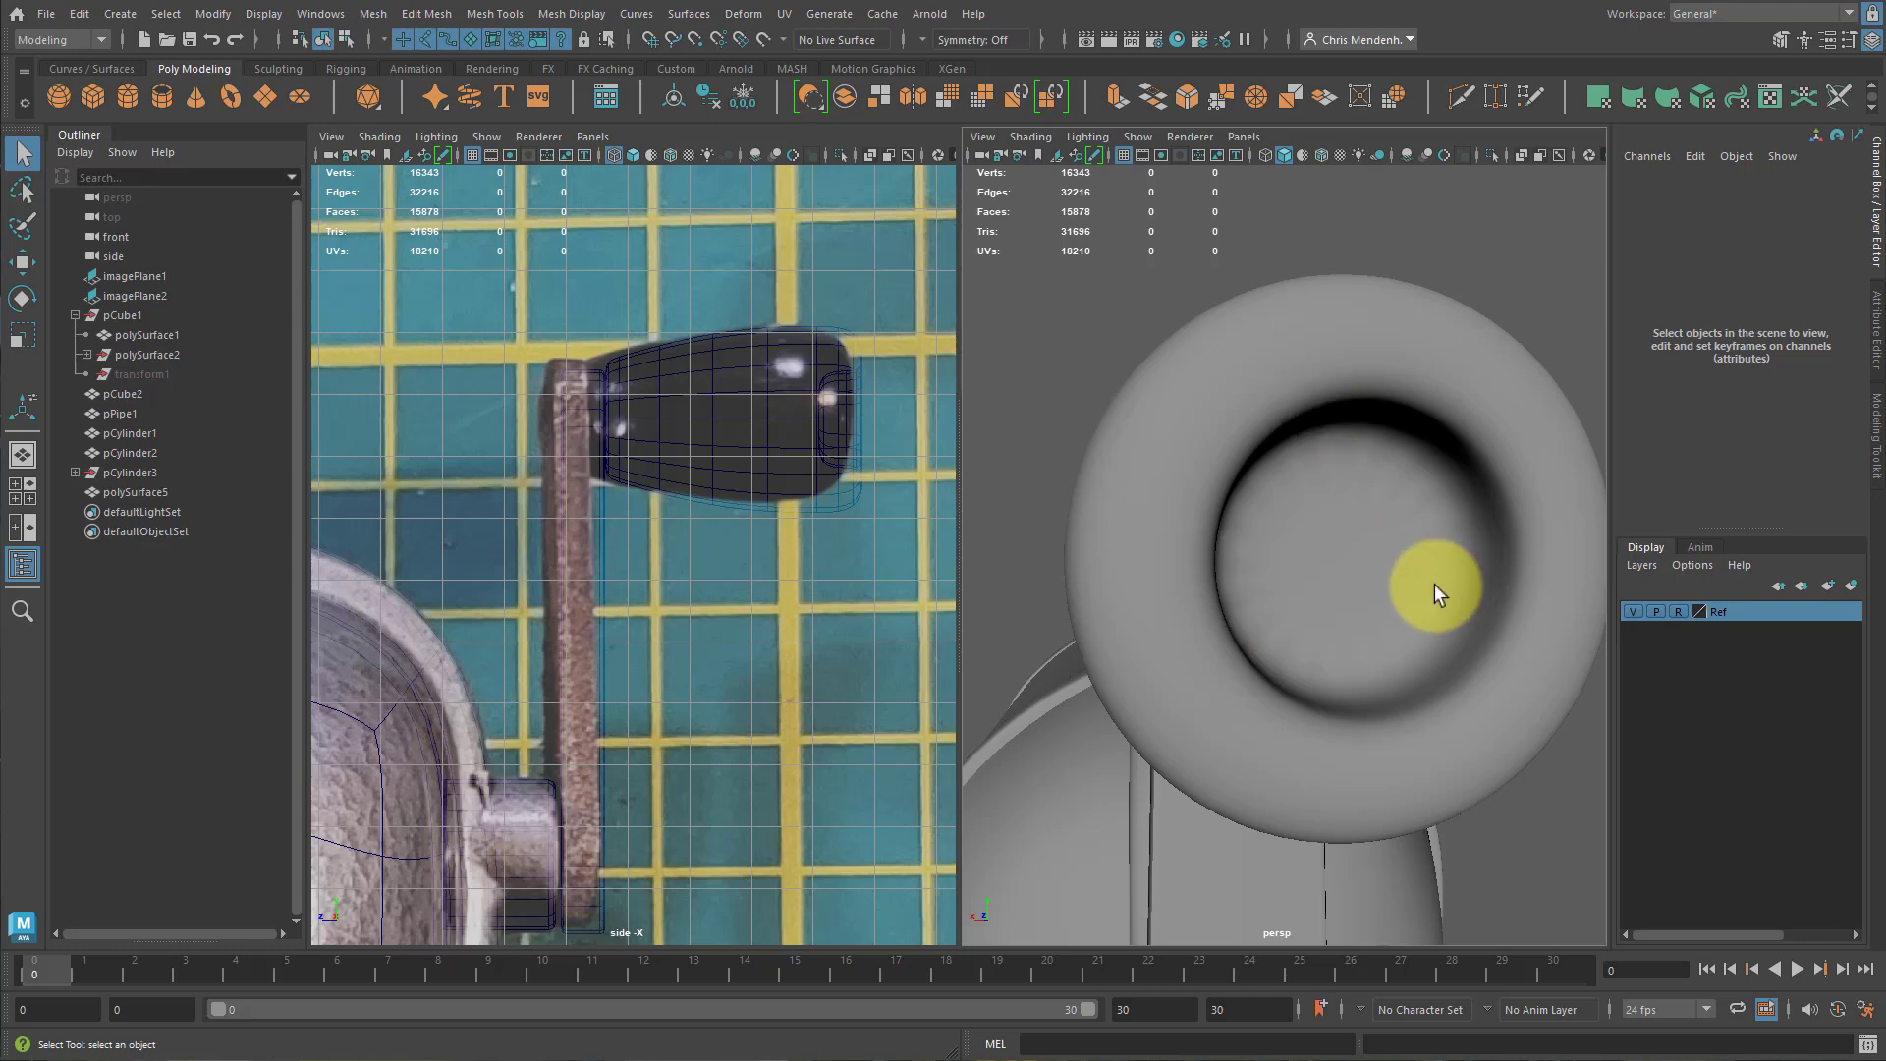
click(1440, 562)
key(1)
Bevel the edge loop around the floor of the knob's recess with Chamfer off and a fraction of 0.076.
alt+drag(1375, 552, 1399, 515)
right_drag(1398, 515, 1391, 394)
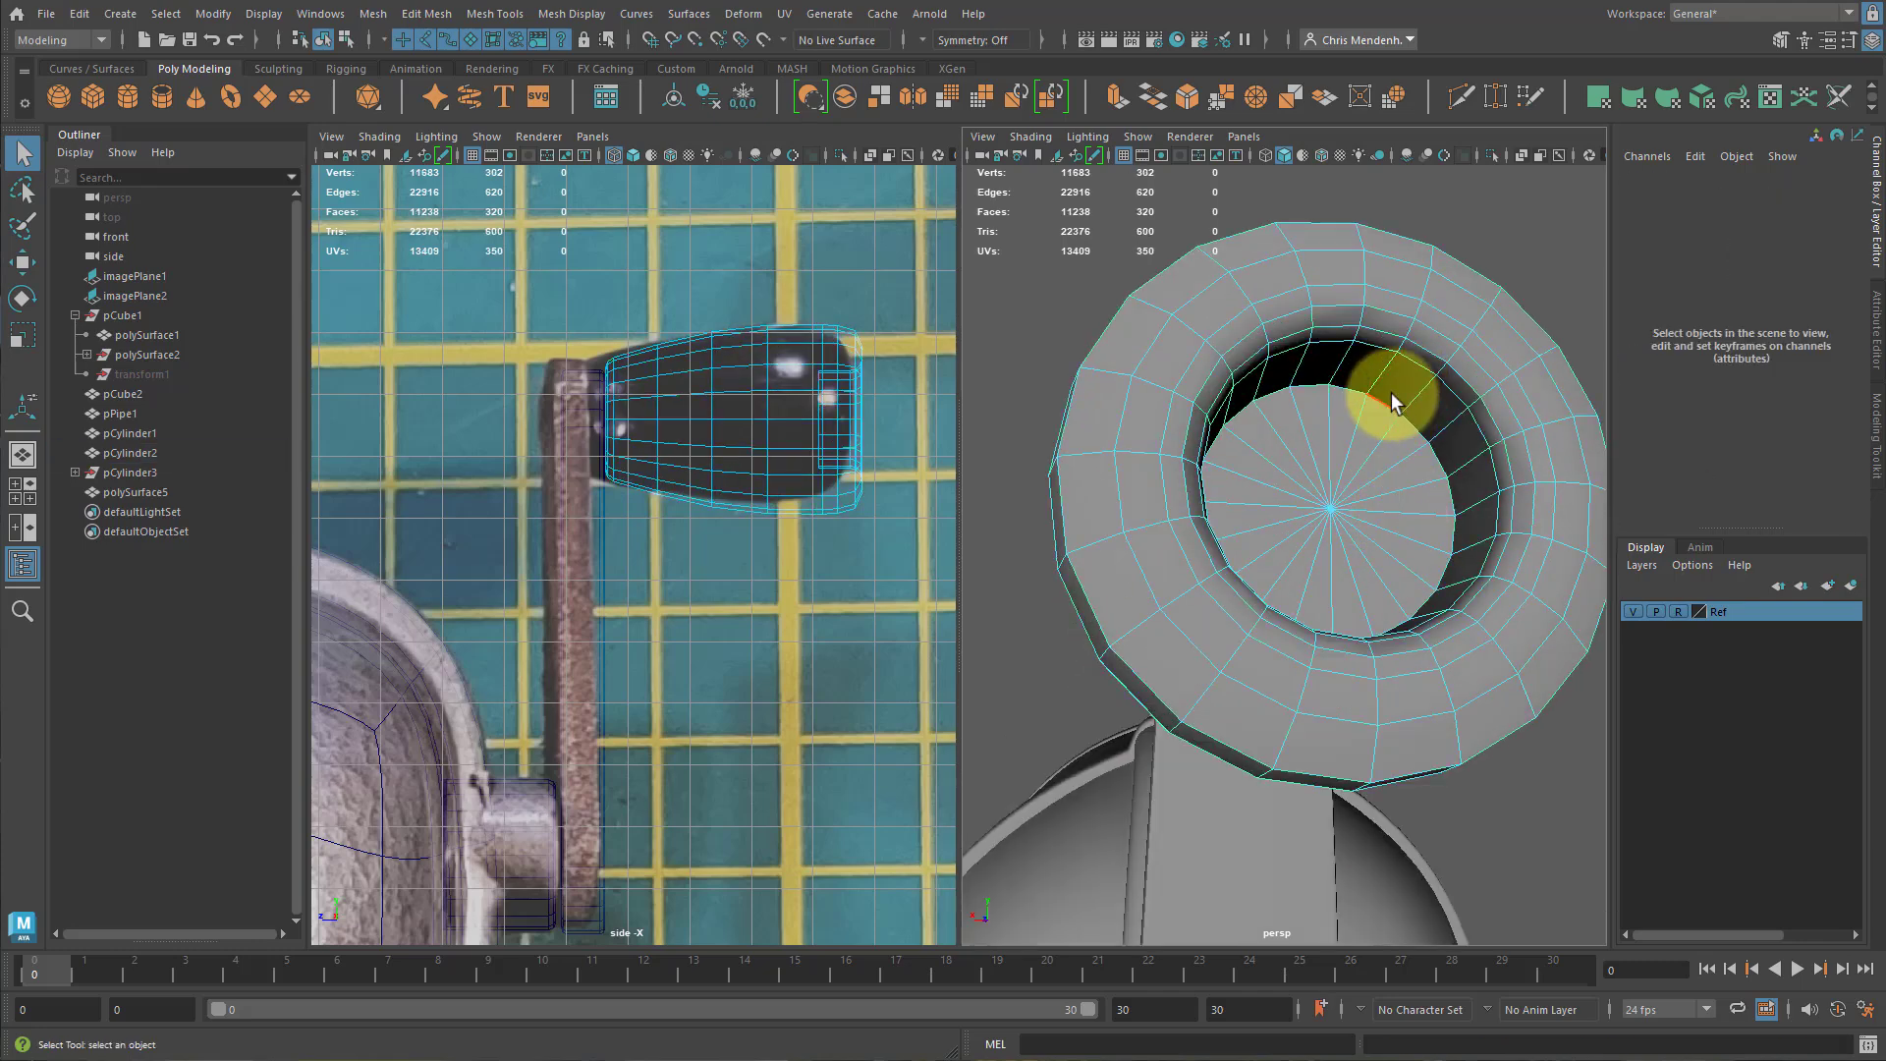
double_click(1393, 401)
alt+drag(1393, 400, 1198, 376)
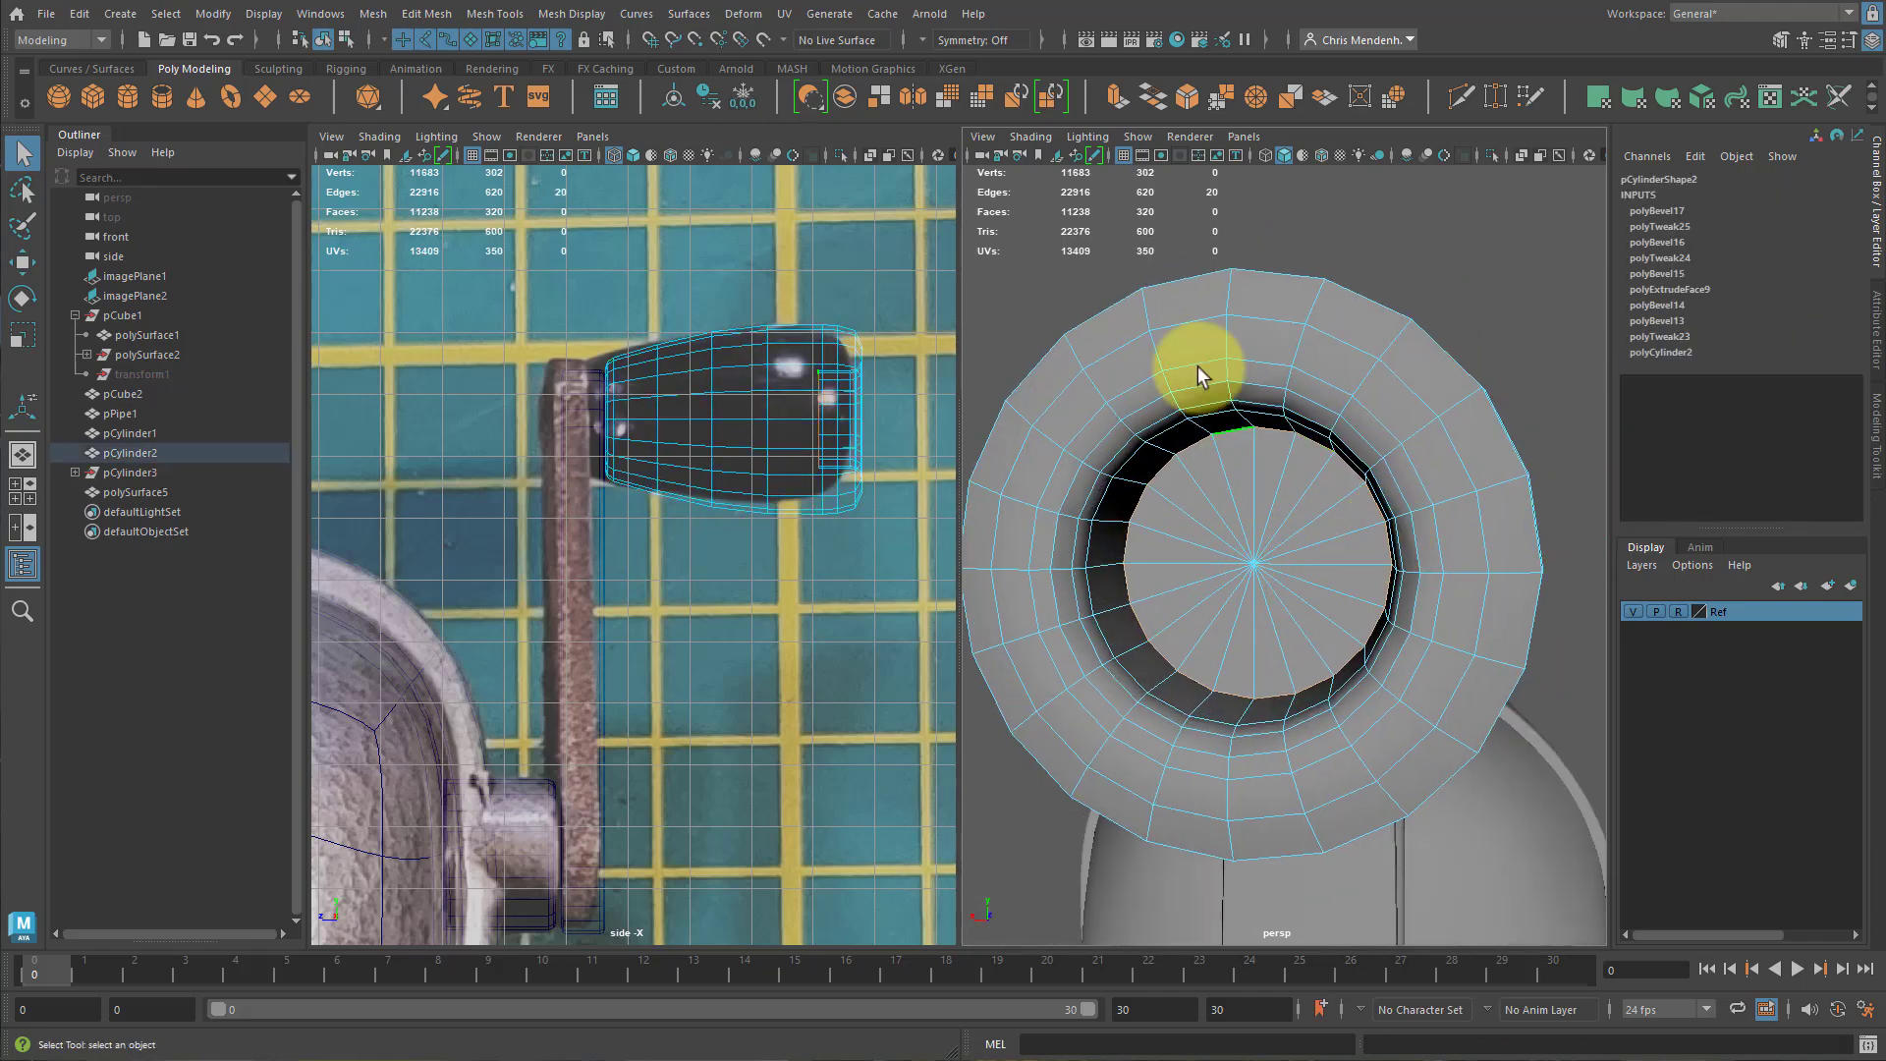
click(1193, 106)
click(1105, 400)
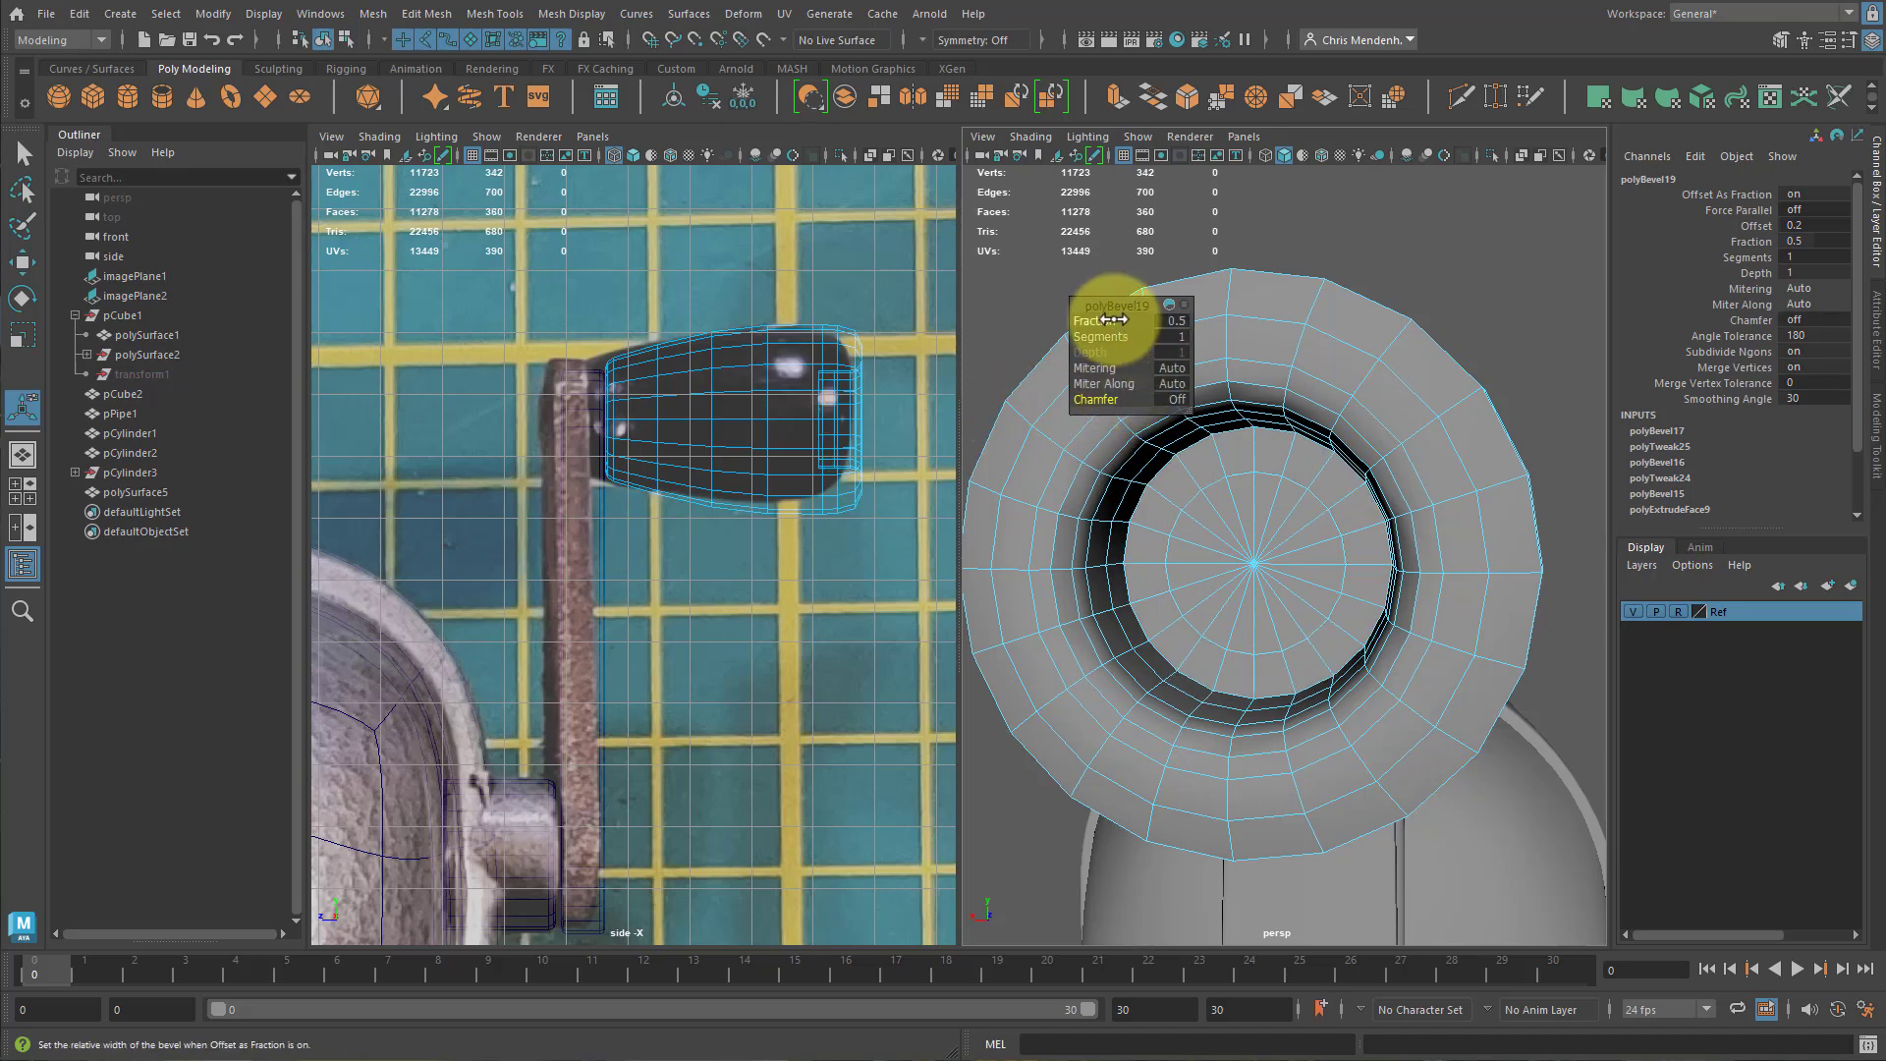
drag(1112, 321, 698, 321)
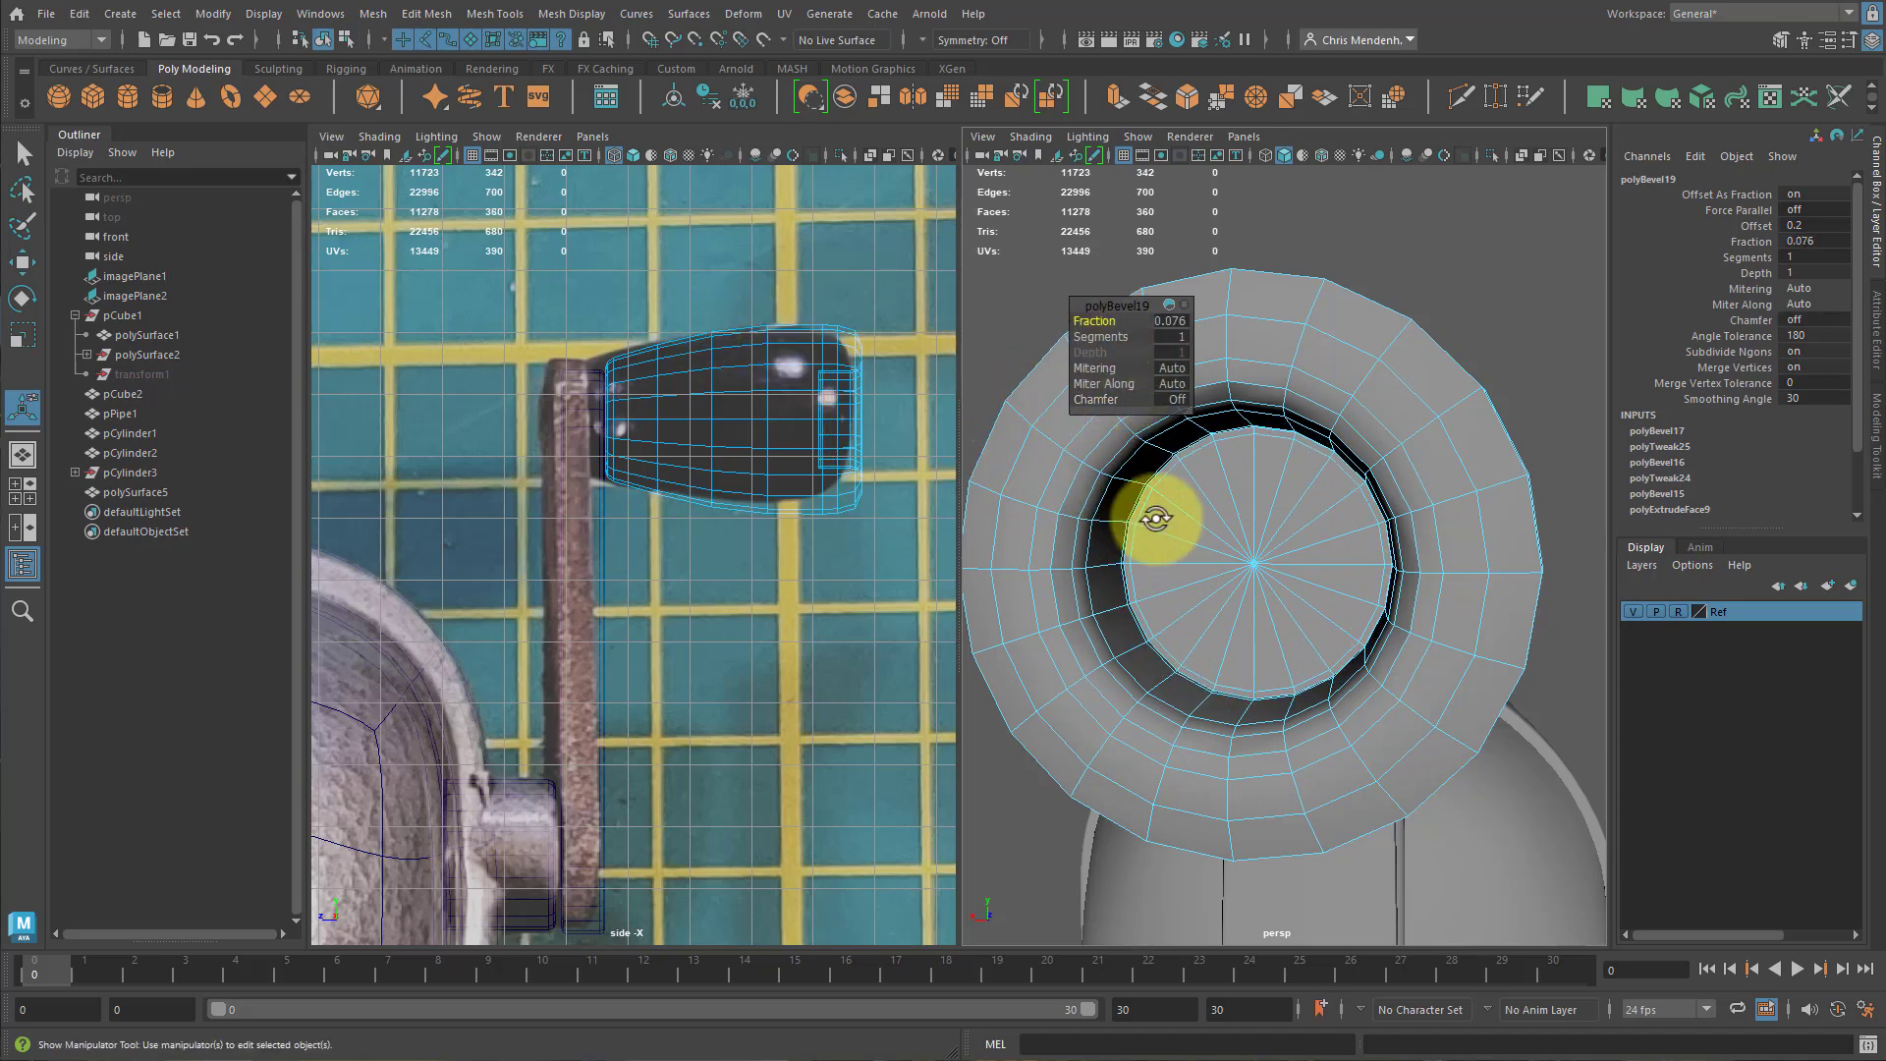
alt+drag(1157, 518, 1287, 552)
right_drag(1287, 552, 1449, 413)
key(q)
Show the knob in smooth preview and check its recess and its junction with the crank arm.
alt+drag(1505, 607, 1499, 522)
key(3)
click(1508, 320)
alt+drag(1366, 650, 1339, 619)
click(1182, 627)
alt+drag(1182, 627, 1376, 539)
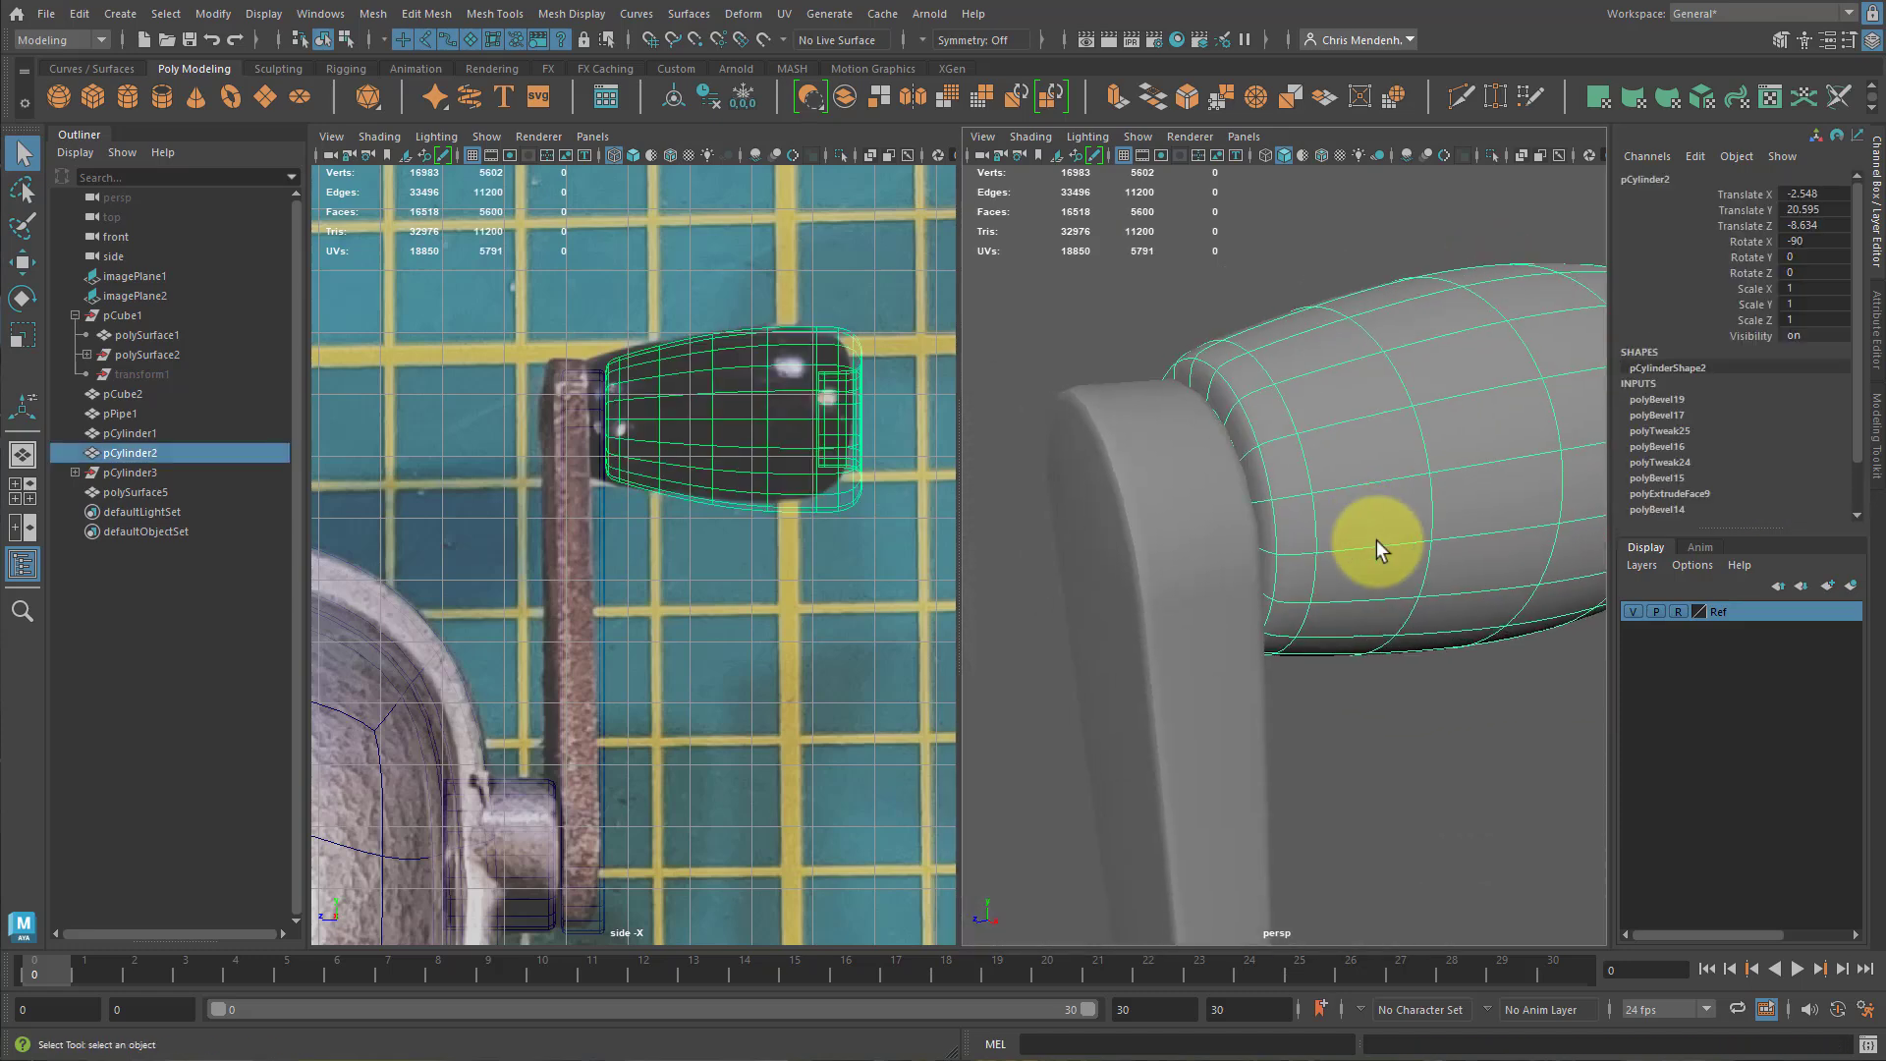
click(1452, 739)
alt+drag(1450, 724, 1348, 579)
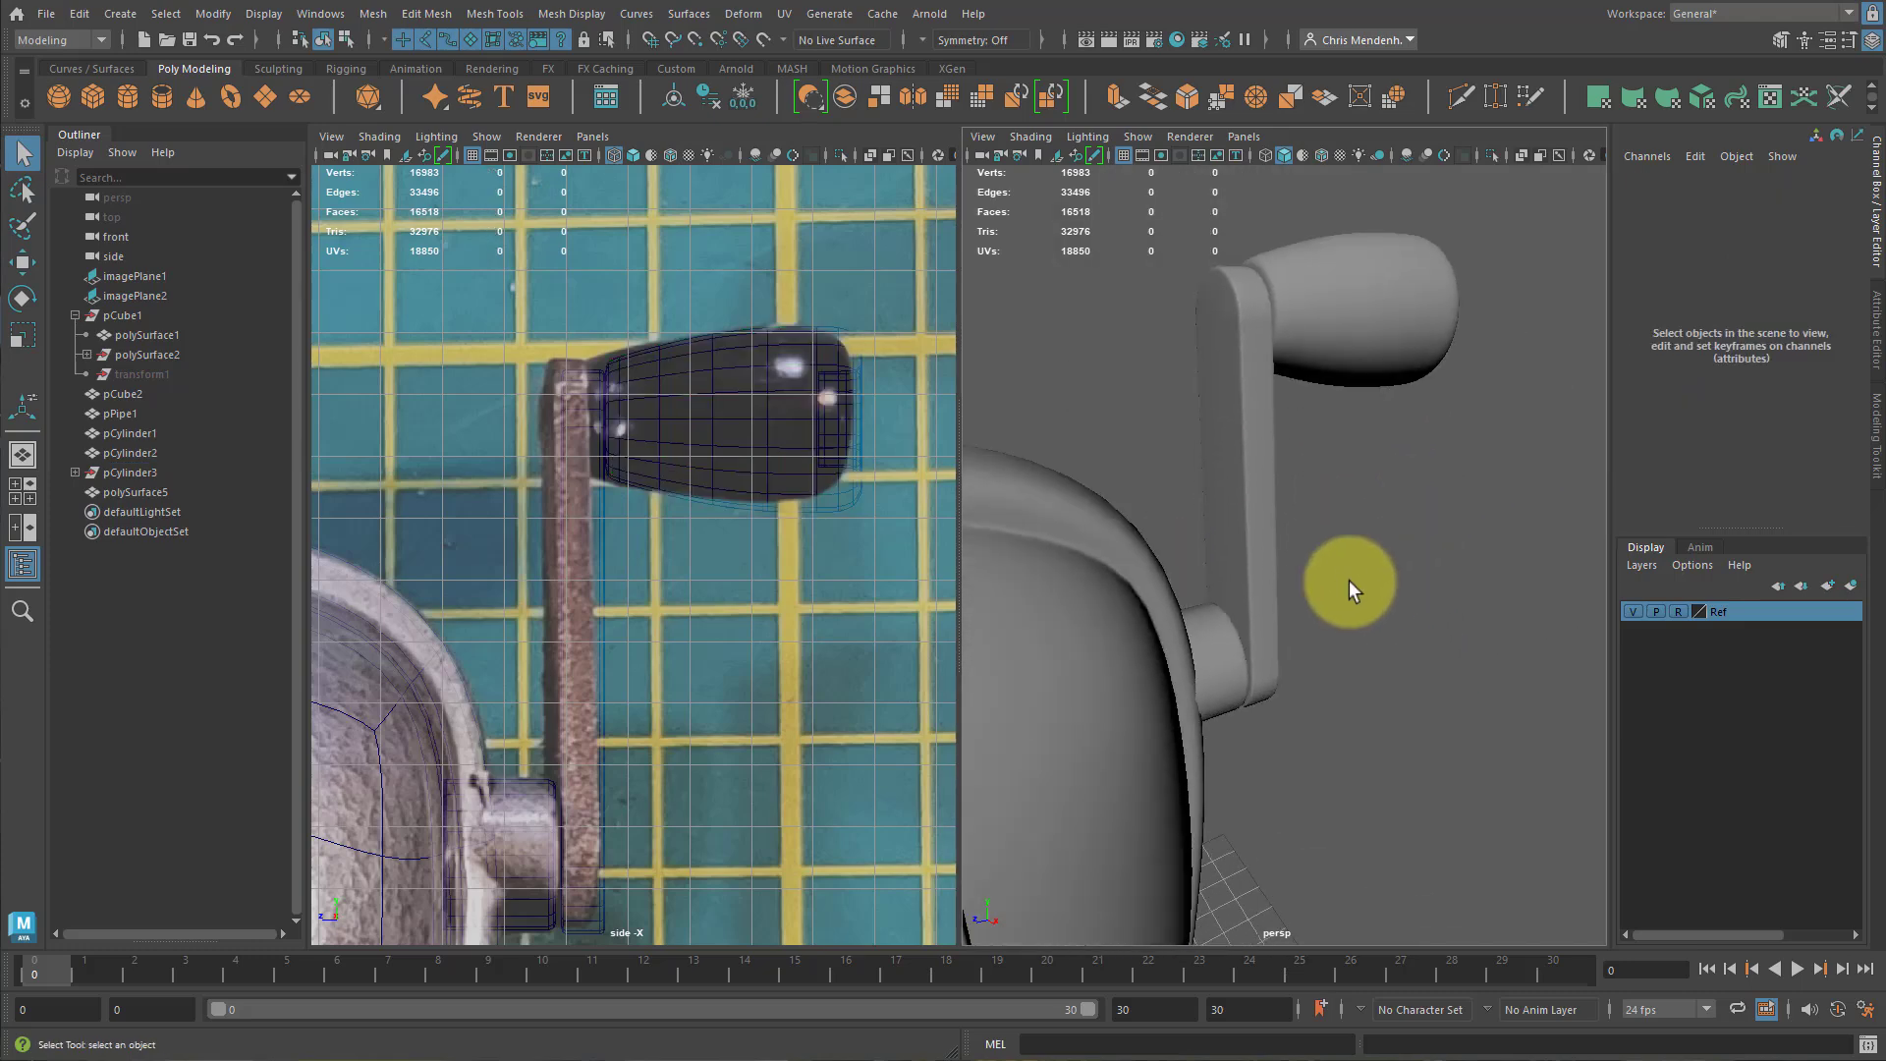
Show the crank arm and the hub behind it in smooth preview.
click(1236, 526)
click(1241, 680)
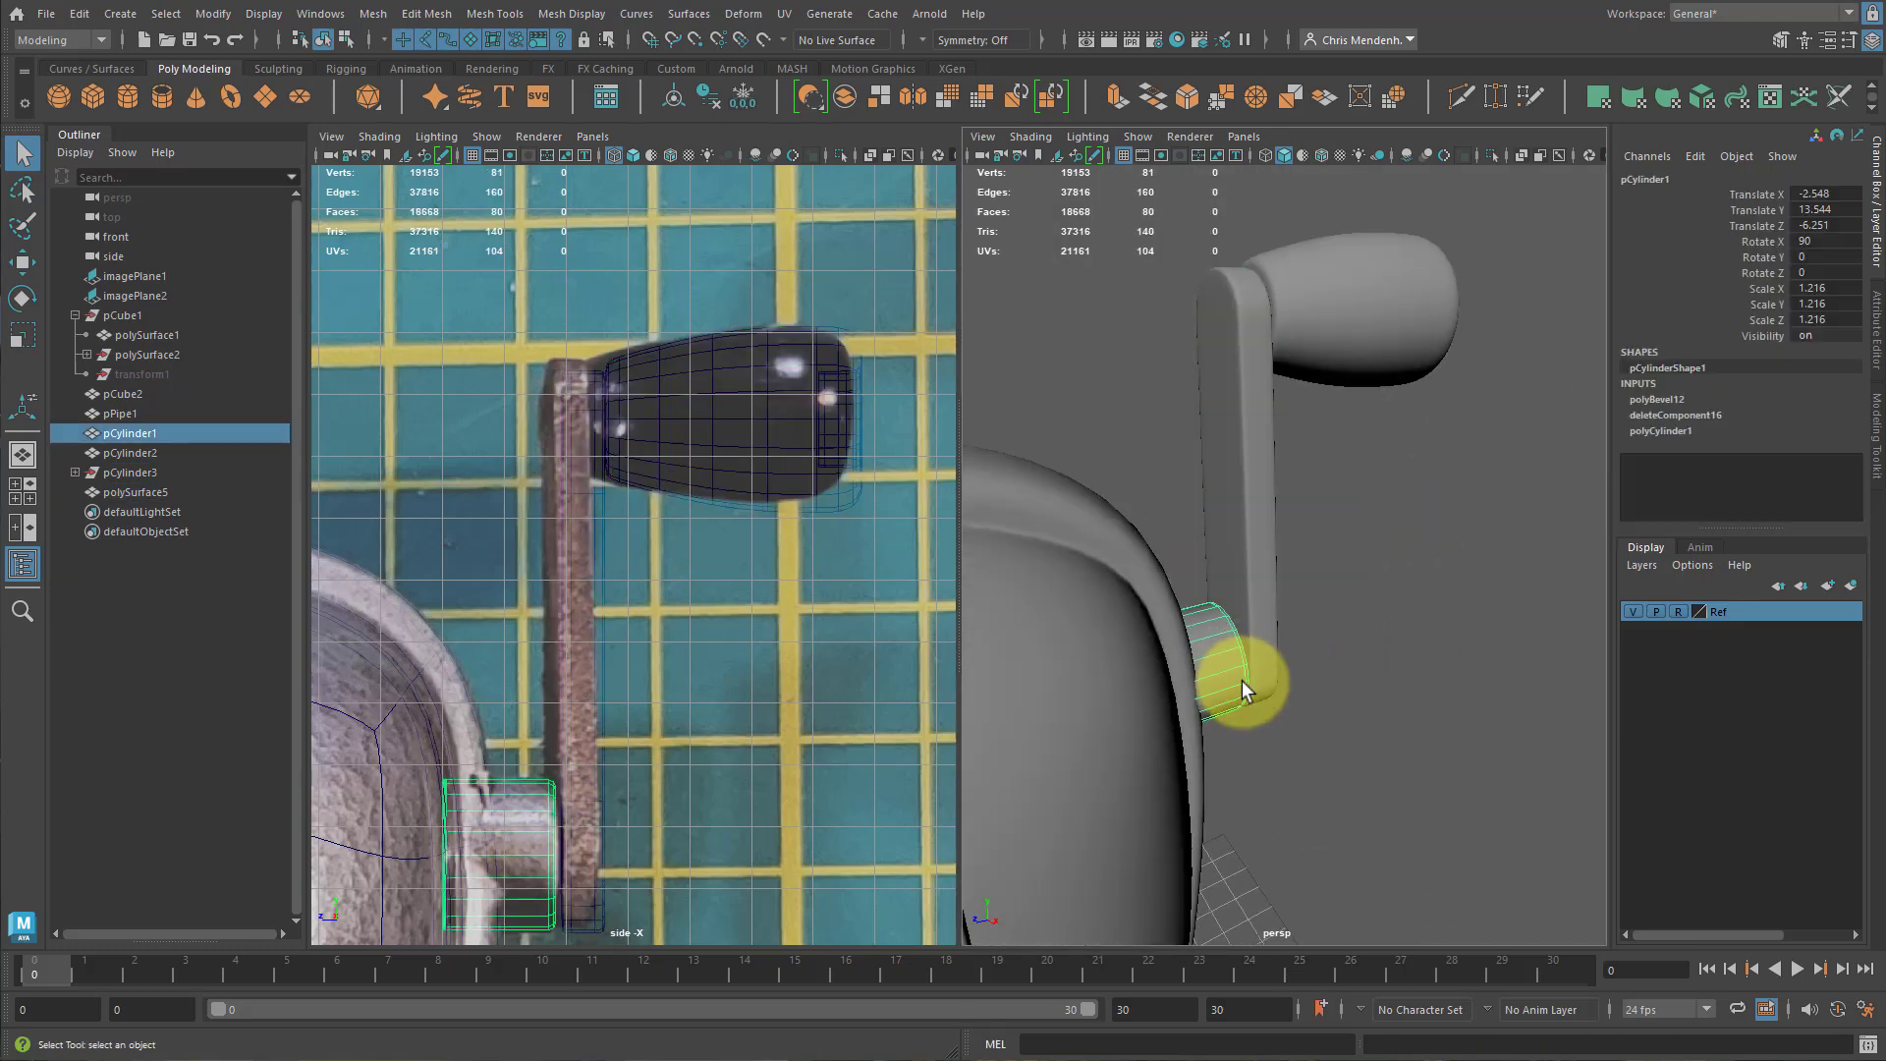
click(1381, 738)
Move the crank arm and knob together slightly towards the hub.
alt+drag(1379, 742, 1365, 668)
drag(1291, 381, 1326, 442)
alt+drag(1411, 663, 1381, 640)
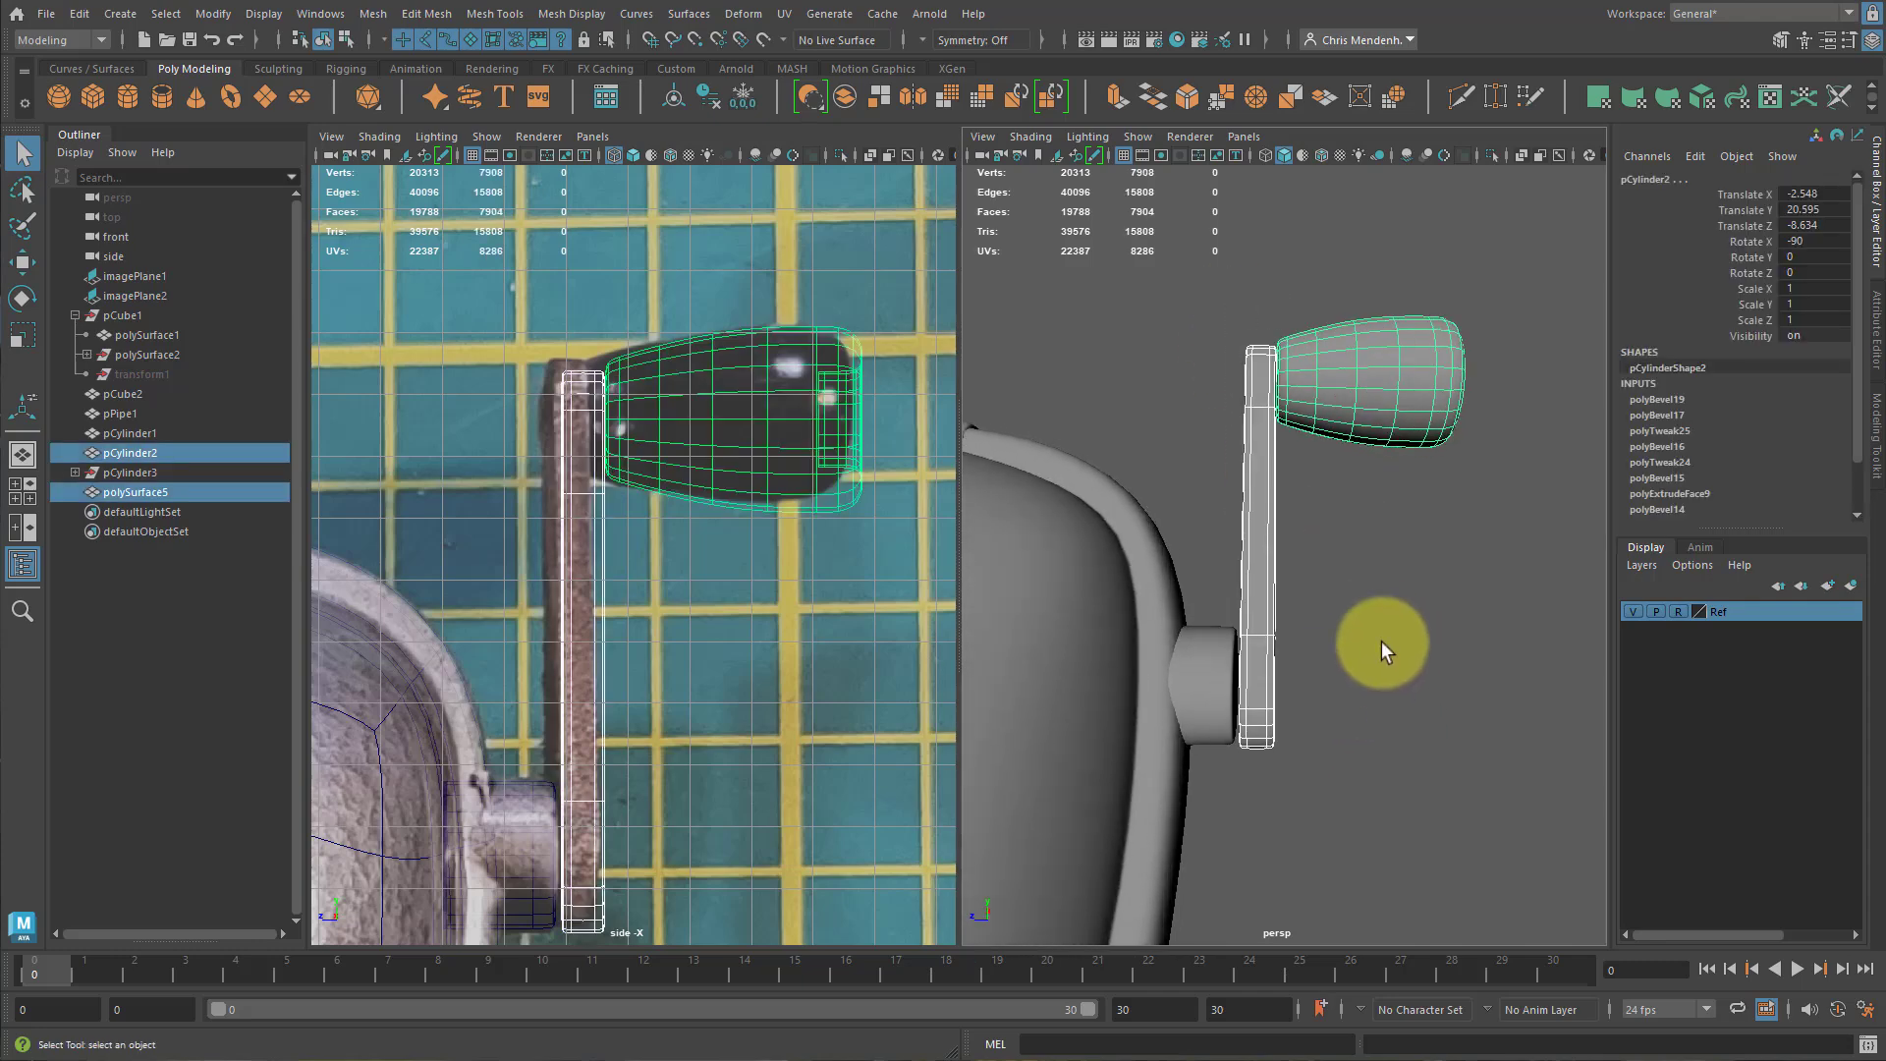
drag(1229, 389, 1217, 383)
click(1341, 703)
Check how the crank arm meets the hub, and examine the body's front cover and sides.
alt+right_drag(1440, 648, 1340, 629)
click(1312, 639)
alt+drag(1394, 727, 1570, 694)
click(1221, 681)
click(1407, 607)
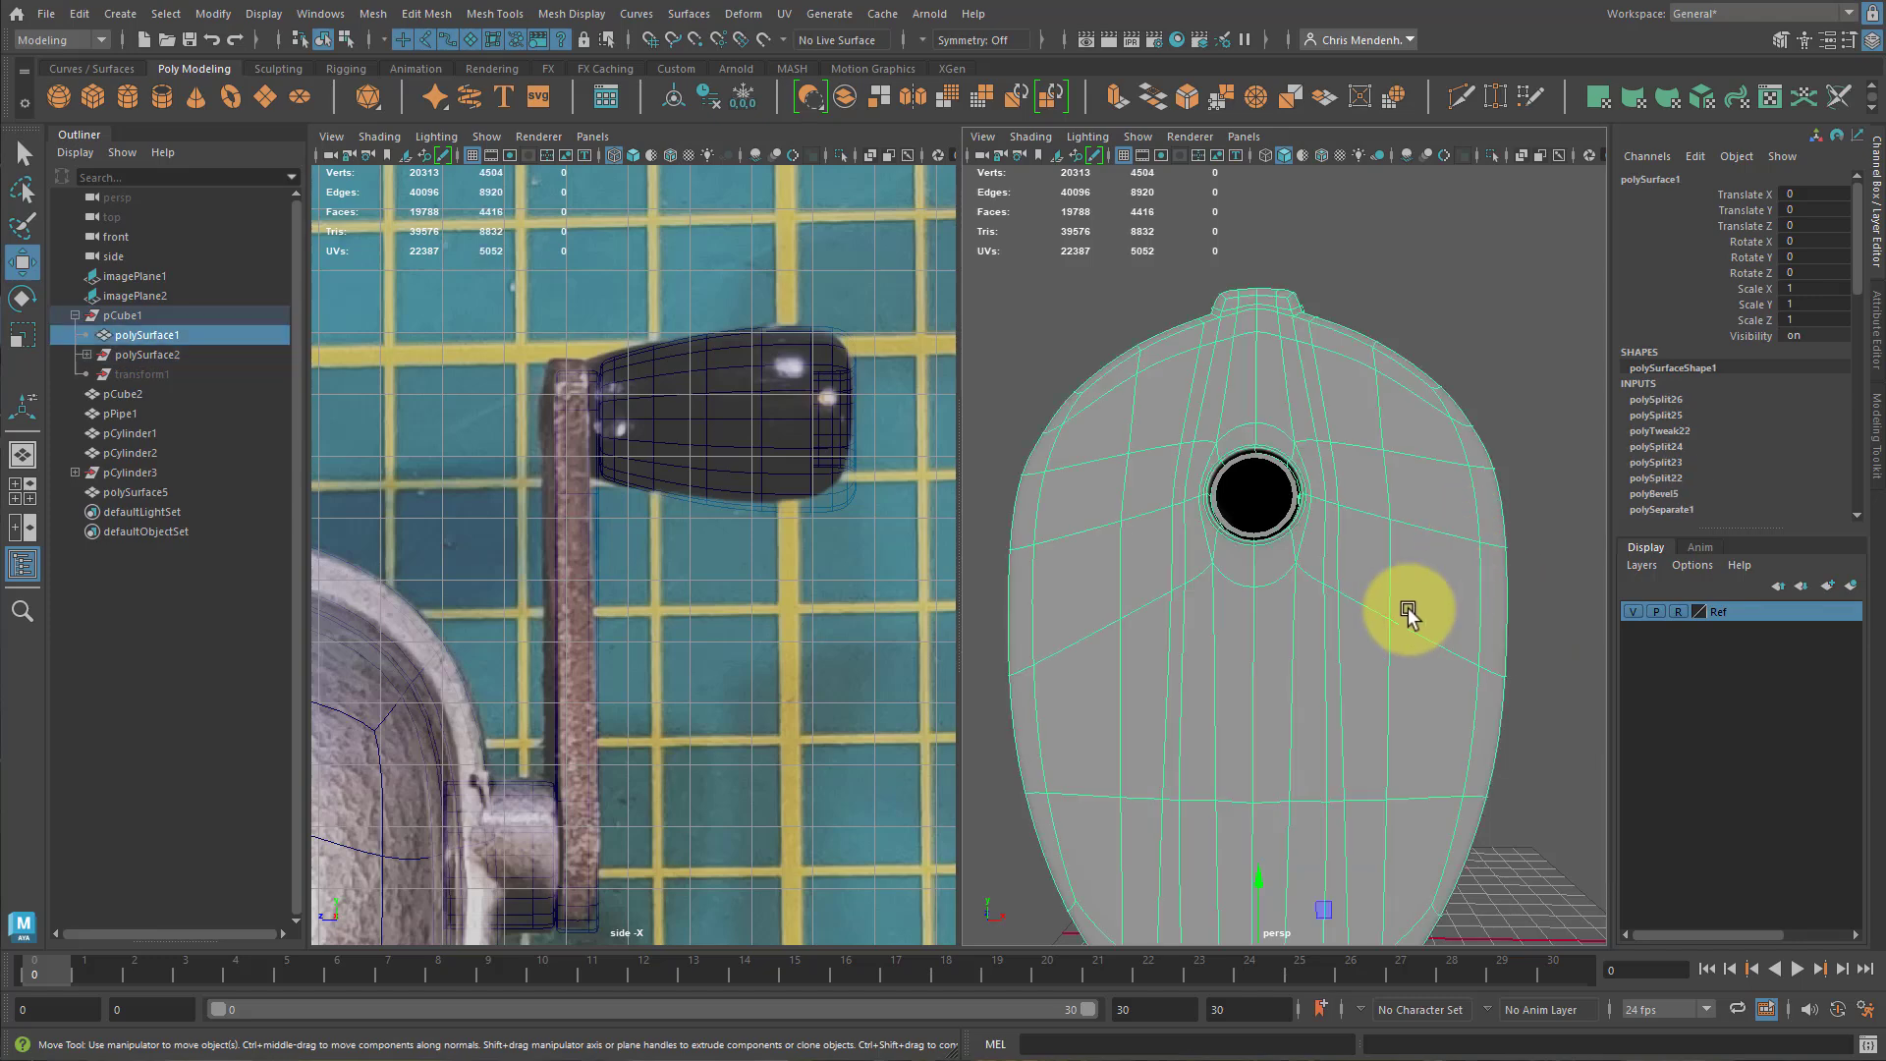
alt+drag(1407, 607, 1129, 563)
alt+right_drag(1128, 564, 1178, 597)
alt+middle_drag(1178, 597, 1287, 560)
alt+drag(1503, 579, 1359, 606)
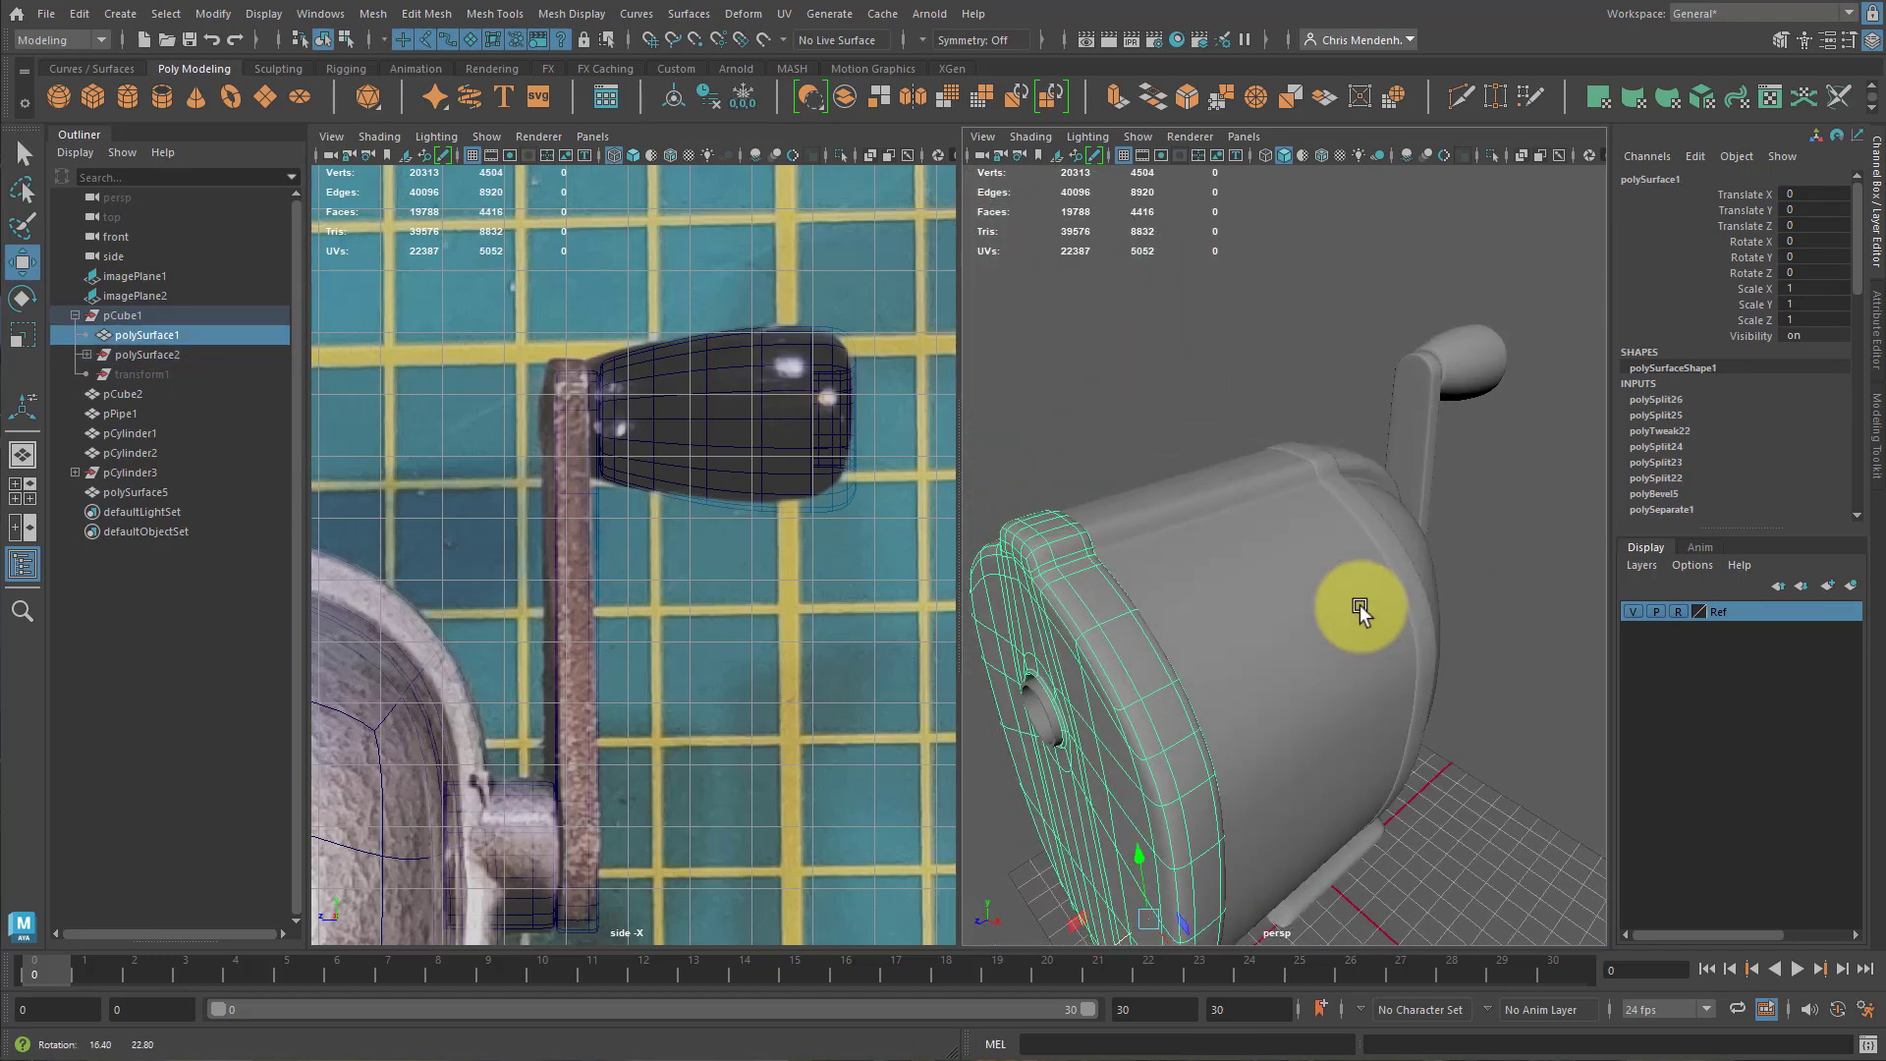
click(1250, 523)
alt+drag(1410, 523, 1418, 668)
click(1442, 717)
Isolate the pipe in the front cover's hole, check it in smooth preview and return it to unsmoothed display.
click(1359, 497)
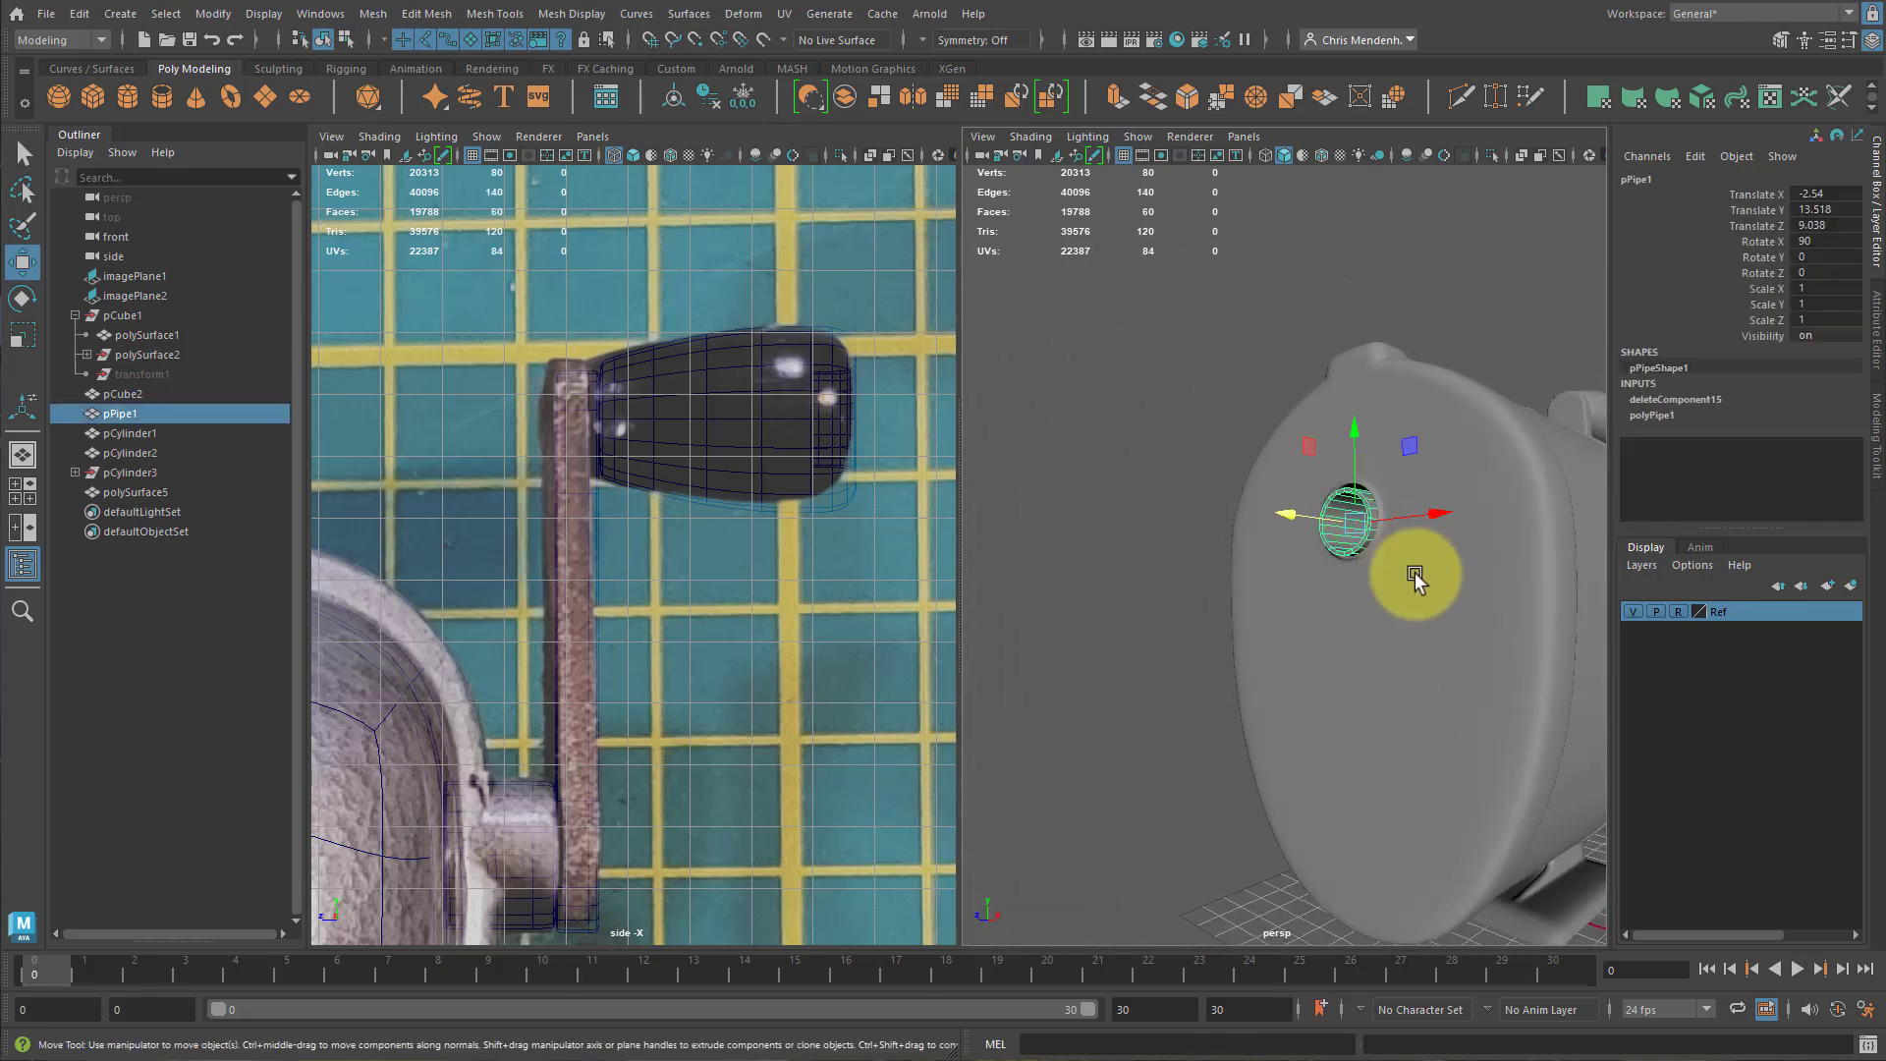
alt+drag(1407, 548, 1422, 589)
alt+drag(1256, 644, 1312, 619)
key(ctrl+1)
key(3)
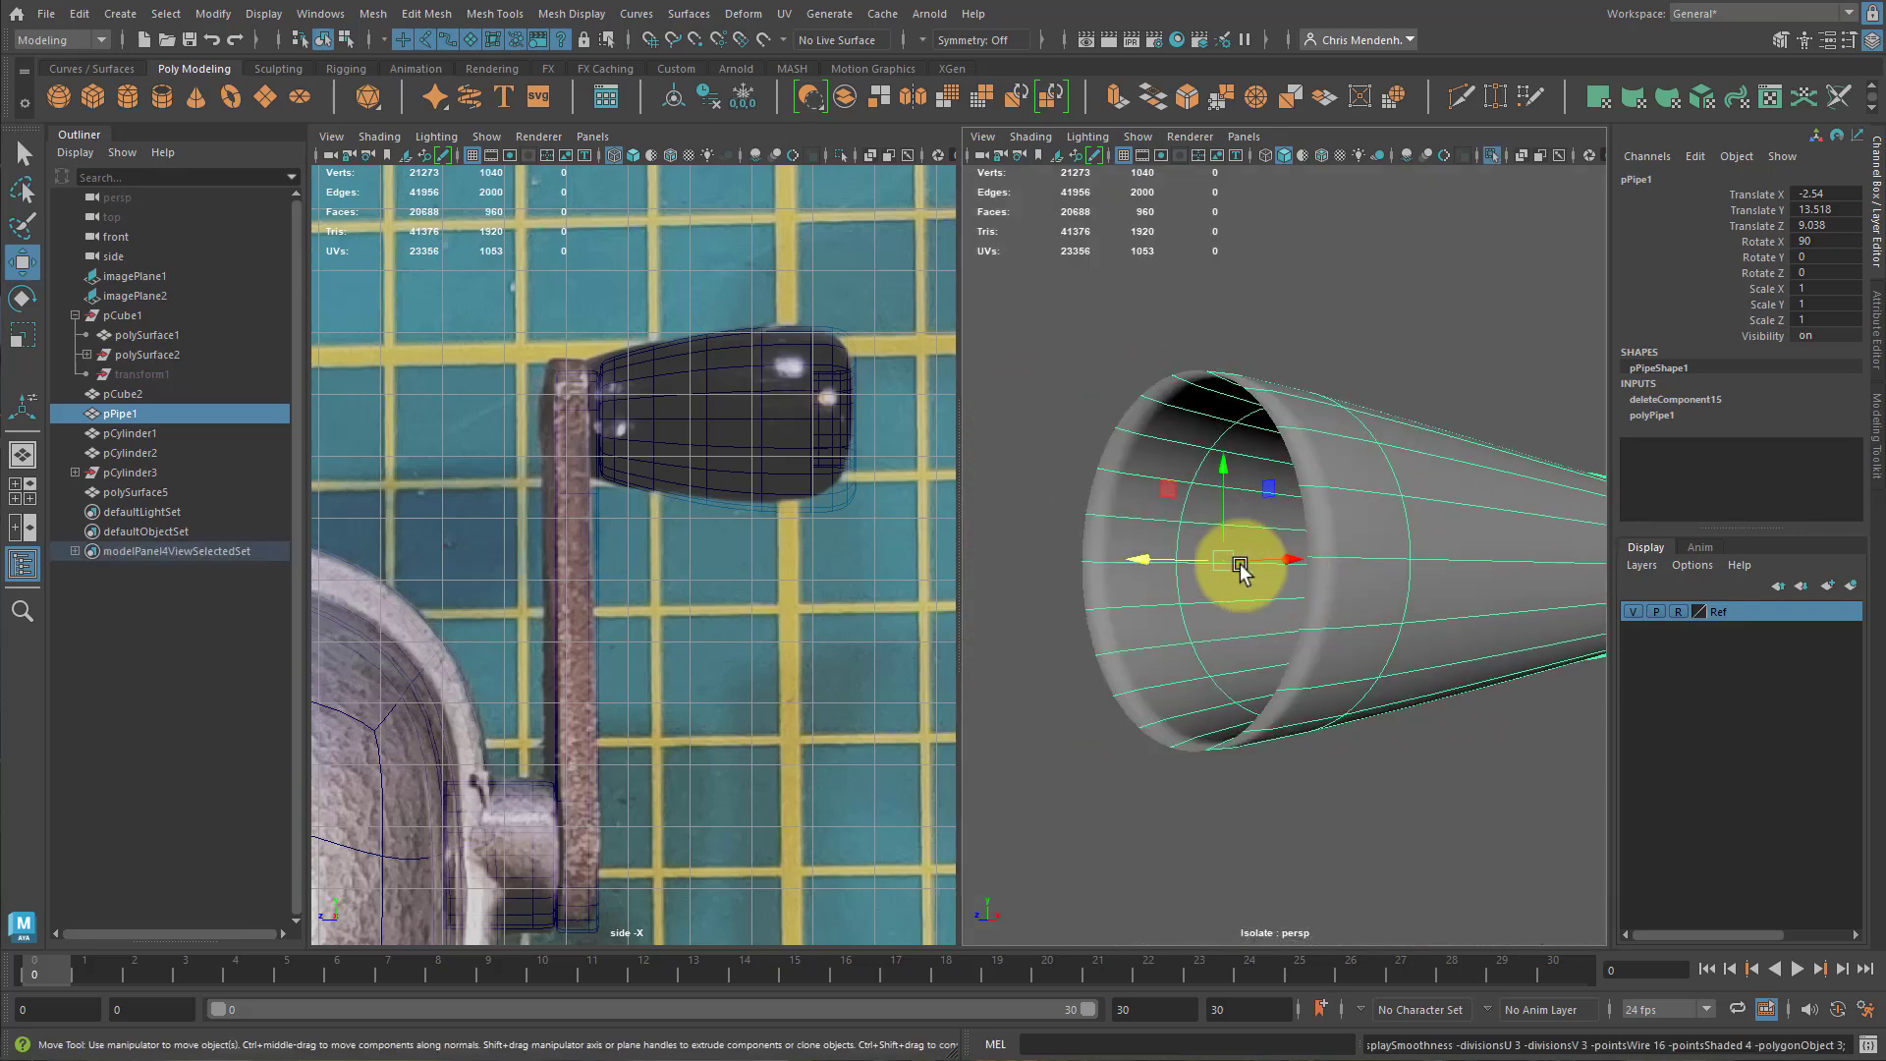
key(1)
Bevel the inner and outer edge loops of the pipe's open rim with Chamfer off and a fraction of 0.42.
right_drag(1314, 638, 1296, 477)
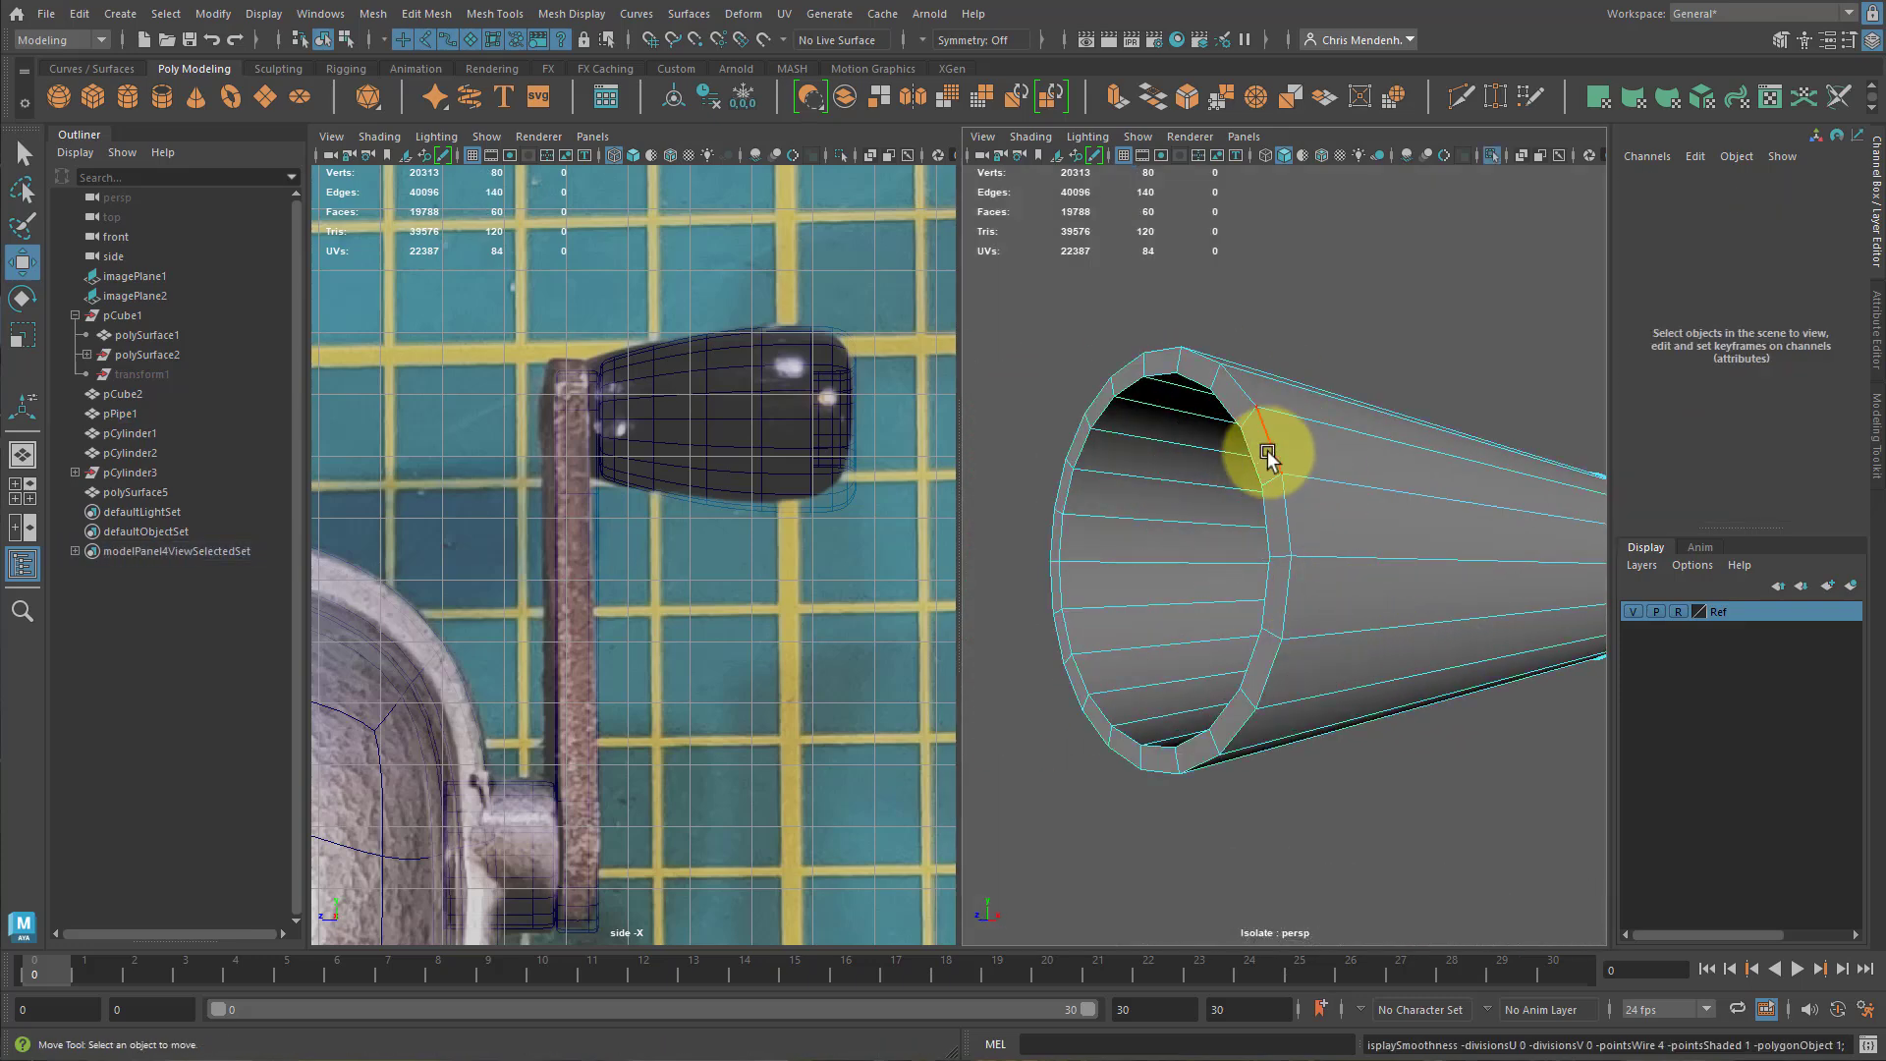
double_click(1267, 450)
shift+double_click(1231, 413)
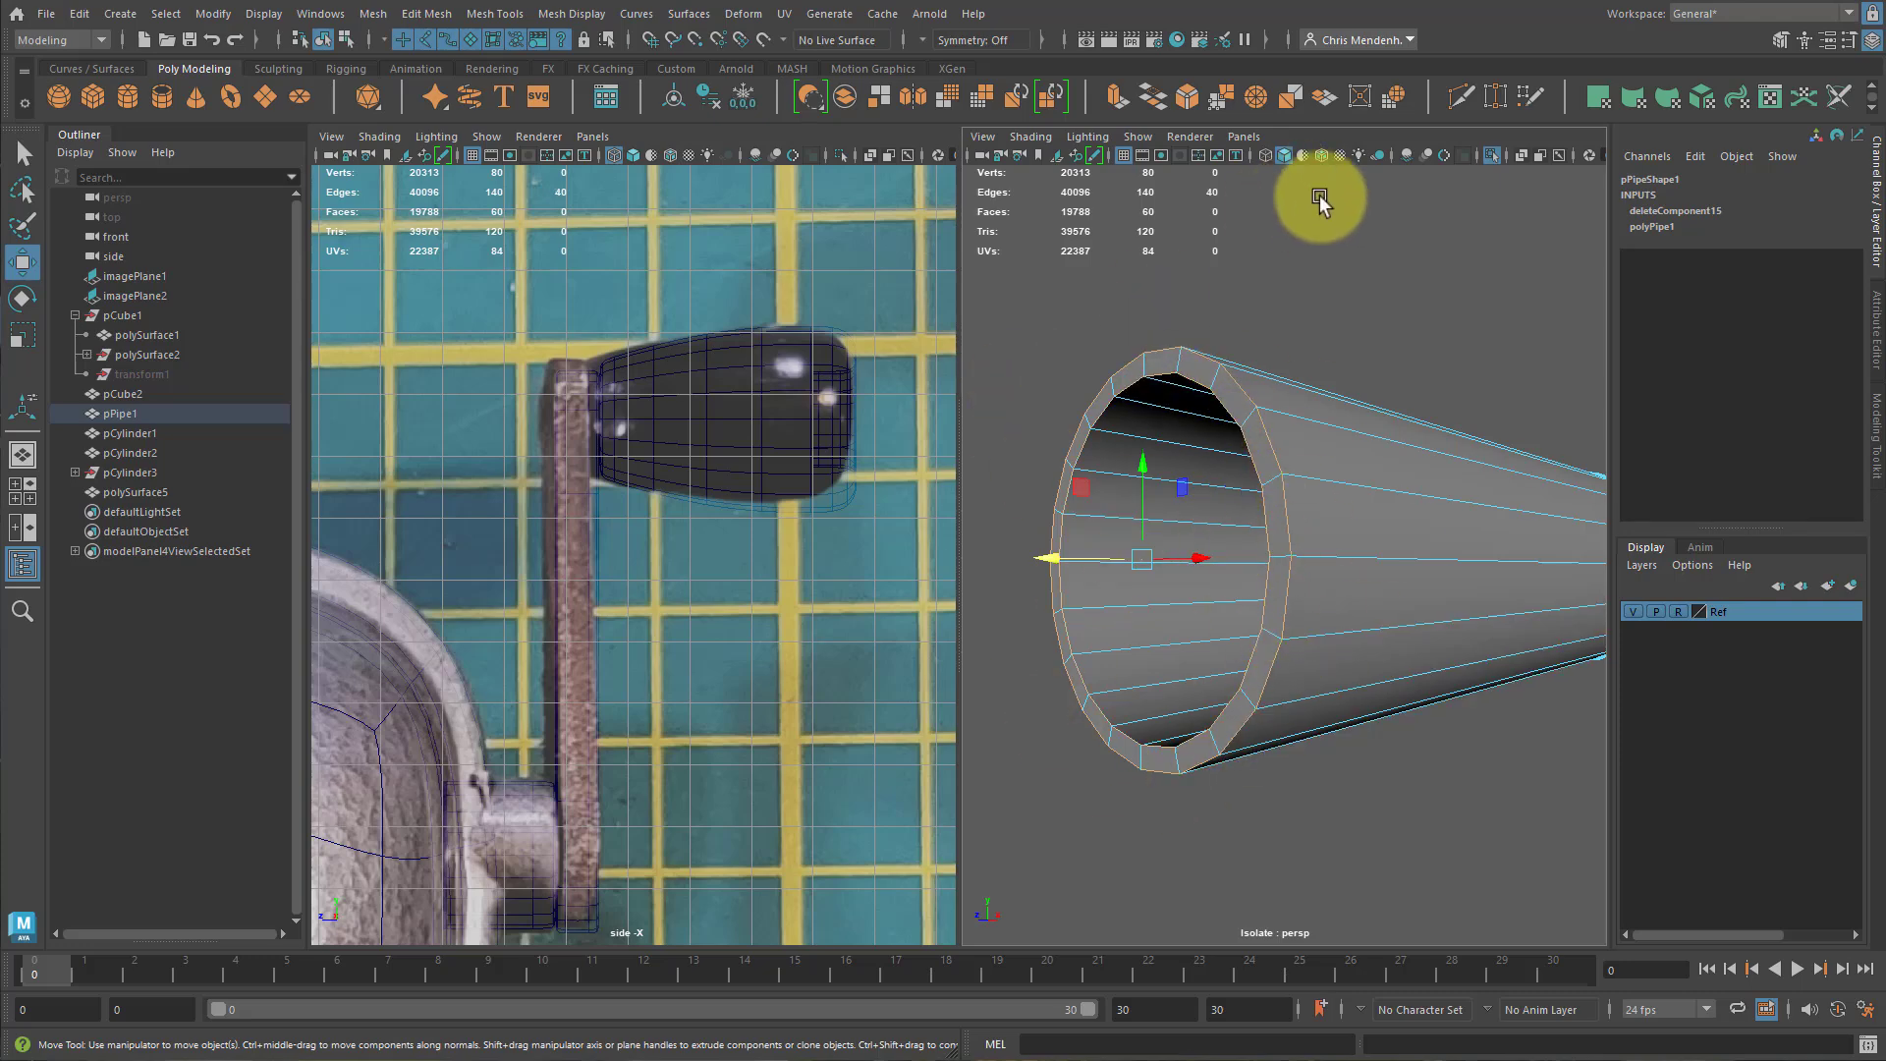
click(1188, 95)
drag(1101, 404, 1053, 417)
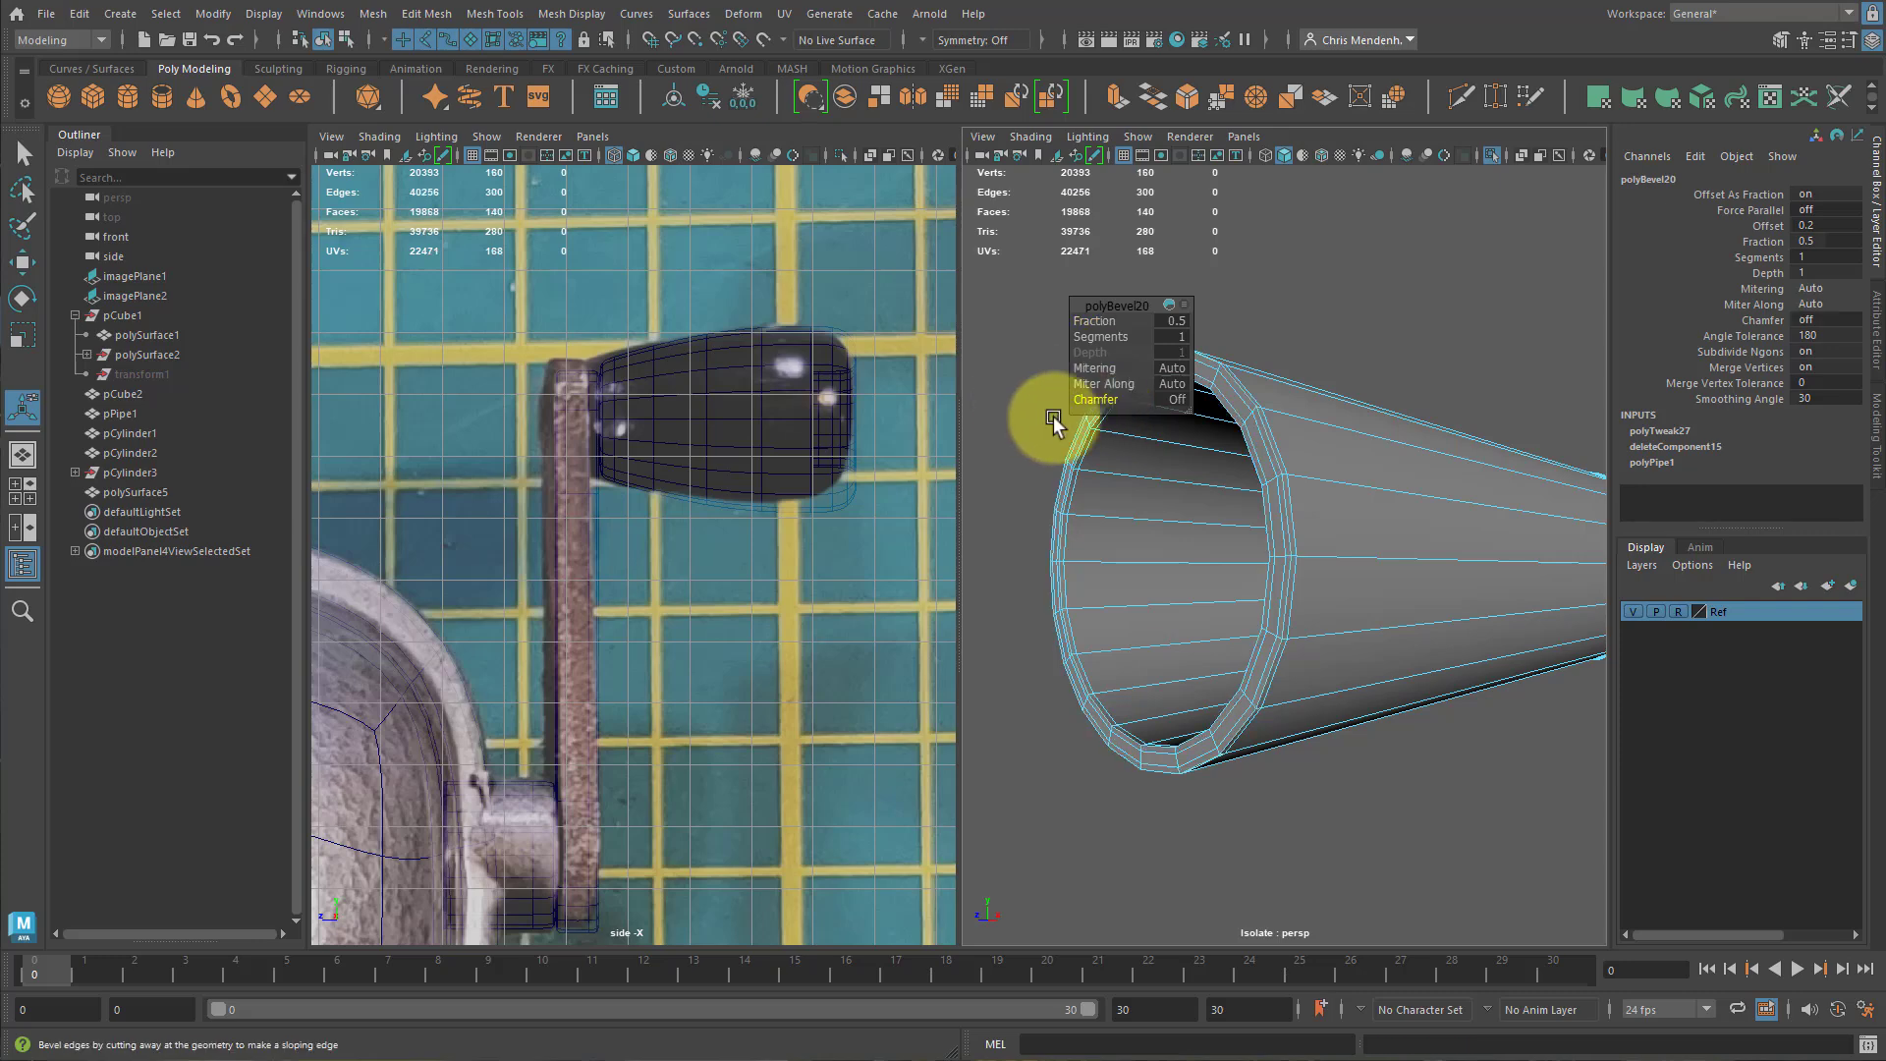
alt+drag(1318, 503, 1179, 514)
alt+right_drag(1179, 513, 1280, 472)
alt+drag(1280, 471, 1394, 484)
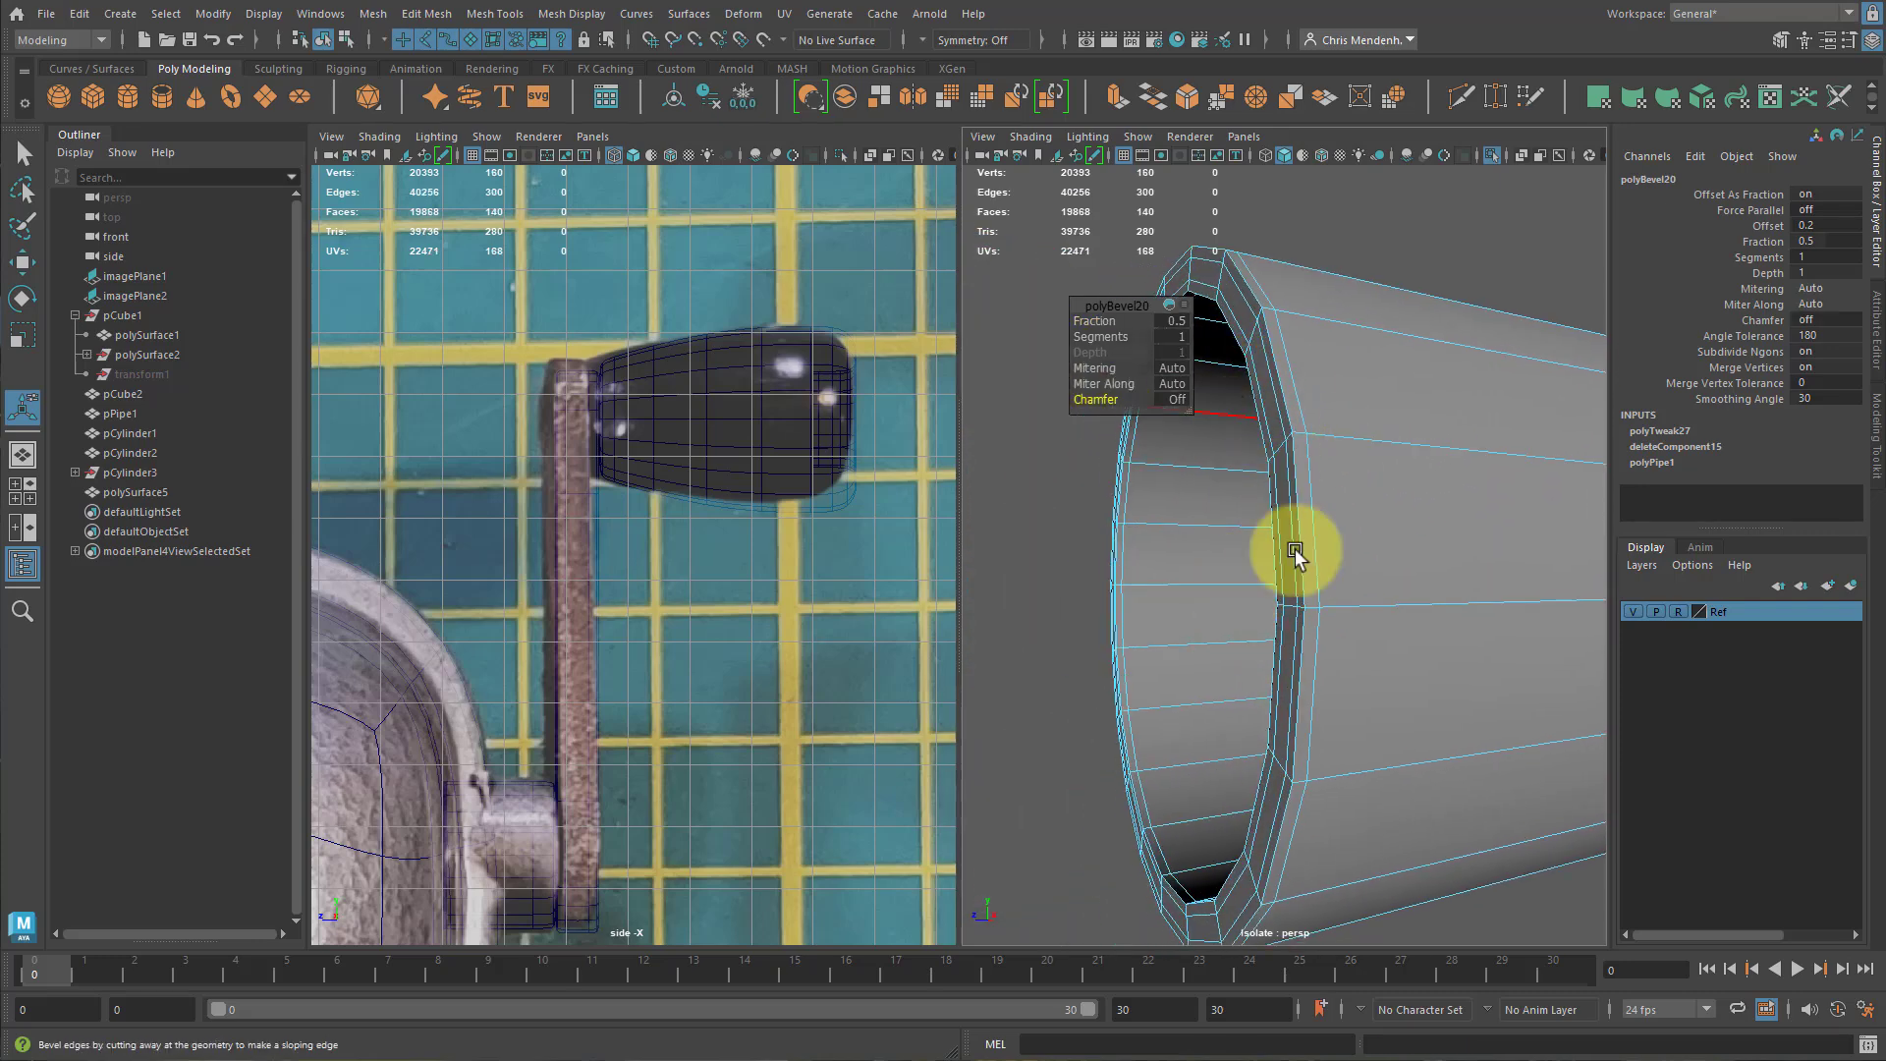
drag(1098, 320, 1274, 354)
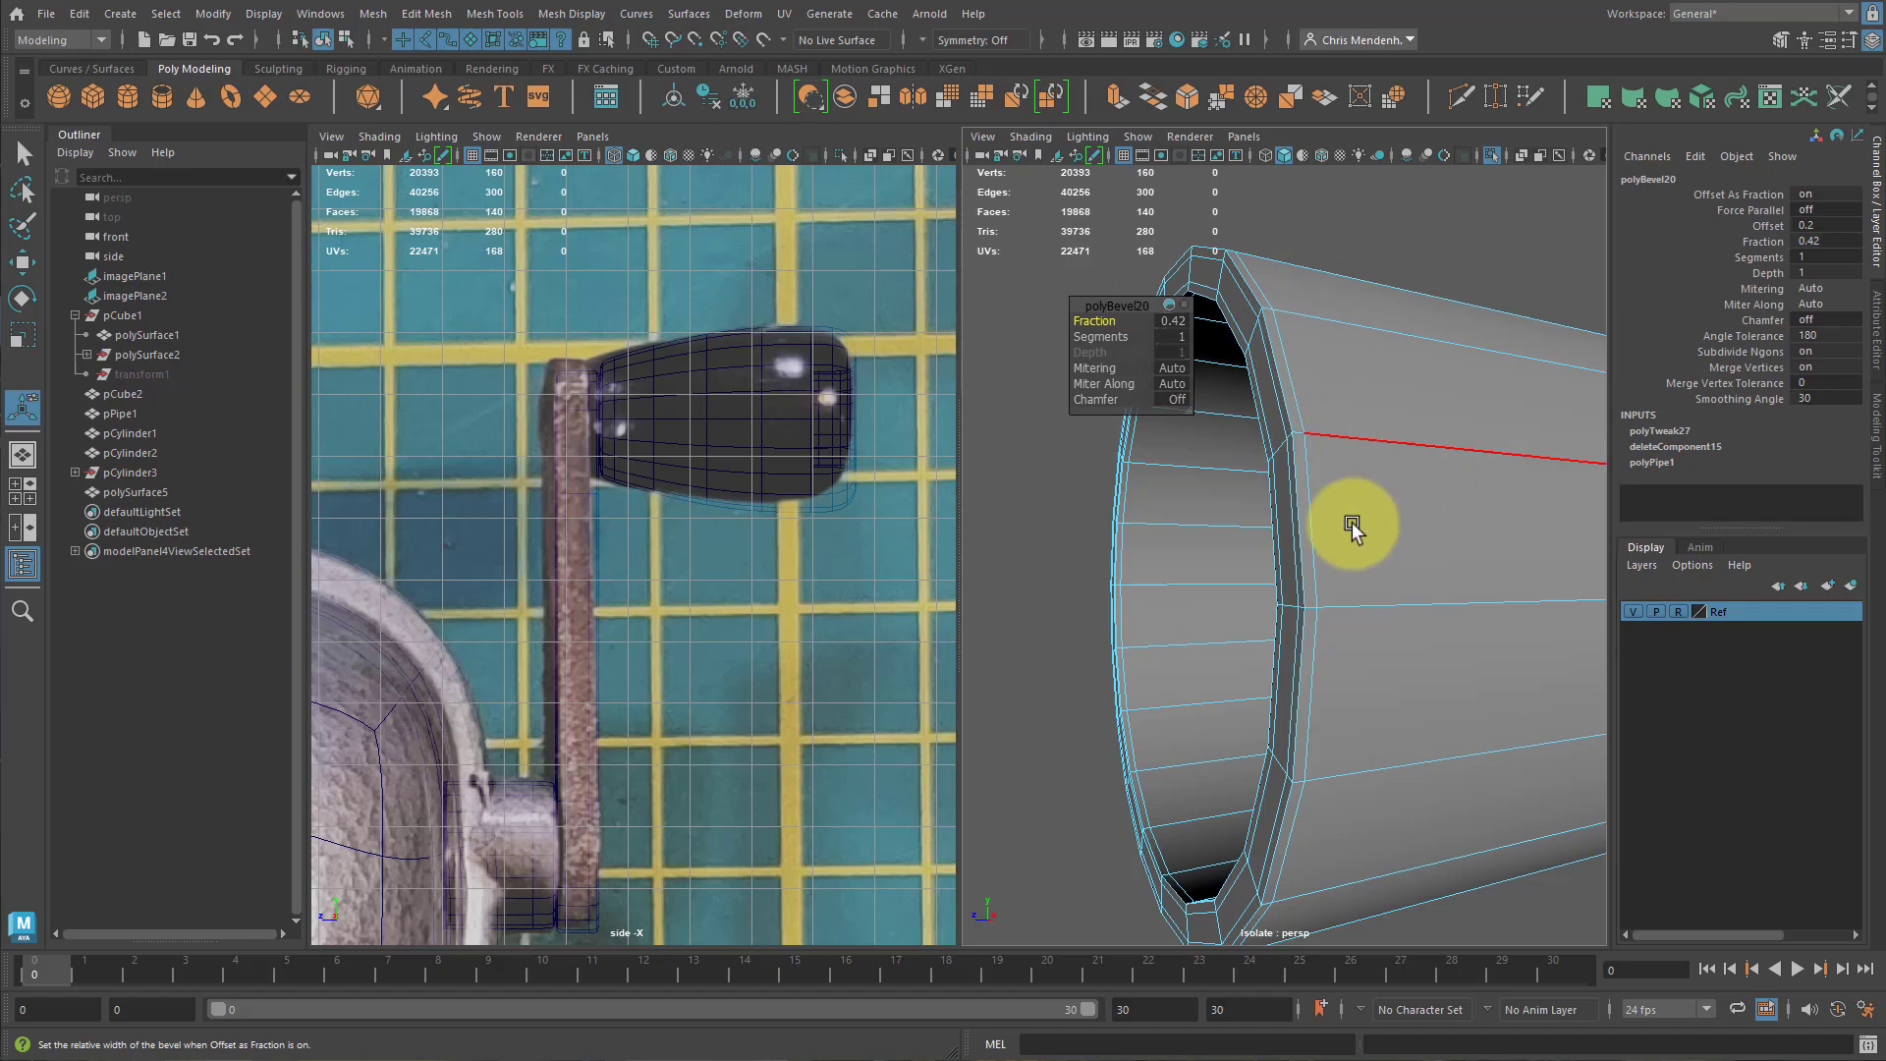
Return to object mode, check the bevelled pipe in smooth preview and end the isolation.
key(q)
right_drag(1354, 529, 1367, 446)
click(1376, 249)
click(1373, 410)
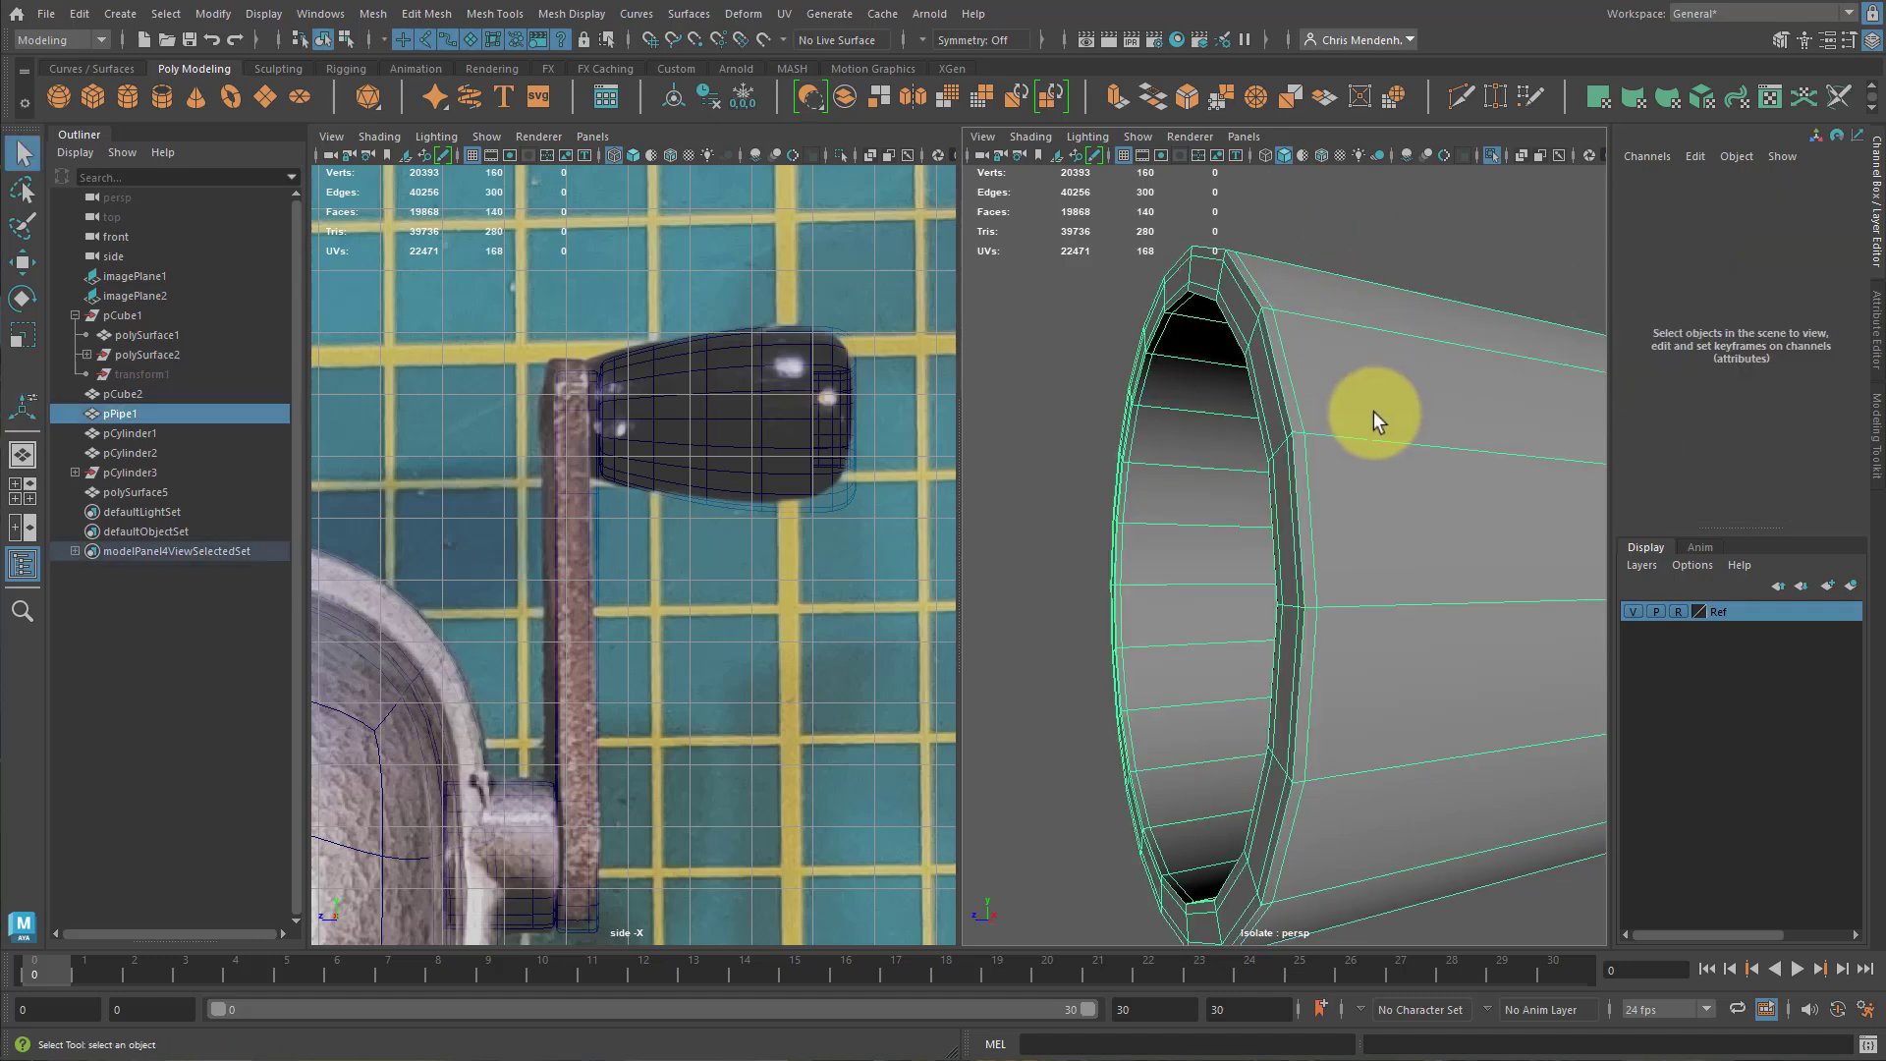
click(1369, 232)
scroll(1375, 373, down, 5)
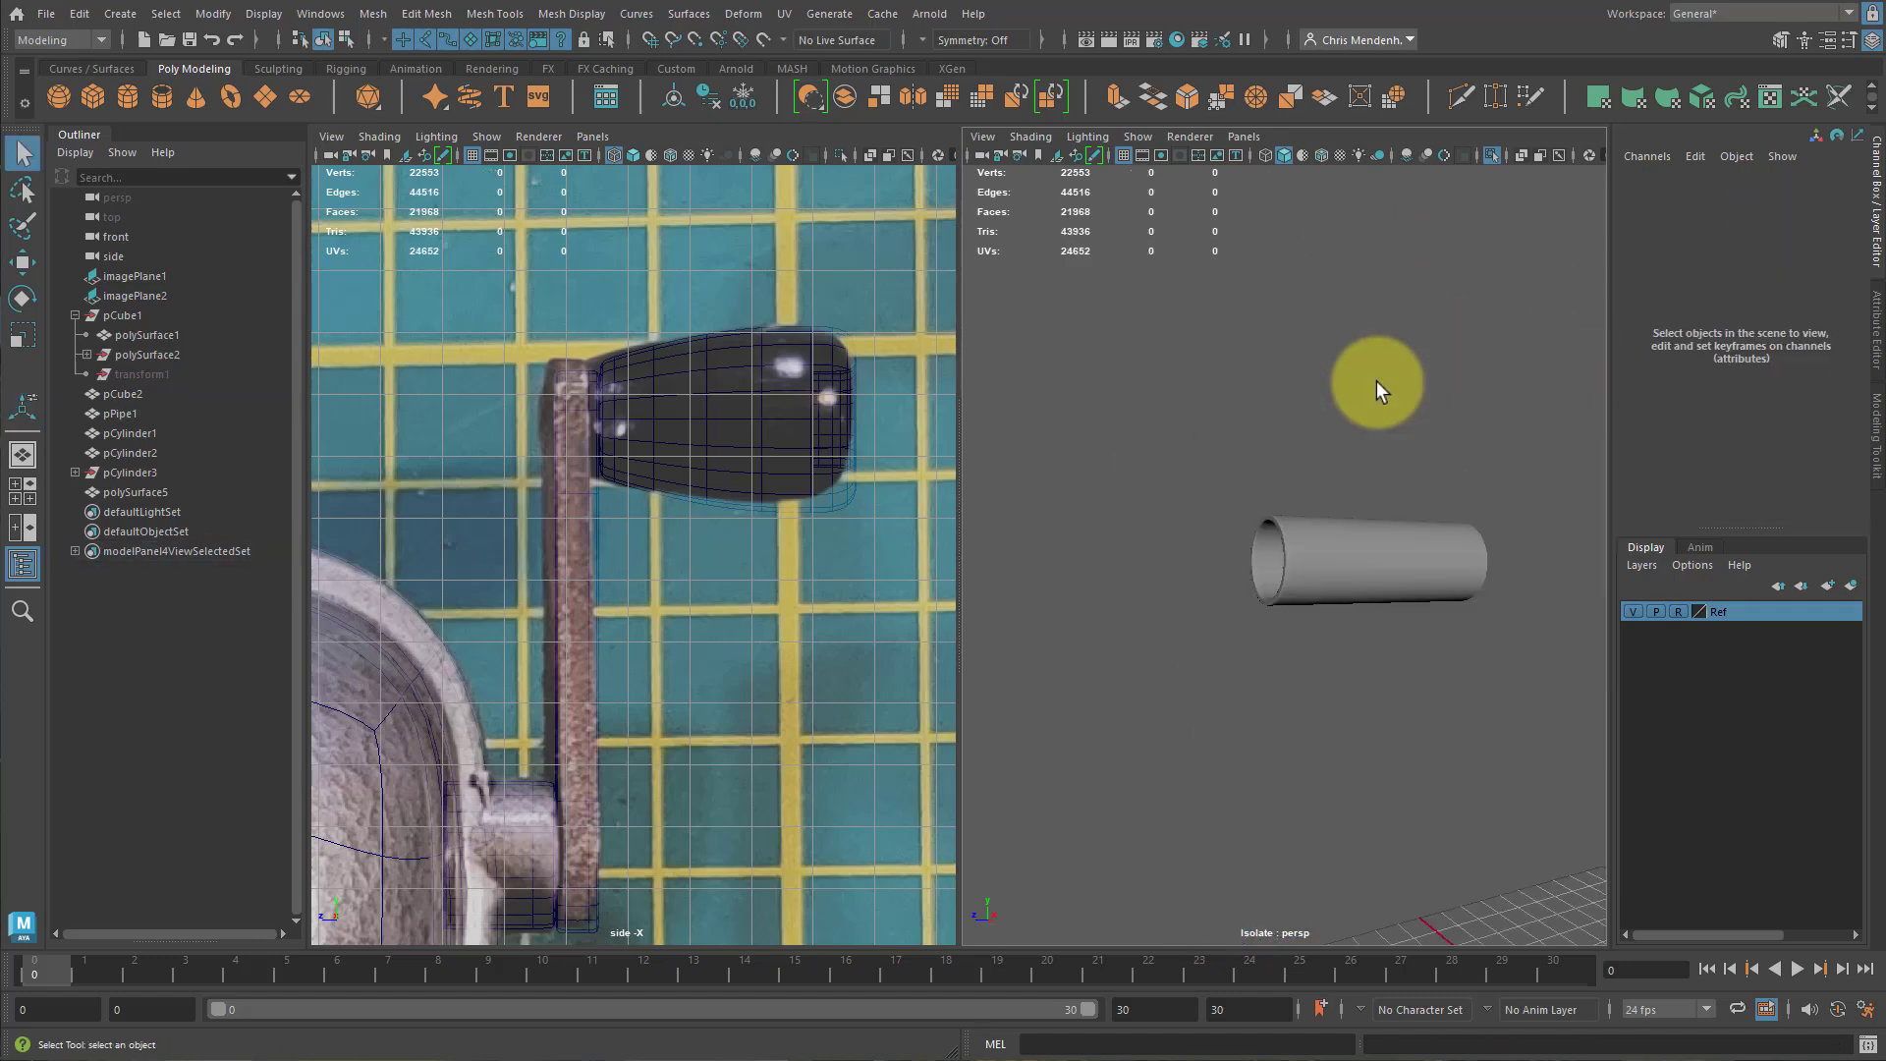
scroll(1376, 380, up, 2)
alt+drag(1373, 385, 1340, 556)
key(ctrl+1)
Examine the whole smoothed sharpener, especially the crank arm's lower end and its junction with the hub.
scroll(1340, 533, down, 6)
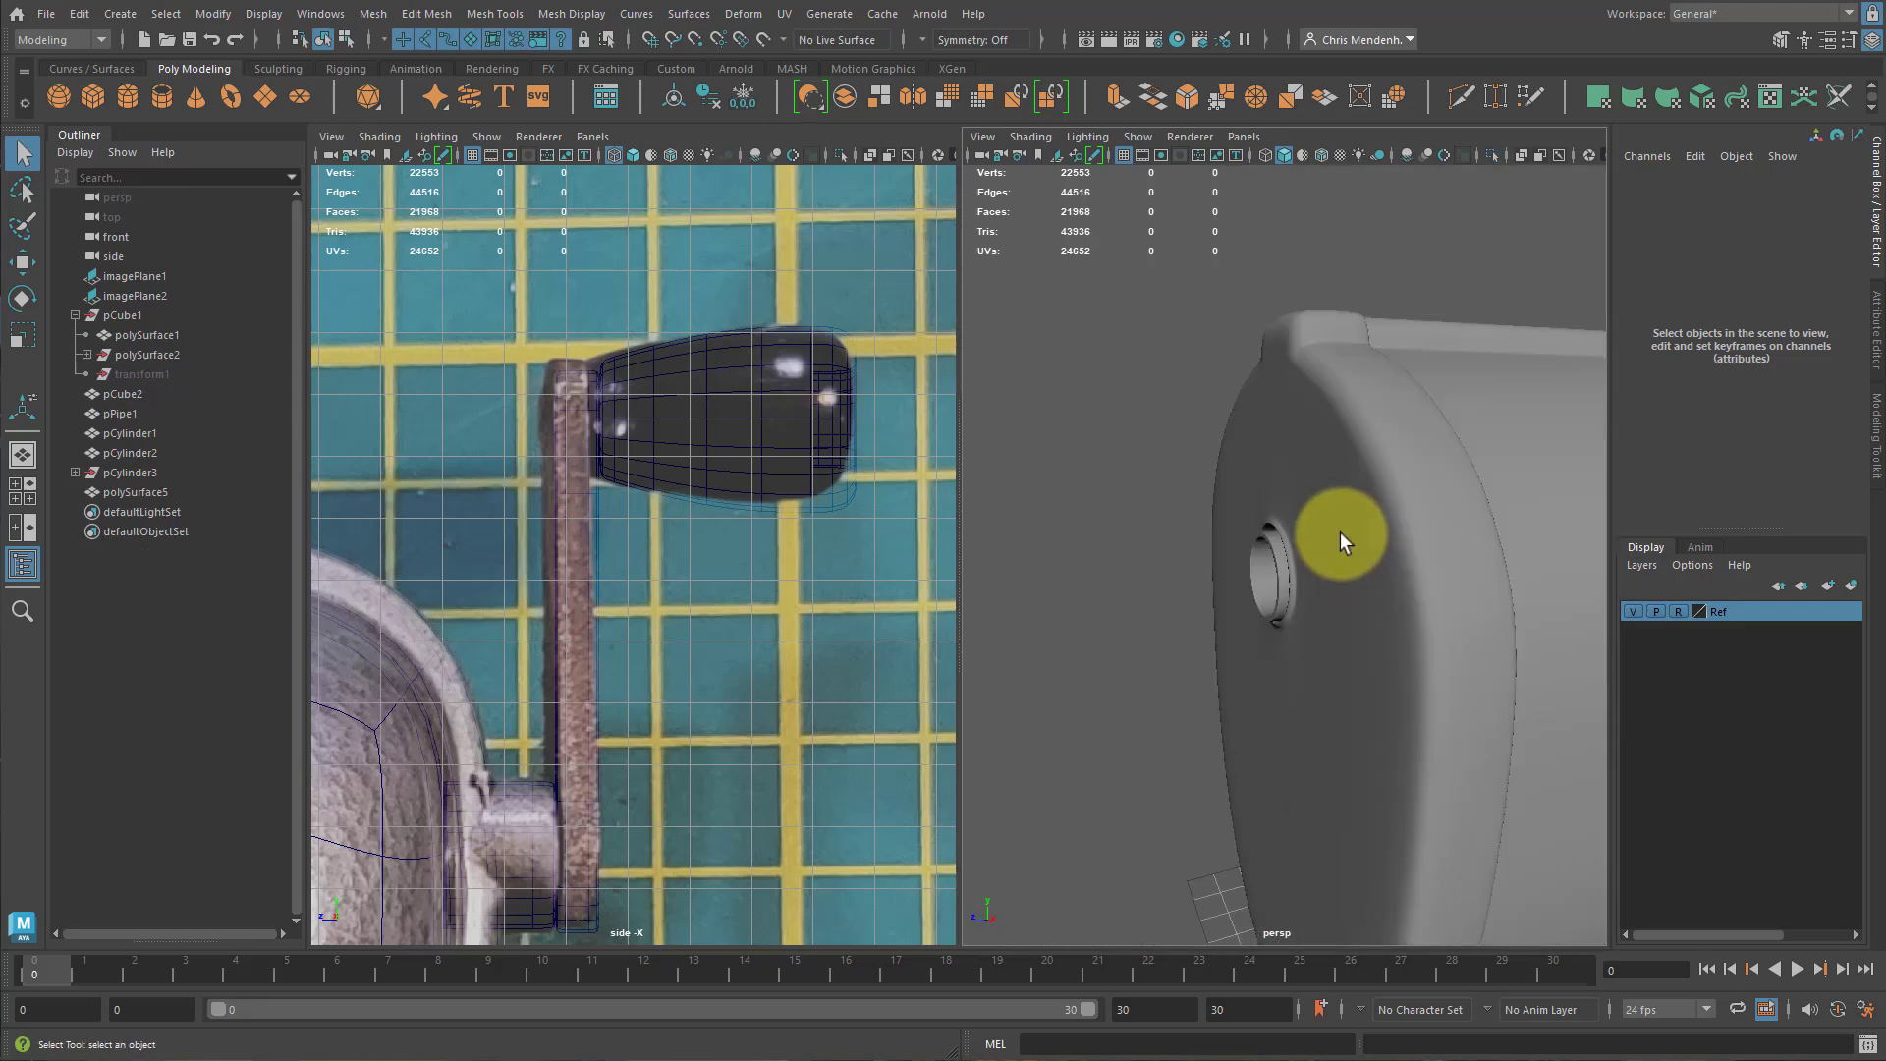
scroll(1328, 528, down, 4)
alt+drag(1393, 505, 1305, 499)
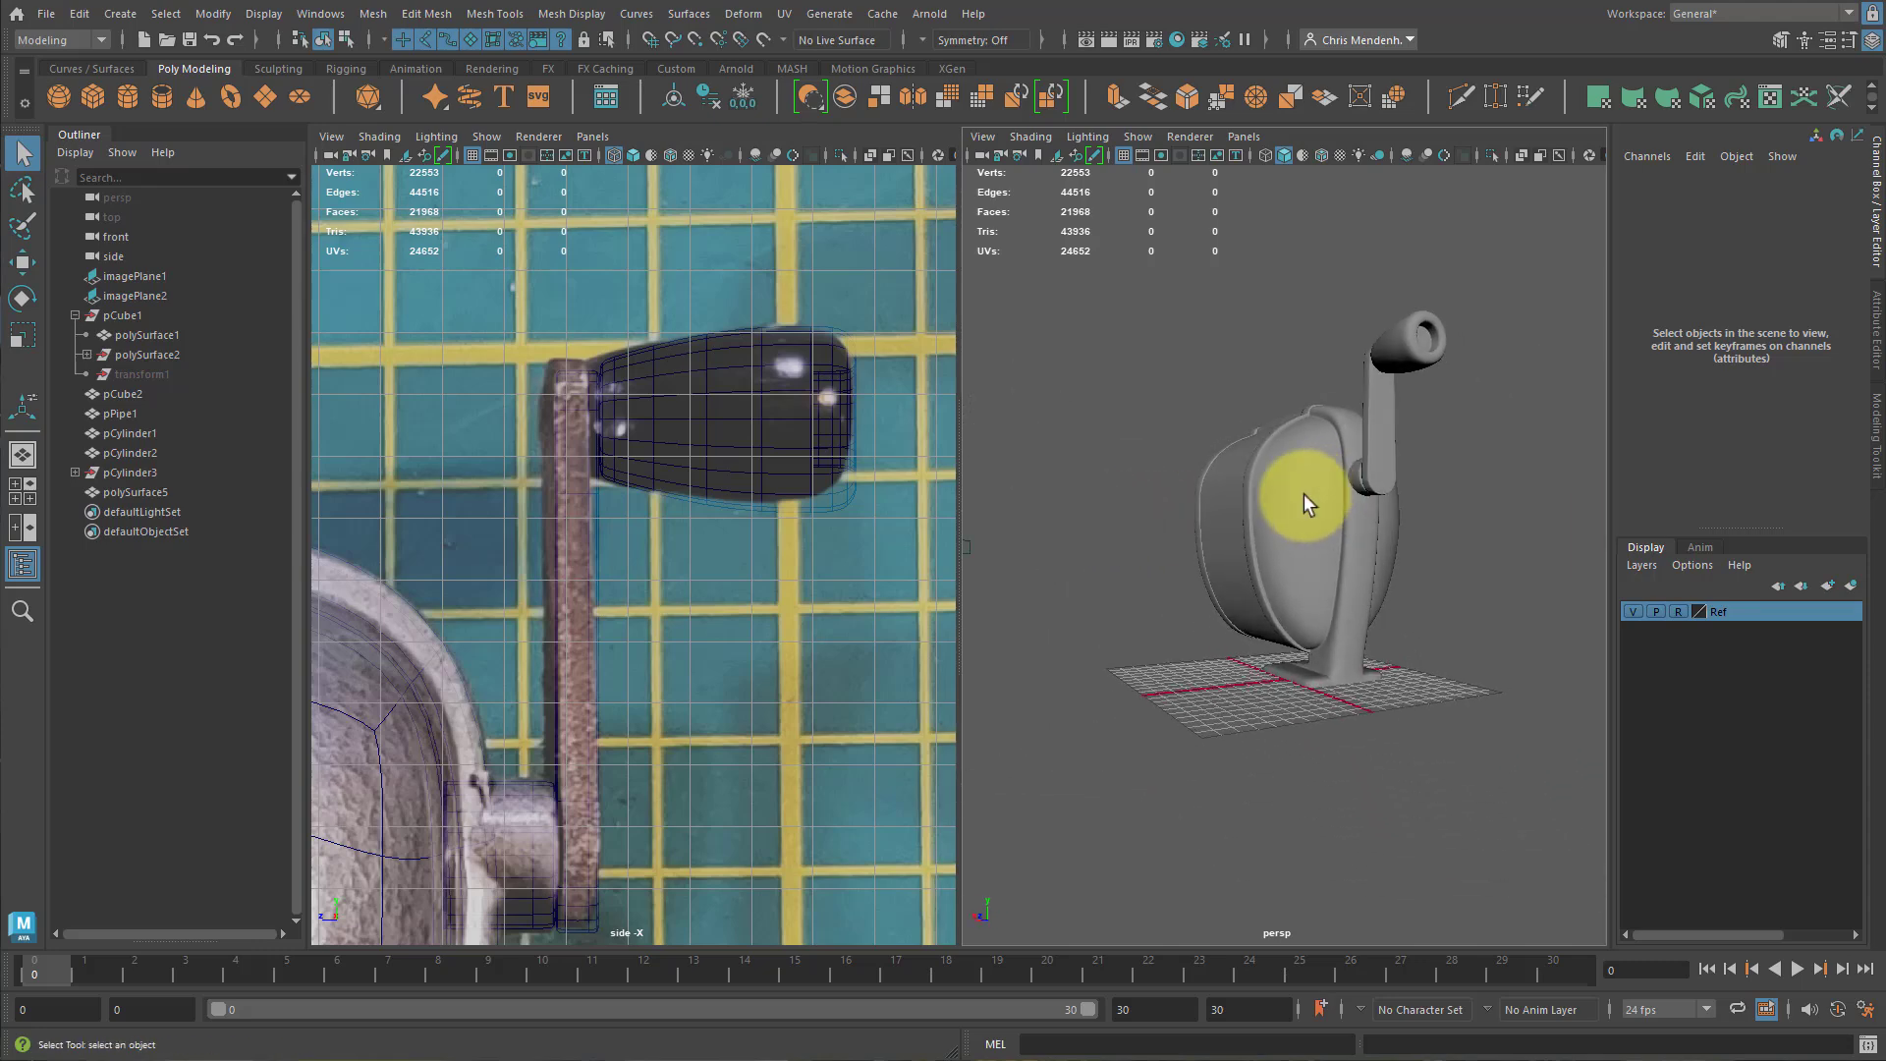
alt+right_drag(1304, 499, 1549, 509)
alt+middle_drag(1549, 509, 1326, 472)
alt+drag(1325, 472, 1241, 309)
click(1234, 263)
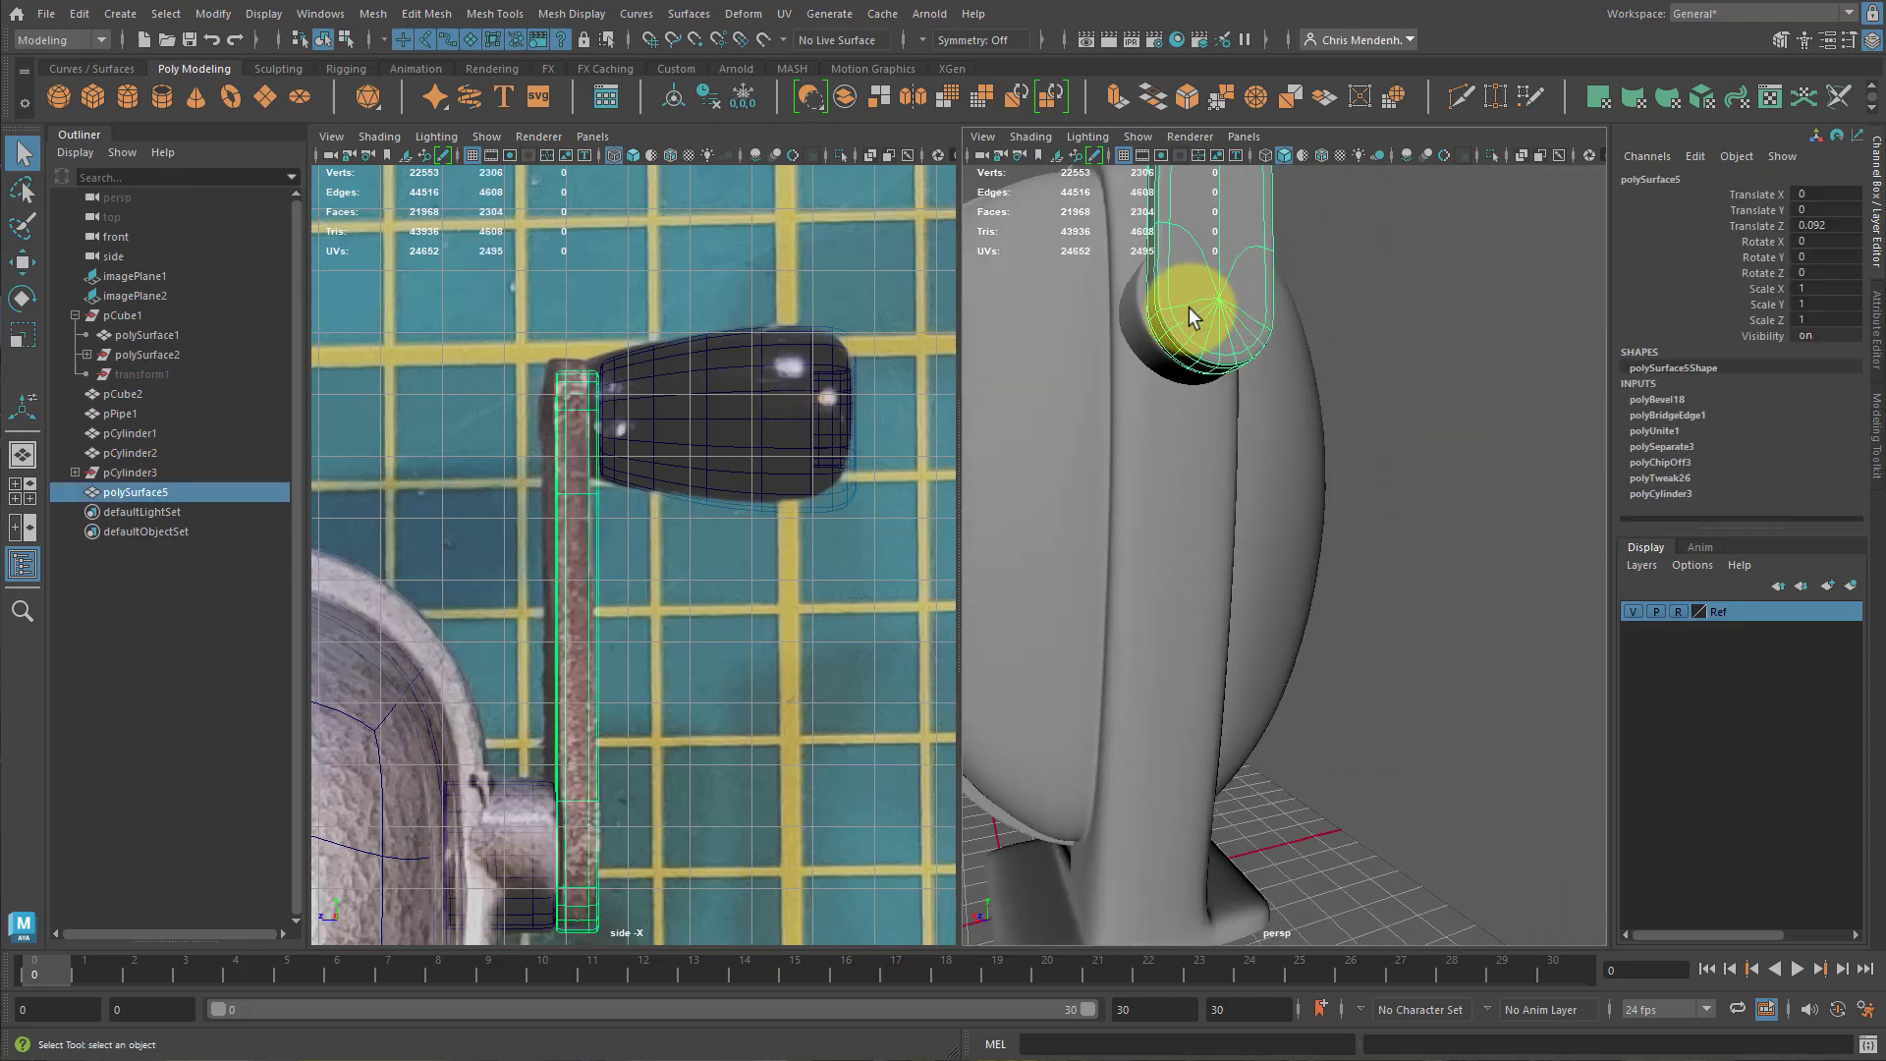
alt+drag(1212, 320, 1314, 348)
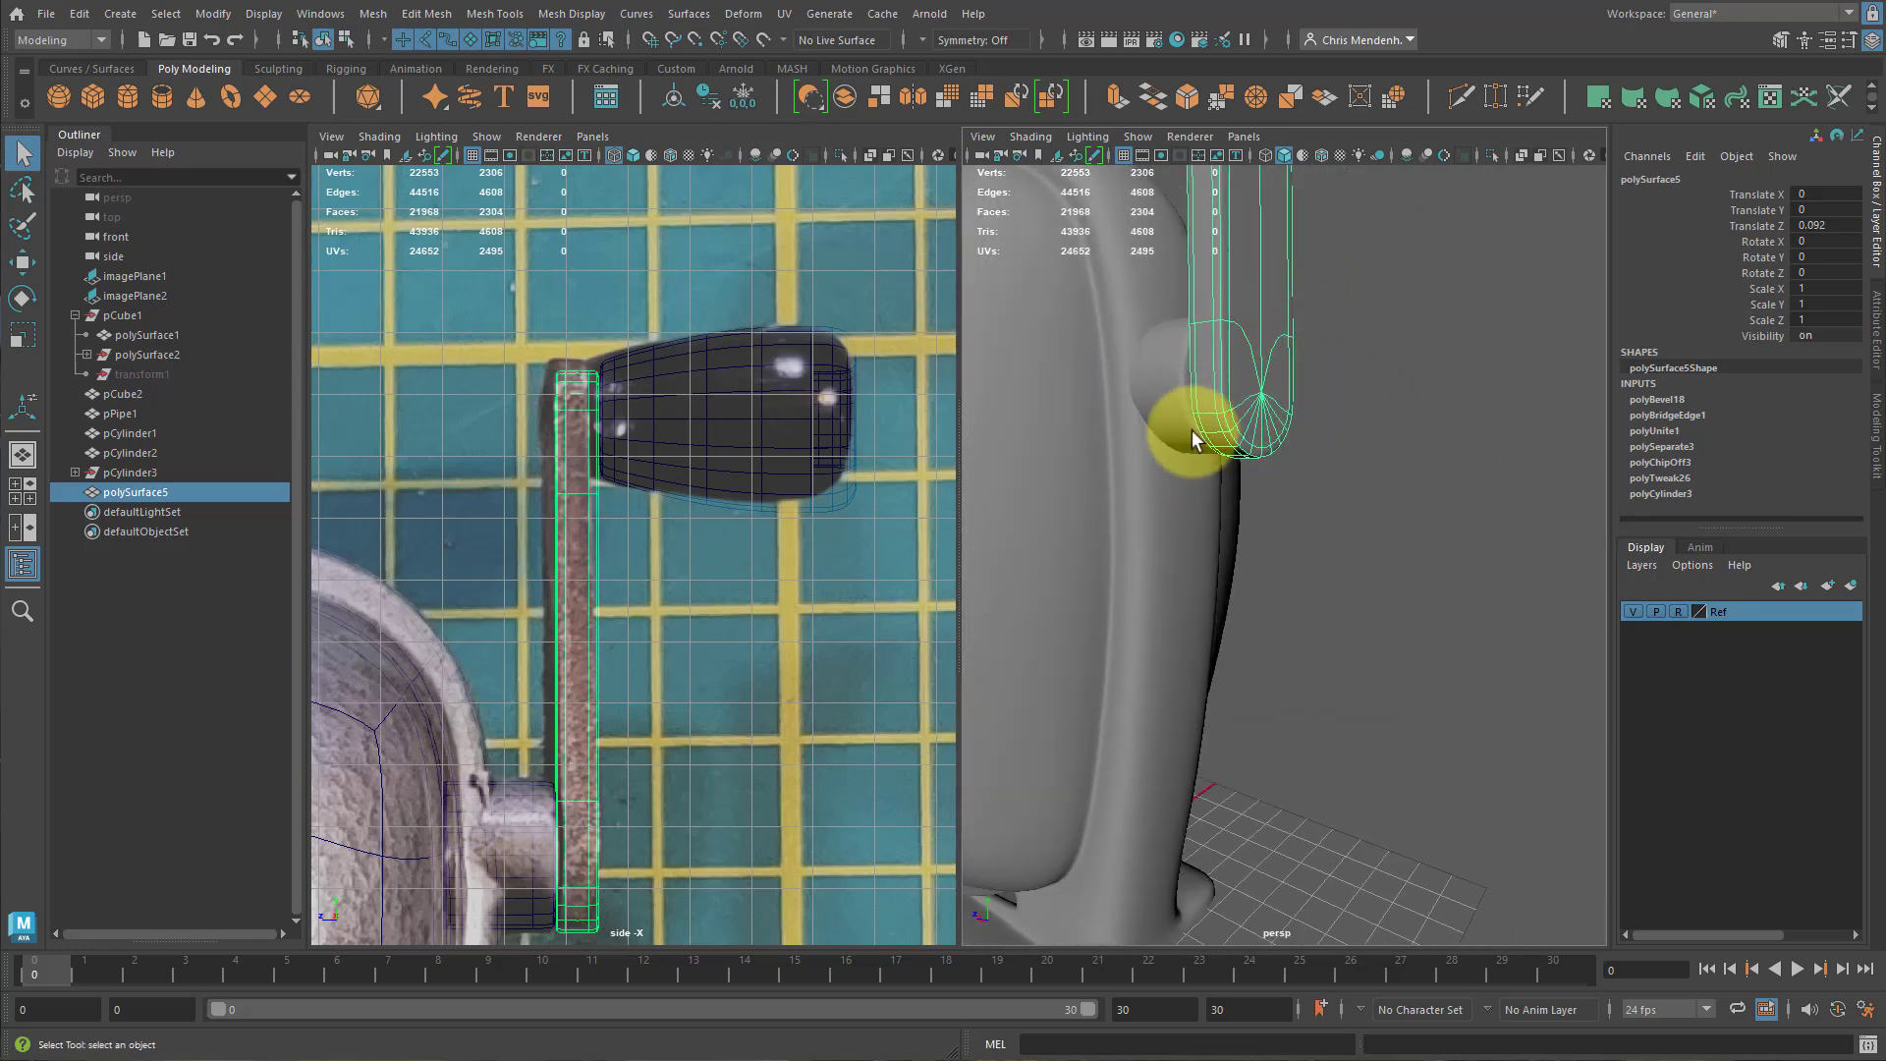
alt+drag(1193, 430, 1438, 263)
alt+drag(1228, 415, 1464, 428)
click(1463, 428)
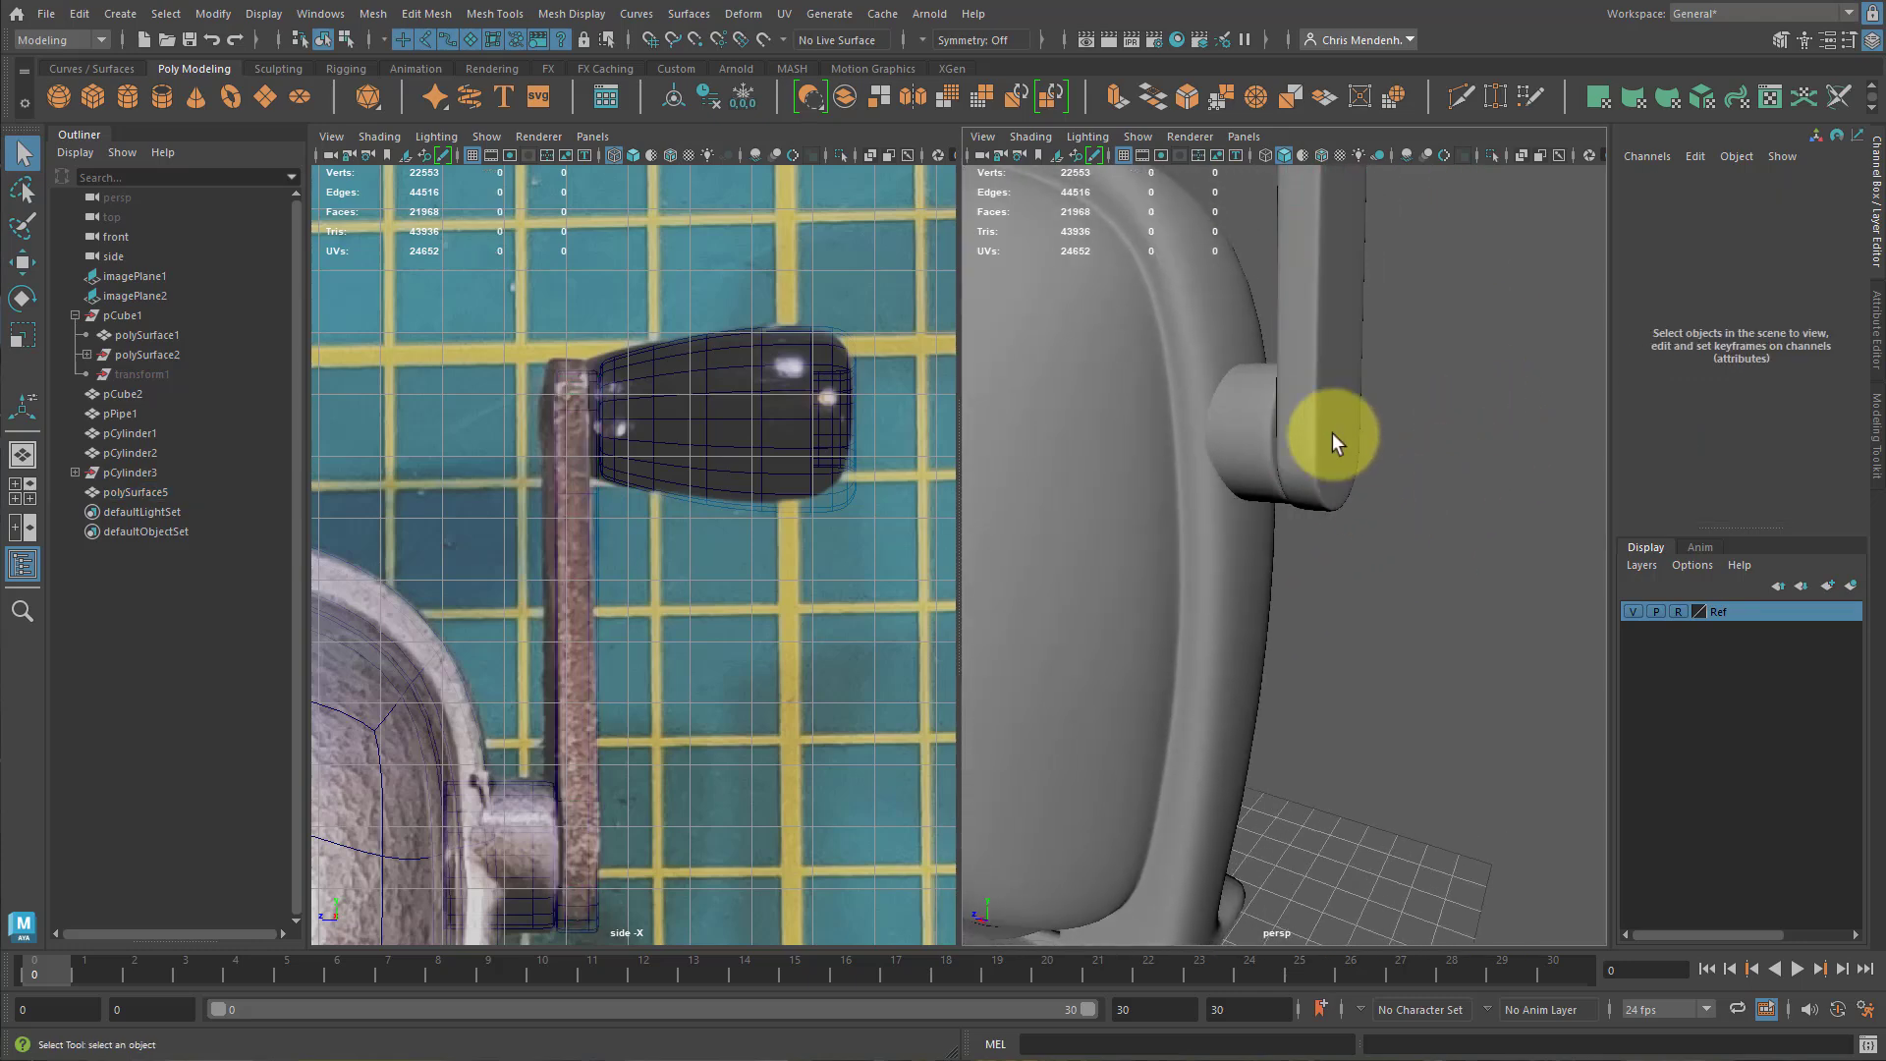
alt+drag(1421, 552, 1443, 639)
Examine the topology and smoothed corners of the stand's foot beneath the body.
click(1316, 644)
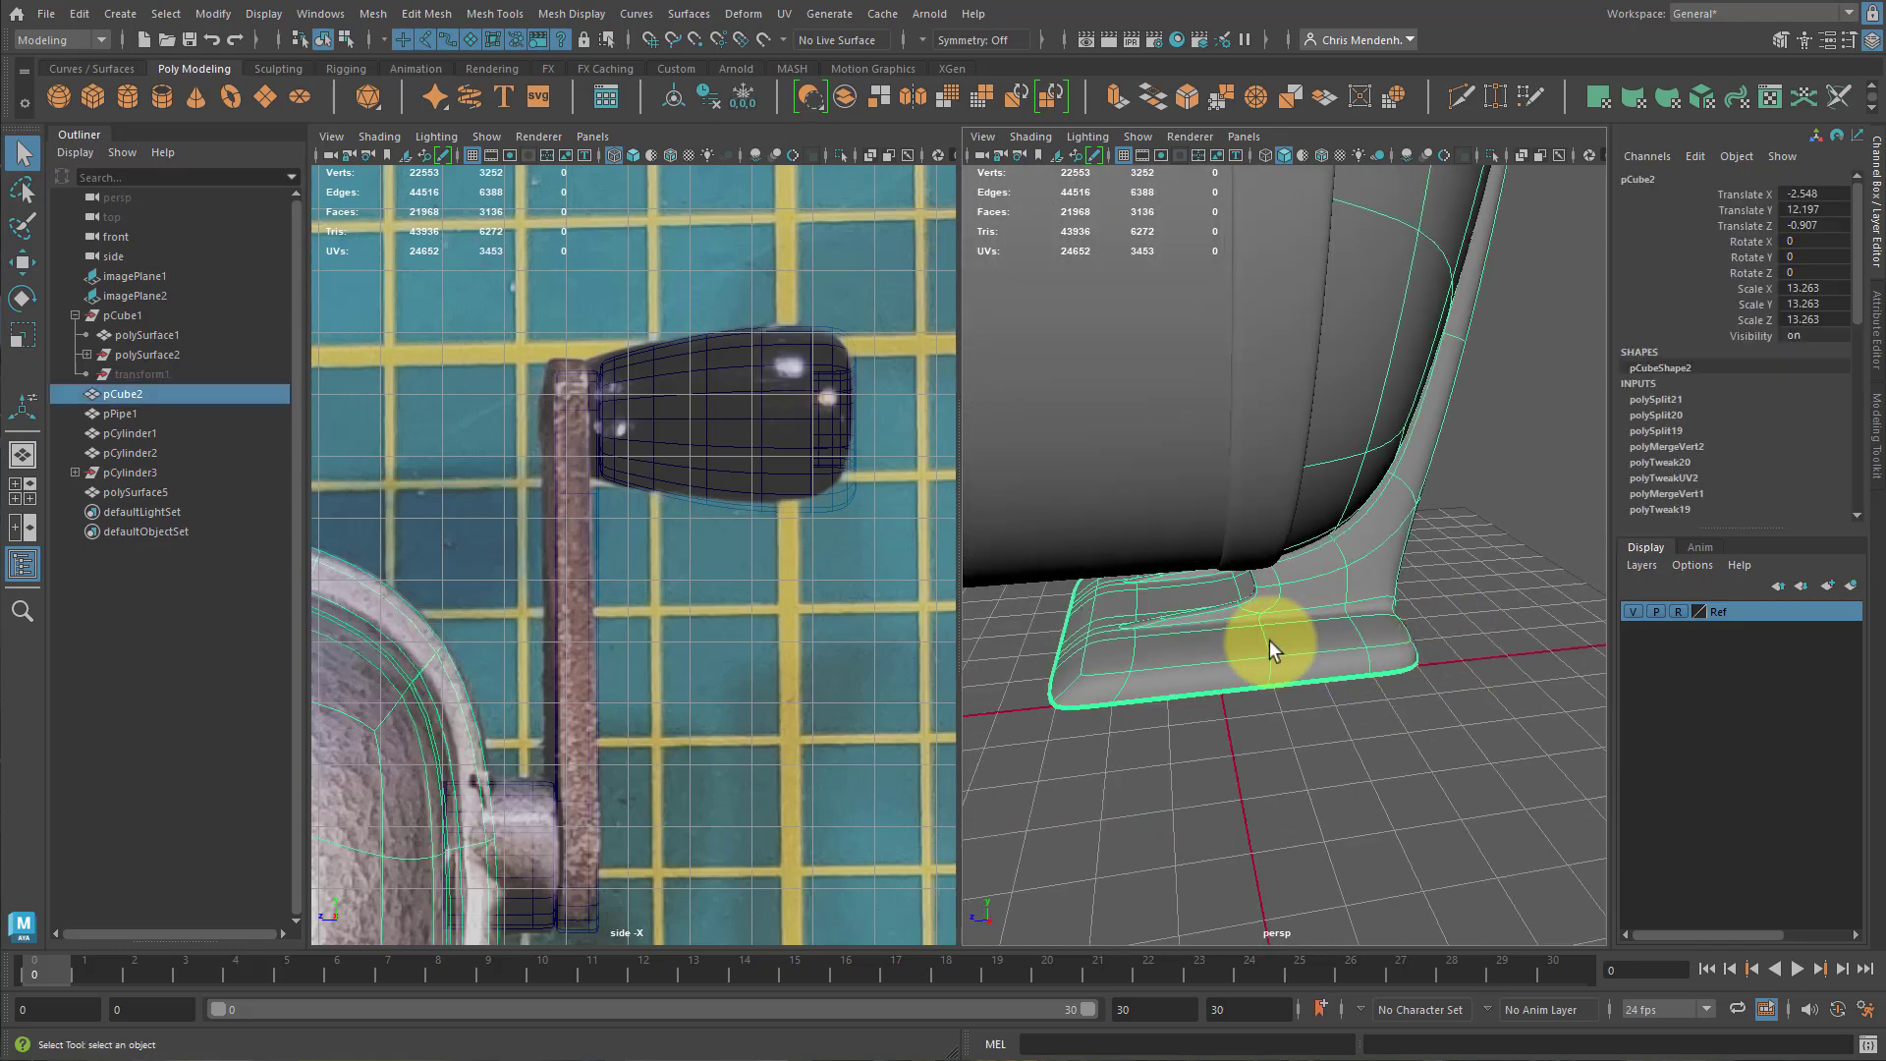
alt+drag(1269, 640, 1264, 670)
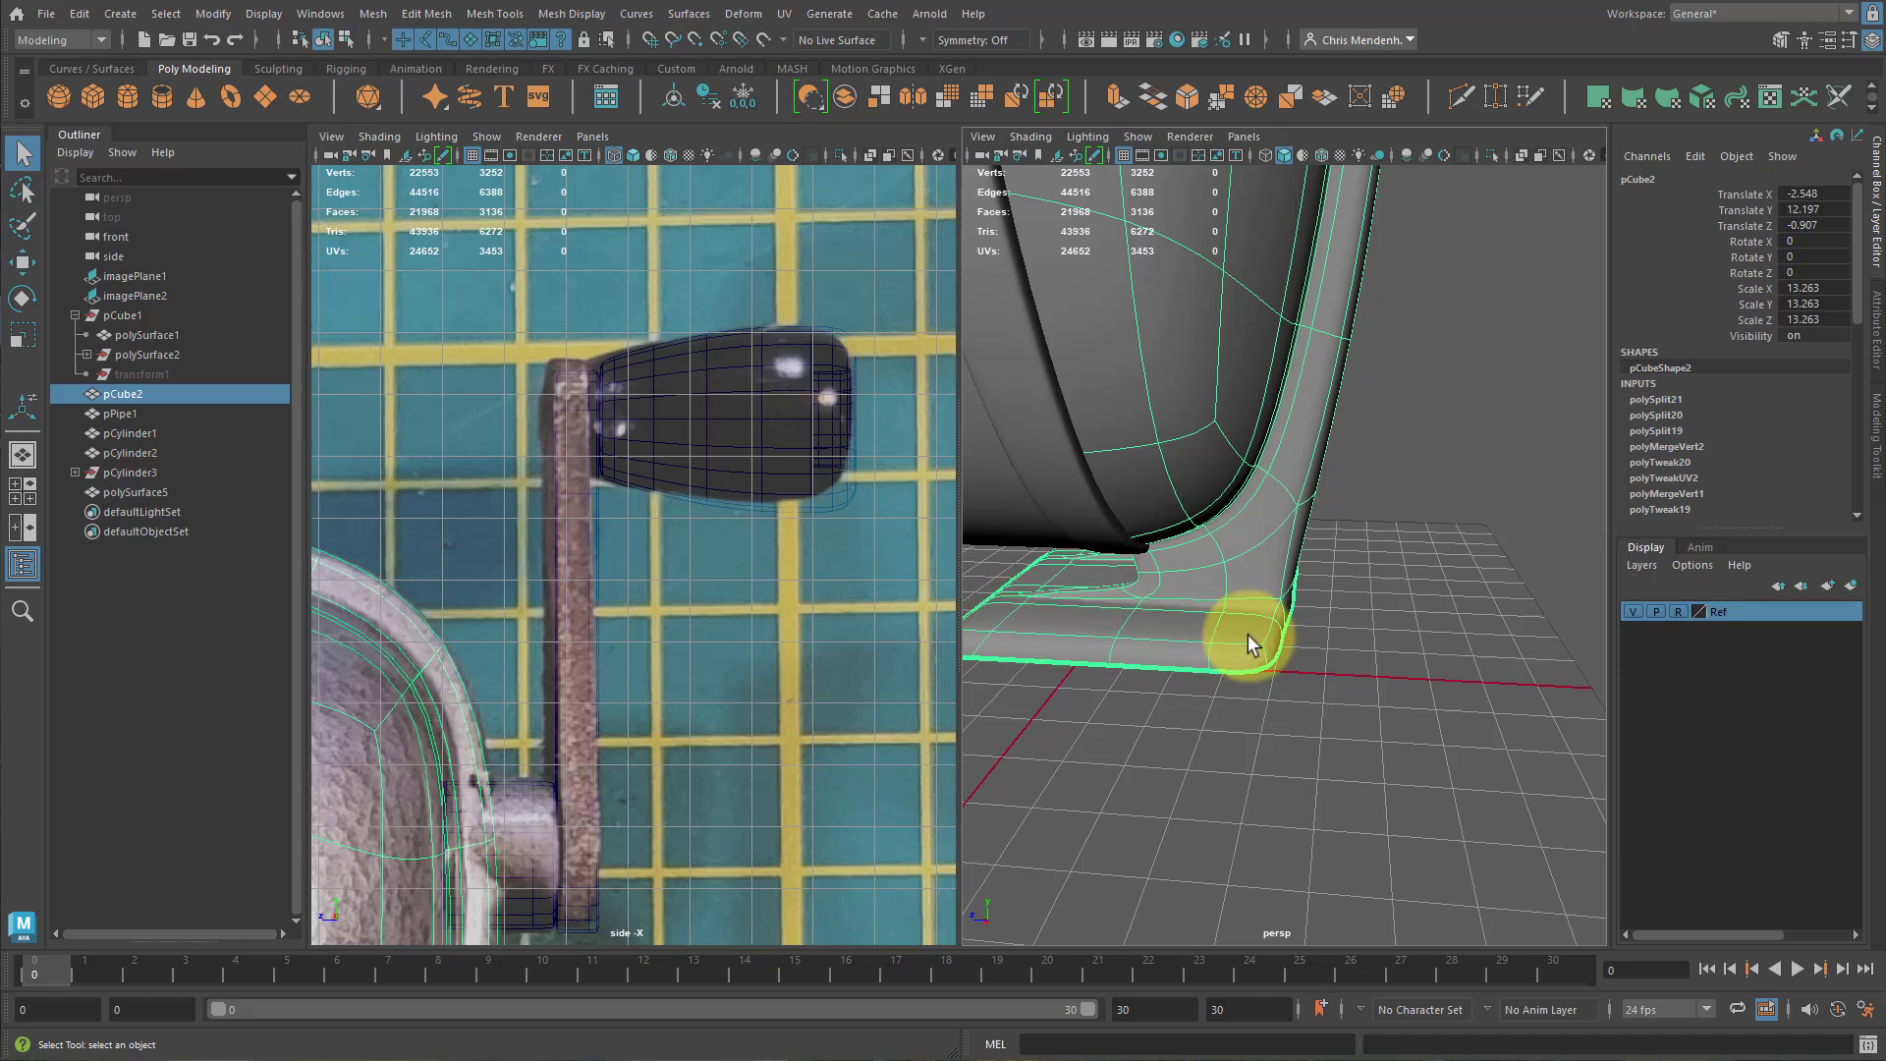
alt+drag(1140, 637, 1307, 666)
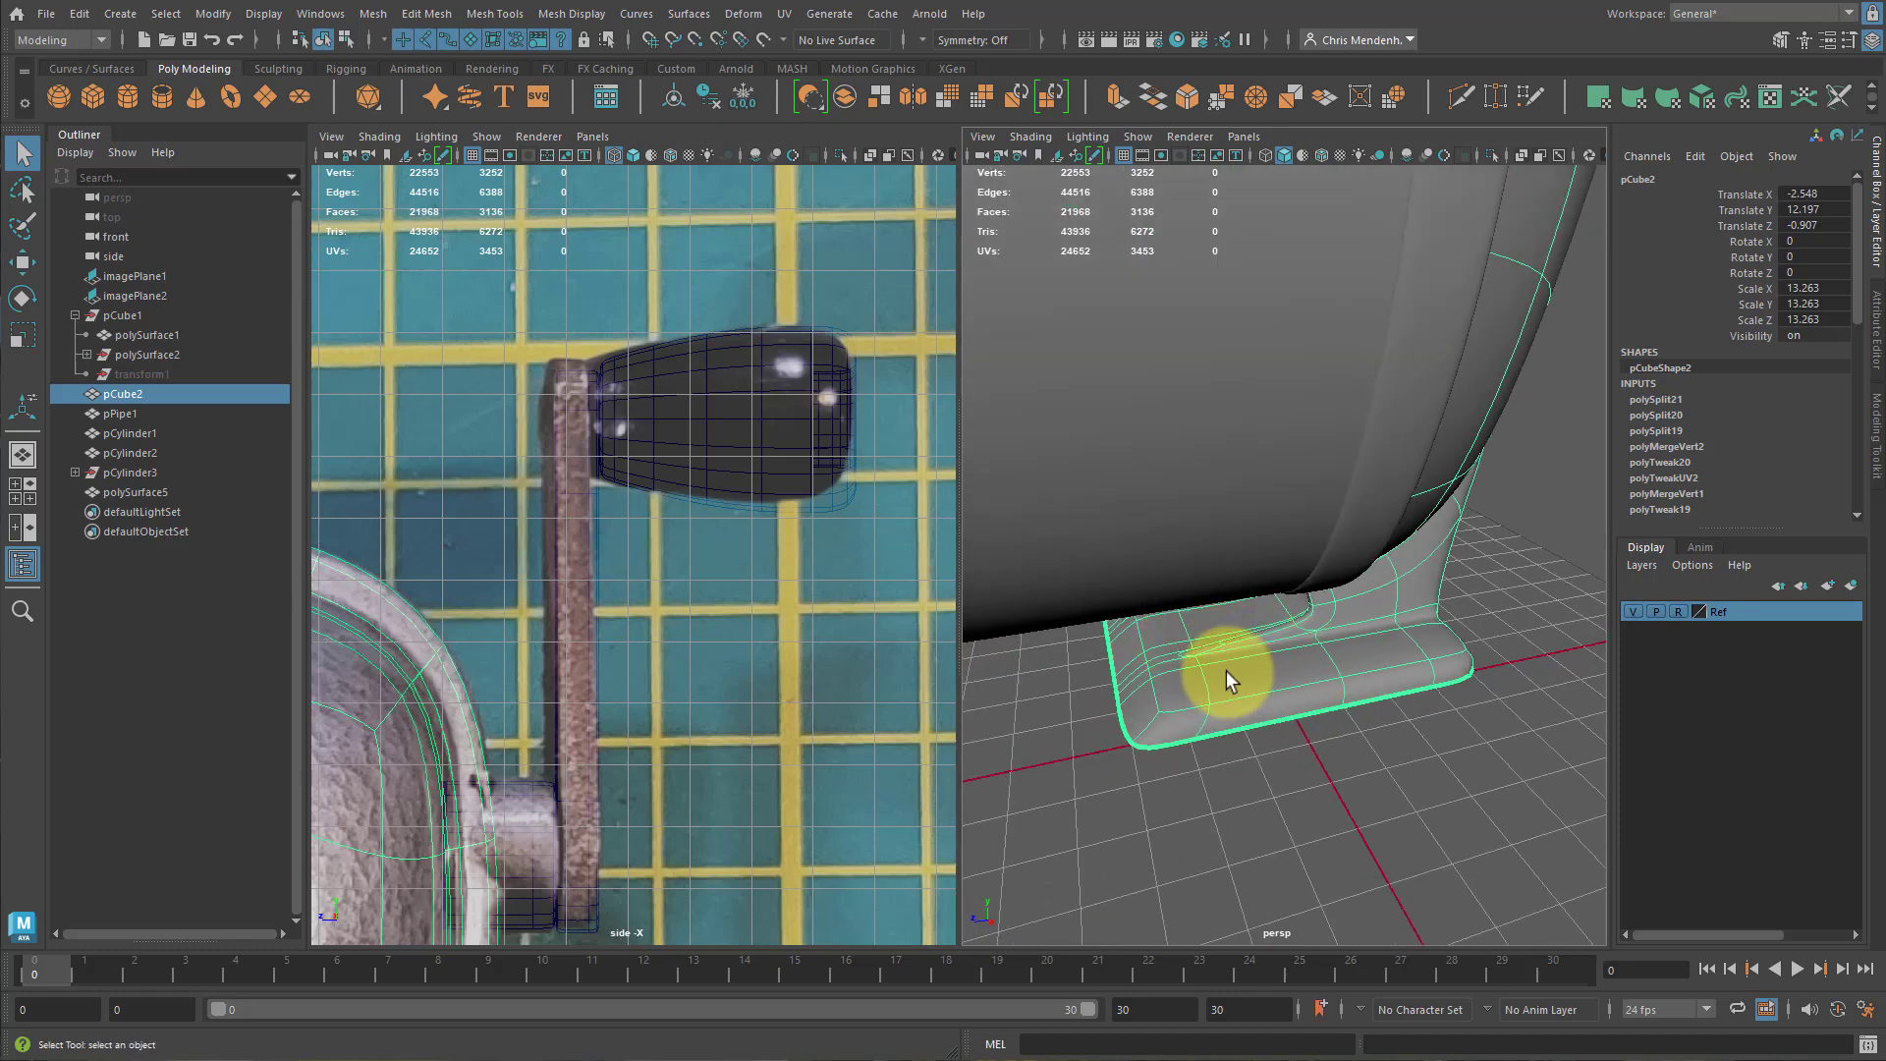
mouse_move(1386, 738)
alt+mouse_down()
mouse_move(1265, 674)
mouse_move(1349, 733)
alt+mouse_up()
Return all of the sharpener's parts to unsmoothed display.
scroll(1357, 688, down, 6)
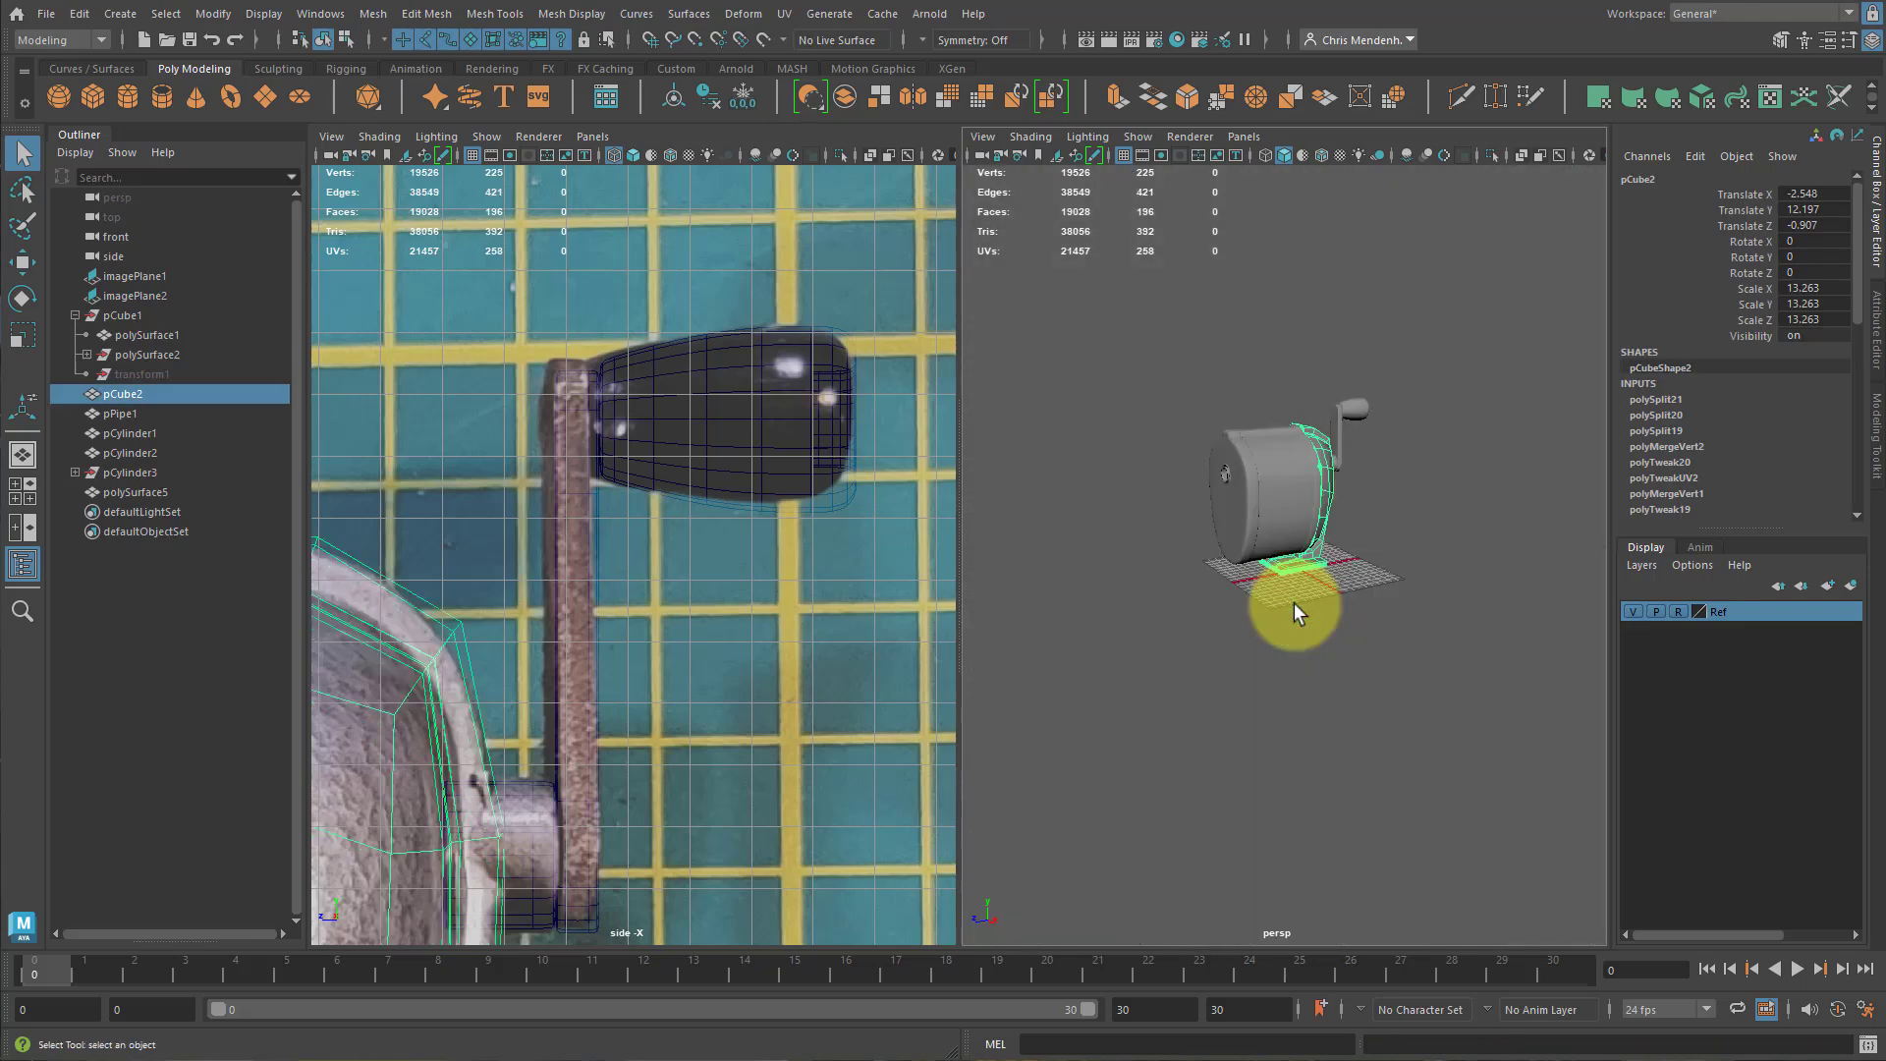
click(1248, 487)
key(1)
click(1308, 479)
key(1)
click(1329, 470)
key(1)
click(1336, 442)
key(1)
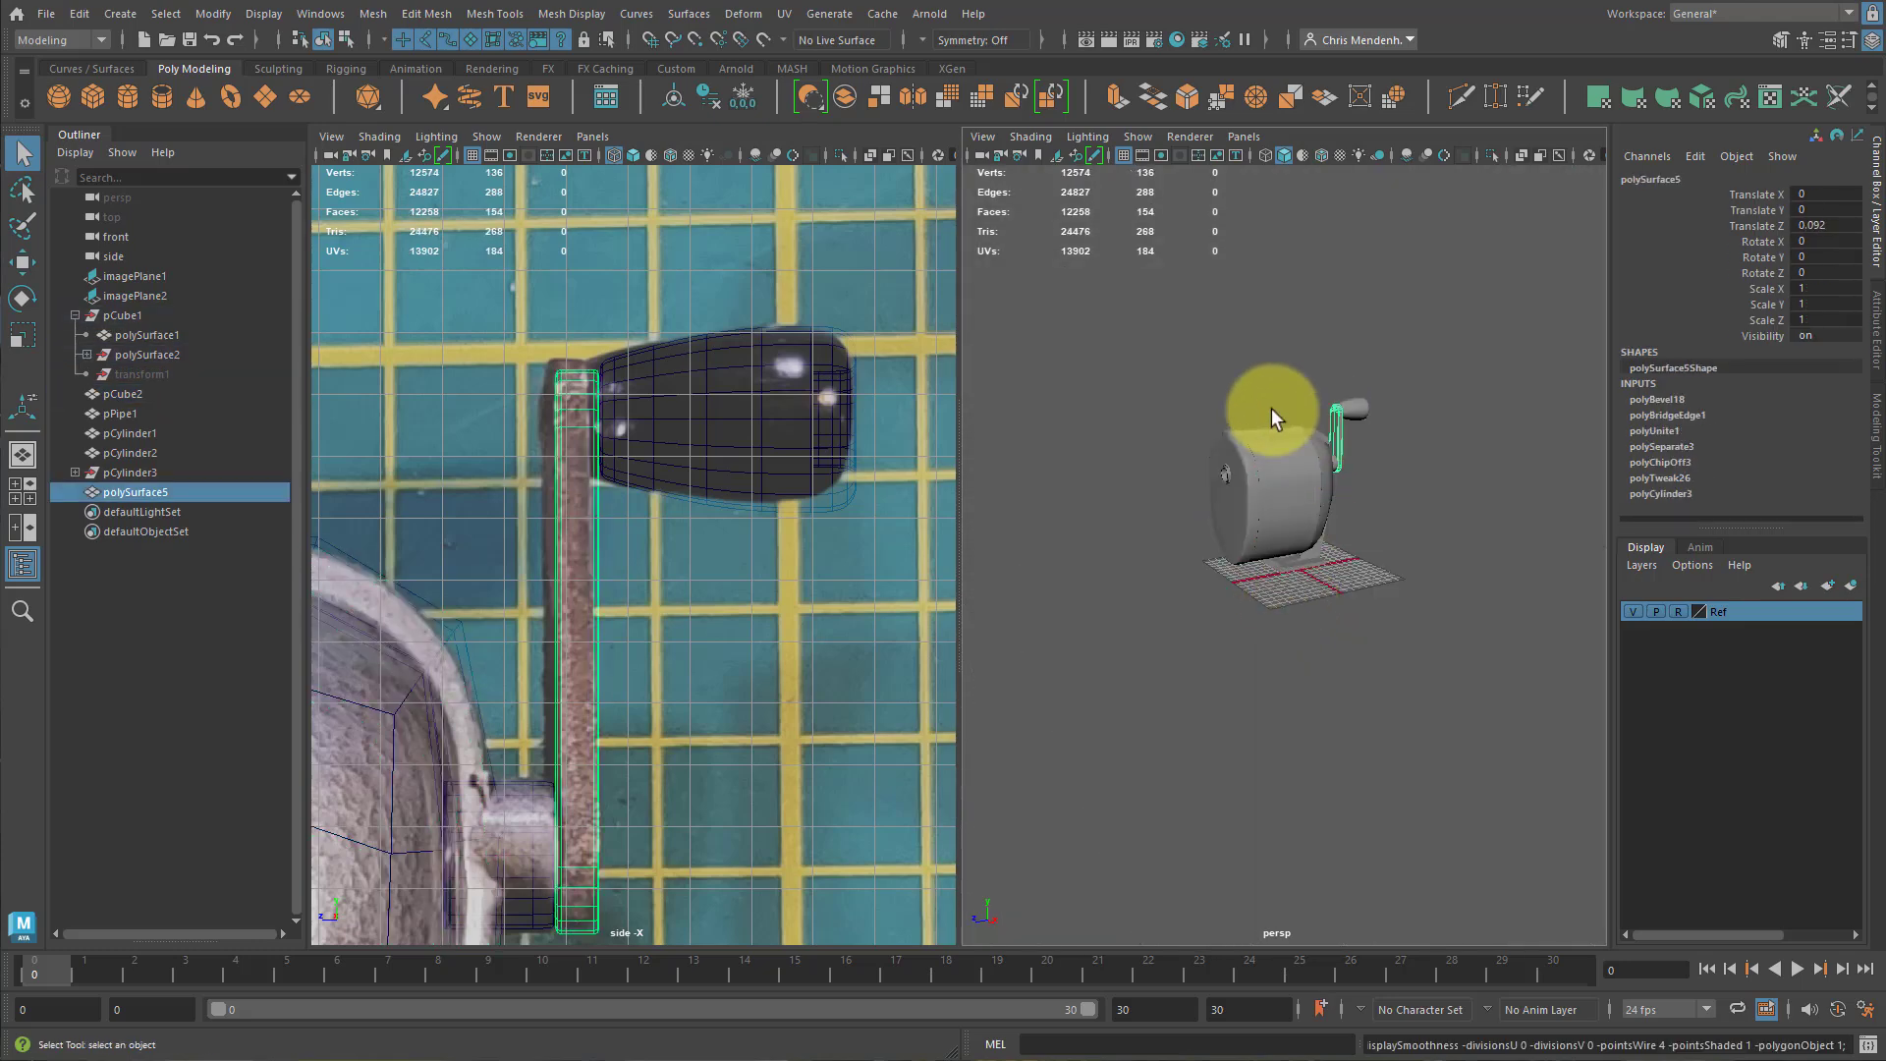
drag(1178, 378, 1204, 583)
click(1350, 589)
Check all the sharpener's parts with Cleanup, set to select matching polygons for faces with more than 4 sides.
alt+right_drag(1204, 583, 1306, 593)
drag(1465, 747, 1469, 750)
alt+drag(1191, 616, 1322, 642)
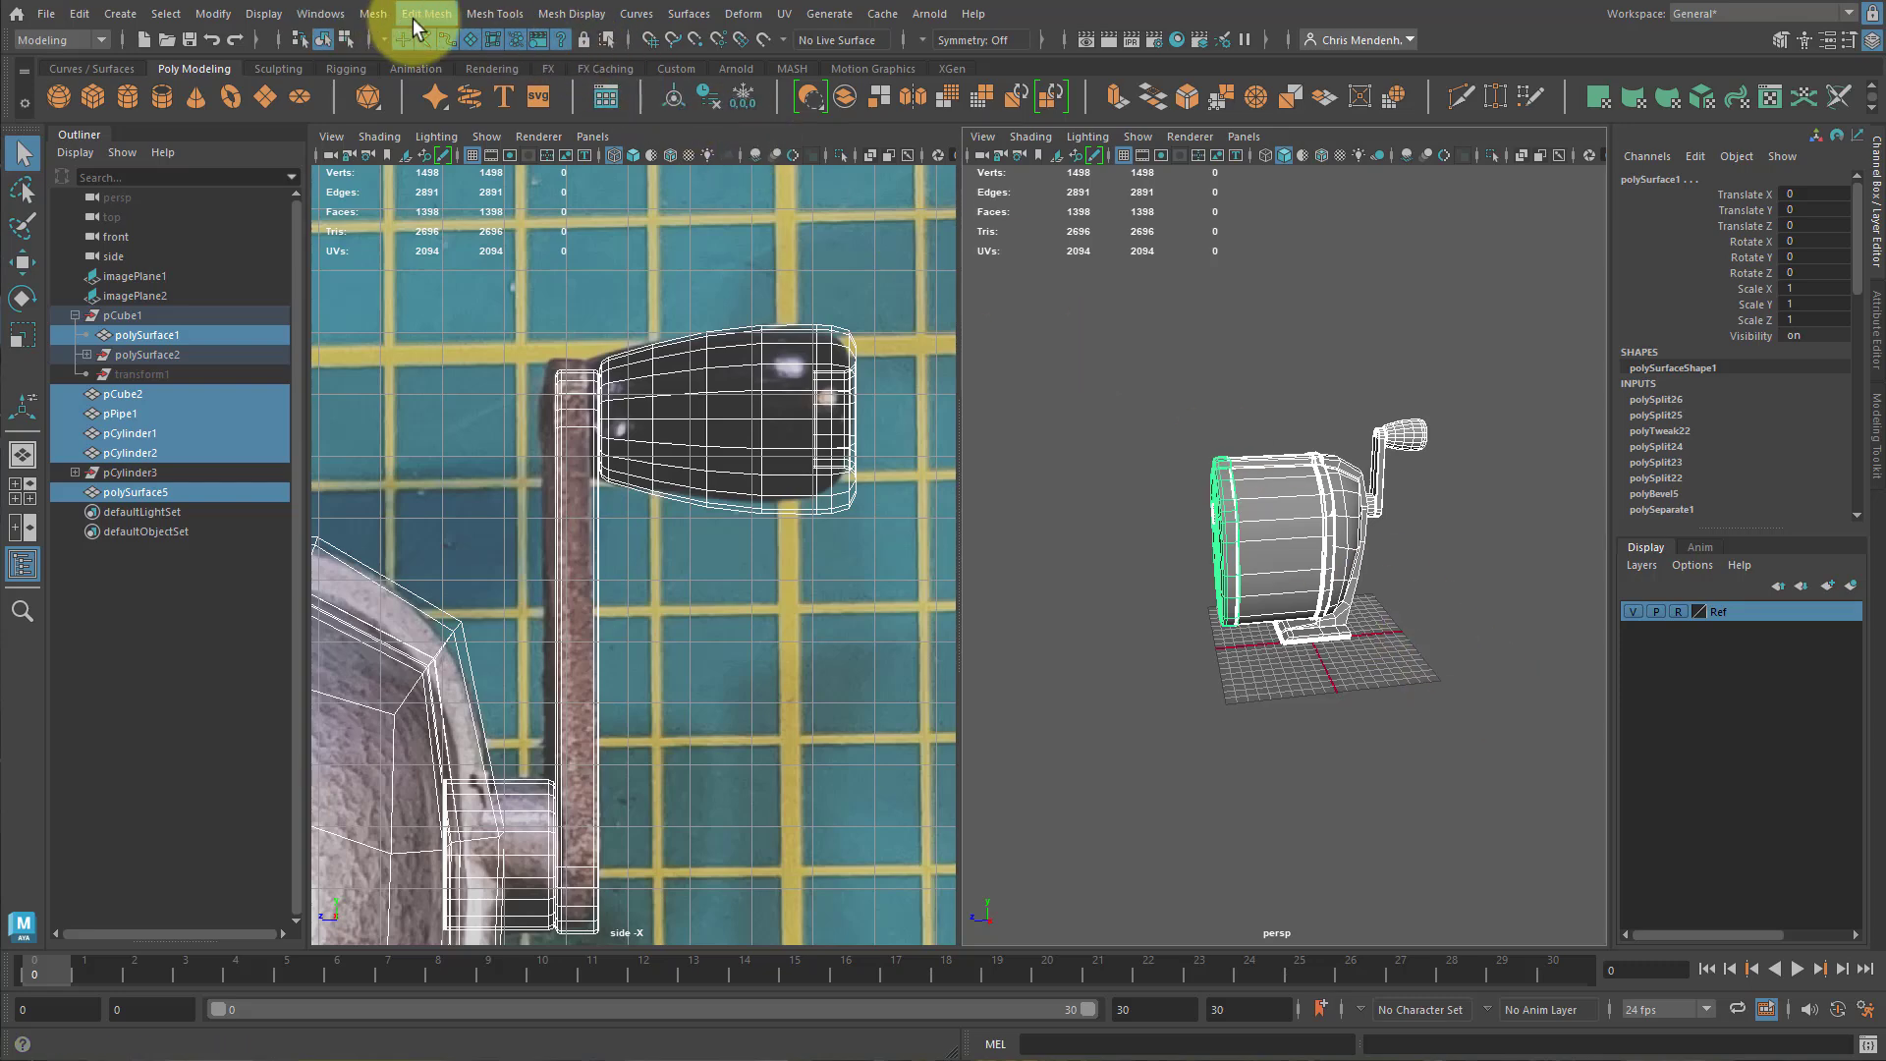
click(375, 16)
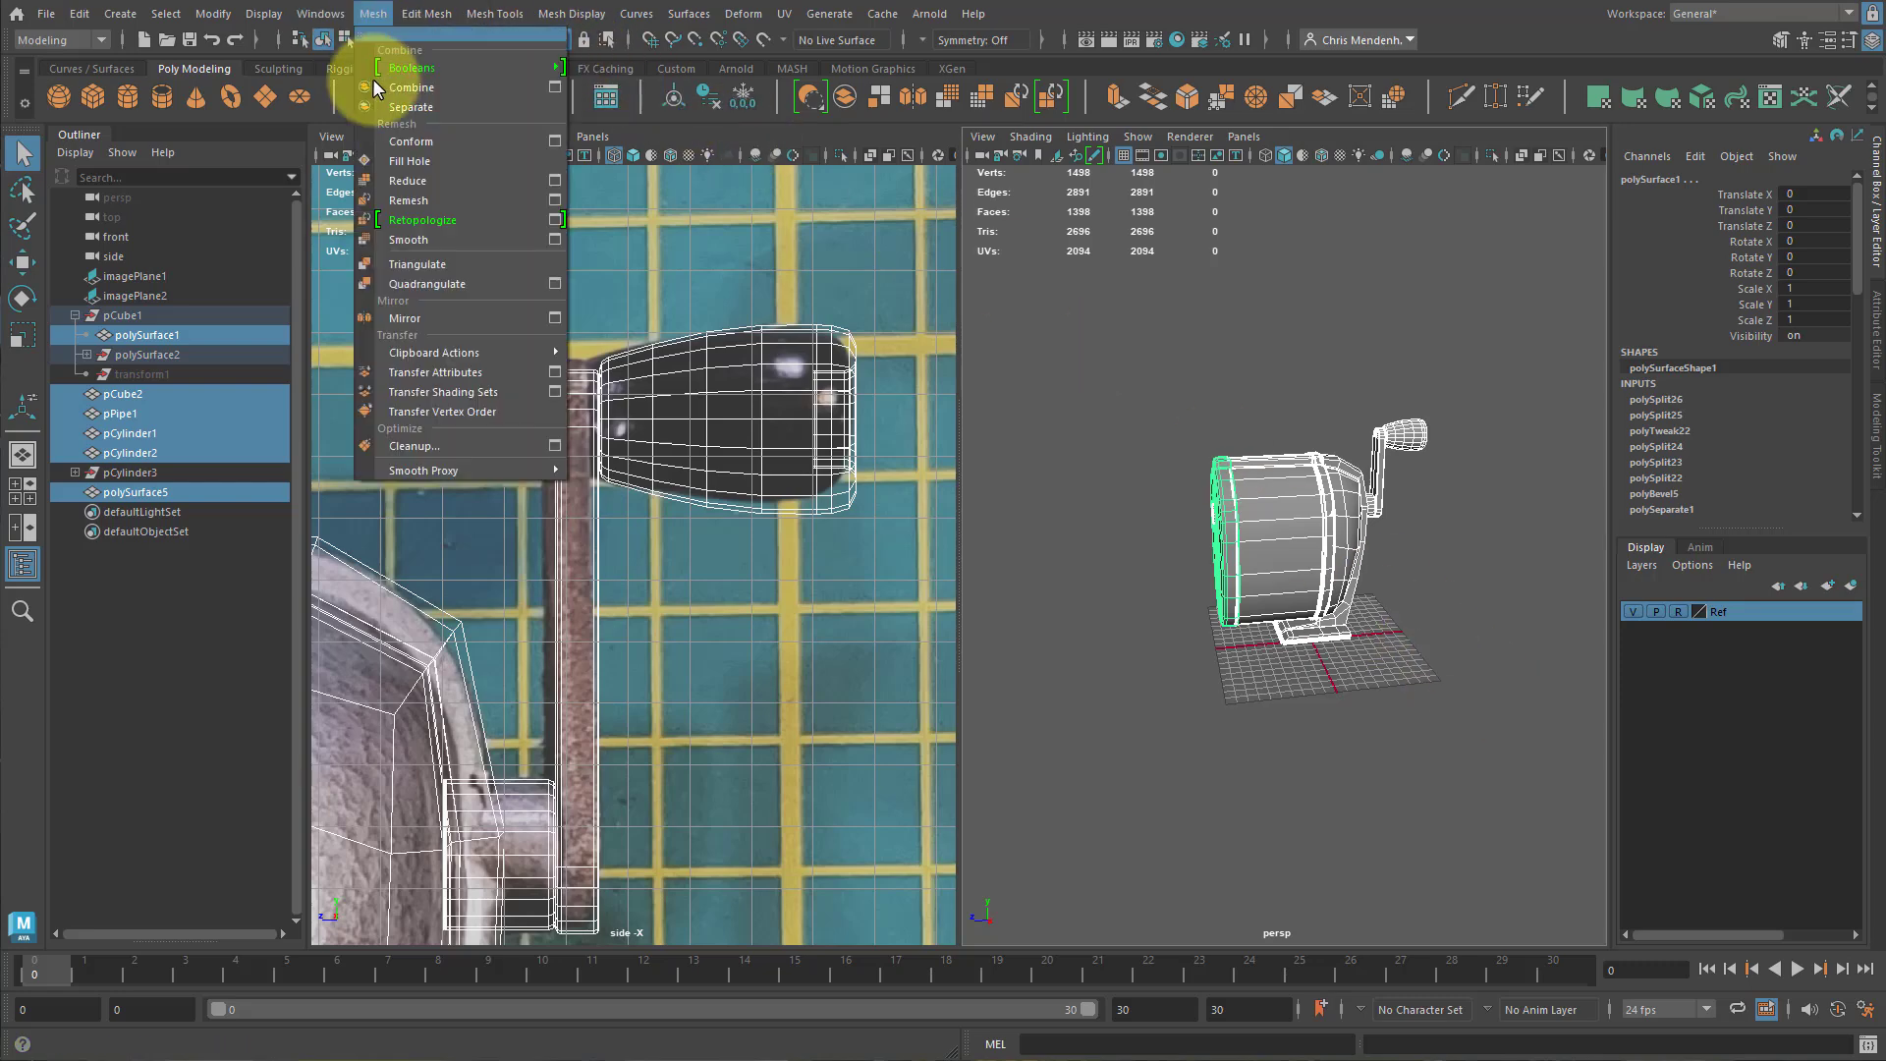
click(558, 444)
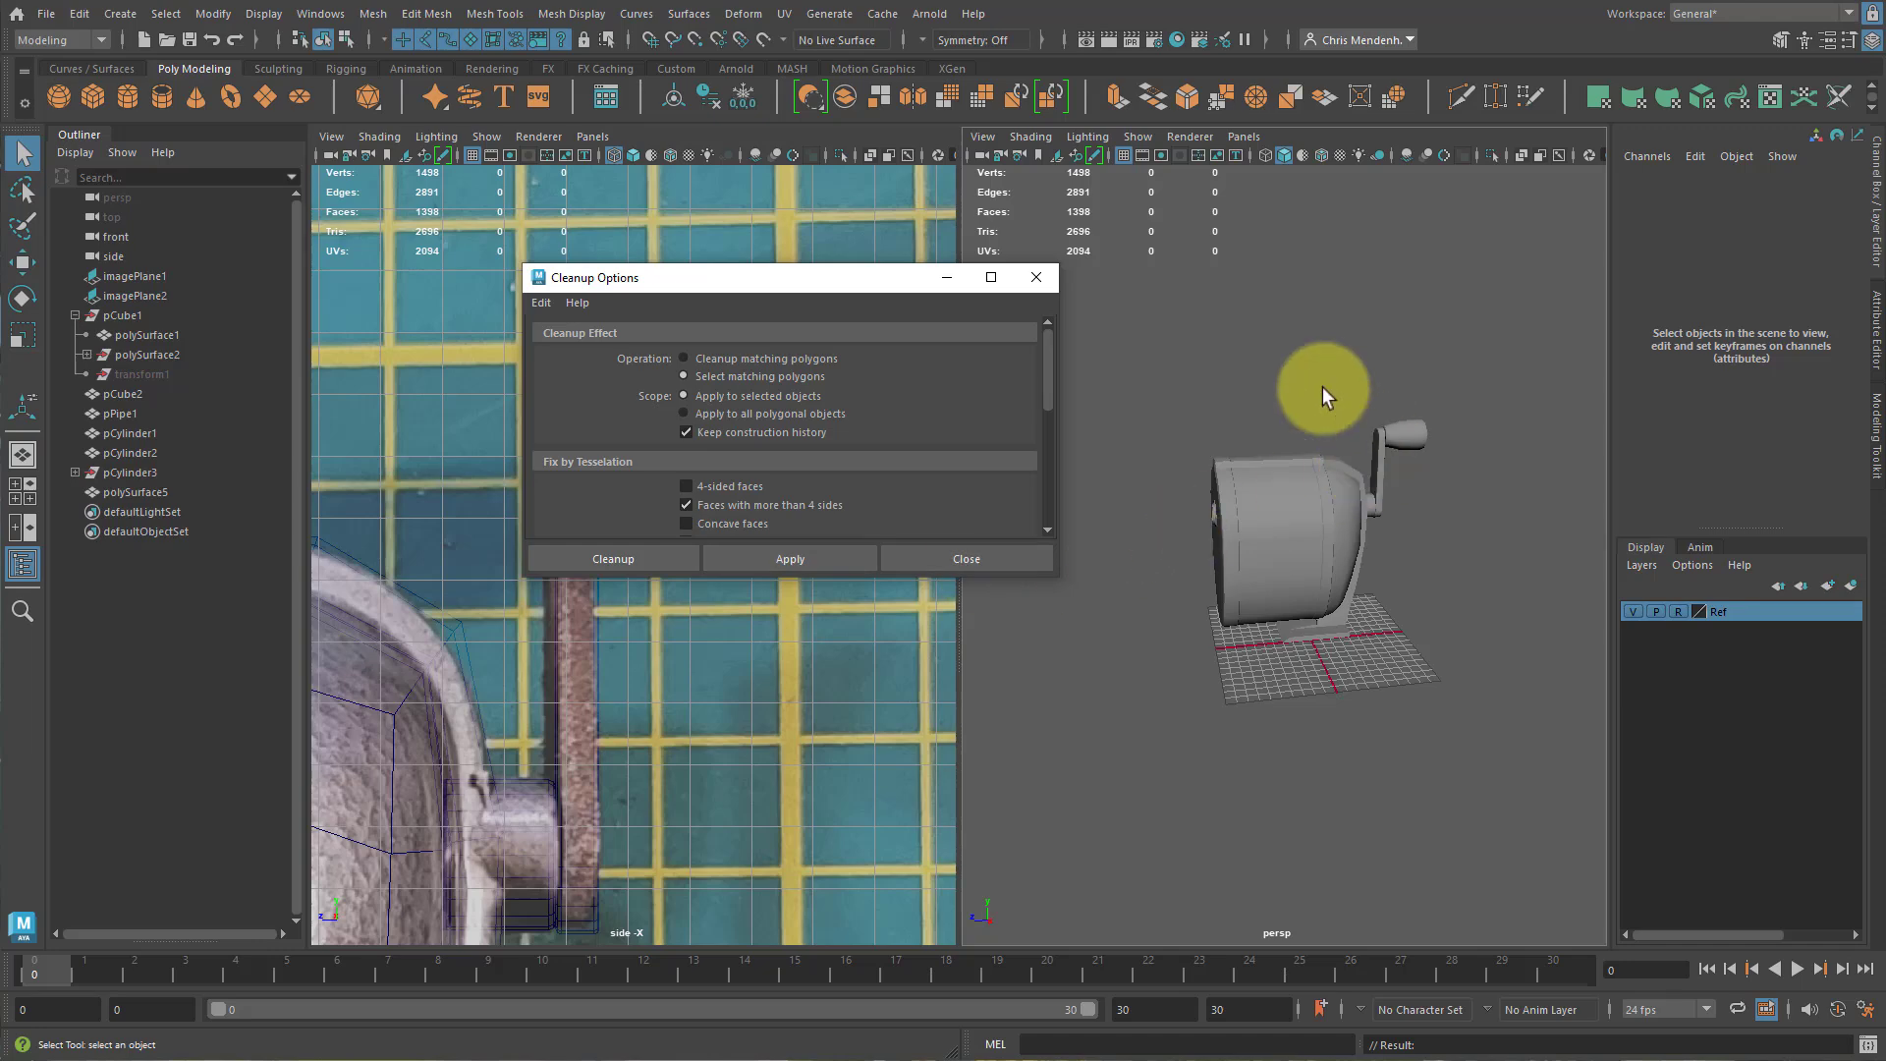
click(1035, 275)
Delete the construction history of every object in the scene.
drag(1145, 367, 1420, 688)
click(1134, 590)
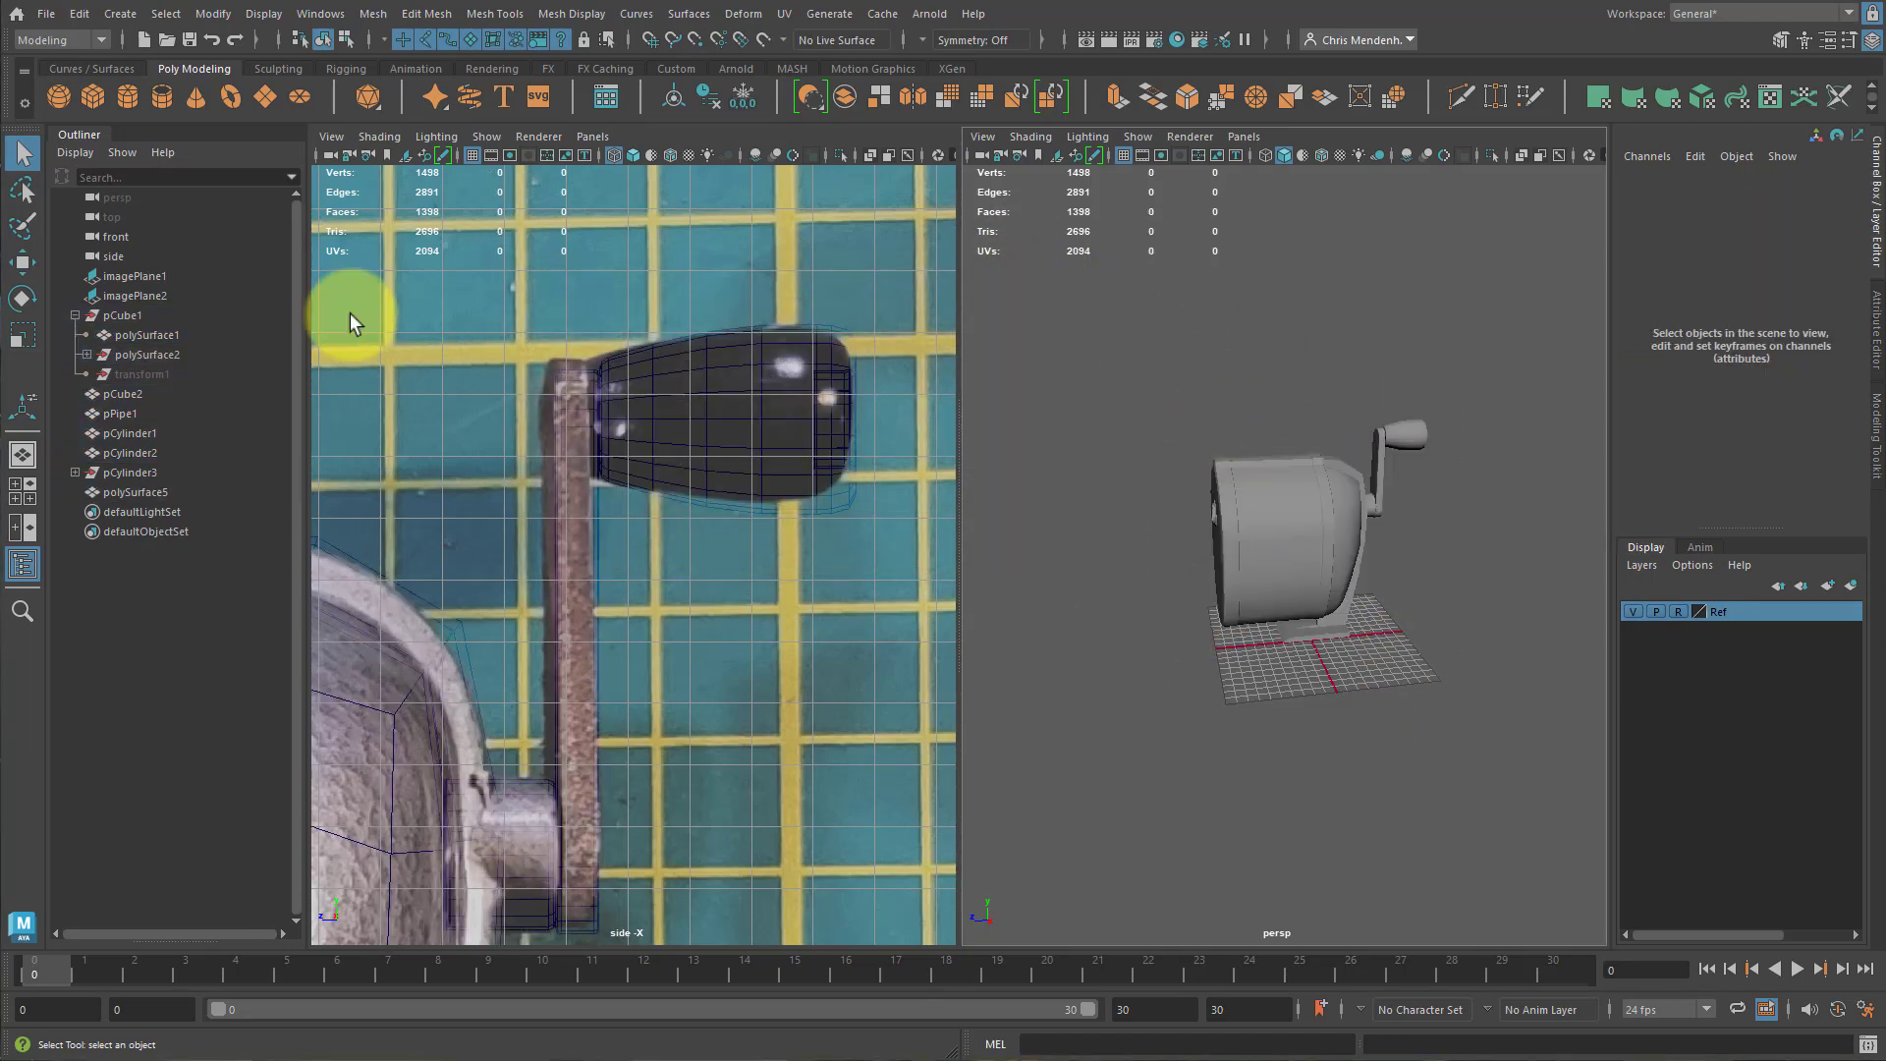
click(74, 20)
mouse_move(187, 262)
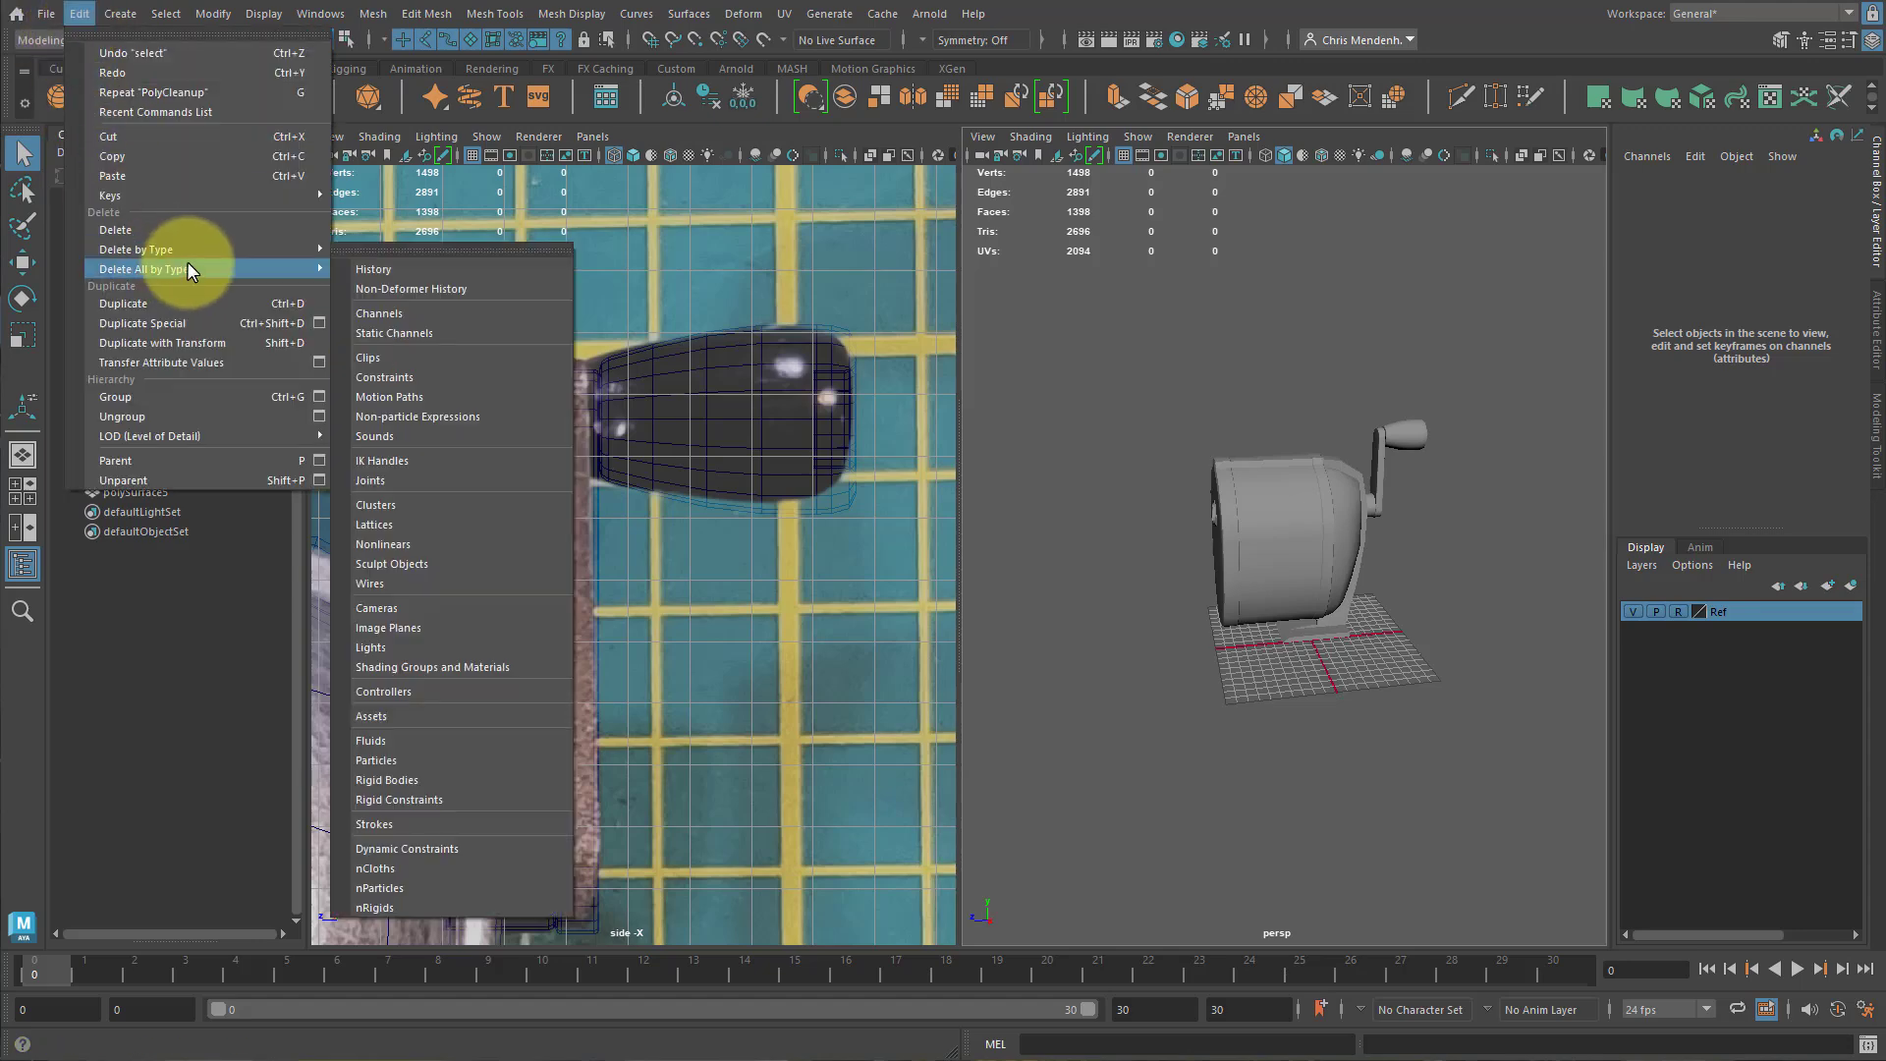
click(404, 273)
Expand the pCube1 group and its nested polySurface2 group and identify which body piece each mesh inside is.
click(108, 315)
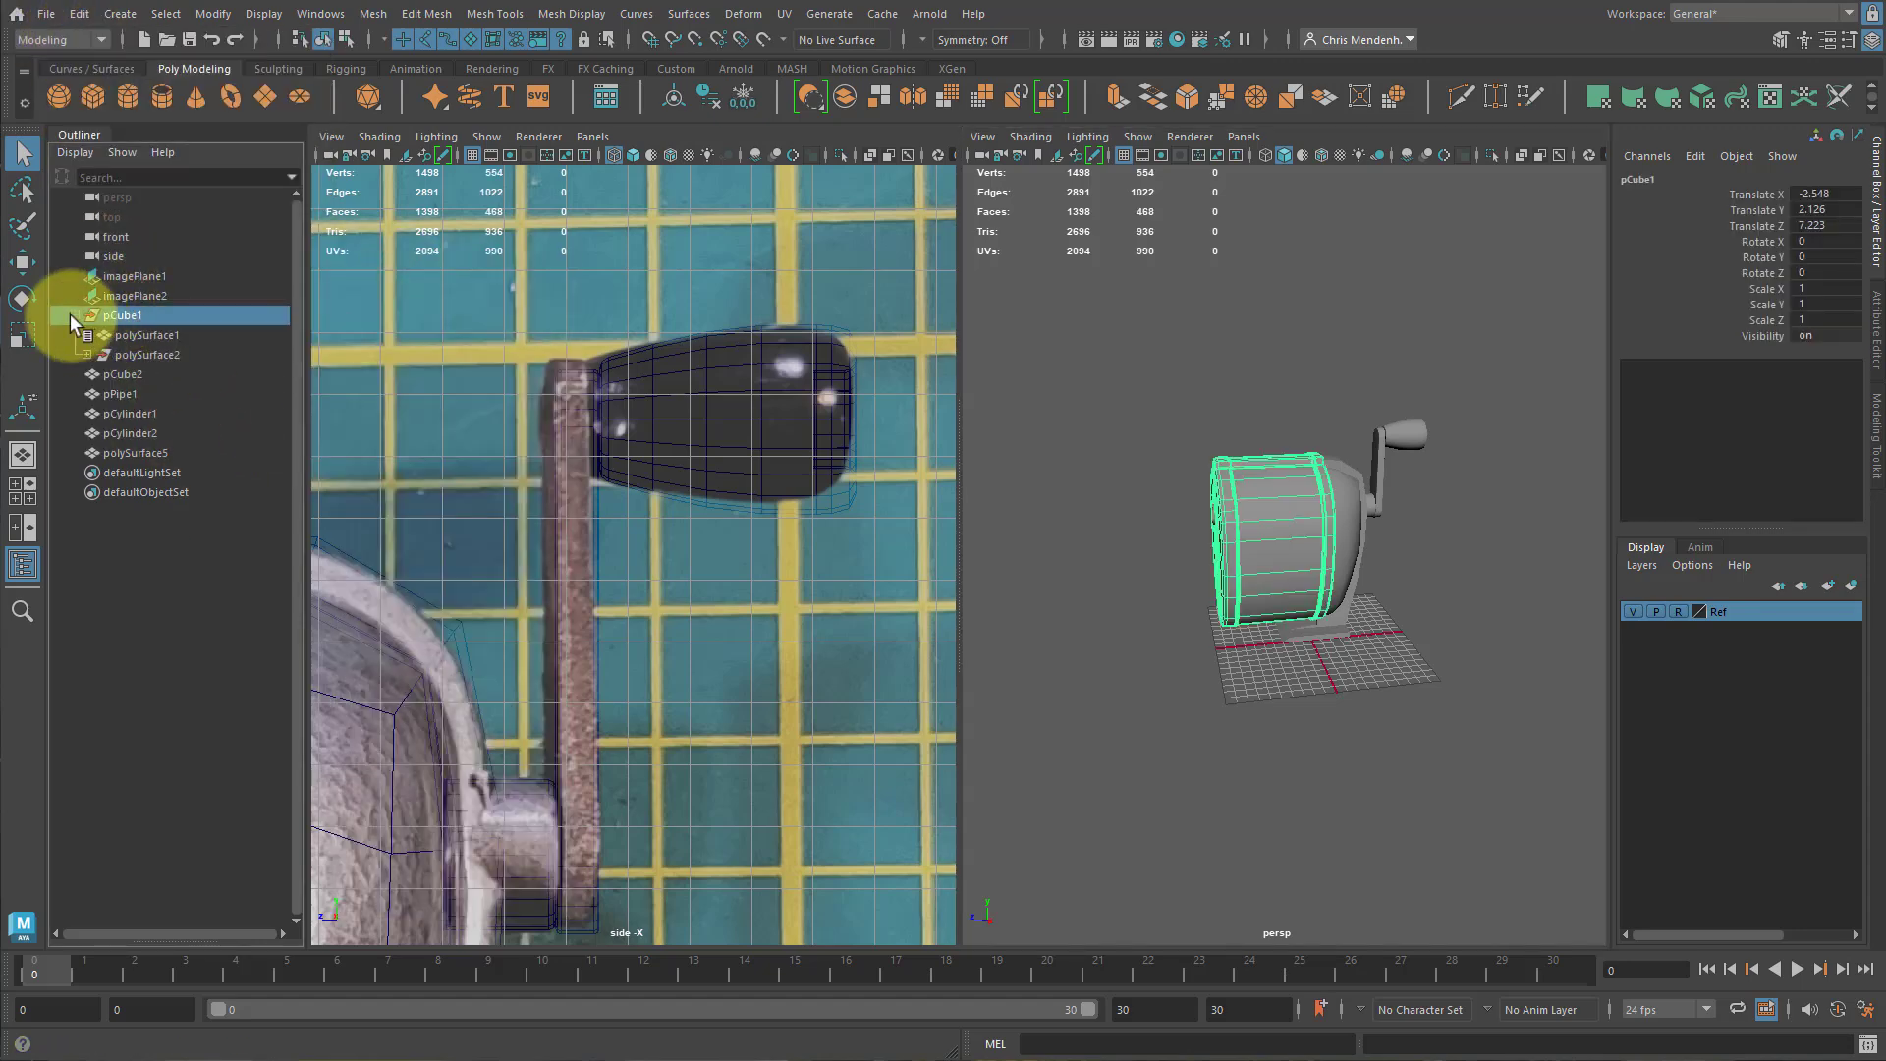
click(112, 358)
click(86, 355)
click(149, 373)
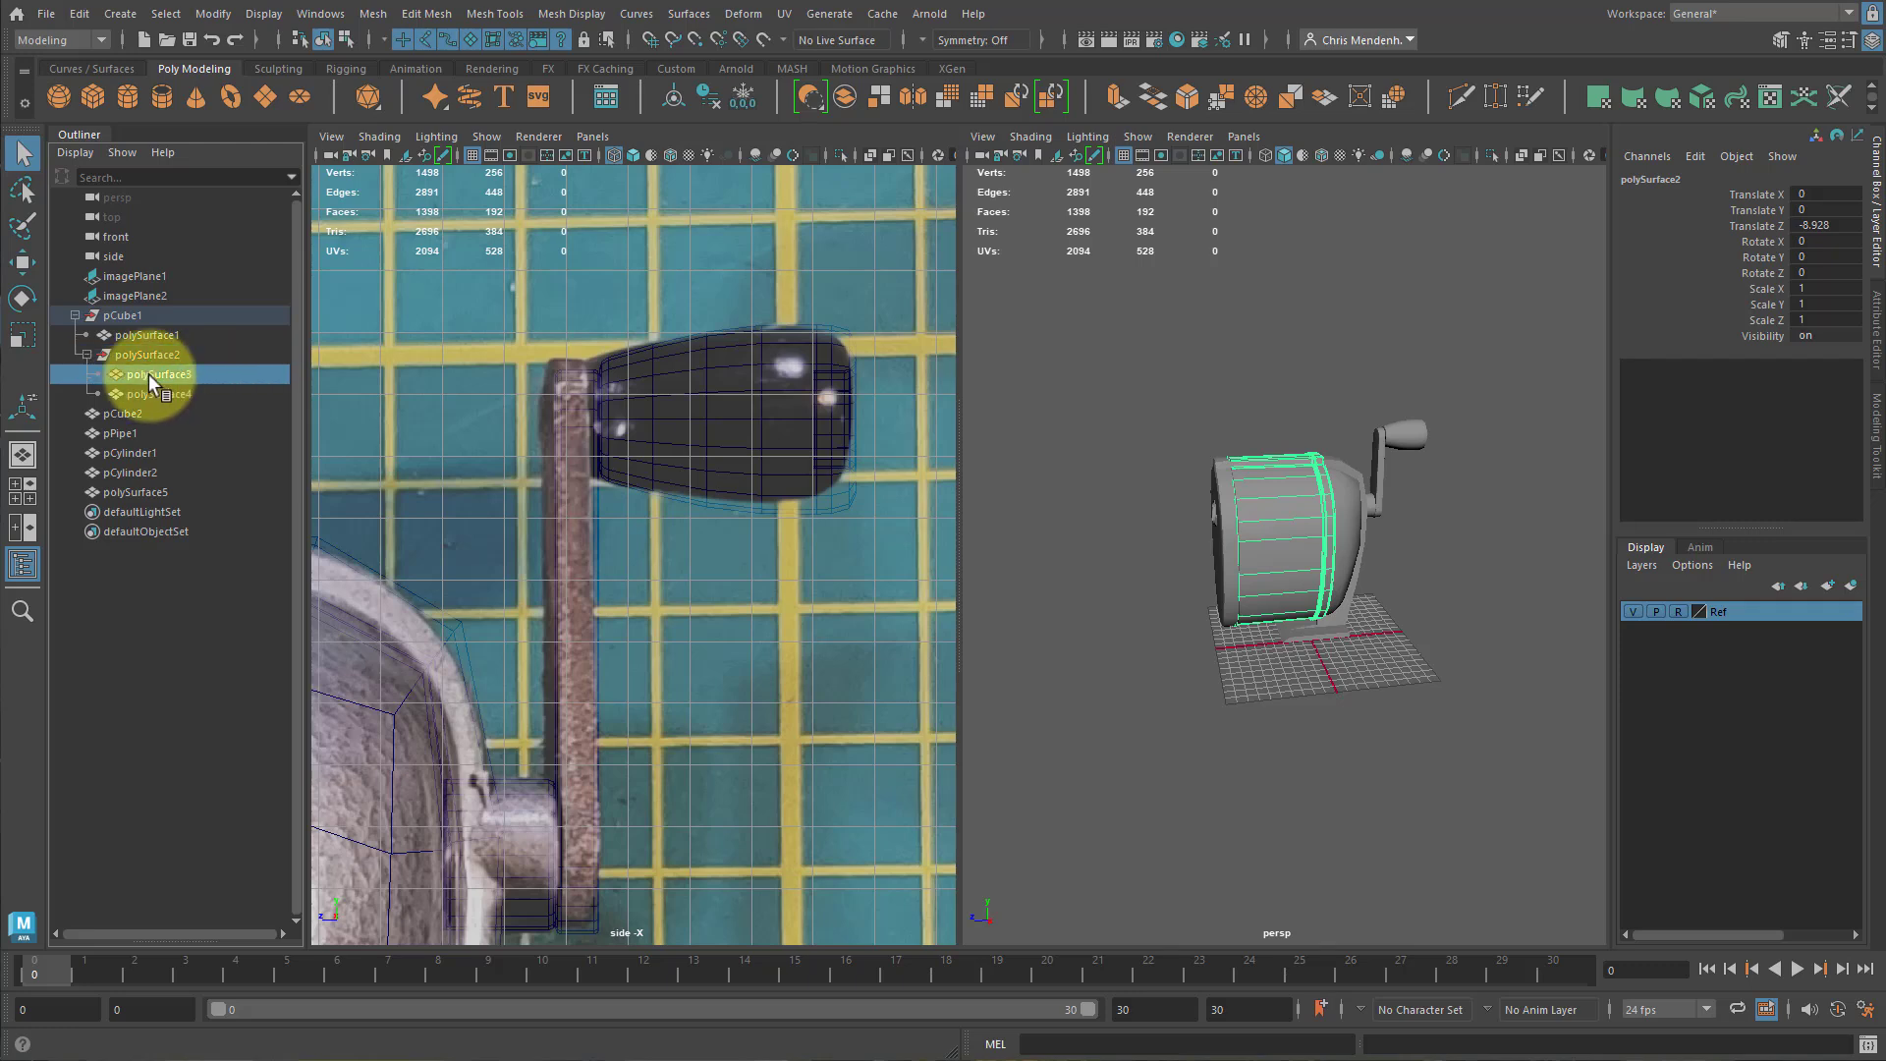
click(147, 393)
click(149, 336)
click(157, 378)
click(157, 391)
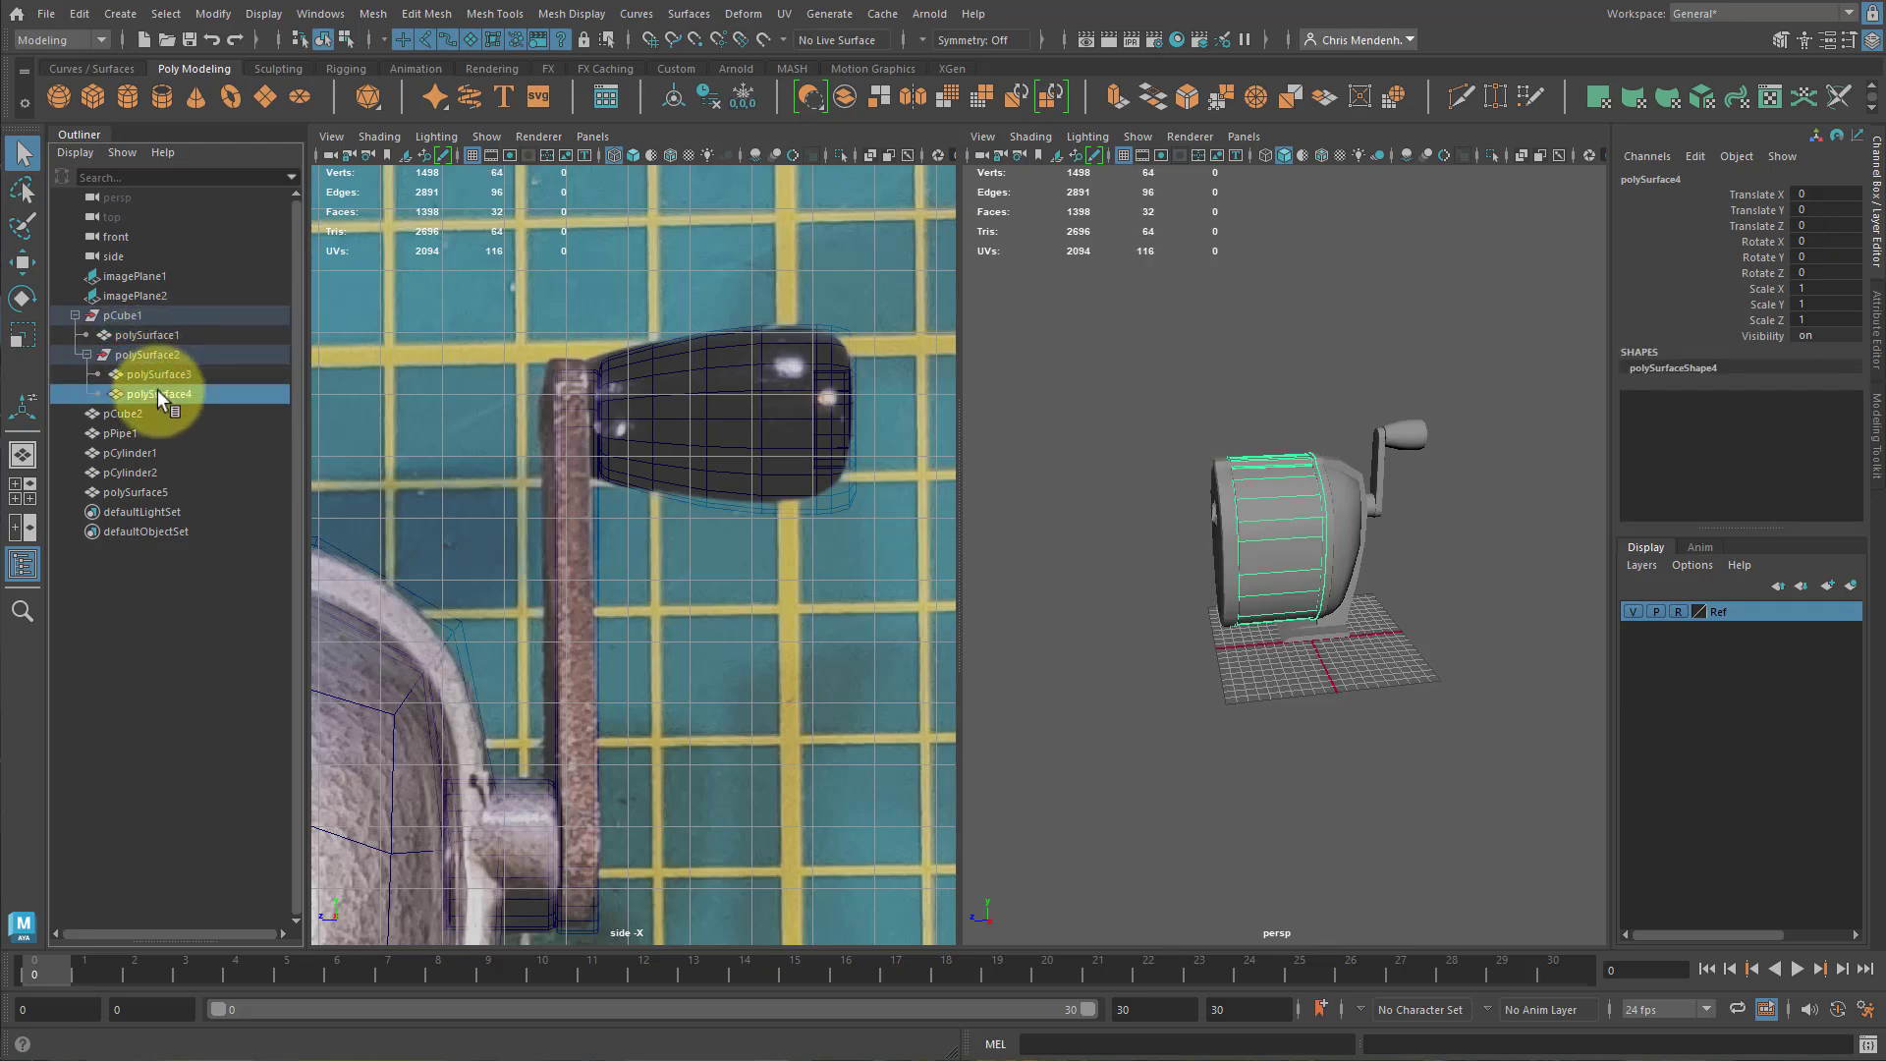
click(145, 336)
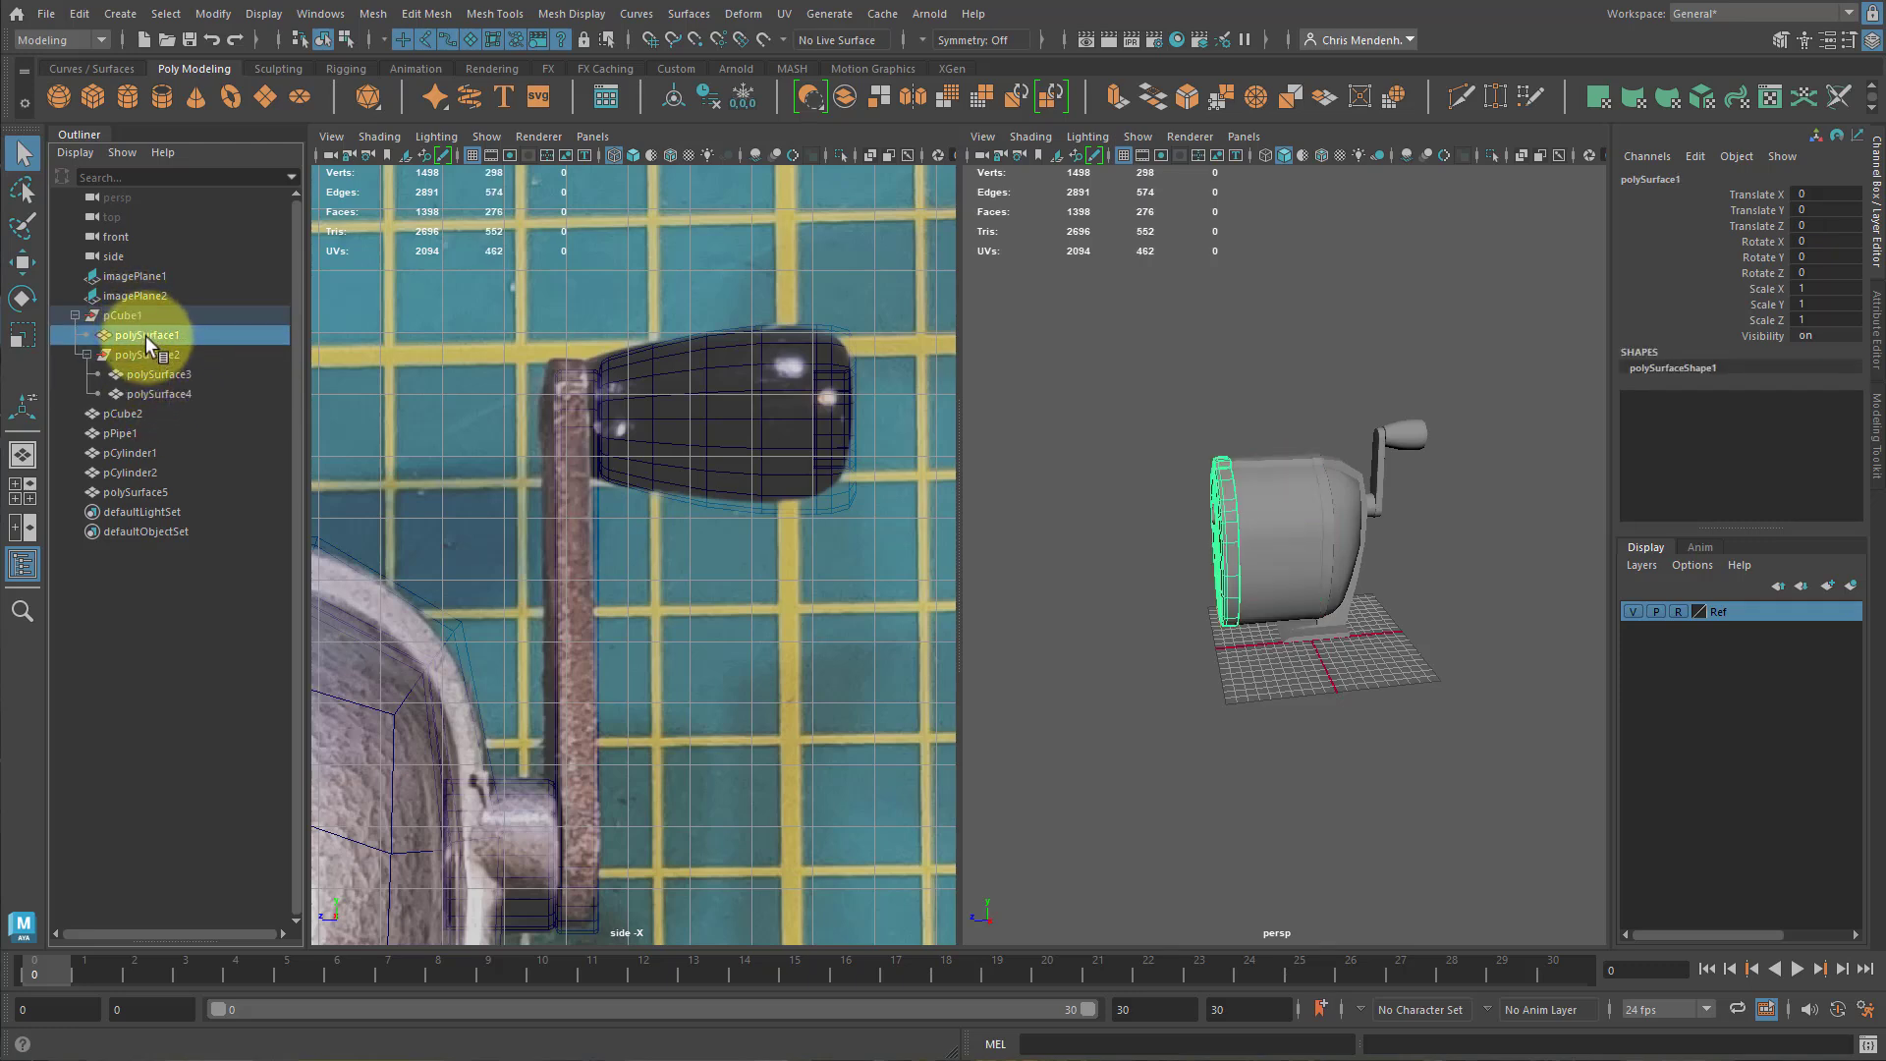
Unparent polySurface1, polySurface3 and polySurface4 from their groups to the top level of the scene.
mouse_move(145, 334)
mouse_down()
mouse_move(149, 291)
mouse_move(155, 321)
mouse_up()
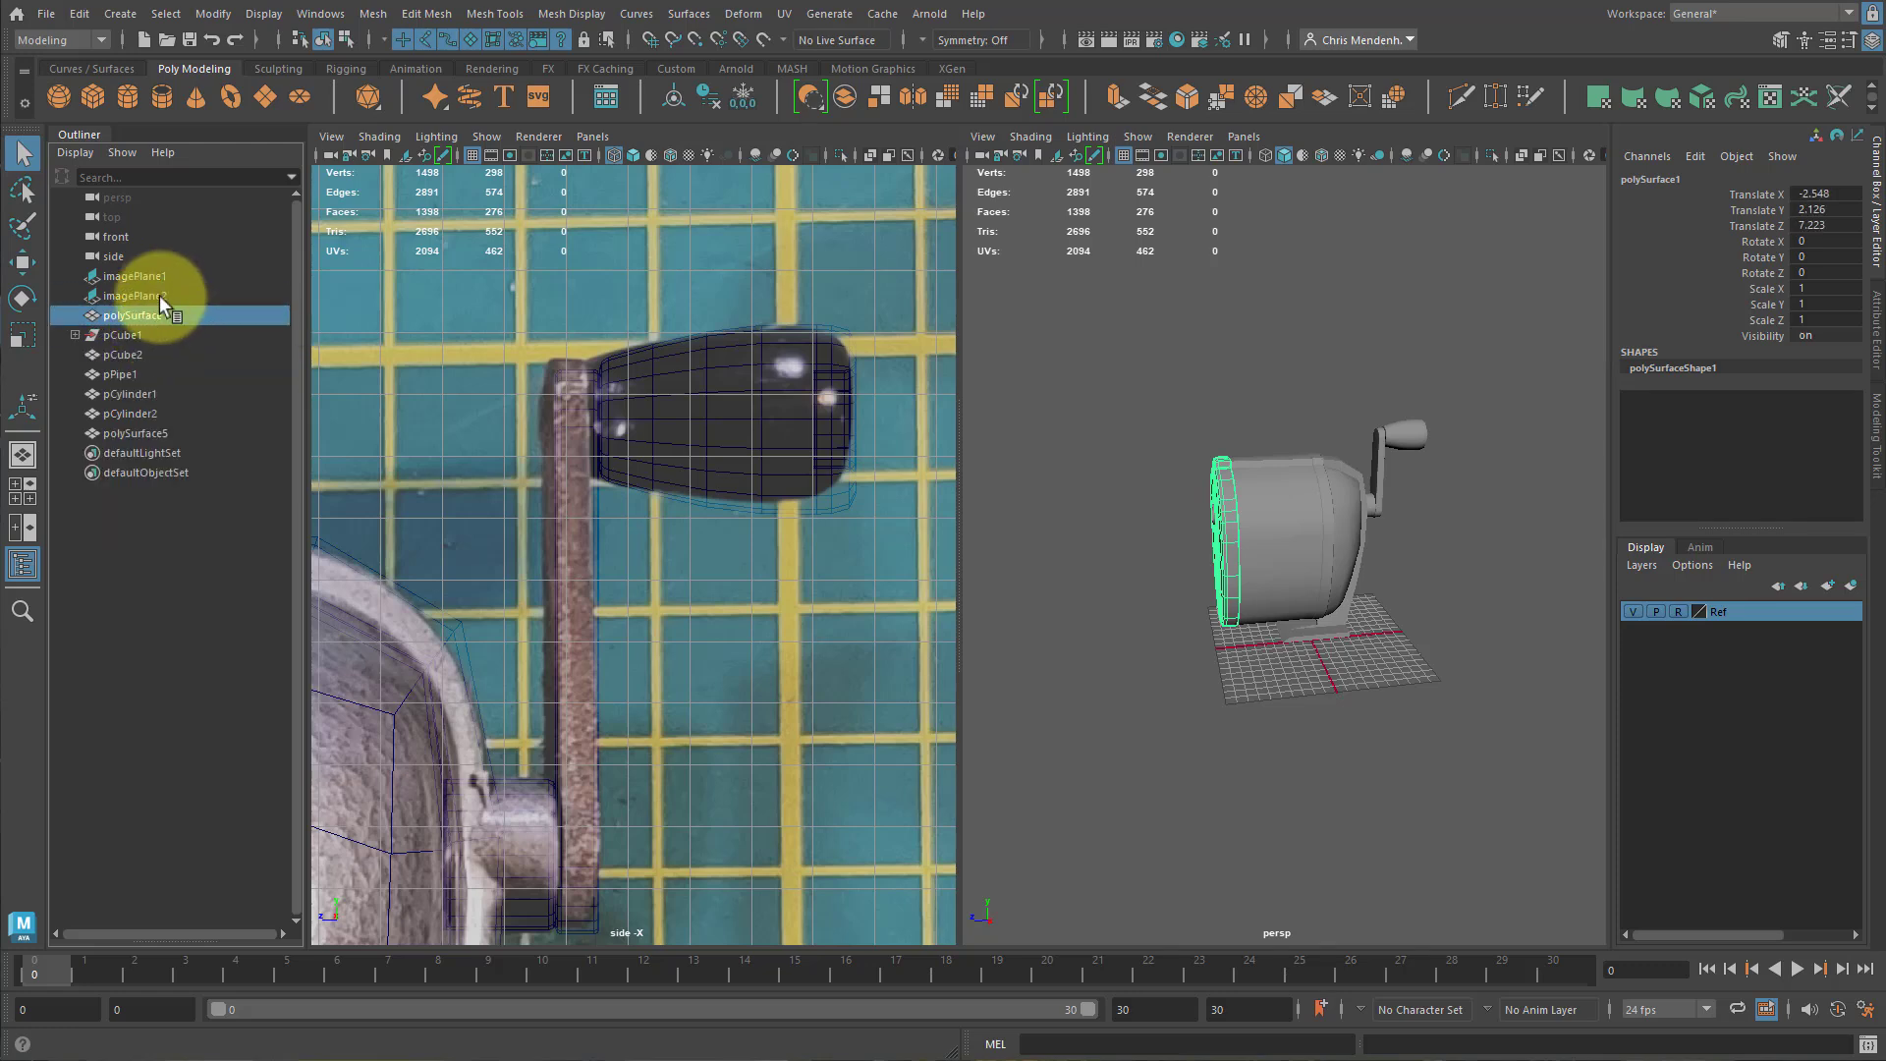
click(74, 335)
click(86, 354)
click(157, 374)
shift+click(150, 389)
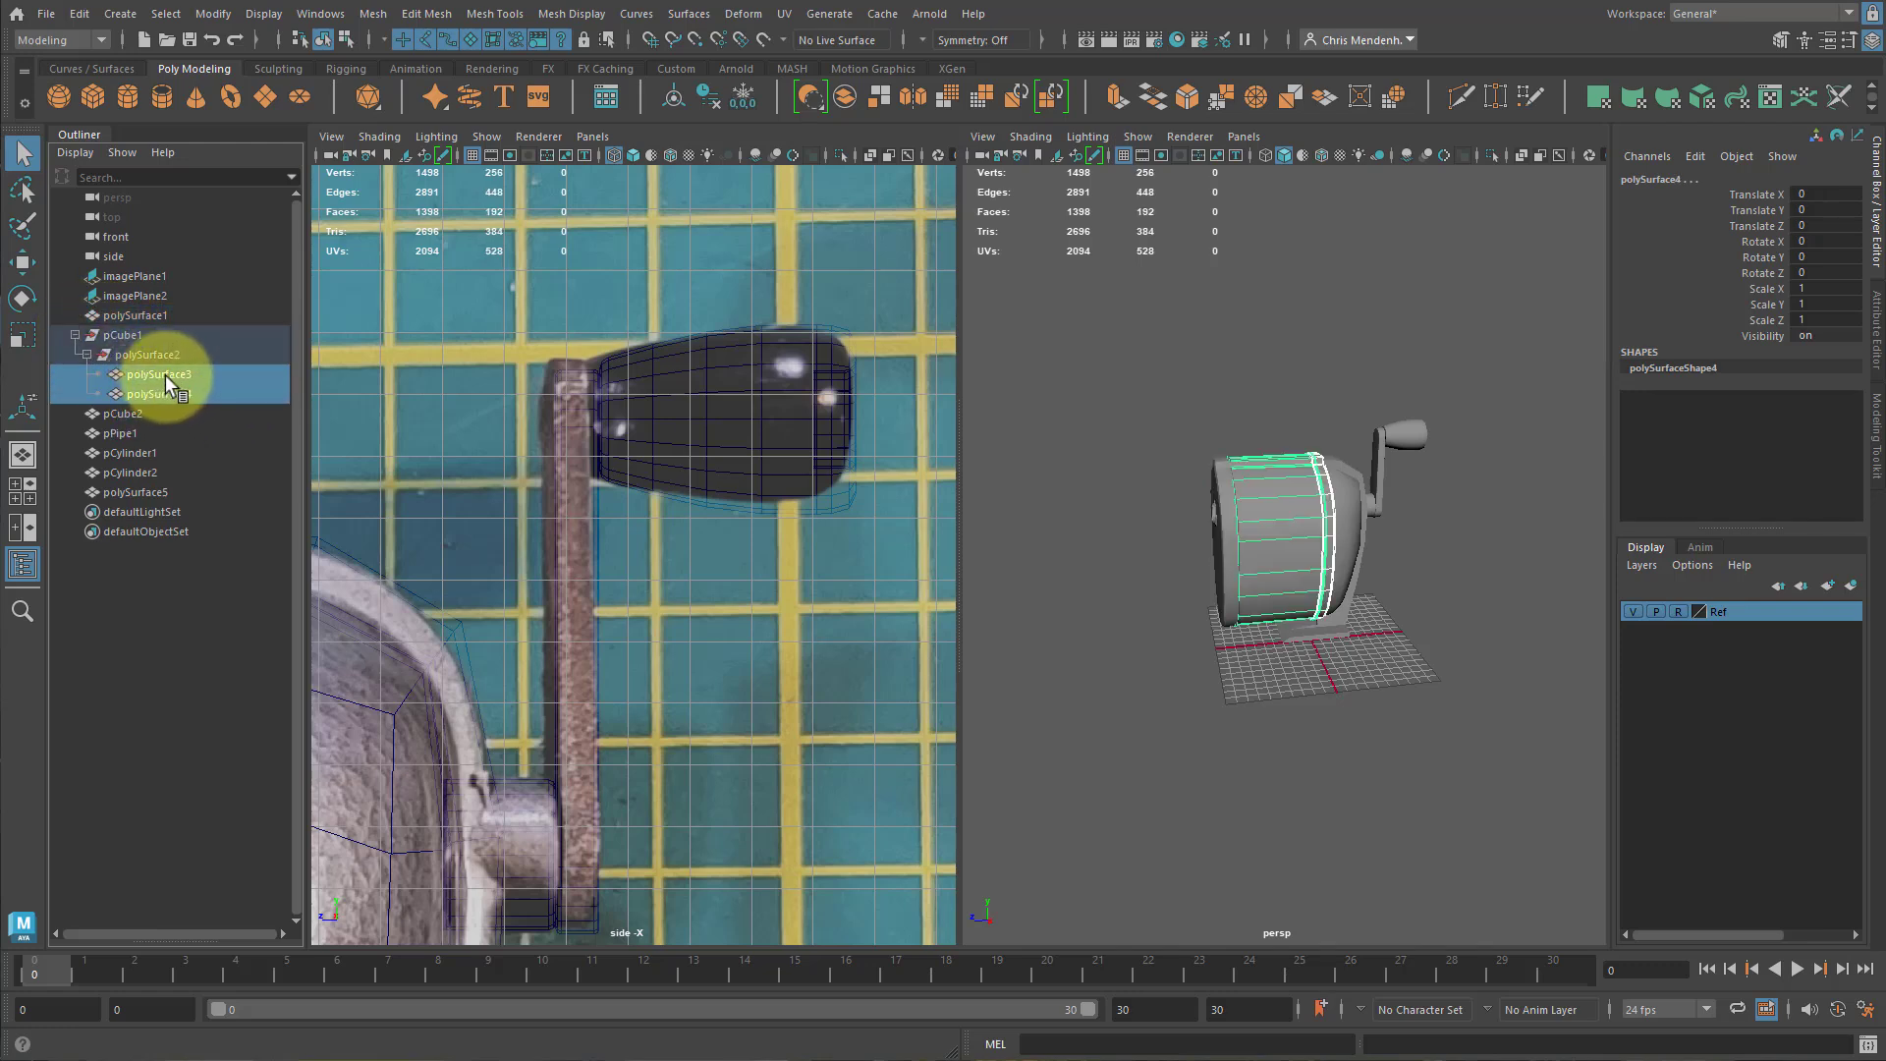
drag(165, 374, 120, 326)
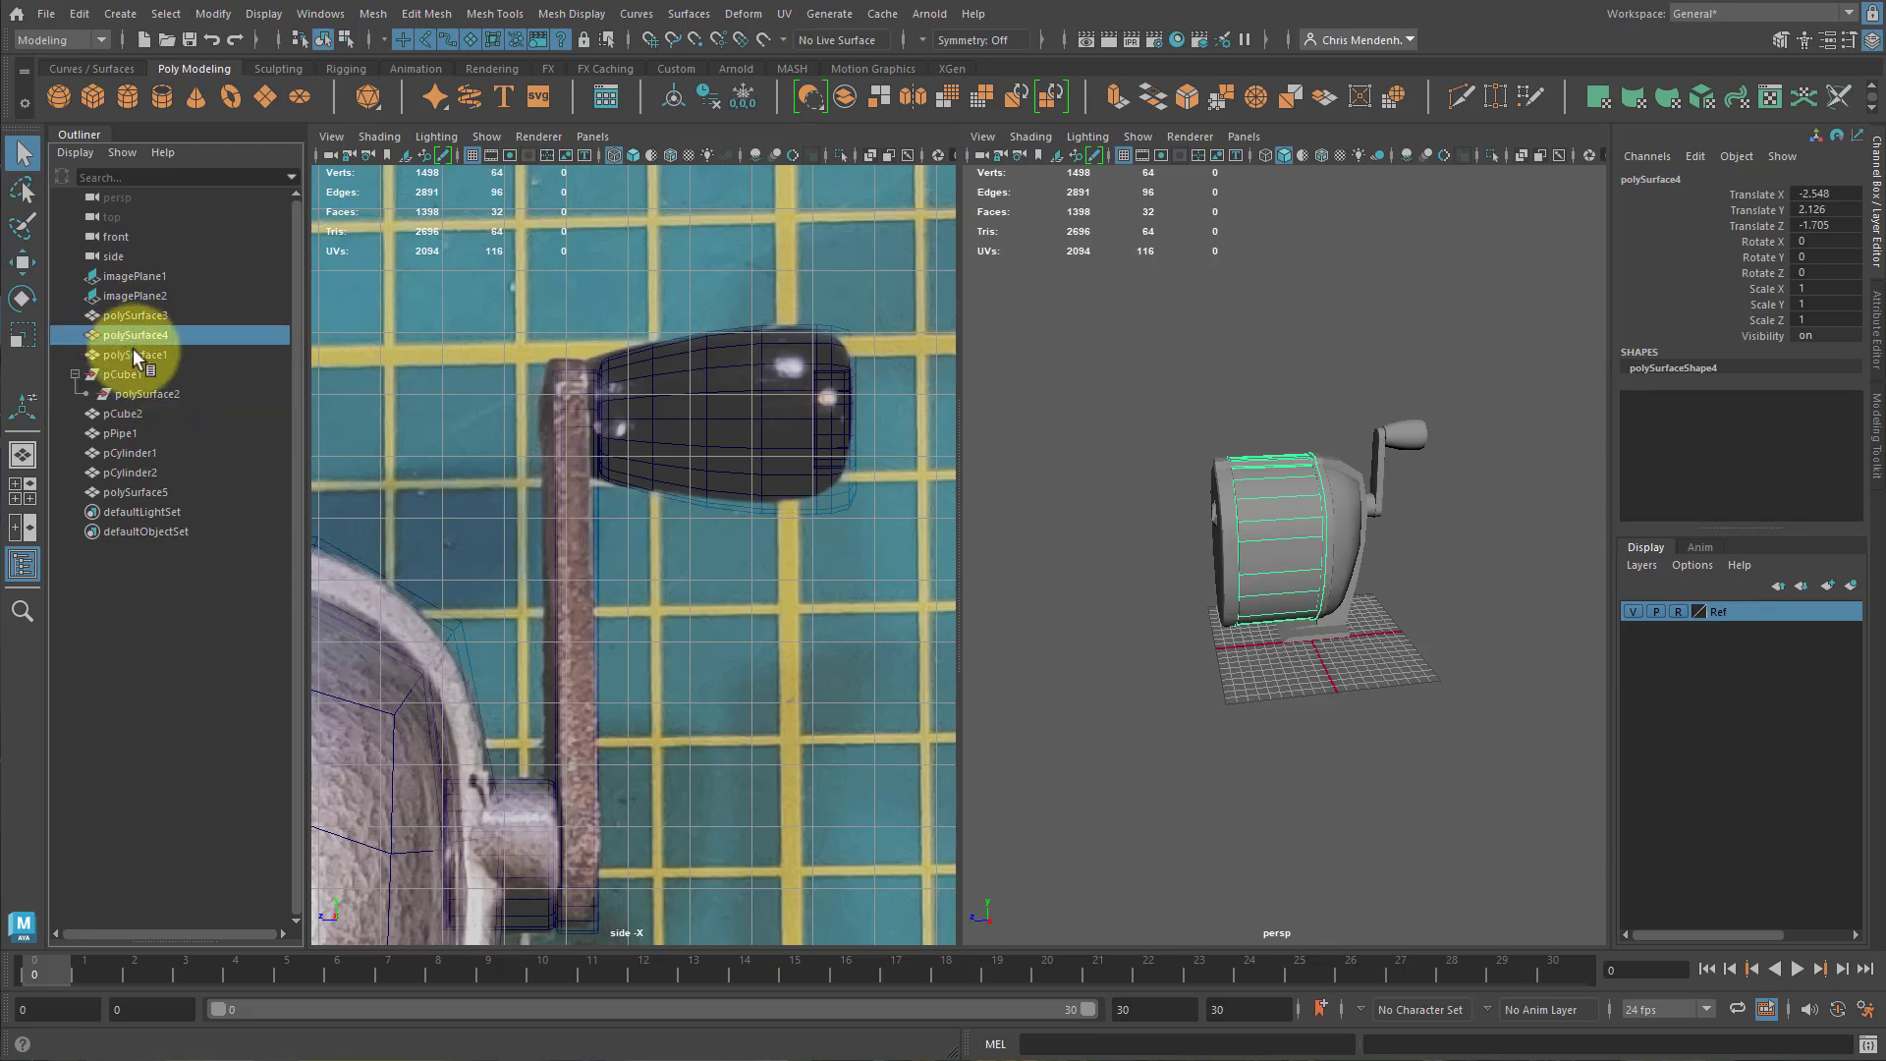
Delete the construction history of the polySurface2 group and remove the leftover pCube1 group together with nested polySurface2.
click(127, 373)
click(128, 394)
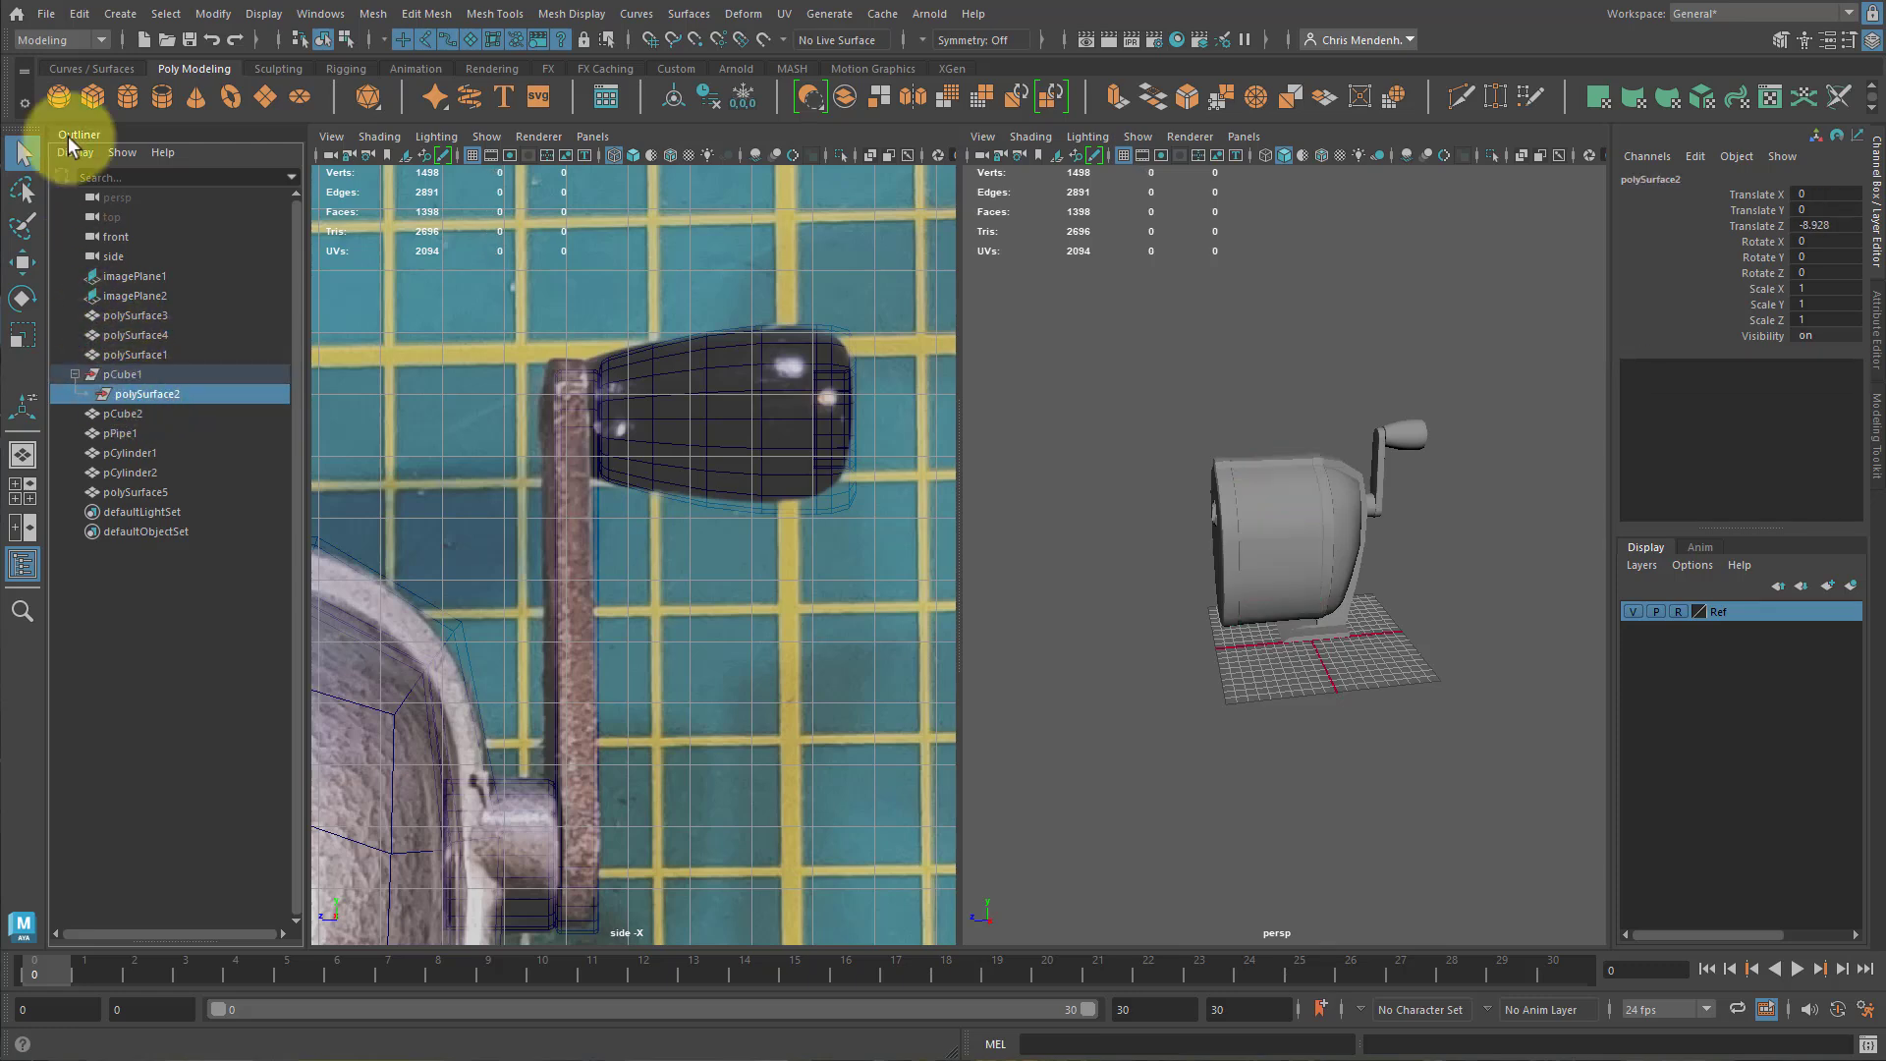
click(79, 14)
mouse_move(202, 268)
click(357, 269)
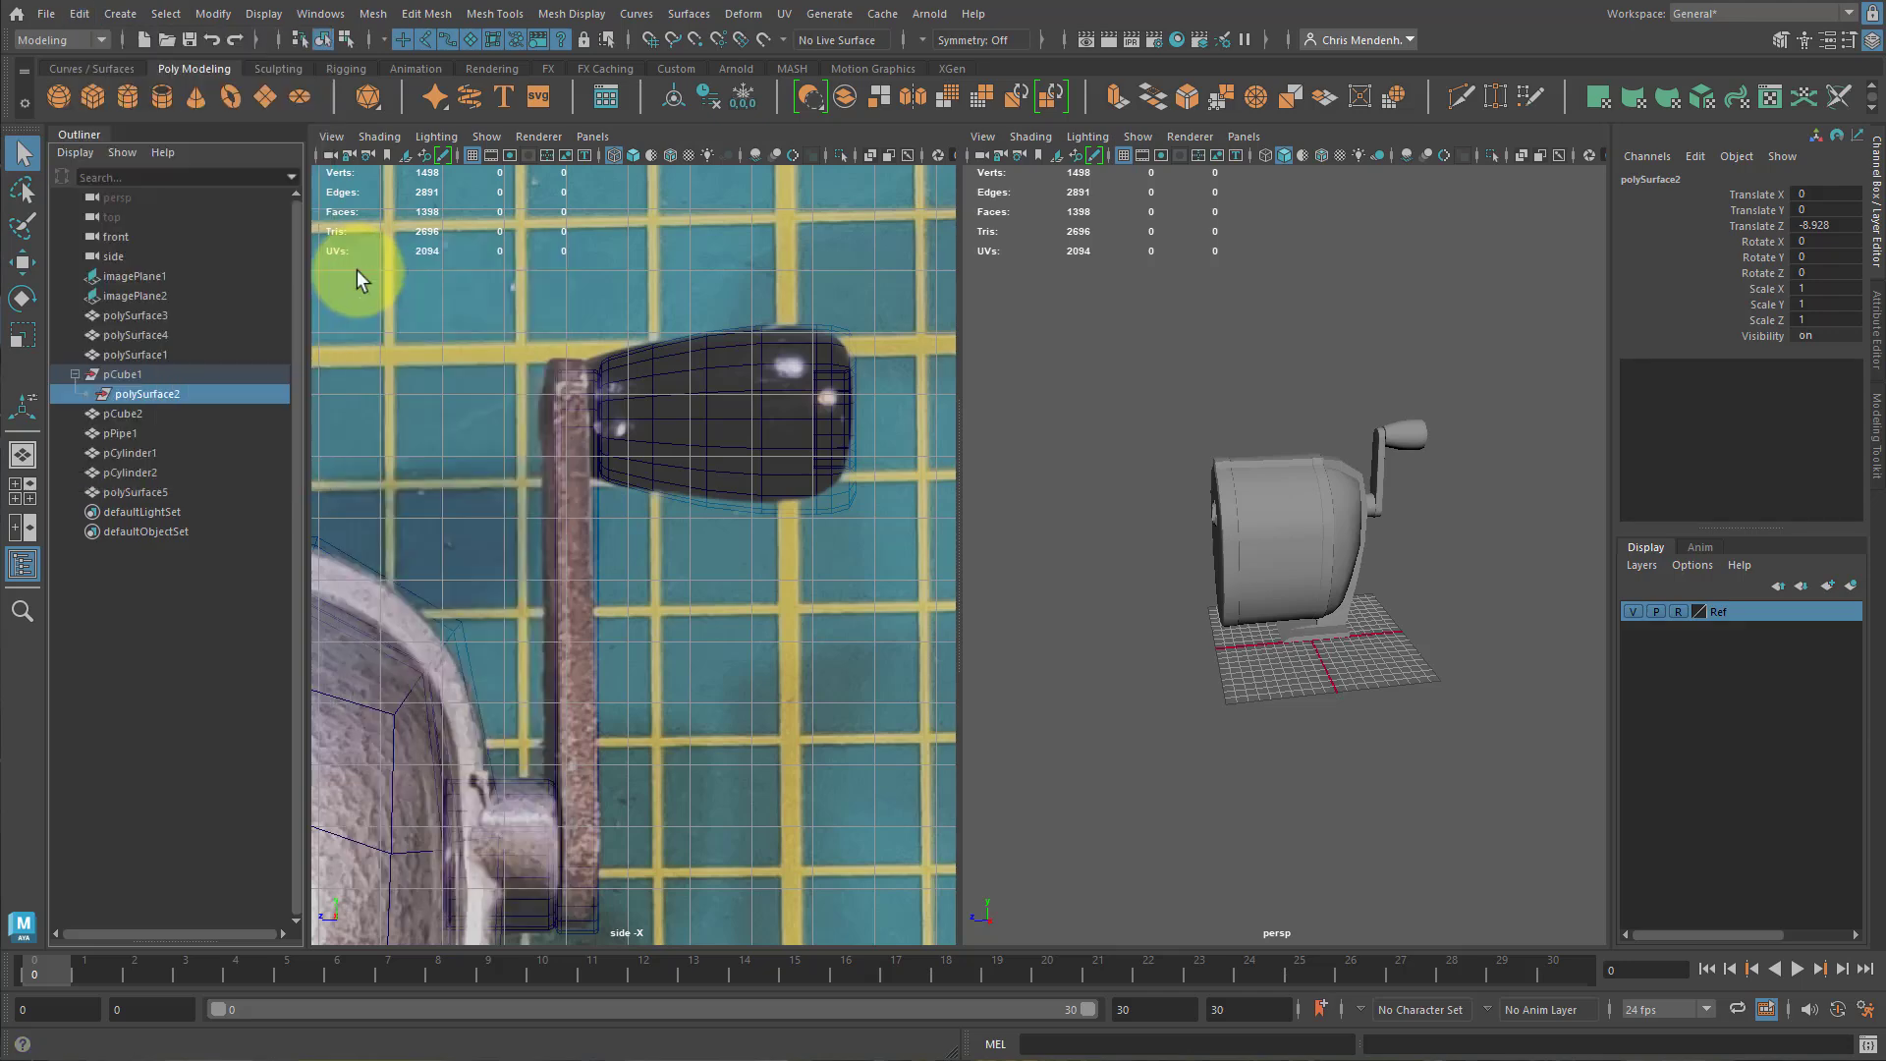
drag(114, 377, 175, 405)
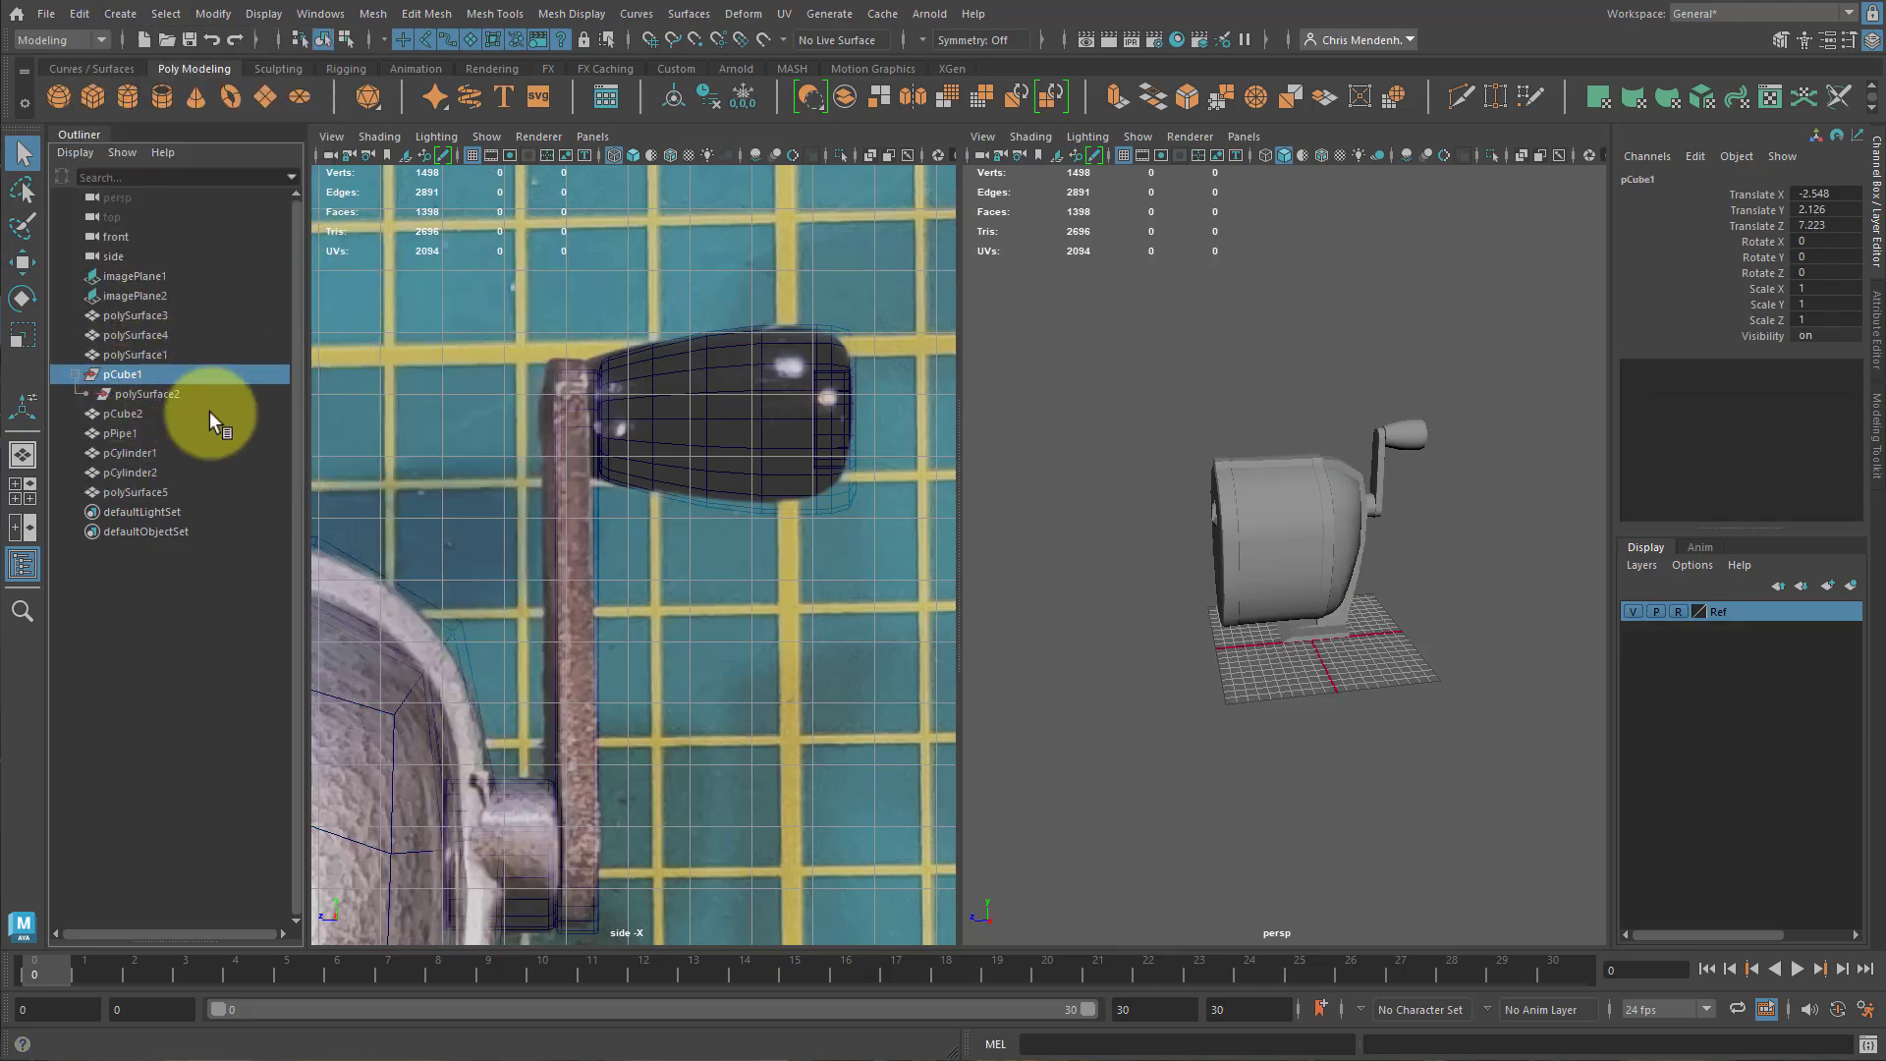
key(Delete)
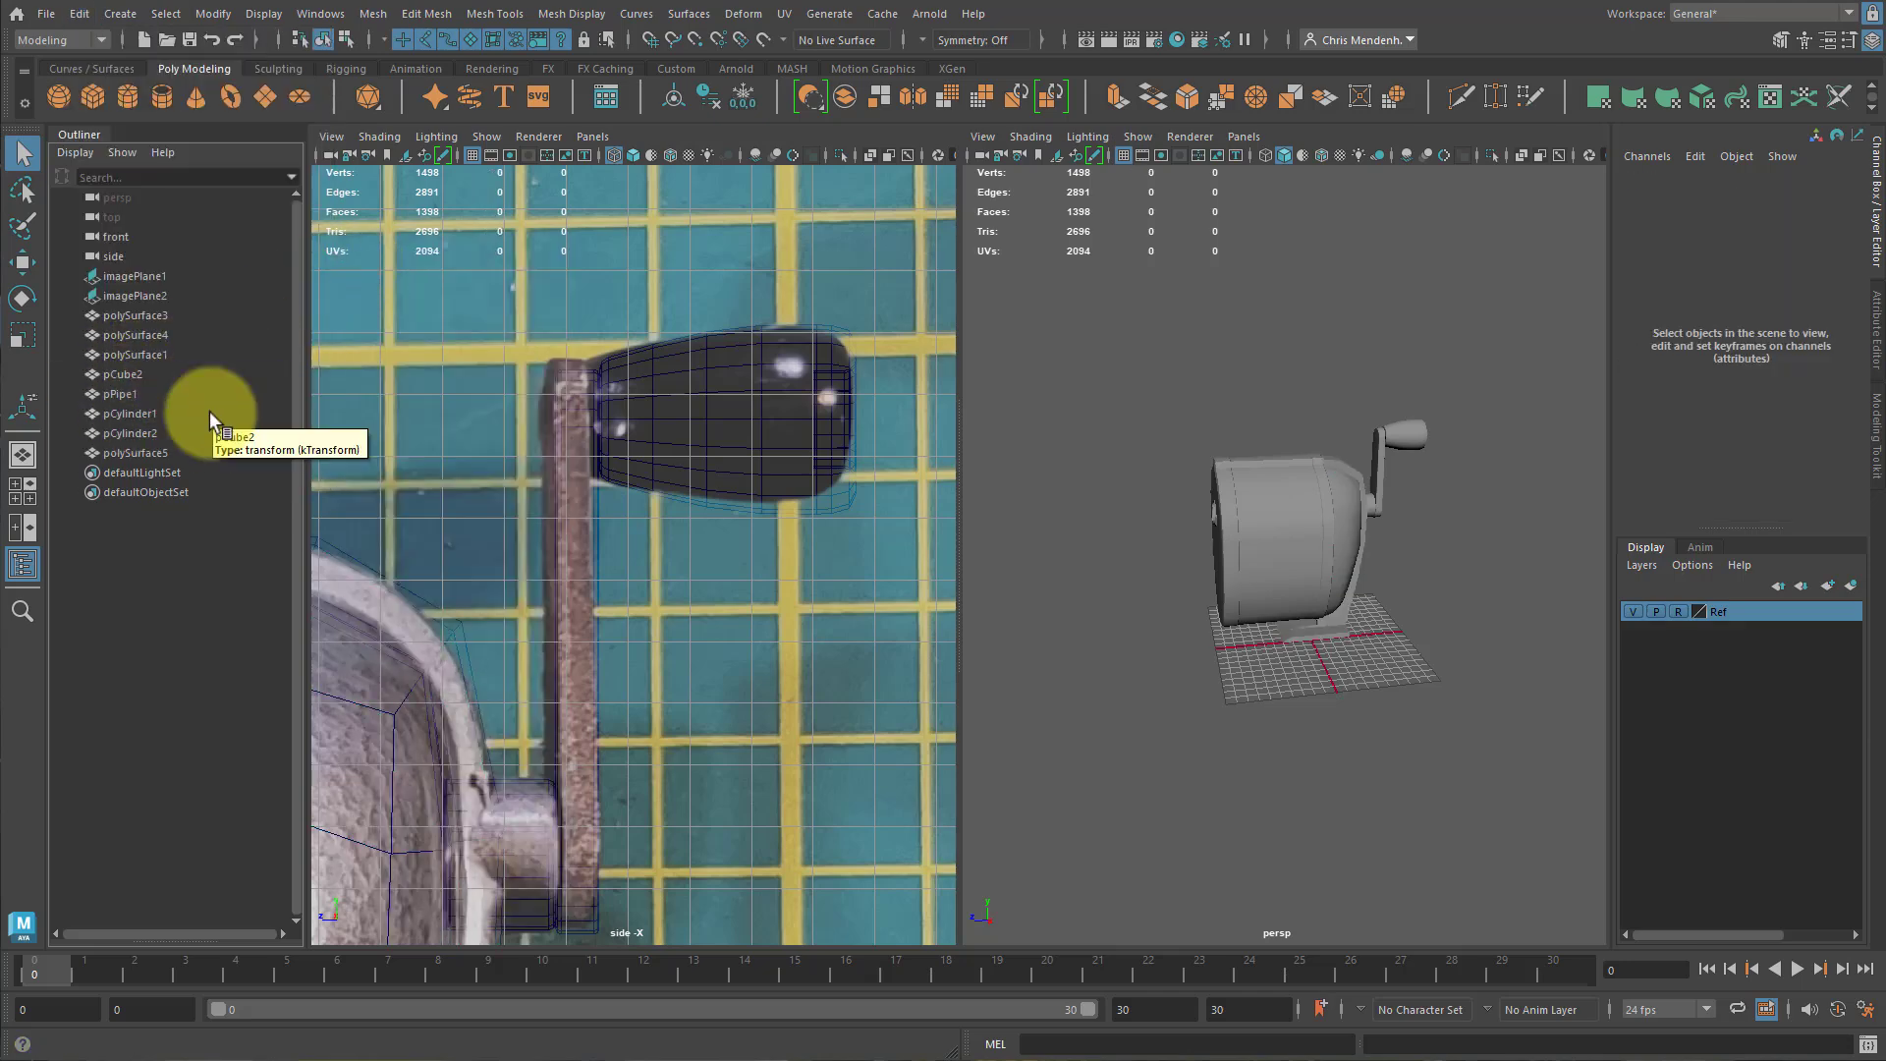
Check in the viewports which sharpener part each remaining mesh is, from polySurface3 through polySurface5.
click(139, 335)
click(144, 315)
click(138, 354)
click(132, 372)
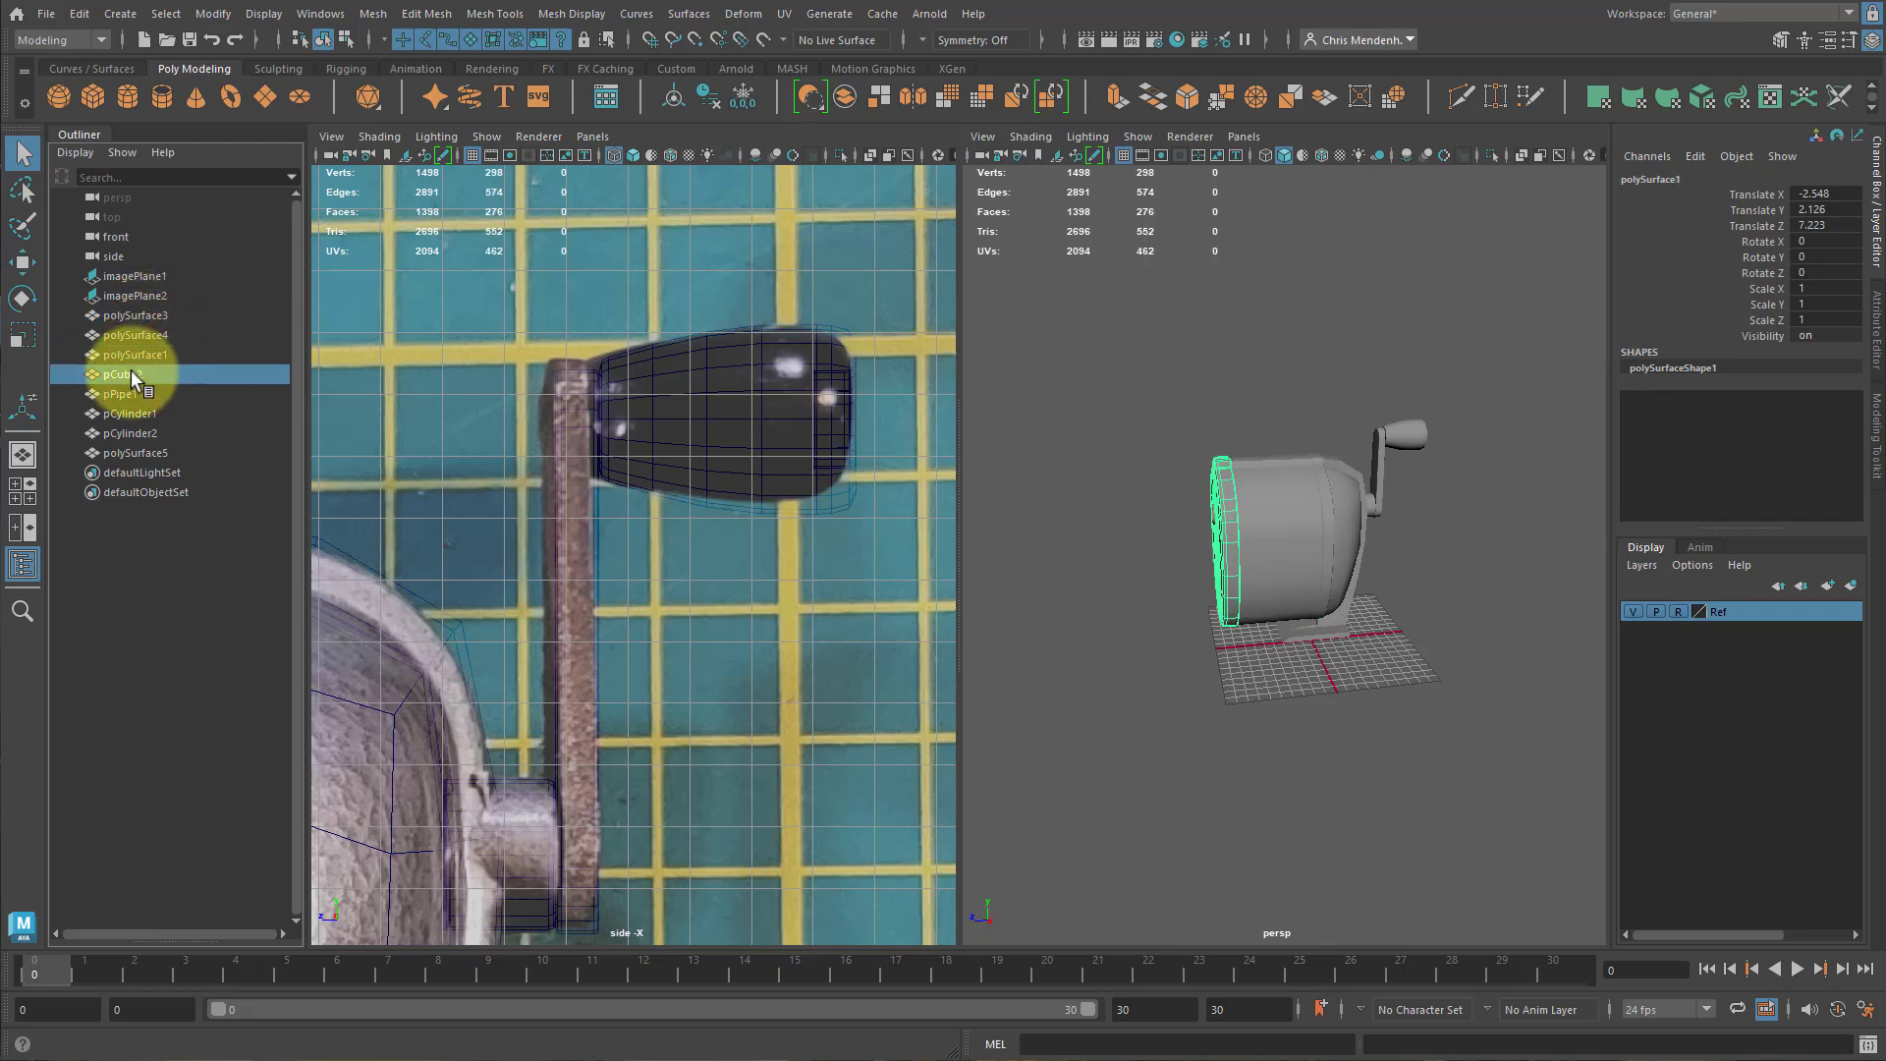
click(120, 393)
click(118, 412)
click(118, 434)
click(124, 451)
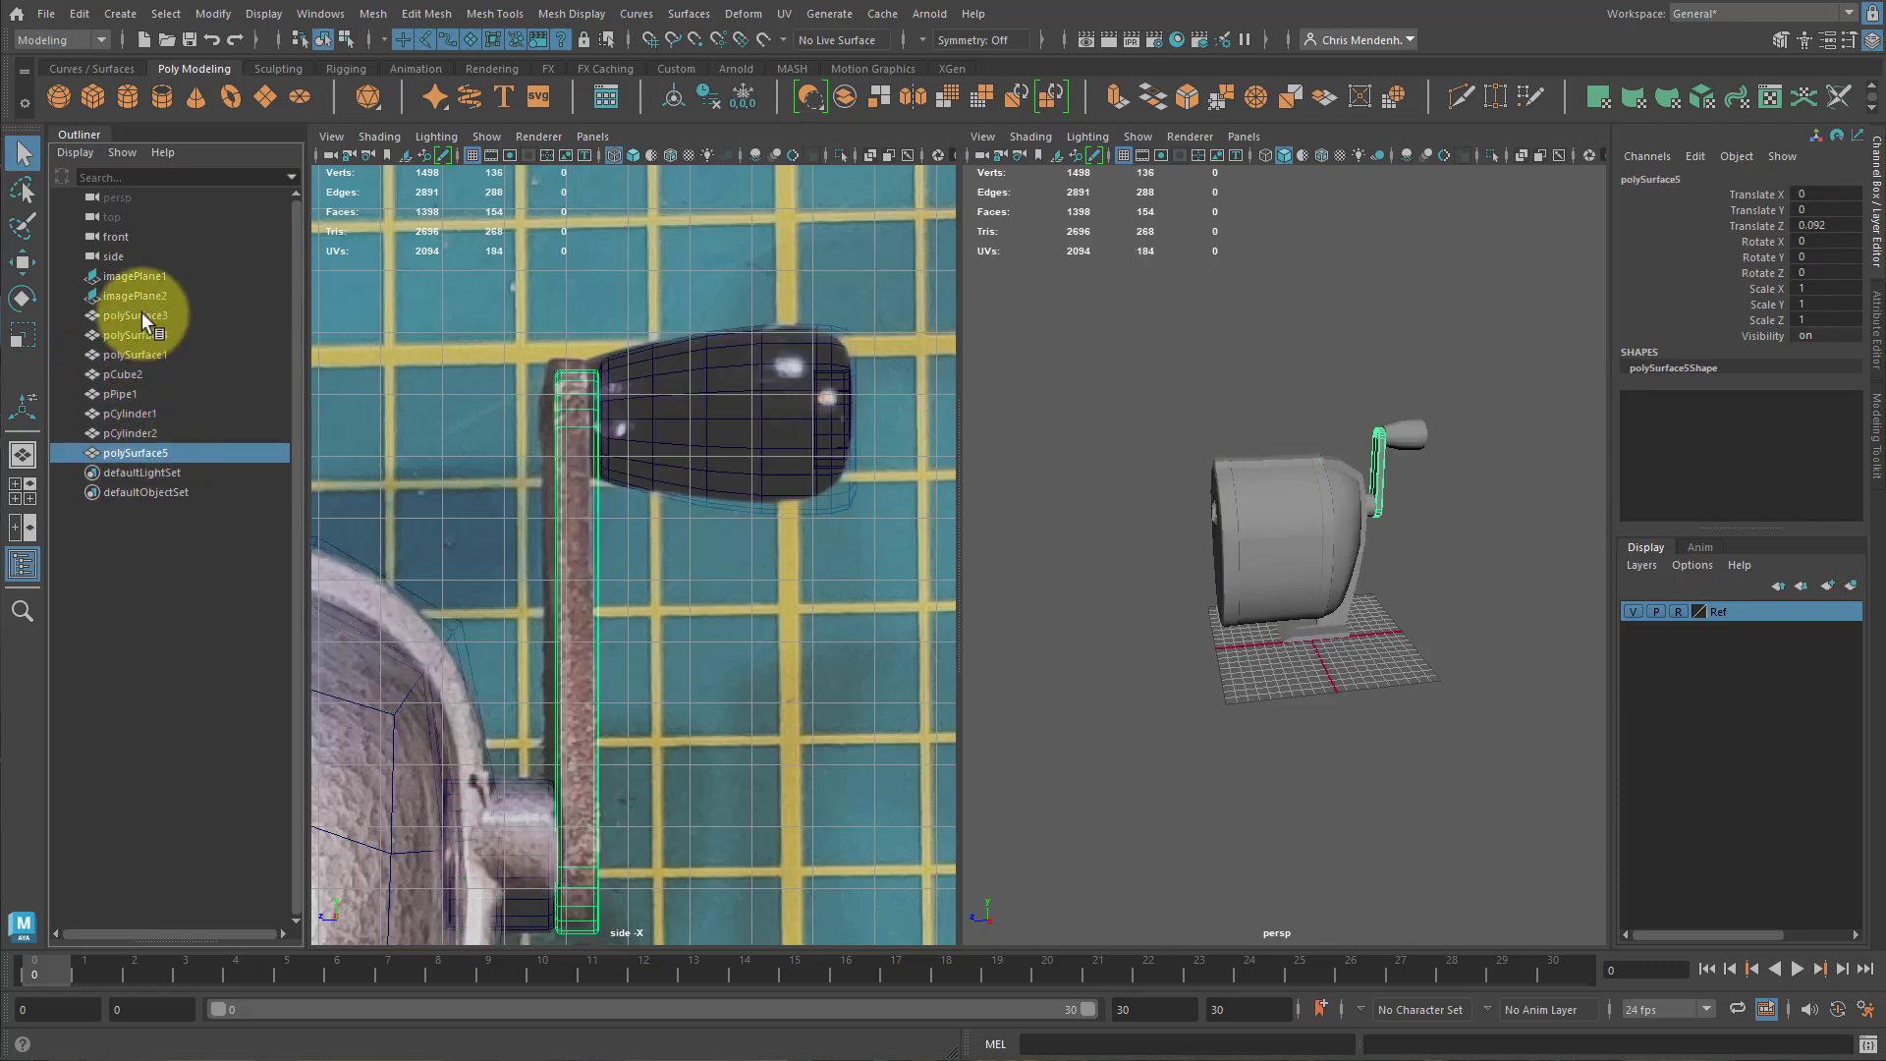
Rename polySurface3, the thin ring at the back of the body, as BackFrame.
click(141, 314)
double_click(138, 315)
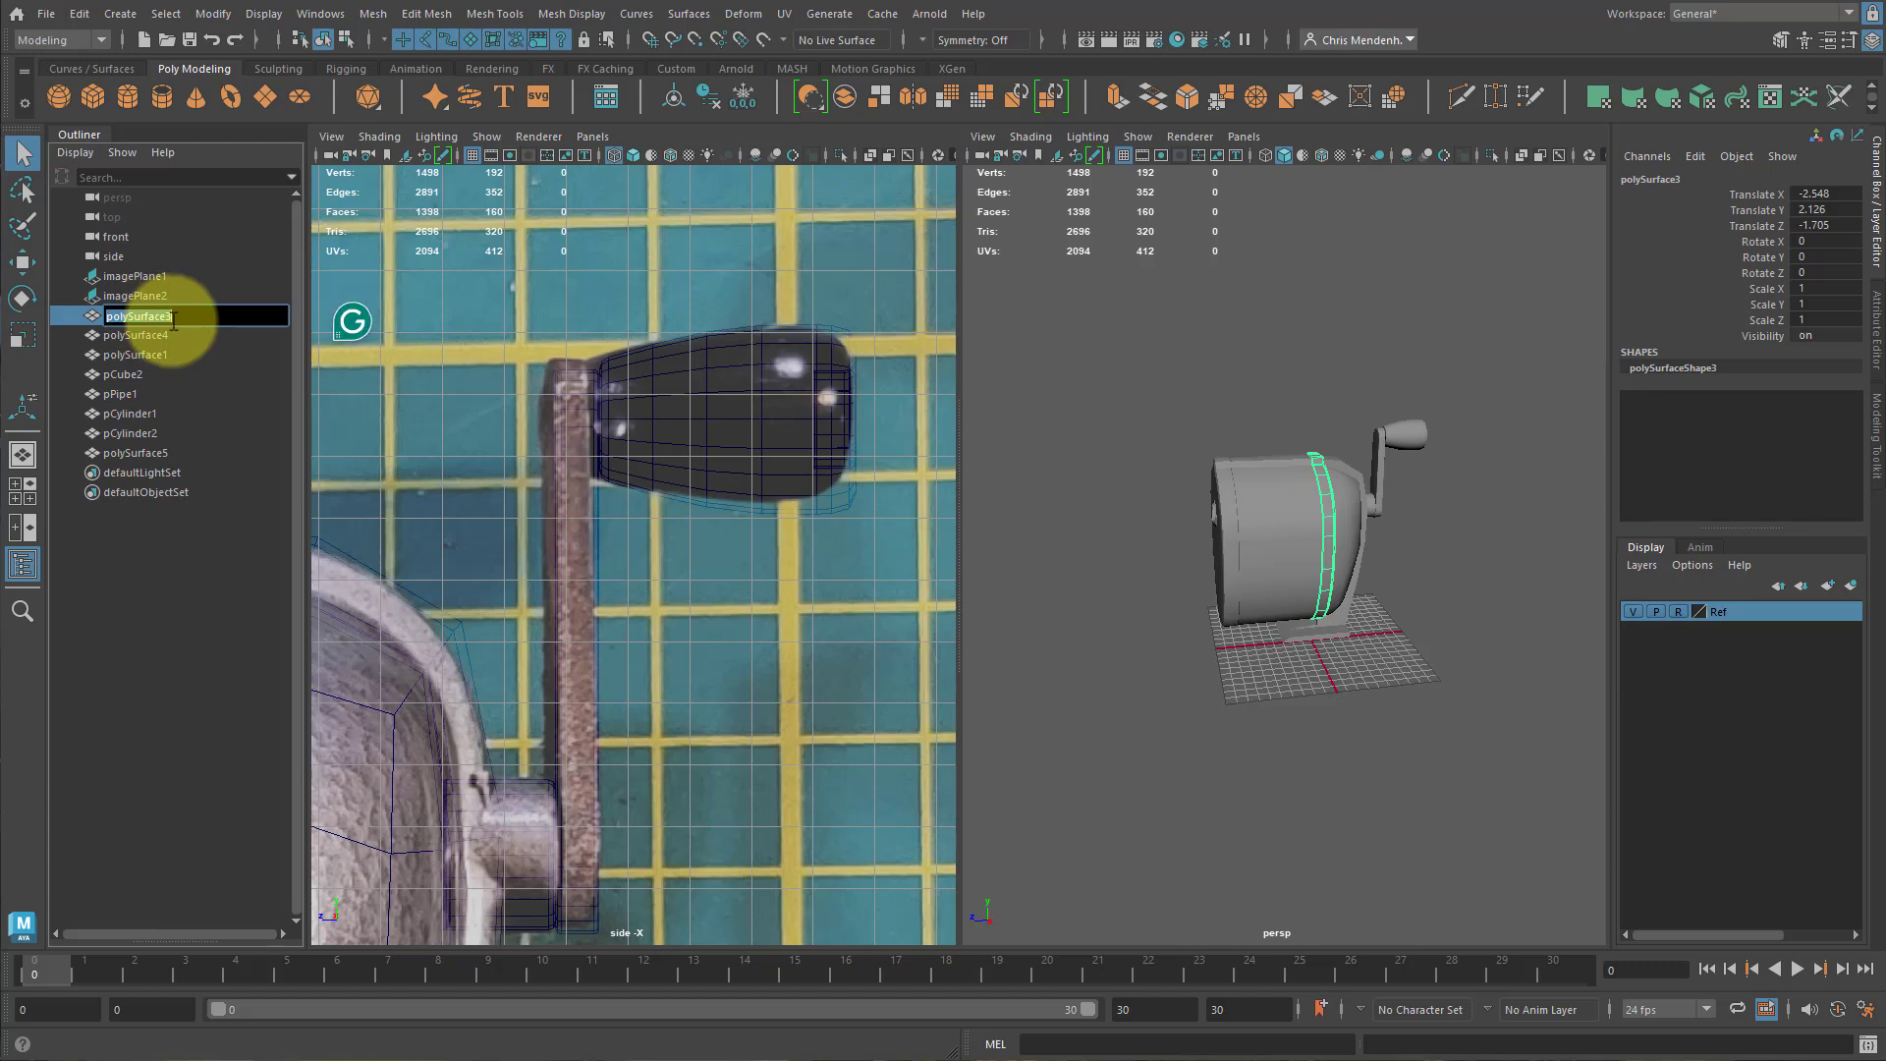
text(BackFrame)
key(Return)
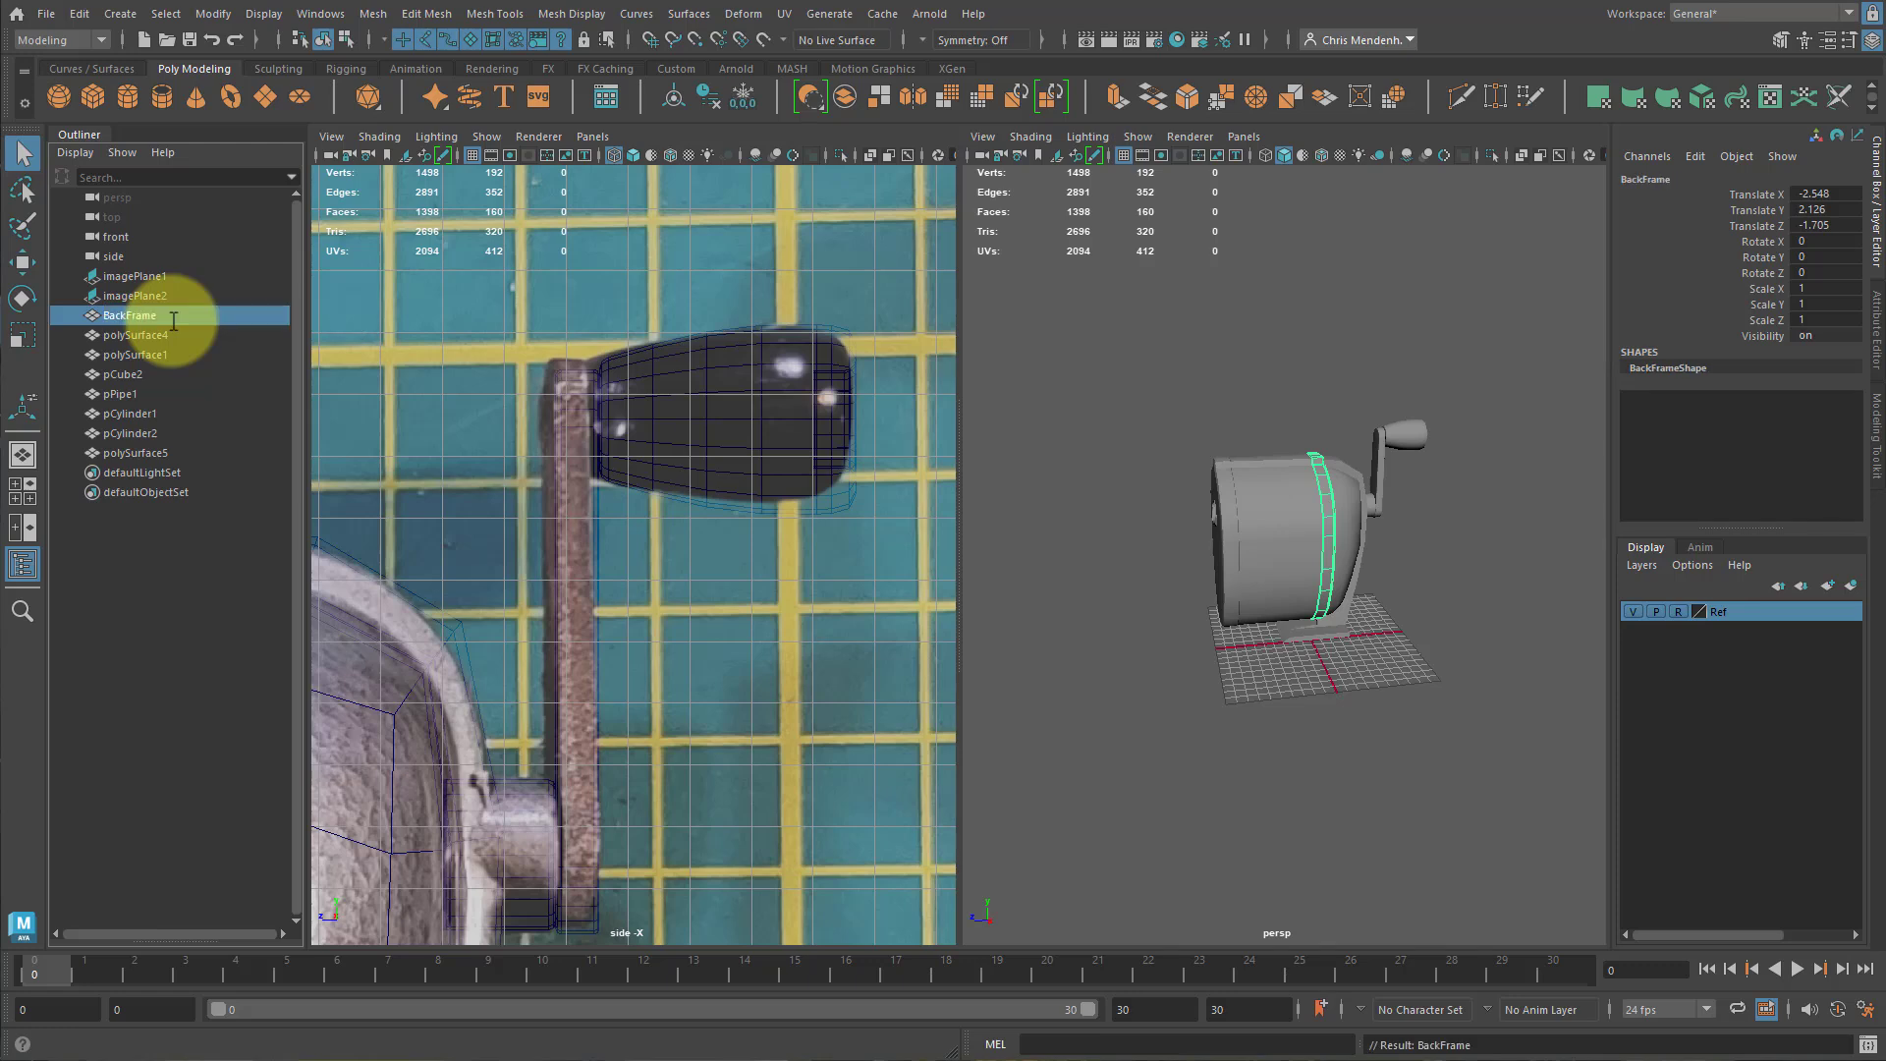
Rename polySurface4, the main barrel of the sharpener, as Body.
click(155, 332)
double_click(156, 332)
text(B)
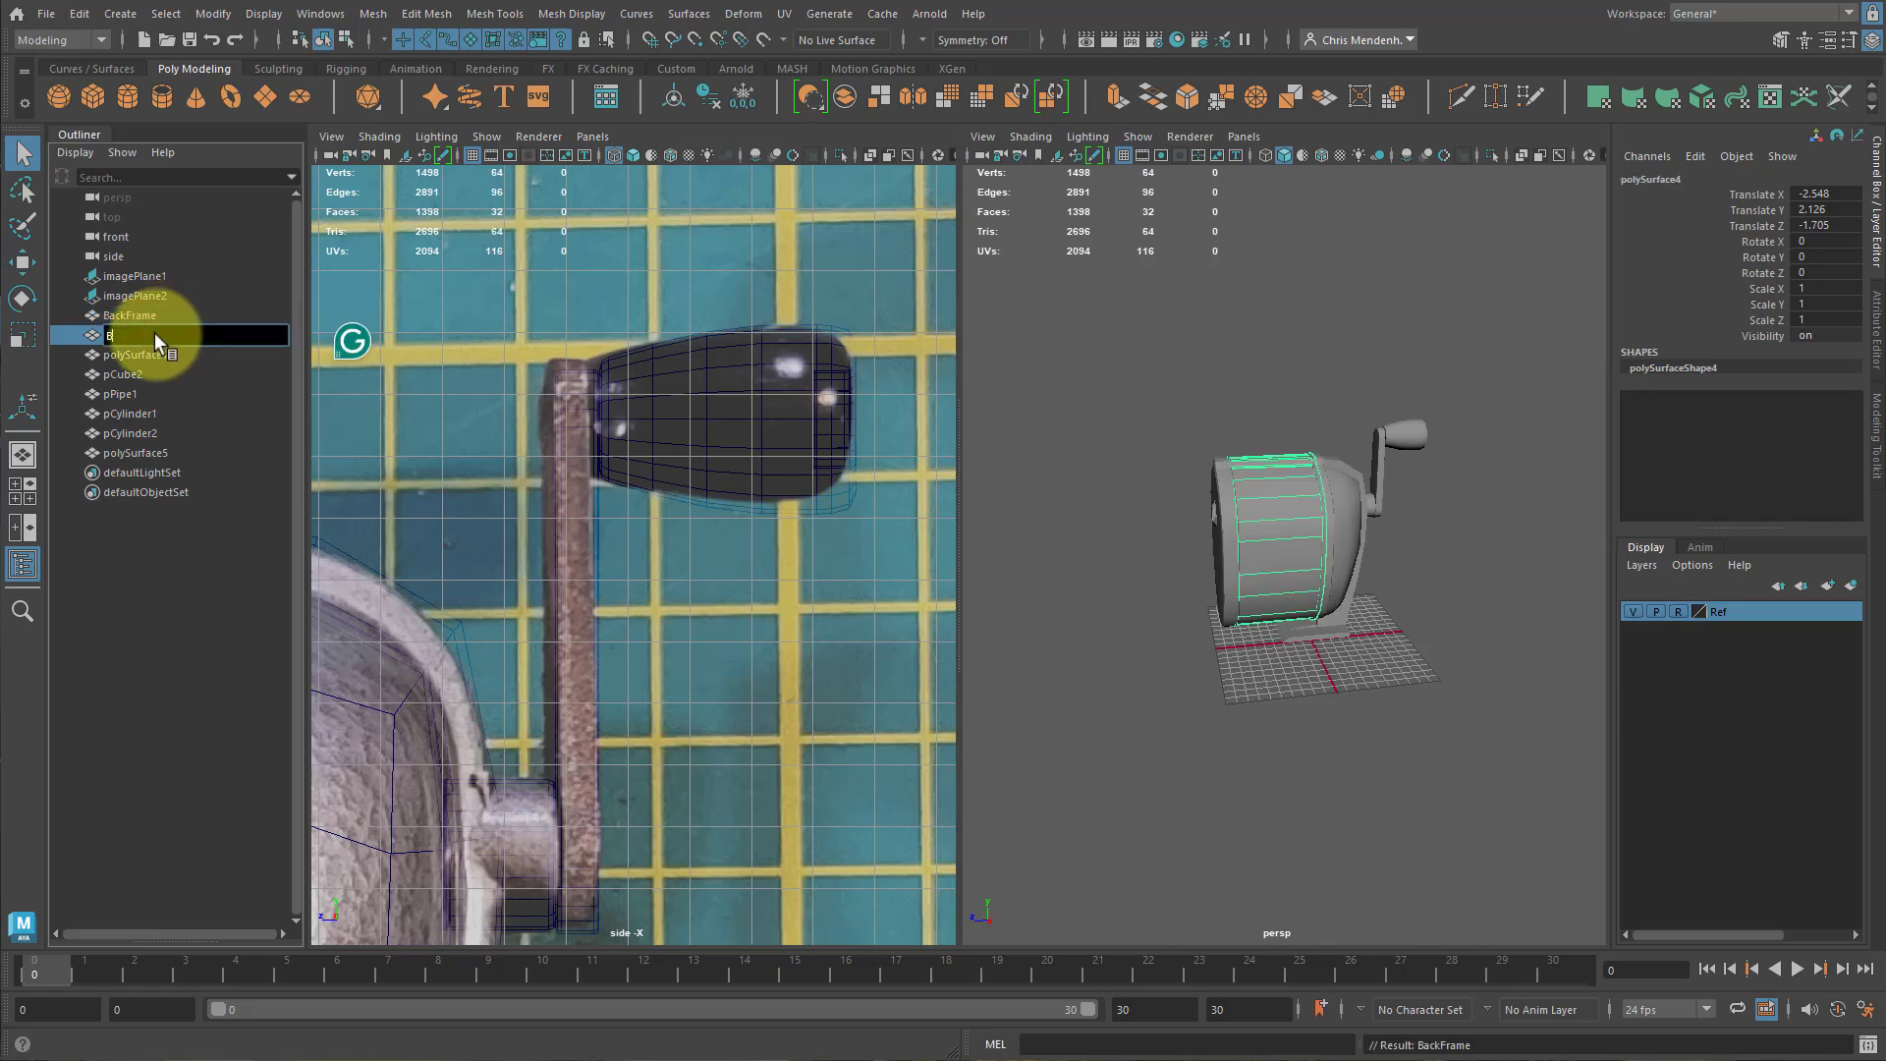
text(ody)
key(Return)
Rename polySurface1, the disc at the front of the sharpener, as Frontplate.
click(140, 354)
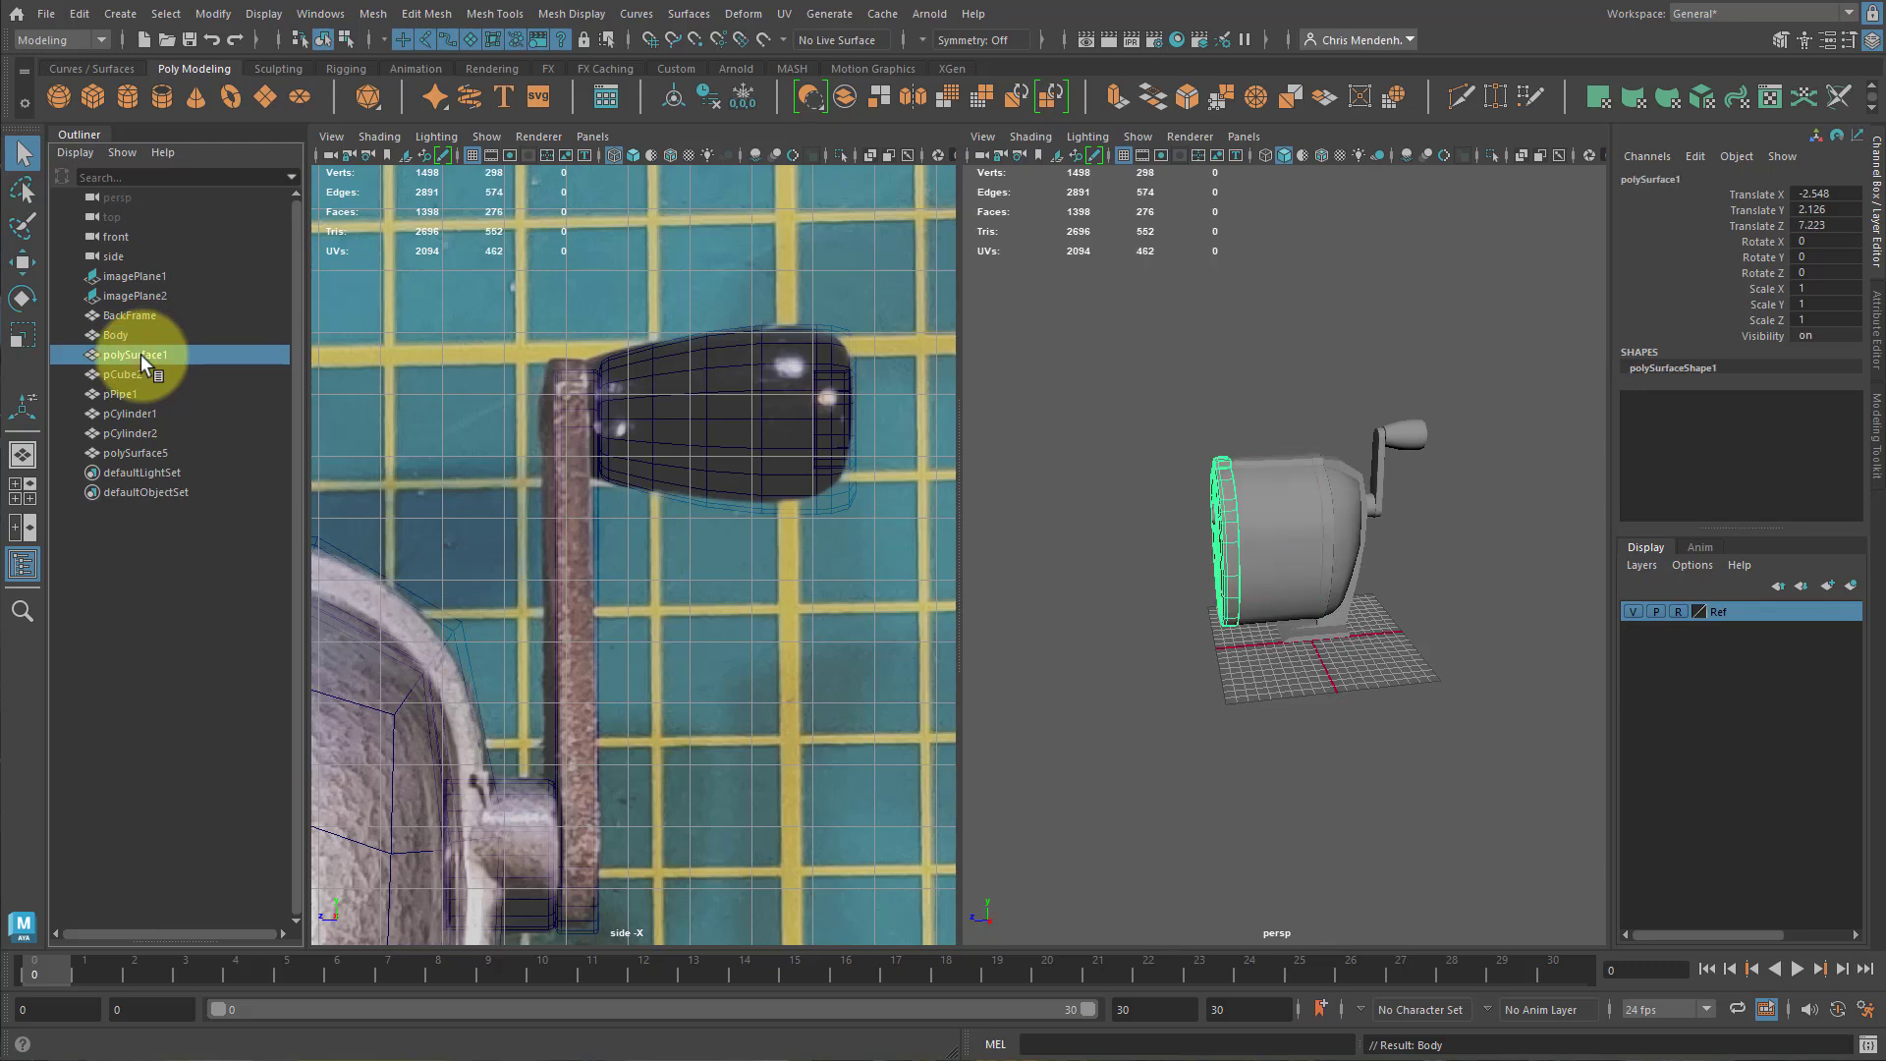
double_click(139, 354)
text(Front)
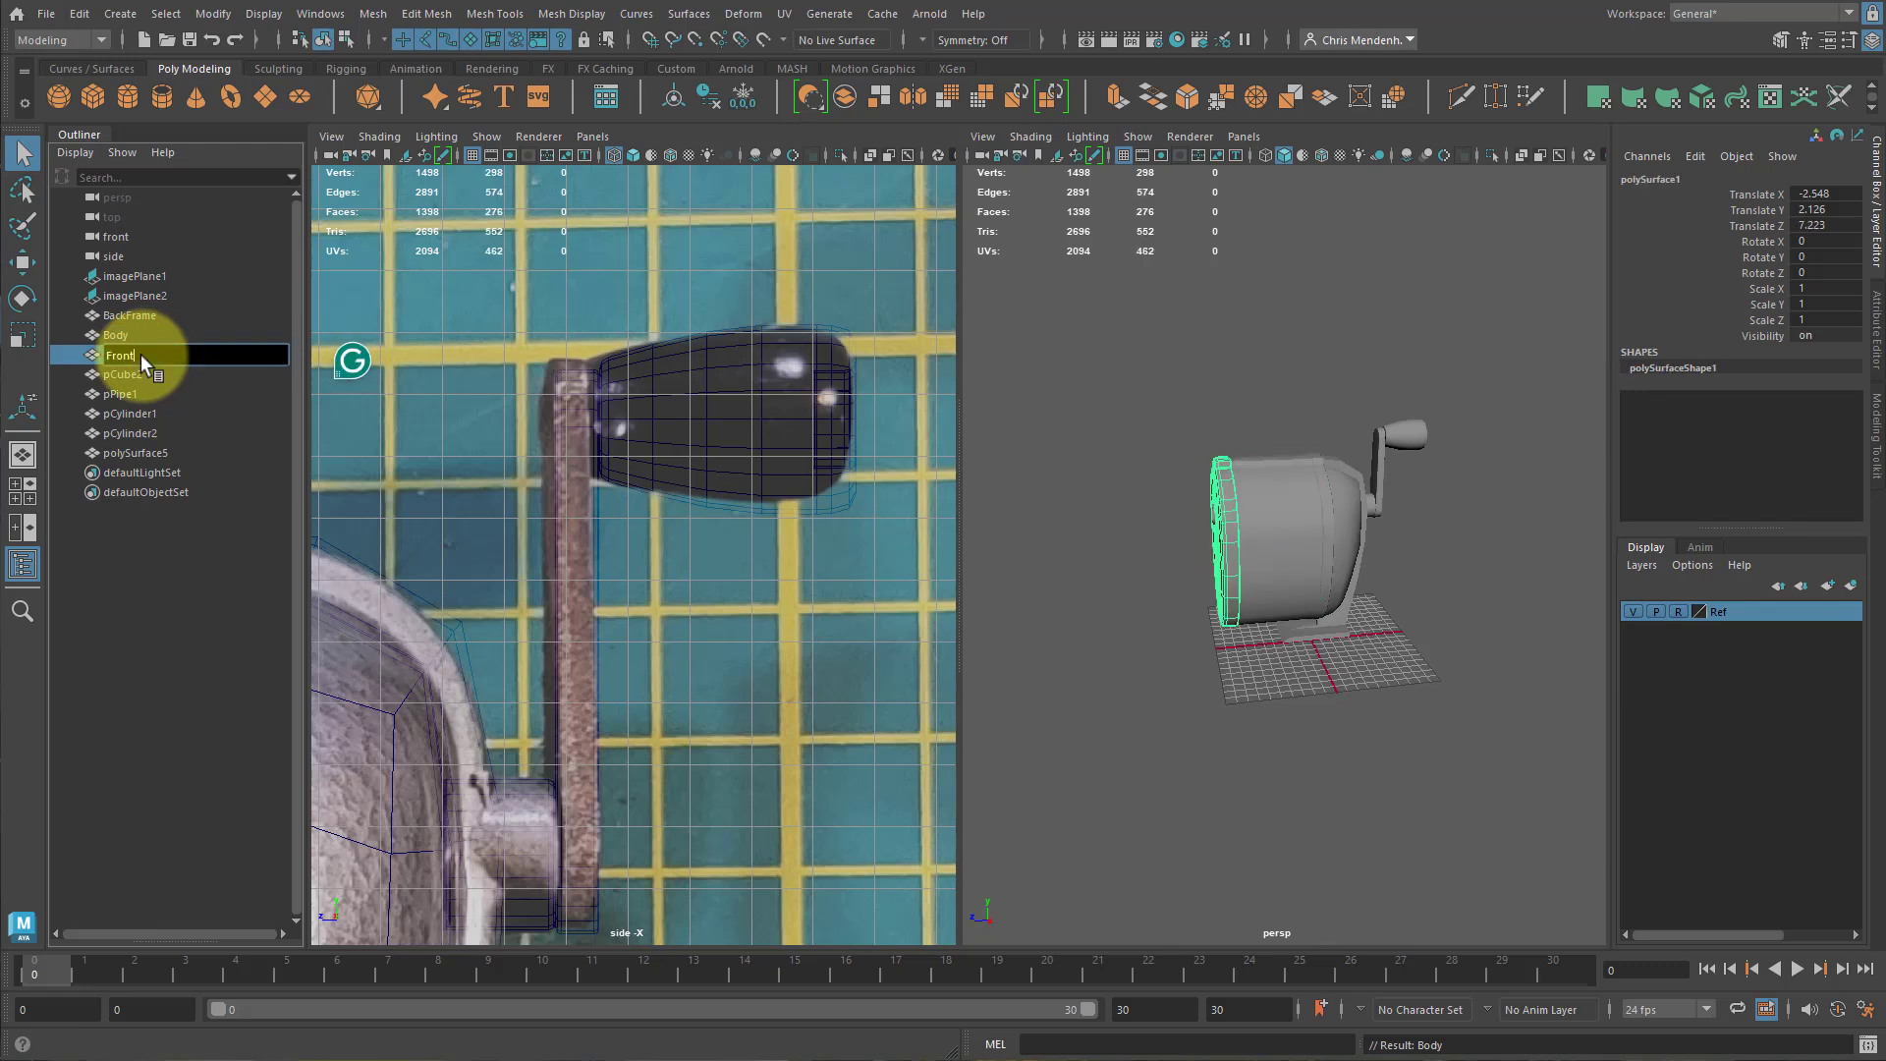
text(plate)
key(Return)
Change the name of the BackFrame ring to Backplate so that it matches the Frontplate naming.
double_click(147, 316)
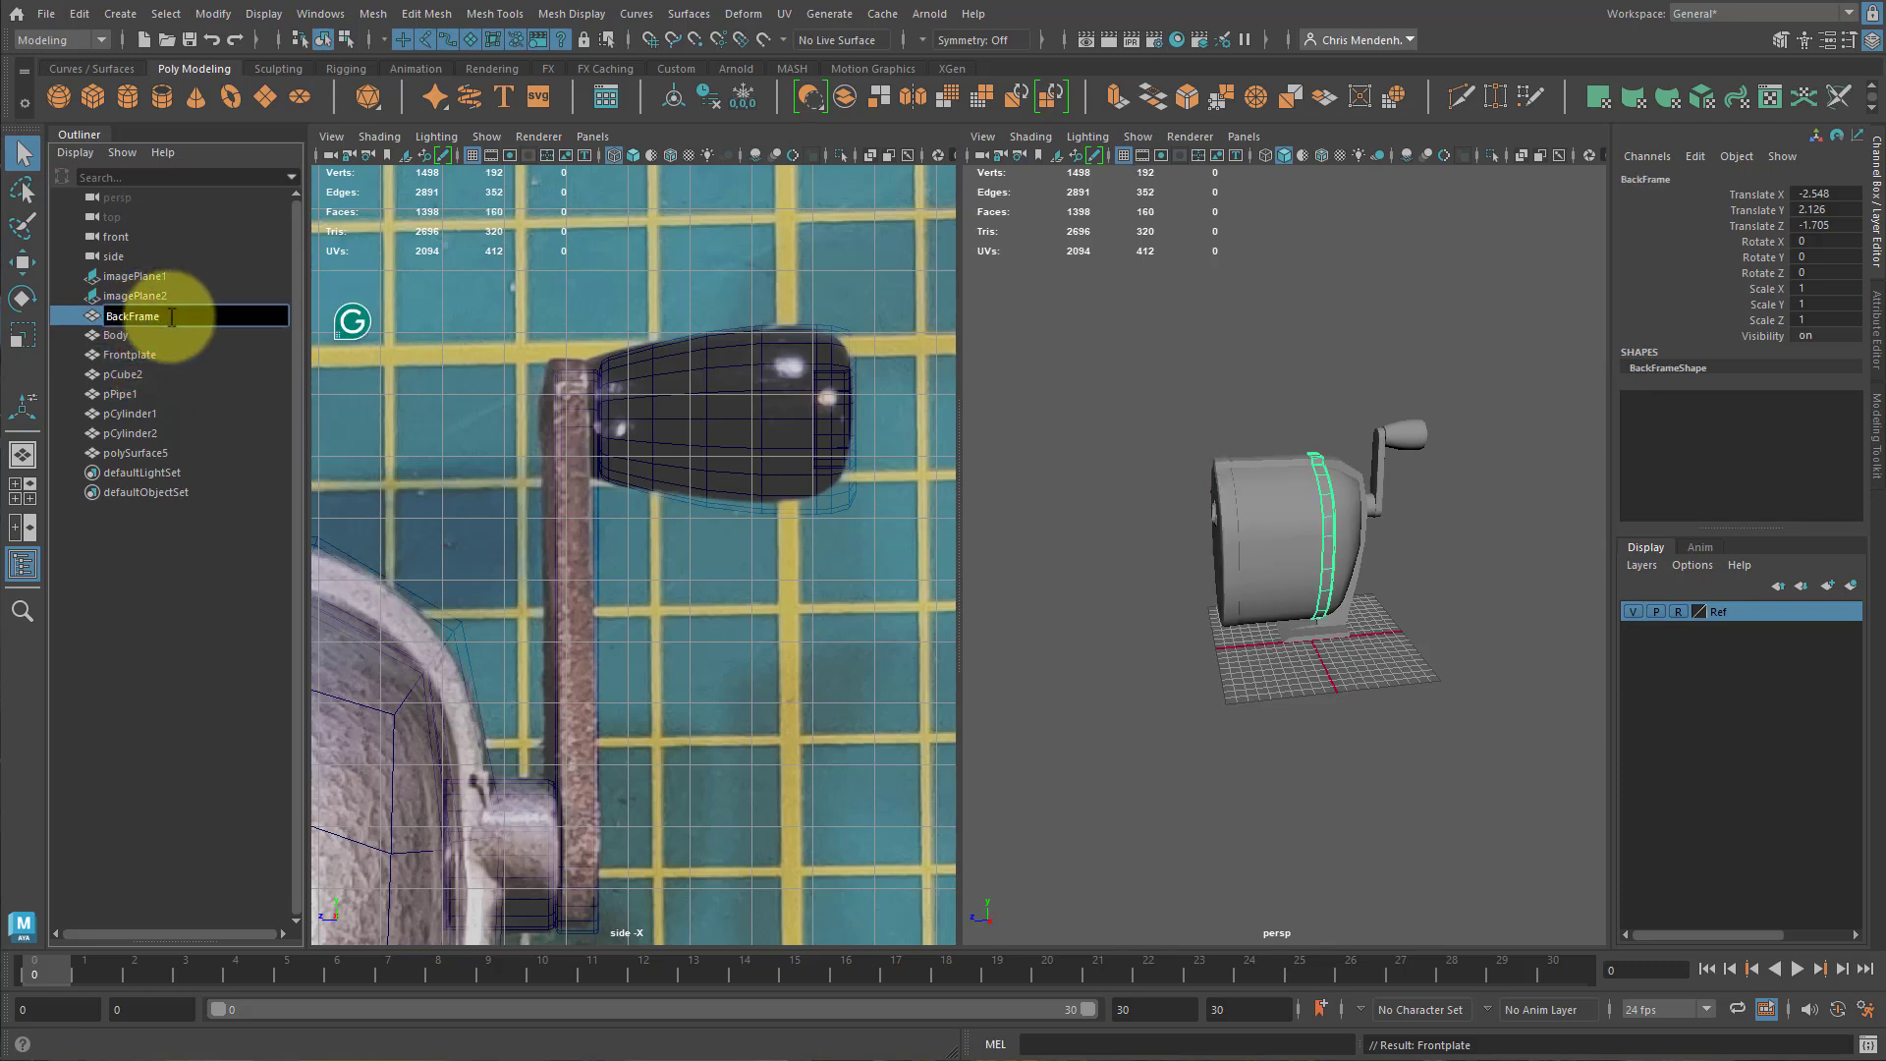
key(BackSpace)
key(BackSpace)
key(BackSpace)
key(BackSpace)
key(BackSpace)
text(plate)
key(Return)
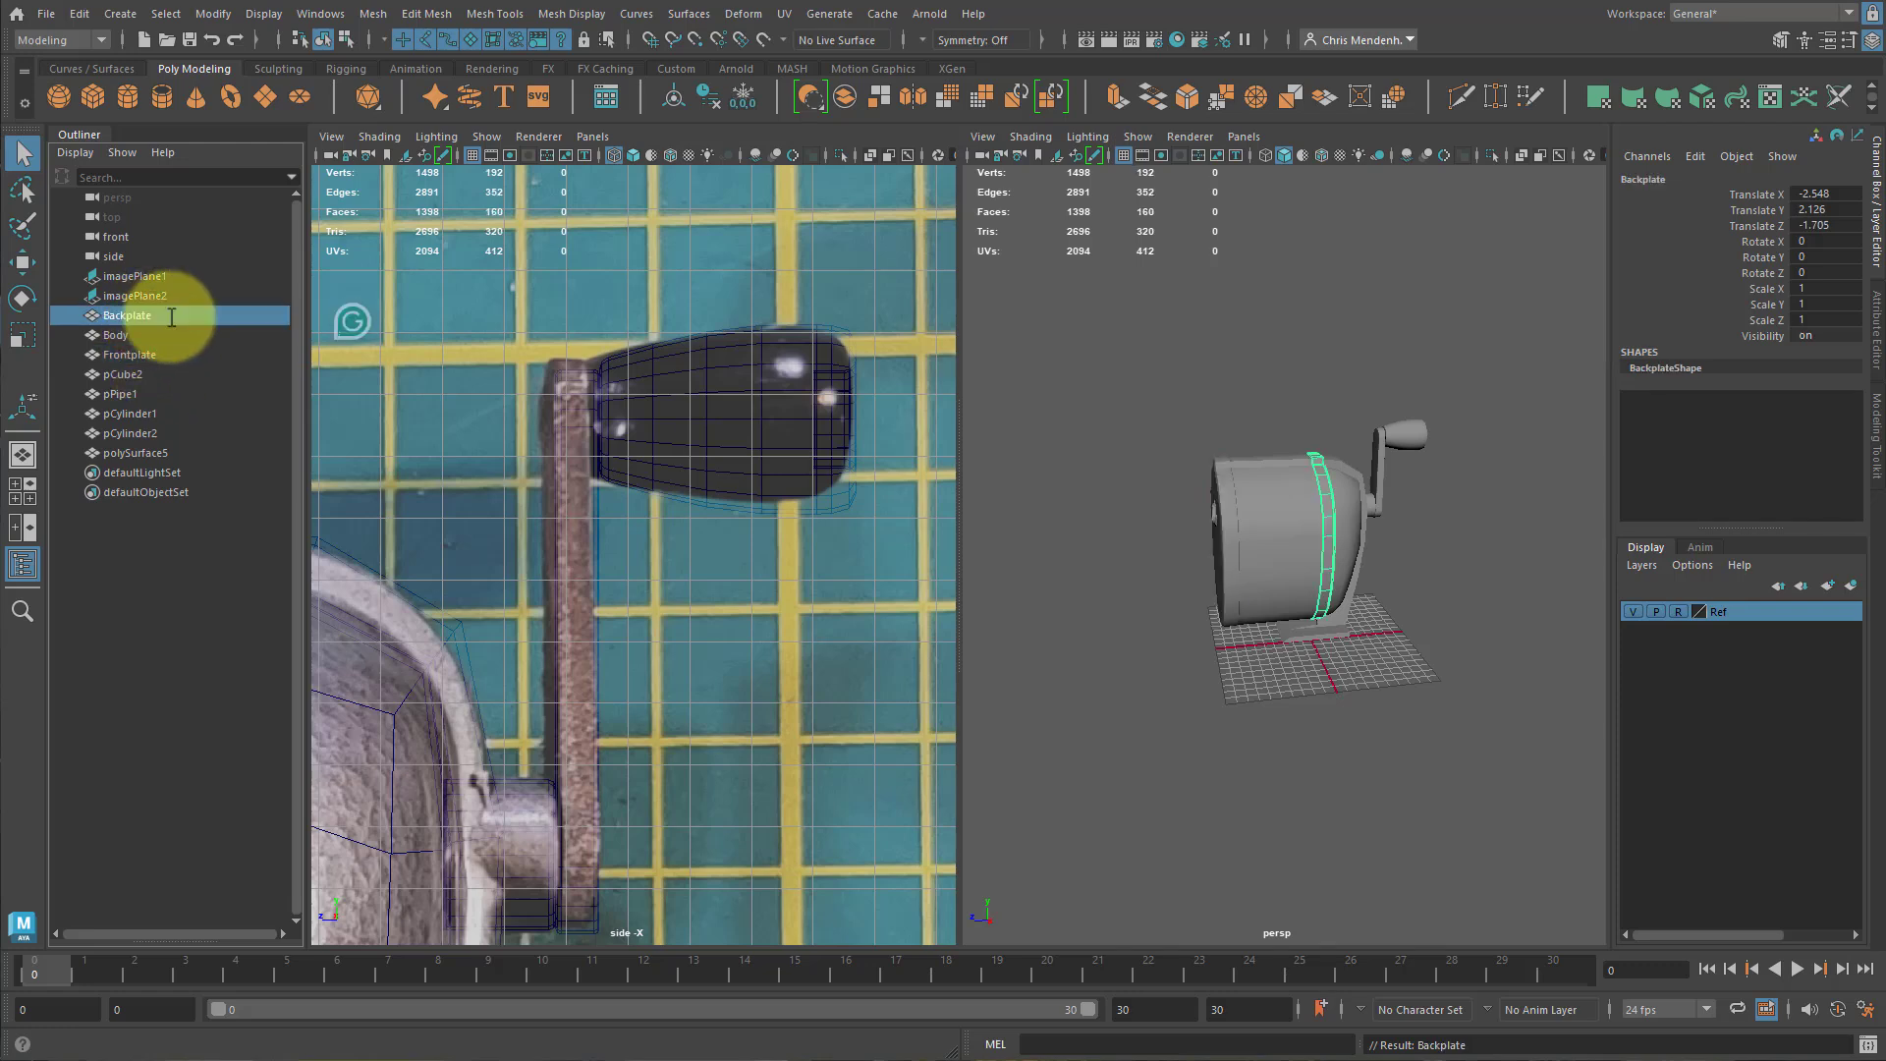
Rename pCube2, the rear housing with the base, as BackBody.
click(132, 375)
double_click(133, 376)
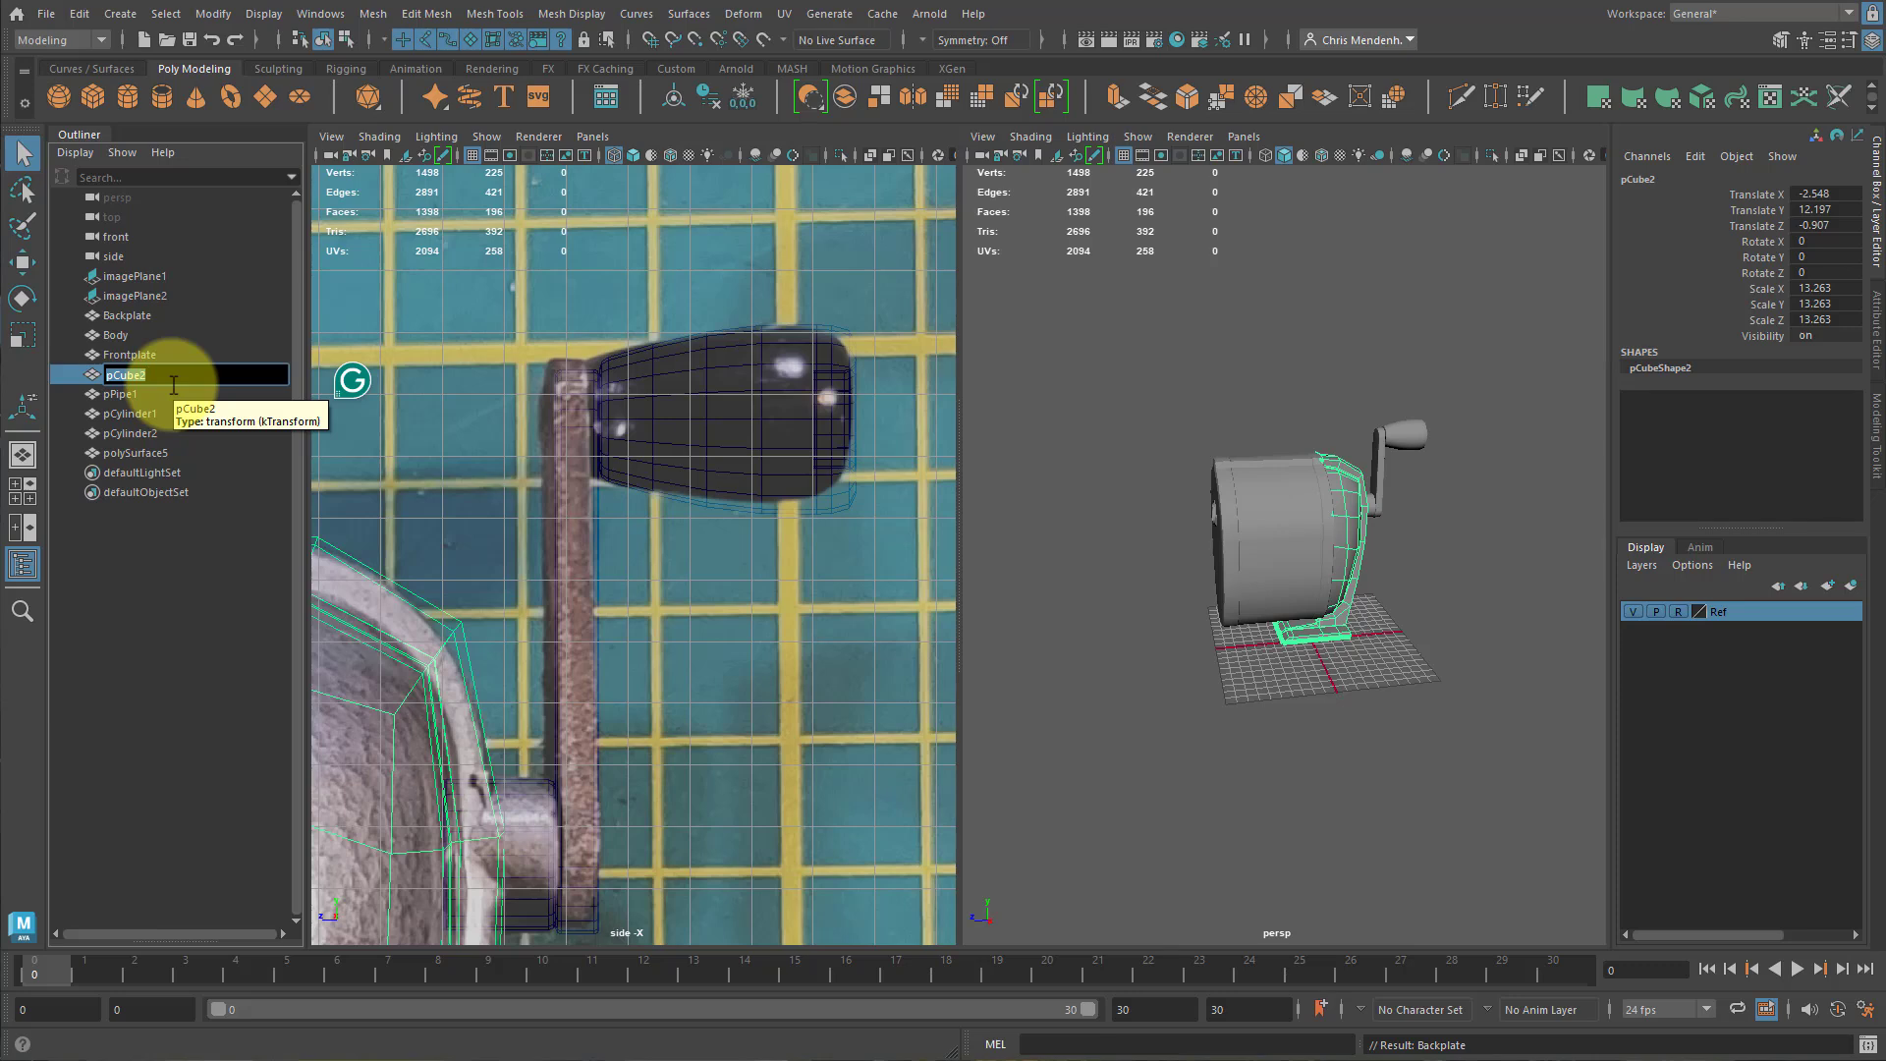
key(BackSpace)
text(Bac)
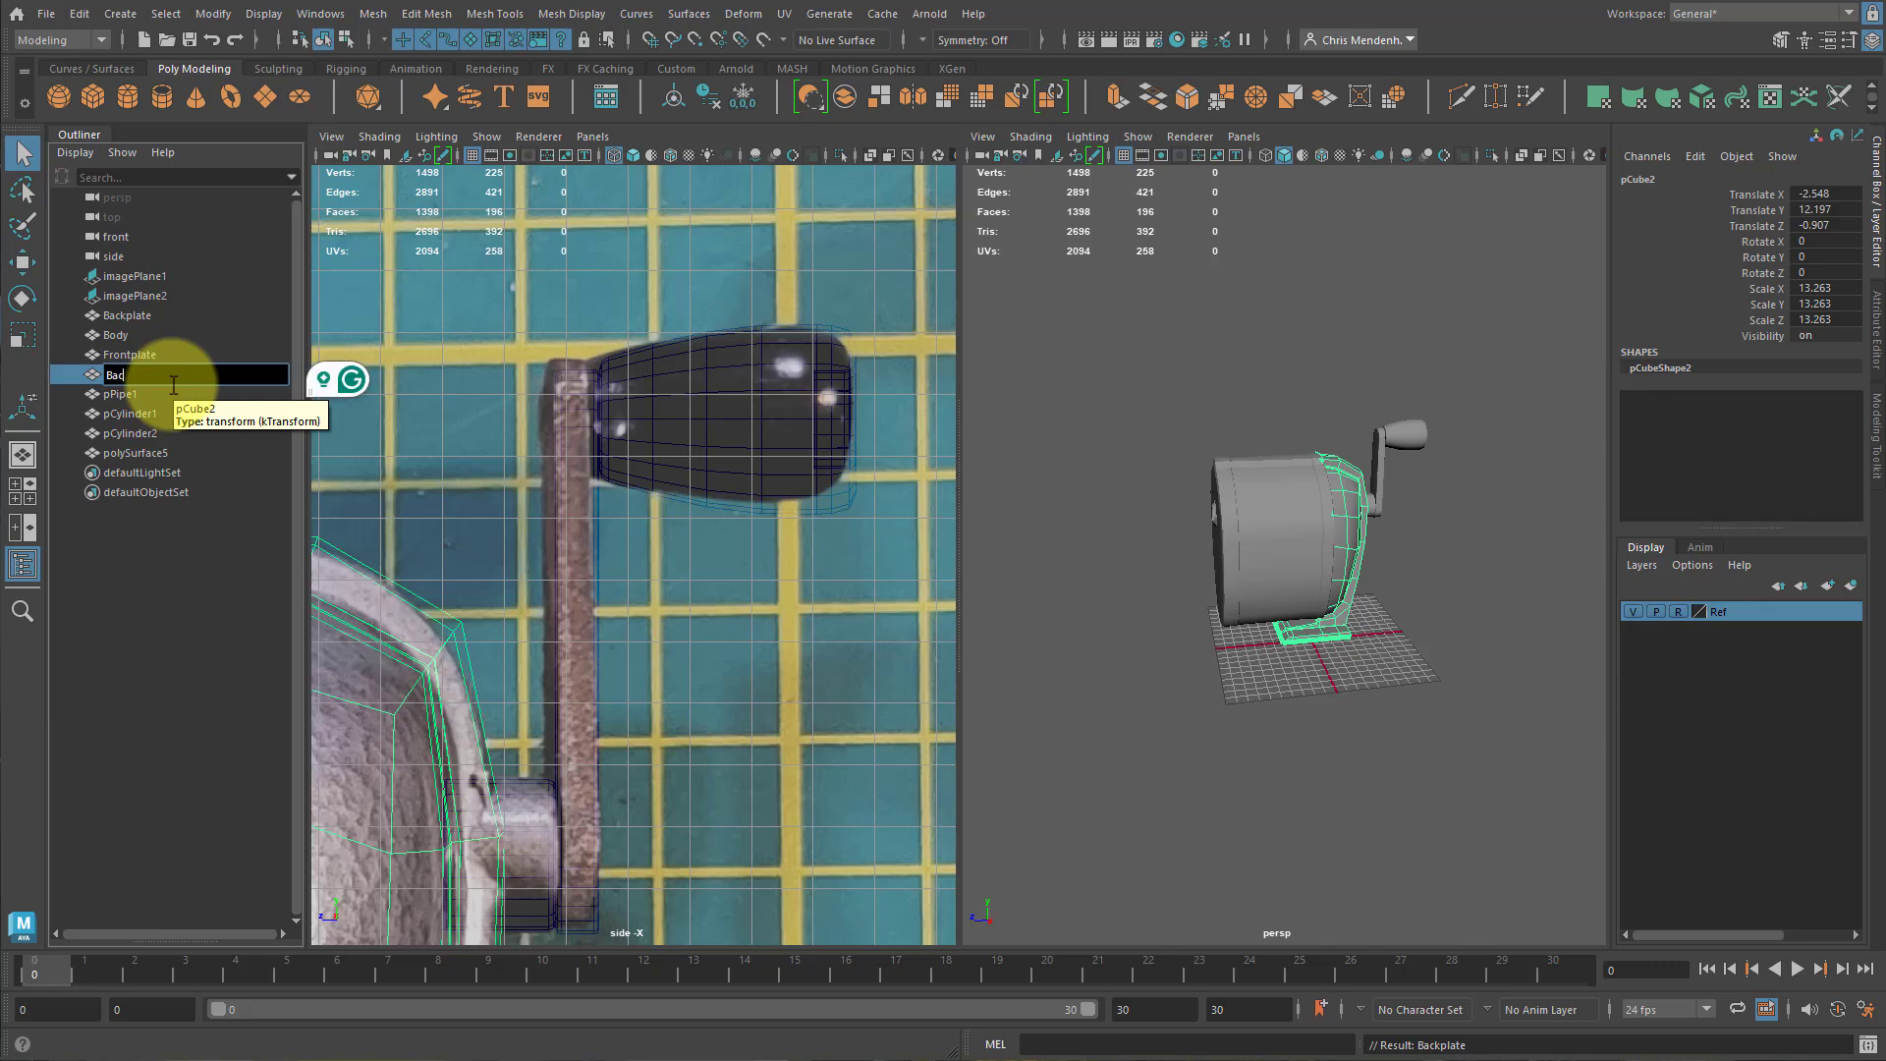
text(kBody)
key(Return)
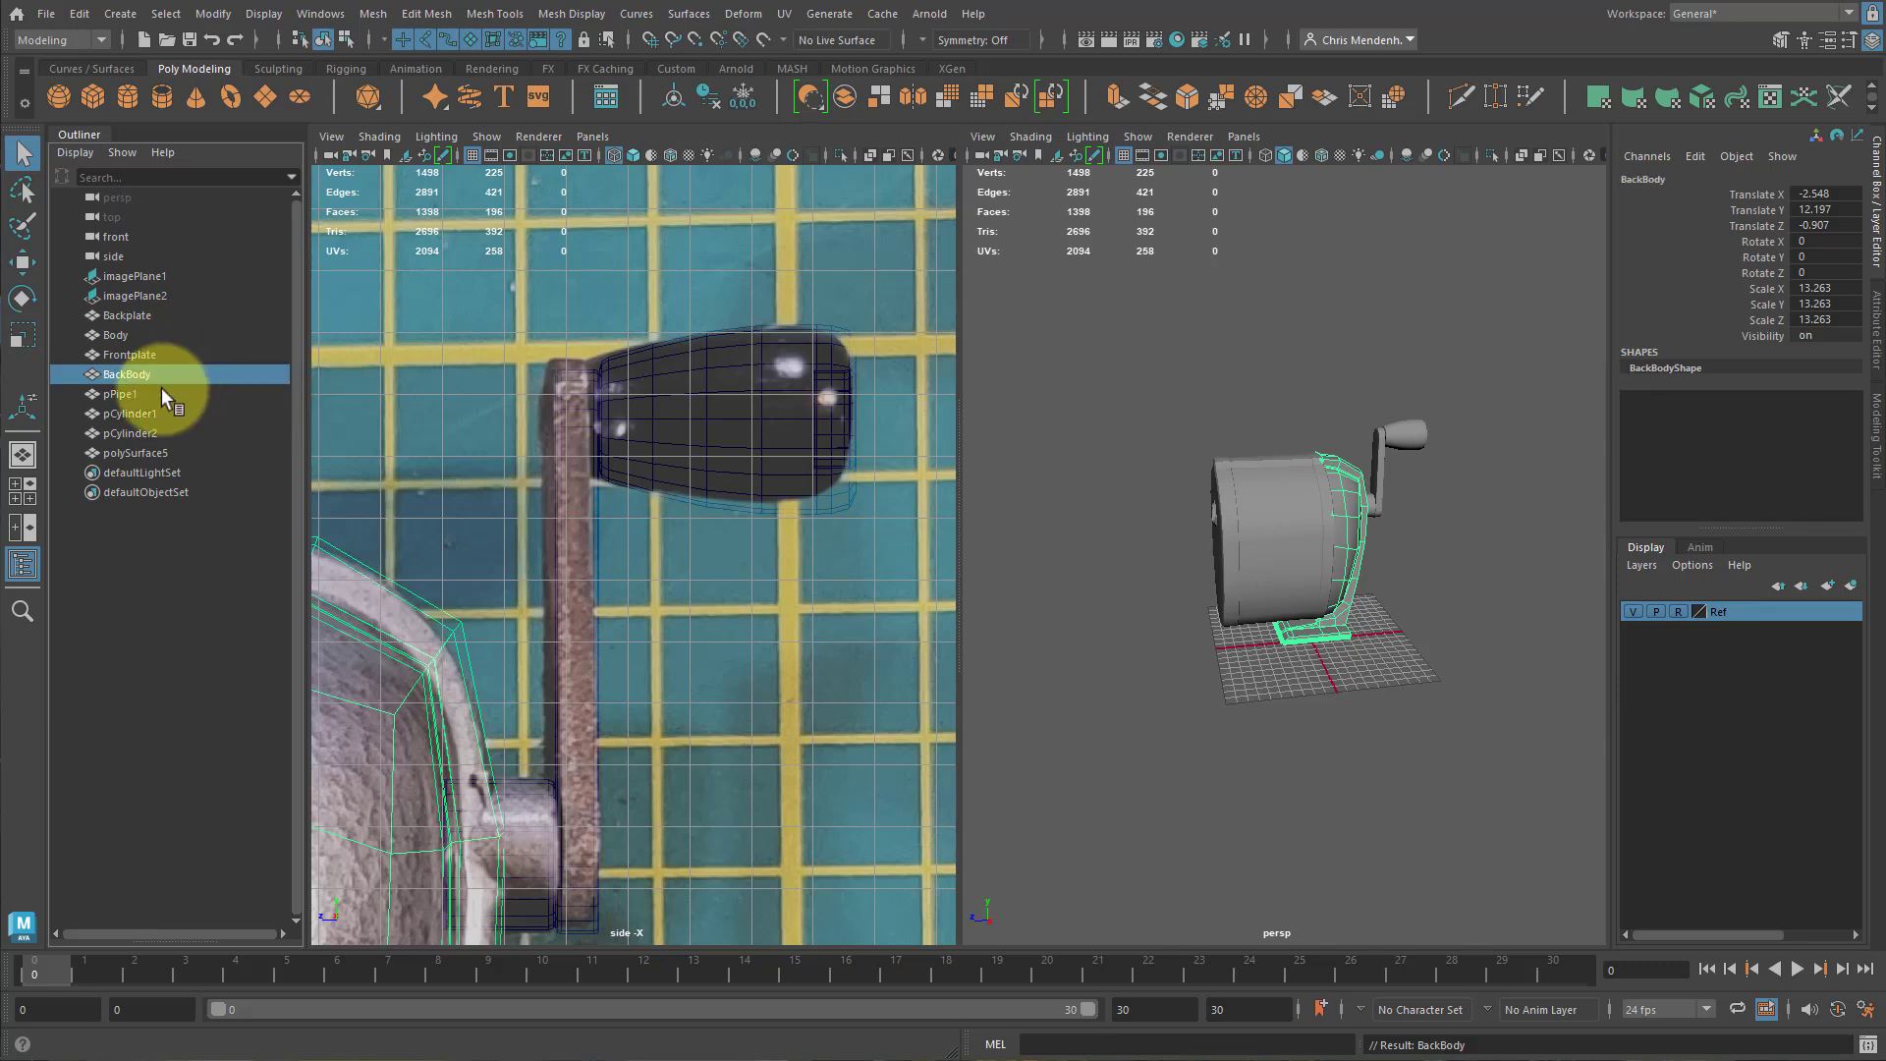
Rename pPipe1, the small pipe at the front of the sharpener, as Tube.
click(155, 391)
double_click(153, 391)
text(x)
key(Return)
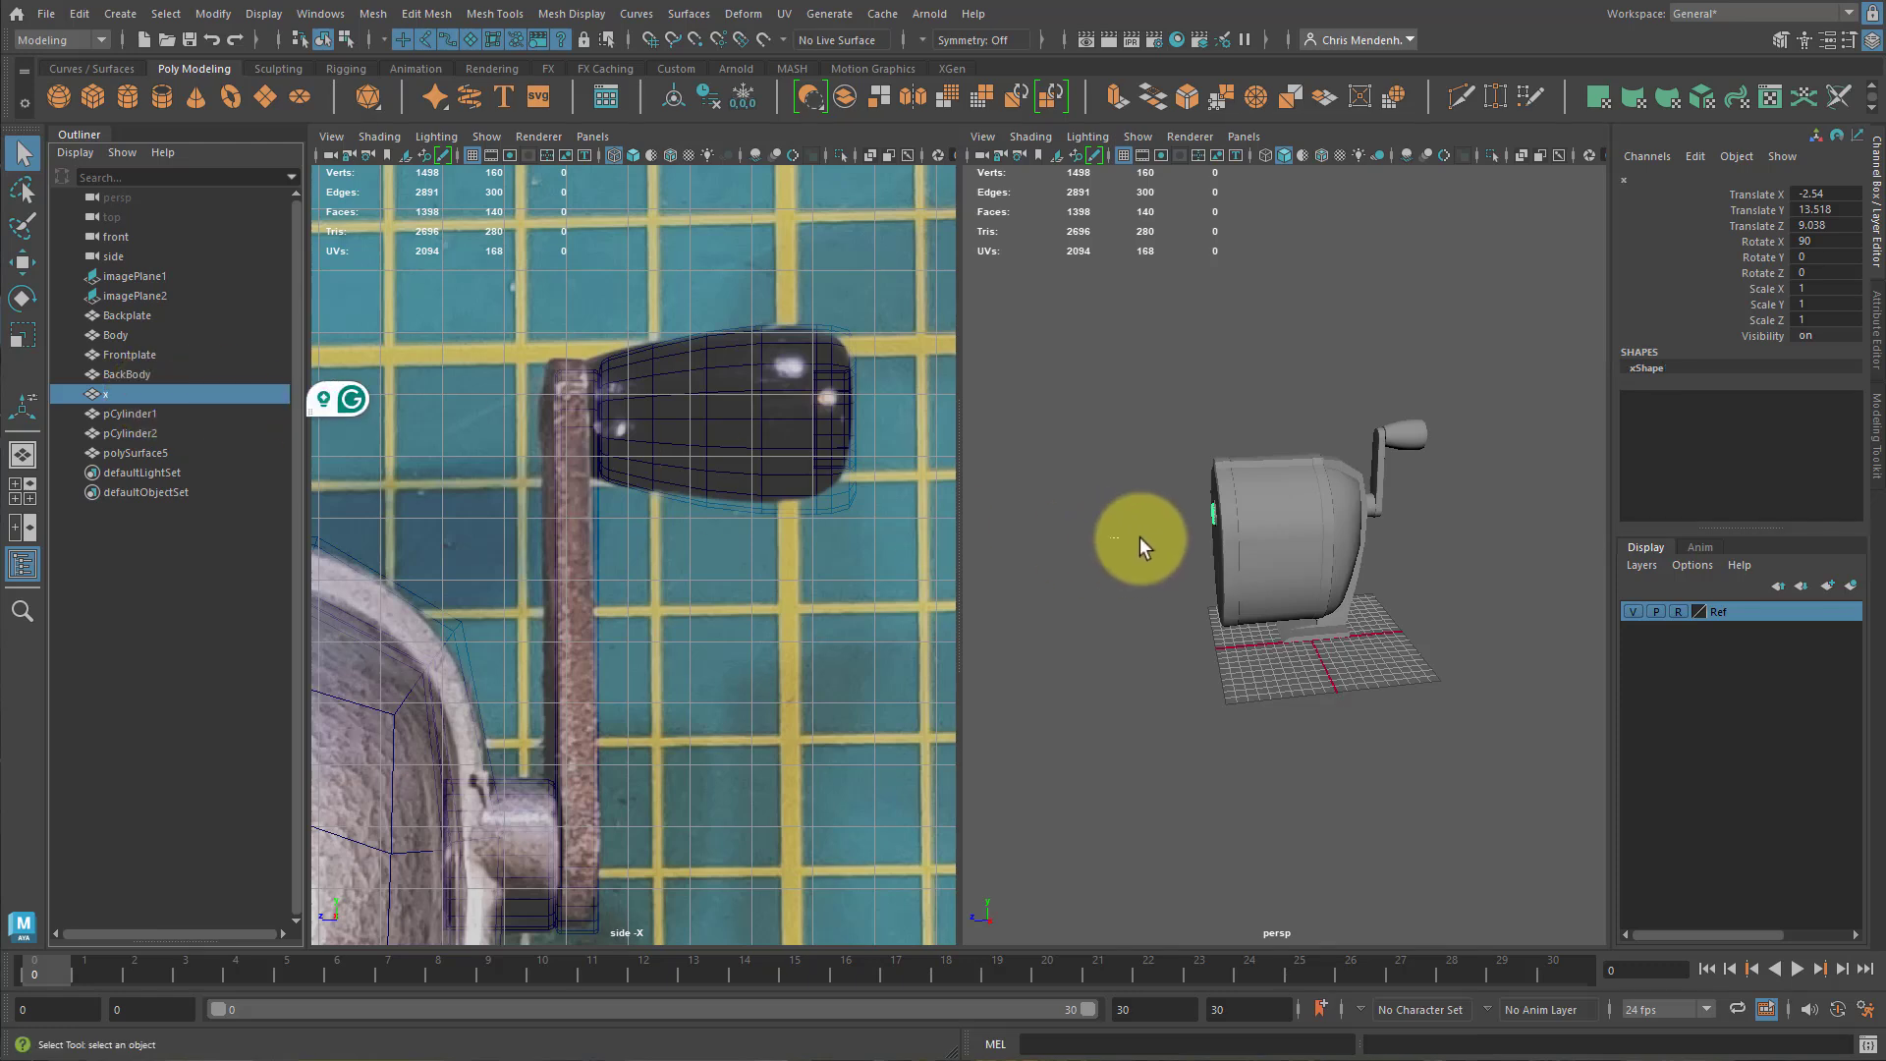
click(587, 452)
click(106, 392)
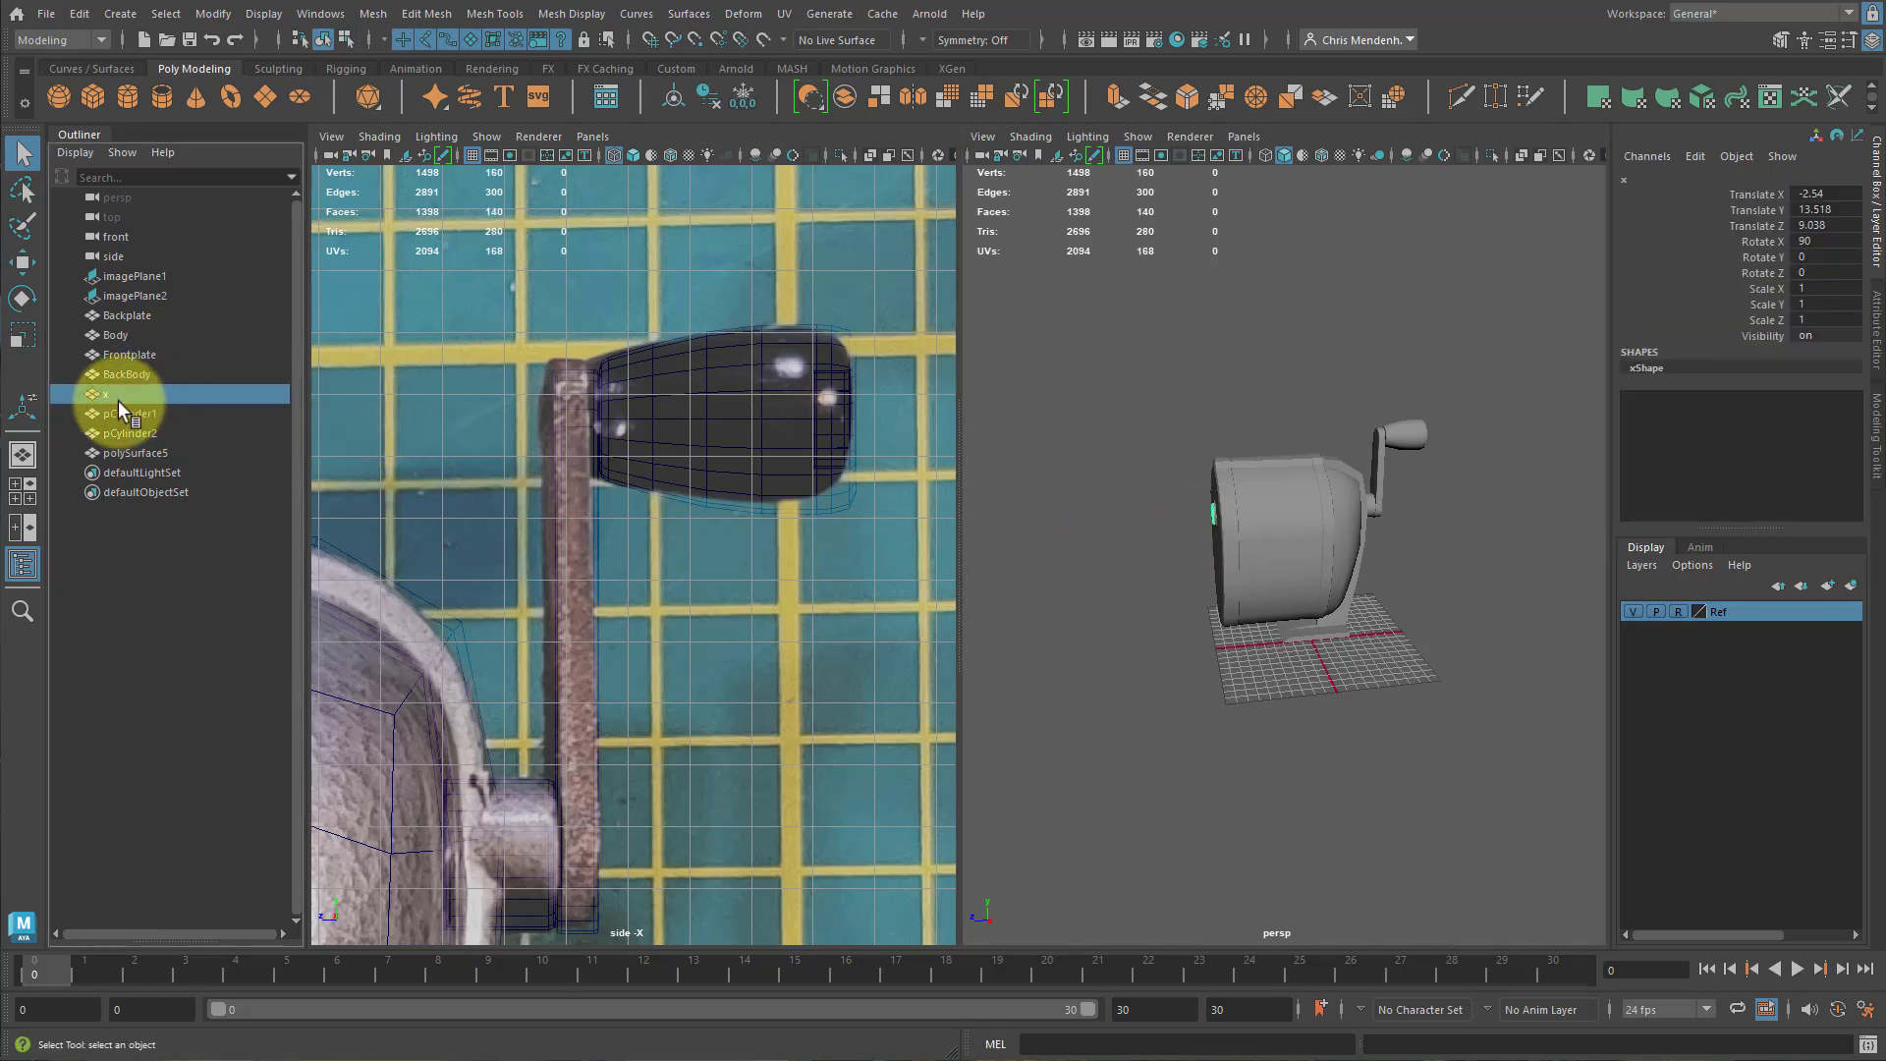
double_click(116, 399)
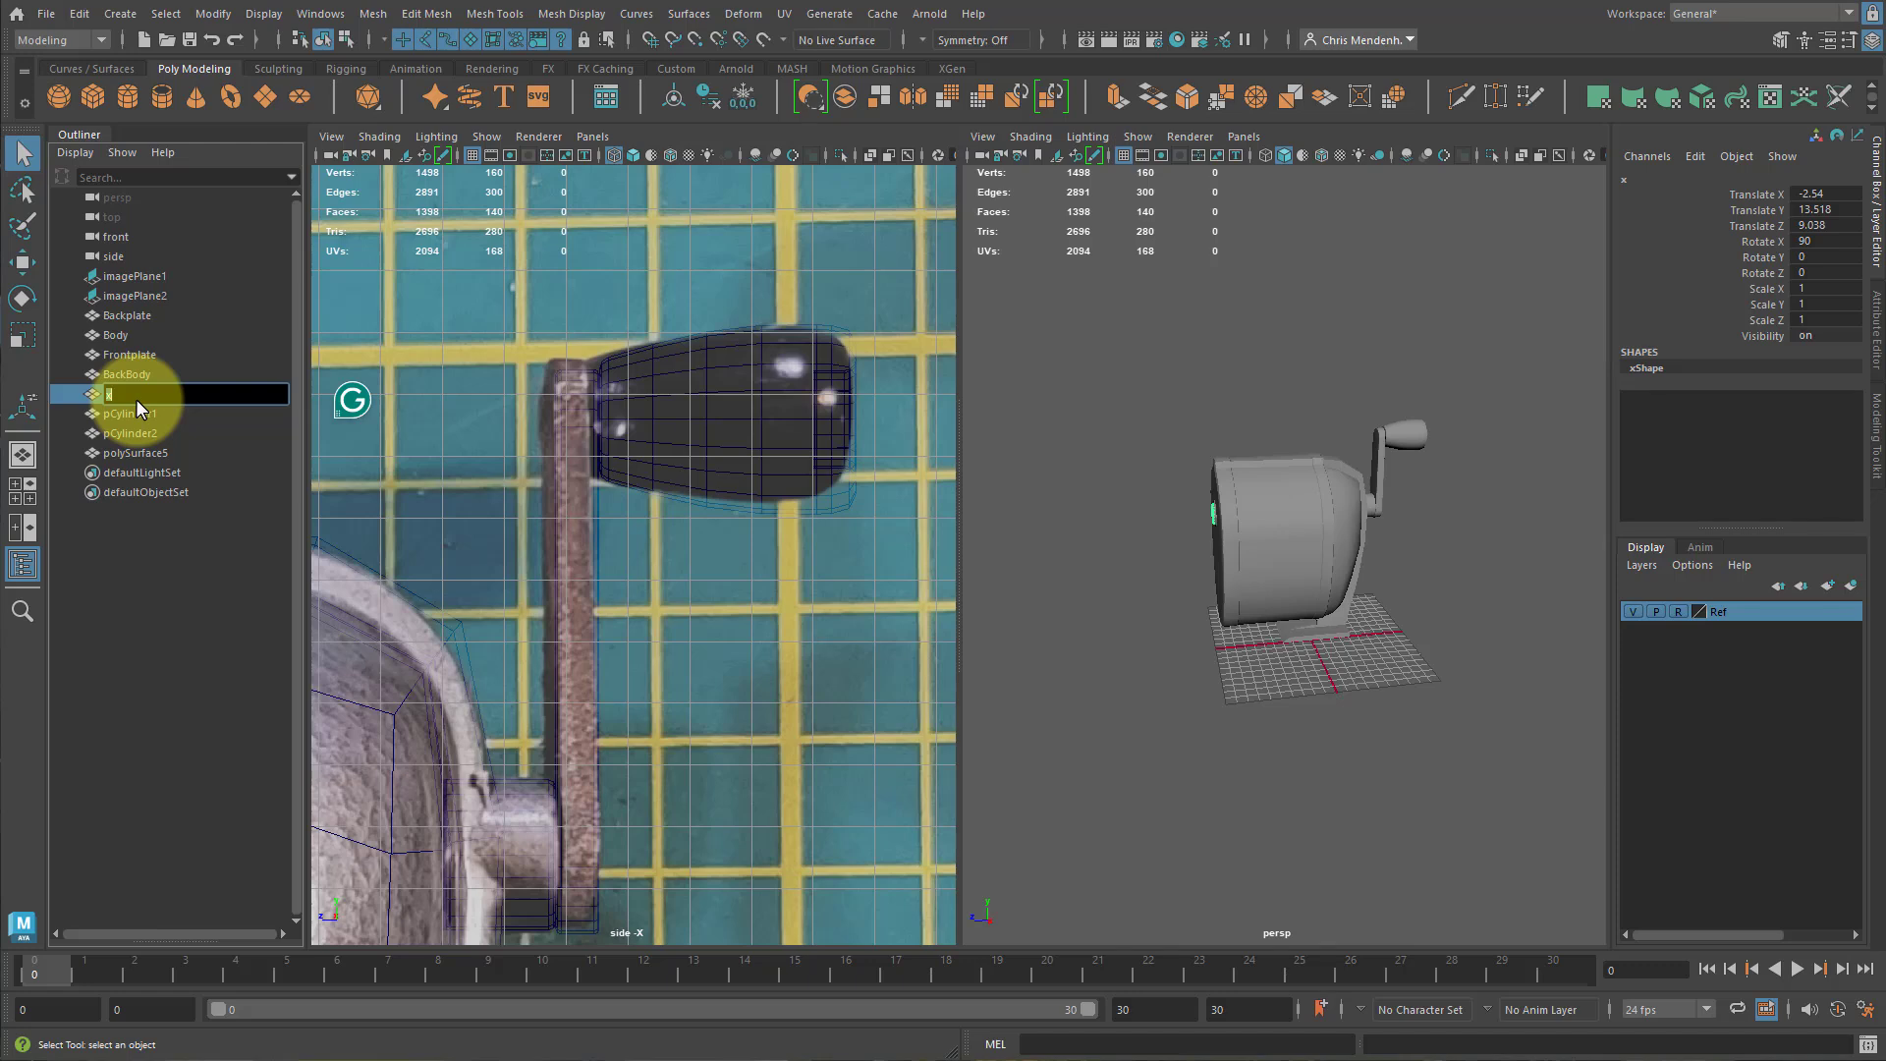
text(Tube)
key(Return)
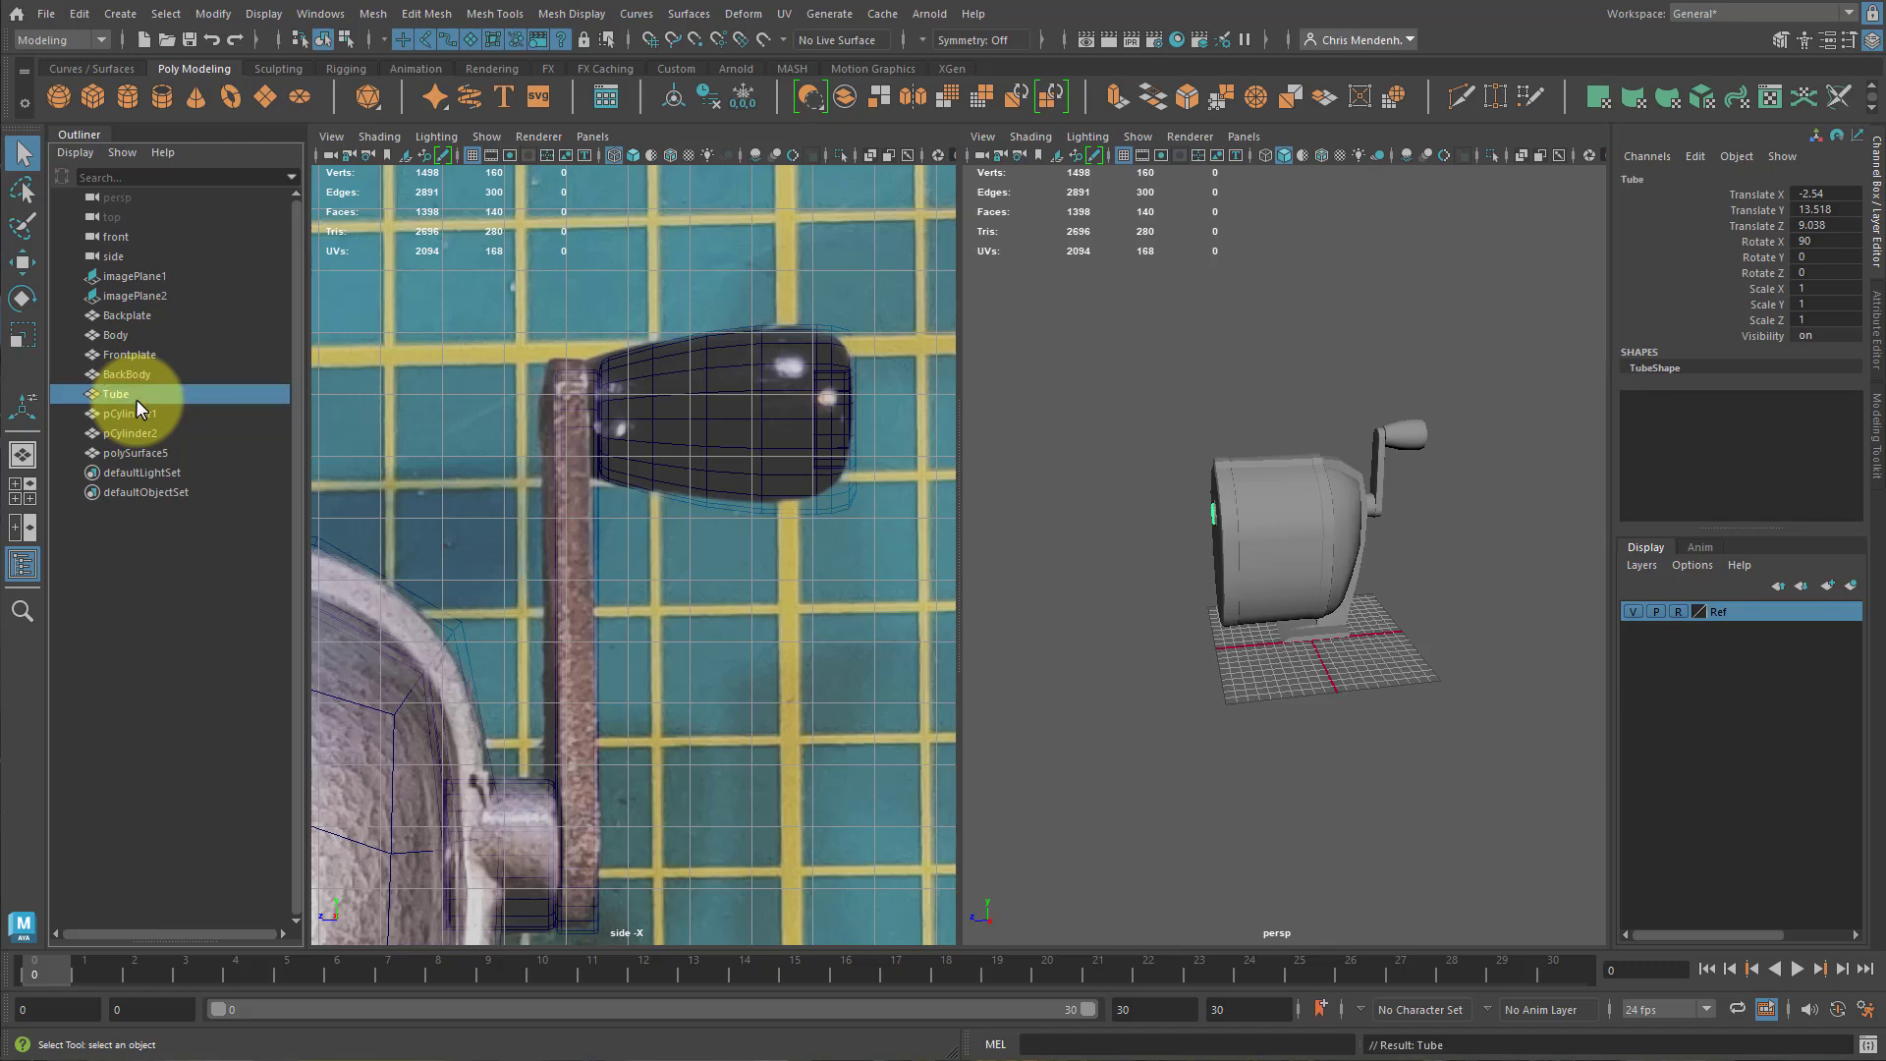
Rename pCylinder1, the short cylinder joining the crank to the rear housing, as HandleSupport.
click(133, 413)
double_click(133, 413)
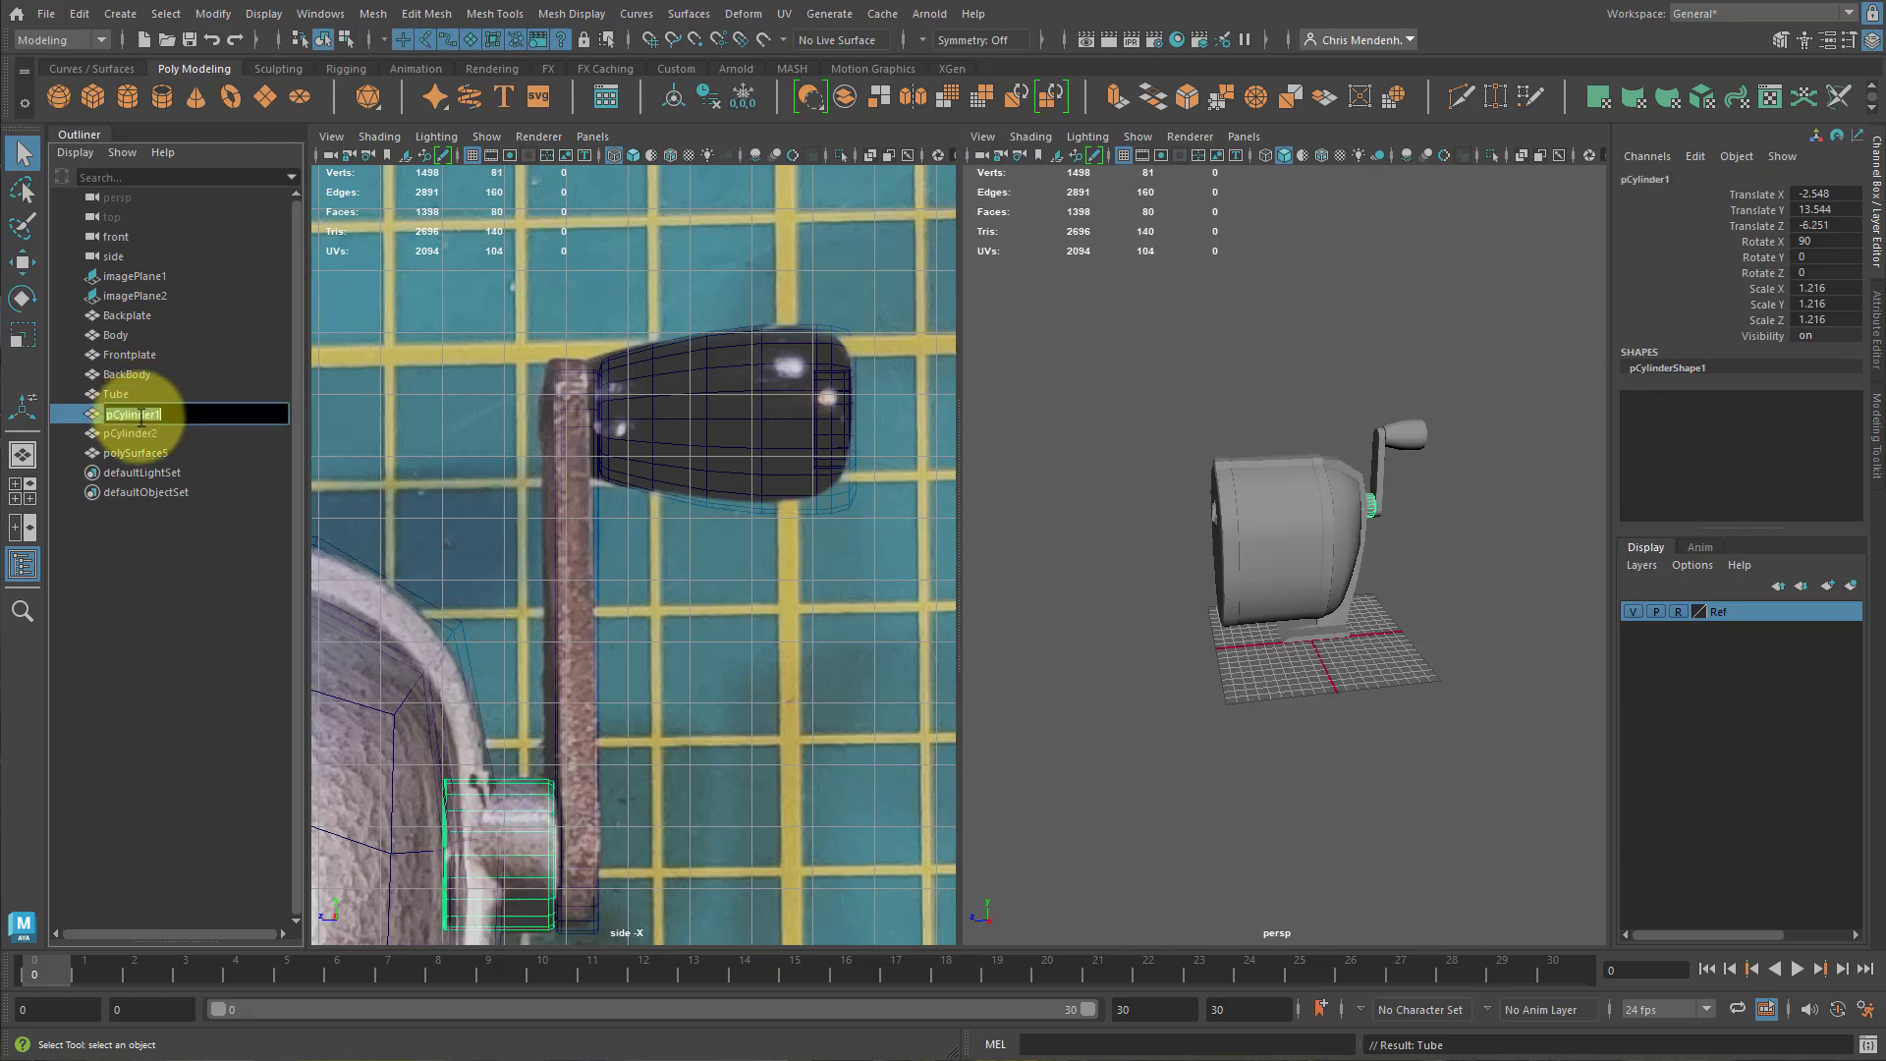
text(BackBody)
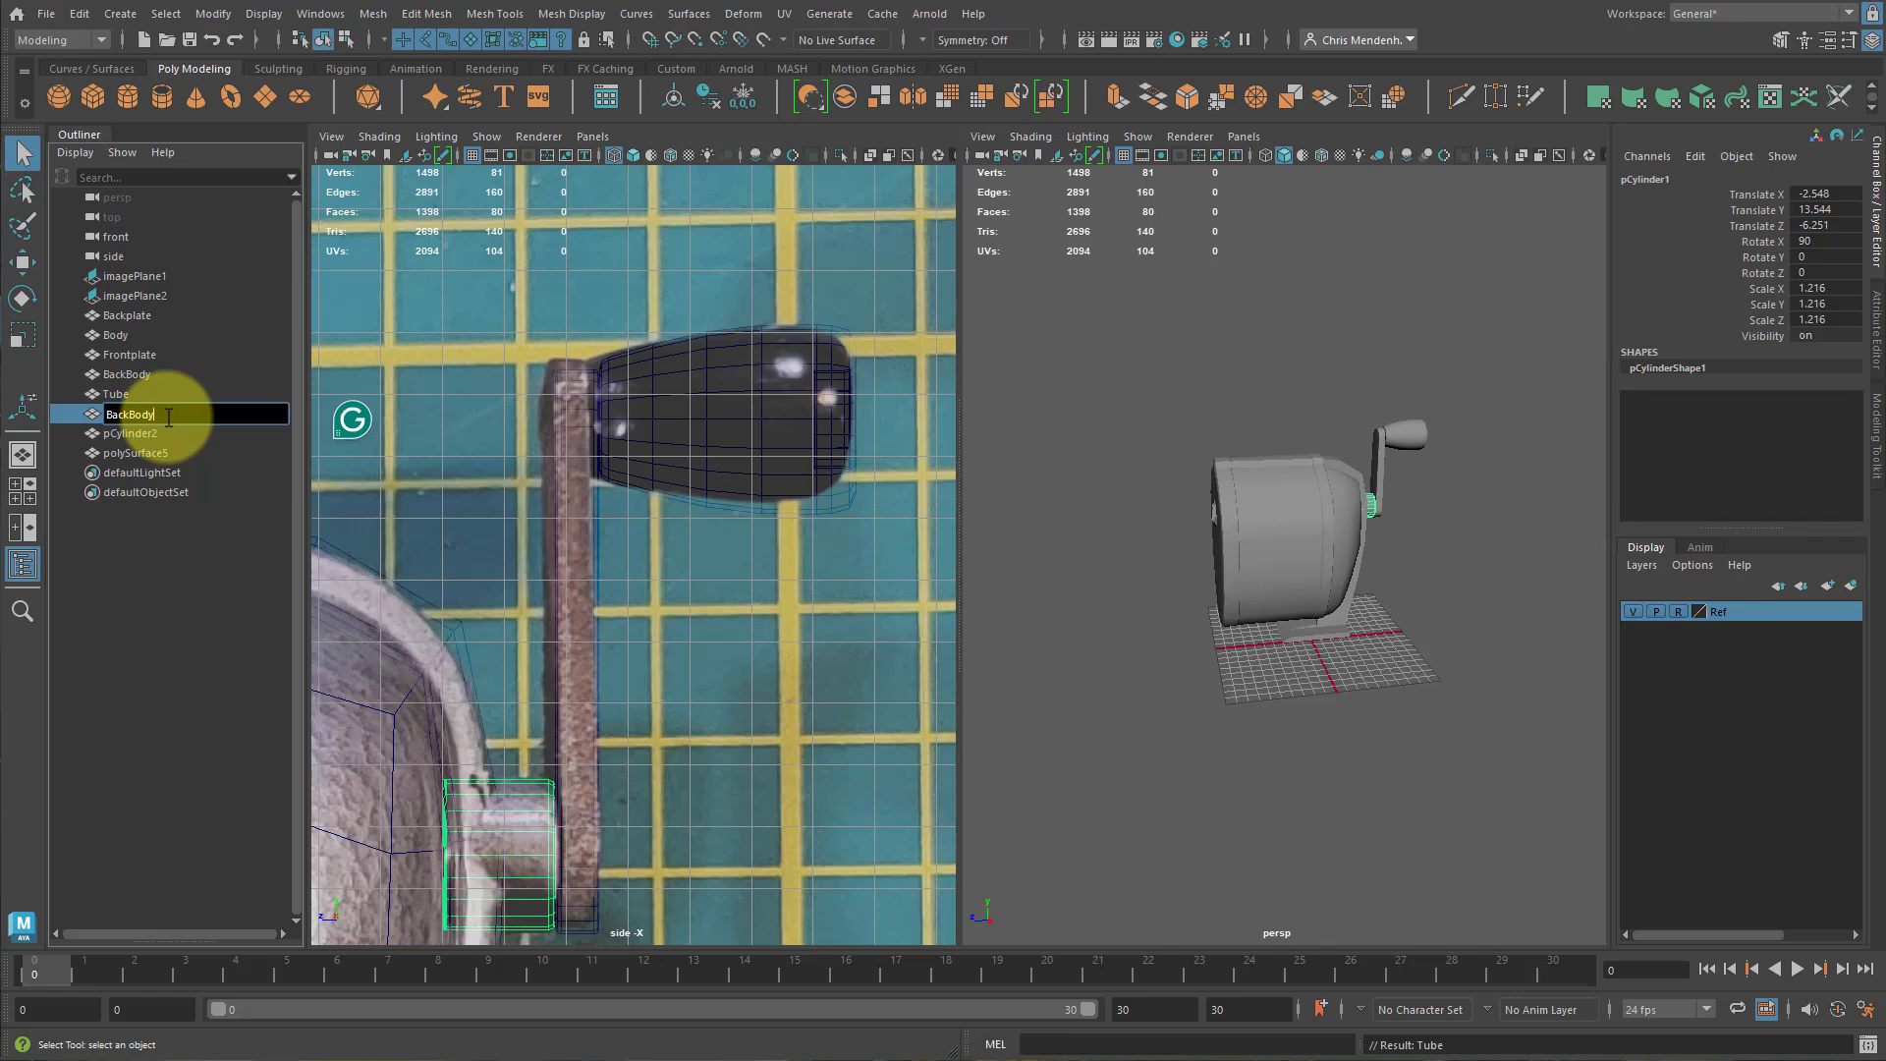
text(Su)
text(Handle)
key(BackSpace)
key(BackSpace)
key(BackSpace)
key(BackSpace)
key(BackSpace)
key(BackSpace)
key(BackSpace)
key(BackSpace)
key(BackSpace)
key(BackSpace)
key(BackSpace)
key(BackSpace)
key(BackSpace)
text(Handle)
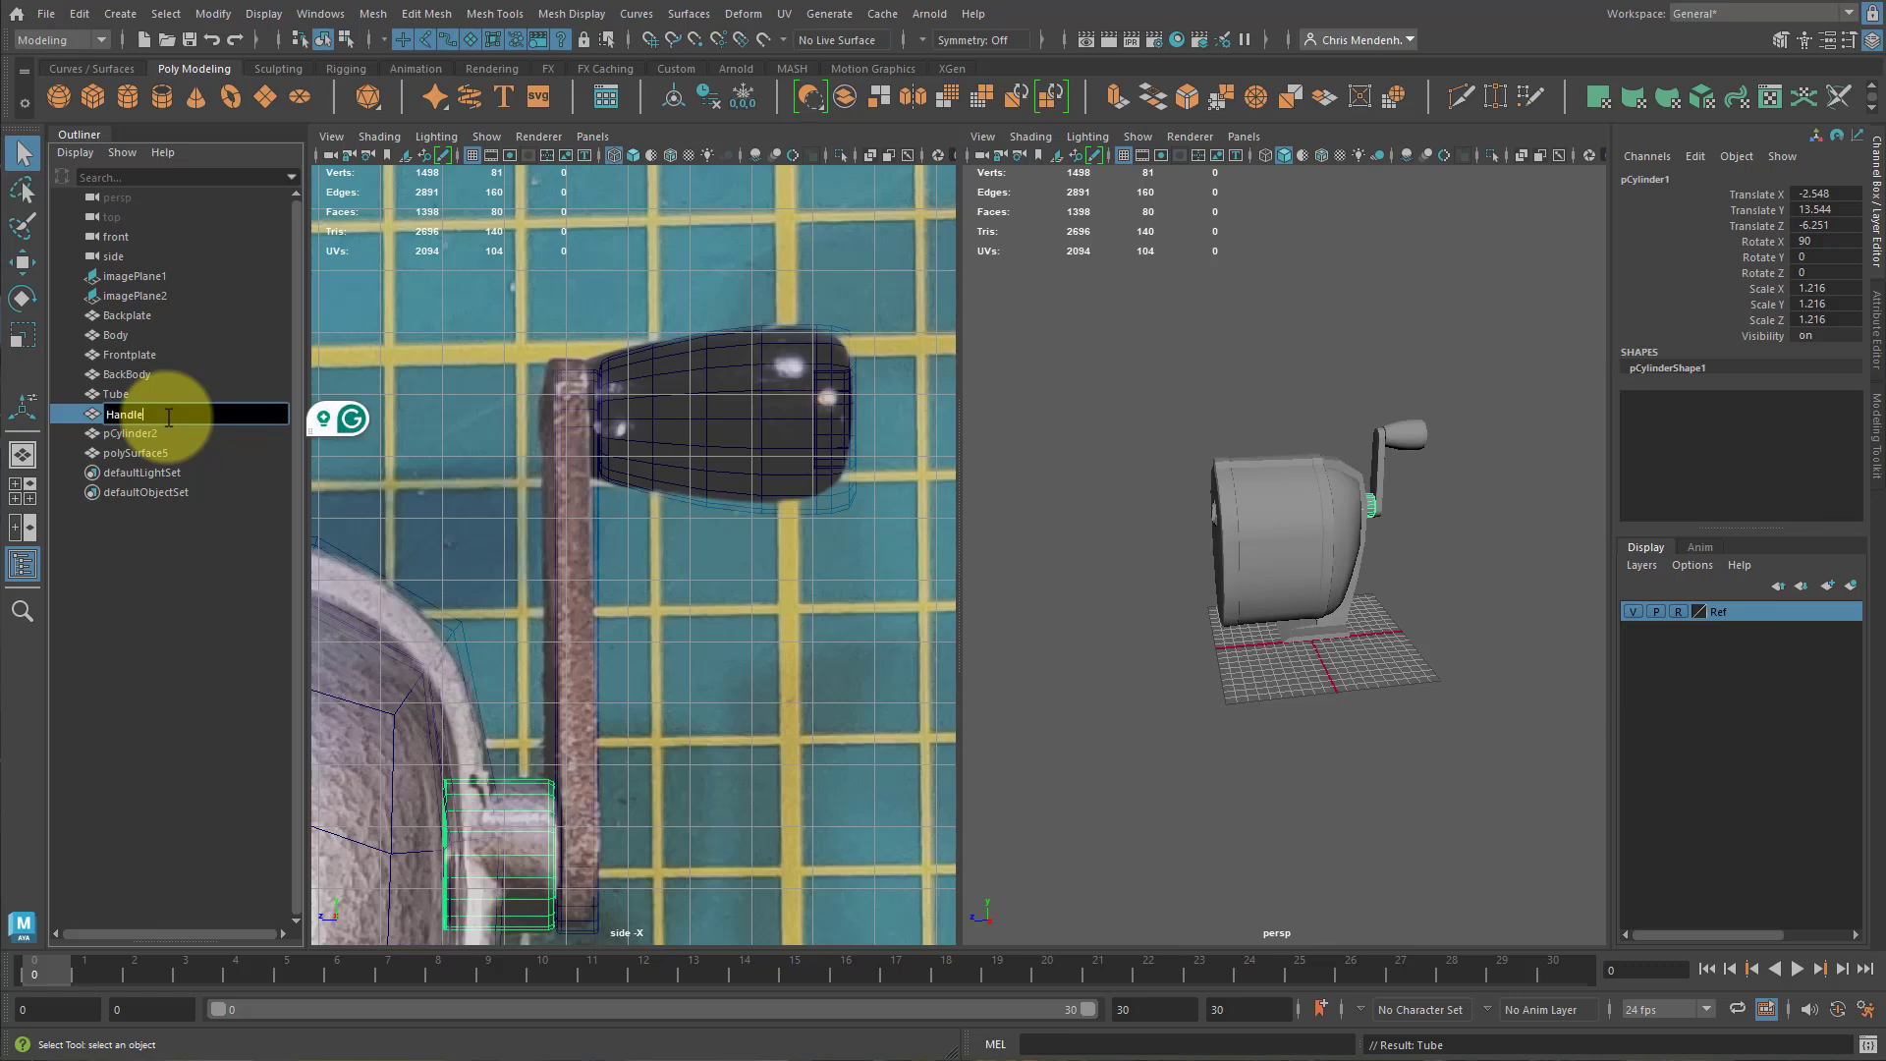
text(Support)
key(Return)
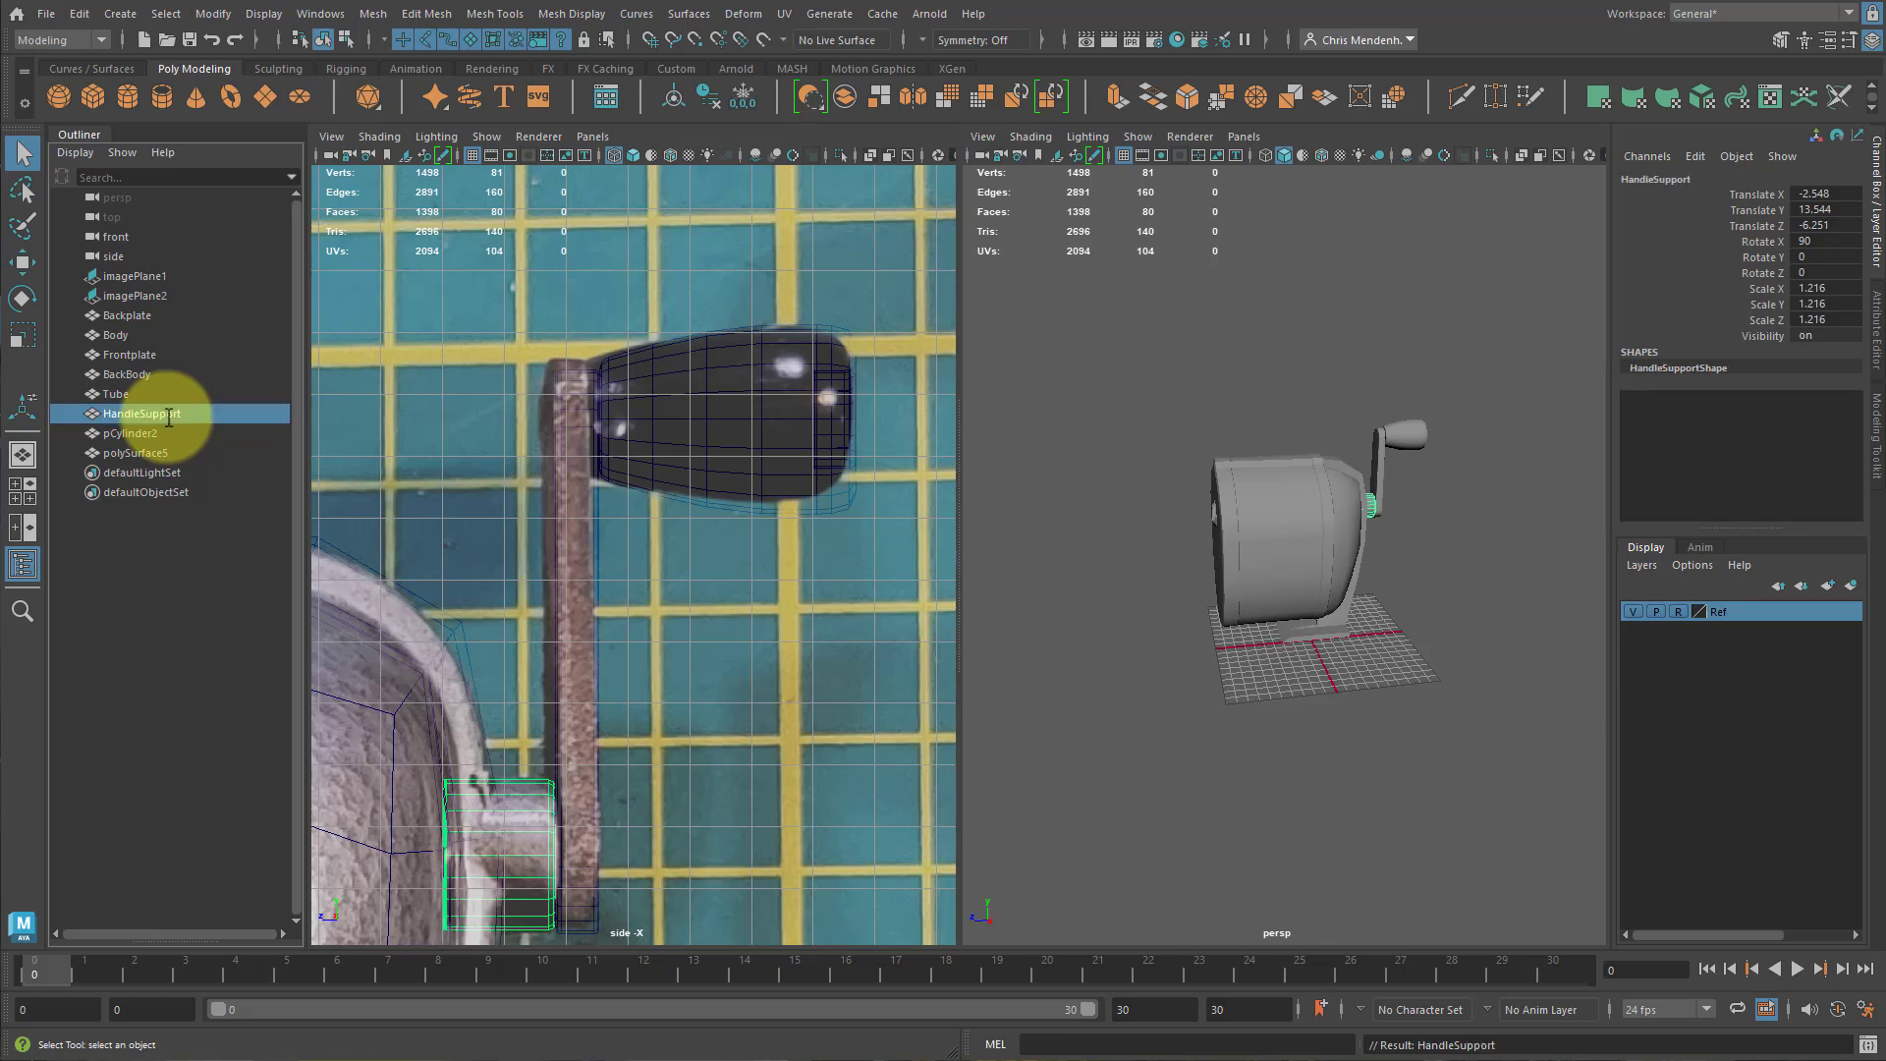
Rename pCylinder2, the grip at the end of the crank, as Handle.
click(133, 453)
click(128, 433)
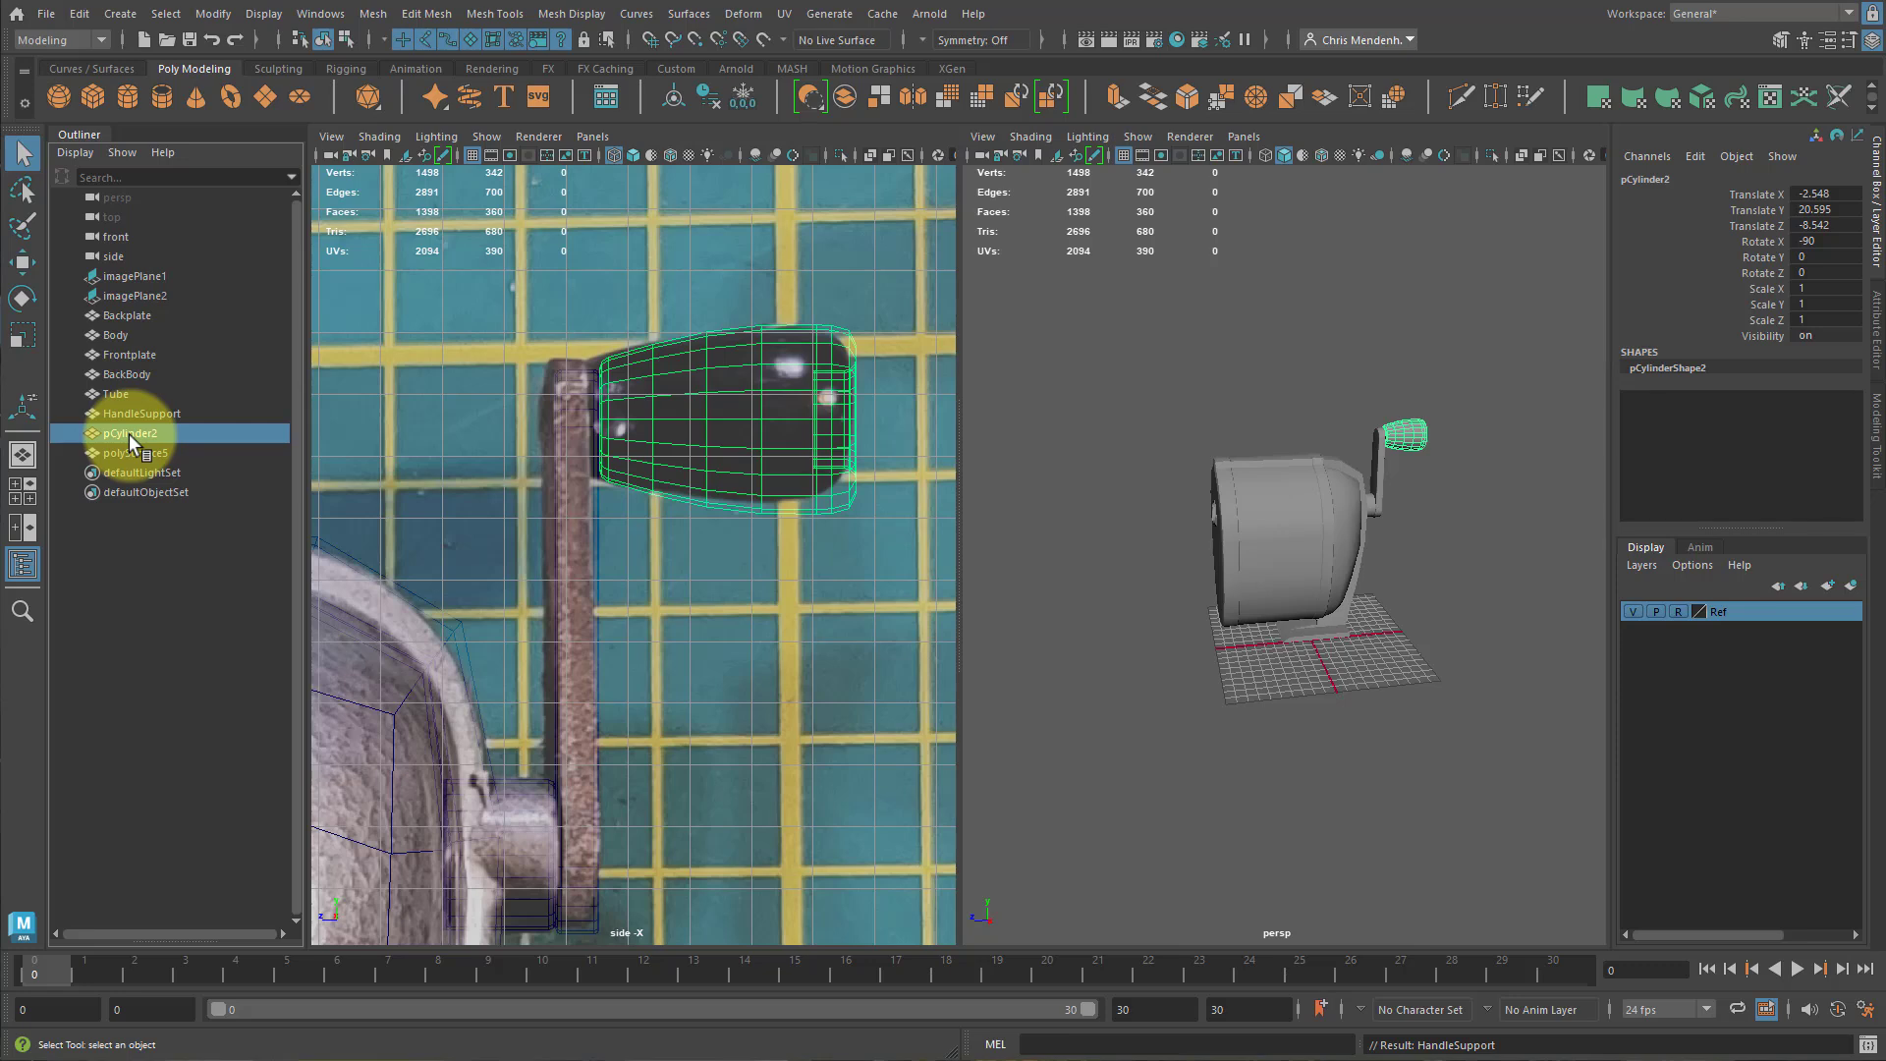
double_click(128, 433)
text(H)
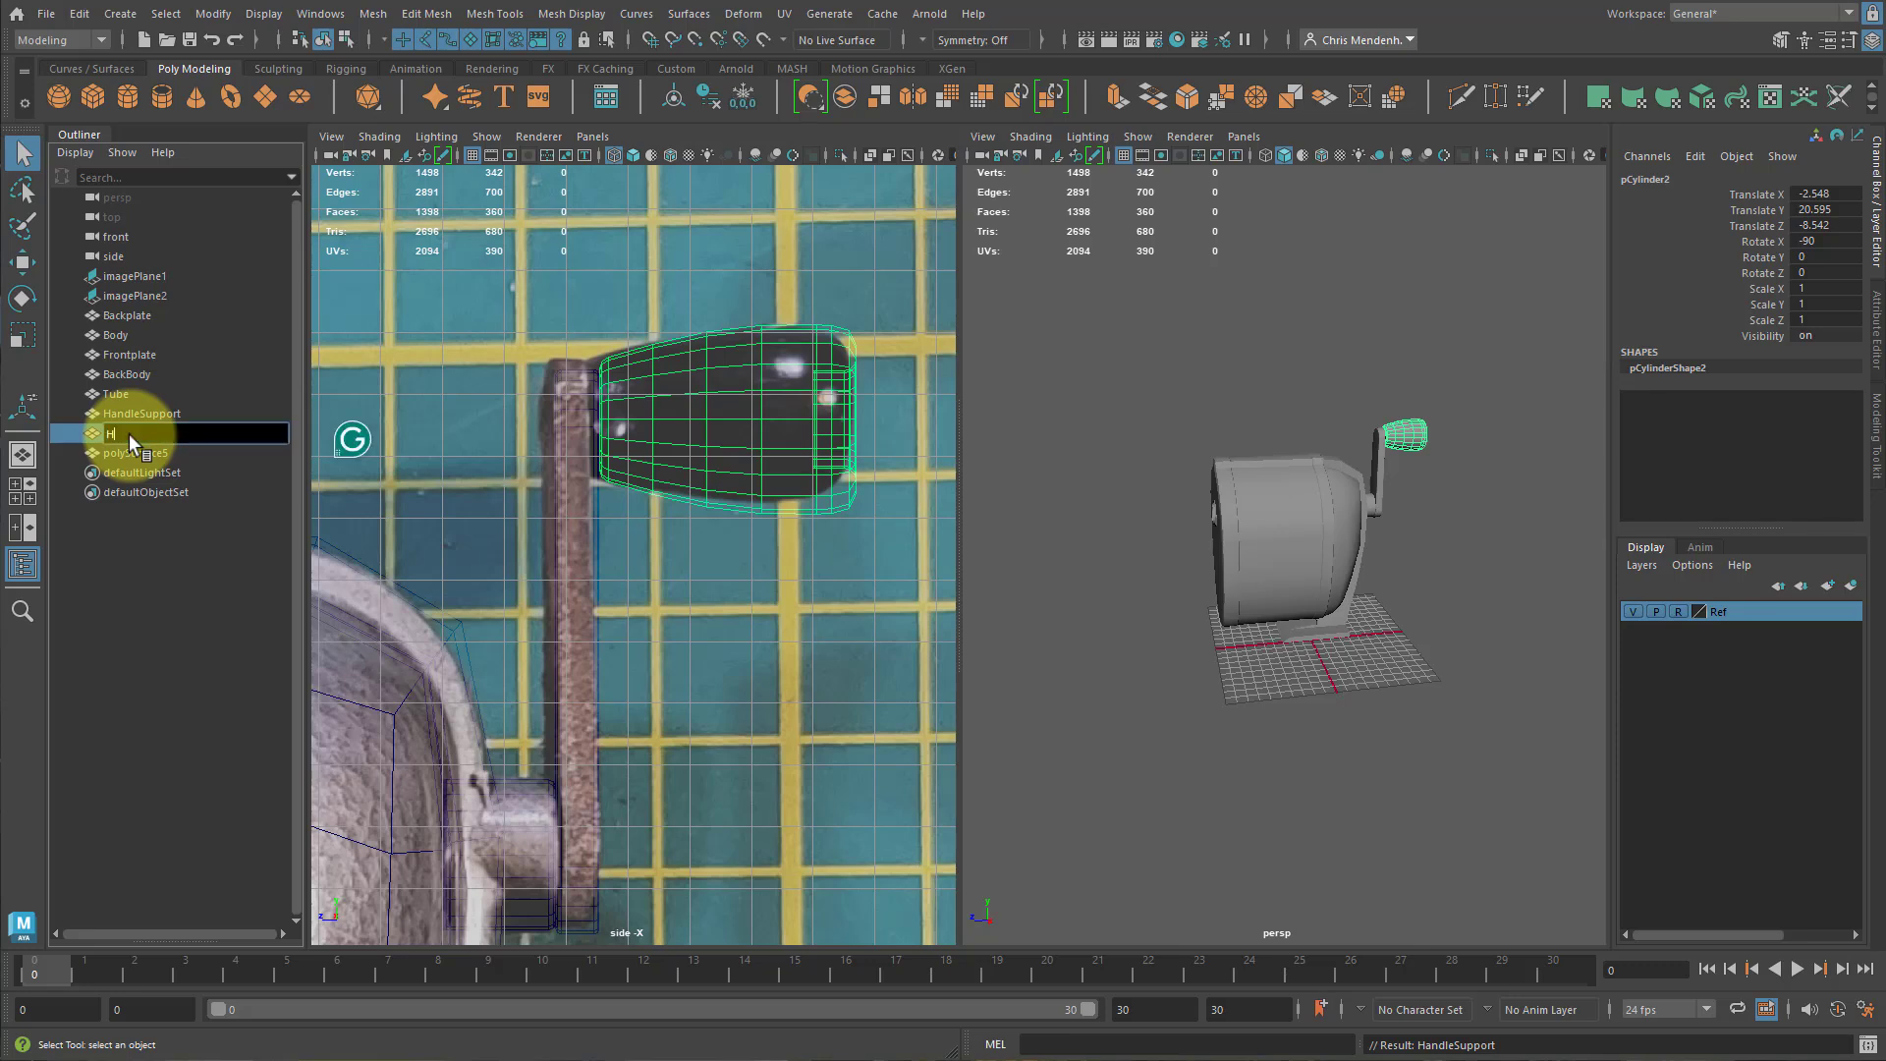
text(and)
key(Return)
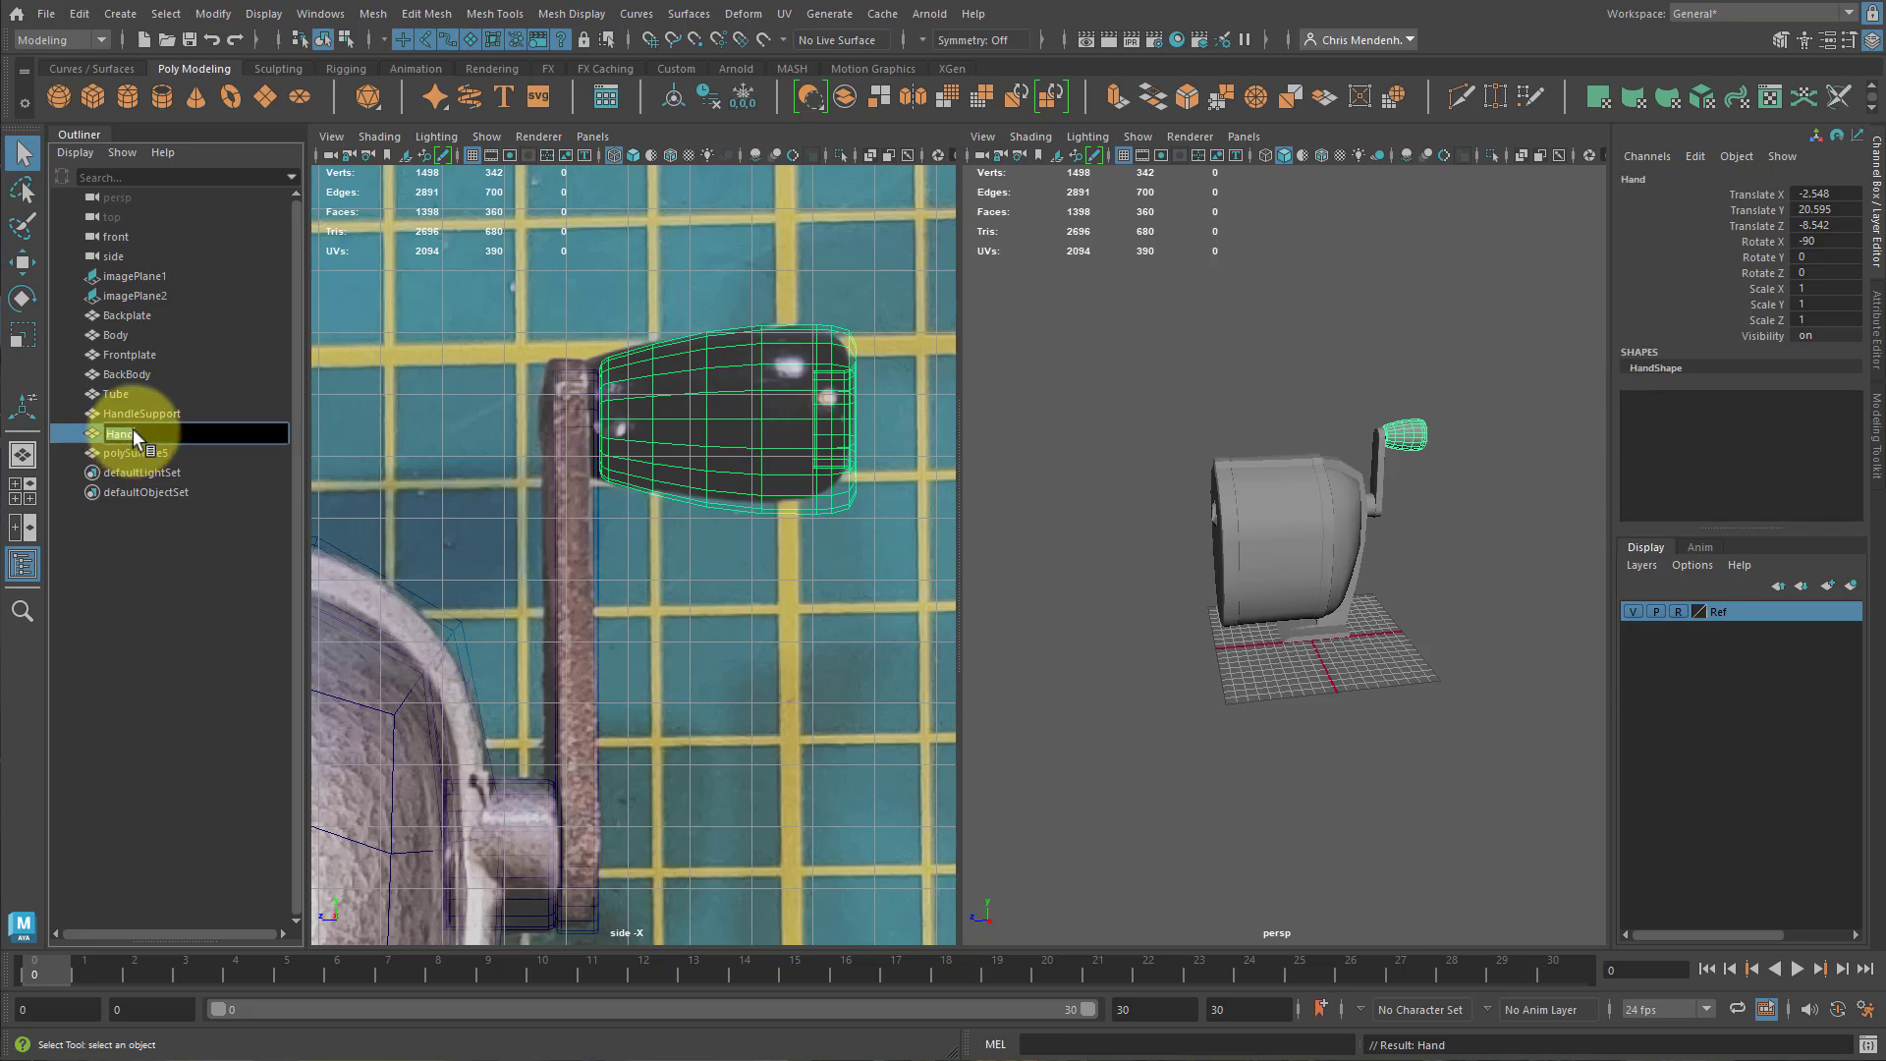
click(153, 438)
text(l_e)
key(Return)
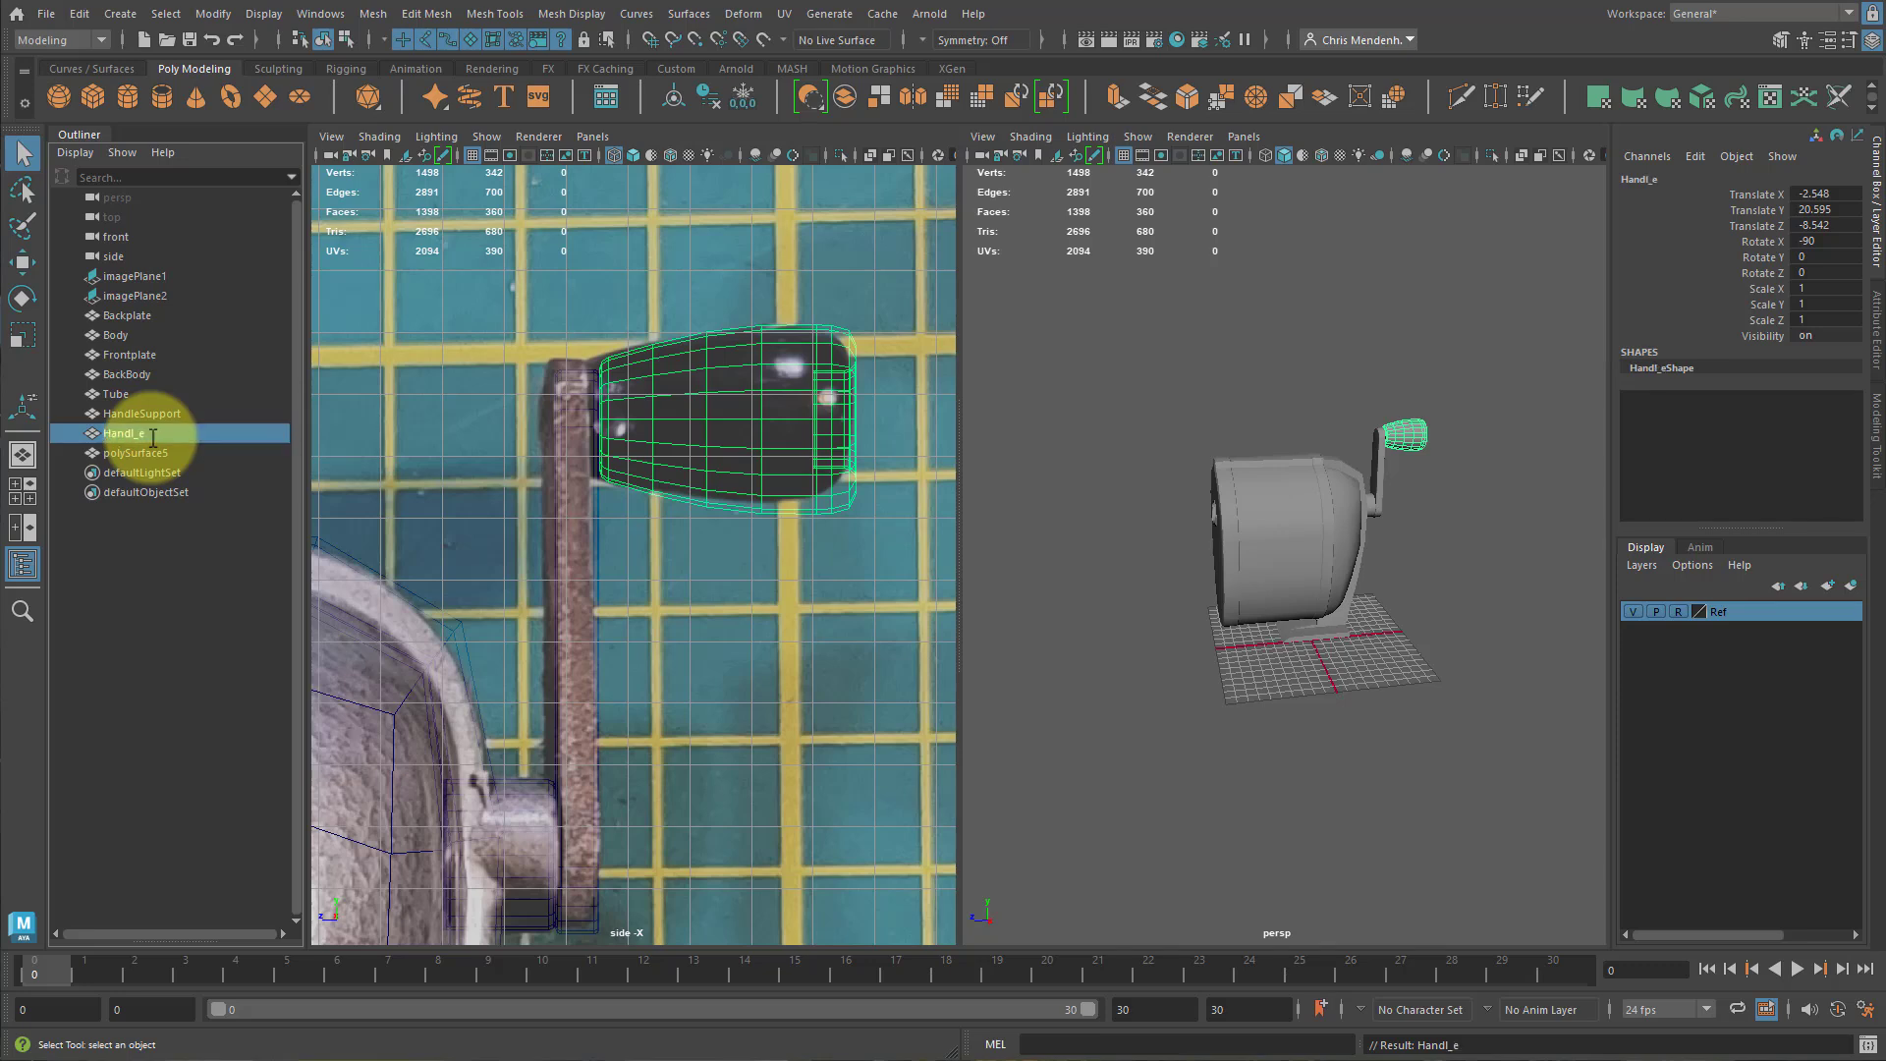
click(183, 436)
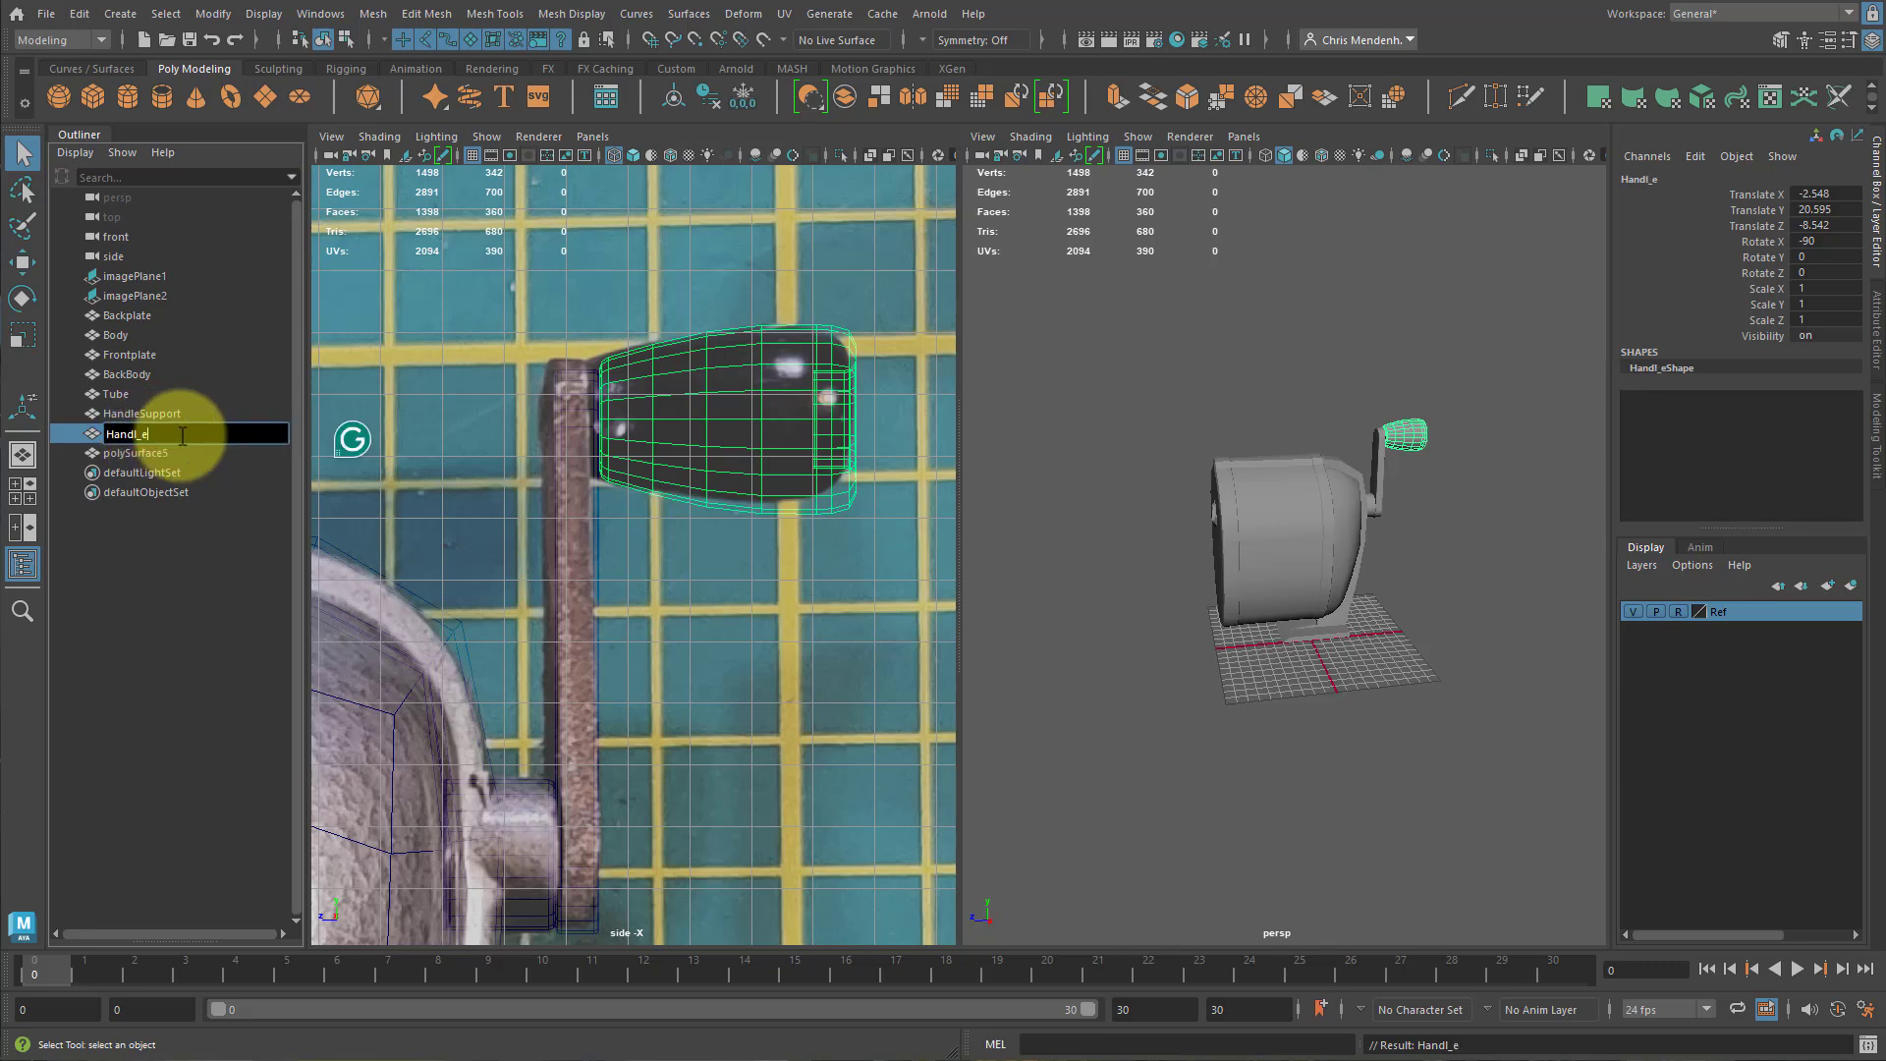
key(Left)
key(BackSpace)
Rename polySurface5, the flat bar of the crank, as Arm.
click(141, 451)
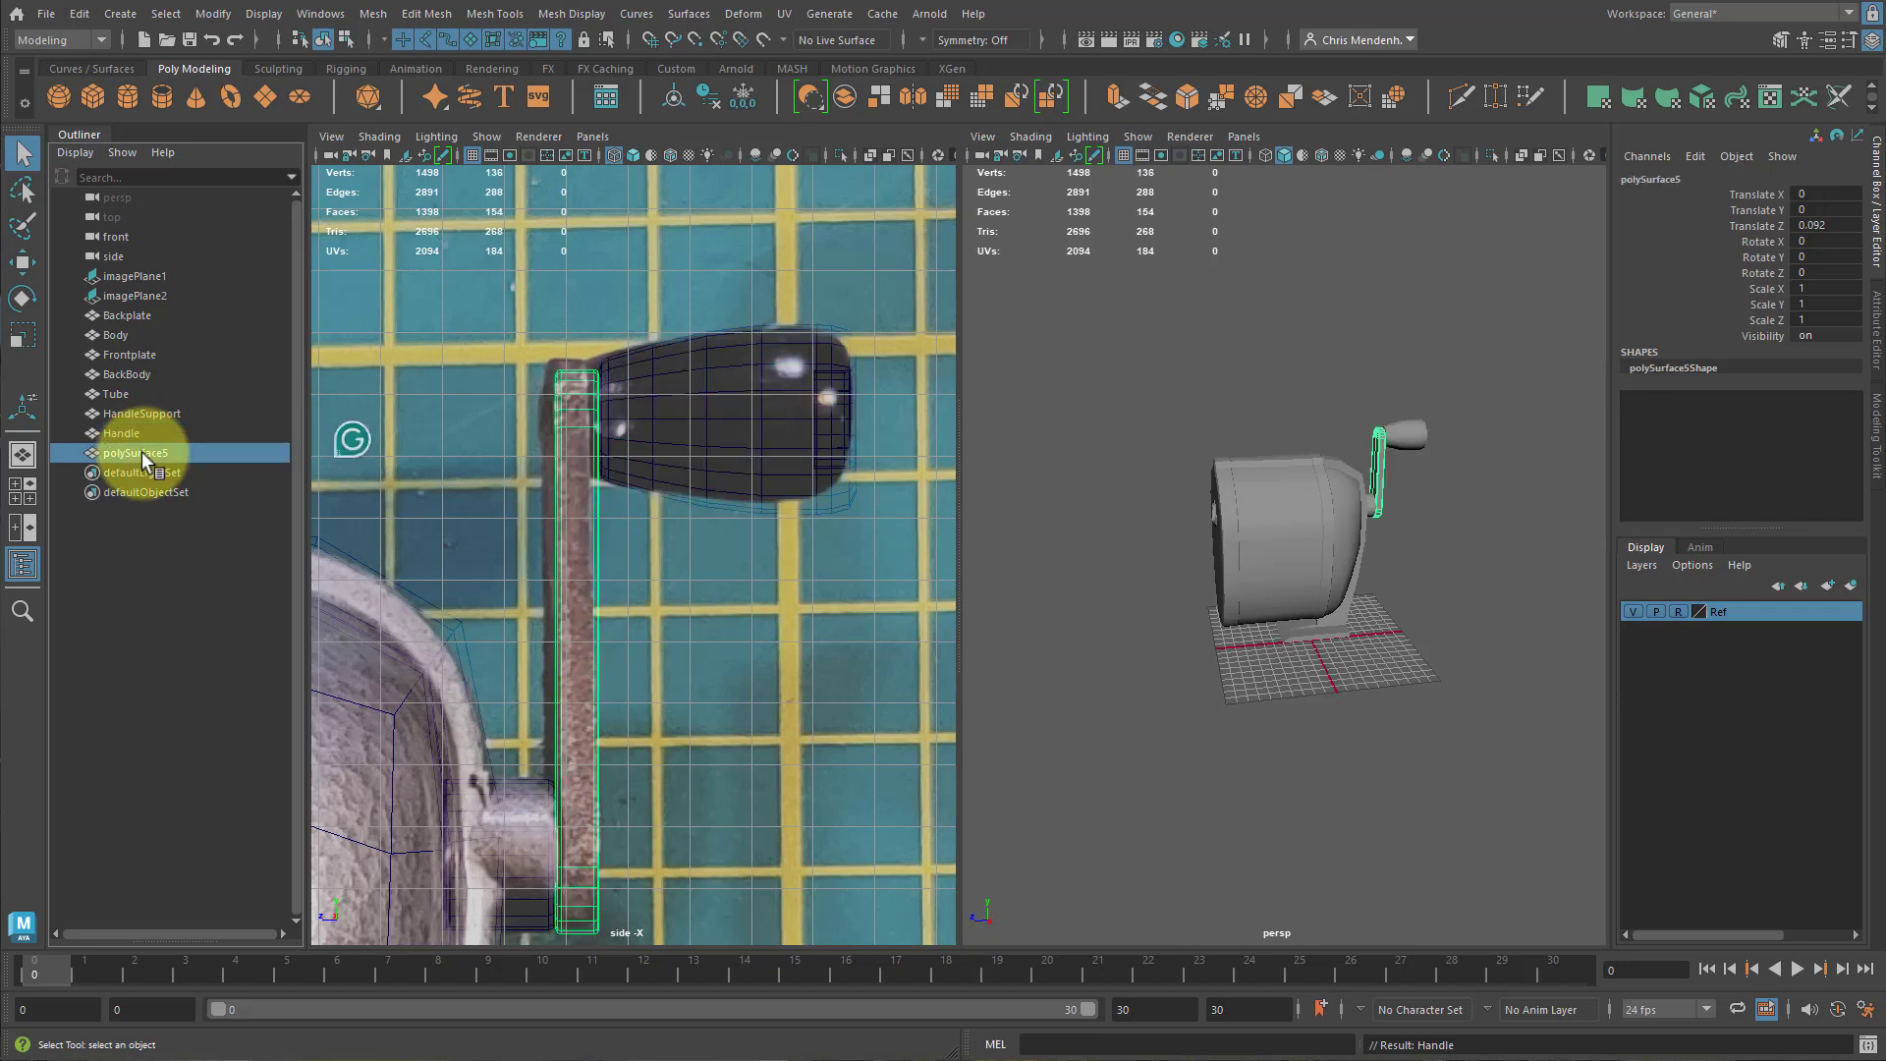
double_click(141, 451)
text(A)
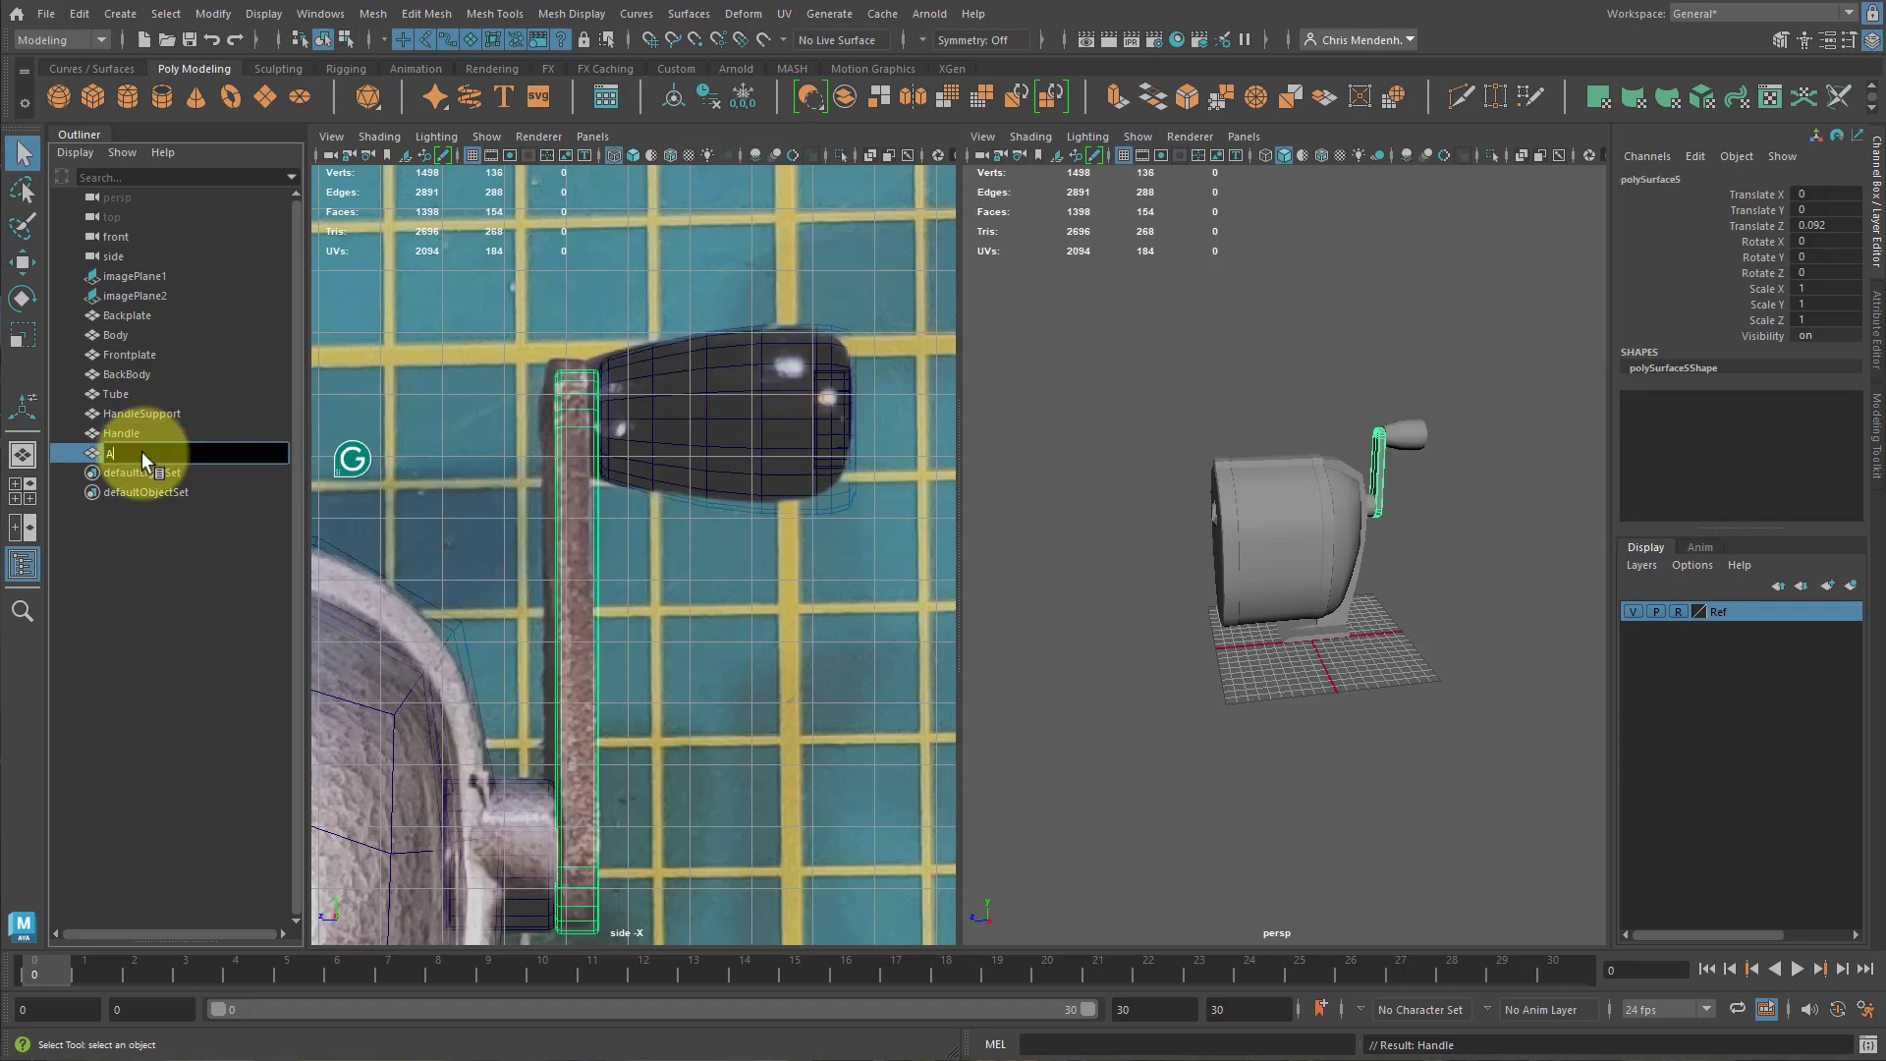
text(rm)
key(Return)
Go through the renamed parts from Backplate to Arm and check that each name matches its geometry.
click(126, 355)
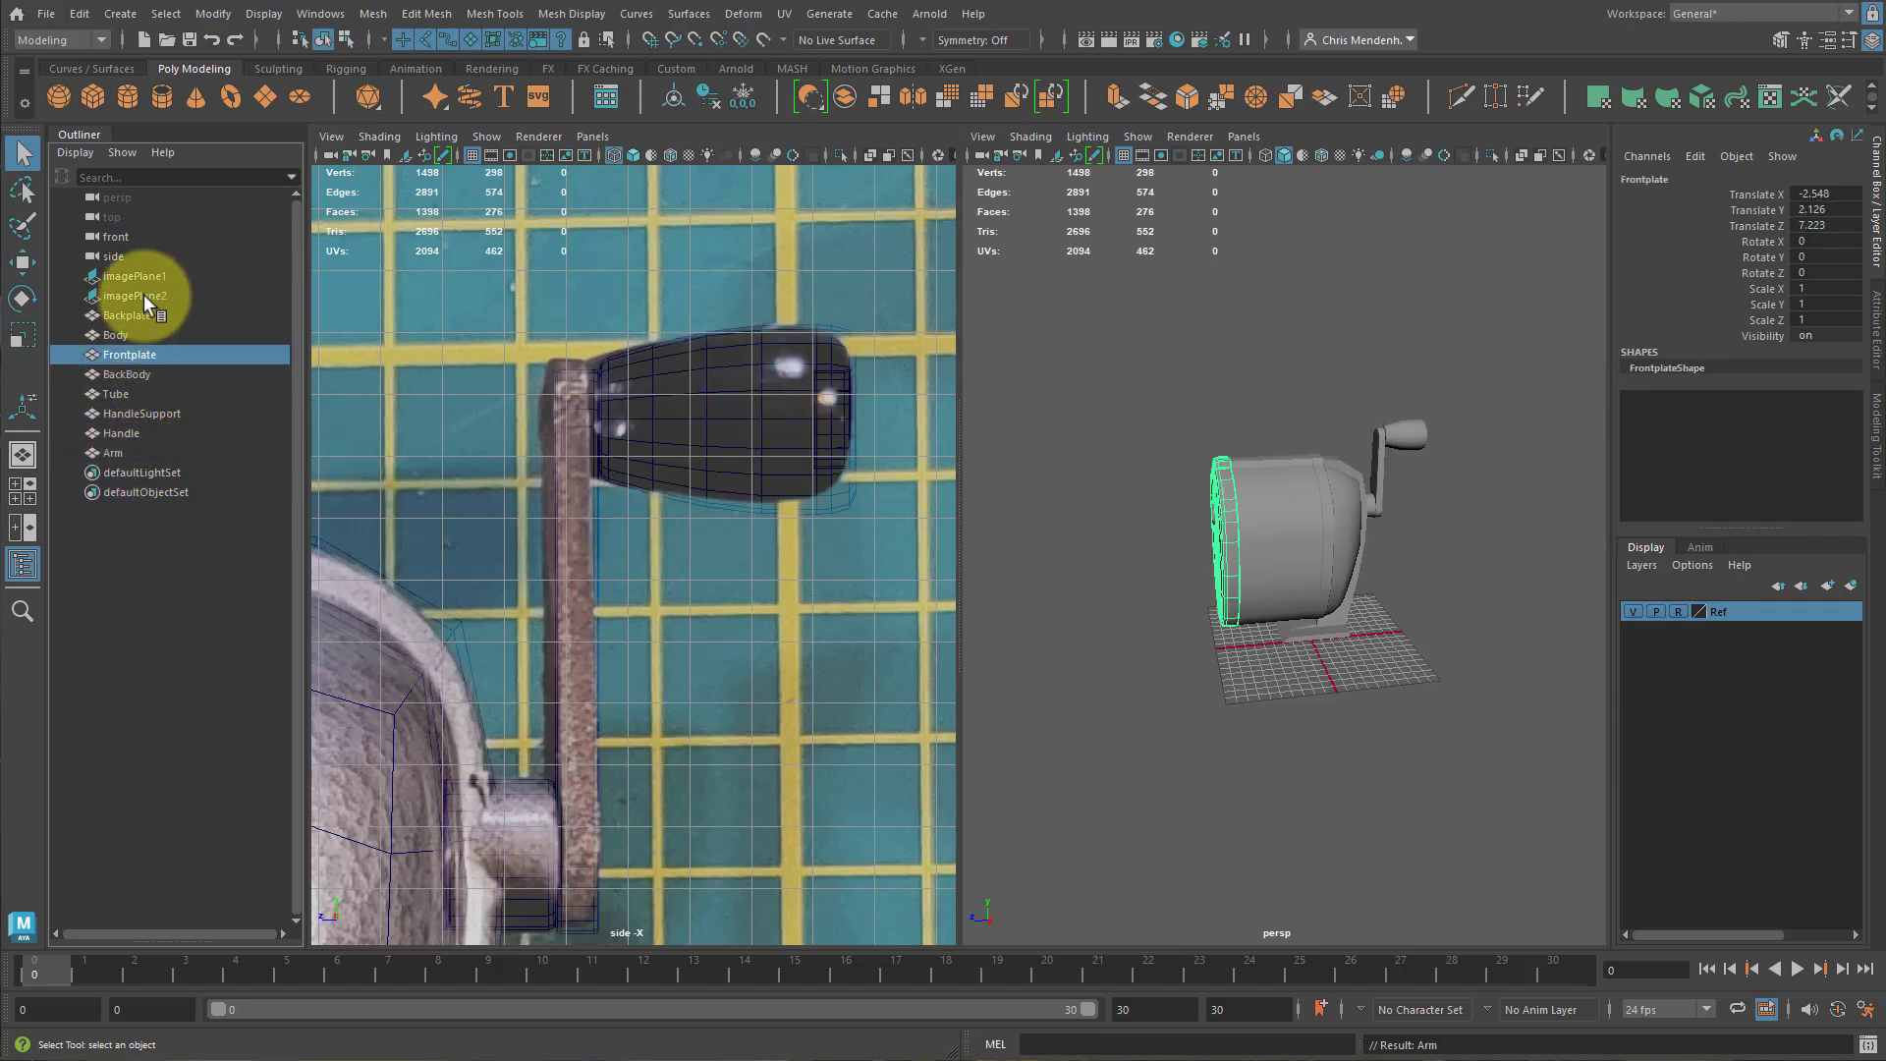
click(137, 315)
click(135, 335)
click(126, 369)
click(132, 315)
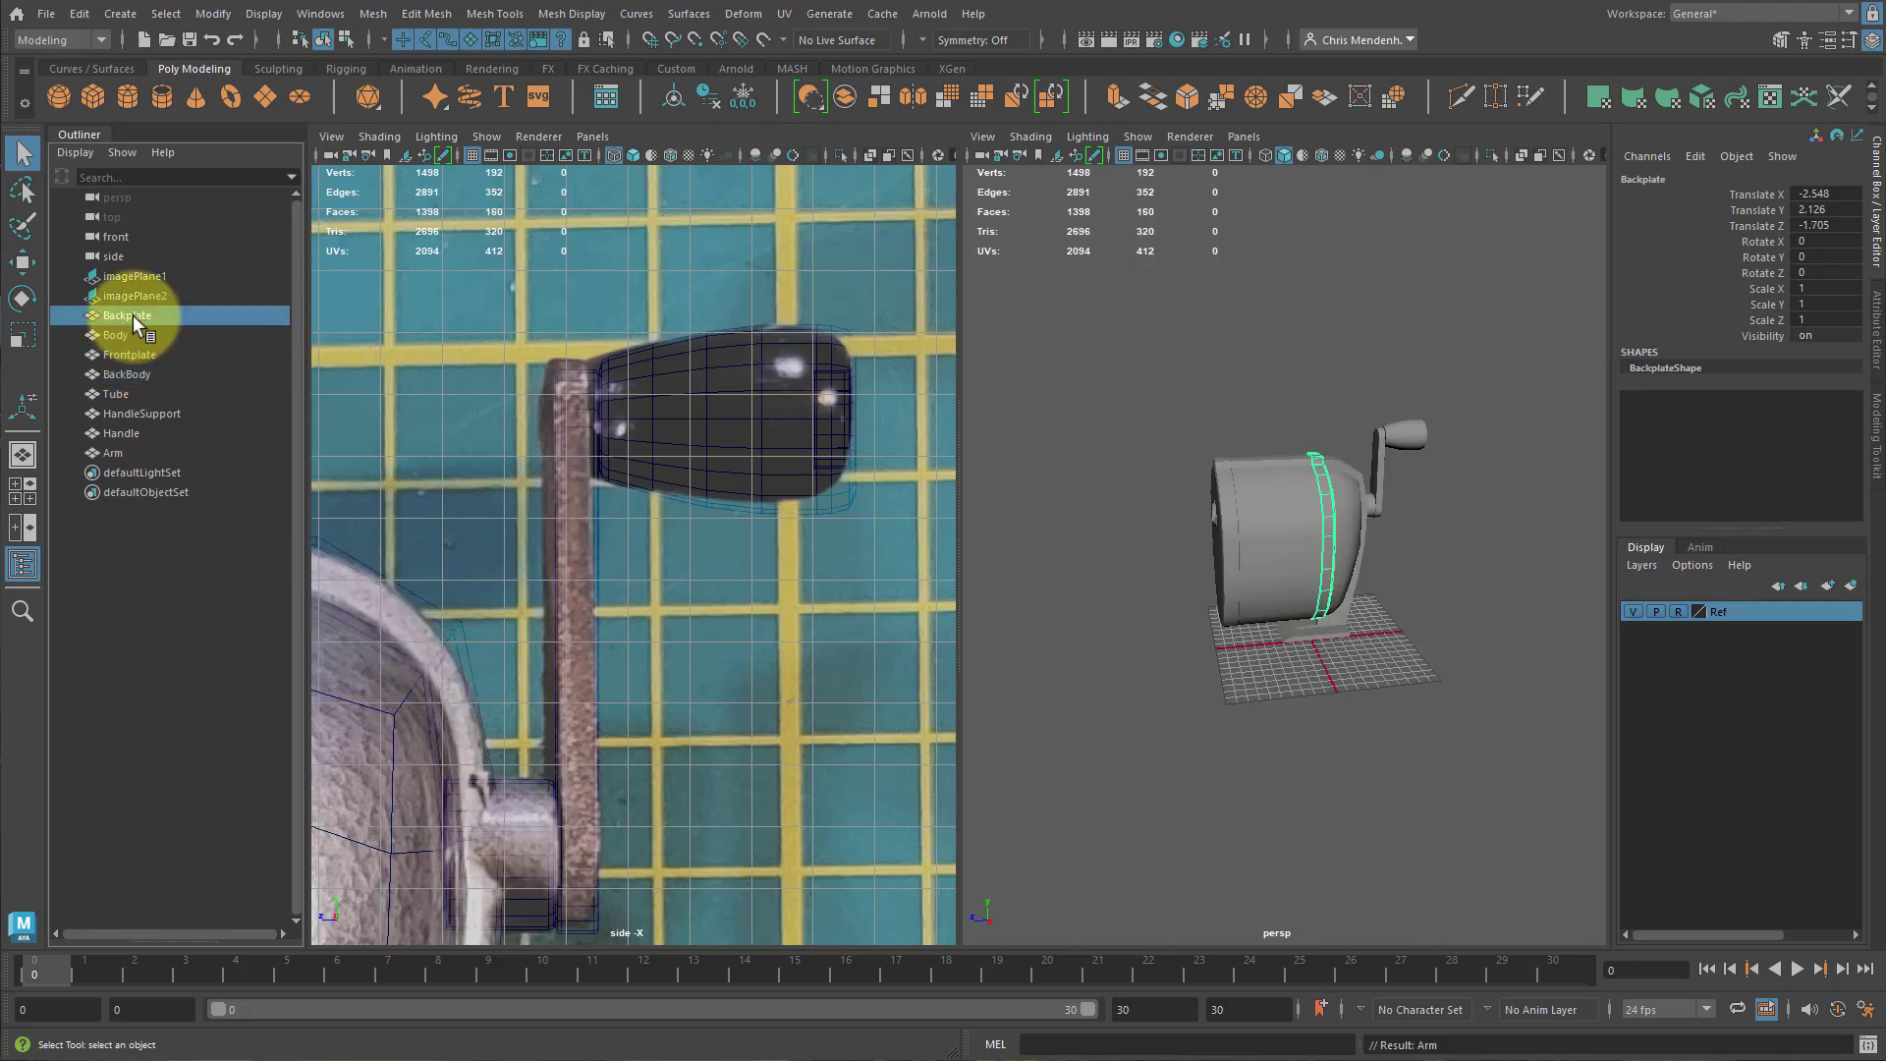
click(138, 337)
click(132, 373)
click(119, 394)
click(115, 415)
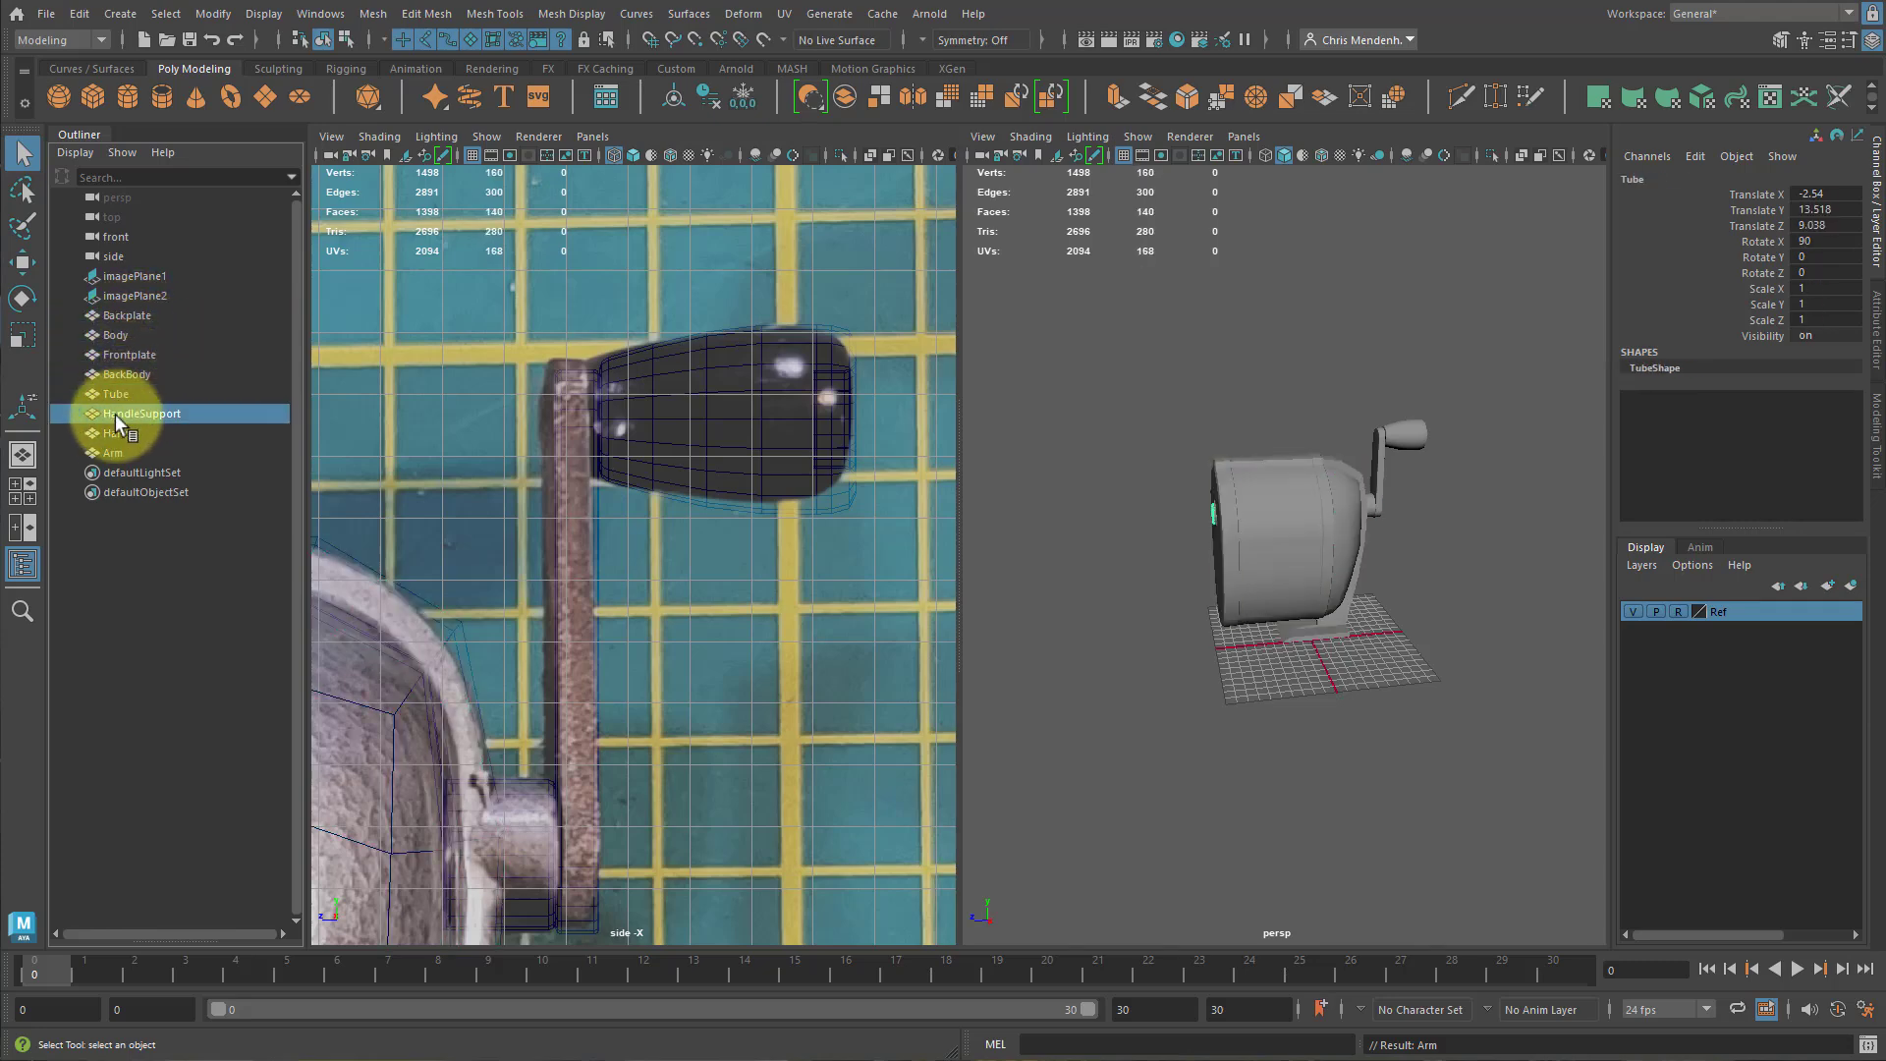
click(128, 434)
click(116, 453)
click(128, 318)
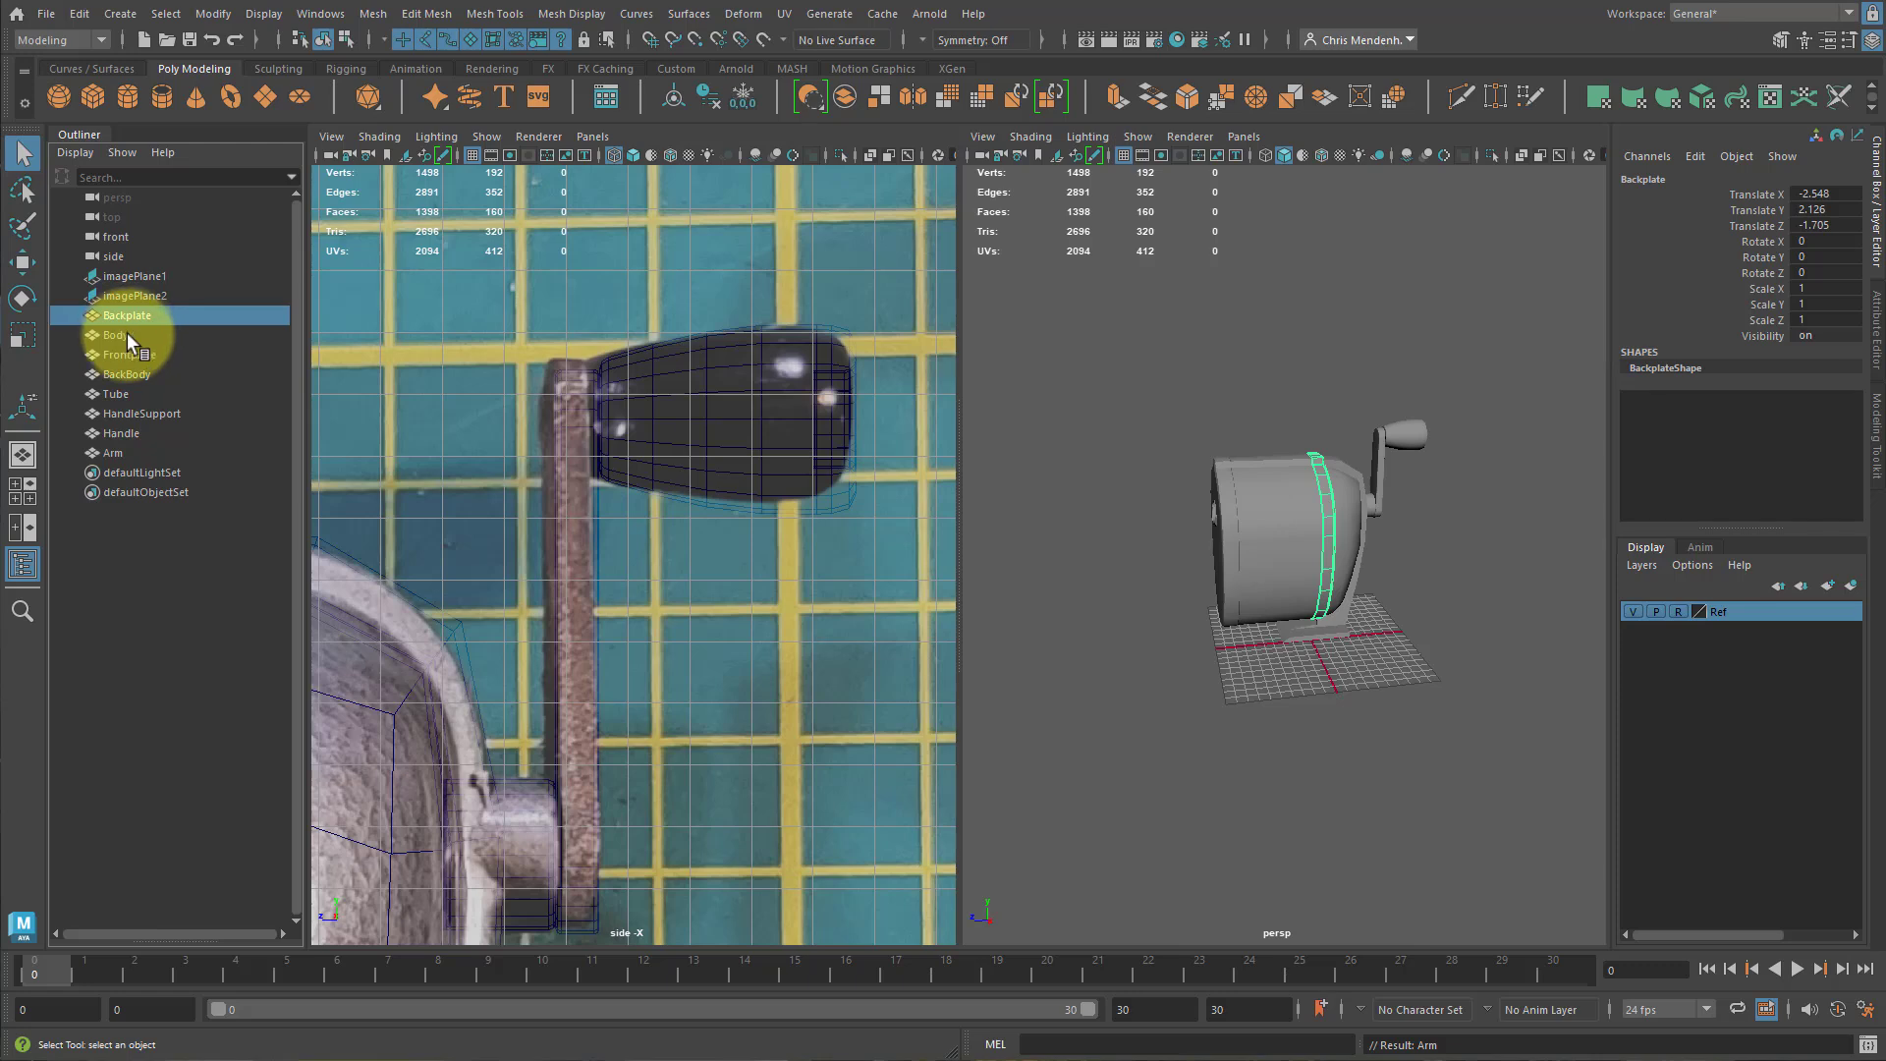
Reorder the scene hierarchy so Frontplate comes first among the parts, followed by Body, Backplate and BackBody.
click(127, 335)
click(128, 374)
click(132, 356)
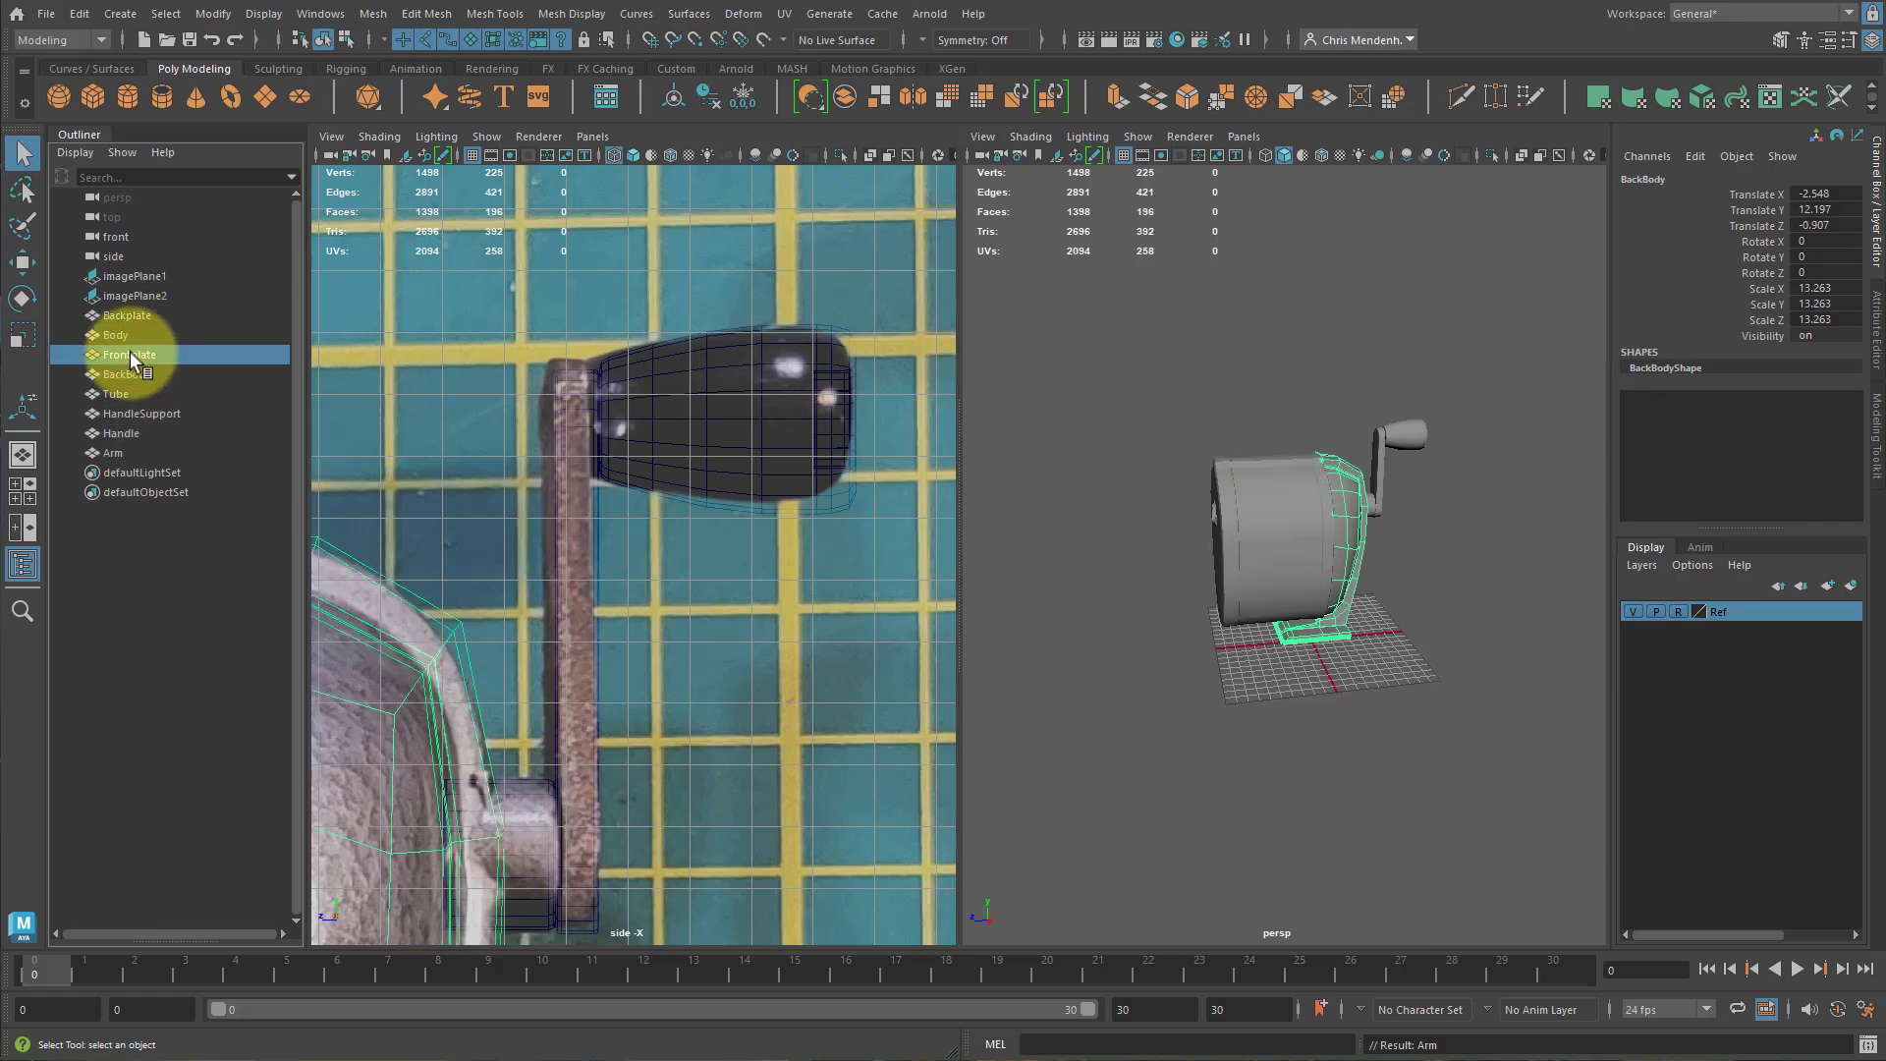
drag(132, 358, 109, 397)
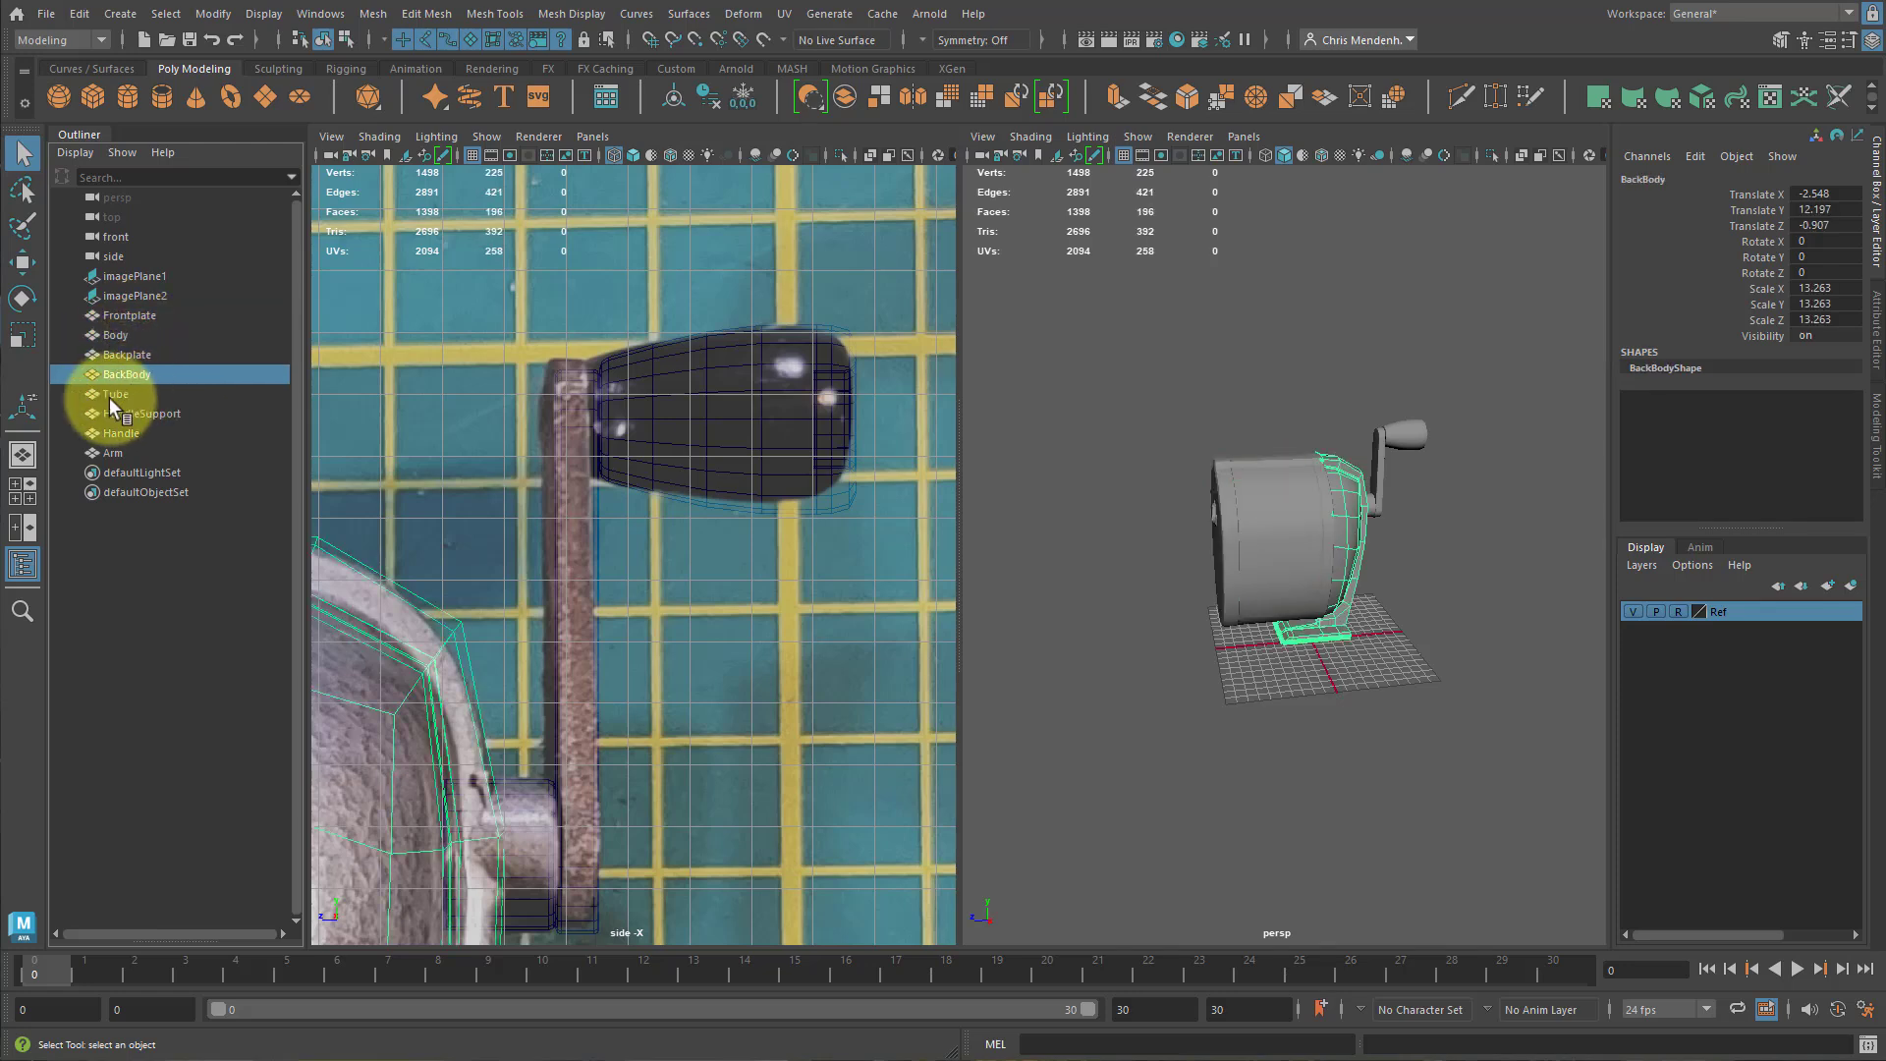
Move Tube up in the scene hierarchy so it sits between Frontplate and Body.
click(108, 394)
click(142, 415)
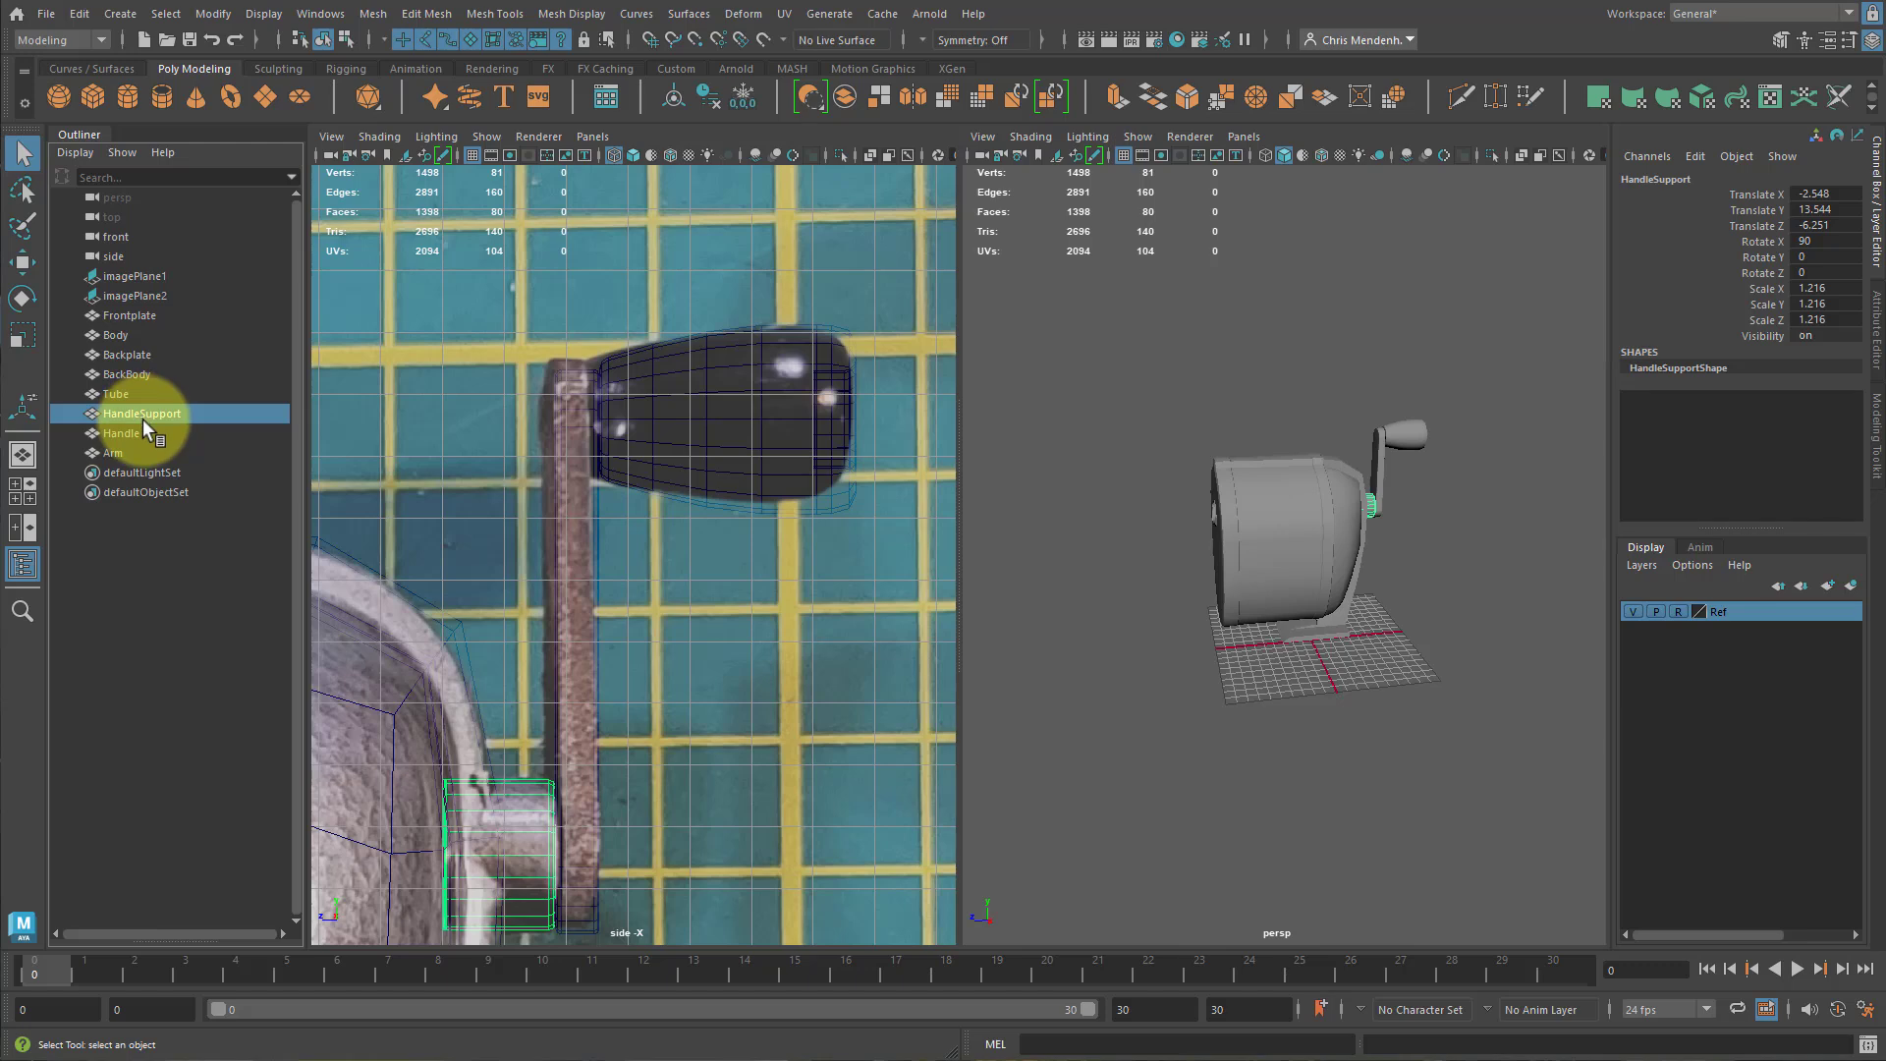
drag(138, 396, 143, 336)
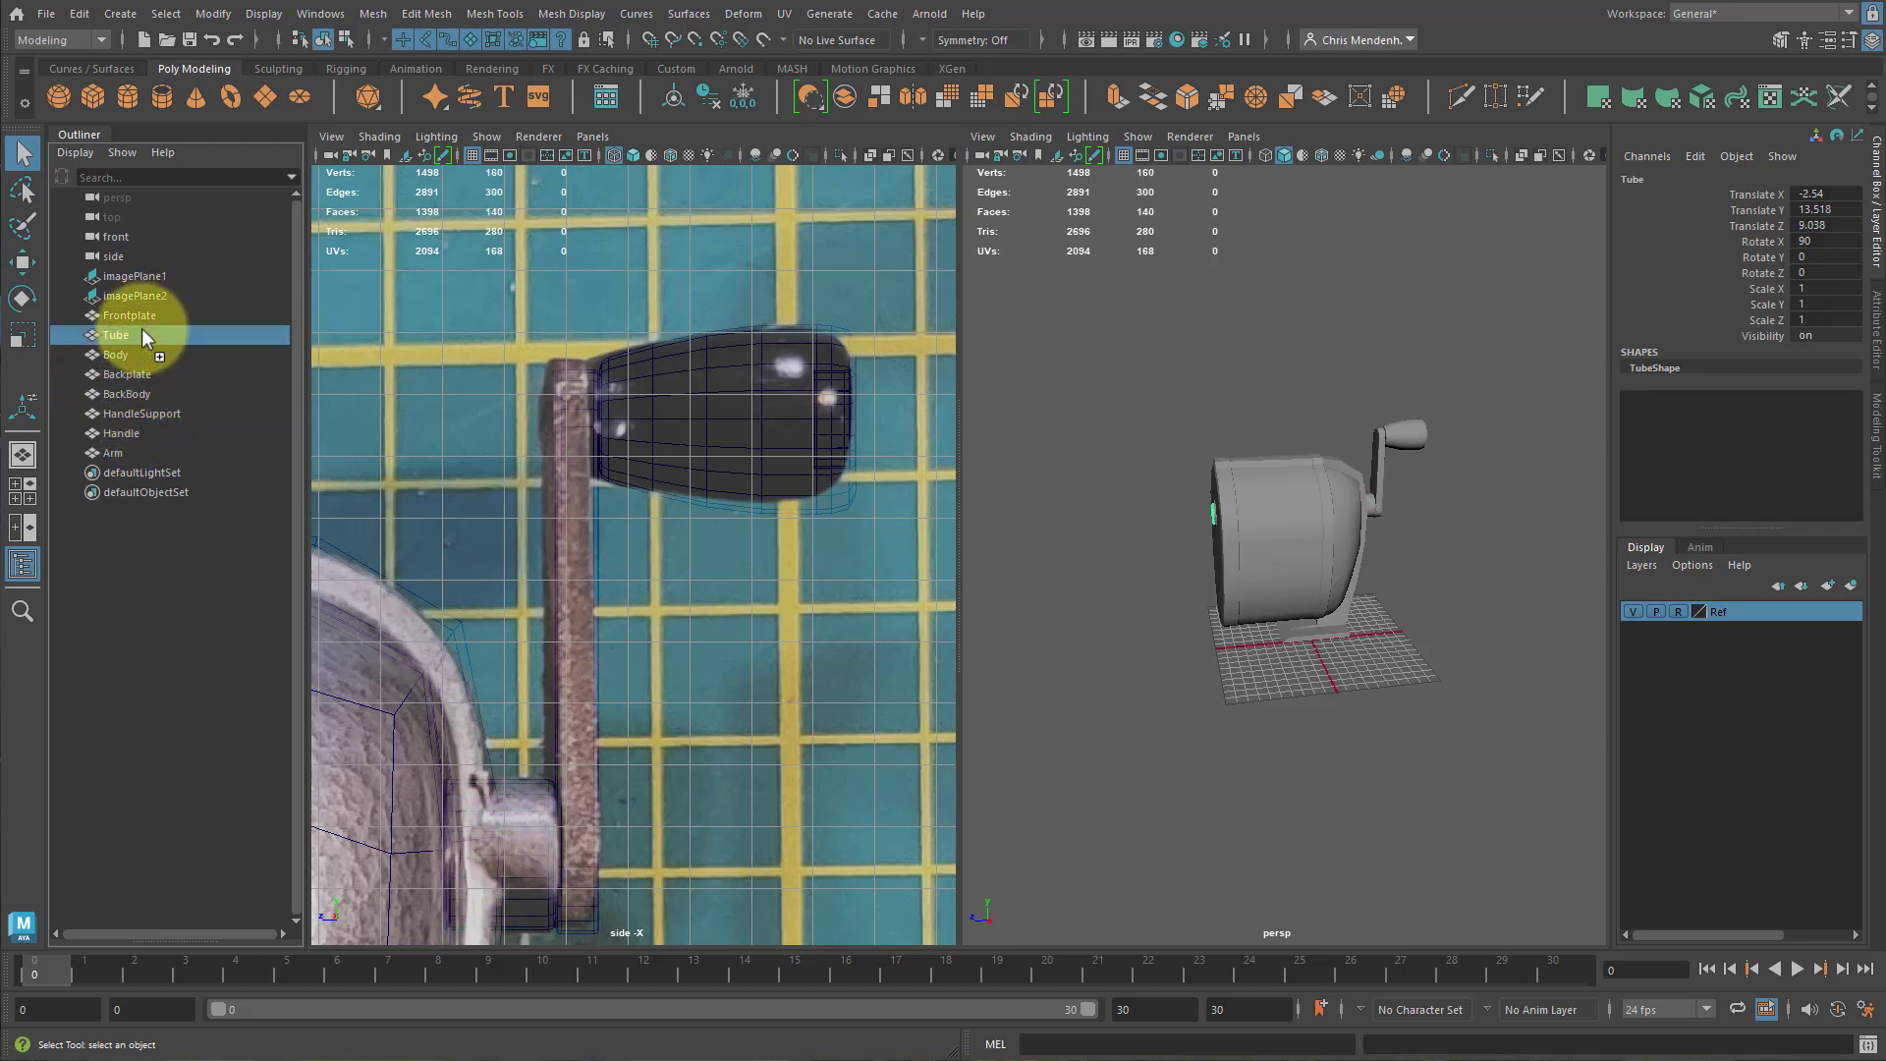
Move Arm above Handle in the scene hierarchy so it directly follows HandleSupport.
click(135, 394)
click(144, 414)
click(131, 433)
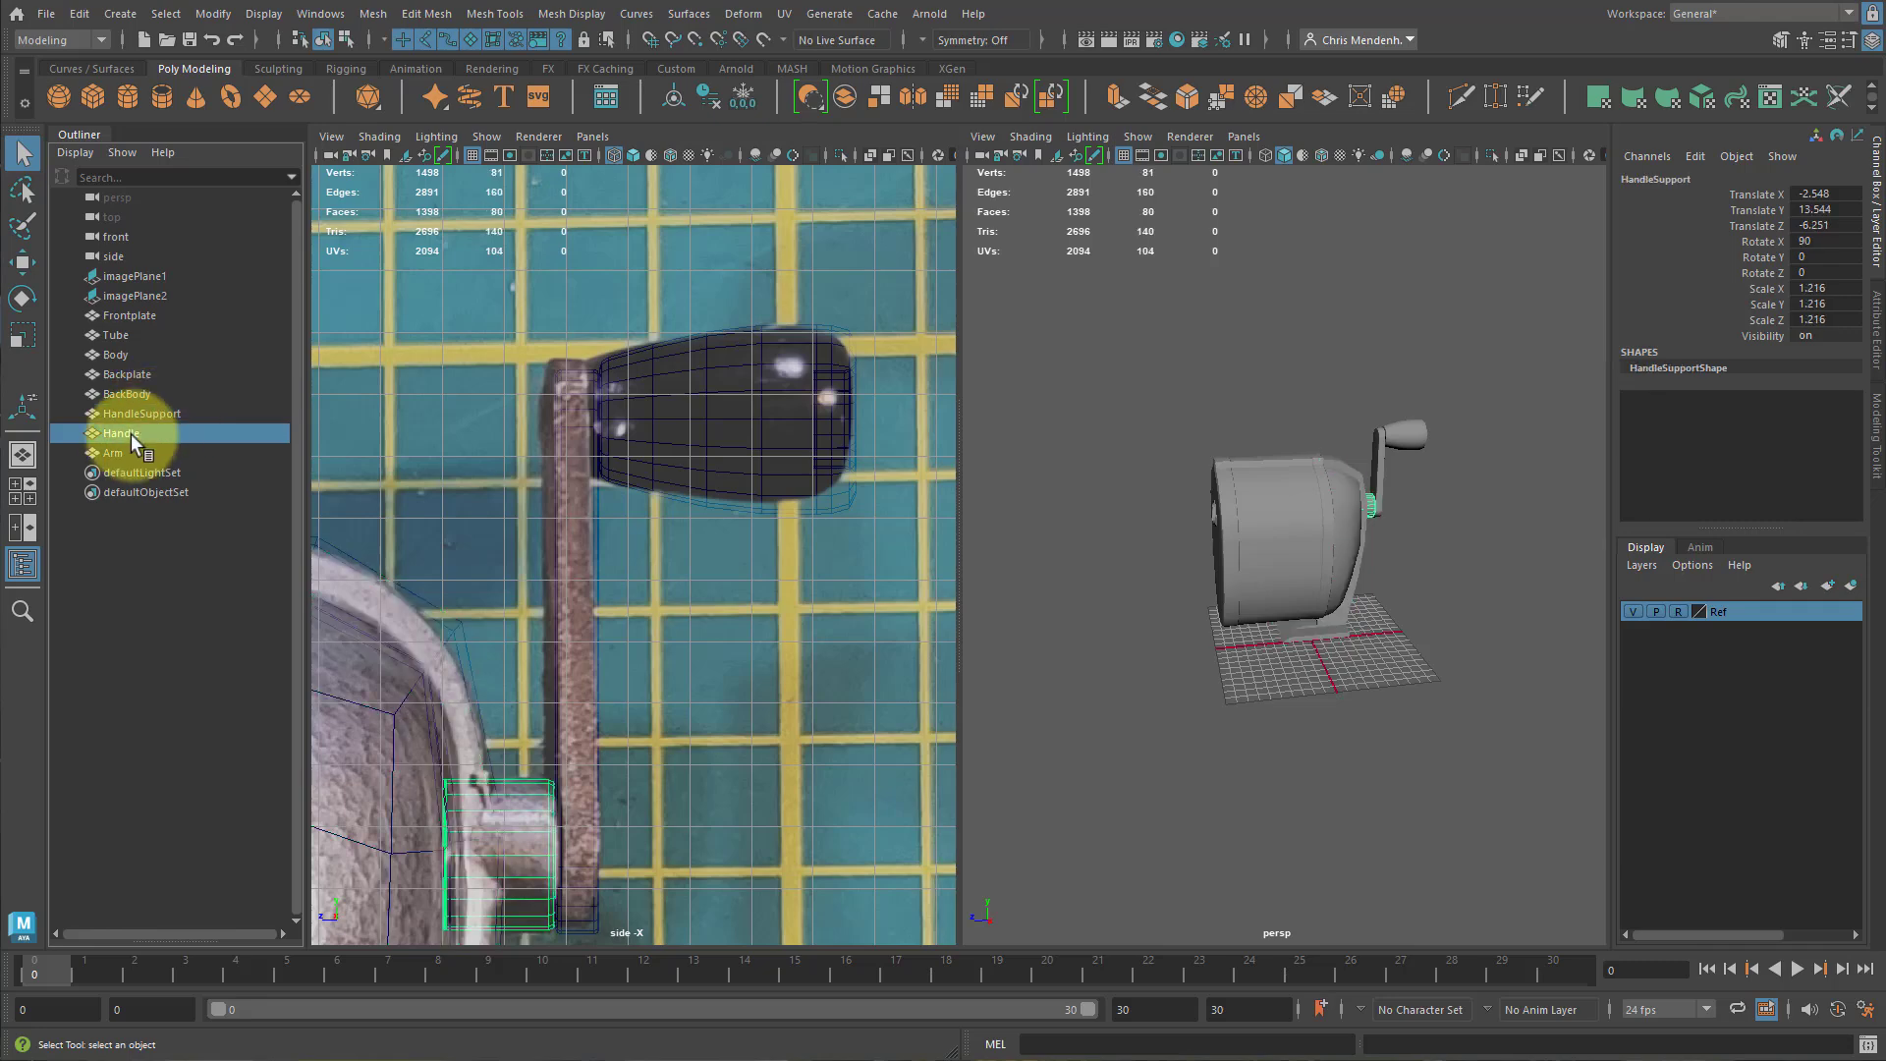
click(114, 452)
drag(116, 450, 122, 427)
Group all the parts from Frontplate to Handle, name the group Sharpener and expand it to show its contents.
click(130, 446)
shift+click(130, 314)
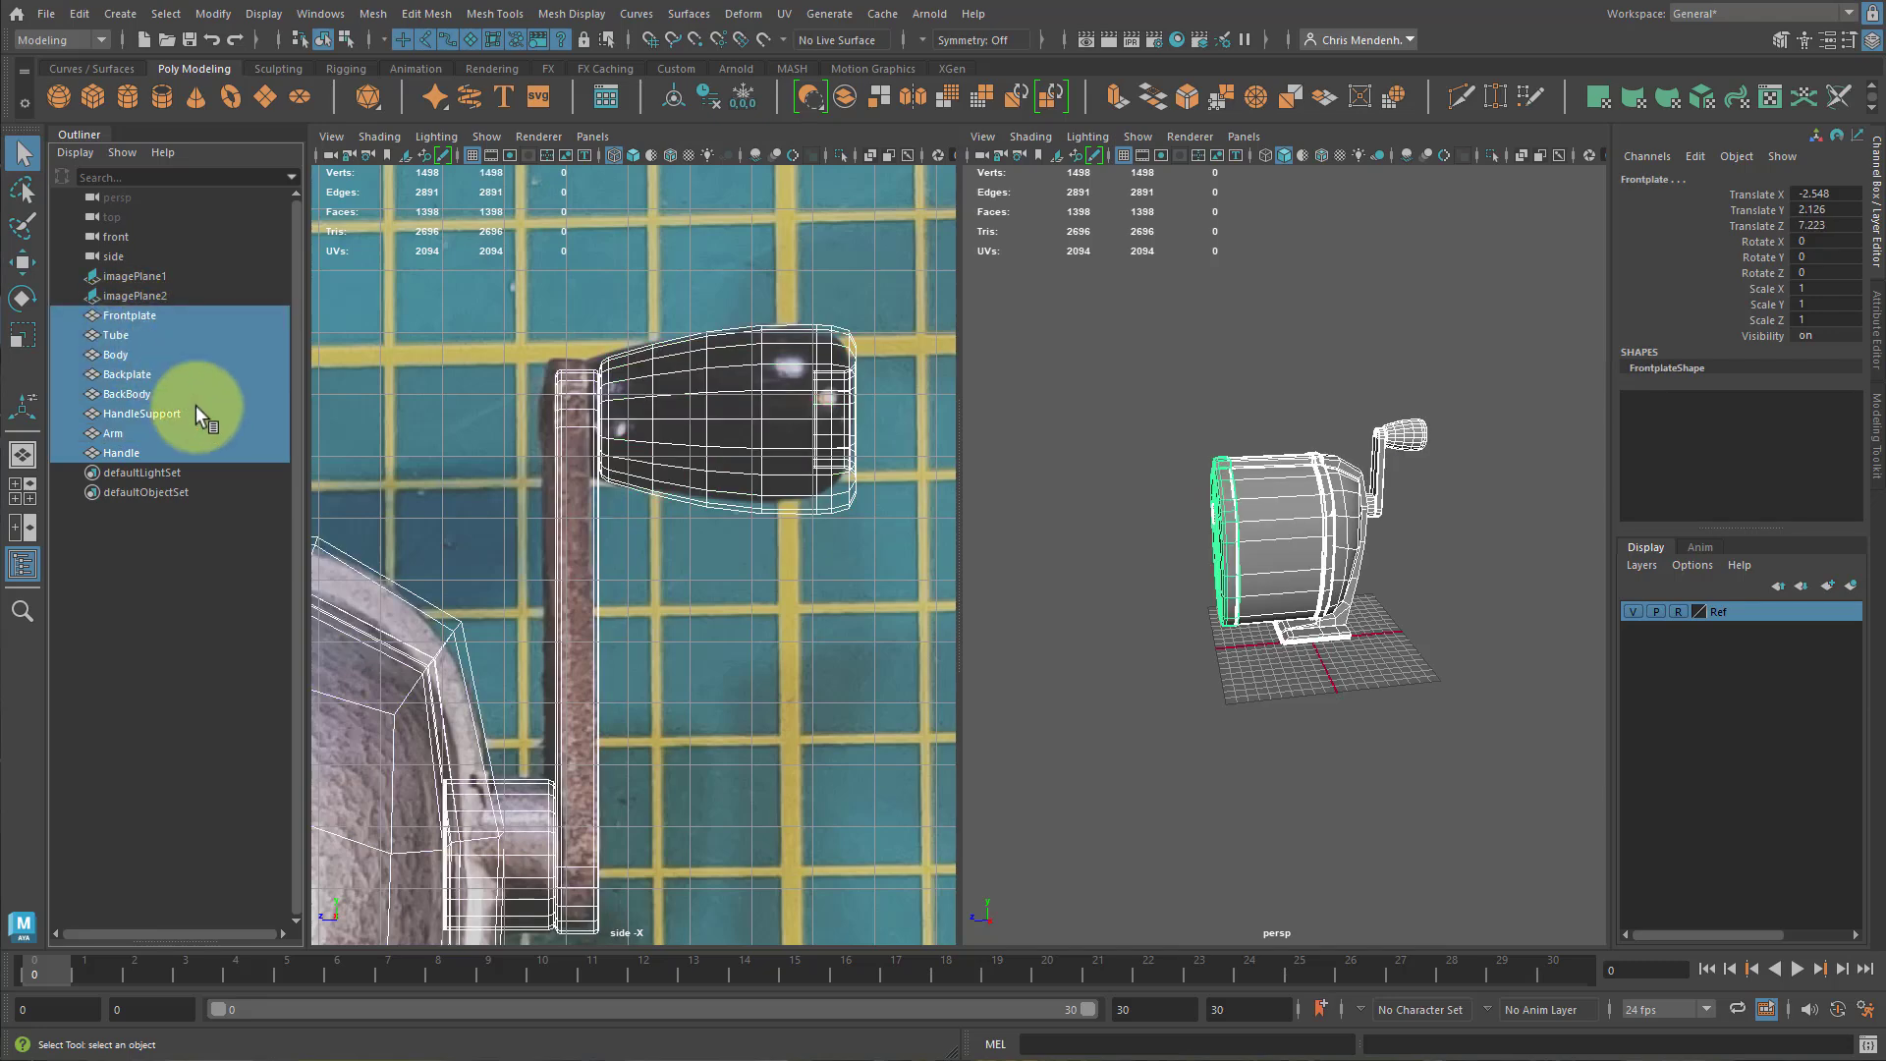
key(ctrl+g)
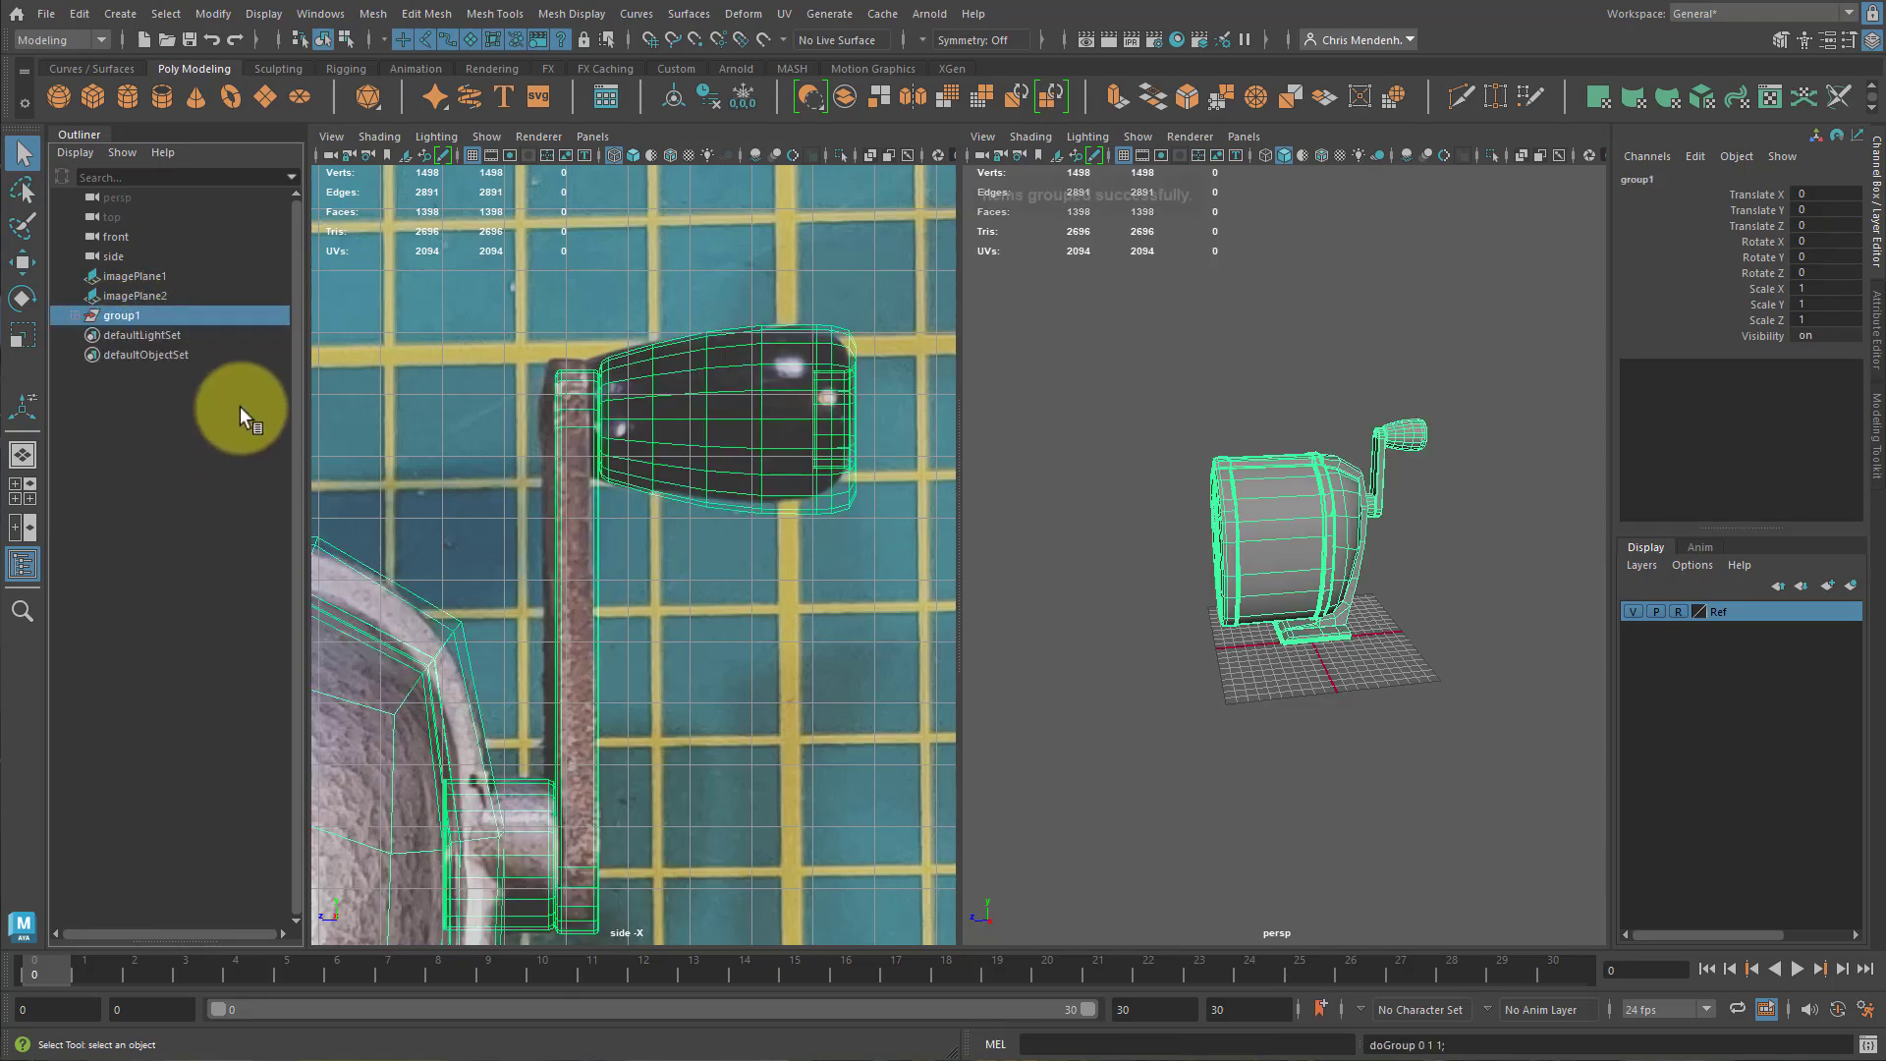
double_click(122, 317)
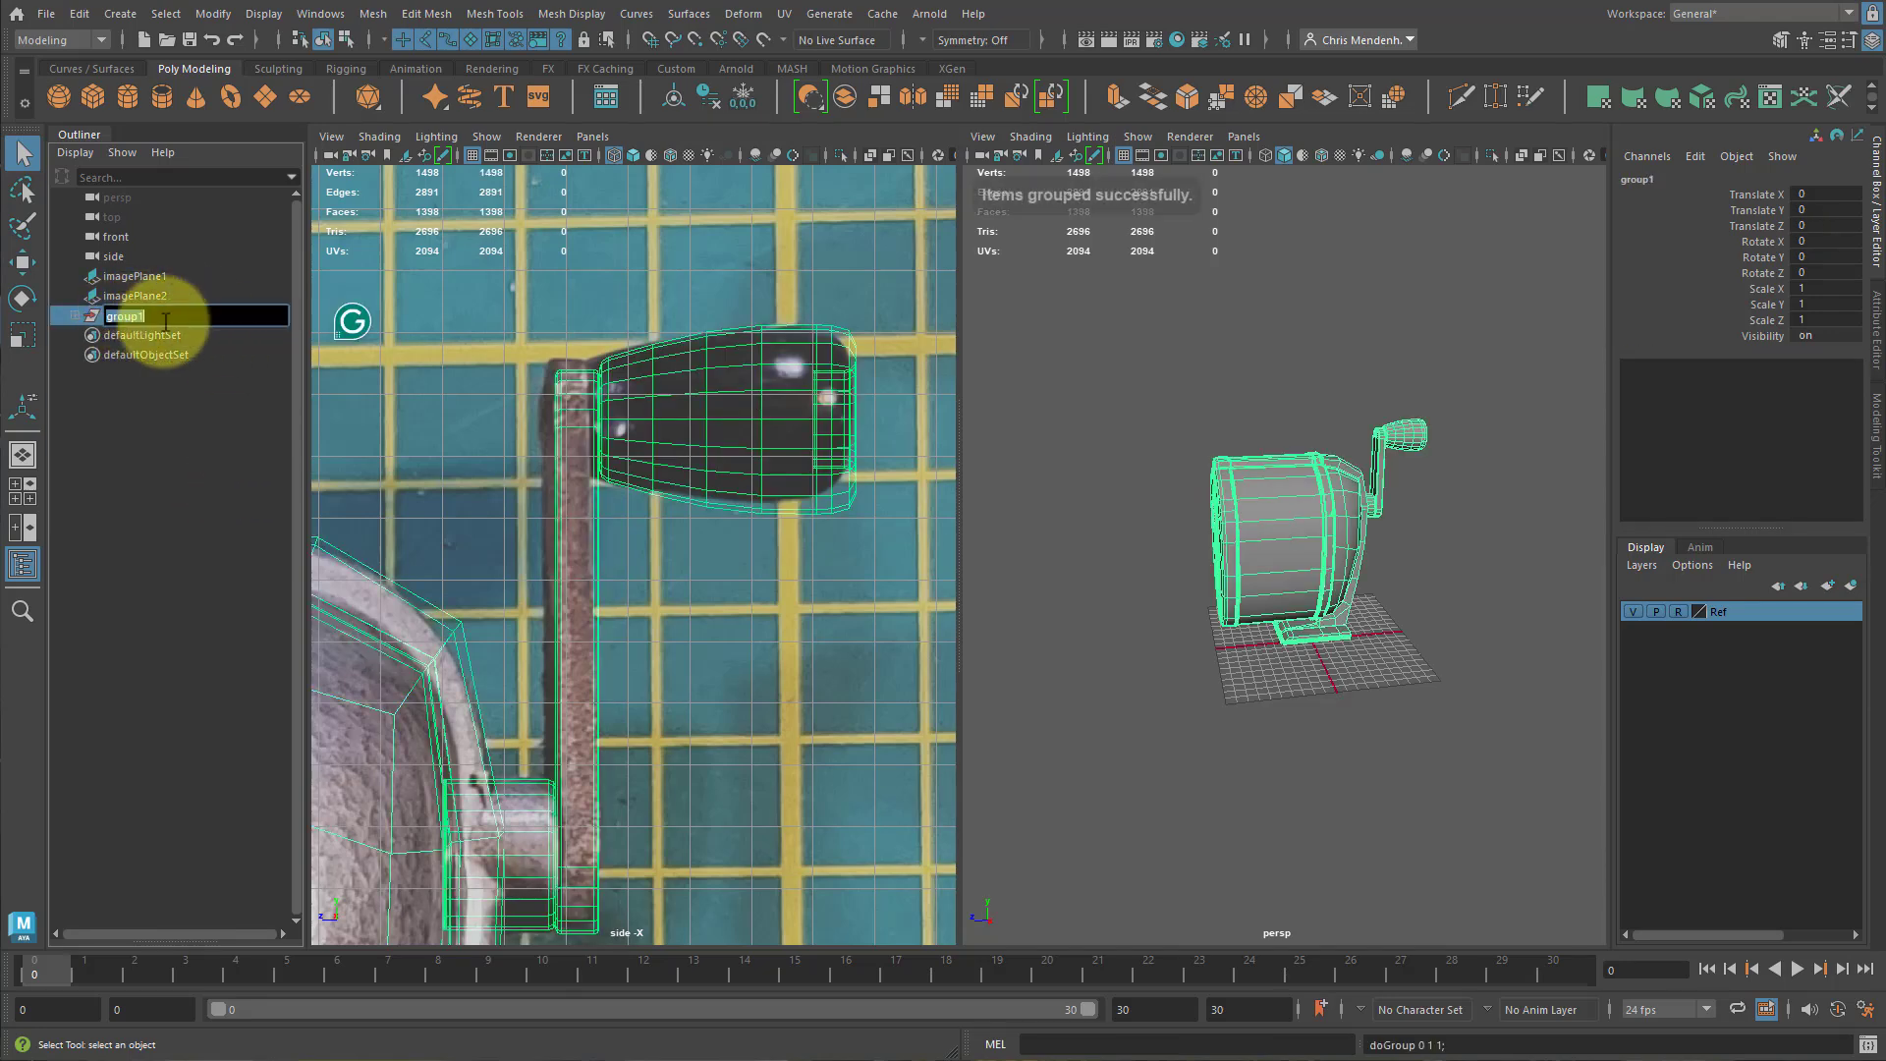
text(Sharpp)
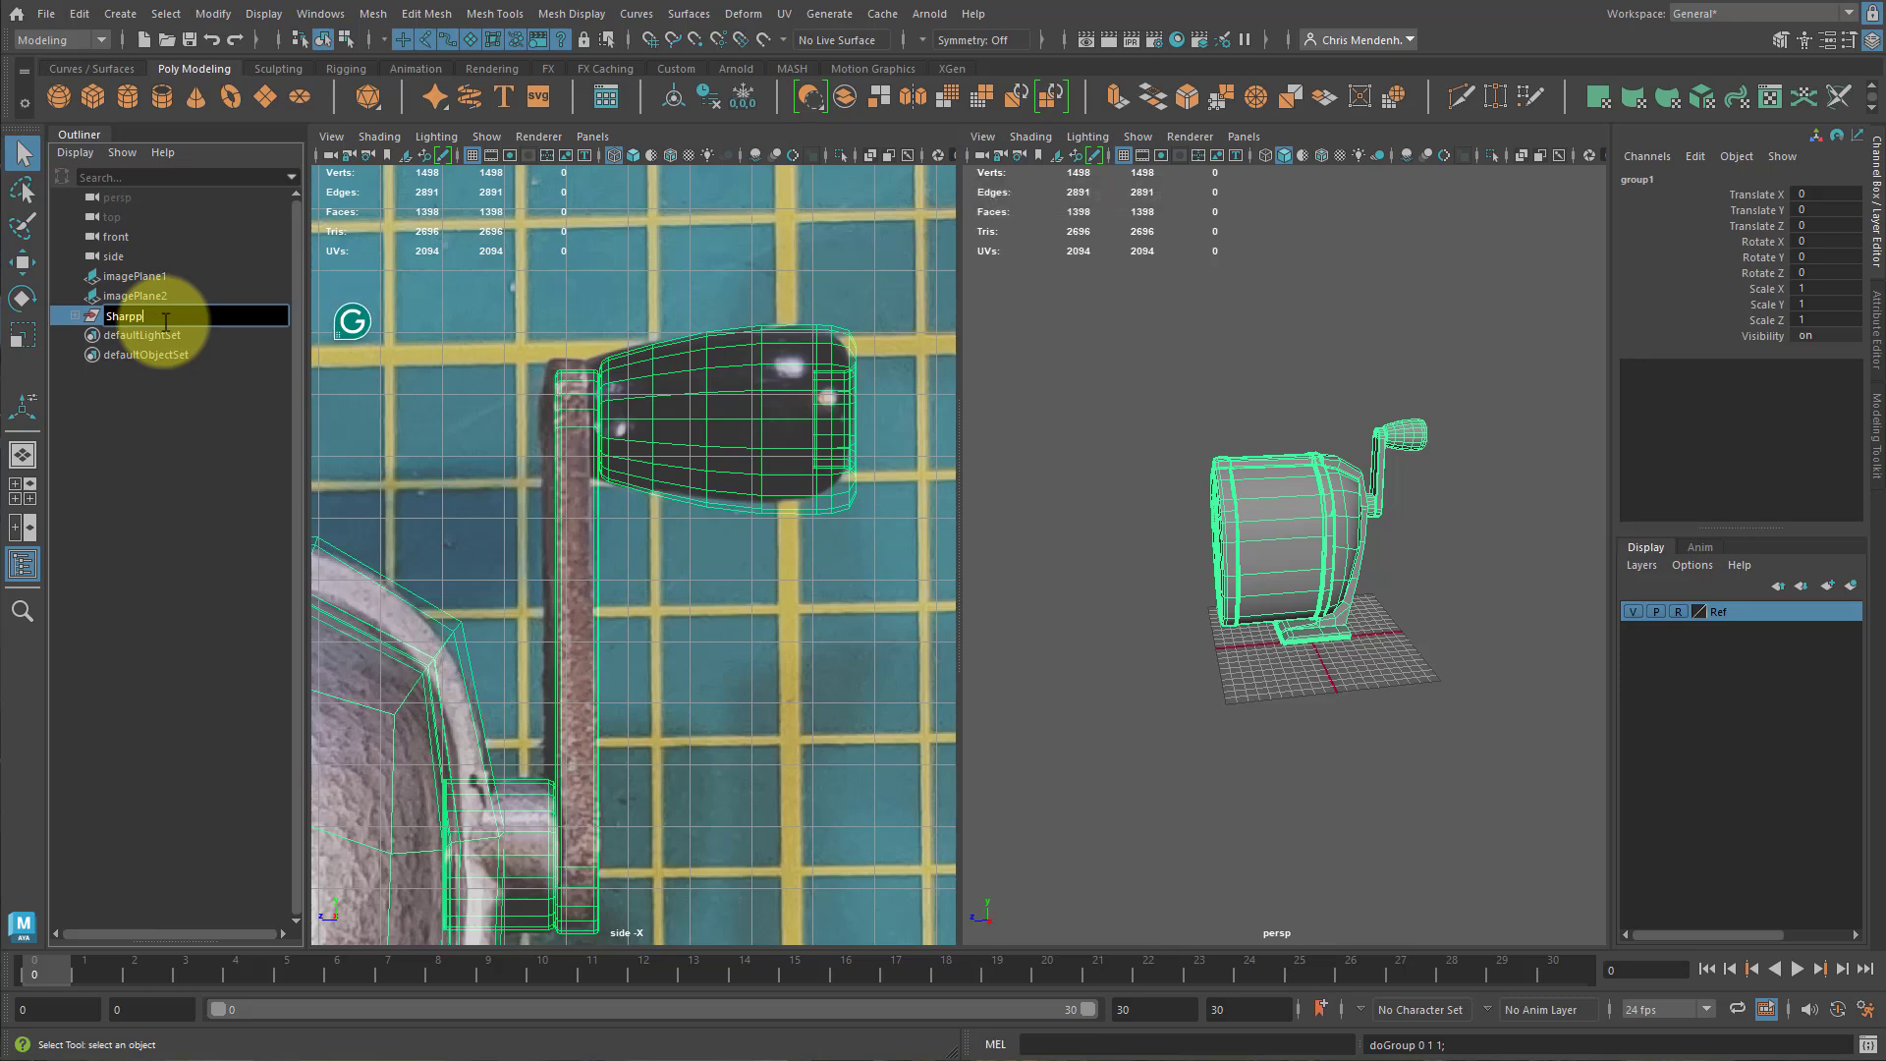
key(BackSpace)
text(ener)
key(Return)
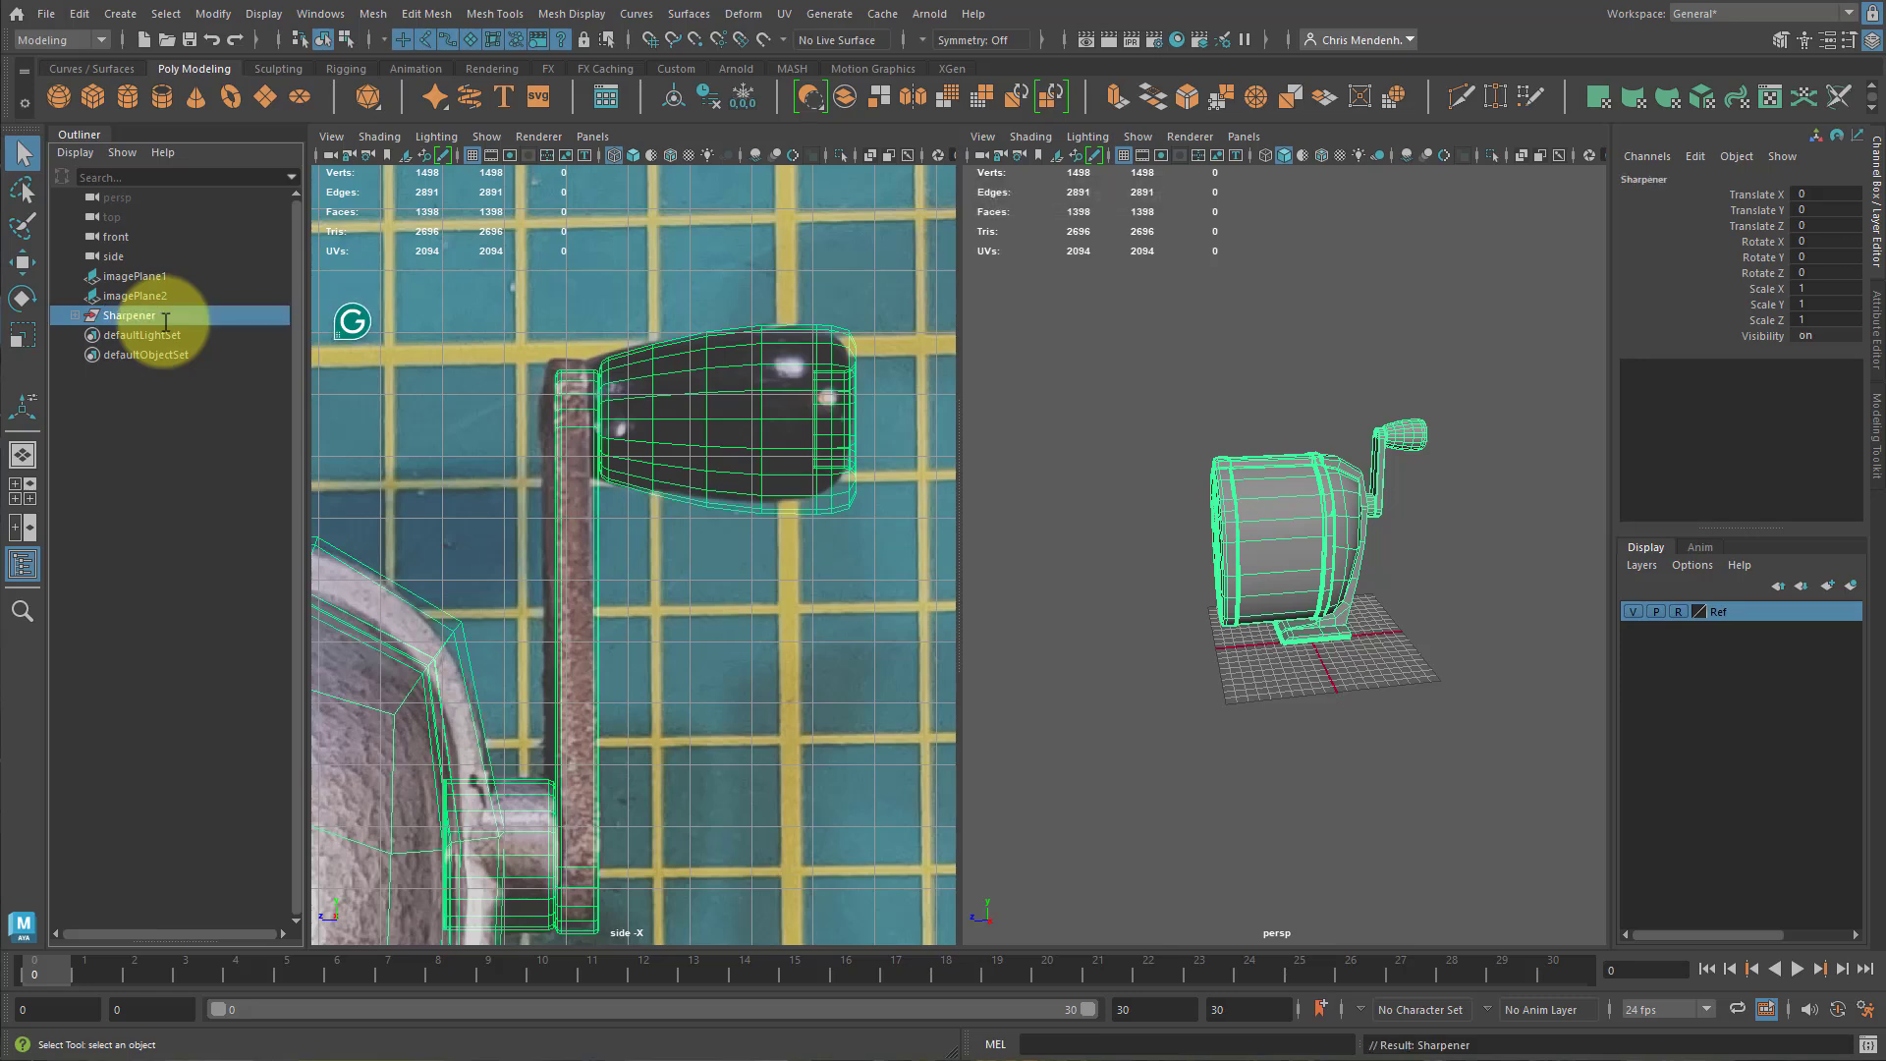
click(75, 316)
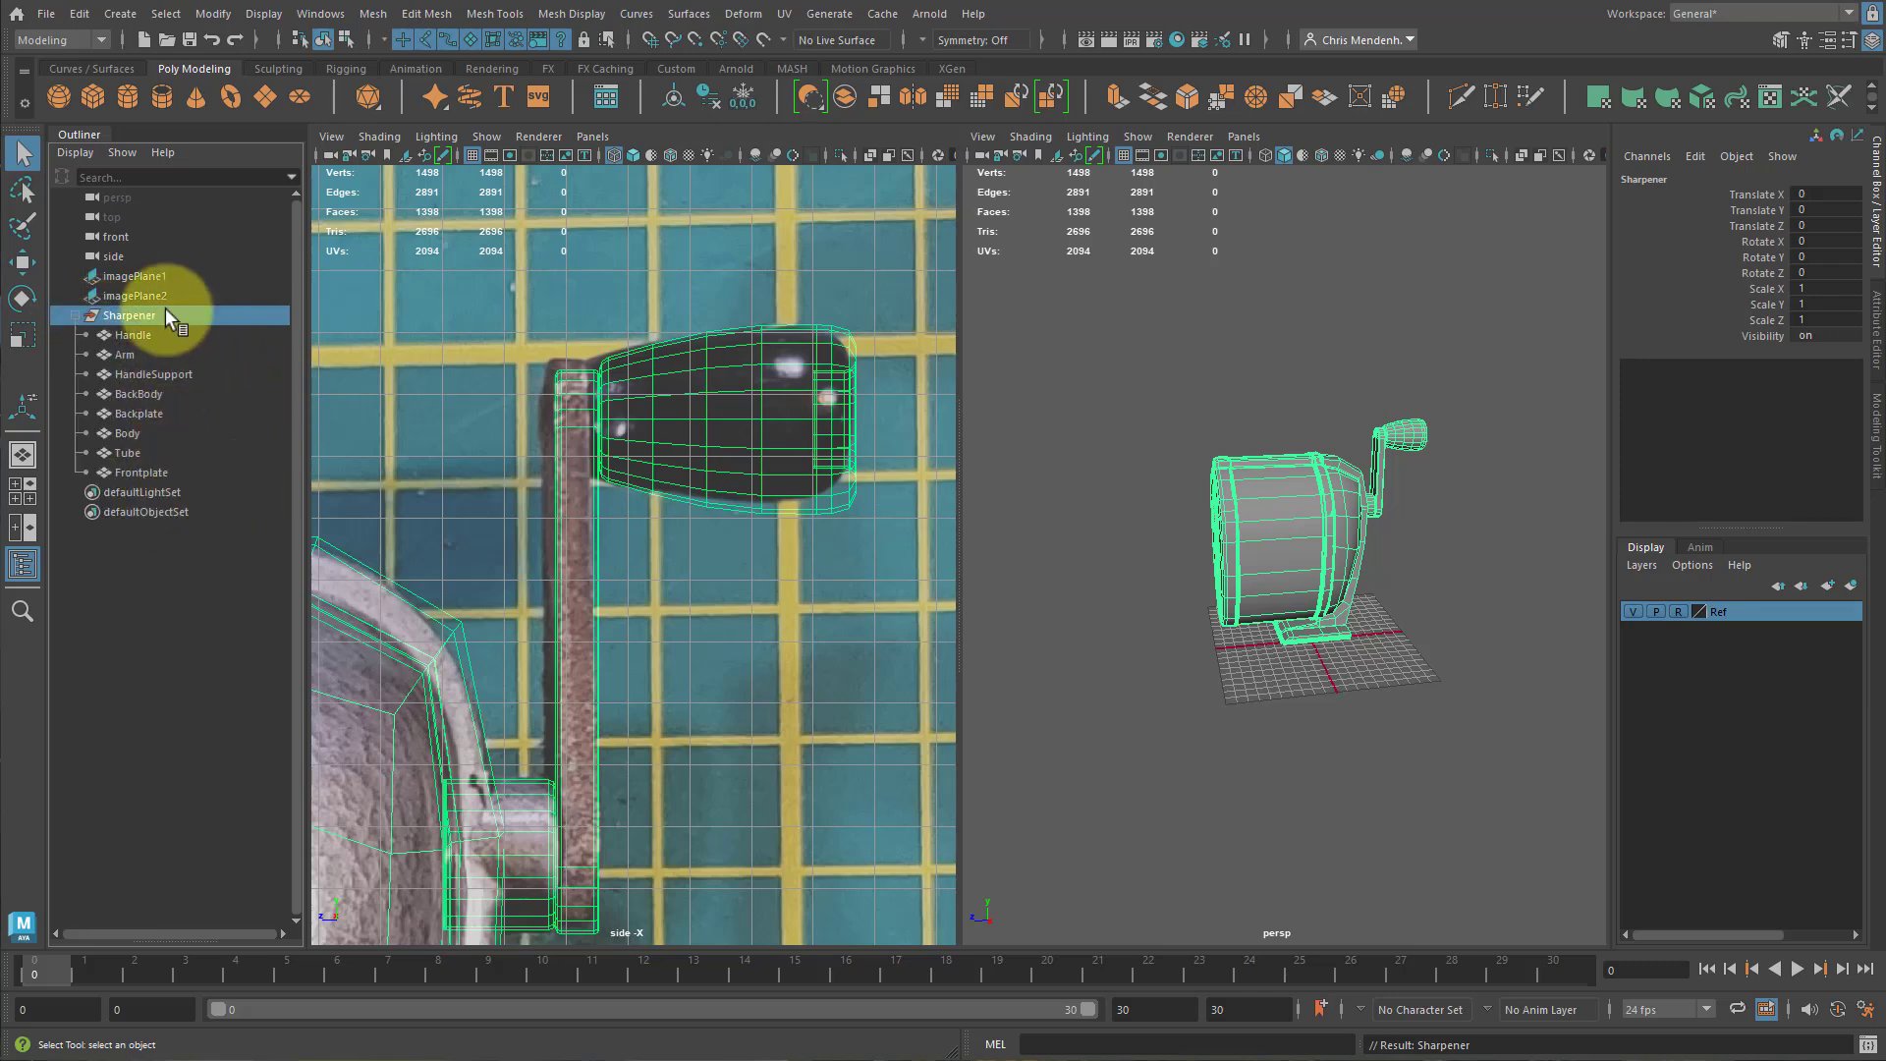
Turn on smooth mesh preview for all the sharpener parts and inspect the model in the perspective view.
click(1131, 709)
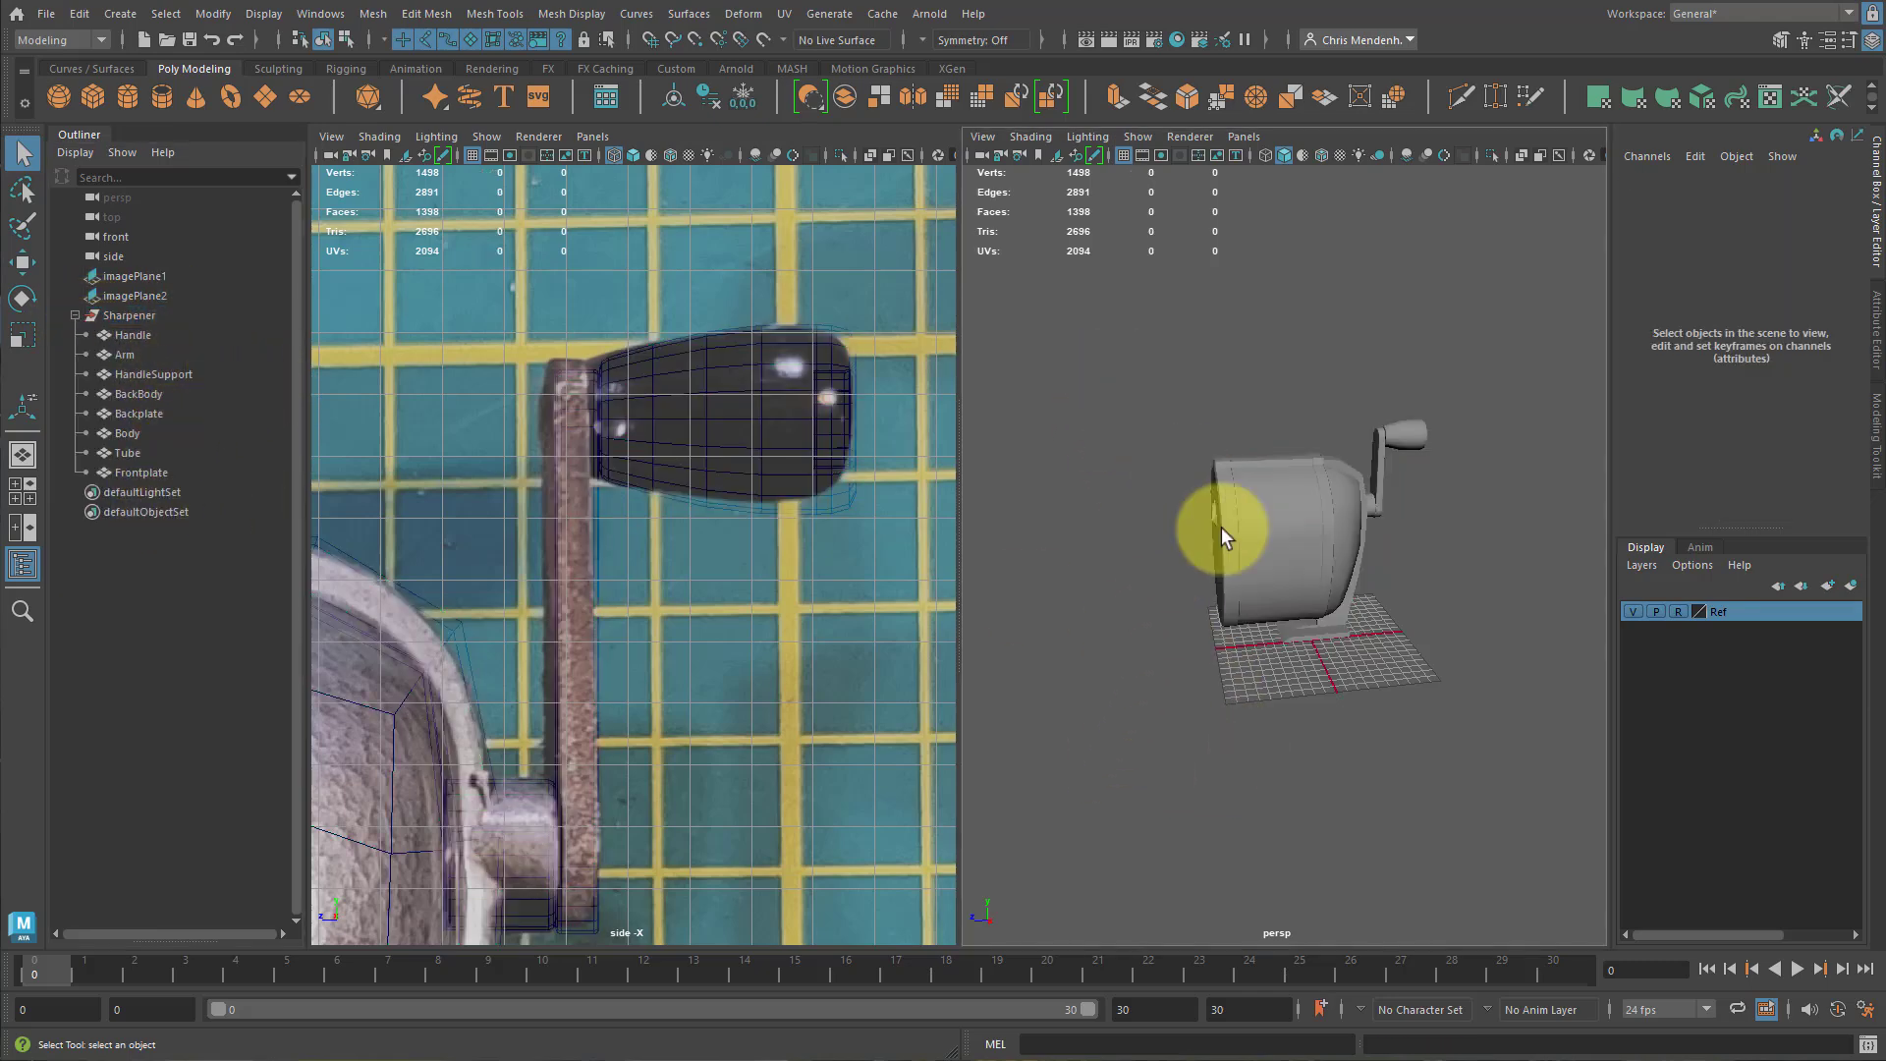
click(1294, 485)
key(3)
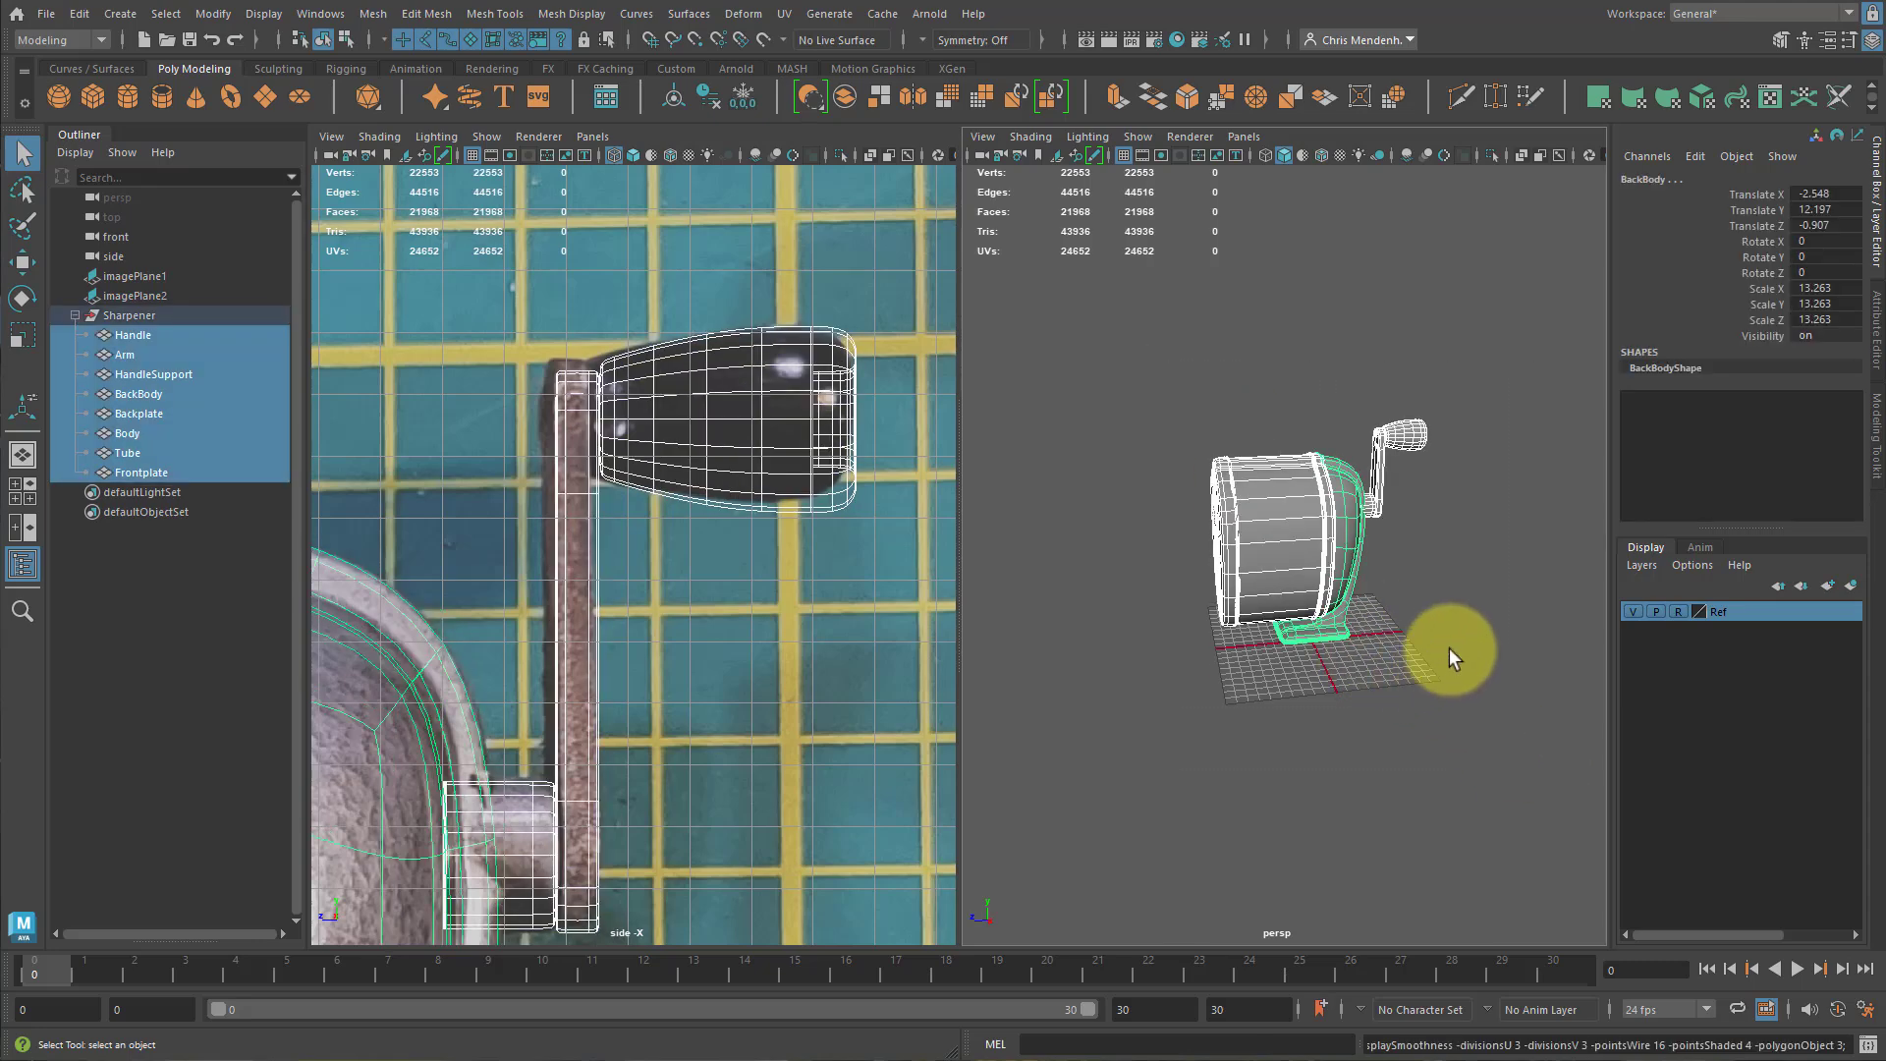
click(1448, 646)
alt+drag(1440, 661, 1145, 617)
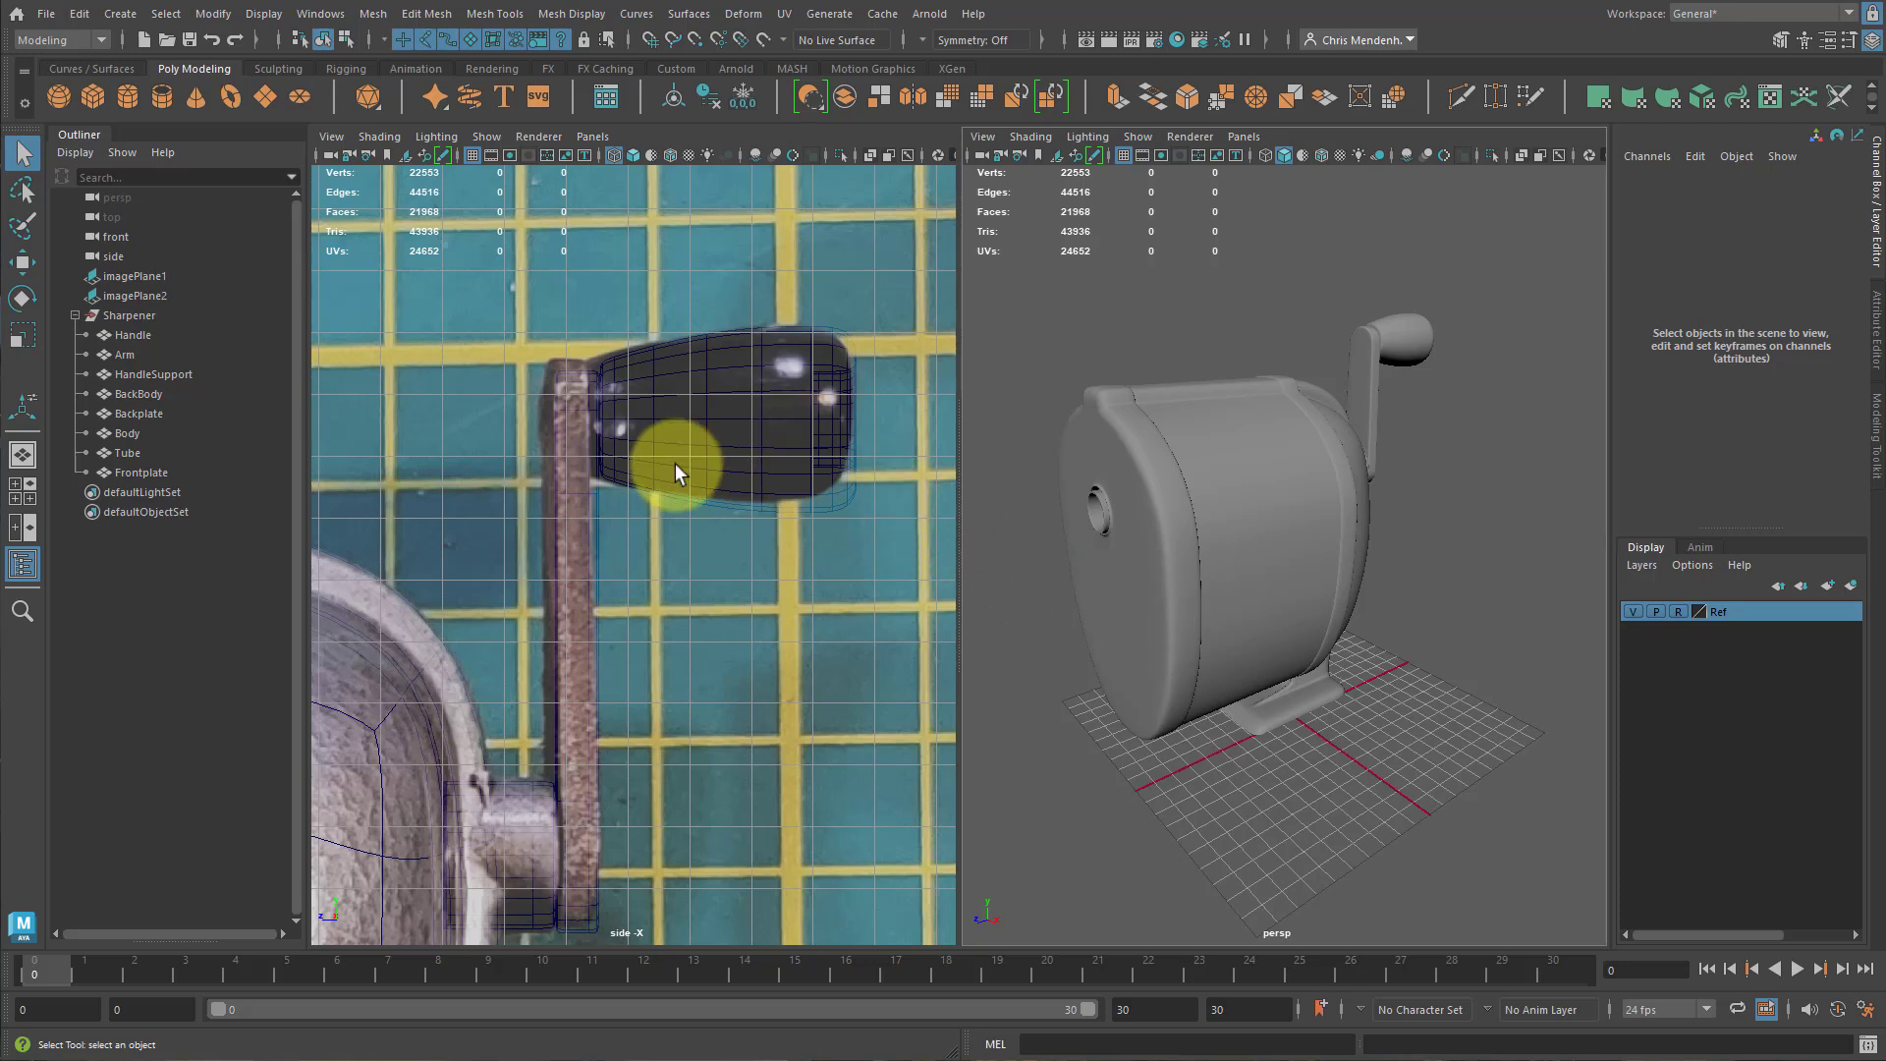